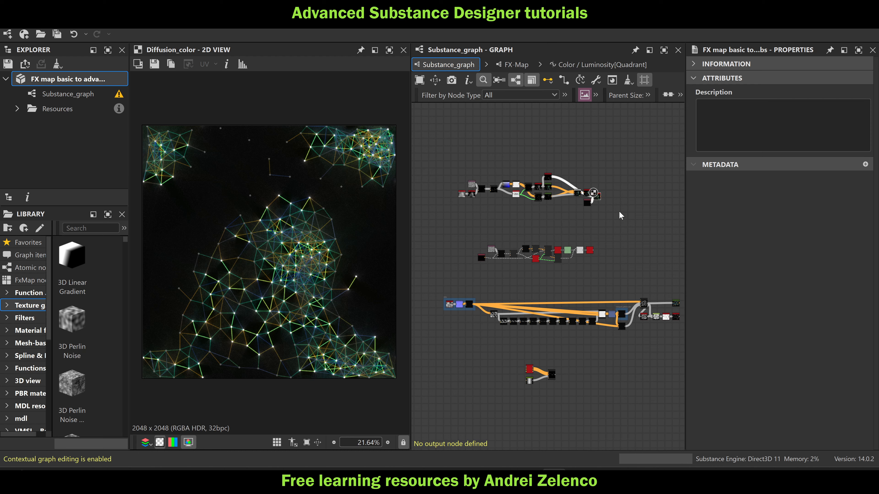
Inspect the Diffusion_color output's line network up close and the node chain that produces it
middle_drag(626, 375, 613, 361)
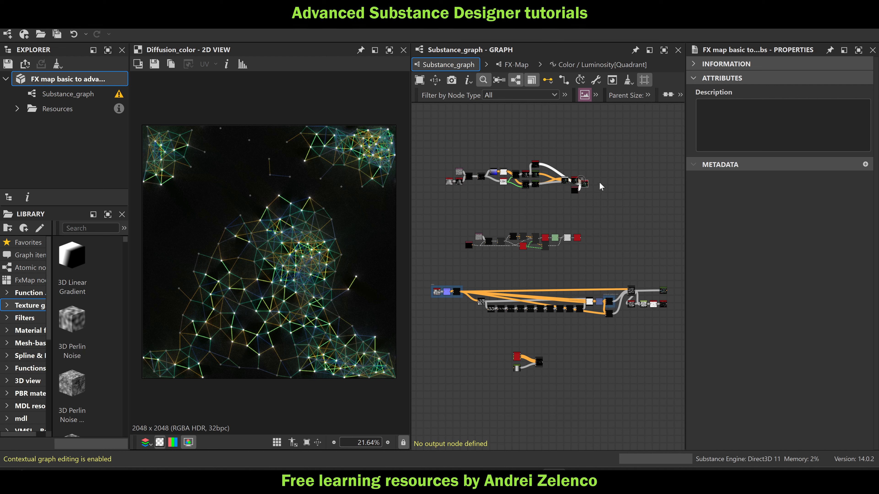
scroll(601, 178, up, 1)
middle_drag(596, 229, 620, 236)
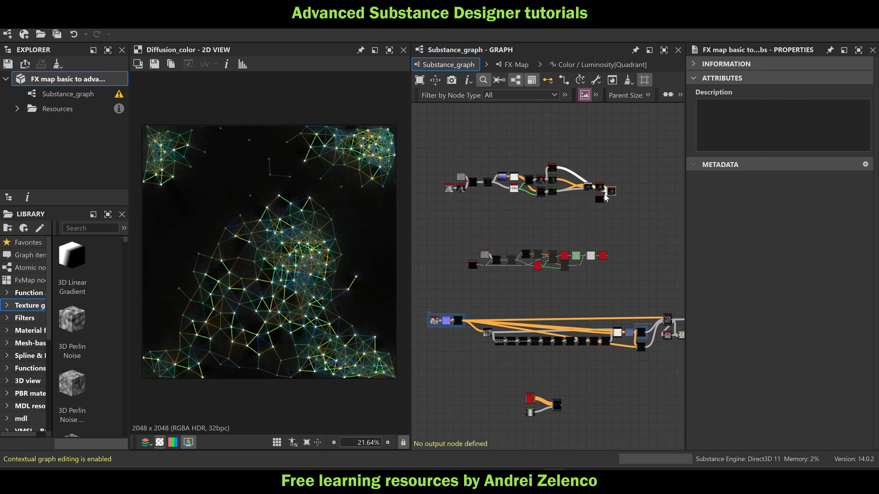
scroll(615, 189, up, 2)
click(611, 195)
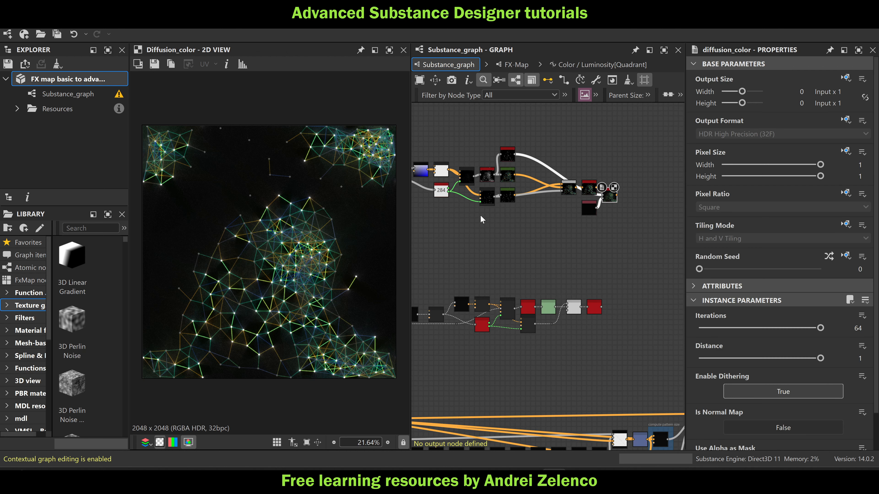
middle_drag(454, 214, 561, 233)
scroll(273, 258, up, 3)
middle_drag(273, 258, 357, 216)
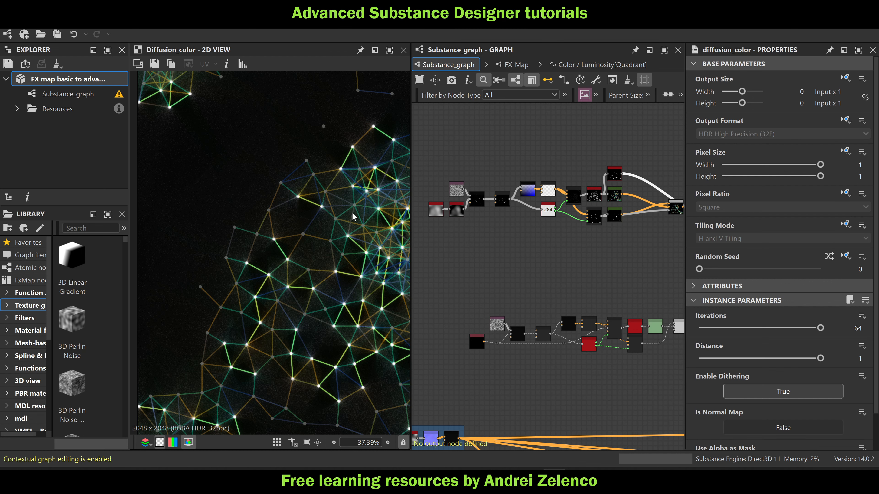
key(f)
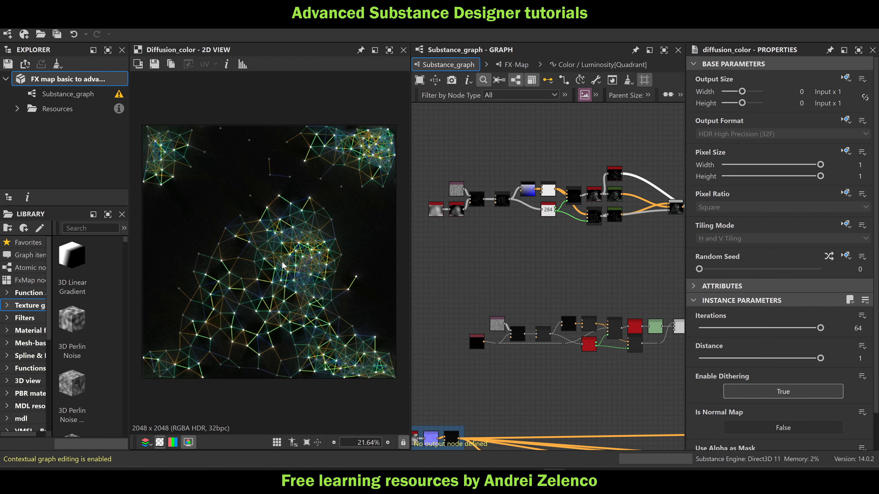
Set the Disorder of the Perlin Noise node to 0.41
scroll(464, 255, up, 5)
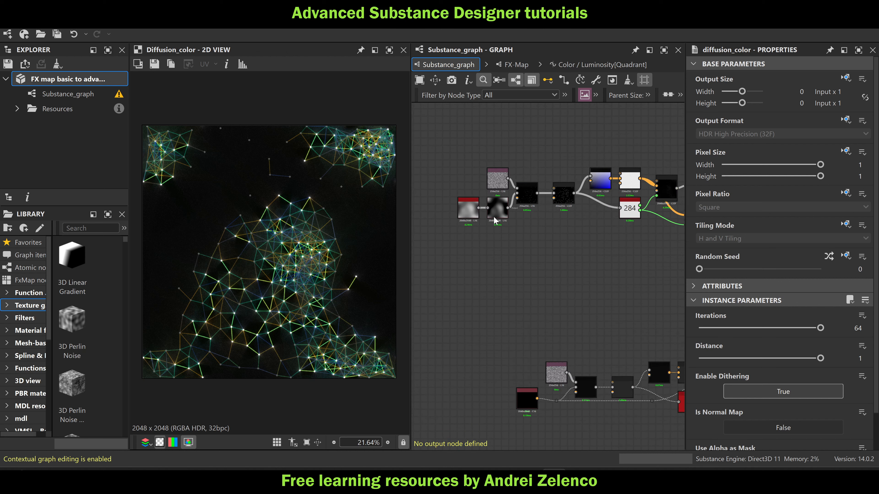
click(461, 212)
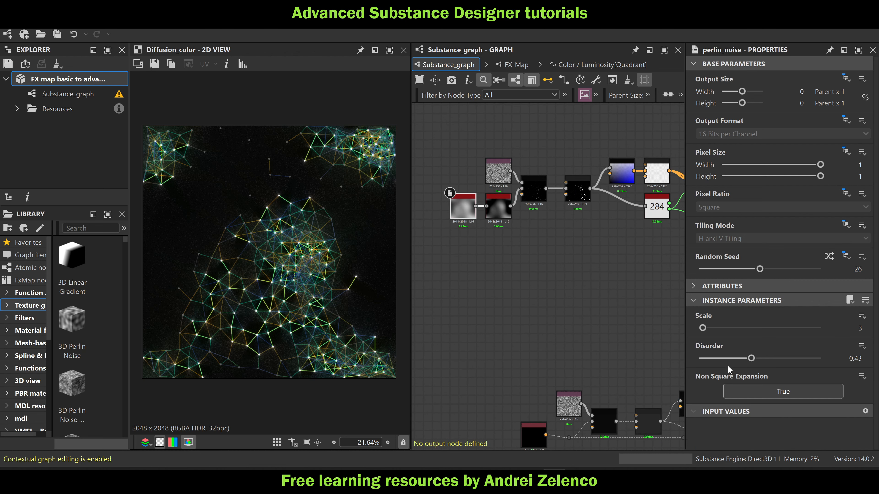
mouse_move(750, 359)
mouse_down()
mouse_move(714, 360)
mouse_move(802, 365)
mouse_move(749, 365)
mouse_up()
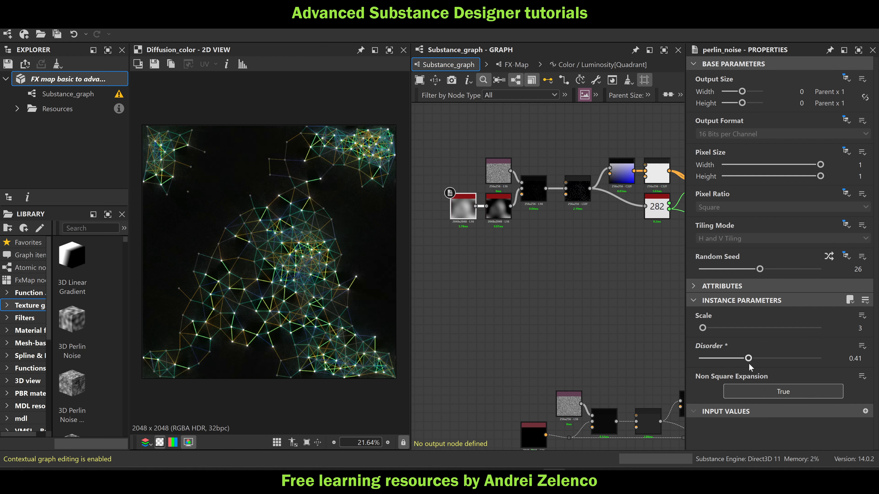
Preview the output of the Pixel Processor fed by the Bitmap and Histogram Scan nodes
scroll(477, 196, up, 3)
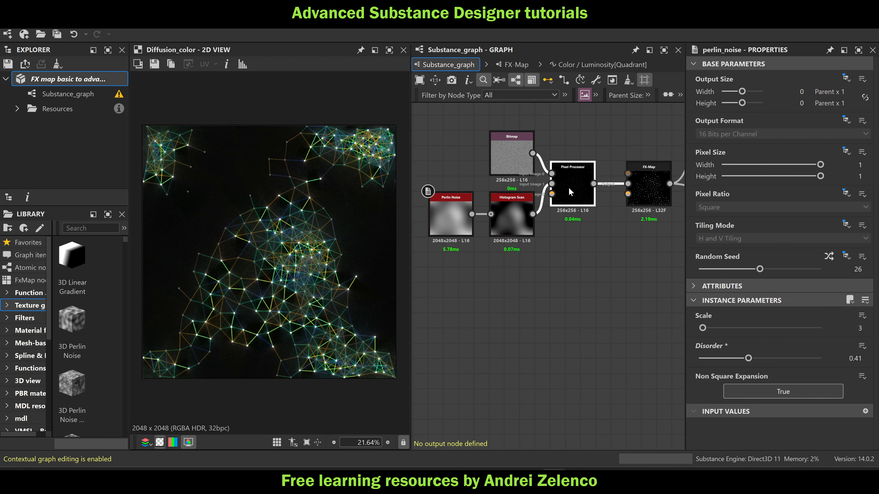
double_click(569, 188)
scroll(263, 258, up, 10)
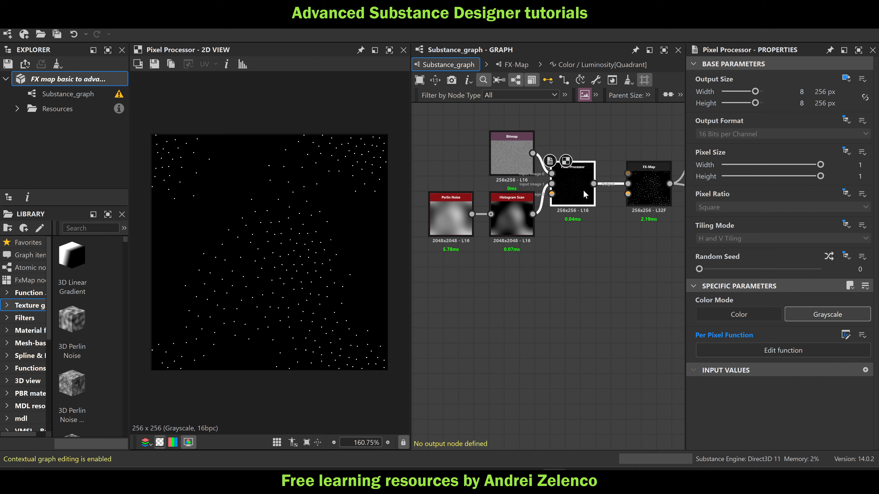
Preview the FX-Map placed after the blue gradient Pixel Processor and examine its upper rows of colored pixels
middle_drag(617, 287, 493, 275)
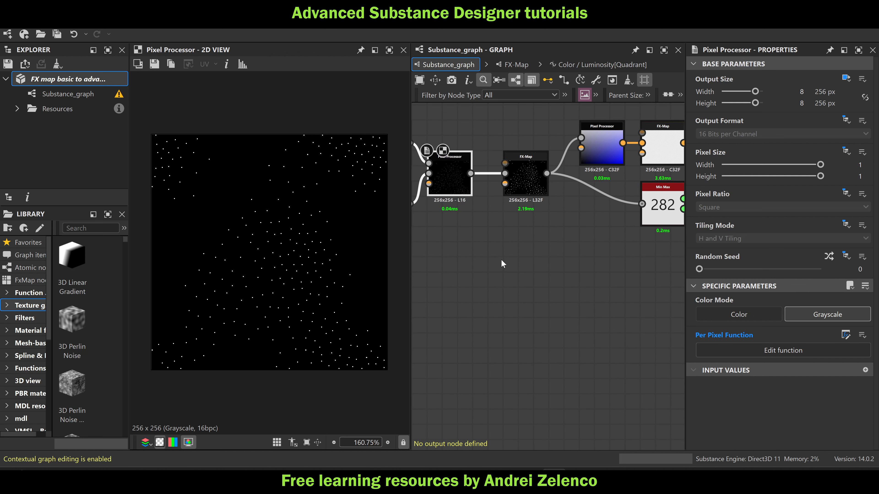
scroll(503, 257, down, 2)
middle_drag(541, 244, 453, 248)
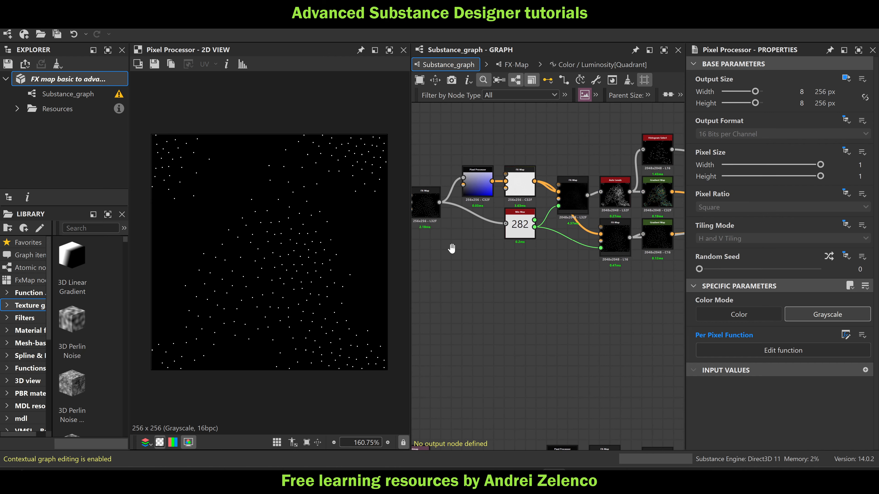
double_click(521, 177)
scroll(193, 142, up, 5)
middle_drag(193, 141, 340, 217)
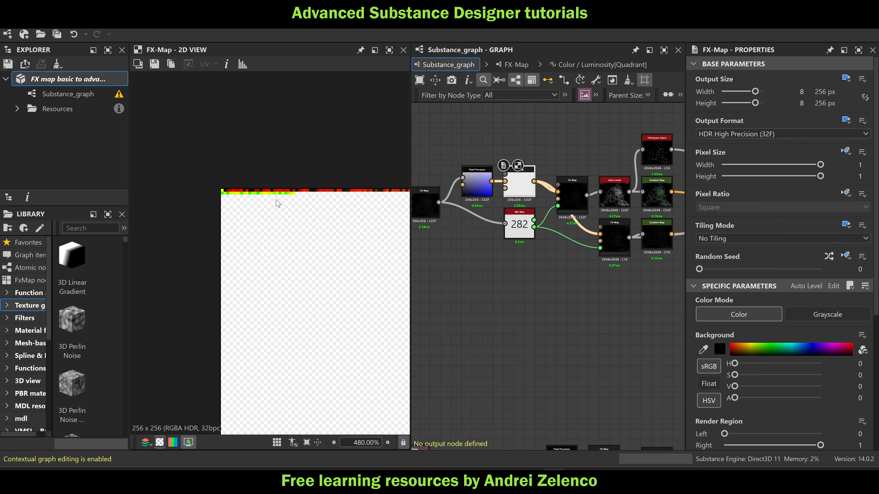
scroll(274, 198, up, 3)
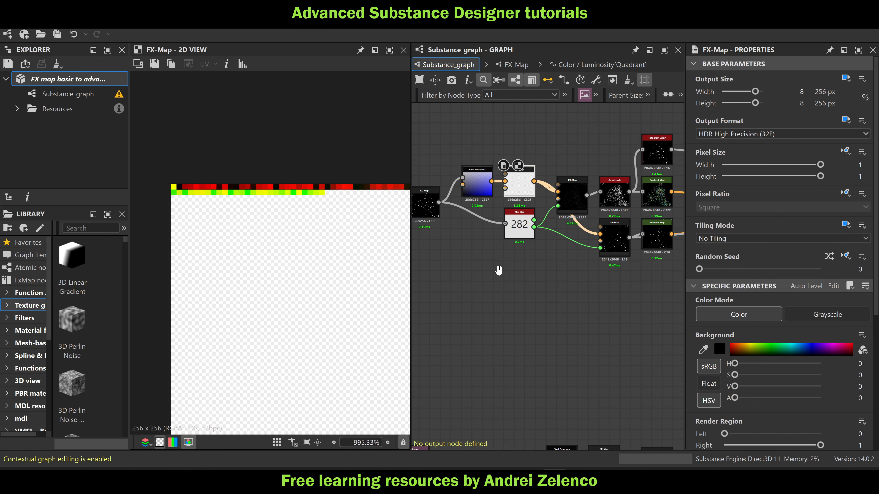
Open the per-pixel function of the Pixel Processor that combines the Bitmap and Histogram Scan inputs
middle_drag(420, 218, 585, 232)
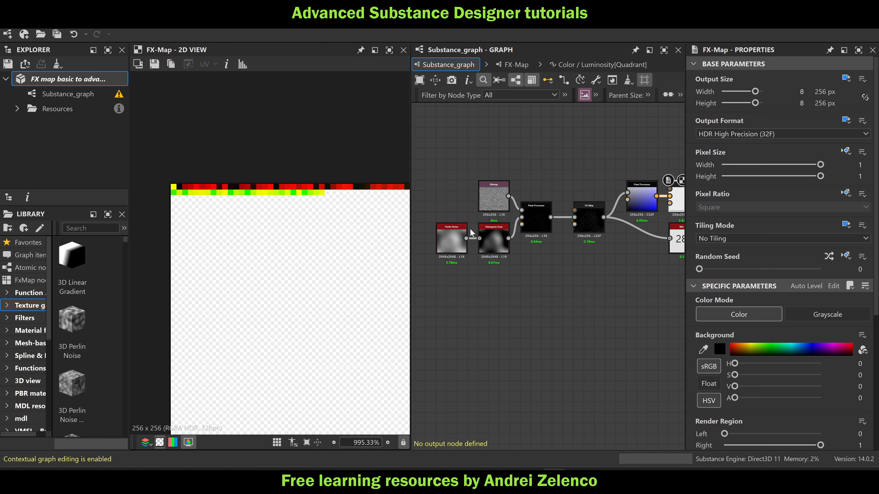
scroll(244, 190, down, 5)
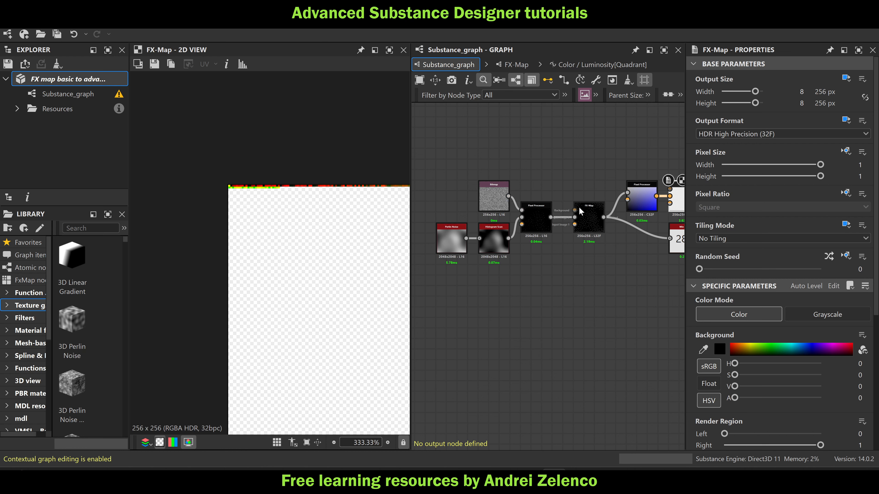
scroll(550, 225, down, 3)
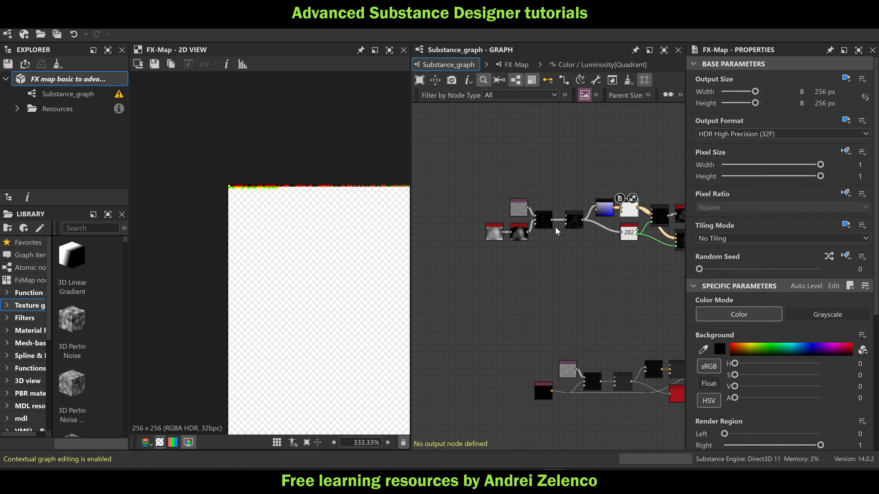
scroll(557, 226, up, 3)
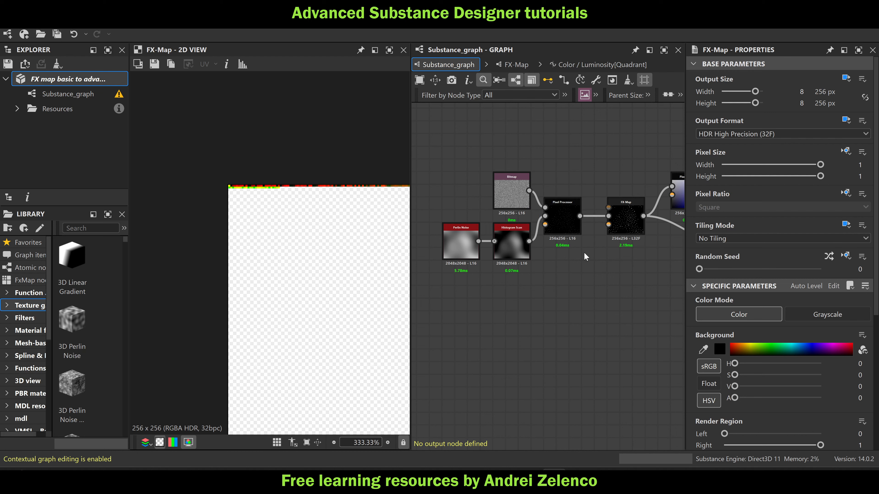
middle_drag(583, 252, 525, 245)
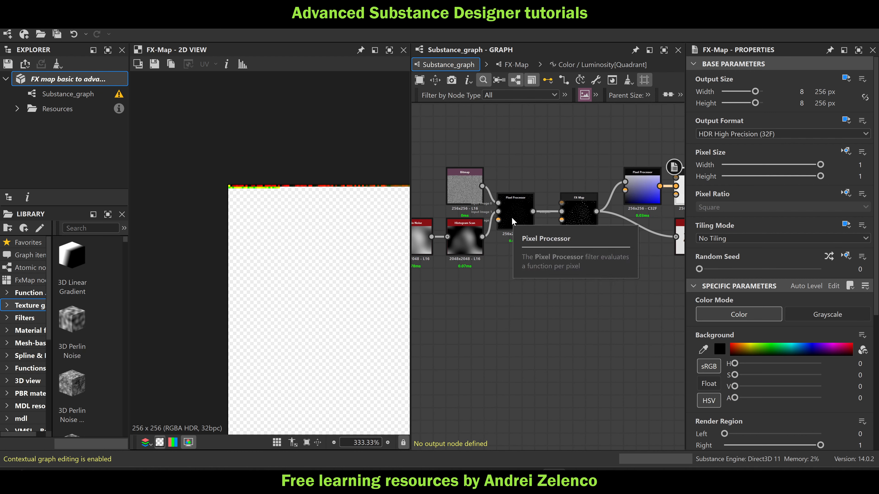
middle_drag(555, 187, 588, 182)
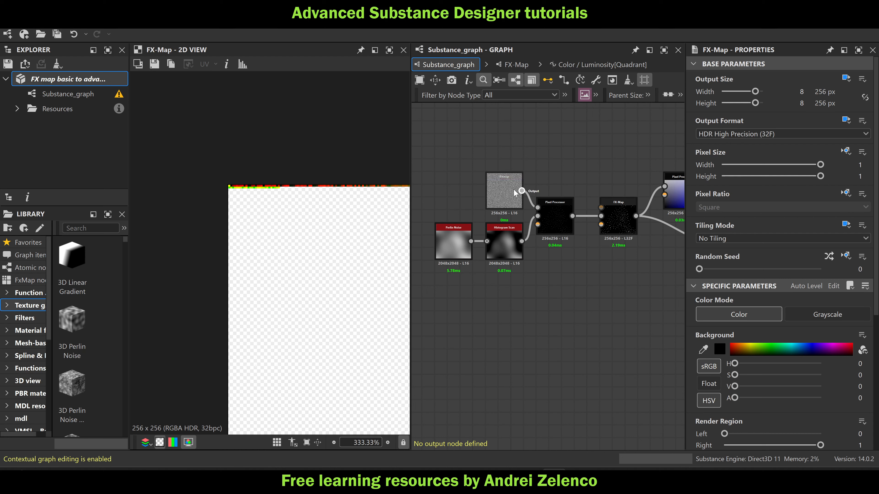
scroll(549, 225, up, 2)
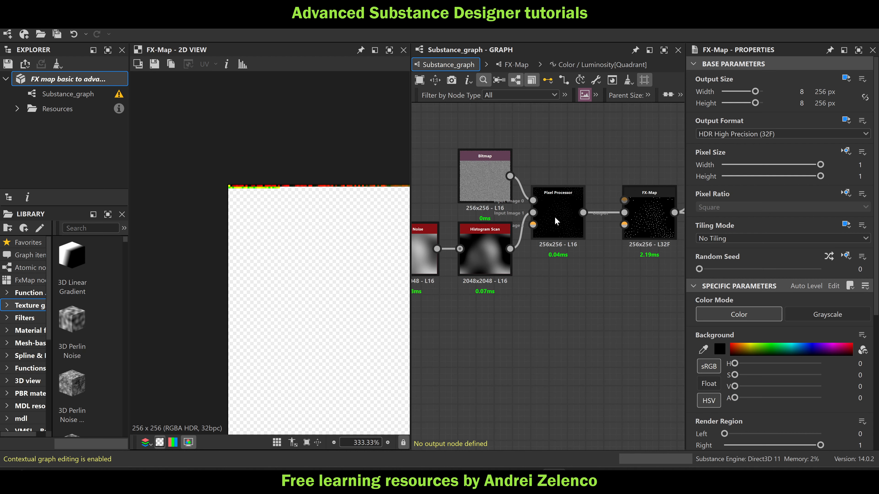
click(555, 218)
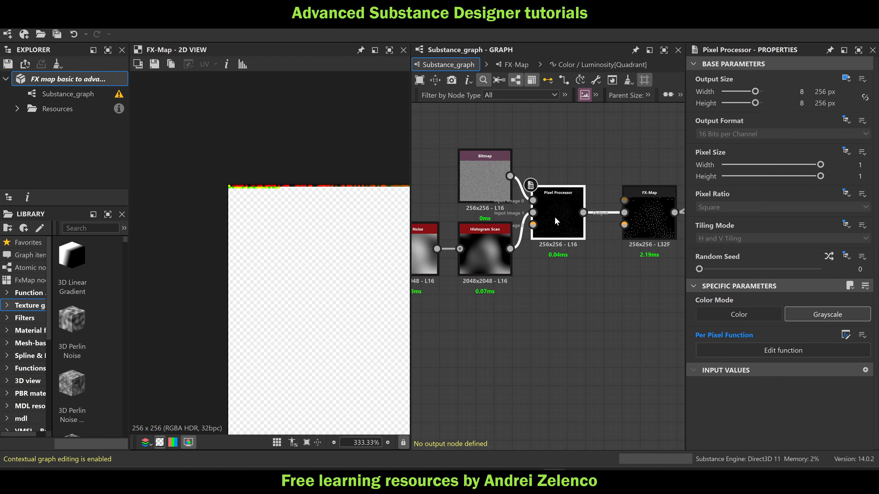
double_click(554, 216)
Set the 0.02 float constant feeding the Lerp to 0.14 while watching the FX-Map's pixel rows
click(520, 310)
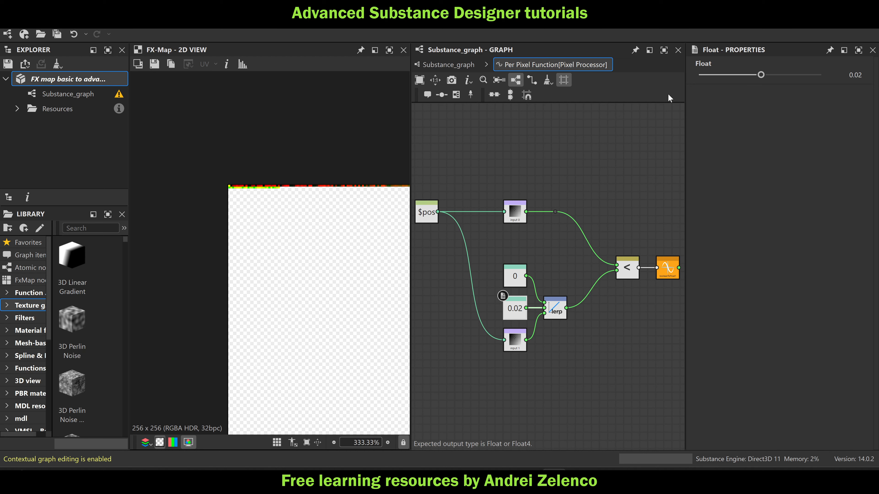
middle_drag(345, 191, 290, 187)
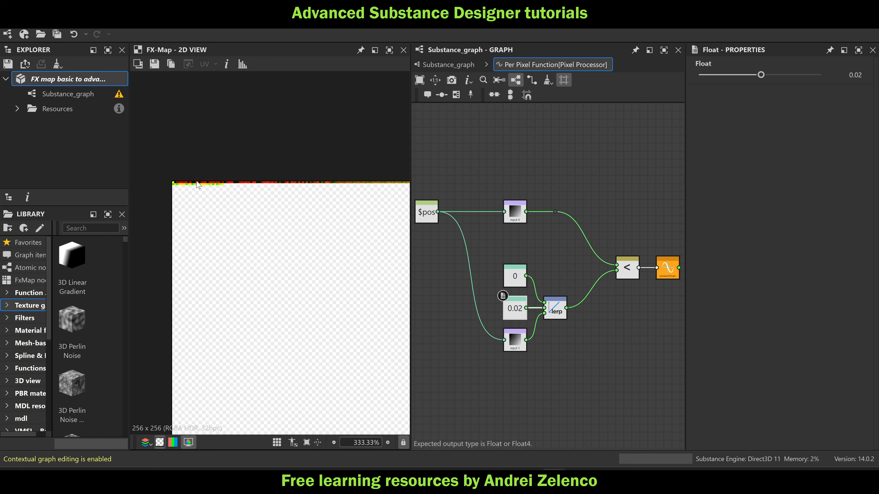
scroll(193, 187, up, 4)
scroll(269, 190, up, 2)
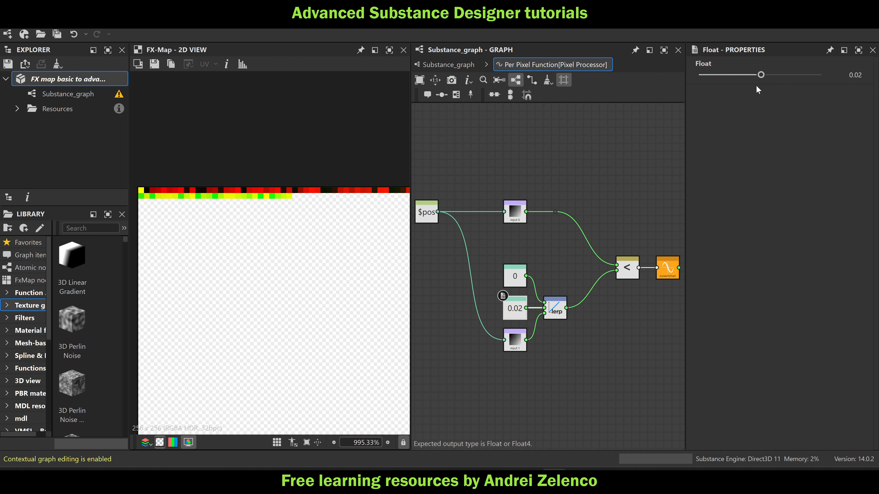
mouse_move(762, 77)
mouse_down()
mouse_move(776, 77)
mouse_move(768, 83)
mouse_up()
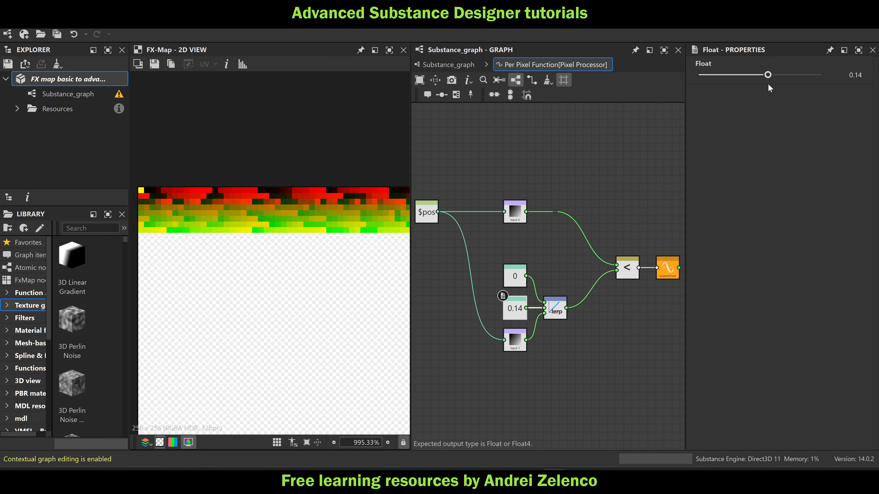
Return to the main graph and preview the Pixel Processor's point distribution across the whole image
click(453, 65)
double_click(563, 225)
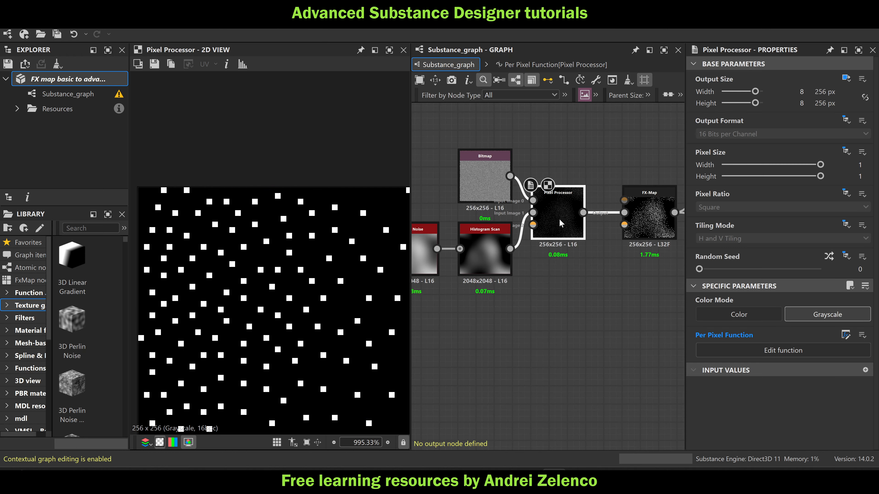
scroll(283, 283, down, 10)
scroll(283, 283, up, 3)
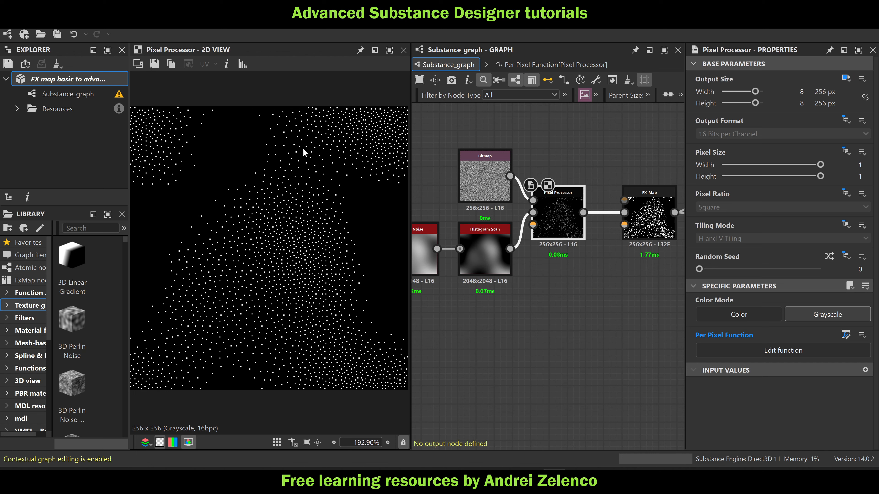
Set the Lerp's nonzero float constant in the per-pixel function to 0.12 and return to the main graph
click(546, 65)
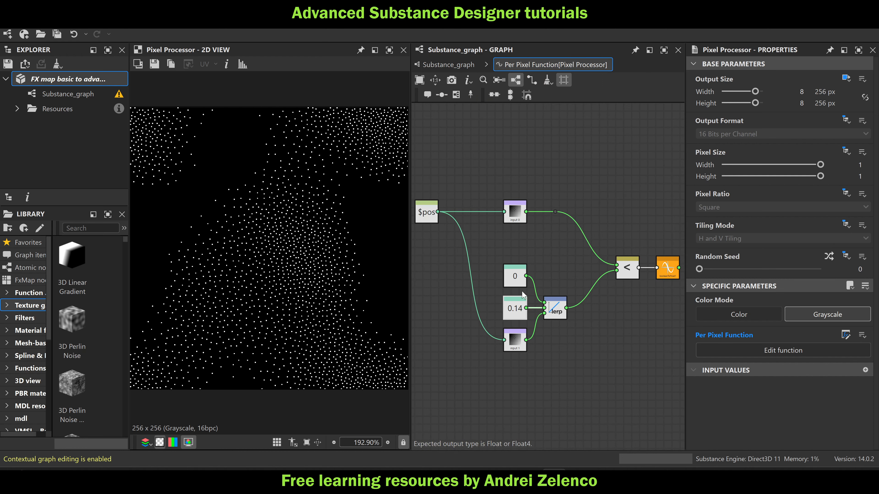
click(519, 302)
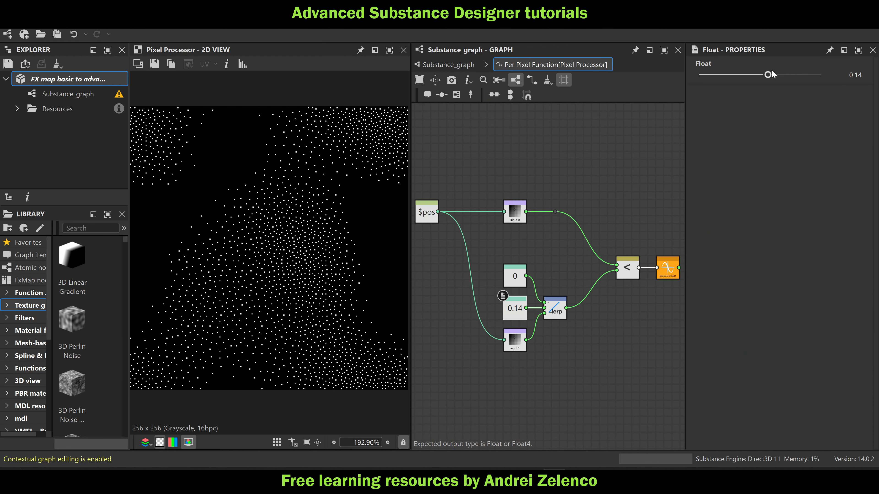
mouse_move(771, 74)
mouse_down()
mouse_move(757, 80)
mouse_move(763, 85)
mouse_up()
mouse_move(766, 81)
mouse_down()
mouse_move(777, 85)
mouse_move(768, 86)
mouse_up()
click(443, 66)
Preview the downstream gradient Pixel Processor, the FX-Map after it, and the 2048x2048 FX-Map that draws the connecting lines
scroll(513, 197, down, 5)
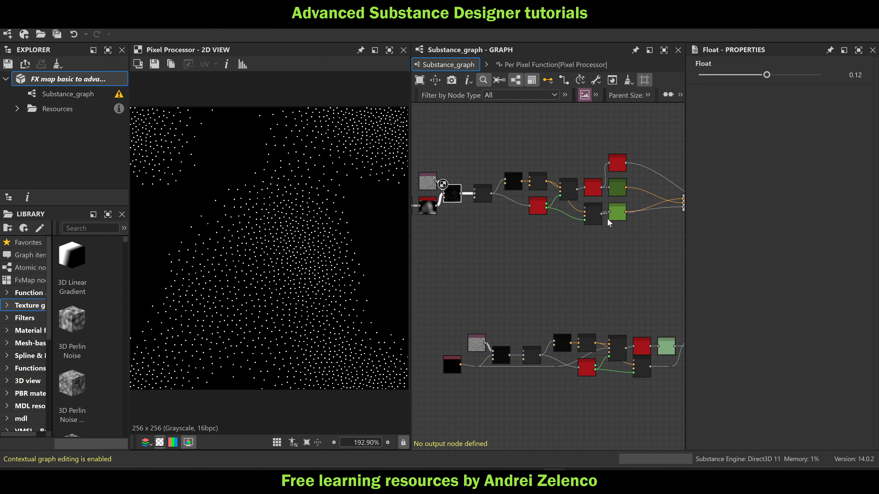
middle_drag(589, 227, 548, 230)
scroll(452, 177, up, 4)
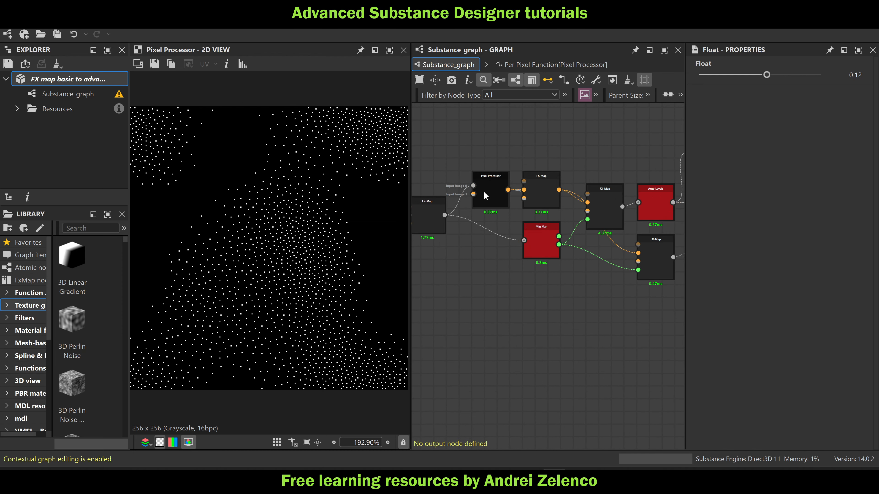
middle_drag(477, 219, 523, 210)
double_click(509, 215)
double_click(608, 213)
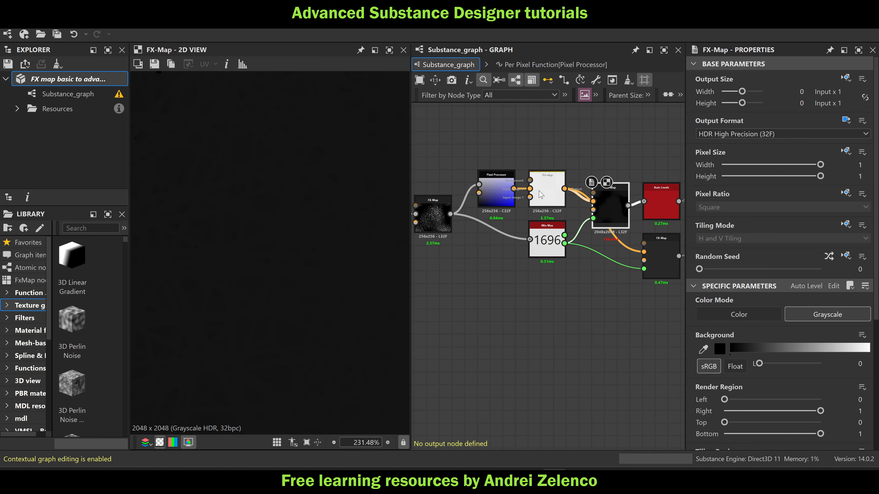
double_click(540, 195)
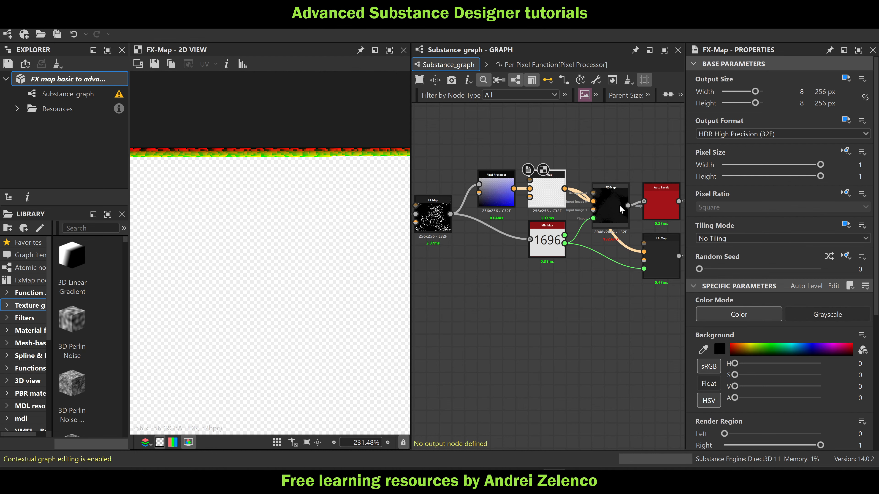
double_click(610, 207)
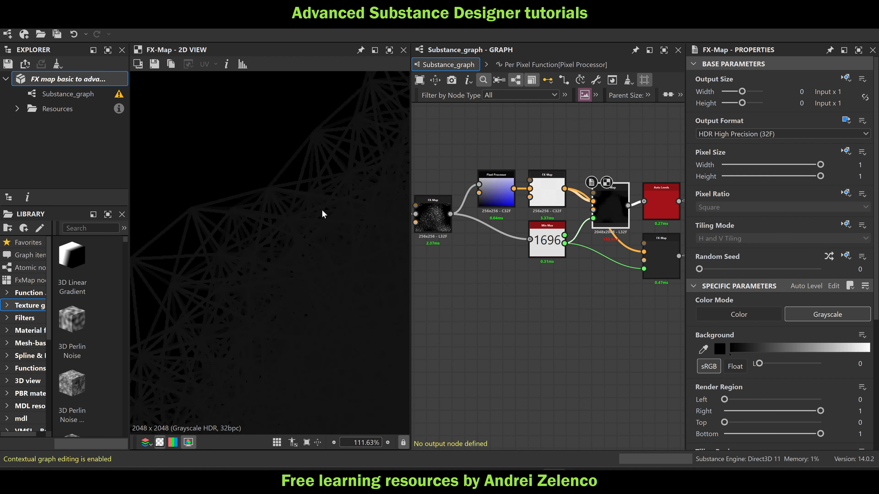
Preview the Auto Levels node connected after the 2048x2048 line-drawing FX-Map and inspect the connecting lines
middle_drag(630, 218, 502, 204)
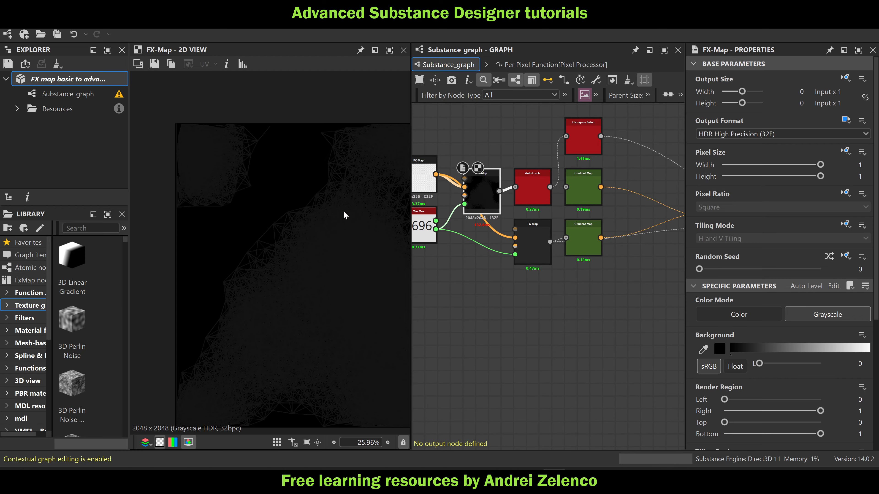
scroll(339, 190, up, 3)
double_click(533, 189)
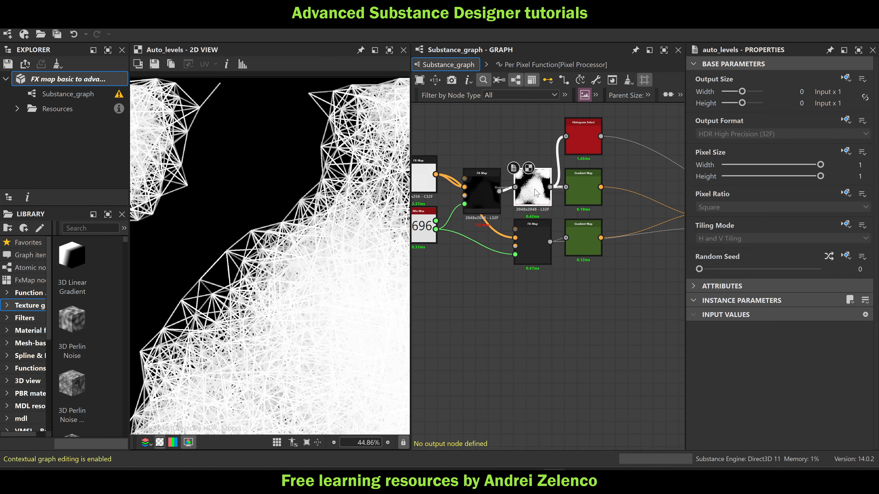
scroll(297, 234, down, 3)
scroll(296, 234, up, 2)
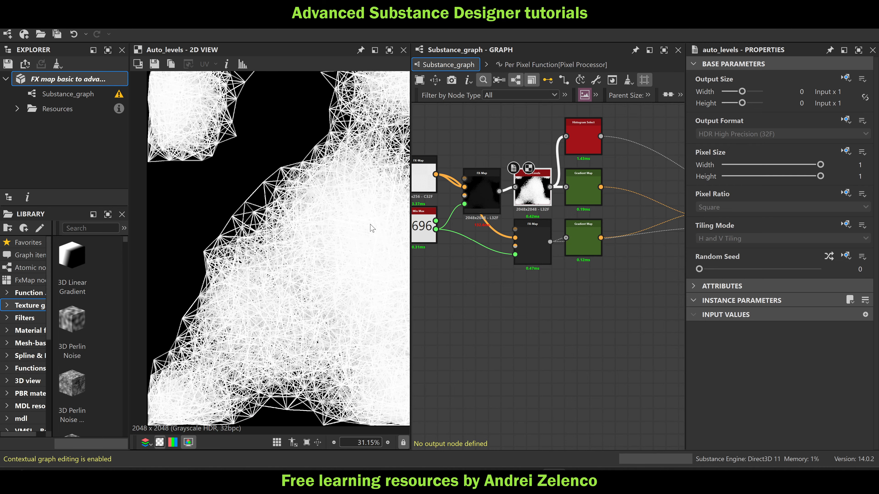
Examine the upstream chain from the noise nodes through the point Pixel Processor to the first FX-Map
middle_drag(481, 256, 637, 259)
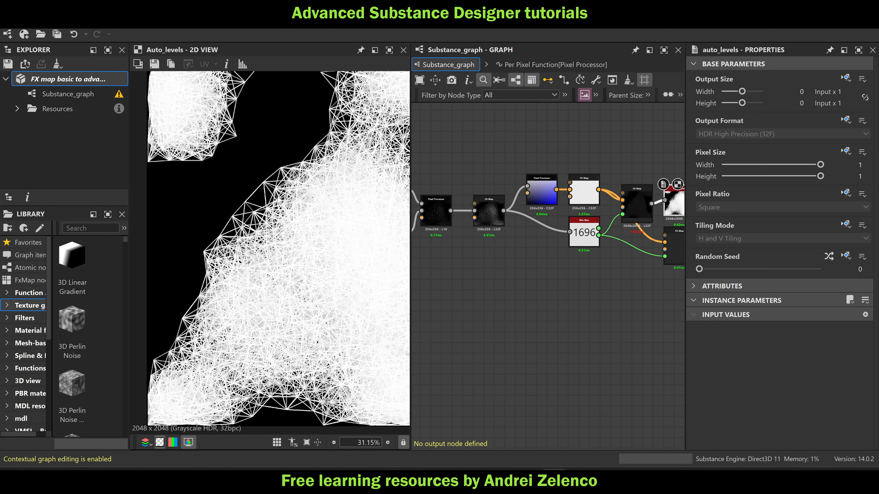
scroll(278, 198, down, 2)
middle_drag(523, 254, 624, 244)
scroll(324, 210, up, 3)
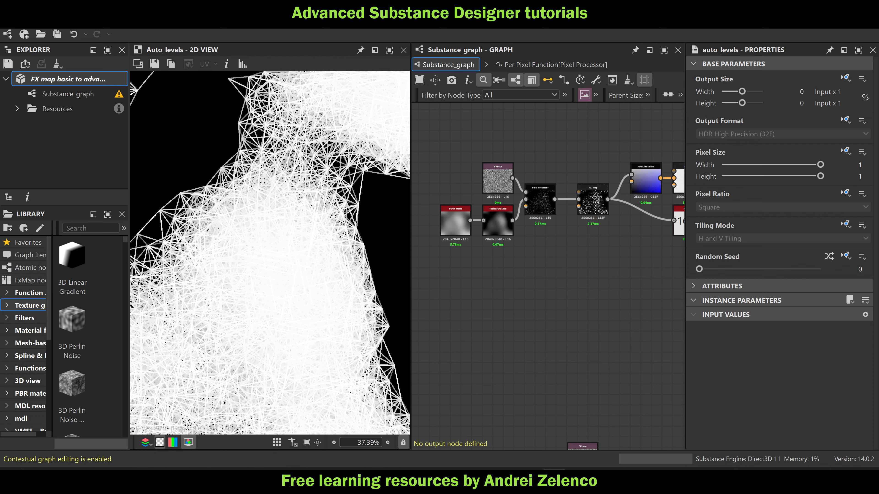
scroll(543, 205, up, 5)
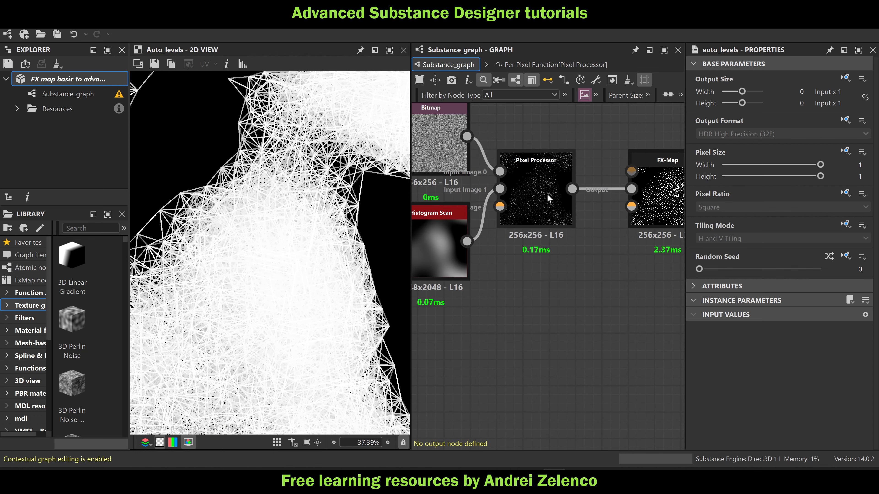
scroll(535, 178, down, 6)
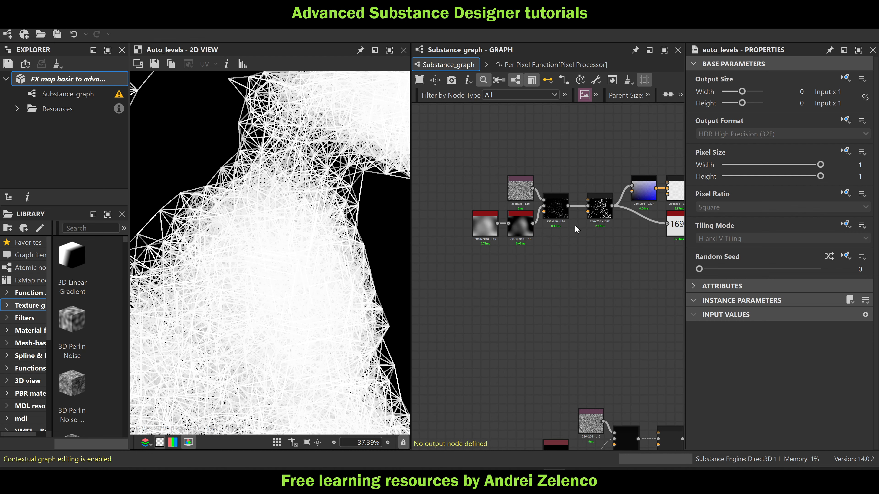
Open the Color / Luminosity function of the Quadrant node inside the line-drawing FX-Map
middle_drag(477, 234, 385, 222)
scroll(561, 182, up, 3)
click(560, 184)
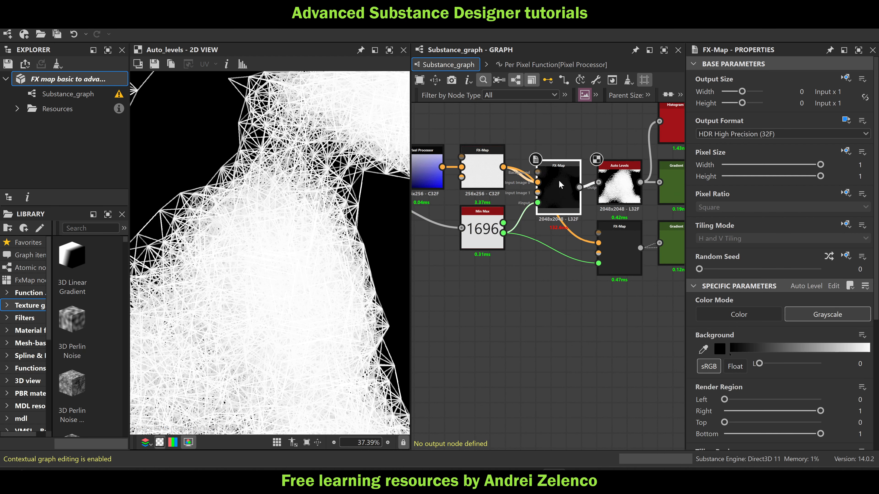
key(ctrl+e)
click(539, 403)
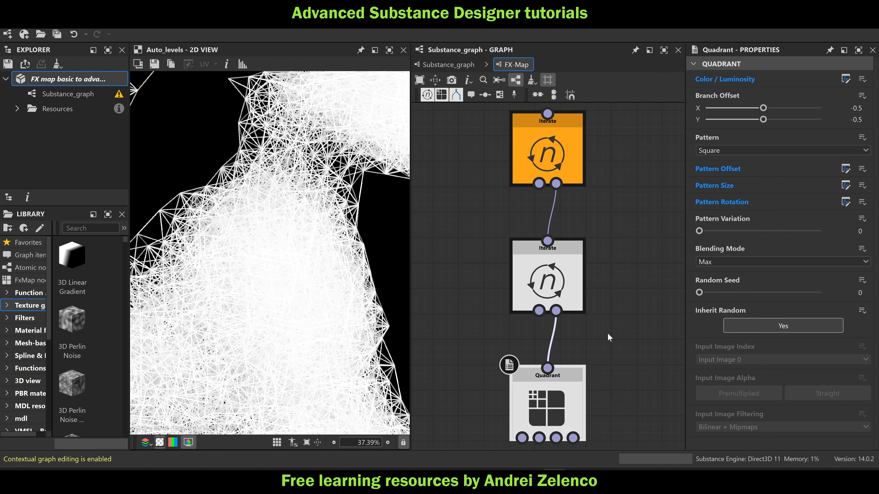
click(845, 79)
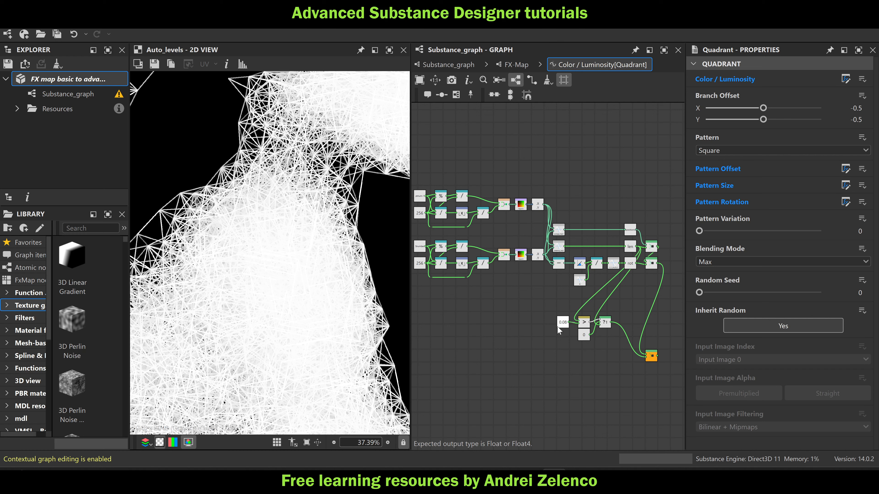
Set the float constant compared by the Greater Than node to 0.04 and check the connecting lines across the whole image
scroll(557, 327, up, 2)
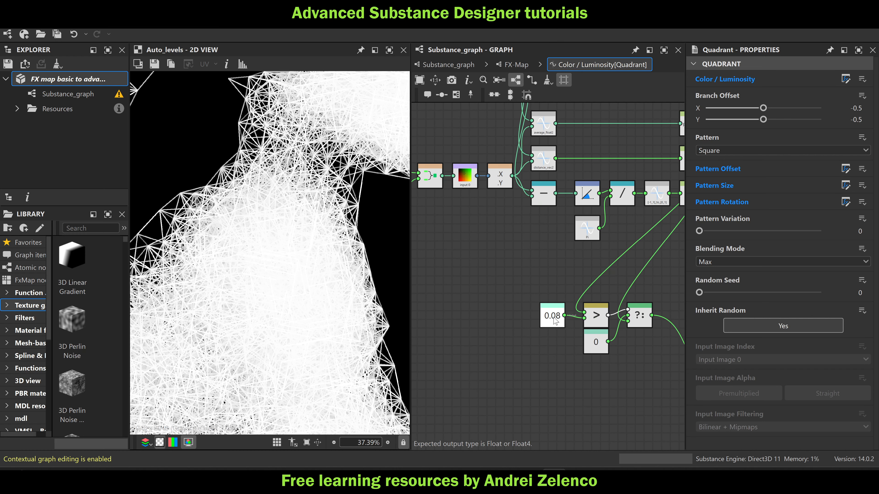
click(554, 320)
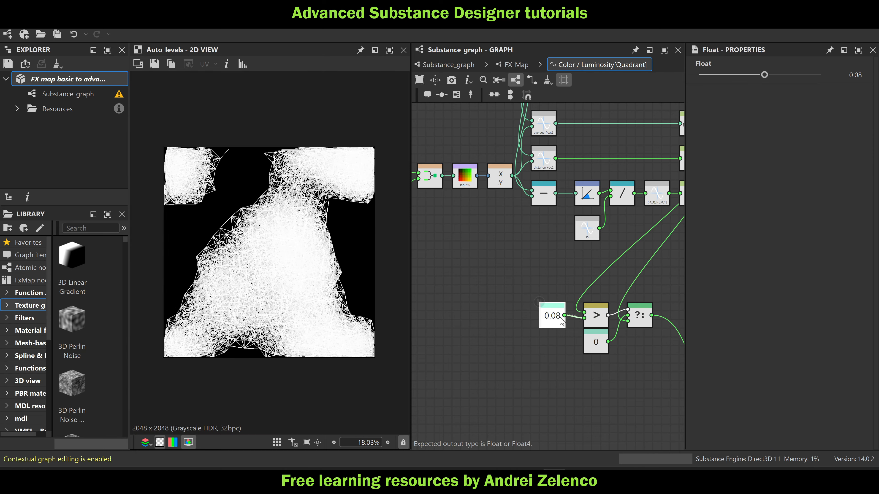
scroll(312, 194, up, 4)
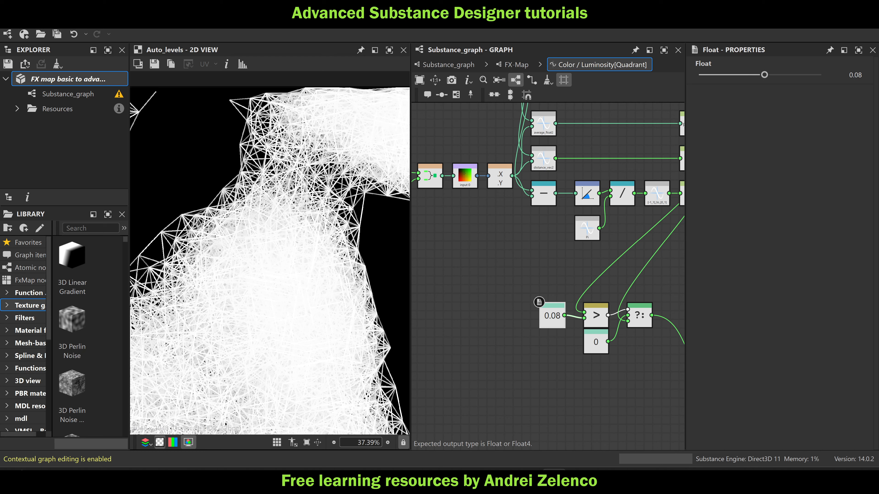
scroll(350, 208, up, 5)
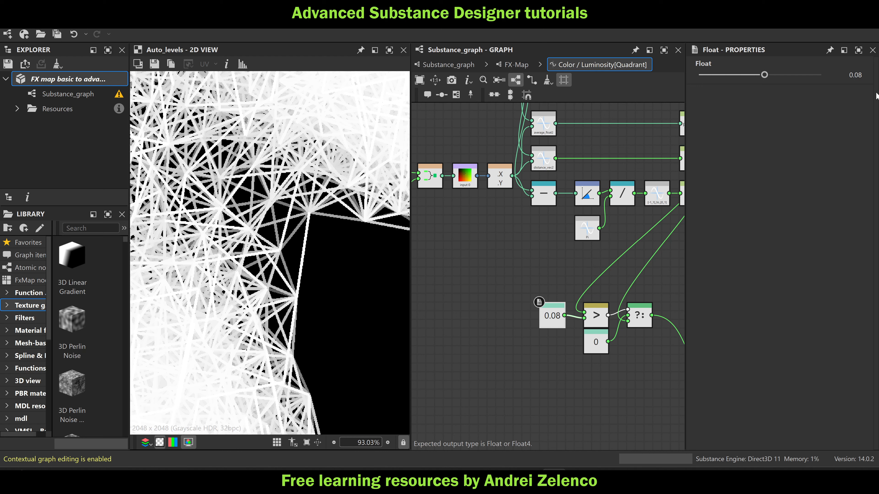
click(867, 76)
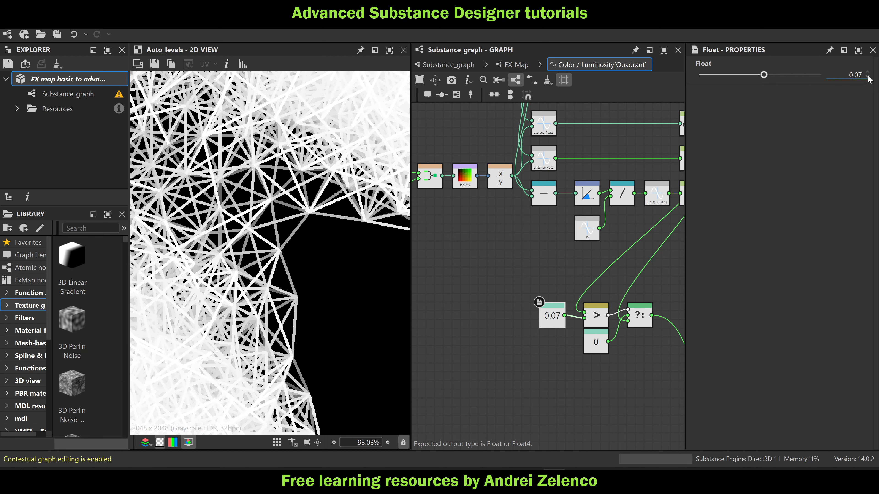
click(868, 76)
click(868, 76)
click(868, 76)
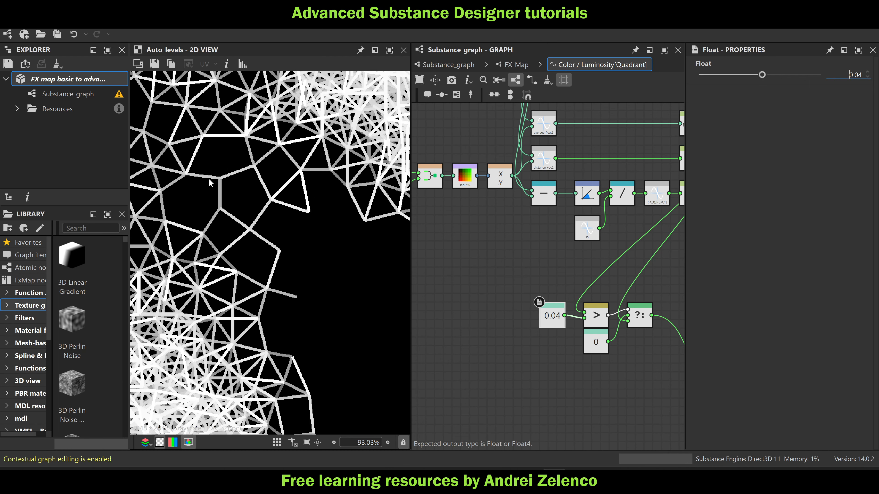
scroll(246, 220, down, 6)
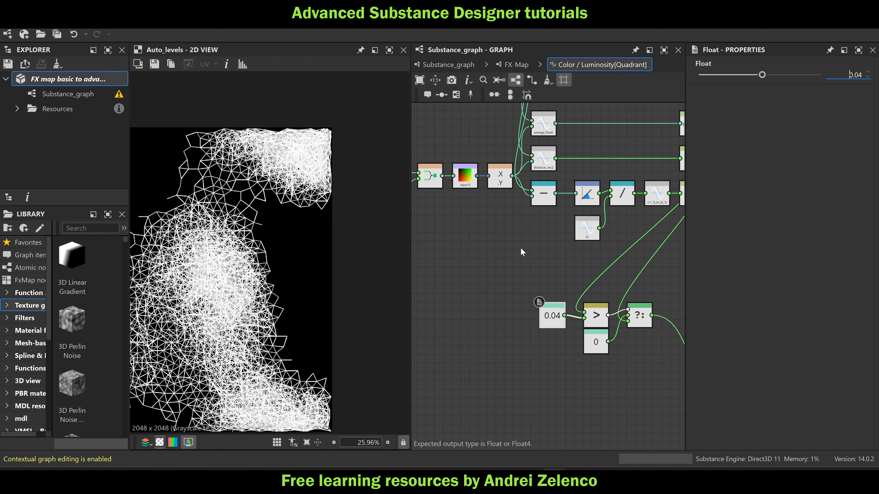
scroll(369, 190, down, 2)
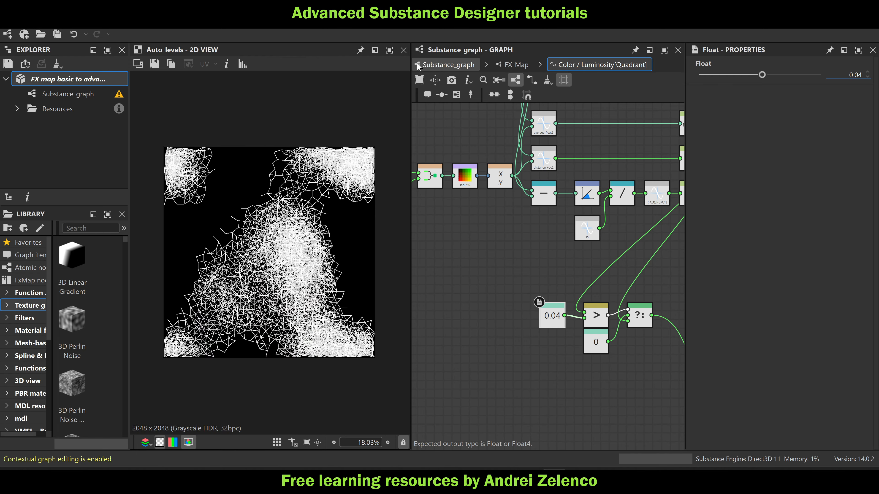
Return to the main graph and preview the final Diffusion Color node's glowing network
click(431, 65)
double_click(605, 218)
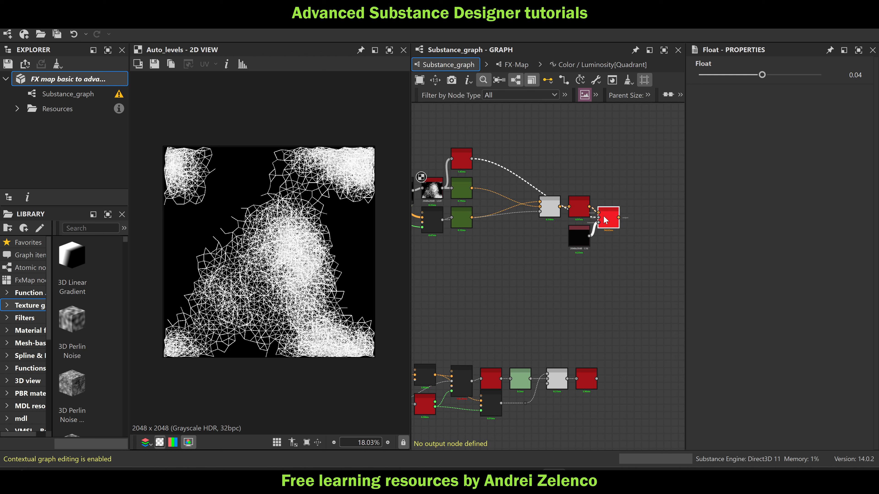
scroll(281, 244, up, 3)
scroll(281, 244, up, 1)
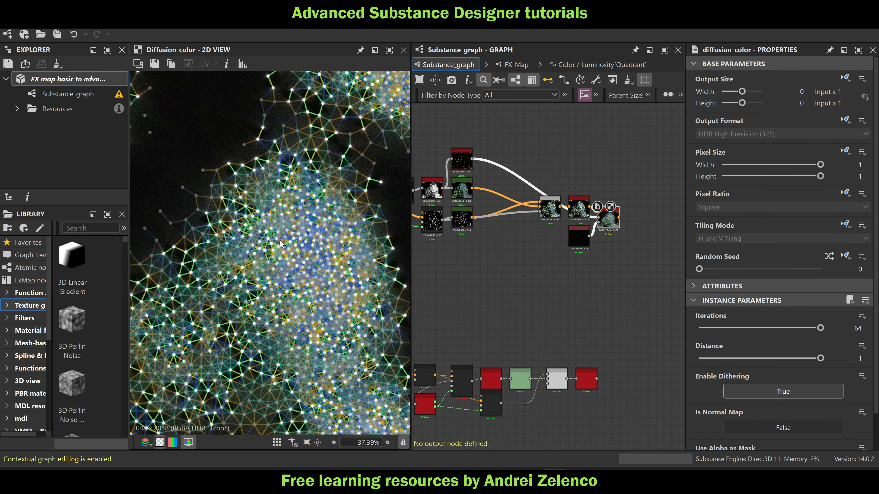
scroll(281, 244, down, 2)
middle_drag(281, 249, 289, 230)
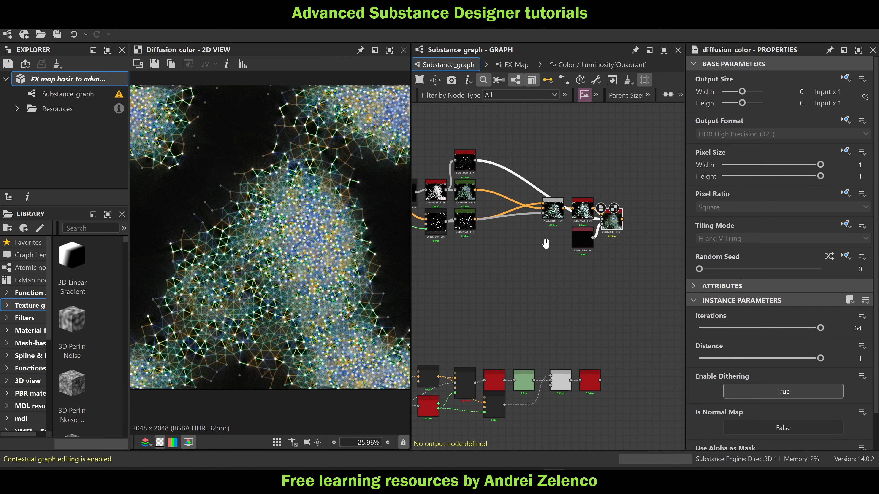
Preview the Auto Levels line pattern and the FX-Map below it that draws the point dots
scroll(415, 189, up, 3)
double_click(473, 198)
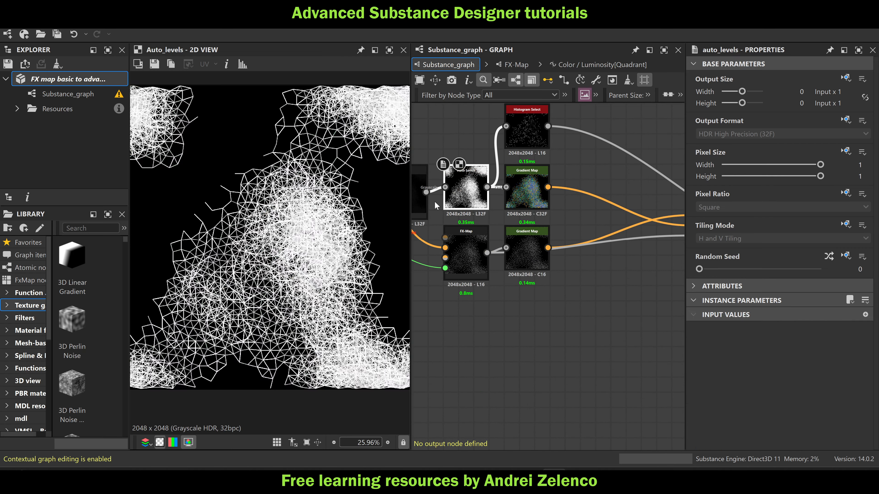
scroll(259, 234, up, 3)
middle_drag(481, 304, 578, 294)
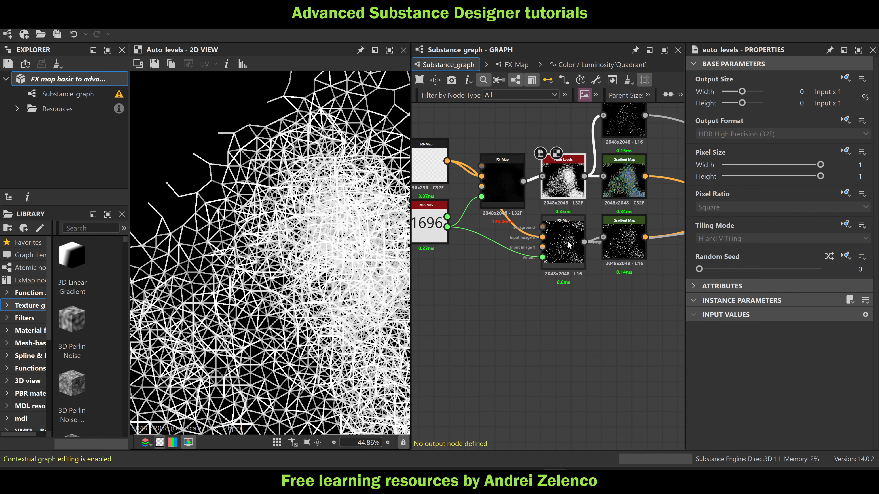
double_click(569, 245)
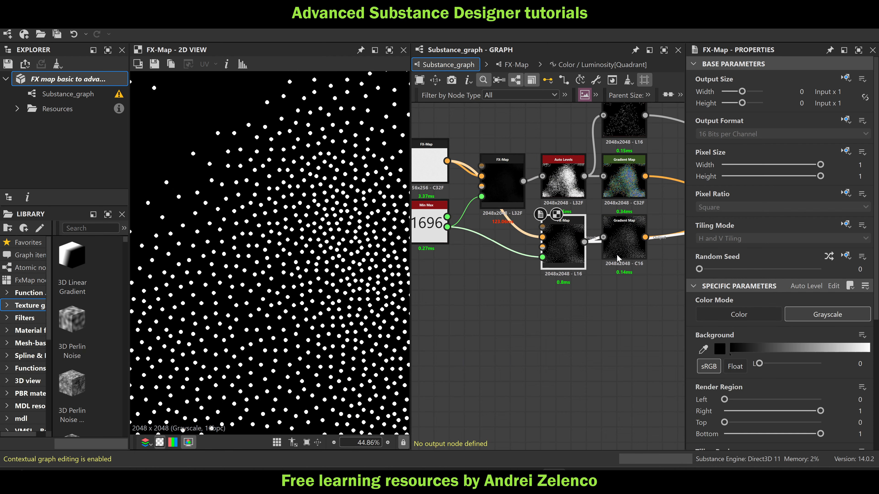
Preview the Blend node that combines the colored lines with the dots
middle_drag(647, 258, 479, 256)
double_click(635, 207)
scroll(305, 221, down, 3)
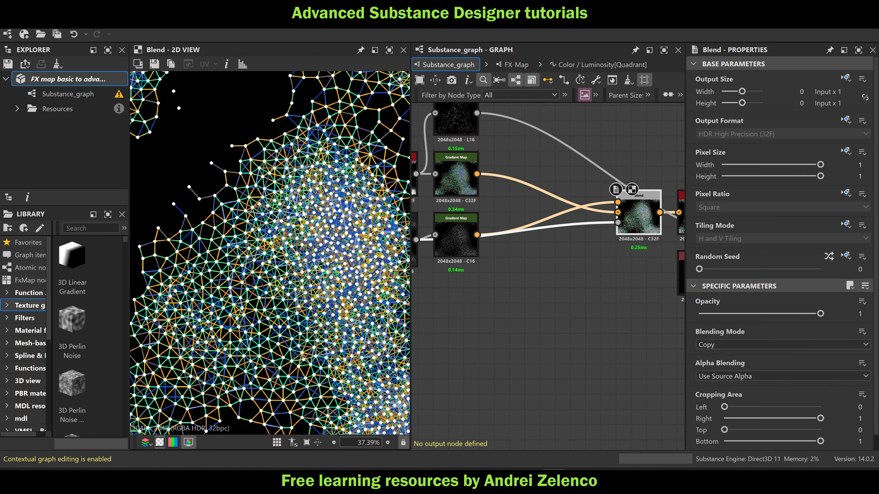
middle_drag(307, 241, 287, 210)
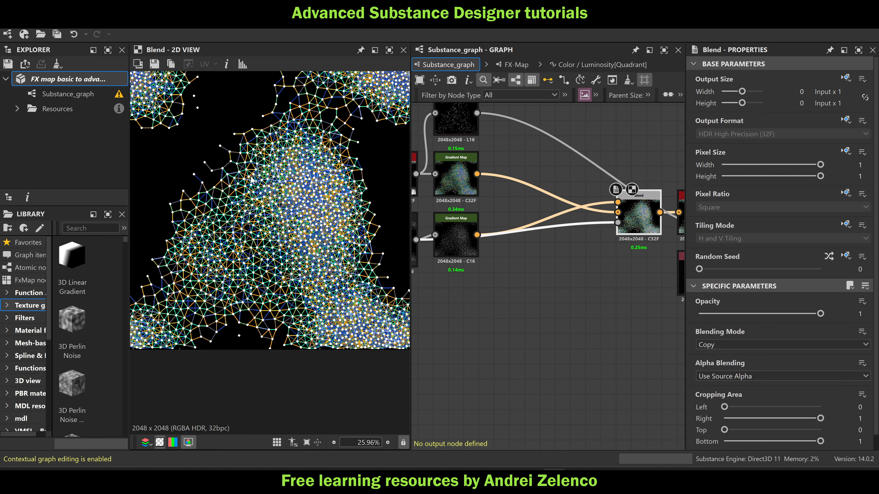
Save the FX map package and check the blended network up close
click(69, 81)
scroll(278, 202, up, 2)
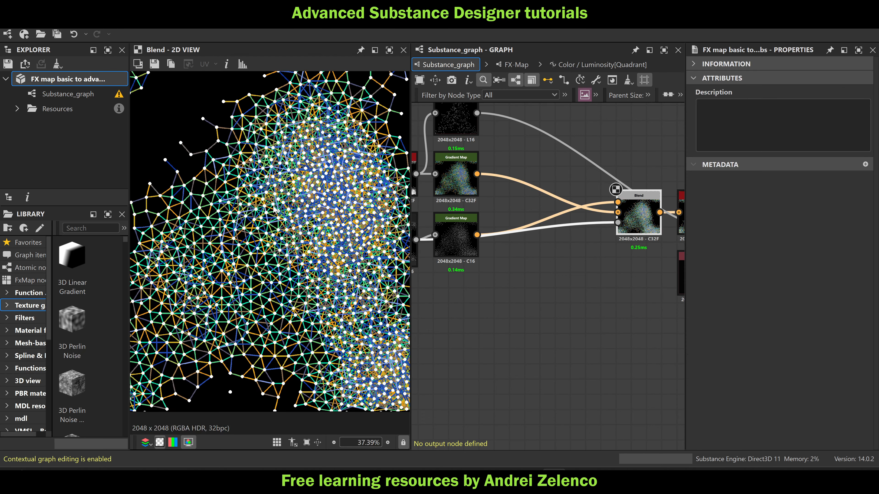
scroll(364, 200, down, 2)
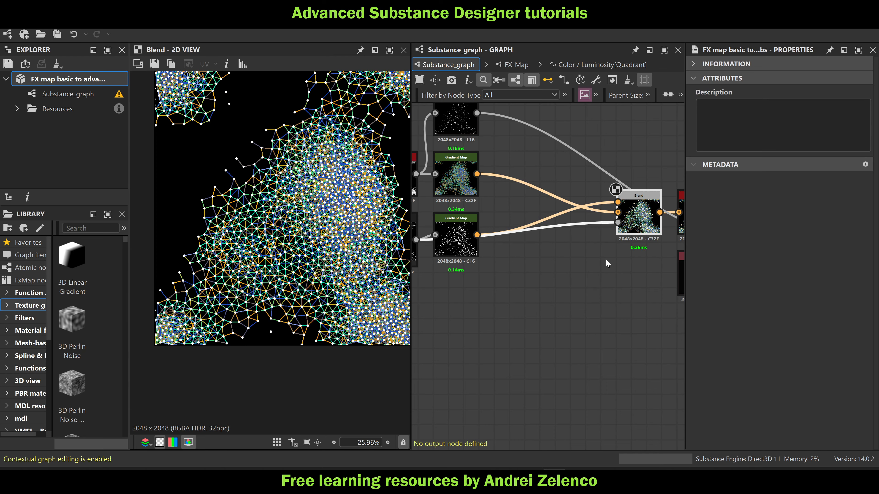
Preview the final Diffusion Color output and the Histogram Select node that feeds into it
middle_drag(506, 234, 568, 245)
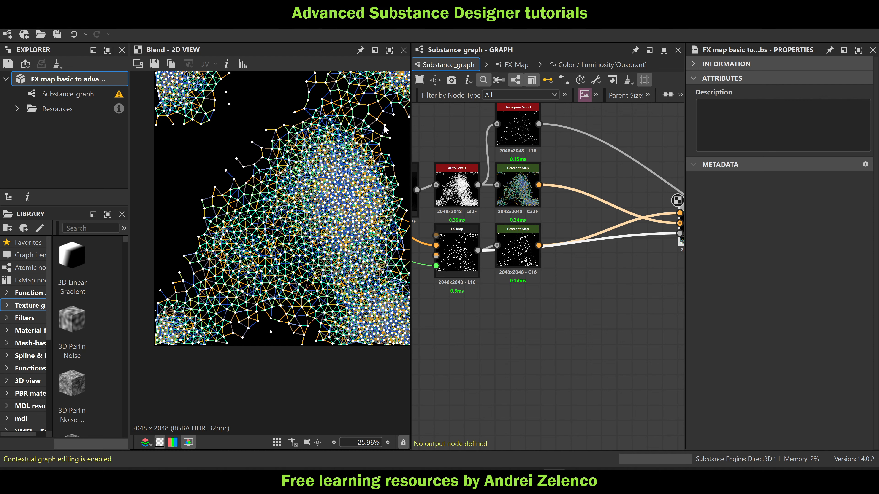
middle_drag(678, 208, 544, 187)
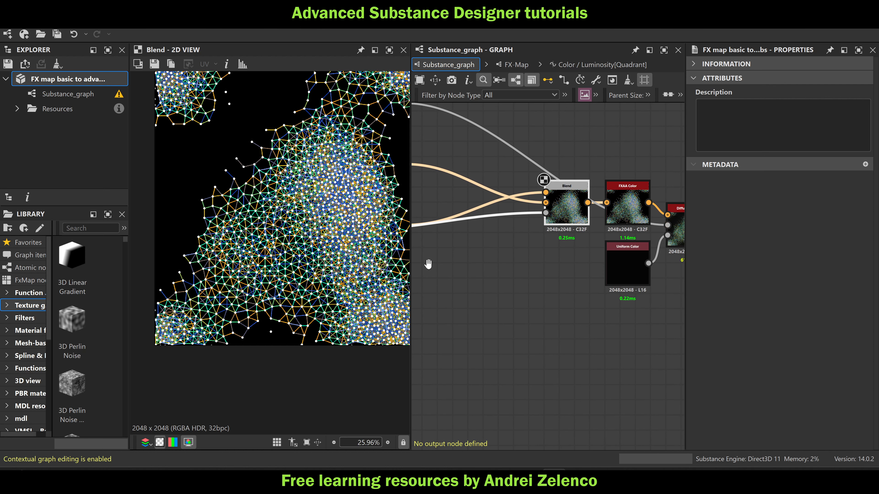
middle_drag(622, 215, 537, 209)
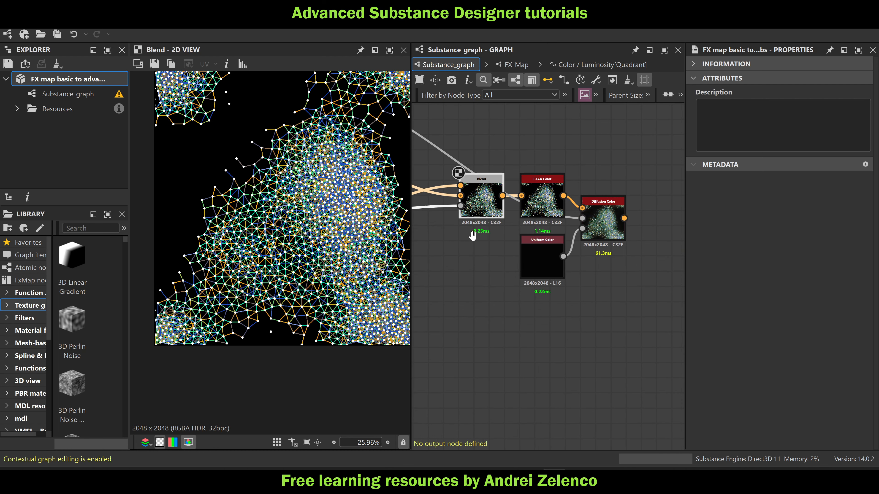
double_click(609, 218)
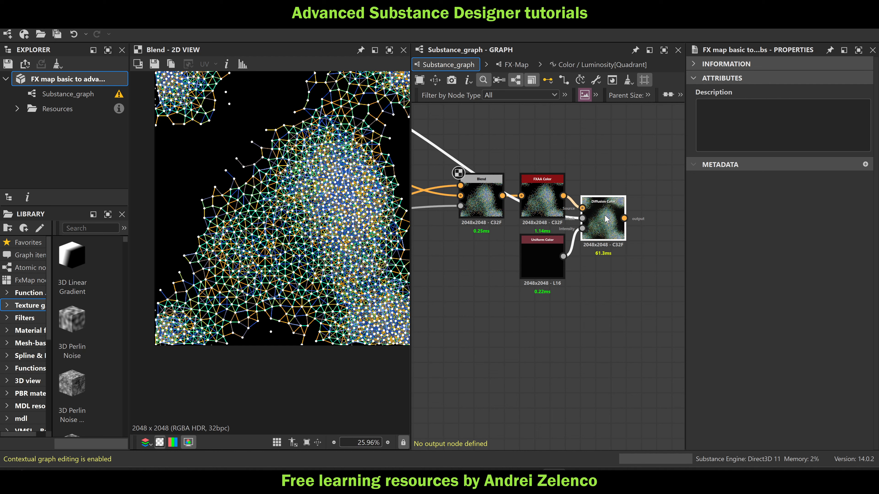
scroll(276, 204, up, 5)
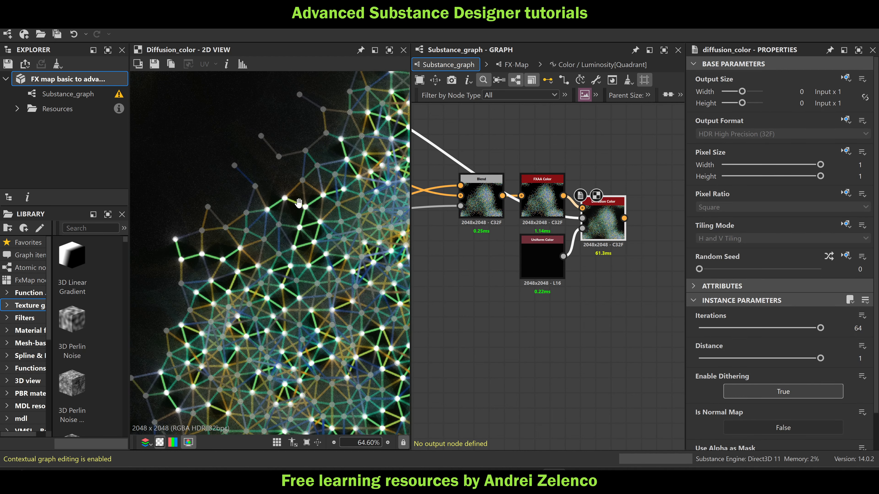
scroll(504, 180, down, 4)
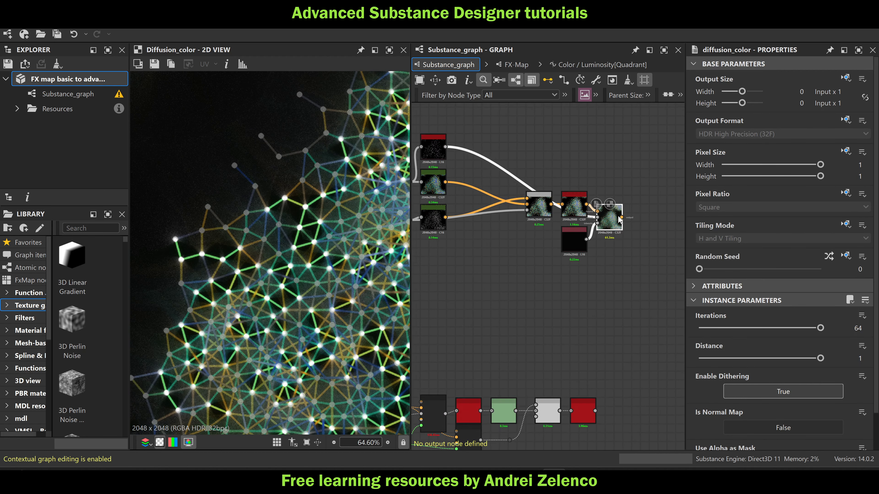
scroll(504, 179, up, 3)
double_click(472, 160)
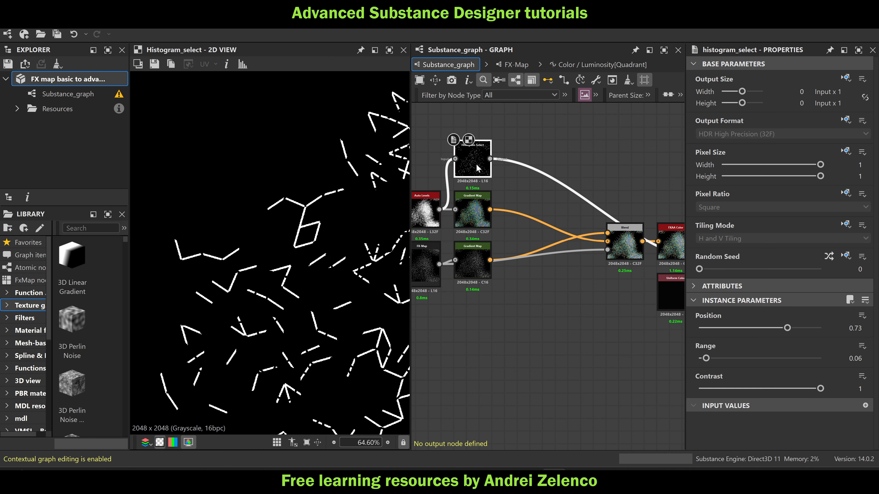
Preview the final Diffusion Color output and the Gradient Map that colors the connection lines
scroll(486, 172, down, 3)
double_click(623, 227)
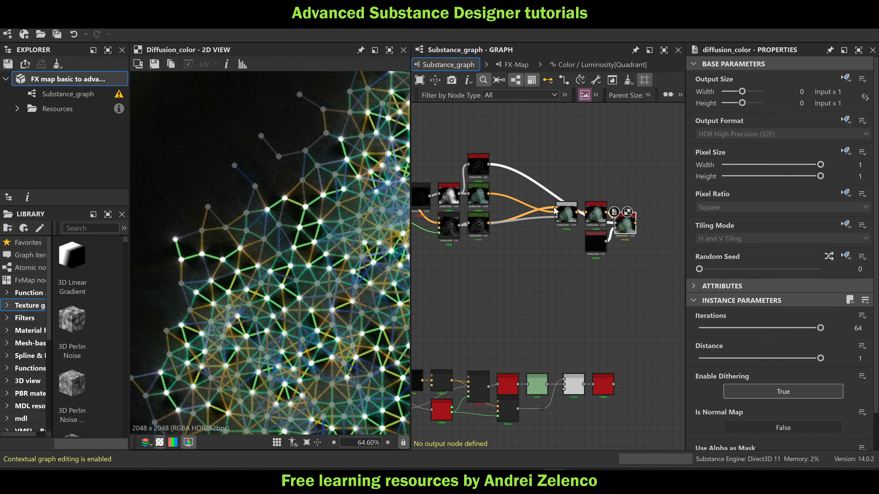
scroll(480, 197, up, 3)
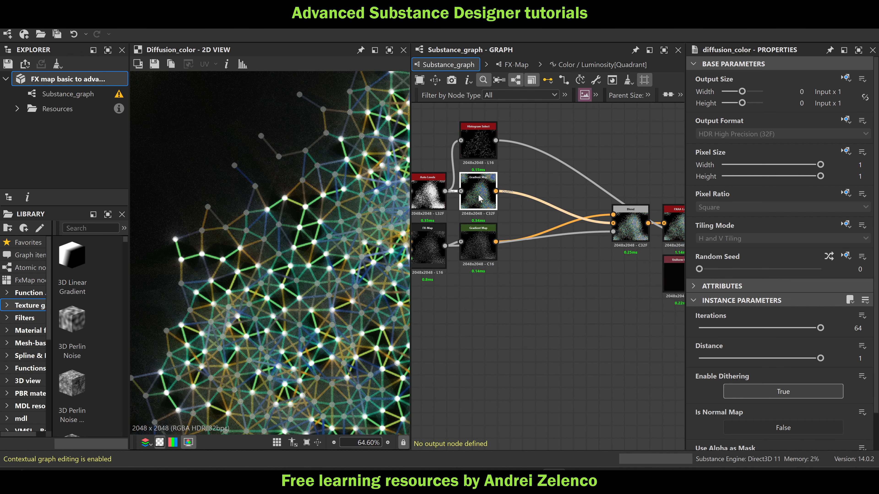
double_click(480, 198)
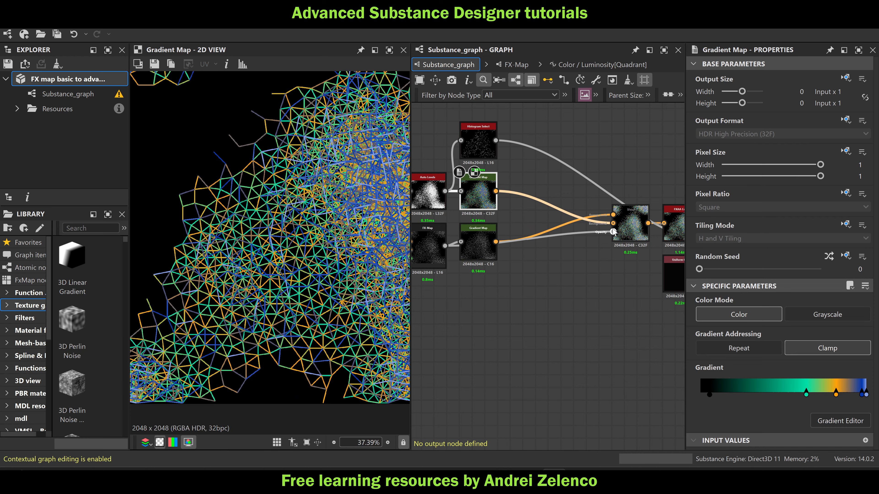
Move the Blend node close to the two Gradient Map nodes and save the FX map package
drag(613, 232, 524, 227)
double_click(538, 227)
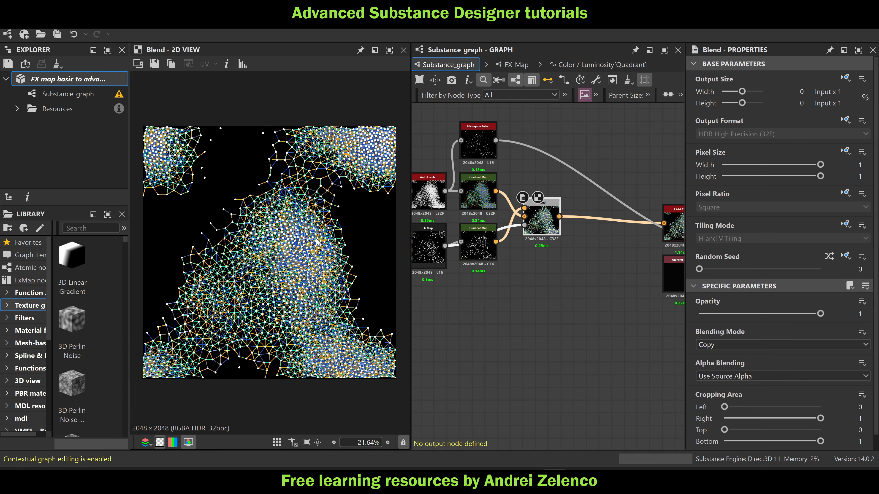
scroll(317, 242, up, 2)
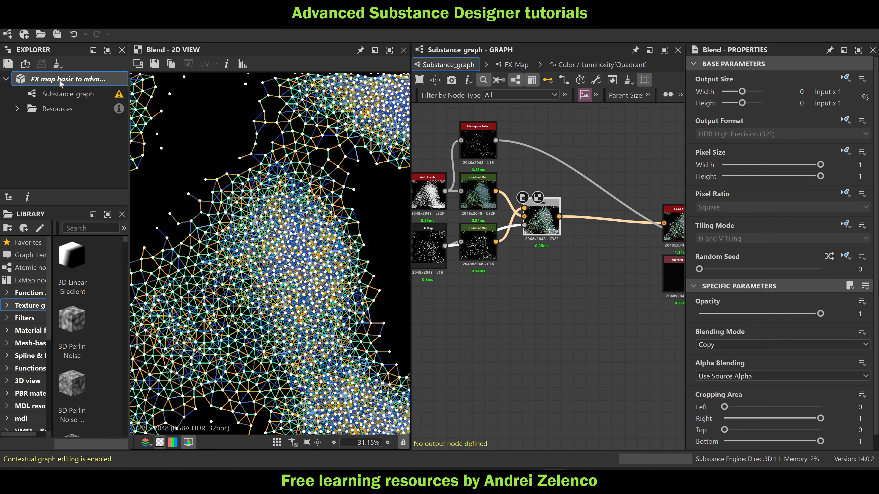
click(61, 81)
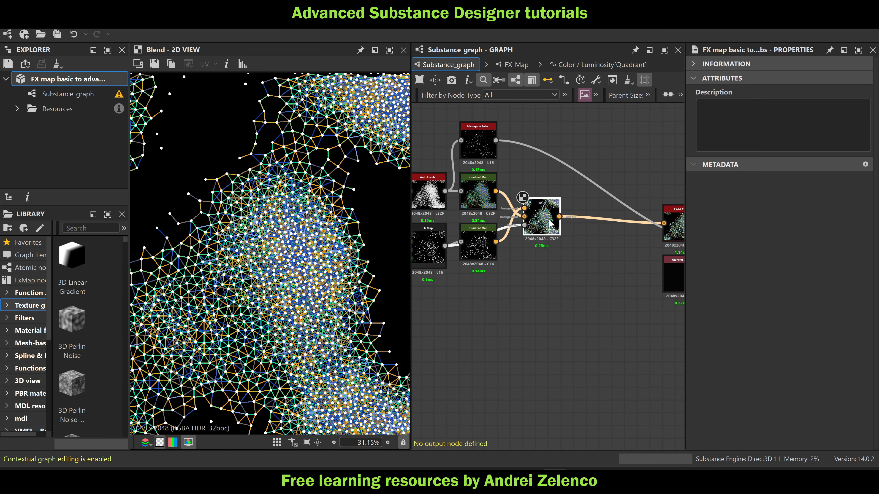
Preview the Pixel Processor that combines the noise bitmap with the Histogram Scan to scatter the points
scroll(551, 222, down, 4)
middle_drag(535, 251, 592, 254)
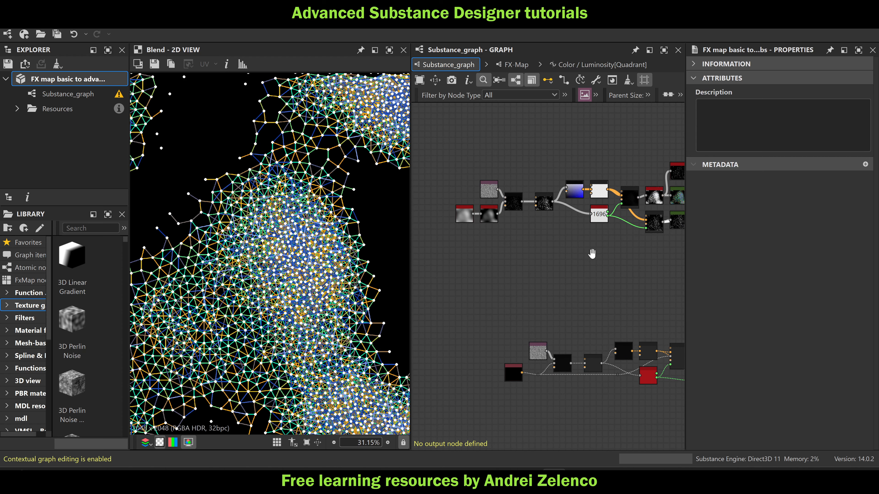
scroll(491, 222, up, 2)
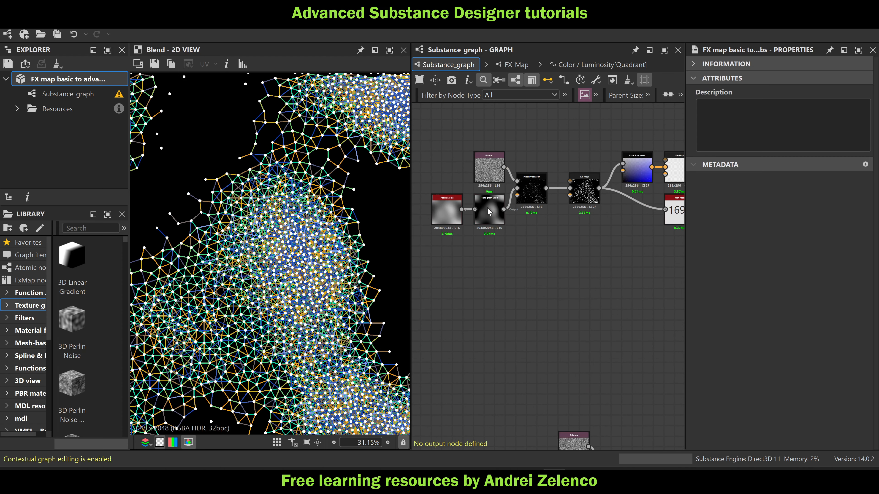
scroll(488, 211, up, 3)
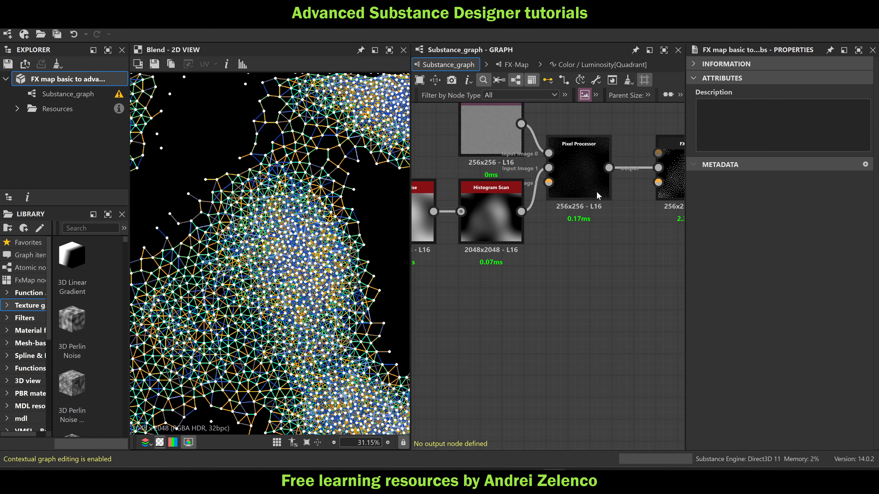
double_click(585, 171)
scroll(279, 262, up, 1)
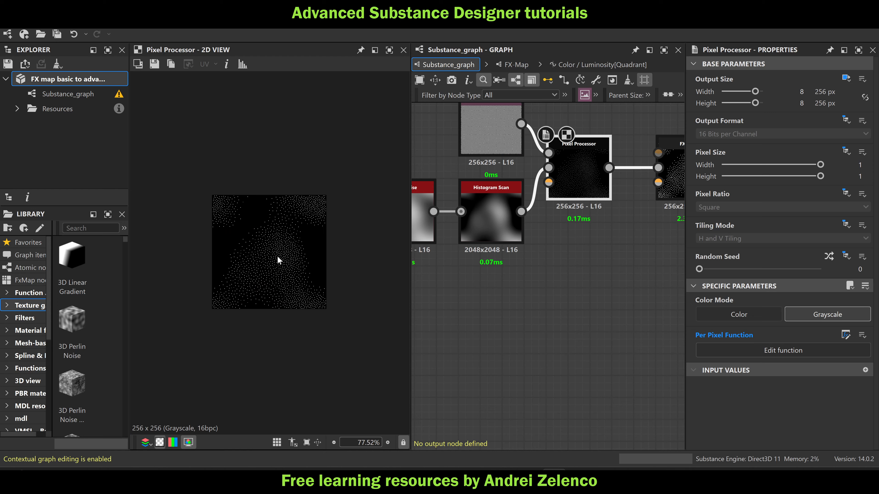
Preview the 256 x 256 color FX-Map after the blue Pixel Processor and check its inputs
scroll(598, 229, down, 4)
middle_drag(623, 230, 478, 239)
double_click(543, 204)
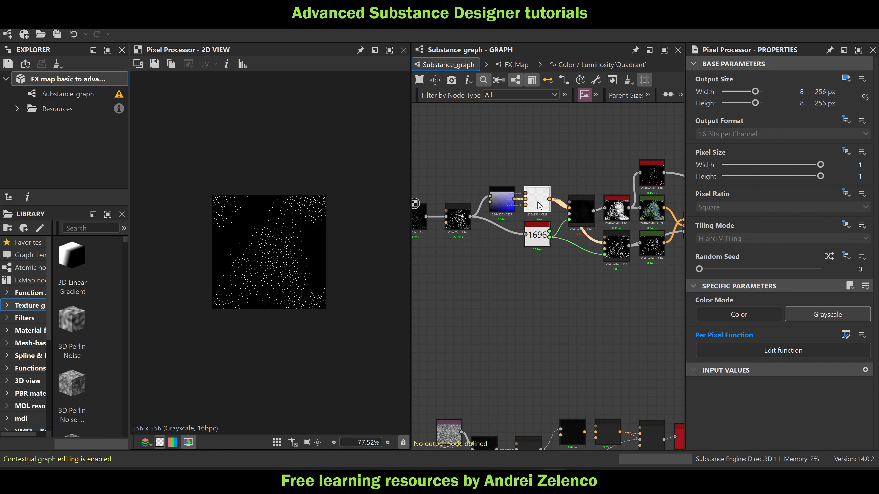
scroll(240, 189, up, 4)
scroll(200, 122, up, 1)
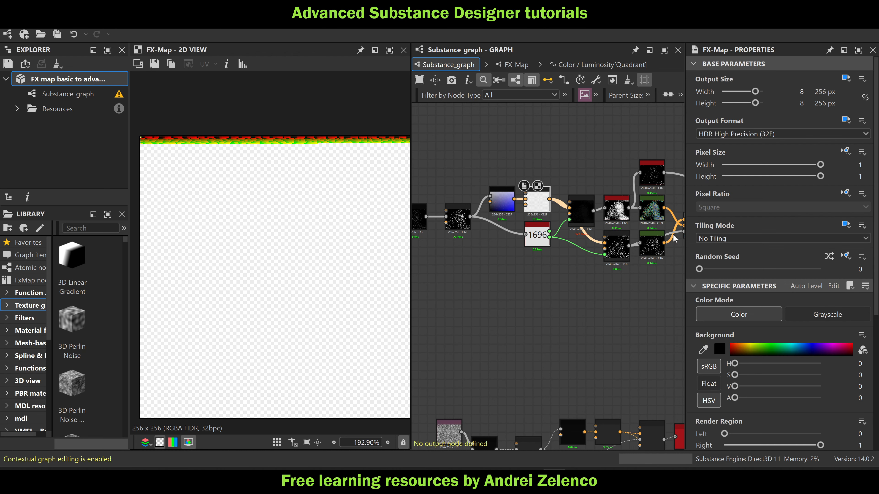
scroll(586, 213, up, 2)
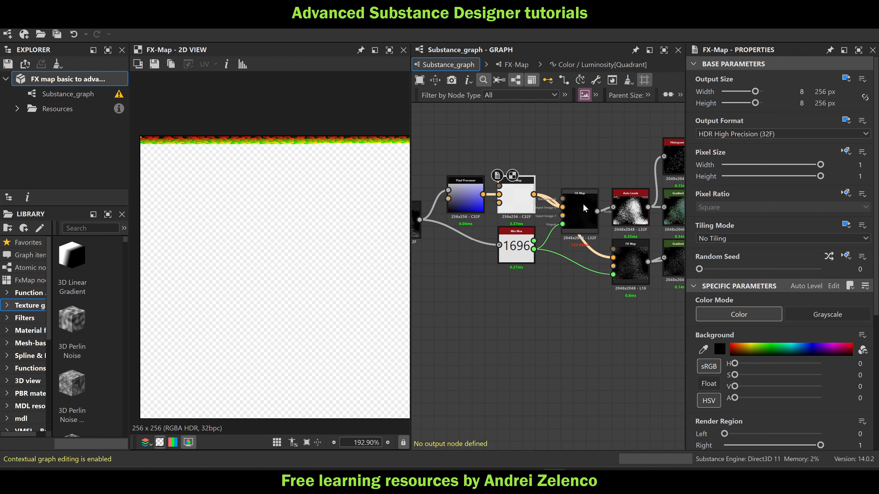
drag(503, 202, 515, 202)
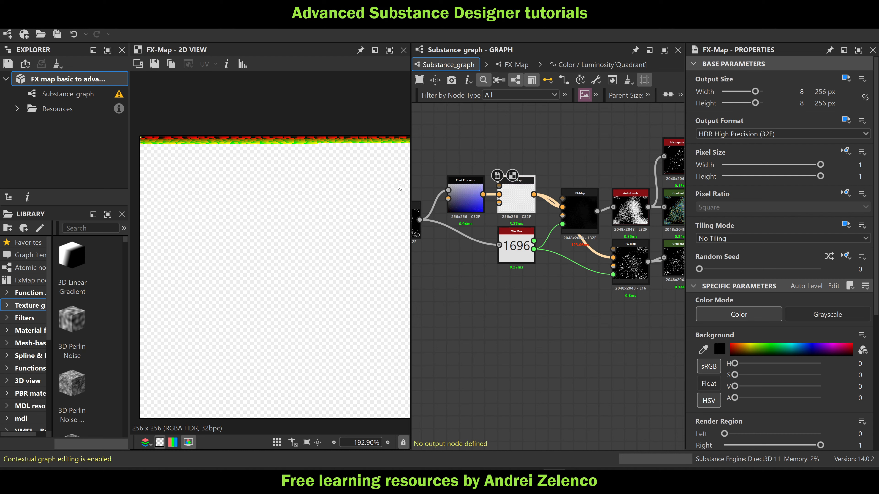
middle_drag(508, 205, 610, 218)
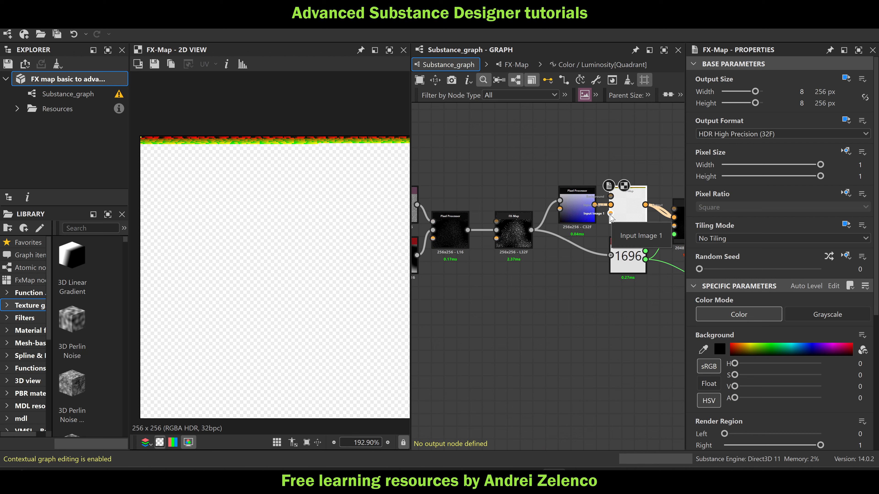
Preview the FXAA Grayscale node at the end of the second network below
scroll(612, 217, down, 5)
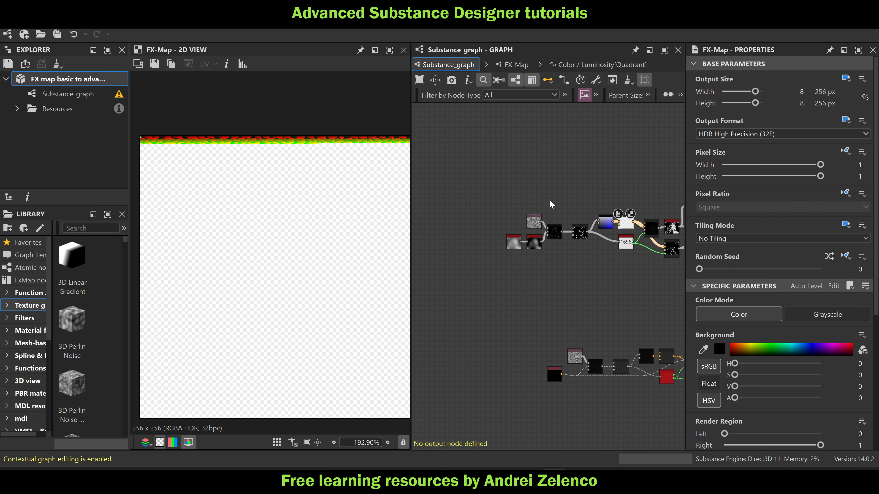
middle_drag(514, 243, 464, 204)
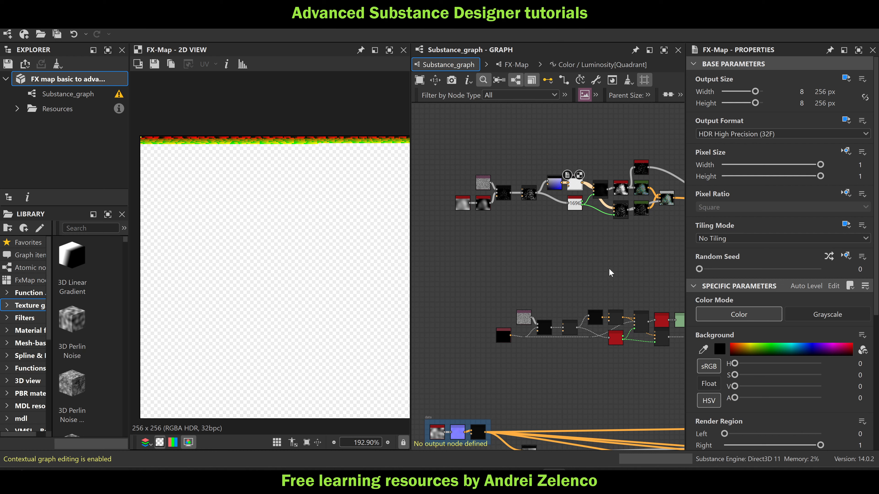
middle_drag(562, 263, 517, 239)
scroll(582, 217, down, 2)
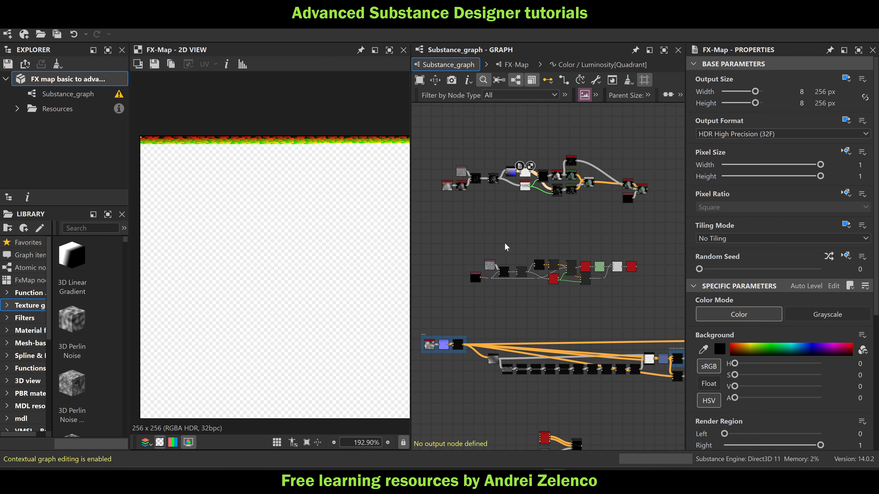
double_click(632, 269)
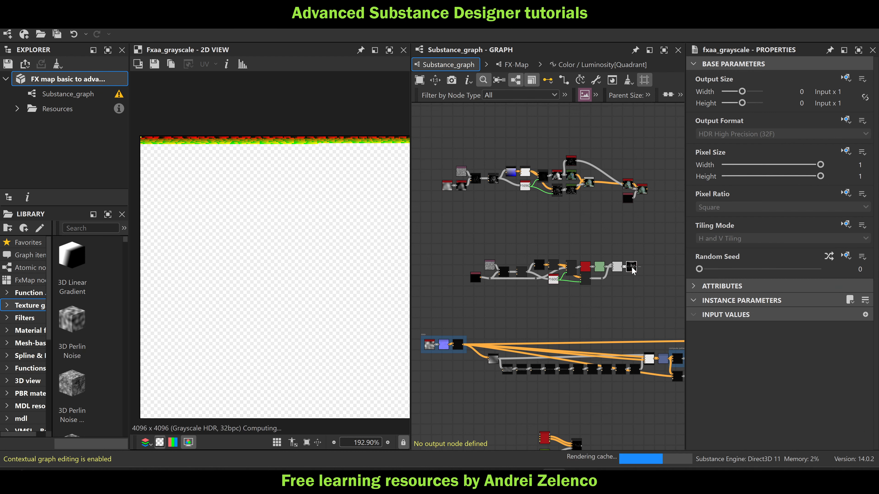
scroll(284, 218, down, 4)
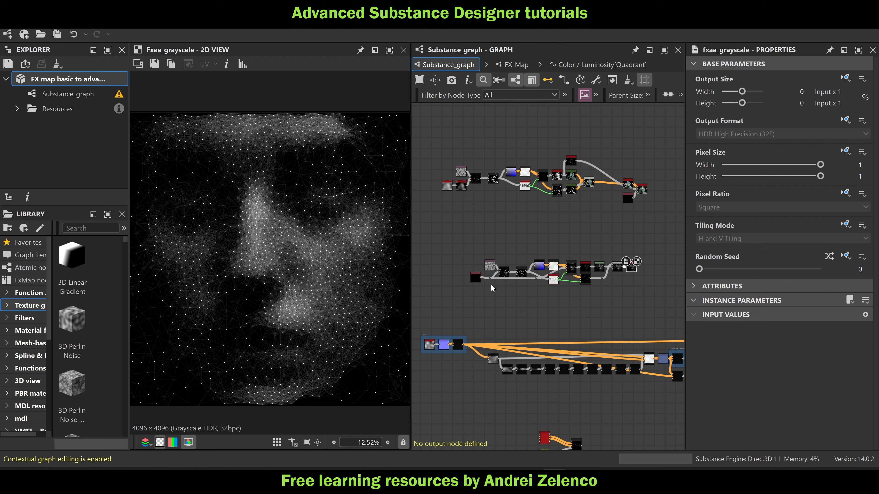
Examine the face made of connected points, both as a whole and in its sparse and dense areas
mouse_move(479, 282)
scroll(268, 200, up, 1)
scroll(294, 180, down, 3)
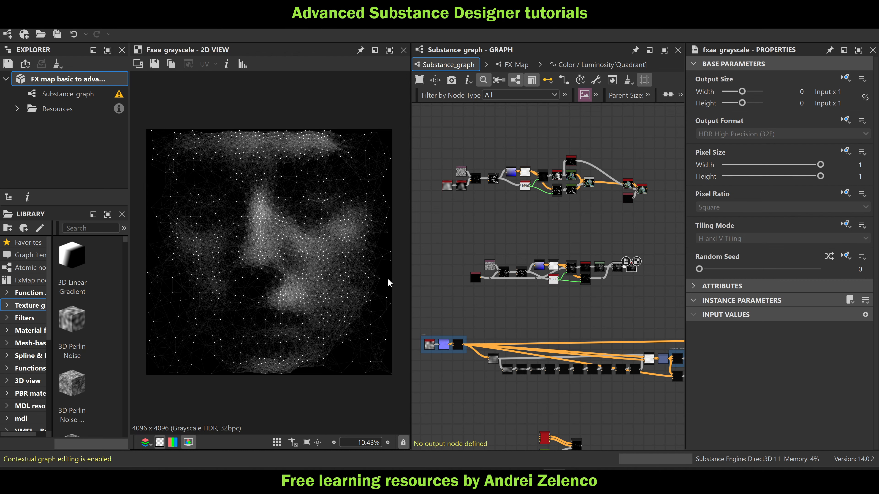
scroll(320, 297, up, 4)
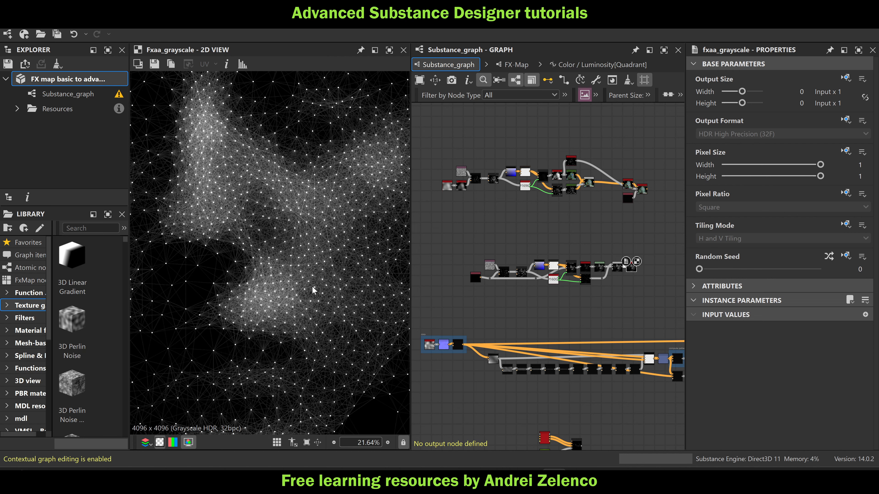
middle_drag(261, 192, 367, 290)
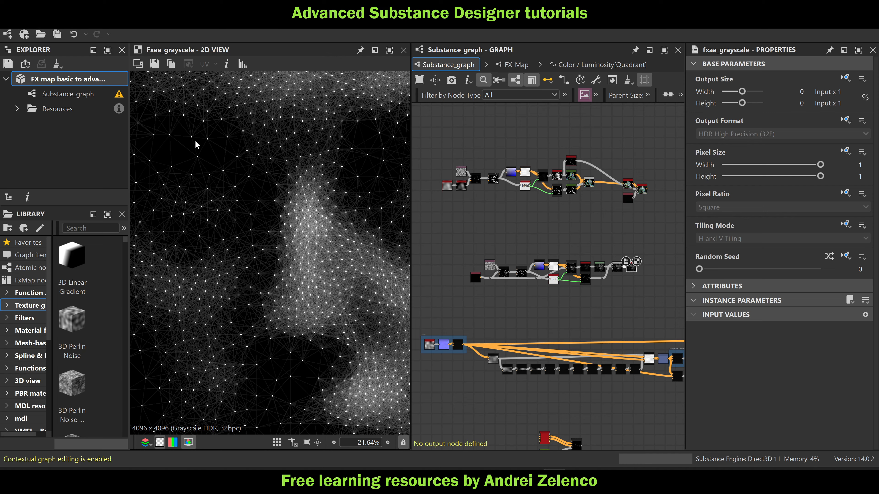
middle_drag(196, 142, 244, 193)
scroll(239, 188, up, 3)
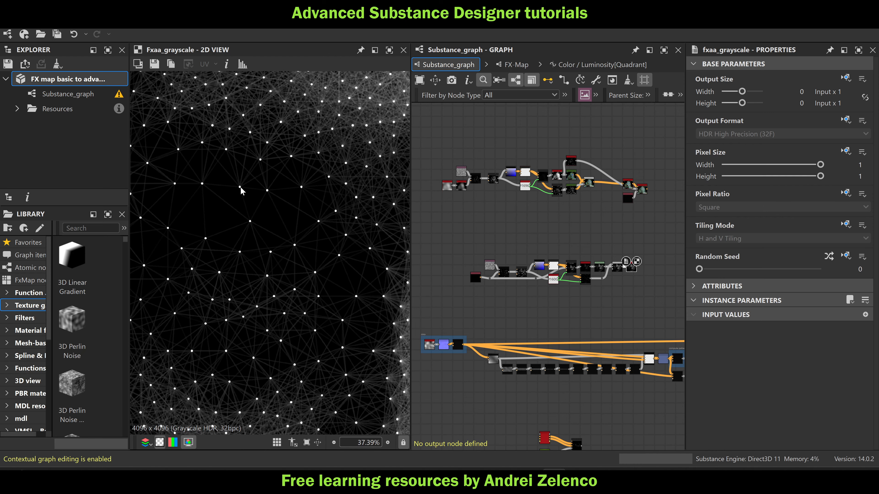
scroll(260, 196, down, 7)
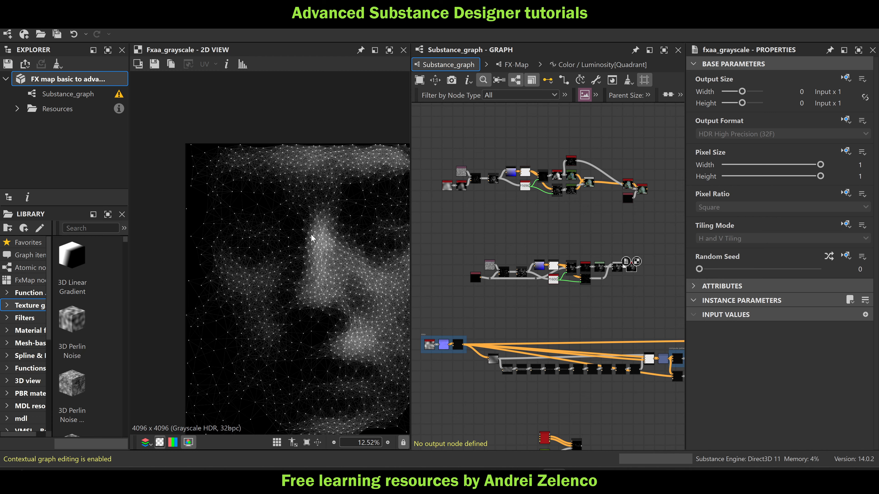
scroll(311, 233, up, 1)
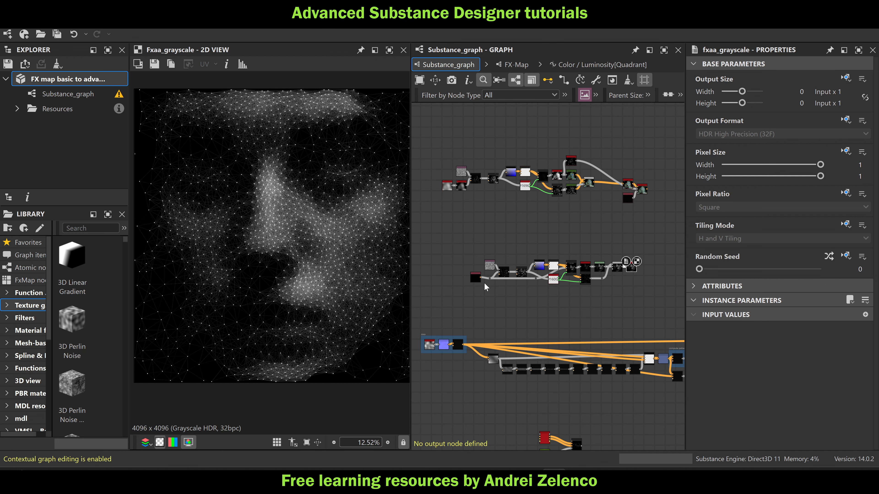
Preview the second network's first Pixel Processor to inspect the point distribution behind the face
scroll(484, 282, up, 1)
scroll(484, 284, up, 2)
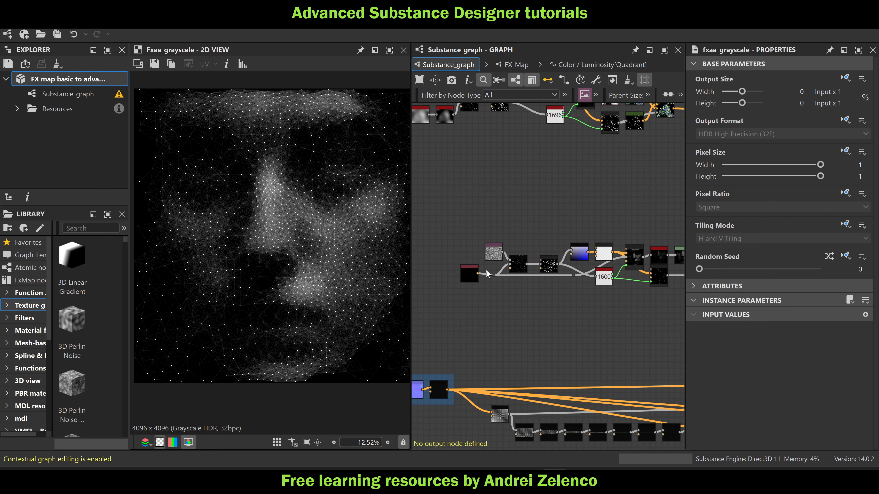
scroll(519, 270, up, 5)
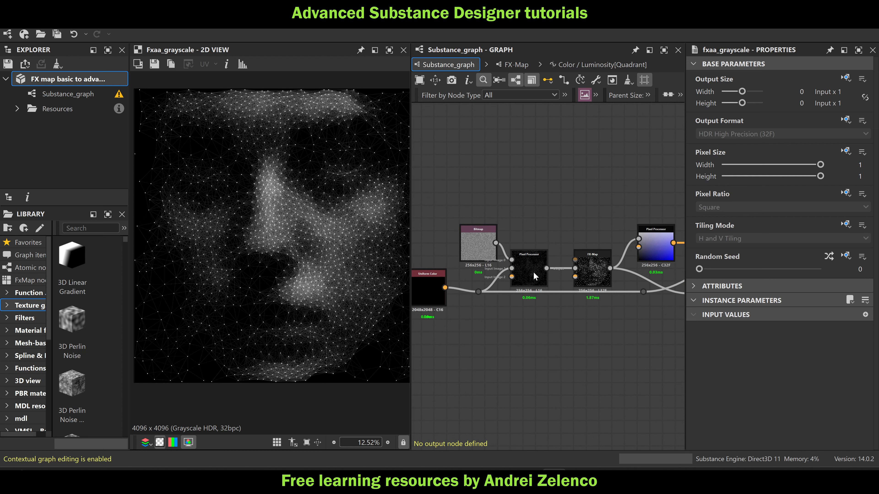
click(525, 270)
double_click(524, 269)
scroll(261, 235, up, 10)
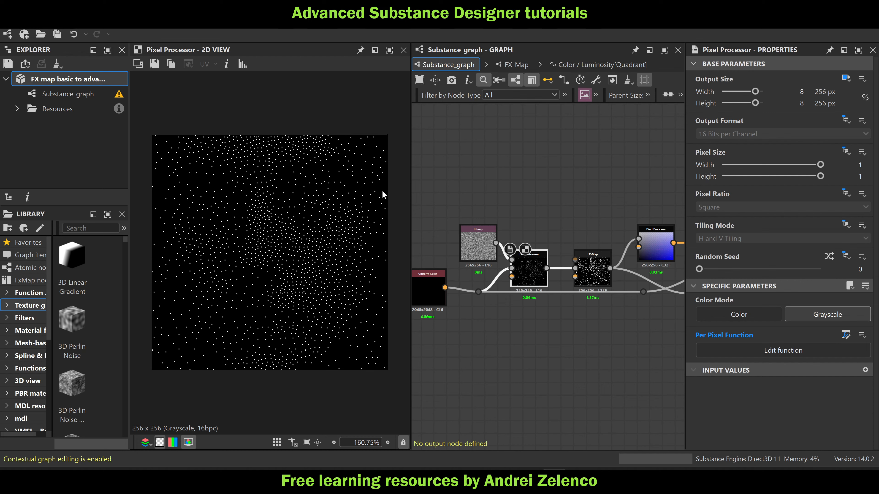
Move the first two point-connection networks together farther above the large third network
scroll(531, 216, down, 8)
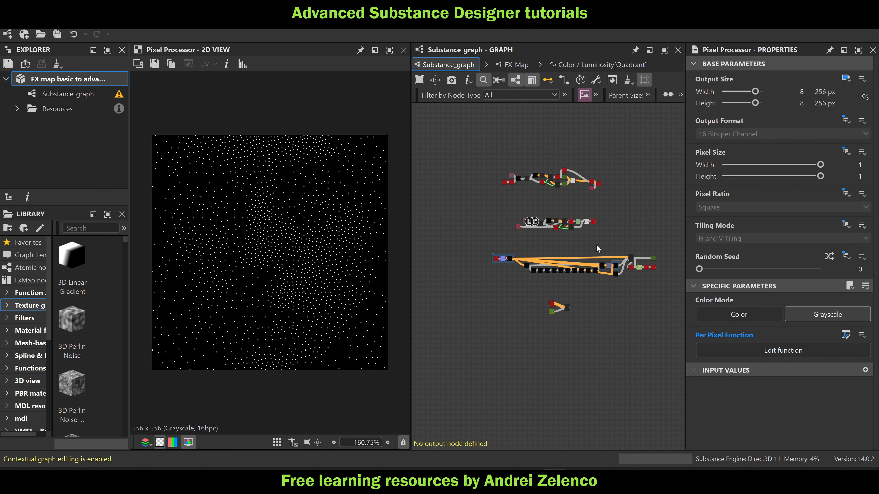
scroll(596, 245, up, 3)
middle_drag(612, 248, 616, 279)
drag(616, 271, 464, 212)
drag(616, 144, 422, 246)
drag(475, 230, 477, 209)
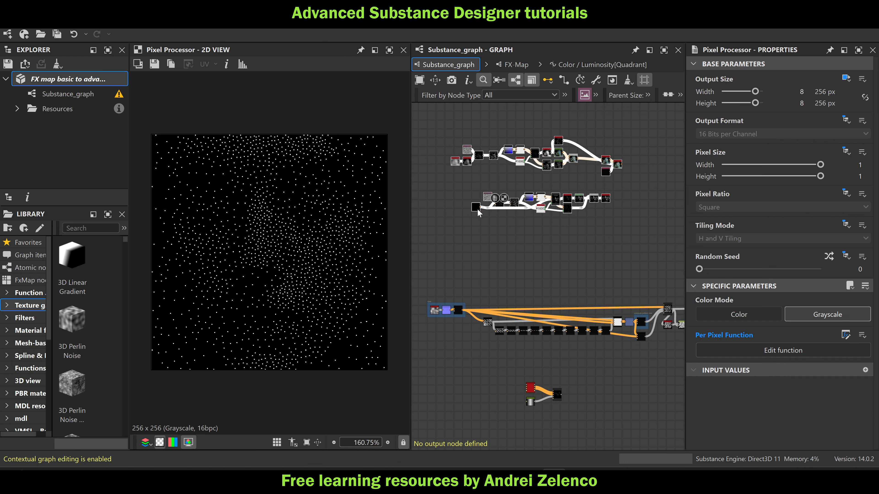
click(477, 203)
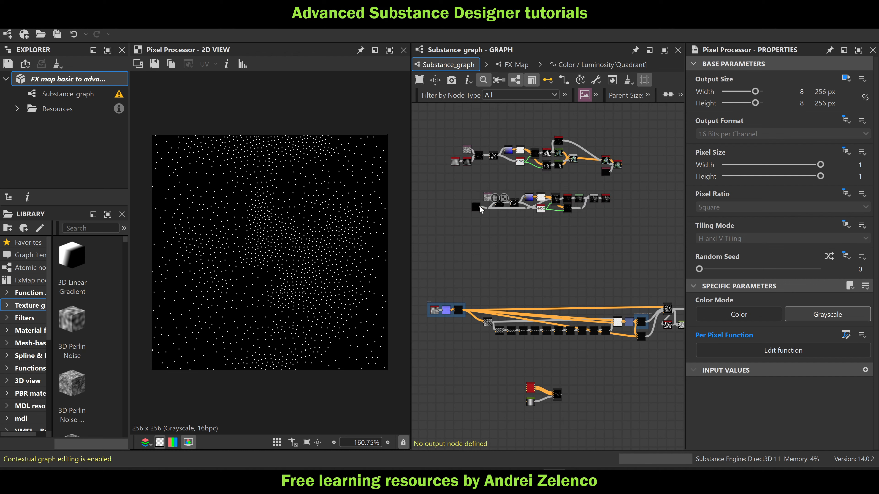
Preview the Gradient Map node at the end of the large third network
scroll(468, 157, up, 3)
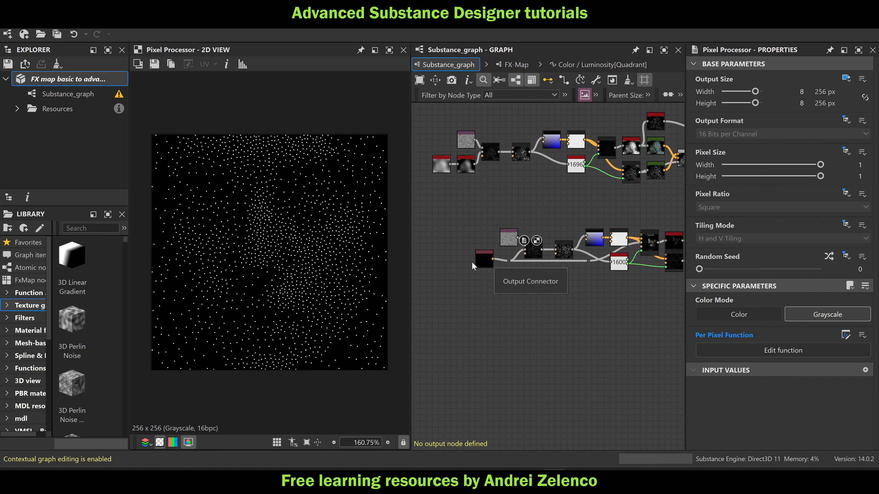
scroll(560, 213, down, 5)
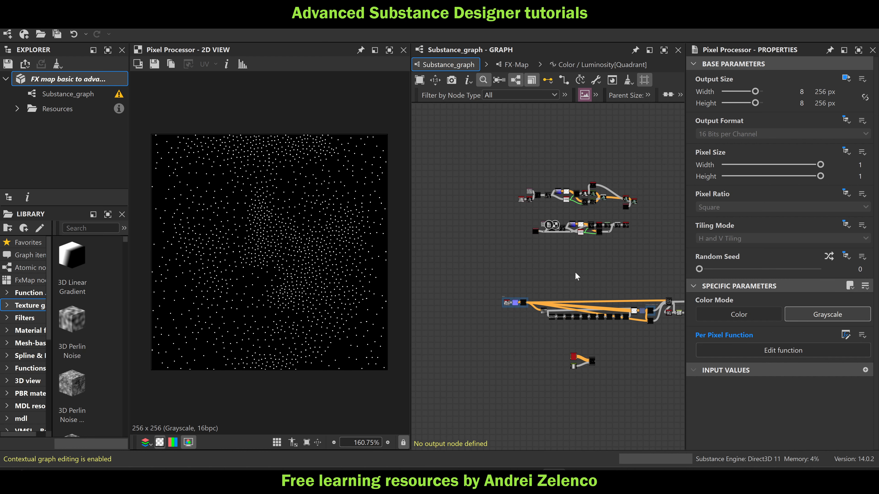
middle_drag(581, 301, 519, 261)
scroll(642, 274, up, 3)
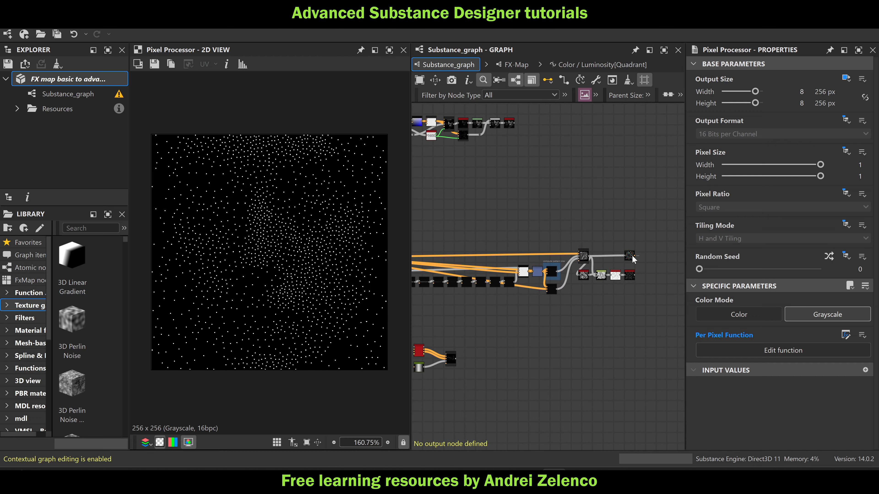
double_click(629, 256)
scroll(392, 233, down, 10)
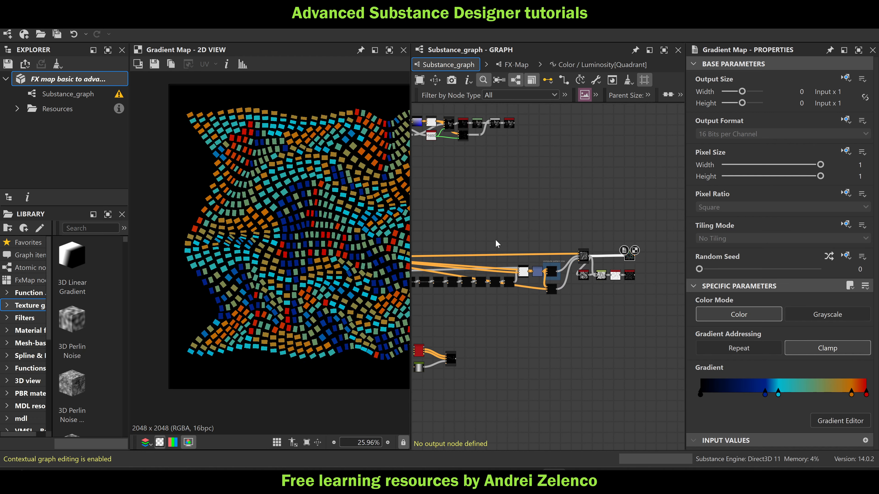
Set the Disorder of the Perlin Noise node in the third network's data frame to 0.49
middle_drag(497, 225, 639, 231)
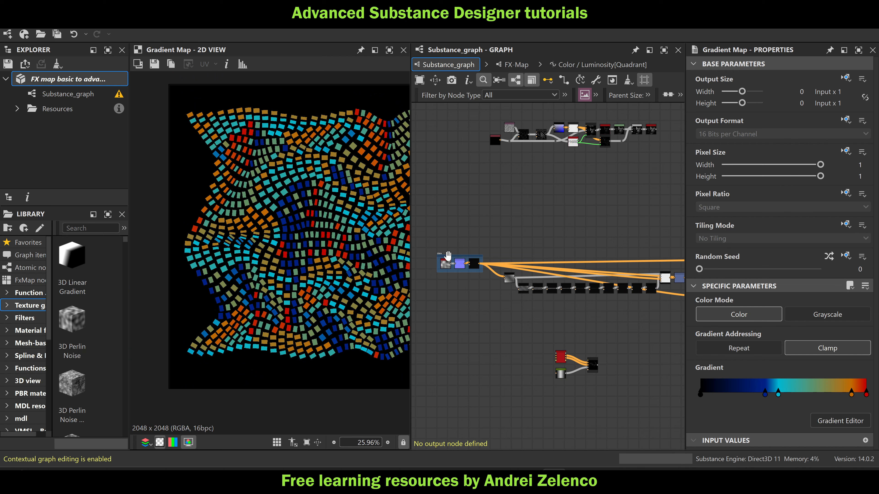
scroll(446, 265, up, 2)
click(447, 266)
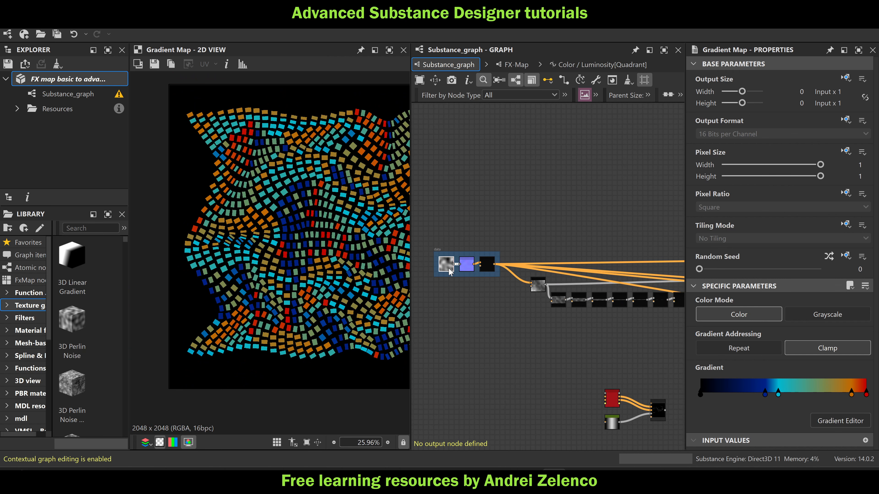
scroll(317, 228, down, 1)
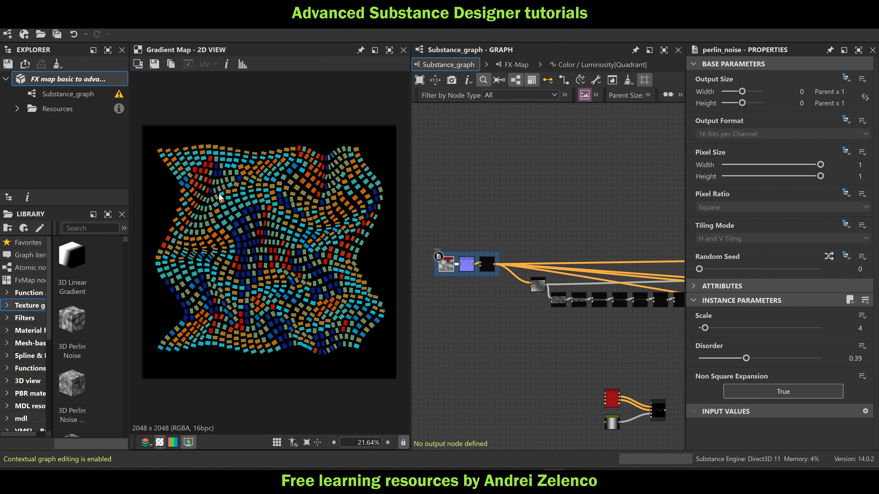
scroll(220, 198, up, 1)
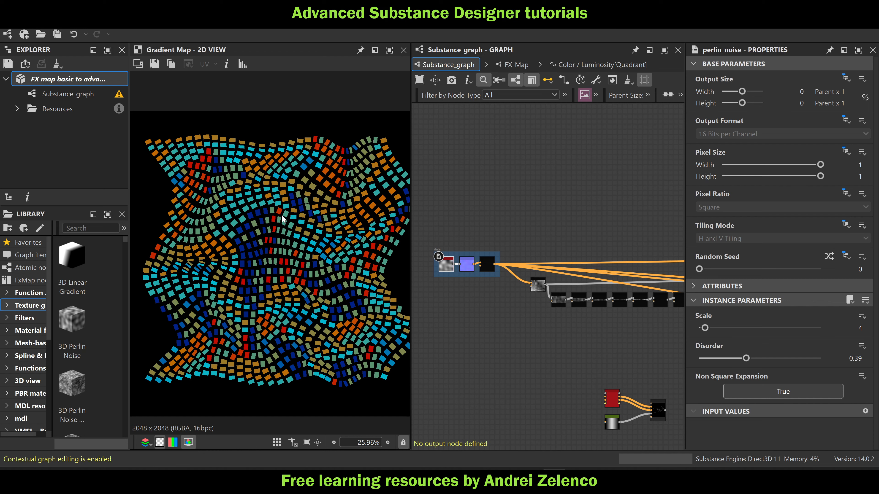
scroll(456, 272, up, 4)
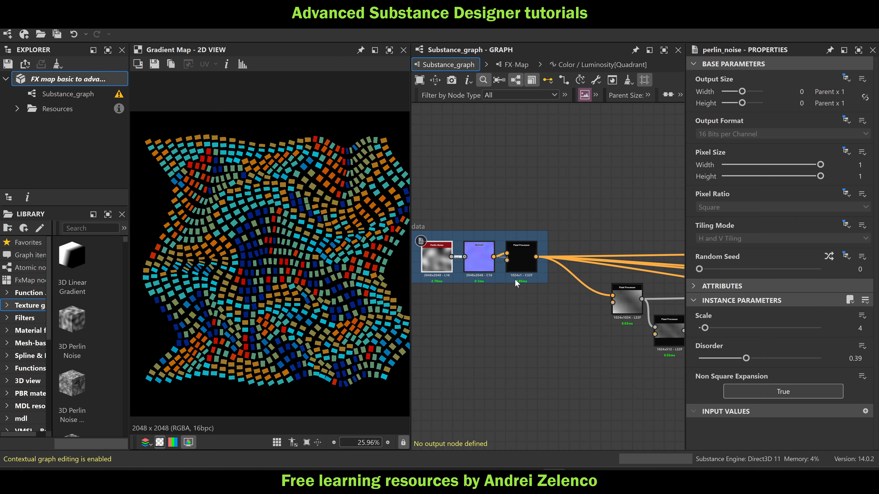
scroll(192, 238, up, 3)
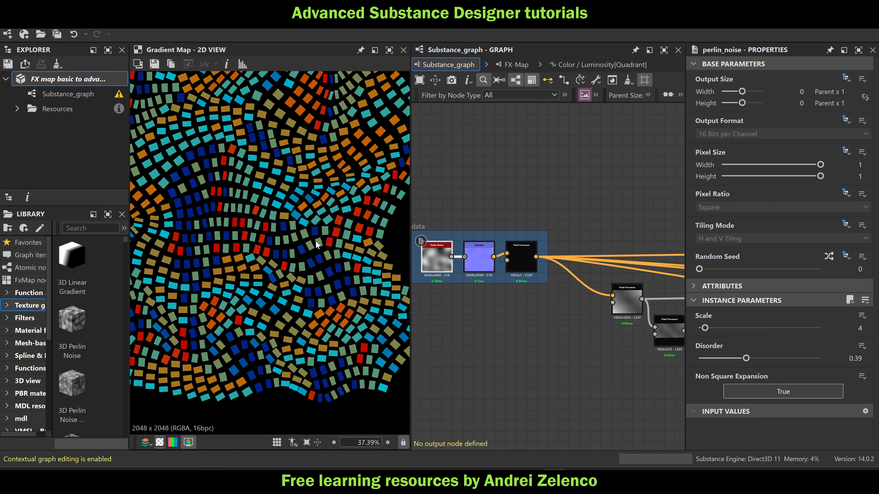
scroll(316, 244, up, 3)
scroll(347, 227, down, 5)
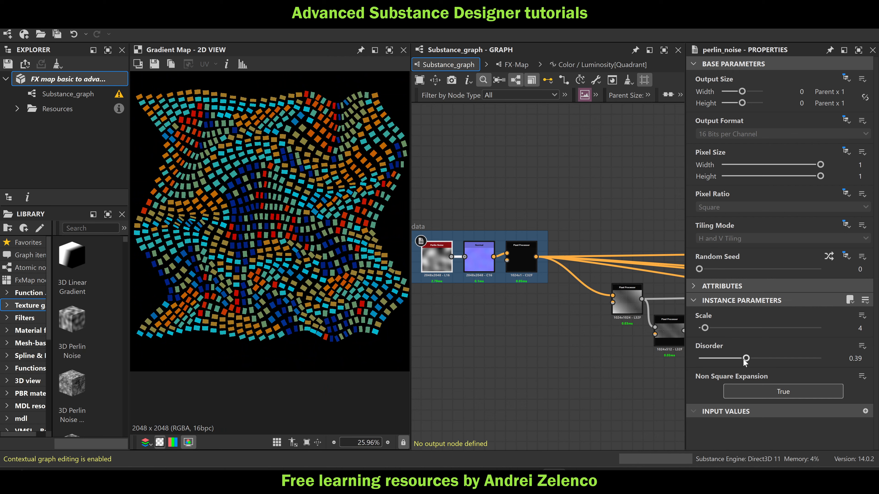
mouse_move(745, 360)
mouse_down()
mouse_move(699, 367)
mouse_move(706, 360)
mouse_move(759, 370)
mouse_up()
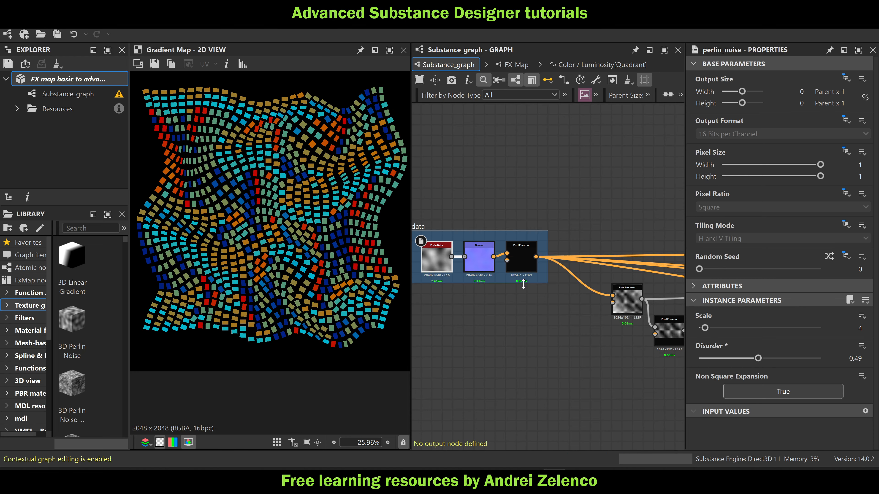
Try an Intensity of about 4.17 on the data frame's Normal node, and set it back to 6
click(480, 262)
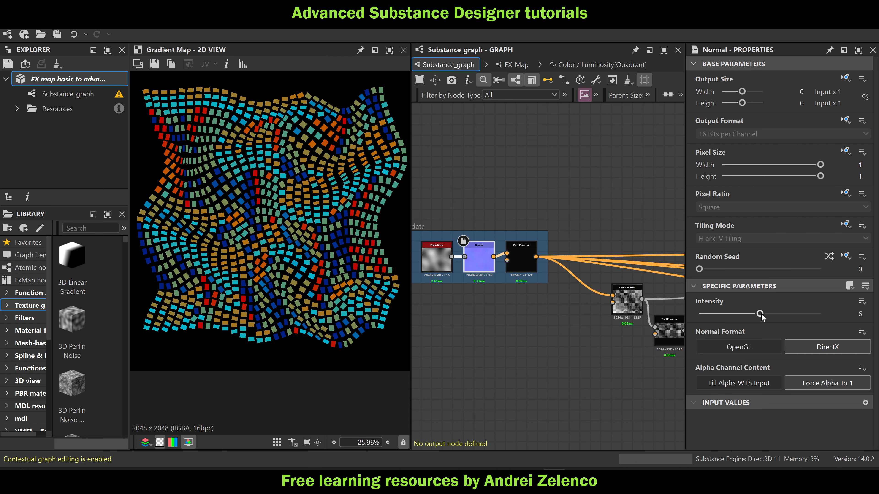
drag(760, 314, 741, 338)
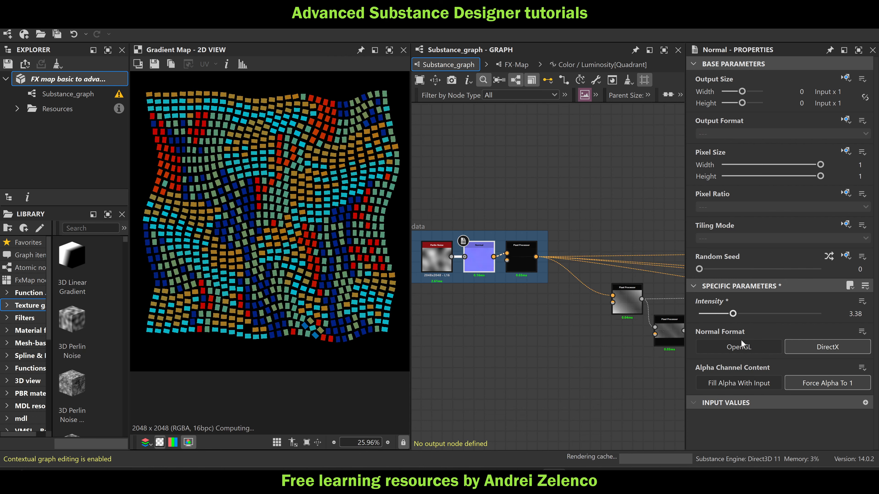
click(840, 318)
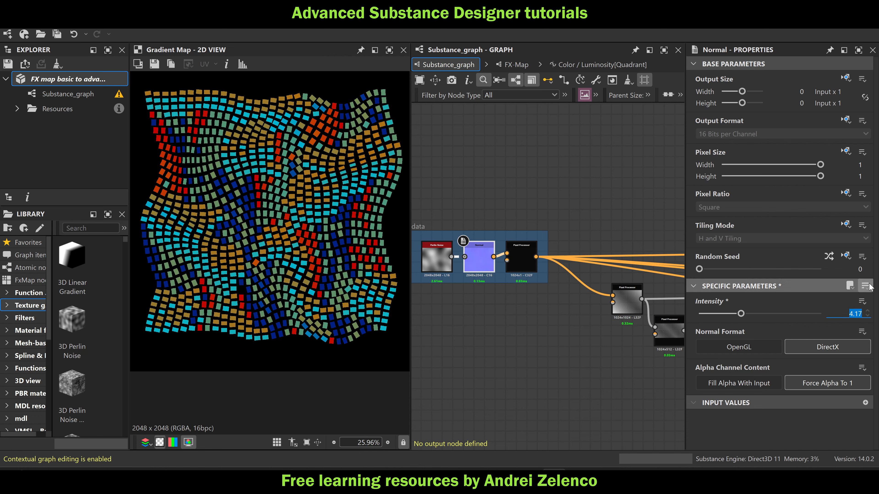
text(6)
key(Return)
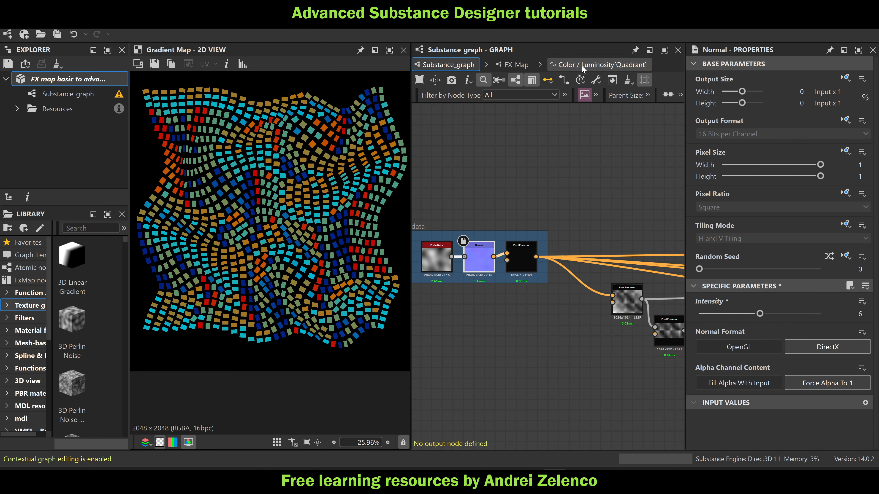
Preview the data frame's Pixel Processor and examine its one-pixel-high strip of position data along its length
middle_drag(498, 228, 619, 203)
scroll(614, 245, up, 2)
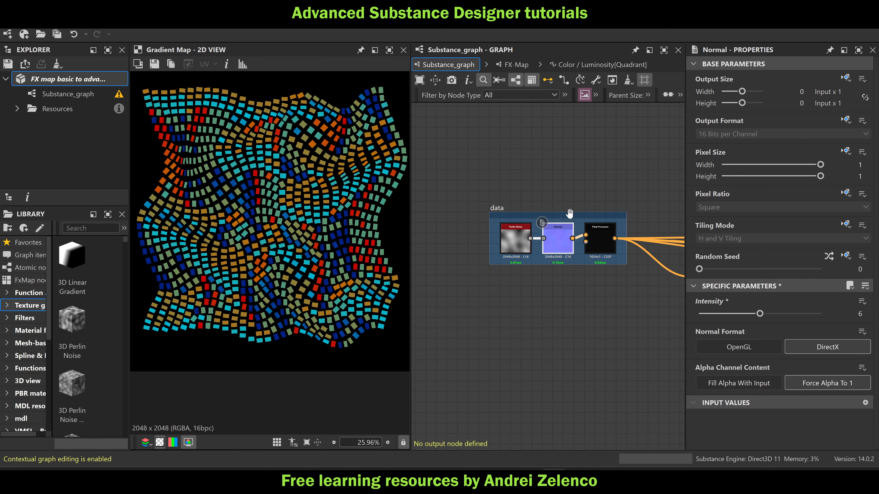
click(620, 243)
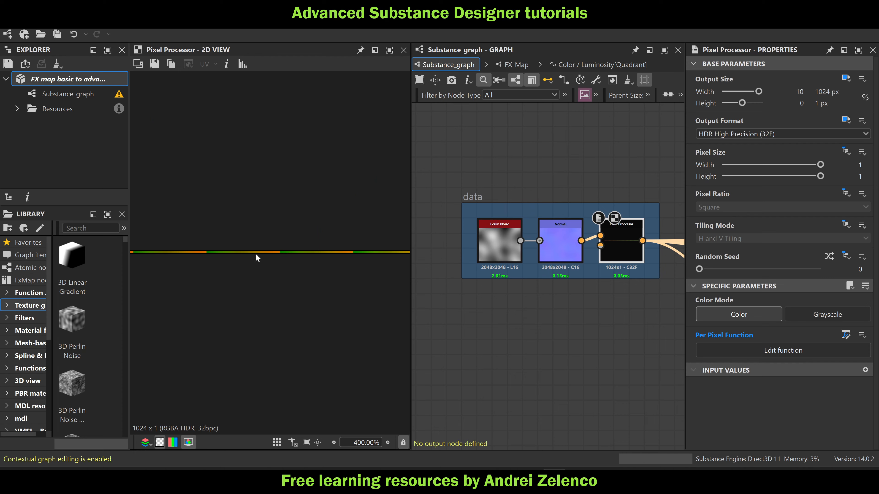
middle_drag(256, 254, 491, 248)
middle_drag(163, 236, 366, 252)
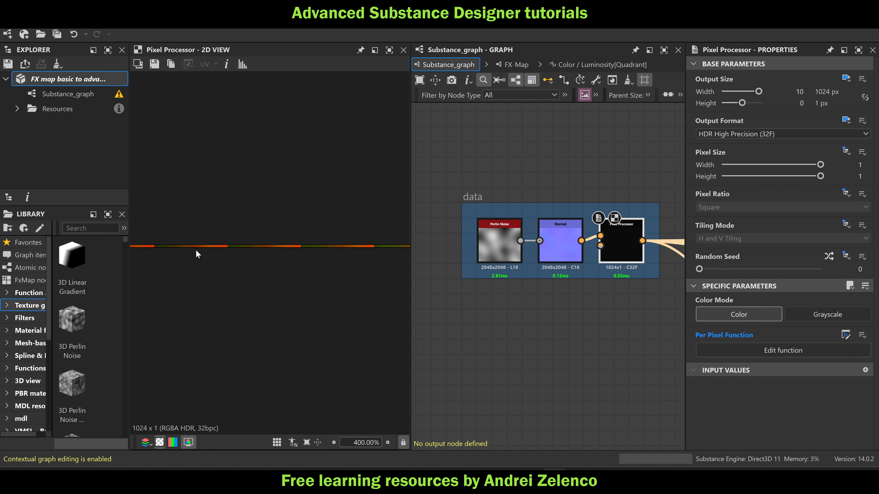
middle_drag(196, 251, 332, 267)
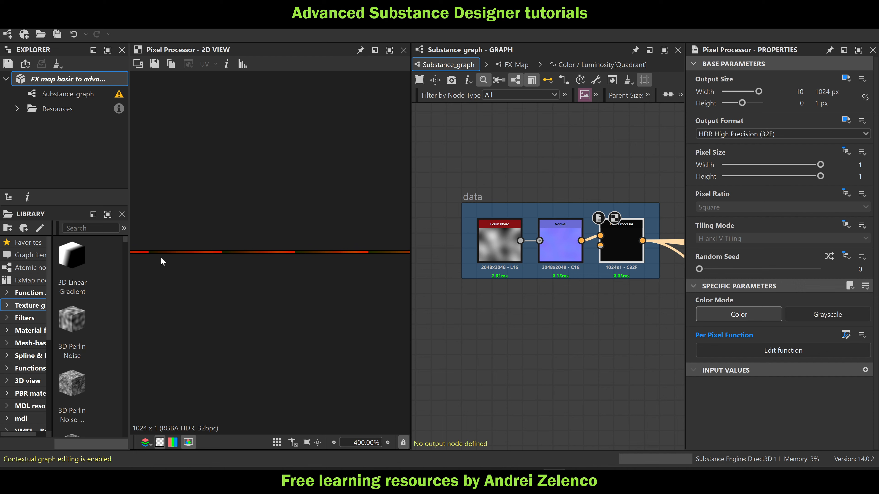
middle_drag(161, 254, 328, 233)
Move the data frame slightly farther away from the nodes it feeds in the third network
drag(474, 196, 424, 197)
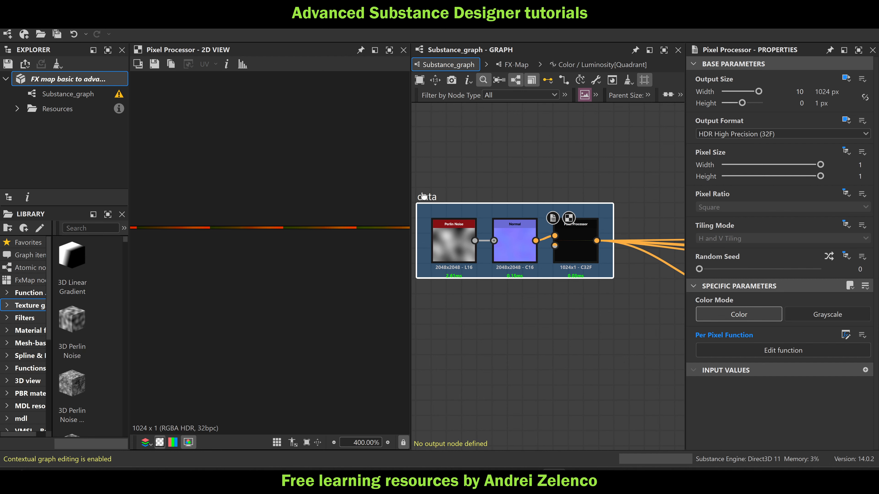
scroll(518, 221, down, 1)
scroll(526, 225, down, 6)
Duplicate the FX-Map node near the third network's end and place the copy above the wires leaving the data frame
middle_drag(607, 227, 627, 245)
scroll(669, 247, up, 3)
scroll(618, 239, down, 1)
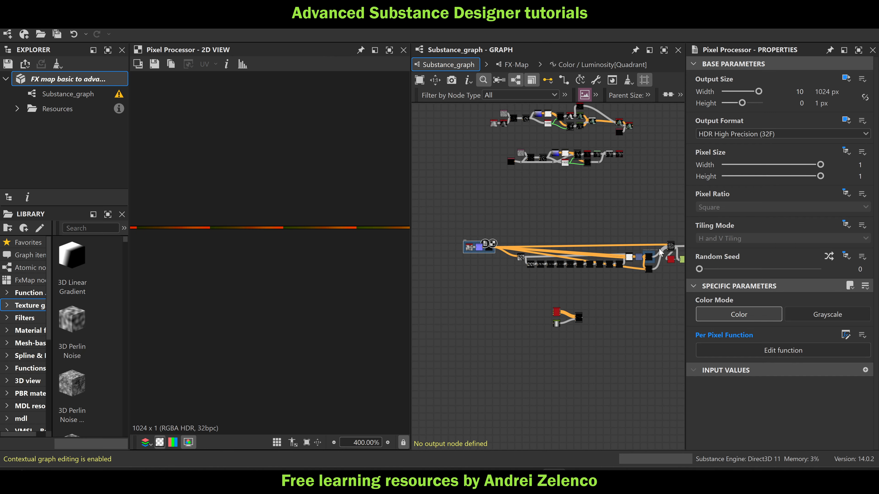
click(671, 247)
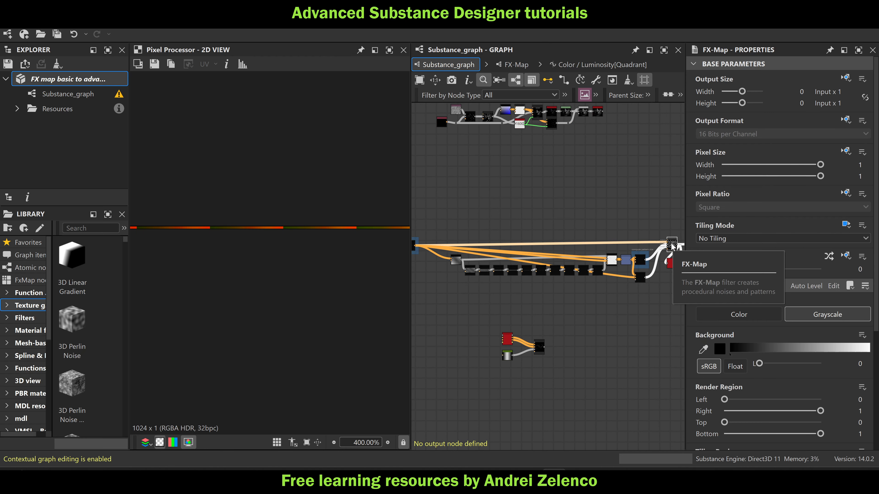
double_click(674, 247)
key(ctrl+c)
key(ctrl+v)
drag(576, 216, 541, 242)
scroll(524, 209, up, 1)
middle_drag(506, 231, 595, 233)
drag(598, 208, 529, 236)
scroll(526, 235, up, 2)
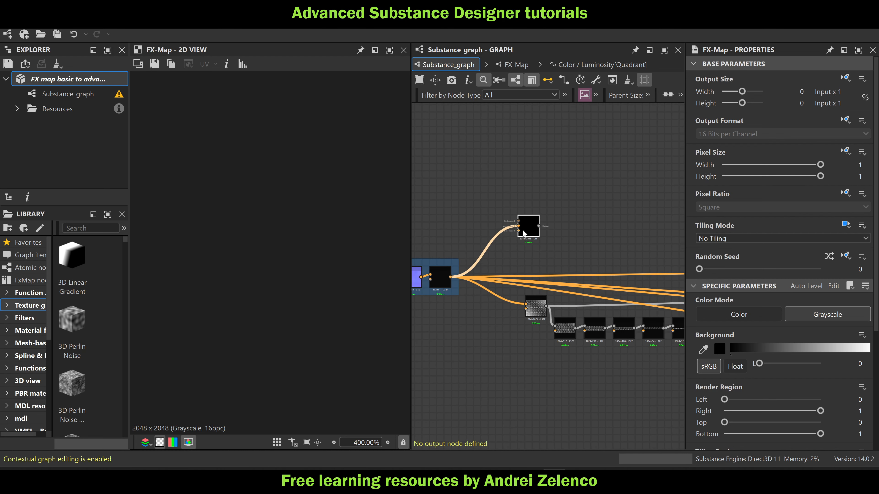
Duplicate the data frame's Pixel Processor and place the copy directly above the frame
middle_drag(481, 249, 576, 247)
scroll(577, 247, up, 2)
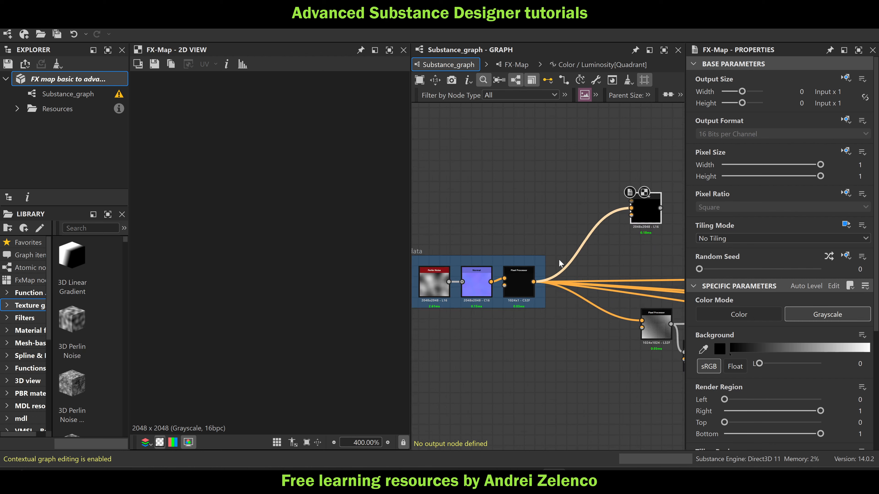
click(514, 279)
drag(514, 279, 517, 232)
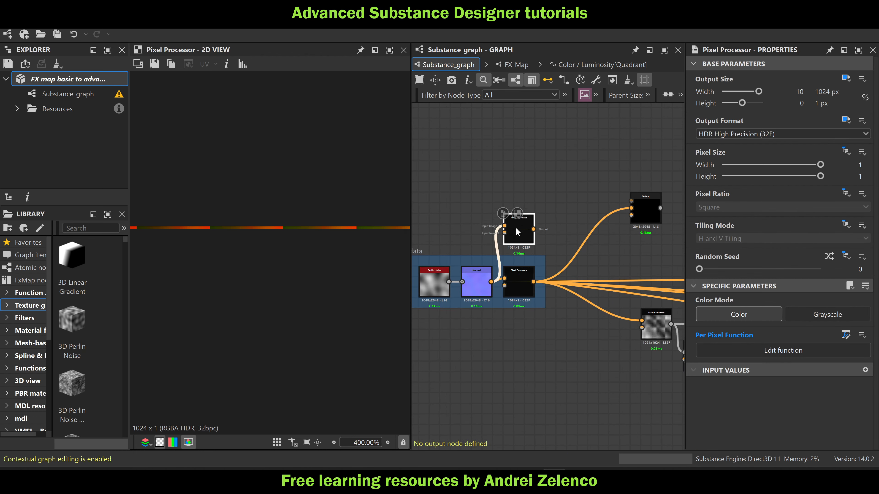
In the copied Pixel Processor's function, connect the Add node directly to the output node, delete the scale w piv group and return to the main graph
double_click(516, 228)
scroll(546, 270, up, 3)
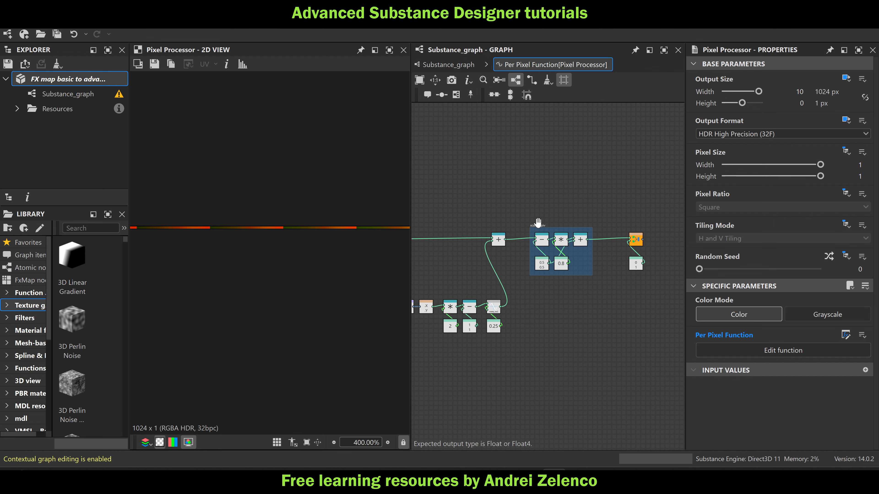
drag(541, 226, 546, 264)
drag(505, 239, 641, 250)
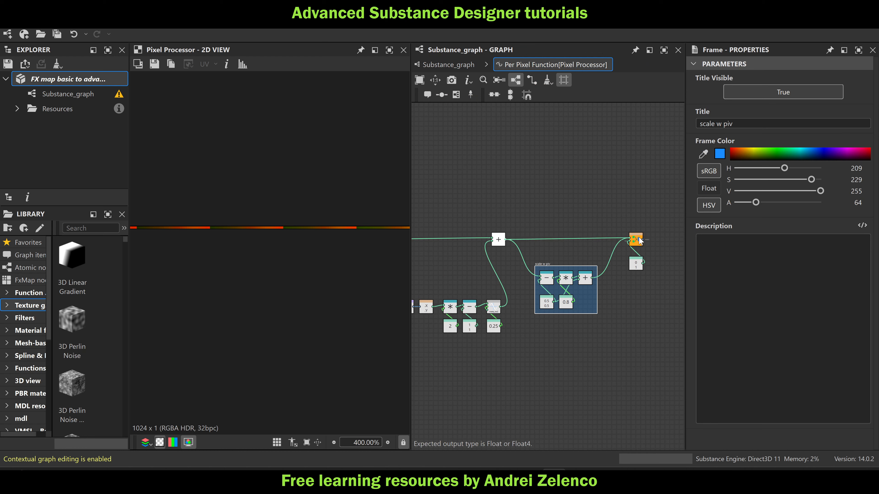
drag(608, 327, 531, 264)
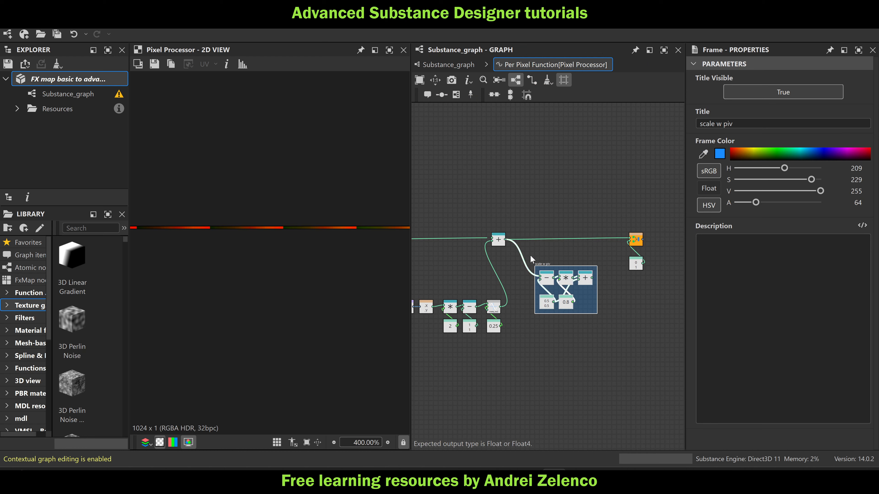
key(Delete)
click(439, 64)
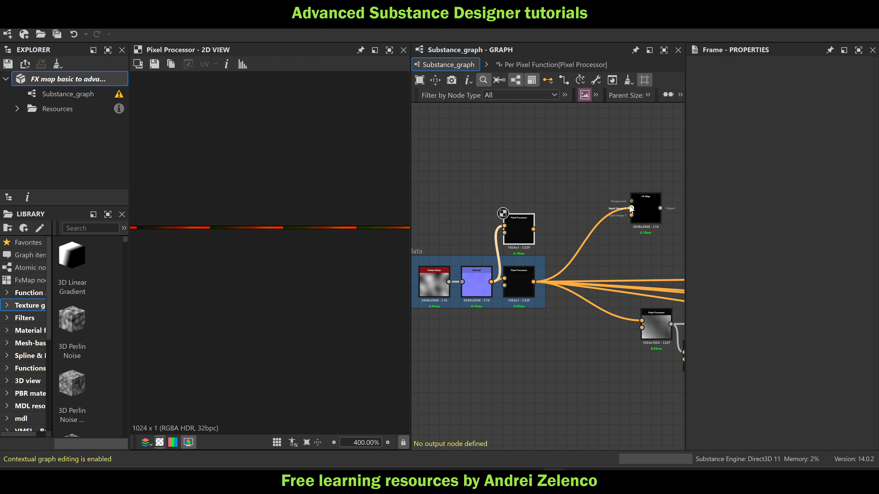
Feed the copied Pixel Processor into the copied FX-Map's first image input, move the FX-Map beside it and preview its whole output
drag(560, 223, 578, 193)
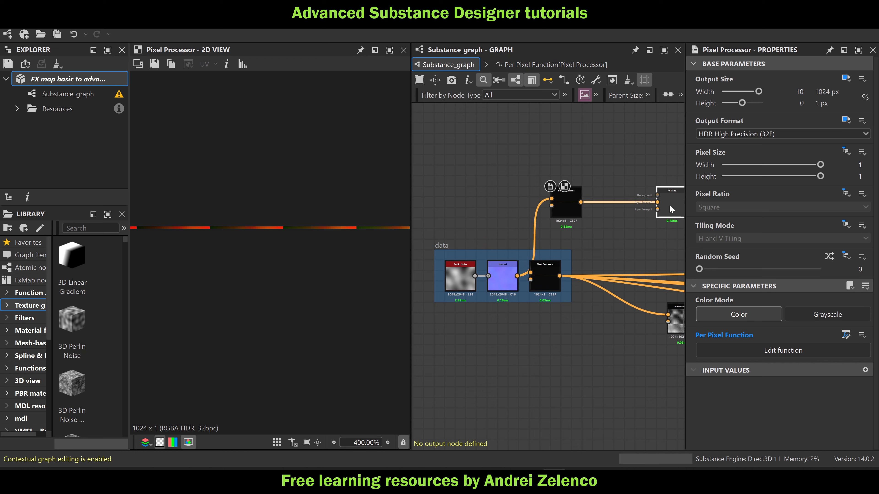
drag(669, 204, 616, 200)
double_click(618, 202)
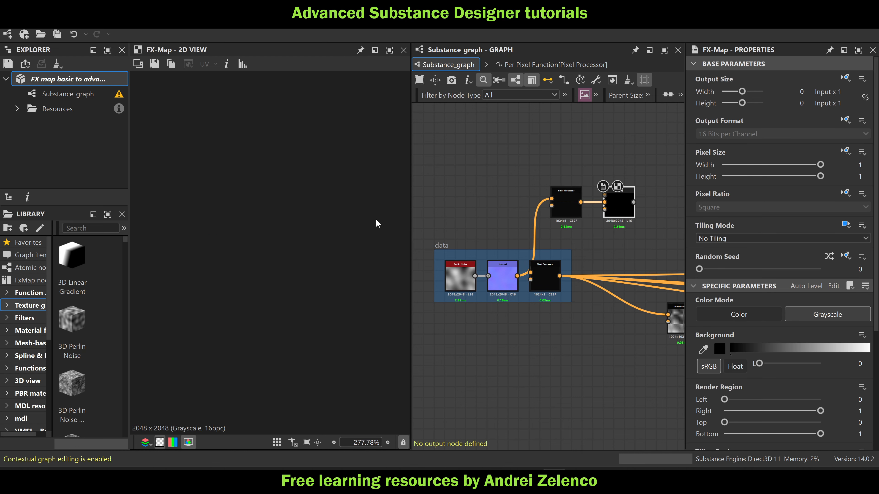
scroll(346, 225, down, 2)
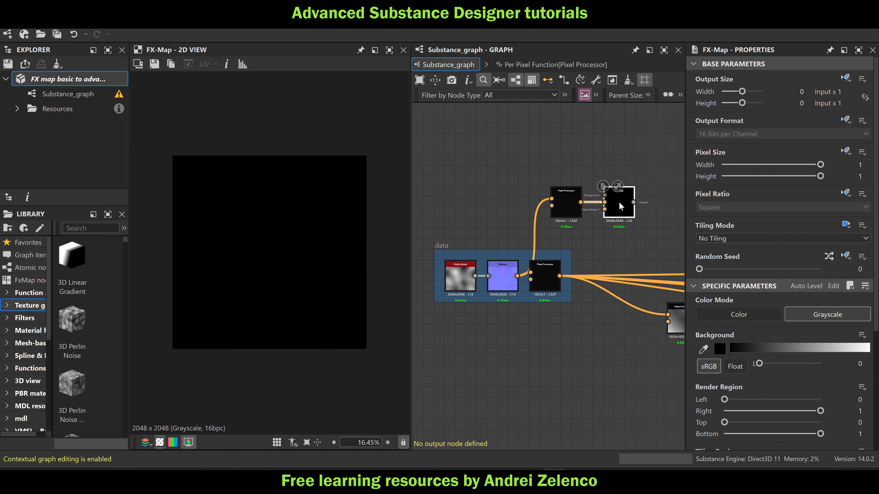
Open the Color / Luminosity function of the Quadrant node inside the copied FX-Map
double_click(624, 206)
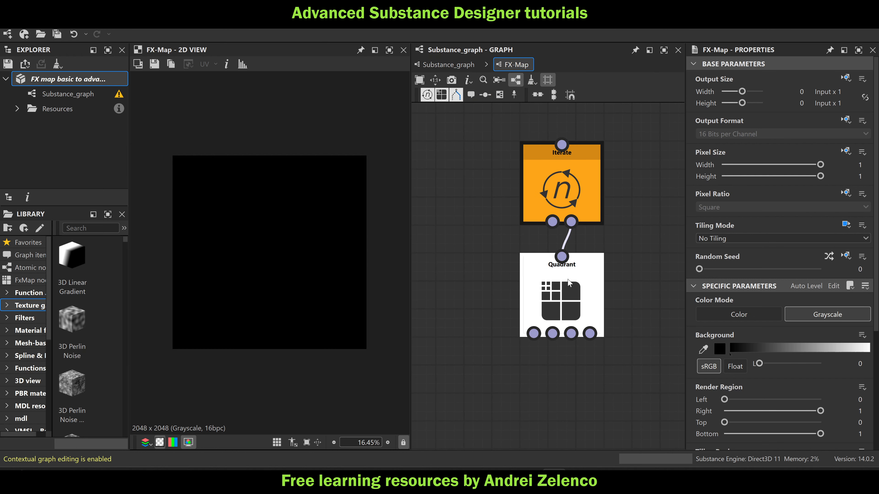
click(567, 279)
click(845, 79)
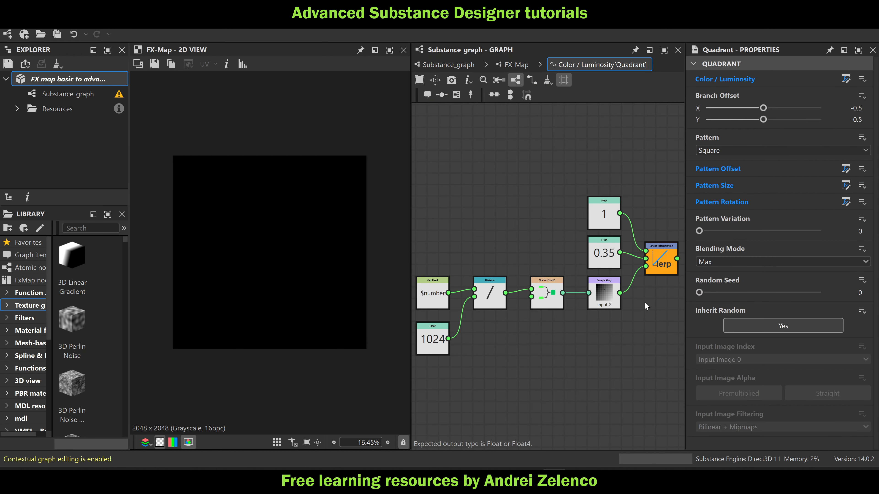
Make the Float 1 node the output of the Color / Luminosity function and delete all its other nodes
click(564, 167)
right_click(564, 166)
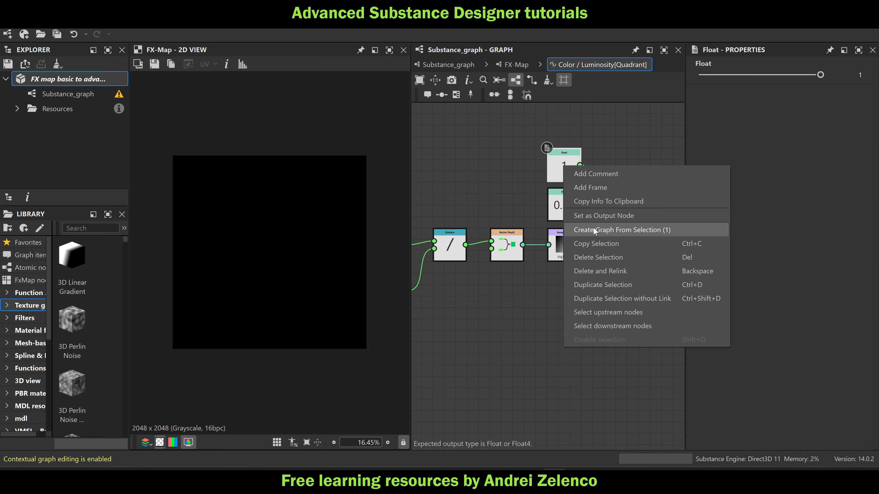
click(596, 215)
scroll(635, 284, down, 3)
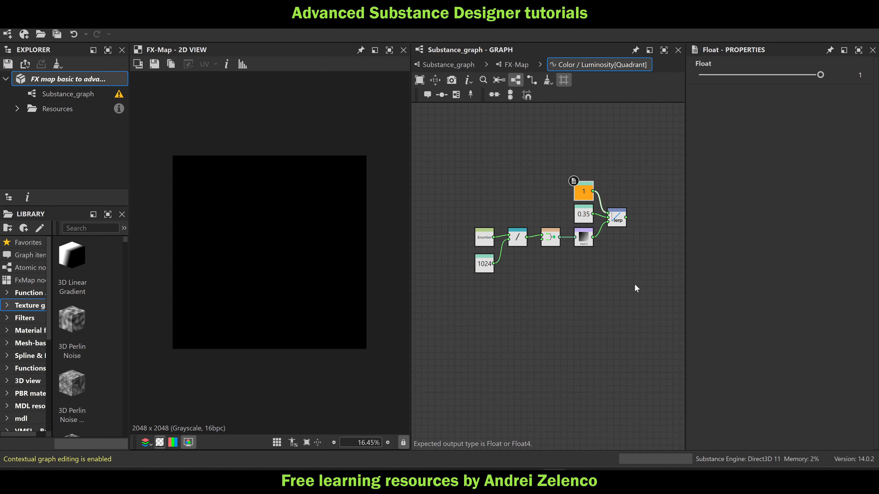
drag(641, 278, 467, 211)
key(Delete)
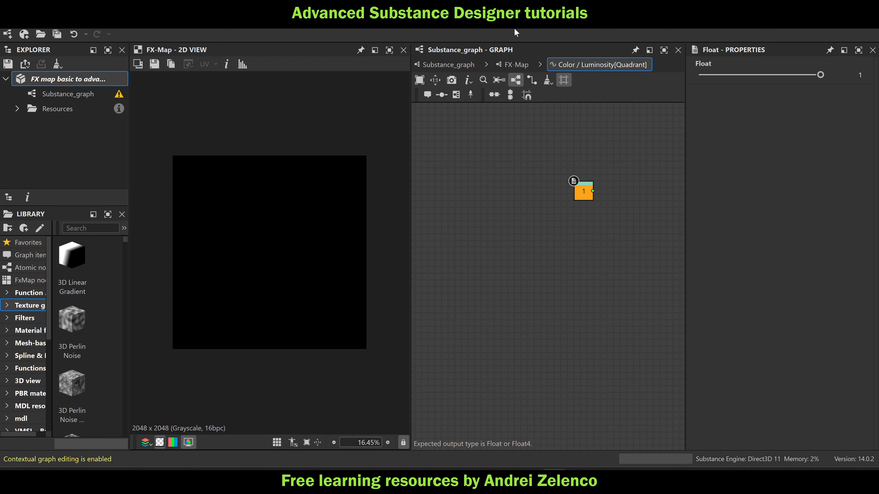
In the Quadrant node's Pattern Size function, feed the 0.02 Float into the vector output node's first input as well
click(515, 66)
click(588, 301)
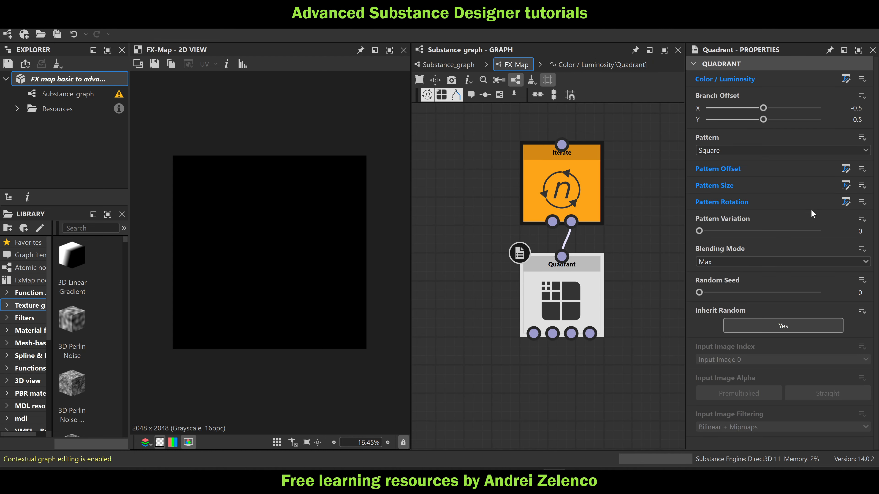
click(845, 186)
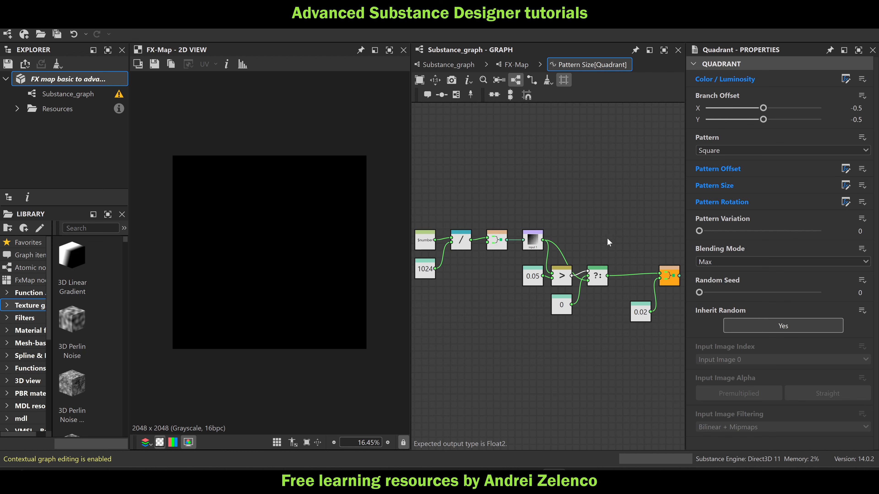
middle_drag(599, 217, 537, 204)
scroll(587, 281, up, 3)
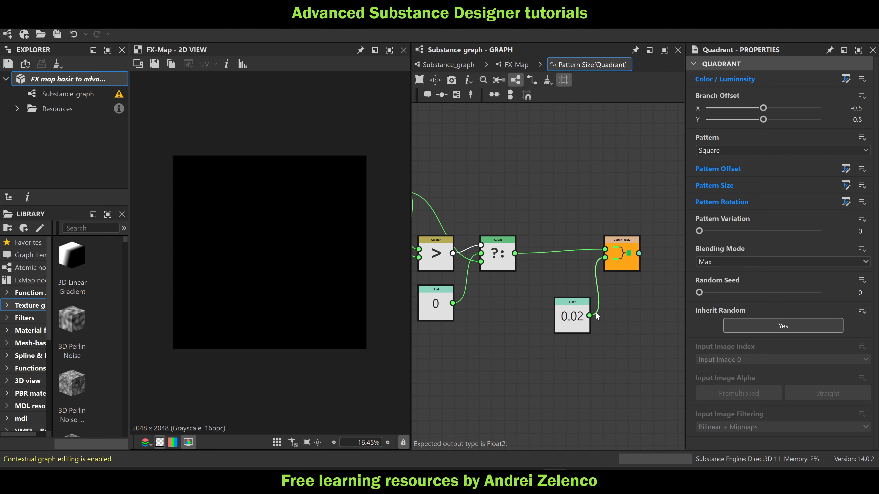
drag(590, 316, 605, 249)
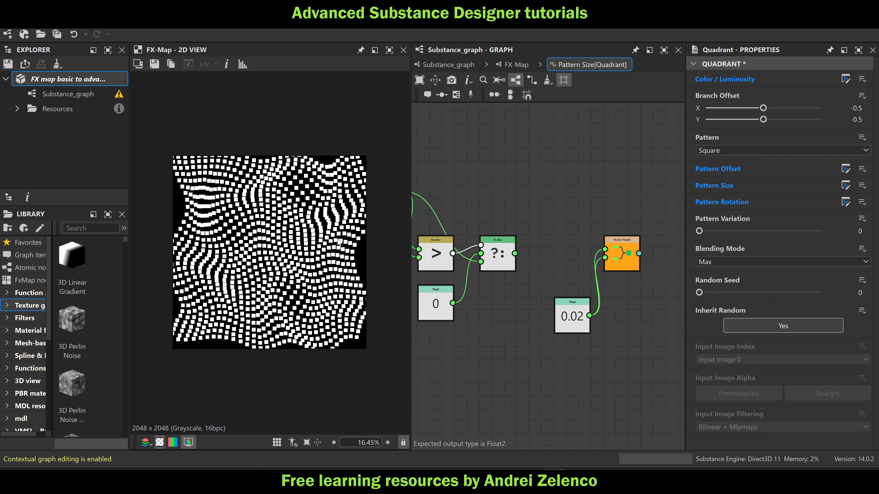
Return to the main graph and move the copied FX-Map closer to the copied Pixel Processor
click(447, 66)
scroll(561, 196, up, 3)
click(534, 193)
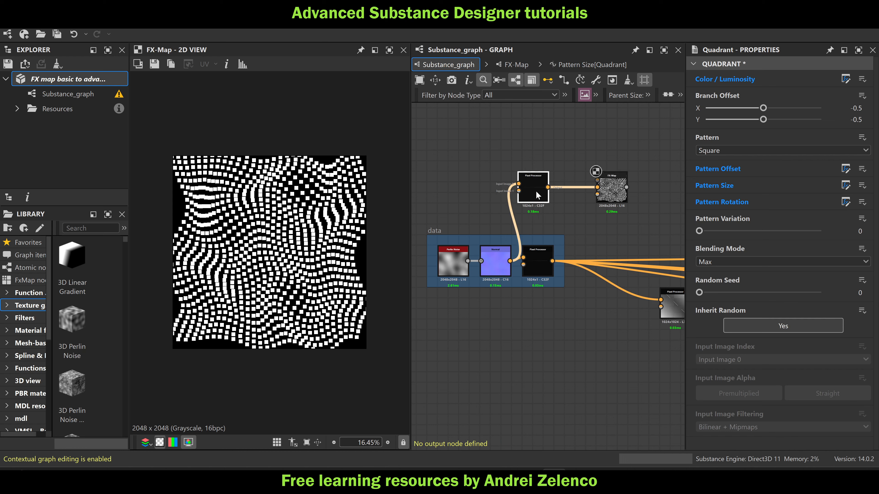
drag(535, 191, 540, 192)
drag(613, 193, 598, 192)
scroll(592, 195, up, 1)
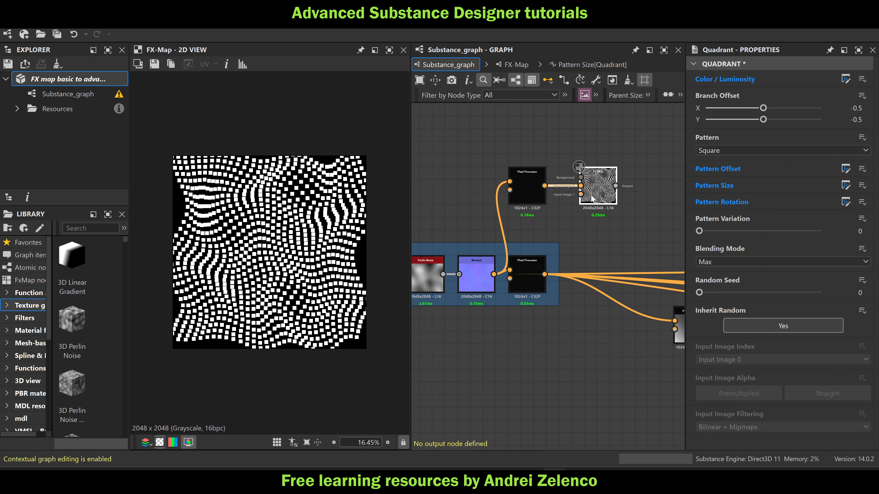
scroll(593, 198, up, 1)
click(510, 192)
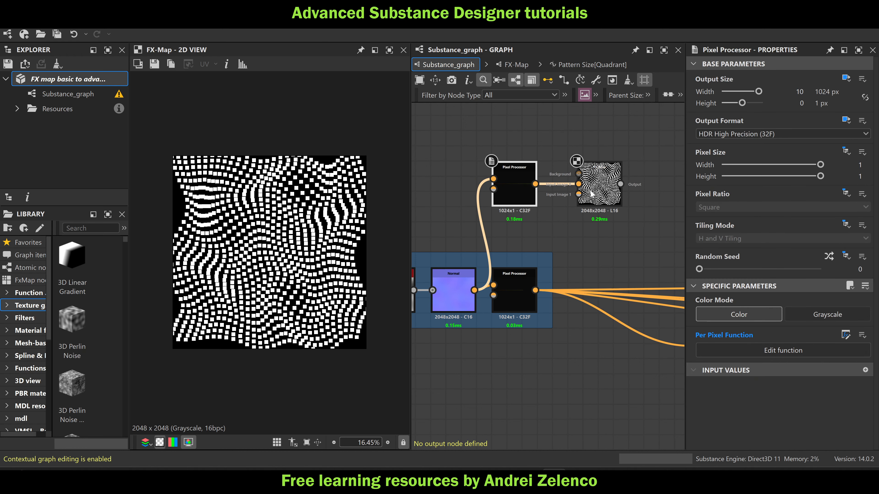
click(591, 193)
Compare the per-pixel functions of the copied and original Pixel Processors between the Add node and the output node
double_click(516, 182)
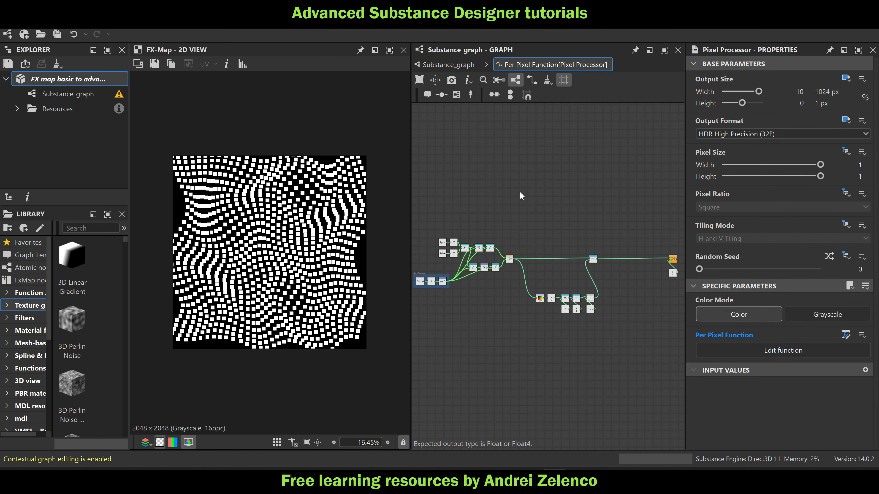
scroll(601, 283, up, 2)
middle_drag(601, 284, 524, 279)
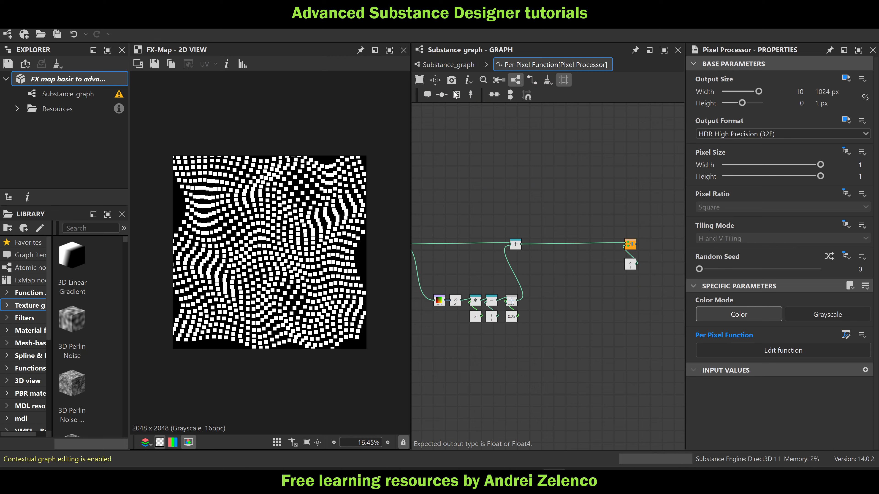
click(452, 66)
double_click(524, 260)
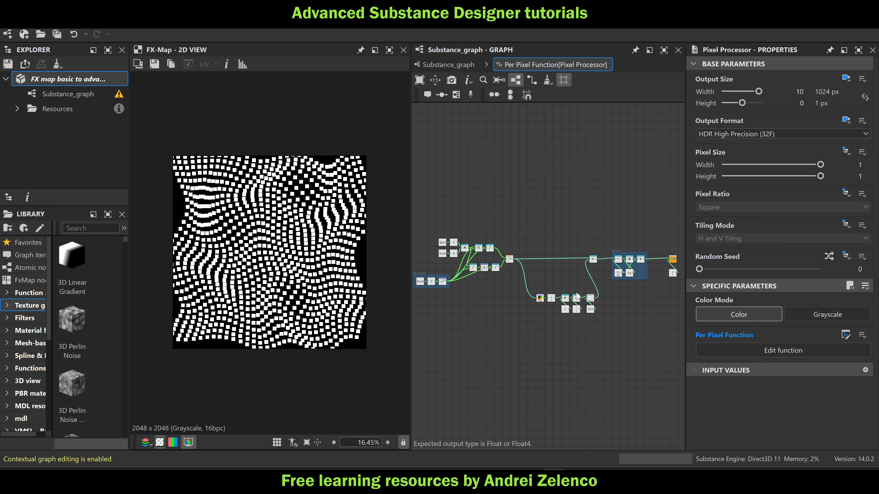
scroll(563, 251, up, 2)
click(533, 242)
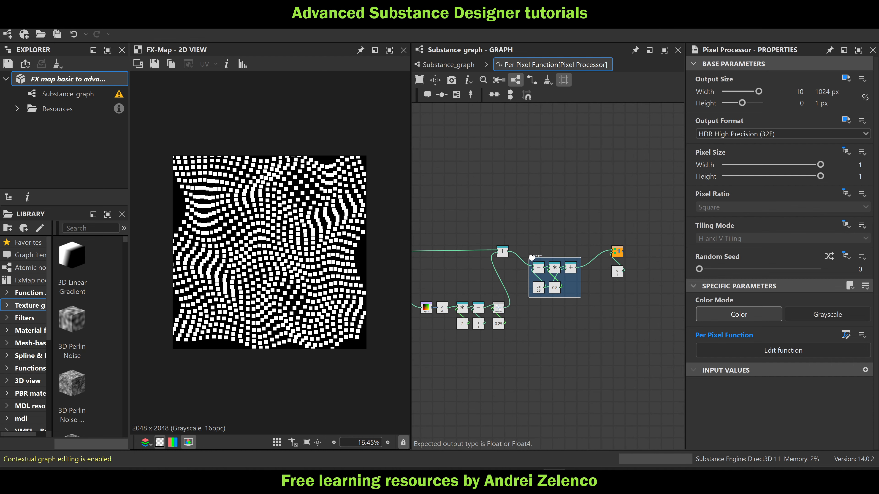
click(449, 64)
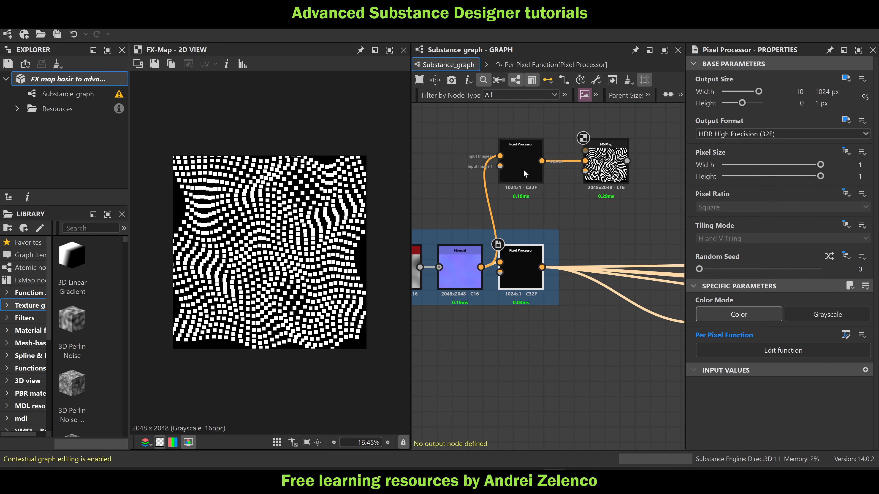
In the copied Pixel Processor's function, connect the vector node before Add directly to the output node and move Add out of the way
click(514, 161)
double_click(513, 161)
scroll(556, 230, up, 3)
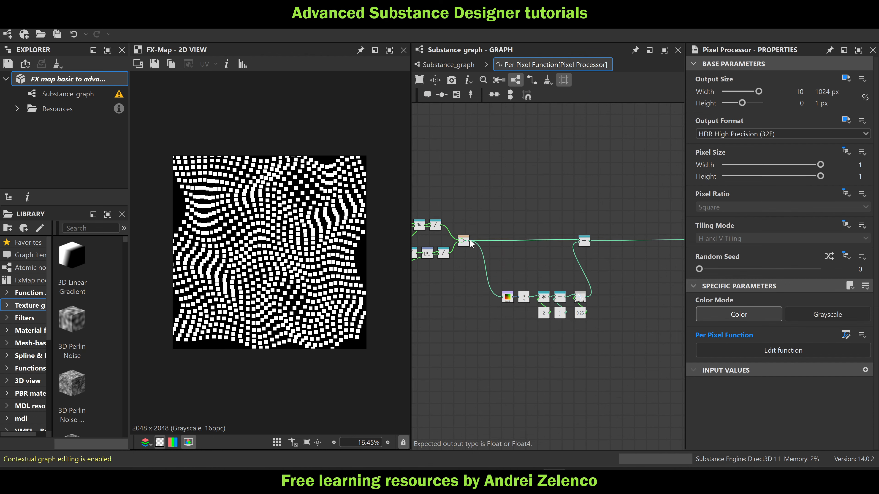
middle_drag(558, 208, 450, 204)
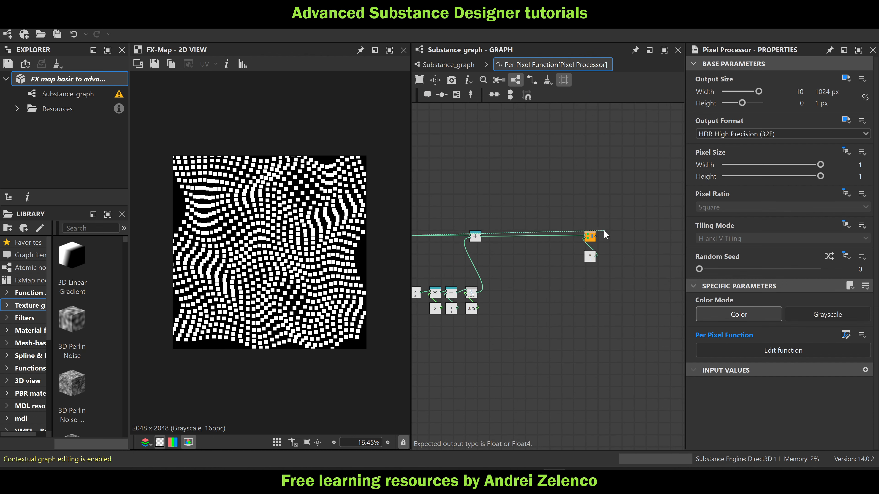
click(591, 233)
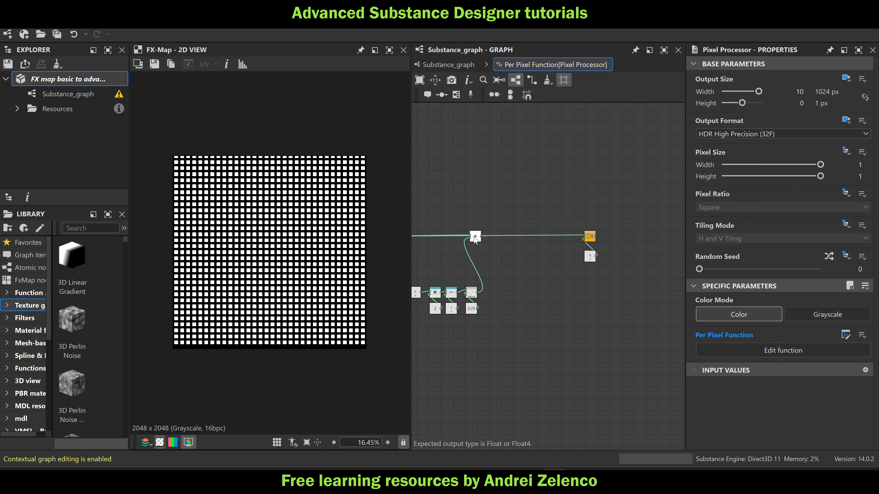
drag(474, 236, 484, 263)
scroll(446, 212, down, 1)
middle_drag(446, 211, 540, 208)
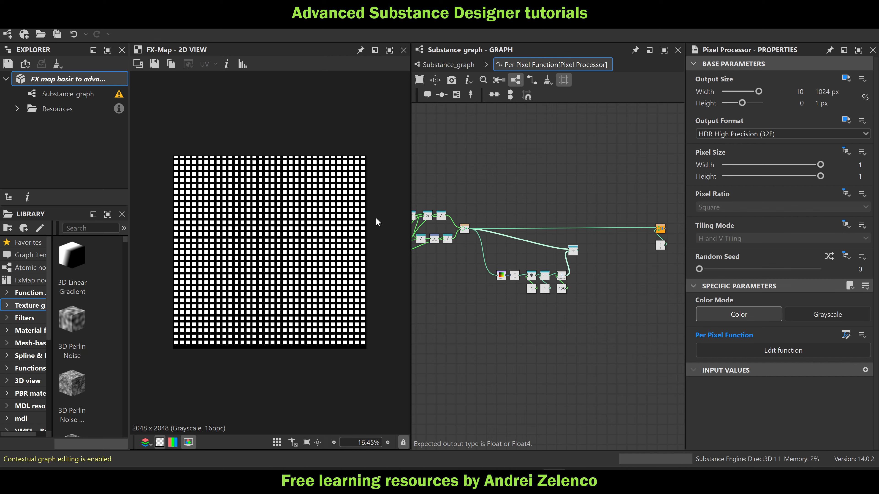
Reconnect the Add node to the output node's first input in the copied Pixel Processor's function
scroll(567, 259, up, 1)
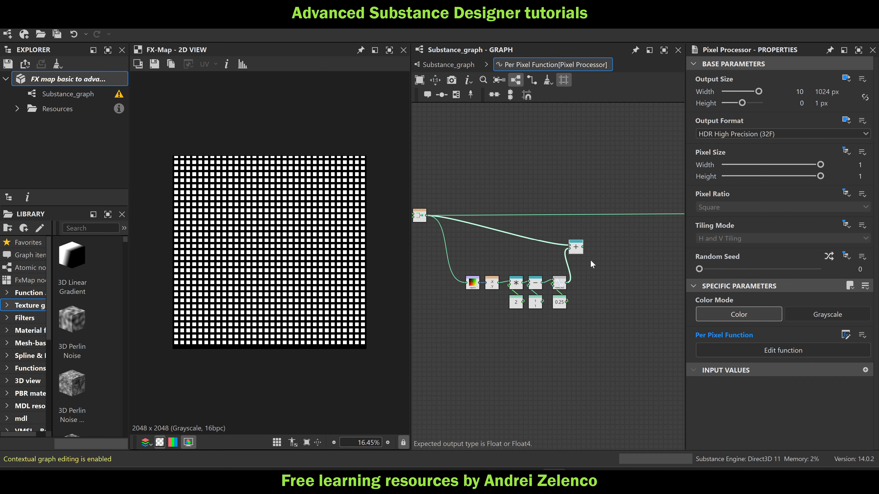
middle_drag(588, 252, 546, 263)
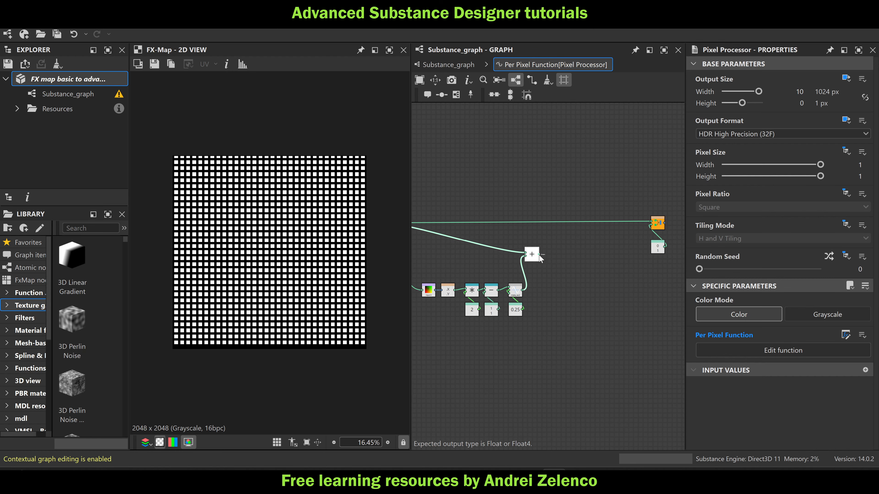
drag(540, 256, 651, 223)
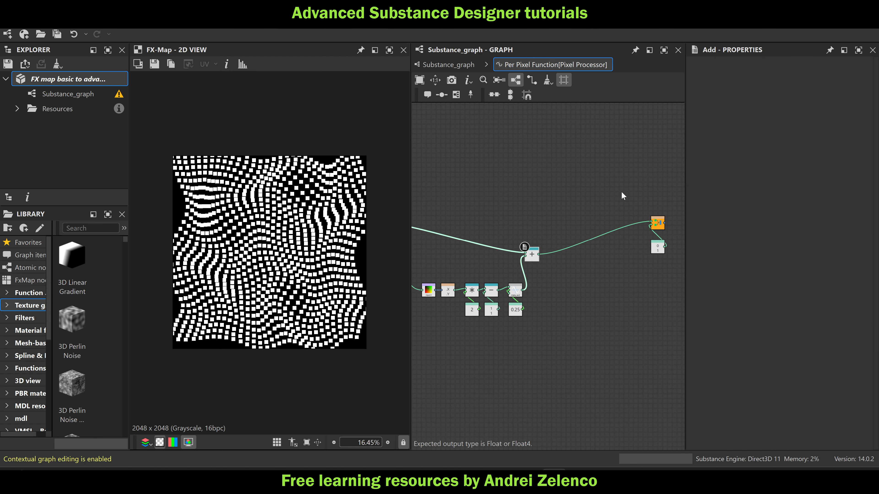
Return to the main graph and delete the copied Pixel Processor and FX-Map above the data frame
click(443, 64)
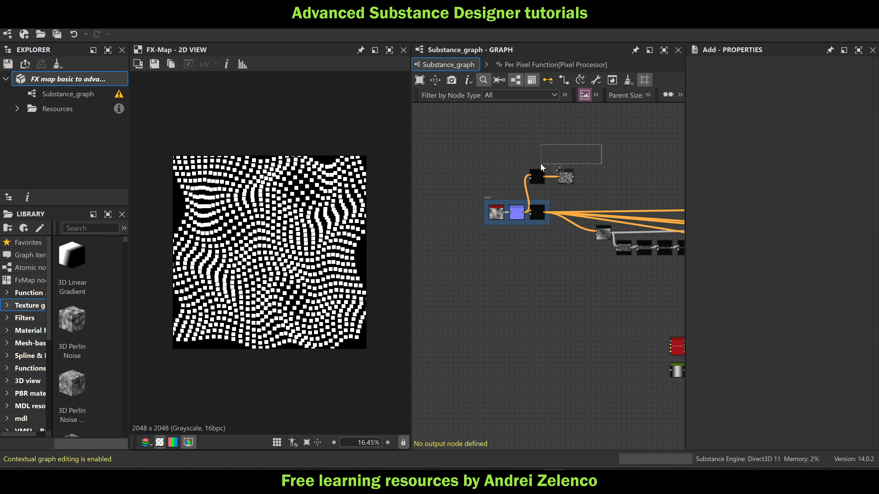
drag(541, 168, 525, 185)
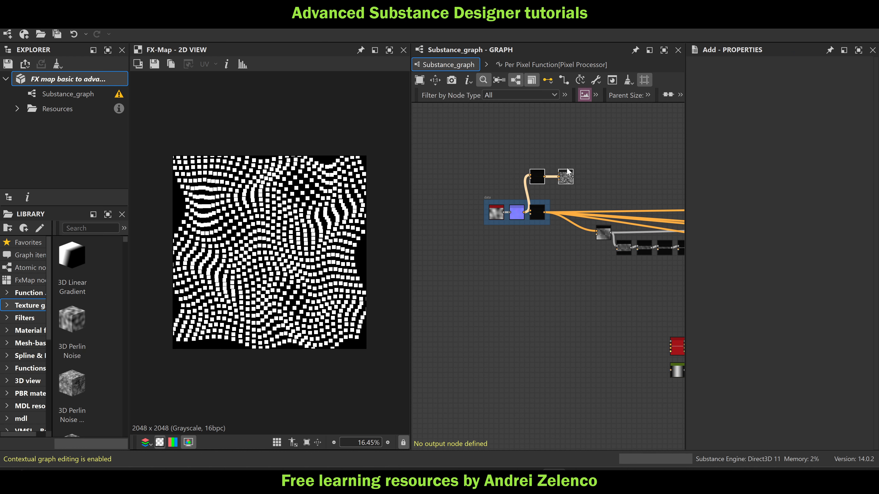
key(Delete)
Preview the Gradient Map at the end of the rectangle pattern network
middle_drag(572, 163, 514, 161)
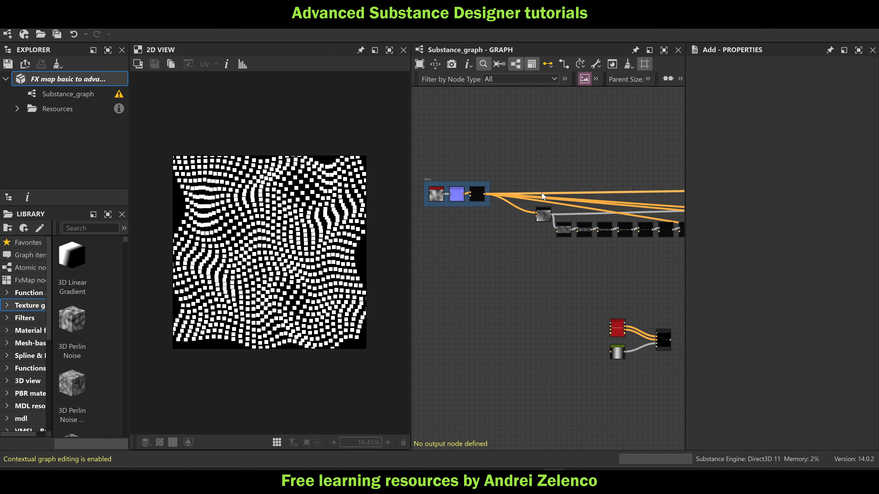
middle_drag(626, 193, 484, 184)
middle_drag(664, 189, 537, 190)
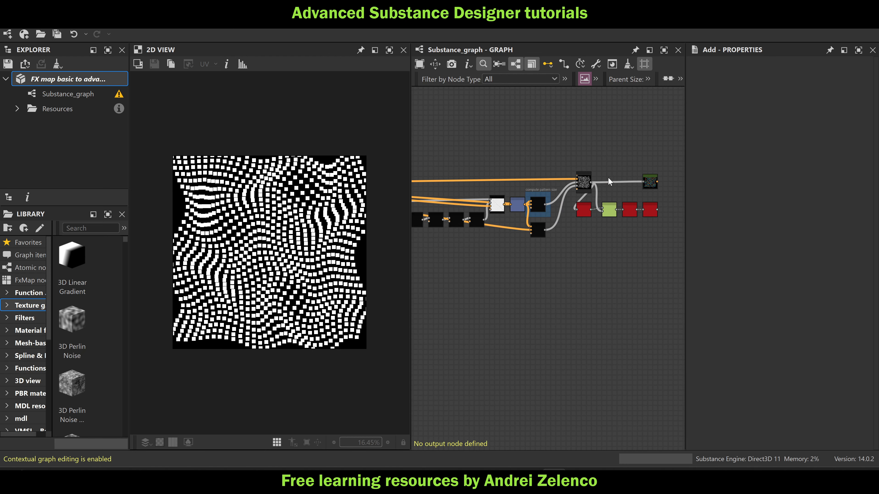
double_click(650, 183)
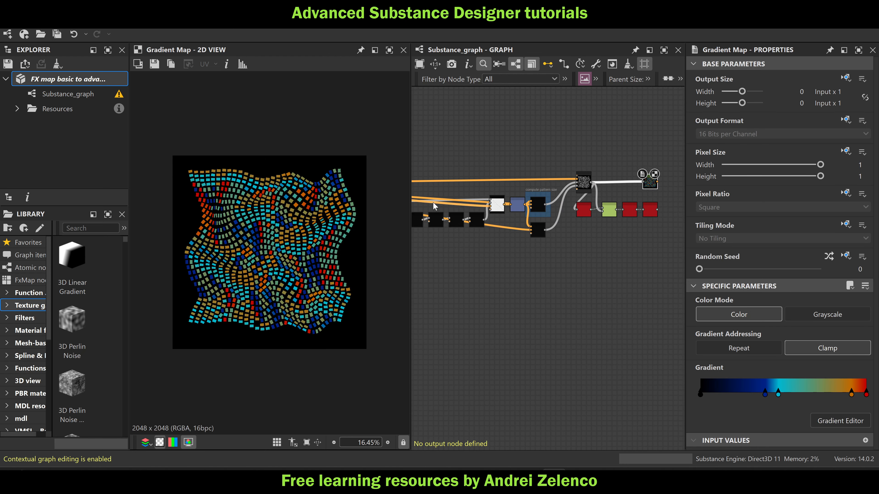
Save the FX map package
middle_drag(464, 251, 531, 254)
click(90, 83)
key(ctrl+s)
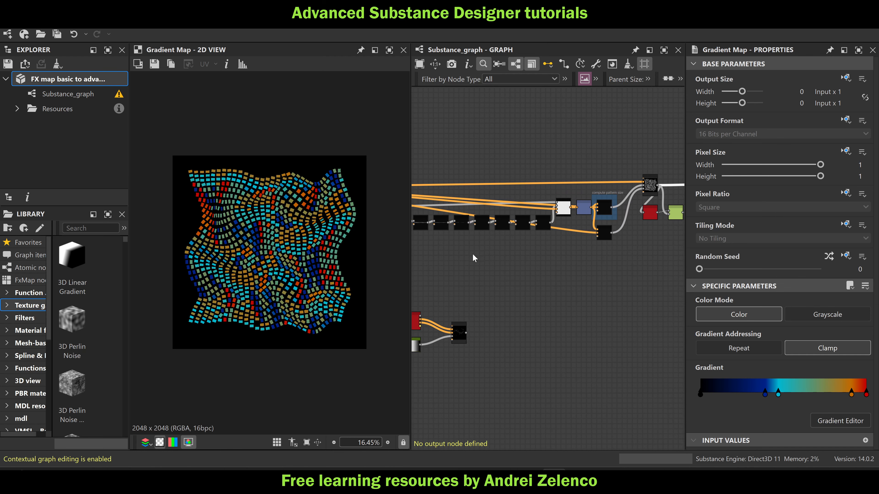
Preview the output of the Pixel Processor inside the data frame
middle_drag(477, 258, 626, 259)
scroll(461, 197, up, 2)
middle_drag(443, 196, 551, 204)
scroll(507, 193, up, 2)
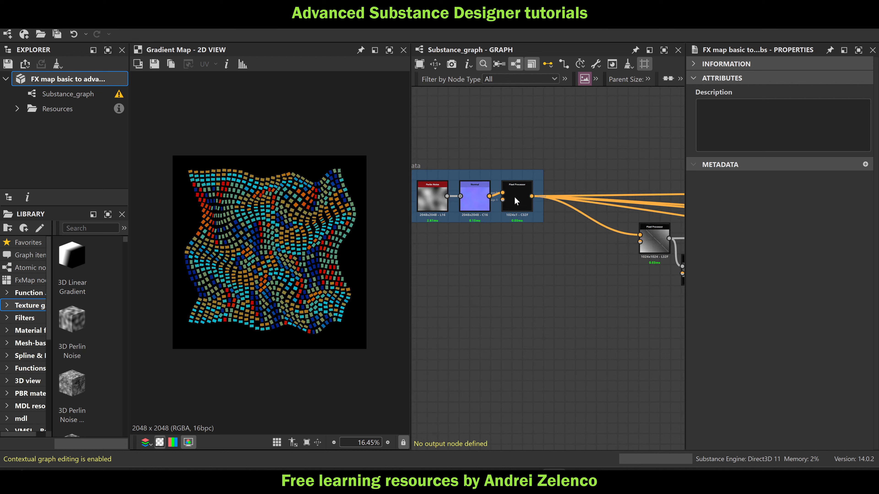
double_click(515, 200)
Follow the Pixel Processor chain from the data frame to the main FX-Map and preview the FX-Map's pattern
middle_drag(584, 277, 416, 243)
scroll(444, 230, down, 5)
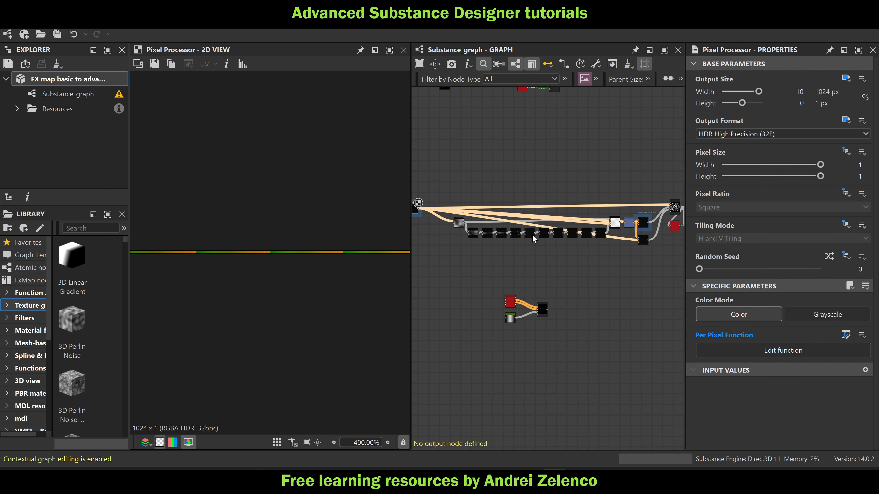
middle_drag(530, 239, 613, 241)
scroll(497, 210, up, 5)
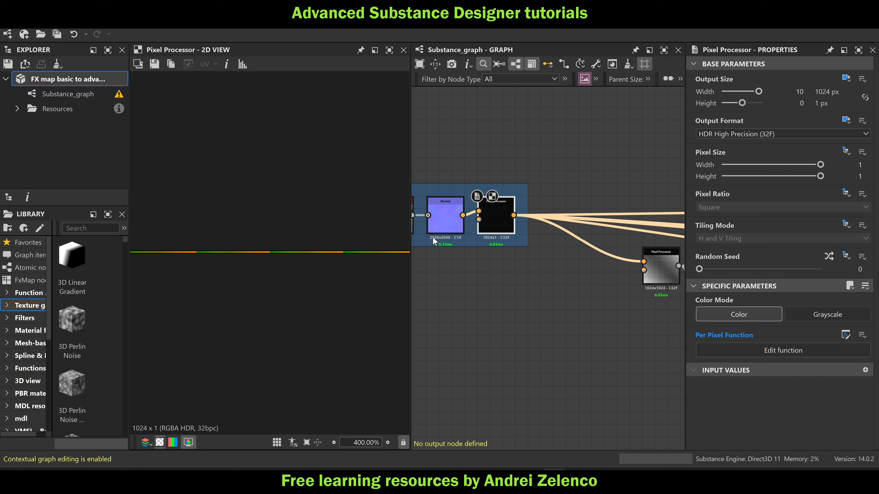
middle_drag(583, 278, 477, 271)
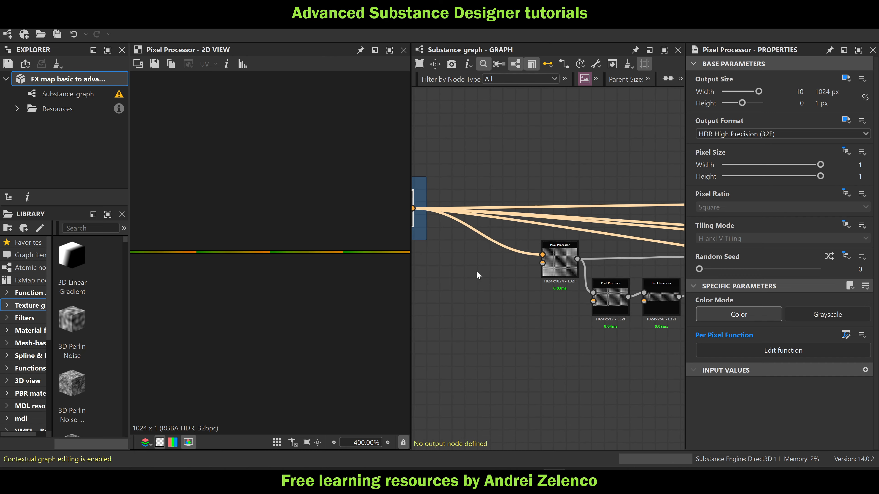
scroll(477, 268, down, 5)
middle_drag(555, 281, 480, 288)
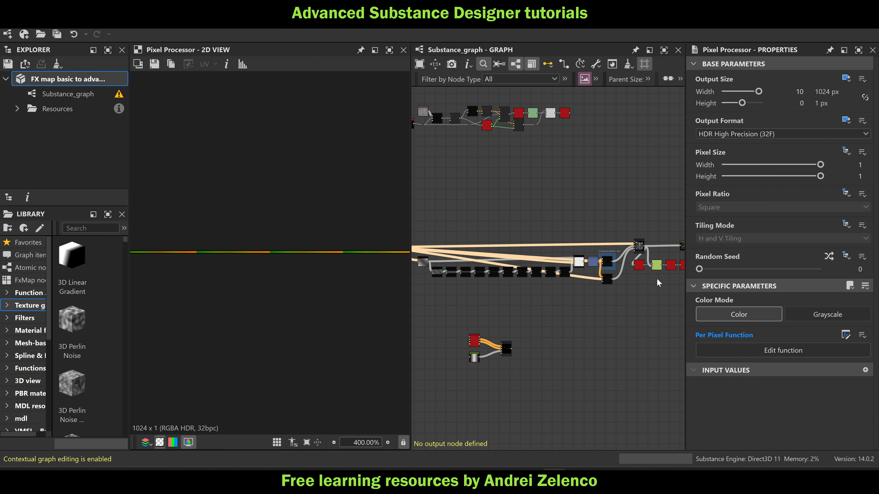
scroll(640, 247, up, 2)
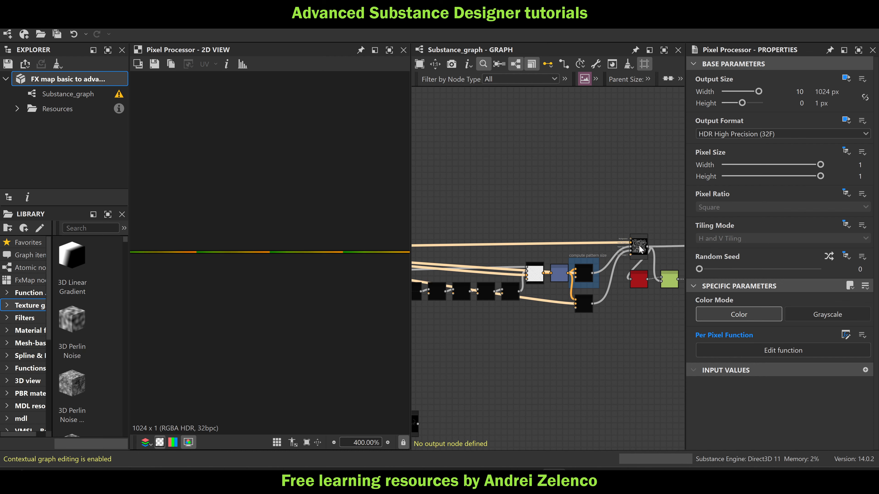
double_click(640, 248)
scroll(266, 239, down, 10)
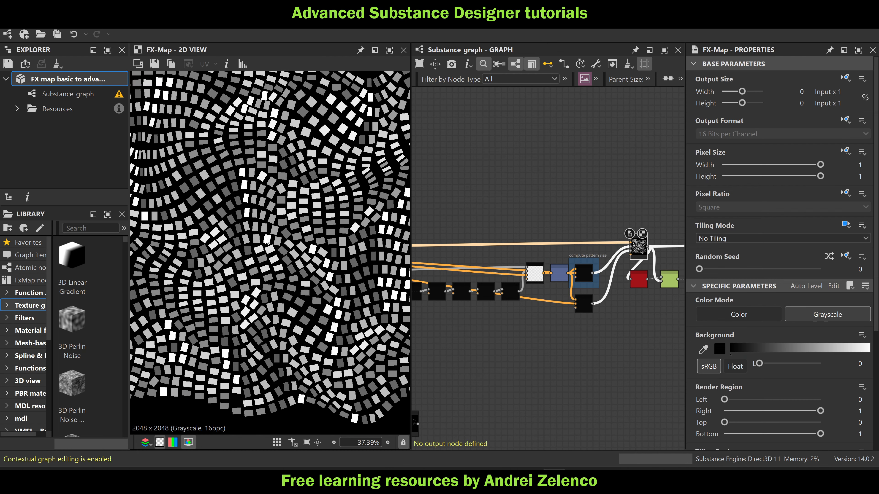
Examine the main FX-Map's rectangle pattern up close, including its outer edges and the rotation and brightness of individual rectangles
middle_drag(349, 175, 354, 258)
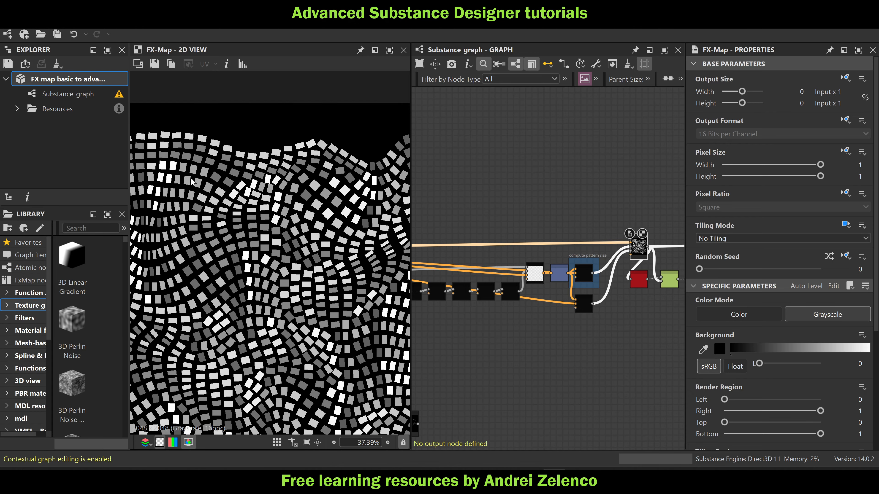
scroll(191, 177, up, 5)
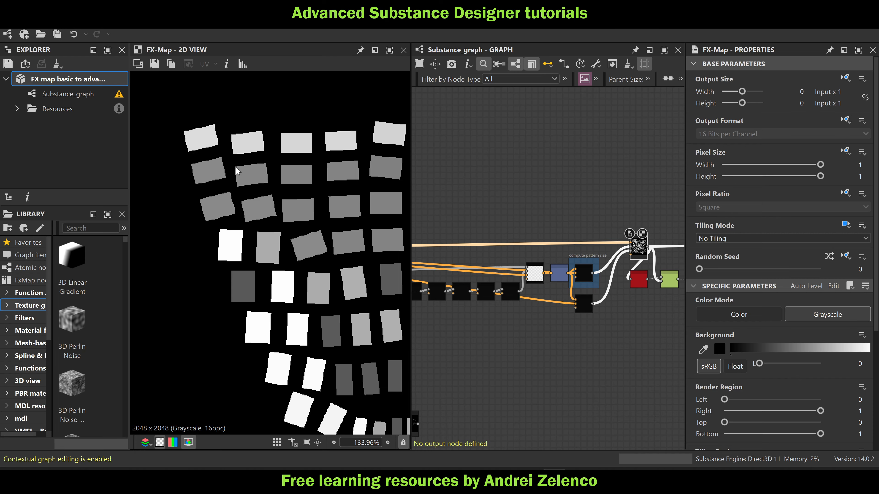
scroll(283, 223, down, 6)
mouse_move(283, 227)
middle_down()
mouse_move(189, 129)
mouse_move(156, 77)
mouse_move(242, 216)
mouse_move(194, 212)
mouse_move(197, 220)
middle_up()
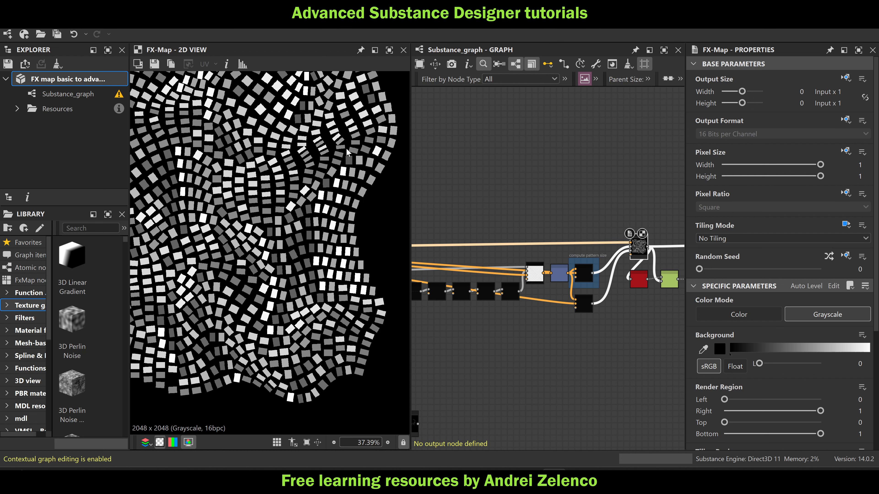
scroll(349, 152, up, 2)
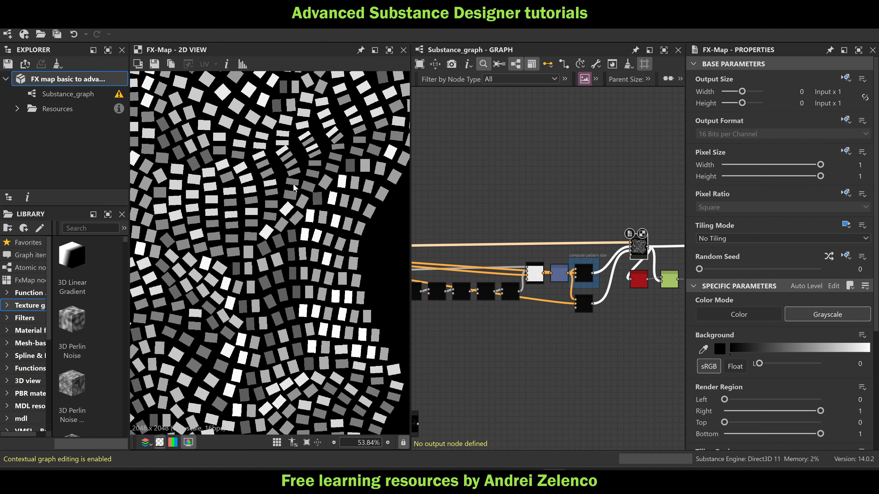
scroll(377, 242, down, 3)
middle_drag(186, 253, 228, 237)
scroll(298, 216, up, 3)
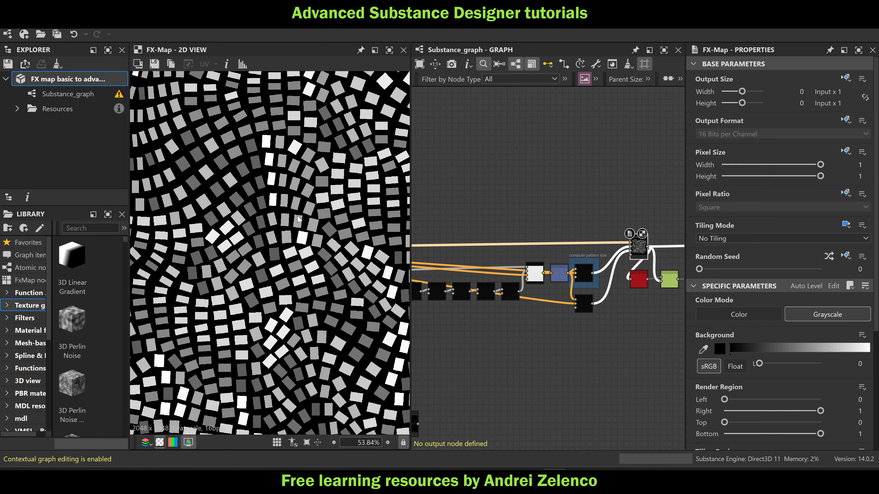
middle_drag(298, 218, 388, 209)
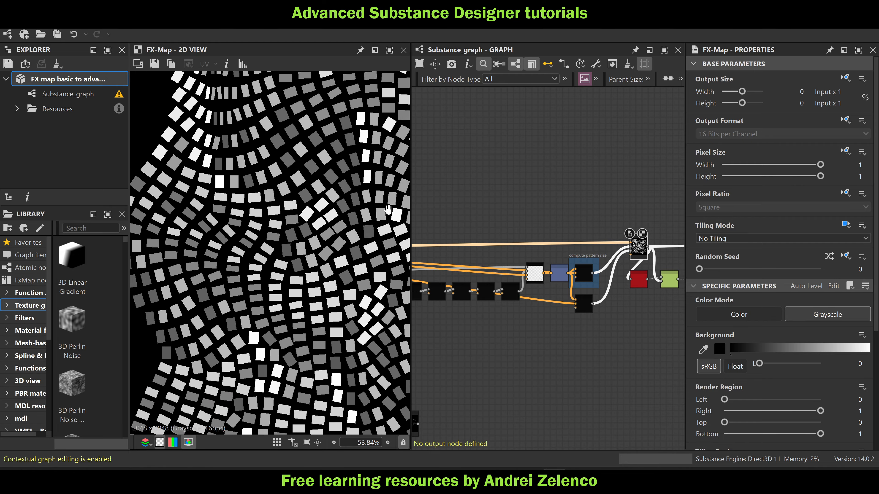
scroll(303, 326, up, 2)
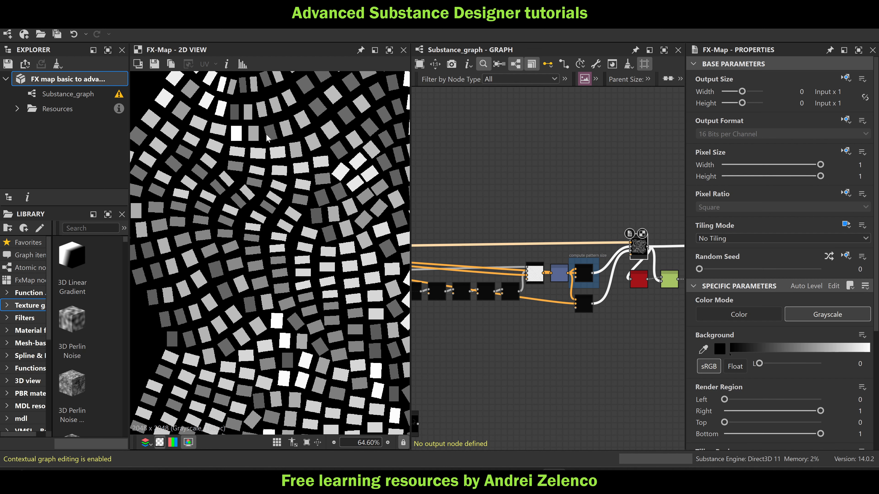
scroll(266, 133, down, 5)
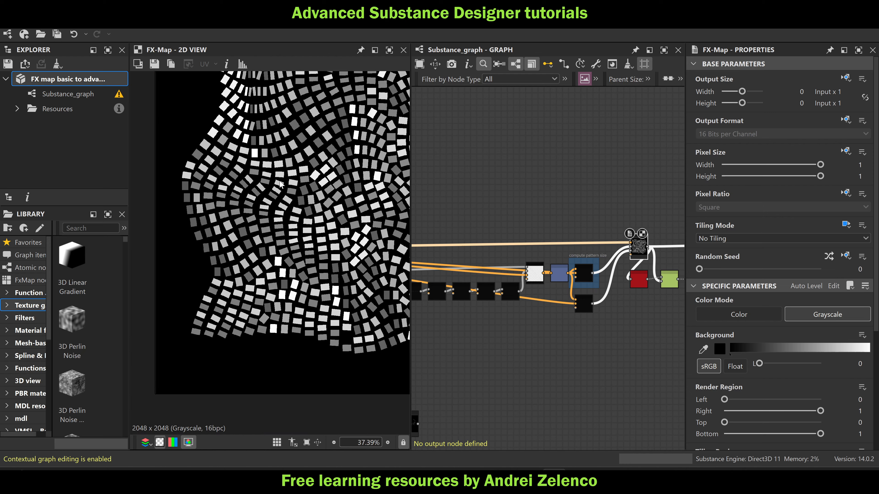
scroll(563, 225, down, 3)
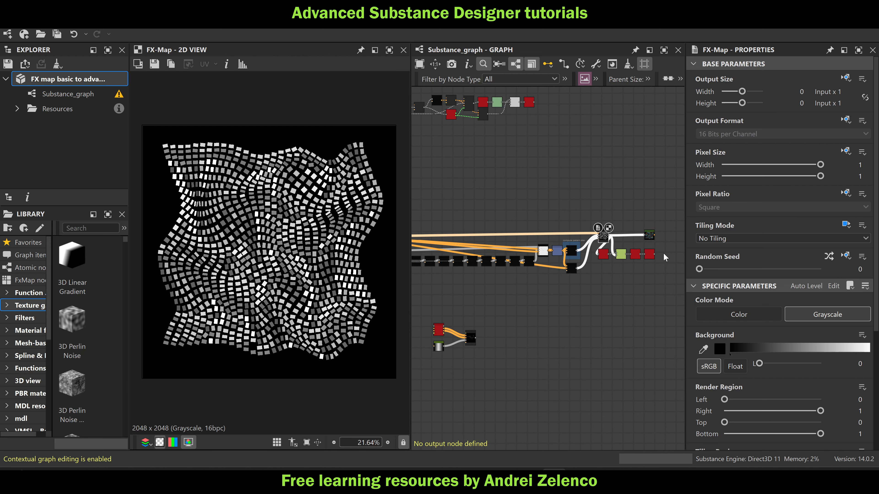
Preview the Gradient Map fed by the main FX-Map, and switch the preview back to the FX-Map's grayscale pattern
scroll(655, 245, up, 2)
double_click(649, 234)
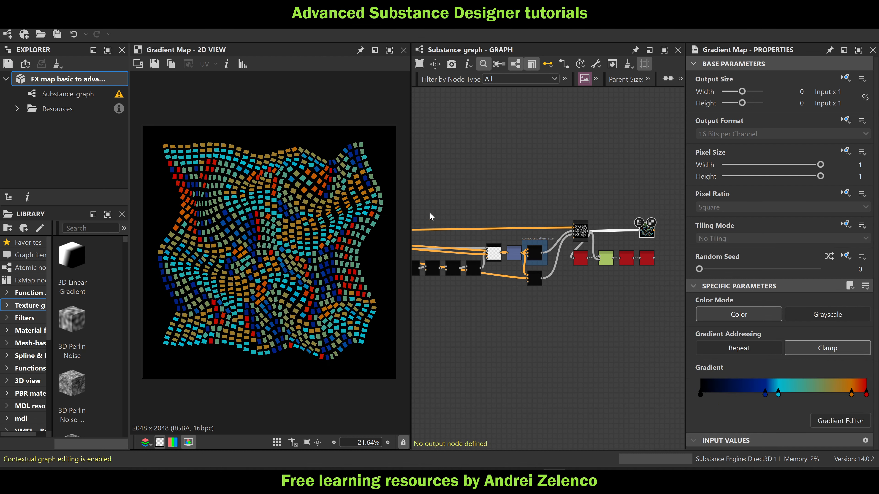
scroll(597, 232, up, 1)
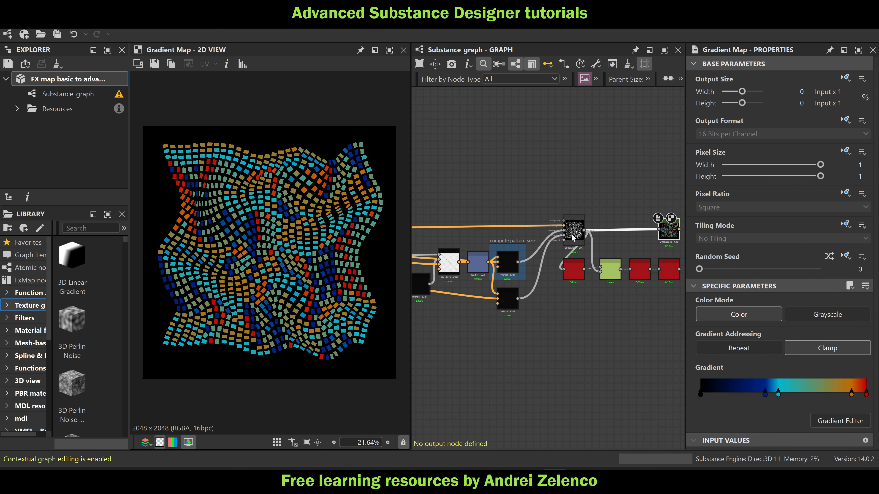
scroll(574, 236, up, 1)
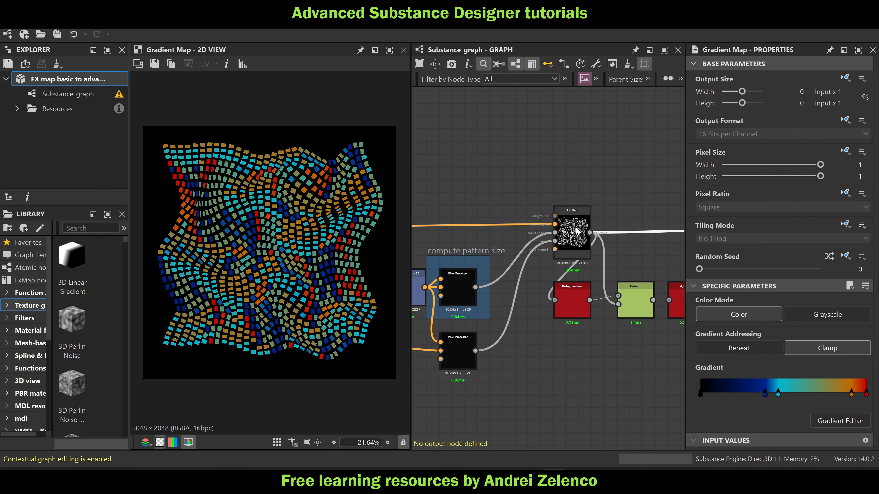
double_click(577, 231)
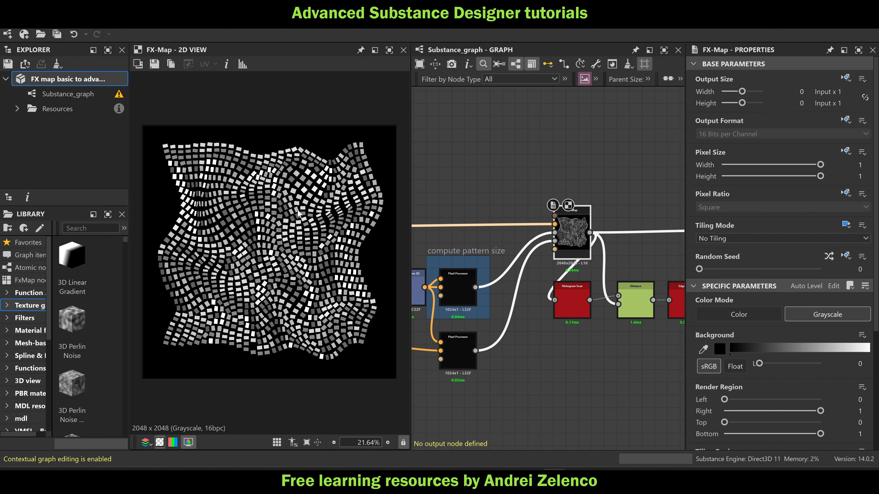
scroll(365, 284, up, 3)
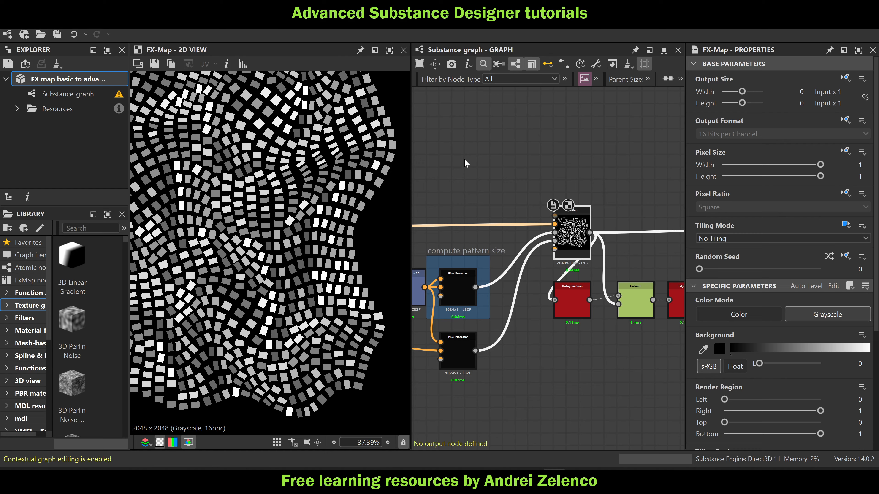
Preview the Gradient Map's colored version of the rectangle pattern again
middle_drag(467, 163, 352, 164)
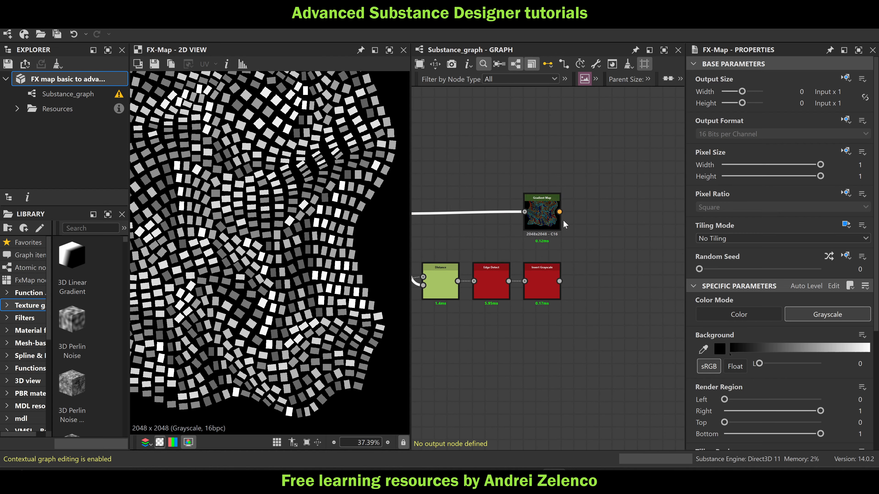
double_click(541, 218)
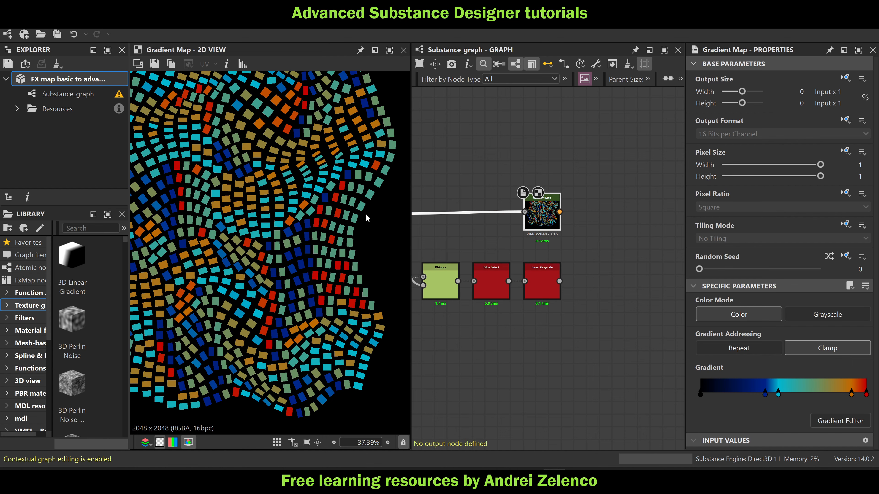
scroll(336, 175, down, 2)
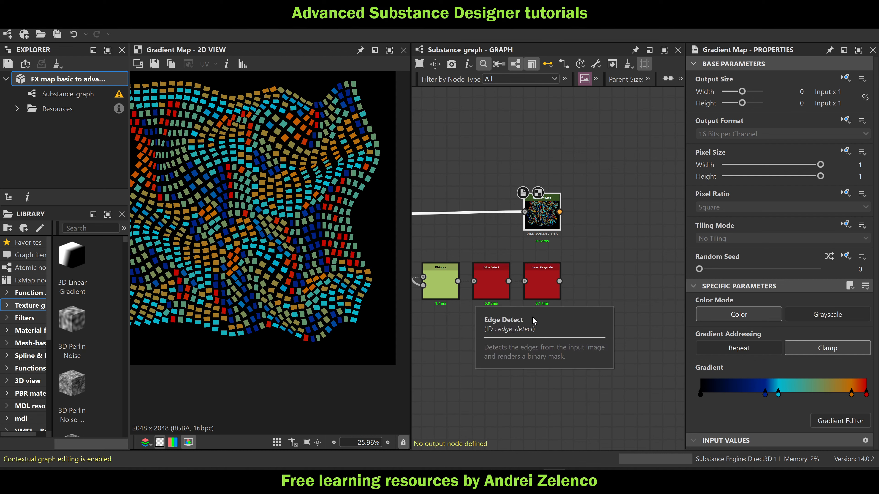
Preview the Invert Grayscale node at the end of the Distance and Edge Detect chain and inspect its cell outlines
middle_drag(497, 352, 569, 330)
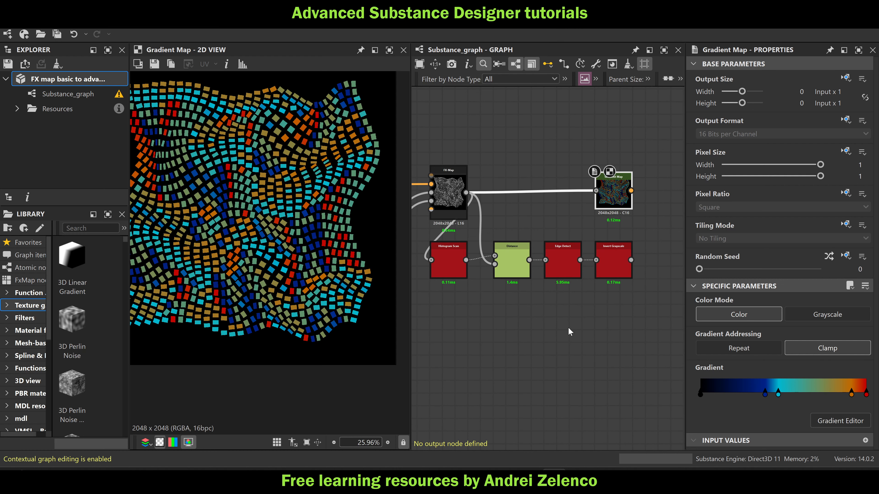
double_click(613, 264)
scroll(241, 229, up, 3)
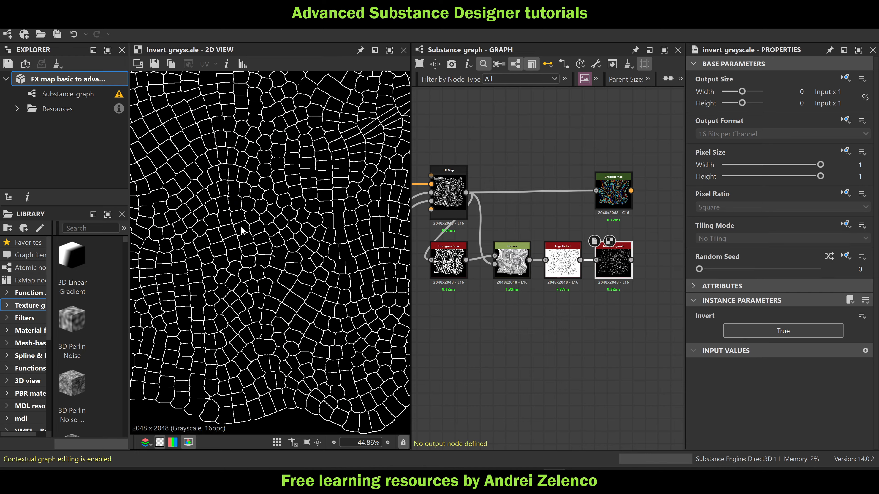
scroll(312, 256, down, 2)
scroll(308, 256, up, 1)
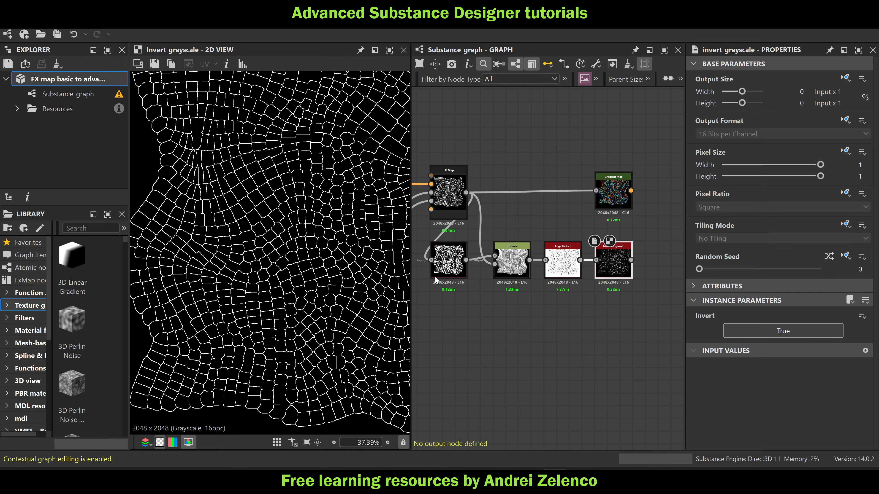
Look back along the Pixel Processor chain feeding the main FX-Map and return to the Histogram Scan and Distance nodes
scroll(522, 308, down, 5)
middle_drag(514, 316, 589, 327)
middle_drag(533, 324, 621, 328)
middle_drag(492, 320, 604, 326)
scroll(480, 312, up, 2)
middle_drag(480, 316, 553, 316)
middle_drag(644, 328, 453, 288)
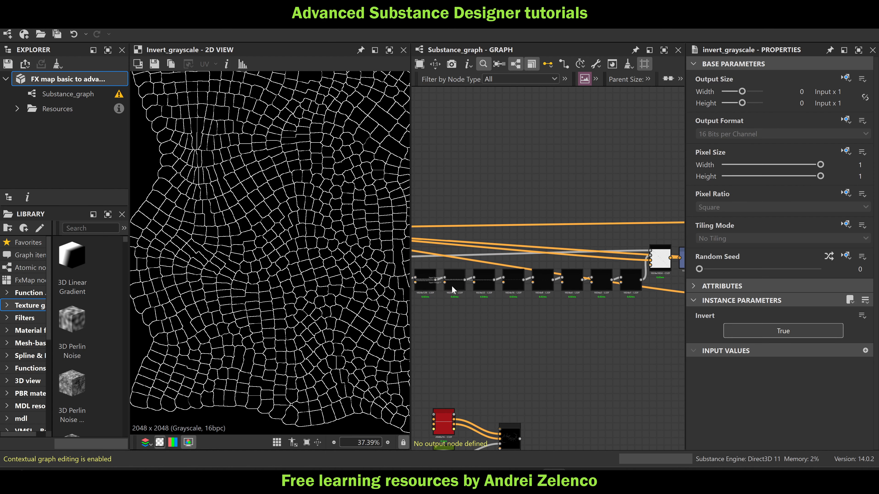
scroll(576, 304, down, 3)
middle_drag(587, 308, 524, 277)
scroll(519, 266, up, 8)
scroll(538, 241, up, 3)
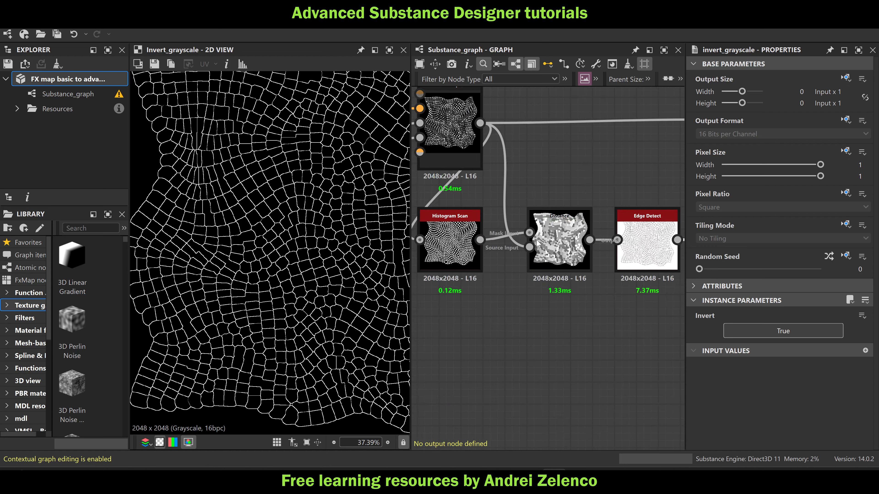
Try the Manhattan and Chebyshev distance modes on the Distance node and set it back to Euclidean distance
click(547, 248)
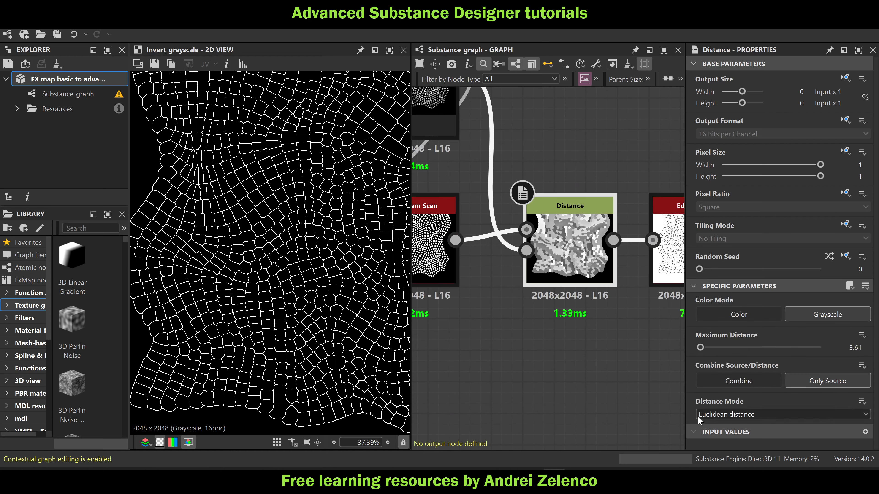
click(709, 418)
click(716, 434)
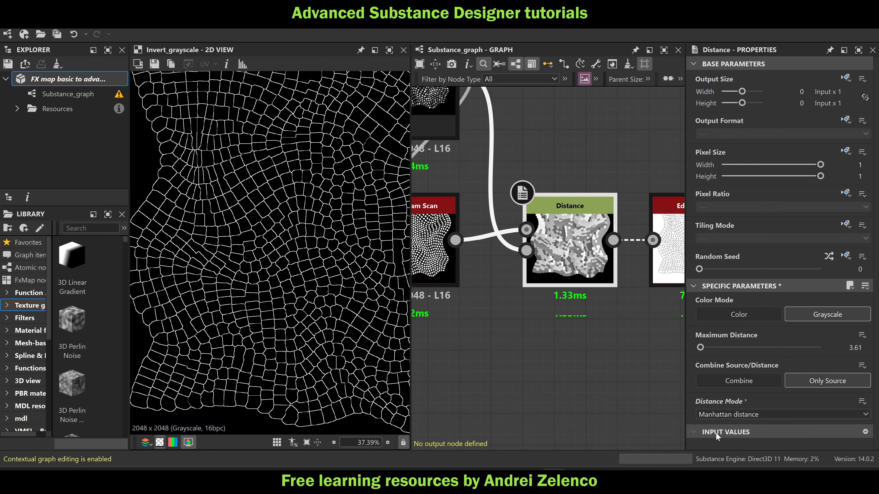
click(713, 415)
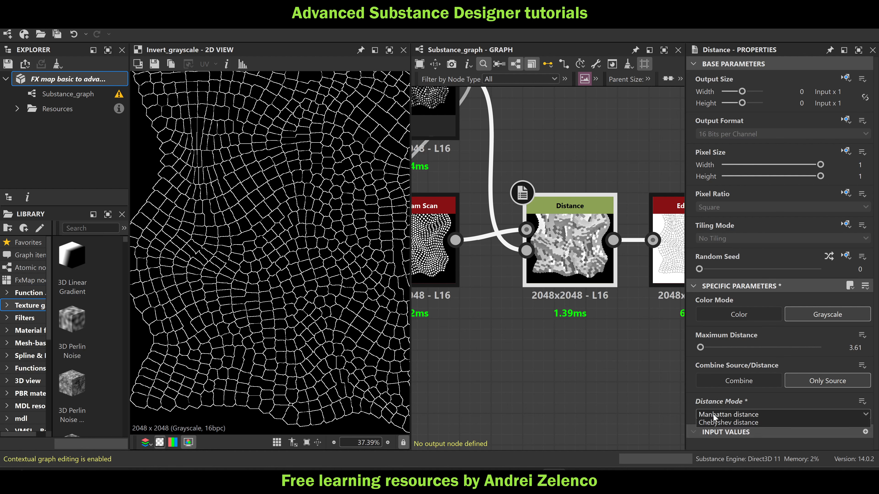
click(717, 442)
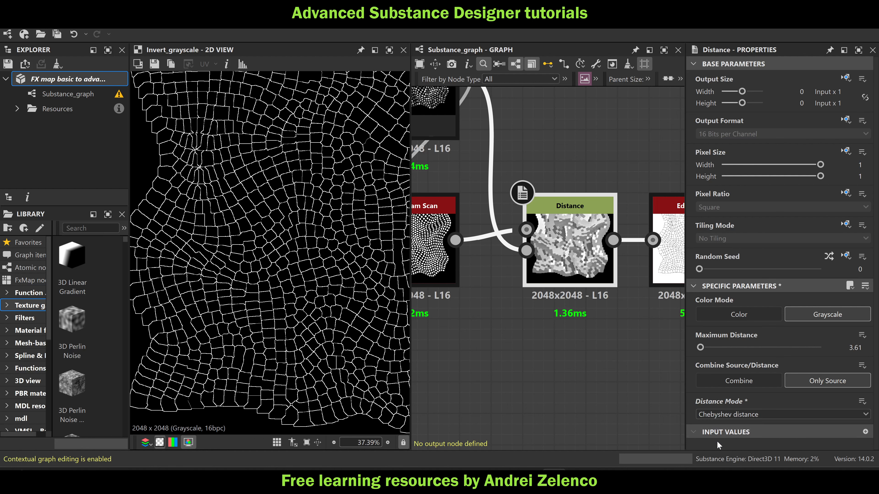
click(714, 414)
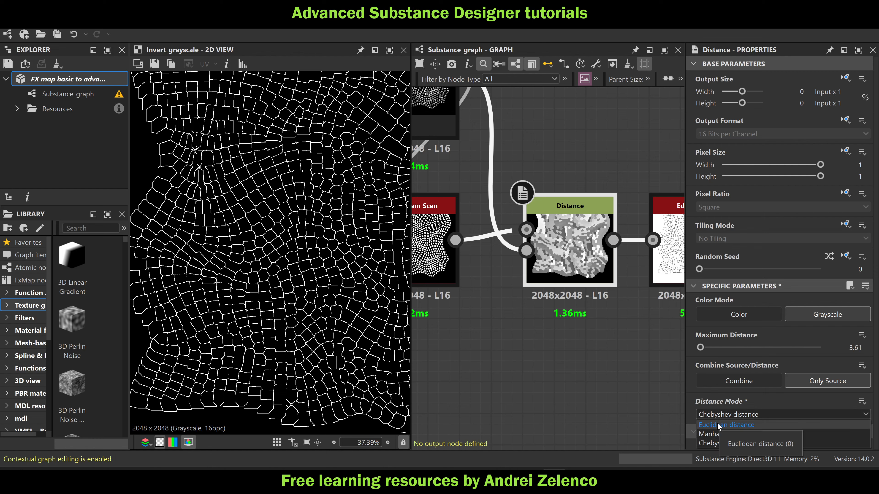
click(717, 425)
Set the Disorder of the Perlin Noise node in the data frame to 0.76
scroll(596, 338, down, 10)
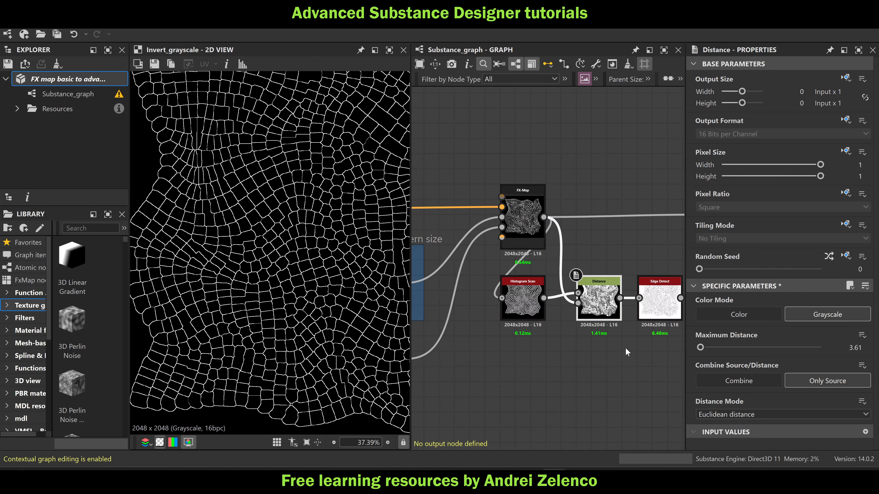
scroll(491, 303, up, 5)
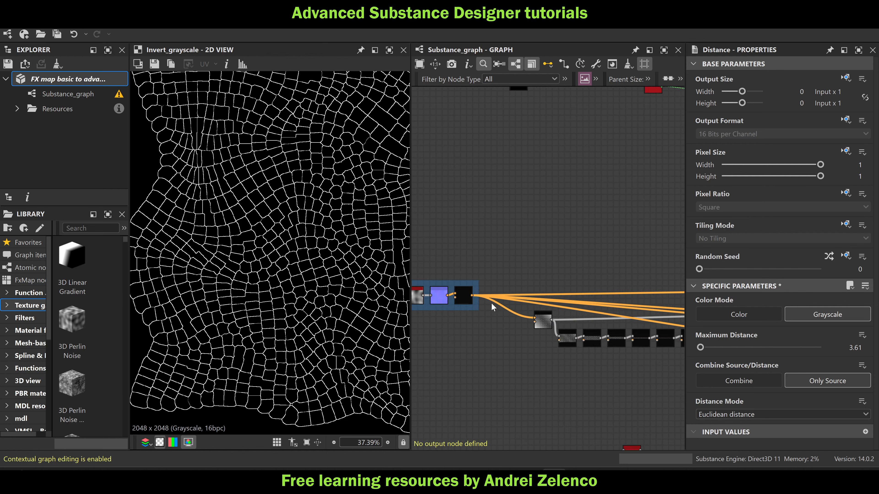
click(471, 298)
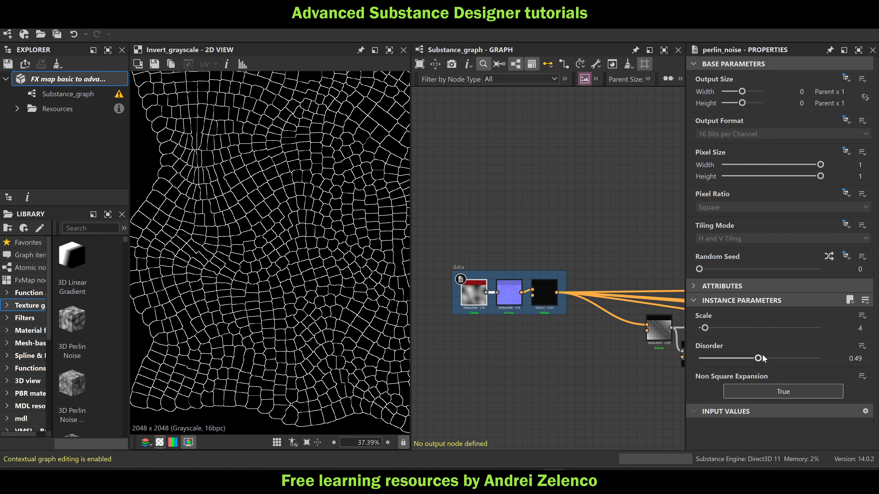
drag(758, 358, 792, 372)
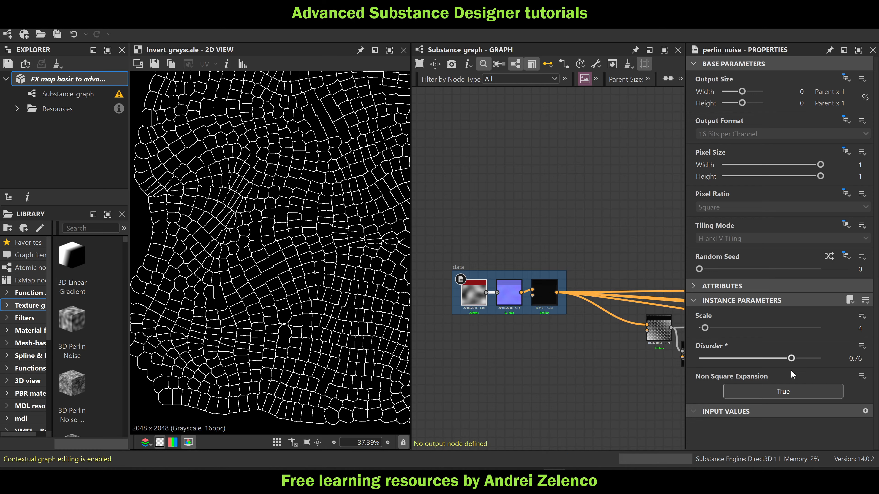
Preview the main FX-Map with the changed noise and examine the rectangle pattern up close
scroll(564, 273, down, 3)
middle_drag(585, 275, 413, 247)
scroll(512, 251, up, 6)
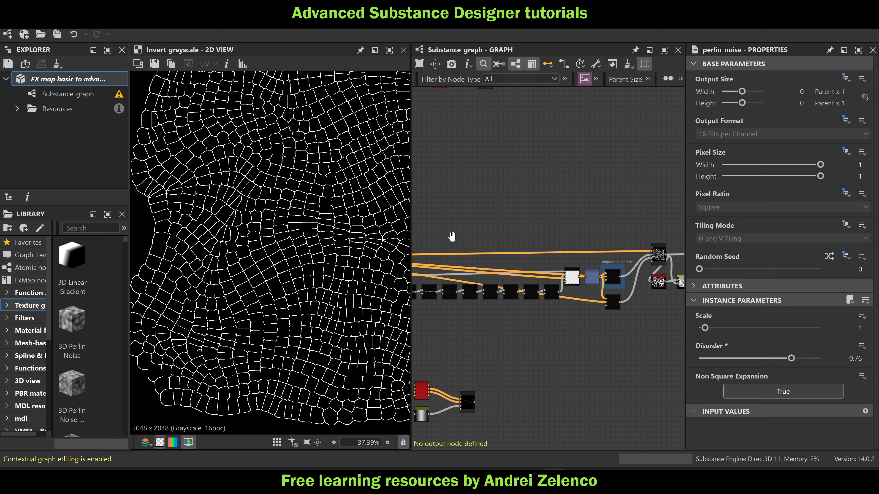
scroll(512, 251, up, 2)
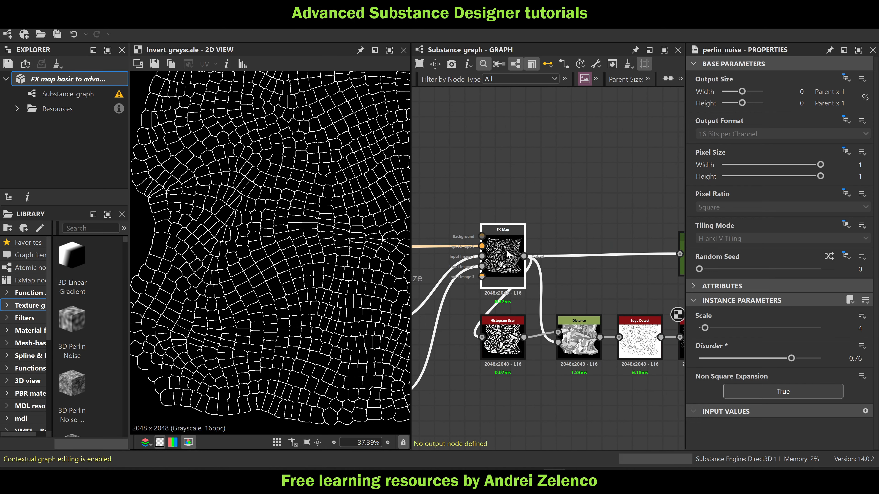
double_click(508, 253)
scroll(524, 188, down, 2)
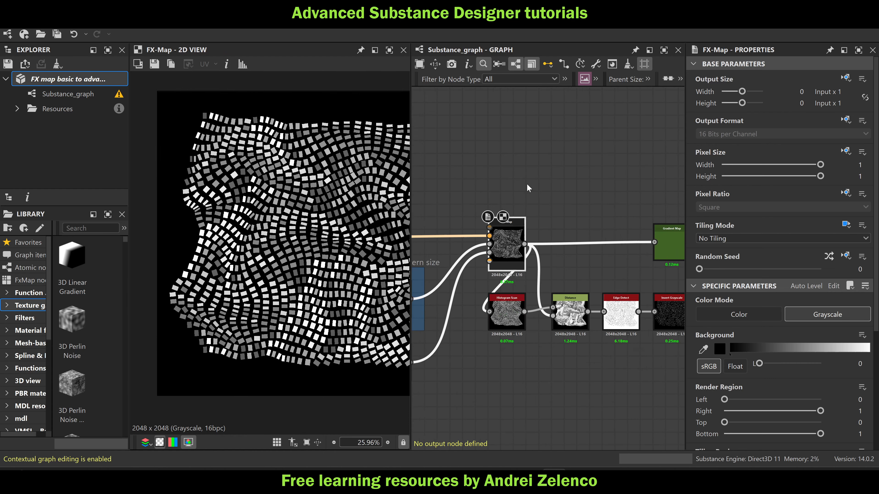
middle_drag(354, 206, 277, 191)
scroll(327, 241, up, 3)
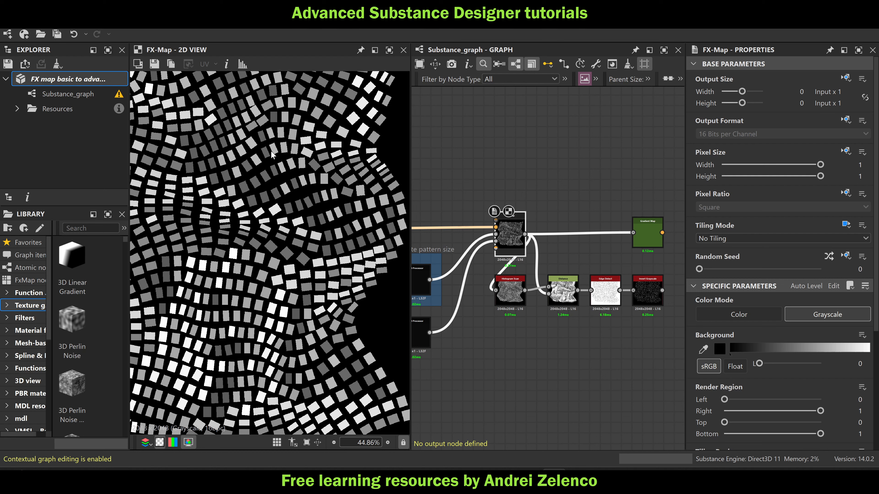
Examine the rectangle pattern as a whole and survey the complete node network that feeds the main FX-Map
scroll(499, 149, down, 2)
middle_drag(514, 152, 601, 160)
scroll(601, 156, down, 2)
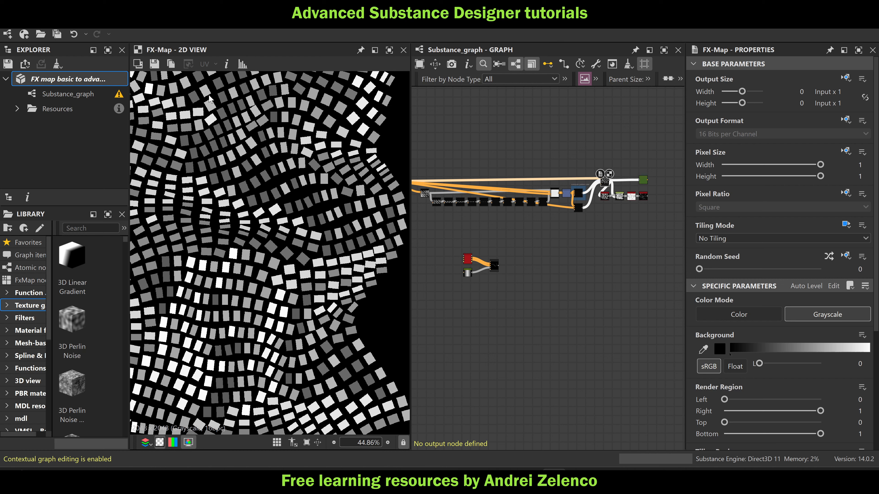
scroll(299, 150, down, 2)
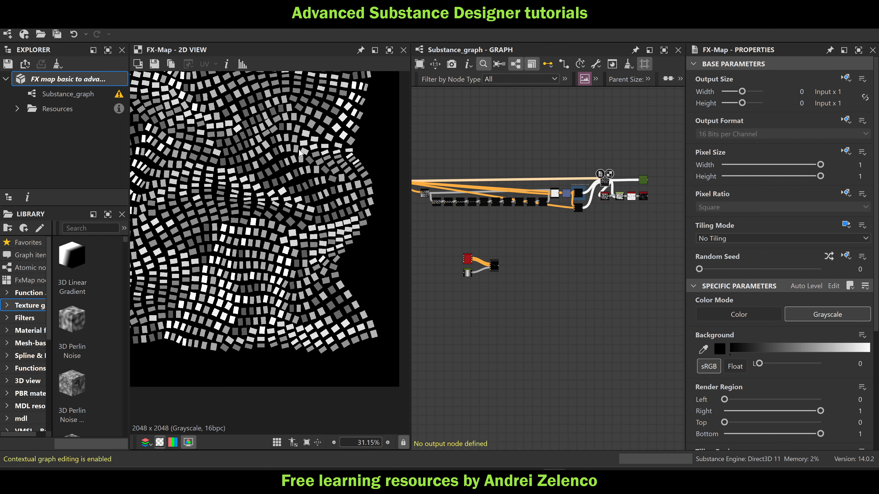
middle_drag(455, 201, 557, 228)
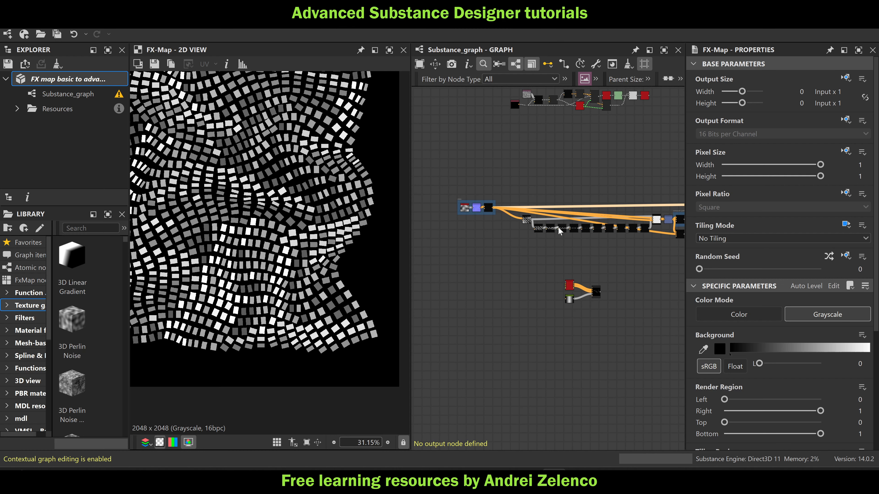
click(49, 80)
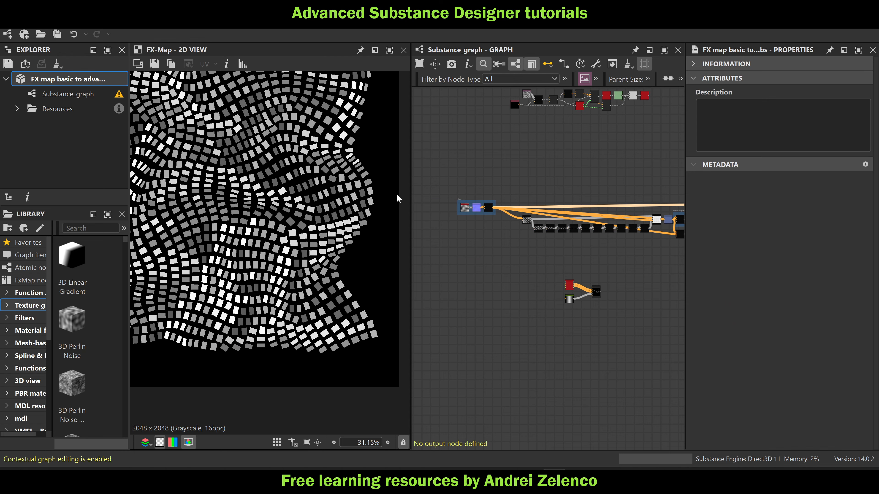
middle_drag(294, 187, 357, 212)
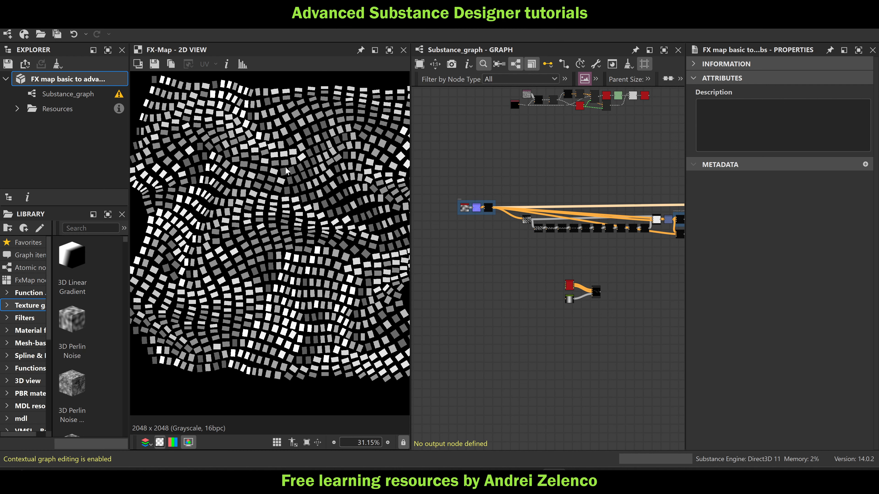
scroll(353, 168, up, 1)
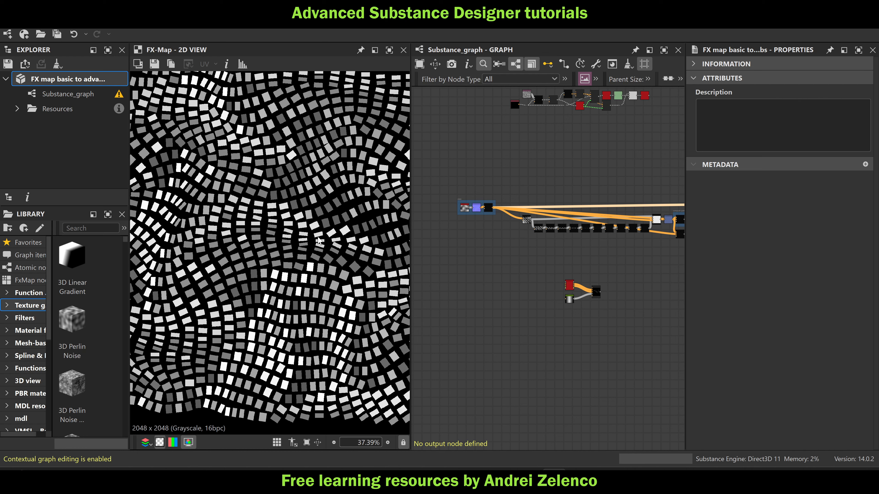
Preview the FX-Map of the small separate spline network below the main chain
middle_drag(562, 325, 495, 304)
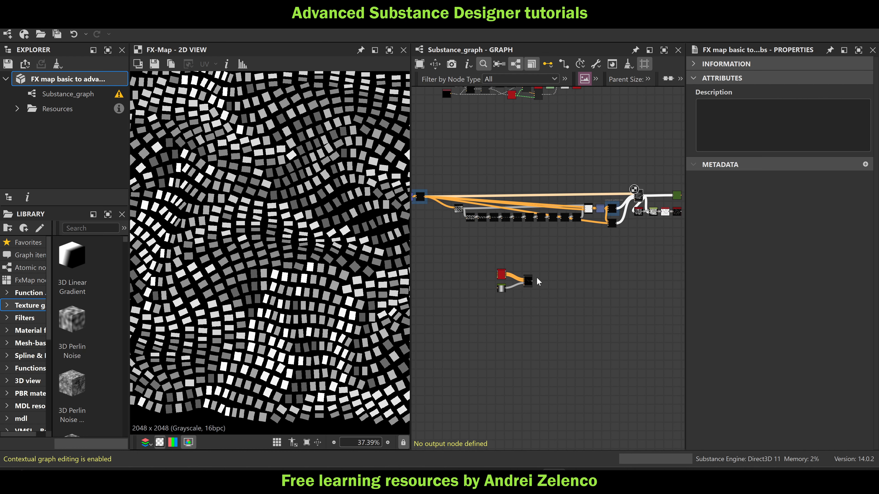
scroll(532, 282, up, 2)
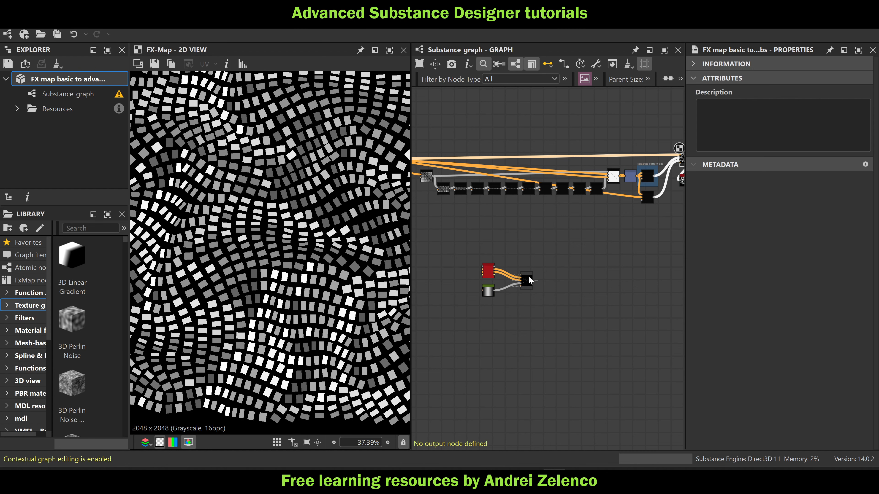
double_click(524, 282)
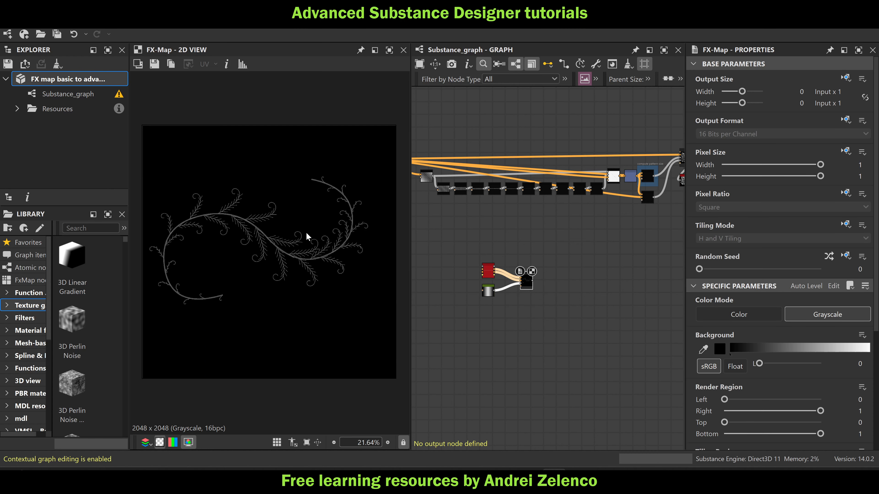
middle_drag(463, 275, 505, 277)
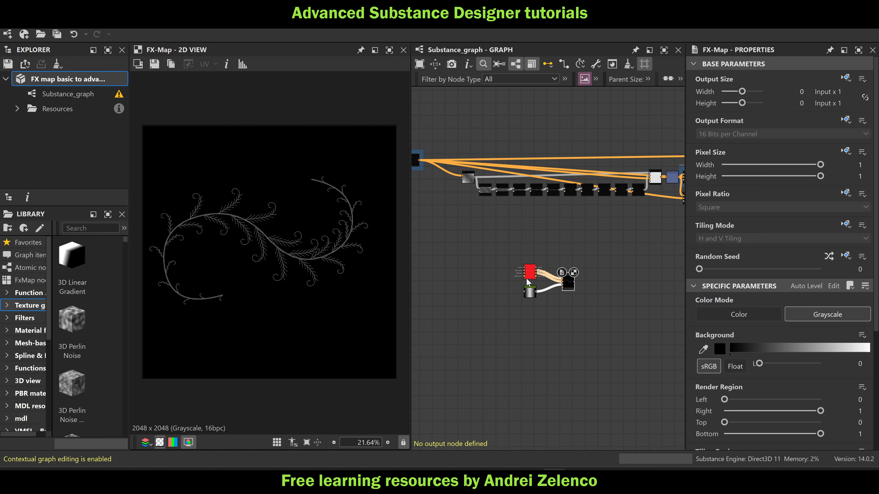
Inspect the Spline (Poly Quadratic) node's parameters and preview its numbered control points
mouse_move(526, 279)
scroll(529, 273, up, 2)
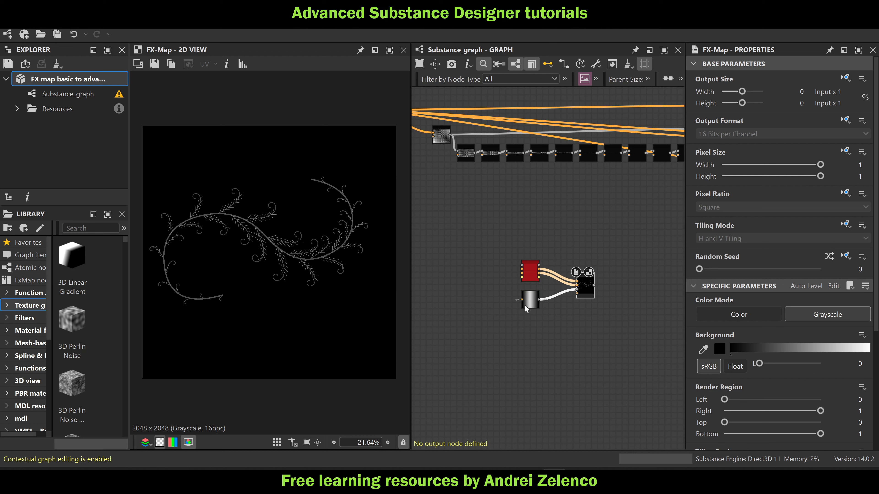
scroll(529, 271, up, 5)
click(527, 273)
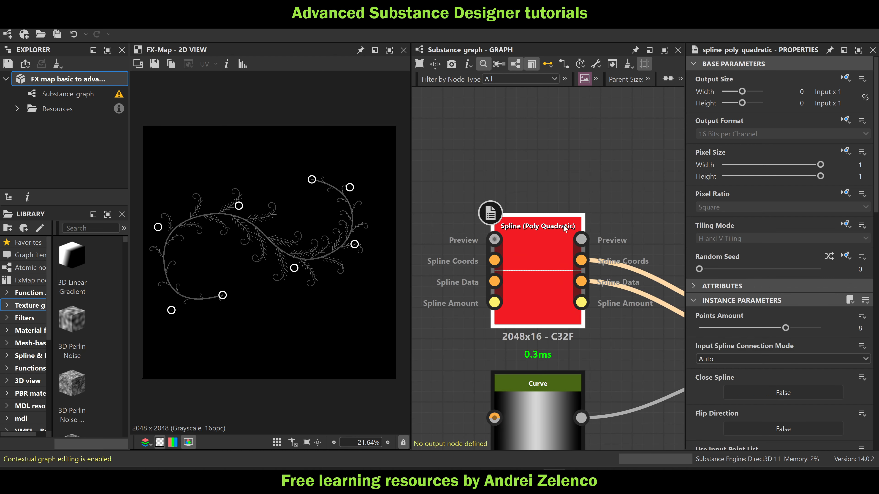
scroll(553, 232, down, 4)
double_click(568, 232)
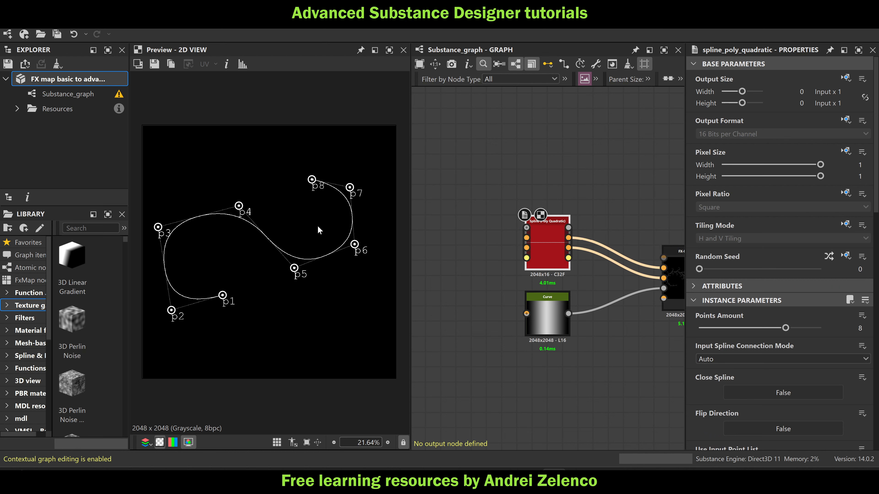
Examine the spline curve up close and read the descriptions of the Spline Coords and Spline Data outputs
scroll(241, 205, up, 2)
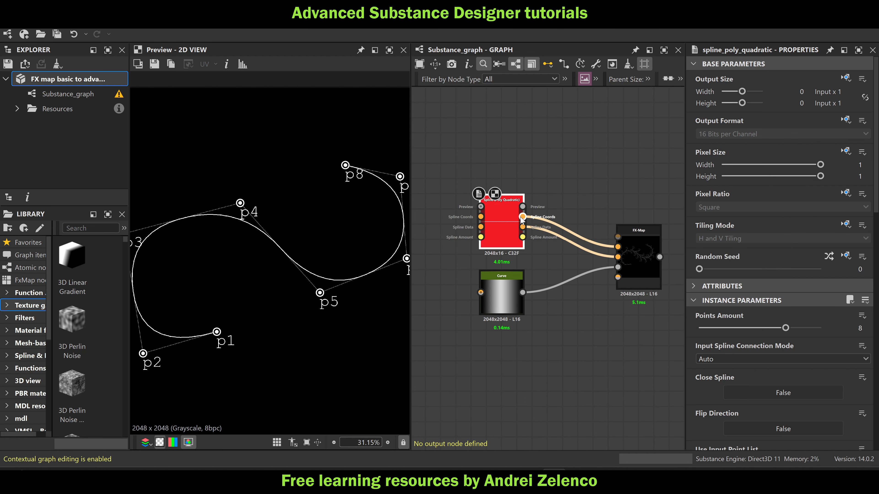
scroll(533, 217, up, 3)
mouse_move(522, 207)
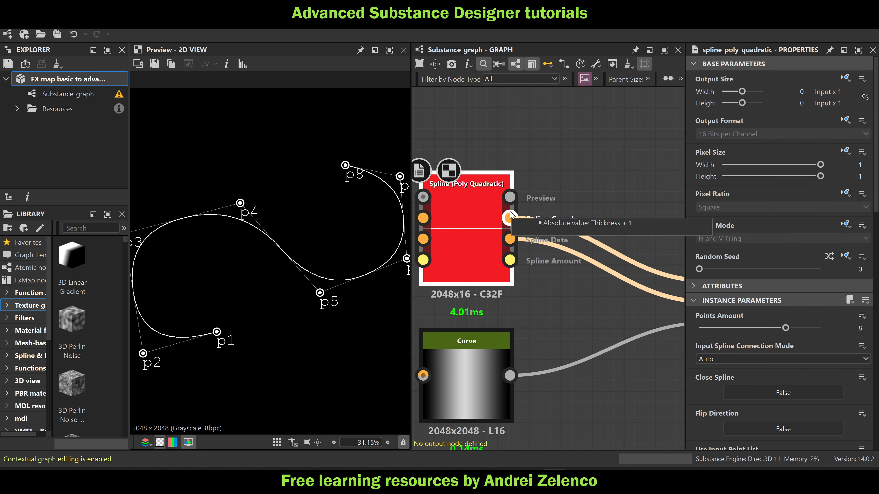
mouse_move(508, 243)
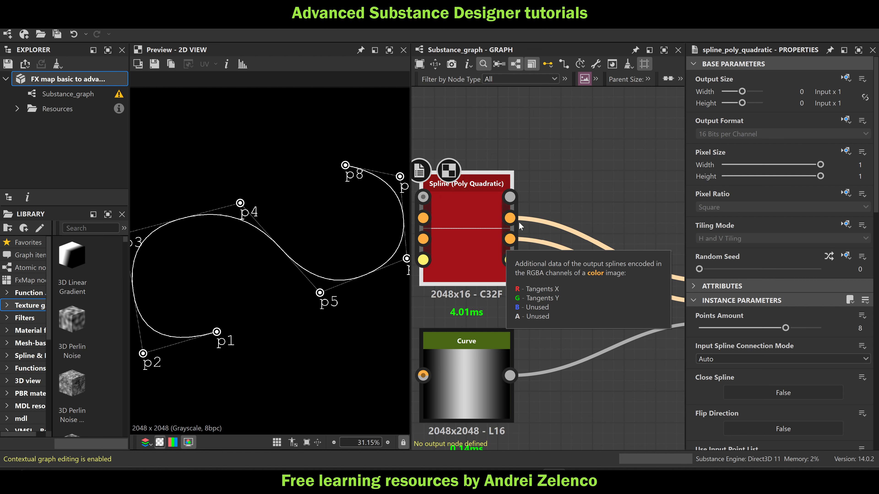
scroll(556, 183, down, 3)
Preview the spline-driven FX-Map with the Spline (Poly Quadratic) node selected, so its control points overlay the branch pattern
middle_drag(581, 187, 502, 176)
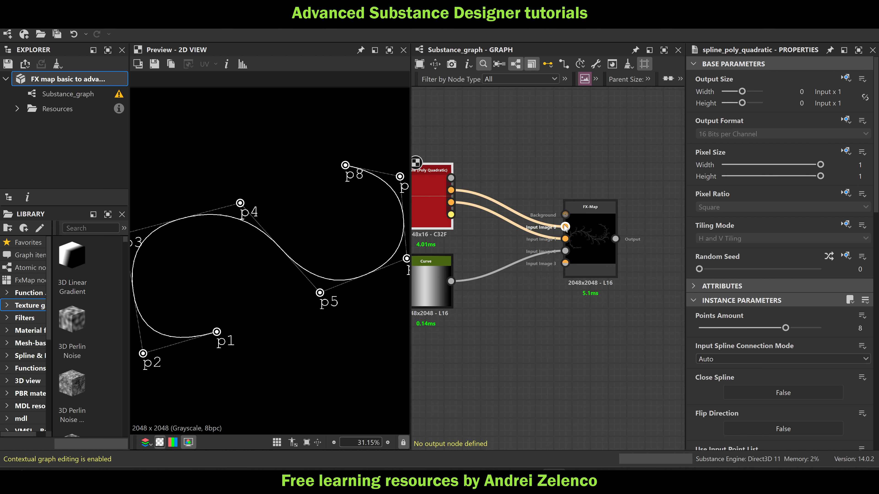
click(588, 232)
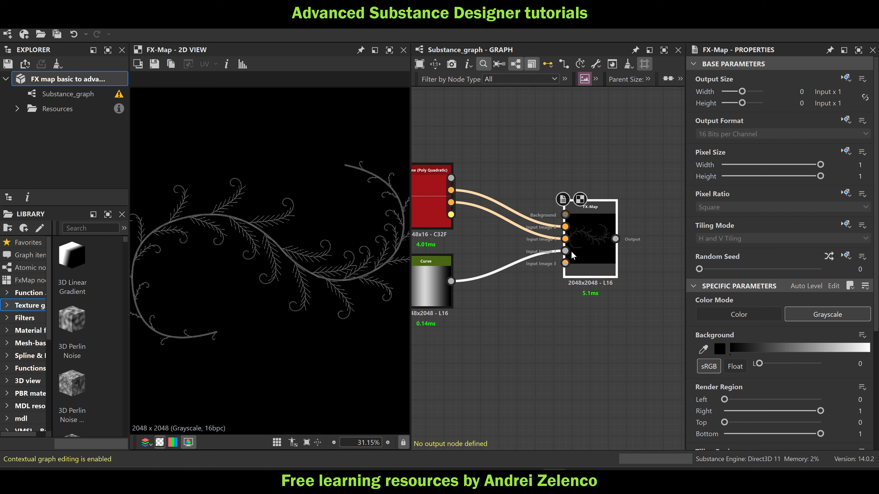
middle_drag(526, 324, 602, 316)
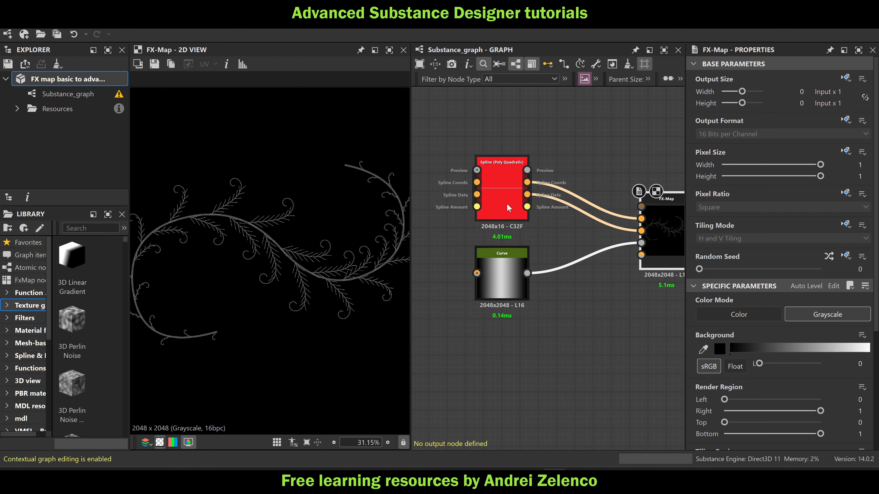
click(500, 181)
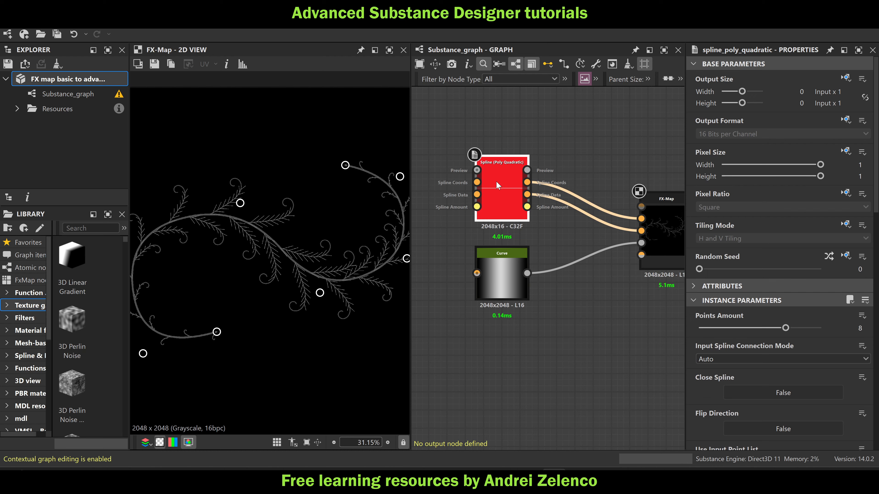
double_click(496, 180)
Move the spline's last three control points so the branch's end bends downward and curls back inward
drag(298, 202, 332, 275)
drag(340, 201, 305, 313)
scroll(350, 289, up, 2)
drag(359, 286, 370, 327)
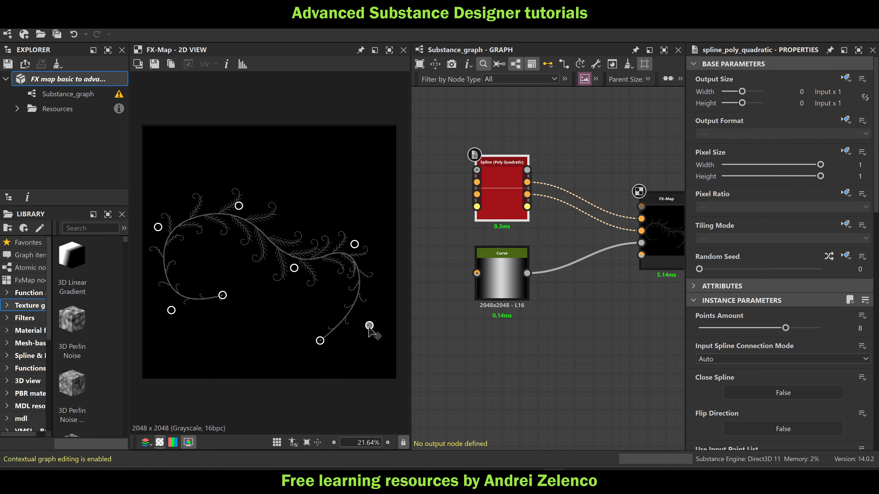
drag(356, 245, 367, 268)
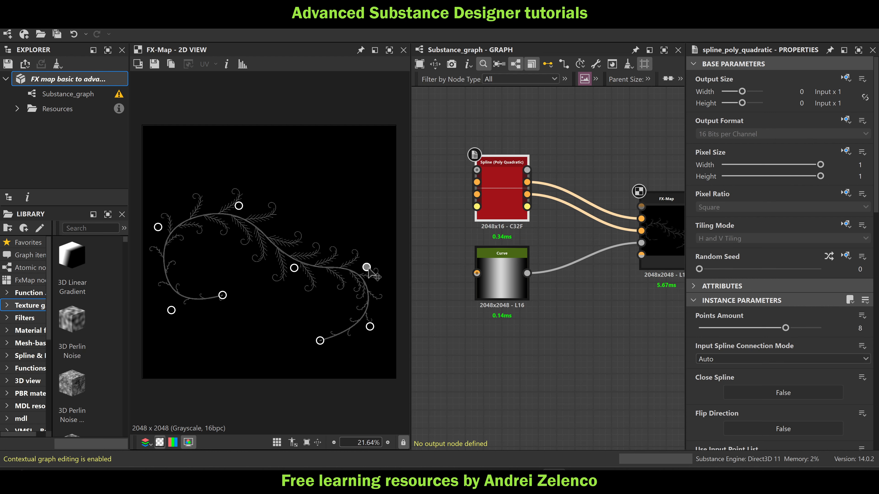
drag(326, 344, 299, 347)
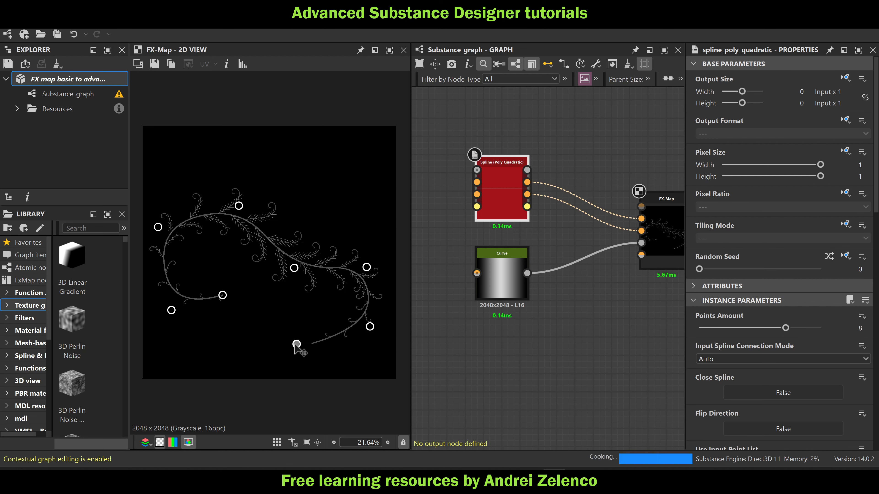
drag(369, 328, 371, 353)
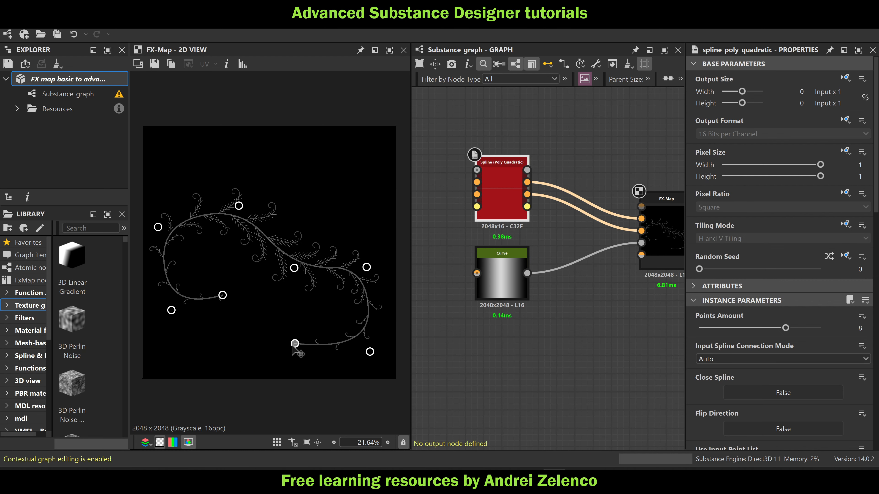
drag(294, 344, 279, 324)
drag(368, 353, 323, 363)
drag(367, 267, 377, 314)
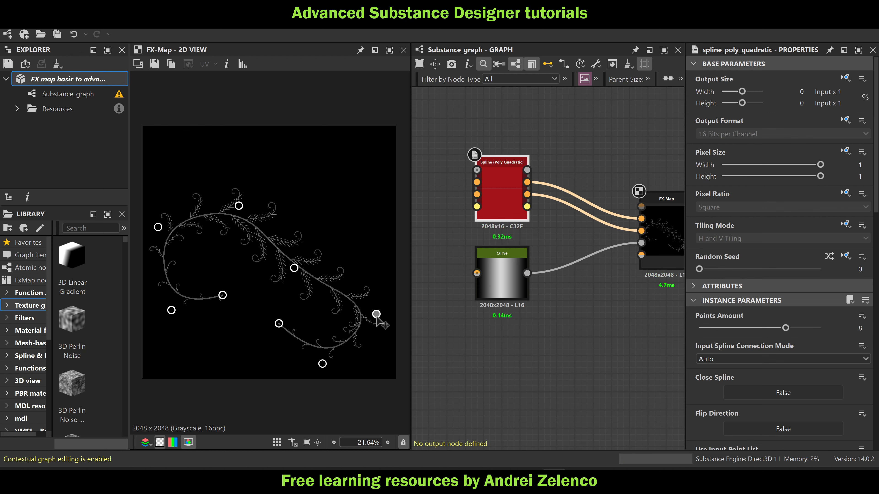
Refine the branch shape by raising the spline's second, third and fourth points, lowering the fifth and nudging the sixth inward
drag(295, 267, 290, 275)
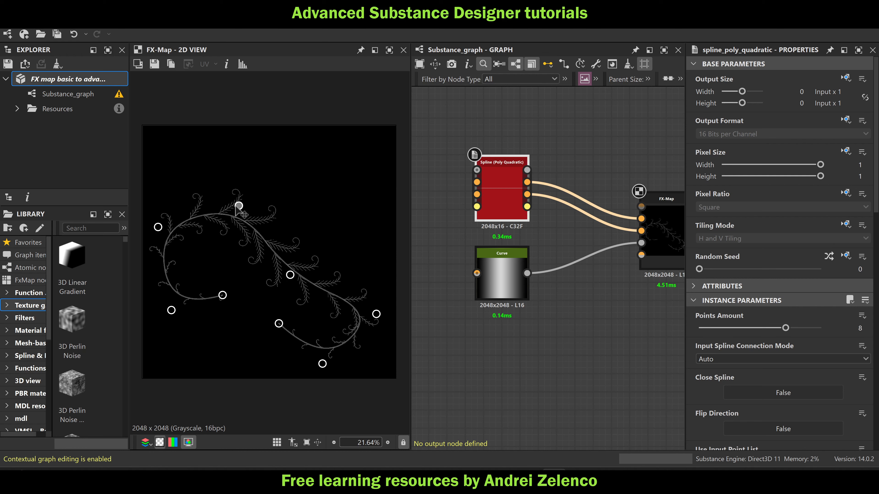
drag(239, 205, 264, 187)
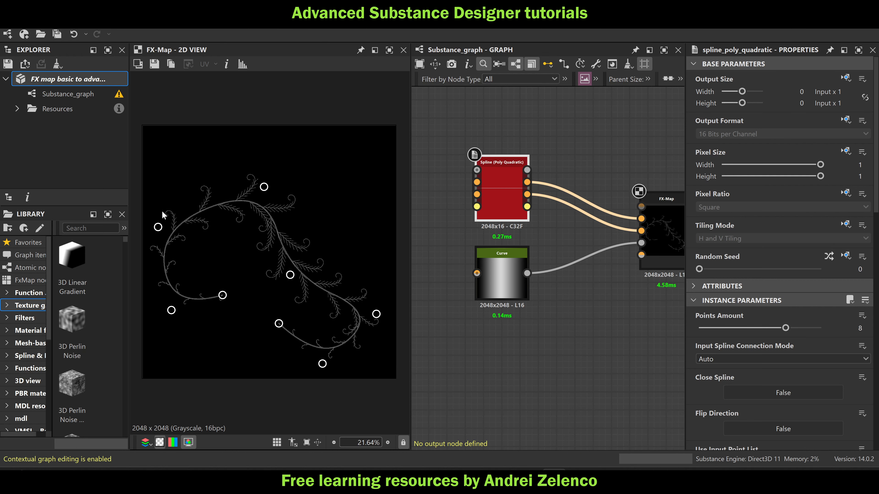
drag(158, 227, 155, 200)
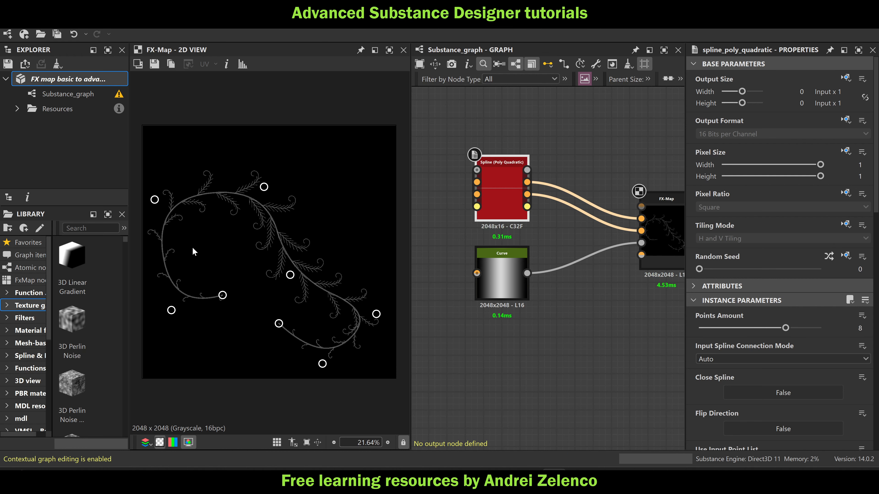
drag(171, 311, 170, 298)
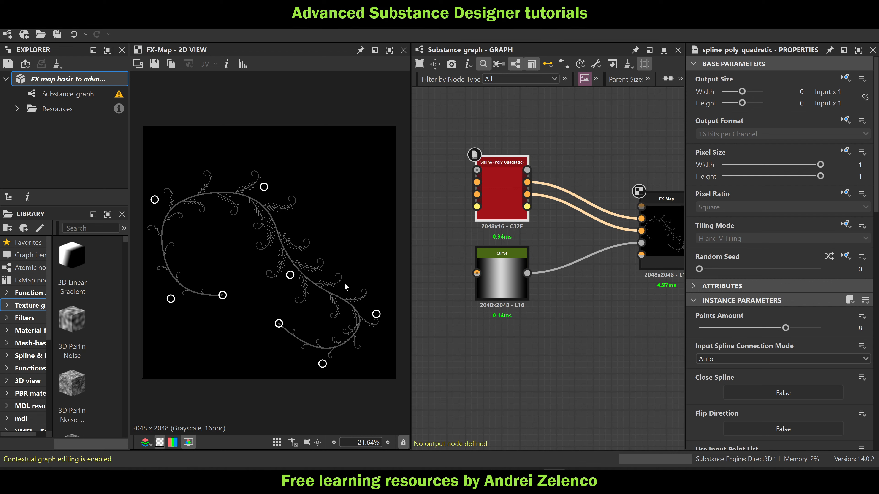
drag(376, 314, 374, 313)
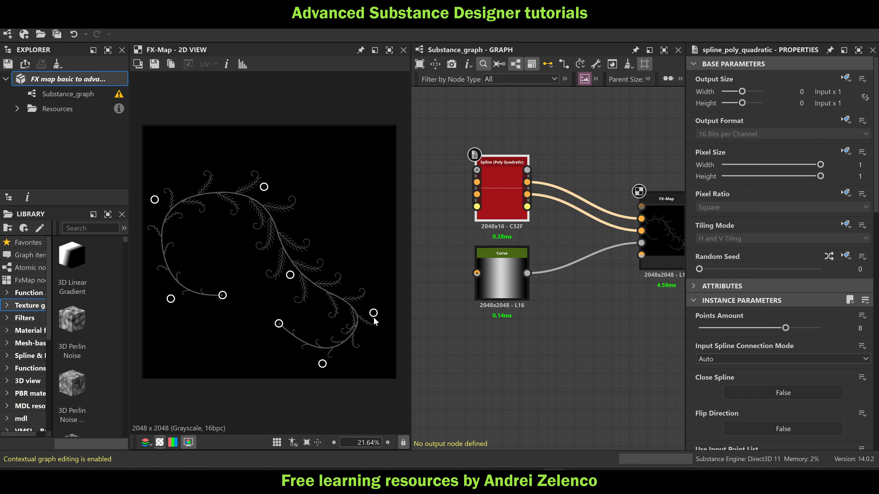
drag(374, 317, 371, 315)
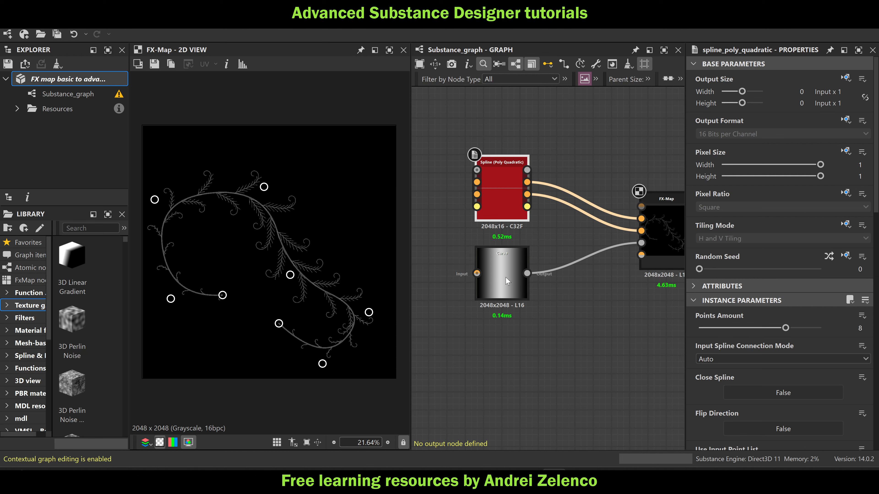
Move the peak of the Curve node's luminance curve to position 0.53 with a value of 0.94
click(509, 269)
scroll(779, 270, down, 1)
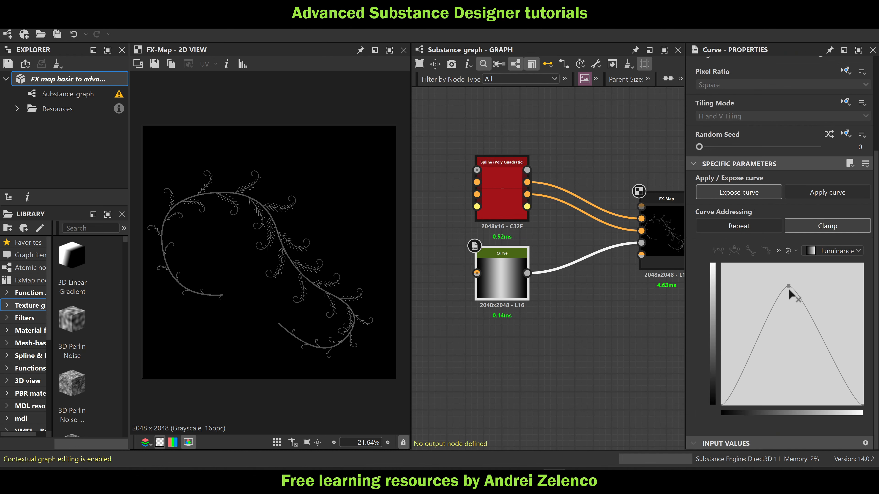
mouse_move(787, 285)
mouse_down()
mouse_move(744, 290)
mouse_move(810, 289)
mouse_move(794, 382)
mouse_move(798, 317)
mouse_move(863, 279)
mouse_move(735, 266)
mouse_move(731, 274)
mouse_move(808, 337)
mouse_move(795, 271)
mouse_up()
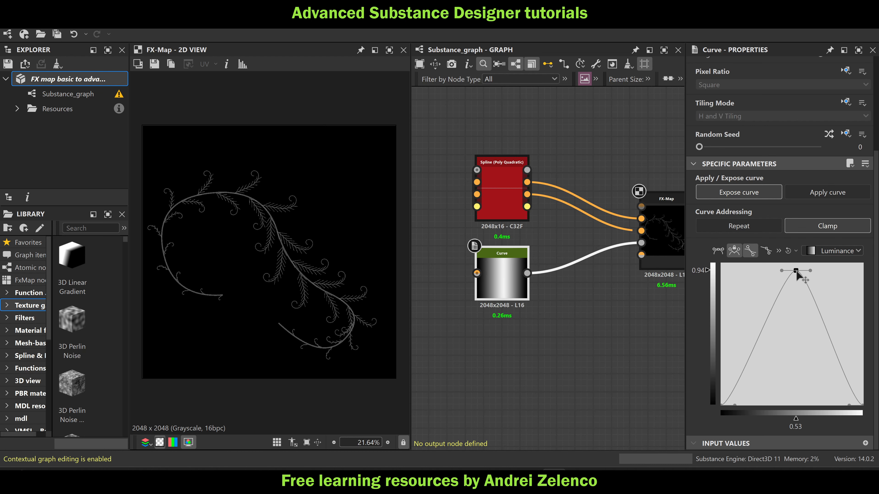
Open the internal graph of the spline-driven FX-Map and view the branch pattern up close
middle_drag(621, 307, 551, 307)
double_click(600, 237)
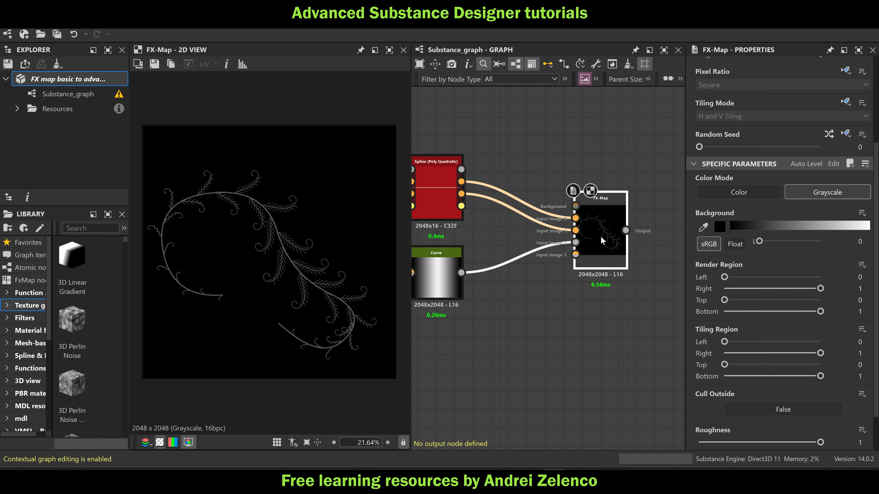
scroll(309, 221, up, 3)
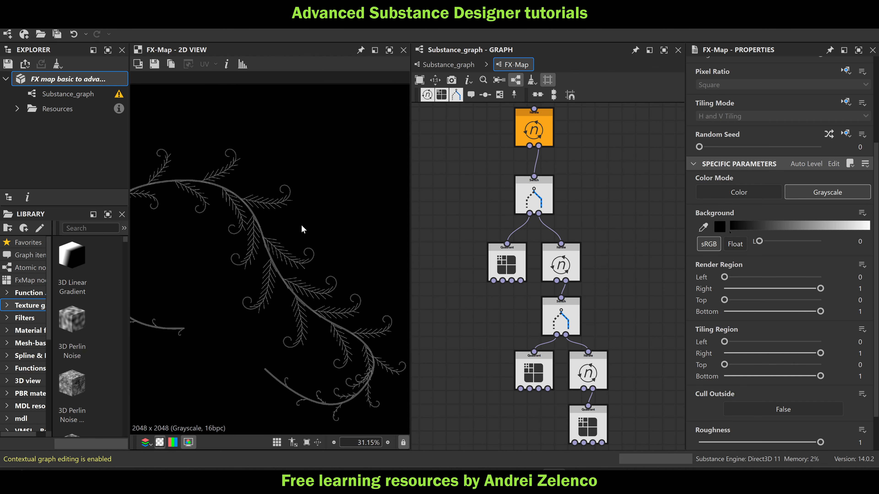
In the upper Switch node's Selector function, set the float constant feeding the division to 32
middle_drag(302, 225, 351, 227)
key(f)
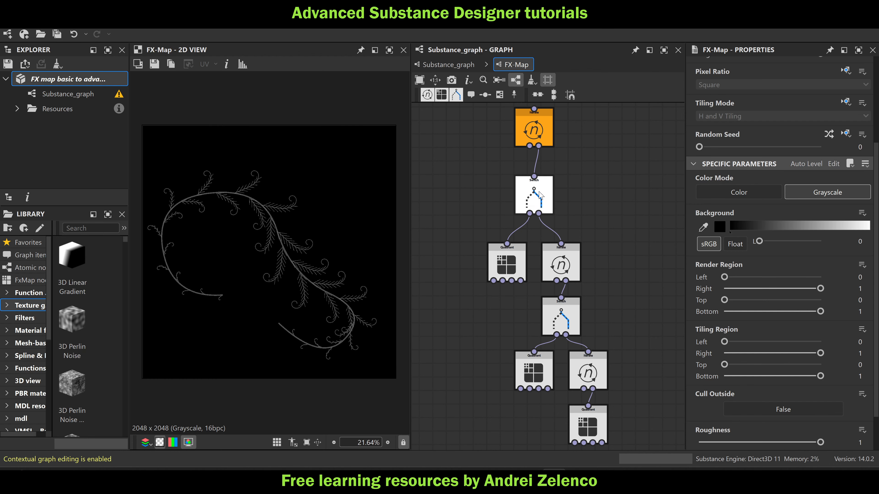
click(540, 196)
click(846, 79)
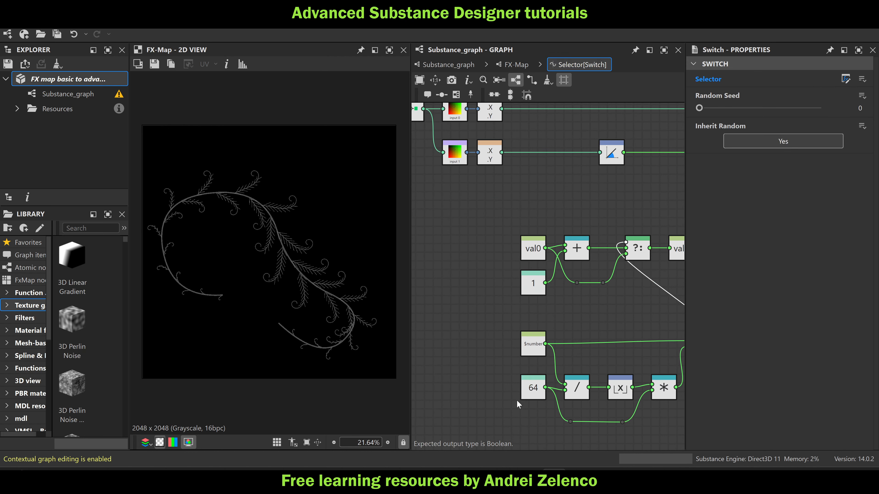
click(536, 393)
double_click(858, 75)
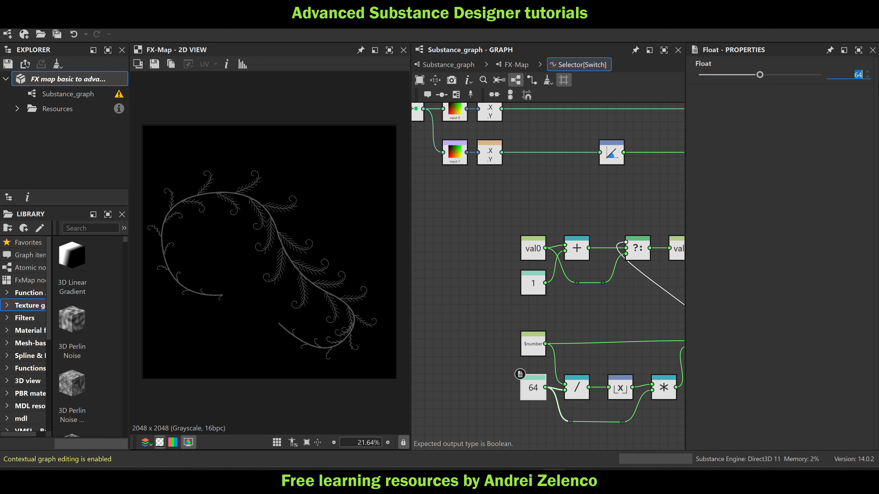
text(32)
key(Return)
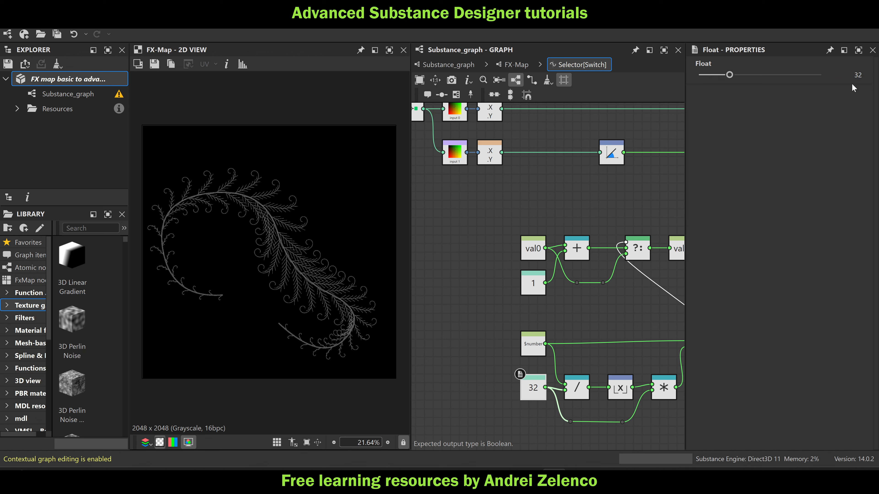
Set the Selector function's float constant back to 64 and return to the FX-Map's internal graph
double_click(857, 75)
key(Return)
double_click(858, 75)
text(64)
key(Return)
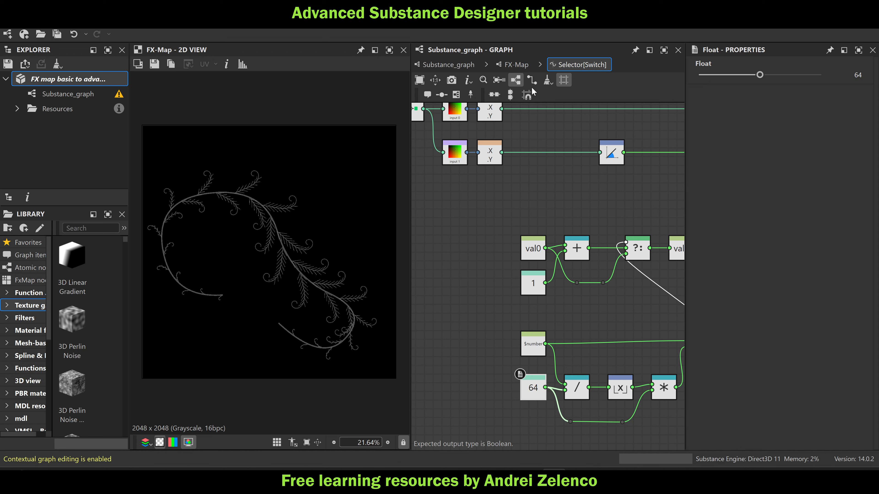
click(516, 65)
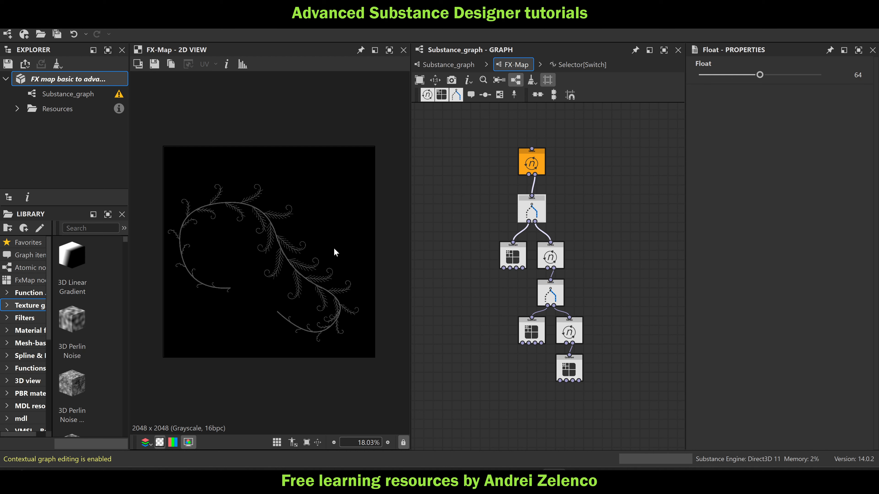
Undo the recent edits that reshaped the branch's spline and save the package
scroll(247, 207, up, 3)
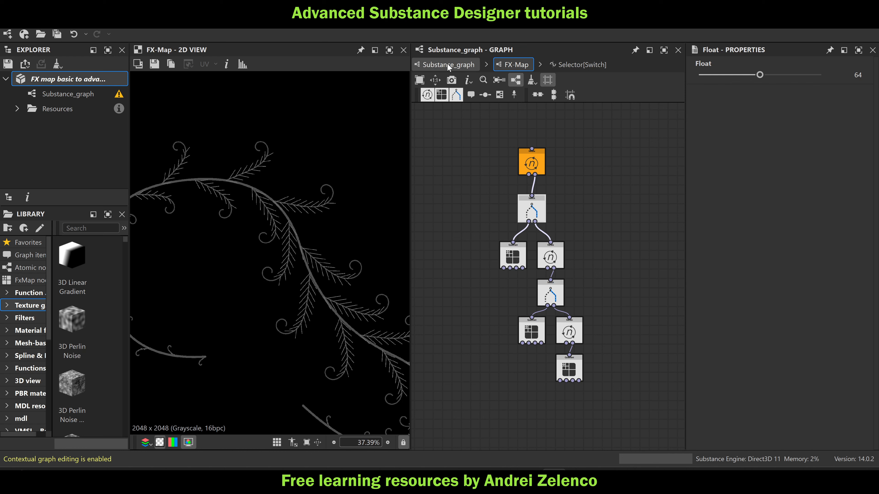
scroll(334, 202, down, 3)
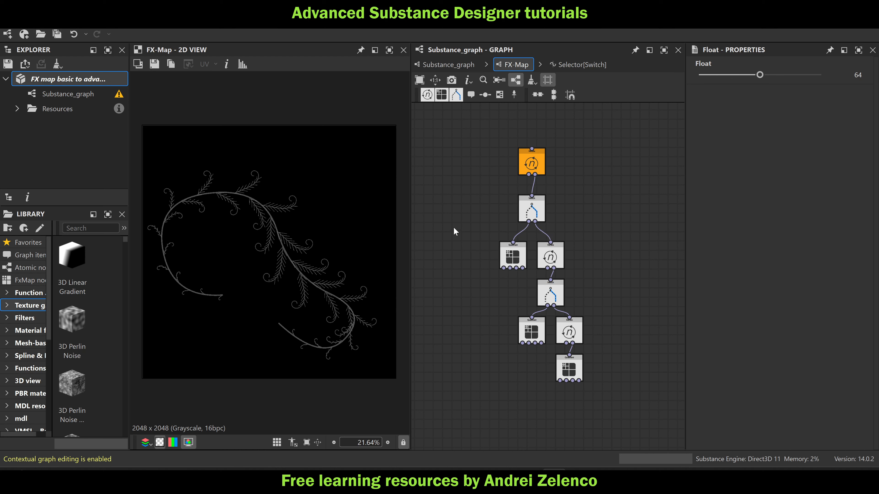
key(ctrl+z)
key(ctrl+z)
key(ctrl+z)
key(ctrl+z)
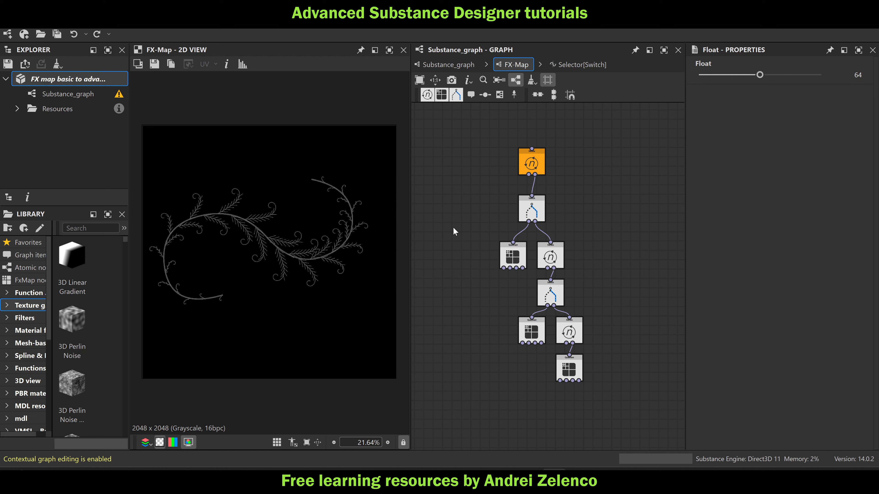
click(40, 77)
Return to Substance_graph, preview the final Diffusion_color node of the uppermost network, and save the package
click(448, 64)
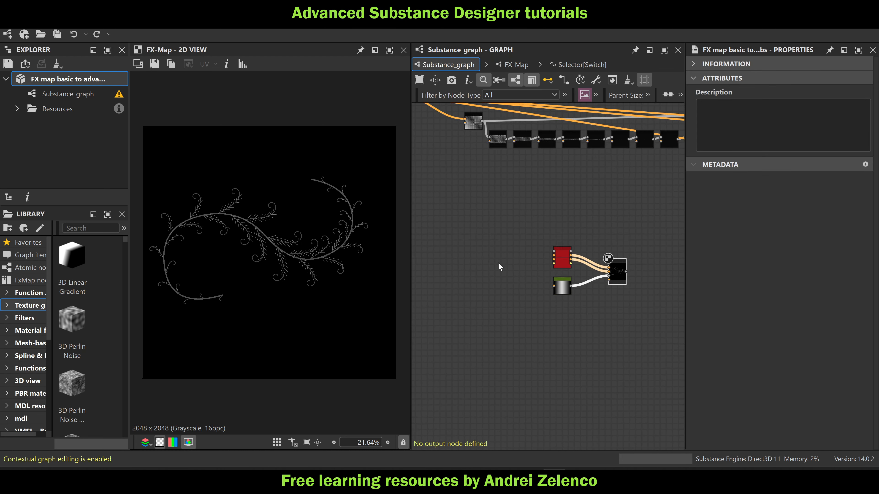
scroll(498, 263, down, 8)
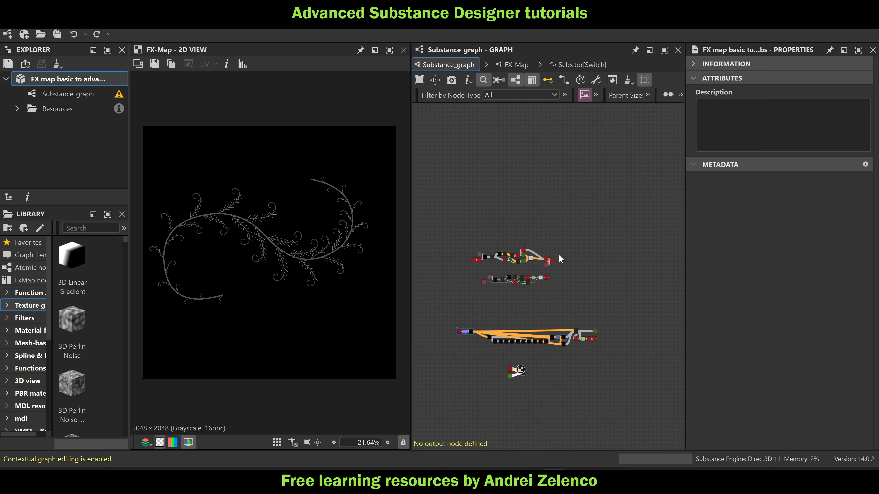
scroll(561, 259, up, 3)
drag(618, 249, 586, 253)
double_click(601, 258)
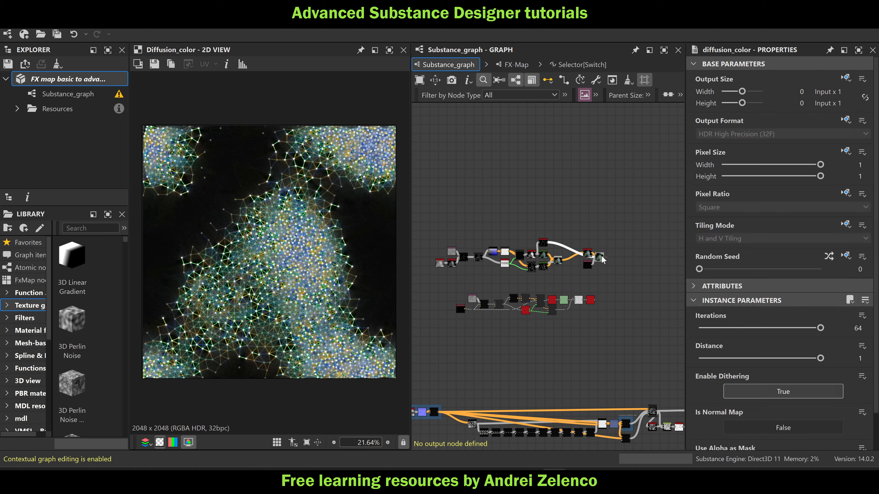
click(107, 84)
Move the first four nodes of the uppermost network away from the rest of the chain
middle_drag(491, 235, 552, 237)
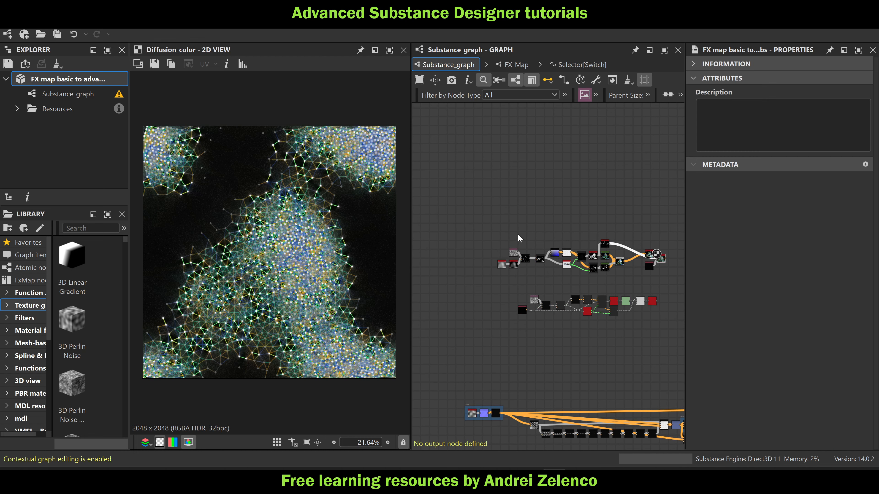
middle_drag(545, 178, 533, 217)
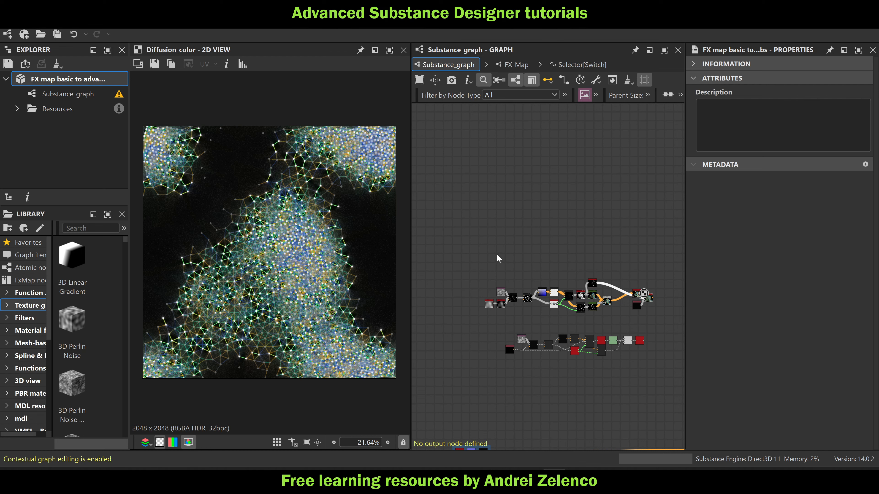
middle_drag(491, 305, 520, 274)
drag(496, 246, 509, 265)
scroll(490, 254, up, 2)
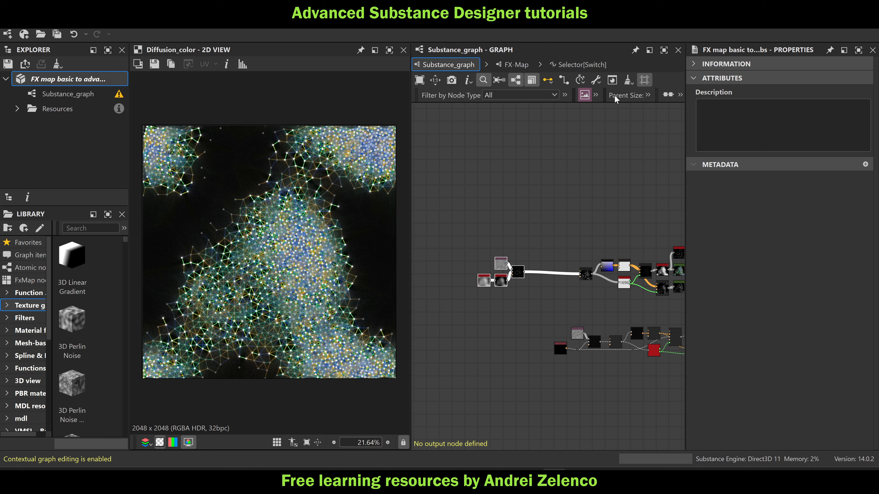
Enclose the four separated nodes in a frame titled "density point cloud"
click(596, 95)
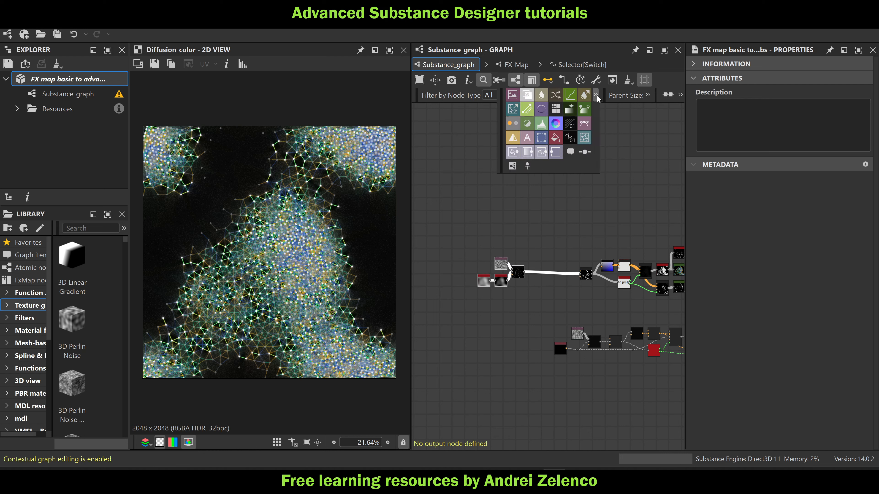
click(512, 167)
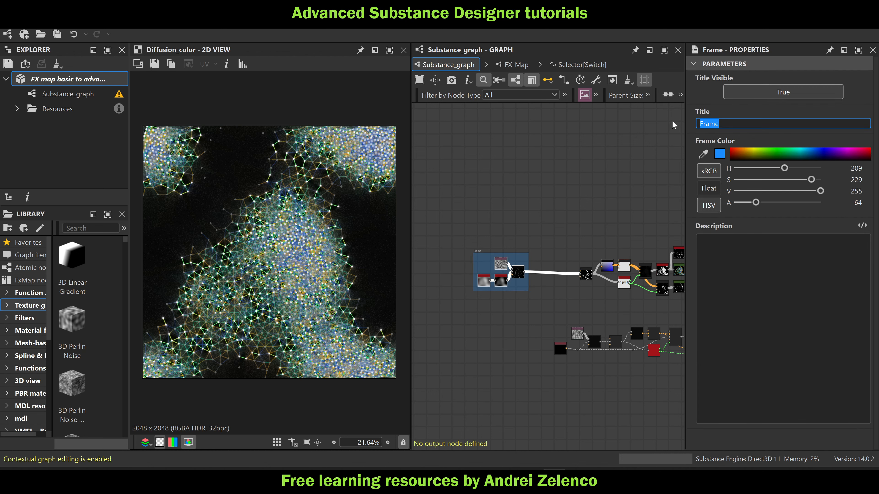
text(density point cloud)
key(Return)
Move the next four nodes, including the point counter, closer to the density point cloud frame
middle_drag(605, 260, 584, 230)
scroll(584, 230, up, 2)
drag(536, 217, 613, 288)
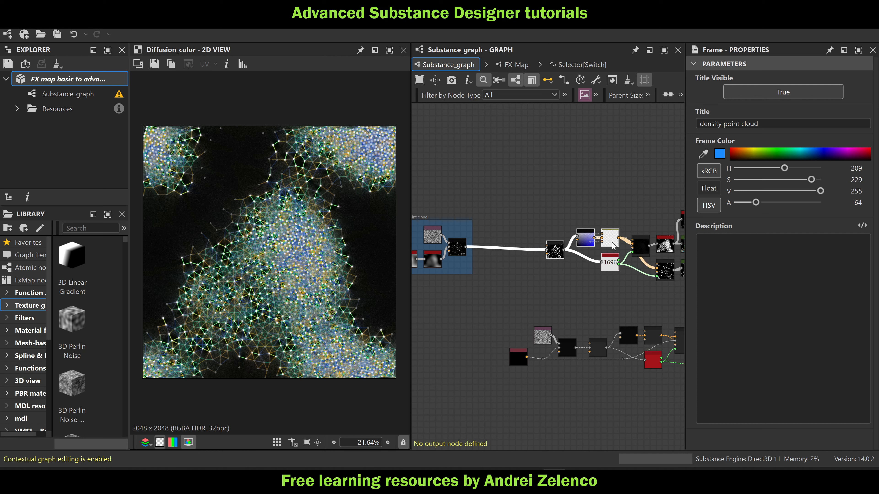
drag(613, 240, 563, 237)
Enclose these four nodes in a frame titled "point cloud to data list" and save the package
drag(589, 210, 520, 265)
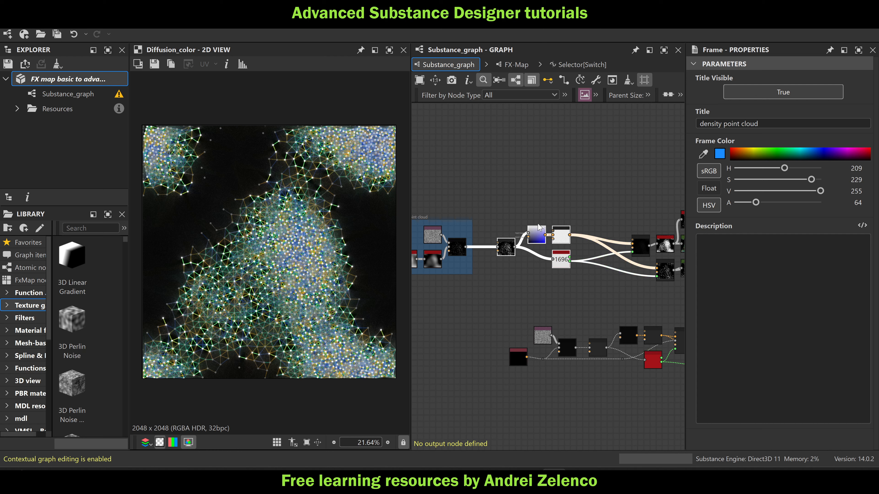
click(595, 94)
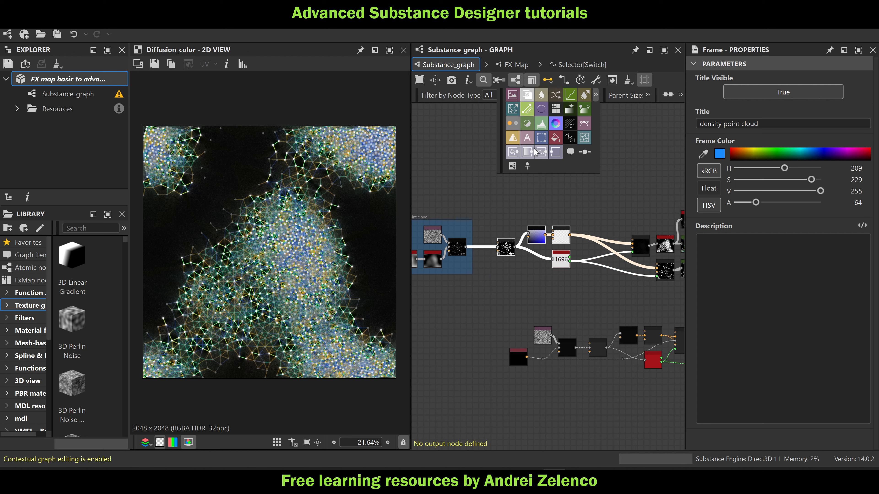
click(596, 95)
click(512, 166)
double_click(774, 121)
text(p)
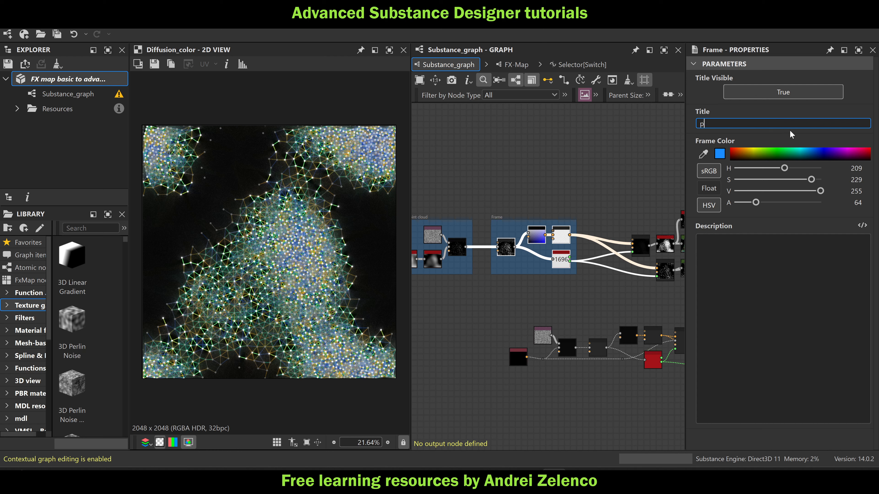
text(oint cloud to data list)
key(Return)
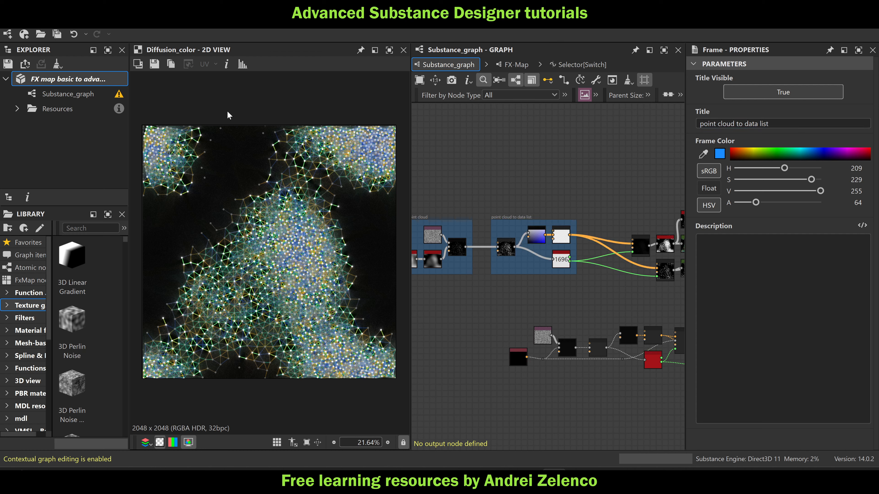
click(75, 79)
Gather the two nodes fed by the data list, and the coloring and blend nodes after them, beside the data list frame
scroll(504, 228, up, 3)
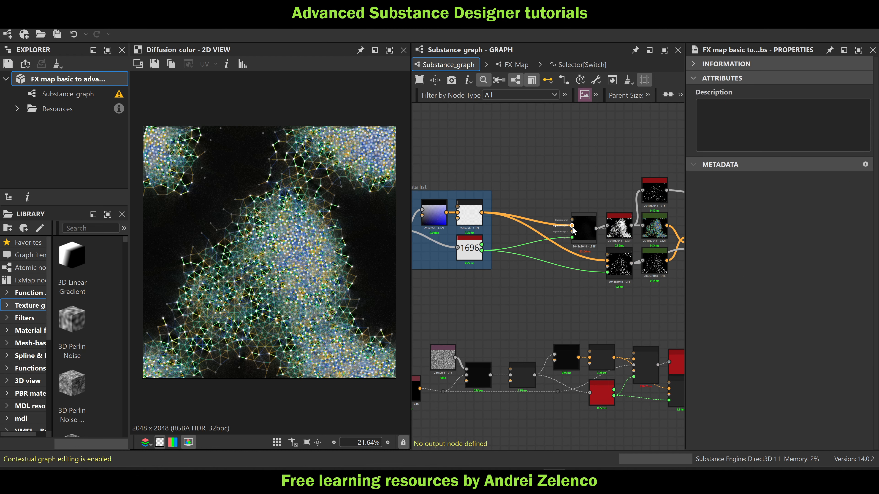
drag(619, 207, 541, 231)
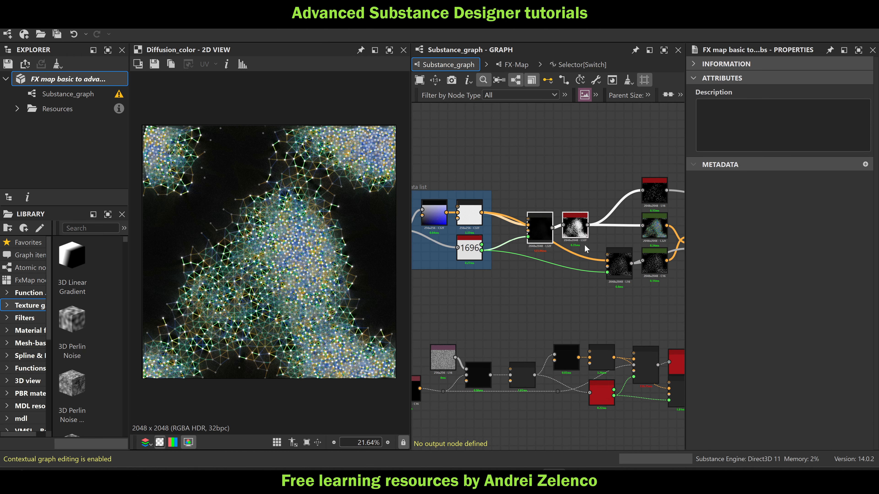
drag(619, 266, 540, 265)
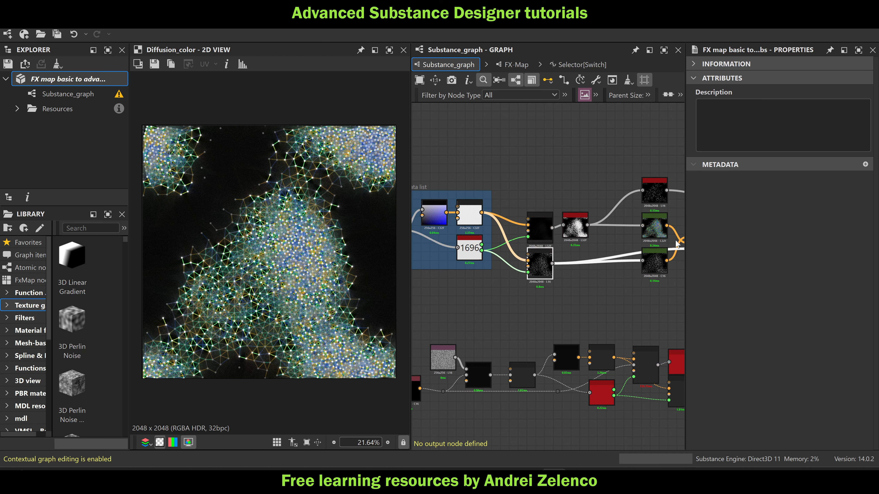
middle_drag(605, 280, 589, 283)
middle_drag(647, 285, 617, 288)
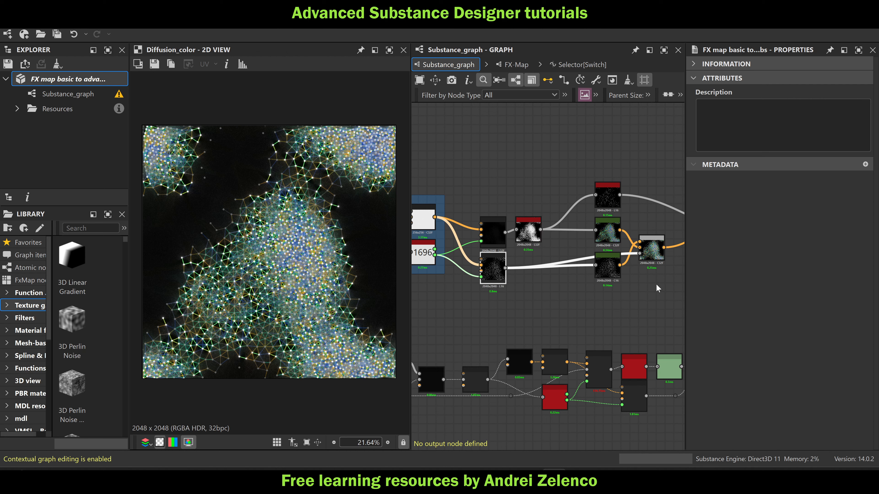
drag(656, 285, 561, 233)
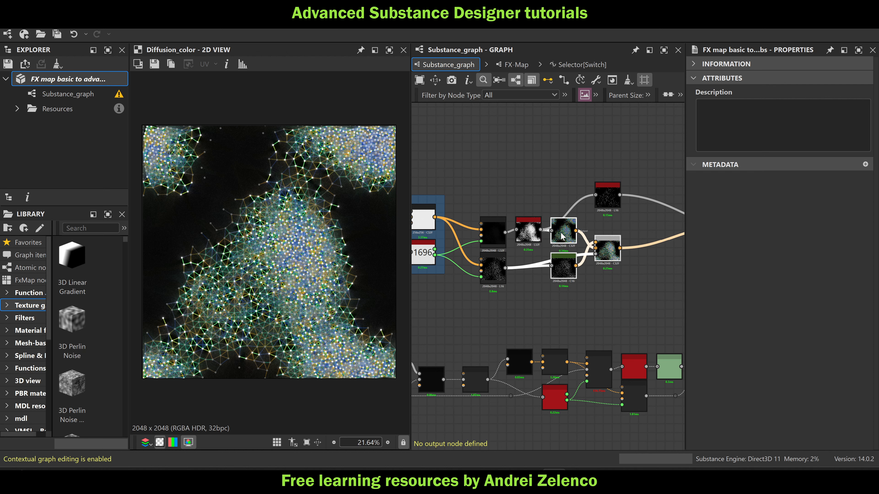
Move the remaining upper branch node next to the final nodes of the network
middle_drag(605, 201, 512, 202)
mouse_move(512, 200)
mouse_down()
mouse_move(603, 212)
mouse_move(611, 229)
mouse_up()
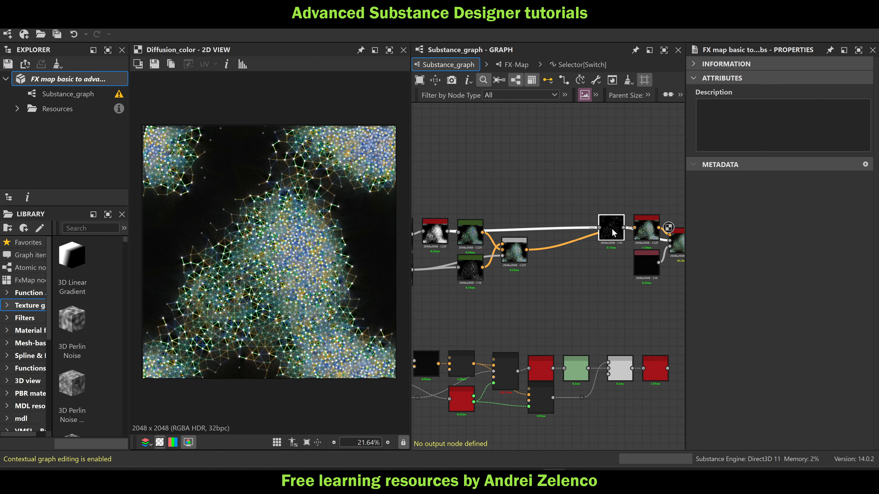
middle_drag(531, 232, 607, 228)
Enclose the six nodes following the data list in a frame titled "drawing"
drag(601, 187, 587, 273)
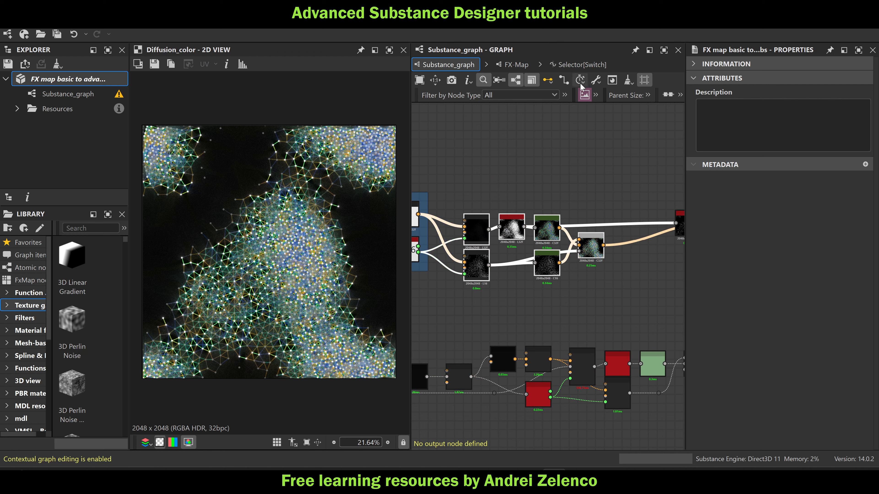
click(596, 95)
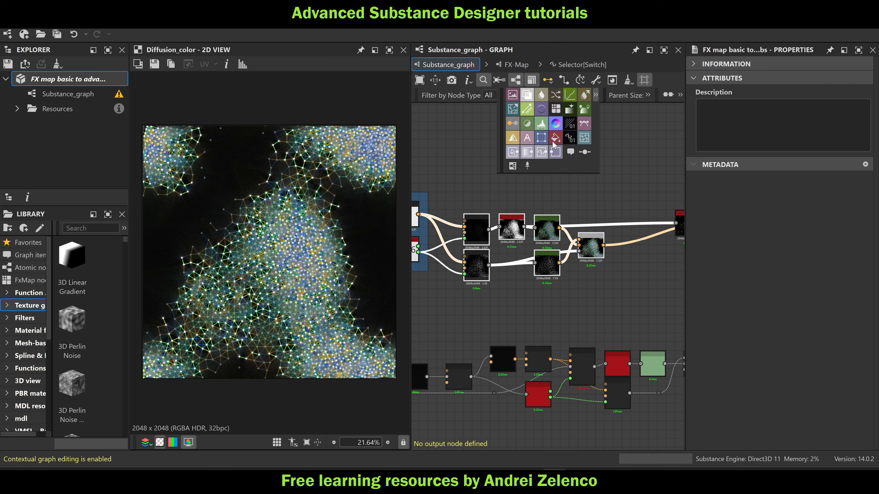
click(513, 166)
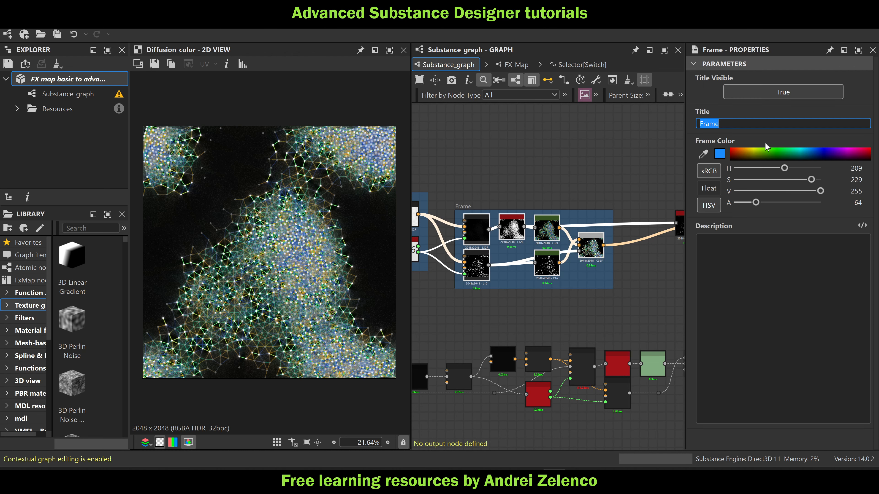
text(drawing)
Enclose the network's last four nodes in a frame titled "pp" and save the package
middle_drag(658, 194, 495, 176)
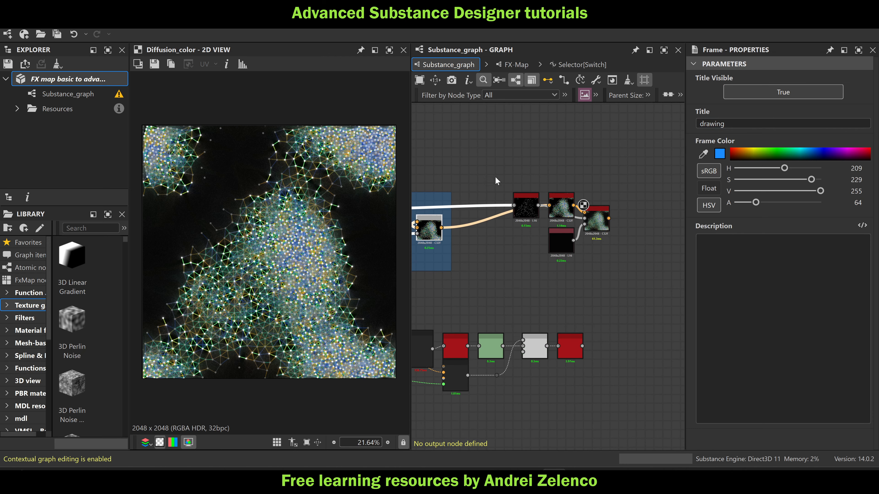
drag(642, 171, 502, 265)
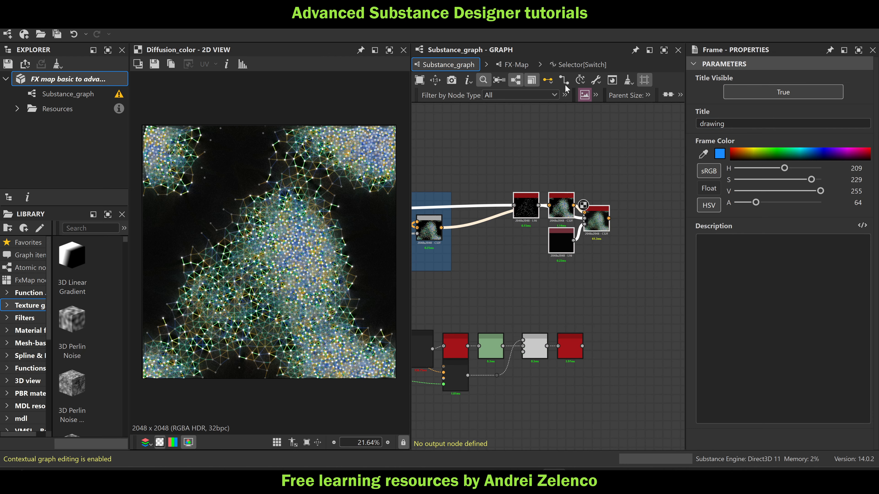
click(595, 94)
click(510, 166)
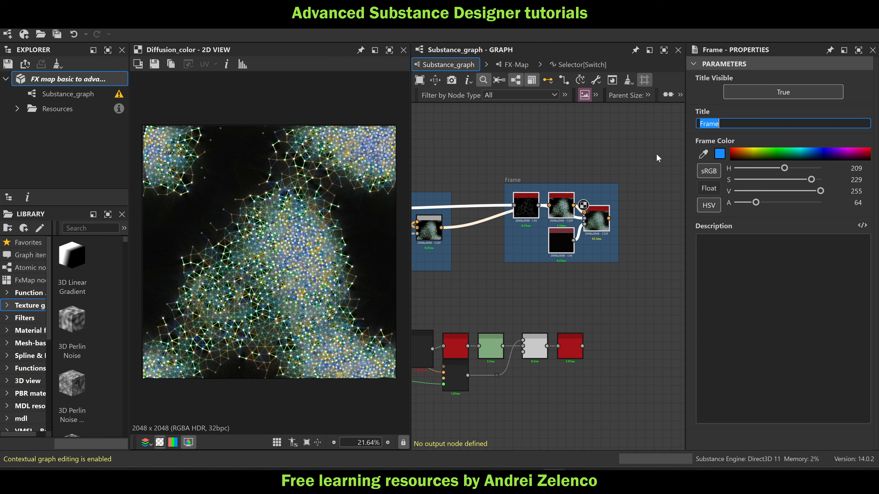
text(pp)
key(Return)
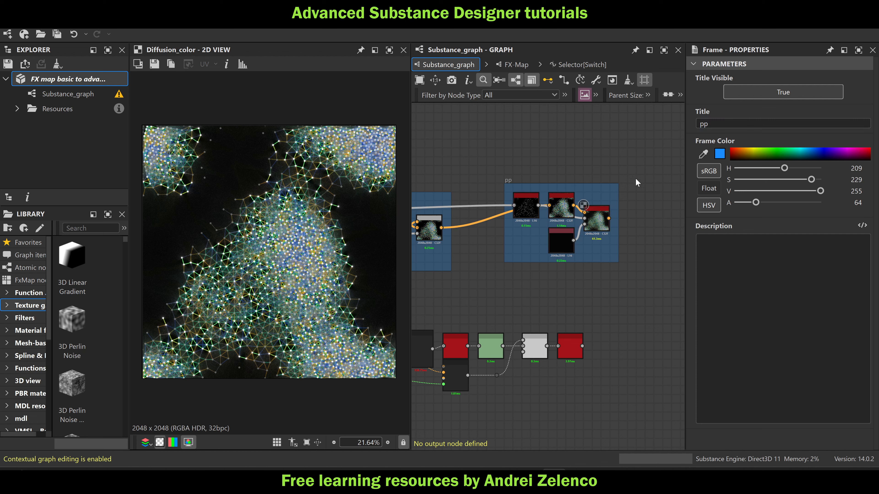
click(83, 77)
key(ctrl+s)
Open the node search in the empty graph area above the density point cloud frame
scroll(547, 225, down, 2)
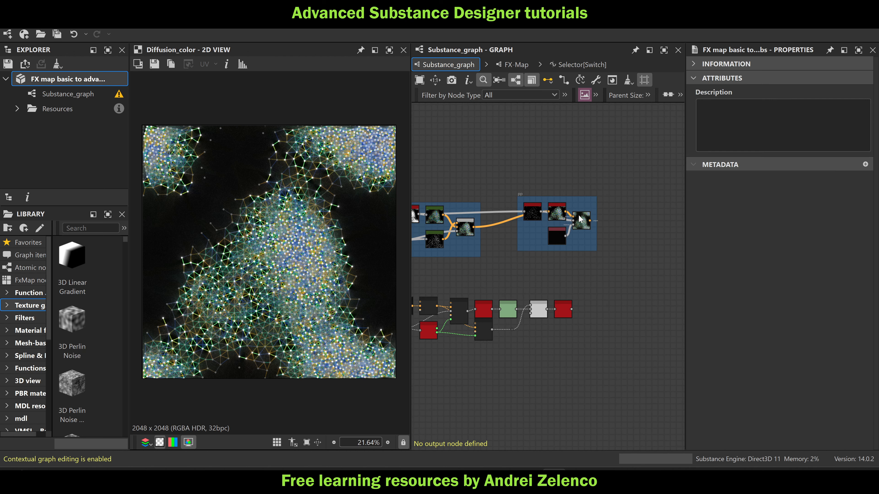
scroll(579, 216, down, 5)
middle_drag(508, 214, 635, 247)
scroll(541, 238, up, 4)
middle_drag(499, 117, 541, 189)
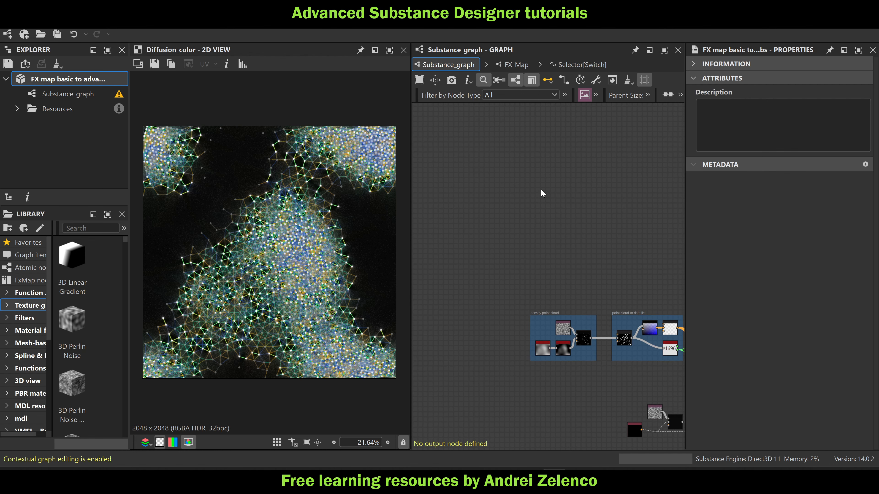
scroll(543, 191, up, 3)
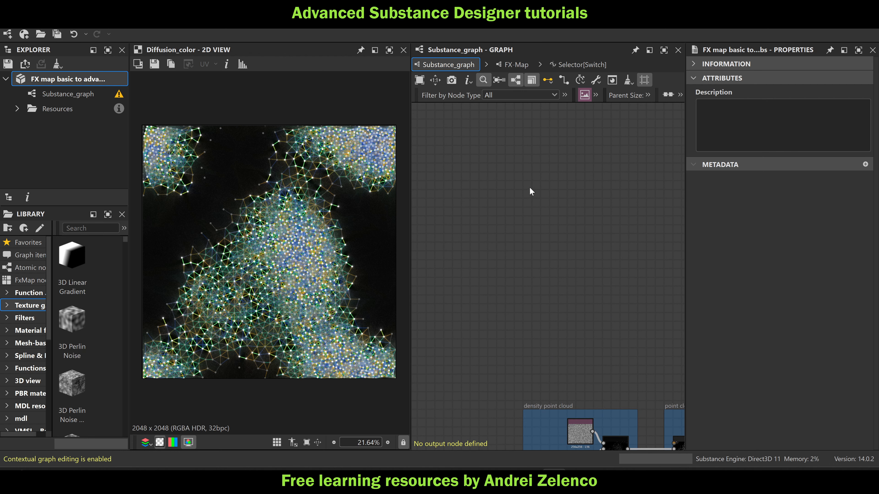
key(space)
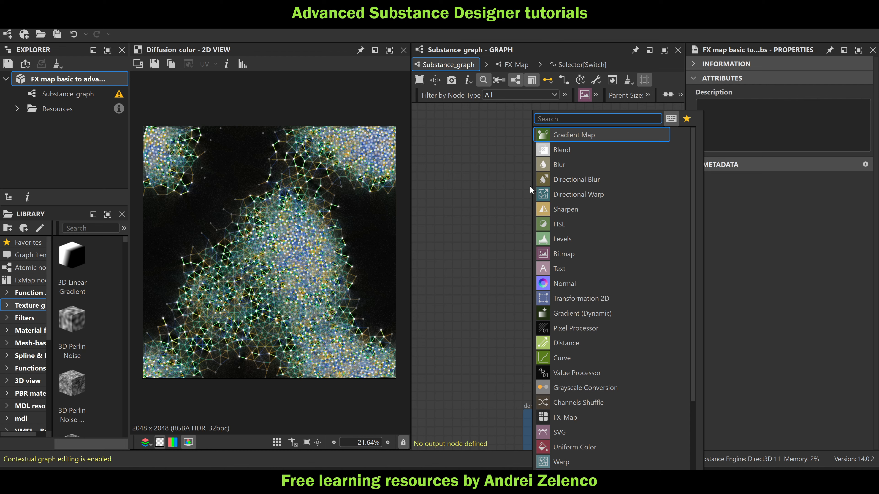
Add the bluenoise_256 bitmap as a linked resource in the empty graph area, reusing the existing resource, and inspect its pattern
click(501, 173)
key(space)
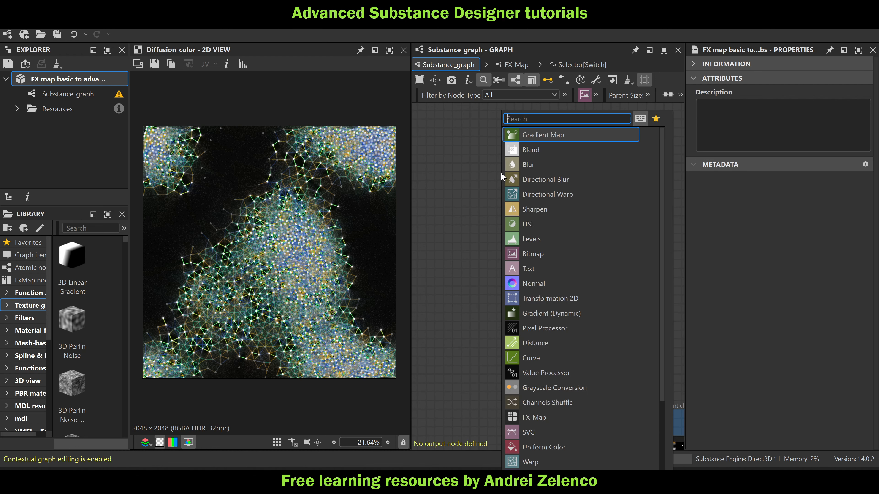
text(bl)
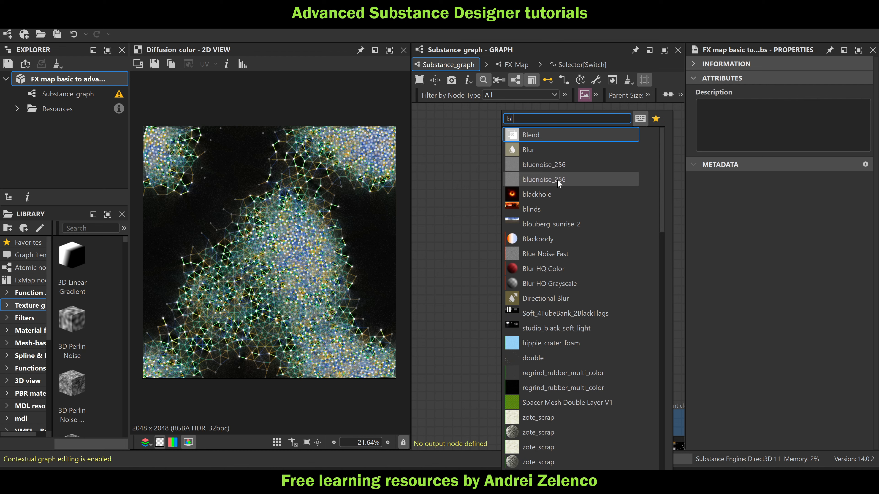
click(568, 181)
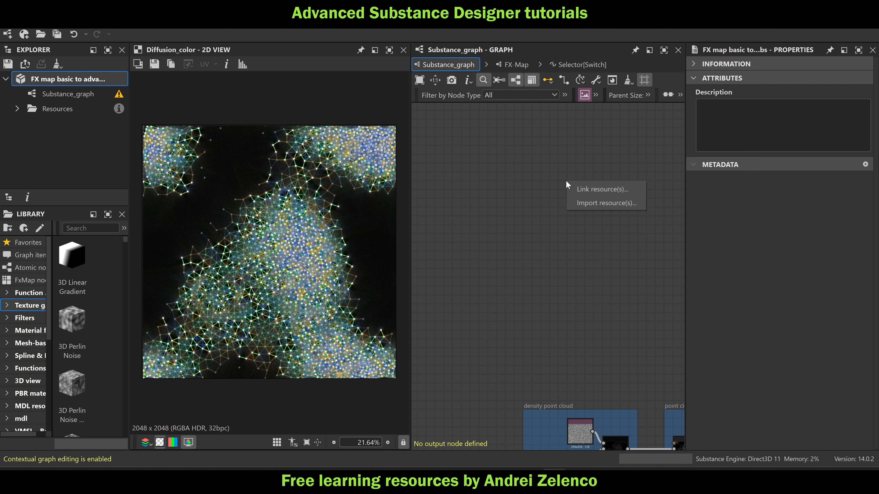
click(594, 192)
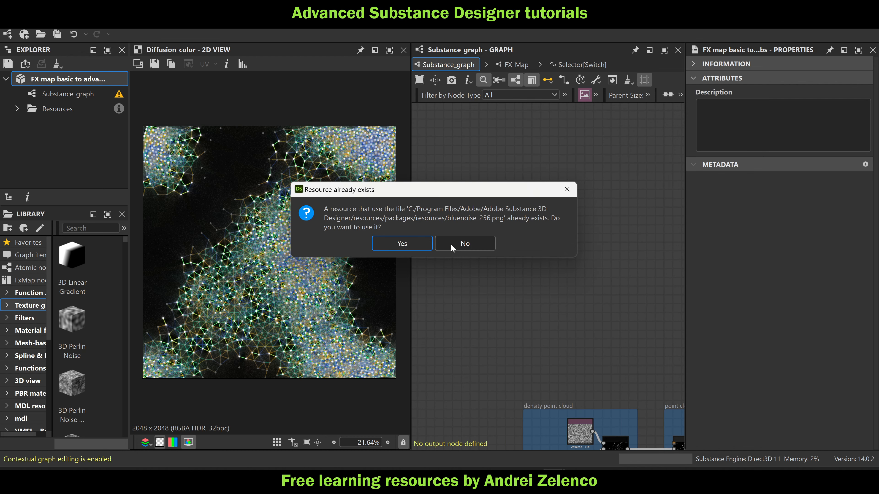
click(402, 243)
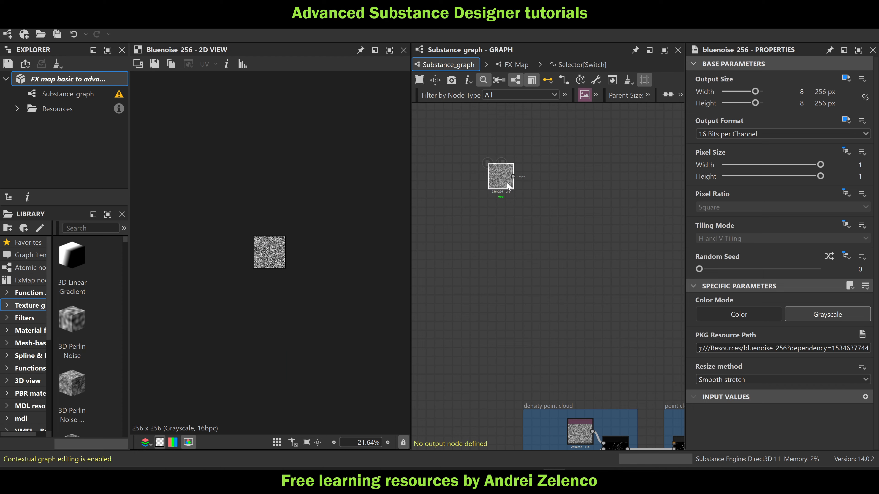
scroll(493, 179, up, 5)
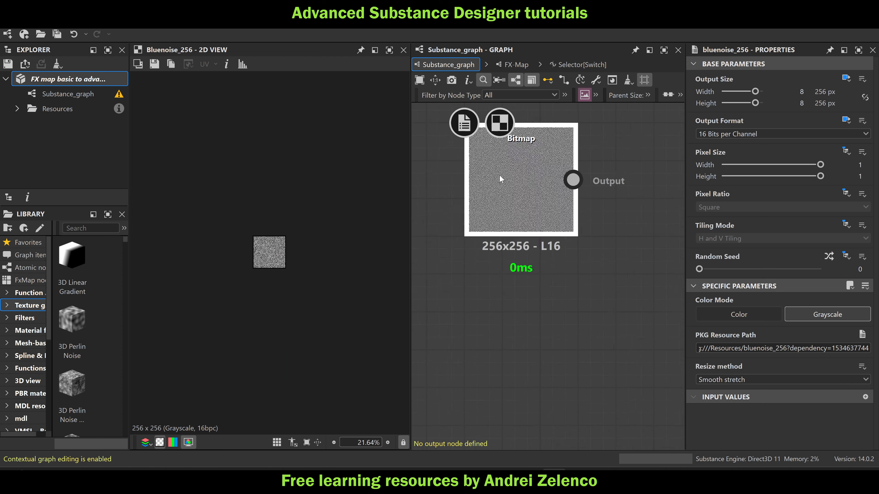
click(511, 182)
scroll(272, 259, up, 5)
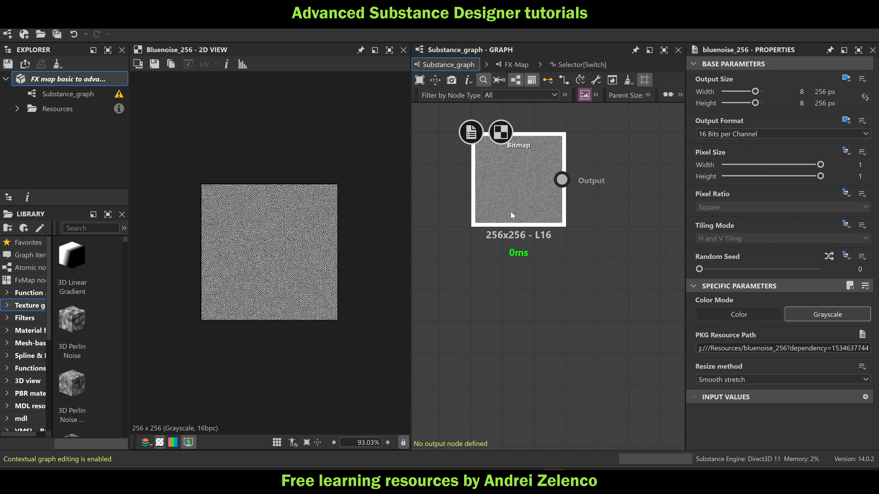
Add a White Noise Fast node below the blue noise bitmap with a fixed output size of 256 × 256 px
drag(510, 211, 568, 198)
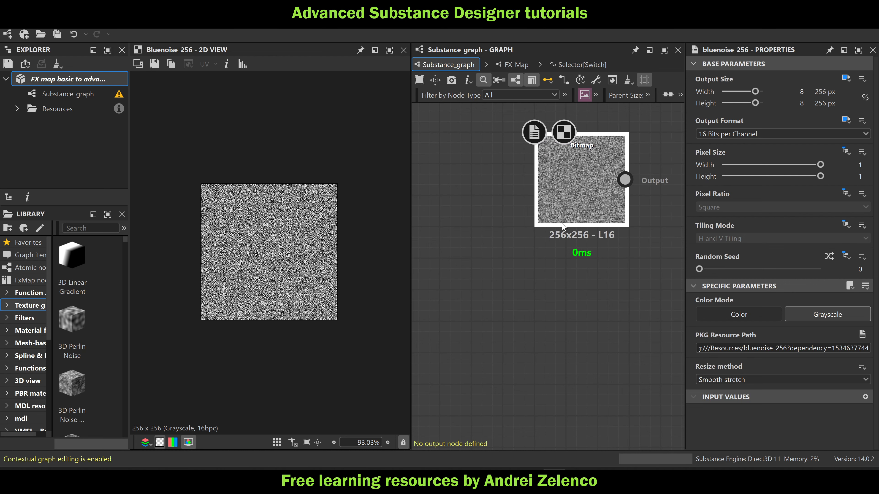
middle_drag(561, 271, 495, 238)
middle_drag(526, 268, 555, 284)
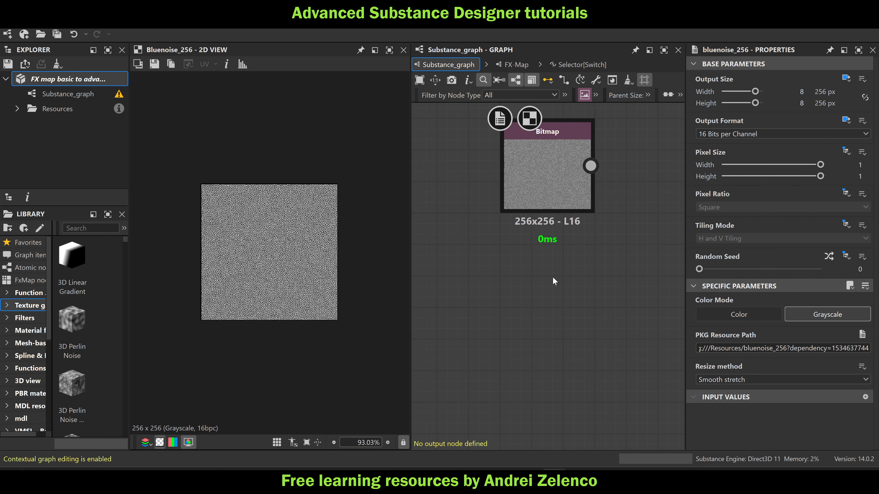
key(space)
text(whi)
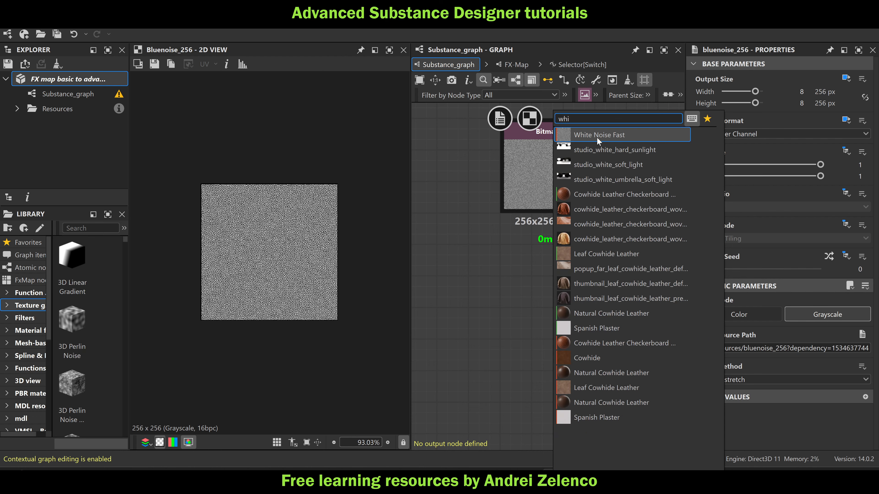
click(596, 136)
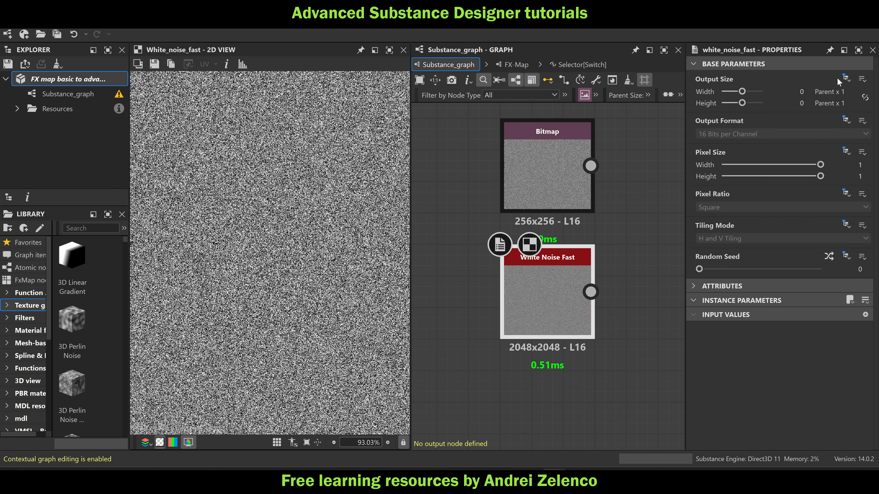
click(847, 79)
click(832, 108)
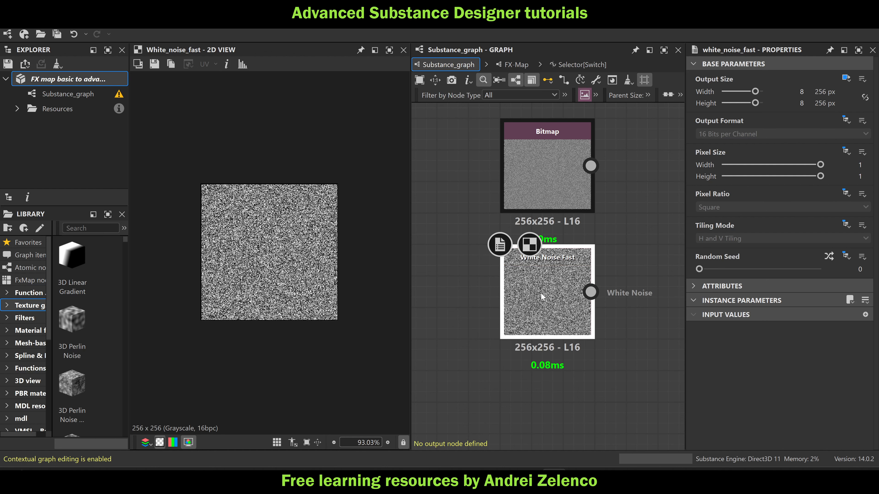
mouse_move(541, 294)
mouse_down()
mouse_move(546, 312)
mouse_move(551, 297)
mouse_up()
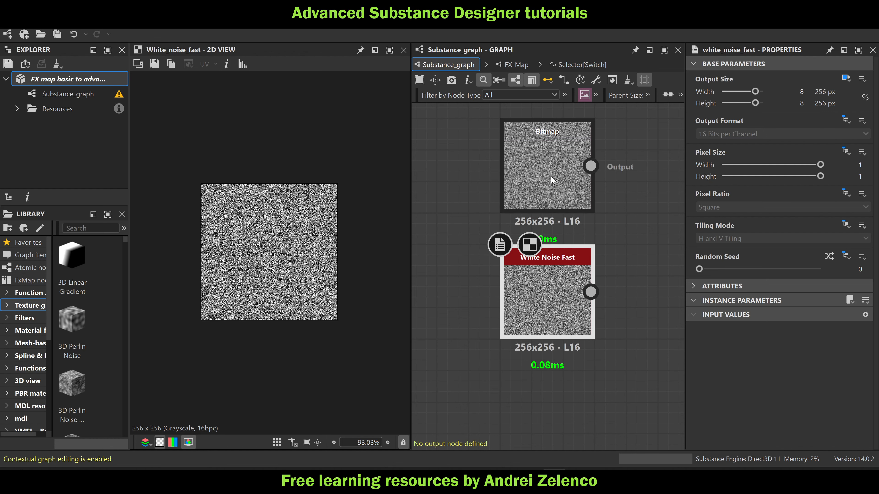
Add a Histogram Scan after the blue noise bitmap with contrast 1 and position 0.01
middle_drag(549, 172, 522, 176)
click(521, 176)
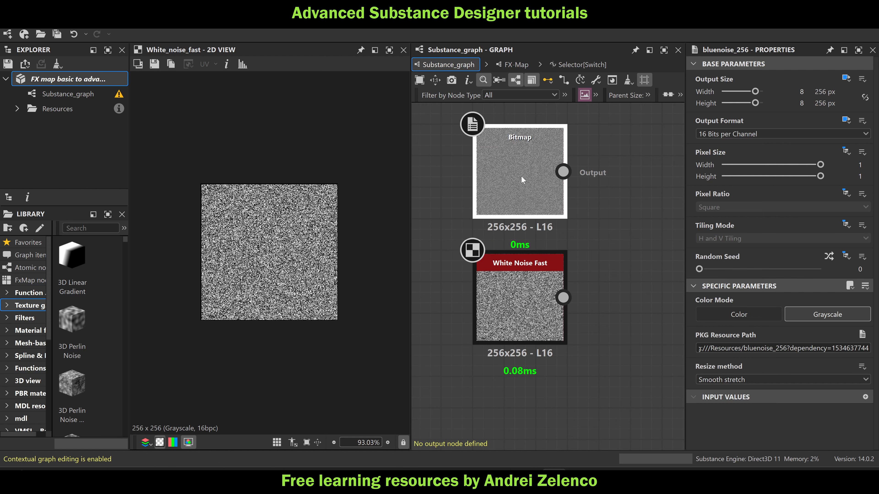
key(space)
text(hi)
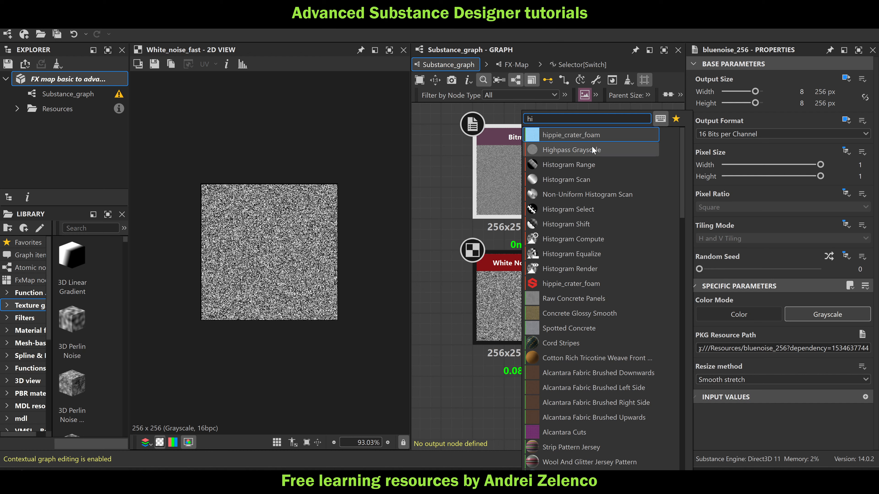
click(569, 176)
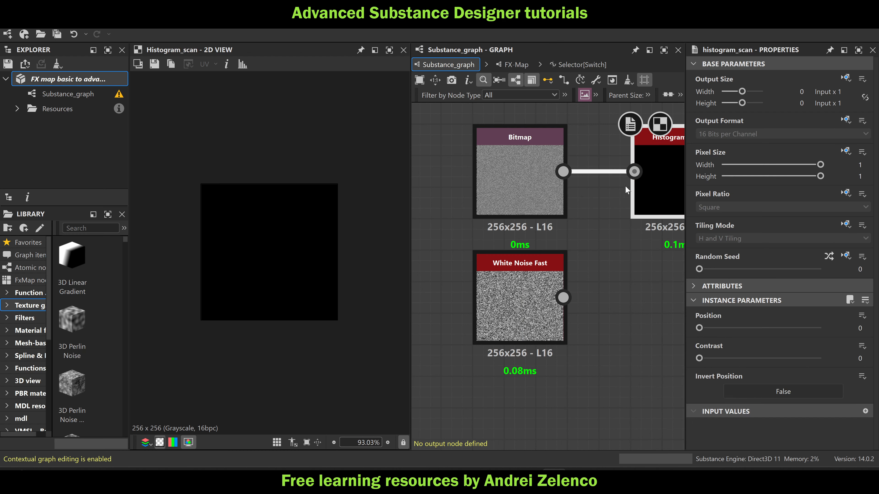
drag(699, 358, 821, 359)
click(861, 329)
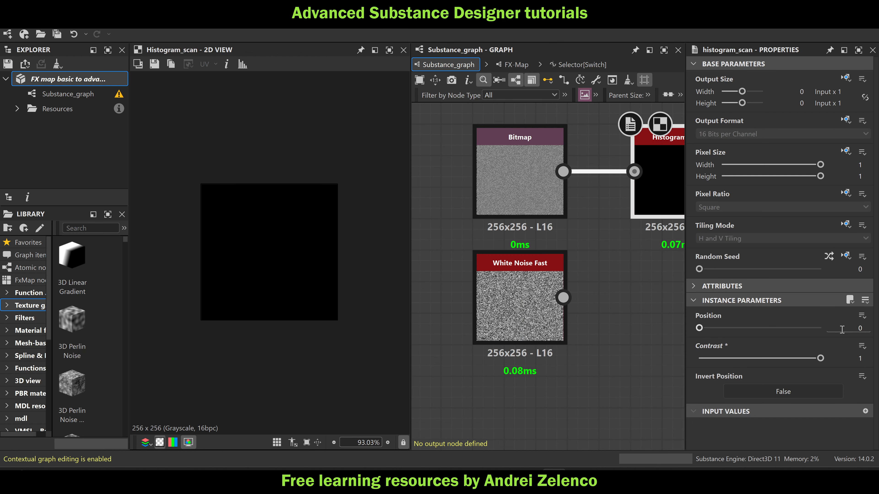
text(0.01)
key(Return)
scroll(280, 272, up, 5)
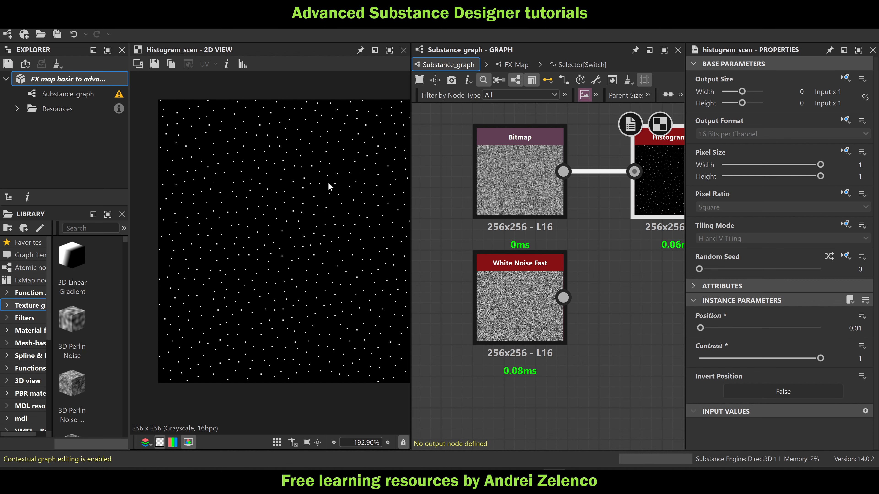
Duplicate the Histogram Scan below the original and feed the copy from the White Noise Fast node
middle_drag(486, 259, 431, 255)
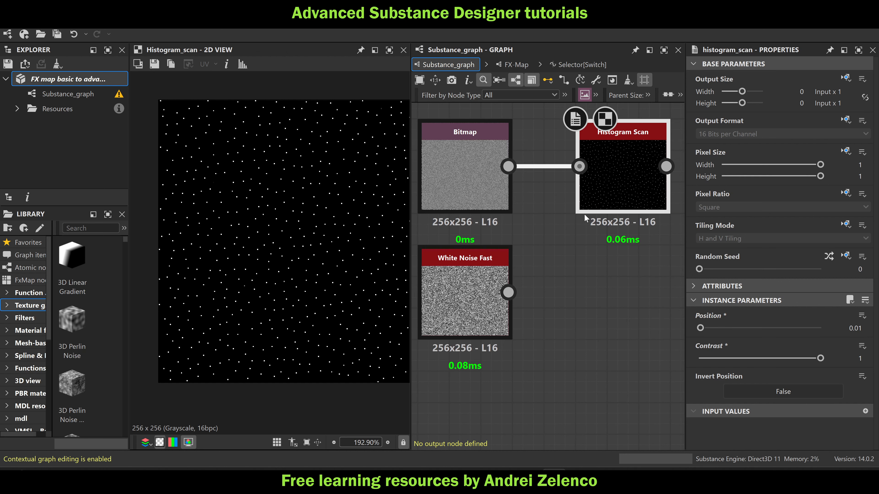
key(ctrl+d)
drag(630, 268, 629, 271)
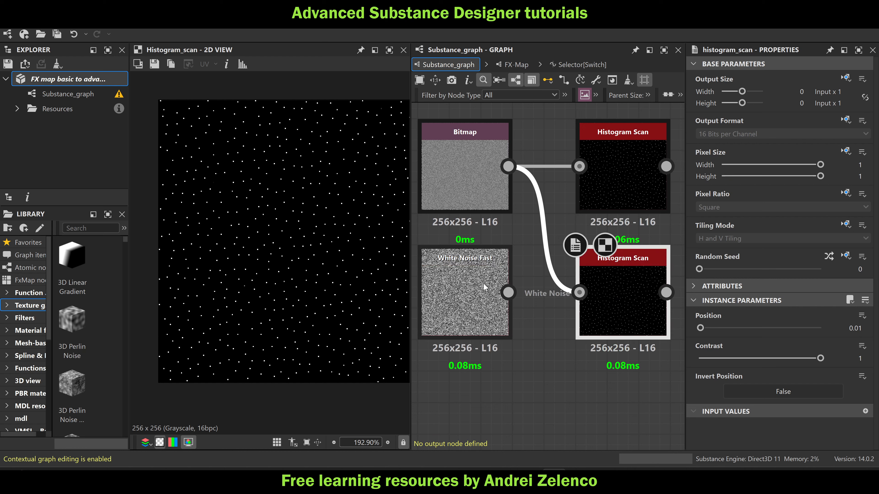
drag(509, 293, 579, 293)
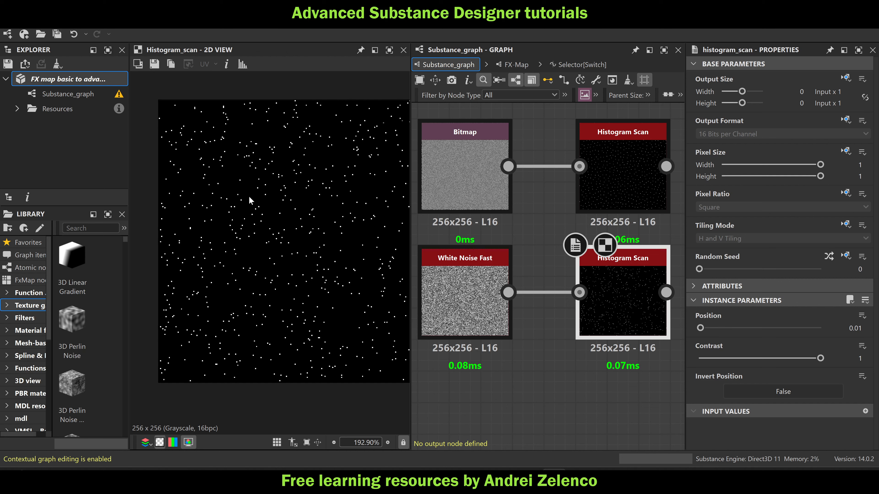
Compare the point distribution of the white noise scan with that of the blue noise scan in the 2D view
scroll(259, 208, down, 3)
scroll(287, 235, up, 3)
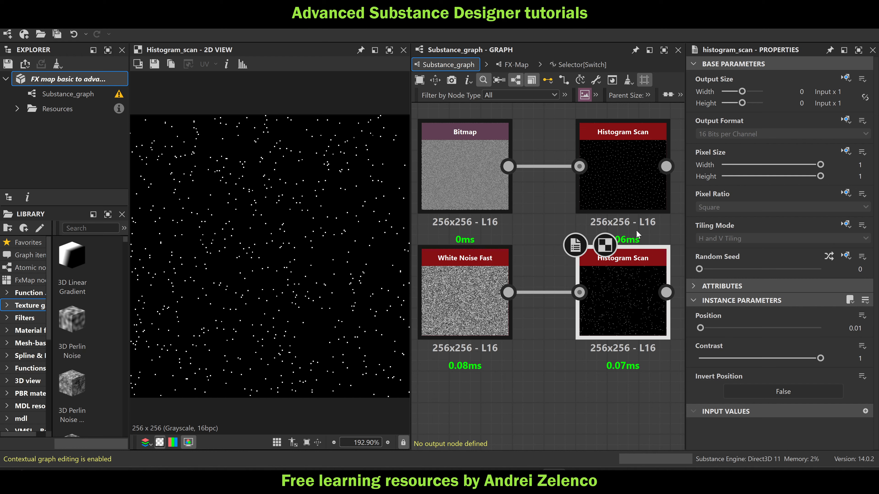
scroll(540, 195, down, 2)
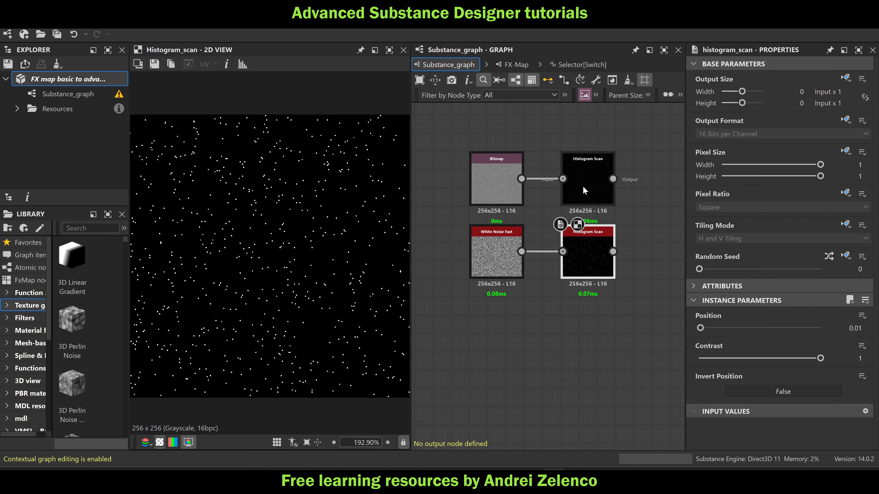
scroll(589, 170, up, 3)
click(589, 171)
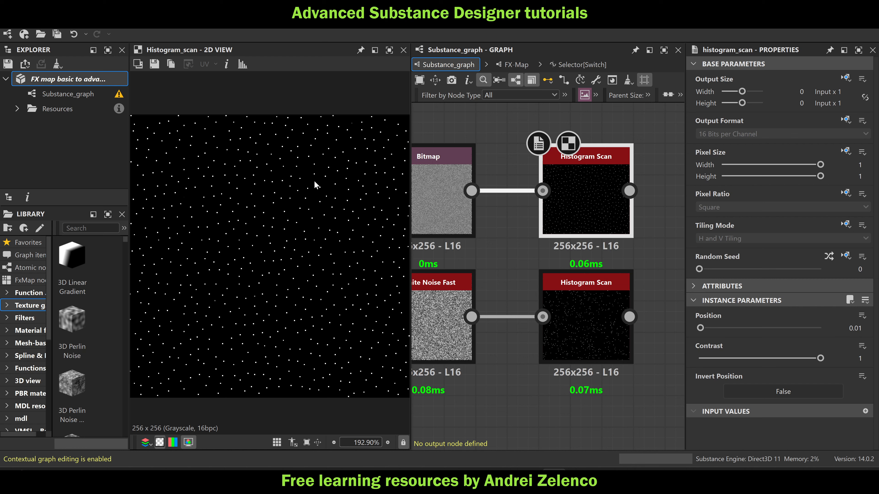
Delete the White Noise Fast node with its Histogram Scan and save the package
scroll(595, 280, down, 3)
drag(629, 345, 499, 302)
key(Delete)
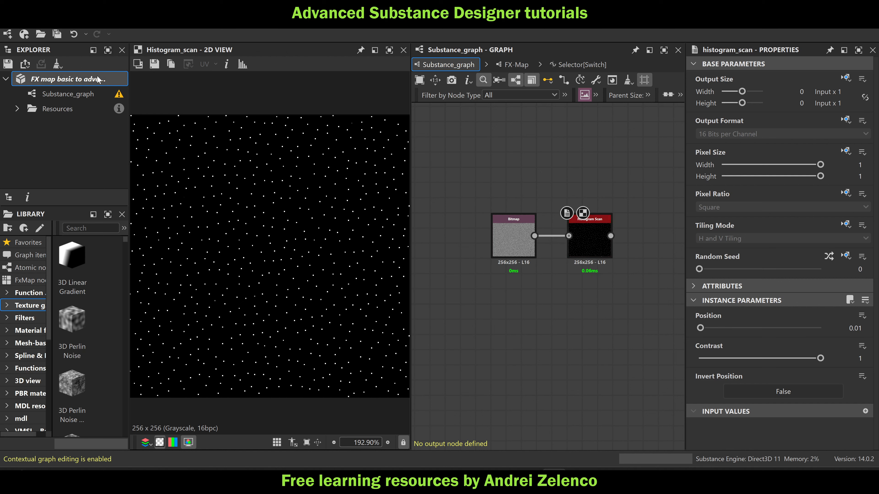
click(56, 83)
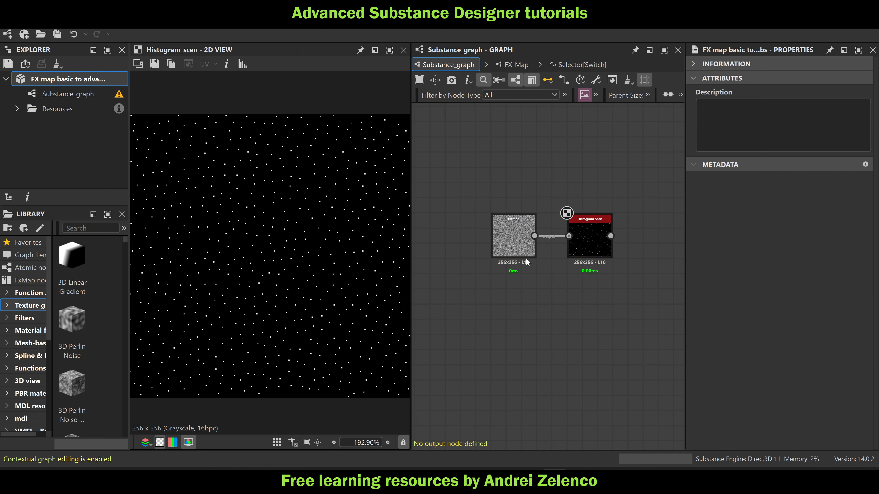
Move the Histogram Scan up and add a grayscale Pixel Processor below it with a fixed 256 × 256 px output size
drag(588, 239, 590, 200)
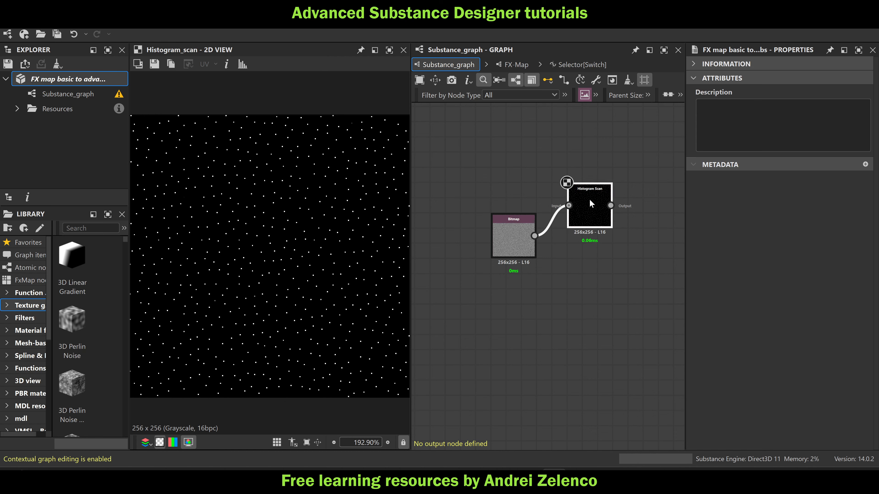
scroll(600, 200, up, 3)
click(602, 191)
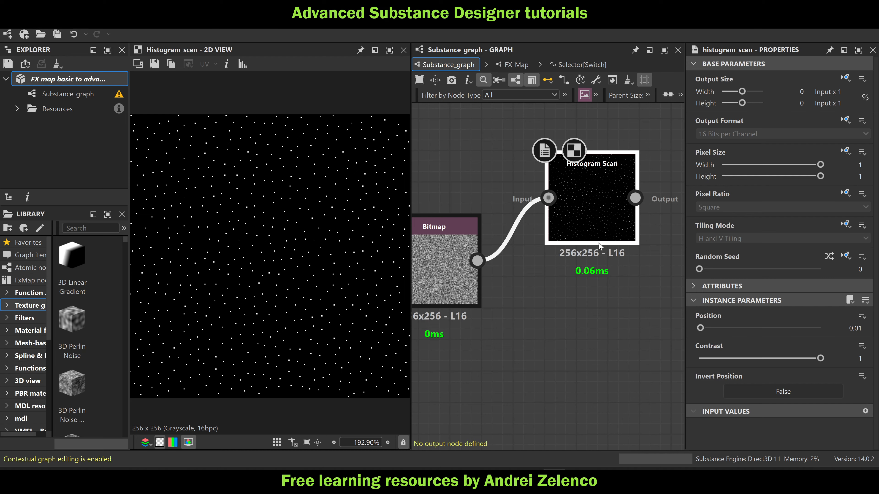
middle_drag(546, 304, 572, 274)
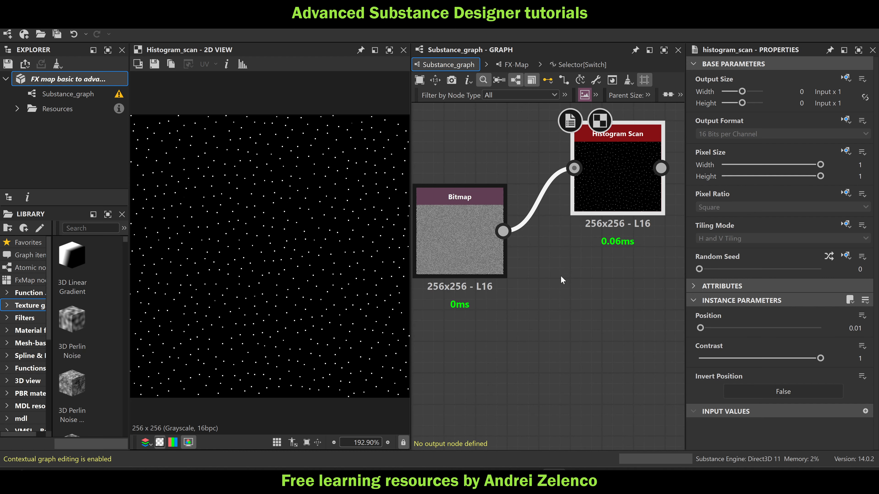
click(581, 315)
key(space)
text(pi)
click(644, 137)
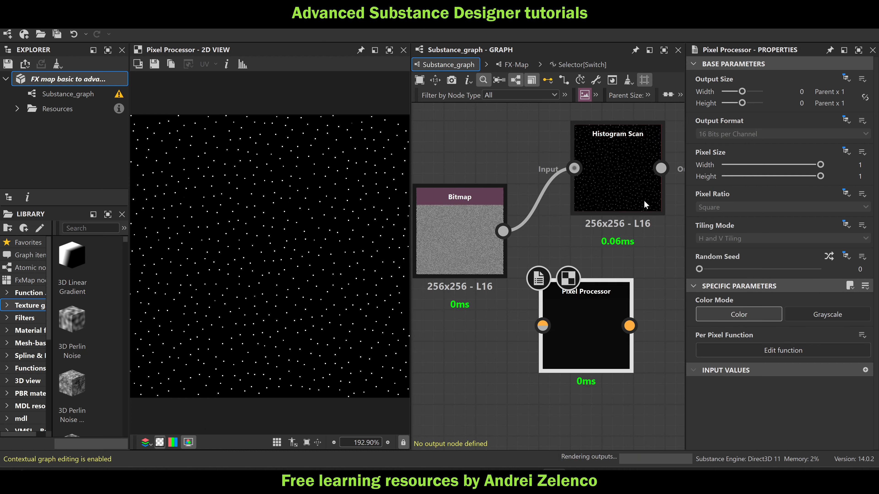
click(833, 317)
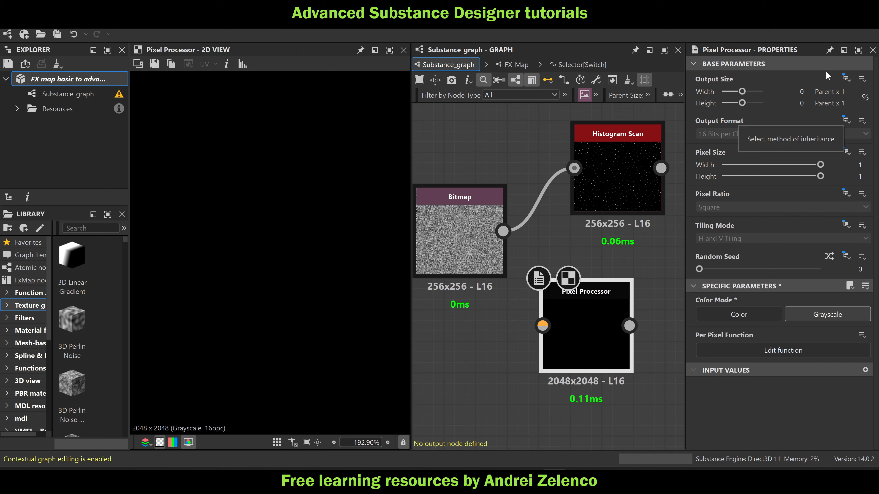
click(846, 78)
click(826, 110)
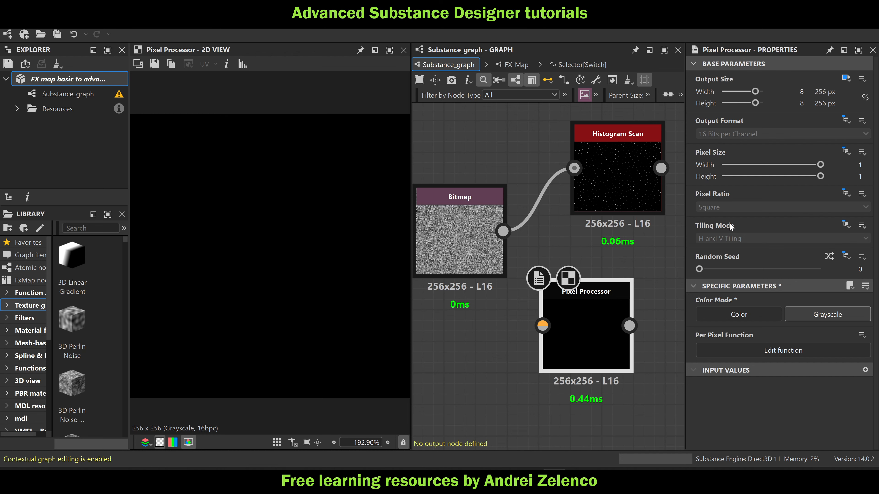
Connect the blue noise bitmap to the Pixel Processor's first input, delete the Histogram Scan and place the processor beside the bitmap
drag(571, 295, 635, 295)
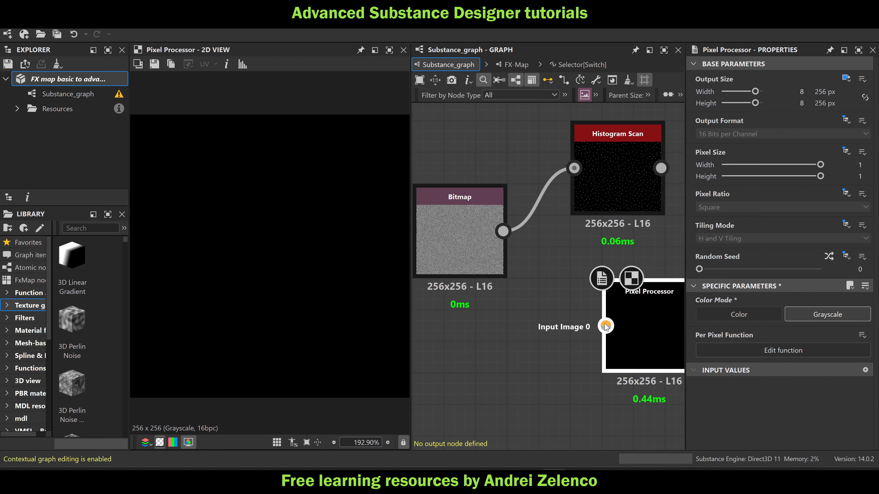
drag(503, 231, 606, 325)
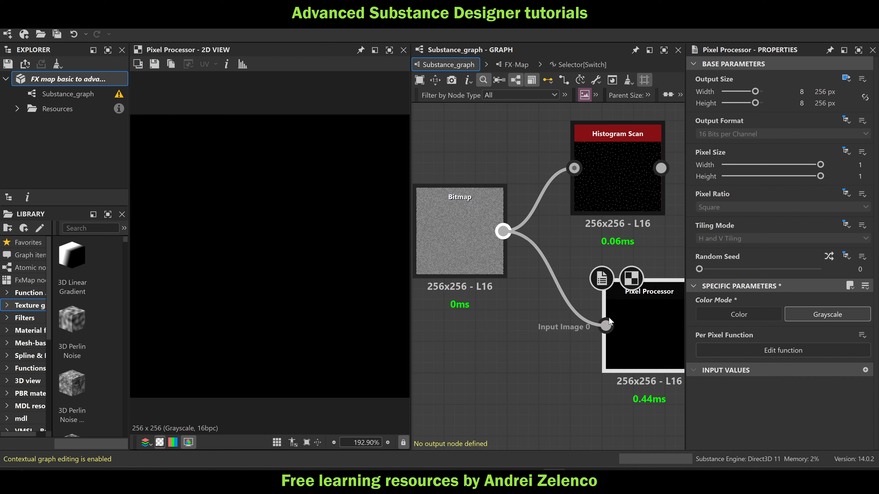
click(618, 172)
key(Delete)
drag(657, 310, 593, 215)
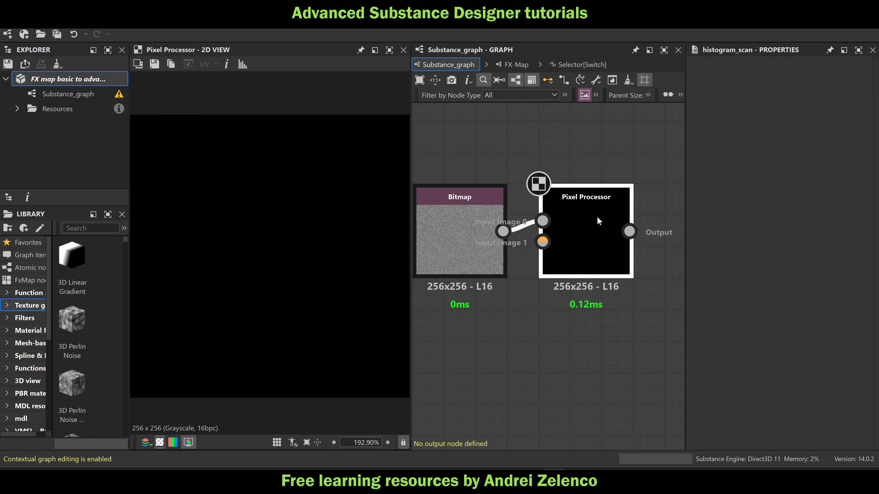
Open the Pixel Processor's per-pixel function and add a Get Float2 node
double_click(596, 216)
key(space)
text(get)
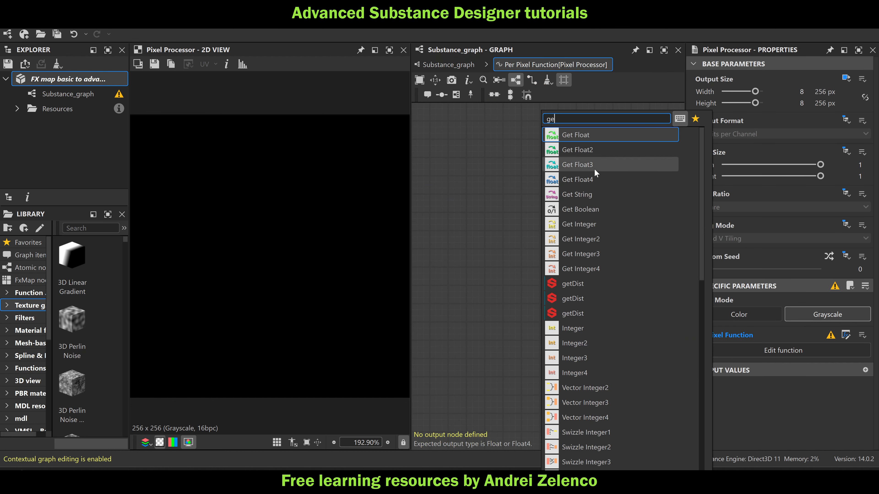
click(596, 148)
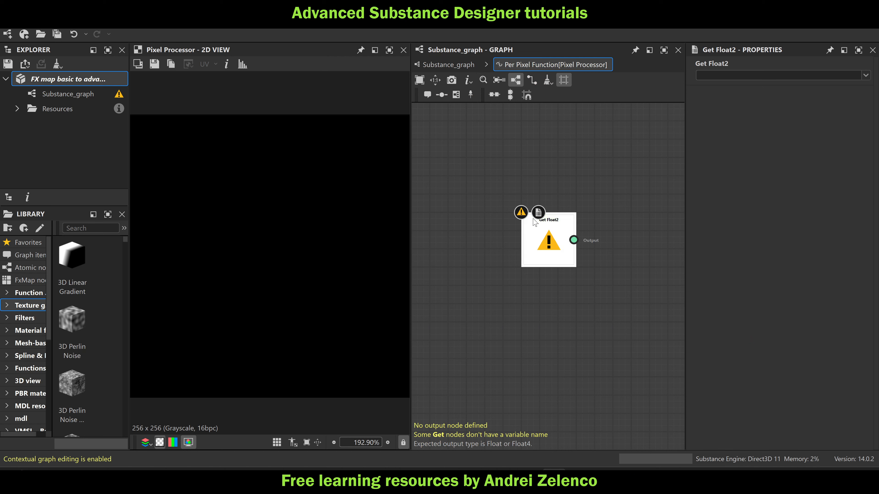
Return to the main graph and space the Pixel Processor farther from the bitmap
click(448, 64)
scroll(590, 242, down, 3)
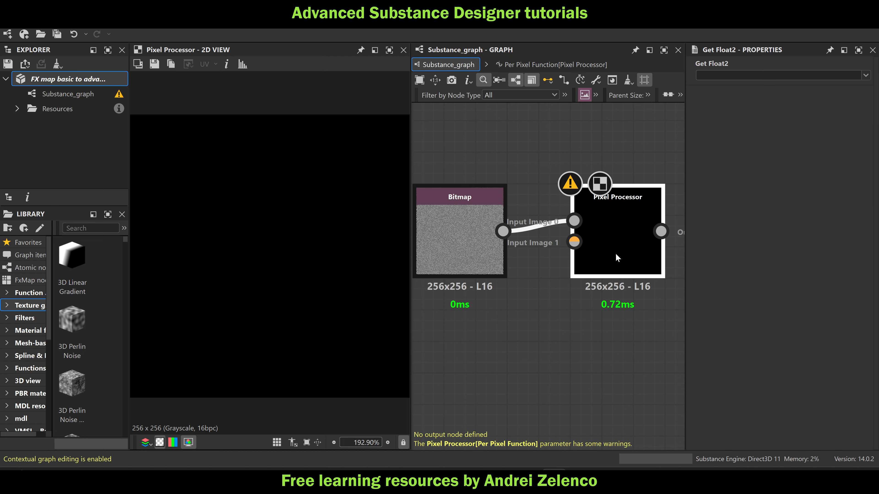
drag(533, 270, 494, 269)
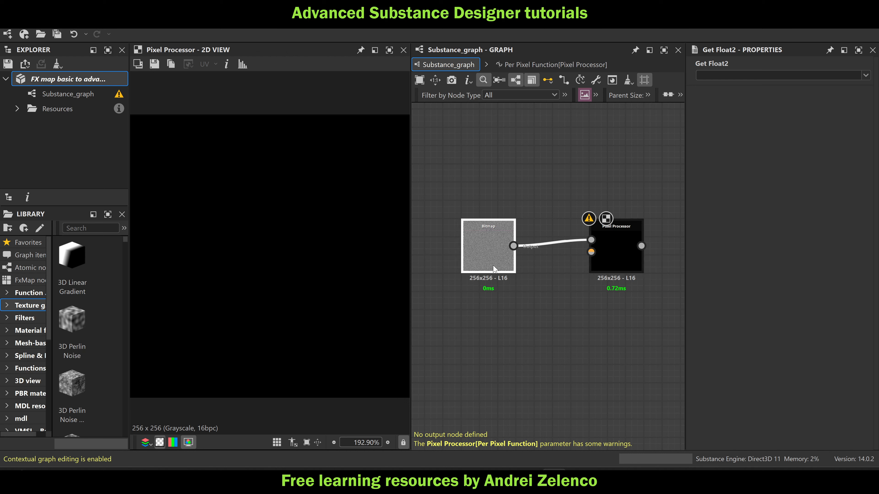
click(627, 264)
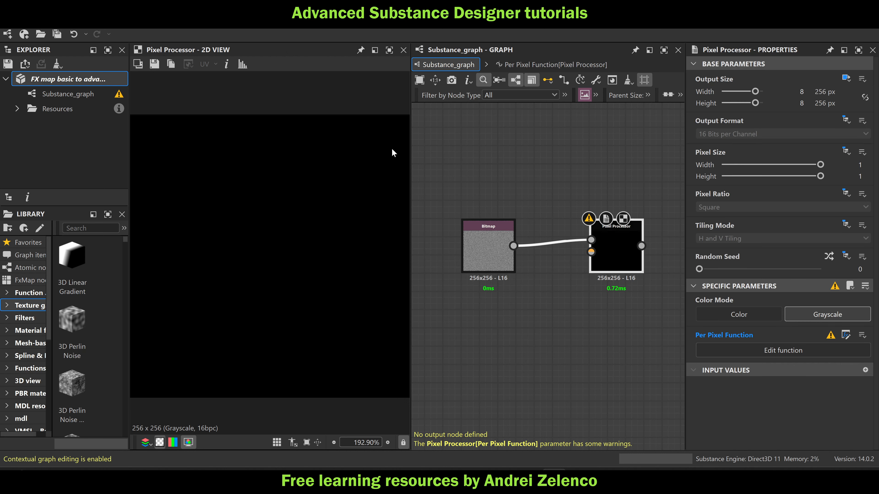
click(51, 80)
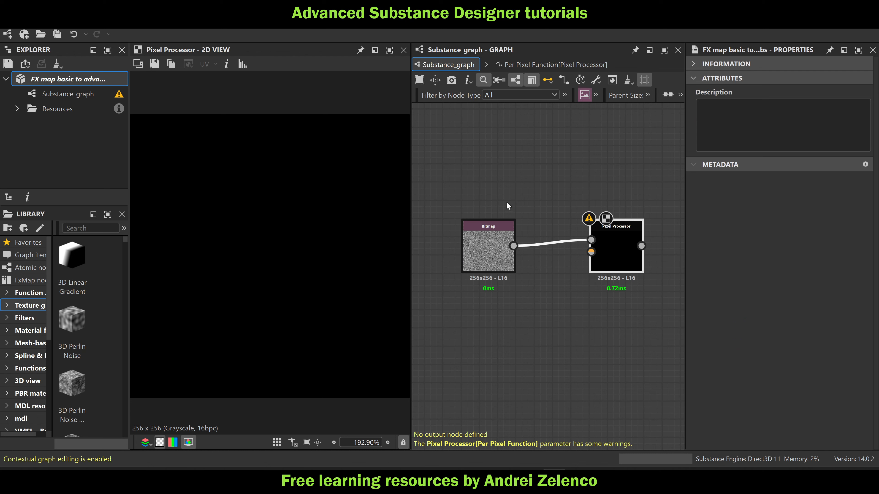
click(616, 256)
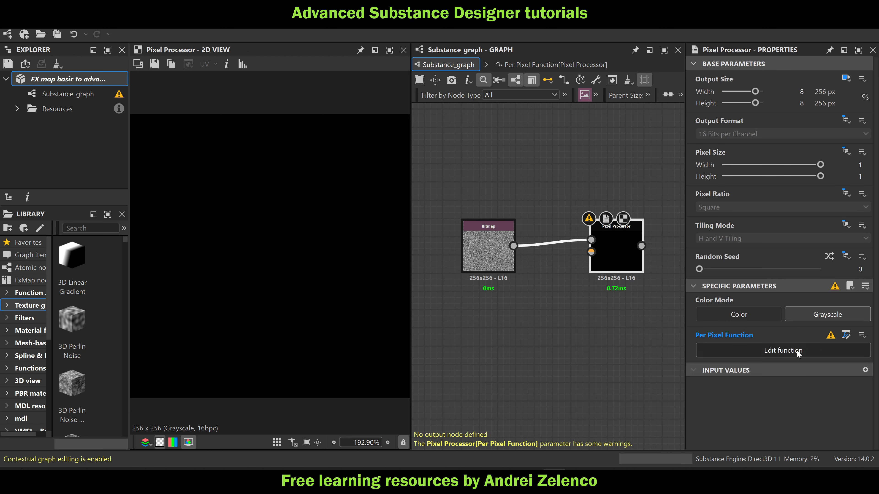
Reopen the Pixel Processor's per-pixel function and set the Get Float2 node's variable to $pos
double_click(615, 252)
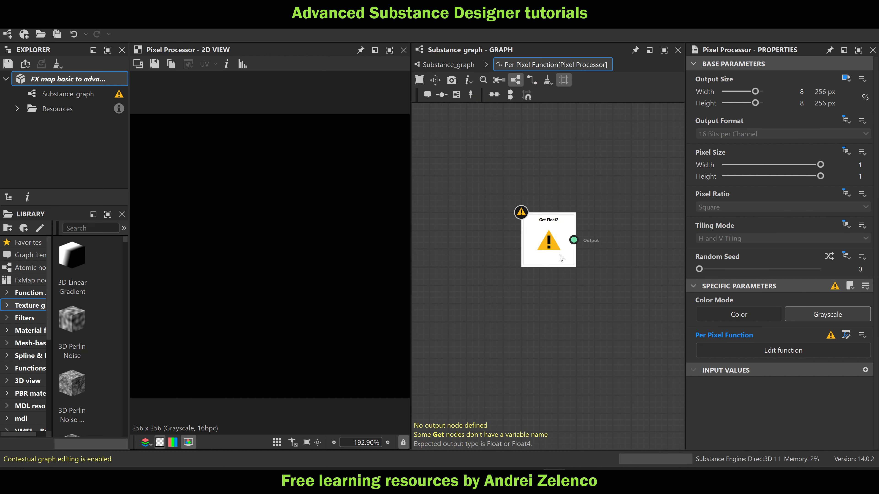
click(549, 242)
click(866, 76)
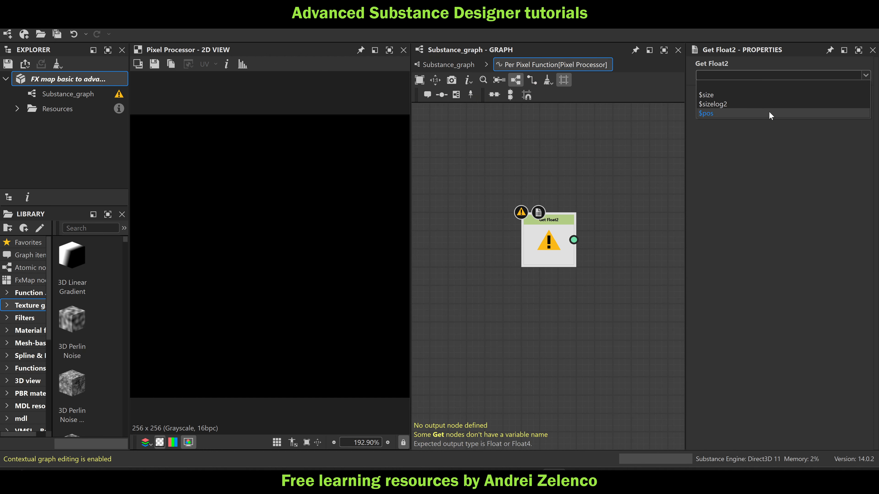
click(769, 111)
Add a Sample Gray node fed by the $pos node and set it as the output node
key(space)
text(sample)
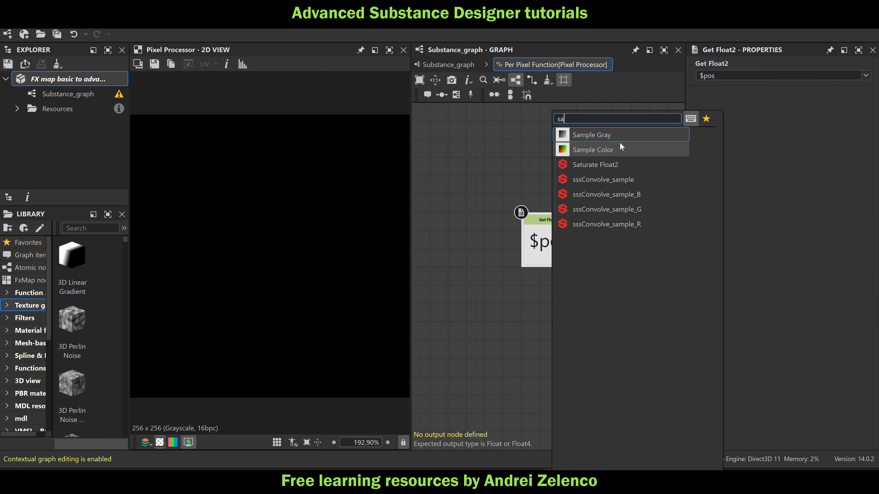
click(619, 143)
right_click(637, 239)
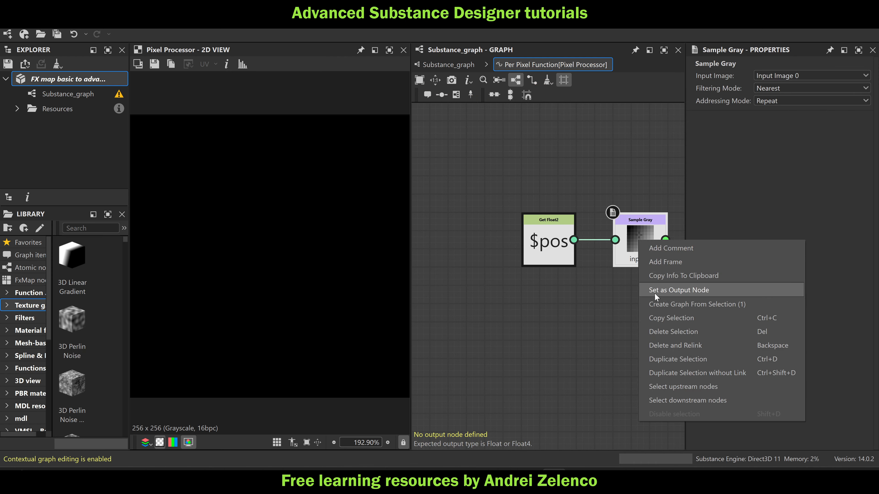
click(654, 292)
Move the Sample Gray node closer to the $pos node and save the package
drag(637, 241, 625, 244)
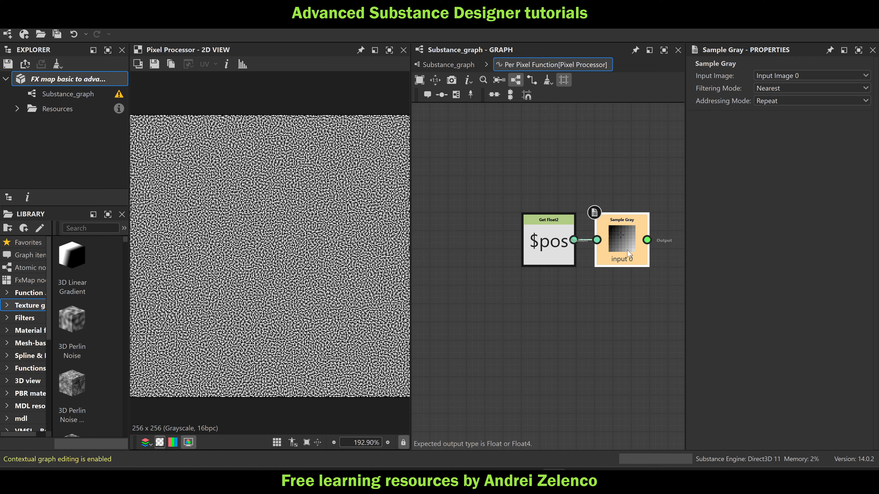
middle_drag(627, 250, 526, 239)
click(60, 80)
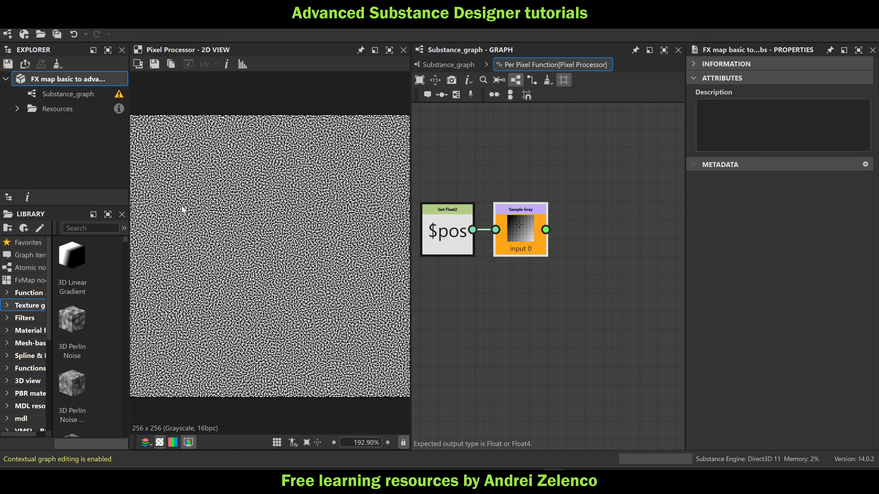
scroll(293, 199, up, 3)
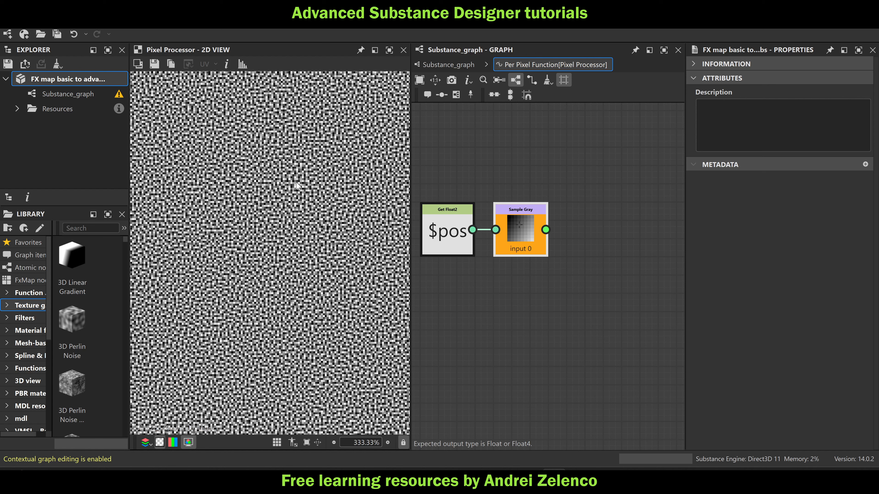
Add a Lower comparison node with the Sample Gray output connected to its first input
click(508, 237)
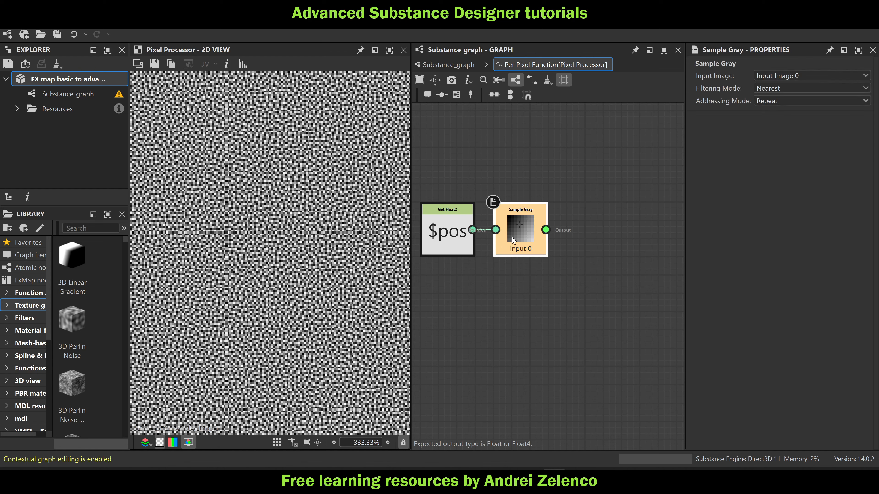
key(space)
text(lo)
click(587, 133)
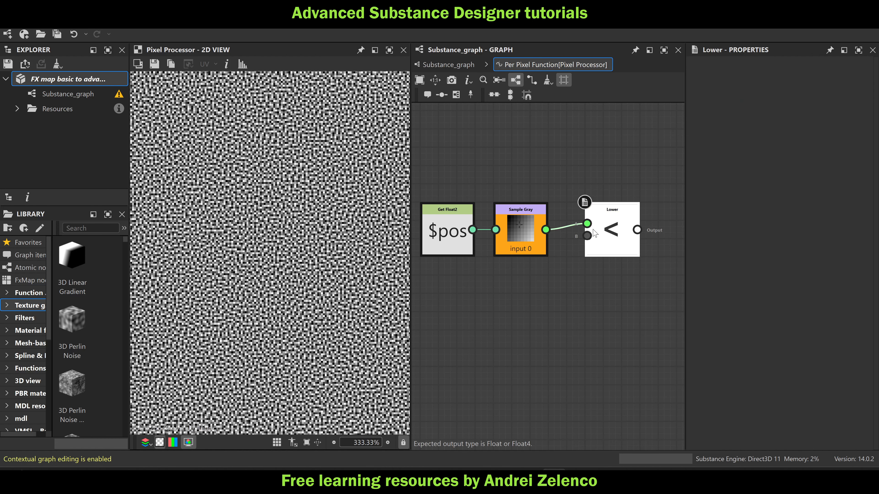
Add a Float node below Sample Gray with the value 0.01 and connect it to the Lower node's second input
click(554, 305)
key(space)
text(fl)
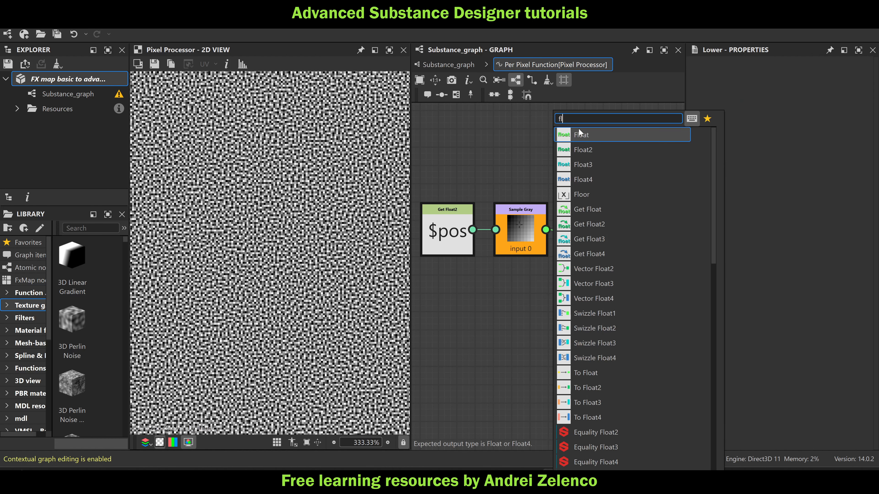
click(633, 133)
drag(561, 313, 524, 322)
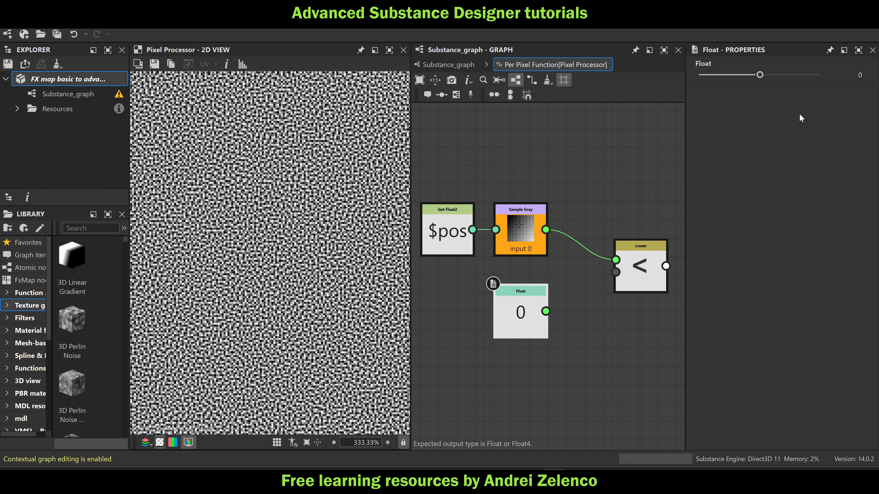
text(0.01)
key(Return)
drag(546, 311, 616, 272)
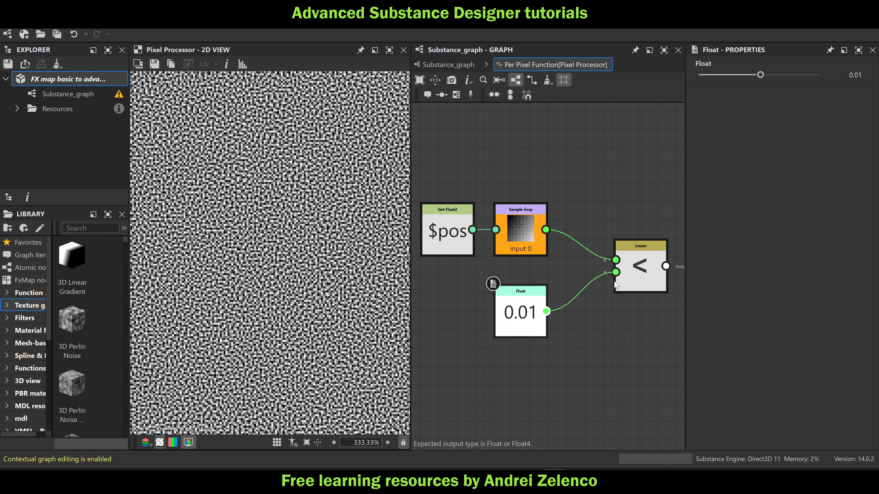
Add an If...Else node with the Lower node's output connected as its condition
middle_drag(593, 335, 562, 325)
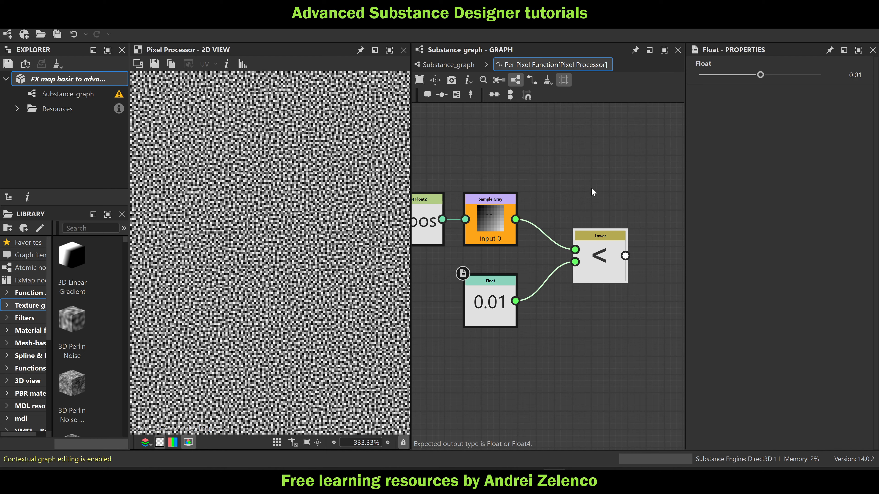
middle_drag(591, 187, 535, 143)
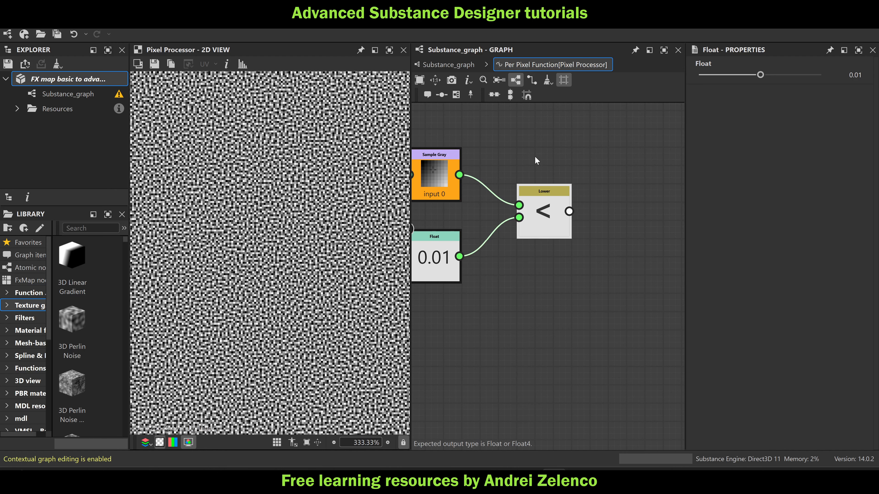
click(547, 211)
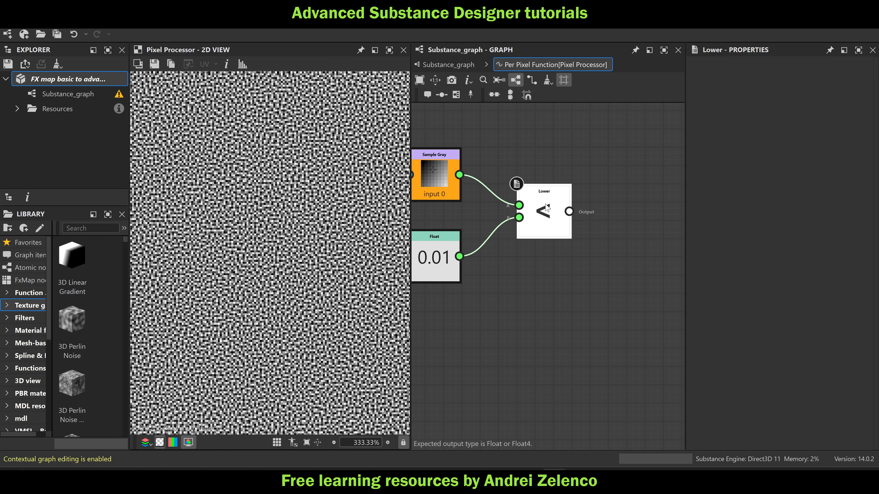
key(space)
text(i)
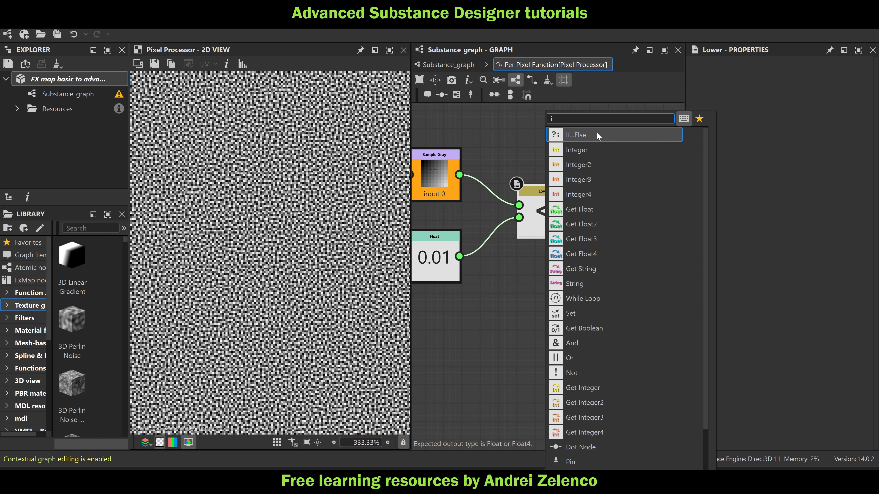
click(597, 134)
Add a Float node below the Lower node and set its value to 1
scroll(571, 240, down, 3)
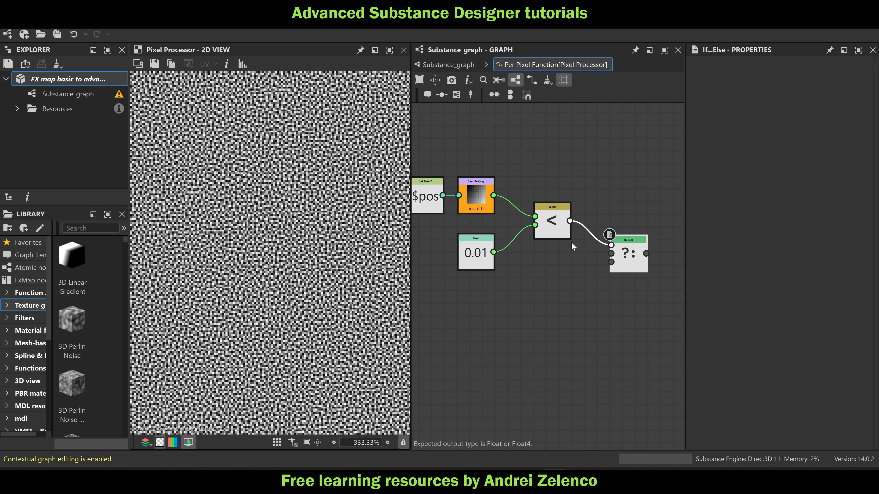
key(space)
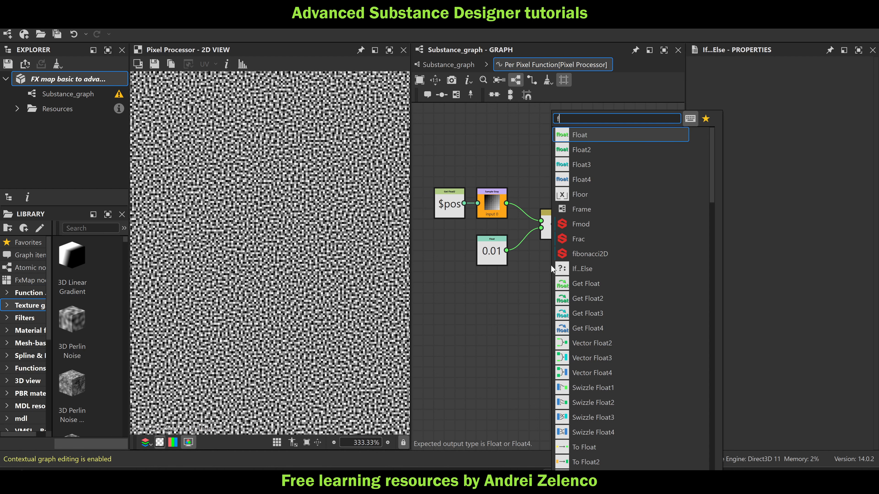
text(f)
click(609, 135)
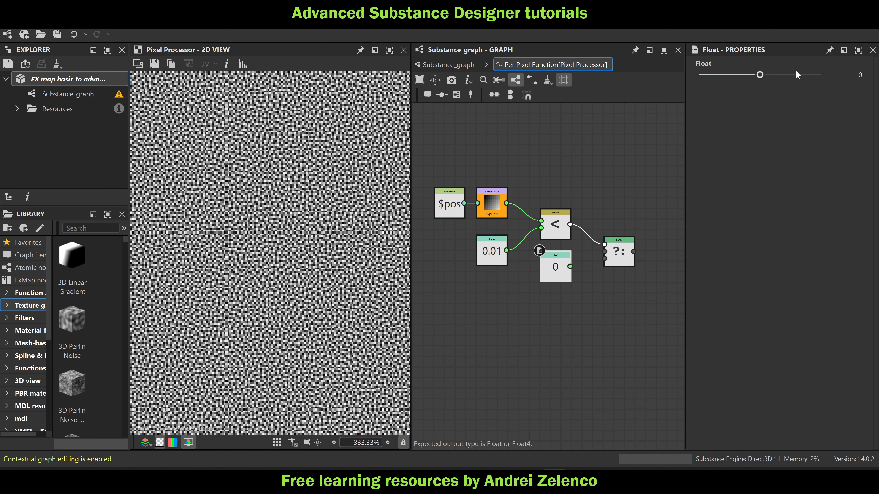
drag(759, 74, 842, 86)
Duplicate the Float node with value 1, place the copy below it and set its value to 0
key(ctrl+d)
drag(565, 275, 557, 307)
double_click(852, 71)
text(0)
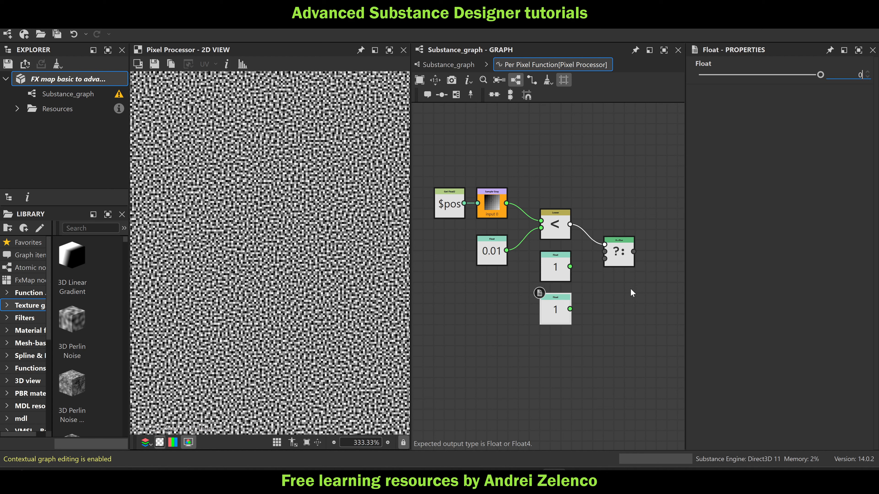
key(Return)
Connect Float 1 and Float 0 to the If...Else node's second and third inputs and set If...Else as the output node
drag(570, 267, 604, 251)
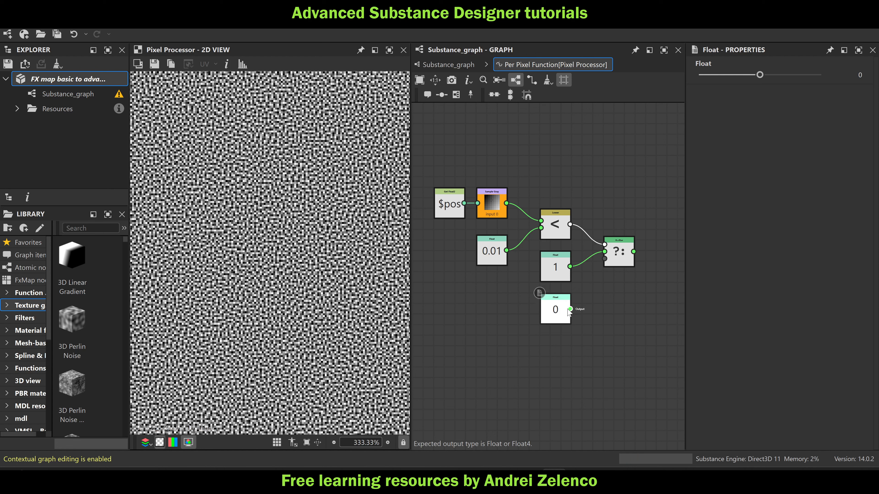
drag(570, 308, 605, 259)
right_click(621, 257)
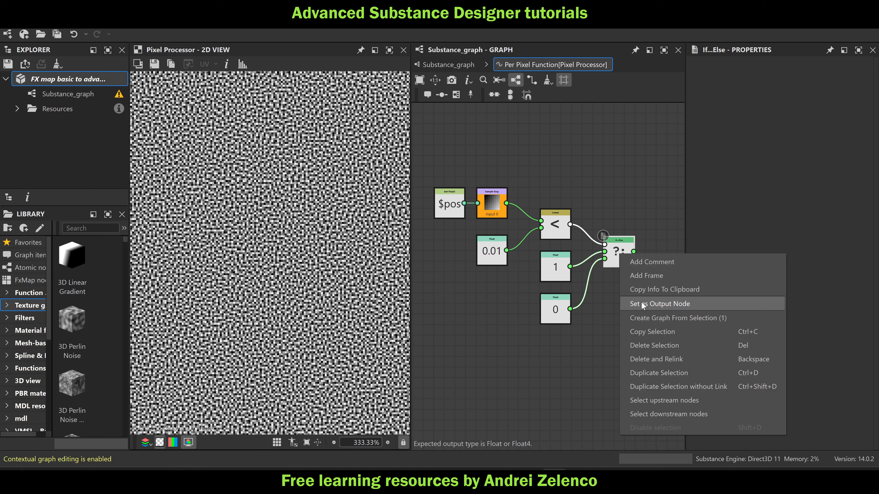
click(641, 302)
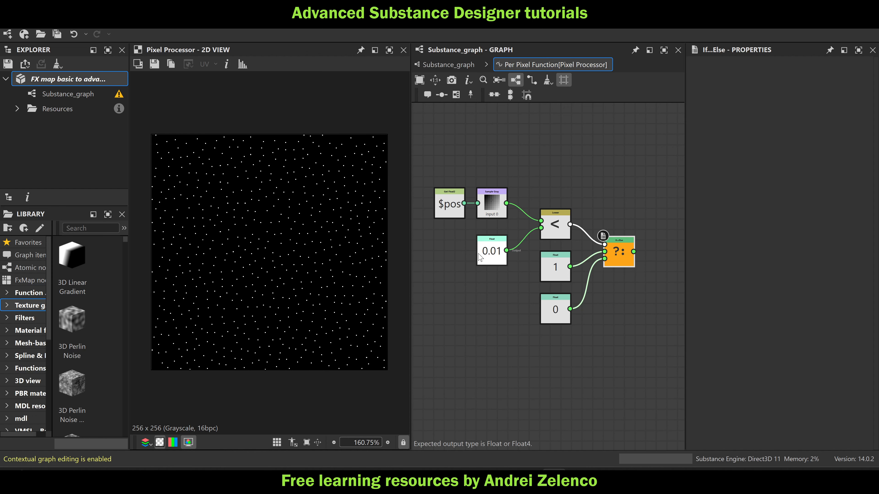
Try a slightly higher threshold in the Float node feeding the Lower node and undo the change
click(488, 255)
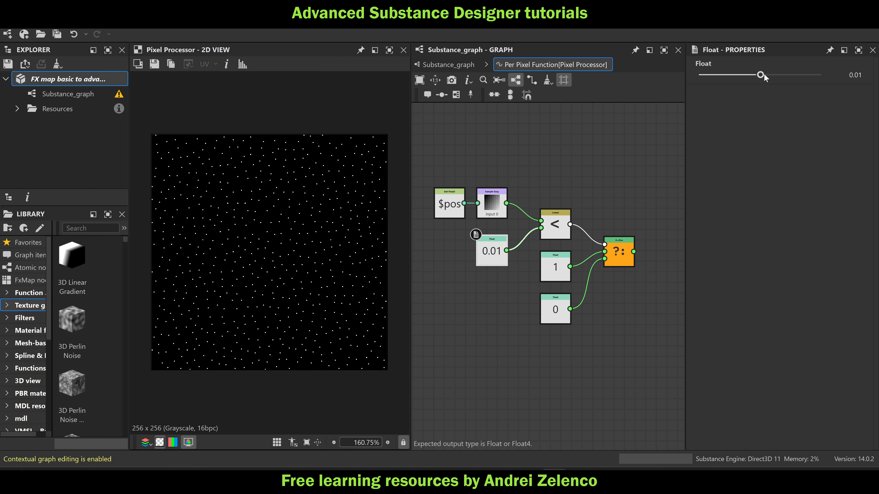
drag(760, 75, 762, 75)
key(ctrl+z)
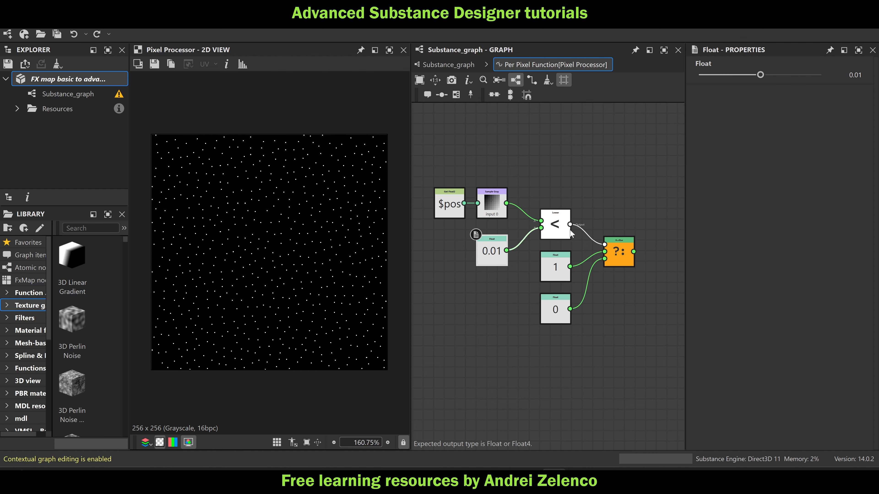
Move the If...Else node down level with the Float 1 node and save the package
drag(628, 264, 628, 279)
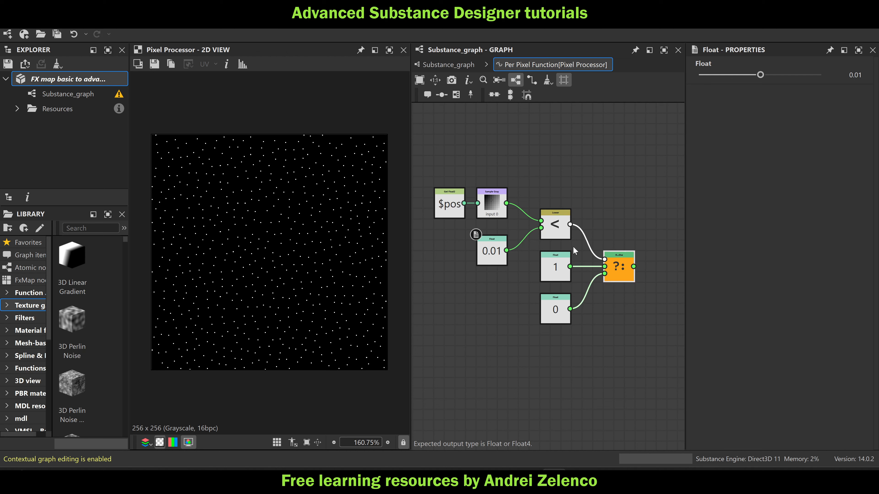
click(82, 80)
scroll(578, 241, up, 4)
click(489, 198)
scroll(492, 205, down, 3)
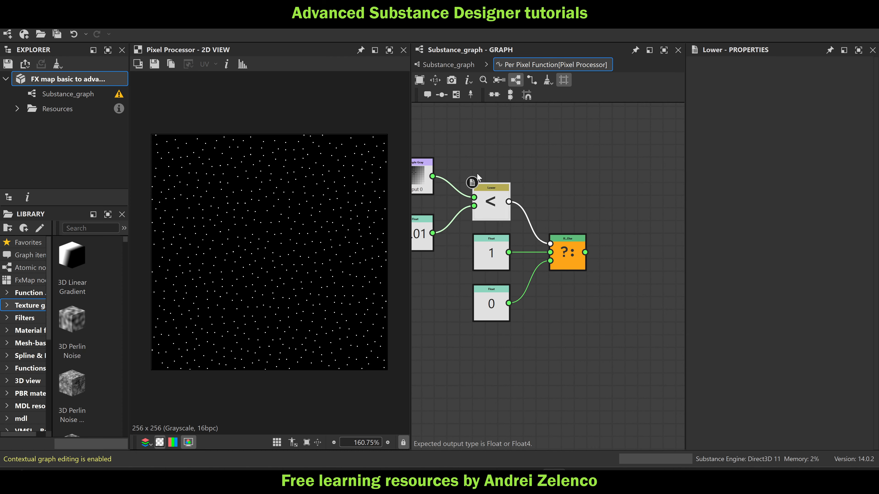
scroll(555, 208, up, 3)
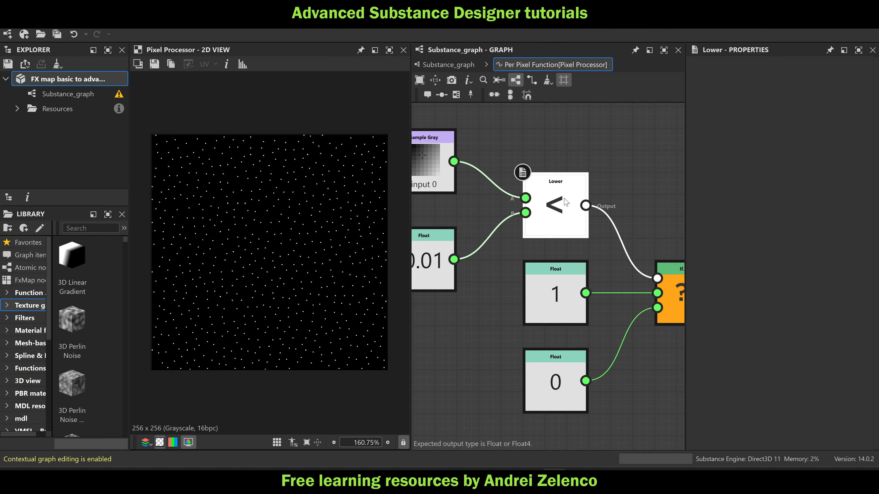
scroll(565, 199, down, 3)
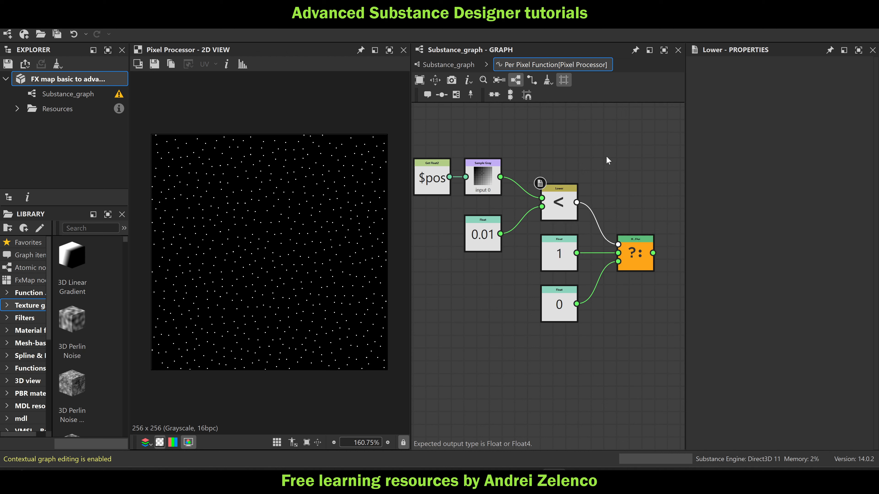
key(space)
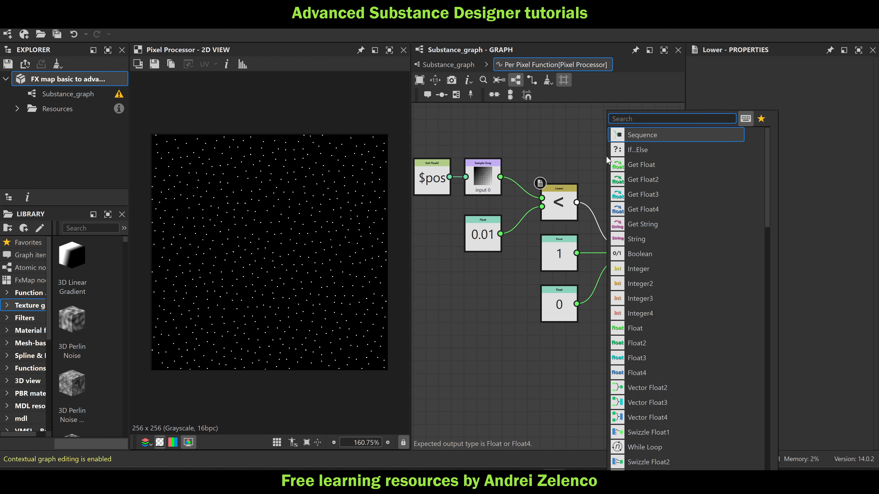
text(to)
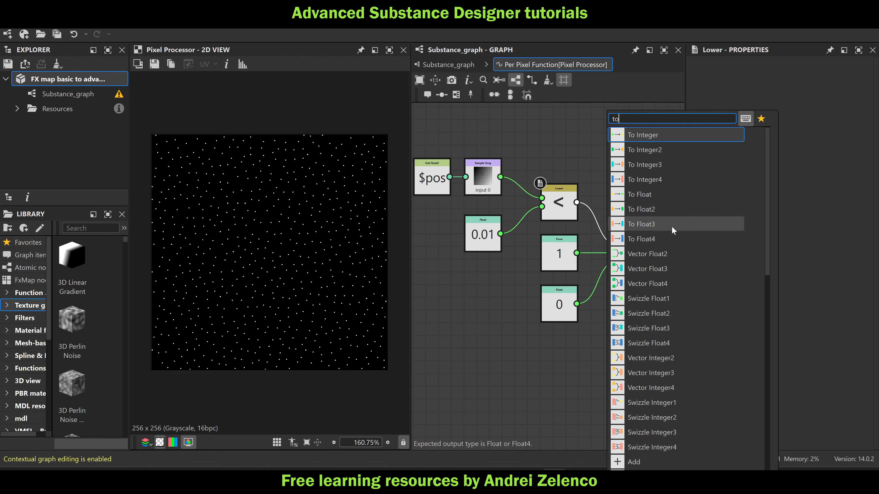
click(519, 128)
Add a Boolean to Float1 node, feed it from the Lower node and set it as the output node
key(space)
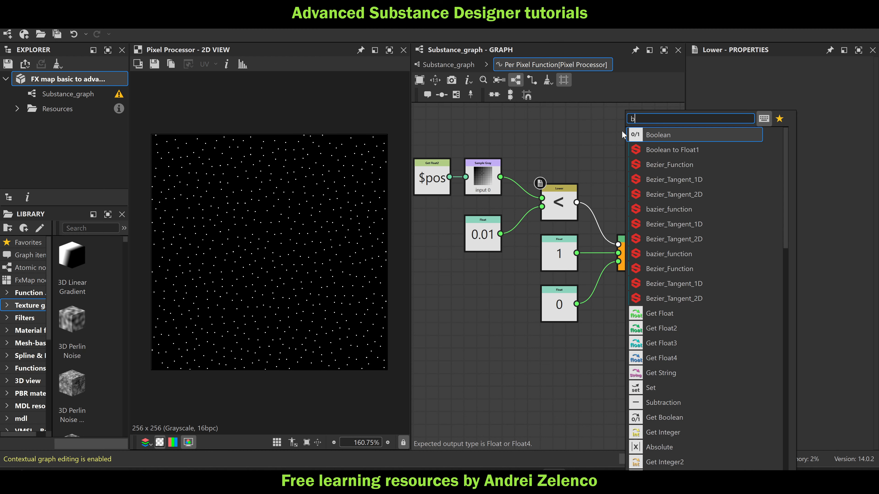
text(bool)
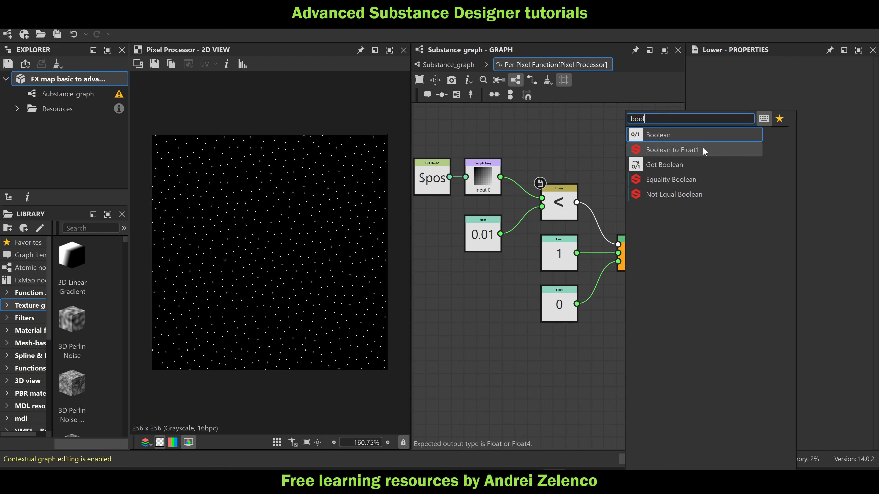
click(702, 149)
drag(577, 202, 620, 132)
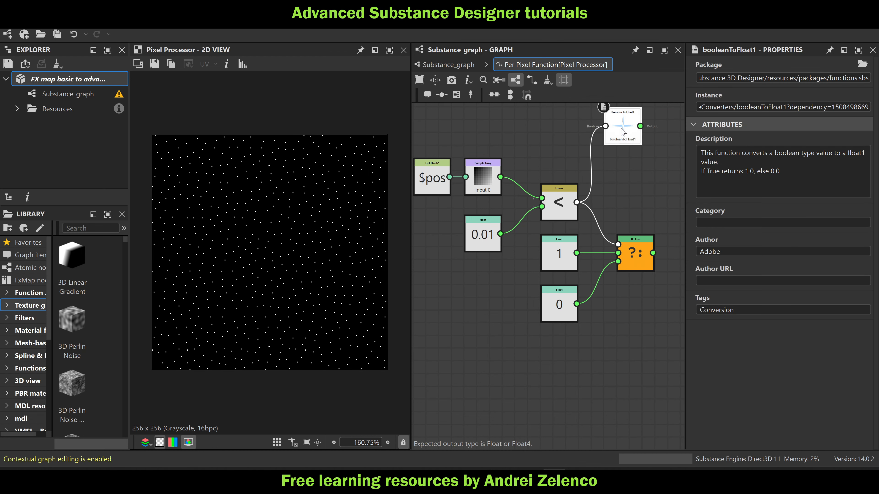
right_click(623, 131)
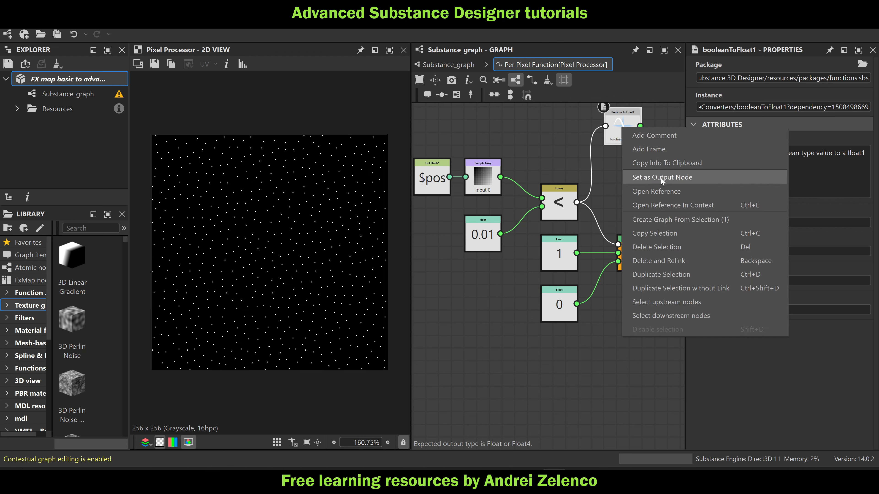
click(661, 178)
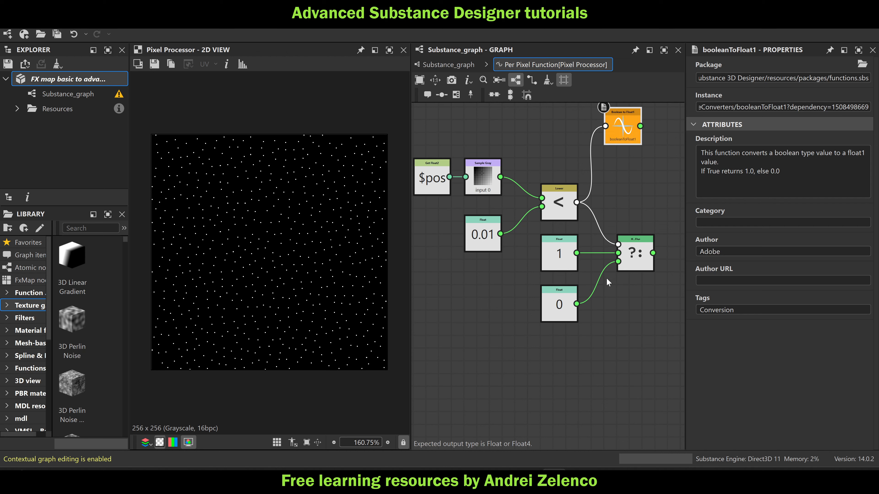
Delete the If...Else node with its Float 1 and Float 0 nodes, rearrange the remaining nodes and save the package
click(635, 262)
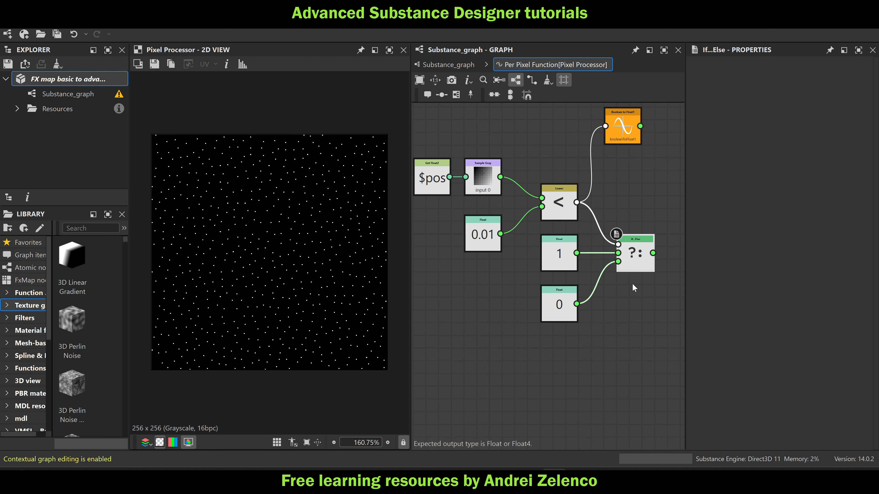
drag(622, 118, 641, 162)
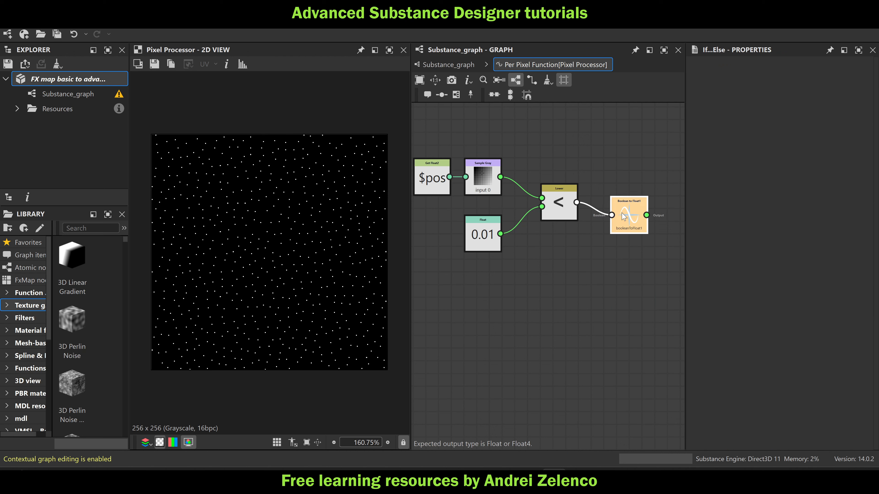
click(80, 76)
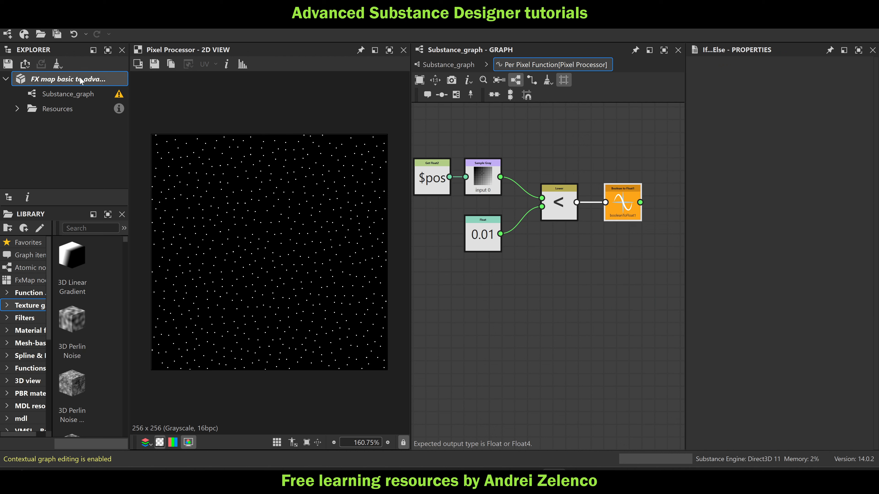
key(ctrl+s)
middle_drag(583, 264, 600, 247)
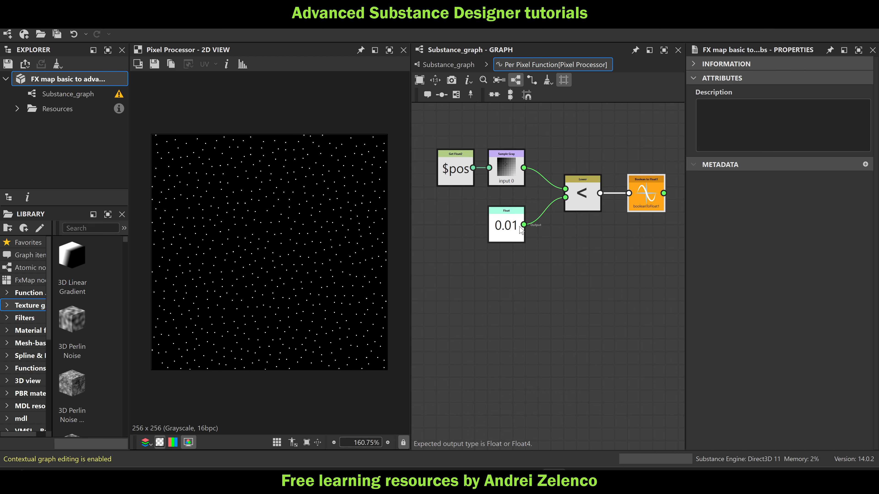
drag(508, 230, 482, 262)
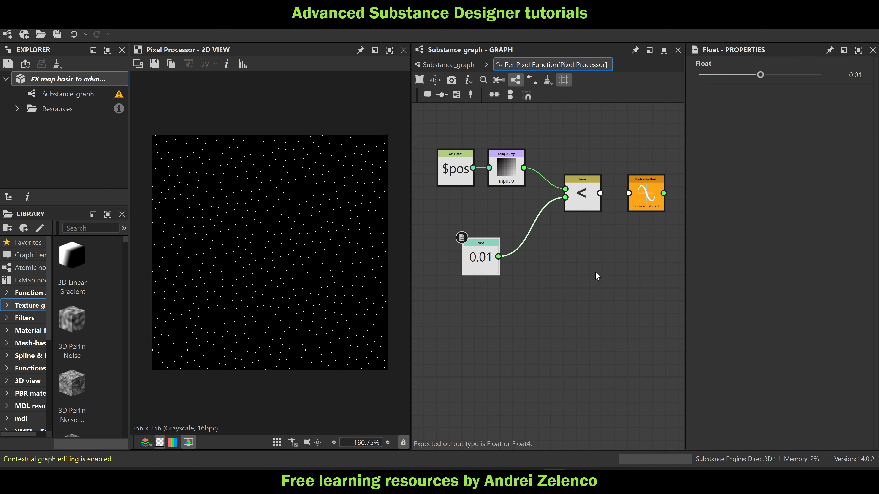
Add a Gradient Linear 1 node to Substance_graph and connect it to the Pixel Processor's second input
click(443, 65)
middle_drag(494, 329, 519, 269)
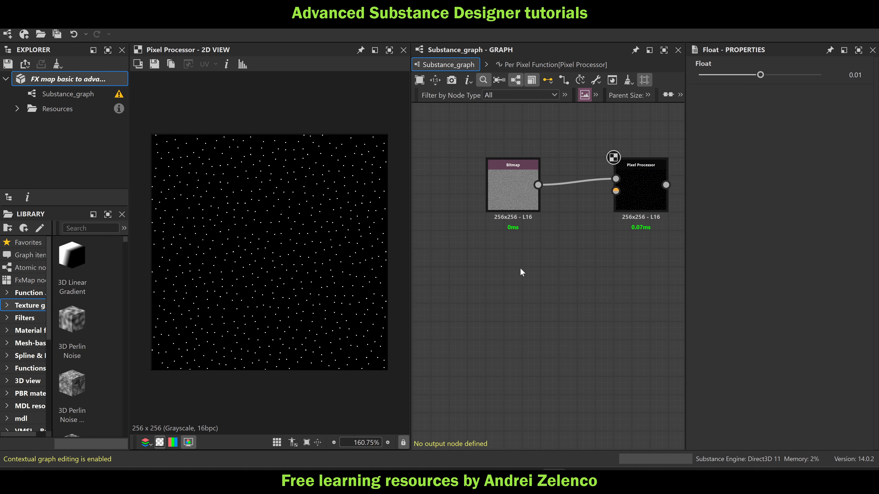
key(space)
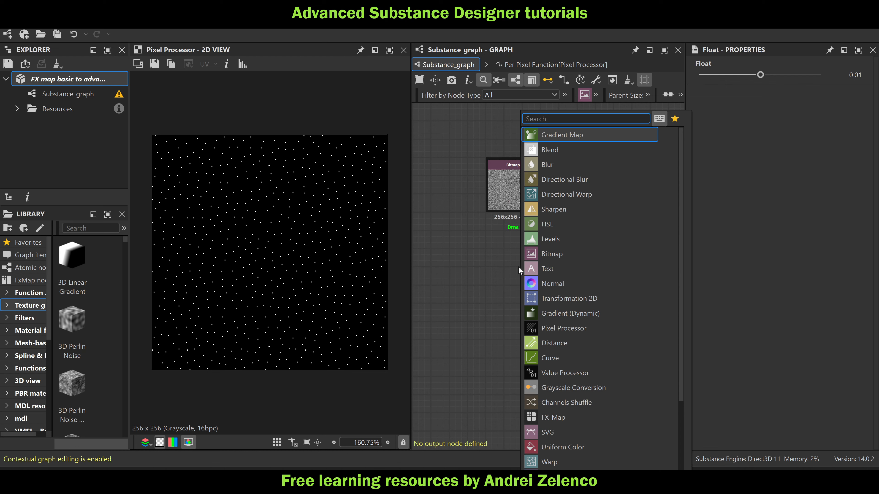
text(ge)
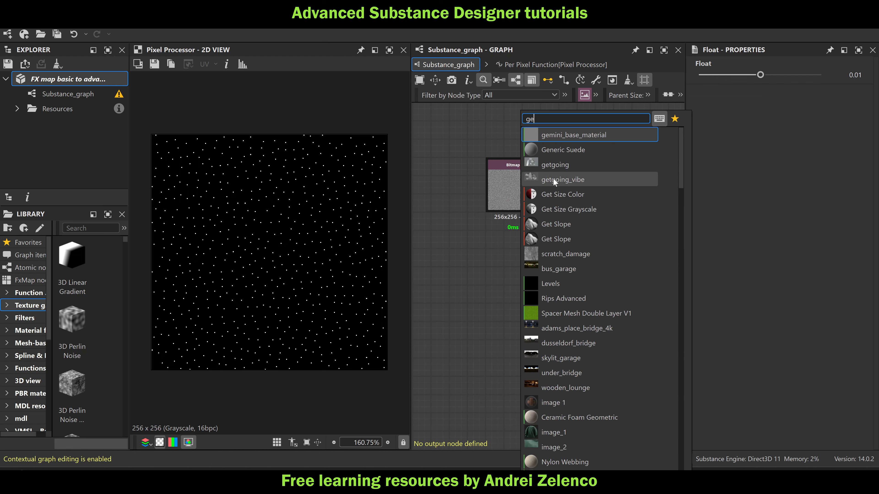
key(BackSpace)
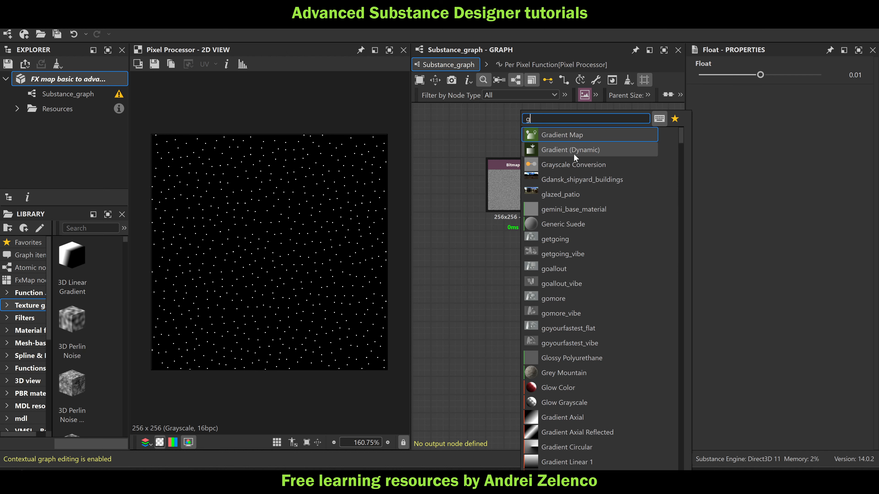
text(rra)
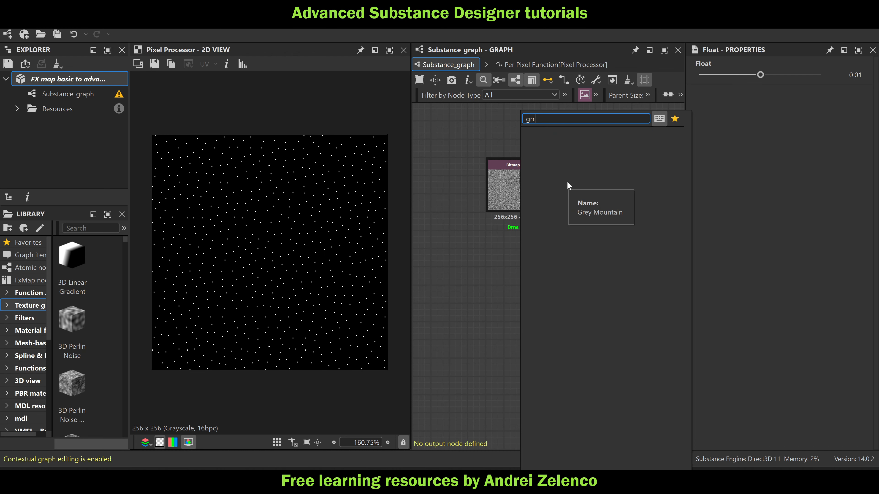
key(BackSpace)
key(BackSpace)
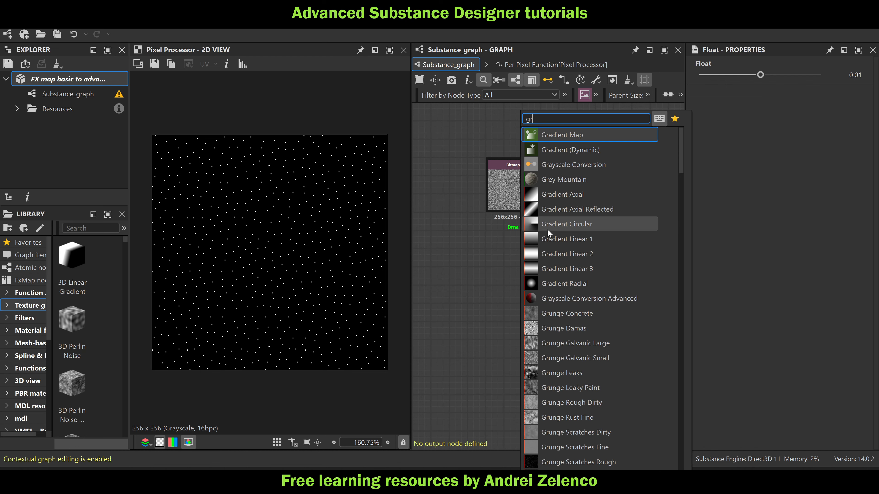
click(543, 239)
drag(522, 270, 616, 191)
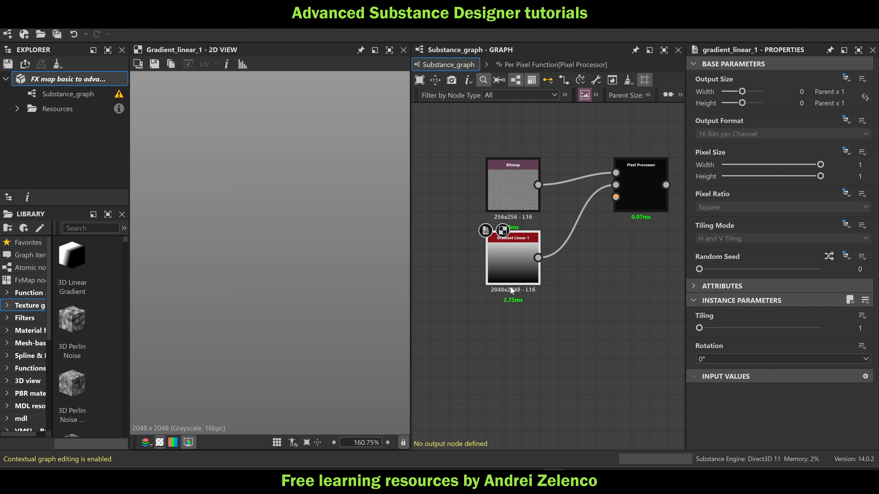
Set the Gradient Linear 1 node's output size to an absolute 256 × 256 px
click(516, 261)
click(846, 80)
click(827, 107)
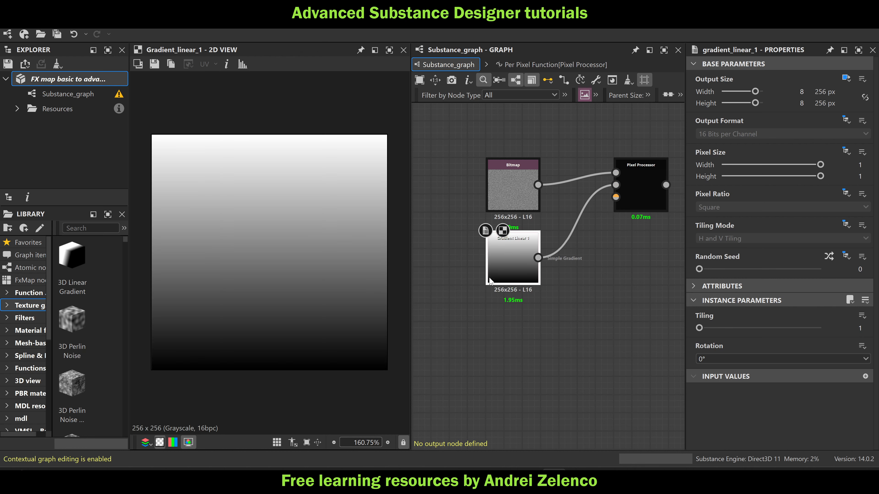
click(87, 77)
Move the Pixel Processor node down between its two source nodes and open its per-pixel function
drag(649, 193, 637, 219)
key(ctrl+e)
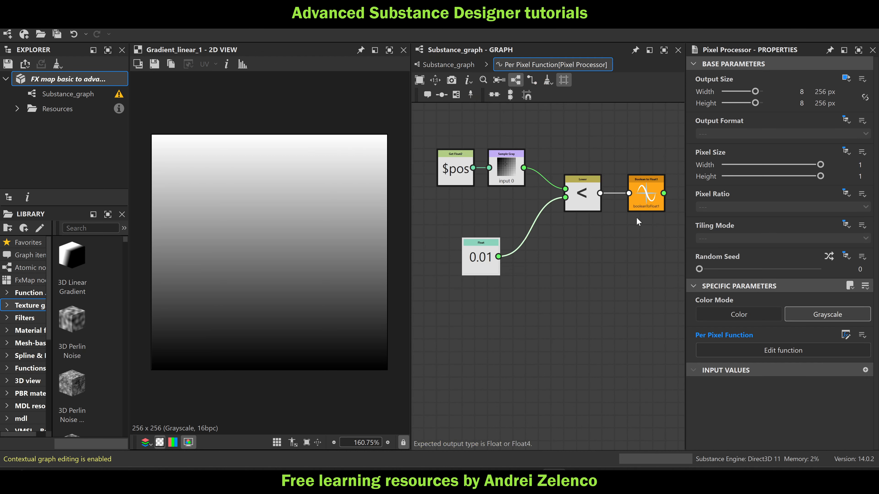
middle_drag(477, 292, 597, 258)
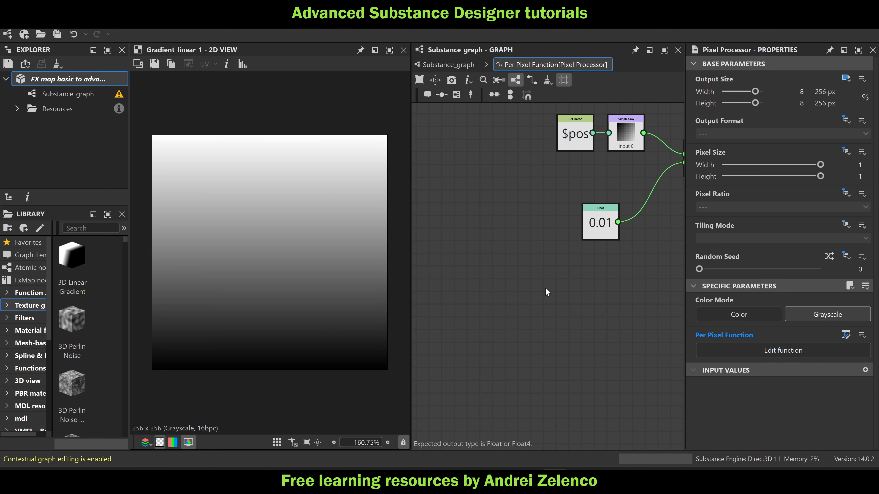
key(space)
text(ge)
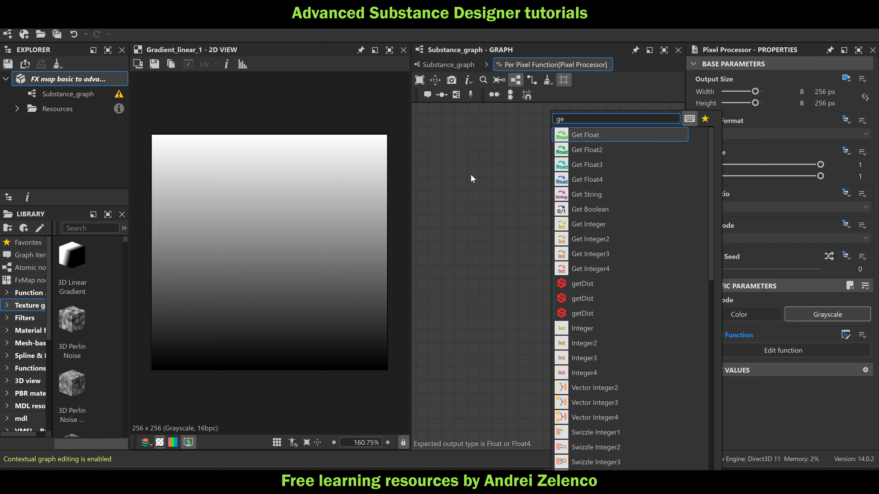
click(471, 174)
Move the $pos node farther left, duplicate the Sample Gray node below it and set the copy's input image to Input Image 1
drag(580, 136, 480, 136)
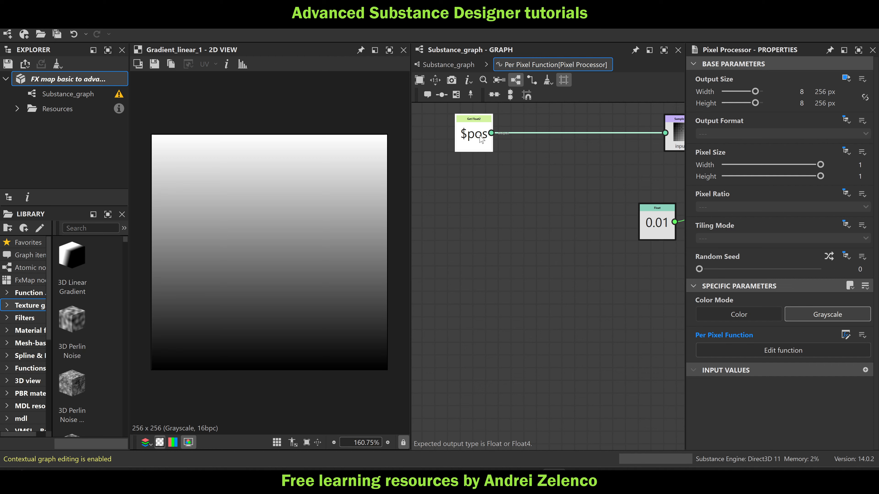
scroll(611, 141, down, 2)
click(625, 164)
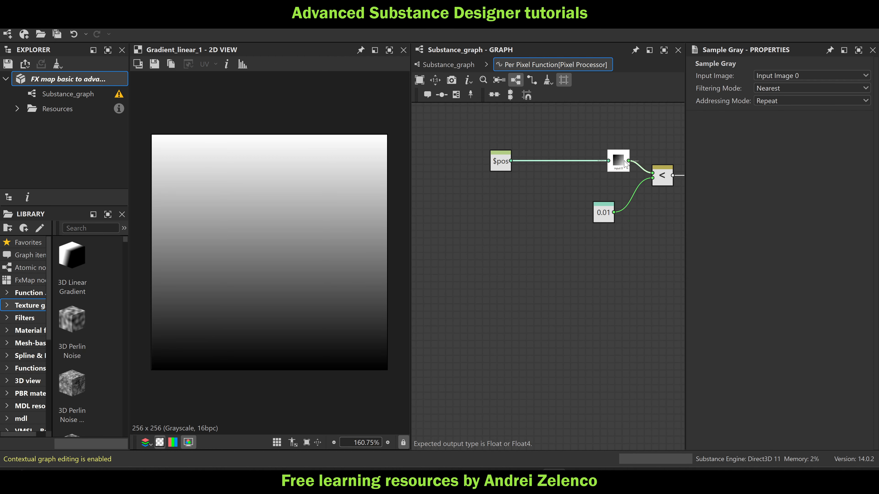
key(ctrl+d)
drag(626, 165, 571, 253)
click(786, 77)
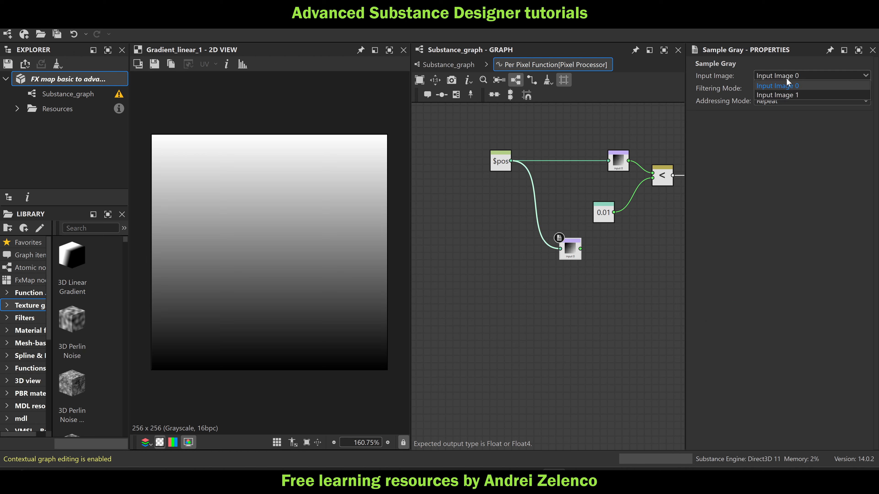
click(787, 93)
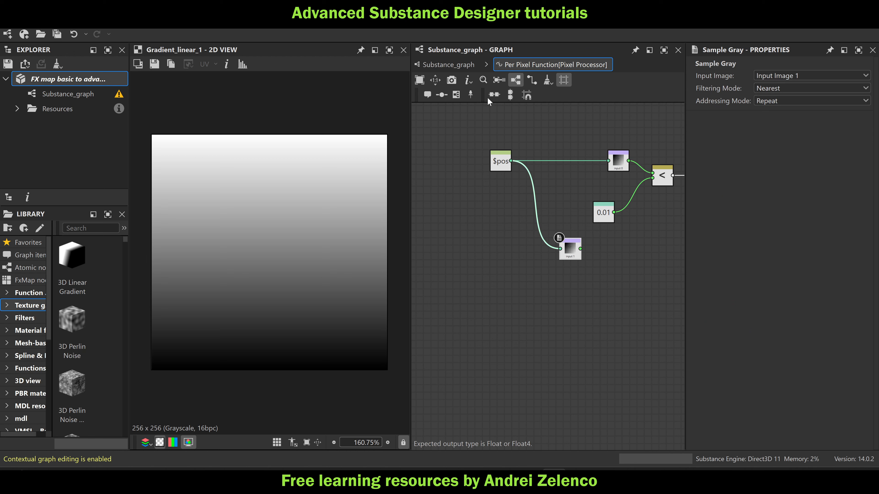
Arrange the Float 0.01 node and the Input Image 1 Sample Gray node in a column right of $pos
middle_drag(603, 289, 589, 302)
drag(561, 264, 550, 286)
drag(589, 229, 545, 228)
click(545, 284)
Display the Pixel Processor's result in the 2D view and return to its per-pixel function
click(441, 64)
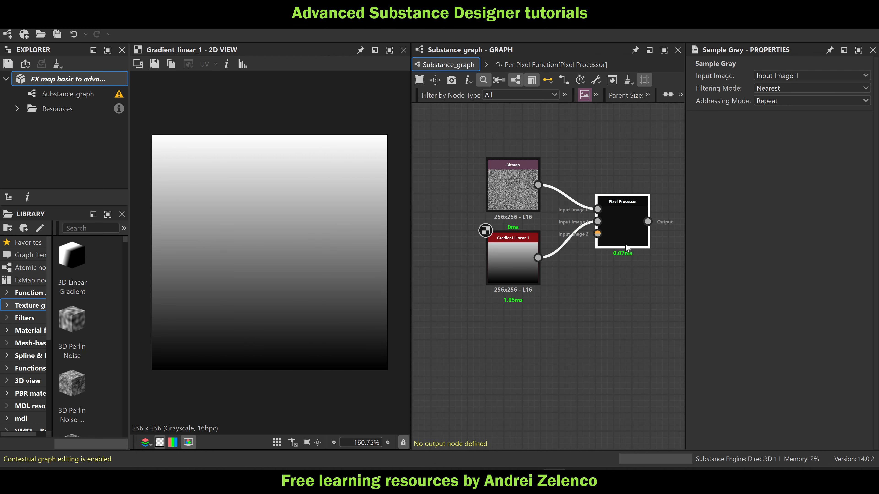
click(619, 208)
click(554, 64)
scroll(559, 244, up, 2)
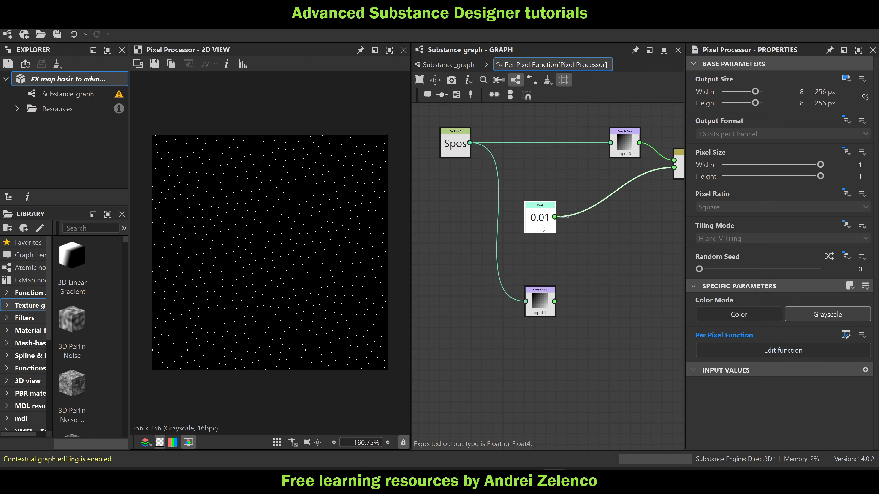
Copy the Float 0.01 node, place the copy directly below it and set its value to 0.05
click(545, 221)
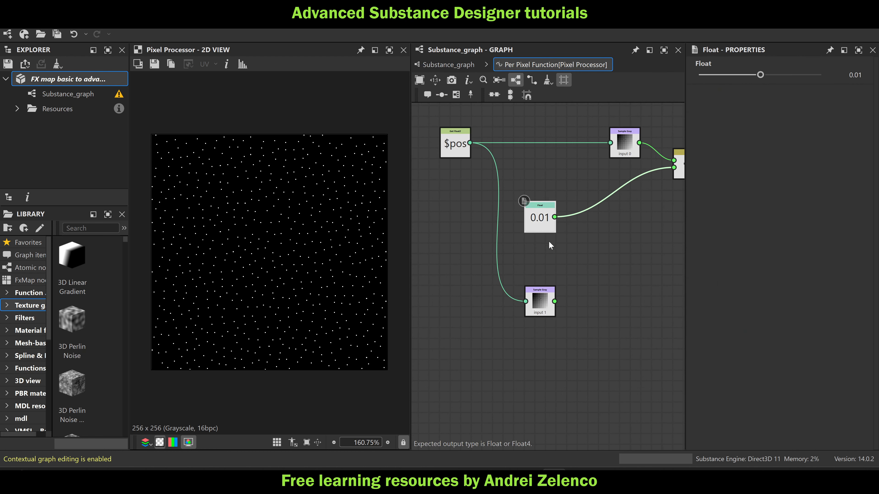
key(ctrl+v)
drag(549, 254, 540, 265)
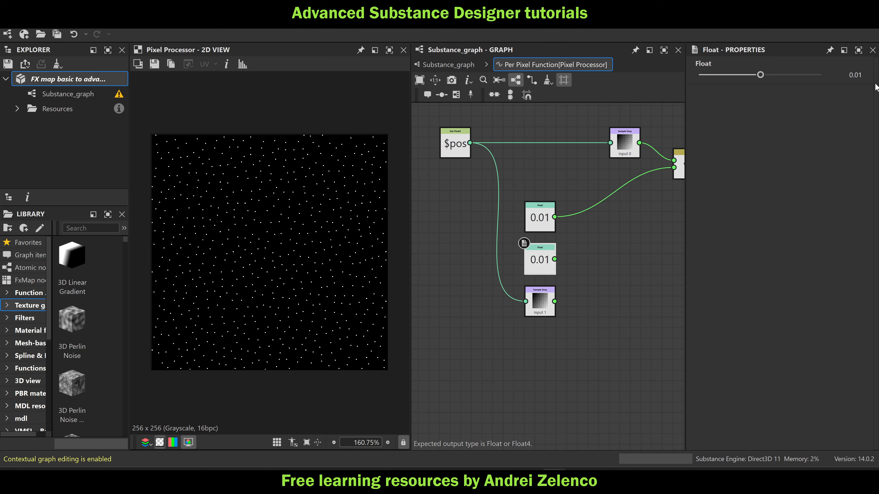
drag(859, 76, 868, 77)
text(5)
key(Return)
Try the Float 0.05 node as the Lower node's second input, and reconnect Float 0.01 in its place
drag(555, 259, 669, 171)
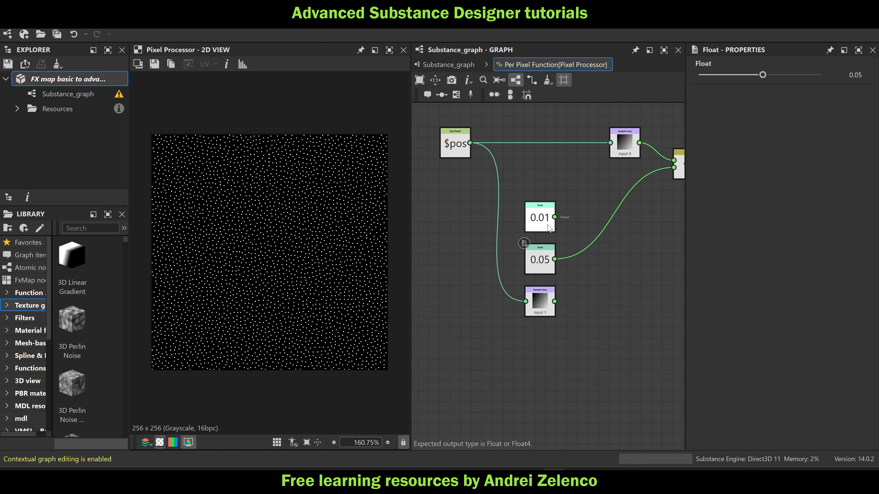
click(550, 228)
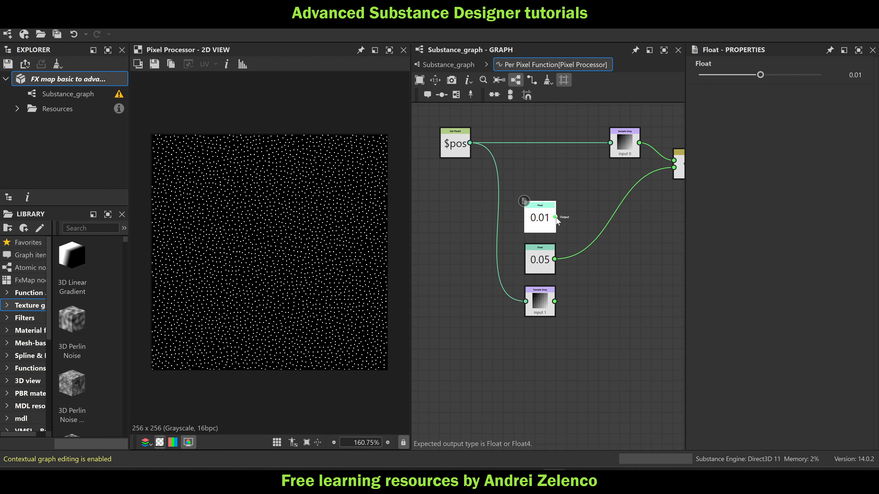
drag(555, 217, 674, 168)
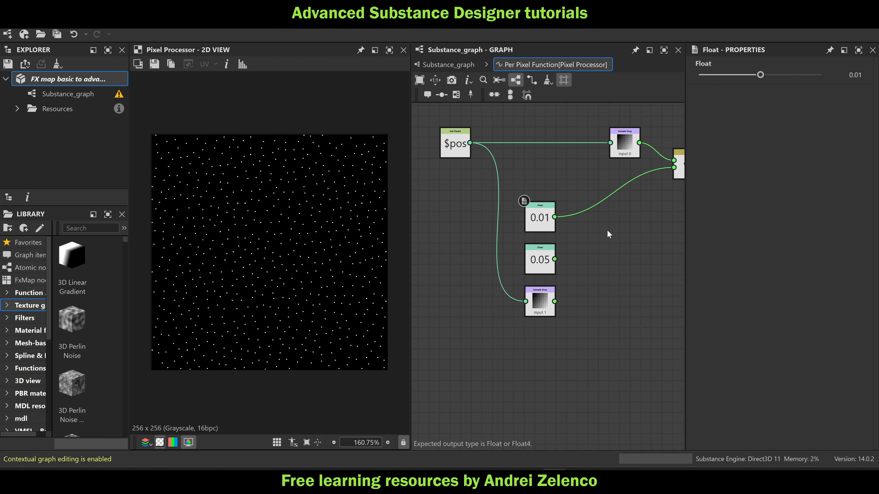
Add a Linear Interpolation node beside the Float 0.01 and Float 0.05 nodes and save the package
key(space)
scroll(612, 223, up, 3)
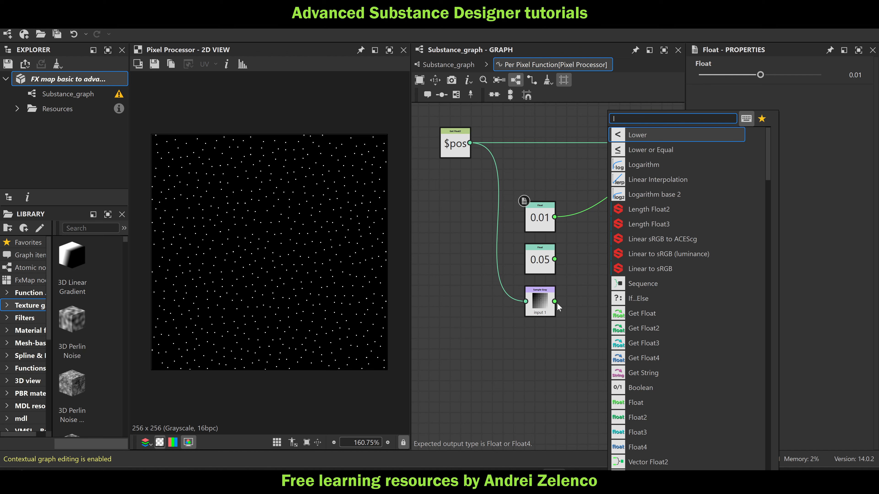
click(603, 252)
key(space)
text(ler)
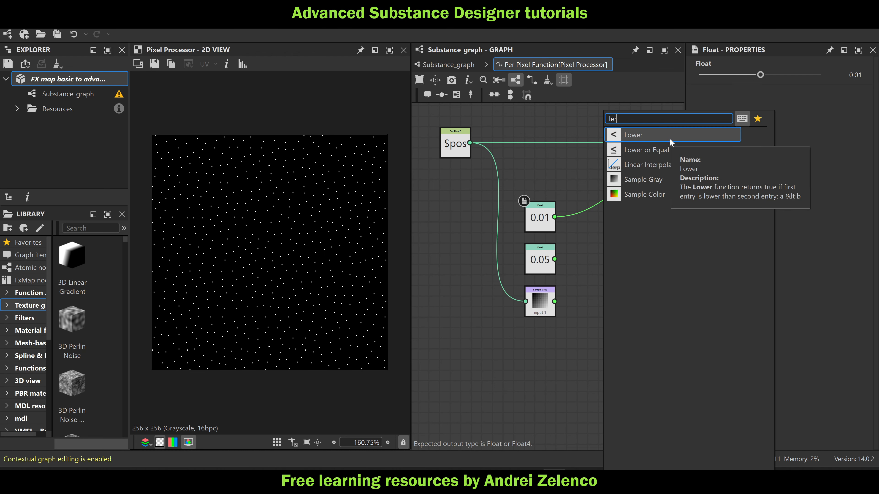
click(658, 164)
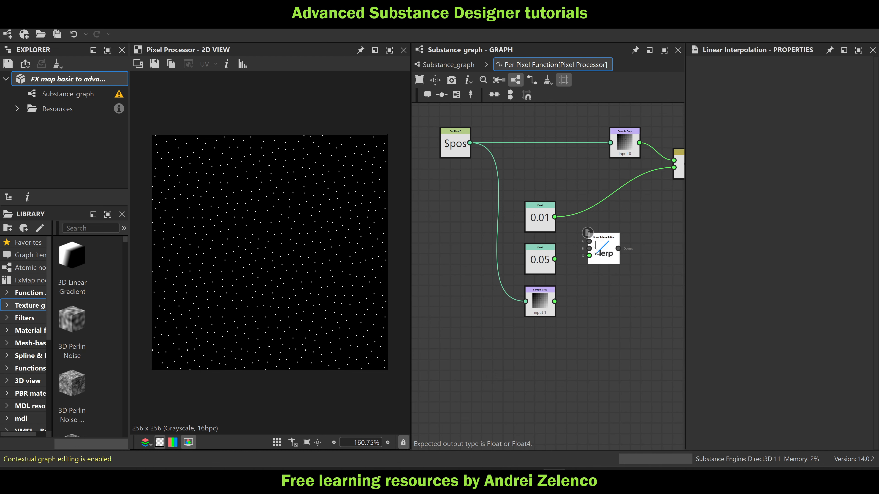
click(84, 79)
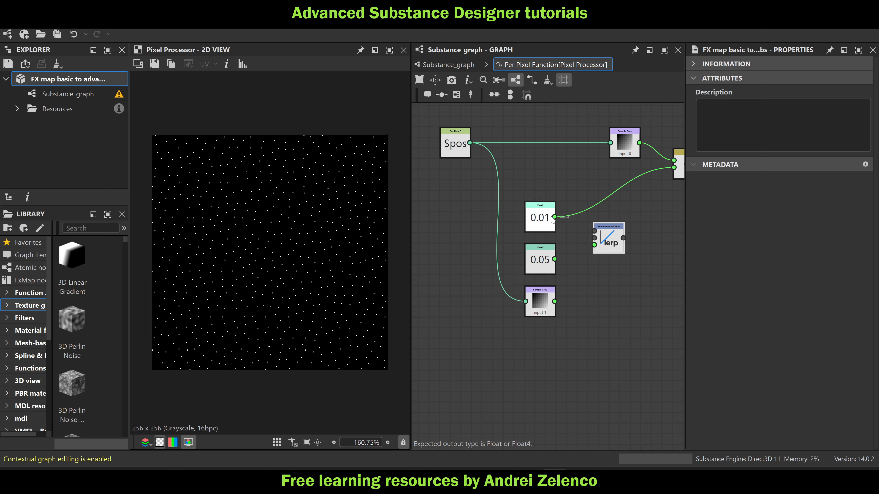
Wire Float 0.01, Float 0.05 and the Input 1 sample into the Linear Interpolation node, and its output into the Lower node's second input
drag(554, 217, 594, 231)
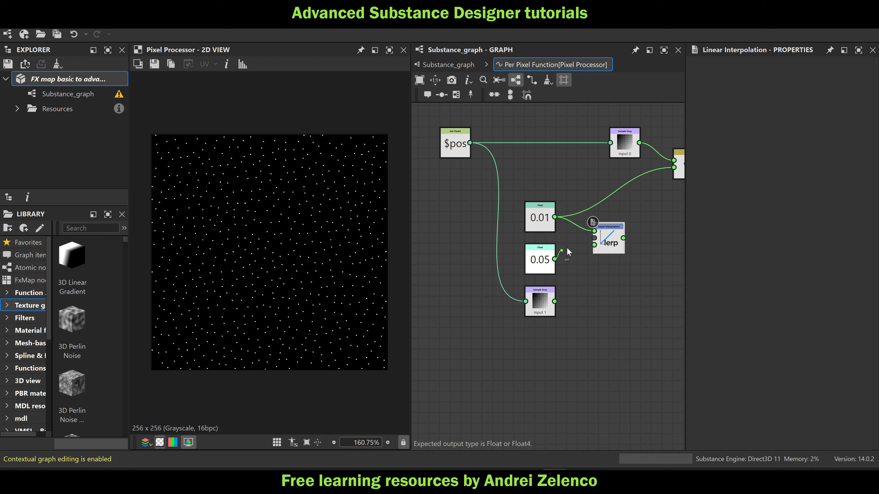
drag(554, 259, 594, 237)
drag(554, 302, 677, 177)
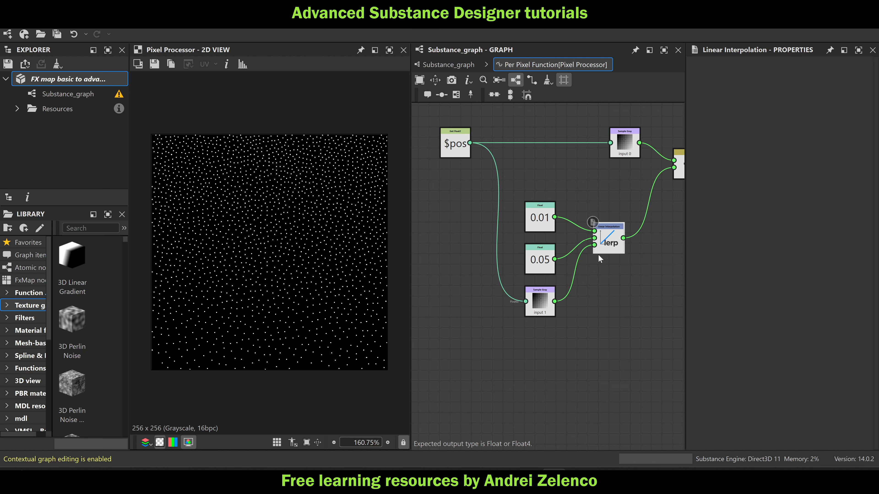
Set the Float node feeding the Linear Interpolation node's second input to 0.09
click(541, 251)
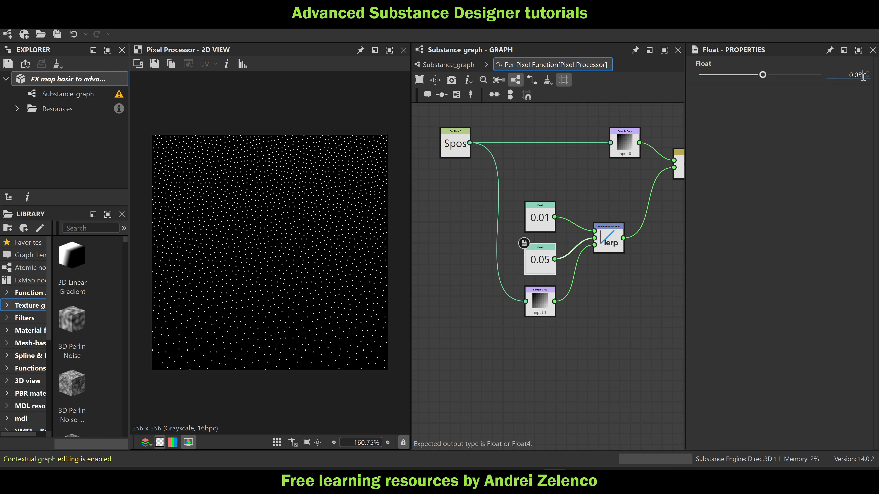
drag(863, 75, 859, 76)
key(Return)
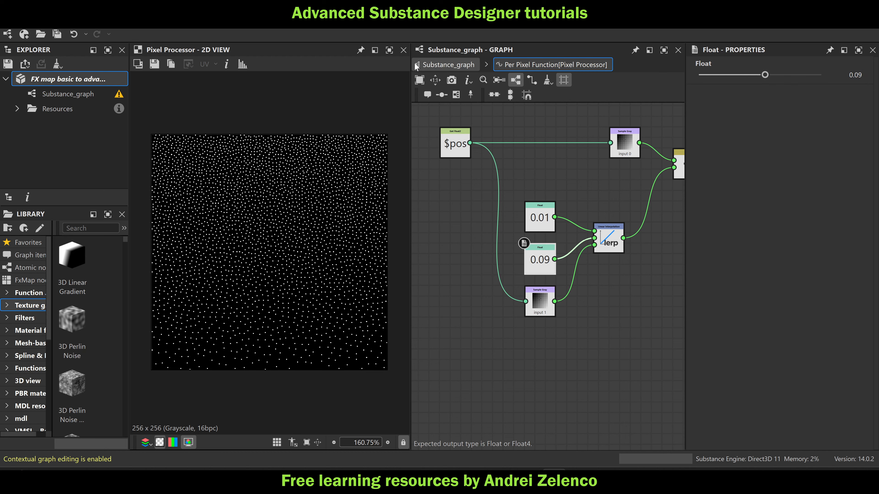
Return to the main Substance_graph, display Gradient Linear 1 in the 2D view and move the node away from the Pixel Processor
click(448, 65)
click(516, 265)
double_click(516, 262)
drag(516, 262, 494, 296)
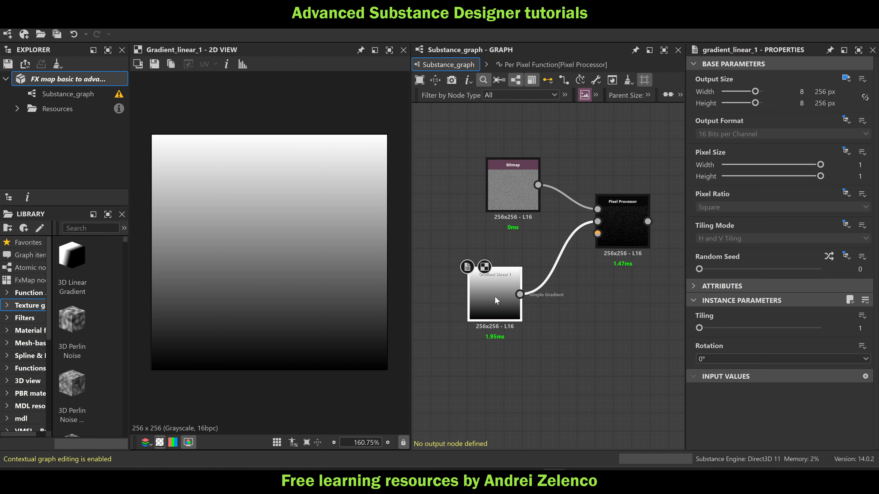
Insert a Curve node between Gradient Linear 1 and the Pixel Processor, and display the Pixel Processor's result
key(space)
text(curve)
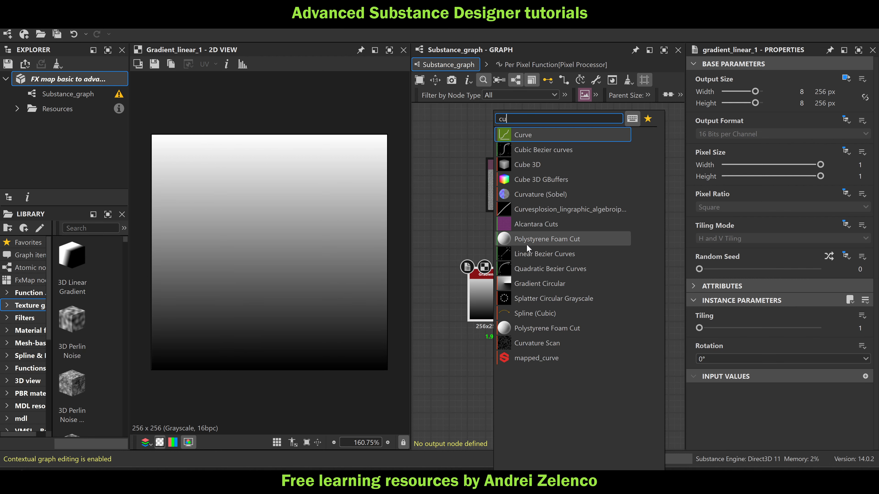
click(540, 137)
double_click(616, 209)
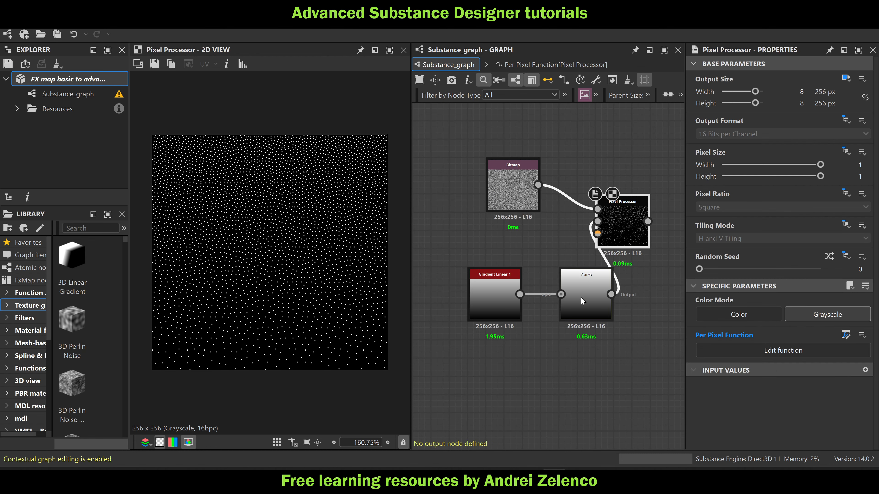
Move the Curve node closer to the gradient and raise its curve with a midpoint at about 0.52, 0.61
drag(586, 301, 567, 301)
scroll(825, 417, down, 3)
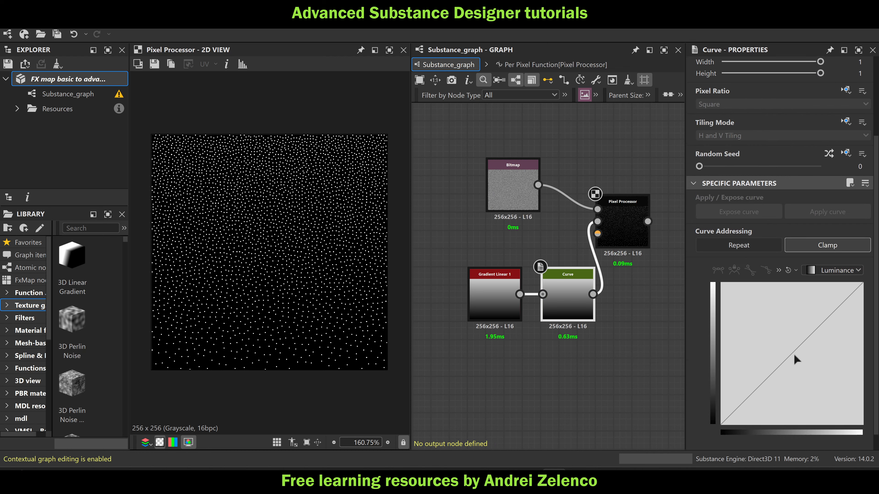
click(791, 352)
mouse_move(793, 350)
mouse_down()
mouse_move(819, 395)
mouse_move(766, 333)
mouse_move(800, 357)
mouse_move(852, 373)
mouse_move(811, 363)
mouse_move(794, 338)
mouse_up()
Insert a Quantize Grayscale node between the Curve node and the Pixel Processor, and display the Pixel Processor's result
drag(562, 332, 427, 291)
key(space)
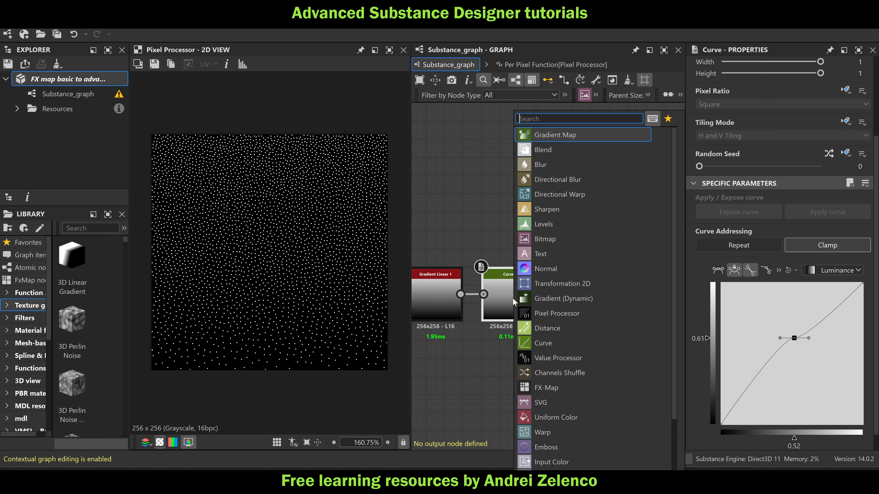
text(quant)
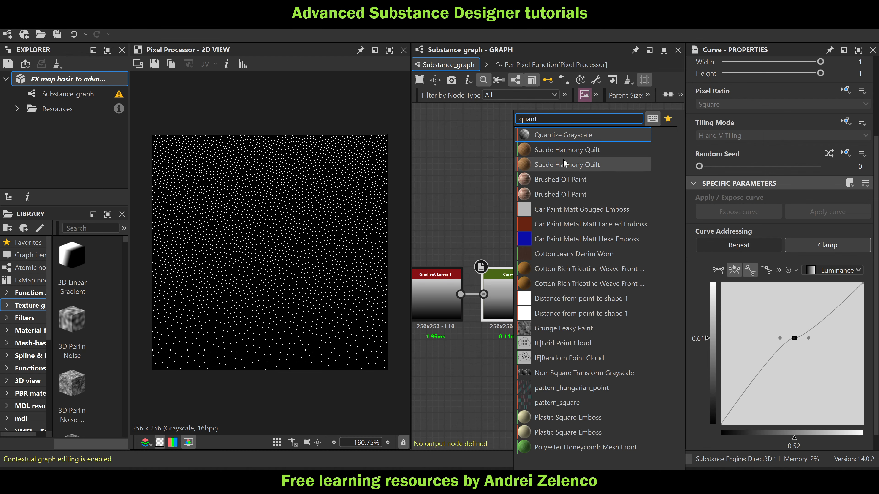
click(558, 139)
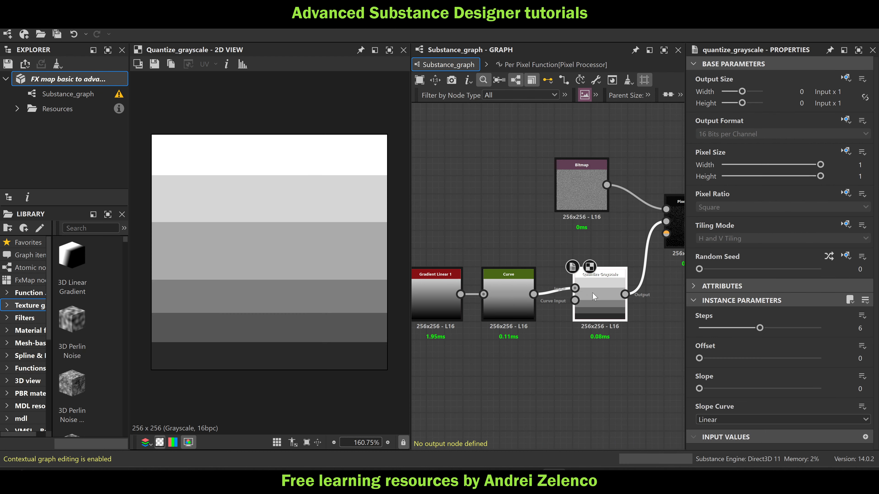
drag(593, 294, 588, 297)
middle_drag(600, 332, 514, 321)
double_click(593, 227)
Set the Quantize Grayscale node's Steps to 4
click(505, 267)
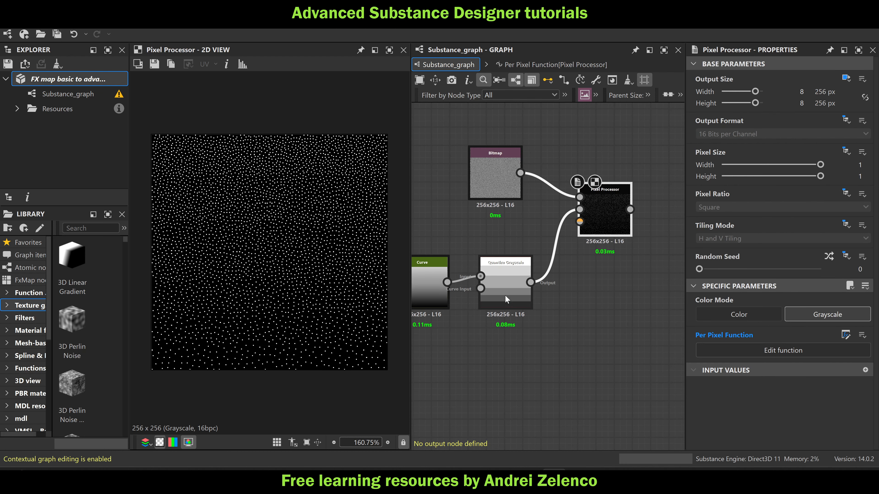
double_click(860, 328)
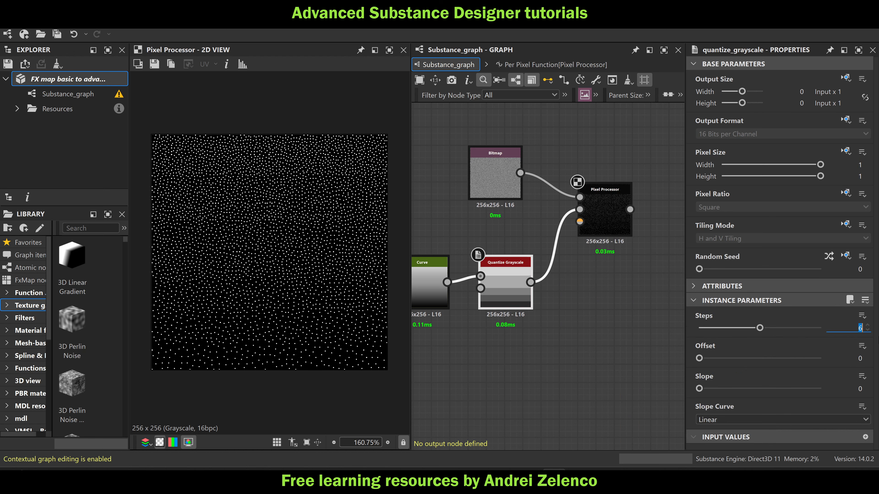
text(4)
click(598, 359)
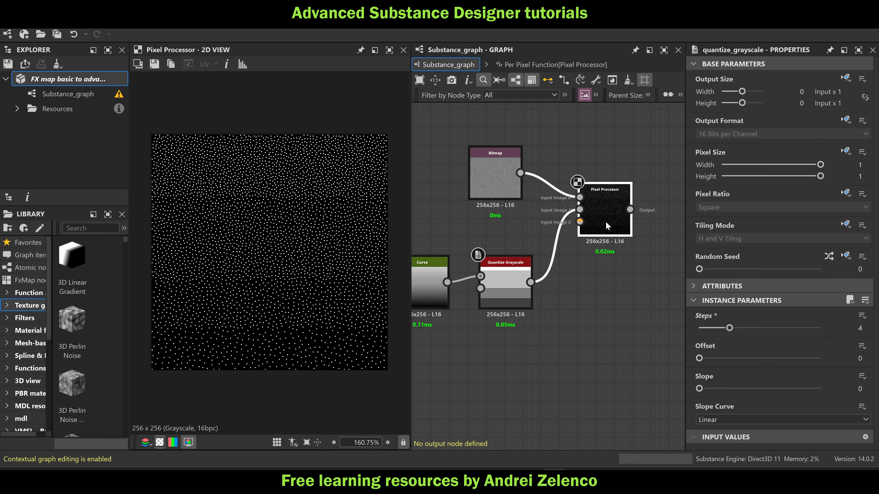
Make room before the Pixel Processor, insert an Auto Levels node after Quantize Grayscale, and display the Pixel Processor's result
drag(606, 222, 677, 232)
key(space)
text(a)
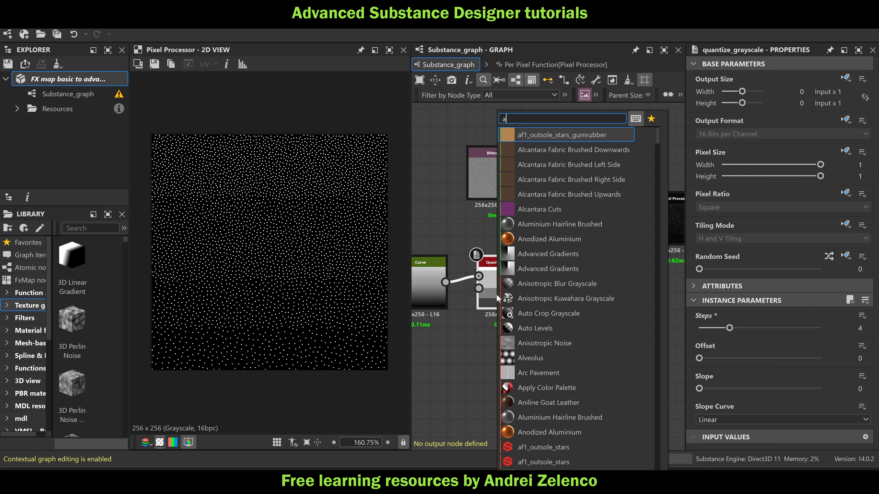
text(u)
click(553, 150)
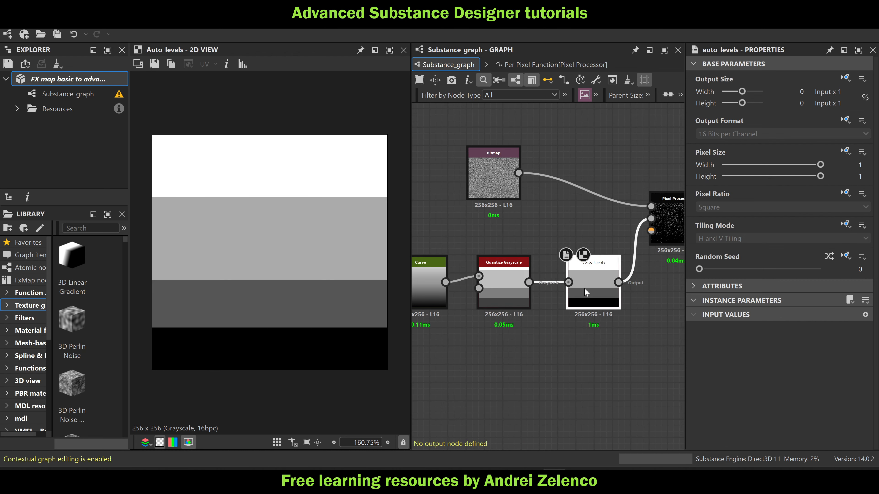
drag(584, 288, 576, 289)
double_click(663, 223)
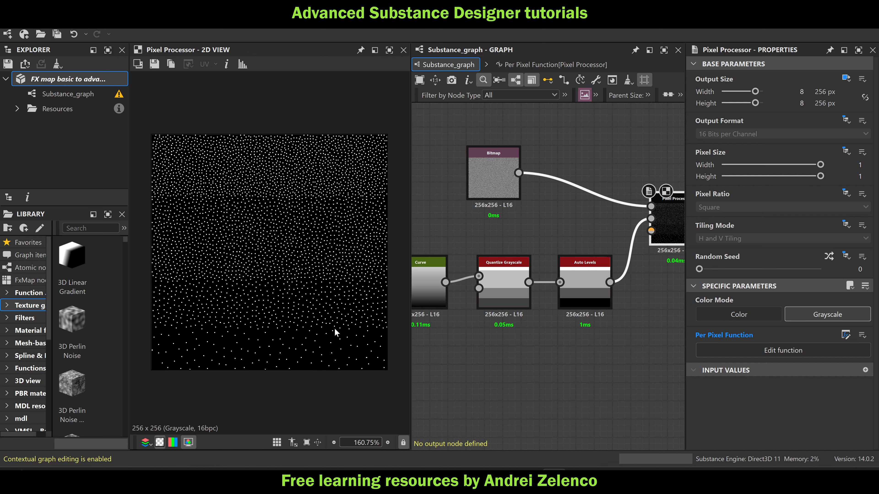
Add a Perlin Noise node below the gradient chain and set its Scale to 7
scroll(552, 329, down, 2)
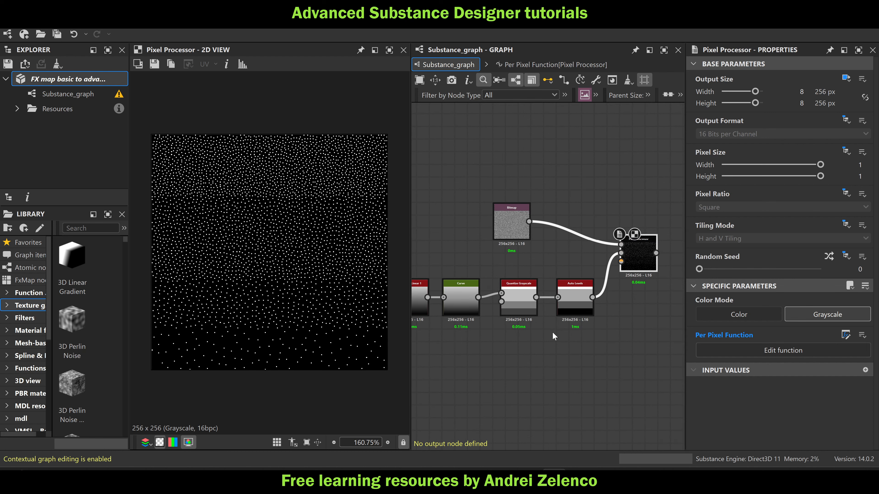
middle_drag(578, 346, 595, 349)
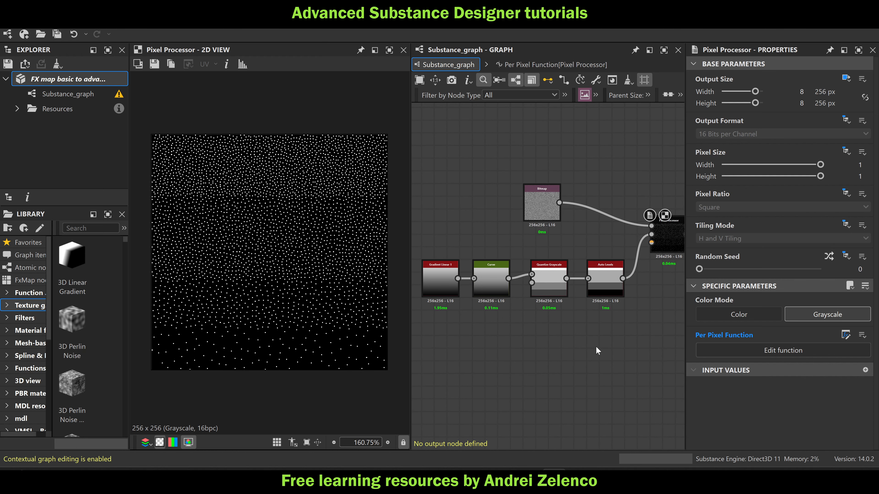
key(space)
text(p)
click(511, 304)
key(space)
text(p)
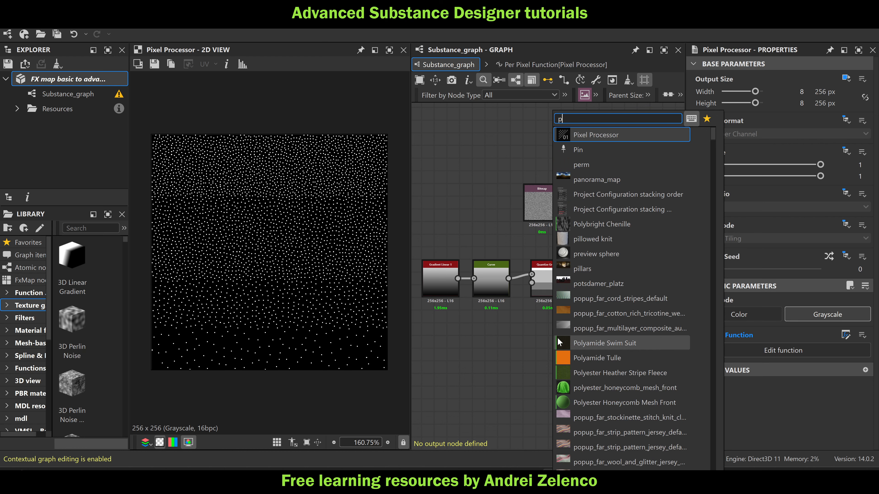
text(erlin)
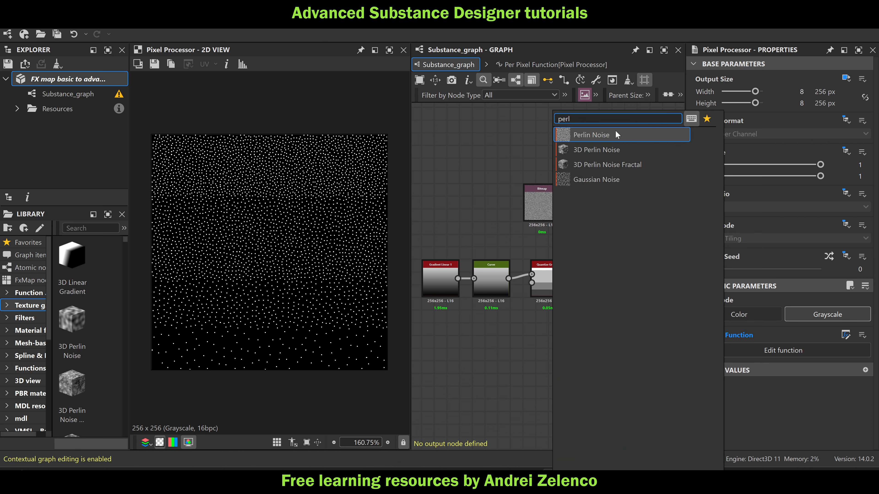
click(563, 134)
drag(758, 327, 710, 327)
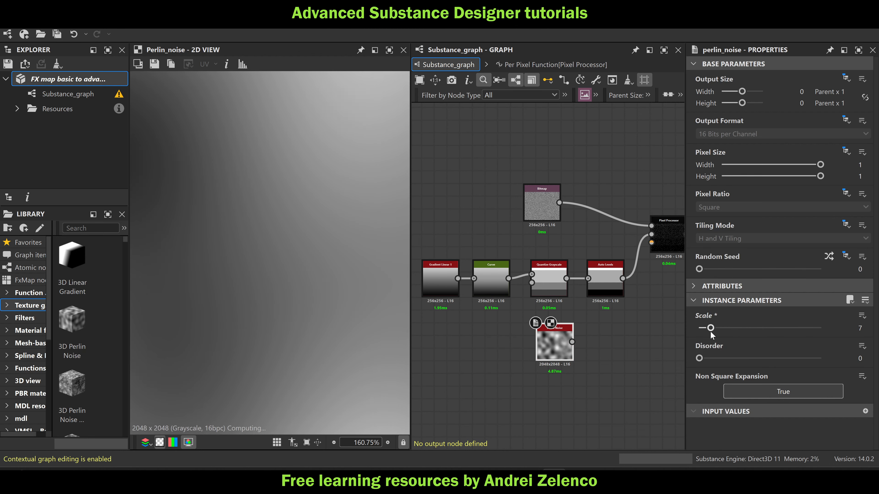
Feed Perlin Noise into the Pixel Processor's second input, display the result, and delete the Gradient Linear 1, Curve, Quantize Grayscale and Auto Levels nodes
drag(572, 342, 651, 234)
double_click(673, 242)
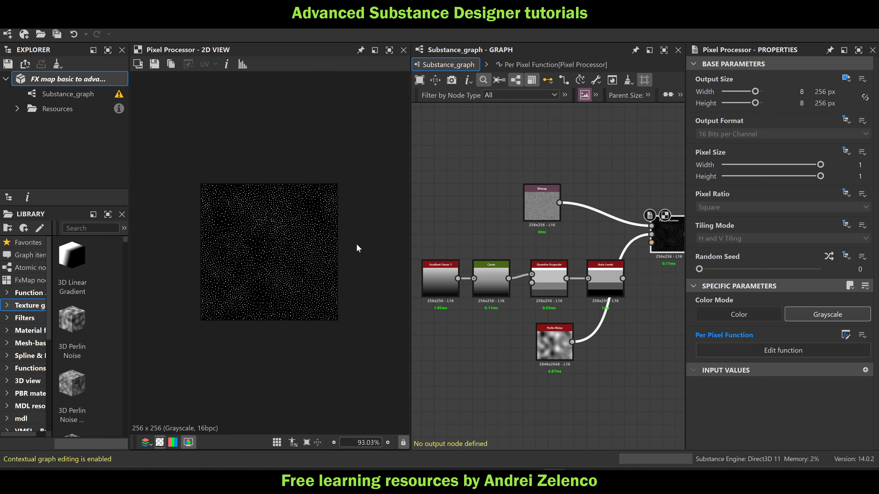
click(610, 283)
key(Delete)
drag(573, 304, 431, 272)
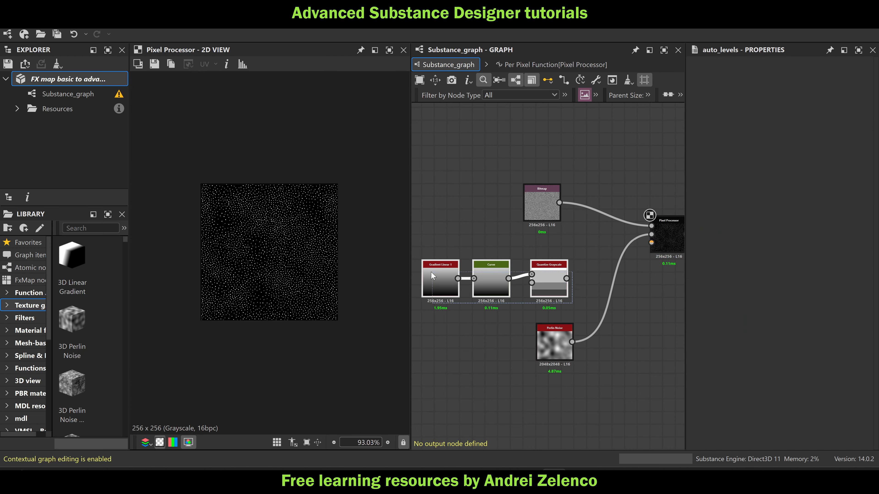
key(Delete)
Arrange Perlin Noise directly below the Bitmap node and bring the Pixel Processor close beside them
drag(558, 334, 545, 257)
middle_drag(628, 313, 581, 314)
drag(624, 245, 561, 250)
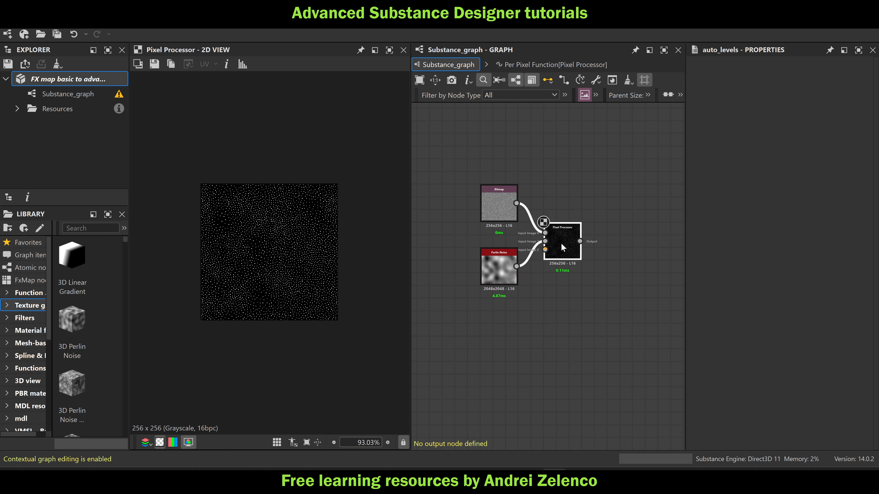
scroll(288, 271, up, 1)
Set the Perlin Noise node's Scale to 3
click(499, 268)
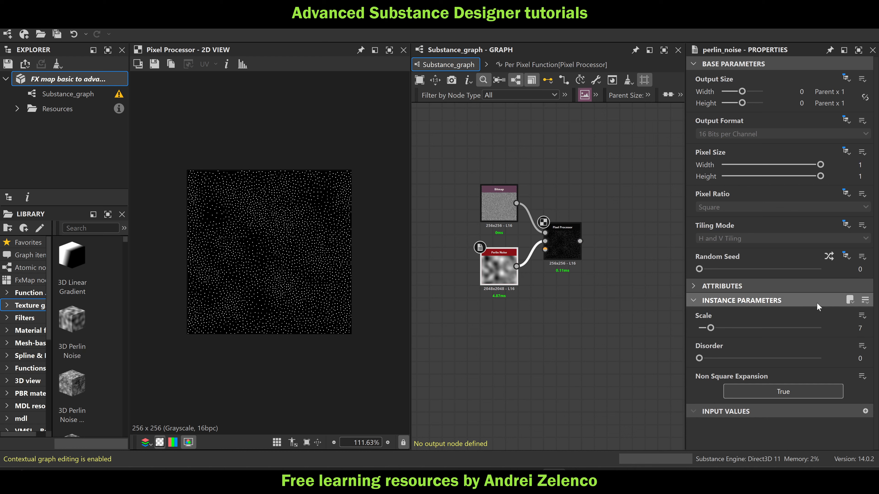
click(857, 327)
double_click(857, 327)
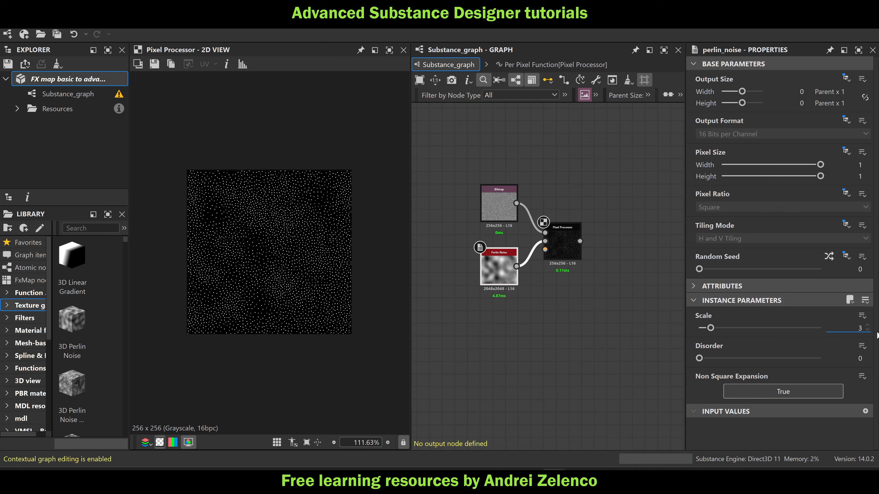
text(3)
key(Return)
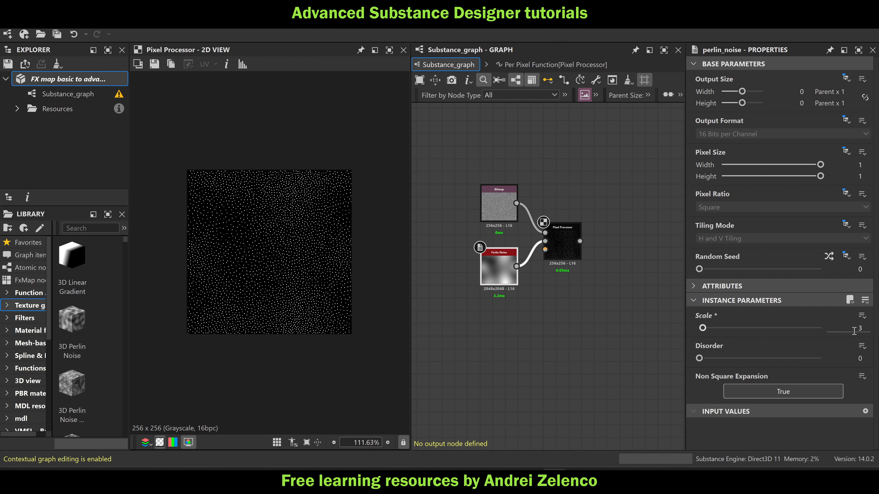
Try a Scale of 4 on the Perlin Noise node, and set it back to 3
double_click(862, 328)
key(Up)
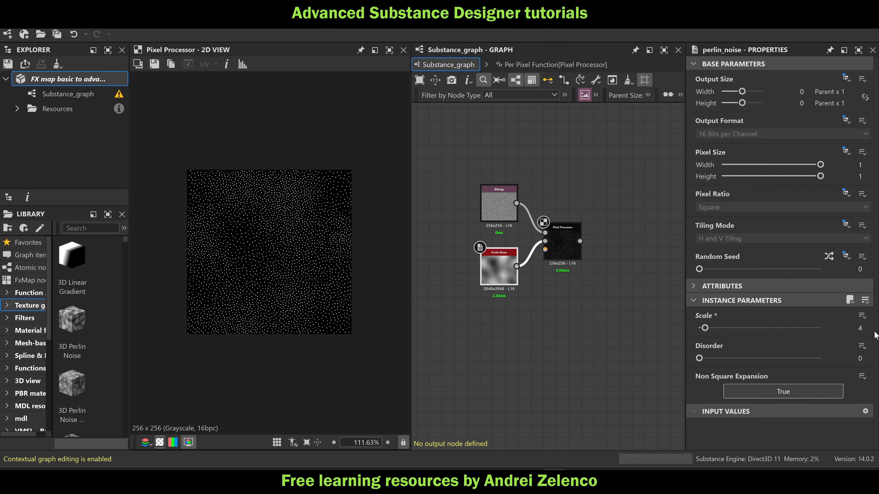
text(3)
key(Return)
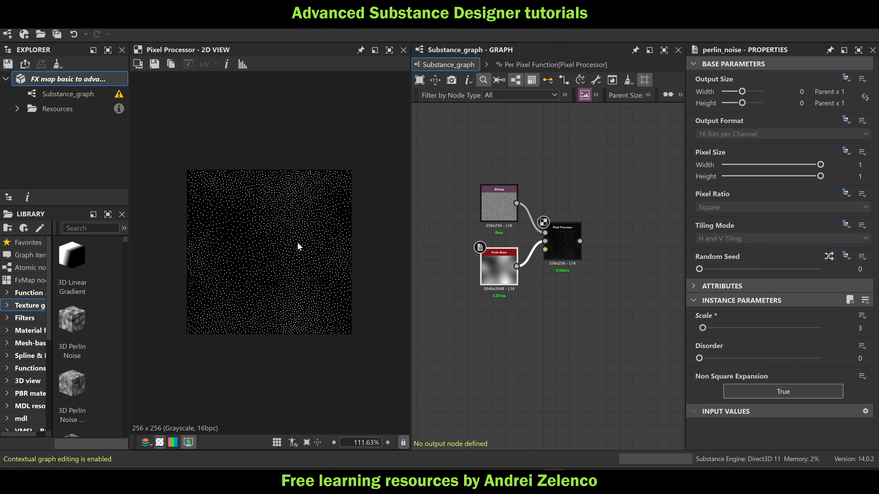
Move the Bitmap node down so it sits directly above Perlin Noise
click(60, 81)
drag(484, 215, 494, 227)
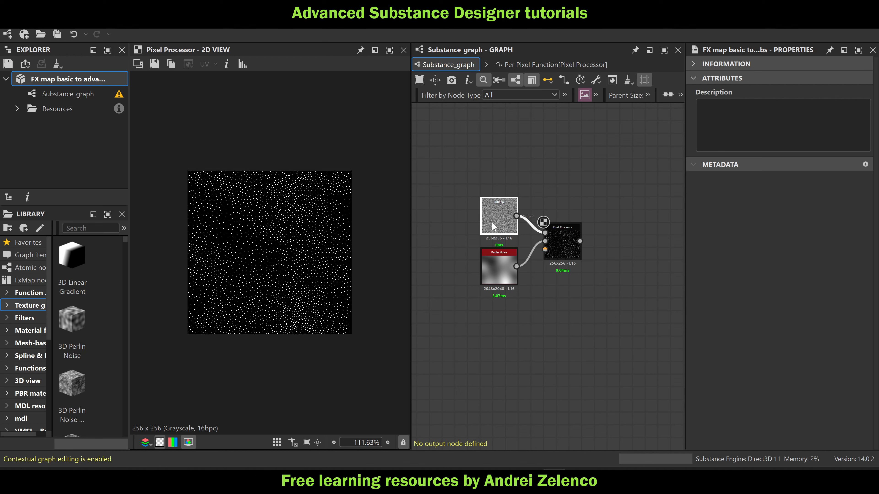
In the Pixel Processor's function, set the lerp's first Float to 0 and second Float to 0.05, and return to the main graph
double_click(557, 237)
click(545, 232)
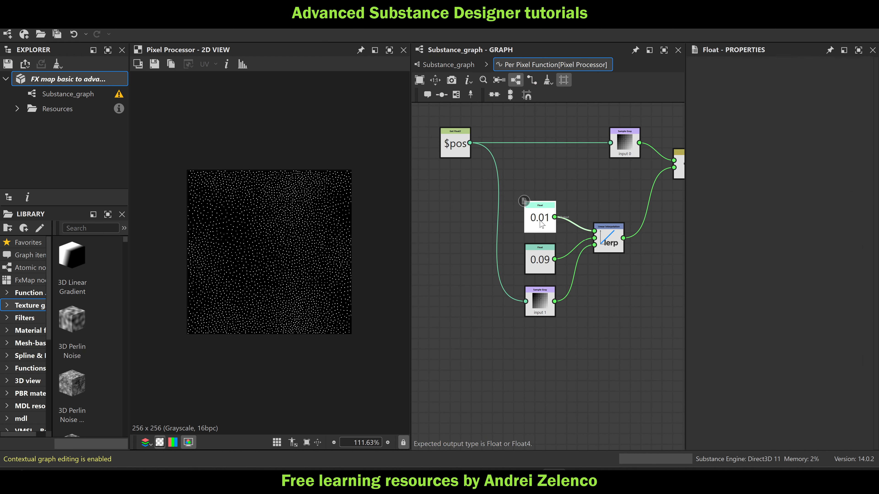
double_click(855, 75)
text(0)
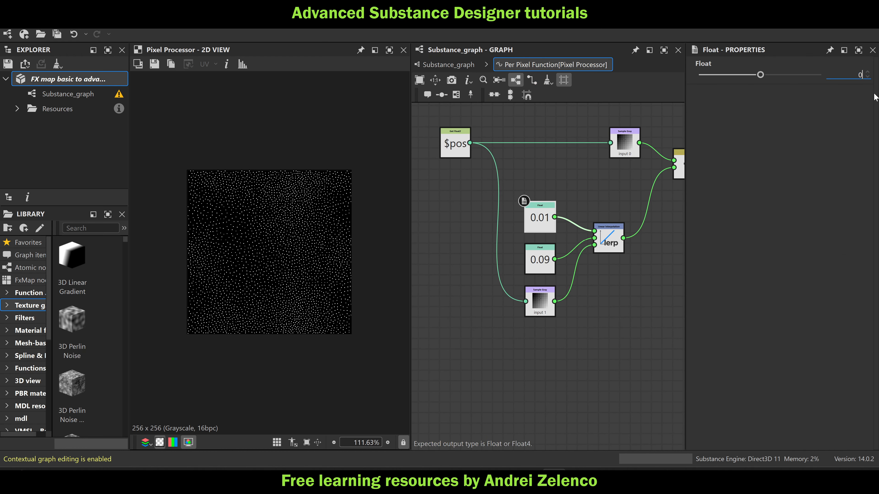
key(Return)
click(541, 264)
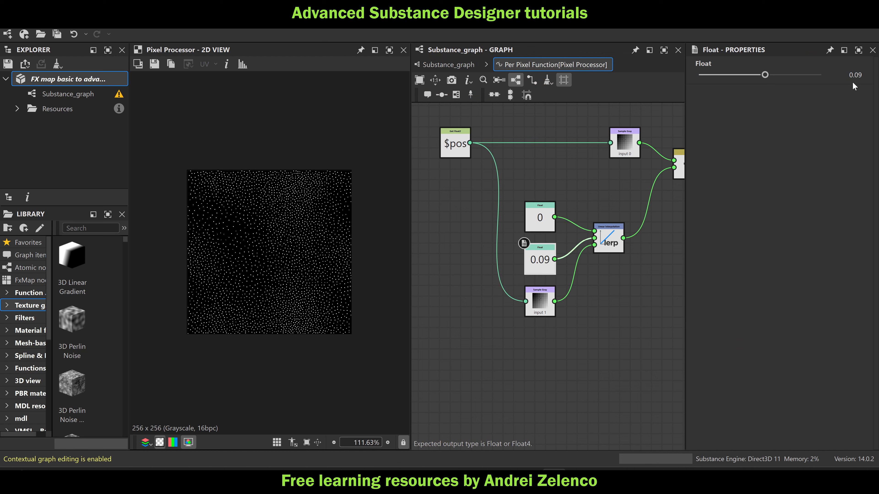
double_click(853, 75)
text(0.05)
key(Return)
click(449, 65)
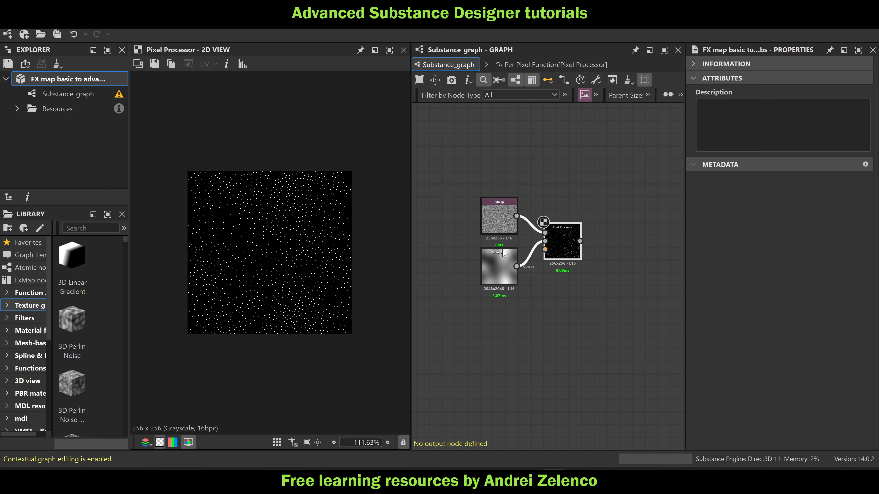
Add a frame around the Bitmap, Perlin Noise and Pixel Processor nodes
drag(596, 177, 472, 300)
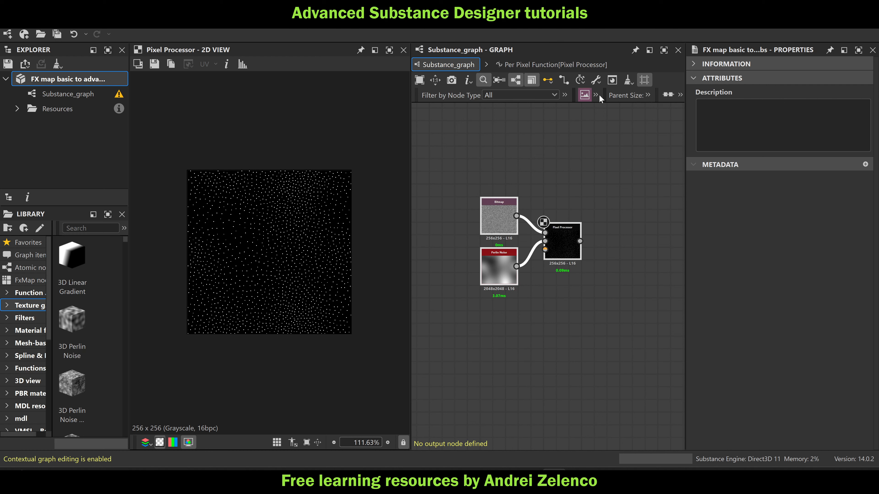
click(596, 95)
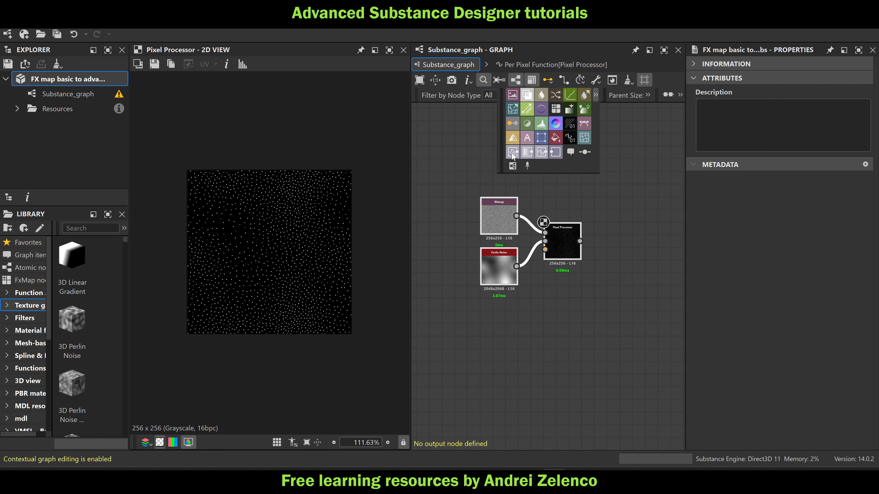
click(509, 165)
click(638, 222)
drag(736, 153, 707, 163)
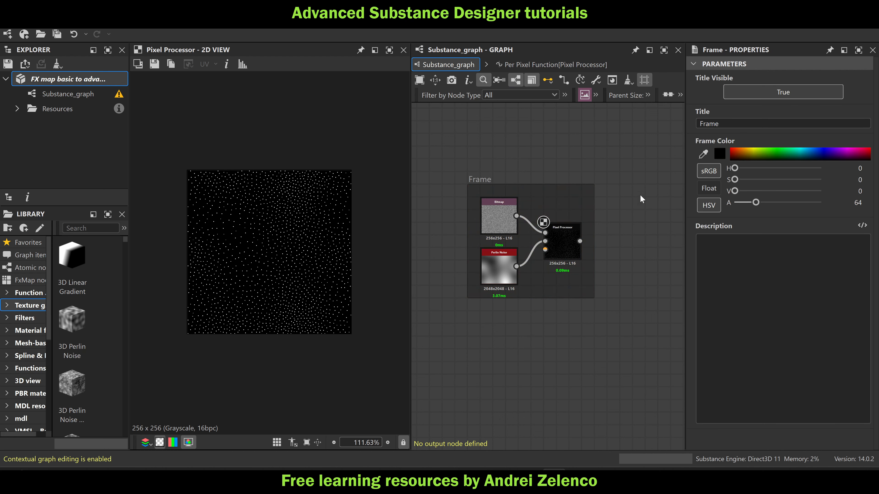
middle_drag(619, 214, 497, 189)
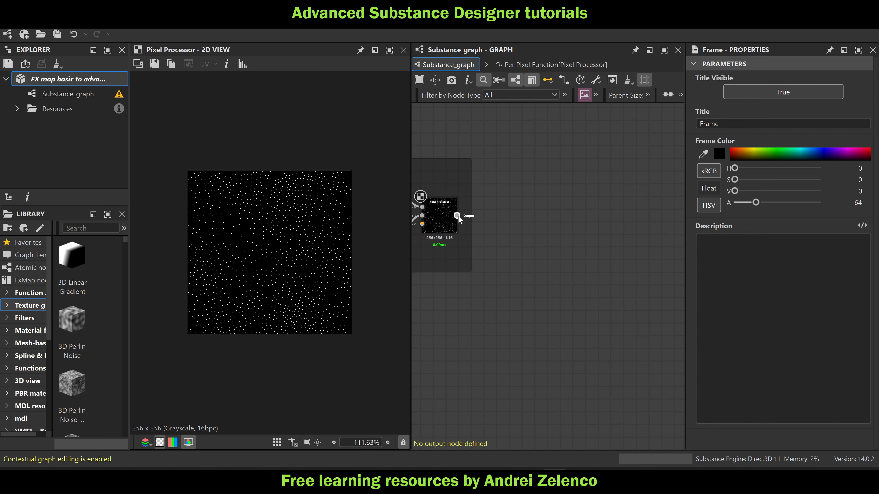
click(92, 81)
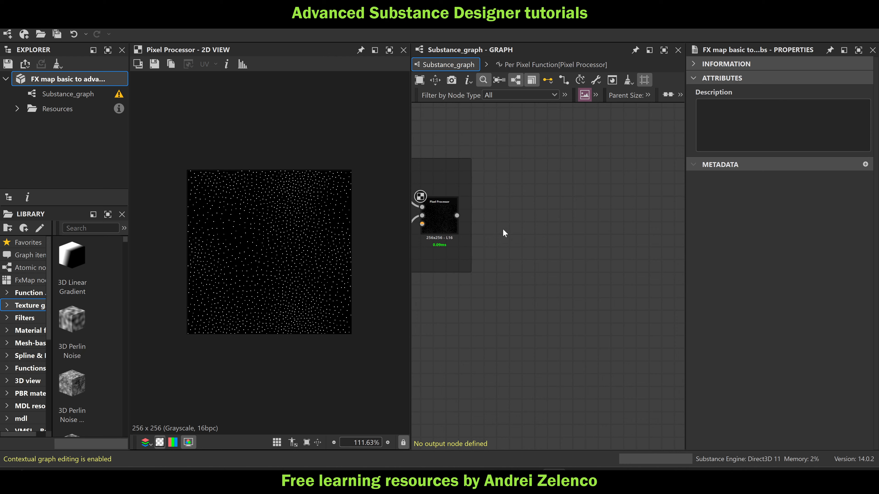
Examine the spacing and density of the white pixels across the Pixel Processor's output in the 2D view
middle_drag(504, 233, 596, 200)
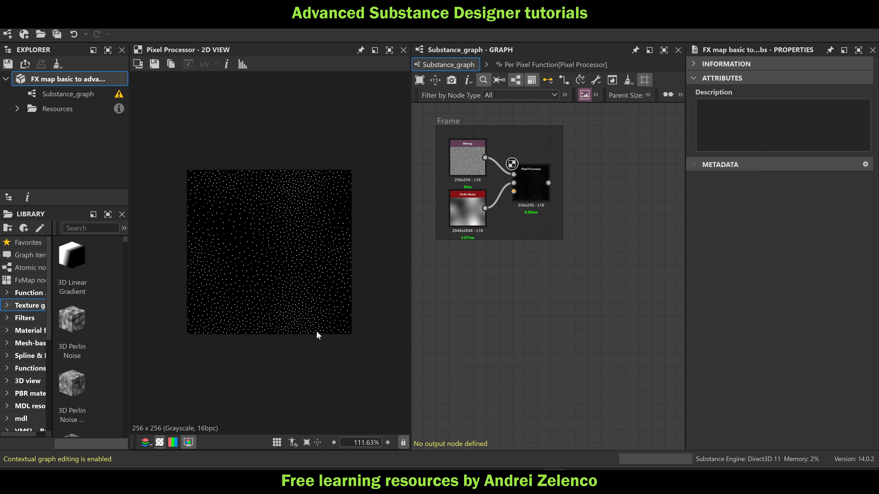
scroll(275, 176, up, 2)
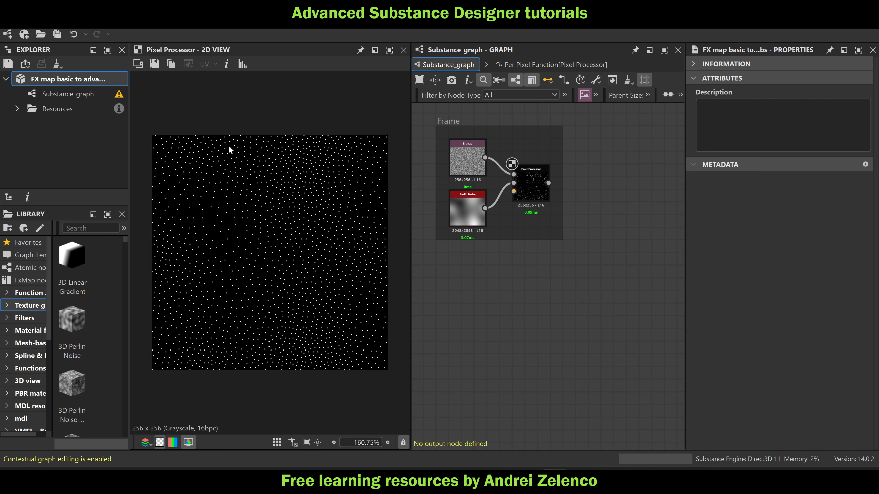
scroll(229, 146, up, 1)
scroll(216, 141, down, 1)
scroll(274, 148, up, 10)
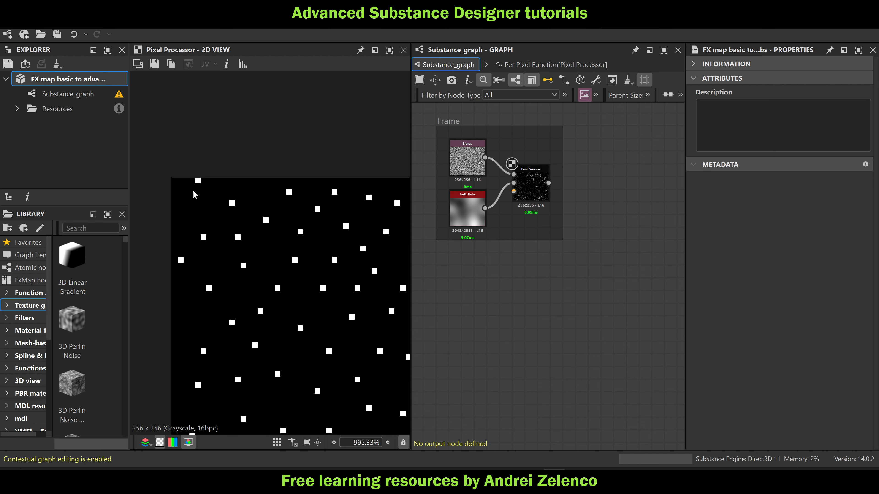
middle_drag(317, 149, 75, 100)
middle_drag(376, 129, 304, 127)
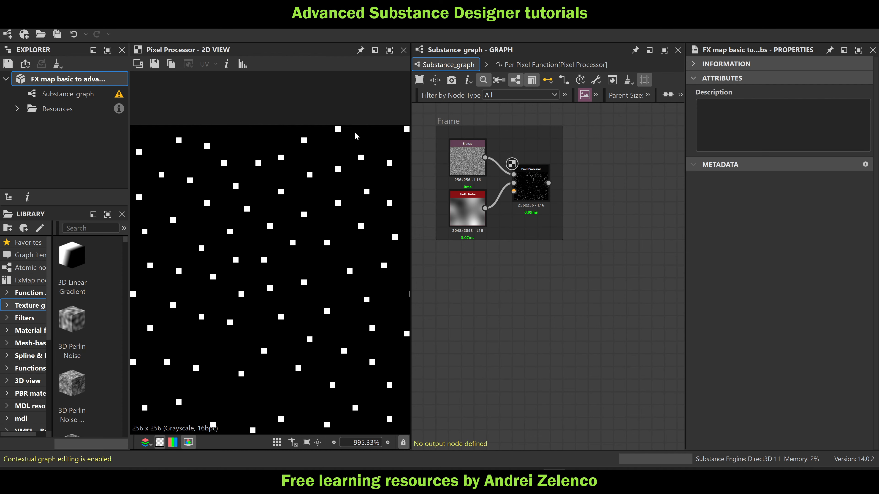
middle_drag(390, 134, 291, 125)
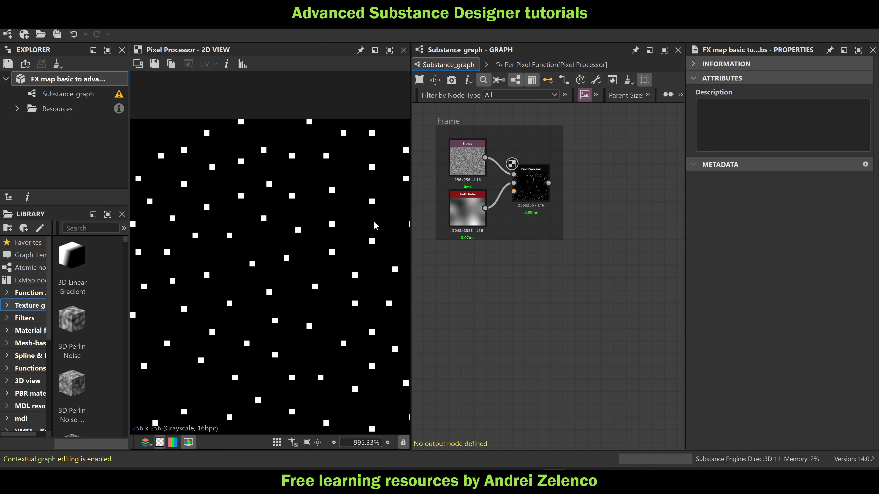
scroll(375, 226, down, 7)
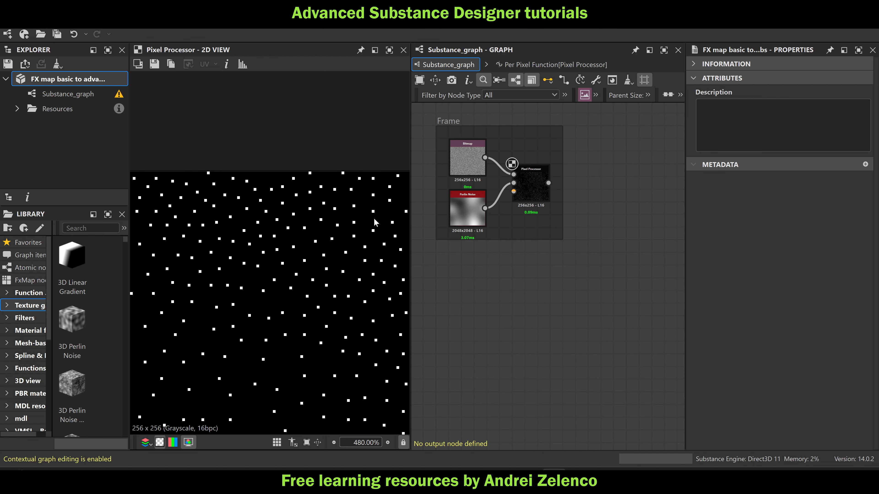
scroll(375, 221, down, 2)
middle_drag(355, 218, 234, 156)
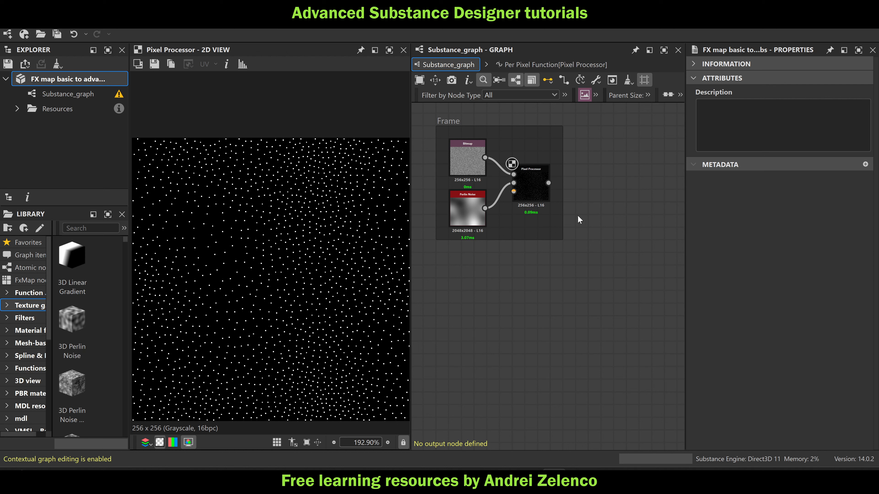
scroll(351, 169, up, 3)
scroll(351, 169, up, 3)
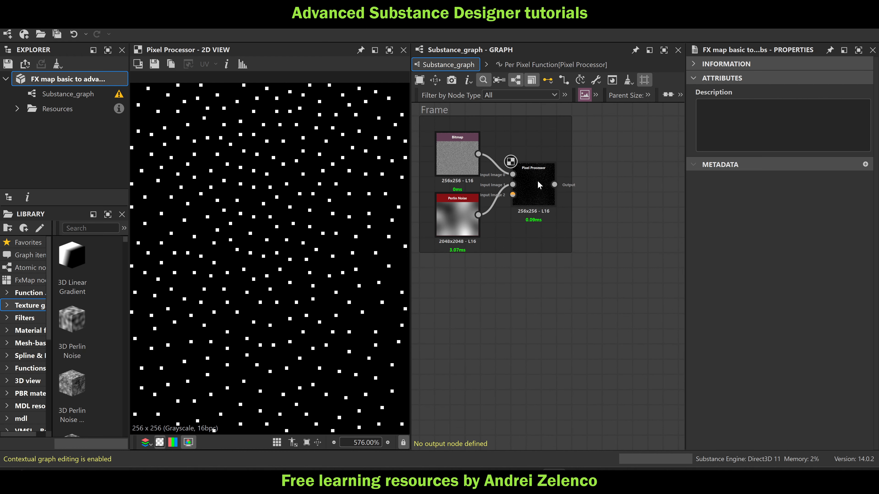
Try 0.34 for the lerp's second Float in the Pixel Processor's function and examine how closely the pixels sit together
double_click(541, 186)
click(531, 266)
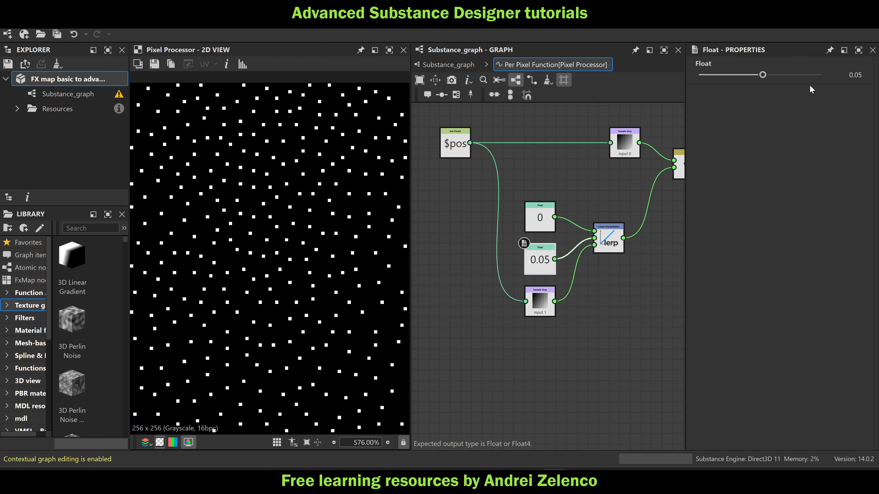
drag(764, 76, 781, 80)
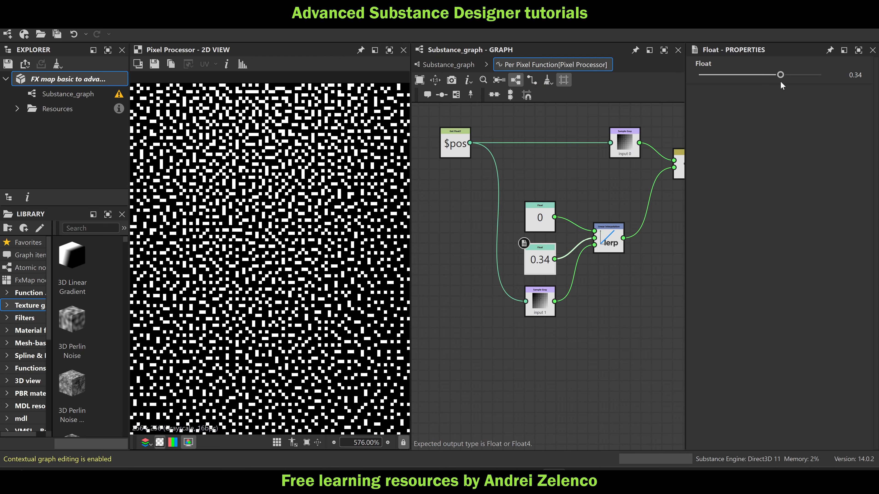
scroll(280, 167, up, 4)
scroll(280, 167, up, 6)
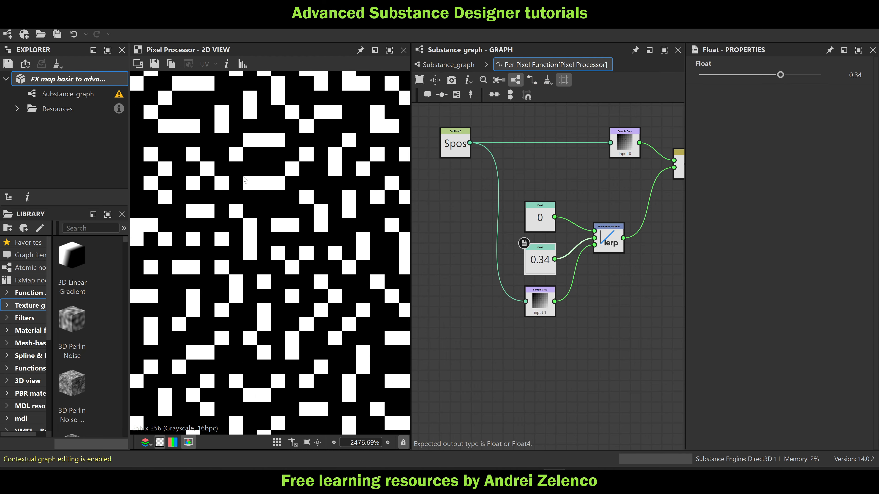
scroll(250, 184, up, 1)
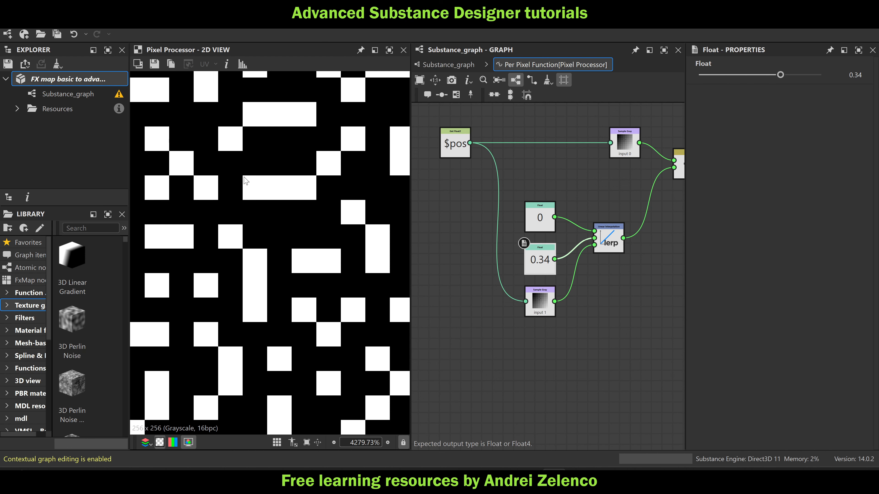
scroll(245, 181, down, 4)
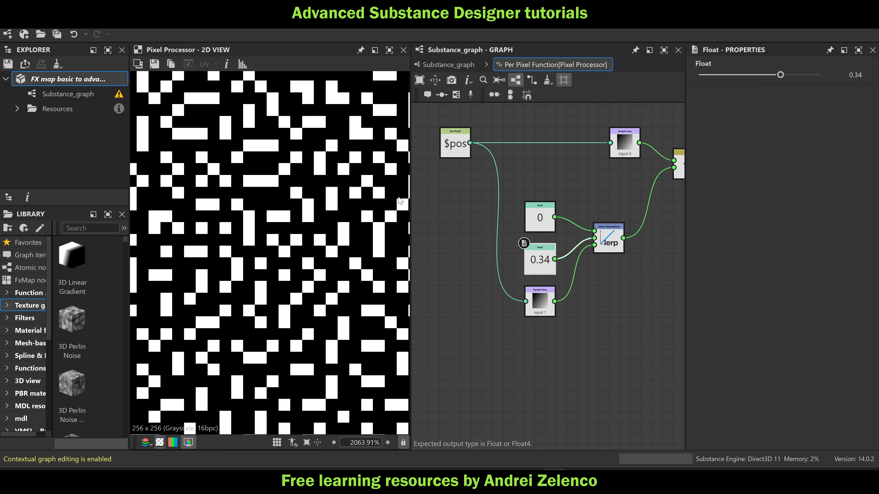
scroll(322, 185, up, 4)
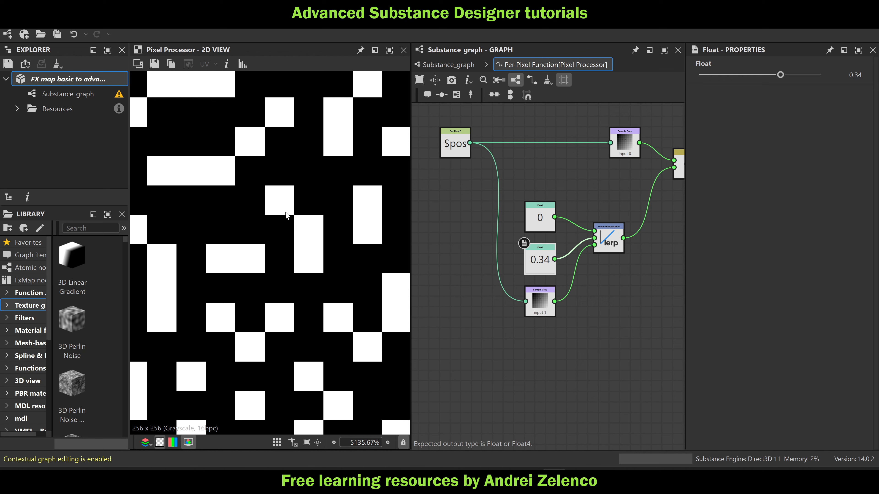
Shift the Linear Interpolation node slightly, return to the main graph, and undo the move and the second Float's last change
drag(613, 240, 608, 260)
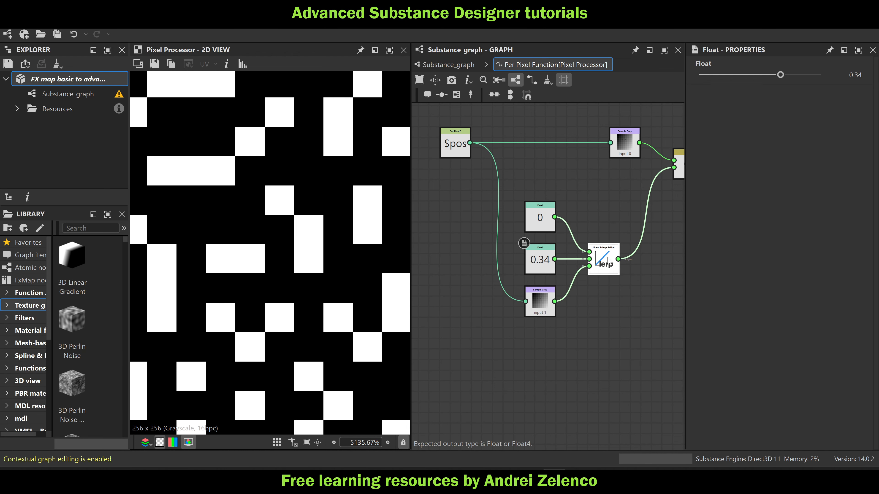
click(85, 80)
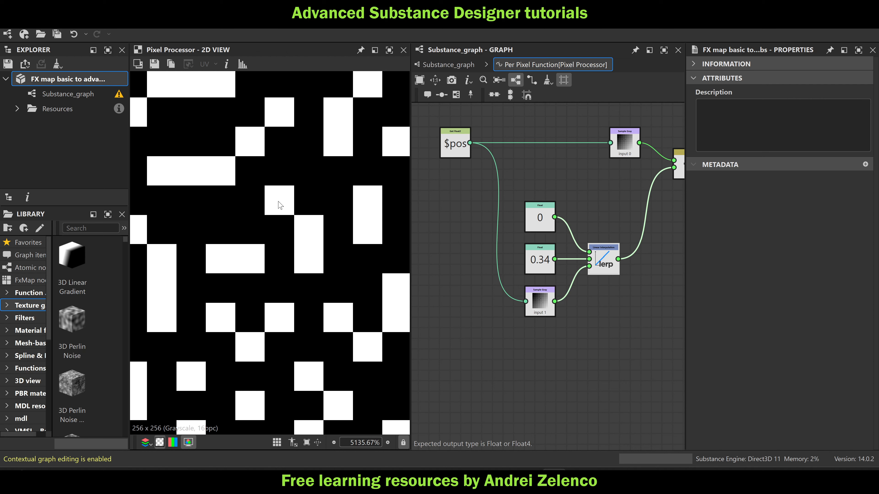
click(442, 64)
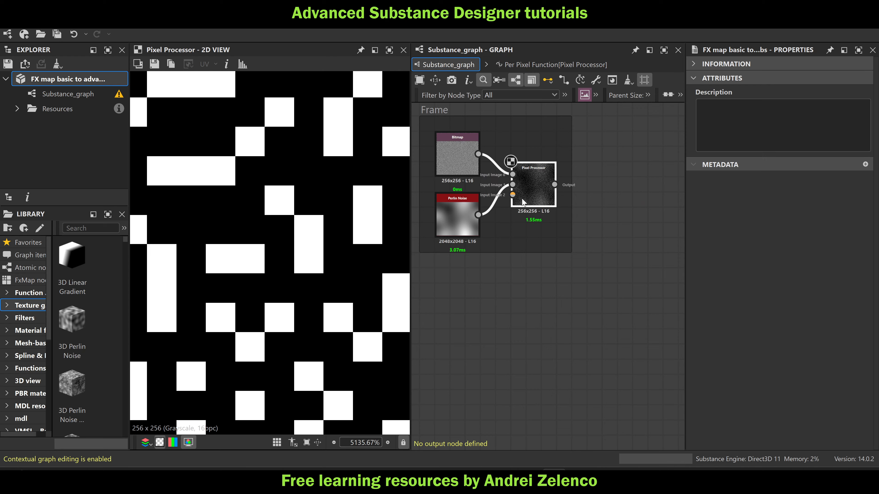
scroll(314, 231, down, 8)
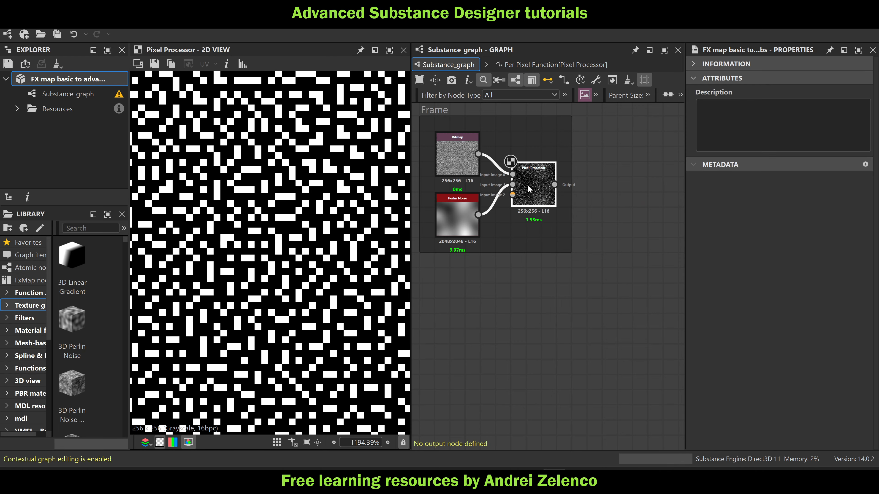
click(529, 189)
key(ctrl+z)
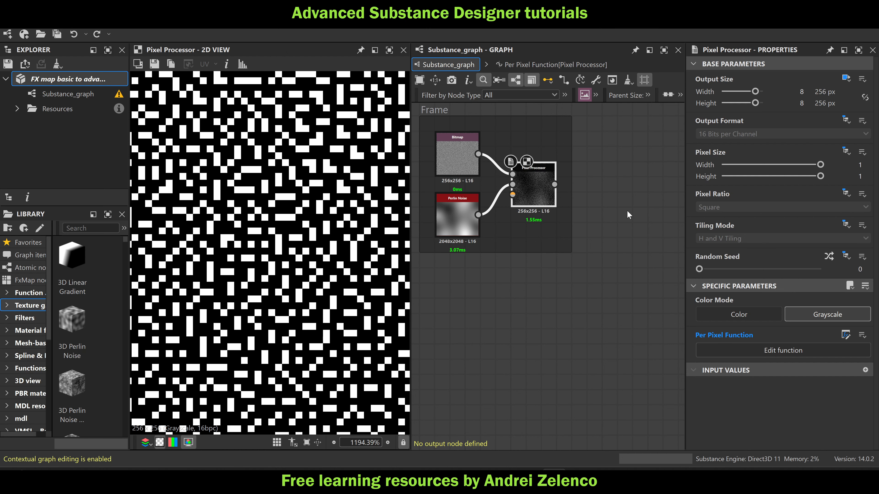
click(659, 217)
key(ctrl+z)
scroll(405, 218, down, 7)
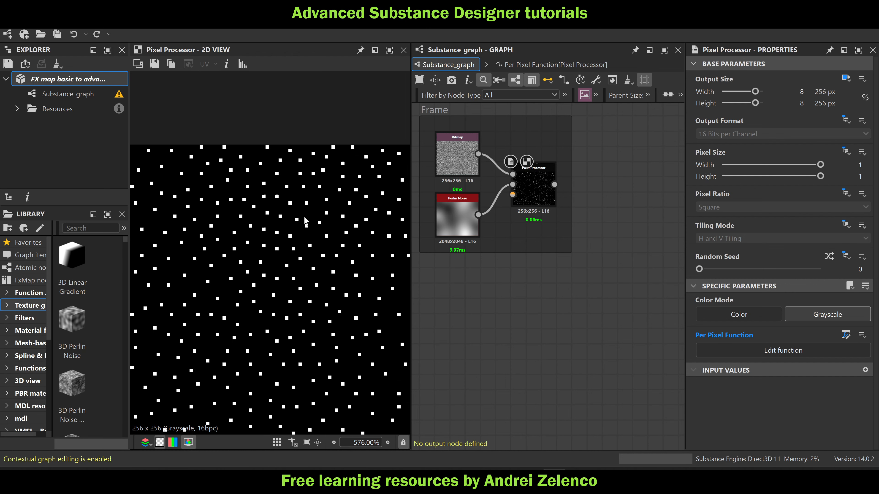
Add an FX-Map node beside the framed Pixel Processor and set its Color Mode to Grayscale
middle_drag(638, 194, 578, 213)
key(space)
text(fx)
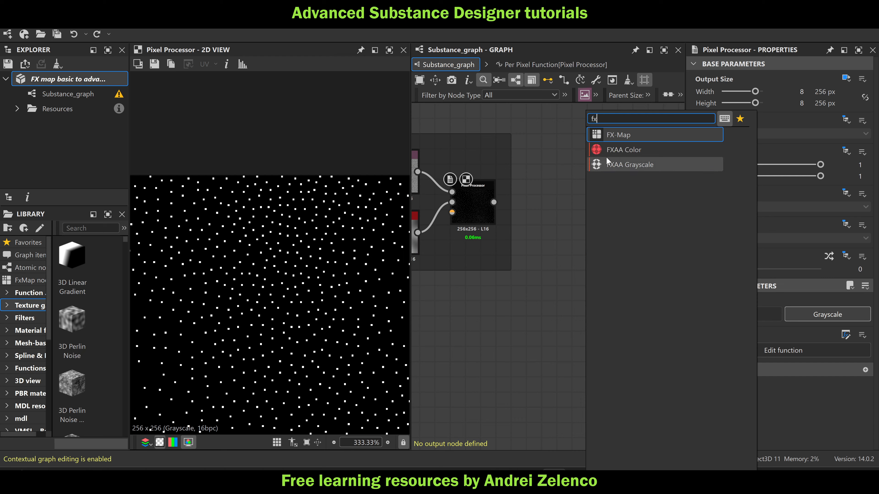
click(612, 136)
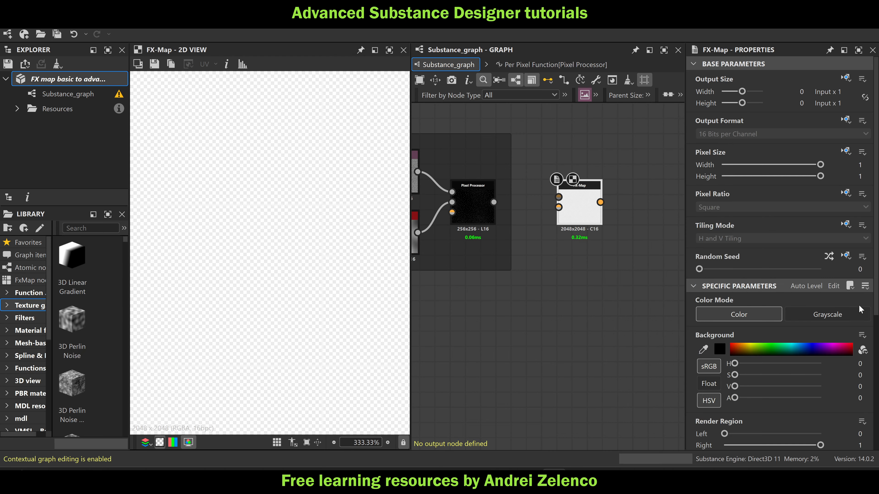
click(851, 314)
Examine the density point cloud and point cloud to data list frames of the existing network, then return to the new FX-Map
scroll(560, 243, down, 5)
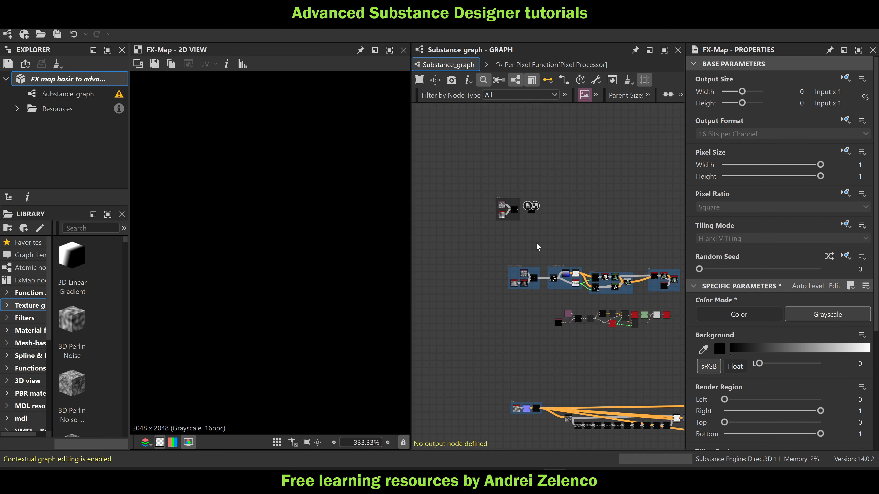
scroll(502, 163, up, 6)
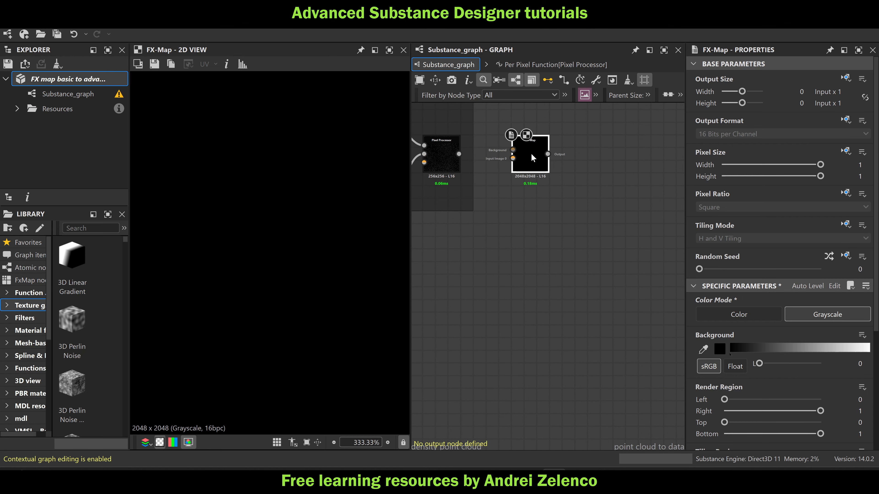
scroll(599, 244, down, 1)
scroll(600, 246, down, 2)
scroll(602, 250, up, 2)
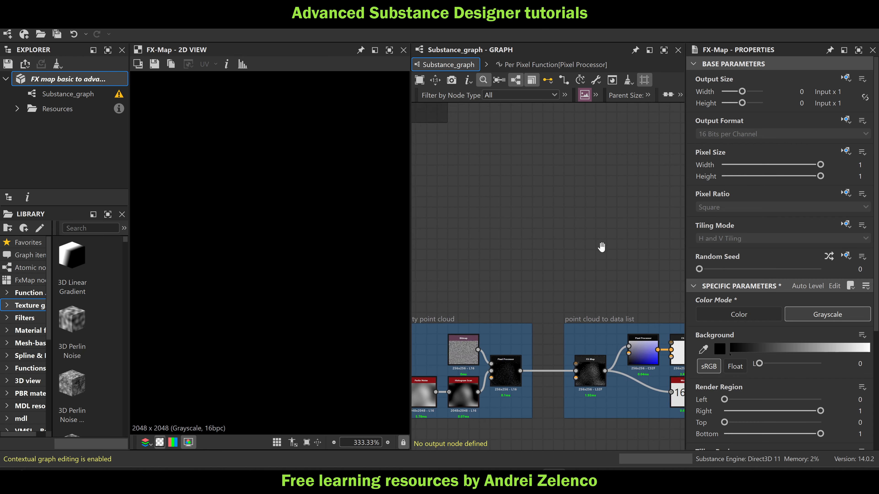
middle_drag(549, 332, 565, 206)
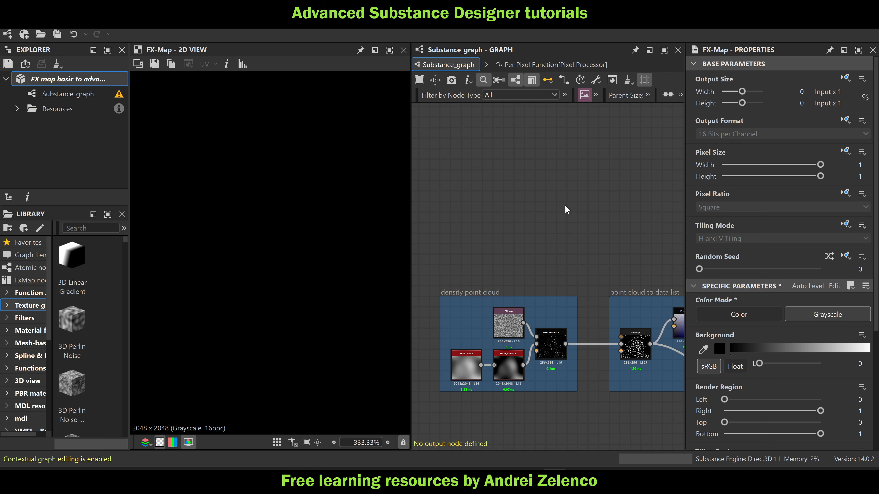
middle_drag(575, 250, 607, 381)
scroll(592, 230, up, 3)
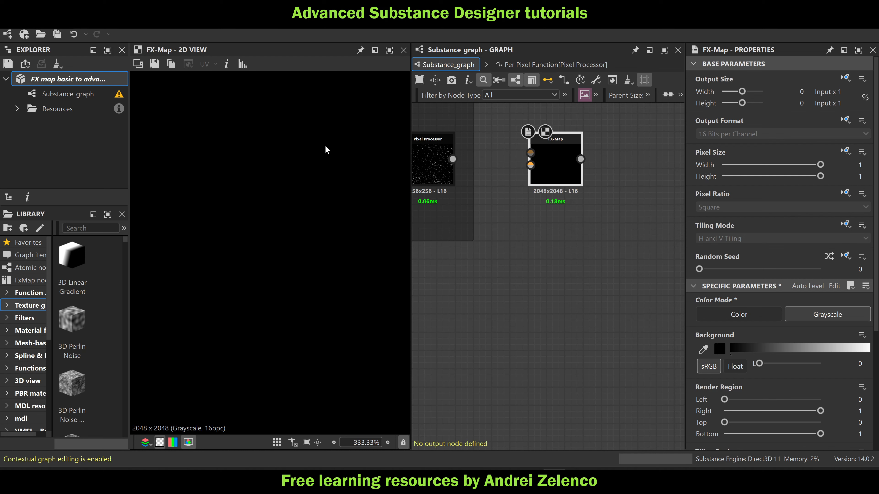
Move the FX-Map farther from the Pixel Processor, connect the Pixel Processor's output to Input Image 0, and save the package
click(84, 80)
drag(556, 159, 592, 159)
drag(452, 159, 567, 159)
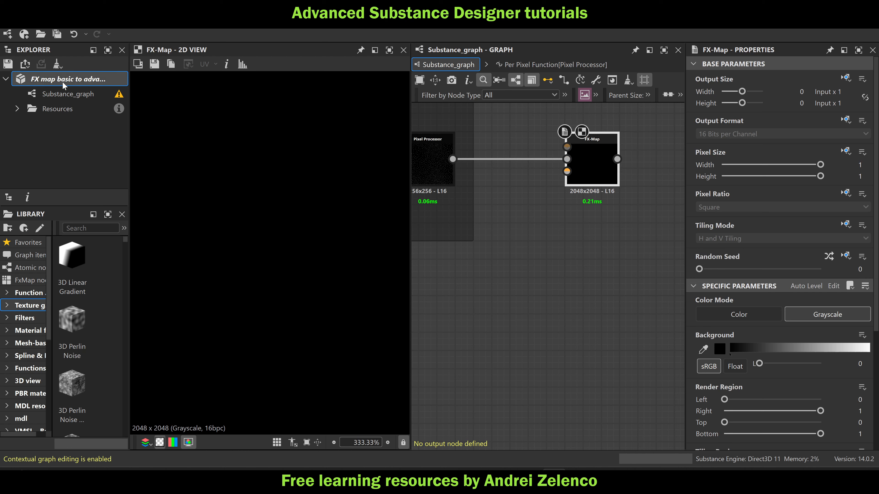
click(69, 82)
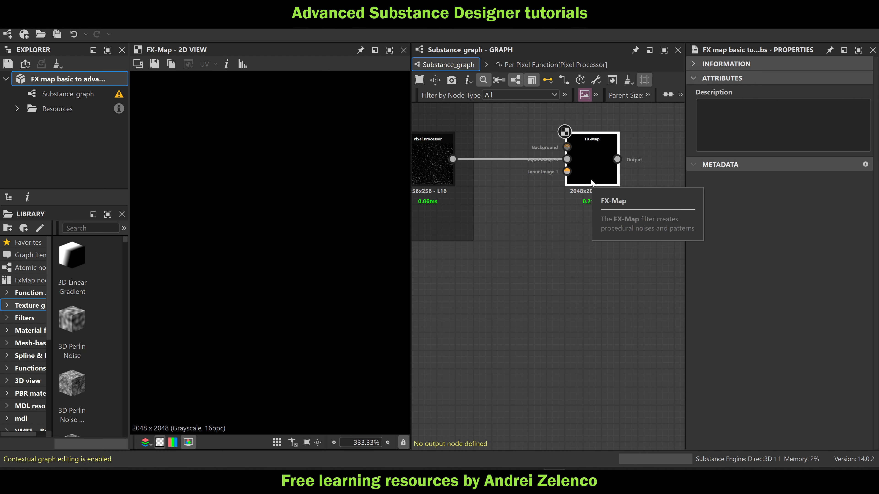
Set the FX-Map's Output Format to Absolute with HDR High Precision (32F) and save the package
click(593, 163)
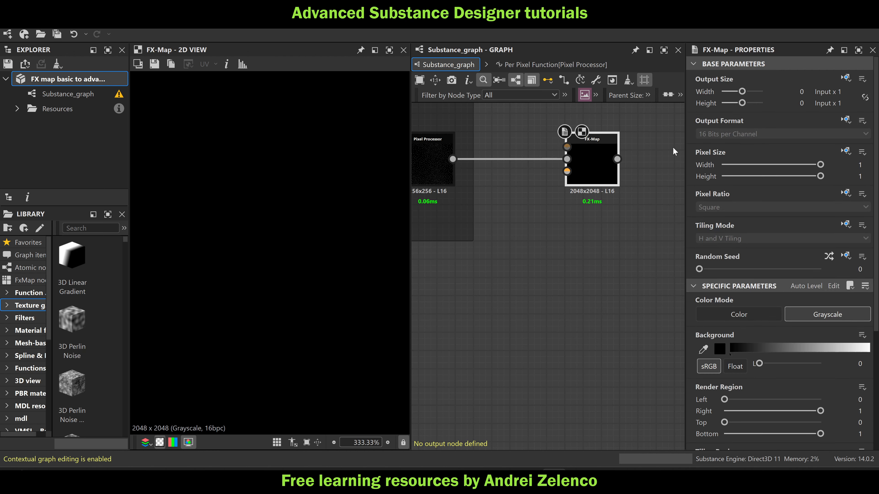
click(846, 120)
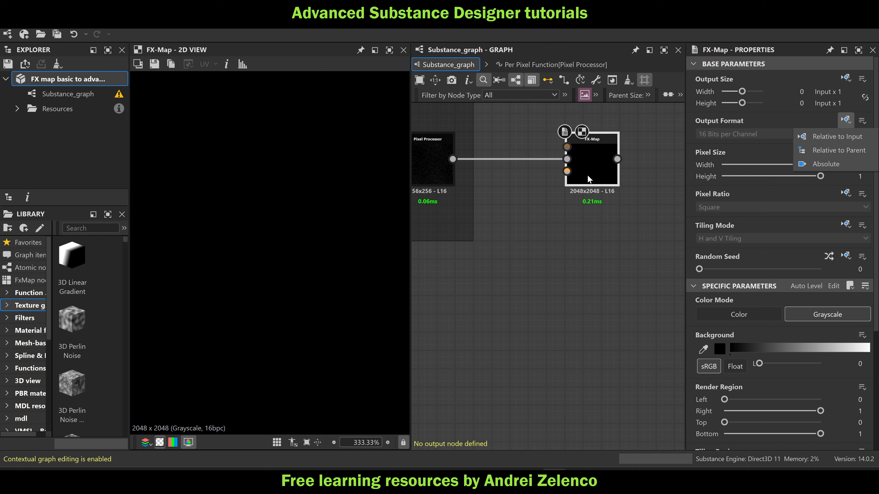
click(831, 164)
click(748, 134)
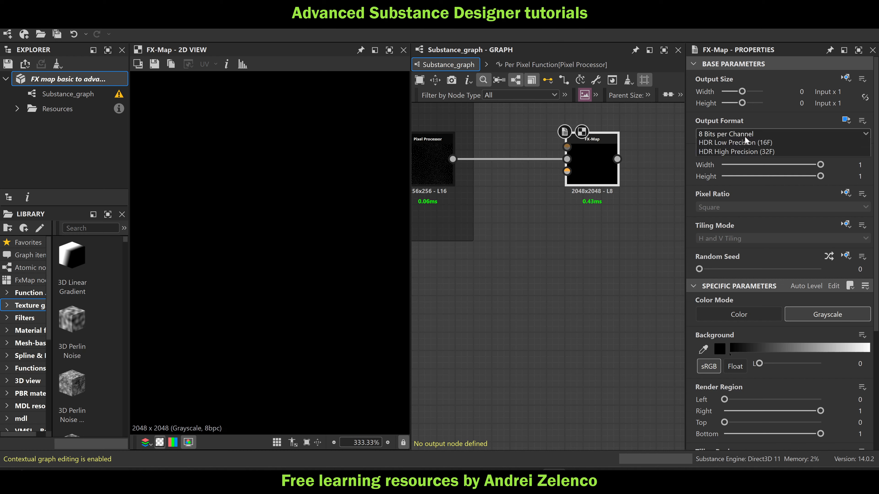
click(733, 172)
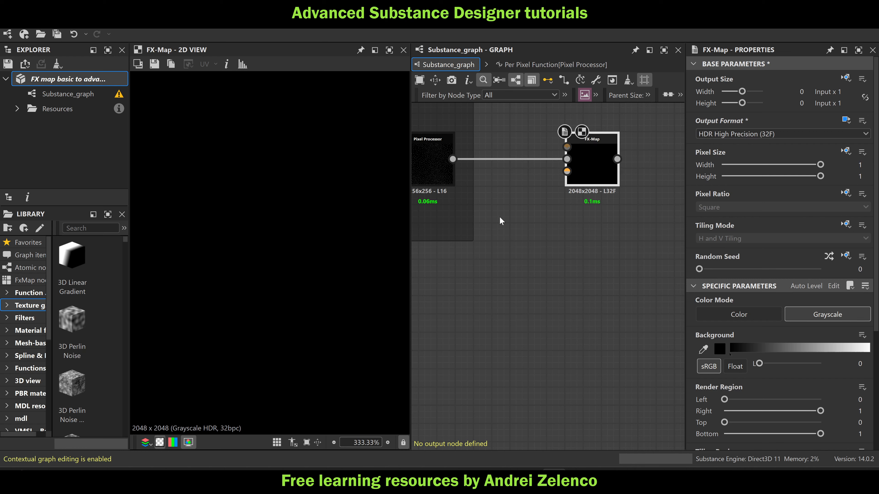
scroll(500, 216, down, 2)
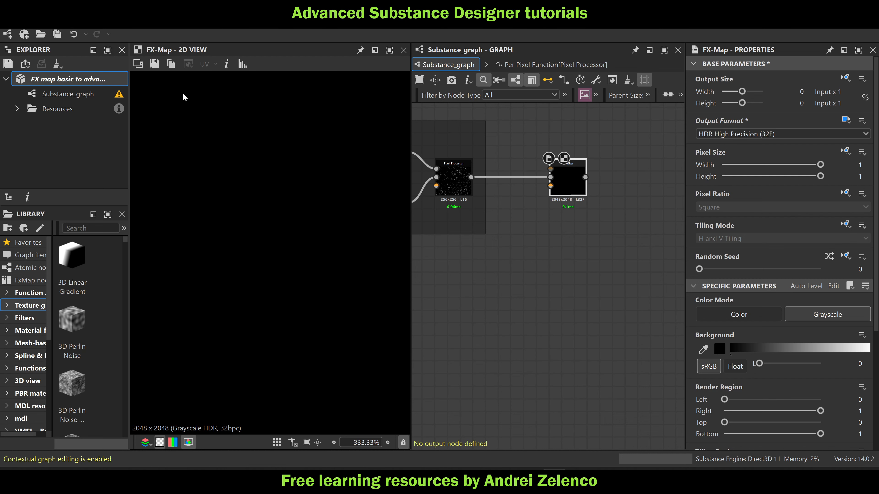
click(98, 81)
click(566, 185)
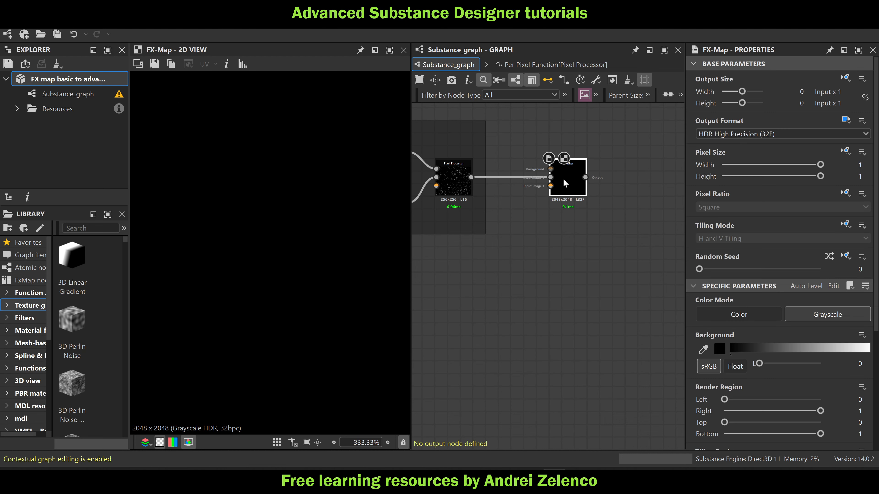
Look inside the FX-Map at its Quadrant node and full output, and return to the main graph
double_click(565, 184)
click(561, 247)
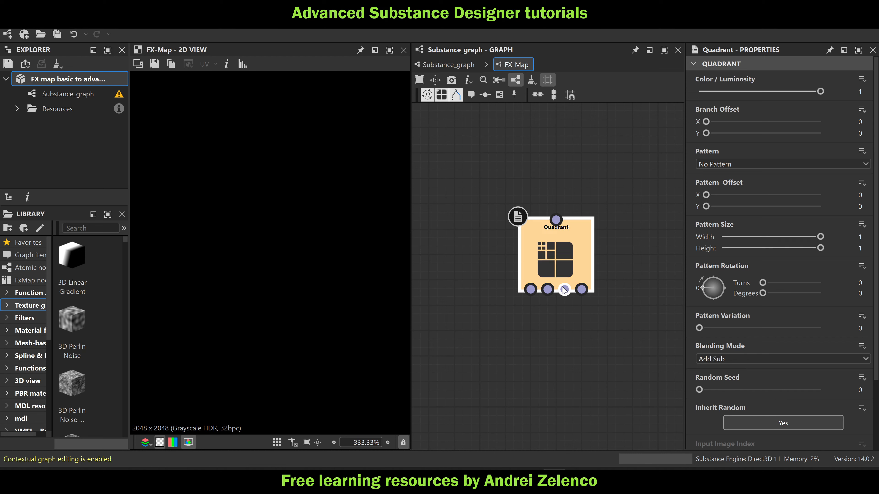
scroll(307, 276, down, 8)
scroll(318, 249, down, 5)
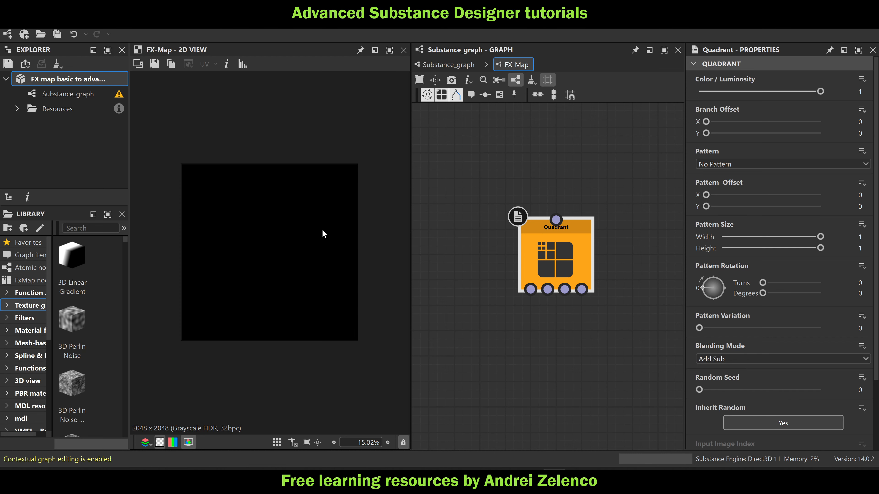
click(447, 64)
click(558, 164)
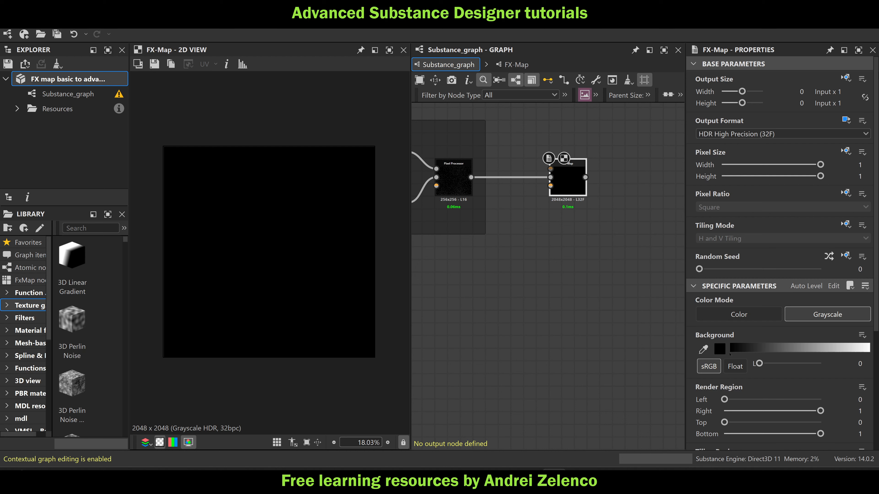
Set the FX-Map's Output Size to Absolute at 256 × 256 px
click(854, 80)
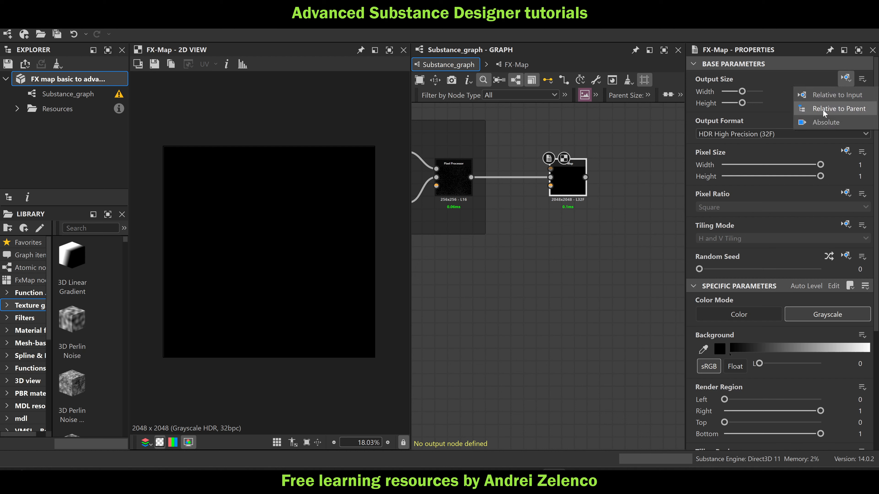
click(823, 123)
scroll(564, 201, up, 3)
scroll(570, 169, down, 3)
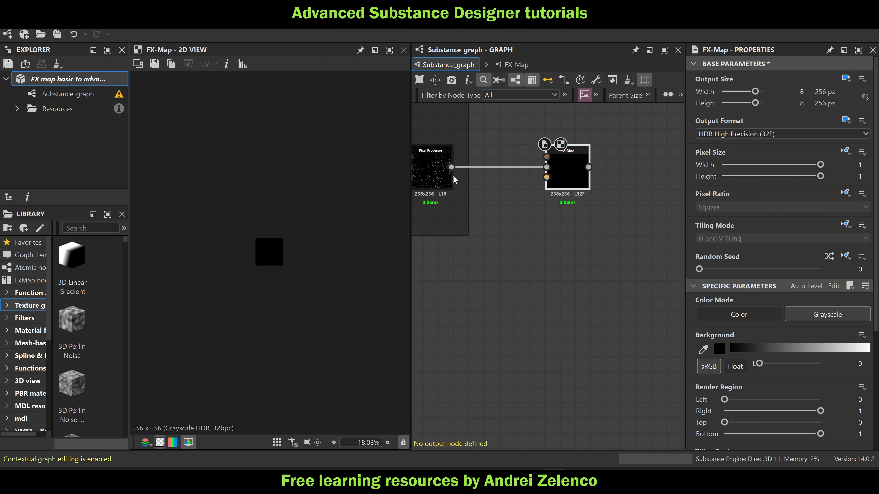
middle_drag(611, 174, 646, 173)
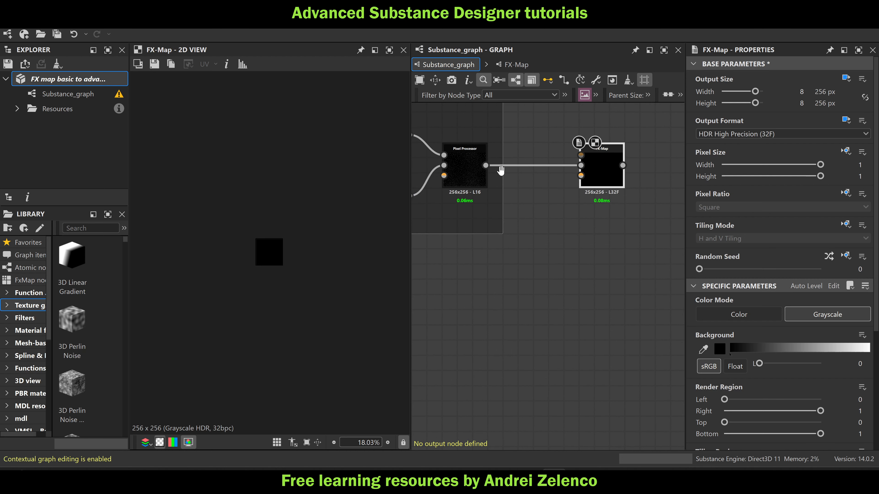
Inside the FX-Map, set the Quadrant node's Pattern to Square and its Blending Mode to Max
double_click(592, 171)
click(554, 247)
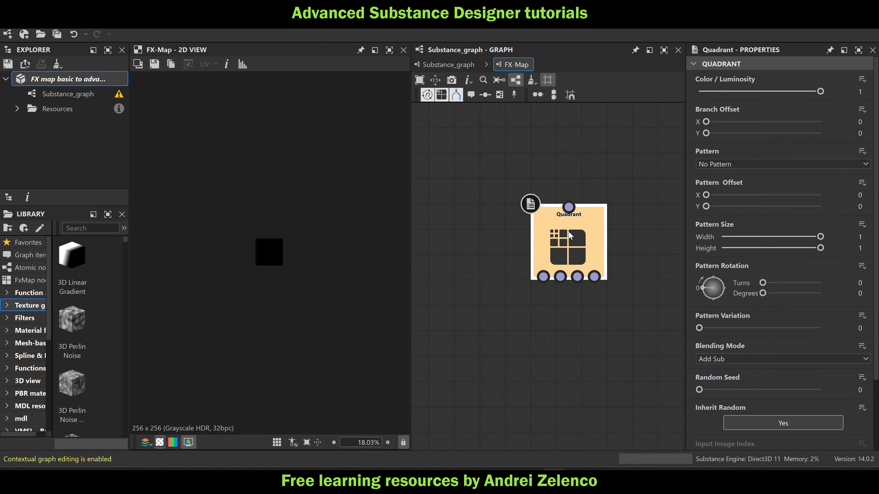
click(765, 165)
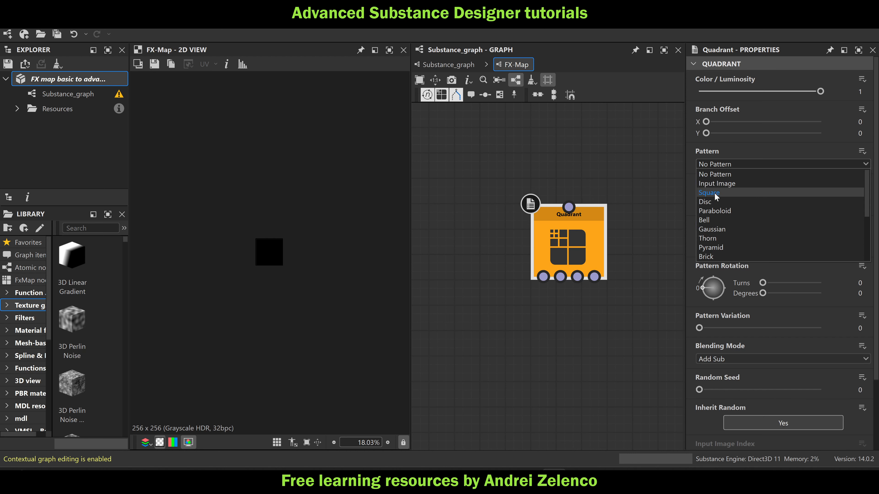
click(714, 193)
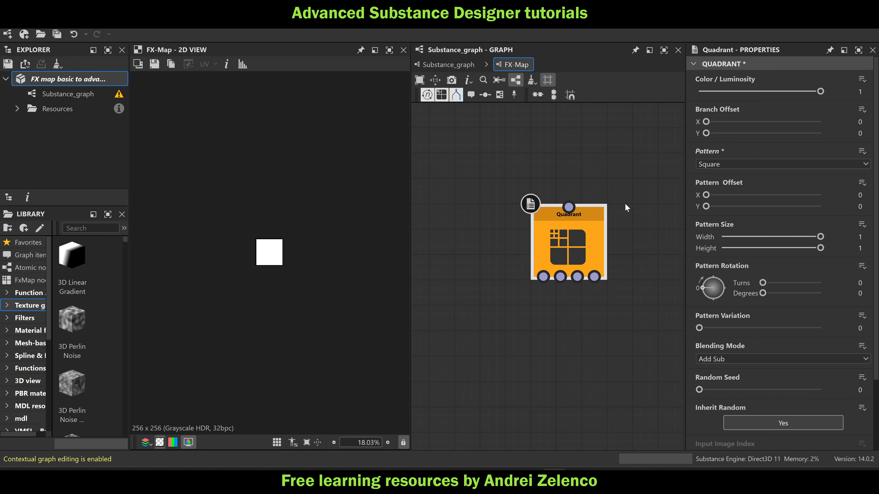
click(711, 358)
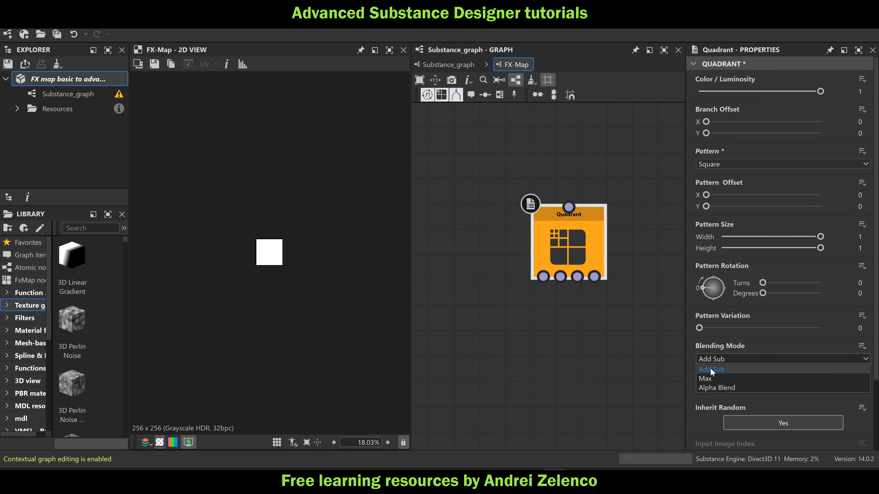
click(724, 379)
scroll(687, 389, down, 3)
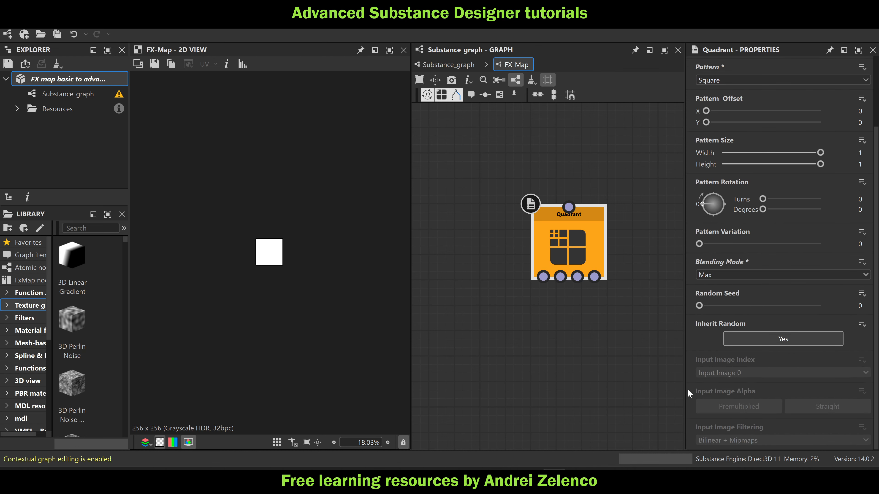
scroll(690, 369, up, 2)
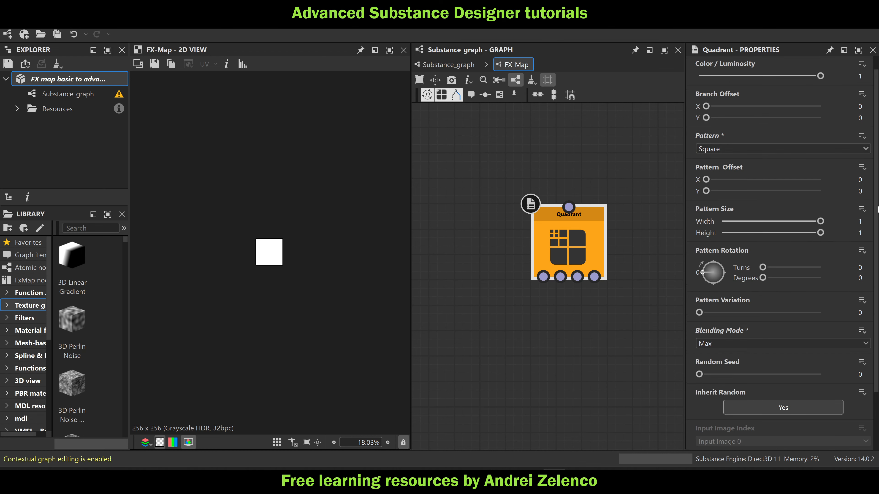
scroll(258, 258, up, 5)
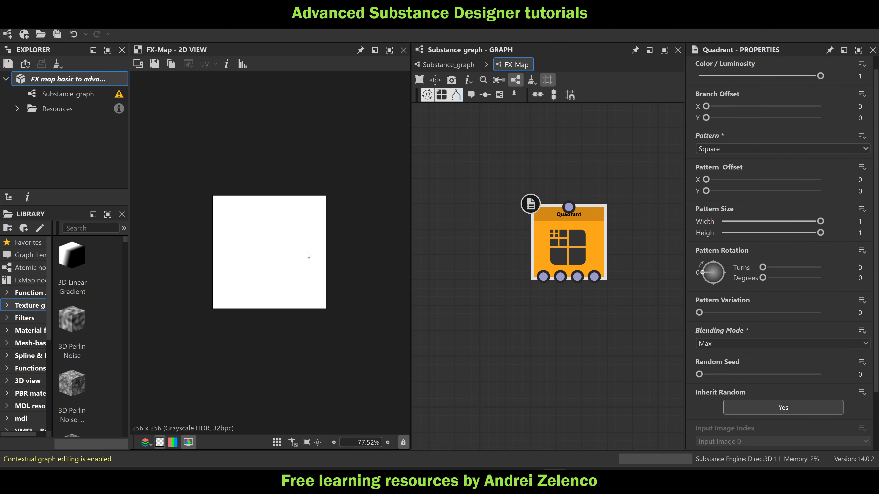
Create an empty function for the Quadrant's Pattern Size and add a Get Float2 node reading $size
click(862, 209)
click(838, 221)
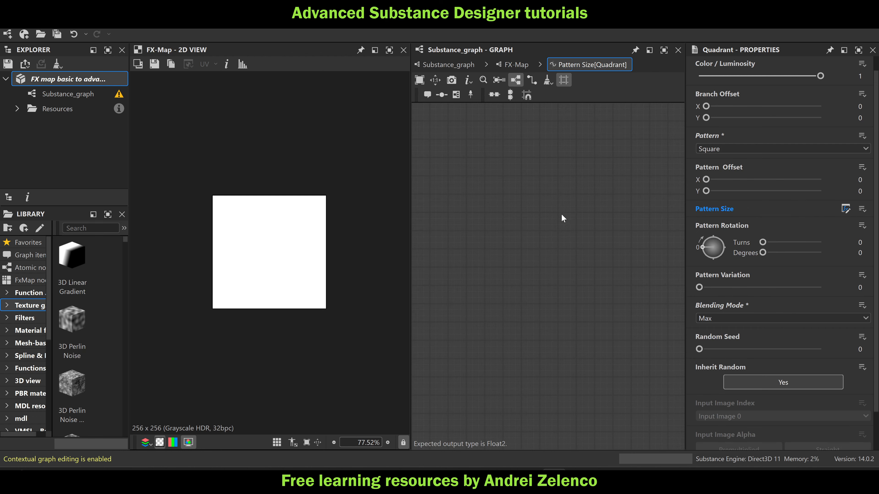
key(space)
text(get)
click(581, 148)
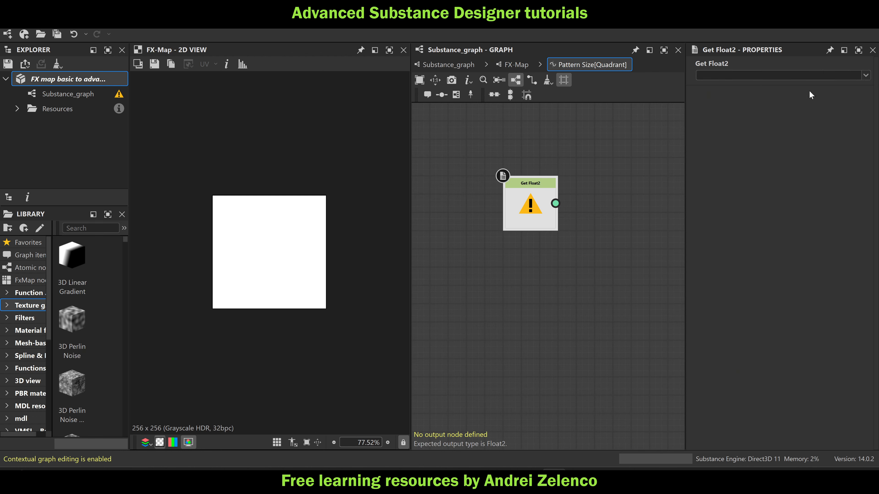
click(866, 75)
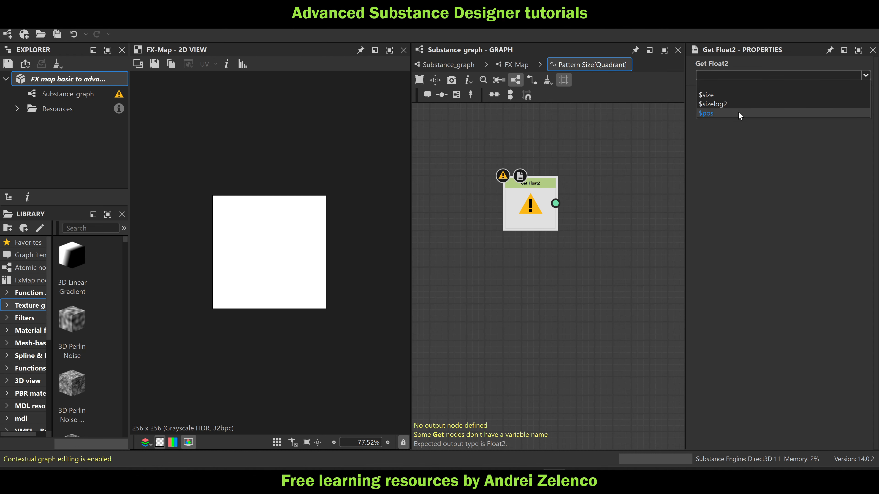
click(732, 94)
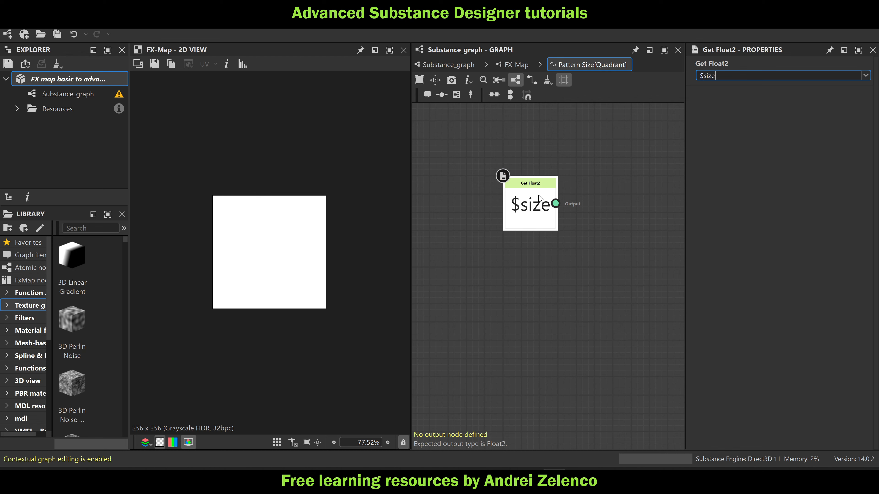
Add a Float2 node with both values set to 1 and place it above the $size node
key(space)
text(fl)
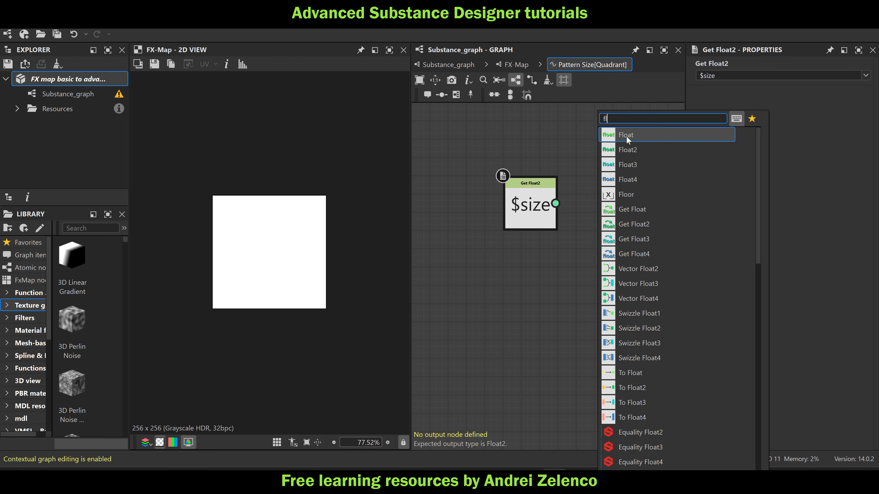
click(630, 148)
drag(757, 76, 862, 92)
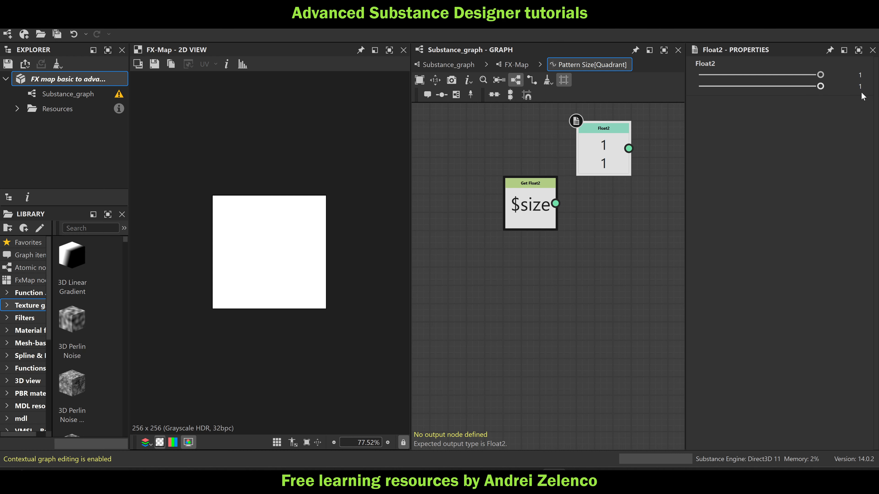
drag(579, 159, 507, 140)
Add a Division node and connect the Float2 constant to input A and $size to input B
key(space)
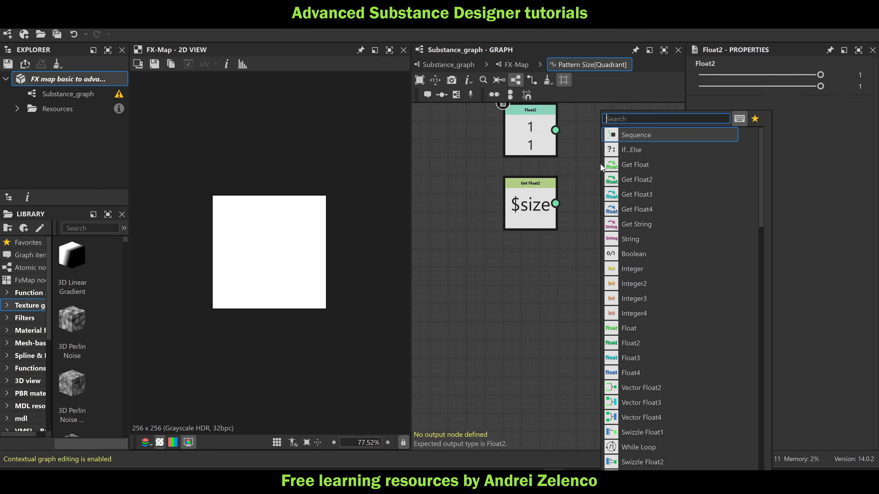
text(div)
click(638, 136)
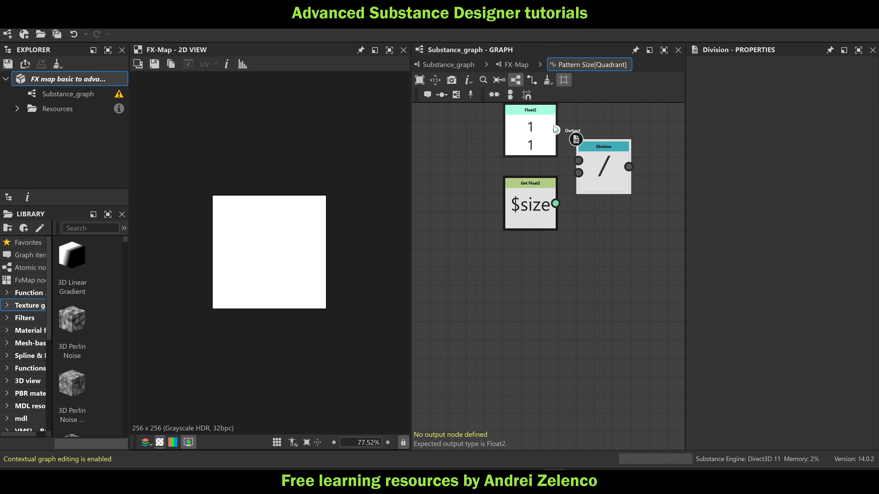
drag(555, 130, 578, 161)
drag(556, 203, 579, 172)
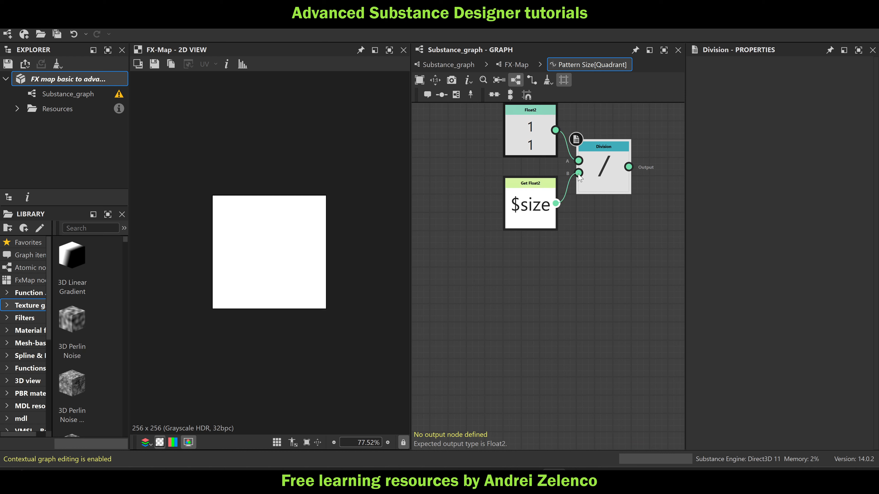
Set the Division node as the output of the Pattern Size function and check the resulting pixel in the 2D view
right_click(595, 171)
click(638, 214)
scroll(282, 256, up, 5)
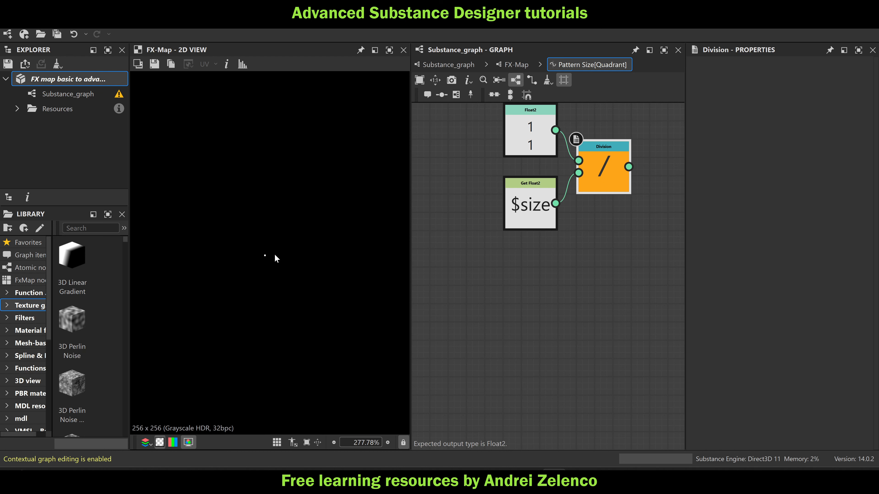
scroll(275, 256, down, 3)
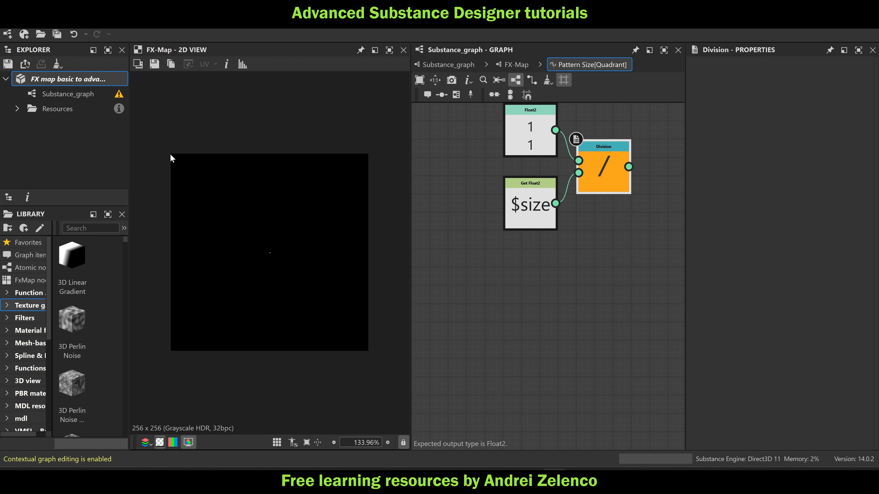
Return to the FX-Map graph and set the Quadrant's Branch Offset X and Y to -0.5
click(515, 64)
click(603, 236)
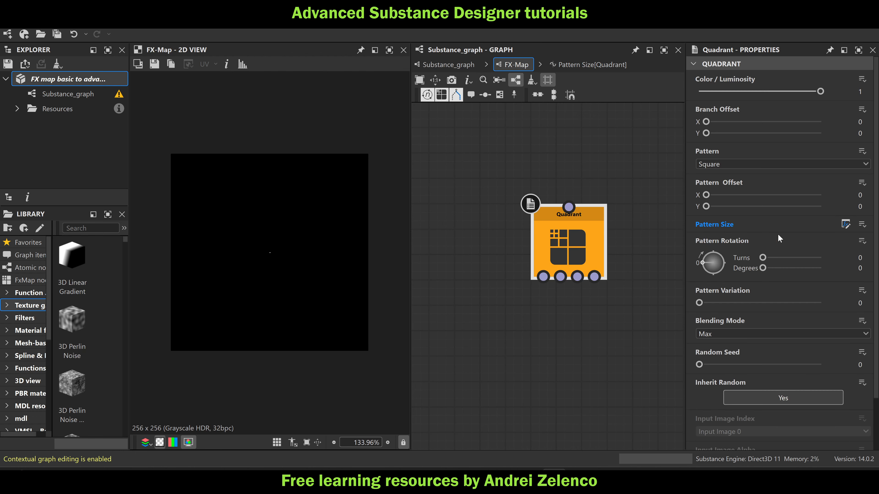
click(860, 121)
text(-0.5)
key(Return)
click(860, 133)
text(-0)
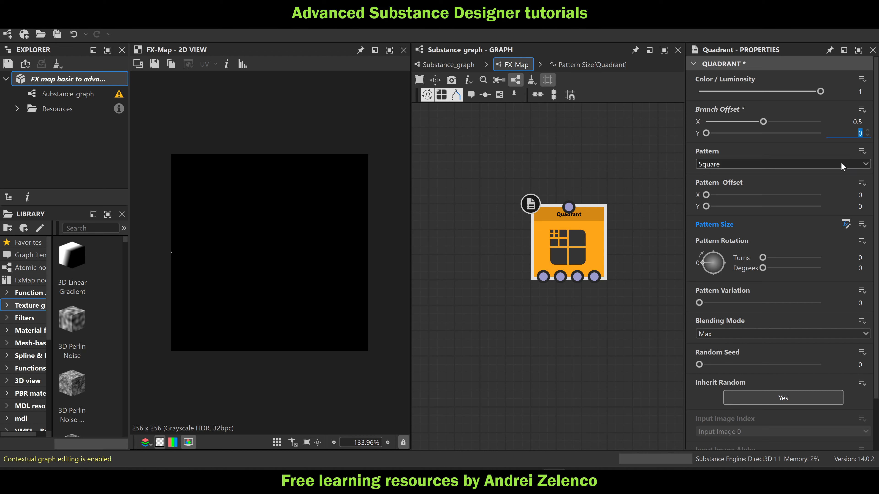
text(.5)
key(Return)
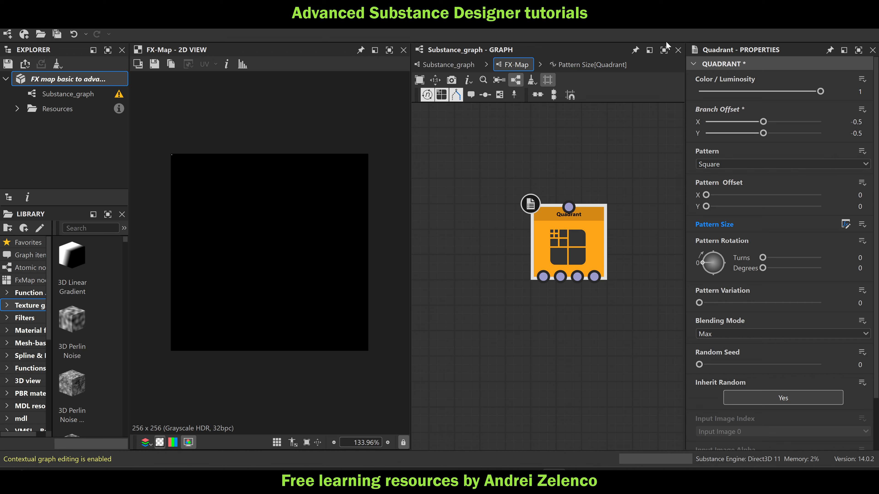
Examine the offset one-pixel square in the corner of the 2D preview
click(562, 194)
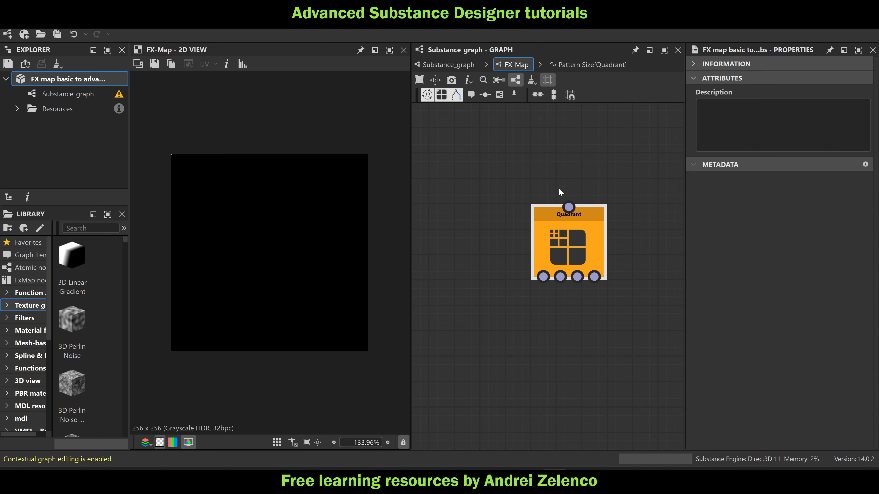
middle_drag(602, 182, 589, 239)
scroll(566, 255, down, 1)
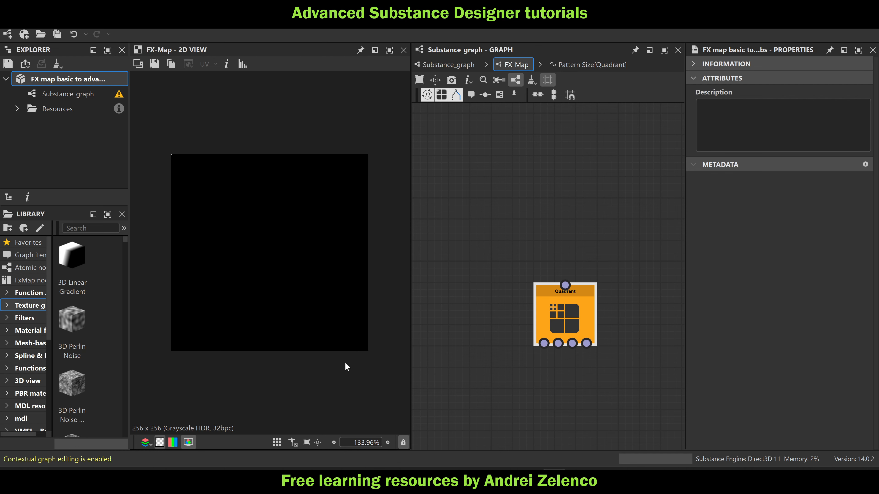
scroll(172, 154, up, 2)
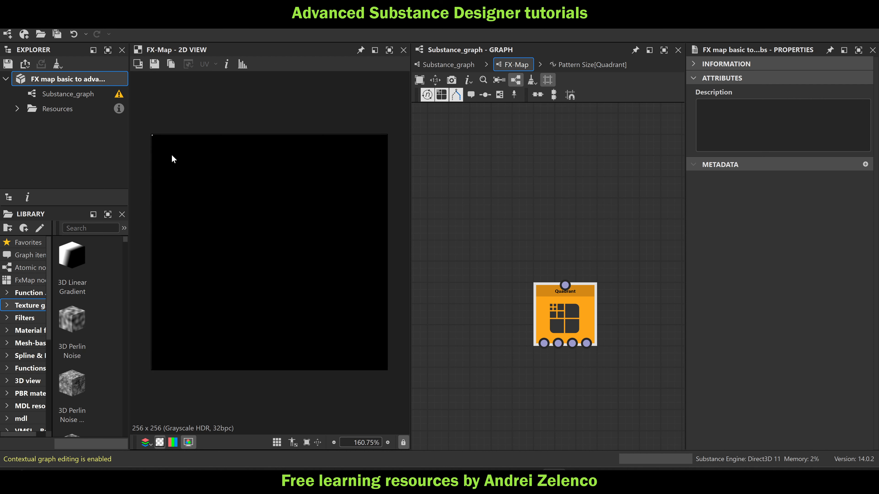
scroll(172, 153, down, 2)
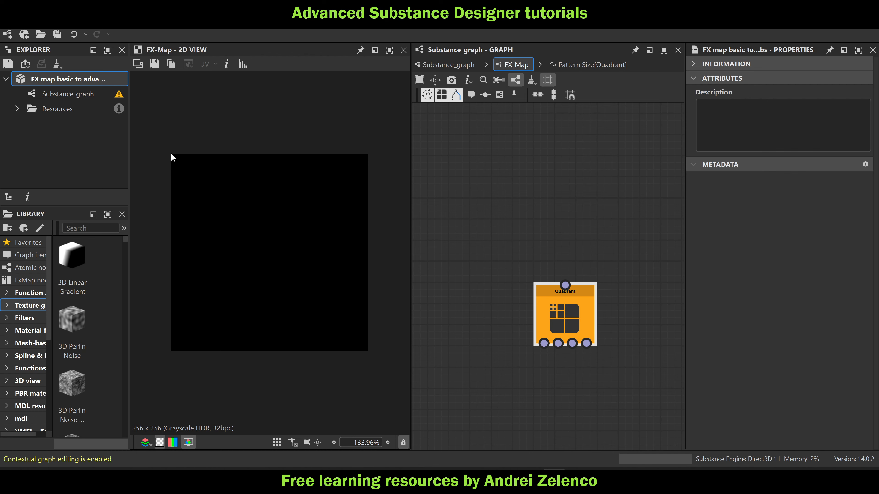
scroll(171, 154, up, 5)
middle_drag(158, 139, 196, 148)
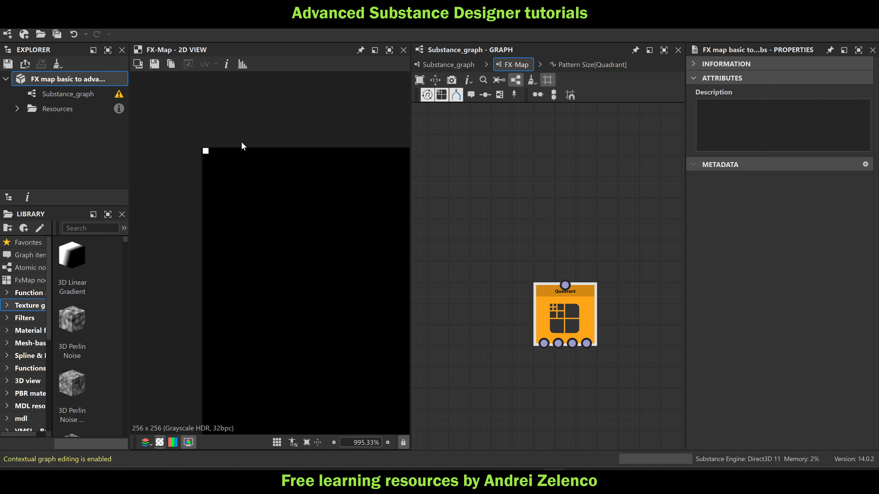
scroll(264, 149, down, 5)
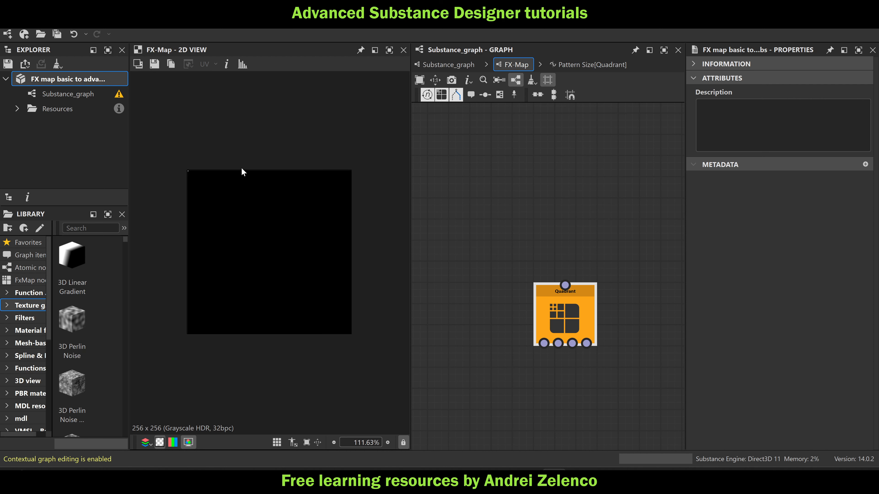
Add two Iterate nodes stacked above the Quadrant node
click(590, 195)
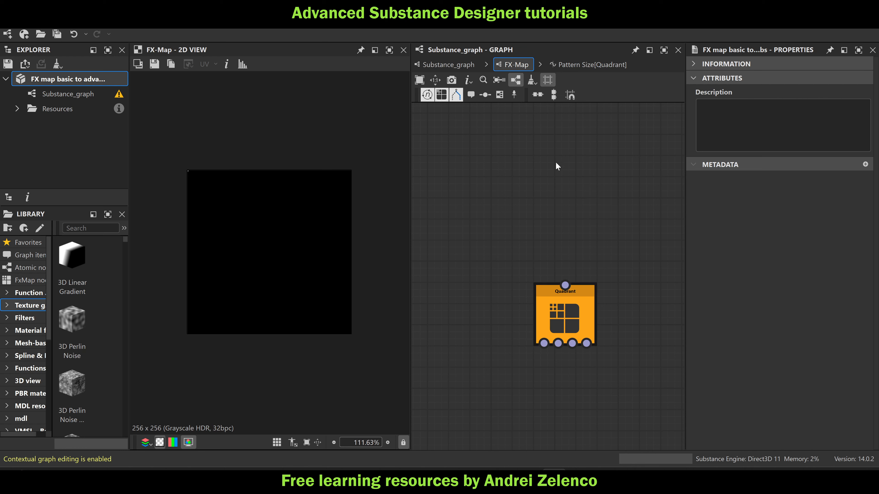
click(427, 95)
click(581, 237)
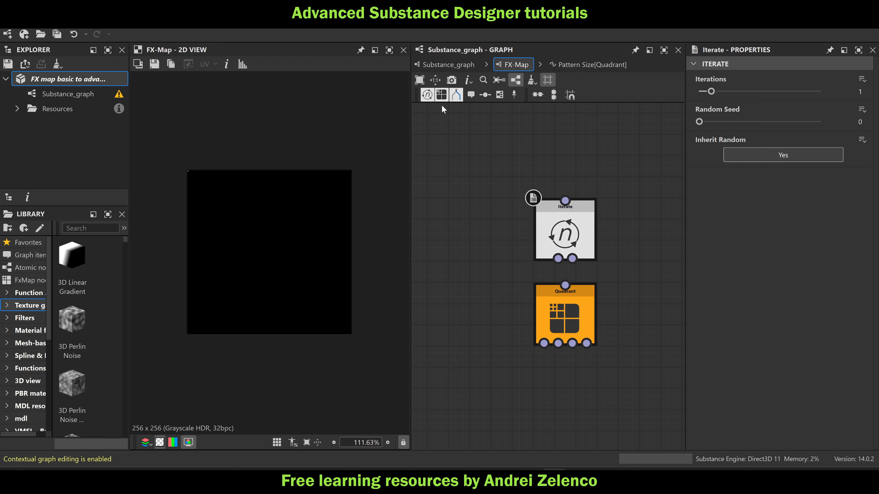
click(427, 94)
click(544, 274)
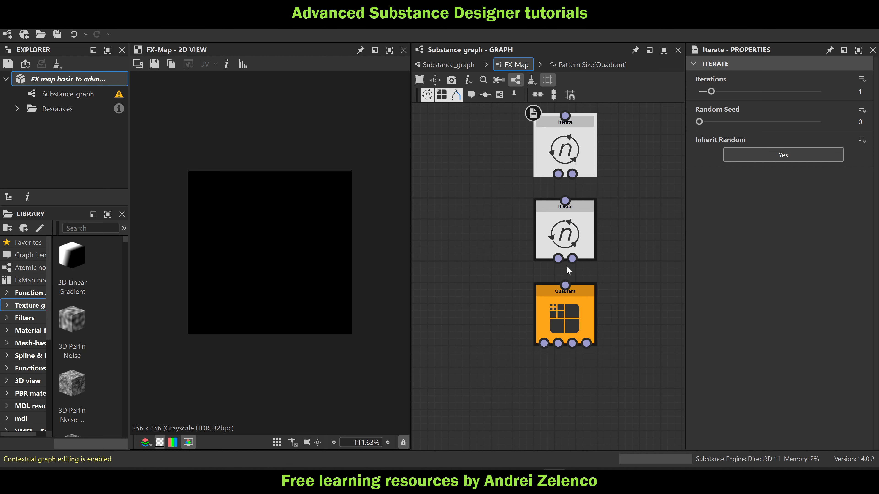
Chain both Iterate nodes to the Quadrant through their second outputs, move the Quadrant further down, and save the package
drag(565, 201, 573, 174)
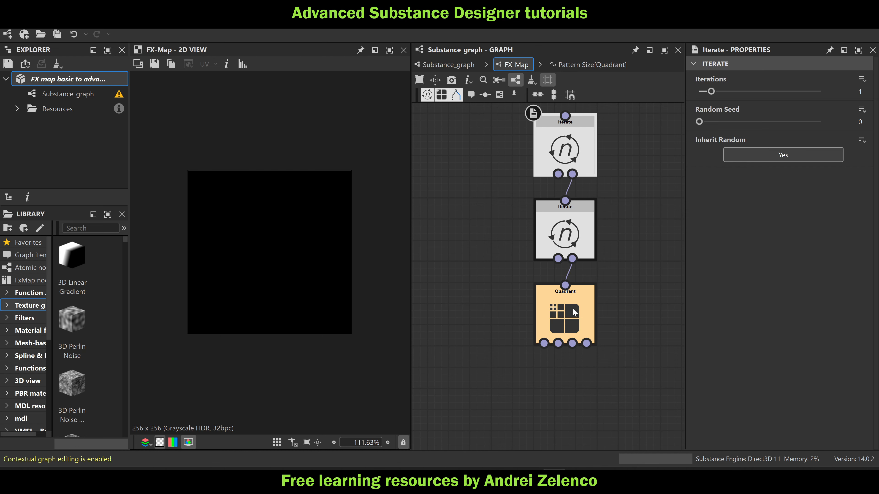
drag(572, 308, 574, 371)
click(81, 81)
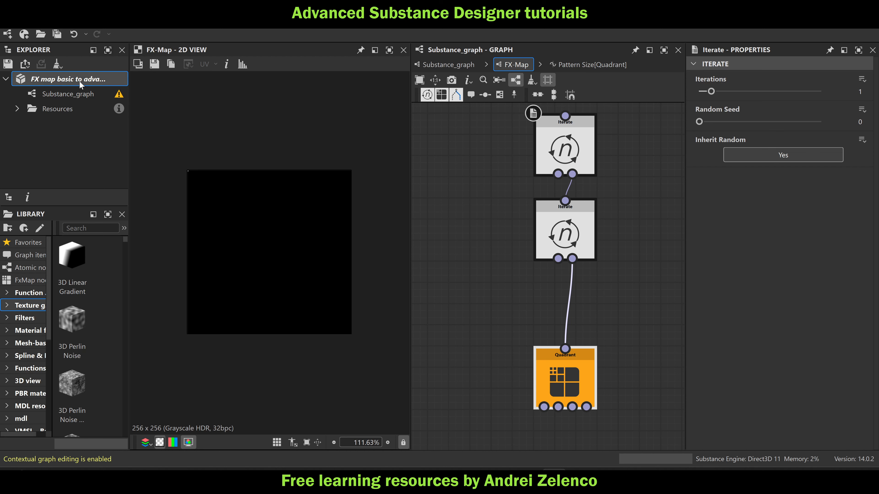
key(ctrl+s)
Add a comment reading "i" beside the lower Iterate node
middle_drag(598, 261, 583, 302)
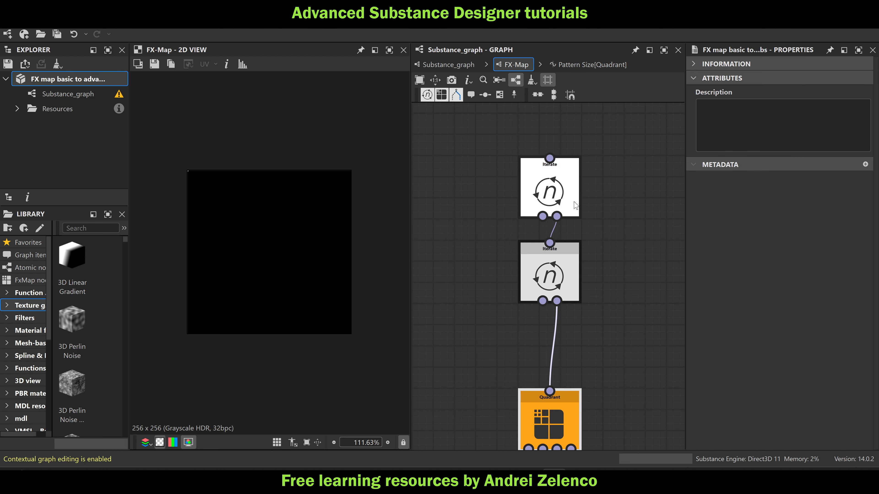
click(471, 93)
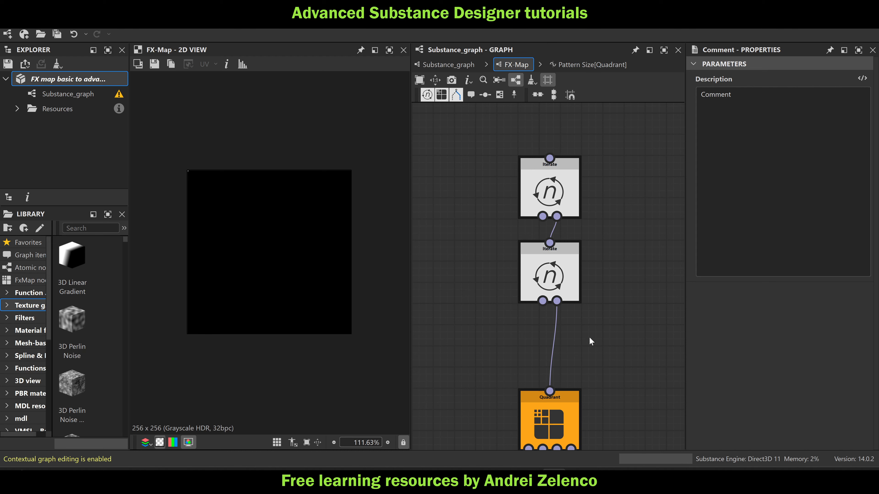
scroll(589, 337, down, 3)
drag(554, 375, 601, 248)
click(763, 96)
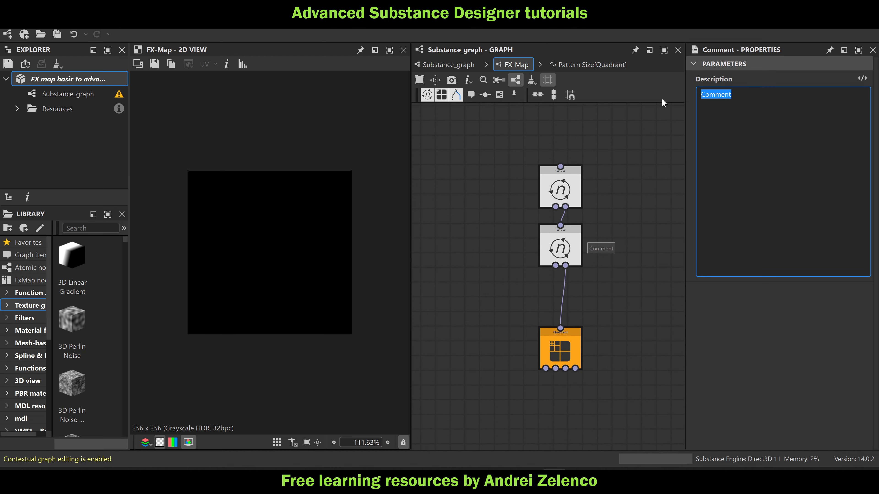
text(i)
click(605, 173)
scroll(567, 222, up, 1)
Add a comment reading "j" beside the upper Iterate node, align it with the "i" comment, and save
click(554, 190)
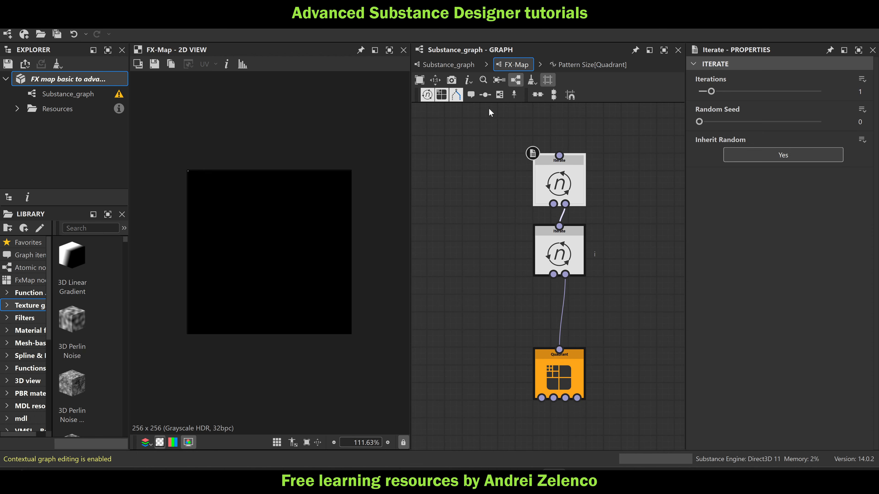
click(471, 94)
drag(556, 213, 593, 184)
drag(738, 96, 665, 93)
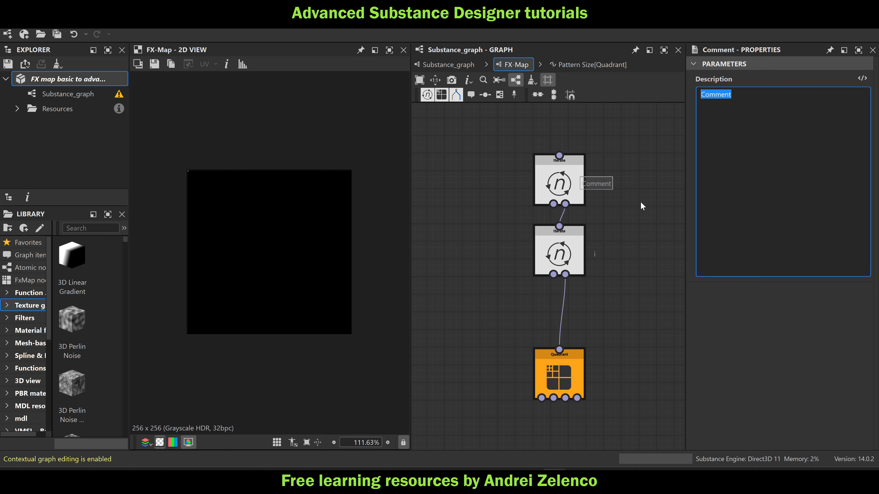
text(j)
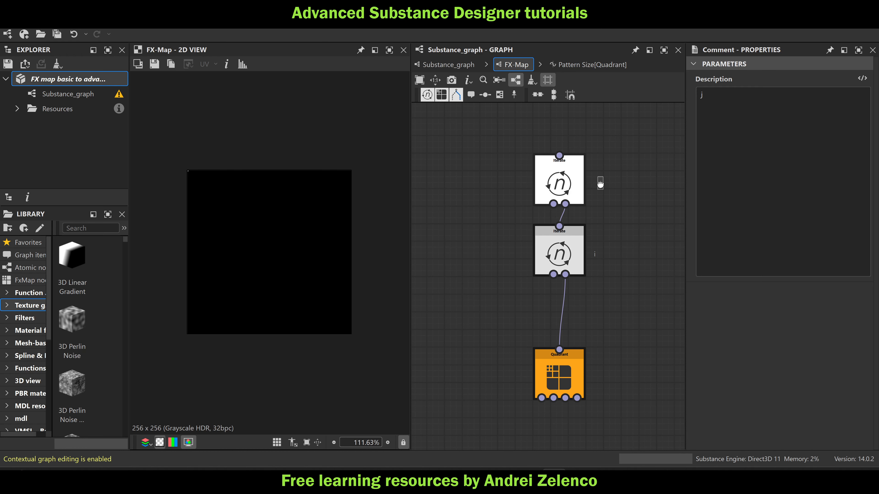
drag(601, 184, 596, 184)
key(ctrl+s)
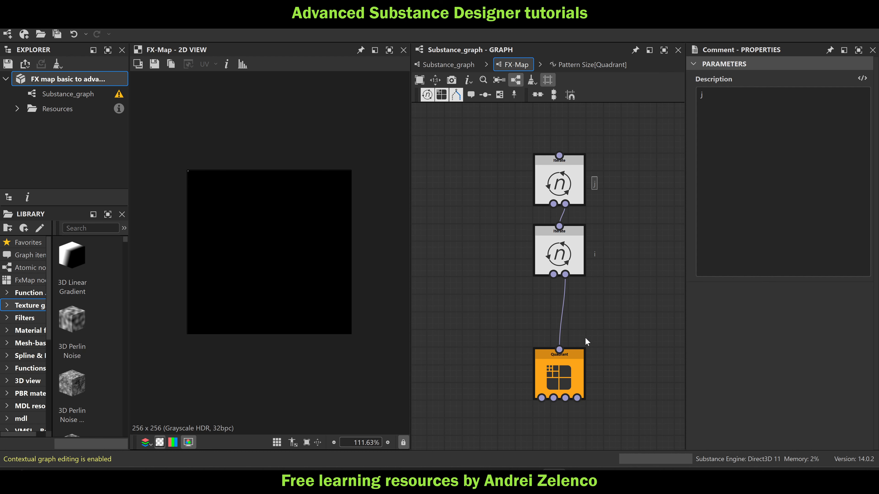
Create an empty function for the lower Iterate node's Iterations and add an Integer node set to 256
click(567, 270)
click(863, 80)
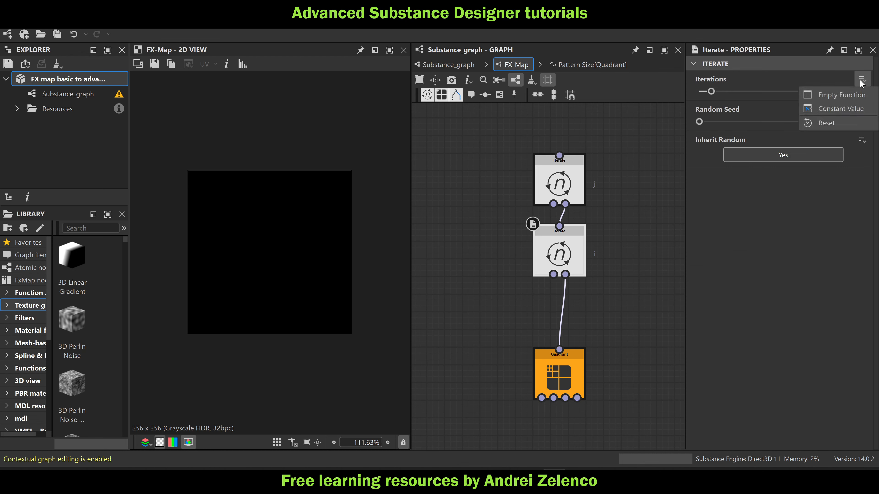
click(837, 92)
key(space)
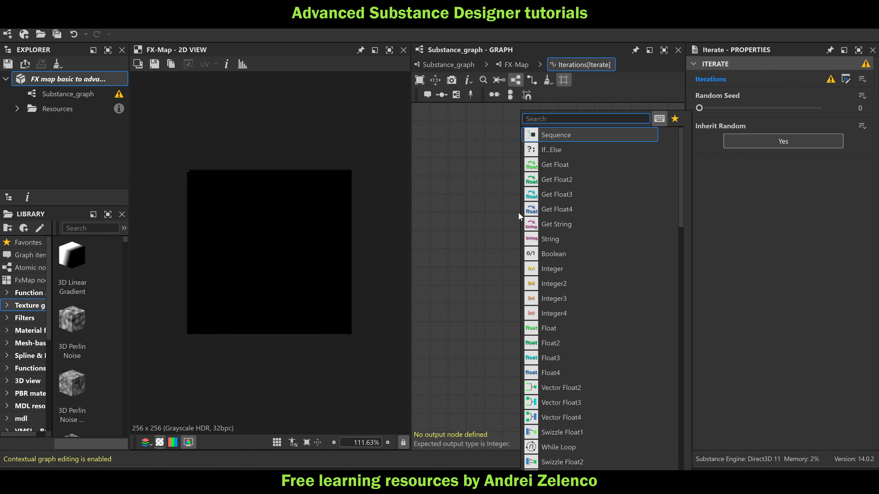
text(in)
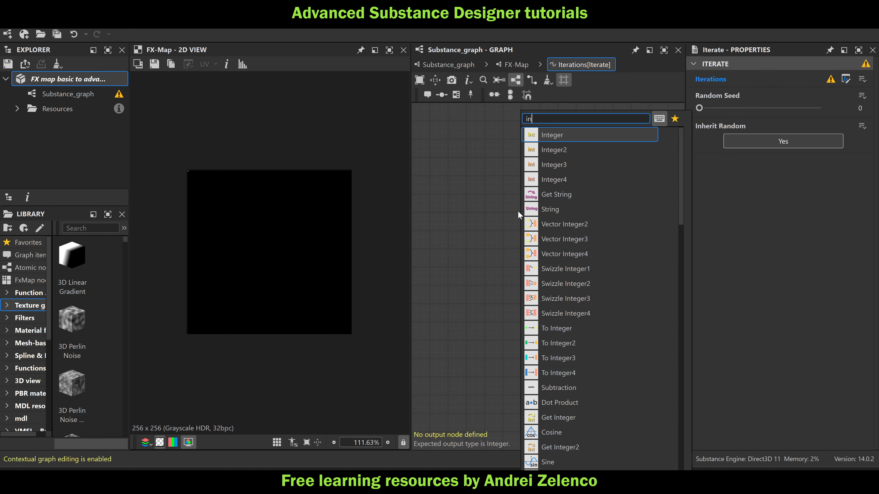
click(575, 139)
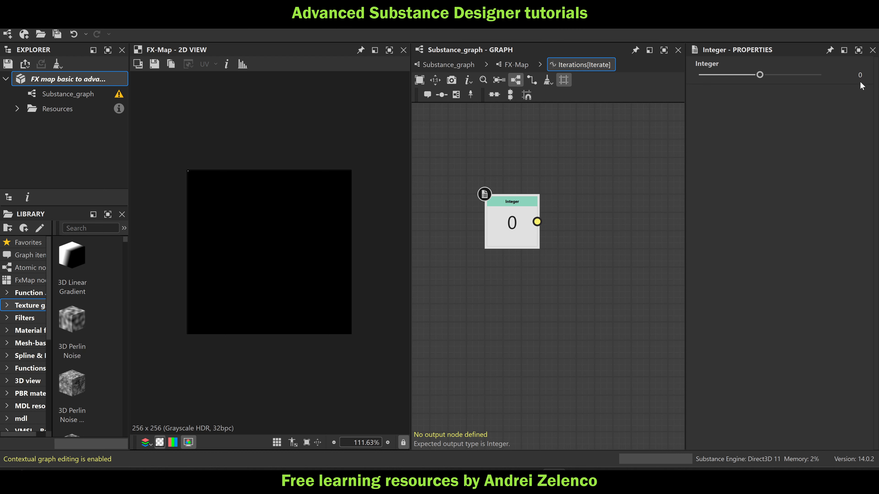
click(860, 75)
text(256)
key(Return)
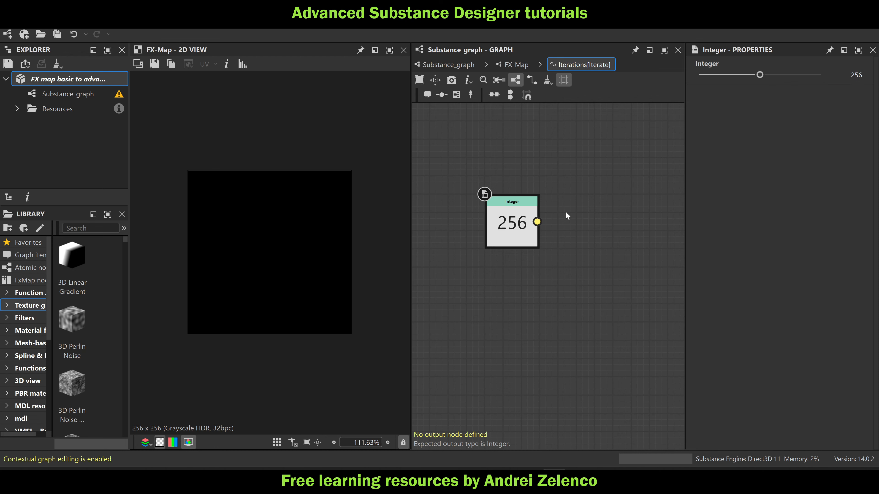
Reopen the lower Iterate's Iterations function and add a To Float node connected after the Integer constant
click(516, 64)
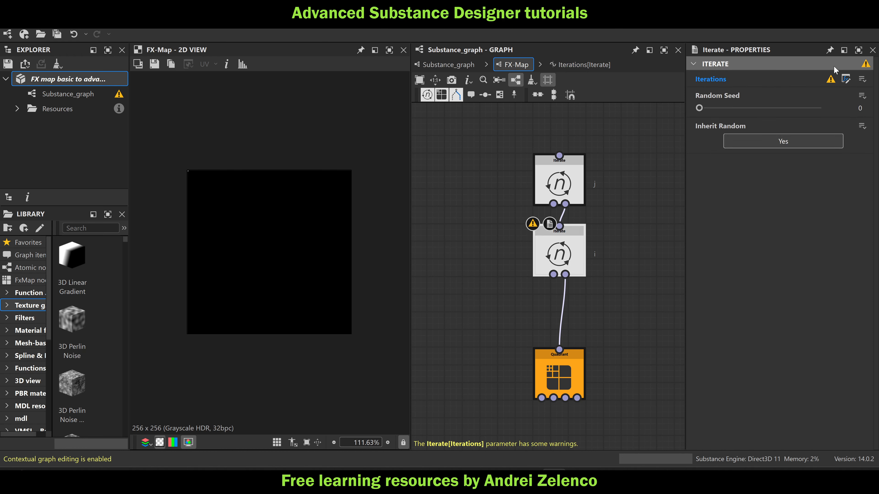
click(846, 79)
click(517, 229)
key(space)
text(t)
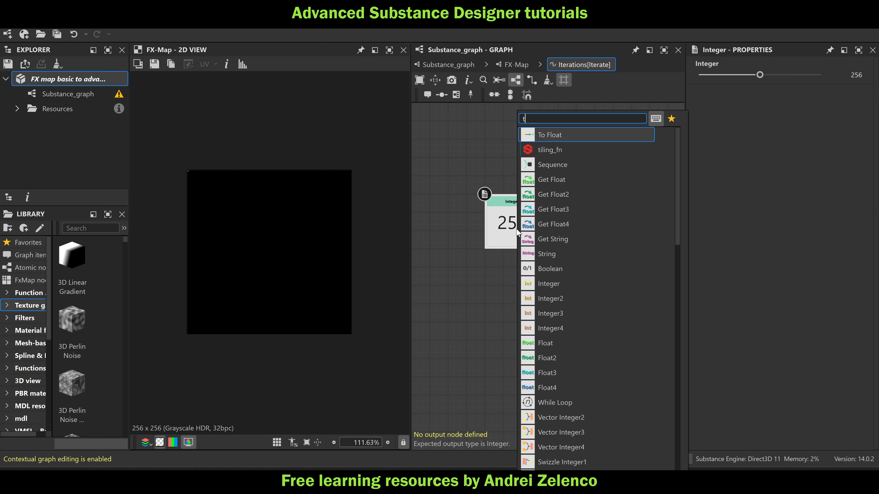
text(o)
click(563, 134)
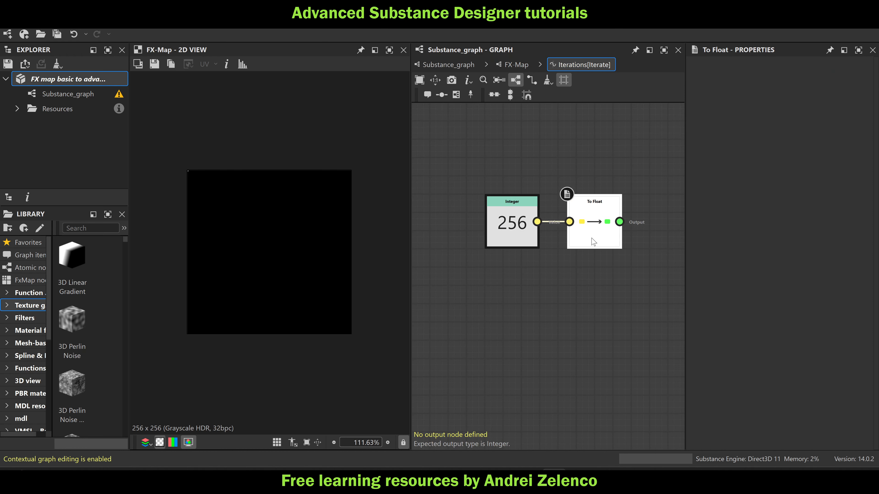
Add a Set node after To Float and name its variable "i"
drag(593, 241, 588, 236)
key(space)
text(set)
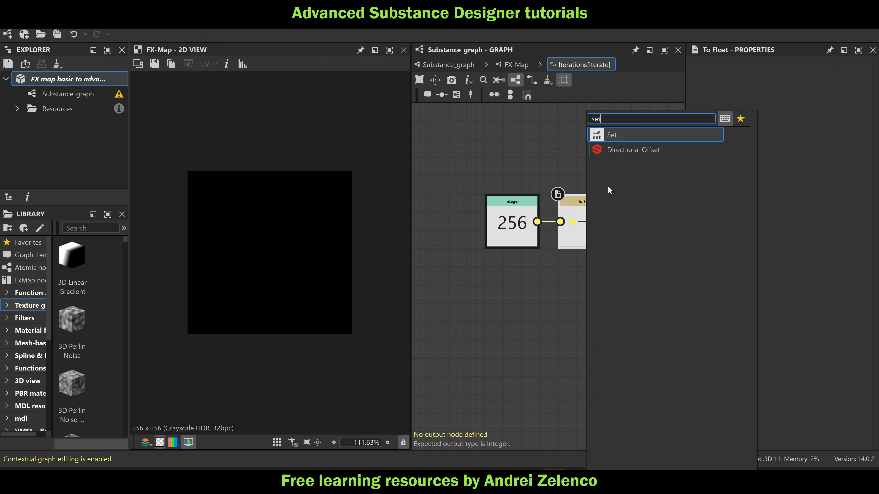
click(623, 133)
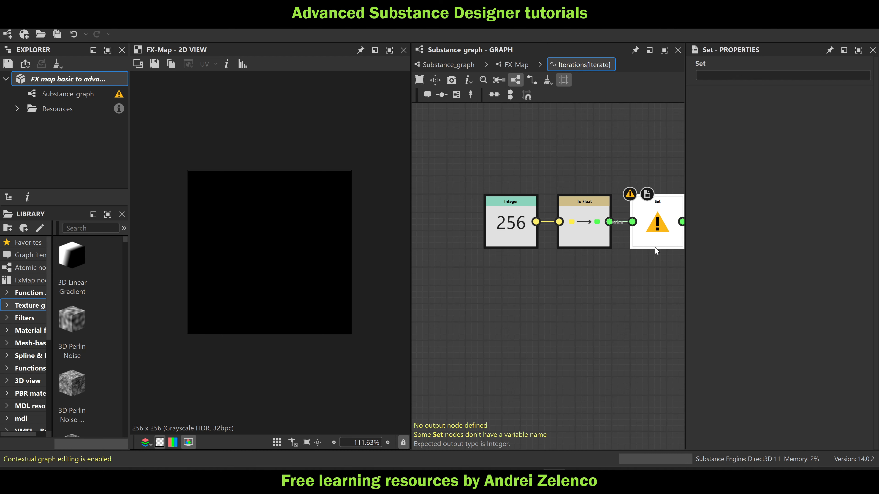
click(722, 76)
text(i)
key(Return)
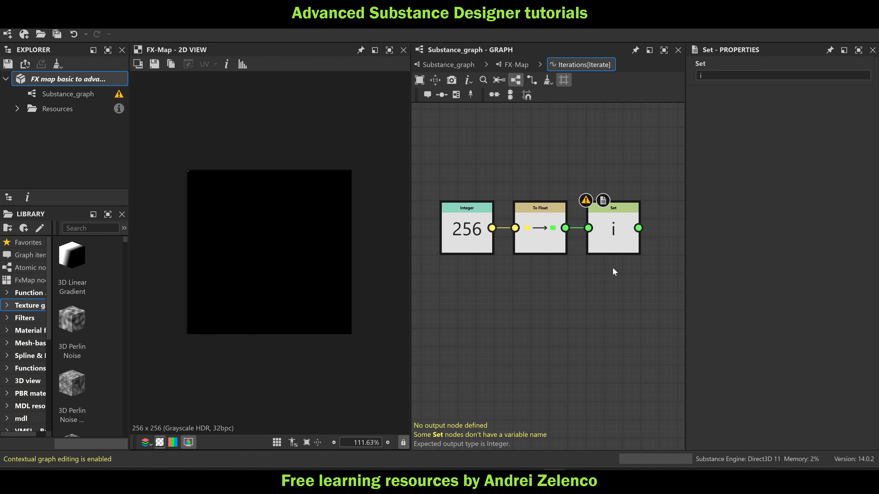
Add a Sequence node fed by the "i" Set node
key(space)
text(seq)
key(Return)
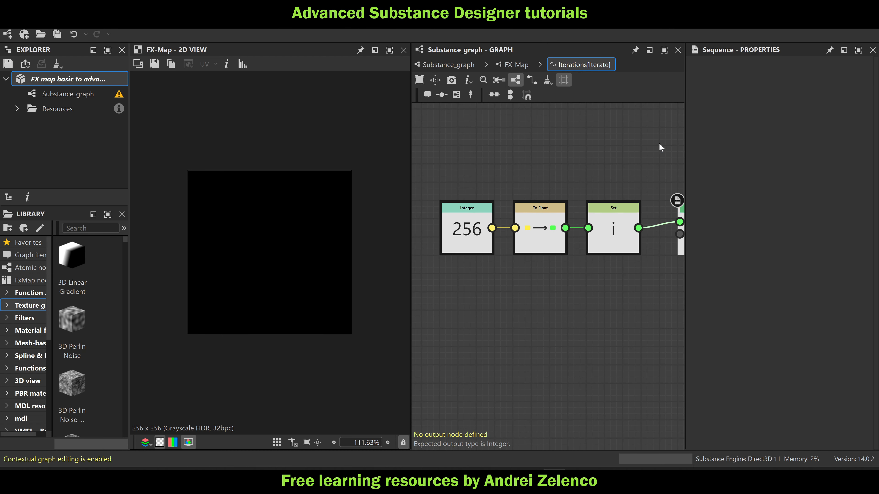
Route the Integer constant through a Dot node into the Sequence's Last input and set the Sequence as the output node
middle_drag(613, 298, 561, 289)
drag(653, 225, 652, 298)
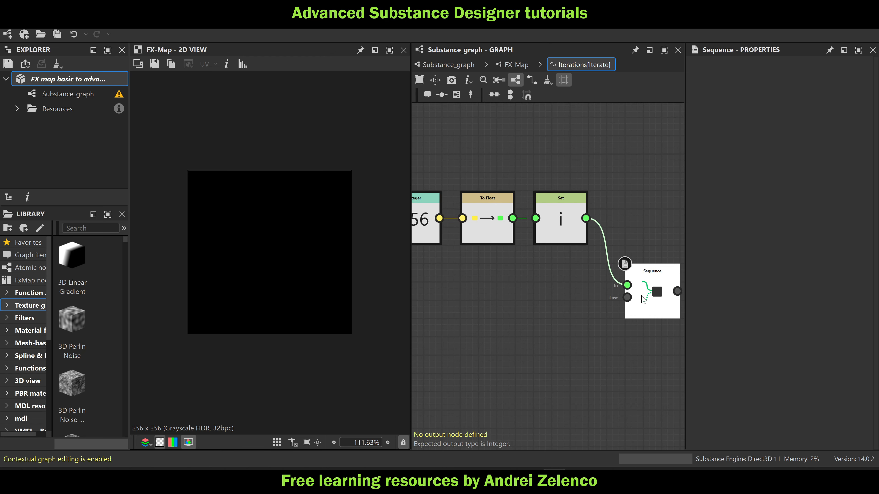
middle_drag(540, 335, 582, 308)
scroll(568, 281, down, 3)
drag(537, 234, 470, 273)
alt+click(468, 279)
click(605, 276)
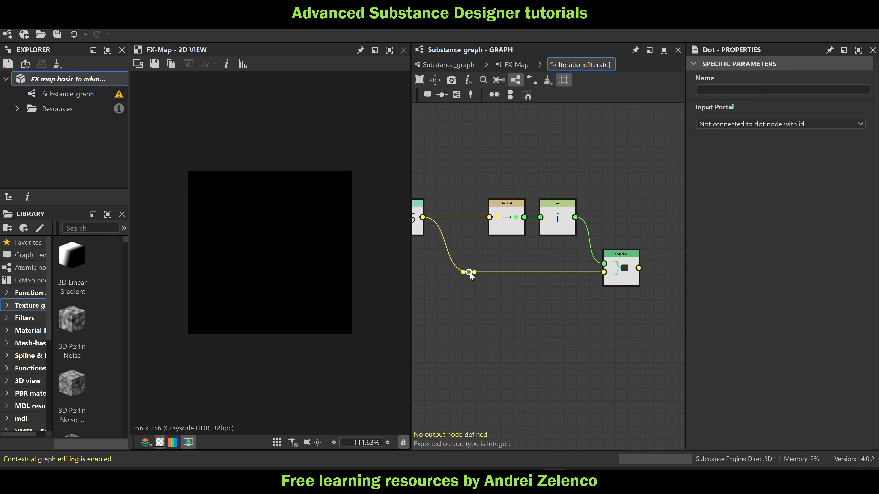
click(623, 273)
right_click(623, 274)
click(648, 314)
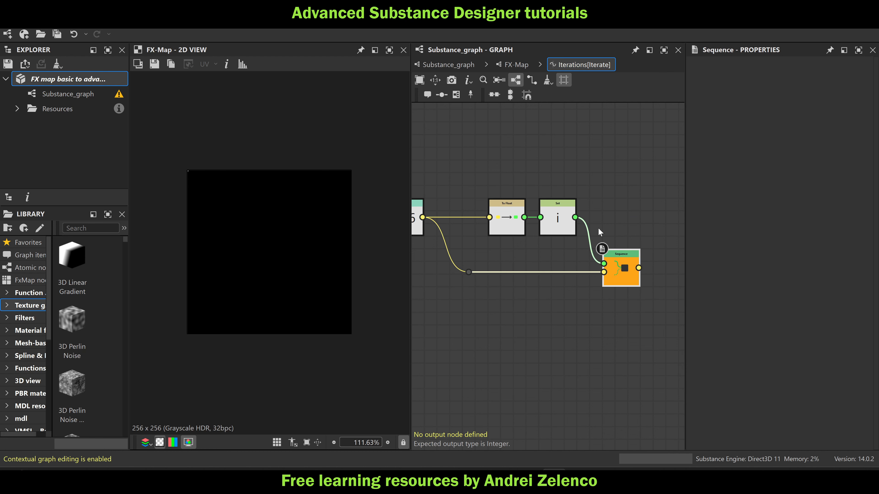
Copy the whole function network and paste it into a new empty function for the upper Iterate's Iterations
scroll(619, 204, down, 3)
drag(641, 182, 432, 276)
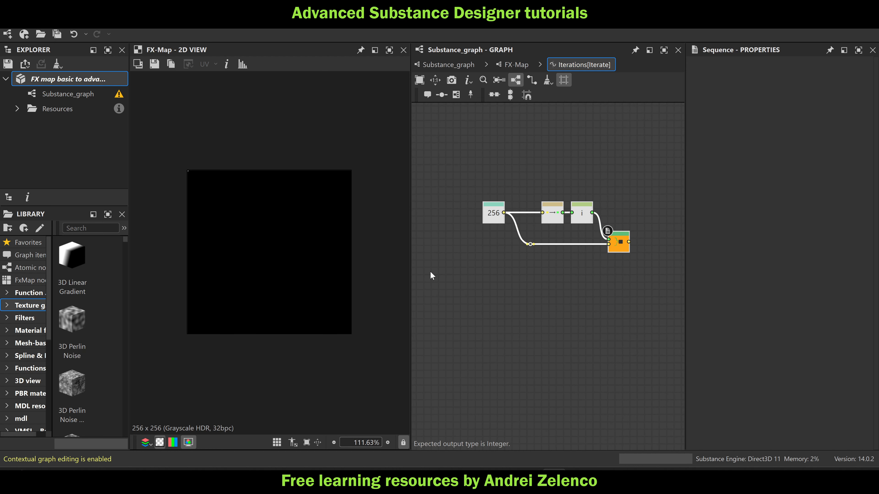
click(516, 65)
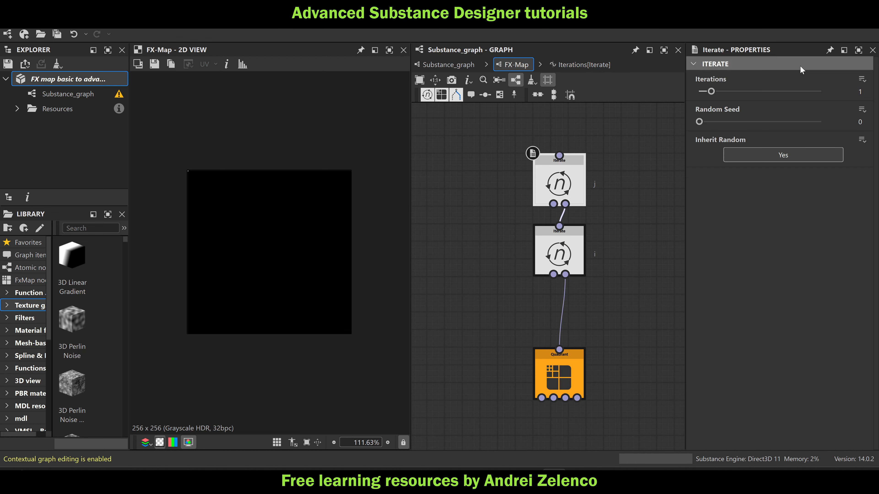
click(861, 79)
click(841, 92)
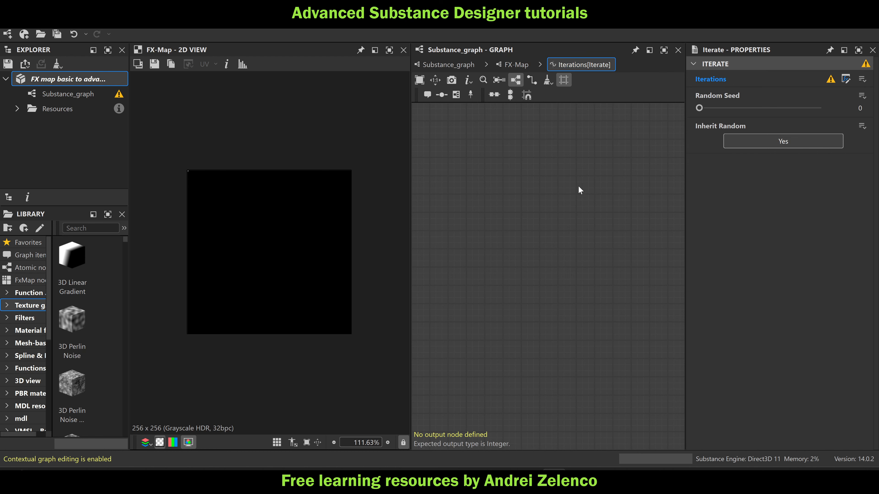
key(ctrl+v)
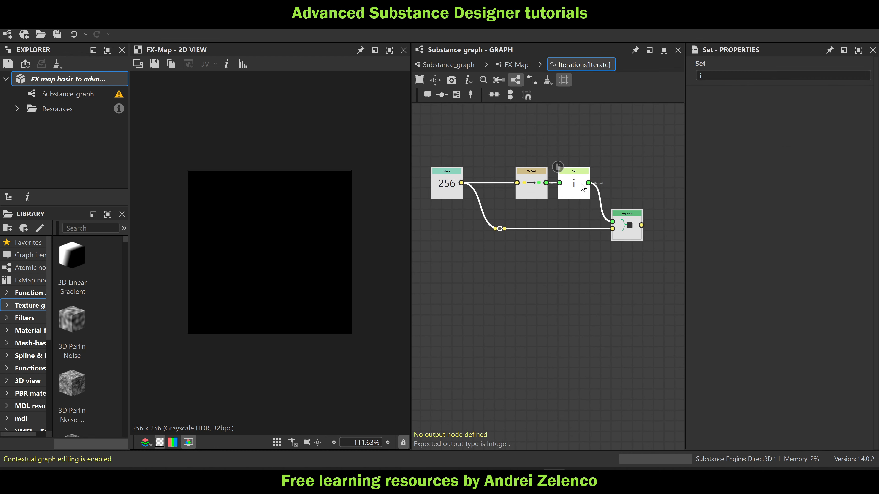
Rename the pasted Set node's variable to "j" and set the Sequence as the output node
click(581, 187)
drag(707, 75, 682, 81)
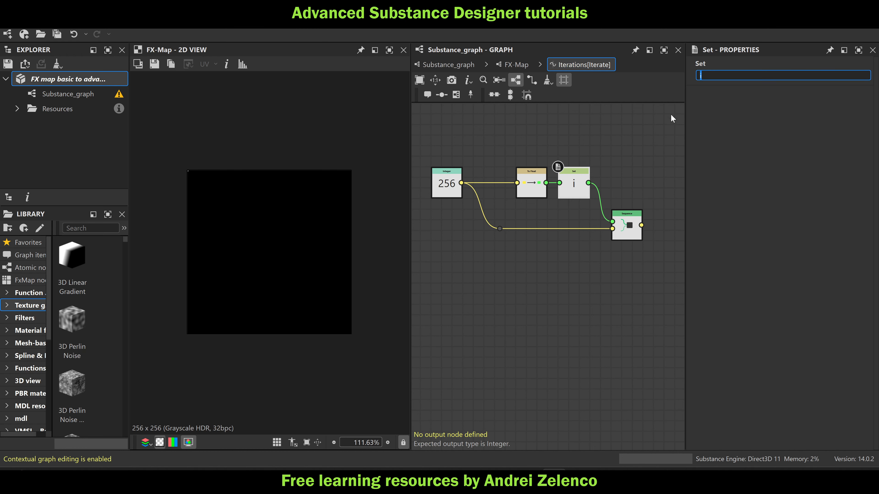
text(j)
key(Return)
click(627, 228)
right_click(628, 225)
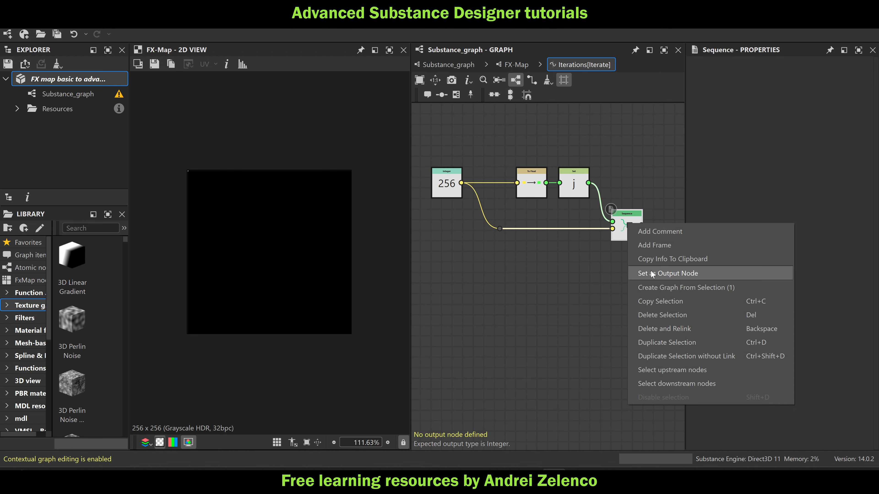
click(650, 273)
click(82, 79)
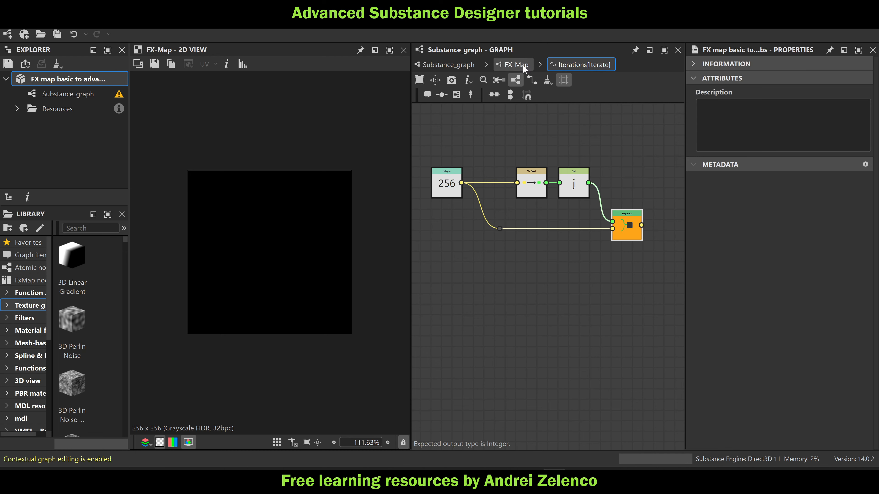
Reopen the lower Iterate's Iterations function and add a Get Float node reading $number above the existing chain
click(521, 64)
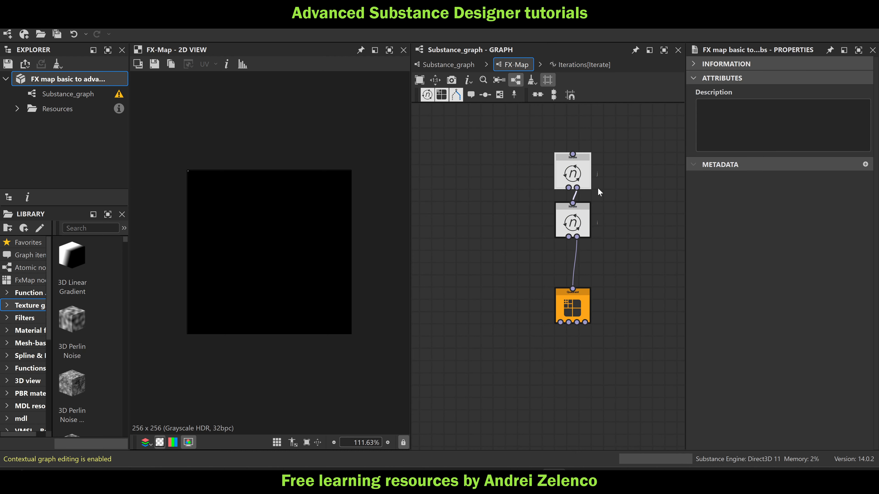
scroll(608, 198, up, 2)
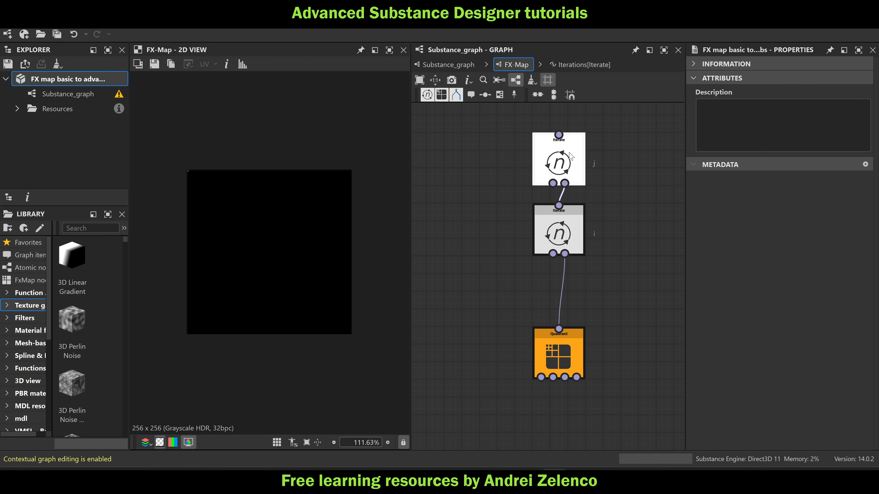
click(559, 234)
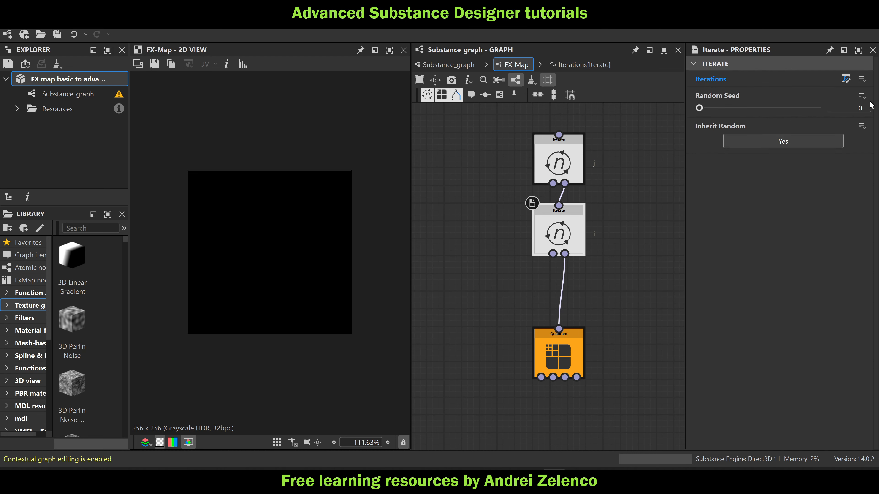
click(845, 79)
key(space)
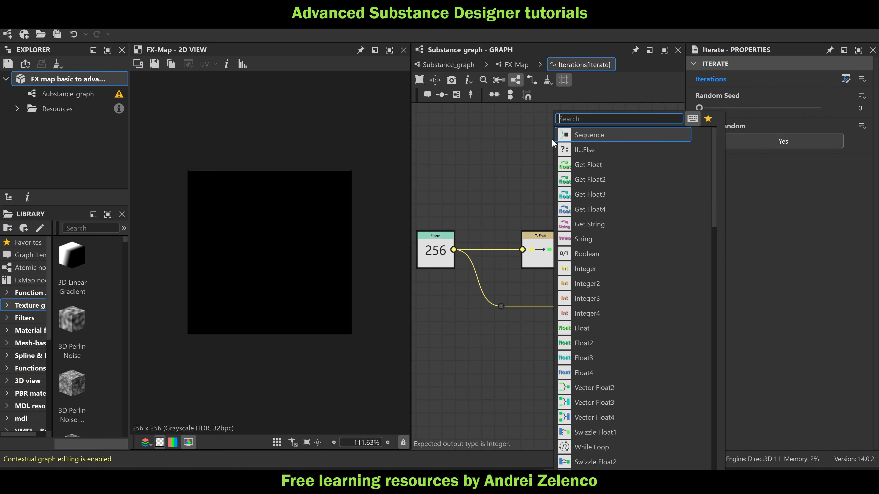
text(get)
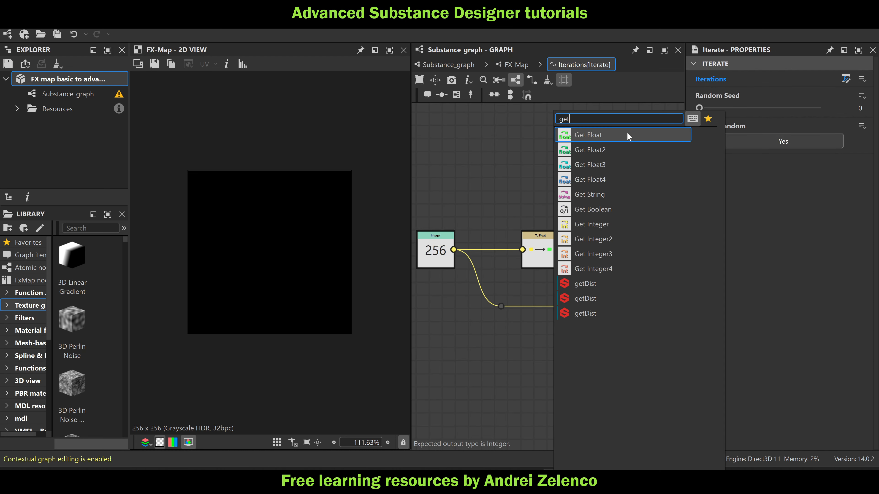
key(Return)
click(866, 74)
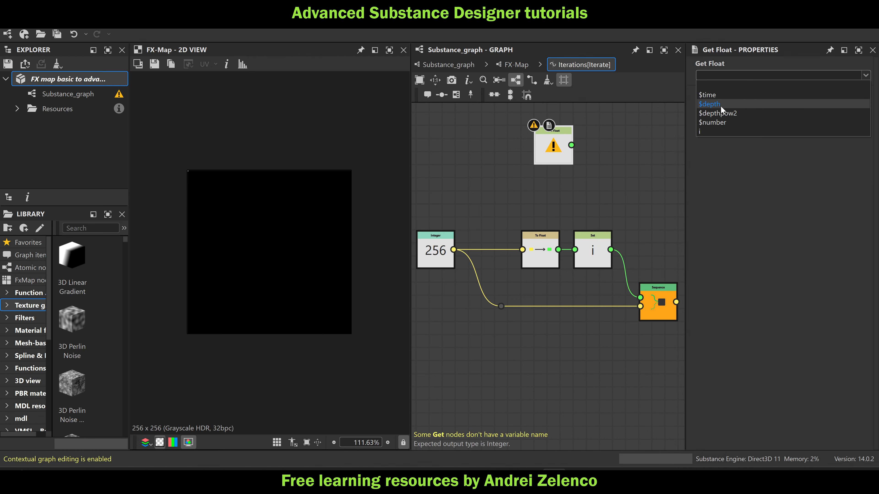
click(715, 122)
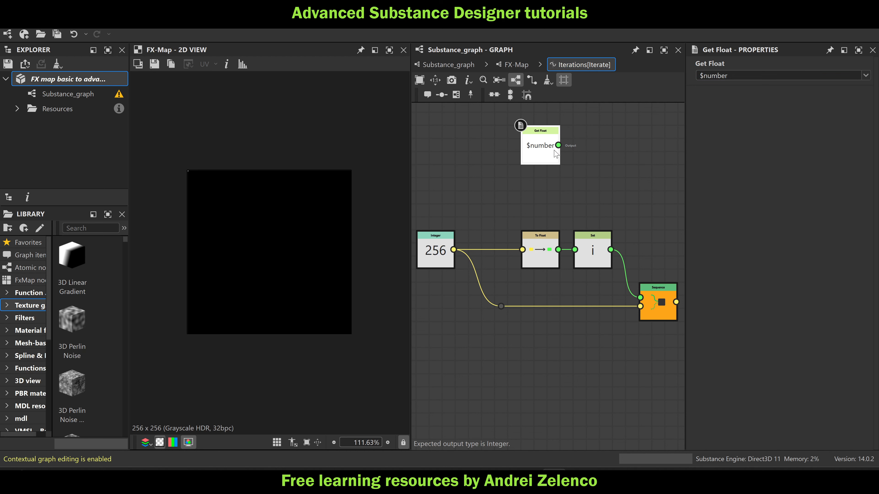
Add a Set node after the $number Get Float and name its variable "j++"
key(space)
text(set)
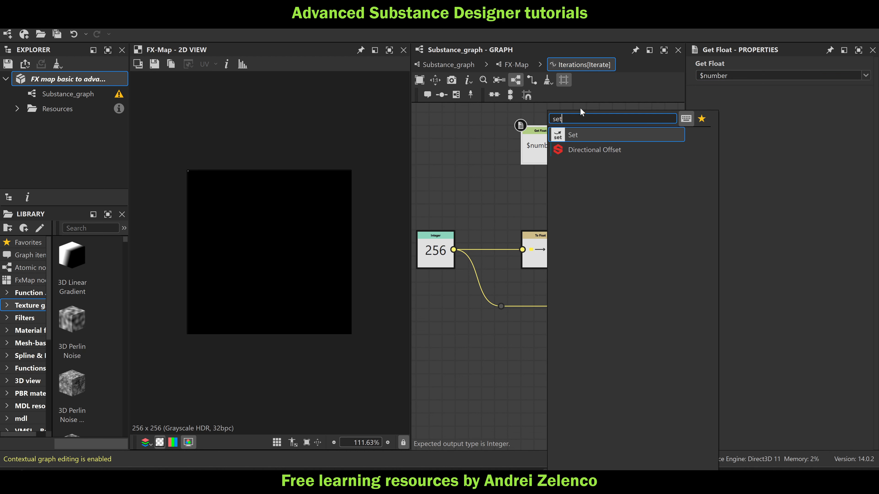
key(Return)
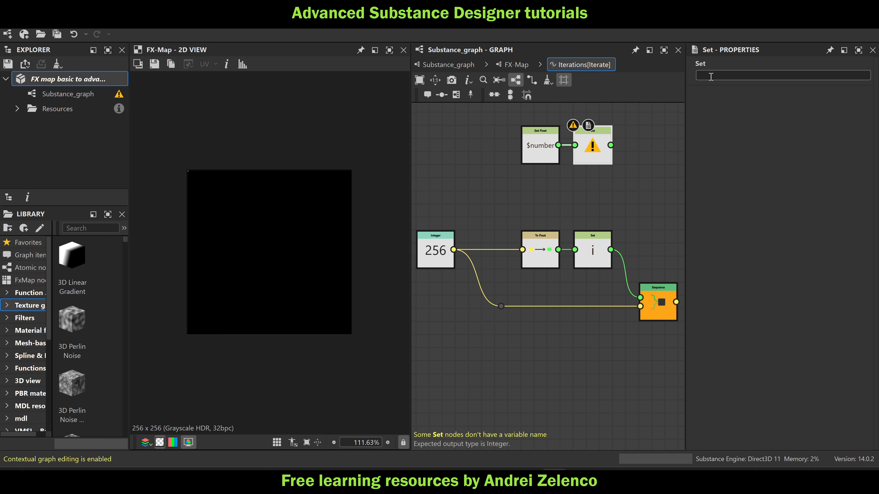
key(Return)
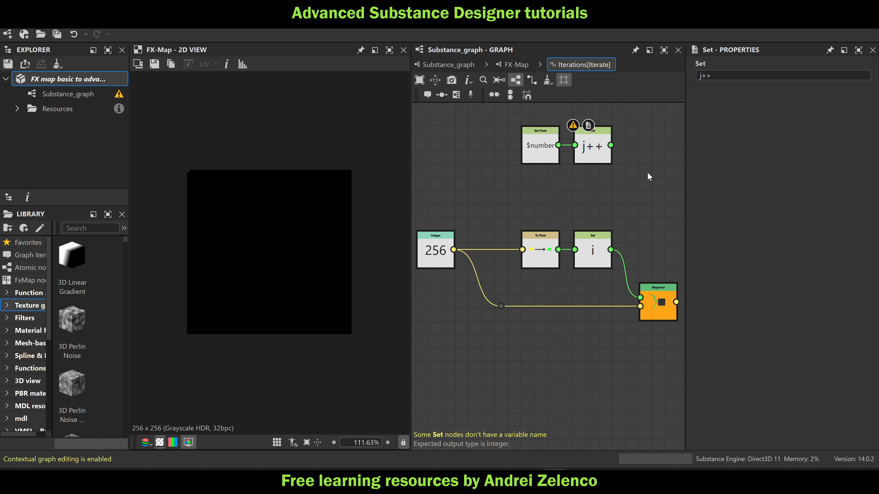
Add a Sequence node fed by the "j++" Set, chain it with the "i" Set into the output Sequence, and return to the FX-Map
key(space)
text(seq)
click(687, 133)
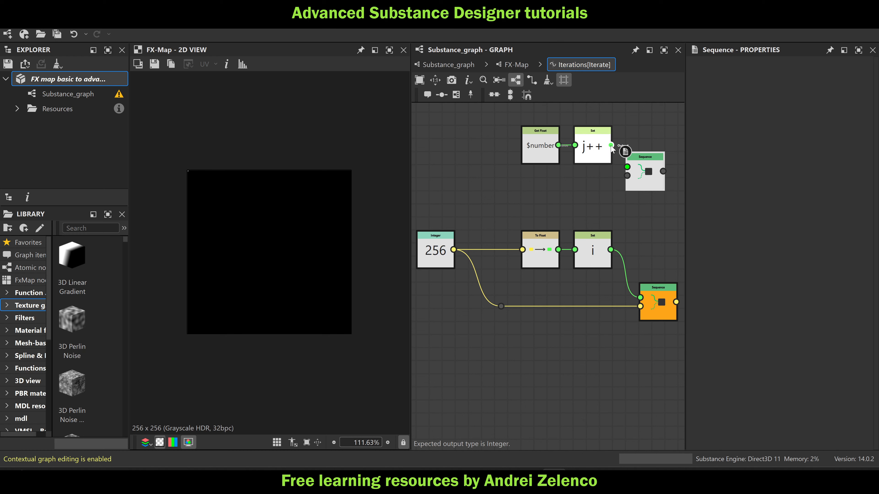
drag(611, 145, 627, 167)
drag(611, 250, 641, 298)
click(648, 187)
drag(641, 192, 654, 271)
click(509, 64)
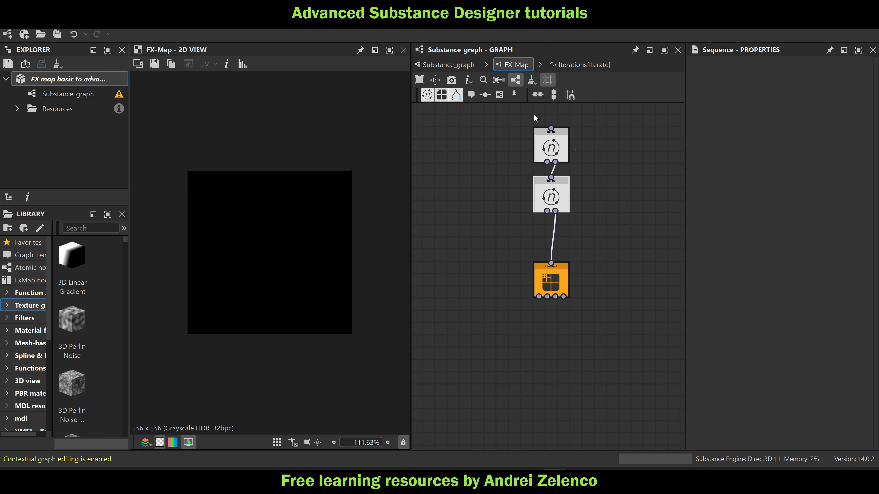
click(564, 279)
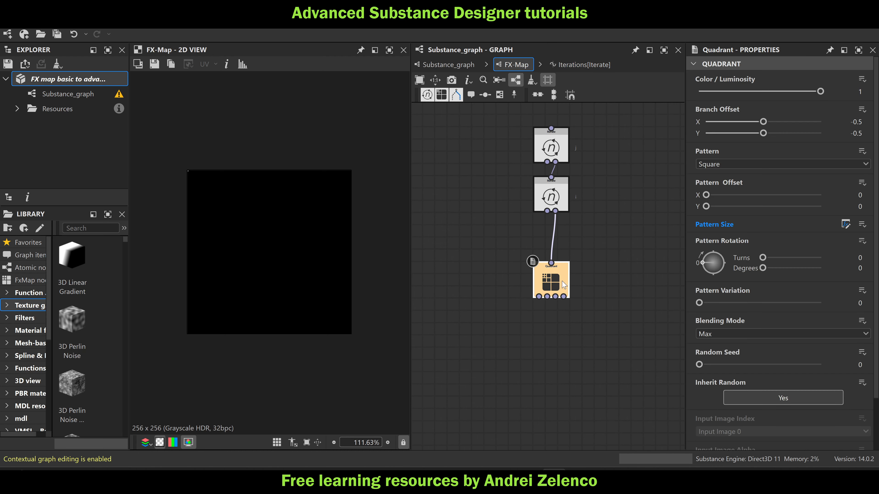
click(862, 182)
click(842, 200)
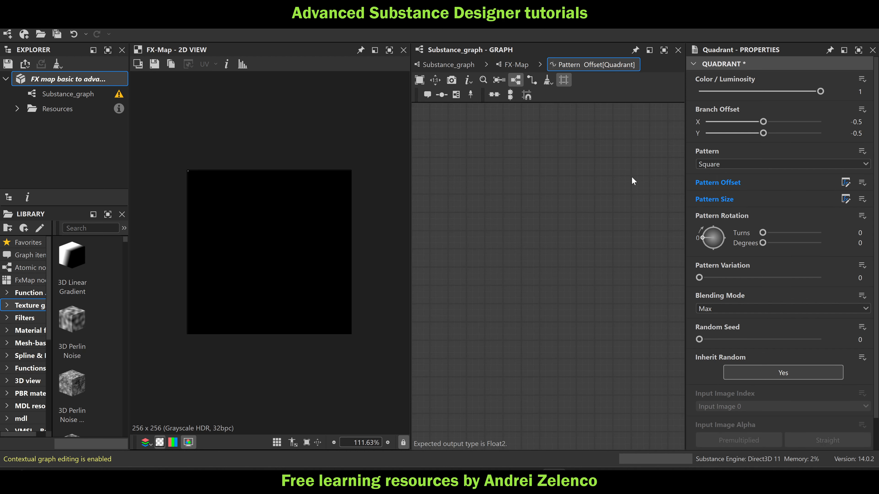
key(space)
text(get)
click(624, 135)
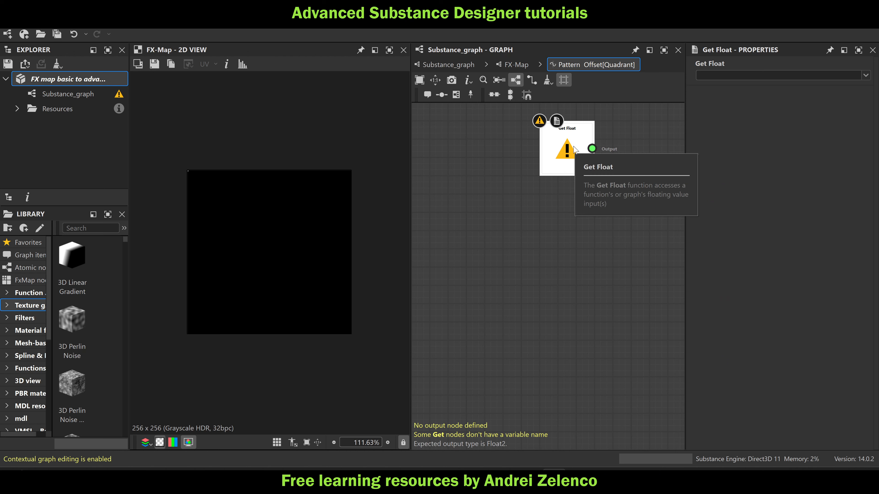
key(Delete)
click(516, 65)
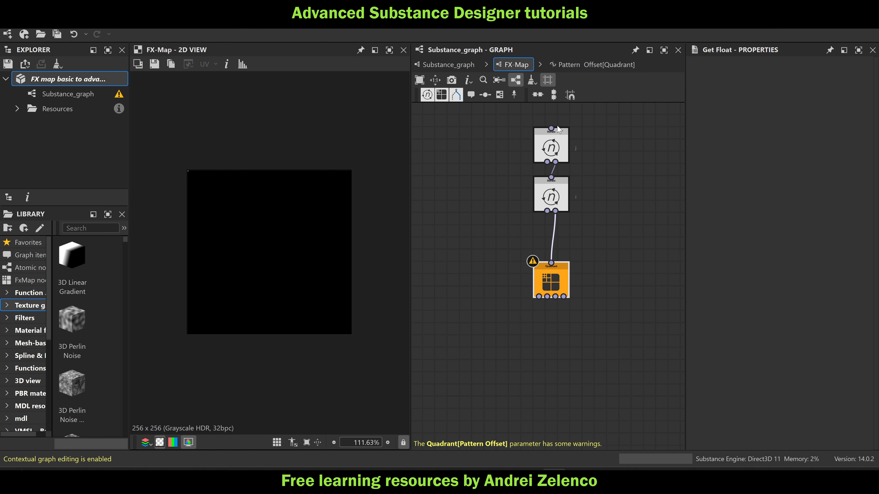
click(554, 287)
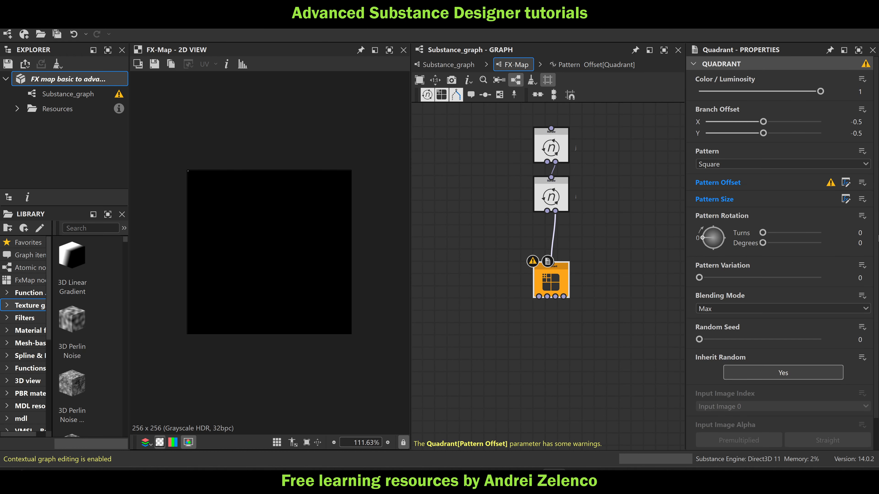
click(862, 184)
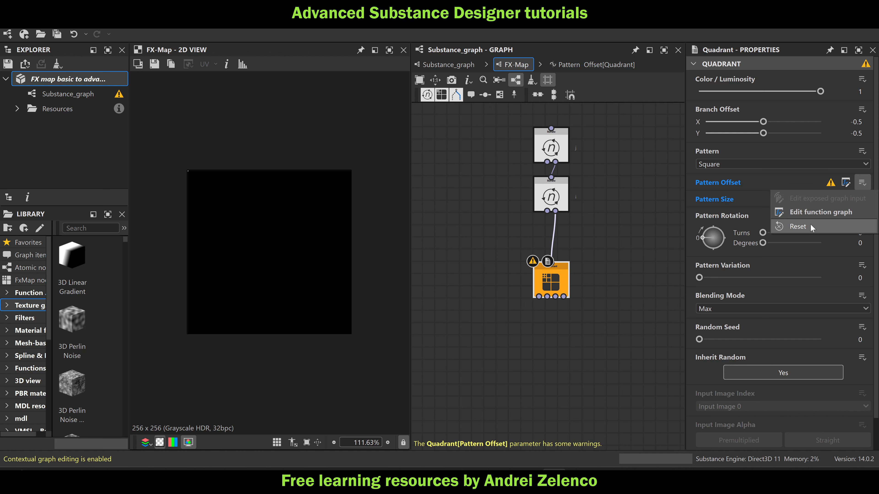
click(811, 226)
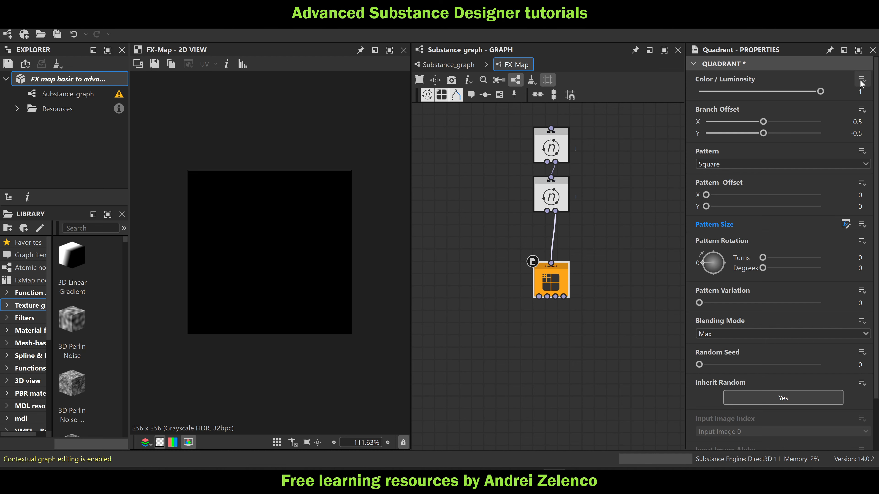
Create an empty function for the Quadrant's Color / Luminosity and add a Get Float node reading $number
click(861, 80)
click(841, 92)
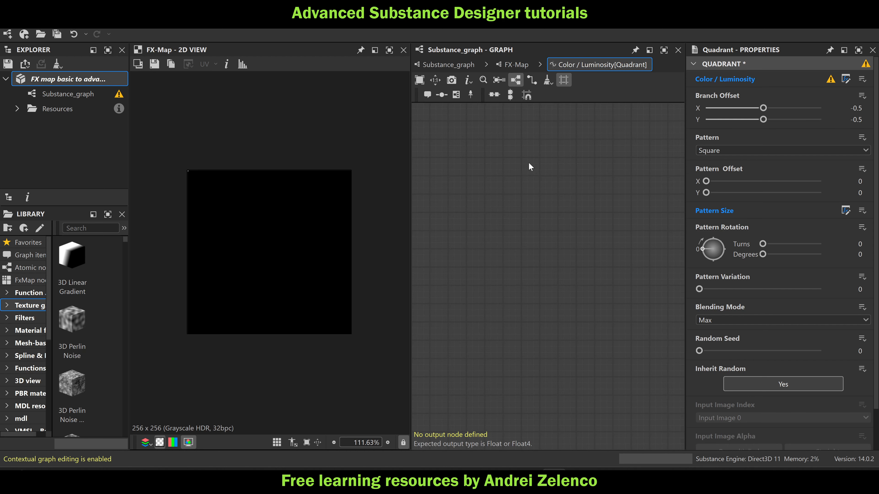
key(space)
text(get)
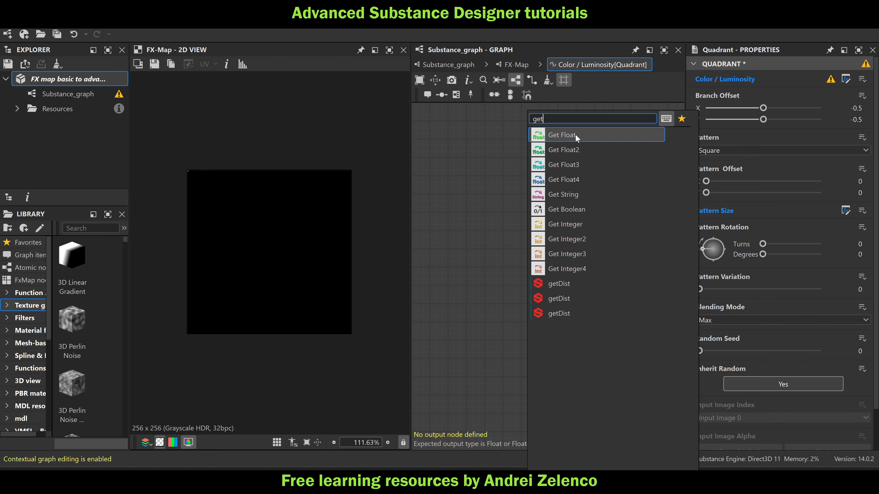
click(576, 134)
click(866, 75)
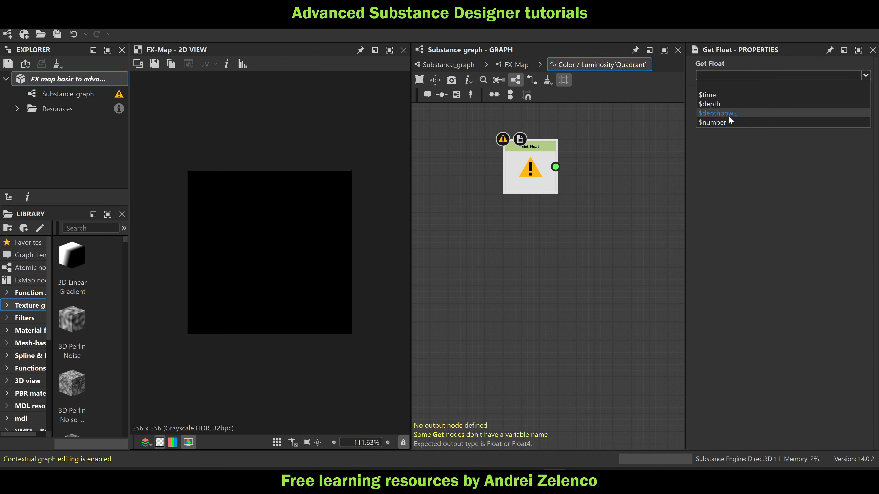
click(729, 123)
Add a Set node after the $number Get Float in the Color / Luminosity function and name its variable "i++"
click(532, 176)
key(space)
text(set)
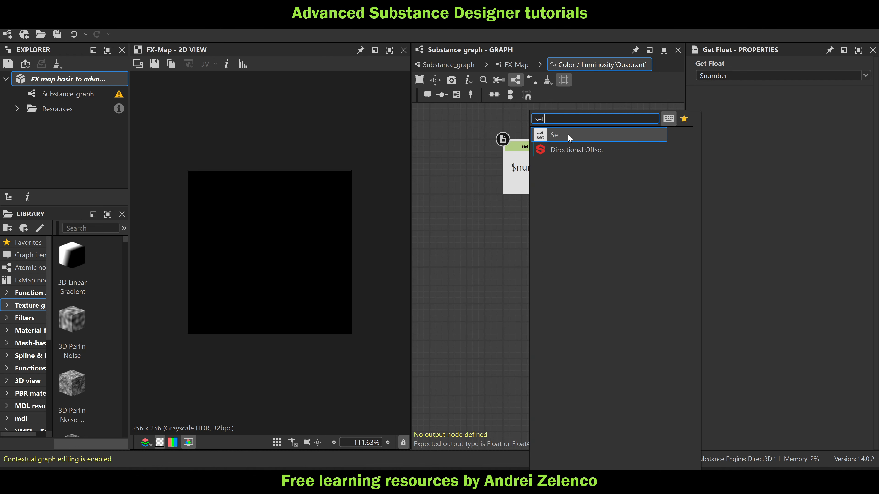
click(568, 135)
drag(620, 180, 606, 183)
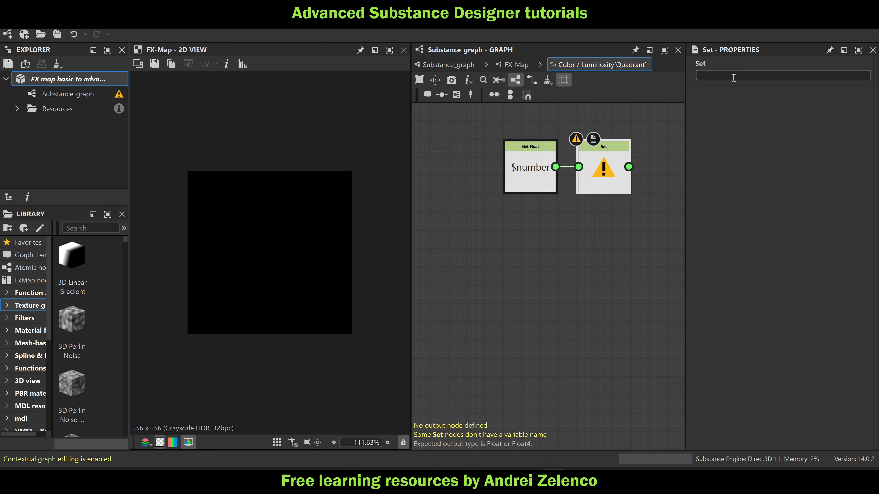
click(724, 73)
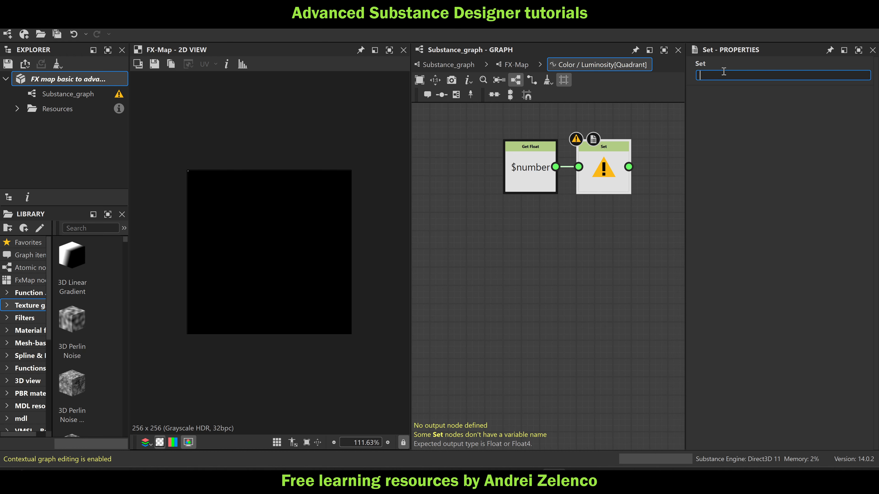
text(i++)
key(Return)
Add a Sequence node fed by the "i++" Set and place it below and beyond that node
key(space)
text(seq)
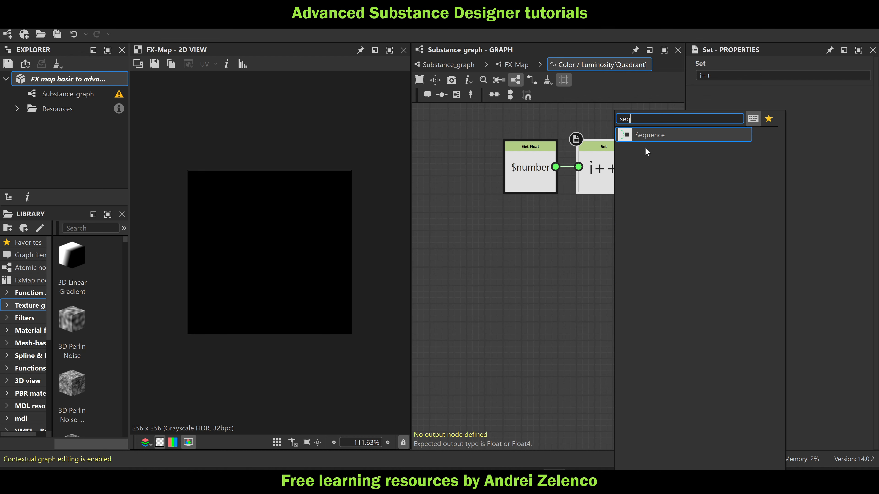
key(Return)
scroll(636, 154, down, 2)
drag(613, 154, 629, 207)
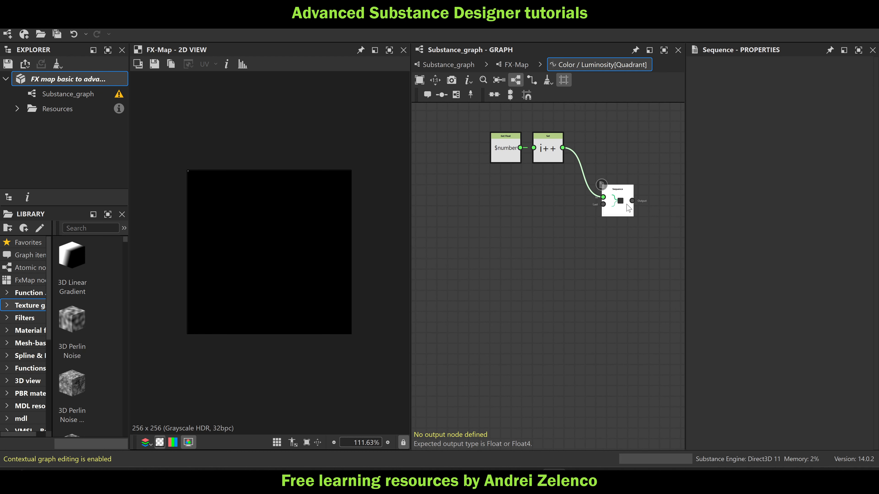
click(507, 241)
middle_drag(507, 241, 580, 228)
scroll(547, 194, down, 2)
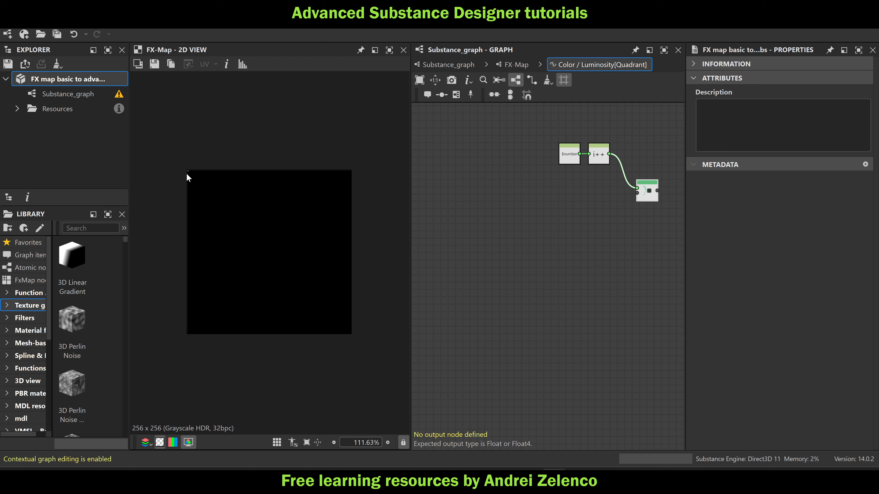
Display the Pixel Processor's output in the 2D view and examine its individual white pixels along the image's upper edge
scroll(180, 169, up, 4)
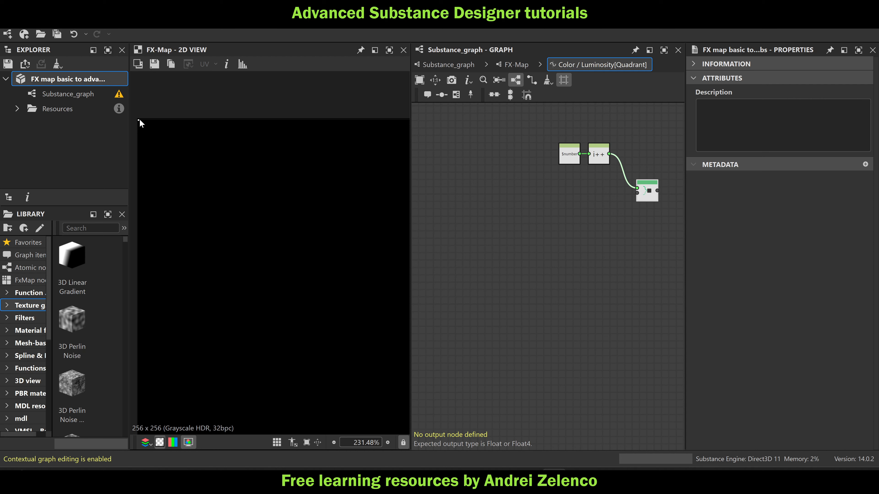
middle_drag(226, 152, 286, 154)
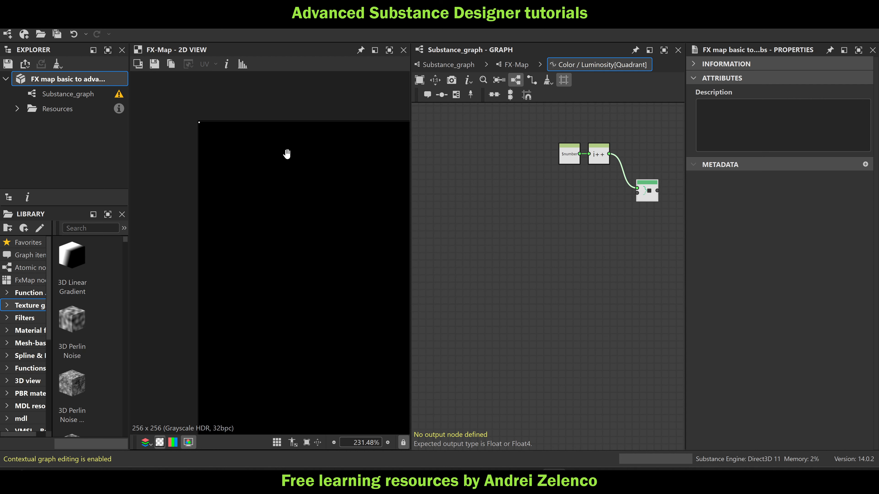
click(432, 63)
double_click(445, 180)
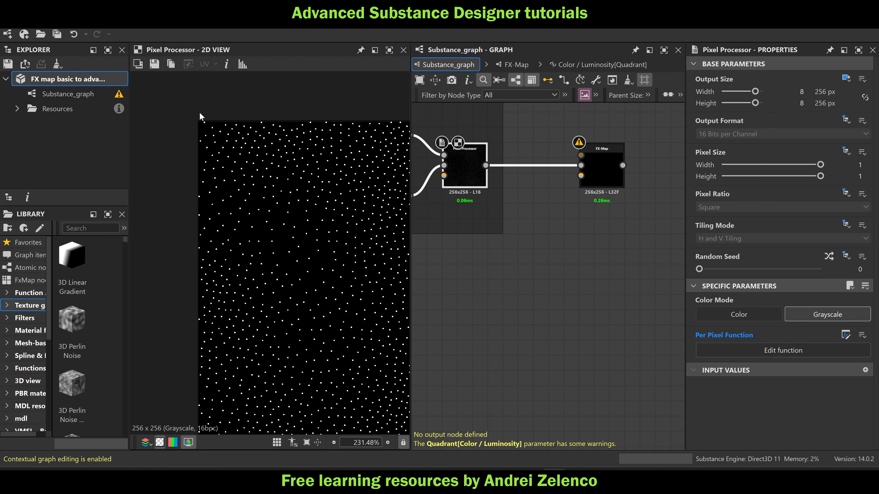
scroll(198, 114, up, 6)
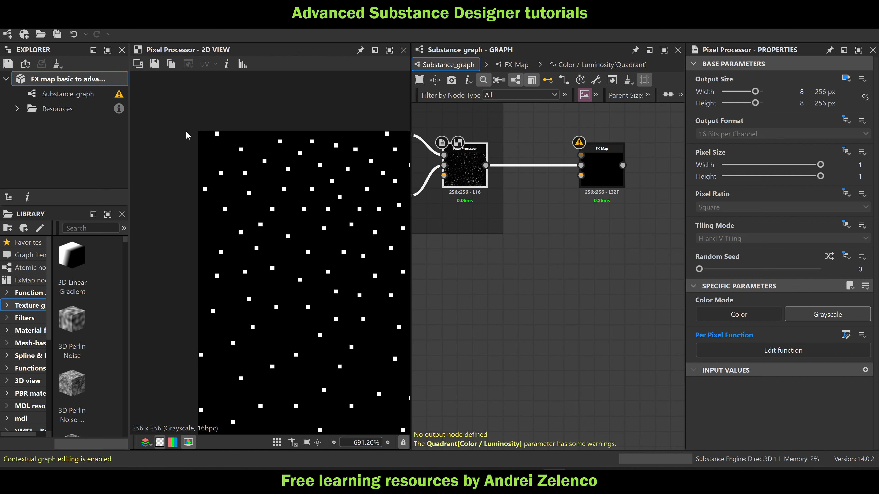
scroll(199, 134, up, 3)
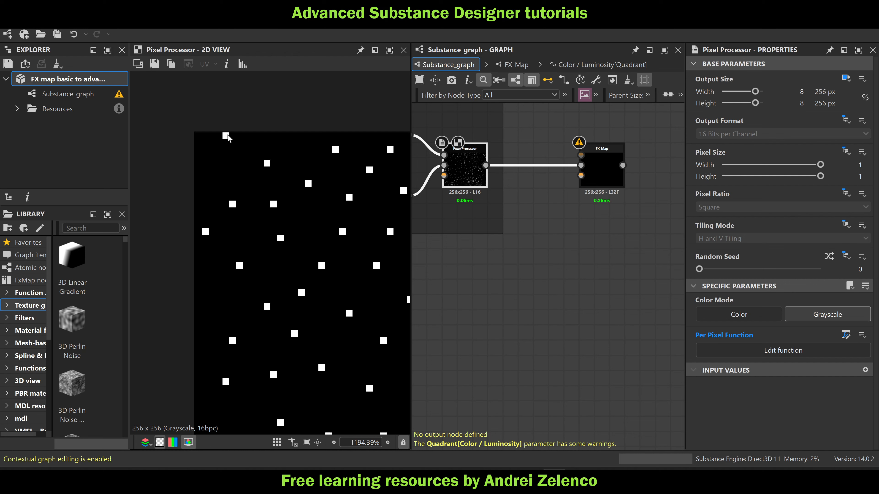
middle_drag(236, 128, 157, 133)
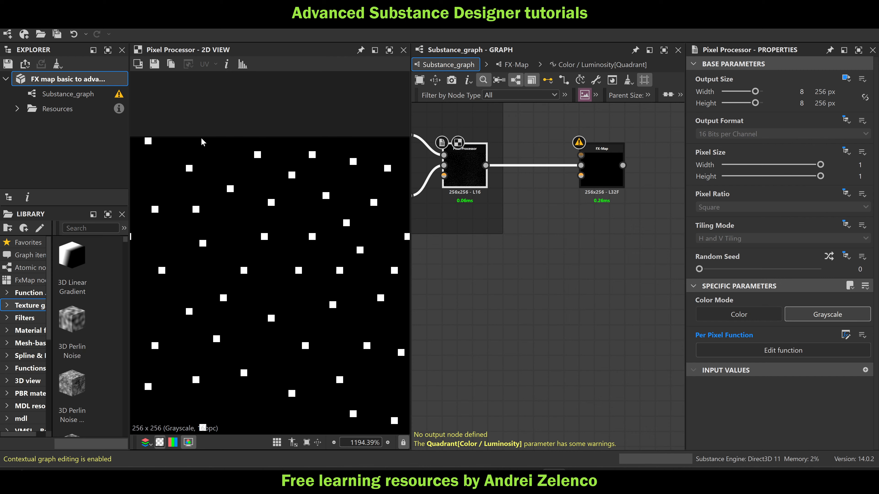
middle_drag(275, 141, 121, 136)
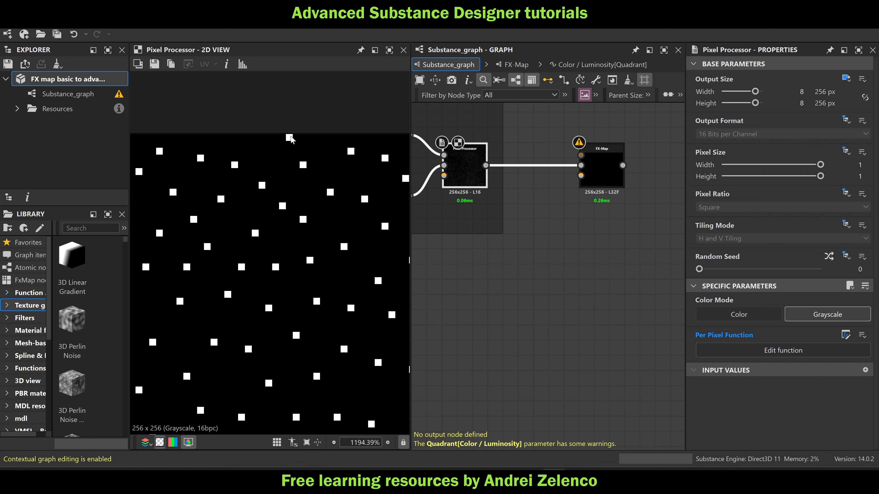
middle_drag(333, 125, 223, 117)
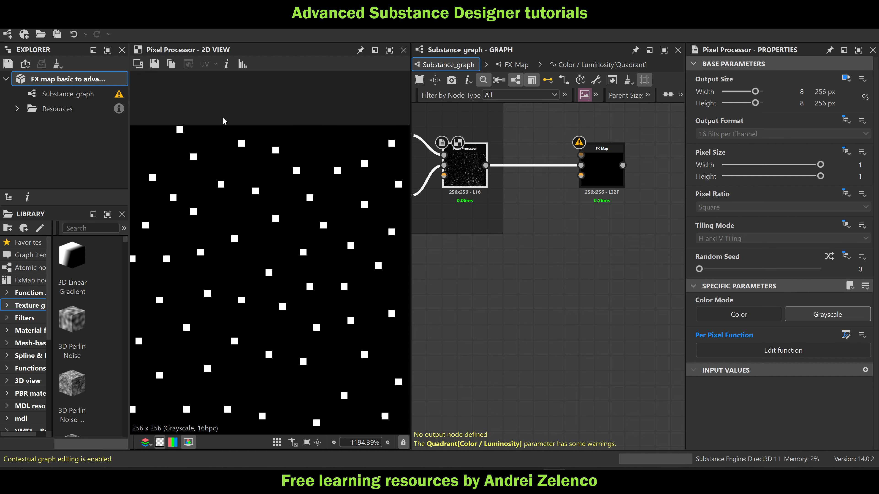
middle_drag(314, 134, 201, 129)
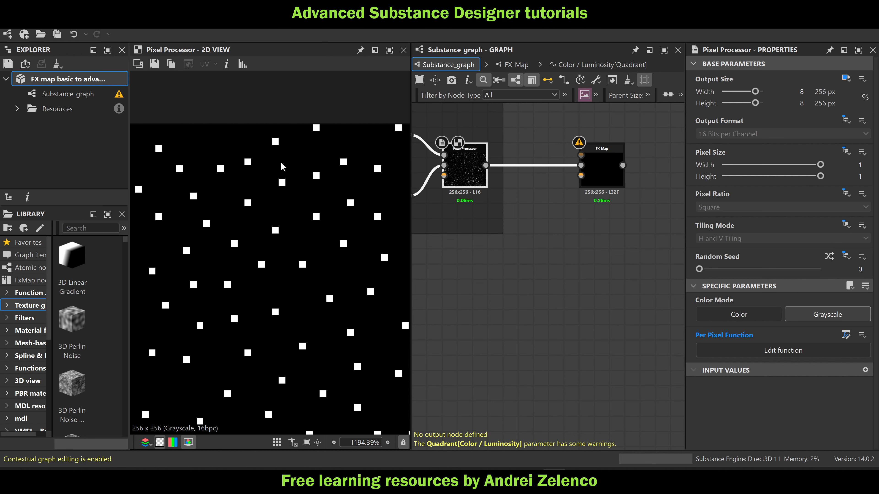
scroll(286, 166, down, 8)
scroll(284, 257, up, 3)
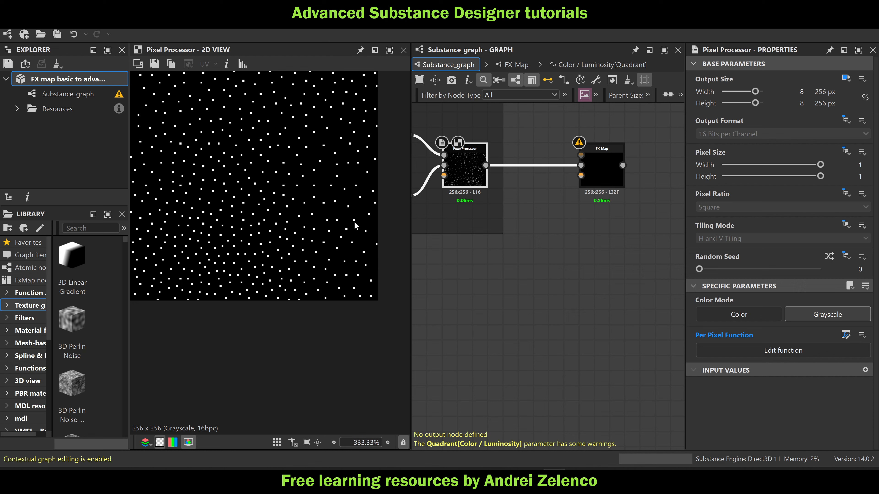
Reopen the Quadrant's Color / Luminosity function inside the FX-Map and add a Vector Float2 node below the $number node
click(603, 163)
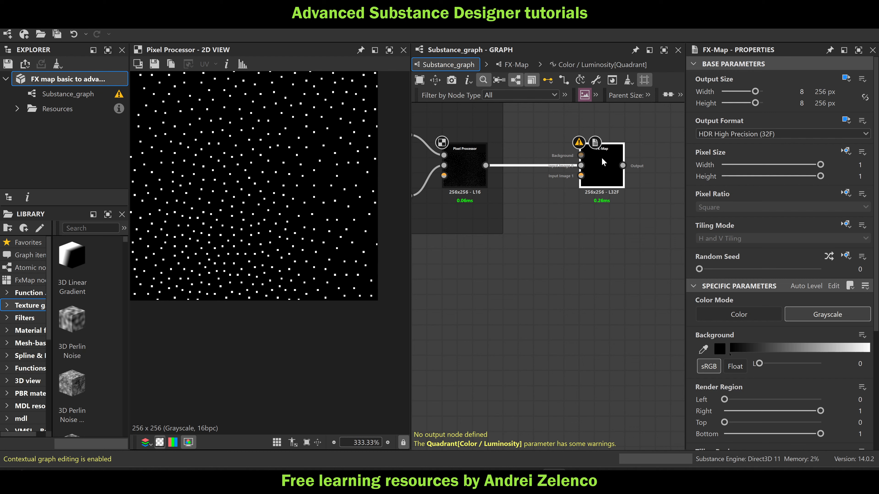
double_click(603, 162)
click(554, 280)
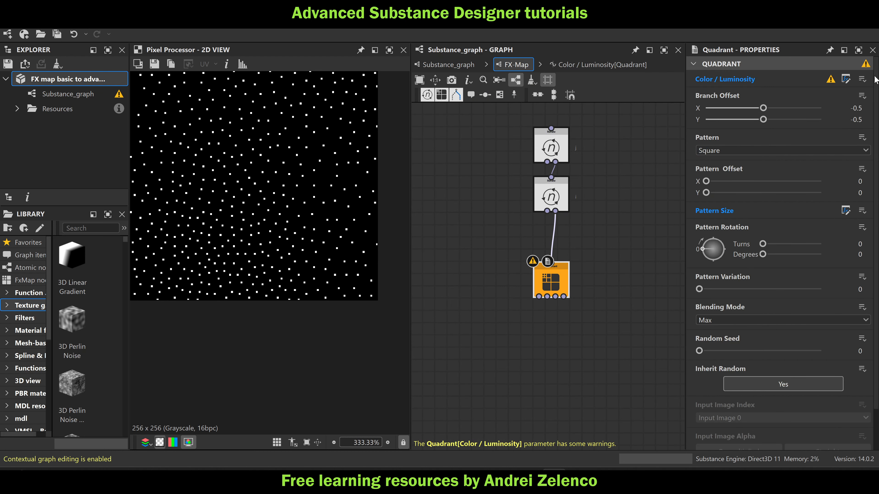
click(846, 79)
scroll(605, 181, up, 1)
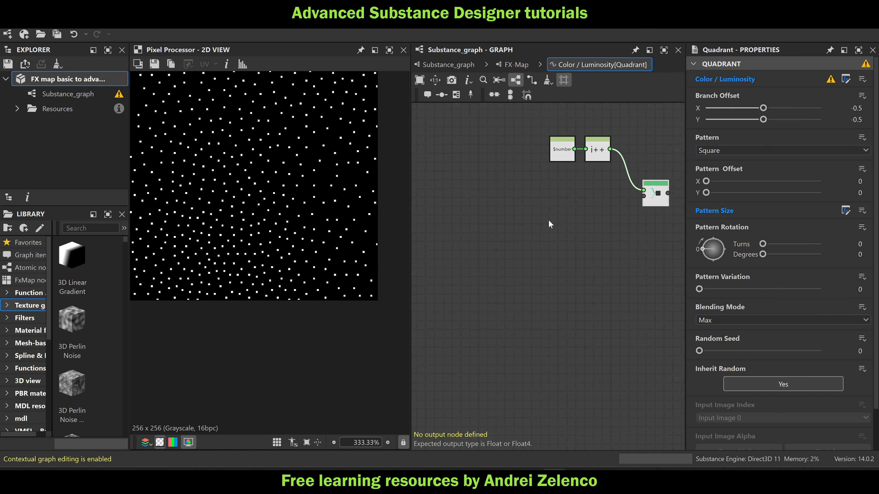
middle_drag(549, 220, 597, 199)
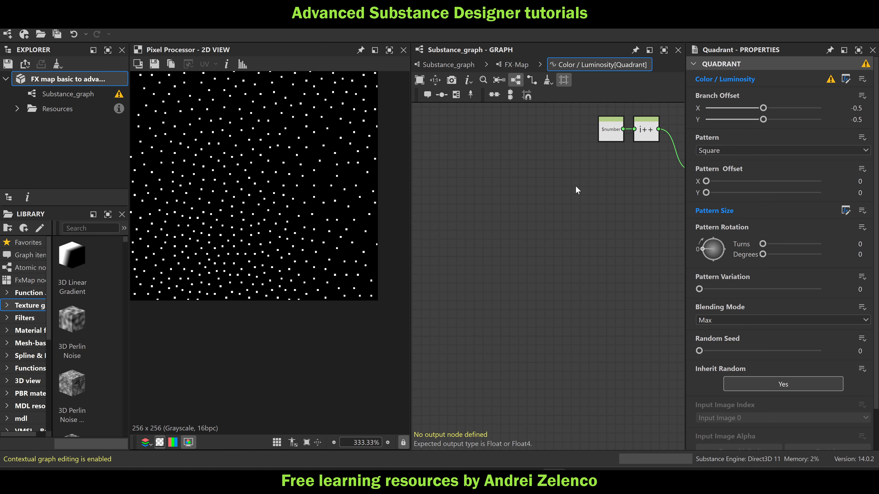
key(space)
text(ve)
click(627, 135)
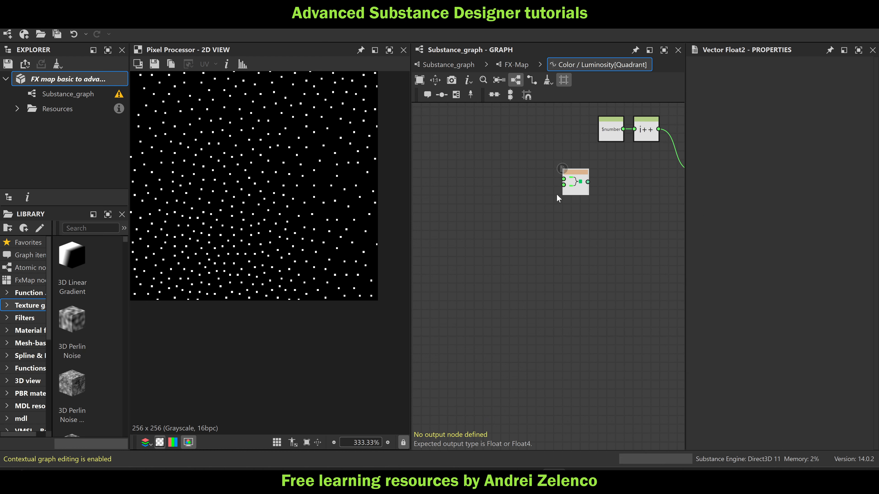
Add a Set node after the Vector Float2, name its variable "grid", and save the package
key(space)
text(set)
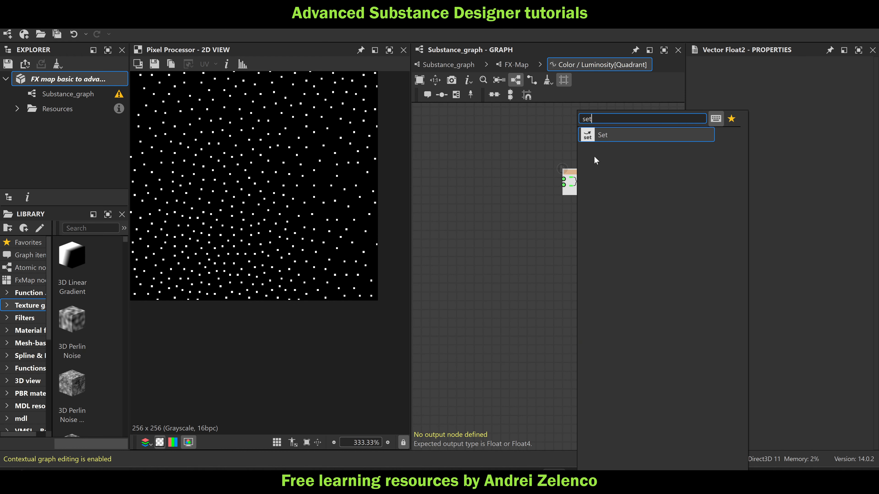
click(613, 135)
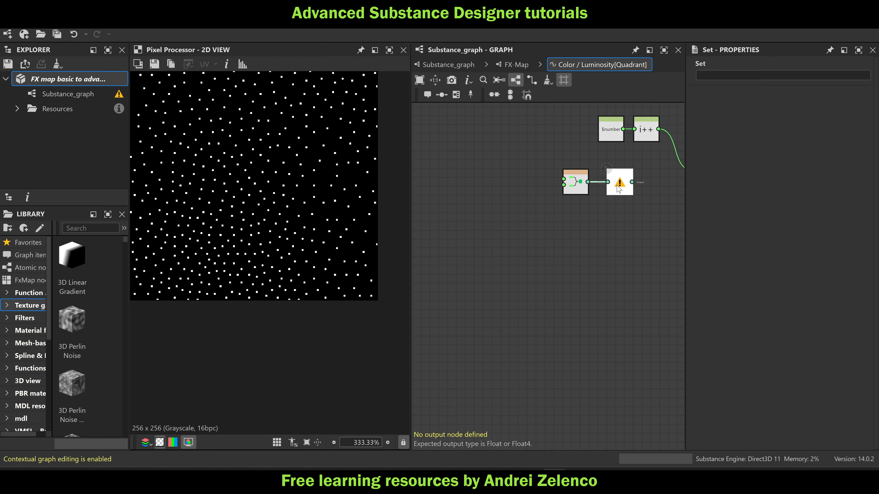
click(706, 76)
text(gr)
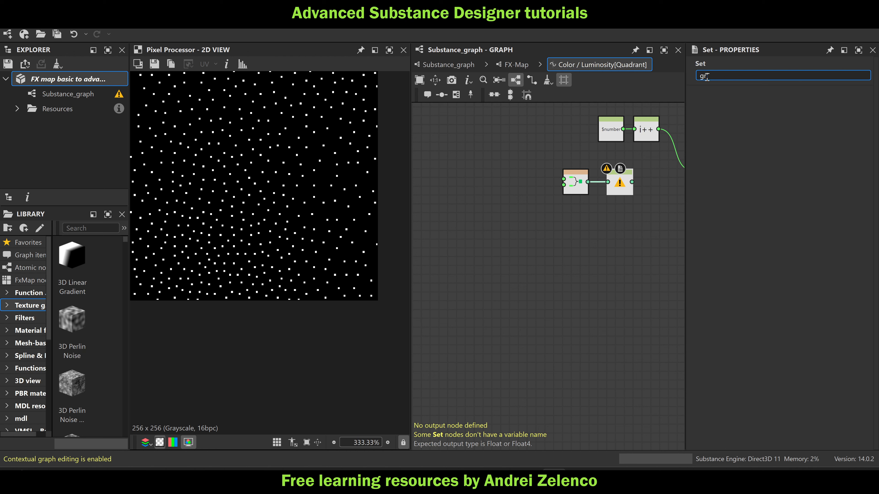
text(id)
key(Return)
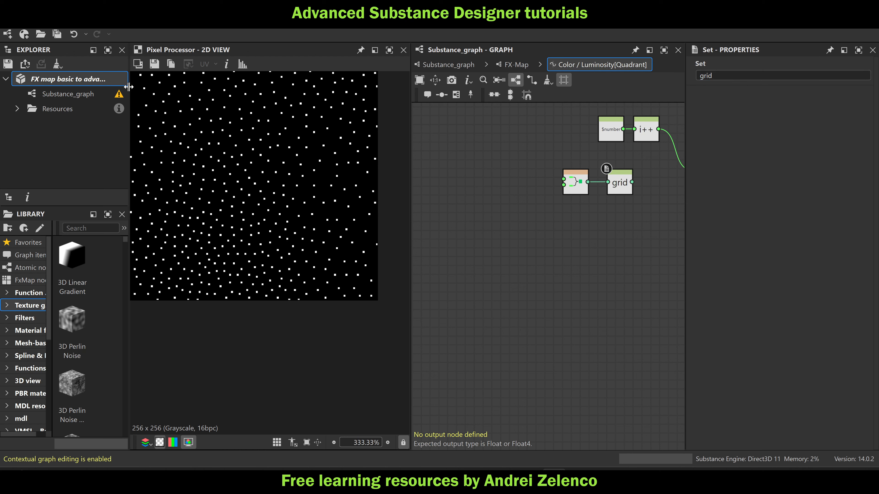
click(100, 82)
key(ctrl+s)
key(f)
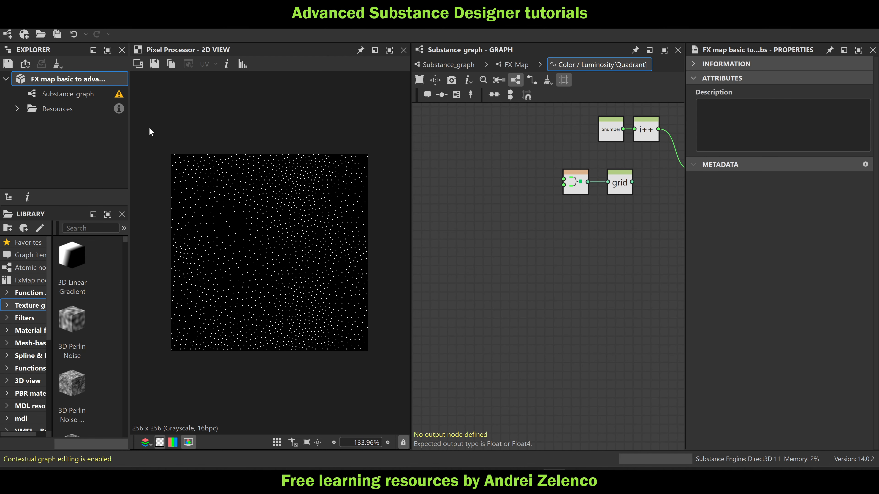
Show the FX-Map's output in the 2D view and connect the "grid" Set to the Sequence's second input in the Color / Luminosity function
middle_drag(615, 210, 537, 217)
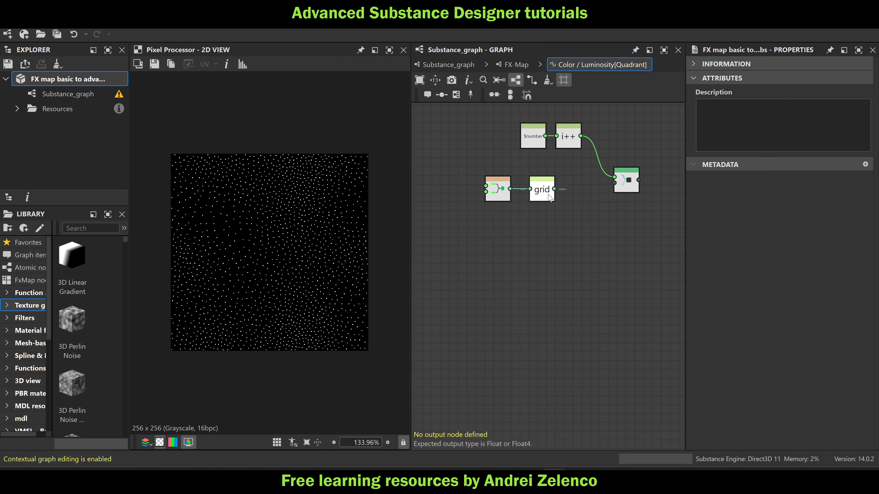
scroll(544, 190, up, 1)
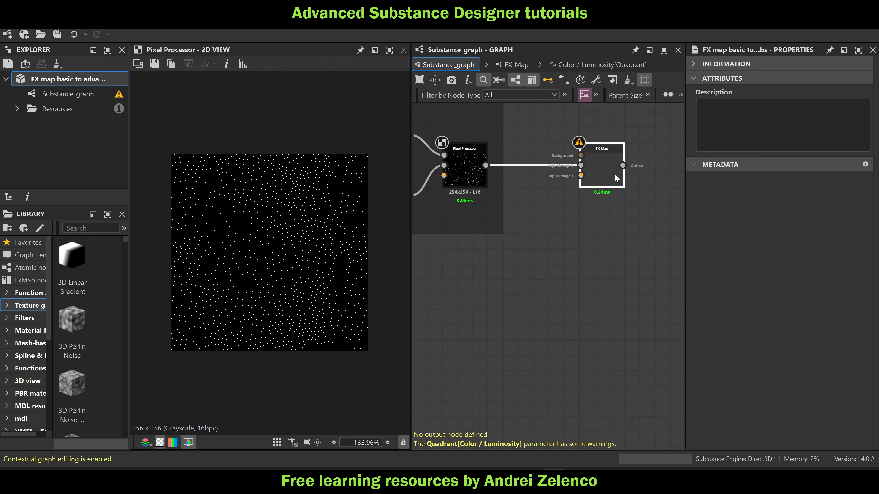
double_click(613, 173)
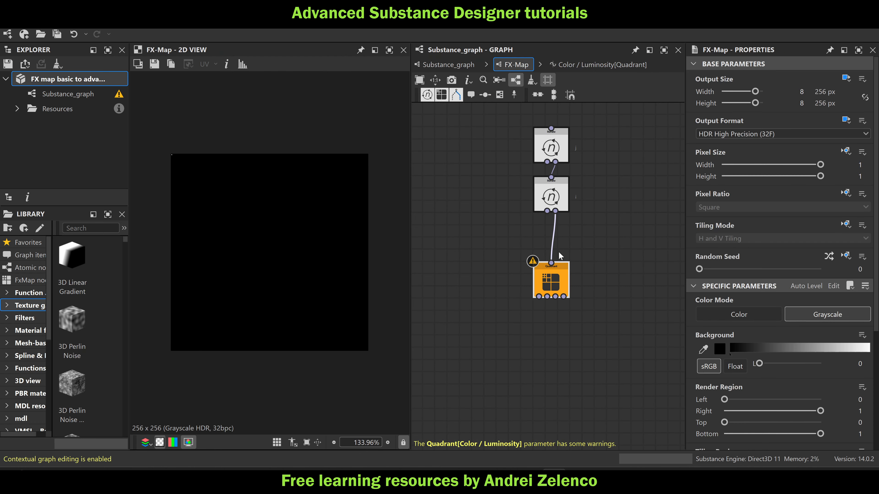
click(550, 281)
click(848, 79)
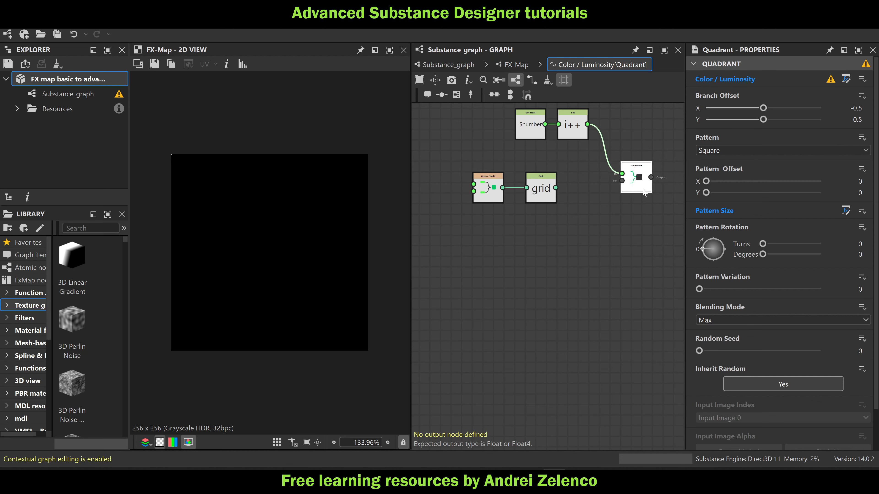
drag(627, 192, 621, 203)
drag(556, 188, 622, 191)
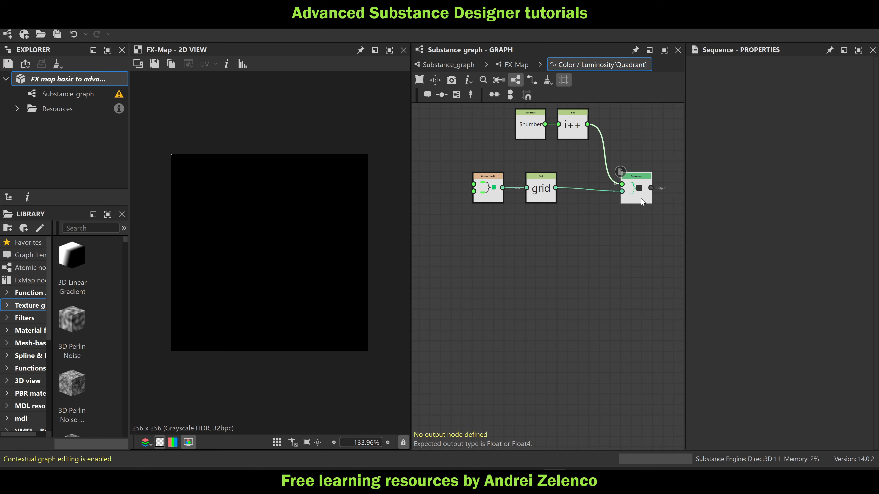
Add a Get Float node reading "i++" in the free area before the Vector Float2 node
middle_drag(528, 231, 629, 233)
middle_drag(473, 167, 496, 188)
key(space)
text(get)
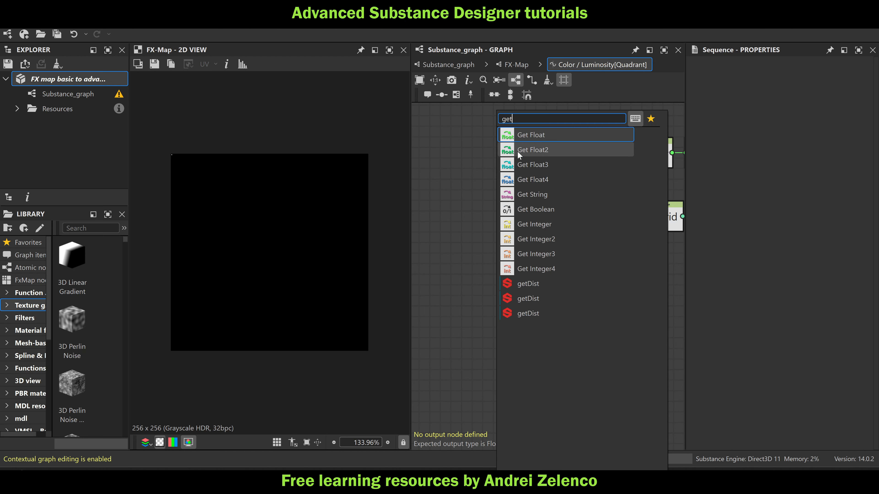
click(518, 152)
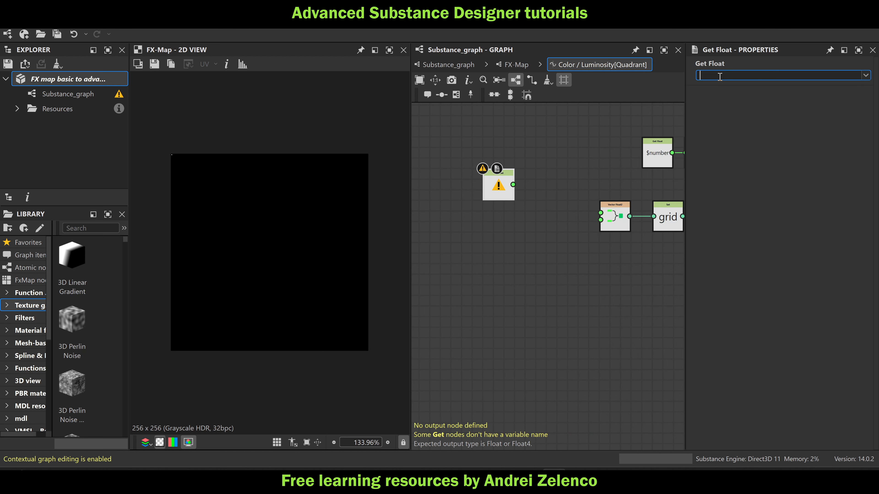
key(Return)
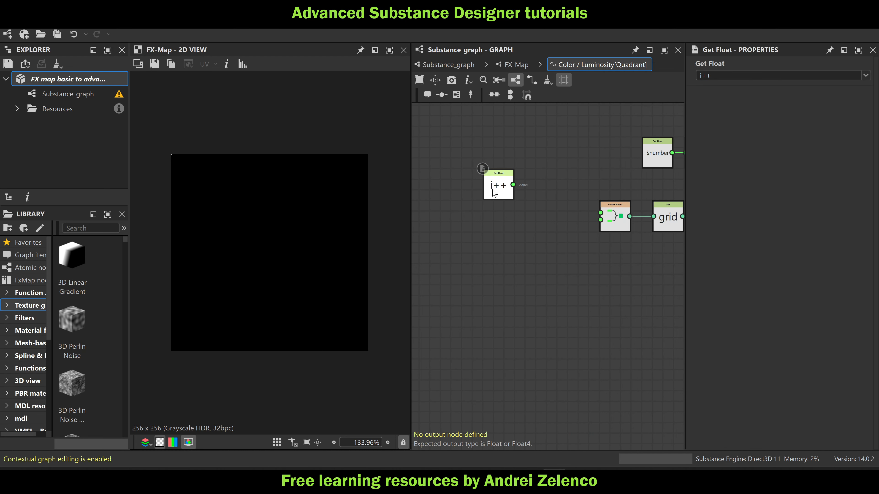
Add a Division node and connect the "i++" Get Float to its first input
drag(494, 192, 462, 202)
key(space)
text(/)
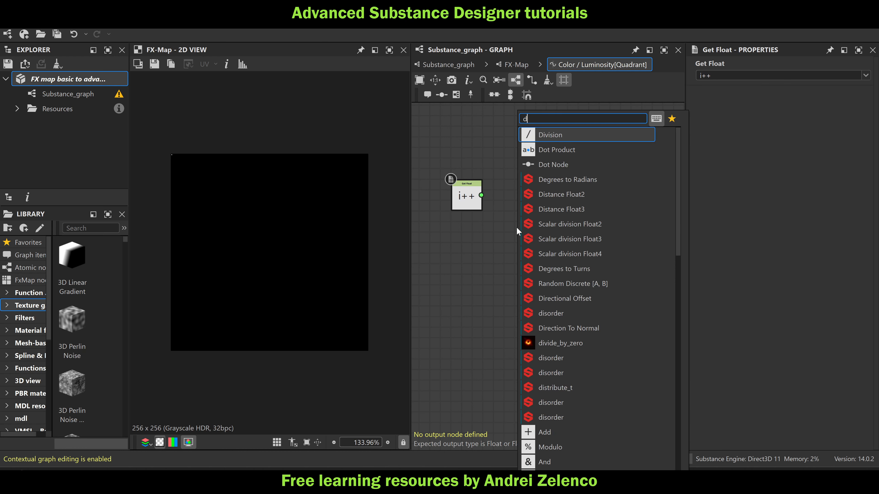
click(564, 153)
drag(481, 196, 510, 232)
middle_drag(474, 253, 517, 239)
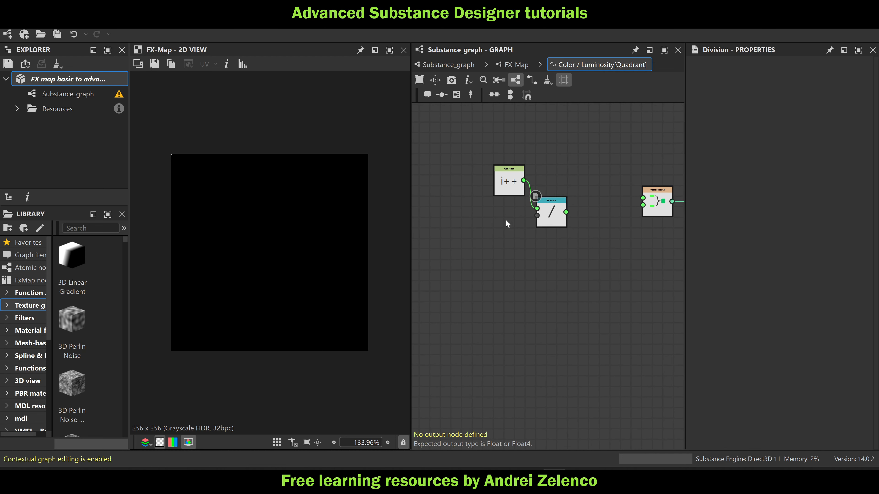
key(space)
text(i)
key(Escape)
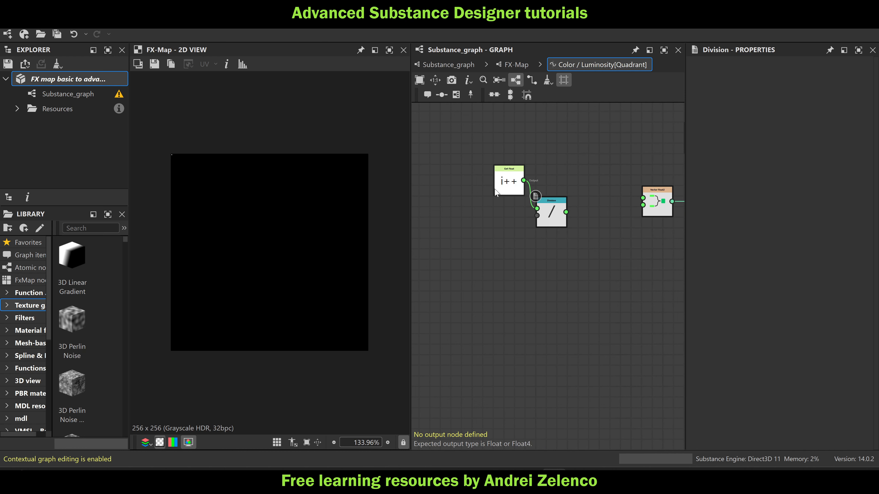
key(space)
text(i)
key(Escape)
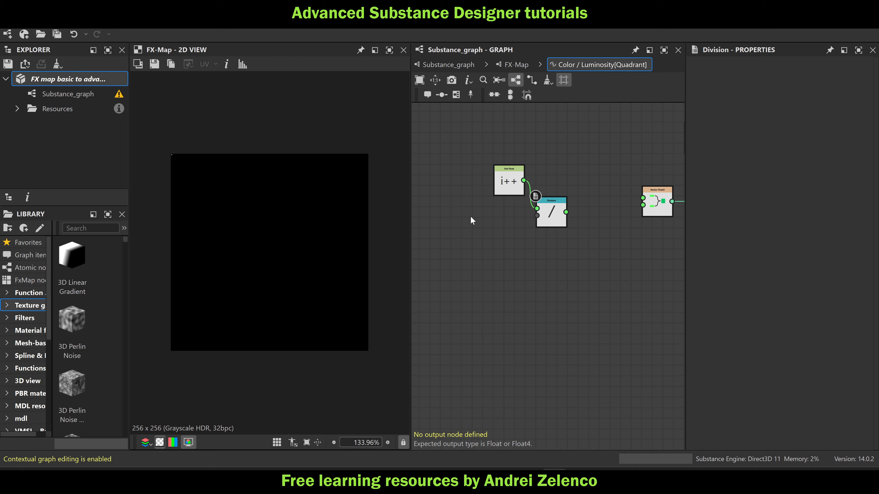
Add a Get Float node reading "i" and connect it to the Division's second input
key(space)
text(get)
key(Return)
click(714, 74)
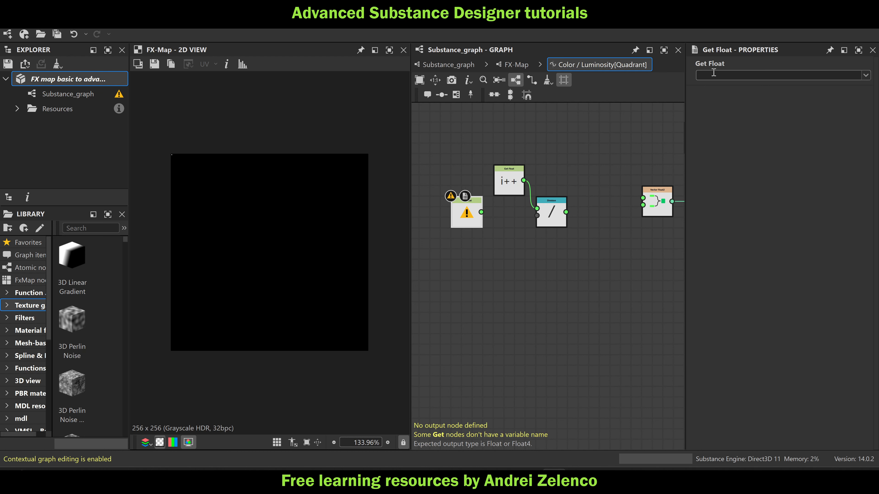
key(Return)
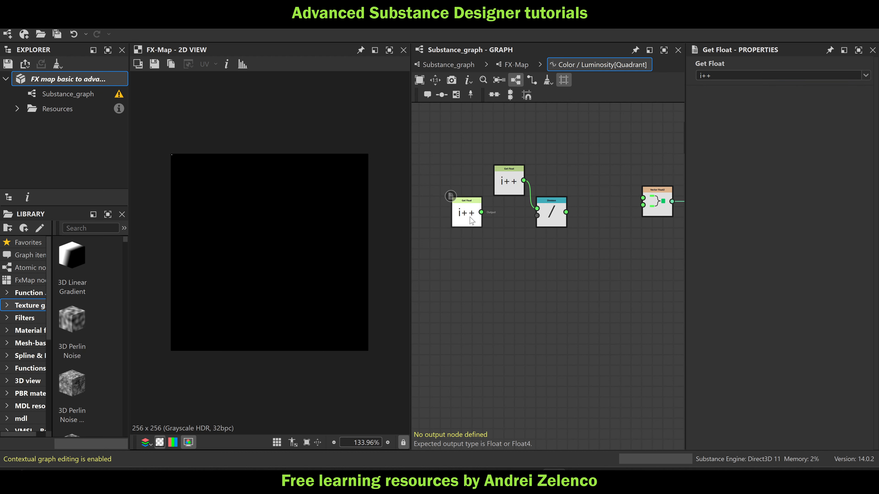
key(Return)
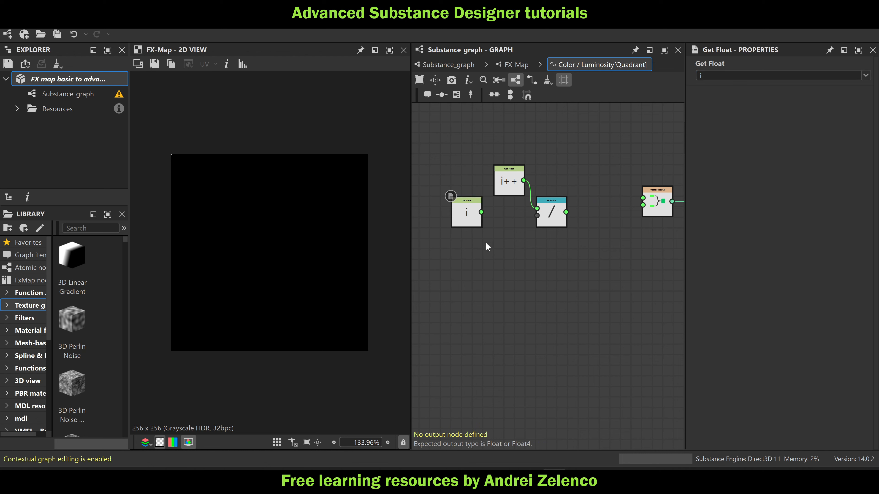
drag(482, 212, 537, 216)
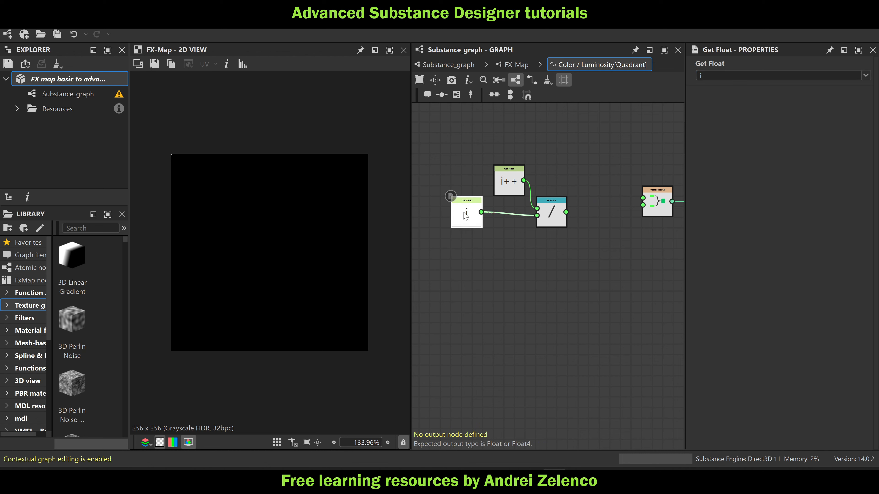
Line up the "i++" and "i" Get Float nodes before the Division and connect the Division to the Vector Float2's first input
drag(464, 217, 505, 224)
middle_drag(533, 260, 524, 268)
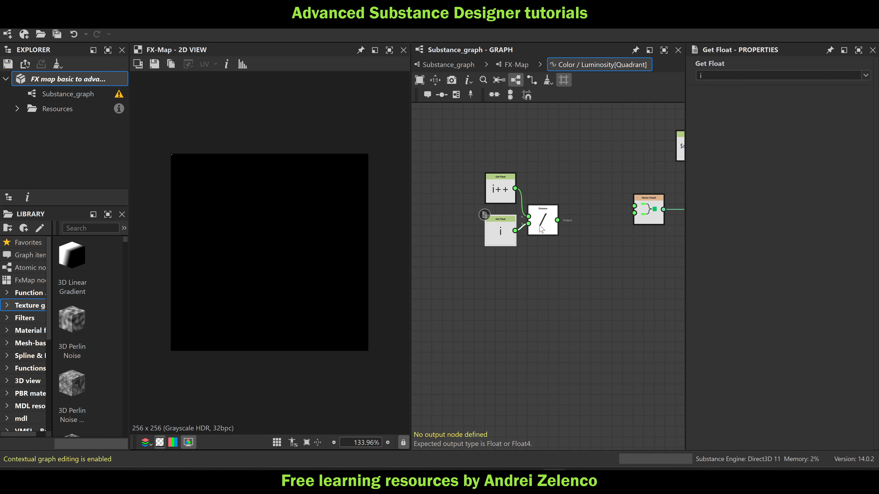
mouse_move(539, 222)
mouse_down()
mouse_move(539, 213)
mouse_move(634, 205)
mouse_up()
Duplicate the two Get Float nodes and their Division below the originals, and change the copied "i++" variable to "j++"
mouse_move(592, 168)
mouse_down()
mouse_move(484, 261)
mouse_move(488, 222)
mouse_move(478, 201)
mouse_up()
key(ctrl+d)
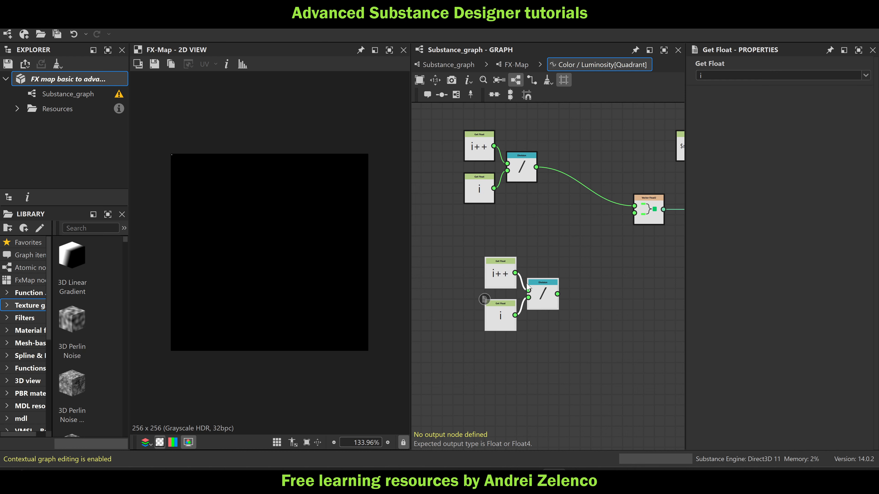
drag(502, 269, 488, 227)
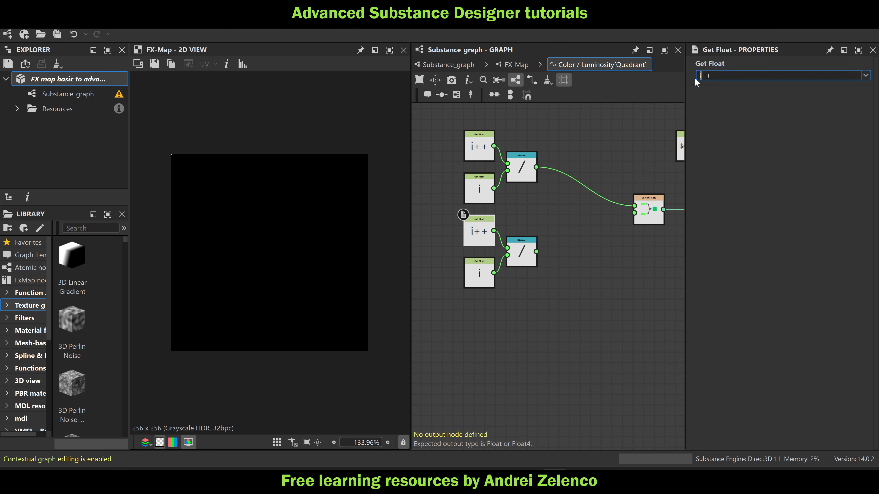
text(j)
click(560, 291)
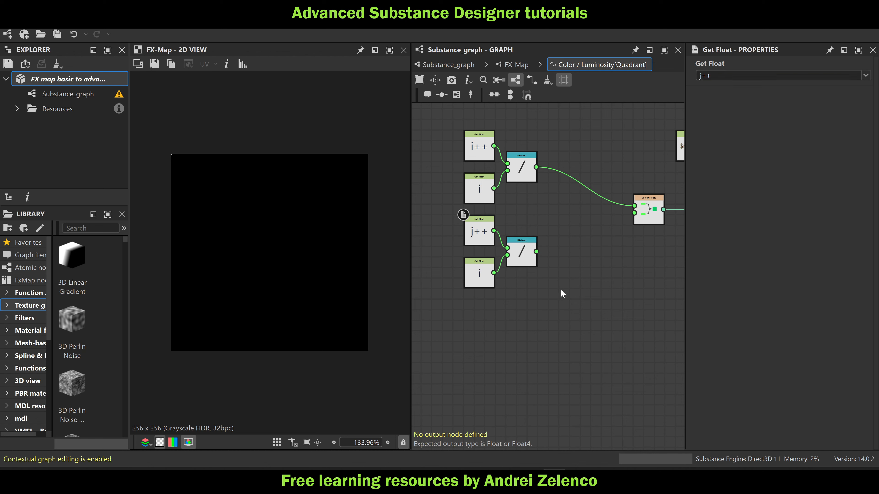
Change the copied "i" Get Float to read "j" and connect the second Division to the Vector Float2's second input
click(481, 285)
drag(713, 76, 644, 78)
text(j)
click(571, 259)
middle_drag(608, 257, 391, 258)
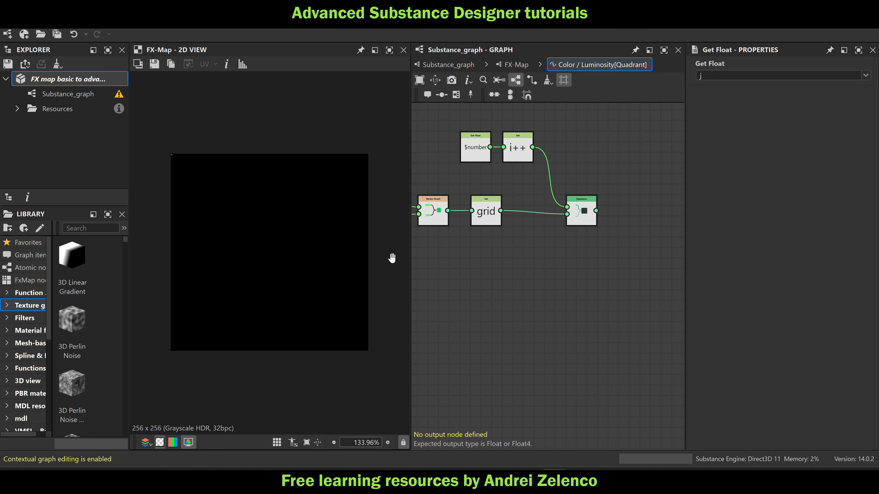
middle_drag(553, 244, 613, 248)
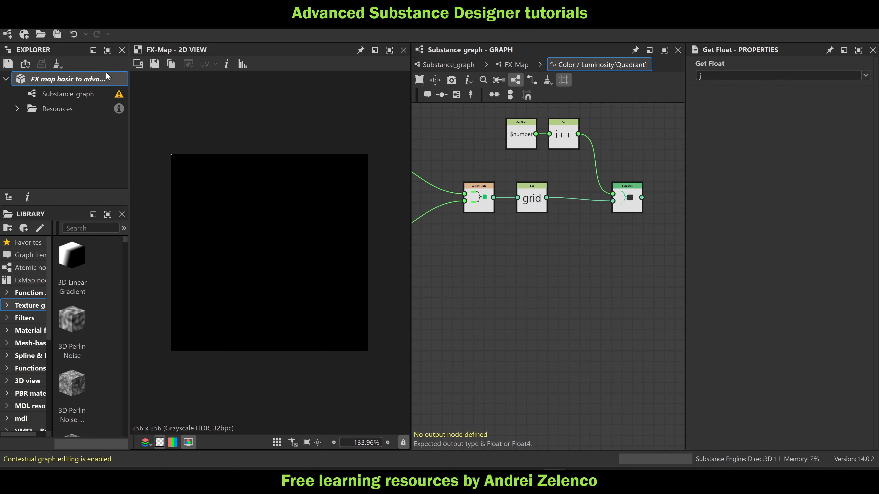
Save the package and add a second Sequence below the first, connecting the first Sequence's output to its first input
click(88, 80)
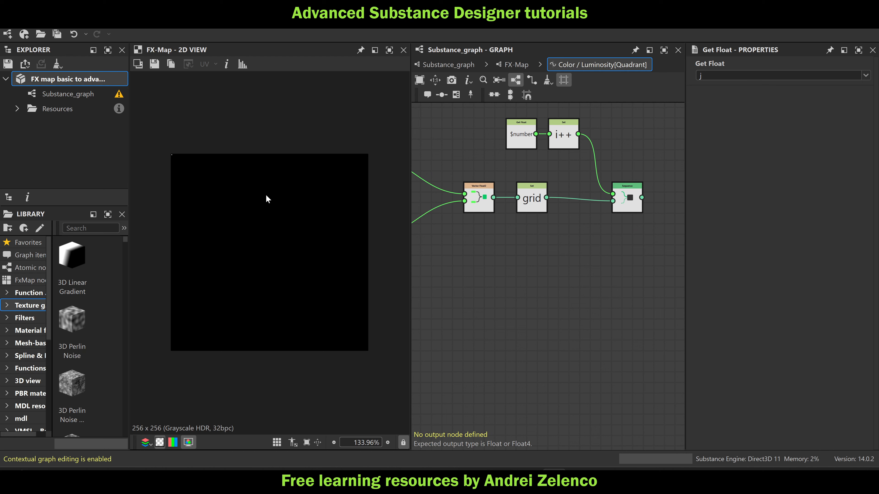
key(space)
text(seq)
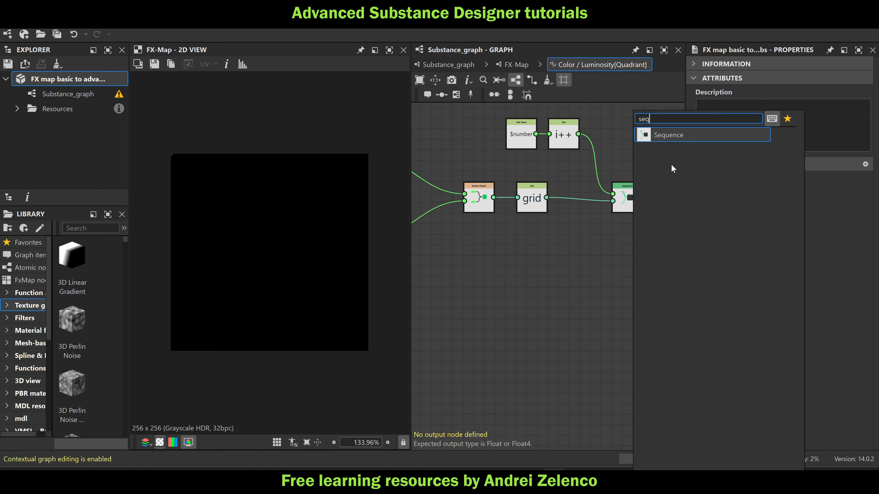
click(672, 134)
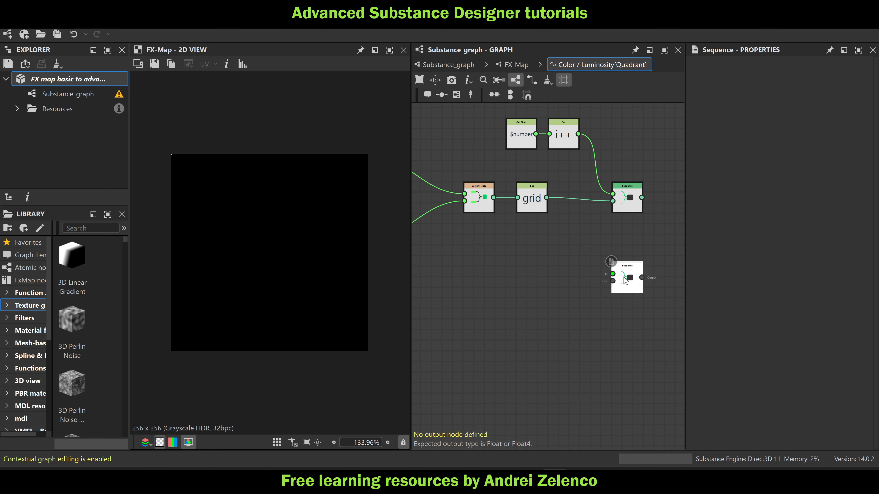
drag(613, 265, 612, 267)
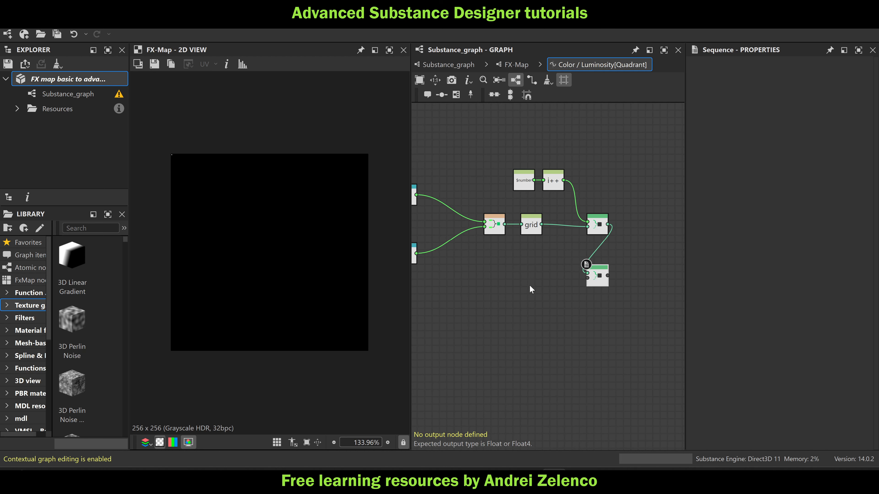
Add a Float node with value 1 below the "grid" Set and connect it to the second Sequence's second input
middle_drag(529, 285, 583, 277)
scroll(583, 277, down, 2)
key(space)
text(fl)
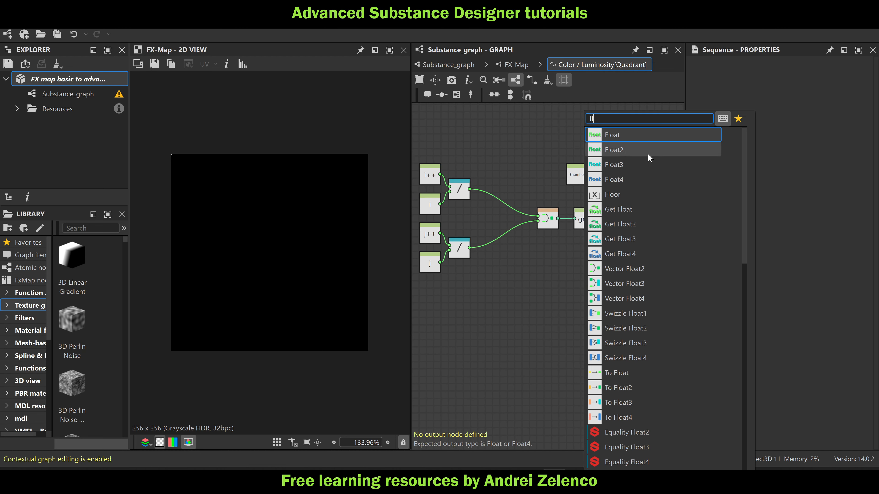
click(619, 134)
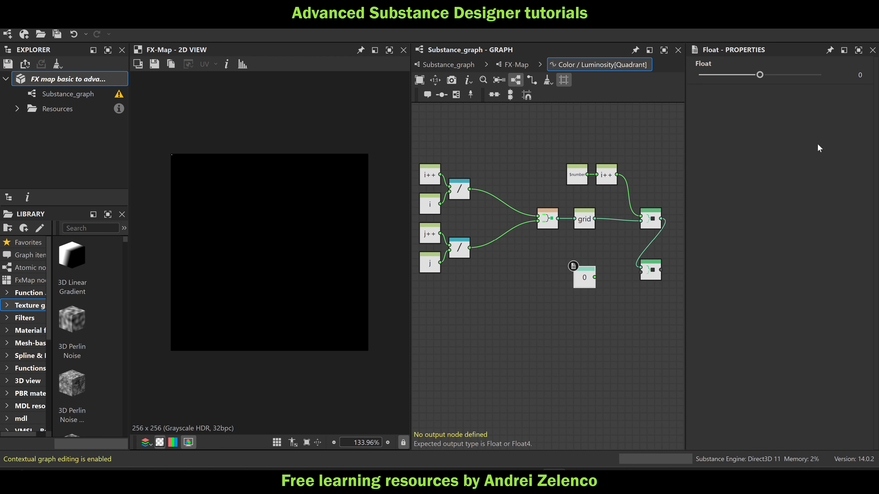
click(821, 75)
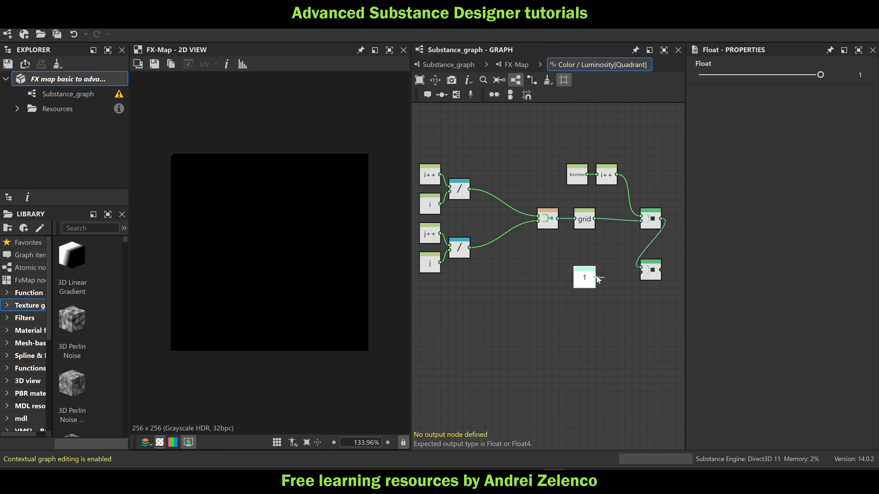
drag(595, 277, 641, 272)
drag(580, 281, 580, 274)
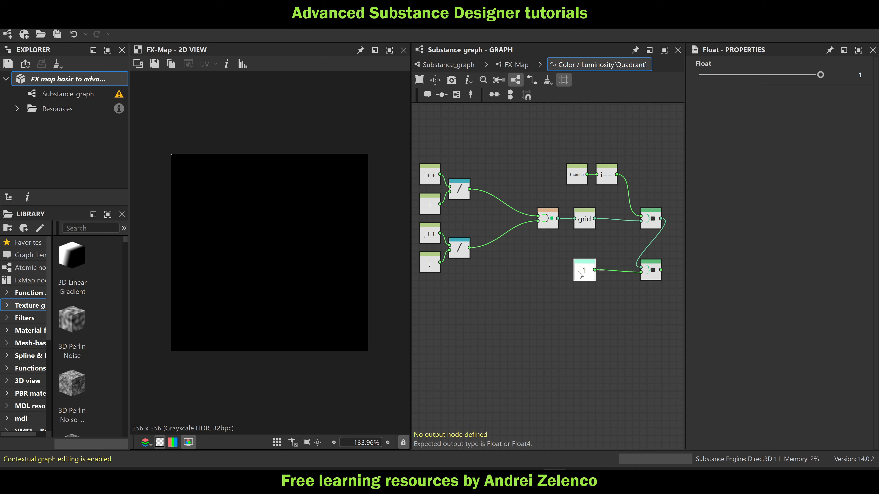
Set the second Sequence as the Color / Luminosity function's output node and save the package
click(657, 279)
right_click(648, 272)
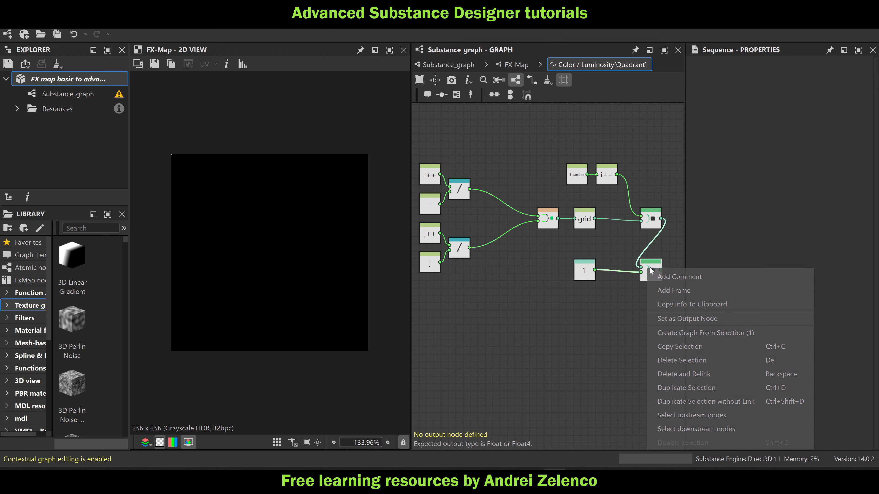
click(701, 319)
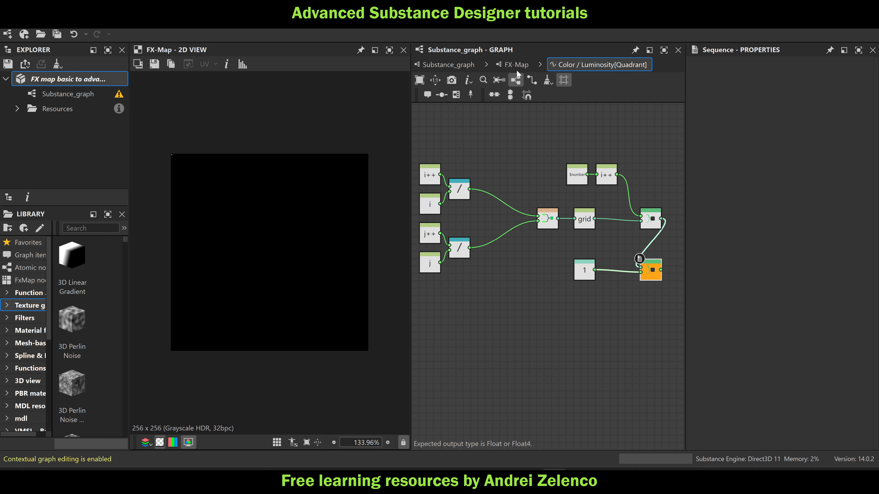
click(79, 81)
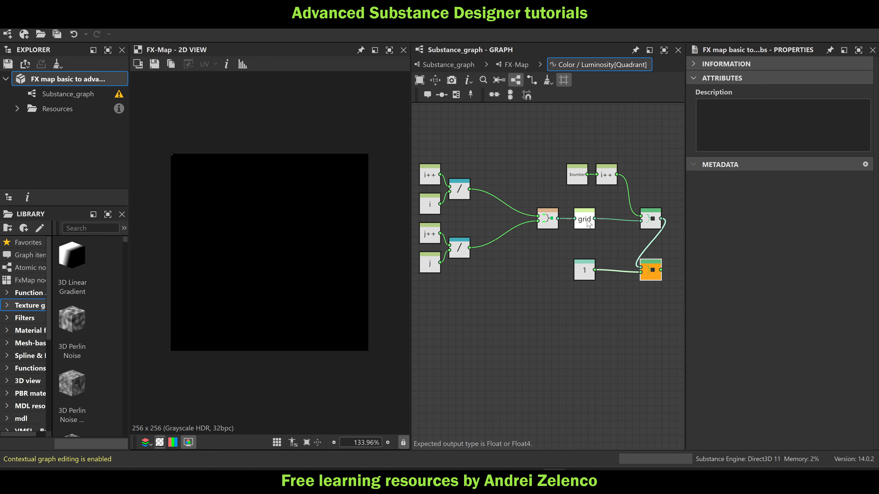
Return to the FX-Map graph and set the upper Iterate node as root
click(516, 65)
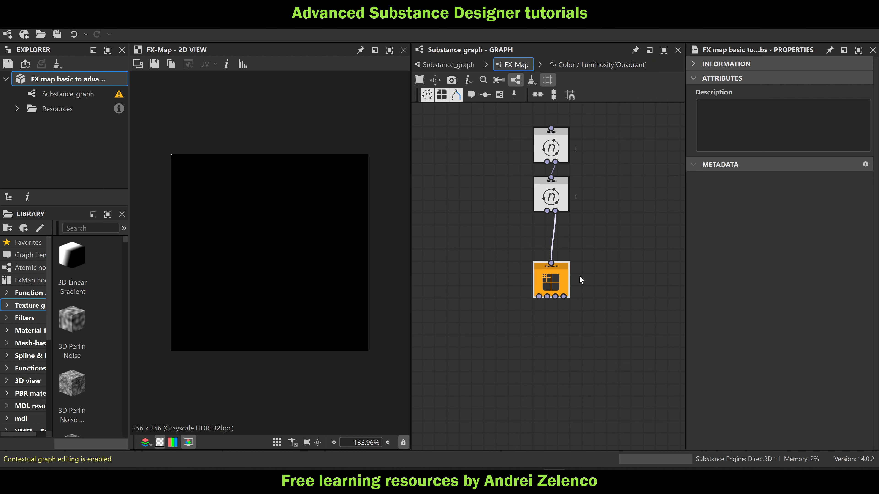
right_click(552, 144)
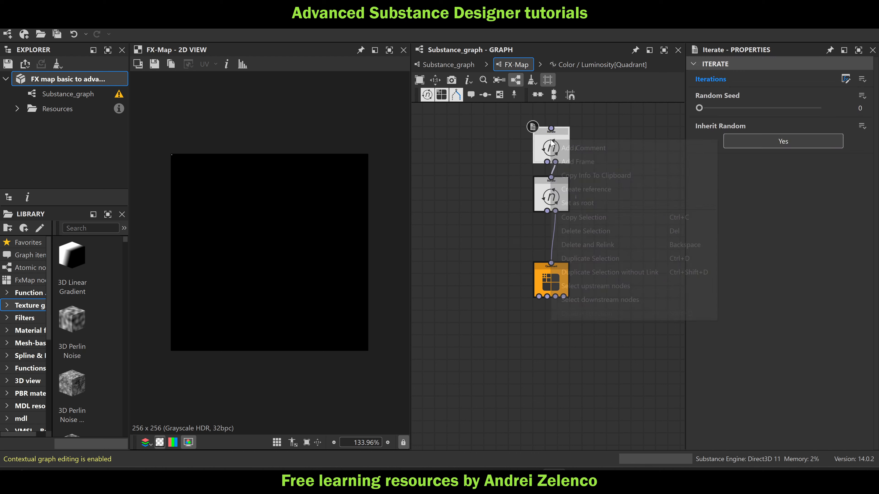
click(604, 201)
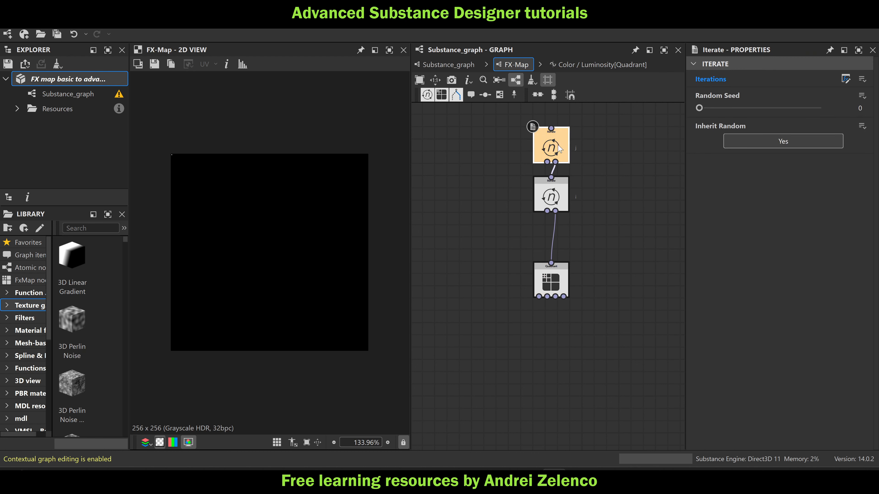
Create a Pattern Offset function on the Quadrant containing a Get Float2 that reads "grid", set as its output node
click(551, 282)
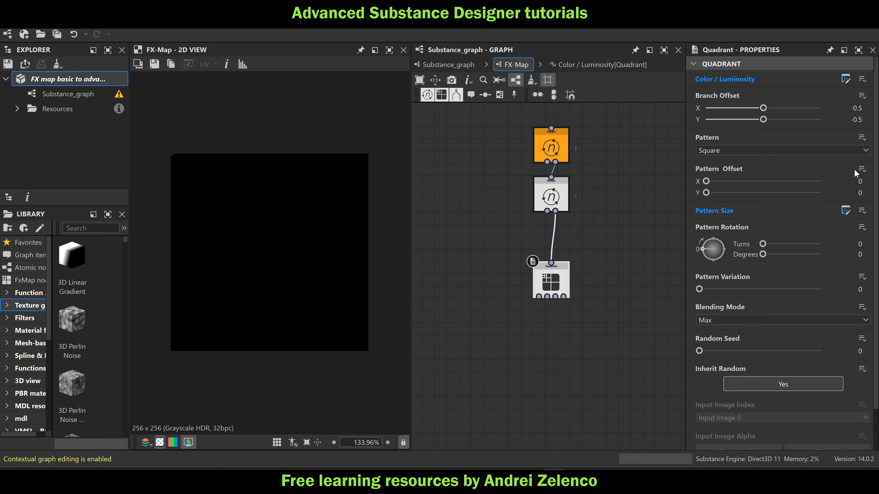
click(862, 169)
click(844, 182)
key(space)
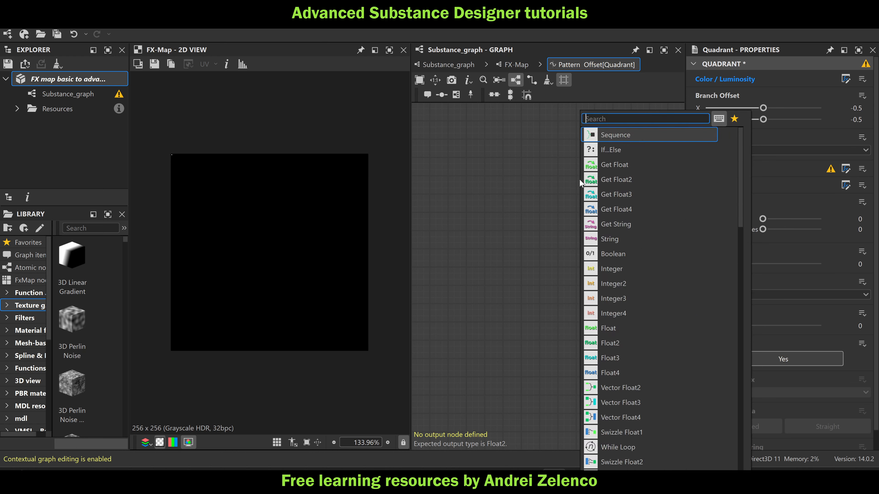
text(get)
click(607, 151)
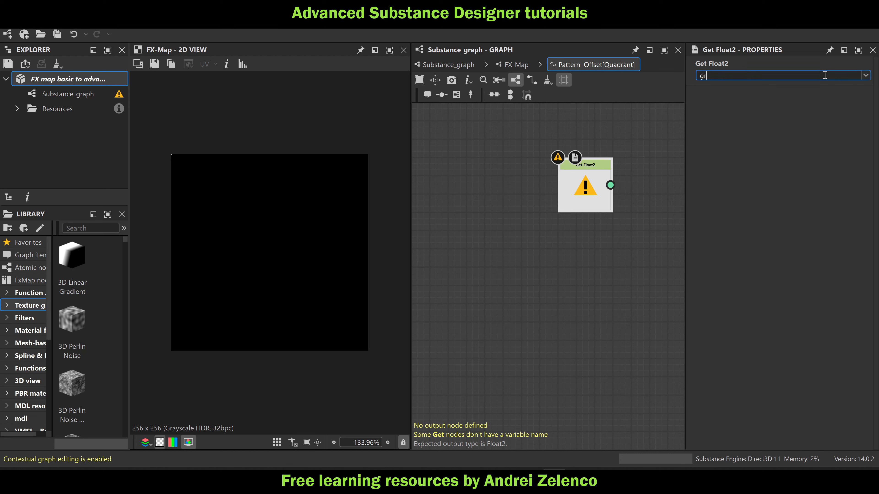
text(grid)
key(Return)
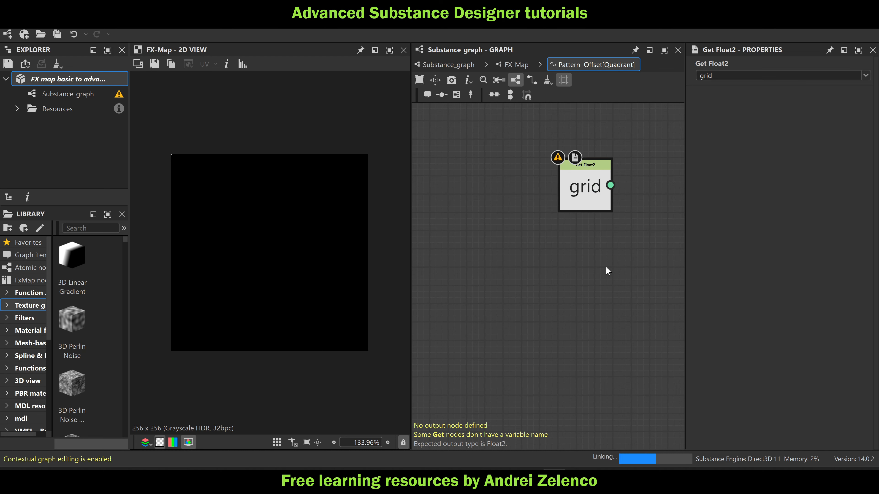
right_click(597, 193)
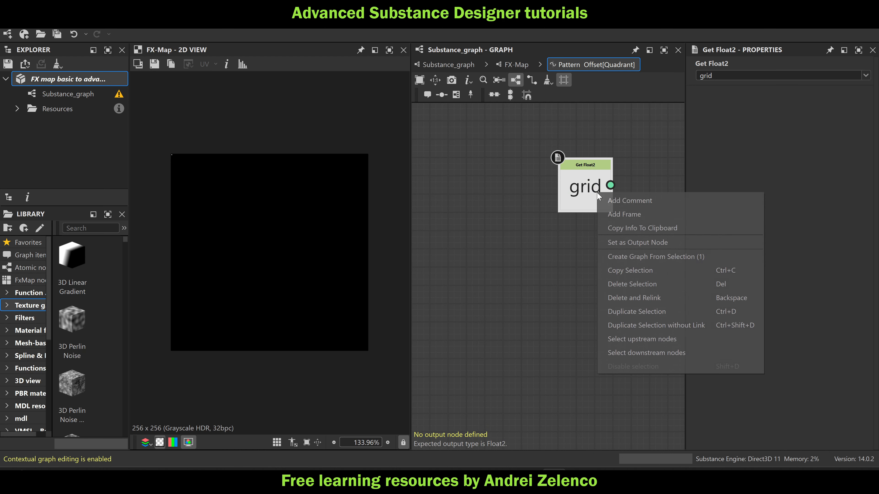
click(627, 243)
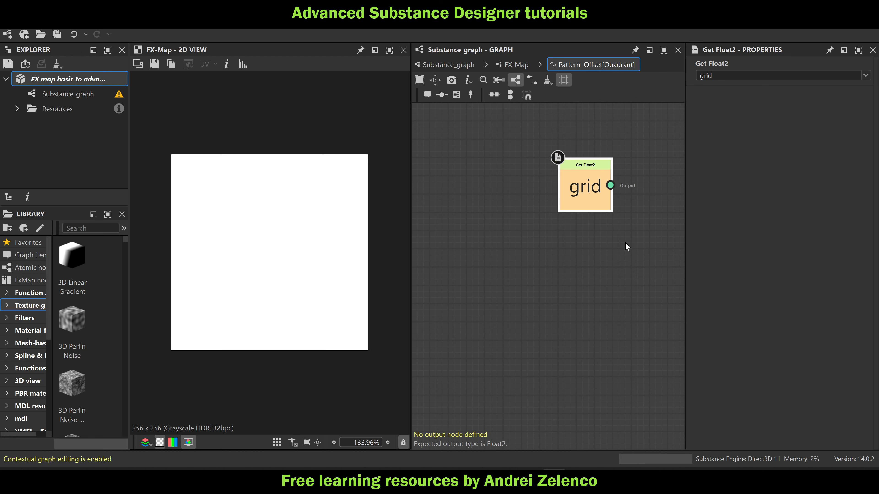
Lower the Float constant in the Quadrant's Color / Luminosity function to 0.42, move its node further down, and save the package
click(522, 66)
click(555, 274)
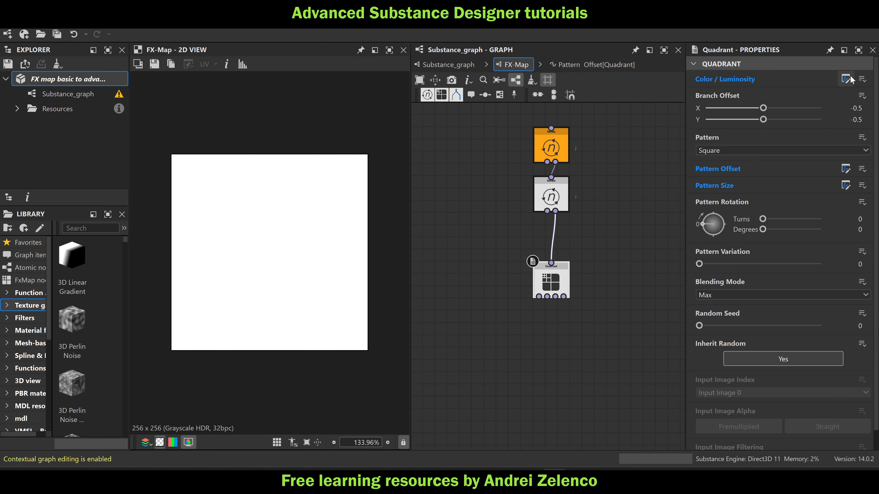
click(847, 79)
click(590, 316)
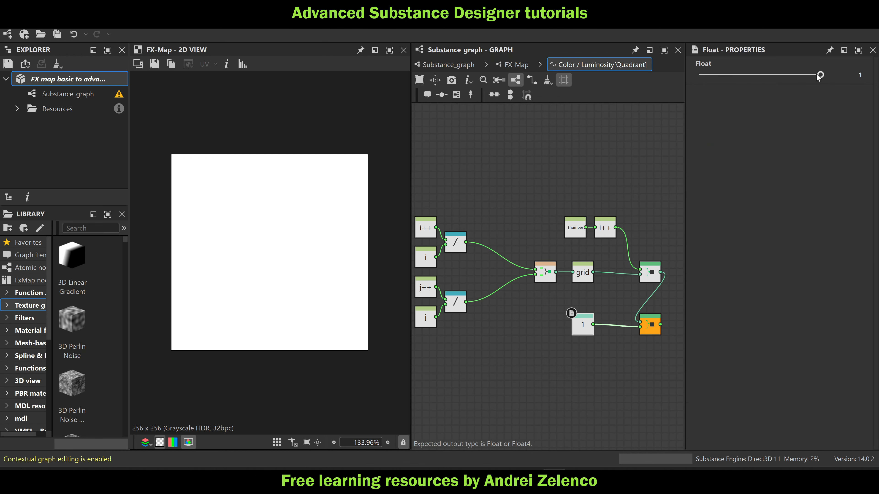
drag(821, 75, 785, 83)
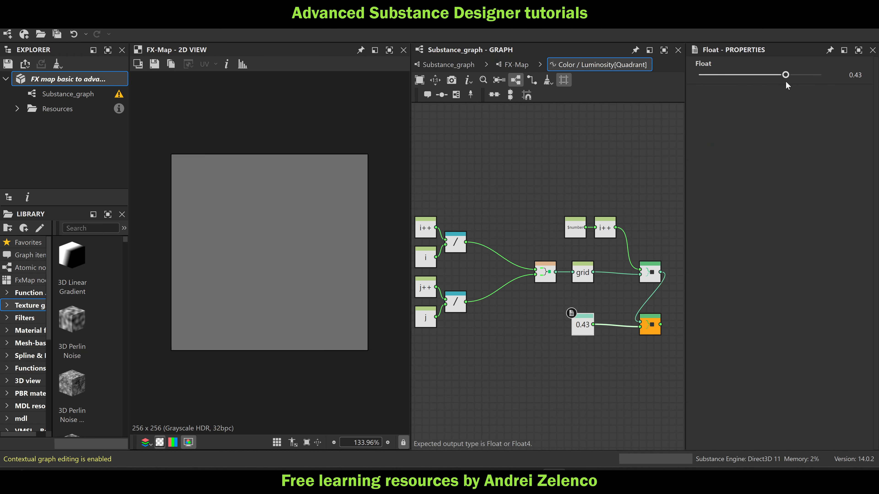
drag(587, 326, 581, 377)
click(99, 81)
middle_drag(529, 290, 566, 285)
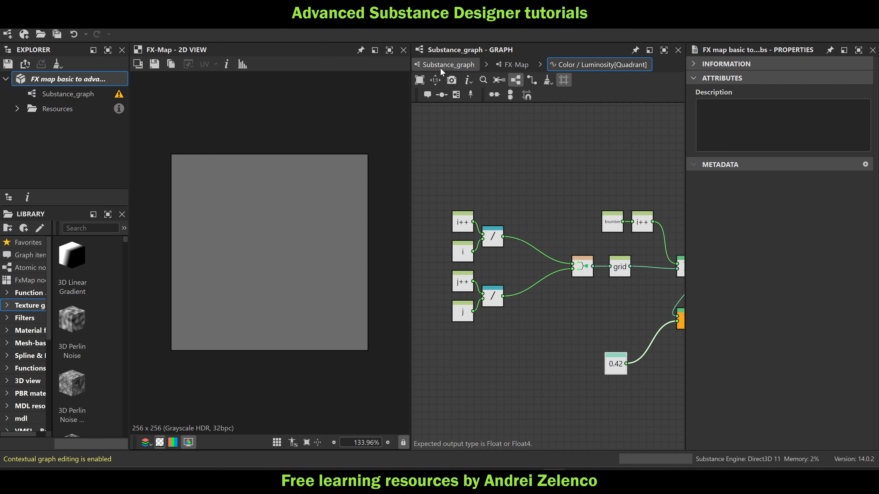
Add a Float node above the To Float node in the root Iterate's Iterations function
click(448, 64)
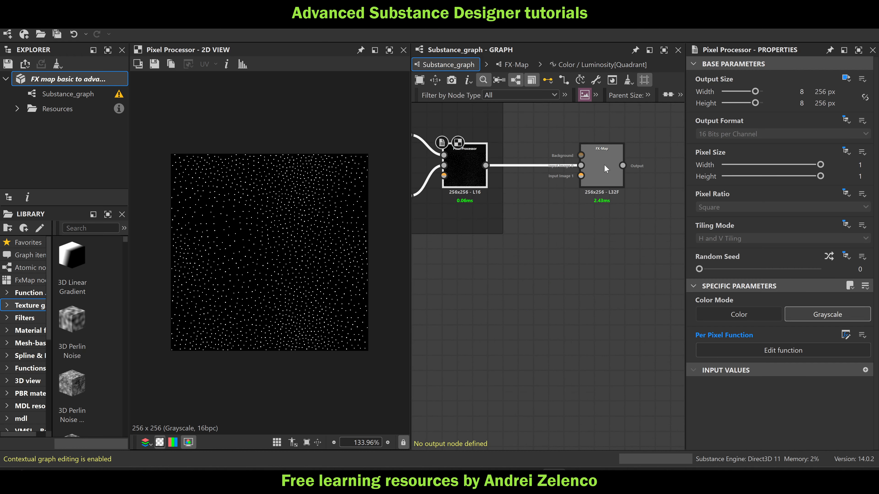
double_click(605, 165)
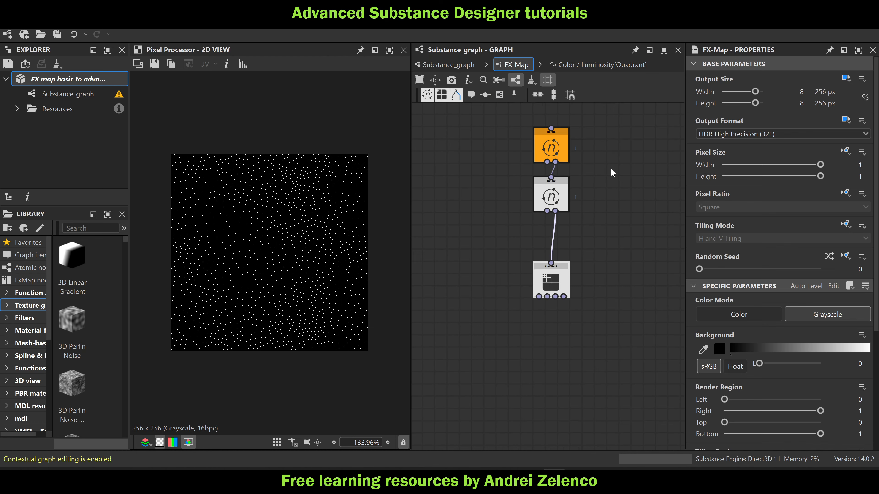
click(550, 146)
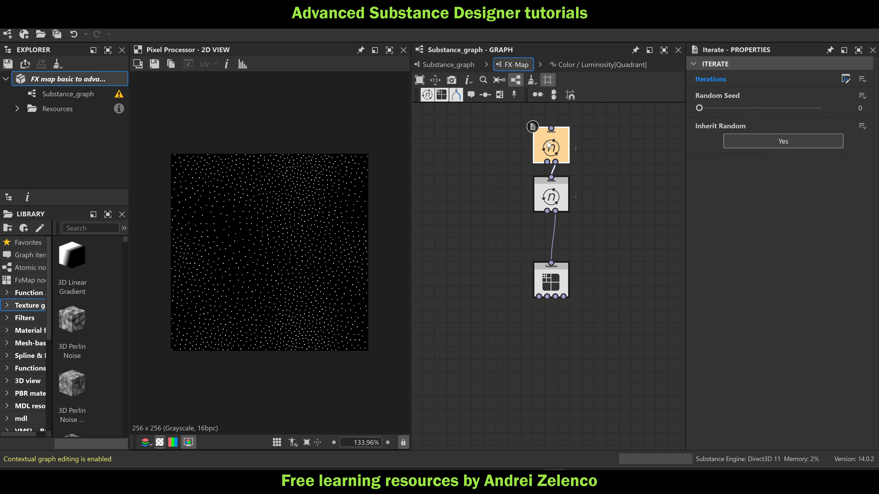
click(846, 79)
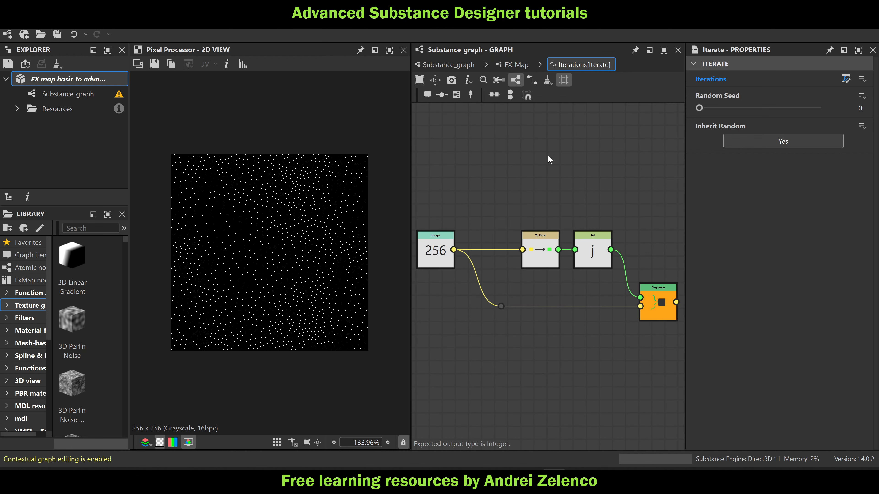
key(space)
text(float)
click(573, 135)
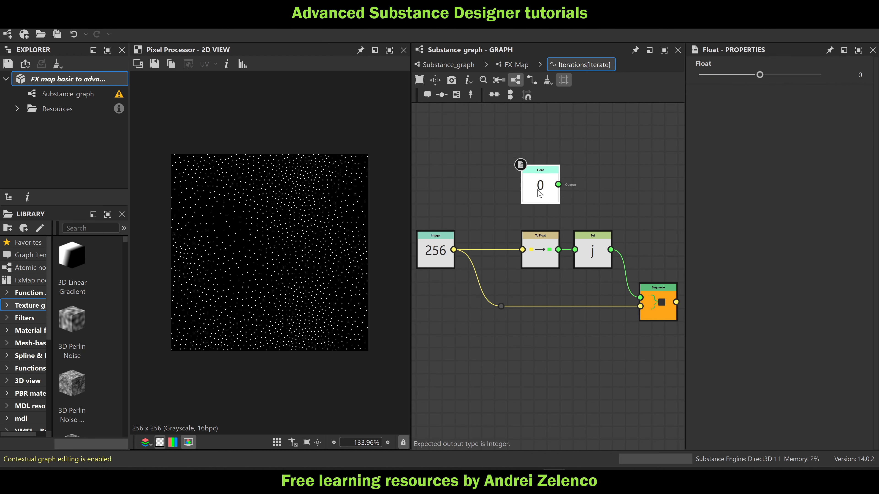
Move the Float node closer above To Float and feed its 0 value into a new Set node named "index"
drag(539, 193, 539, 206)
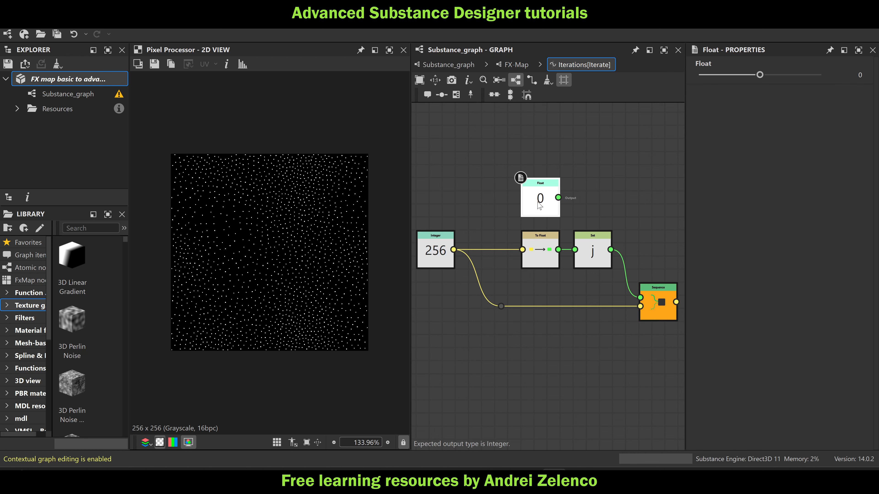
key(space)
text(set)
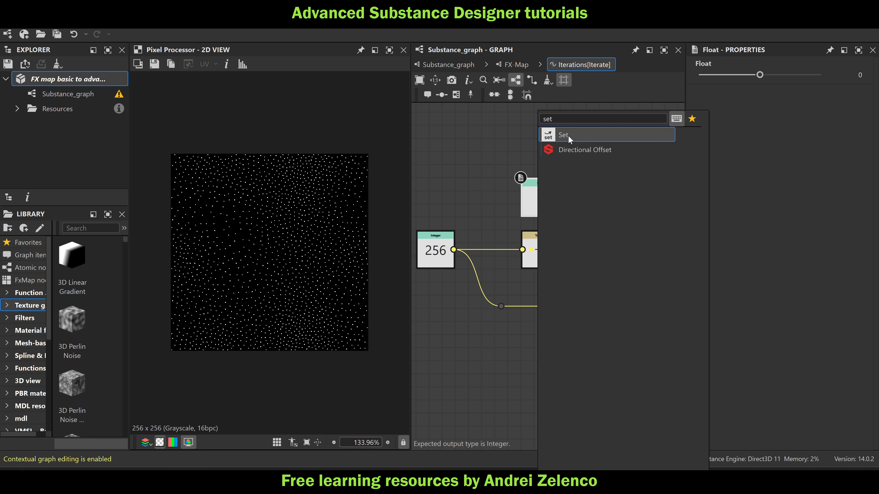
click(568, 136)
click(759, 75)
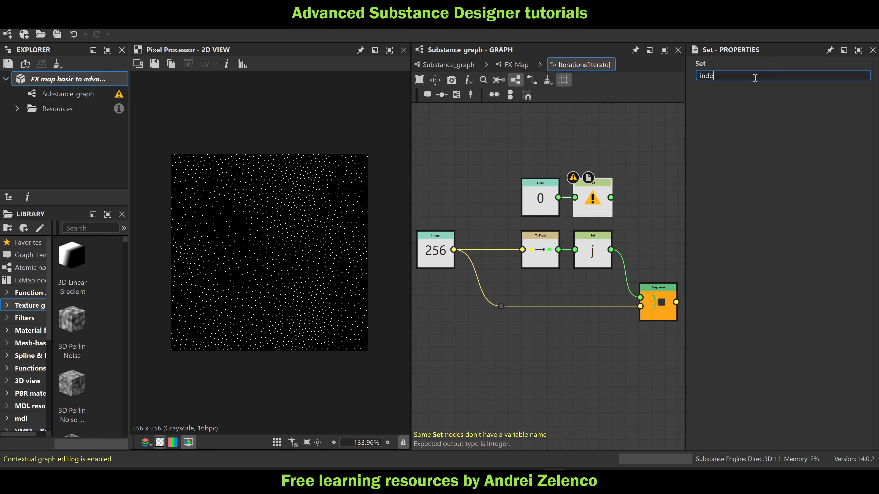
text(index)
key(Return)
Add a Sequence node that chains the index and j Set nodes and feeds the output Sequence's first input
middle_drag(654, 247, 606, 205)
key(space)
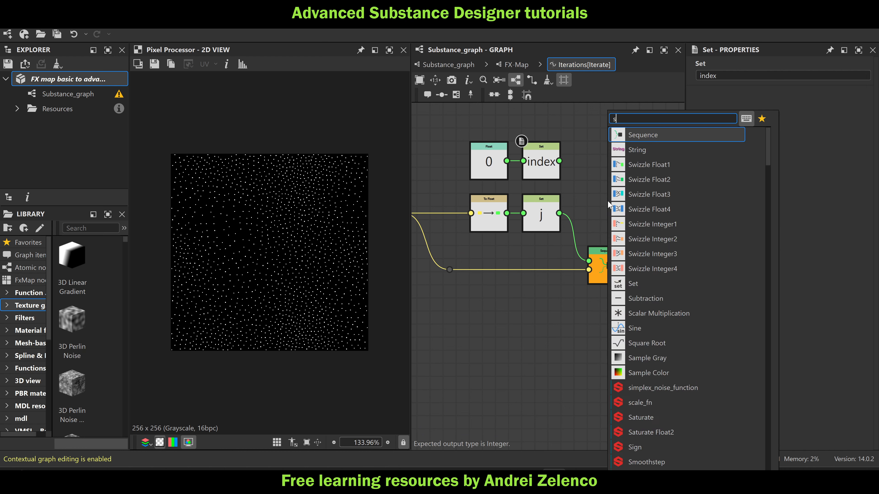
text(seq)
key(Return)
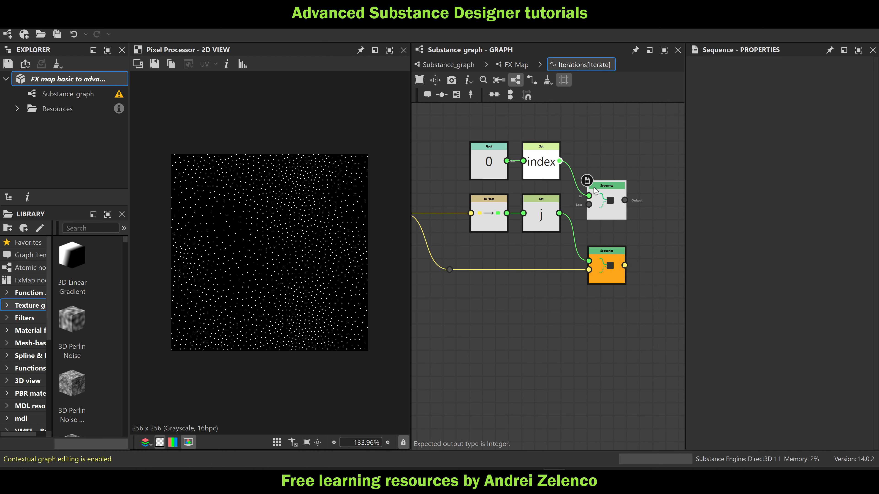
drag(560, 213, 590, 262)
drag(610, 214, 609, 228)
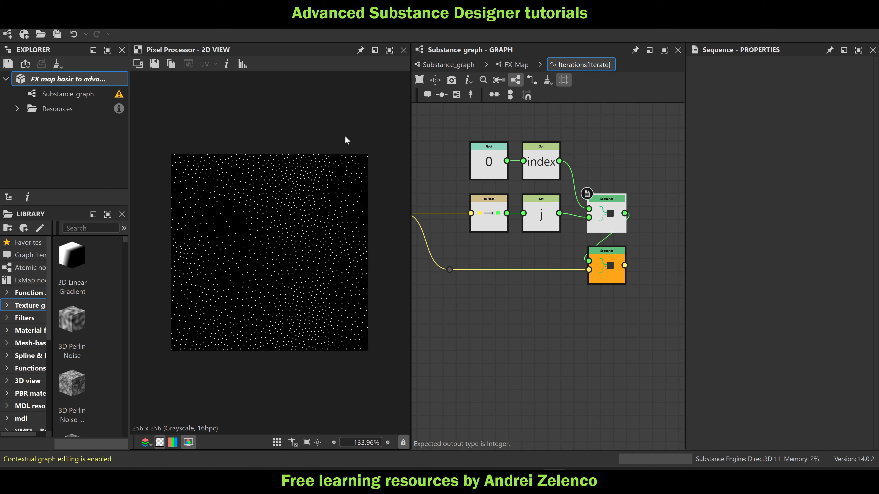
Save the package, return to the FX-Map graph and open the Quadrant's Color / Luminosity function
click(103, 79)
click(509, 63)
click(551, 282)
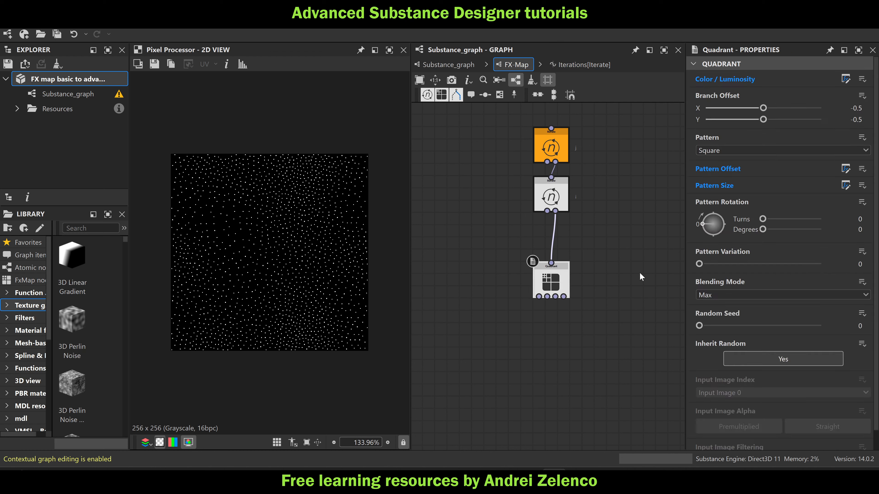
click(845, 79)
Move the output Sequence node down in line with the 0.42 Float node
scroll(550, 222, down, 2)
middle_drag(555, 262, 574, 202)
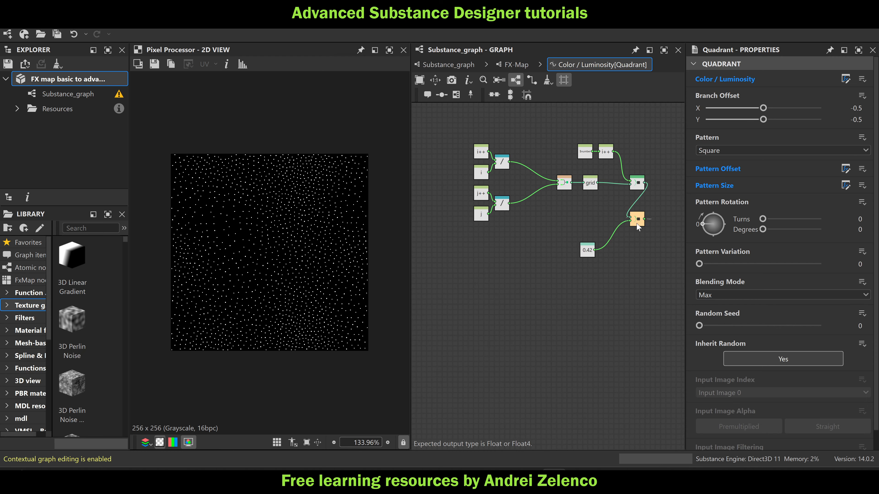
drag(638, 227, 643, 258)
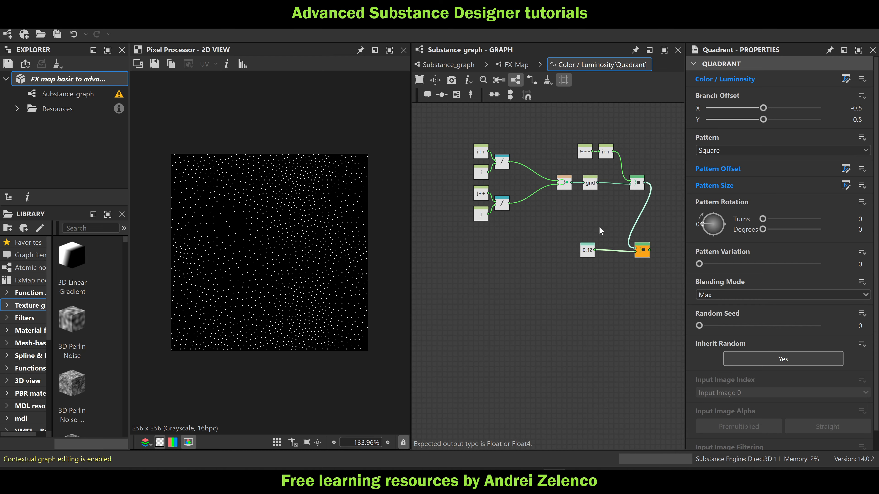
drag(599, 227, 470, 161)
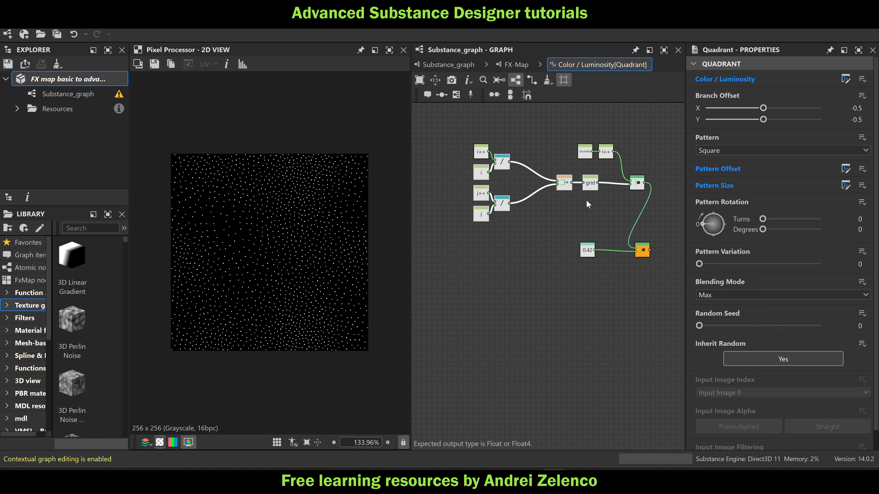
Add a Get Float2 node that reads "grid" and place it below the j++ and j division nodes
click(586, 200)
key(space)
text(get)
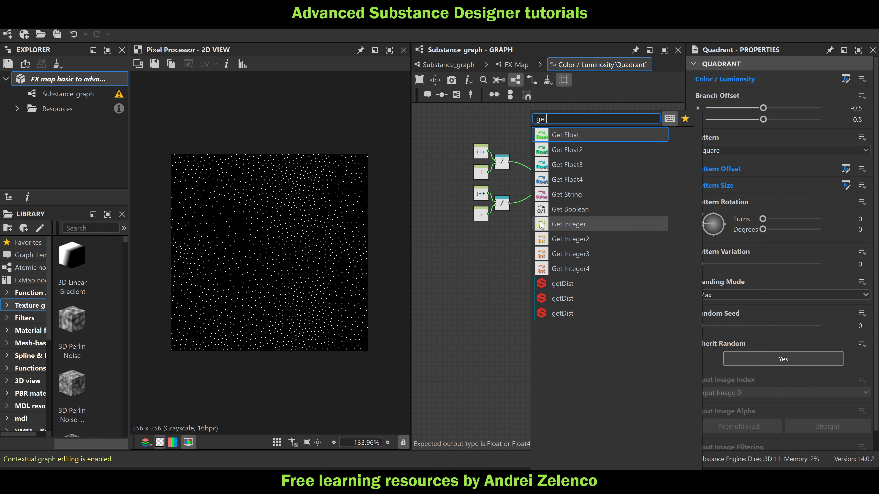
click(585, 149)
click(718, 75)
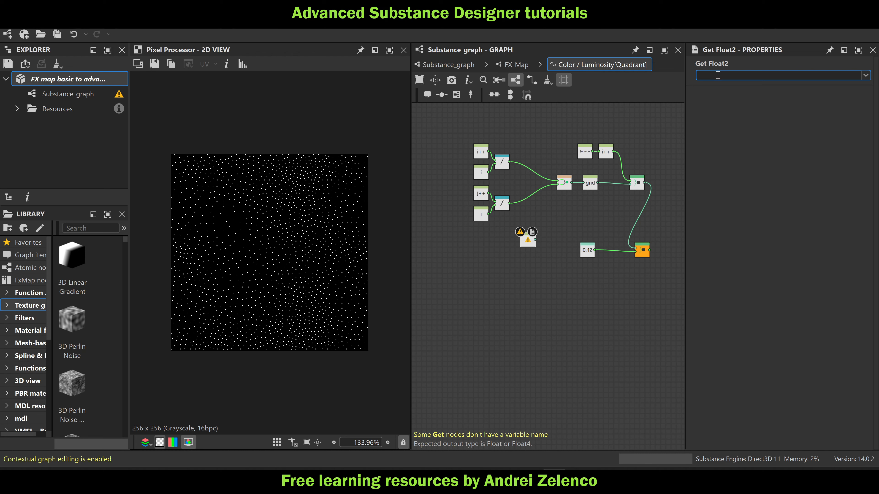
key(Return)
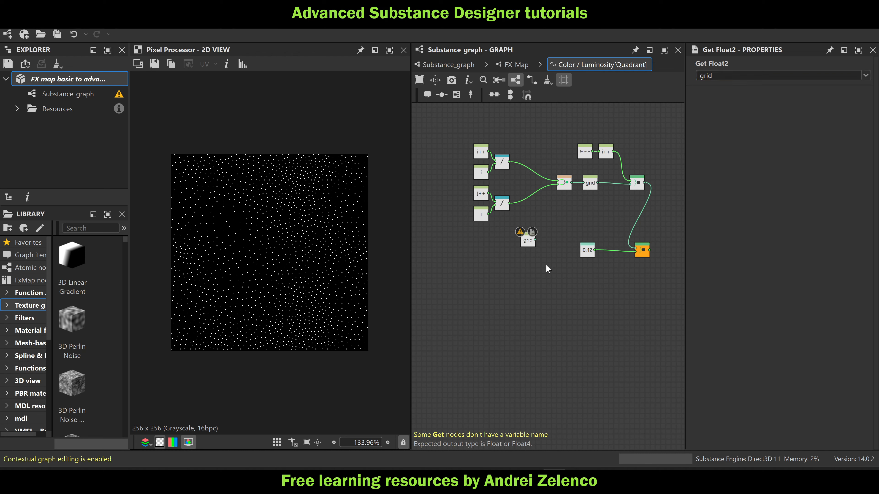
scroll(533, 251, up, 3)
drag(529, 237, 484, 255)
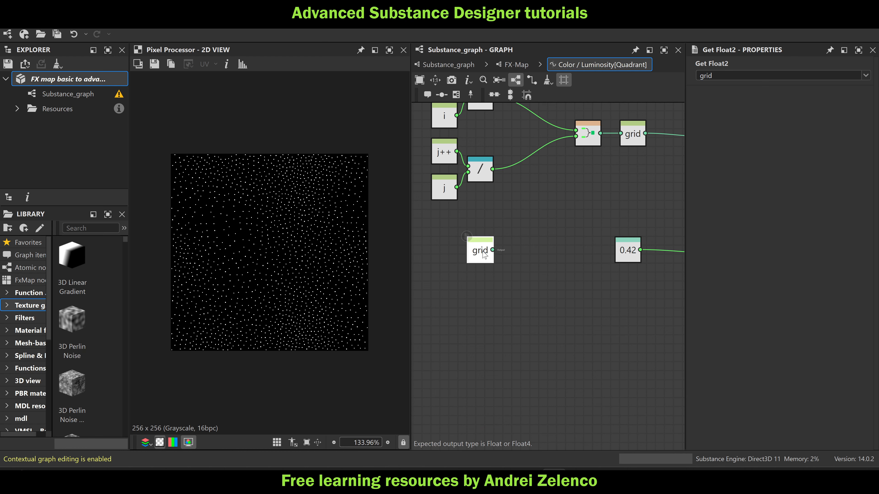
Feed the grid variable into a new Sample Gray node using Input Image 0, and shift both nodes aside
key(space)
text(sa)
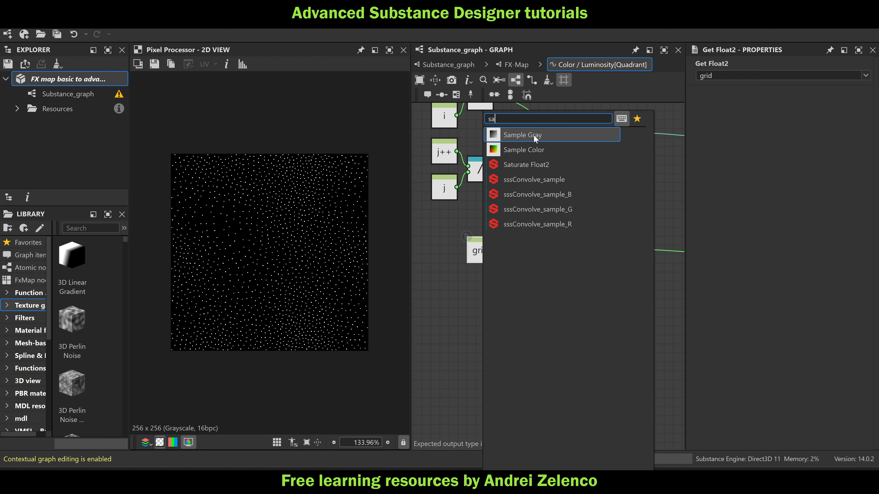
click(534, 135)
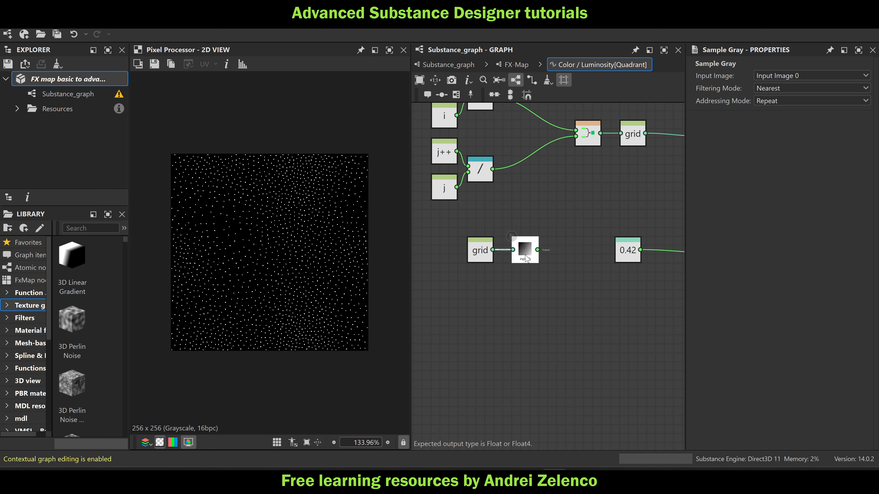
middle_drag(524, 305, 578, 264)
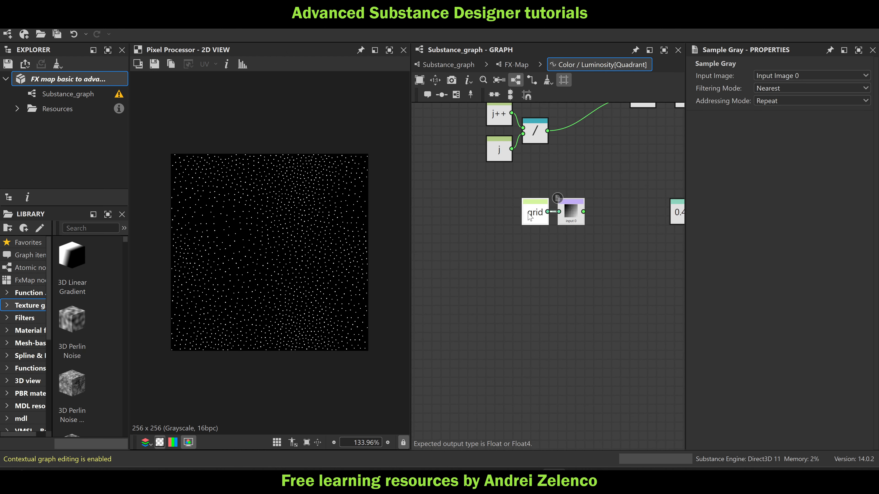
drag(529, 216, 492, 226)
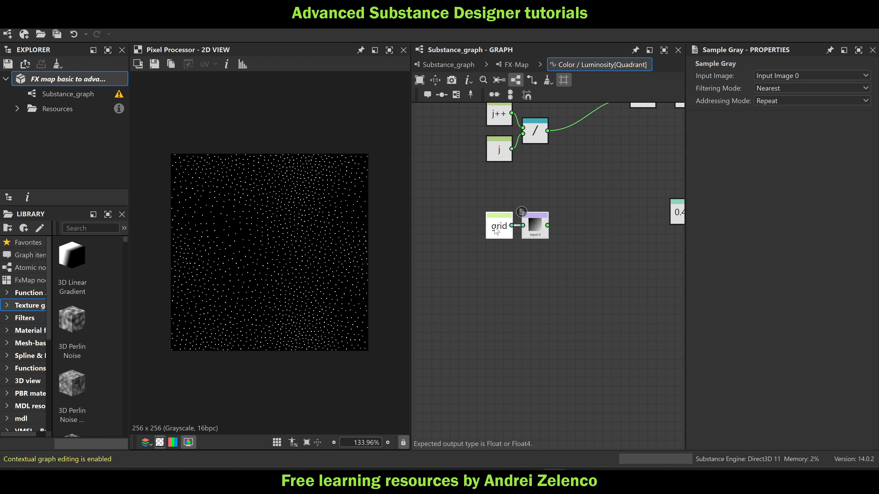
Add an Equal node fed by the Sample Gray output
click(536, 223)
key(space)
text(eq)
click(577, 136)
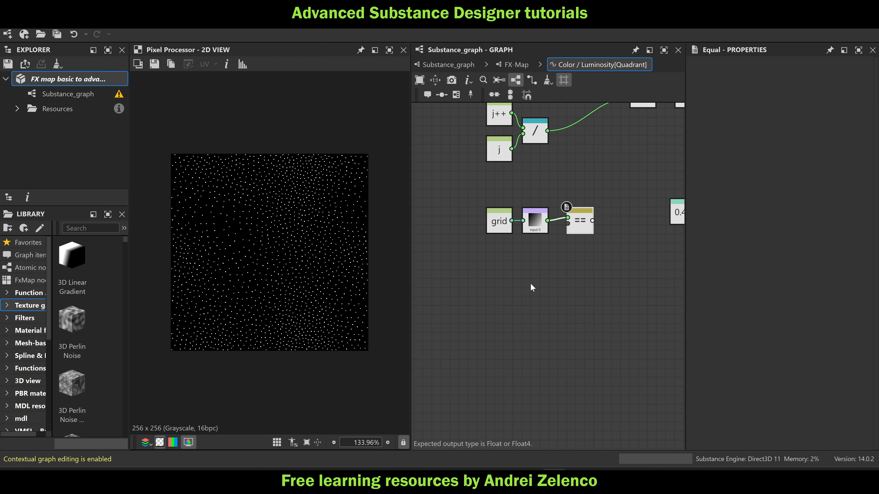
Add a Float constant of 1, connect it to the Equal node's second input, and tidy the comparison nodes
key(space)
click(595, 138)
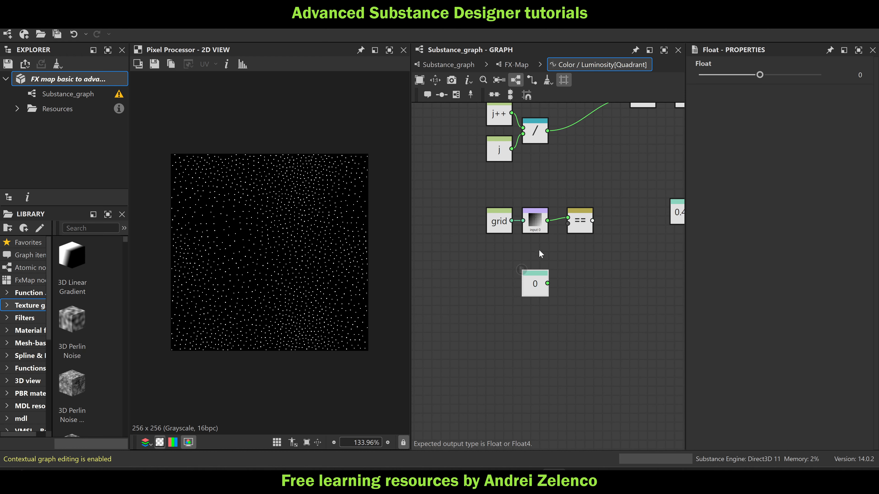
drag(534, 286, 534, 260)
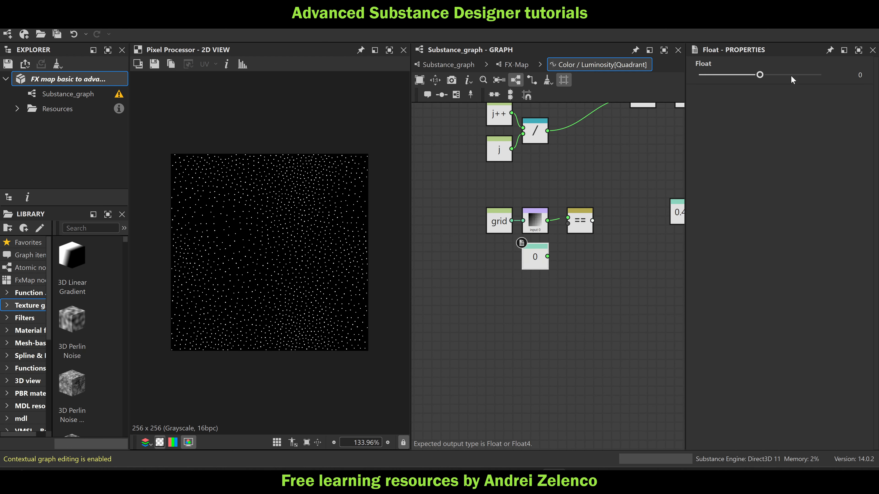
drag(792, 80, 825, 75)
drag(547, 256, 566, 249)
mouse_move(597, 289)
mouse_down()
mouse_move(485, 206)
mouse_move(490, 217)
mouse_move(467, 216)
mouse_up()
Add an If...Else node beyond the Equal node and connect the Equal result as its condition
click(566, 114)
key(space)
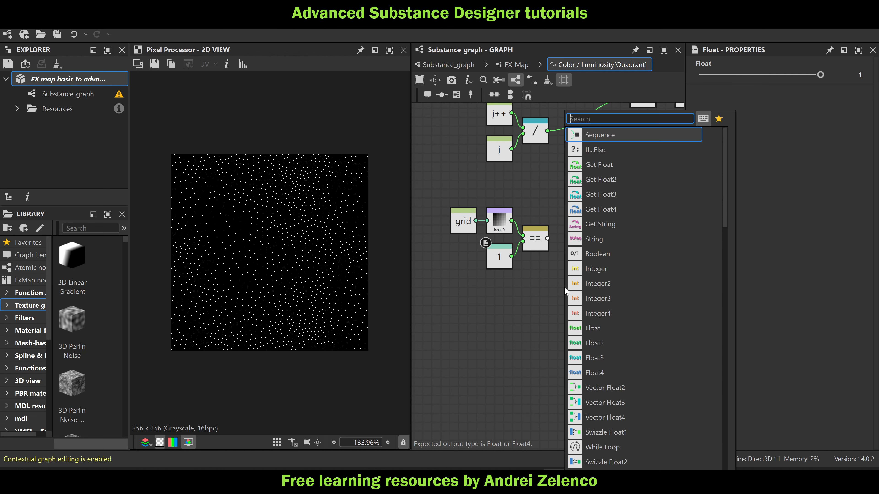
text(if)
key(Return)
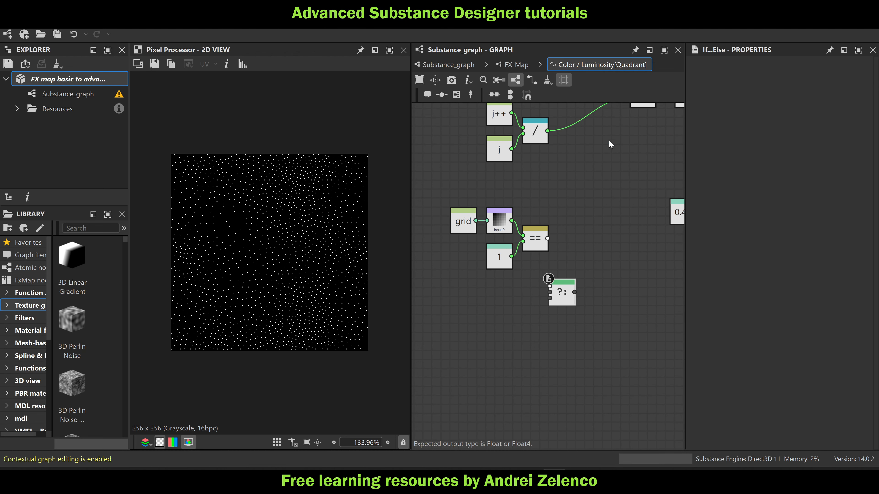
drag(569, 297, 622, 291)
drag(547, 239, 603, 277)
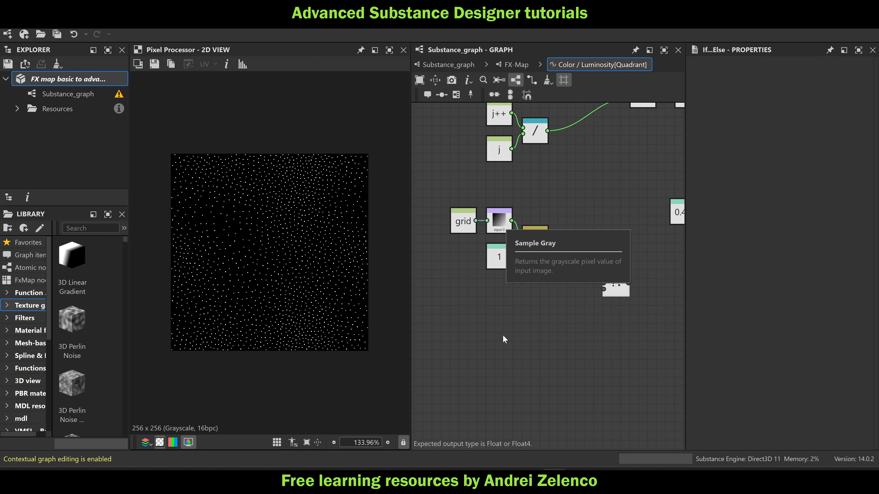
Add a Get Float node below the 1 constant that reads "index"
key(space)
text(ge)
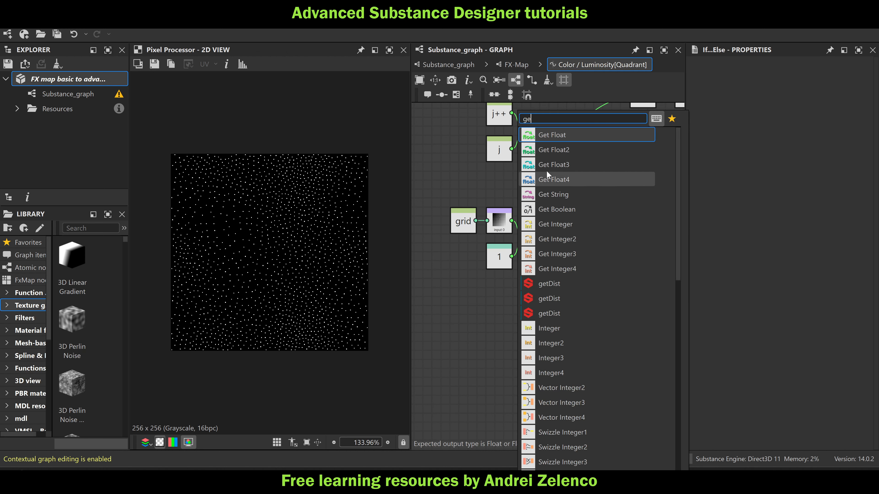
click(546, 134)
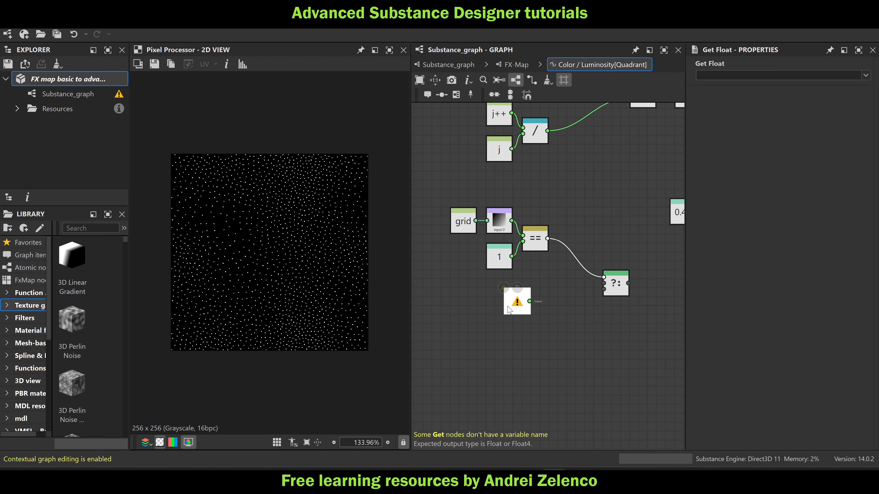
click(491, 310)
click(713, 74)
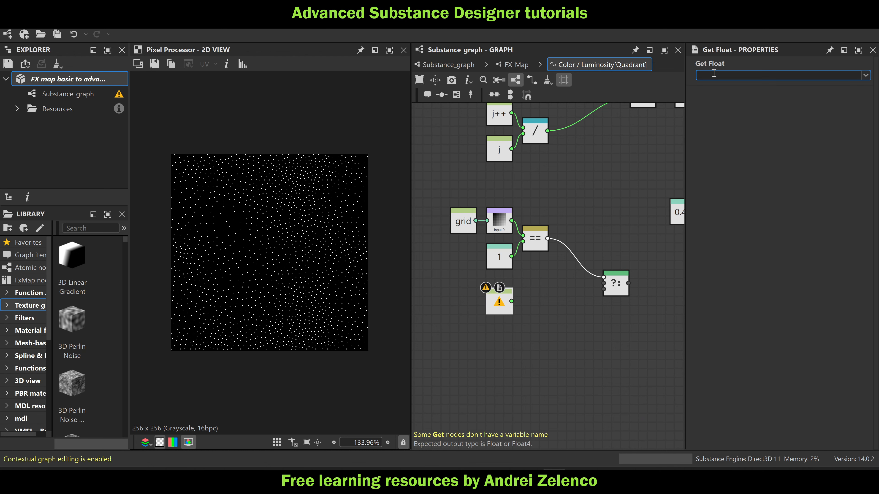
text(index)
click(548, 327)
Add a Float constant of 1 to index with an Add node and connect the sum to the If...Else's second input
click(503, 304)
key(space)
text(ad)
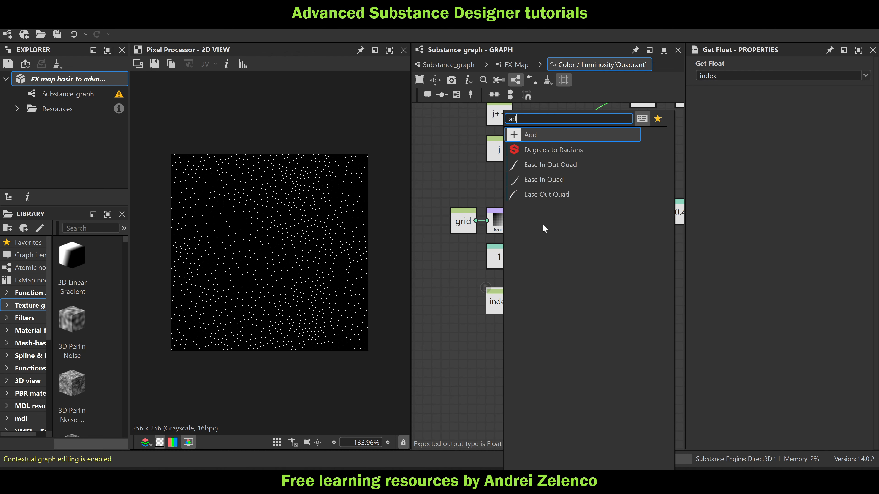
key(Return)
key(space)
text(fl)
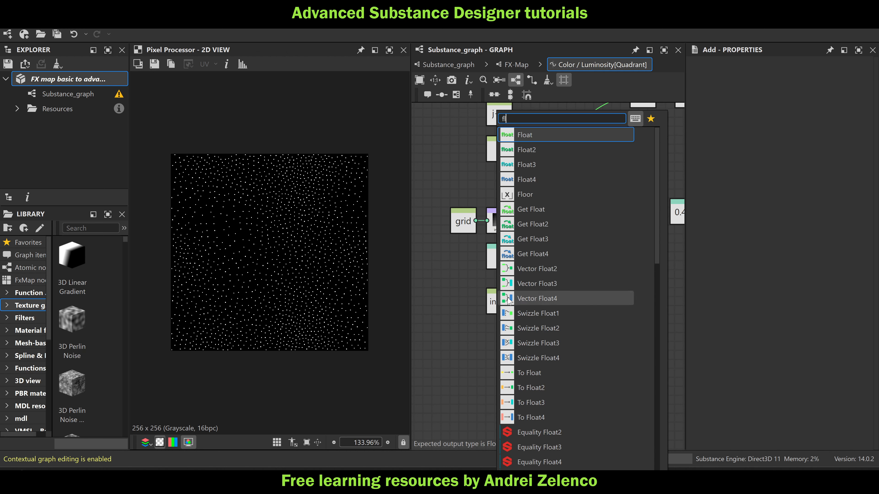
click(539, 136)
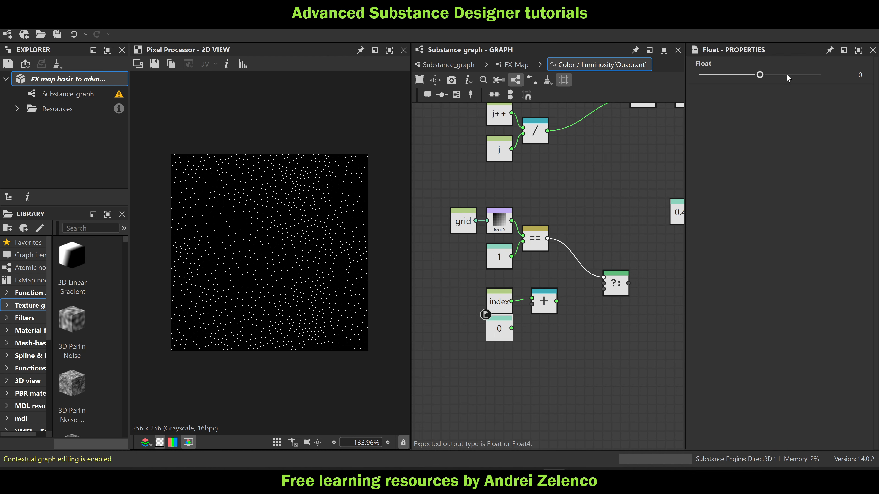
drag(788, 77, 826, 76)
drag(512, 328, 604, 283)
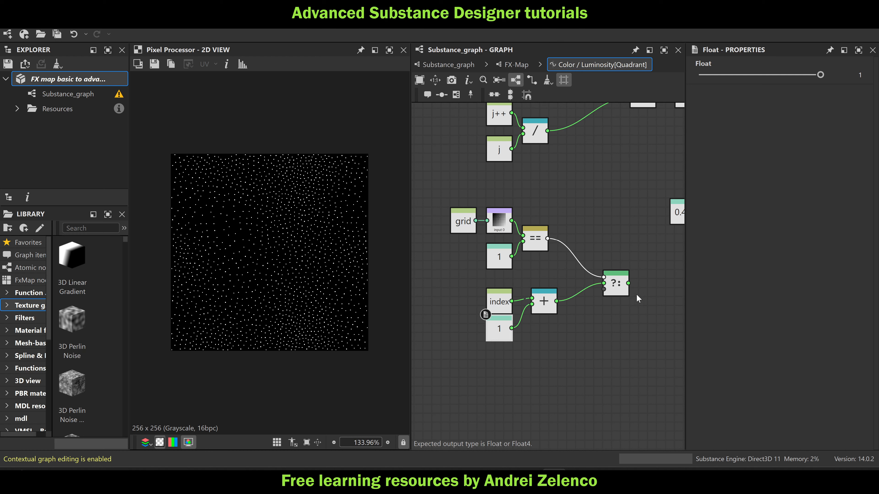
Align the If...Else with the Add node and route index through two Dot nodes to its third input
drag(618, 287, 619, 305)
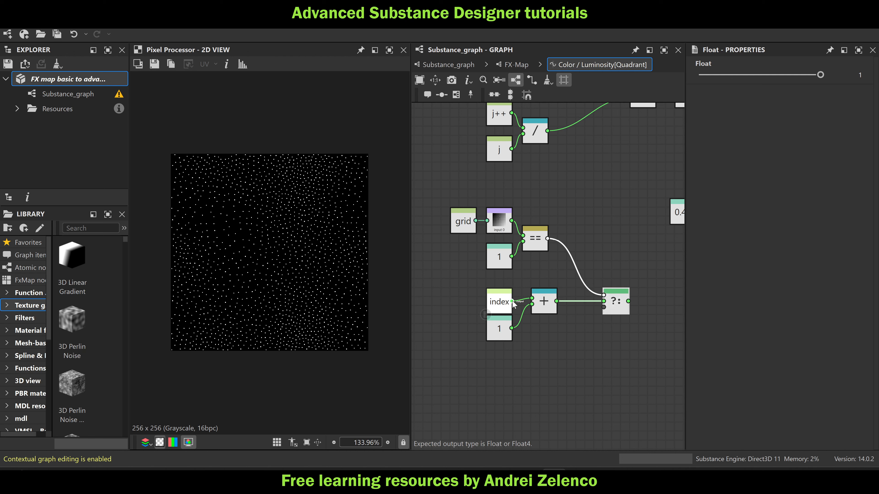
drag(512, 301, 536, 330)
alt+click(536, 330)
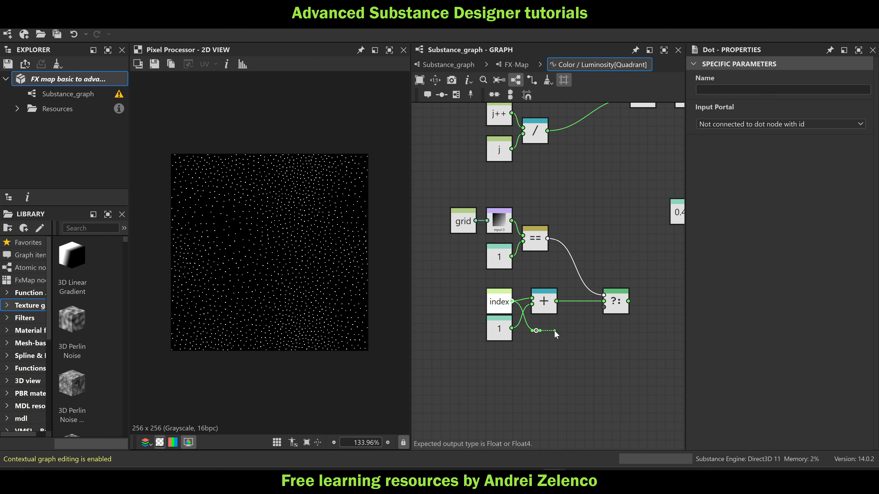
alt+click(578, 331)
click(605, 311)
middle_drag(610, 350, 536, 352)
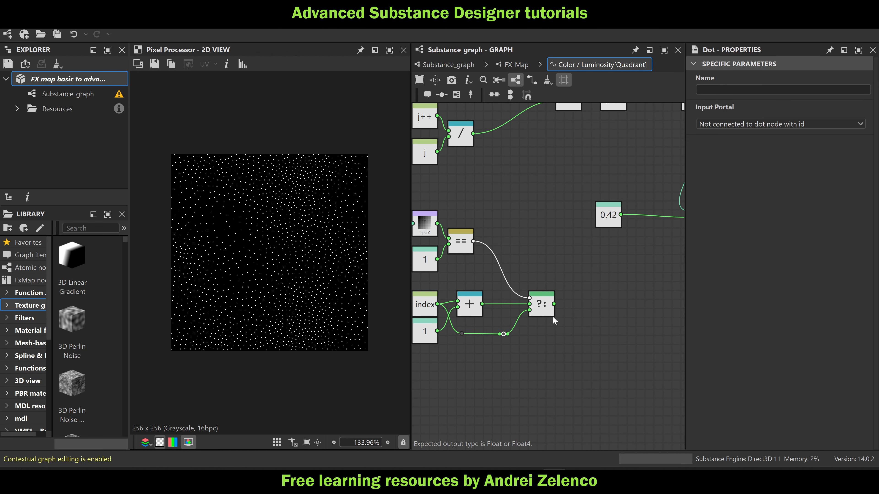
click(545, 308)
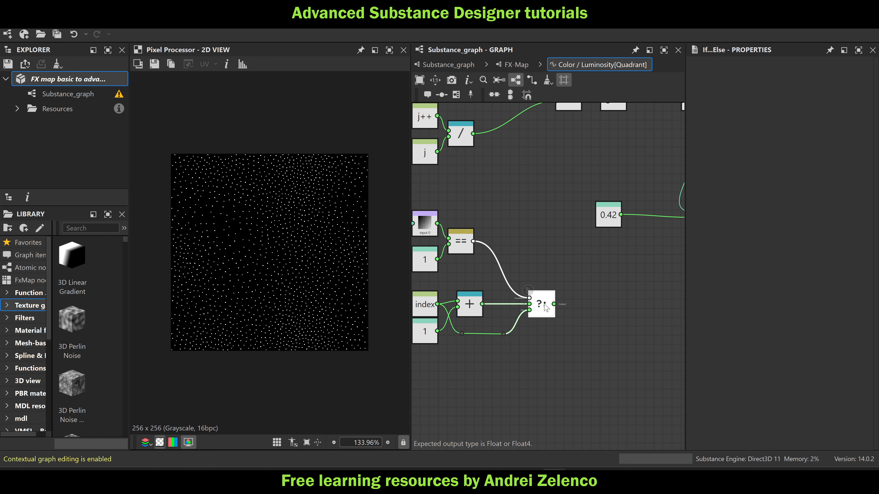
Add a Set node after the If...Else node and name its variable "index"
click(77, 82)
click(541, 305)
key(space)
text(set)
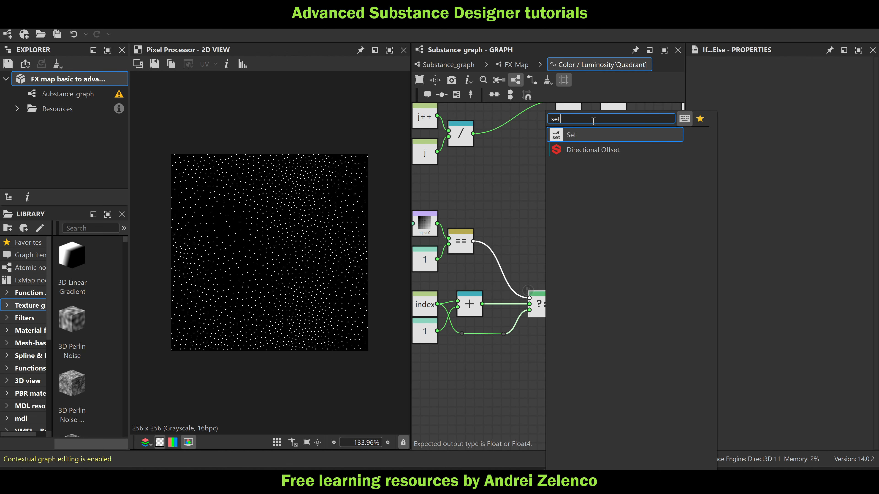
click(595, 134)
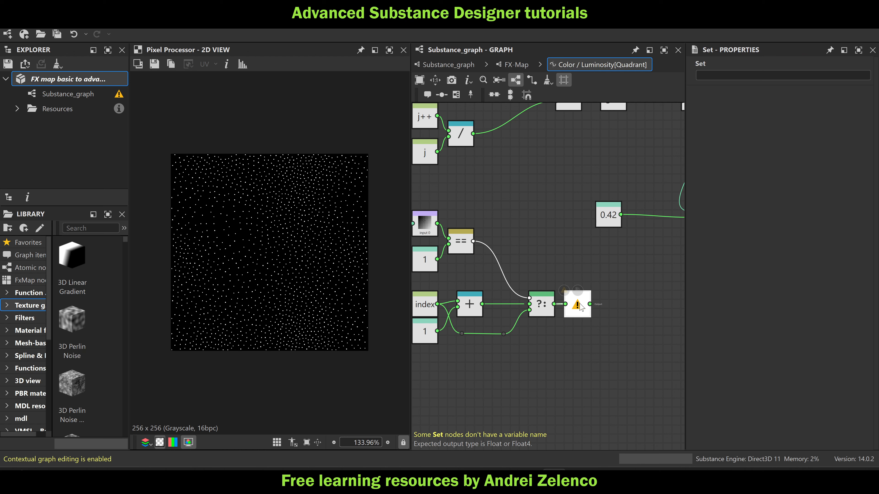
click(716, 76)
text(in)
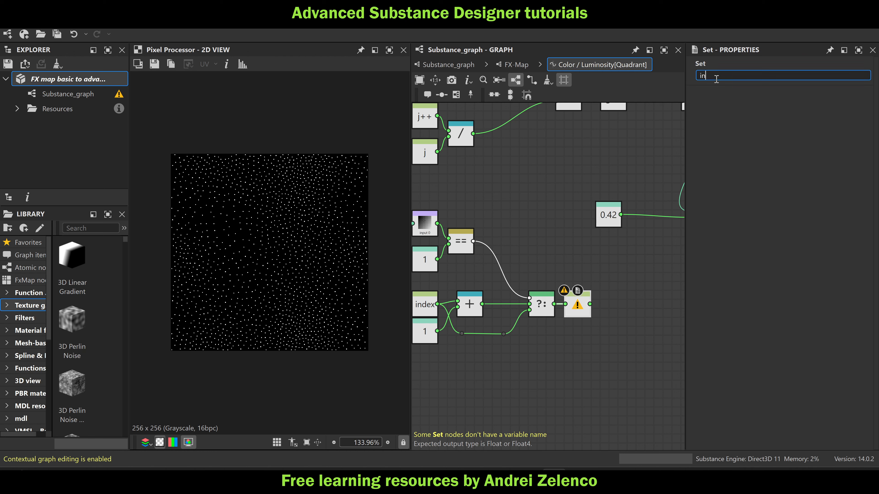
text(dex)
key(Return)
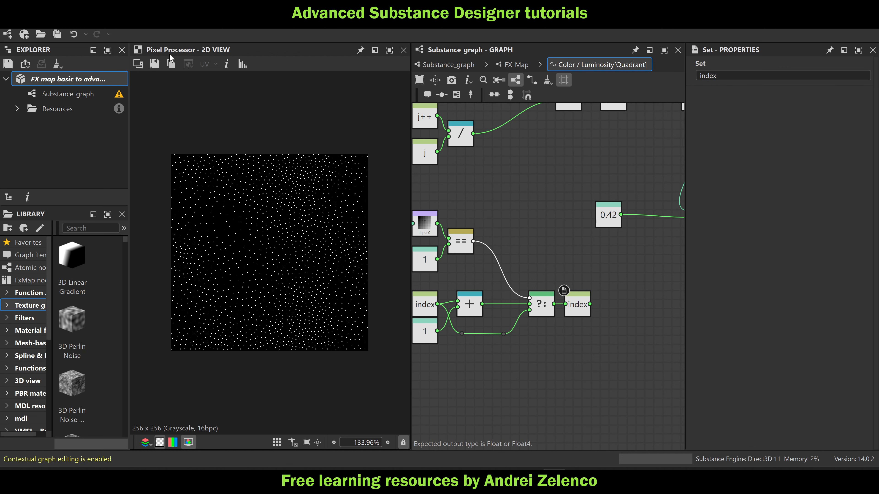
click(105, 82)
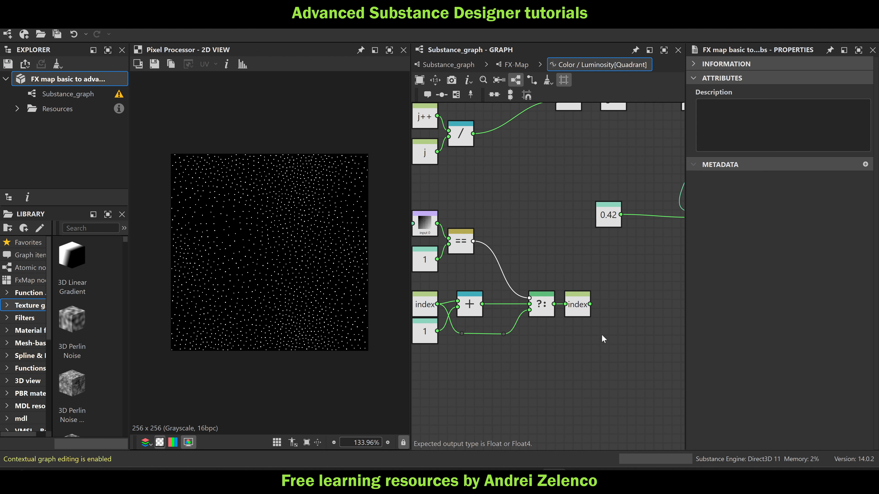
Connect the index Set node to the output Sequence node's second input, replacing the 0.42 constant
middle_drag(604, 340, 513, 318)
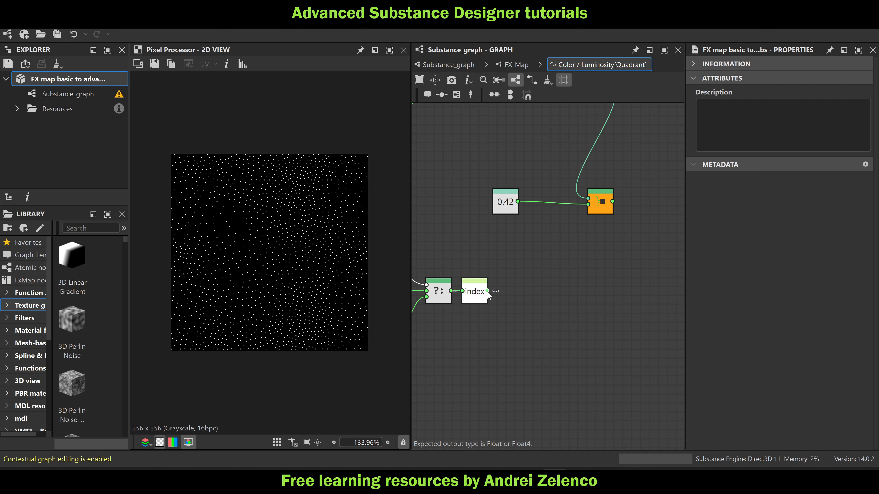
drag(486, 291, 589, 206)
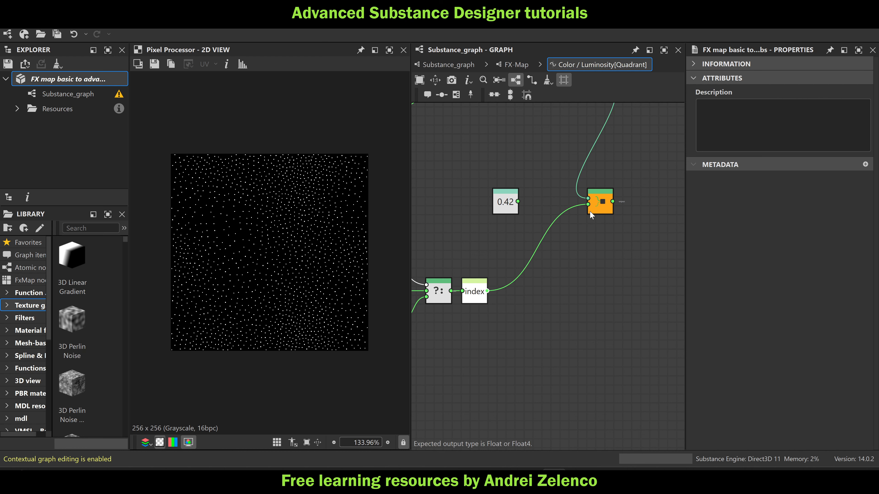
scroll(609, 209, down, 1)
middle_drag(609, 209, 642, 312)
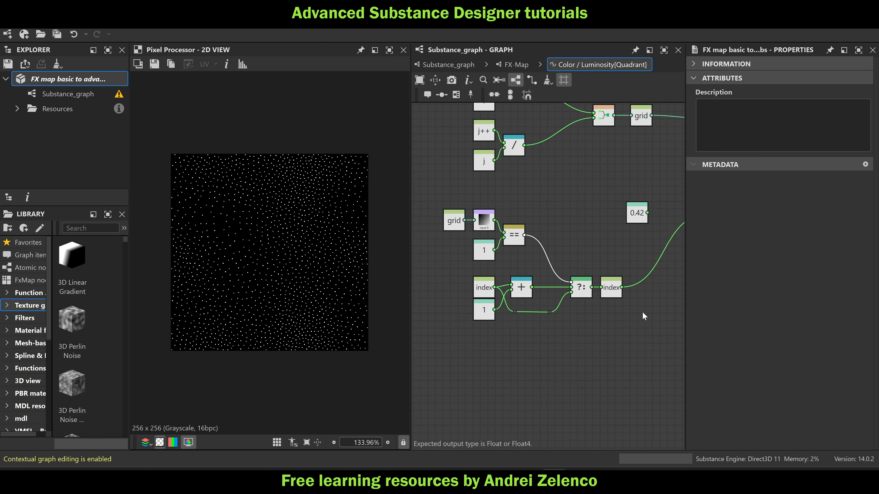
middle_drag(553, 228, 515, 251)
scroll(517, 252, down, 2)
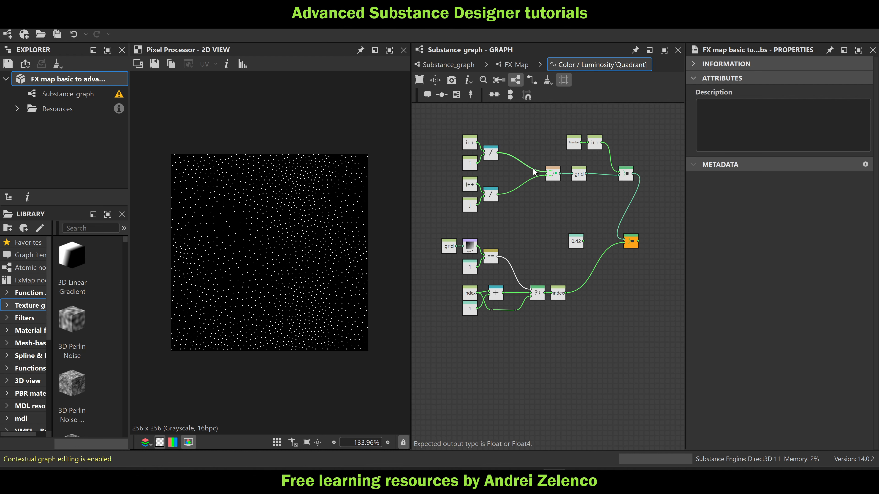
scroll(528, 296, up, 2)
scroll(528, 296, down, 1)
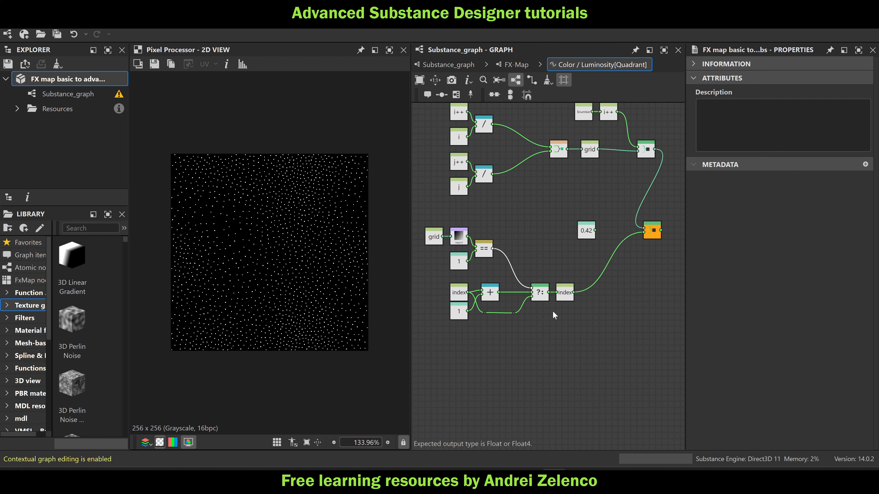
middle_drag(511, 224, 537, 234)
Return to the main graph, compare the FX-Map output with the Pixel Processor's, and examine its upper-left corner
click(449, 64)
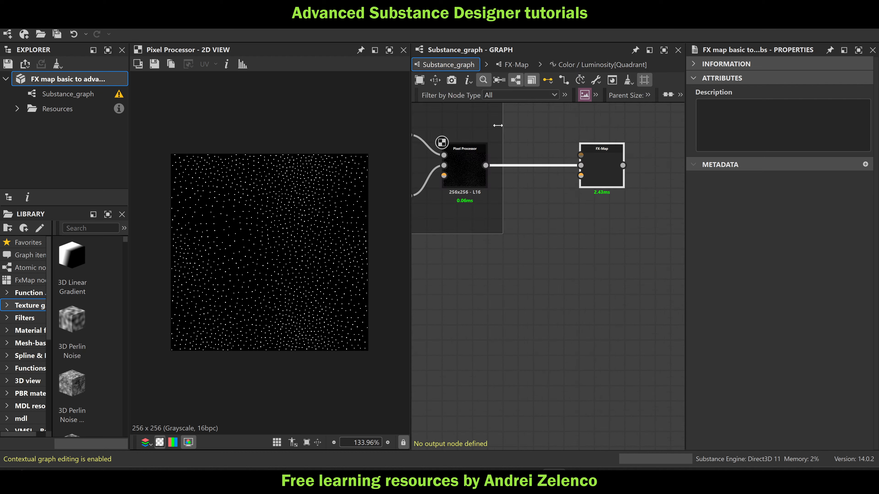
click(611, 169)
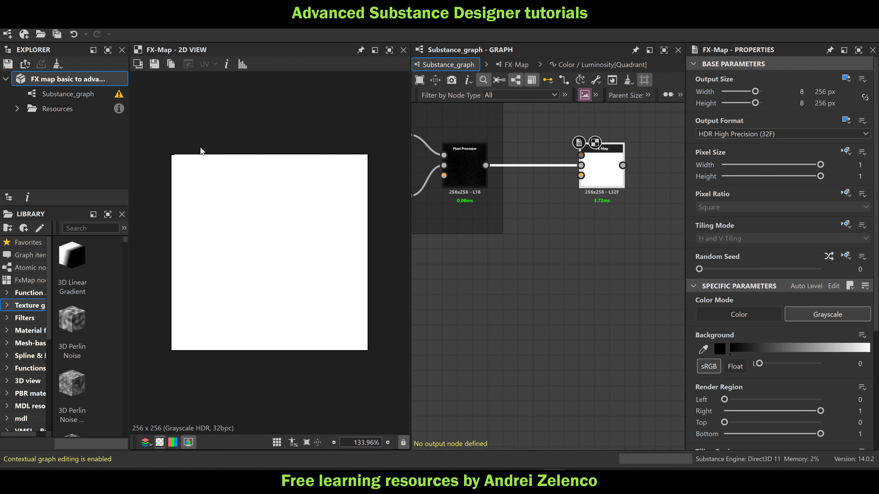
click(467, 170)
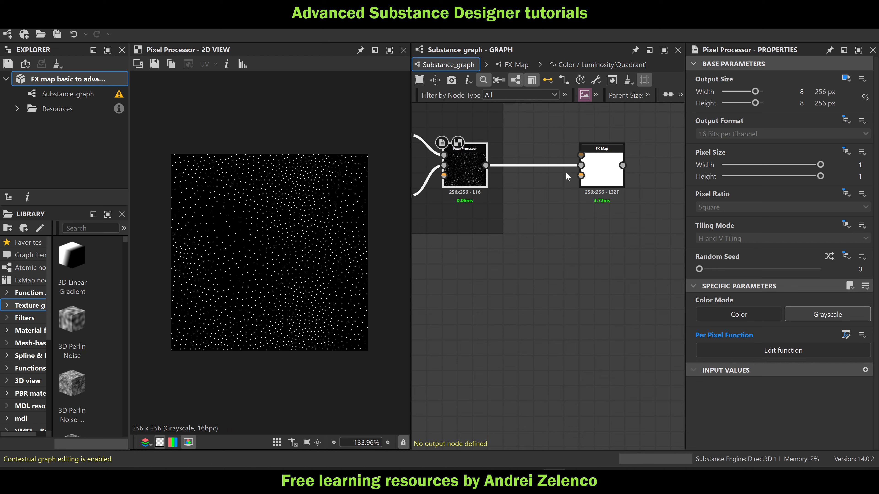
click(604, 170)
scroll(164, 155, up, 5)
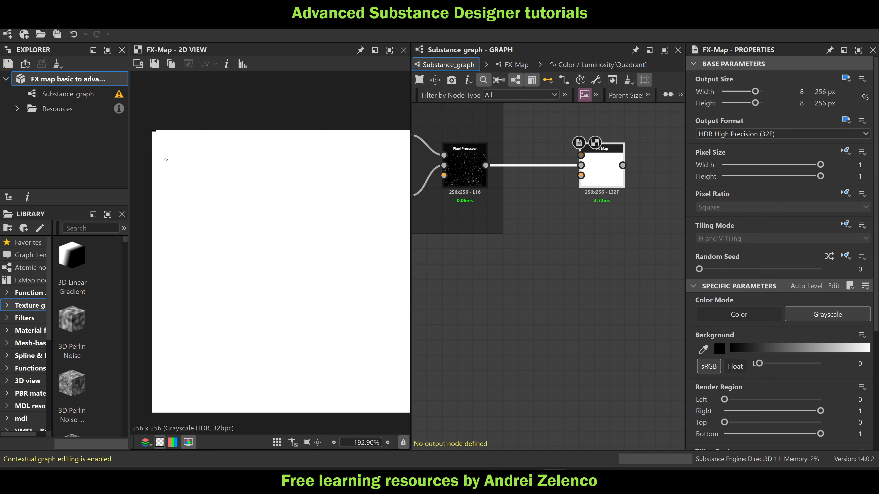
middle_drag(195, 133, 274, 183)
scroll(194, 177, up, 1)
scroll(195, 180, up, 5)
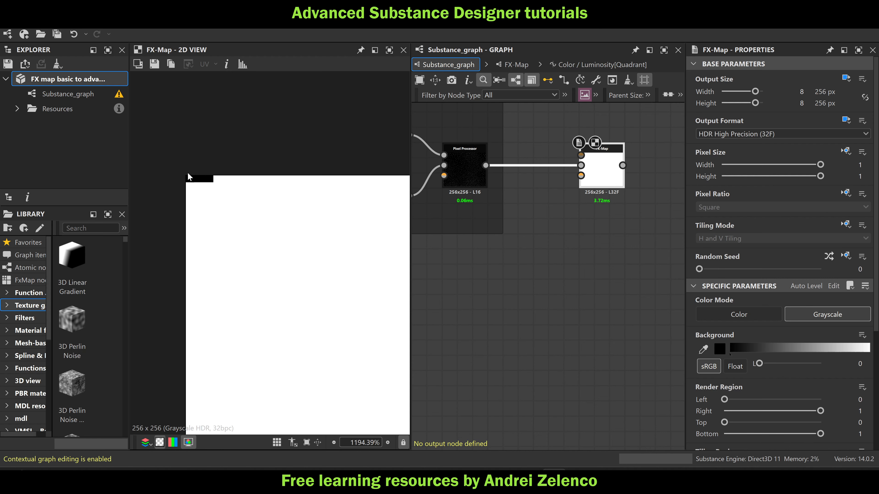
scroll(543, 240, down, 3)
Set the second Float constant feeding the Lerp node in the Pixel Processor's per-pixel function to 0.01
middle_drag(524, 222, 561, 212)
scroll(557, 208, up, 3)
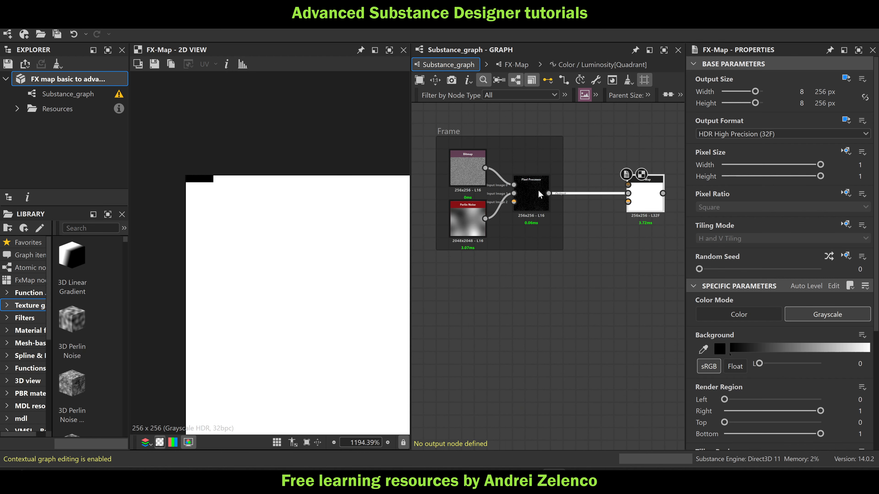
click(539, 192)
key(ctrl+e)
click(499, 309)
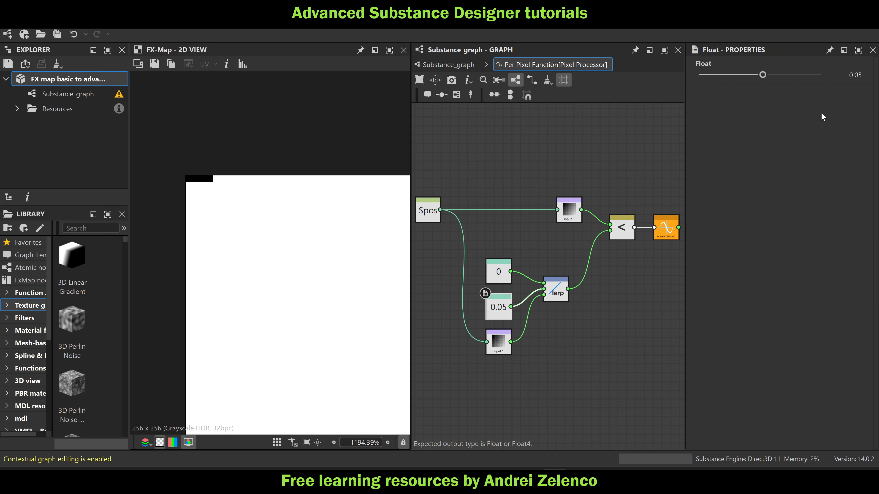
drag(862, 75, 857, 74)
text(1)
key(Return)
scroll(328, 204, down, 5)
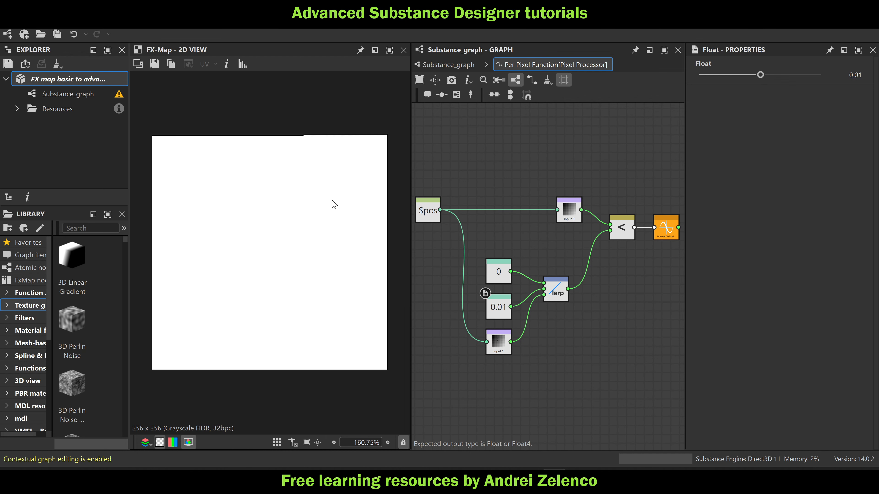
Return to the main graph and inspect the FX-Map's pixel values near the image's upper edge with the information readout
click(449, 64)
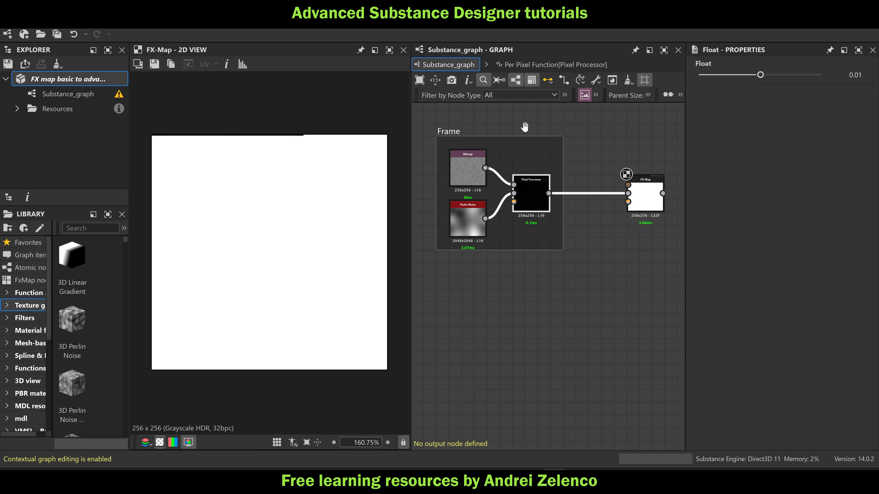
click(649, 197)
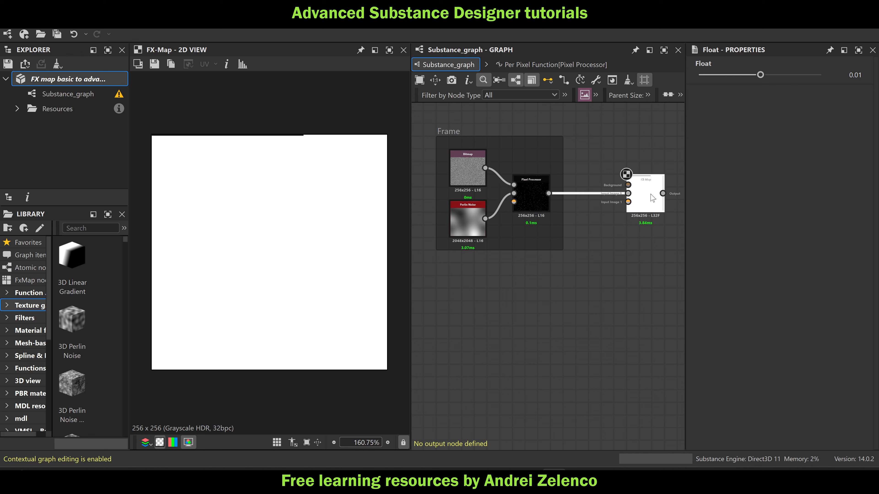
click(225, 64)
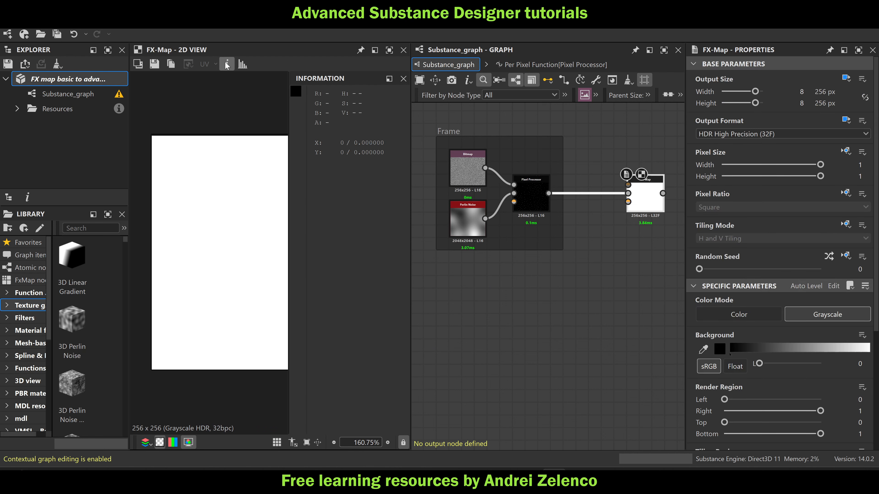
middle_drag(191, 108, 170, 90)
scroll(194, 128, up, 10)
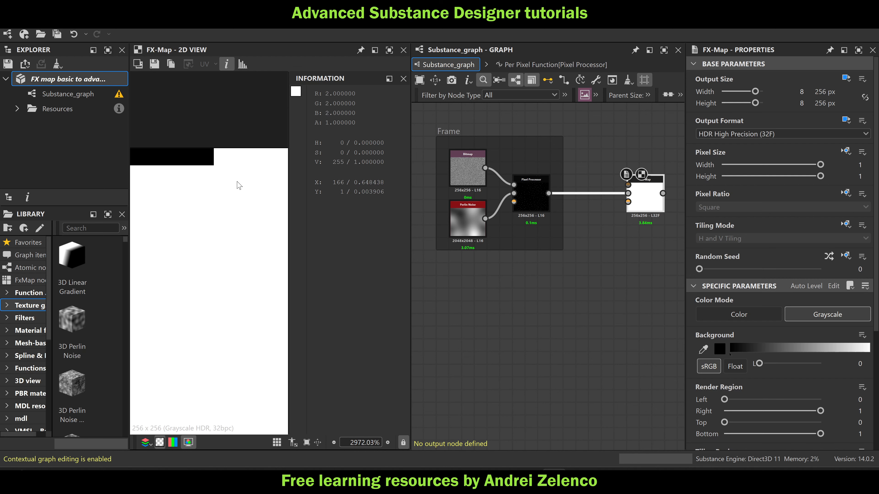
scroll(206, 301, down, 5)
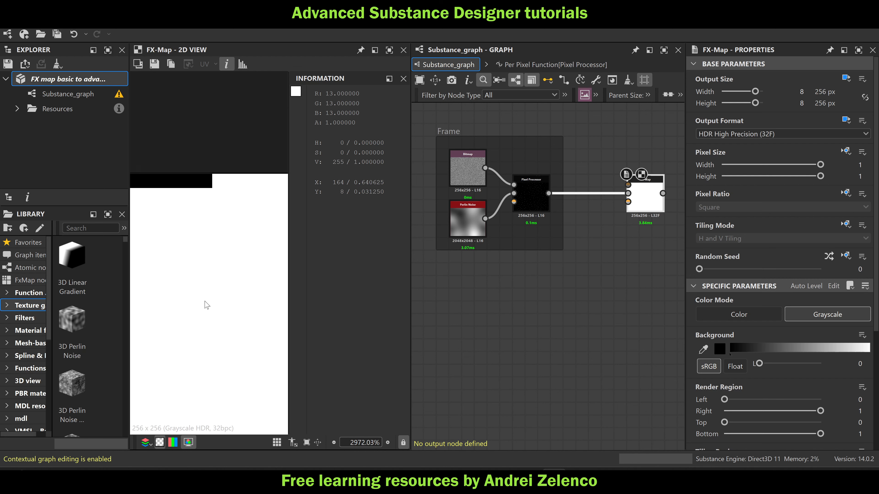
scroll(214, 280, down, 3)
Add an Auto Levels node after the FX-Map and preview its full result
middle_drag(594, 270, 525, 245)
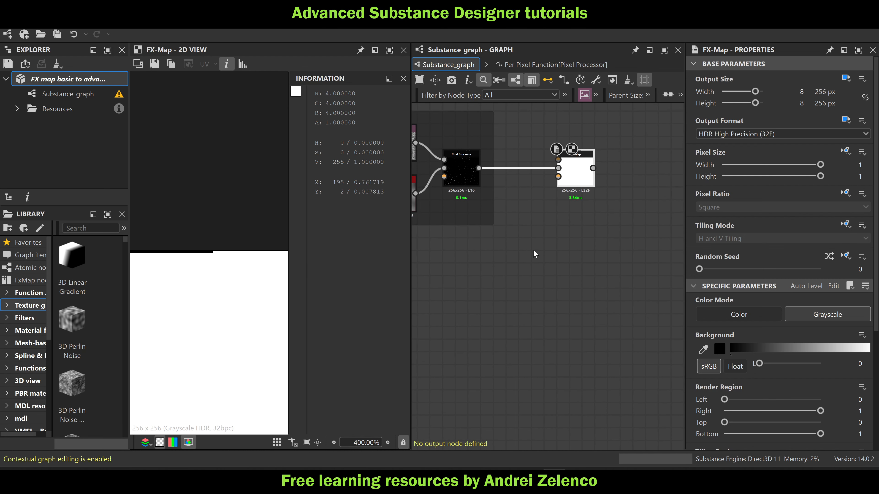
key(space)
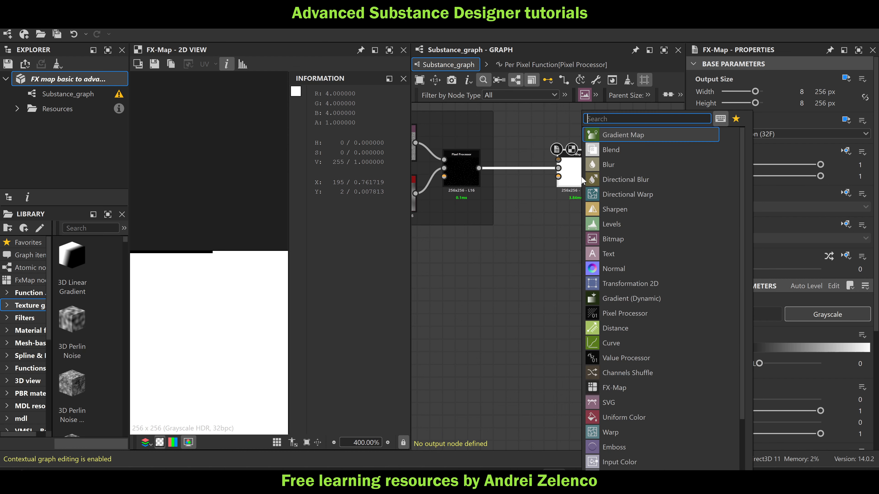
text(al)
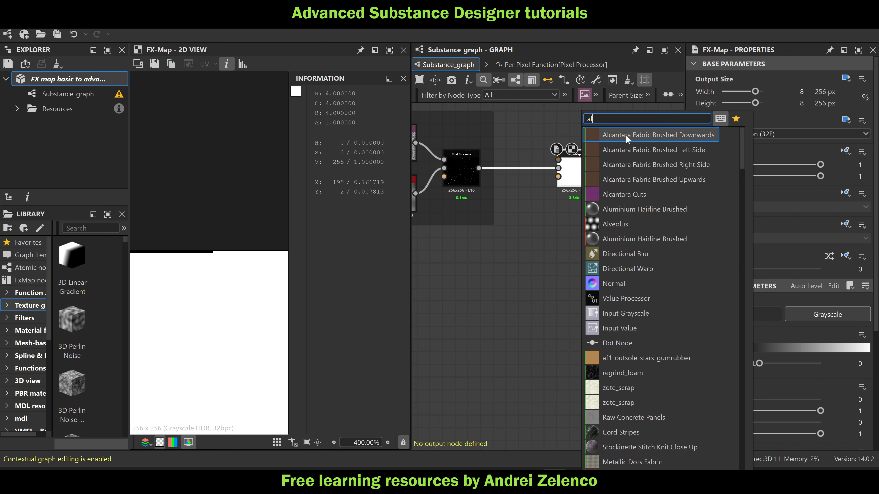
click(525, 185)
key(space)
text(au)
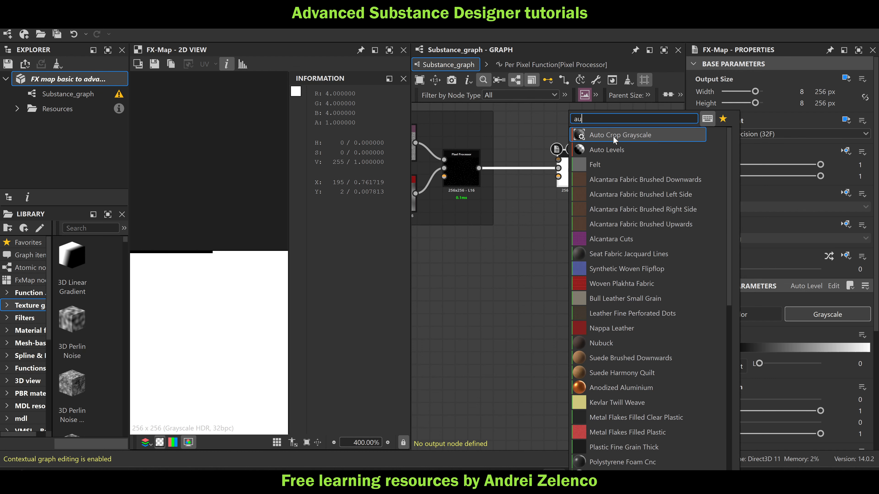
click(608, 148)
scroll(235, 280, down, 3)
middle_drag(232, 269, 227, 133)
scroll(233, 196, down, 5)
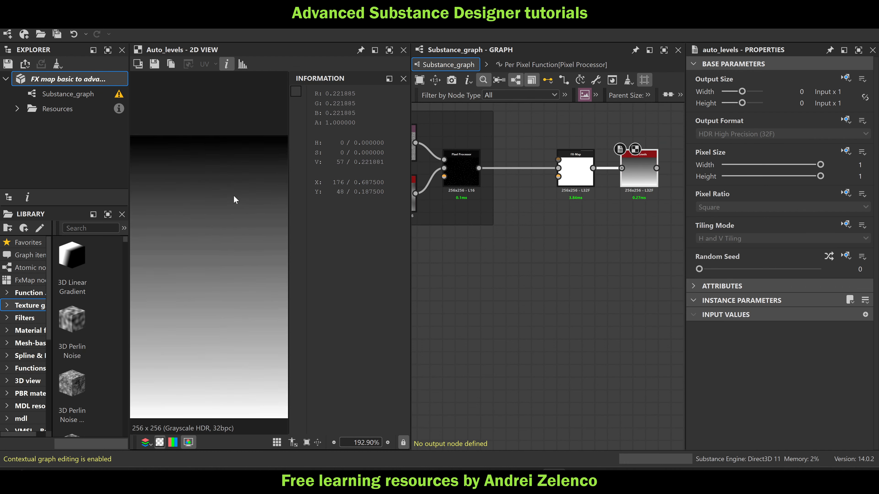
scroll(224, 204, up, 2)
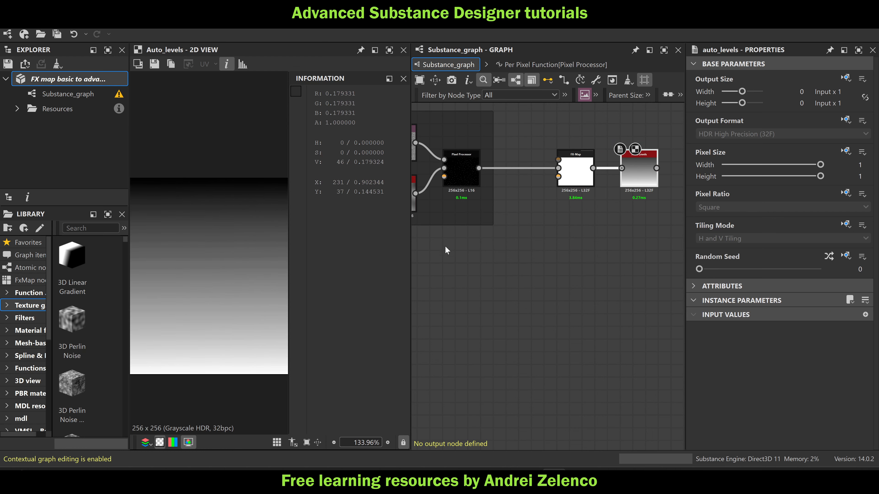
Set the Lerp's second Float constant in the Pixel Processor's per-pixel function to 0.001 and hide the pixel information readout
middle_drag(475, 245, 552, 246)
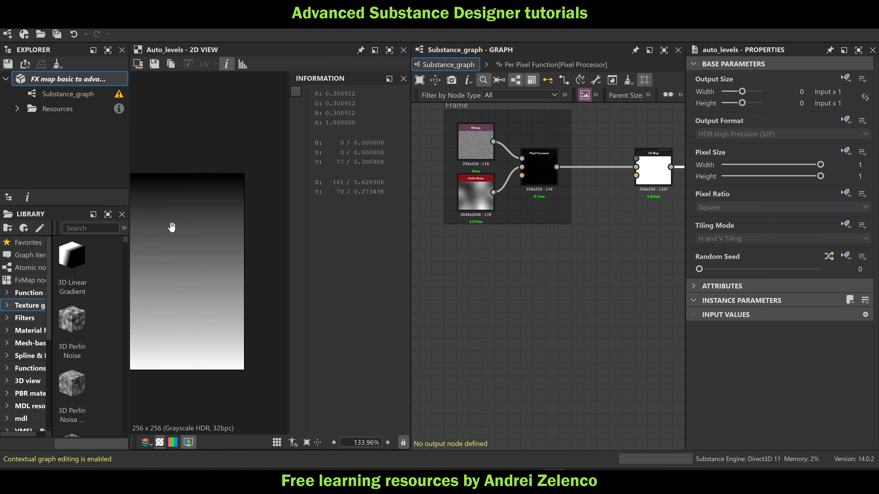
click(535, 172)
key(ctrl+e)
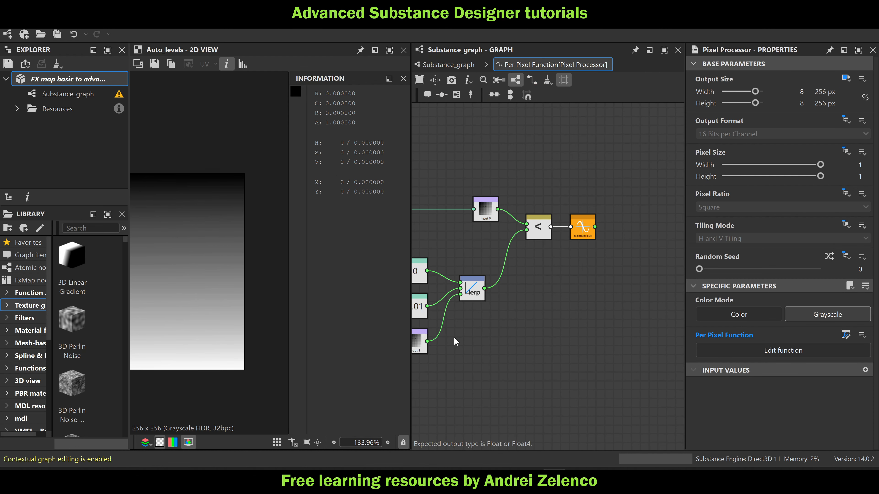
middle_drag(455, 338, 542, 314)
click(496, 288)
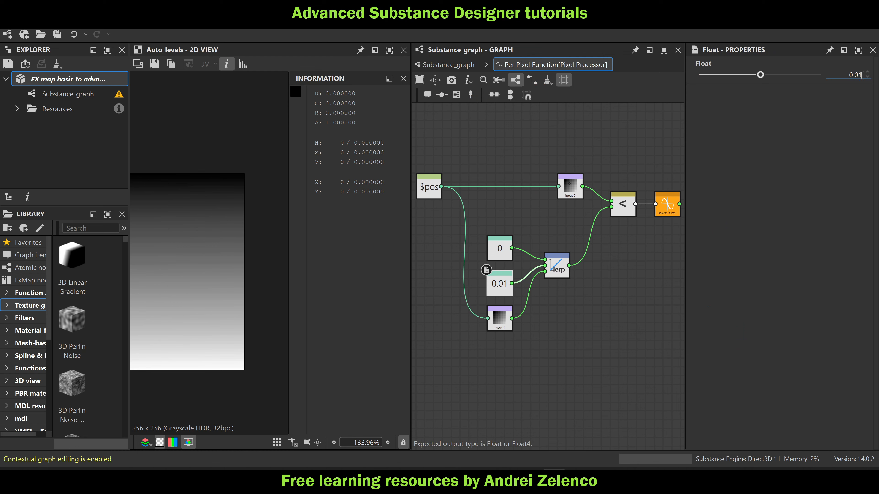
text(0)
key(Return)
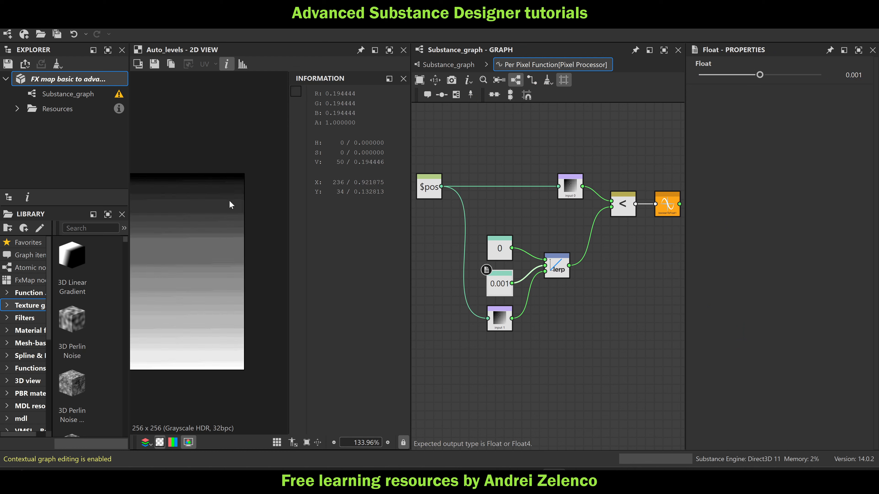
middle_drag(205, 212, 305, 195)
click(403, 78)
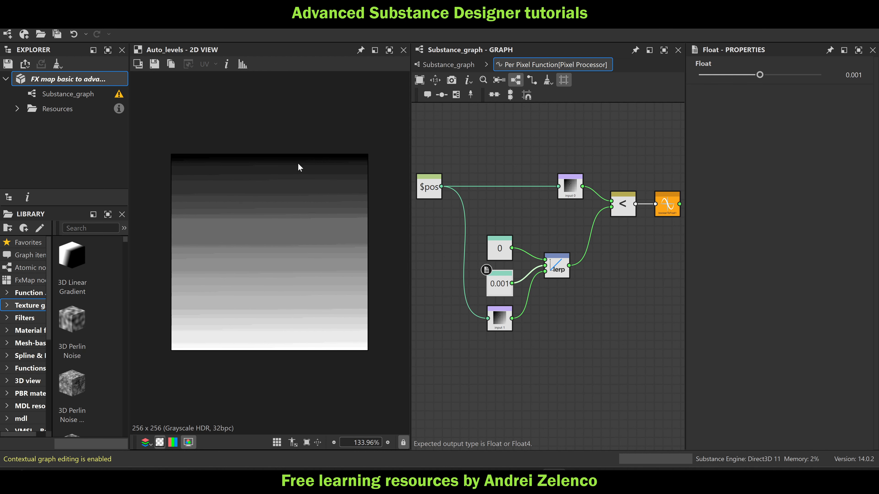
Examine the index gradient near the upper edge of the Auto Levels preview and return to the main graph to compare the nodes
scroll(298, 163, up, 2)
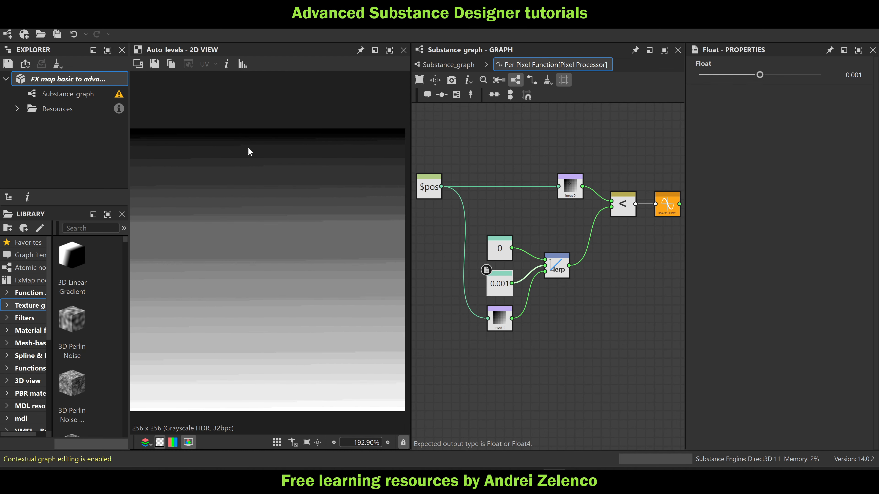
scroll(246, 147, up, 2)
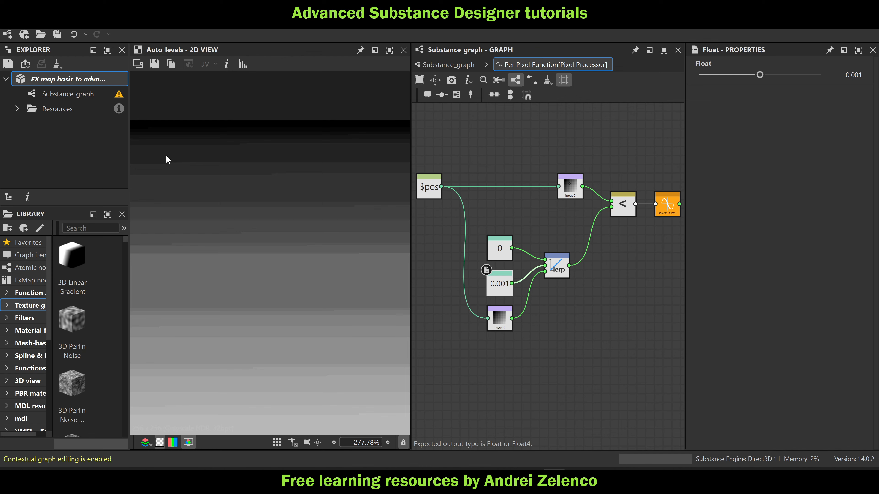
scroll(275, 158, up, 3)
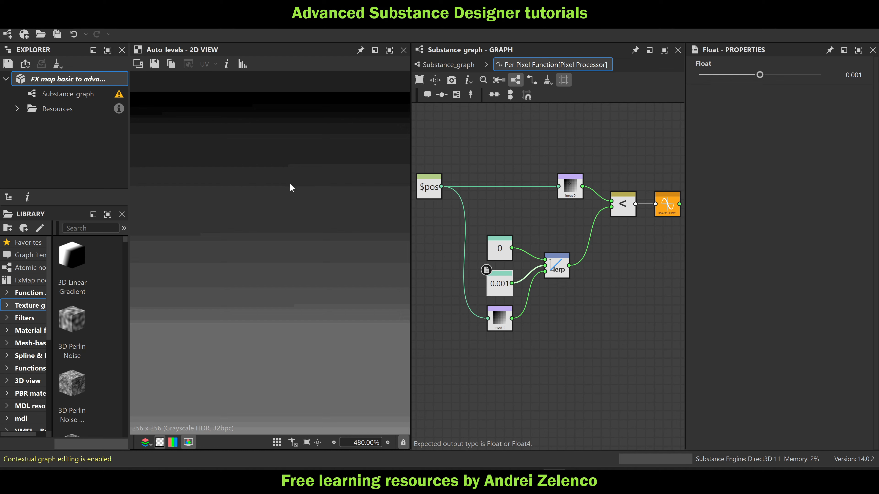
scroll(405, 131, down, 2)
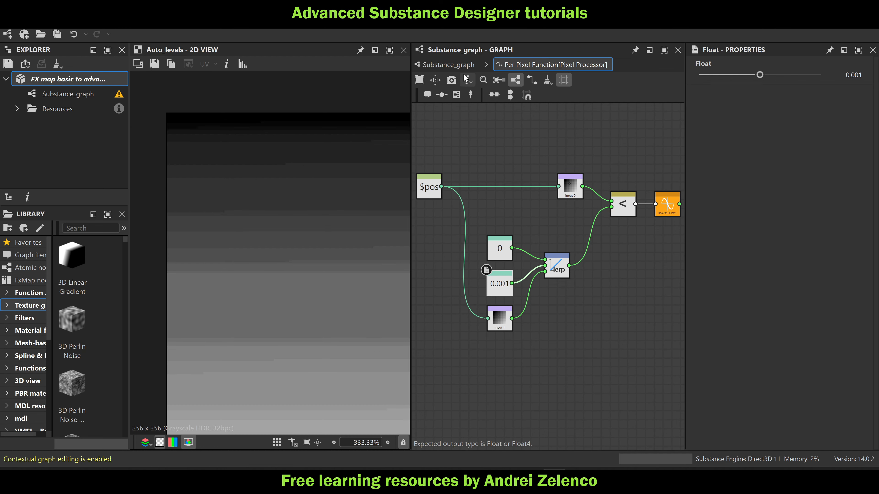
click(448, 64)
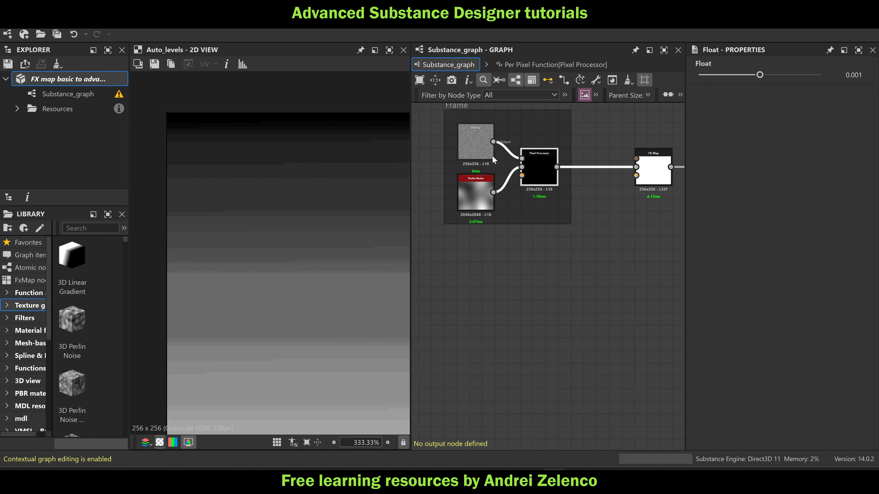
middle_drag(571, 229, 521, 240)
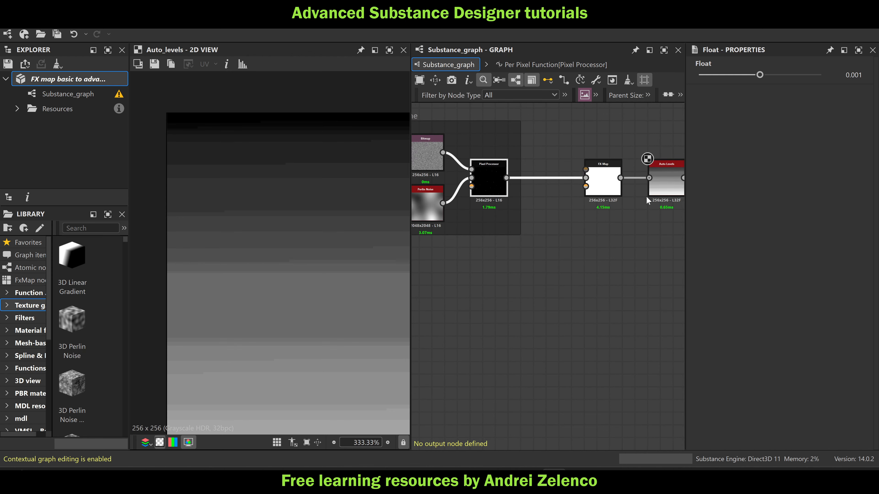
middle_drag(646, 196, 598, 200)
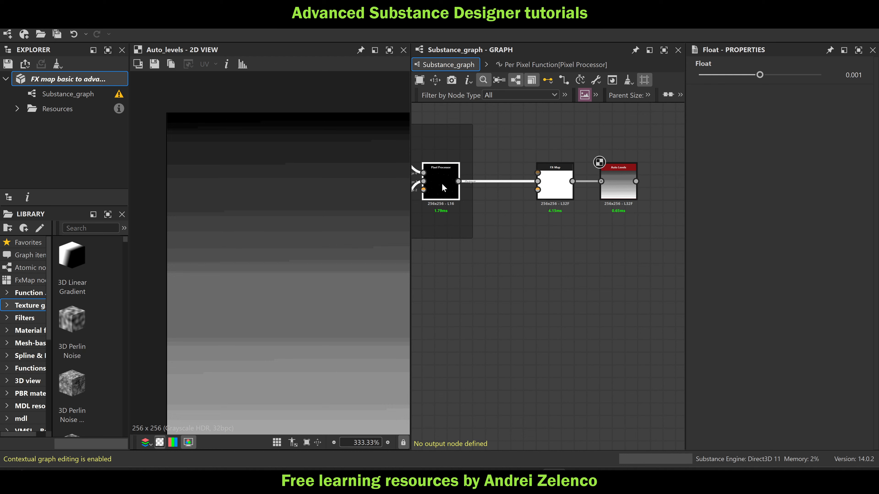
scroll(446, 183, up, 3)
scroll(576, 204, down, 2)
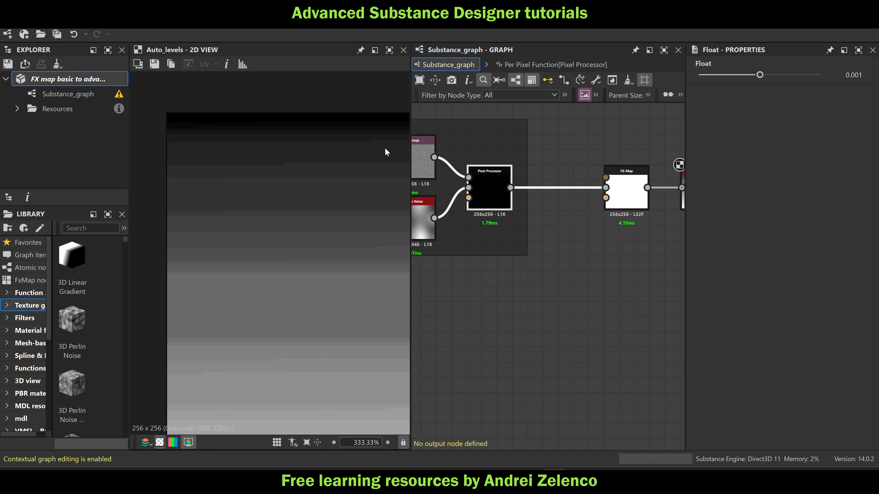
scroll(382, 146, up, 6)
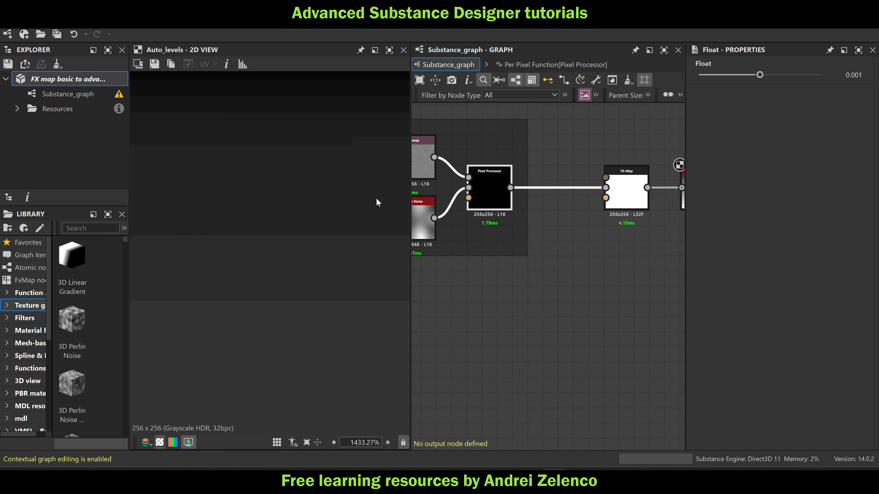
scroll(311, 194, down, 4)
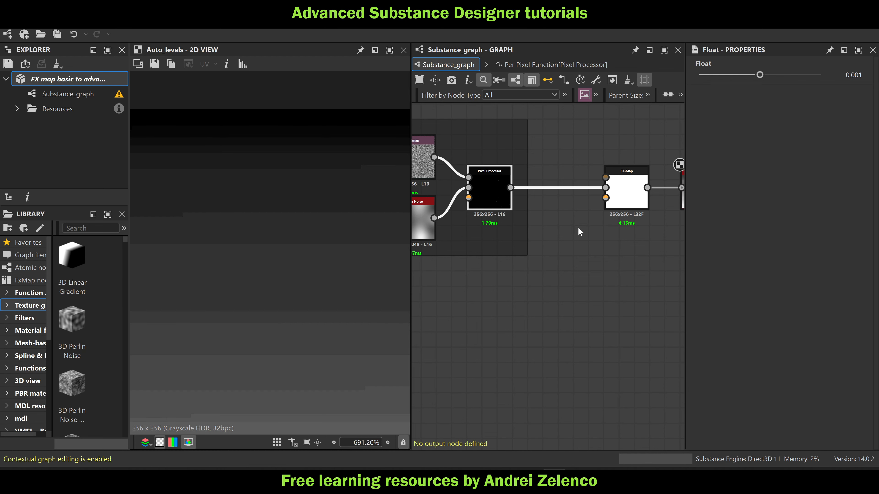
Open the Color / Luminosity function of the FX-Map's Quadrant node and delete the unconnected 0.42 Float constant
middle_drag(620, 210, 564, 212)
click(574, 197)
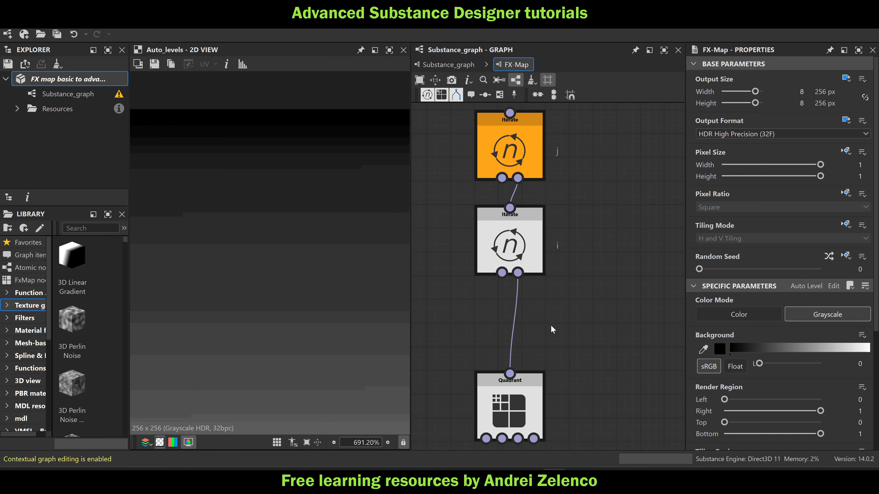
middle_drag(553, 329, 557, 266)
click(515, 346)
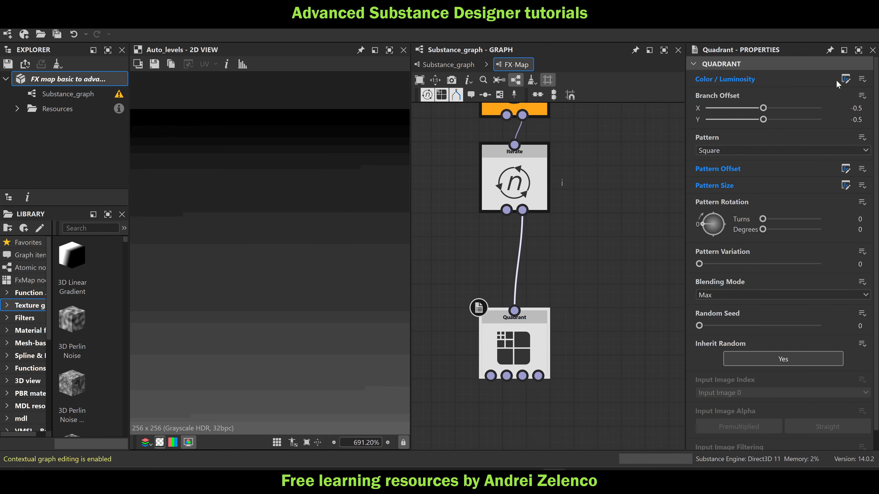
click(846, 79)
scroll(599, 243, up, 3)
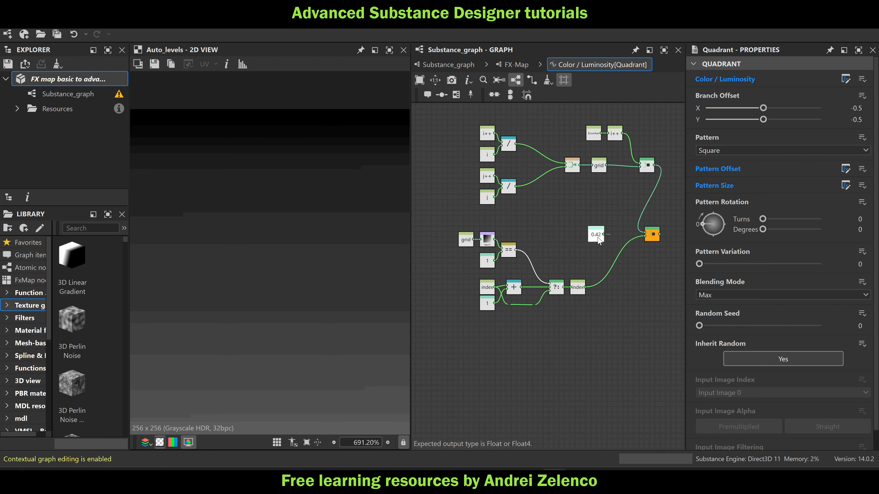
click(599, 240)
key(Delete)
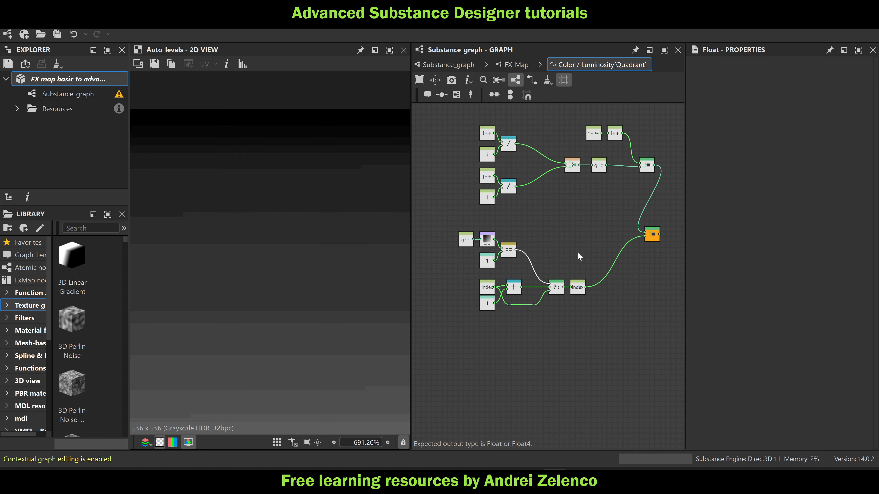
Add a Multiplication node combining the sampled input value with the index result, feed it into the output Sequence node, and return to the main graph
key(space)
text(mu)
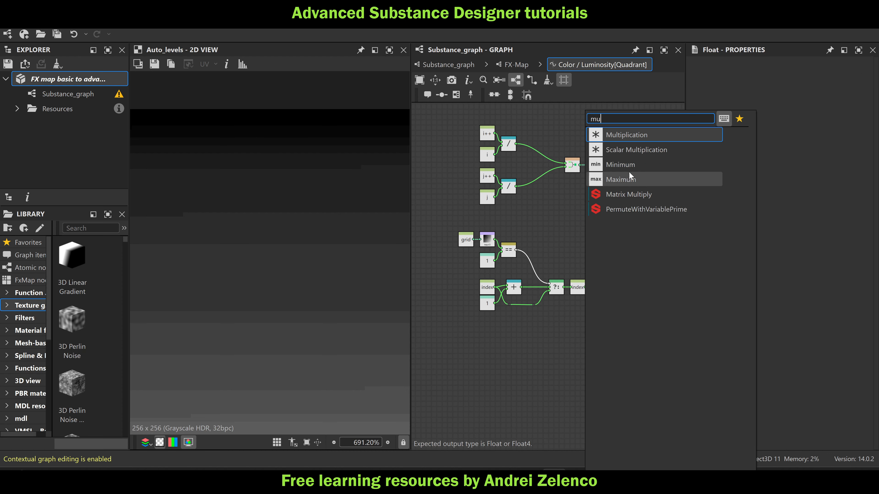
click(631, 136)
drag(496, 240, 645, 236)
click(450, 65)
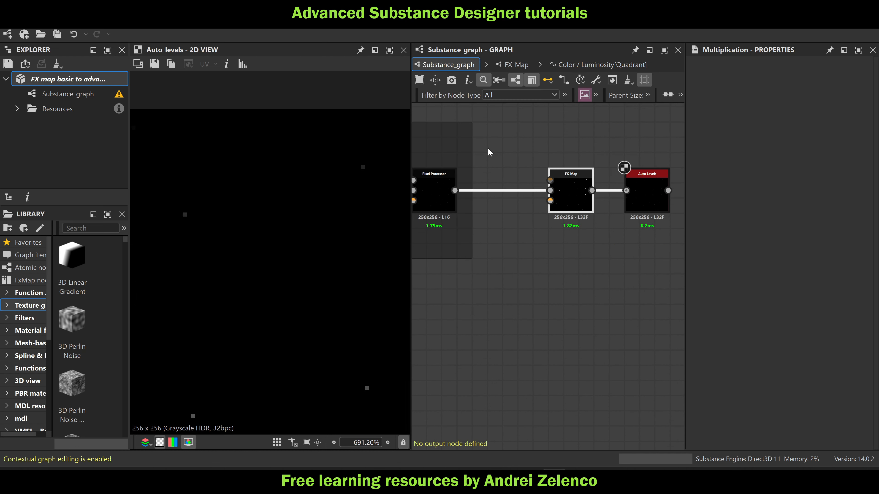
Delete the Auto Levels node and preview the FX-Map node's output directly
click(648, 205)
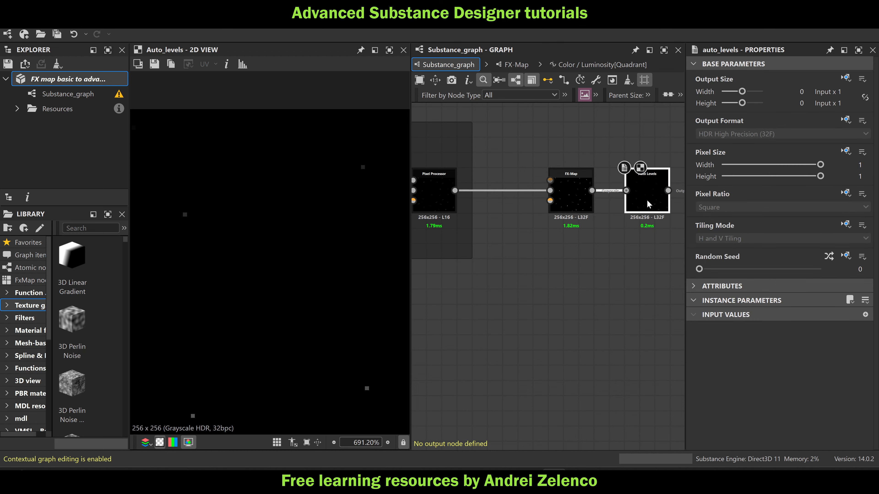
key(Delete)
click(594, 189)
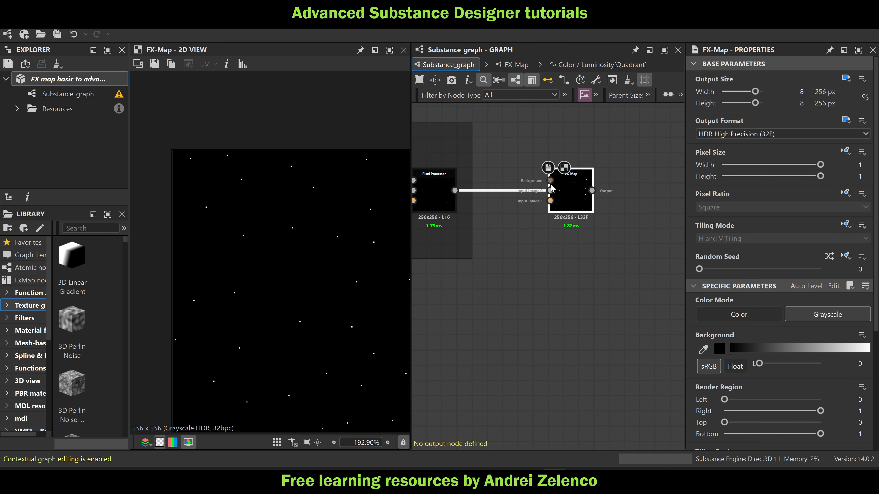
Show the pixel information readout and inspect the index values of individual points from the first rows to the last in the FX-Map preview
scroll(213, 158, up, 1)
scroll(213, 158, up, 1)
scroll(242, 156, up, 5)
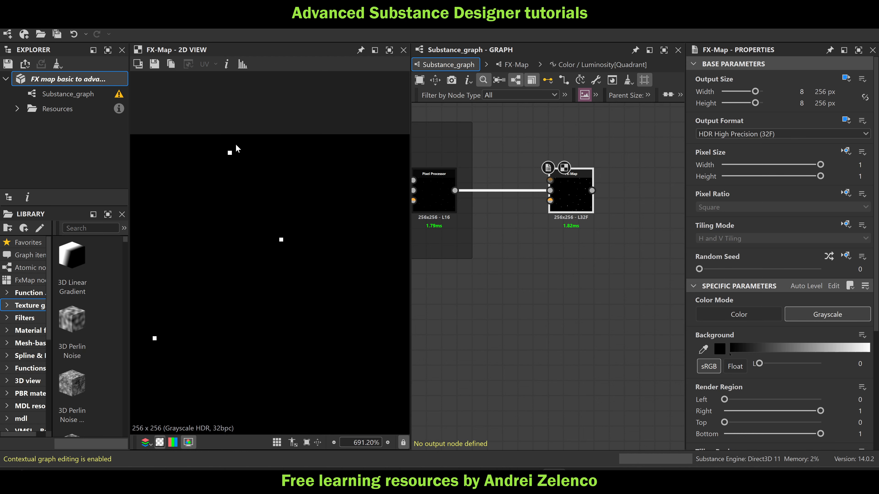
click(227, 63)
middle_drag(218, 188, 203, 193)
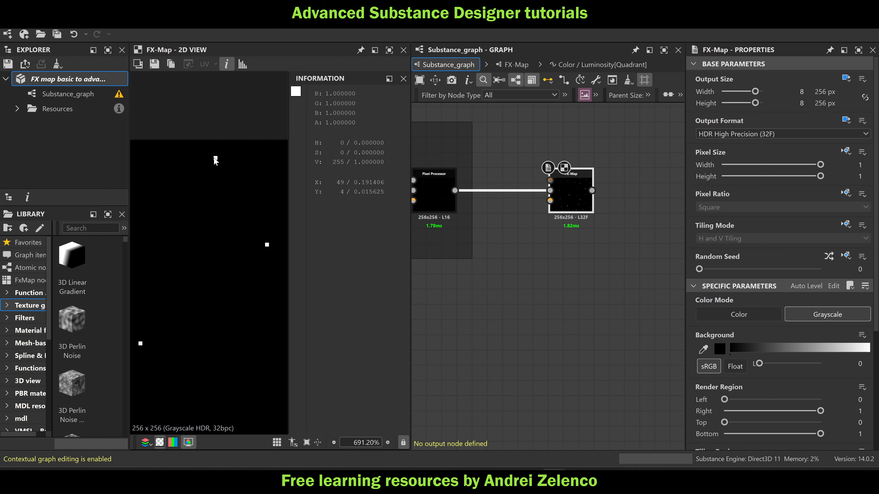
scroll(229, 161, down, 7)
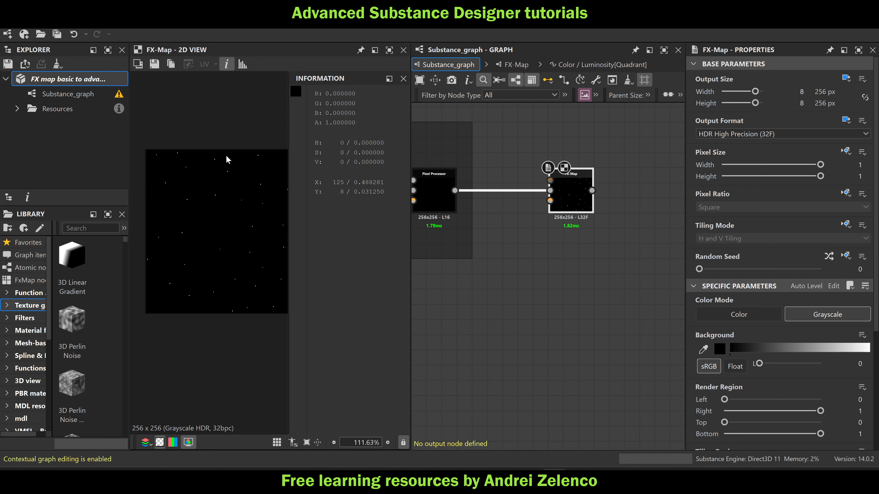
scroll(236, 152, up, 5)
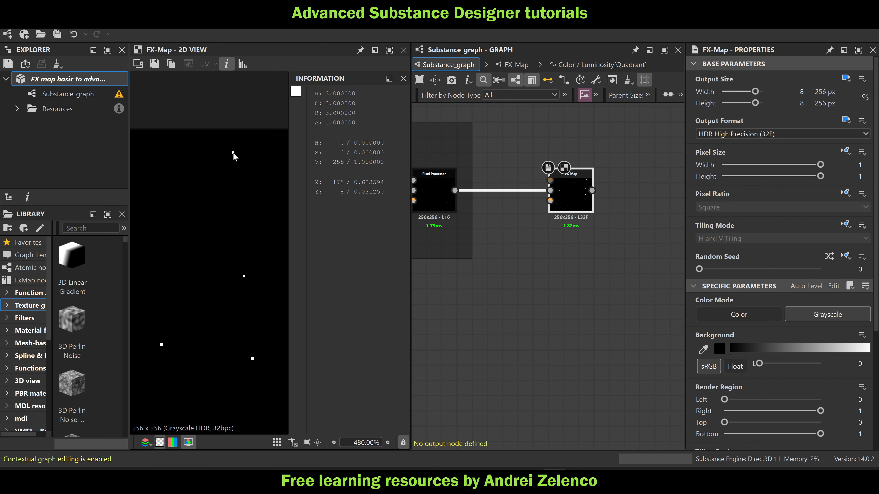
scroll(213, 168, up, 2)
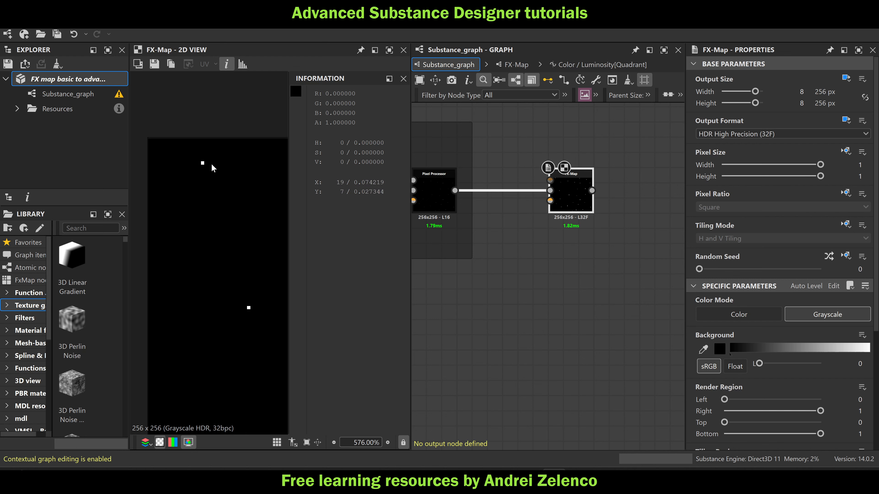
scroll(205, 166, up, 3)
scroll(195, 162, down, 10)
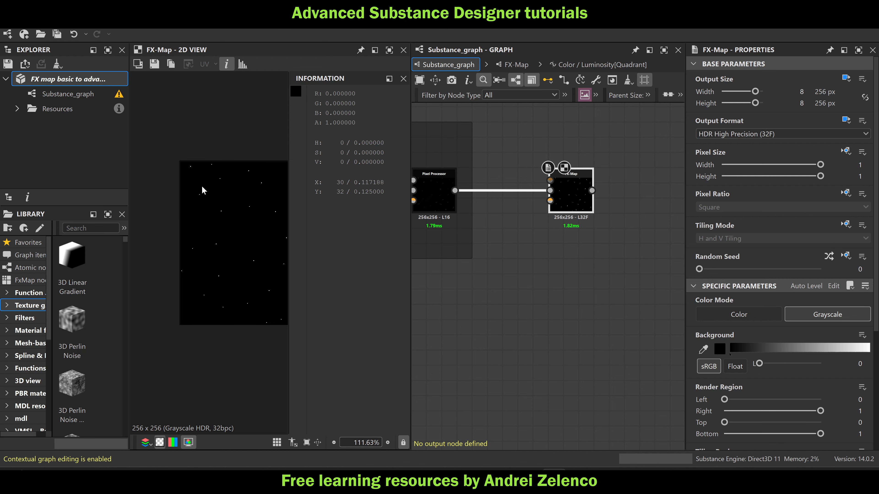
scroll(194, 242, up, 10)
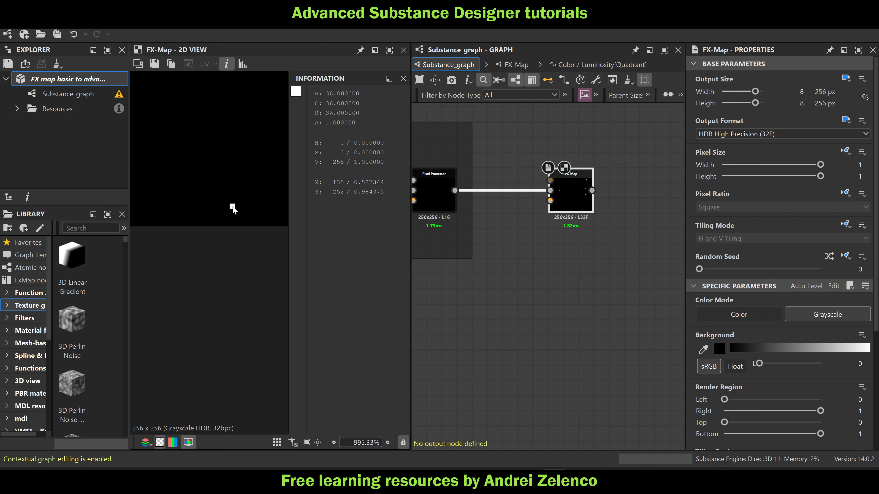
scroll(233, 208, down, 12)
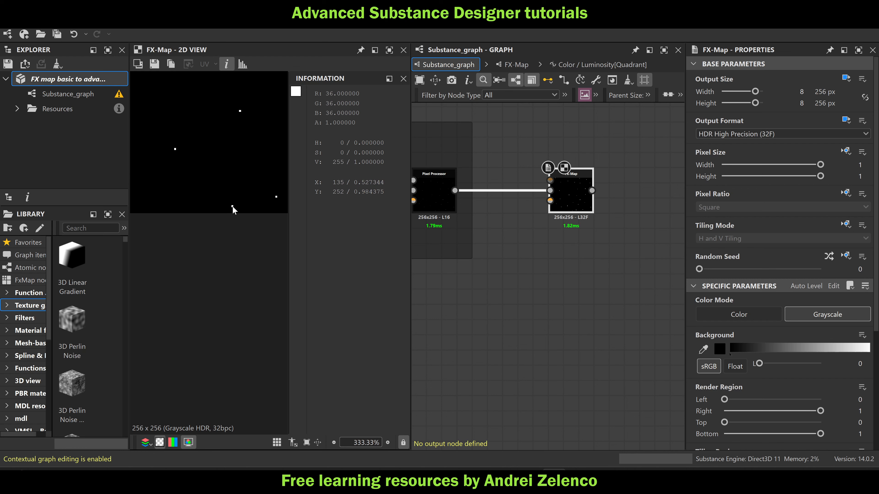
Set the Lerp's second Float constant in the Pixel Processor's per-pixel function to 0.01 and save the package
click(76, 83)
key(ctrl+s)
middle_drag(540, 267, 719, 293)
click(610, 226)
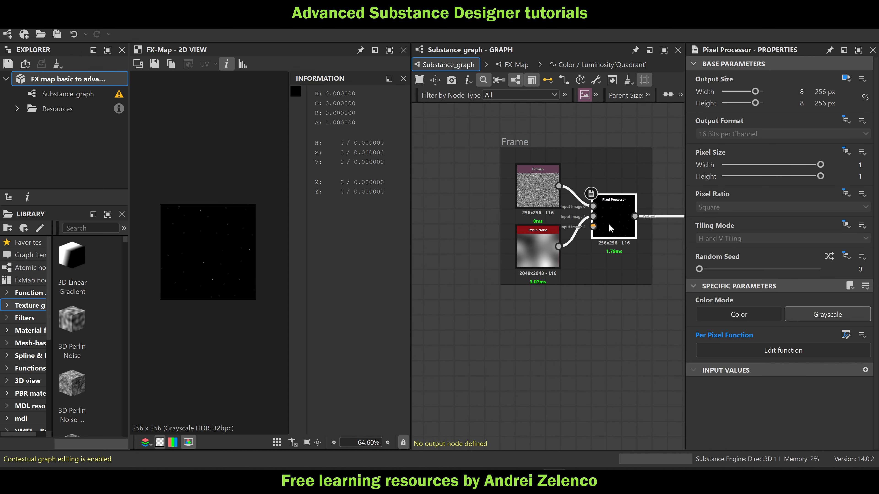
double_click(611, 228)
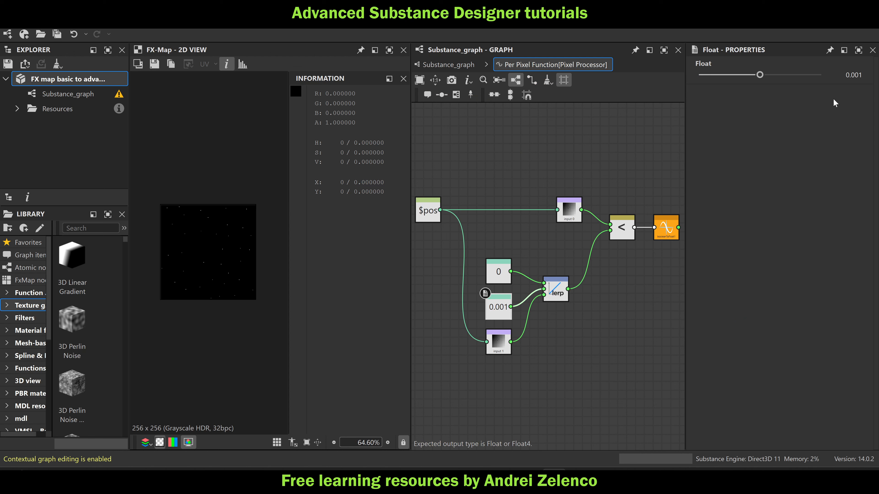
click(859, 76)
key(BackSpace)
key(Return)
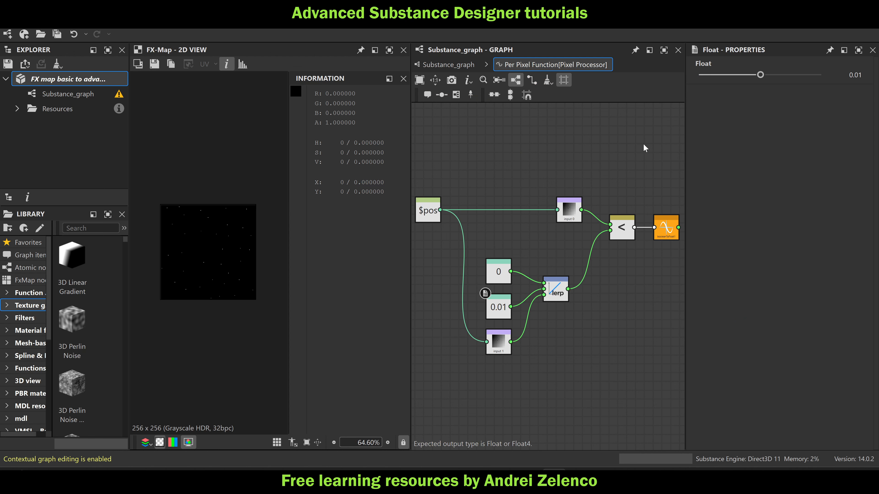
key(ctrl+s)
Return to the main graph, hide the pixel information readout, and examine the point distribution near the FX-Map image's upper-left corner
click(448, 64)
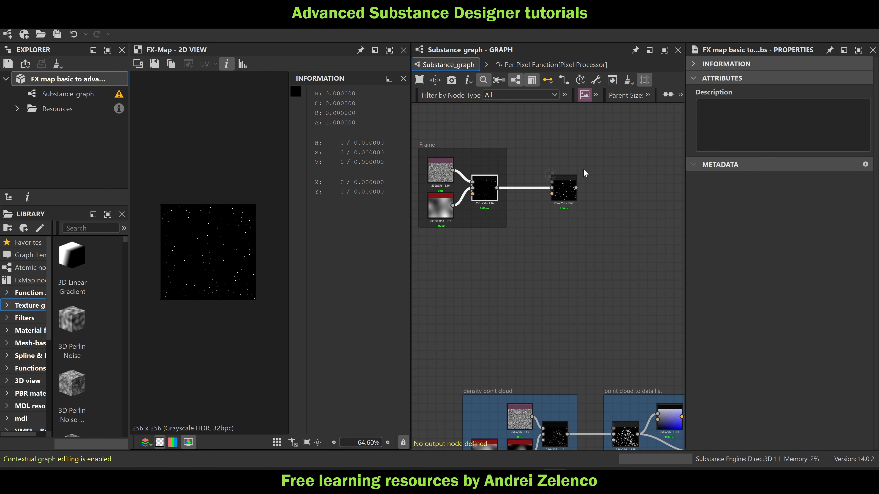
drag(611, 150, 429, 247)
scroll(564, 187, up, 3)
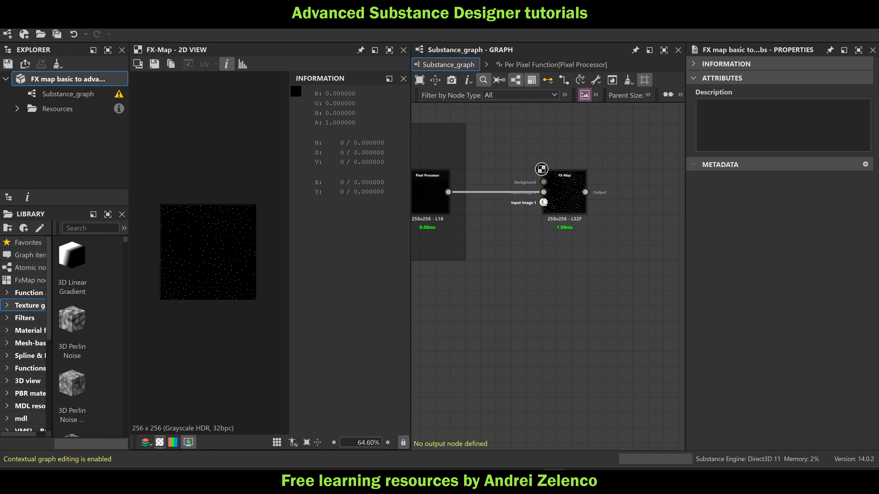
click(403, 79)
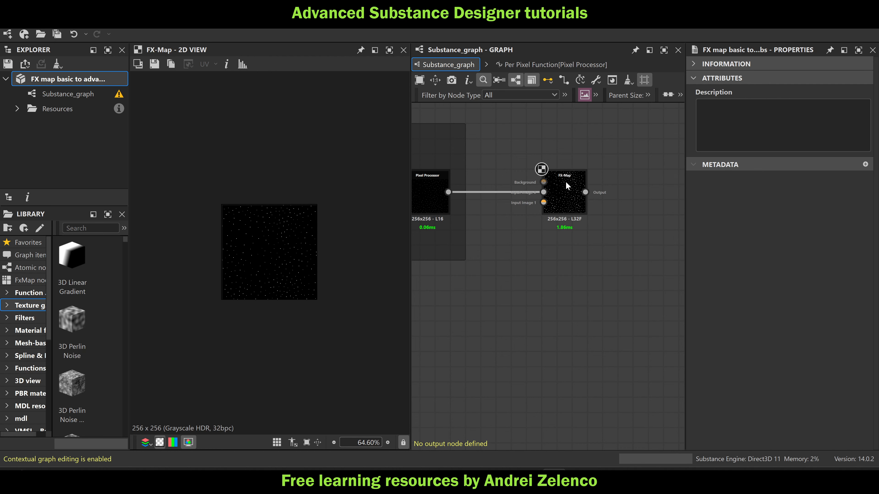
scroll(566, 182, up, 5)
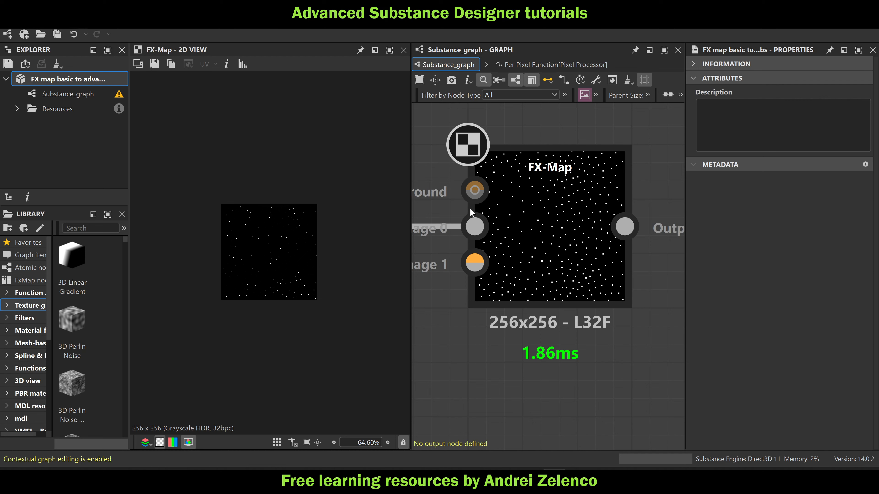
scroll(219, 198, up, 3)
scroll(218, 197, up, 2)
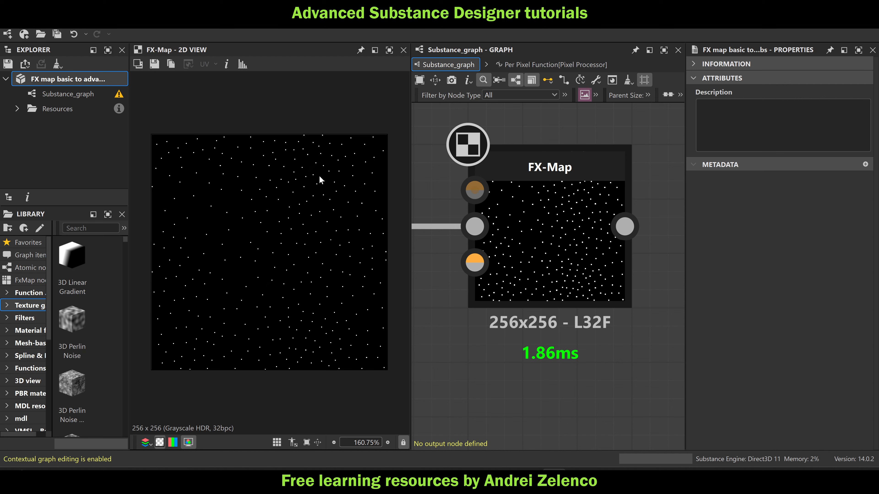
scroll(194, 138, up, 3)
middle_drag(231, 147, 384, 173)
scroll(257, 176, up, 4)
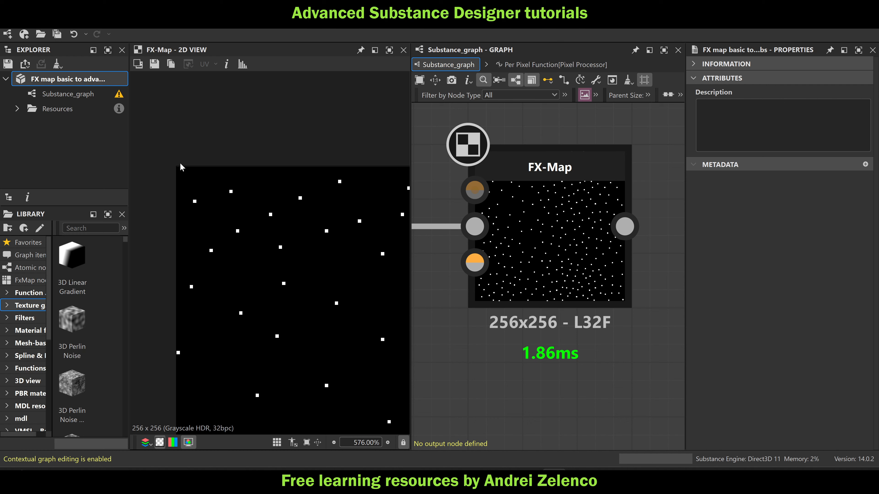
Add a Pixel Processor node beside the FX-Map node in the main graph
scroll(183, 172, up, 2)
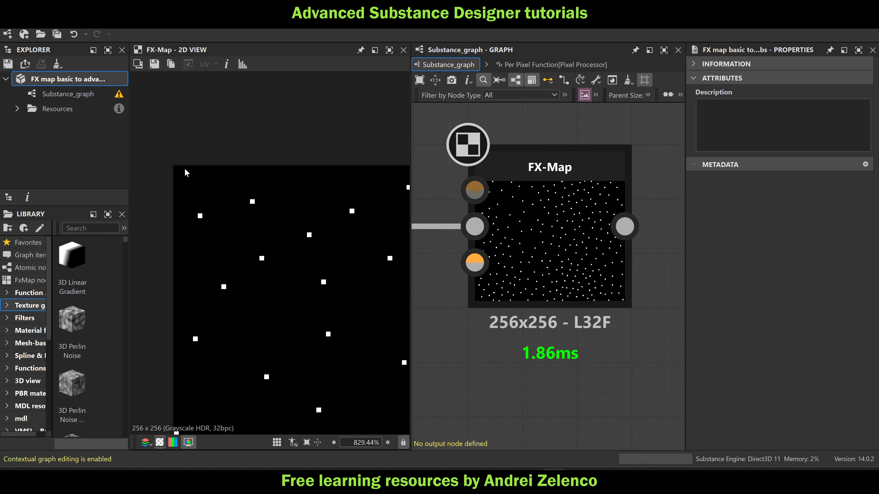
scroll(210, 171, down, 10)
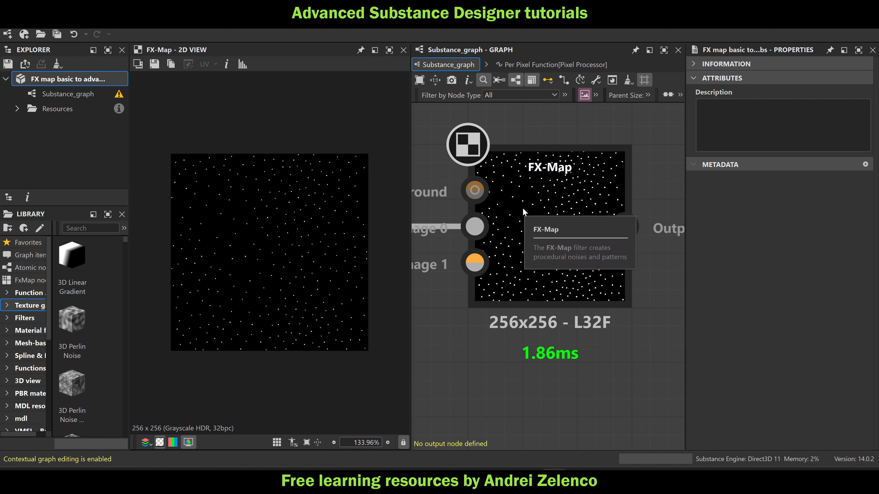
scroll(522, 208, down, 6)
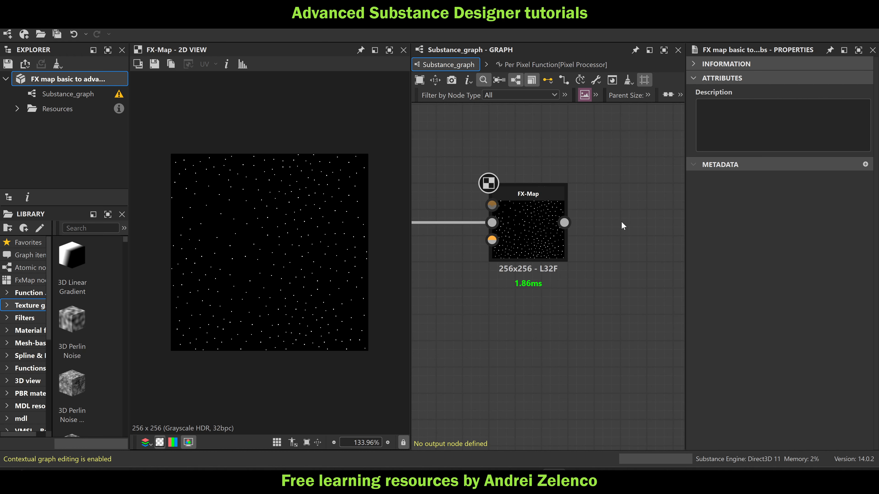
scroll(554, 215, up, 3)
key(space)
text(pixel)
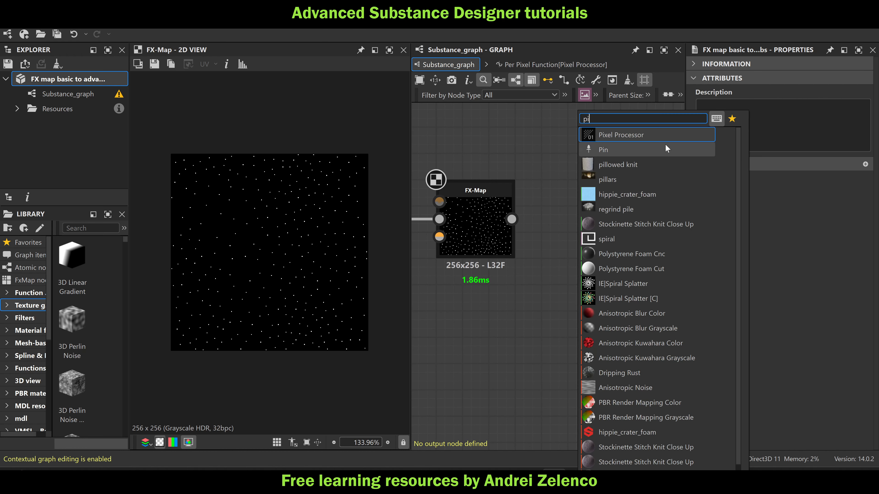
key(Return)
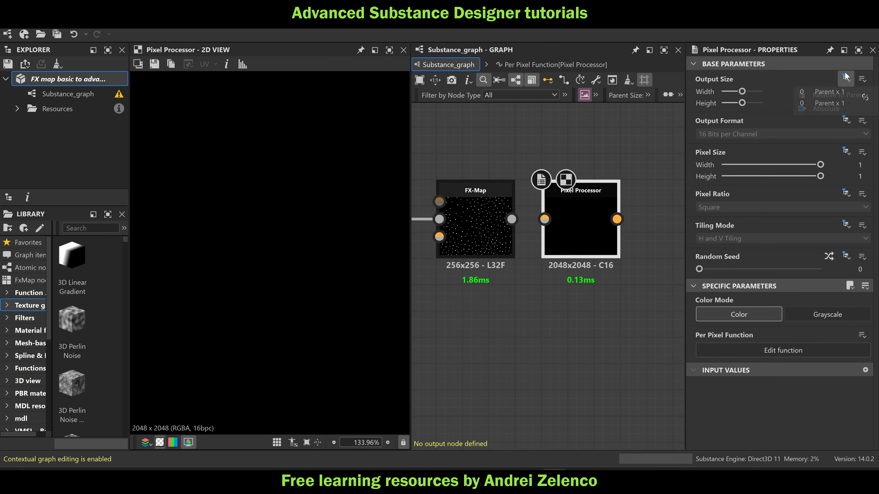
Make the Pixel Processor's output size absolute at 256 px and its output format absolute at HDR High Precision (32F)
click(846, 78)
click(826, 108)
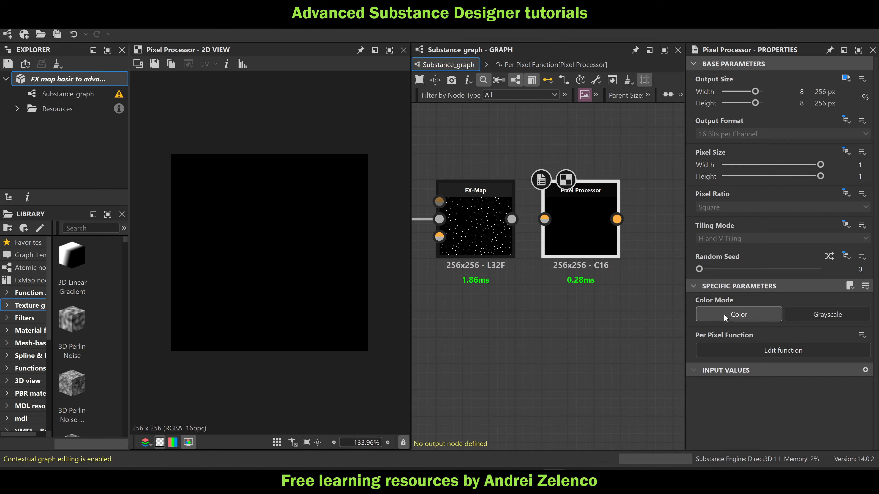
click(847, 120)
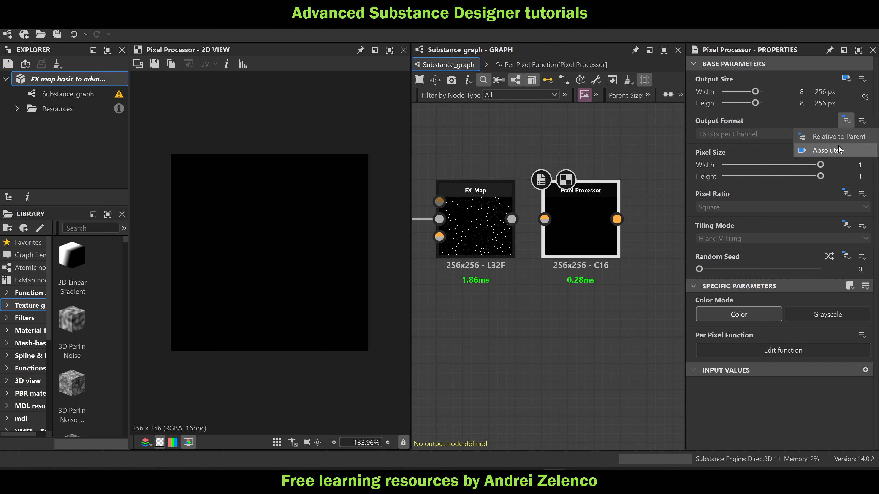
click(827, 150)
click(791, 134)
click(791, 171)
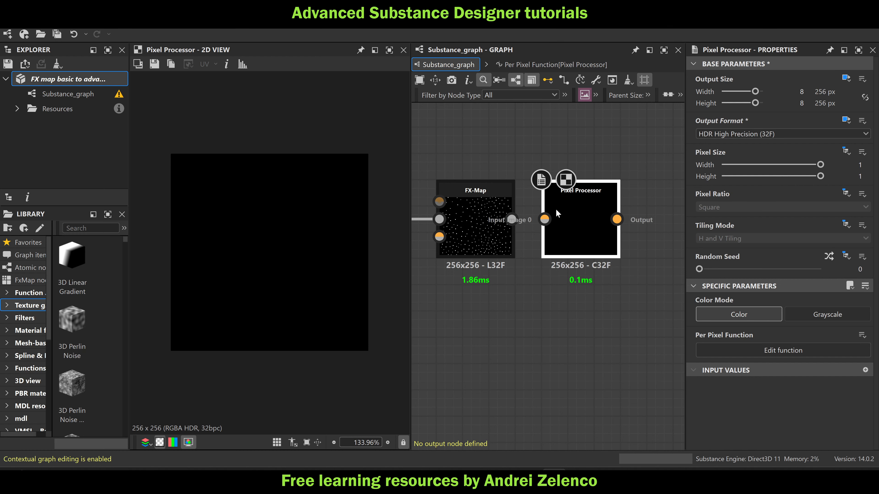
Connect the FX-Map output to the Pixel Processor's Input Image 0 and save the package
drag(511, 219, 545, 211)
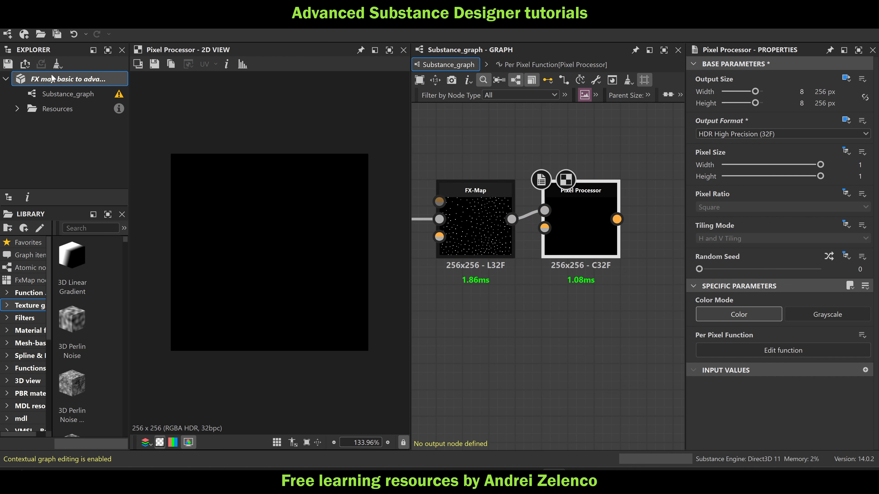
key(ctrl+s)
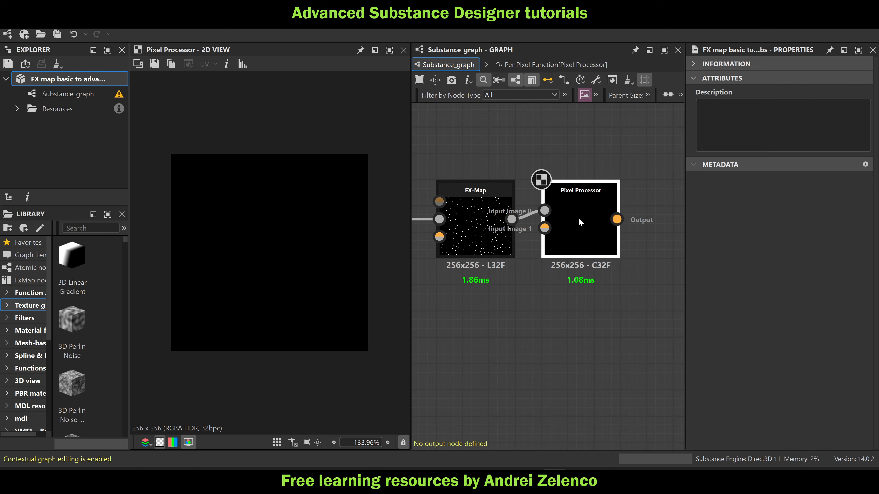
Add a Get Float2 node reading $pos to the new Pixel Processor's per-pixel function
click(579, 218)
key(ctrl+e)
key(space)
text(get)
click(577, 149)
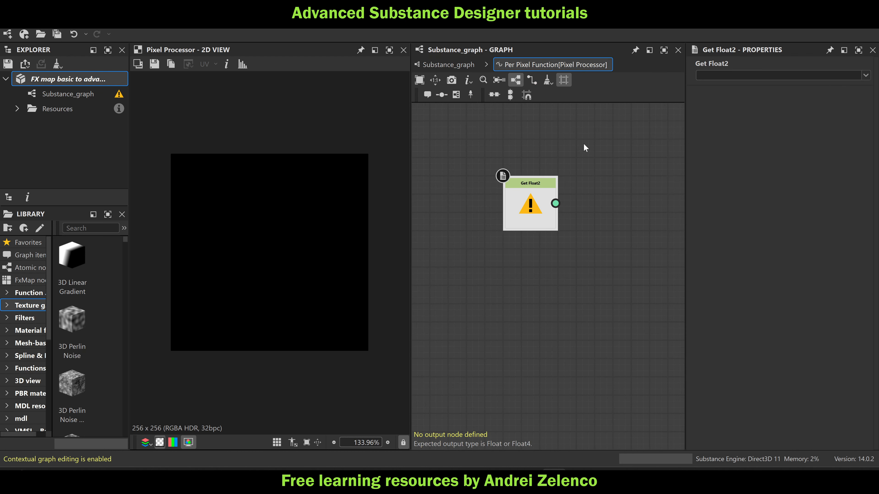
click(813, 75)
click(731, 111)
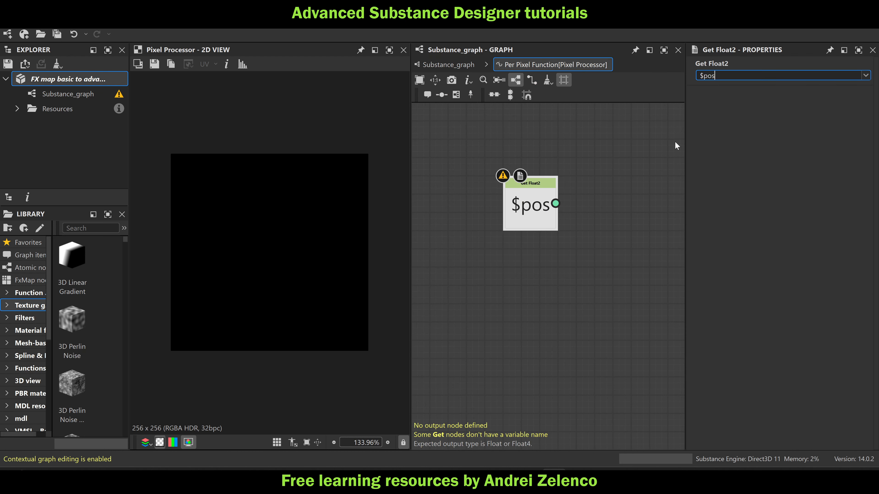
key(space)
text(sample)
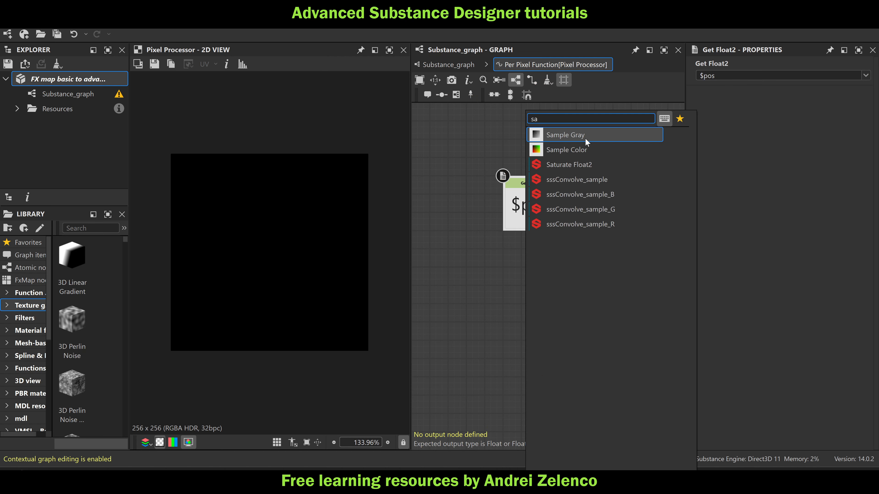
click(585, 146)
middle_drag(576, 257, 515, 247)
drag(550, 209, 534, 207)
key(space)
text(swizzle)
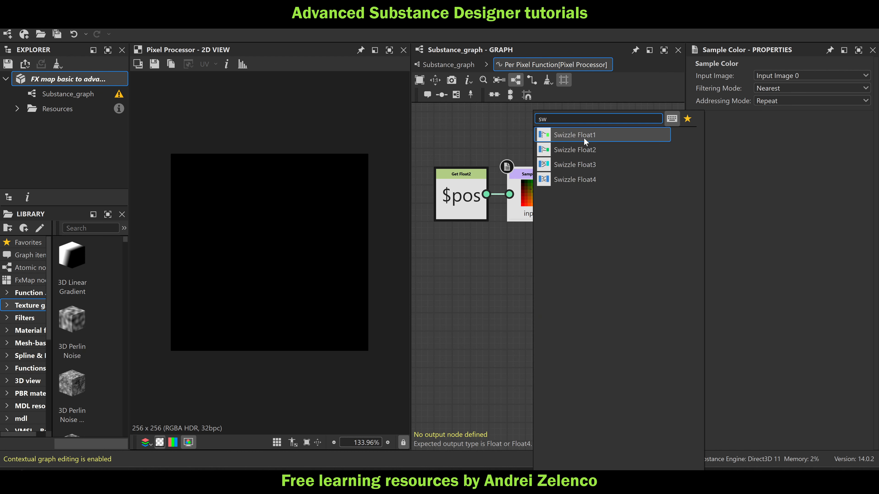
click(585, 136)
drag(613, 203, 614, 164)
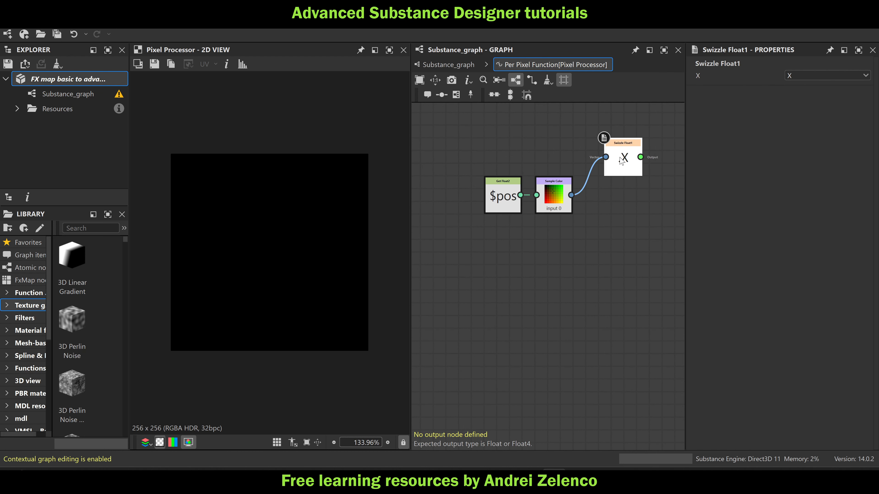
click(80, 80)
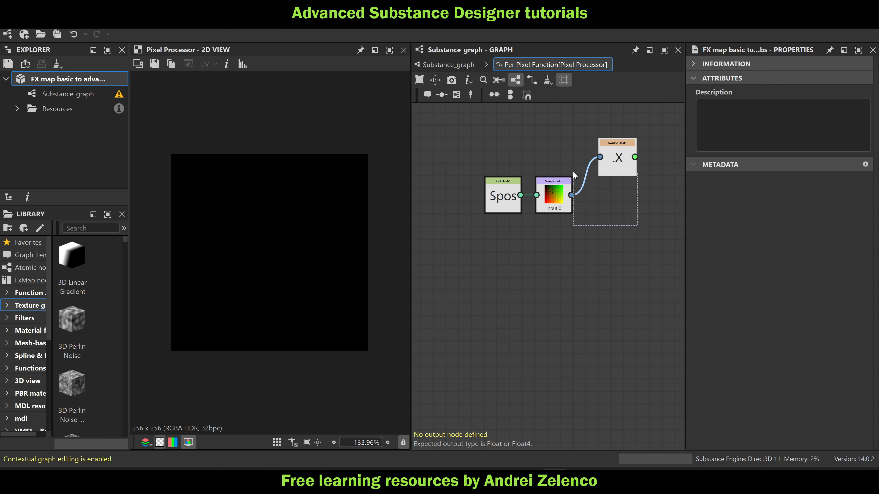
key(Delete)
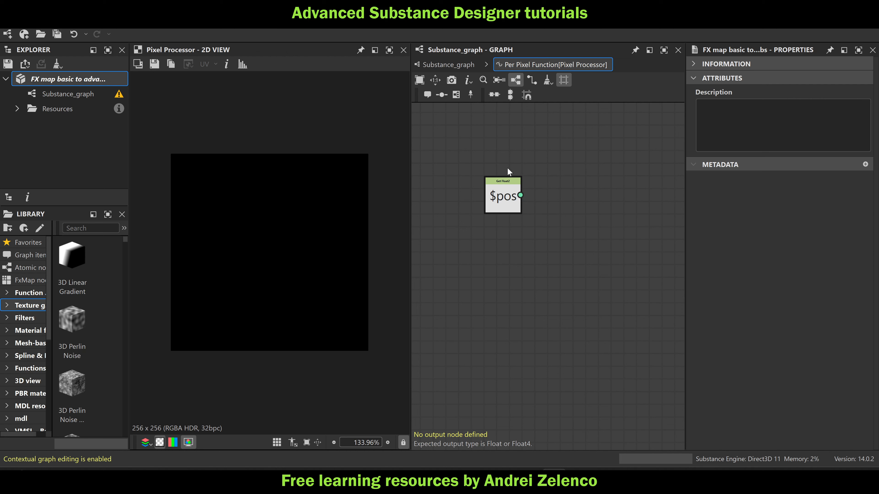
click(505, 197)
key(space)
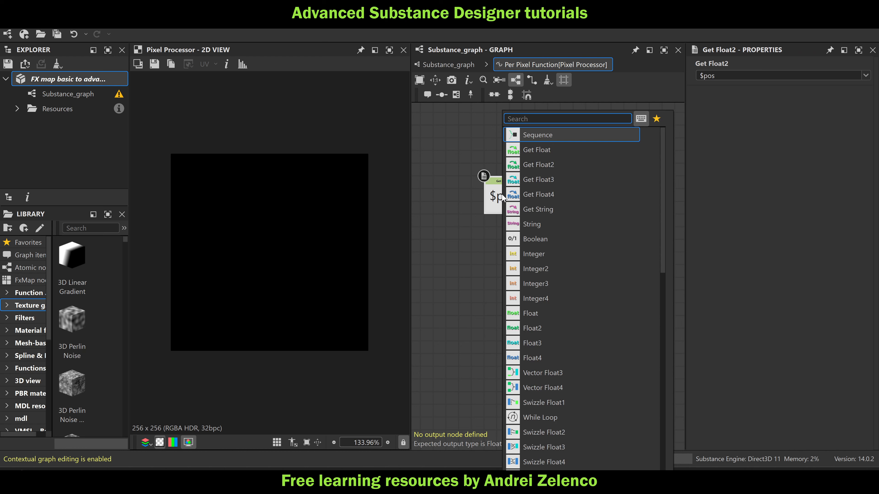
key(Escape)
click(461, 65)
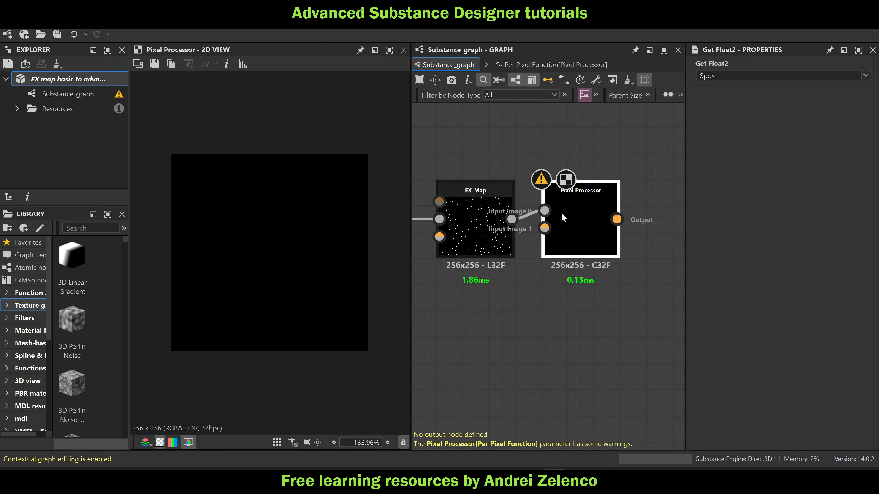
scroll(562, 217, up, 2)
double_click(608, 212)
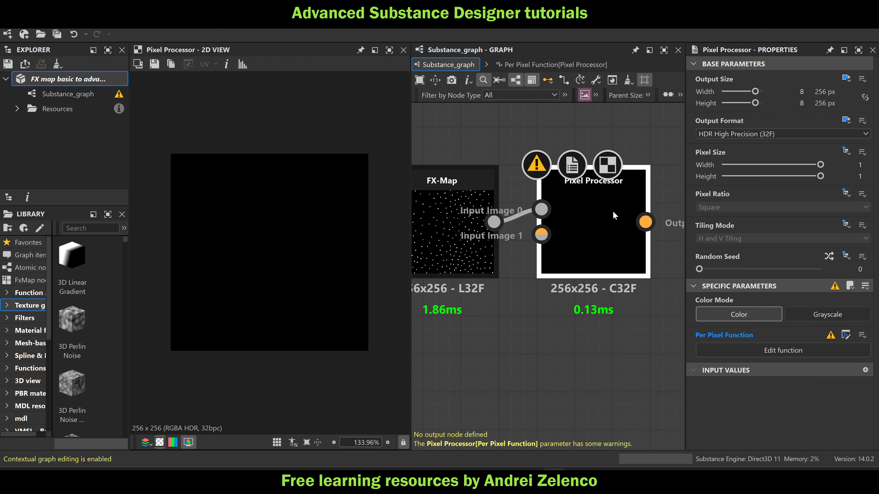
Add a Sample Gray node for Input Image 0 fed by the $pos node, and place it close beside that node
click(505, 198)
key(space)
text(sa)
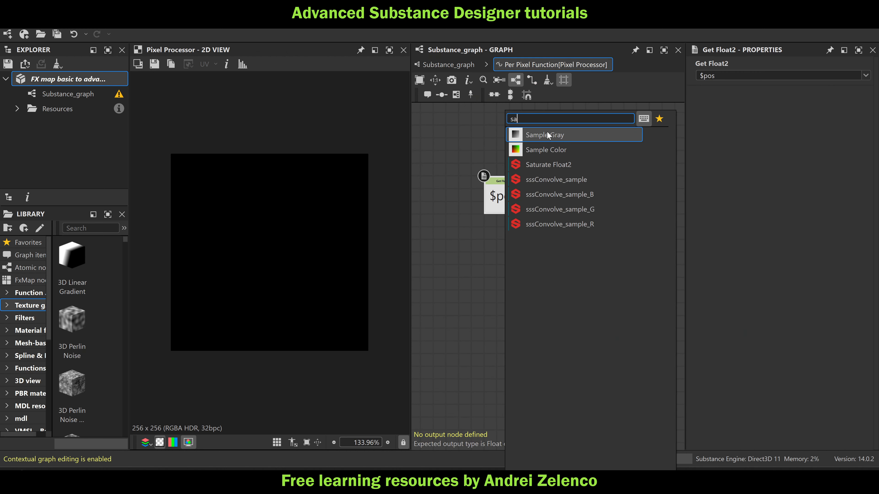
click(547, 132)
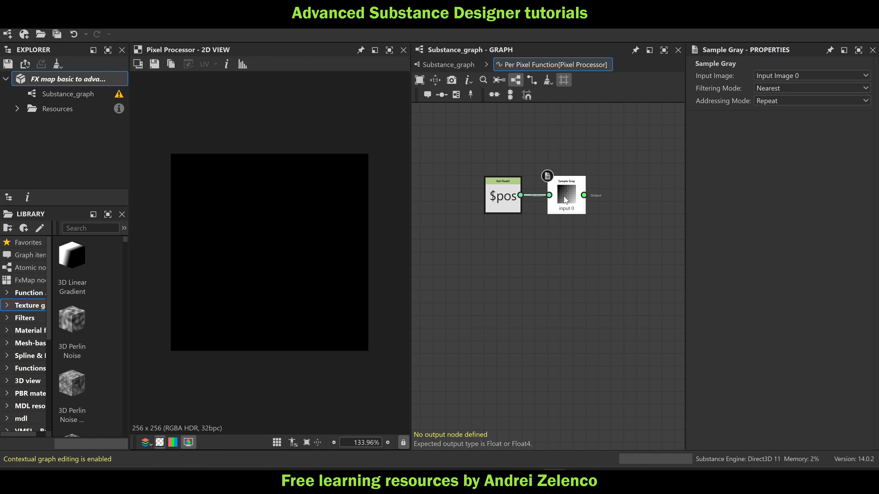
drag(564, 197, 550, 201)
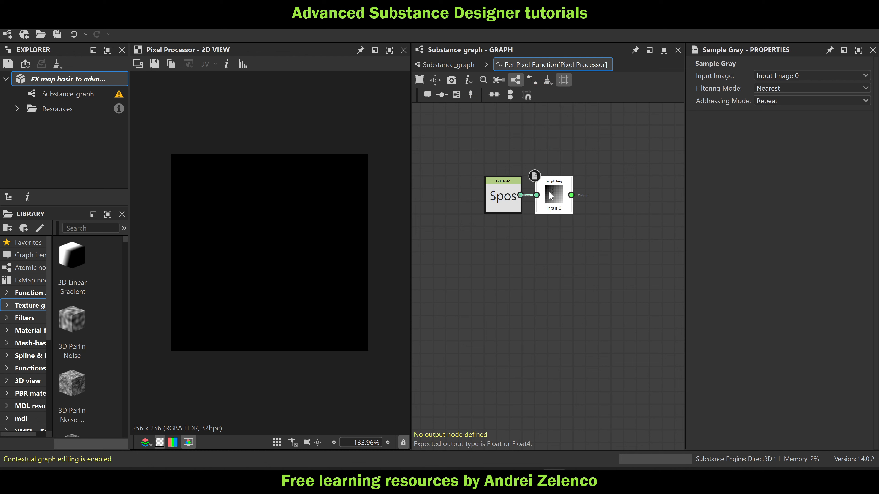
Preview the FX-Map output with the pixel information readout, then hide the readout and return to the Pixel Processor's per-pixel function
click(433, 65)
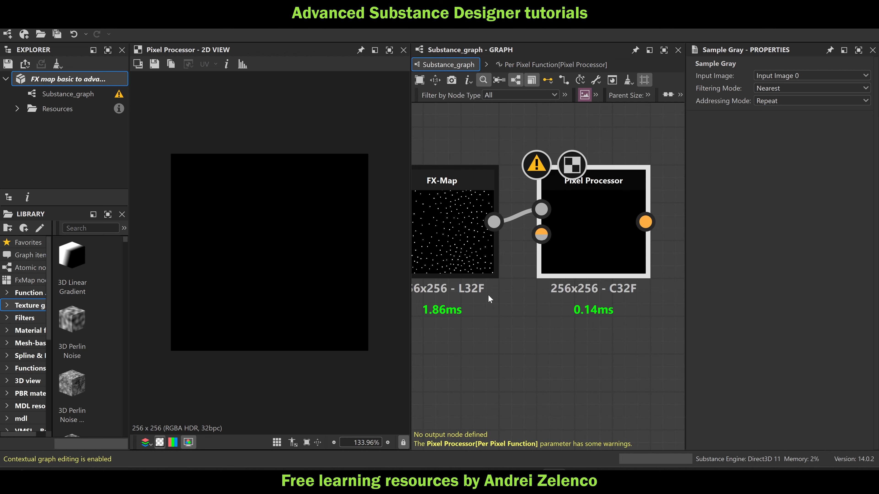
double_click(474, 258)
scroll(166, 375, up, 5)
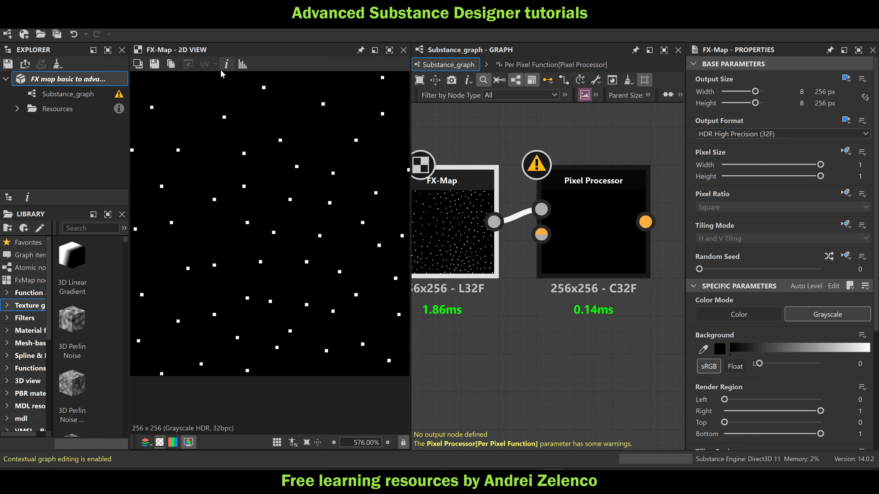
click(227, 64)
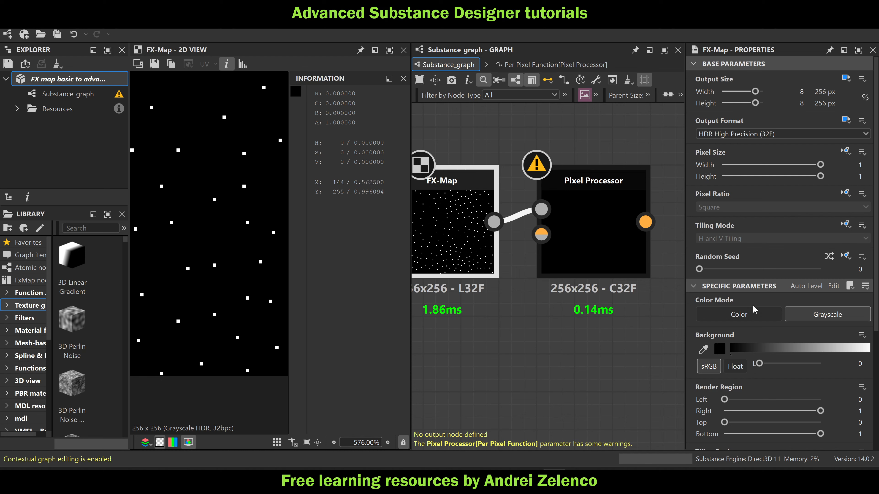
click(590, 213)
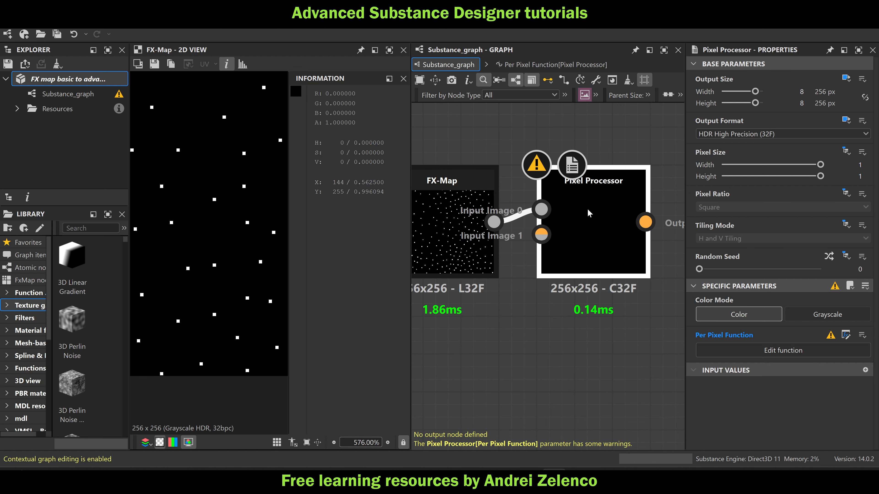
double_click(589, 213)
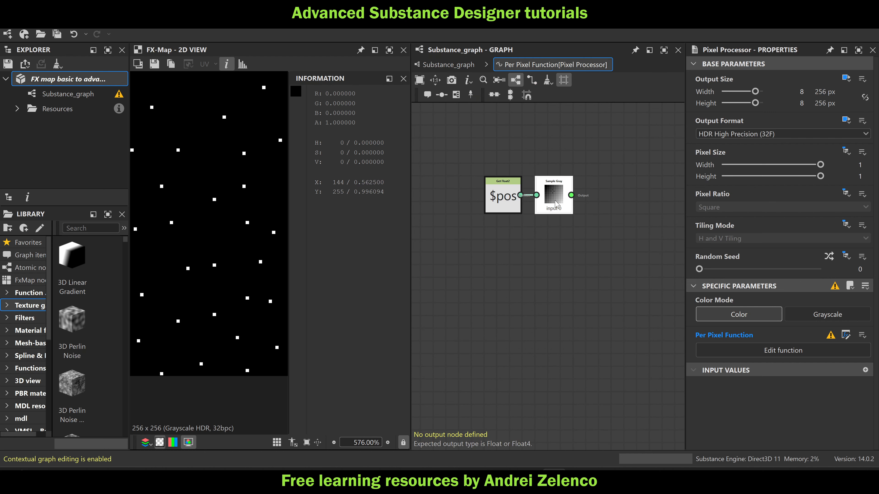
click(404, 78)
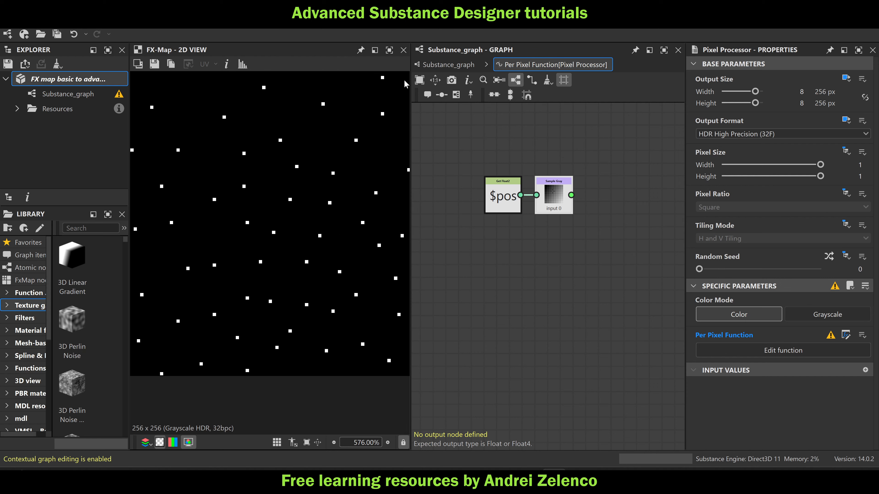
middle_drag(634, 274, 527, 285)
scroll(506, 230, down, 2)
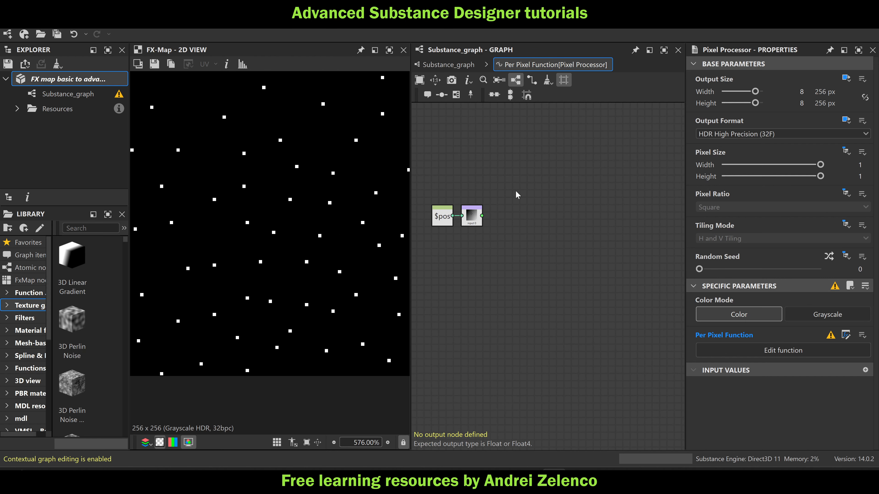
key(space)
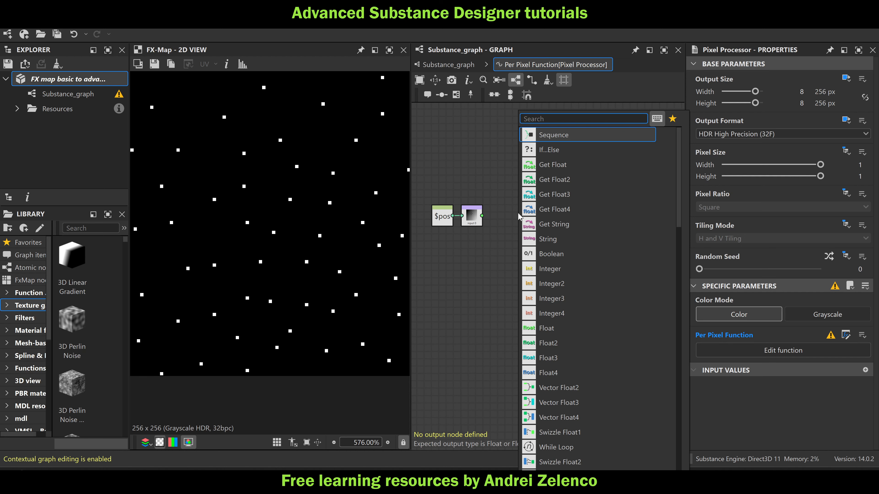
click(488, 196)
middle_drag(512, 250, 594, 262)
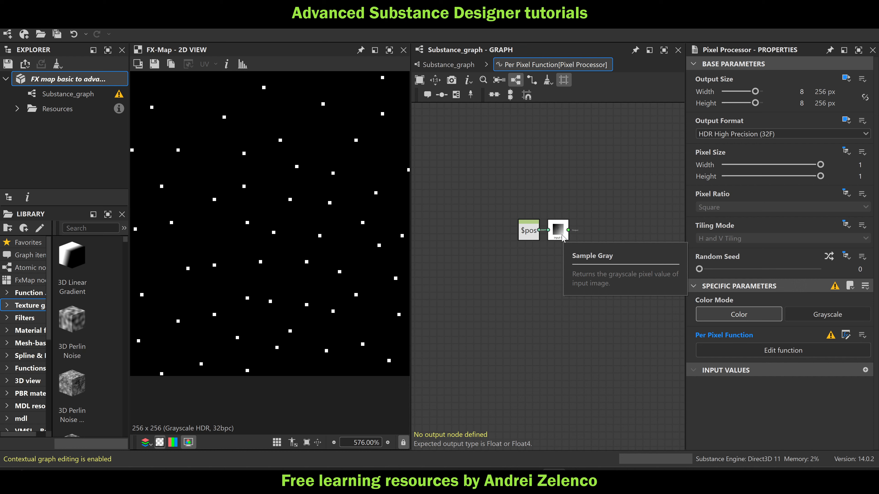
middle_drag(563, 236, 504, 217)
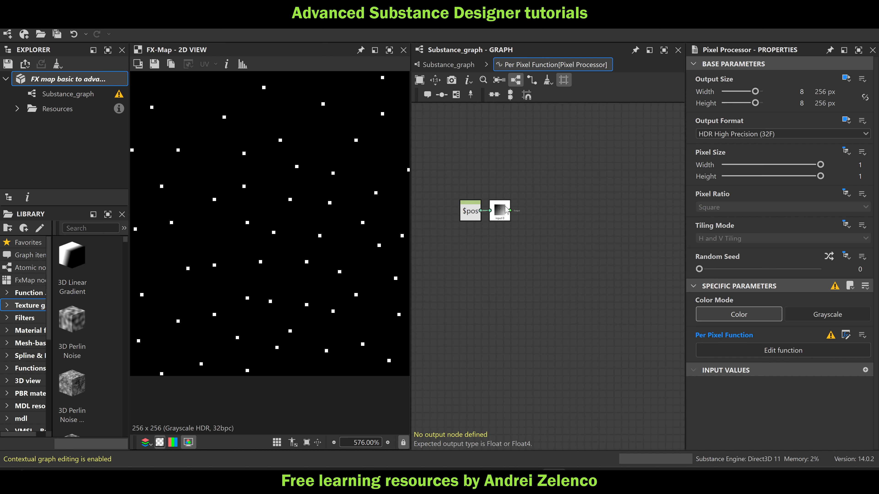
Add a Modulo node to the per-pixel function and feed the Sample Gray output into its first input
key(space)
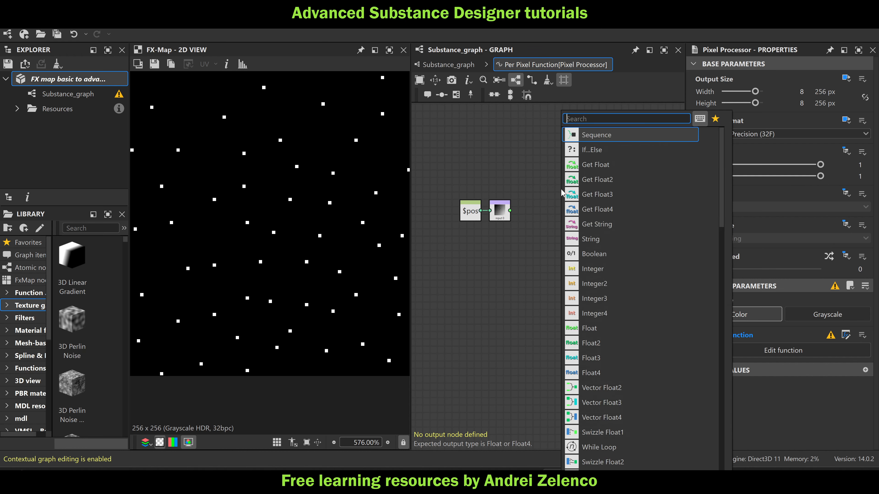
text(mod)
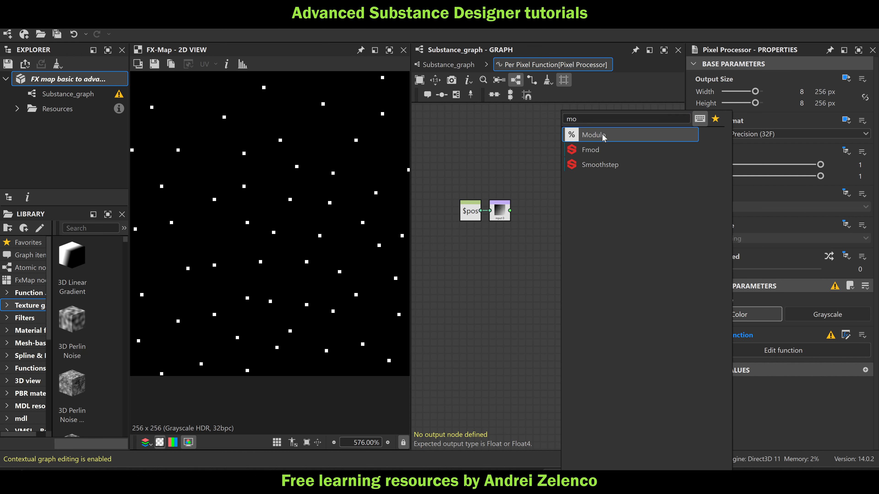
click(604, 138)
drag(510, 211, 572, 173)
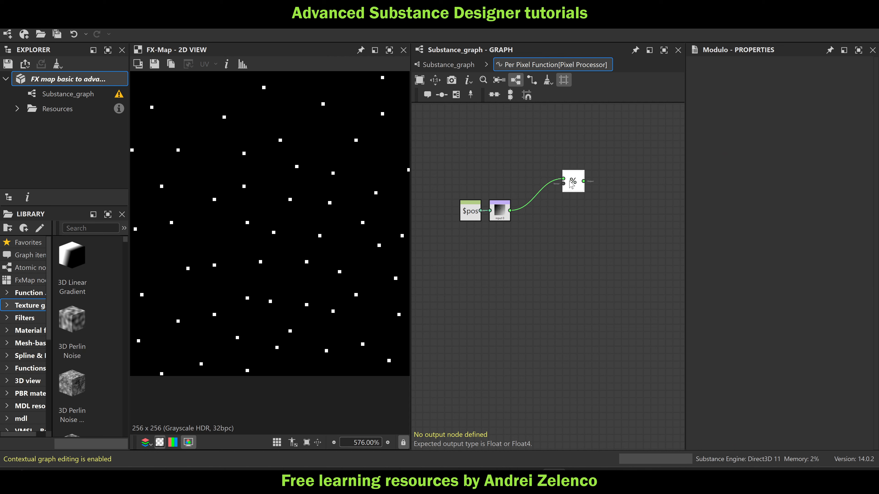
Add a Float node with value 256, connect it to the Modulo node's second input and place it directly beneath that node
key(space)
text(fl)
click(596, 139)
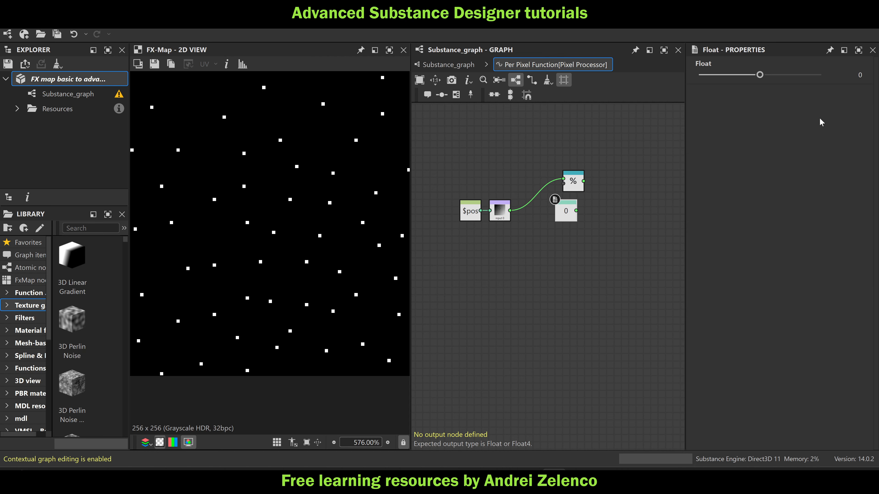
double_click(860, 74)
text(256)
key(Return)
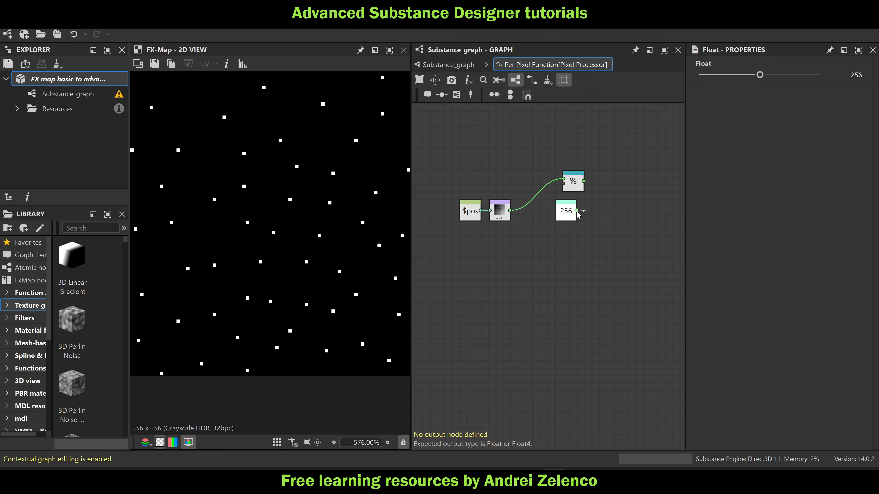
mouse_move(577, 210)
mouse_down()
mouse_move(563, 184)
mouse_move(576, 212)
mouse_up()
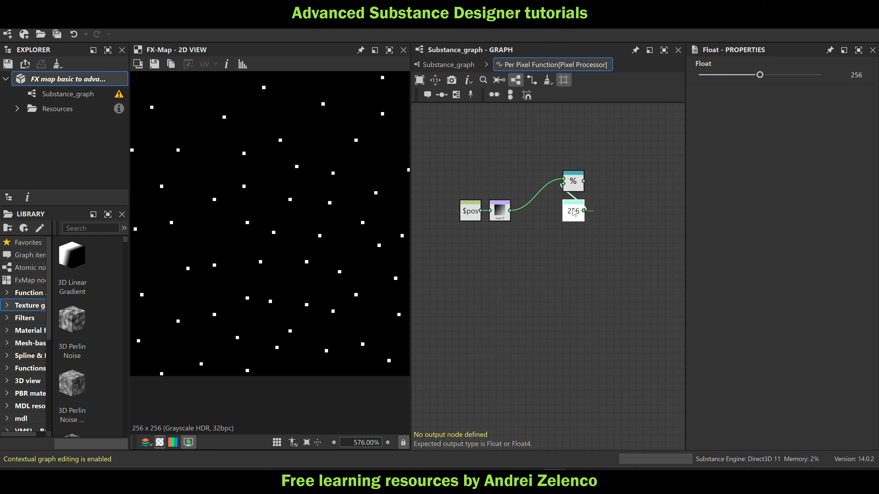
Save the package and align the $pos and Sample Gray nodes level with the Modulo node
click(69, 82)
scroll(323, 206, down, 2)
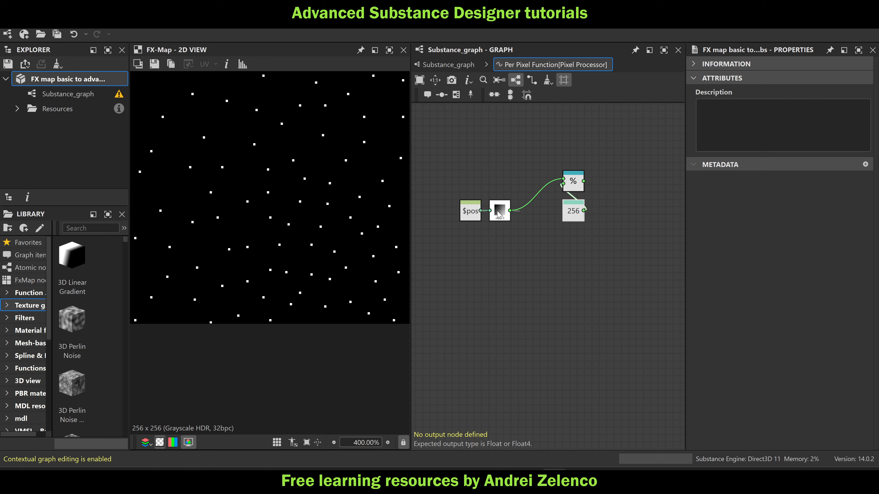
drag(511, 178, 468, 180)
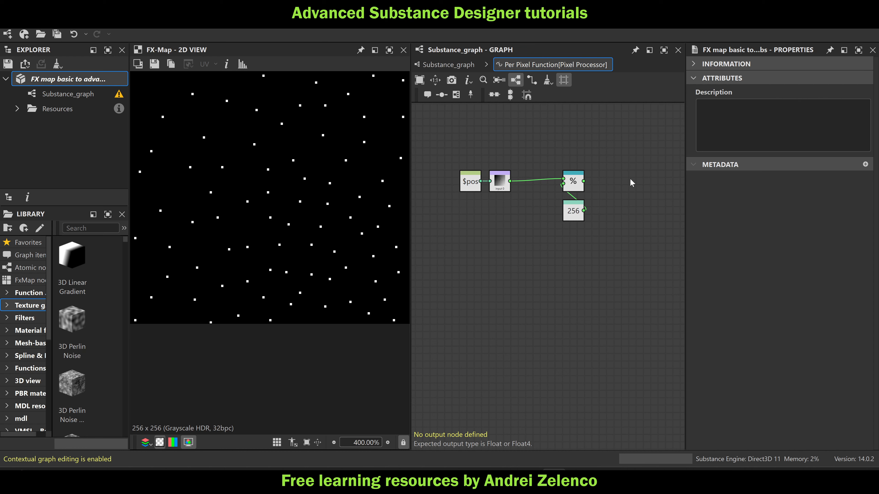
Add a Division node that divides the Modulo output by the 256 Float node
key(space)
text(d)
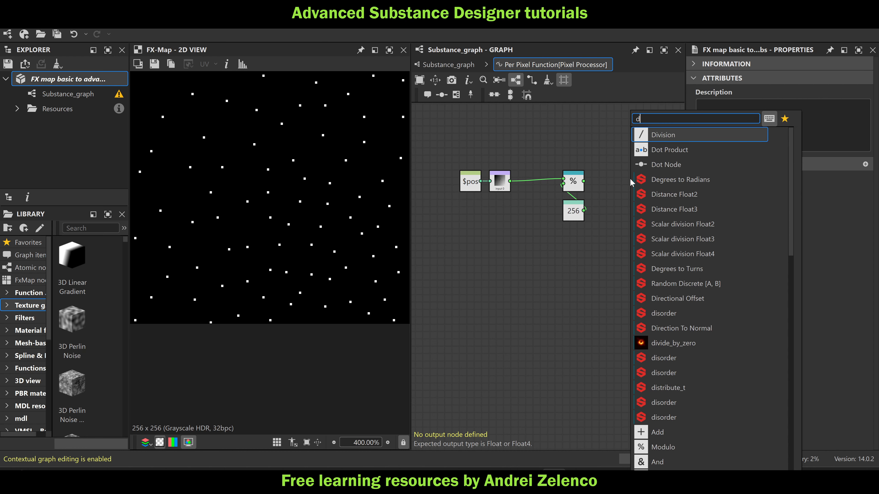
click(677, 135)
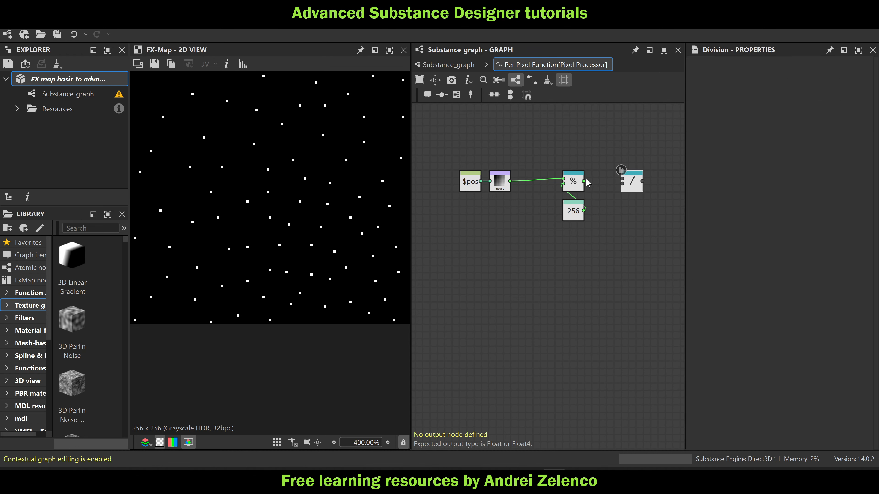
drag(583, 181, 623, 180)
drag(583, 210, 622, 184)
Add a Vector Float2 node fed by the Division node in its first input, and save the package
middle_drag(628, 225, 569, 225)
click(578, 185)
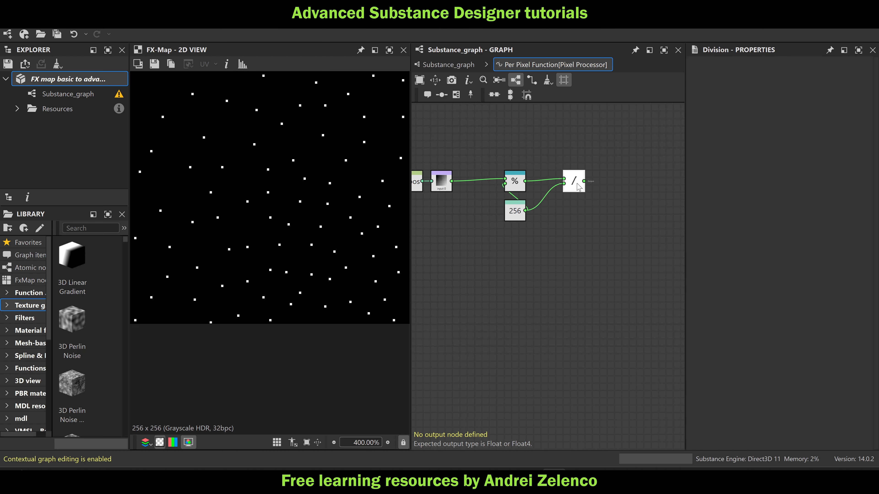
key(space)
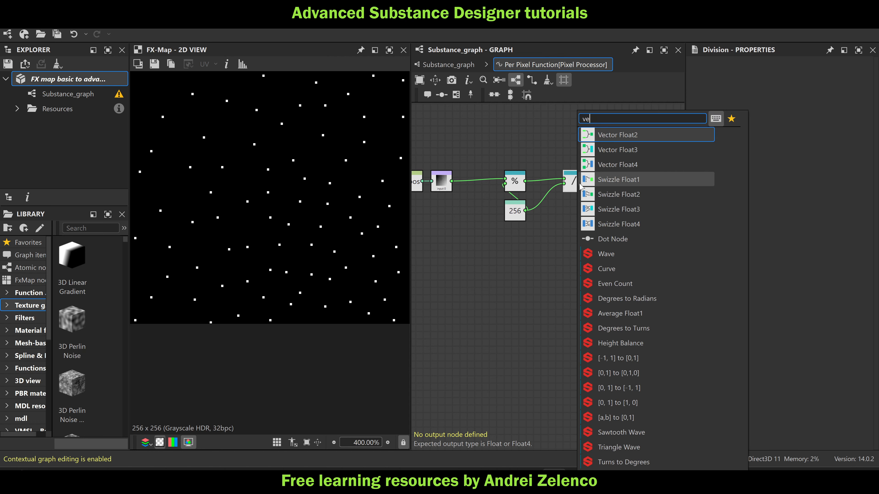
click(619, 134)
drag(608, 187, 635, 217)
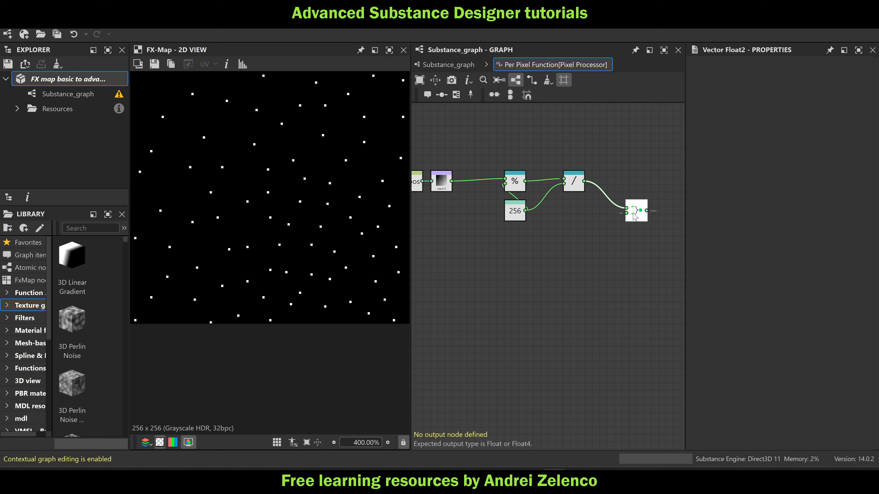
middle_drag(559, 256, 619, 241)
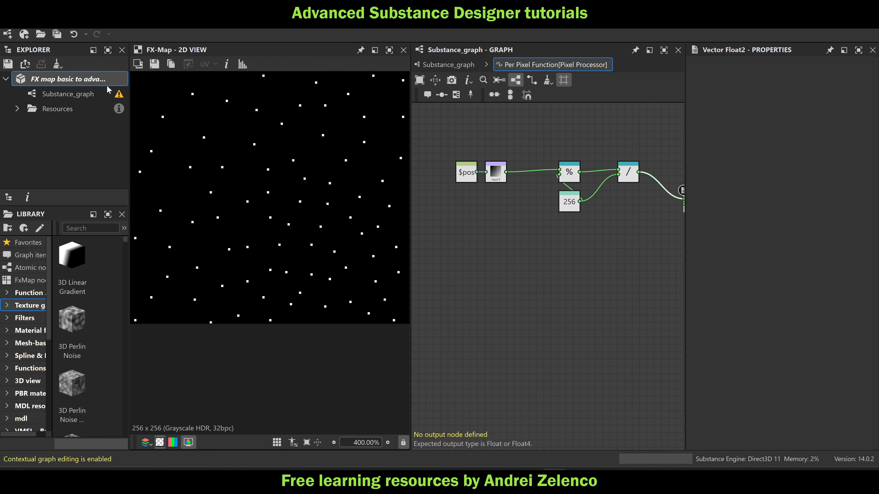
click(95, 81)
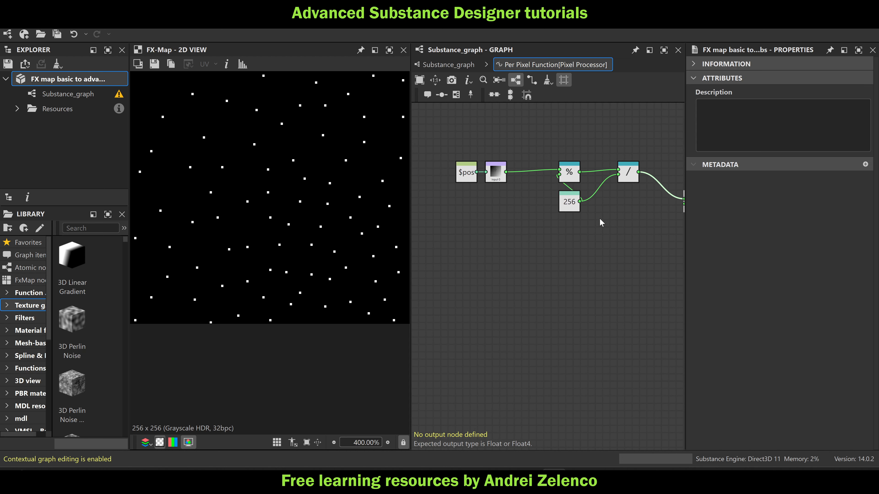
Move the $pos and Sample Gray nodes lower, and place a duplicate of the 256 Float node beneath Sample Gray
middle_drag(585, 253, 579, 257)
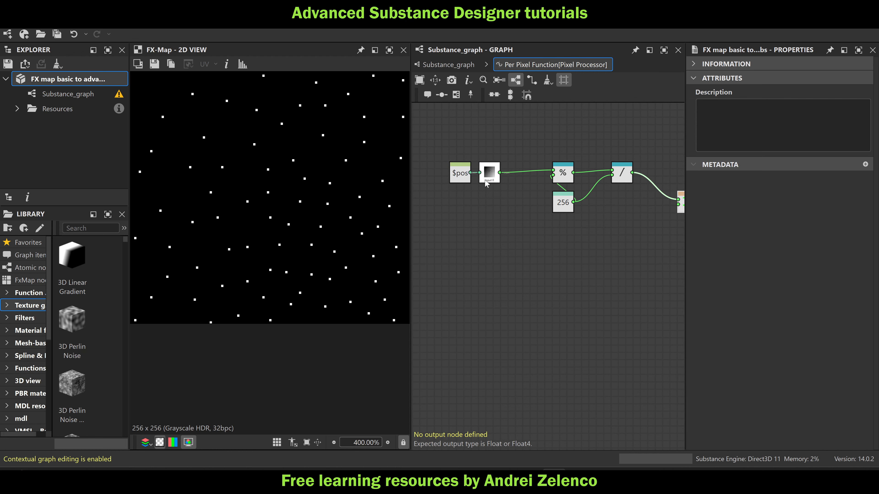
scroll(289, 150, down, 5)
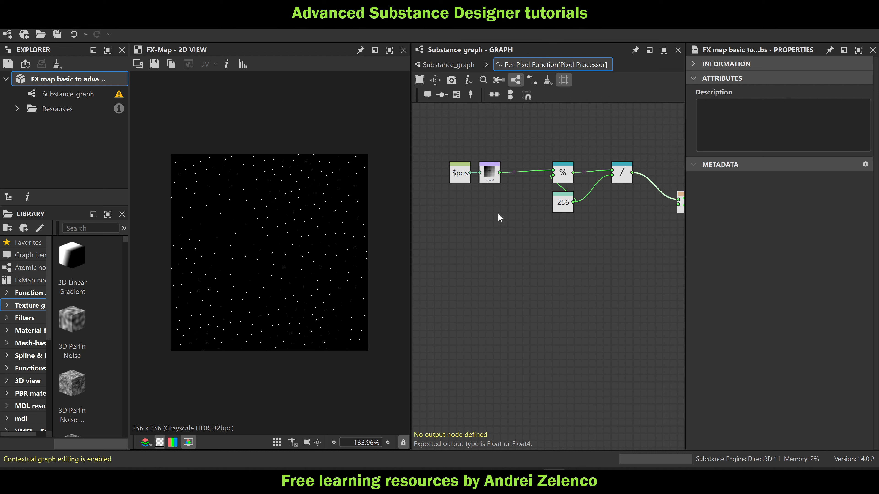
drag(498, 213, 438, 208)
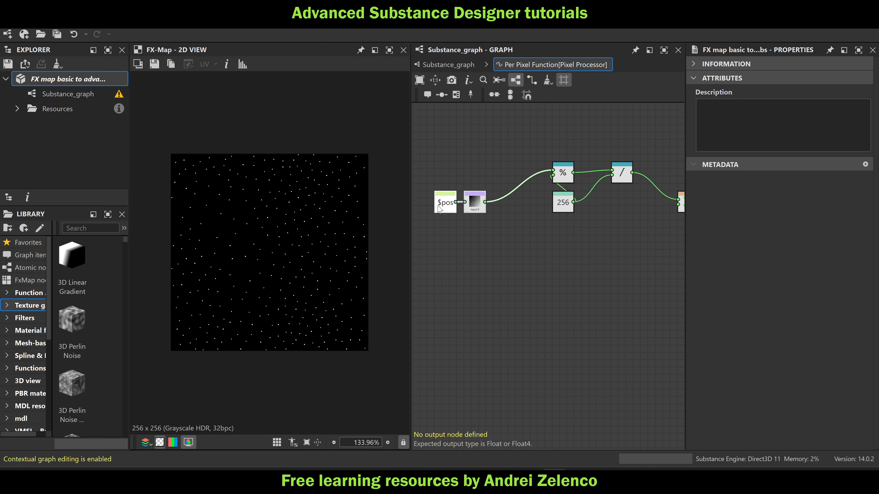
key(space)
click(503, 234)
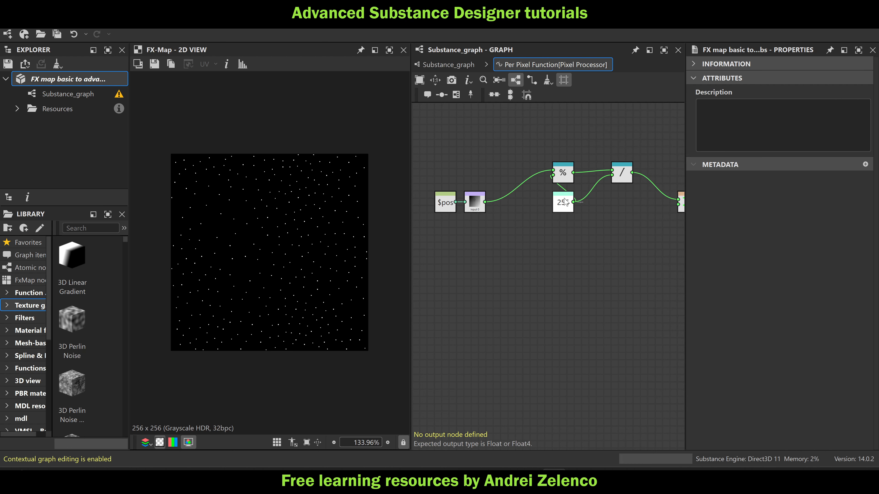
click(559, 208)
key(ctrl+d)
drag(560, 217, 480, 235)
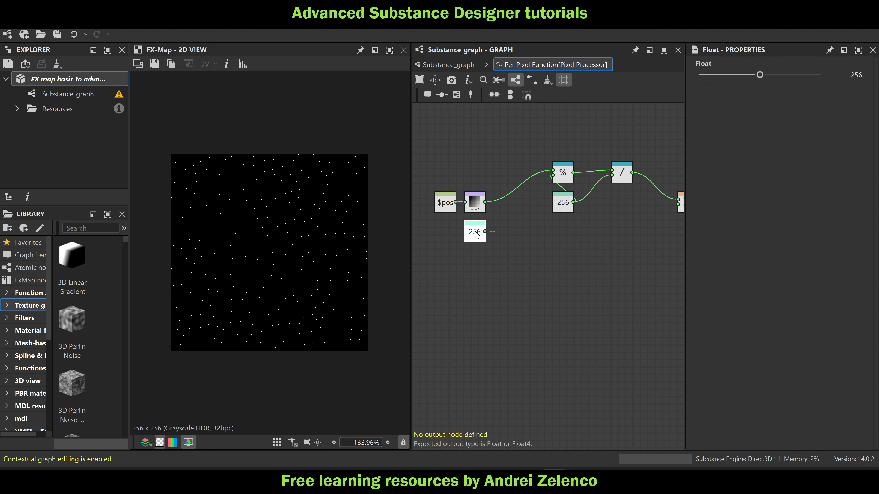
Add a second Division node that divides the Sample Gray output by the duplicated 256 Float node
key(space)
text(di)
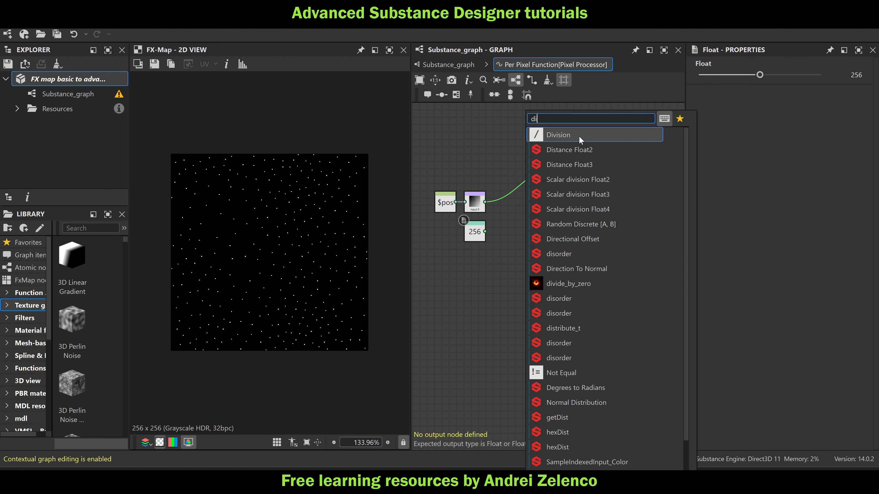
click(532, 136)
scroll(474, 201, up, 1)
drag(486, 201, 523, 239)
Add a Floor node fed by the second Division node, and move the duplicated 256 Float node slightly lower
click(536, 242)
key(space)
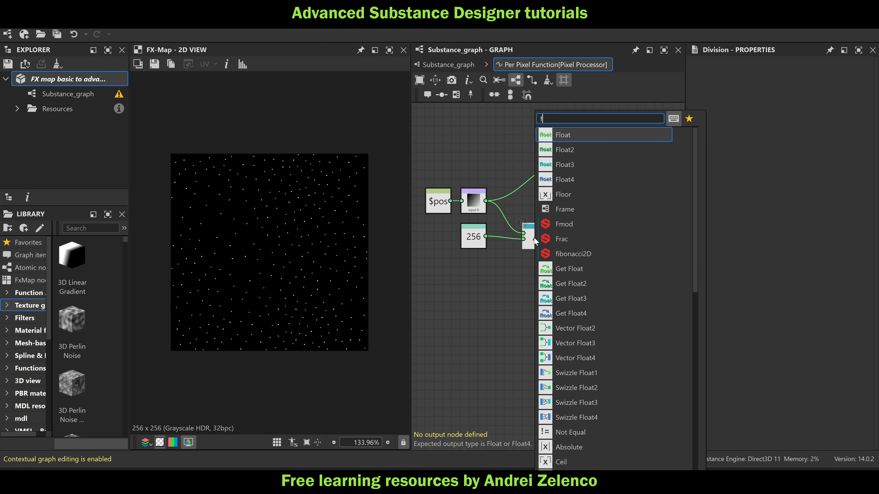
text(flo)
click(571, 195)
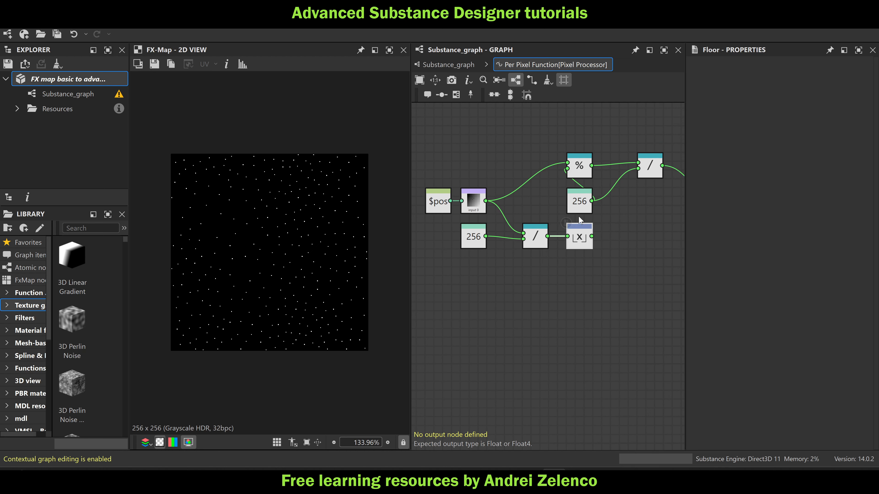
drag(464, 243, 464, 269)
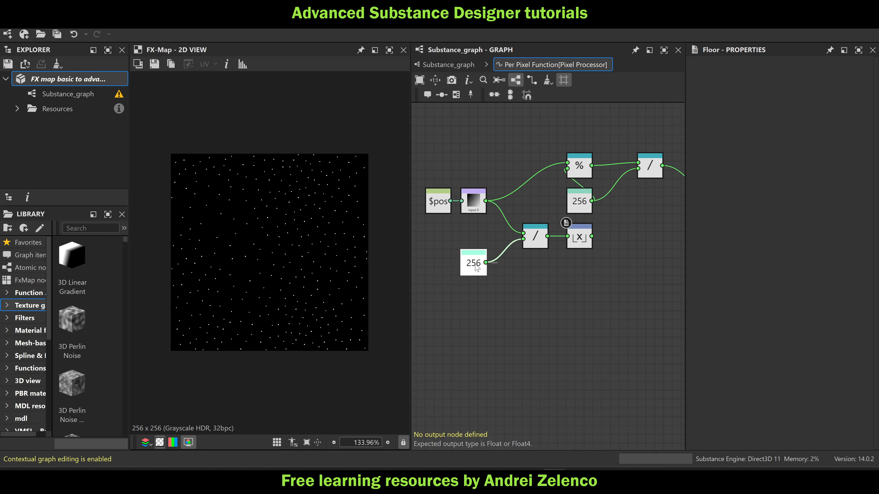
Add a third Division node that divides the Floor output by the duplicated 256 Float node
key(space)
text(df)
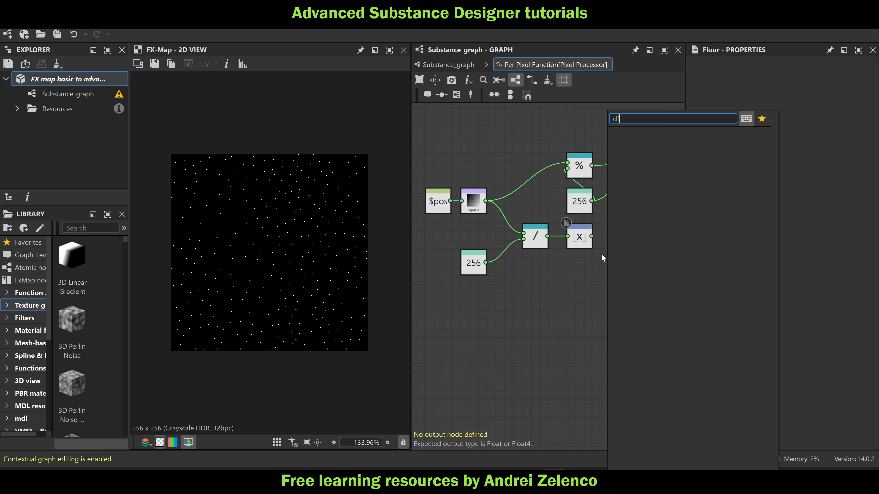
key(Return)
key(space)
text(di)
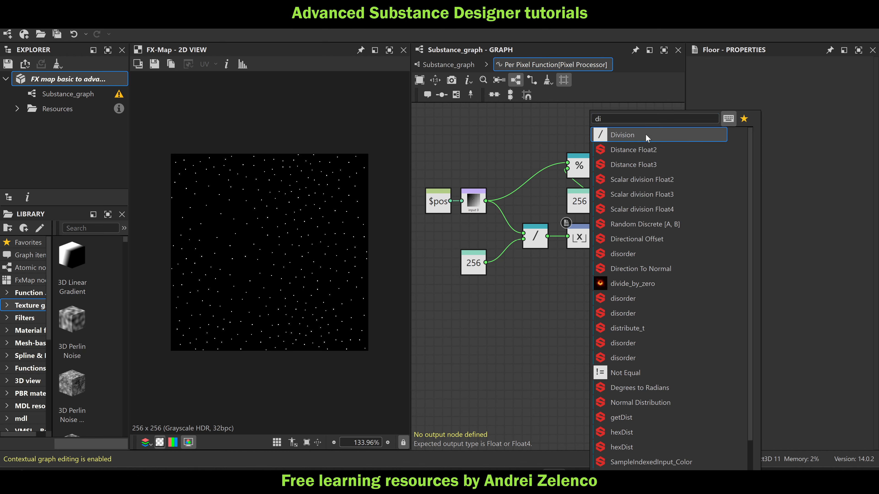
key(Return)
drag(576, 276, 612, 251)
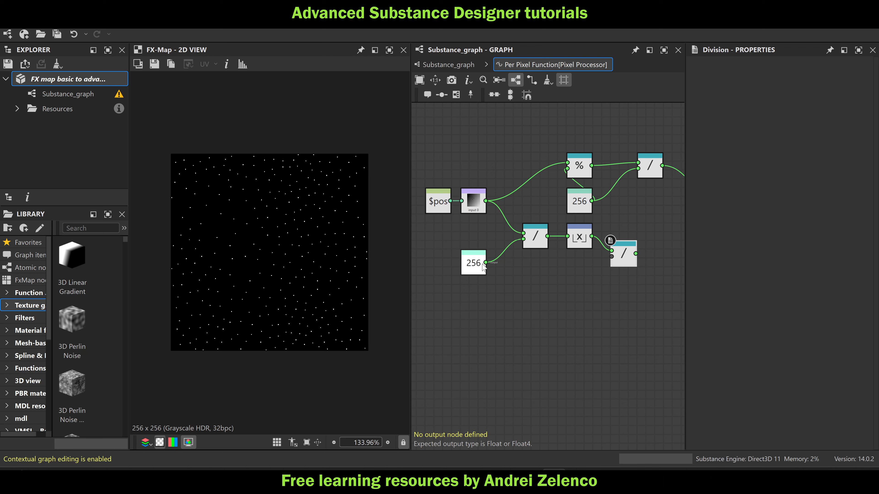
drag(486, 263, 612, 262)
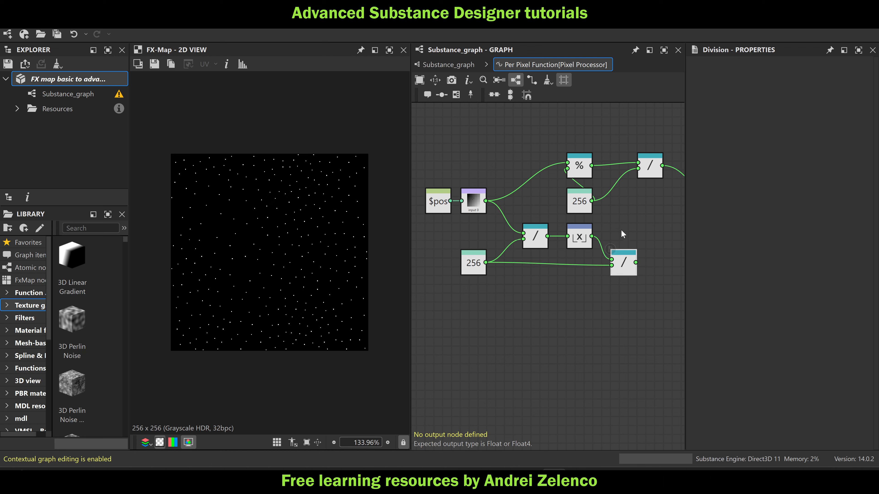
Connect the third Division node to the Vector Float2 node's second input, and move Vector Float2 closer to both Division nodes
scroll(621, 229, down, 1)
middle_drag(667, 157, 558, 163)
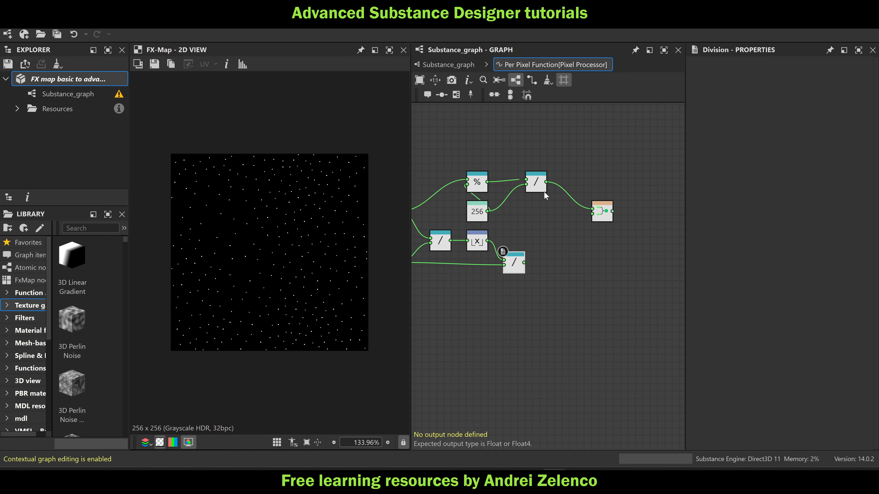
scroll(161, 148, up, 2)
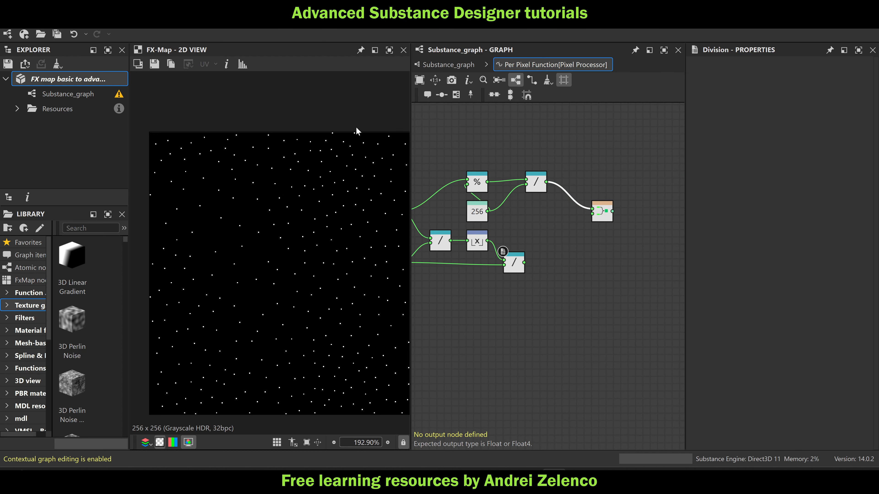
middle_drag(465, 275, 532, 249)
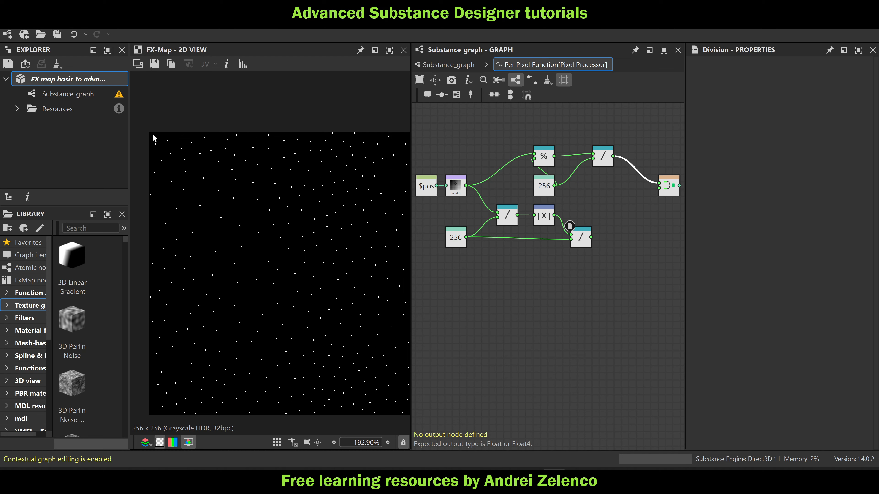
scroll(183, 140, down, 2)
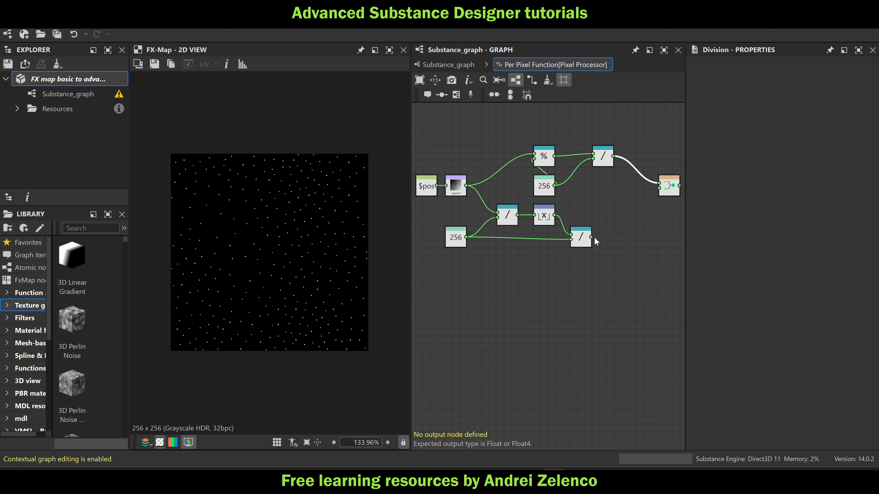
drag(596, 233, 649, 207)
middle_drag(650, 207, 639, 203)
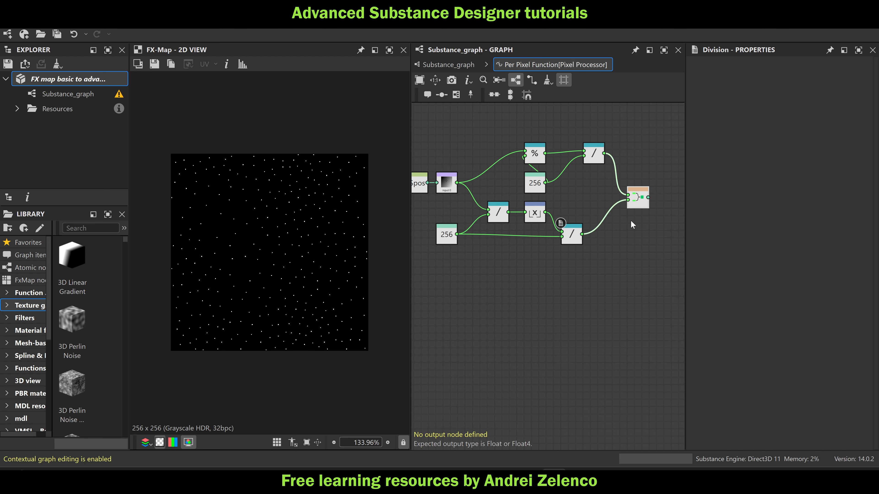
Add a Vector Float3 node fed by the Vector Float2 node and place it beside that node
click(639, 204)
key(space)
text(vec)
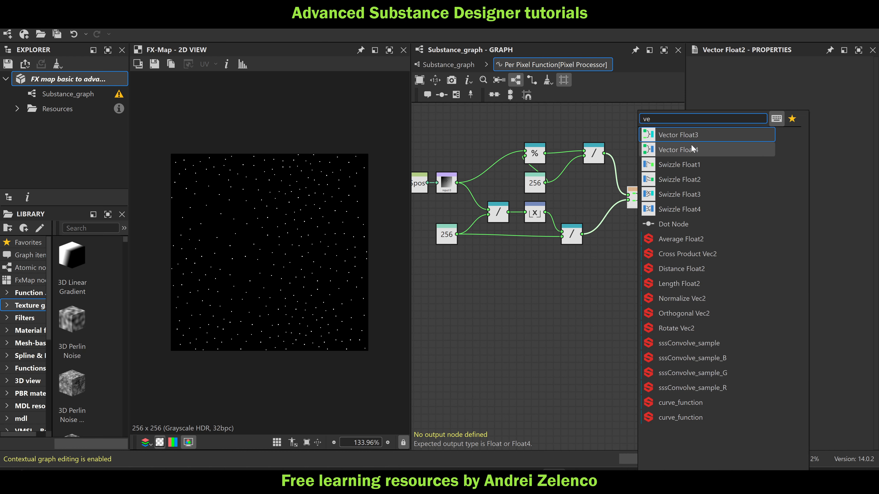
click(694, 142)
middle_drag(634, 240, 592, 231)
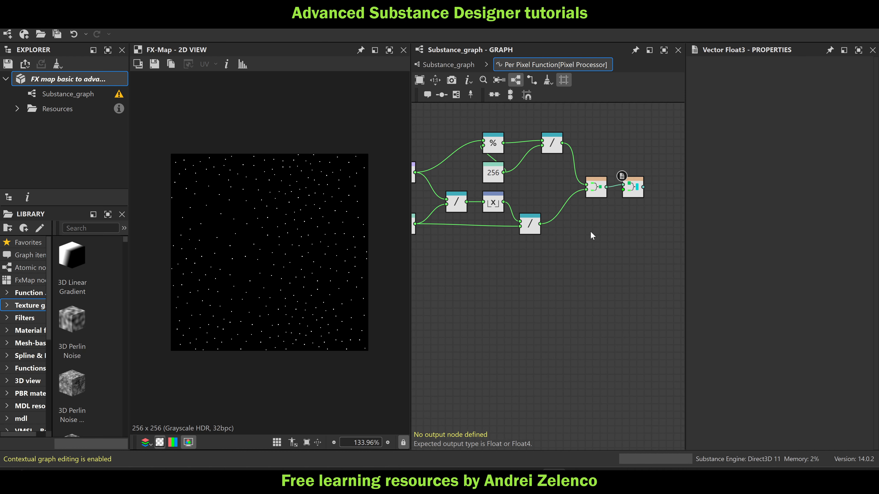
Replace the Vector Float3 node with a Vector Float4 node fed by the Vector Float2 node
key(Delete)
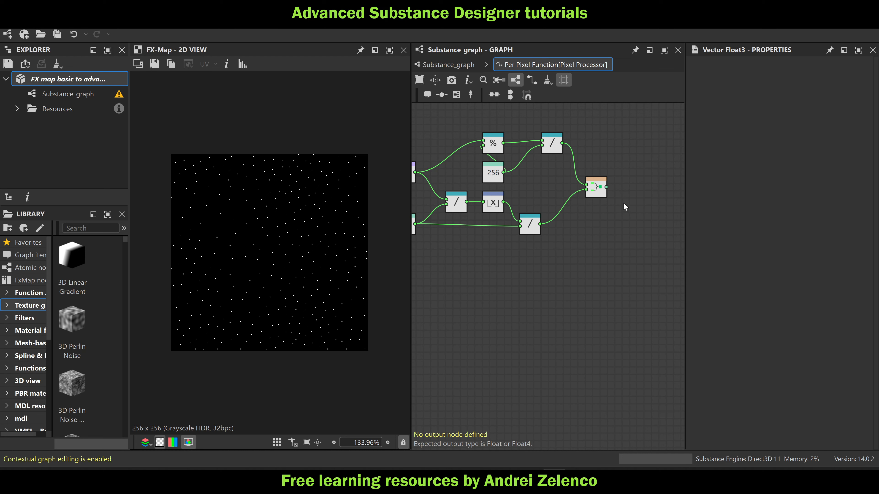
click(600, 194)
key(space)
text(ve)
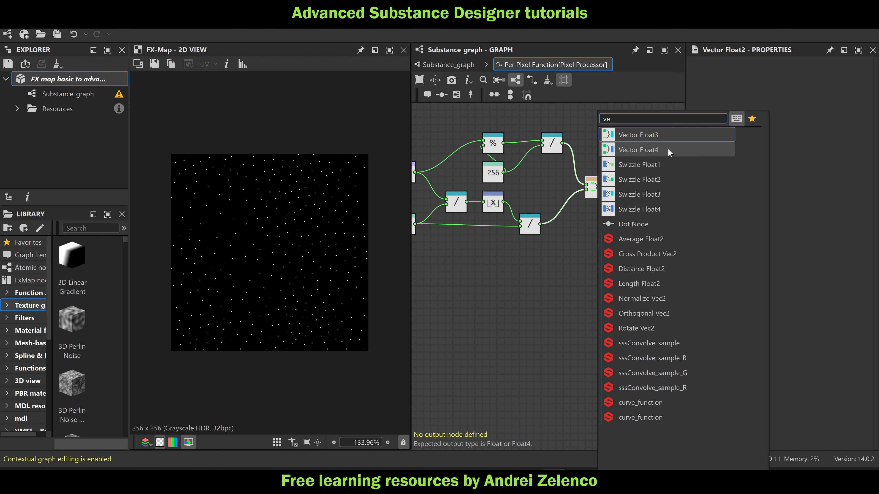
click(671, 153)
Add a Float2 constant node below the Vector Float2 node and move Vector Float4 slightly lower
key(space)
text(fl)
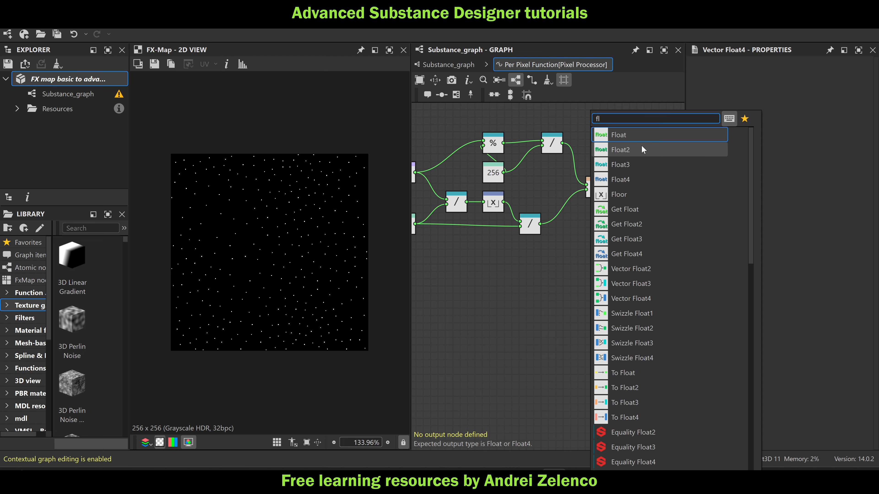
click(641, 147)
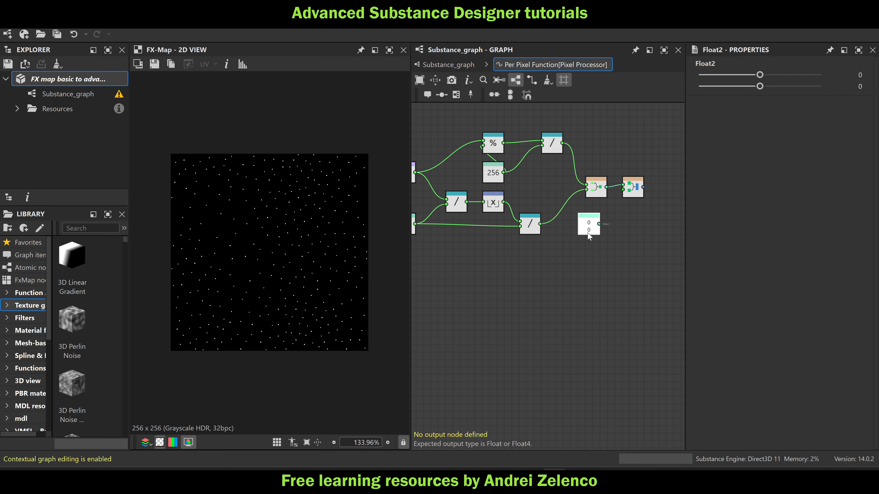
drag(634, 187, 634, 201)
click(598, 219)
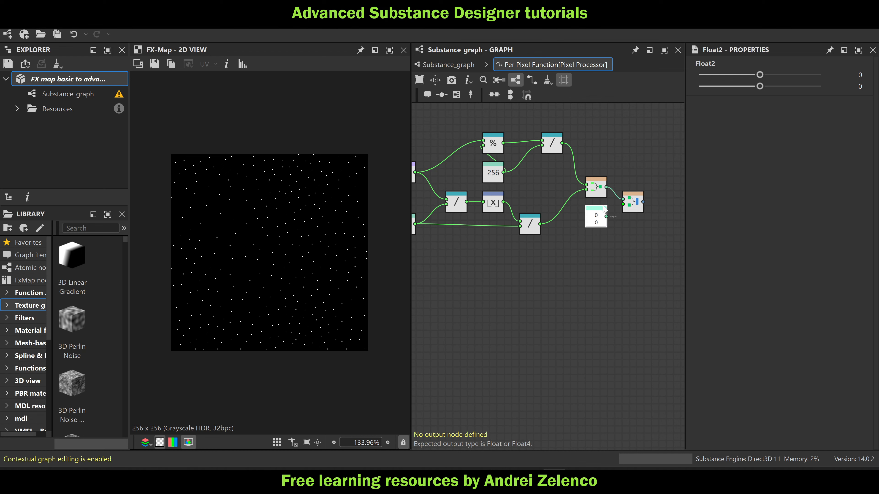
Set the Float2 node's second value to 1 and connect it to the Vector Float4 node's second input
click(64, 79)
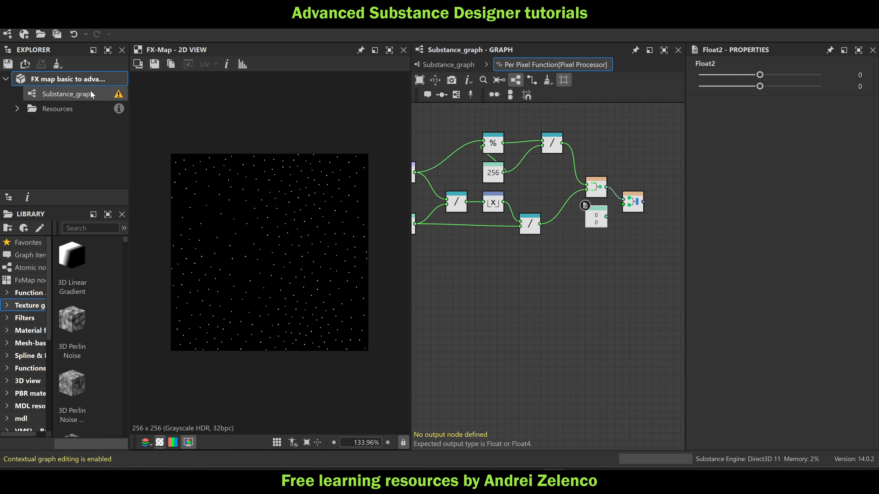
click(596, 222)
drag(776, 89, 820, 86)
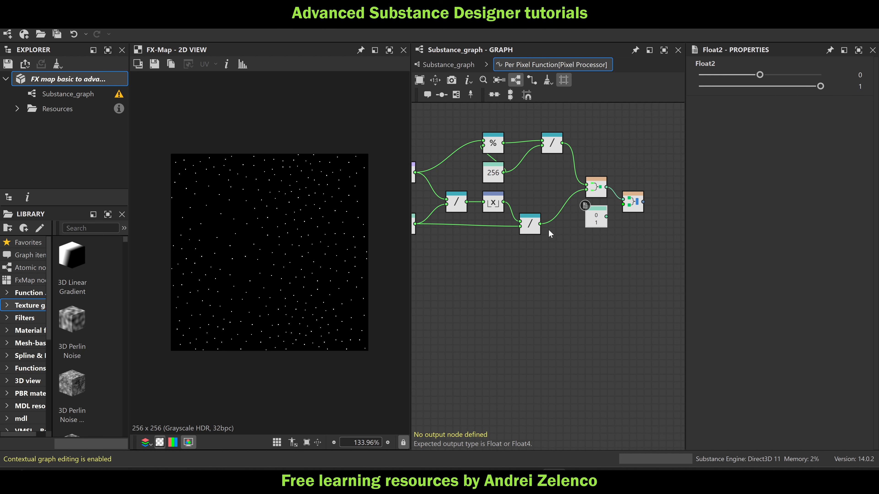
Set the Vector Float4 node as the function's output, then return to the main graph and preview the Pixel Processor result enlarged
right_click(637, 202)
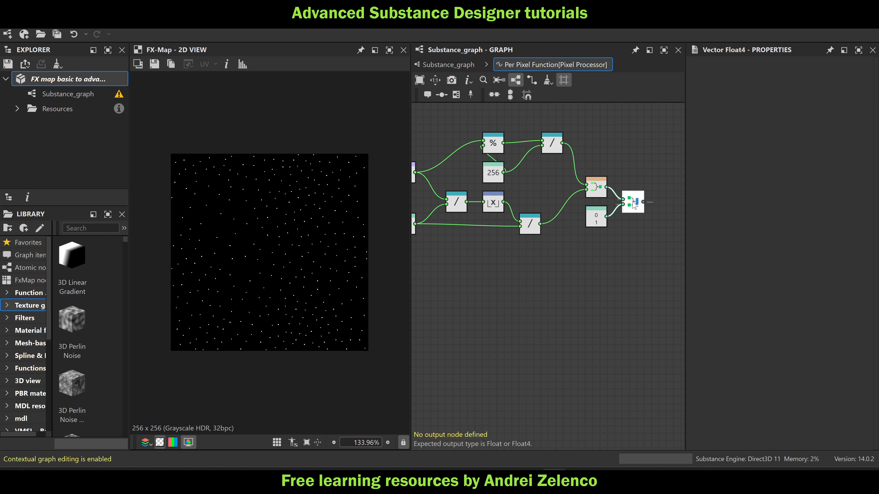
click(663, 249)
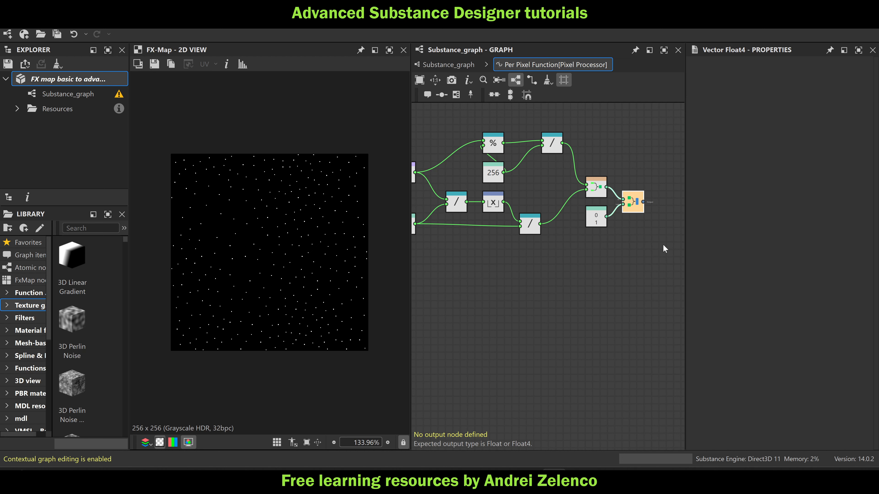
click(448, 66)
double_click(570, 207)
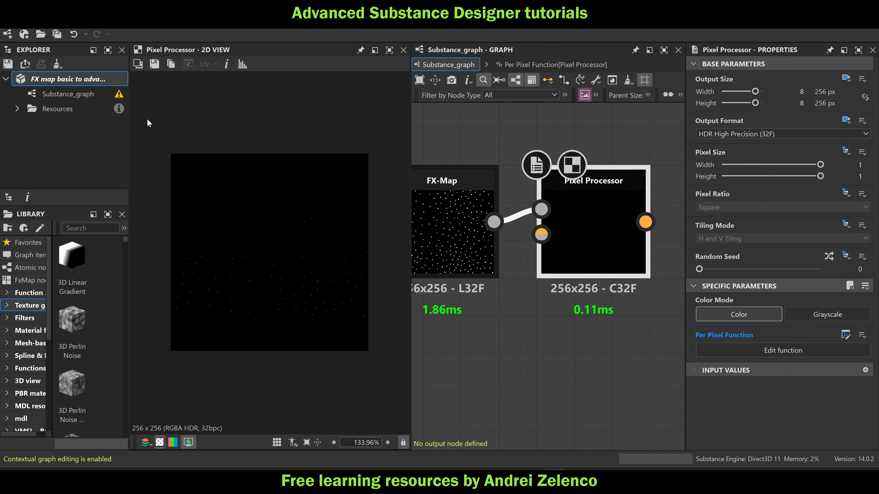
click(64, 79)
scroll(298, 209, up, 2)
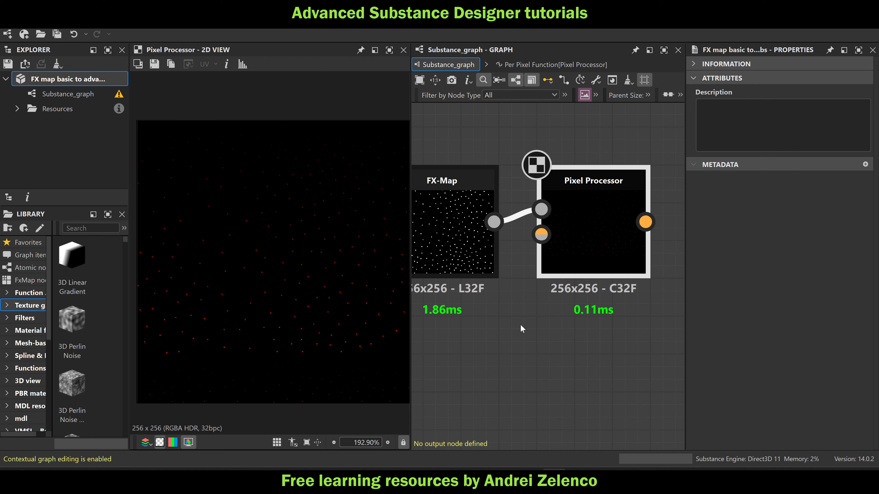
In the per-pixel function of the Pixel Processor feeding the FX-Map, set the 0.01 float into the lerp to 0.15, and return to the main graph
scroll(553, 307, down, 3)
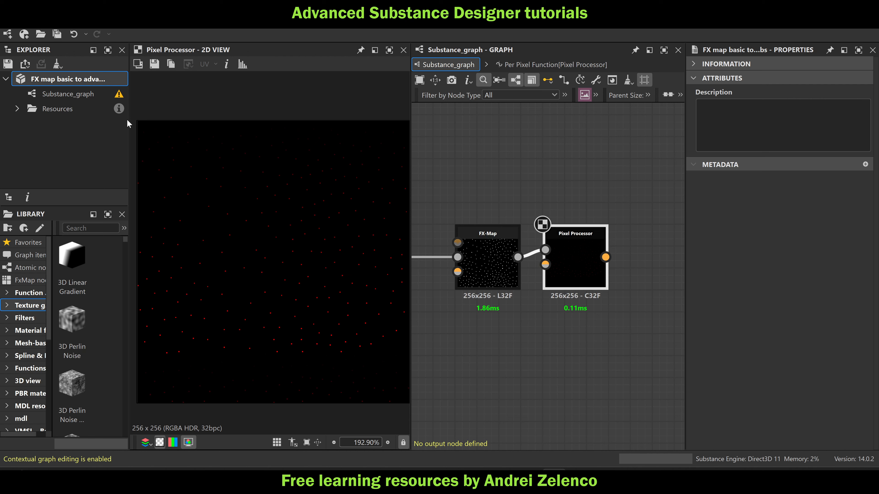
scroll(394, 121, down, 3)
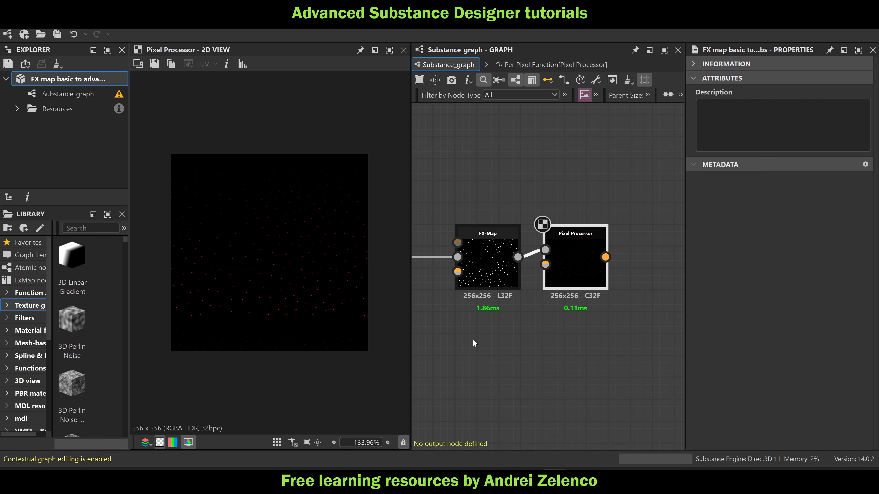
middle_drag(473, 332, 642, 304)
scroll(477, 240, down, 2)
double_click(477, 239)
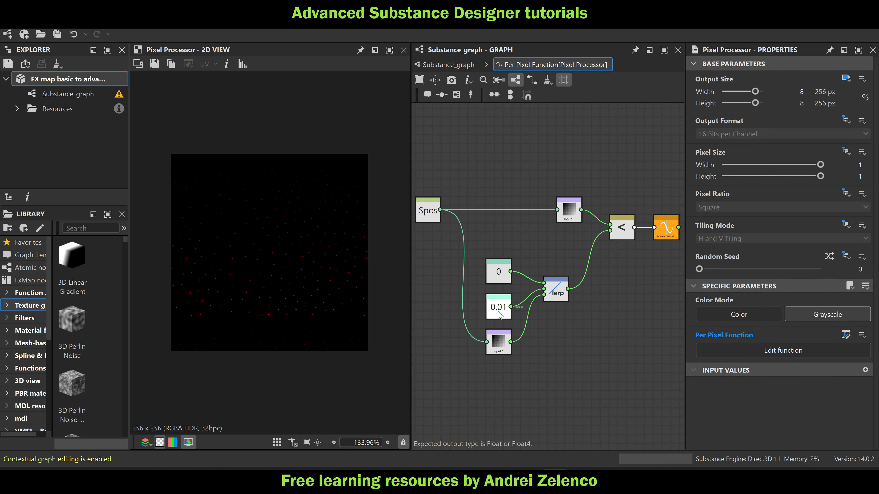
click(499, 313)
mouse_move(759, 74)
mouse_down()
mouse_move(775, 79)
mouse_move(769, 84)
mouse_up()
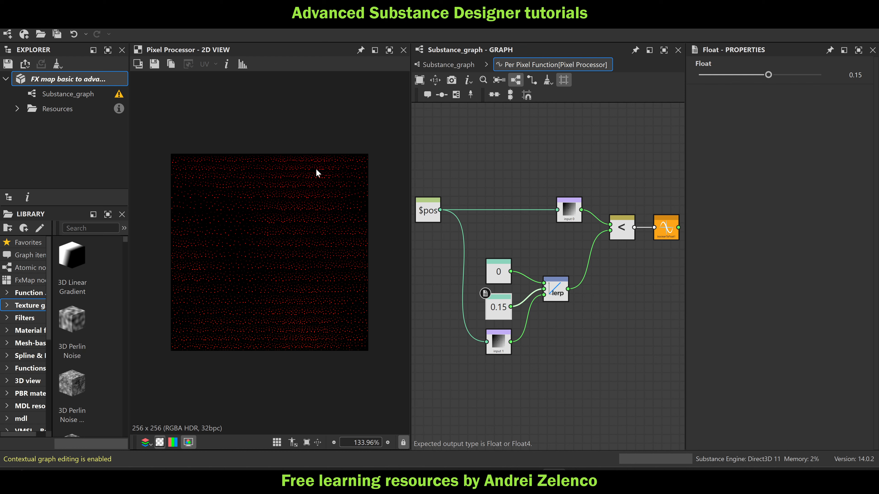
scroll(172, 155, up, 1)
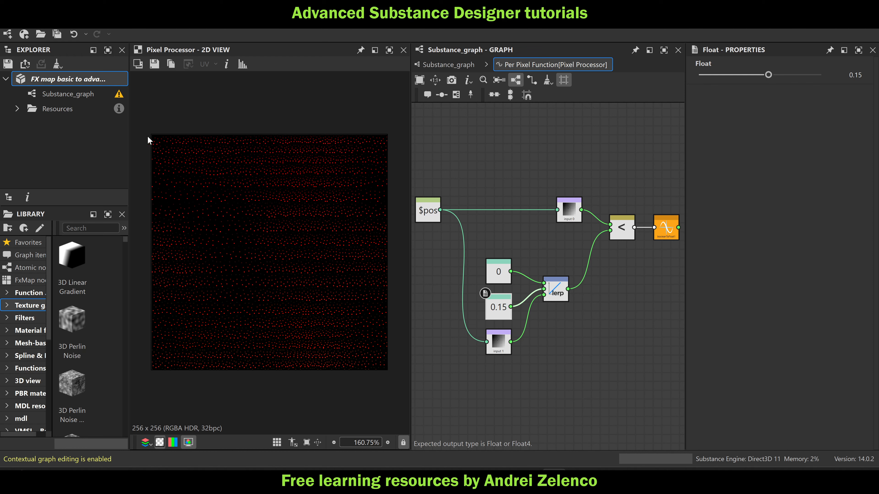
click(448, 64)
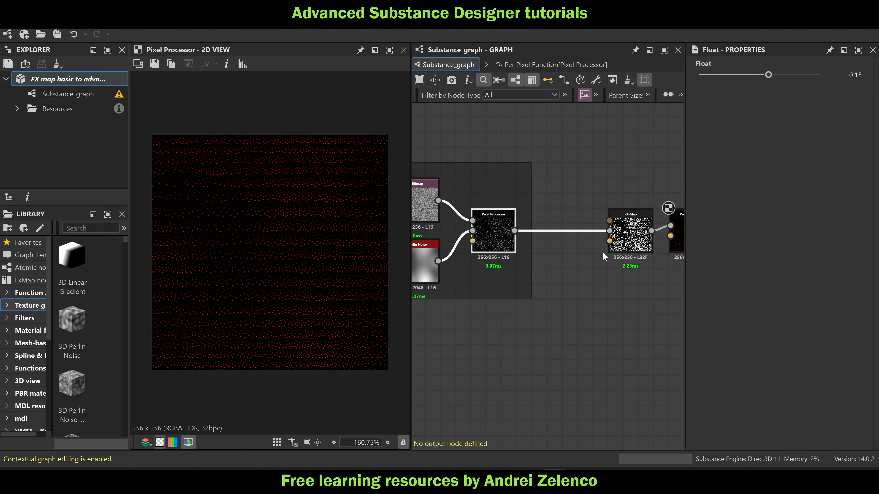
Inspect the red points in the output of the Pixel Processor after the FX-Map, reading individual pixels' colour and position values
middle_drag(603, 252, 476, 241)
click(565, 216)
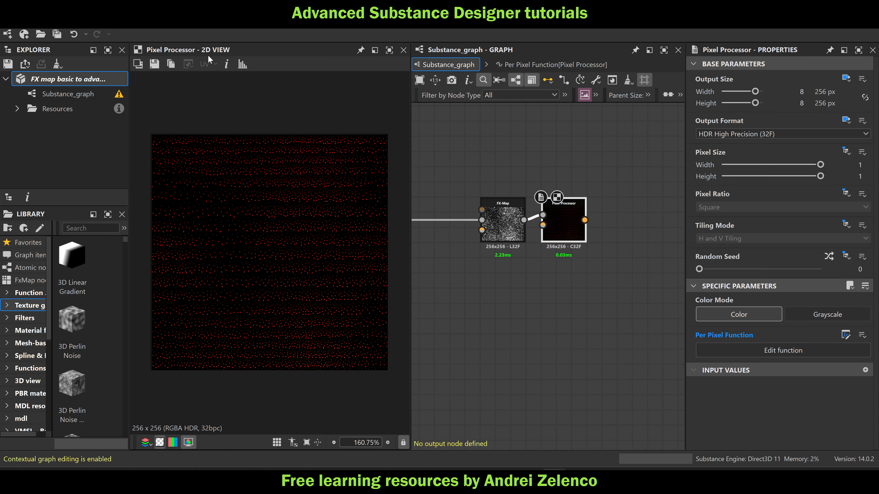
click(225, 64)
scroll(237, 145, up, 8)
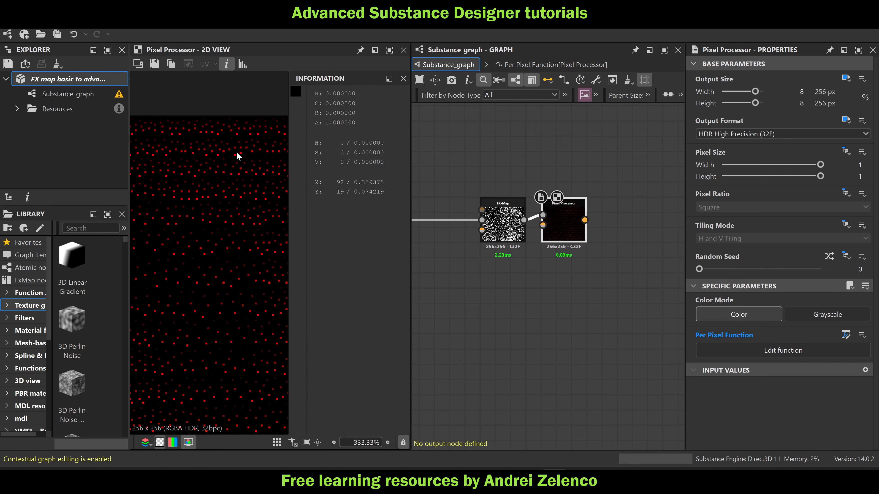
scroll(237, 150, up, 3)
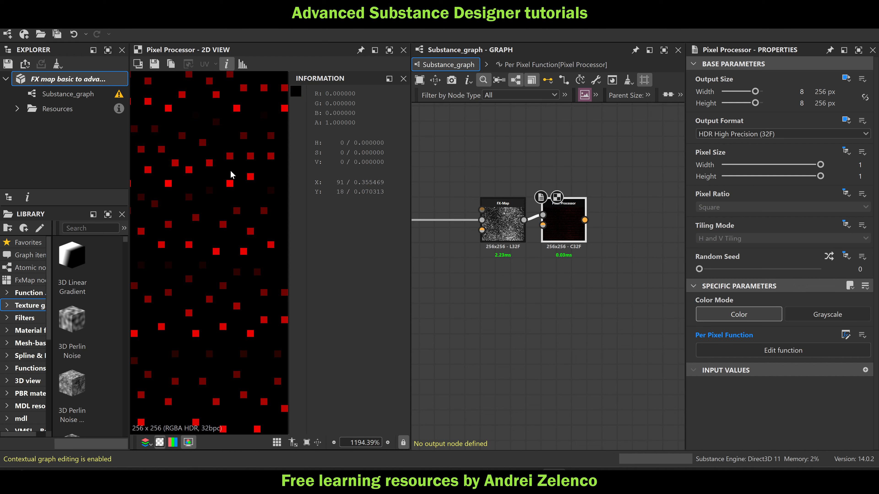
scroll(230, 185, down, 10)
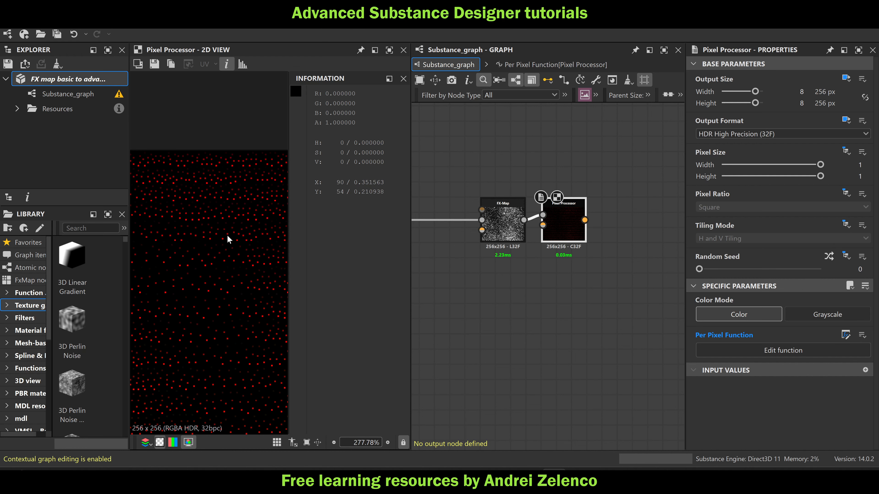
scroll(234, 346, up, 5)
scroll(234, 346, up, 3)
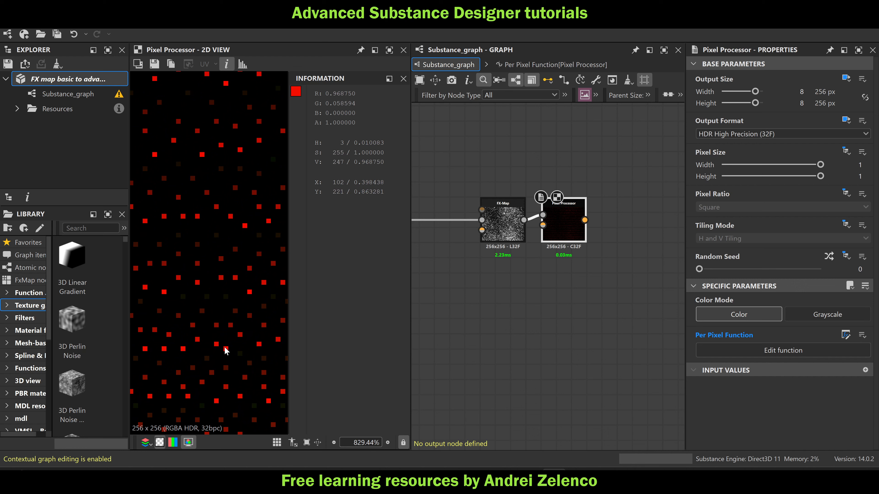
Examine the per-pixel function of the Pixel Processor in the "point cloud to data list" frame, including what feeds its Vector Float4 output
scroll(557, 256, down, 5)
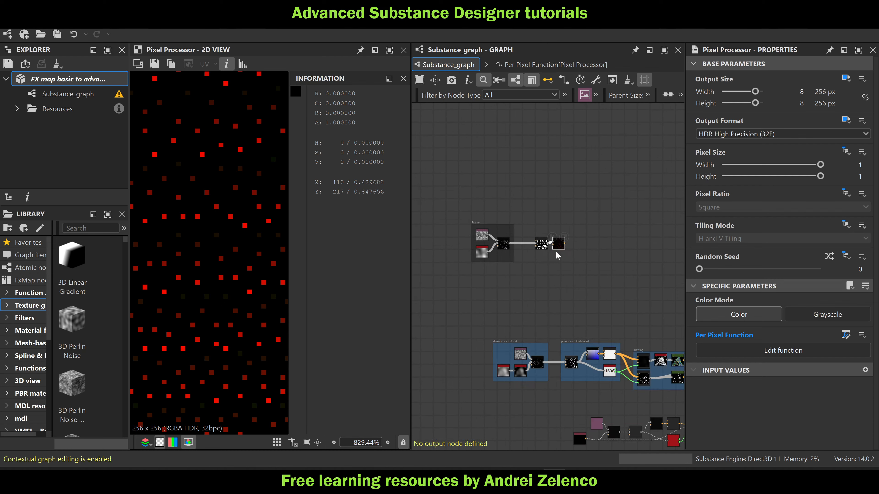
middle_drag(563, 279, 531, 193)
scroll(564, 284, up, 5)
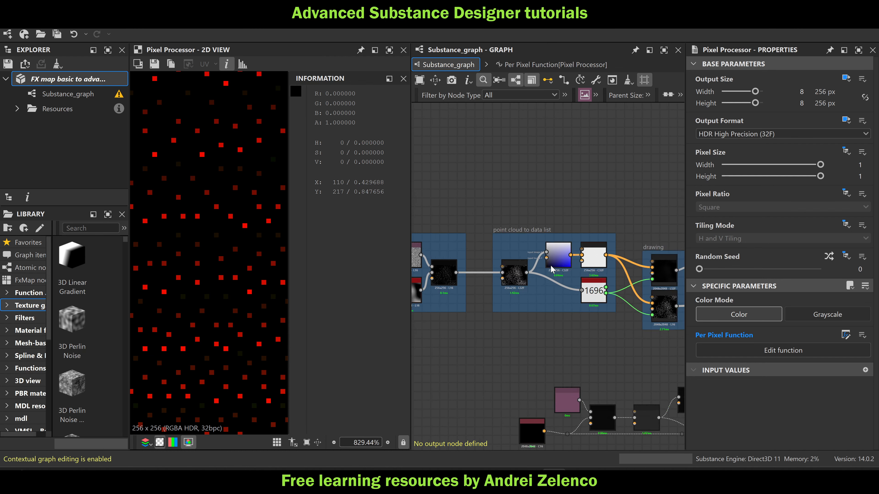
click(566, 256)
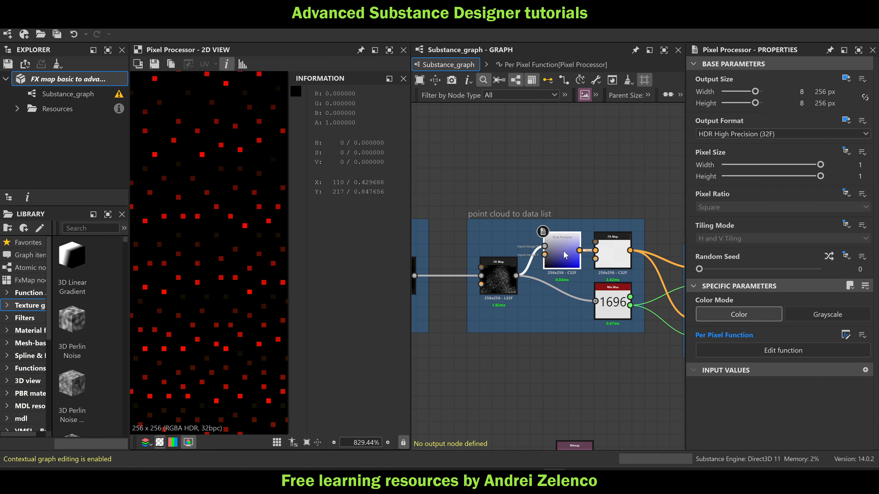
double_click(564, 255)
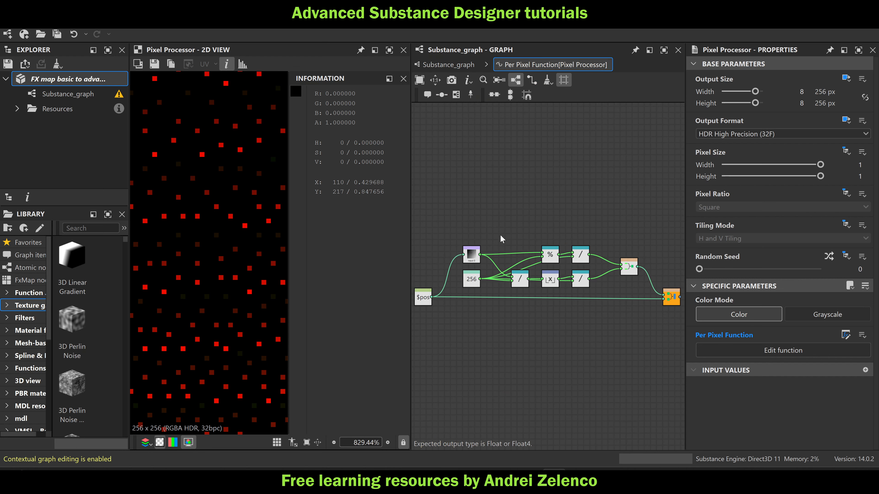
middle_drag(502, 239, 487, 163)
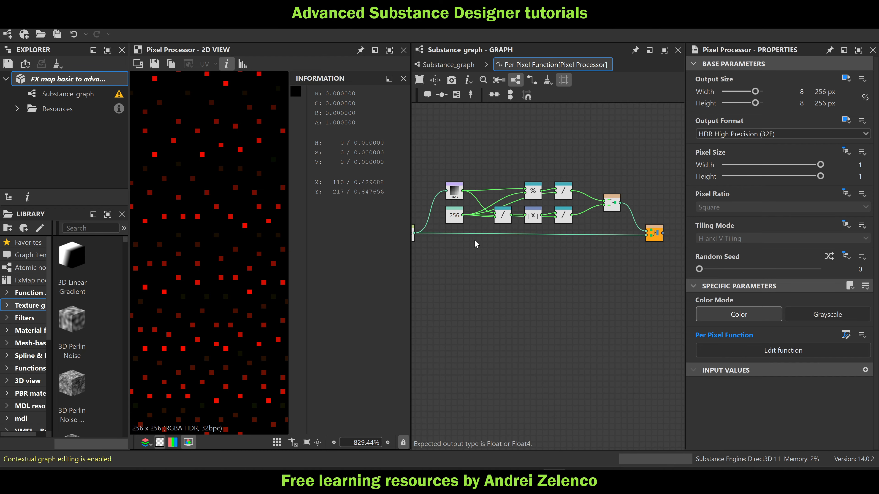
scroll(475, 243, down, 4)
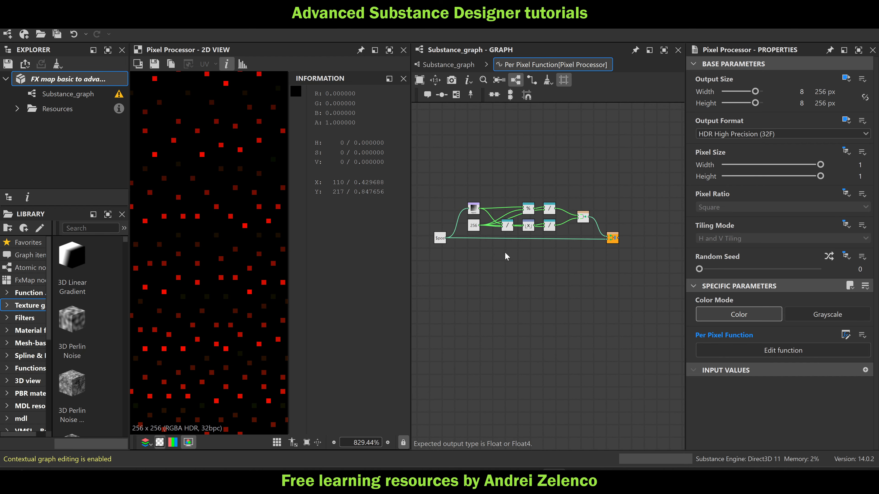
scroll(584, 240, up, 2)
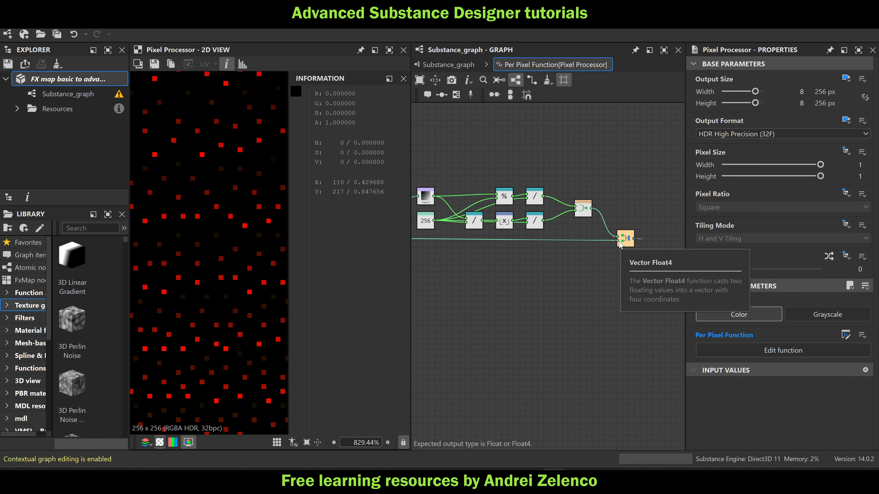
scroll(620, 244, down, 2)
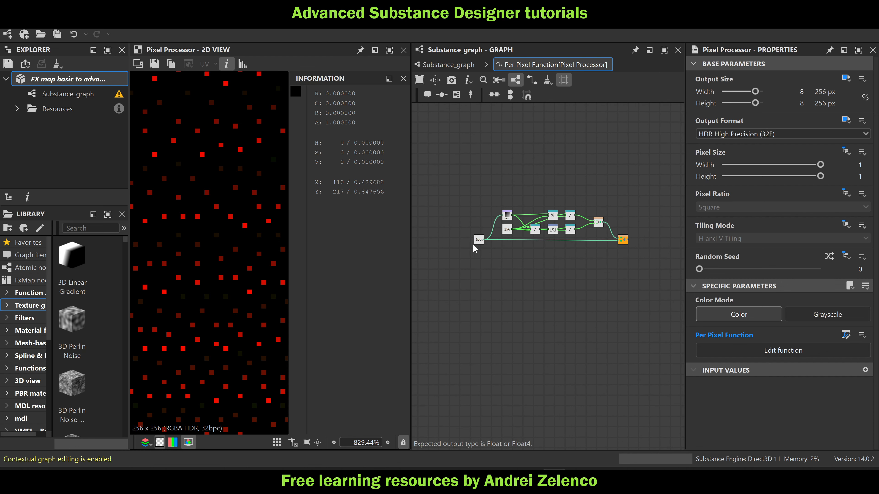
click(436, 64)
In the per-pixel function of the upper network's last Pixel Processor, duplicate the $pos node and place the copy below the Float2 constant
scroll(564, 169, down, 3)
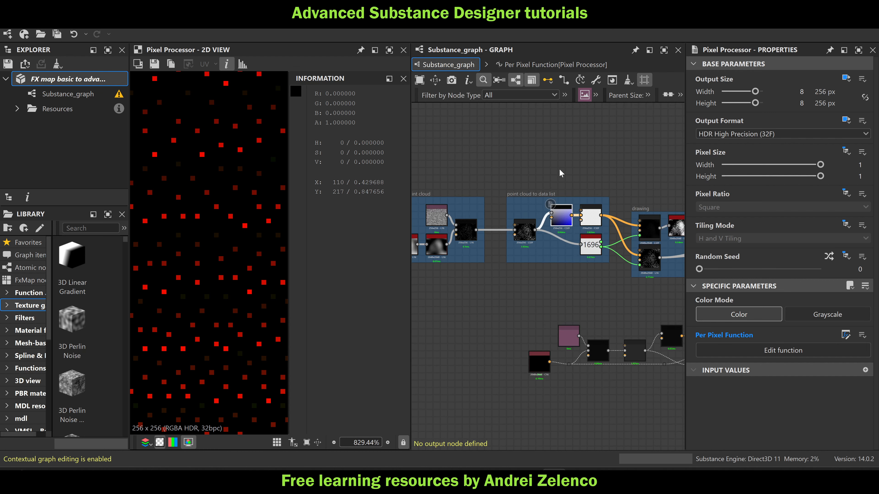
middle_drag(565, 208, 546, 316)
scroll(491, 244, up, 5)
scroll(508, 246, down, 4)
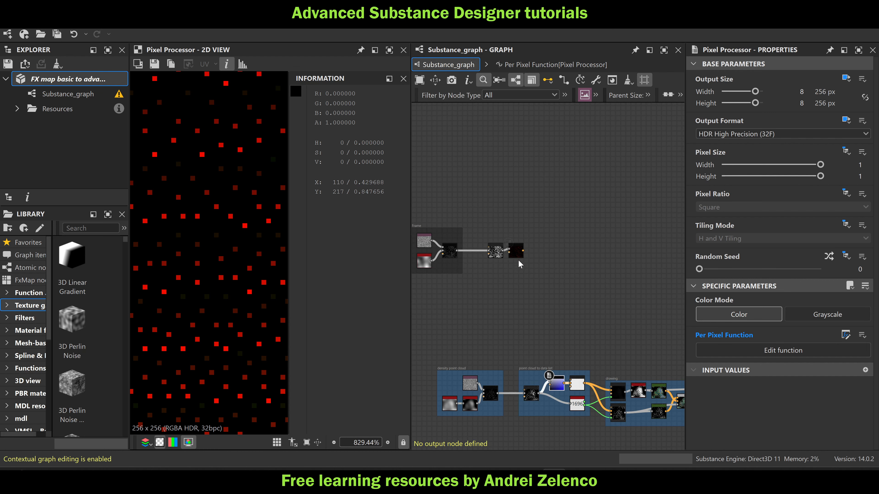
middle_drag(542, 283, 557, 240)
scroll(591, 300, up, 3)
scroll(619, 270, down, 3)
scroll(524, 208, up, 4)
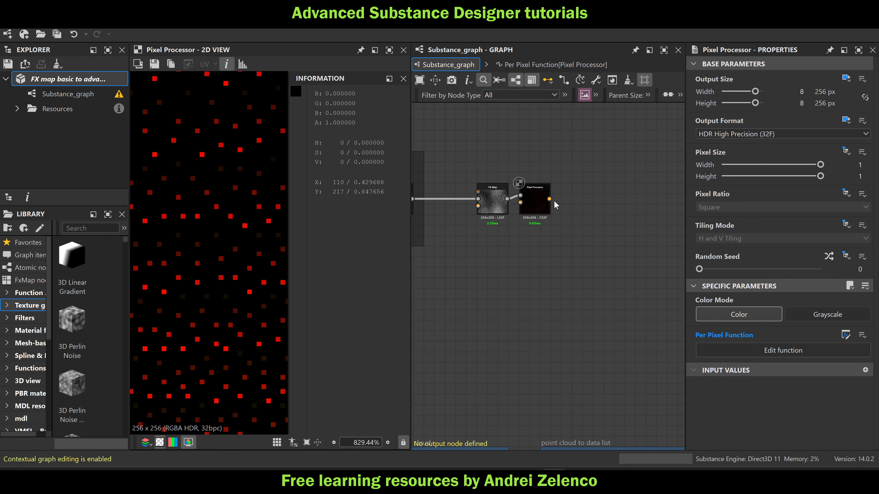
double_click(533, 205)
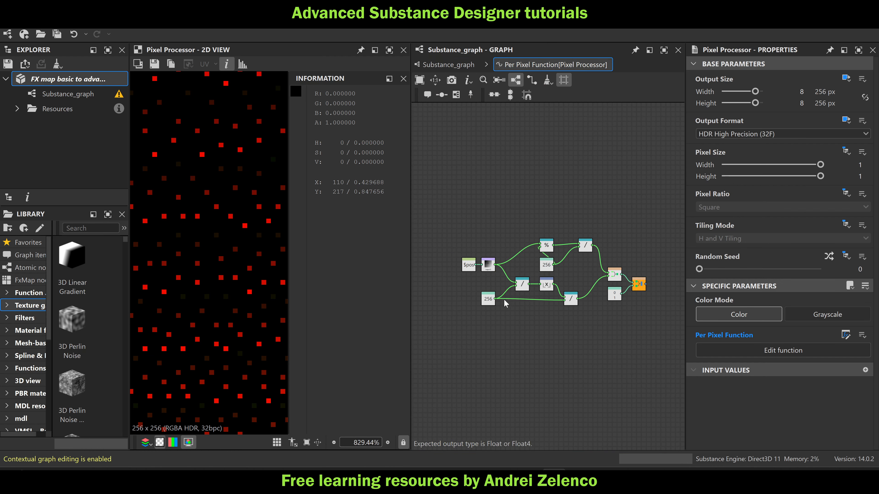
click(467, 263)
key(ctrl+c)
key(ctrl+v)
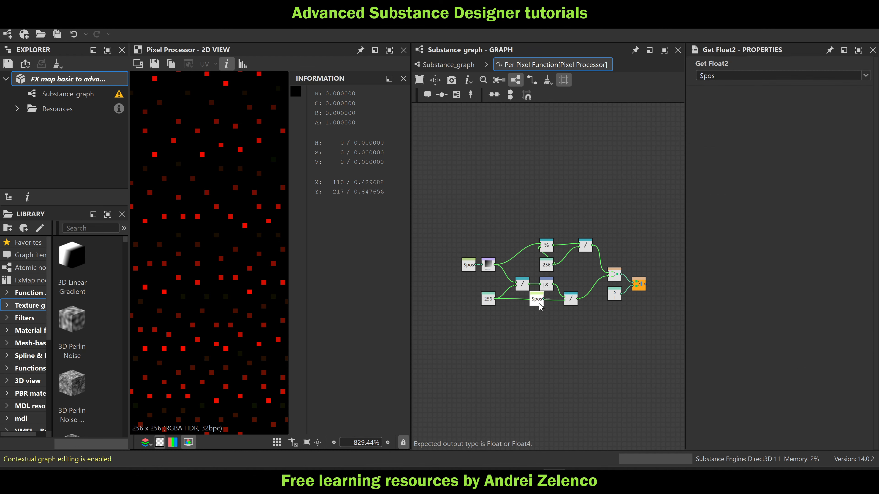
drag(539, 303, 617, 323)
scroll(627, 267, up, 3)
Connect the copied $pos node to the second input of the Vector Float4 output node and delete the Float2 constant it replaces
middle_drag(627, 266, 607, 260)
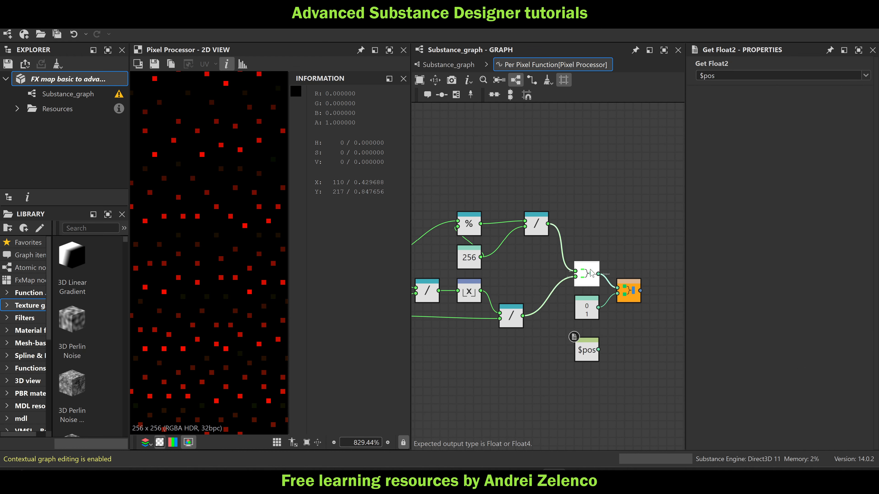
drag(591, 273, 591, 265)
click(84, 80)
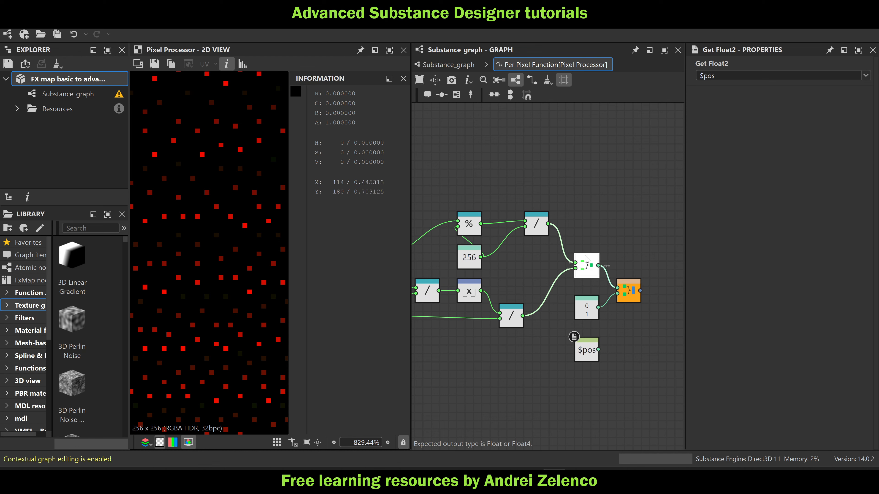
scroll(274, 187, down, 5)
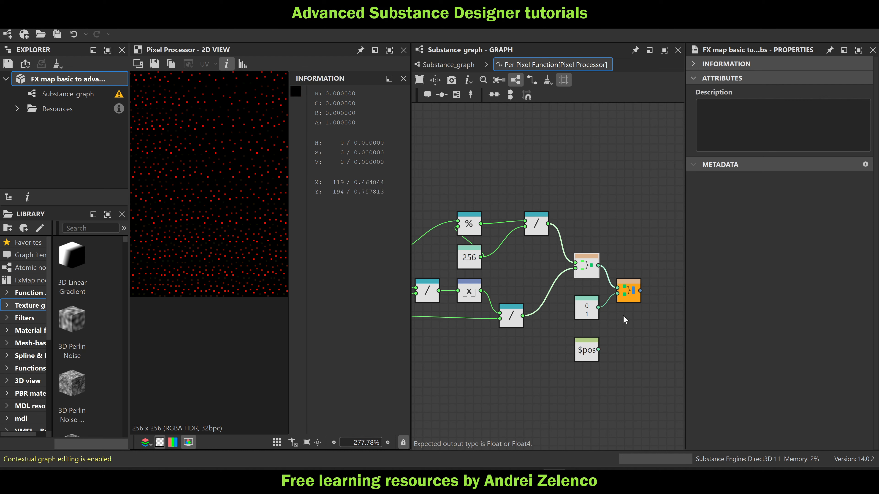
drag(599, 350, 621, 303)
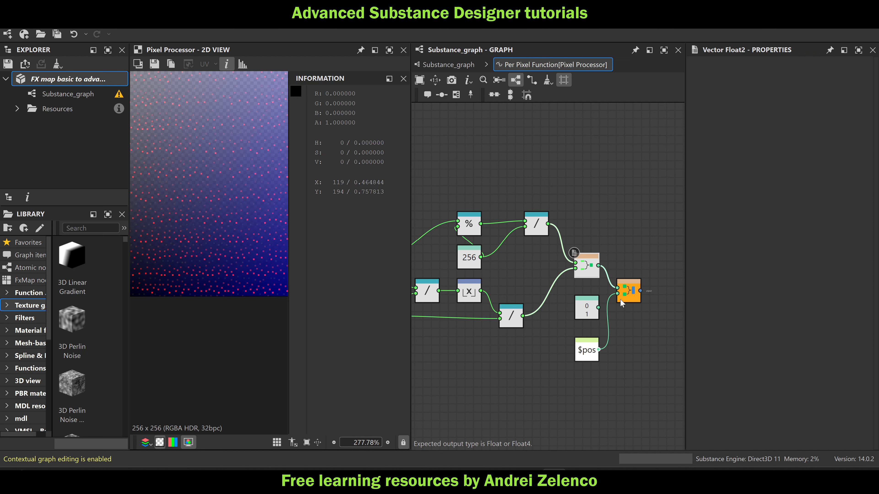
click(585, 313)
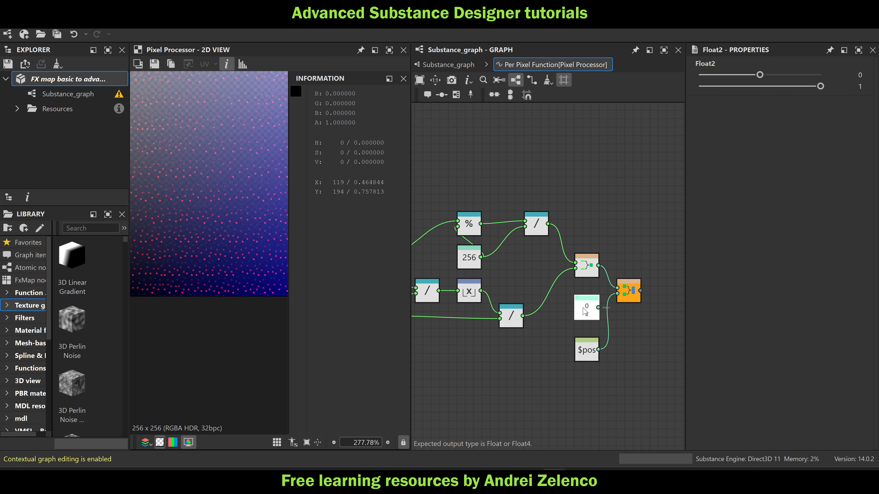
key(Delete)
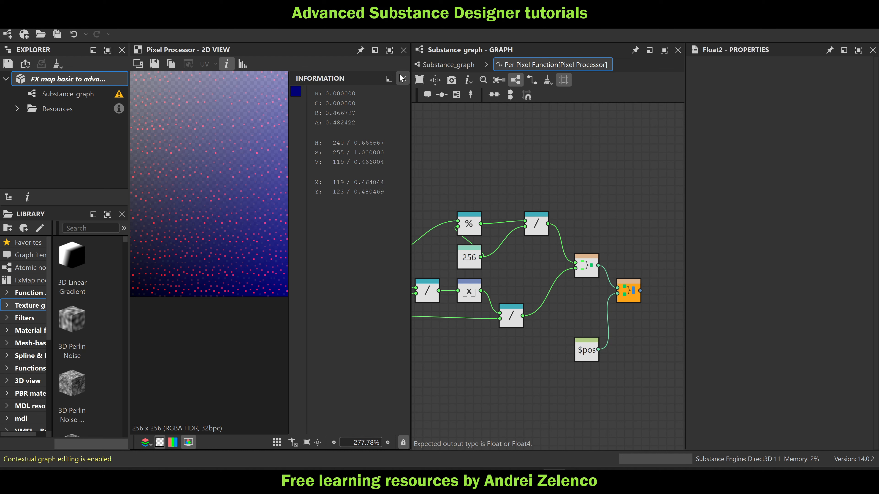
Save the package and return to the main graph, hiding the 2D view's pixel information
click(53, 79)
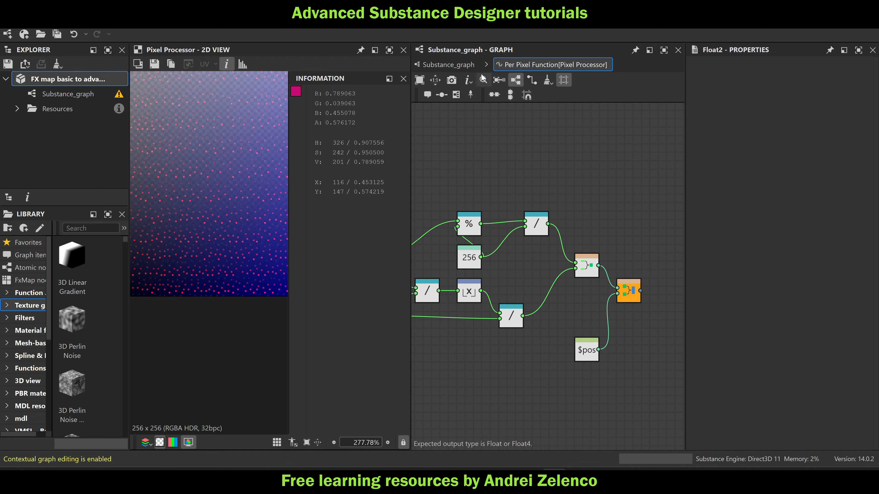
click(433, 64)
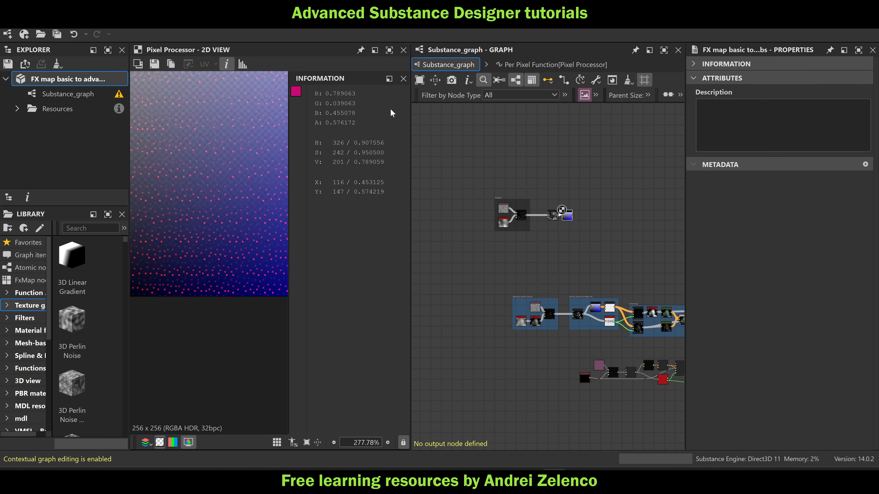
click(403, 78)
Add an FX-Map node after the upper network's last Pixel Processor and set its output size to Absolute, 256 × 256 px
scroll(567, 217, up, 5)
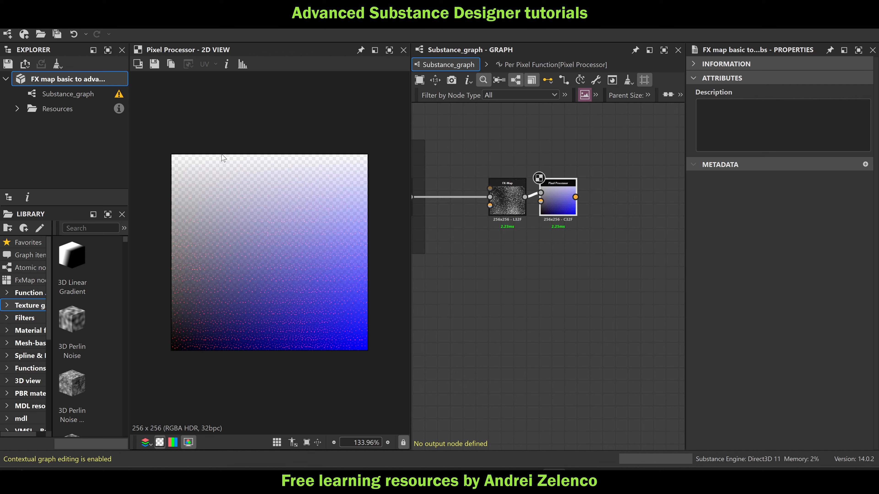
middle_drag(604, 201, 550, 195)
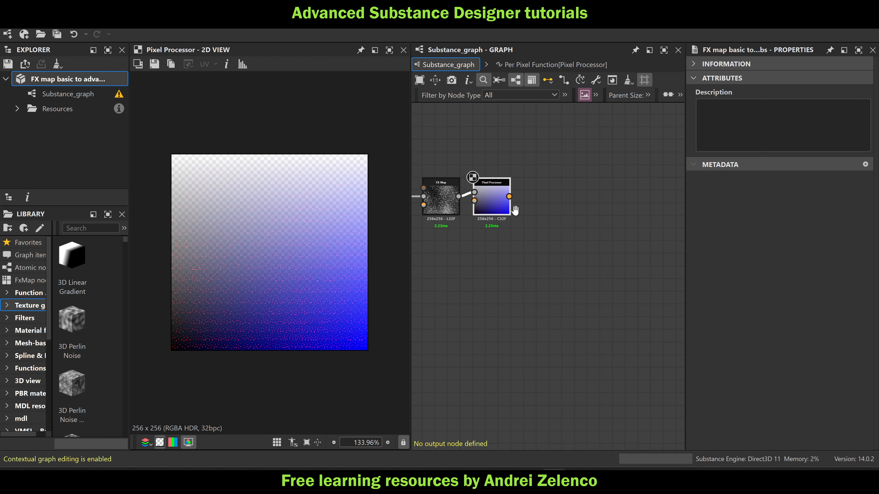
key(space)
text(fx)
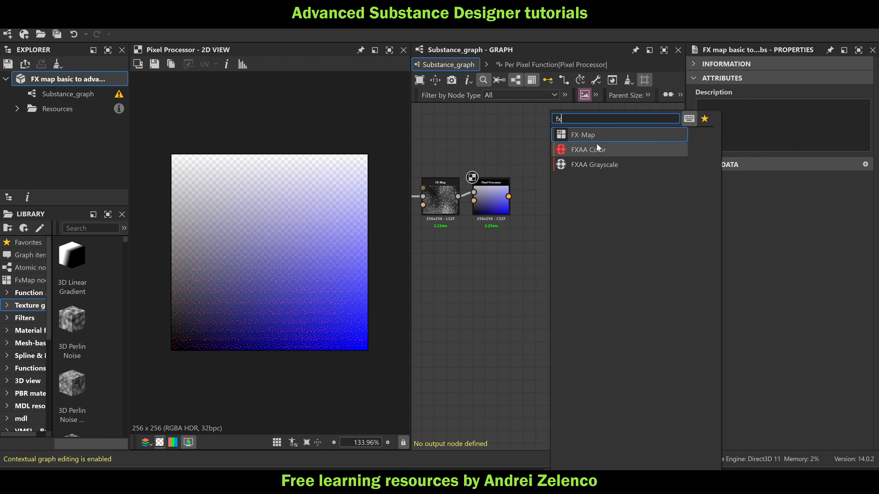
click(596, 137)
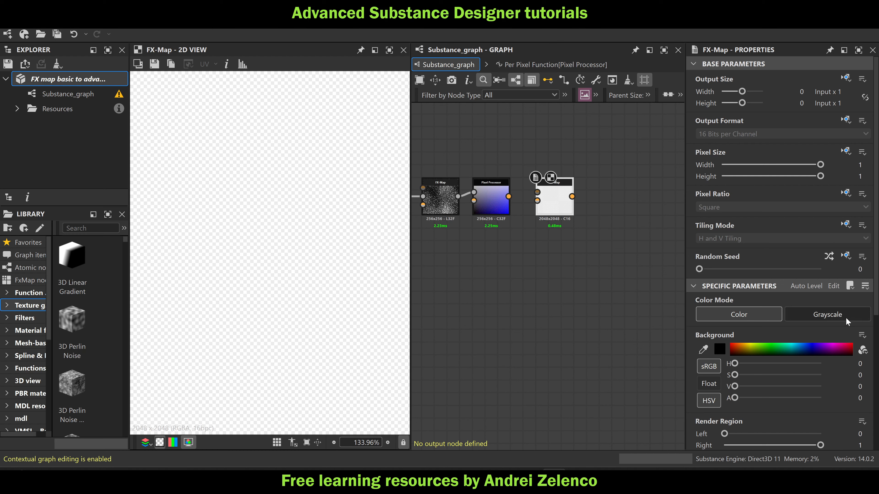
click(845, 79)
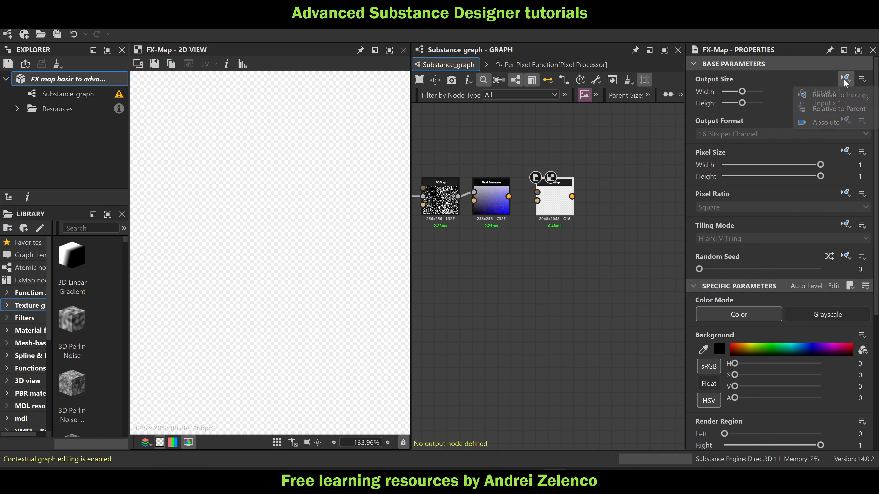
click(825, 122)
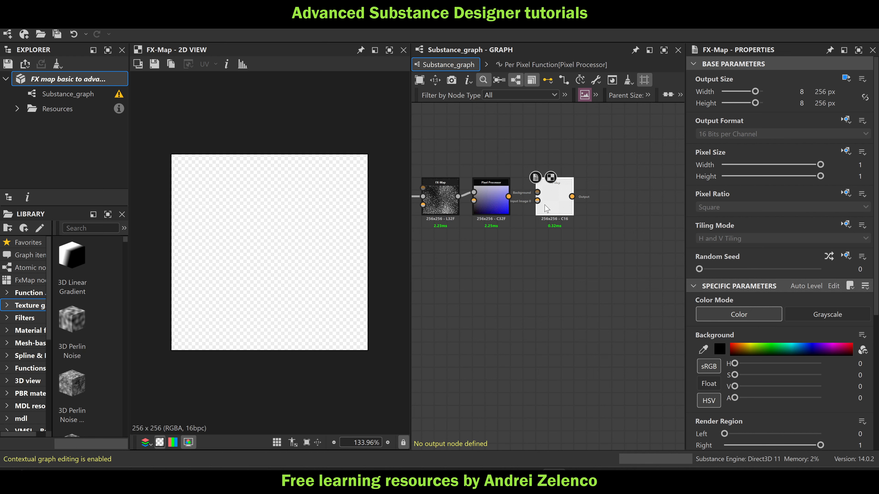
Set the new FX-Map's Roughness to 0 and its output format to Absolute, HDR High Precision (32F)
scroll(693, 339, down, 5)
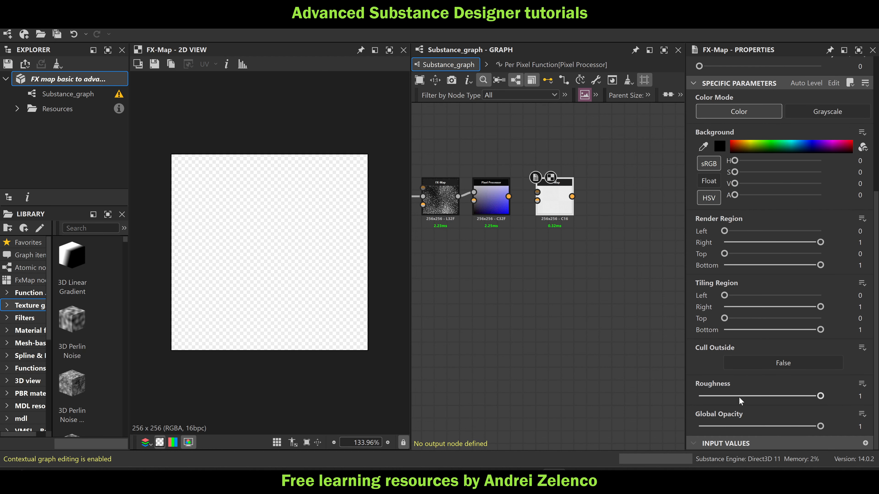
drag(753, 395, 670, 400)
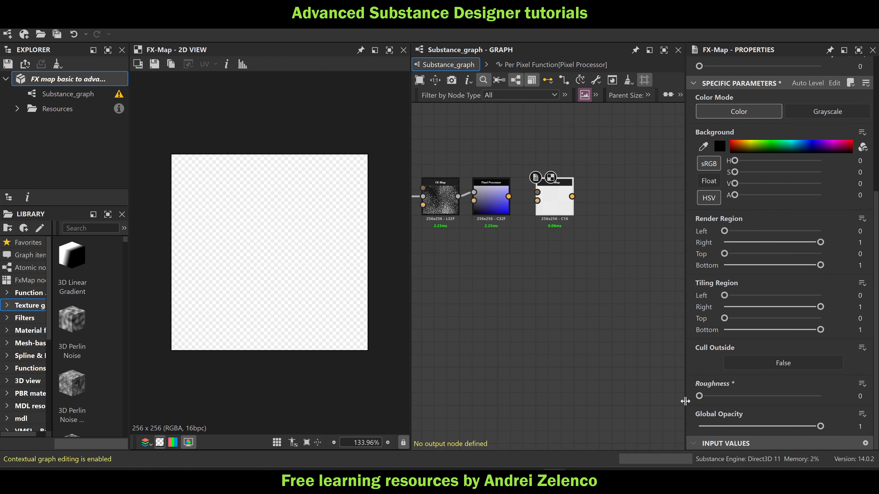
scroll(694, 185, up, 5)
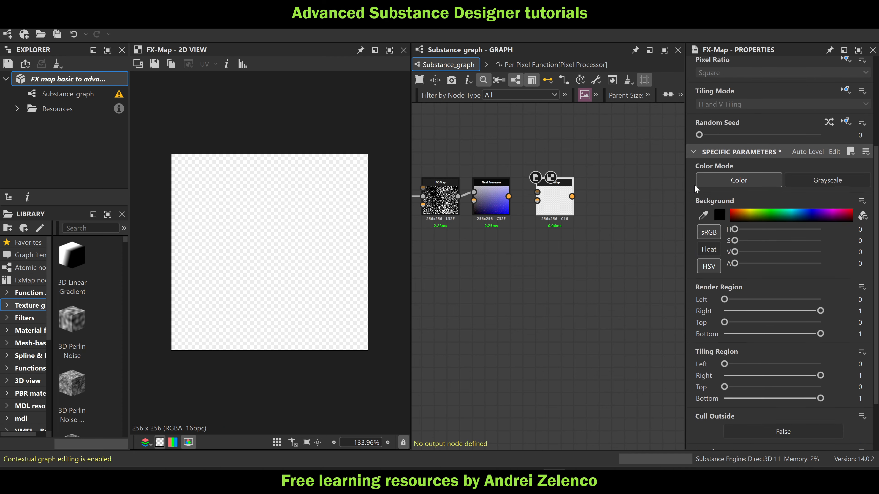
click(846, 88)
click(834, 132)
click(747, 102)
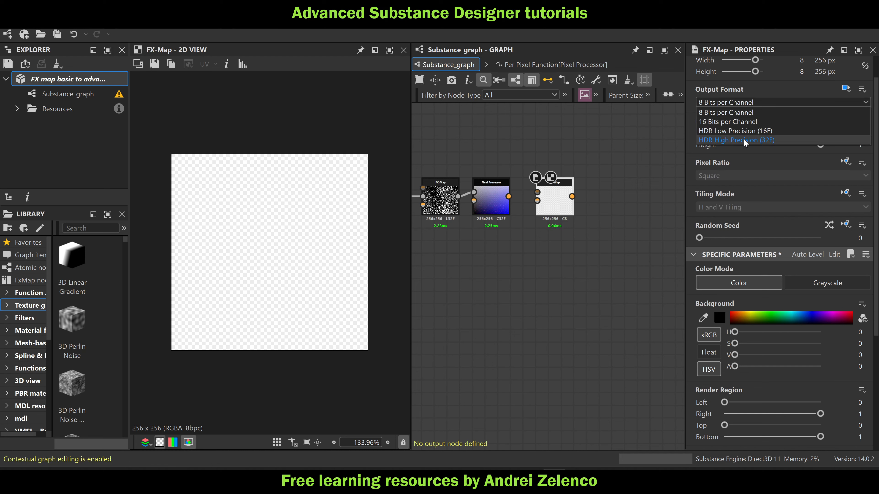
click(748, 139)
Connect the Pixel Processor's output to Input Image 0 of the new FX-Map and save the package
scroll(555, 200, up, 2)
drag(497, 189, 547, 189)
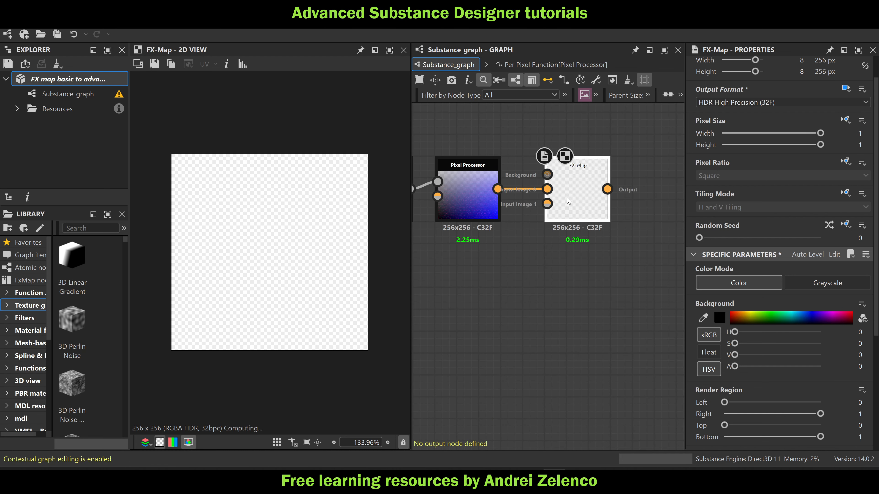
click(93, 81)
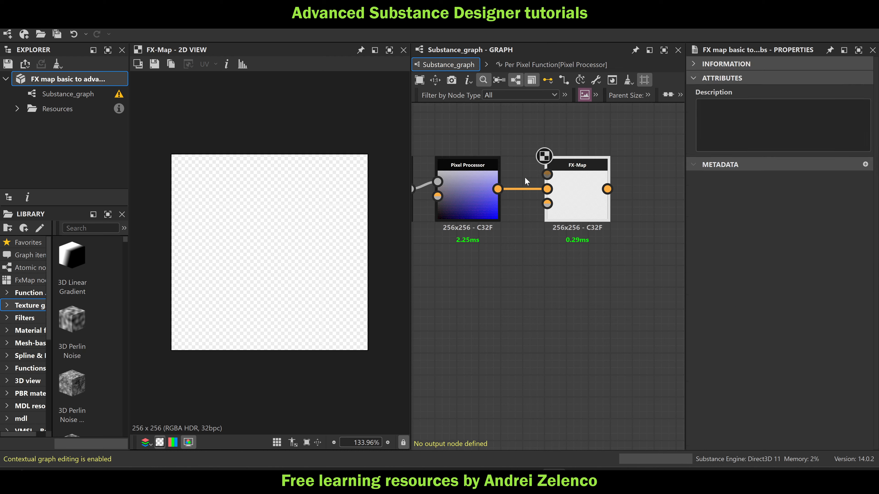
Inside the new FX-Map, set the Quadrant's pattern to Square and its blending mode to Max, and save the package
double_click(548, 162)
click(552, 250)
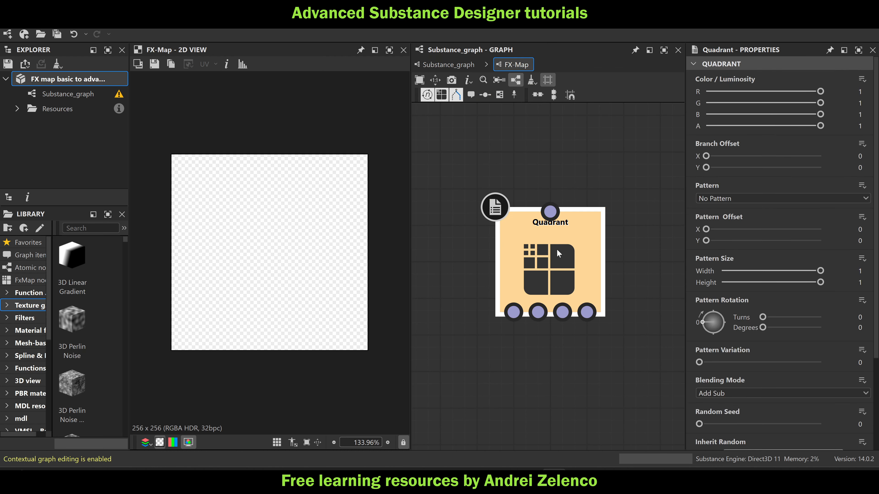
click(724, 393)
click(597, 217)
click(725, 198)
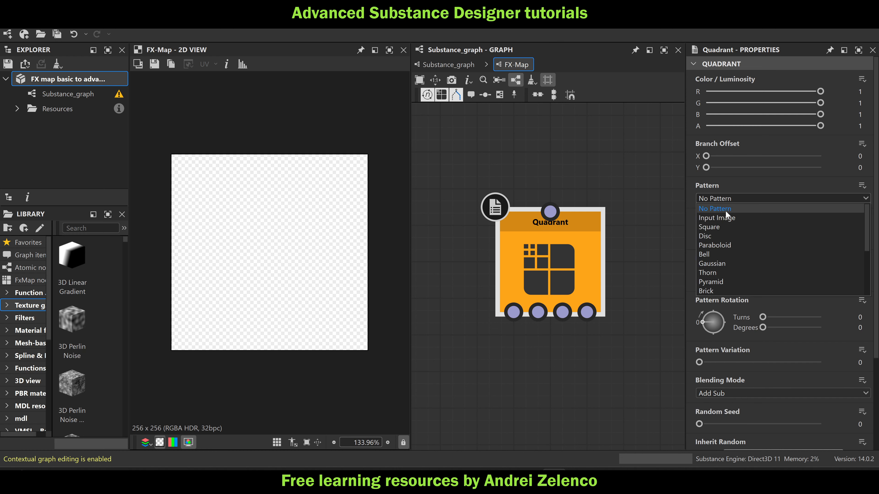
click(725, 227)
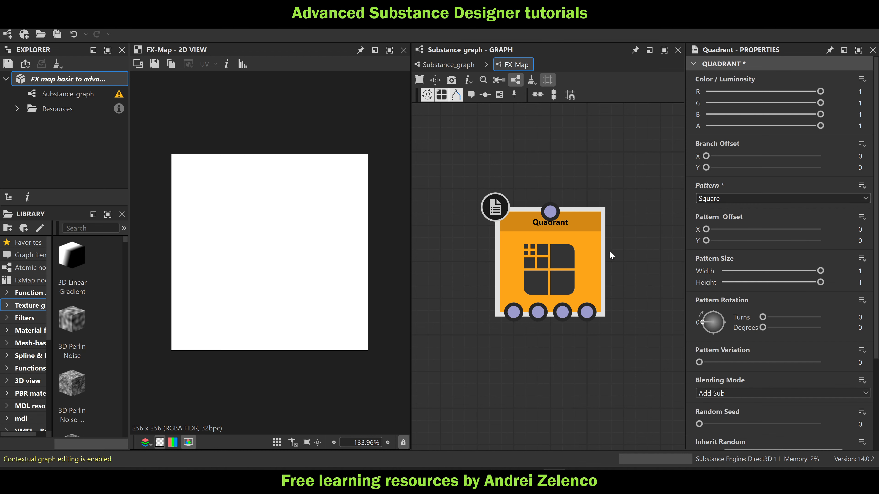
click(735, 394)
click(714, 413)
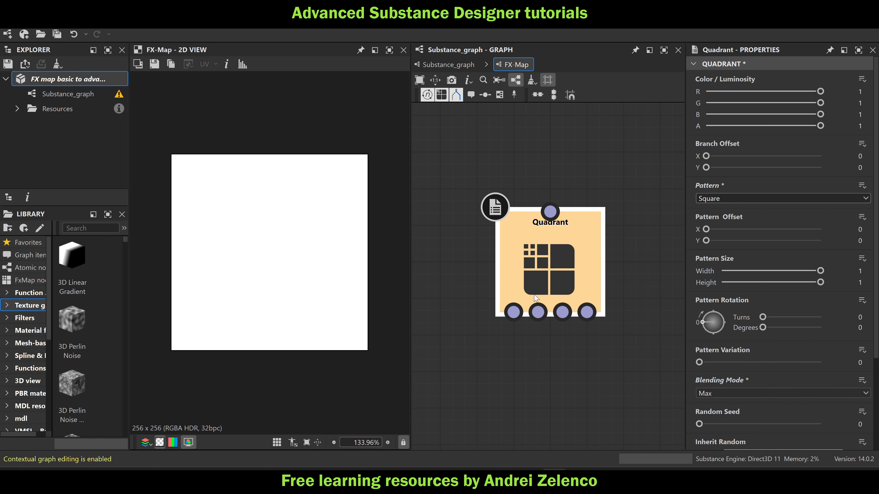
scroll(535, 298, down, 4)
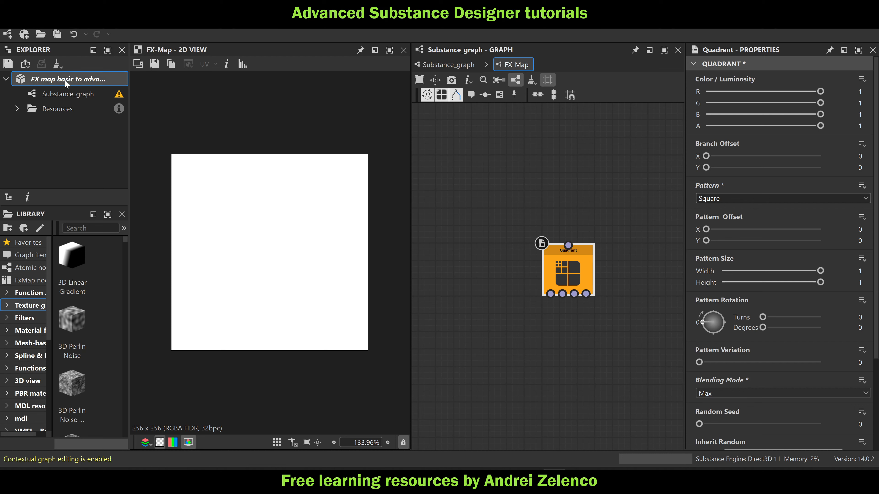
key(ctrl+s)
Move the Square quadrant lower in the FX-Map graph and add a new Quadrant node above it
click(588, 266)
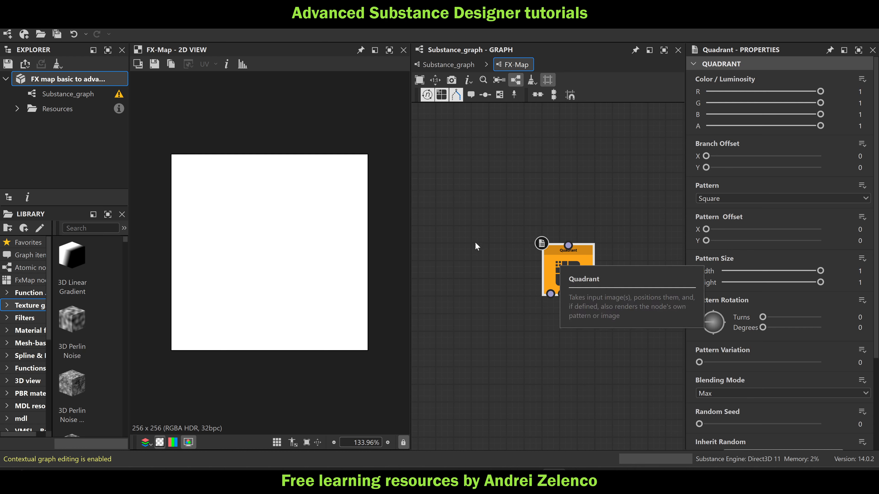
scroll(475, 243, down, 2)
scroll(698, 377, down, 2)
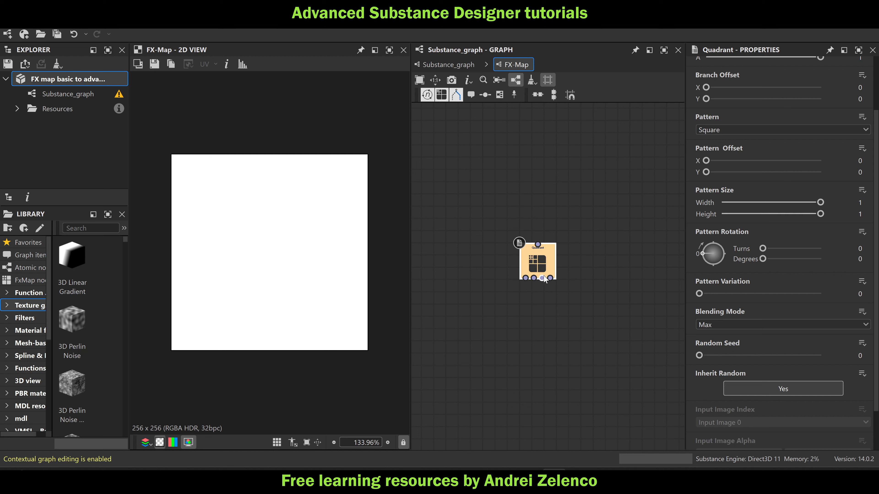
drag(538, 259, 576, 295)
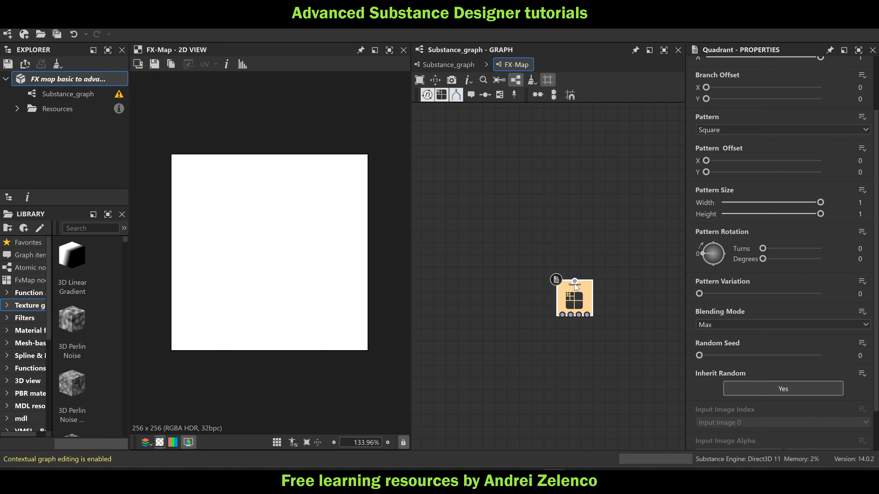
scroll(693, 247, up, 2)
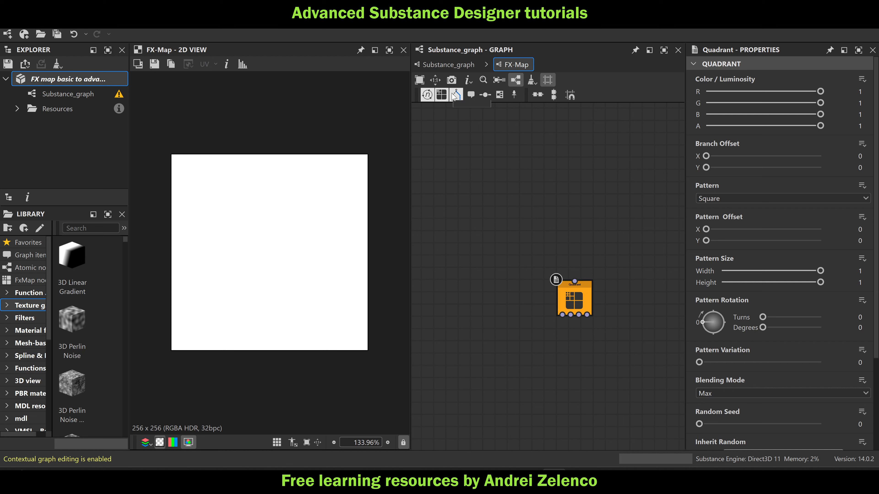
click(440, 95)
drag(550, 265, 575, 216)
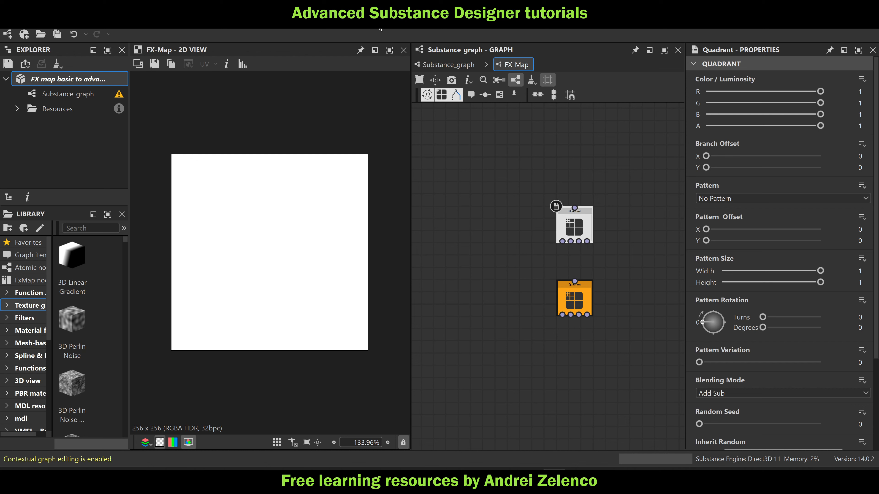
click(442, 61)
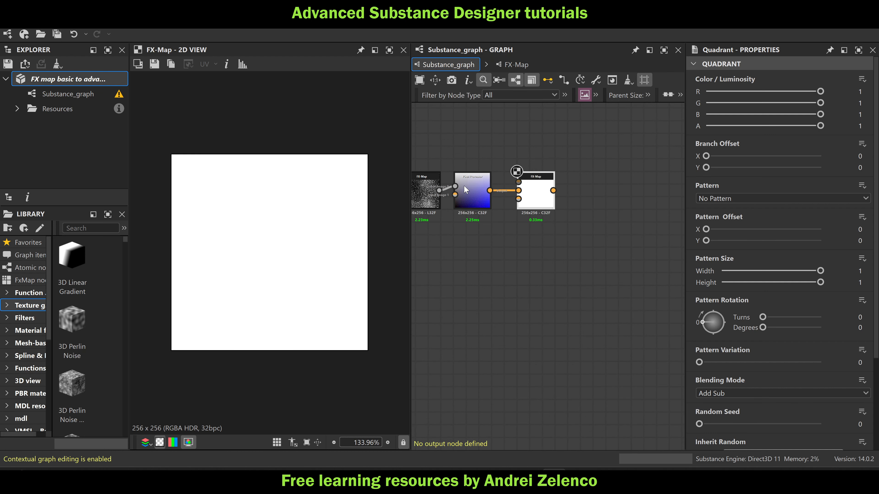
scroll(465, 190, up, 2)
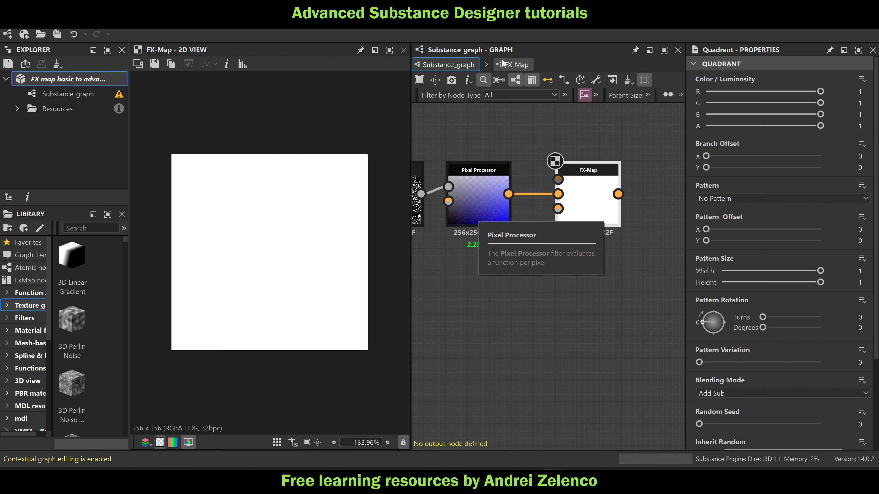
click(516, 65)
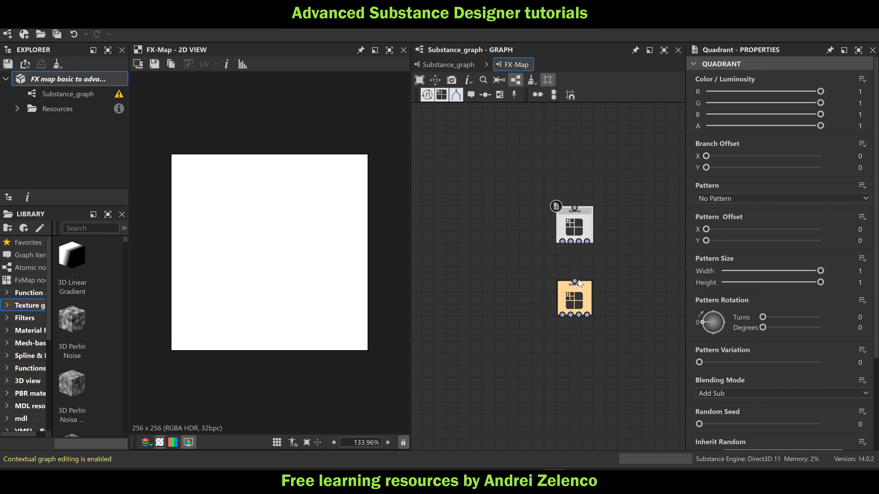
Link all four outputs of the upper quadrant to the Square quadrant and duplicate it upward into a linked chain of eight quadrants
drag(564, 257, 576, 172)
key(ctrl+d)
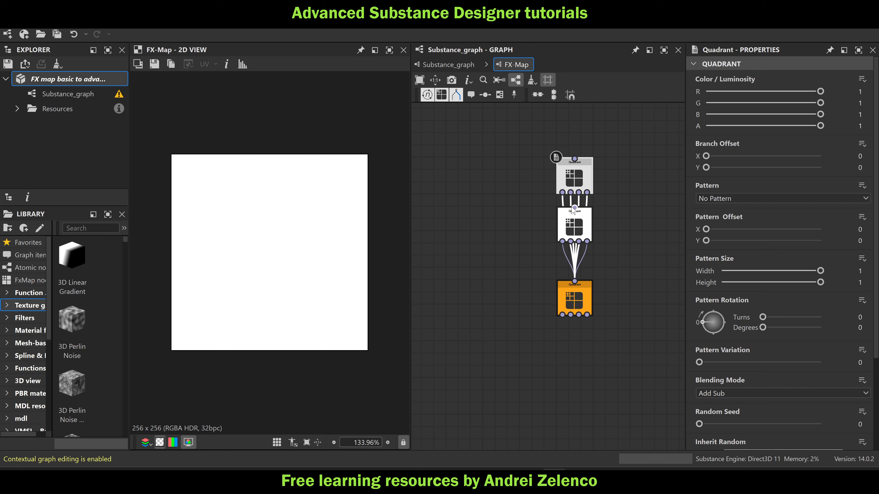
click(567, 200)
drag(632, 165, 565, 224)
middle_drag(580, 211, 564, 271)
key(ctrl+d)
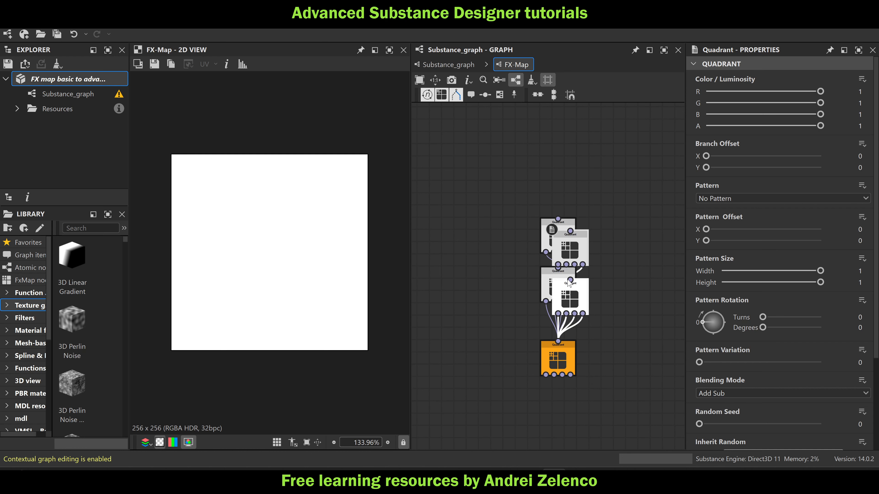
drag(569, 284, 544, 247)
scroll(544, 204, down, 3)
middle_drag(573, 222, 575, 262)
key(ctrl+d)
drag(579, 293, 555, 180)
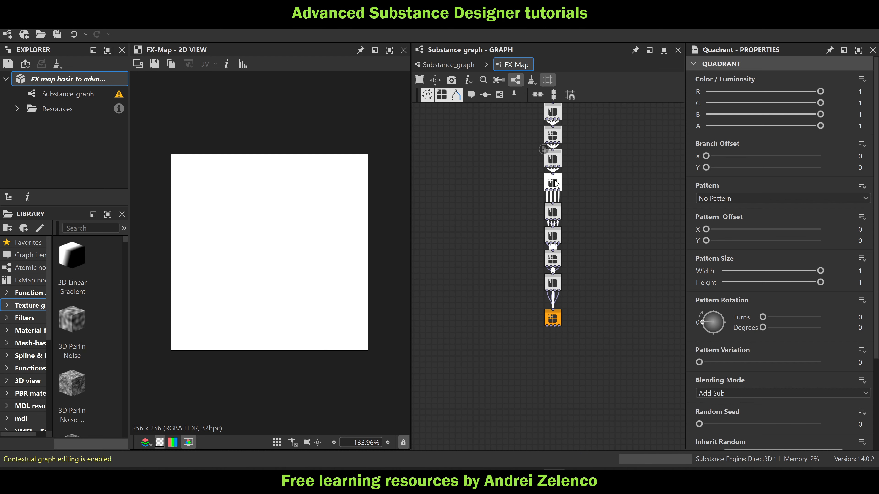
Offset the Square quadrant sideways below the chain and set the chain's topmost quadrant as the root
scroll(554, 188, up, 3)
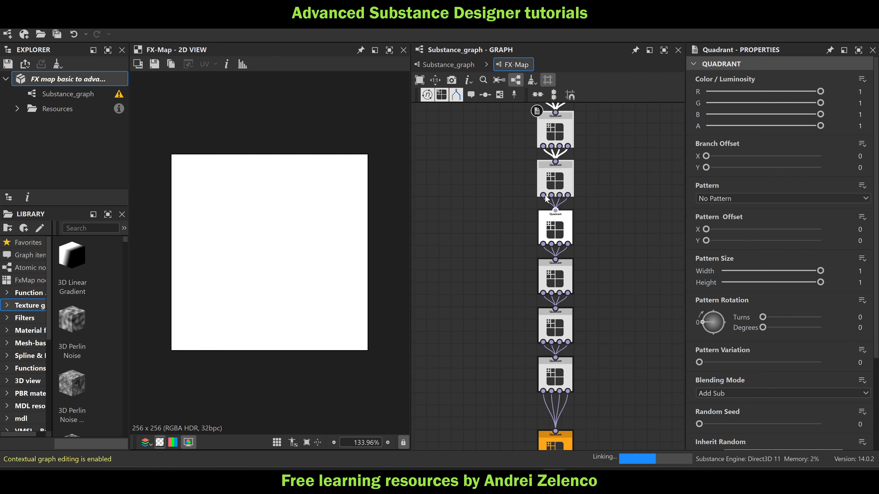
scroll(546, 198, down, 4)
drag(553, 294, 533, 296)
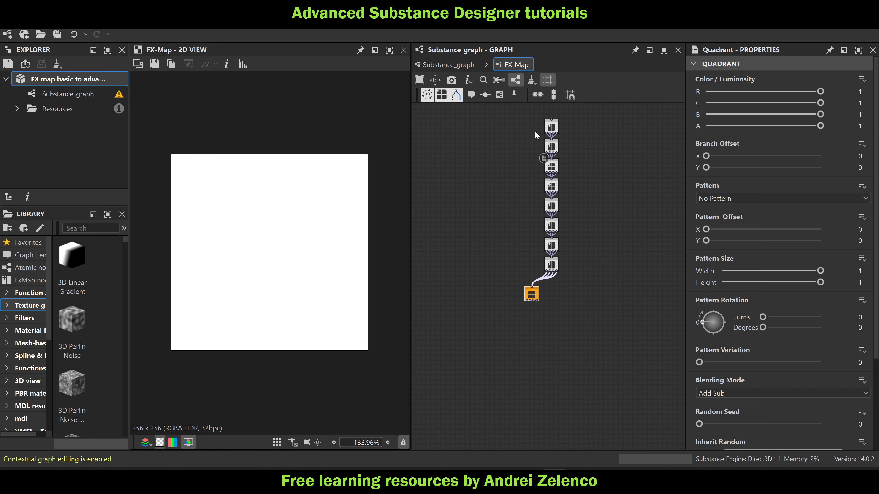
click(535, 131)
scroll(544, 133, up, 3)
right_click(546, 138)
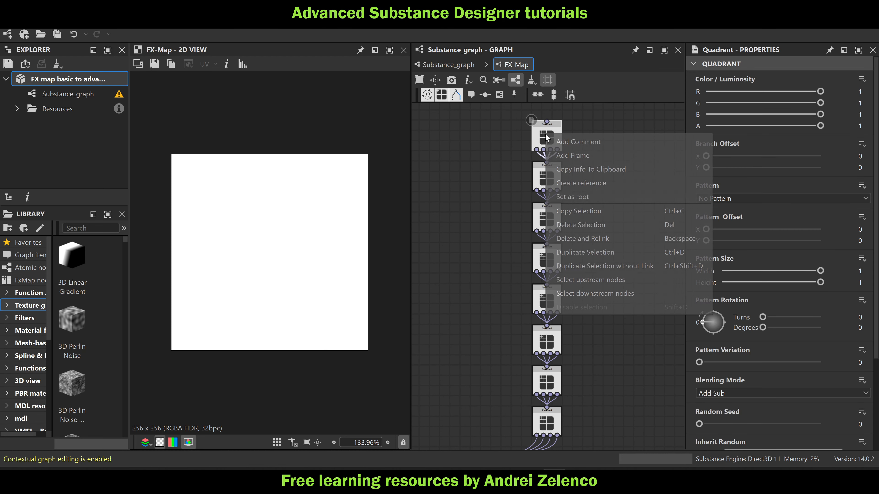
click(600, 196)
scroll(575, 204, down, 3)
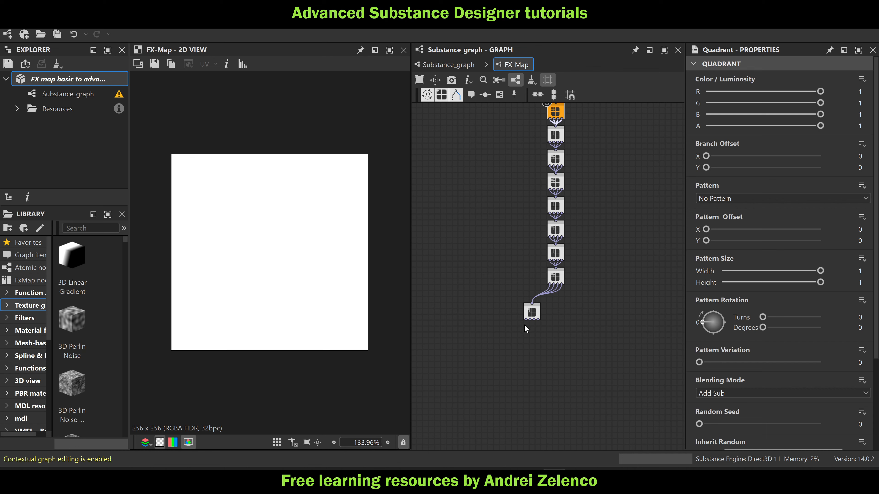
Open the Color / Luminosity function of the offset Square quadrant at the end of the second FX-Map's chain
click(437, 64)
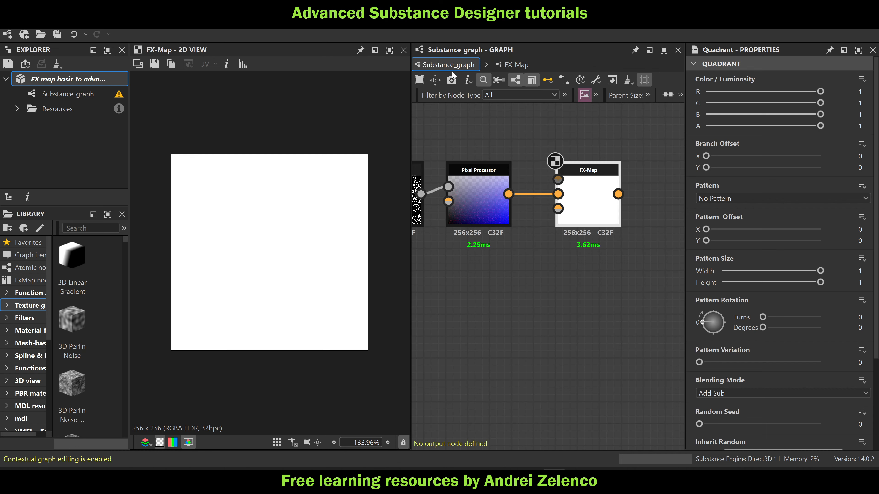
click(600, 205)
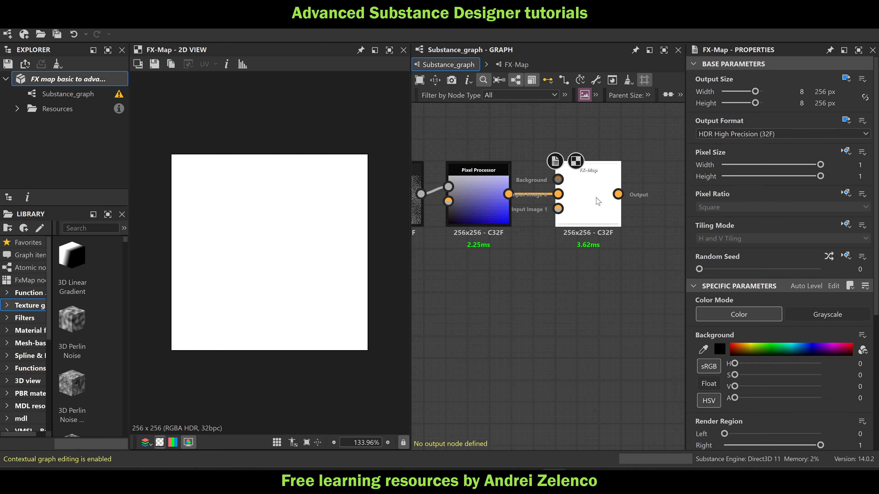
double_click(599, 202)
click(532, 312)
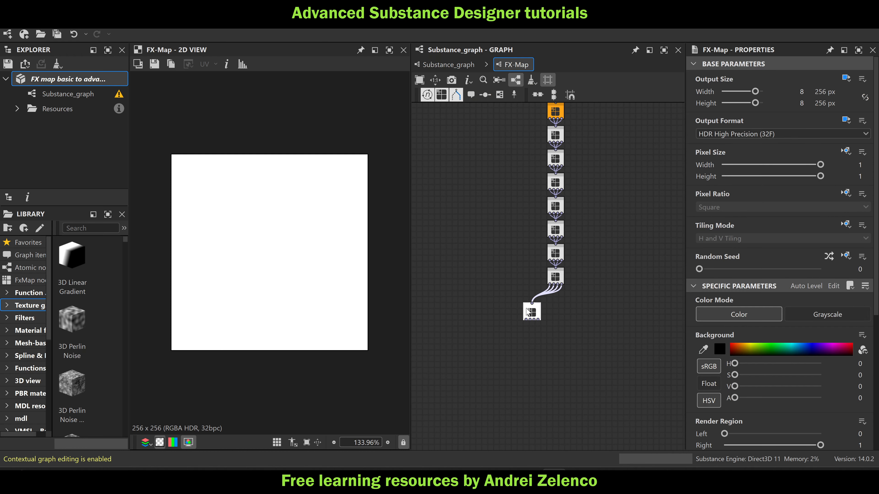
click(843, 90)
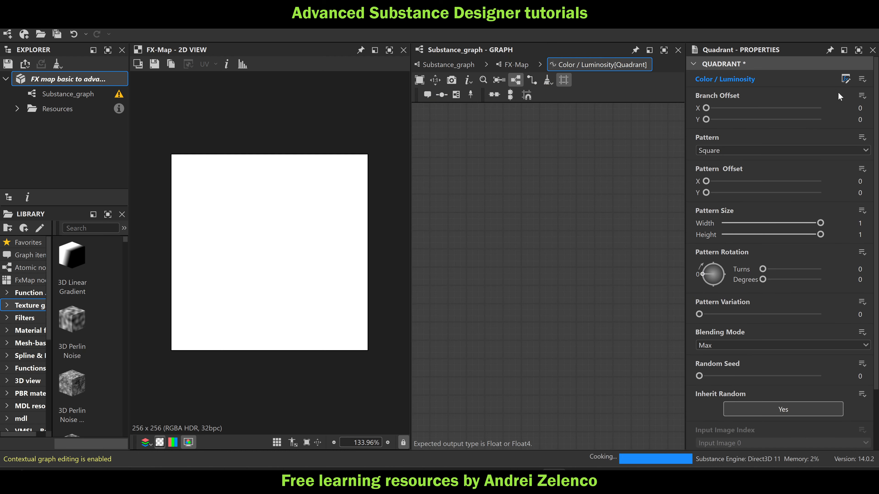
Add a Get Float2 node to the Color / Luminosity function and set its variable to $pos
key(space)
text(ge)
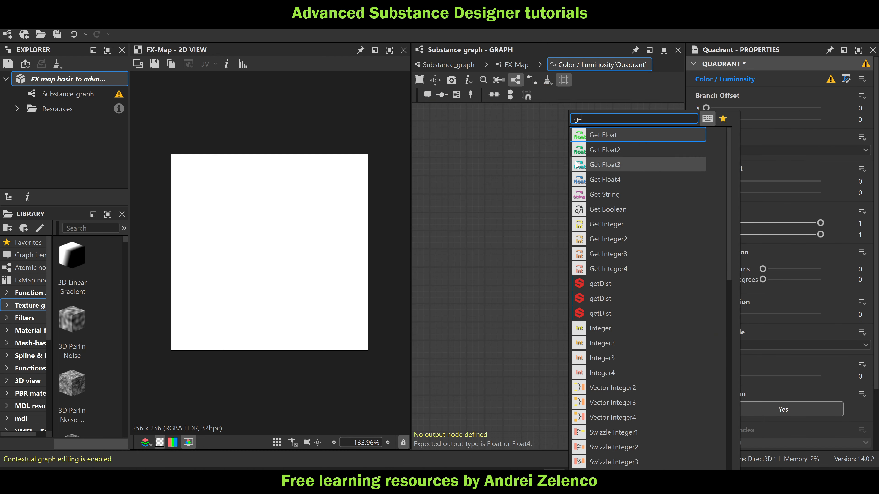
click(602, 149)
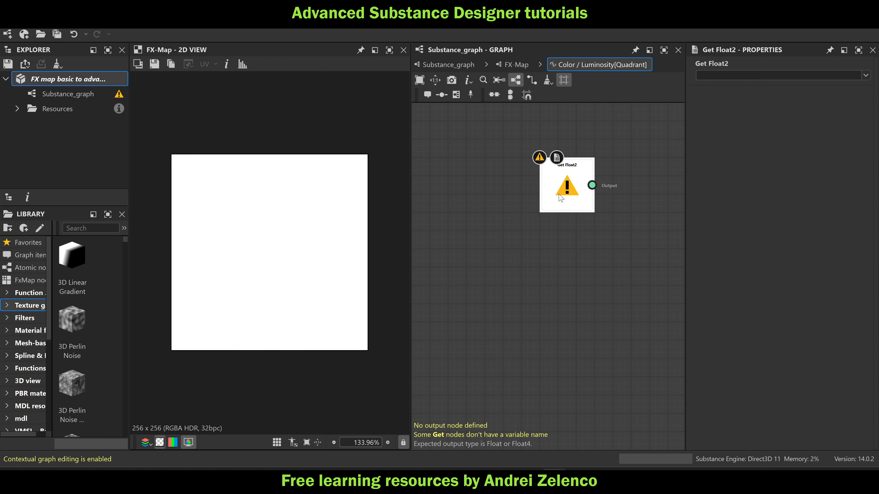
drag(577, 191, 520, 187)
click(865, 75)
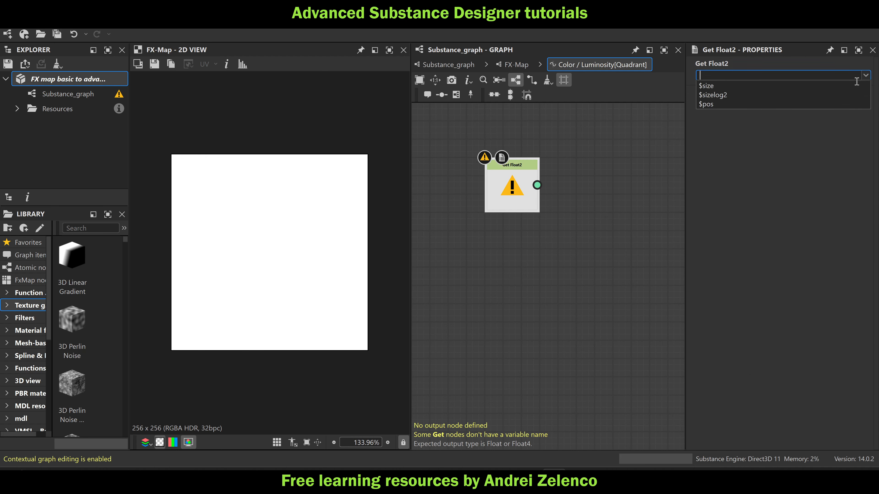
click(736, 115)
Add a Sample Color node fed by the $pos node and place it above and beyond that node
key(space)
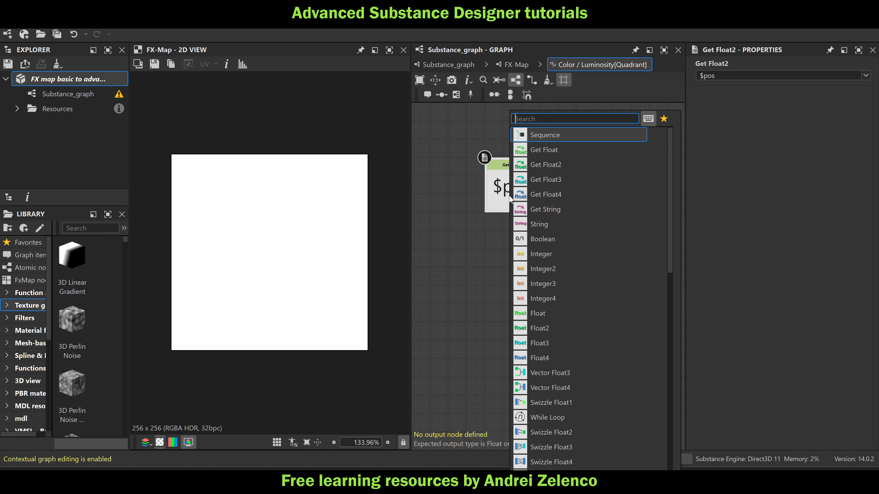
text(sa)
click(567, 150)
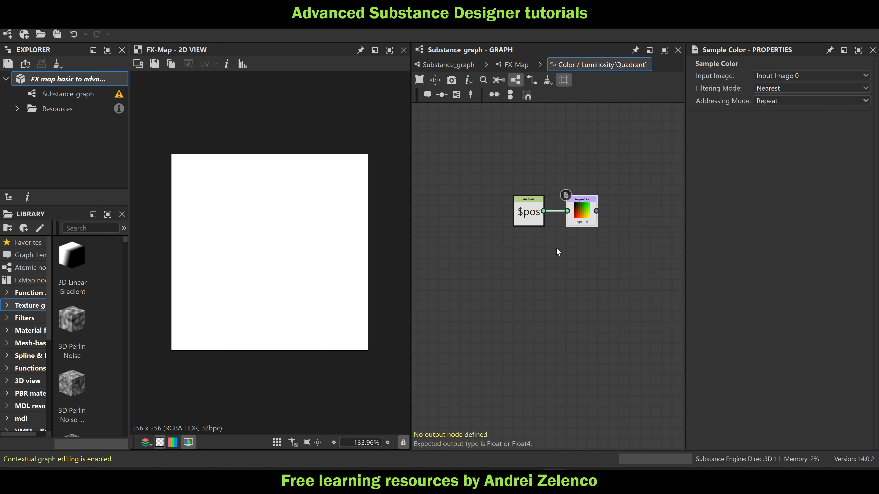
middle_drag(556, 248, 541, 311)
drag(553, 289, 573, 227)
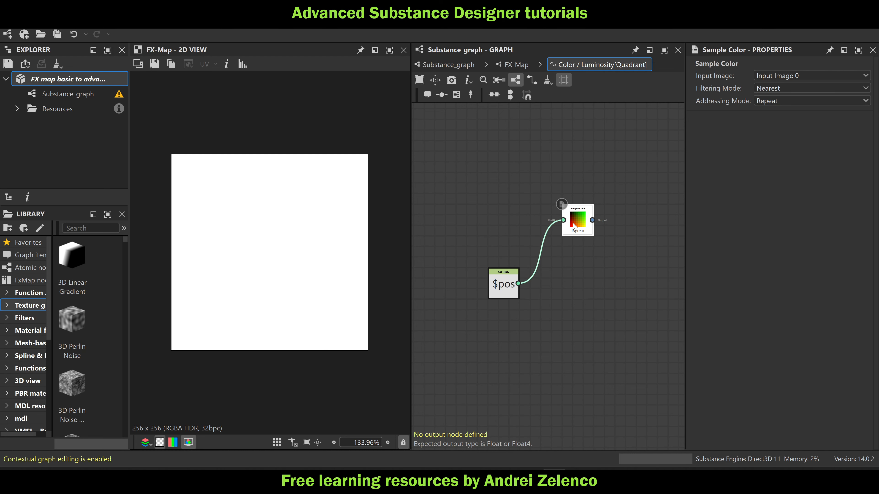
Add a Swizzle Float2 node after Sample Color to extract its X and Y components
key(space)
text(swi)
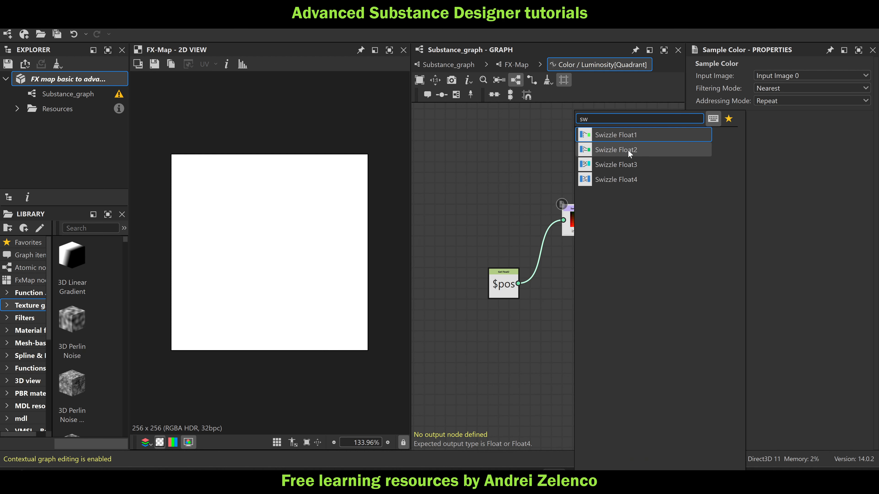
click(628, 150)
drag(580, 229, 569, 229)
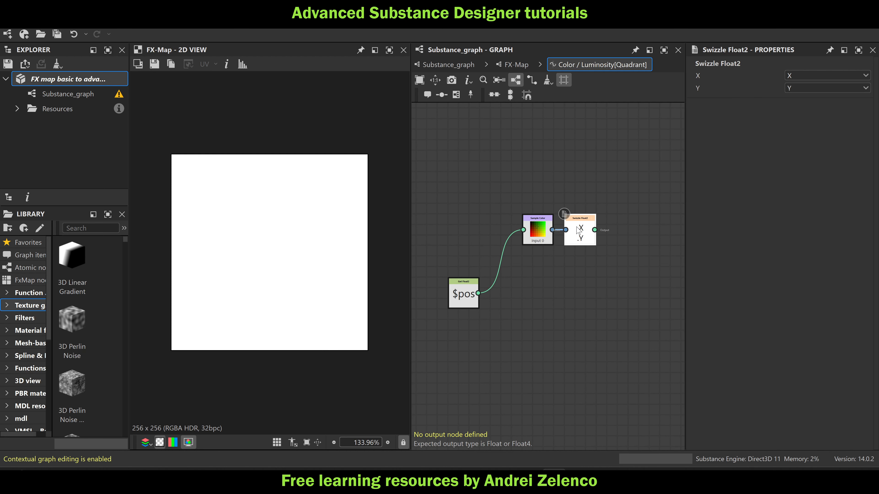
drag(604, 197, 520, 247)
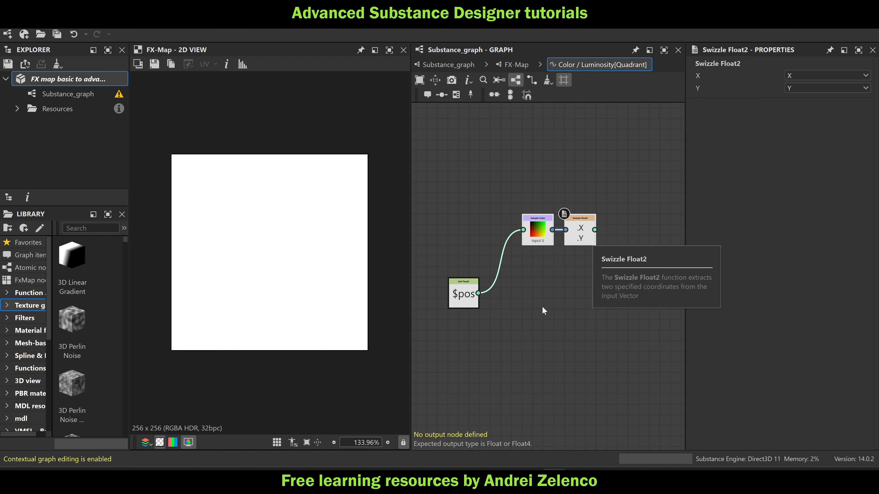
Duplicate the Swizzle Float2 node below the original and set the copy's components to Z and W
middle_drag(588, 302, 565, 285)
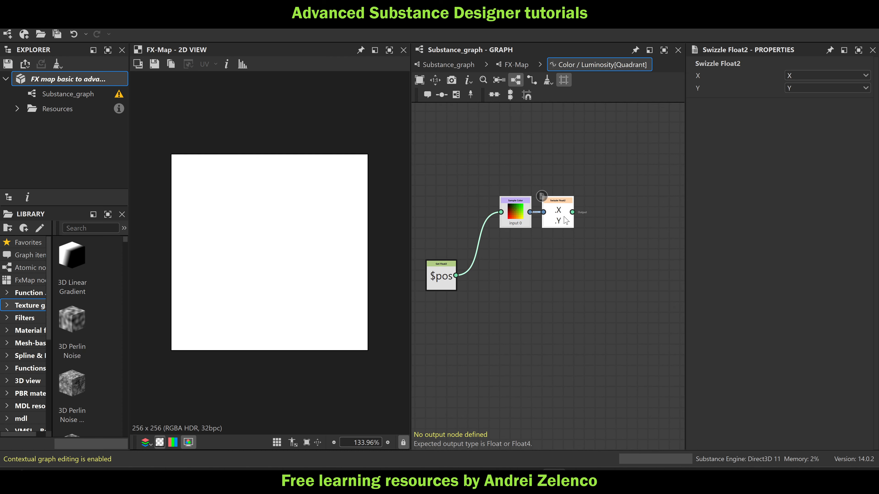
key(ctrl+d)
drag(571, 251, 561, 314)
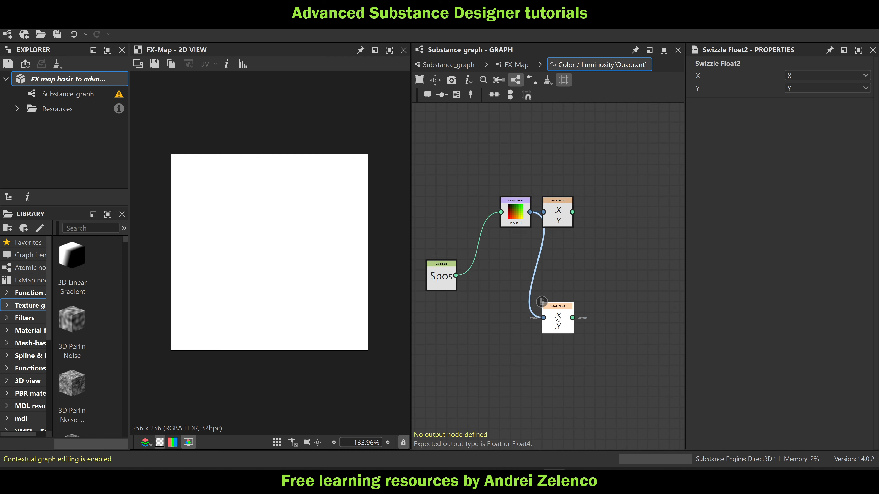
click(797, 75)
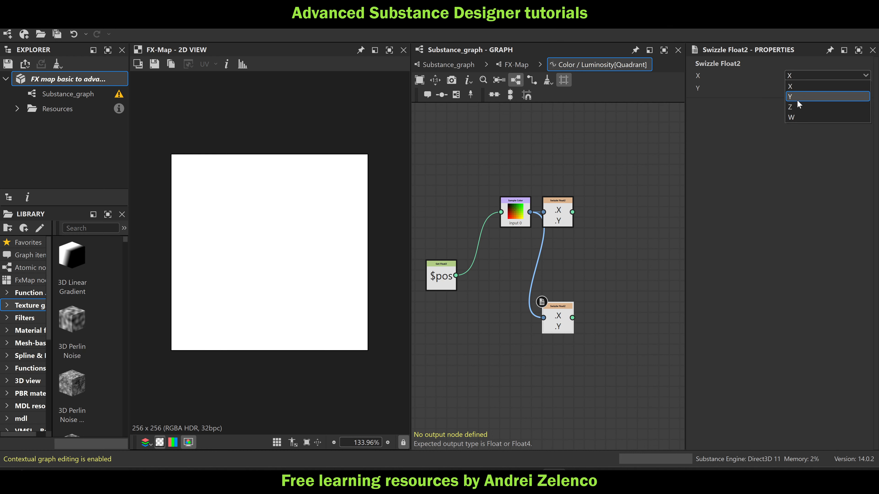
click(797, 107)
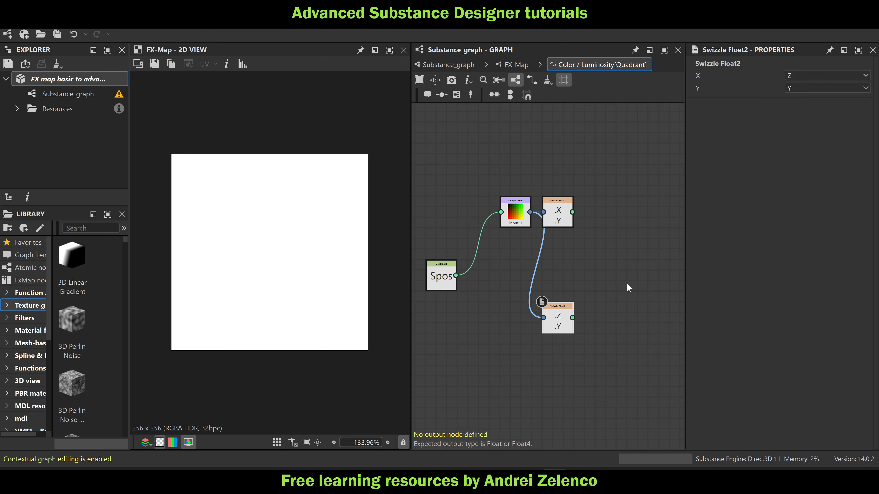
click(793, 88)
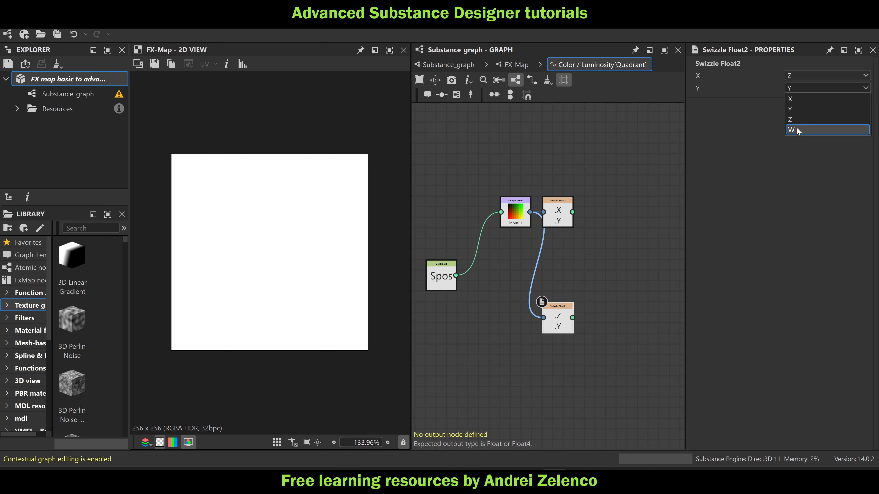
click(798, 131)
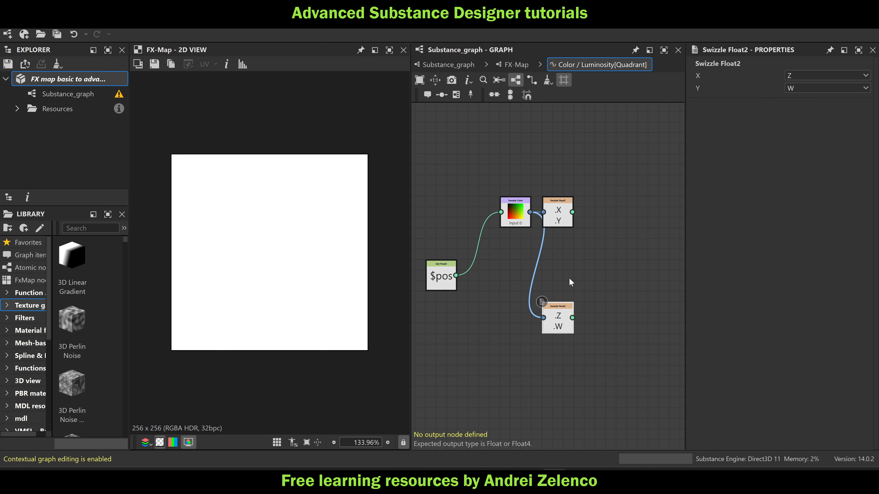
Add a Subtraction node that subtracts $pos from the X/Y swizzle output
drag(564, 218, 585, 218)
key(space)
text(sub)
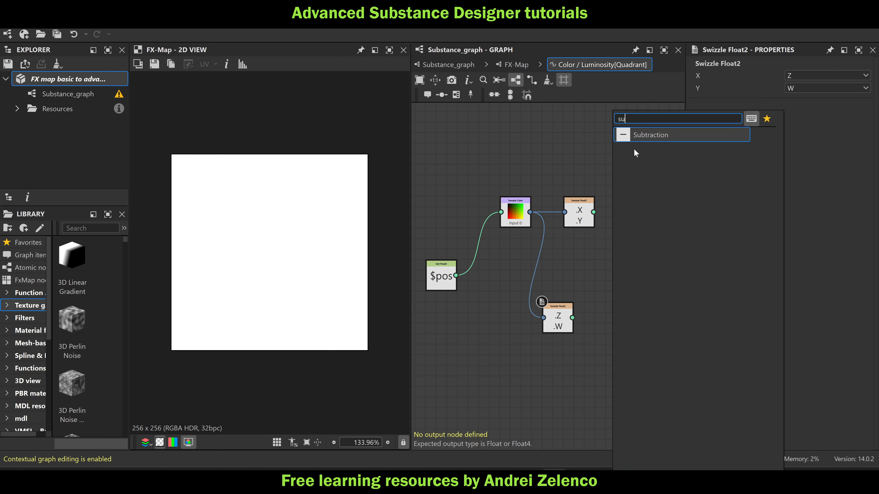
key(Return)
drag(457, 276, 642, 258)
drag(594, 212, 611, 267)
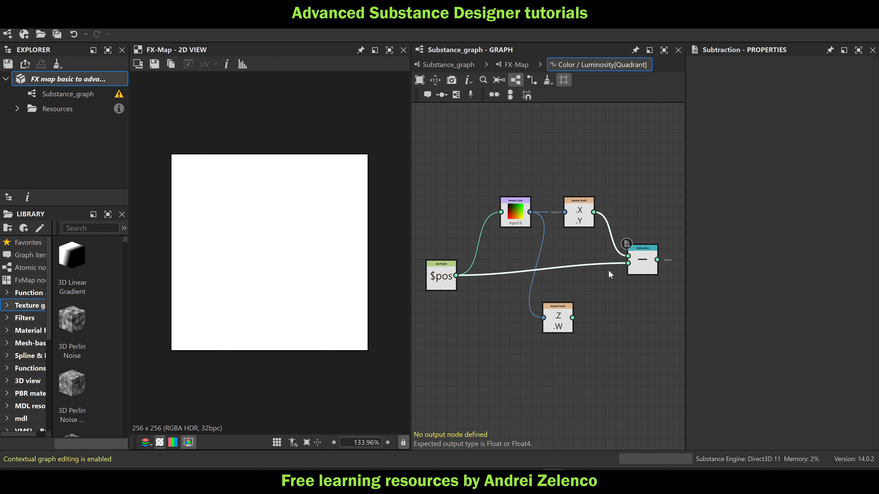
Add a Set node after the Subtraction and name its variable offset
middle_drag(587, 310, 541, 300)
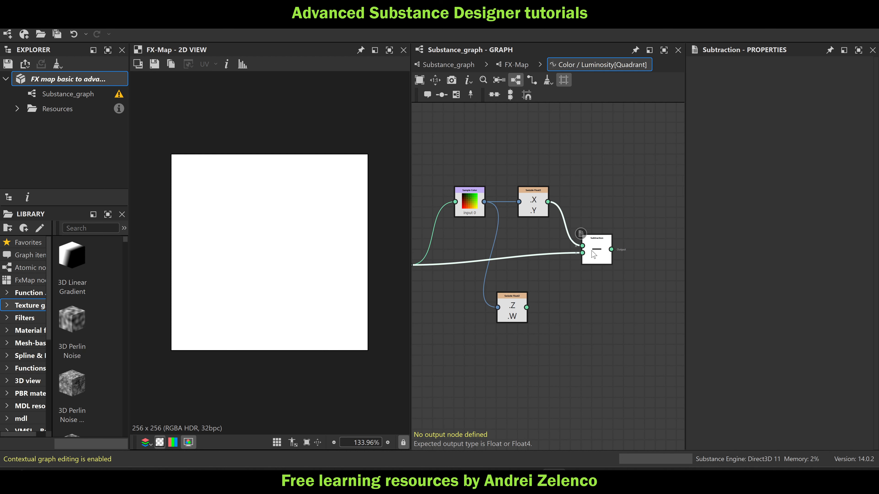
drag(592, 252, 581, 256)
key(space)
text(set)
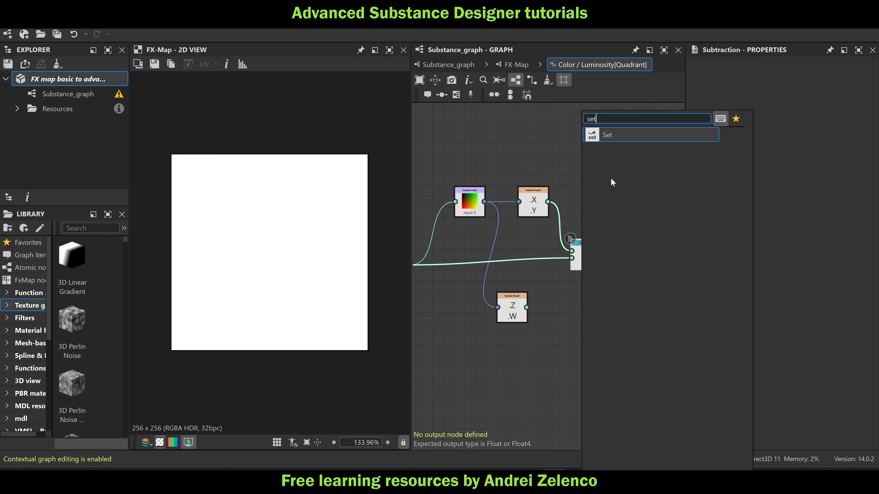
click(620, 135)
drag(631, 264, 620, 264)
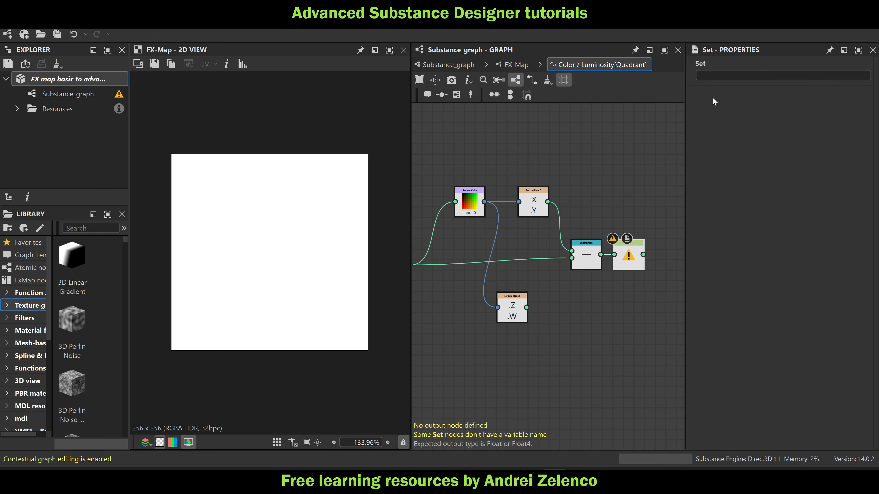
click(714, 76)
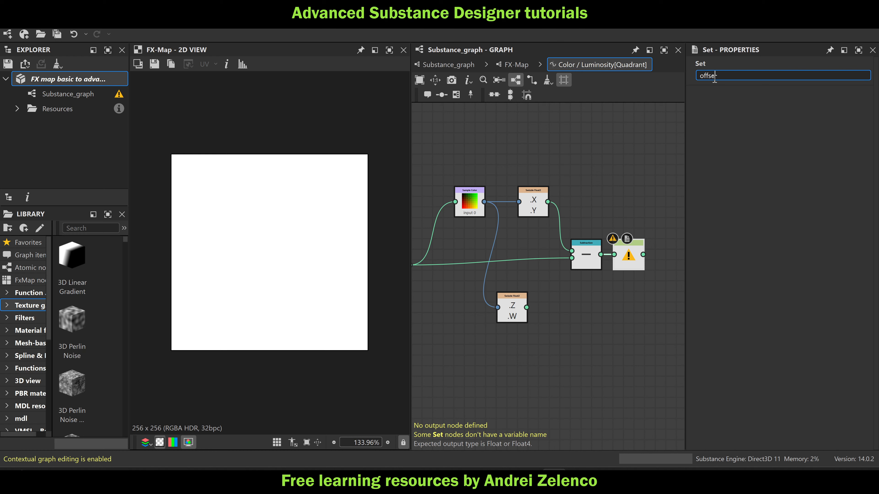
key(Return)
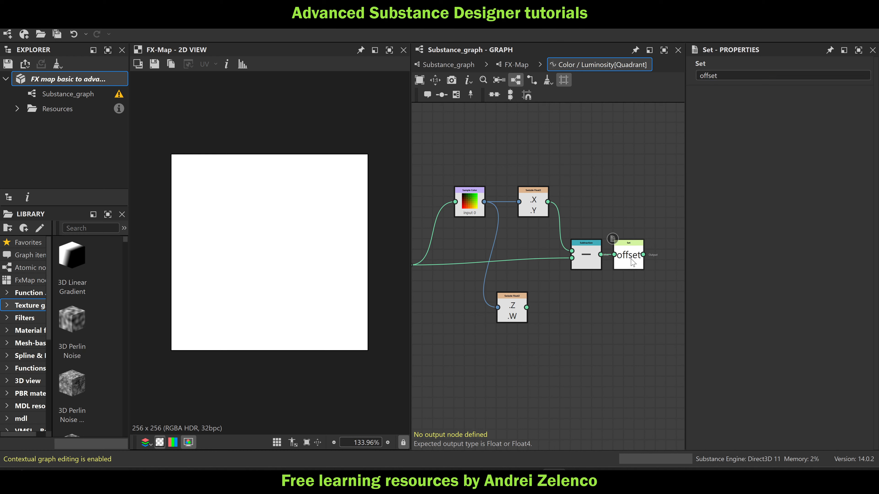
Add a Sequence node fed by the offset Set node, place it lower in the function graph, and save the package
key(space)
text(seq)
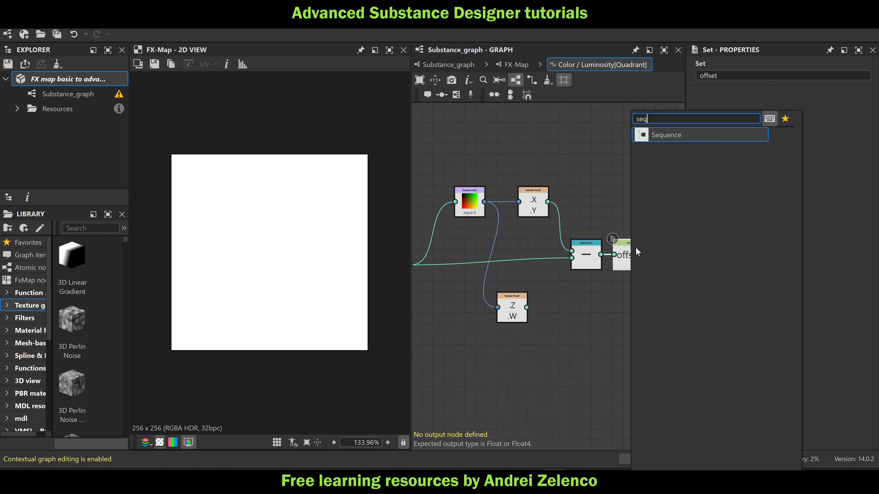
click(665, 137)
scroll(610, 210, down, 3)
scroll(610, 210, up, 3)
drag(610, 211, 609, 263)
drag(464, 258, 472, 276)
click(567, 213)
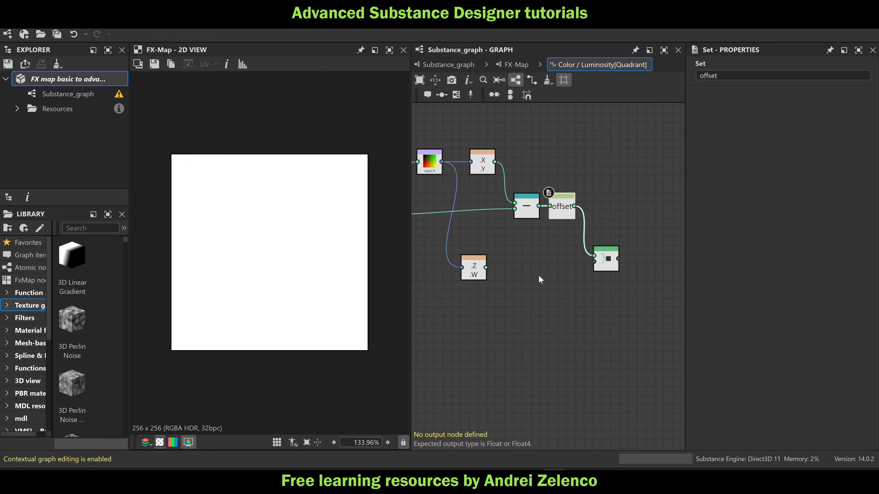
drag(605, 264, 605, 272)
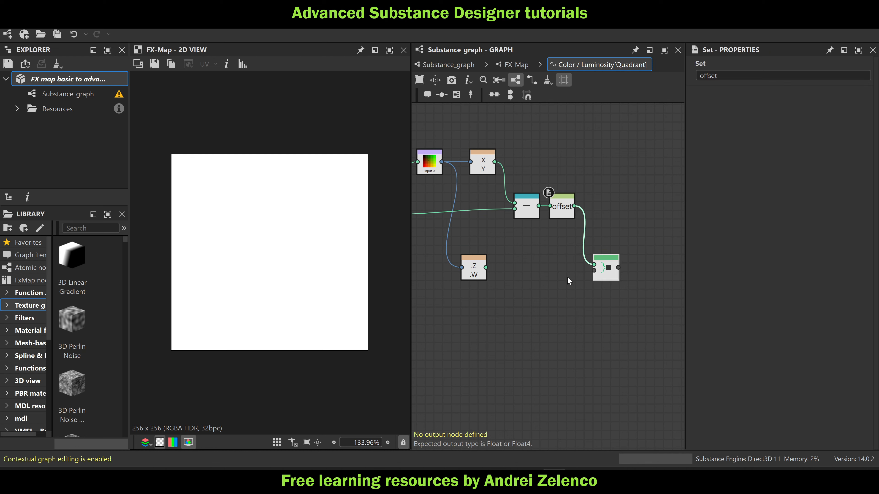
click(72, 79)
key(ctrl+s)
Add a Vector Float4 node fed by the Z/W swizzle node
middle_drag(583, 325, 604, 309)
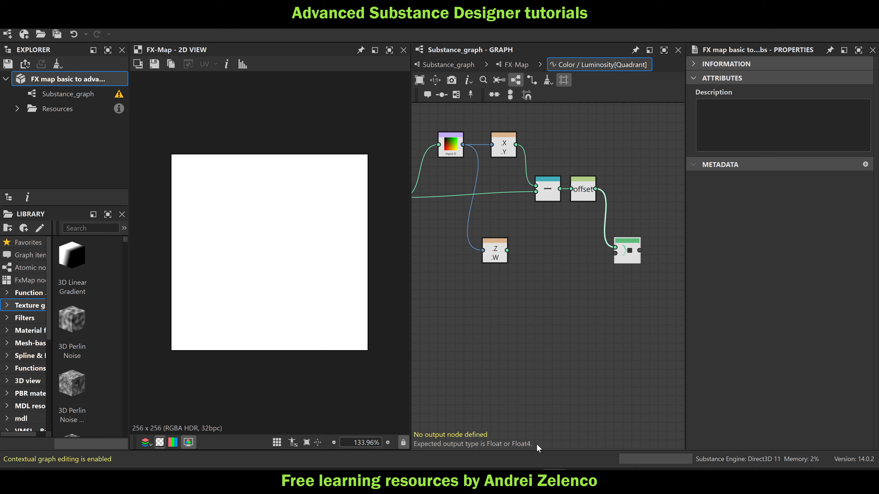
click(497, 251)
key(space)
key(Escape)
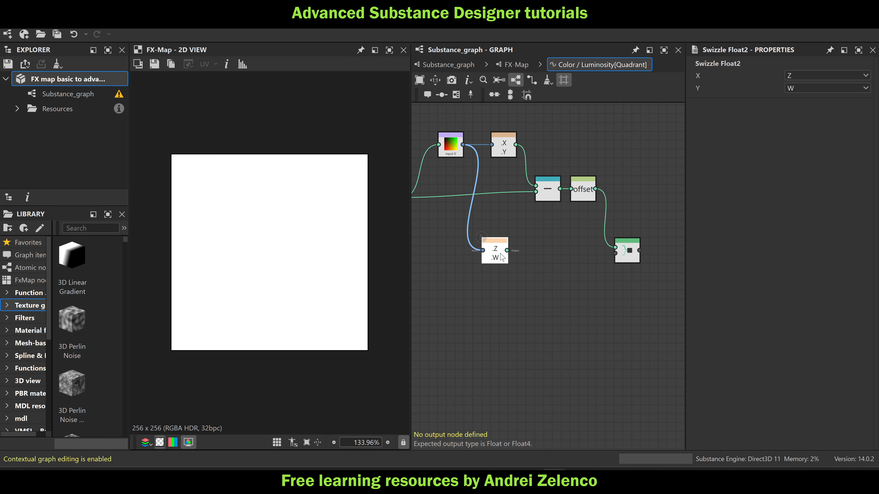
key(space)
text(ve)
click(539, 152)
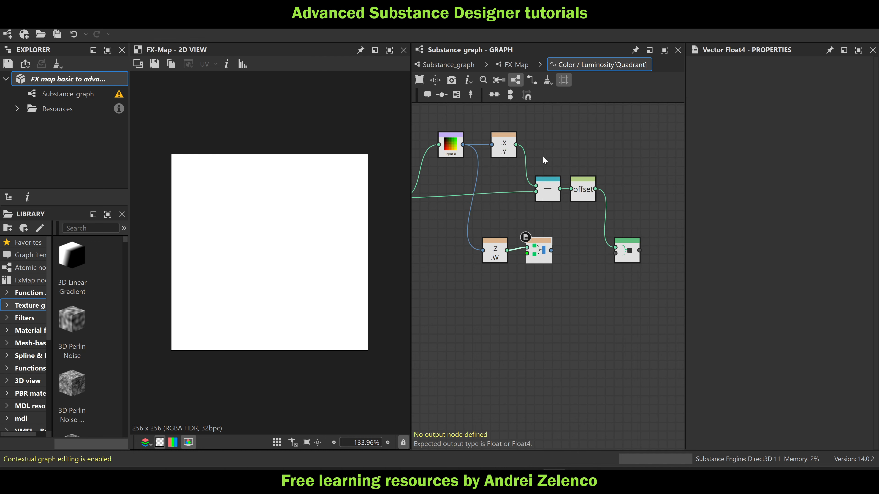
Add a Float2 constant of 0 and 1 as the Vector Float4's second input and link the vector to the Sequence's last input
key(space)
text(fl)
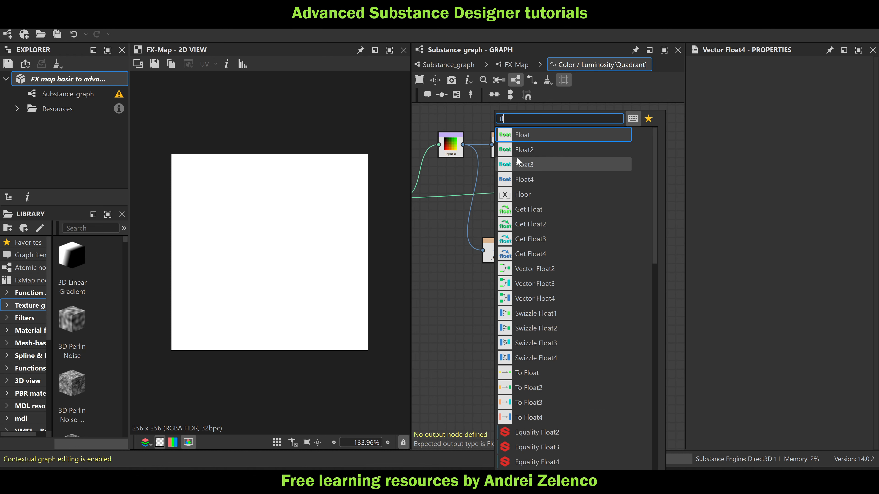
click(520, 152)
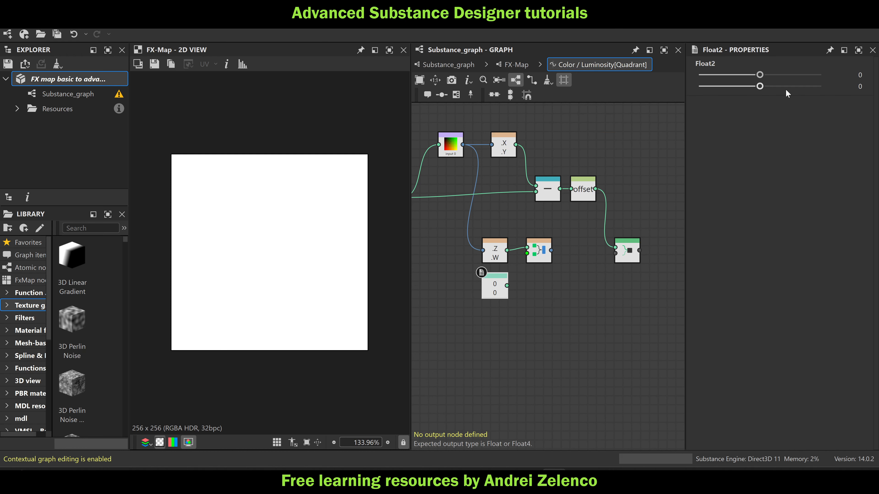
drag(760, 86, 820, 86)
drag(507, 285, 624, 256)
click(625, 256)
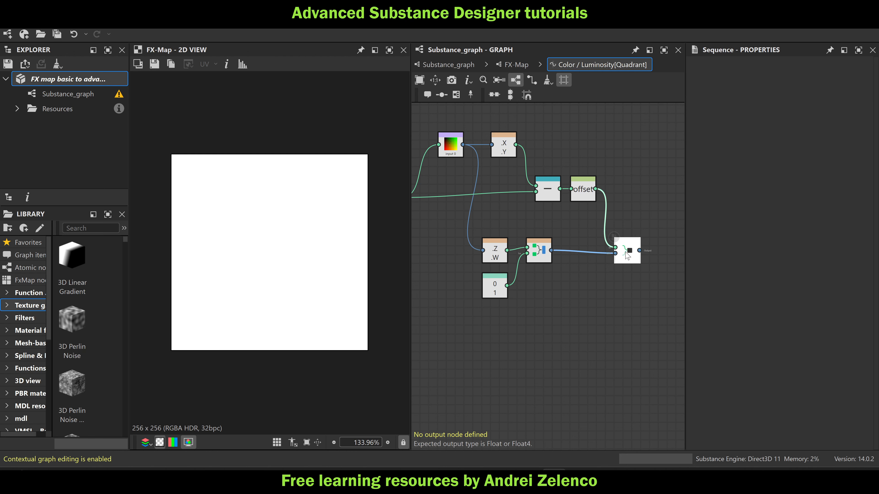
Set the Sequence node as the output of the Color / Luminosity function and save the package
right_click(616, 252)
click(659, 299)
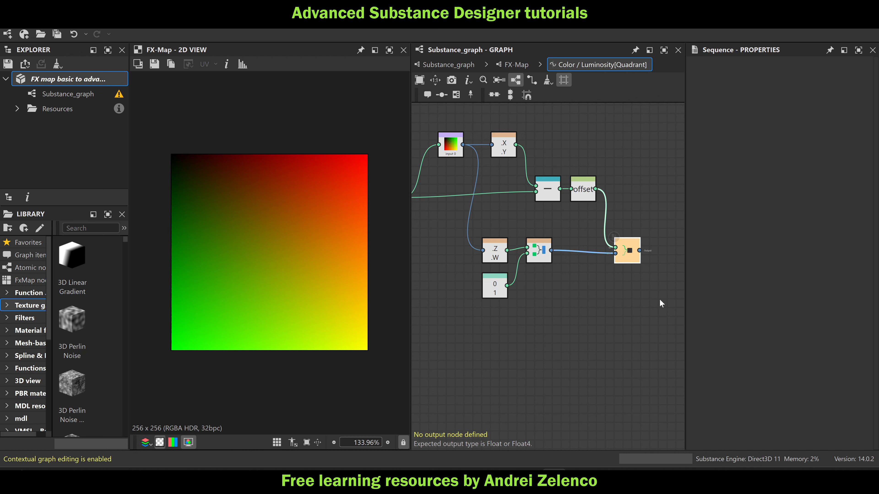
click(41, 78)
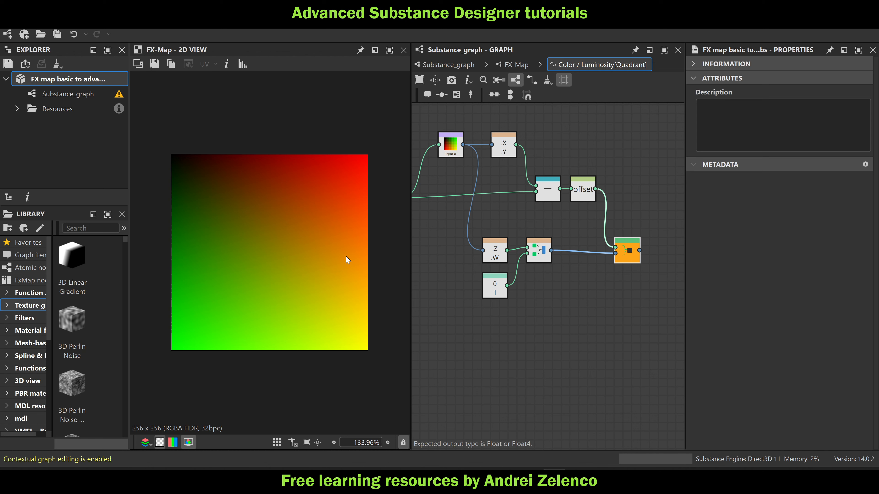
Return to the FX-Map, create an empty function for the quadrant's Pattern Offset, and add a Get Float2 node
click(509, 63)
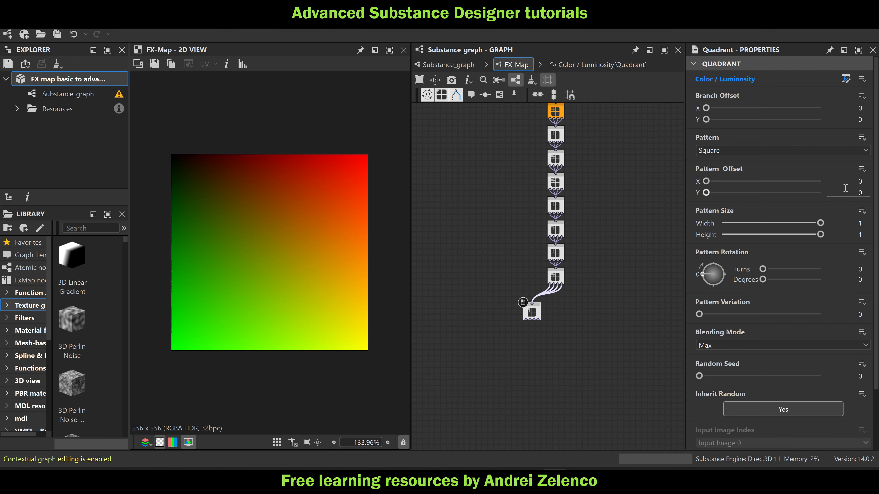
click(863, 170)
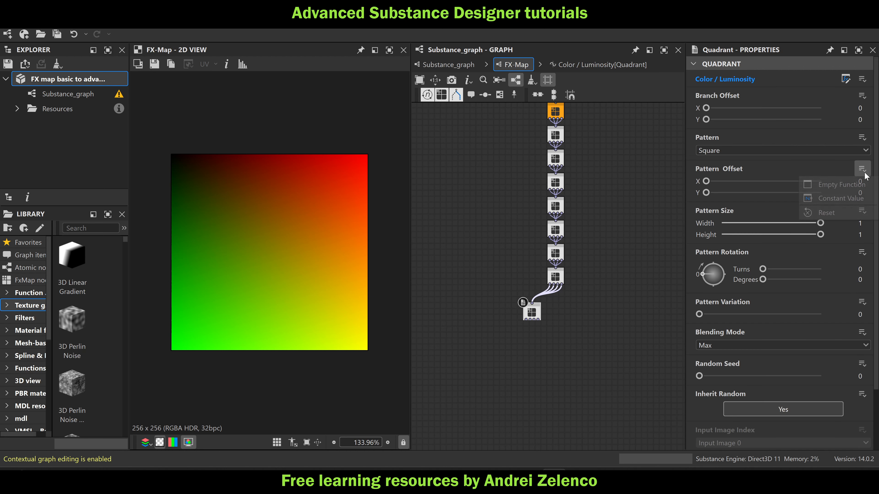
click(839, 184)
key(space)
text(ge)
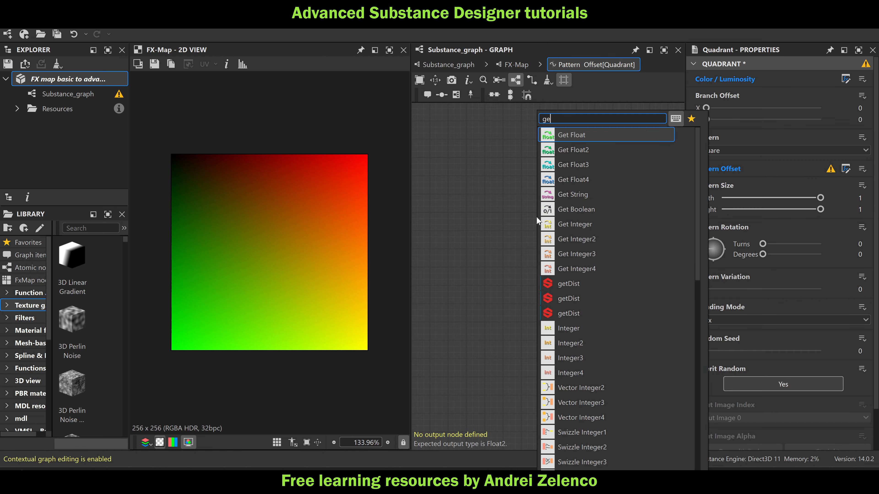
click(581, 150)
Set the Get Float2 variable to offset, make the node the function's output, and save the package
click(713, 76)
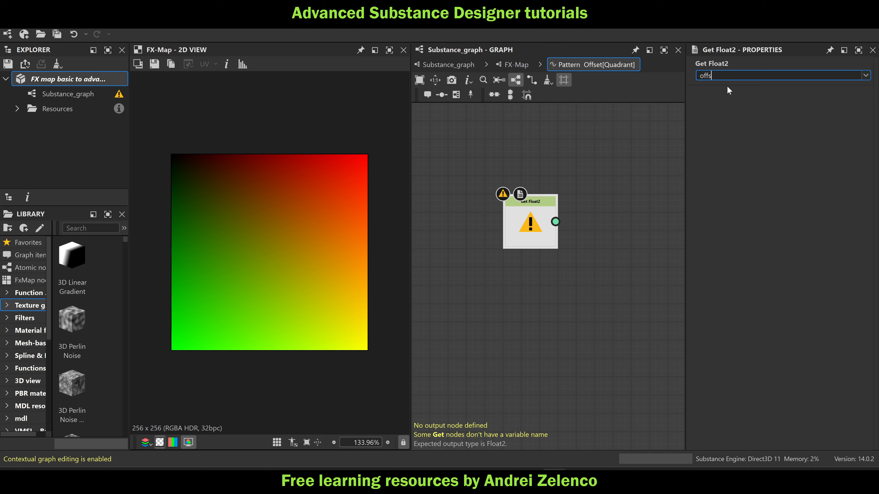
key(Return)
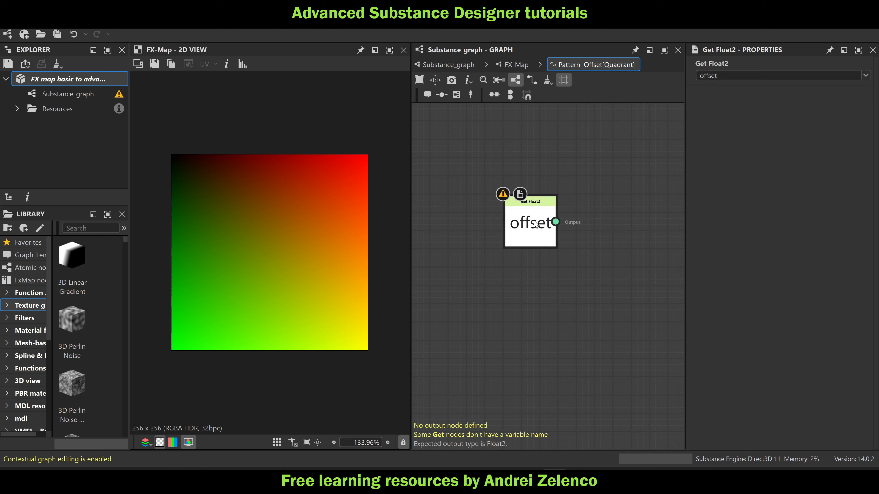
right_click(531, 218)
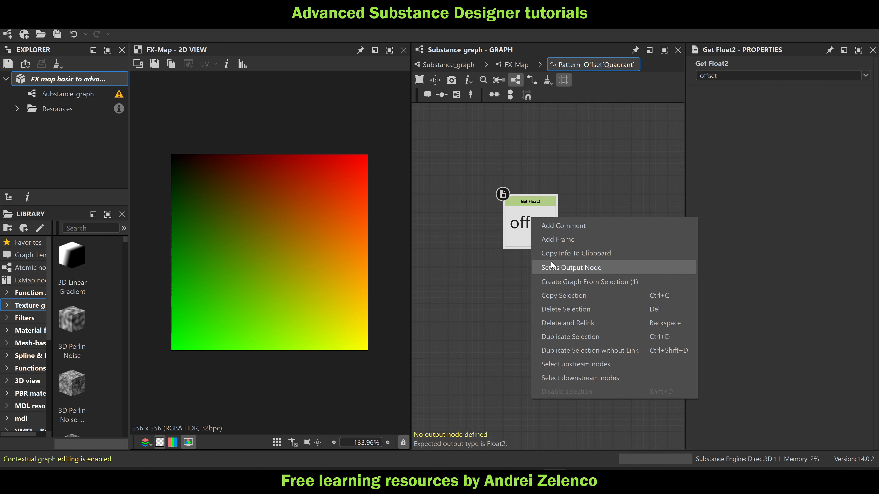
click(551, 266)
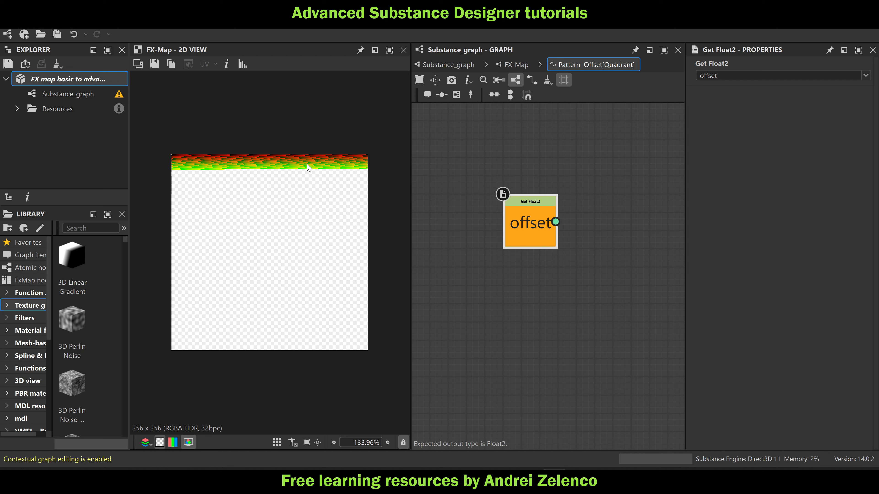
scroll(187, 168, up, 4)
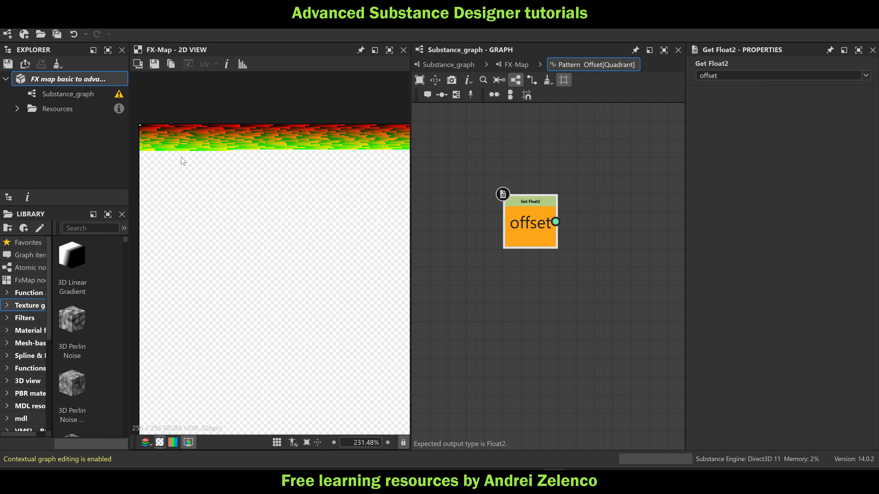
middle_drag(183, 161, 282, 213)
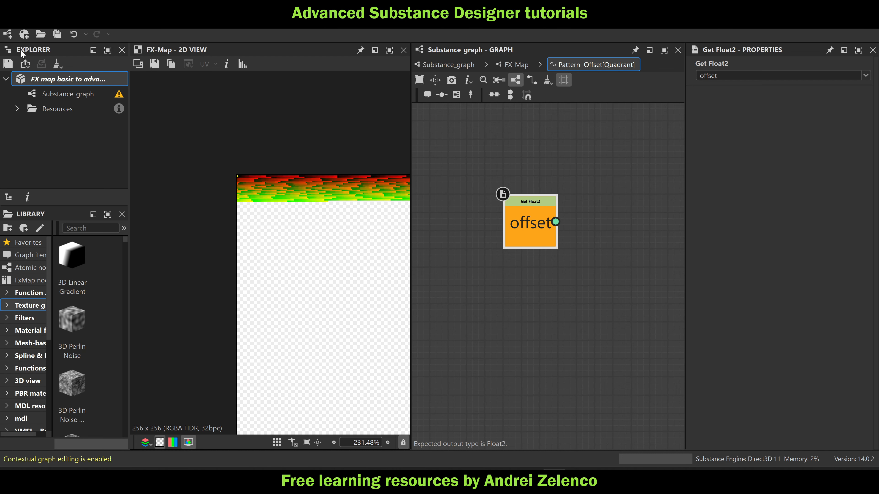
click(64, 82)
Examine the individual pixels at the start of the generated list in the 2D view
scroll(214, 164, up, 9)
scroll(320, 219, up, 5)
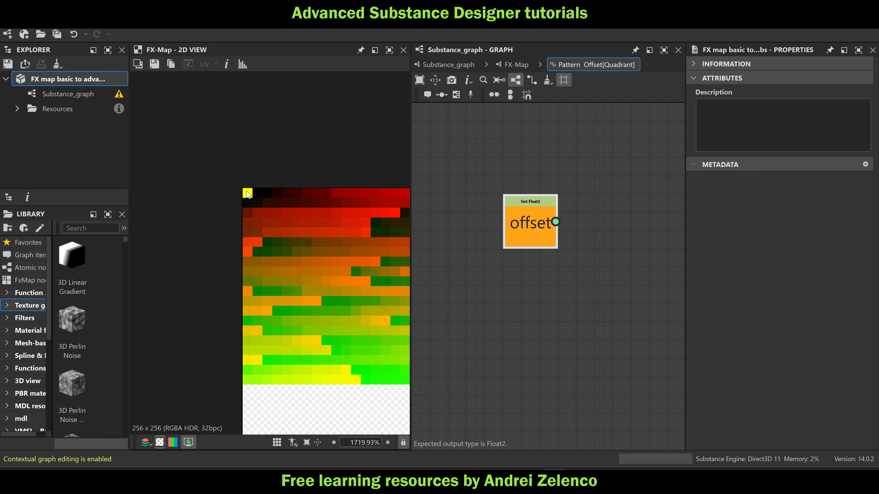
scroll(247, 215, down, 15)
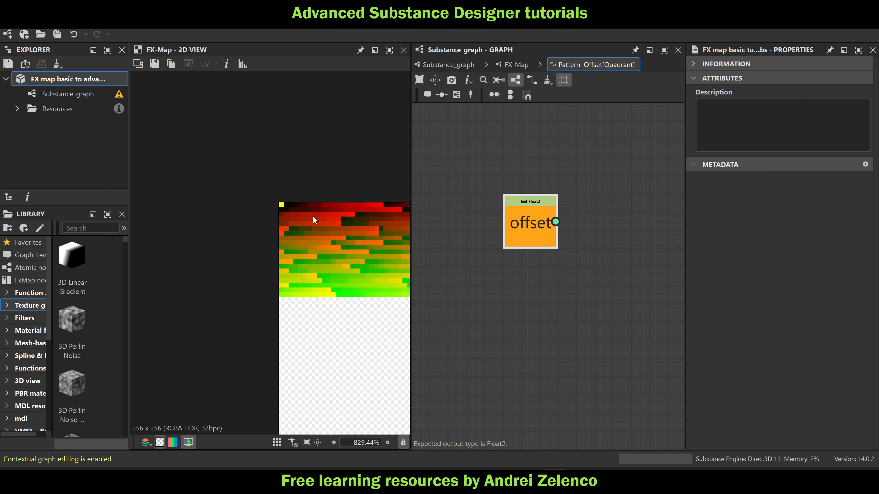
middle_drag(247, 214, 200, 203)
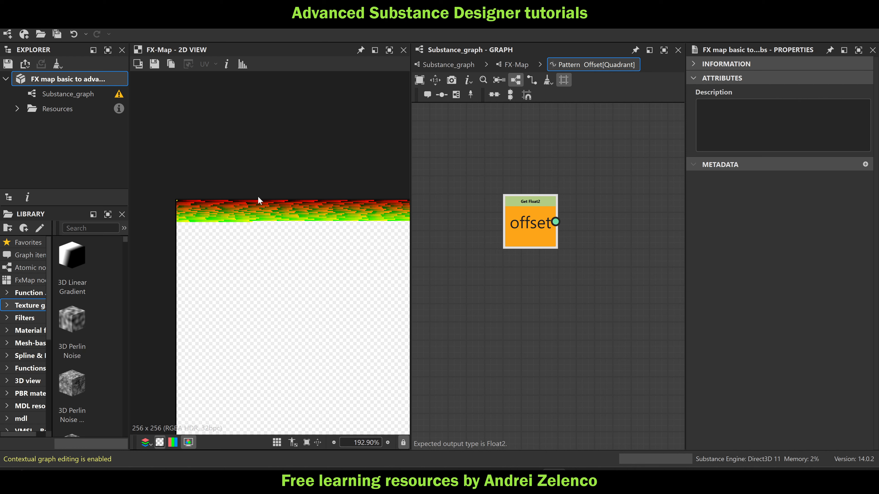
Return to Substance_graph and move the second FX-Map node closer to the Pixel Processor
click(449, 65)
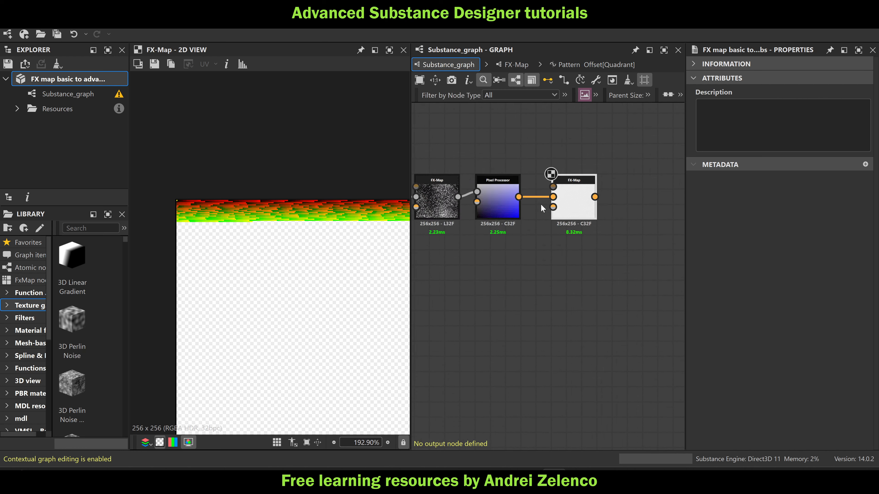
scroll(541, 205, down, 6)
scroll(489, 206, up, 3)
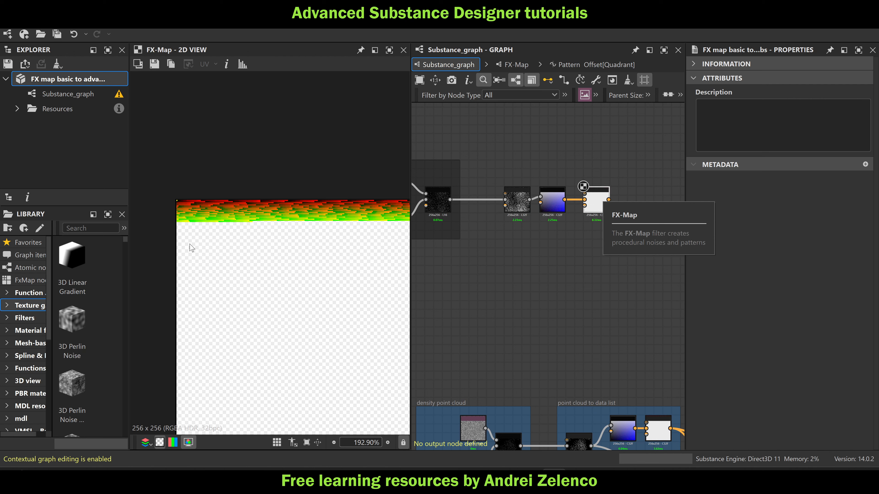
drag(594, 207, 590, 207)
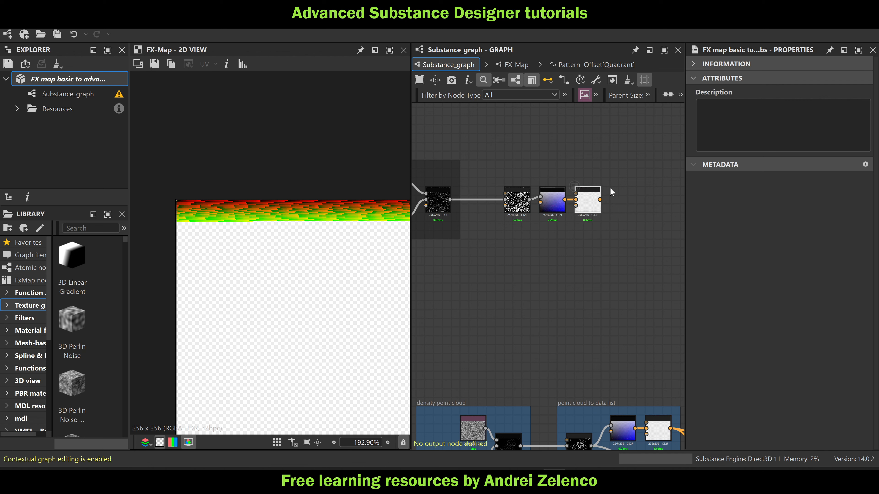
middle_drag(503, 248, 536, 236)
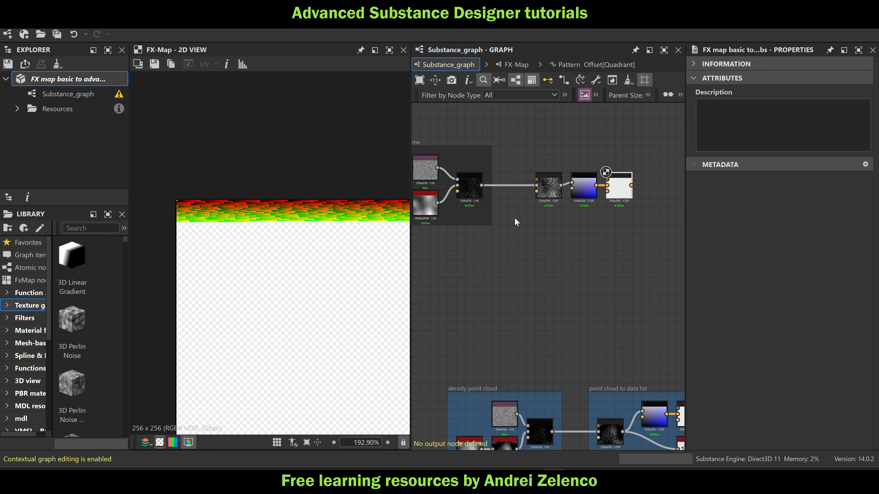
Frame the two FX-Map nodes and the Pixel Processor between them, titling the frame pointcloud to list
drag(660, 153, 546, 210)
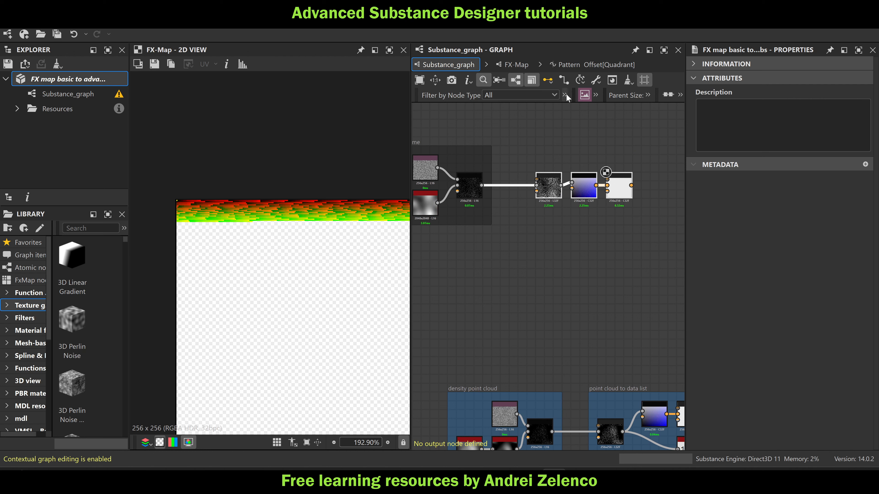
click(595, 94)
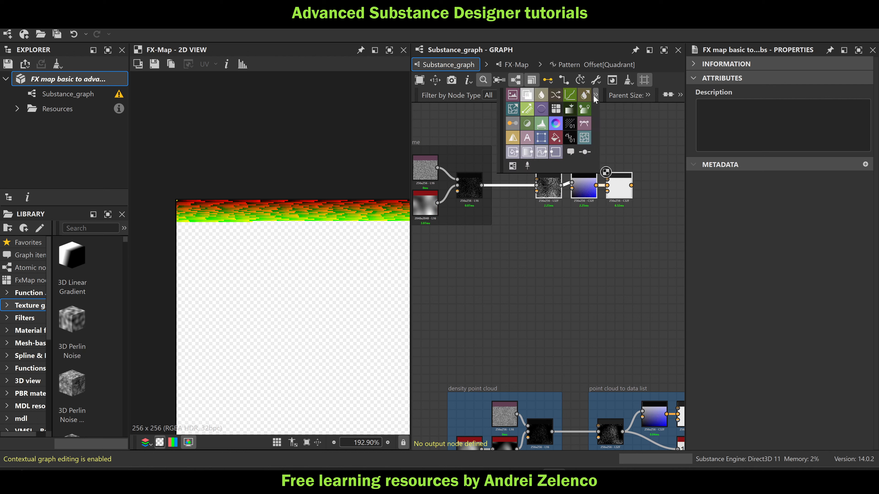
click(526, 151)
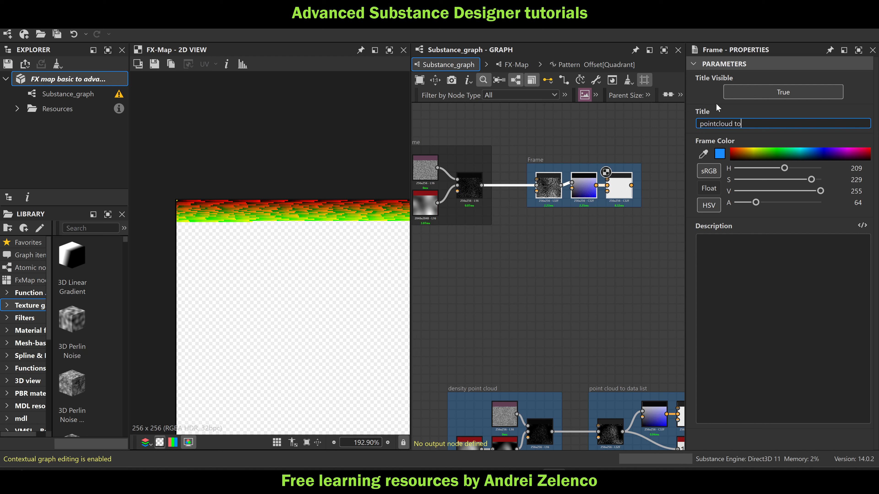
text(list)
Move the source frame and the pointcloud to list frame well away from the other node groups and save the package
scroll(541, 227, down, 8)
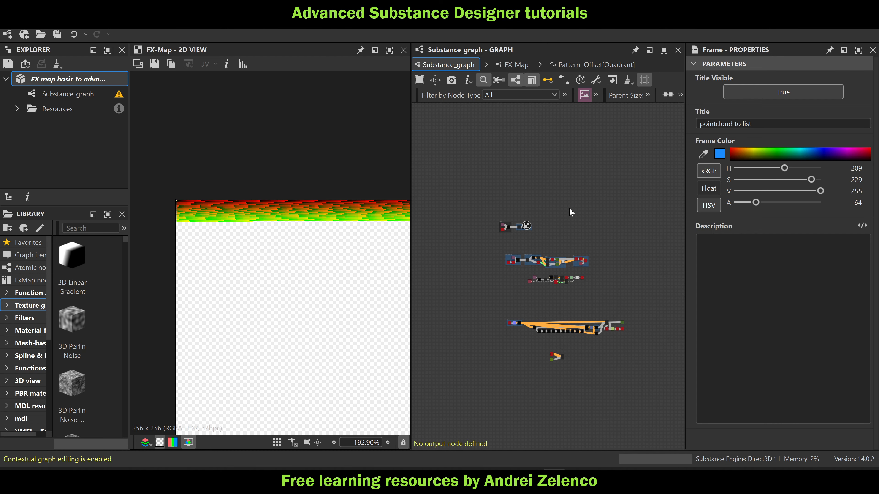
drag(506, 230, 668, 265)
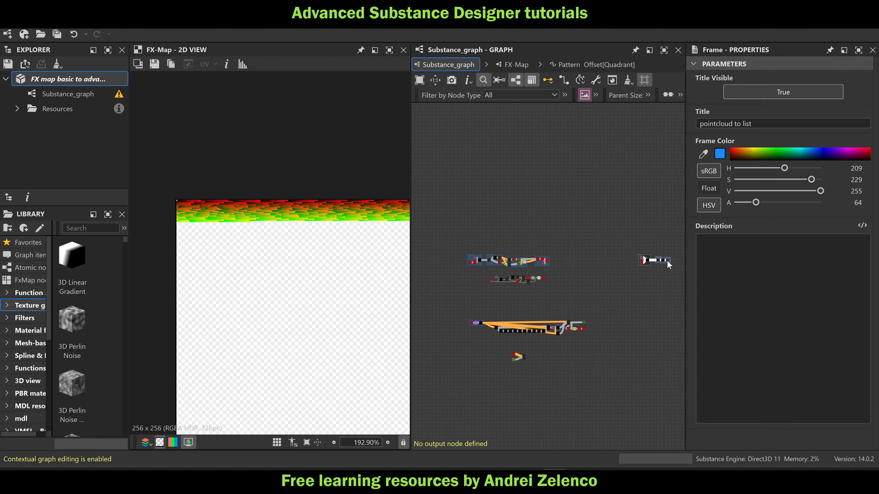
click(38, 79)
middle_drag(624, 270, 529, 262)
scroll(559, 265, up, 10)
scroll(539, 245, up, 2)
Add a min_max node below the pointcloud to list frame
click(558, 207)
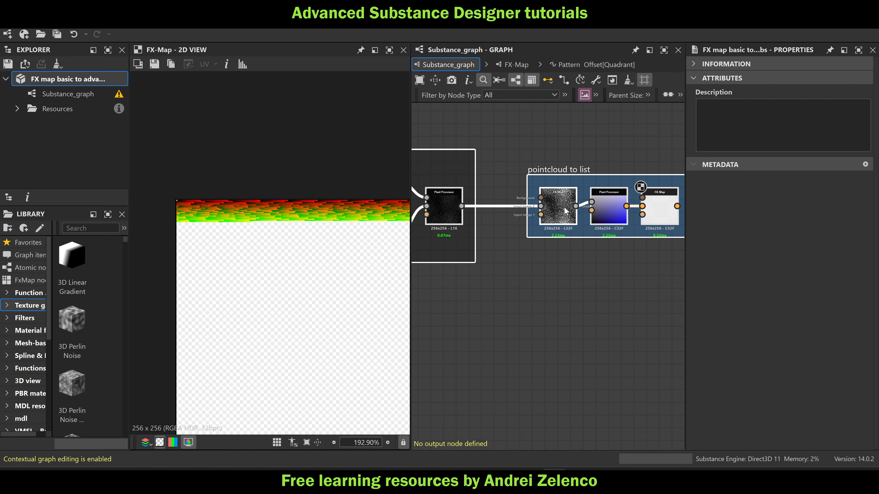
middle_drag(560, 251, 492, 254)
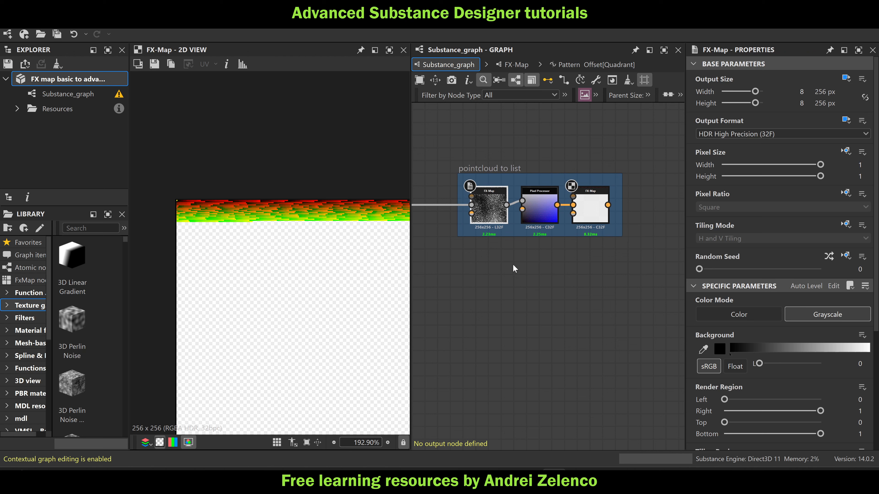
click(523, 266)
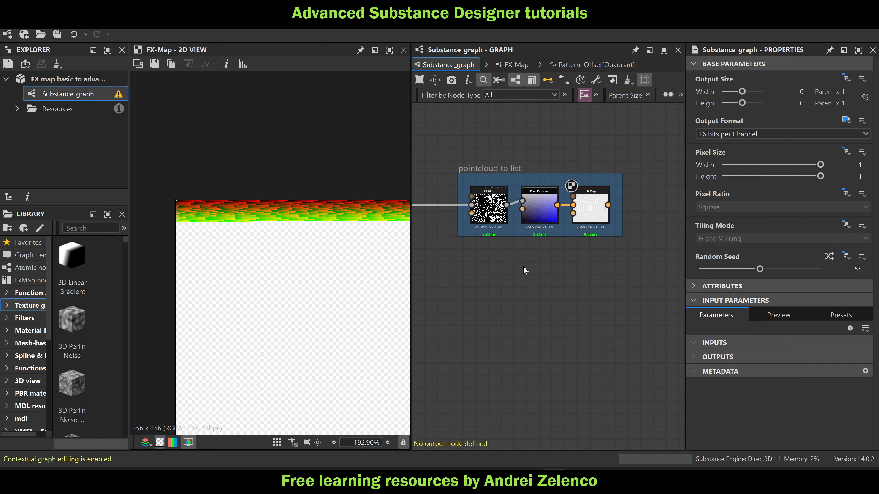
key(space)
text(mi)
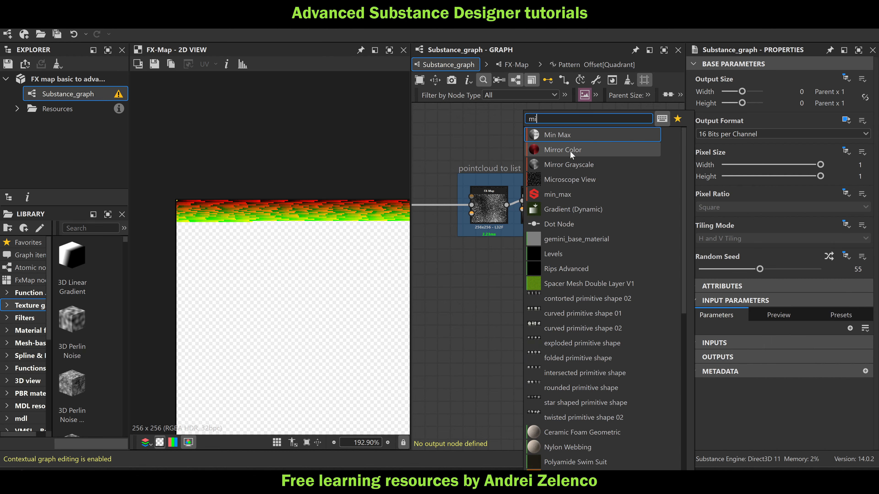
click(574, 136)
Feed the min_max node from the frame's first FX-Map, display its Max output in the 2D view, and save the package
drag(506, 205, 489, 273)
click(512, 273)
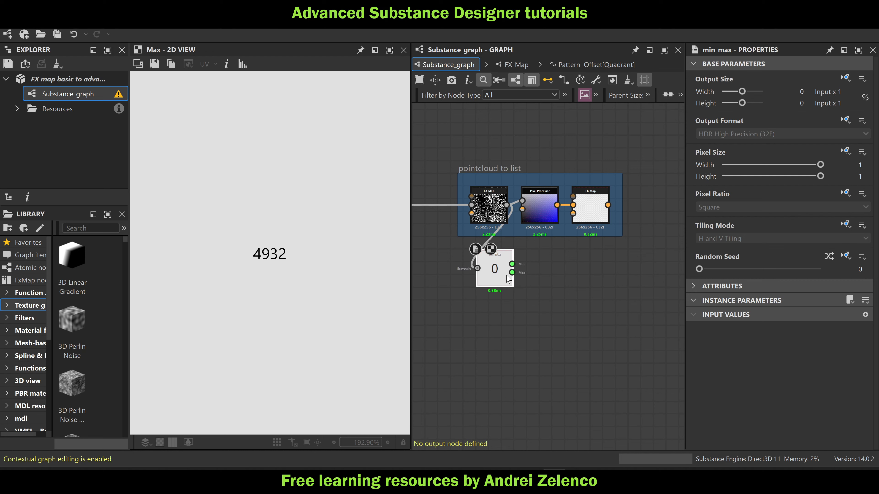
click(52, 80)
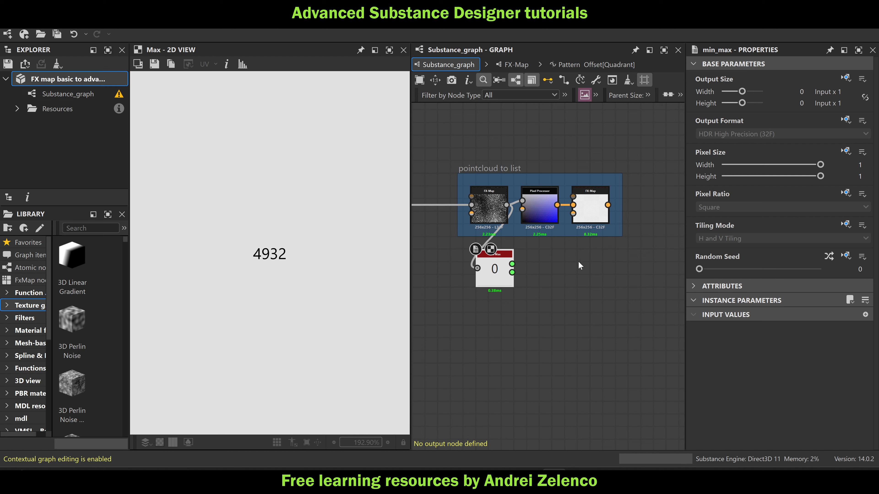
Add a new FX-Map node to the right of the pointcloud to list frame
scroll(624, 217, down, 3)
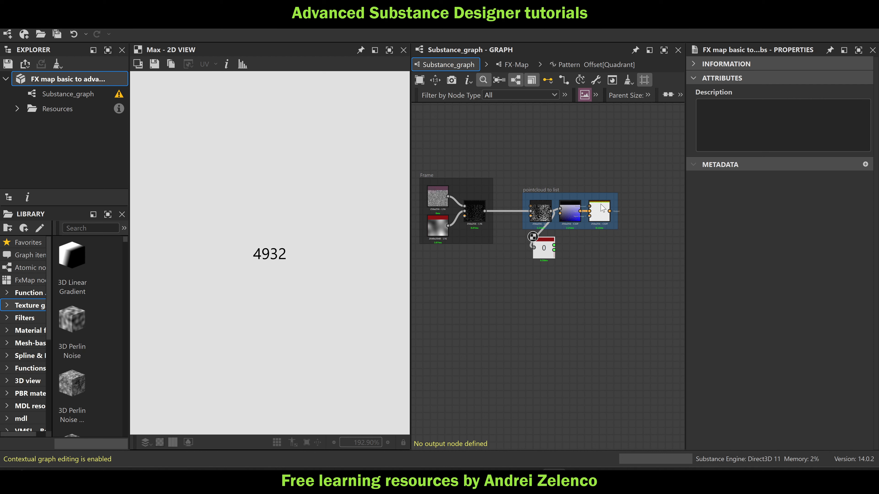
middle_drag(616, 289, 560, 281)
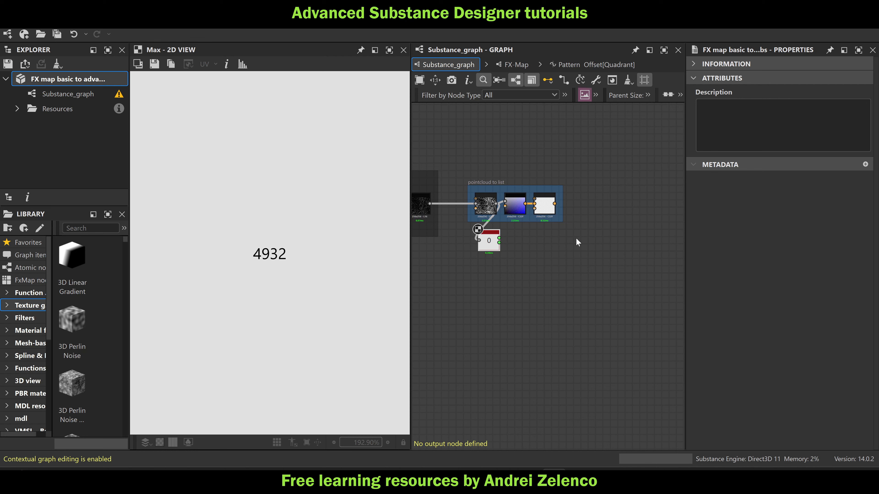
key(space)
text(fx)
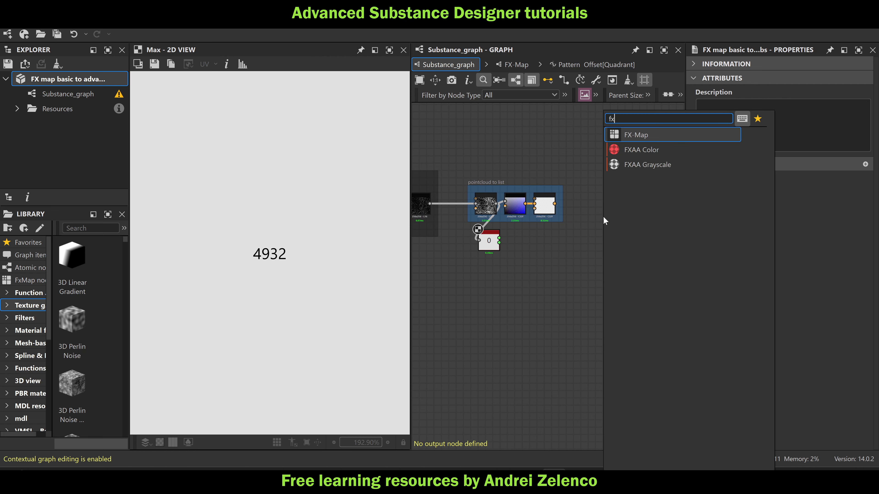
click(637, 137)
drag(611, 217, 633, 212)
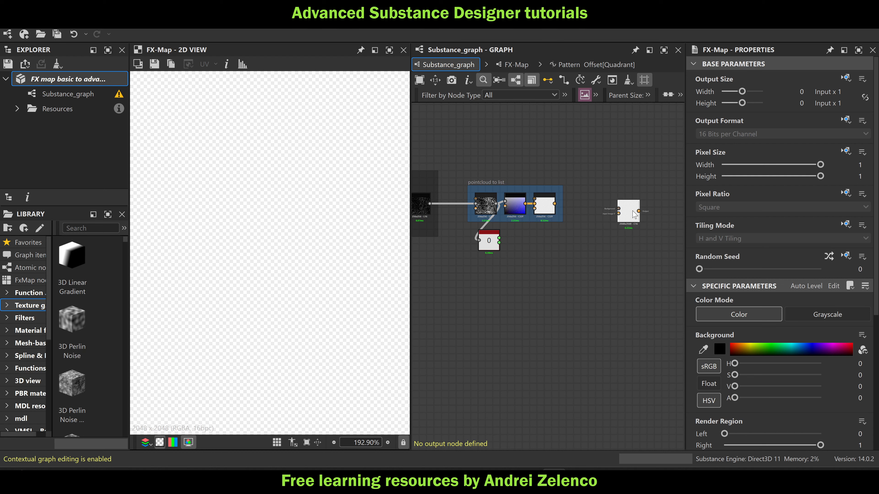
Set the new FX-Map's output size width and height to 1 (Input x 2)
click(800, 91)
text(1)
key(Tab)
text(1)
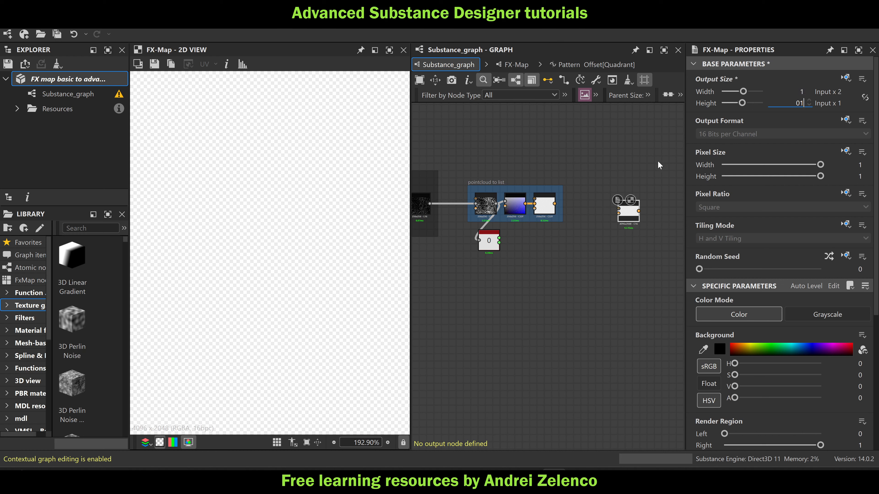
key(Return)
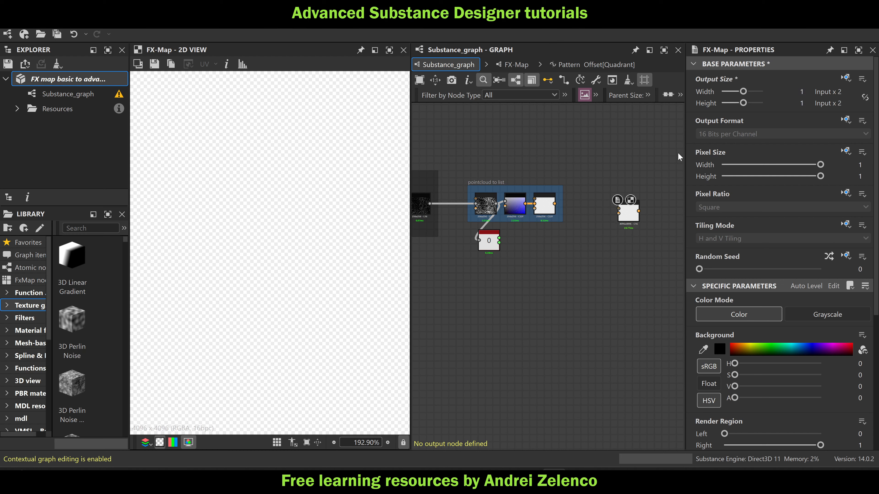
Switch the new FX-Map's color mode to Grayscale and save the package
click(825, 318)
click(87, 83)
key(ctrl+s)
Connect the output of the last FX-Map in the pointcloud to list frame to Input Image 0 of the new FX-Map
scroll(578, 266, down, 2)
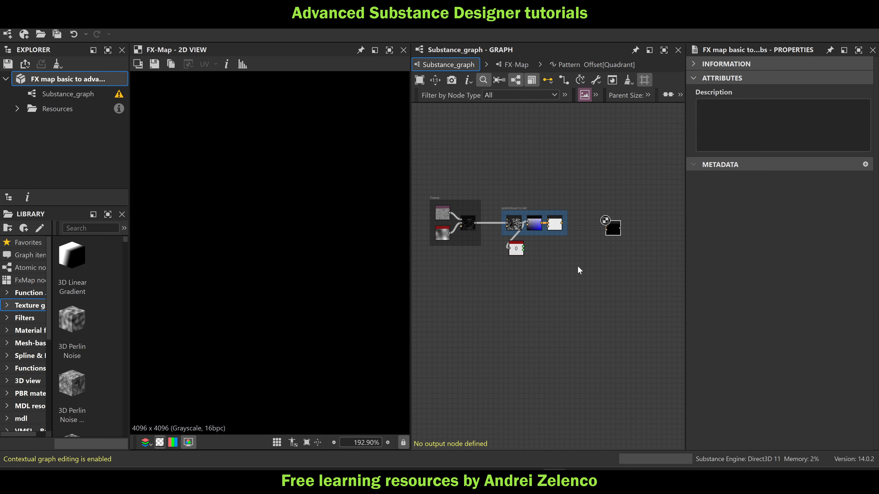
middle_drag(584, 265, 560, 260)
scroll(576, 226, up, 2)
click(590, 233)
scroll(524, 222, up, 2)
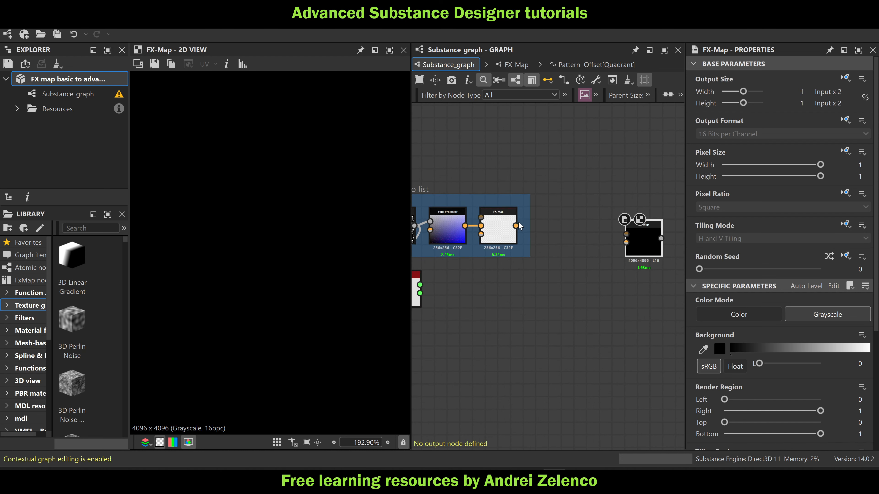
drag(516, 226, 641, 227)
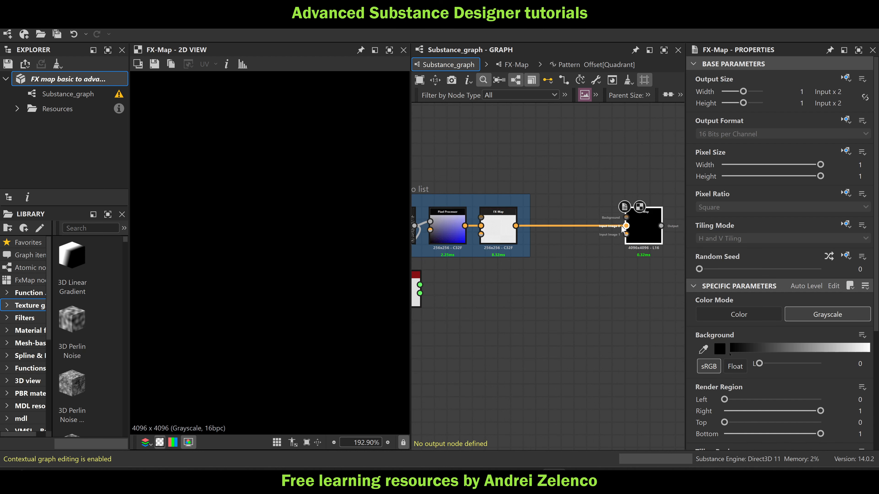
Add an input value to the new FX-Map and feed it from the Max output of the min_max node
drag(420, 293, 491, 305)
double_click(424, 295)
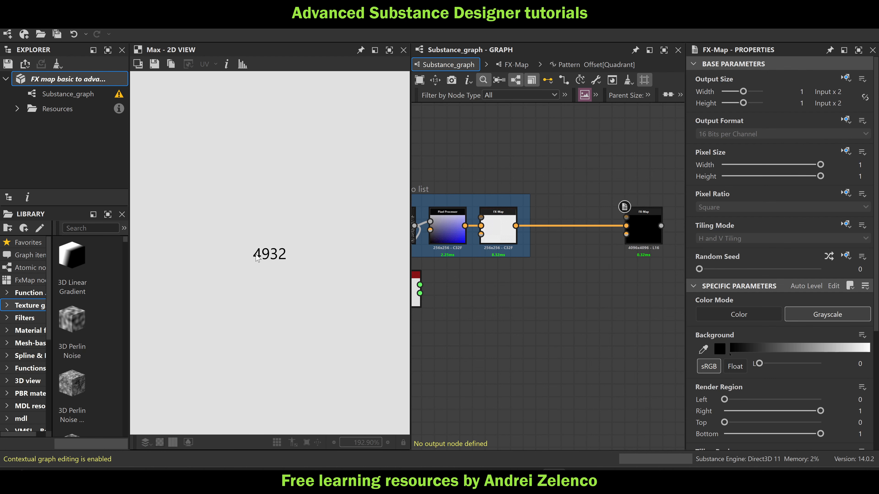
click(643, 230)
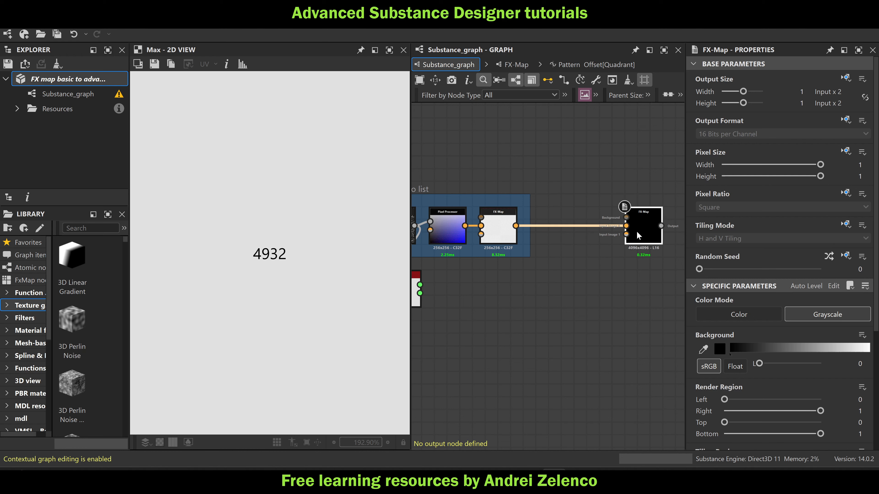
scroll(867, 404, down, 5)
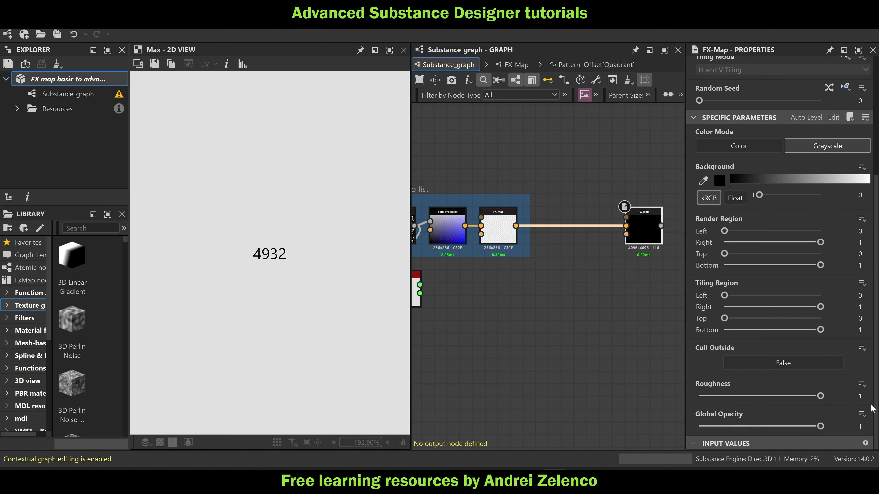
click(865, 443)
drag(420, 293, 627, 238)
Inside the new FX-Map, set the Quadrant's blending mode to Max and its pattern to Disc, and save the package
double_click(644, 237)
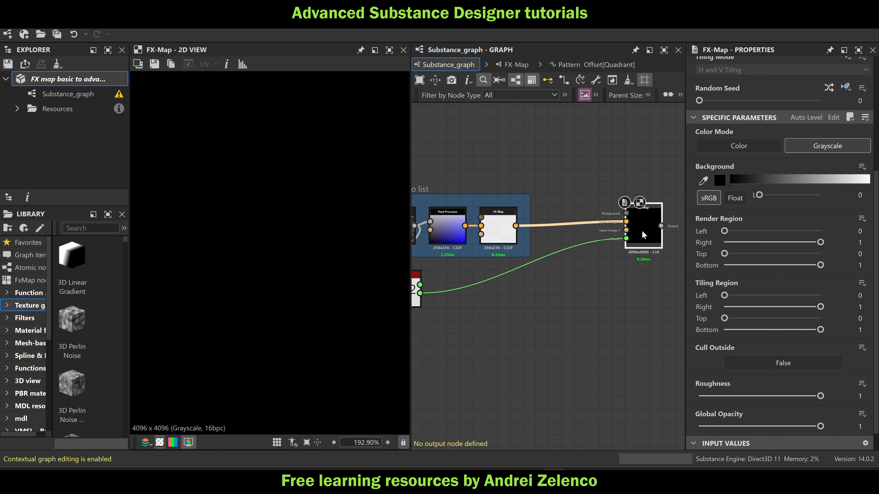
click(570, 266)
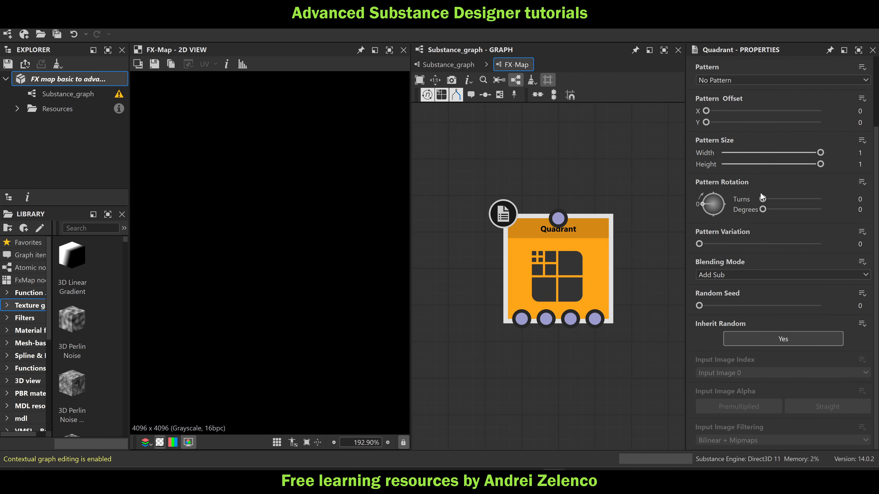
click(742, 273)
click(724, 289)
scroll(692, 300, up, 2)
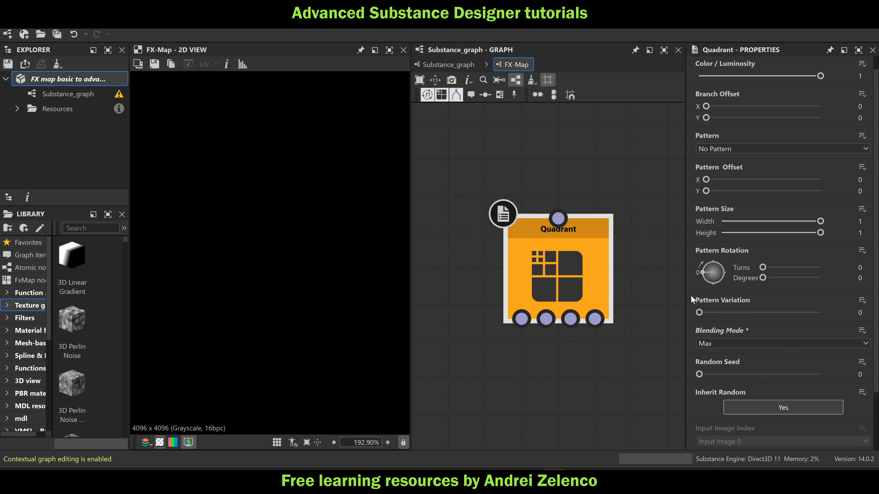
scroll(691, 299, up, 1)
click(725, 163)
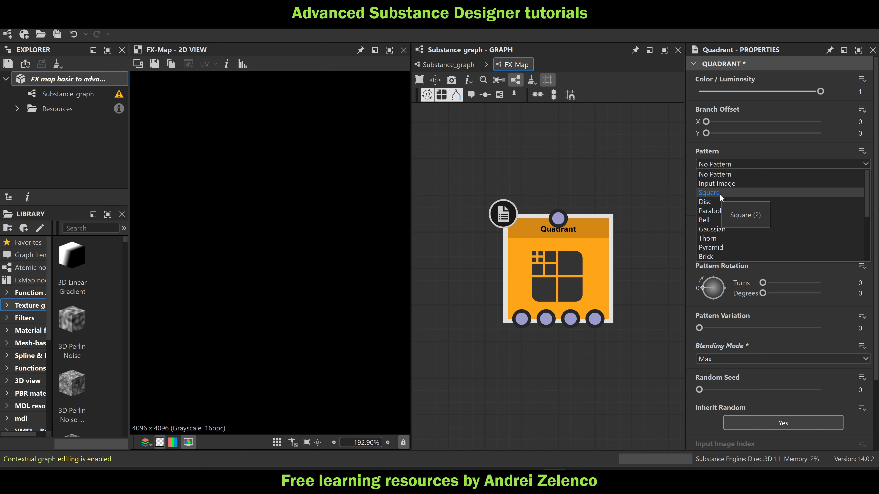
click(718, 202)
scroll(329, 239, down, 10)
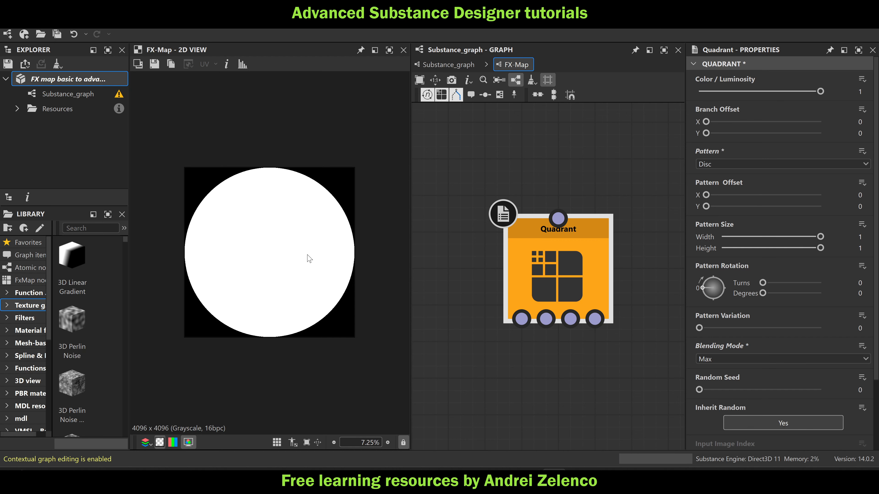
click(108, 79)
key(ctrl+s)
Set the Quadrant's pattern size to 0.005 in both width and height
click(574, 258)
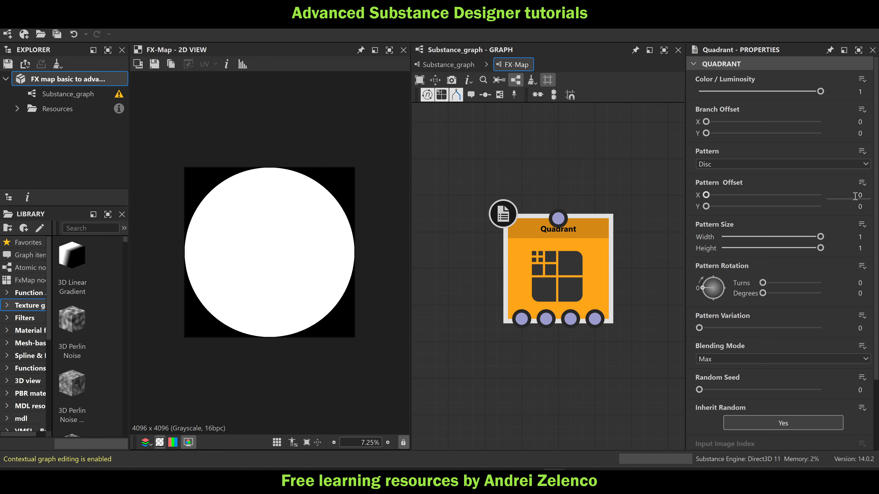
click(859, 237)
text(0.005)
key(Return)
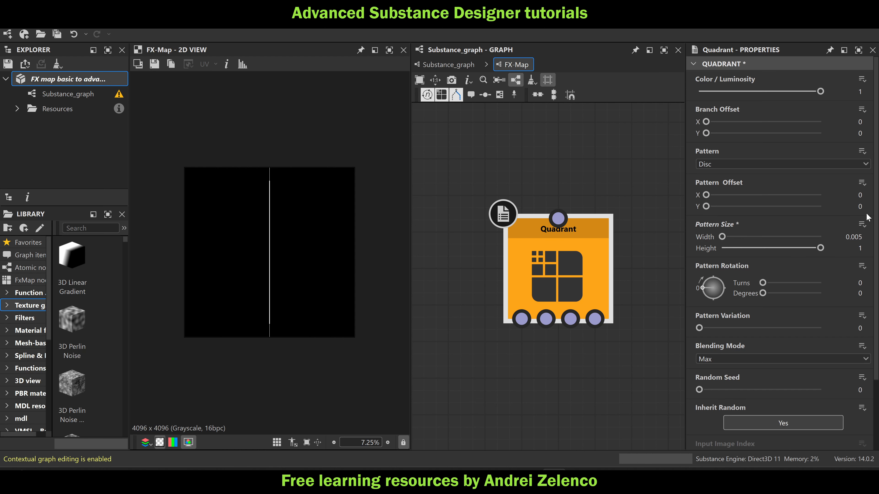
click(860, 248)
text(0.005)
key(Return)
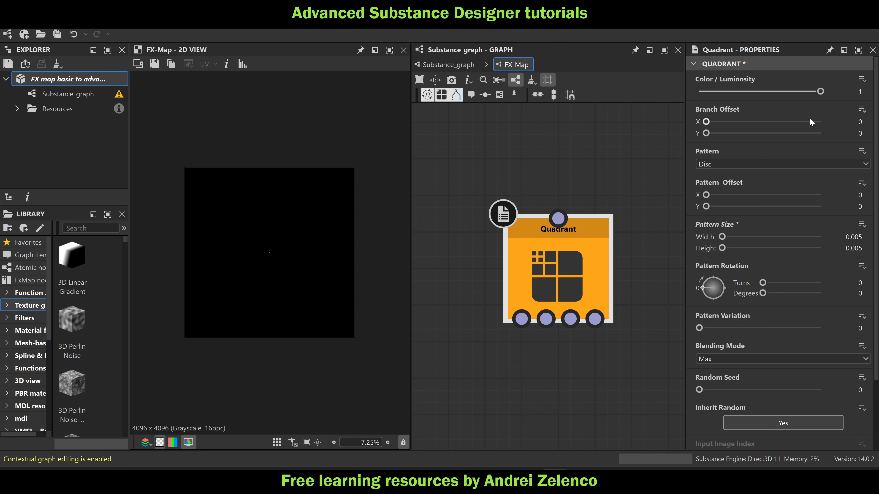
Set the Quadrant's branch offset to -0.5 in both X and Y, and save the package
click(860, 122)
text(-0.5)
key(Return)
click(866, 134)
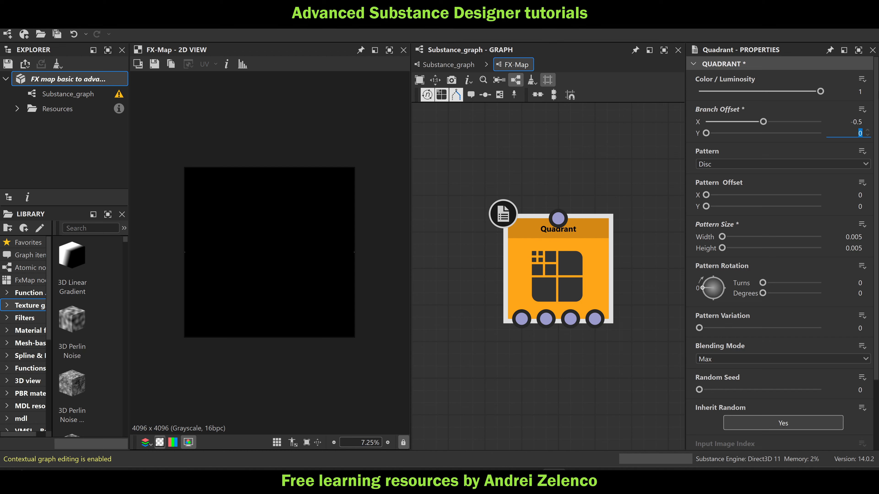
text(-0.5)
key(Return)
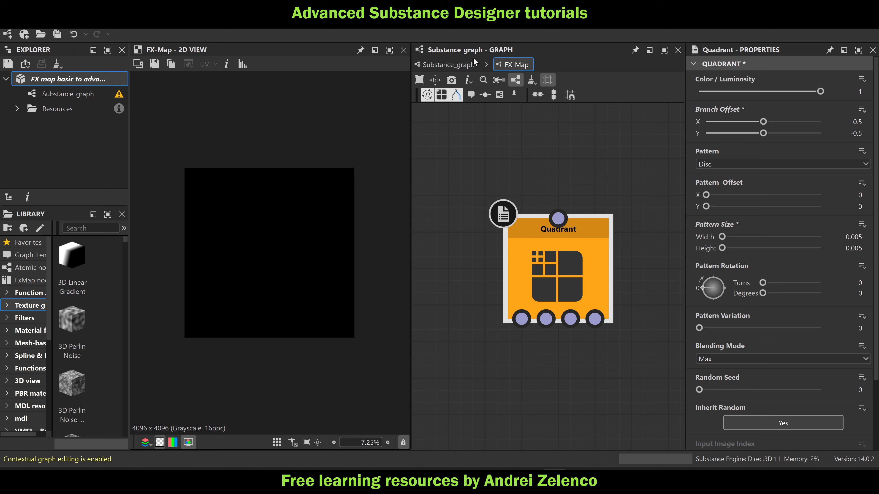
click(72, 78)
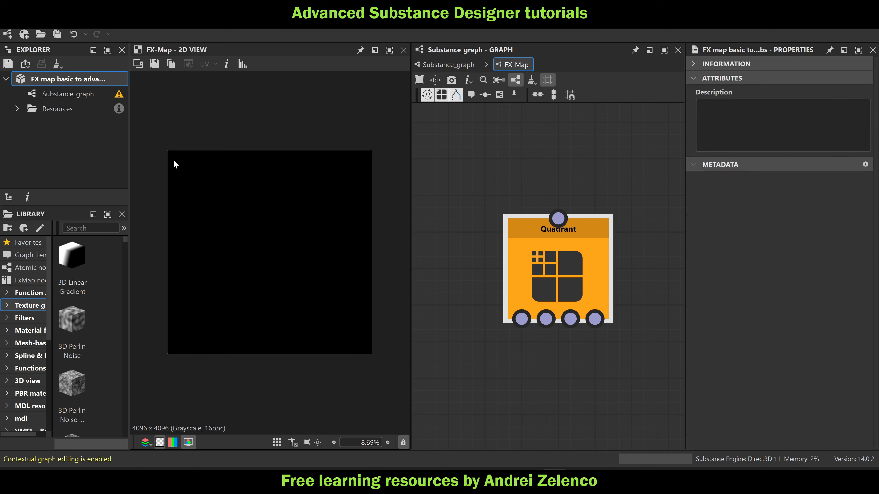
Add an Iterate node above the Quadrant and connect its second output to the Quadrant's input
scroll(574, 229, down, 3)
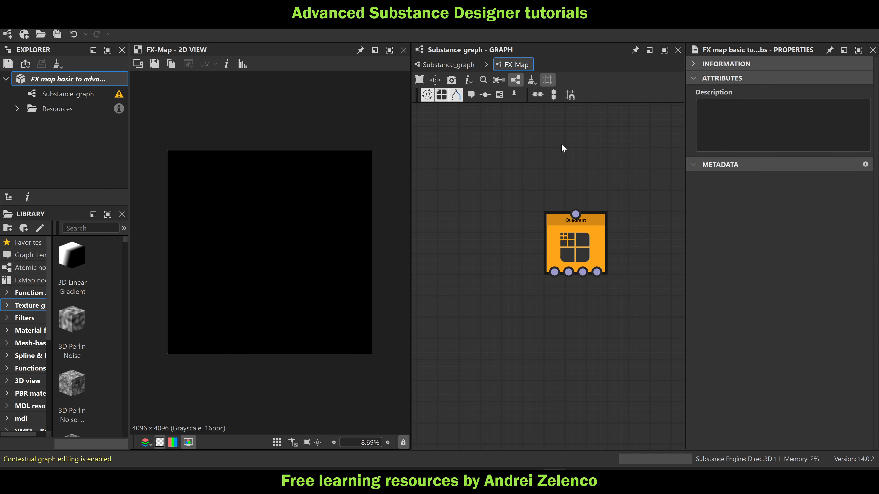
key(space)
click(607, 135)
drag(554, 145, 575, 156)
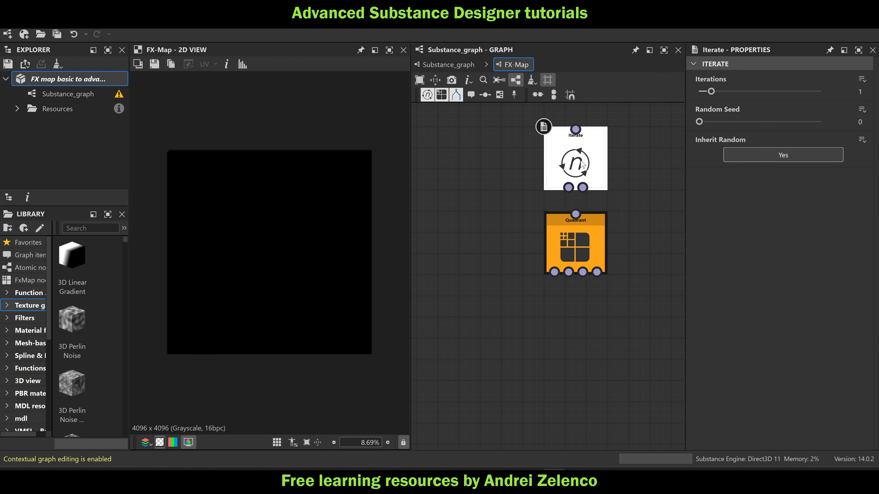
drag(576, 213, 583, 187)
Create an empty function for the Iterate node's Iterations and add a Get Float node reading #input
click(863, 79)
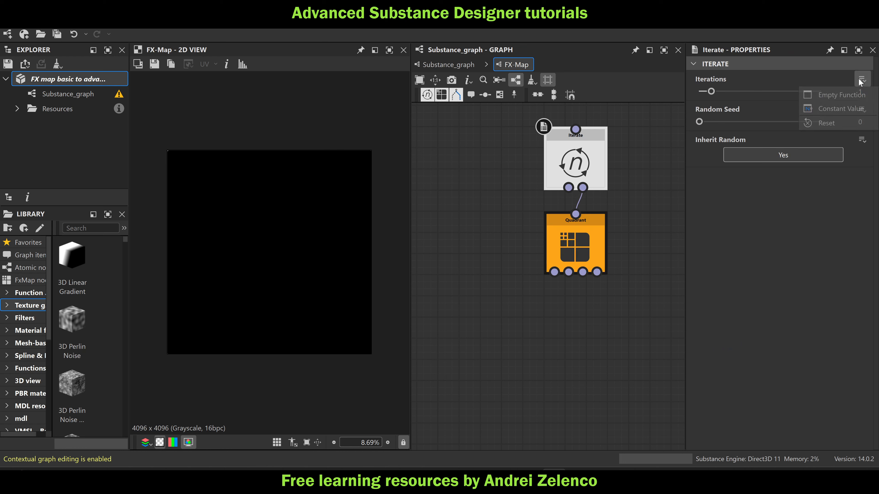
click(819, 102)
key(space)
text(get)
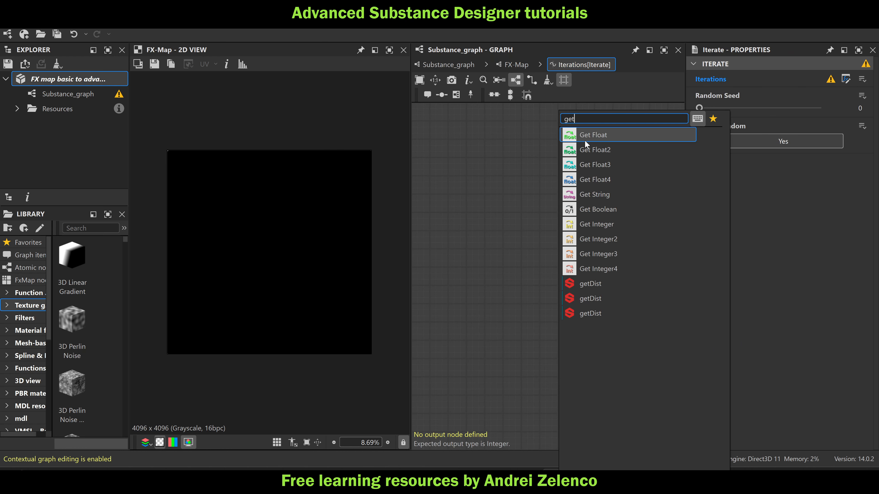
click(615, 131)
click(866, 75)
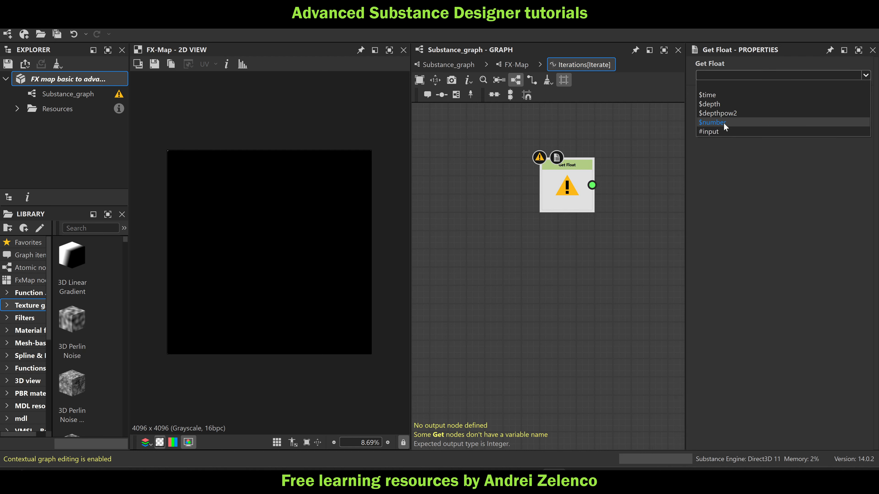
click(721, 129)
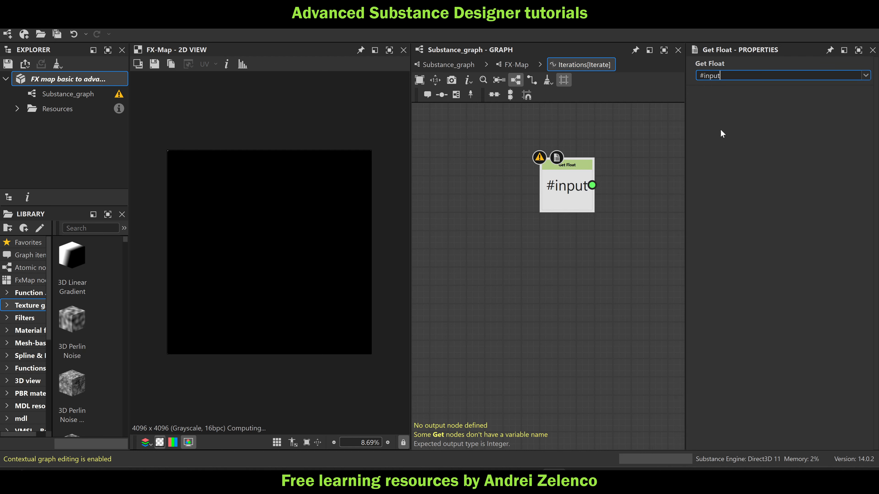
Examine in the main graph how the point cloud's Max value passes from the min_max node to the new FX-Map
click(464, 66)
middle_drag(535, 250, 571, 237)
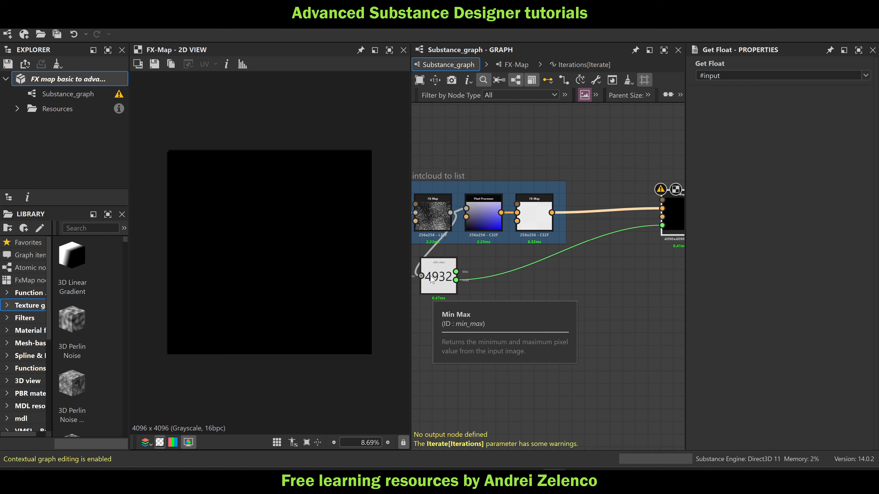
click(437, 271)
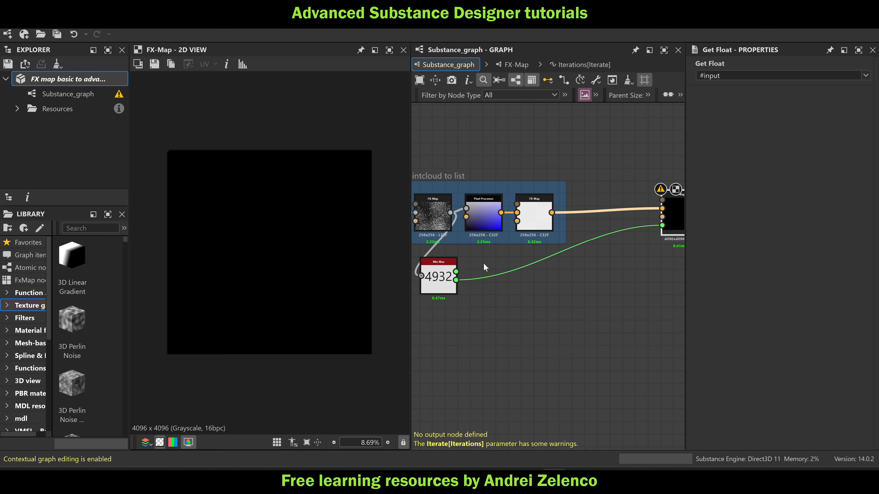
middle_drag(568, 294, 519, 305)
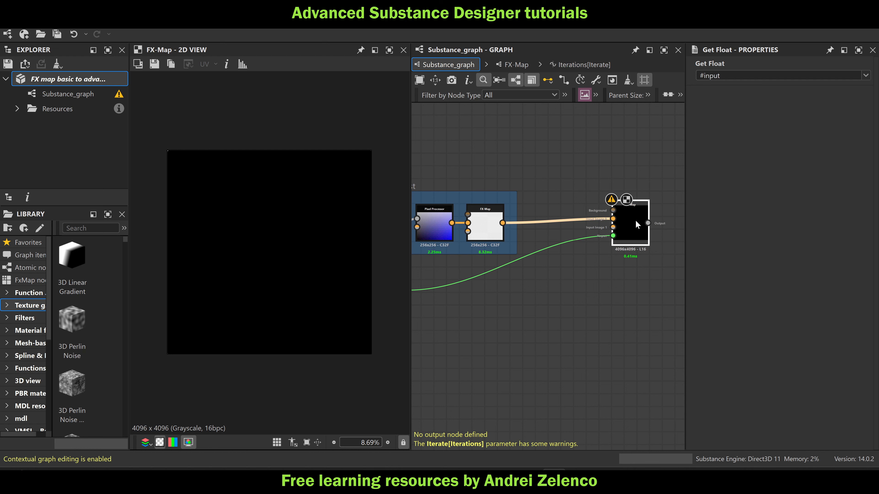
scroll(636, 221, down, 3)
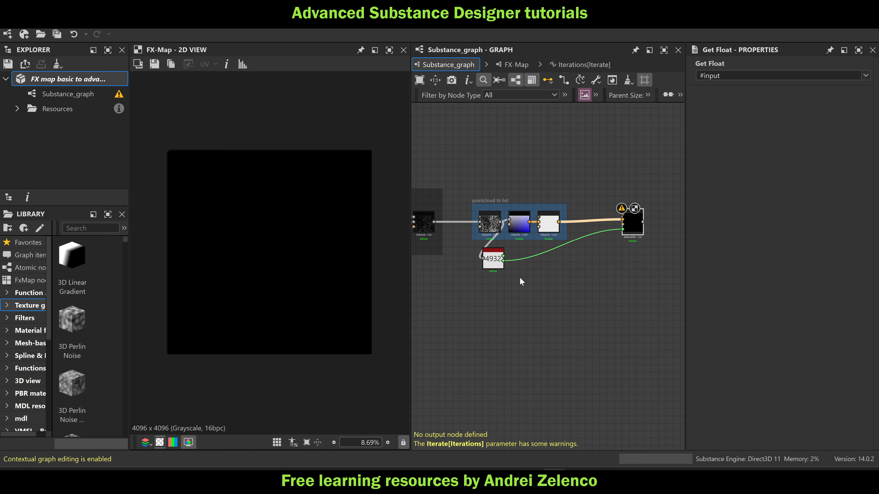
middle_drag(529, 280, 576, 274)
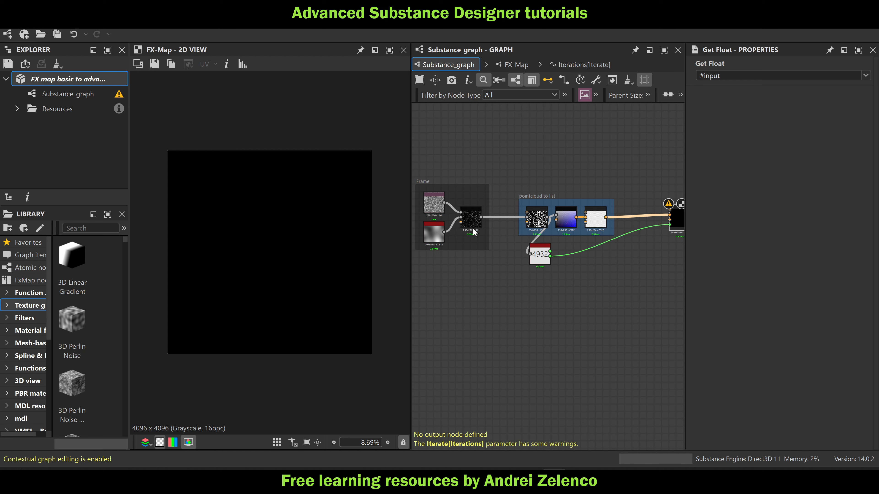
scroll(549, 255, up, 2)
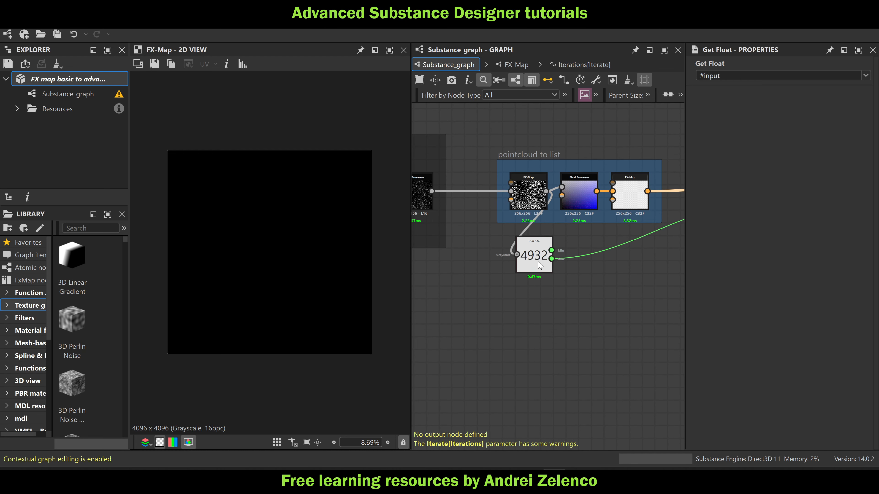
middle_drag(608, 271, 452, 276)
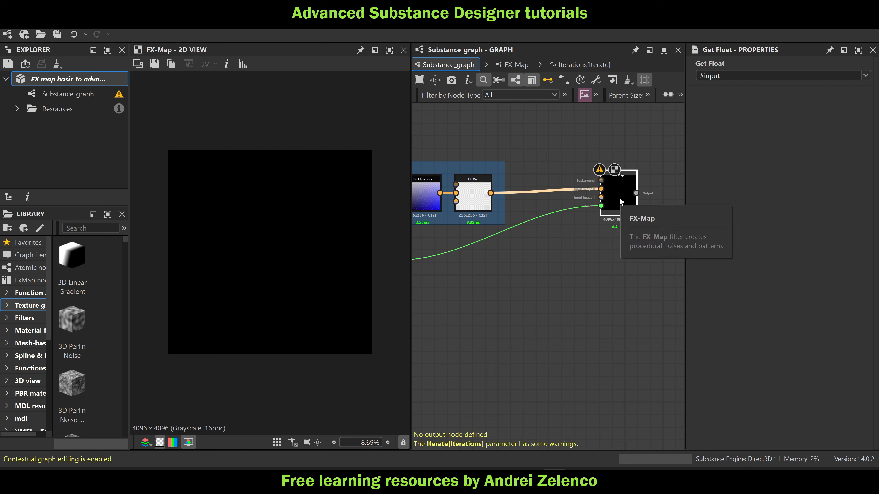
middle_drag(525, 272, 633, 272)
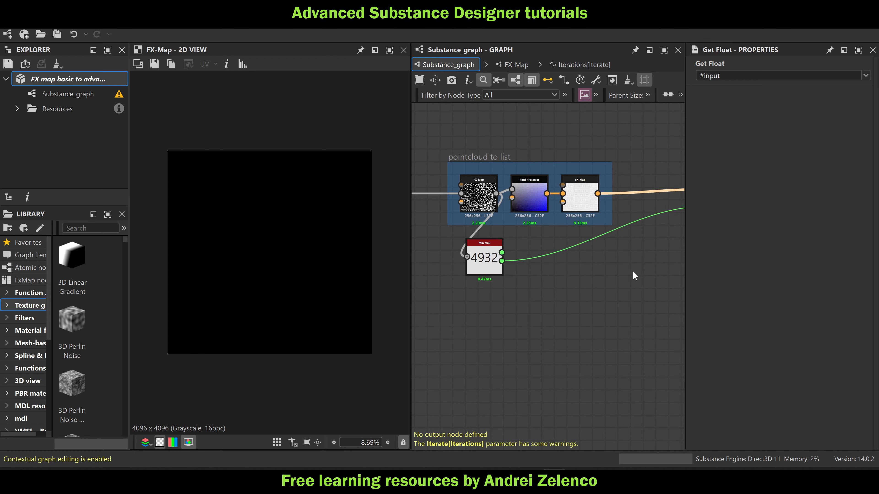
scroll(633, 271, down, 2)
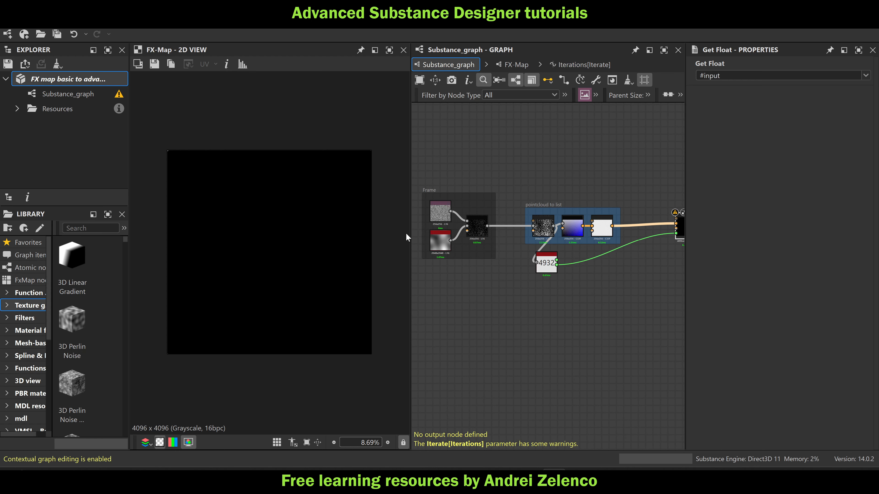
Set the Disorder of the Perlin noise in the first frame to 0.45 and save the package
click(443, 243)
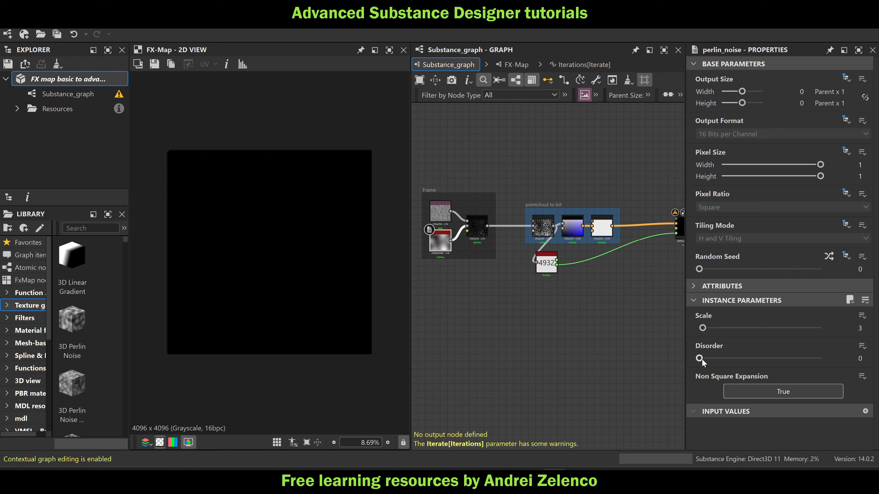
drag(700, 359, 754, 359)
middle_drag(609, 327, 547, 330)
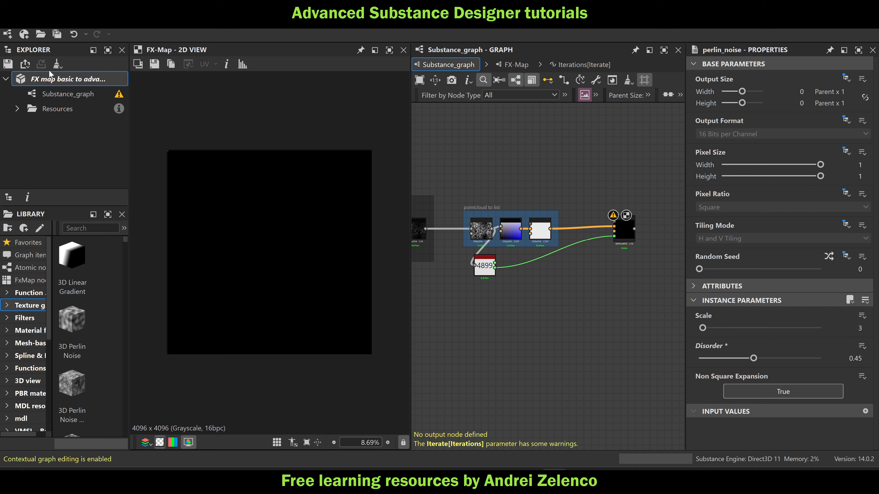
click(58, 80)
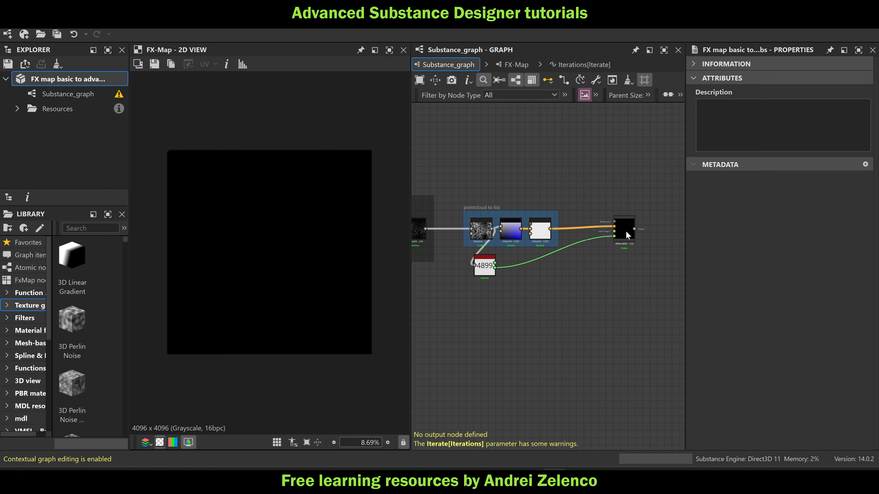
Open the new FX-Map and set its Iterate node as the root
double_click(625, 231)
right_click(574, 154)
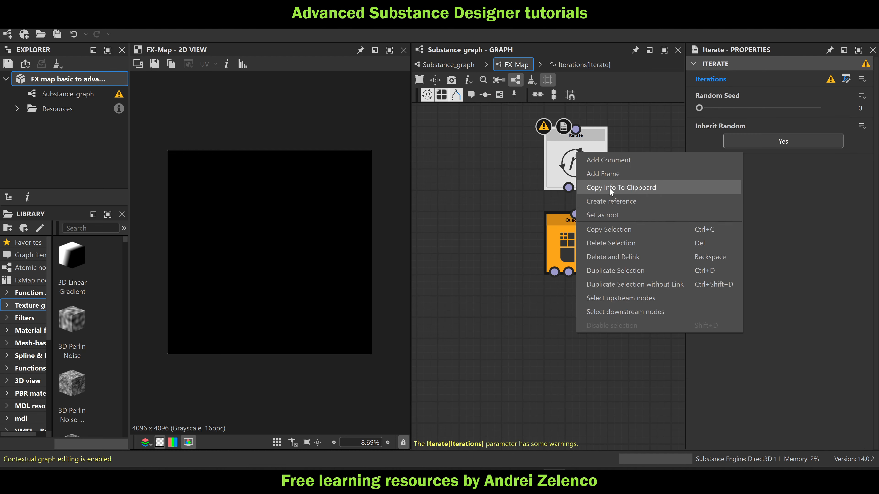
click(629, 212)
In the Iterate node's Iterations function, add a Set node fed by the #input Get Float and name its variable numpt0
click(846, 79)
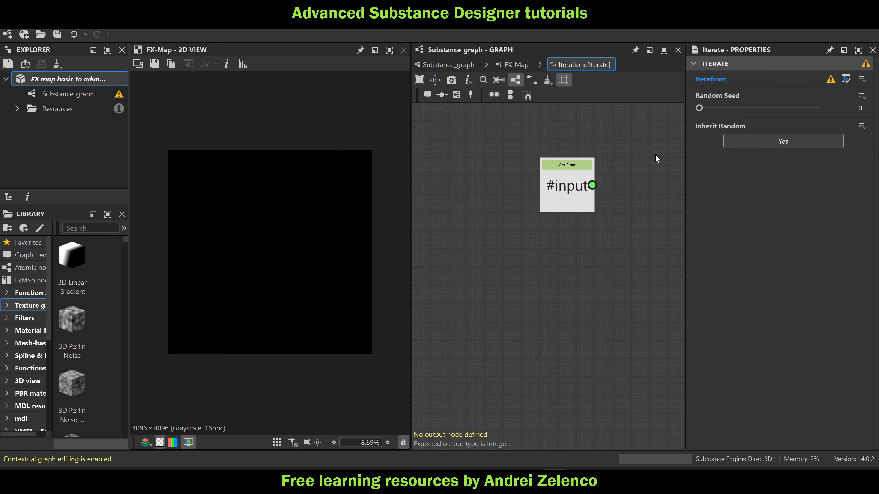
click(533, 204)
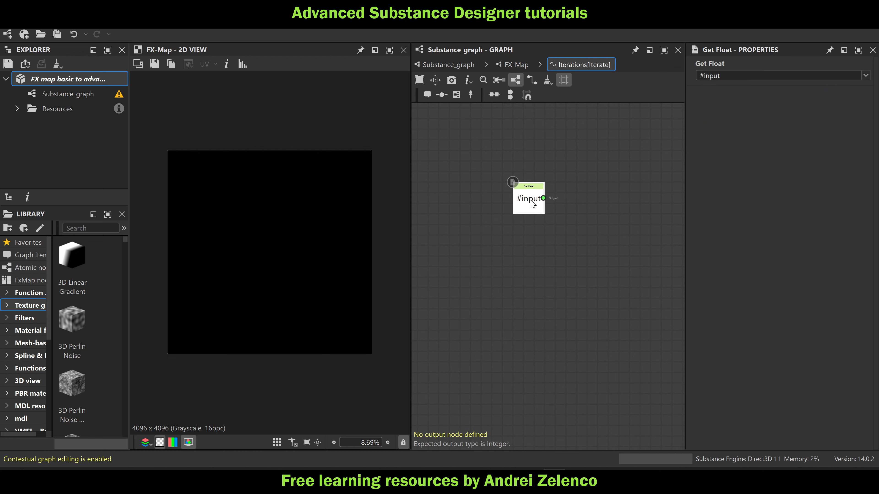
key(space)
text(se)
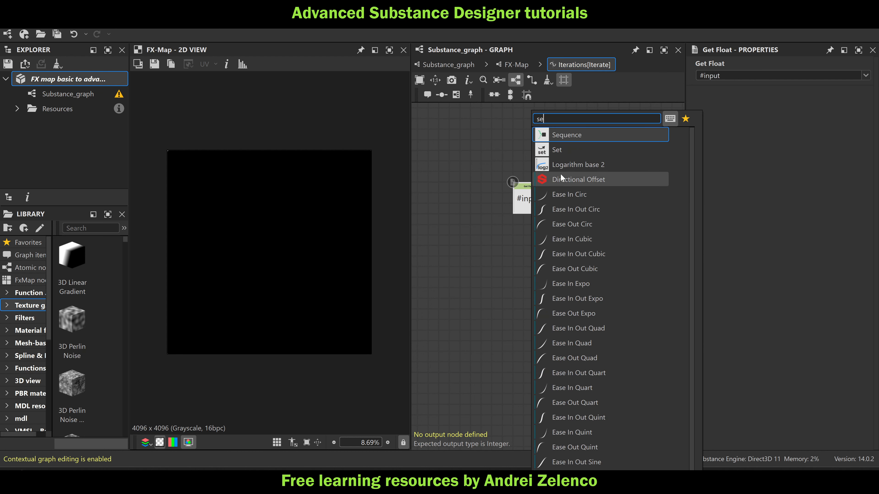
click(582, 149)
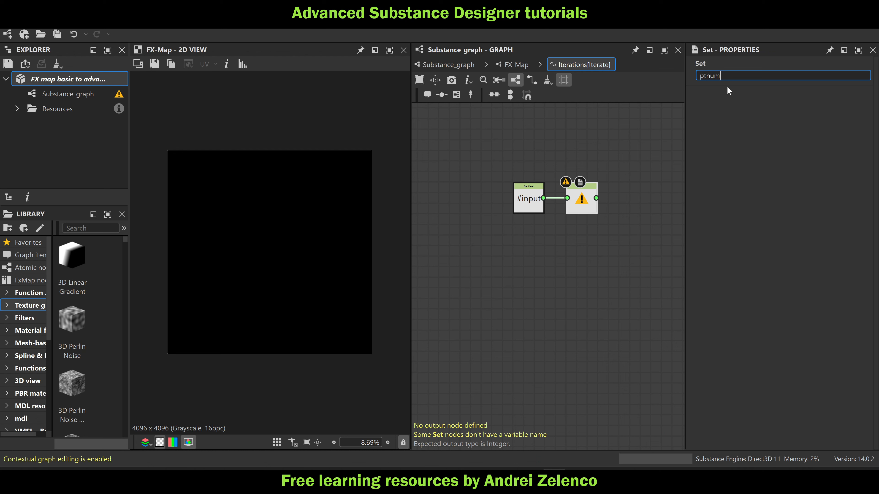
double_click(738, 75)
text(numpt0)
key(Return)
Add a Sequence node fed by the numpt0 Set node, spreading the nodes apart and placing the Sequence lower
key(space)
text(seq)
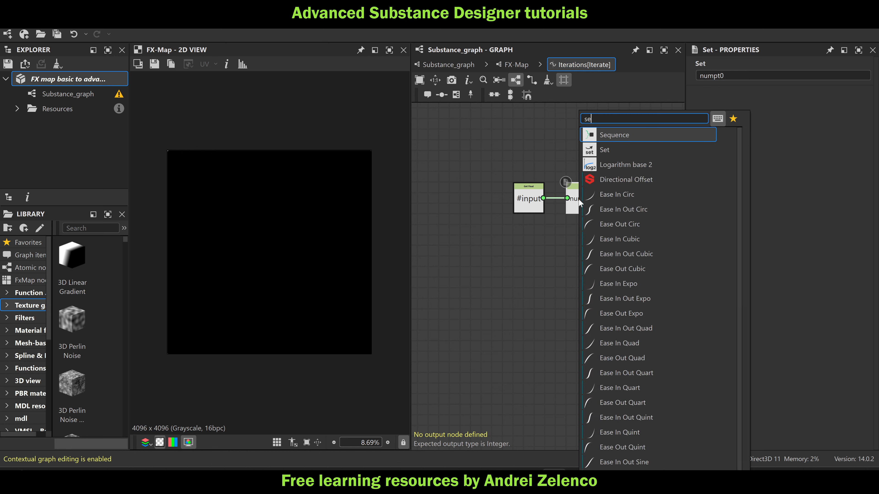
click(636, 133)
drag(530, 201, 478, 201)
drag(635, 199, 633, 252)
Add a To Integer node fed by the #input Get Float and connect it to the Sequence node's second input
click(502, 239)
key(space)
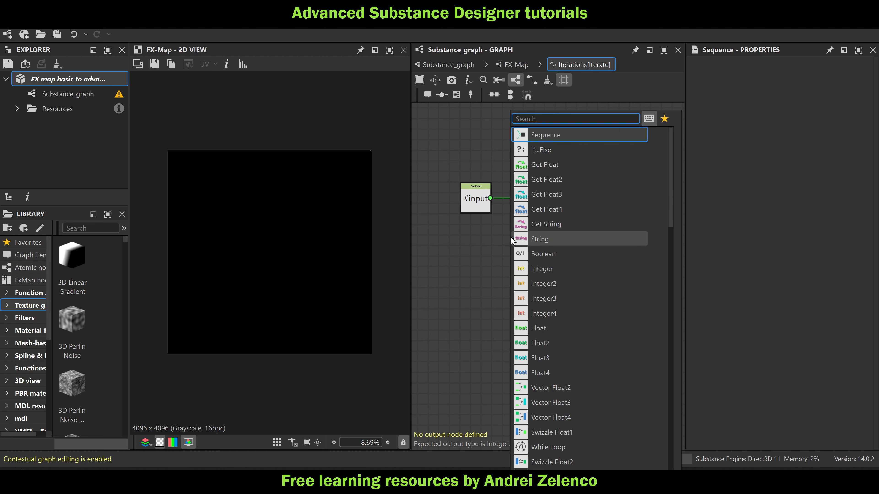
click(466, 246)
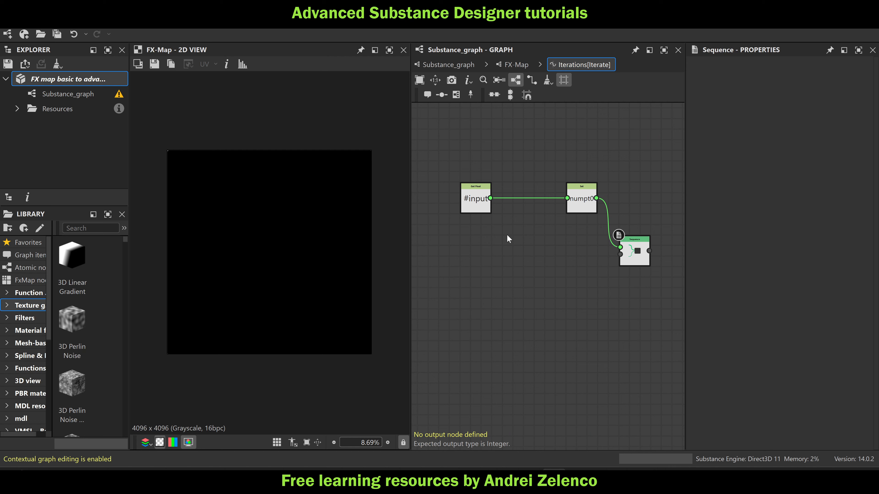
key(space)
click(556, 151)
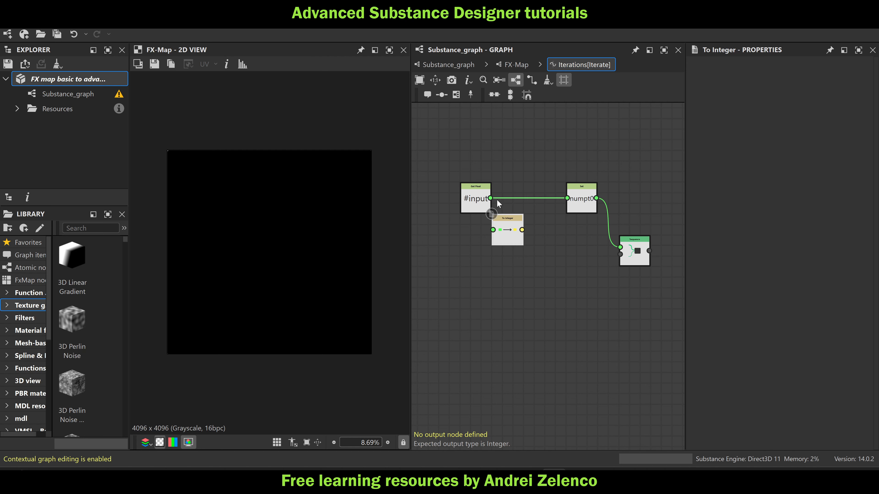
drag(490, 198, 620, 255)
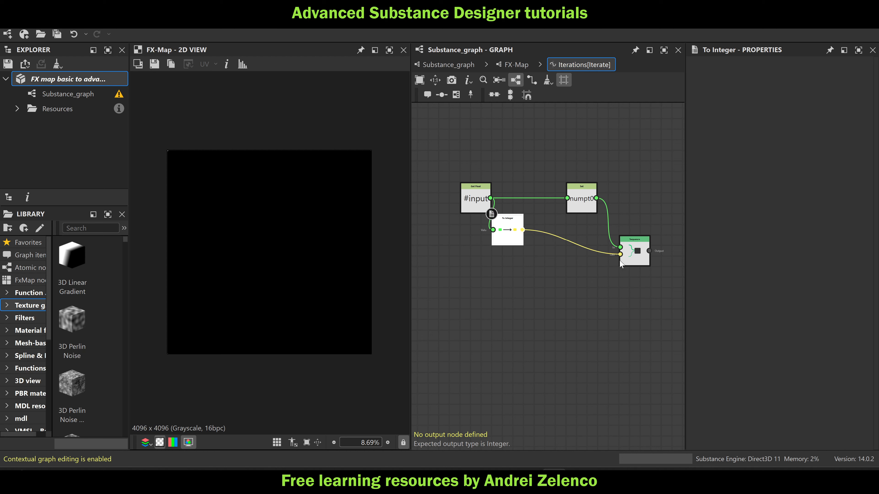
drag(507, 239, 518, 260)
Set the Sequence node as the output of the Iterations function and save the package
click(632, 257)
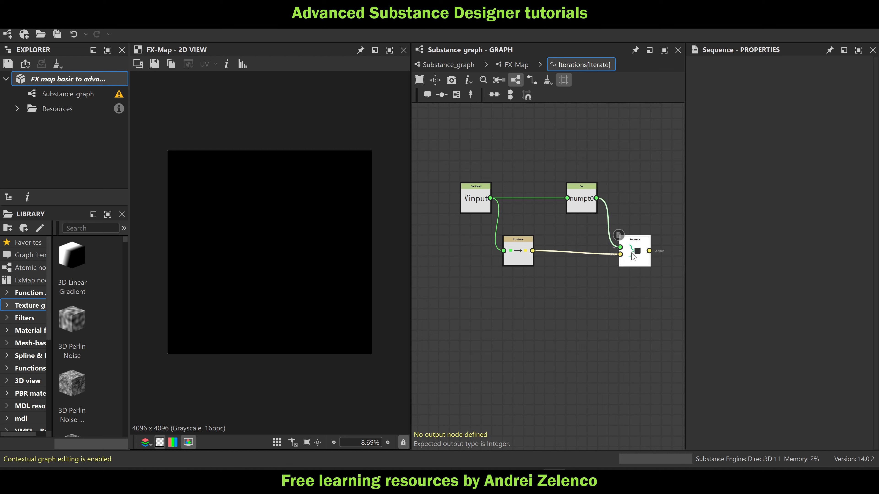
right_click(632, 256)
click(669, 303)
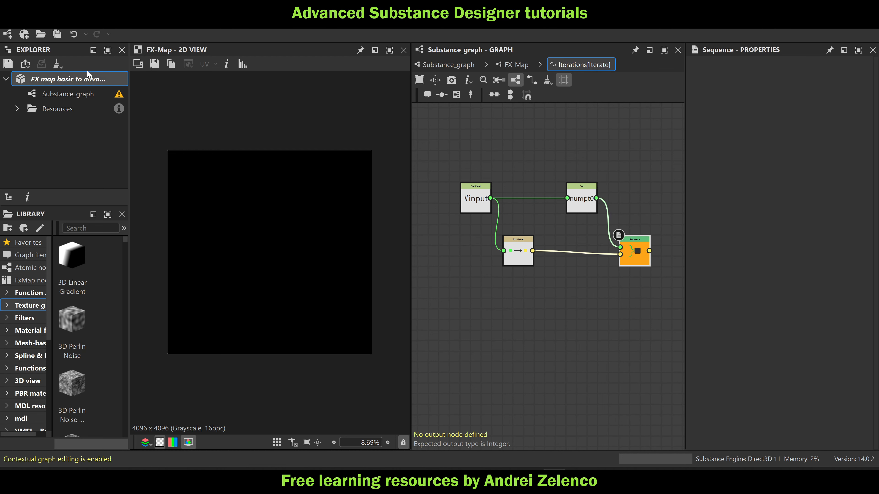
click(79, 85)
In the FX-Map graph, move the Quadrant node farther below the Iterate node and save the package
click(506, 63)
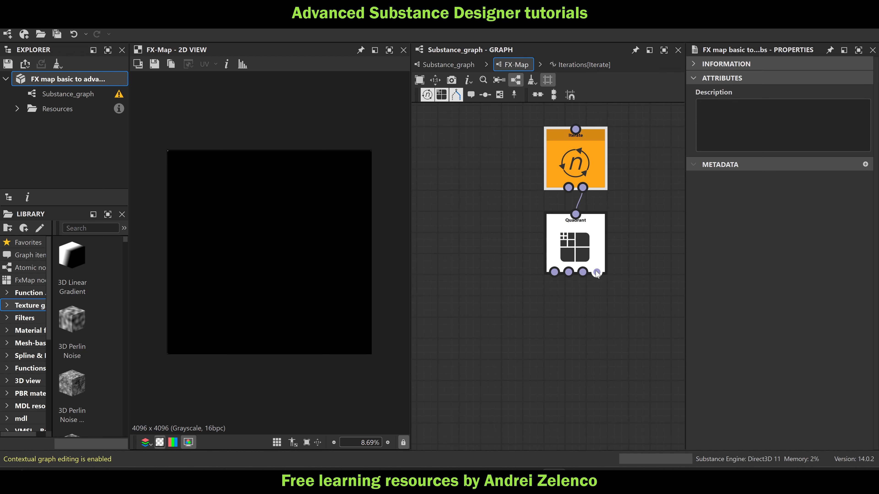
click(588, 259)
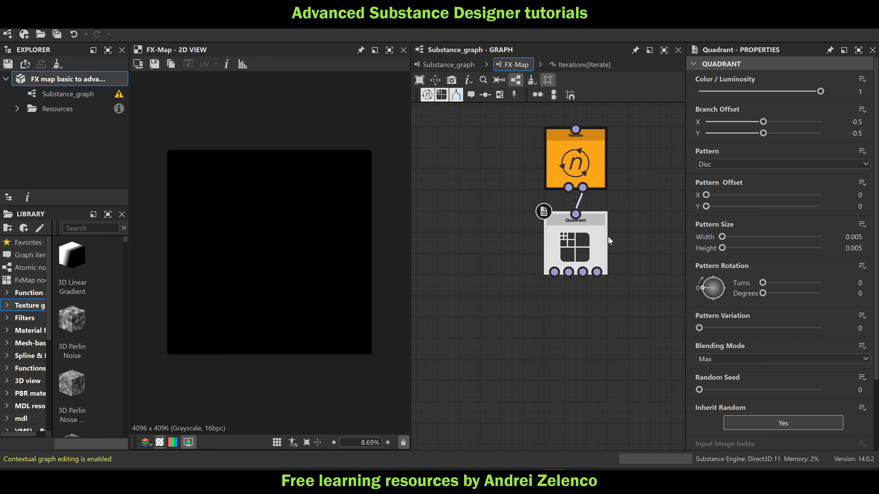
drag(585, 238, 585, 281)
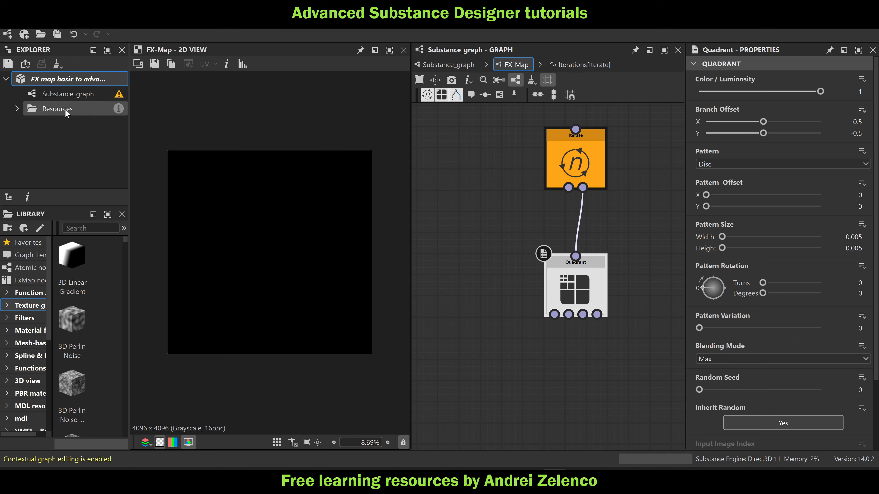
click(51, 82)
Create an empty function for the Quadrant's Color / Luminosity parameter and save the package
click(574, 285)
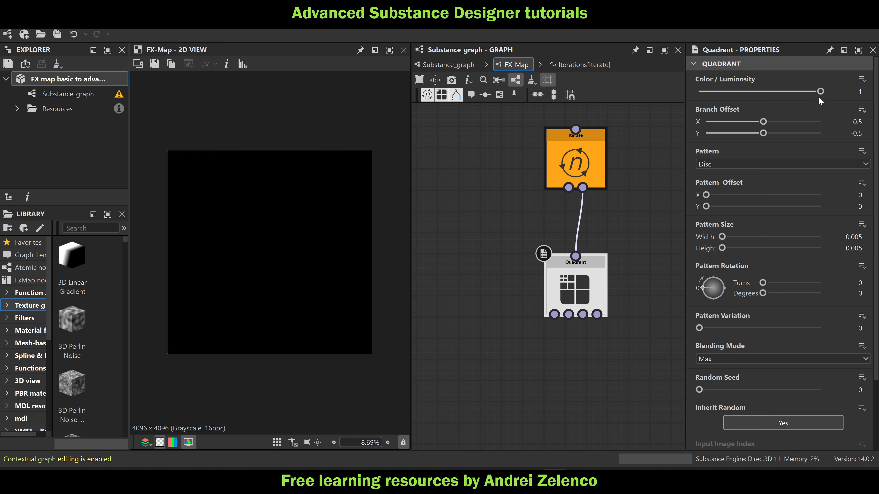
click(862, 79)
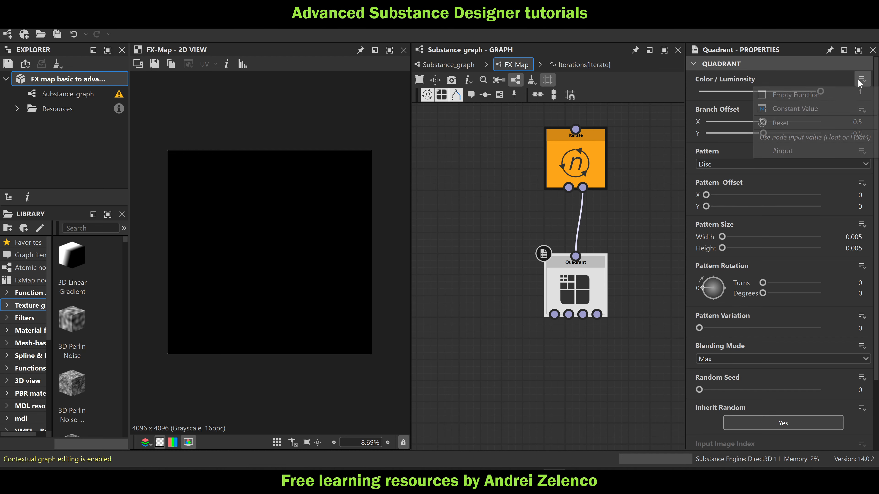
click(833, 100)
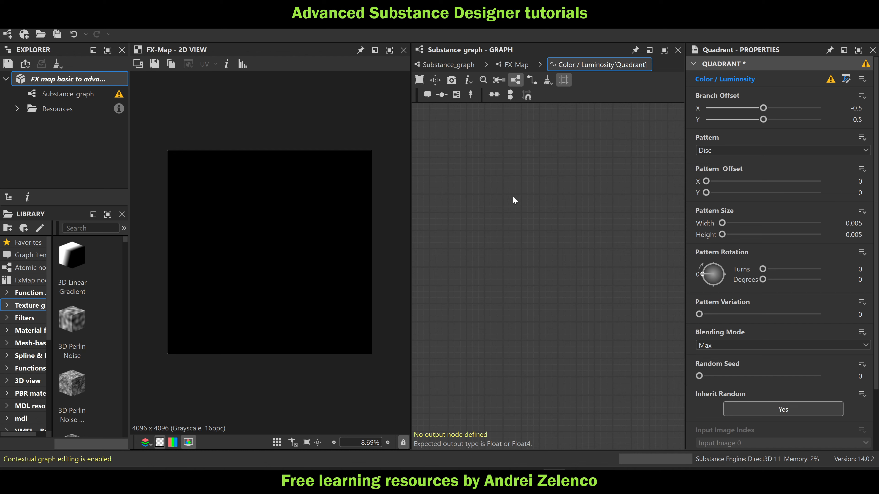
click(85, 79)
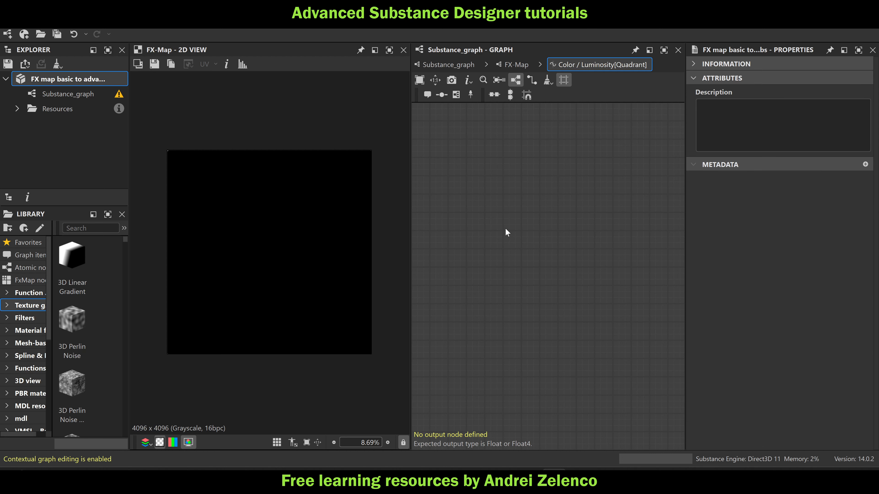
Add a Get Float node reading $number to the Color / Luminosity function
key(space)
text(ge)
click(559, 134)
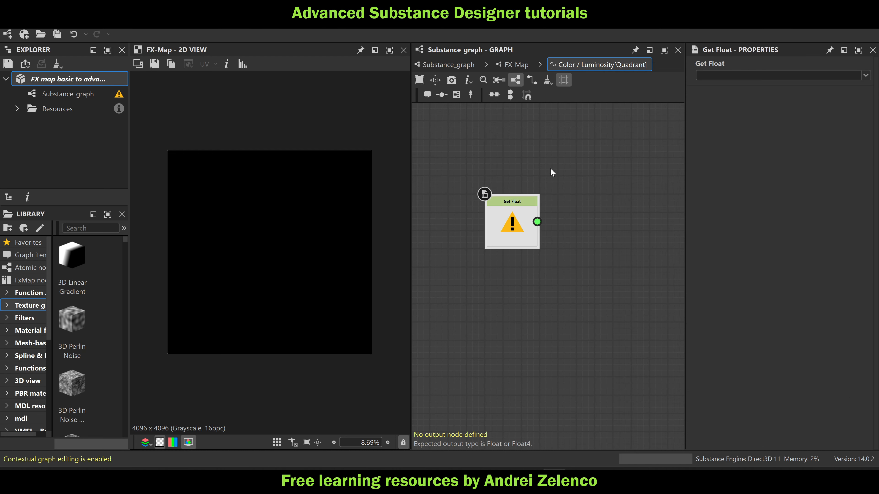
click(867, 76)
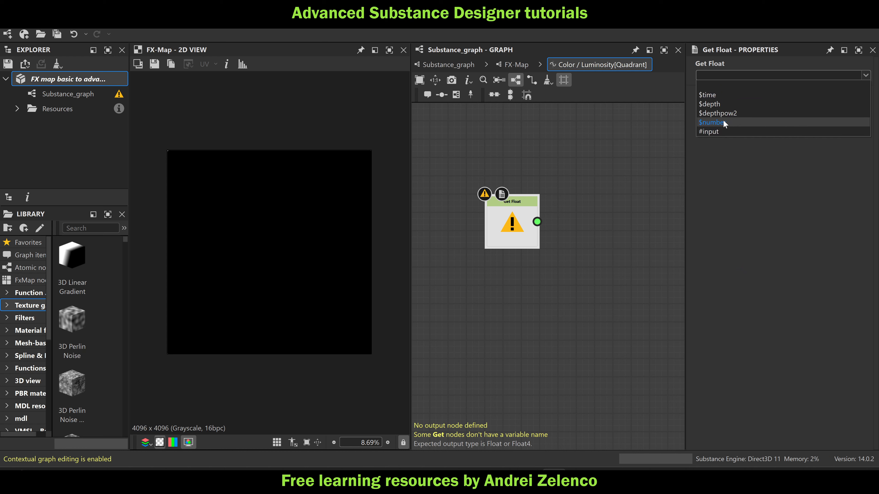
click(724, 126)
Add a Set node fed by the $number Get Float and name its variable ptnum1
key(space)
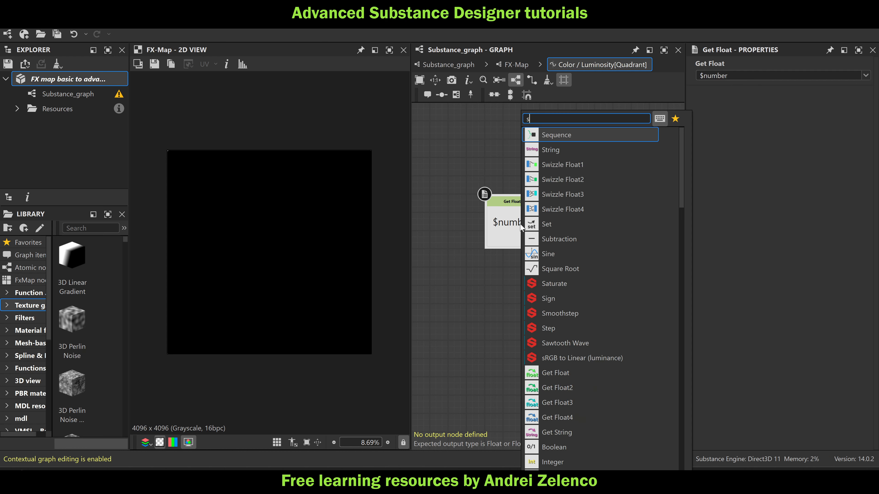
text(set)
click(571, 135)
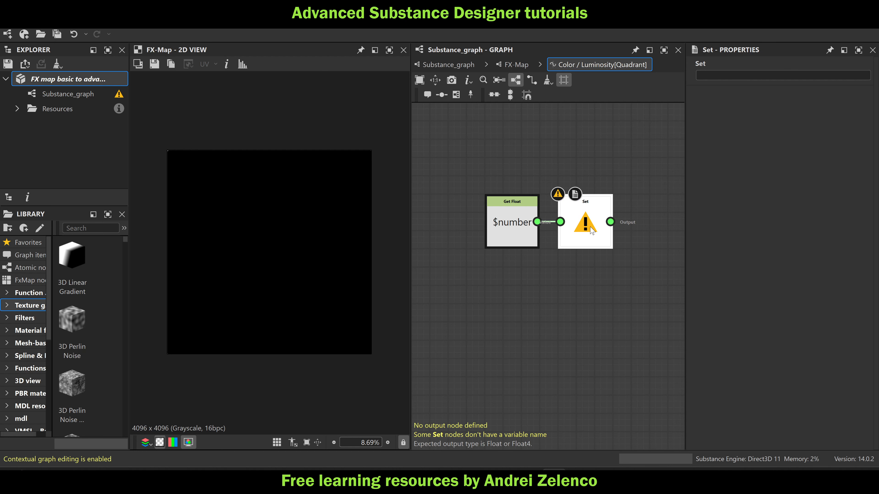
click(721, 75)
text(p)
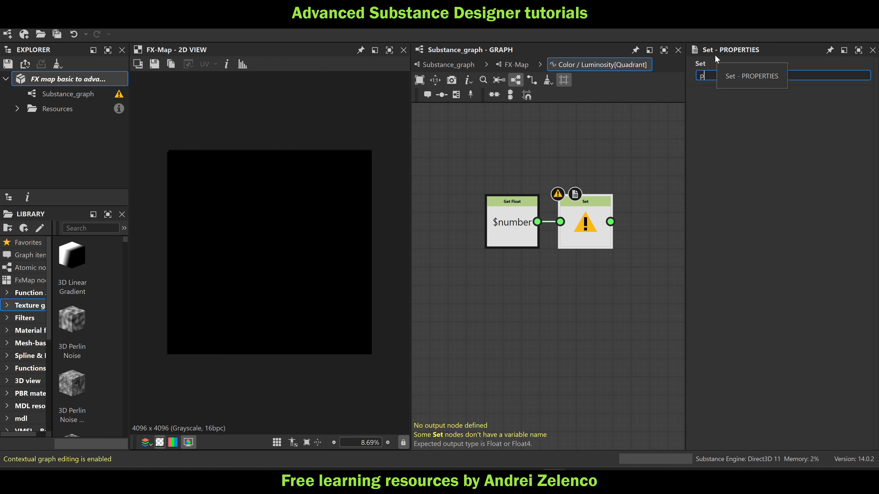
text(tnum1)
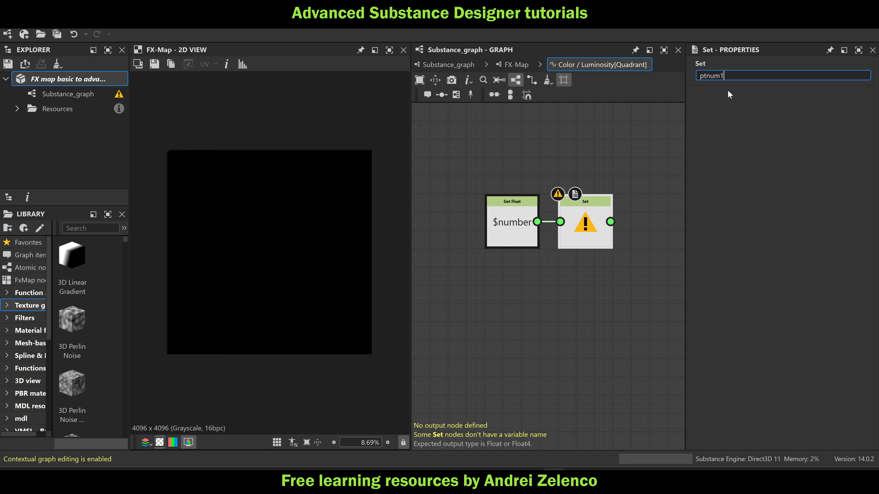
key(Return)
Check the variable naming in the Iterate node's Iterations function, and rename the Quadrant luminosity function's Set variable ptnum0
click(516, 65)
click(589, 162)
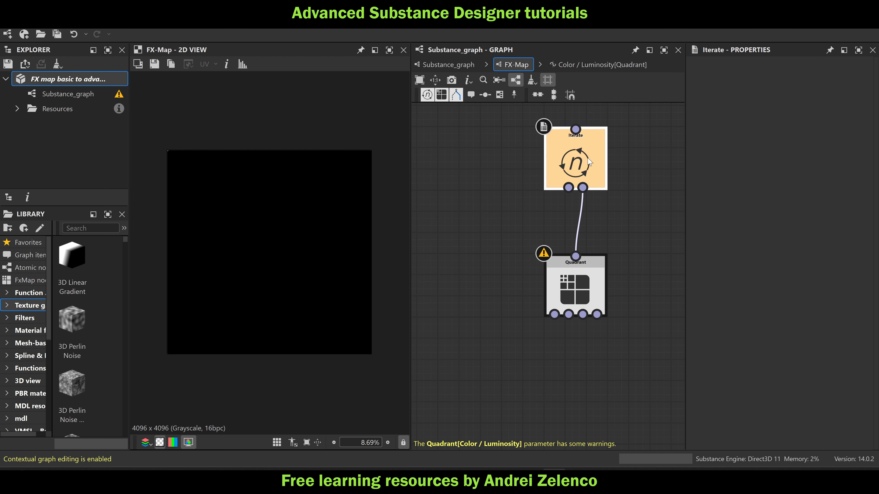
click(845, 79)
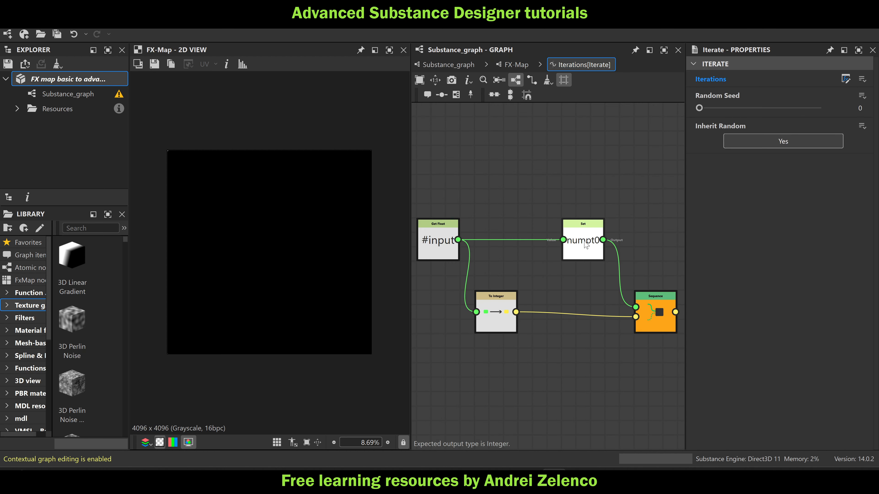
click(517, 64)
click(578, 279)
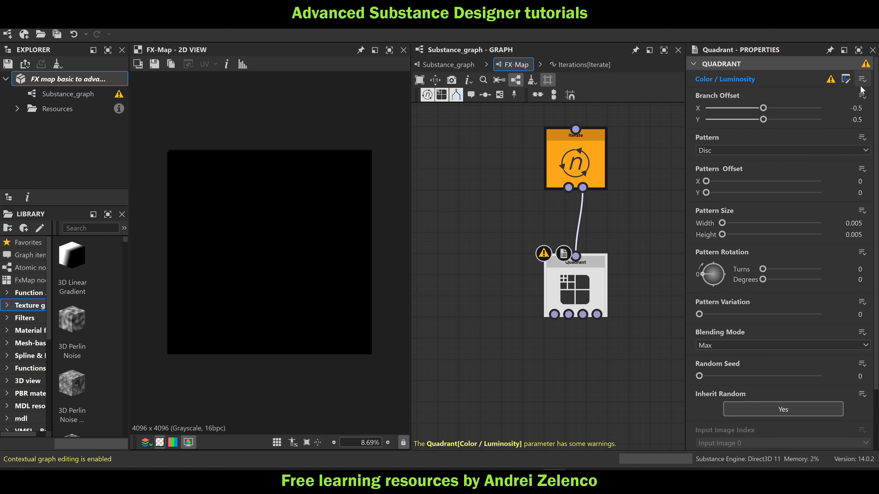
click(845, 79)
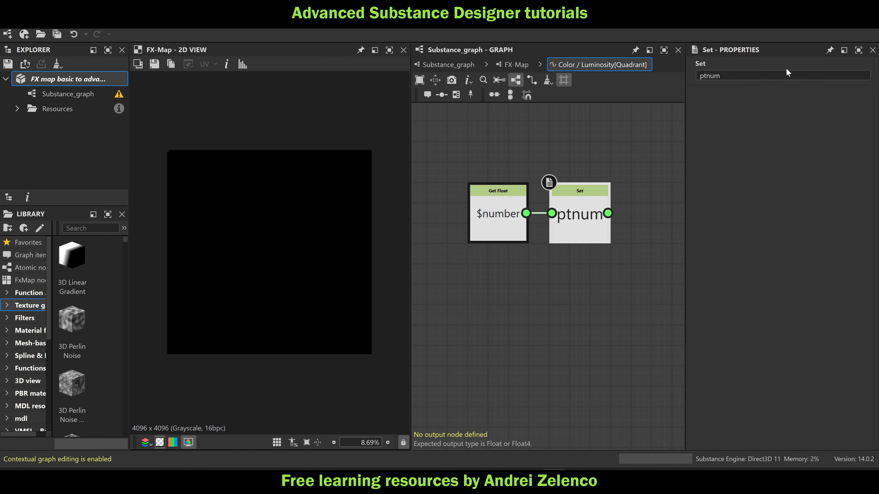
click(731, 79)
text(0)
key(Return)
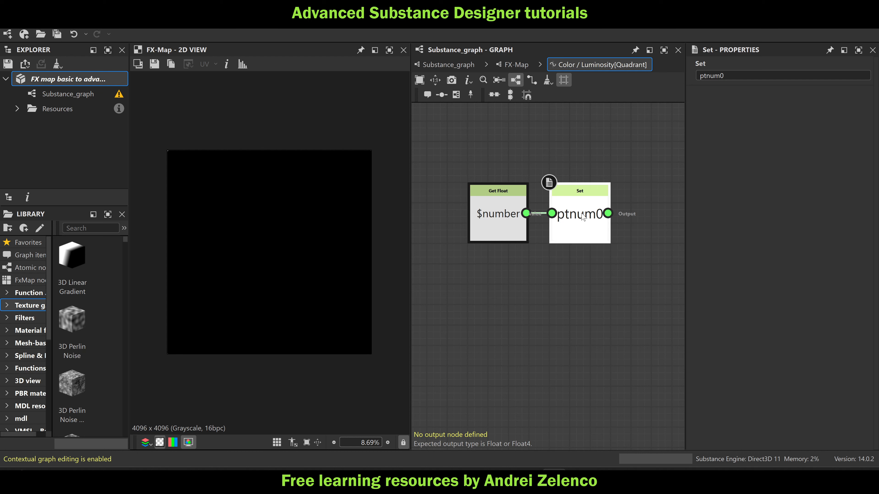
Add a Sequence node fed by the ptnum0 Set node and save the package
key(space)
text(seq)
click(631, 135)
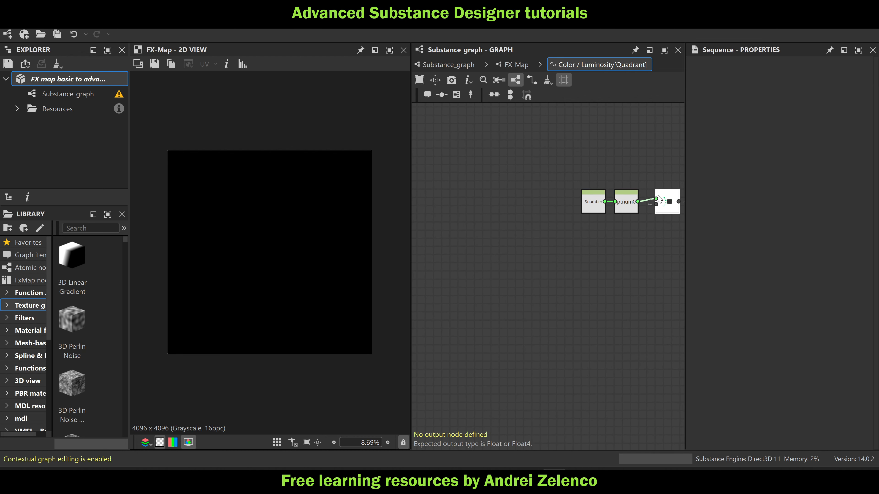
click(103, 79)
Space the $number and ptnum0 nodes away from the Sequence node, and return to the FX-Map graph
middle_drag(563, 281, 500, 237)
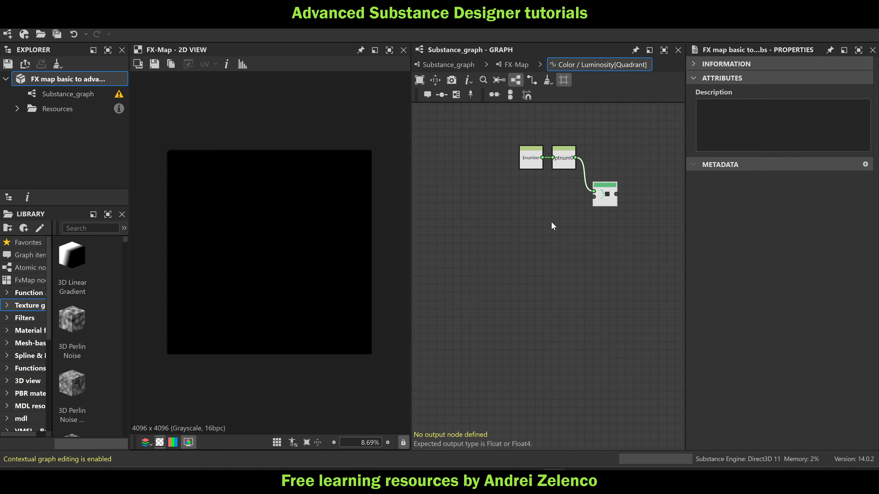
middle_drag(551, 223, 603, 234)
drag(614, 185, 536, 168)
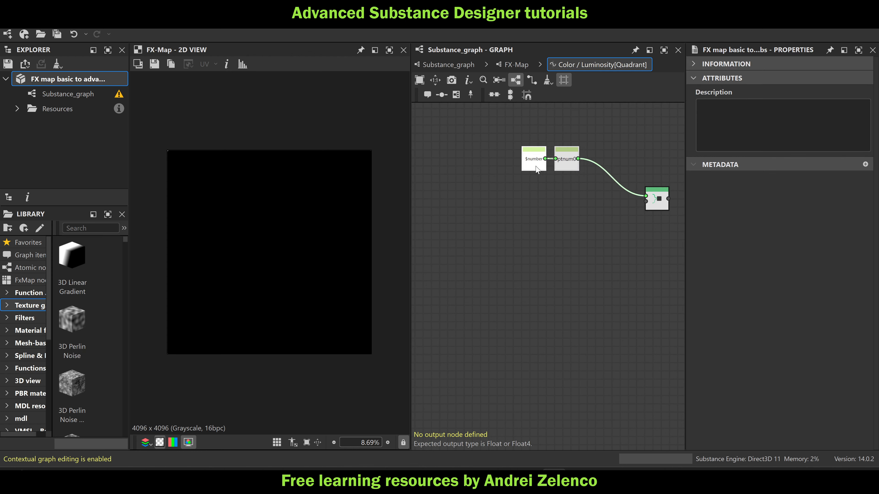
drag(658, 205, 650, 209)
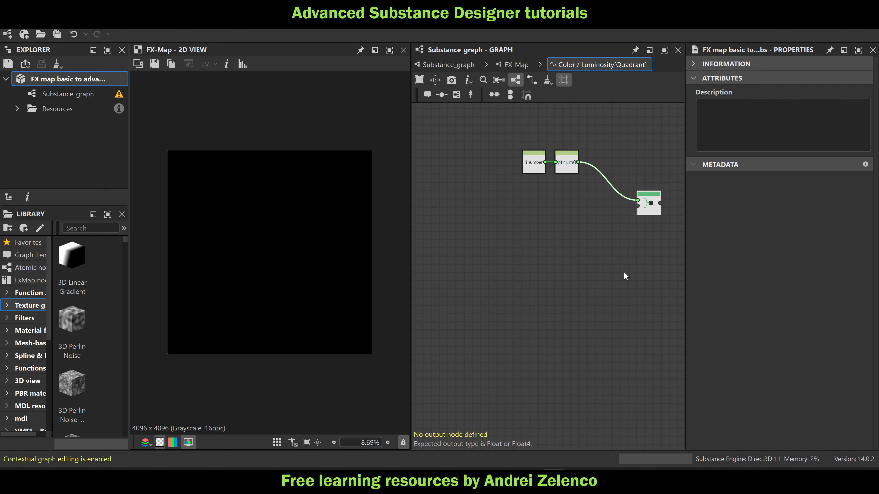
click(515, 64)
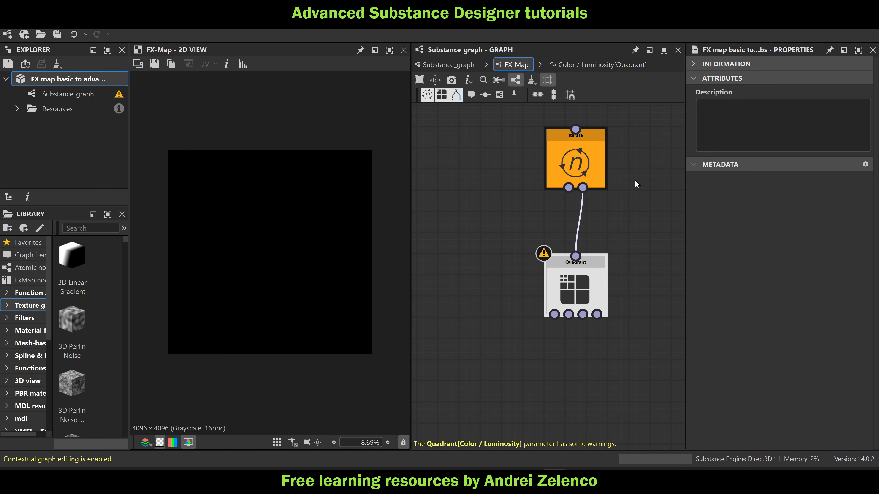
Return to the main Substance graph and preview the output of the last FX-Map in the pointcloud to list frame
click(433, 65)
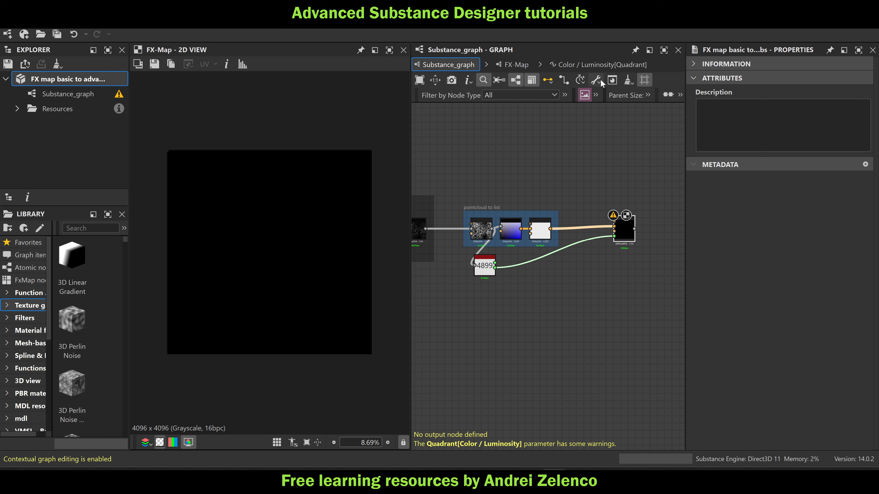
scroll(546, 224, up, 3)
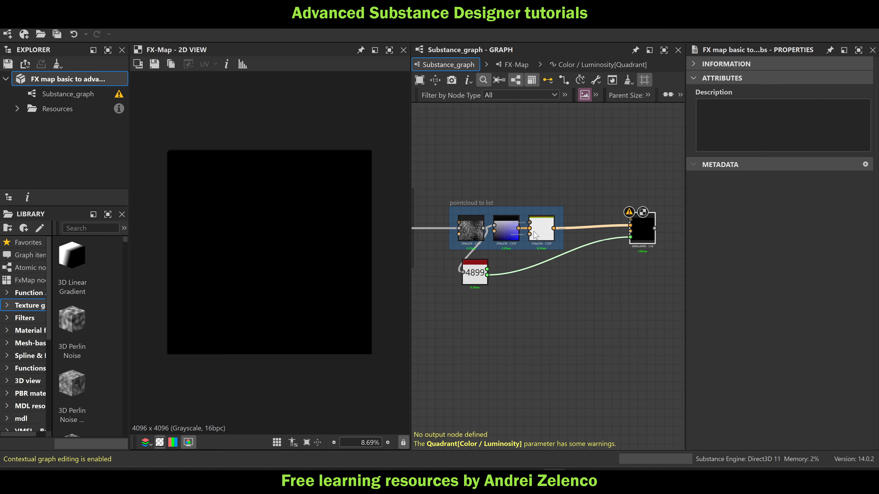
double_click(545, 227)
scroll(252, 240, up, 5)
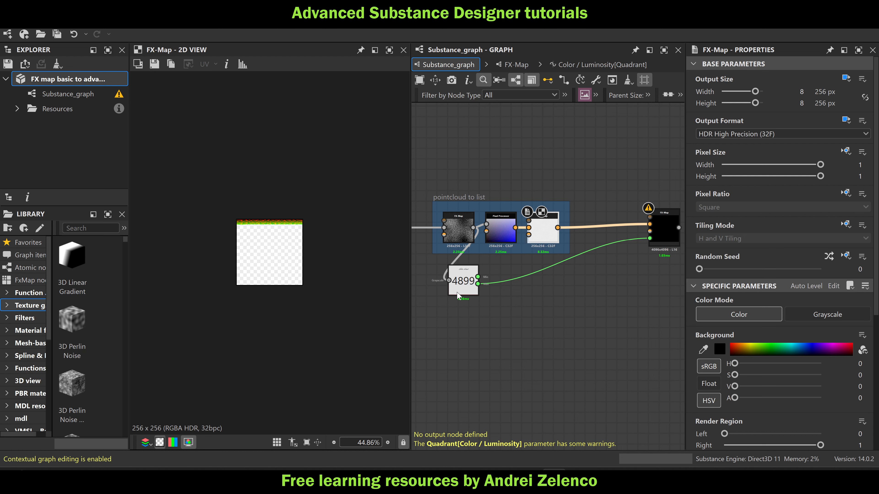
Inside the new FX-Map, move the Iterate node closer to the Quadrant node and inspect the data list's coloured pixel rows
double_click(663, 228)
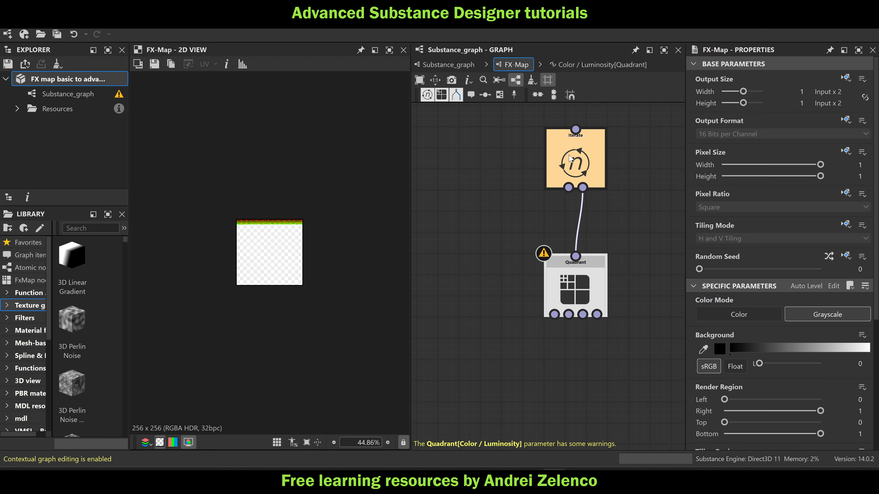
drag(571, 158, 569, 180)
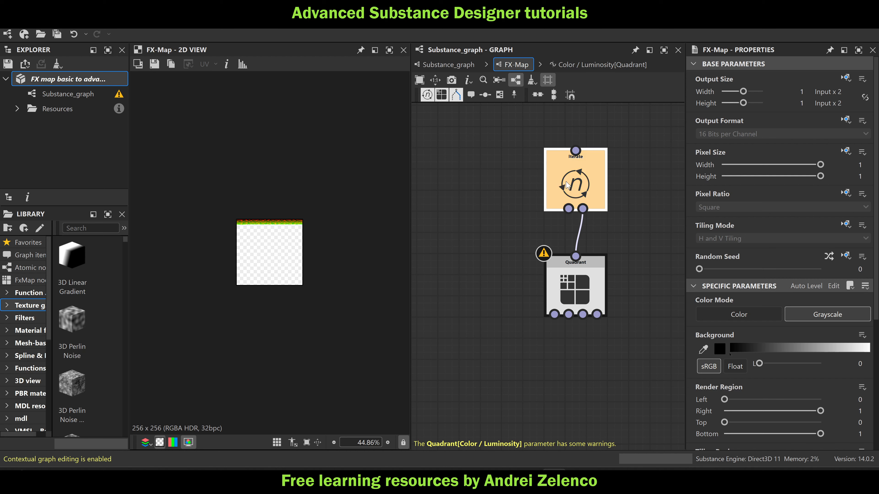
scroll(322, 222, up, 5)
scroll(173, 153, up, 1)
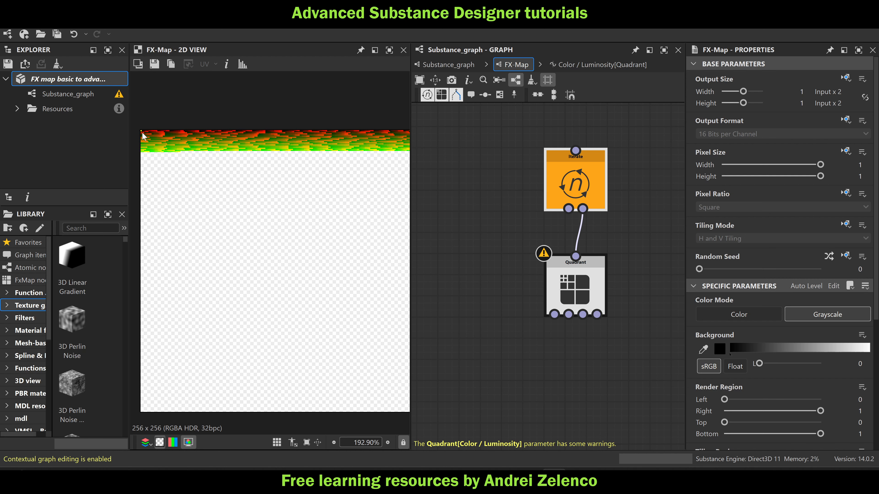
scroll(145, 135, down, 2)
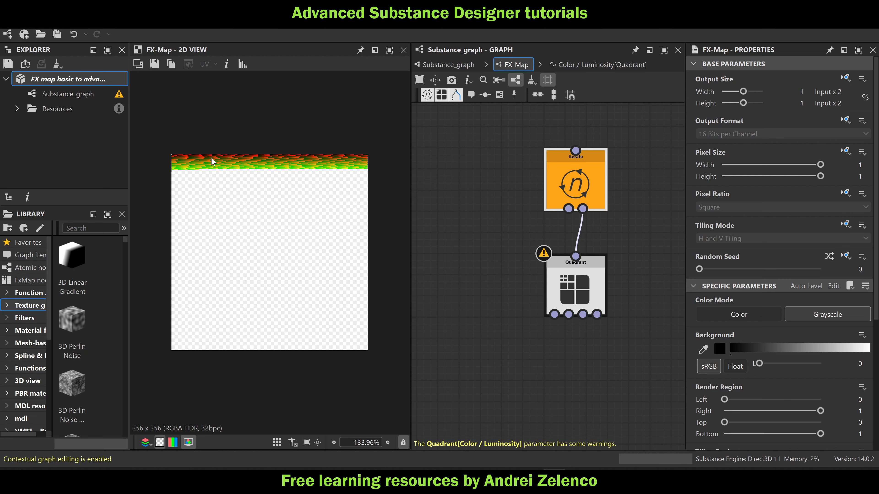
In the Quadrant's Color / Luminosity function, add a Get Float node reading ptnum0 below the existing nodes and save the package
click(589, 283)
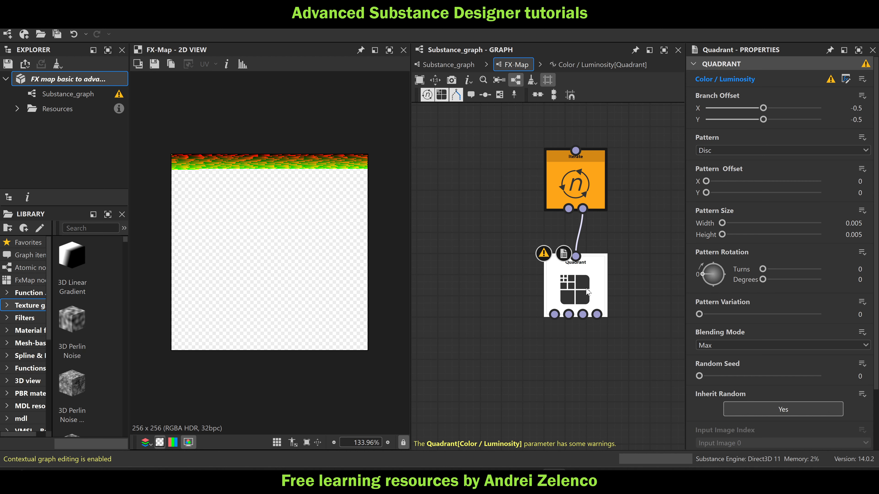
click(846, 79)
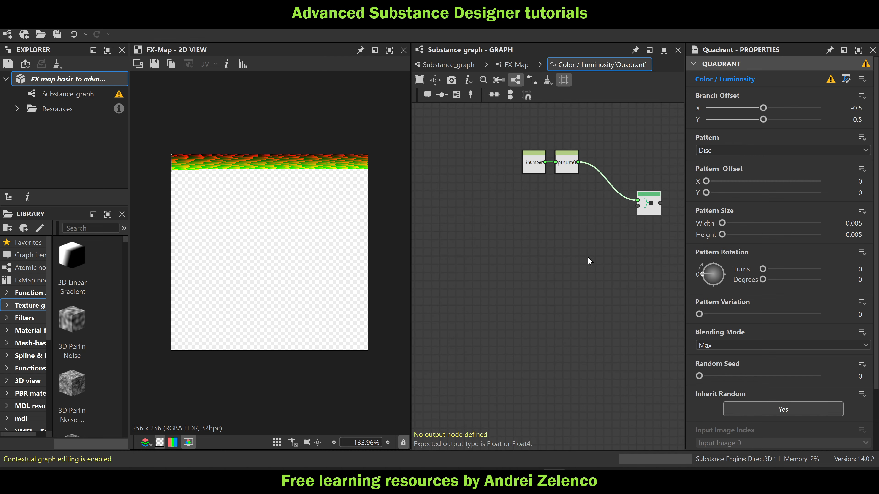
key(space)
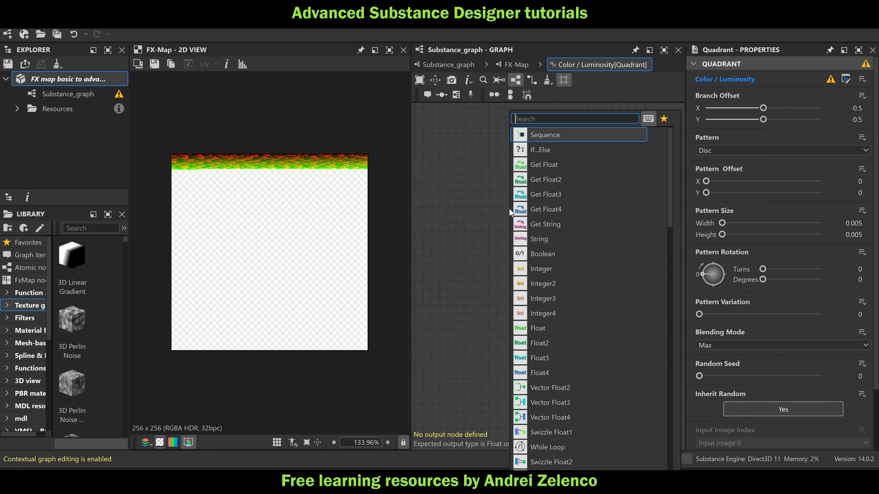
click(426, 179)
middle_drag(461, 192, 484, 172)
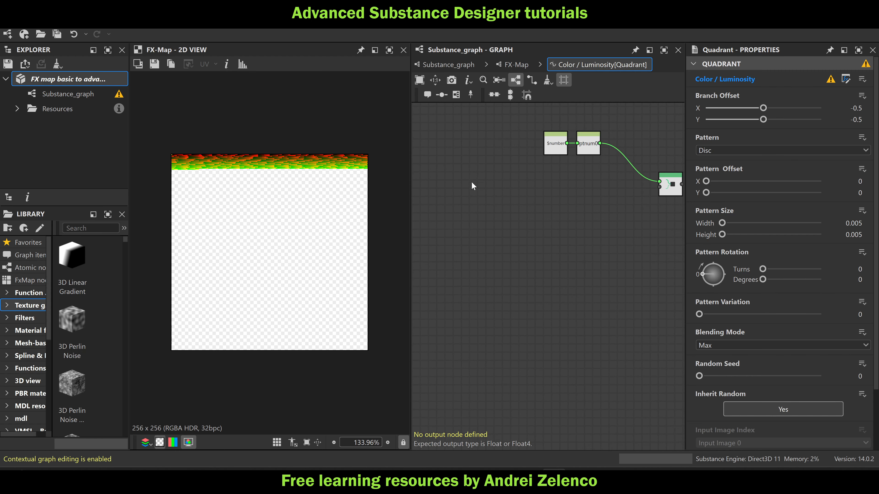
key(space)
text(get)
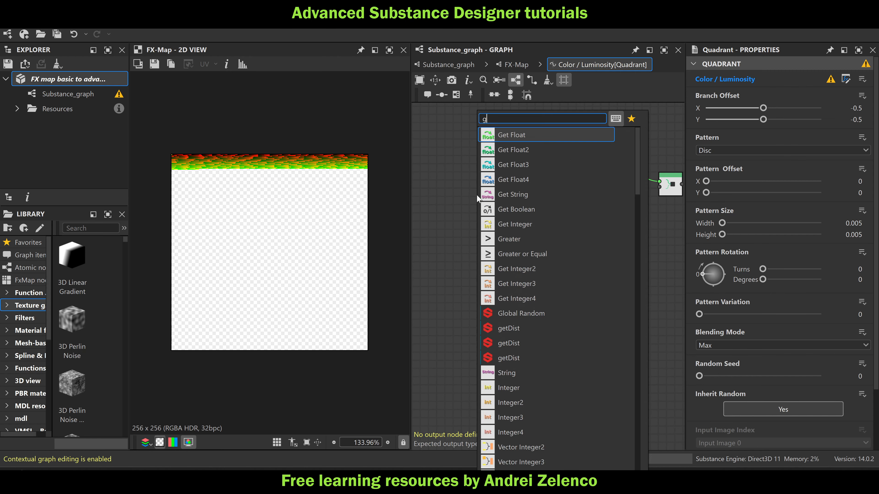
click(515, 132)
click(720, 72)
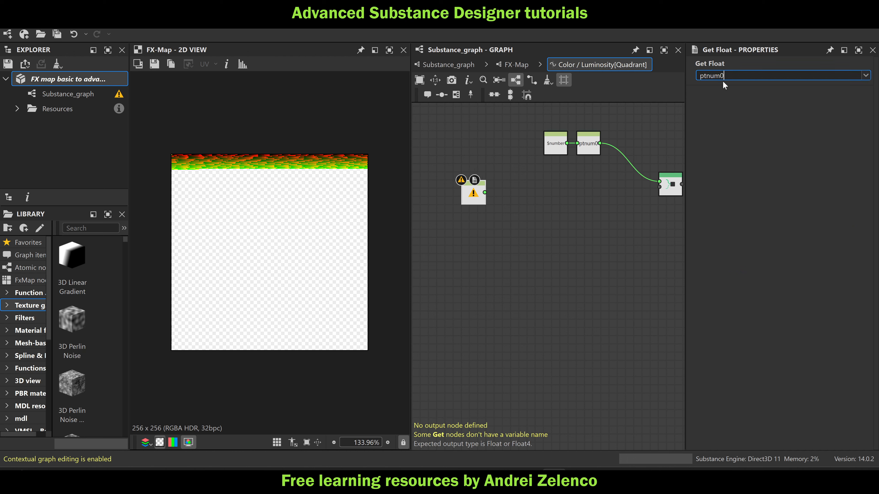
click(477, 202)
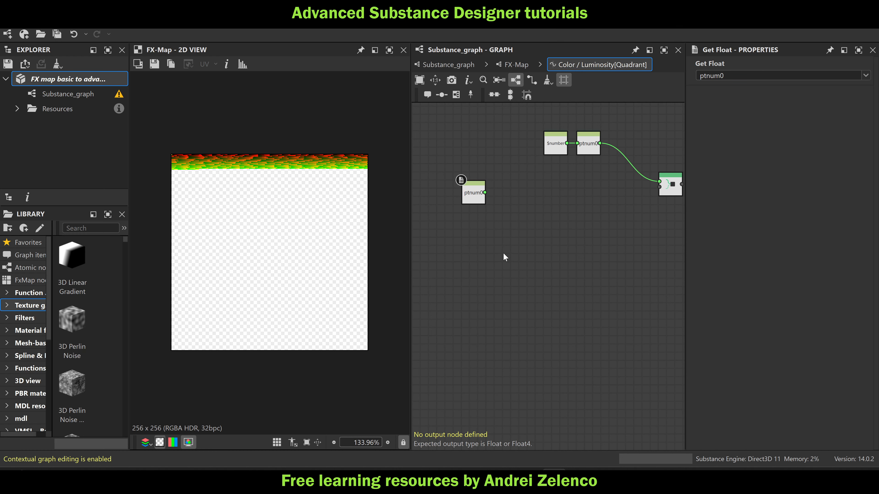
drag(477, 198, 469, 206)
click(68, 79)
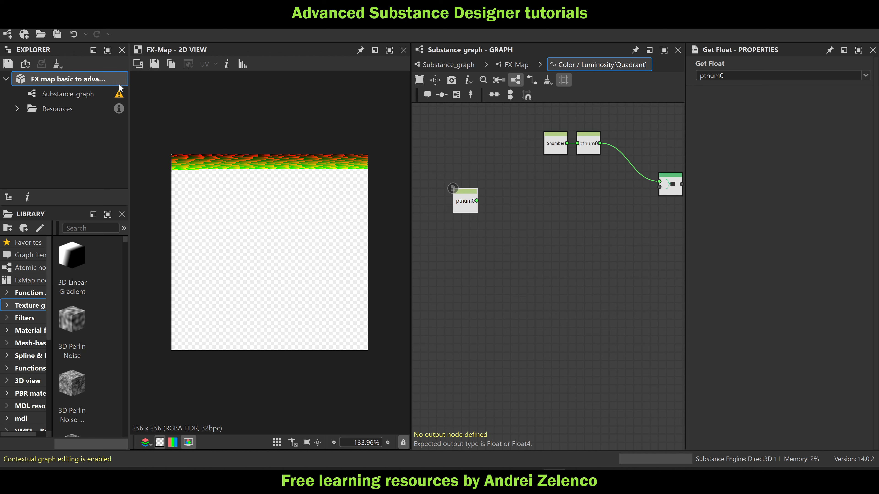
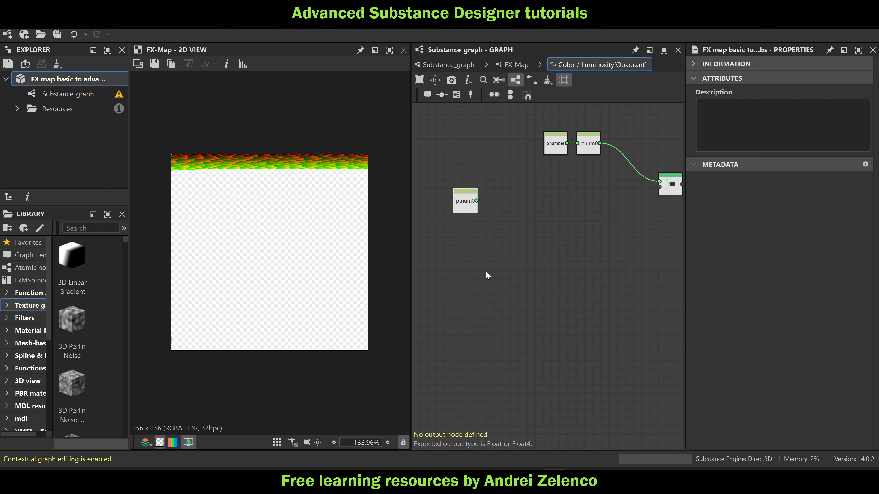
Move the lower ptnum0 Get Float node slightly and feed it into a new Modulo node
middle_drag(514, 252, 536, 220)
drag(487, 168, 471, 194)
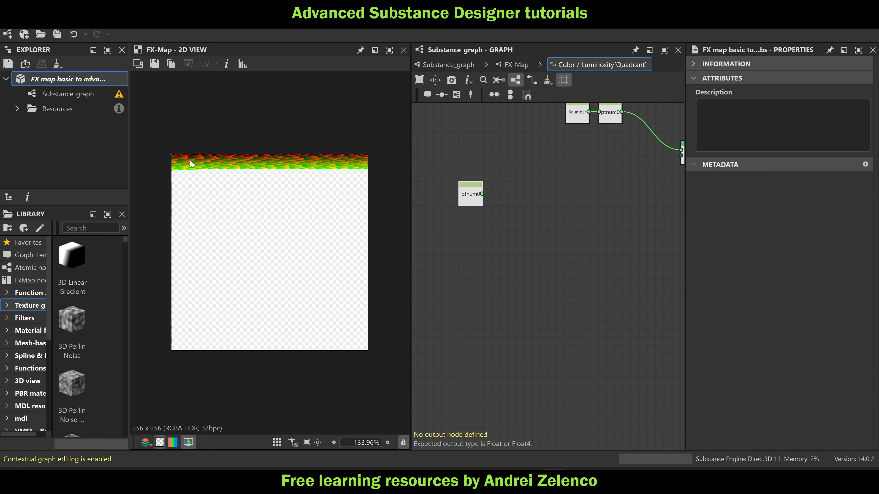
click(470, 196)
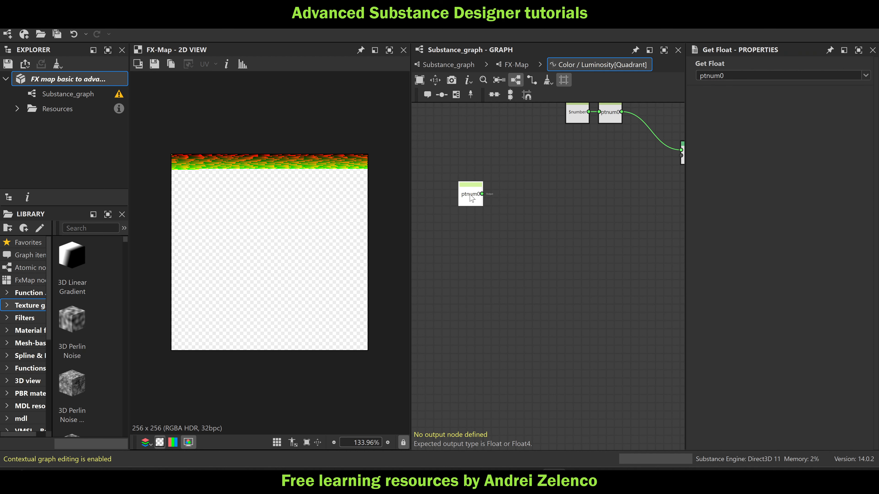
key(space)
text(mu)
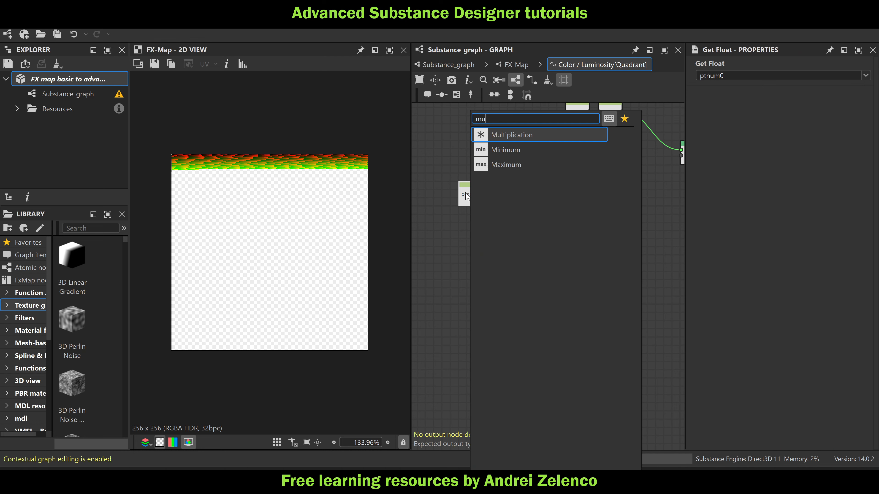
click(423, 246)
key(space)
text(mod)
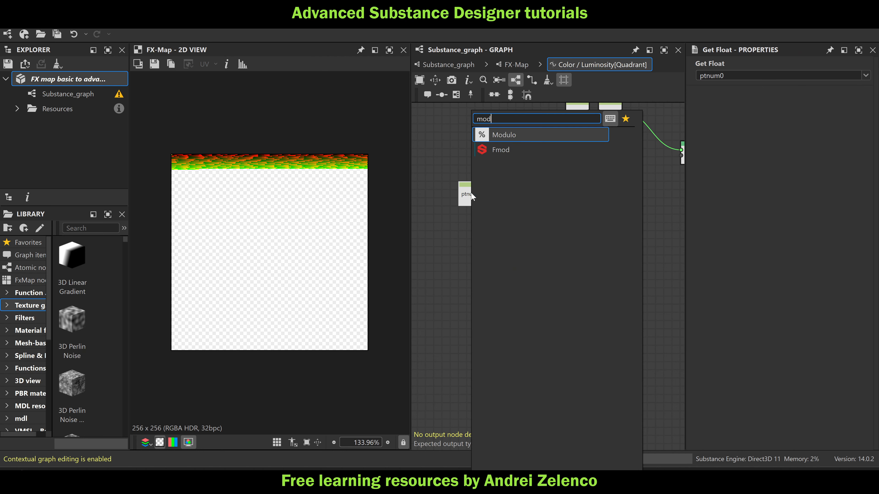
click(515, 134)
Add a Float constant of 256 below ptnum0 and connect it as the Modulo node's second input
key(space)
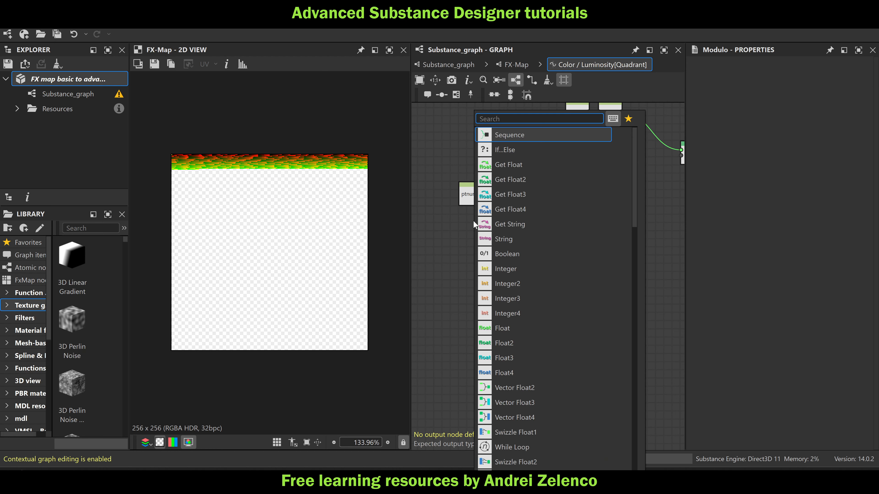
text(fl)
click(506, 136)
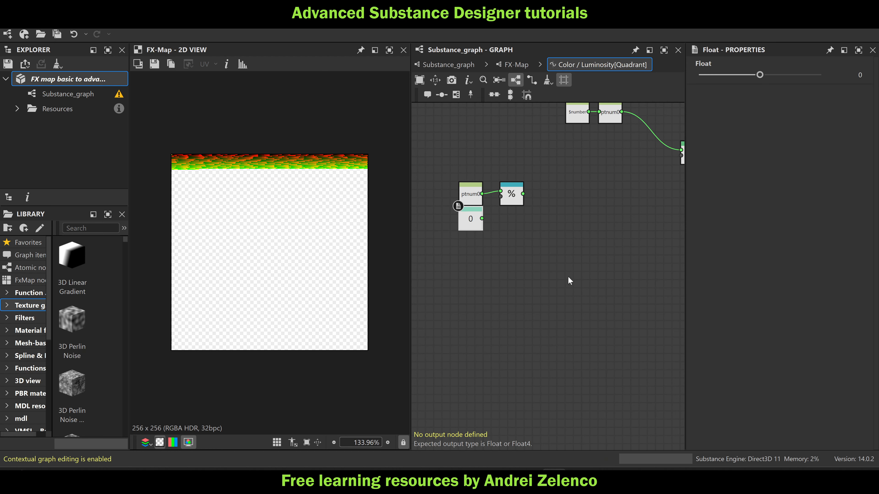
click(859, 75)
text(256)
key(Return)
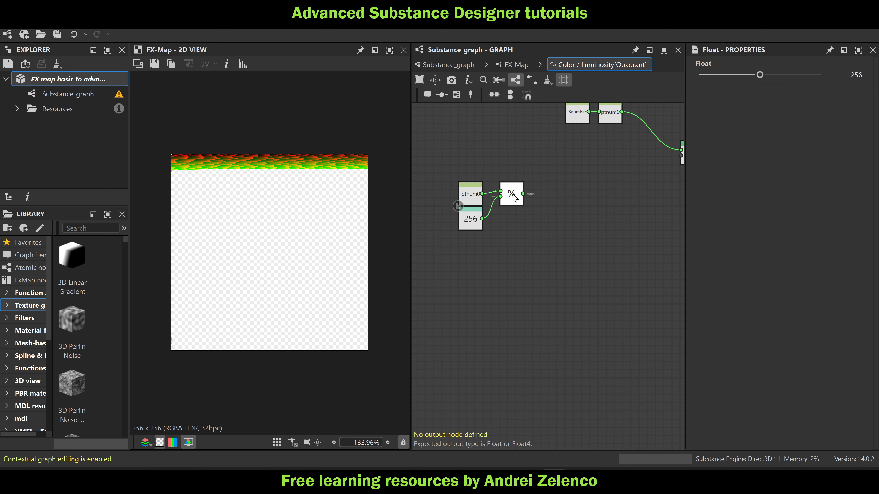
Divide the Modulo result by the 256 constant using a new Division node
click(513, 195)
key(space)
text(di)
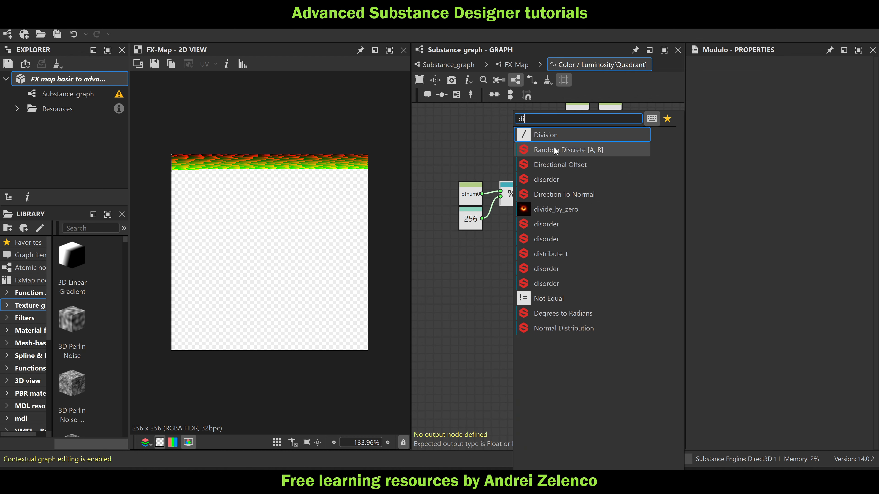
click(562, 137)
drag(484, 219, 608, 221)
Add a Vector Float2 node with the Division result as its first input, and save the package
key(space)
text(ve)
click(612, 137)
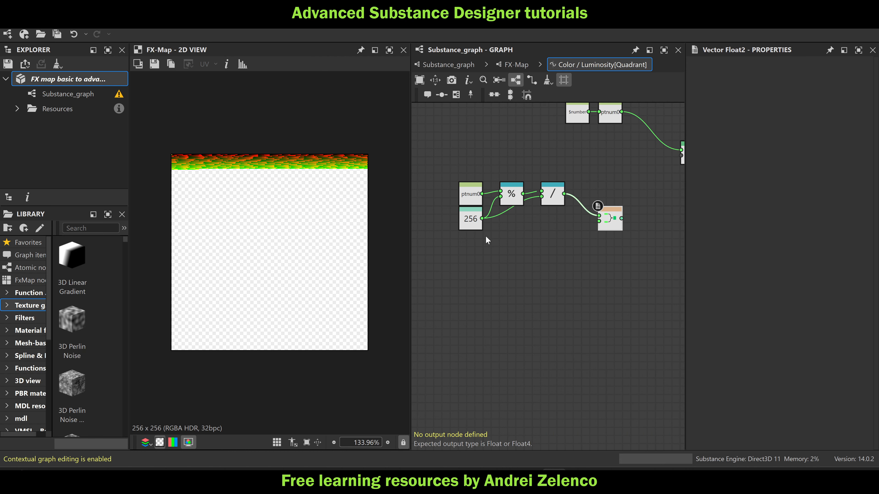
click(60, 78)
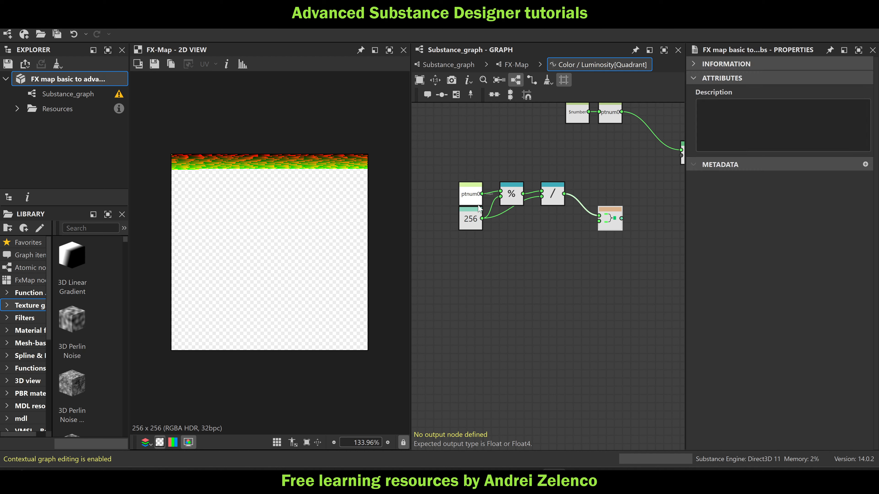
Move ptnum0 away from the 256 constant and add a second Division node dividing ptnum0 by 256
drag(469, 200, 438, 200)
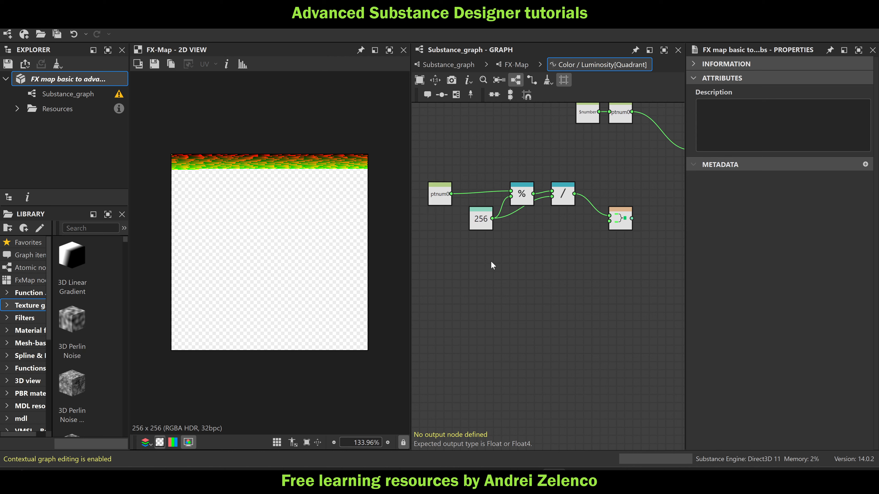
key(space)
text(di)
click(524, 135)
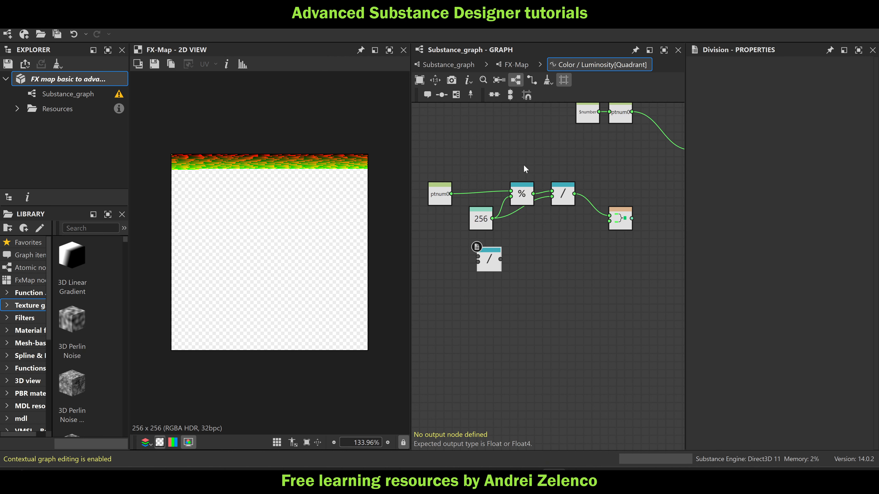
drag(469, 230, 477, 256)
drag(493, 218, 478, 262)
Floor the second division, divide it by 256 into the Vector Float2's second input, and save the package
key(space)
text(flo)
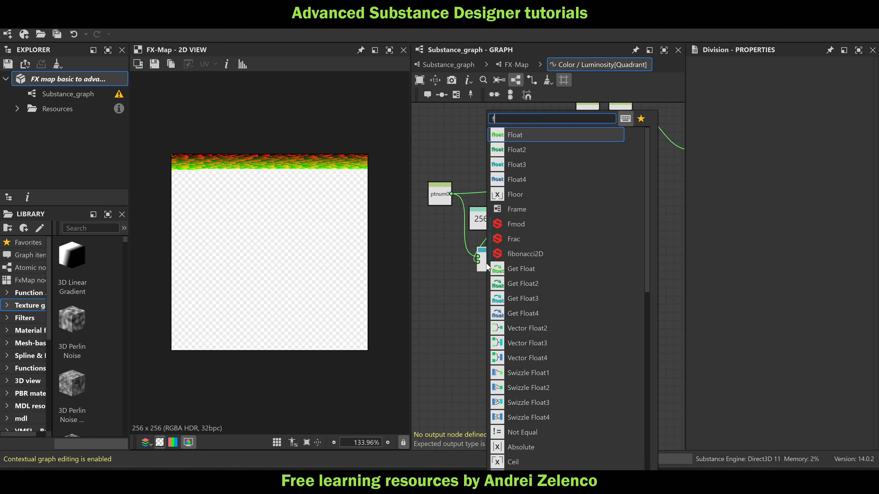
click(524, 195)
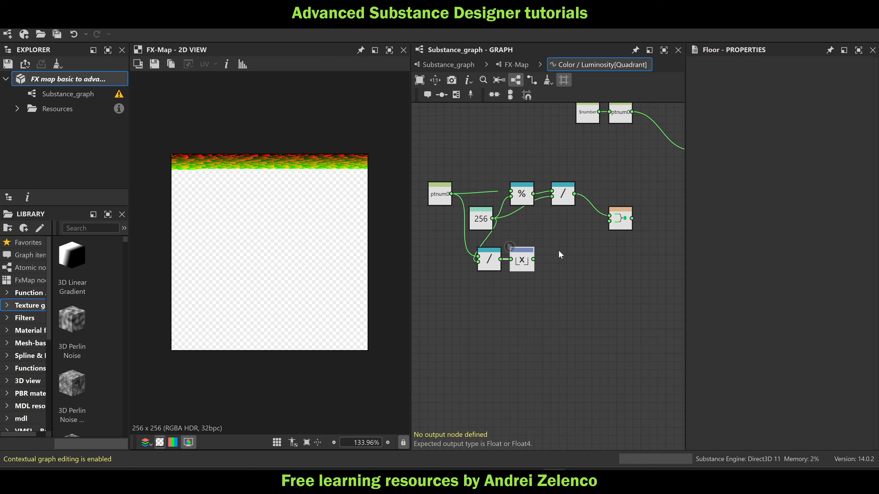
key(space)
text(d)
click(619, 136)
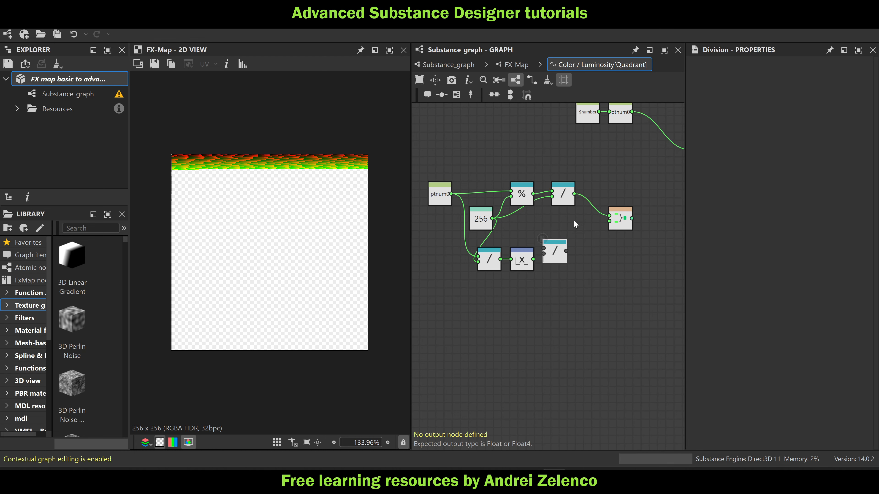
drag(553, 253, 561, 260)
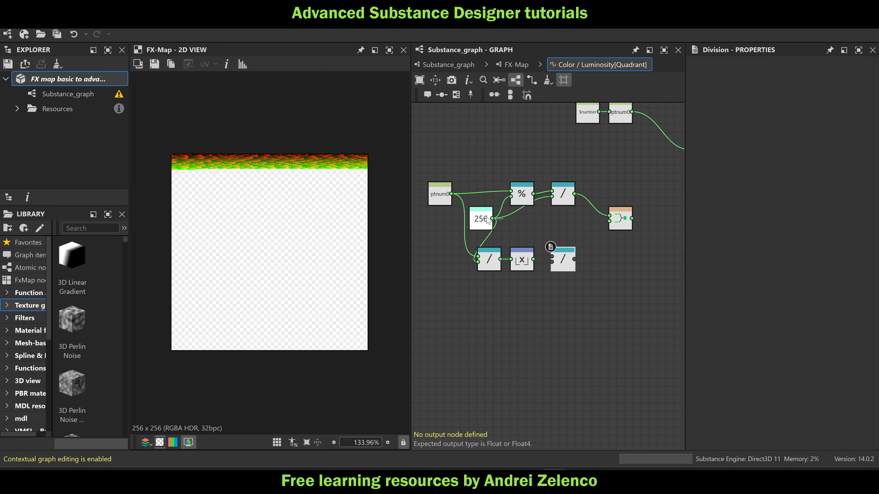
drag(492, 219, 593, 238)
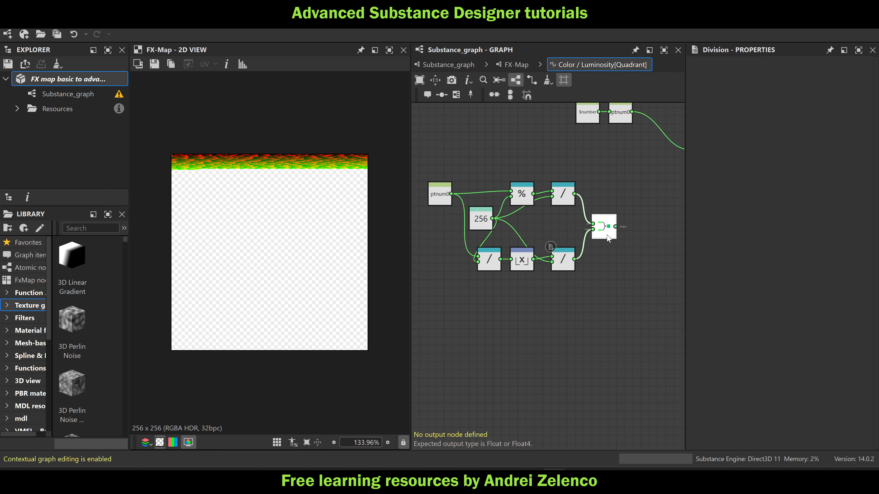
click(90, 81)
Store the Vector Float2 result in a Set node named pos0 and connect it to the Sequence node's second input
scroll(587, 280, down, 3)
middle_drag(612, 234, 526, 208)
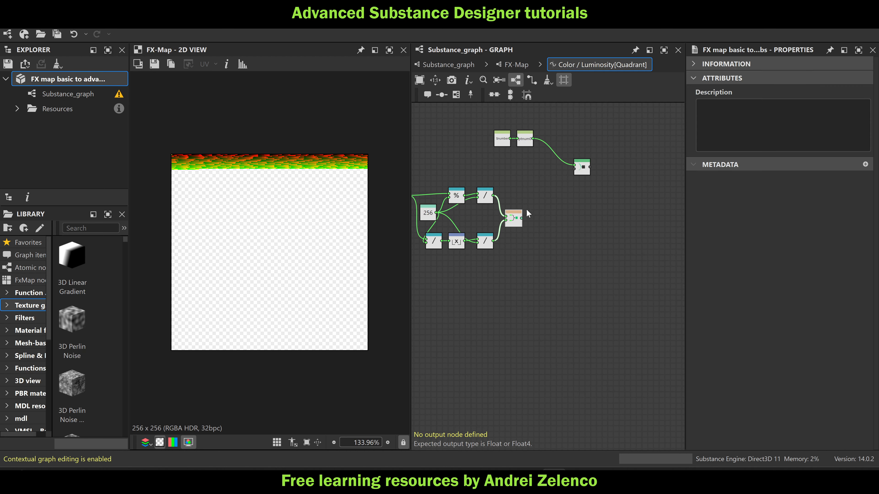
drag(578, 172, 596, 177)
scroll(517, 220, up, 2)
click(518, 219)
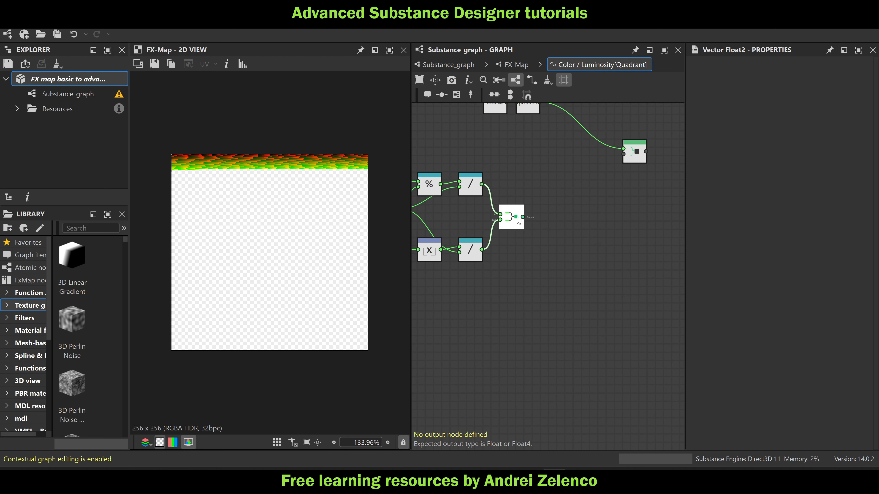
key(space)
text(se)
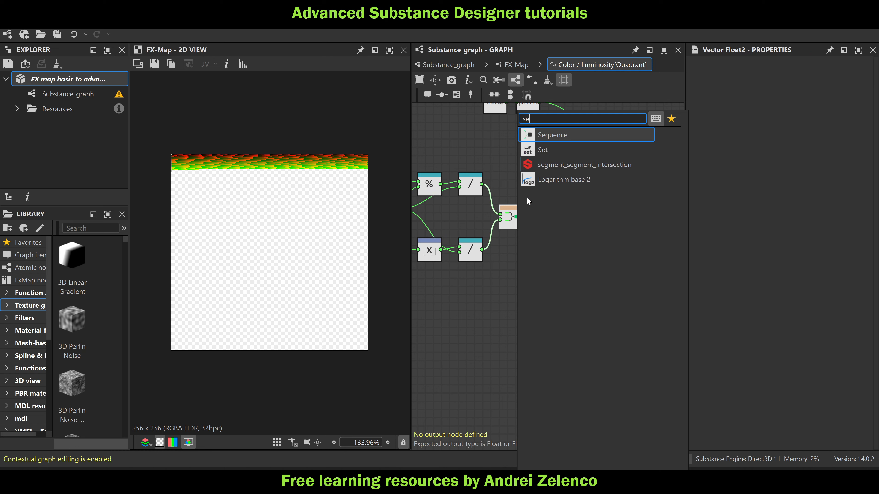
click(562, 152)
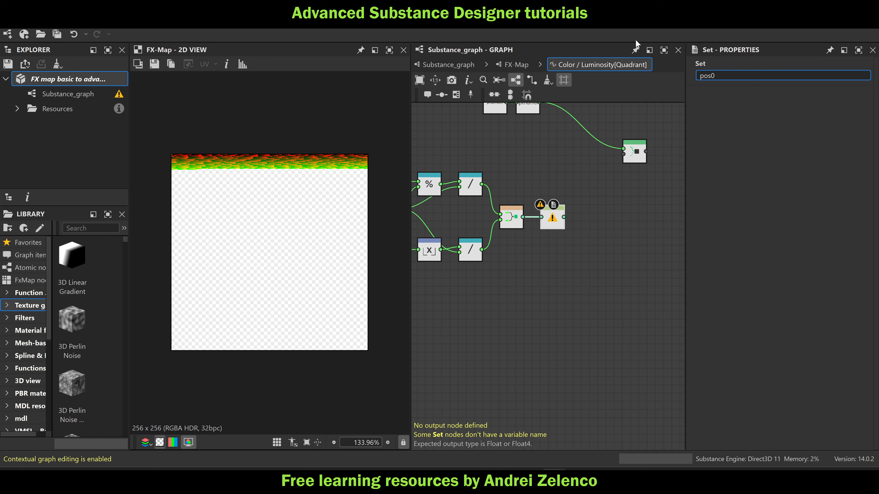
key(Return)
drag(563, 217, 635, 210)
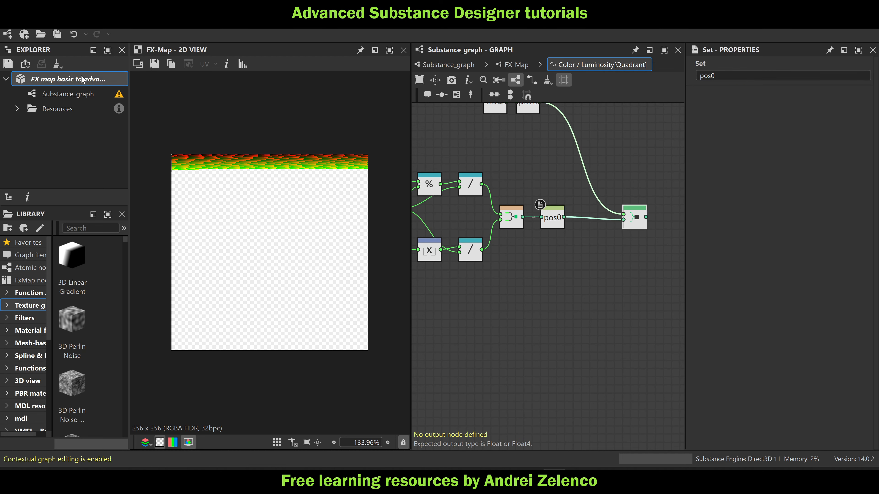
Add a second Sequence node below the first and connect the first Sequence's output to its first input
click(633, 305)
key(space)
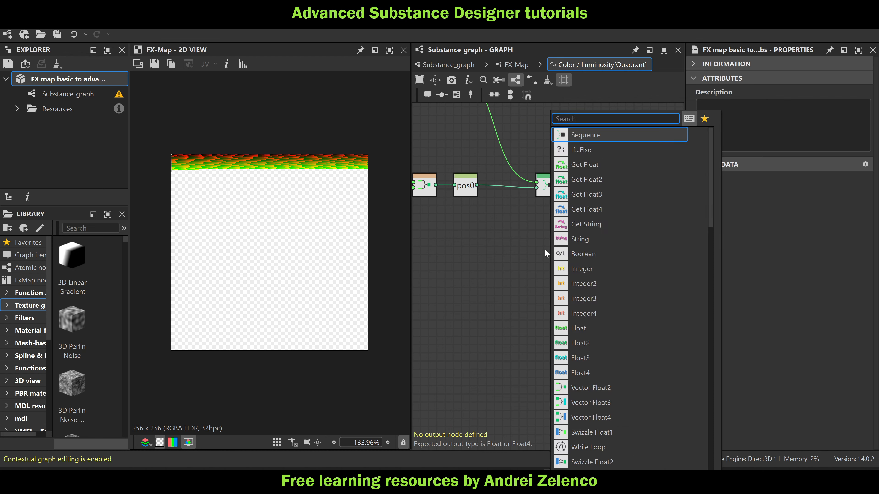
text(seq)
click(571, 137)
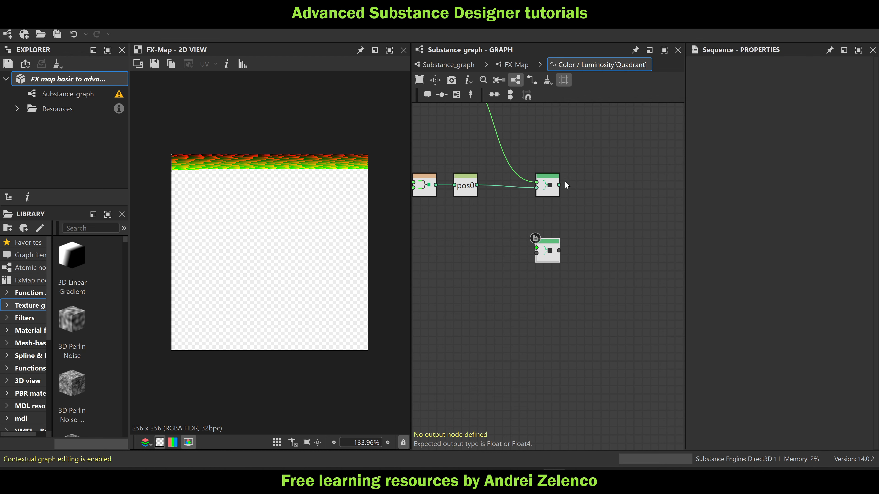
drag(560, 185, 537, 247)
Add a Float constant of 1 and connect it to the second Sequence node's second input
key(space)
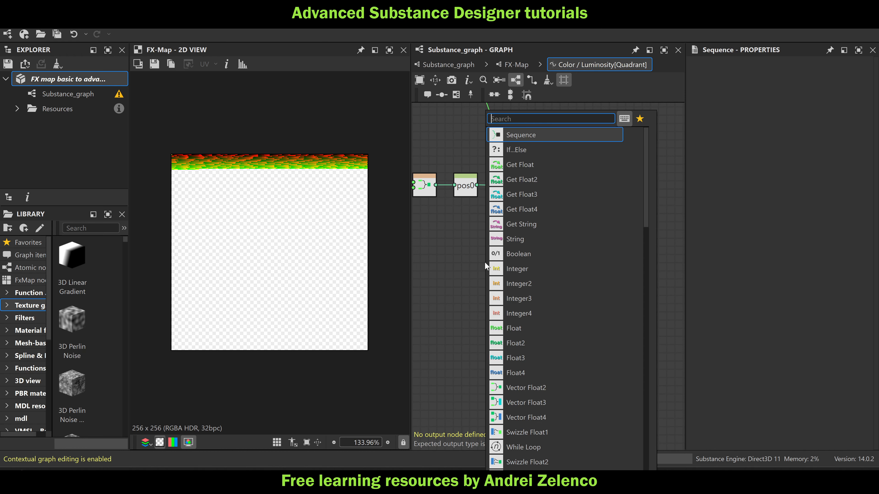
text(gl)
key(Escape)
key(space)
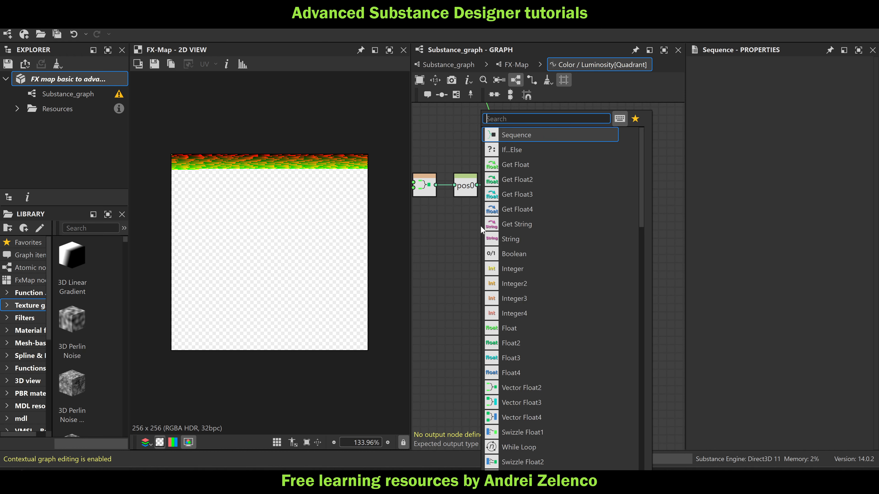
text(fl)
click(532, 132)
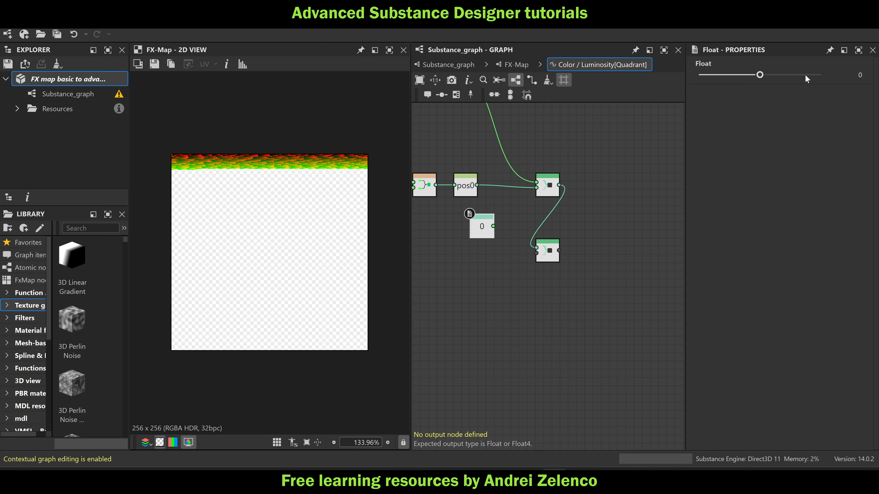
drag(804, 74, 821, 75)
drag(489, 241, 536, 253)
Set the second Sequence node as the function's output node and save the package
click(548, 254)
right_click(548, 254)
click(570, 301)
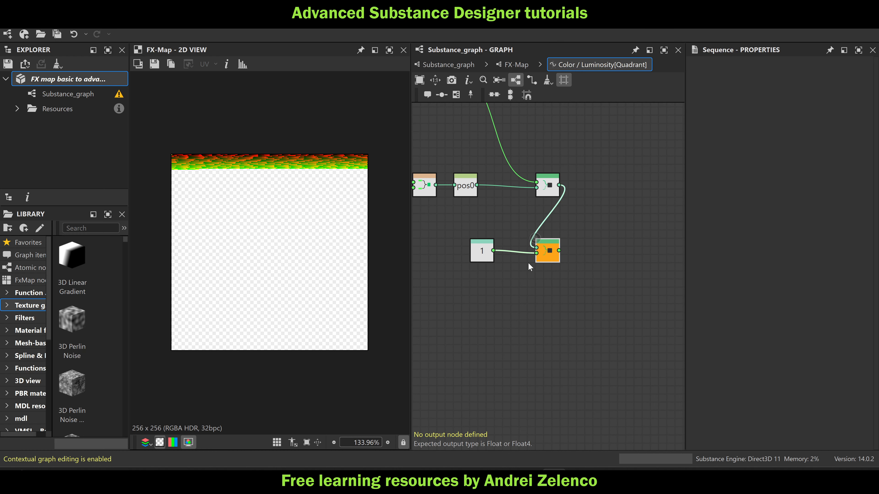
click(85, 82)
Preview the new FX-Map from the main graph and reopen its Quadrant's Color / Luminosity function
click(450, 64)
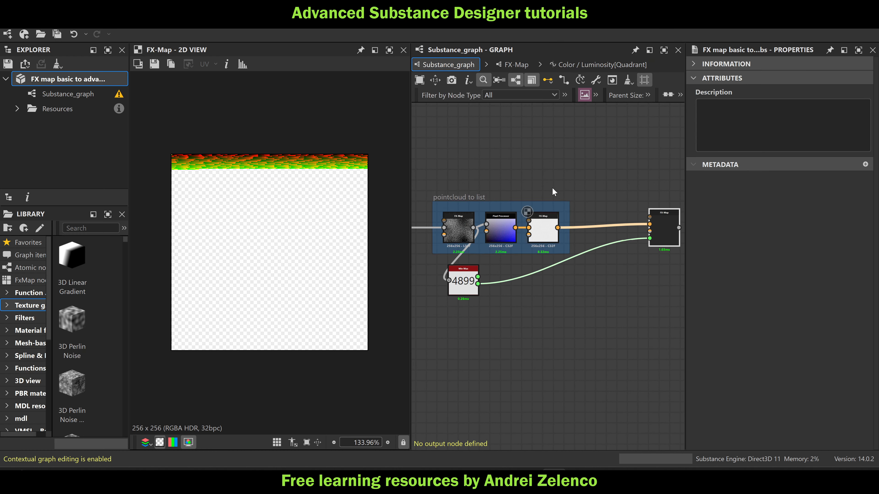
double_click(594, 211)
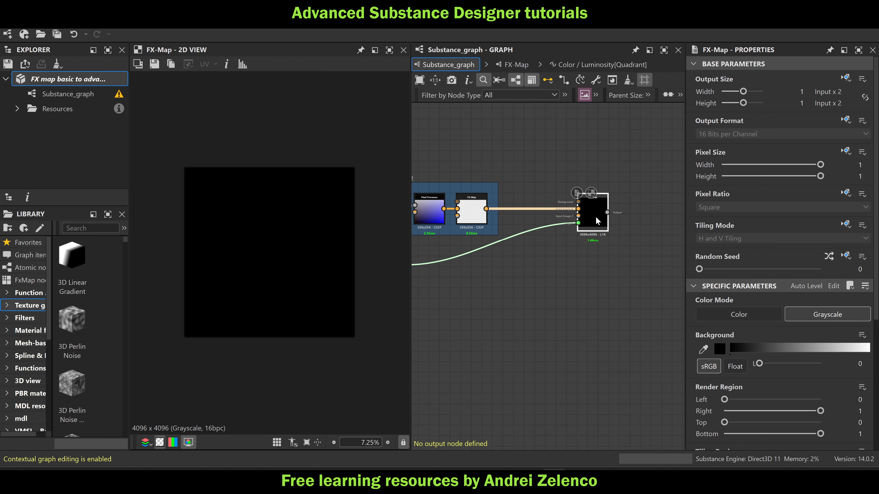
double_click(593, 215)
click(603, 277)
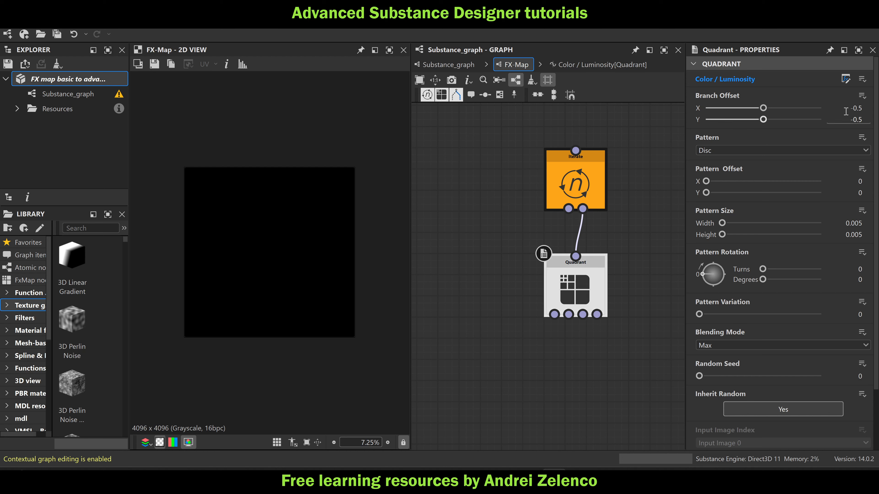
click(846, 79)
middle_drag(479, 208, 542, 215)
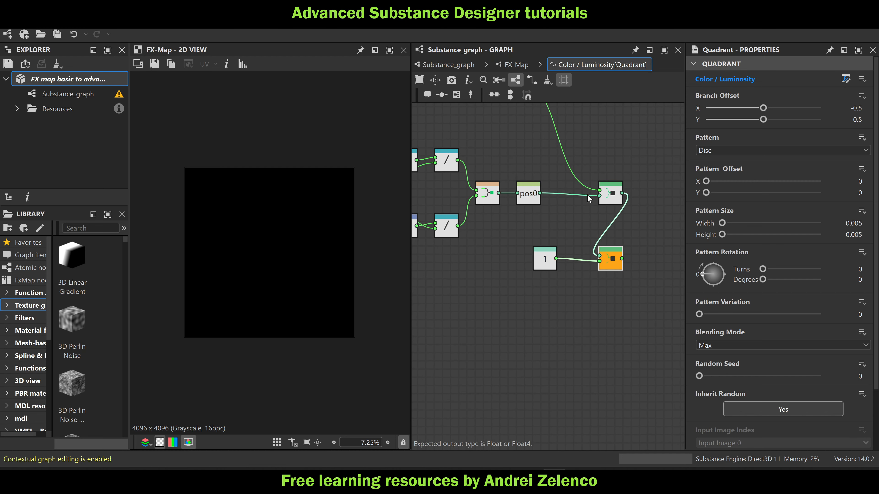
Create a function for the Quadrant's Pattern Offset and add a Get Float2 node that reads the variable pos0
click(859, 171)
click(814, 181)
key(space)
text(get)
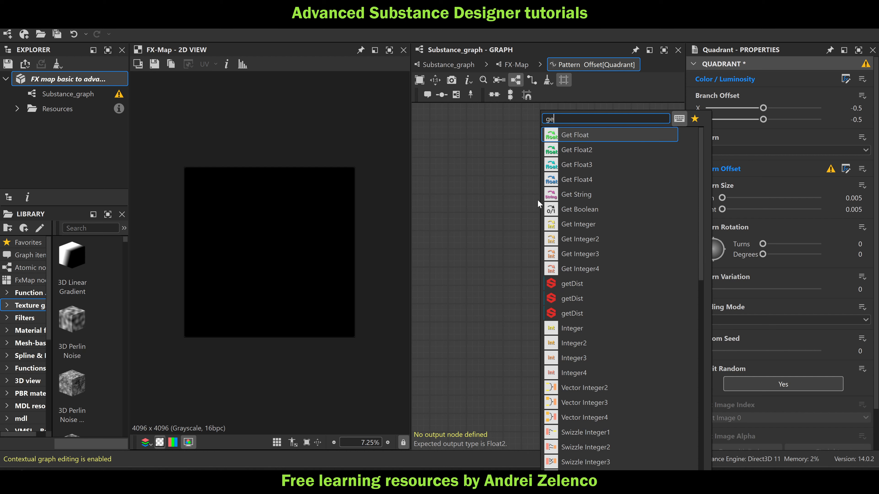
click(597, 149)
click(737, 75)
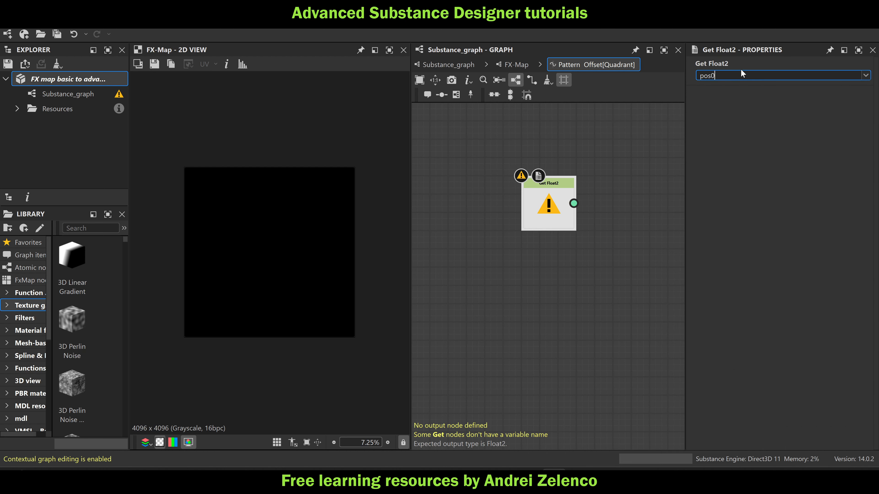
Set the pos0 node as the Pattern Offset function's output node and save the package
click(566, 218)
right_click(555, 198)
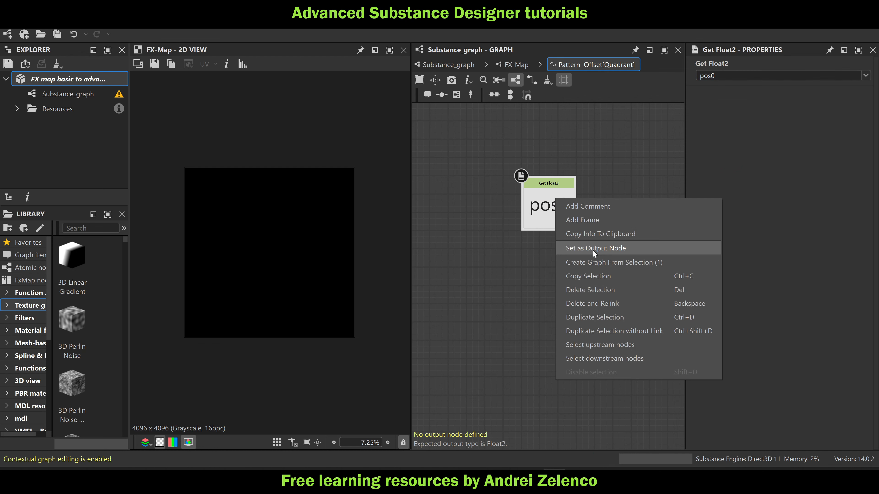
click(593, 250)
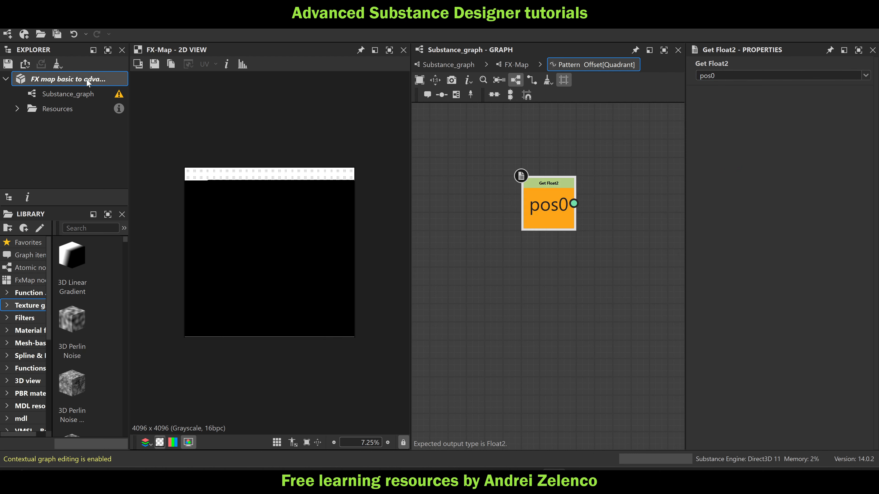
click(644, 213)
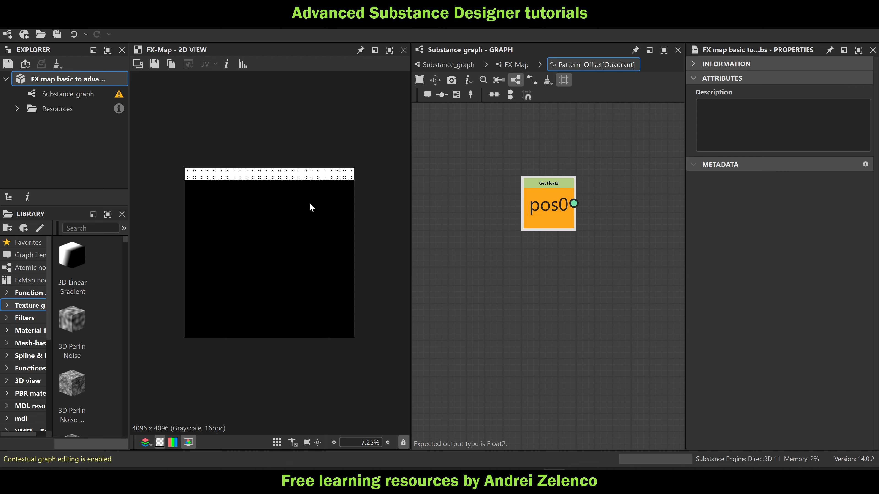
Examine the new FX-Map's rendered discs and review its Quadrant node's parameters
scroll(273, 175, up, 5)
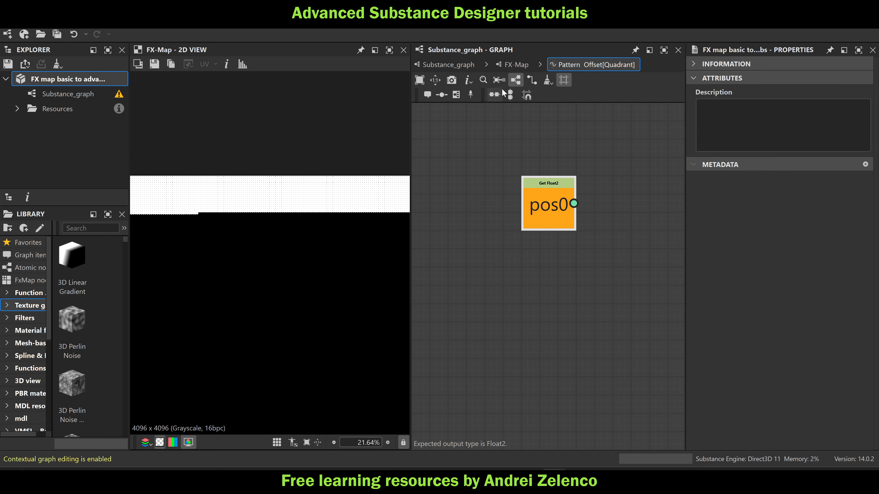
click(513, 67)
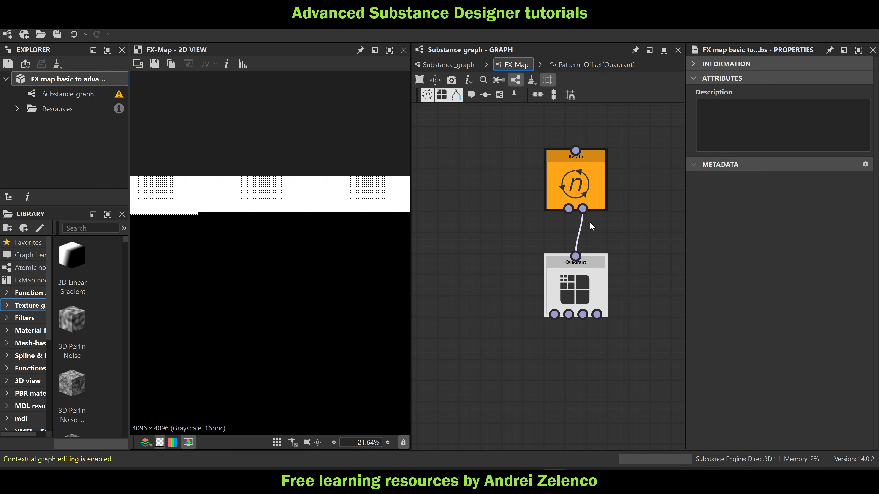
scroll(208, 185, down, 2)
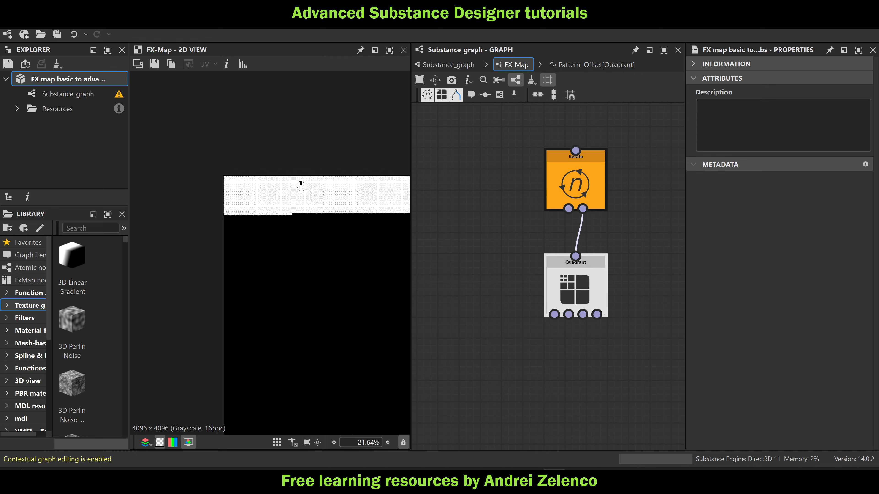
click(448, 65)
scroll(462, 198, up, 4)
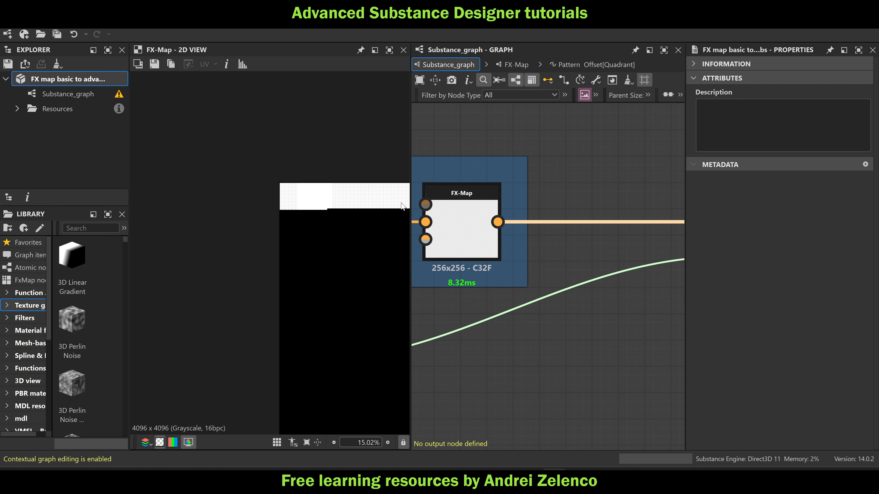
middle_drag(528, 168, 428, 142)
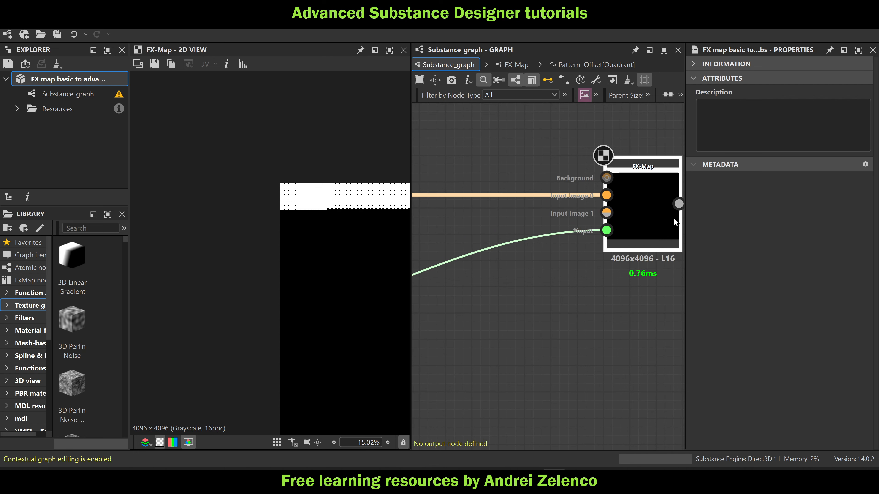
double_click(627, 204)
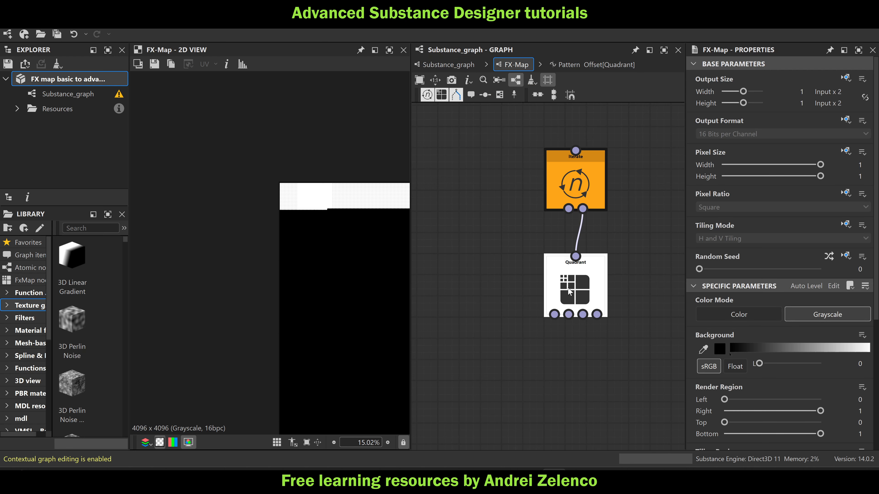
click(575, 287)
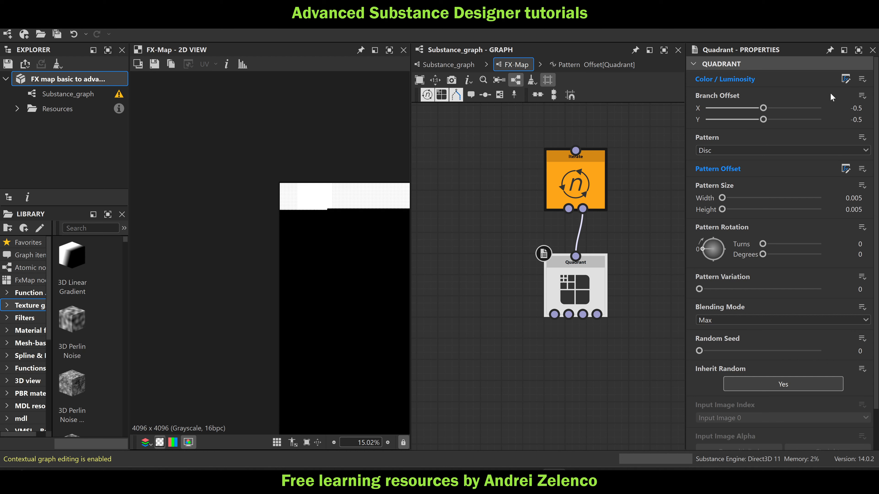
click(448, 65)
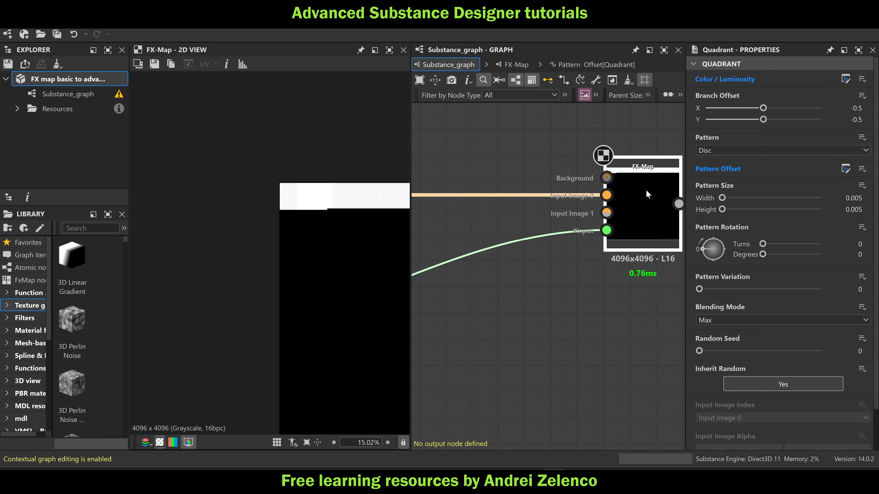
Preview the FX-Map in the pointcloud to list frame and examine its list of stored color values up close
middle_drag(501, 184, 663, 187)
double_click(504, 192)
scroll(273, 224, up, 6)
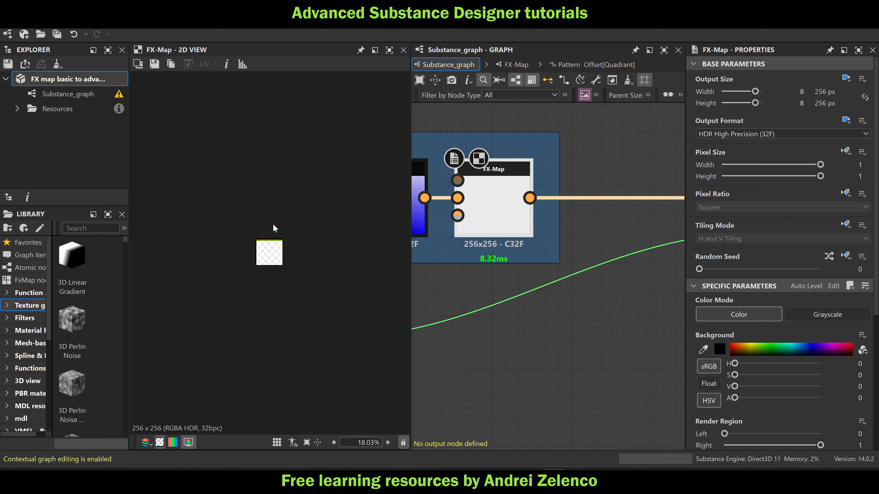
scroll(249, 227, up, 4)
scroll(290, 193, up, 7)
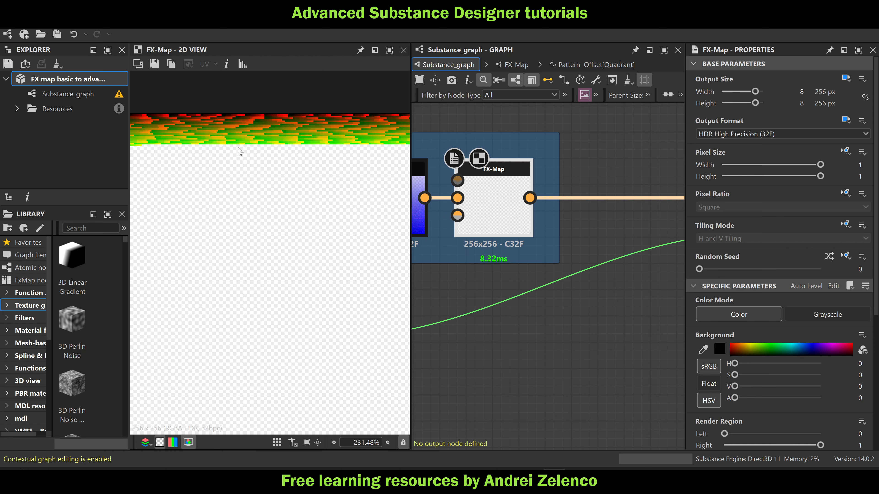
middle_drag(240, 149, 326, 229)
scroll(286, 192, up, 4)
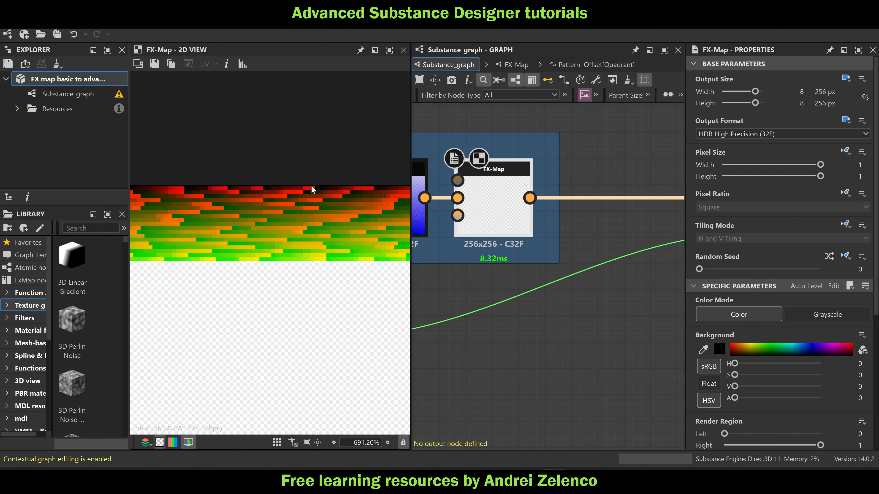
scroll(554, 208, down, 5)
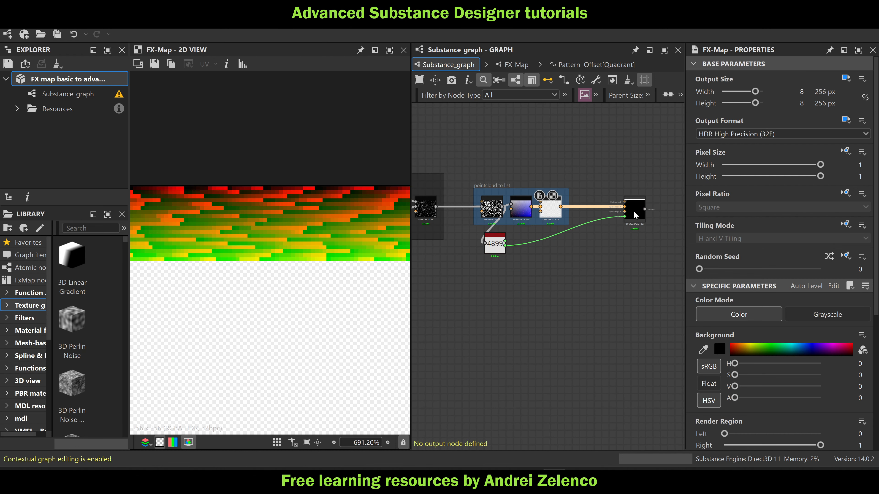
Reopen the new FX-Map's Color / Luminosity function and move the position calculation nodes away from the pos0 Set node to make room
click(635, 210)
double_click(635, 210)
click(575, 287)
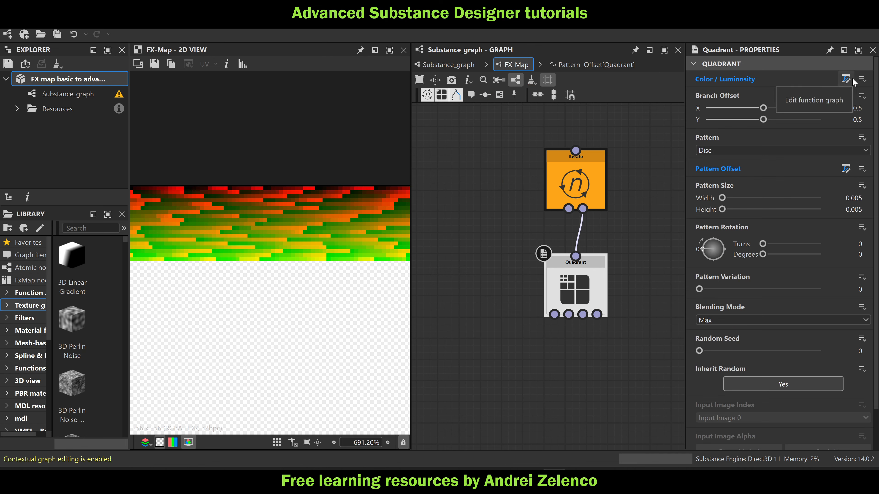
click(846, 79)
middle_drag(548, 236, 544, 199)
scroll(543, 199, up, 3)
drag(584, 181, 413, 283)
drag(563, 244, 456, 245)
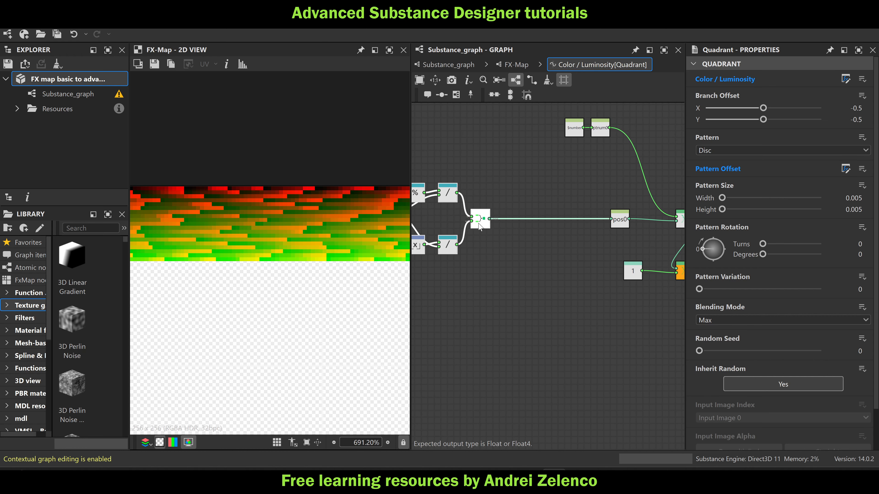
Add a Sample Color node fed by the Vector Float2 output, followed by a Swizzle Float2 node taking X and Y
key(space)
text(sa)
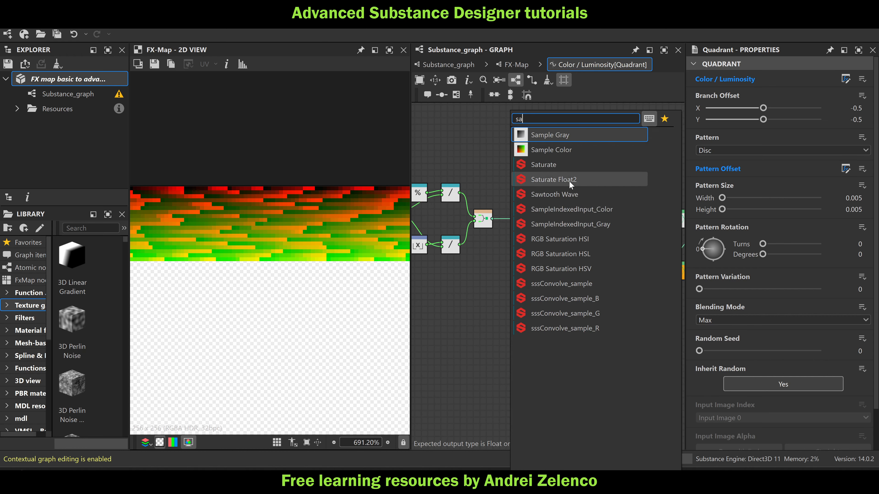
click(568, 147)
drag(492, 219, 501, 239)
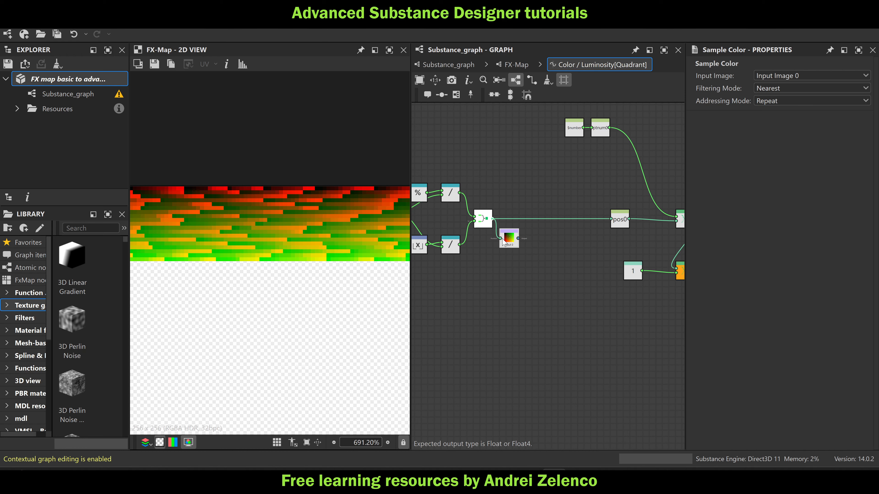
key(space)
text(sw)
click(586, 151)
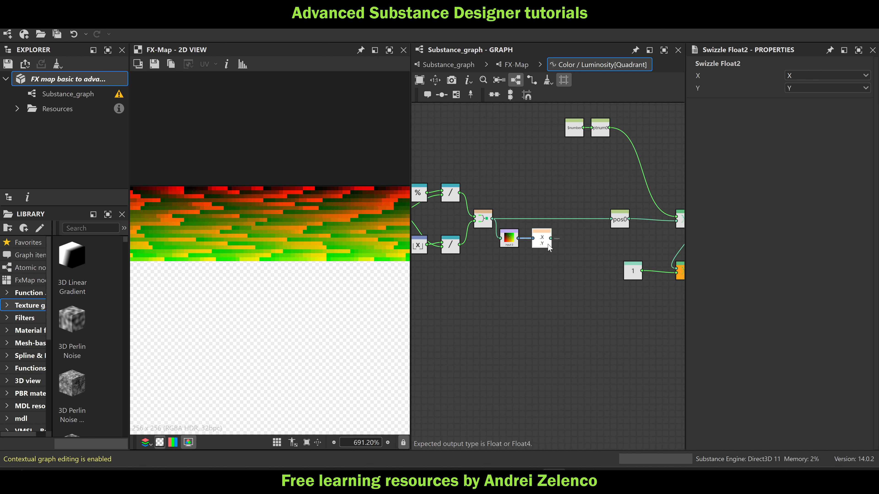
Shift the whole list position calculation group further away from the Sample Color node
scroll(466, 179, down, 2)
drag(457, 190, 561, 251)
drag(557, 219, 539, 219)
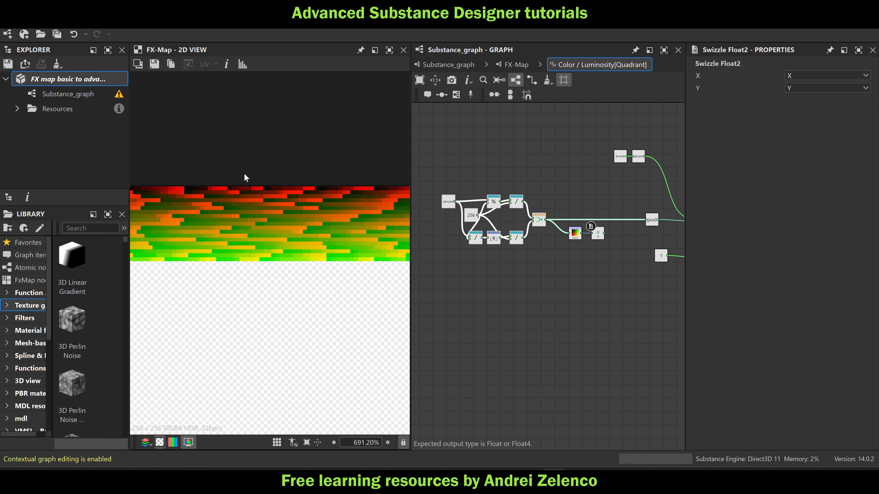
Move the Swizzle Float2 node closer to Sample Color and connect its output to the pos0 Set node
scroll(163, 192, down, 3)
scroll(208, 193, down, 3)
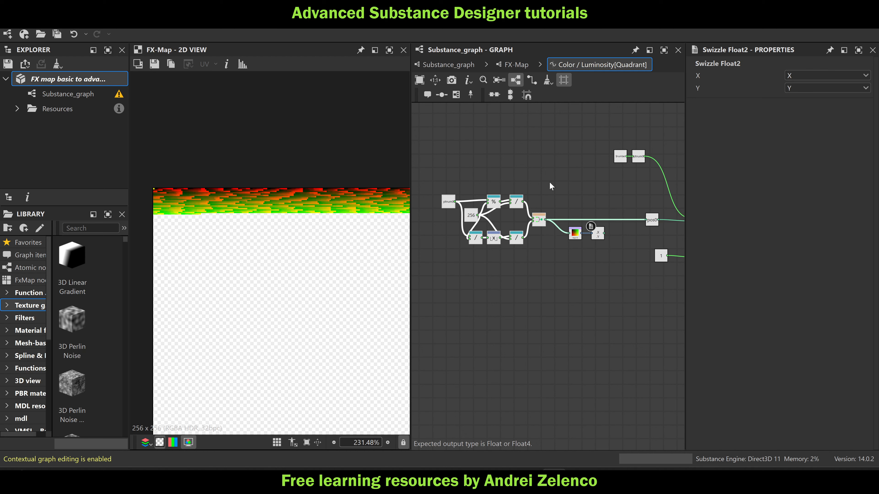
drag(554, 182, 435, 258)
scroll(602, 239, up, 4)
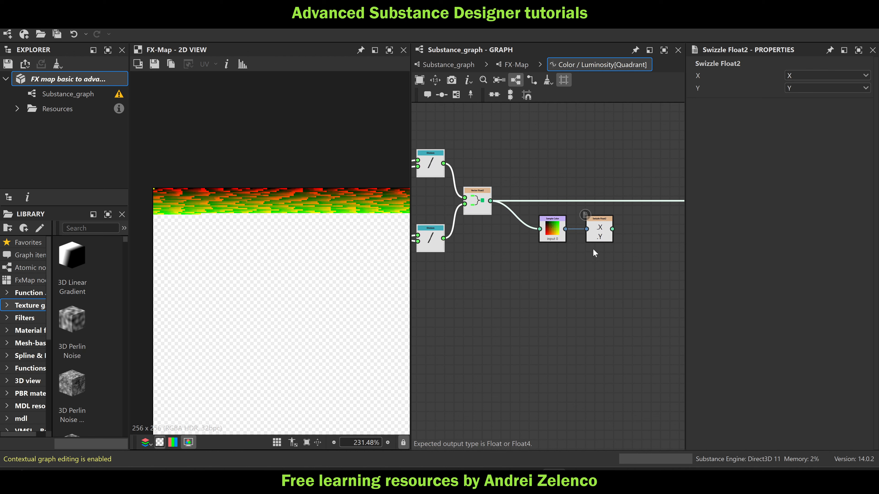
drag(603, 238, 589, 236)
scroll(172, 189, up, 3)
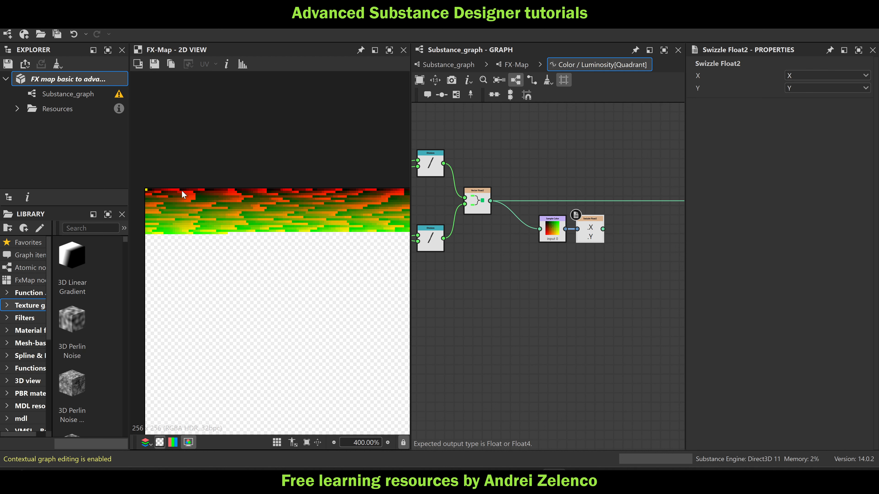
middle_drag(623, 279, 559, 285)
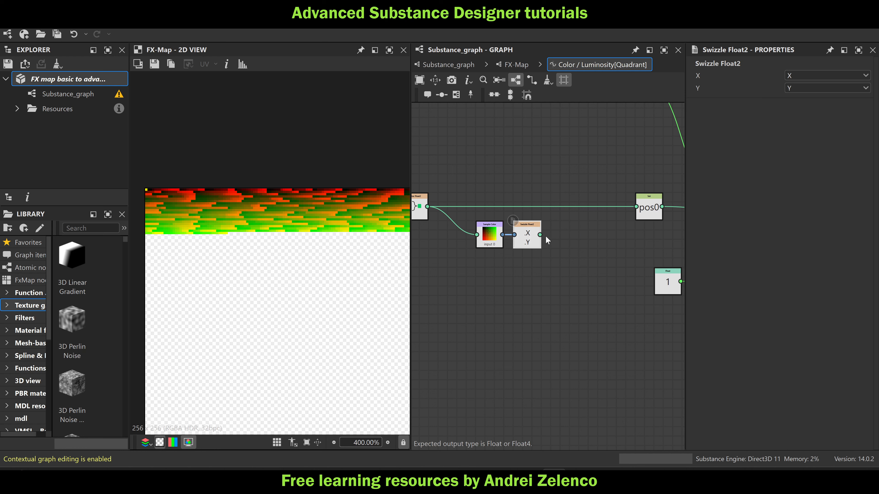
drag(540, 235, 632, 208)
Preview the new FX-Map from the main graph and examine the full disc distribution
click(449, 64)
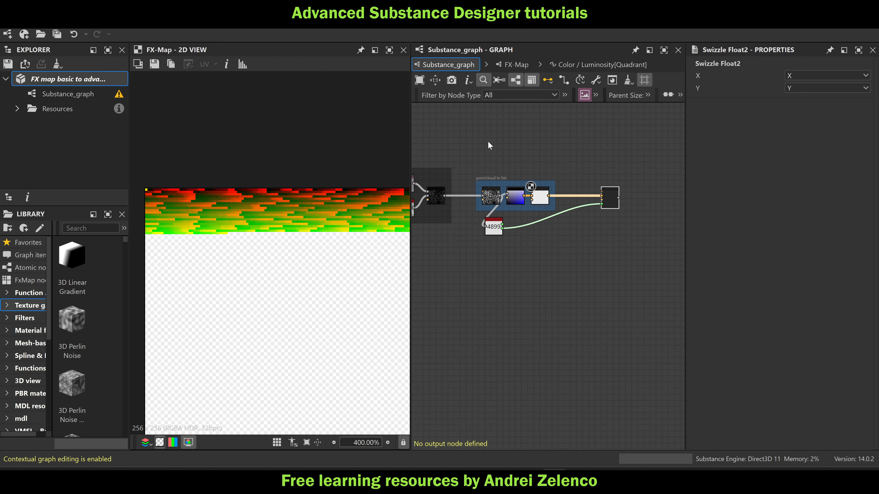
double_click(572, 182)
scroll(300, 257, down, 10)
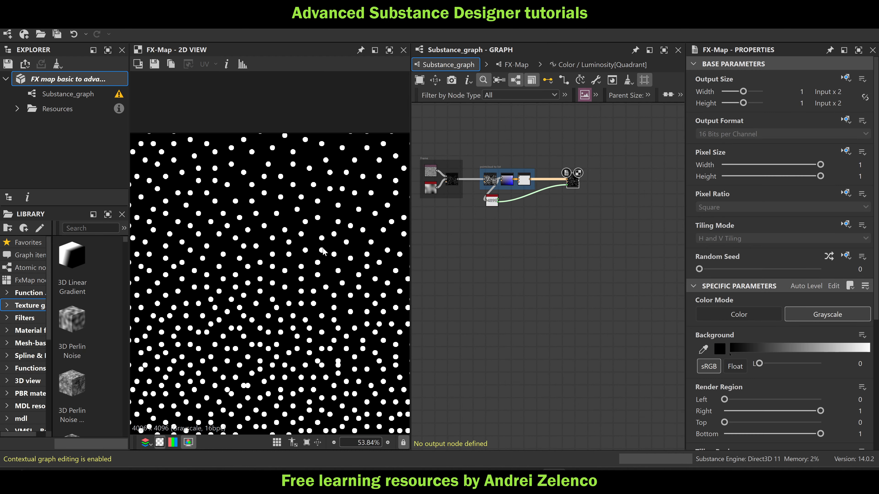
scroll(327, 252, down, 3)
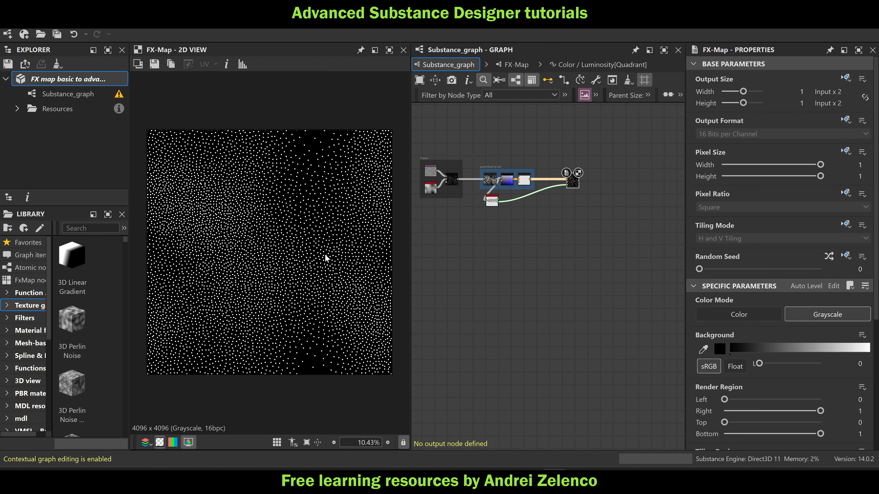
Preview the source point cloud's Pixel Processor to compare its points with the FX-Map's discs
middle_drag(536, 282, 514, 276)
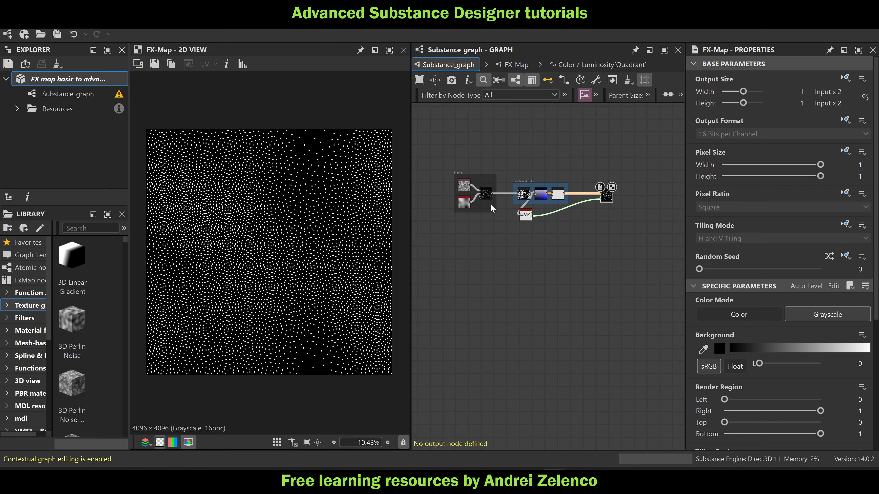
scroll(474, 193, up, 2)
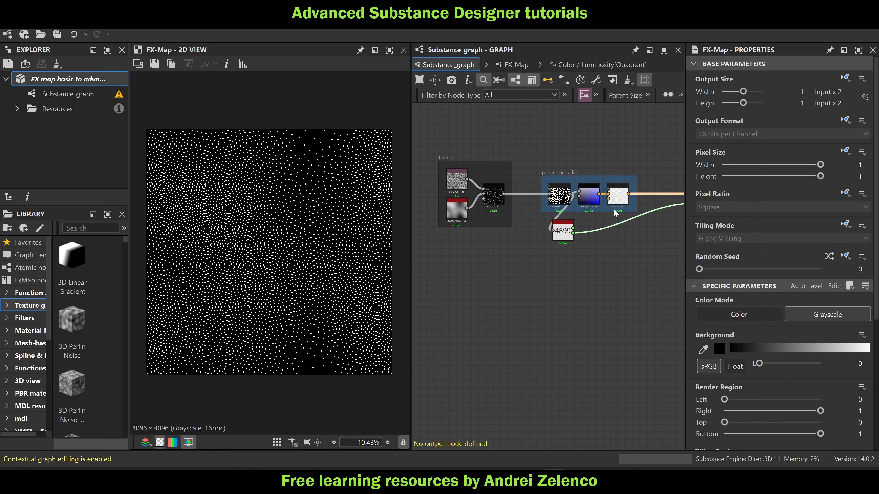
middle_drag(614, 211, 520, 214)
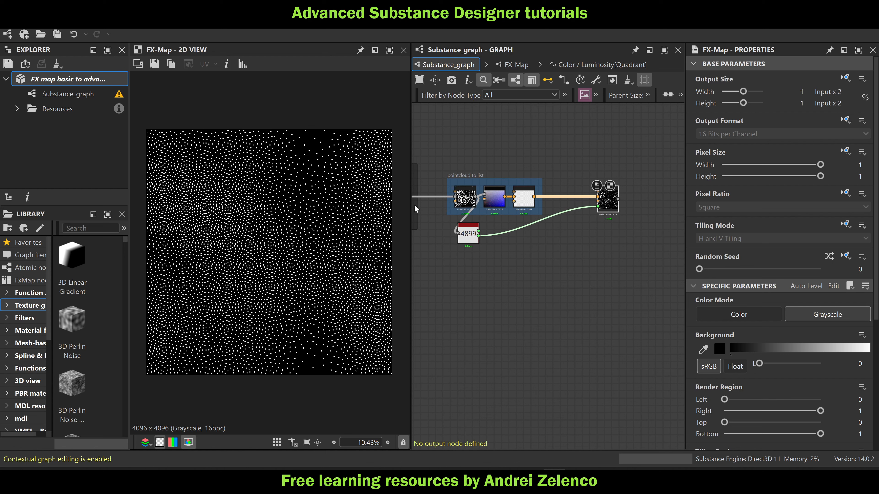
middle_drag(414, 204, 513, 207)
double_click(505, 204)
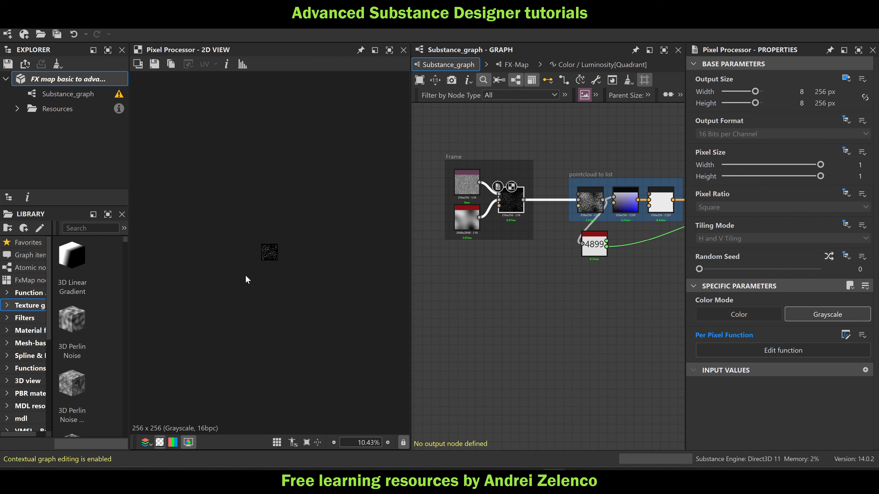
scroll(266, 254, up, 8)
scroll(265, 253, up, 3)
scroll(266, 253, down, 2)
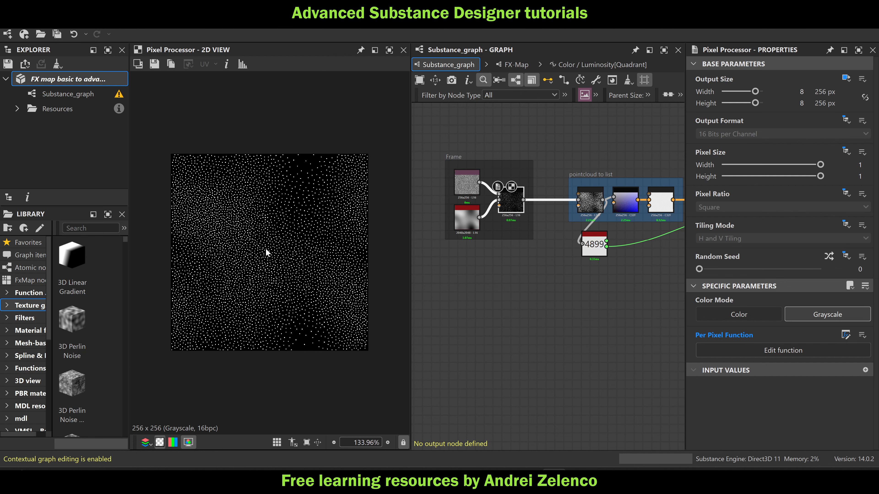
Preview the FX-Map node's disc output from the main graph and save the package
scroll(512, 258, down, 5)
scroll(636, 245, up, 3)
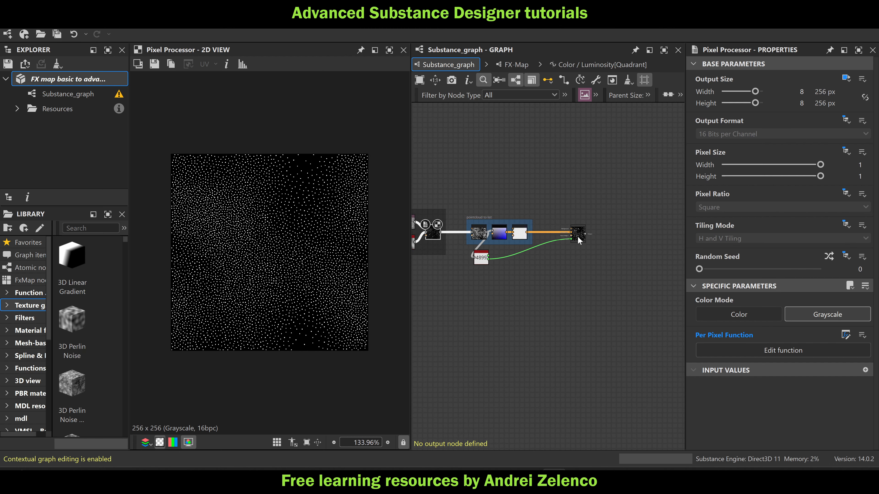
double_click(574, 236)
scroll(330, 232, down, 9)
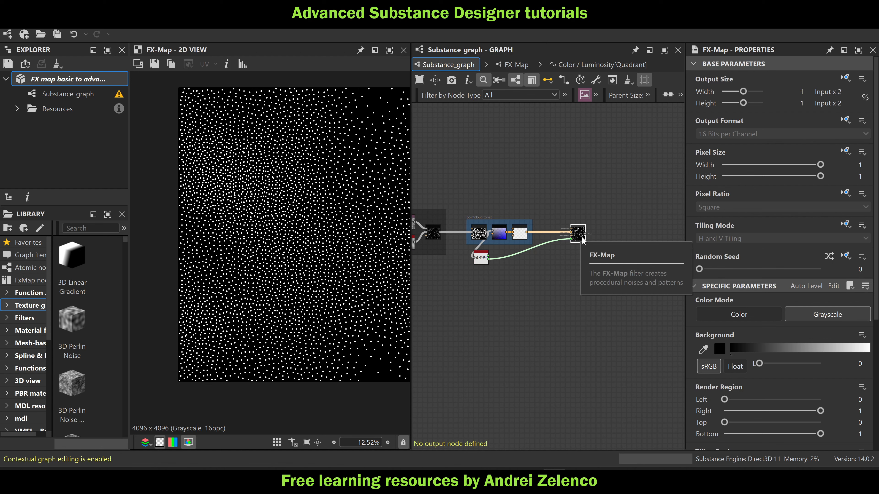
click(83, 82)
scroll(347, 129, up, 2)
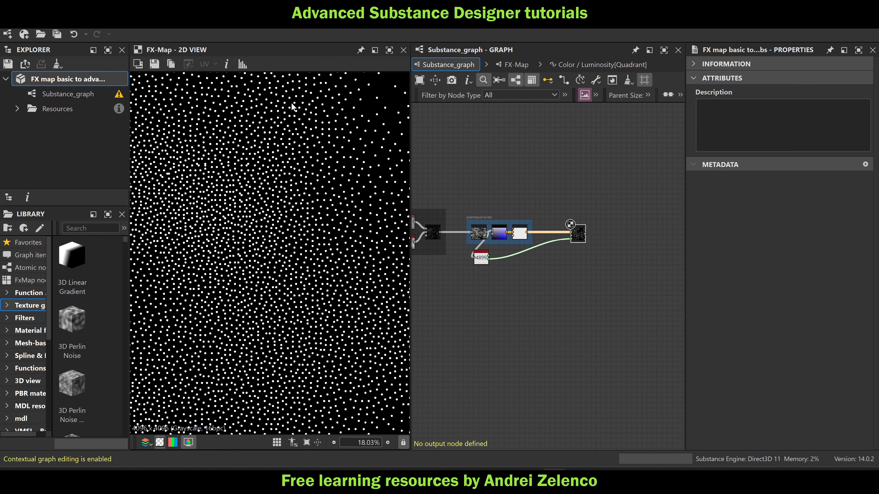
Duplicate the FX-Map with its input links, place the copy below the original, and open the copy
scroll(577, 211, up, 3)
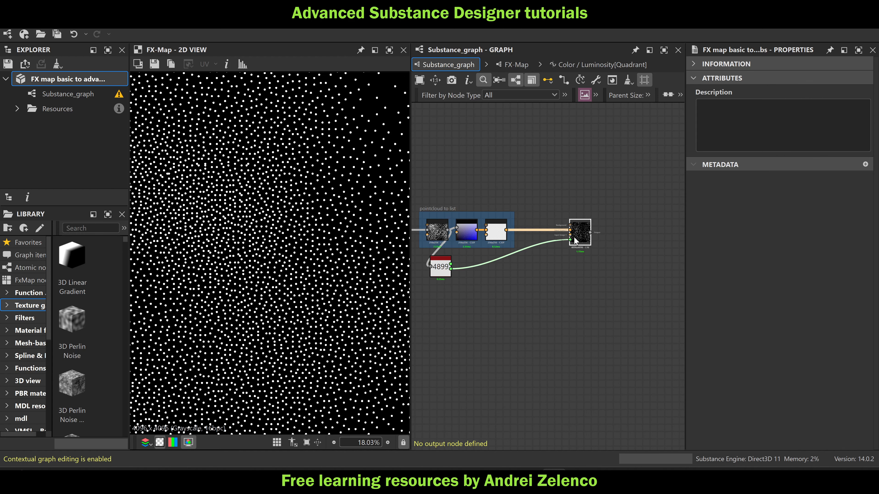
key(ctrl+d)
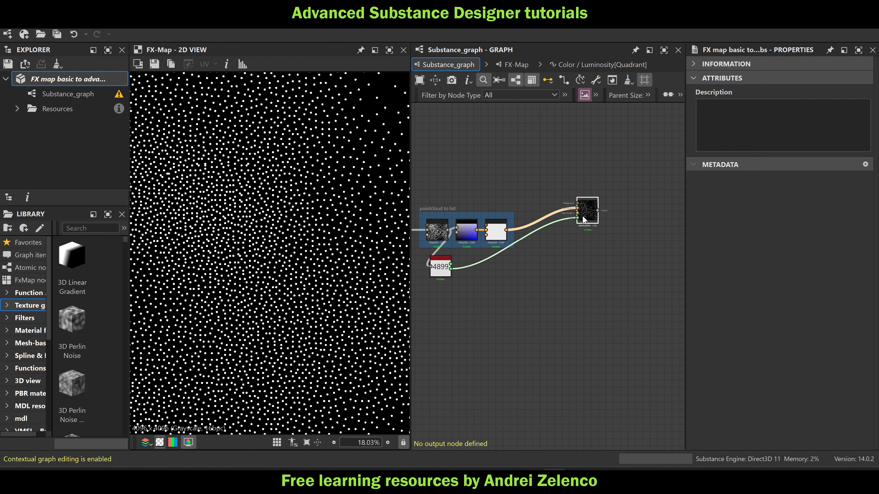
drag(583, 217, 588, 260)
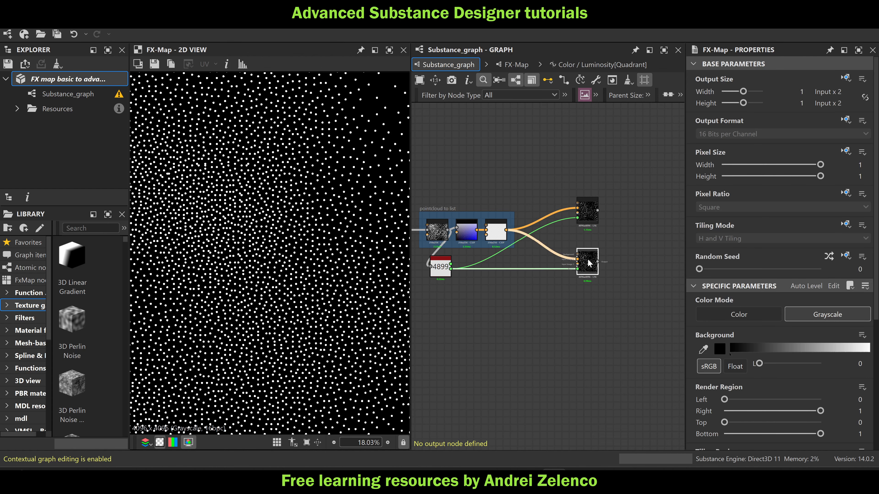
double_click(588, 258)
scroll(333, 165, down, 1)
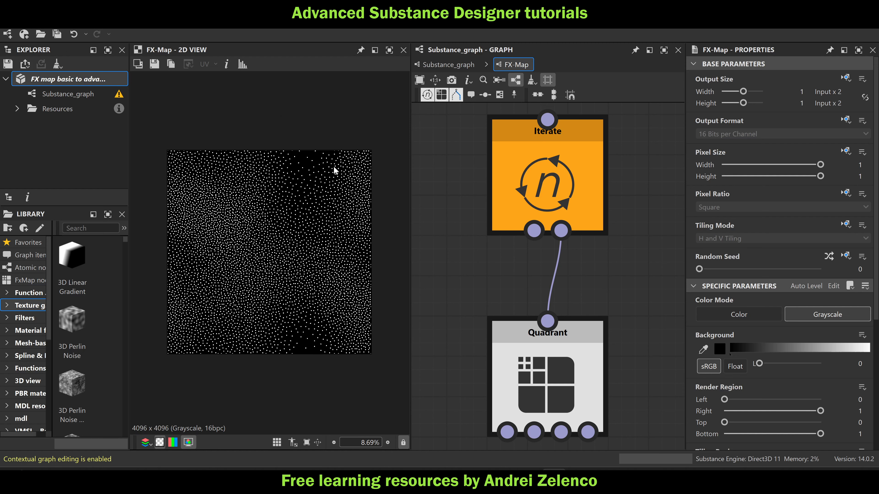
Check the discs up close, move the Iterate node closer to the Quadrant node, and select the package
scroll(330, 164, up, 3)
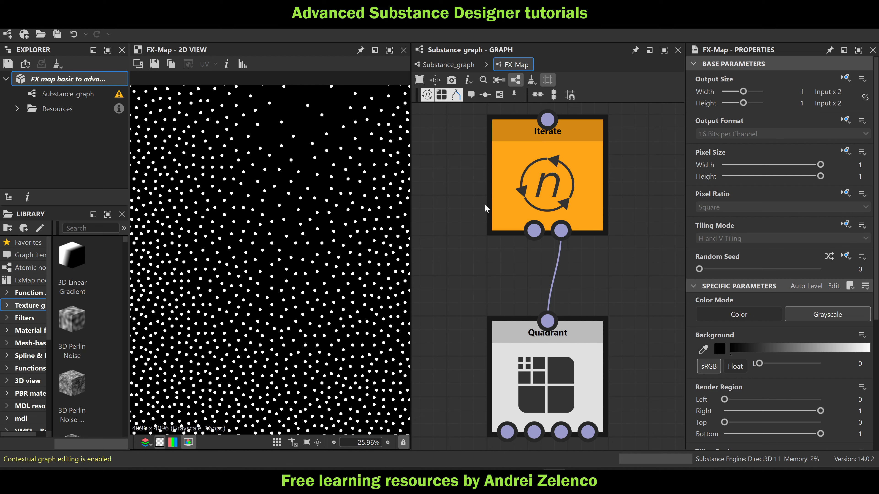
scroll(290, 159, up, 3)
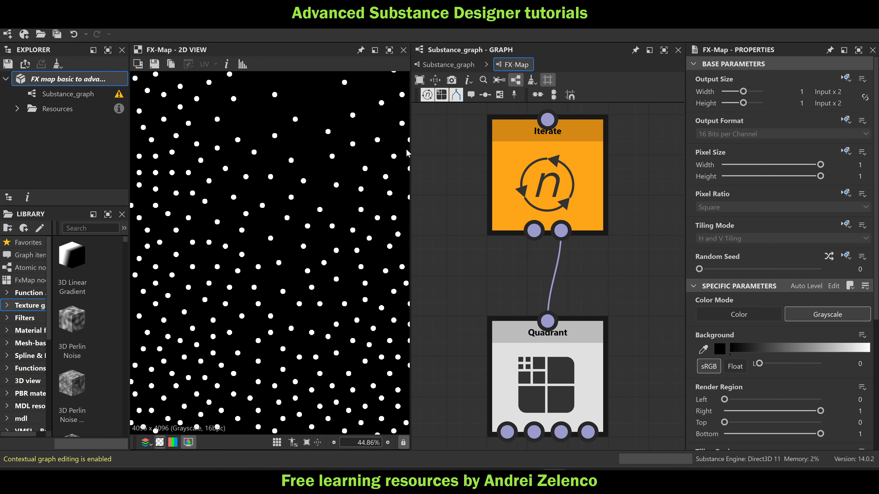
scroll(529, 210, down, 3)
drag(529, 210, 529, 233)
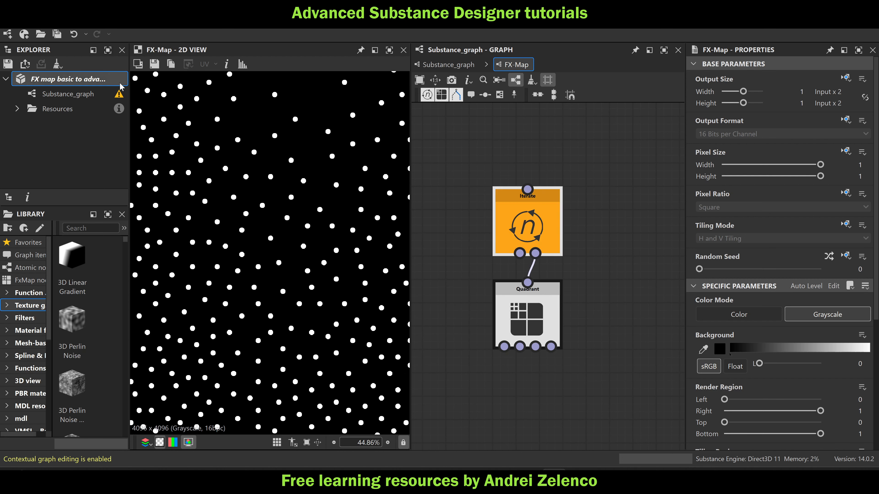
click(87, 80)
scroll(338, 205, down, 8)
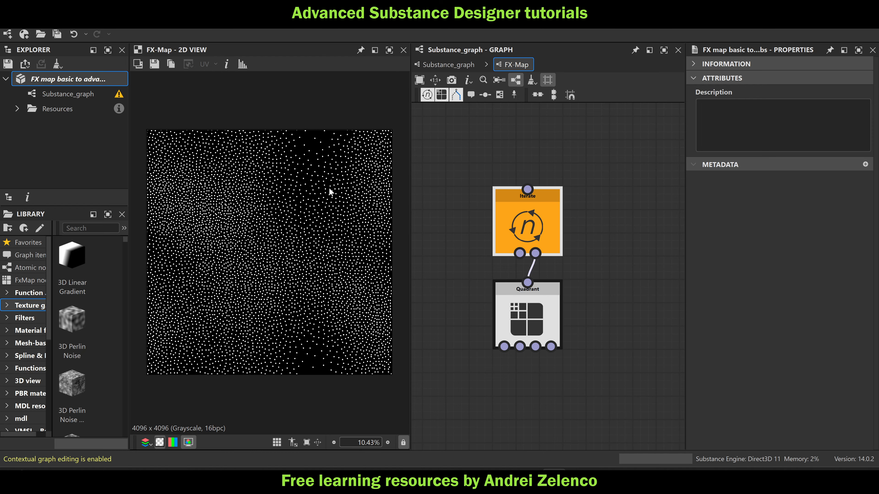
Return to the main graph and look over the earlier point cloud and drawing groups and the two FX-Maps
click(460, 65)
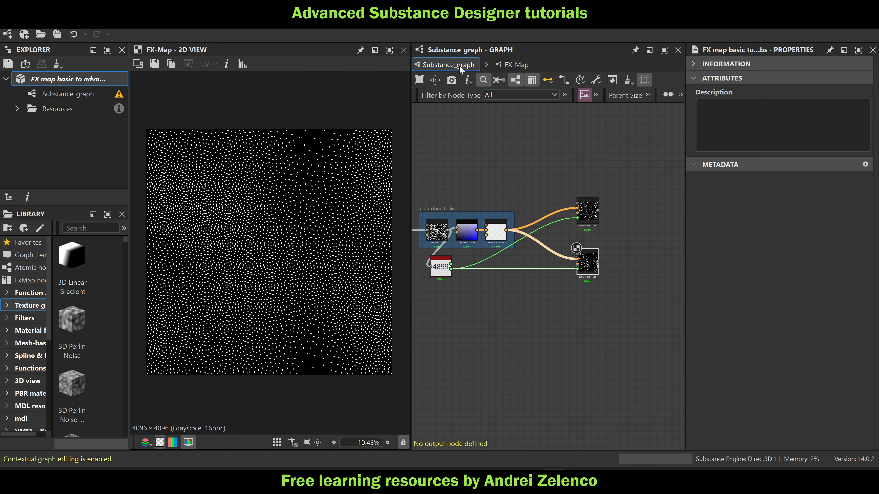
scroll(570, 156, down, 4)
scroll(578, 217, down, 4)
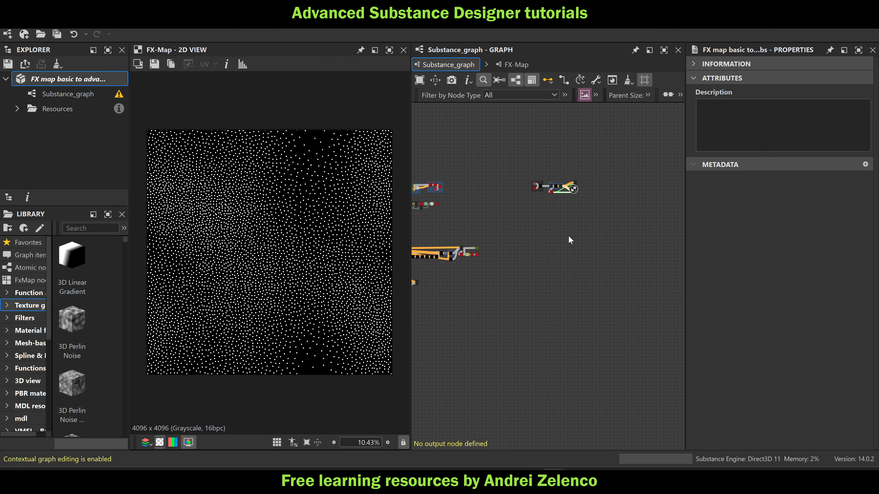
scroll(438, 204, up, 3)
middle_drag(492, 215, 584, 226)
scroll(511, 198, up, 1)
scroll(513, 201, up, 6)
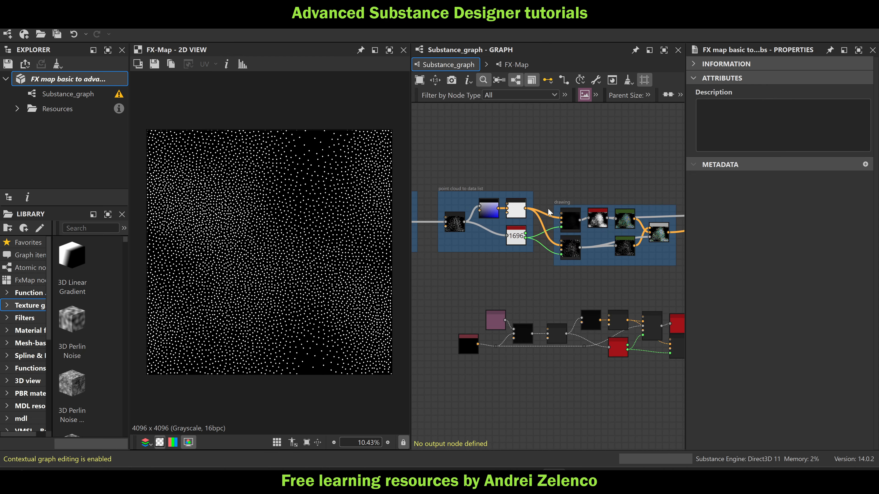
middle_drag(603, 180, 489, 175)
scroll(489, 176, down, 3)
middle_drag(564, 169, 421, 185)
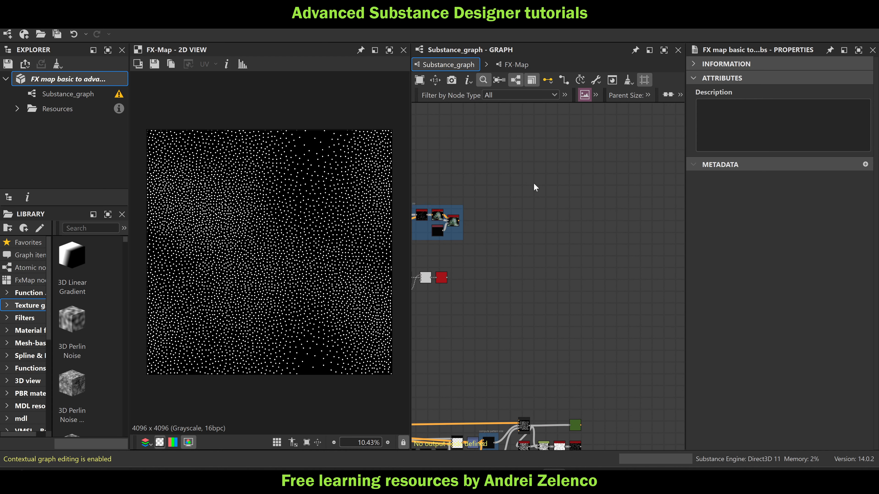
scroll(534, 183, down, 3)
middle_drag(592, 196, 507, 209)
middle_drag(638, 247, 579, 231)
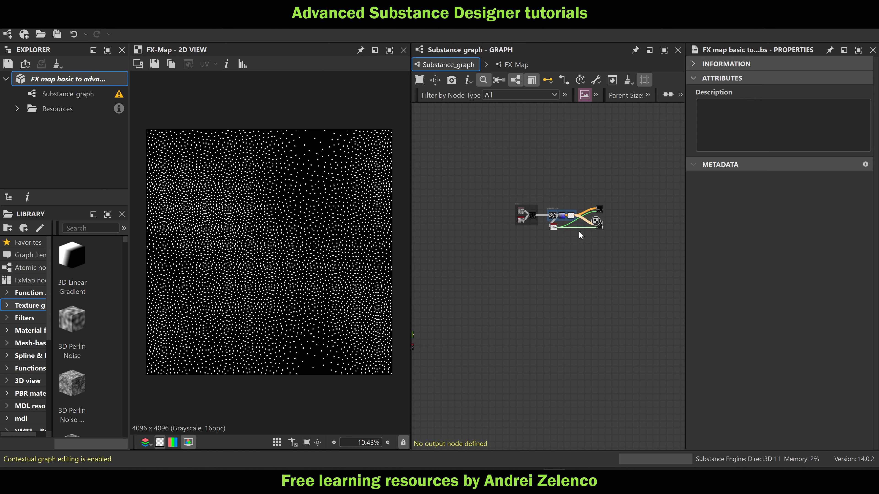
scroll(603, 227, up, 4)
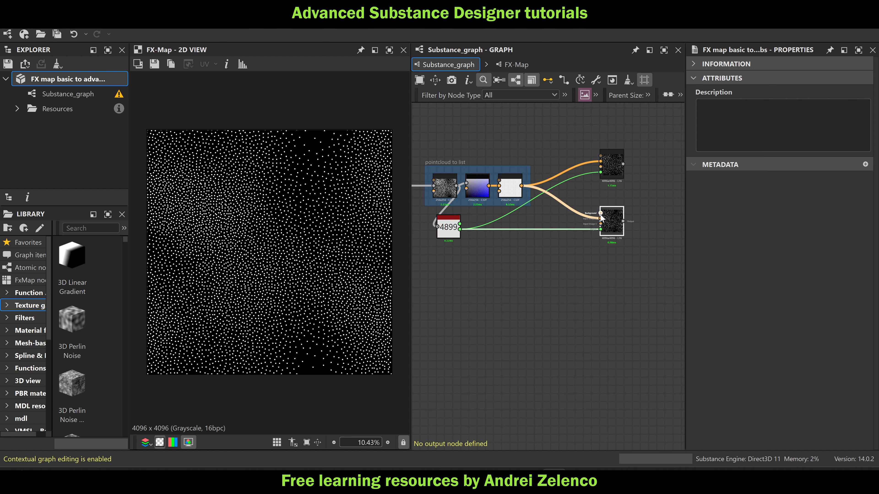
Open the duplicated FX-Map, add an Iterate node above the existing one, and connect it to that node's input
click(609, 229)
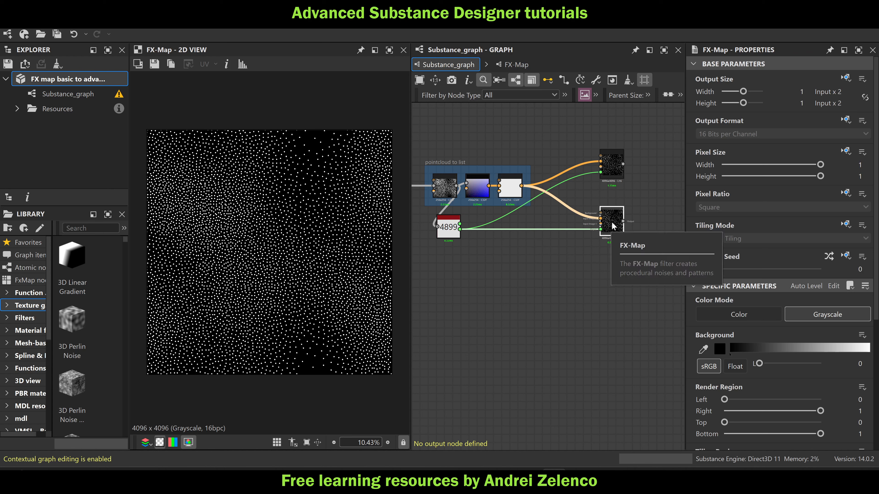
double_click(612, 226)
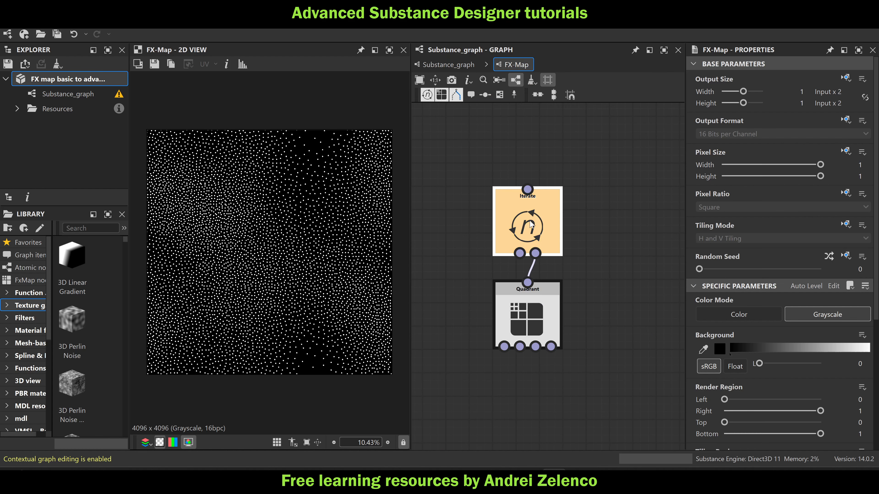
click(539, 306)
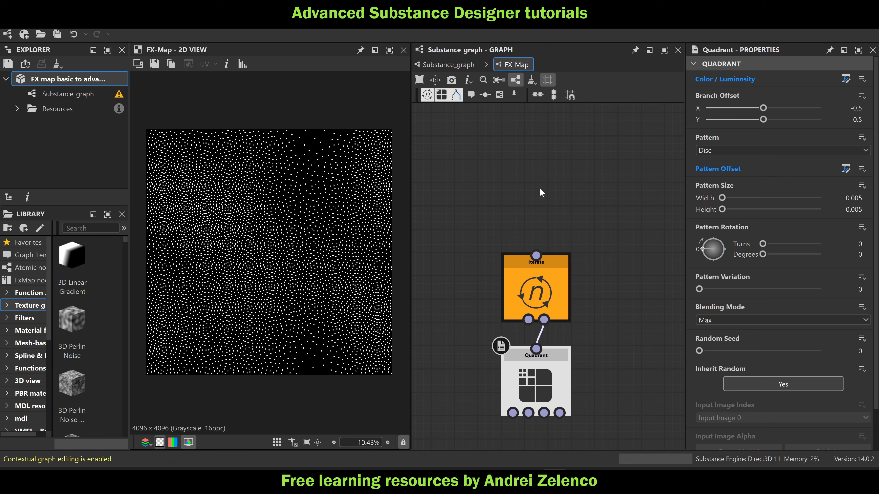
key(space)
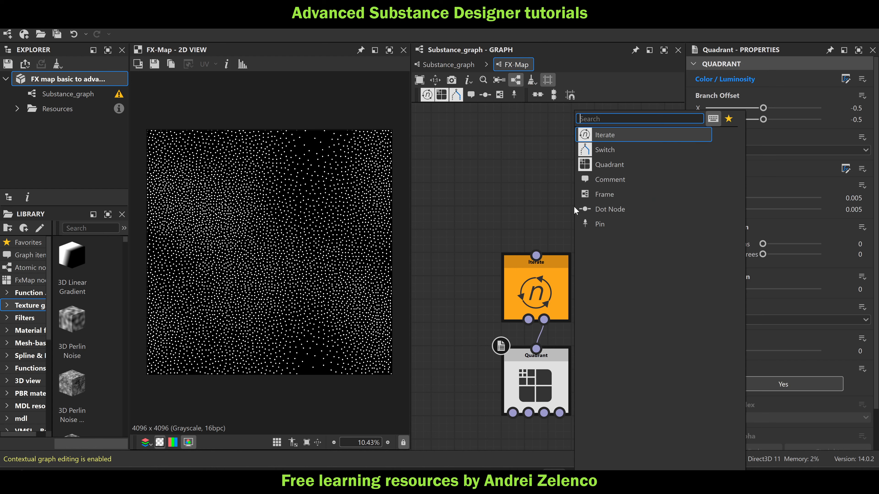
text(i)
click(499, 155)
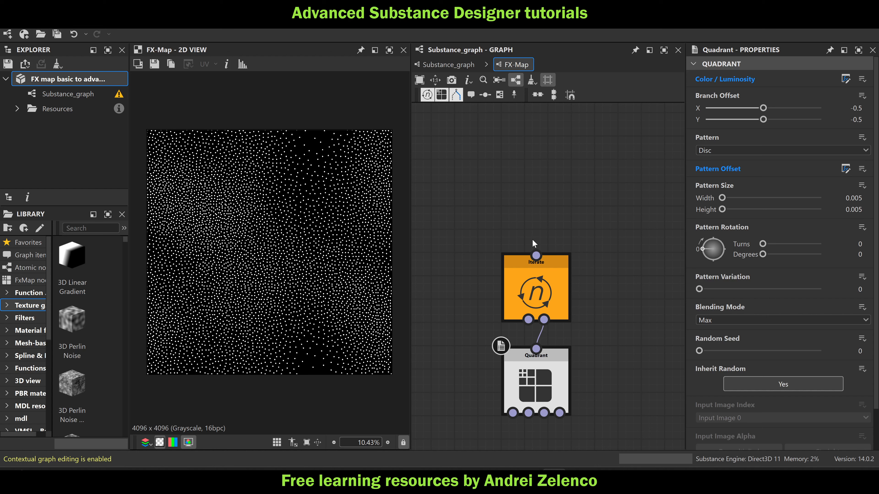
click(428, 97)
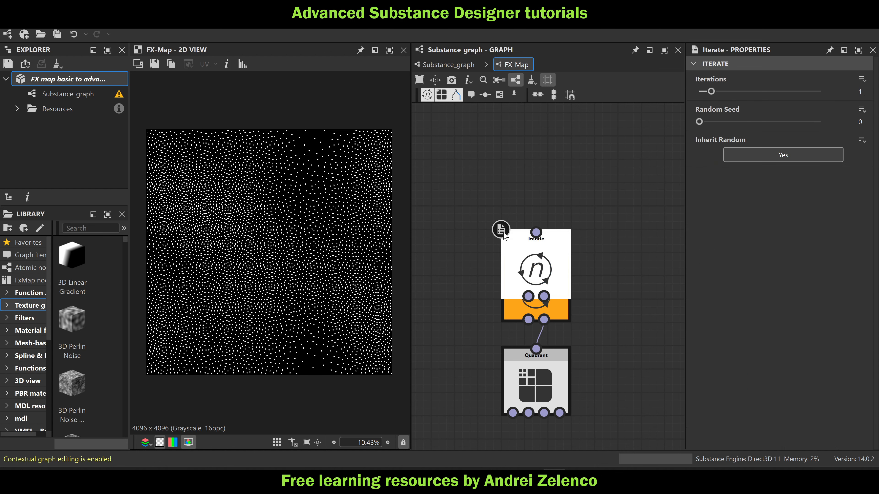
drag(535, 255, 544, 227)
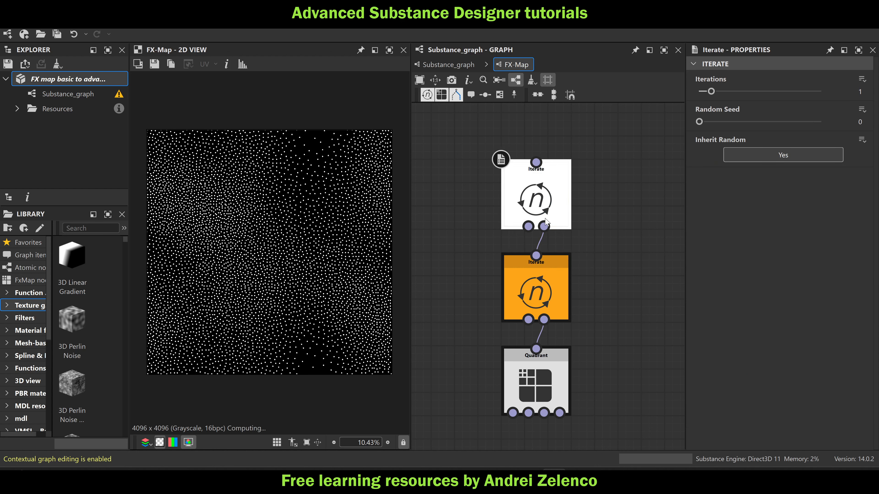
Copy all nodes of the lower Iterate's Iterations function into a new Iterations function on the upper Iterate node
click(552, 278)
click(845, 79)
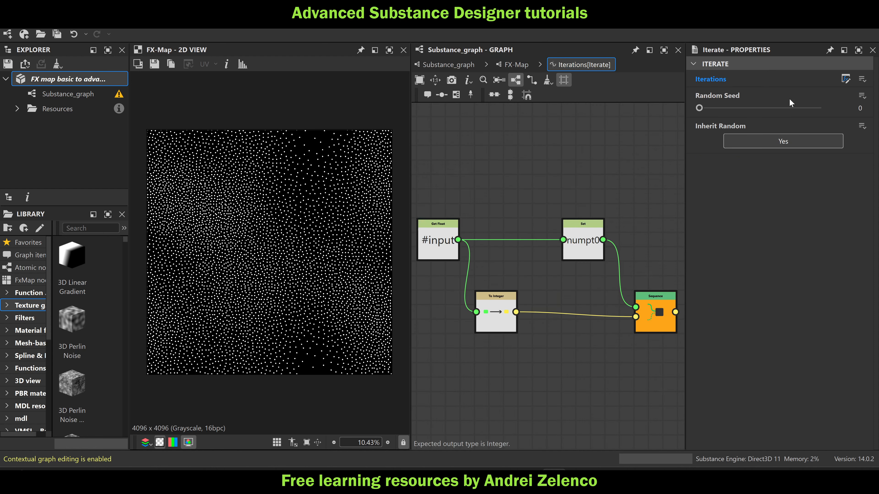
drag(651, 172, 502, 244)
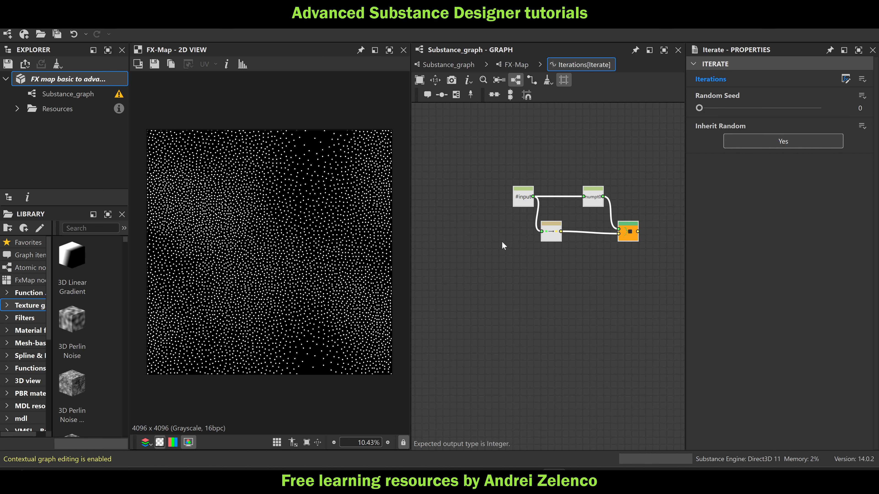
click(509, 66)
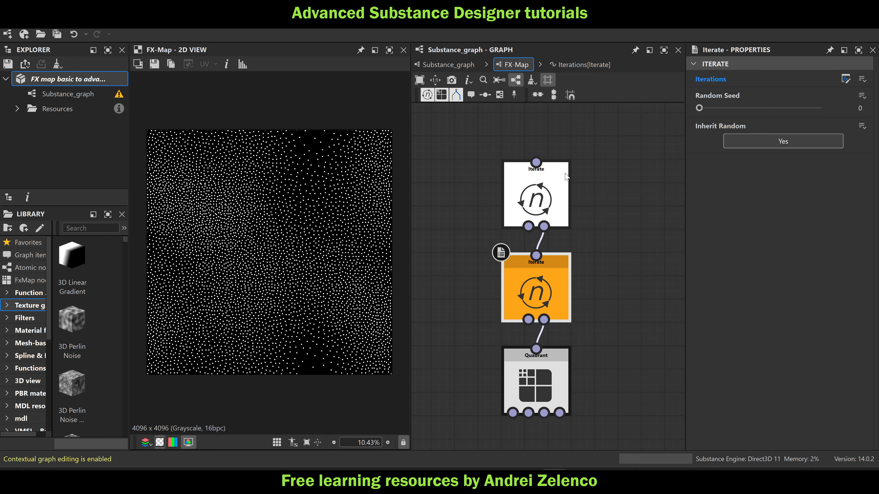
click(862, 79)
click(812, 97)
key(ctrl+v)
scroll(561, 177, down, 2)
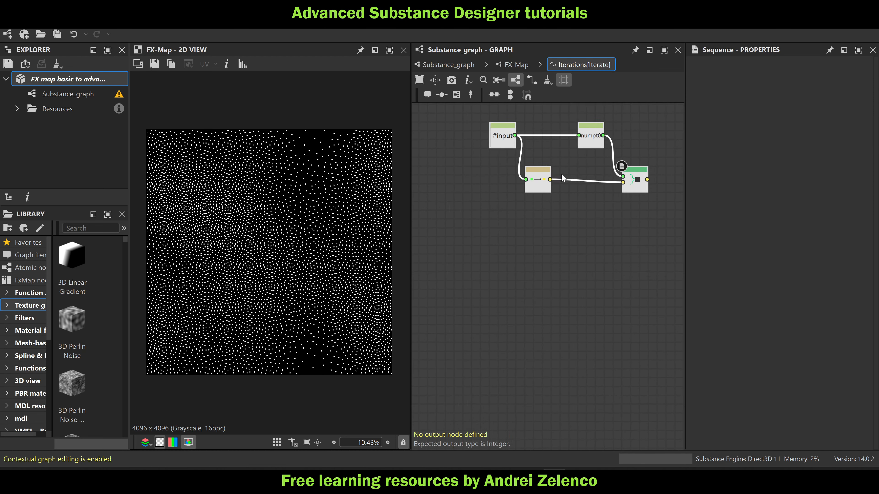
Rename the Set node's variable to numpt-1 and make the Sequence node the function's output
scroll(560, 159, up, 1)
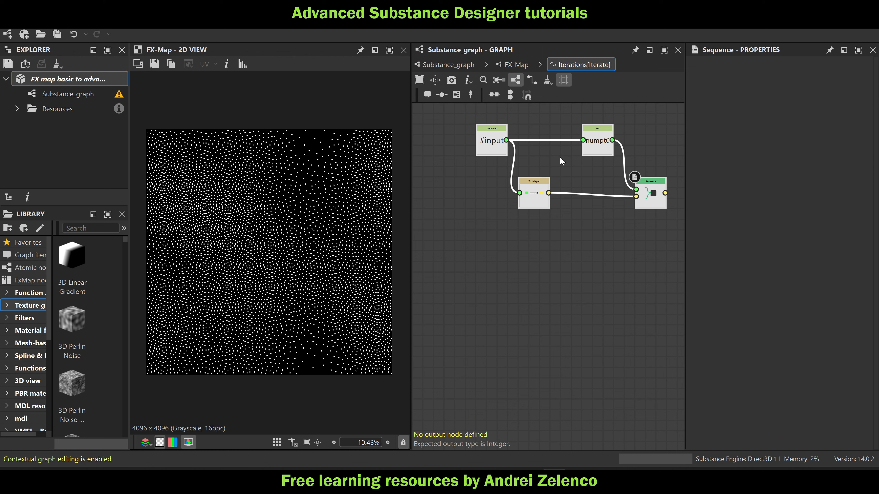
click(595, 143)
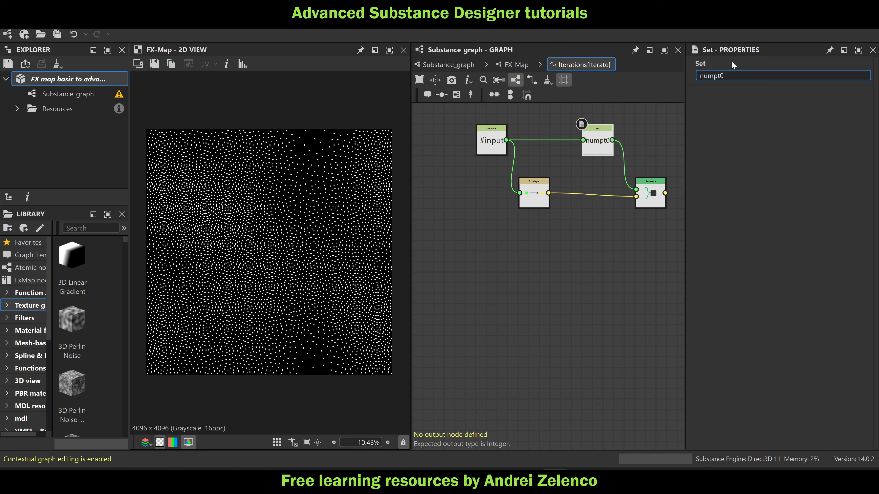
text(-1)
key(Return)
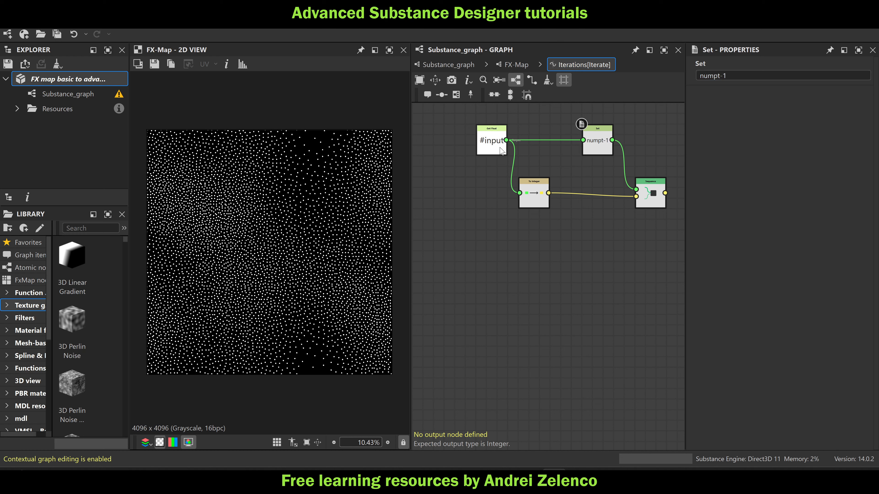
right_click(655, 200)
click(680, 248)
Return to the FX-Map graph and set the upper Iterate node as root
click(515, 63)
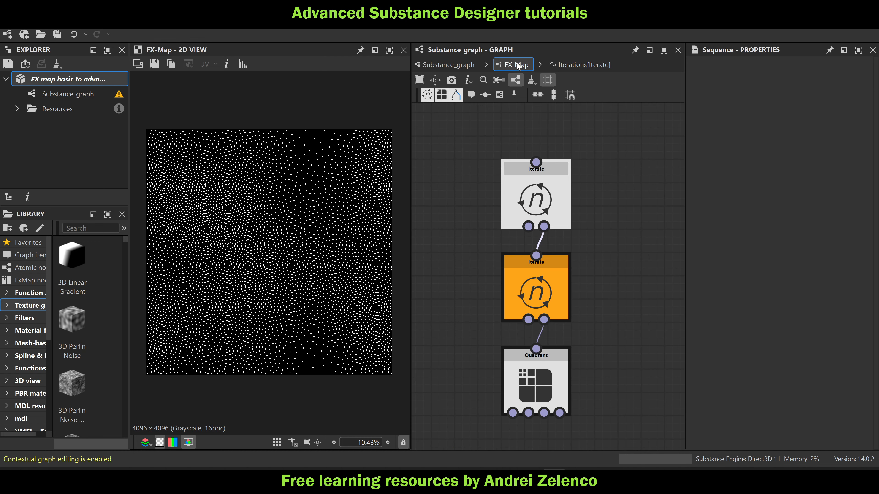
right_click(548, 183)
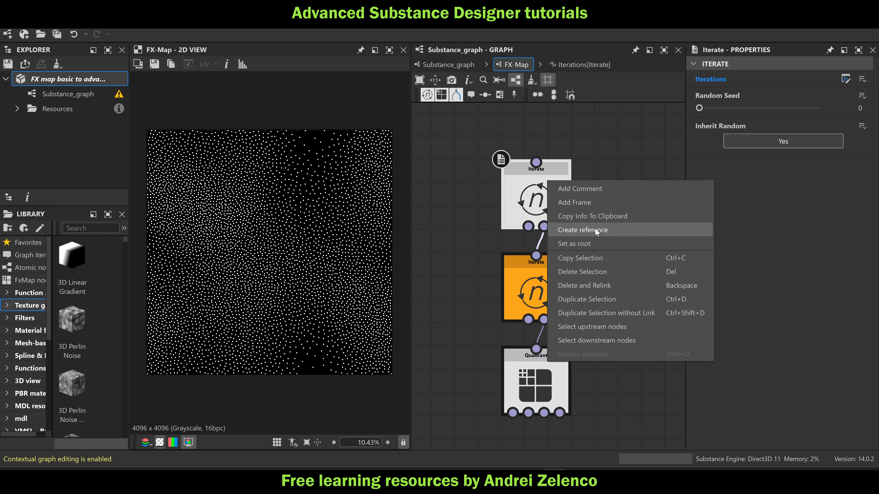
click(596, 243)
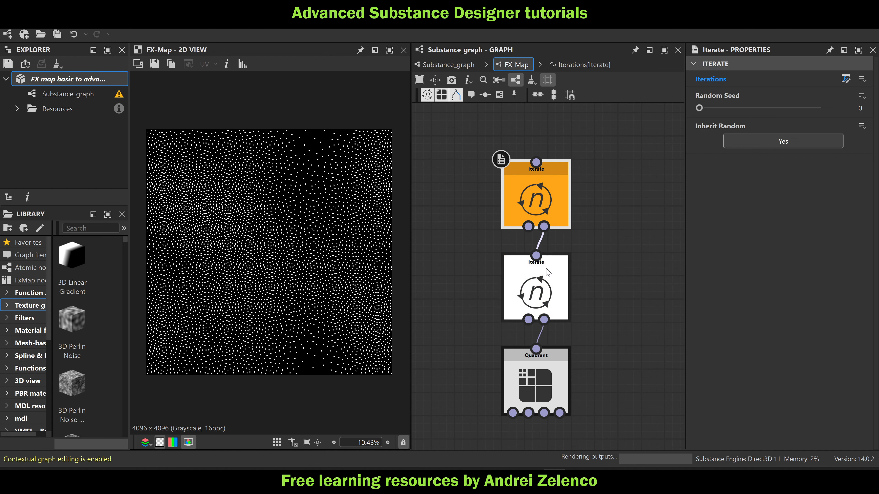
Open the lower Iterate's Iterations function and add a Get Float node reading $number, placed above the #input node
click(846, 79)
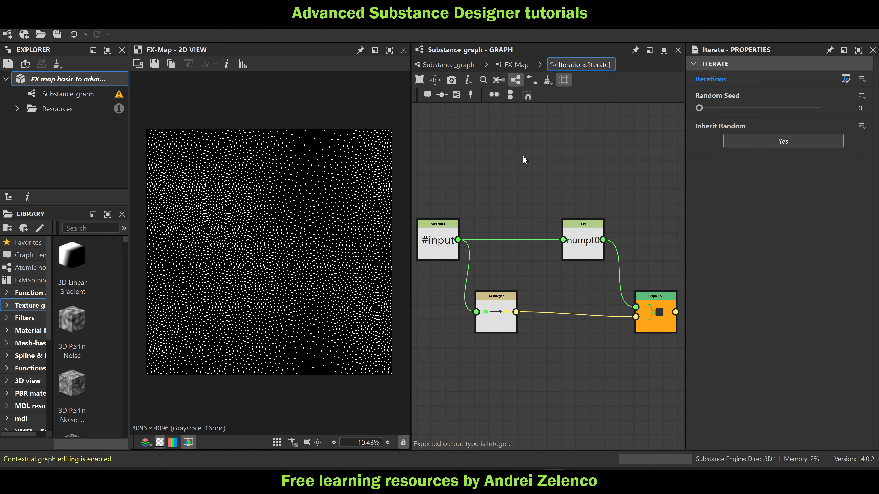
key(space)
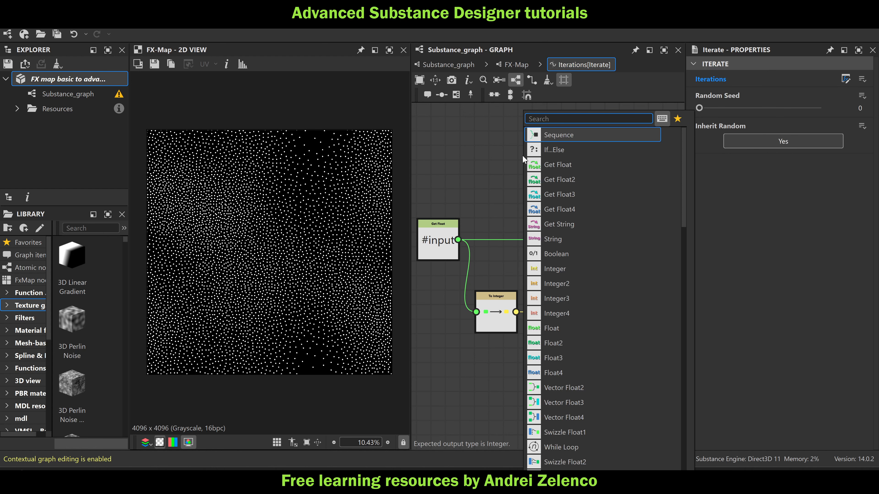
text(get)
click(566, 135)
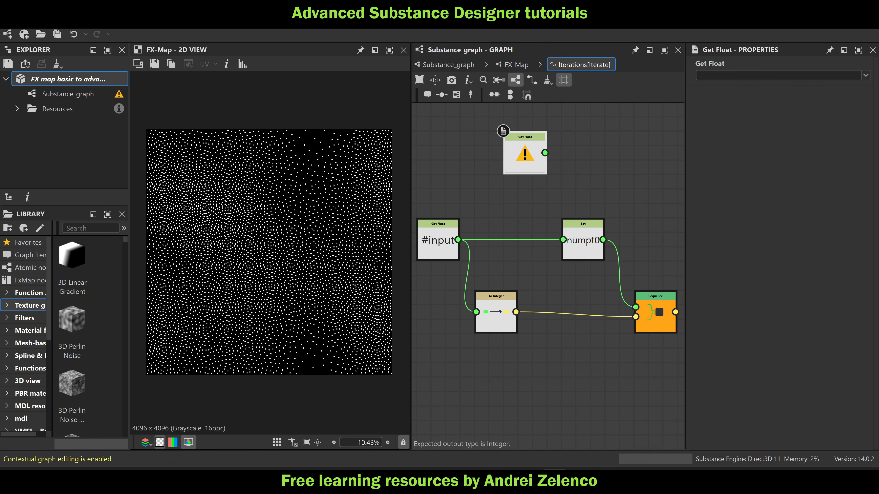
click(865, 77)
click(736, 123)
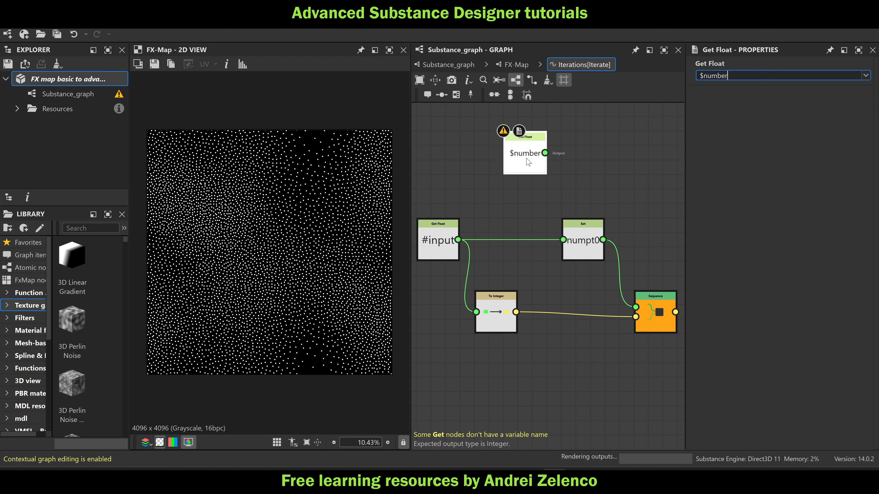
drag(527, 161, 436, 178)
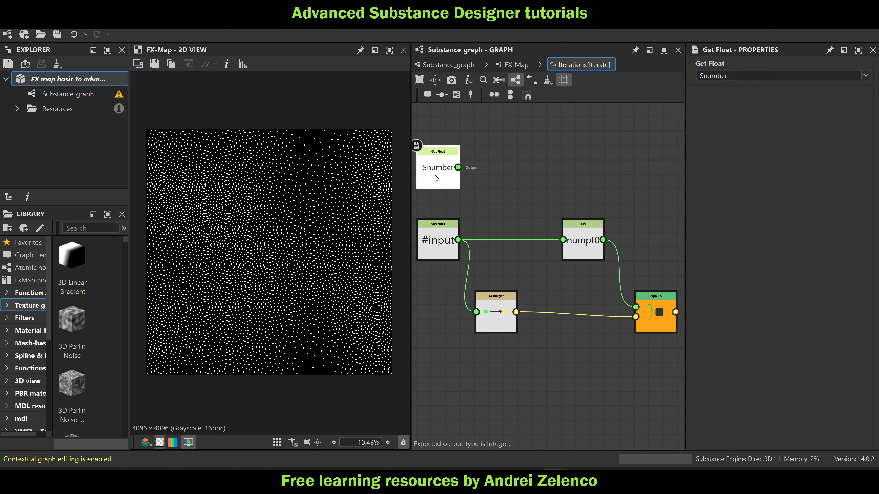
Add a Set node fed by the $number node and name its variable ptnum-1
key(space)
text(set)
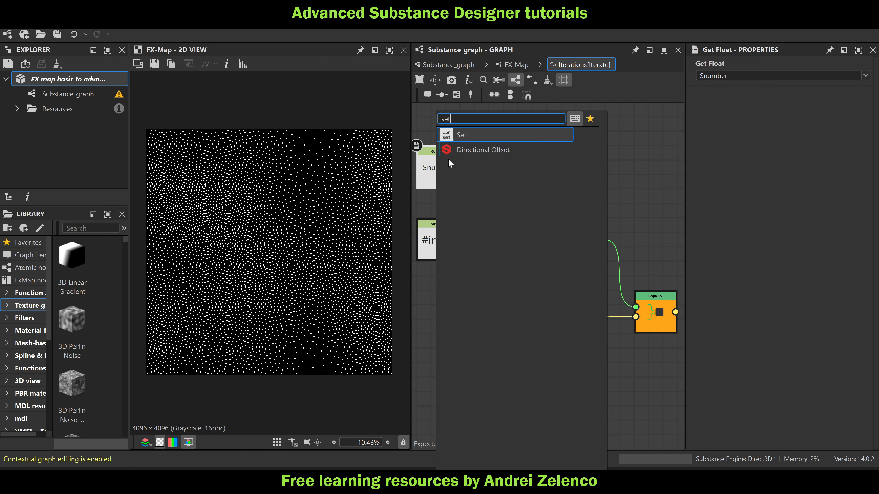
click(481, 140)
drag(510, 170, 583, 170)
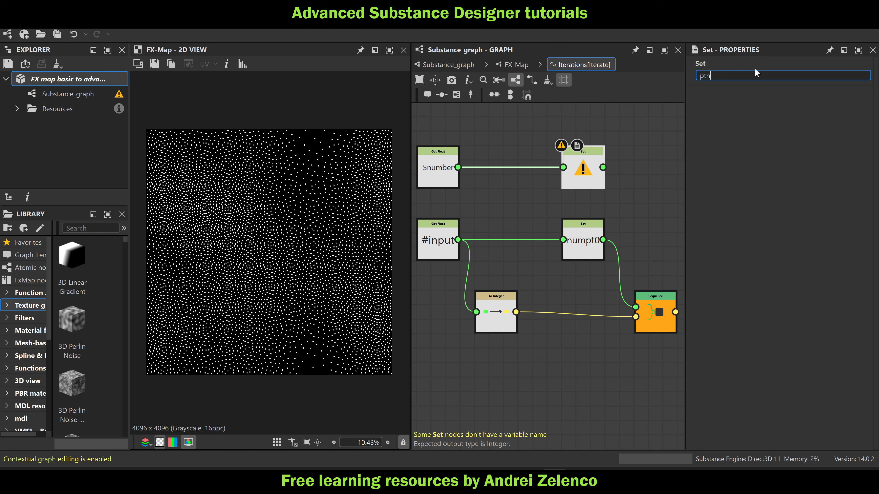
click(756, 73)
text(ptnum-1)
key(Return)
Add a Sequence node combining the ptnum-1 and numpt0 Set nodes, and feed it into the output Sequence's first input
key(space)
text(seq)
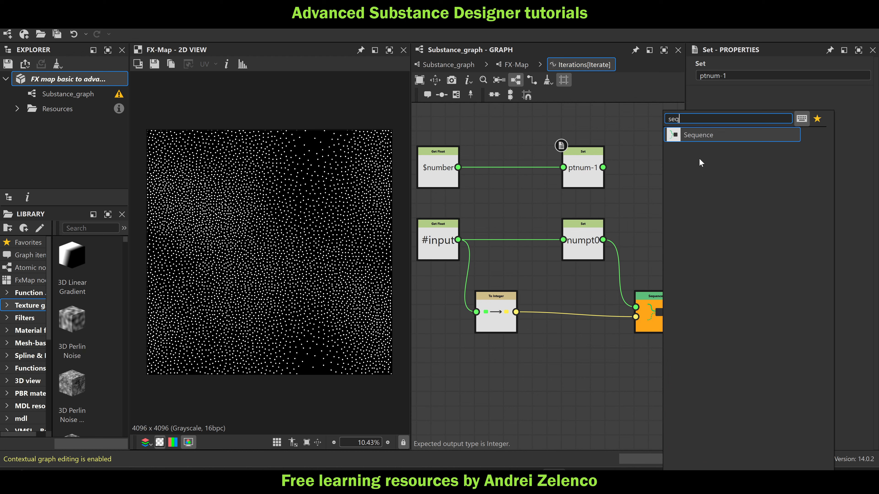
click(703, 135)
drag(603, 168, 636, 206)
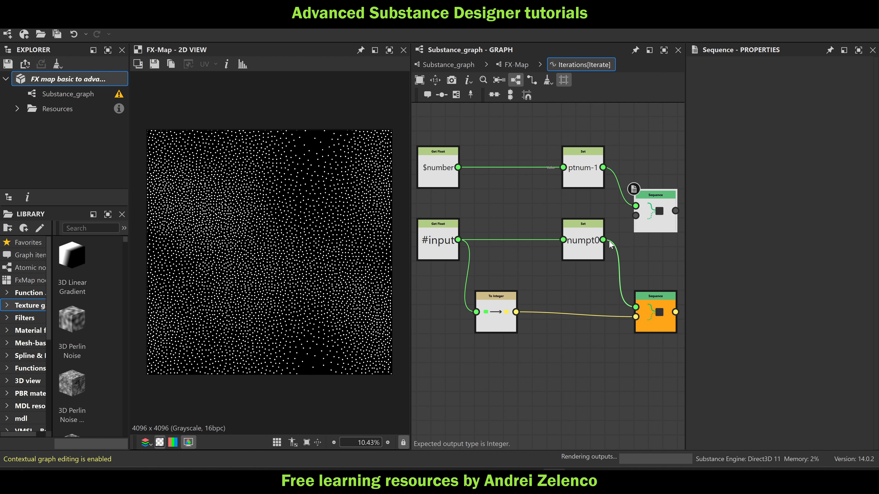
drag(603, 240, 637, 216)
middle_drag(667, 221, 595, 216)
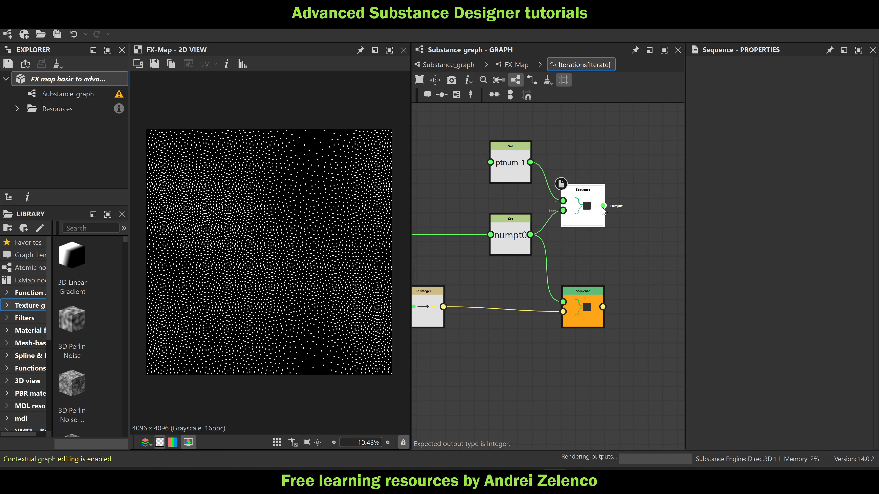
drag(603, 206, 564, 302)
drag(585, 224, 586, 239)
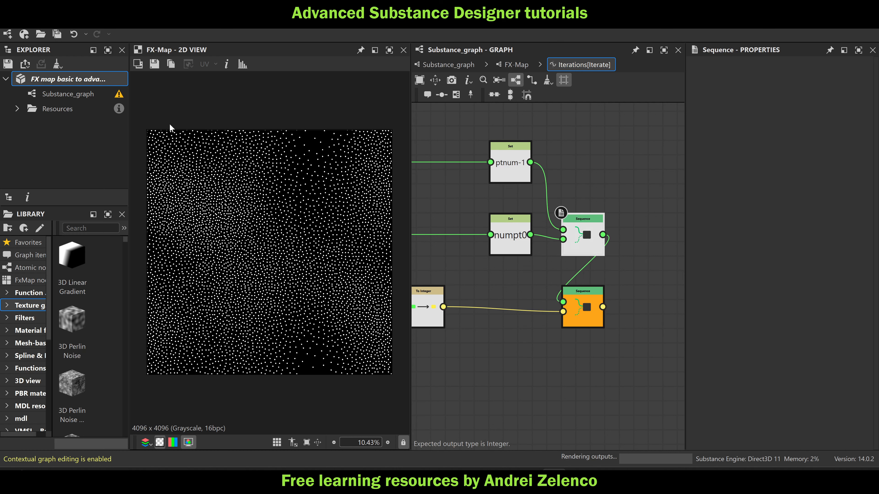
Save the package, return to the FX-Map graph and open the Quadrant node's Color / Luminosity function
click(65, 79)
click(516, 64)
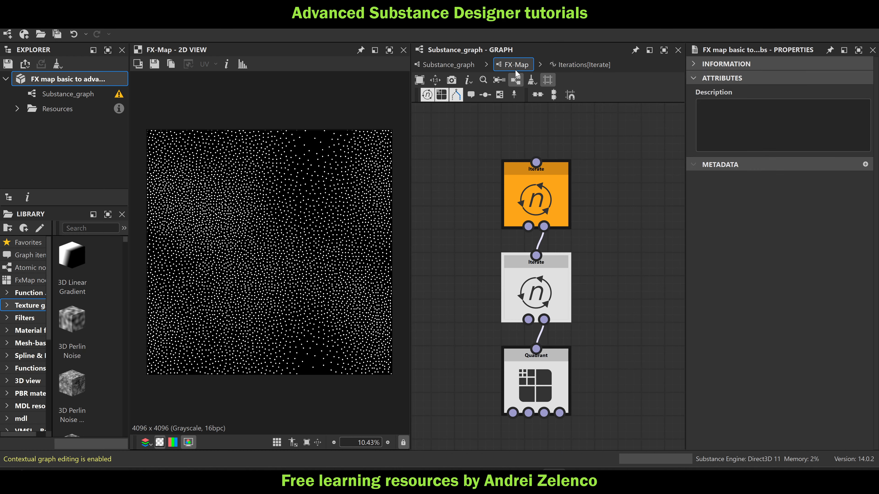
click(558, 317)
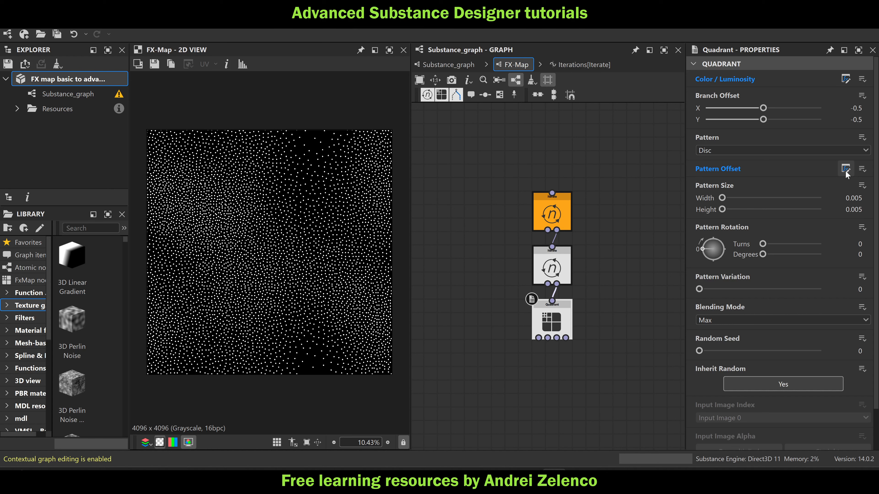
click(846, 79)
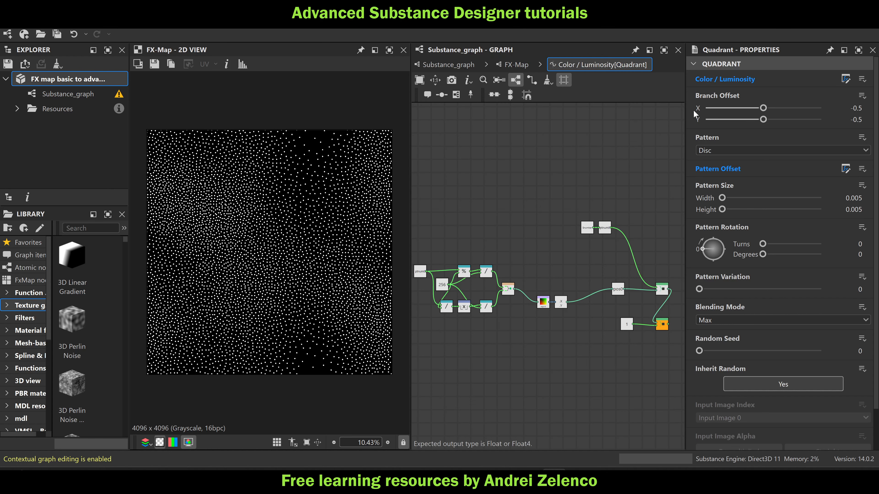
Move the whole position-sampling node group, from the ptnum0 Get Float to the XY swizzle, farther away from the pos0 Set node
scroll(537, 149, down, 3)
scroll(546, 245, up, 2)
drag(571, 253, 515, 222)
scroll(536, 231, up, 2)
middle_drag(516, 222, 564, 219)
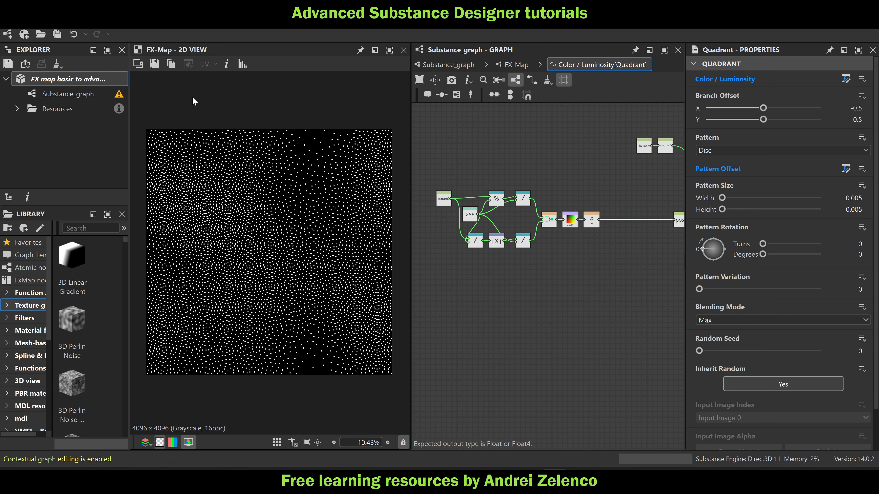
click(86, 81)
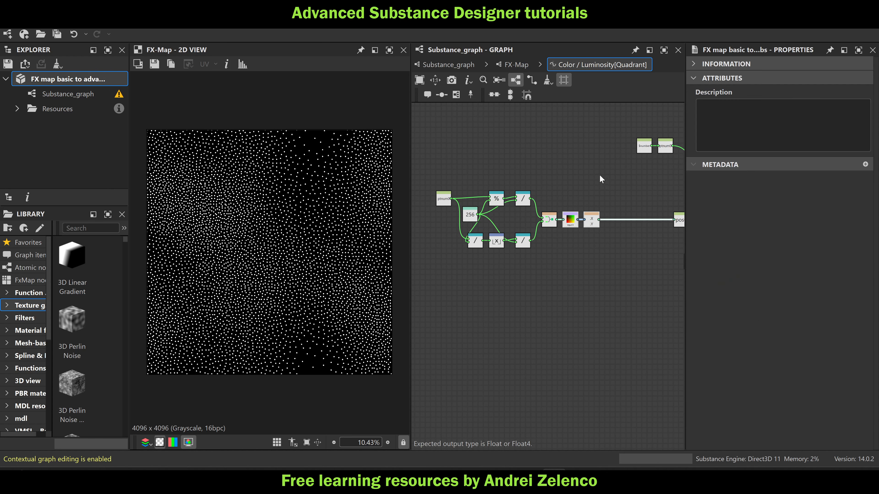
drag(605, 180, 445, 263)
middle_drag(445, 264, 489, 254)
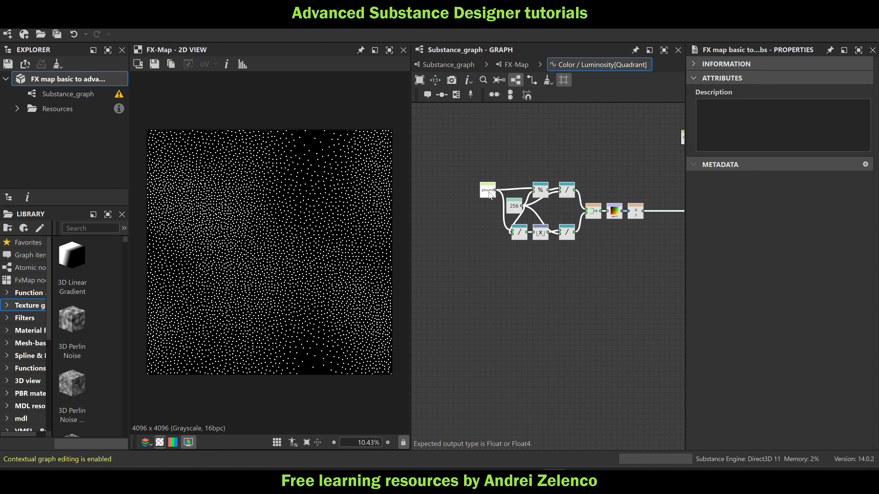
drag(489, 194, 457, 194)
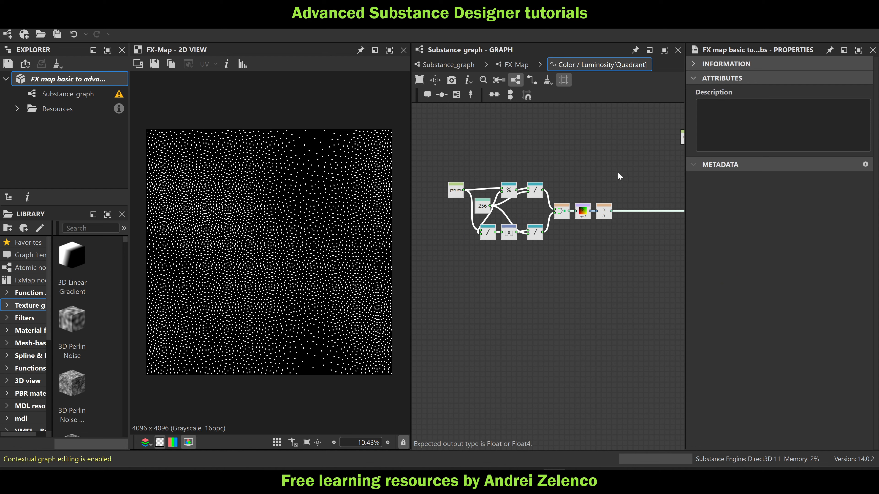
middle_drag(621, 250, 588, 246)
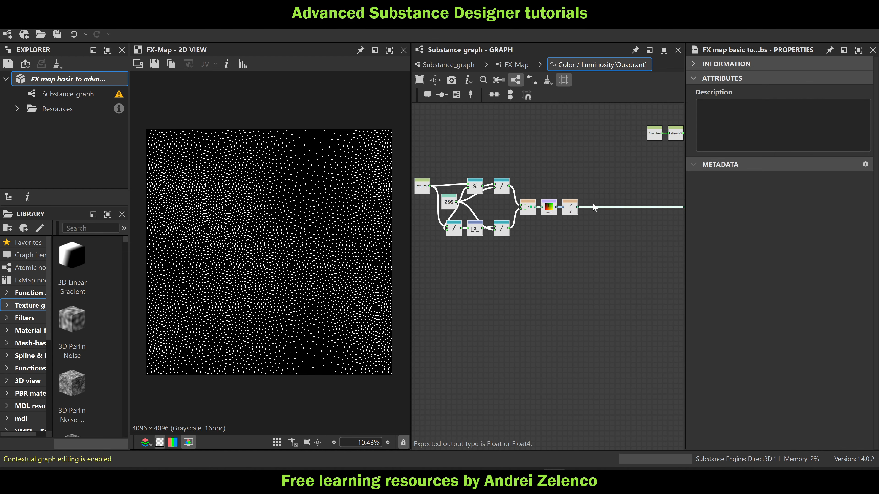
Align the Float node with value 1 directly beneath the pos0 Set node
scroll(591, 205, down, 2)
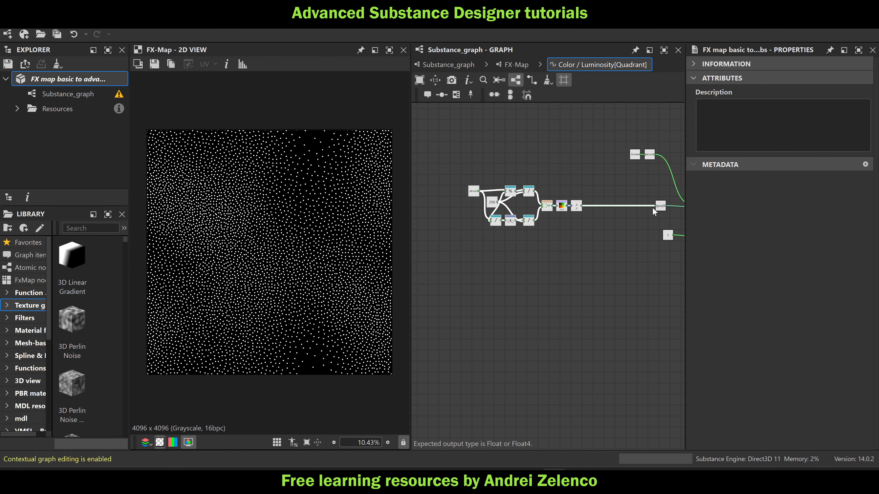
middle_drag(653, 207, 581, 207)
scroll(603, 212, up, 2)
drag(592, 234, 582, 236)
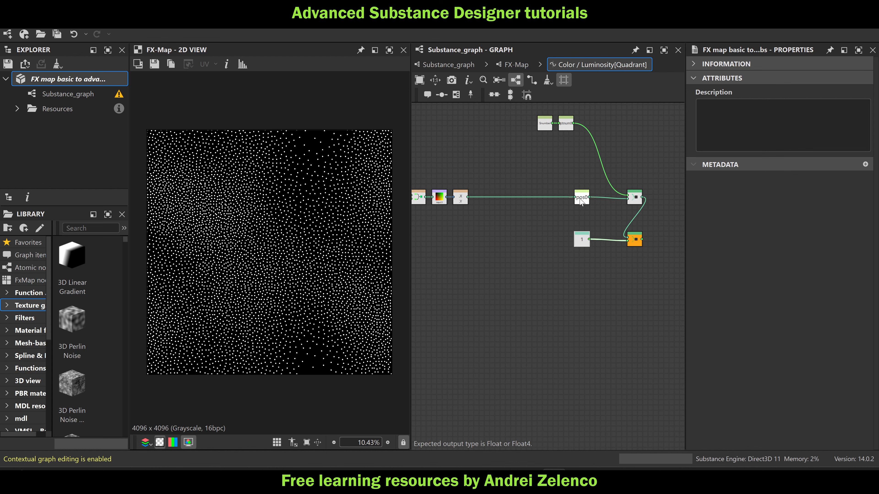
Duplicate the position-sampling node group, from the ptnum0 Get Float to the XY swizzle, and place the copy above the original
scroll(589, 201, down, 2)
middle_drag(529, 214, 603, 221)
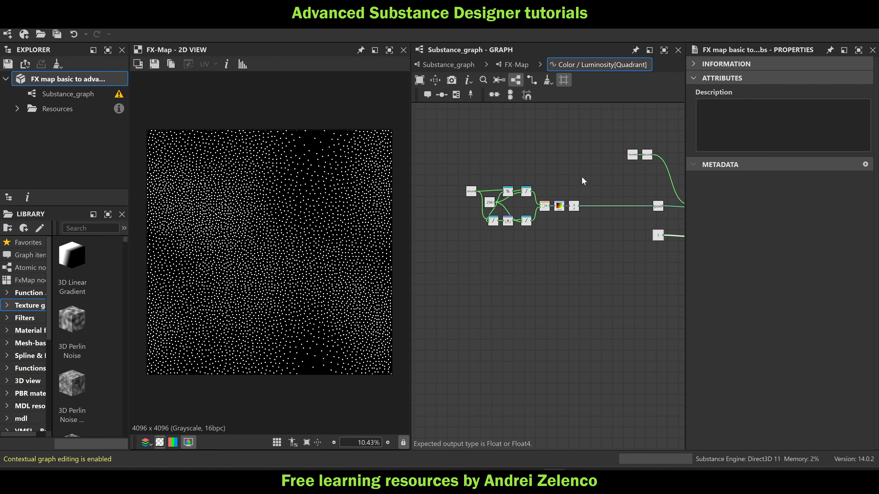
drag(584, 179, 477, 241)
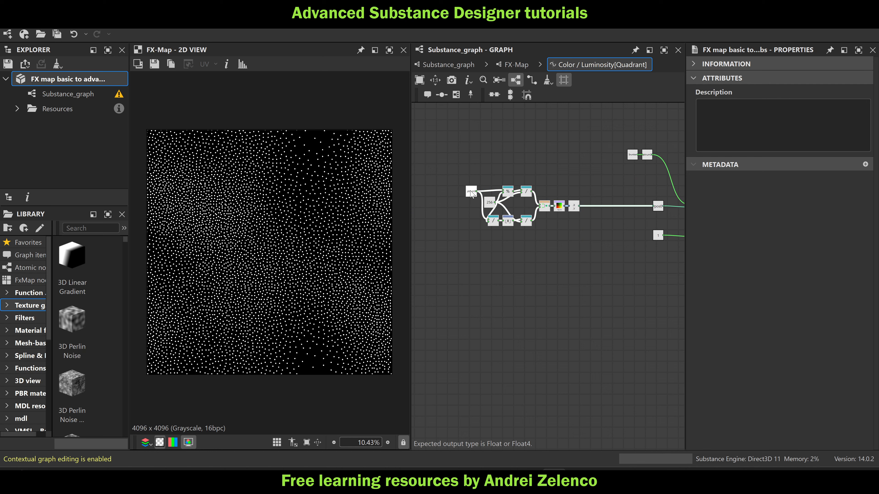
scroll(471, 192, up, 4)
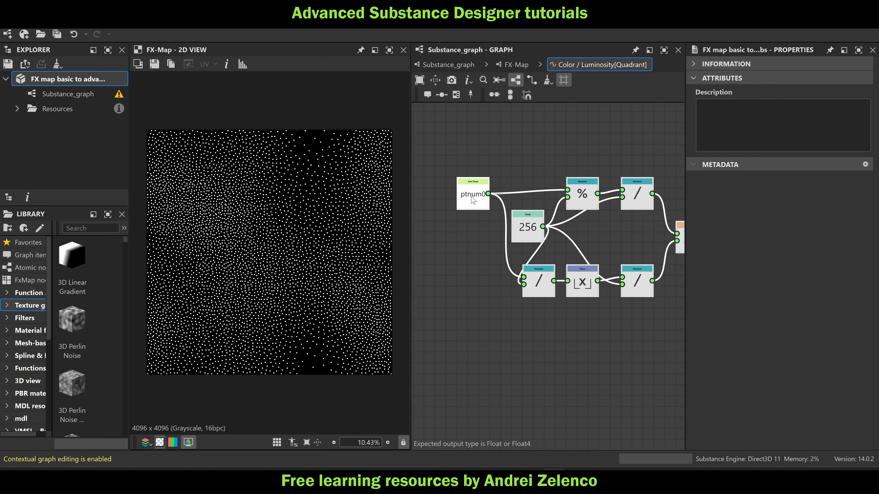
scroll(472, 199, down, 5)
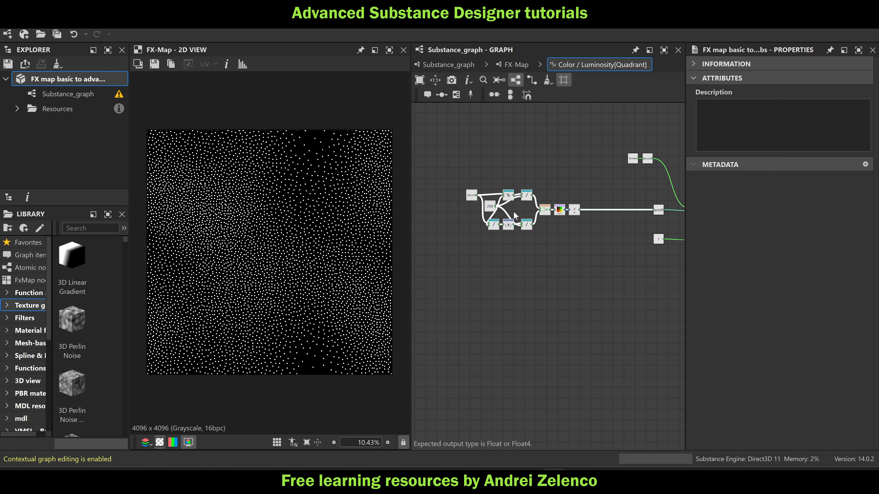
key(ctrl+v)
drag(488, 235, 496, 177)
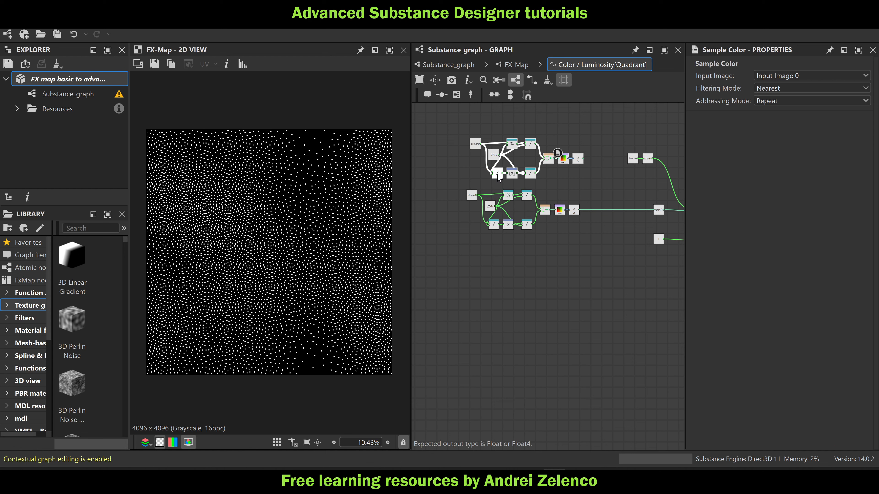
Set the copied group's Get Float variable to ptnum-1 and save the package
click(473, 145)
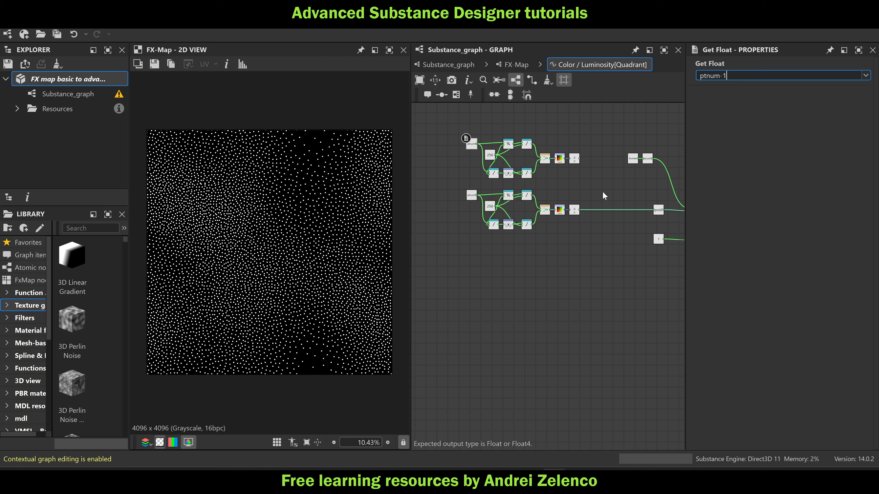
key(Return)
click(98, 81)
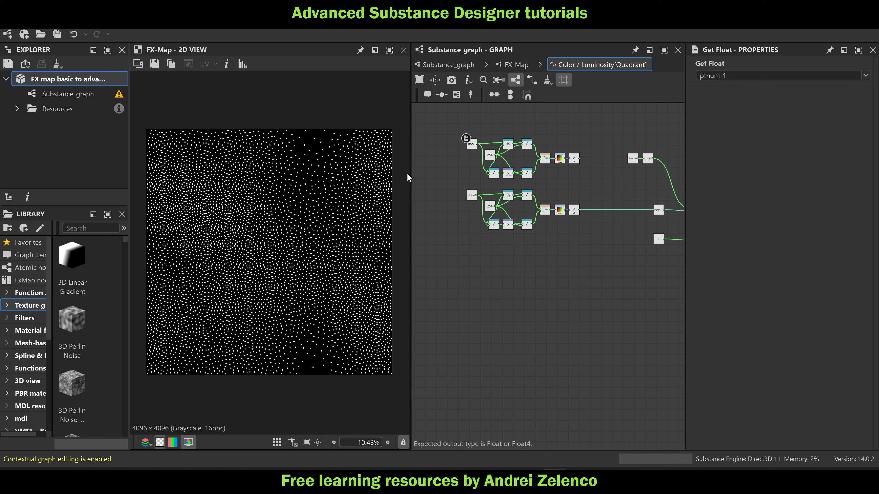
Add an Average Float2 node and connect the XY swizzle outputs of both sampling groups to its two inputs
scroll(584, 189, up, 3)
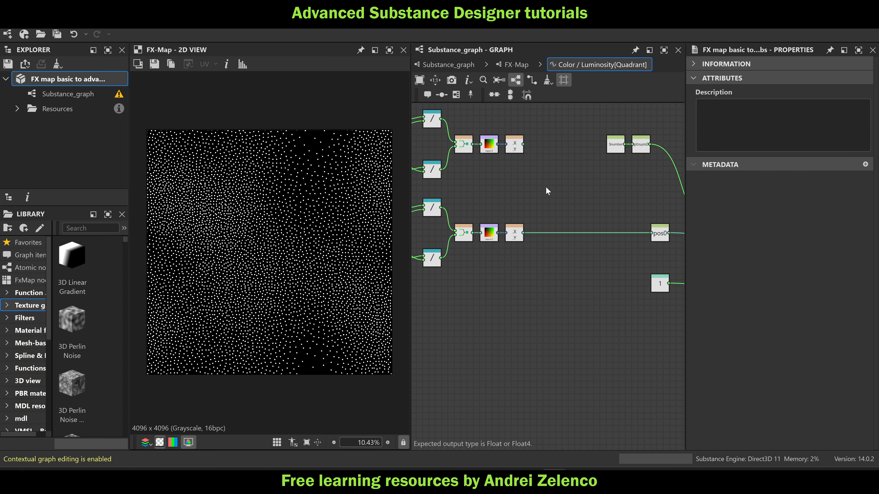
key(space)
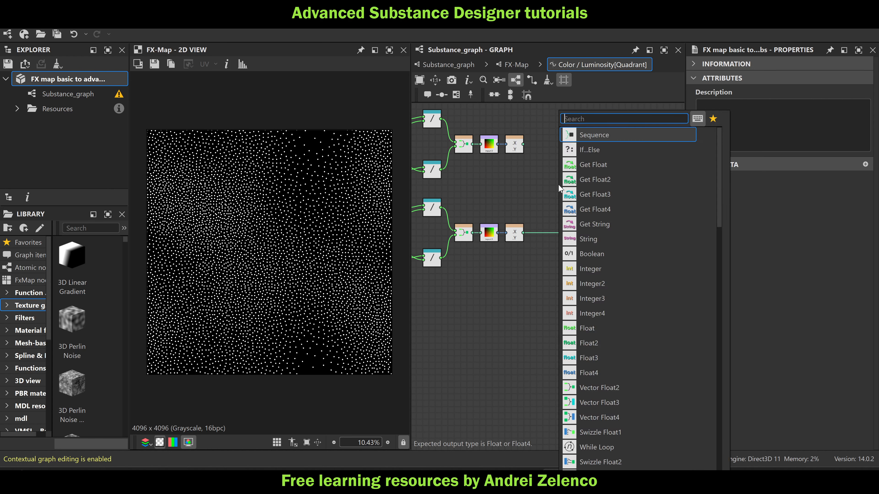
text(ave)
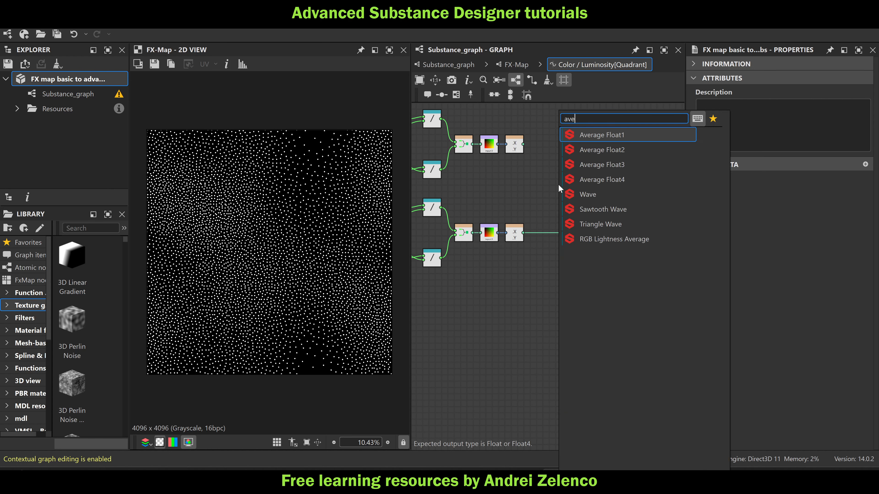
click(601, 143)
drag(552, 177, 551, 179)
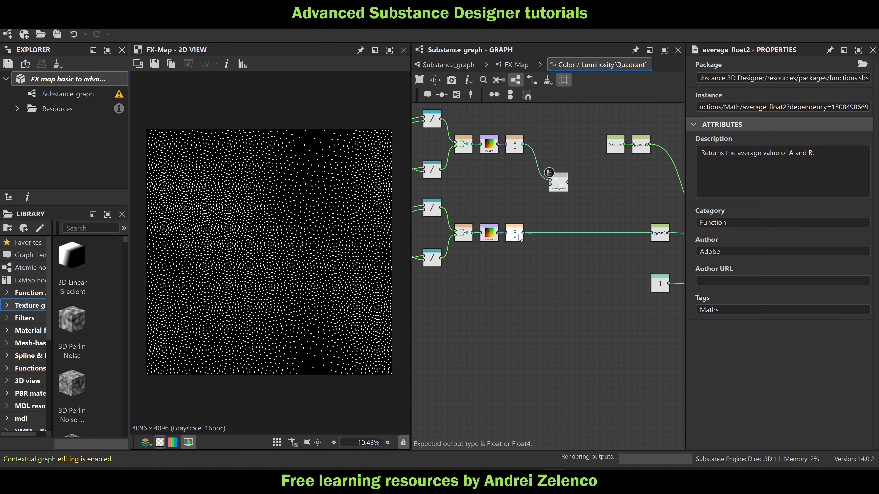
drag(524, 233, 526, 231)
click(519, 215)
drag(523, 233, 551, 185)
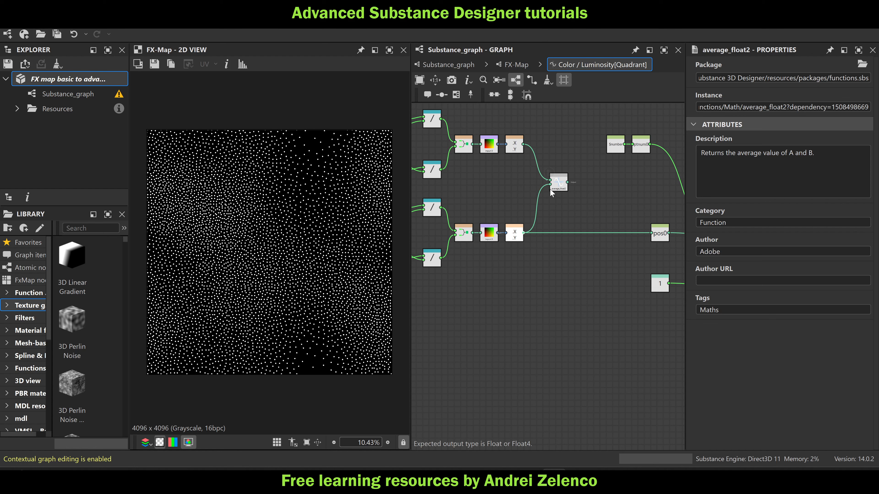
scroll(330, 138, up, 5)
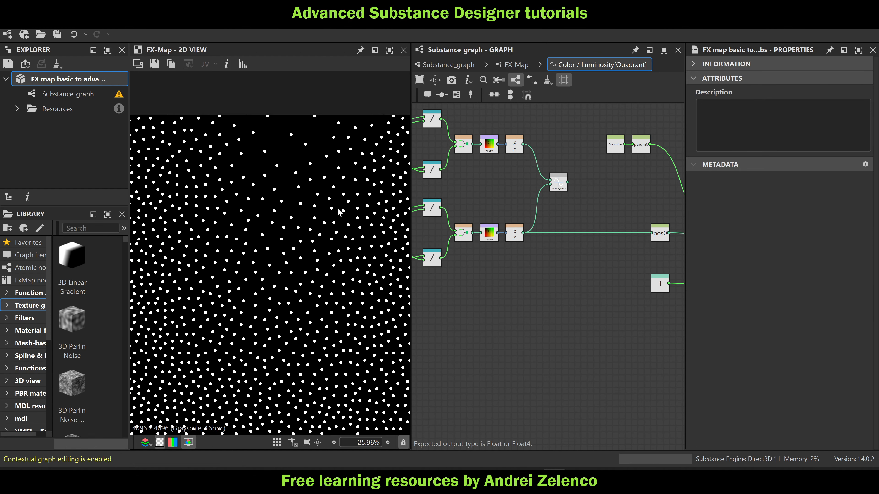
scroll(307, 153, up, 5)
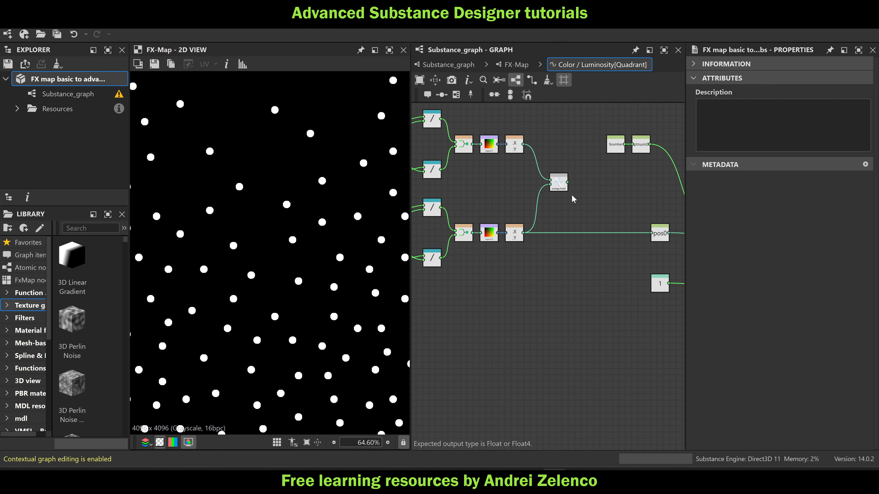
Connect the Average Float2 node's output to the pos0 Set node in place of the lower XY swizzle
scroll(560, 188, up, 2)
middle_drag(608, 199, 543, 199)
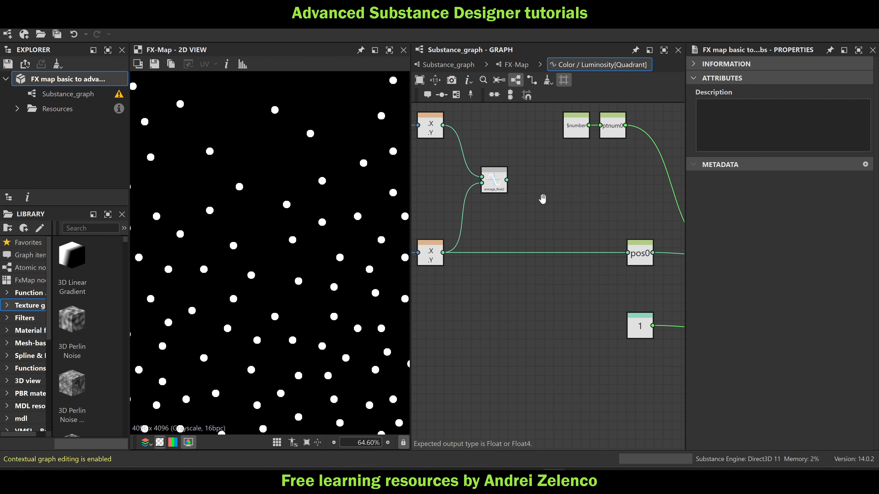
drag(507, 180, 626, 256)
scroll(524, 210, down, 3)
middle_drag(524, 209, 630, 235)
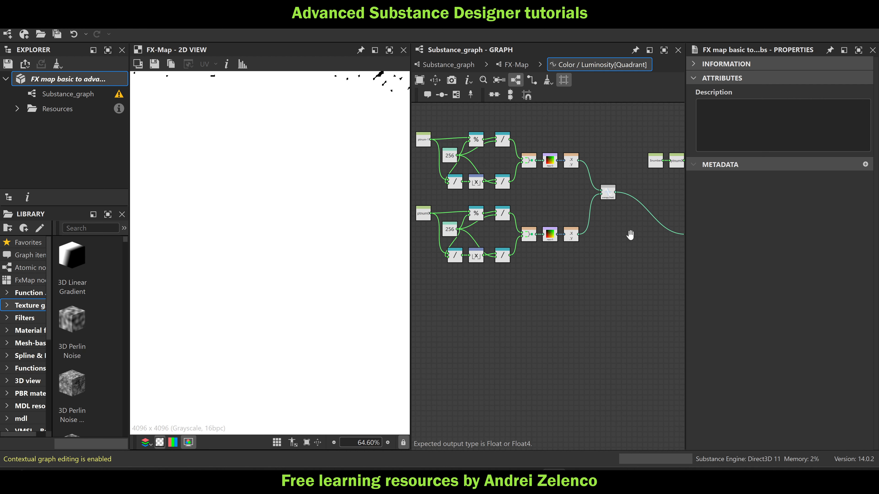
scroll(318, 166, down, 5)
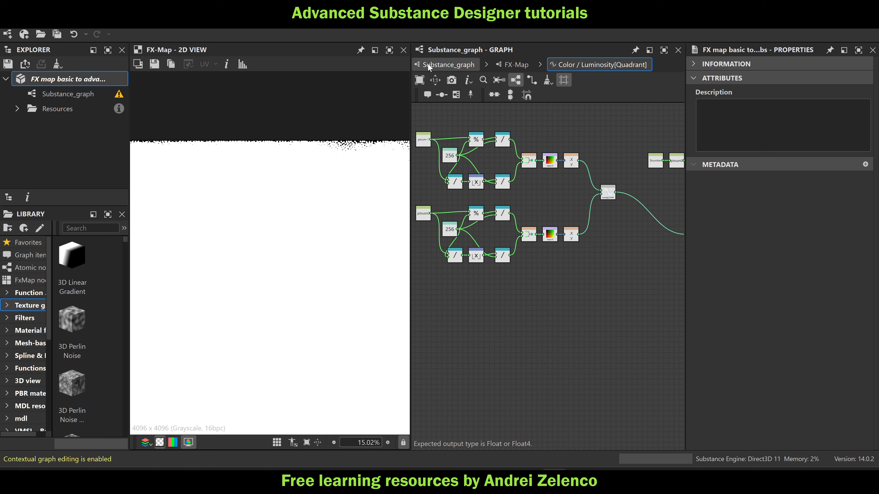
In the Pixel Processor feeding the pointcloud-to-list frame, set the lerp's second Float input to 0.01 and save the package
click(442, 65)
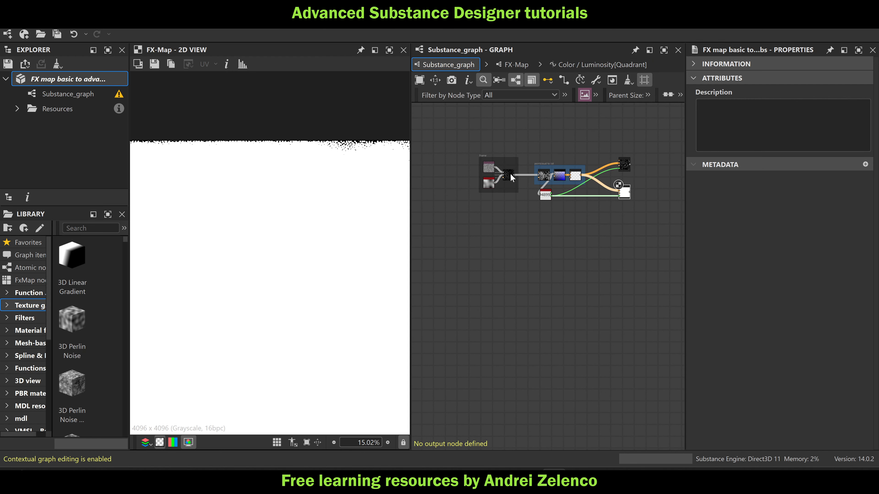
scroll(507, 175, up, 5)
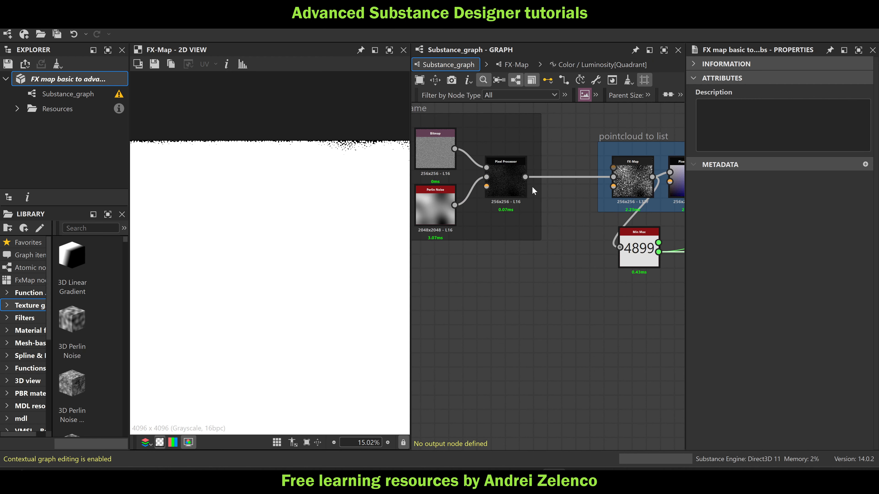
double_click(501, 181)
click(502, 311)
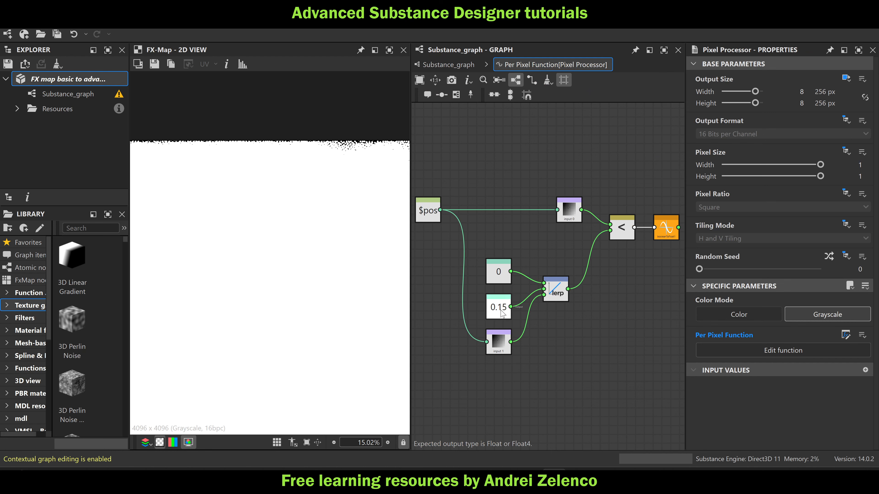
double_click(855, 74)
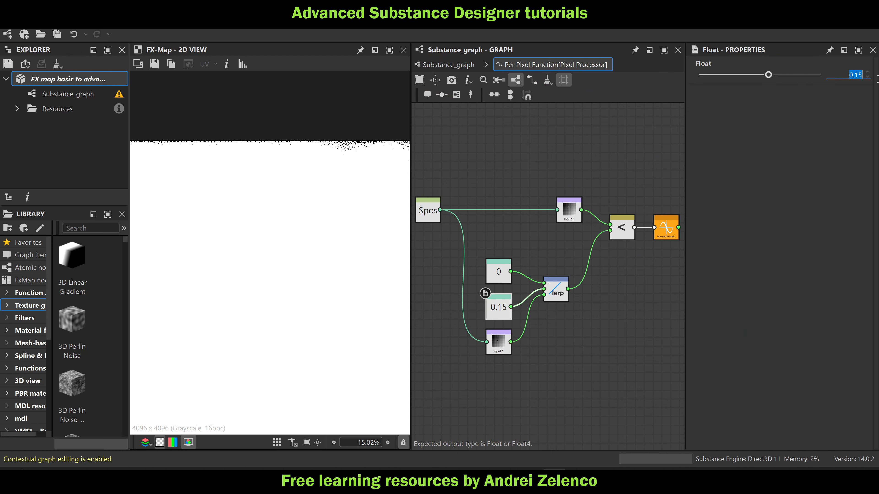
text(0.01)
key(Return)
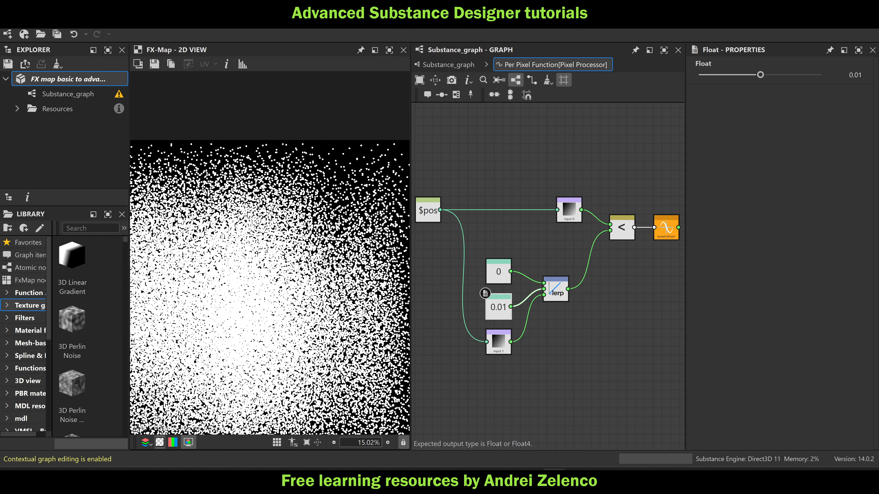
click(87, 83)
Reopen the Color / Luminosity function of the Quadrant node in the lower FX-Map
click(453, 65)
scroll(295, 230, down, 3)
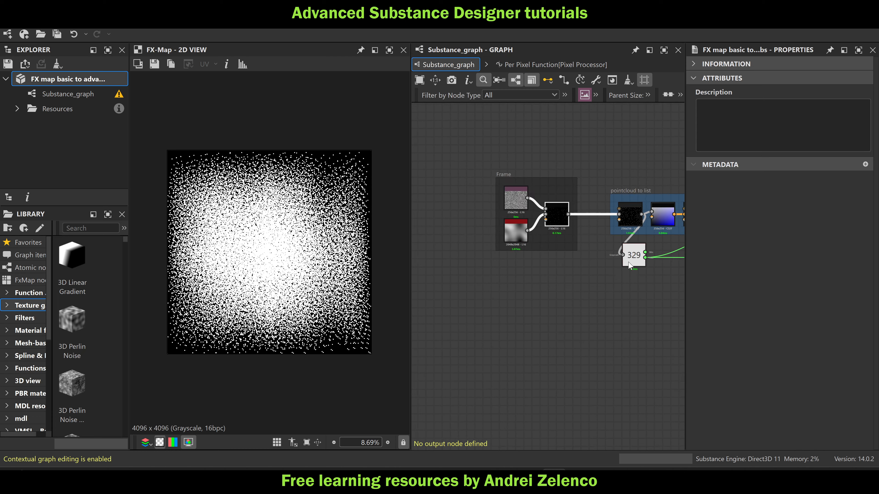
scroll(628, 262, down, 4)
middle_drag(623, 267, 497, 258)
scroll(590, 253, up, 3)
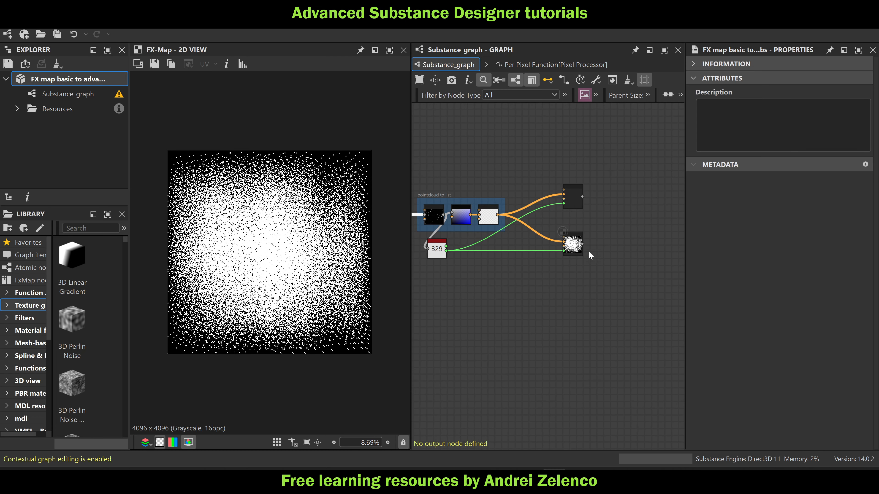
scroll(585, 242, up, 2)
double_click(567, 255)
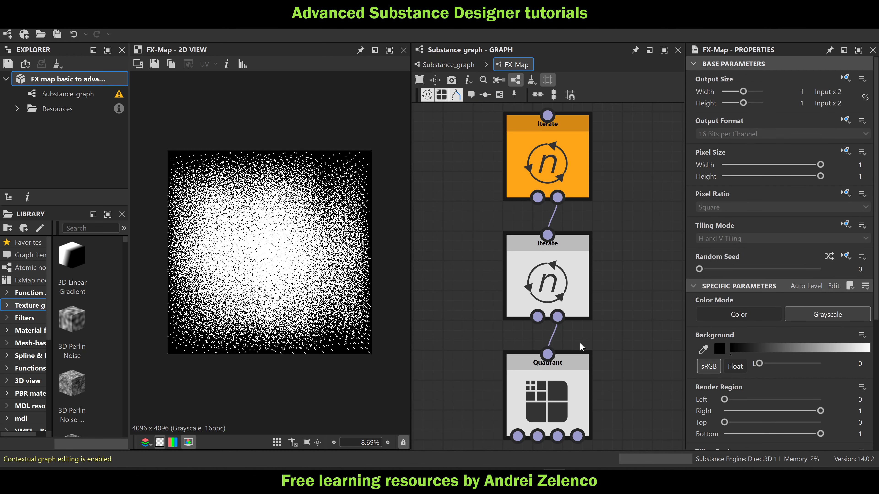
click(578, 358)
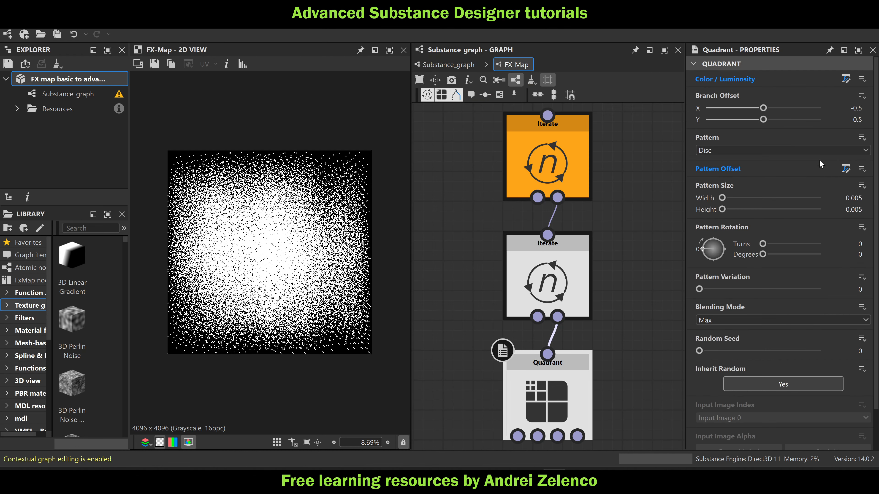
click(845, 80)
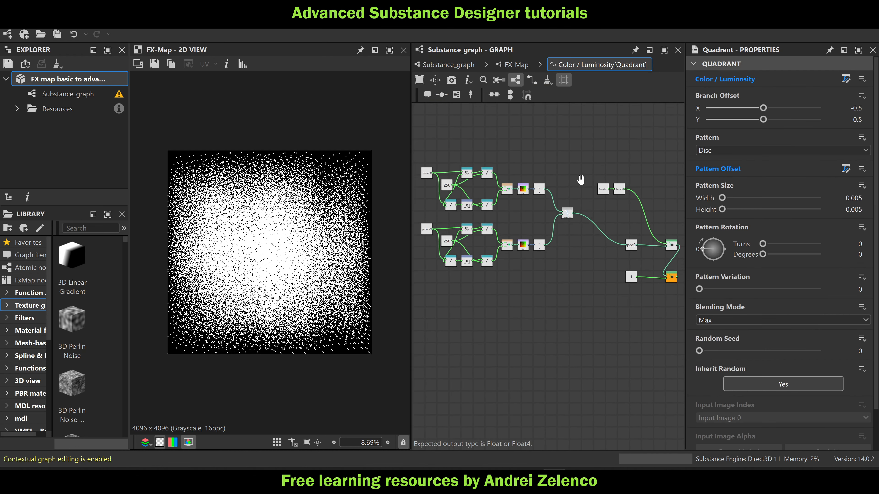
Move both sampling groups together with the Average Float2 node so the average lines up with the pos0 Set node
drag(438, 159, 620, 256)
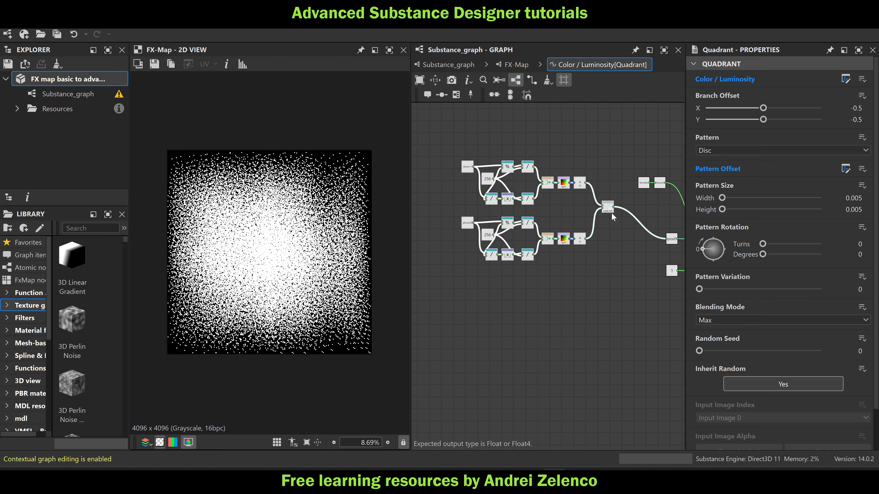
drag(611, 212, 553, 240)
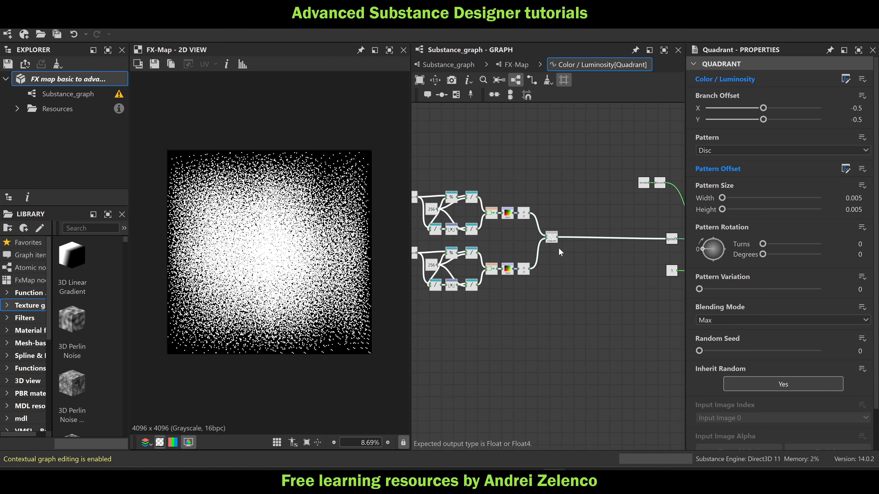
middle_drag(551, 246, 529, 235)
scroll(527, 237, up, 3)
click(543, 247)
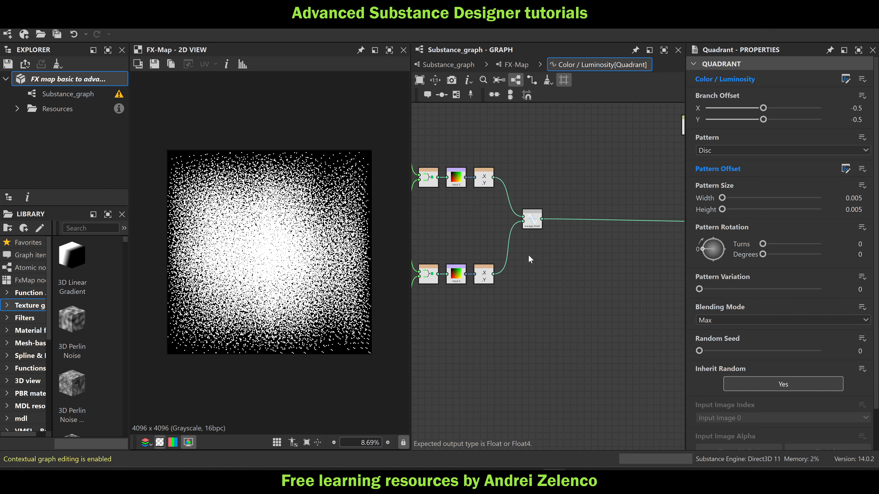
Add a Distance Float2 node below the average node and connect both XY swizzle outputs to its inputs
key(space)
text(d)
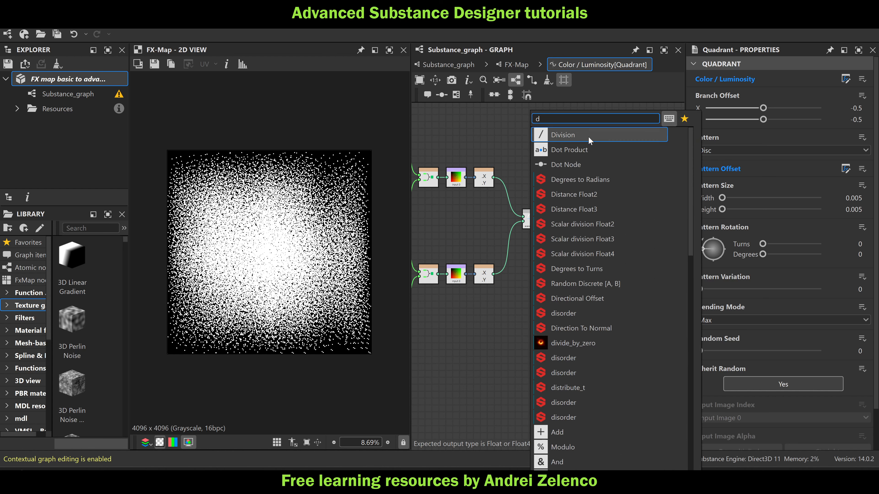
text(st)
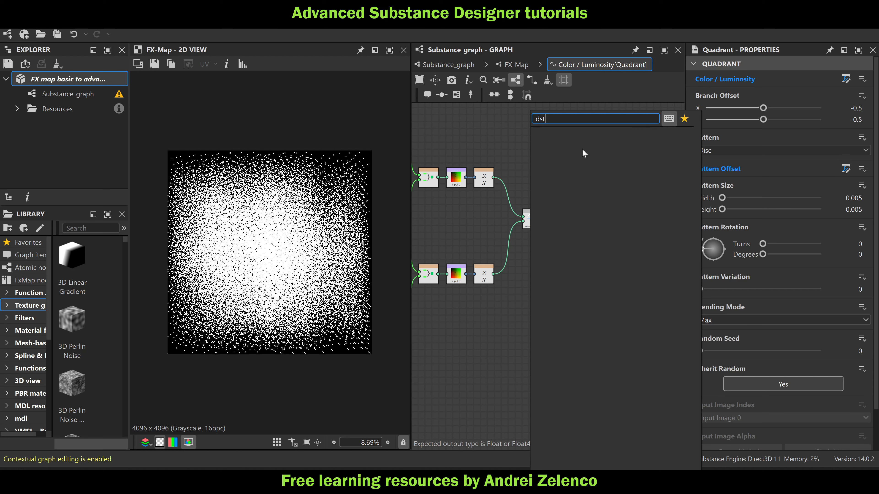
key(Escape)
key(space)
text(d)
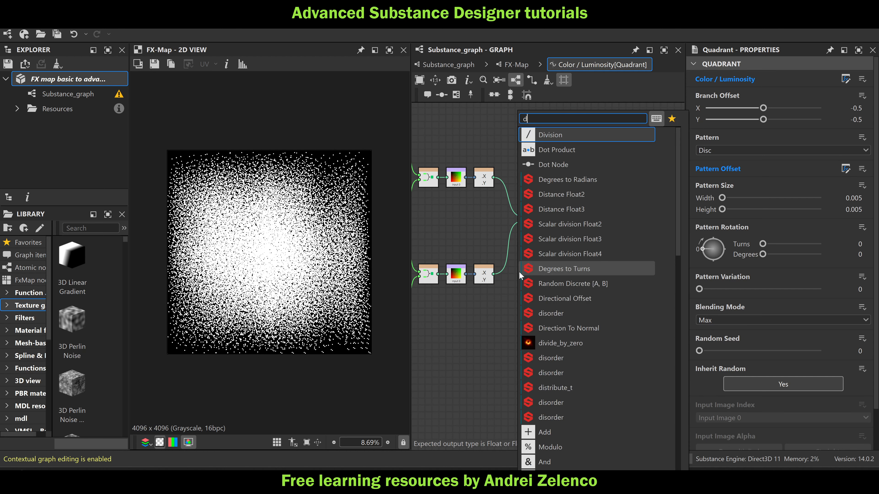
text(ist)
key(Return)
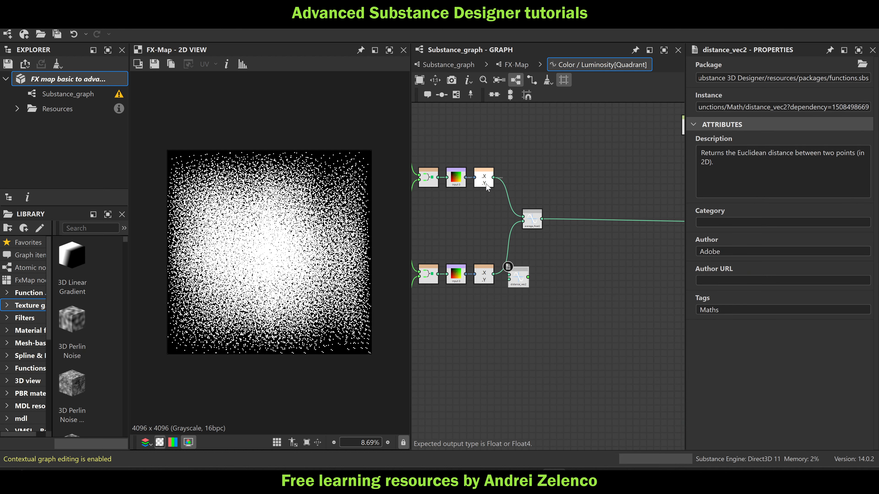
drag(493, 177, 531, 279)
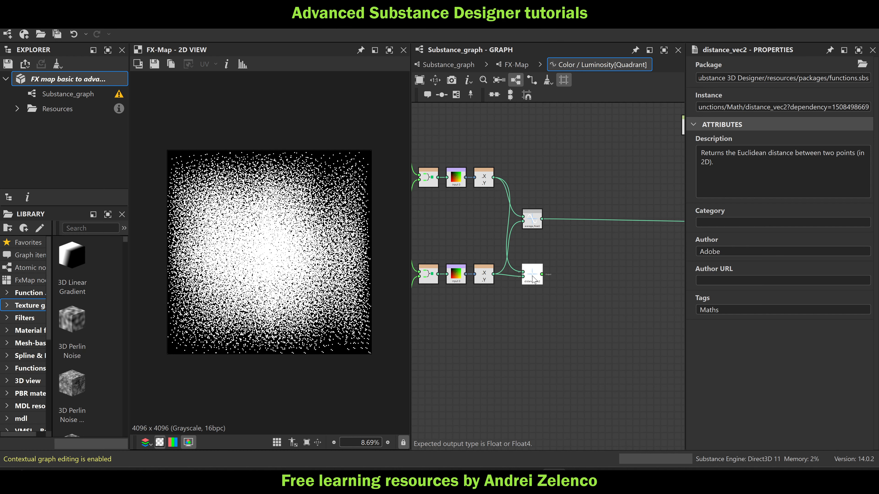
Add a Set node fed by the distance node and name its variable len
key(space)
text(set)
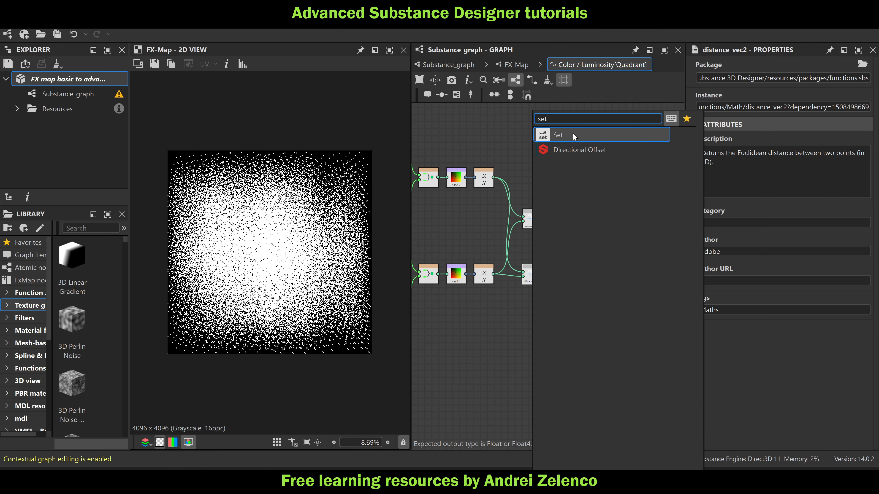
click(575, 135)
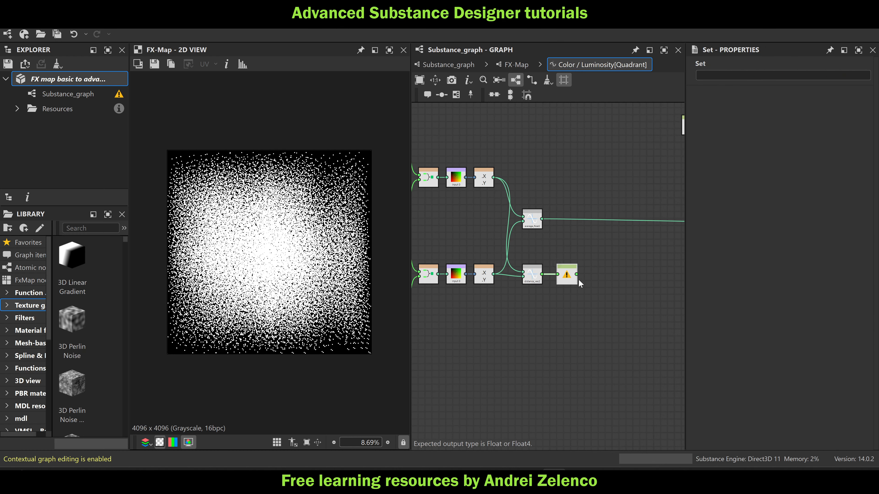
click(705, 77)
text(len)
click(596, 274)
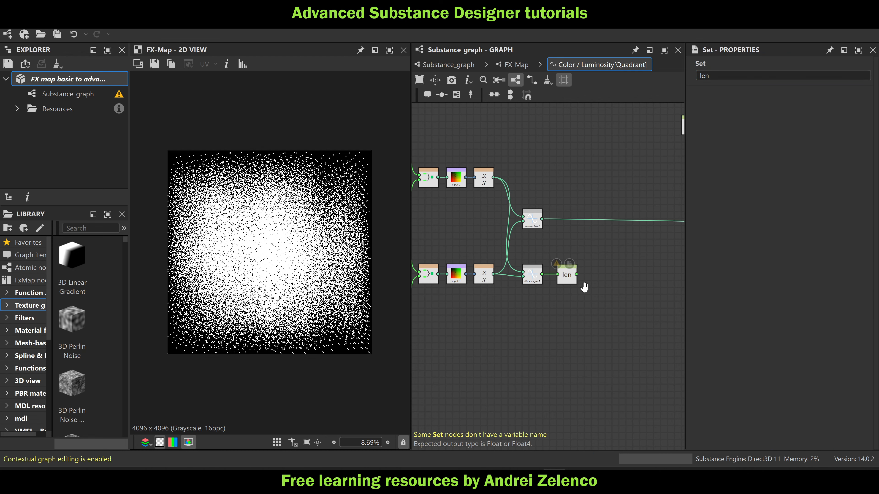
Insert a Sequence node between the two existing Sequence nodes and connect the len Set node to its second input
middle_drag(584, 287, 459, 269)
scroll(500, 255, down, 3)
drag(632, 289, 566, 293)
key(space)
text(seq)
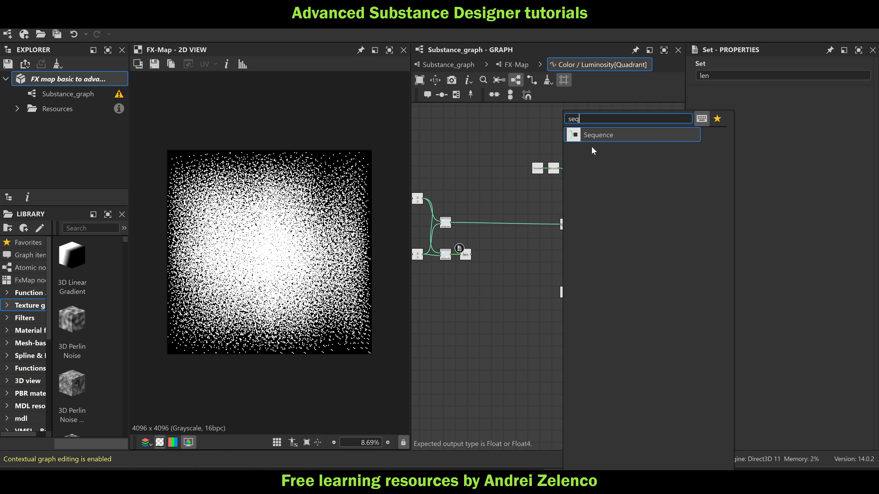
click(590, 135)
scroll(606, 225, up, 3)
drag(615, 227, 533, 266)
middle_drag(473, 284, 572, 258)
drag(472, 252, 619, 243)
middle_drag(620, 251, 542, 237)
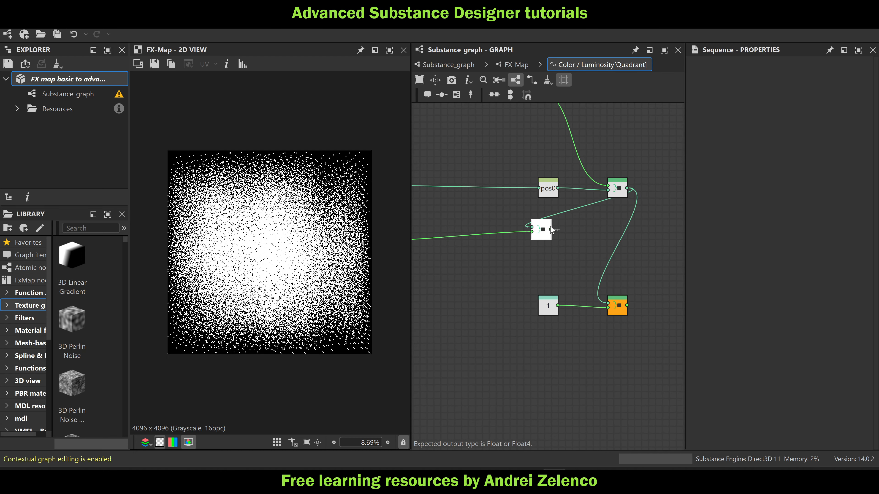
drag(552, 230, 616, 237)
Place the distance and len nodes directly beneath the Average Float2 node
scroll(617, 237, down, 3)
scroll(477, 239, up, 1)
middle_drag(477, 240, 608, 225)
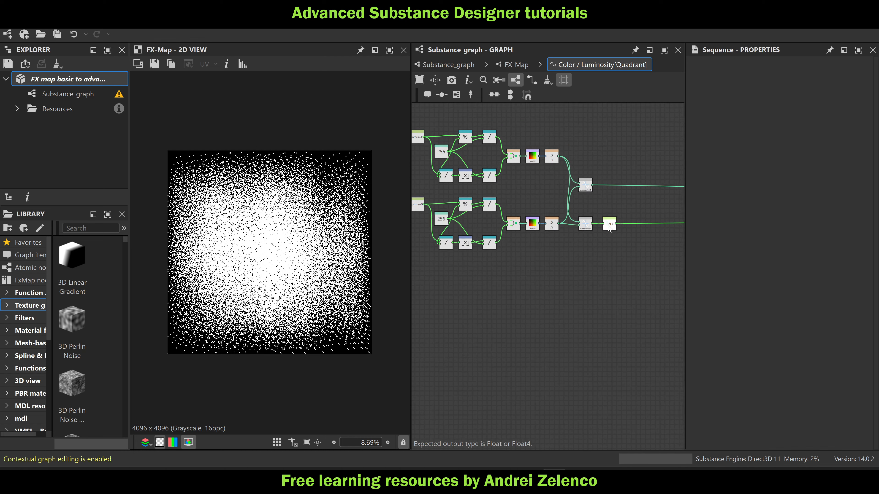
scroll(609, 229, up, 2)
drag(574, 221, 574, 185)
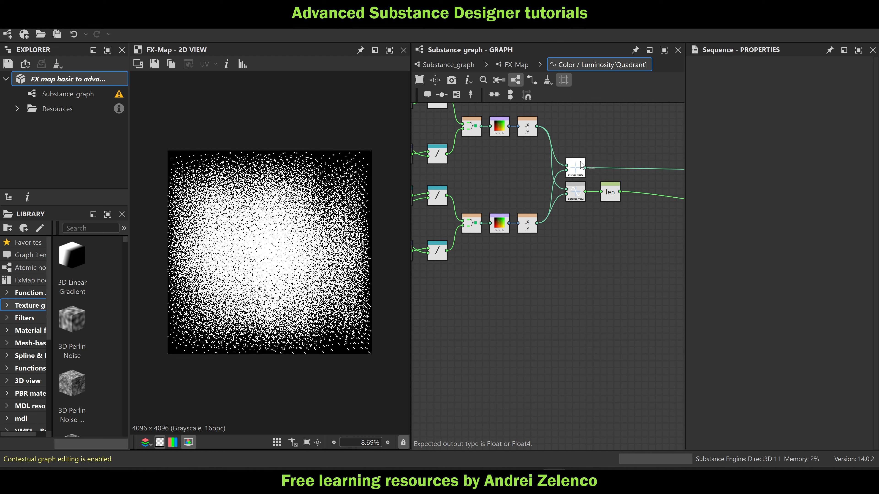
Line up pos0 and its Sequence with the average node, and len and its Sequence with the distance node
middle_drag(612, 215, 439, 220)
scroll(490, 219, down, 2)
scroll(539, 194, up, 1)
middle_drag(539, 194, 600, 204)
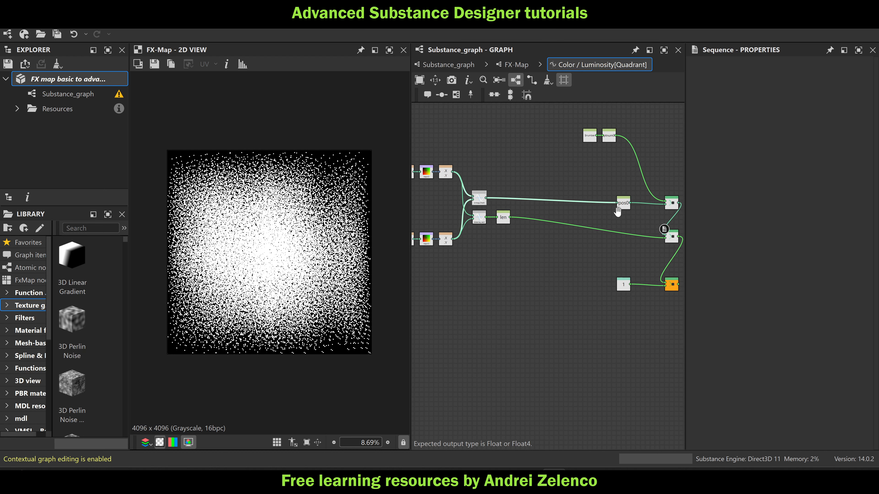
drag(623, 201, 594, 197)
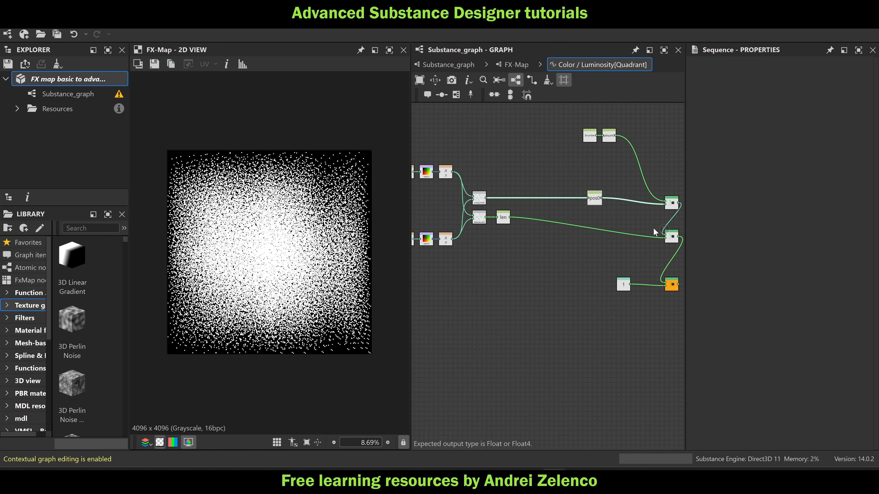
drag(671, 207, 634, 202)
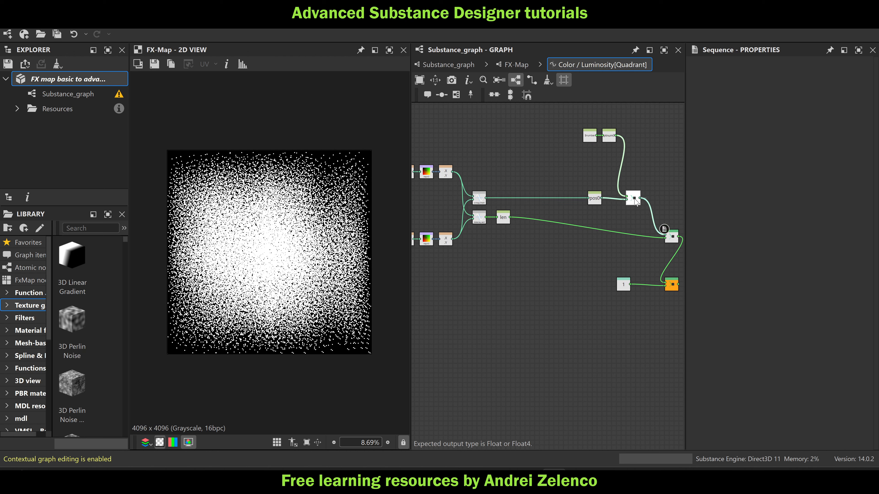
drag(671, 237, 635, 221)
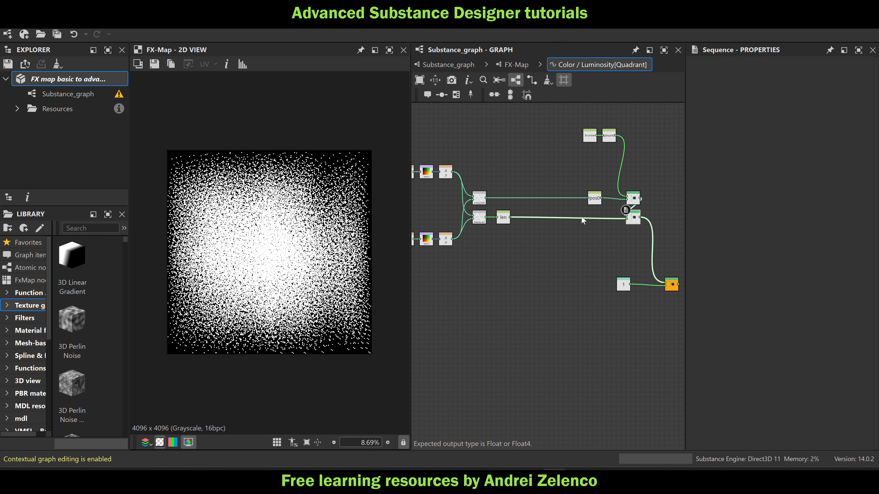
click(569, 231)
drag(505, 221, 597, 221)
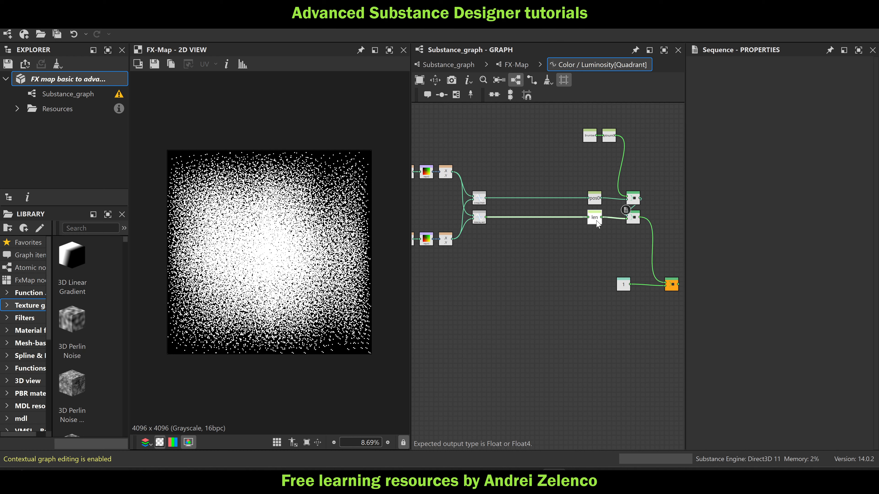
Add a Subtraction node directly beneath the distance node
scroll(484, 244, up, 3)
key(space)
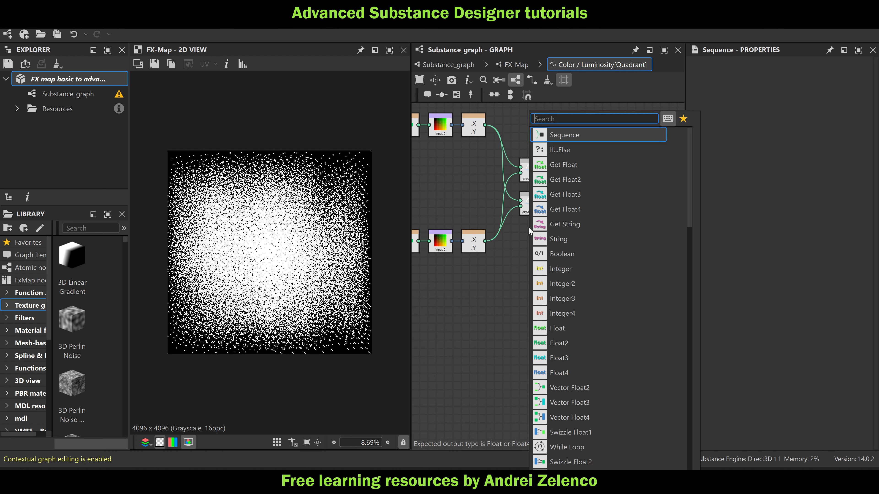
text(su)
click(571, 136)
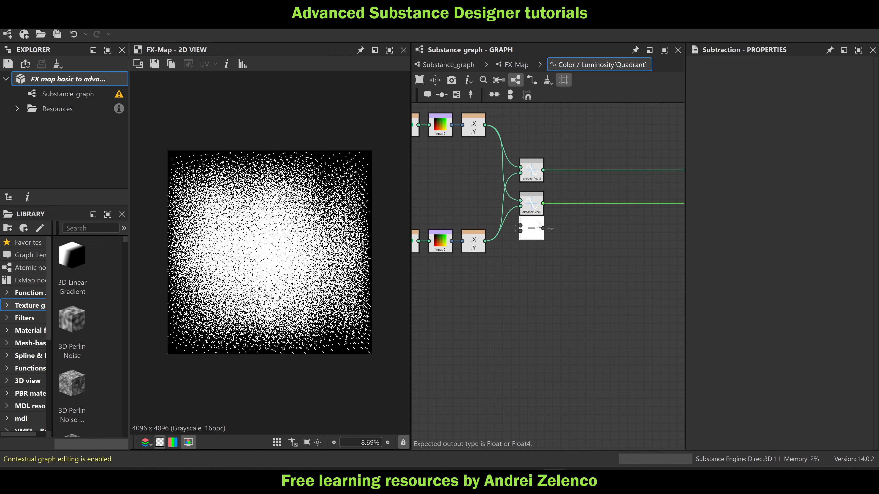
Connect the upper and lower XY Swizzle nodes to the Subtraction node's two inputs and save the package
mouse_move(485, 125)
mouse_down()
mouse_move(507, 171)
mouse_move(521, 239)
mouse_up()
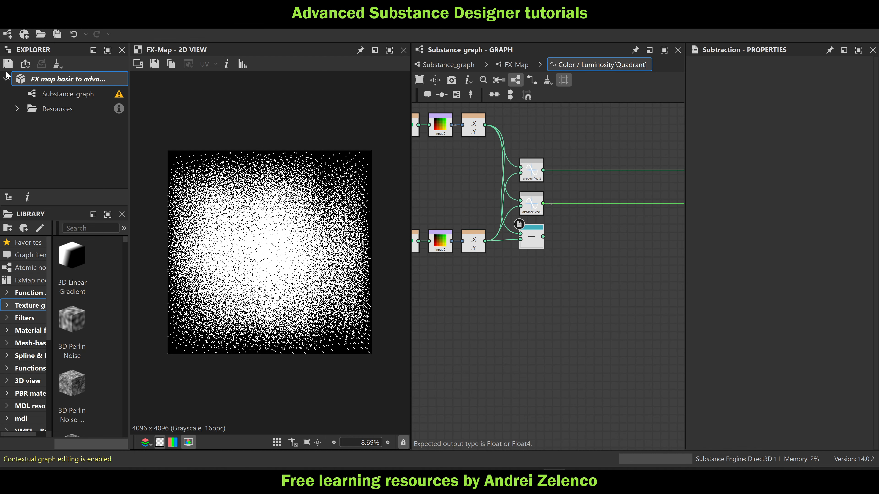
key(ctrl+s)
scroll(363, 149, up, 6)
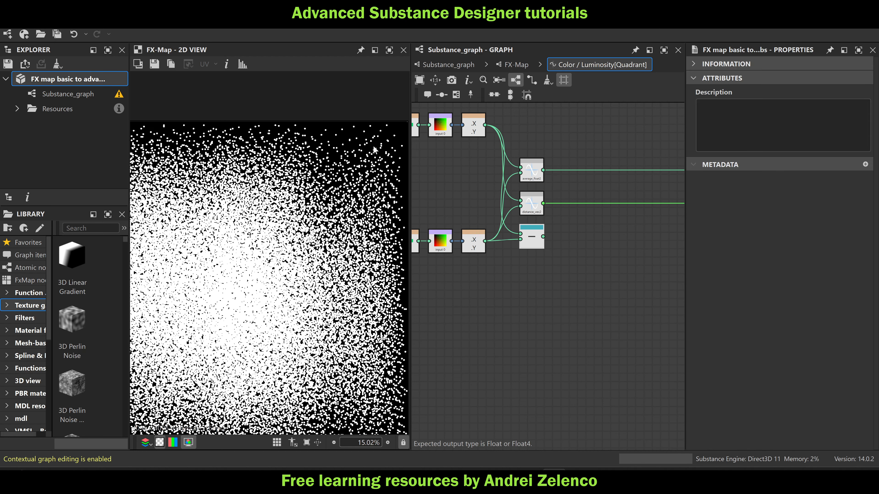
scroll(318, 165, up, 2)
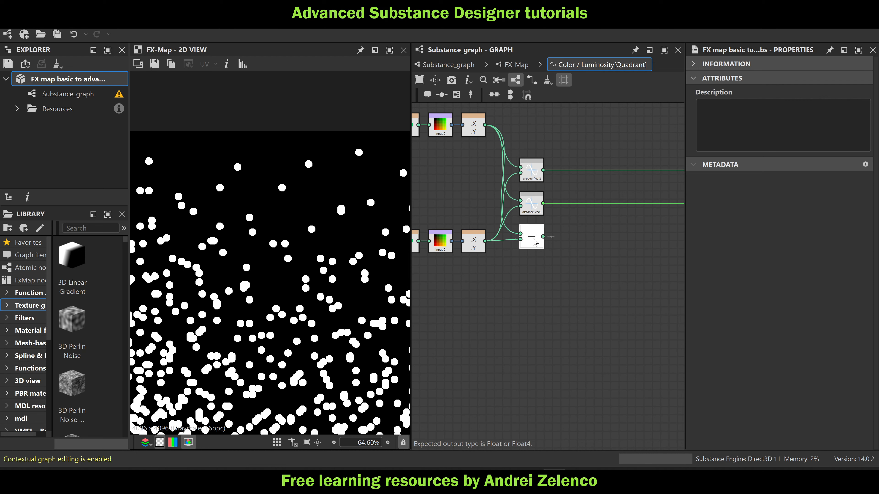
Add an Arc Tangent 2 node fed by the Subtraction node
click(535, 243)
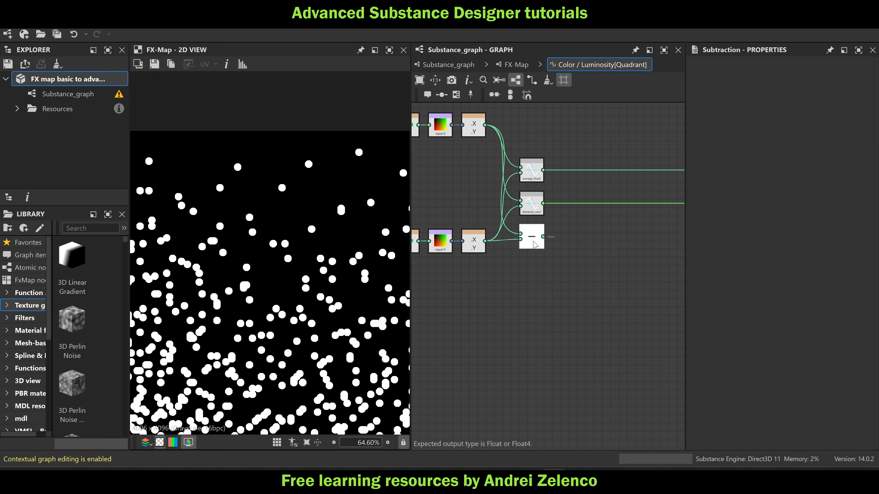
key(space)
text(at)
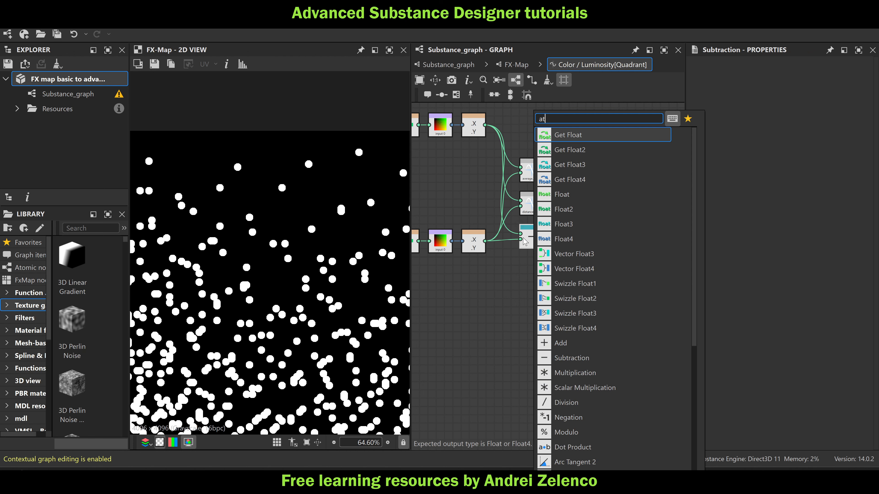
text(a)
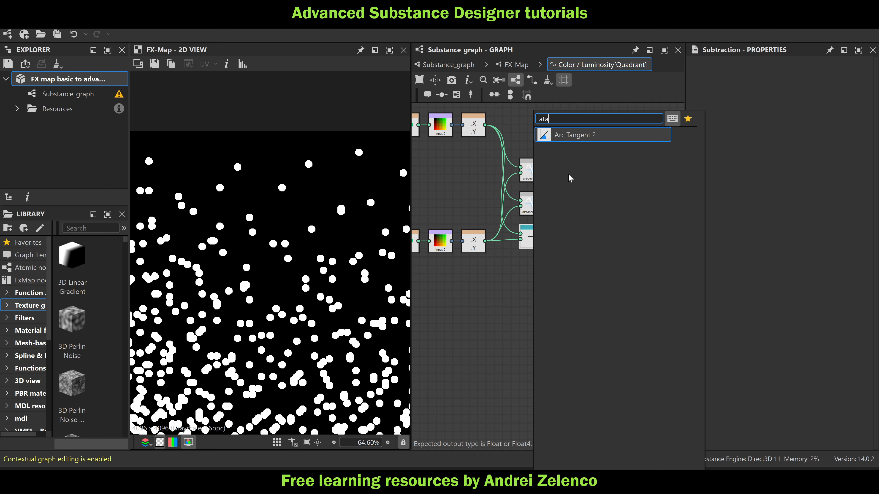
click(572, 138)
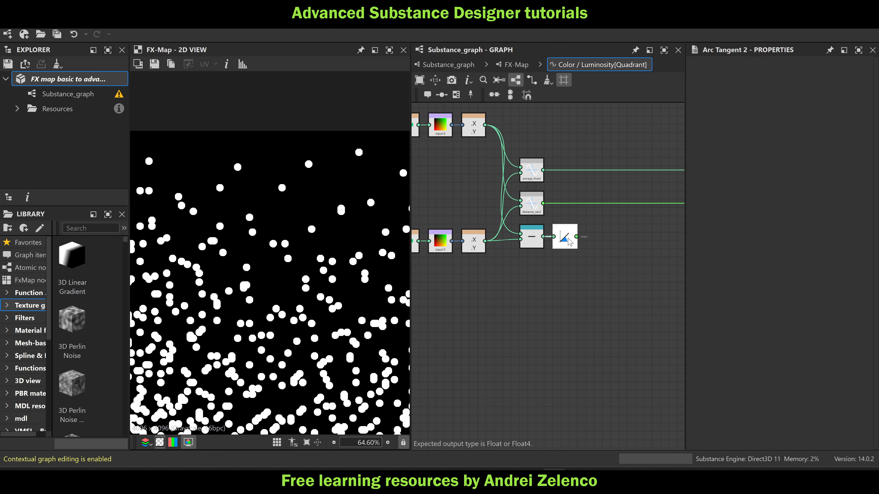
Add a Division node with the Arc Tangent 2 node connected to its first input
mouse_move(566, 236)
key(space)
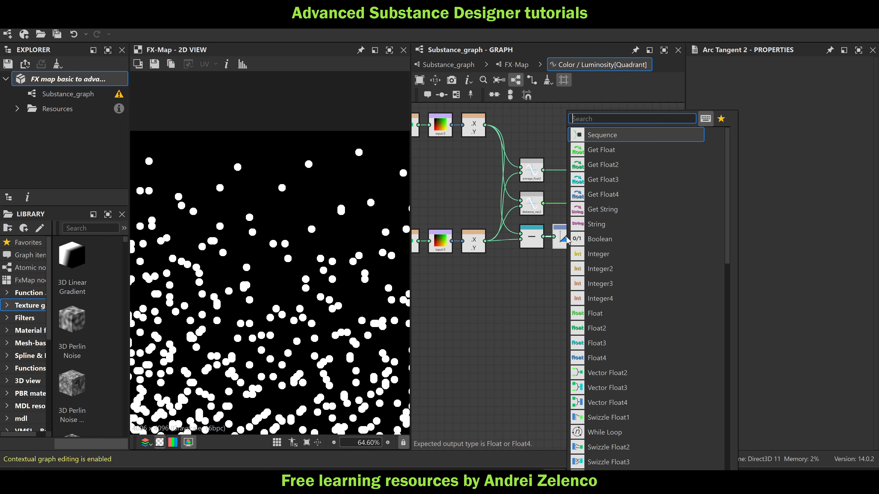
text(d)
click(599, 137)
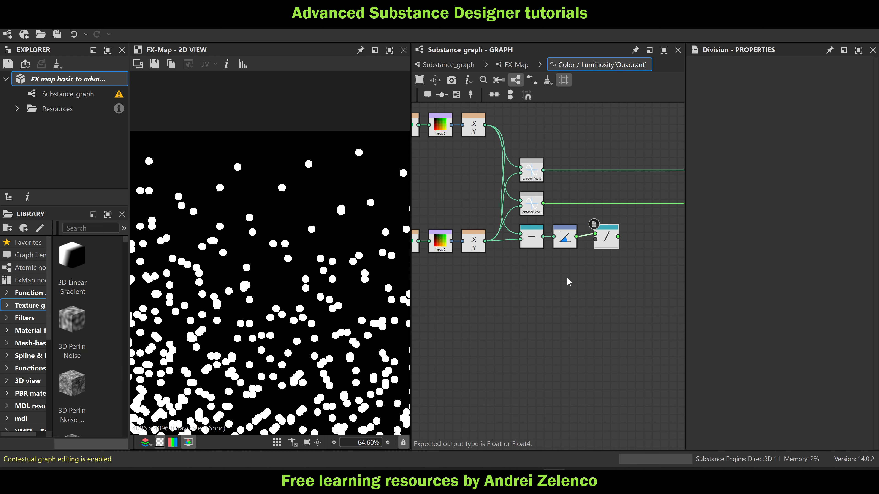
Add a Pi node beneath Arc Tangent 2, connect it to the Division's second input, and place the Division beside both nodes
click(567, 278)
key(space)
text(pi)
key(Return)
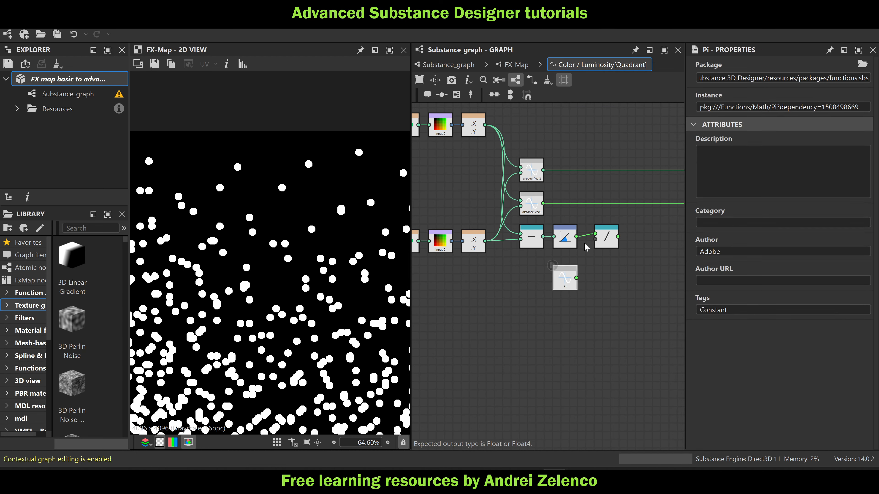
mouse_move(576, 278)
mouse_down()
mouse_move(596, 239)
mouse_move(566, 270)
mouse_up()
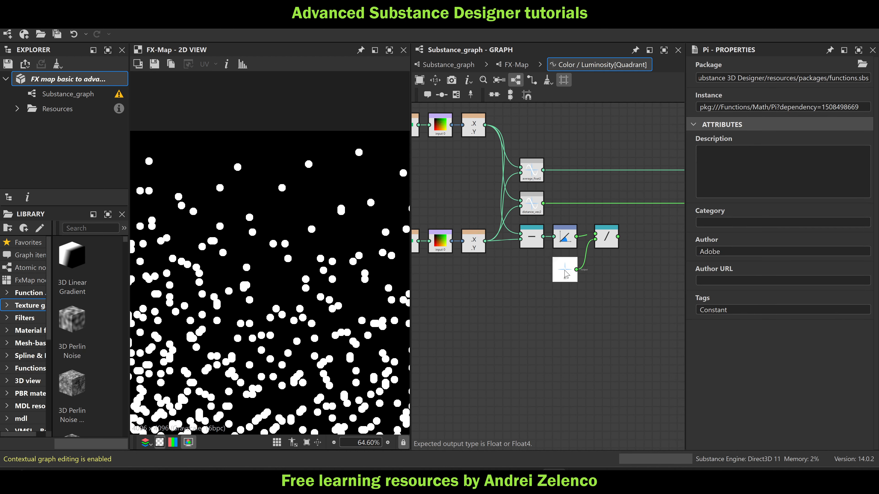
drag(606, 250, 594, 260)
key(space)
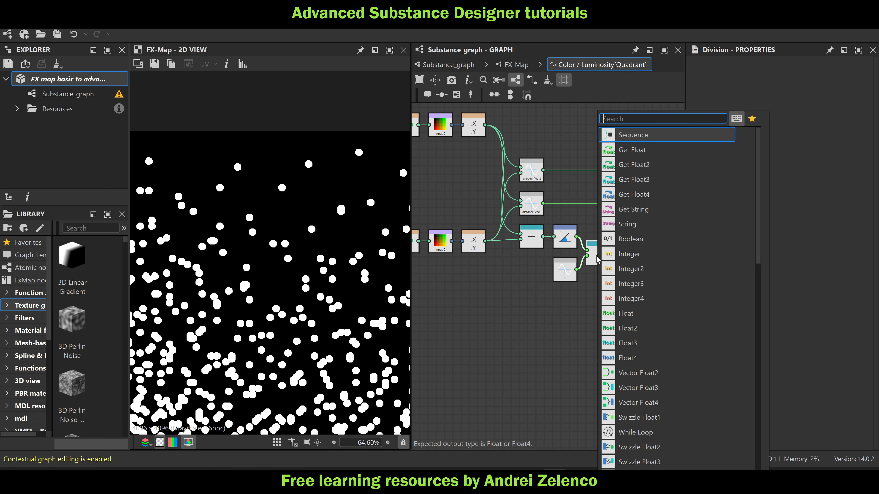
text(set)
key(Return)
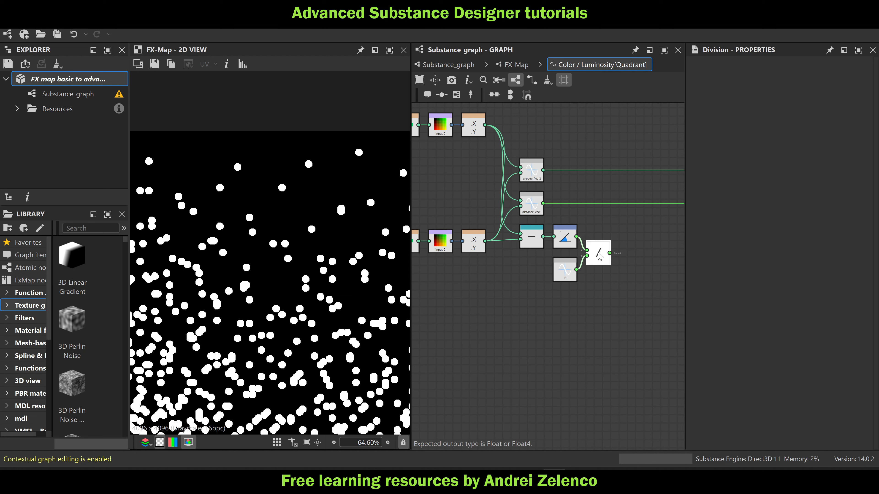
Add a [-1, 1] to [0,1] range conversion node fed by the Division node
key(space)
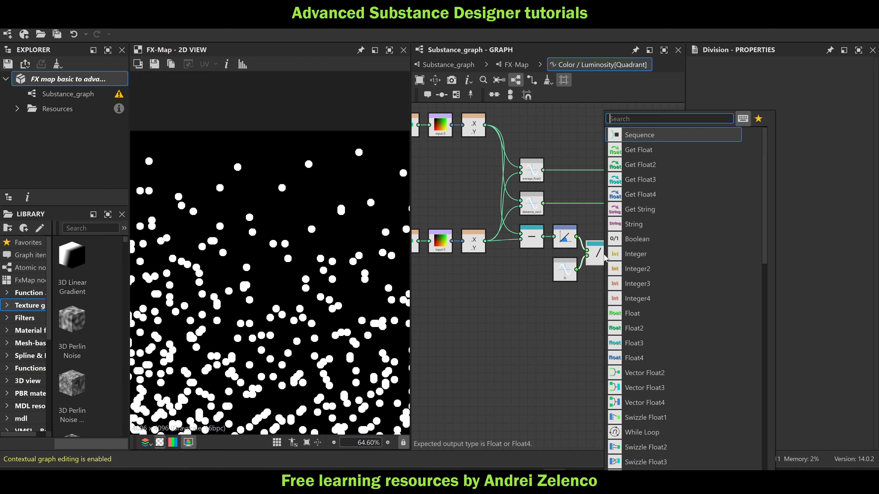
text(-)
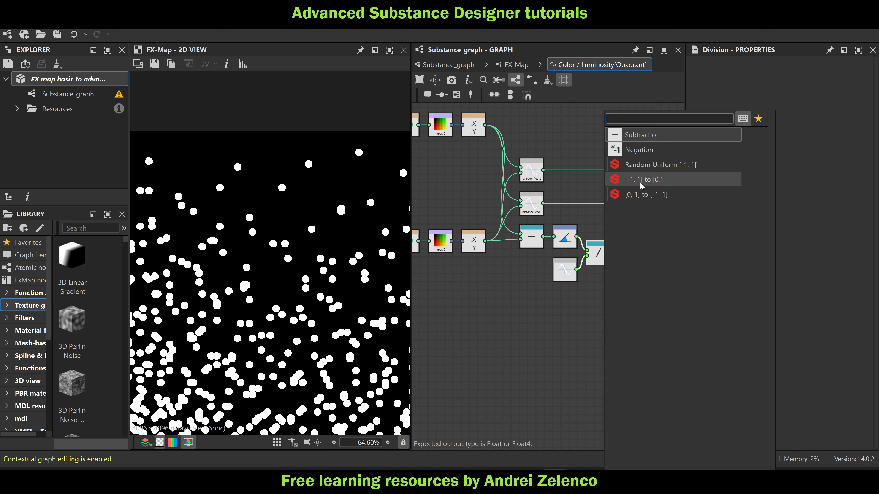
click(641, 180)
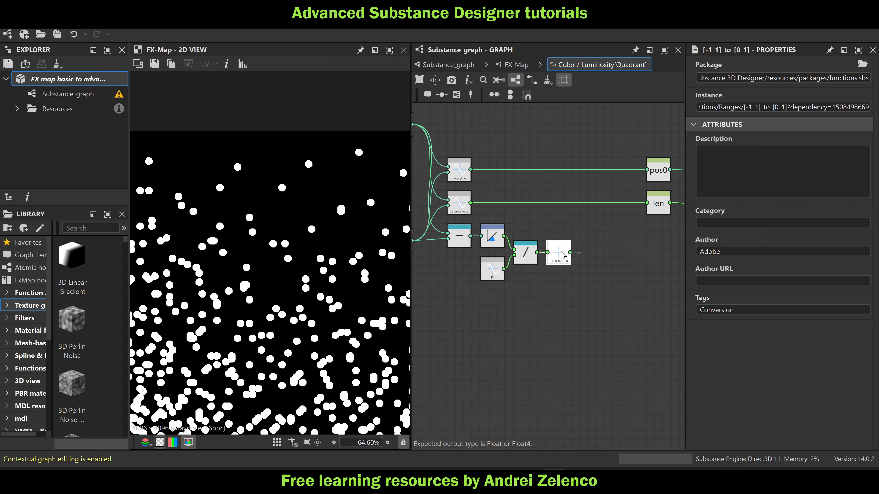
Add a Set node after the range conversion, place it beneath the len node and name its variable rot
key(space)
text(set)
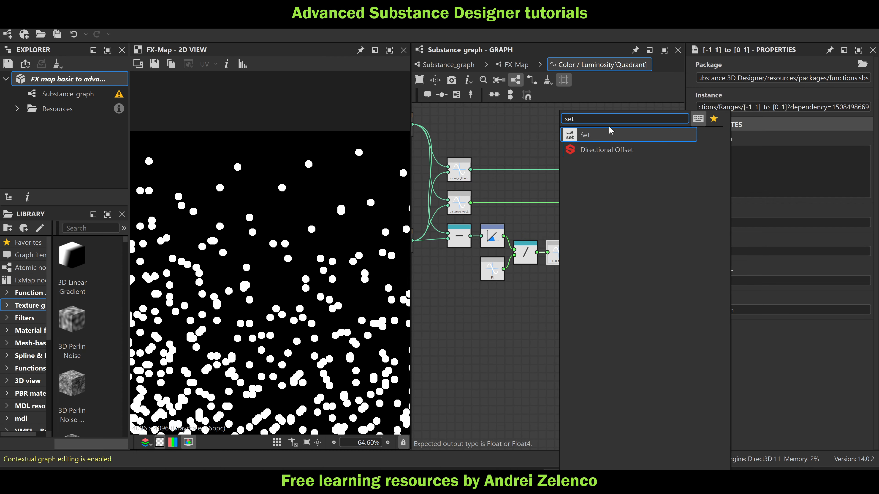
click(610, 133)
drag(489, 276, 551, 277)
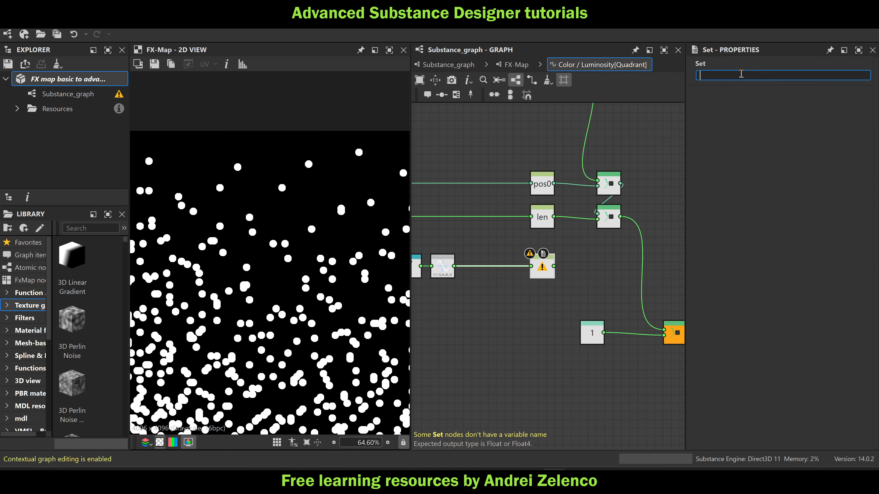
text(rot)
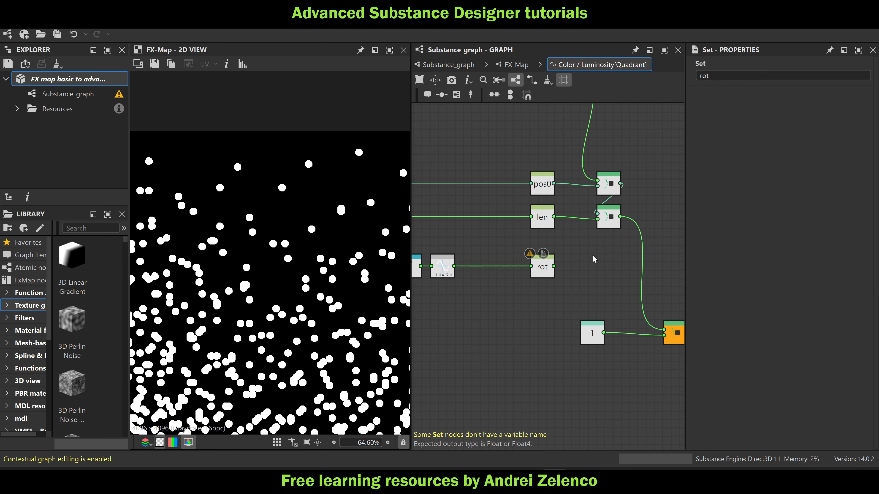
key(Return)
Insert a Sequence node between the len Sequence and the output Sequence, connect rot to its second input, and save the package
key(space)
text(seq)
click(632, 135)
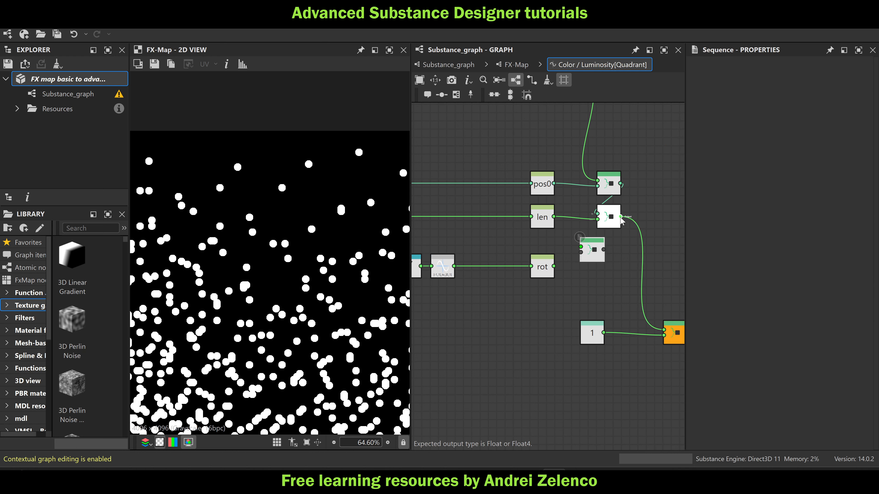
drag(619, 218, 664, 333)
drag(598, 256, 614, 272)
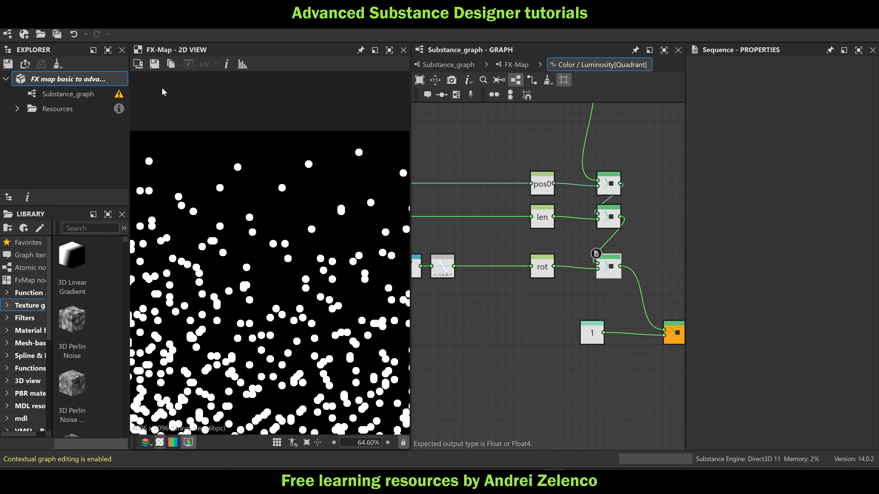
key(ctrl+s)
scroll(323, 241, down, 10)
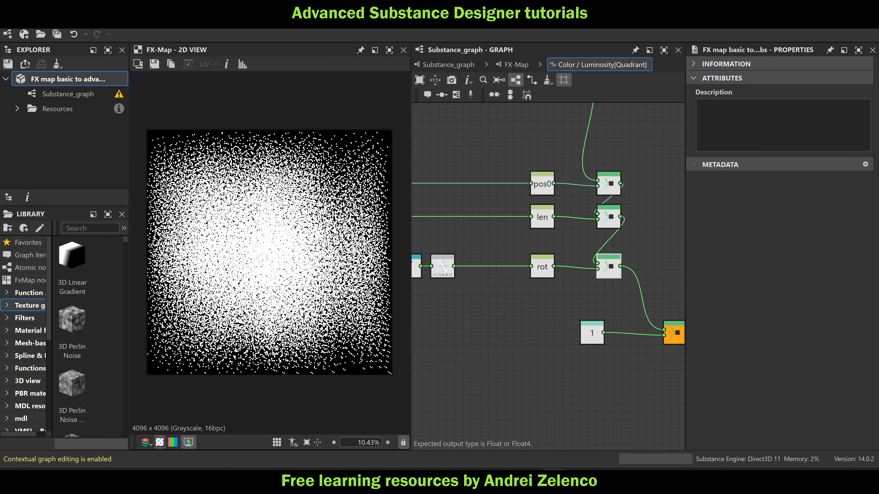
Return to the FX-Map graph, move the Quadrant node further down and delete its link to the Iterate node
click(523, 66)
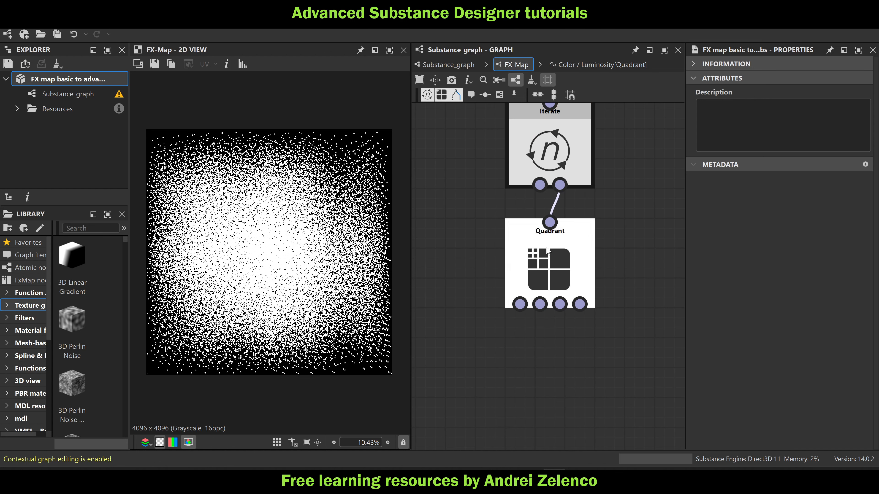
drag(547, 250, 547, 339)
click(482, 255)
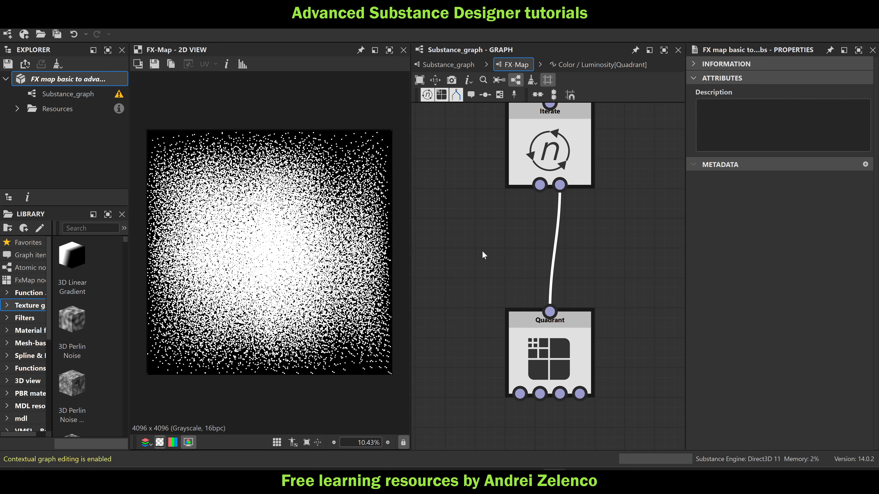
drag(575, 237, 518, 243)
key(Delete)
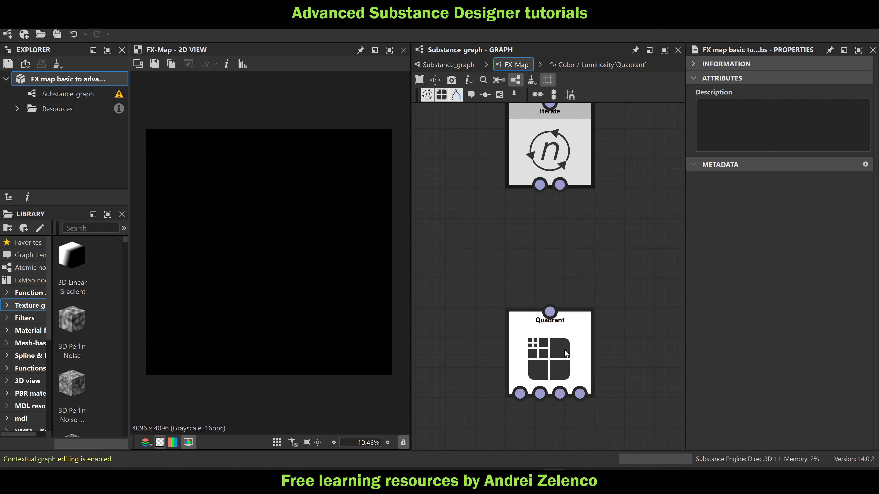
Create an empty function for the Quadrant node's Pattern Size
click(550, 348)
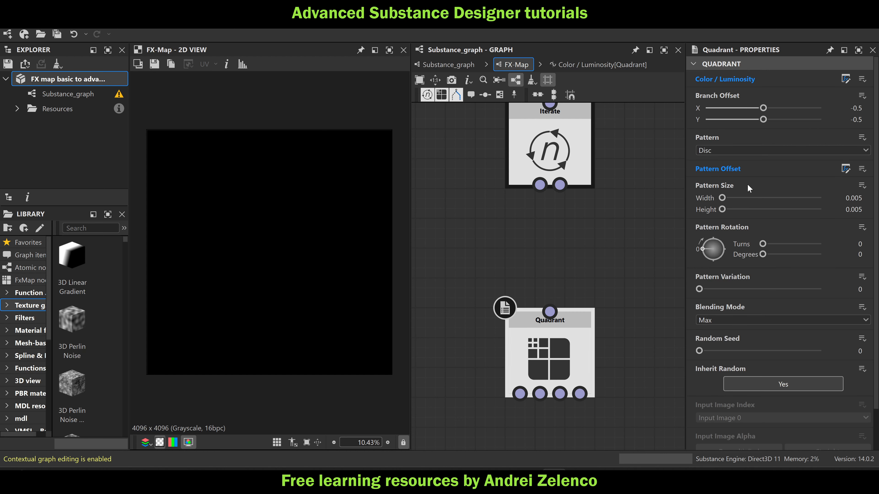
click(862, 185)
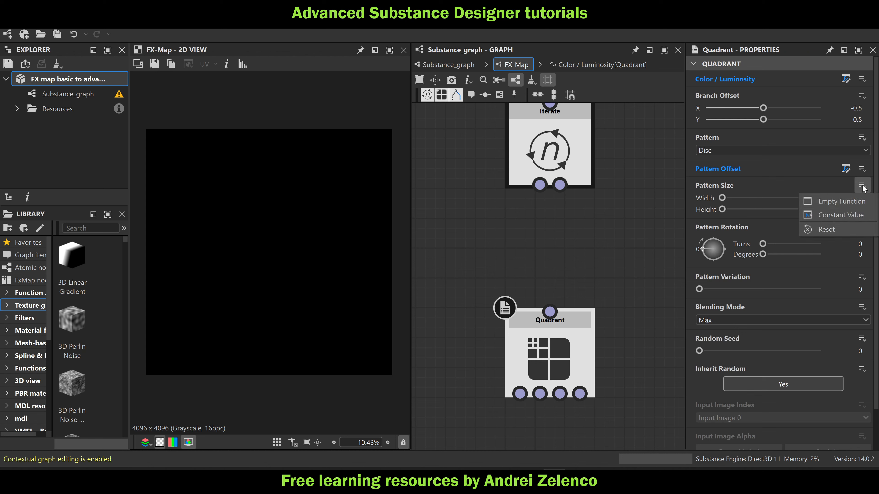
click(849, 203)
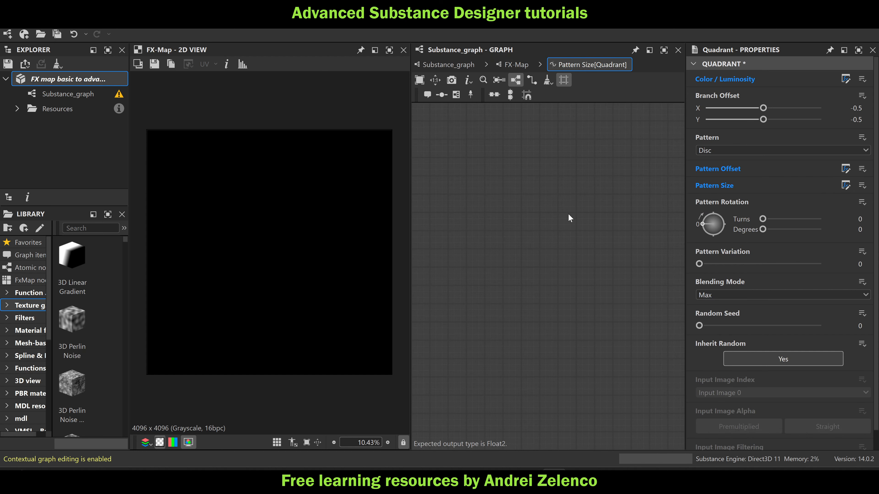
Add a Get Float node that reads the variable len and save the package
key(space)
text(get)
click(595, 129)
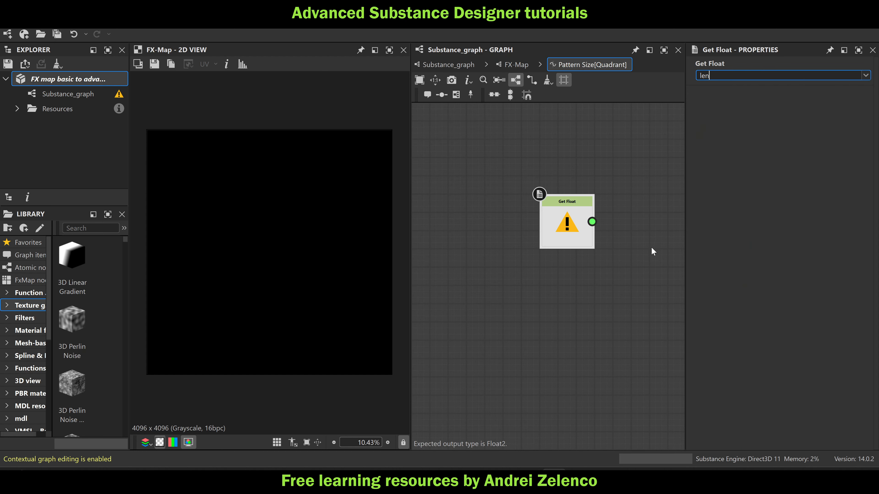
text(len)
key(Return)
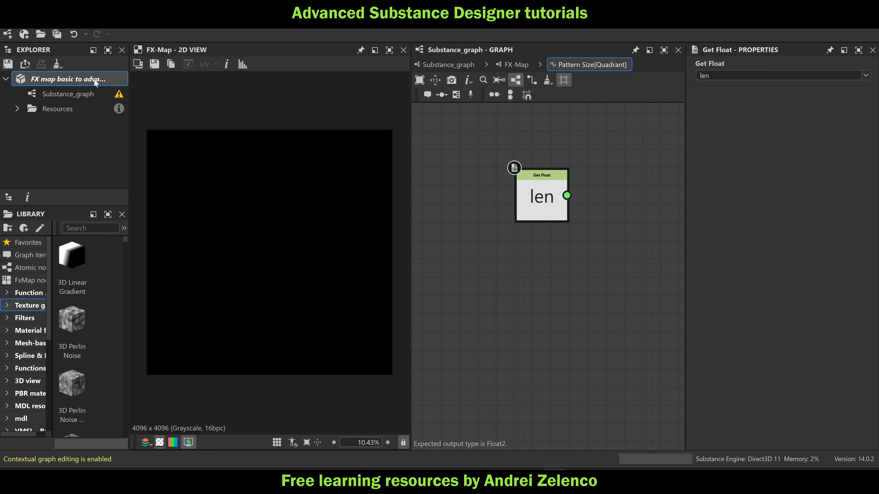
click(96, 82)
click(543, 204)
key(space)
text(s)
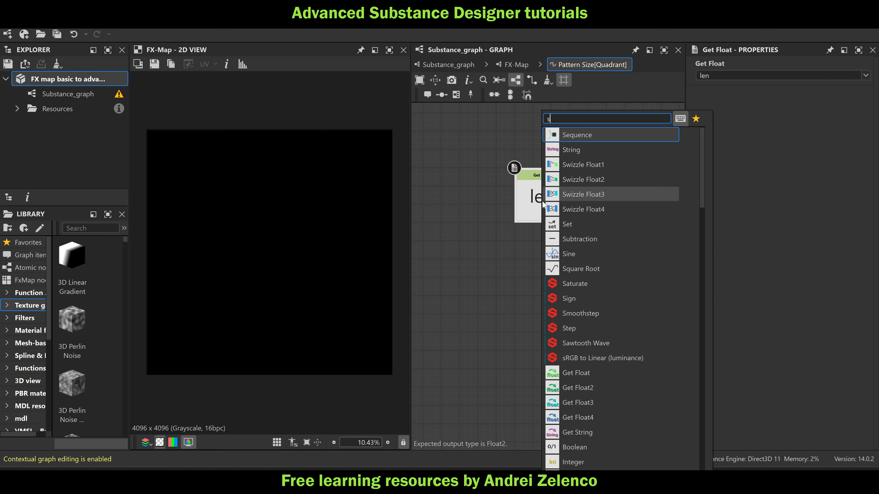
key(Escape)
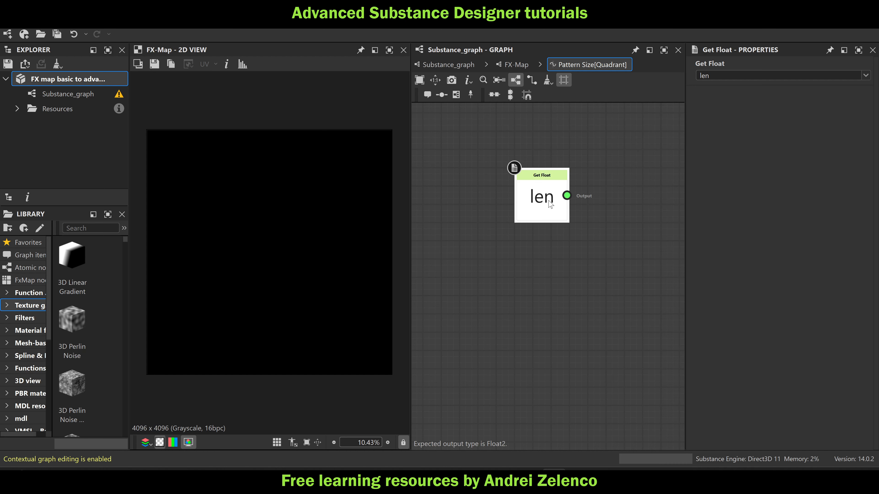
Add a Vector Float2 node with the len node connected to its first input
key(space)
text(ve)
click(604, 136)
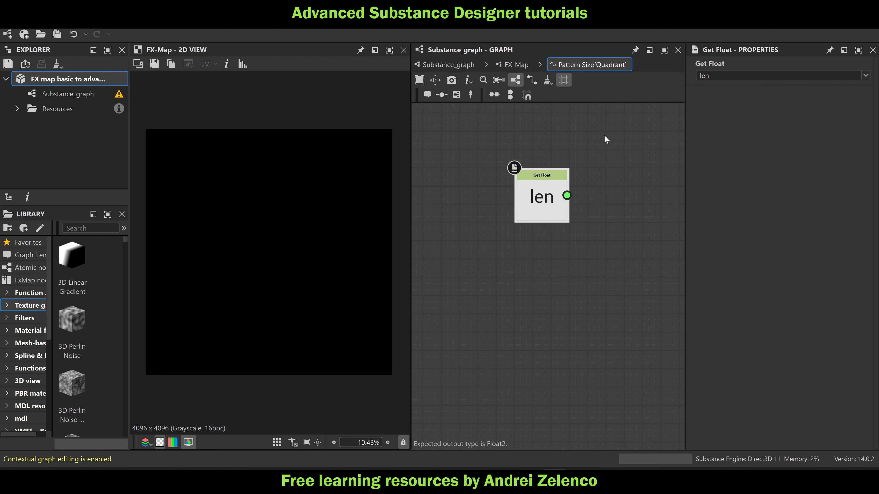
Add a Float constant node and place it directly beneath the len node
key(space)
text(fl)
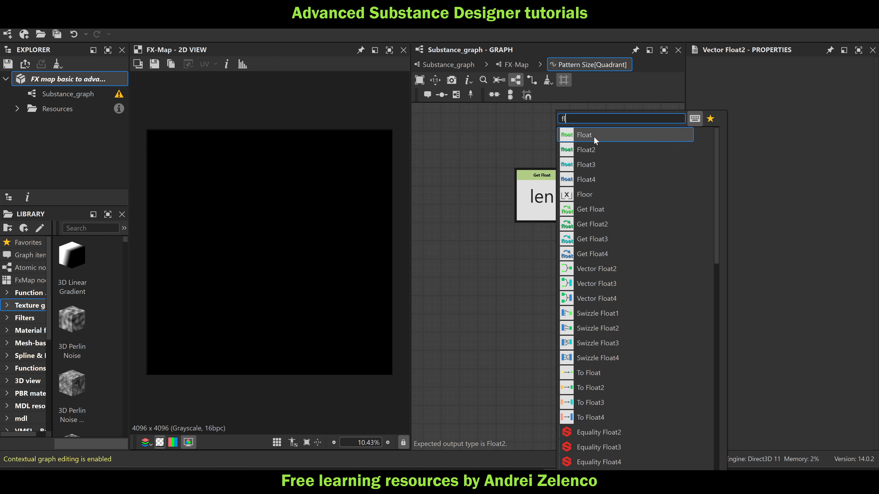
click(594, 136)
drag(559, 251, 540, 267)
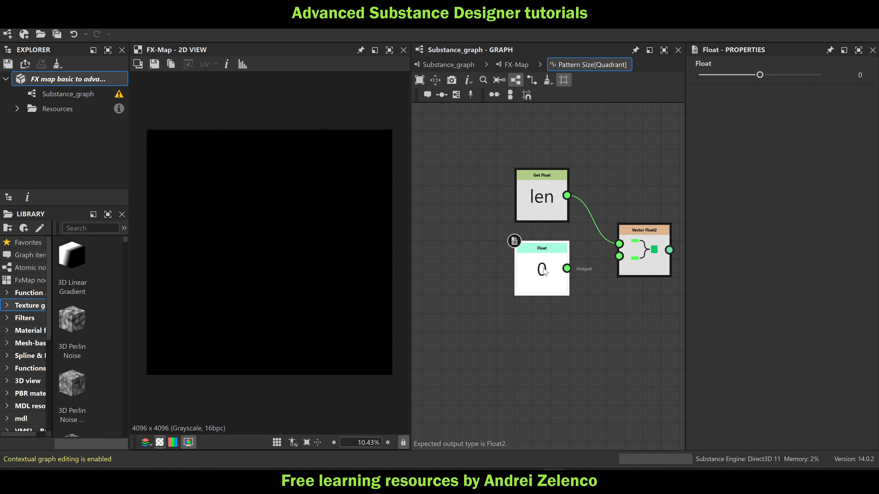
Set the Float constant to 0.0025 and connect it to the Vector Float2 node's second input
click(854, 75)
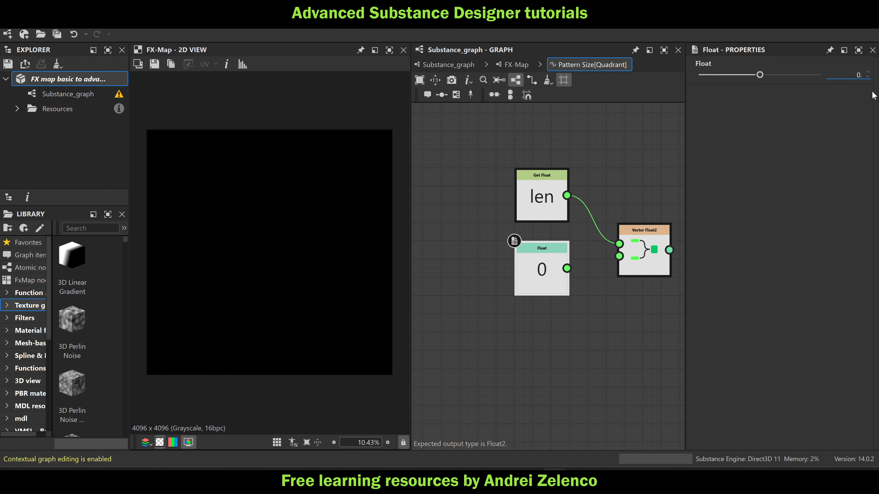
text(0.0025)
key(Return)
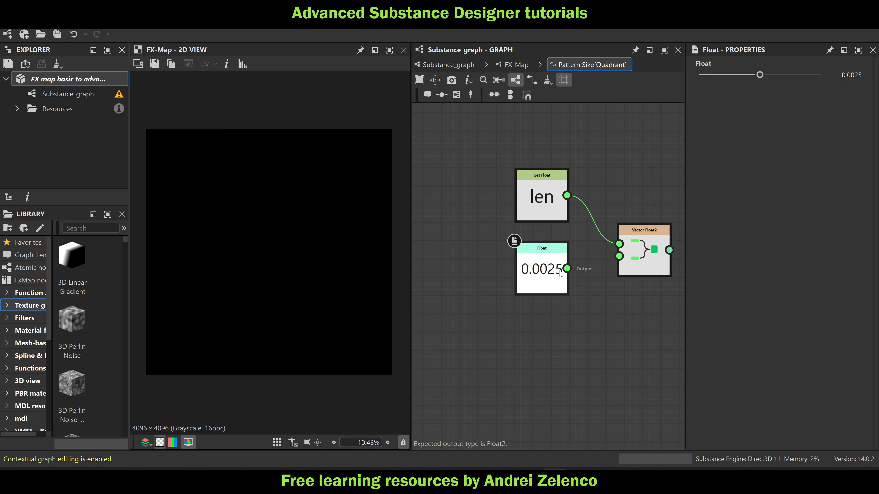
drag(566, 269, 619, 234)
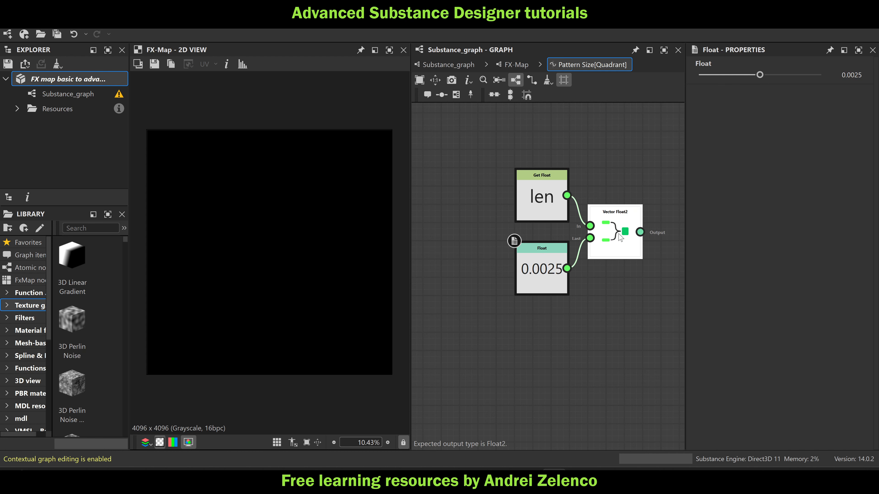
Set the Vector Float2 node as the Pattern Size function's output and save the package
right_click(619, 234)
click(652, 285)
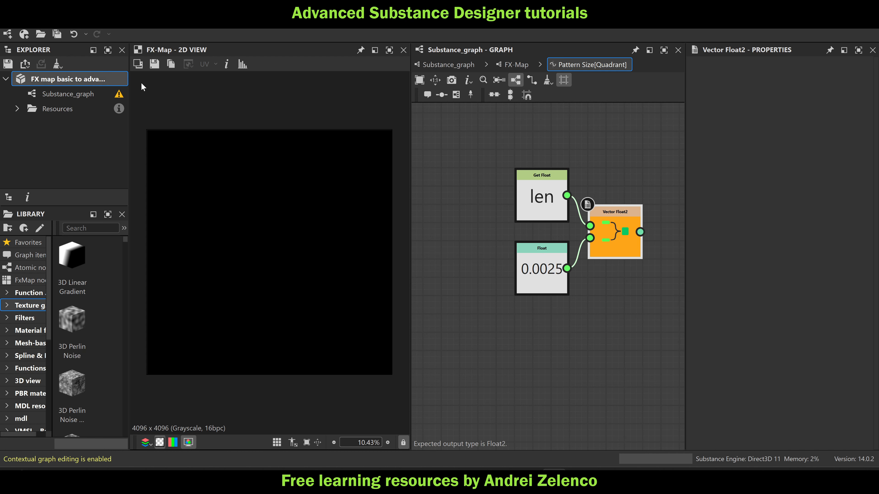
click(73, 79)
In the FX-Map graph, connect the Iterate node's second output to the Quadrant and move the Quadrant closer beneath it
click(515, 65)
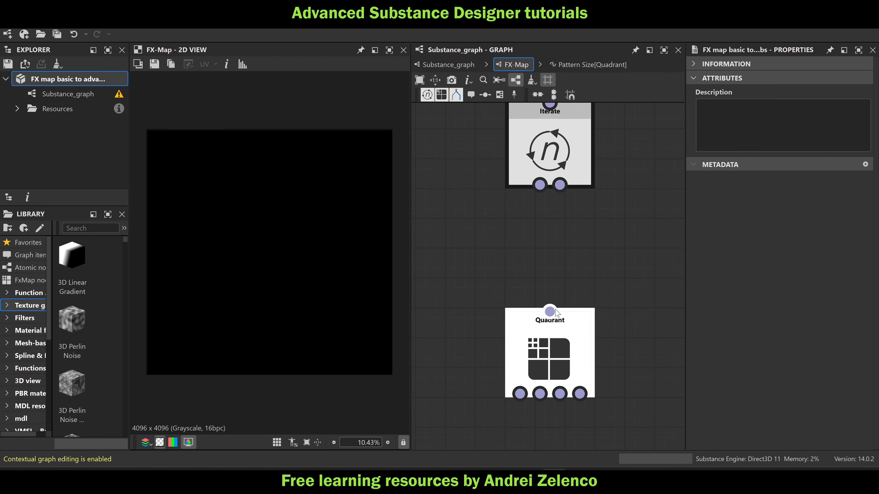
drag(549, 311, 560, 185)
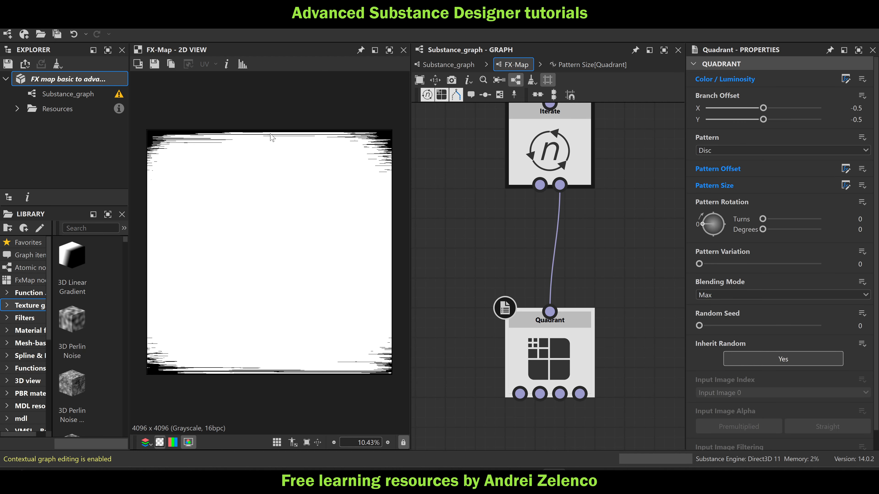
click(97, 78)
drag(550, 341, 549, 251)
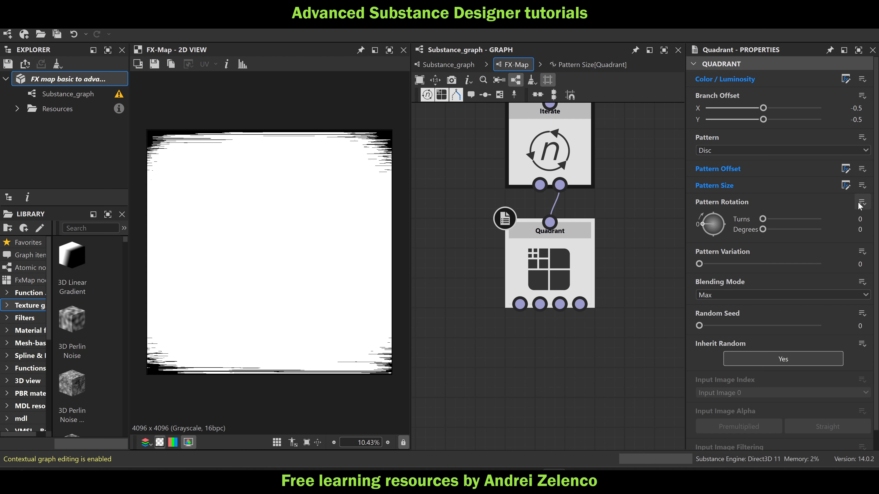
Create a function for the Quadrant's Pattern Rotation containing a Get Float node that reads the variable rot
click(861, 204)
click(844, 217)
key(space)
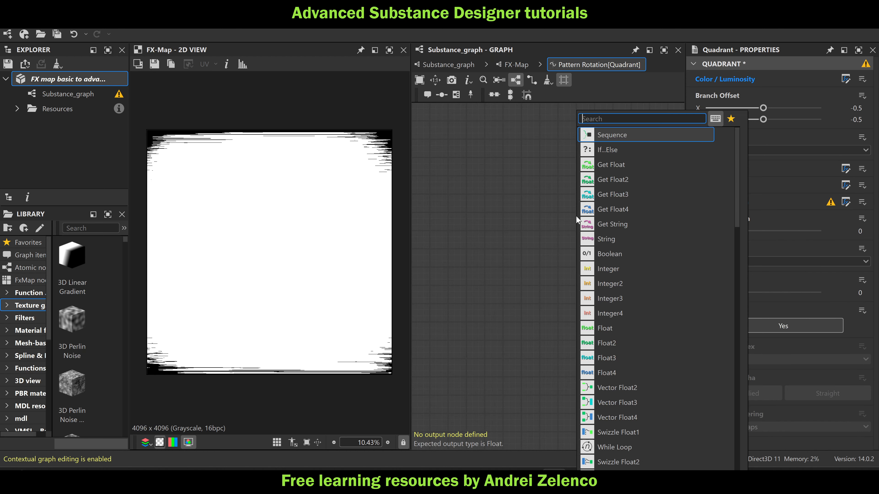
text(get)
click(616, 134)
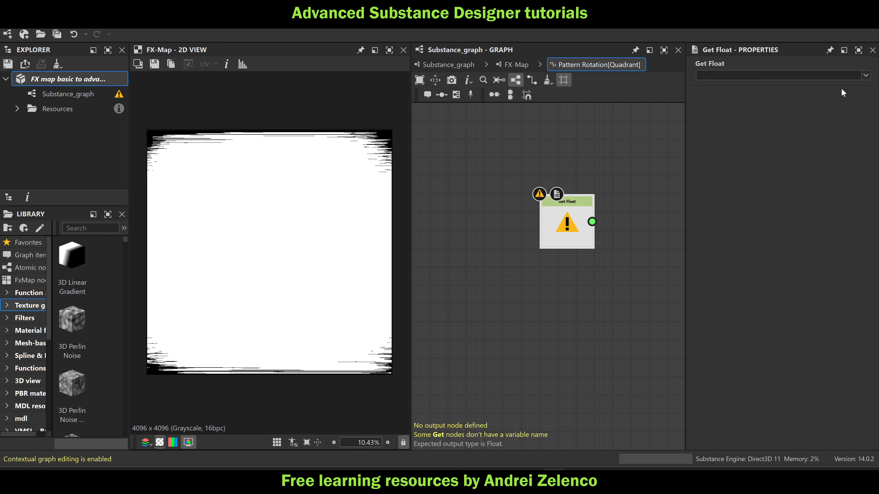
click(850, 76)
text(rot)
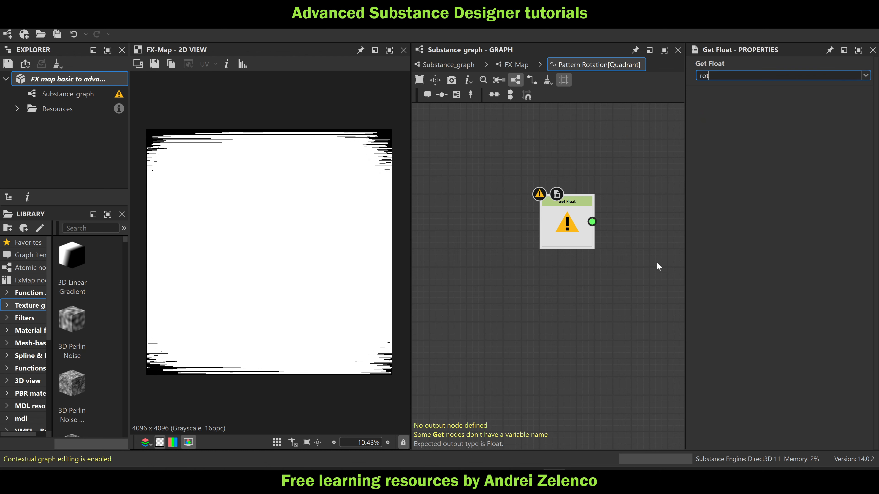
key(Return)
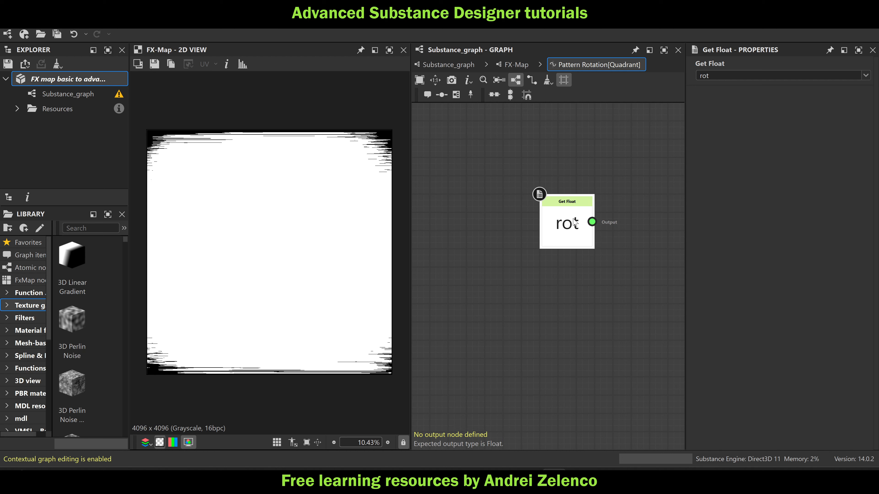
Set the rot node as the Pattern Rotation function's output and save the package
right_click(575, 219)
click(593, 267)
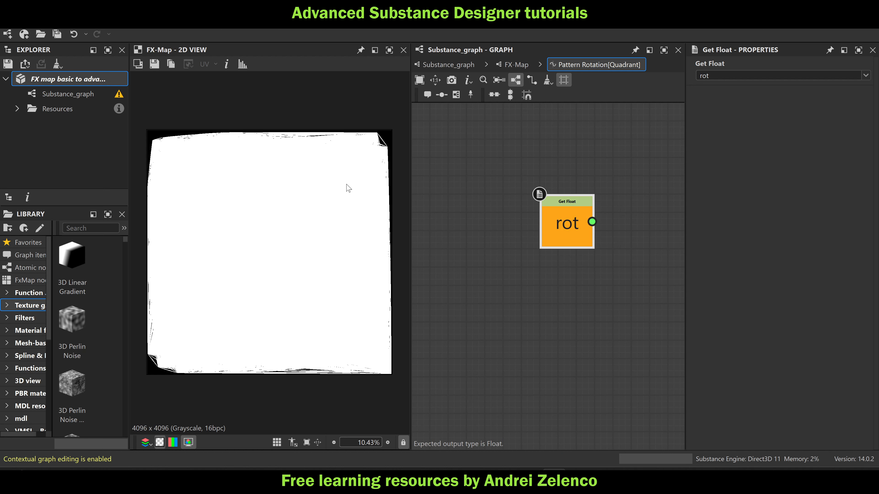
click(65, 80)
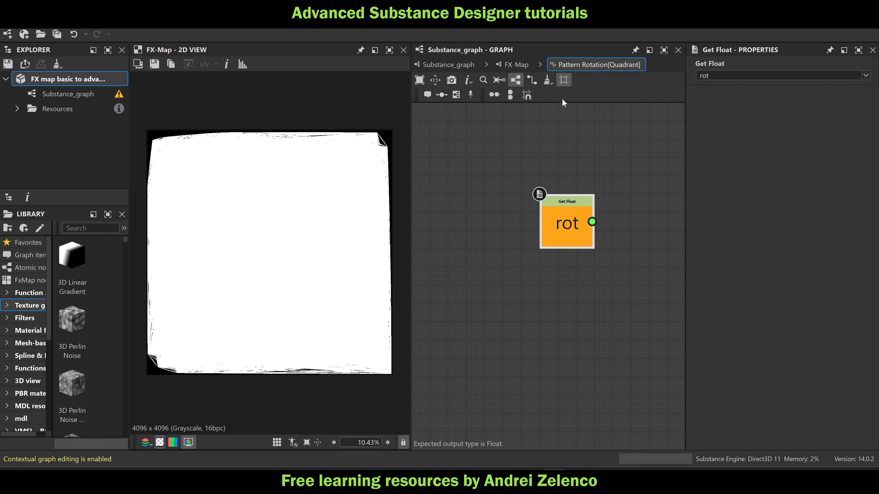
Return to Substance_graph and display the Pixel Processor node's point output in the 2D view
click(446, 65)
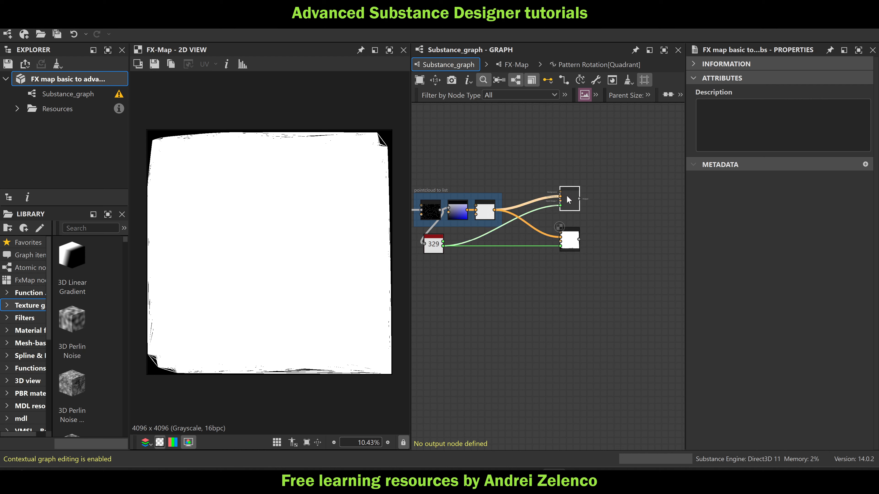
scroll(568, 250, up, 5)
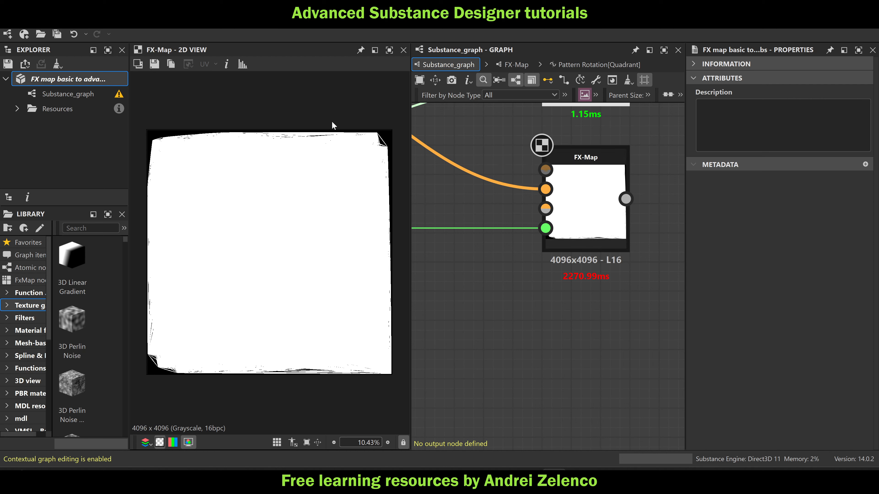
scroll(578, 192, down, 7)
middle_drag(483, 204, 640, 223)
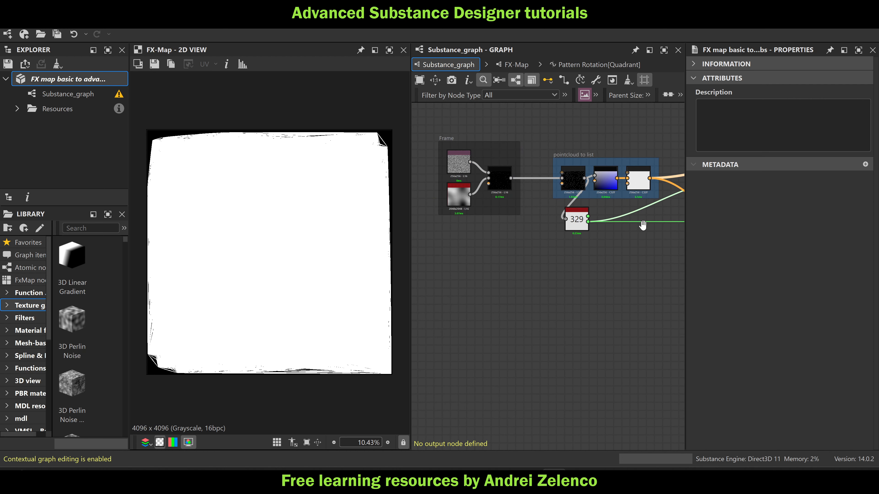
scroll(506, 176, up, 4)
double_click(499, 180)
scroll(269, 244, up, 6)
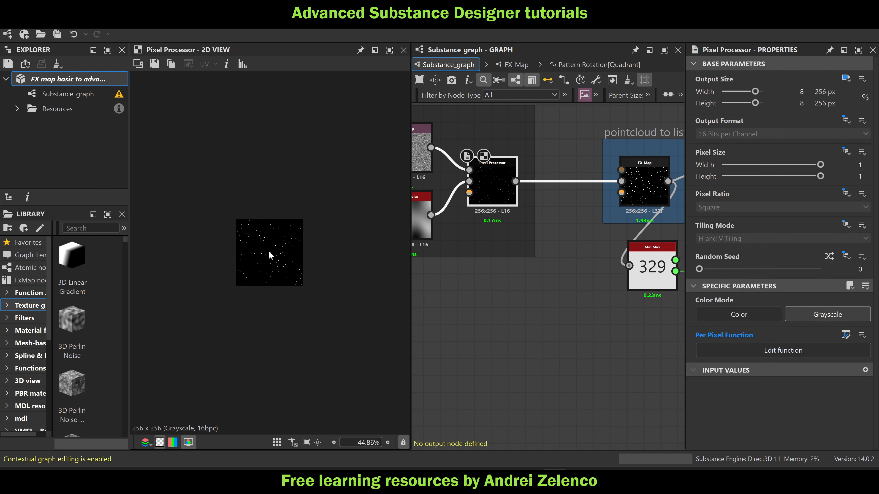
Enter the FX-Map node with the white output and open its Quadrant's Color / Luminosity function
middle_drag(488, 255, 323, 231)
scroll(558, 248, down, 7)
scroll(516, 239, up, 6)
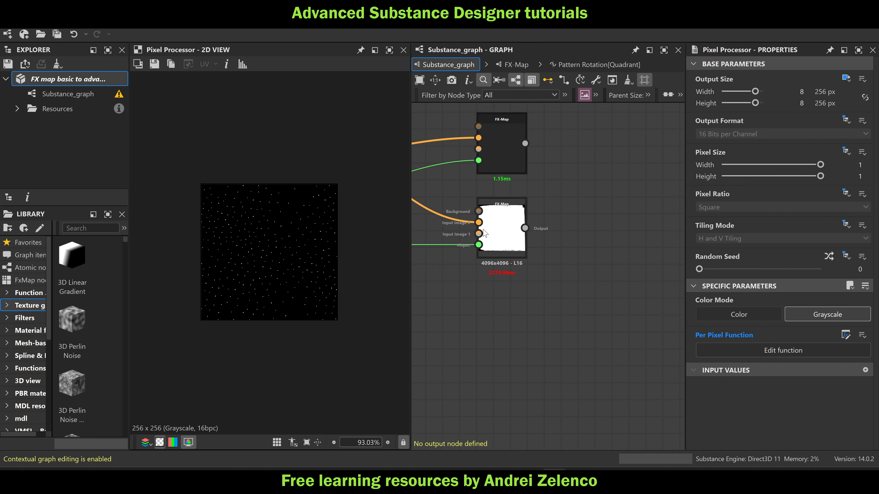
click(507, 232)
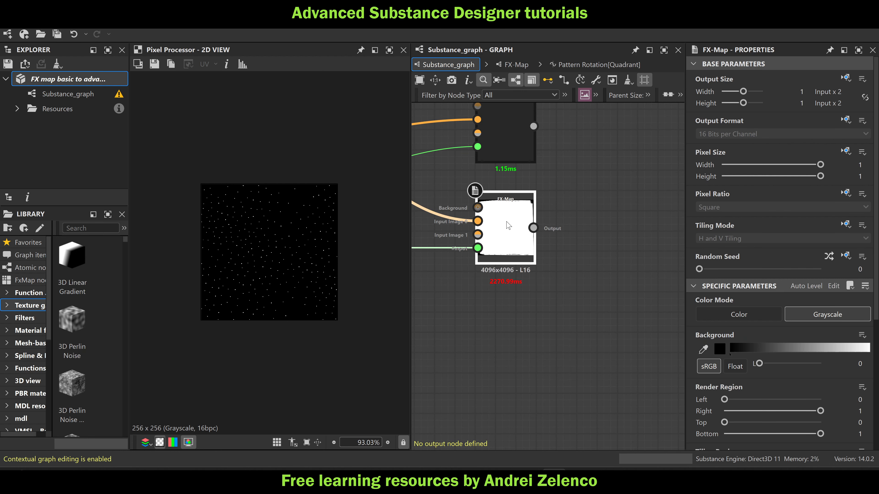
double_click(508, 226)
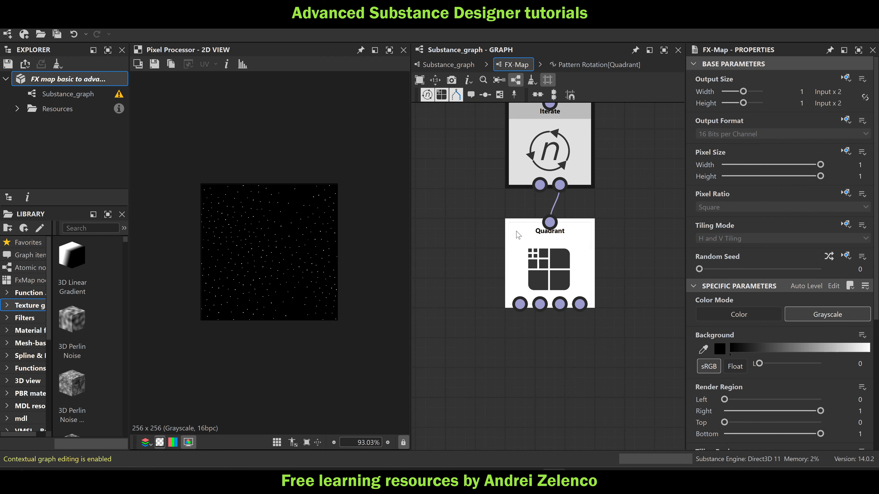
click(544, 254)
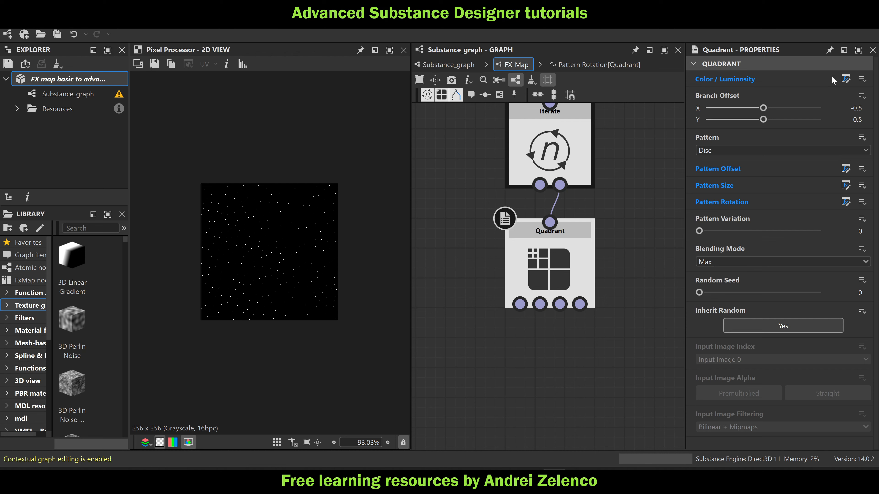
click(843, 79)
middle_drag(618, 336, 597, 281)
scroll(578, 263, up, 4)
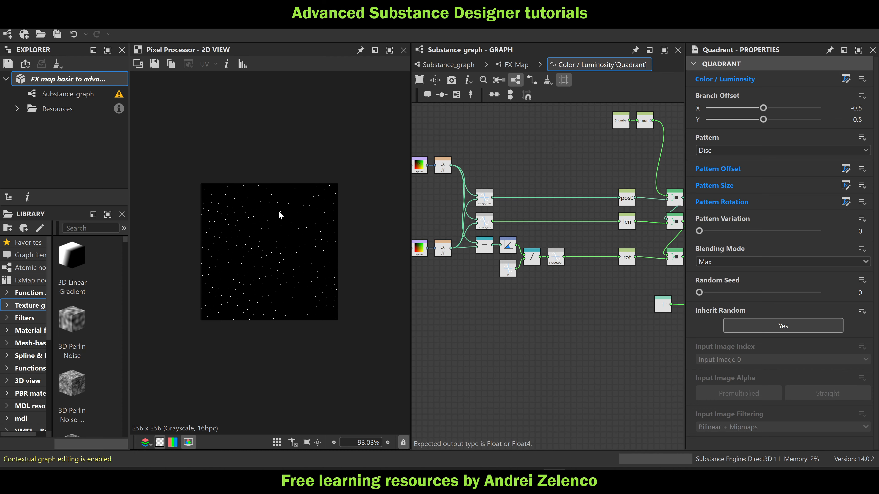
Examine the spacing of the scattered points up close and the end of the Color / Luminosity function's node chain
scroll(278, 211, up, 5)
middle_drag(282, 203, 280, 238)
scroll(290, 202, up, 2)
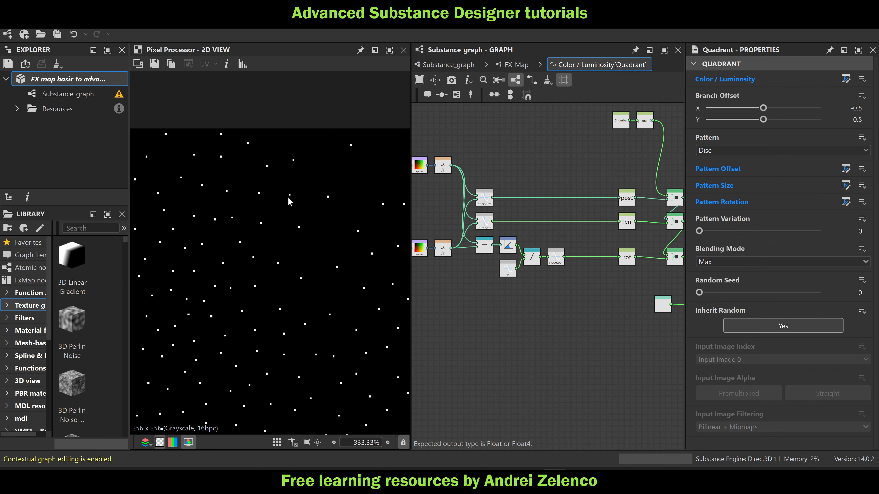
scroll(301, 230, up, 3)
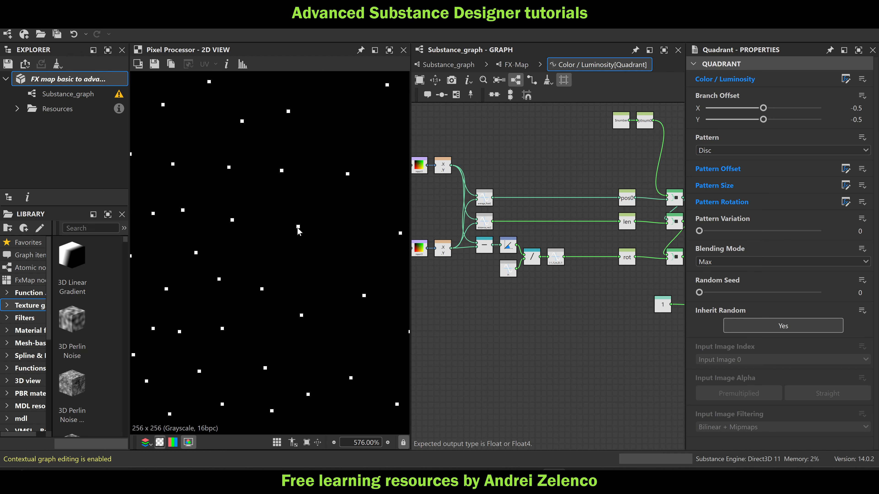
scroll(297, 227, down, 2)
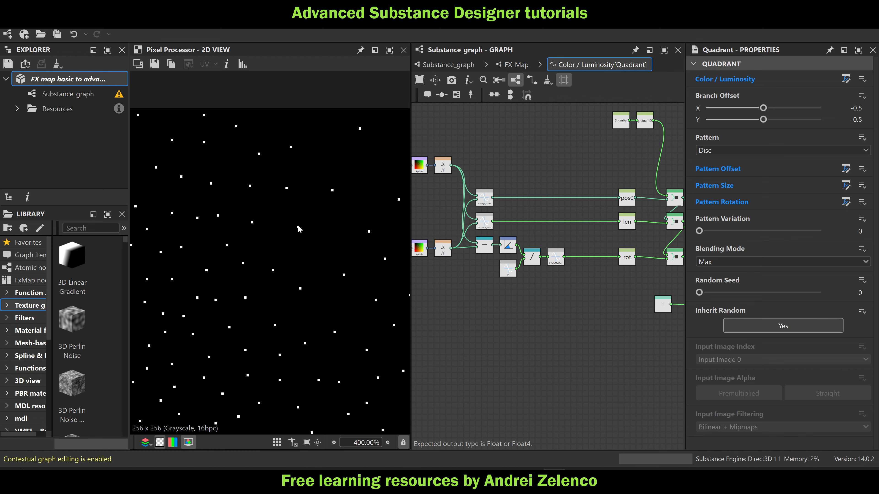
scroll(299, 229, down, 1)
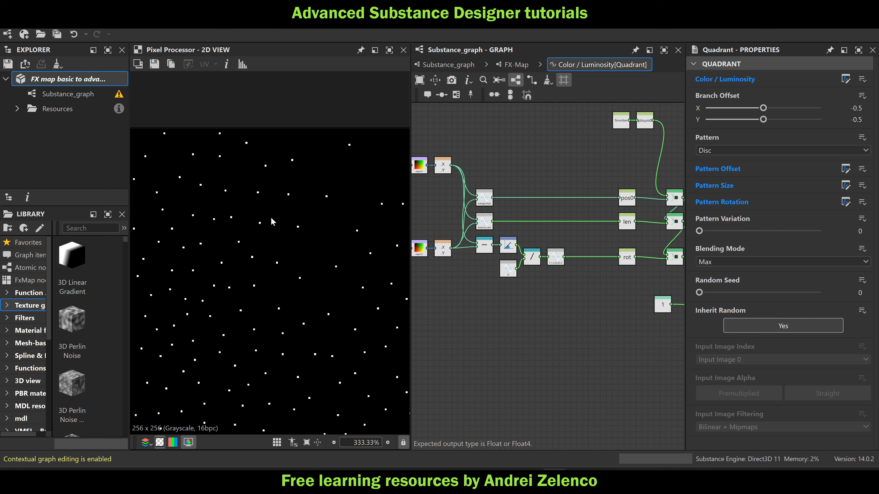
scroll(295, 231, up, 1)
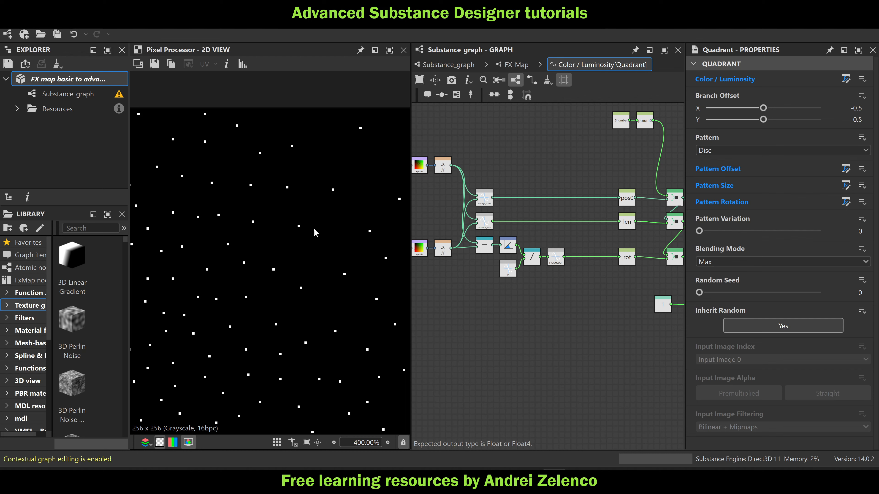
middle_drag(530, 290, 470, 286)
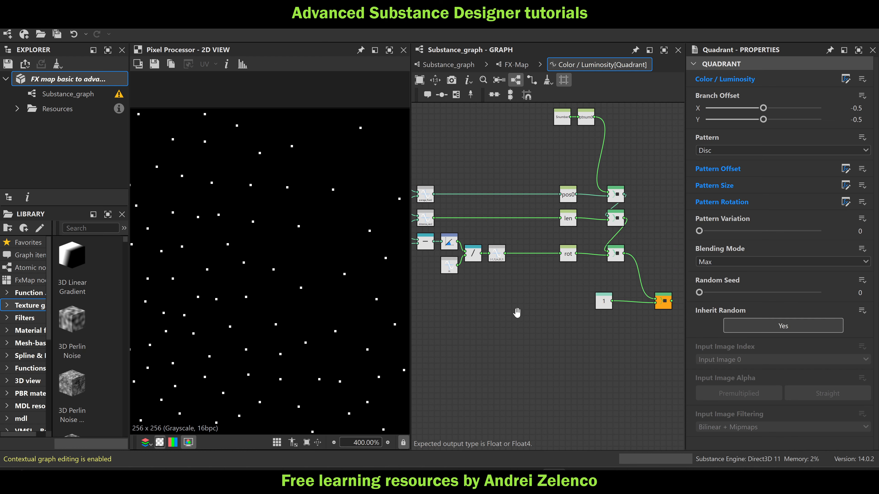
middle_drag(520, 317, 498, 300)
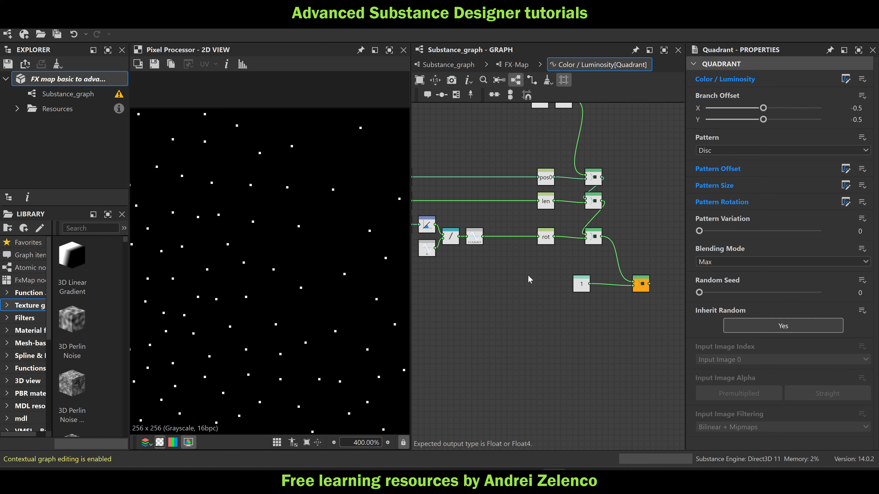
Add a Greater node to the Color / Luminosity function and feed the len node into its first input
key(space)
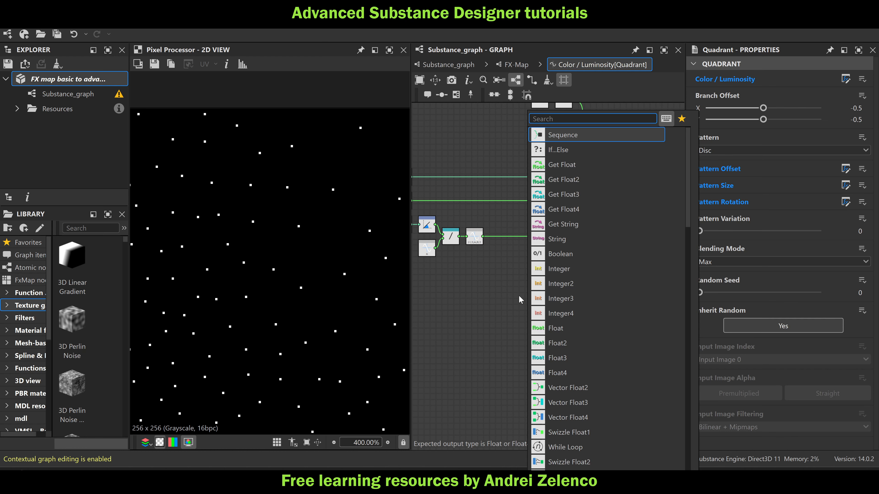
text(gr)
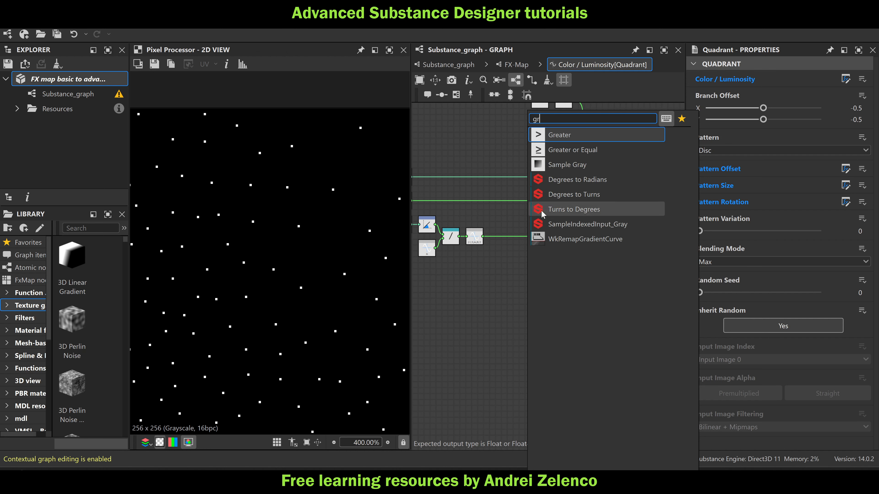
click(560, 134)
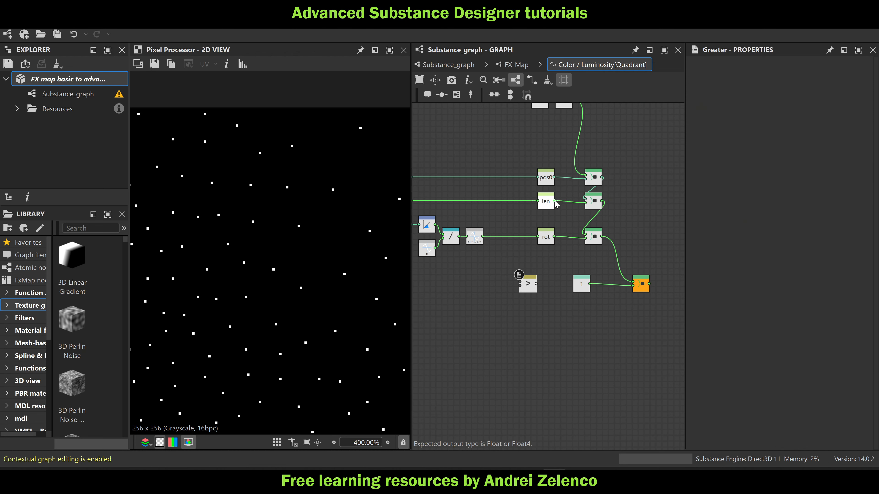
drag(555, 201, 540, 277)
Add a Float constant of 0.1 and connect it to the Greater node's second input
key(space)
text(fl)
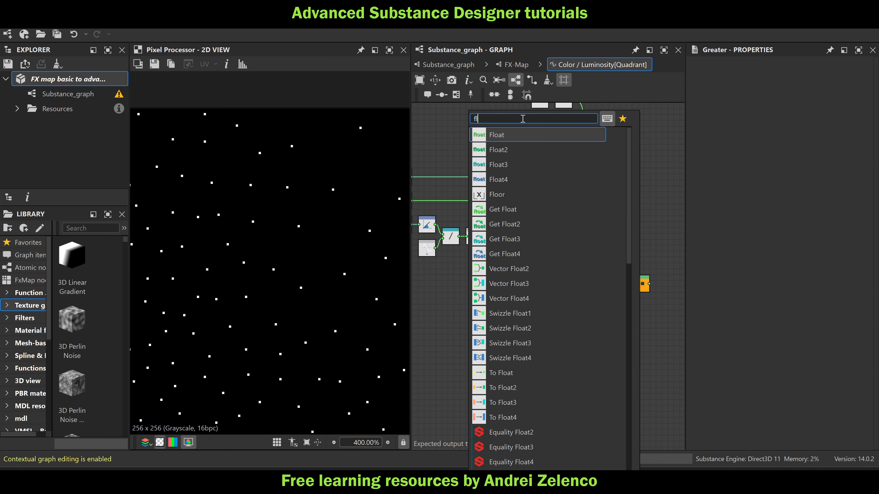
click(508, 135)
click(858, 75)
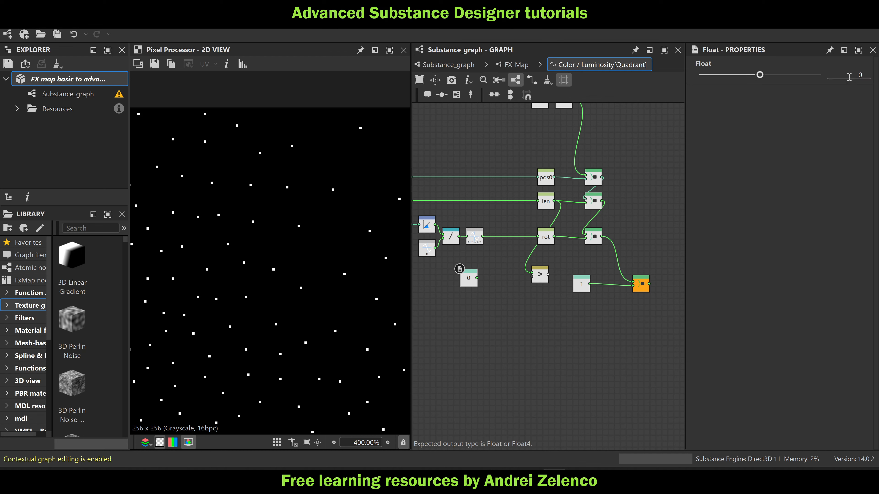
text(0.1)
key(Return)
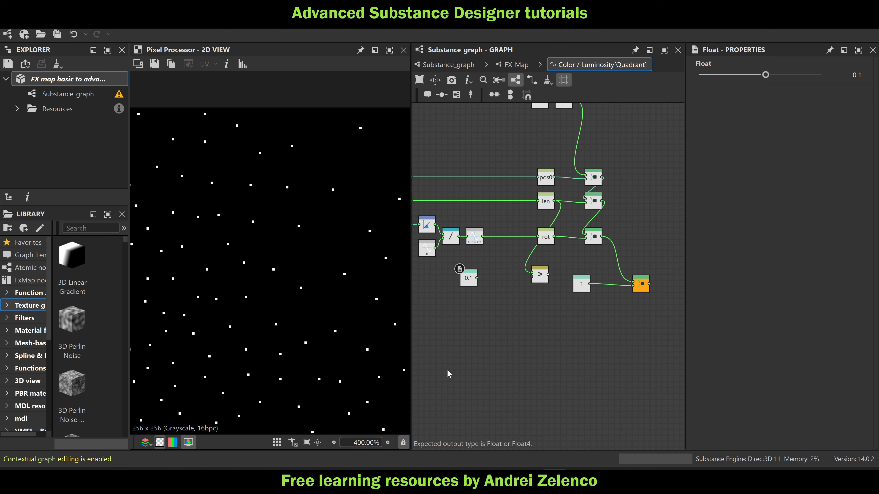
drag(478, 279, 500, 284)
Add an If...Else node that takes the Greater comparison as its condition and place it beside the constants
click(500, 285)
key(space)
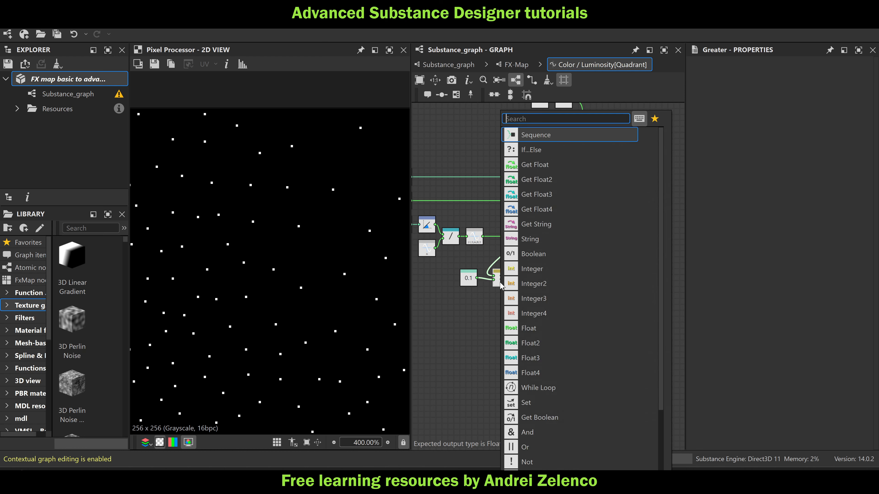
text(if)
click(549, 136)
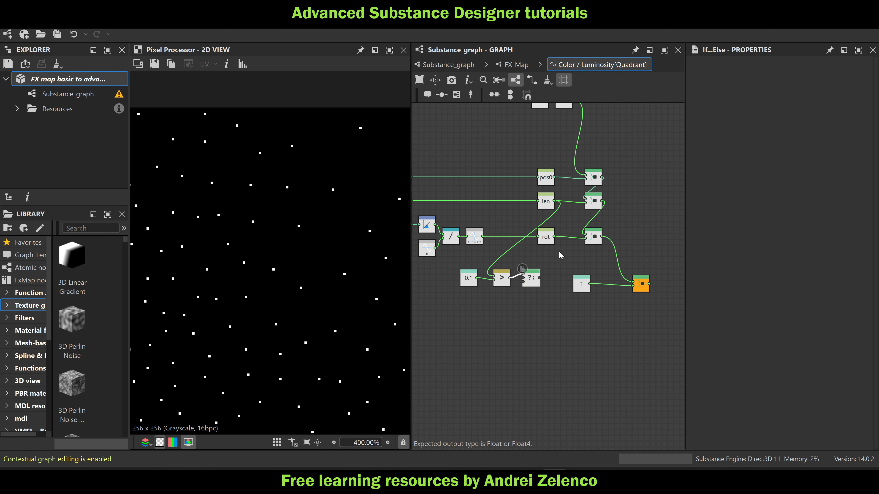
drag(517, 281, 532, 296)
Duplicate the Float constant 1 as the If...Else node's true input and set the copy to 0
click(583, 285)
key(ctrl+c)
key(ctrl+v)
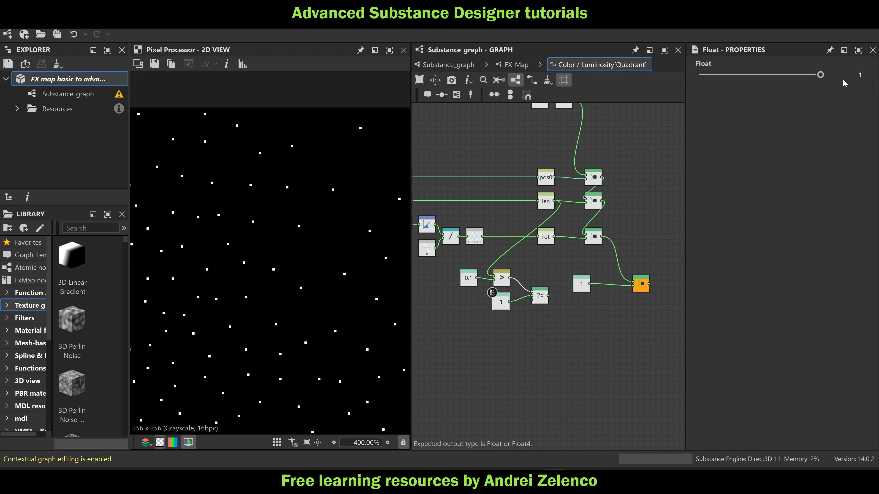
drag(856, 74, 870, 106)
text(0)
key(Return)
Duplicate the Float constant 1 again and connect the copy to the If...Else node's false input
click(581, 284)
key(ctrl+c)
key(ctrl+v)
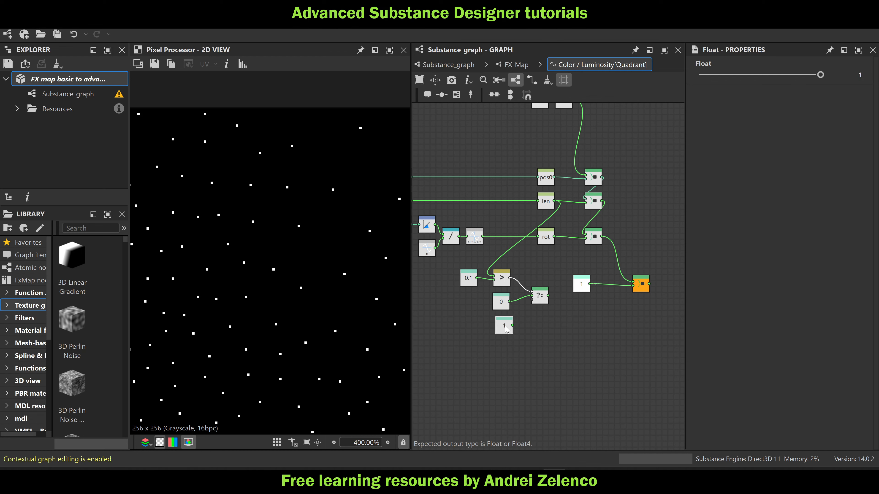
click(504, 328)
drag(512, 326, 546, 298)
Return to Substance_graph and show the whole output of the lower FX-Map node in the 2D view
click(450, 65)
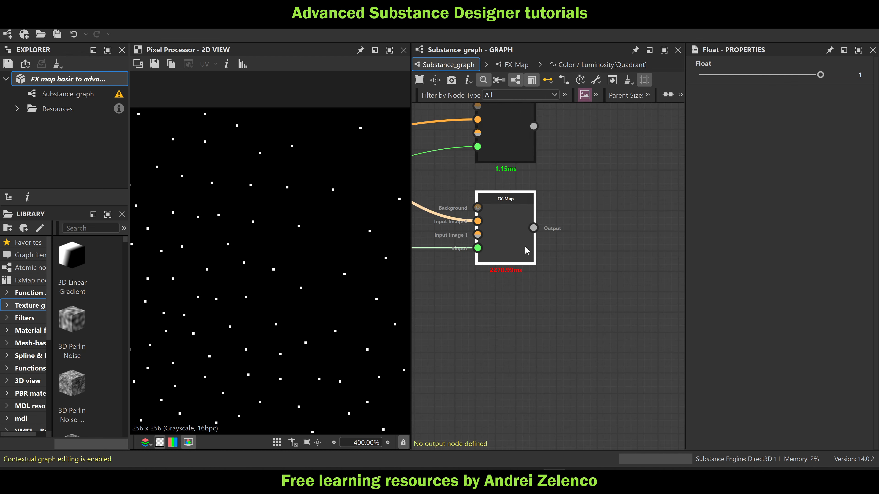
click(506, 247)
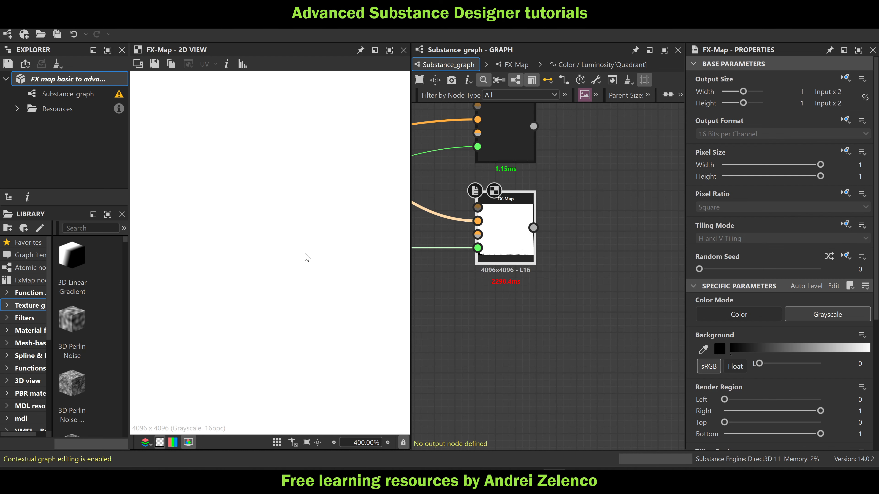
scroll(307, 256, down, 10)
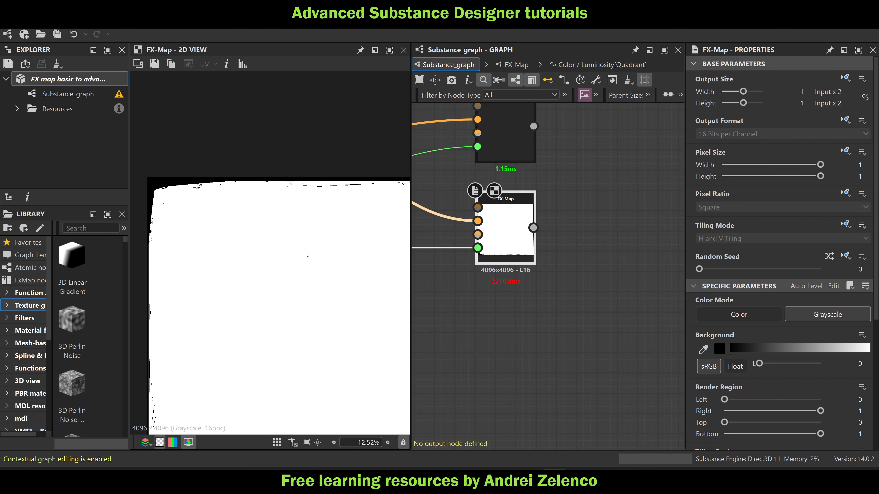
scroll(307, 256, down, 2)
In the Color / Luminosity function, connect If...Else to the final Sequence node, delete the unused constant 1, and move the comparison nodes closer
click(602, 64)
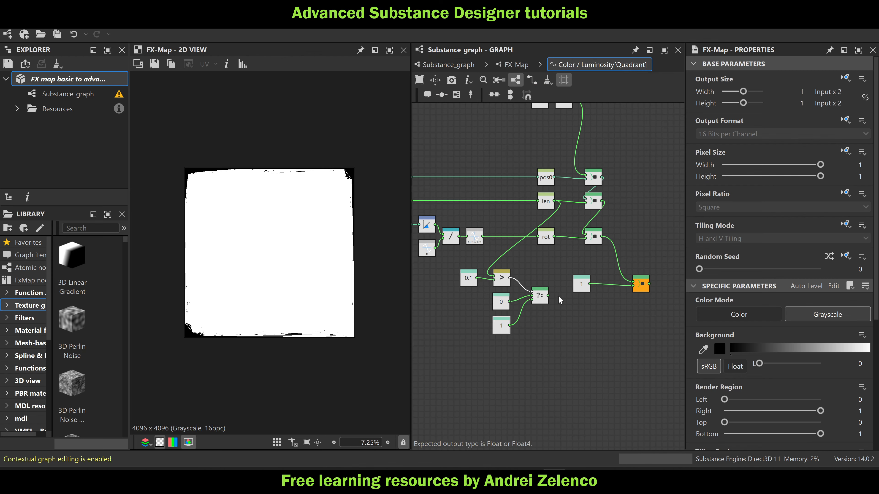
drag(548, 295, 634, 285)
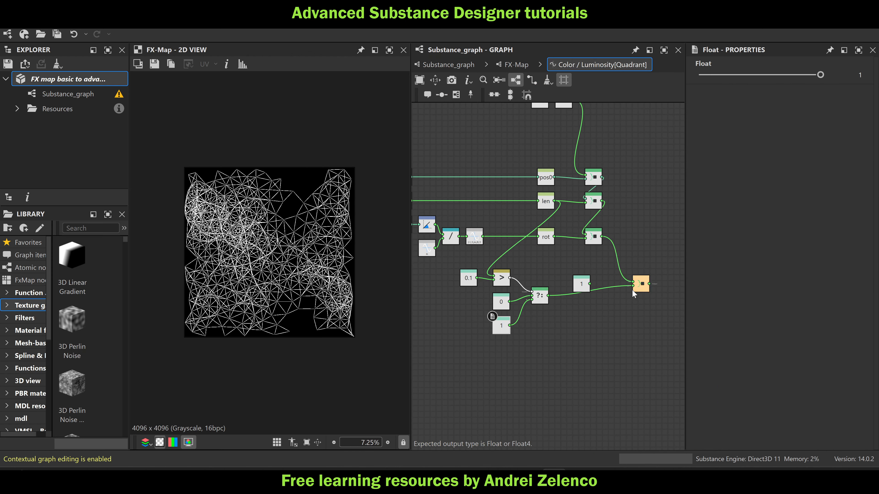
click(584, 285)
key(Delete)
drag(568, 350, 514, 270)
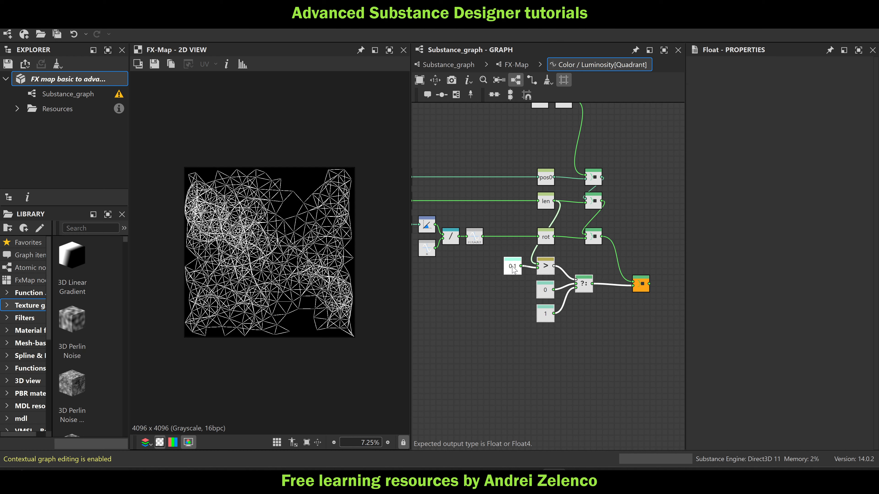
In Substance_graph, set the Perlin noise node's Disorder to 0.6 and save the package
click(449, 64)
scroll(518, 271, down, 2)
middle_drag(519, 271, 659, 275)
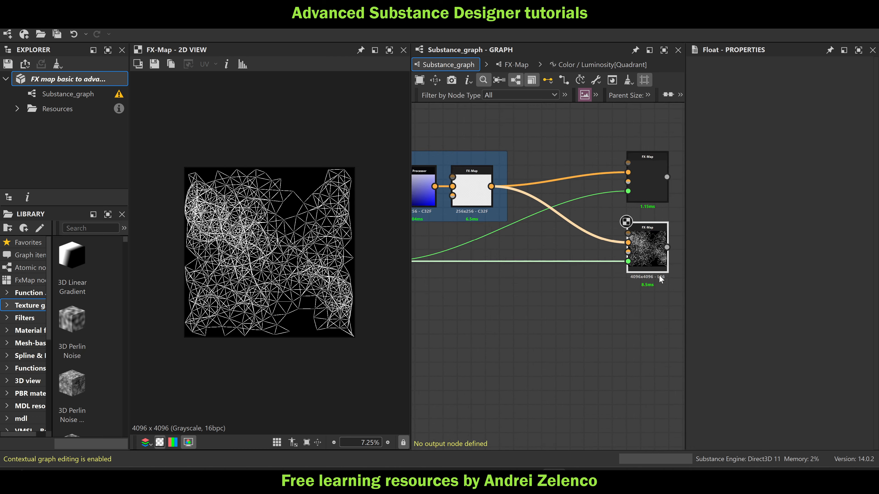
scroll(660, 275, down, 5)
click(457, 247)
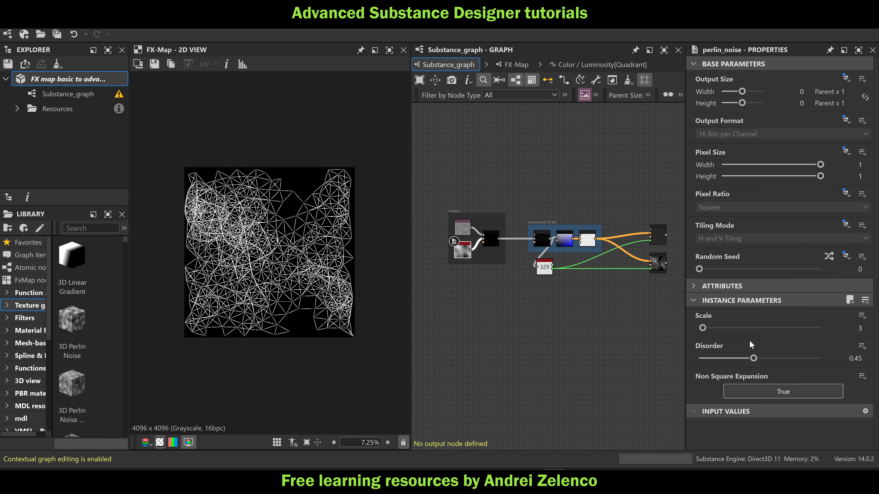
drag(754, 360, 775, 365)
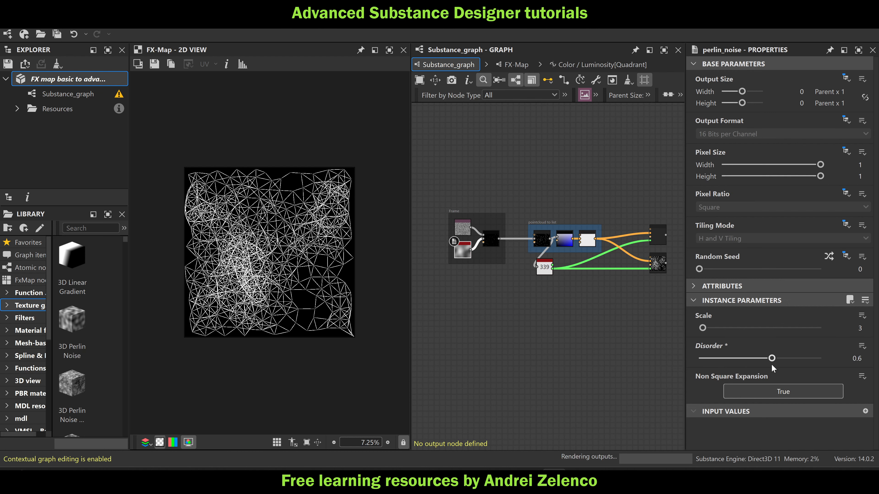
click(83, 80)
Examine the ends of the connecting lines in the FX-Map output up close
scroll(299, 208, up, 3)
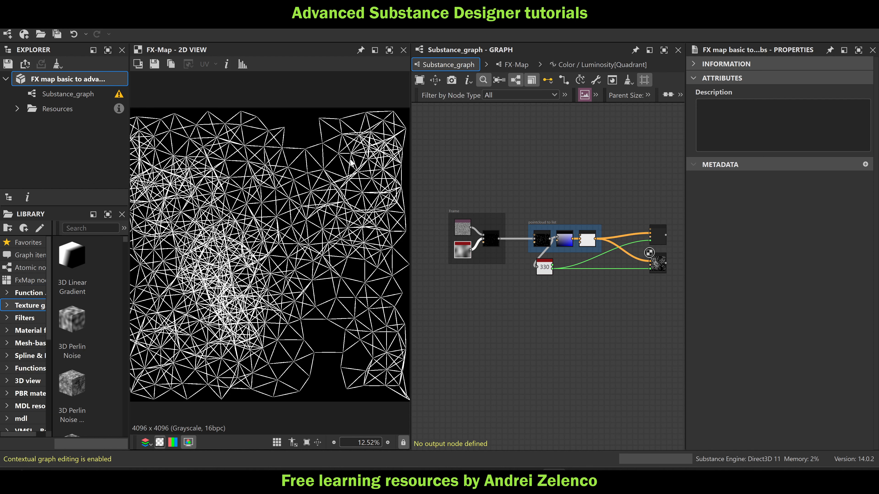
scroll(339, 111, up, 8)
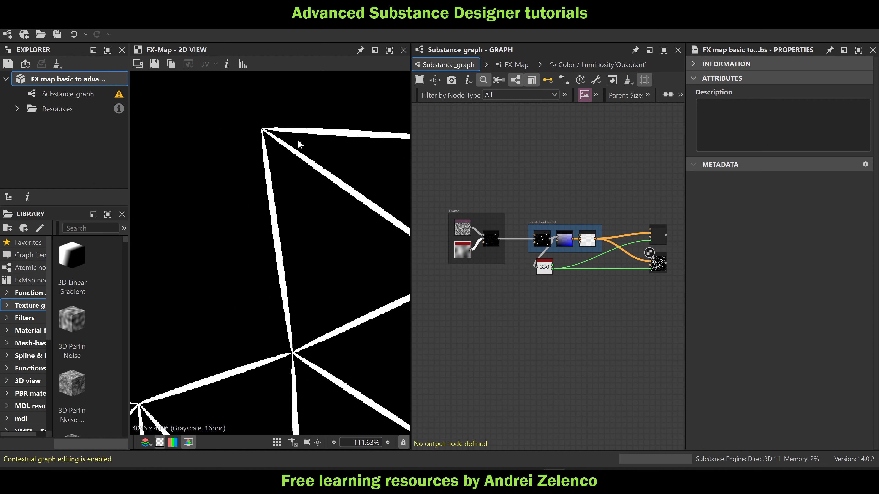
scroll(325, 221, down, 9)
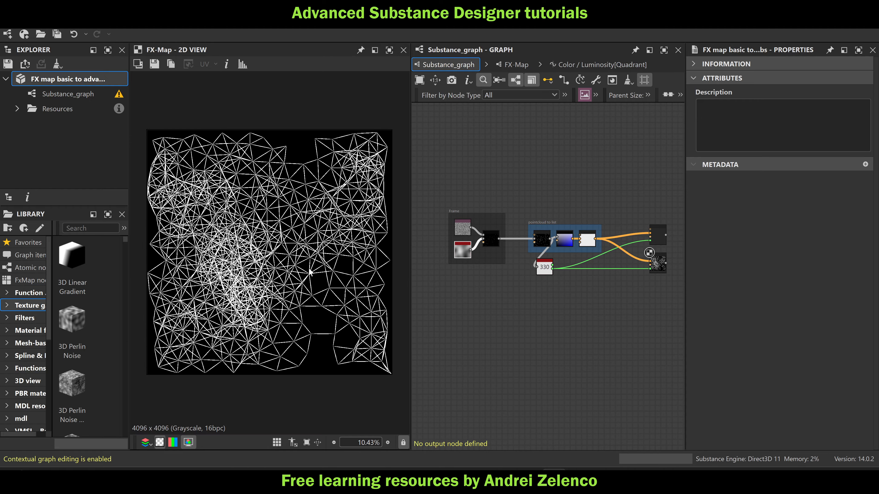
scroll(310, 269, up, 9)
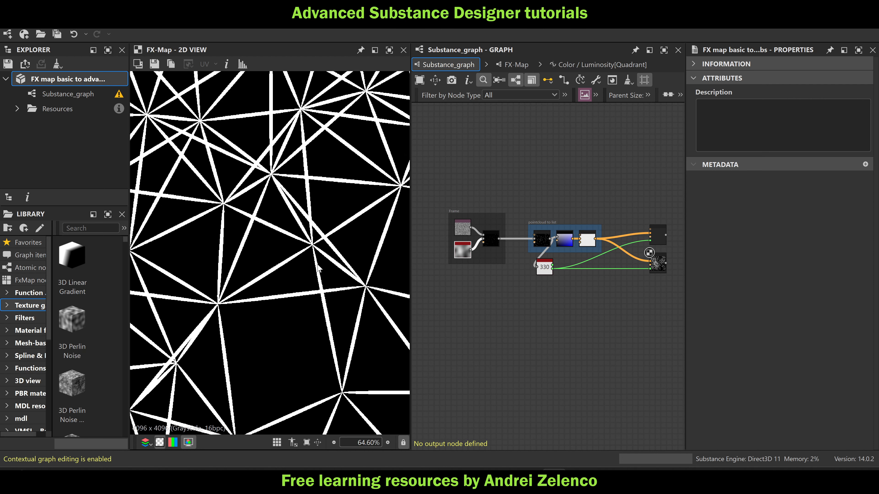
Display the Auto Levels node from the finished example's drawing frame and examine its lines up close
scroll(551, 279, down, 8)
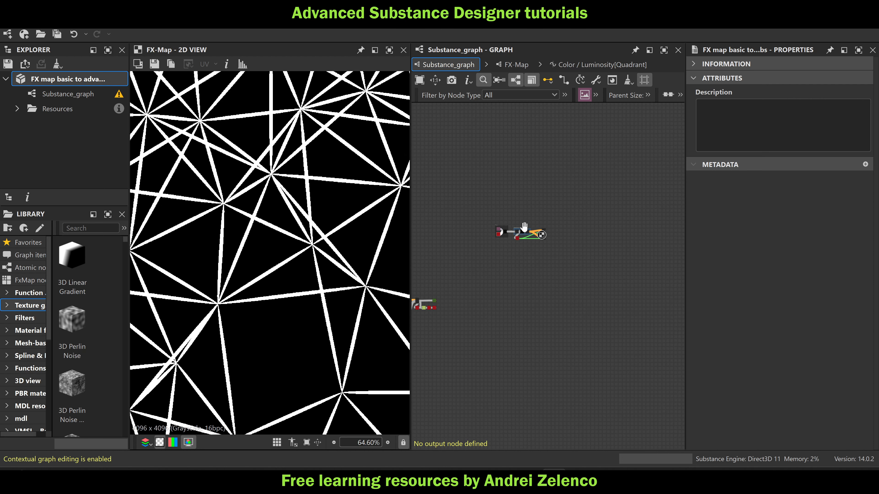
scroll(551, 279, up, 3)
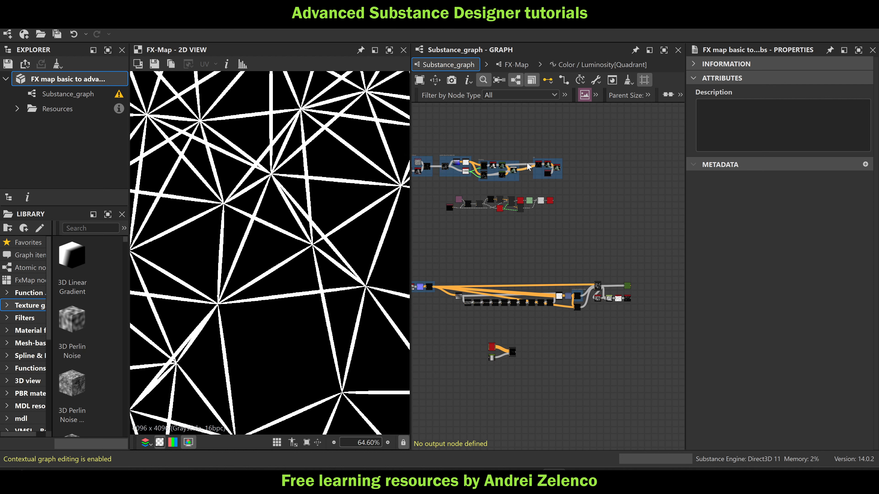
scroll(478, 180, up, 4)
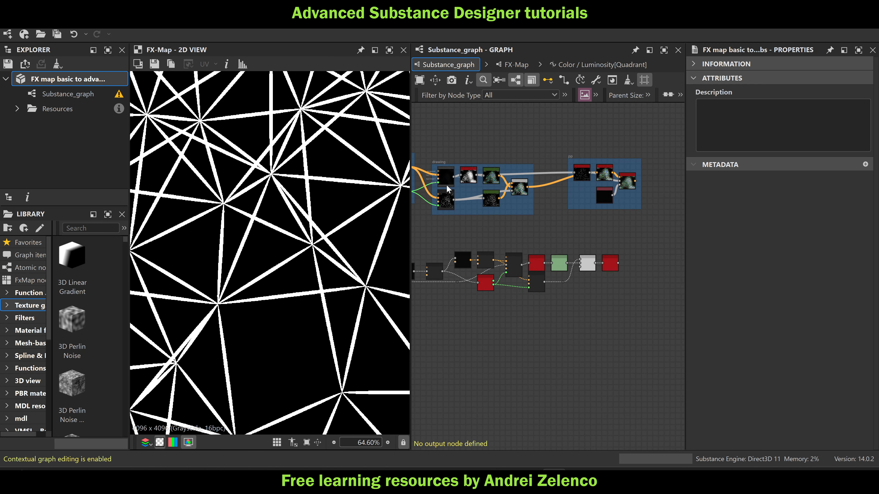
double_click(469, 176)
scroll(351, 161, up, 5)
scroll(351, 162, up, 2)
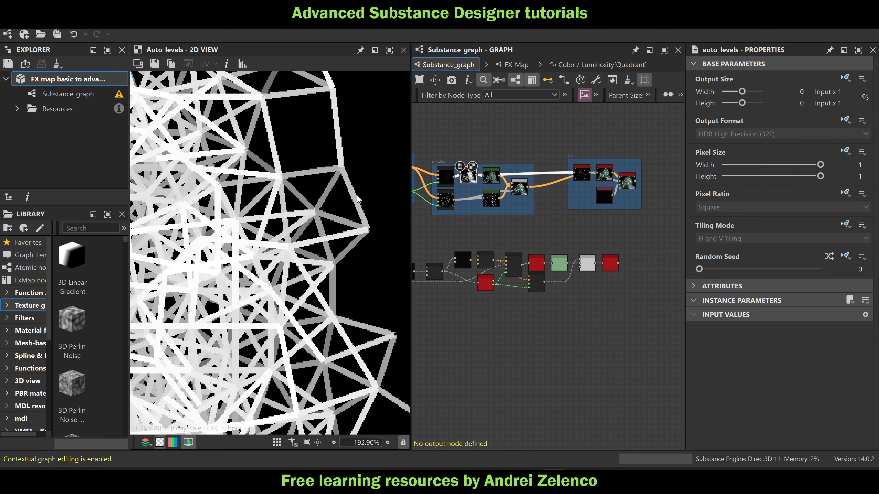
Display the new FX-Map's output again, enter the node and check the Pattern choices of its Quadrant
scroll(510, 227, down, 8)
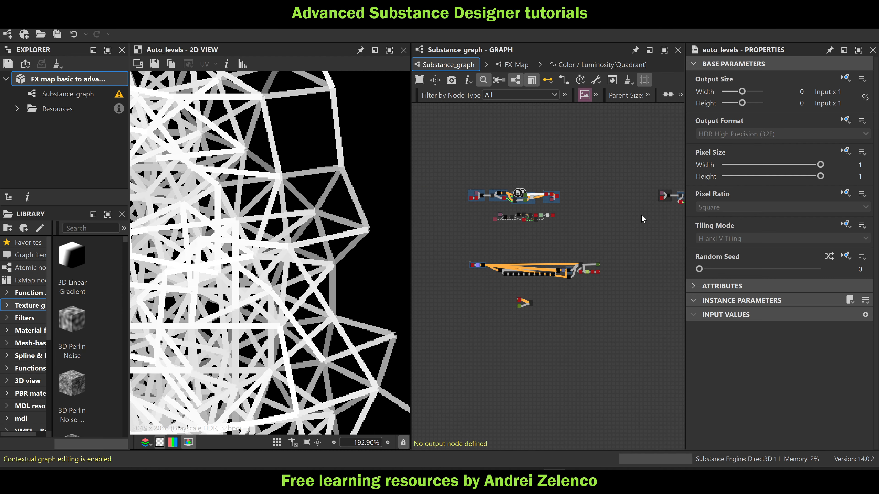
scroll(515, 222, up, 8)
double_click(557, 227)
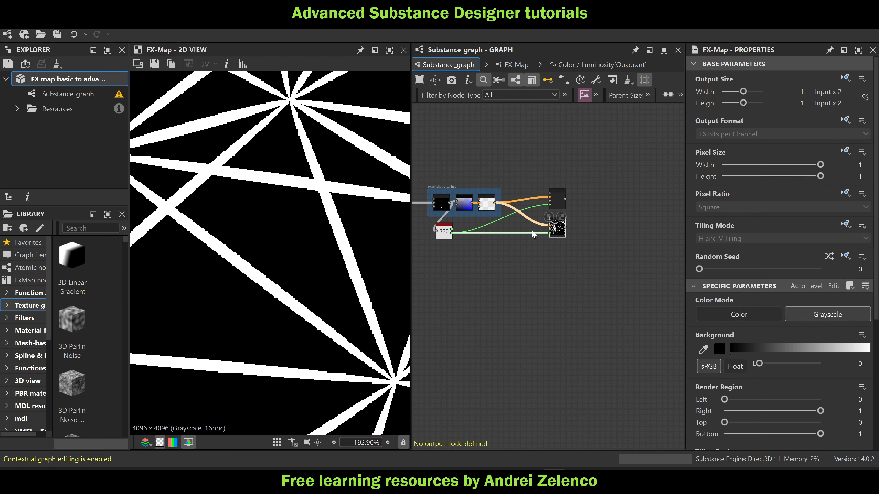
scroll(340, 238, down, 8)
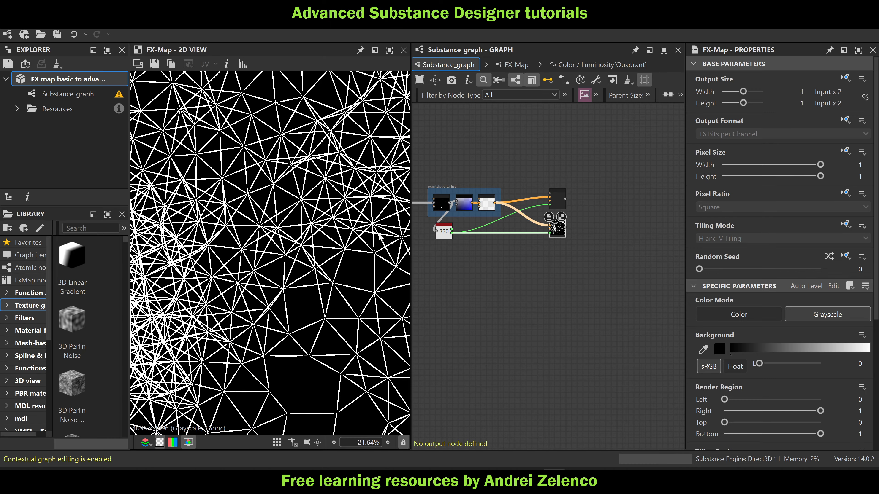
double_click(561, 227)
click(559, 263)
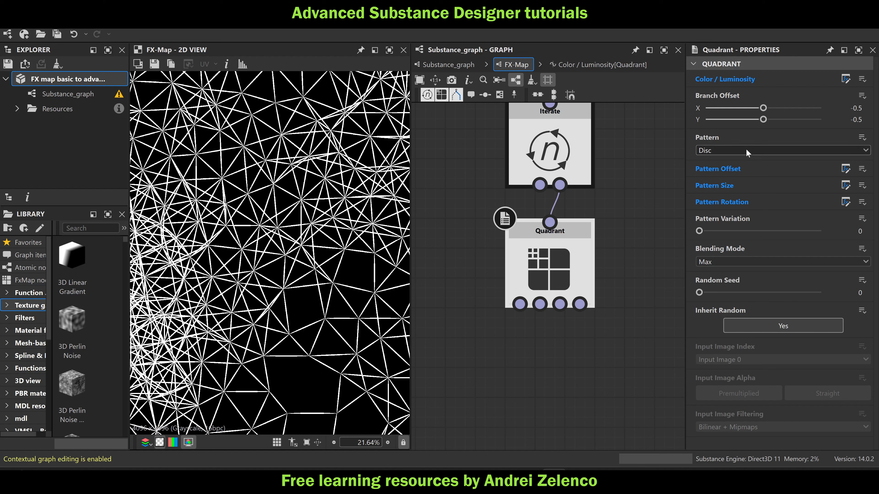
click(745, 150)
click(616, 197)
Inspect how the Disc pattern's line ends meet at the points, and select the FX-Map node in Substance_graph
scroll(321, 207, down, 4)
scroll(322, 210, down, 2)
scroll(227, 133, up, 9)
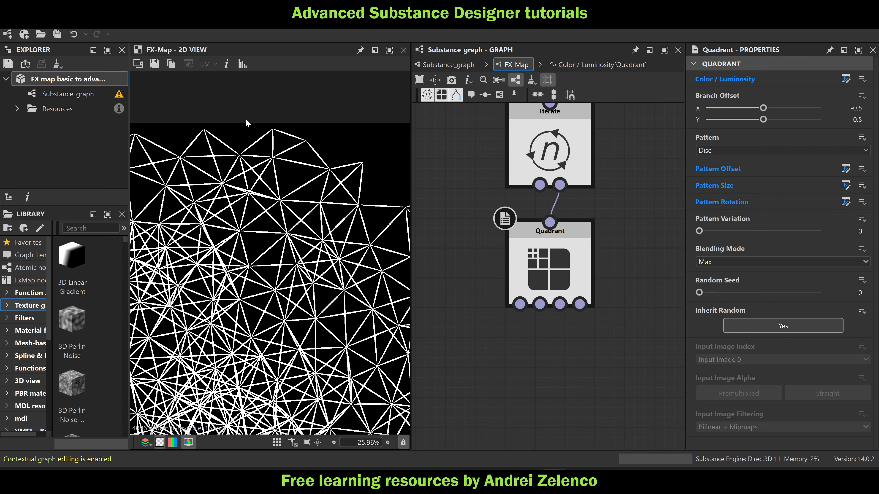
scroll(227, 131, up, 10)
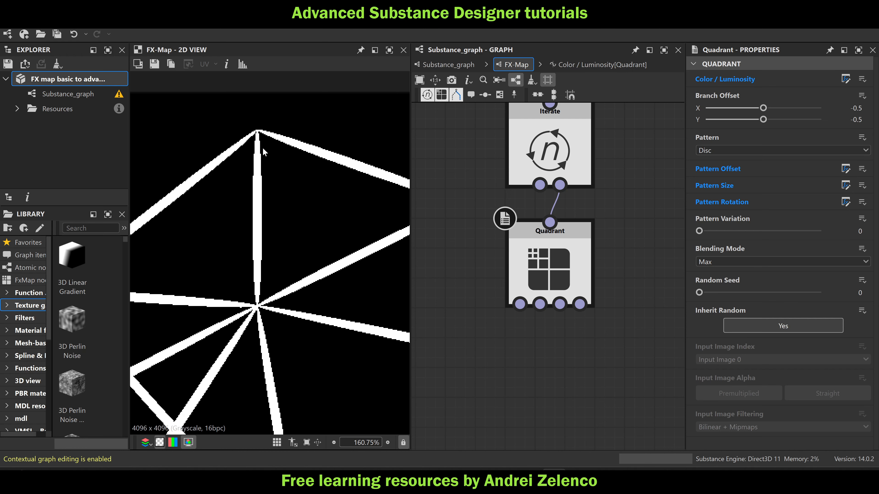
scroll(262, 148, down, 13)
click(451, 64)
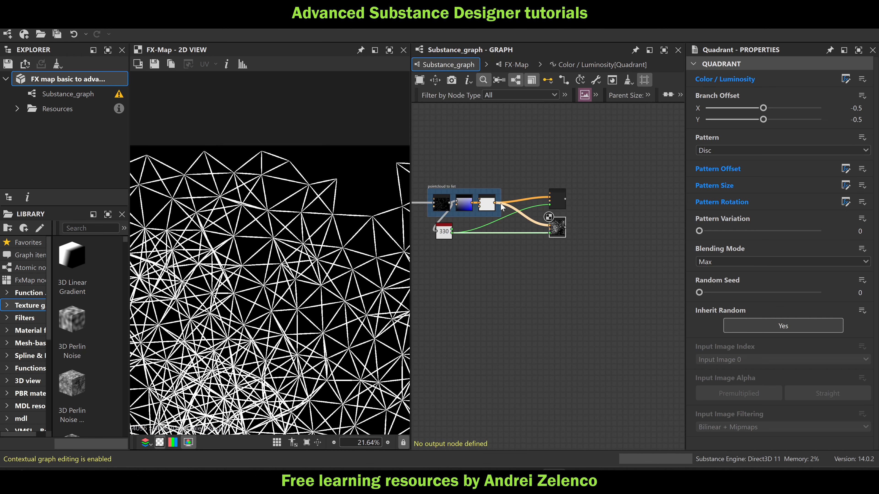
click(561, 231)
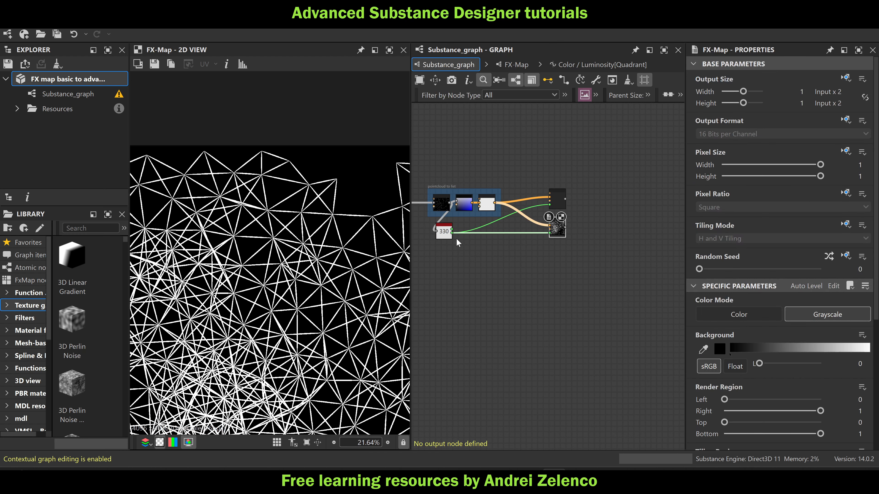
Open the Color / Luminosity function of the Quadrant inside the lower FX-Map node
double_click(561, 230)
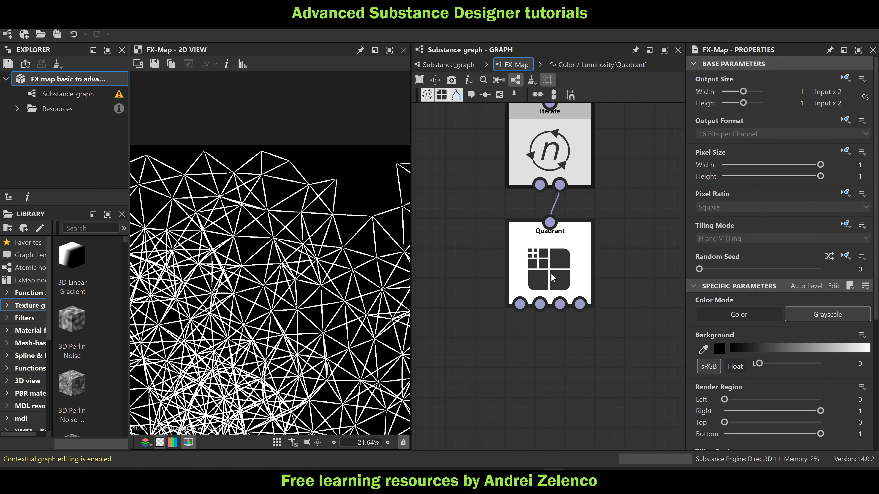
click(550, 270)
scroll(273, 273, down, 5)
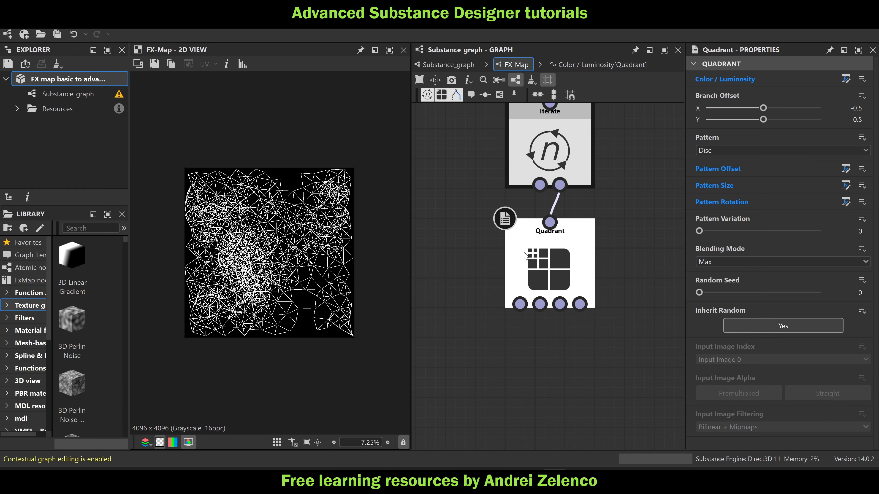
click(845, 80)
scroll(574, 314, up, 3)
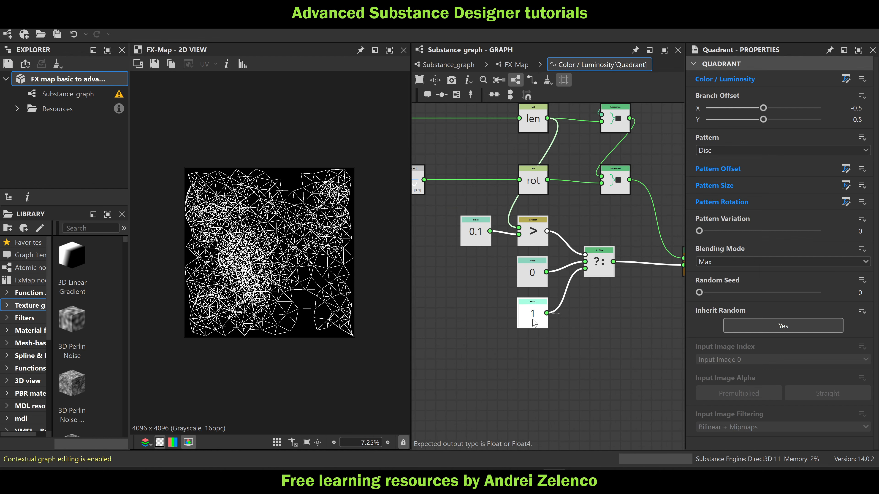
Feed the len value into the If Else node in place of the constant 1, and delete that unused Float node
click(534, 318)
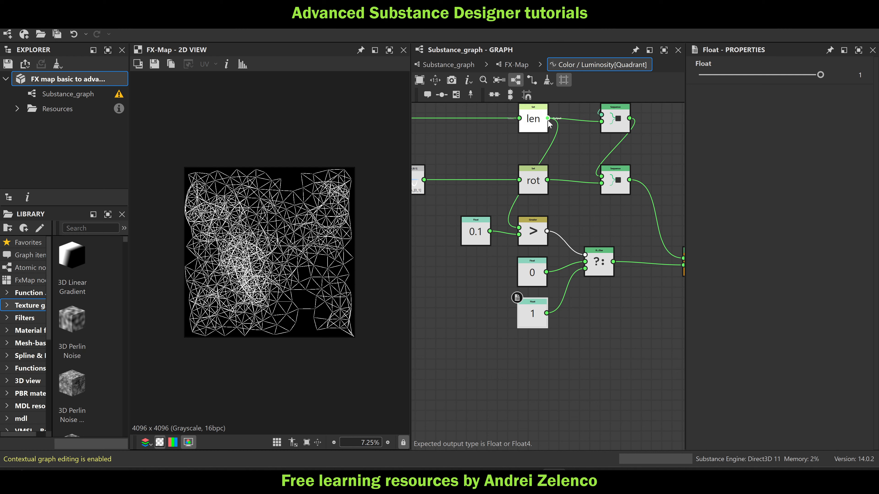
drag(547, 118, 592, 276)
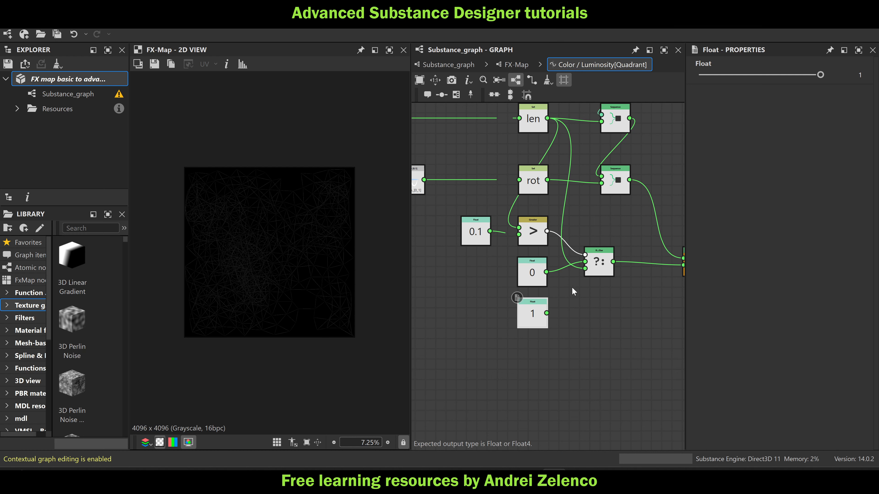
key(Delete)
scroll(286, 239, up, 4)
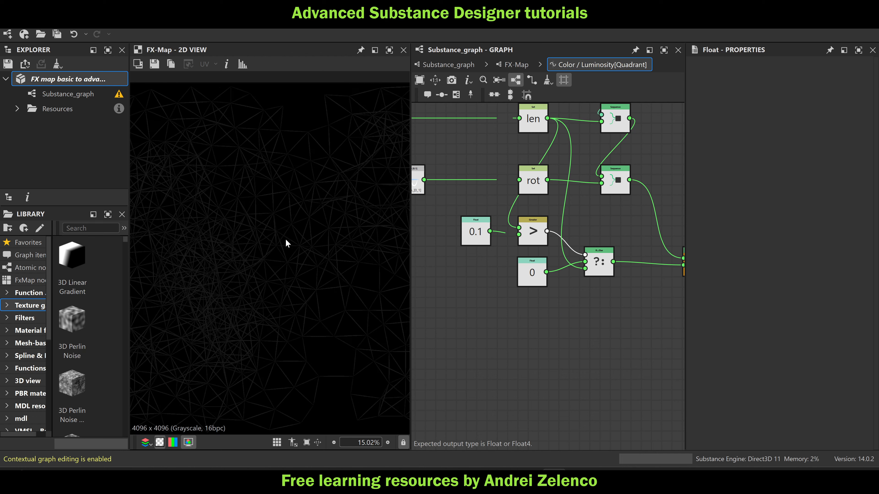
middle_drag(326, 176, 347, 207)
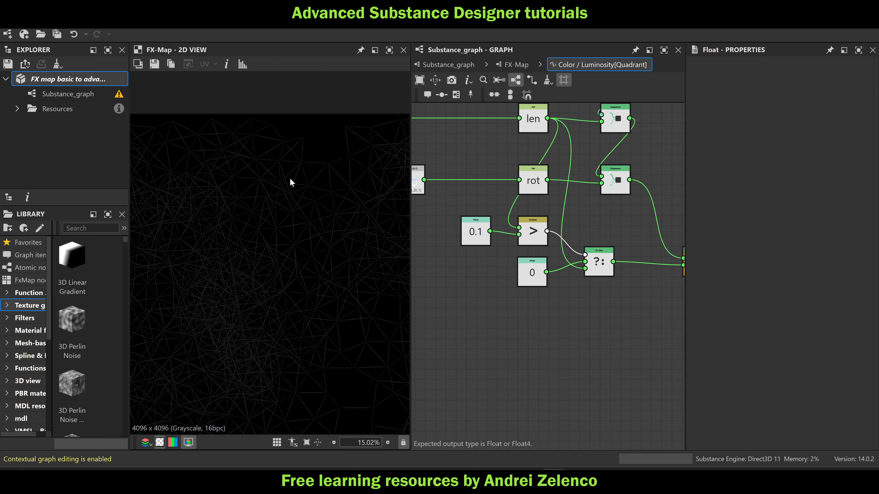
Return to Substance_graph and add an Auto Levels node to the output of the line-drawing FX-Map
click(454, 65)
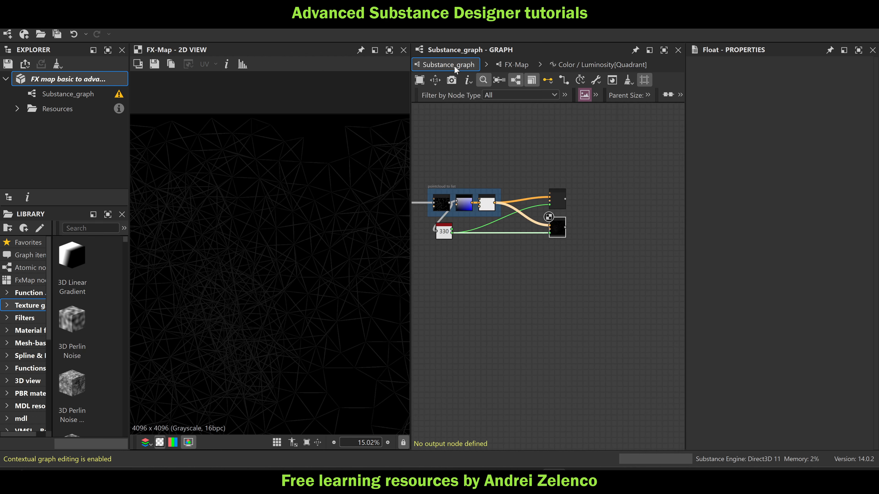
click(550, 235)
key(space)
text(au)
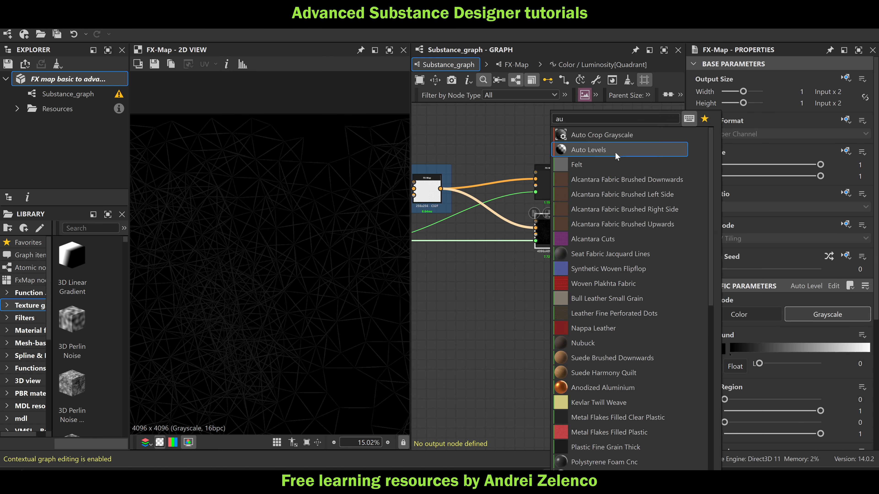
click(602, 150)
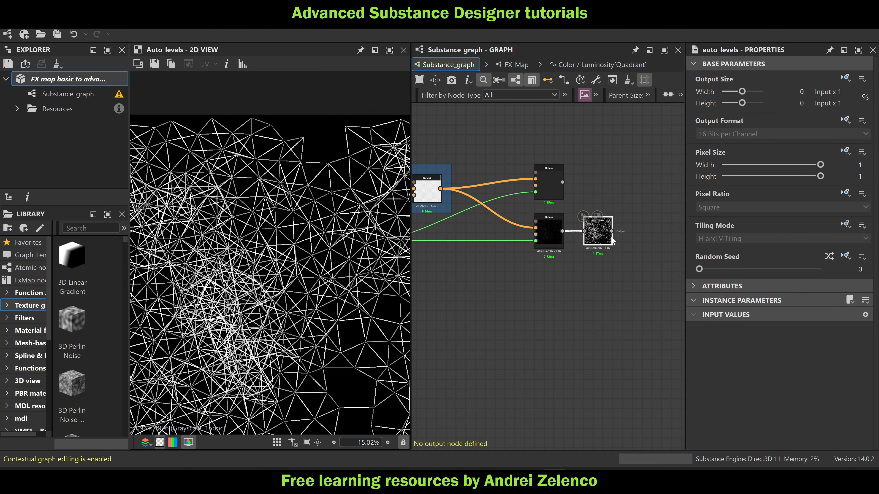
drag(595, 237, 587, 233)
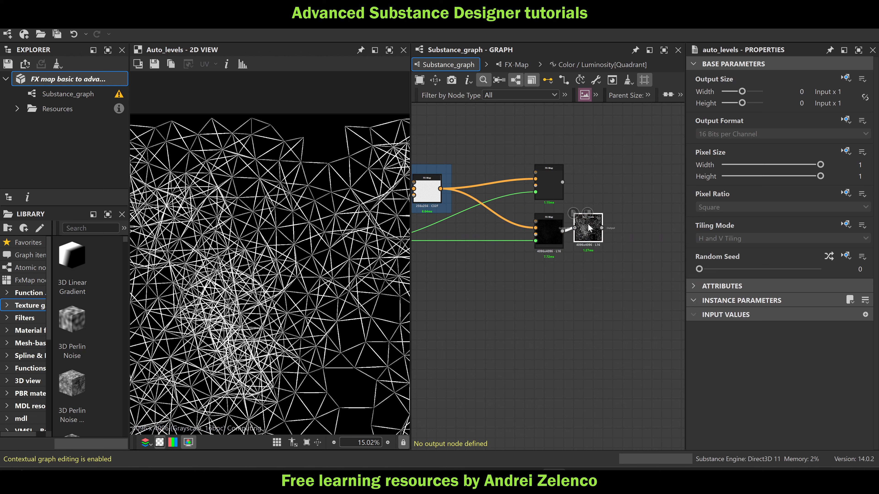
Add a Gradient Map after Auto Levels and change the white end key of its gradient to red (#ff0000)
key(space)
text(gra)
key(Return)
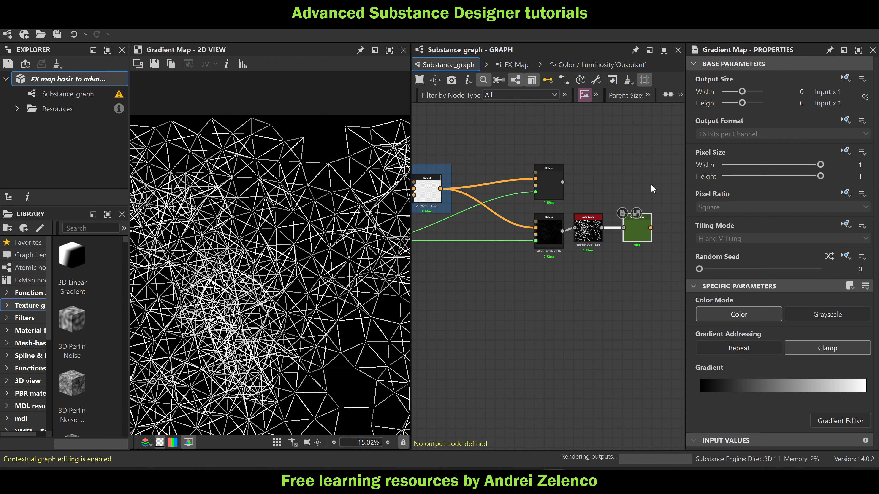
click(864, 394)
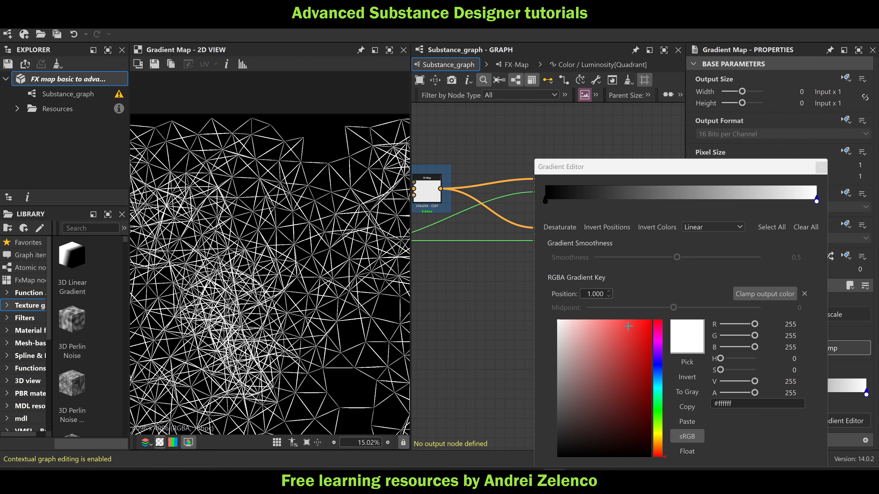
drag(638, 322, 666, 317)
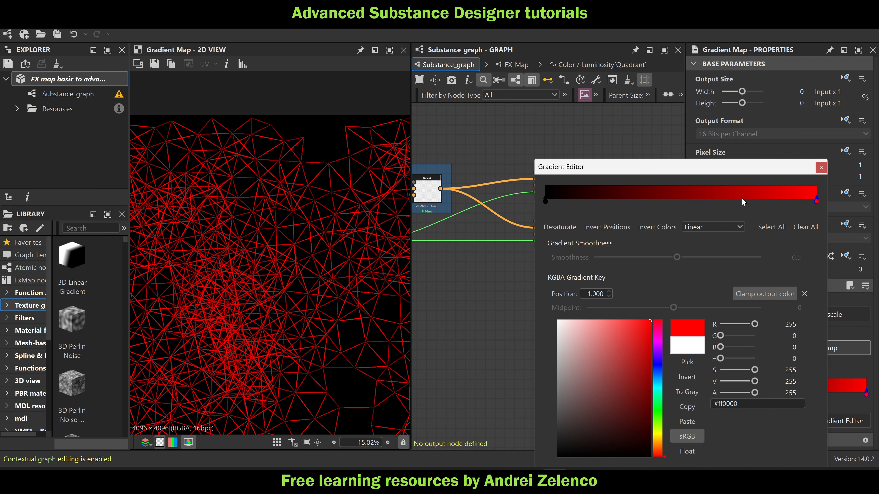
Add a blue key (#0007d2) to the gradient and place it at position 0.707
click(769, 200)
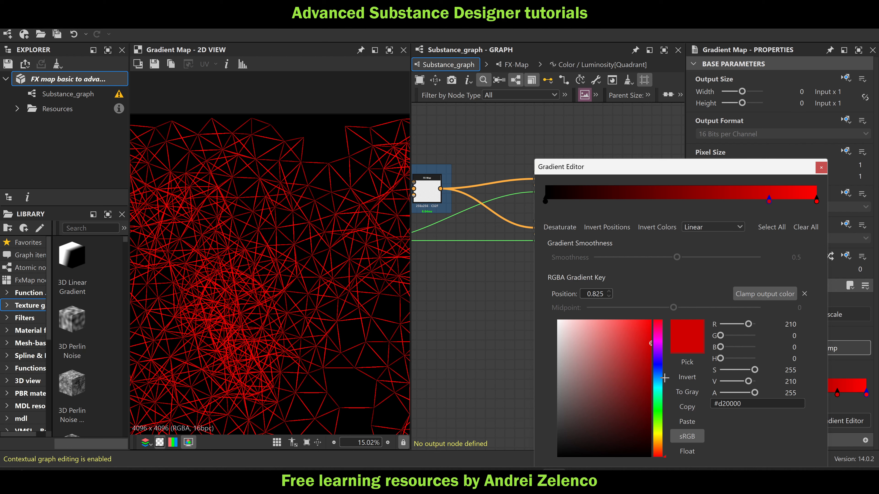
click(657, 366)
scroll(323, 255, down, 3)
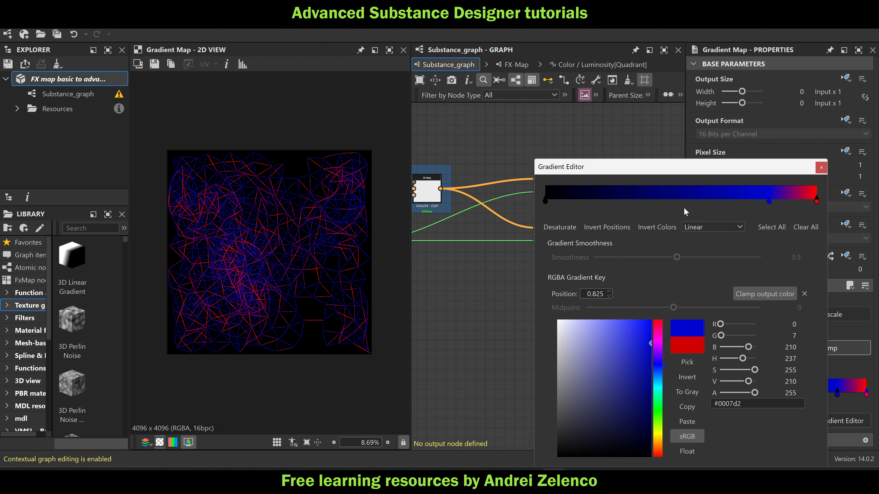
drag(770, 199, 737, 204)
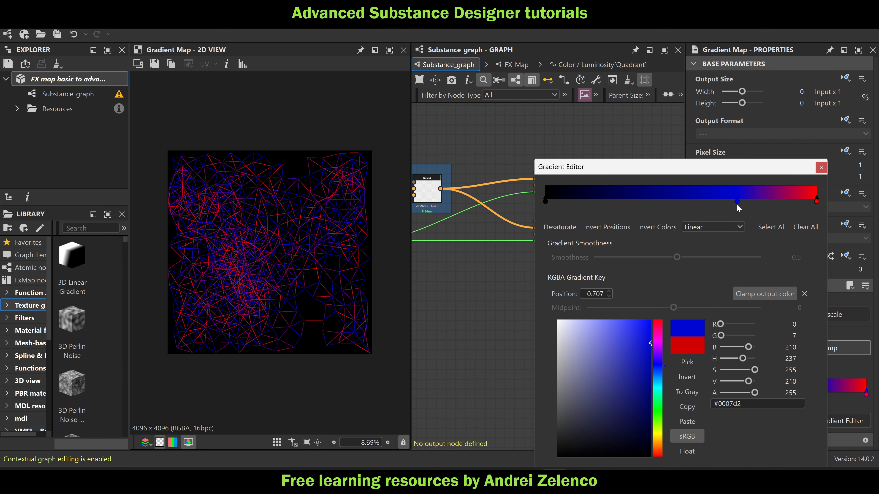
Try an orange key (#e59900) at position 0.901, remove it from the gradient and close the Gradient Editor
click(789, 201)
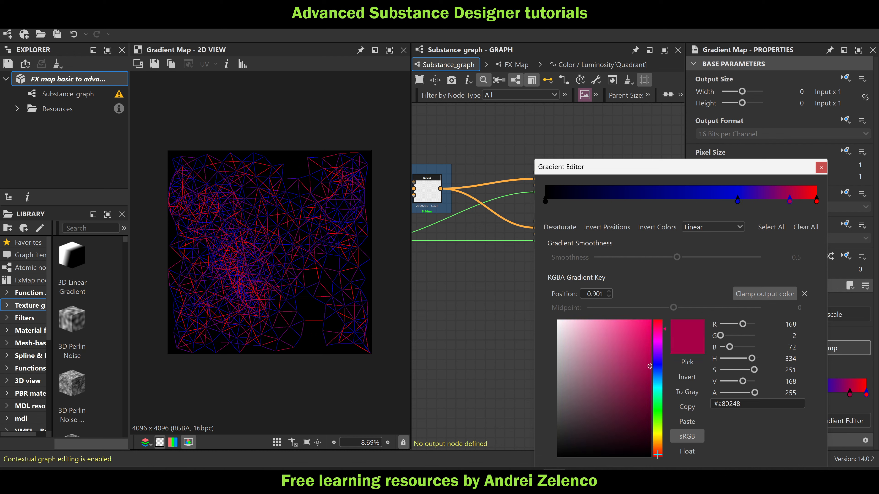
click(658, 443)
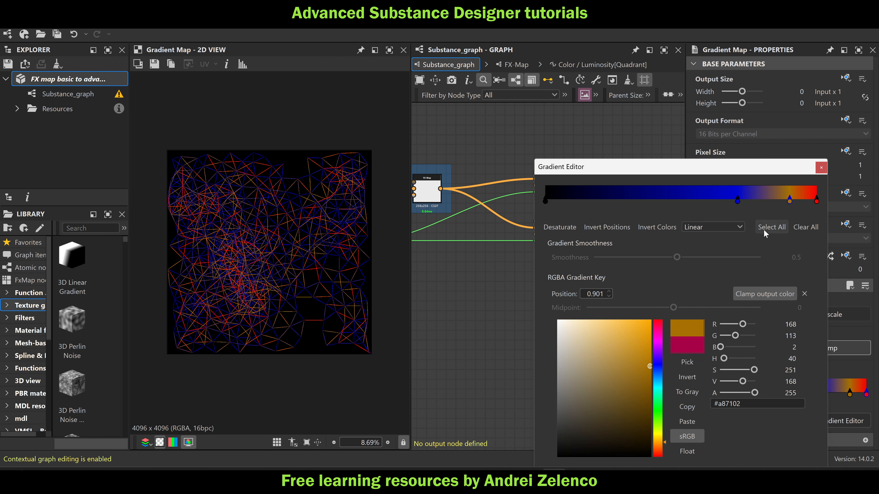
click(652, 333)
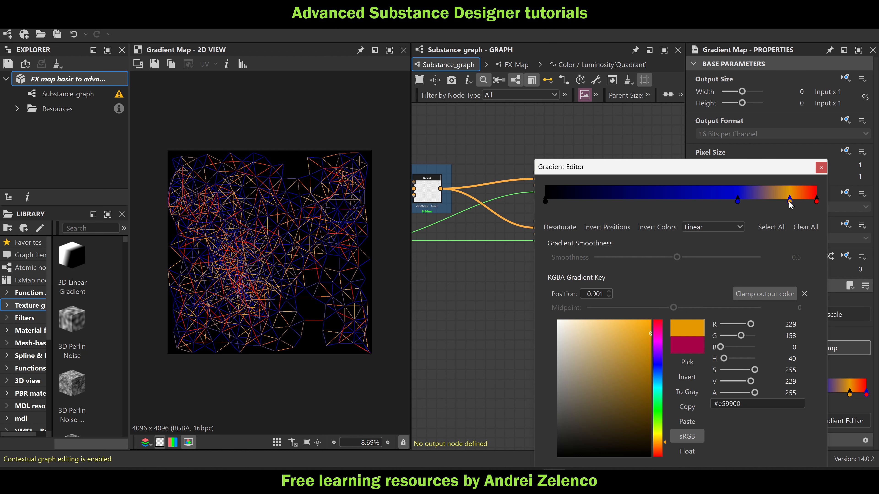
drag(789, 201, 789, 180)
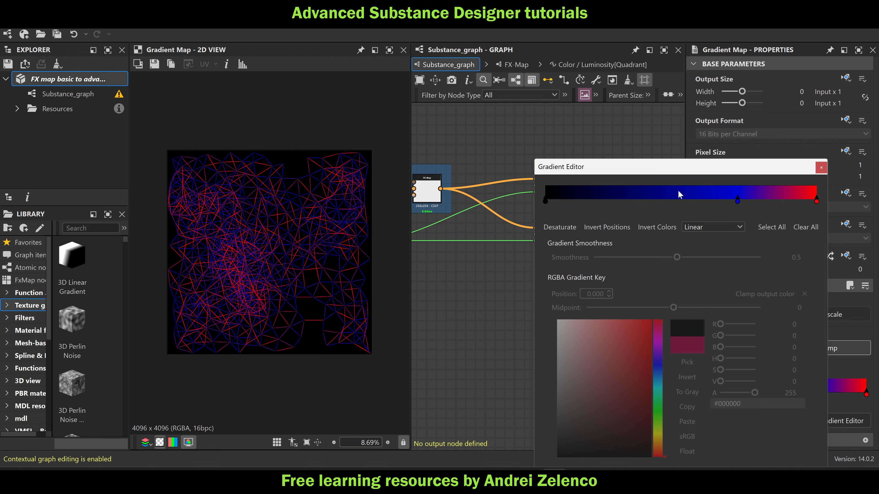
click(821, 168)
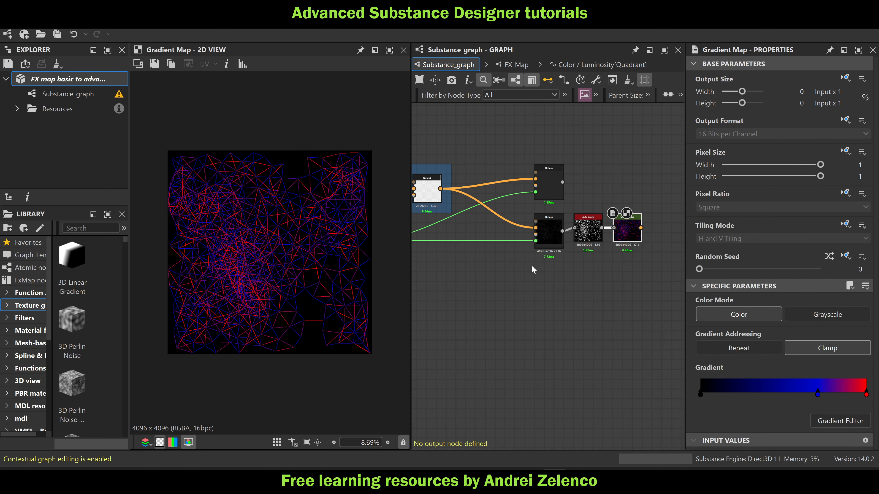
Add a second Gradient Map fed by the upper FX-Map that draws the points, and save the package
middle_drag(560, 259, 519, 281)
mouse_move(586, 251)
mouse_down()
mouse_move(651, 252)
mouse_move(579, 252)
mouse_up()
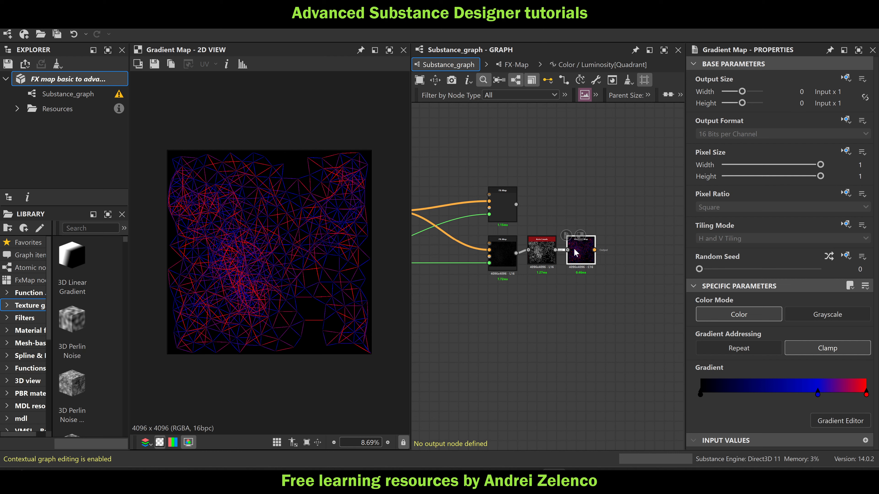
click(554, 200)
key(space)
text(gr)
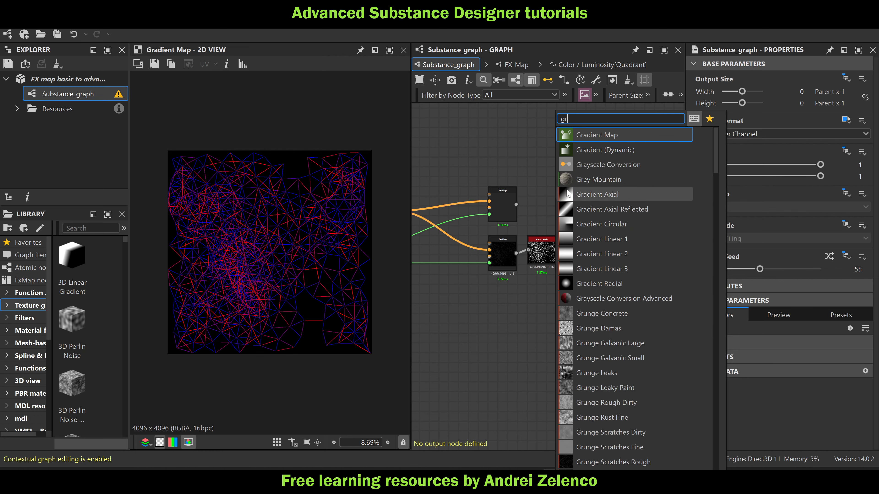
click(611, 138)
drag(515, 205, 581, 208)
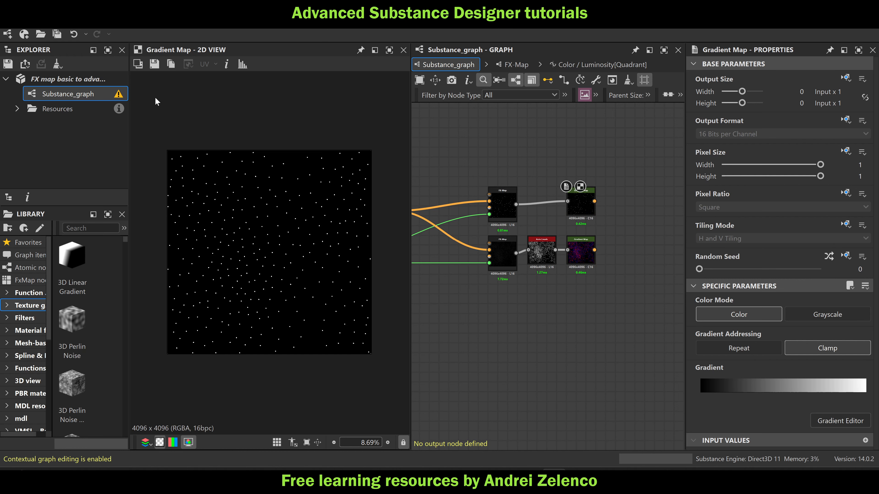
click(95, 81)
Add a Blend node beside the two Gradient Map nodes
scroll(616, 221, up, 2)
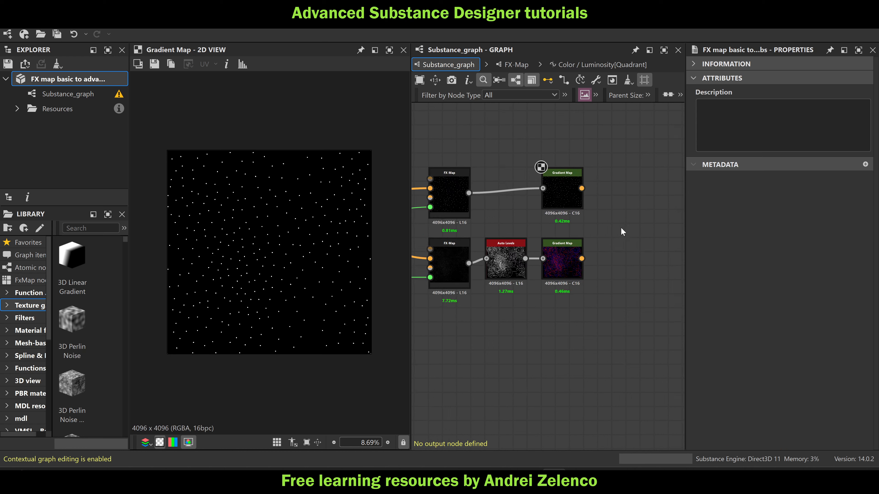
key(space)
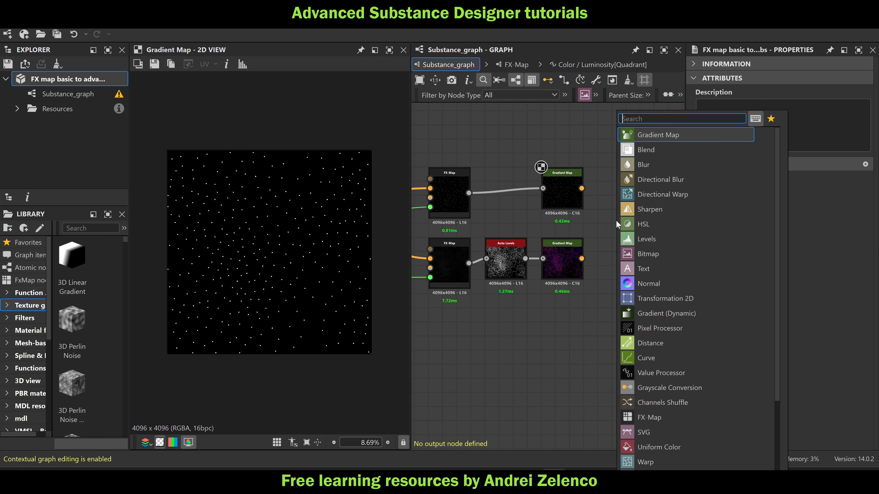
text(gr)
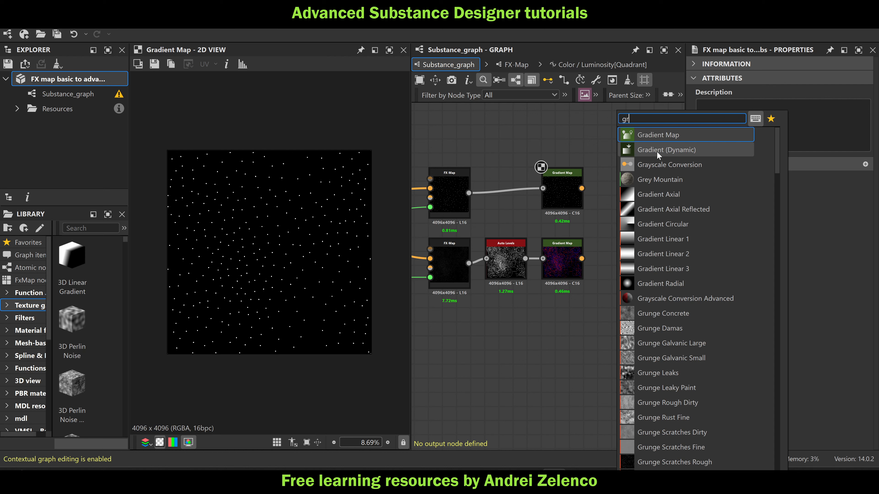
key(BackSpace)
key(BackSpace)
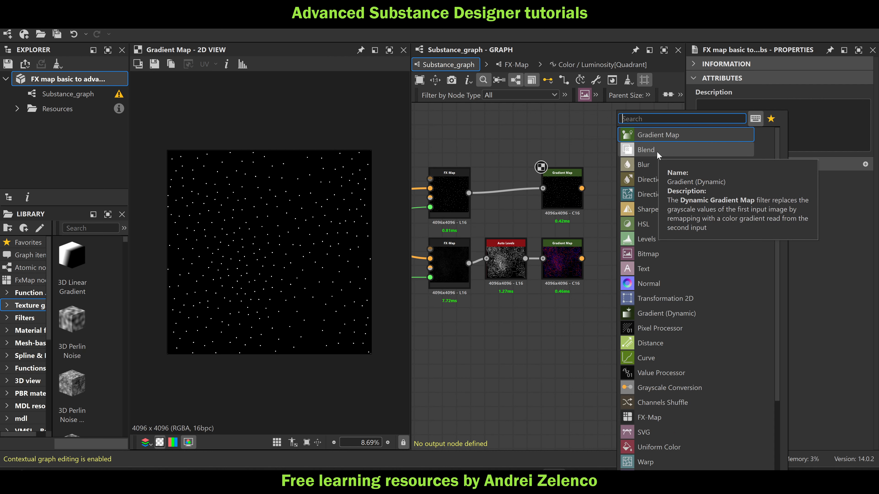
text(bl)
click(663, 131)
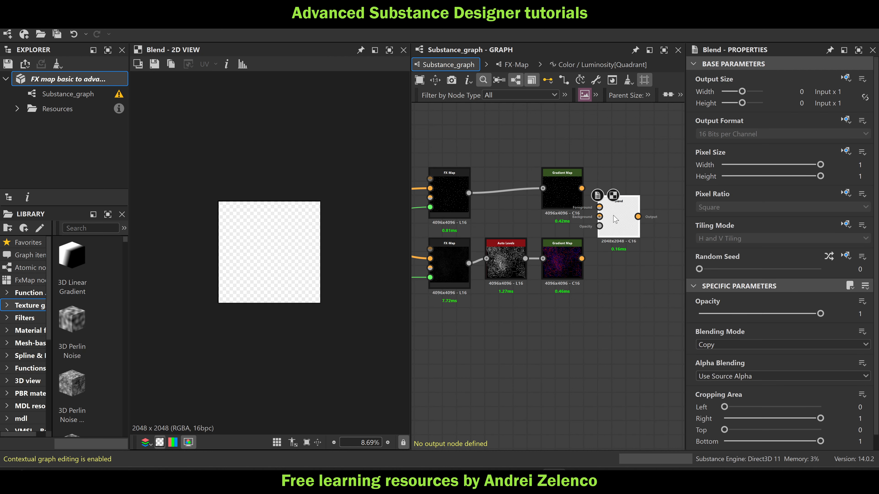
drag(615, 219, 629, 219)
Connect the points' Gradient Map to the Blend's Foreground, the lines' Gradient Map to Background, and the points FX-Map to Opacity
drag(582, 188, 614, 207)
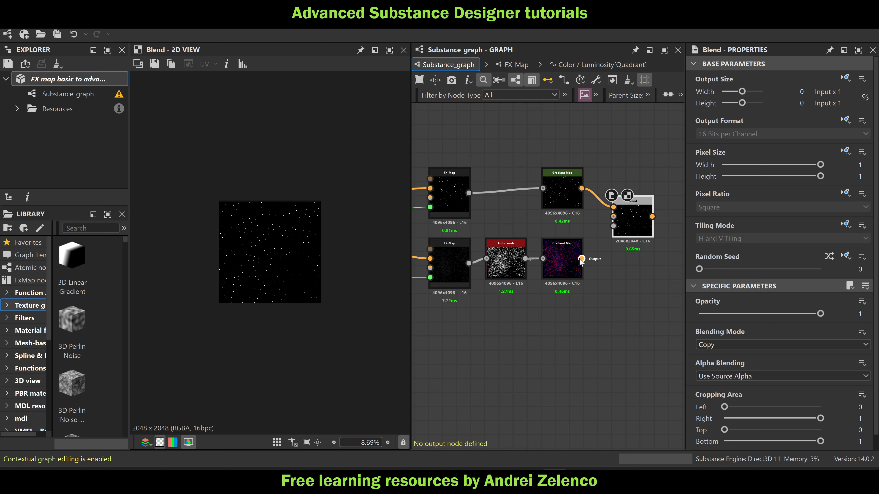
drag(582, 259, 614, 216)
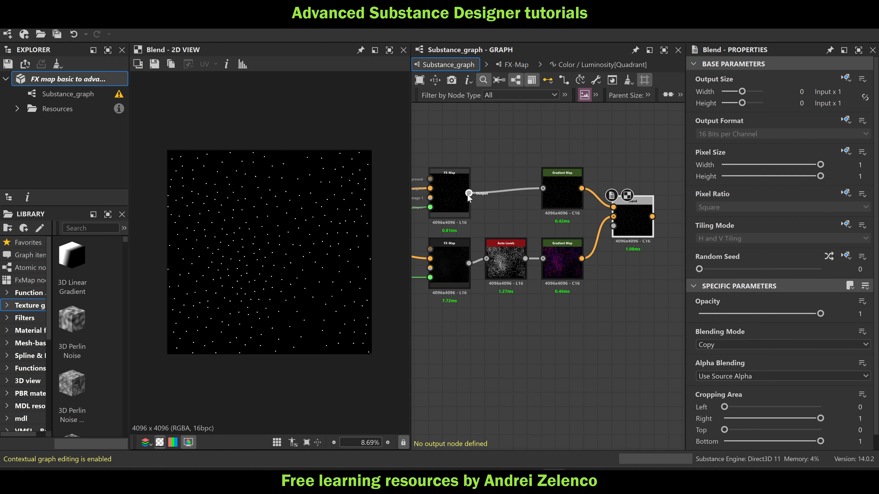
drag(469, 193, 614, 226)
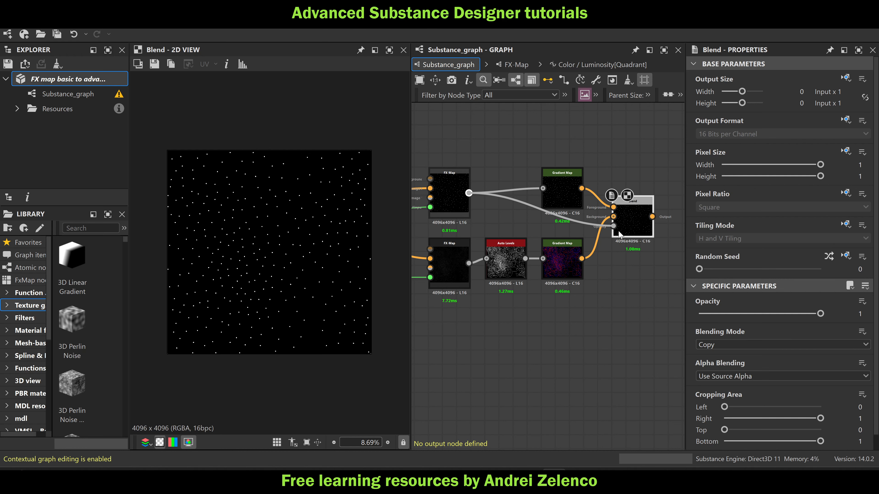
scroll(252, 224, up, 4)
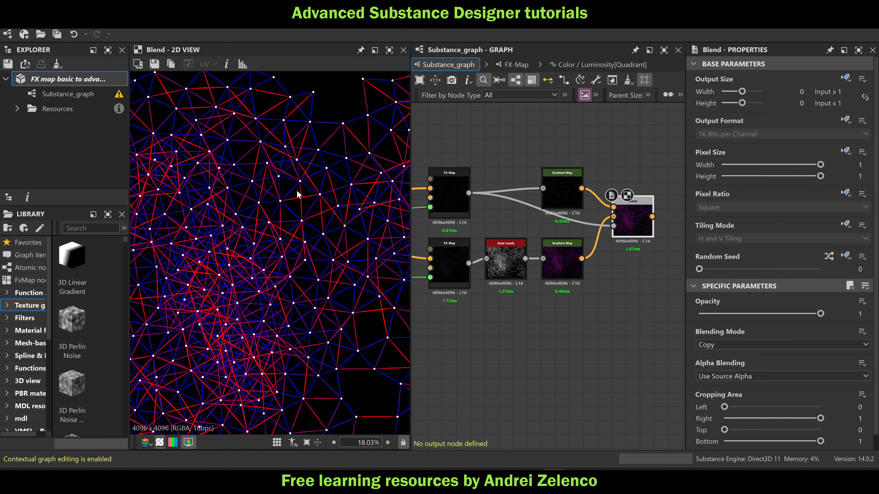
middle_drag(298, 195, 354, 220)
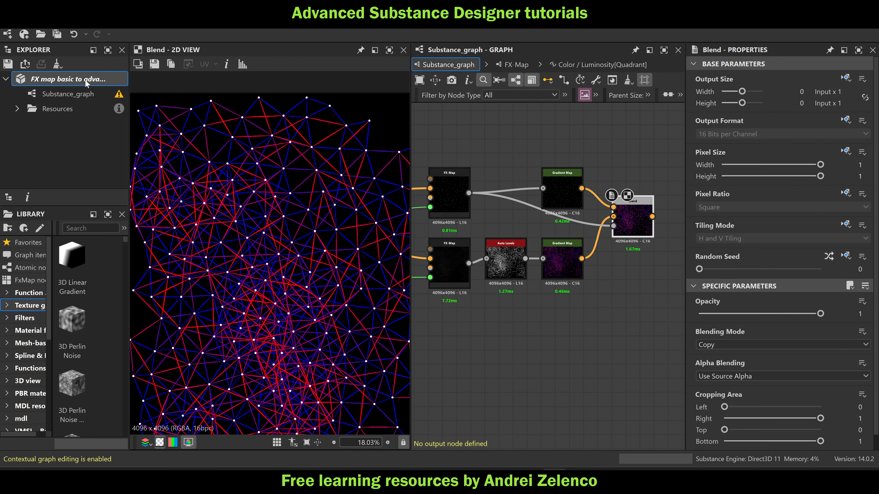
Save the FX map package
click(93, 83)
key(ctrl+s)
scroll(307, 251, down, 3)
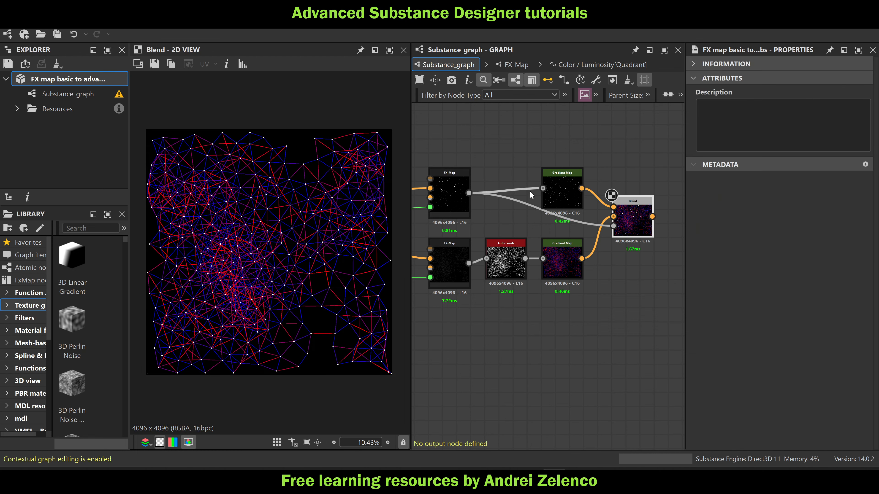
In the upper FX-Map that draws the points, set the Quadrant's Pattern Size width and height to 0.0075
click(567, 190)
double_click(450, 194)
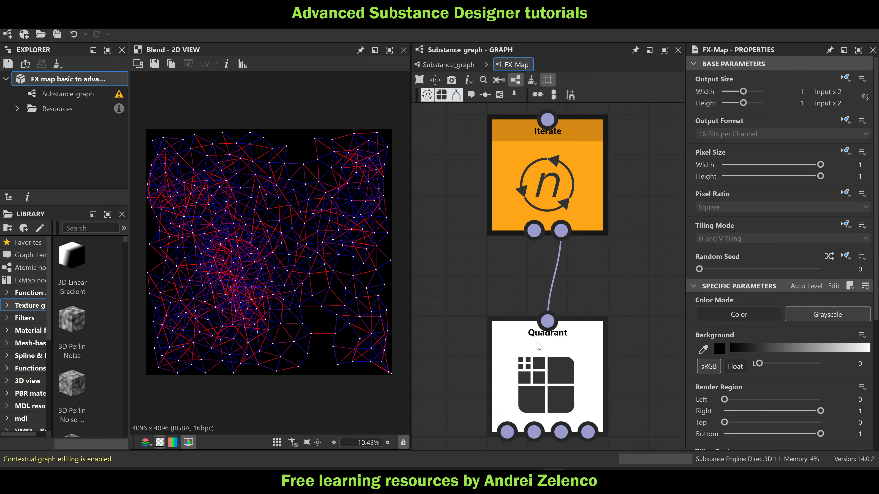
click(539, 347)
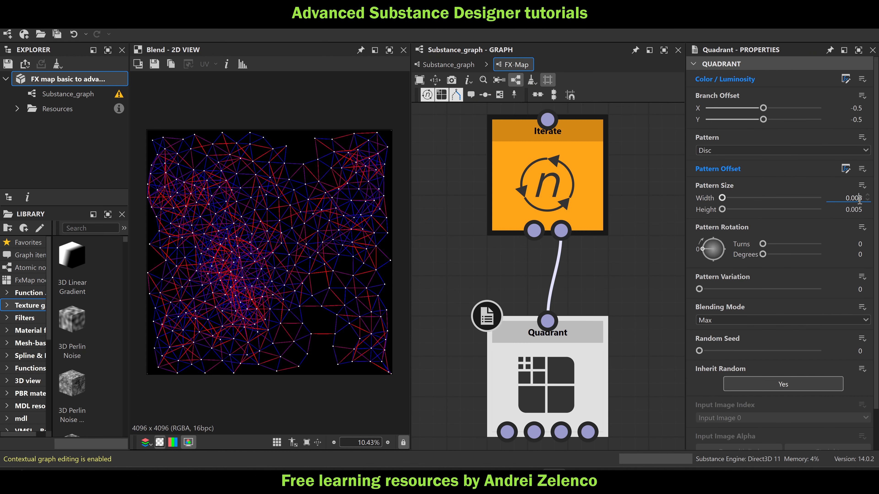
text(7)
click(860, 210)
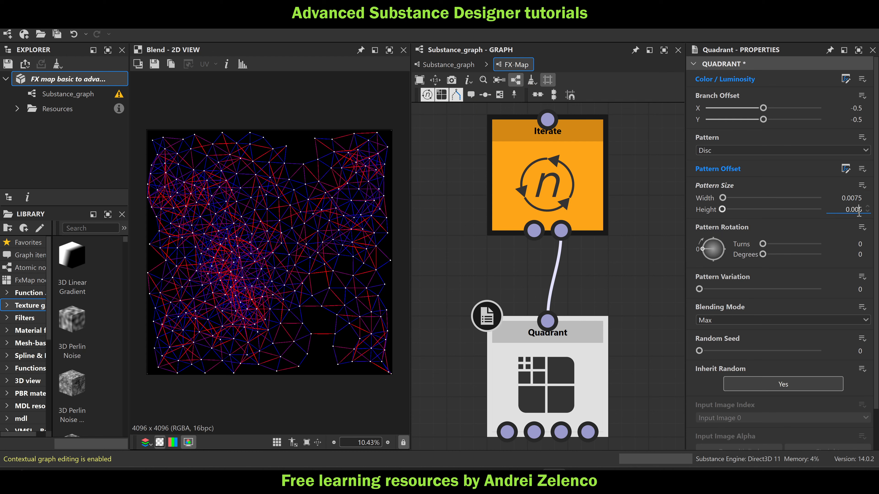
text(7)
click(623, 283)
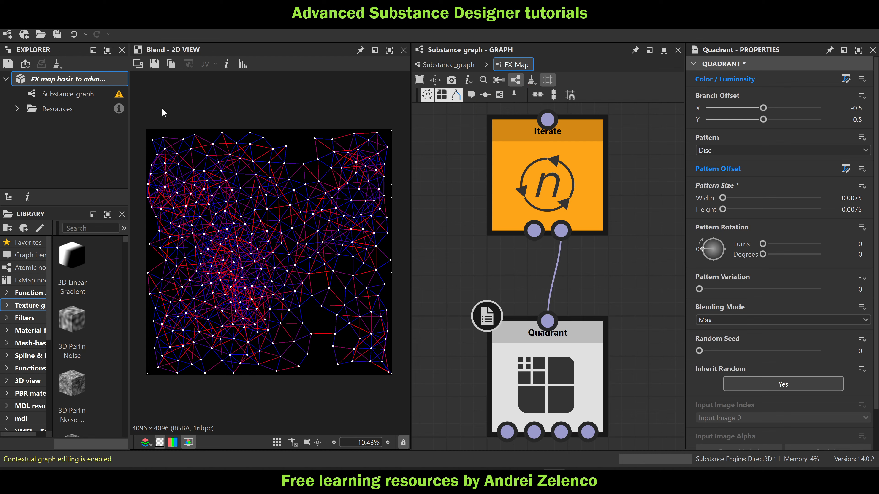
Back in the main graph, set the Perlin Noise node's Disorder to 0.47 and its Scale to 5
click(449, 65)
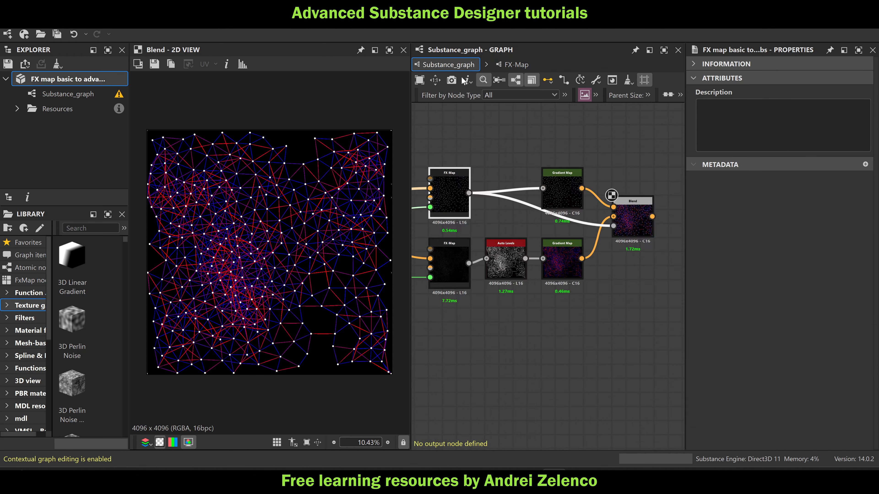
middle_drag(470, 194, 554, 208)
scroll(553, 208, up, 7)
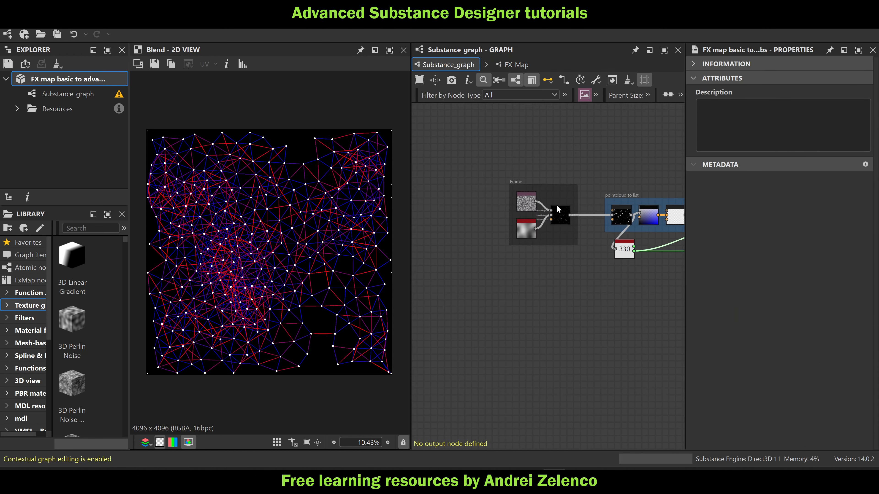
click(493, 244)
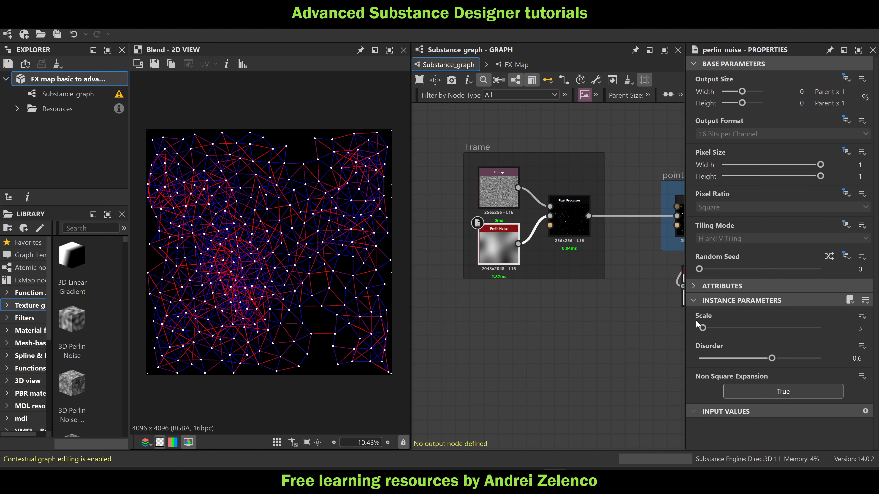
mouse_move(772, 358)
mouse_down()
mouse_move(748, 359)
mouse_move(756, 363)
mouse_up()
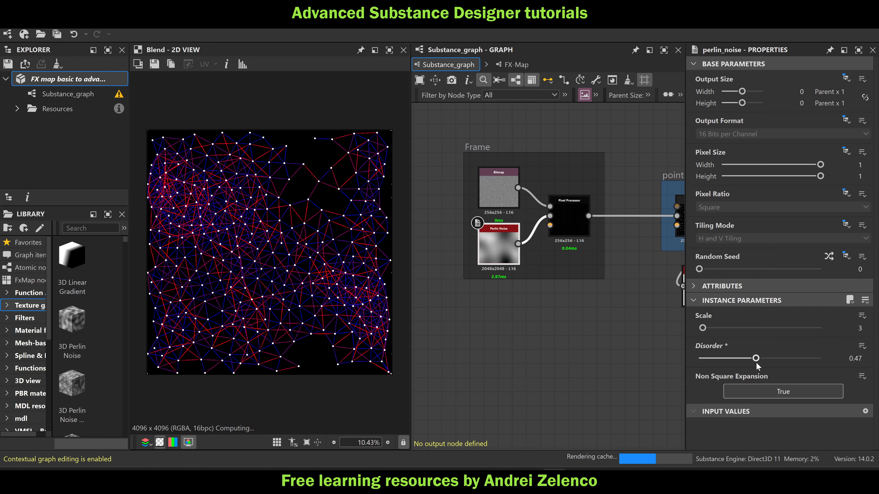
mouse_move(703, 329)
mouse_down()
mouse_move(723, 332)
mouse_move(713, 334)
mouse_up()
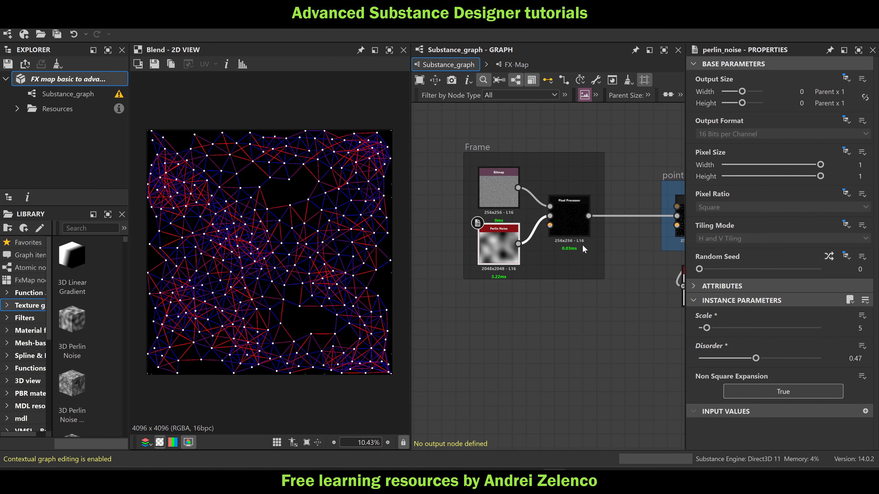
In the Pixel Processor's per-pixel function, set the Lerp's second constant to 0.02 and return to the main graph
double_click(563, 223)
click(494, 300)
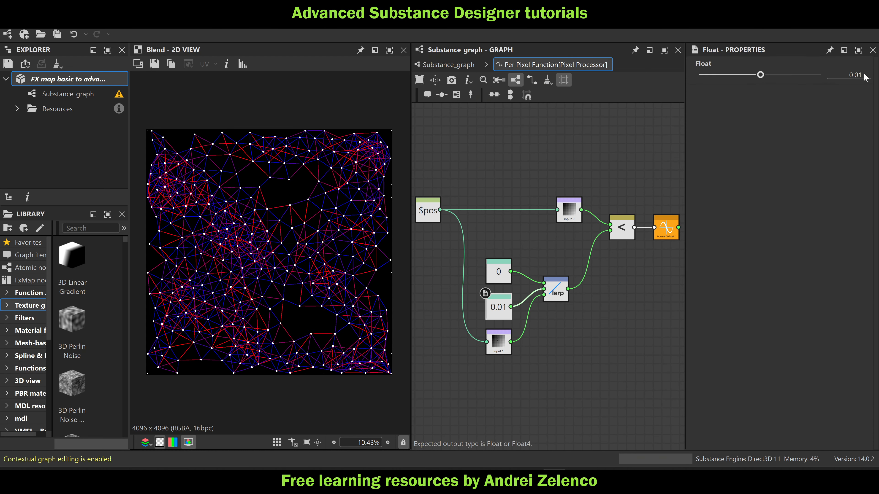
text(2)
key(Return)
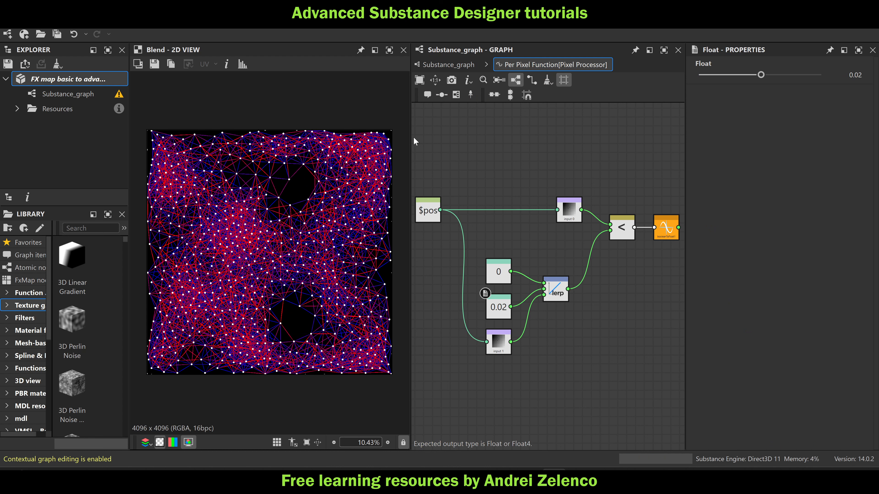
click(449, 65)
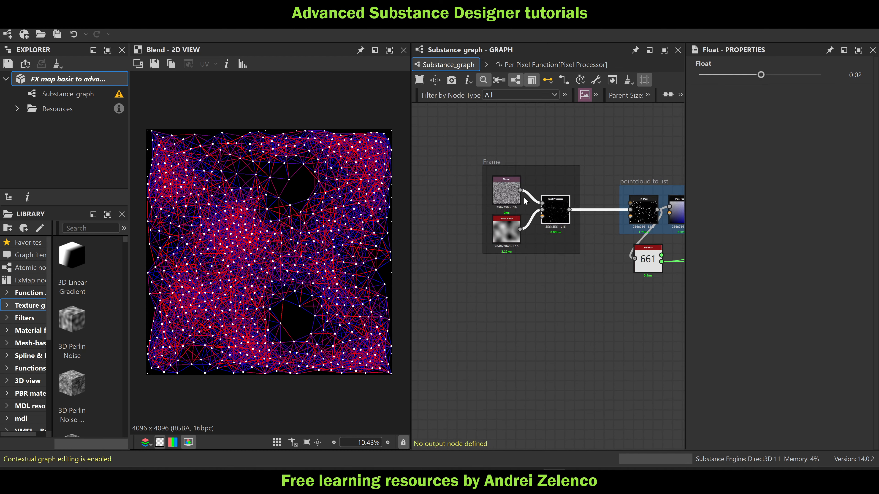
In the lines FX-Map's Quadrant, set the line length threshold constant in the Color / Luminosity function to 0.04
scroll(525, 198, down, 1)
middle_drag(578, 216, 451, 226)
scroll(531, 221, down, 4)
scroll(630, 239, up, 3)
scroll(606, 208, up, 2)
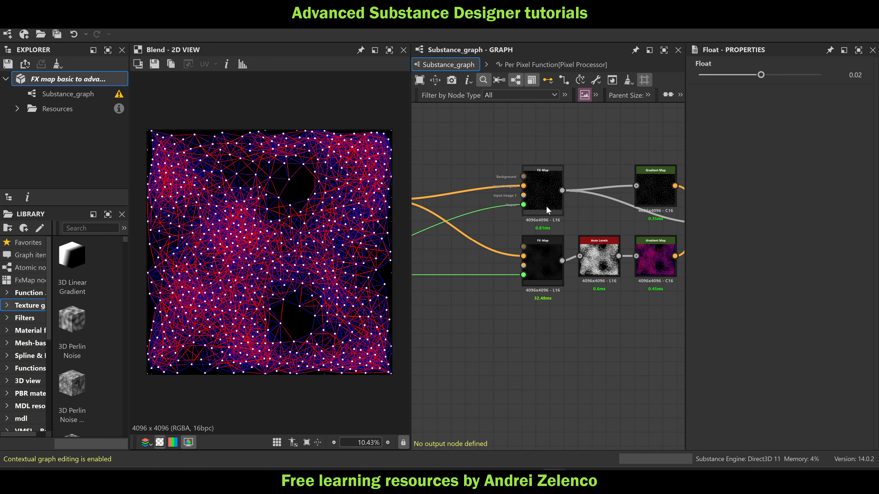
double_click(551, 242)
click(550, 388)
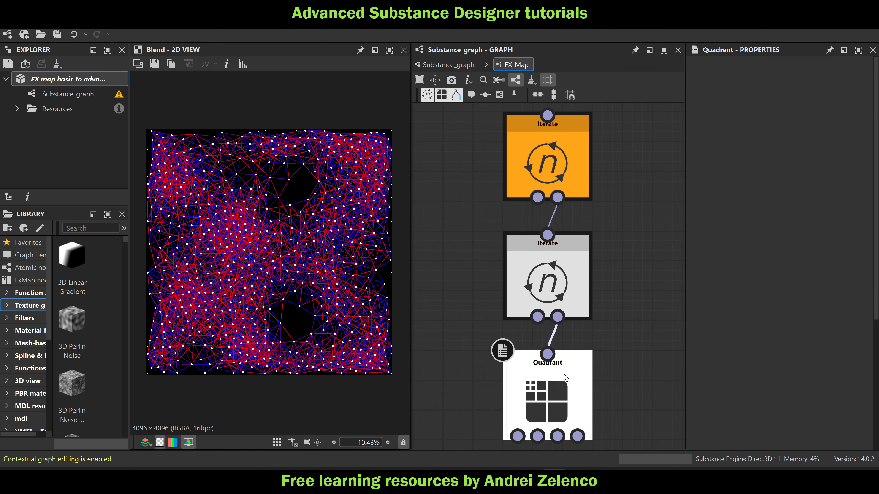
click(845, 79)
scroll(608, 313, up, 5)
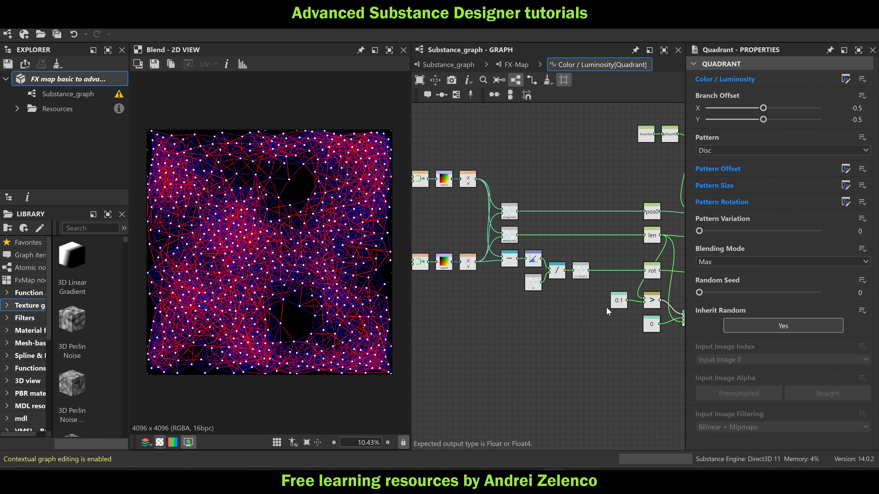
click(589, 326)
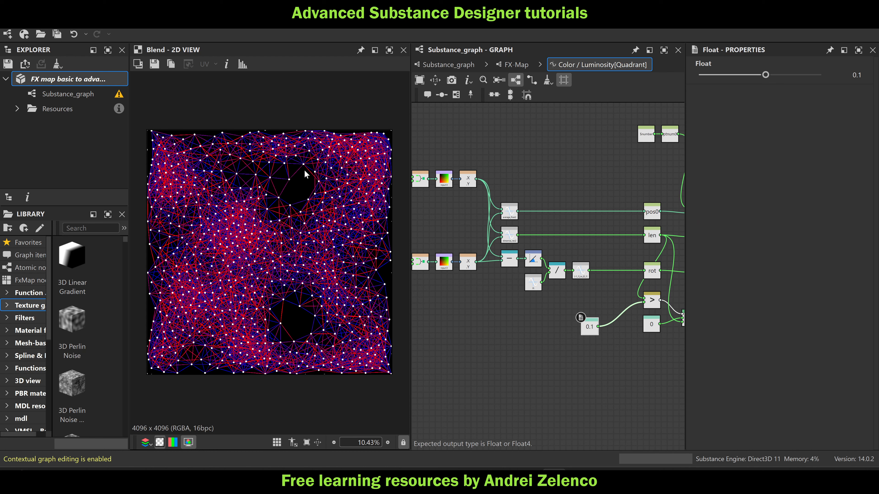
scroll(290, 185, up, 4)
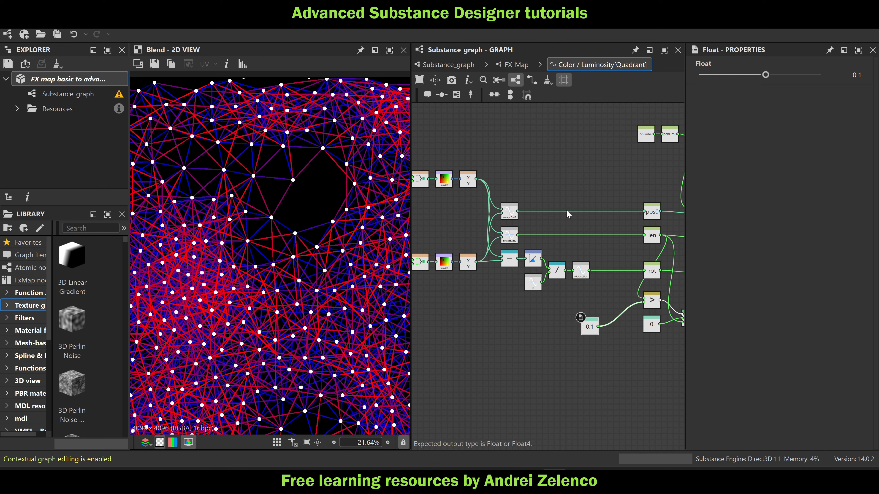
drag(766, 75, 762, 76)
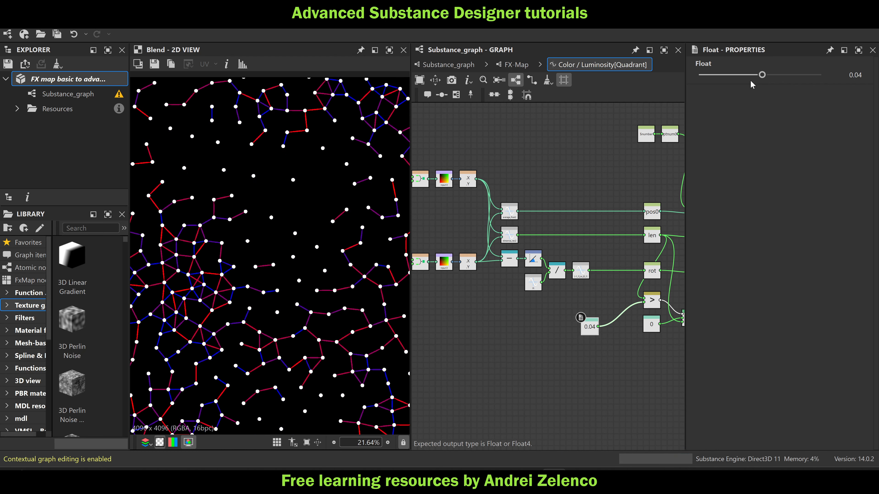
Align the 0.04 constant with the greater-than node after inspecting the render, and save the package
scroll(345, 206, down, 3)
middle_drag(324, 231, 364, 229)
scroll(319, 174, up, 2)
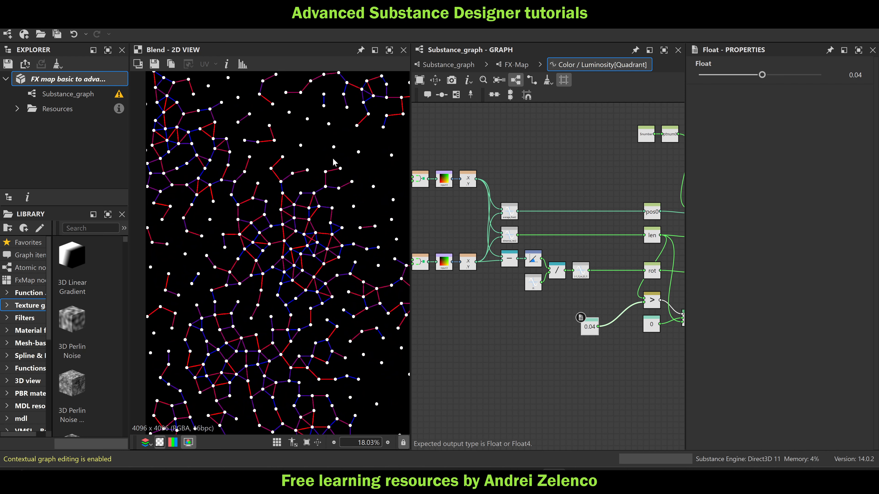
scroll(307, 216, down, 2)
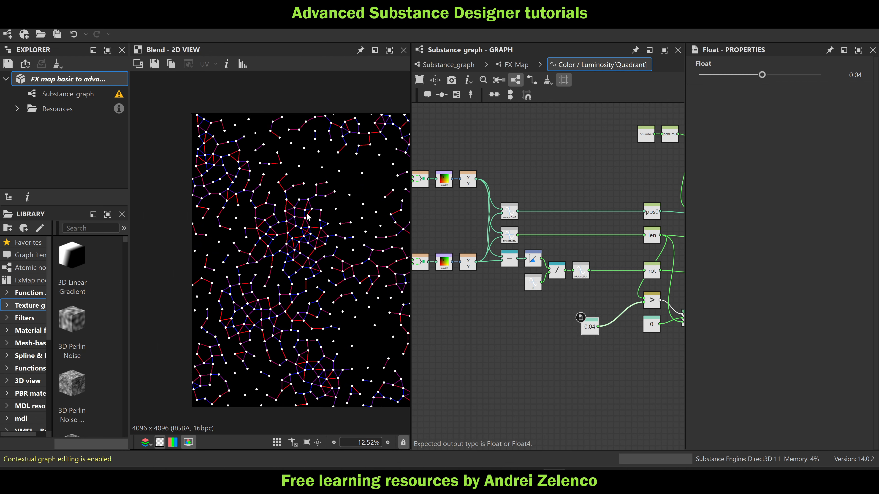
middle_drag(307, 217, 245, 184)
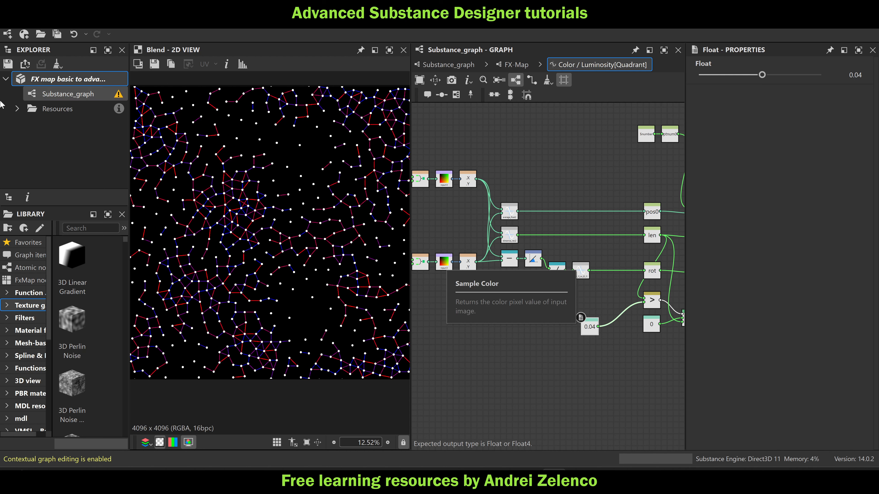
drag(598, 334, 601, 308)
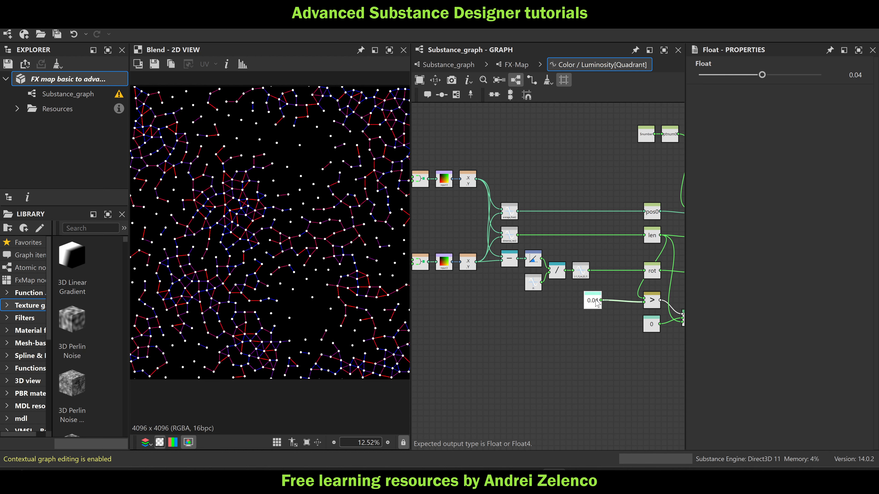
click(89, 80)
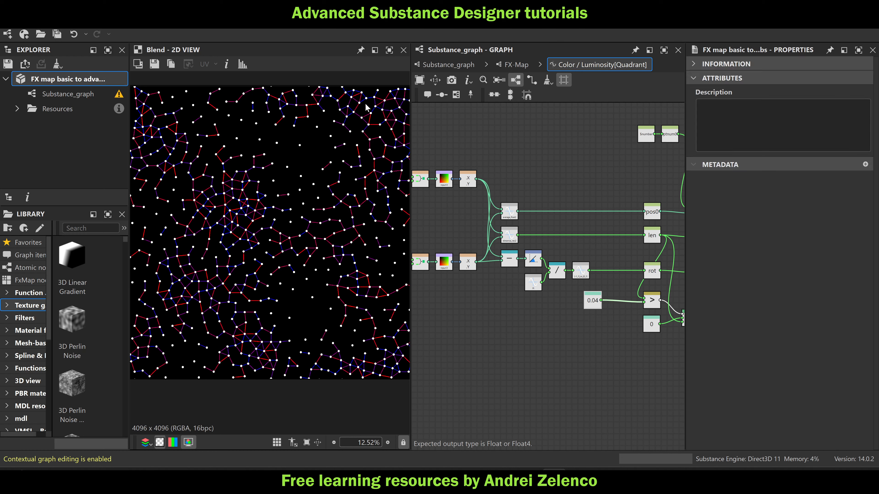
Duplicate the whole node network in the main graph and place the copy below the original
click(449, 65)
scroll(600, 256, down, 3)
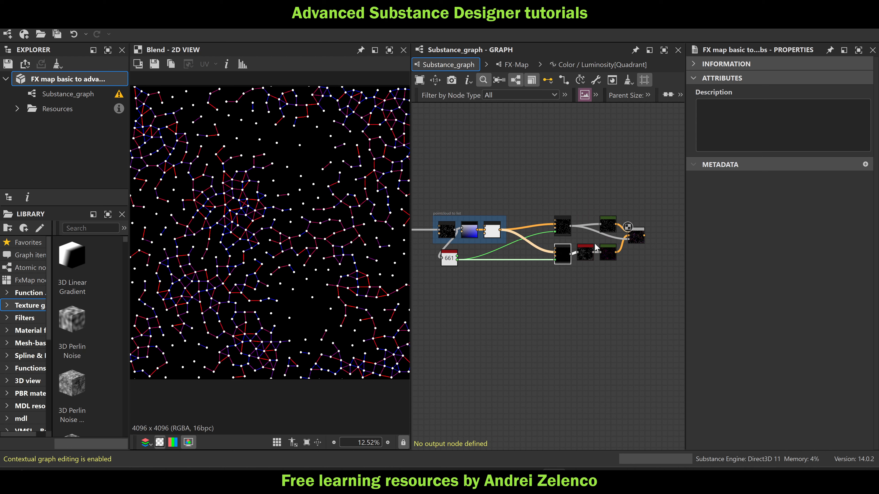
scroll(598, 279, down, 2)
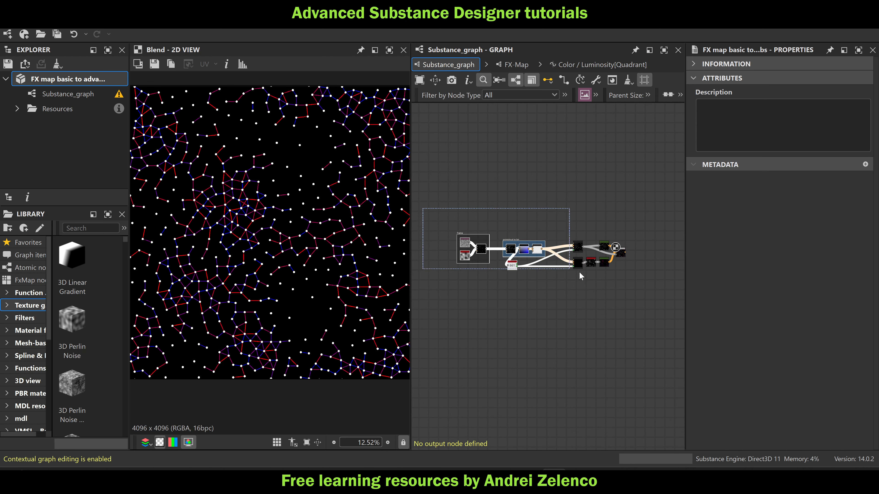
key(ctrl+v)
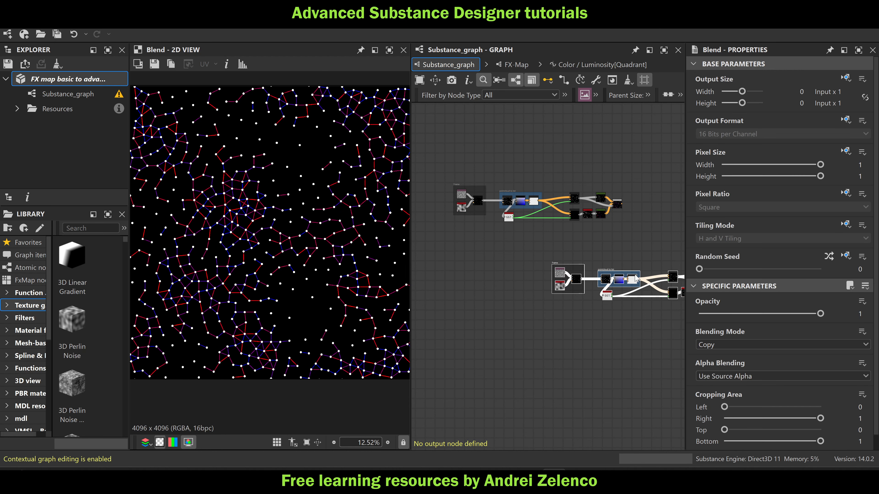
drag(576, 282, 490, 254)
scroll(460, 205, up, 3)
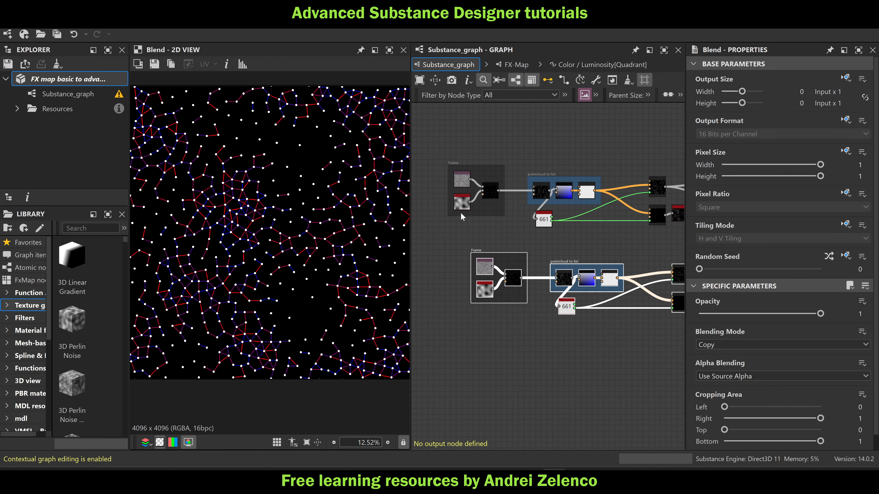
Add a Text node below the Perlin Noise node in the upper, original network
click(460, 198)
scroll(460, 198, up, 2)
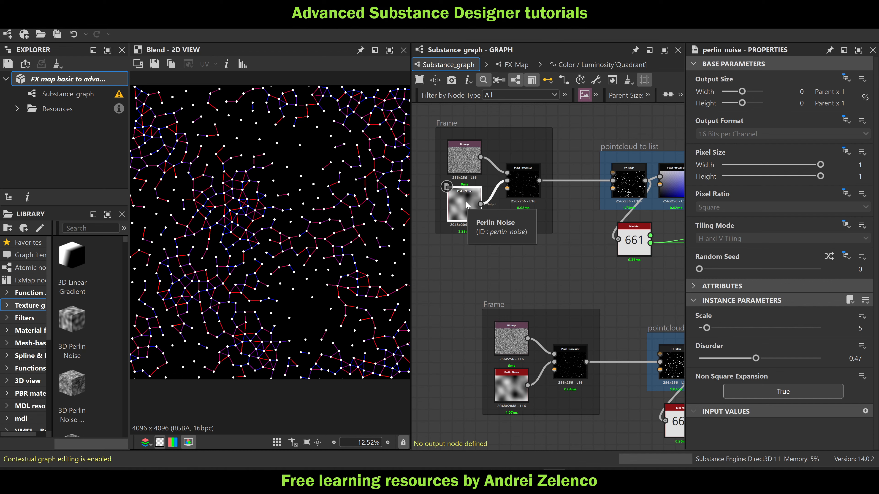
click(452, 257)
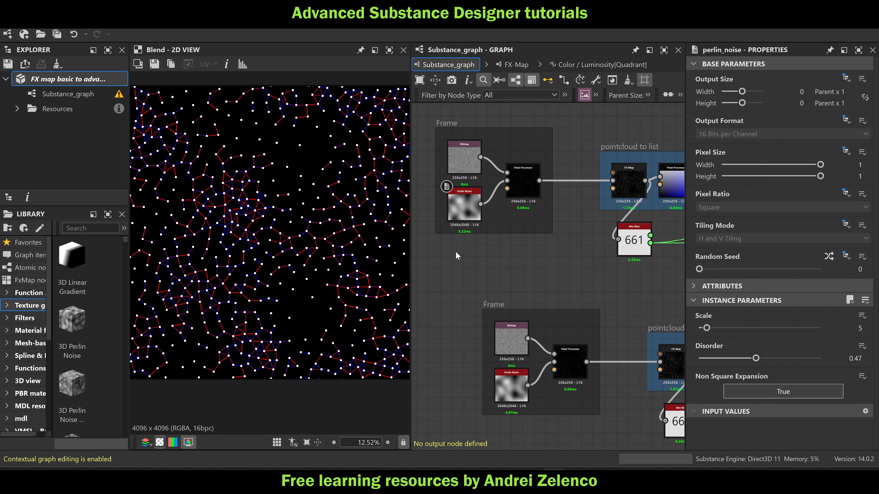
double_click(455, 252)
key(space)
text(t)
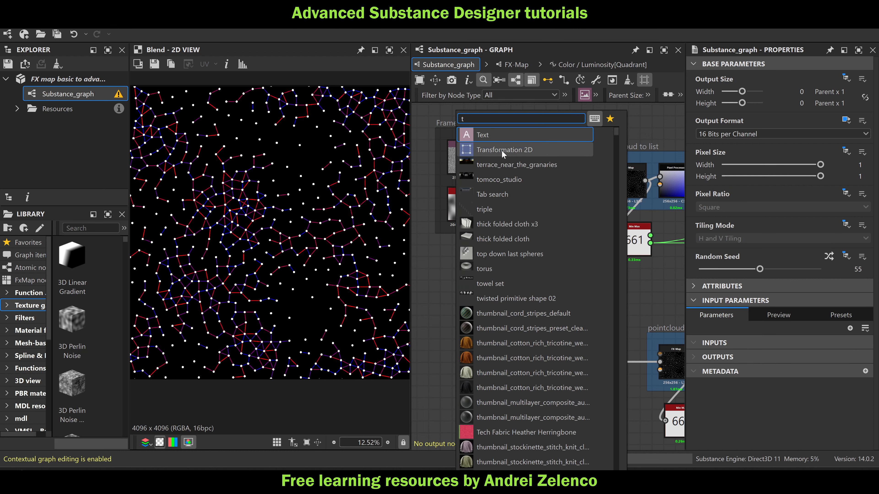
click(505, 137)
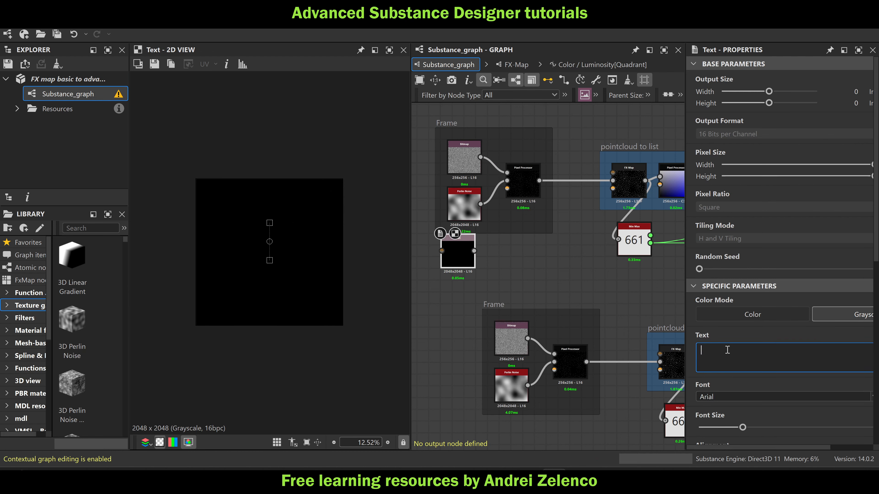
Set the Text node's text to "S" and enlarge the letter to nearly fill the canvas
text(S)
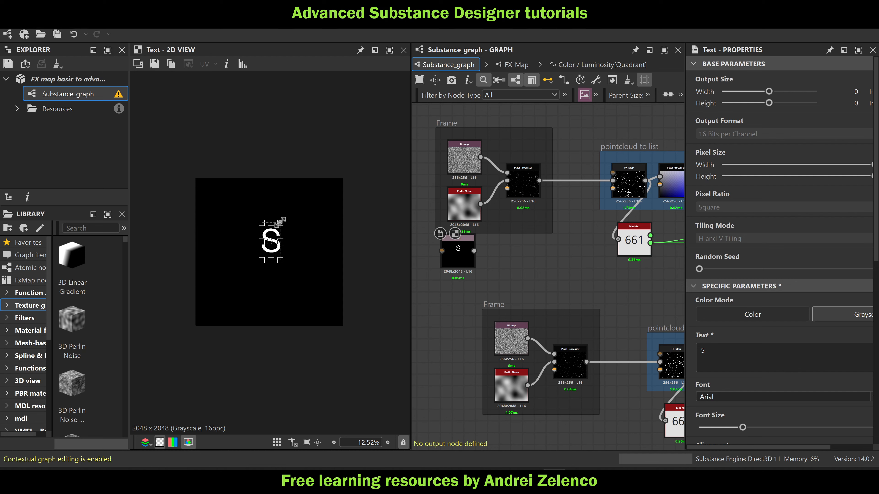
drag(280, 222, 304, 210)
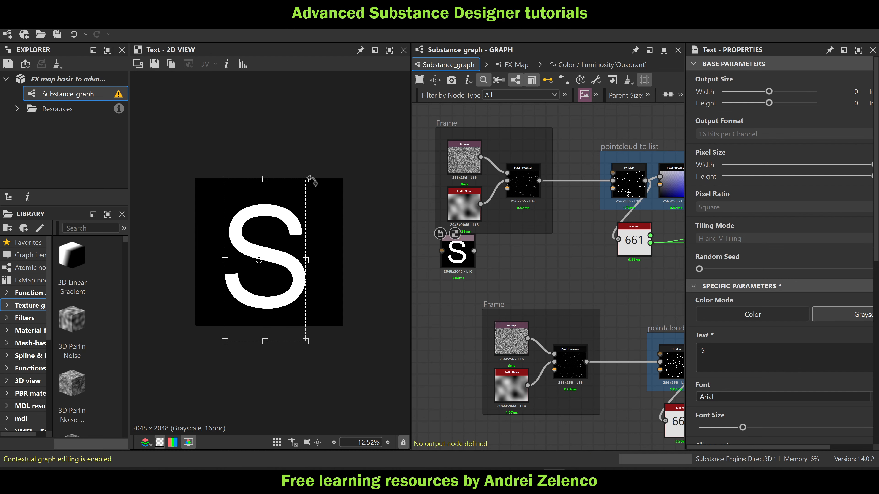
drag(307, 180, 315, 168)
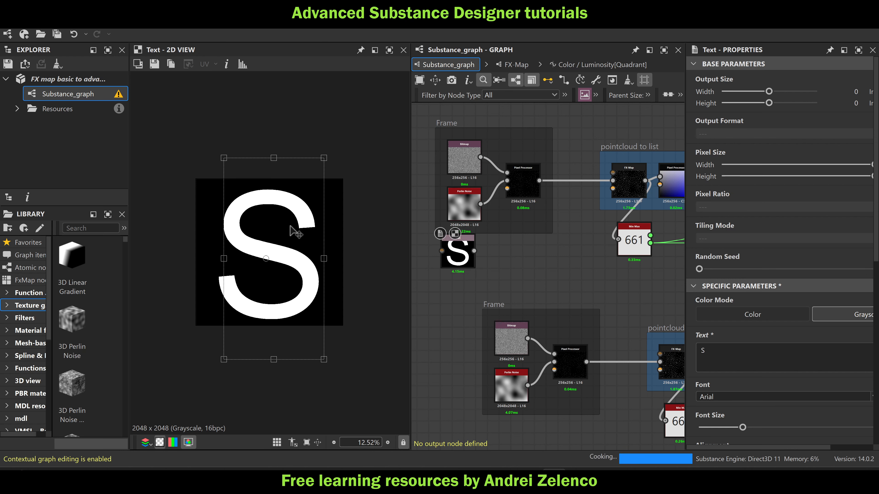
Connect the Text node to the upper Pixel Processor in place of Perlin Noise and display the final Blend's result
scroll(506, 181, down, 6)
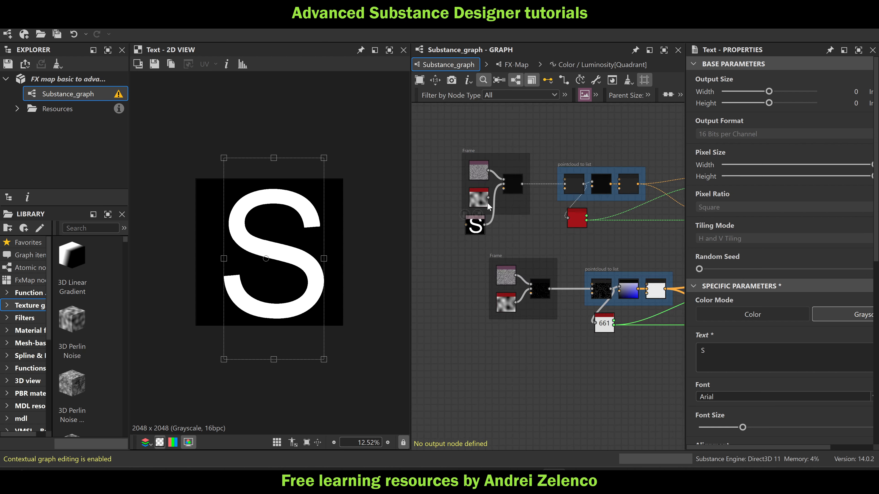
scroll(585, 212, up, 2)
double_click(545, 213)
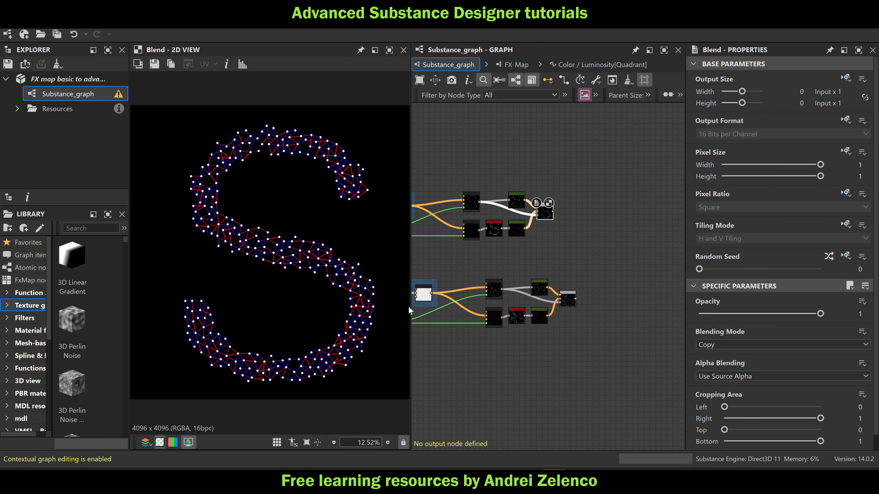
scroll(419, 208, up, 3)
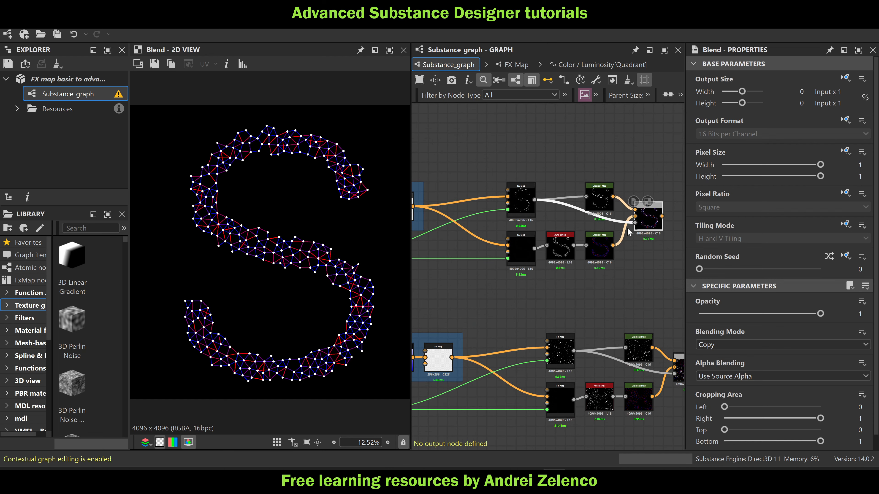
scroll(647, 216, up, 2)
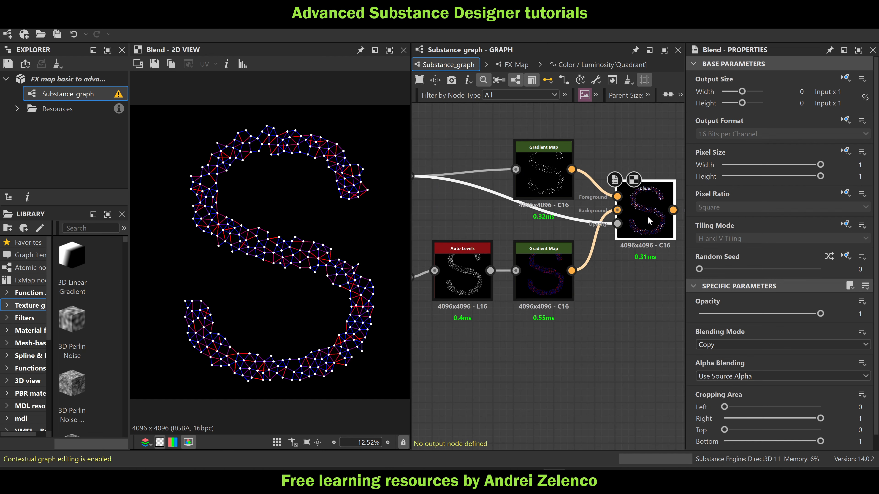
click(460, 272)
key(ctrl+e)
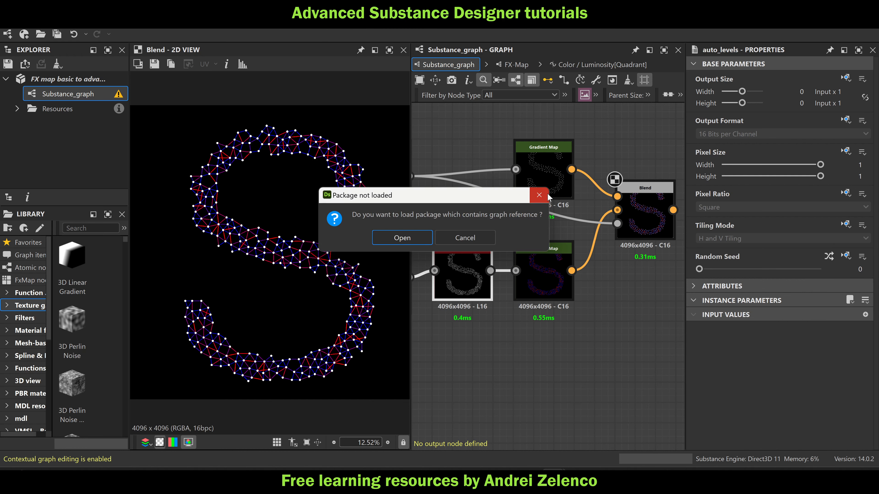
click(543, 196)
In the line-drawing FX-Map's Quadrant Color / Luminosity function, set the line length limit constant to 0.33
scroll(551, 231, down, 2)
middle_drag(438, 238, 558, 249)
key(ctrl+e)
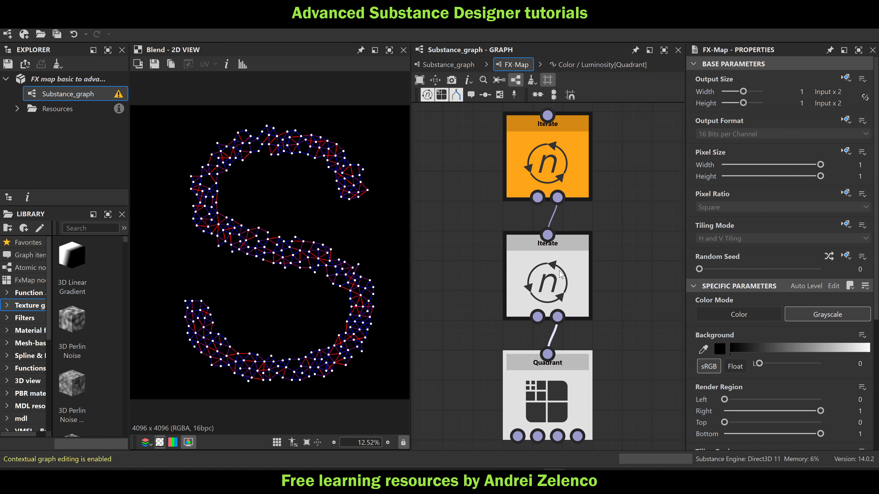
click(550, 384)
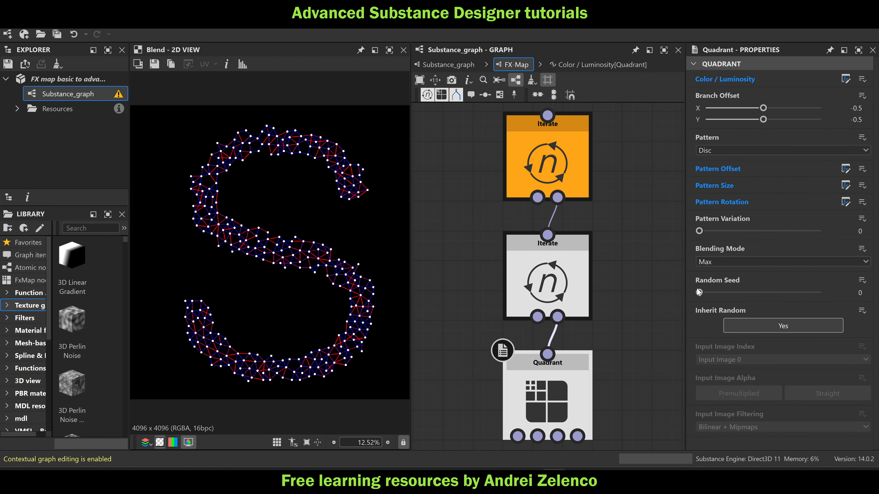
click(846, 79)
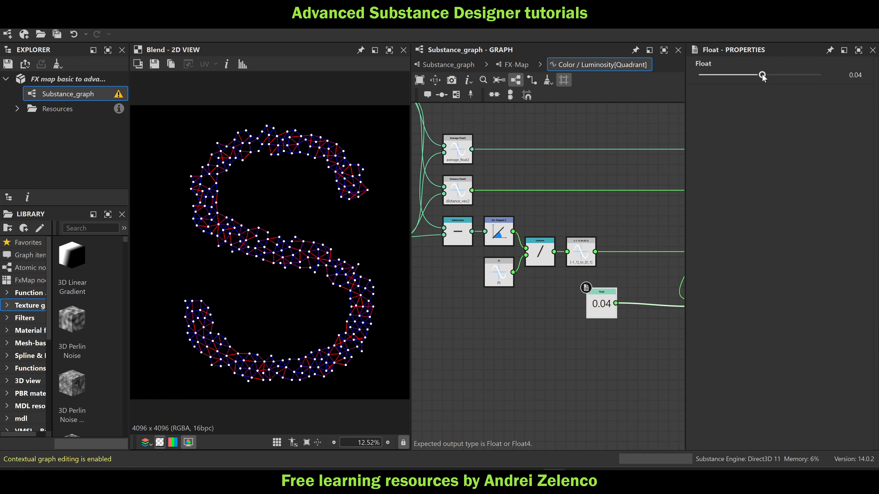
drag(763, 77, 781, 79)
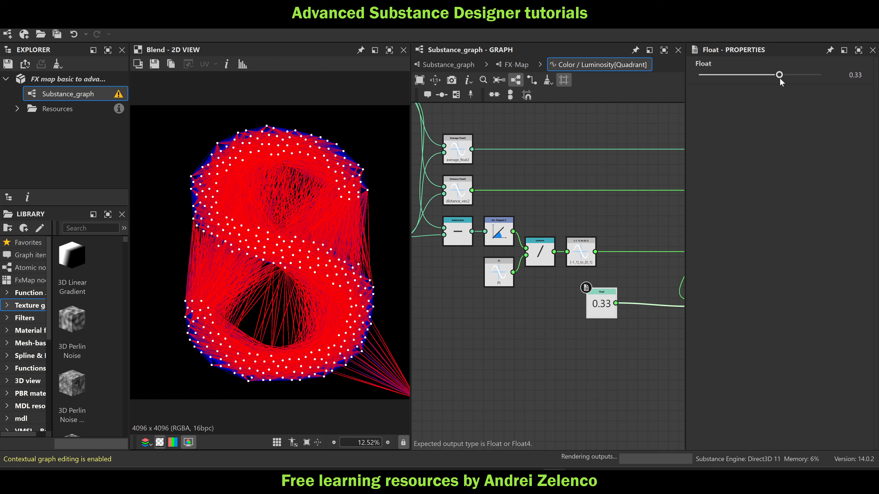
Examine the render's lower-right corner, and the first pixels and Quadrant chain of the FX-Map ending the upper "pointcloud to list" frame
middle_drag(387, 394, 351, 331)
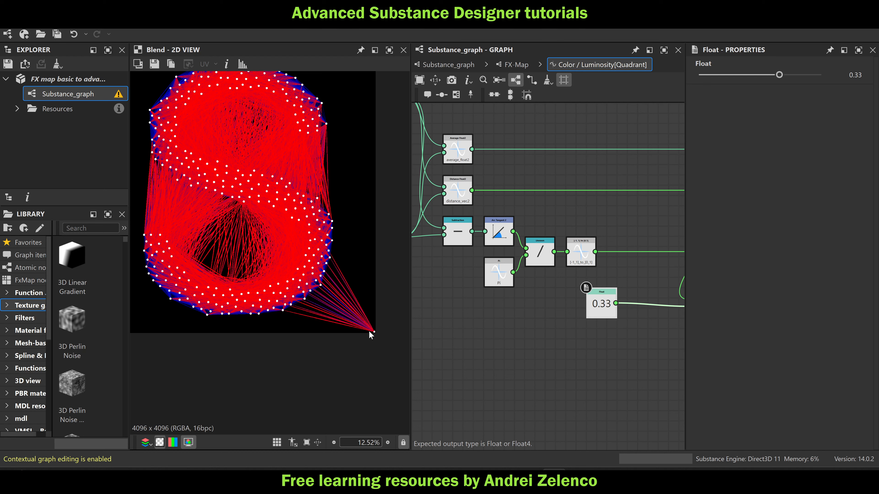
scroll(371, 334, up, 4)
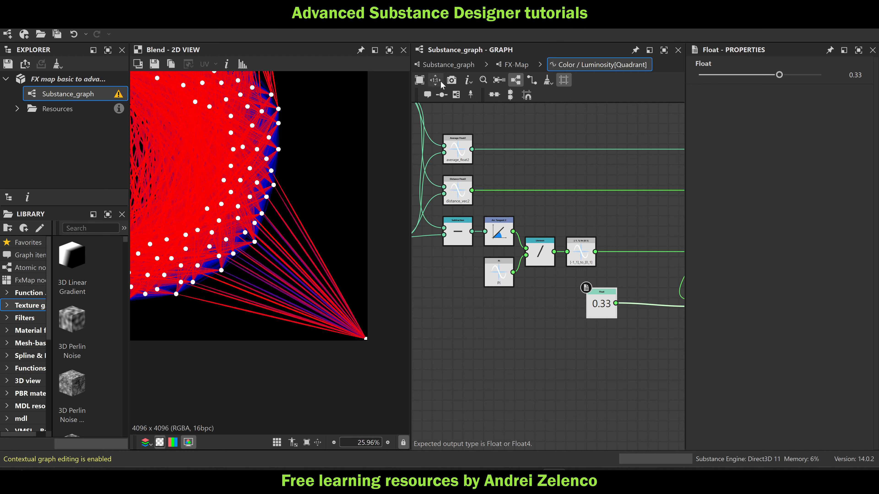
click(441, 66)
scroll(559, 175, up, 5)
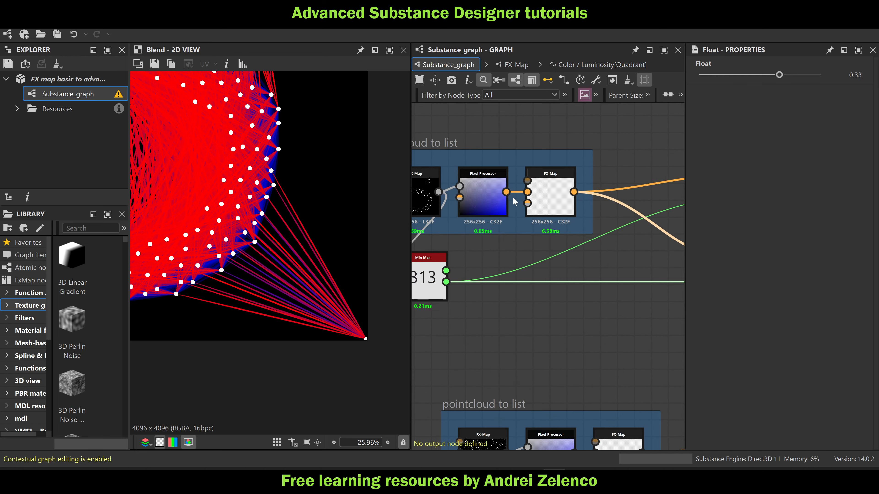
double_click(550, 198)
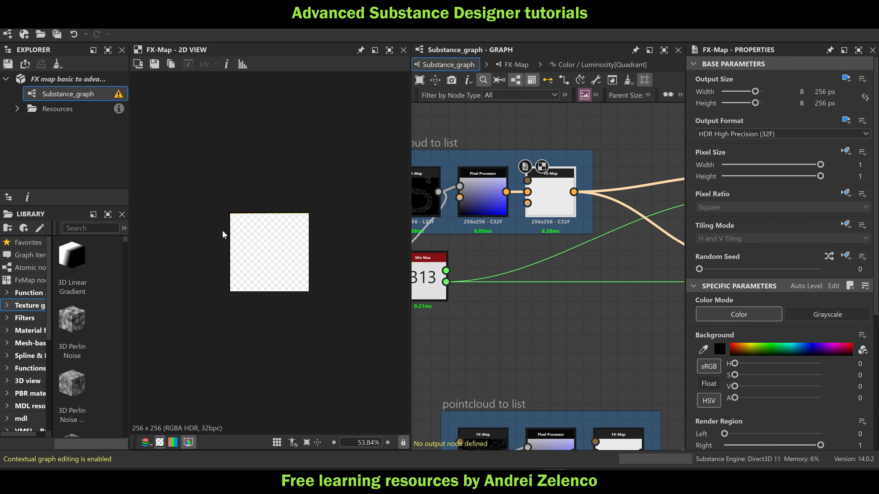
scroll(261, 220, up, 18)
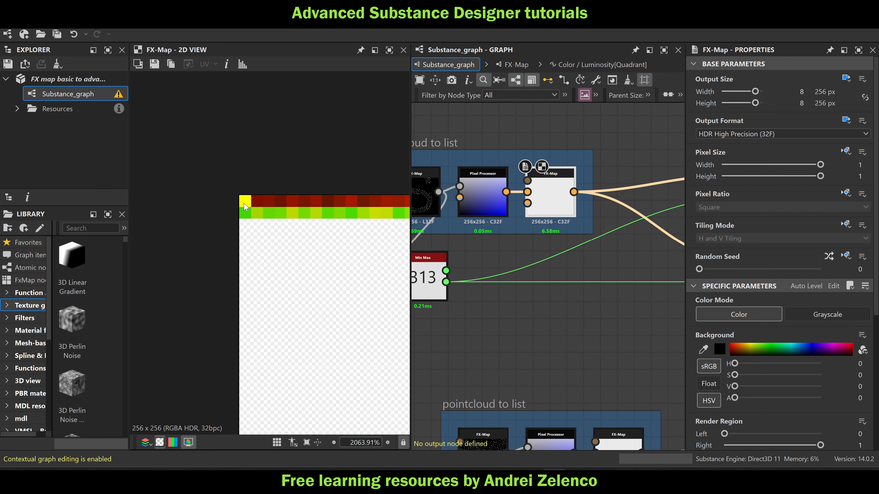
key(ctrl+e)
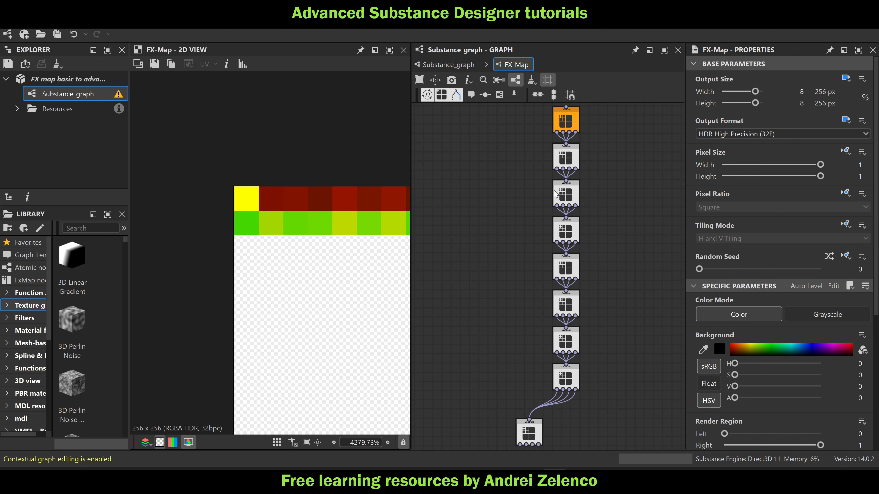
scroll(567, 194, down, 2)
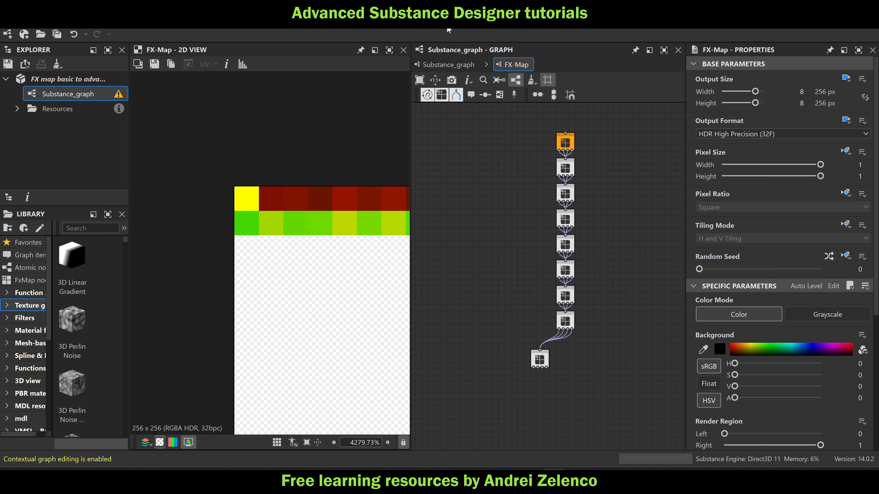
click(448, 65)
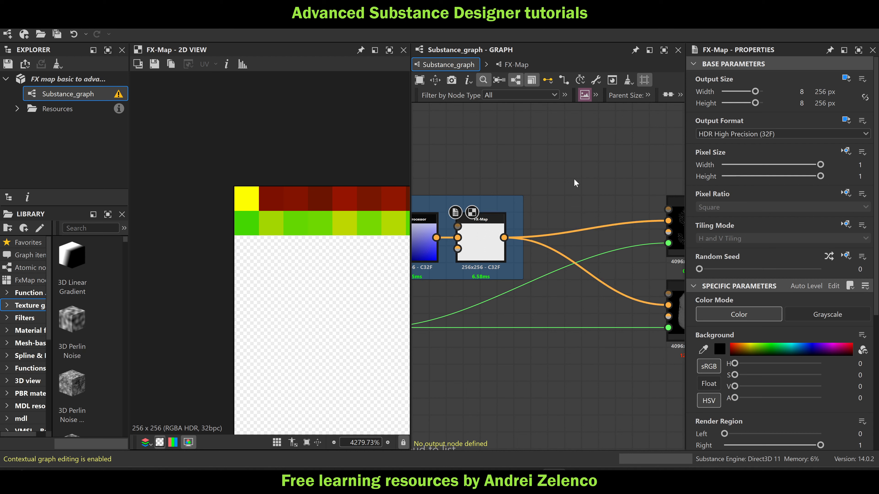
Add a Pixel Processor beside the point-list FX-Map and give it an absolute output size of 256 px
key(space)
text(pi)
click(621, 135)
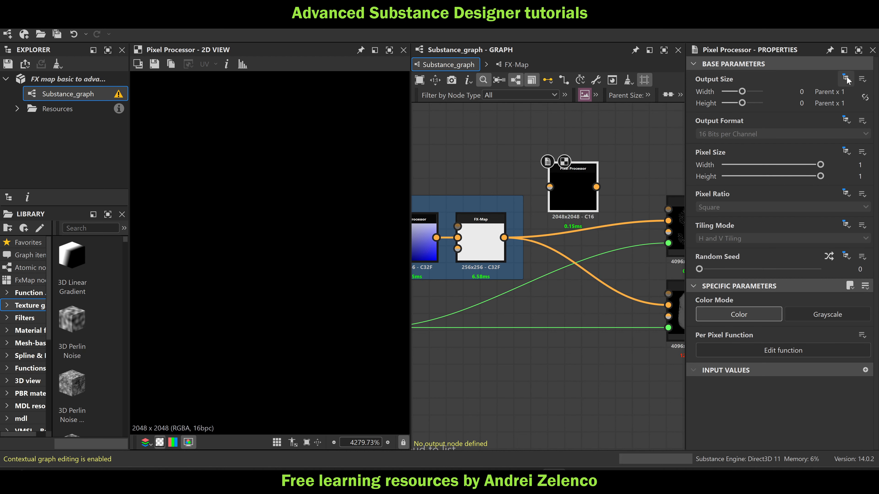
click(846, 76)
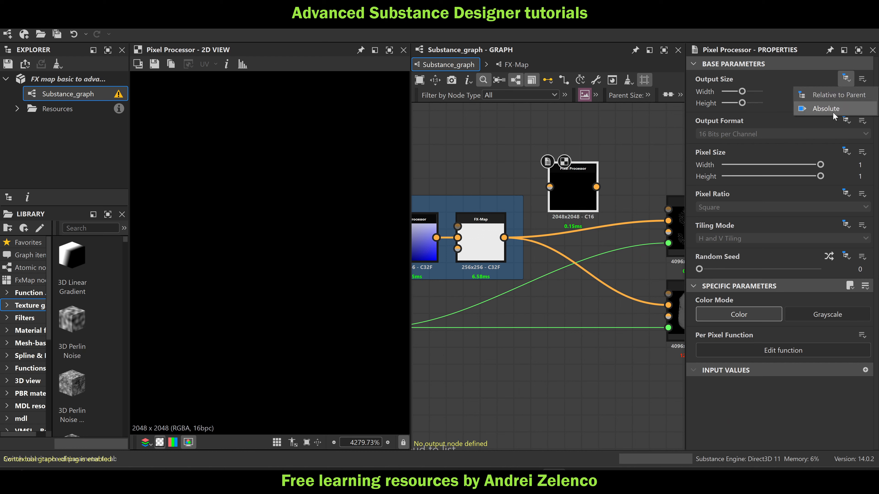
click(833, 112)
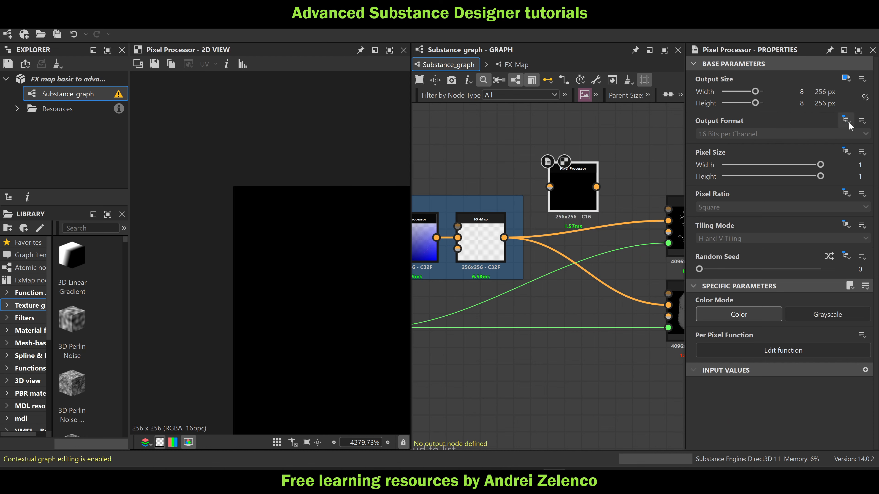
Set the new Pixel Processor's output format to absolute HDR High Precision (32F) and connect the FX-Map's output to it
click(849, 121)
click(834, 144)
click(758, 134)
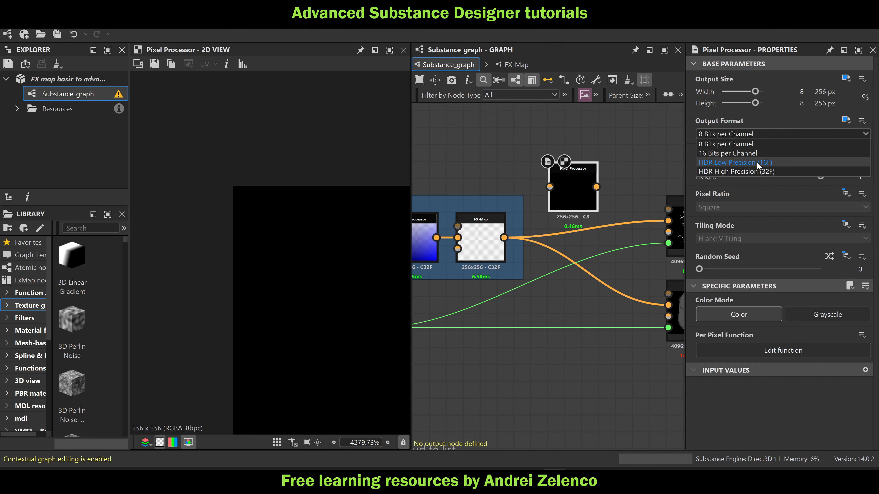
click(756, 171)
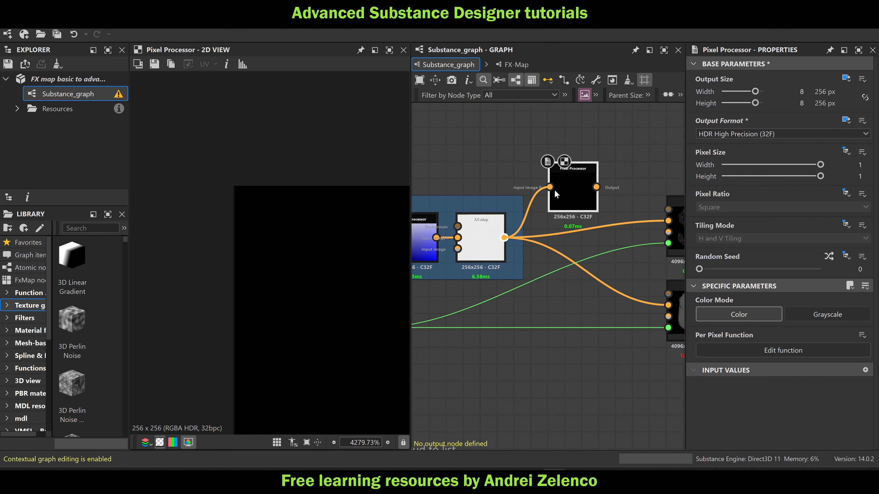
In the new Pixel Processor's per-pixel function, add a Get Float2 node reading $pos
double_click(568, 189)
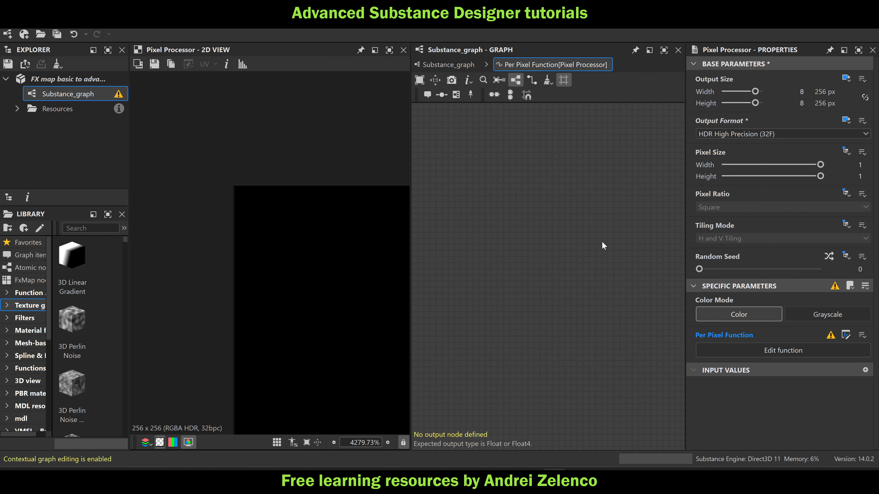
scroll(223, 184, up, 5)
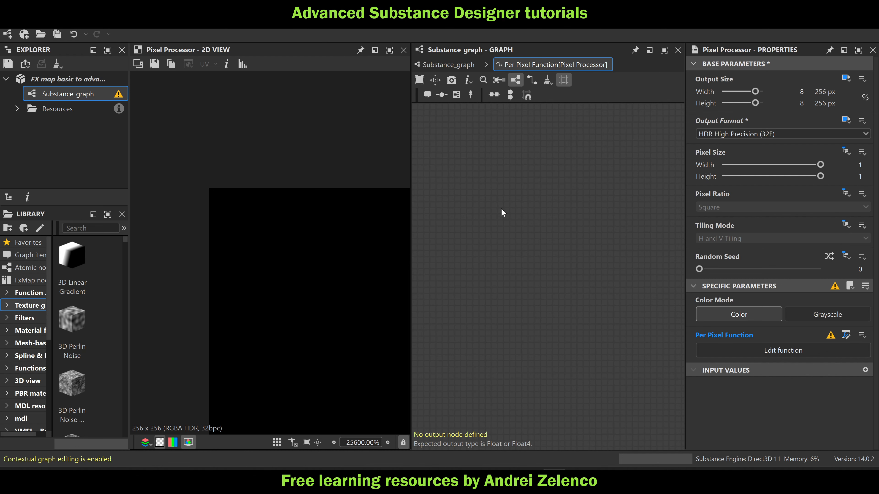
key(space)
text(ge)
click(570, 150)
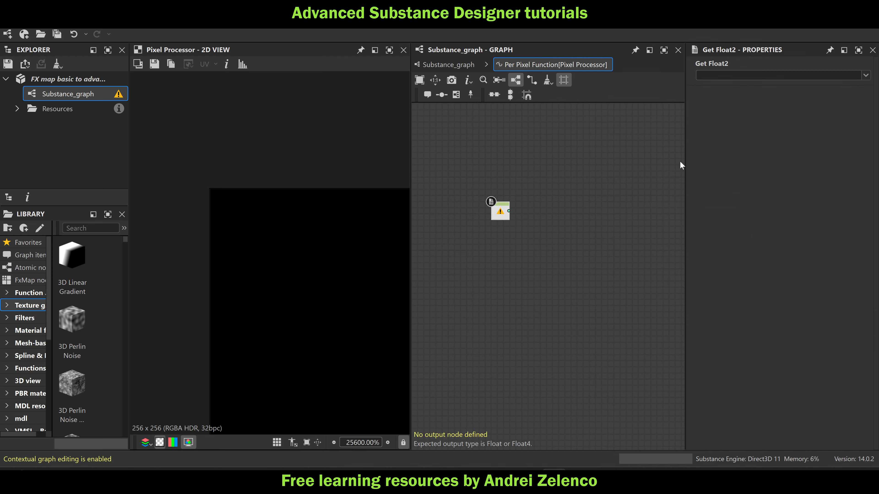
click(866, 75)
click(751, 115)
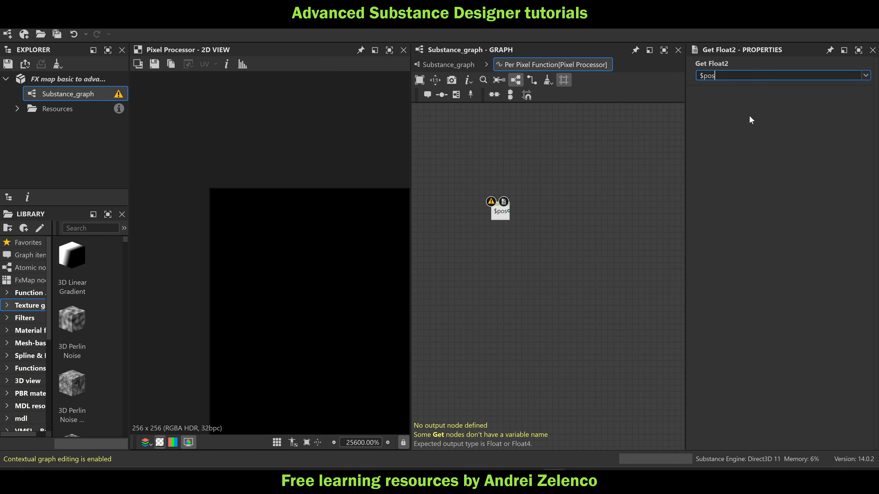
Duplicate the $pos node below itself and make the copy read $size
drag(511, 241, 495, 235)
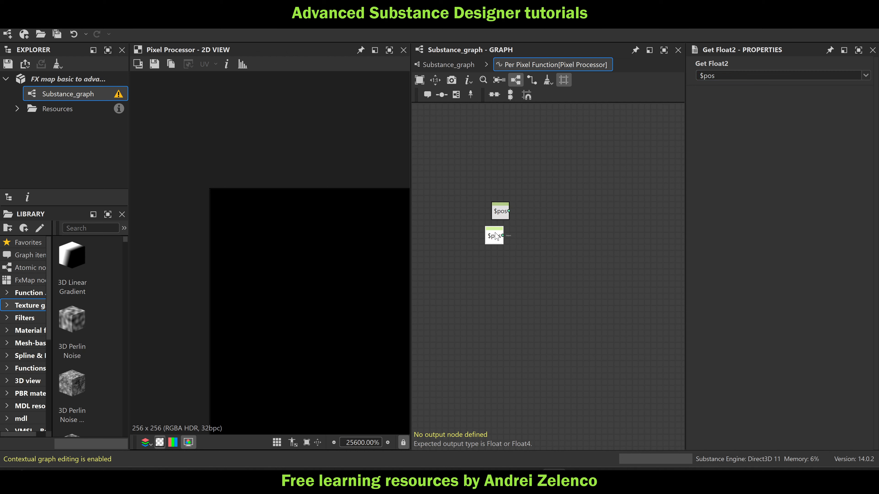
click(838, 75)
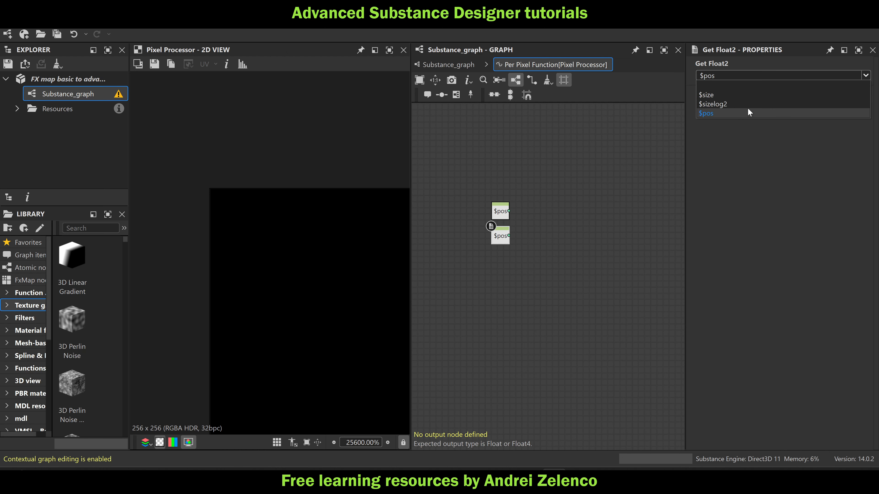
click(743, 95)
scroll(534, 226, up, 3)
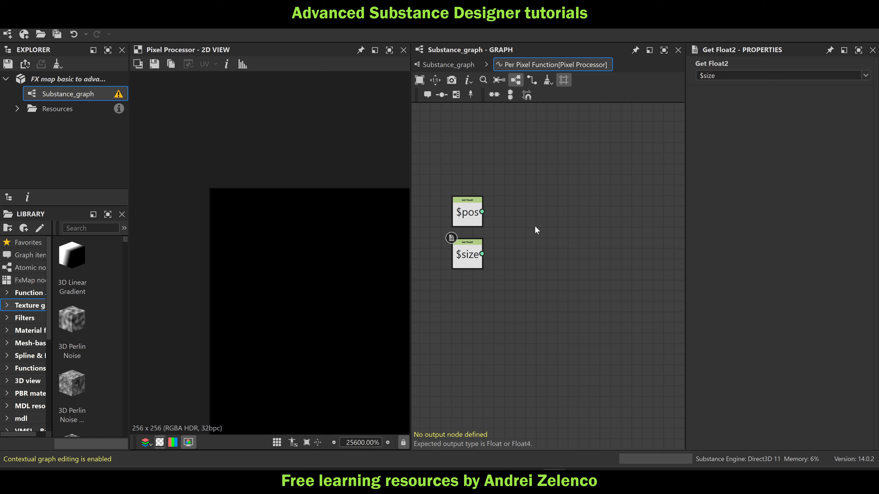
Add a Multiplication node and connect $pos and $size to its inputs
key(space)
text(mul)
click(590, 134)
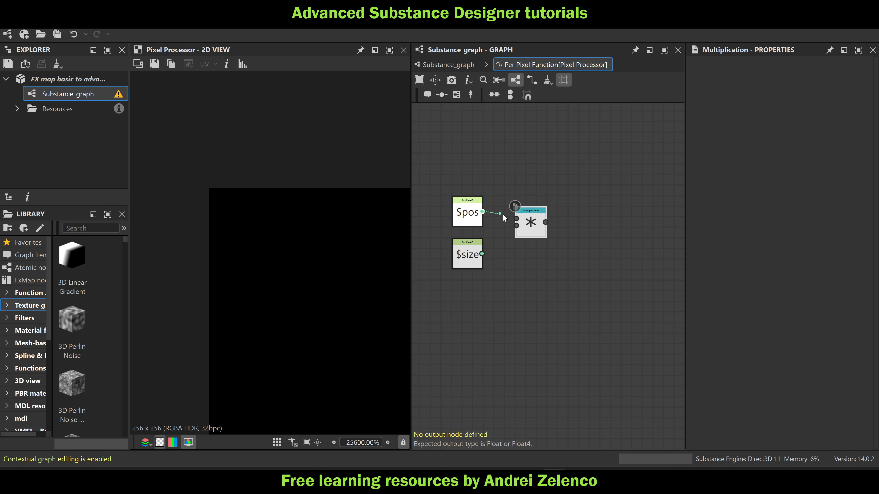
drag(503, 213, 516, 218)
drag(482, 253, 507, 243)
Add an Equality Float2 node fed by the Multiplication result
key(space)
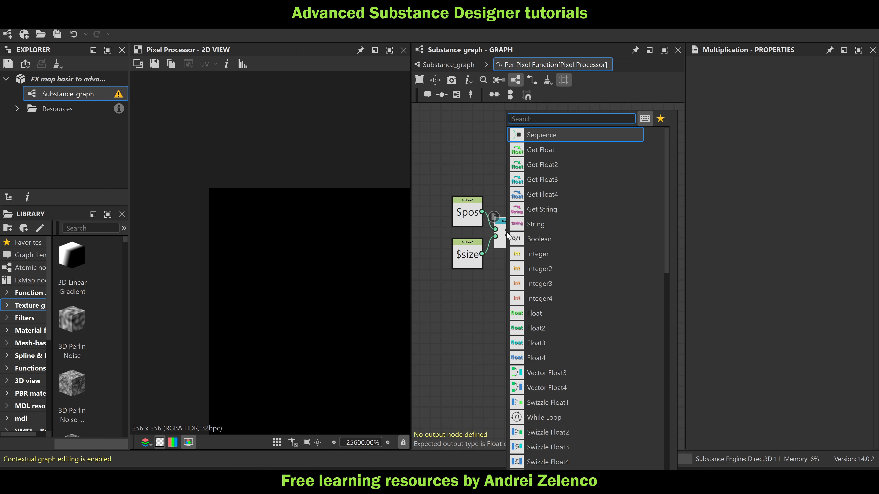
text(eq)
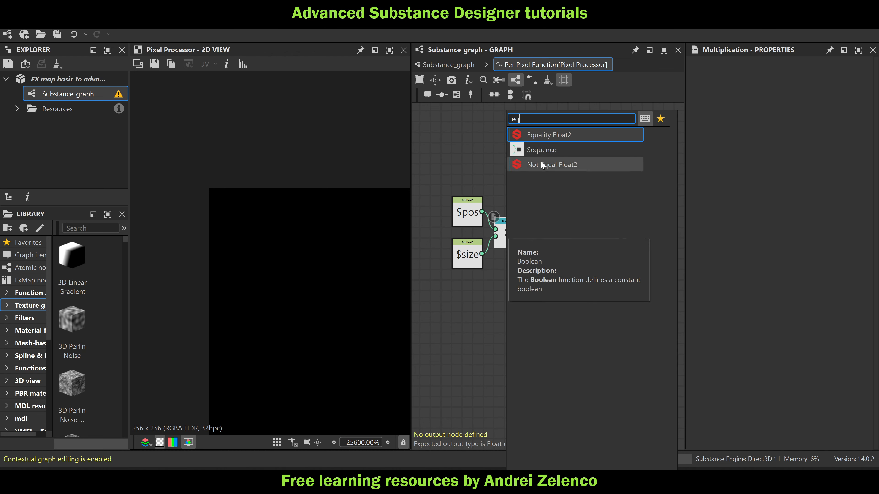
click(555, 134)
Add a Float2 constant node below the Multiplication node
key(space)
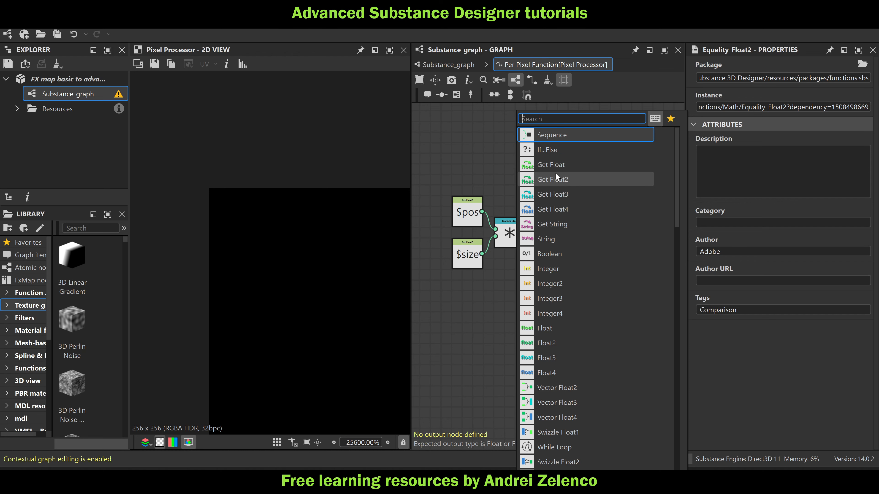
key(Escape)
key(space)
text(fl)
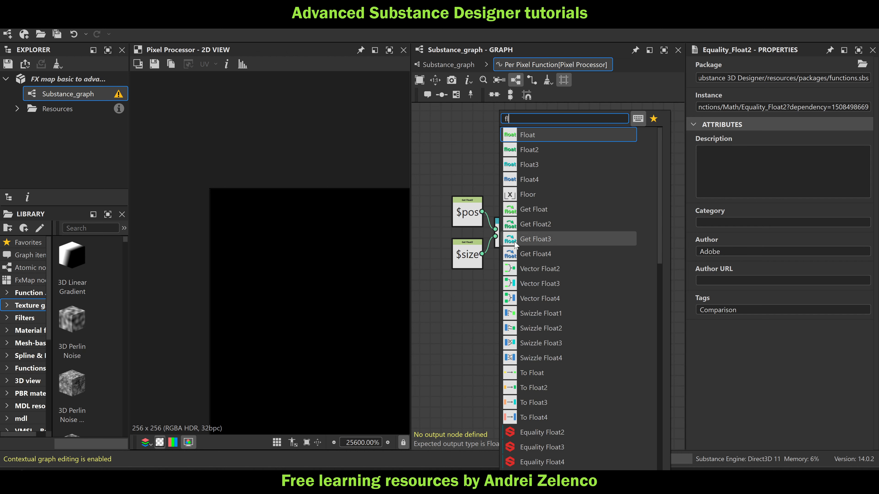
click(555, 152)
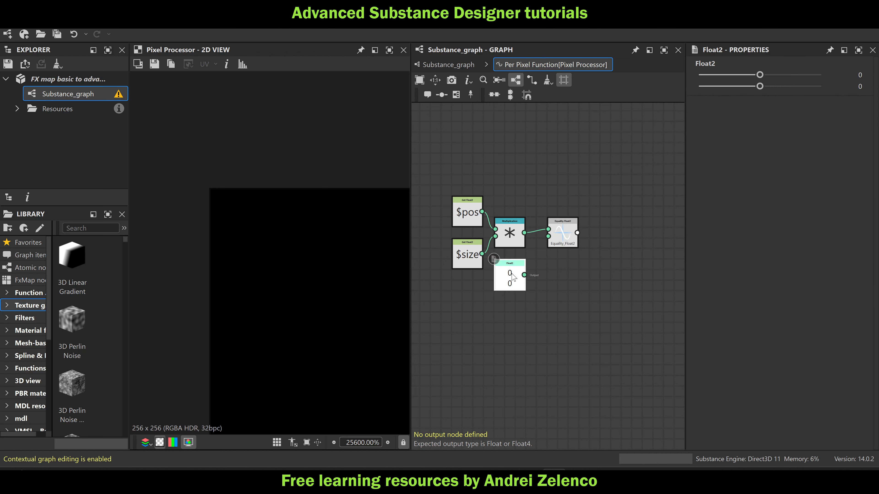
Connect the Float2 constant to the Equality Float2 node's second input and move the Equality node closer to its sources
drag(525, 275, 548, 236)
drag(560, 239, 550, 260)
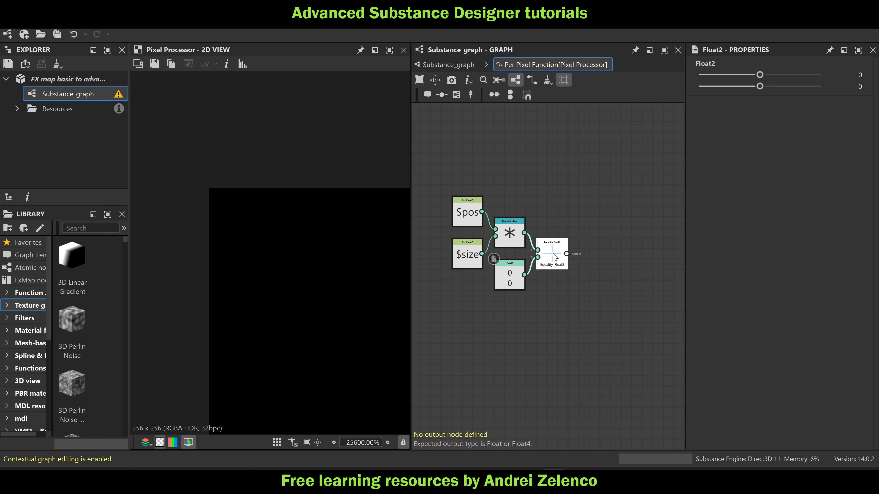
click(554, 257)
scroll(555, 257, up, 3)
key(space)
text(t)
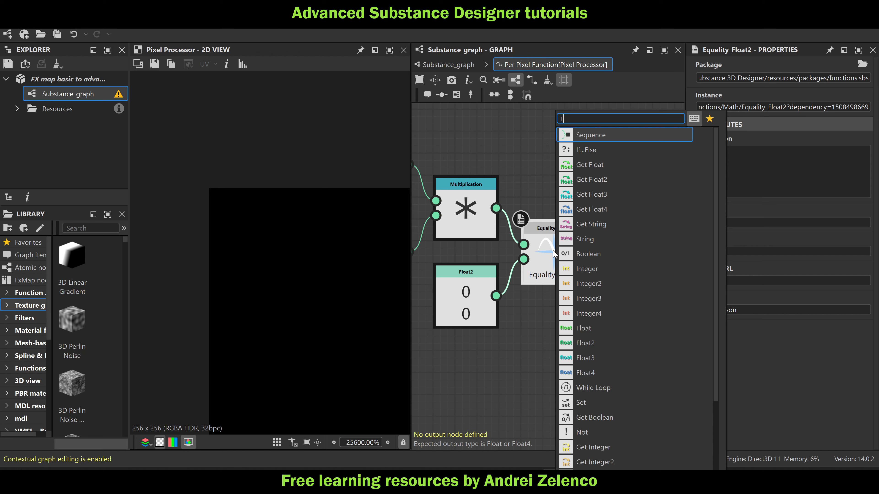
text(u)
key(Escape)
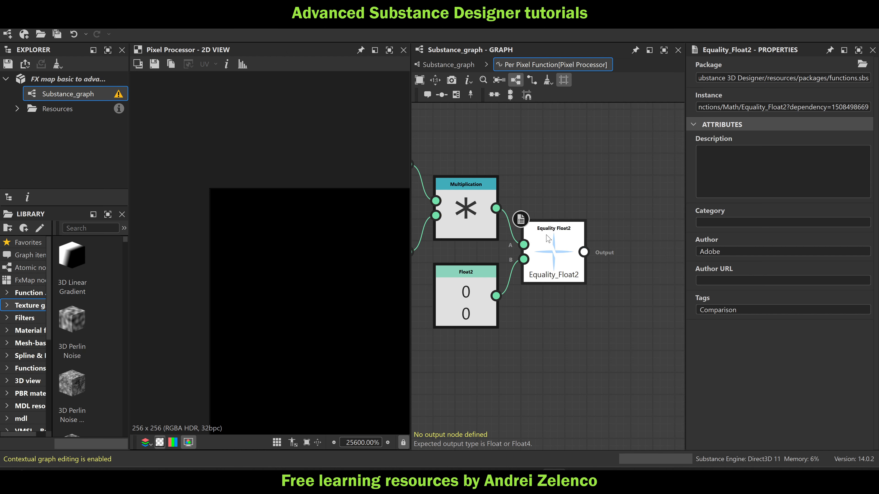
Add a Boolean to Float1 node after Equality Float2 and set it as the output node
key(space)
text(to)
click(595, 134)
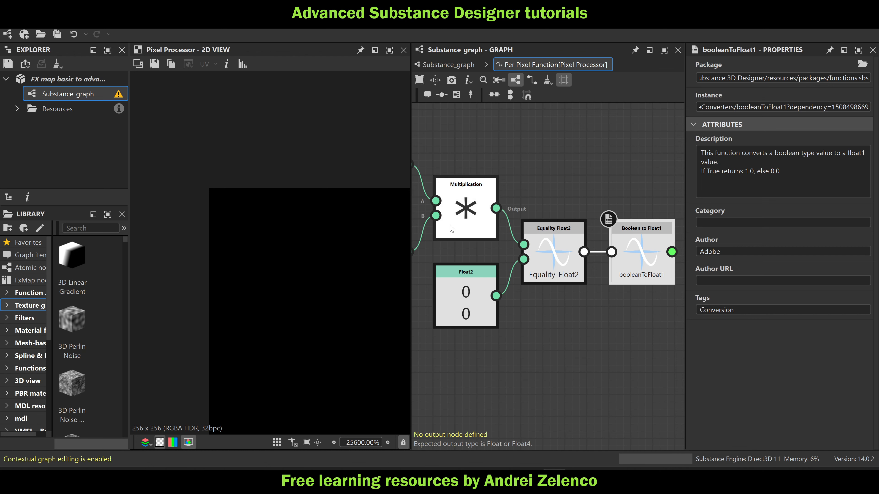
right_click(622, 257)
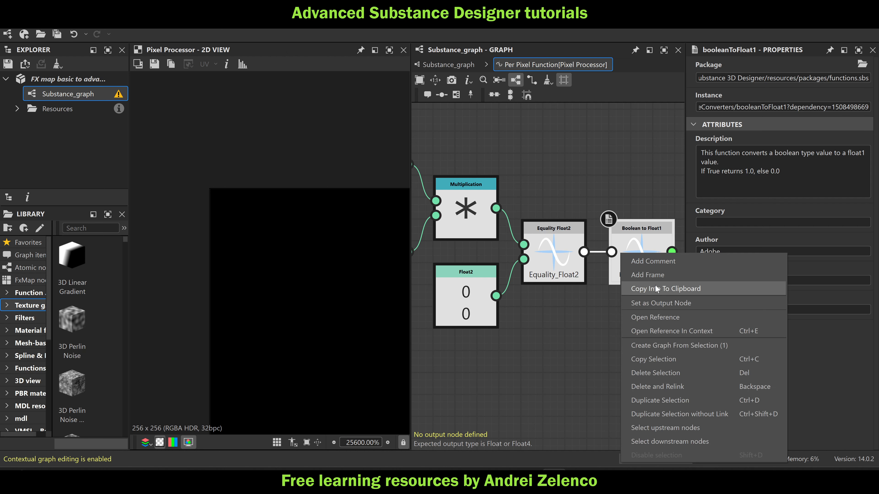
click(656, 299)
scroll(623, 285, down, 3)
scroll(623, 284, down, 2)
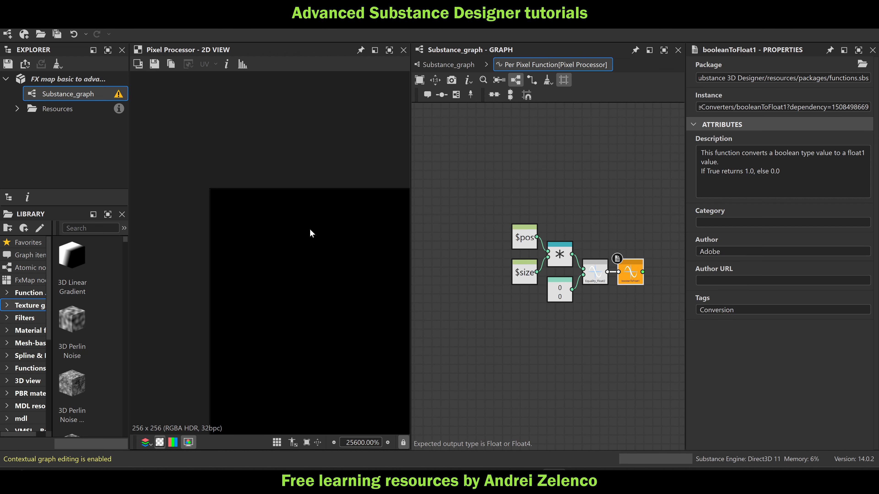
middle_drag(590, 309, 563, 263)
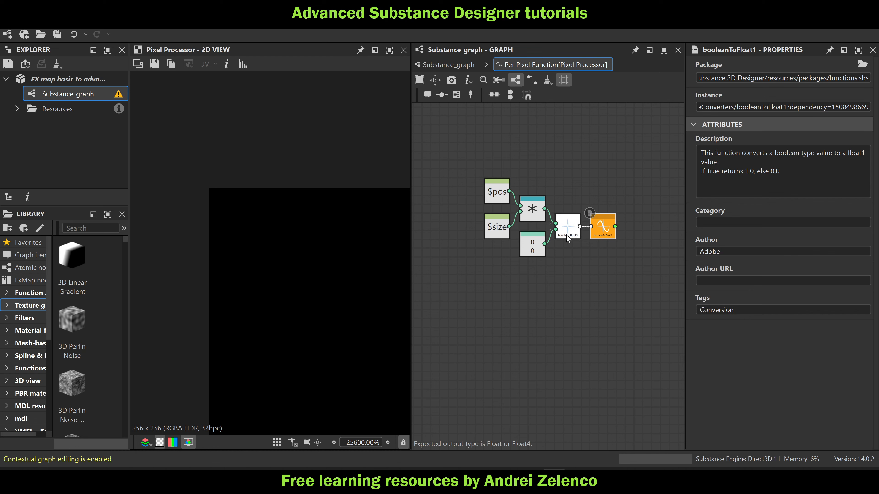
Shift the comparison nodes away from Multiplication and insert a Floor node between Multiplication and Equality Float2
middle_drag(483, 183, 450, 158)
drag(632, 265, 625, 215)
click(507, 190)
key(space)
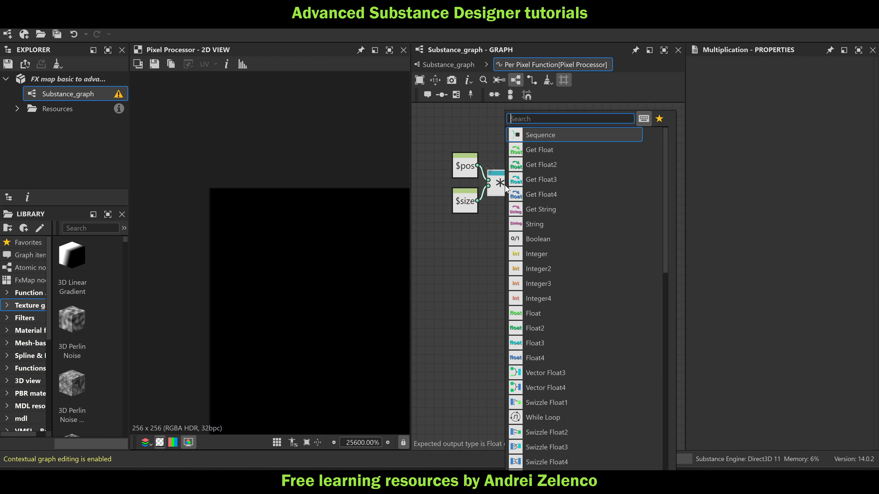
text(floo)
click(536, 135)
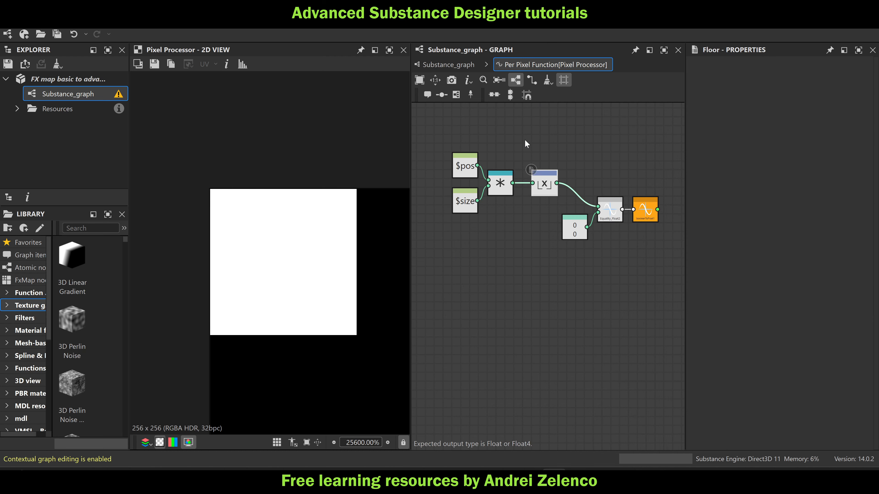
scroll(311, 248, down, 10)
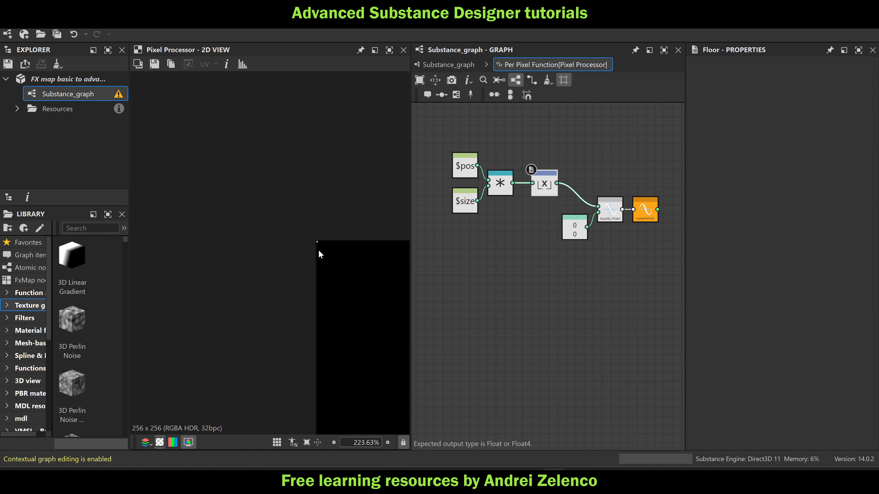
scroll(255, 232, down, 3)
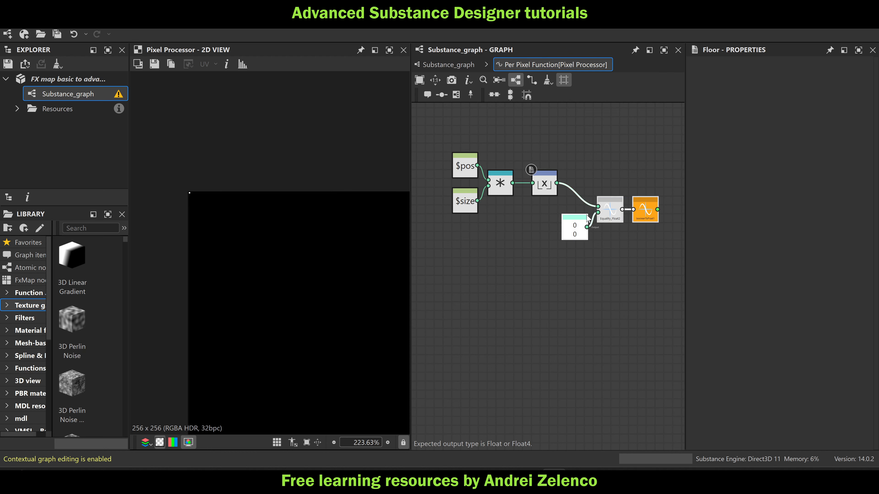
Place a copy of the $pos node below the Float2 constant and feed it into a new Sample Color node
click(466, 168)
key(ctrl+v)
drag(585, 275, 572, 275)
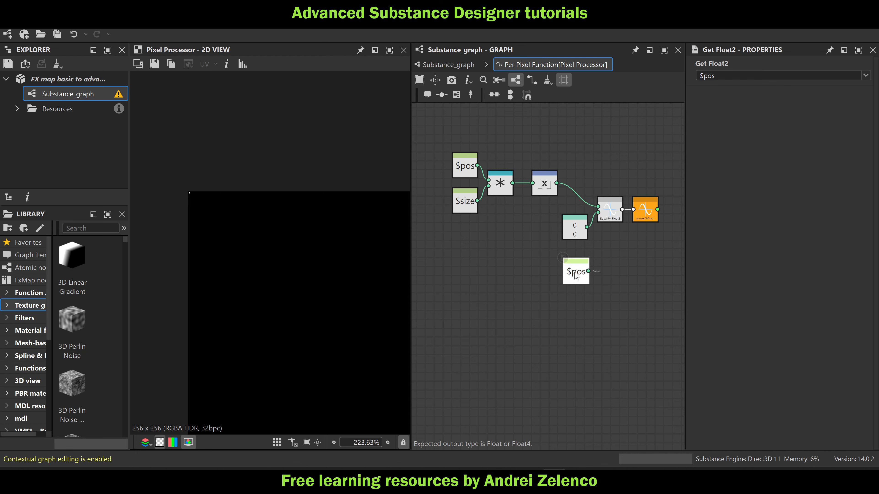
key(space)
text(sa)
click(638, 151)
middle_drag(639, 173, 605, 172)
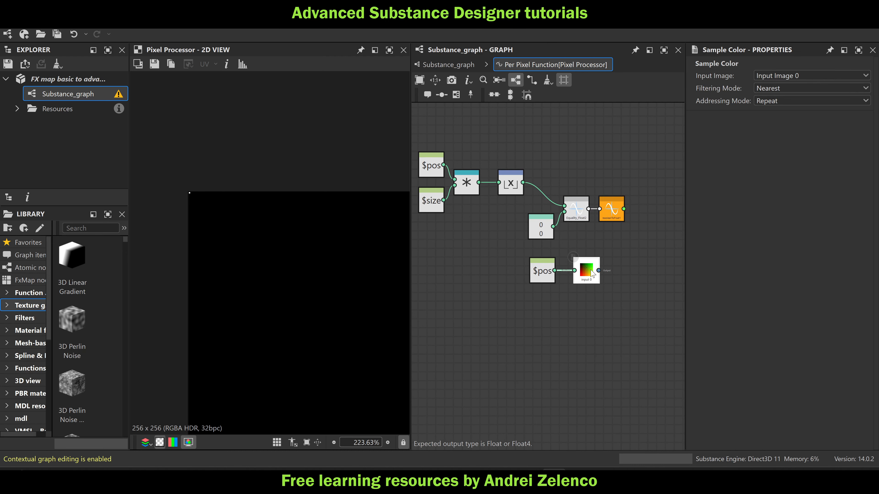
Set the Sample Color node as the output and inspect the sampled pixels in the image's upper-left corner
right_click(595, 274)
click(631, 319)
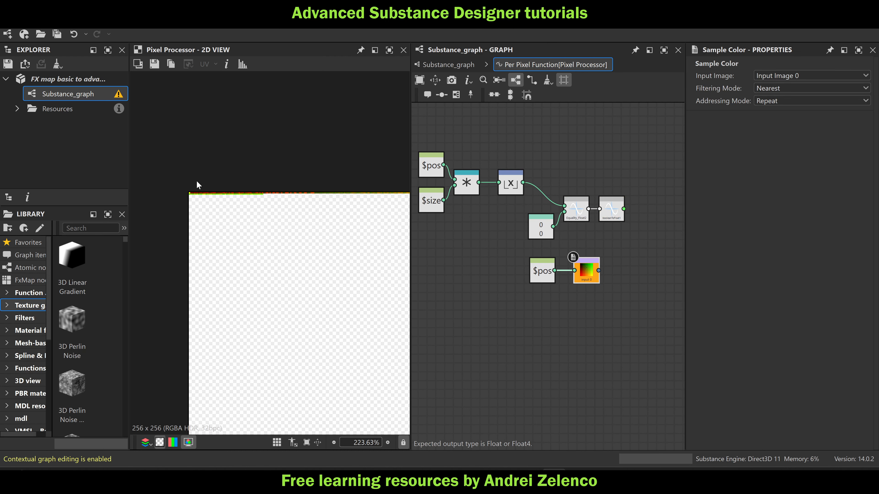
scroll(191, 192, up, 10)
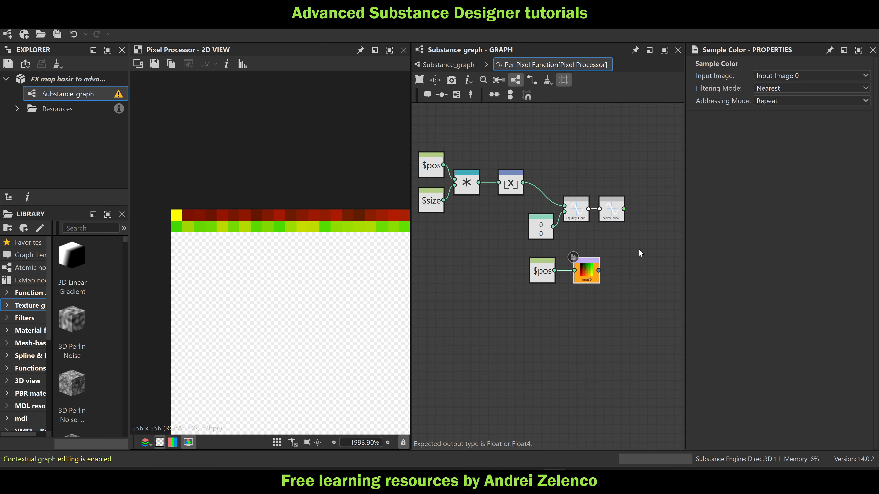
key(space)
text(su)
click(700, 139)
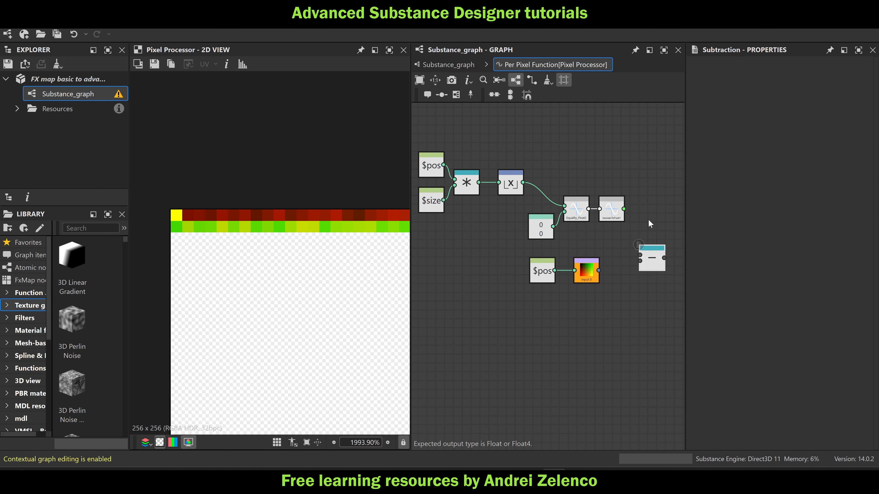
middle_drag(648, 219, 604, 206)
key(Delete)
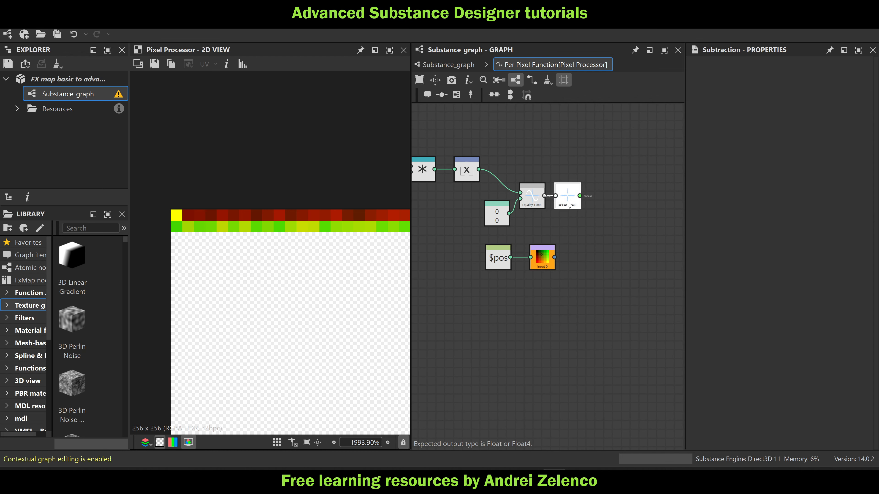
Make Boolean to Float1 the output node, and follow it with a One Minus node set as the new output
right_click(567, 204)
click(598, 248)
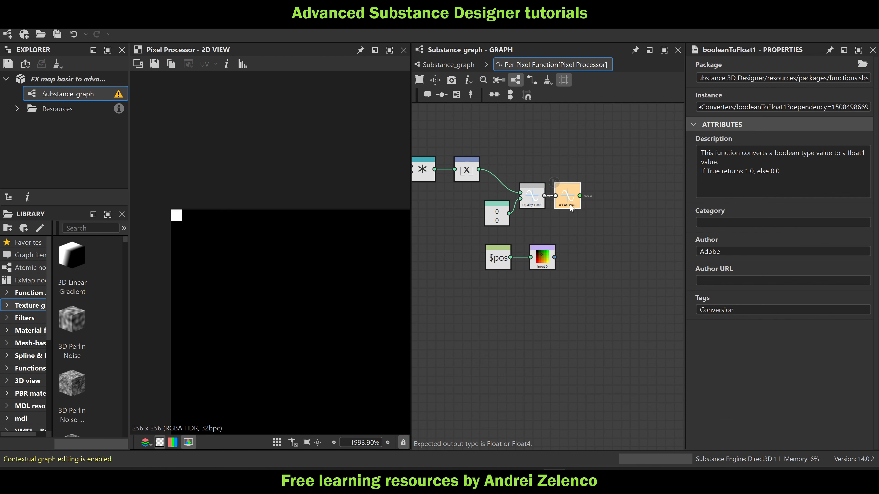
key(space)
text(on)
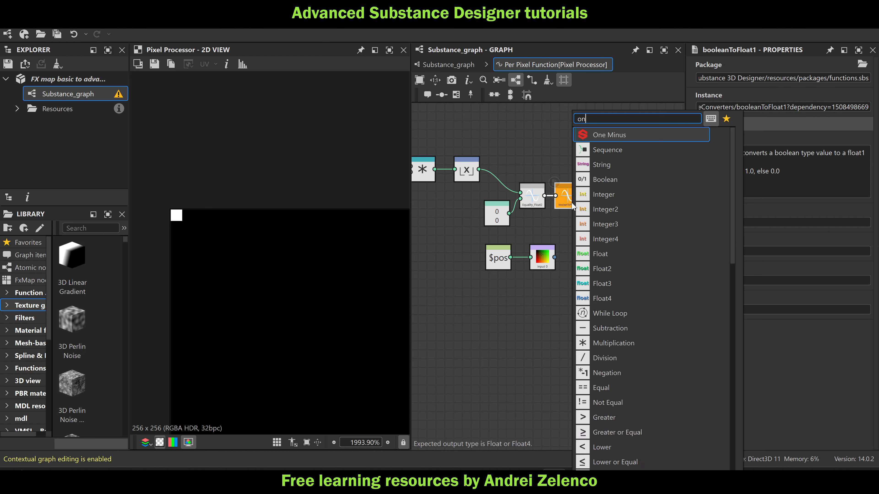
click(612, 134)
right_click(613, 203)
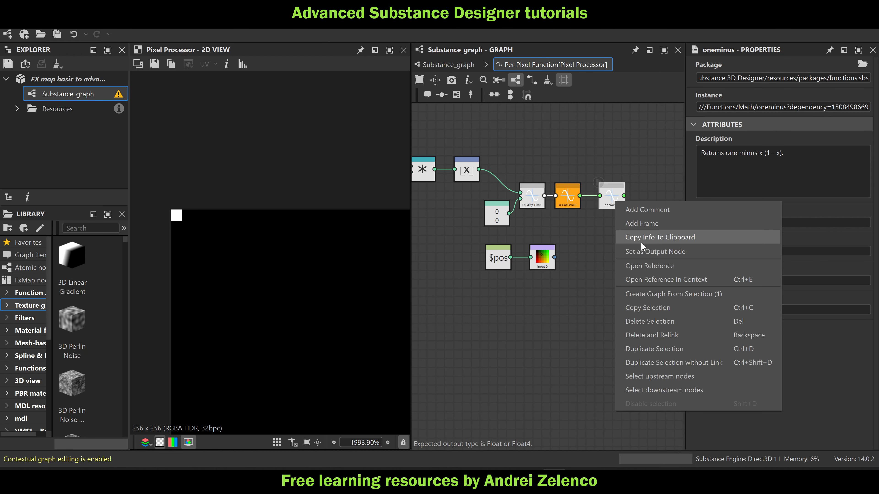
click(644, 248)
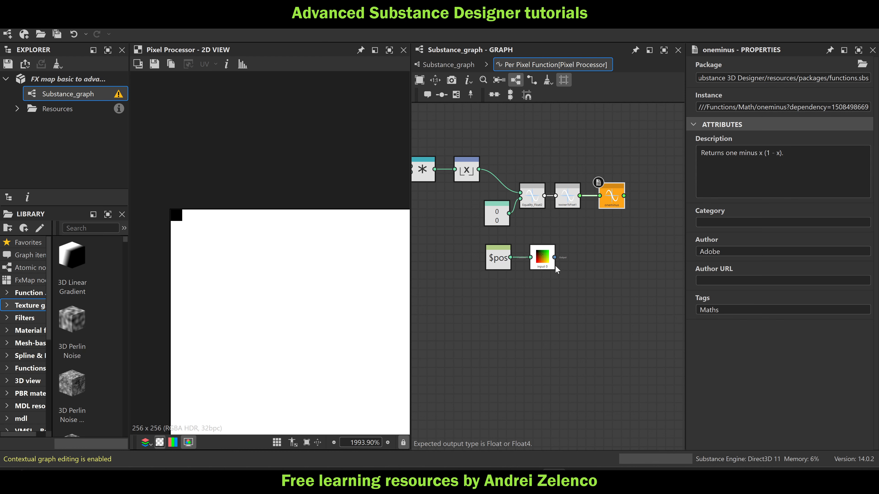
Add a Swizzle Float2 node fed by Sample Color and place it below the One Minus node
click(543, 261)
key(space)
text(sw)
click(608, 152)
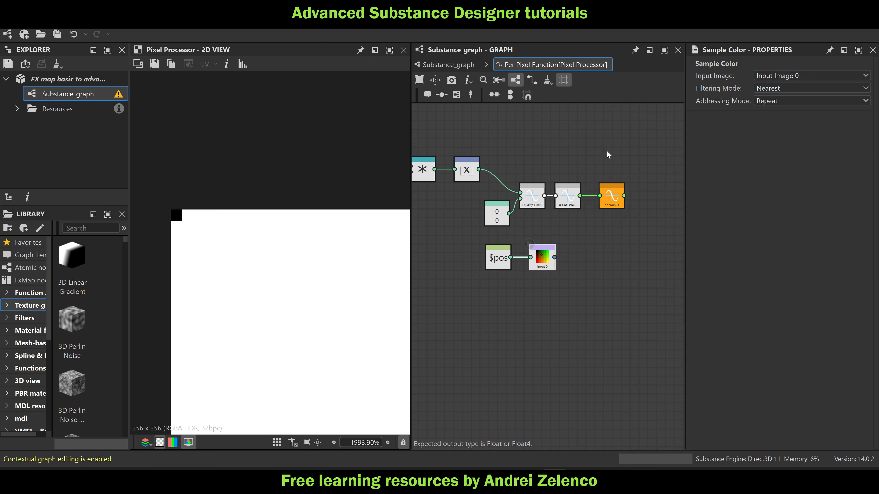
middle_drag(592, 282, 537, 287)
drag(533, 266, 554, 266)
Add a Scalar Multiplication node and connect the Swizzle Float2 and One Minus outputs to it
key(space)
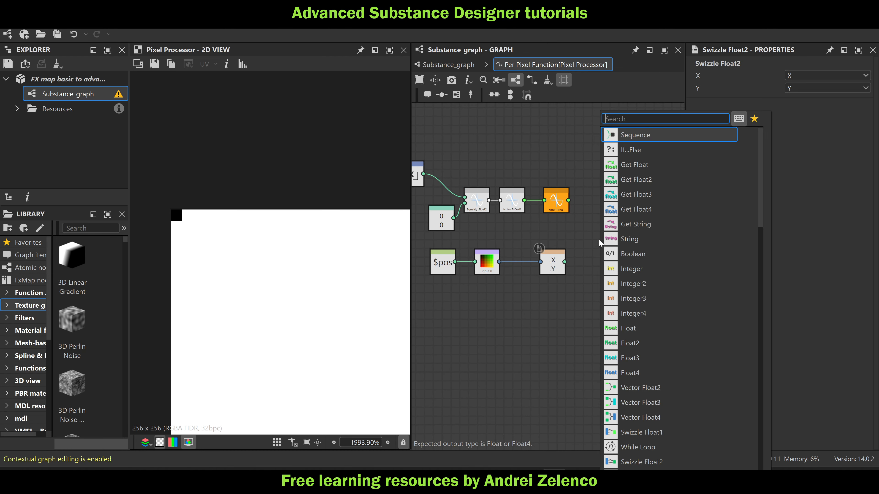
text(sc)
click(659, 137)
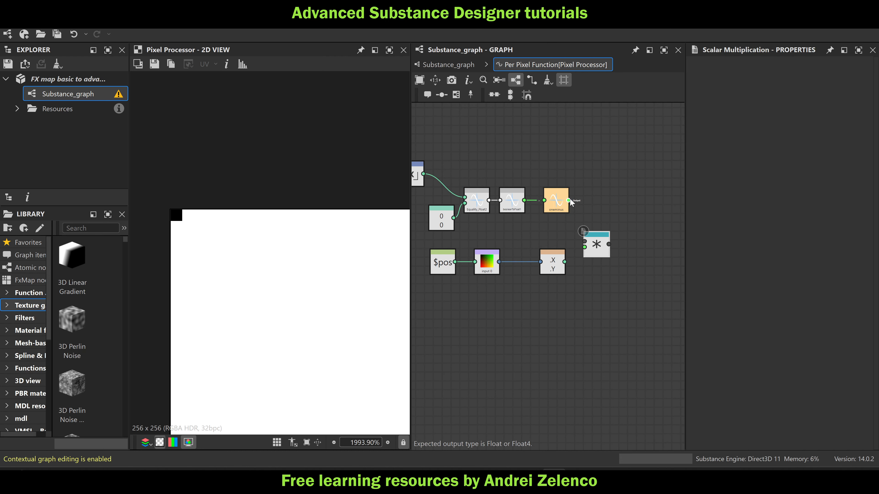
drag(565, 262, 592, 242)
Duplicate the Swizzle Float2 node below Scalar Multiplication and set the copy's components to Z and W
click(557, 266)
key(ctrl+d)
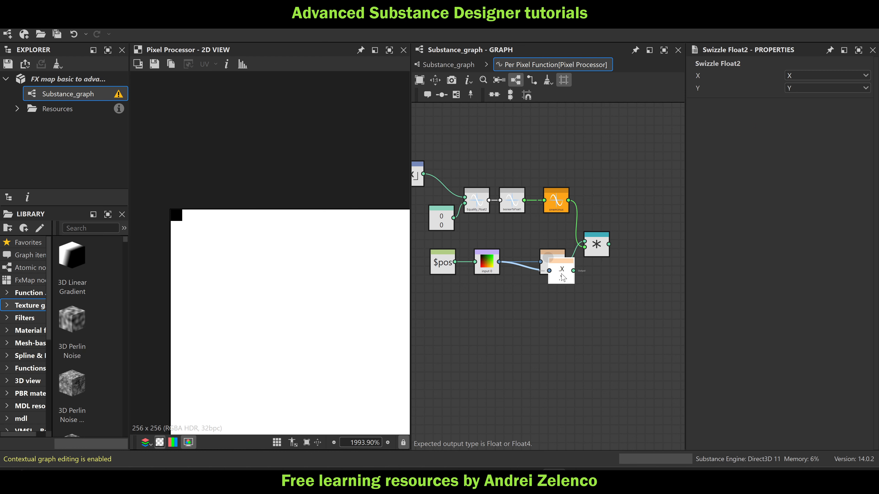
drag(563, 277, 595, 287)
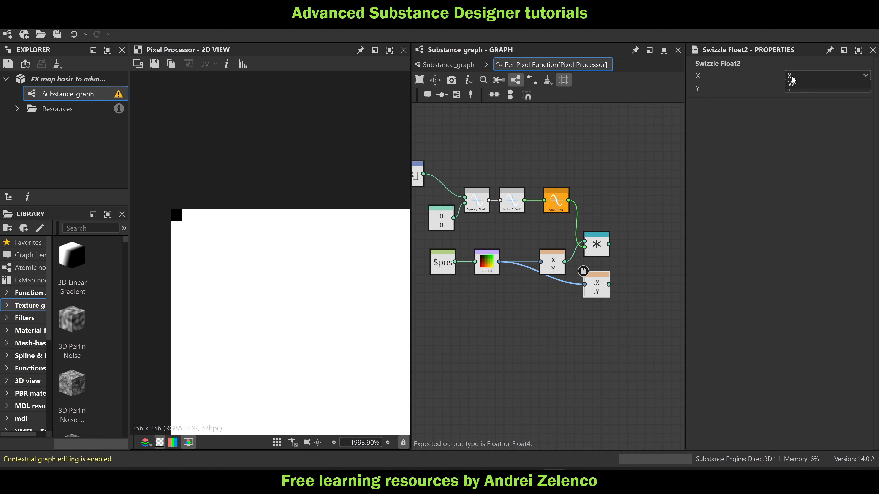
click(791, 79)
click(794, 107)
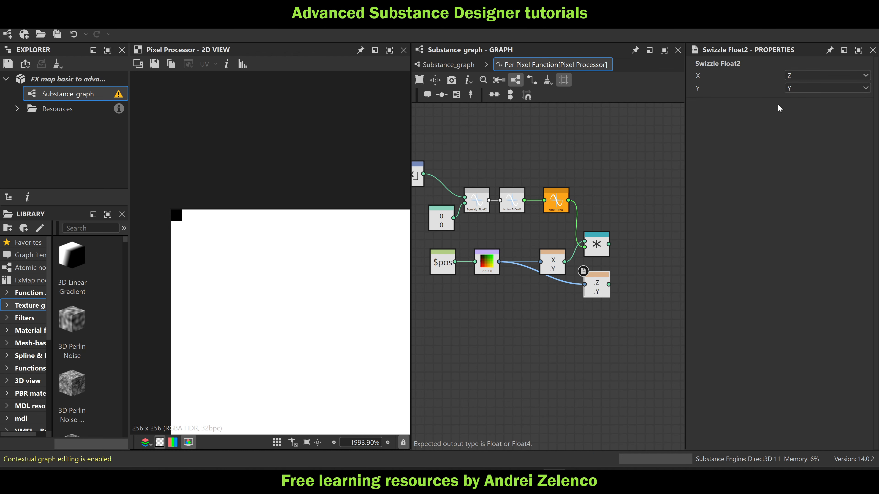
click(793, 88)
click(793, 130)
Add a Vector Float4 node beyond Scalar Multiplication and arrange the Z/W swizzle below the X/Y swizzle
key(space)
text(ve)
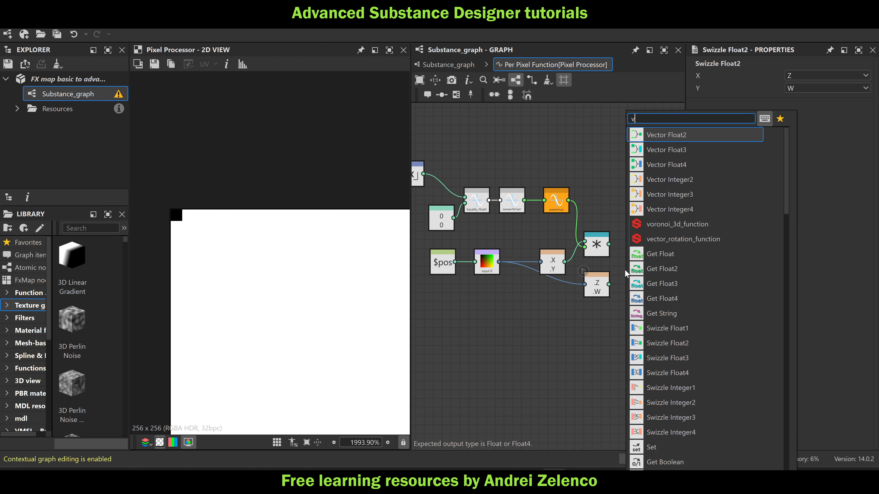
click(688, 165)
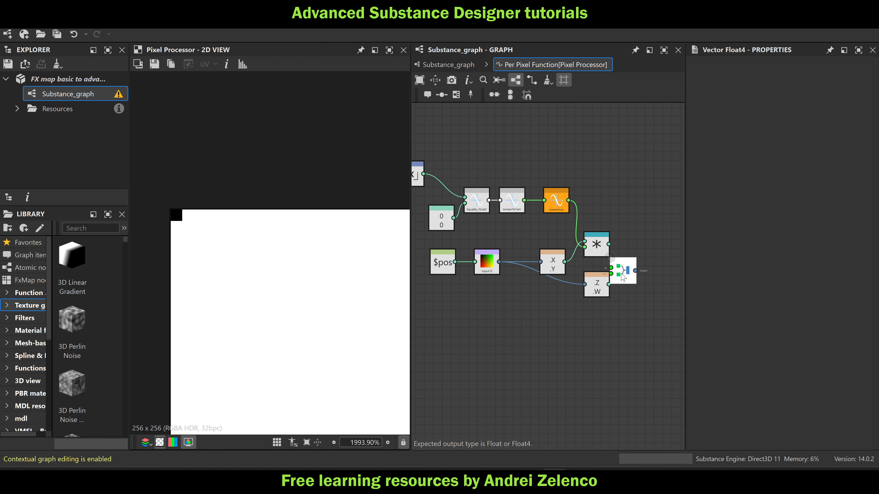
drag(624, 271, 646, 263)
drag(488, 269, 483, 288)
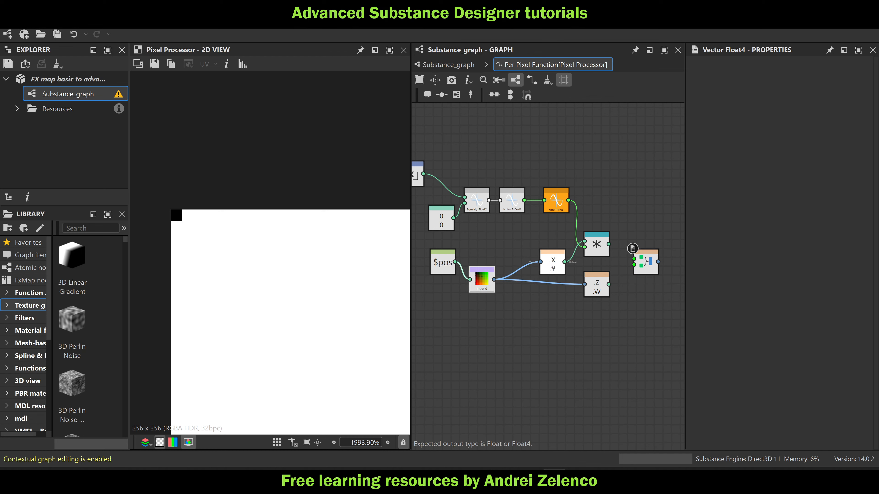
drag(595, 287, 550, 301)
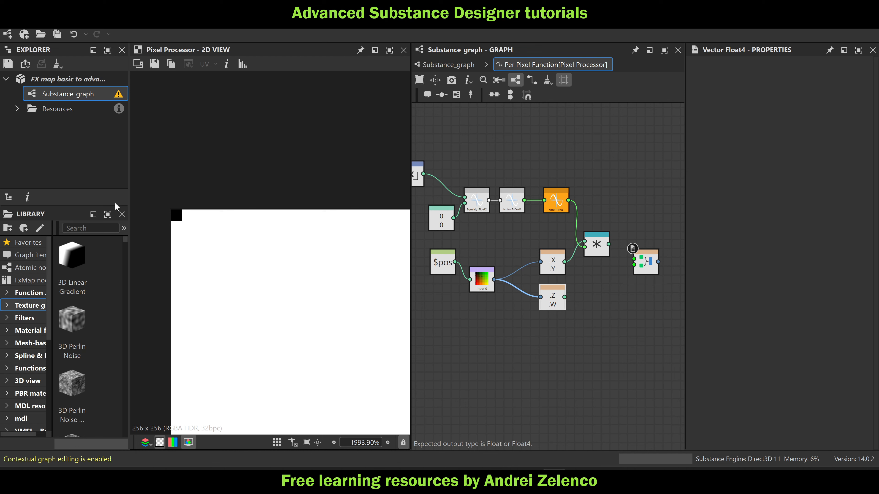
Connect Scalar Multiplication and the Z/W swizzle to the Vector Float4 inputs and set Vector Float4 as the output node
drag(608, 244, 633, 258)
drag(565, 297, 634, 265)
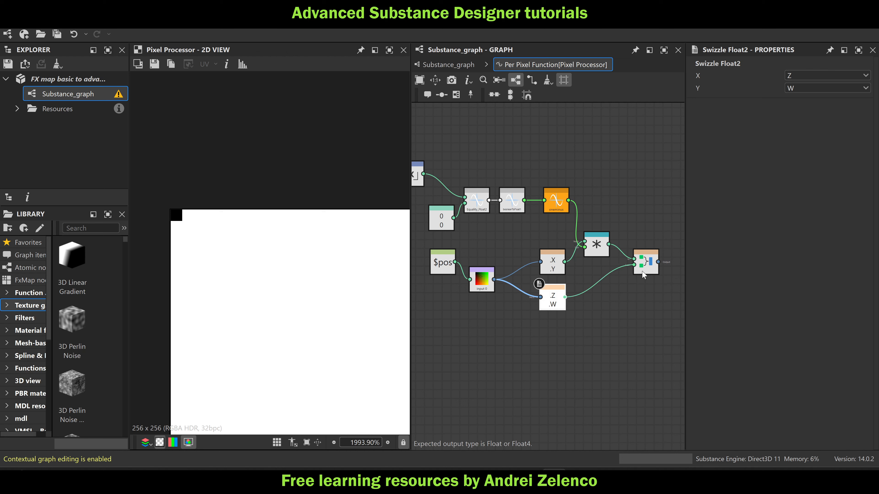
click(646, 261)
right_click(661, 264)
click(667, 316)
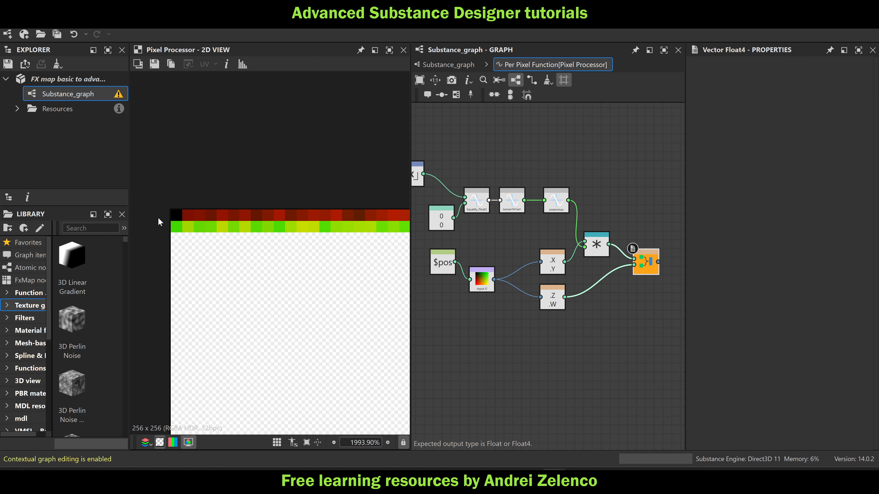
Return to Substance_graph and view the final Blend node of the upper node chain in the 2D view
click(444, 64)
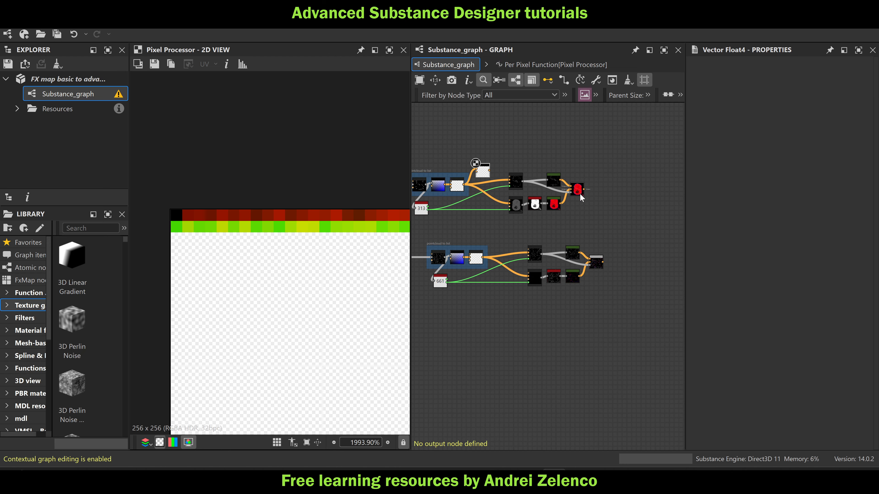
click(578, 190)
scroll(312, 254, down, 20)
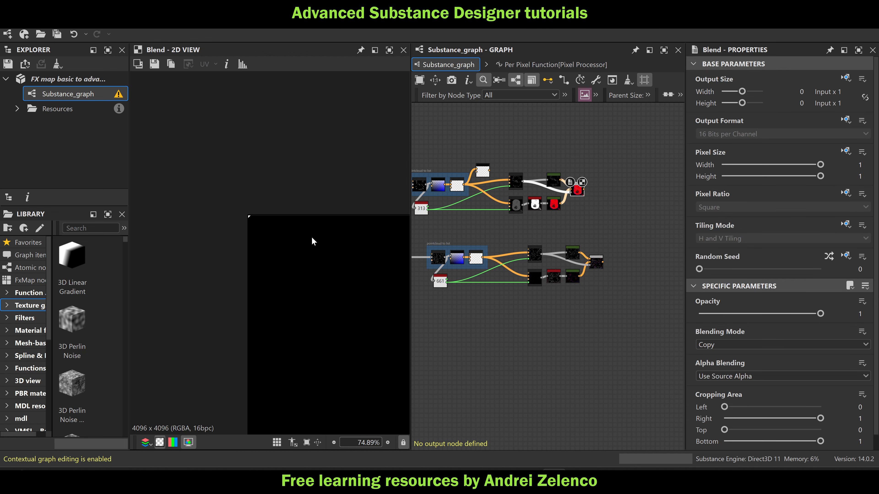
Insert the Pixel Processor between the upper chain's point-list FX-Map and its two drawing FX-Maps, and save the package
scroll(254, 227, down, 5)
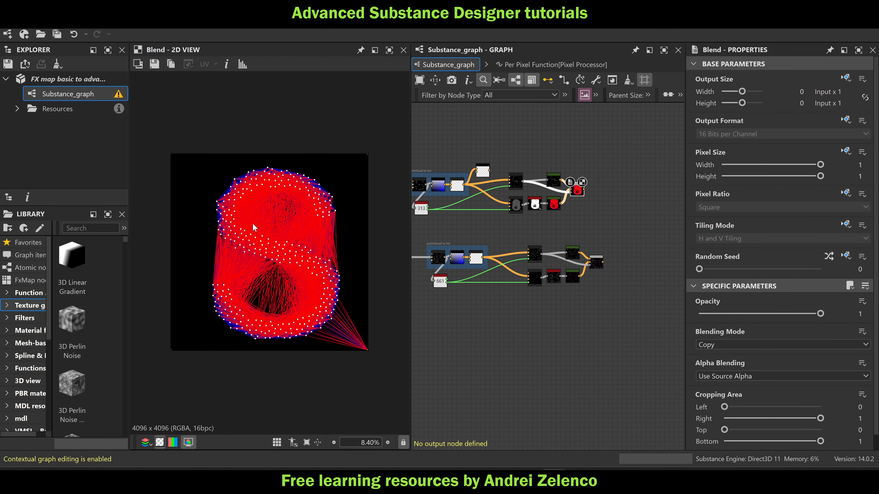
scroll(484, 187, up, 4)
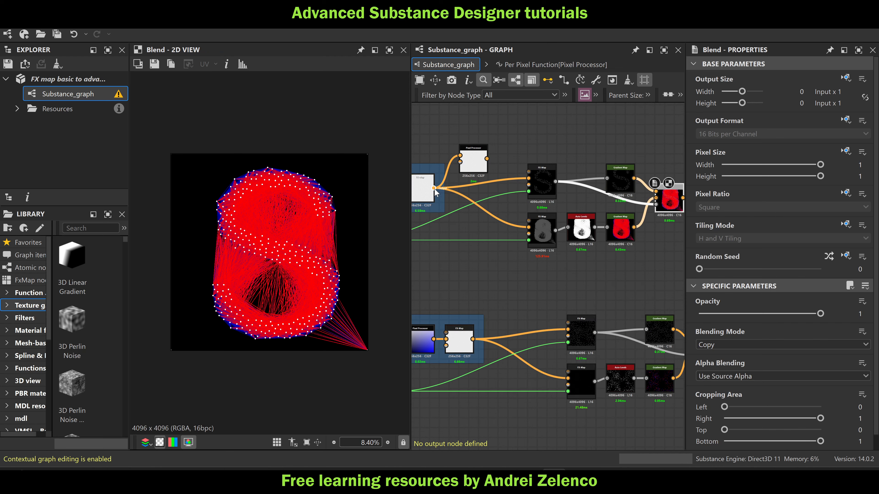
shift+drag(434, 188, 460, 198)
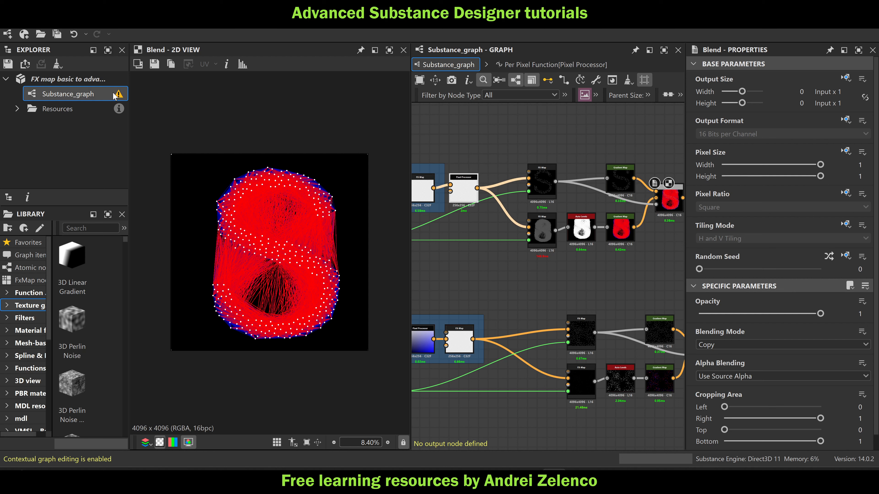
click(68, 79)
scroll(547, 204, down, 3)
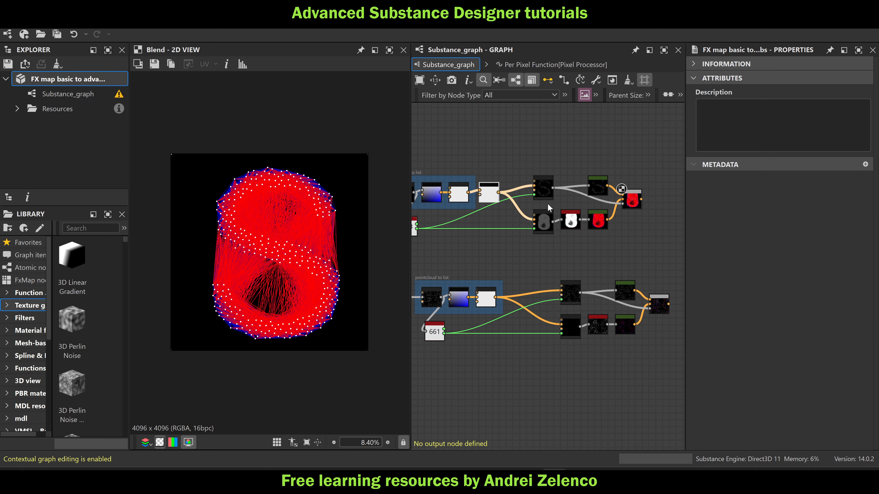
Move the blue gradient key to position 0.956 in the upper chain's lower Gradient Map
middle_drag(548, 204, 605, 204)
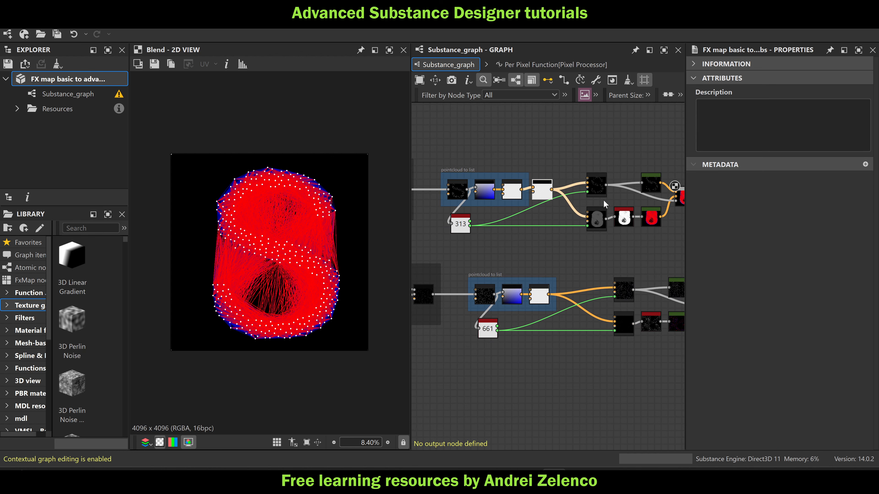
scroll(267, 256, up, 1)
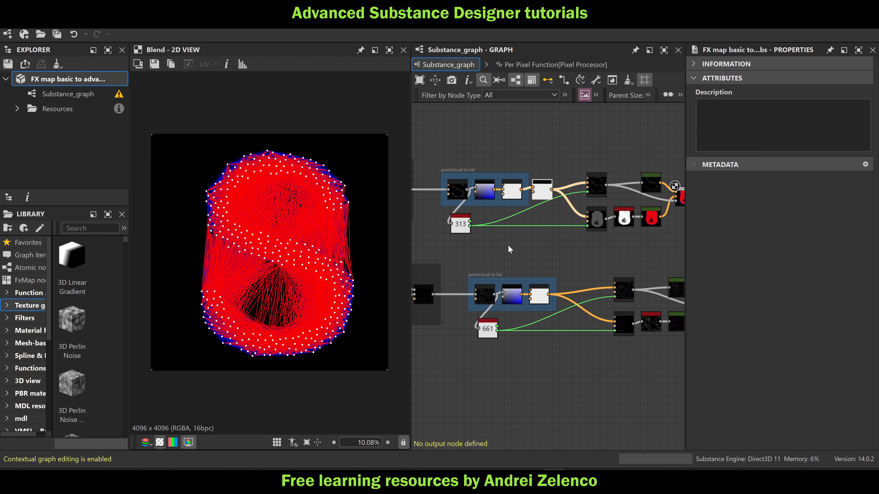
scroll(659, 245, up, 4)
click(650, 217)
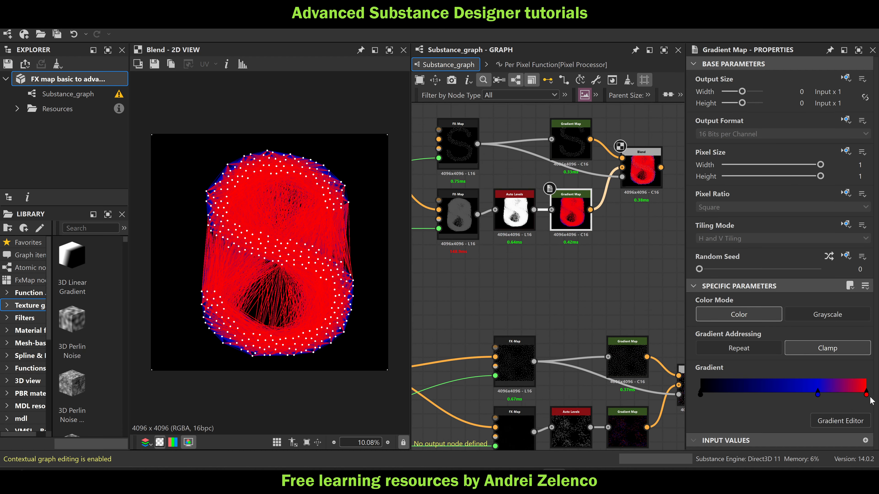
click(818, 394)
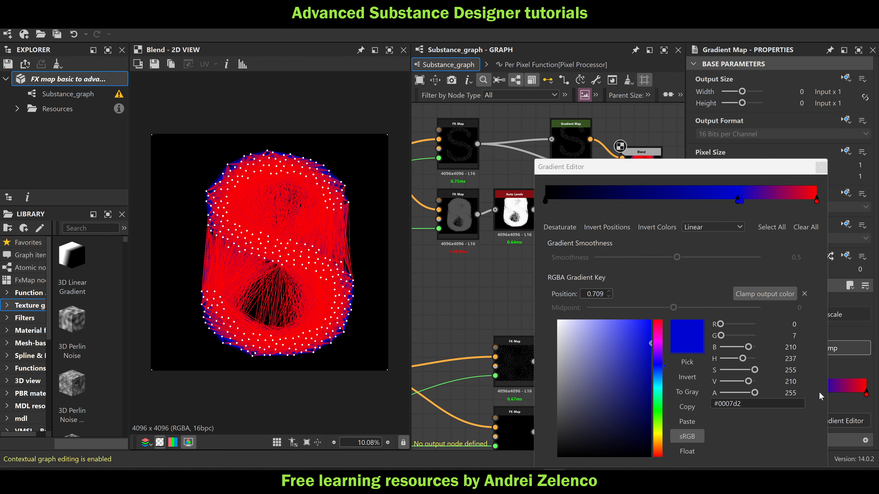
click(746, 180)
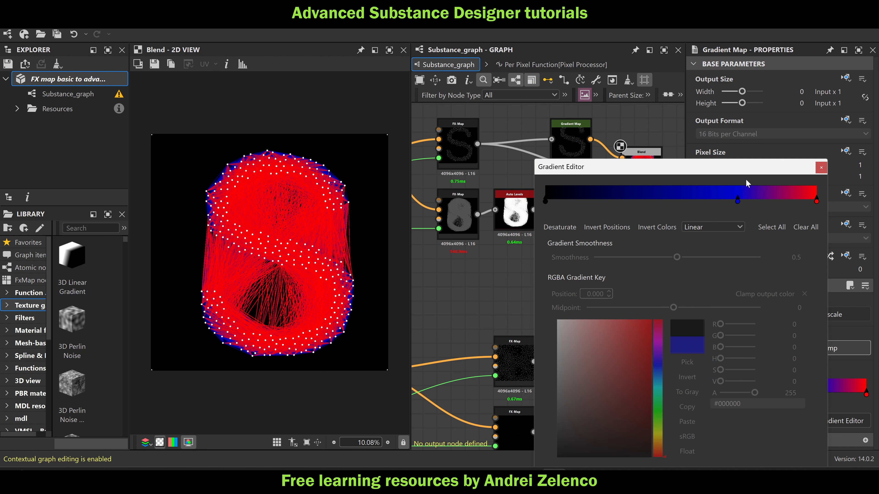
drag(737, 200, 804, 232)
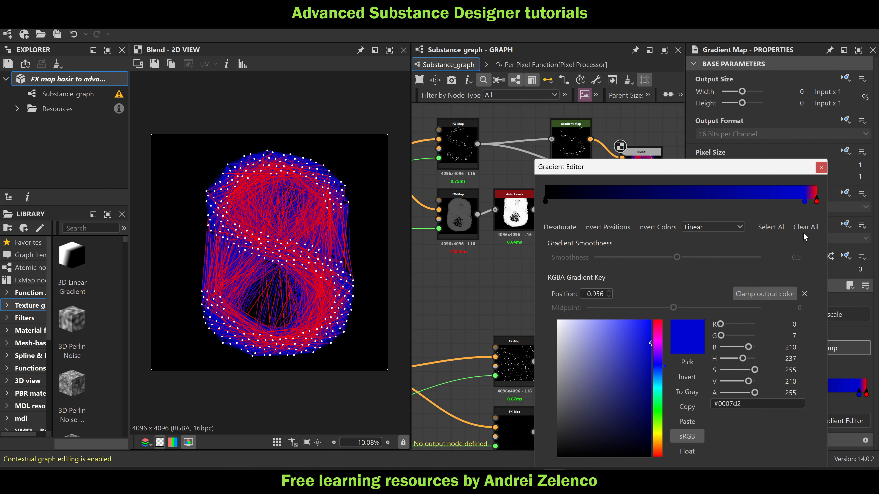
click(821, 168)
Set the distance threshold float in the lower FX-Map's Quadrant Color / Luminosity function to 0.04, save the package, and return to Substance_graph
scroll(554, 228, down, 3)
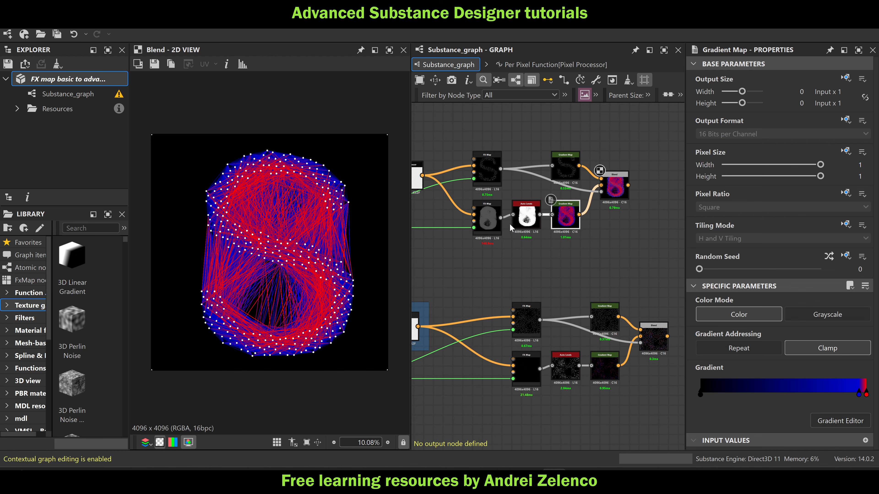
click(513, 225)
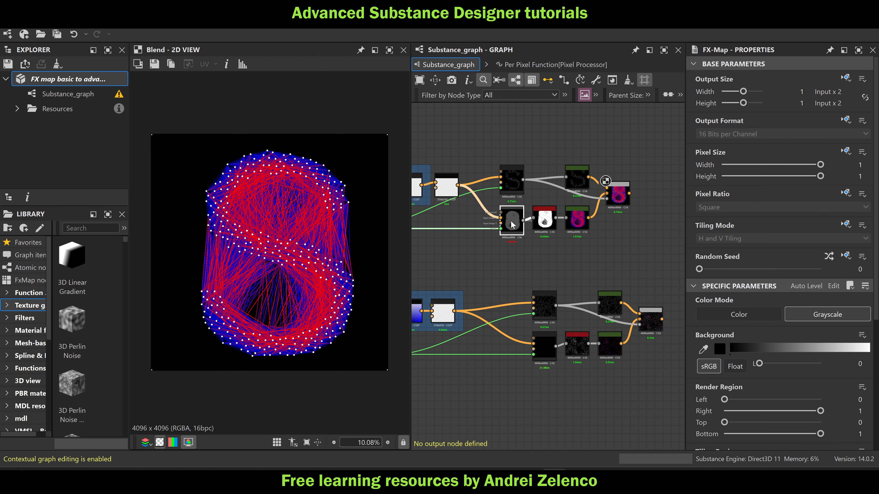
double_click(513, 225)
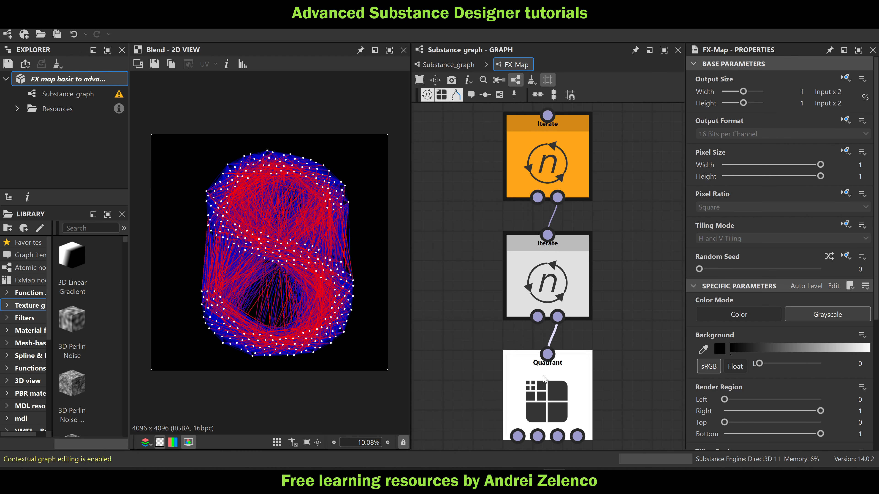
click(547, 395)
click(846, 79)
scroll(651, 256, up, 3)
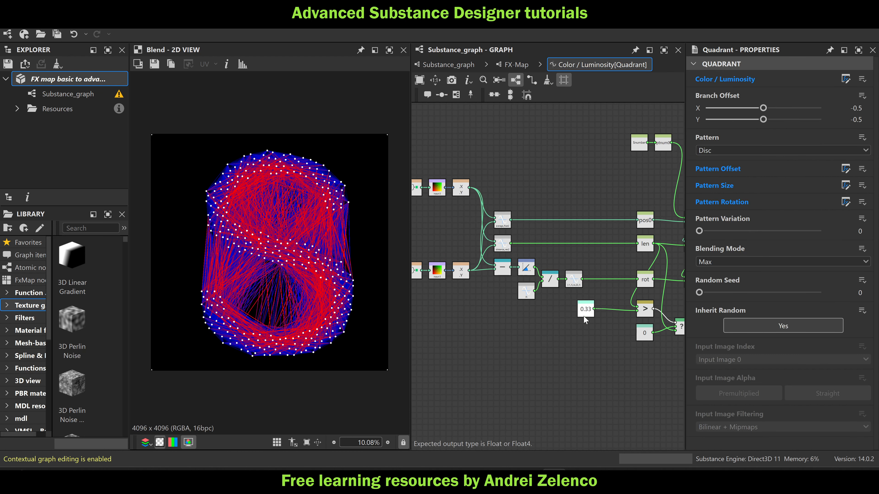
click(585, 310)
drag(779, 75, 761, 76)
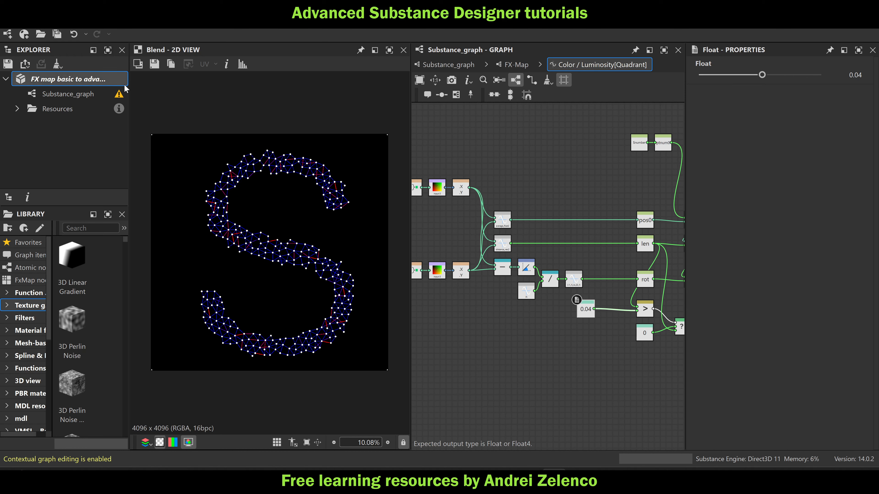
click(78, 80)
click(448, 64)
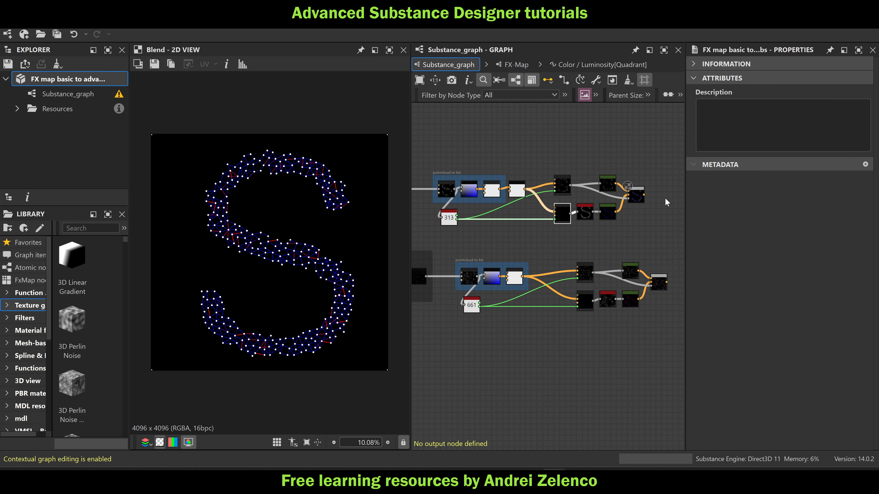
View the final Blend node of the lower node chain in the 2D view
middle_drag(650, 279, 672, 263)
scroll(592, 237, up, 3)
double_click(588, 234)
scroll(668, 261, down, 1)
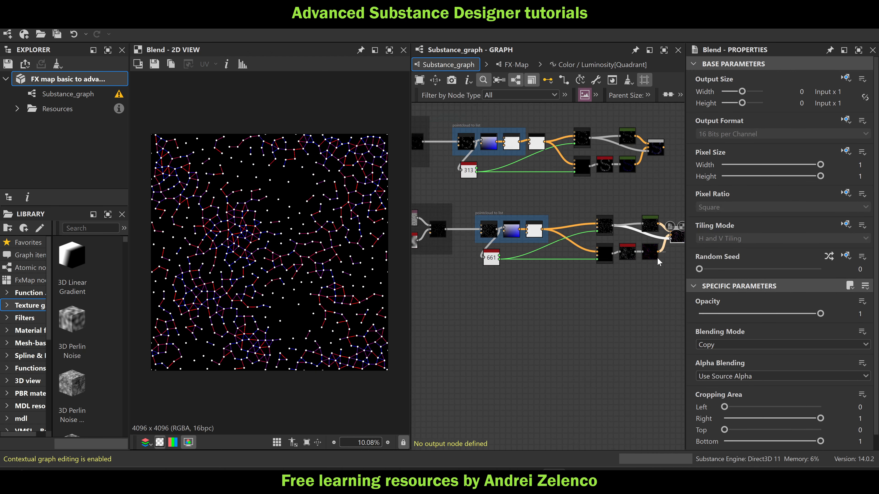
scroll(658, 262, down, 5)
middle_drag(539, 293, 596, 266)
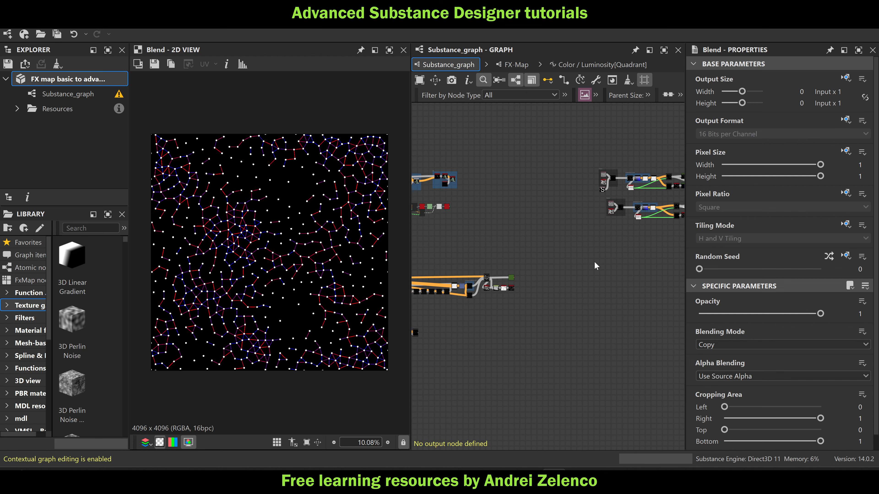
Locate the fxaa_grayscale node at the end of the earlier point-network example and inspect its output in the 2D view
middle_drag(609, 236, 587, 233)
scroll(588, 235, up, 3)
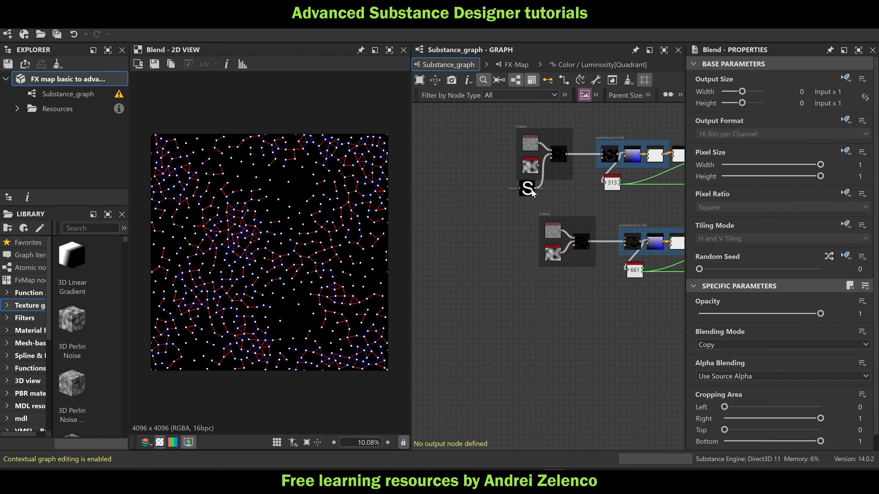
scroll(525, 189, up, 3)
scroll(574, 303, down, 6)
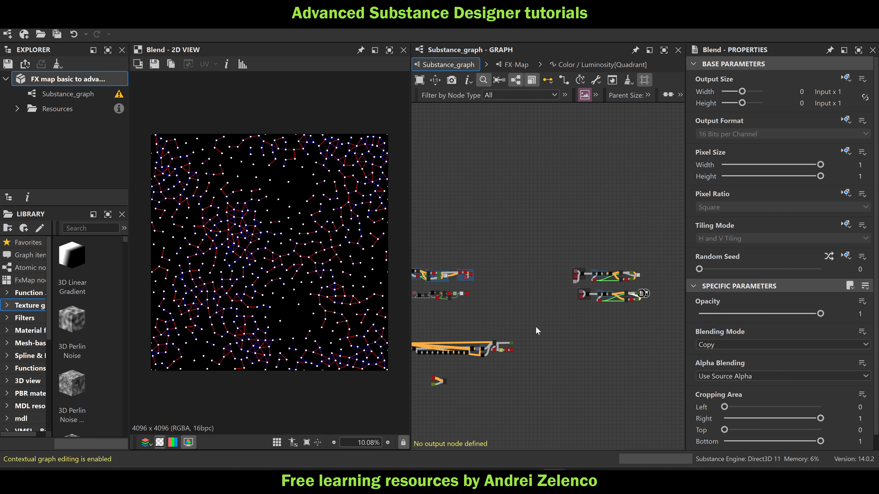
scroll(525, 238, up, 4)
double_click(567, 266)
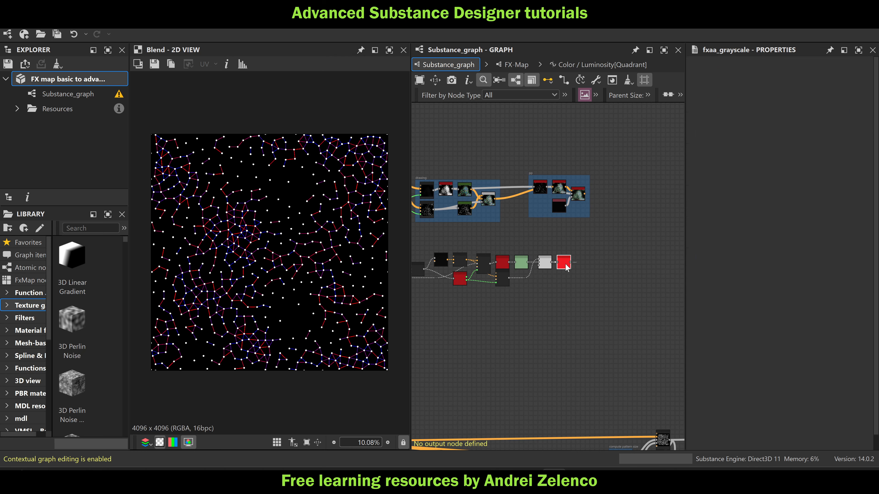
scroll(265, 237, up, 3)
middle_drag(270, 238, 361, 242)
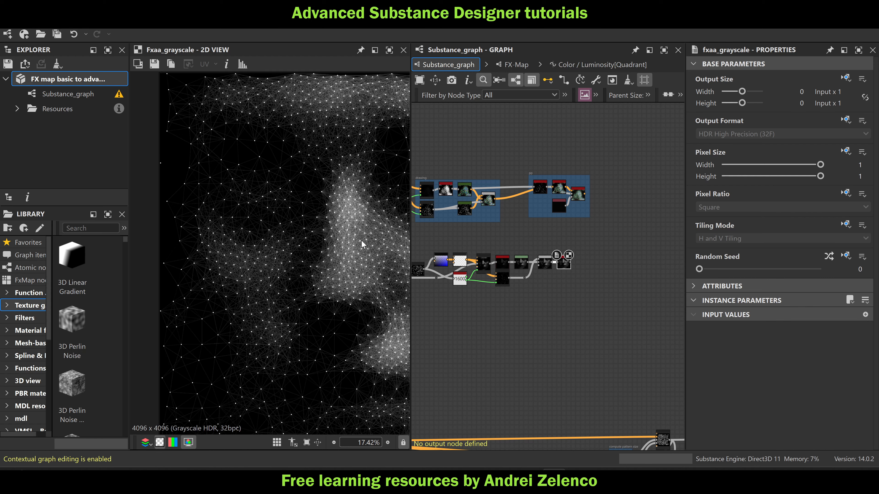
scroll(303, 224, down, 2)
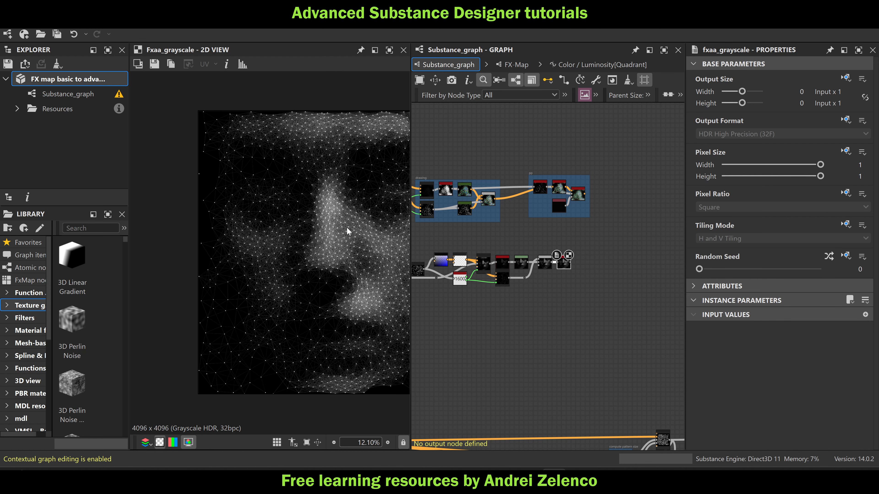
middle_drag(301, 205, 228, 211)
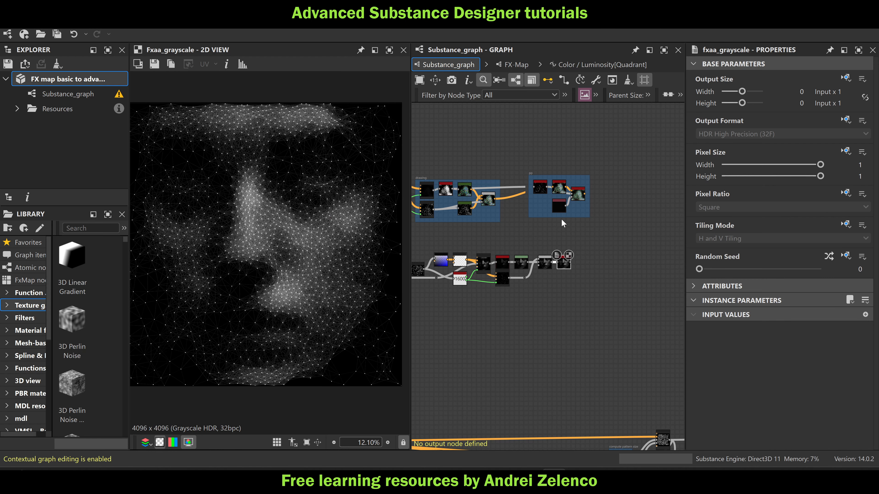
View the Invert Grayscale and Gradient Map outputs at the end of the warped grid example
scroll(561, 218, down, 2)
scroll(585, 228, down, 2)
middle_drag(598, 252, 631, 230)
scroll(604, 244, up, 2)
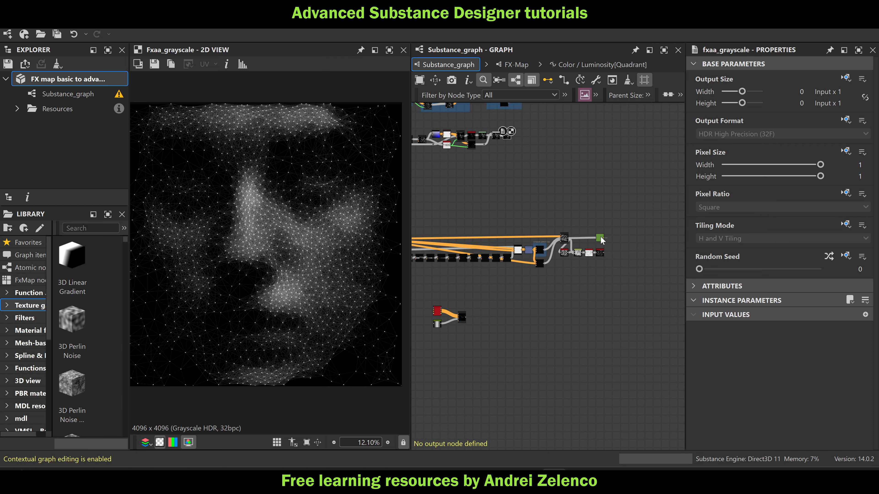
scroll(601, 255, up, 2)
double_click(599, 250)
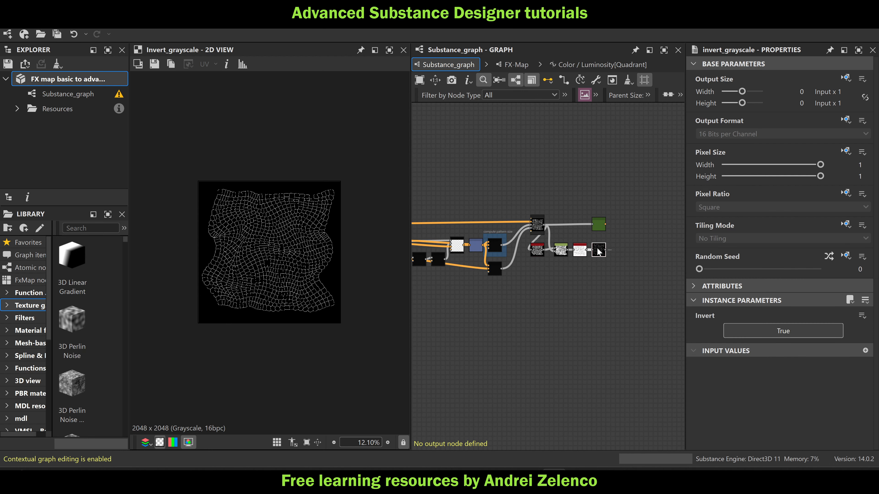
double_click(600, 227)
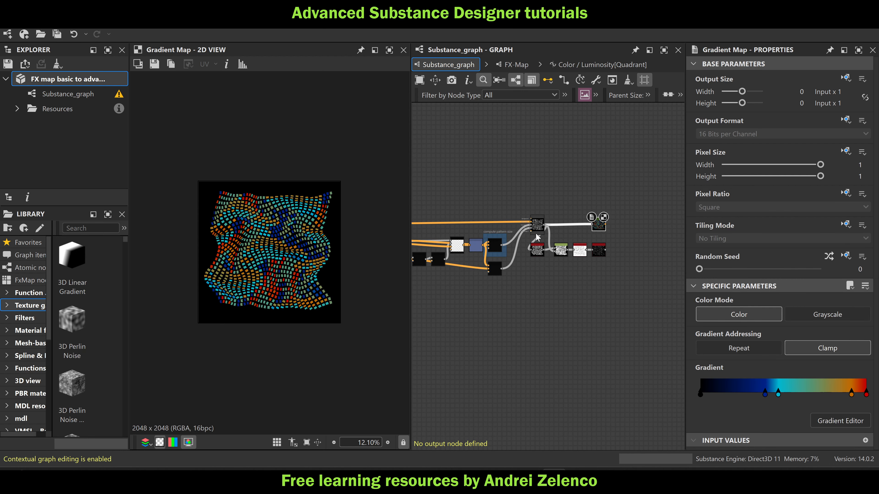
Set the Disorder of the Perlin Noise node in the warped grid's data frame to 0.62
middle_drag(509, 294, 709, 292)
middle_drag(481, 276, 605, 292)
scroll(505, 237, up, 3)
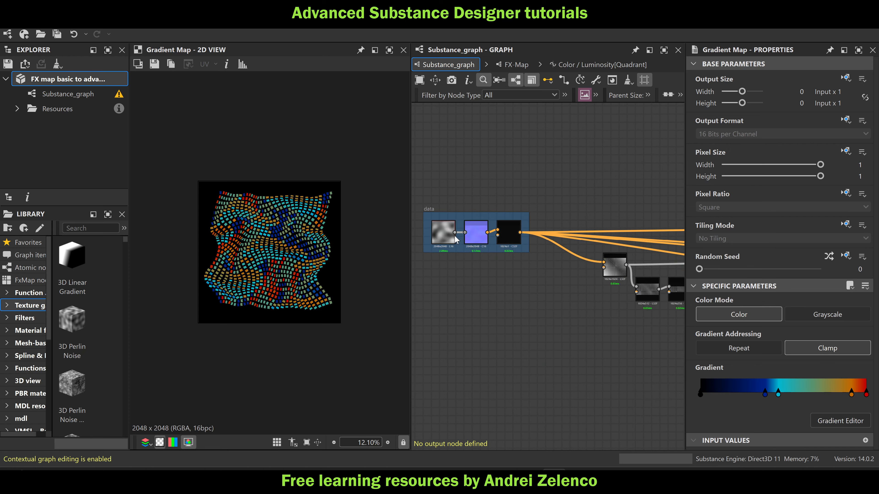
scroll(454, 236, up, 3)
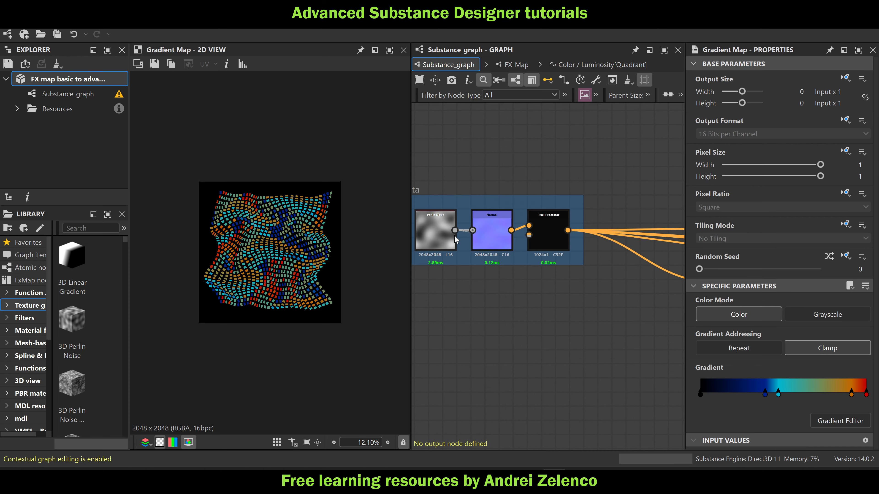
click(435, 235)
scroll(231, 272, up, 3)
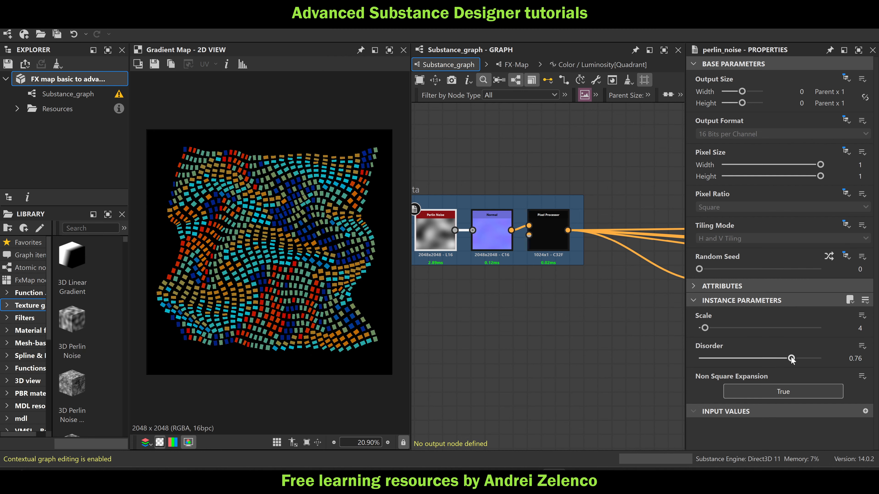
mouse_move(792, 360)
mouse_down()
mouse_move(766, 361)
mouse_move(774, 359)
mouse_up()
Copy the Perlin Noise and Normal nodes from the data frame to the empty area below the point networks and view the Normal copy
scroll(524, 292, down, 4)
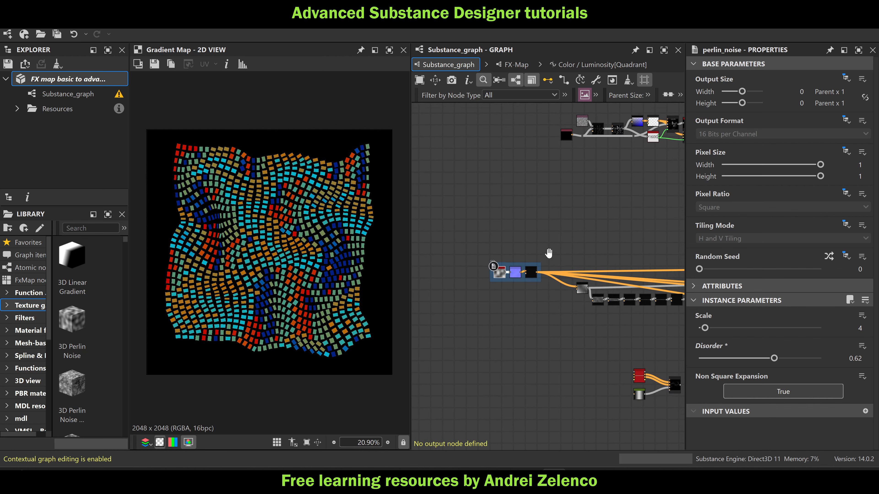
scroll(520, 269, up, 6)
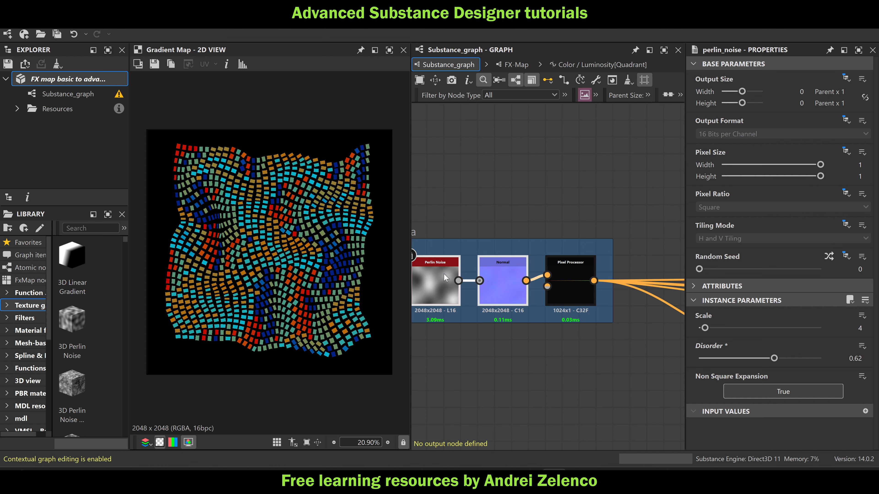
scroll(445, 272, down, 8)
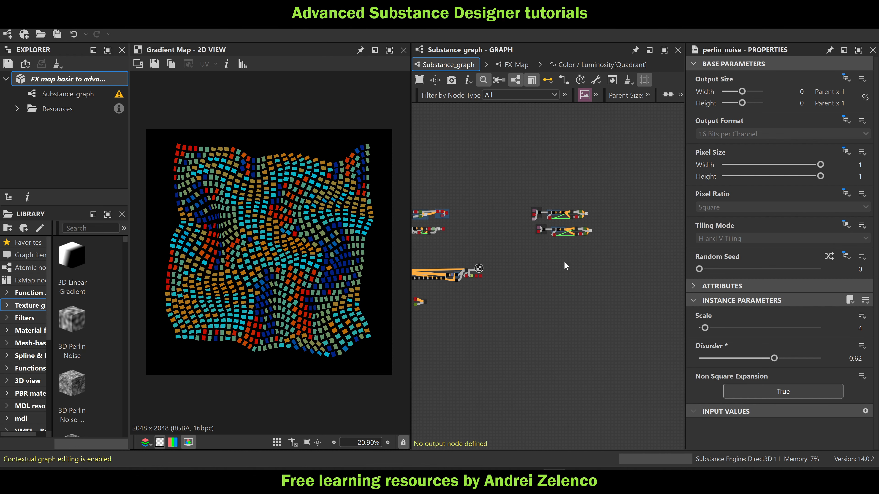
key(ctrl+v)
scroll(568, 265, up, 6)
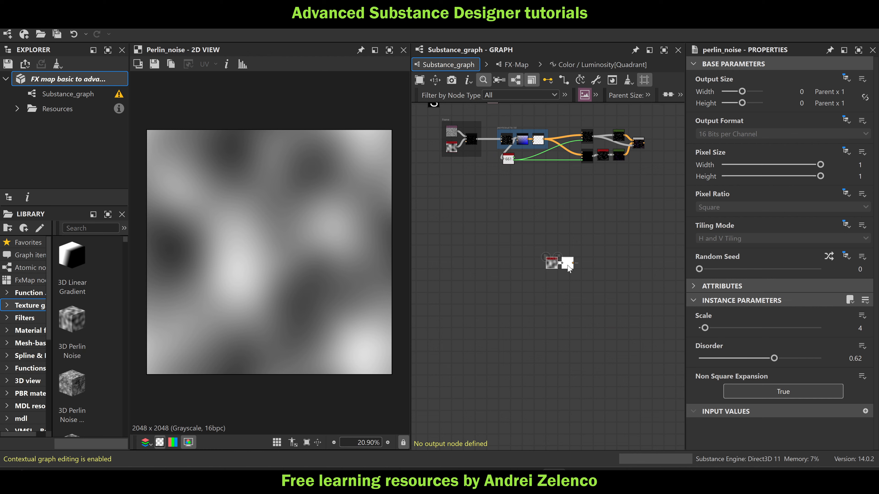
double_click(567, 266)
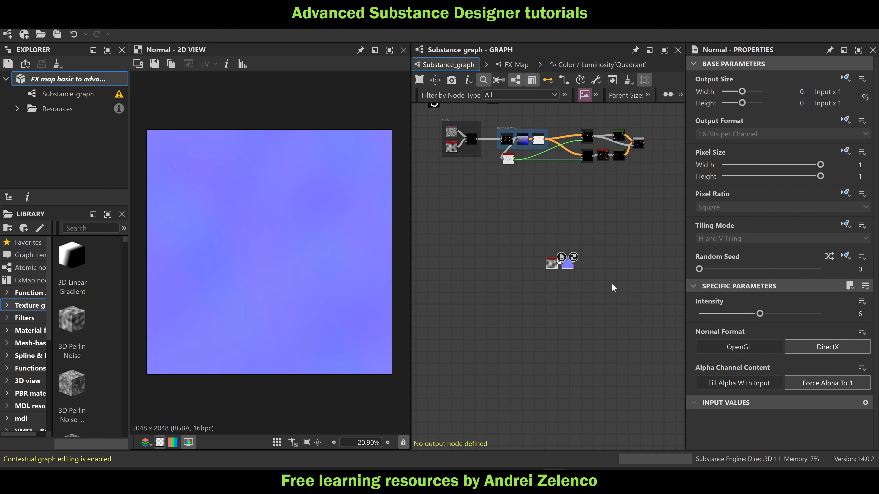
Save the package and add a Pixel Processor node in the empty area near the copied Normal node
click(91, 81)
key(ctrl+s)
scroll(547, 222, up, 3)
middle_drag(599, 226, 507, 226)
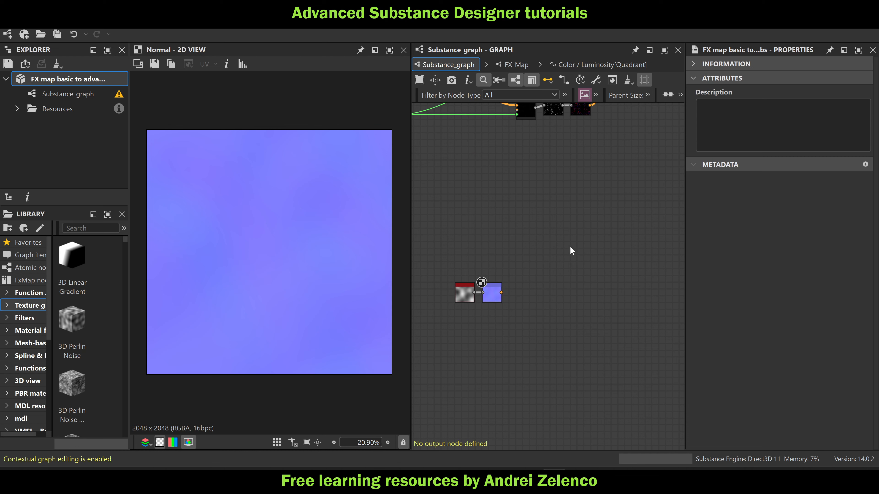
key(space)
text(pi)
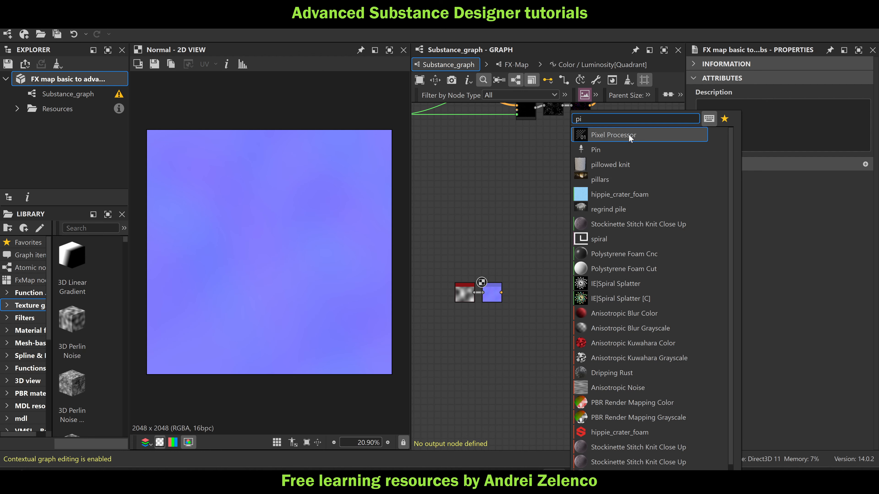
click(630, 139)
scroll(578, 220, up, 2)
Make the Pixel Processor's output size absolute with width 10 (1024 px) and height 0 (1 px), and save the package
click(843, 80)
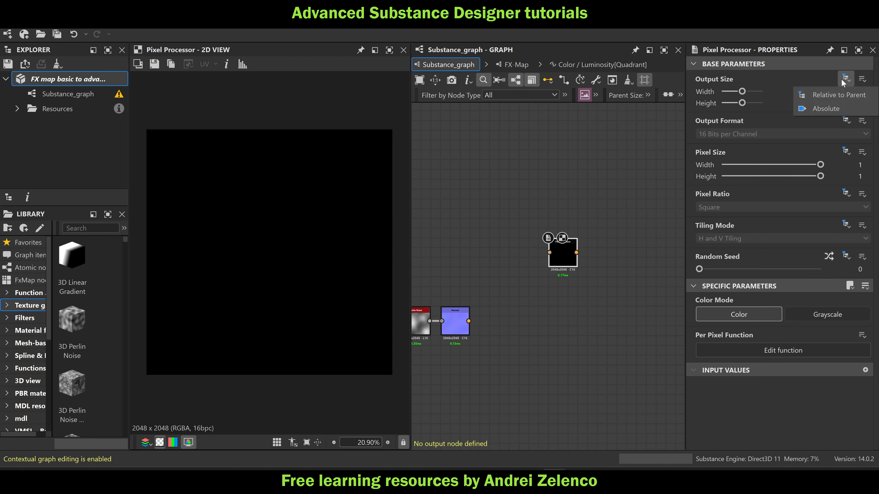
click(830, 108)
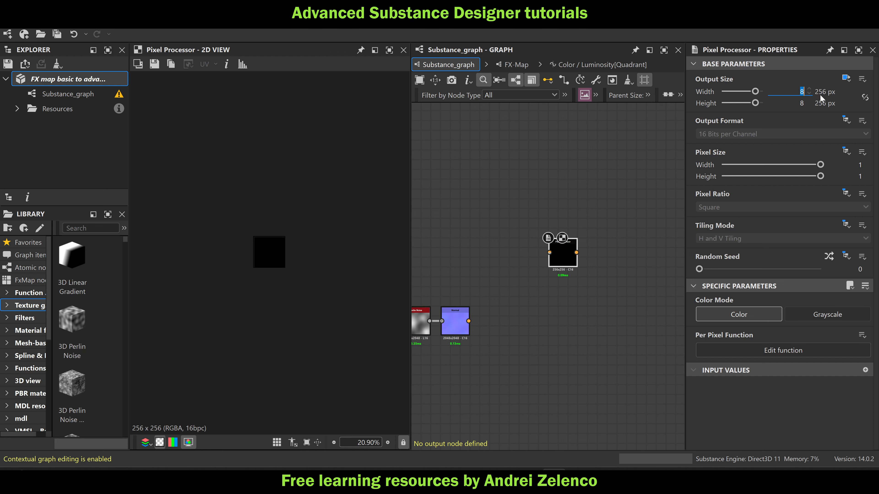
text(10)
key(Return)
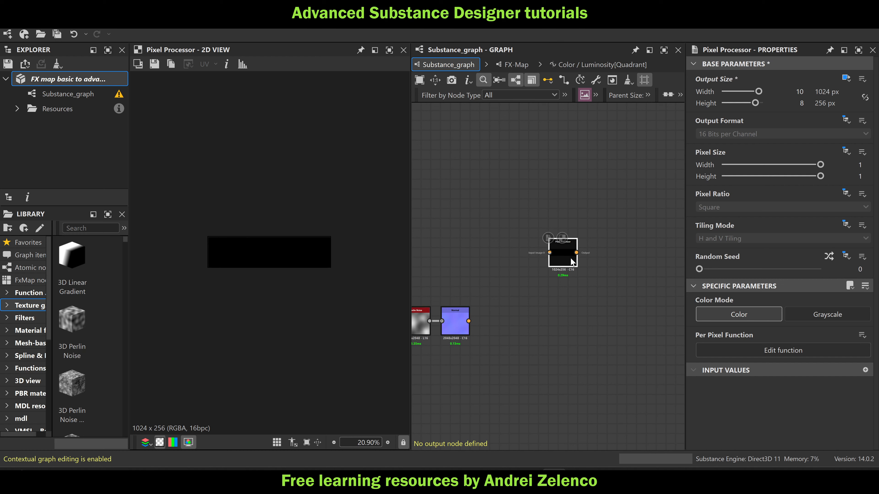
click(810, 104)
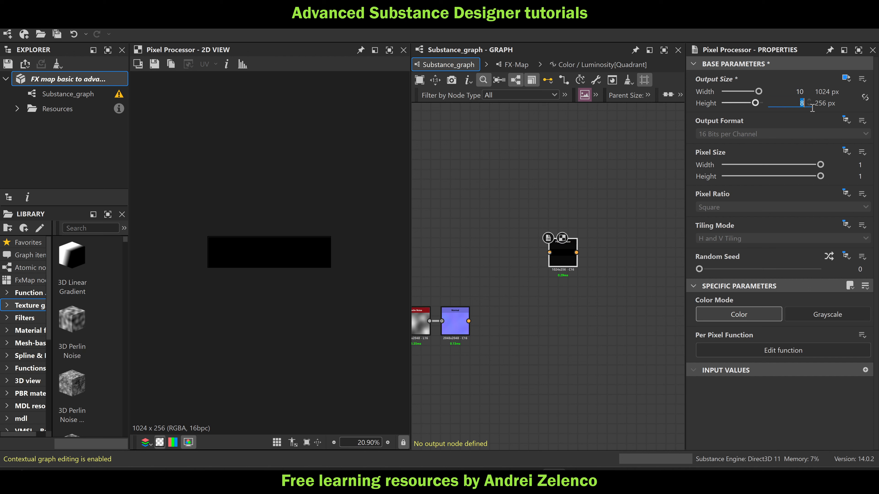
text(0)
key(Return)
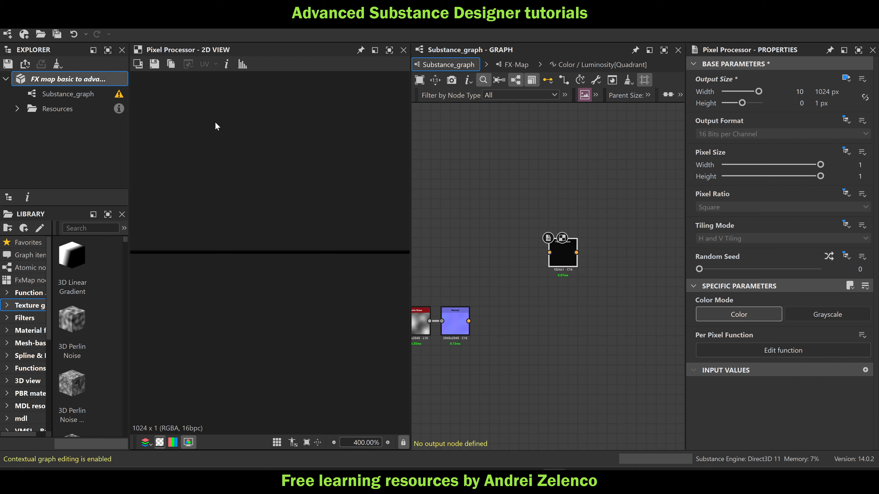
key(ctrl+s)
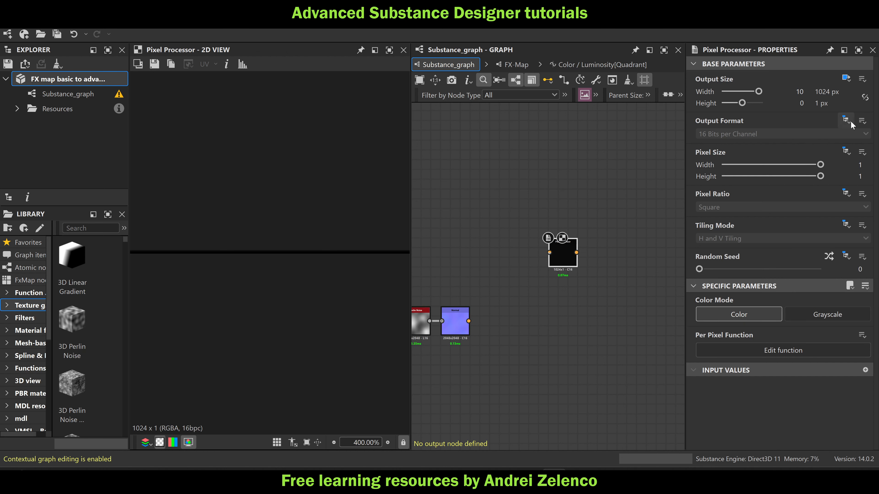
Make the Pixel Processor's output format absolute and set it to HDR High Precision (32F)
click(846, 120)
click(834, 150)
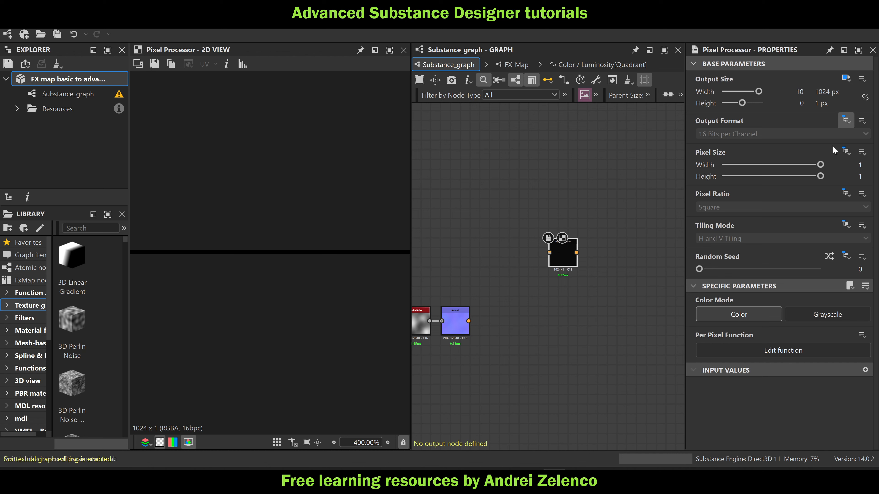
click(774, 136)
click(763, 171)
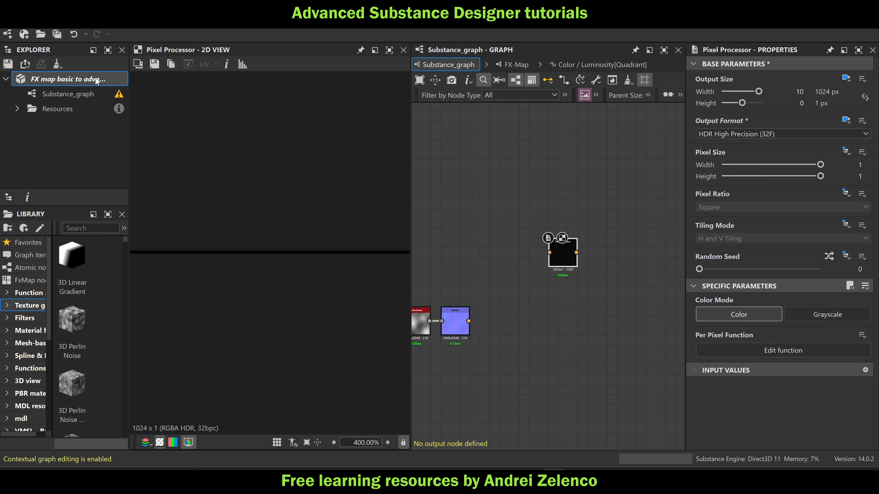
click(630, 300)
Place the Pixel Processor beside the copied Normal node with the Normal output feeding its first input, and save the package
scroll(581, 299, down, 2)
middle_drag(568, 300, 623, 292)
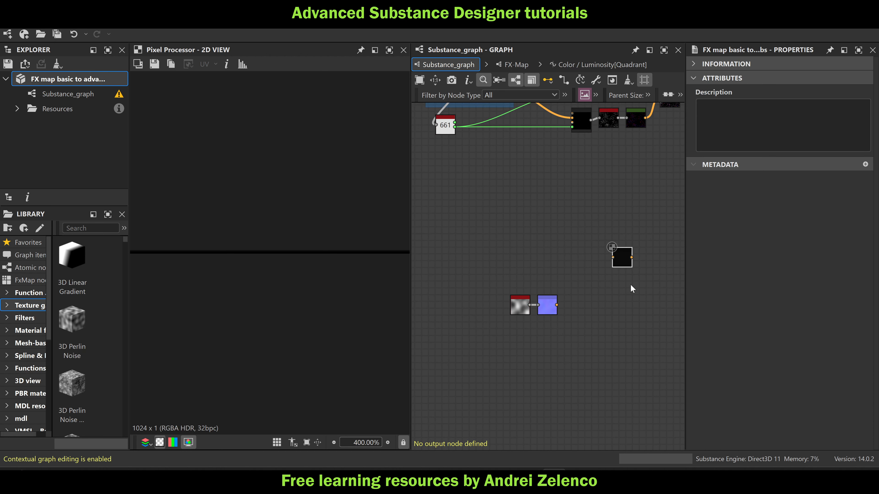
scroll(622, 263, up, 2)
drag(620, 261, 560, 320)
click(71, 80)
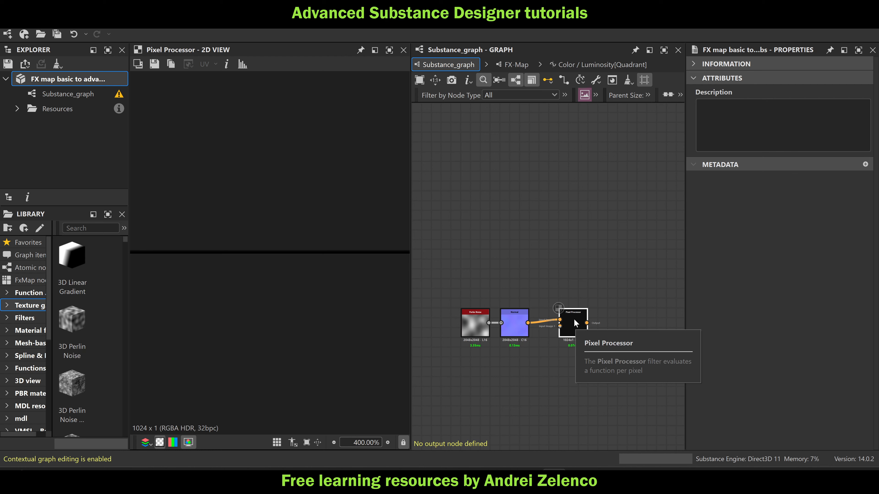
Open the Pixel Processor's per pixel function and add a Get Float2 node that reads $pos
double_click(574, 323)
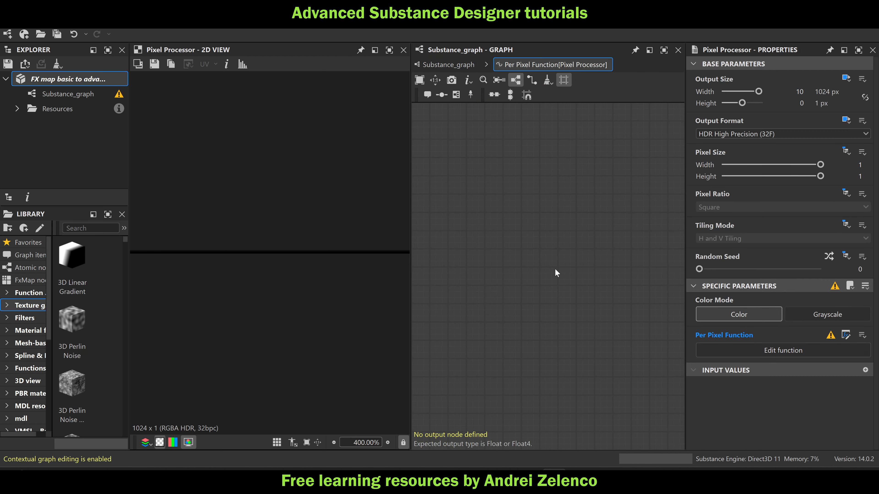
key(space)
text(ge)
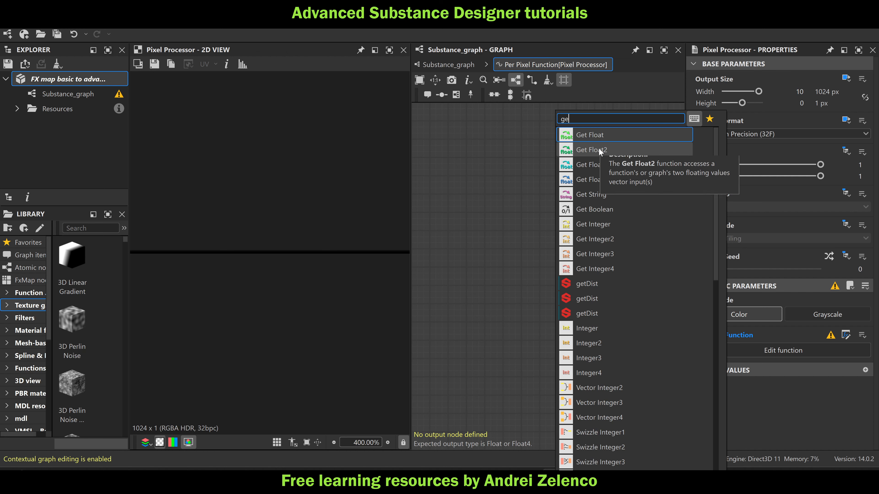
click(580, 150)
click(865, 76)
click(792, 105)
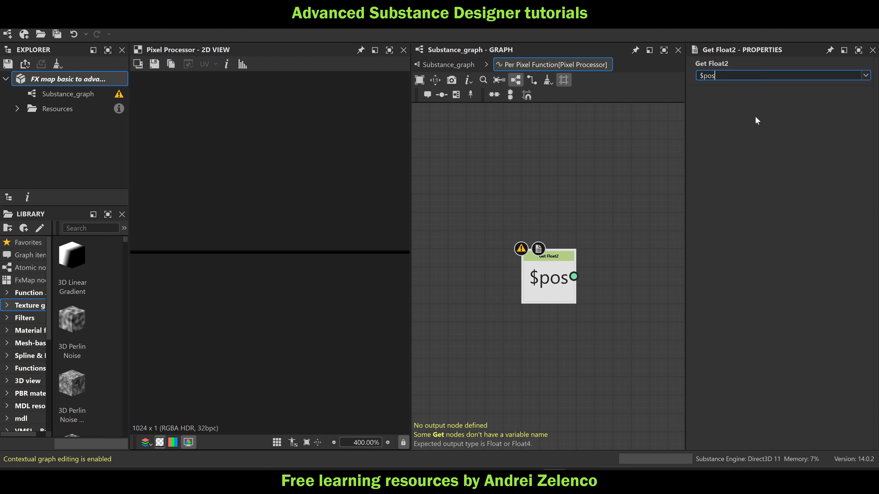
Duplicate the $pos node, align the copy below it, set its variable to $size, and save the package
key(ctrl+c)
key(ctrl+v)
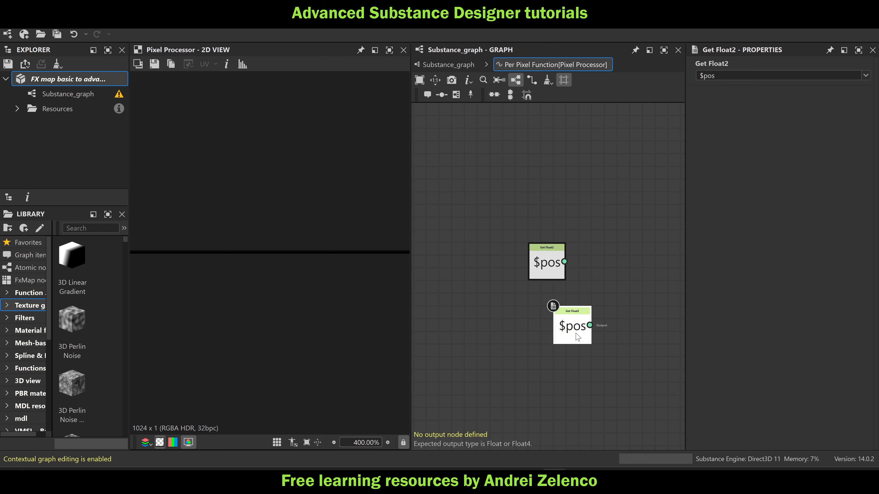
drag(577, 335, 554, 335)
click(865, 76)
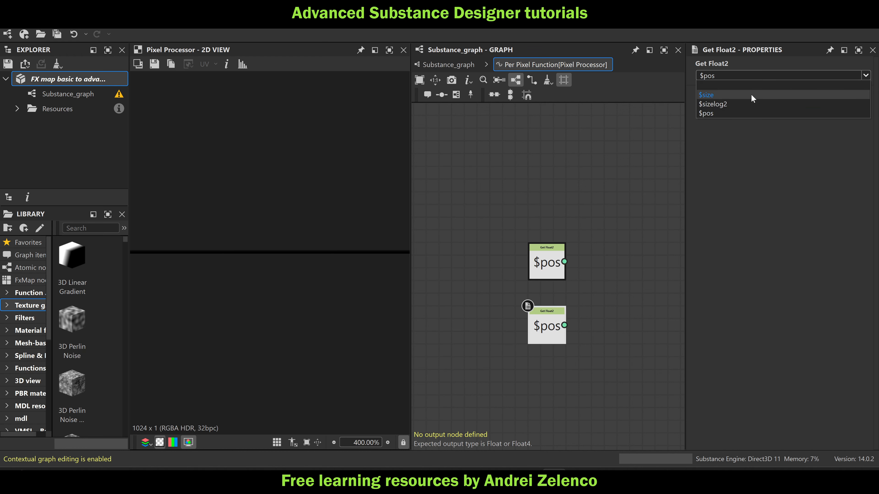
click(751, 94)
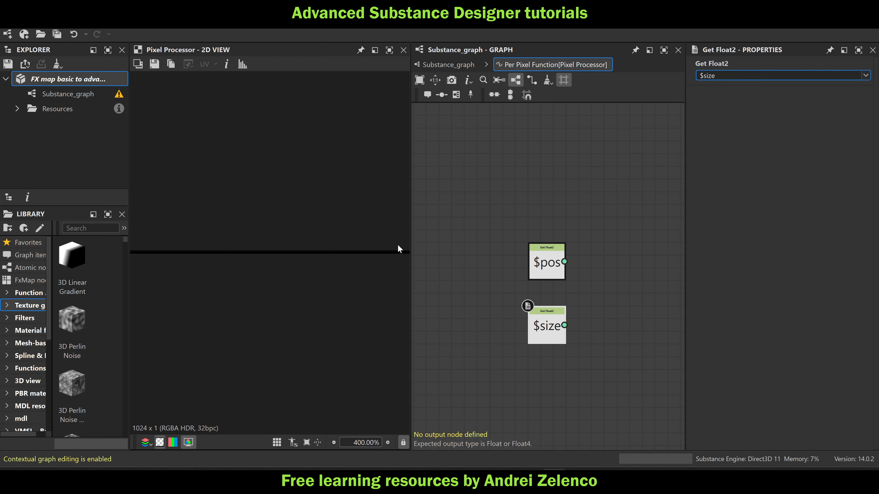
click(92, 79)
key(ctrl+s)
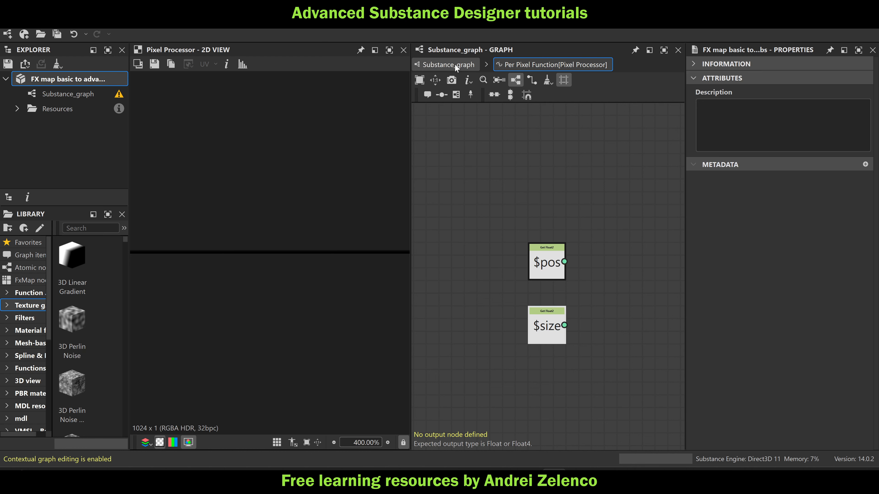
Examine the Pixel Processor's one-pixel-high output from the parent graph and reopen its per pixel function
click(457, 67)
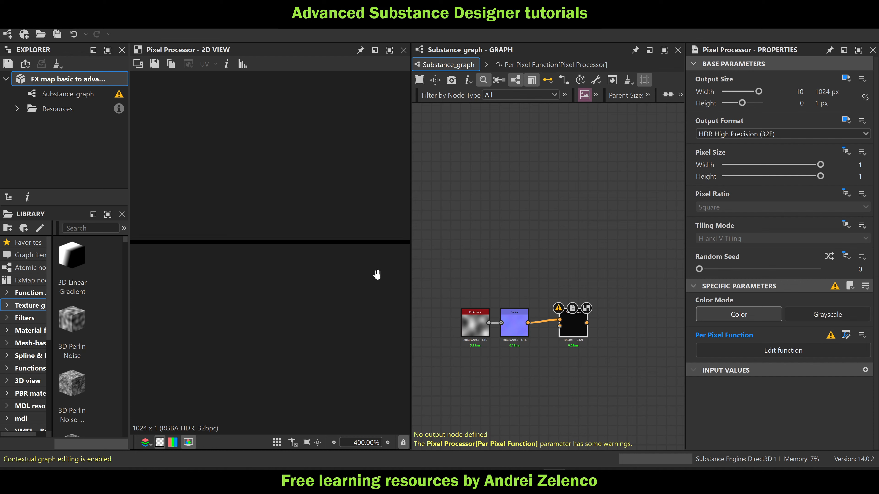
scroll(572, 331, up, 4)
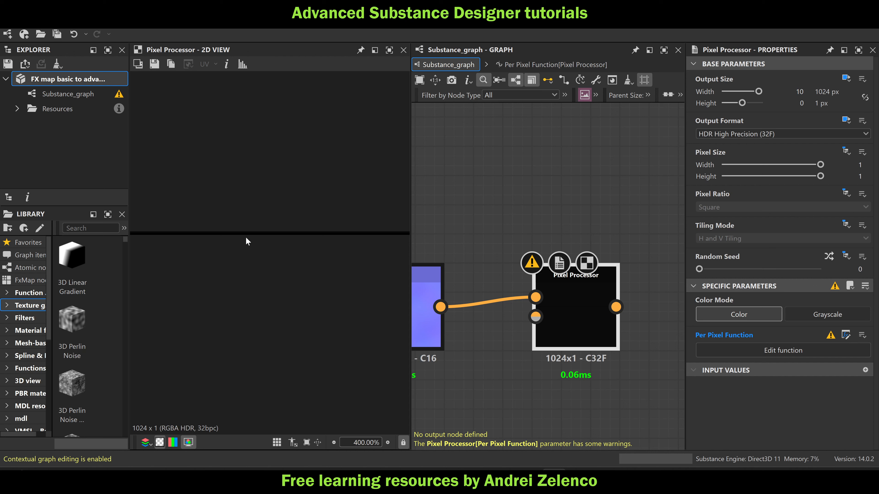
double_click(572, 320)
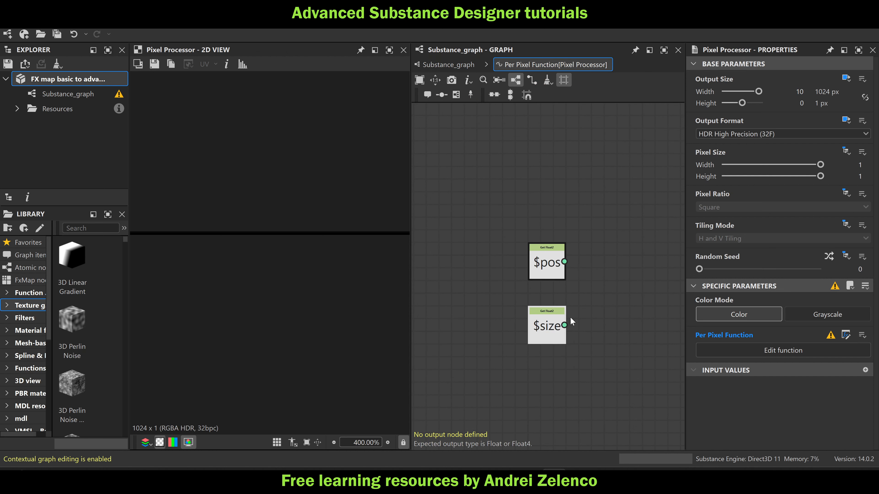
Add a Swizzle Float1 node extracting X from the $size node and place it directly beside that node
click(556, 316)
key(space)
text(sw)
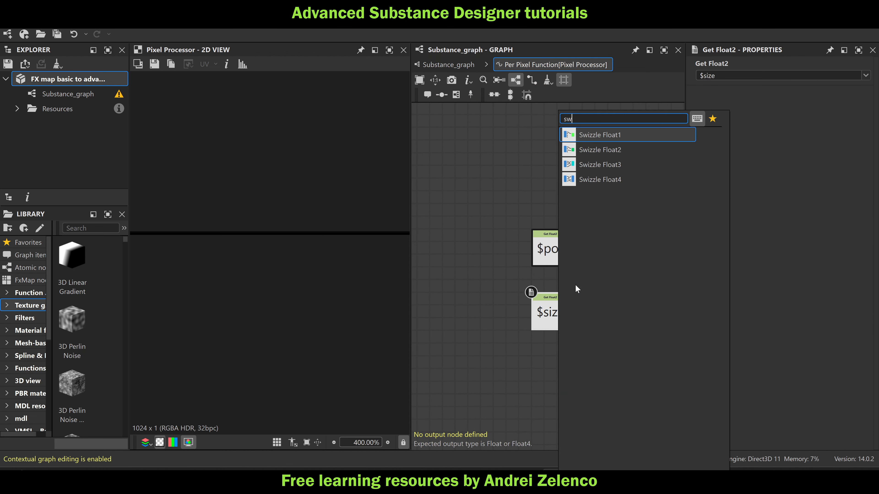
click(609, 136)
drag(619, 309, 607, 310)
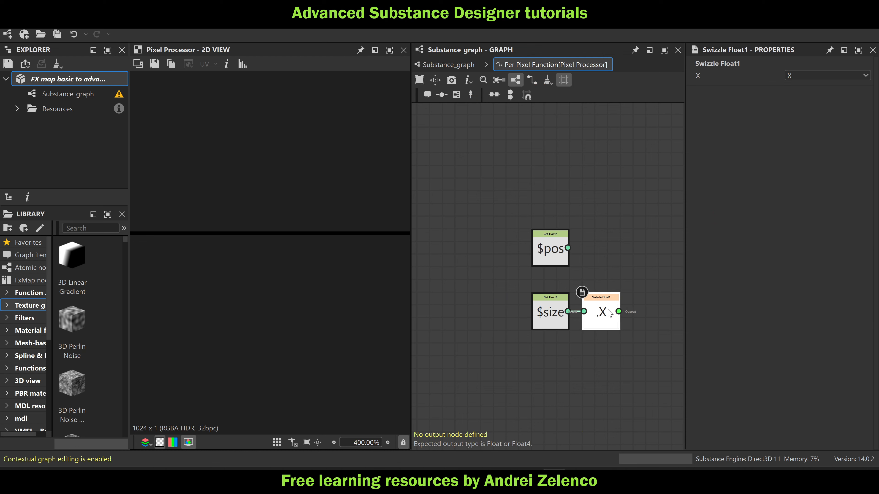
middle_drag(615, 352, 572, 342)
scroll(552, 303, up, 3)
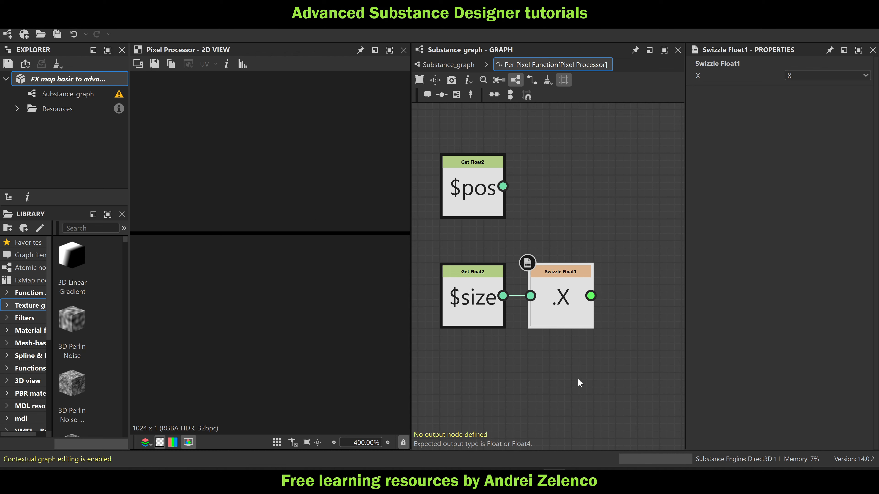
middle_drag(578, 380, 564, 373)
key(space)
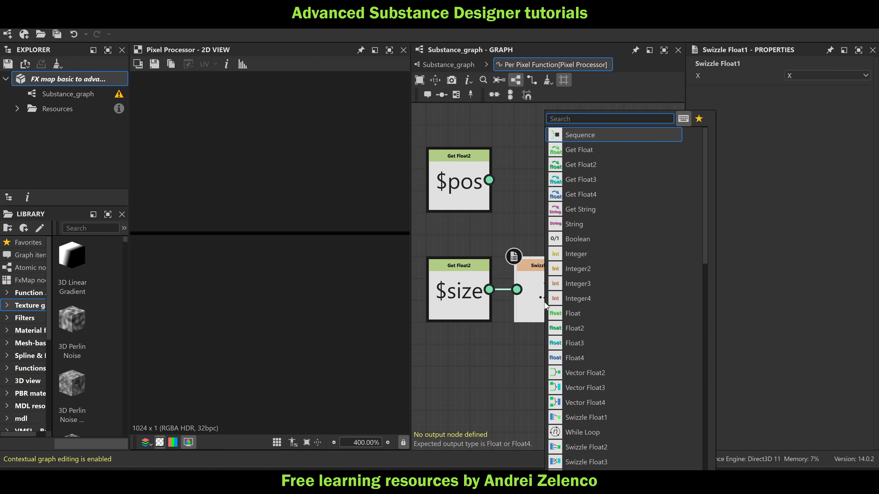
text(d)
click(499, 350)
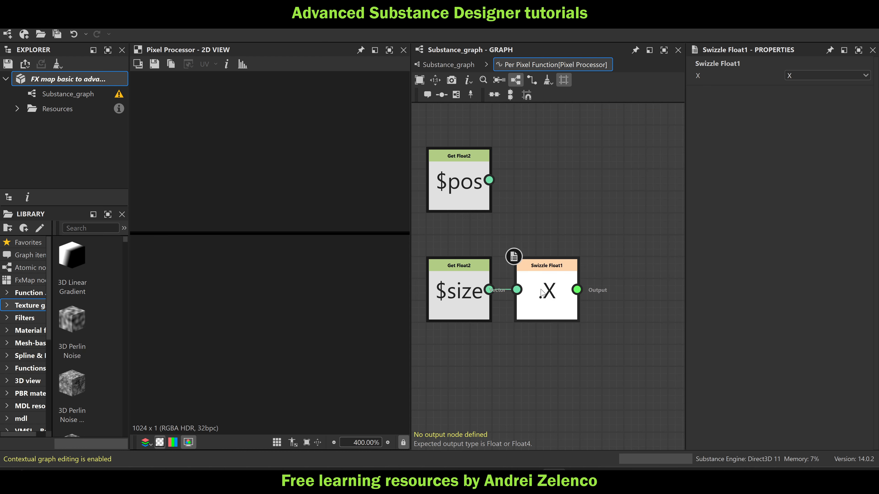
Add a Square Root node fed by the Swizzle Float1 output, place it beside the swizzle, and save the package
key(space)
text(sq)
click(593, 135)
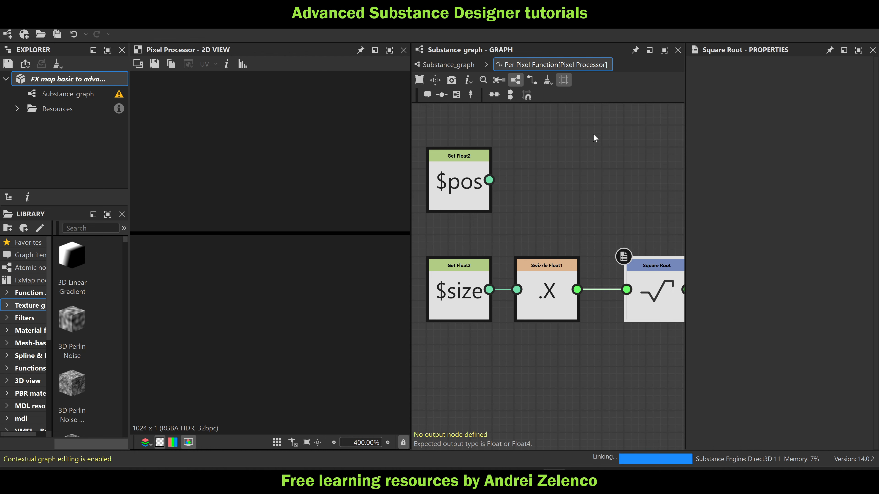
click(87, 81)
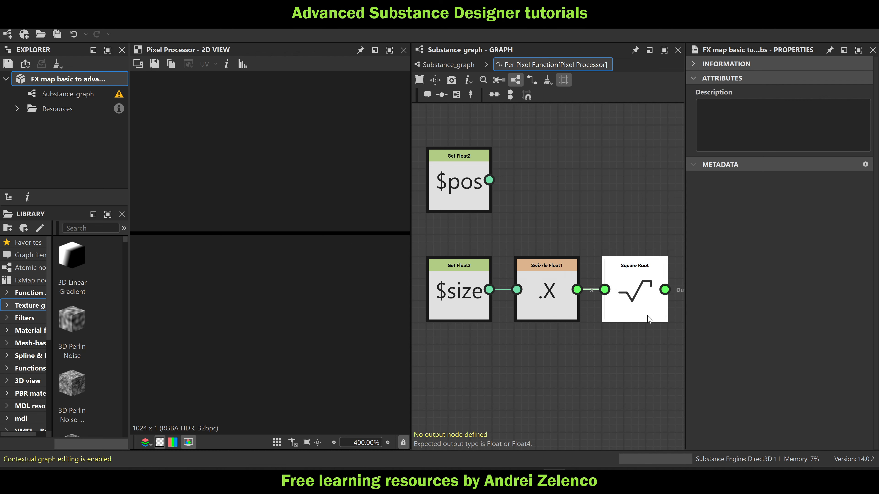
Move the $pos node further up, away from the $size, swizzle and Square Root chain
middle_drag(612, 334, 574, 342)
scroll(575, 342, down, 3)
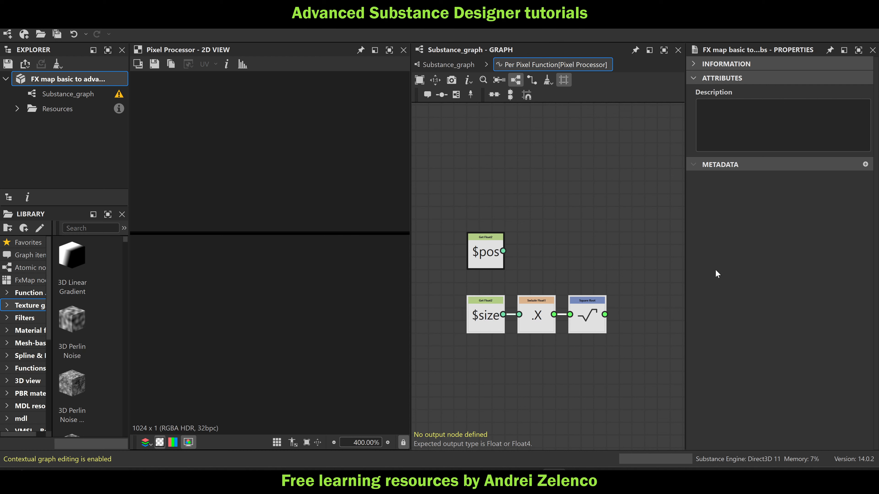
drag(491, 260, 491, 222)
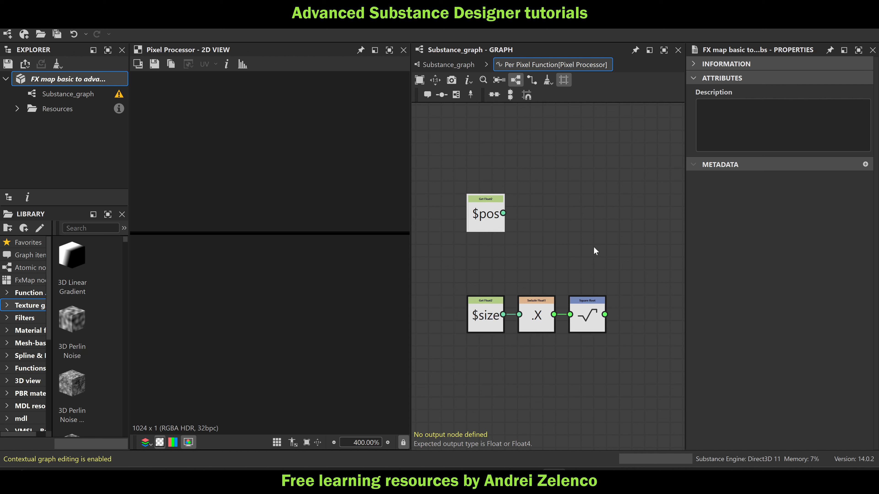
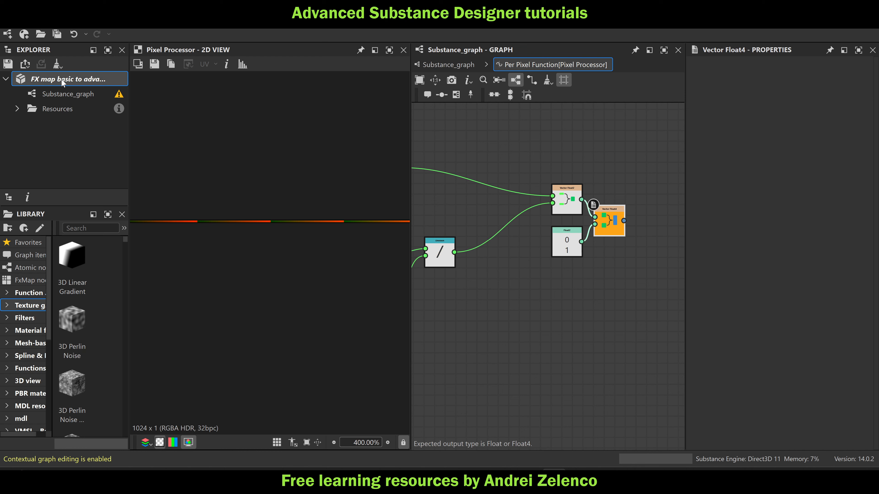
In the parent graph, add an FX-Map node beside the Pixel Processor and connect the Pixel Processor's output to its Input Image 0
click(61, 78)
click(448, 65)
scroll(579, 210, down, 3)
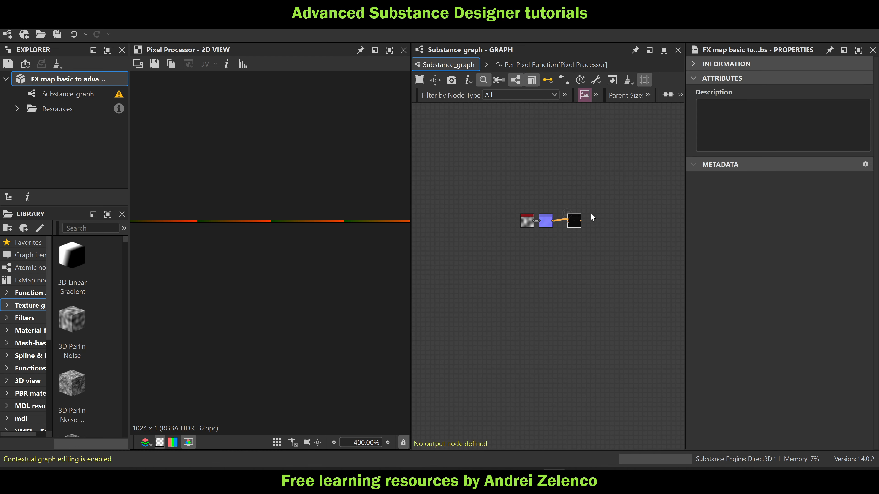
middle_drag(597, 213, 567, 216)
scroll(568, 220, up, 3)
click(583, 221)
key(space)
text(fx)
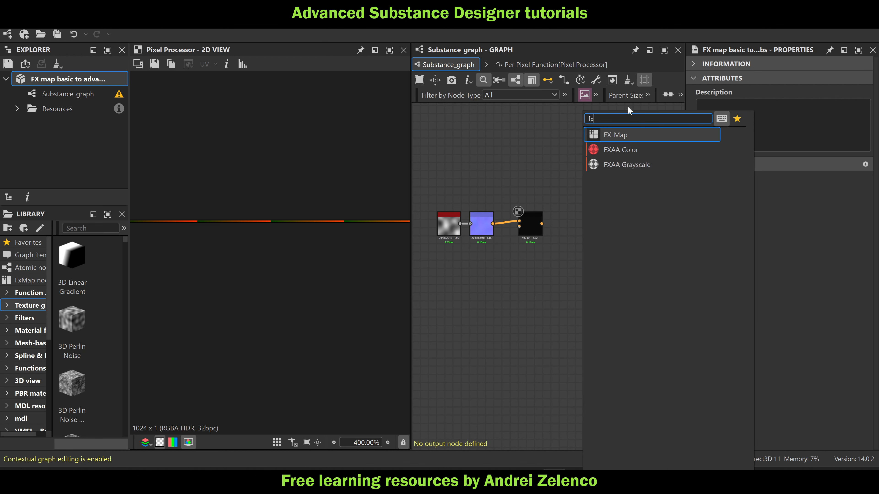
click(630, 135)
scroll(551, 226, up, 2)
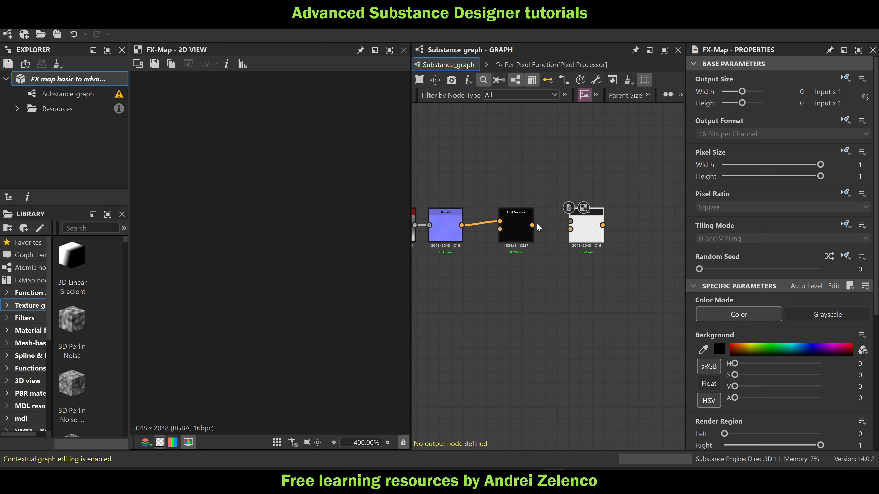
drag(532, 226, 643, 229)
Inside the FX-Map, set the Quadrant to a Disc pattern with Max blending and a pattern size of 0.005 by 0.005
double_click(643, 229)
double_click(860, 152)
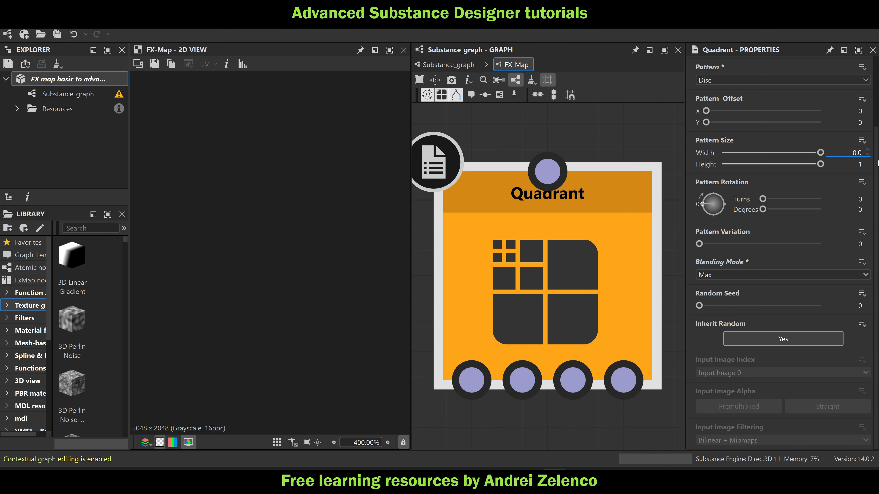
text(0.005)
key(Return)
double_click(860, 164)
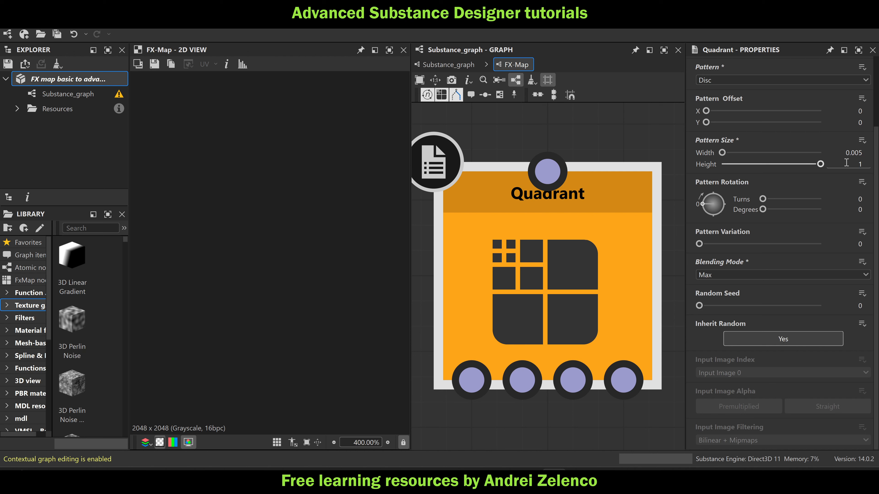
text(05)
key(Return)
scroll(588, 242, down, 6)
text(0.0)
Add an Iterate node above the Quadrant, connect its second output to the Quadrant's input, and save the package
click(583, 249)
click(589, 157)
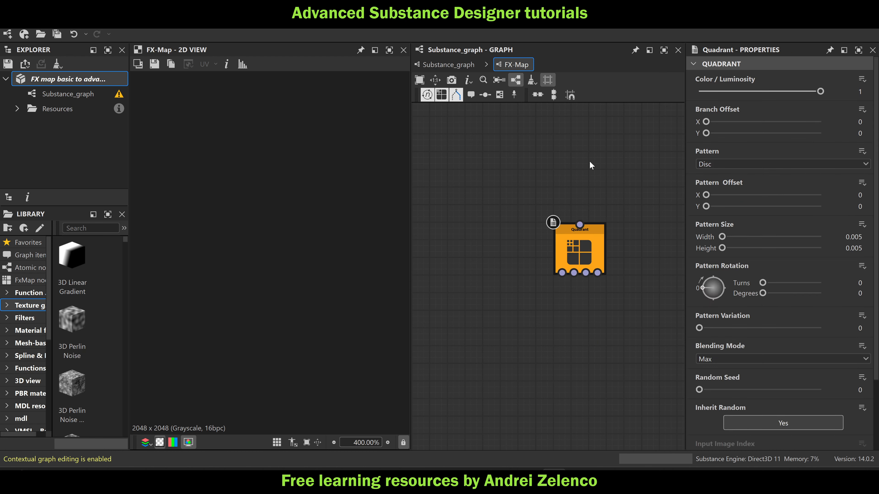
key(space)
click(618, 135)
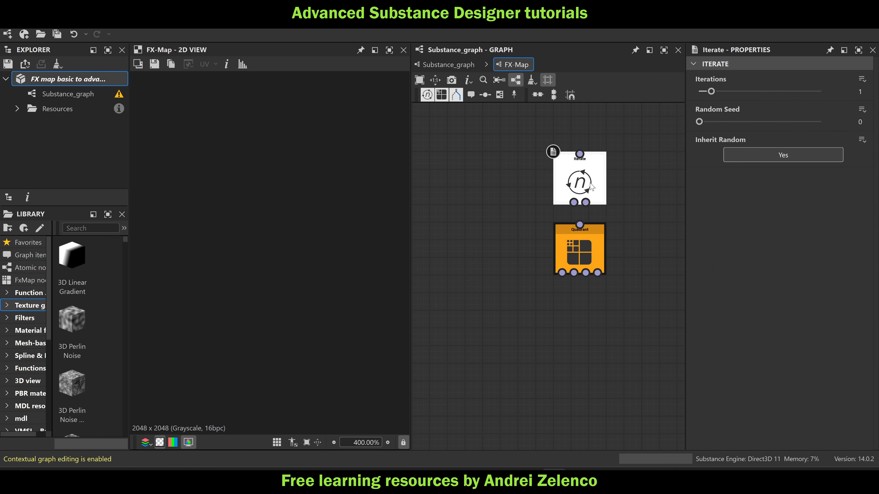
click(580, 239)
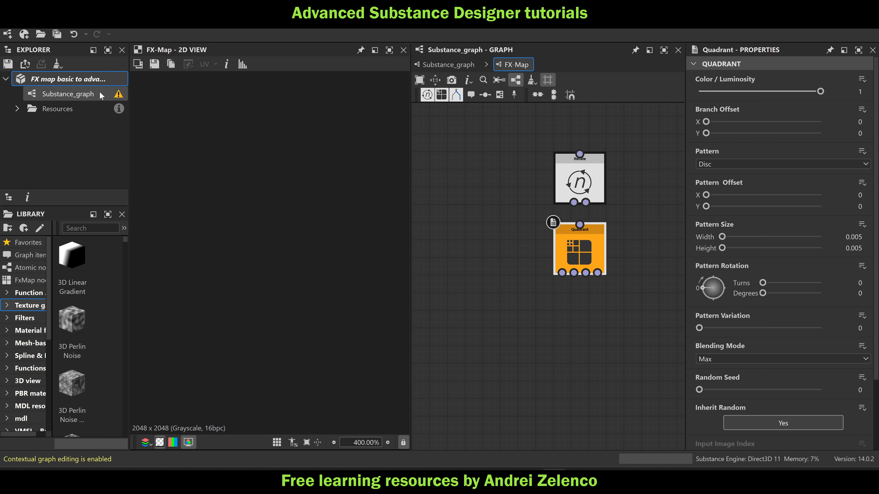
click(89, 80)
drag(580, 225, 586, 202)
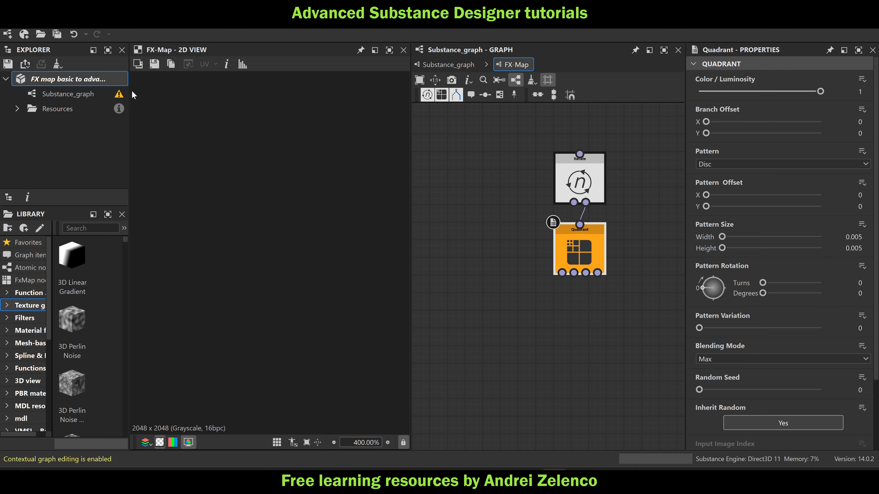
click(666, 204)
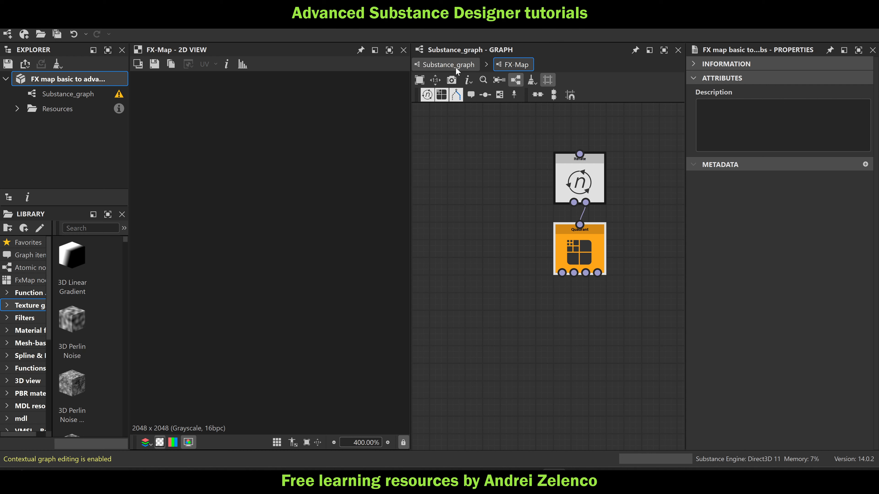
Set the Iterate node to 1024 iterations and make it the root of the FX-Map
click(586, 181)
double_click(860, 91)
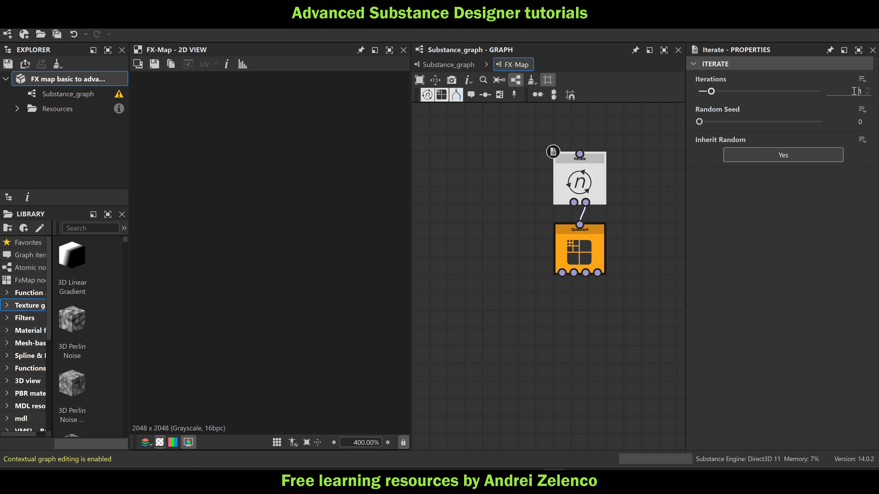
text(1024)
key(Return)
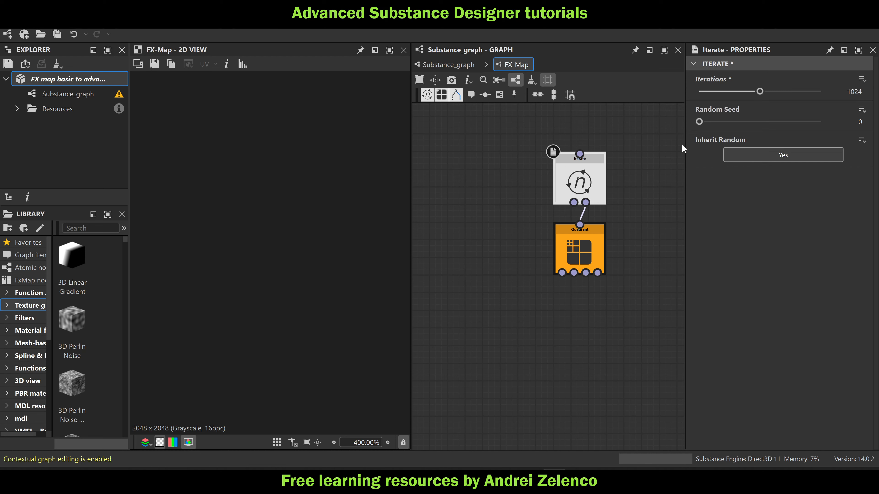
right_click(586, 175)
click(610, 239)
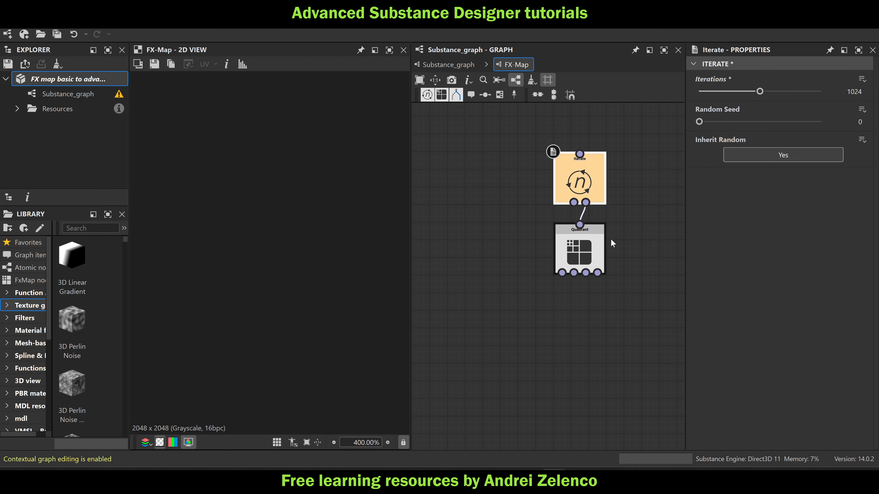
View the FX-Map's output from the parent graph and reopen the FX-Map
click(589, 254)
click(448, 64)
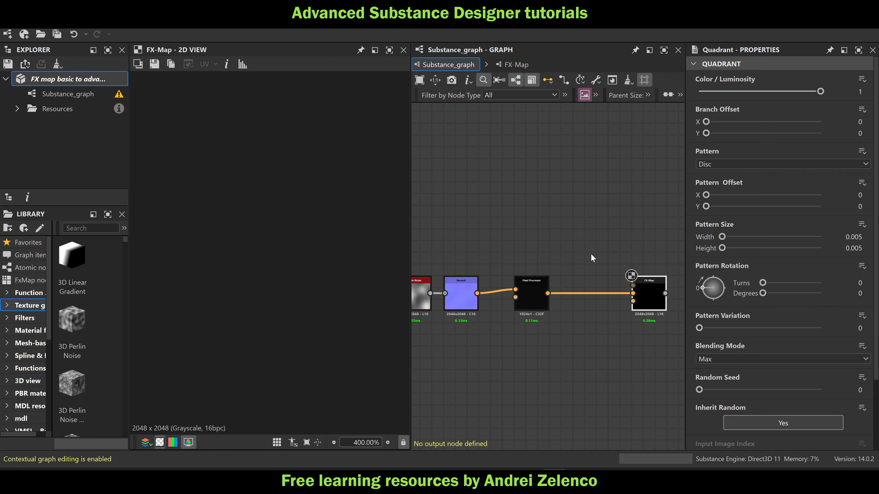
click(658, 286)
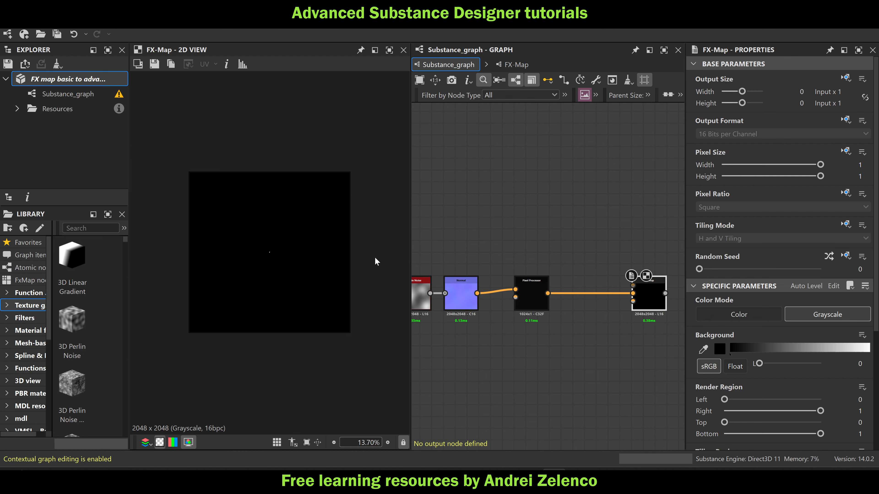
double_click(648, 299)
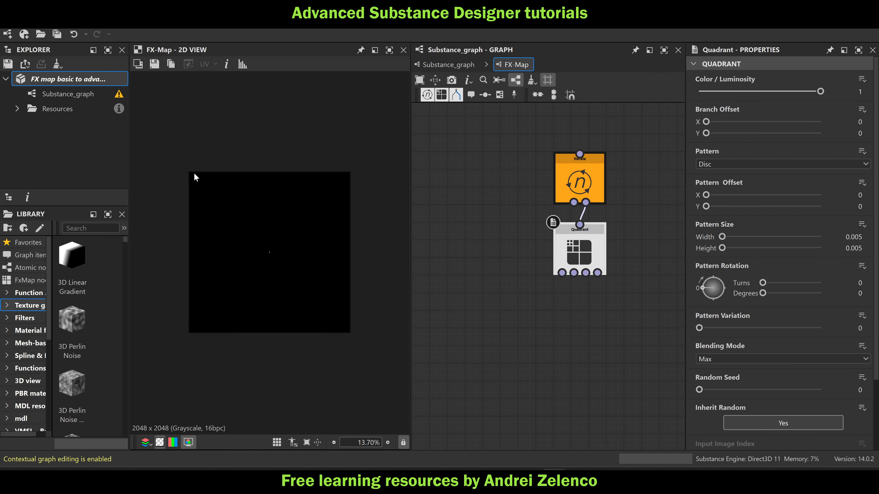
Set the Quadrant's branch offset to -0.5 in both X and Y and save the package
double_click(865, 123)
text(-0.5)
key(Return)
drag(850, 136, 878, 141)
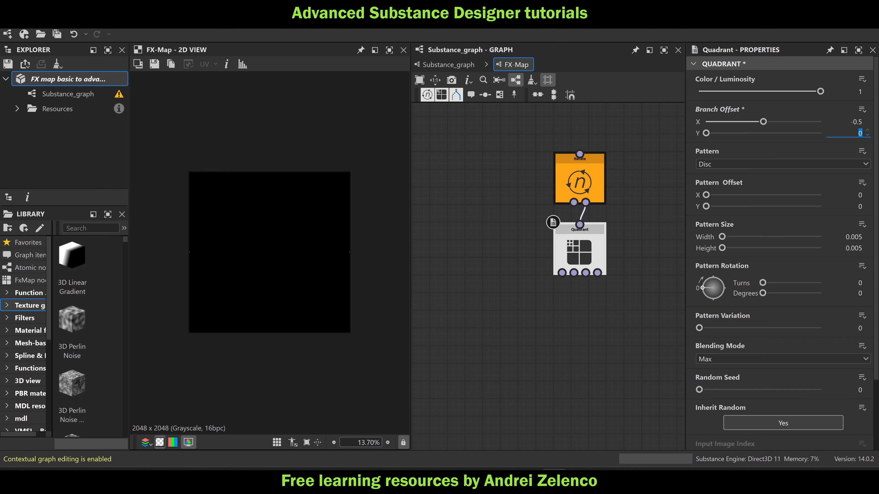
text(-0.5)
key(Return)
key(ctrl+s)
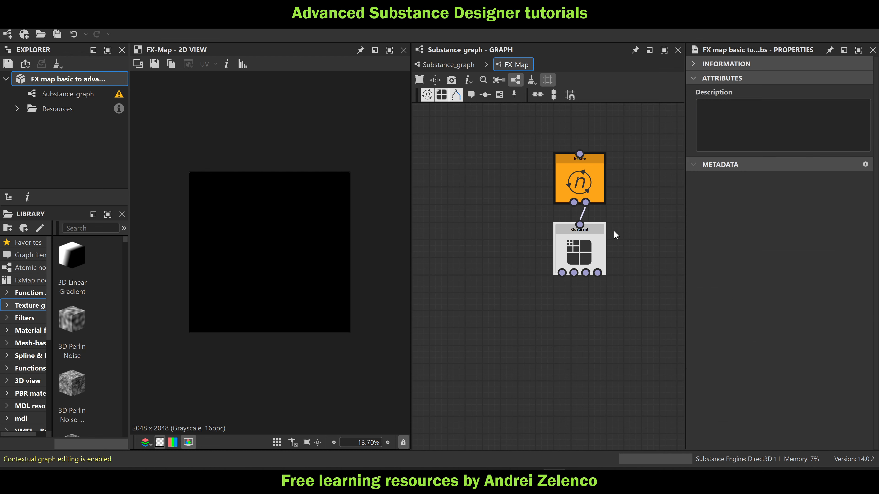
Create an empty function for the Quadrant's Pattern Offset and add a Get Float node reading $number
click(593, 257)
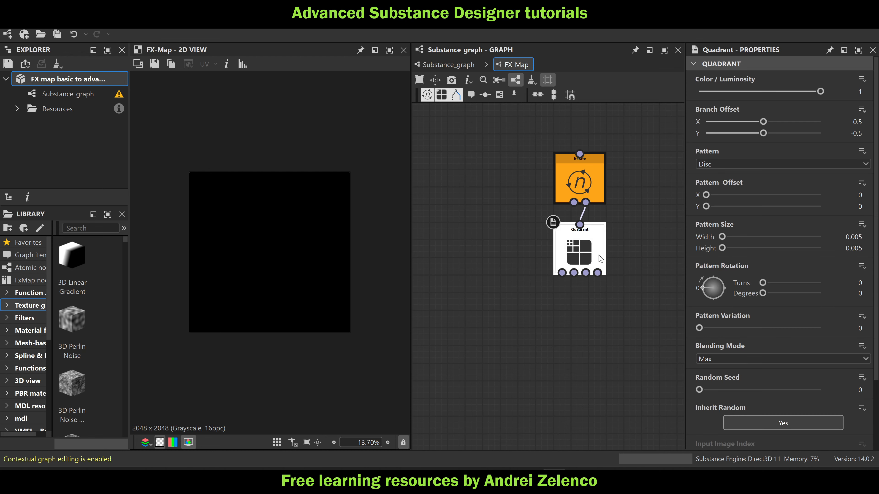
click(862, 182)
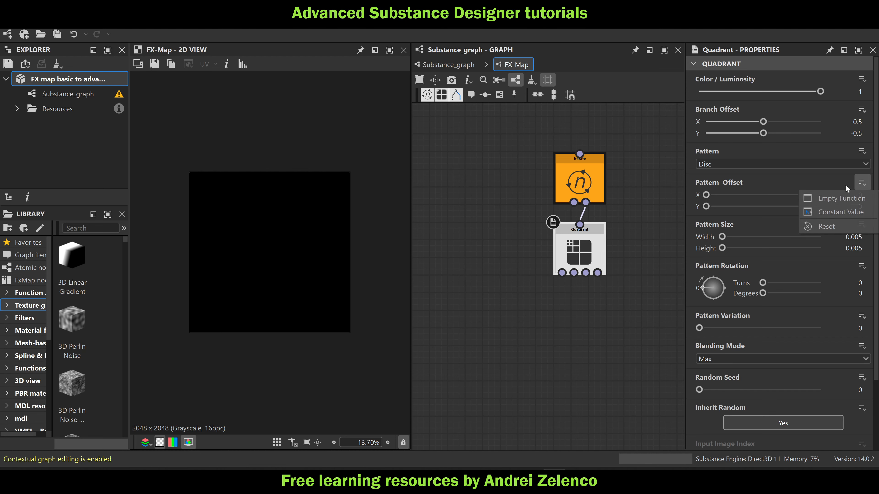
click(824, 196)
key(space)
text(ge)
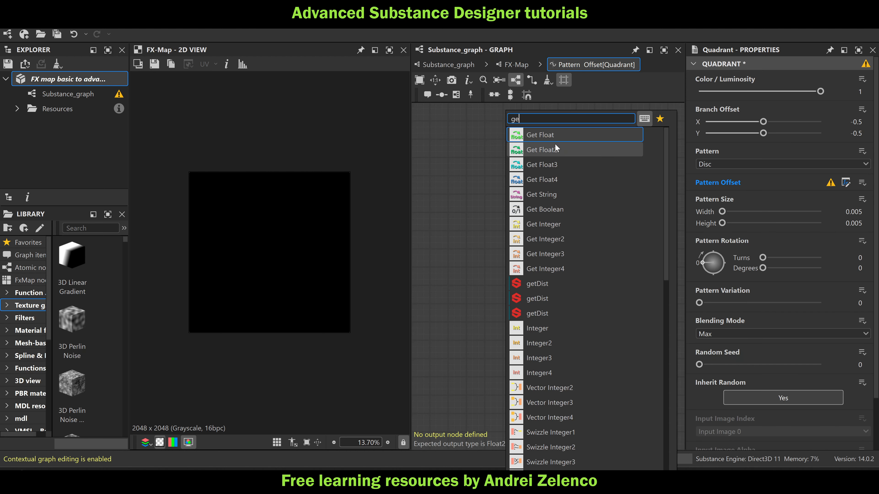
click(564, 134)
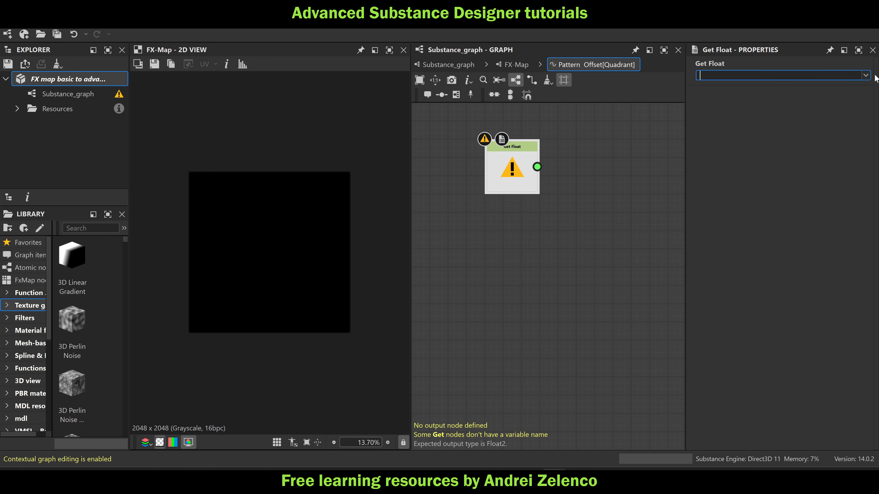
click(866, 75)
click(718, 122)
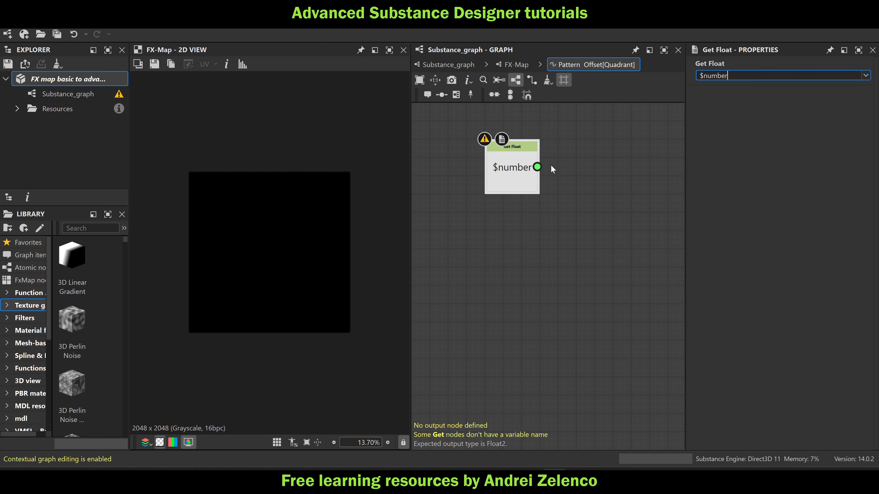
Examine the Pixel Processor's one-pixel-high output up close and reopen the Quadrant's Pattern Offset function
click(447, 64)
scroll(507, 223, up, 3)
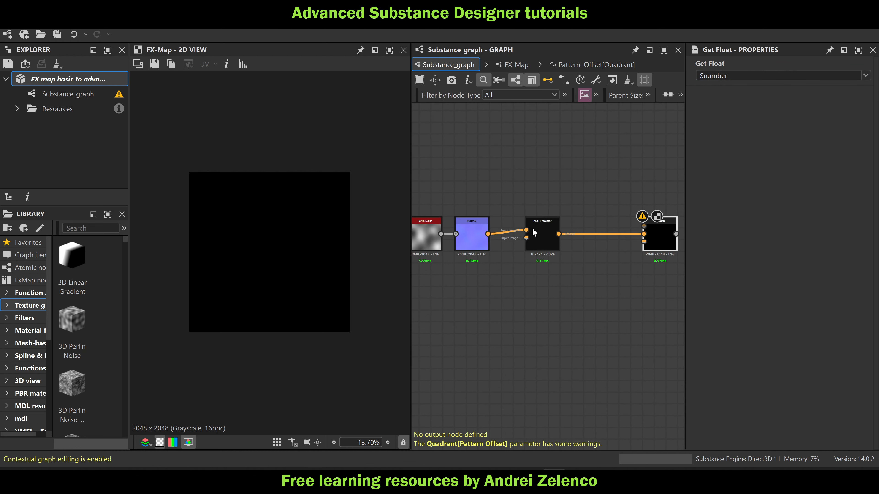
click(542, 239)
double_click(542, 240)
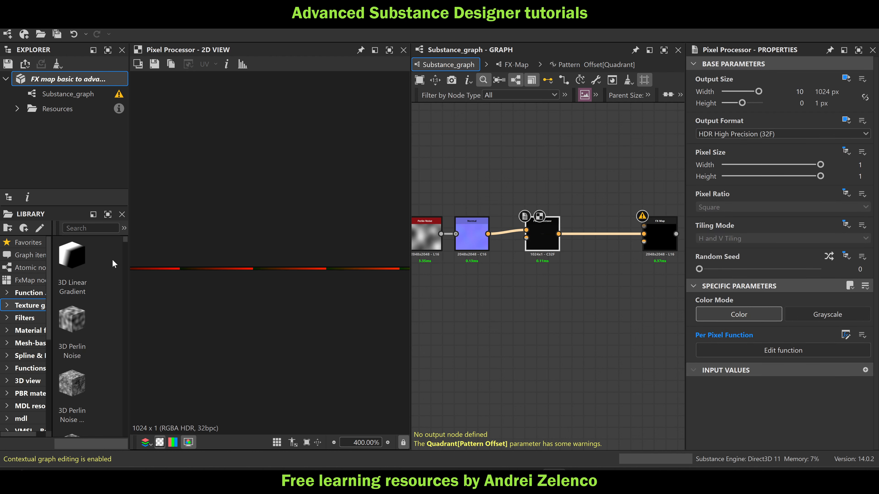
scroll(261, 269, up, 4)
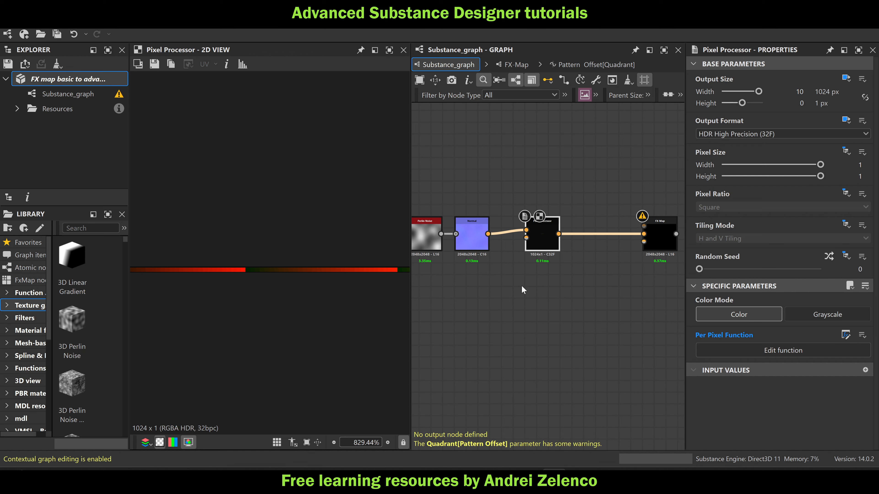
double_click(629, 240)
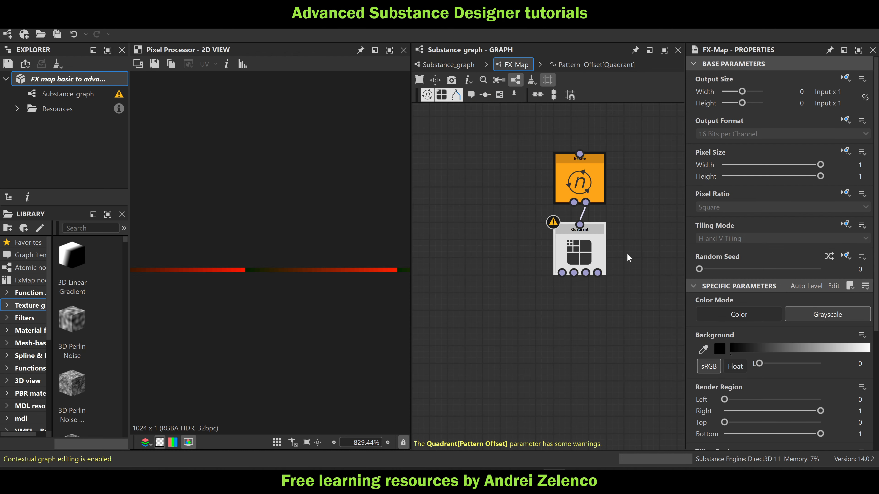
click(588, 252)
click(845, 182)
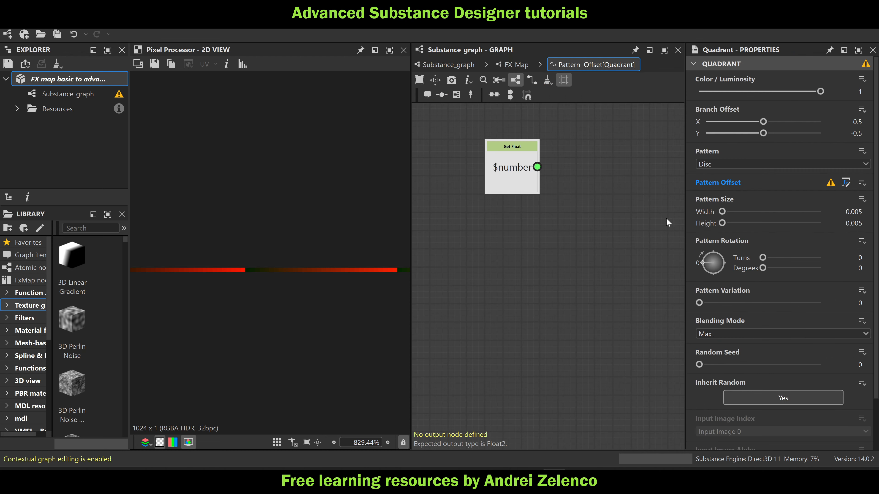
Add a Division node with $number feeding its first input
click(525, 182)
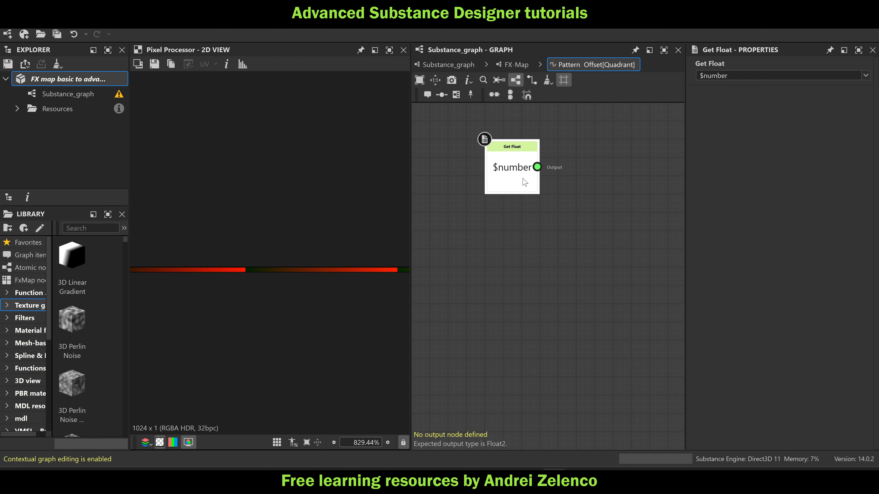
key(space)
text(di)
click(570, 138)
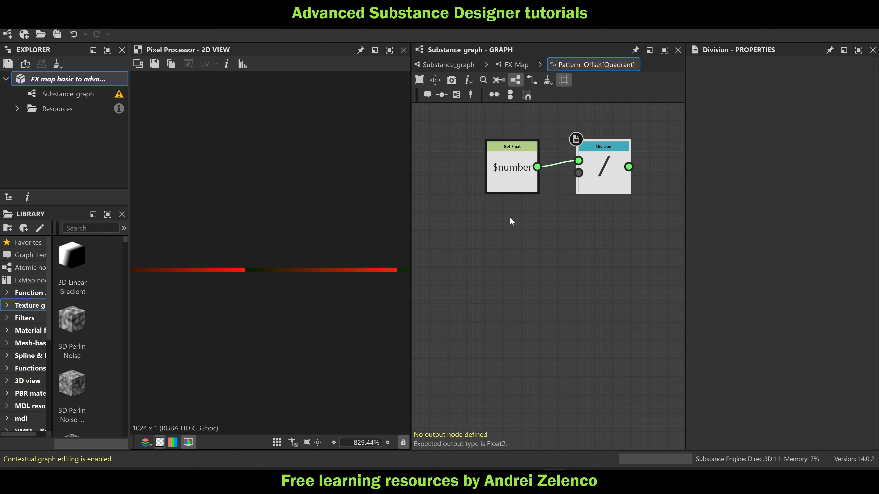
Add a Float node with the value 1024 below $number and connect it to the Division node's second input
click(510, 218)
key(space)
text(fl)
click(568, 136)
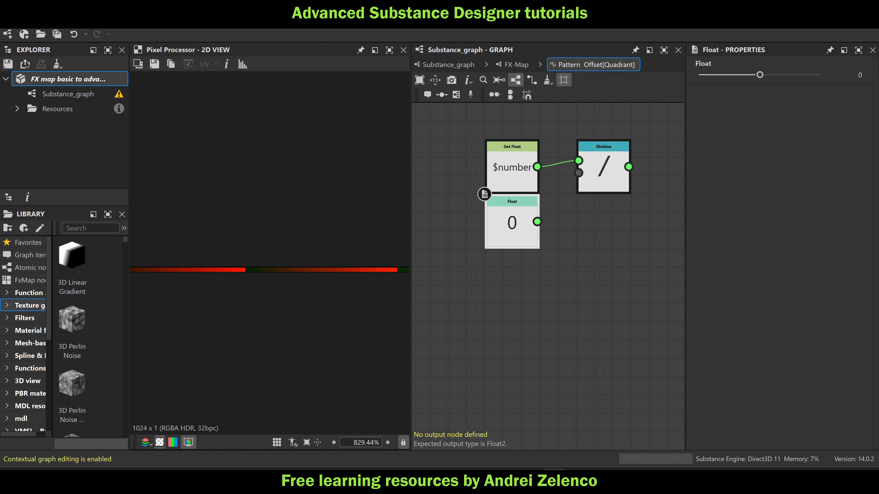
drag(847, 75, 878, 73)
text(1024)
key(Return)
drag(537, 222, 612, 221)
Feed the Division result into a new Vector Float2 node and use that vector as the position of a Sample Color node
key(space)
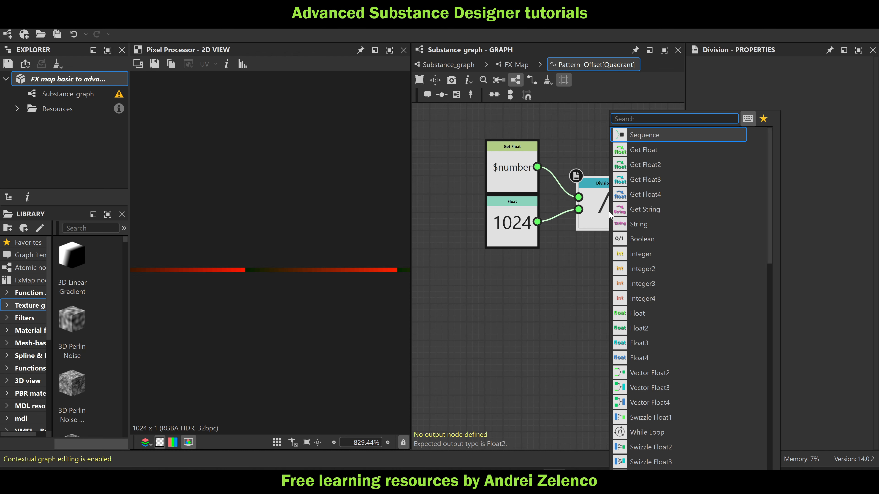
text(ve)
click(651, 138)
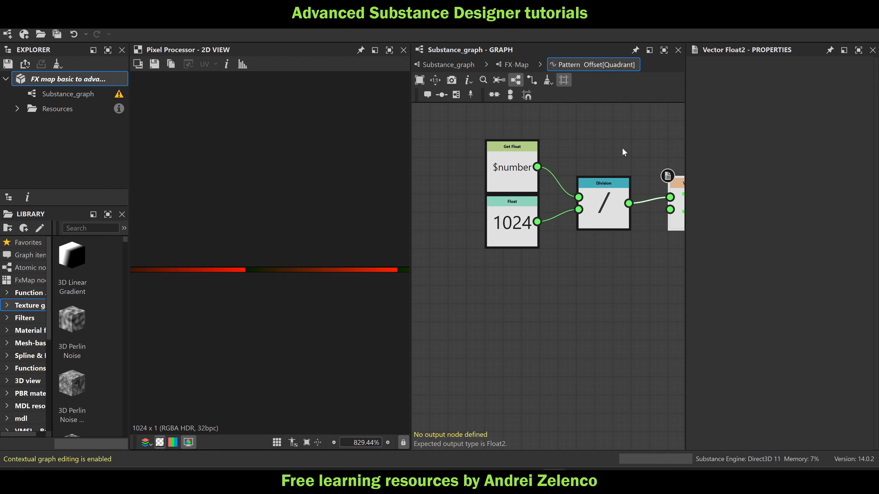
middle_drag(677, 237, 576, 251)
key(space)
text(sample)
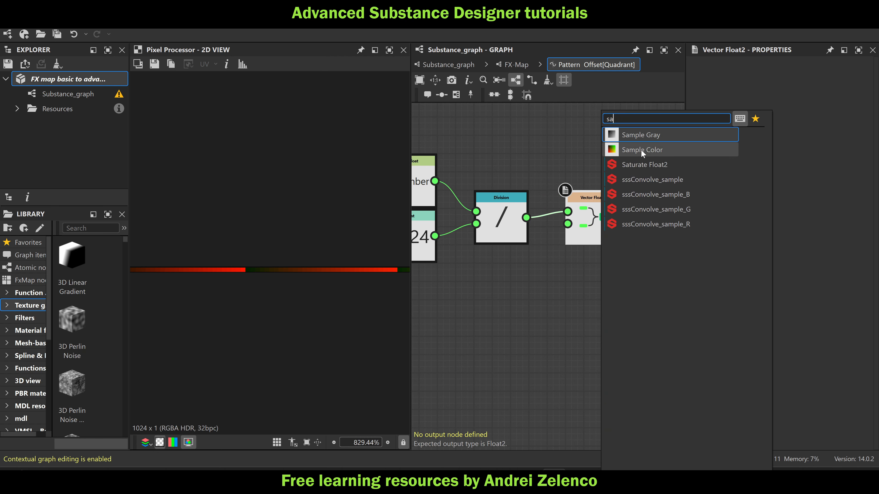
click(640, 149)
middle_drag(627, 282, 464, 294)
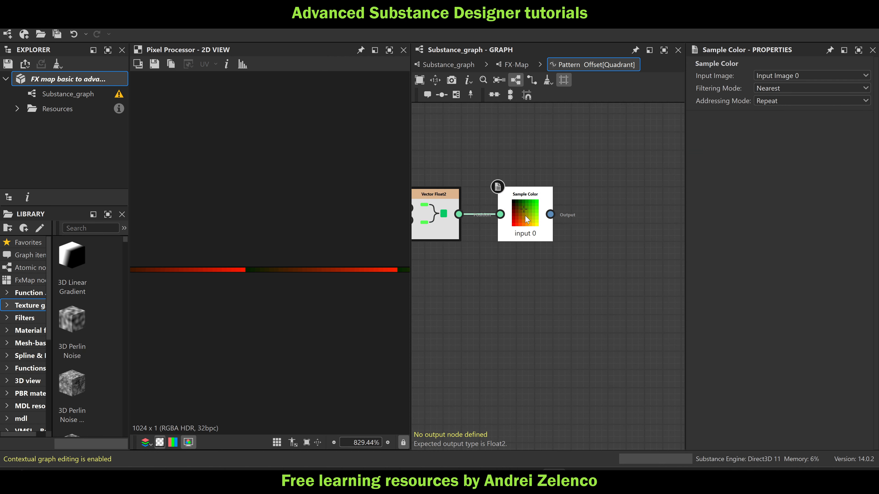
Add a Swizzle Float2 node fed by the Sample Color node and set it as the function's output
drag(525, 215, 507, 215)
key(space)
text(sw)
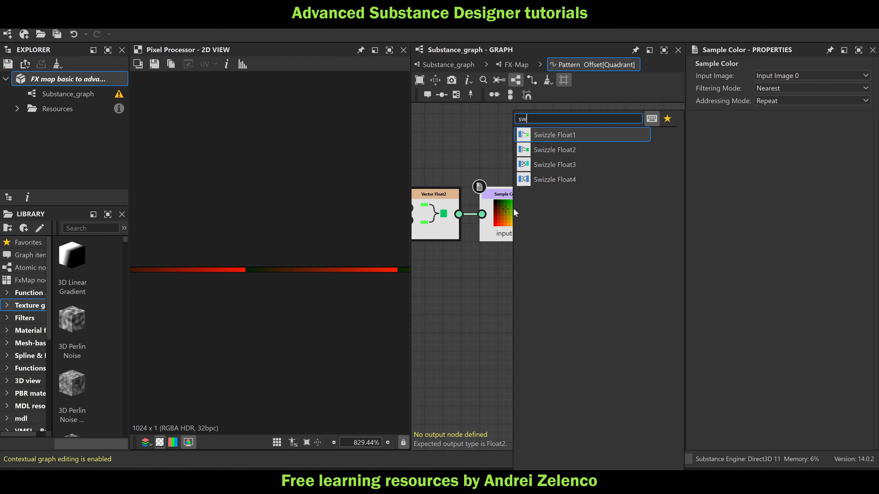
click(573, 151)
right_click(601, 221)
click(644, 273)
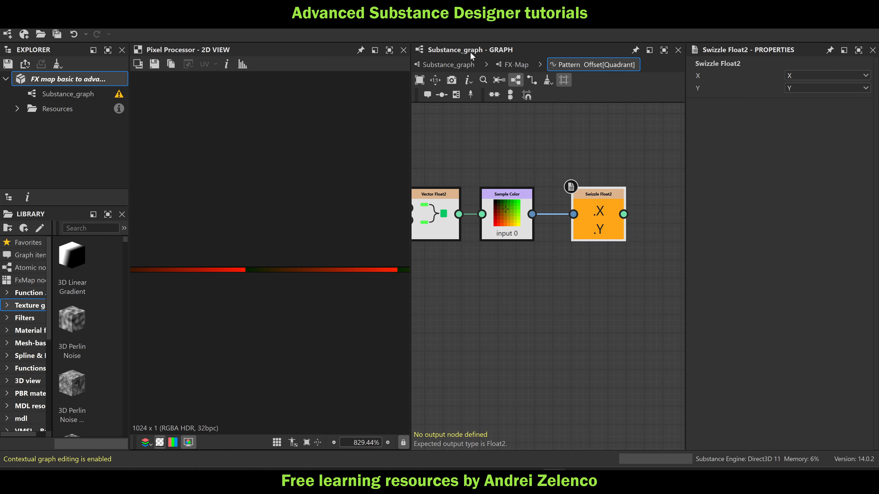
Return to the main Substance graph and display the FX-Map's full output in the 2D view
click(512, 65)
click(446, 64)
double_click(624, 242)
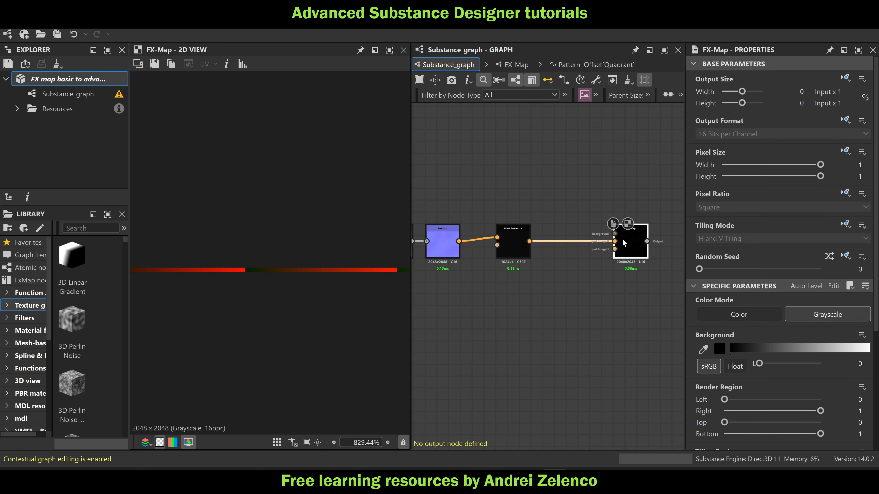
scroll(301, 263, down, 10)
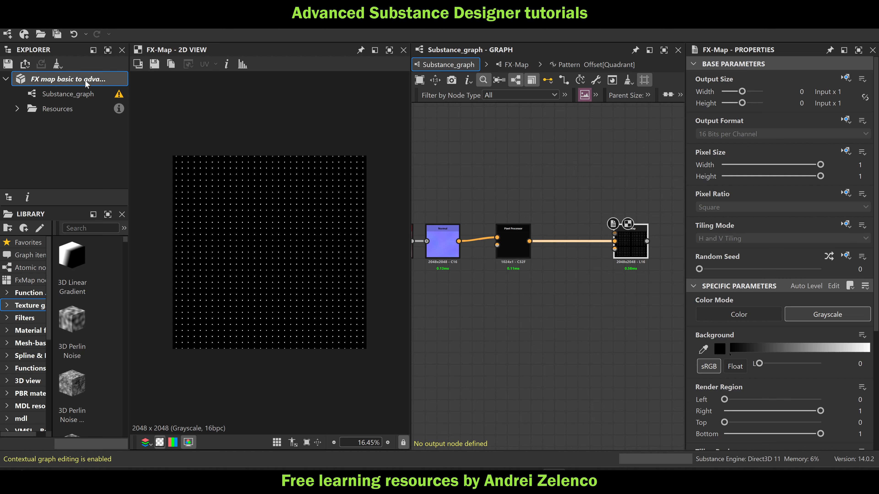
click(428, 200)
Set the FX-Map's Tiling Mode to Absolute with No Tiling and save the package
click(637, 243)
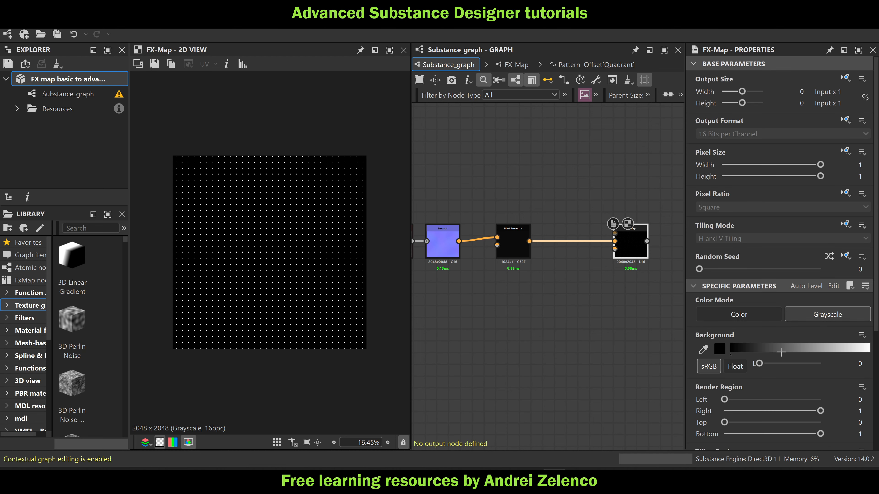
click(846, 225)
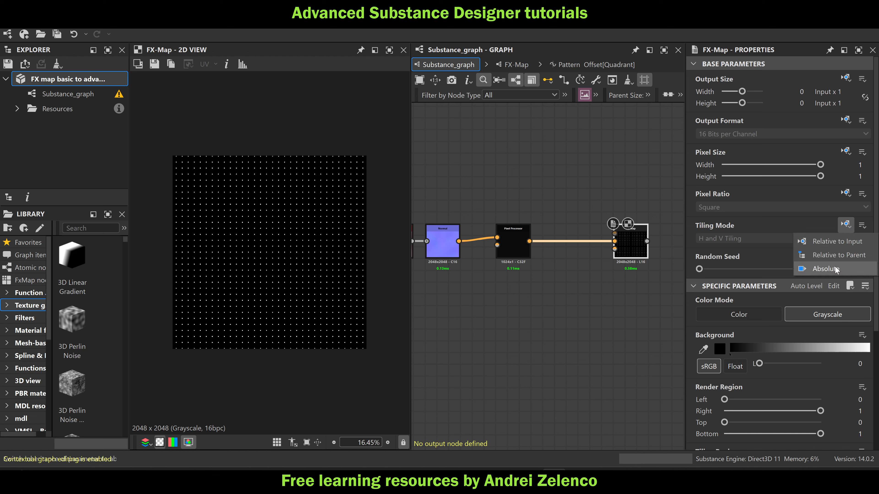
click(824, 269)
click(743, 239)
click(712, 250)
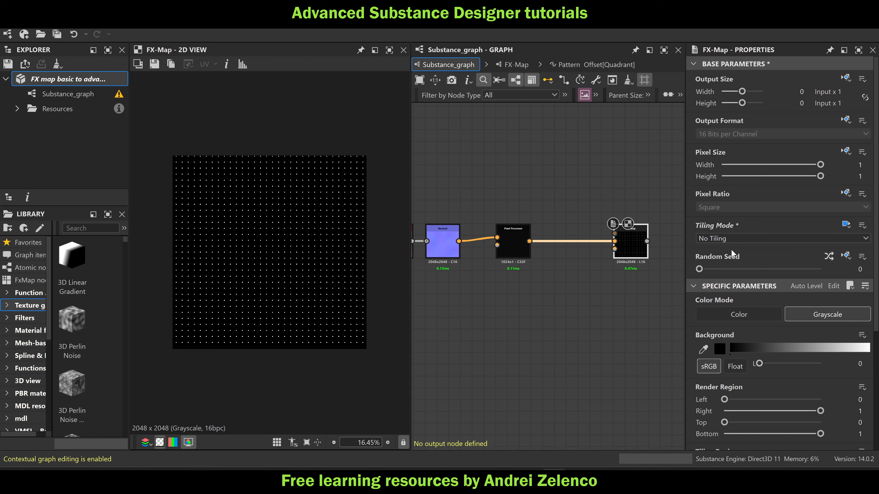
click(61, 80)
key(ctrl+s)
Open the Pixel Processor's Per Pixel Function for editing
middle_drag(580, 344, 699, 313)
scroll(651, 290, down, 1)
scroll(640, 237, up, 2)
middle_drag(640, 236, 600, 240)
double_click(600, 240)
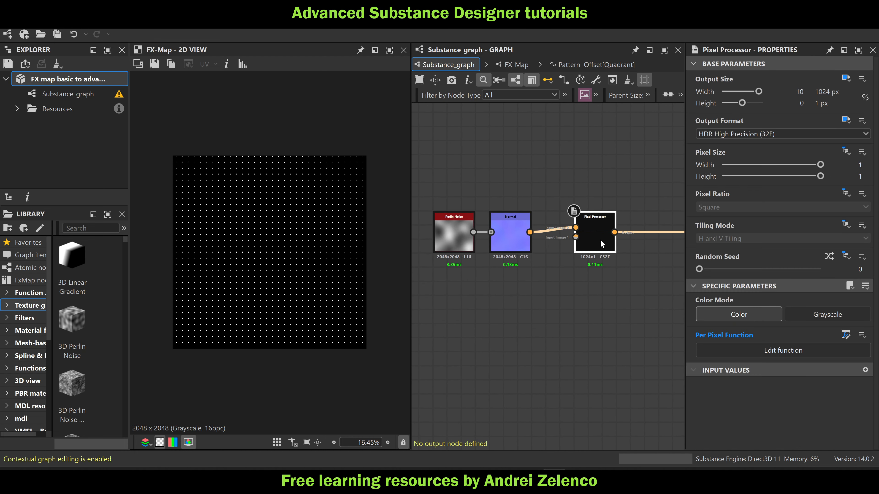
middle_drag(631, 279, 532, 276)
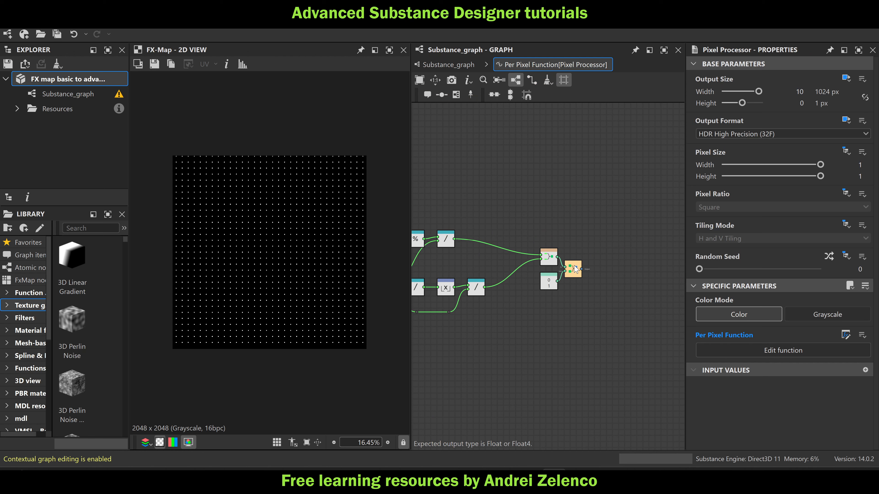
Move the output vector node and its Float2 constant farther from the Vector Float2 node, and save the package
drag(573, 268, 645, 258)
drag(552, 288, 646, 287)
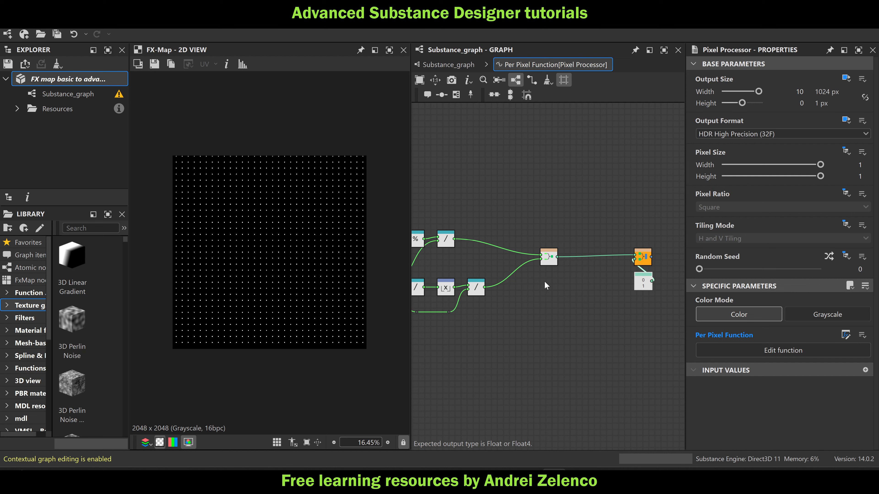
scroll(569, 268, up, 3)
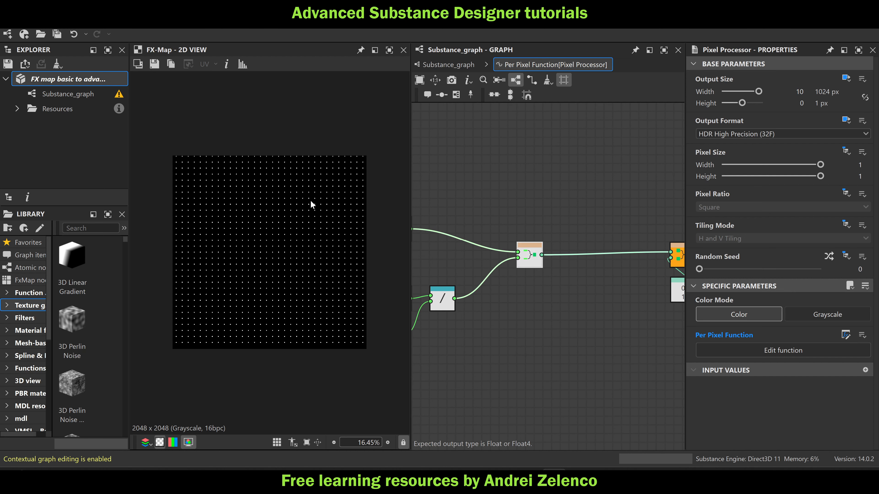
click(69, 76)
key(ctrl+s)
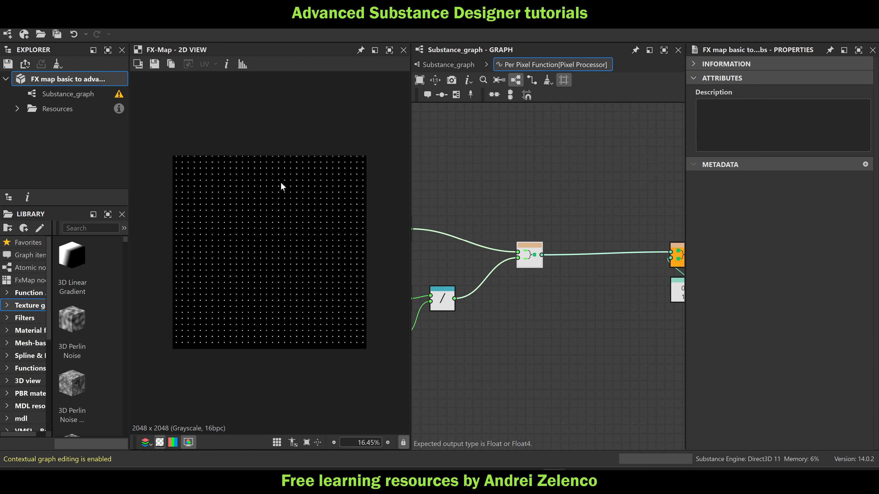
Add a Scalar Multiplication node and feed the Vector Float2 result into its first input
drag(535, 264, 518, 263)
key(space)
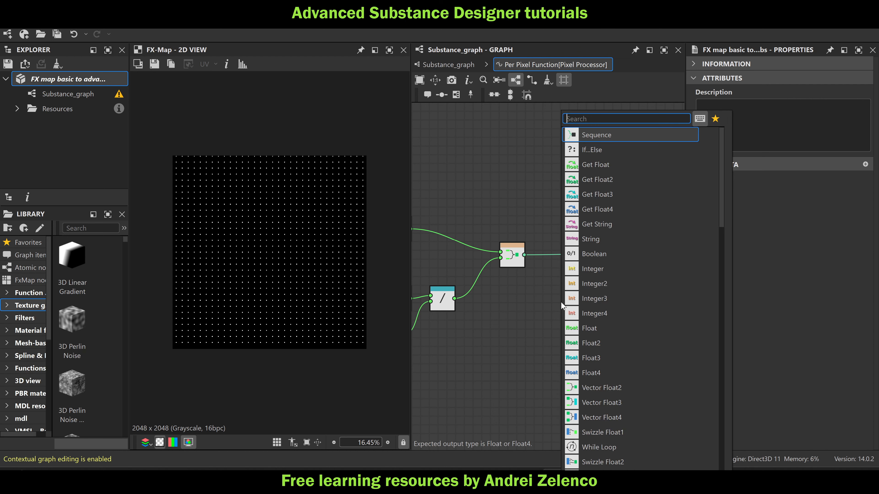
text(sc)
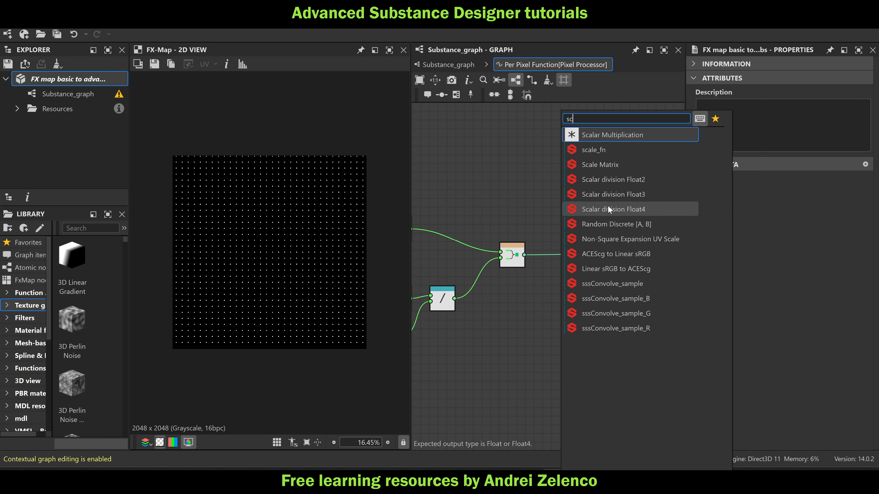
click(626, 136)
drag(524, 255, 571, 285)
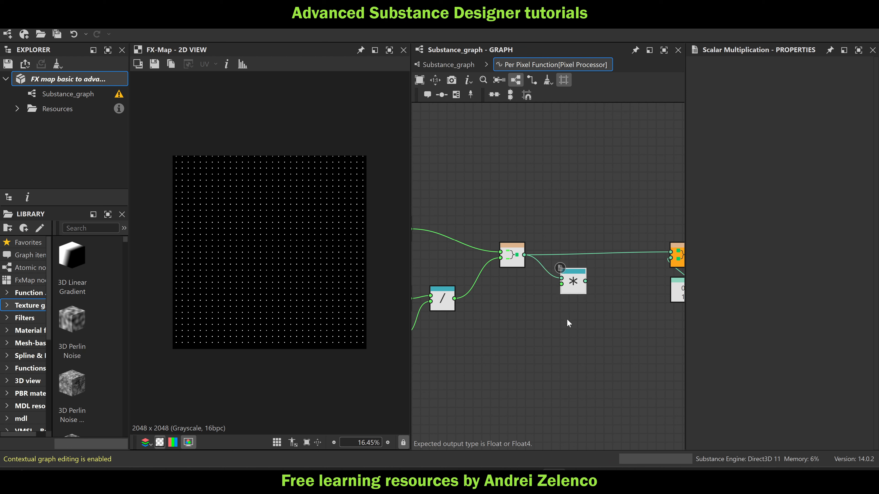
Add a Float node below the Scalar Multiplication and connect it to the second input
key(space)
text(f)
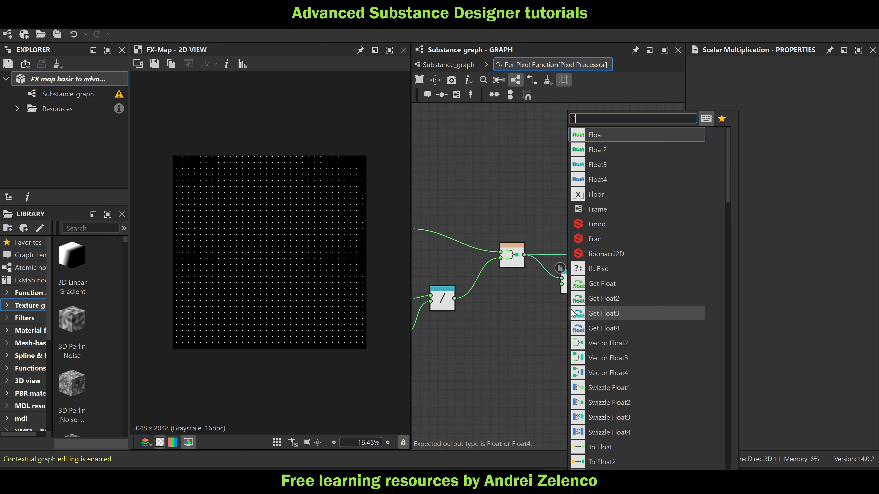
click(598, 135)
drag(576, 316, 561, 284)
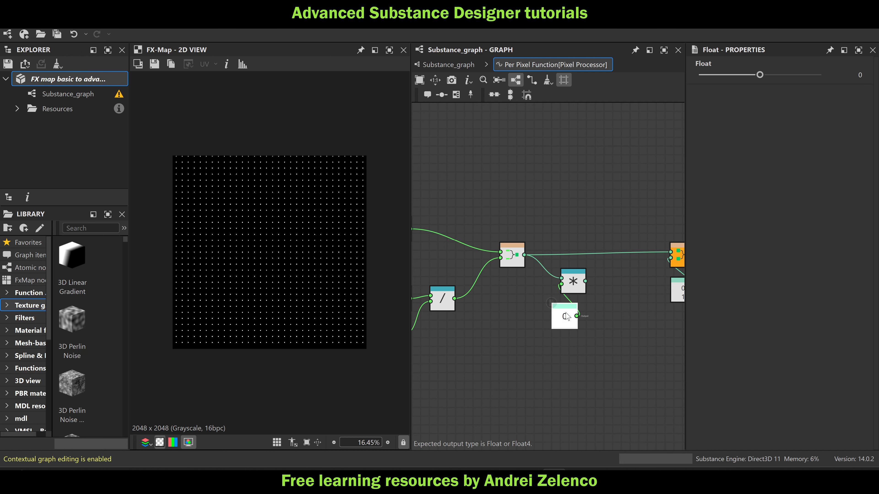
Connect the Scalar Multiplication result to the output vector node and set the Float multiplier to 0.74
click(819, 75)
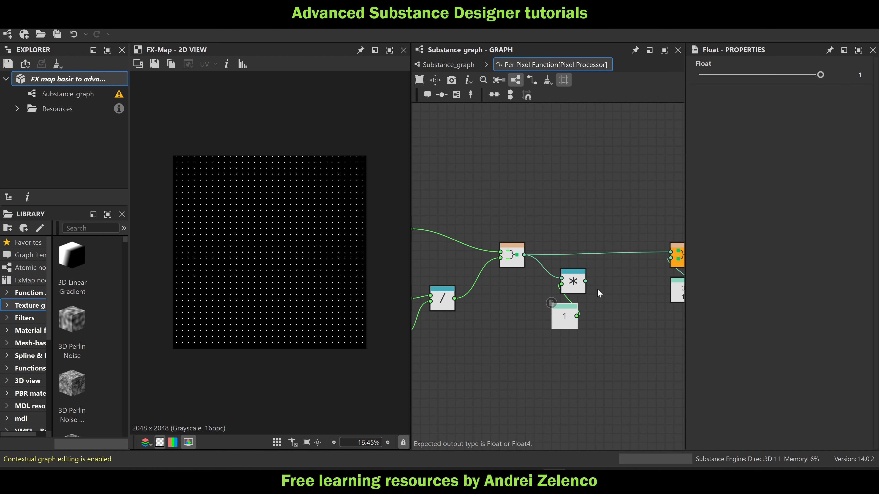
drag(585, 281, 671, 252)
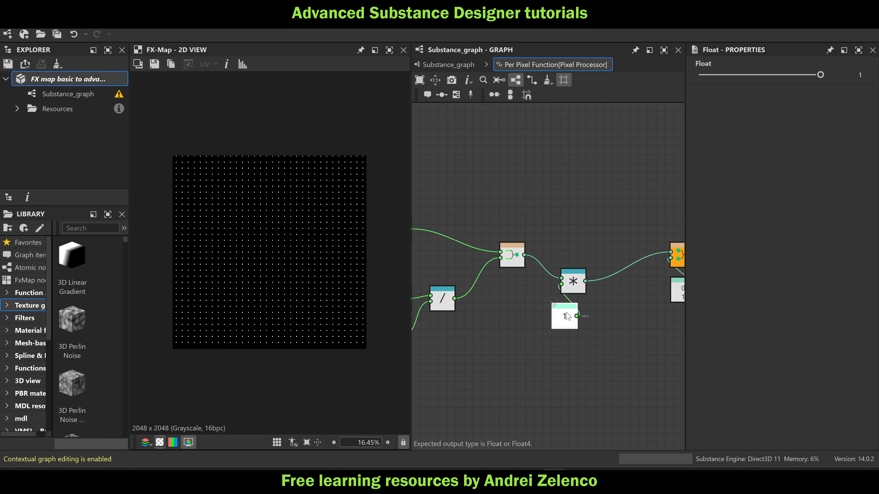
drag(819, 76, 804, 76)
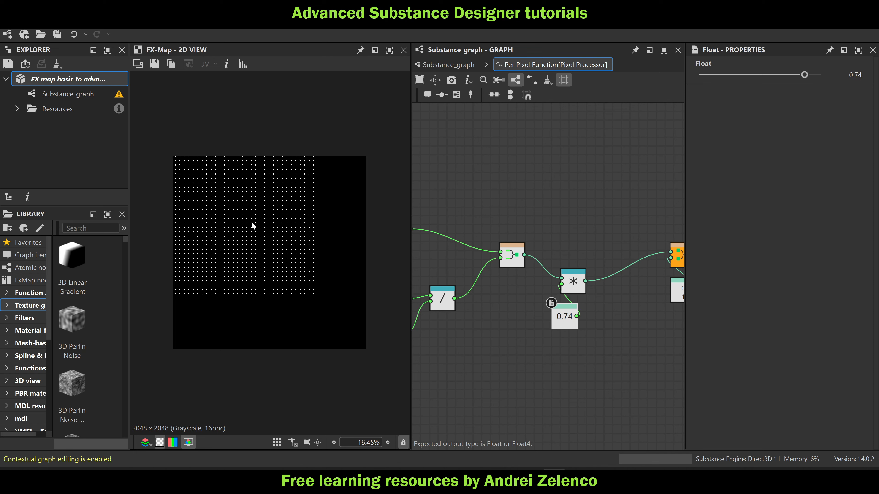
Align the Scalar Multiplication node and its Float in the gap between the Vector Float2 and output vector nodes
scroll(570, 322, down, 2)
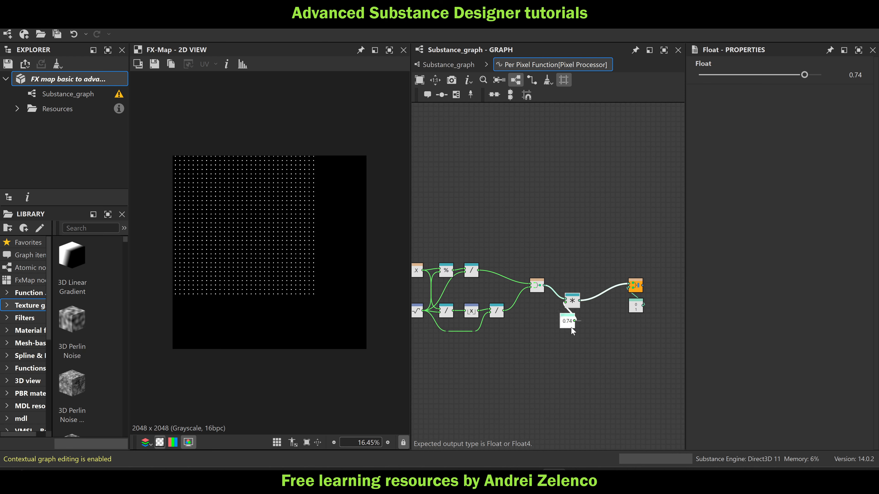
drag(652, 264, 549, 367)
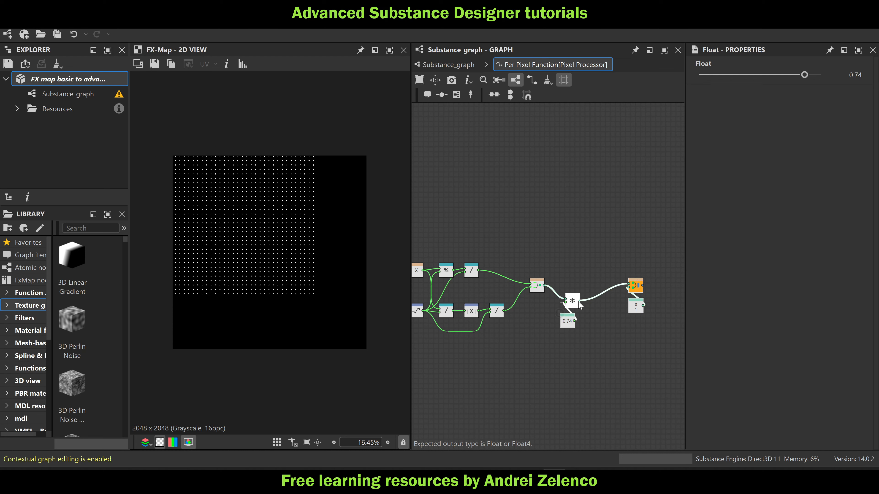
drag(571, 304, 588, 294)
click(622, 331)
scroll(619, 323, up, 3)
middle_drag(609, 306, 605, 308)
drag(637, 202, 661, 305)
drag(652, 240, 656, 265)
middle_drag(514, 307, 572, 292)
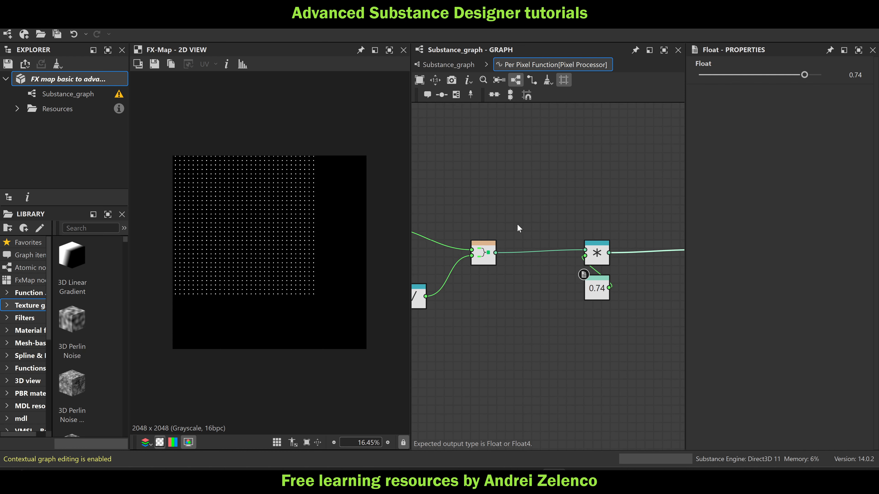
Add a frame around the Scalar Multiplication and Float nodes, widen it on both sides, and save the package
scroll(551, 245, down, 3)
drag(524, 215, 618, 298)
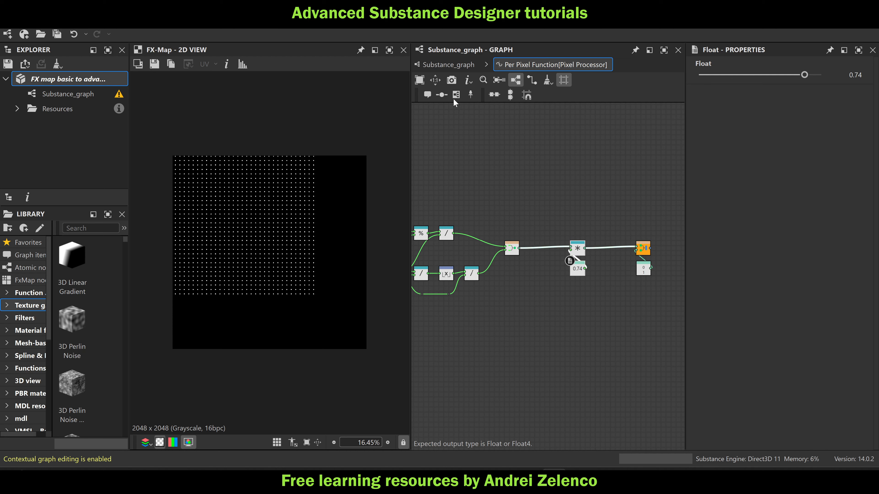
click(456, 94)
scroll(564, 258, up, 3)
drag(566, 260, 507, 257)
drag(609, 258, 668, 264)
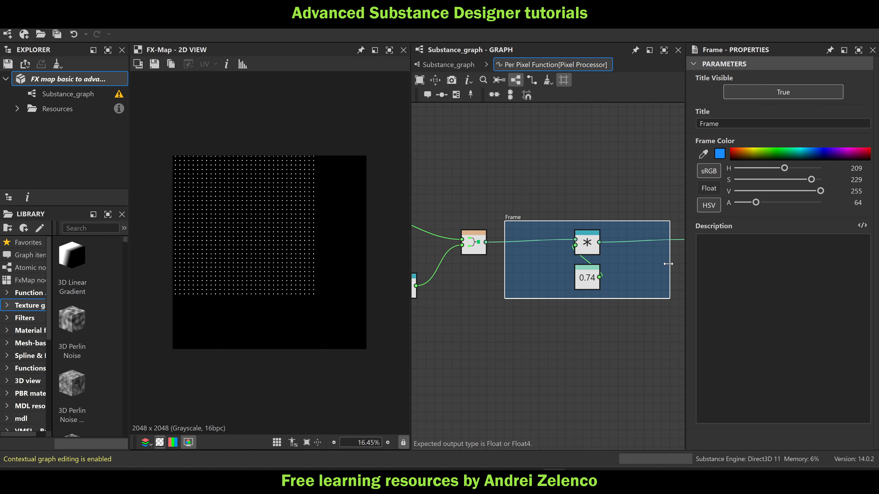
click(92, 85)
Insert a Subtraction node on the link between the Vector Float2 and Scalar Multiplication nodes
scroll(497, 233, down, 1)
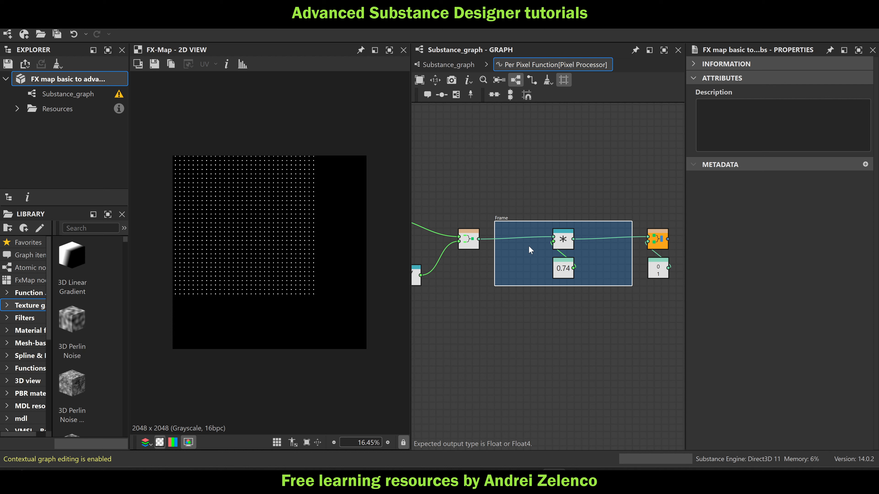
click(509, 237)
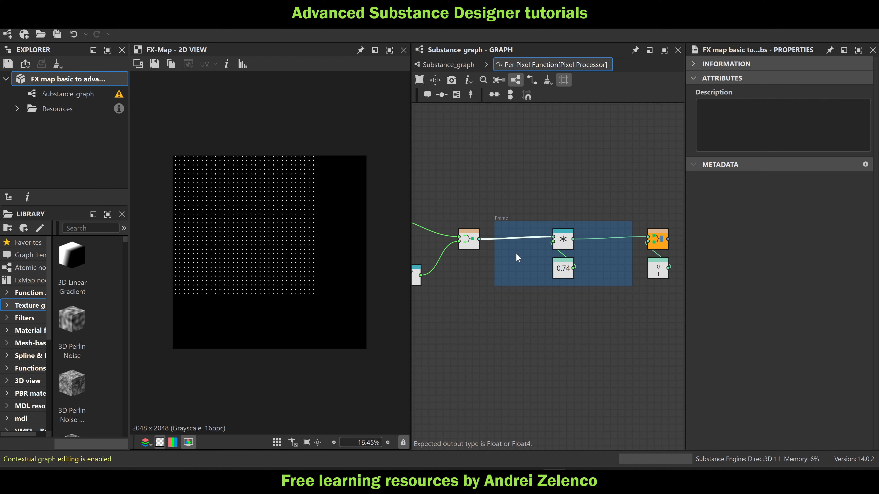
key(space)
text(sub)
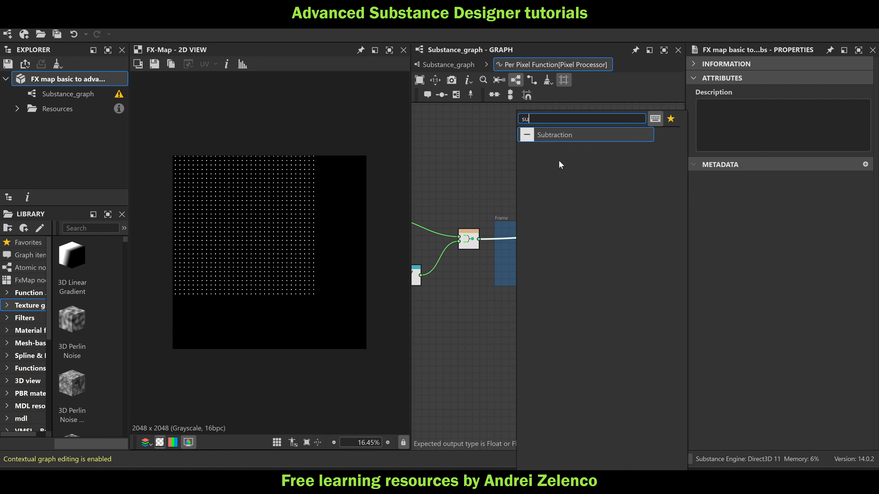
click(557, 131)
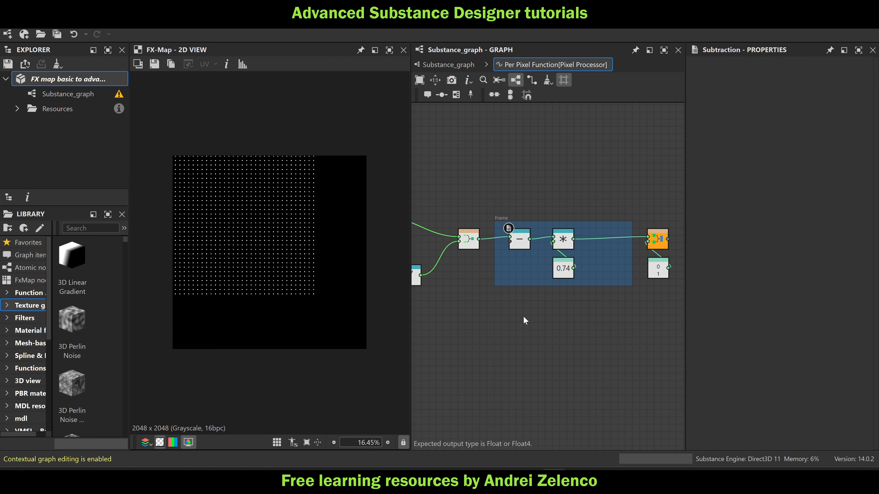
Add a Float2 constant of 0.5, 0.5, connect it to the Subtraction's second input, and place it inside the frame
key(space)
text(fl)
click(560, 150)
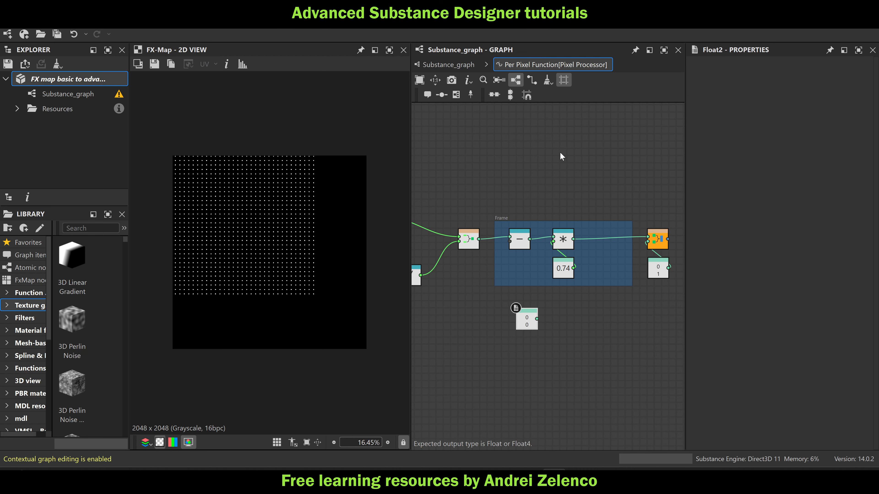
click(854, 76)
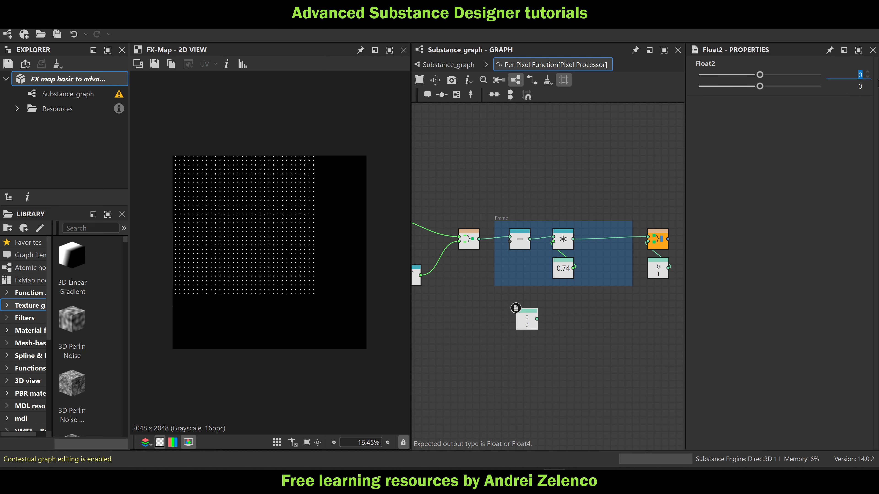
text(0.5)
key(Tab)
text(0.5)
key(Return)
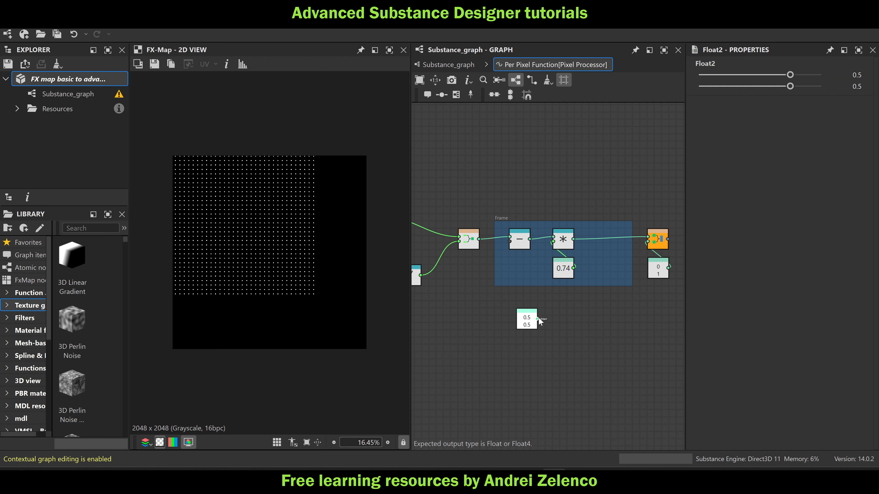
drag(537, 319, 510, 242)
drag(525, 327, 517, 277)
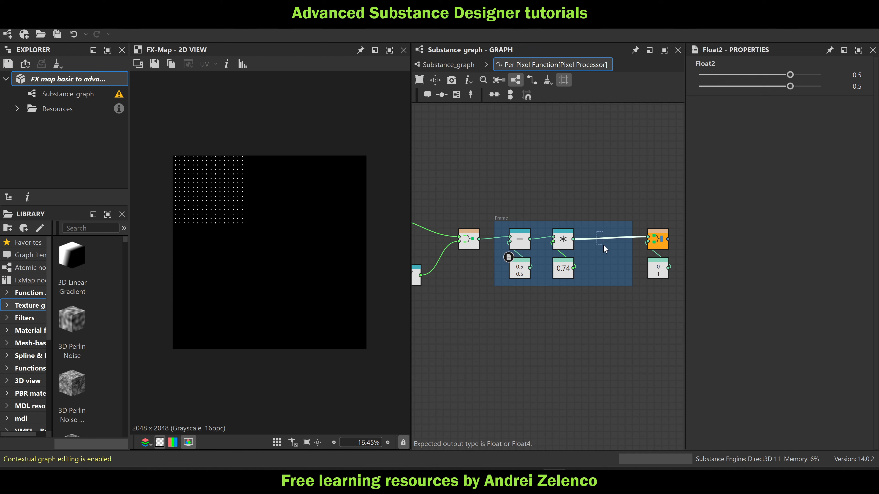
Insert an Add node after the Scalar Multiplication and connect the 0.5, 0.5 Float2 to its second input
key(space)
text(ad)
click(634, 136)
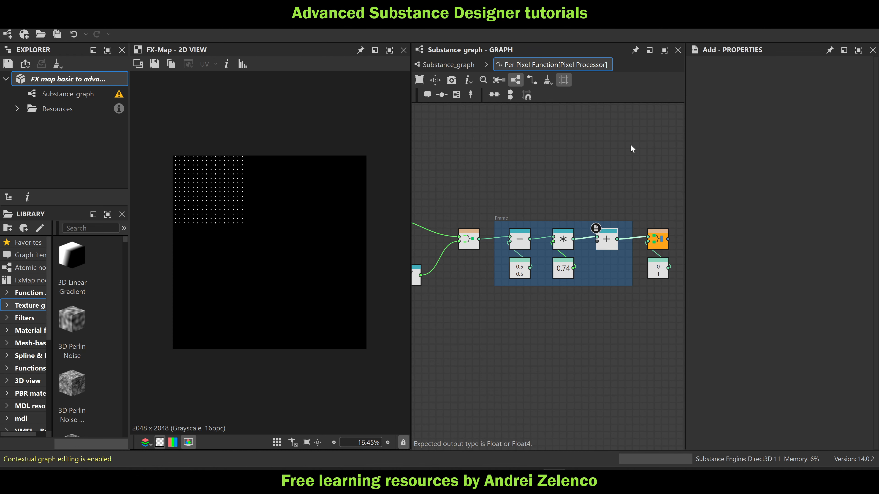
drag(530, 268, 545, 267)
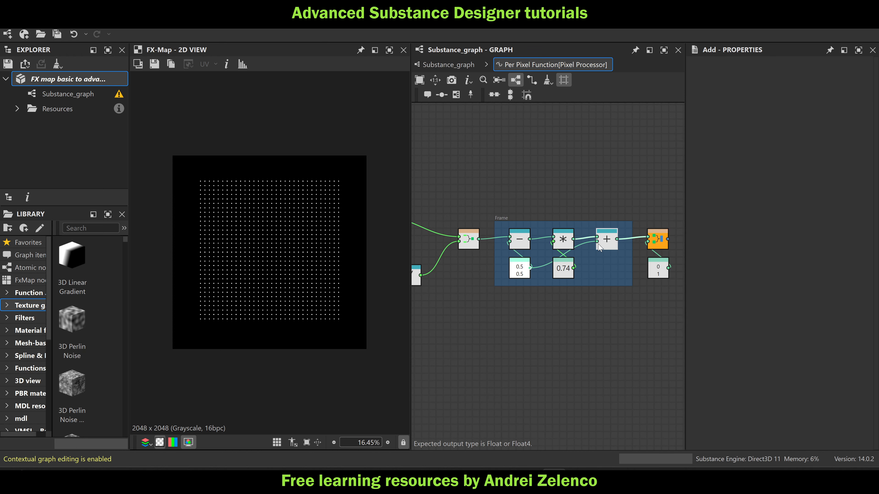
Set the Float that scales the grid to 0.71 and save the package
click(567, 274)
mouse_move(804, 75)
mouse_down()
mouse_move(791, 82)
mouse_move(803, 84)
mouse_up()
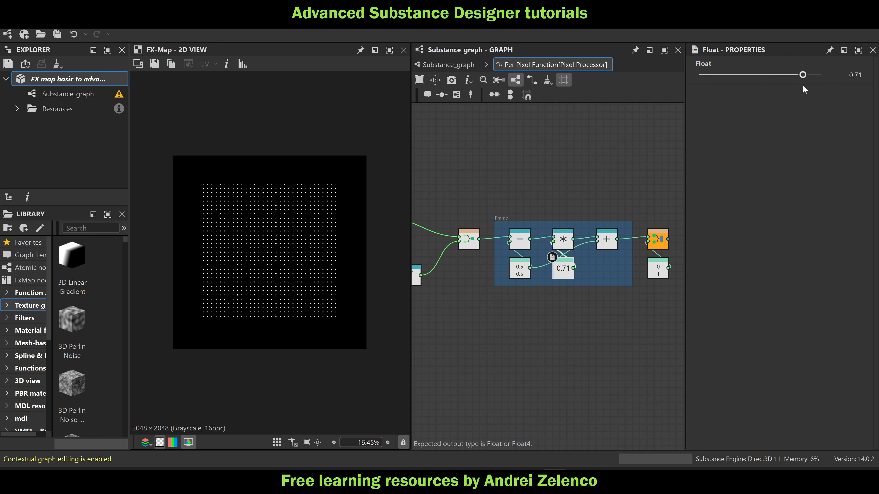
click(89, 81)
Move the output vector node and its 0, 1 constant farther from the frame, and check the parent graph's nodes
scroll(625, 316, down, 3)
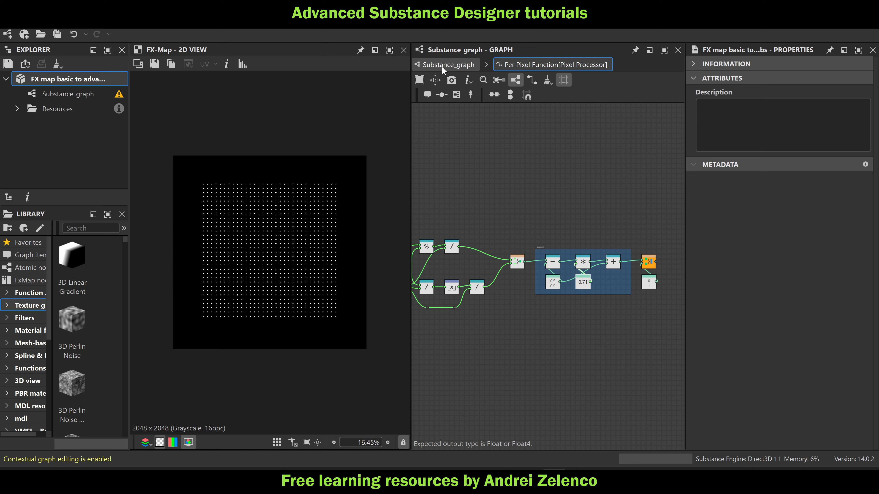
scroll(644, 227, down, 2)
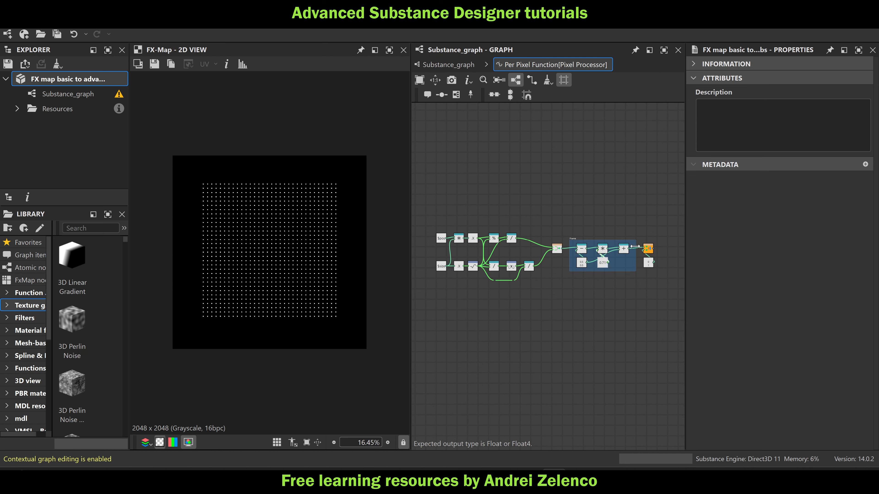
scroll(644, 239, down, 1)
drag(644, 238, 663, 255)
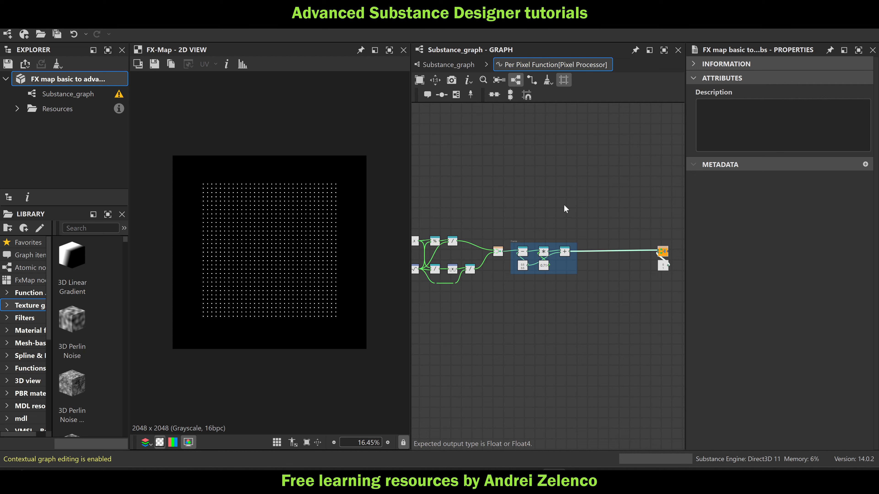
click(462, 67)
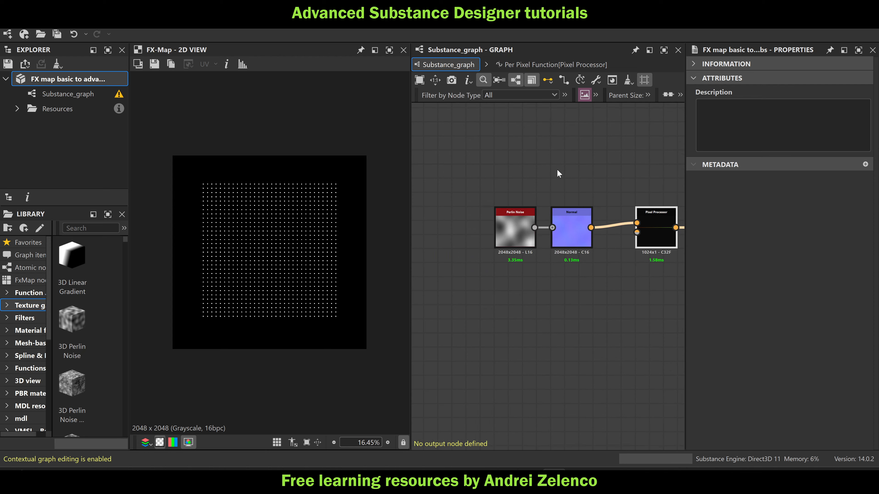
click(539, 64)
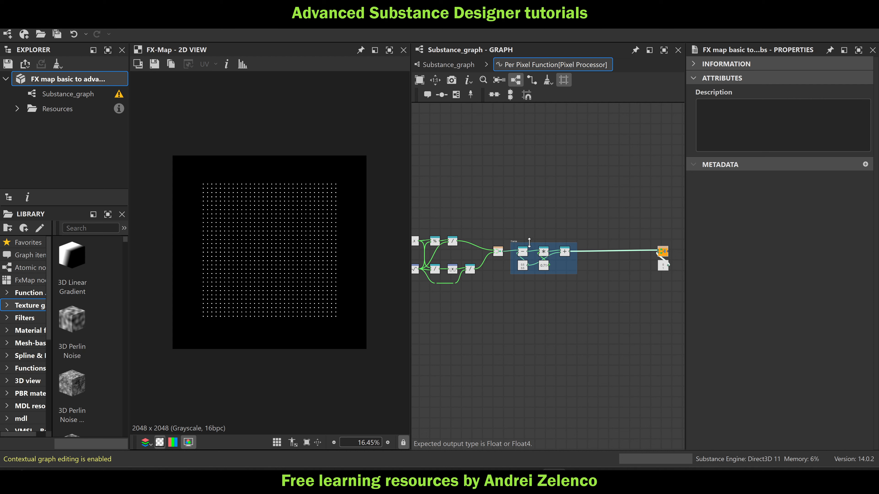
Add a frame around all the grid calculation nodes, colour it black and title it "grid position"
middle_drag(601, 238, 638, 226)
scroll(633, 206, down, 3)
drag(633, 193, 442, 290)
click(456, 94)
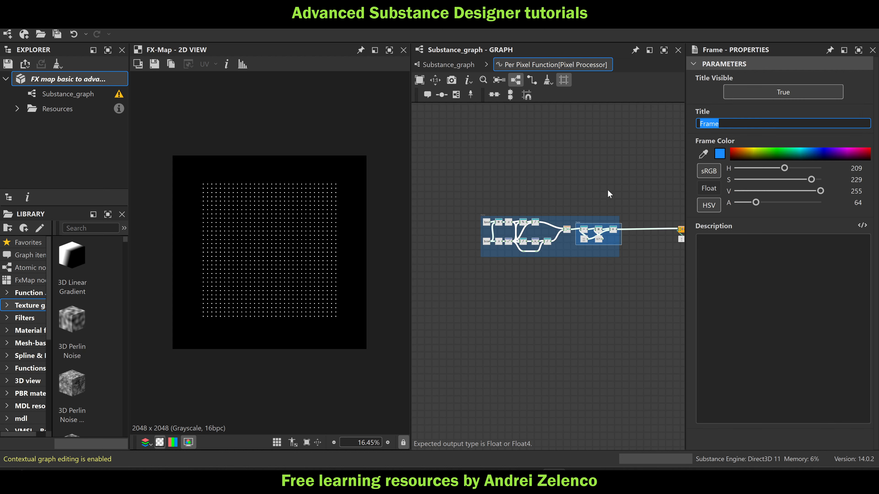
click(738, 159)
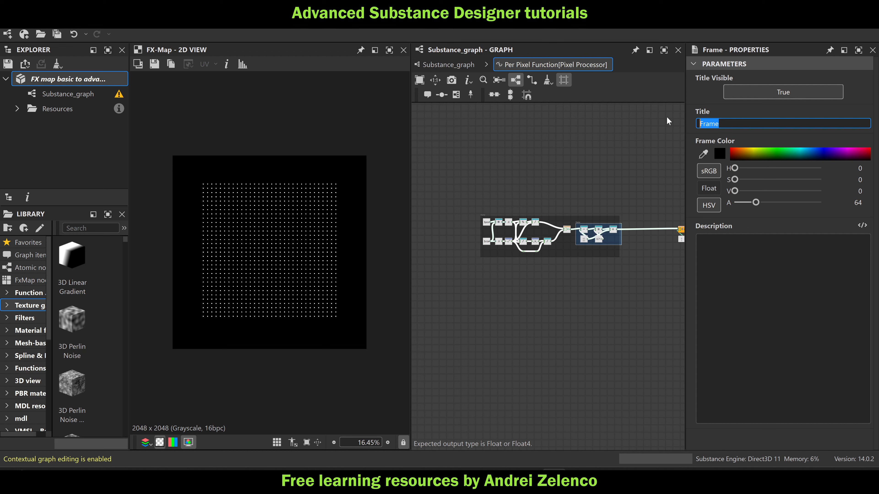
text(grid position)
Widen the "grid position" frame so that it fully encloses the inner scaling frame
scroll(608, 192, up, 3)
scroll(622, 203, up, 2)
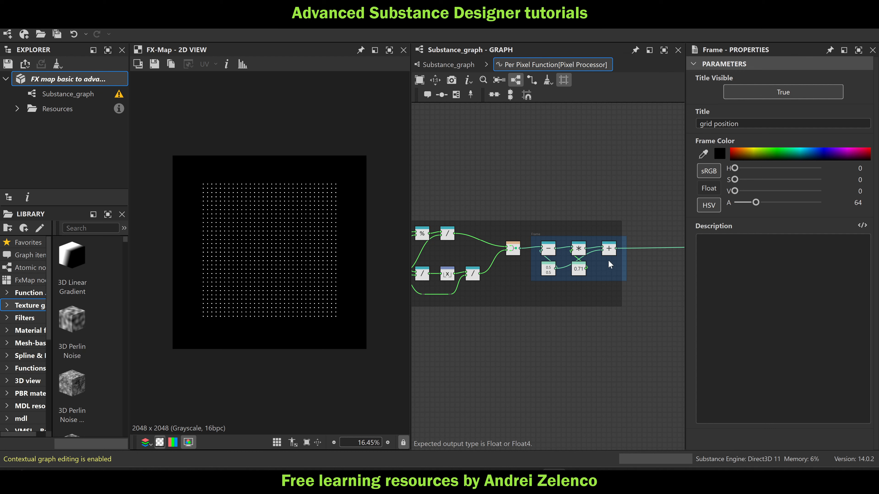
scroll(239, 186, up, 2)
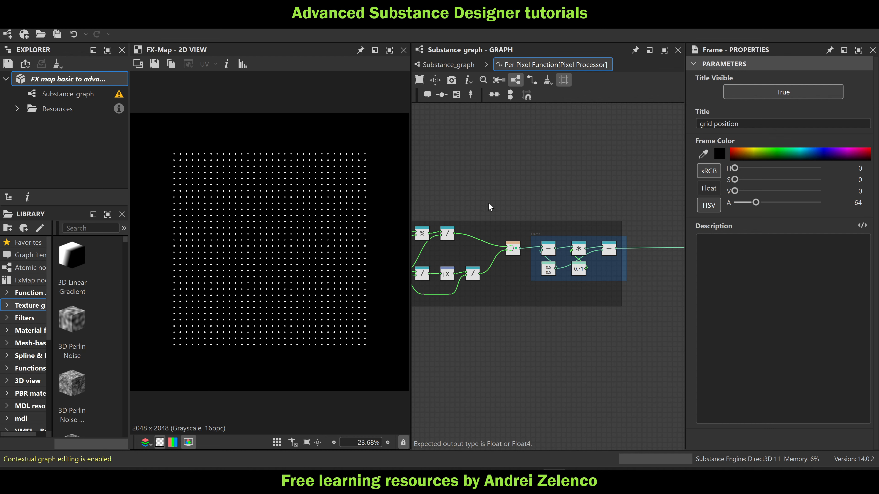
drag(622, 232, 631, 231)
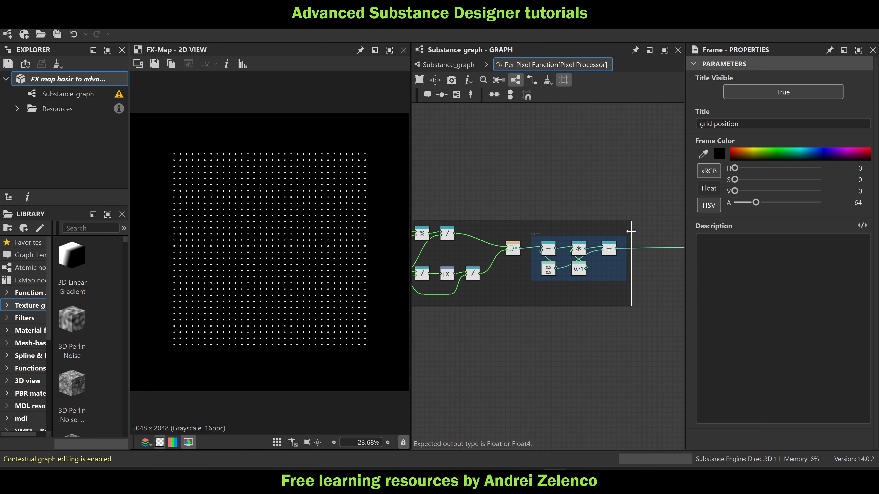
middle_drag(538, 178, 624, 176)
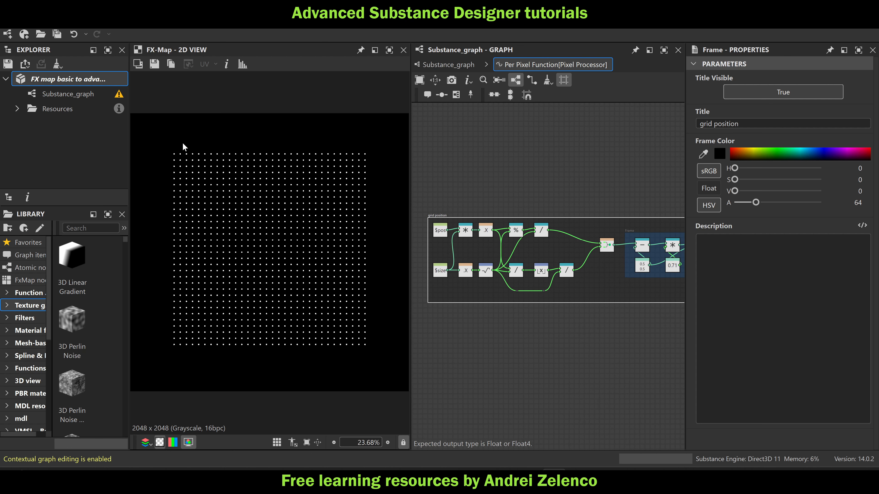
Add a Sample Color node fed by the scaling frame's Add node, followed by a Swizzle Float2 node
middle_drag(553, 172, 383, 156)
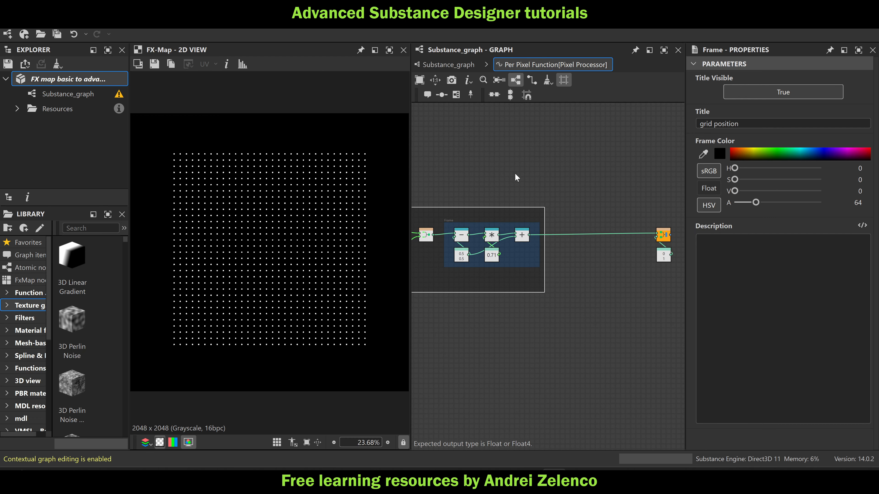
key(space)
text(sample)
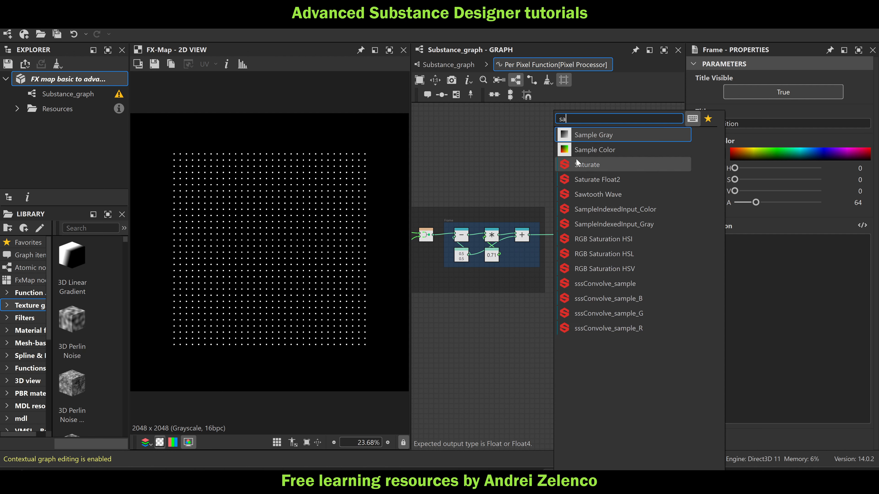
click(576, 150)
drag(529, 235, 520, 182)
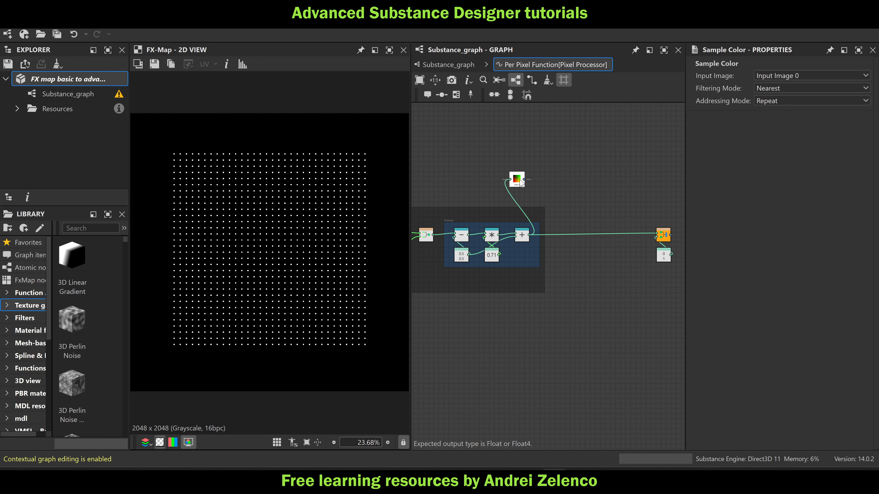
key(space)
text(sw)
click(558, 153)
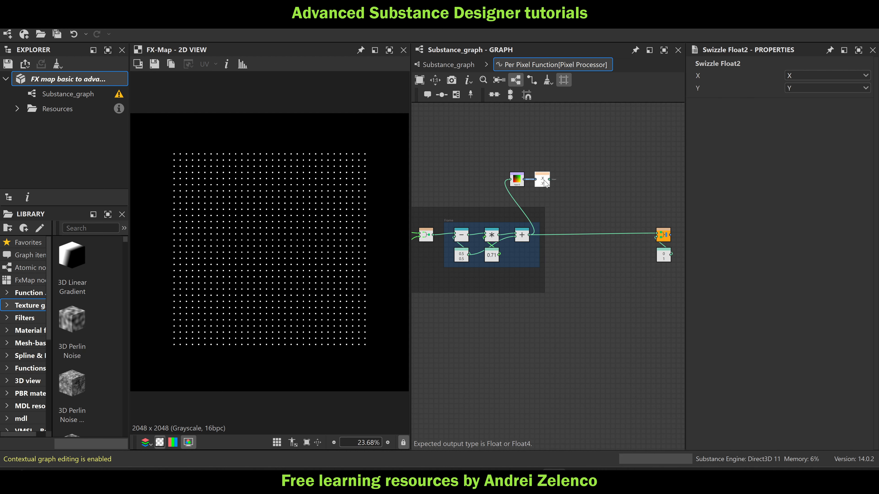
Move the Sample Color and Swizzle Float2 nodes higher above the frame and save the package
scroll(536, 181, up, 2)
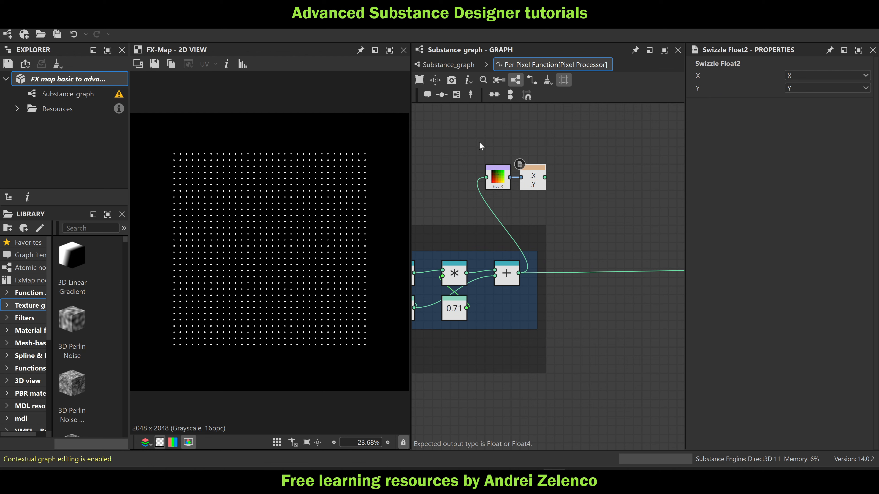
drag(564, 137, 490, 178)
drag(498, 176, 499, 131)
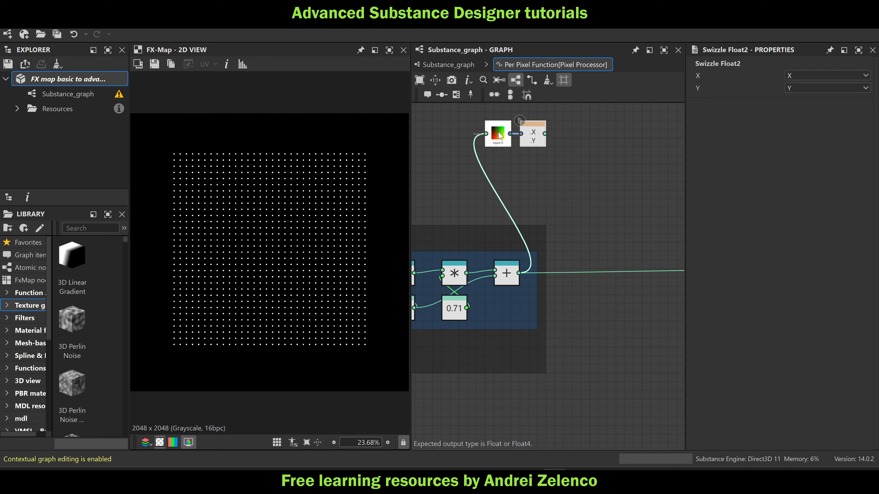
click(53, 80)
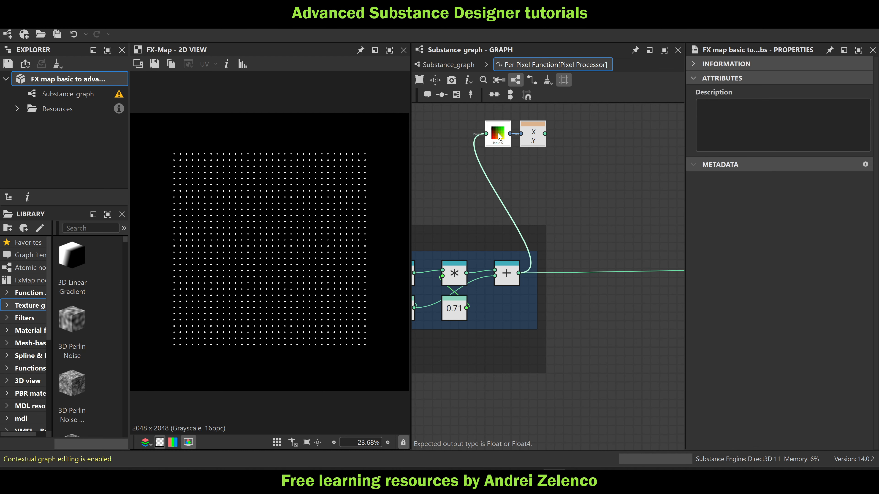
Add a Scalar Multiplication node after the Swizzle Float2 node
click(535, 142)
key(space)
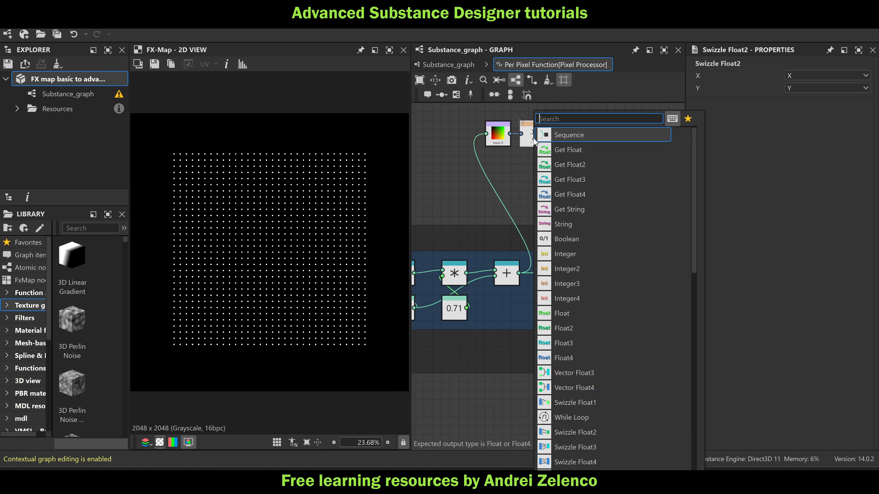
text(sc)
click(565, 135)
Add a Float constant of 2, connect it to the new Scalar Multiplication's scalar input and place it beneath that node
key(space)
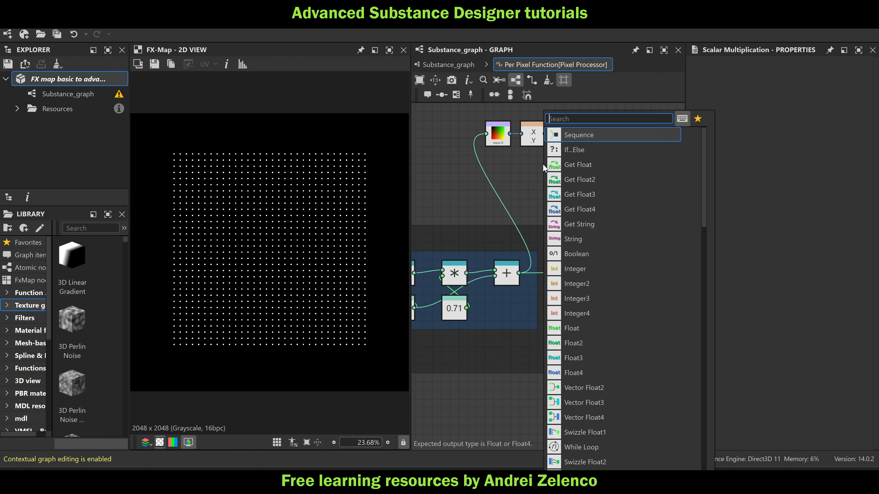
text(fl)
click(575, 132)
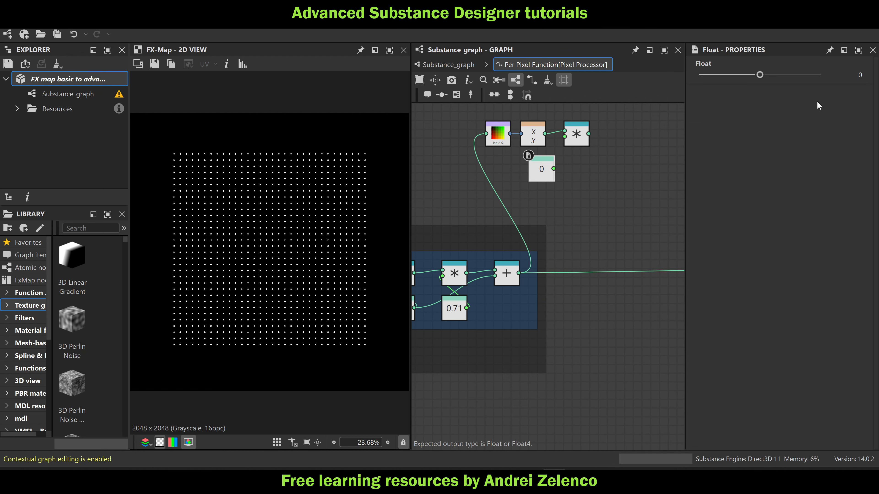
click(848, 74)
text(2)
click(628, 165)
drag(538, 173, 564, 137)
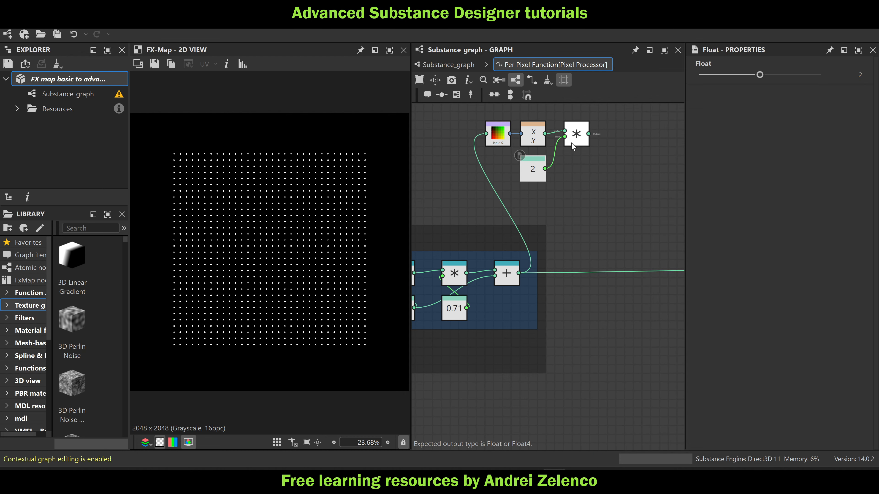
drag(539, 173, 579, 174)
Add a Subtraction node after the new Scalar Multiplication and align it with the row of sampling nodes
key(space)
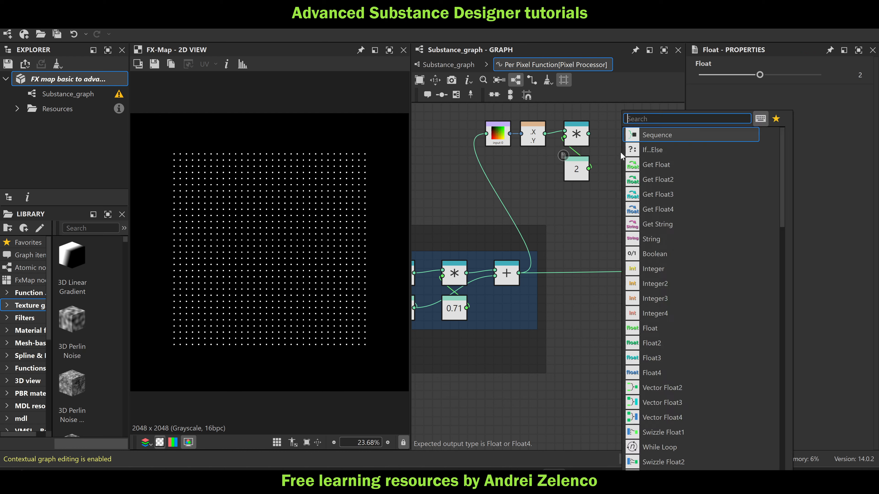
text(su)
click(646, 134)
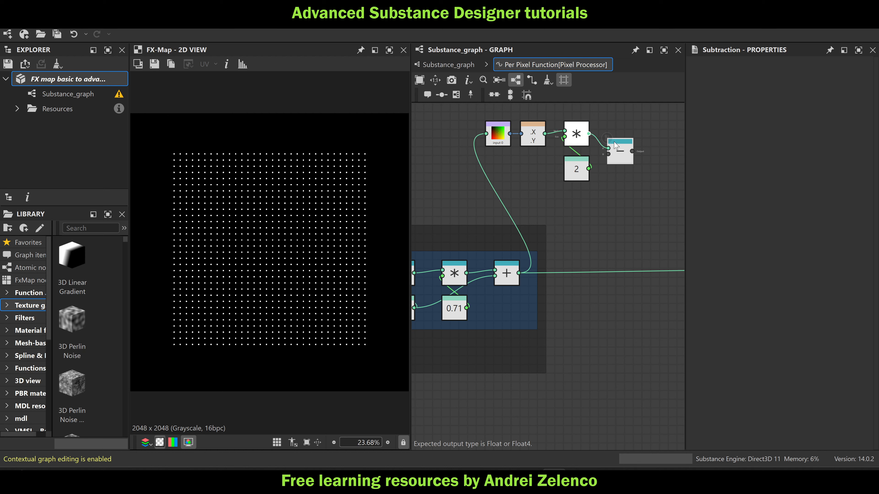
drag(620, 150, 620, 134)
Add a Float2 constant of 1, 1 and connect it to the new Subtraction's second input
key(space)
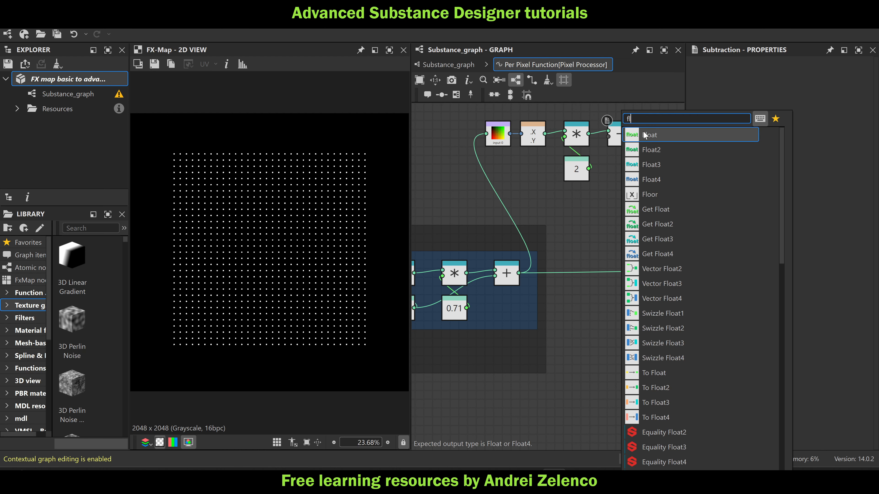
click(654, 149)
click(820, 74)
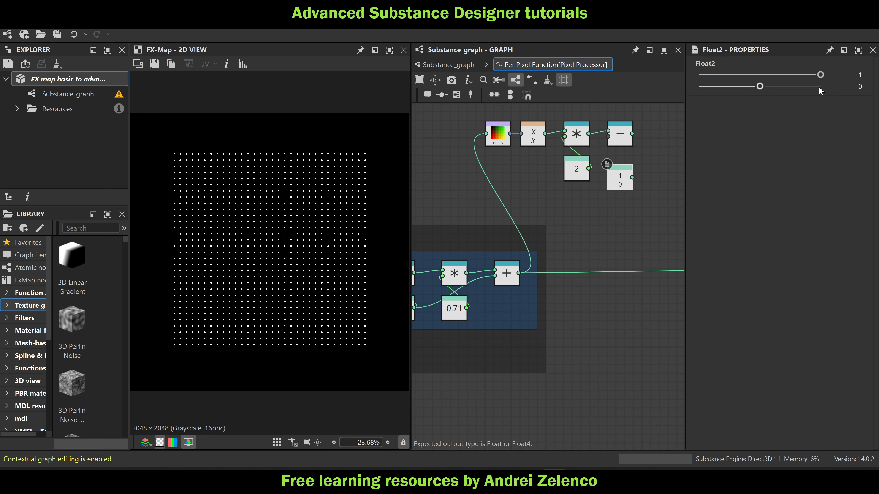
click(820, 86)
drag(619, 180, 619, 136)
Add a frame around the Sample Color to Subtraction nodes and title it "direcrection"
scroll(628, 140, down, 3)
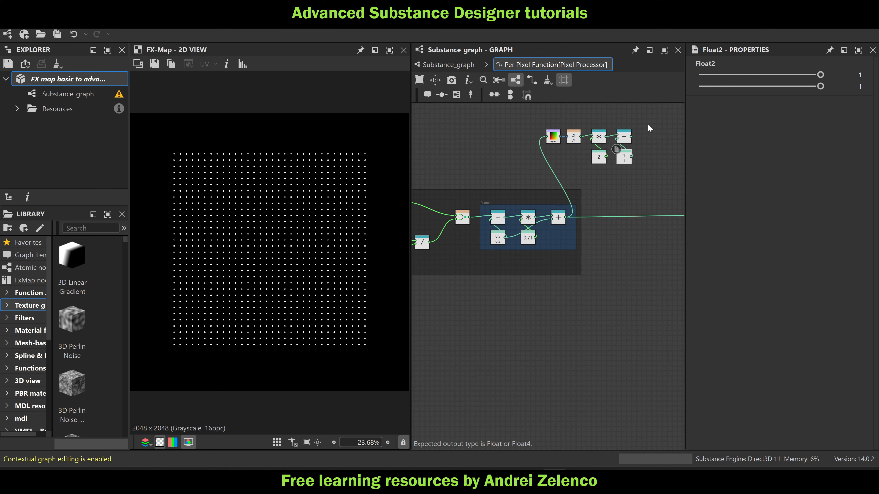
click(457, 95)
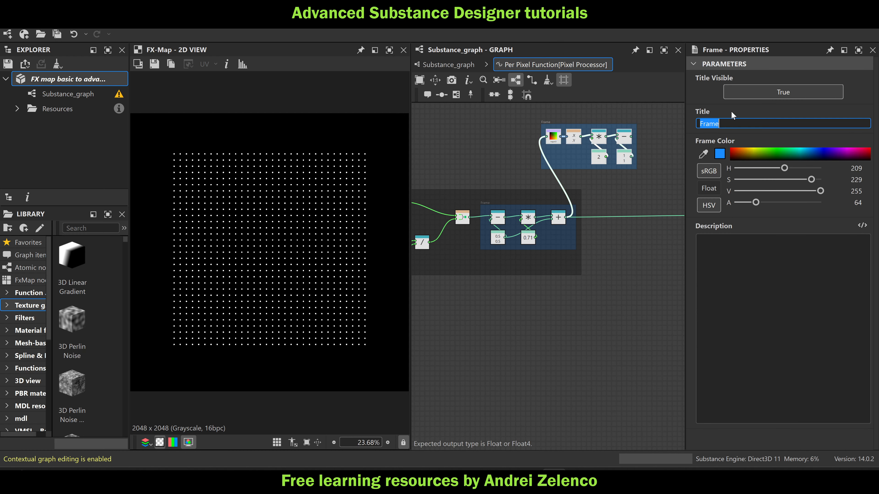
text(d)
key(BackSpace)
key(BackSpace)
key(BackSpace)
key(BackSpace)
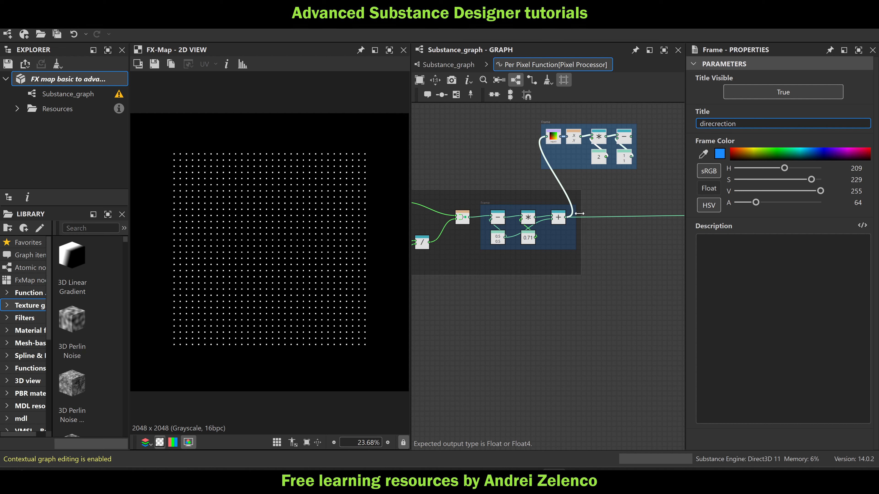
Insert an Add node before the output vector, summing the scaled grid position and the Subtraction result, and save the package
middle_drag(615, 186, 567, 198)
key(space)
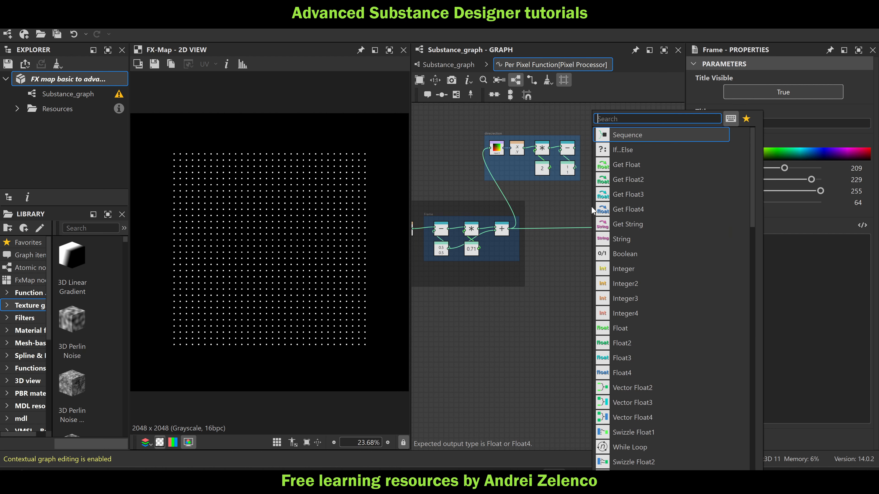
text(ad)
click(645, 139)
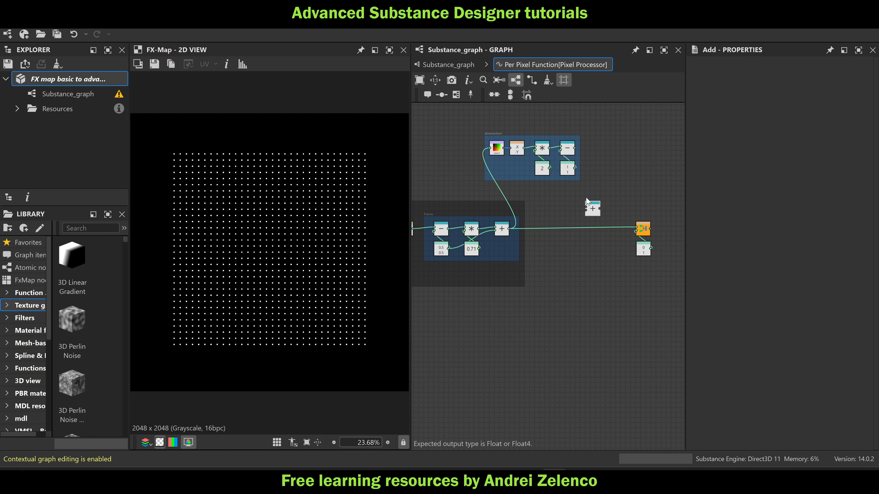
drag(509, 229, 545, 227)
drag(574, 148, 639, 231)
drag(592, 210, 618, 230)
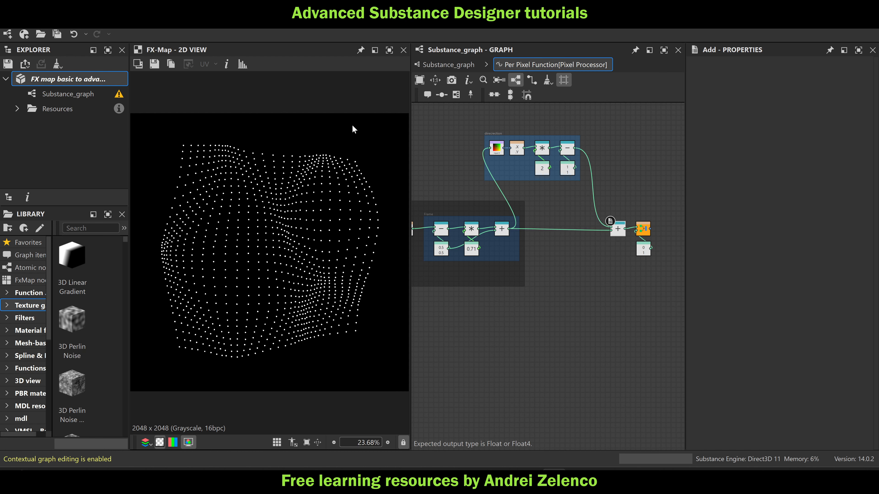
click(75, 79)
Widen the "direcrection" frame, insert a rotate_vec2 node between its Subtraction node and the Add node, and save the package
scroll(556, 165, up, 2)
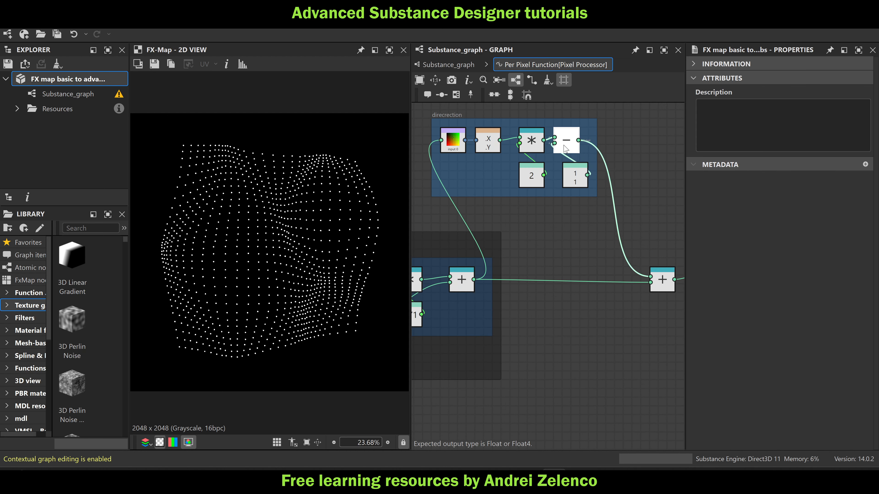
drag(596, 142, 649, 146)
key(space)
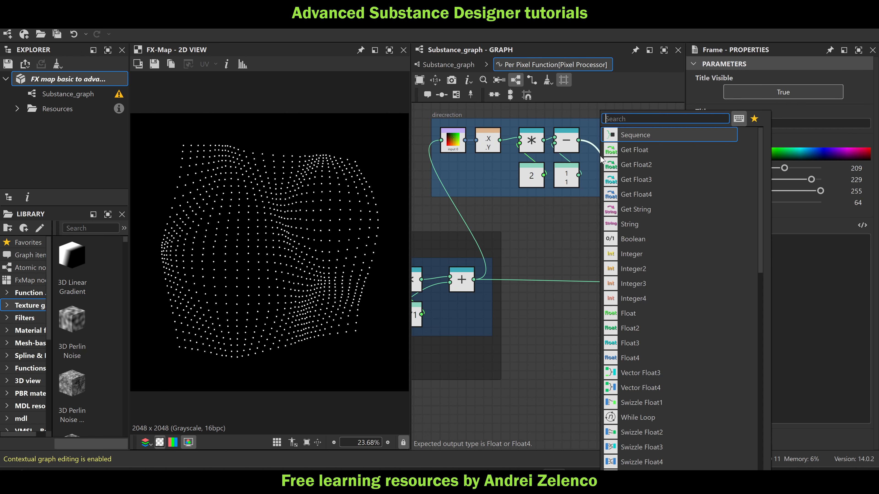
text(ro)
click(626, 135)
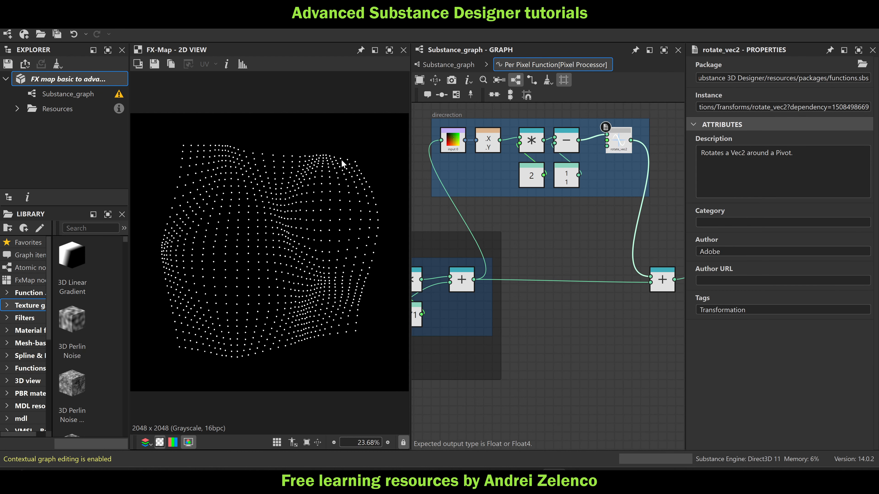
click(72, 80)
Add a Float constant of 0.21 below rotate_vec2, connect it to that node's lowest input, and save the package
key(space)
text(fl)
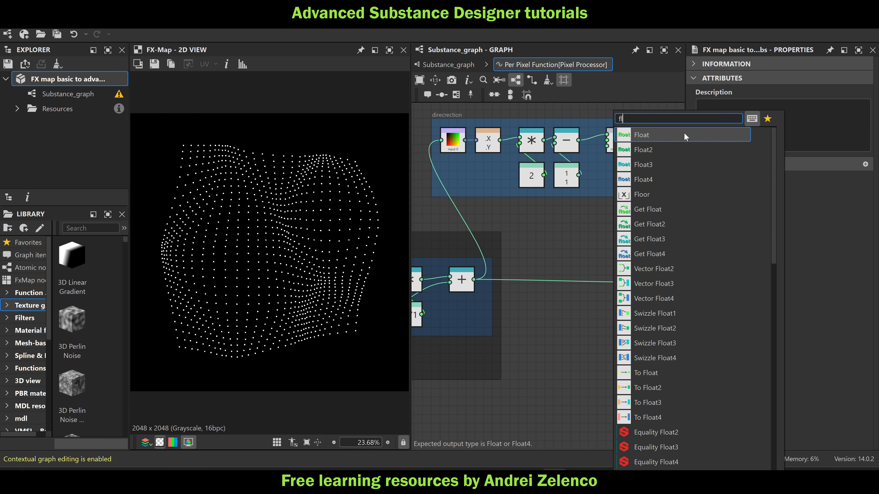
click(681, 134)
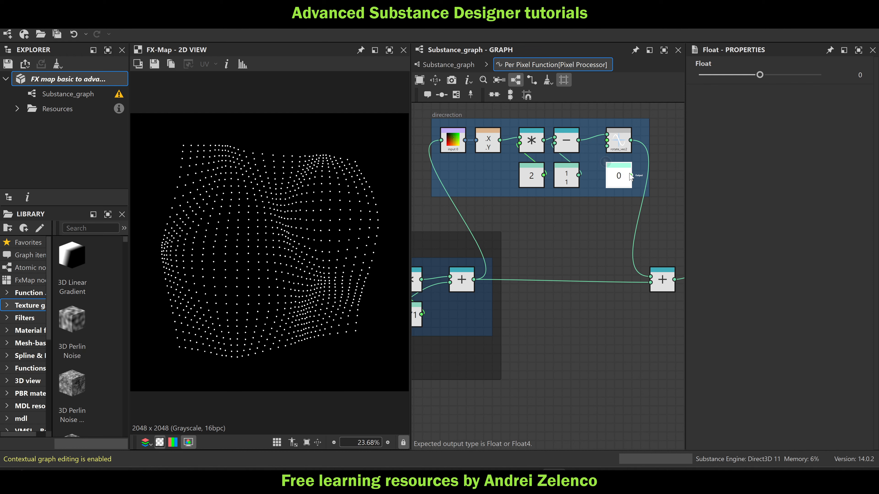
drag(631, 176, 606, 146)
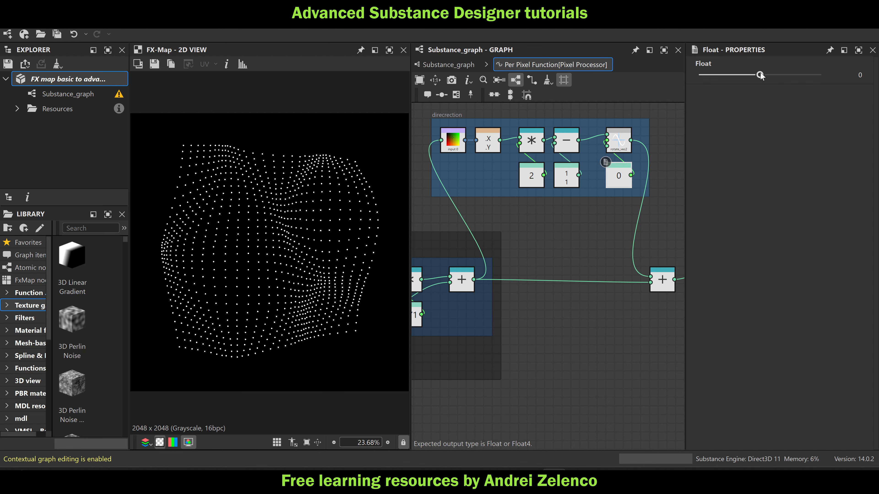
drag(760, 76, 773, 76)
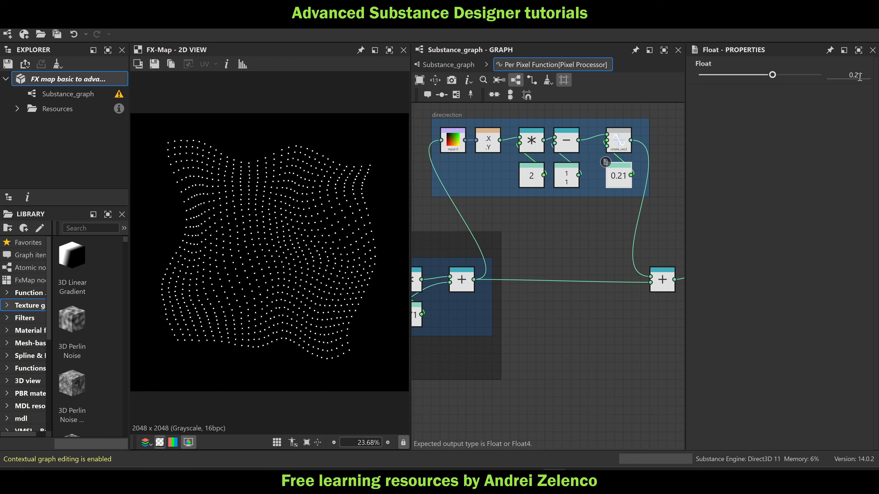
click(77, 77)
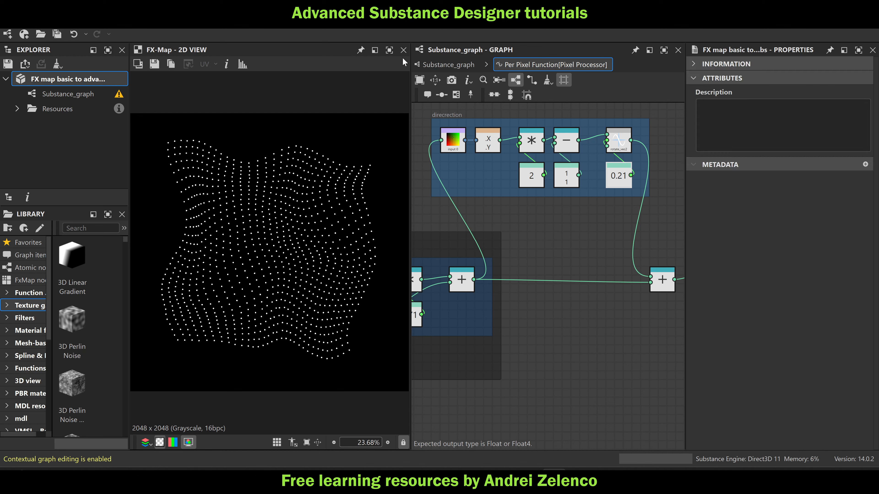
Return to the main Substance_graph, rearrange the nodes so the FX-Map sits directly above the Pixel Processor, and save the package
click(428, 62)
scroll(541, 215, up, 2)
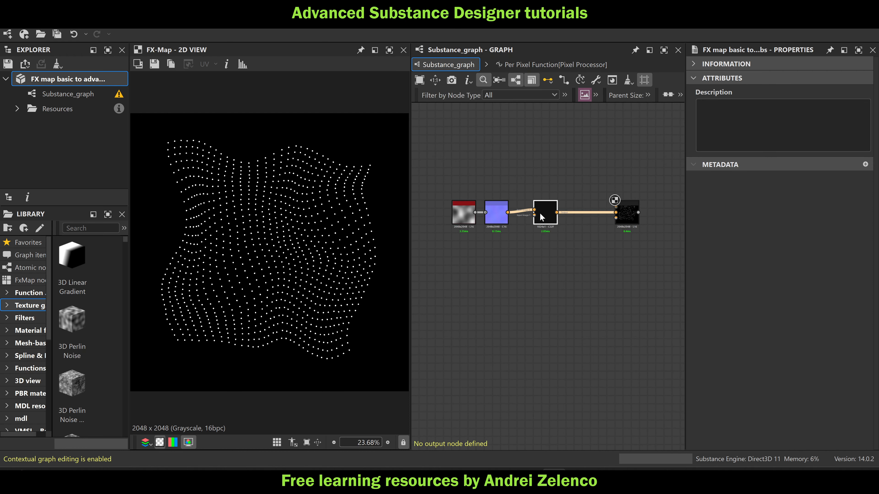
drag(540, 215, 532, 219)
middle_drag(573, 258, 529, 251)
drag(576, 208, 480, 170)
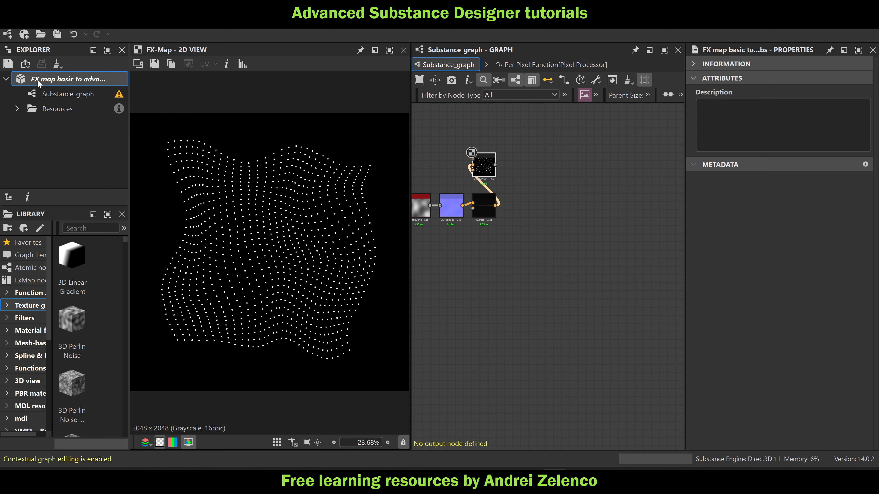
key(ctrl+s)
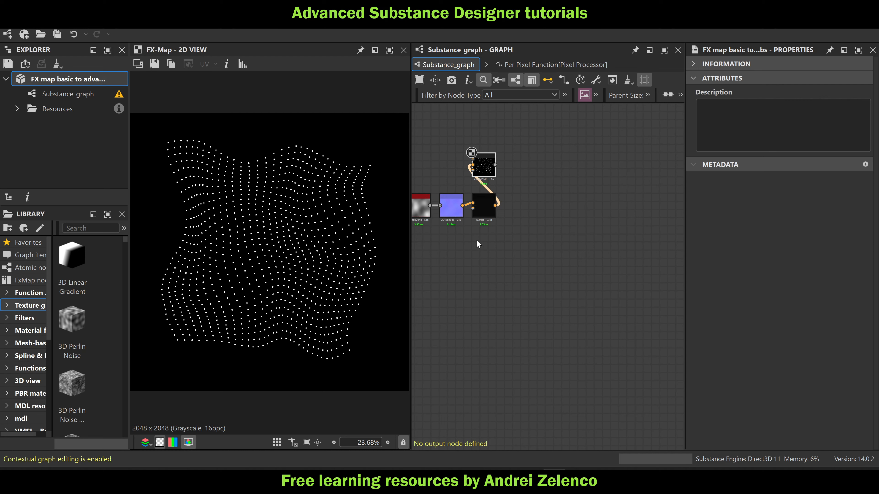
Examine the Pixel Processor's one-pixel-high position strip and compare it with the dots placed by the FX-Map
scroll(487, 211, up, 2)
click(487, 216)
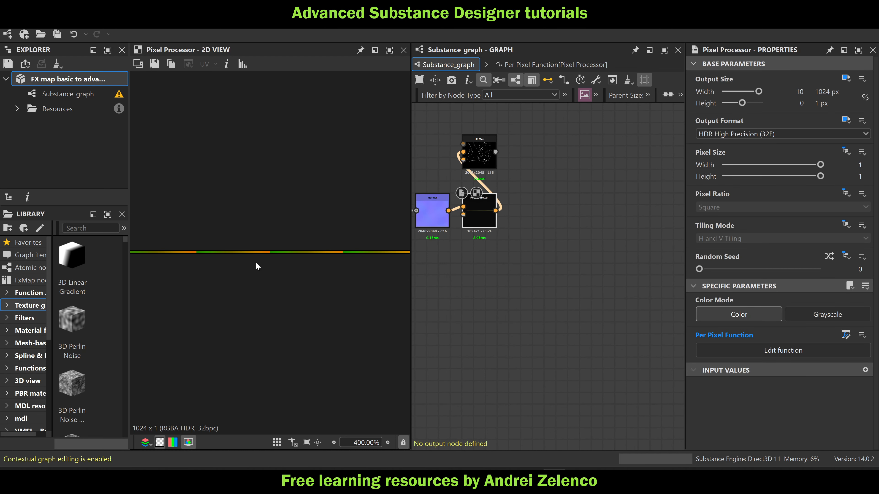
middle_drag(257, 264, 323, 271)
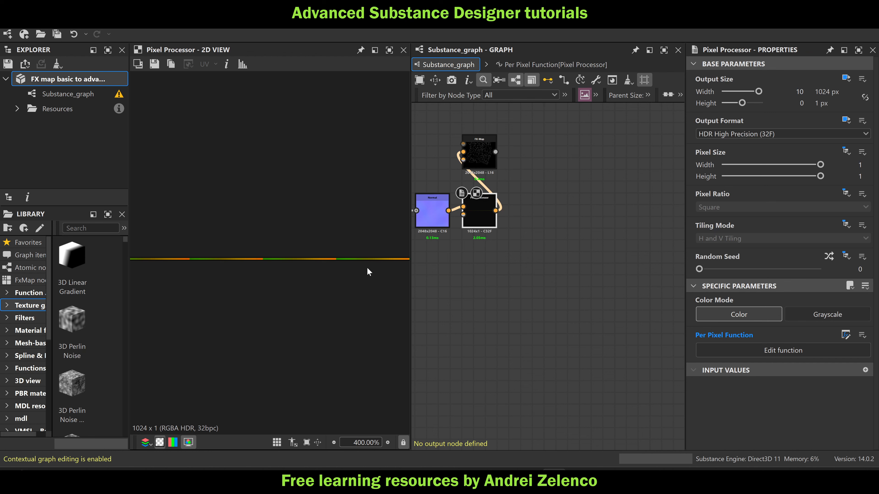
scroll(315, 252, up, 10)
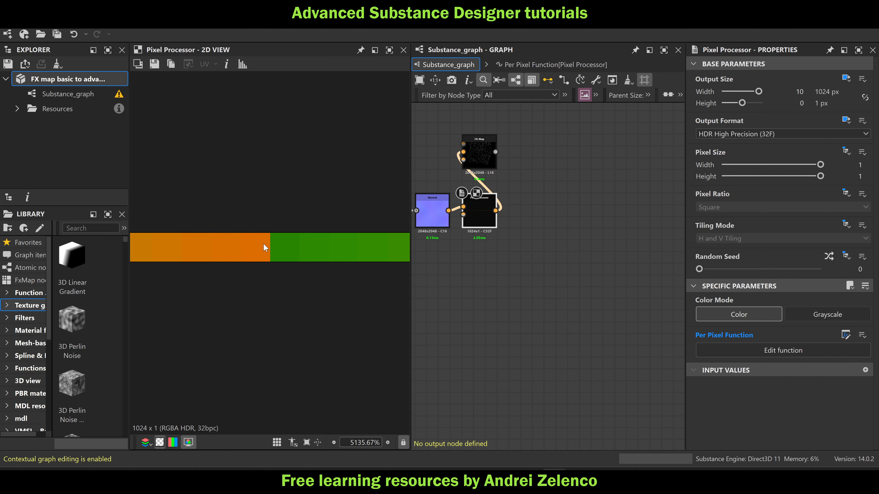
click(488, 156)
scroll(308, 231, down, 10)
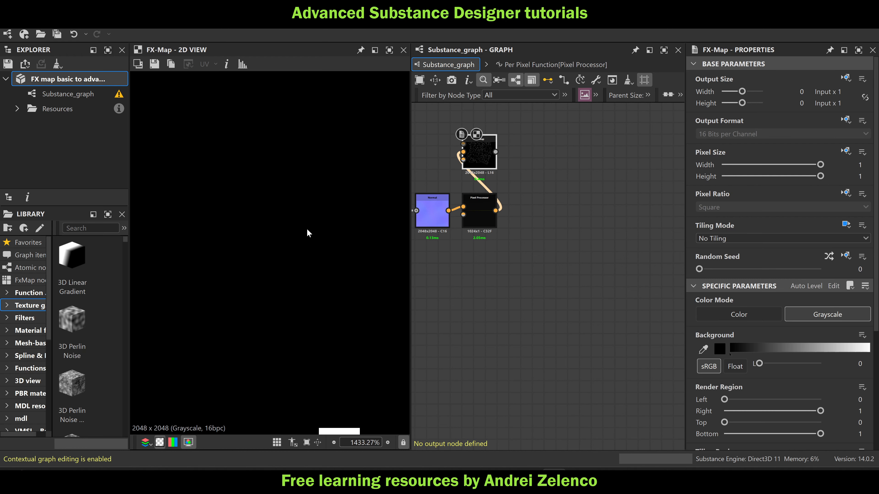
scroll(315, 232, down, 5)
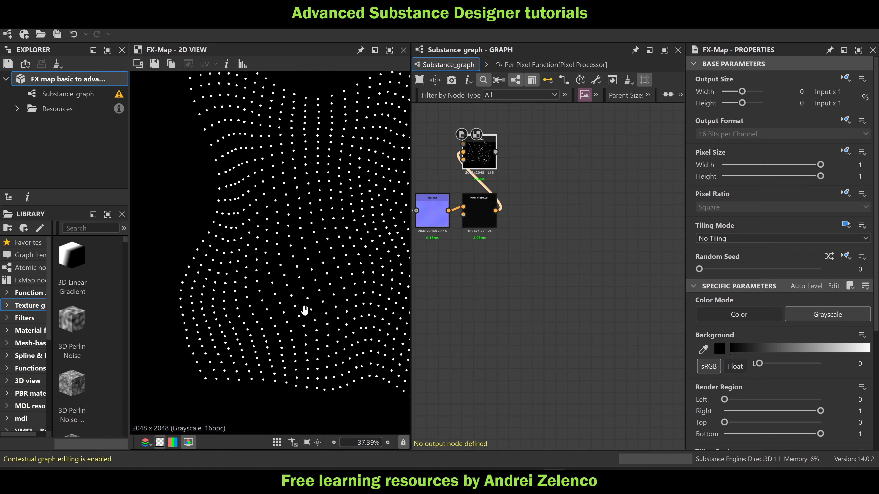
scroll(305, 308, down, 2)
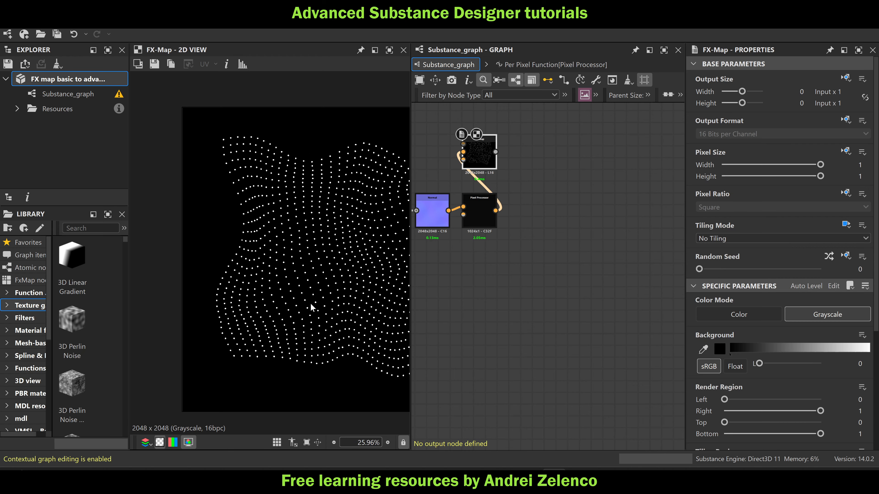
scroll(220, 145, up, 6)
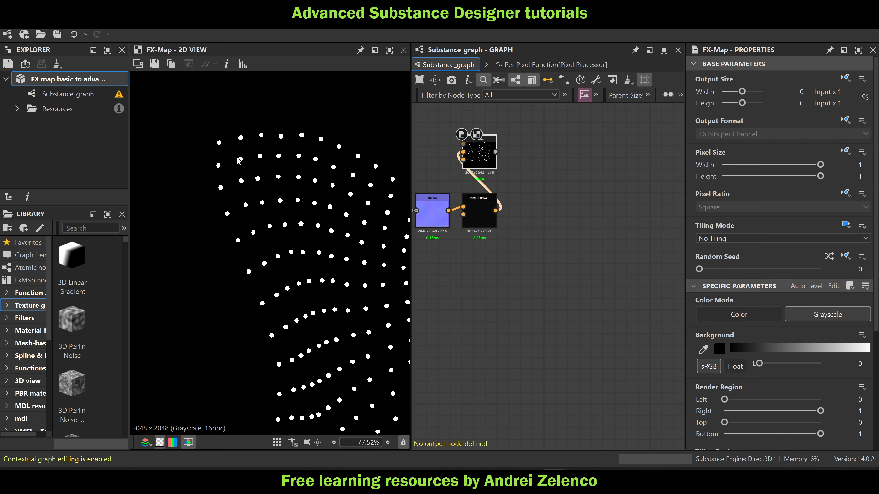
scroll(261, 203, down, 5)
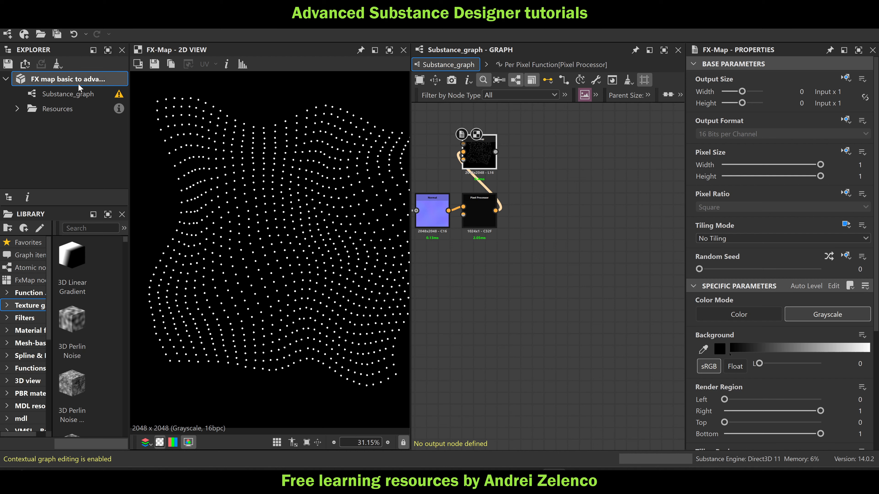
click(542, 328)
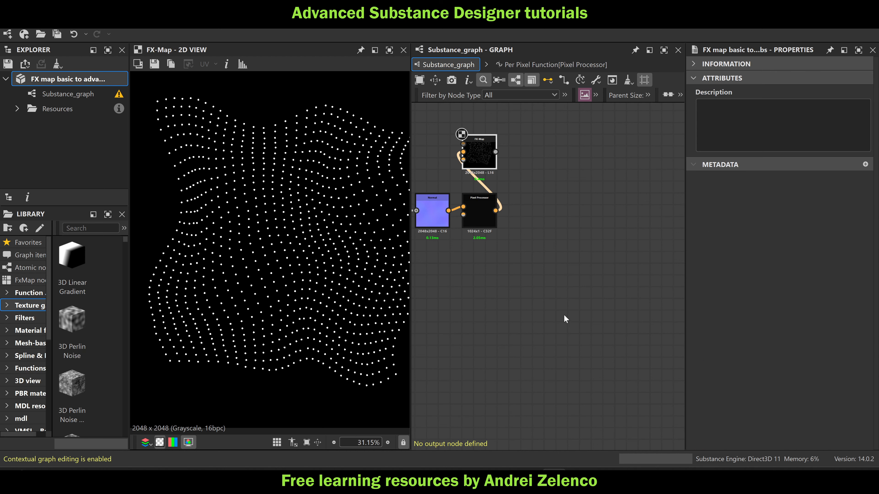
scroll(193, 113, up, 2)
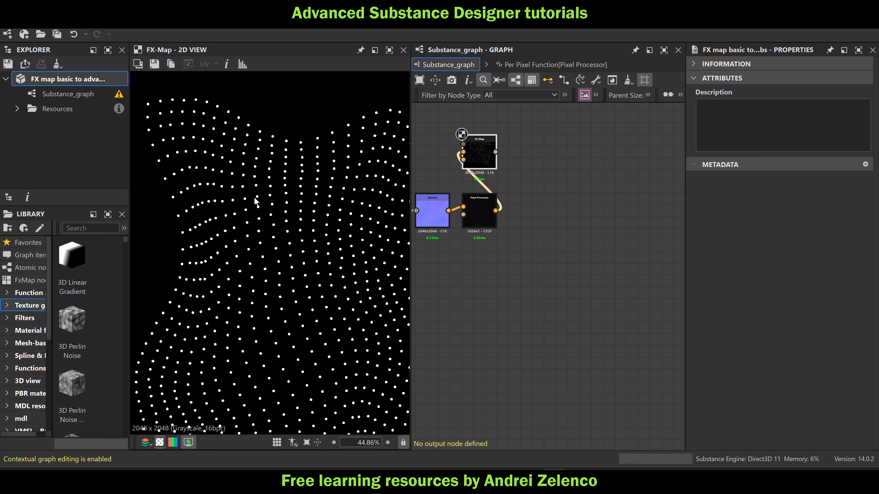
scroll(254, 197, down, 3)
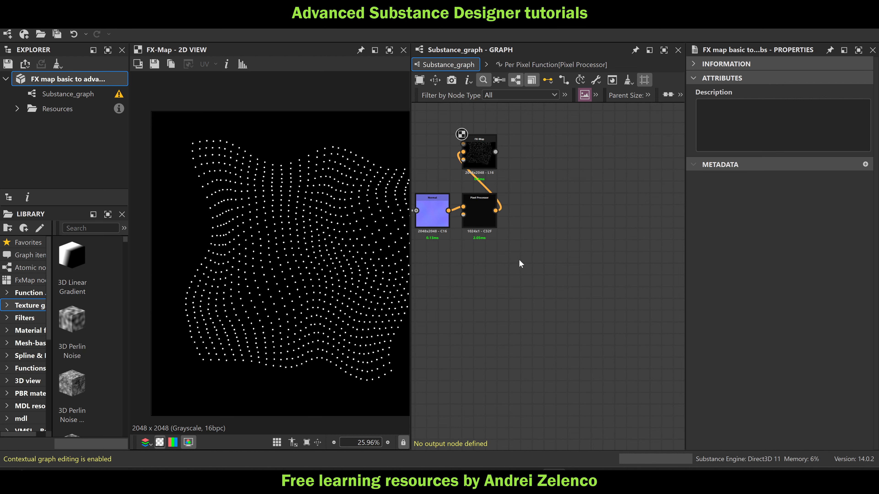
Add a second Pixel Processor node below the existing one in the main graph
key(space)
text(pi)
click(570, 141)
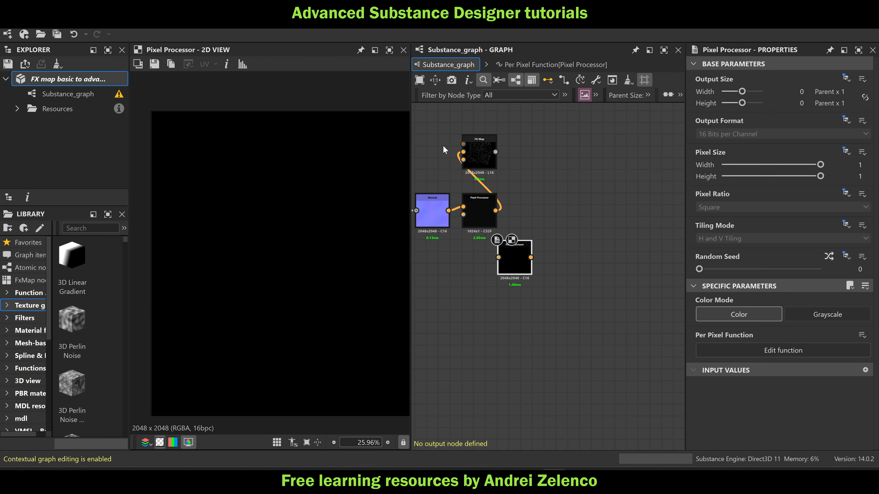
scroll(477, 242, up, 3)
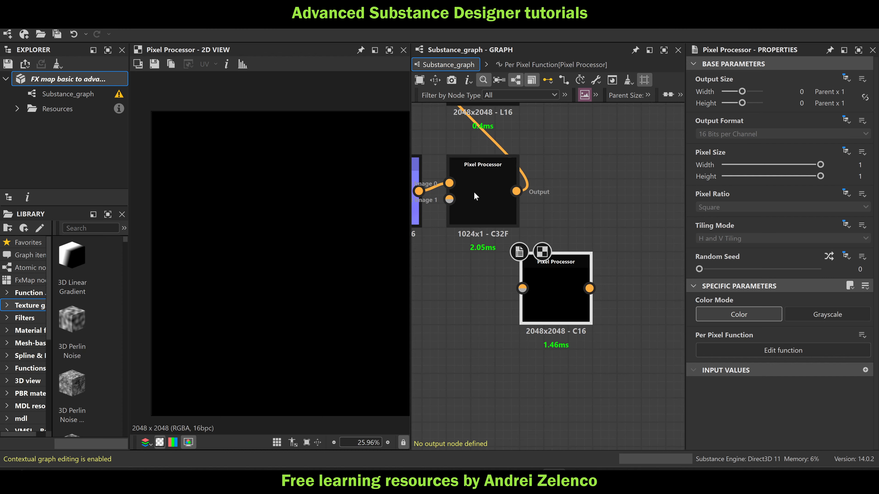
Give the new Pixel Processor an absolute output size of 1024 x 1024 px and move it slightly away from the existing one
click(802, 91)
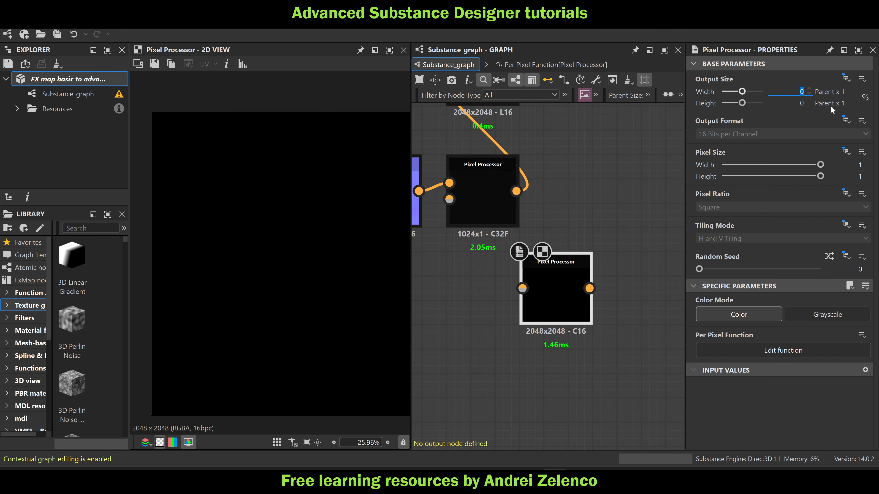
click(847, 79)
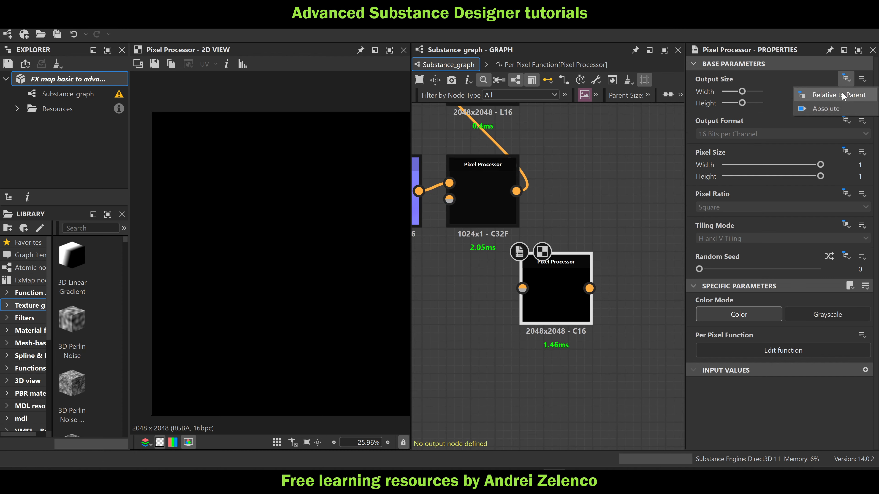
click(834, 110)
click(797, 92)
text(10)
click(806, 104)
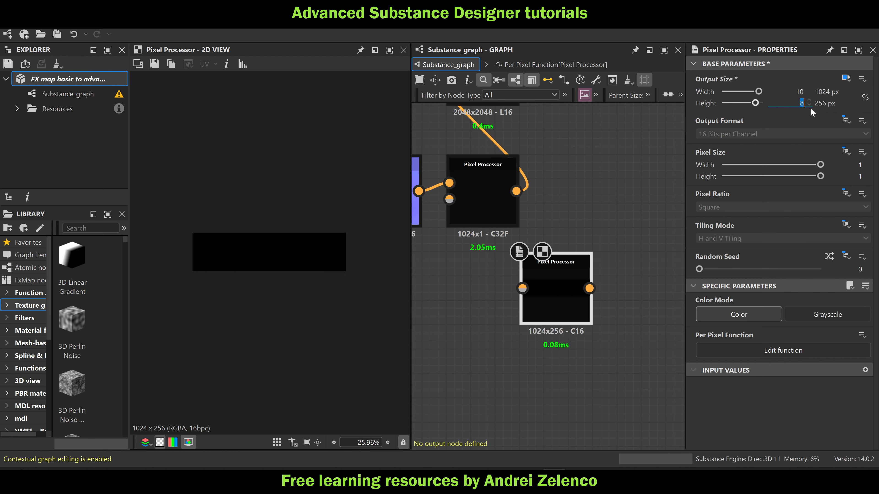
text(10)
click(627, 147)
drag(560, 290, 585, 315)
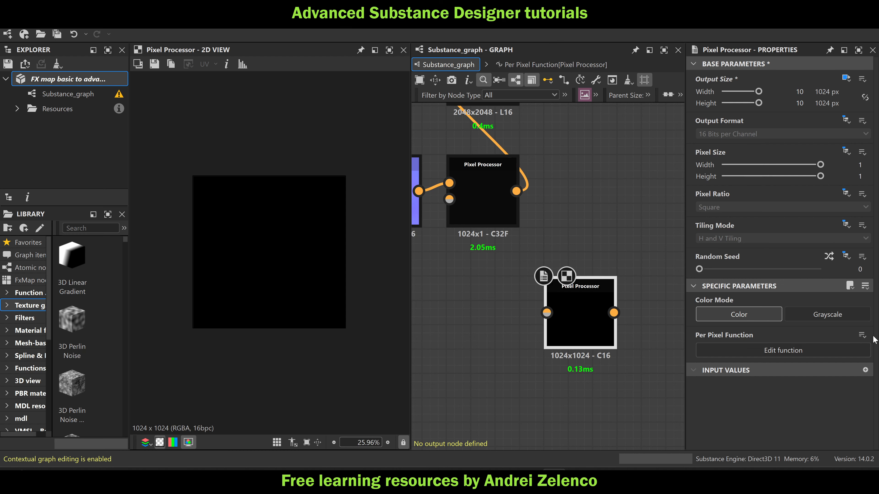
Switch the new Pixel Processor to Grayscale with an absolute output format of HDR High Precision (32F)
click(848, 315)
click(847, 120)
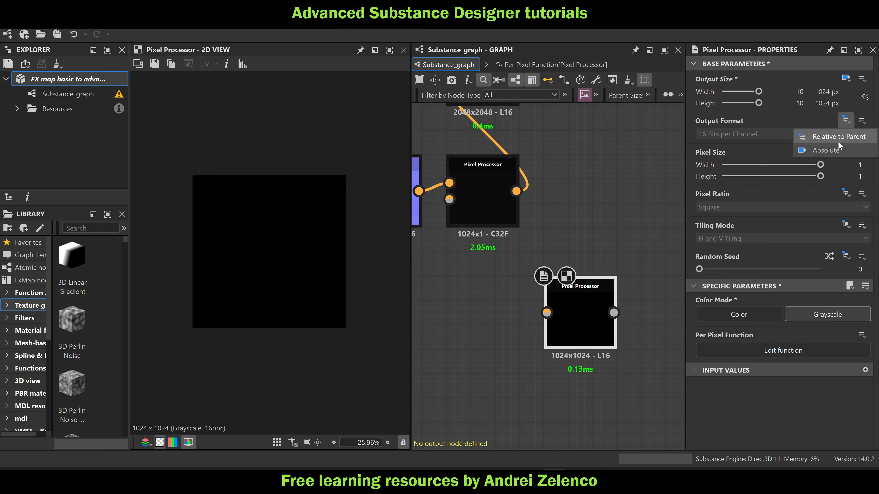
click(786, 139)
click(785, 140)
click(744, 173)
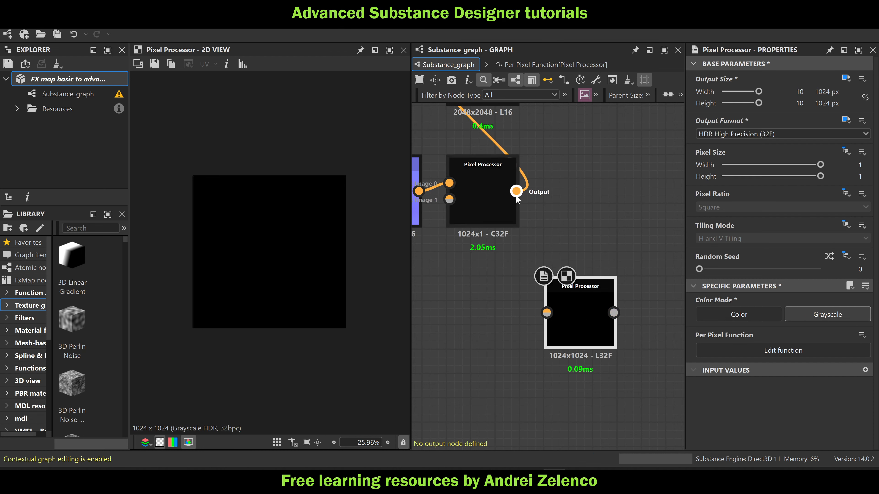
Connect the first Pixel Processor's output to the new Pixel Processor's first input and save the package
drag(516, 191, 550, 301)
drag(517, 191, 550, 297)
click(496, 195)
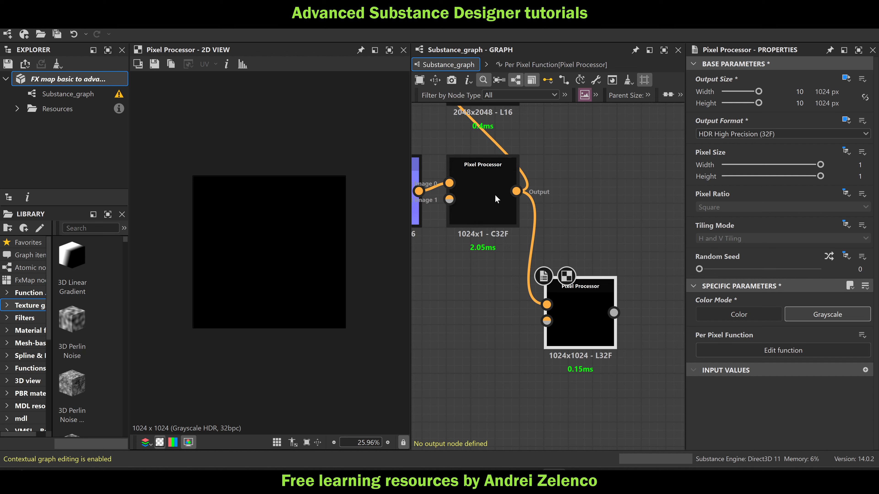
double_click(497, 194)
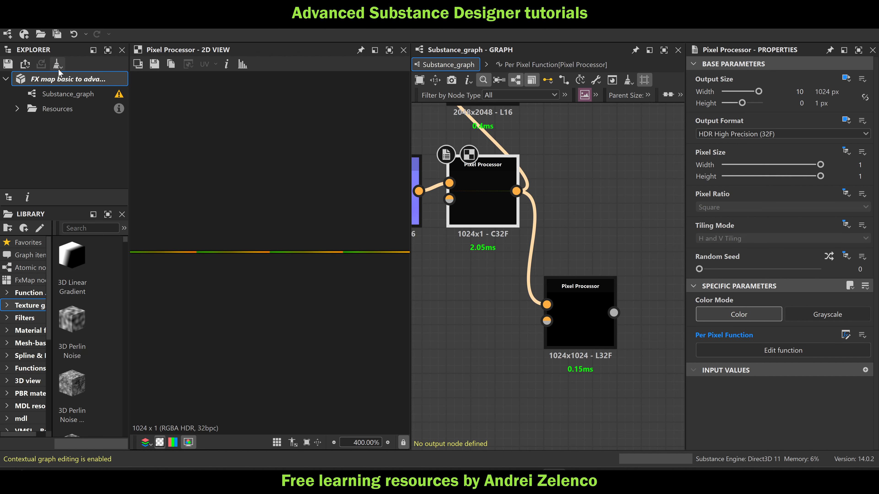
click(71, 82)
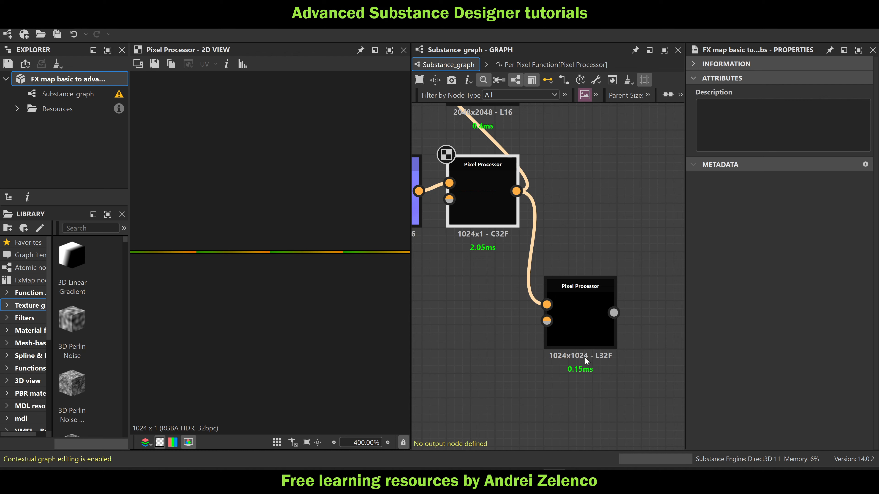
In the new Pixel Processor's per-pixel function, add a Get Float2 node that reads $pos
double_click(583, 321)
key(space)
text(ge)
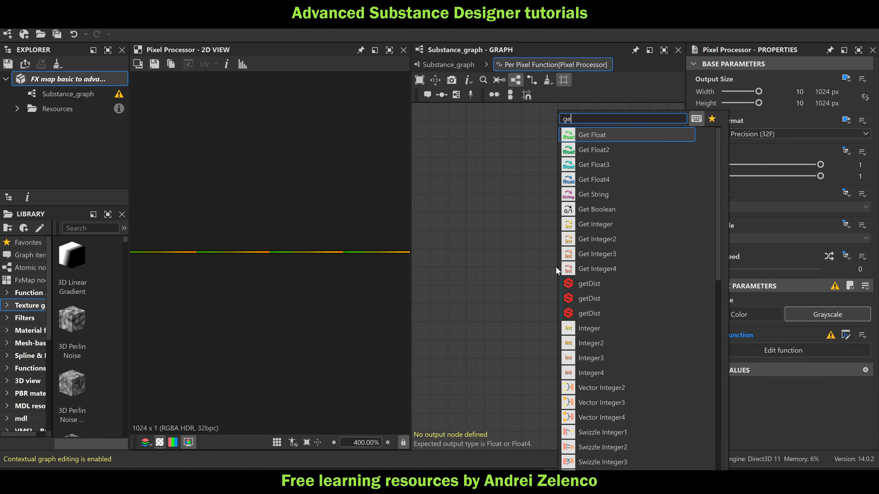
click(594, 149)
click(708, 75)
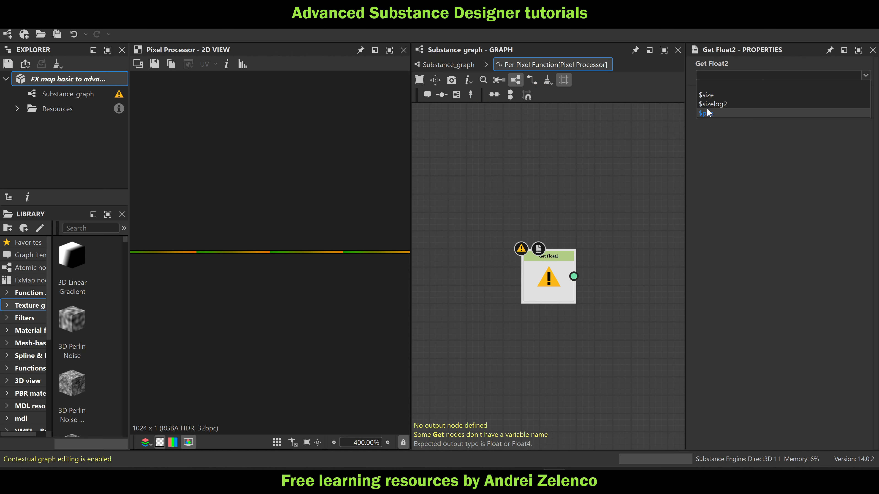
click(708, 113)
Add a Sample Color node fed by $pos and set it as the function's output node
key(space)
text(sa)
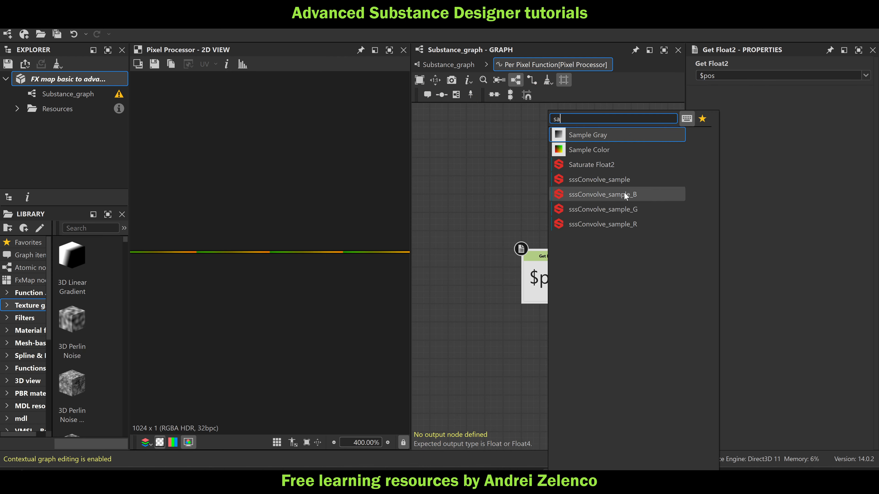
click(619, 149)
right_click(654, 278)
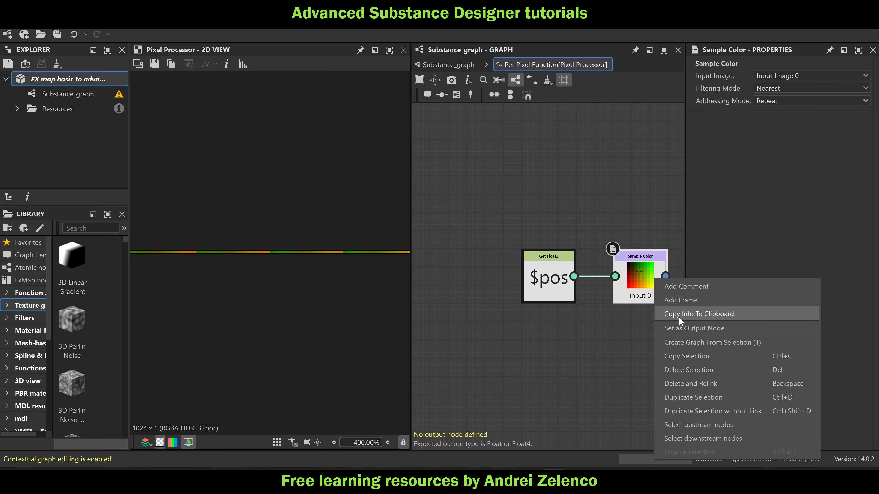
click(688, 328)
Return to the main graph, preview the new Pixel Processor and switch its color mode to Color
click(448, 64)
click(583, 304)
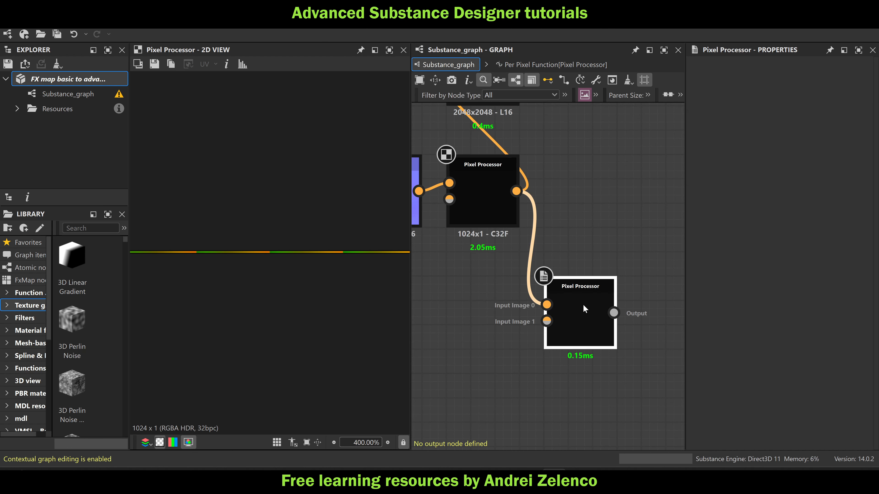
double_click(583, 305)
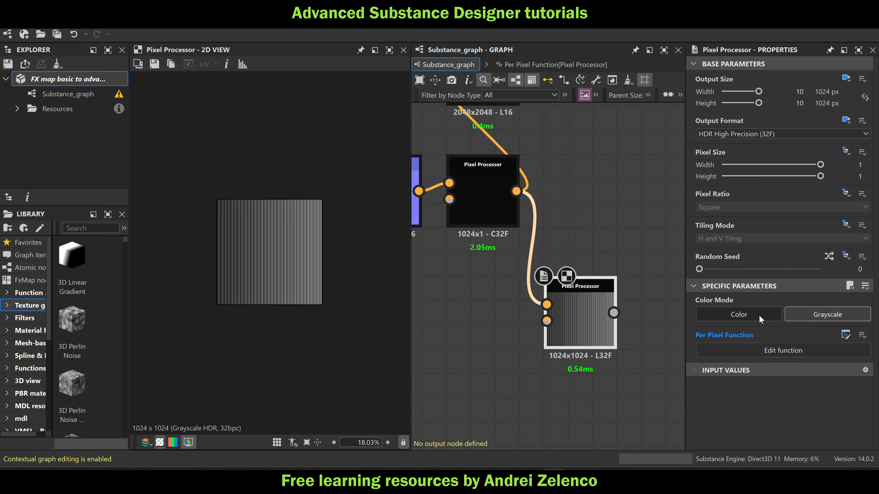
click(760, 319)
scroll(263, 225, up, 3)
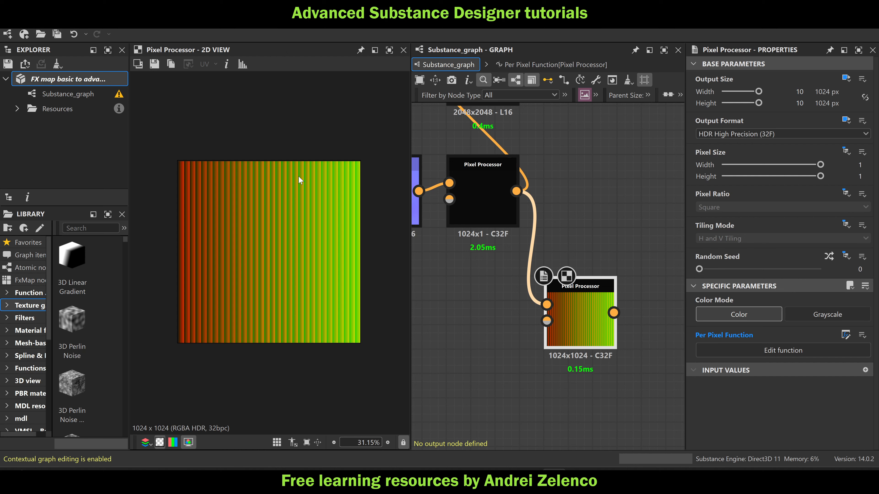
Widen the gap between the $pos and Sample Color nodes in the new Pixel Processor's function and save the package
double_click(585, 318)
drag(449, 223, 467, 230)
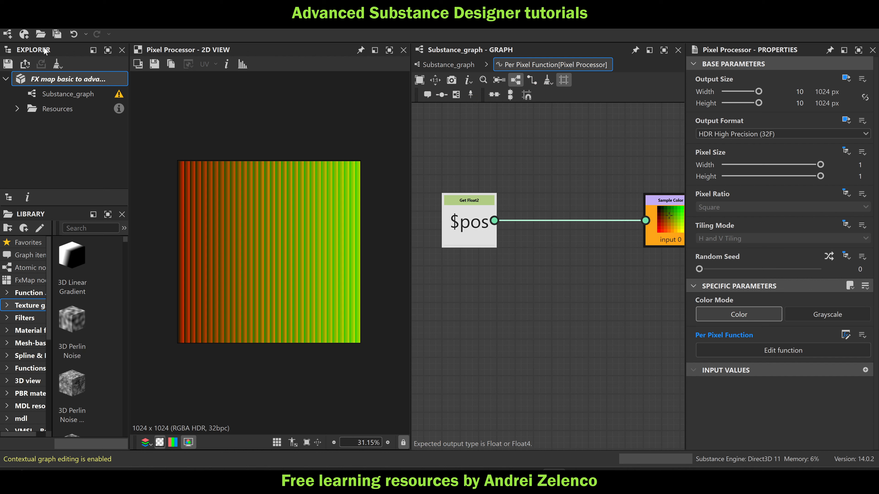
click(79, 84)
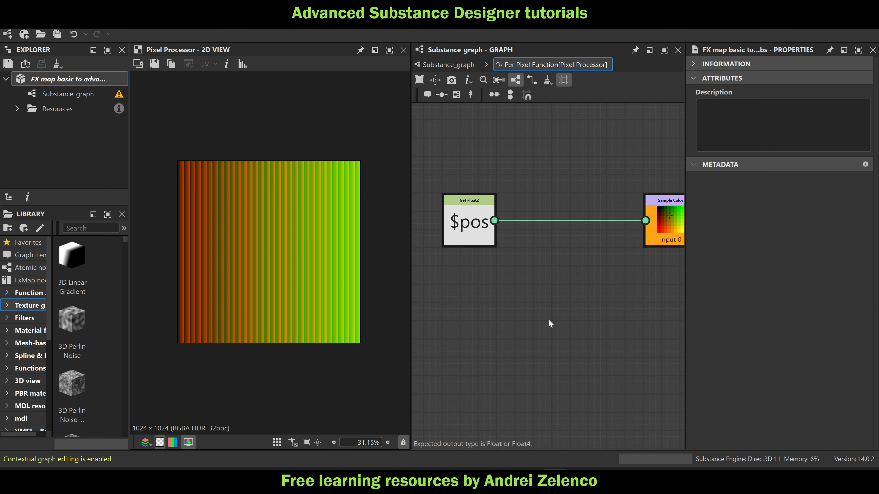
Add a Swizzle Float2 node directly below the $pos node and feed it from $pos
key(space)
text(sw)
click(622, 150)
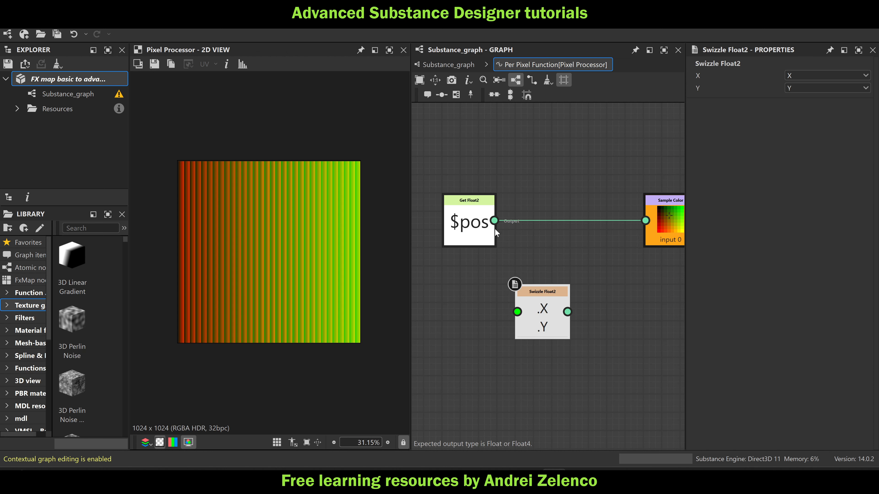
drag(495, 221, 461, 314)
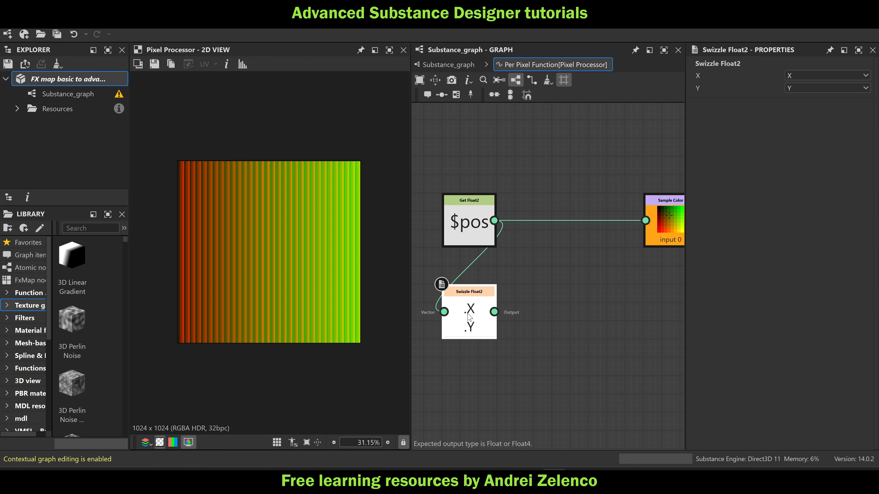
click(839, 76)
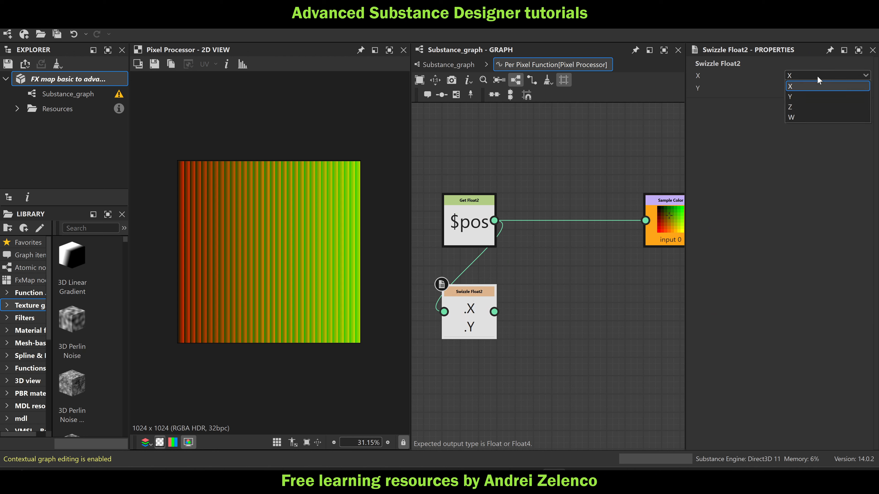
click(800, 96)
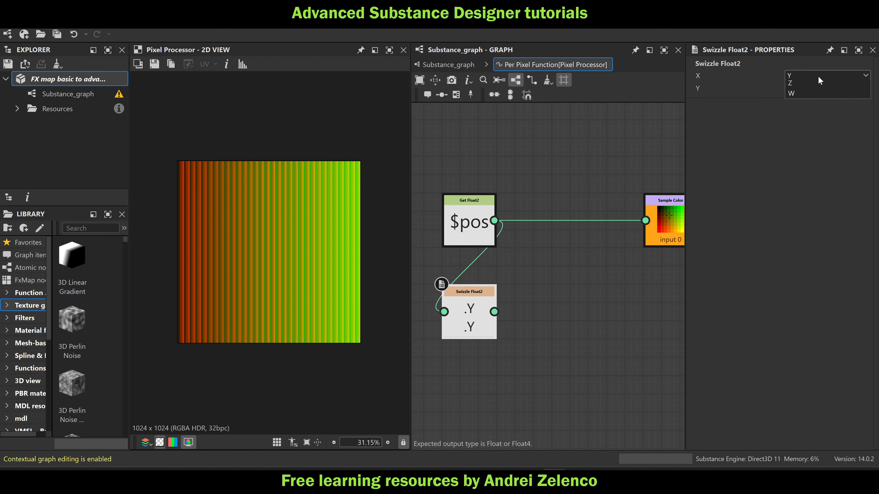
click(805, 75)
click(803, 86)
Duplicate the Sample Color node, feed the copy from the Swizzle Float2 output, and set the copy as the output node
click(662, 208)
key(ctrl+d)
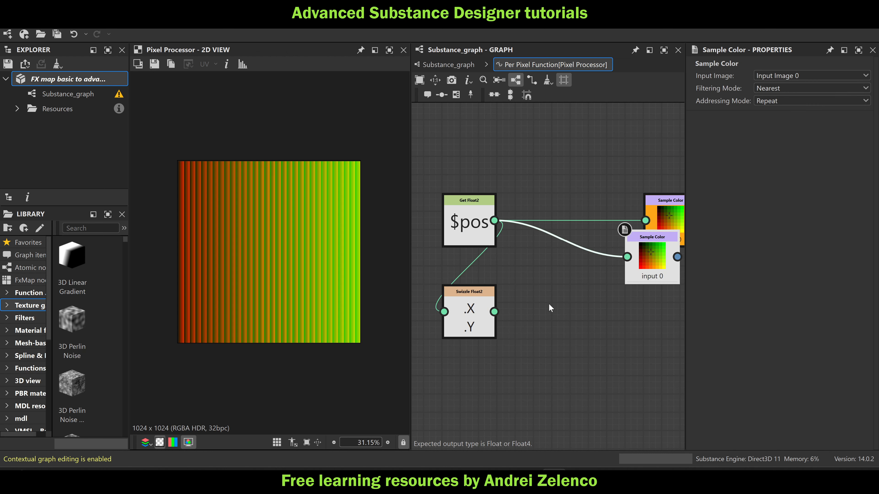
drag(494, 312, 666, 322)
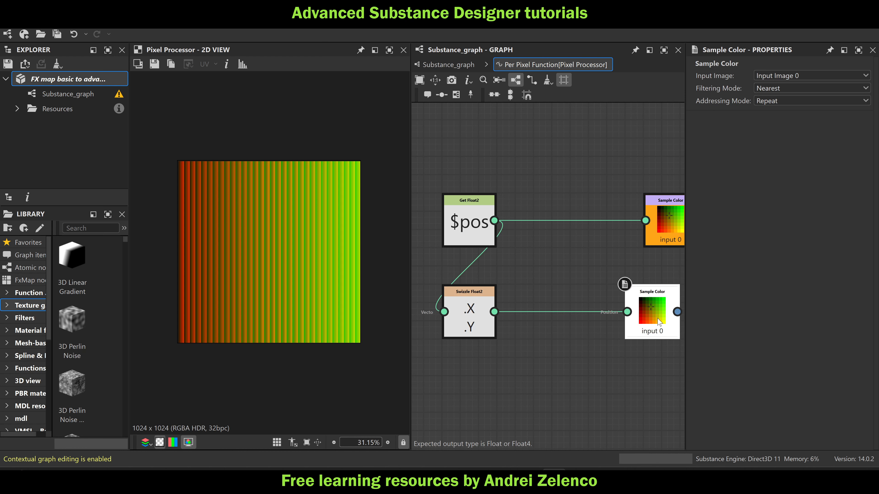
middle_drag(666, 322, 735, 290)
right_click(588, 304)
click(619, 343)
Swap the Swizzle Float2 components so that X takes Y and Y takes X
click(473, 284)
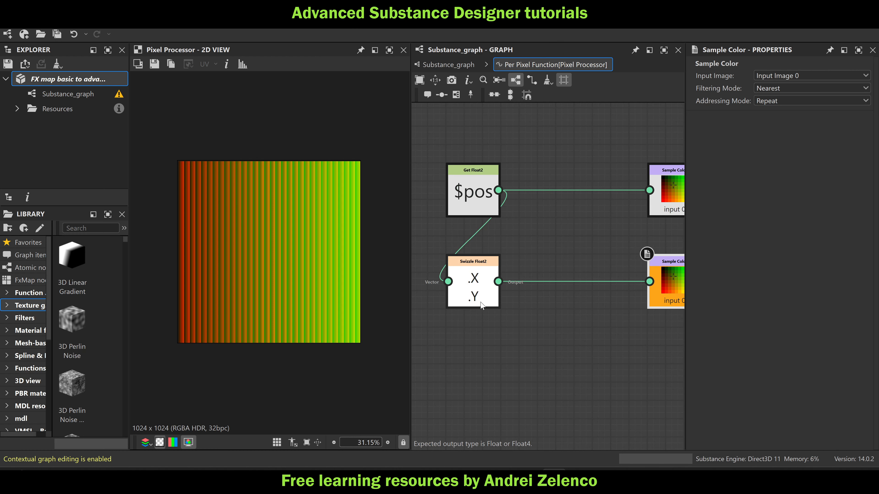
click(796, 75)
click(798, 93)
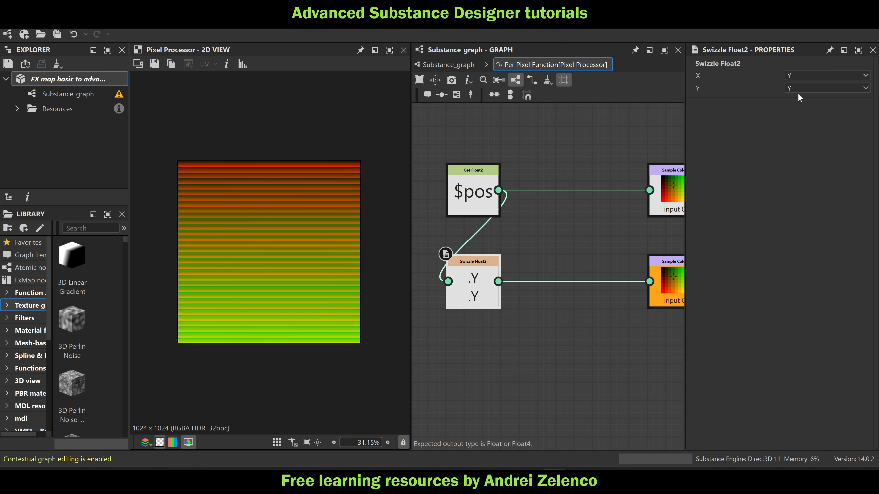
click(796, 88)
click(796, 99)
Set the upper Sample Color as output node, and return the output to the lower one to compare both previews
scroll(568, 215, down, 2)
click(613, 199)
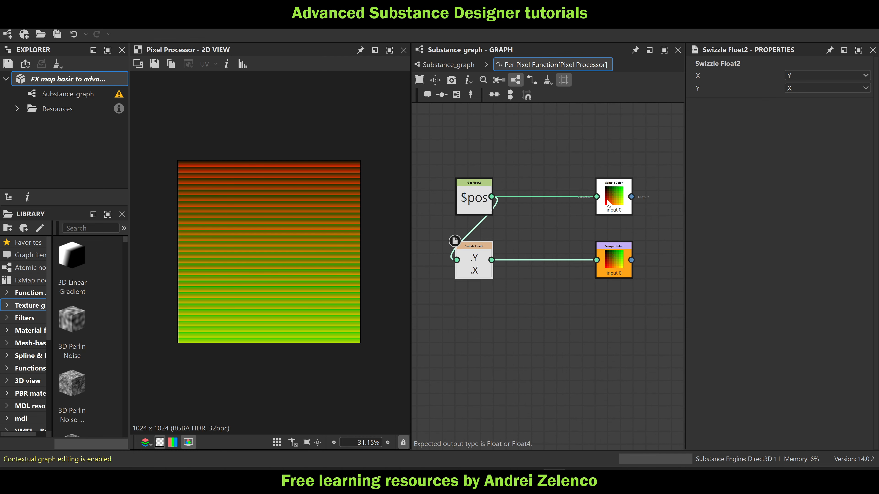
right_click(598, 197)
click(647, 250)
click(619, 263)
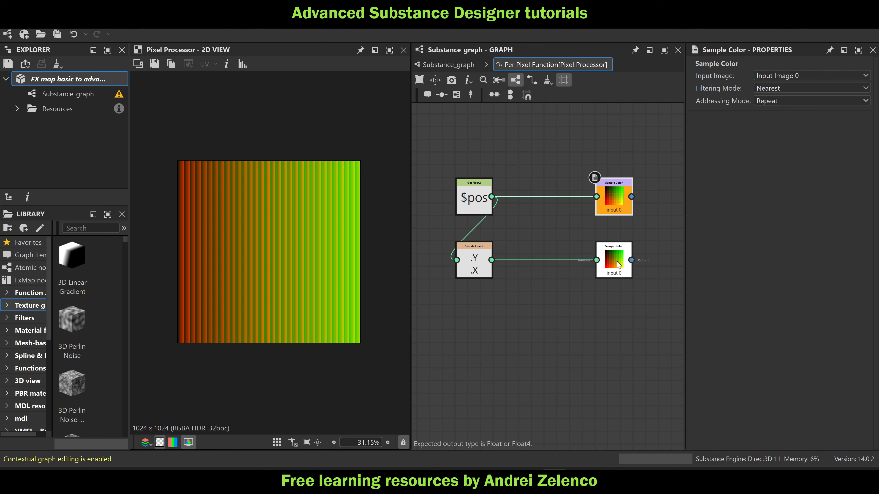
right_click(618, 259)
click(643, 307)
Add an X, Y Swizzle Float2 node after each Sample Color node and place both close to their sources
middle_drag(626, 258, 546, 252)
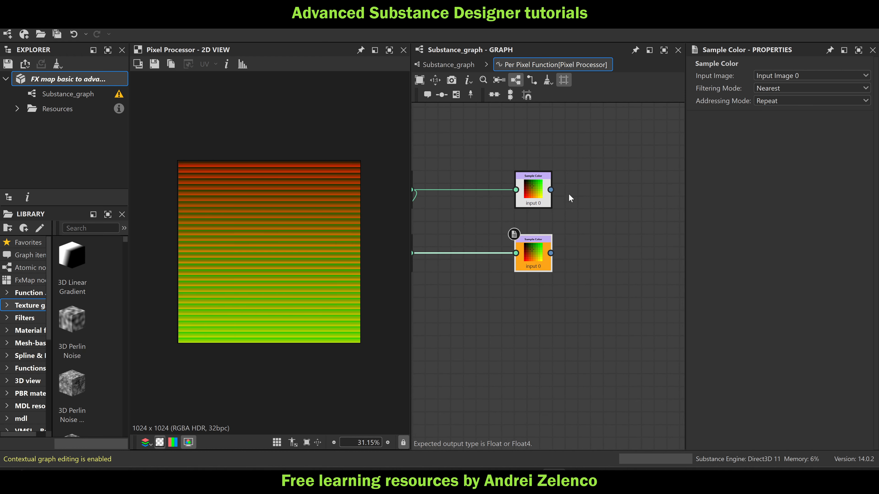
key(space)
text(sw)
click(586, 151)
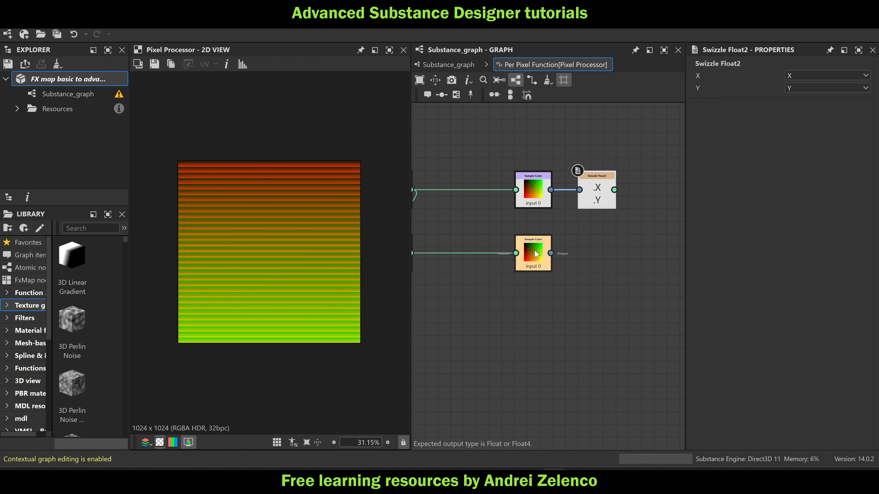
click(536, 252)
key(space)
text(sw)
click(603, 149)
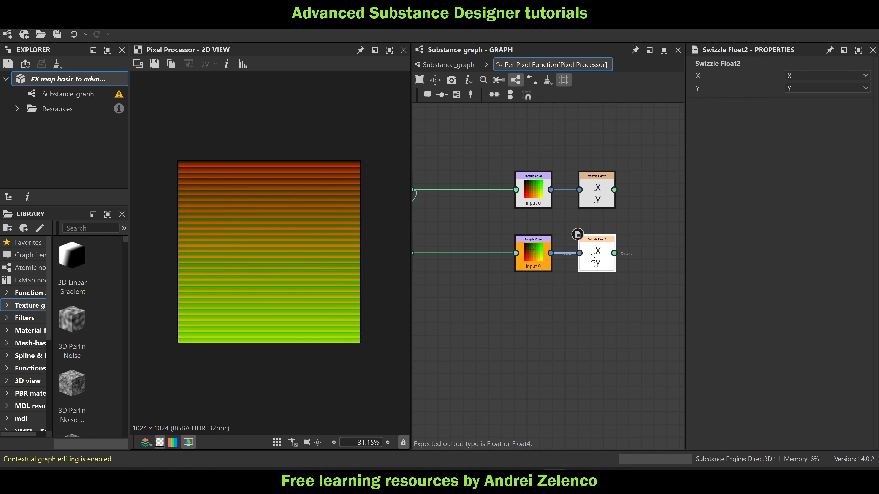
drag(592, 257, 580, 257)
drag(602, 193, 591, 192)
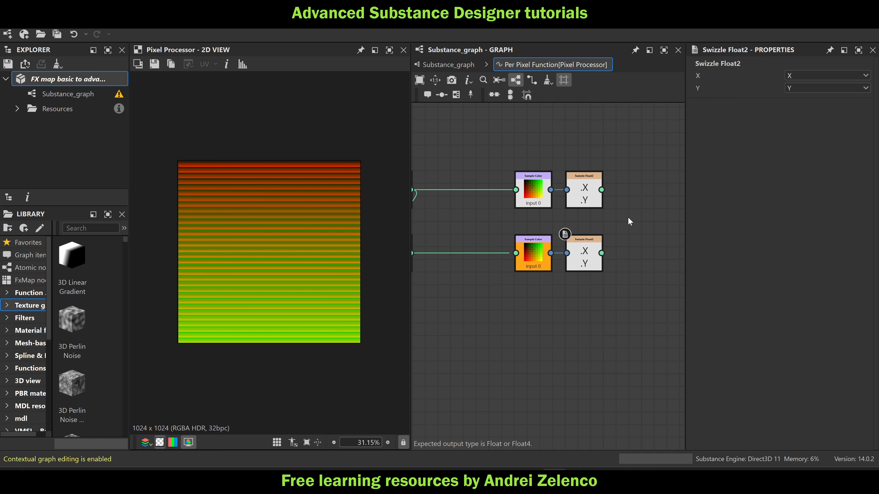
Add a Distance Float2 node and connect the upper and lower swizzle outputs to its two inputs
key(space)
text(dist)
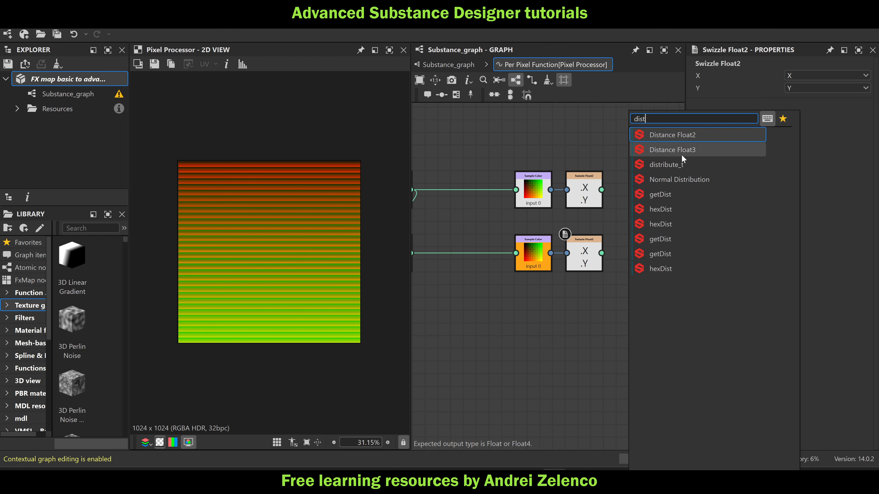
click(697, 137)
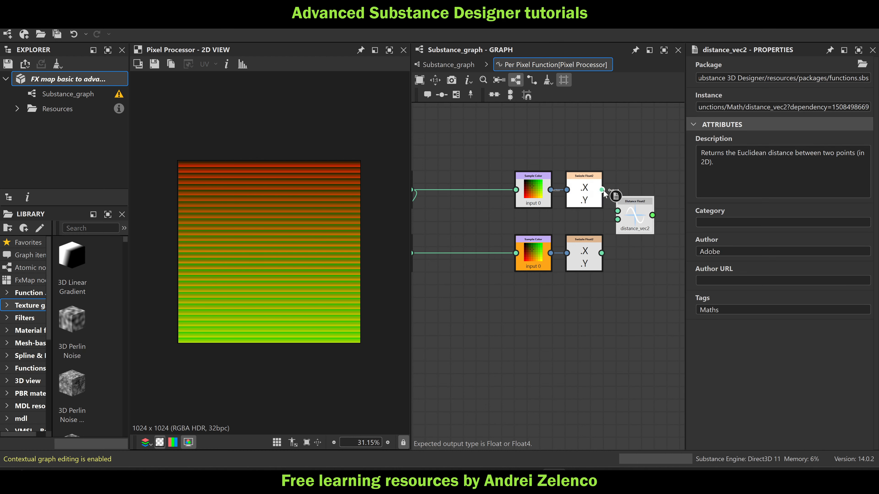
drag(601, 190, 618, 211)
drag(602, 254, 618, 219)
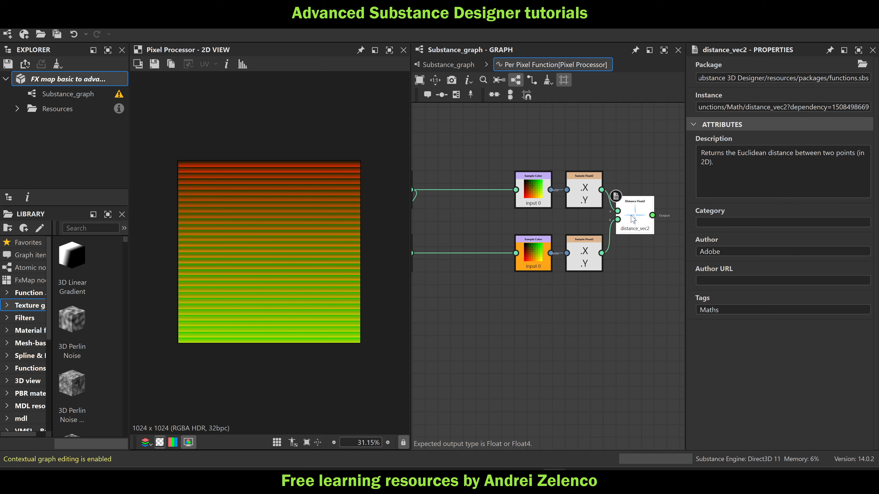
Set the Distance Float2 node as the function's output node and save the package
right_click(632, 216)
click(671, 262)
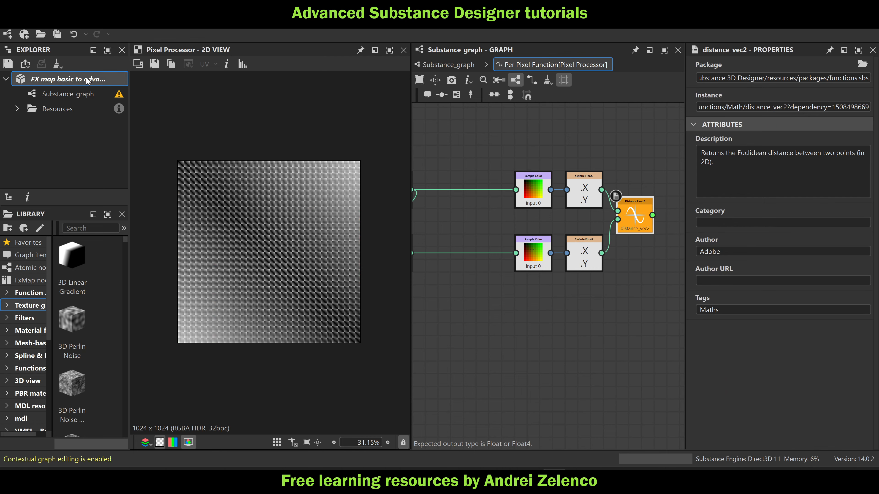
click(96, 85)
Examine the distance pattern in the 2D preview, from the whole grid down to the individual pixels of its first tile
scroll(277, 192, up, 1)
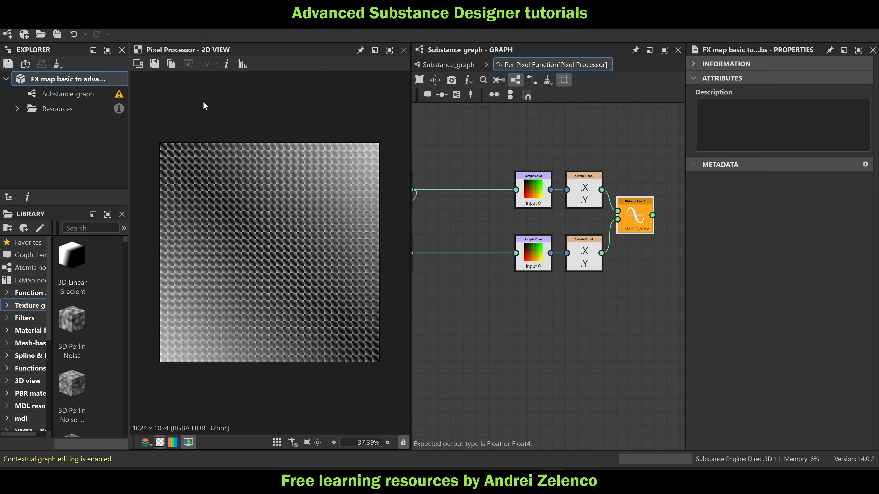
scroll(155, 135, up, 15)
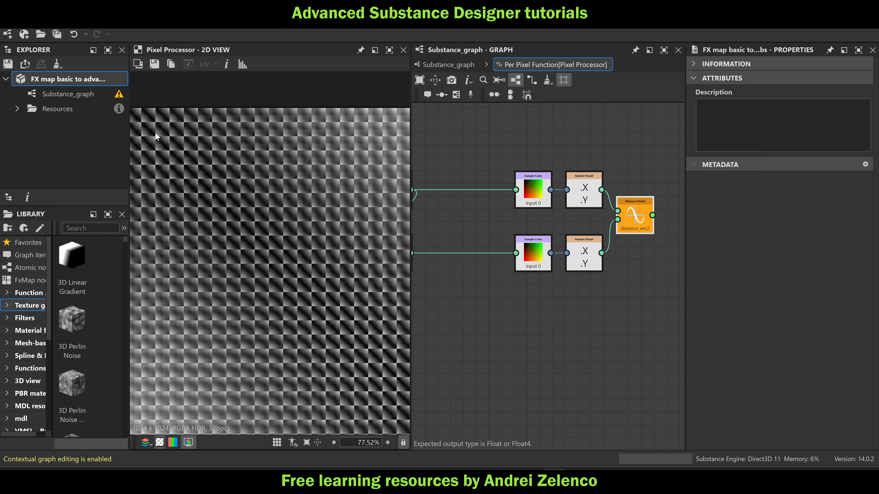
scroll(181, 168, up, 2)
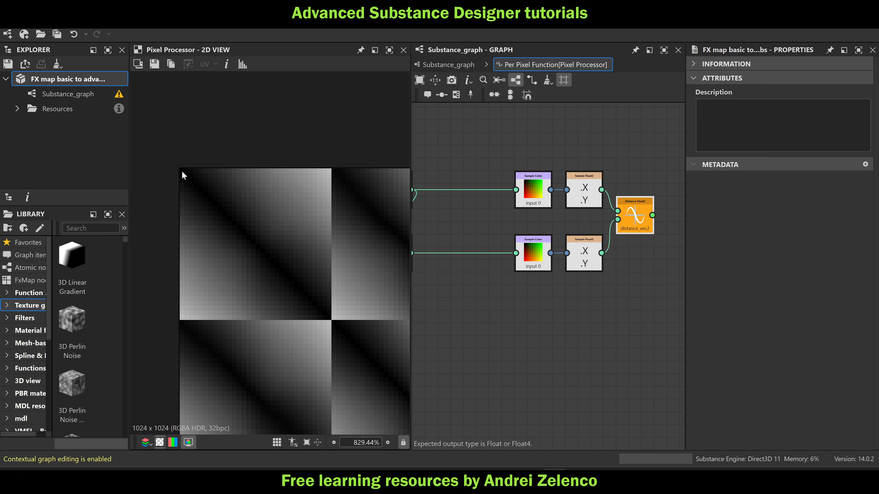
scroll(184, 175, up, 4)
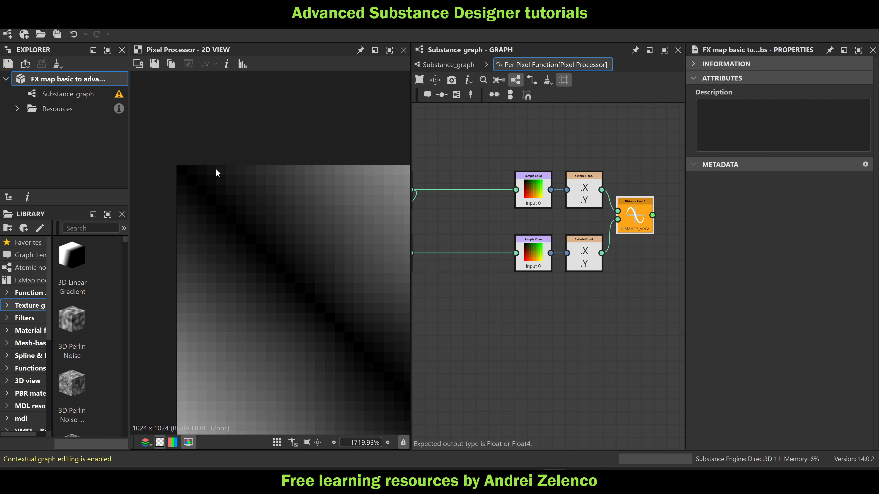
scroll(342, 179, down, 8)
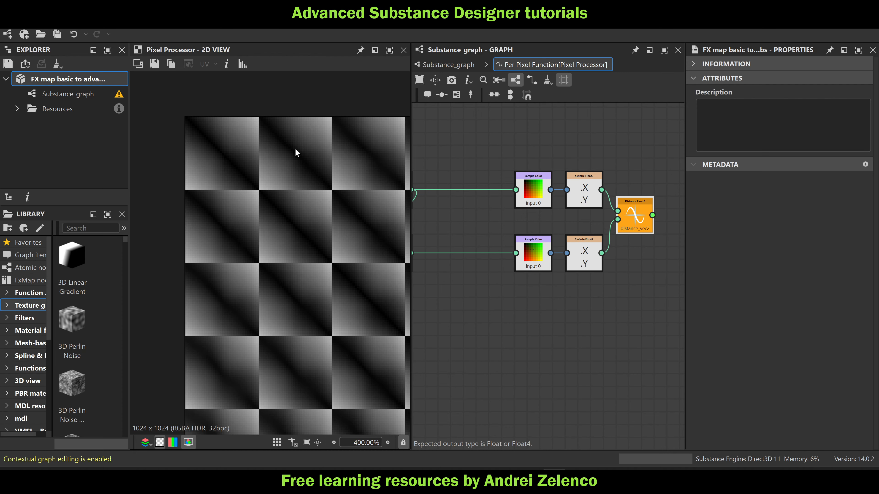
scroll(273, 191, down, 8)
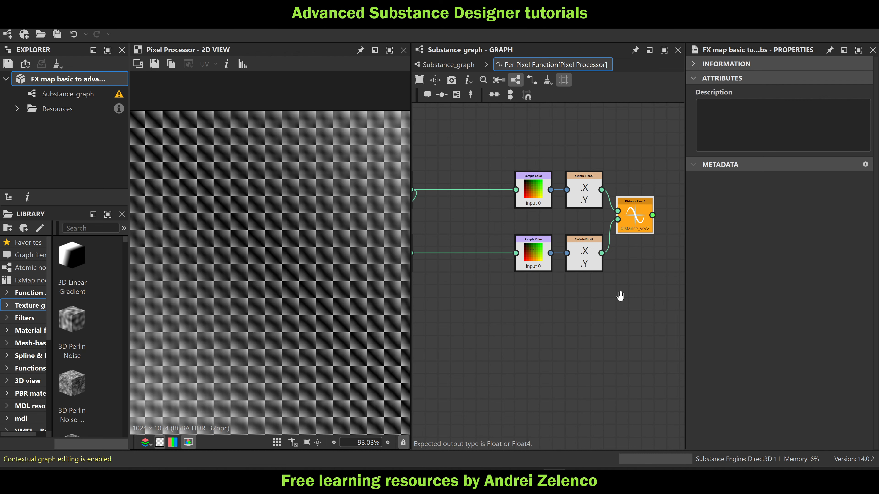
middle_drag(620, 294, 526, 290)
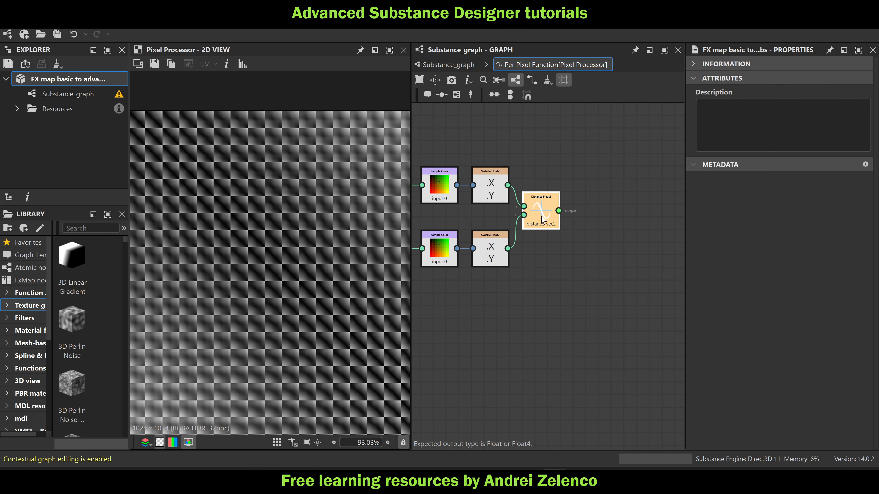
click(541, 220)
key(space)
text(if)
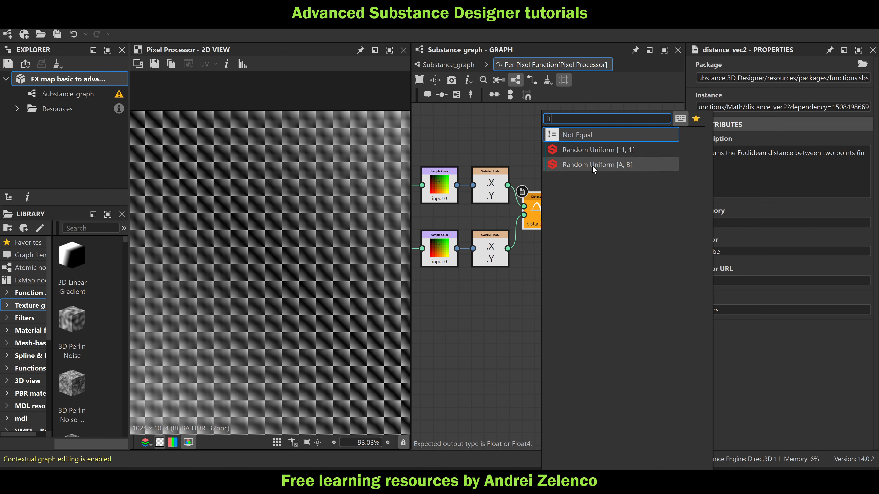
key(Escape)
Add an Equal node fed by the Distance Float2 output
key(space)
text(eq)
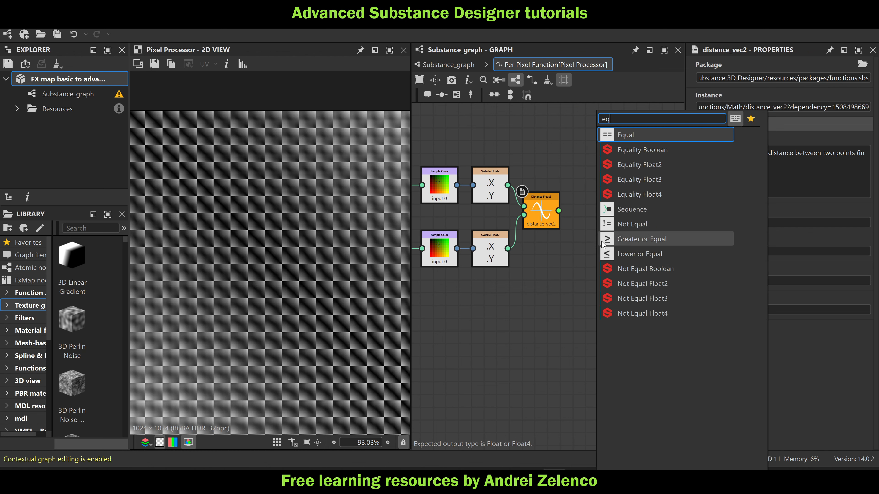
click(657, 136)
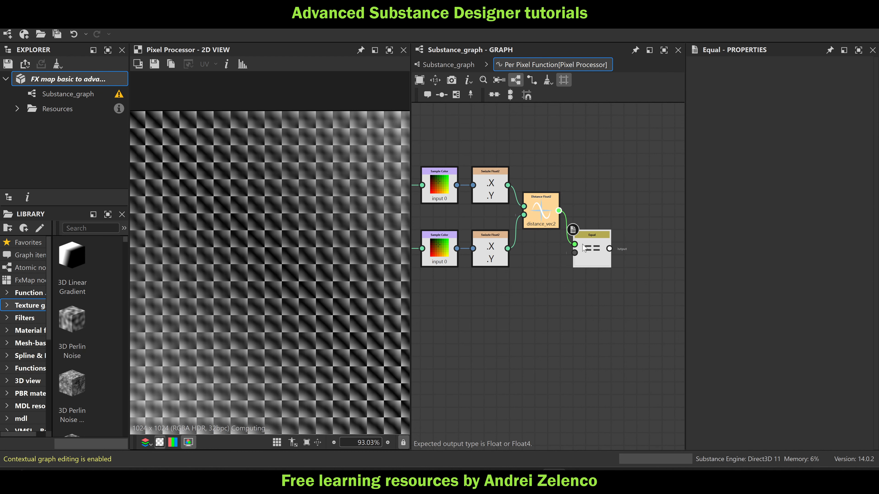
Add a Float constant set to 0 and connect it to the Equal node's second input
key(space)
text(fl)
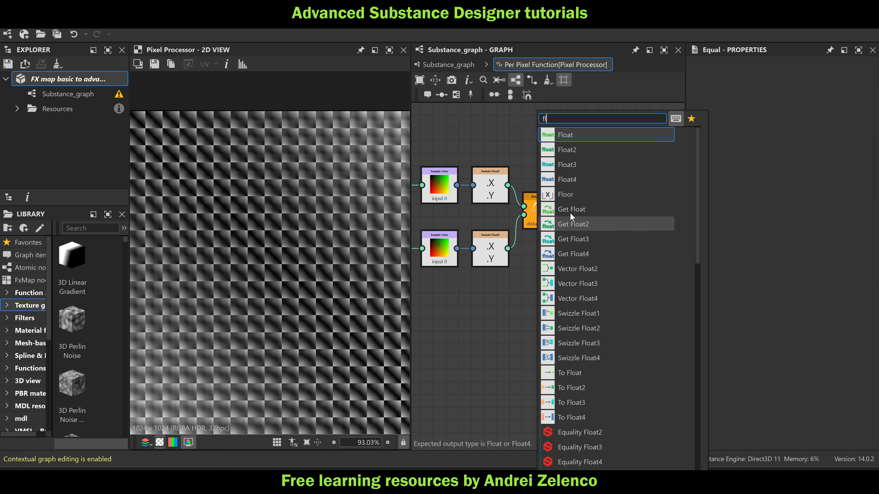
click(598, 137)
drag(761, 75, 826, 76)
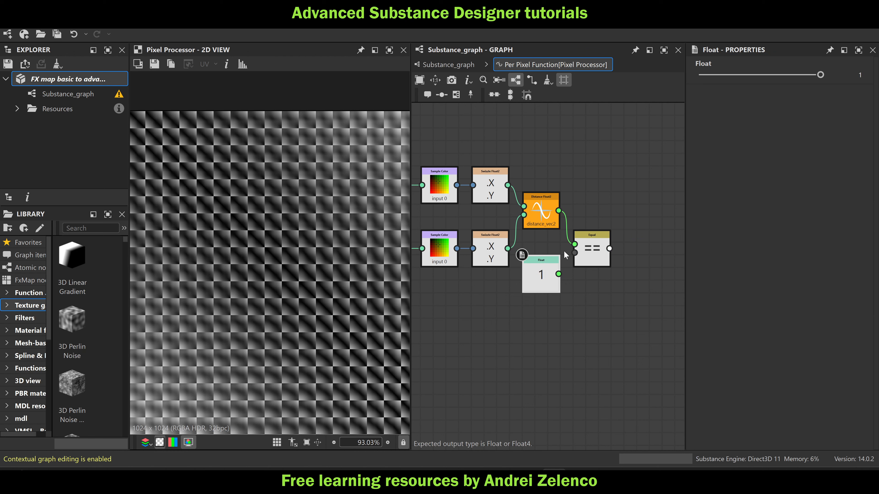
click(860, 75)
text(0)
key(Return)
drag(558, 274, 574, 253)
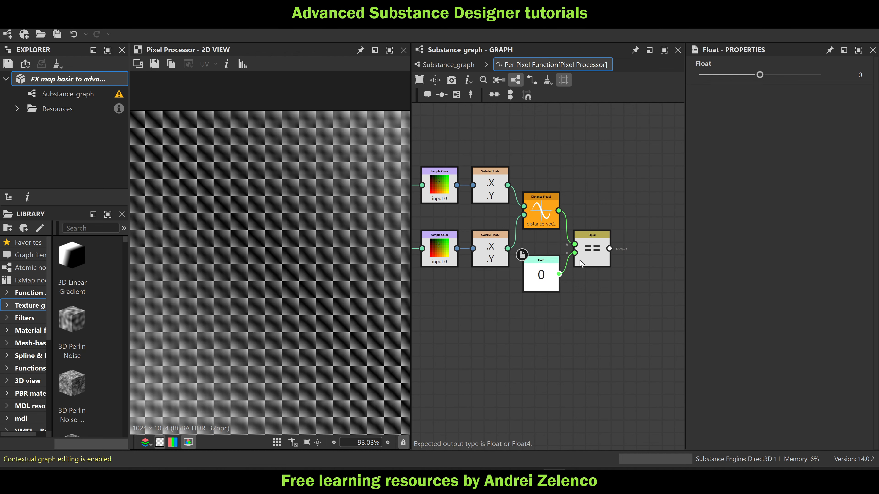
Add a second Float constant set to 1 and place it below the Equal node
click(593, 258)
key(space)
text(float)
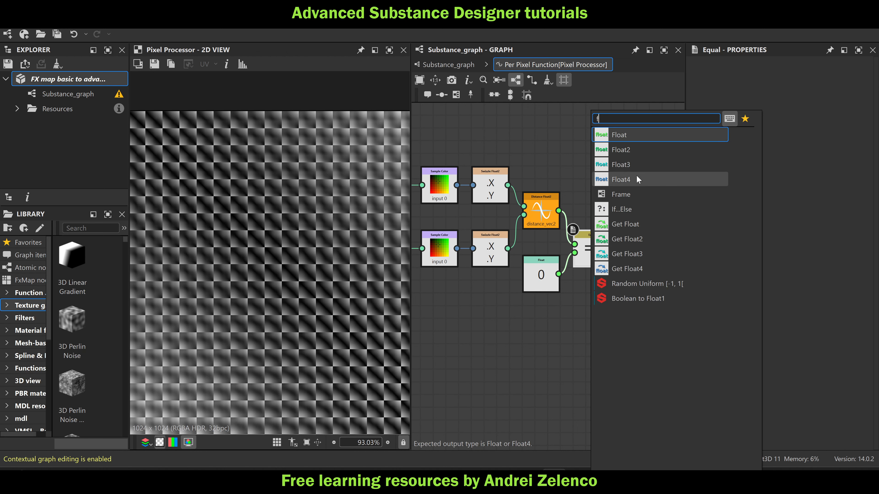
click(640, 133)
drag(589, 252, 582, 313)
click(821, 75)
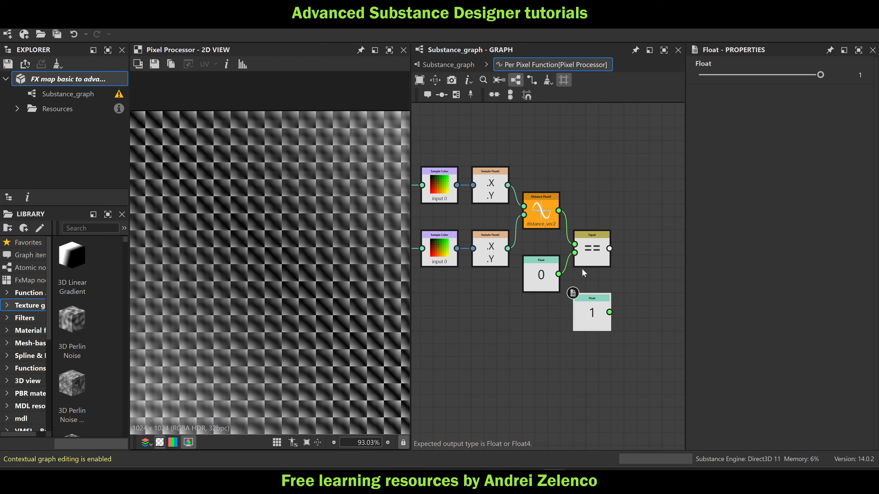
Add an If...Else node with the Equal result as condition, the constant 1 as If input and the distance as Else input
click(585, 258)
key(space)
text(i)
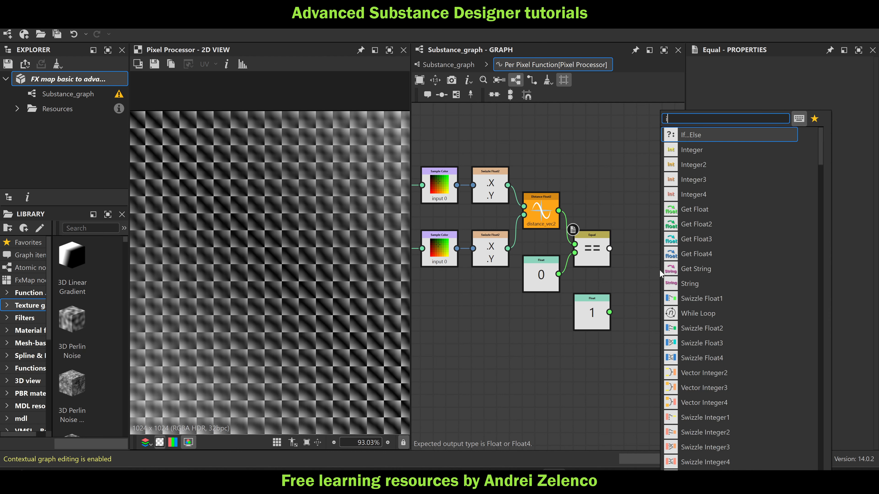
click(724, 136)
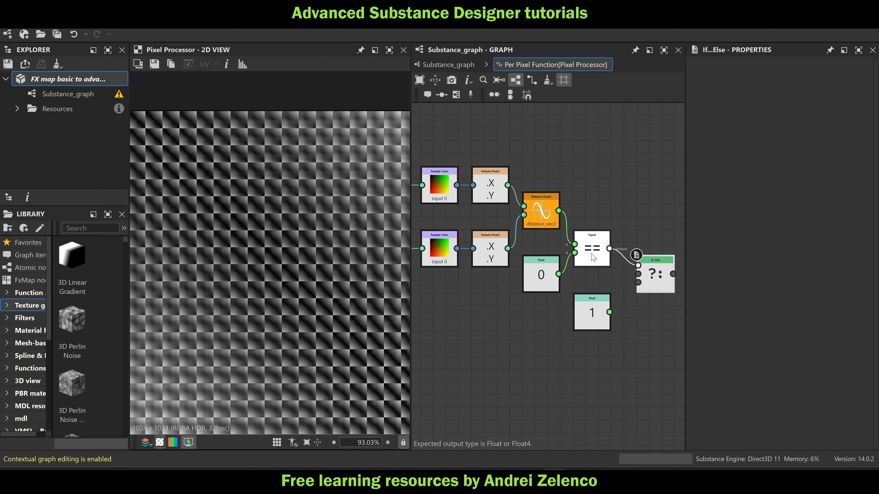
drag(610, 312, 637, 274)
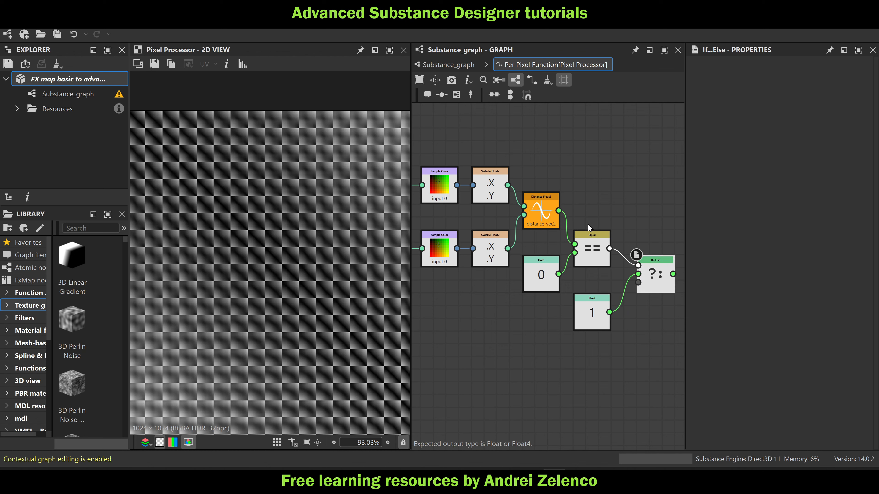
drag(558, 211, 638, 283)
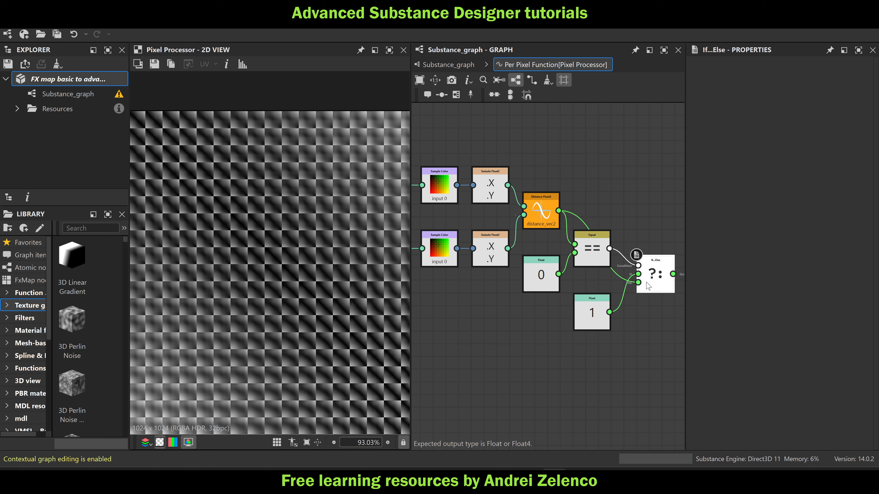
Set the If...Else node as the function's output node and save the package
middle_drag(205, 169, 236, 172)
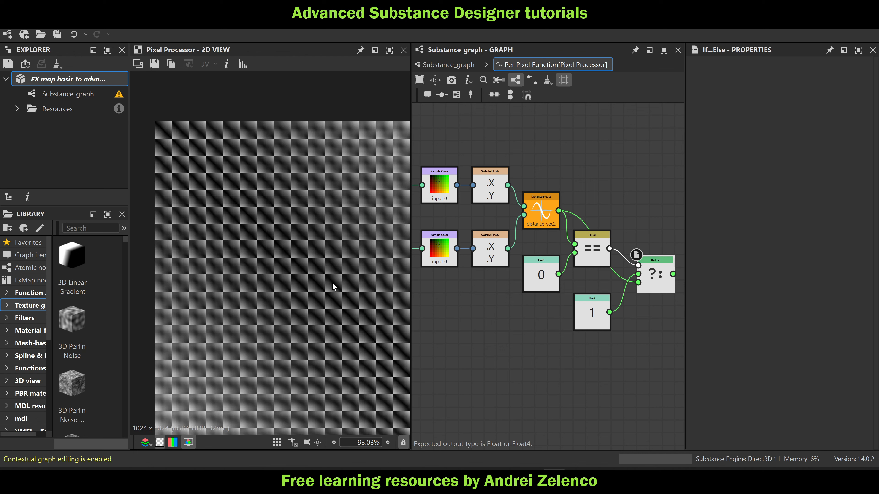
middle_drag(527, 357, 453, 338)
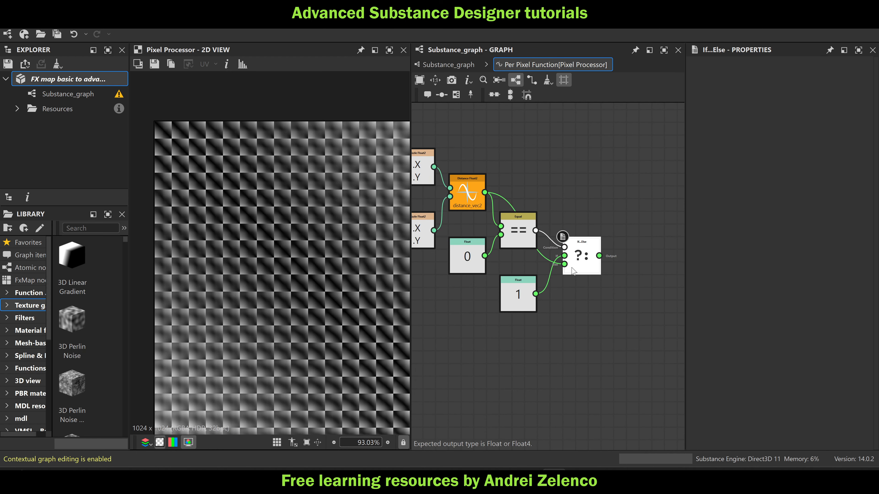
right_click(588, 260)
click(616, 307)
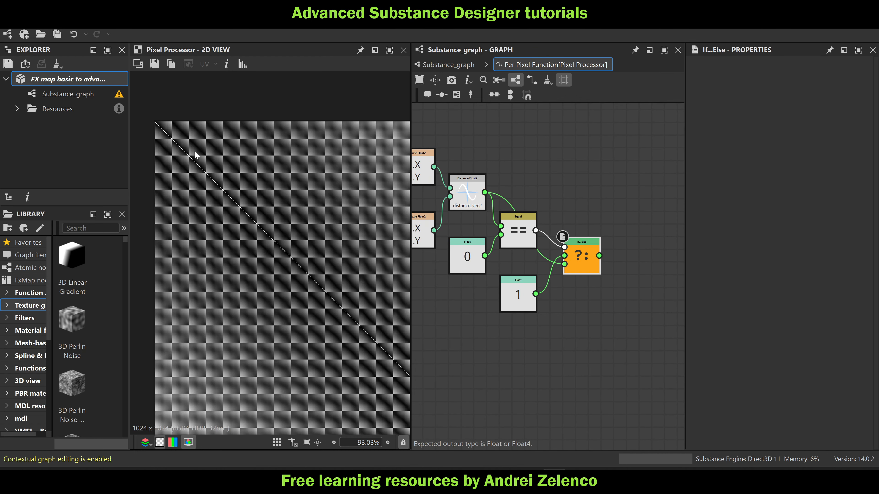
click(88, 77)
Return to the main graph and set the 1024 x 1024 distance Pixel Processor's color mode to Grayscale
scroll(276, 166, down, 5)
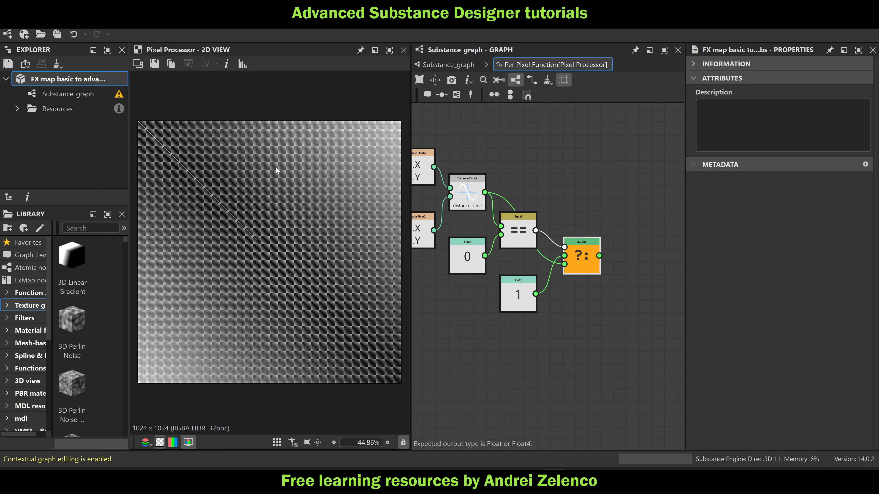
scroll(181, 186, up, 1)
scroll(183, 157, up, 3)
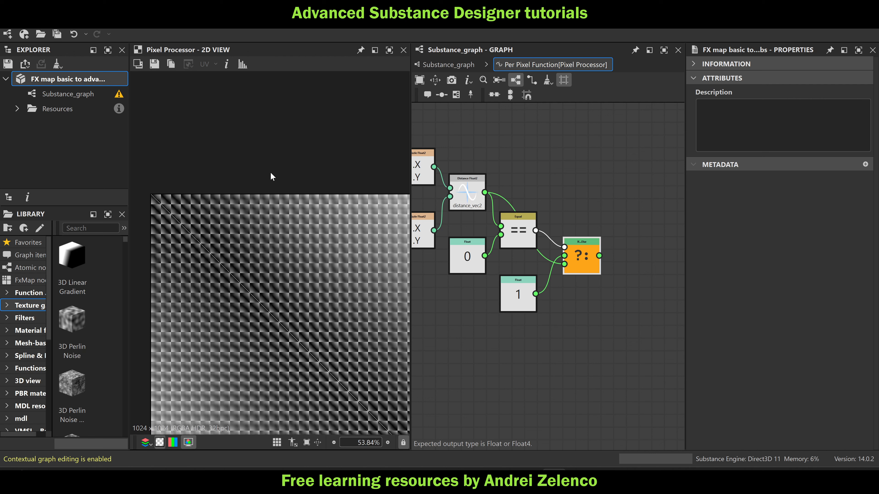
scroll(270, 171, down, 2)
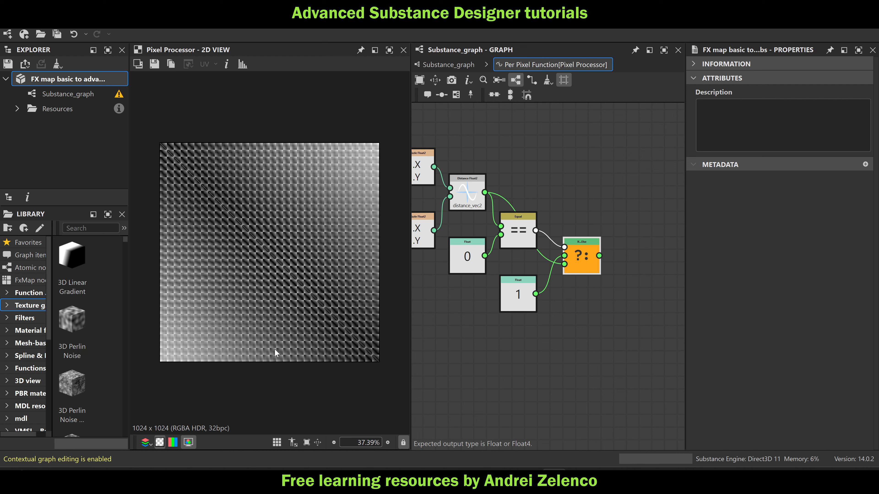
click(447, 65)
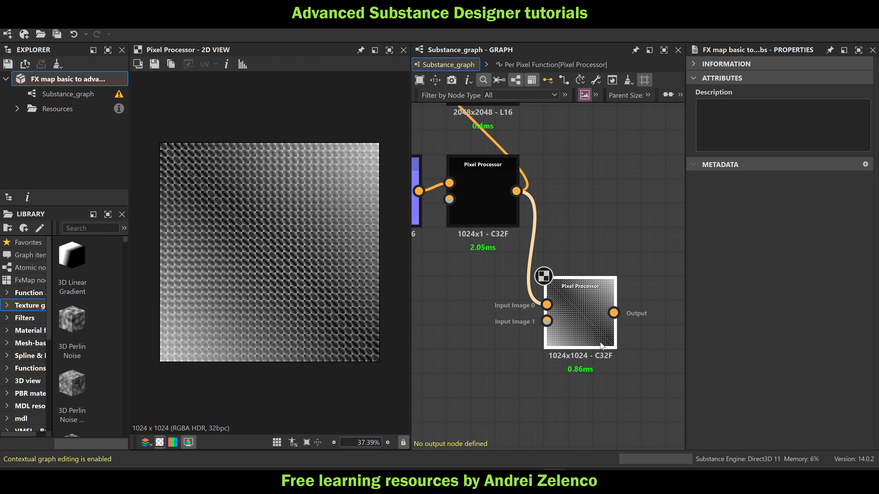
click(844, 314)
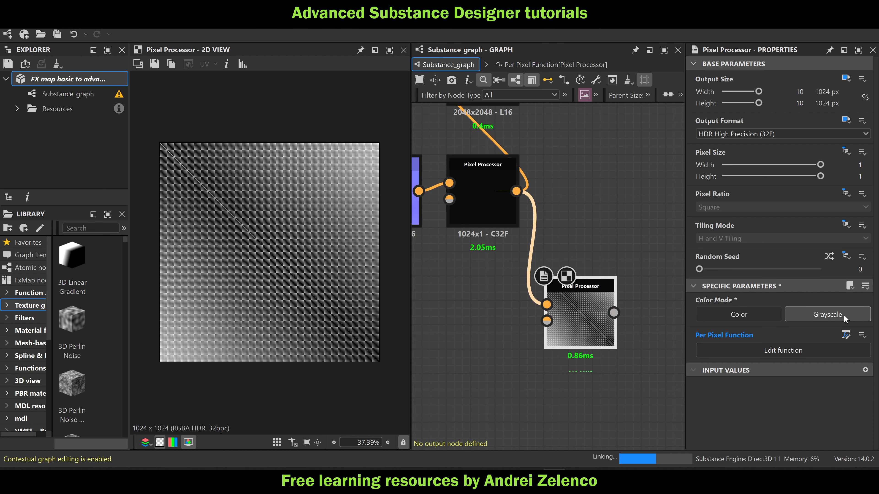
Add another Pixel Processor node near the distance processor and set its color mode to Grayscale
middle_drag(679, 363, 590, 343)
key(space)
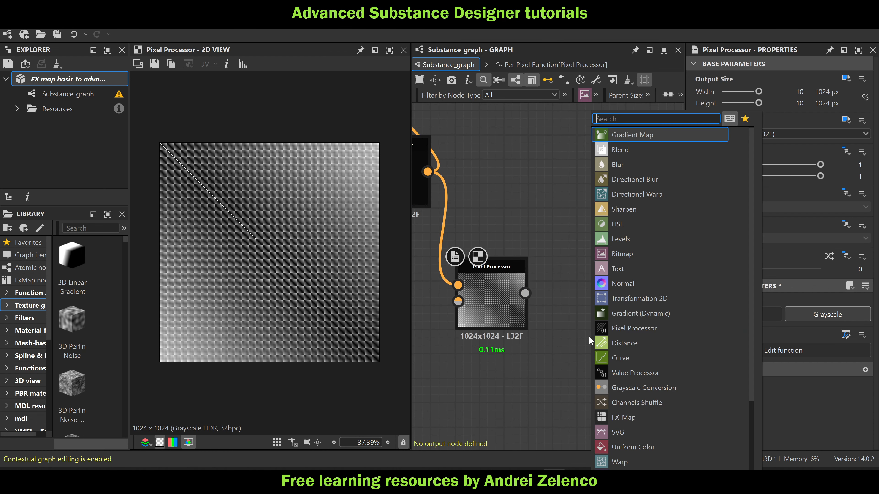
text(pi)
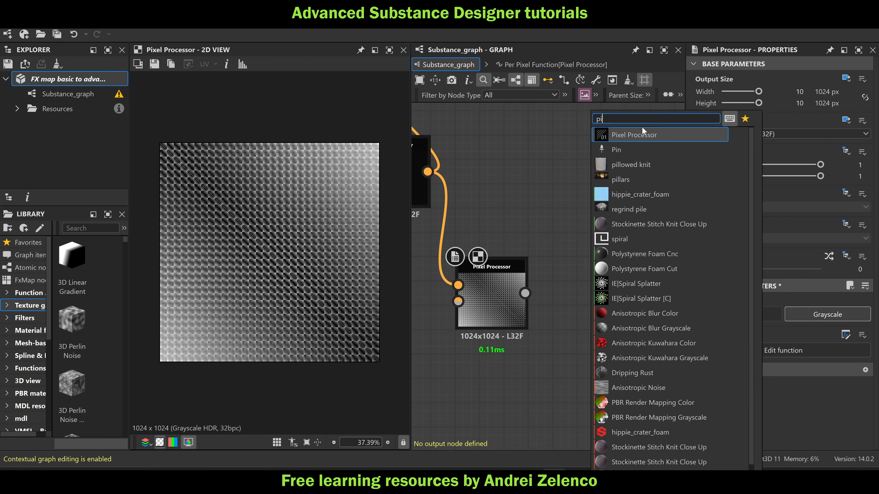
click(643, 134)
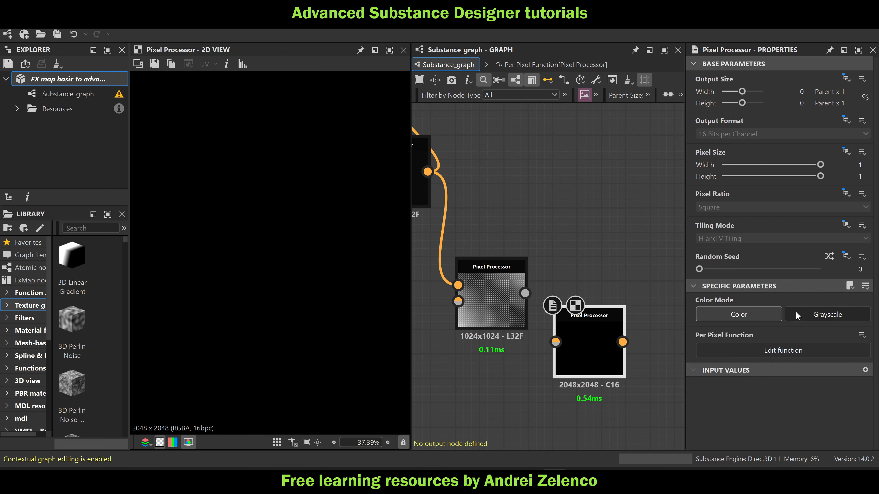
click(833, 318)
Make the new Pixel Processor's output format absolute and set it to HDR High Precision (32F)
click(846, 120)
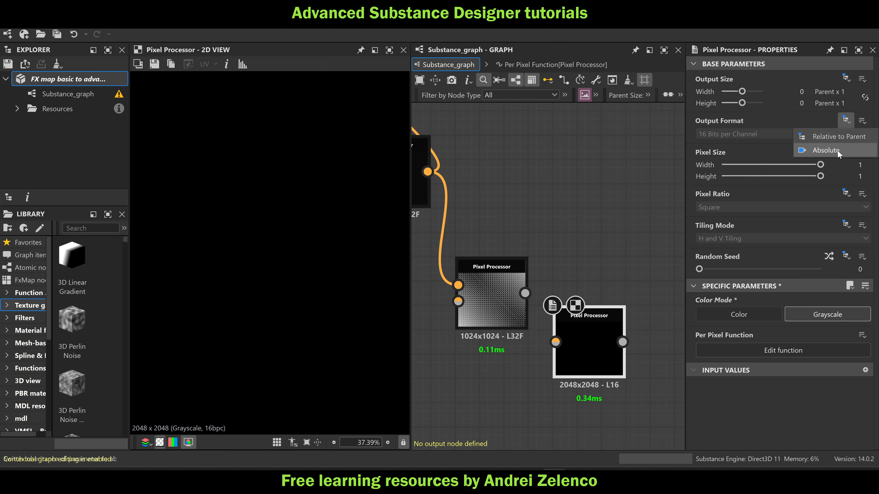
click(826, 150)
click(766, 135)
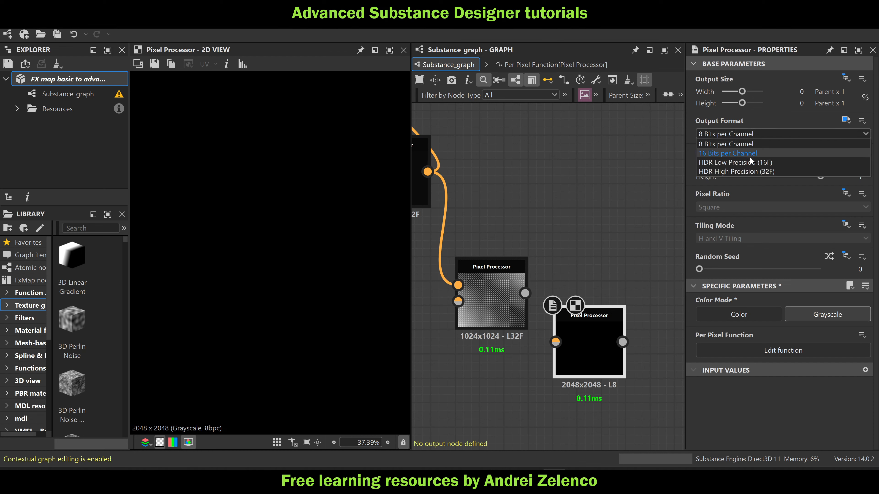
click(747, 172)
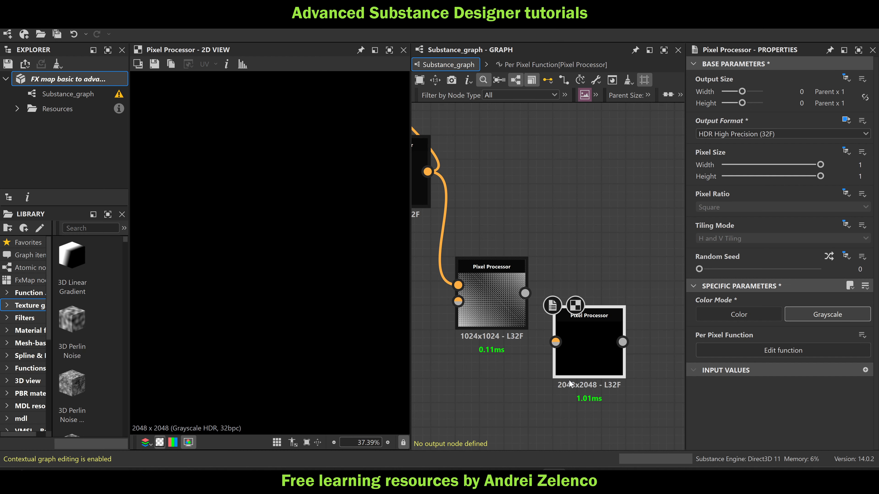
Make the new Pixel Processor's output size absolute with width 10 (1024 px) and height 9 (512 px)
click(839, 79)
click(831, 107)
click(800, 91)
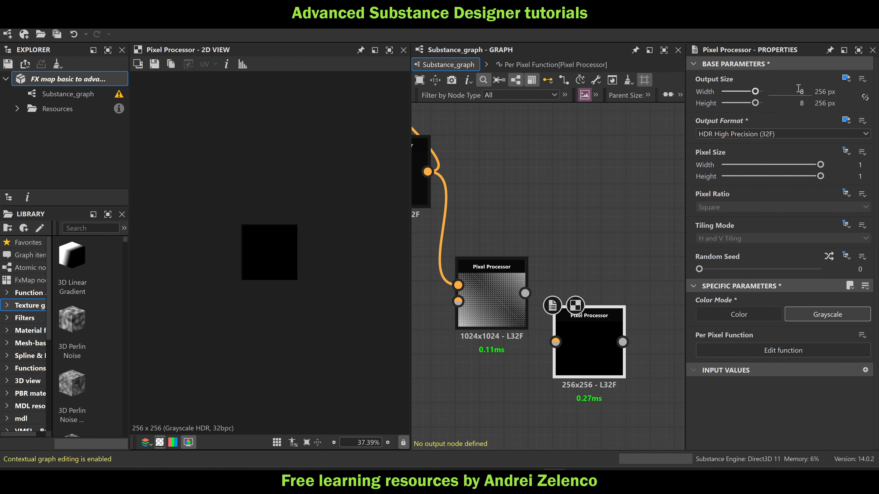
text(10)
key(Tab)
text(9)
key(Return)
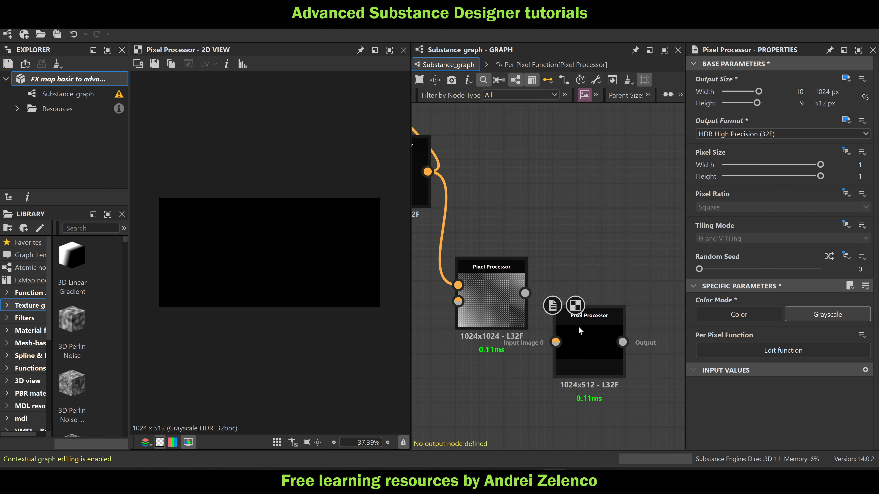
Place the new Pixel Processor level with the distance processor, to its right, and save the package
drag(583, 343, 587, 294)
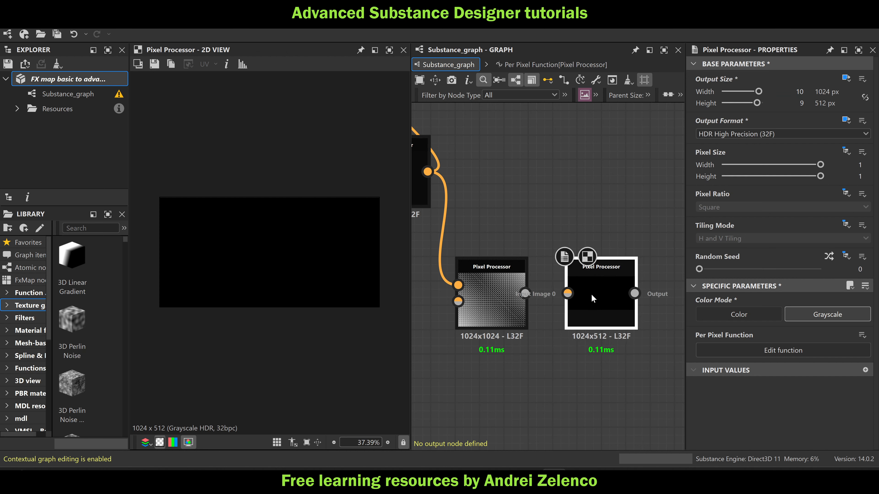
click(90, 80)
scroll(557, 263, down, 6)
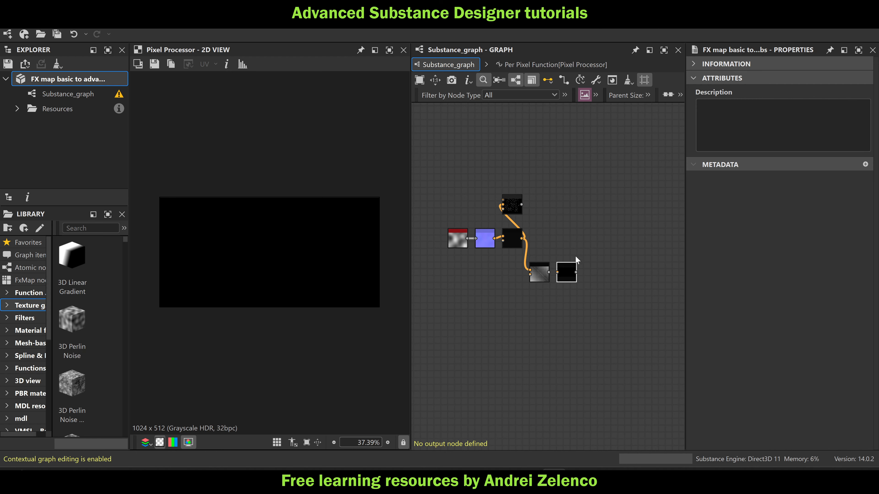
scroll(575, 255, up, 4)
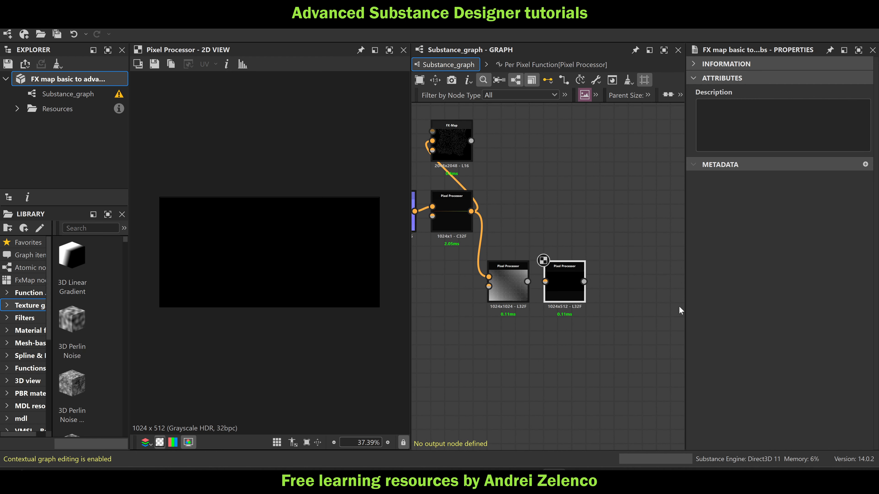
scroll(529, 287, up, 2)
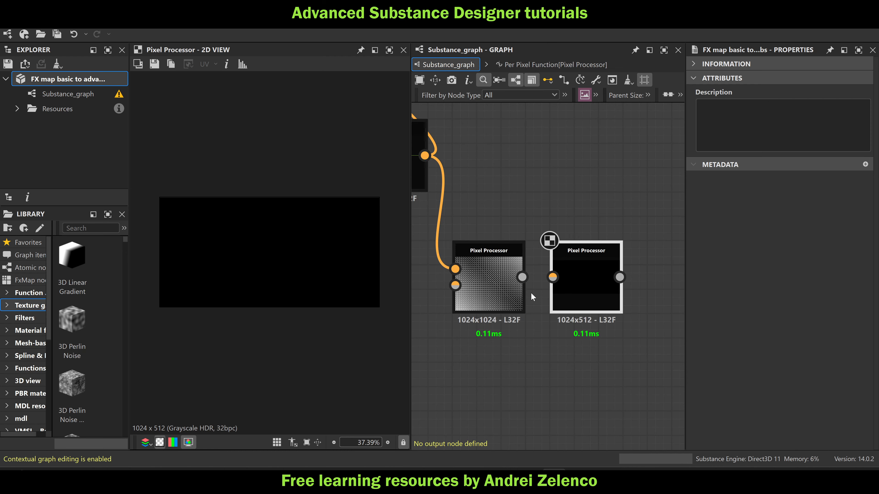
Connect the distance processor to the 1024 x 512 Pixel Processor and add a Get Float2 node reading $pos to the latter's function
drag(522, 278, 573, 282)
double_click(574, 276)
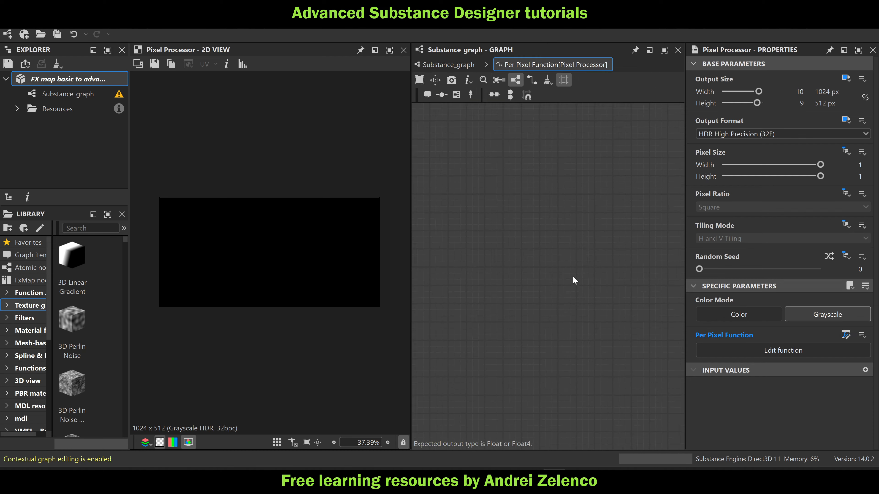
key(space)
text(ge)
click(588, 150)
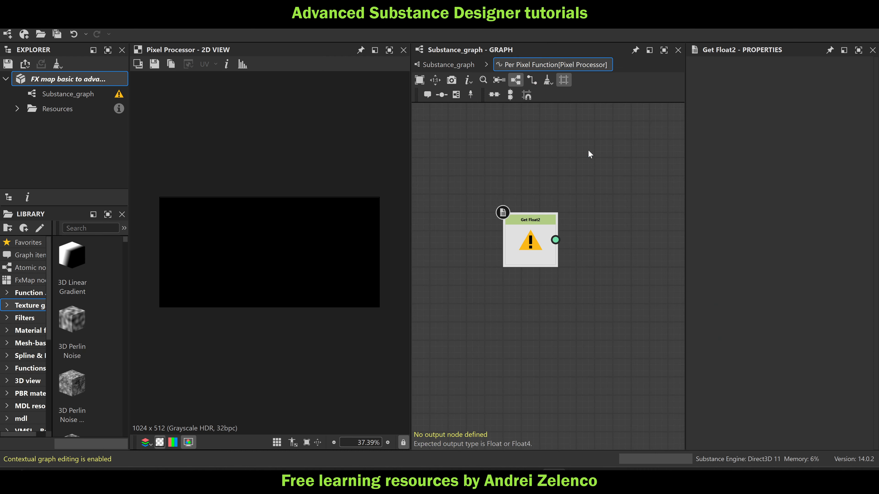
click(865, 75)
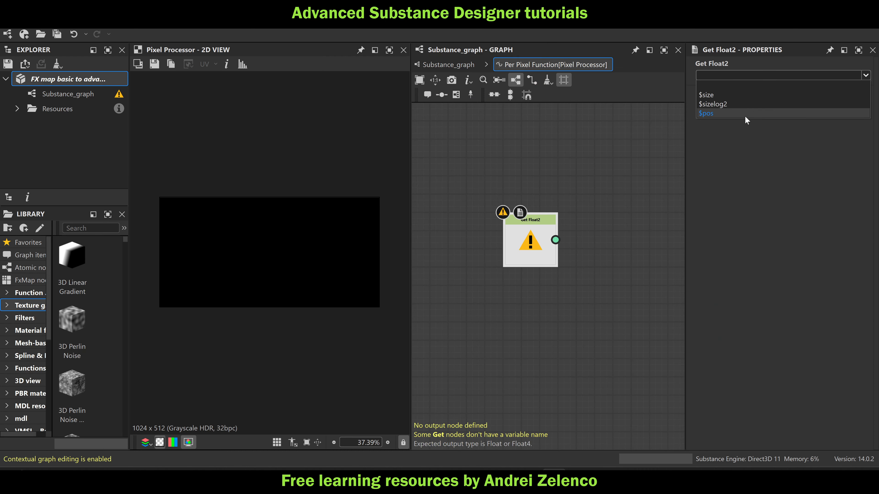
click(745, 115)
Add a Sample Gray node for Input Image 0 fed by $pos, set it as the function's output, and save the package
key(space)
text(sa)
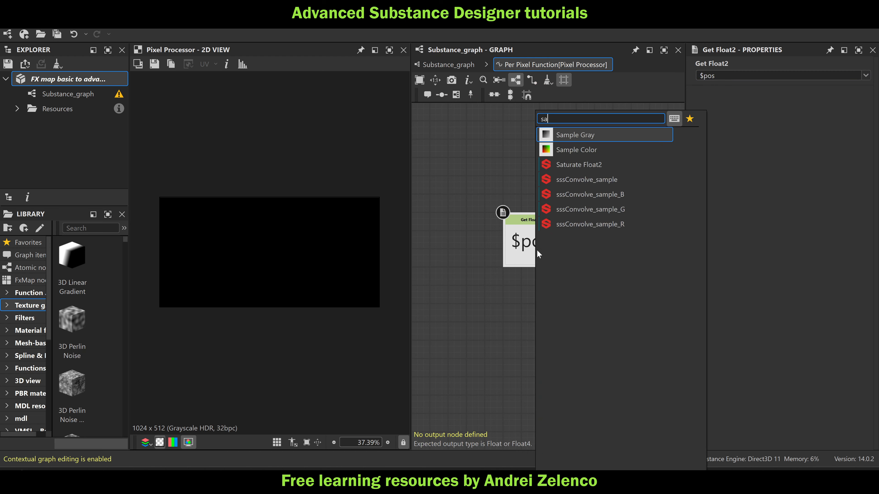
click(593, 132)
right_click(624, 239)
click(660, 289)
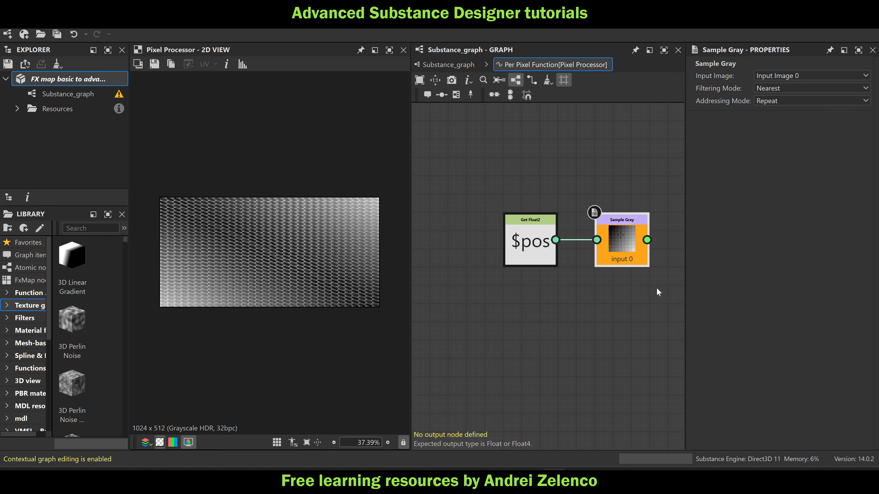
key(ctrl+s)
click(67, 80)
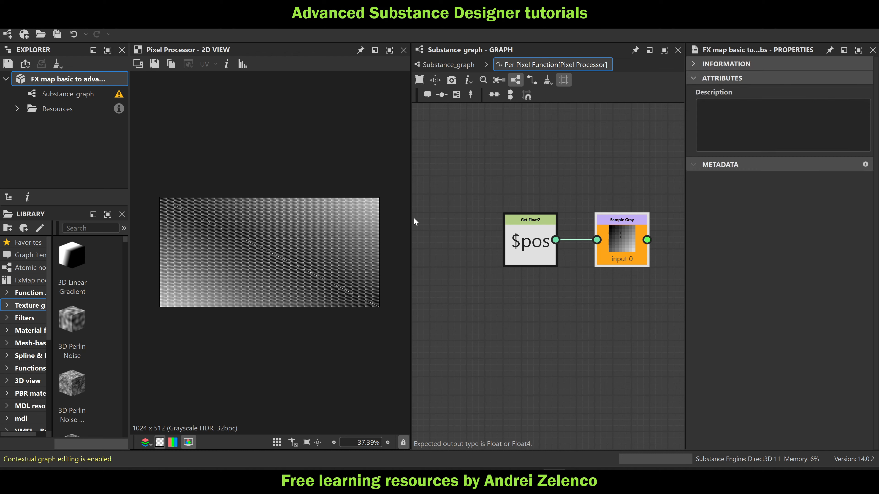
Move the $pos node away from Sample Gray and insert a Multiplication node between them
middle_drag(526, 319, 572, 269)
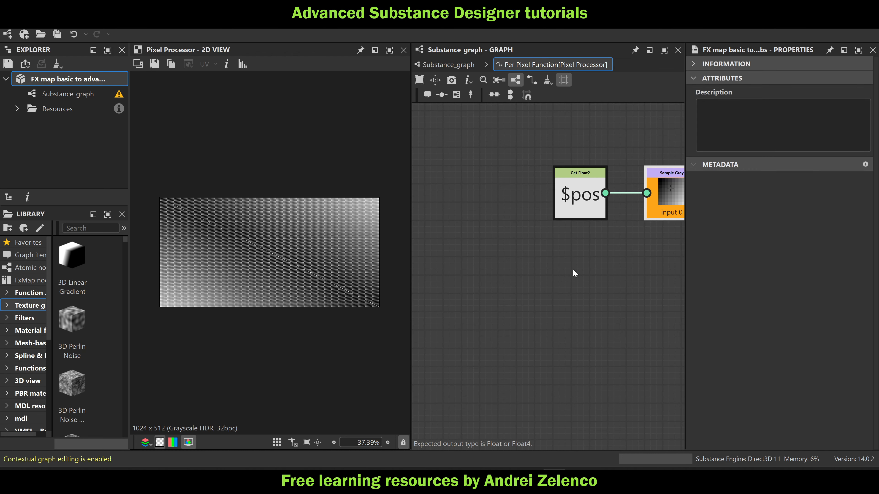
drag(585, 194, 483, 194)
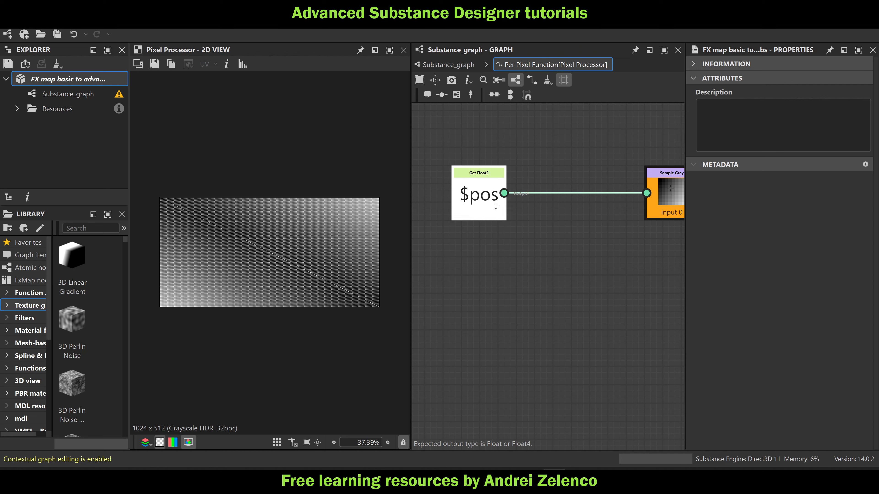
click(478, 198)
key(space)
text(mu)
click(547, 134)
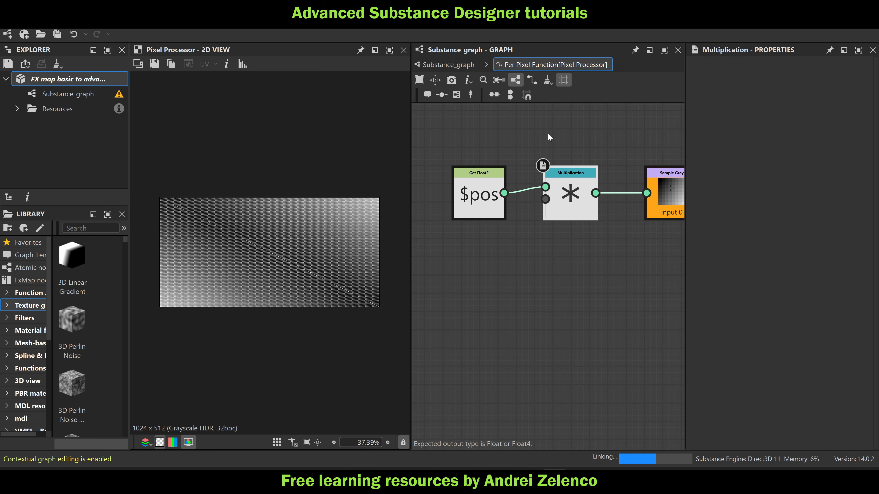
Add a Float2 constant of 1, 1 below $pos and connect it to the Multiplication node's second input
key(space)
text(fl)
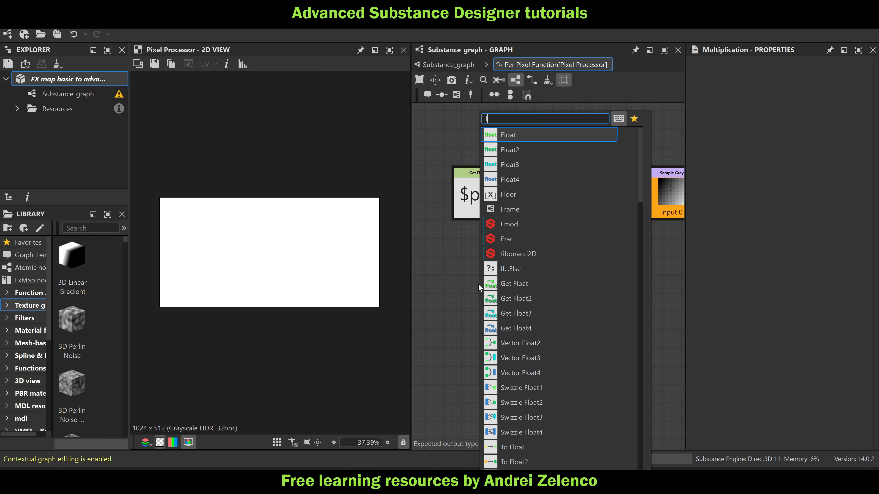
click(545, 145)
drag(783, 76, 830, 75)
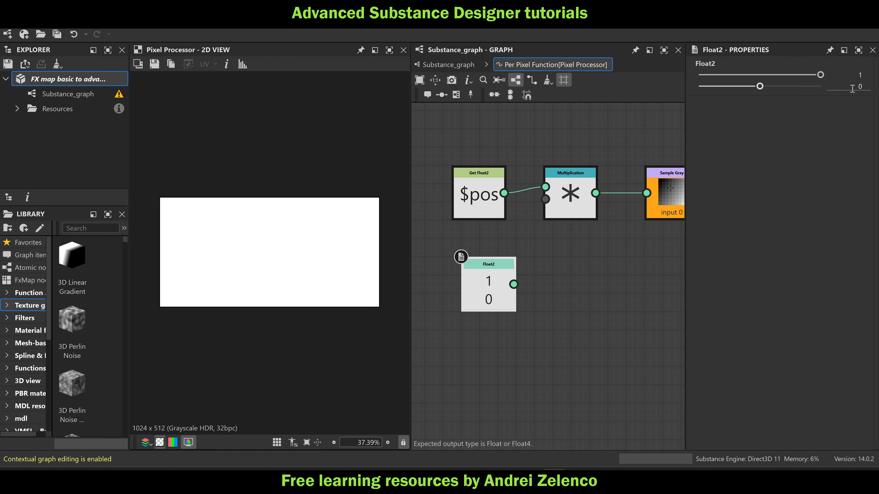
drag(760, 86, 831, 87)
drag(515, 282, 546, 199)
drag(488, 287, 470, 268)
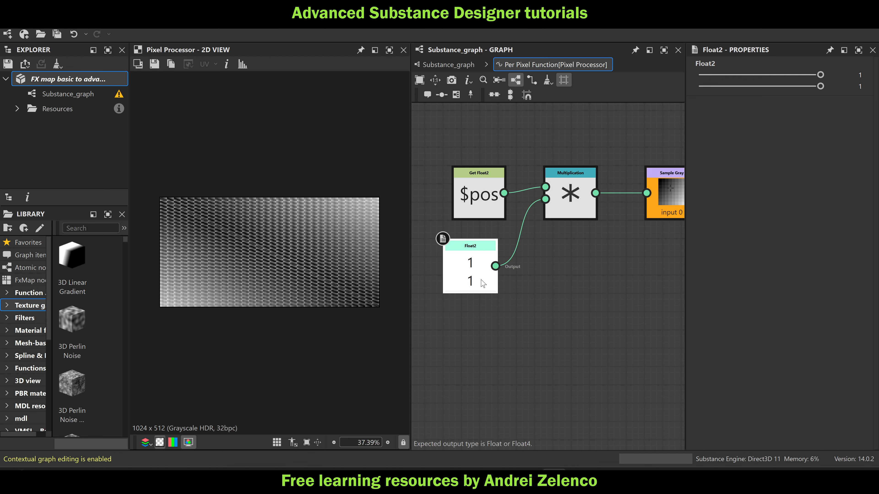
Try 0.45 and 0 as the Float2 constant's second component
drag(821, 85, 788, 94)
double_click(855, 86)
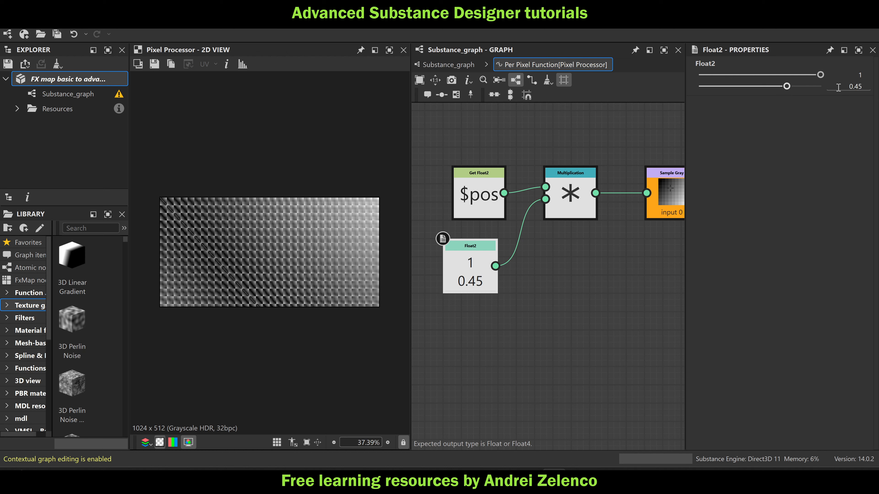
text(0)
key(Return)
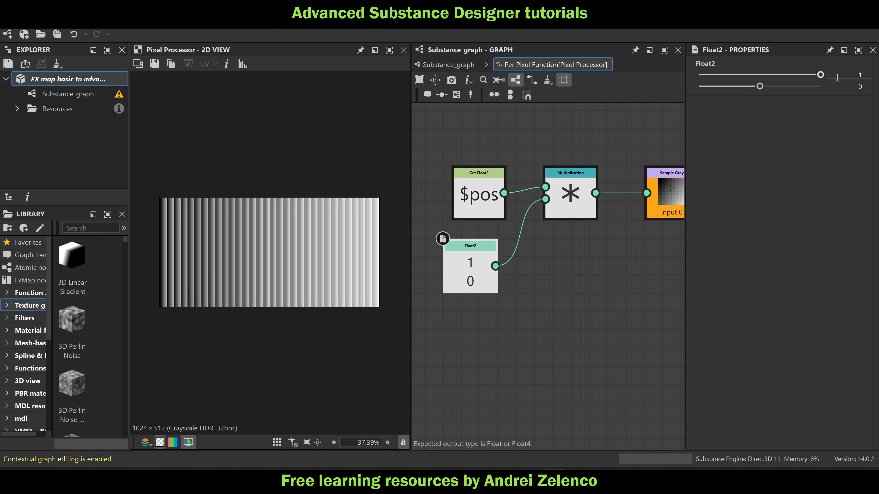
Set the Float2 constant's second component to 0.5, save the package, and inspect the resulting pattern up close
double_click(860, 86)
text(0.5)
key(Return)
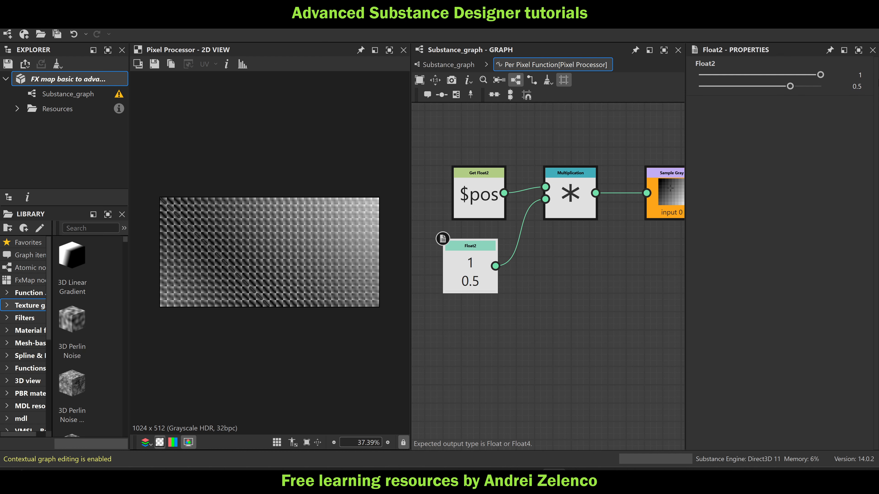
click(65, 77)
scroll(232, 194, up, 4)
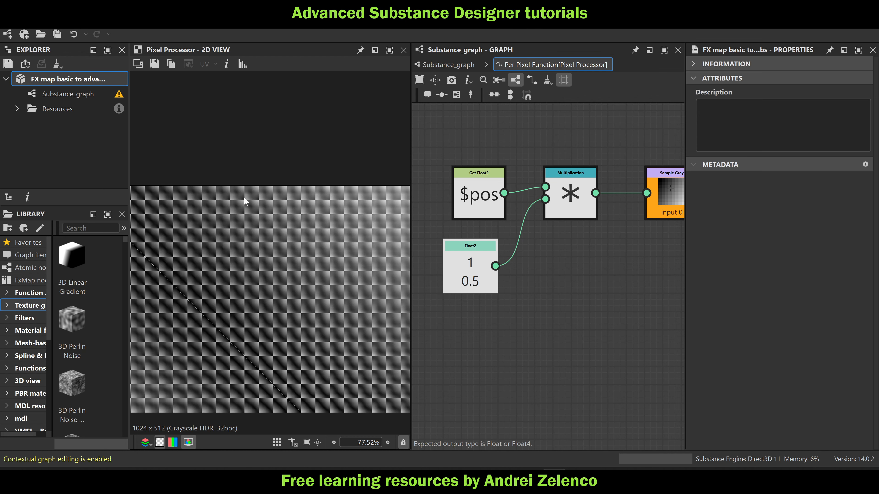
scroll(260, 186, down, 6)
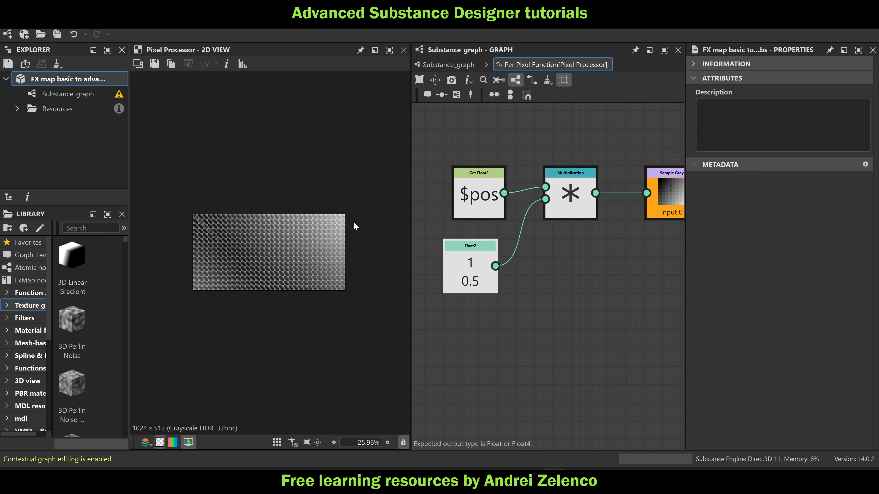
Place the Float2 constant directly below the Multiplication node, move $pos farther away from it, and save the package
drag(463, 269, 544, 269)
drag(563, 212, 553, 211)
scroll(477, 200, down, 3)
drag(477, 200, 436, 200)
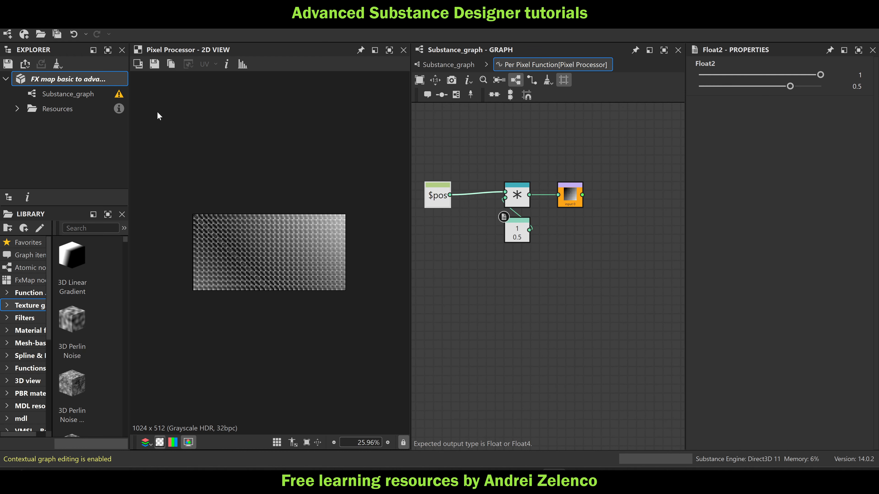
click(87, 80)
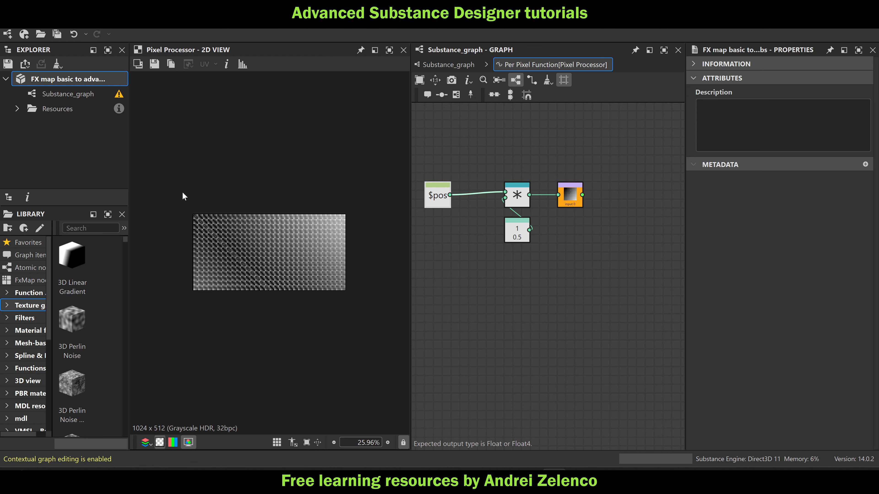
Return to the main Substance graph and preview the 1024 x 1024 distance processor's output
click(441, 67)
double_click(491, 287)
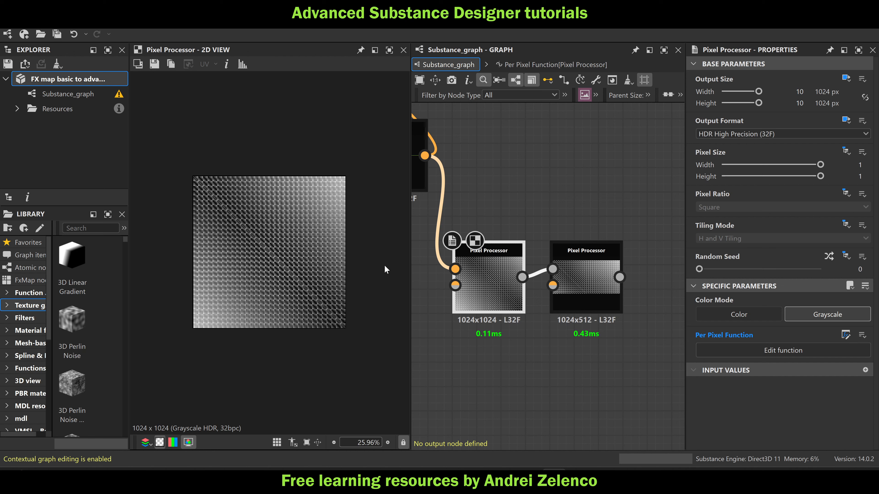
Open the 1024x512 Pixel Processor's function and duplicate the Multiplication, Float2 and Sample Gray nodes below the originals
double_click(580, 283)
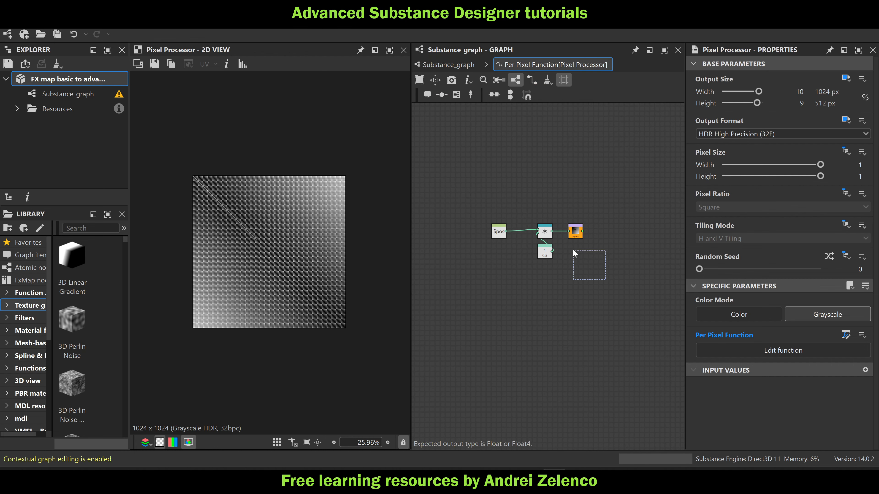
drag(573, 250, 548, 231)
key(ctrl+d)
drag(553, 277, 543, 277)
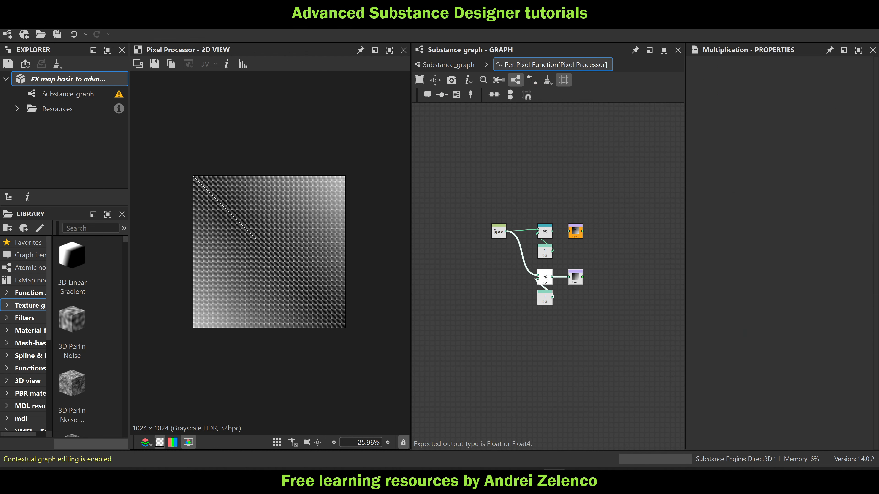
Set the duplicated Sample Gray node as the function's output and return to the main graph
scroll(518, 262, up, 2)
click(598, 285)
right_click(598, 286)
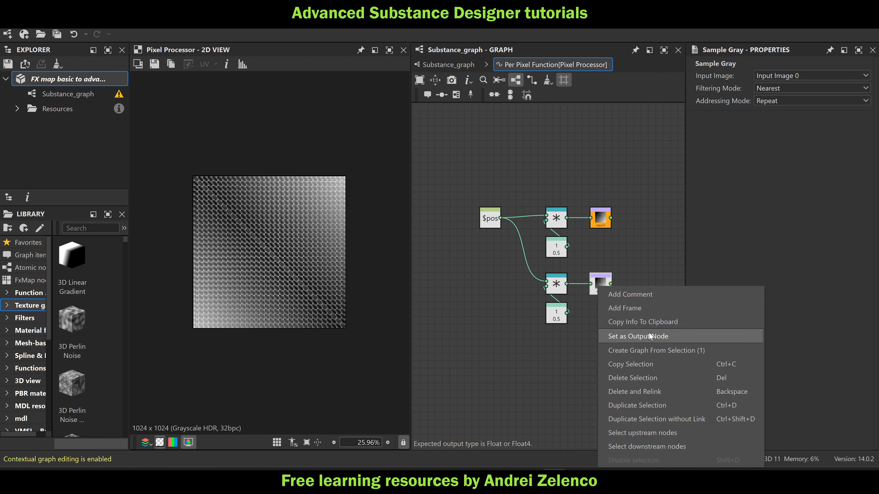
click(649, 335)
click(449, 65)
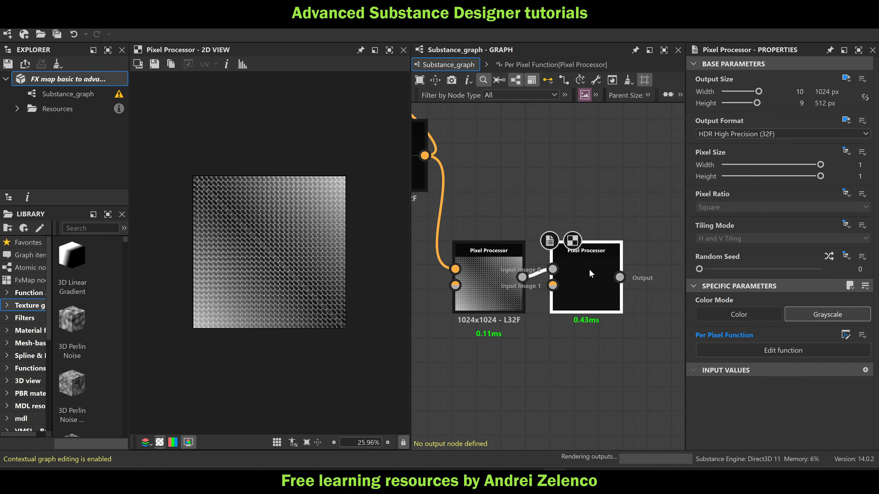
Reopen the 1024x512 Pixel Processor's function and insert an Add node between $pos and the lower Multiplication node
double_click(592, 279)
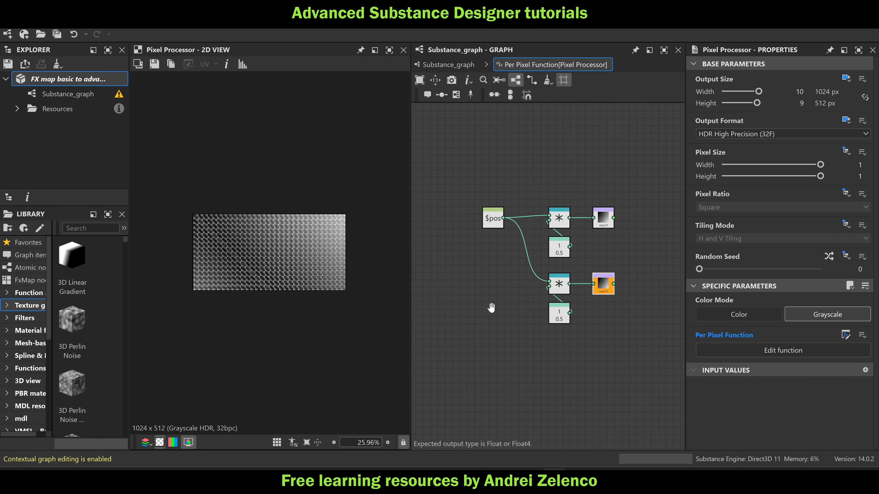
middle_drag(492, 308, 510, 306)
key(space)
text(ad)
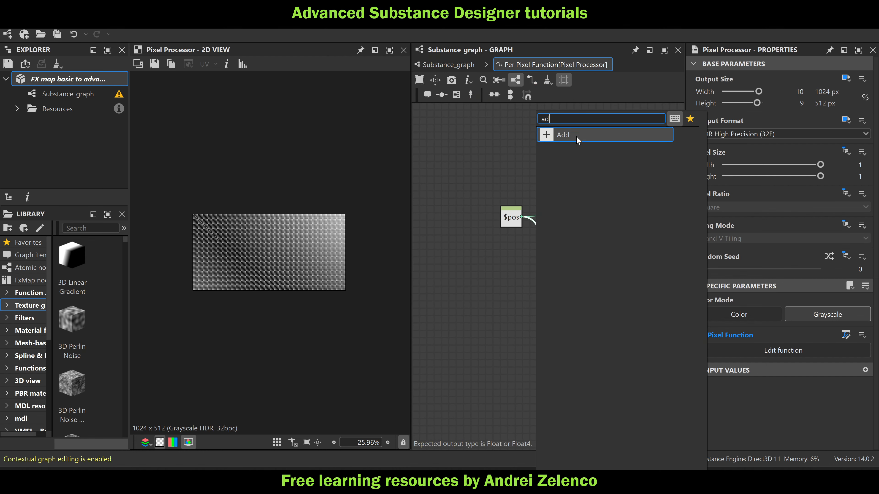
click(576, 136)
drag(548, 245, 543, 284)
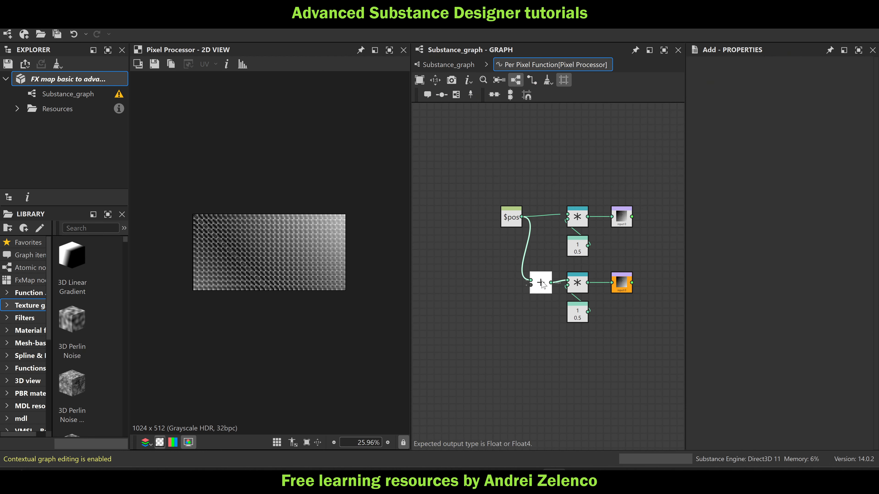
Feed the Add node's second input from a new Float2 constant with values 0 and 1
key(space)
text(f)
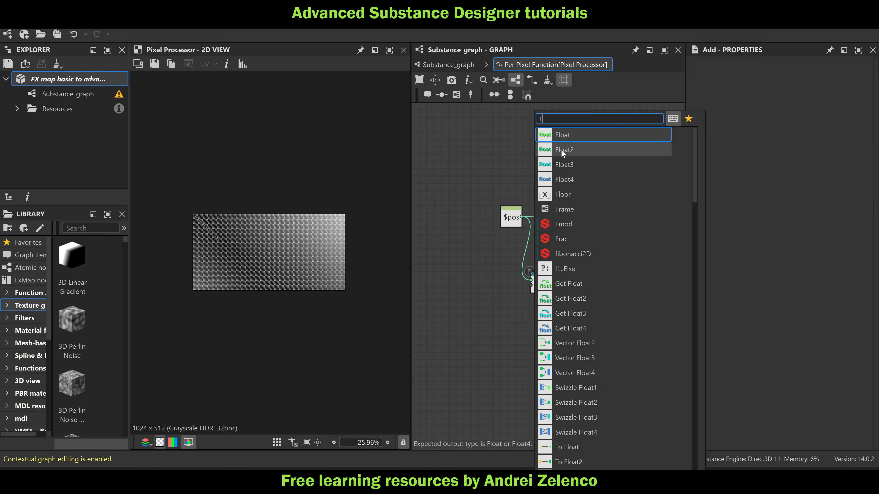
click(561, 150)
scroll(535, 298, up, 3)
drag(535, 320, 528, 277)
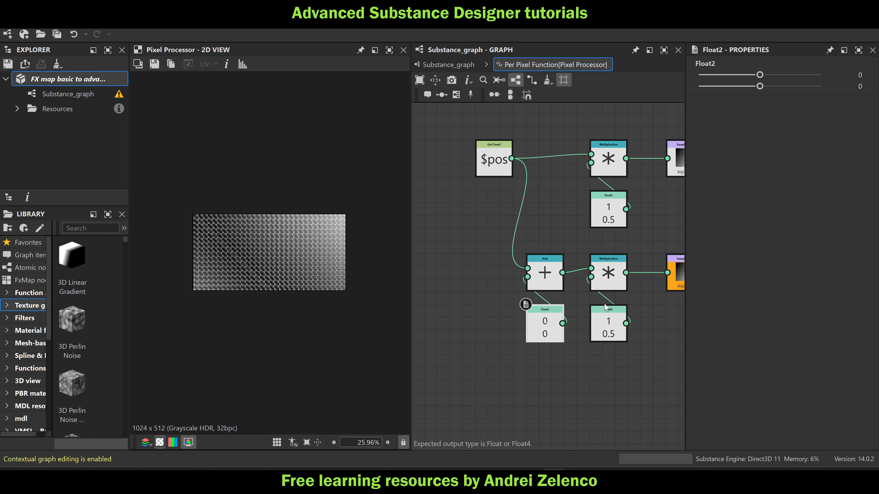
drag(760, 86, 847, 107)
Compare the two branches by making the upper Sample Gray node the output, and restore the lower one as output
middle_drag(657, 162, 564, 167)
click(591, 162)
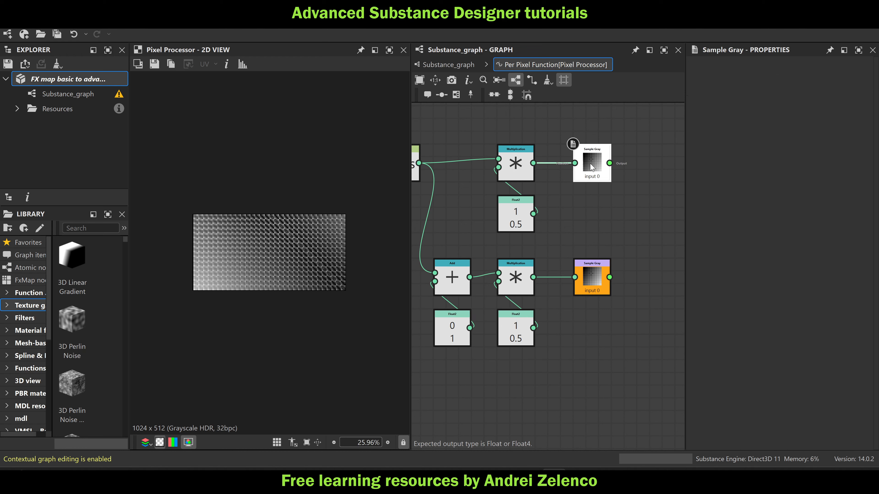
right_click(589, 163)
click(612, 212)
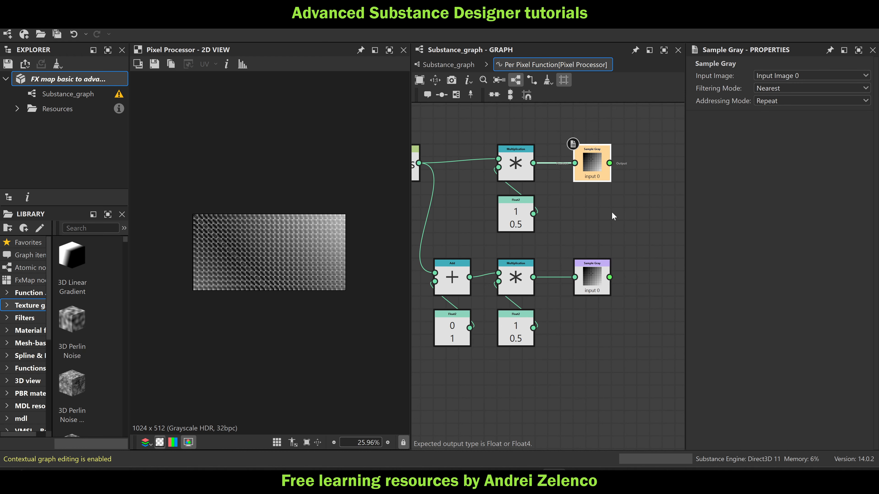
right_click(592, 286)
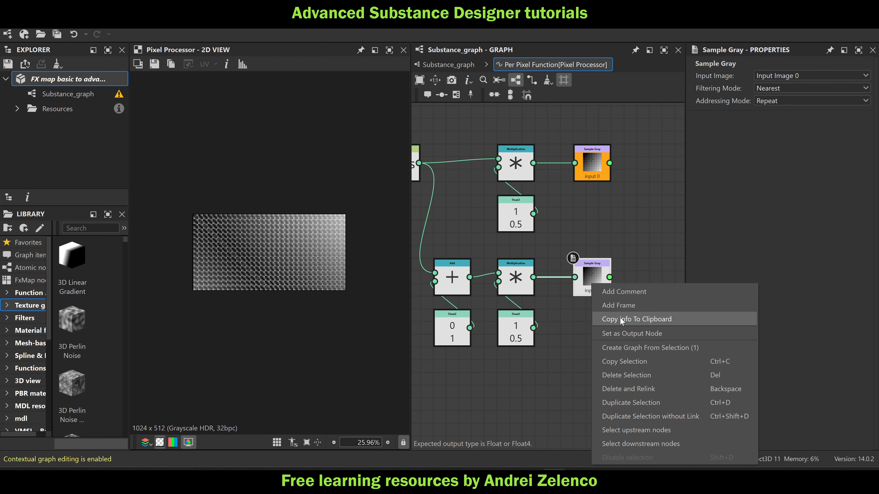
click(625, 333)
Add a Minimum node fed by both Sample Gray nodes and set it as the function's output
key(space)
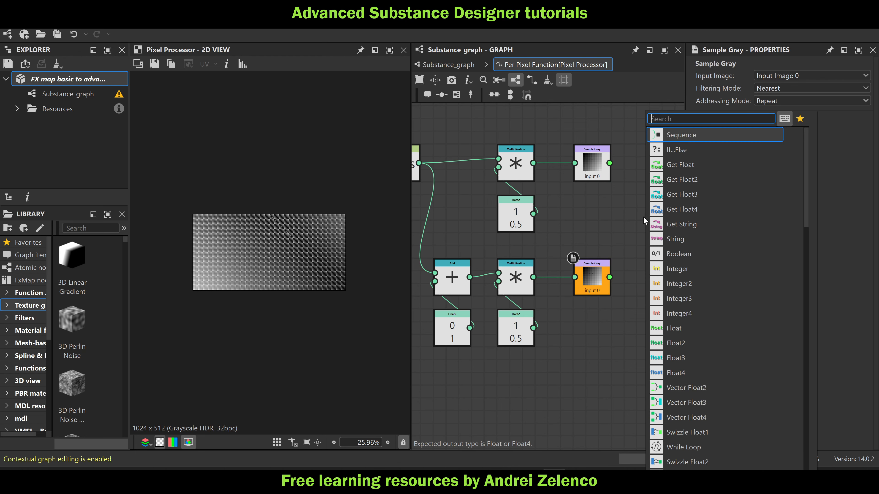
text(min)
click(687, 134)
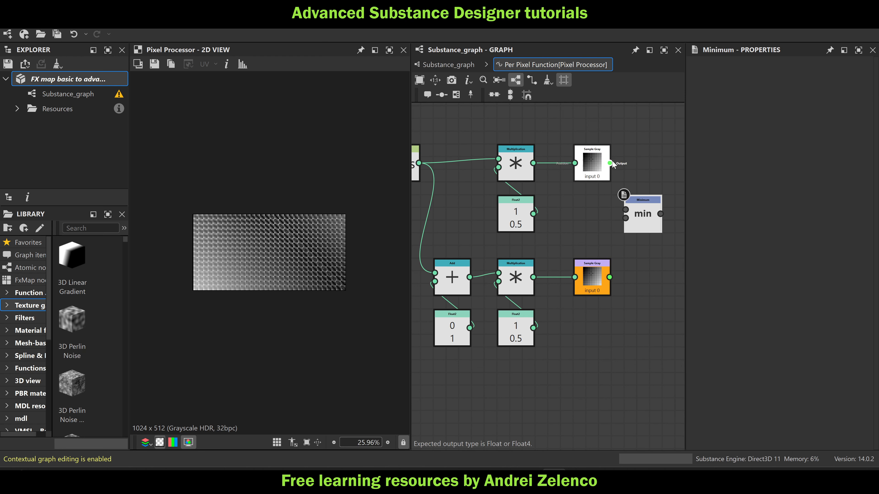
drag(609, 163, 626, 209)
drag(610, 277, 625, 218)
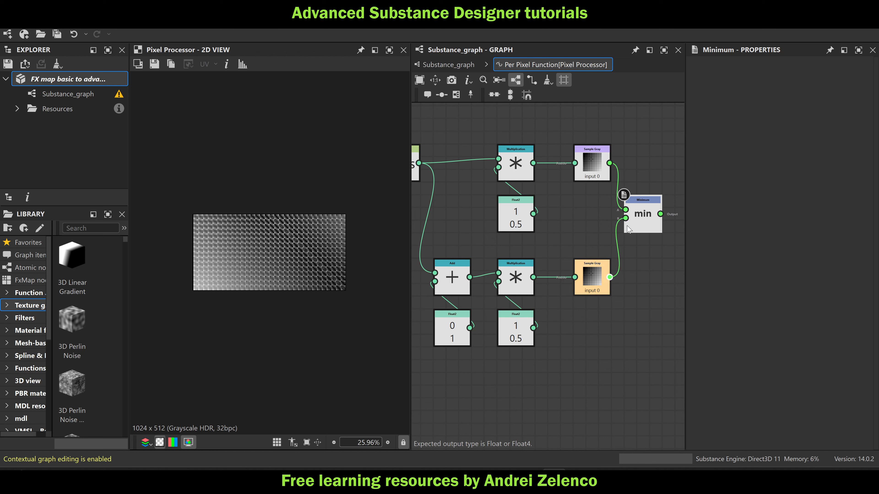
right_click(639, 222)
click(657, 266)
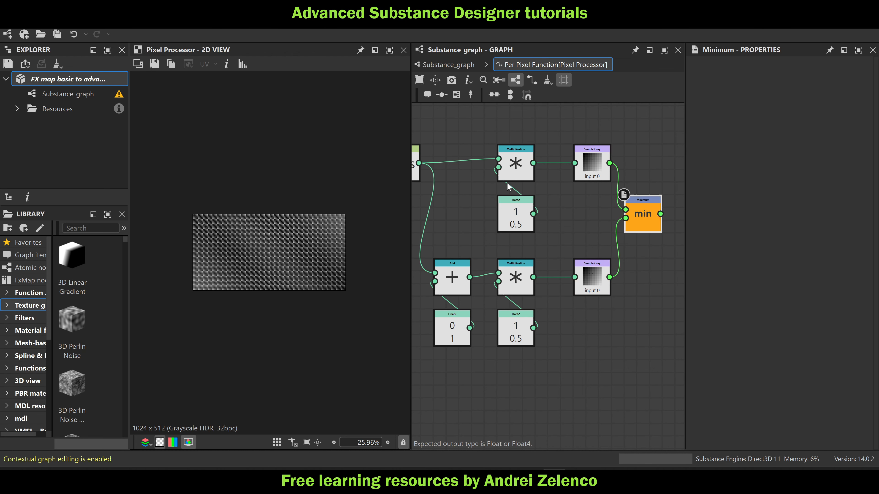
Save the FX map package and return to the main Substance graph
click(82, 79)
key(ctrl+s)
click(449, 65)
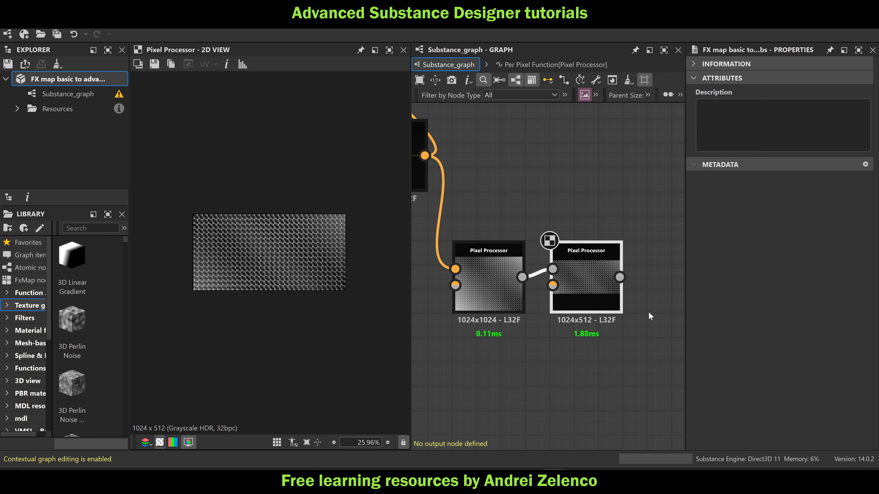
Duplicate the 1024x512 Pixel Processor, chain the copy after it and set the copy's output height to 8 (256 px)
middle_drag(648, 312, 603, 309)
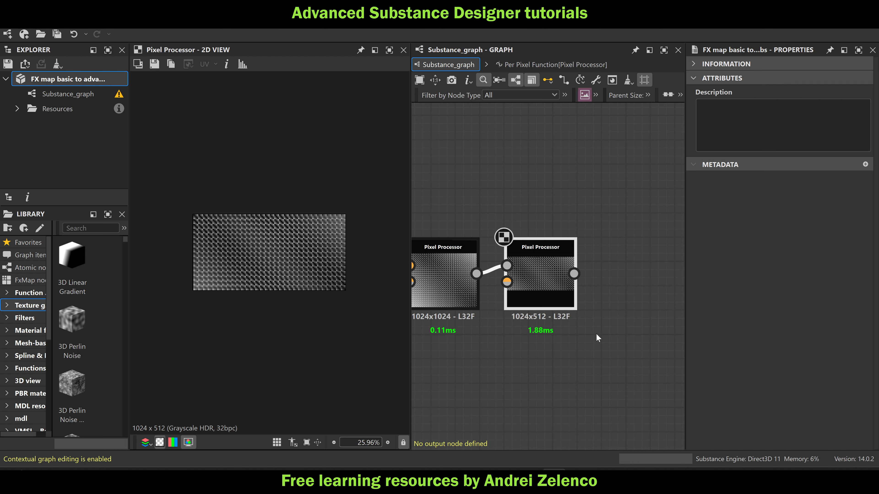
middle_drag(597, 337, 553, 317)
drag(559, 292, 559, 268)
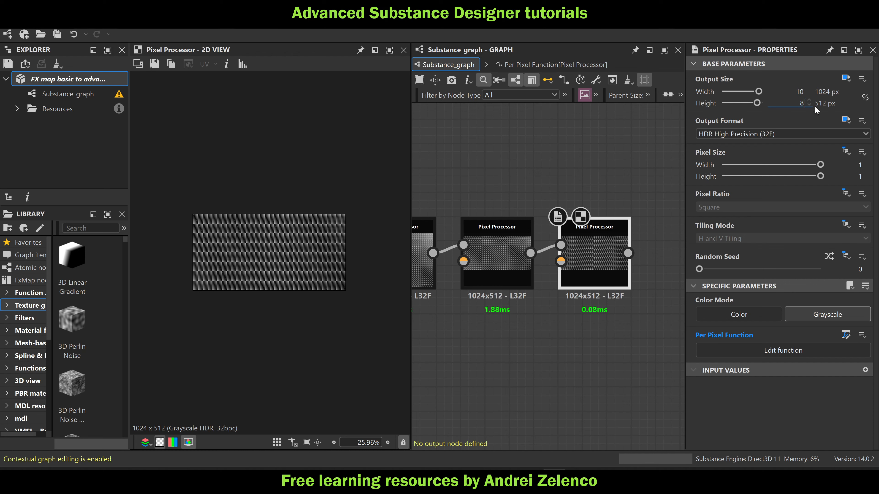
key(Return)
Duplicate the 1024x256 Pixel Processor, chain the copy after it and set the copy's output height to 7 (128 px)
middle_drag(619, 295, 546, 278)
key(ctrl+d)
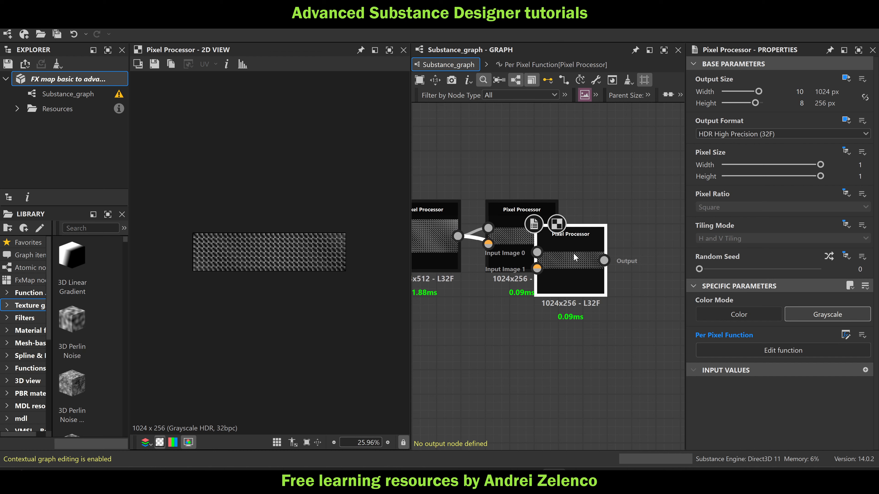
drag(573, 257, 622, 231)
drag(555, 236, 585, 227)
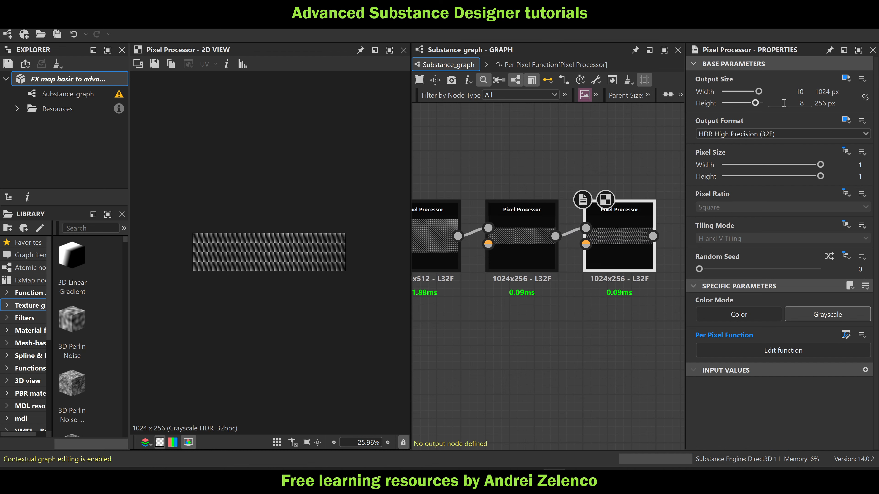
text(7)
key(Return)
Duplicate the 1024x128 Pixel Processor, chain the copy after it and set the copy's output height to 6 (64 px)
middle_drag(544, 358, 465, 340)
key(ctrl+d)
drag(592, 258, 616, 234)
drag(572, 217, 602, 209)
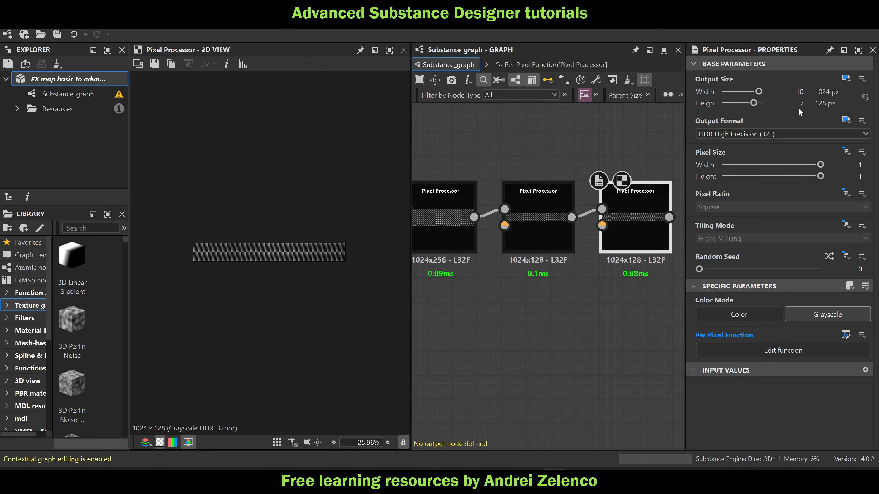
text(6)
key(Return)
Duplicate the 1024x64 Pixel Processor, chain the copy after it and set the copy's output height to 5 (32 px)
middle_drag(568, 311, 424, 298)
key(ctrl+d)
drag(556, 197, 526, 206)
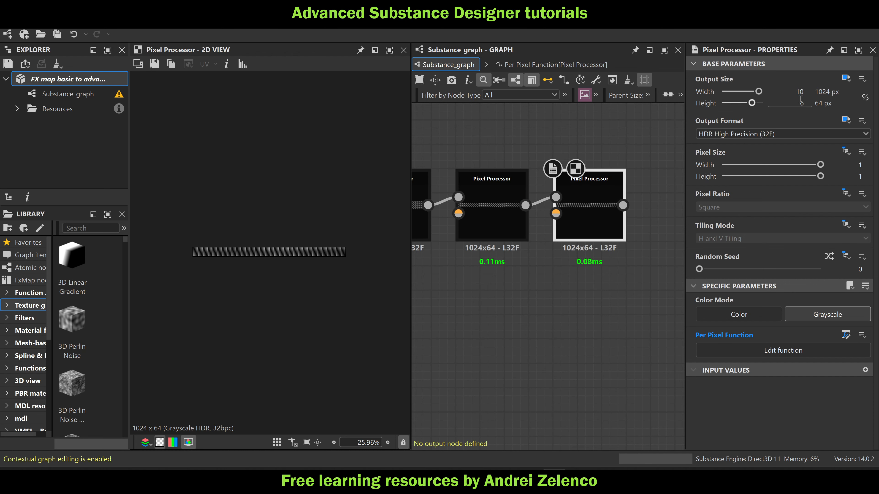
text(5)
key(Return)
Duplicate the 1024x32 Pixel Processor, chain the copy after it and set the copy's output height to 4 (16 px)
drag(595, 223, 593, 202)
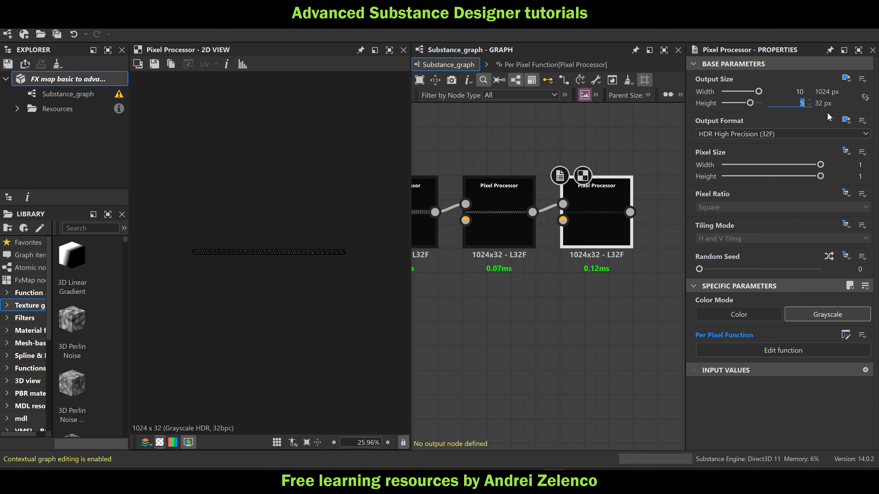
key(Down)
scroll(349, 247, up, 7)
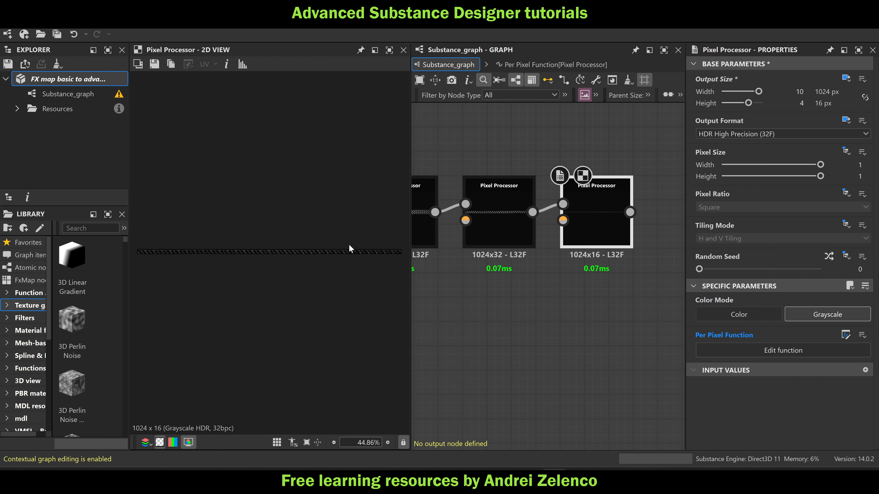
Duplicate the 1024x16 Pixel Processor, chain the copy after it and set the copy's output height to 3 (8 px)
middle_drag(630, 225, 535, 226)
key(ctrl+d)
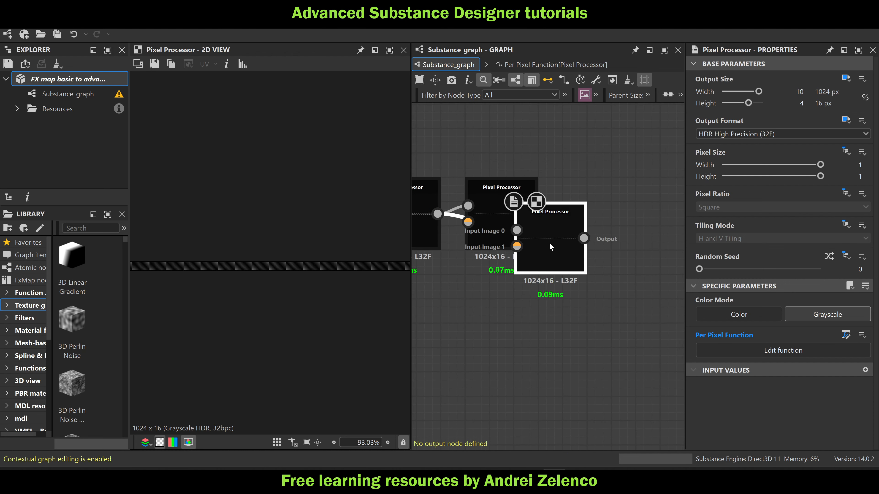
drag(551, 244, 598, 217)
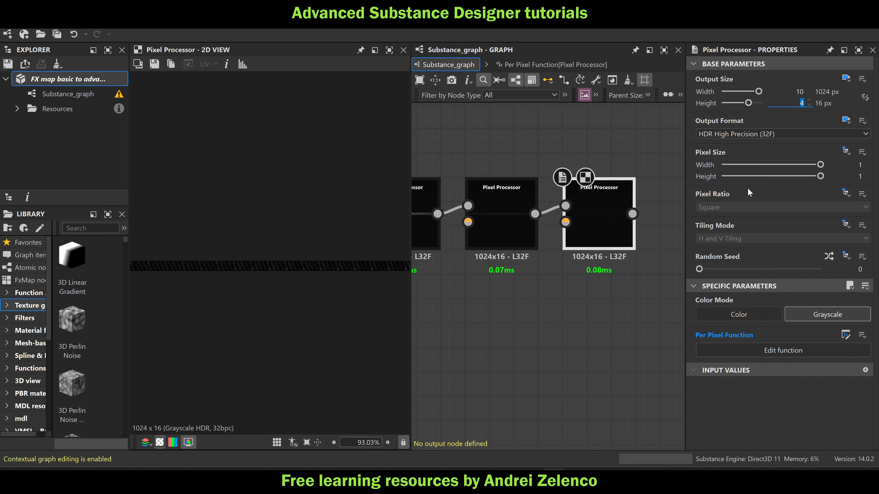
text(3)
click(551, 328)
Duplicate the 1024x8 Pixel Processor, chain the copy after it and set the copy's output height to 2 (4 px)
middle_drag(557, 324, 451, 327)
click(498, 235)
key(ctrl+d)
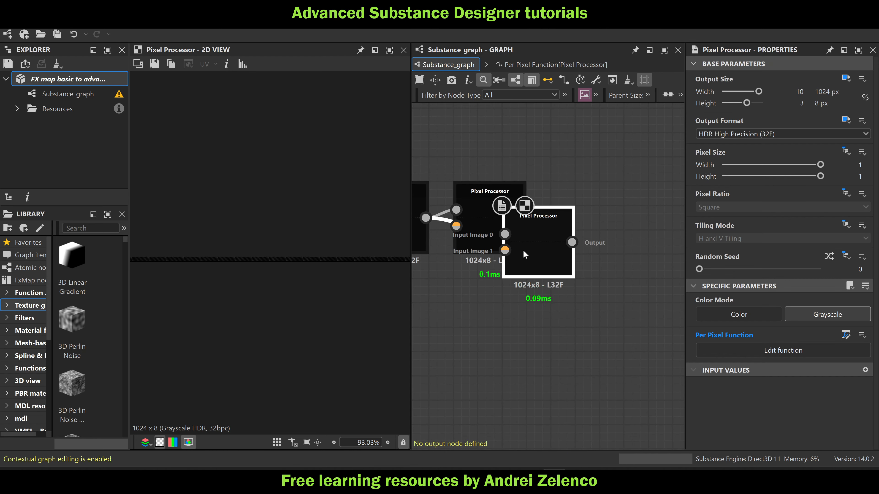
drag(523, 255, 571, 229)
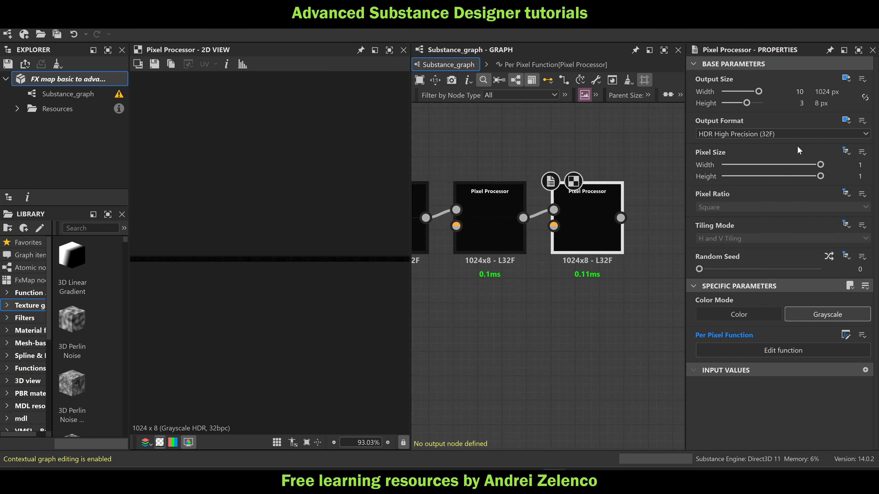
text(2)
key(Return)
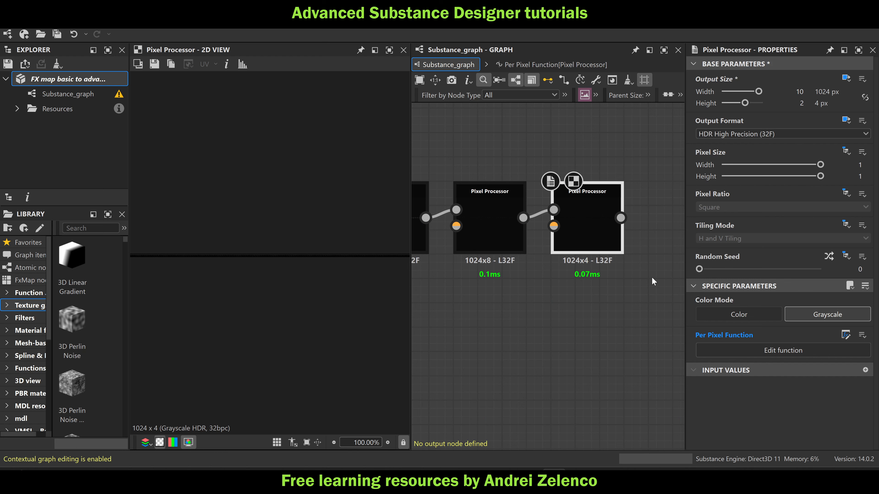
Duplicate the 1024x4 Pixel Processor, chain the copy after it and set the copy's output height to 1 (2 px)
scroll(315, 272, up, 3)
middle_drag(579, 291, 528, 313)
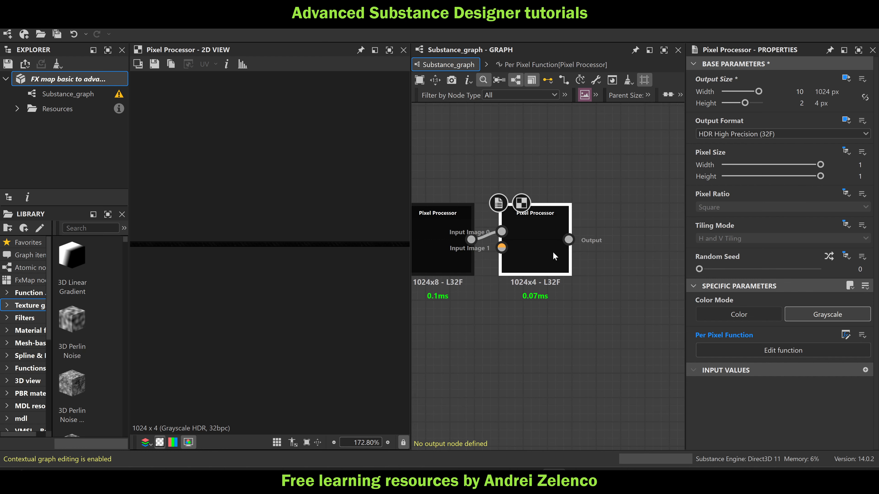
key(ctrl+d)
drag(571, 265, 622, 240)
drag(569, 240, 599, 231)
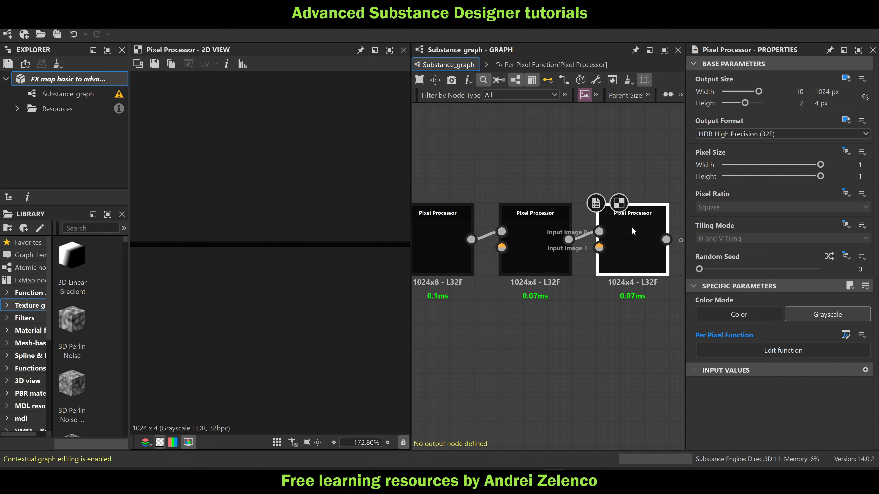
text(1)
key(Return)
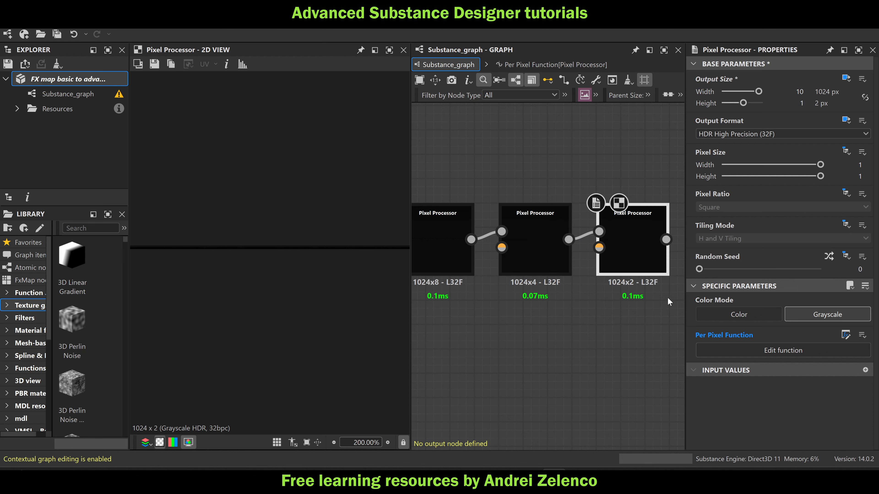
Duplicate the 1024x2 Pixel Processor, chain the copy after it, set the copy's output height to 0 (1 px) and save the package
middle_drag(647, 324, 547, 324)
key(ctrl+d)
drag(575, 270, 623, 246)
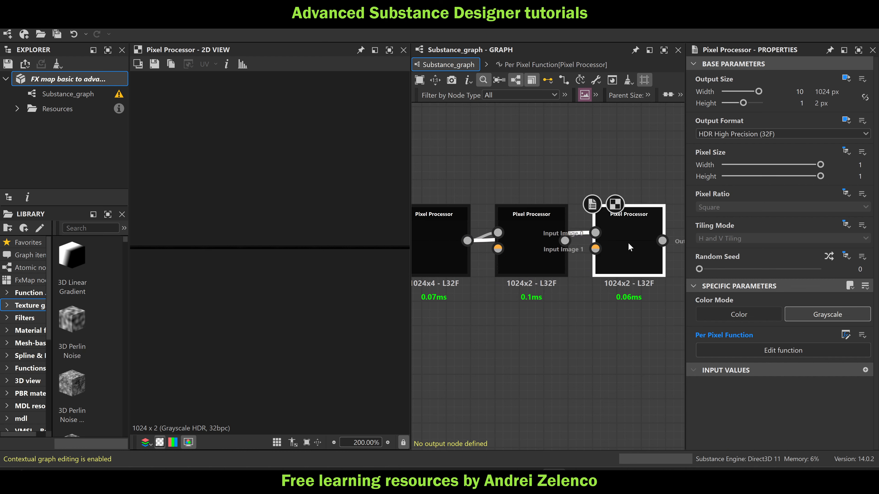
drag(565, 240, 595, 232)
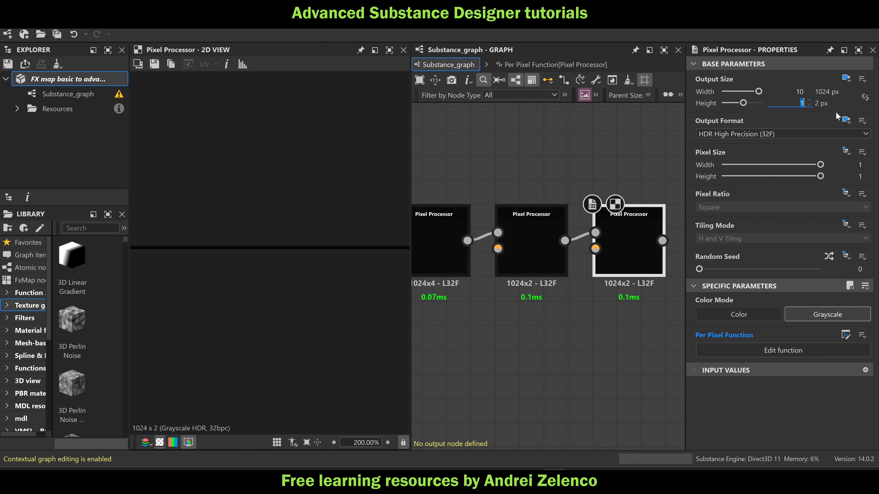
text(0)
key(Return)
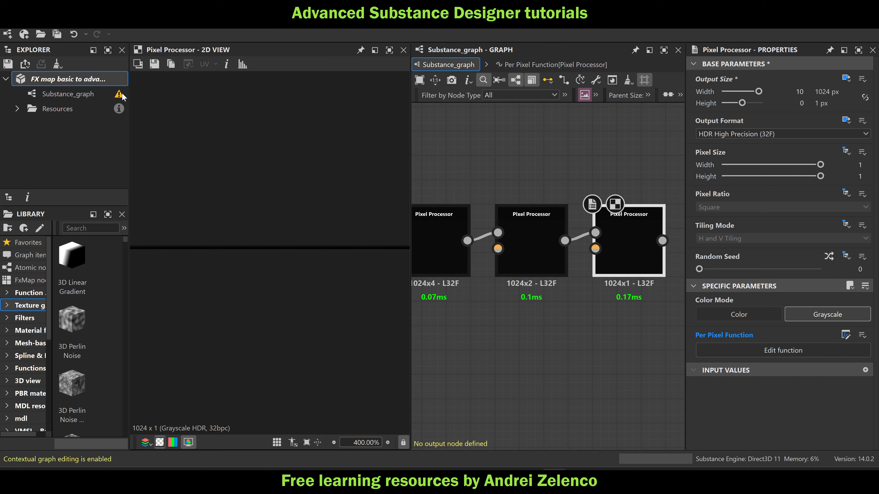
click(104, 80)
Examine the 1024x1 output at high magnification in the 2D view and look over the whole Pixel Processor chain
scroll(295, 239, up, 10)
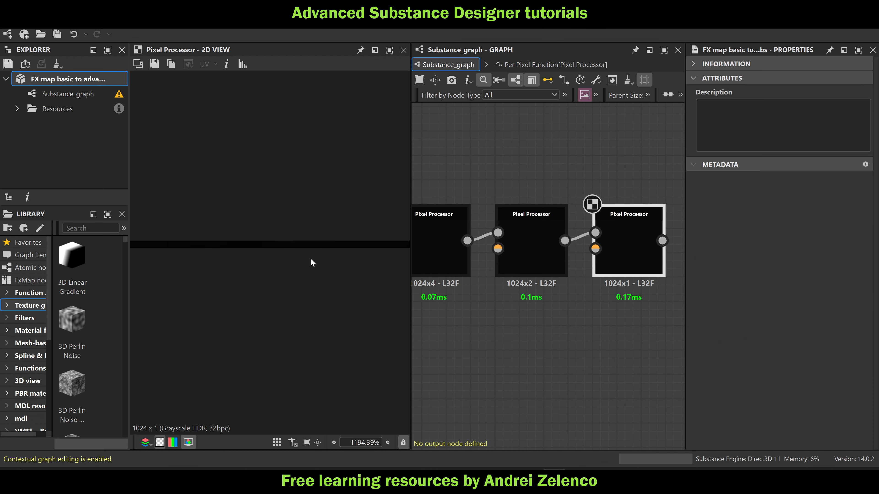
scroll(363, 258, up, 8)
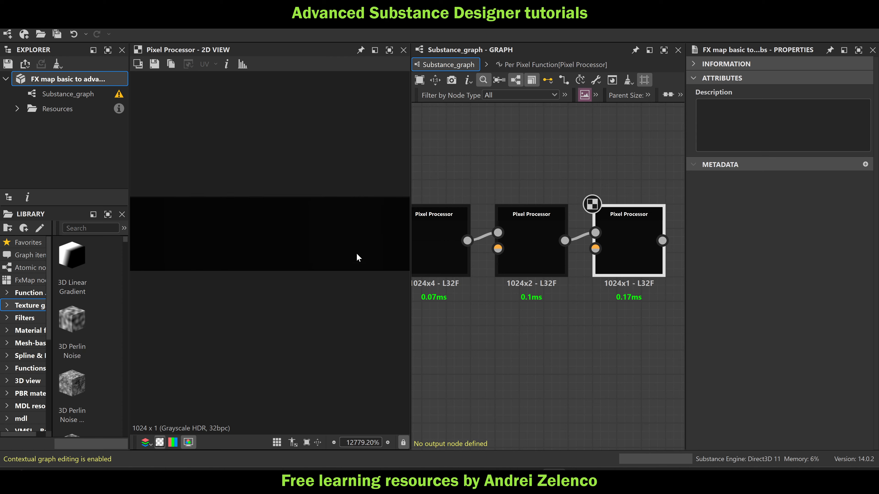
middle_drag(357, 256, 244, 244)
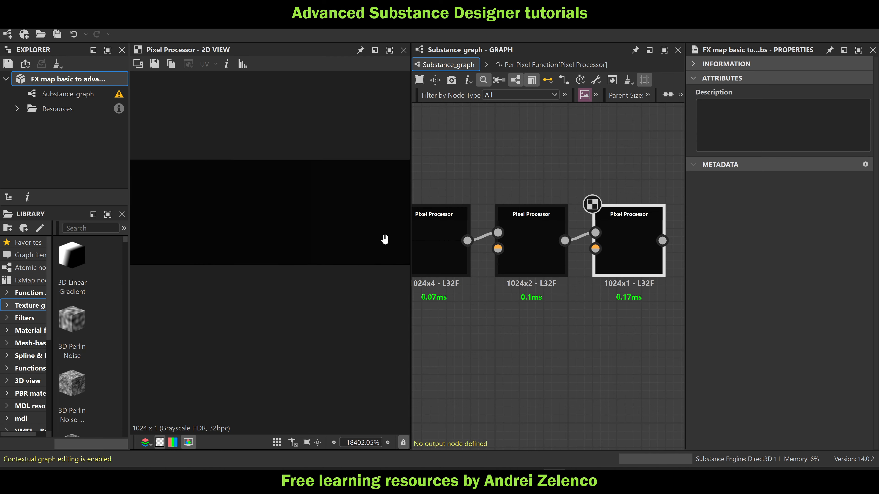
scroll(373, 233, down, 5)
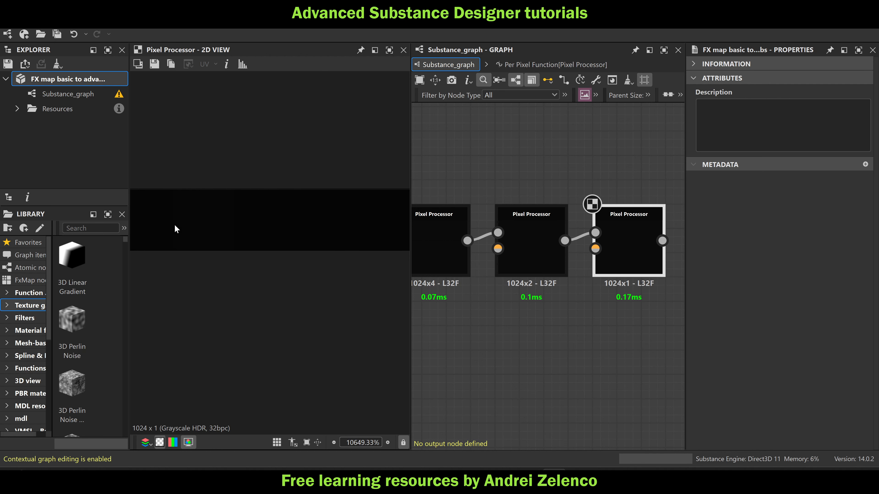
scroll(192, 225, up, 5)
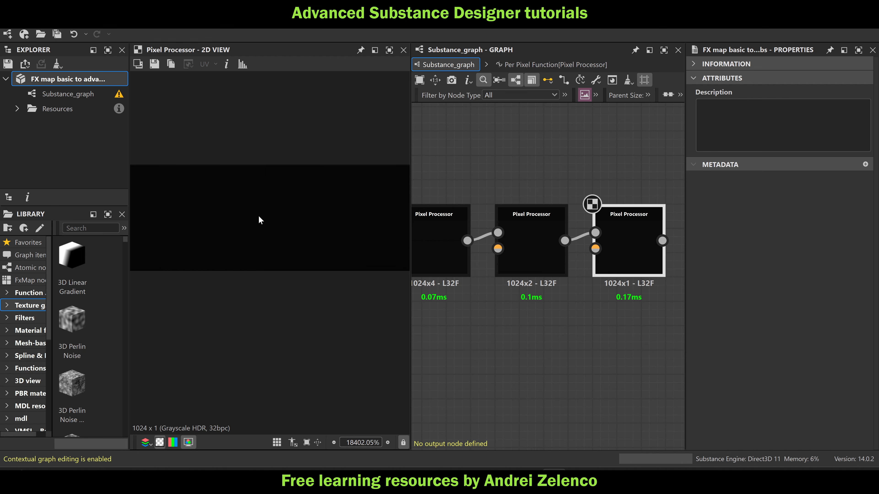
scroll(274, 222, down, 10)
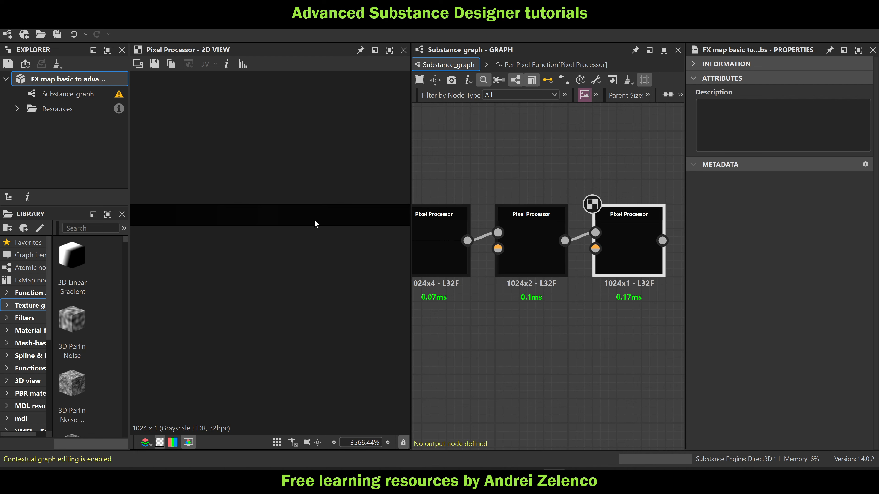
scroll(315, 220, down, 4)
scroll(661, 211, down, 6)
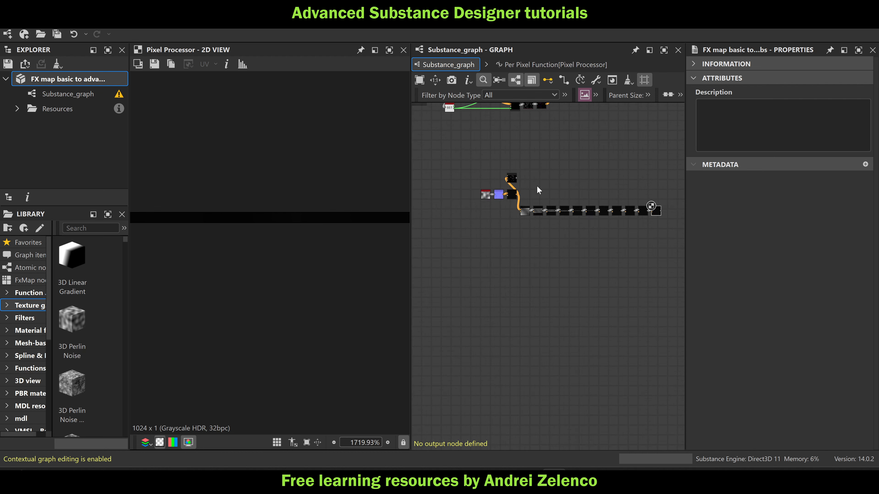
scroll(533, 194, up, 3)
scroll(588, 259, down, 3)
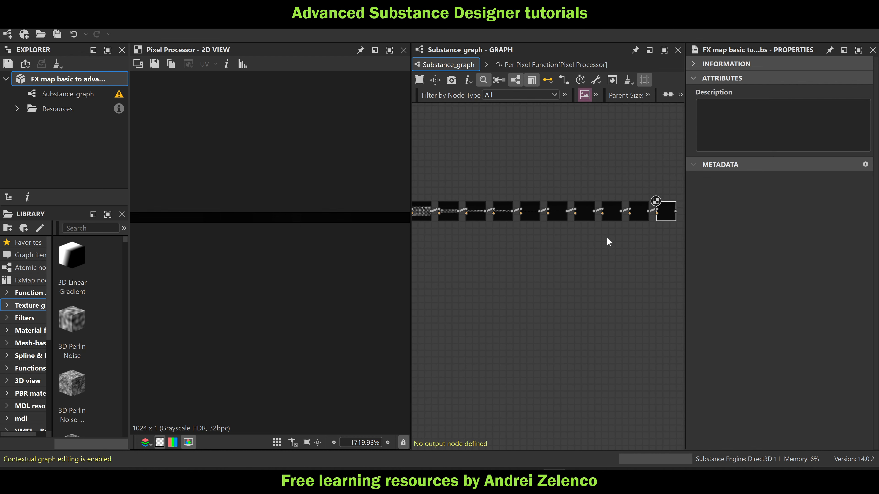
Select all ten chained Pixel Processors after the source node and move them slightly below it
drag(660, 250, 468, 212)
drag(477, 221, 477, 235)
scroll(651, 235, up, 4)
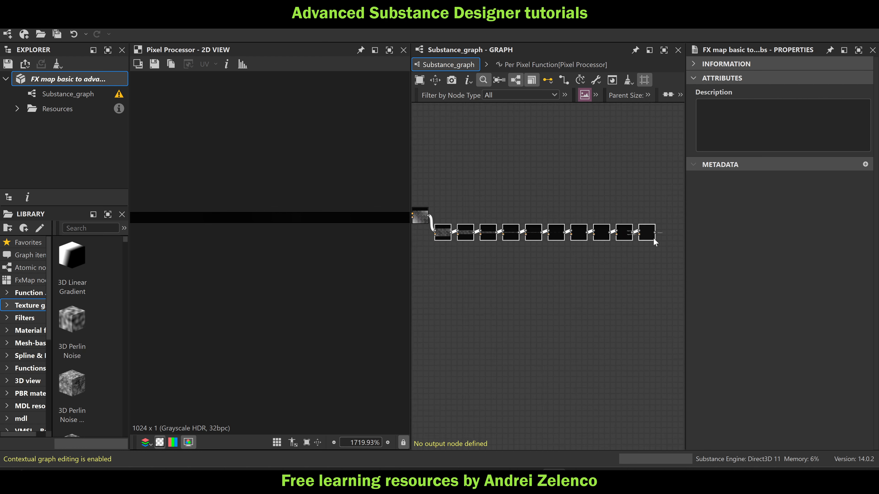
scroll(647, 225, down, 5)
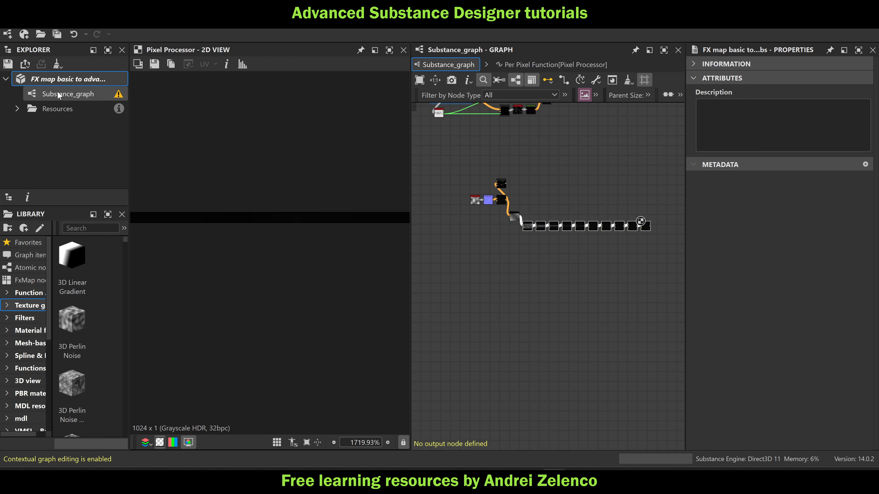
key(space)
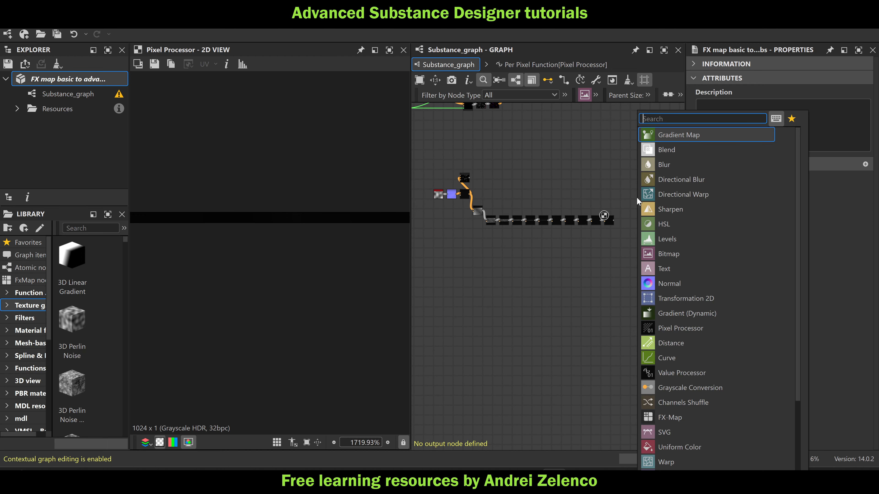
text(poi)
click(598, 152)
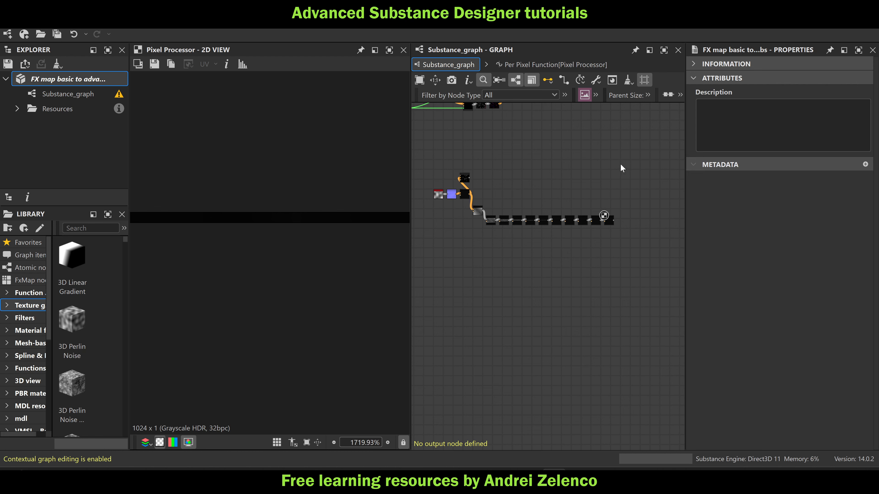
Add a new Pixel Processor node and place it near the end of the height-halving chain
scroll(620, 163, down, 3)
key(space)
text(pi)
click(665, 135)
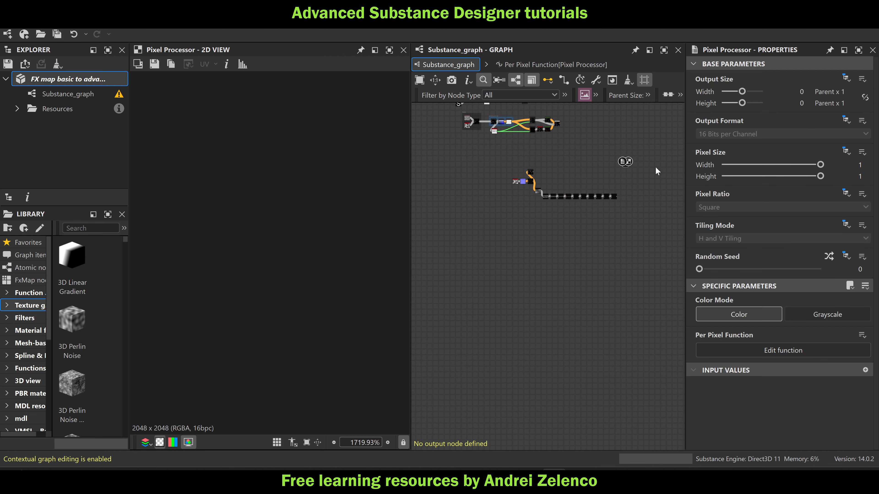
scroll(655, 163, up, 2)
scroll(581, 268, up, 6)
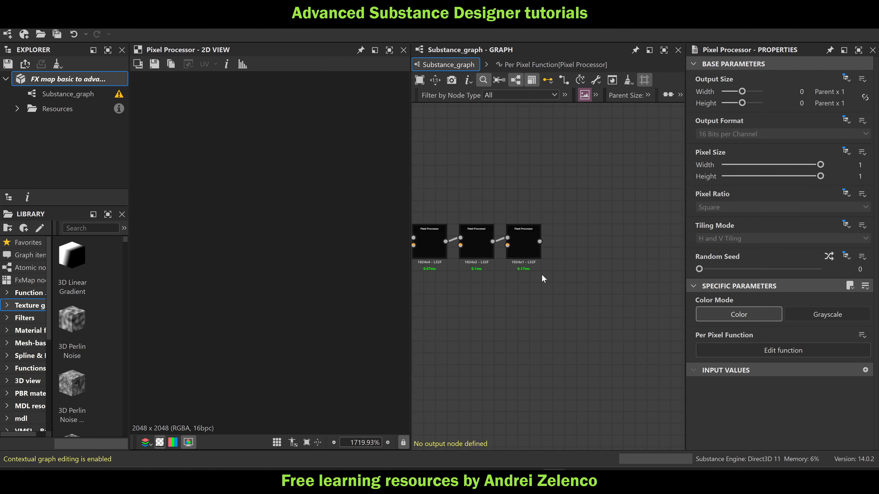
middle_drag(563, 249, 558, 349)
scroll(569, 332, down, 3)
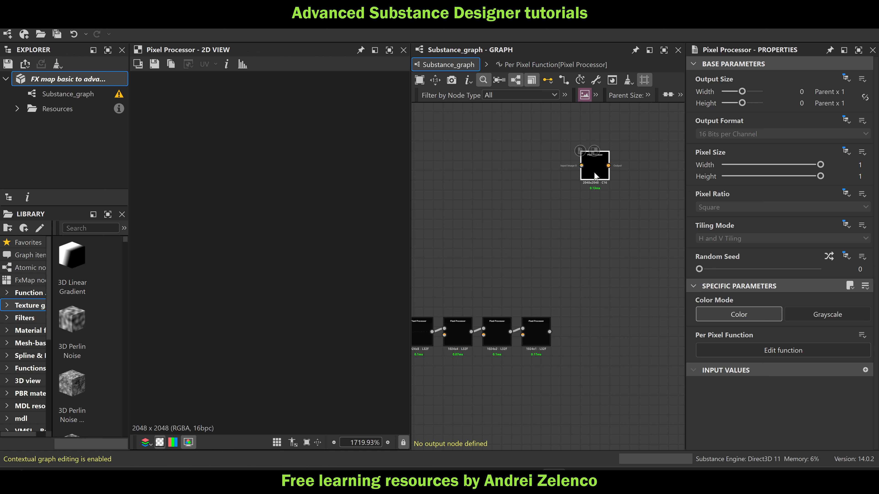
Set the new Pixel Processor to Grayscale with an absolute output format of HDR High Precision (32F)
click(820, 315)
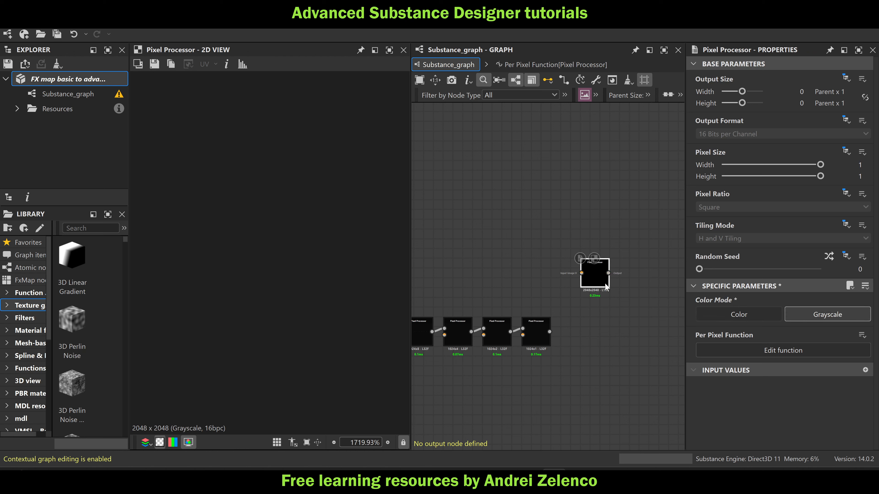
click(846, 121)
click(827, 149)
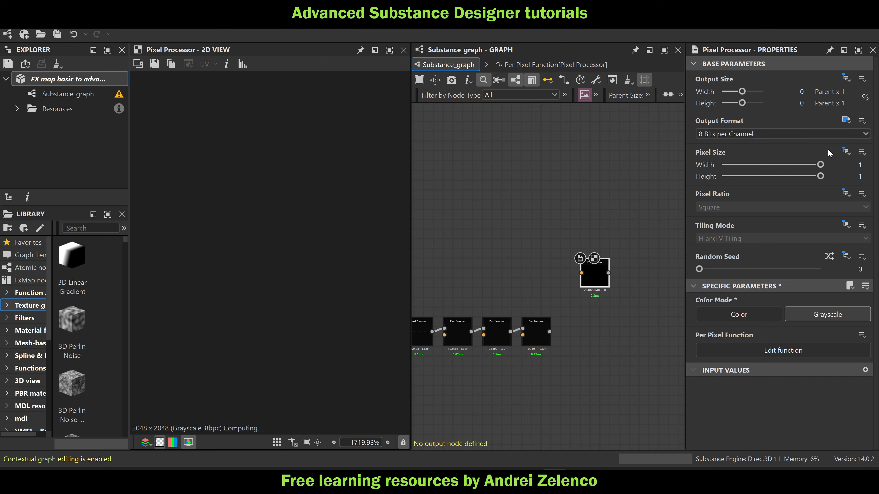
click(787, 134)
click(775, 172)
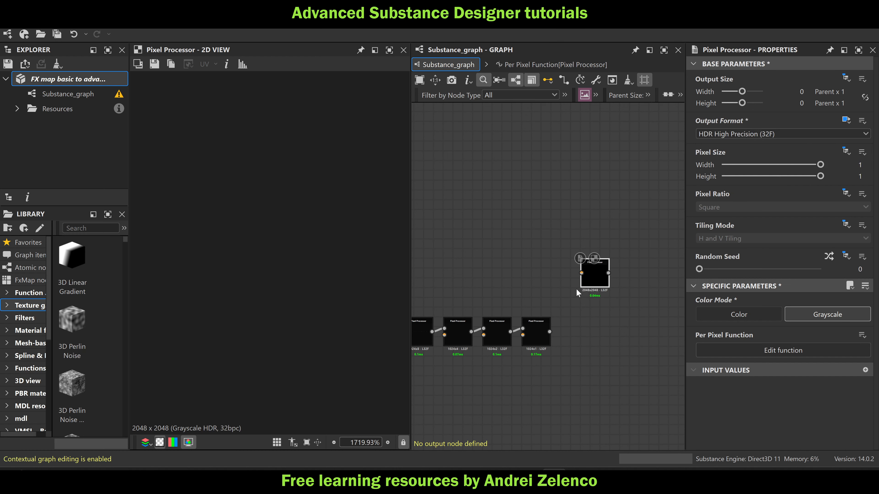
Make the new Pixel Processor's output size absolute, with width and height both set to 10 (1024 px)
click(843, 79)
click(828, 107)
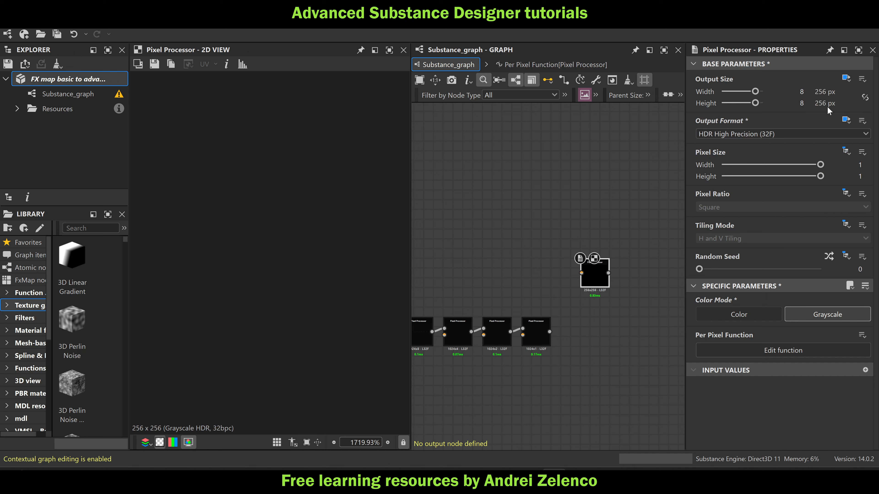
text(10)
click(811, 106)
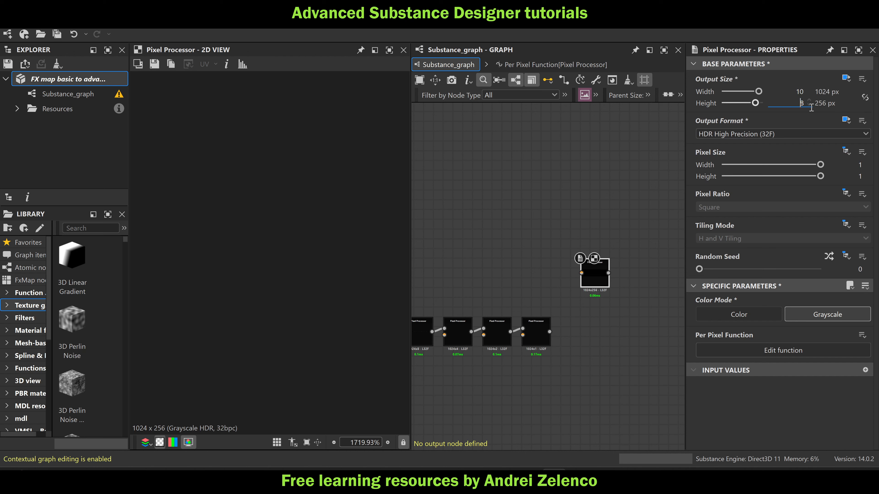
key(Return)
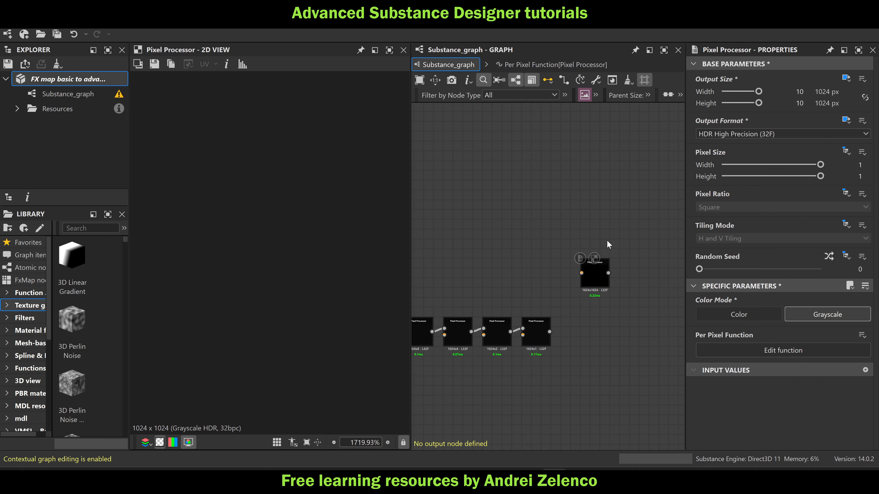
Connect the node feeding the chain to the new Pixel Processor's first input and the 1024x1 node to its second input
scroll(609, 244, down, 5)
scroll(462, 258, up, 3)
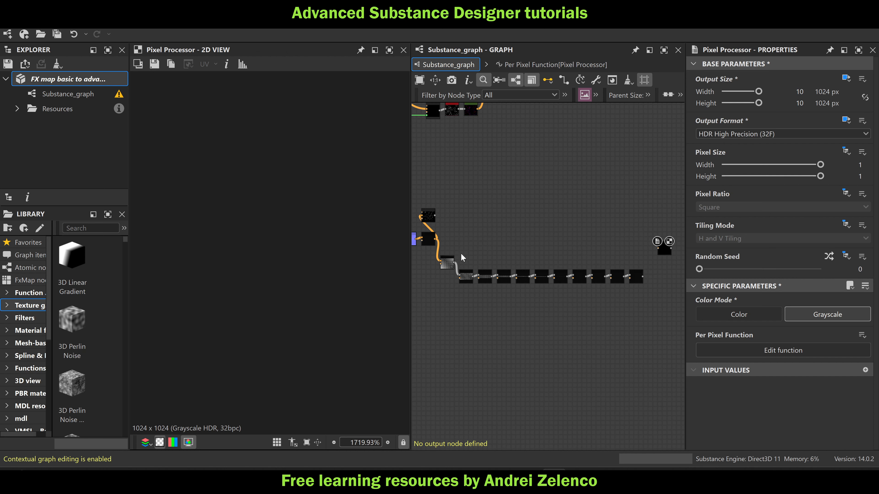
middle_drag(589, 246, 513, 248)
click(583, 249)
drag(586, 250, 583, 264)
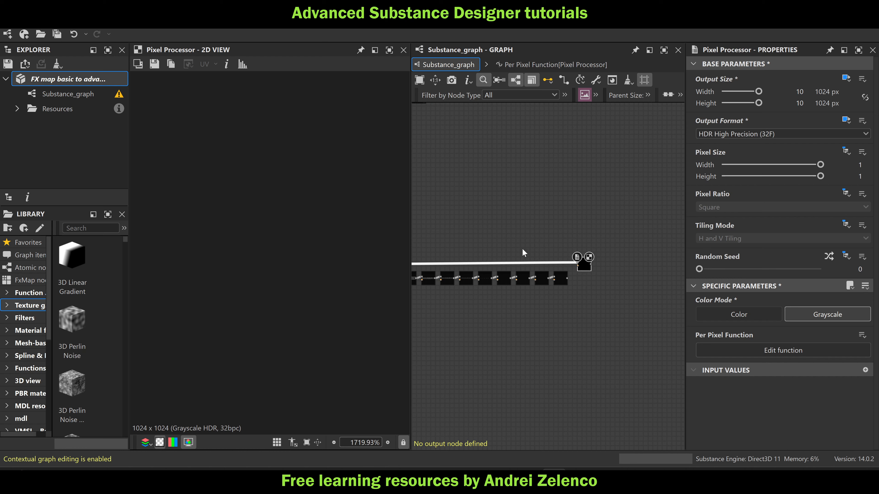
scroll(572, 281, up, 2)
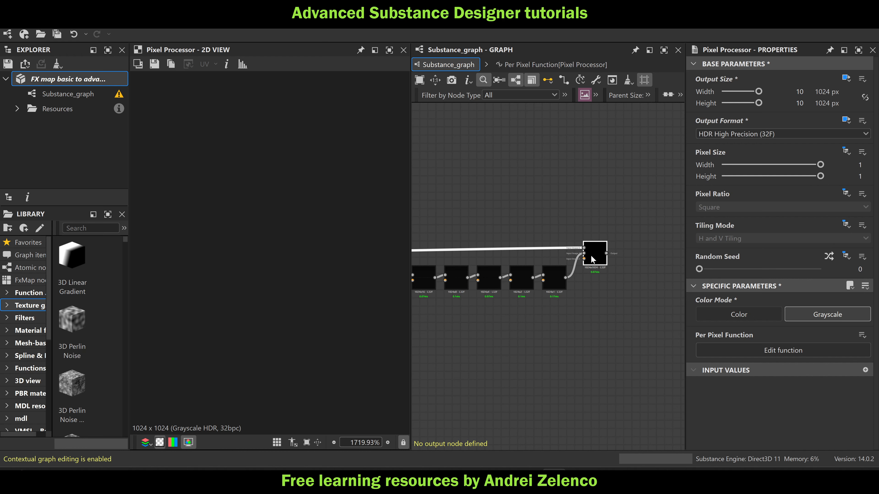
Open the new Pixel Processor's per-pixel function and add a Get Float2 node reading $pos
double_click(591, 255)
key(space)
text(ge)
click(595, 151)
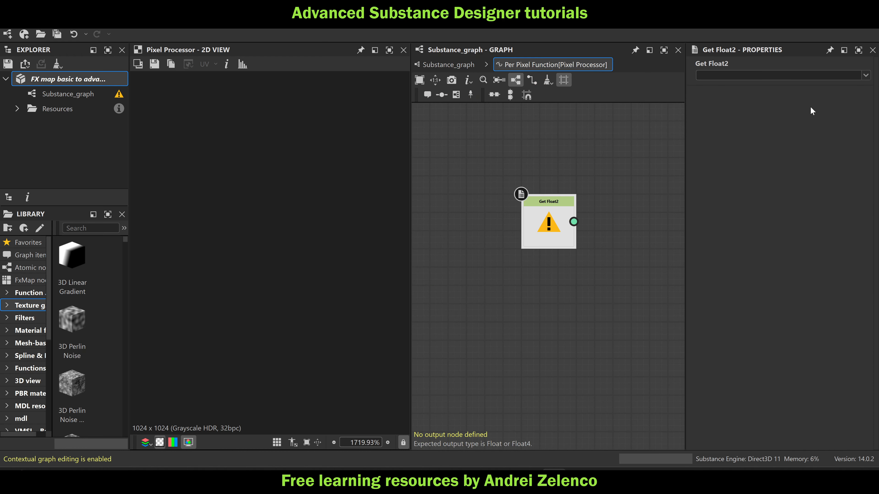
click(866, 75)
click(737, 106)
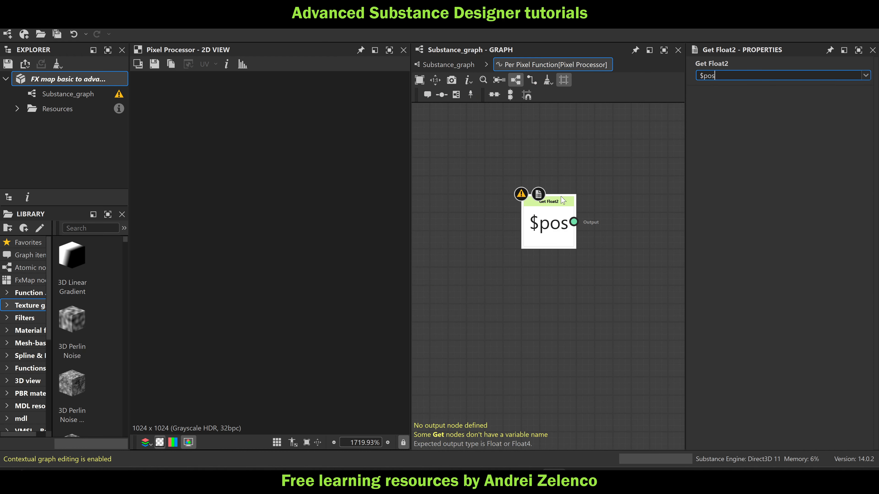
Add a Sample Gray node for Input Image 0 driven by $pos and set it as the function's output
key(space)
text(sa)
click(610, 134)
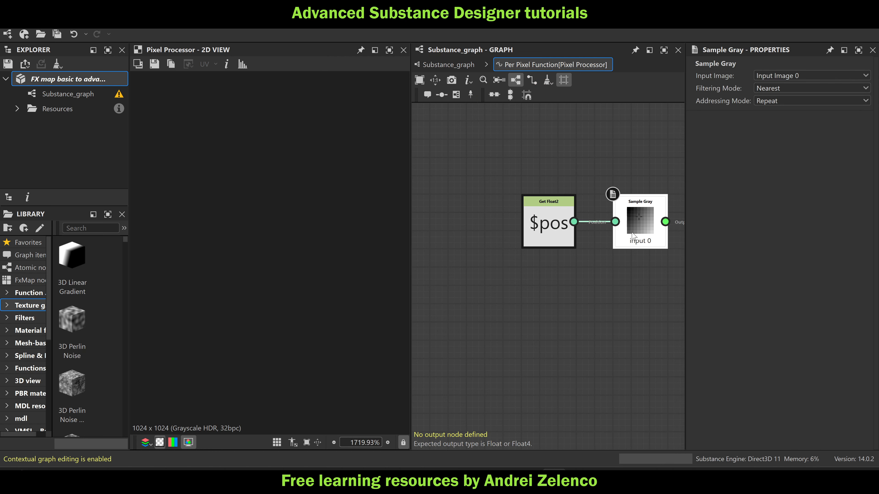
right_click(633, 234)
click(659, 281)
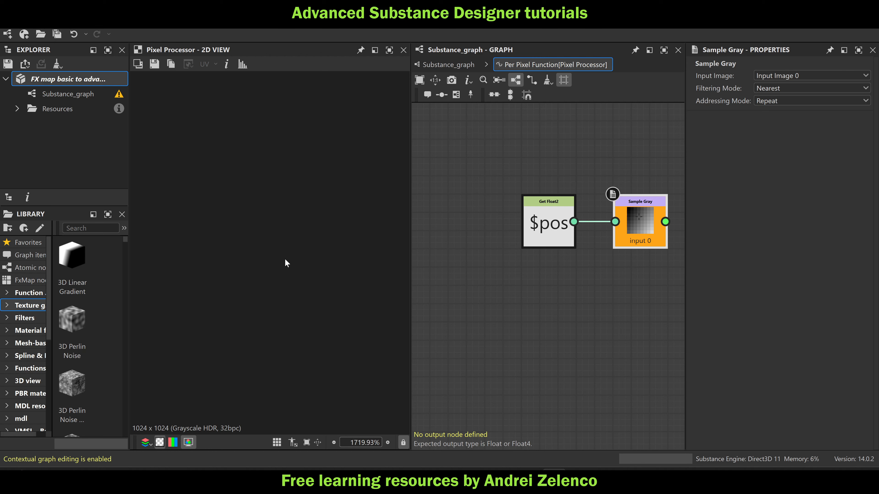
Return to the main graph, view the new Pixel Processor's full image in the 2D view and reopen its function
click(456, 65)
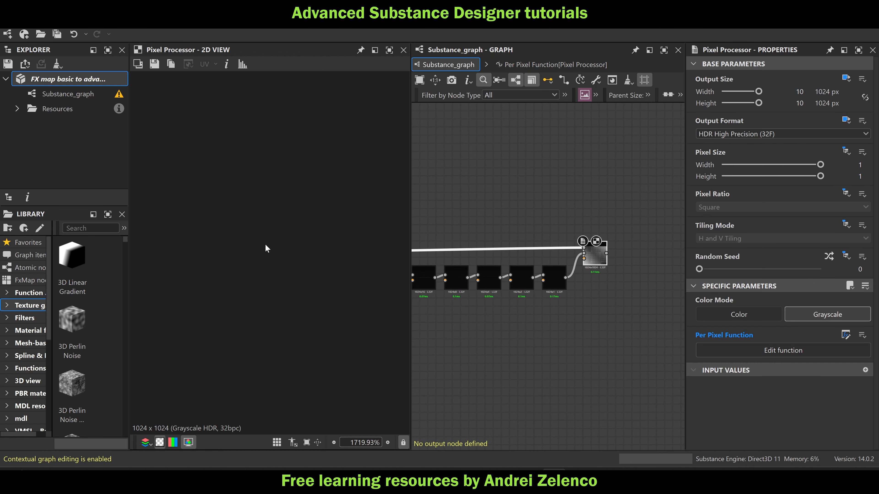
key(f)
double_click(596, 261)
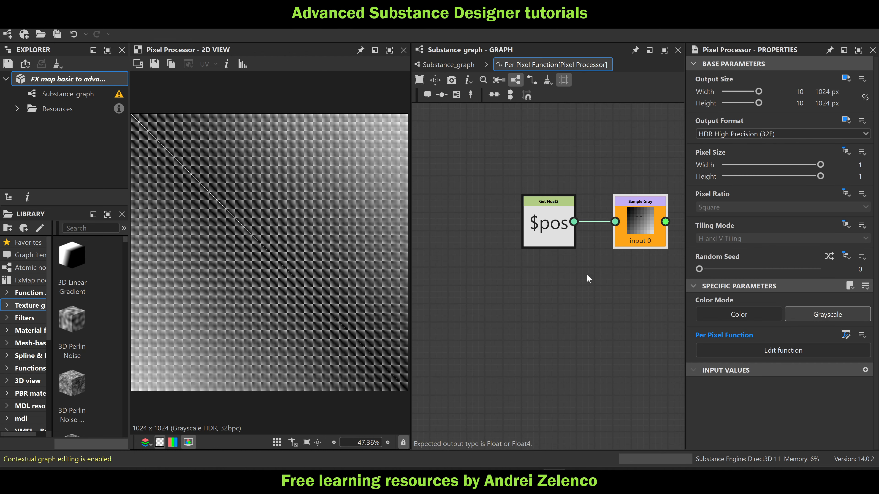
Duplicate the Sample Gray node with its $pos link, set the copy to Input Image 1 and make it the function's output
drag(539, 205, 468, 210)
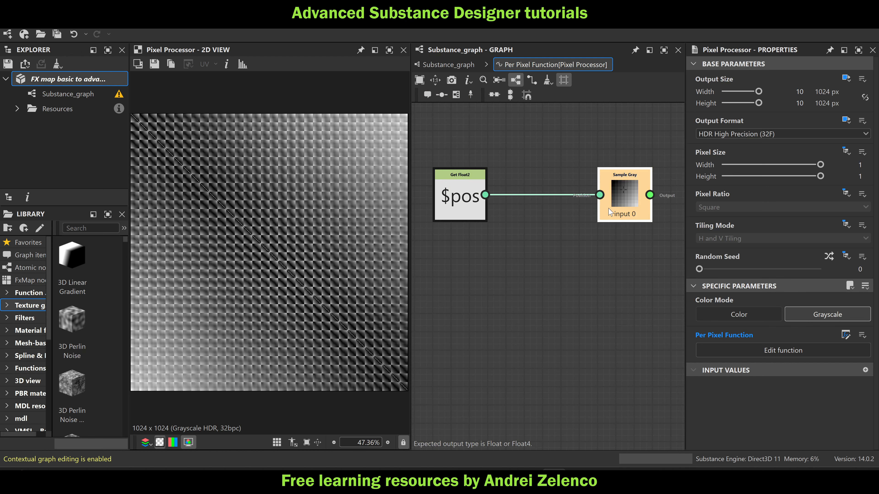
alt+drag(627, 204, 593, 279)
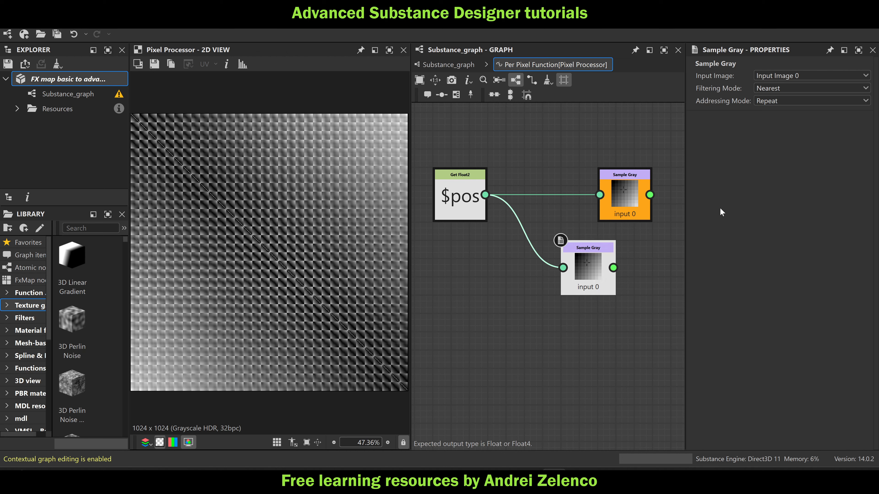
click(808, 75)
click(807, 95)
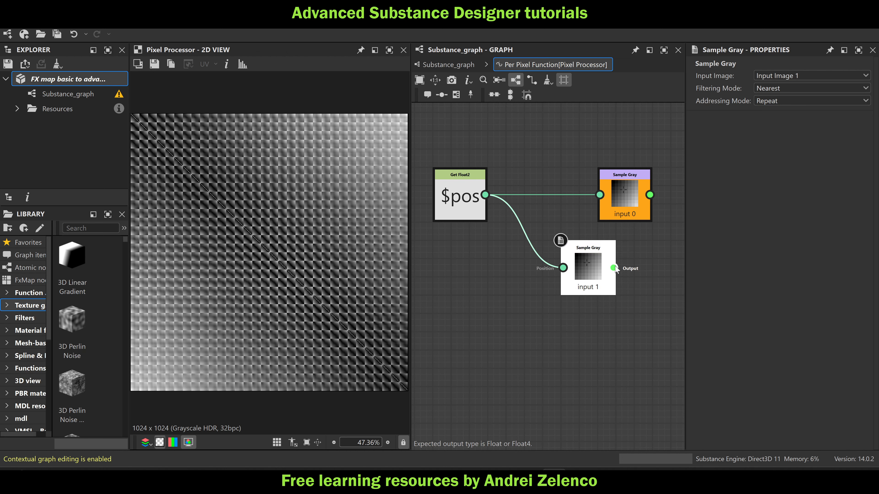
right_click(596, 275)
click(635, 319)
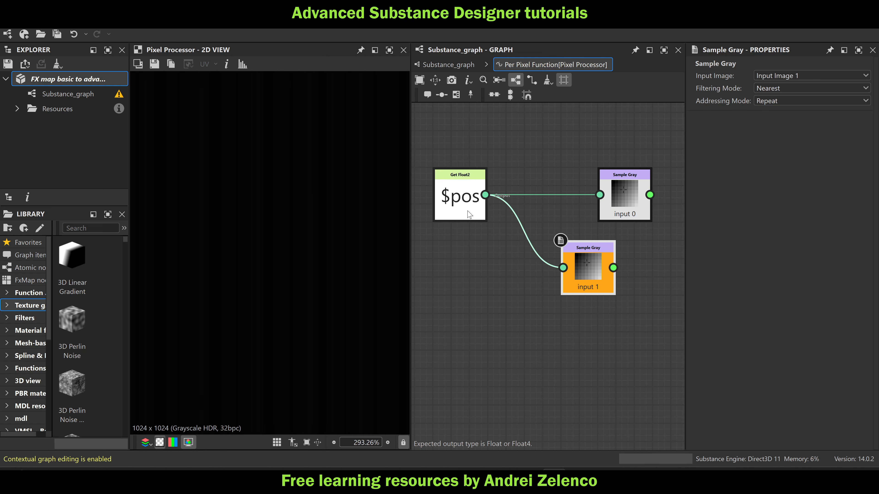
Add an Equal node comparing the outputs of the Input Image 0 and Input Image 1 Sample Gray nodes
drag(625, 204, 588, 205)
middle_drag(652, 251, 592, 258)
click(601, 238)
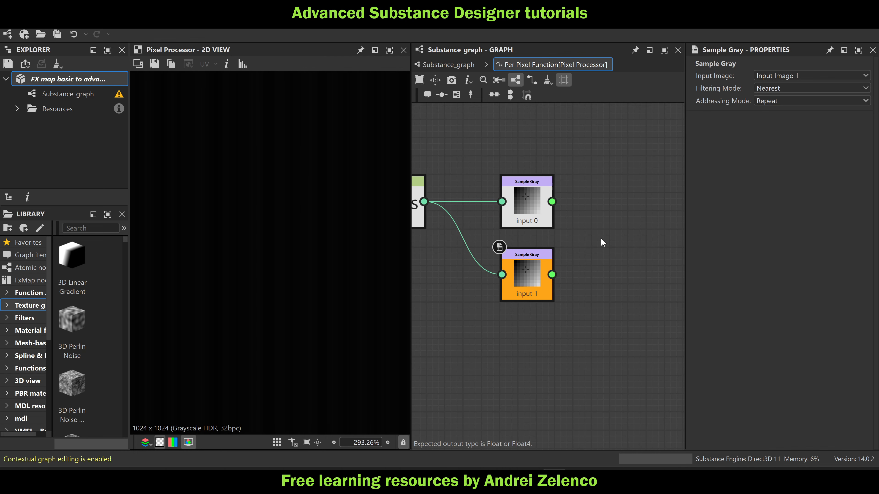
key(space)
text(eq)
click(634, 136)
drag(552, 202, 575, 232)
drag(551, 274, 576, 244)
Add a Boolean to Float1 node after the Equal node and set it as the function's output
key(space)
text(to)
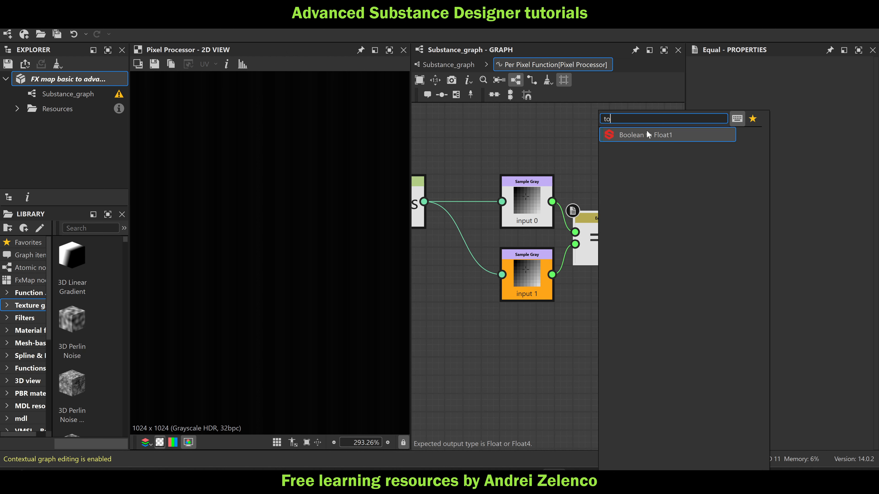
click(647, 133)
middle_drag(613, 280, 559, 278)
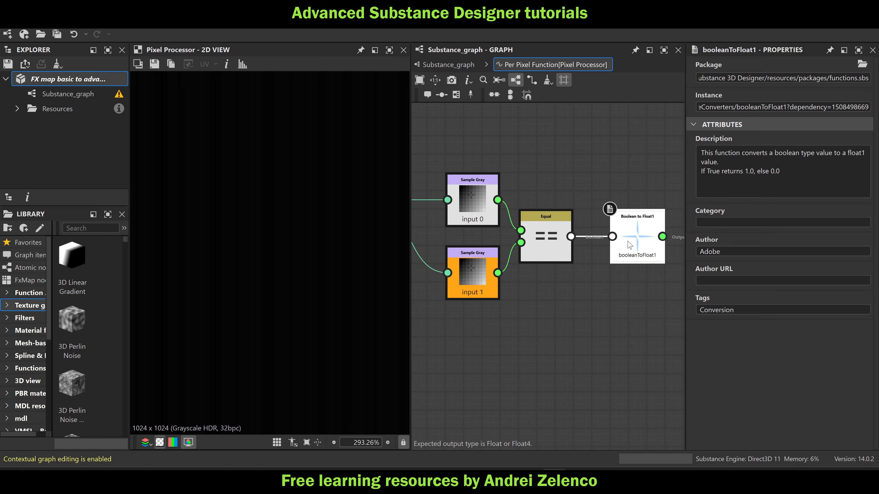
drag(634, 239, 617, 239)
right_click(617, 239)
click(645, 289)
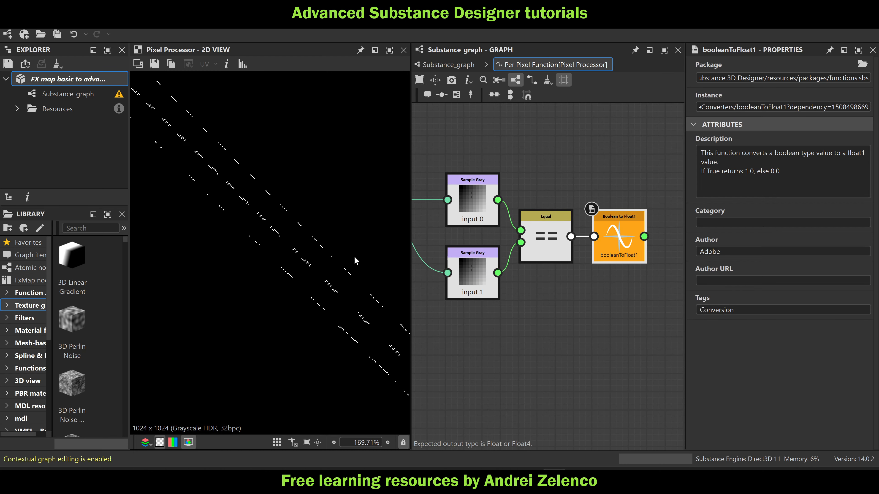
Save the FX map package and inspect the matching-pixel mask in the 2D view
scroll(273, 197, down, 3)
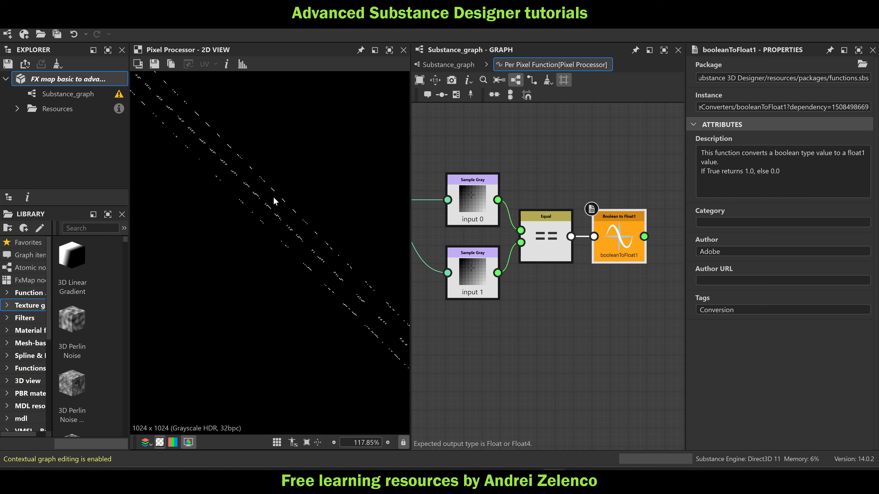
click(47, 83)
scroll(243, 146, up, 9)
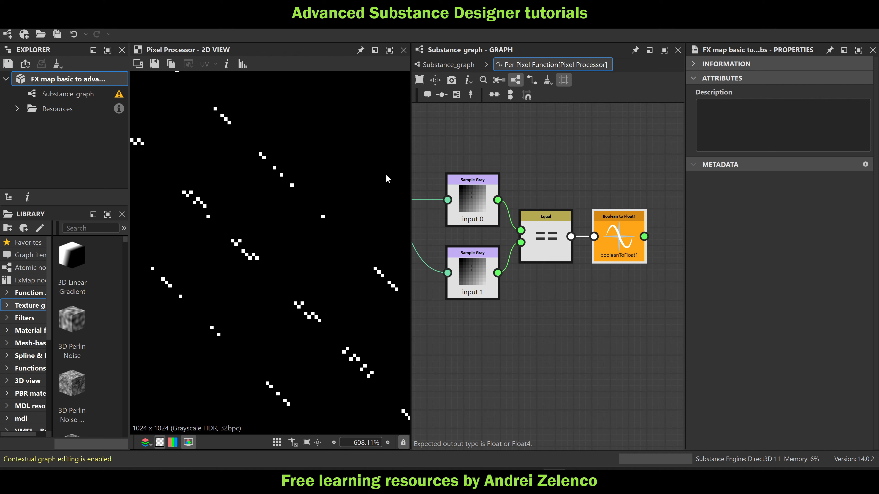
scroll(484, 189, down, 3)
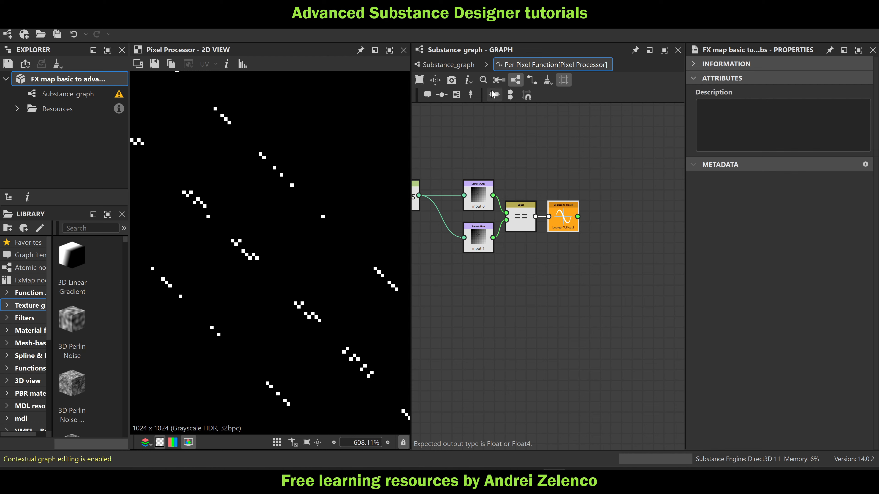
In the main graph, connect the 1024x1 color Pixel Processor to the third input of the full-size Pixel Processor ending the chain
click(452, 65)
scroll(553, 162, down, 1)
middle_drag(560, 188, 583, 200)
scroll(469, 186, up, 5)
middle_drag(448, 186, 465, 152)
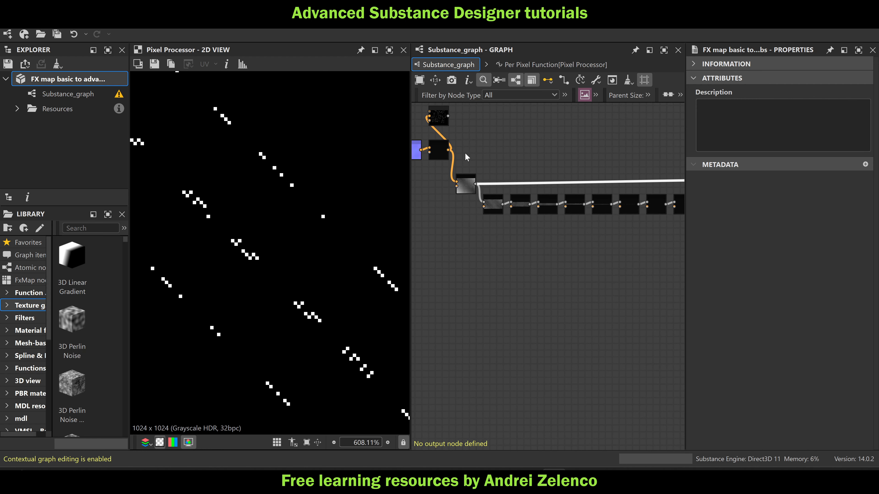
click(441, 154)
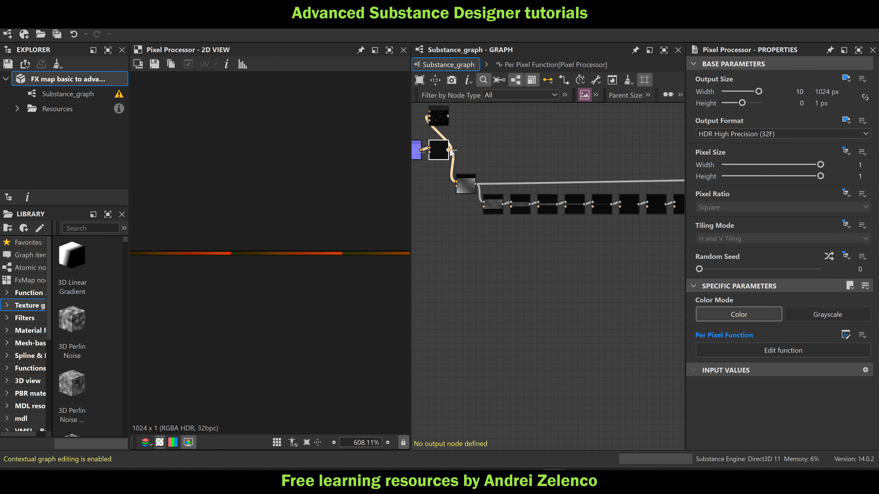
click(449, 150)
scroll(541, 150, down, 3)
middle_drag(610, 164, 461, 153)
scroll(515, 158, up, 6)
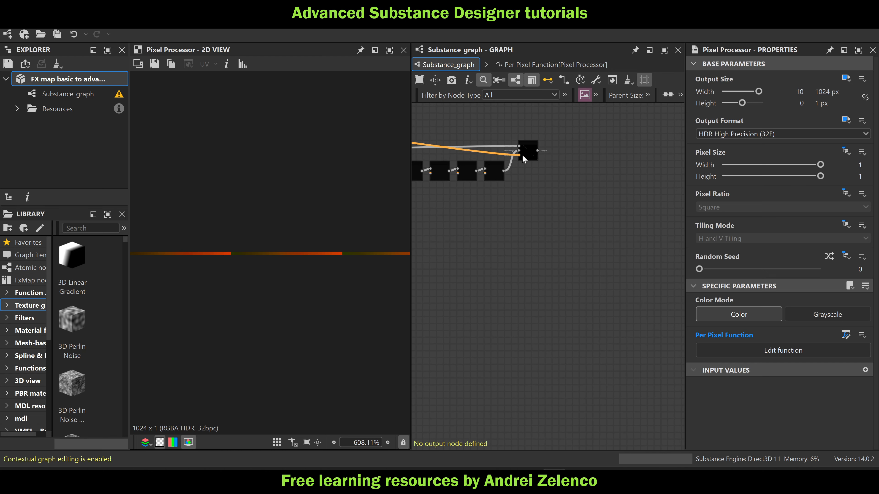
click(523, 154)
Reopen the last Pixel Processor's per-pixel function and add a Sample Color node driven by $pos
double_click(532, 149)
key(ctrl+e)
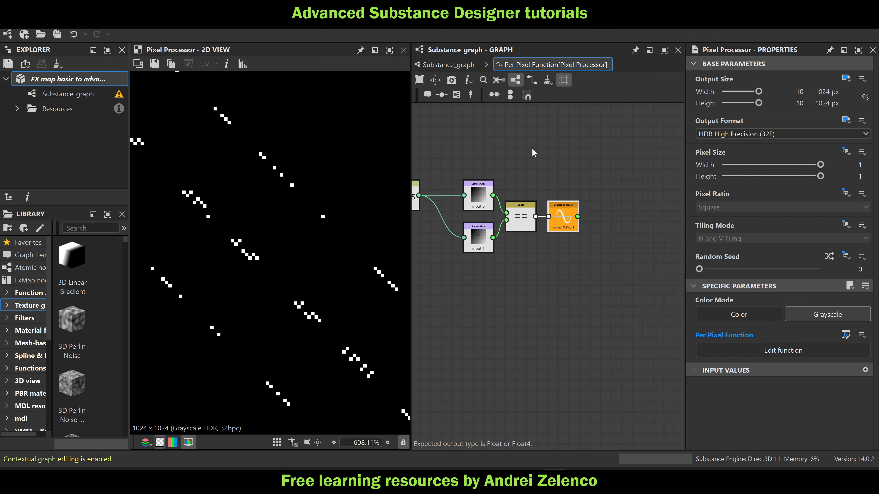
middle_drag(531, 260, 604, 223)
click(535, 250)
key(space)
text(dxc)
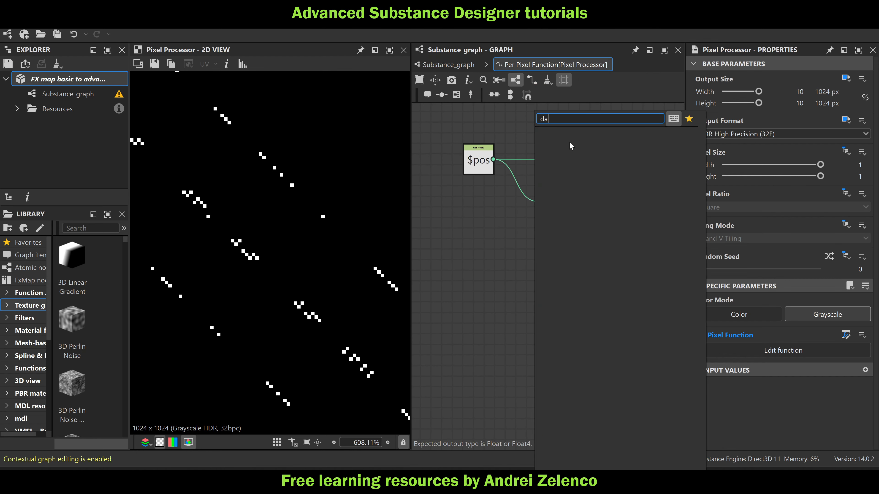
click(488, 241)
key(space)
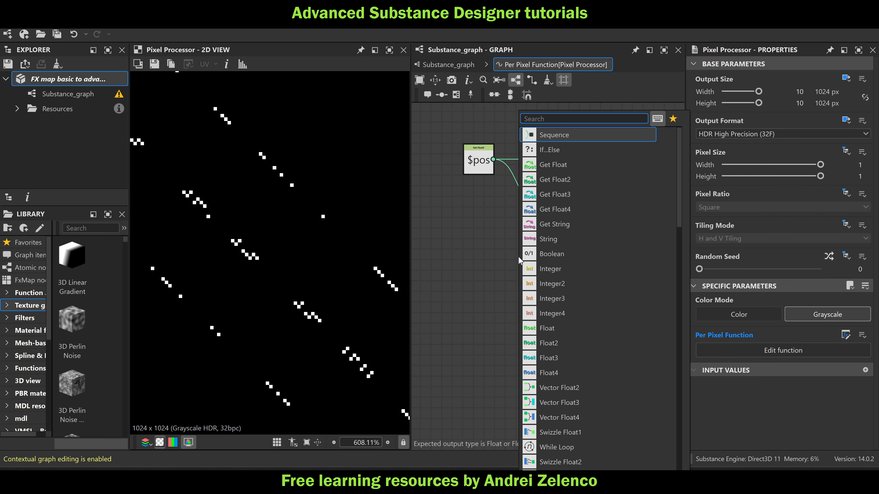
text(sa)
click(564, 150)
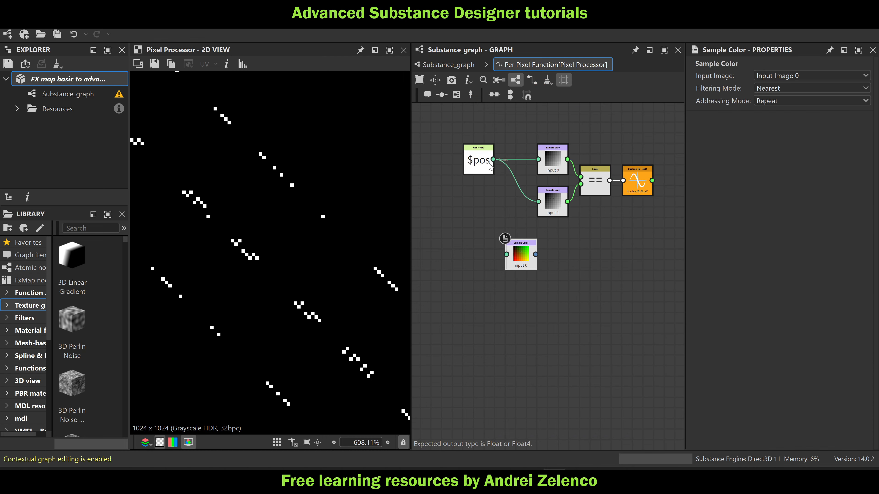
drag(493, 159, 552, 256)
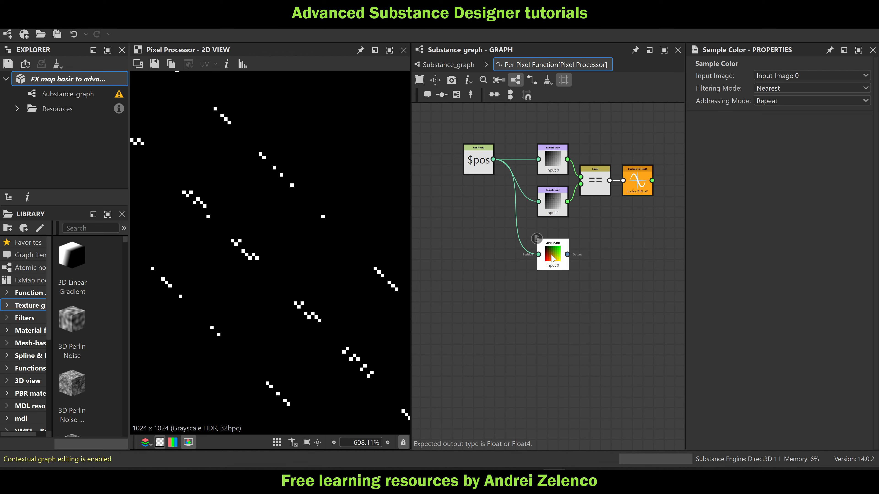
Set the Sample Color node to Input Image 2 and make it the function's output
click(796, 76)
click(795, 104)
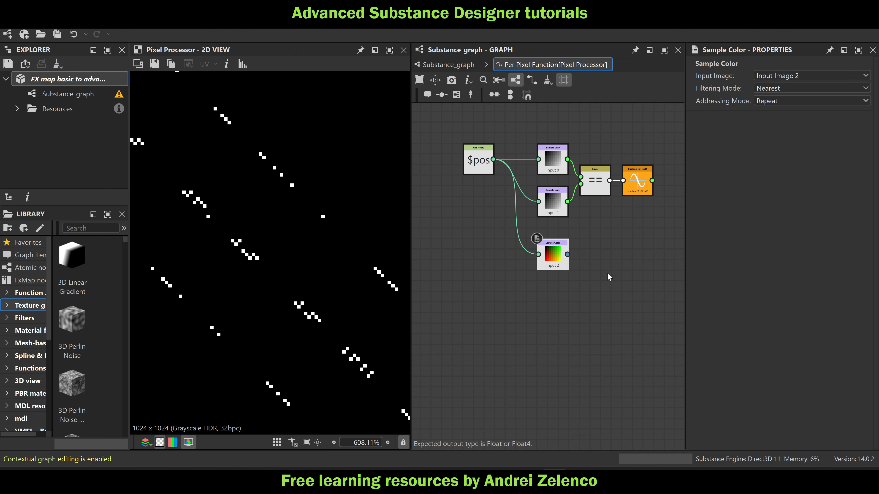
right_click(559, 258)
click(587, 303)
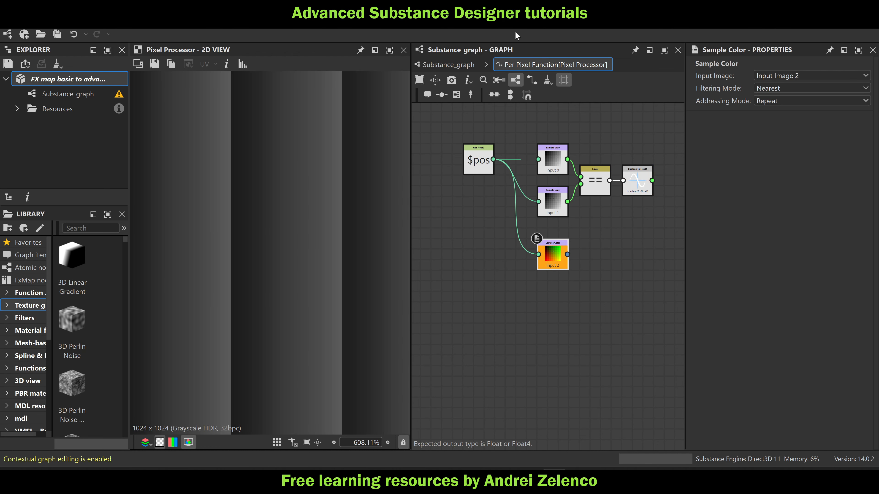
Return to the main graph and set the last Pixel Processor's color mode to Color
click(446, 65)
click(536, 153)
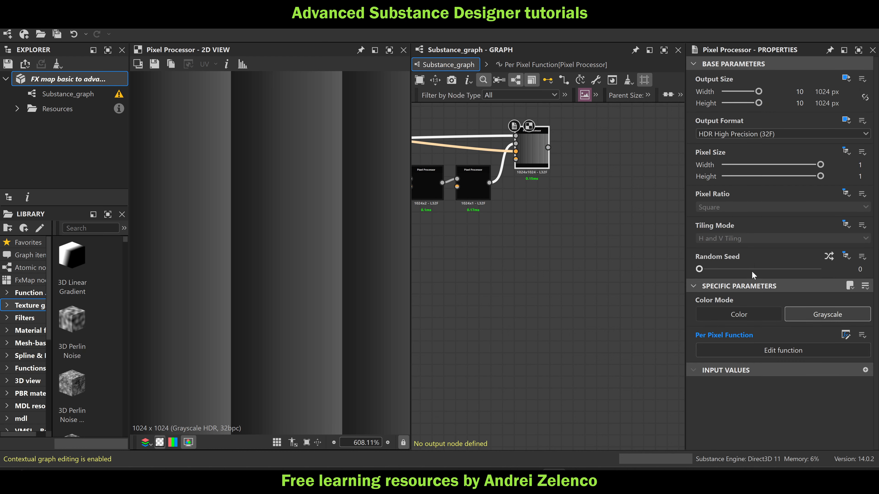
click(742, 311)
scroll(276, 223, down, 6)
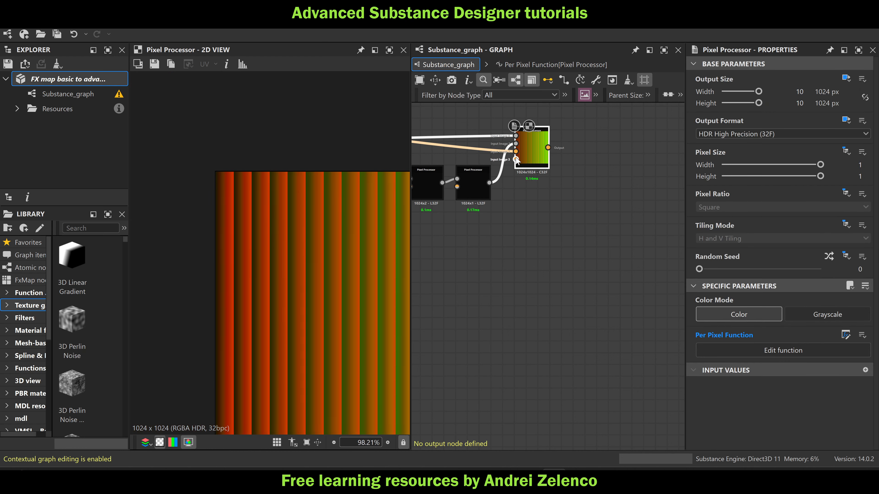
Reopen the per-pixel function and insert a Swizzle Float2 node between $pos and the Sample Color node
double_click(533, 154)
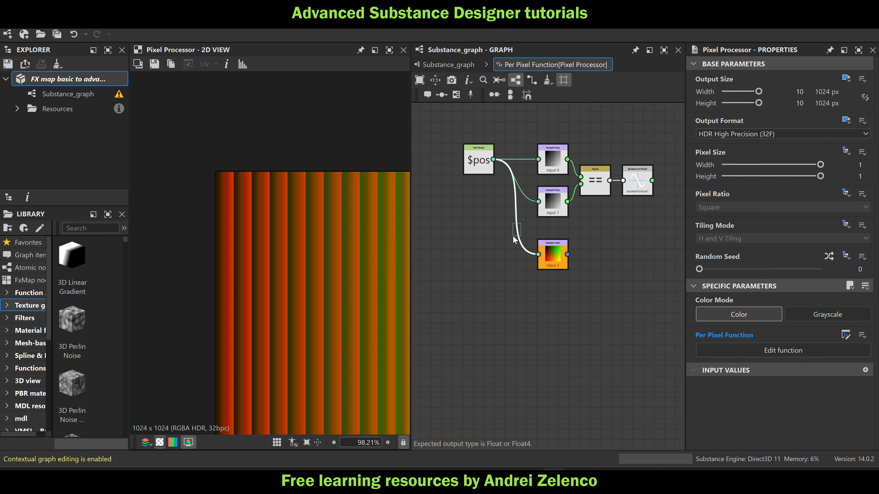
key(space)
text(sw)
click(549, 149)
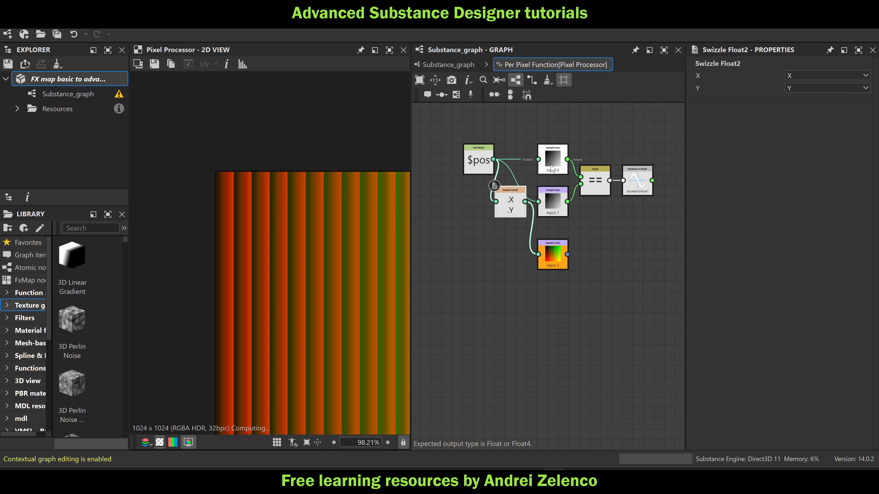
drag(512, 202, 502, 257)
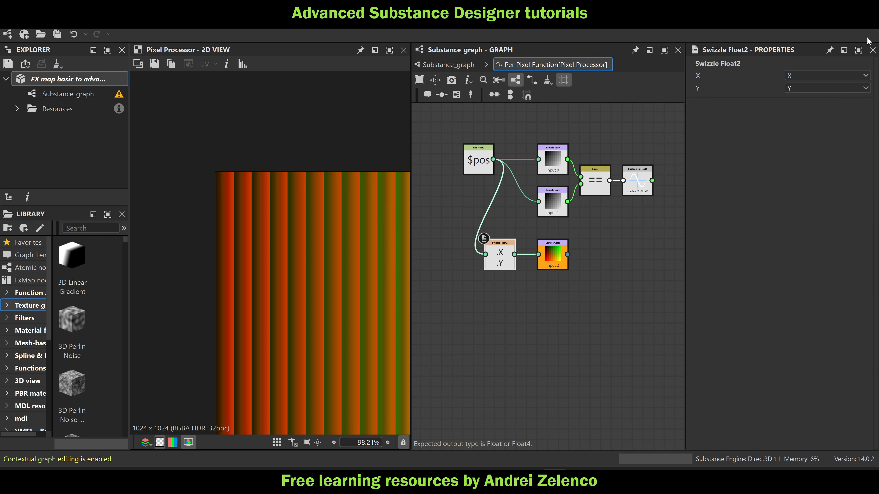
Swap the Swizzle Float2 components feeding Sample Color, setting X to Y and Y to X
click(805, 78)
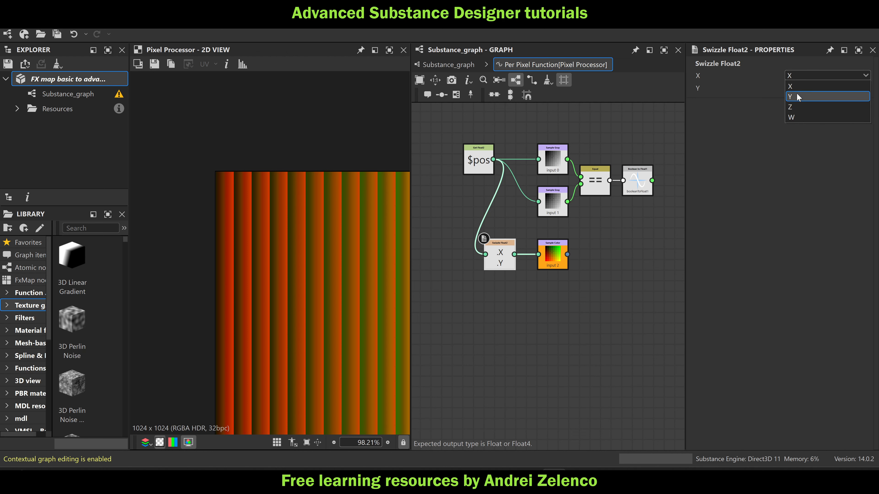
click(797, 92)
click(798, 87)
click(797, 99)
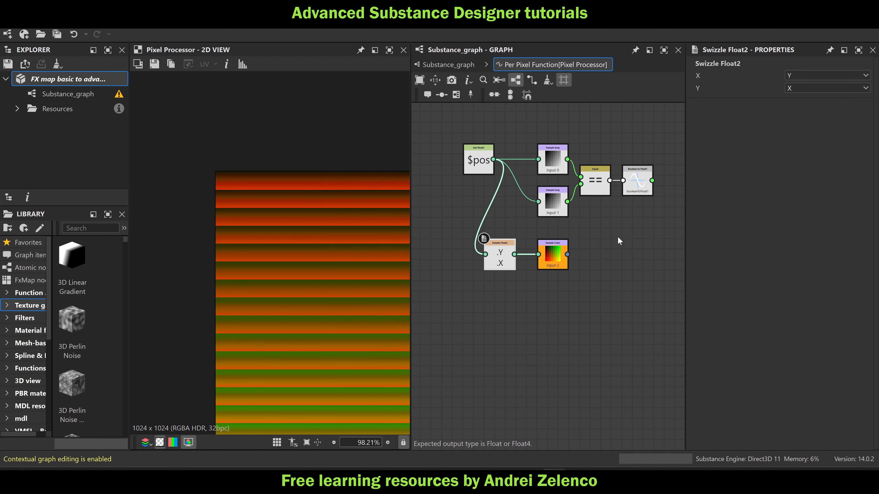
Add a Swizzle Float2 node after Sample Color and place it below the Boolean to Float1 node
middle_drag(620, 241, 579, 245)
text(swizzle)
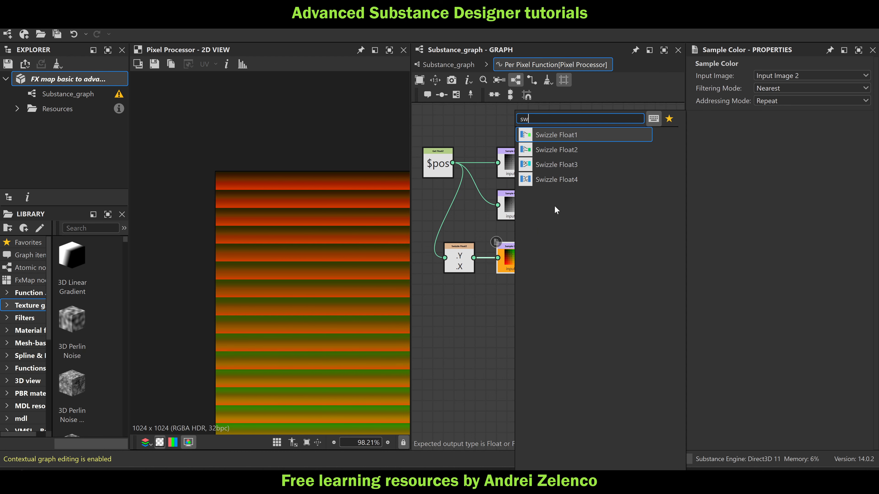
click(583, 151)
drag(566, 263, 596, 231)
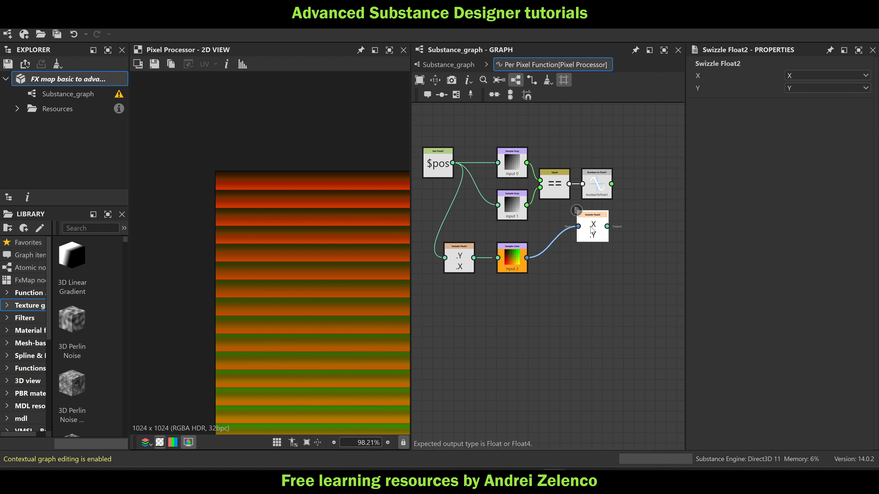
Add a Scalar Multiplication node with the sampled color's Swizzle Float2 as vector and Boolean to Float1 as scalar
scroll(625, 213, up, 3)
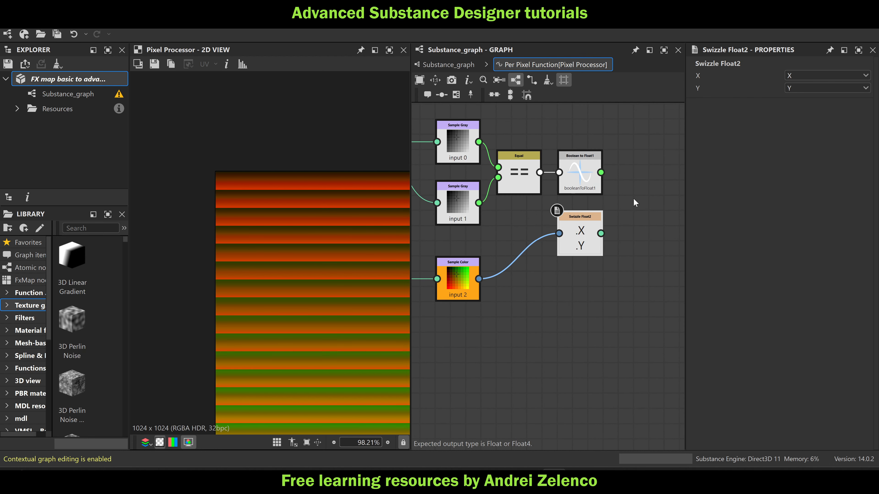
key(space)
text(sc)
click(676, 136)
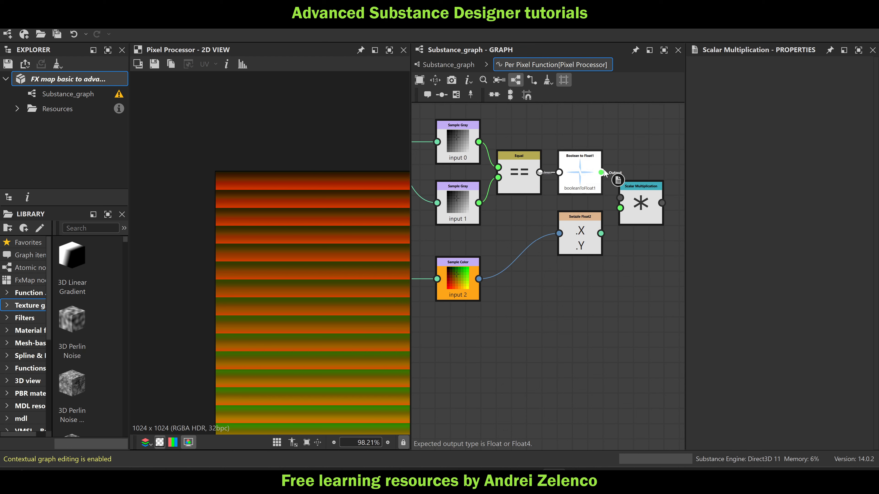
drag(601, 172, 630, 199)
middle_drag(637, 224, 603, 229)
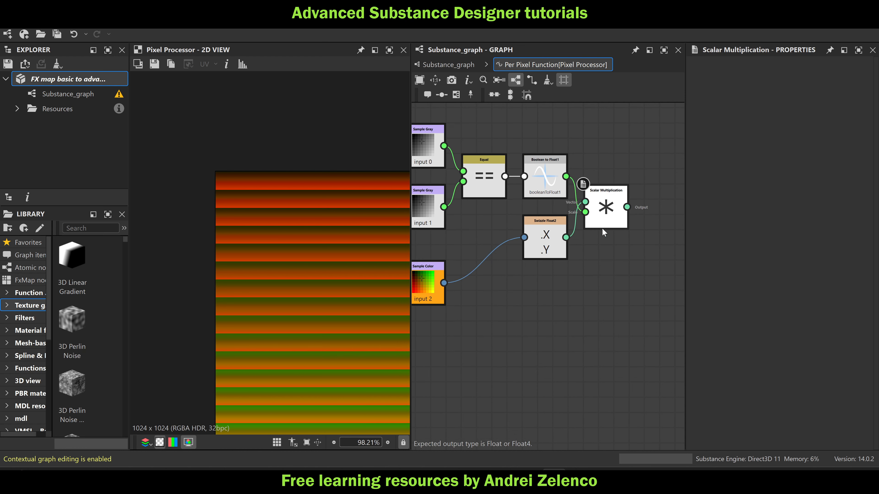
click(605, 210)
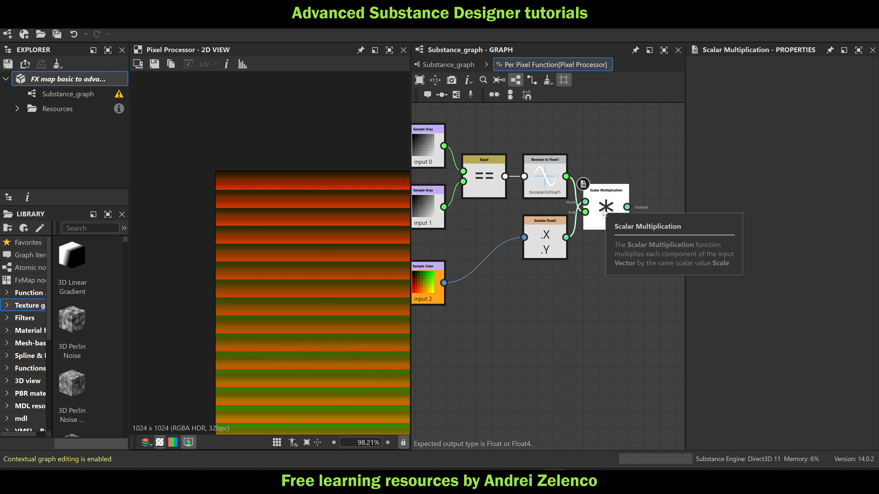
click(514, 305)
key(space)
click(501, 284)
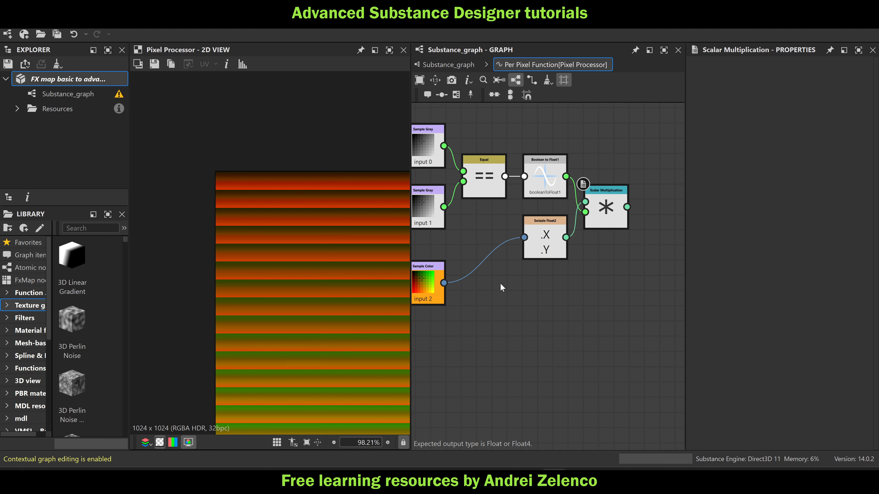
Duplicate the Swizzle Float2 node fed by Sample Color, place the copy below it, and set its components to Z and W
click(541, 238)
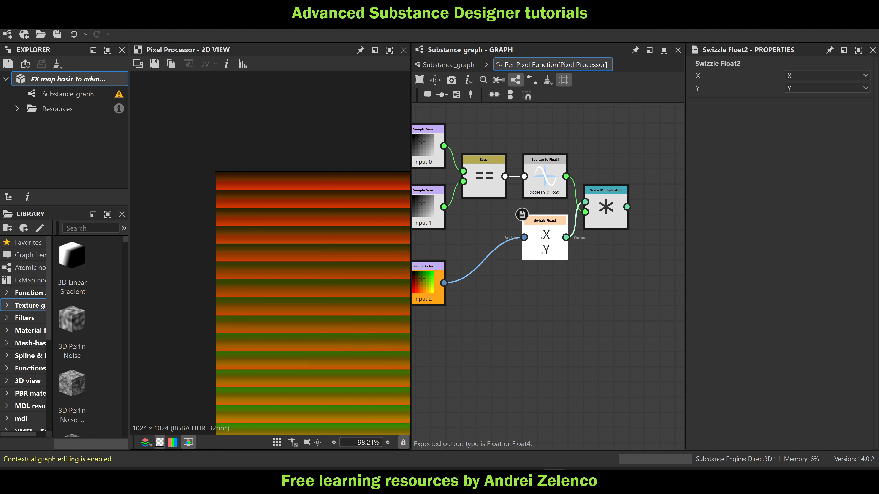
key(ctrl+d)
drag(546, 243, 536, 297)
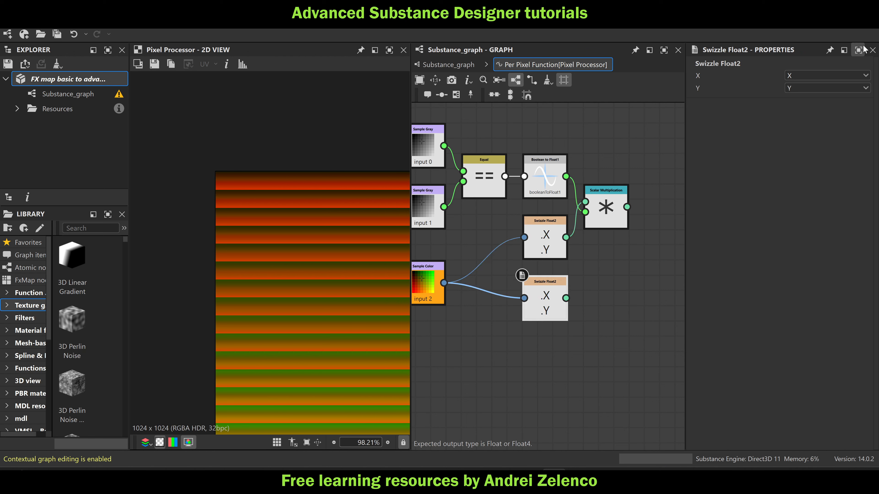
click(822, 75)
click(791, 107)
click(792, 88)
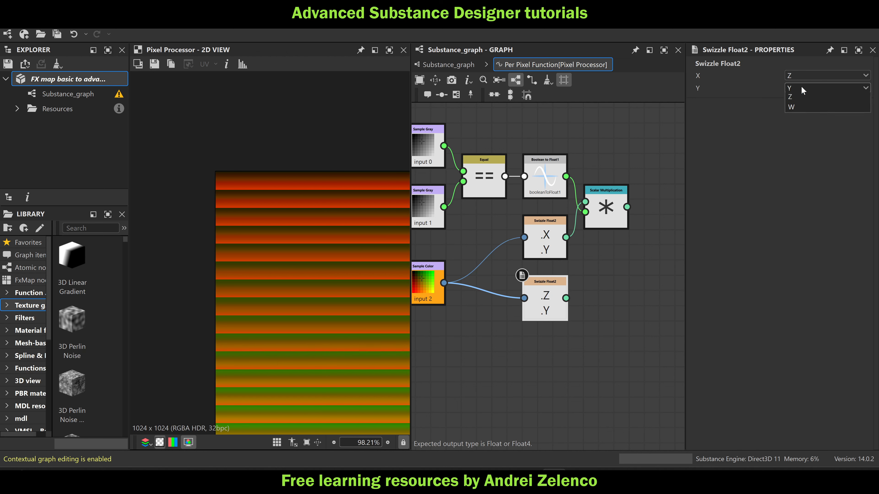
click(791, 129)
Add a Vector Float4 node combining the Scalar Multiplication result with the Z/W swizzle, and set it as the function's output
key(space)
text(ve)
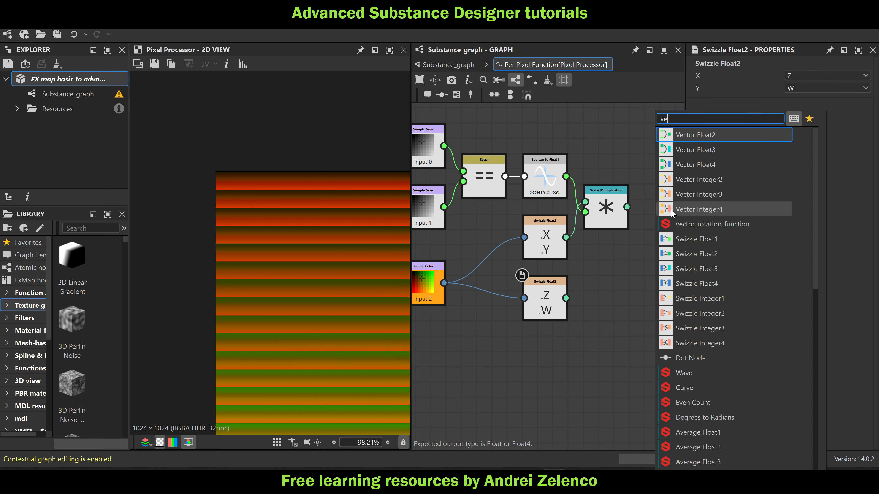
click(705, 163)
drag(627, 207, 631, 262)
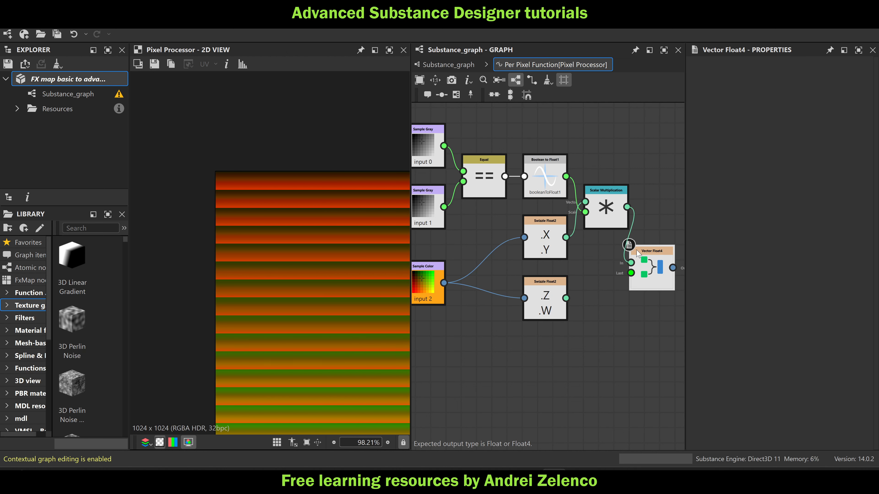
drag(565, 298, 631, 272)
right_click(649, 268)
click(686, 311)
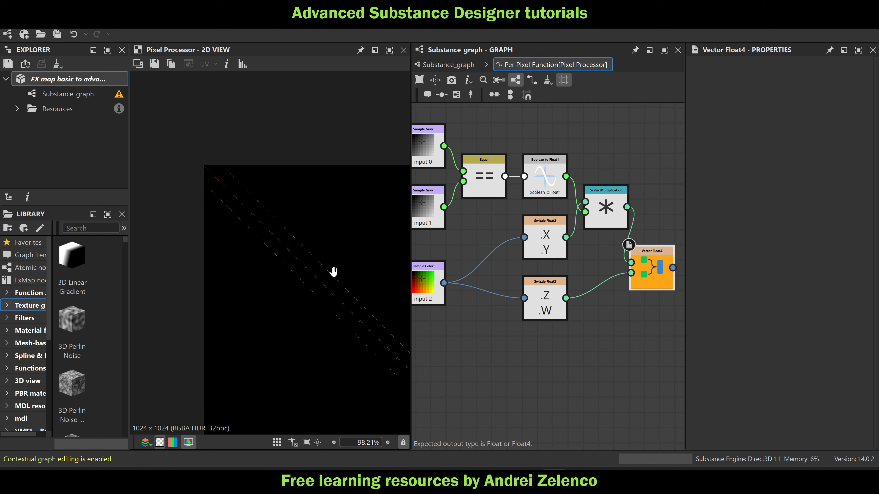
Save the package and examine the masked position-color pixels along the diagonal in the 2D view
scroll(284, 229, up, 3)
scroll(257, 196, up, 4)
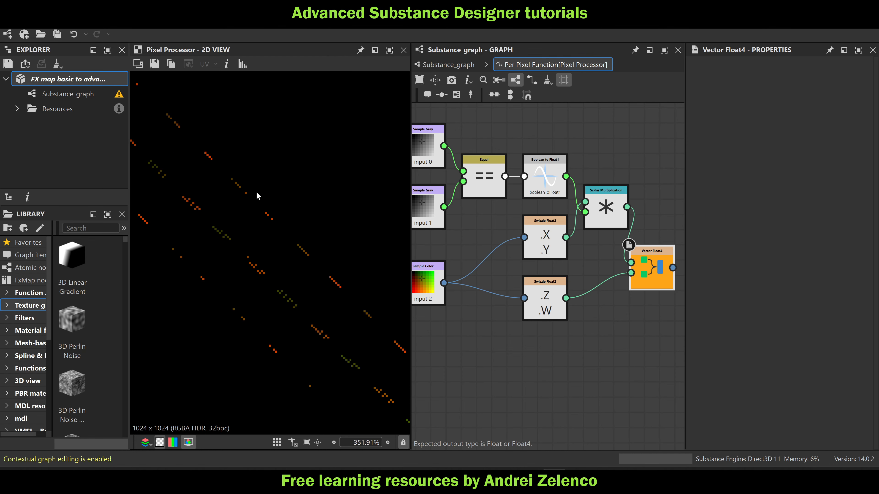
click(79, 80)
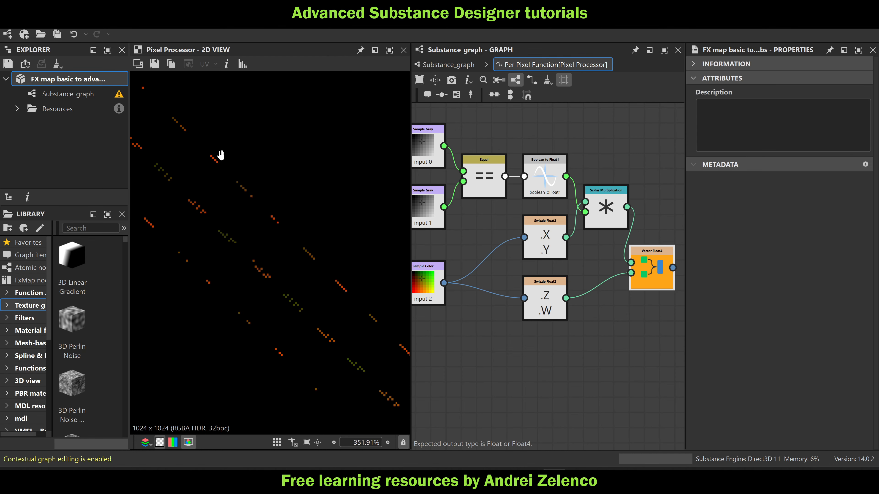
scroll(299, 196, down, 10)
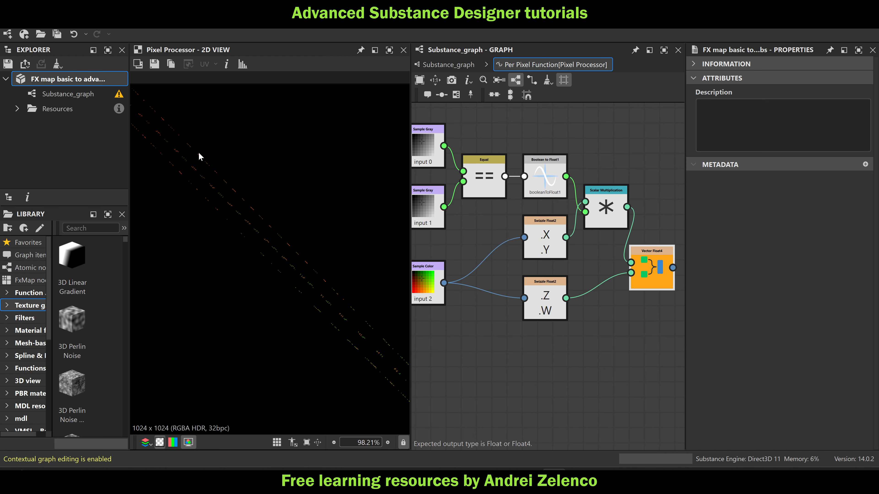
scroll(242, 152, down, 2)
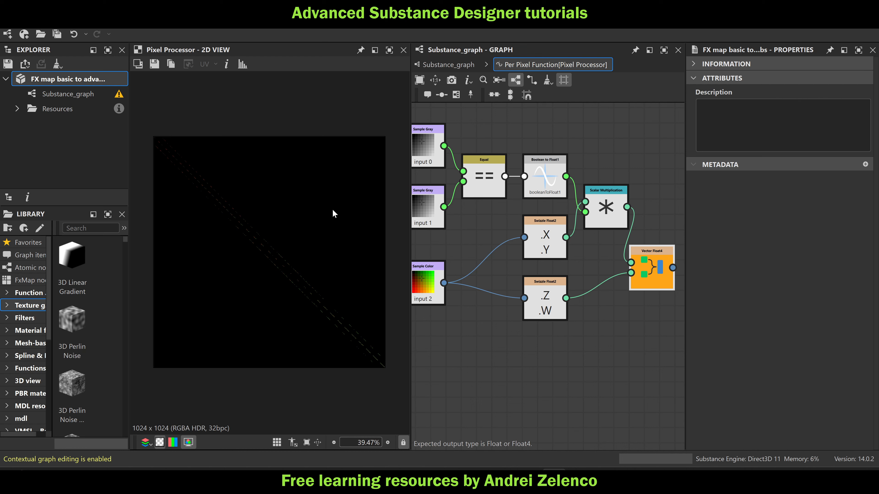
scroll(169, 145, up, 2)
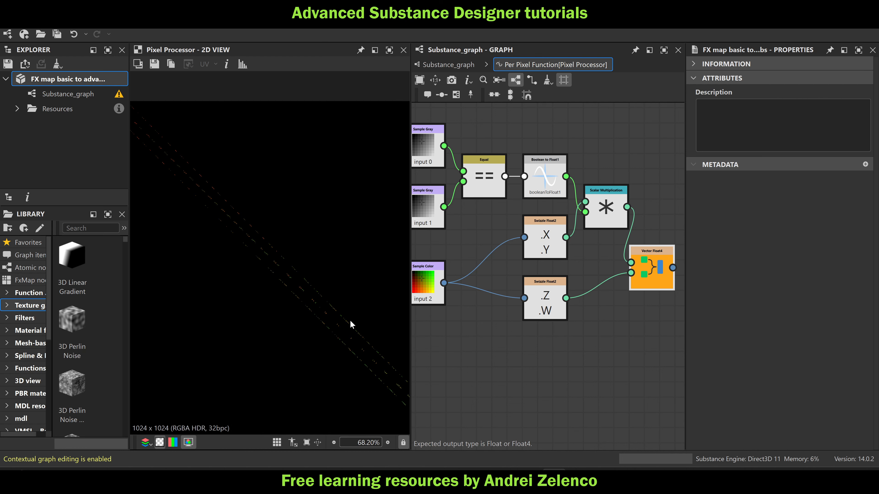
scroll(241, 241, down, 2)
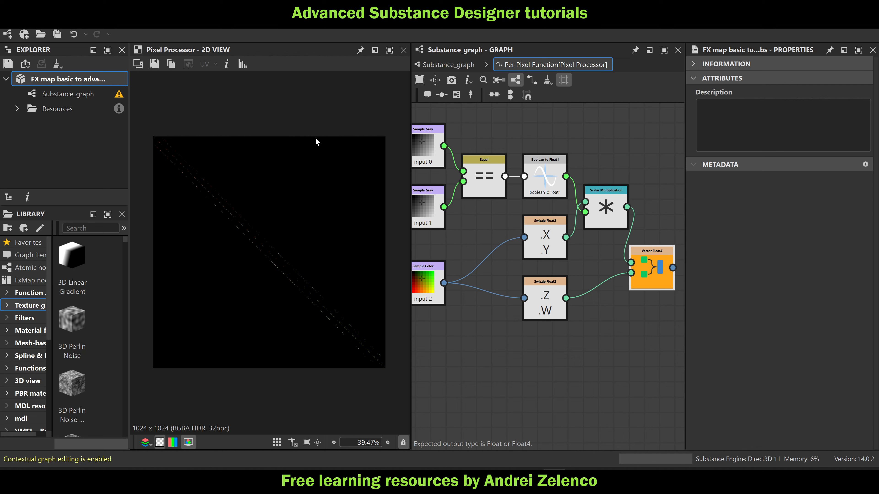
Return to Substance_graph and add a Transformation 2D node after the 1024x1024 Pixel Processor
click(443, 64)
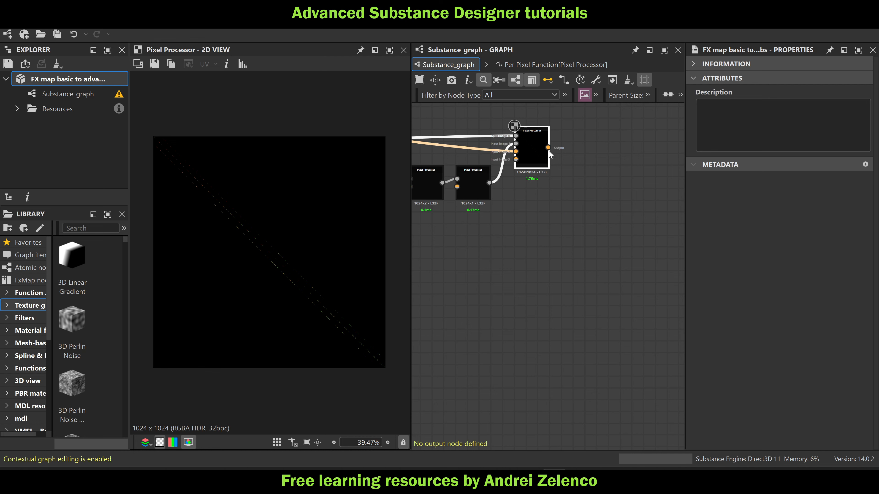
click(529, 153)
key(space)
text(tr)
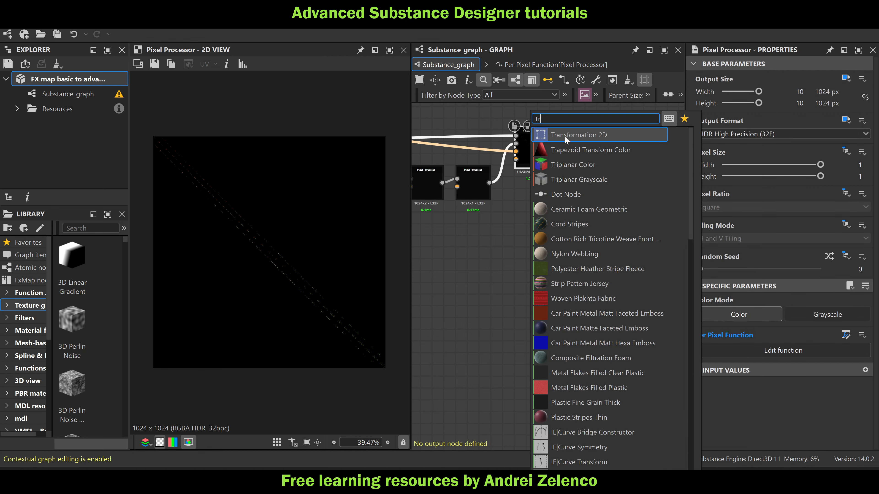
click(565, 136)
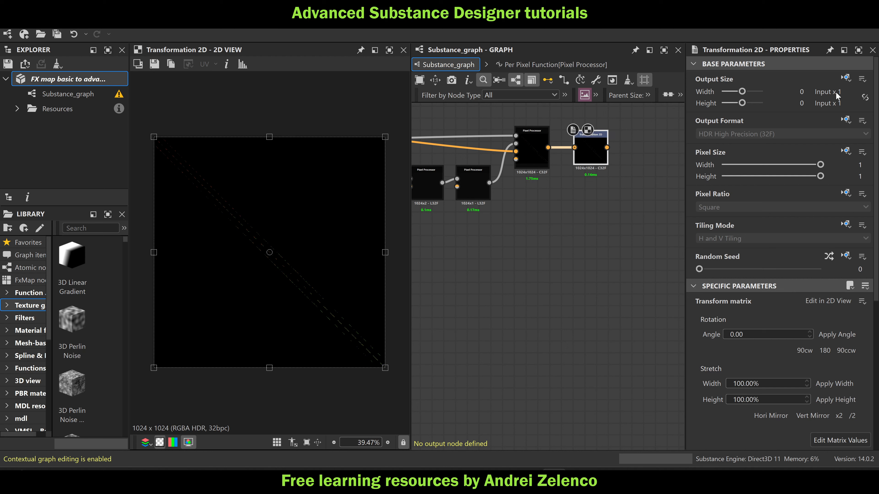
scroll(287, 181, up, 2)
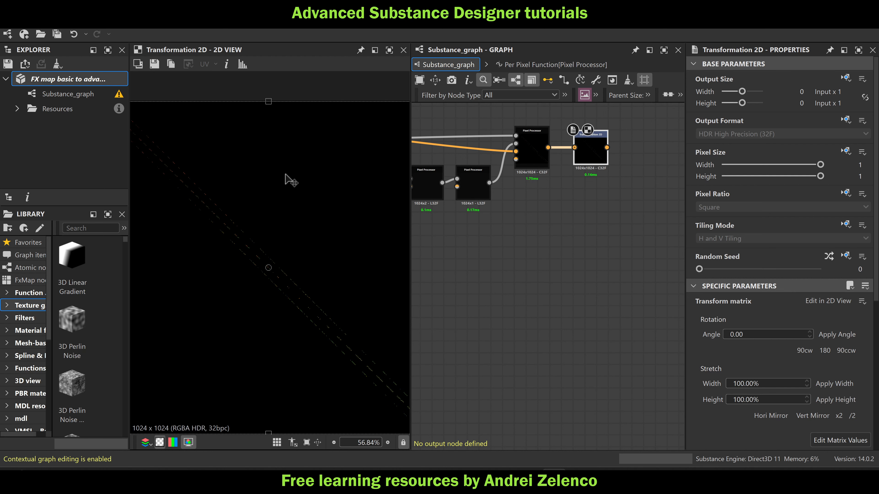
Set the Transformation 2D node's output size to Absolute, with width 10 (1024 px) and height 0 (1 px)
click(845, 78)
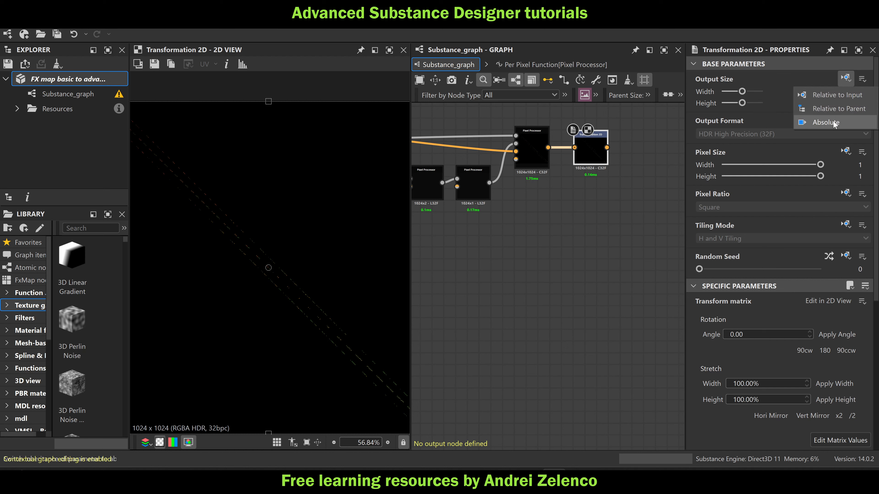
click(826, 122)
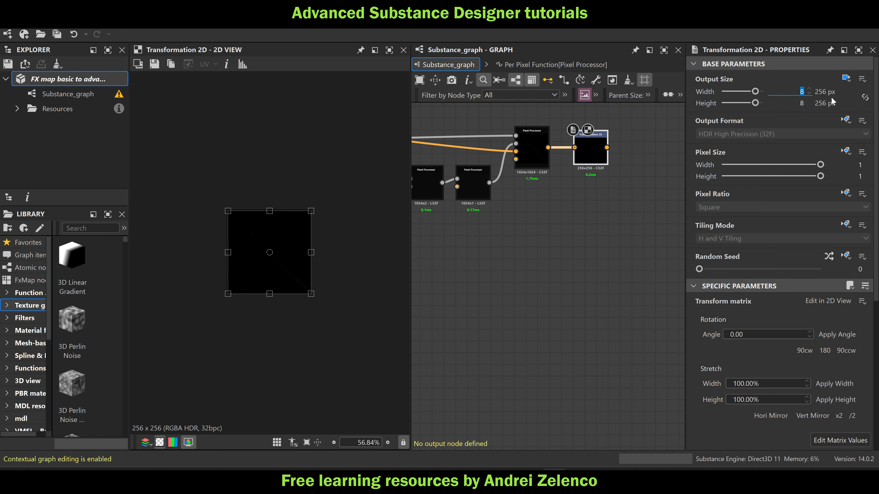
text(10)
key(Tab)
text(0)
key(Return)
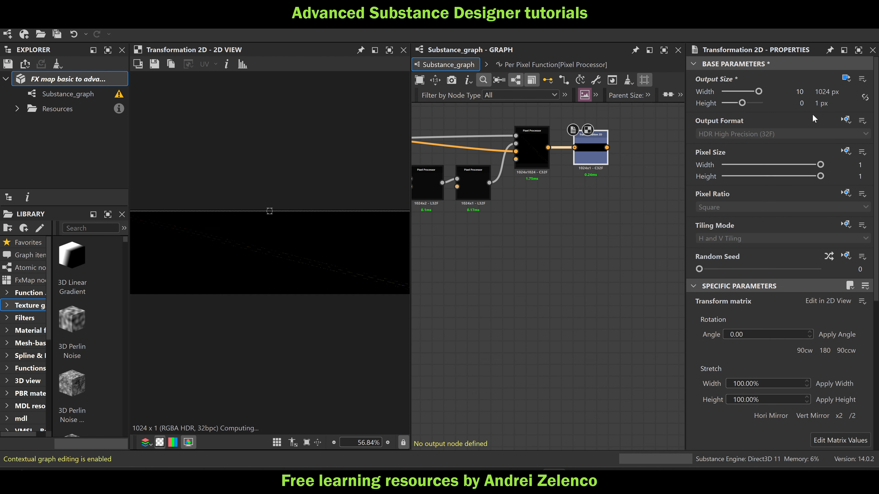
Examine the mipmap and filtering settings of the Transformation 2D node in the earlier FX-Map chain and compare them with the new node's
scroll(602, 246, down, 5)
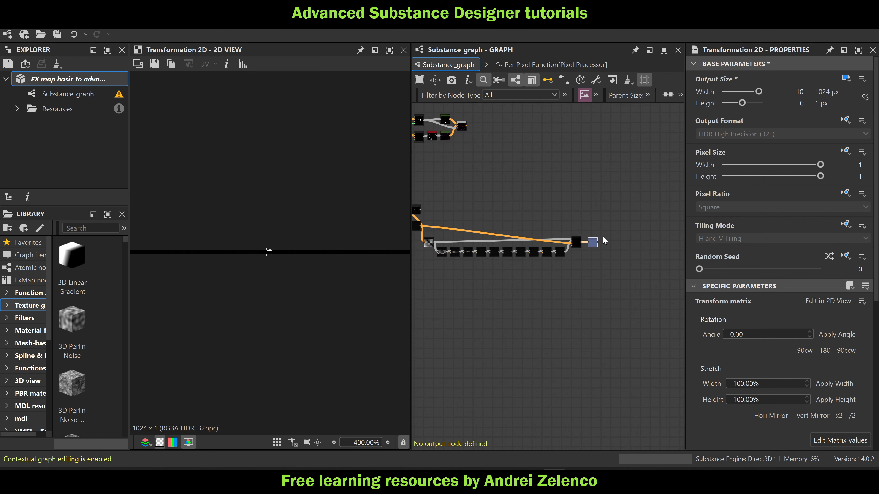
scroll(603, 239, down, 3)
scroll(580, 173, down, 3)
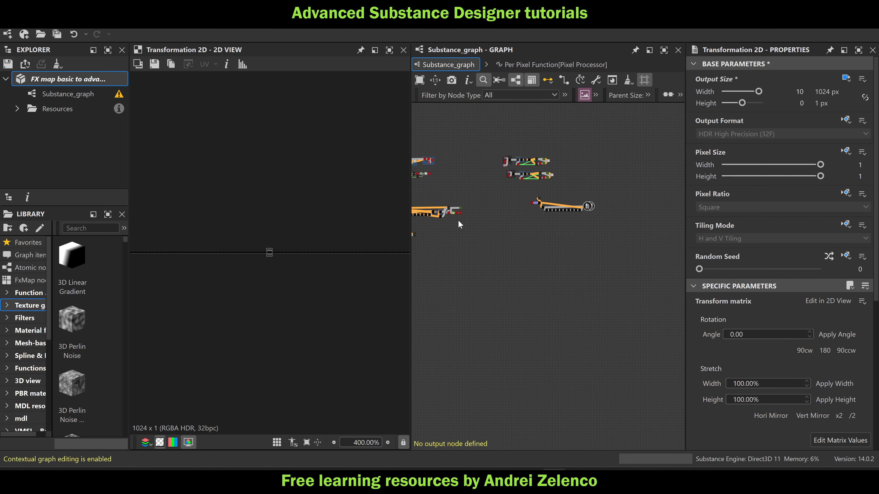
scroll(458, 222, up, 2)
middle_drag(463, 217, 517, 217)
scroll(477, 215, up, 5)
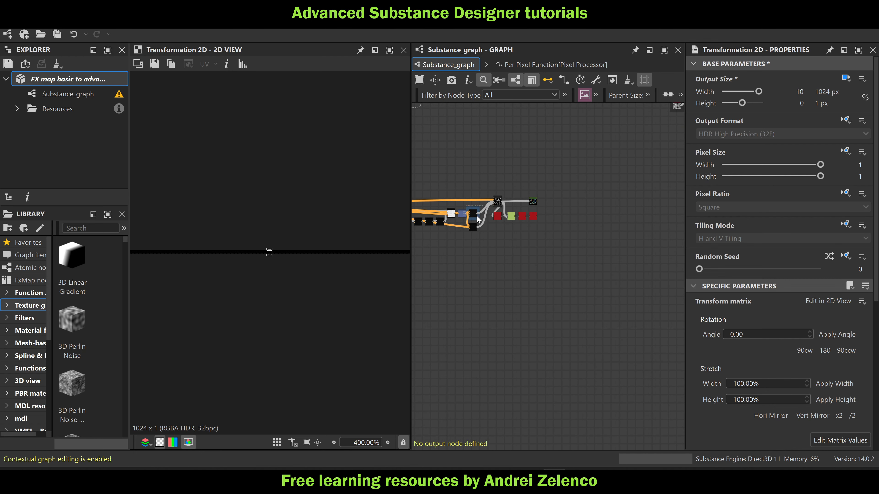
click(438, 212)
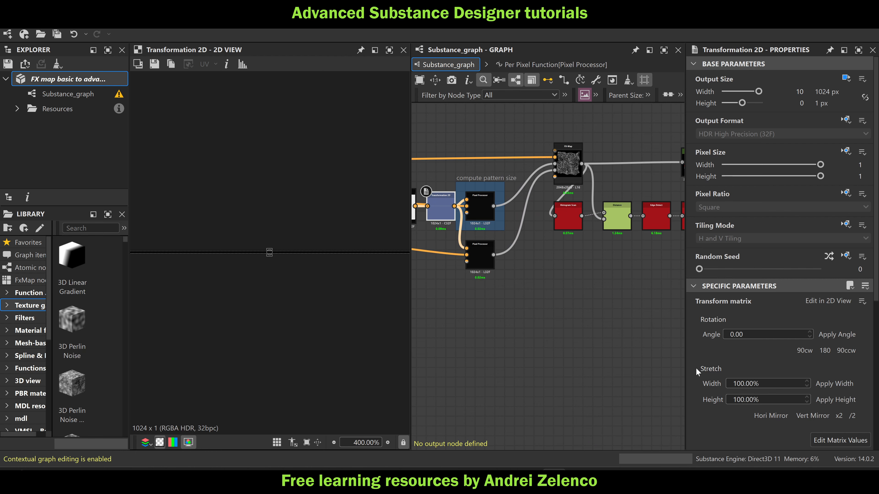
scroll(695, 369, down, 6)
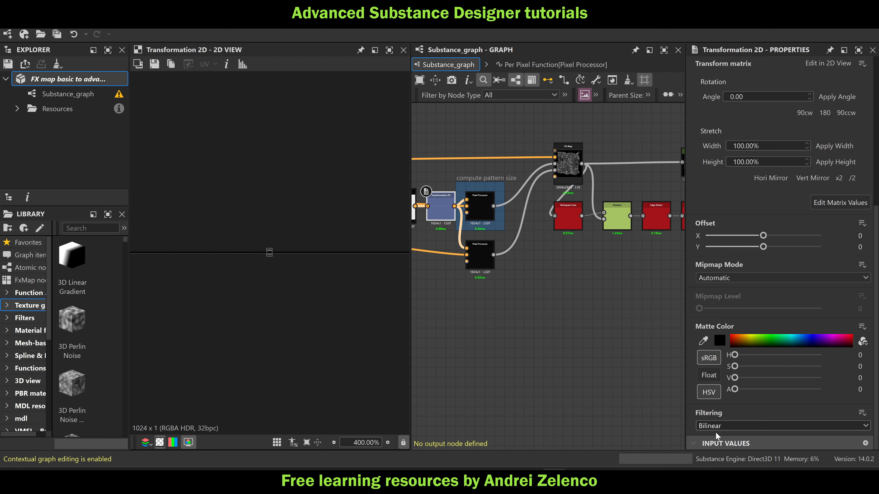
scroll(515, 305, down, 5)
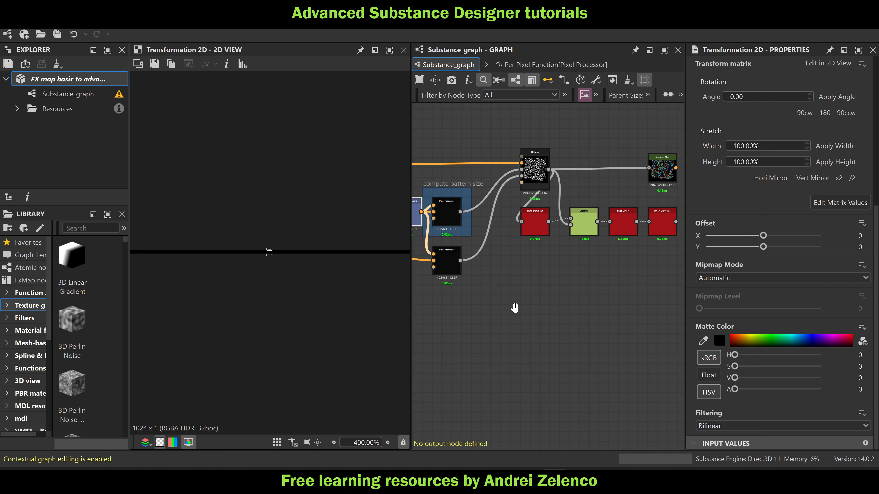
scroll(588, 259, down, 4)
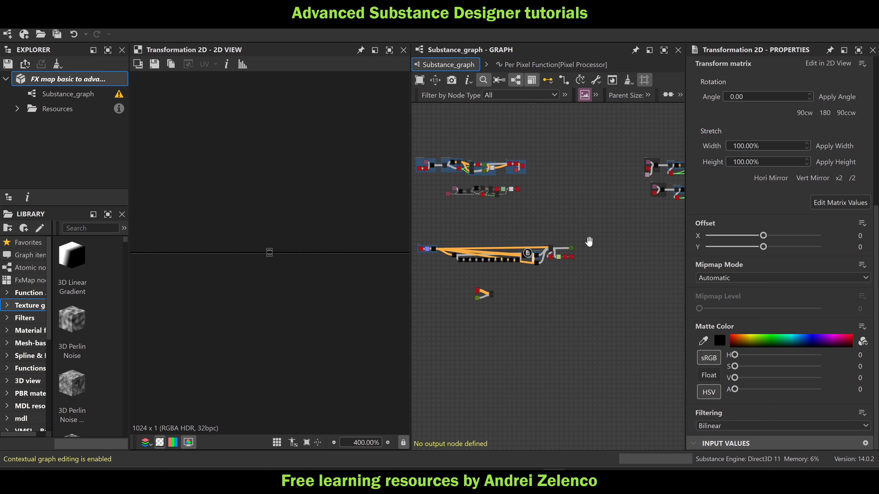
scroll(606, 257, up, 6)
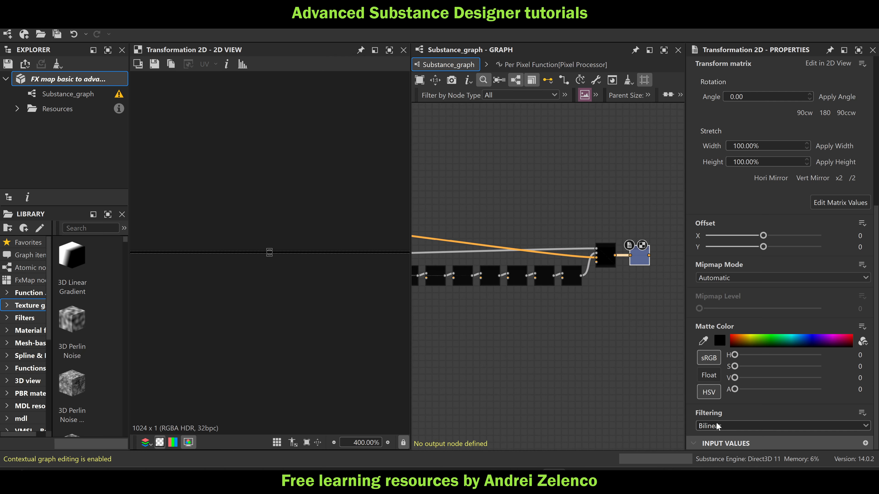
scroll(638, 257, up, 2)
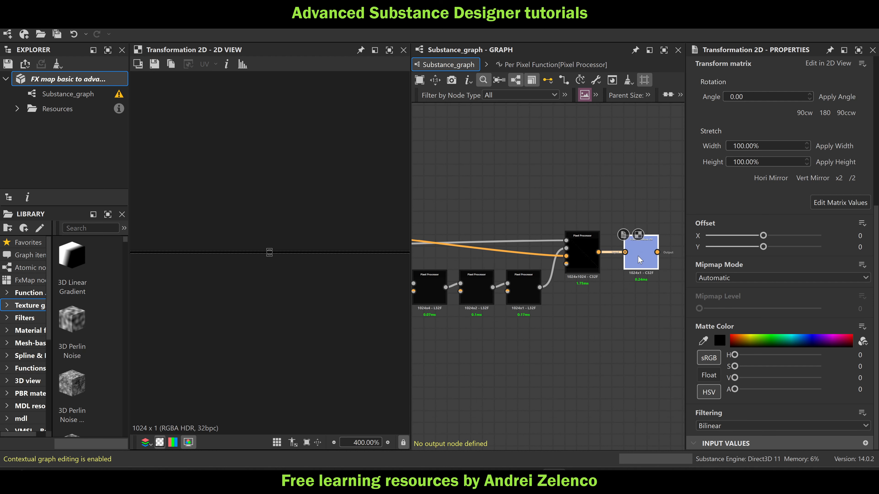
Add a Pixel Processor node with the 1024x1 Transformation 2D node connected to its first input
key(space)
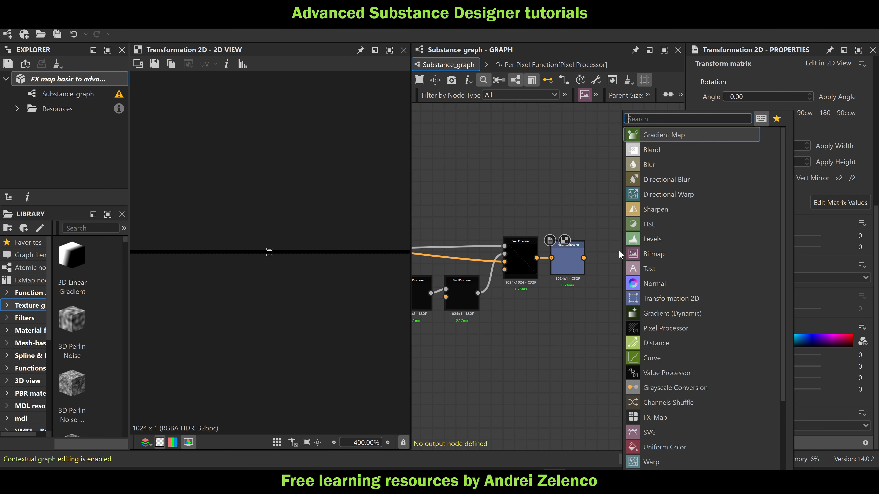
text(pi)
click(676, 135)
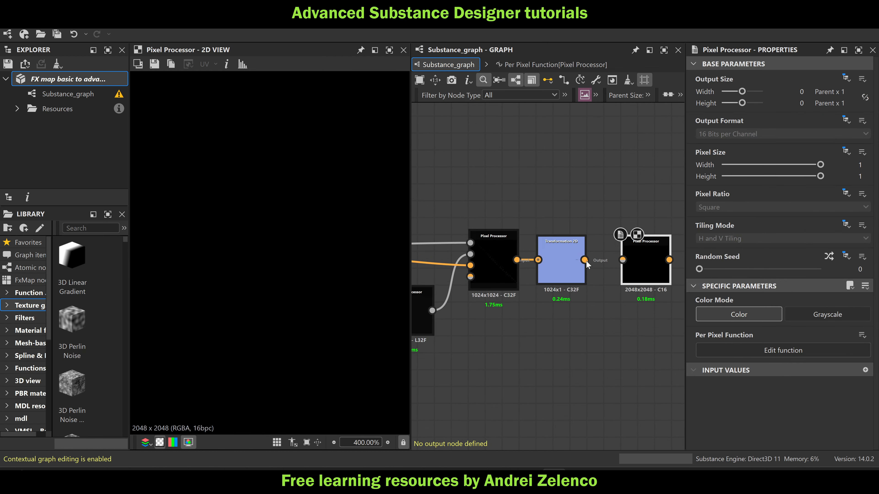
drag(641, 269, 624, 268)
Set the new Pixel Processor's output size to Absolute, with width 10 (1024 px) and height 0 (1 px)
click(847, 79)
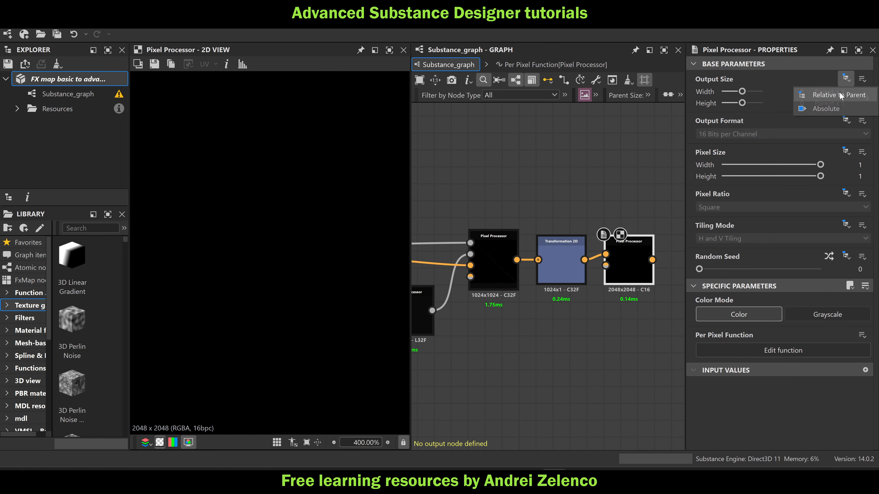
click(810, 105)
drag(794, 93, 809, 93)
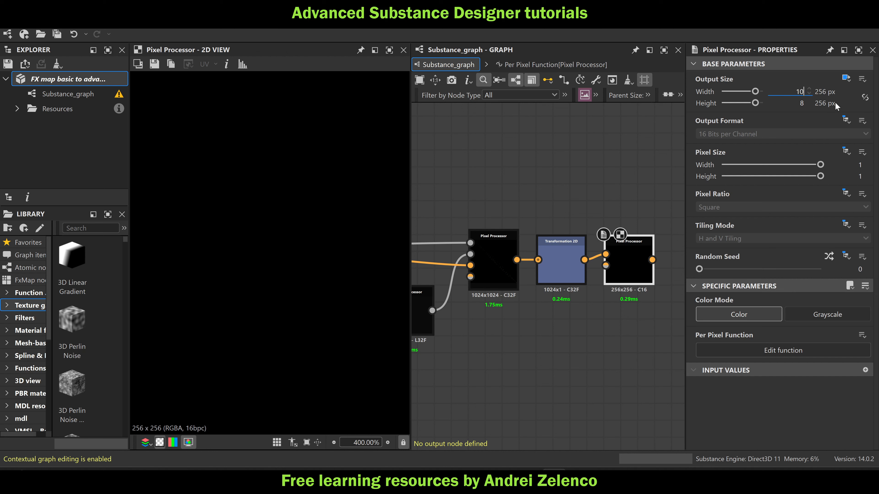
double_click(797, 106)
text(0)
click(628, 143)
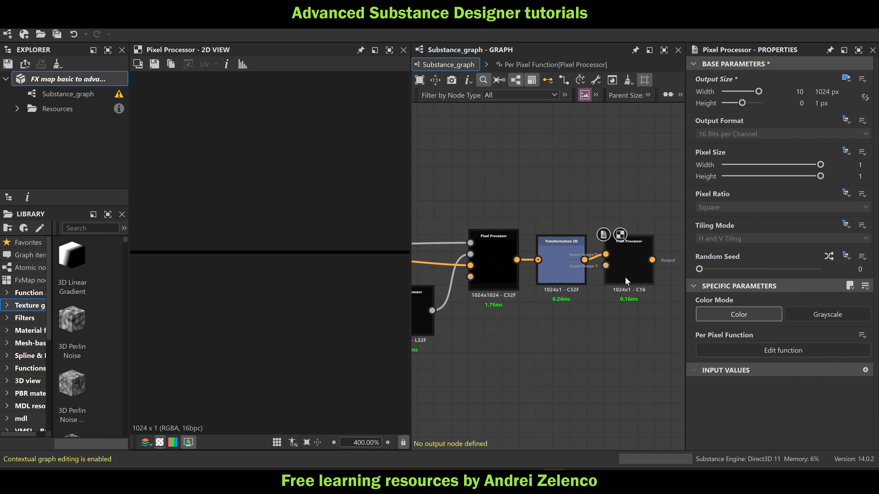
Set the 1024x1 Pixel Processor's output format to Absolute, HDR High Precision (32F)
click(634, 275)
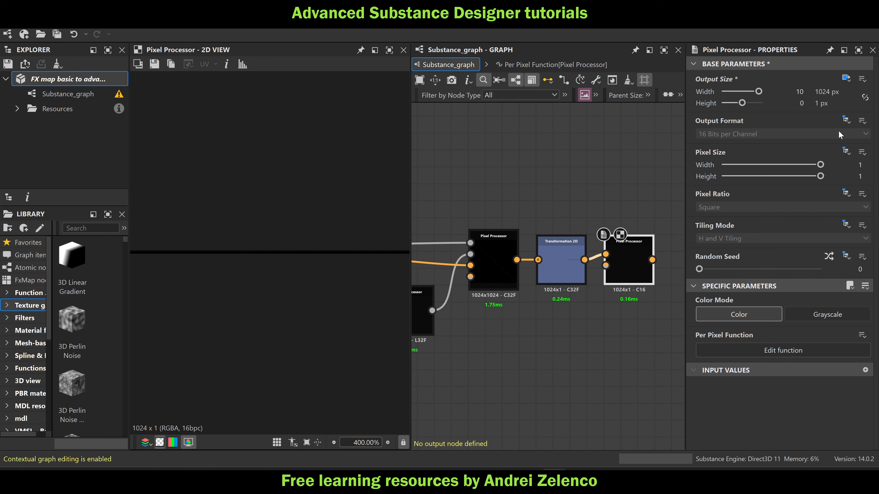
click(846, 121)
click(840, 146)
click(806, 134)
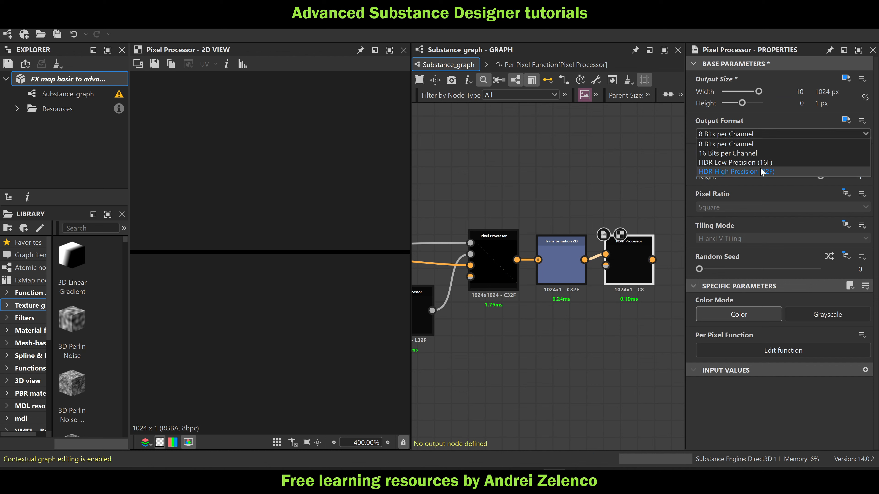
click(760, 171)
In the Pixel Processor's per-pixel function, add a Get Float2 node reading $pos and feed it into a Sample Color node on Input Image 0
key(ctrl+e)
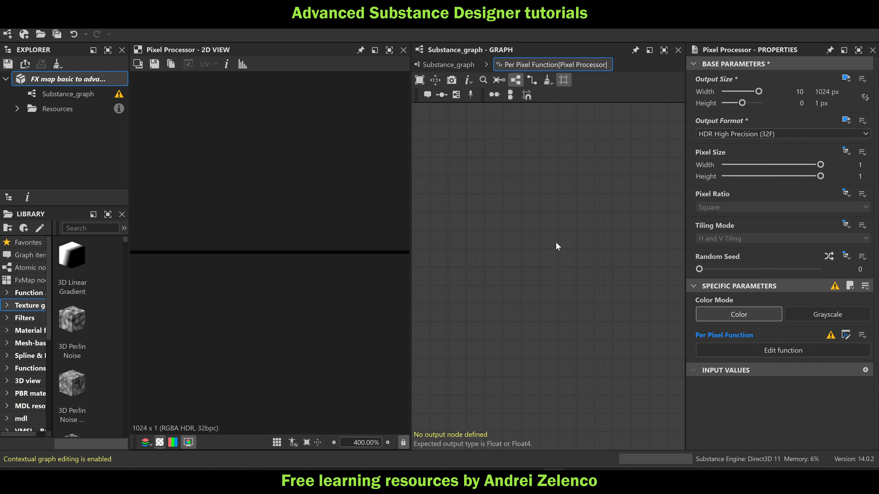
key(space)
text(ge)
click(607, 149)
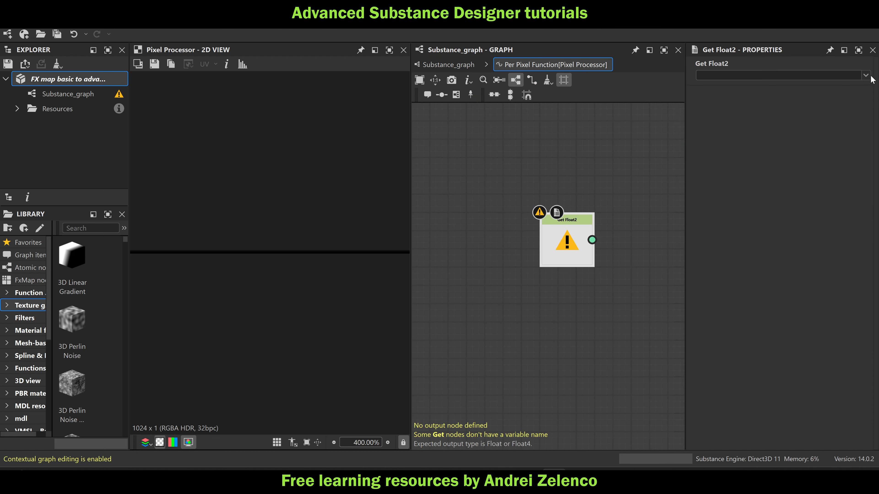
click(820, 75)
click(754, 109)
key(space)
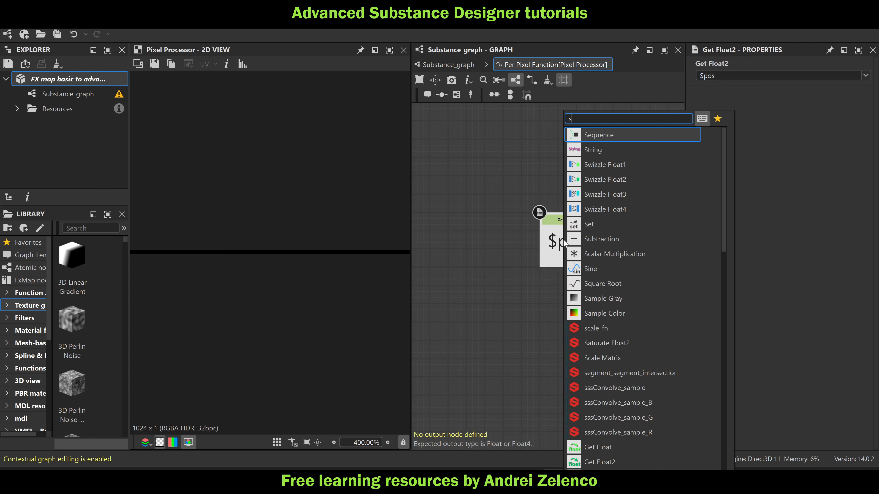
text(sa)
click(614, 154)
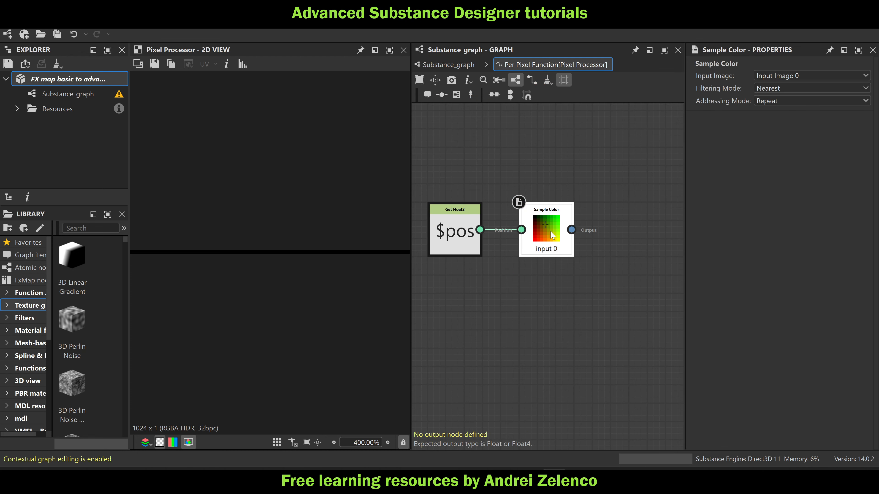
Add a Swizzle Float2 node extracting X and Y from the Sample Color output
key(space)
text(sw)
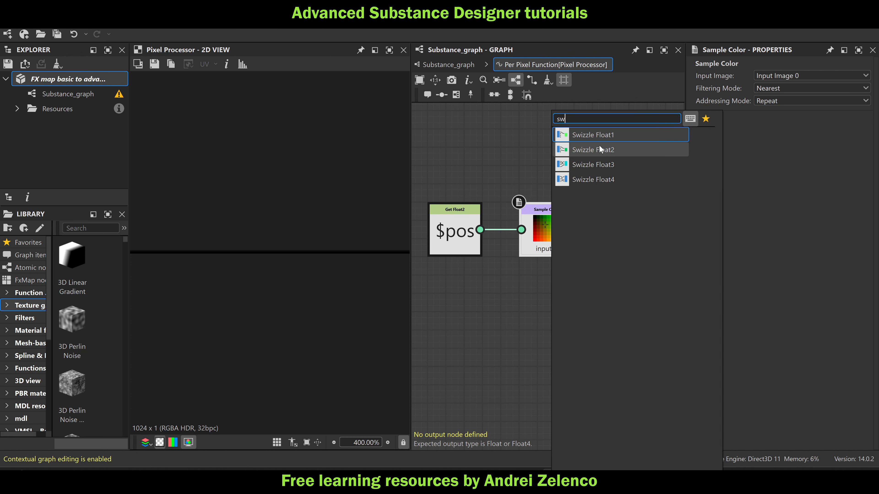
click(602, 147)
mouse_move(641, 242)
mouse_down()
mouse_move(608, 242)
mouse_move(625, 241)
mouse_up()
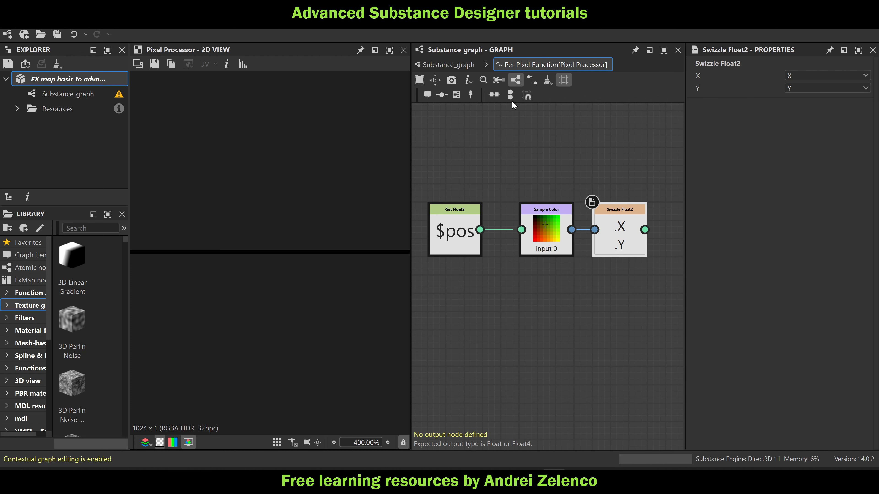
Return to the main graph and examine the full output of the 1024x1024 masking Pixel Processor in the 2D view
click(462, 65)
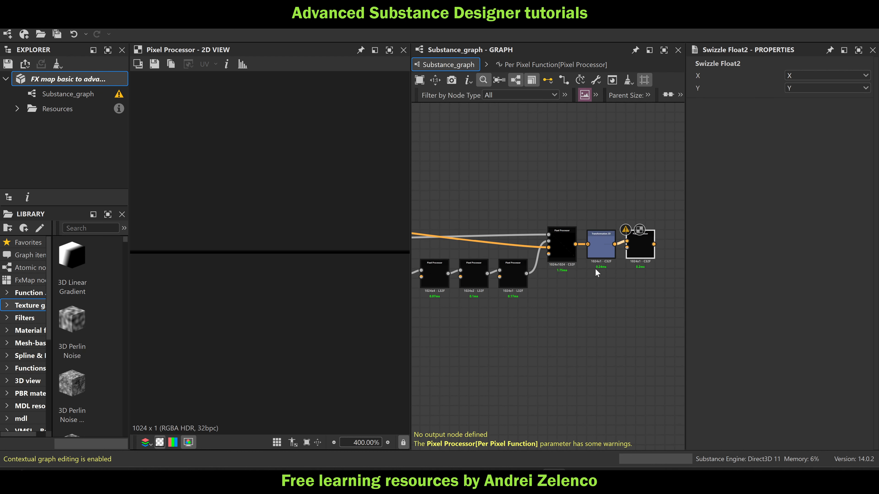
scroll(595, 269, up, 3)
double_click(549, 238)
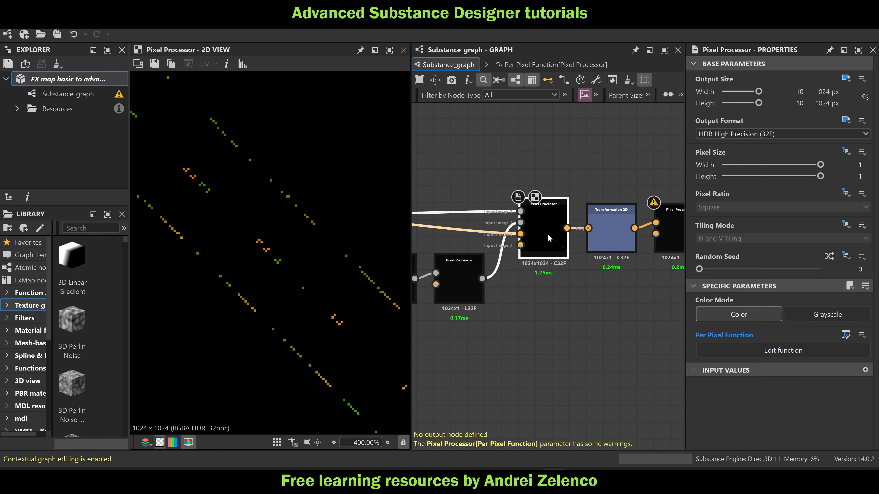
key(f)
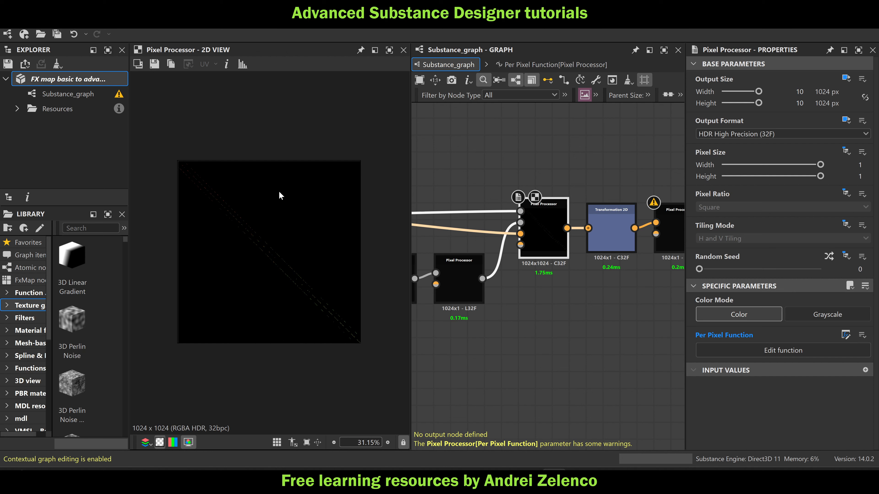
scroll(607, 227, up, 3)
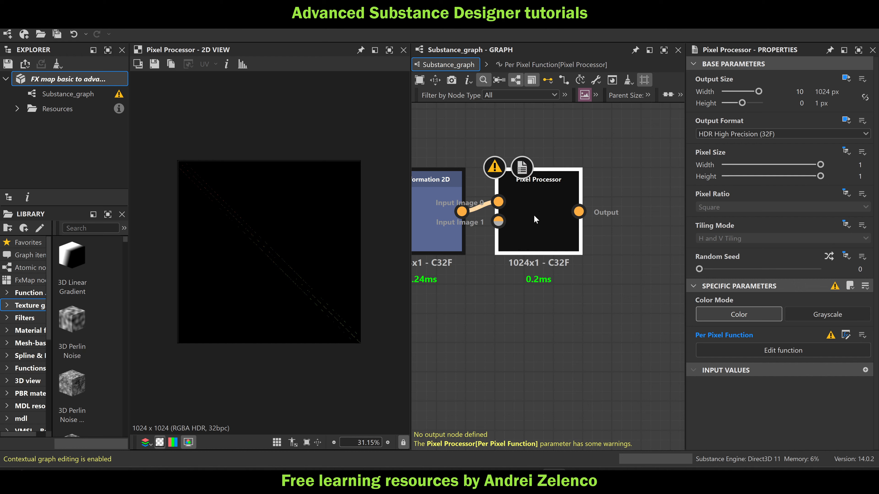
Reopen the 1024x1 Pixel Processor's function and add a Scalar Multiplication node after the Swizzle Float2
double_click(533, 214)
click(618, 235)
key(space)
text(sc)
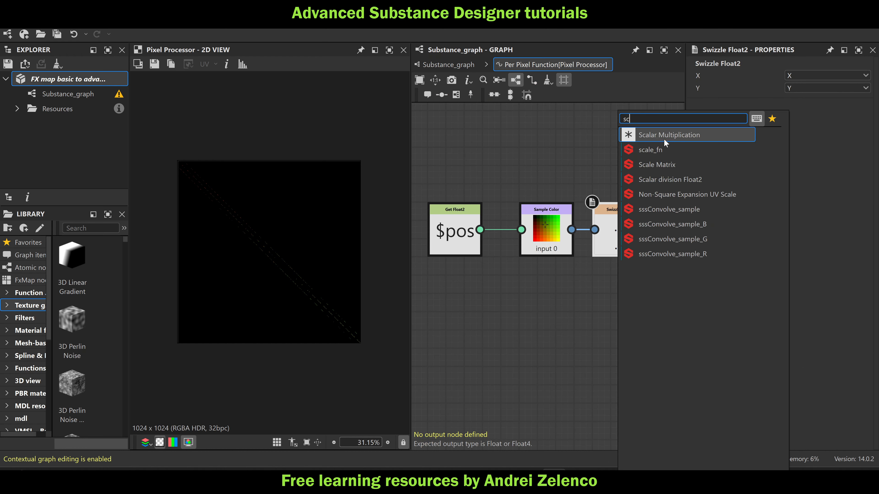
click(664, 139)
middle_drag(637, 293, 558, 288)
Add a Float constant of 1024 and connect it to the Scale input of the Scalar Multiplication node
key(space)
text(s)
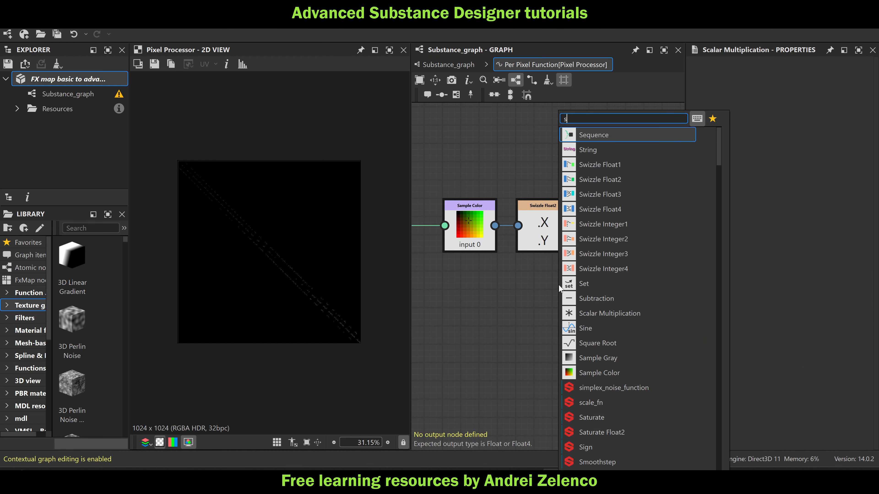
key(Escape)
key(space)
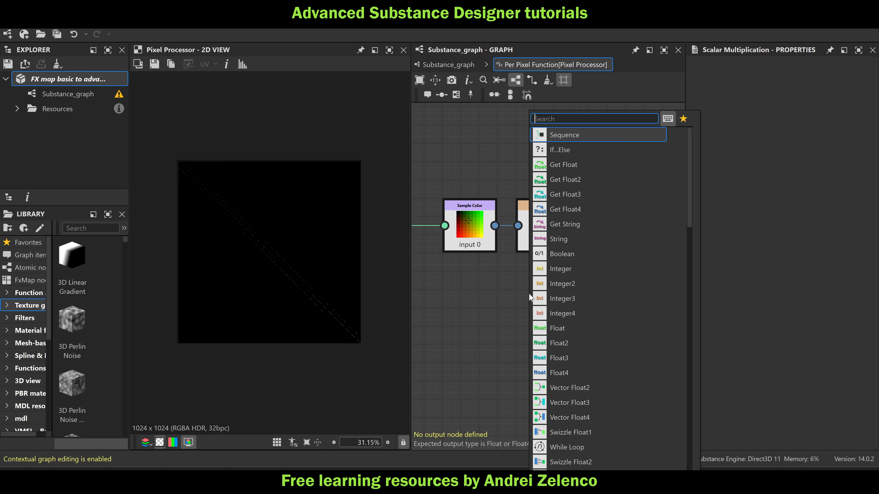
text(fl)
click(599, 139)
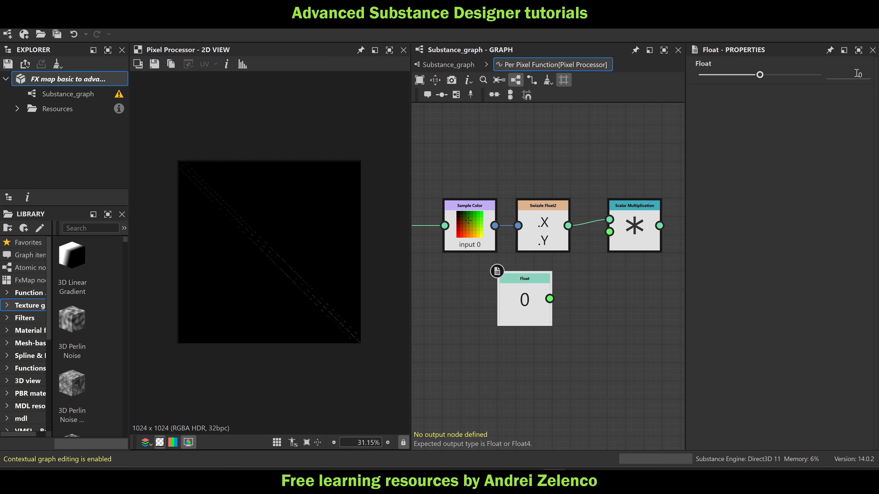
text(1024)
key(Return)
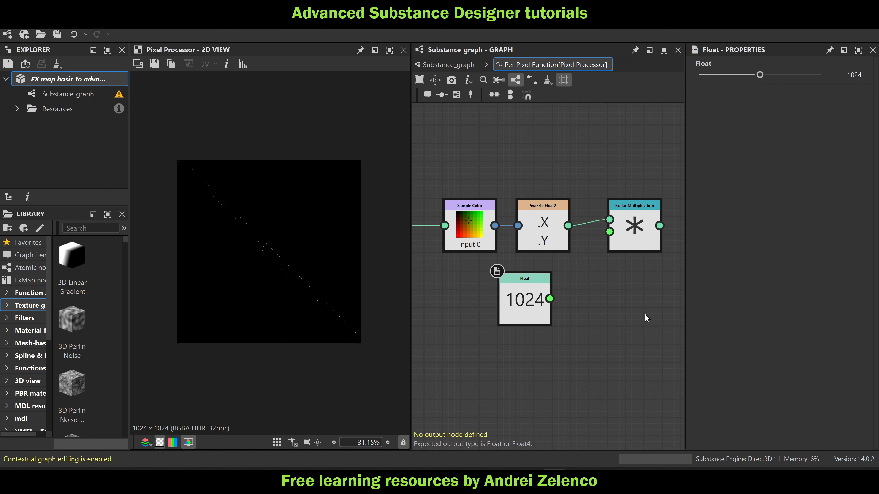
drag(549, 298, 609, 232)
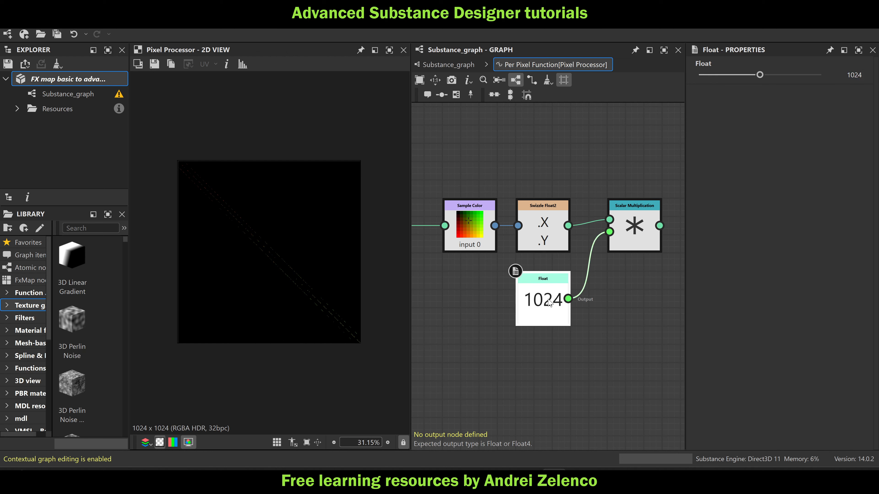
middle_drag(572, 307, 498, 314)
Add a Vector Float4 node fed by the Scalar Multiplication output
click(565, 230)
key(space)
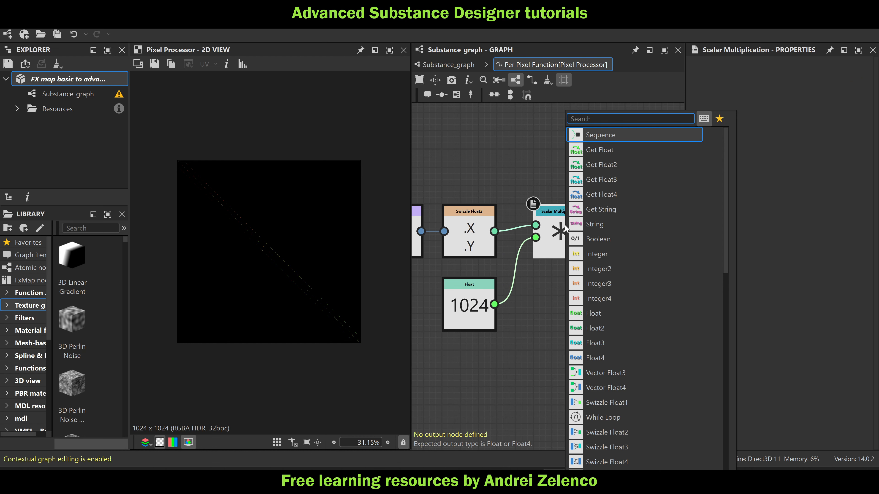
text(ve)
click(629, 143)
Add a Float2 constant with values 0 and 1 and connect it to the Last input of the Vector Float4 node
click(571, 283)
key(space)
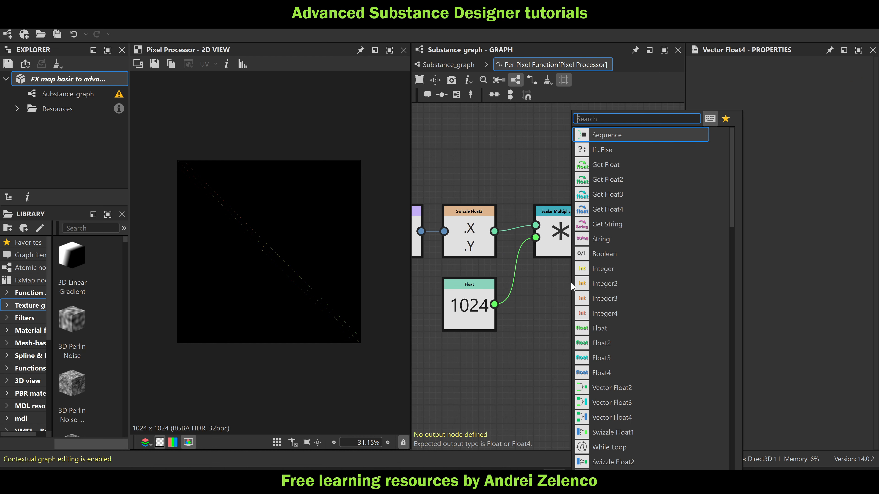
text(fl)
click(606, 149)
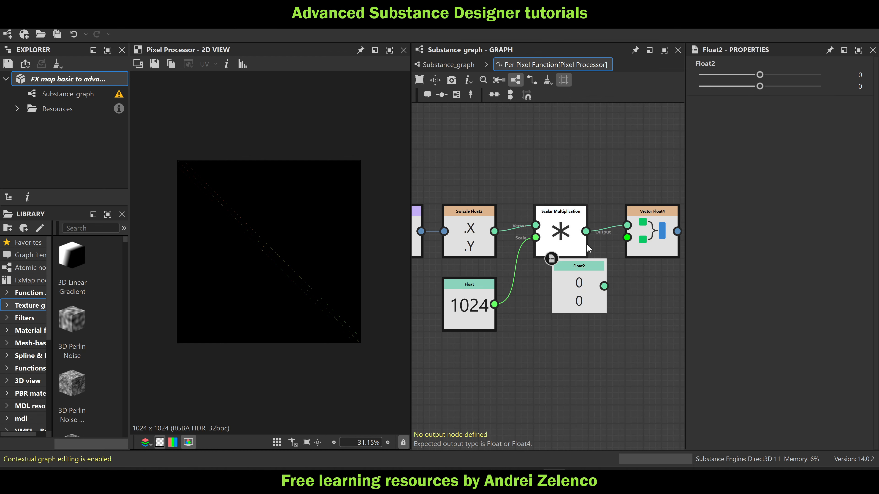
drag(583, 290, 565, 306)
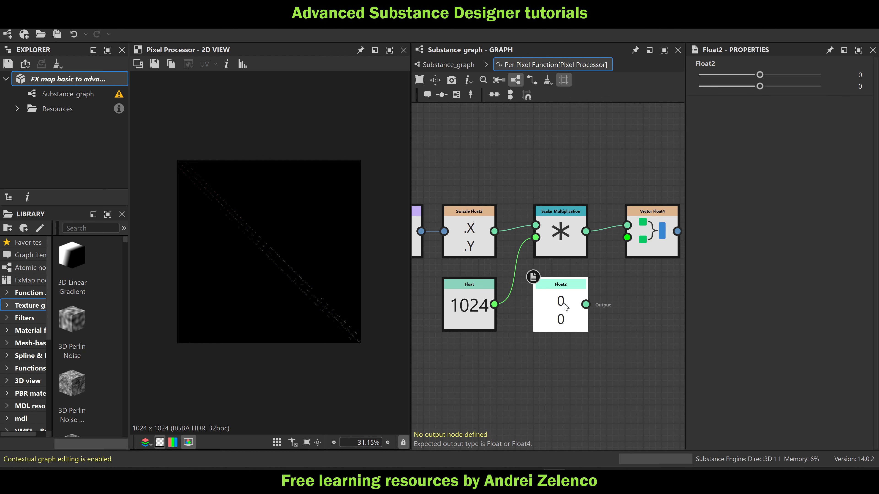
click(851, 88)
click(640, 241)
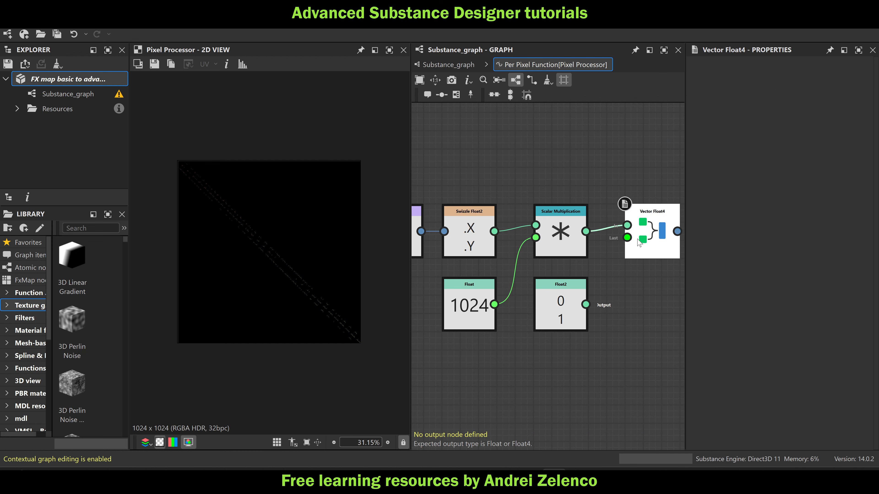
mouse_move(627, 238)
mouse_down()
mouse_move(589, 312)
mouse_move(627, 238)
mouse_up()
click(576, 307)
Set the Vector Float4 as the function's output node and view the Pixel Processor's result from the main graph
right_click(647, 241)
key(Escape)
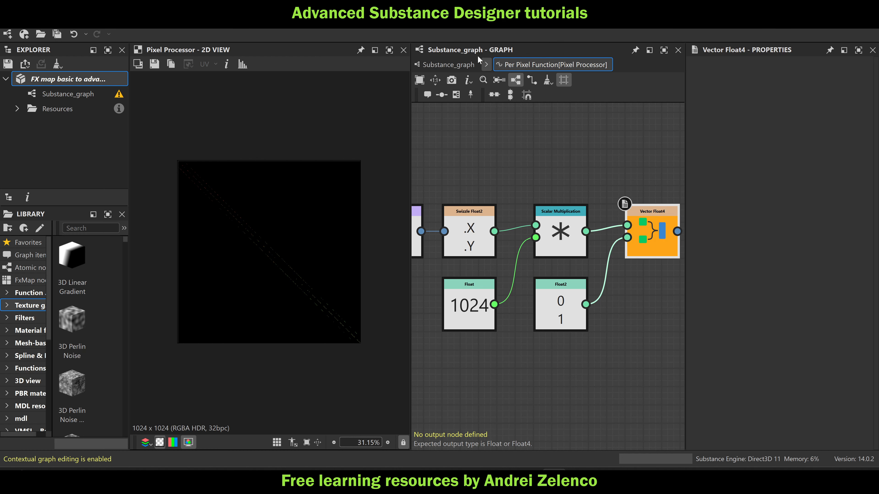
click(453, 64)
click(551, 218)
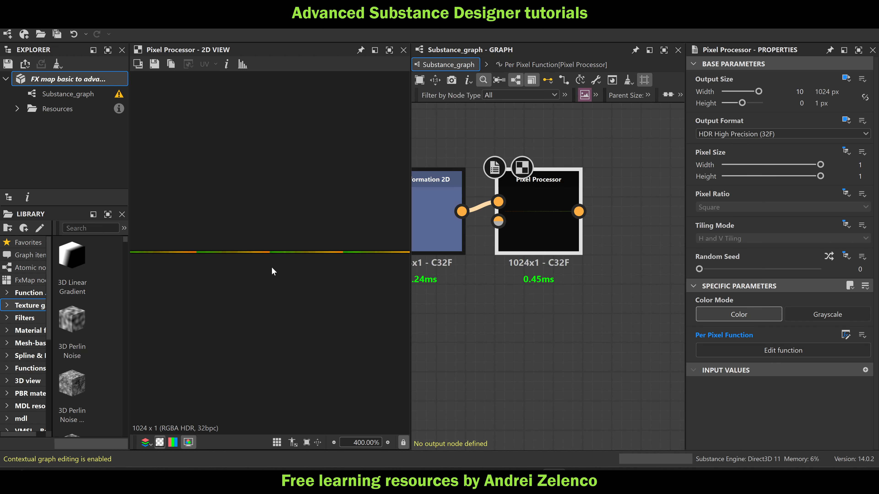
Move the final Pixel Processor away from the Transformation 2D node and place the FX-Map node above it at the chain's end
scroll(568, 218, down, 6)
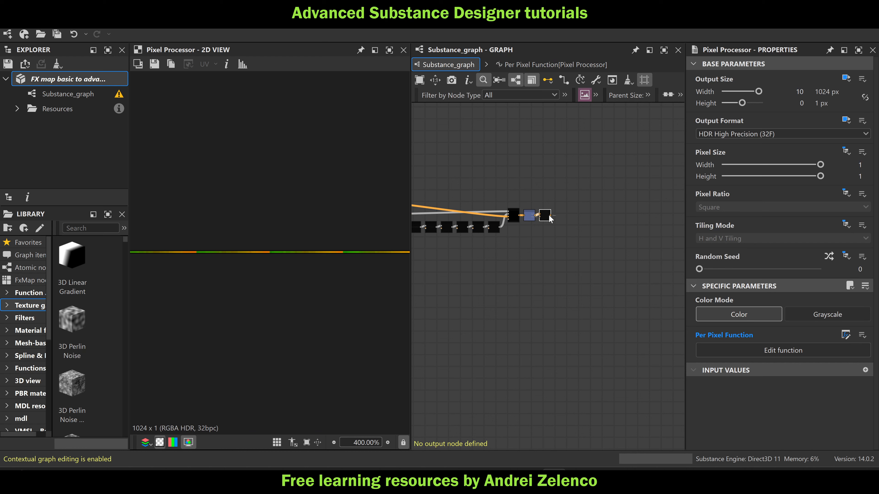
drag(567, 218, 565, 216)
scroll(566, 218, down, 3)
middle_drag(477, 211, 471, 185)
scroll(499, 205, up, 3)
click(482, 201)
click(634, 216)
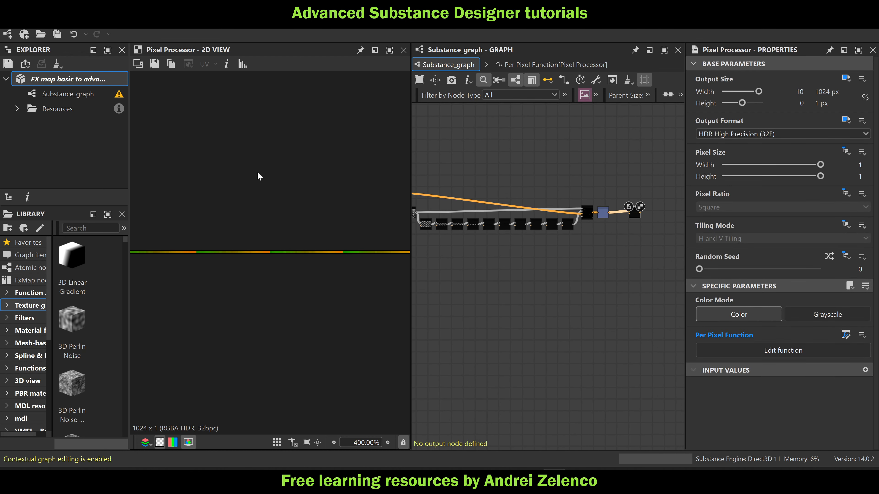
scroll(583, 172, down, 3)
scroll(502, 170, up, 1)
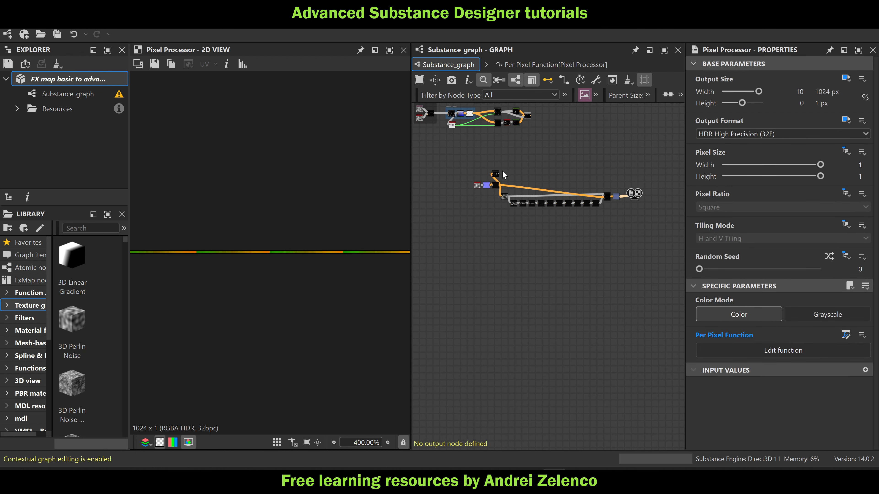
drag(497, 177, 641, 178)
scroll(654, 200, up, 5)
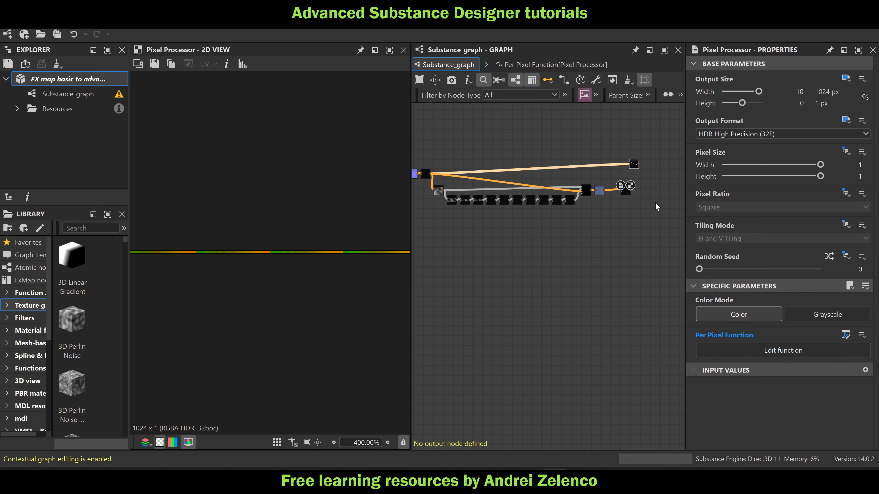
Duplicate the FX-Map, connect the final Pixel Processor to the copy's image input, and compare its point pattern with the original
click(622, 148)
key(ctrl+d)
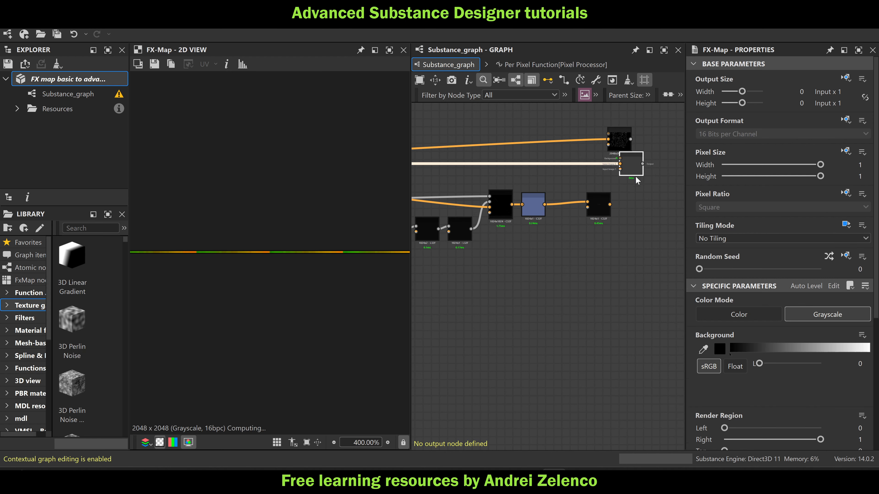
drag(610, 204, 620, 164)
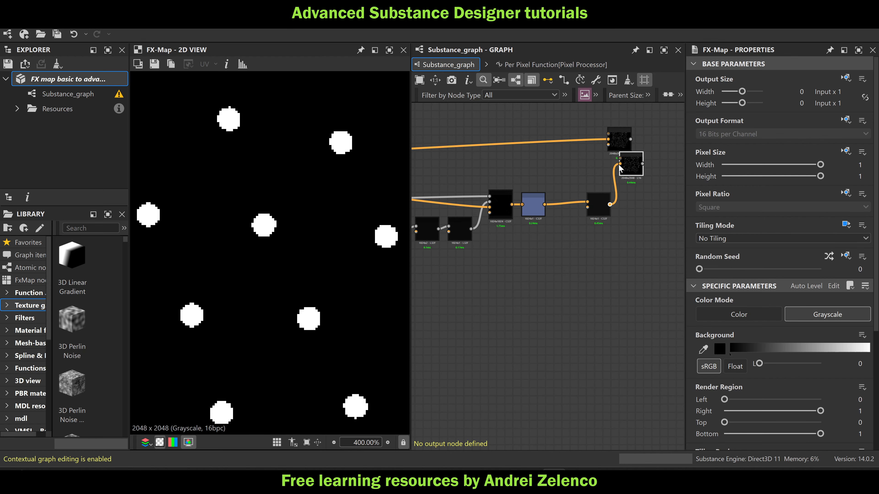
scroll(330, 237, down, 3)
scroll(330, 236, down, 12)
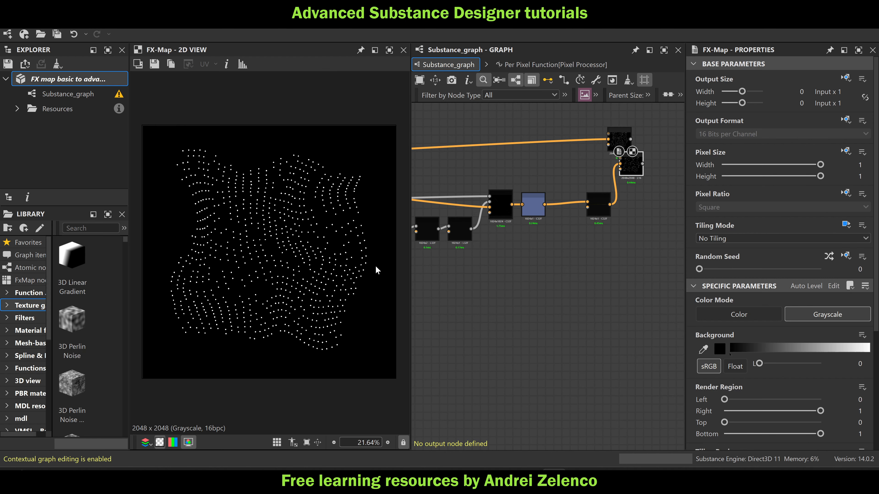
click(622, 140)
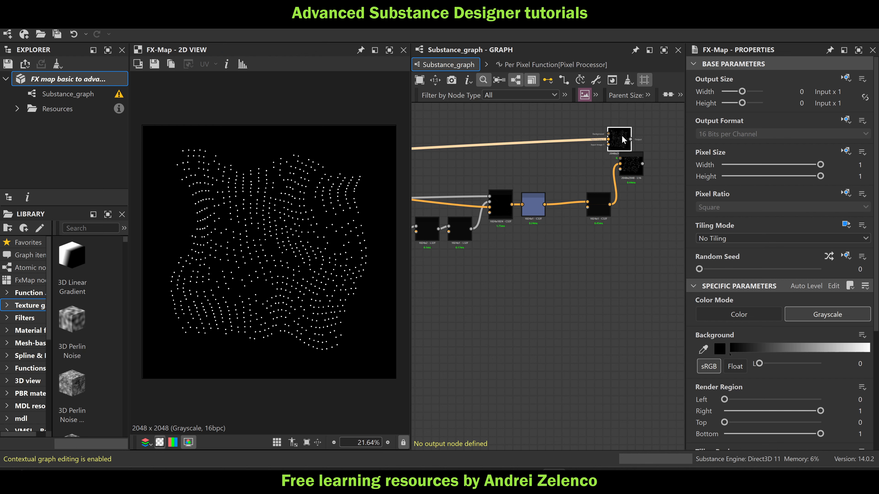
click(630, 166)
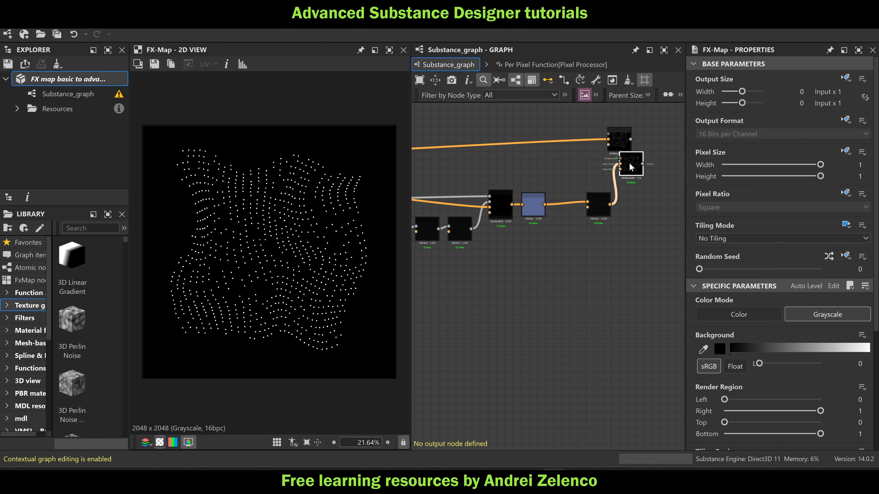
Delete both the duplicated and the original FX-Map nodes next to the final Pixel Processor
key(Delete)
click(622, 143)
key(Delete)
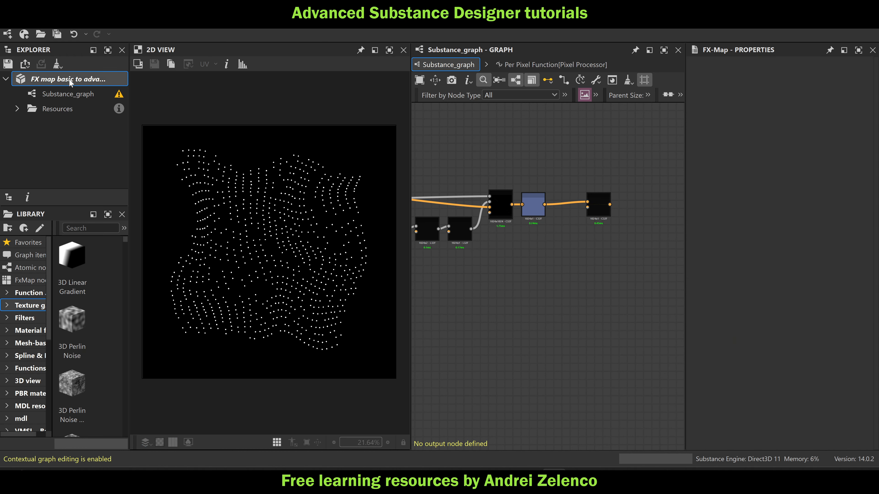
Save the FX map package
click(75, 78)
key(ctrl+s)
scroll(549, 225, down, 6)
middle_drag(571, 238, 668, 246)
scroll(661, 228, up, 2)
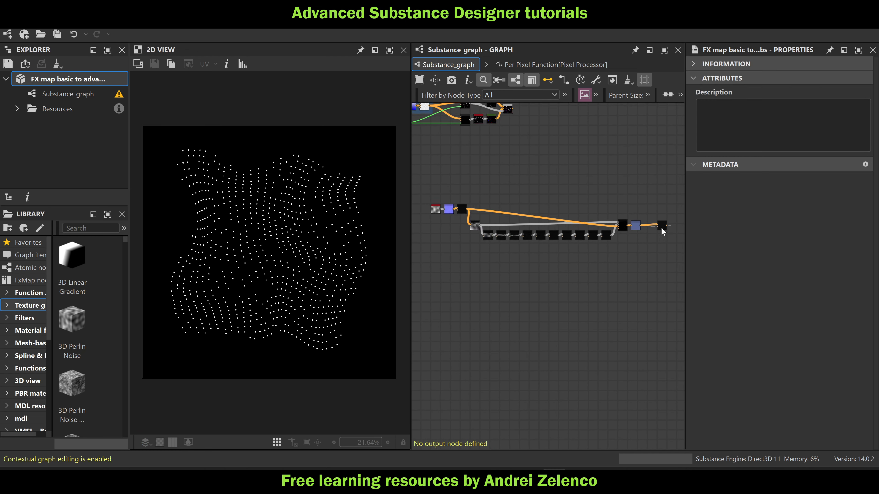
Try to frame the closest-point chain up to the final Pixel Processor and start its title with "closest"
drag(659, 225, 439, 262)
click(596, 95)
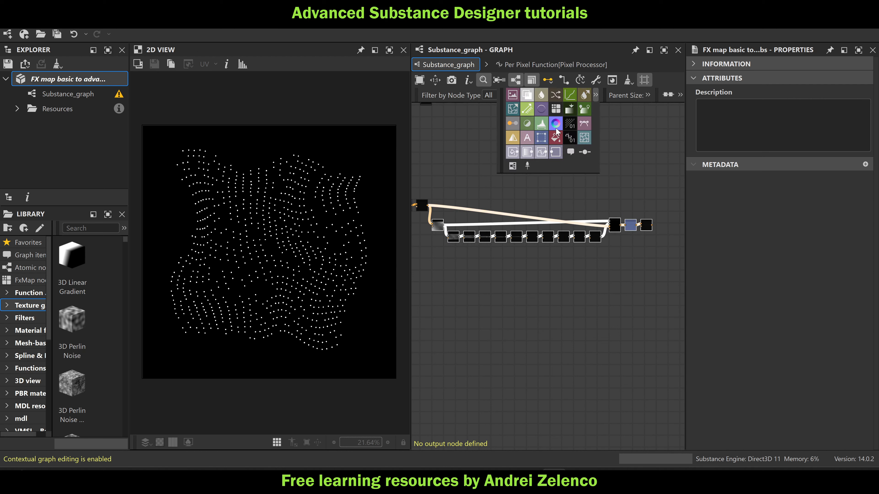
click(513, 165)
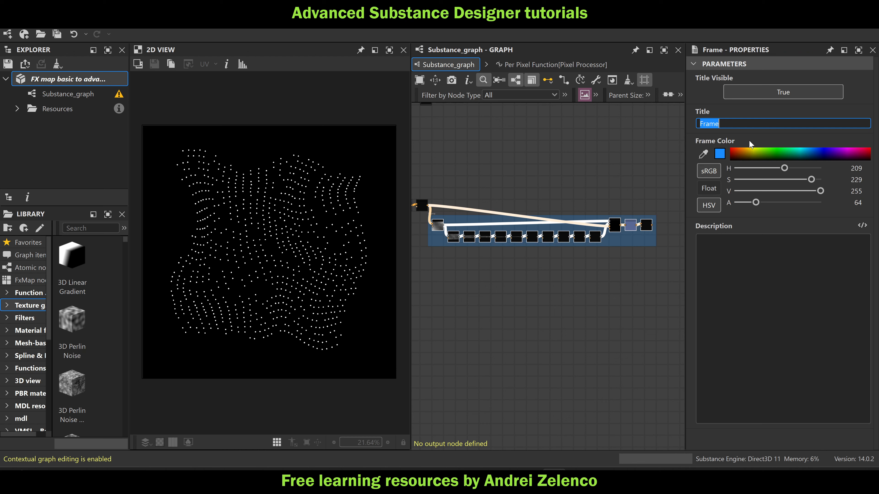
text(closest points)
click(547, 199)
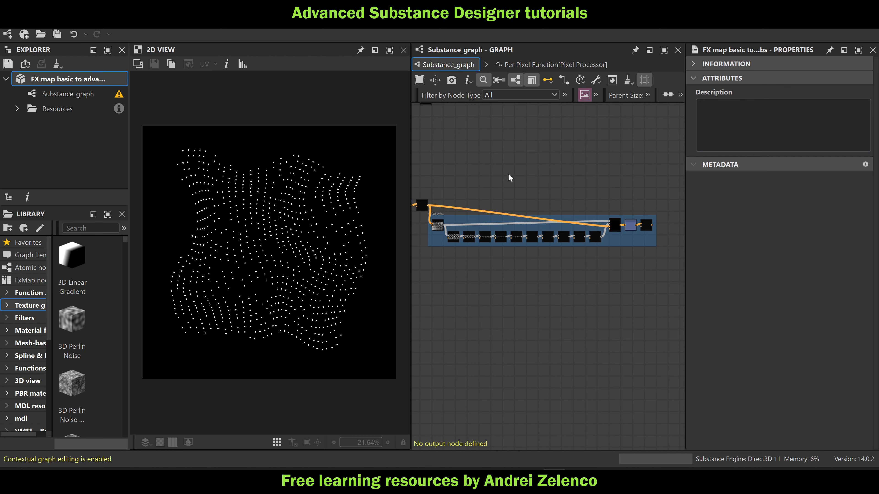
middle_drag(509, 174, 478, 209)
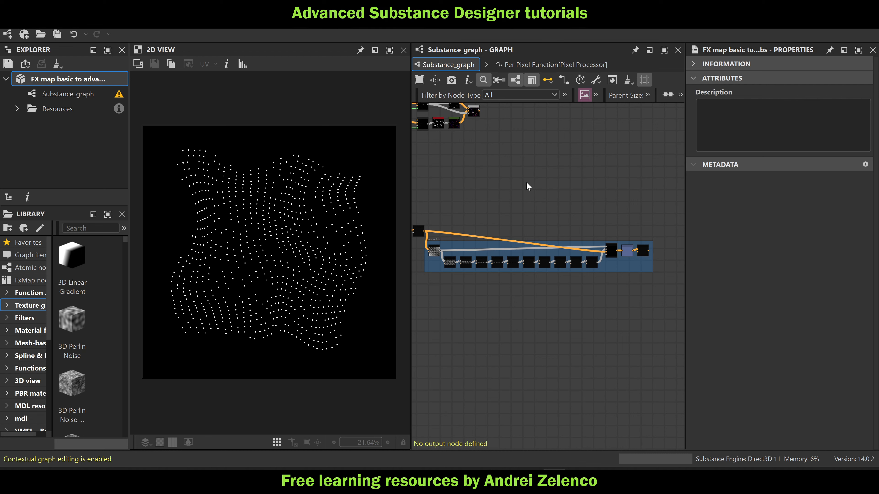
Undo back to restore the deleted original FX-Map and move it above the chain, near the Pixel Processor that feeds it
key(ctrl+z)
key(ctrl+z)
key(ctrl+z)
key(ctrl+z)
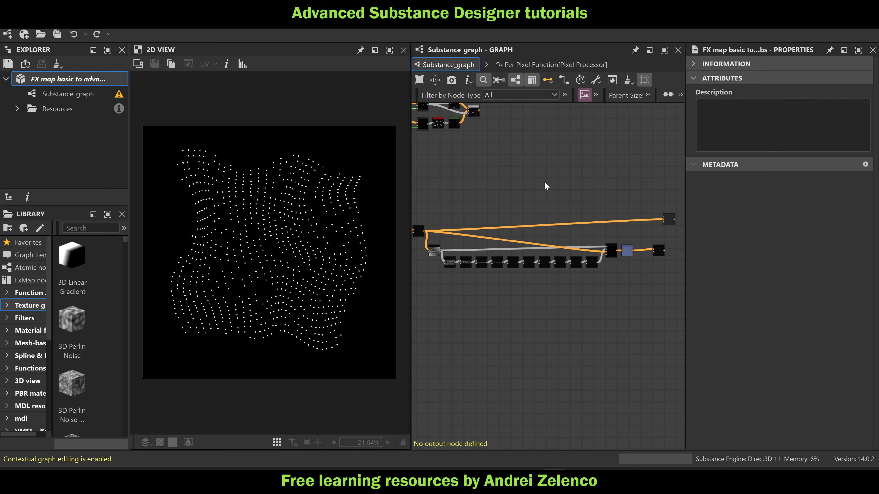
drag(663, 219, 461, 214)
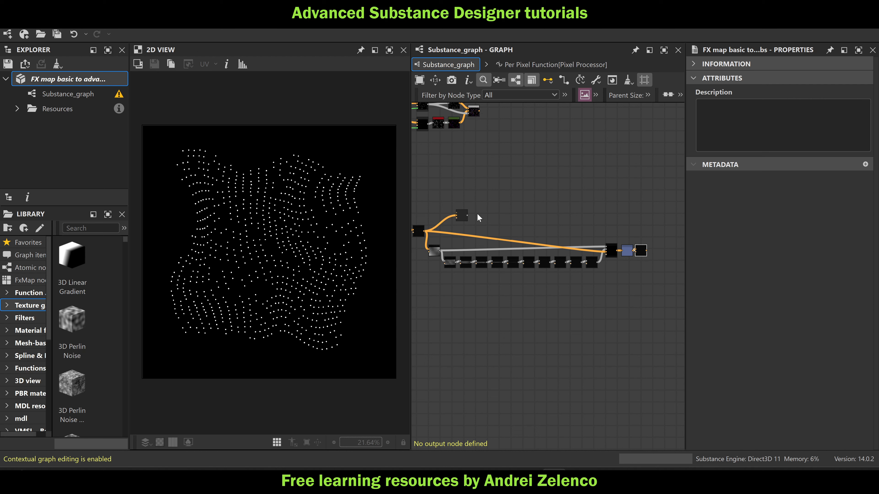
Show the restored FX-Map's point pattern in the 2D view and save the package
scroll(463, 214, up, 2)
click(463, 215)
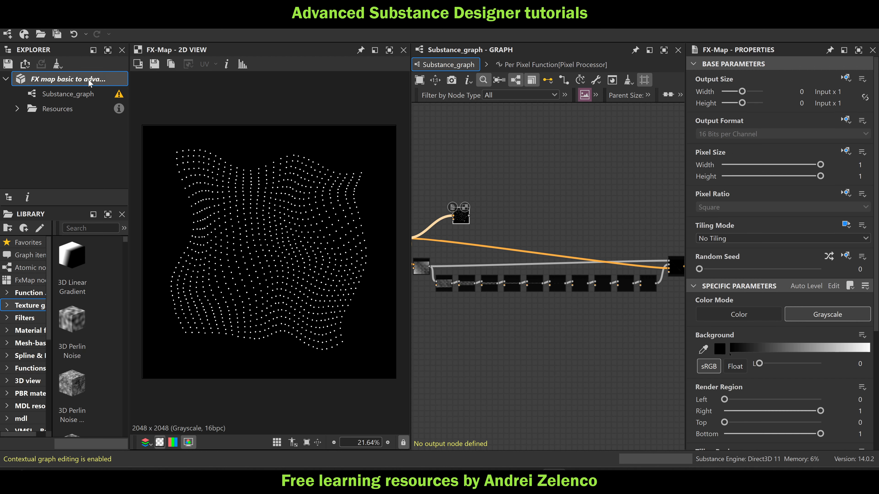
click(123, 84)
key(ctrl+s)
Frame the node chain ending in the final Pixel Processor, title the frame "closest points list", and save the package
scroll(605, 177, down, 2)
middle_drag(658, 207, 598, 202)
drag(654, 272, 433, 226)
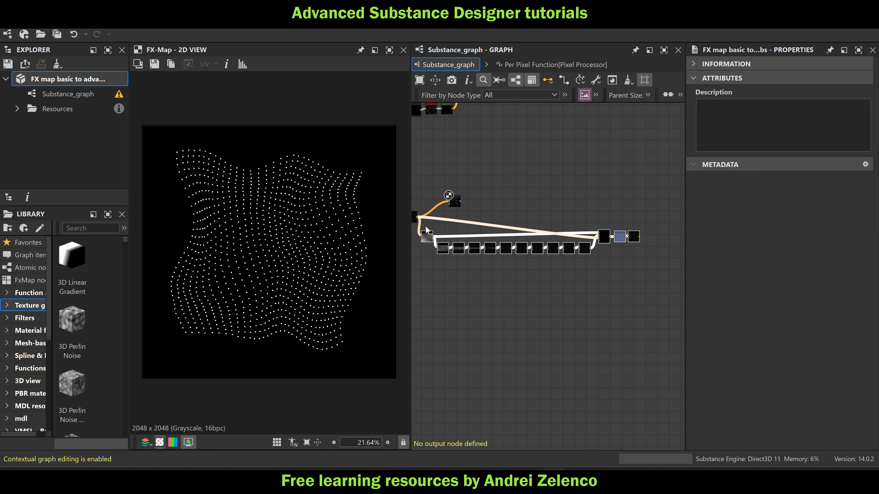
click(564, 95)
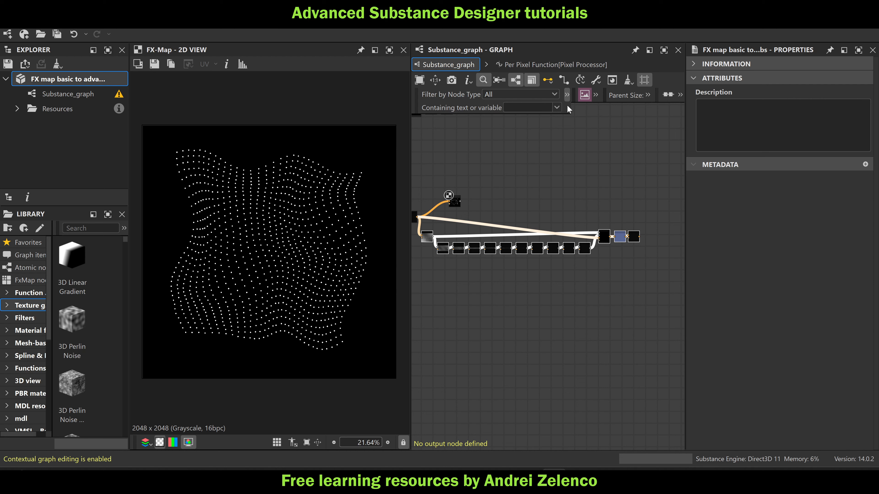
click(595, 95)
click(513, 167)
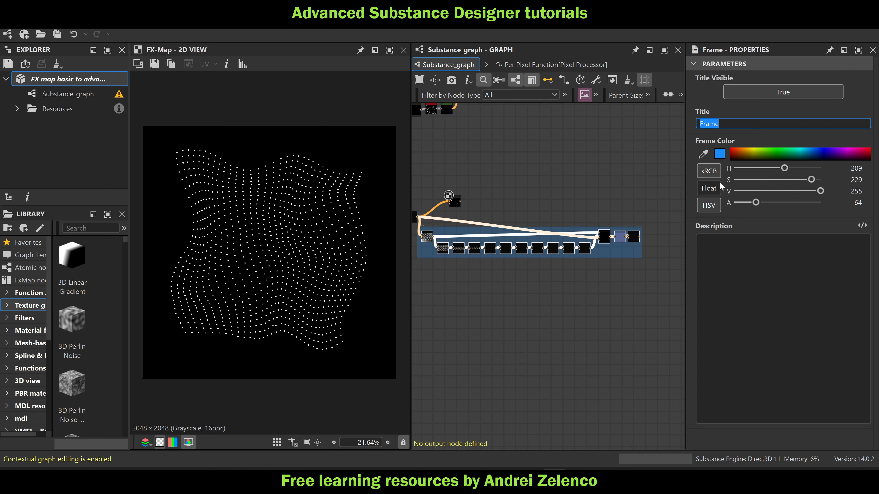
text(closest points list)
click(577, 166)
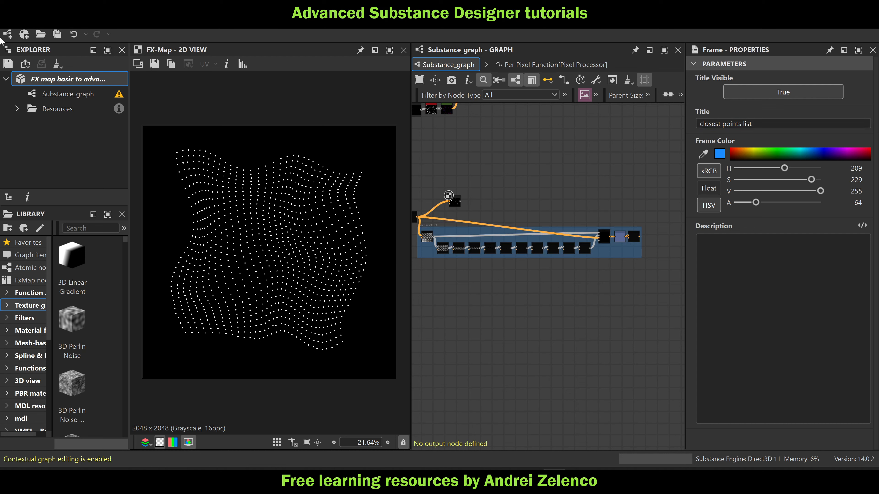
click(57, 83)
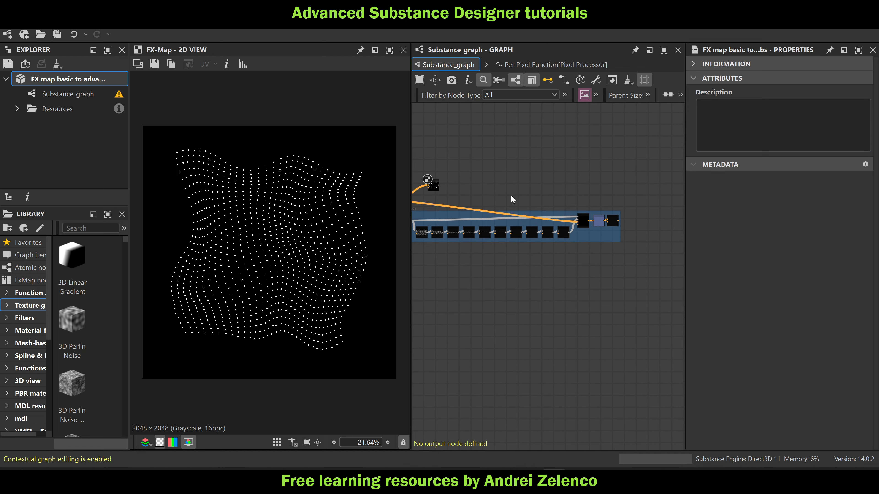
Move the FX-Map node past the end of the "closest points list" frame
drag(431, 189, 639, 188)
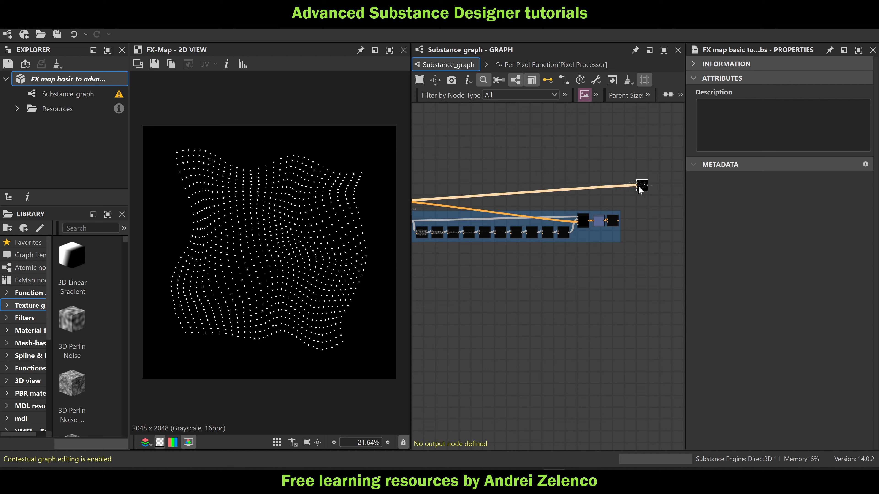
middle_drag(652, 197, 655, 193)
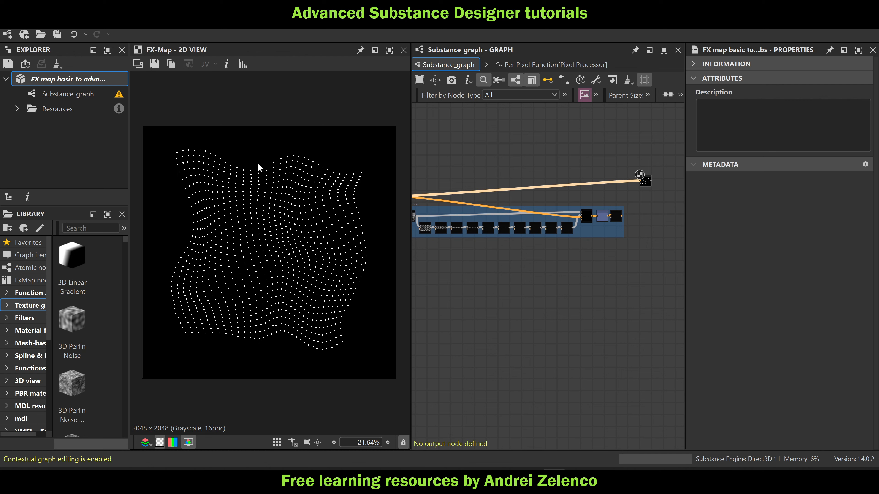
middle_drag(414, 200, 470, 212)
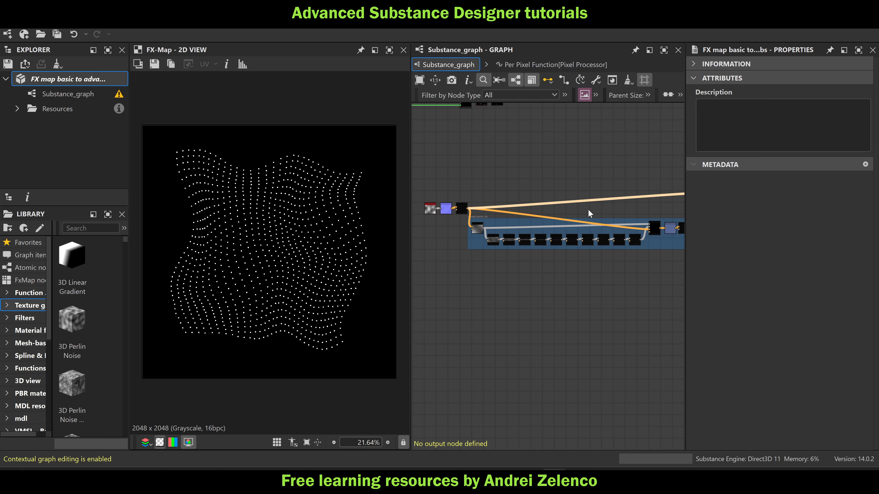
middle_drag(685, 215, 593, 212)
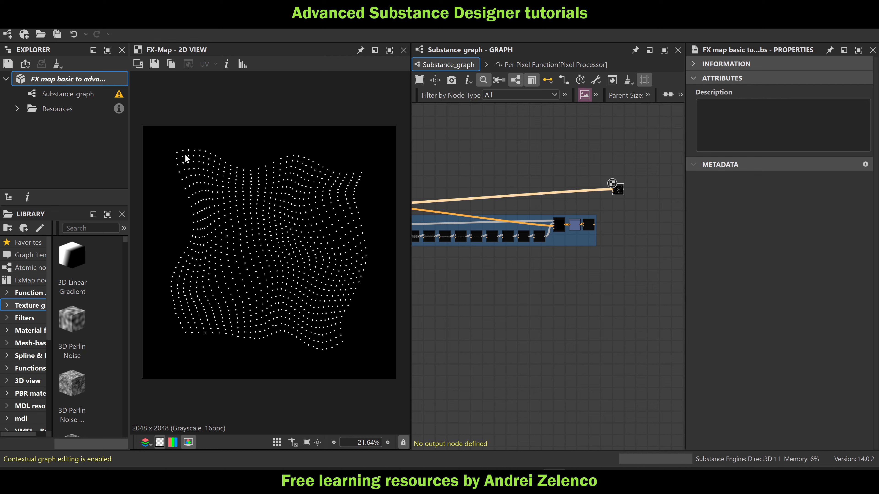
Add a Pixel Processor after the frame with an absolute output size of width 10 and height 0 (1024 x 1 px)
scroll(600, 212, up, 2)
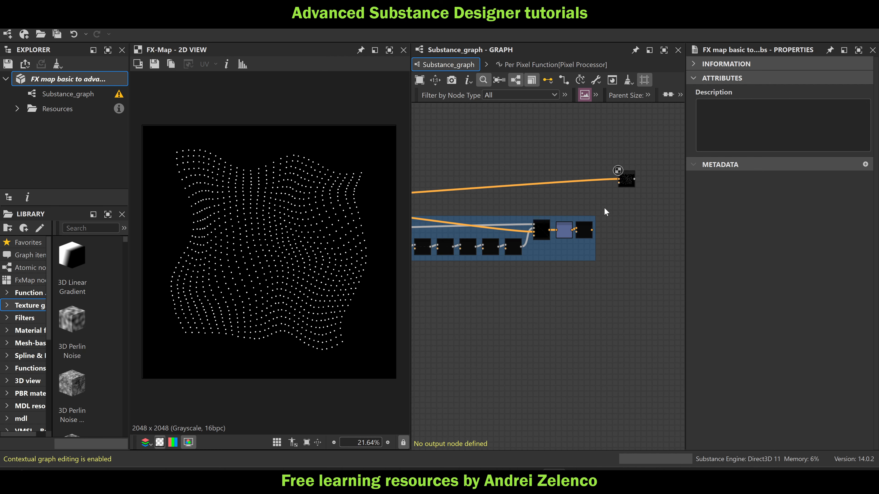
key(space)
text(pi)
key(Return)
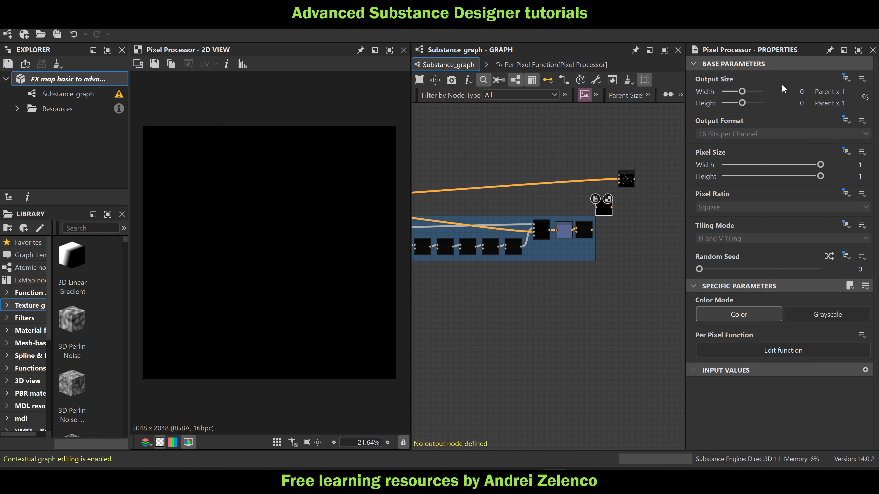
click(848, 77)
click(837, 107)
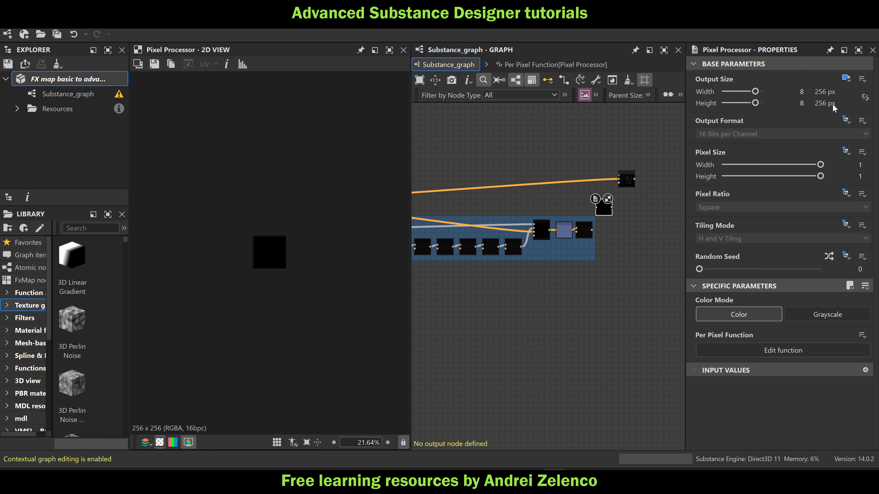
text(10)
double_click(800, 105)
text(0)
click(605, 247)
Connect the Pixel Processor feeding the FX-Map to the new node's first input and the framed chain's last Pixel Processor to its second
scroll(605, 247, down, 2)
middle_drag(454, 220, 538, 206)
scroll(452, 213, up, 2)
middle_drag(677, 208, 500, 166)
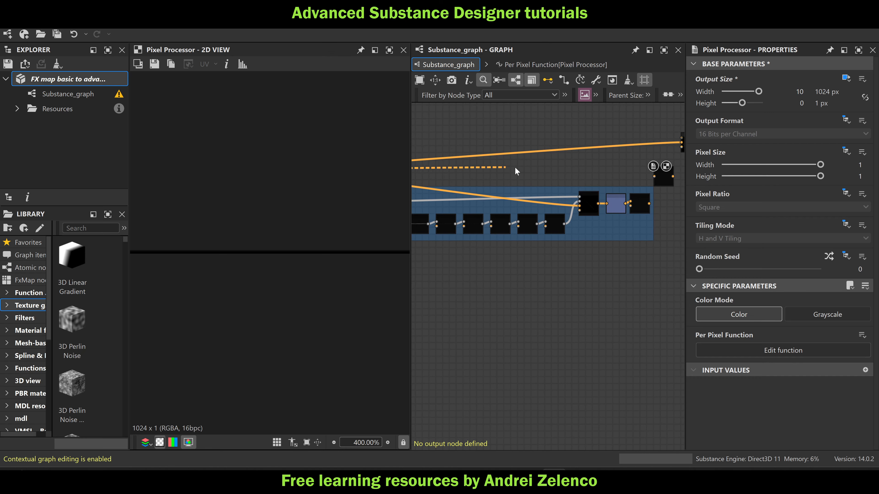
click(654, 176)
middle_drag(665, 207, 575, 225)
scroll(568, 221, up, 3)
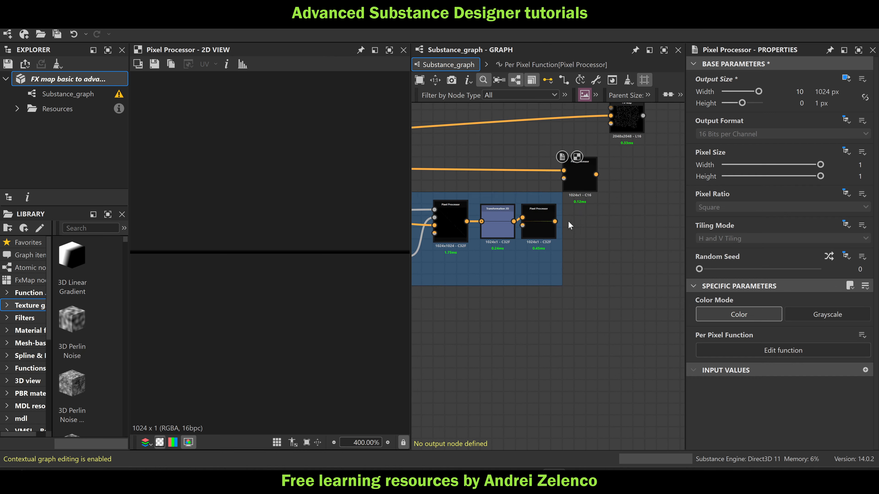
double_click(556, 221)
drag(555, 222, 564, 179)
Space out the new Pixel Processor and the FX-Map node beyond the "closest points list" frame
middle_drag(608, 197, 579, 259)
drag(553, 229, 564, 217)
drag(590, 176, 643, 172)
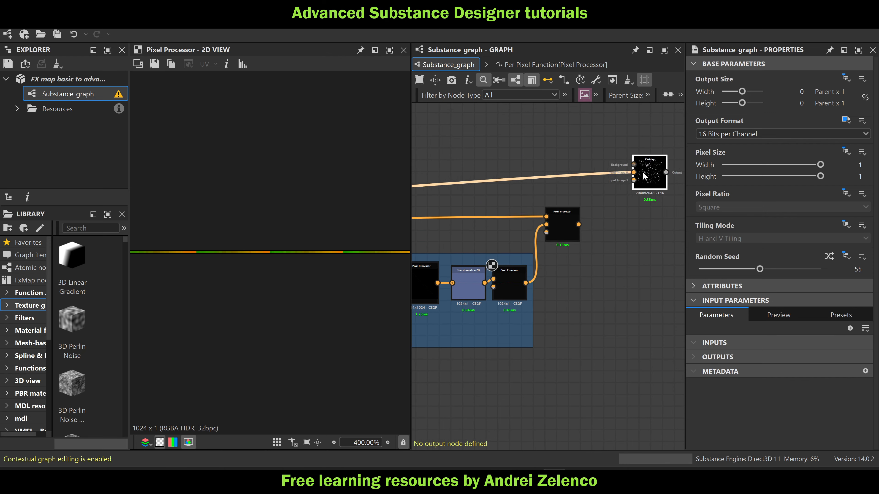
Put a frame around the new Pixel Processor and title it "pattern size"
click(571, 231)
click(565, 95)
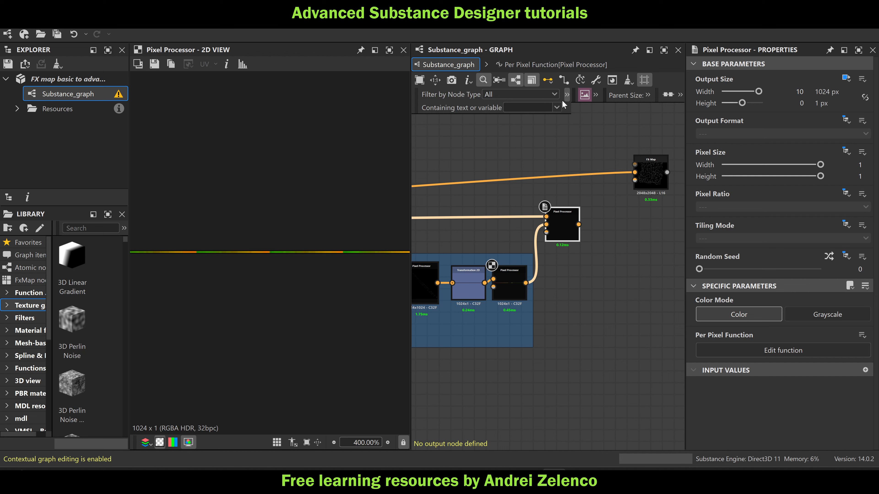
click(595, 95)
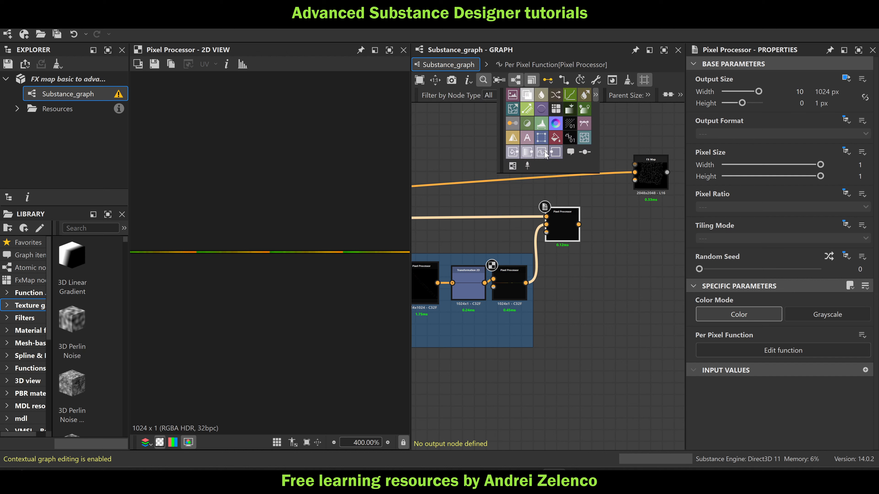
click(512, 166)
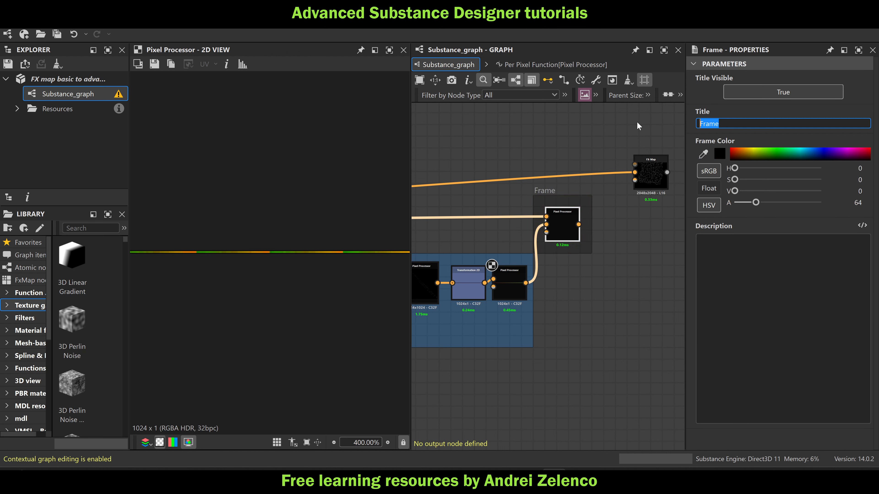
text(pattern size)
key(Return)
Open the new Pixel Processor's per-pixel function and add a Get Float2 node set to $pos
double_click(568, 230)
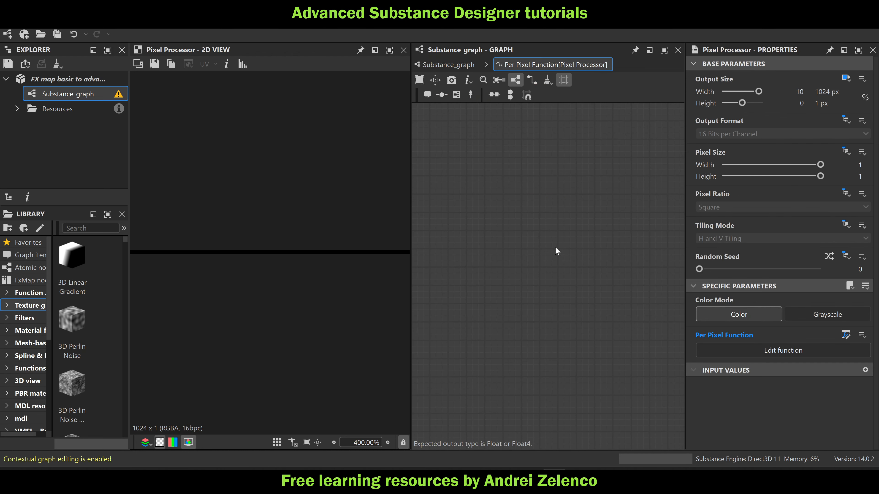
key(space)
text(get)
click(632, 150)
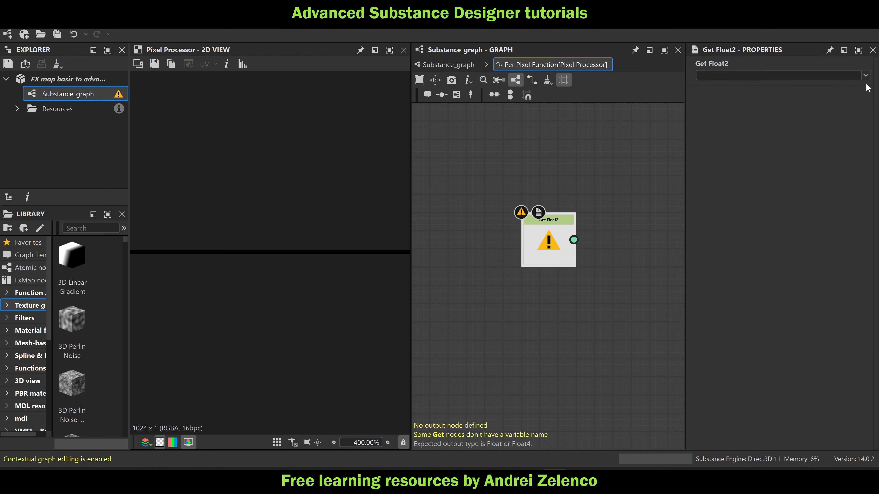
click(866, 76)
click(722, 108)
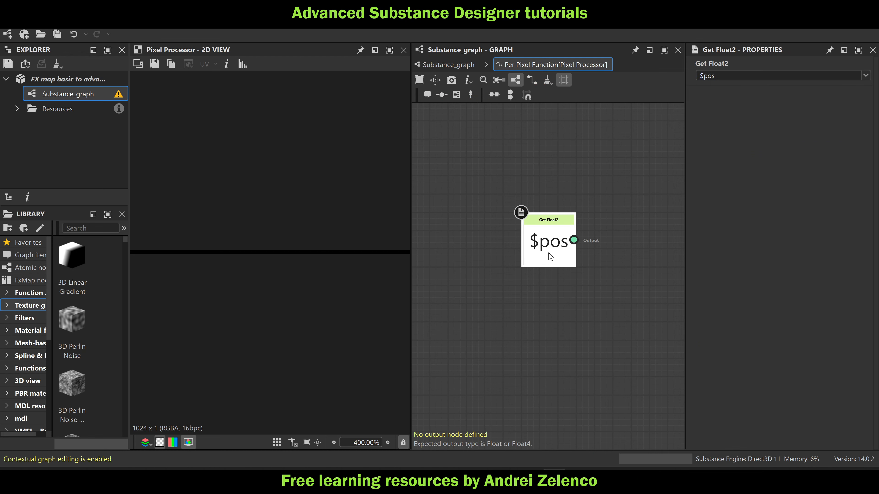
Add a Sample Color node for Input Image 0 fed by the $pos node
key(space)
text(sample)
click(612, 154)
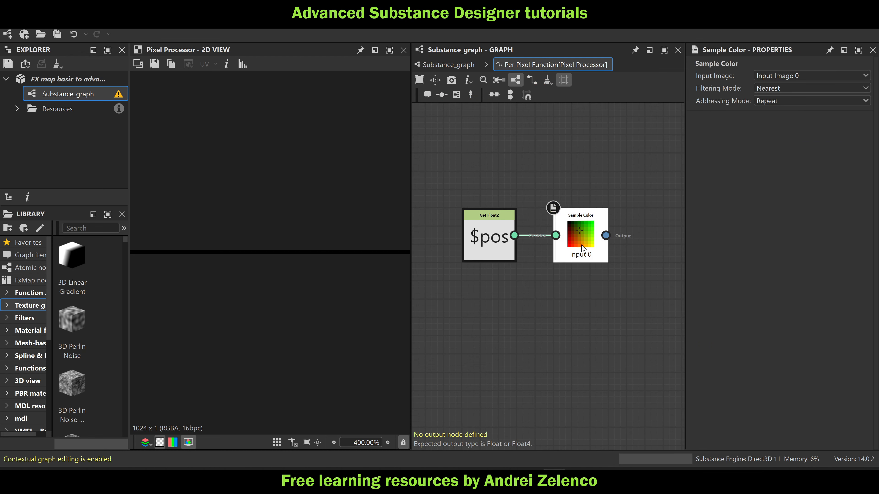
drag(605, 271, 579, 244)
Add a Swizzle Float2 node that takes X and Y from the Sample Color output
key(space)
text(sw)
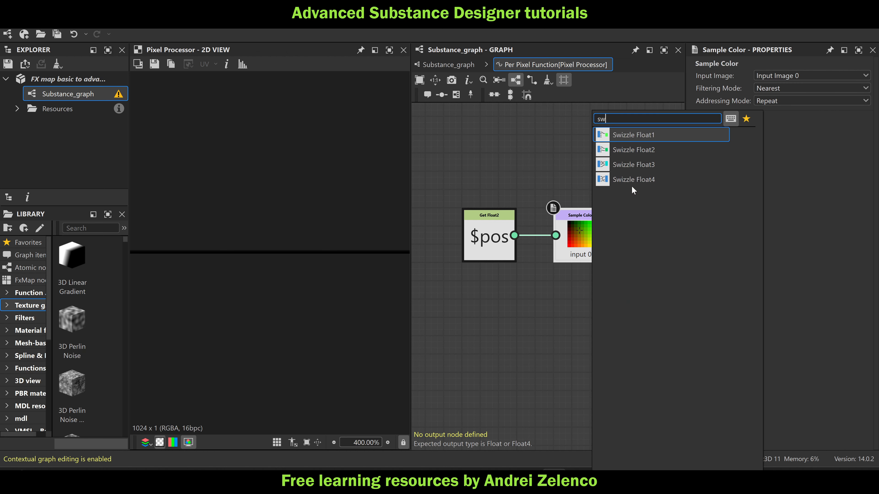
key(Escape)
middle_drag(642, 280, 553, 268)
mouse_move(591, 240)
mouse_down()
mouse_move(554, 240)
mouse_move(590, 239)
mouse_up()
click(570, 238)
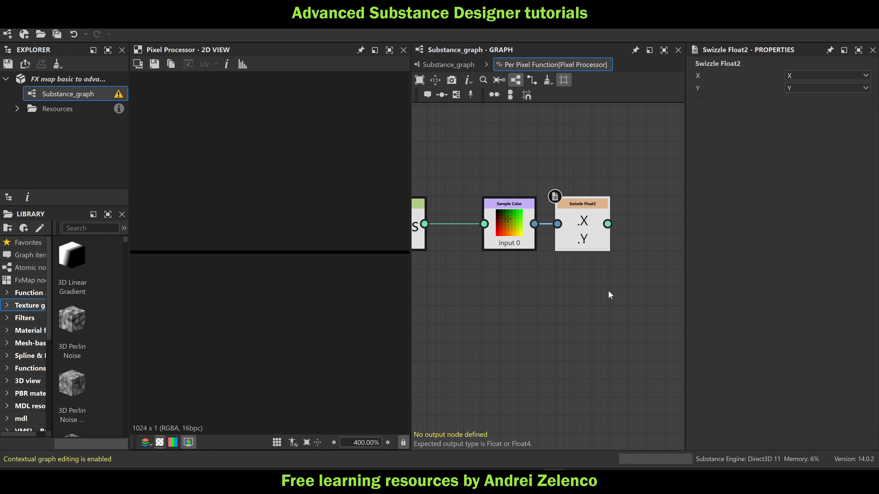
Duplicate the Sample Color and Swizzle Float2 pair below the originals and set the copied sampler to Input Image 1
ctrl+click(512, 230)
key(ctrl+d)
drag(537, 306, 519, 304)
click(518, 304)
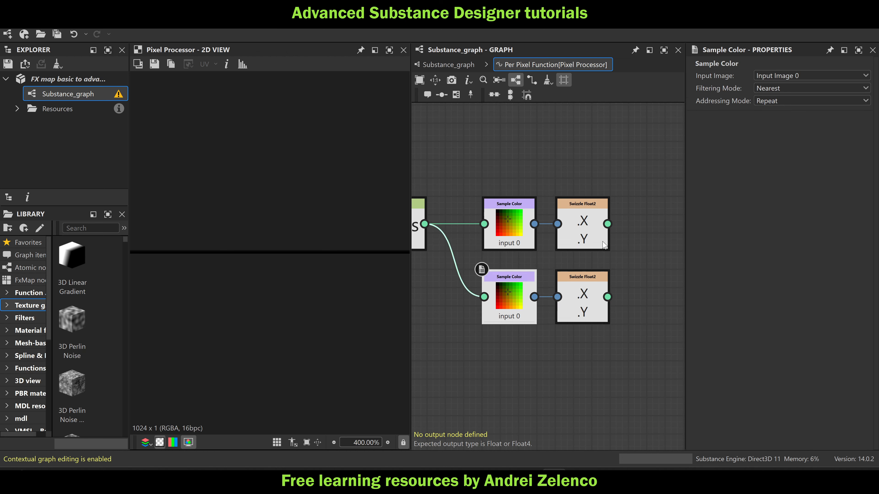
click(790, 75)
click(786, 97)
Add a Distance Float2 node beside the two Swizzle Float2 nodes
right_click(651, 274)
text(di)
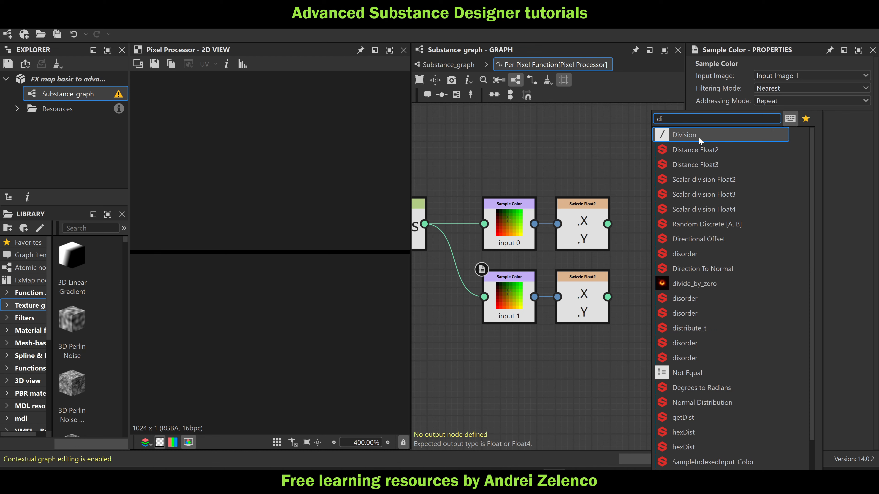
text(st)
click(716, 138)
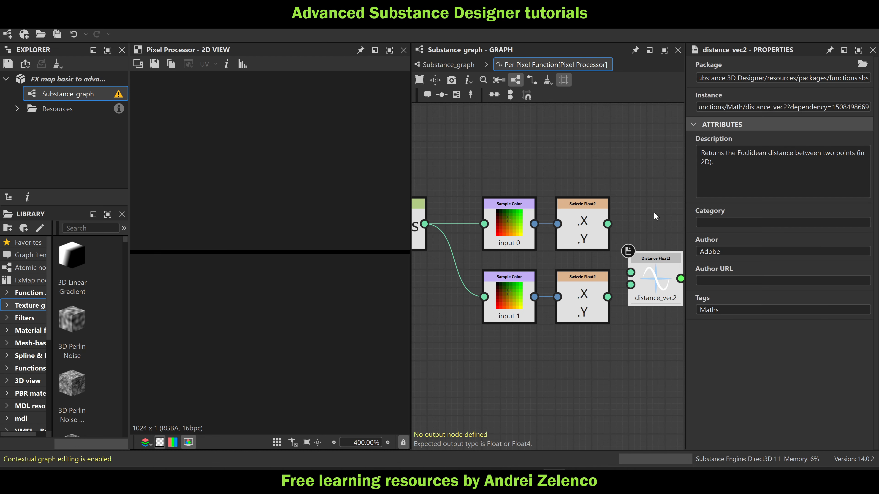
Connect the input 0 Swizzle Float2 to the first input of Distance Float2 and the input 1 Swizzle Float2 to its second input
drag(648, 252, 647, 260)
drag(608, 224, 632, 241)
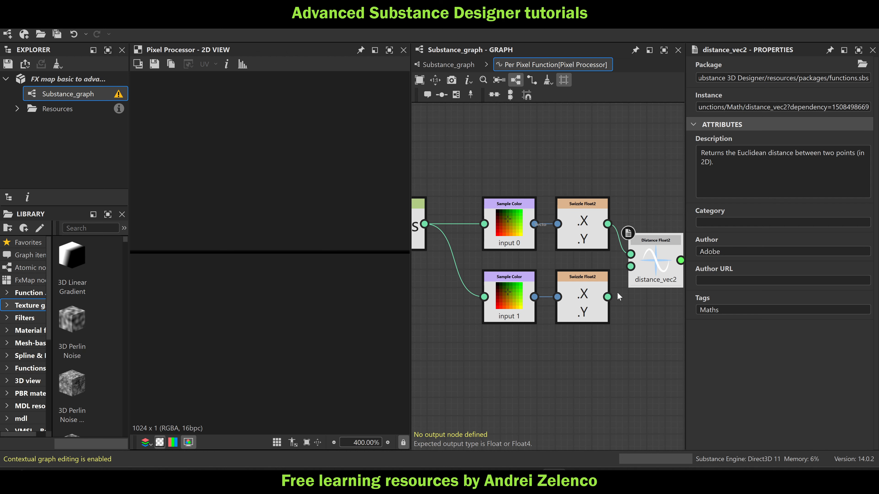
drag(608, 297, 642, 267)
Add a Multiplication node fed by the Distance Float2 output
middle_drag(643, 269, 529, 261)
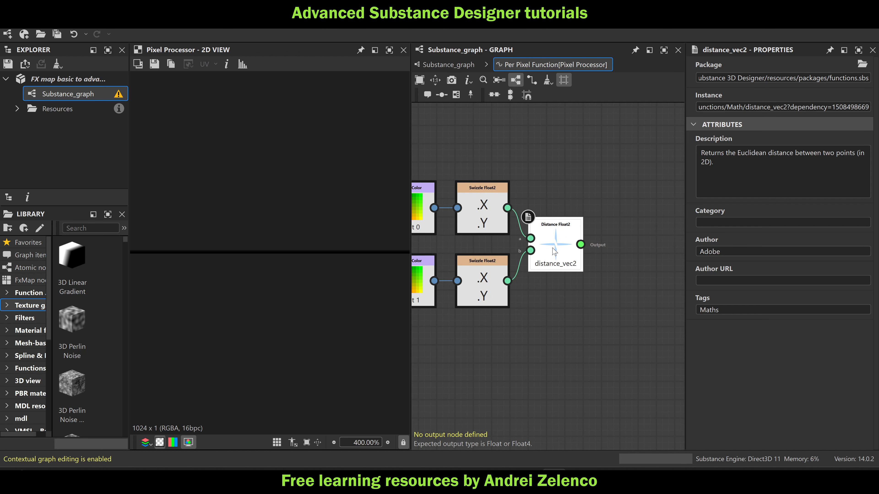
key(space)
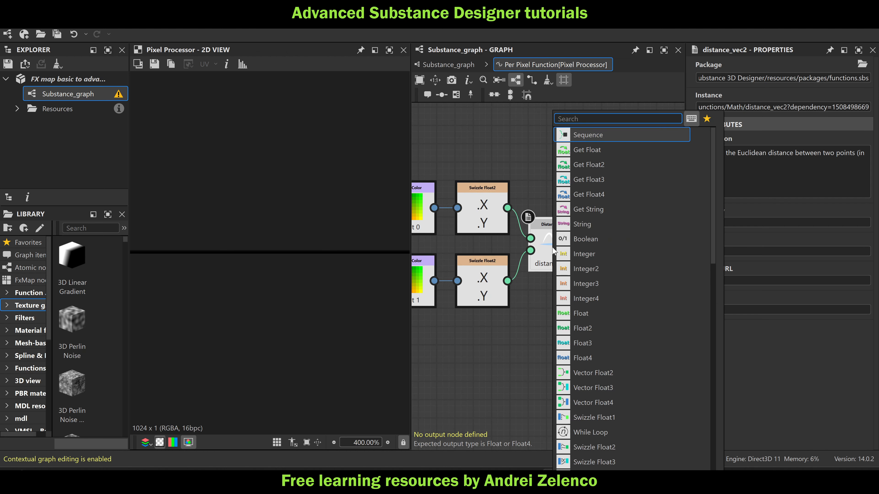
text(mul)
key(Return)
Add a Float node with value 0.8 and connect it to the second input of the Multiplication node
key(space)
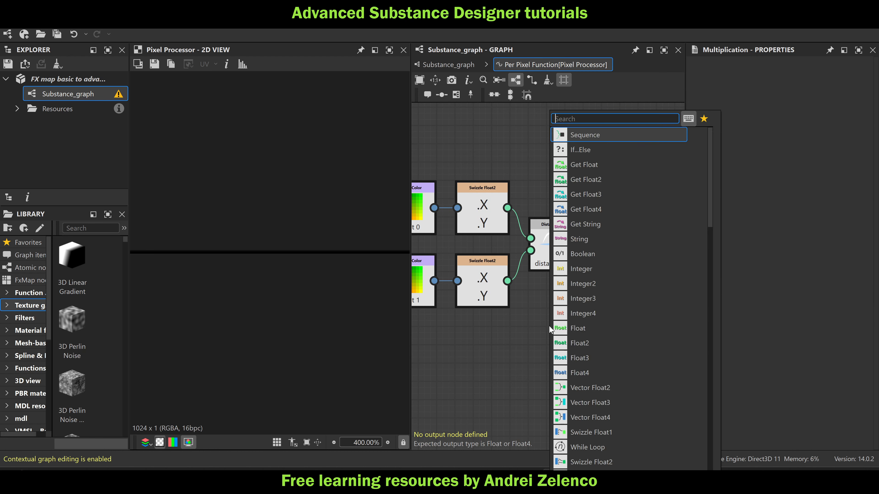
text(float)
click(613, 137)
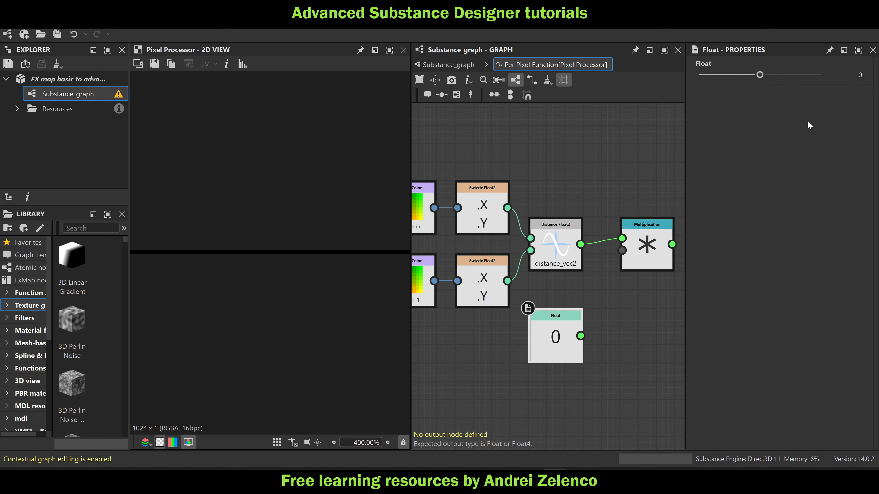
double_click(852, 74)
text(0.8)
key(Return)
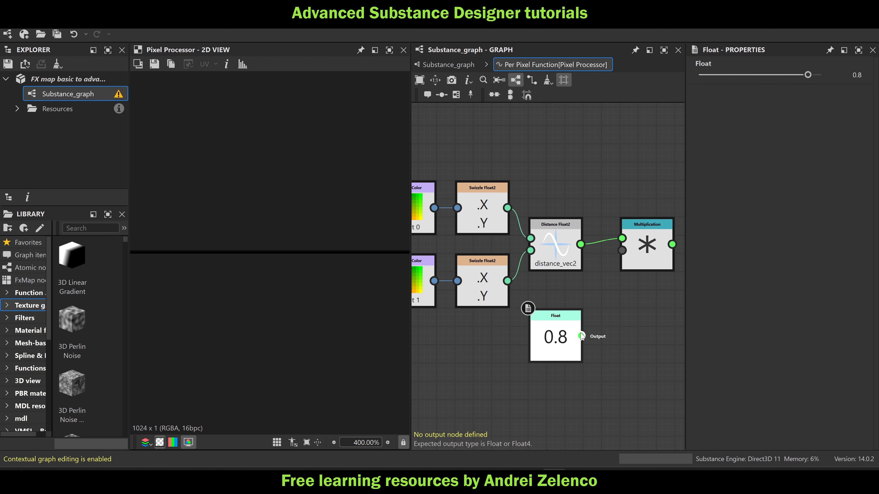
drag(581, 335, 622, 251)
Set the Multiplication node as the function's output node and save the package
right_click(637, 250)
click(638, 242)
right_click(638, 241)
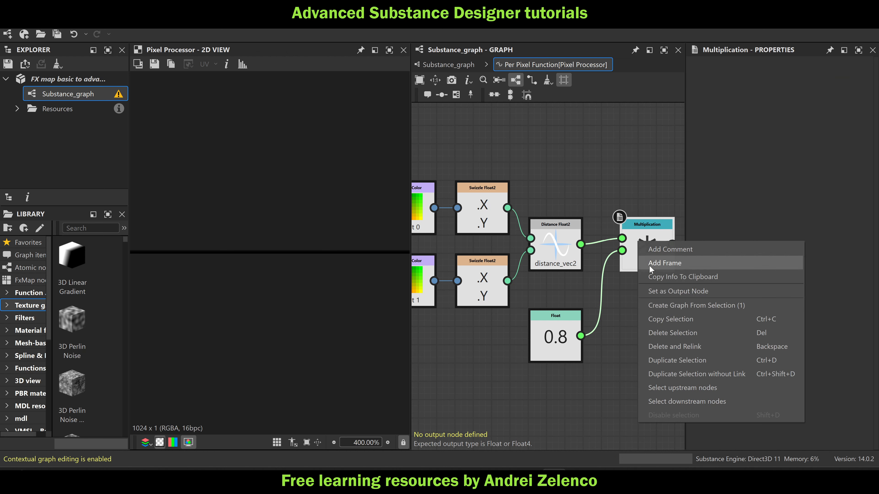
click(661, 291)
click(70, 83)
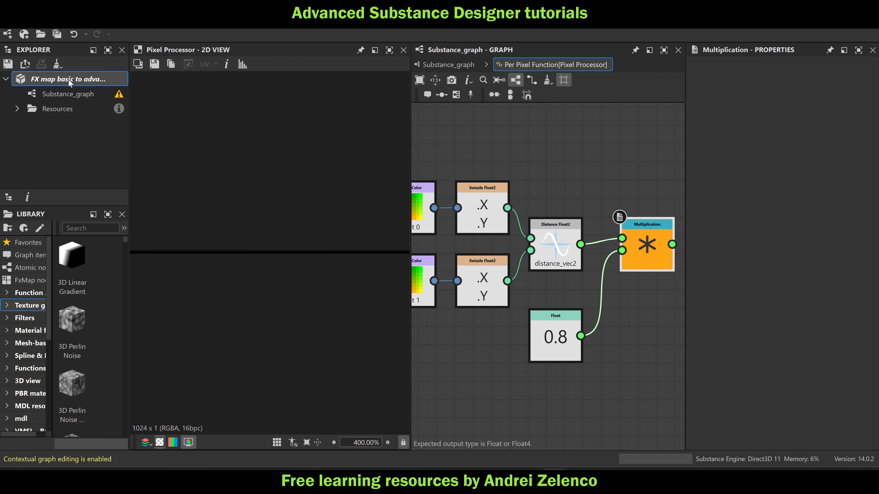
Return to Substance_graph and set the "pattern size" Pixel Processor's color mode to Grayscale
click(449, 64)
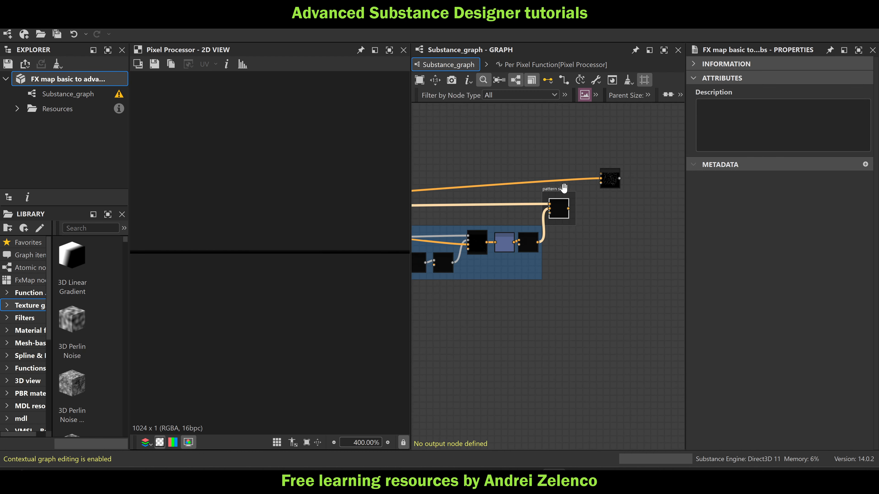
click(559, 210)
click(827, 315)
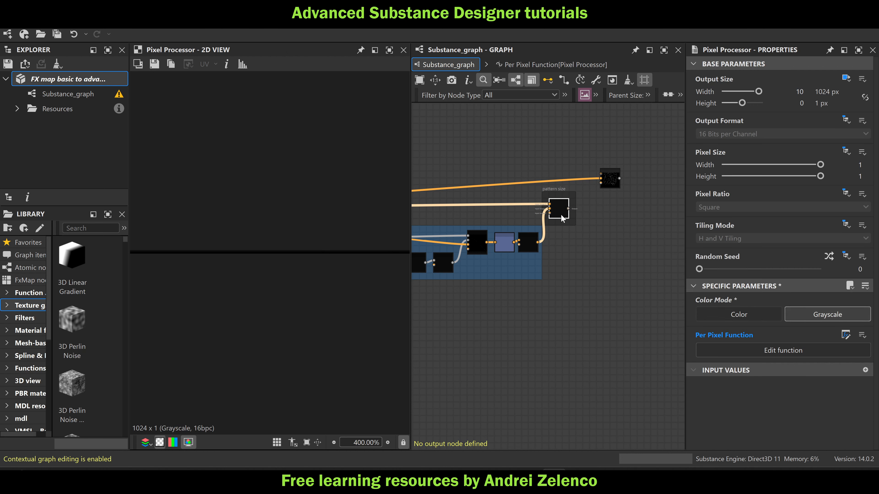
Inspect the pixel values of the "pattern size" output in the 2D view with the information read-out
scroll(369, 256, up, 10)
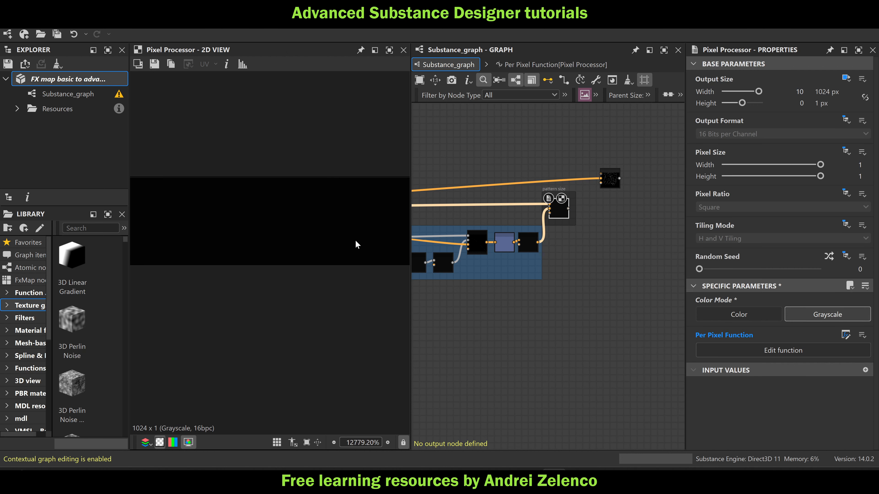
scroll(355, 240, up, 2)
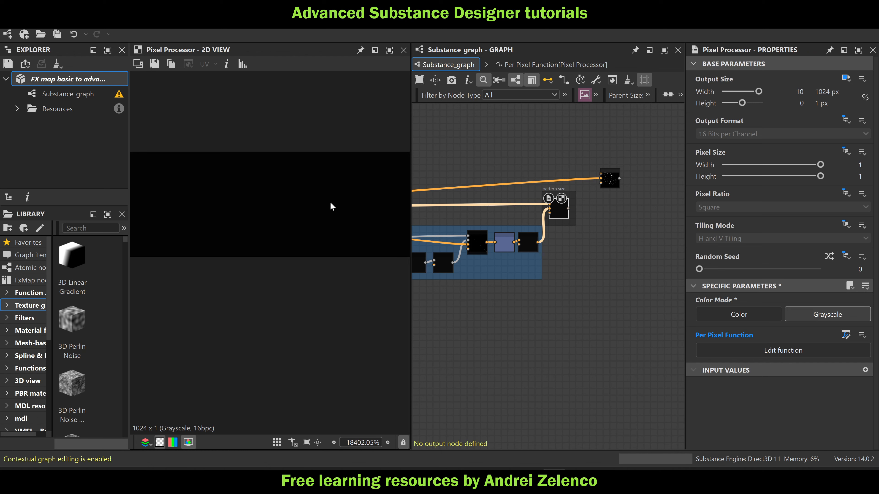
click(227, 64)
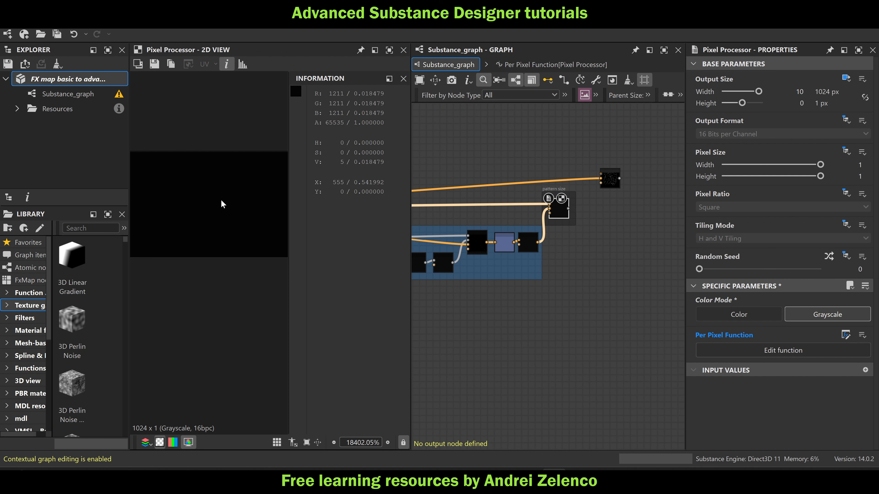
scroll(180, 208, down, 4)
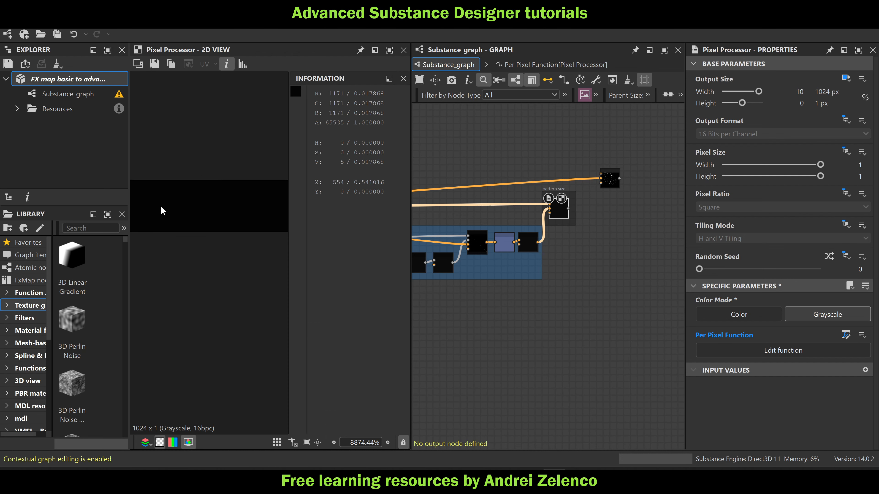
scroll(235, 212, down, 3)
scroll(205, 207, down, 1)
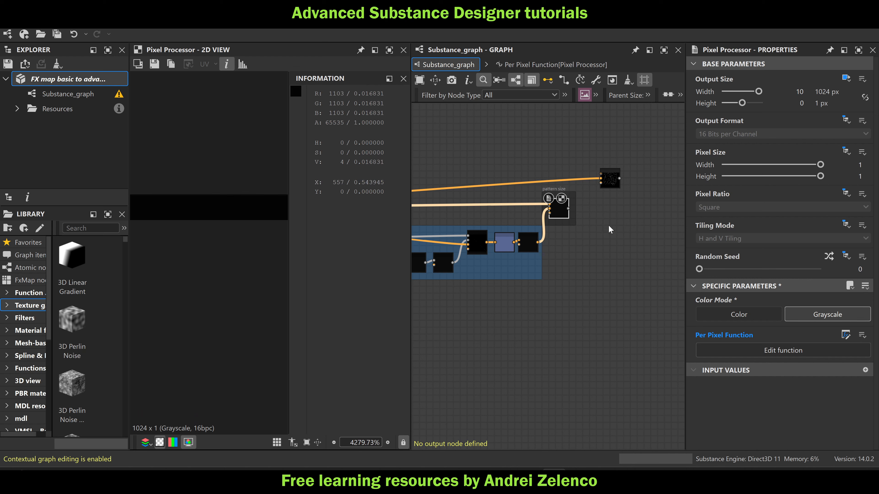
Save the package and connect the "pattern size" Pixel Processor's output to Input Image 1 of the FX-Map node
scroll(612, 183, up, 1)
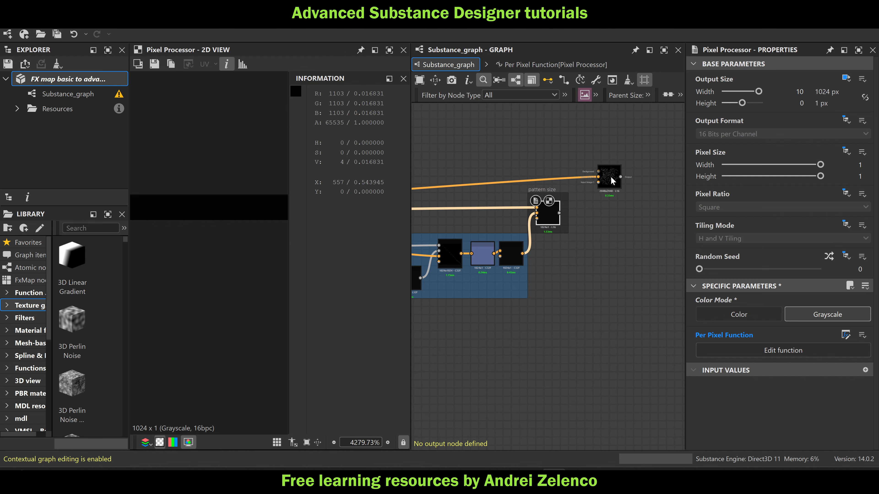
drag(612, 181, 607, 185)
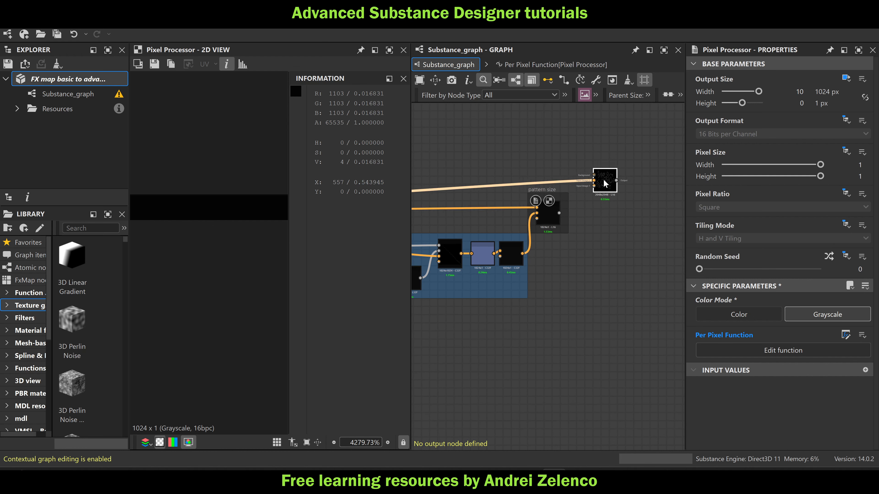
click(85, 82)
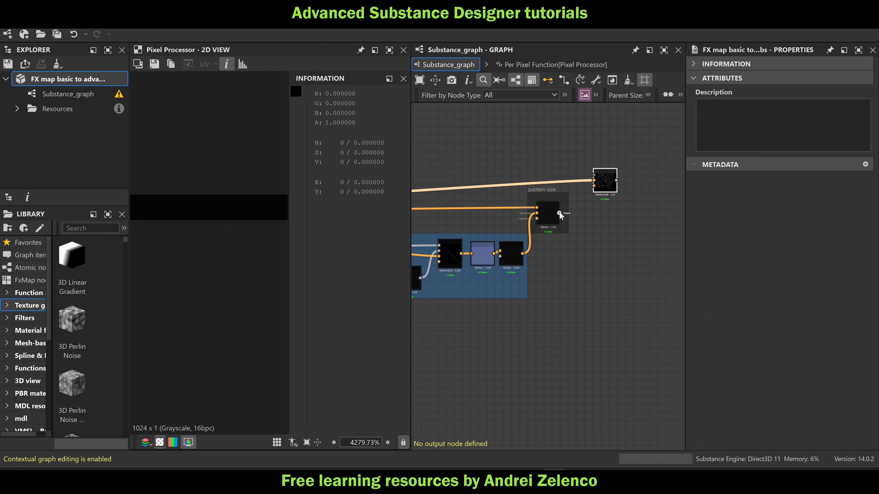
drag(559, 214, 595, 187)
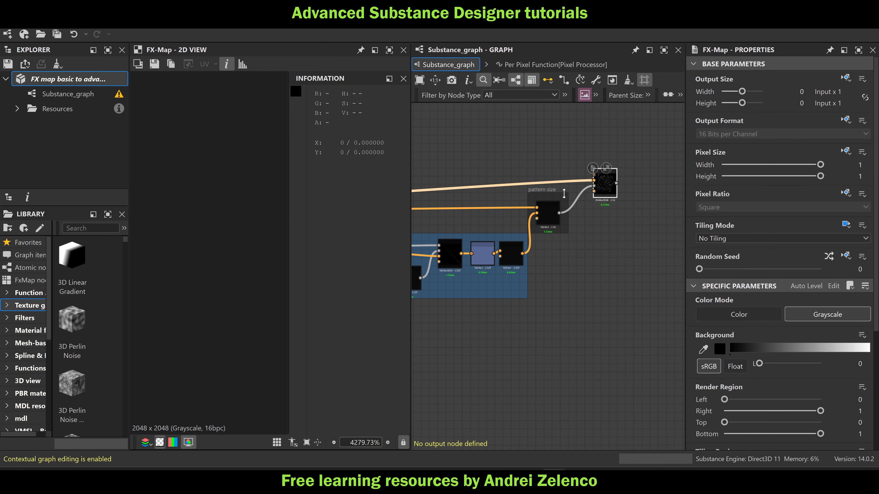
click(403, 79)
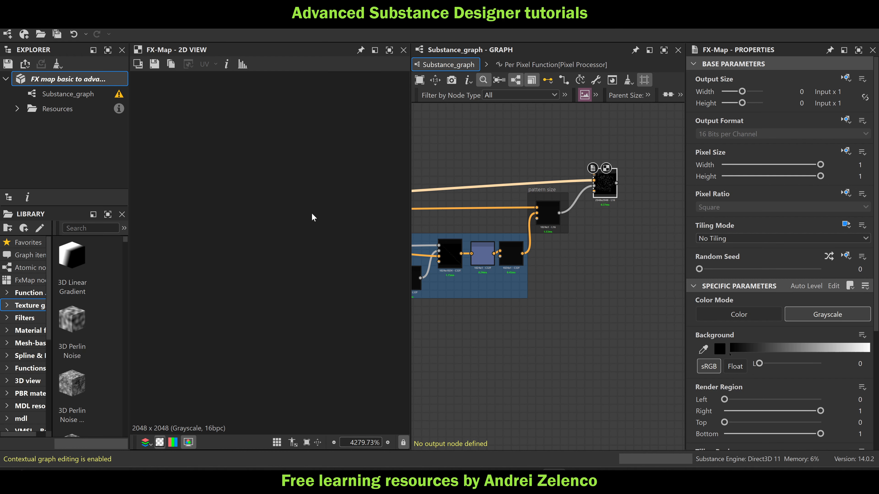
Copy the $number, 1024, Division, Vector Float2 and Sample Color nodes from the Pattern Offset function of the FX-Map's Quadrant
key(f)
key(ctrl+e)
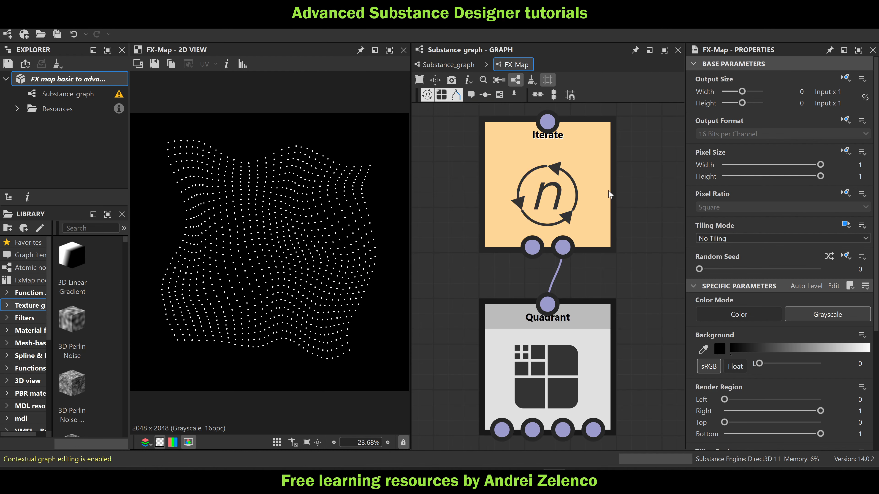
click(548, 341)
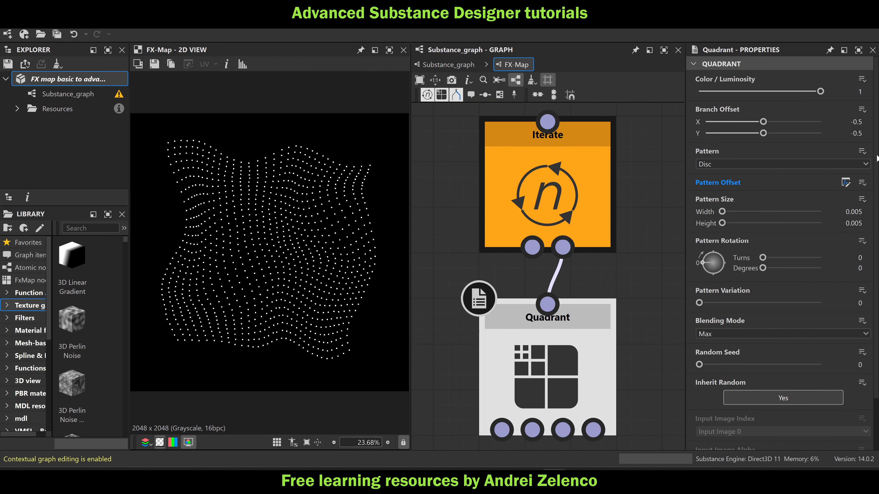
click(846, 184)
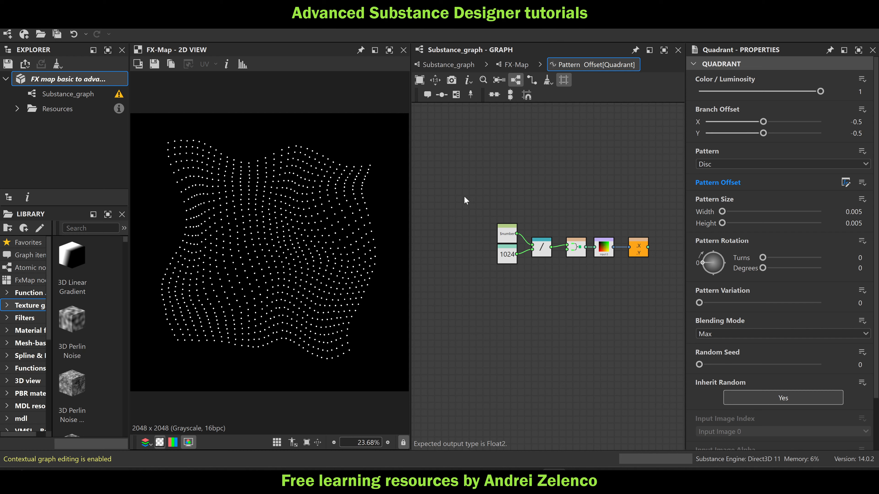
drag(464, 200, 645, 287)
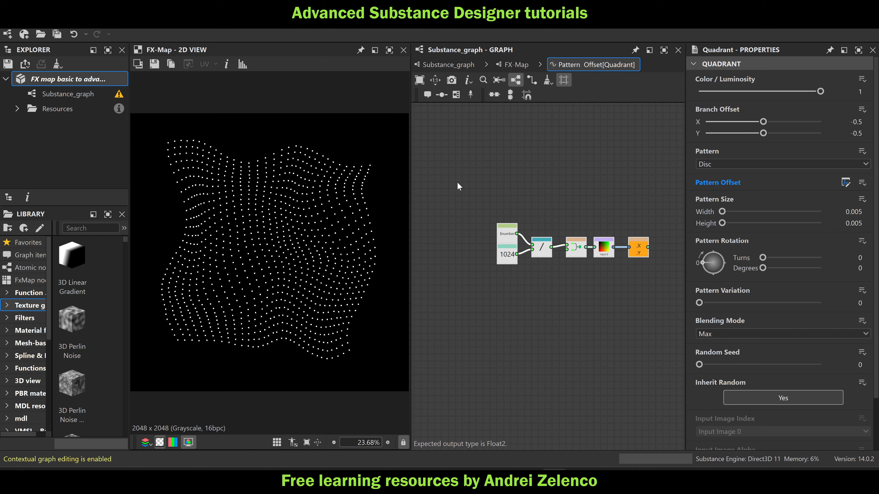
drag(457, 181, 615, 285)
Create an empty function for the Quadrant's Pattern Size and paste the copied node chain into it
click(862, 200)
click(825, 215)
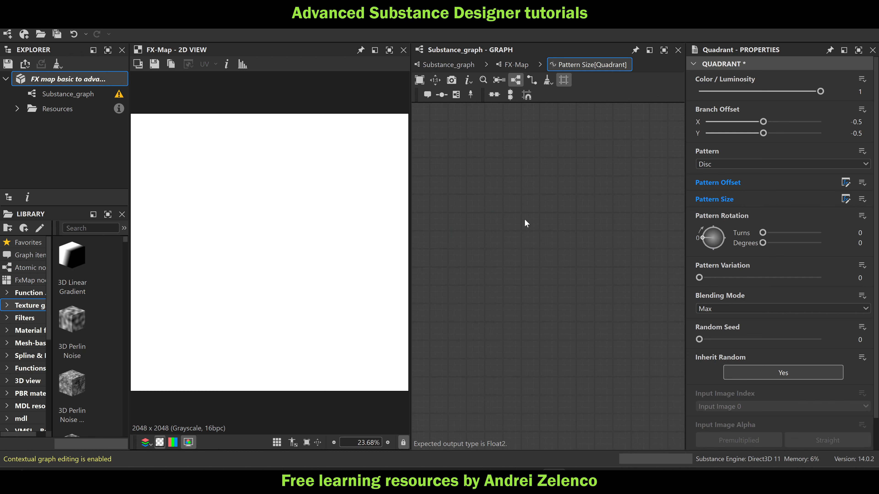
key(ctrl+v)
scroll(576, 258, down, 3)
click(600, 294)
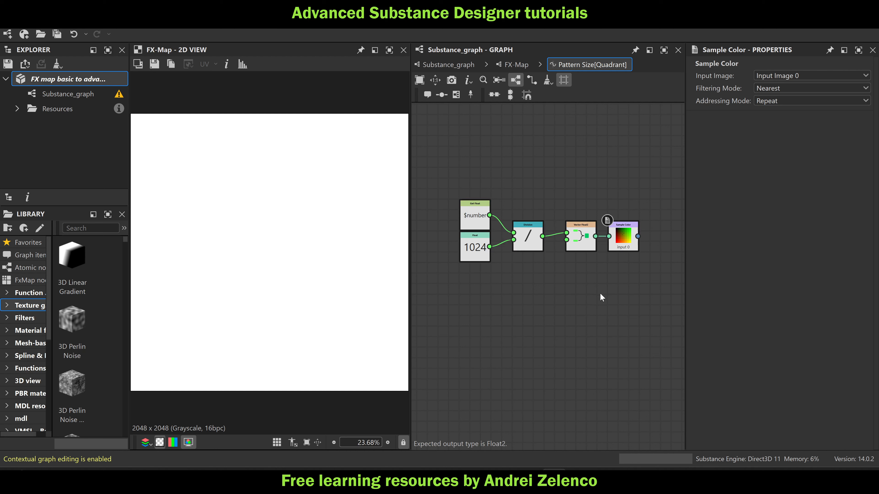
Move the Sample Color node aside and add a Sample Gray node fed by the Vector Float2 output
drag(618, 247, 629, 199)
key(space)
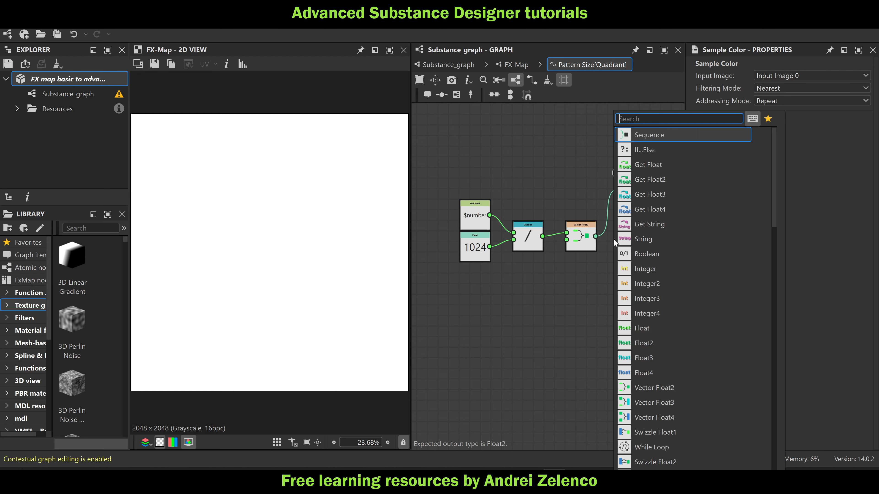
text(sa)
click(668, 138)
drag(600, 240, 618, 237)
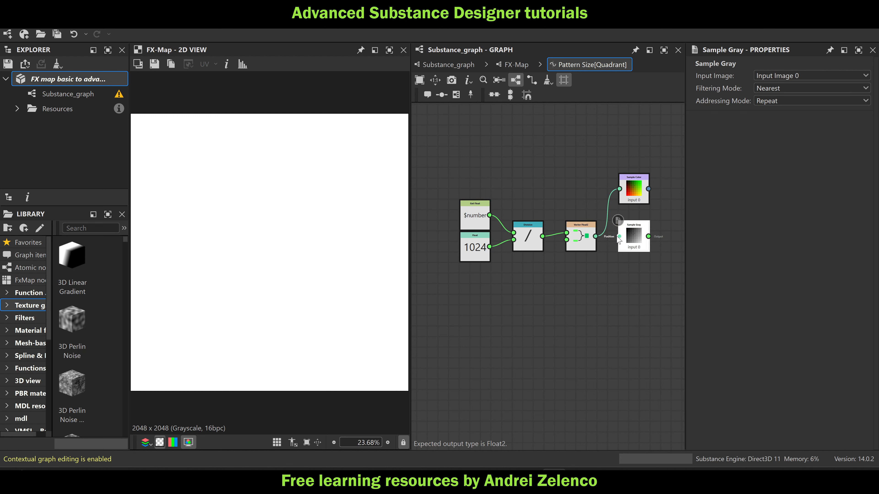
Add a Vector Float2 node fed by the Sample Gray output and delete the Sample Color node
key(space)
text(ve)
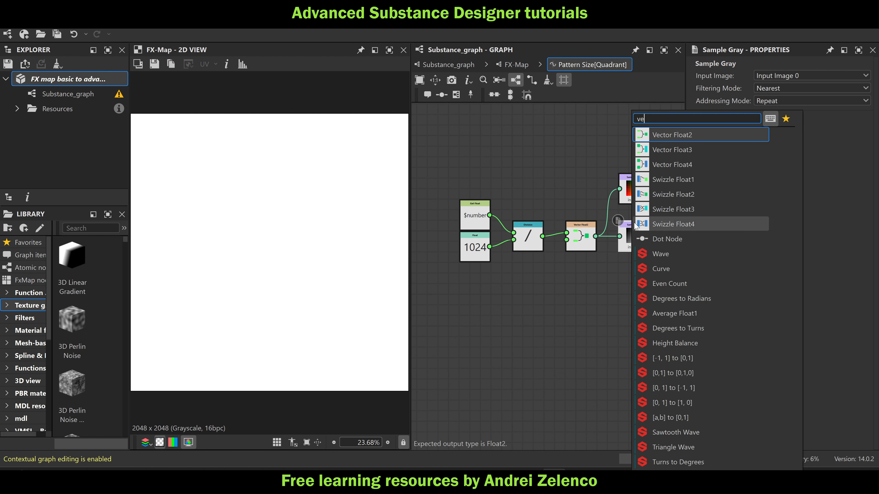
click(690, 138)
click(639, 186)
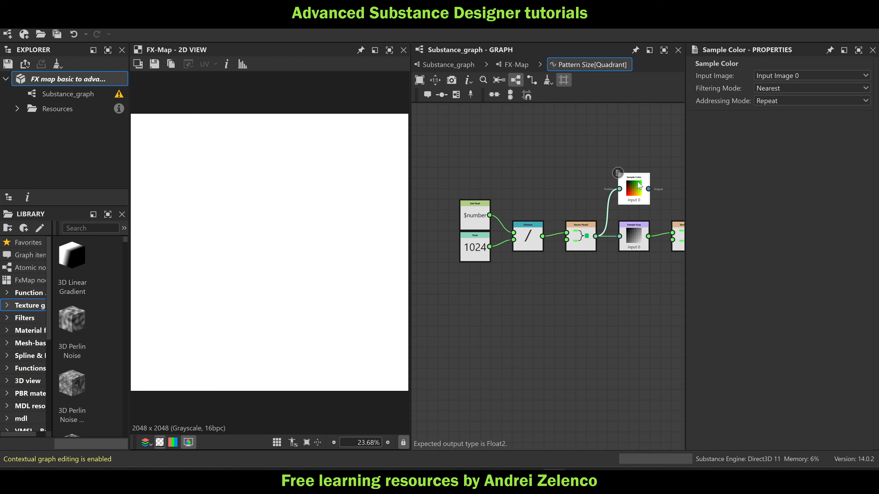
key(Delete)
middle_drag(598, 274, 549, 272)
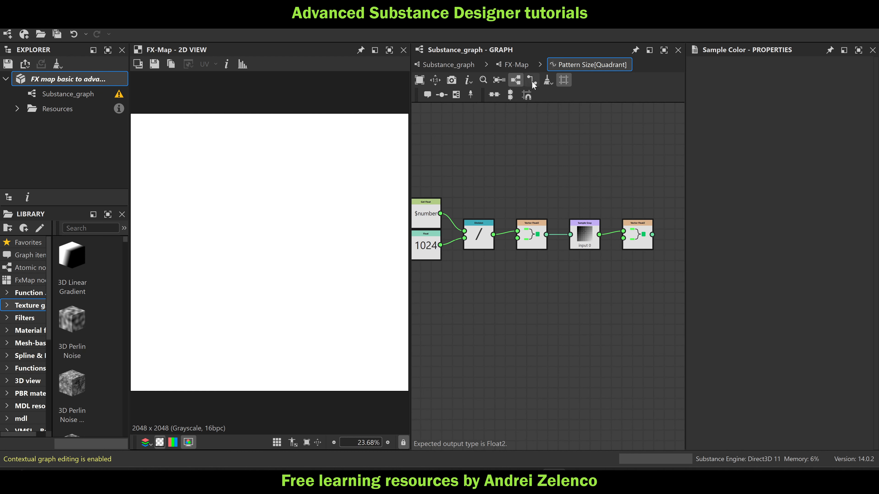
Set the Sample Gray node's input image to Input Image 1 and move it closer to the Vector Float2 node feeding it
click(583, 231)
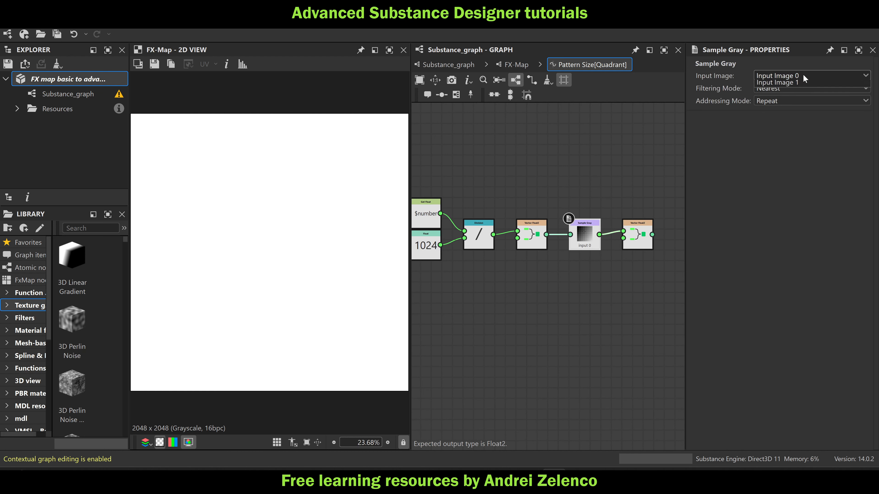
click(810, 75)
click(779, 91)
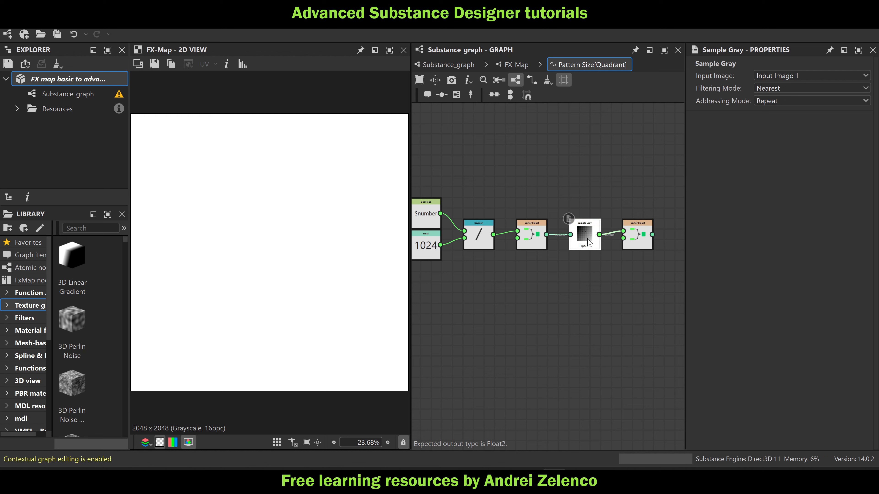
drag(588, 242, 577, 243)
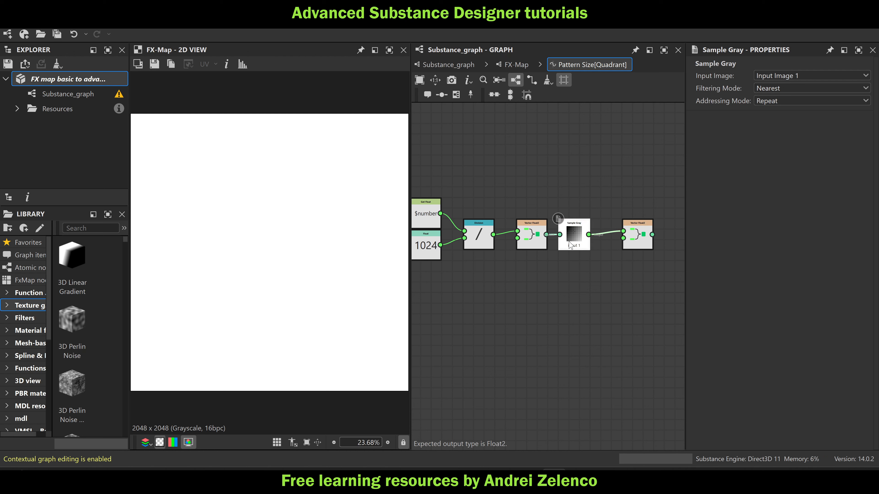
middle_drag(452, 224, 470, 217)
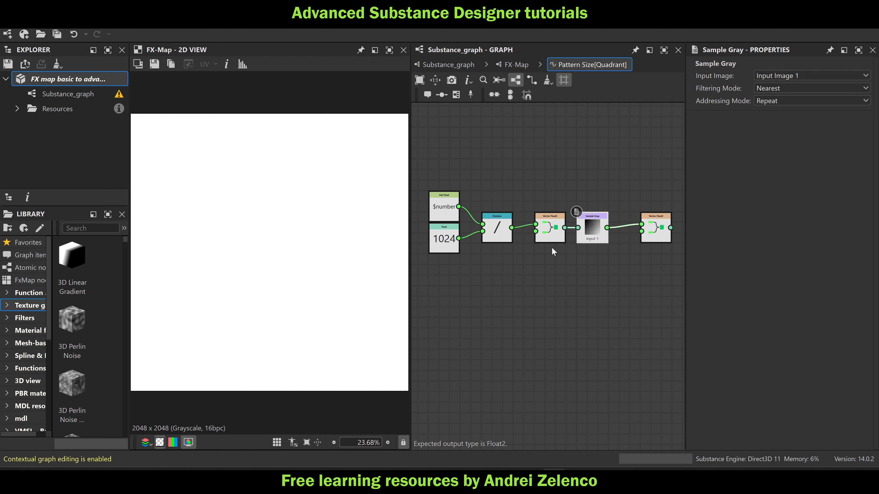
Feed the Sample Gray output into the Vector Float2 node's second input as well and set that Vector Float2 as the function's output
drag(607, 229, 641, 232)
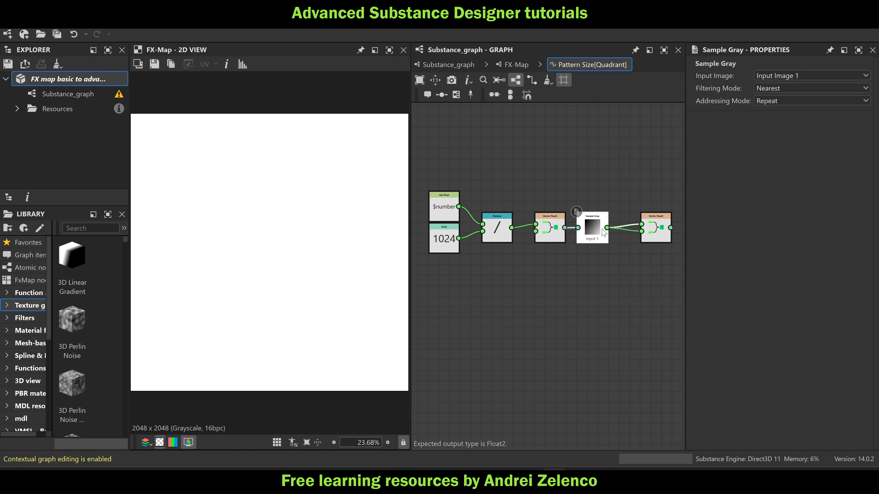
right_click(651, 229)
click(671, 279)
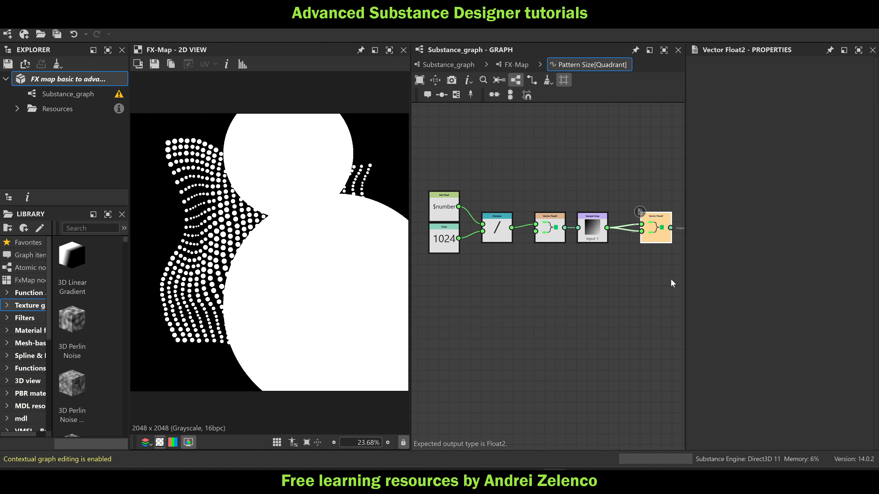
scroll(277, 198, down, 3)
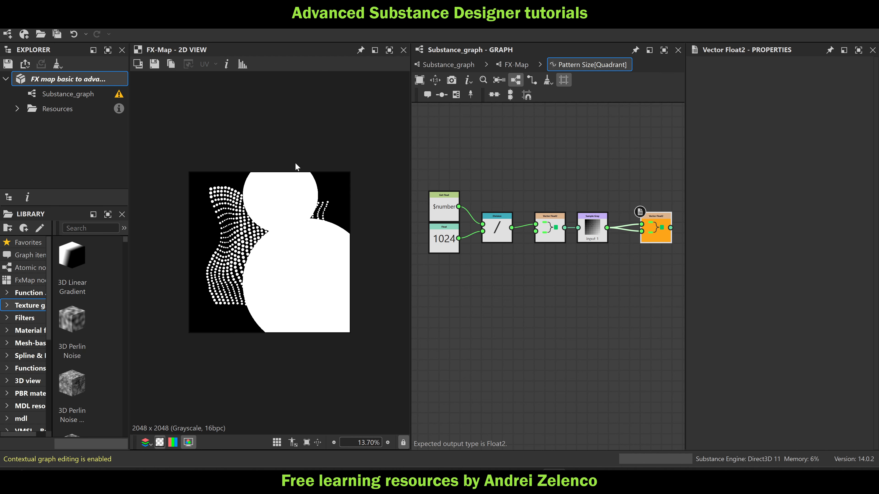
key(f)
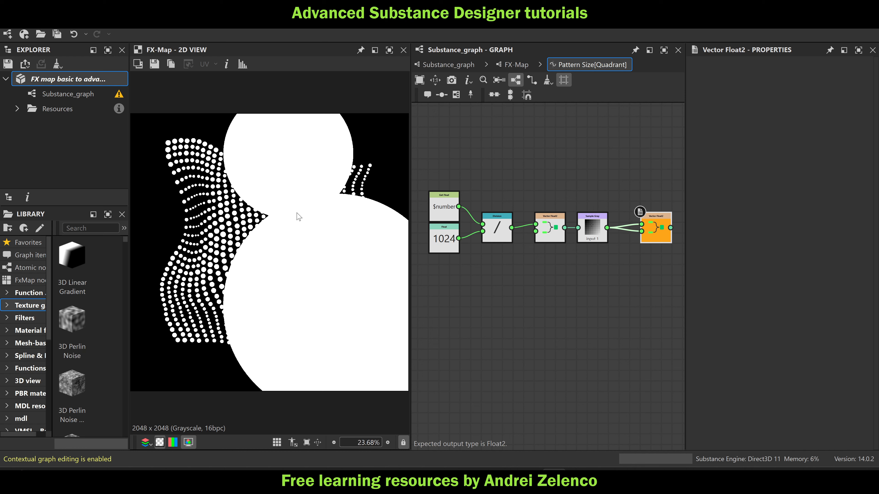
Move the output Vector Float2 node farther from the Sample Gray node and add a Greater node below the chain
middle_drag(568, 317, 504, 314)
drag(593, 234, 623, 239)
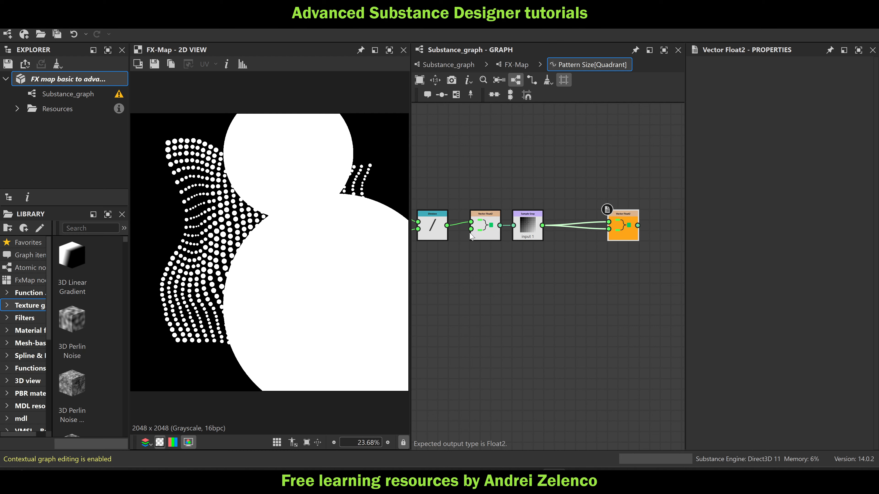
click(546, 255)
key(space)
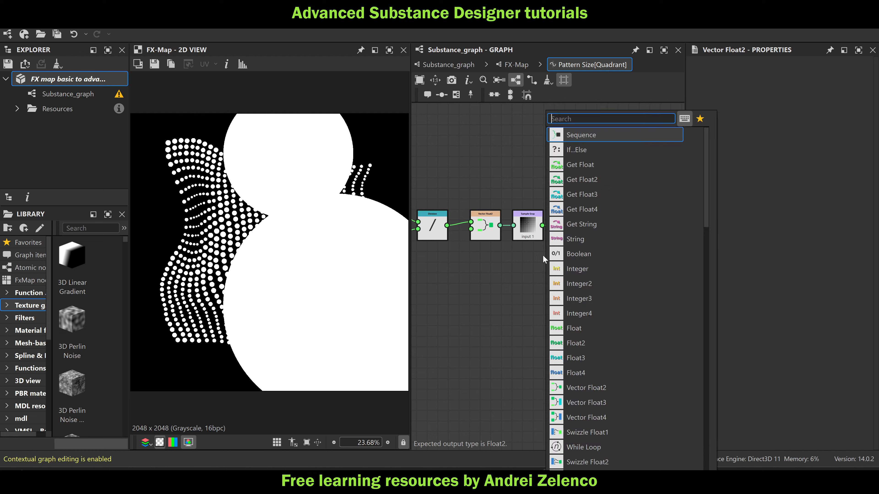
click(517, 292)
key(space)
text(gr)
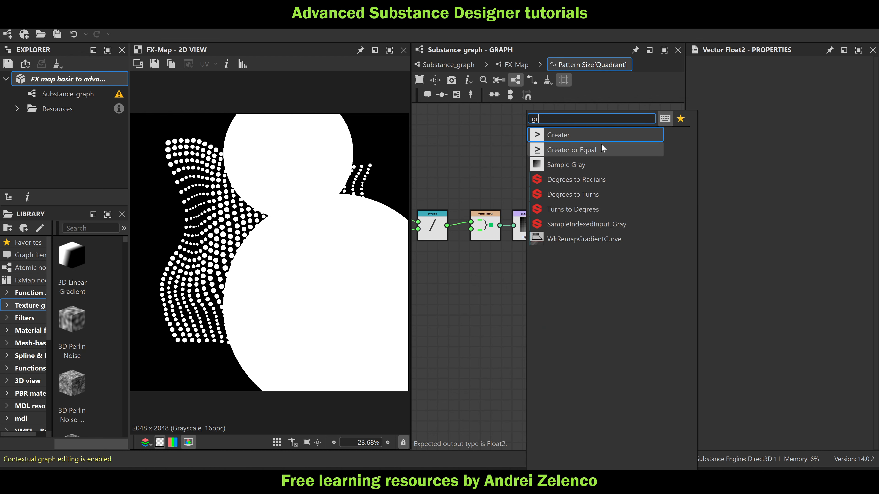
click(600, 135)
Compare the Sample Gray output in the Greater node against a new Float node set to 0.1
key(space)
text(float)
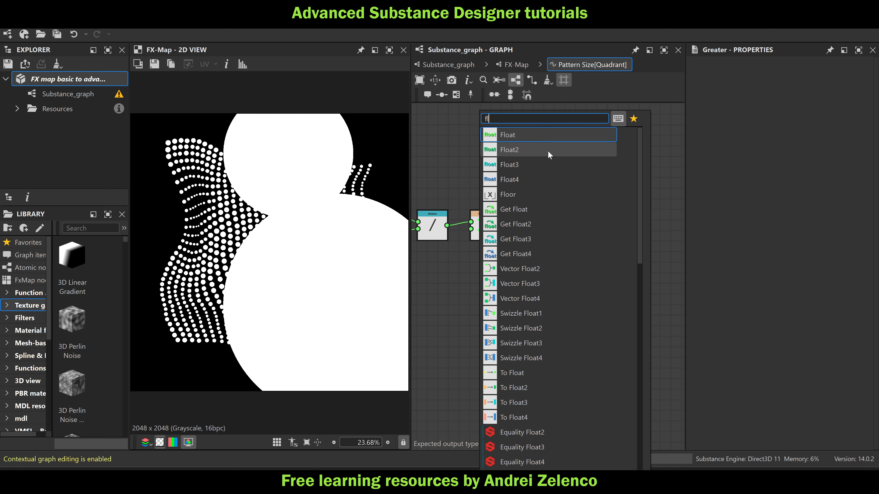
click(552, 137)
drag(542, 225, 513, 284)
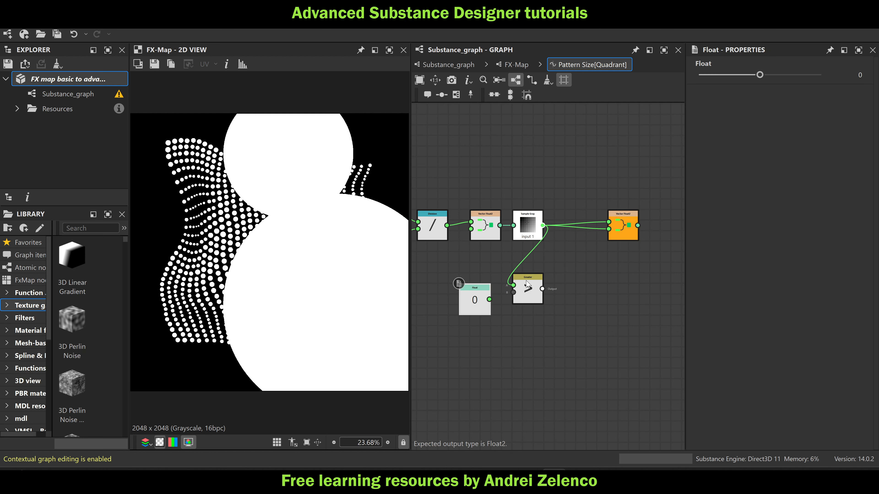
click(849, 78)
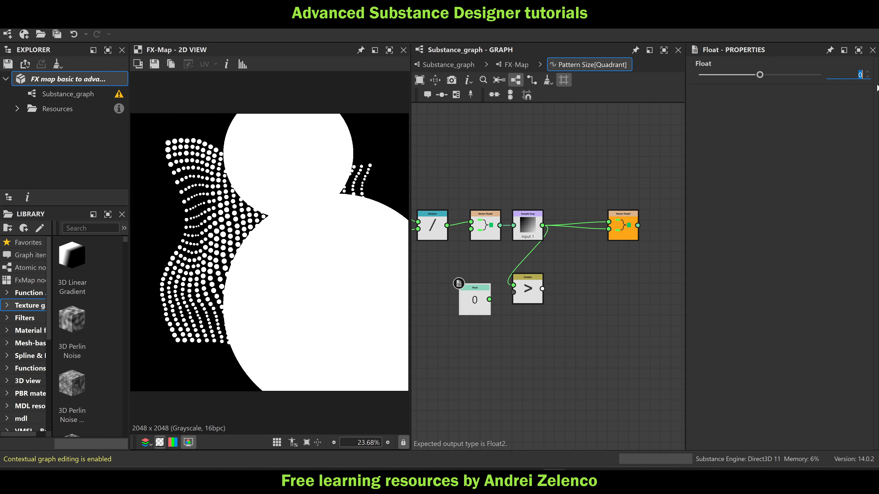
click(659, 307)
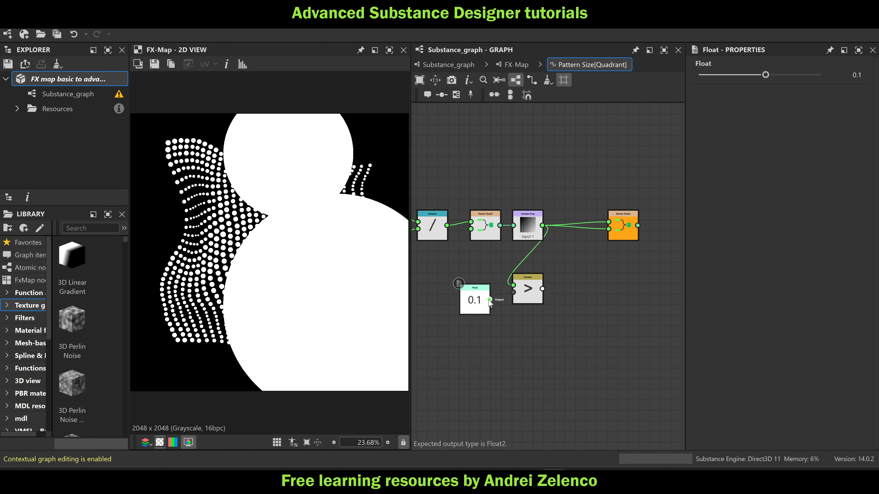
drag(489, 300, 520, 301)
Add an If...Else node conditioned on the Greater result, with a new Float of 0 as the true value and Sample Gray as the false value
click(521, 306)
key(space)
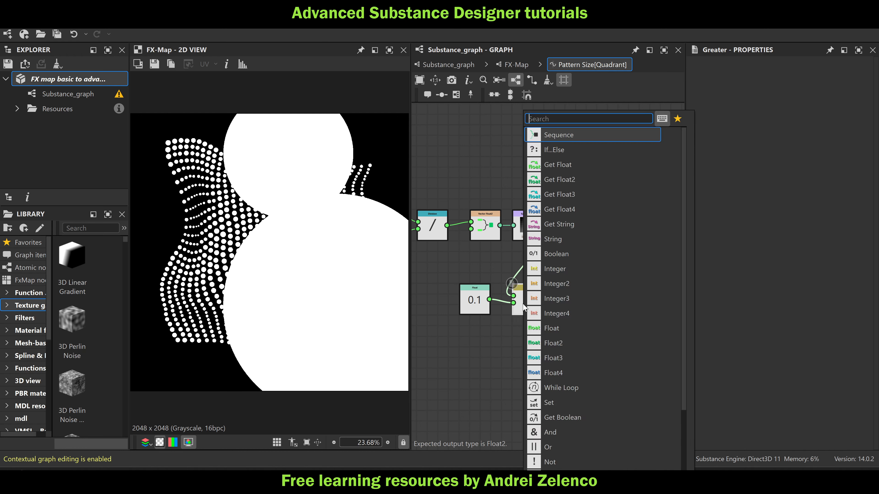
text(i)
click(600, 138)
key(space)
text(fl)
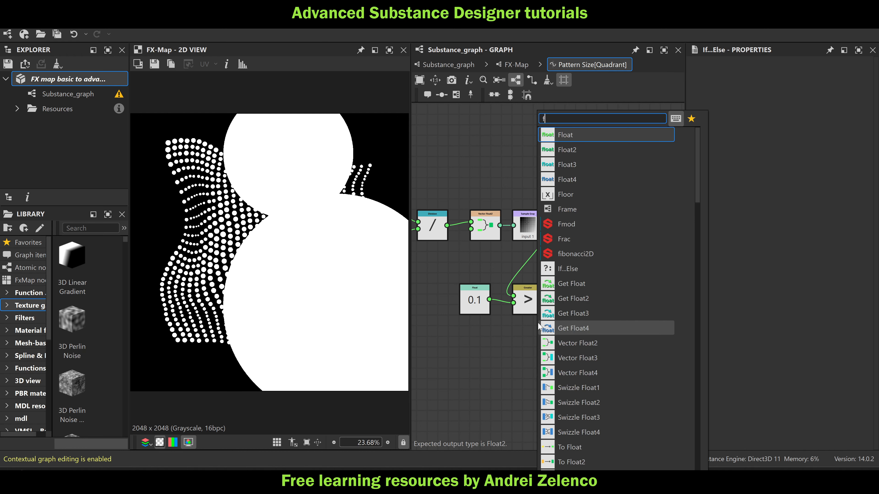
click(596, 139)
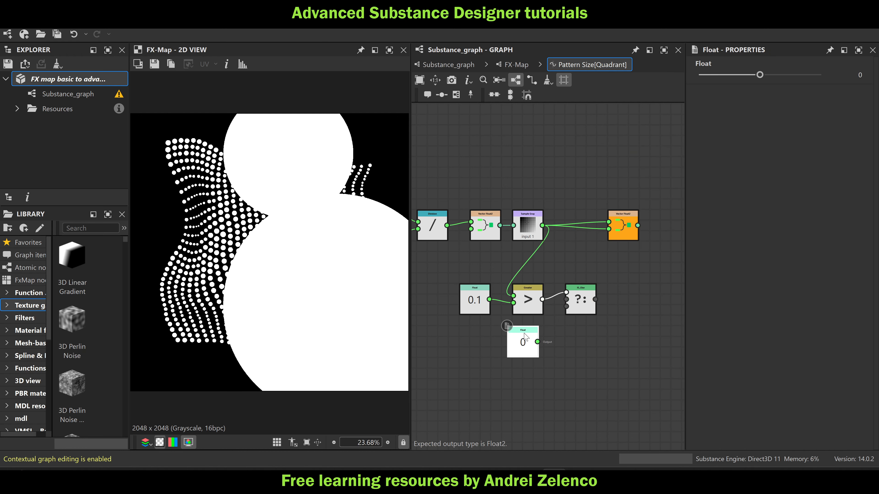
drag(537, 342, 566, 300)
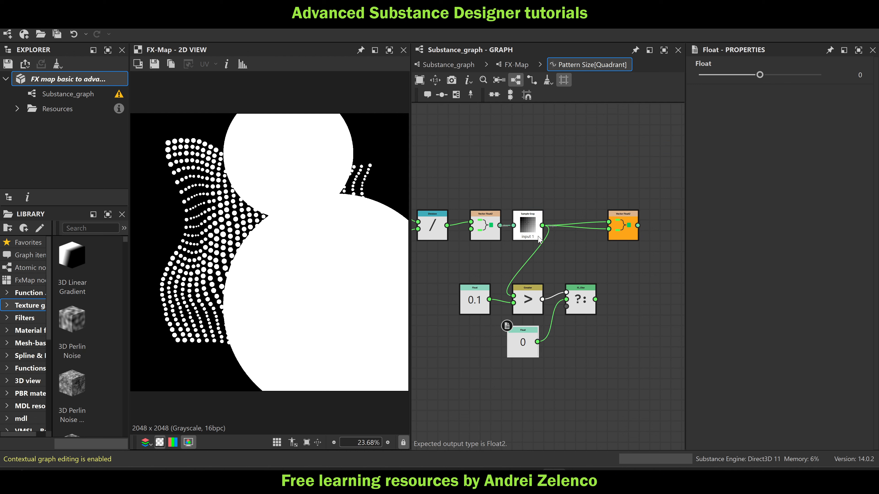
drag(543, 224, 566, 307)
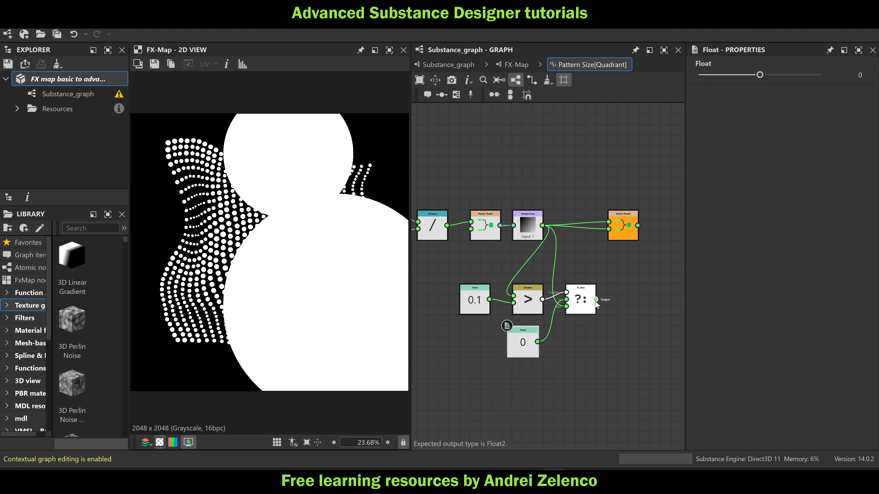
Feed the If...Else output into both inputs of the output Vector Float2 node, place that node beside it, and save the package
drag(596, 300, 611, 236)
drag(596, 300, 628, 299)
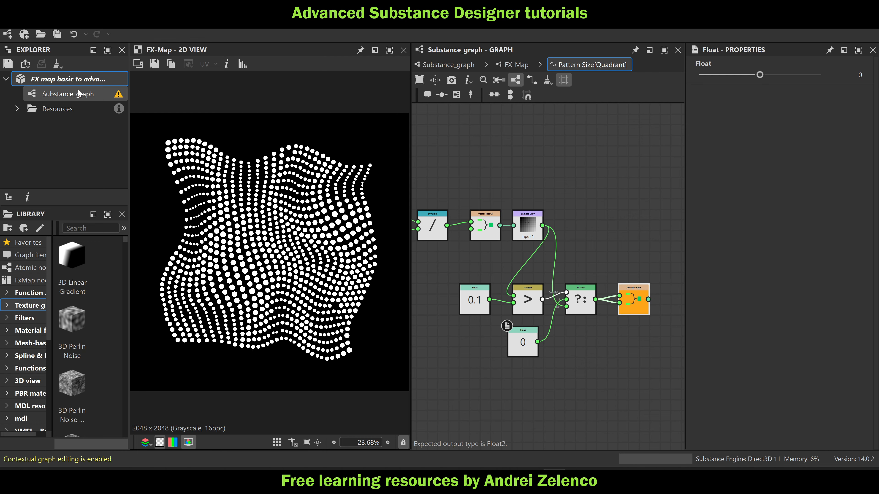
click(77, 82)
Examine the dot sizes and spacing across the FX-Map pattern in the 2D view
scroll(290, 255, up, 3)
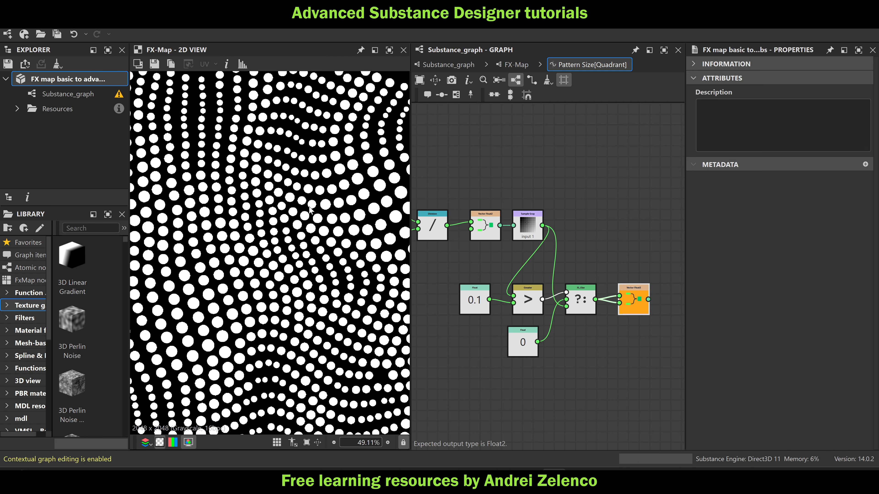
scroll(236, 184, down, 2)
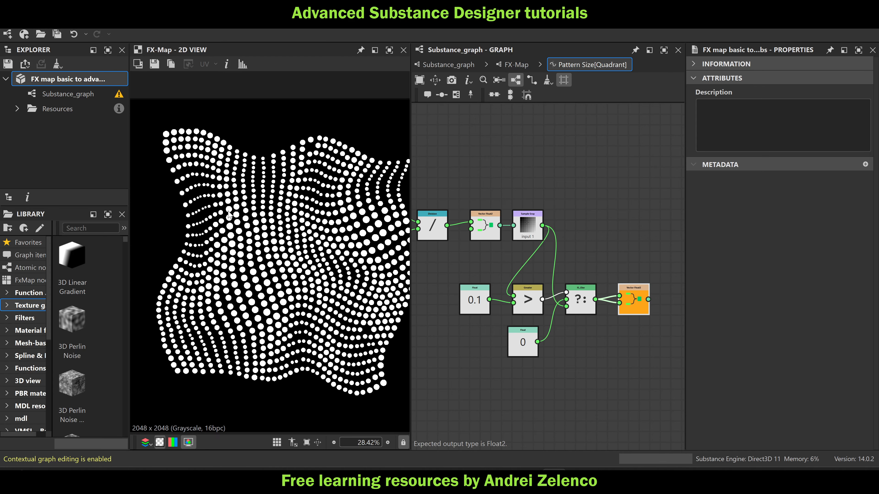
scroll(191, 207, up, 2)
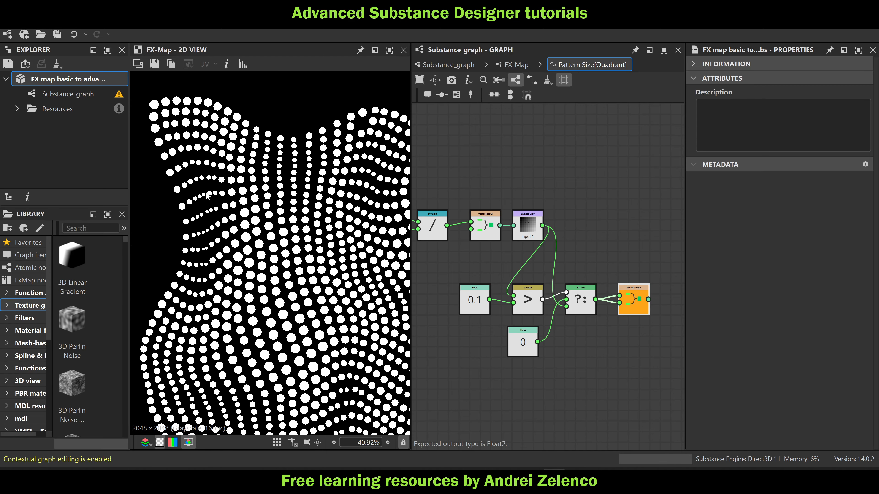
scroll(264, 186, down, 3)
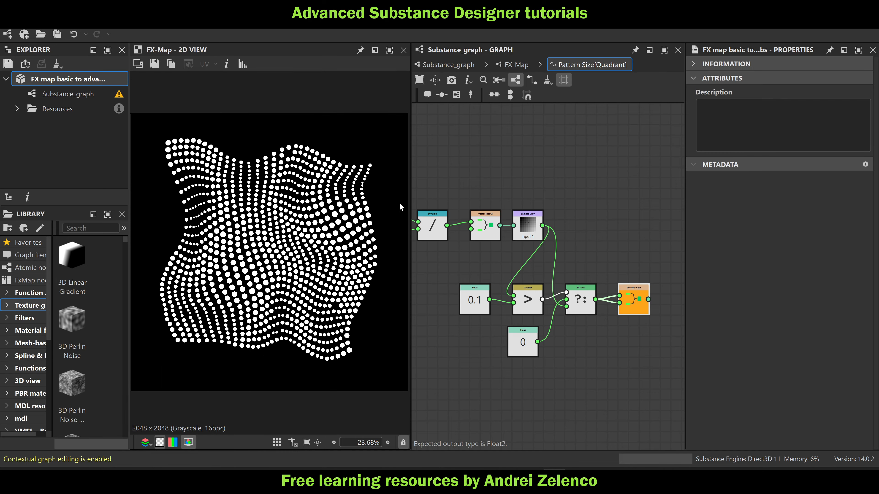
scroll(331, 270, up, 4)
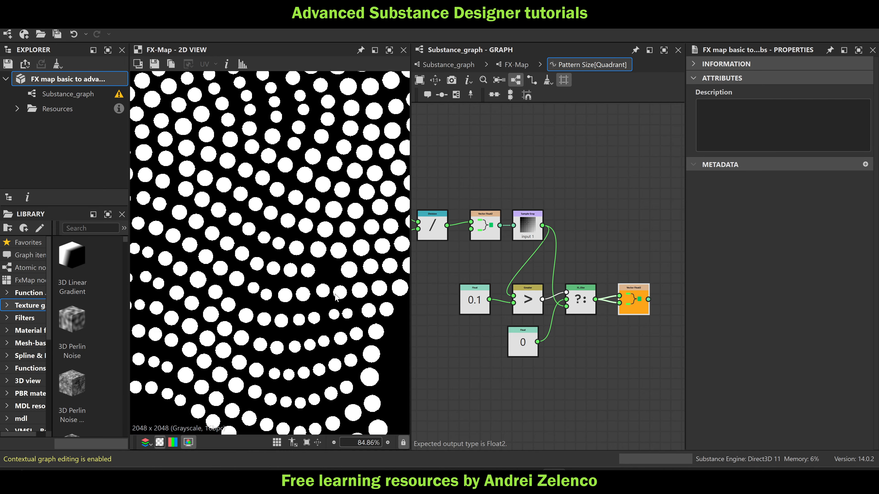
scroll(331, 270, down, 2)
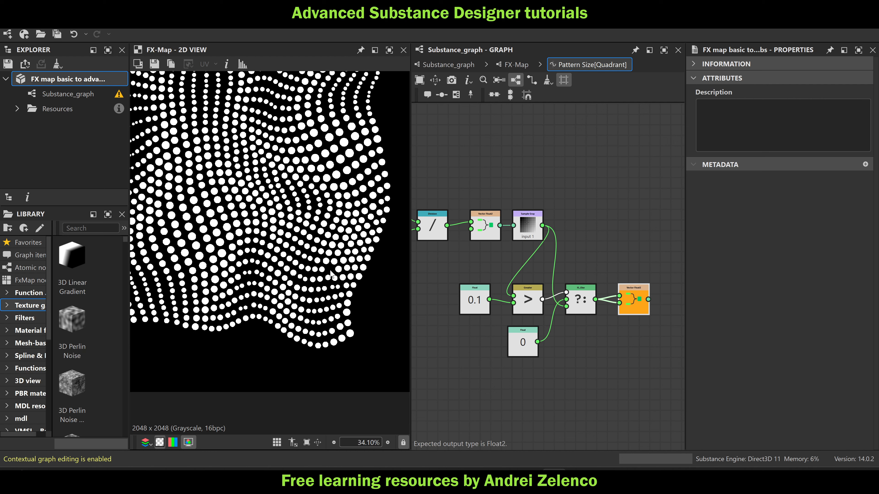
Line up the Float 0 node below the Greater node and set the Quadrant's Pattern to Square
drag(528, 348, 533, 348)
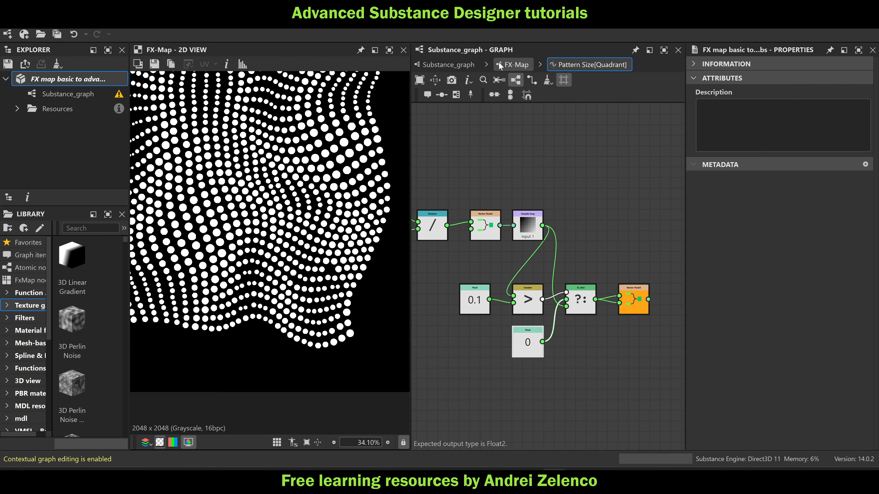
scroll(346, 169, down, 3)
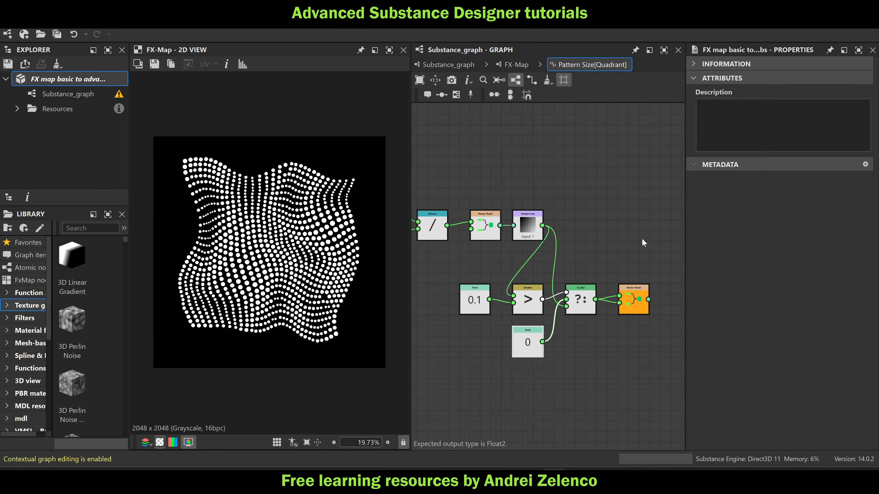
click(516, 64)
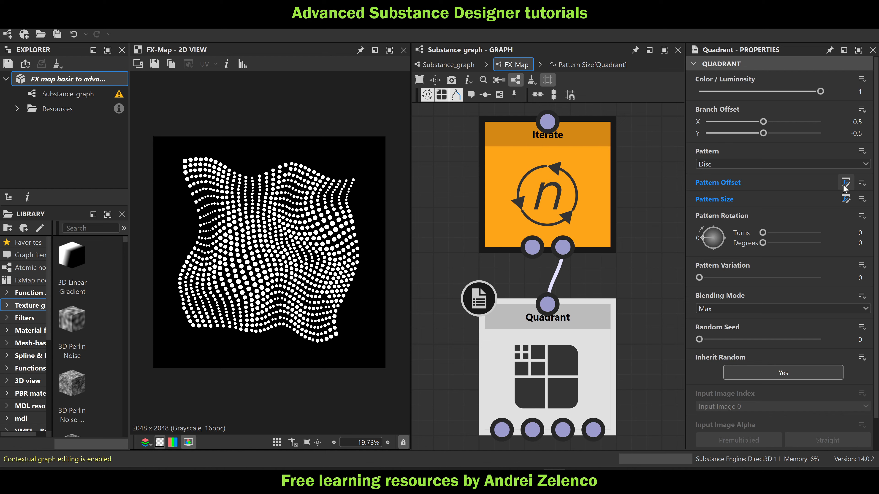
click(745, 162)
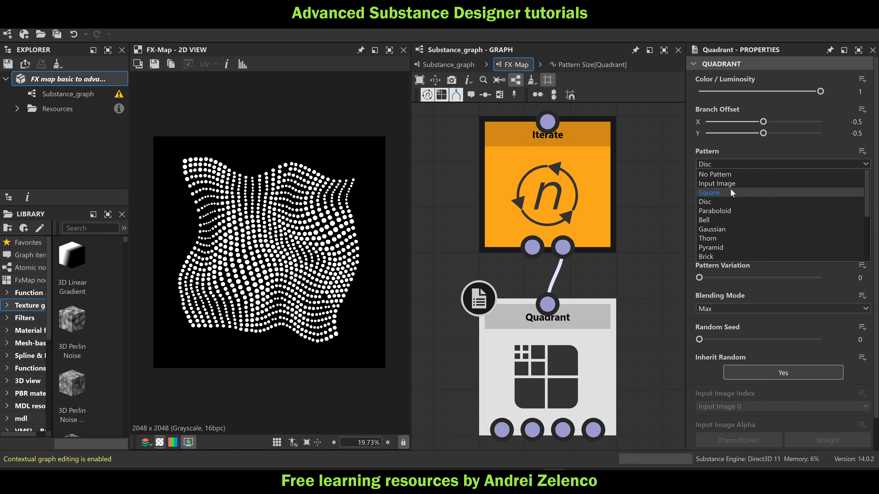
click(731, 189)
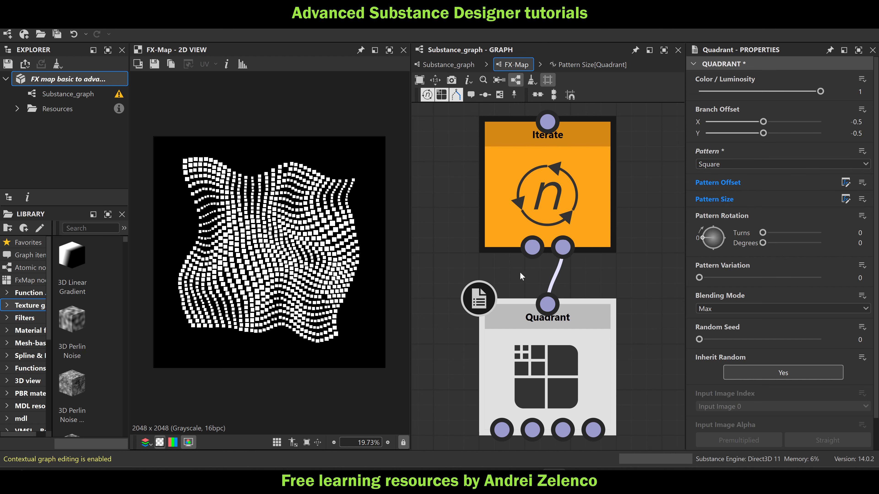
In the Pattern Size function, feed a new Float of 0.01 into the second input of the output Vector Float2 node and save the package
click(845, 199)
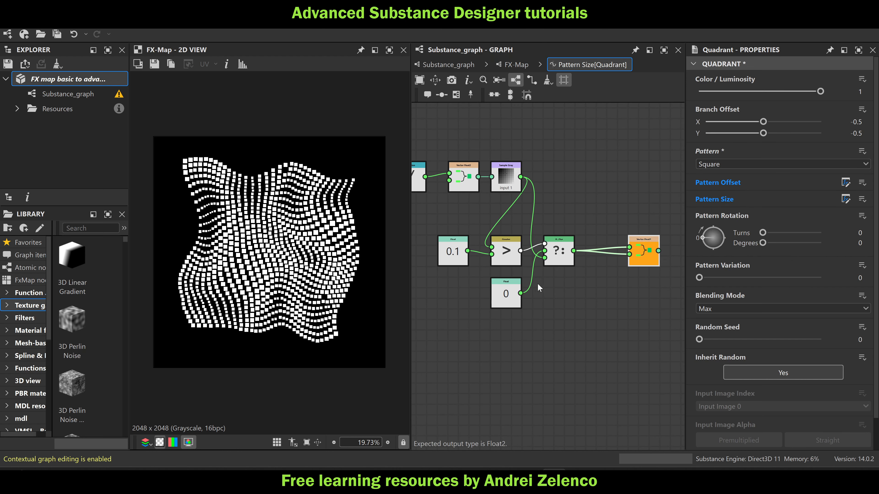
key(space)
text(fl)
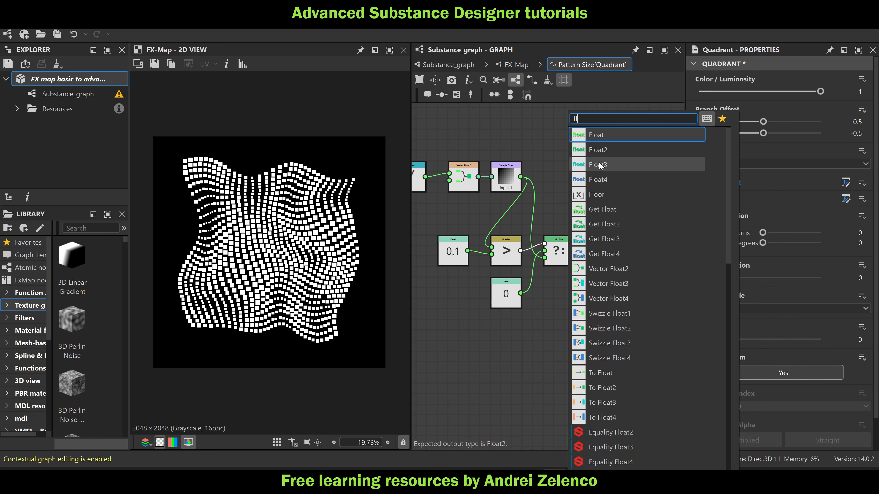
click(604, 135)
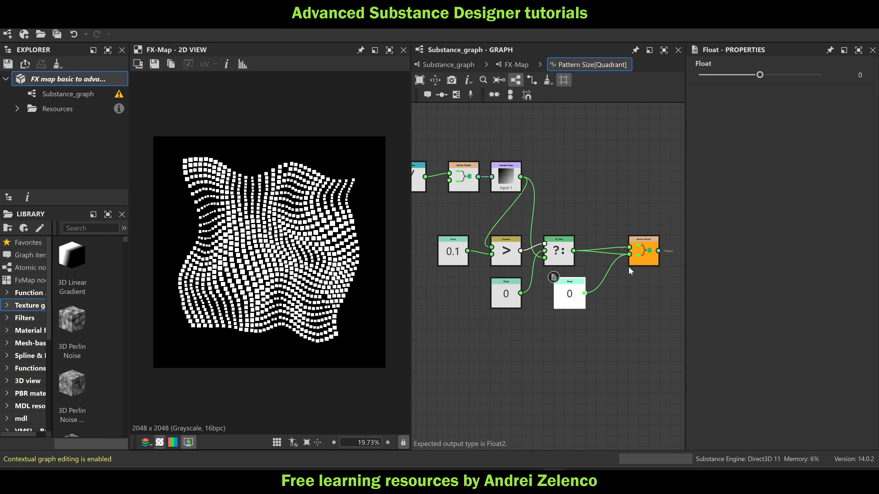
drag(629, 267, 629, 261)
drag(572, 297, 561, 297)
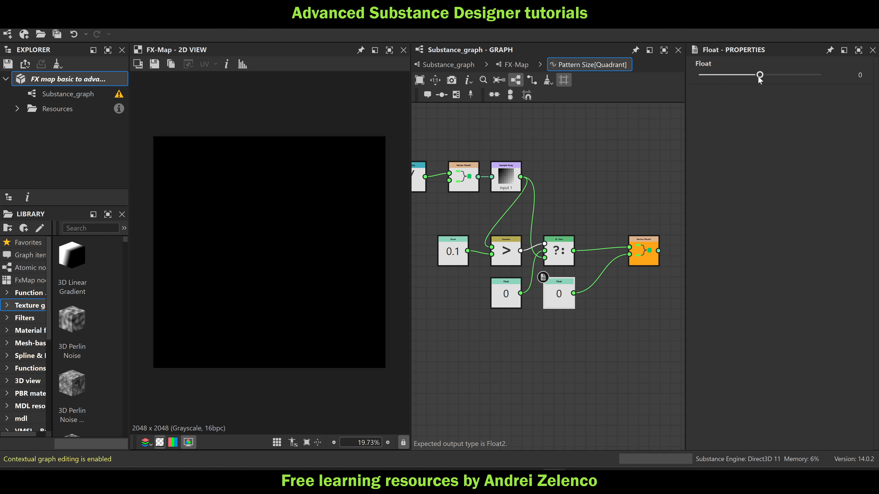
click(860, 74)
text(0.01)
key(Return)
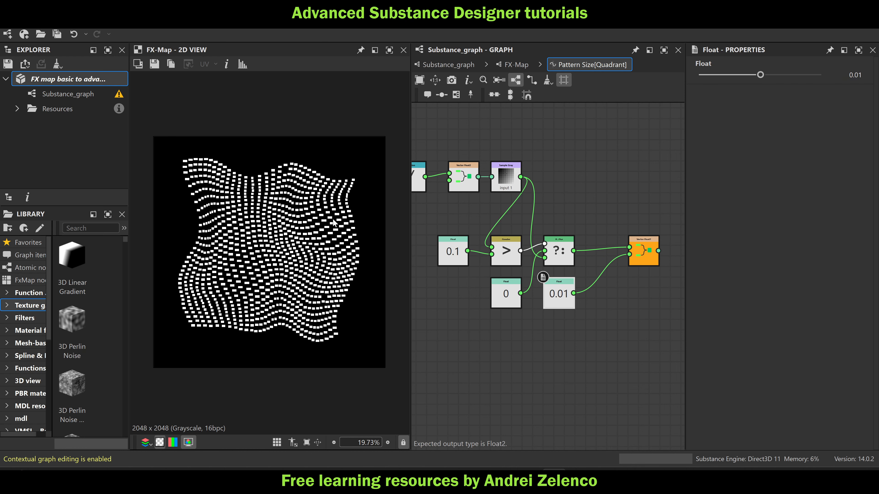
click(63, 80)
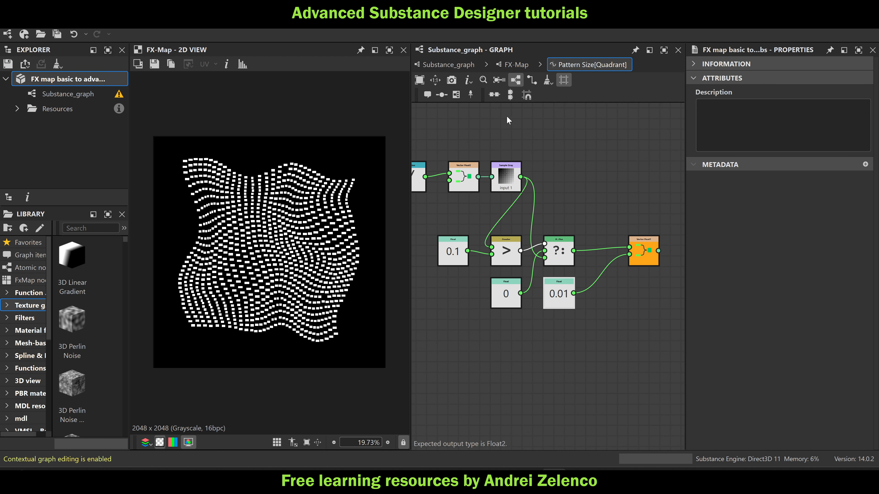
scroll(300, 236, up, 2)
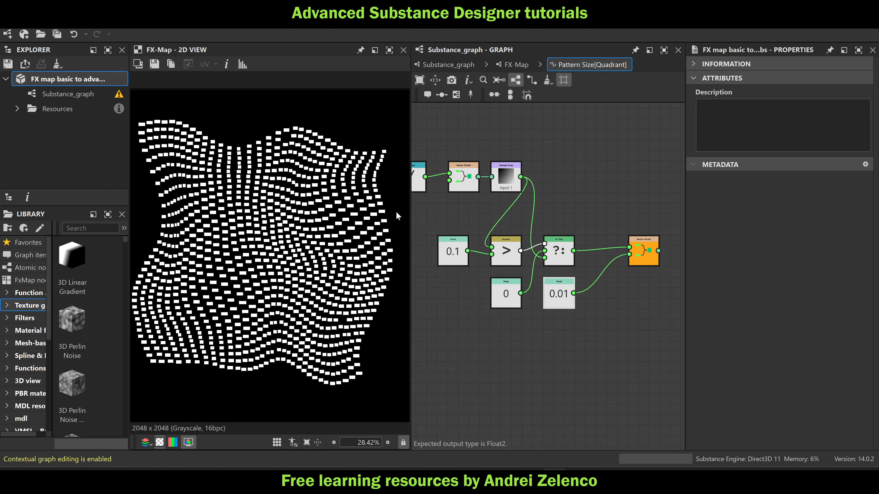
Return to Substance_graph and shift the FX-Map node and the pattern size frame further along the graph to make space
click(516, 65)
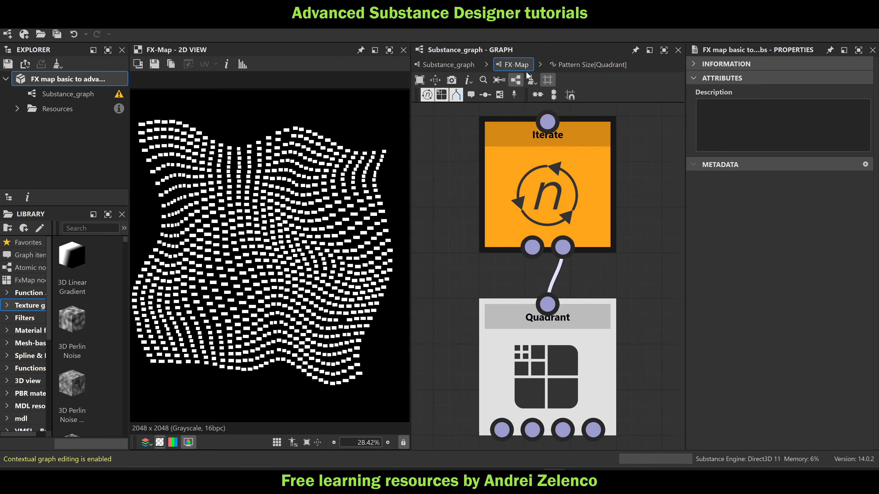
click(444, 65)
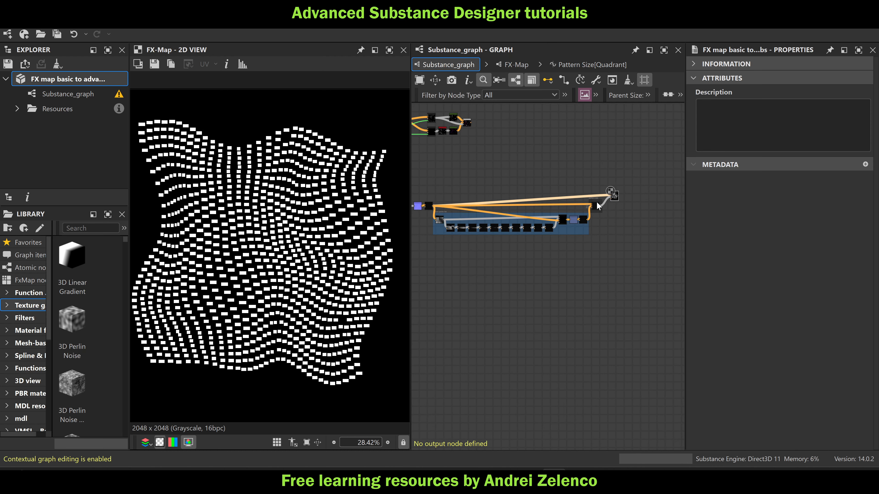
drag(642, 194, 669, 194)
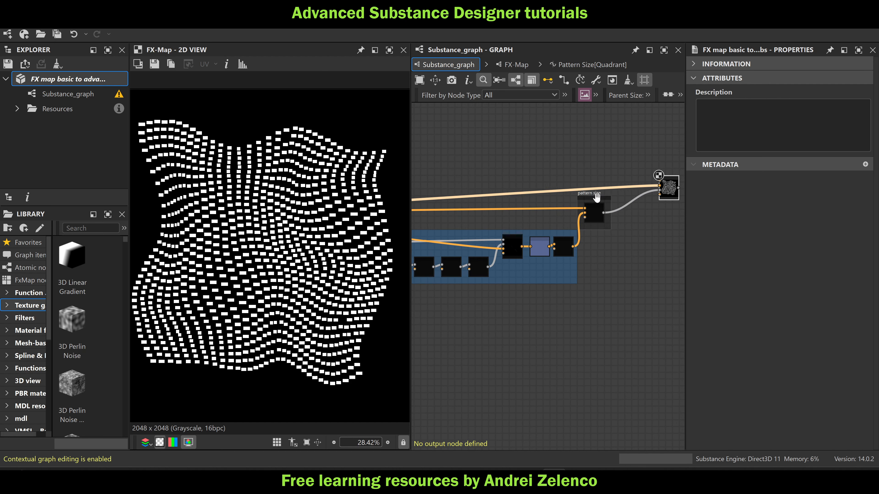
drag(594, 195, 608, 195)
click(609, 216)
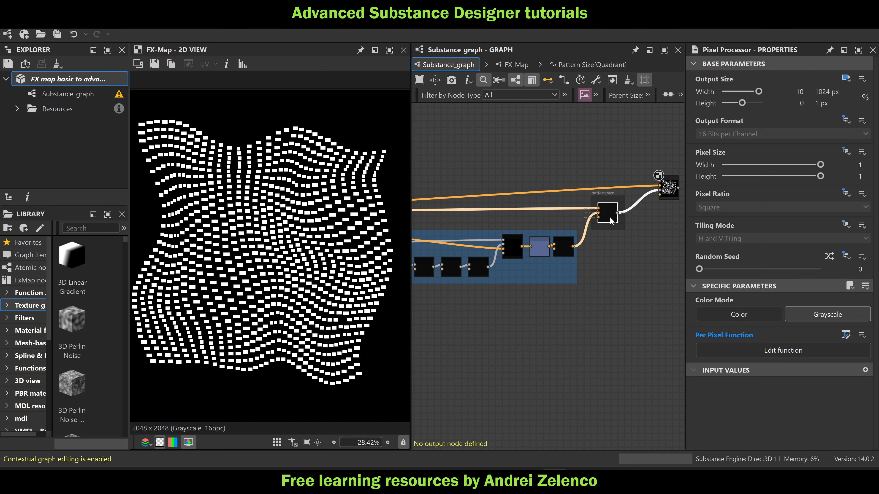
click(600, 193)
drag(600, 193, 615, 196)
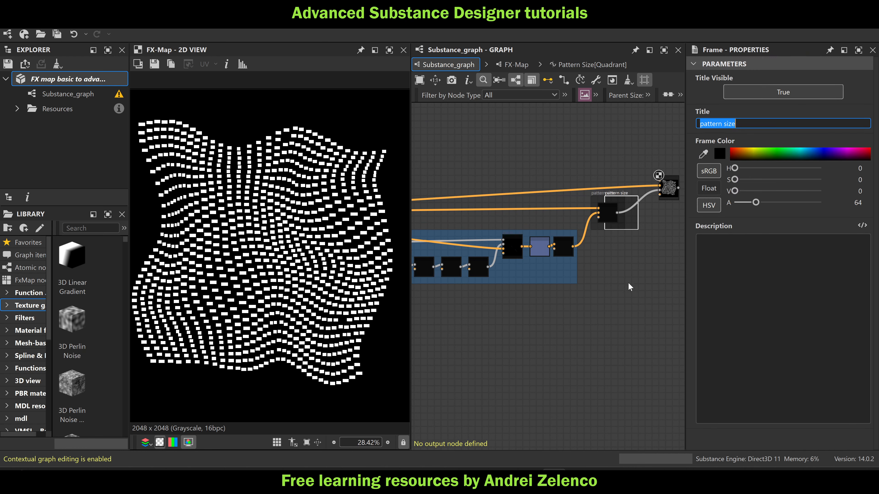
key(ctrl+z)
Duplicate the pattern size frame with its Pixel Processor and place the copies together above the original
drag(634, 246, 539, 139)
drag(599, 162, 608, 212)
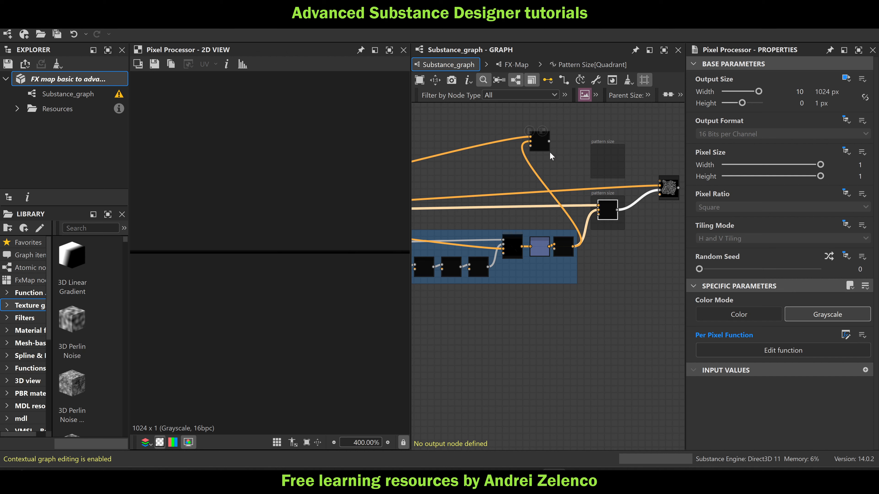
scroll(537, 145, up, 2)
drag(537, 145, 653, 177)
middle_drag(647, 178, 556, 194)
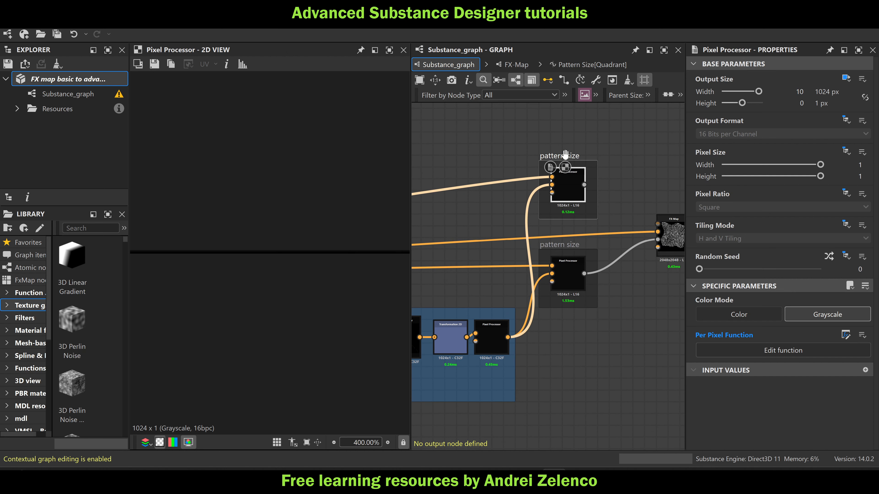
Rename the duplicated frame "pattern orient" and select the Pixel Processor inside it
click(565, 156)
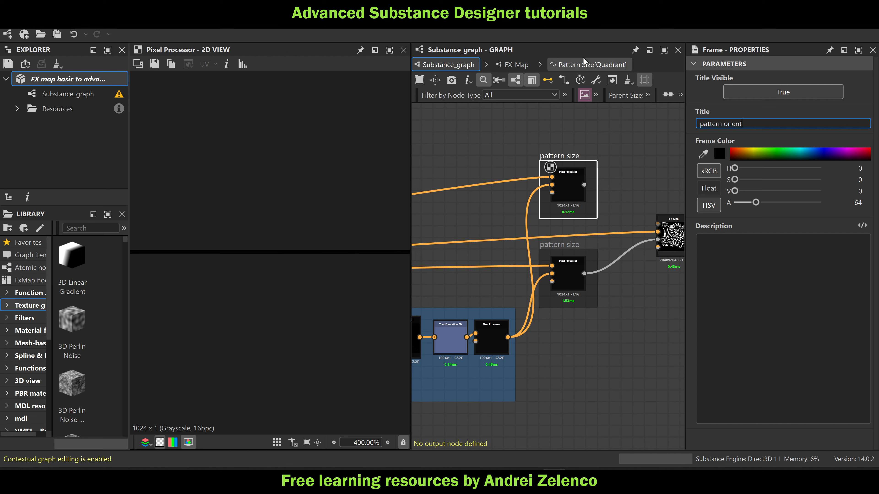
click(588, 166)
click(565, 183)
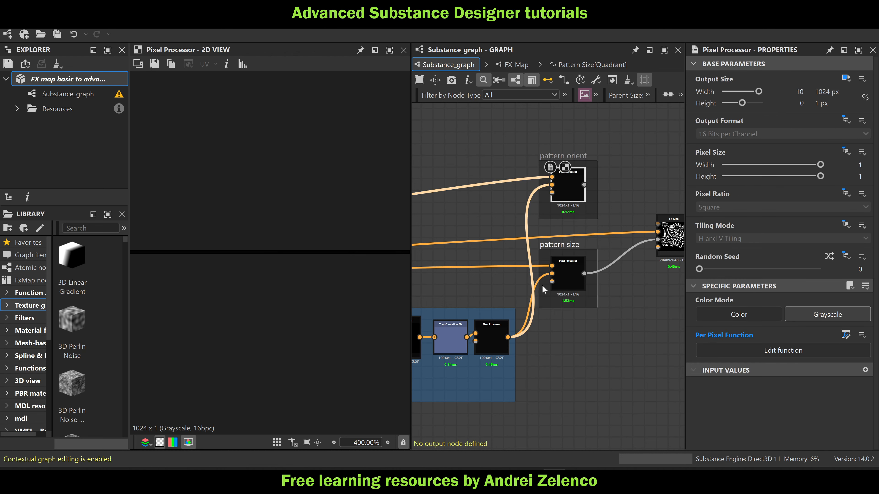
Set the pattern size Pixel Processor's Output Format to absolute HDR High Precision (32F) and show the FX-Map in the 2D view
click(564, 275)
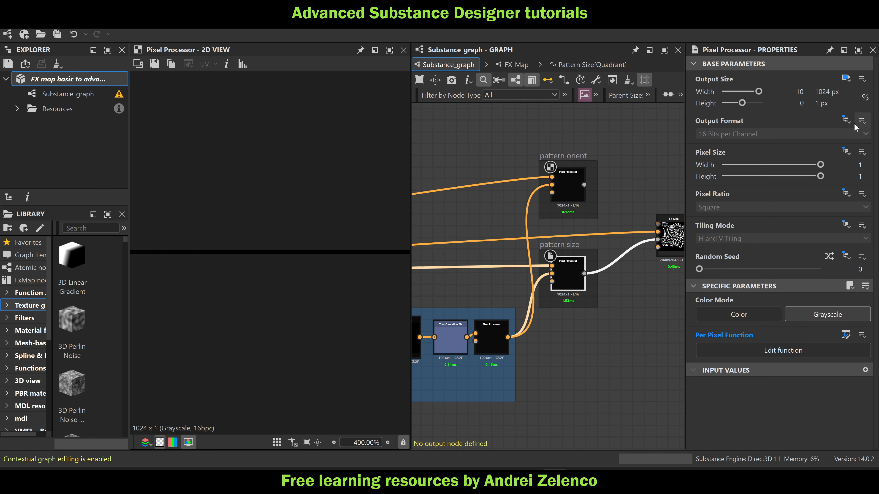
click(847, 120)
click(826, 149)
click(741, 137)
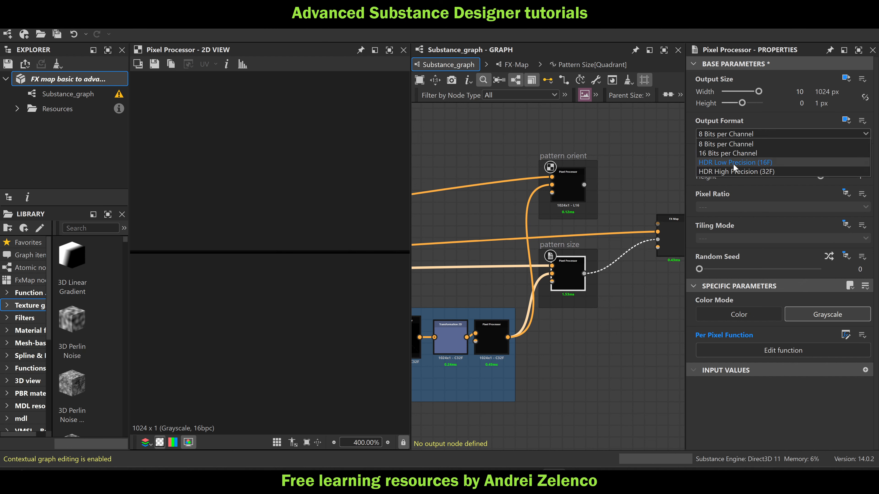
click(741, 172)
middle_drag(685, 233, 644, 214)
double_click(643, 224)
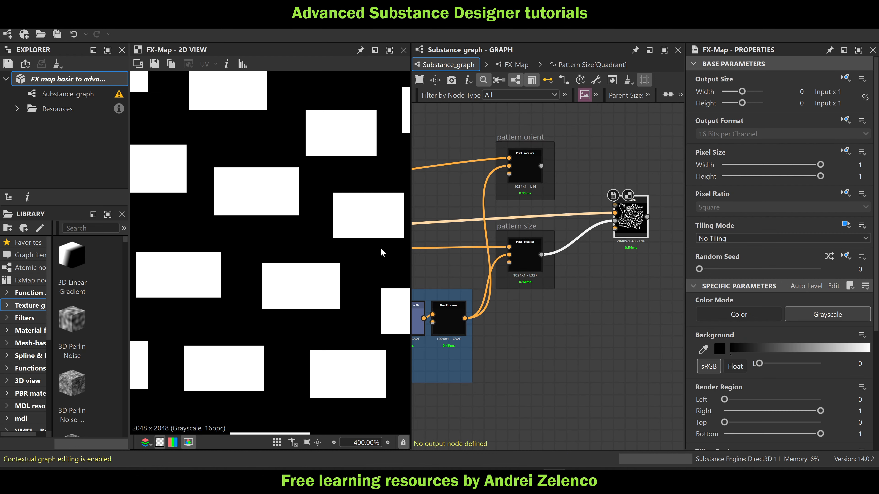
Switch the pattern orient Pixel Processor to Color mode with an absolute Output Format of HDR High Precision (32F)
click(522, 172)
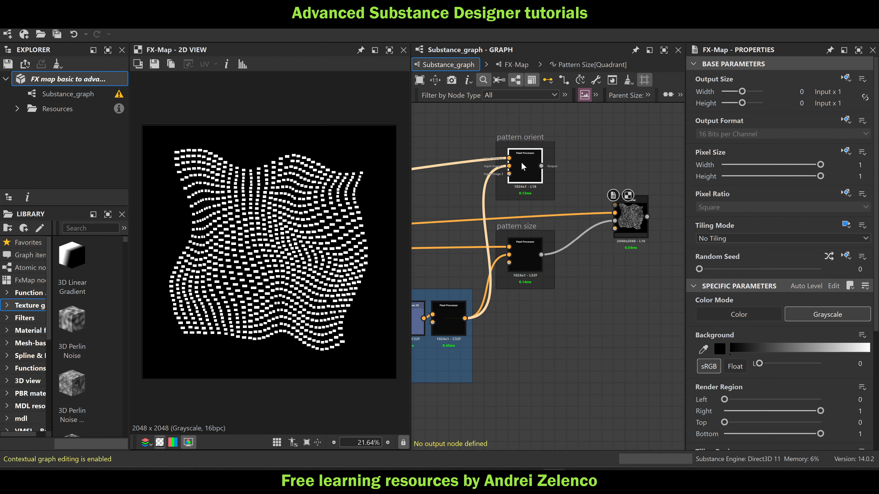
click(772, 313)
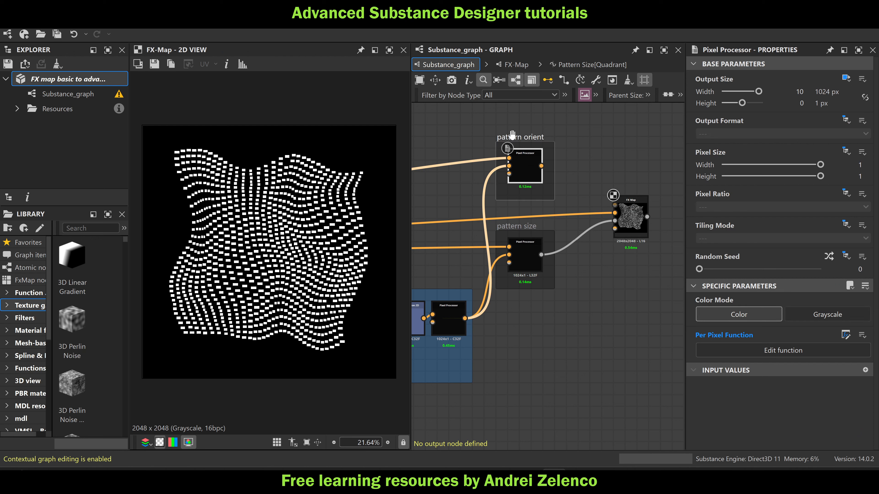
click(846, 120)
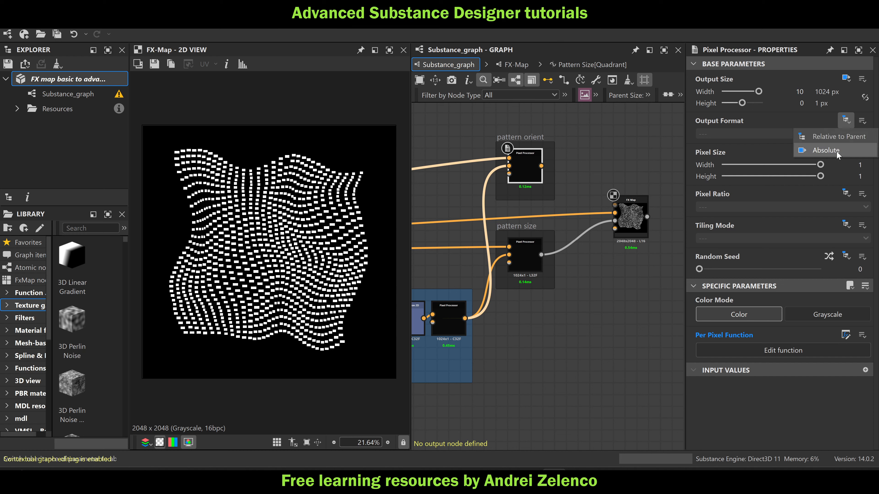
click(836, 151)
click(744, 134)
click(737, 171)
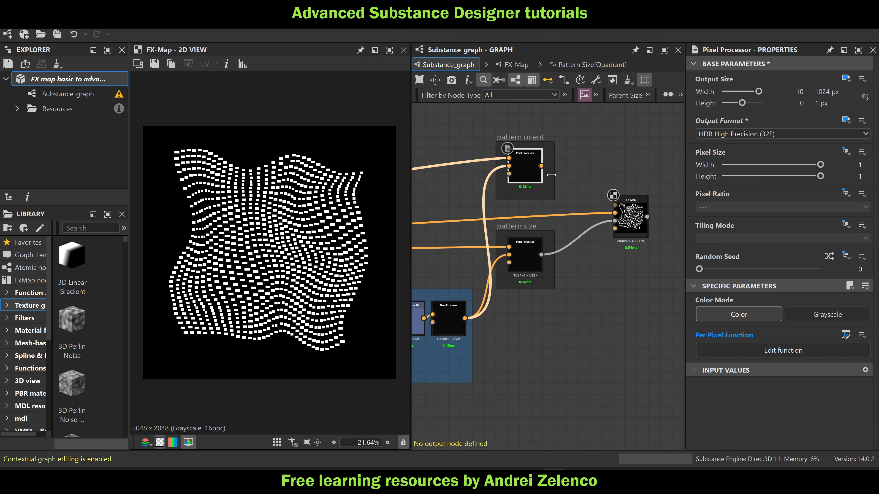
Open the pattern orient Pixel Processor's function and delete the distance, Float 0.8 and Multiplication nodes
double_click(517, 162)
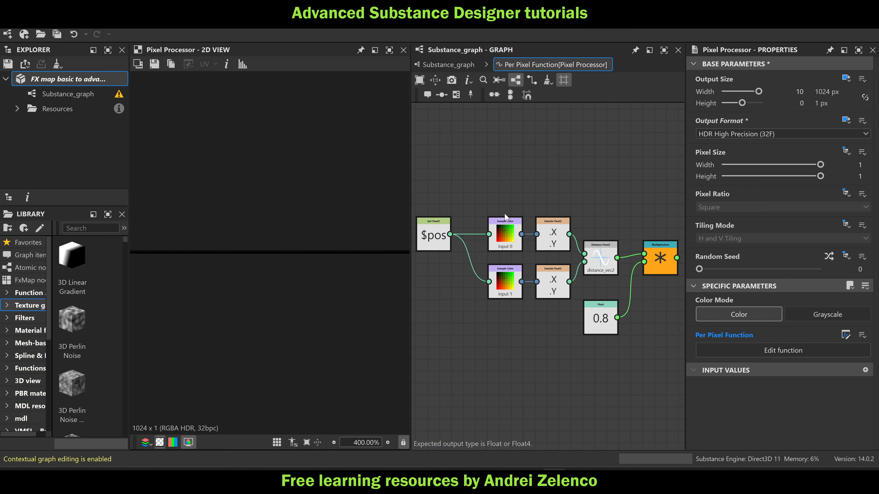
drag(658, 204, 536, 316)
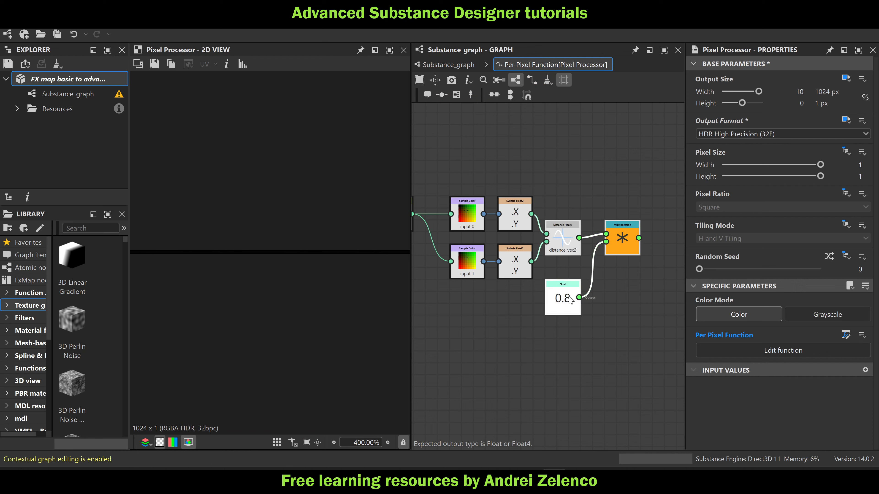
key(Delete)
key(space)
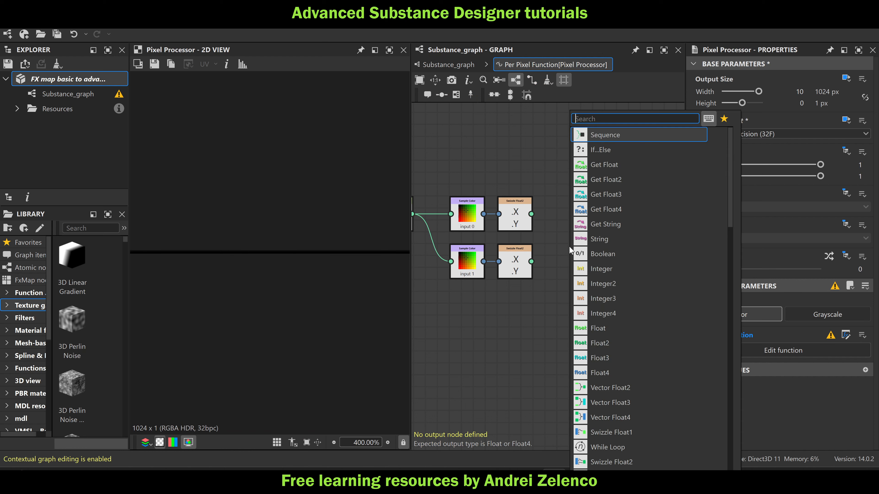
text(s)
key(Escape)
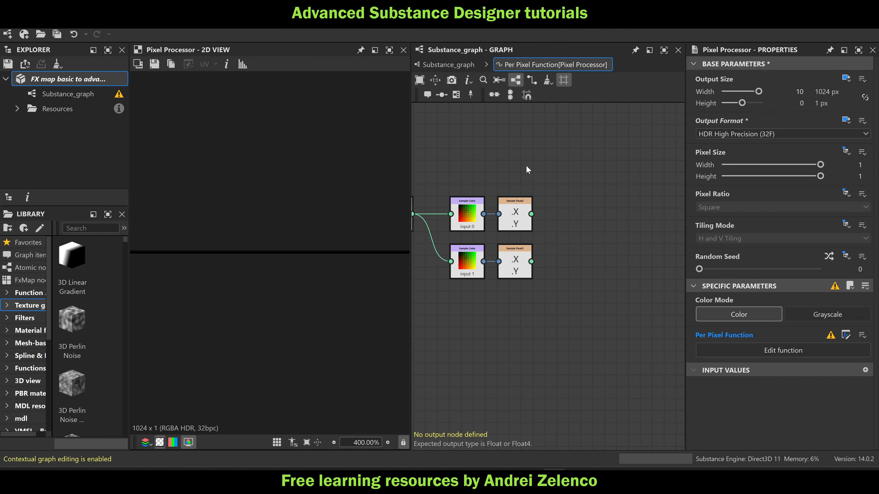
Add a Subtraction node that subtracts the input 1 Swizzle Float2 from the input 0 Swizzle Float2
scroll(547, 181, down, 3)
scroll(506, 210, up, 2)
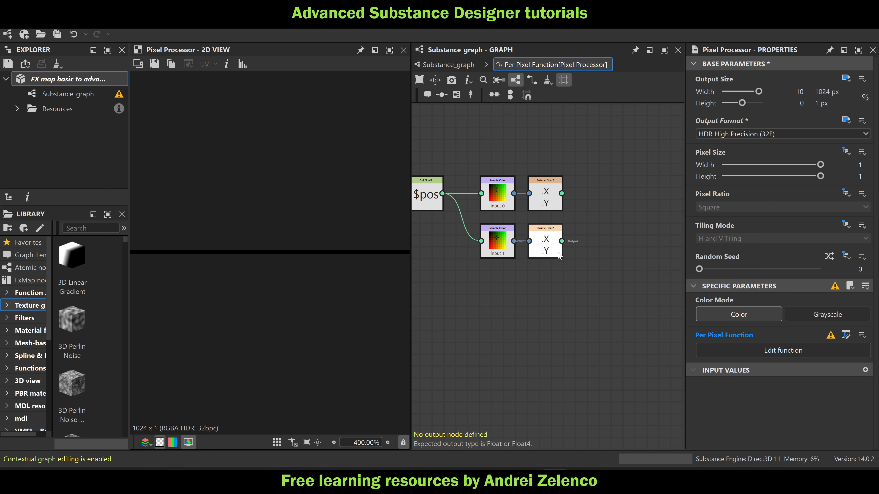
key(space)
text(su)
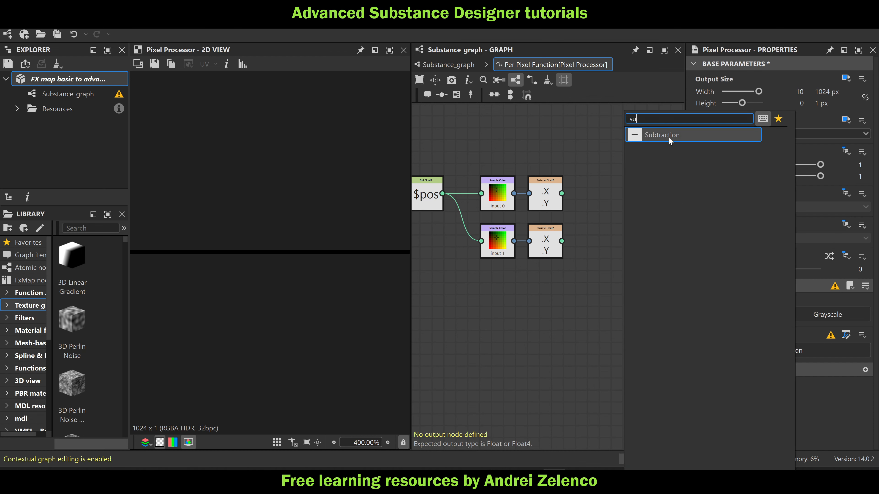
click(669, 137)
drag(562, 193, 613, 213)
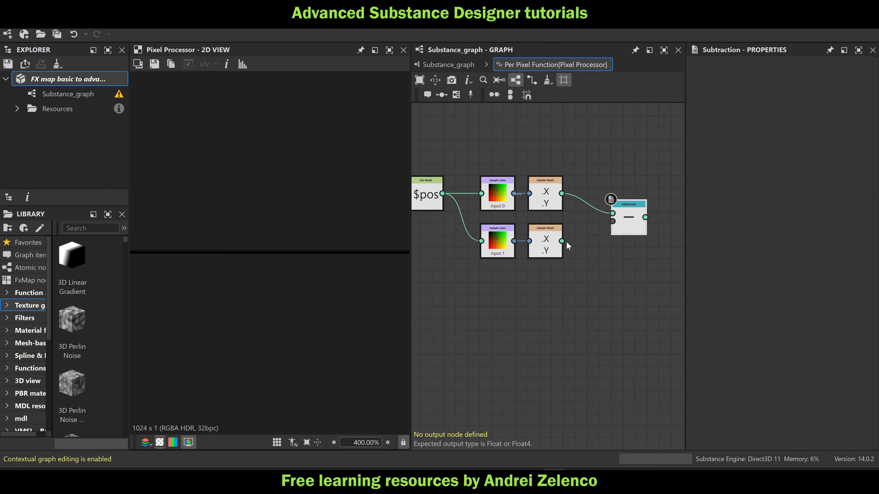
drag(561, 241, 601, 231)
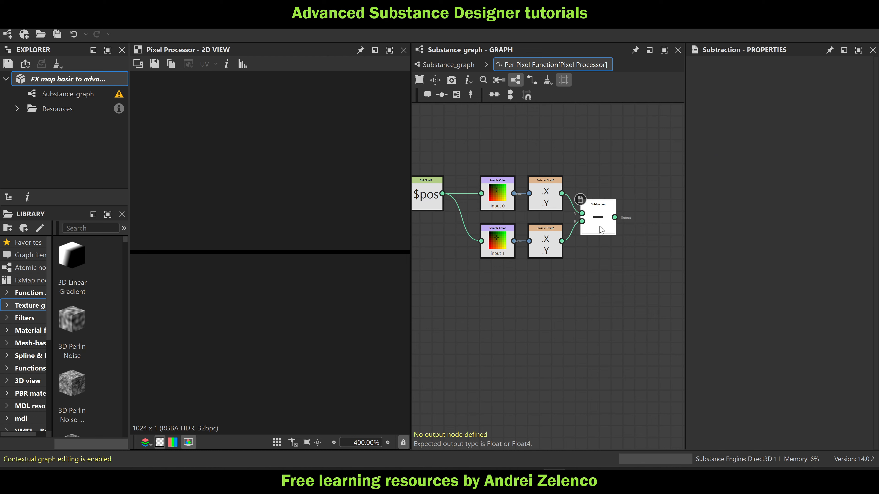
Append a Vector Float4 node to the Subtraction output
key(space)
text(vec)
click(658, 137)
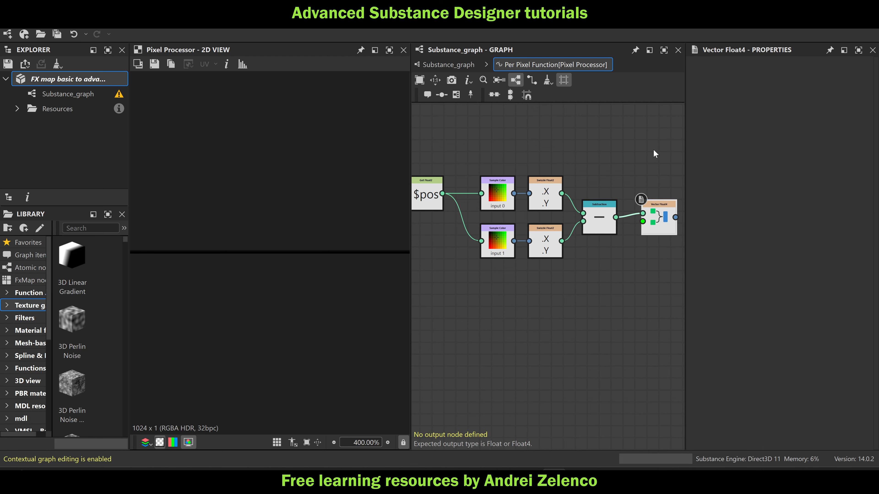
Feed a Float2 constant of 0, 1 into the Vector Float4's second input and make the Vector Float4 the output node
key(space)
text(fl)
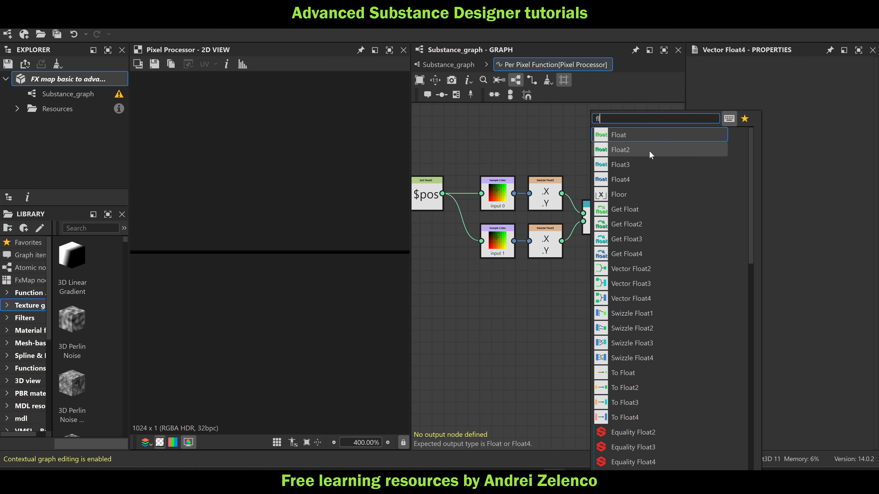
click(650, 151)
drag(798, 86, 821, 86)
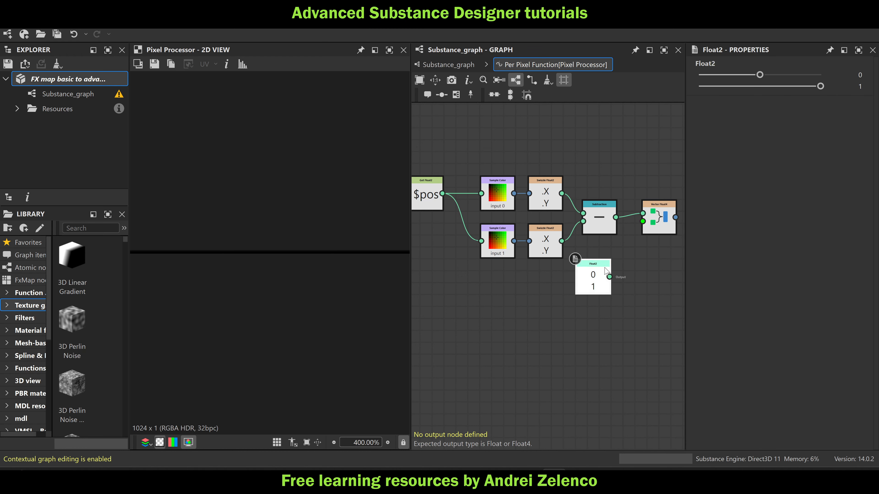
mouse_move(610, 277)
mouse_down()
mouse_move(643, 222)
mouse_move(602, 272)
mouse_move(600, 264)
mouse_up()
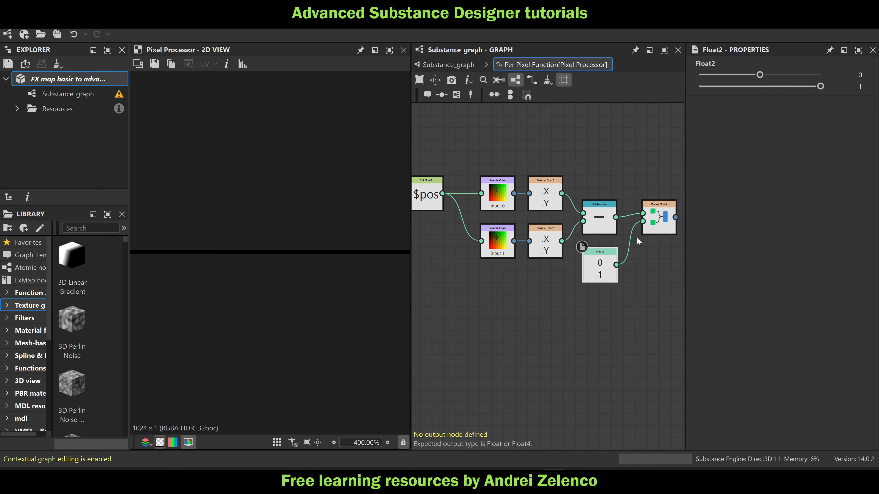
click(655, 225)
right_click(655, 225)
click(670, 275)
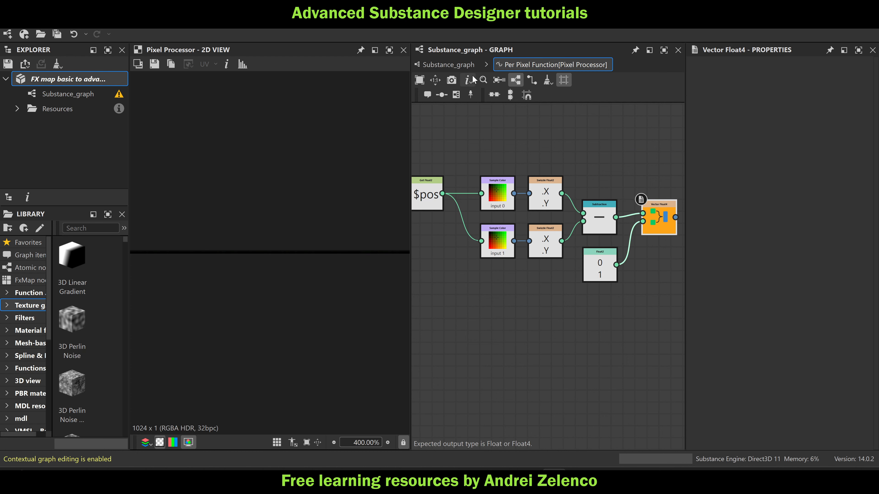
Return to the main graph, connect the pattern orient Pixel Processor to the FX-Map's free image input, and show the FX-Map in the 2D view
click(449, 65)
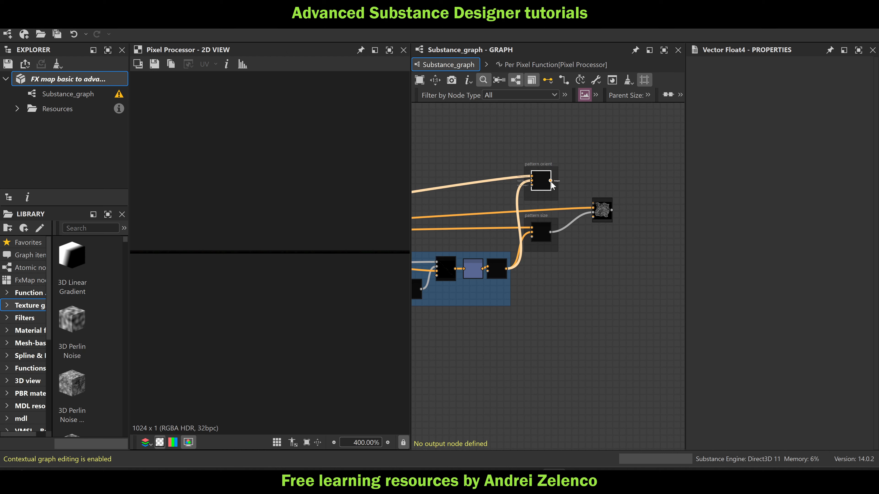
scroll(551, 181, up, 1)
drag(551, 181, 603, 224)
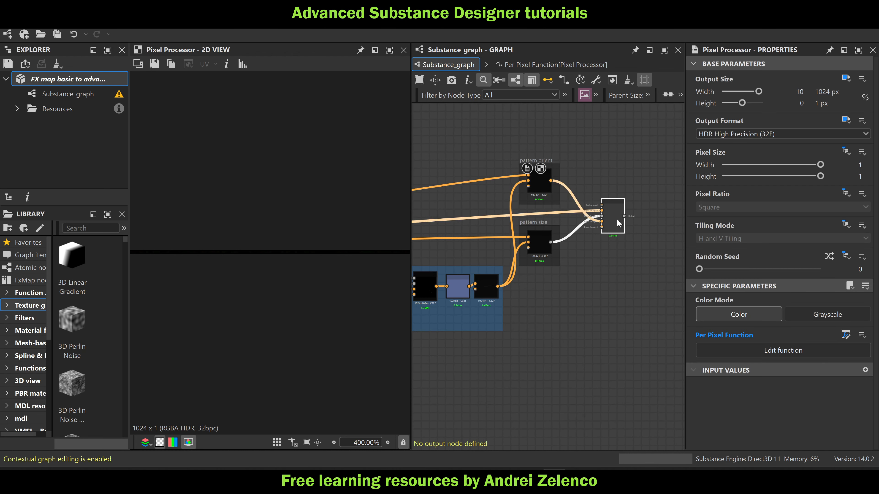
double_click(616, 219)
scroll(313, 248, down, 12)
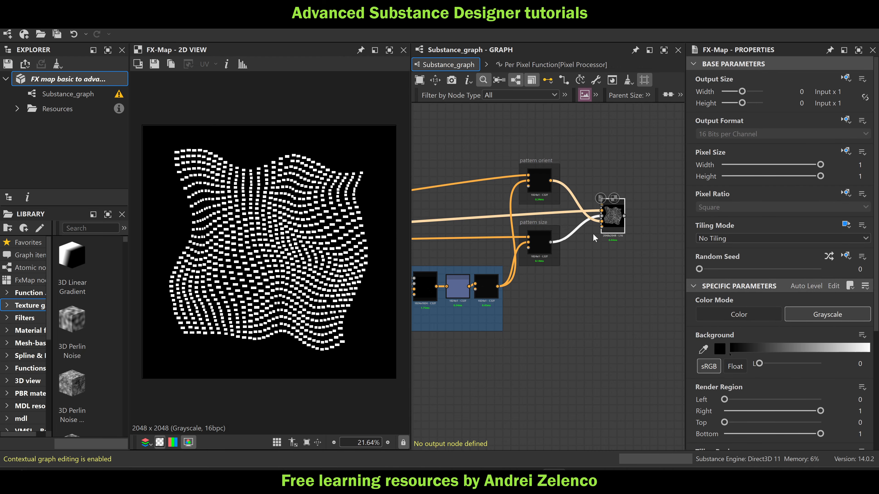
Open the FX-Map's graph and examine the Quadrant's Pattern Offset function and Pattern Rotation options
double_click(611, 221)
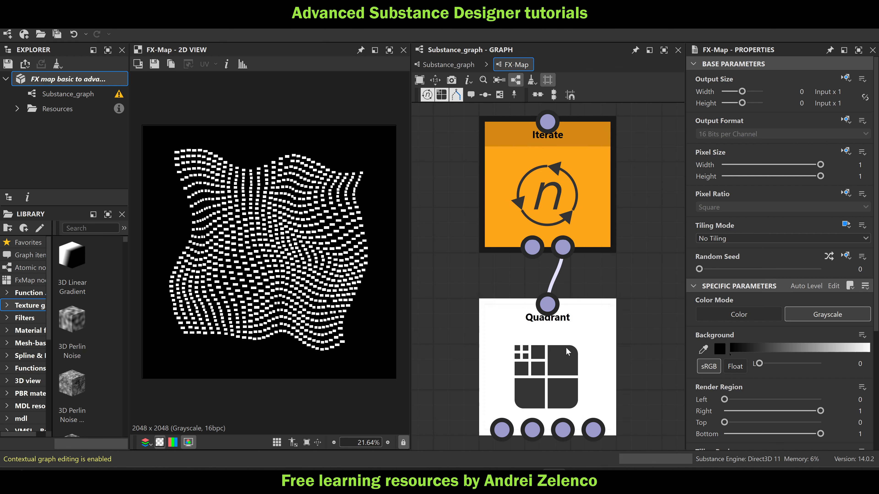
click(845, 183)
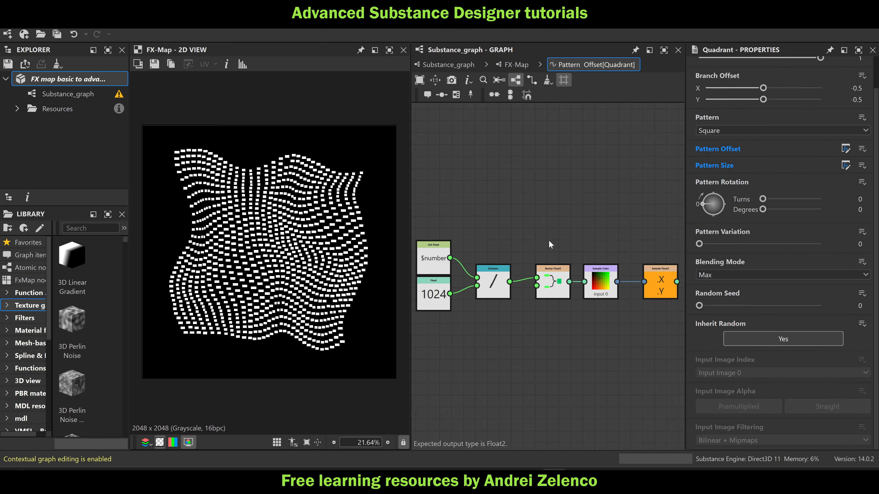
scroll(550, 245, down, 3)
drag(449, 220, 583, 290)
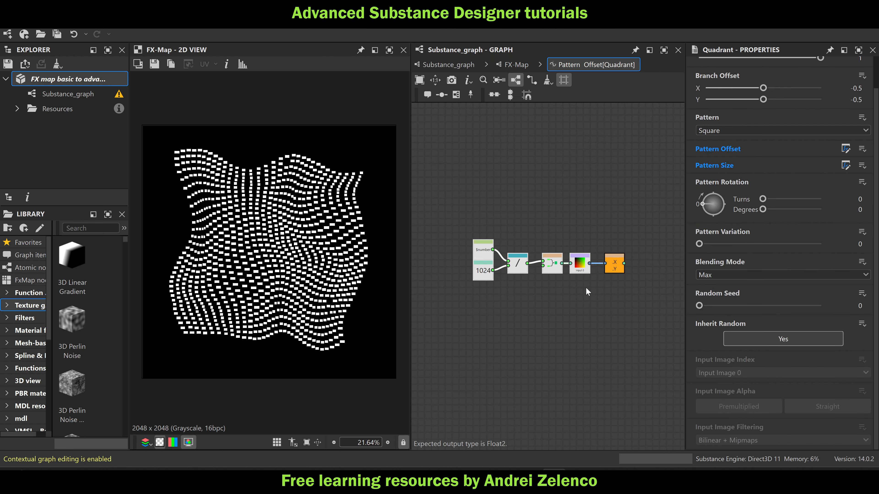
click(516, 65)
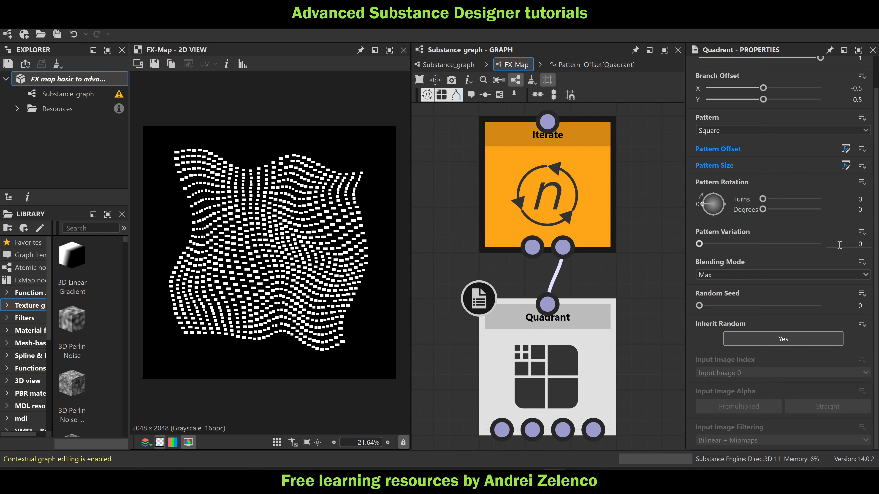
click(862, 182)
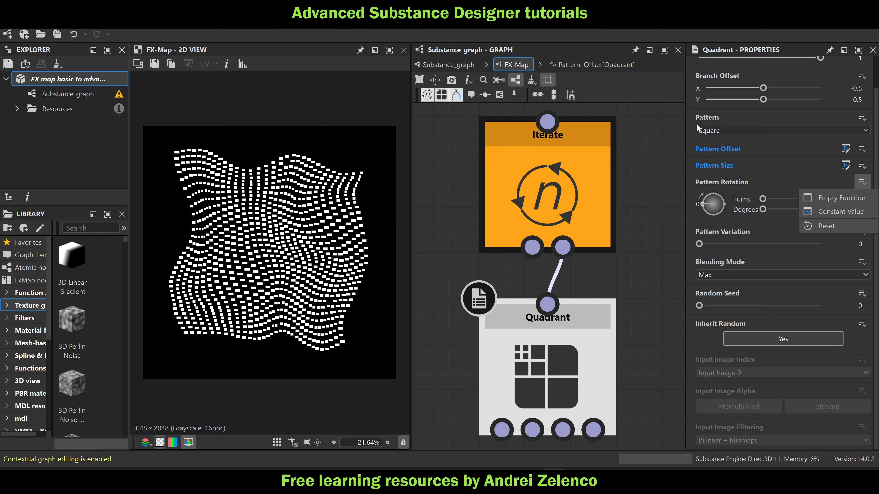
click(687, 142)
scroll(737, 120, up, 1)
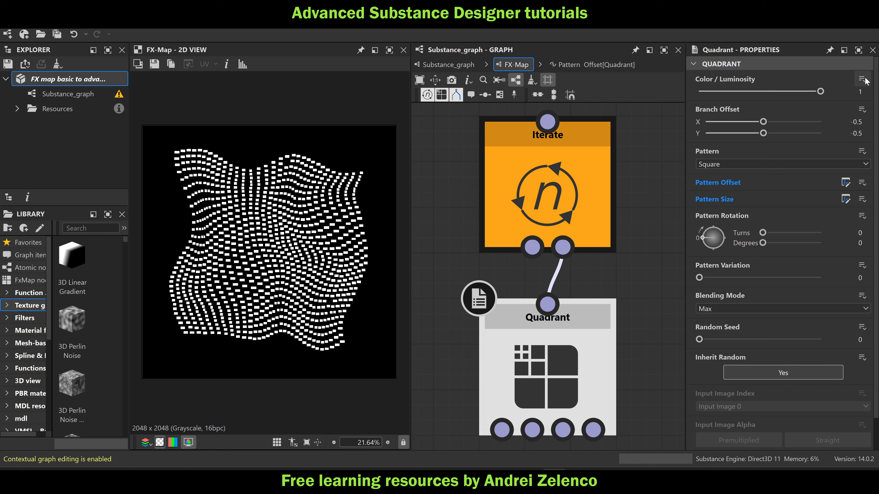
Copy the $number, 1024, Division, Vector Float2 and Sample Color nodes from the Quadrant's Pattern Offset function
click(846, 182)
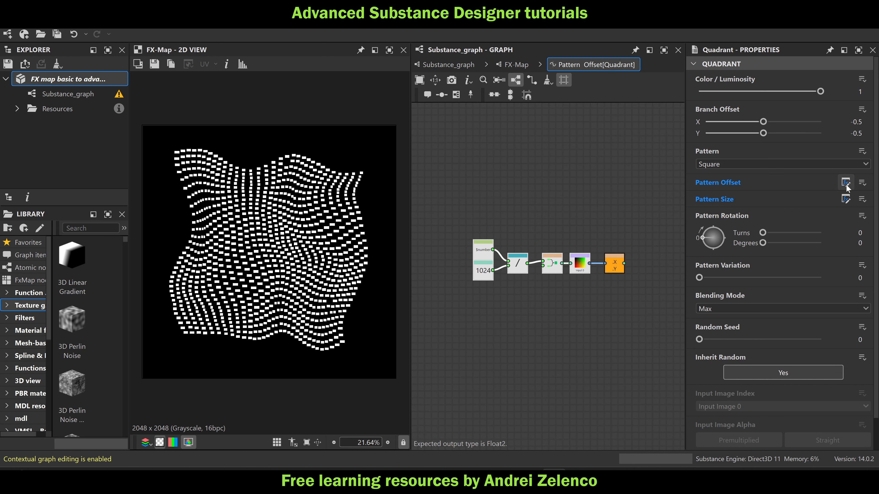
scroll(449, 272, up, 3)
drag(480, 201, 538, 271)
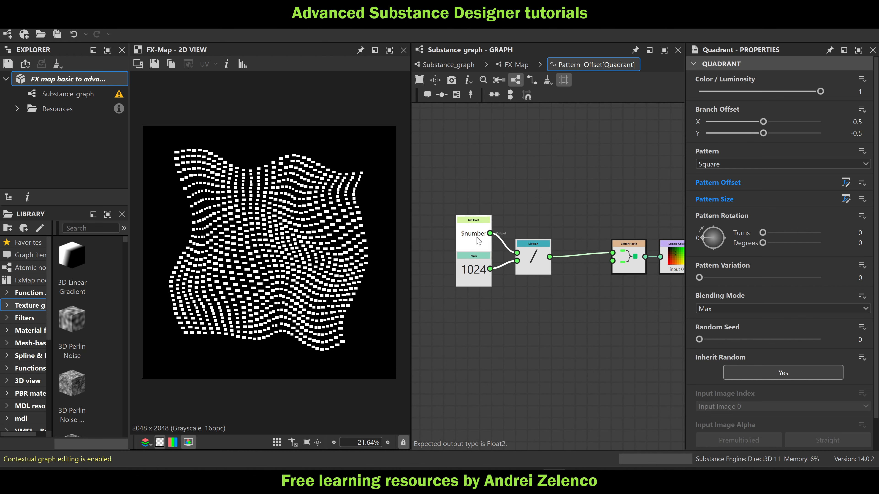
scroll(549, 257, down, 2)
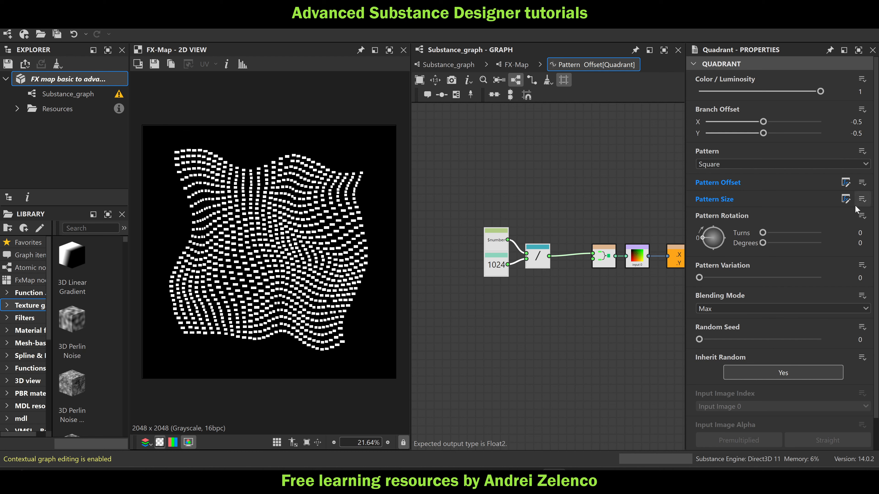
Assign an empty function to the Quadrant's Pattern Rotation and paste the copied sampling nodes into it
click(845, 199)
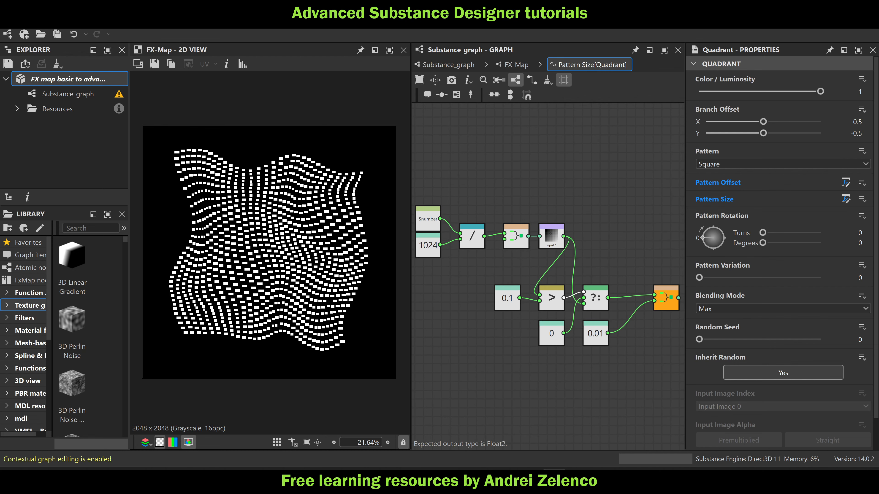
click(862, 216)
click(845, 232)
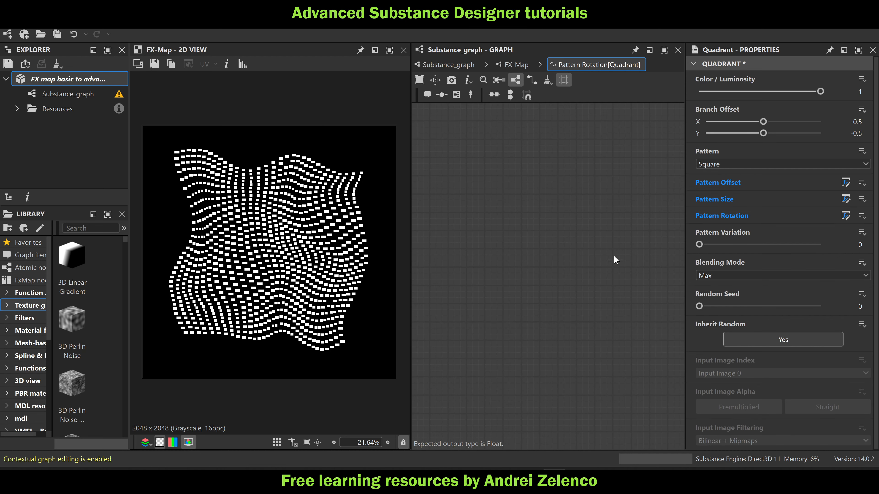
key(ctrl+v)
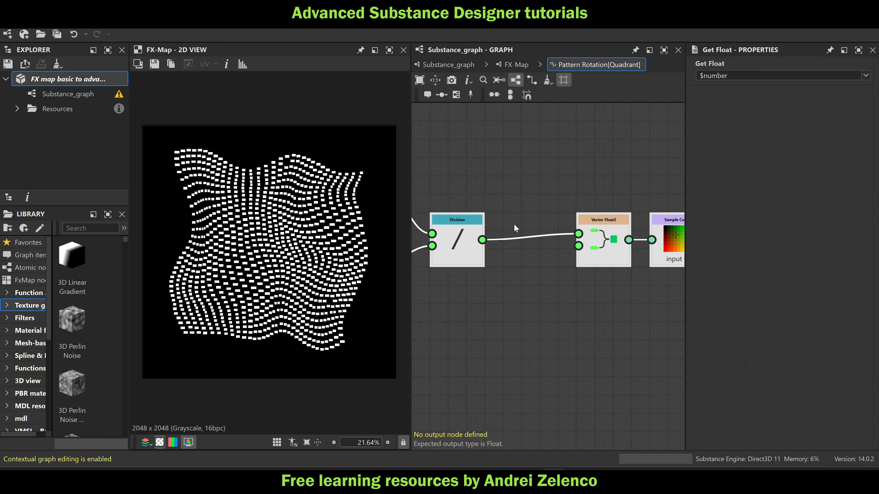
scroll(545, 237, down, 5)
drag(521, 196, 525, 250)
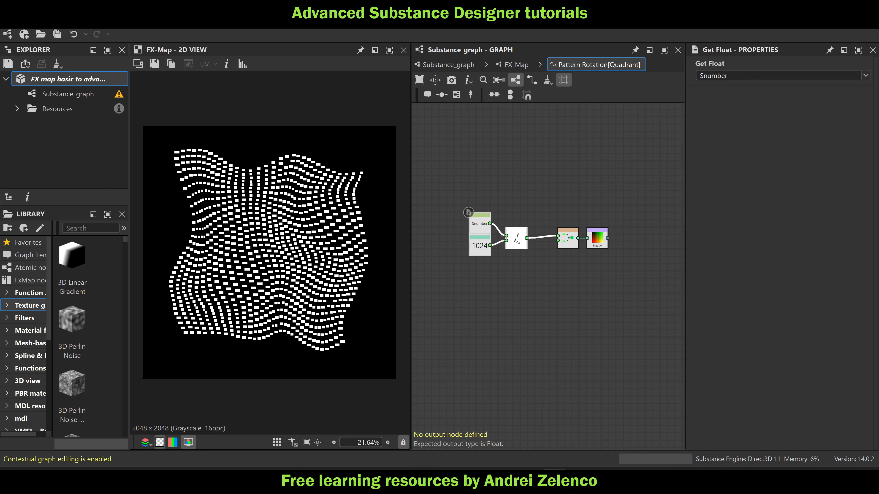
Save the package and deselect the pasted nodes
click(78, 81)
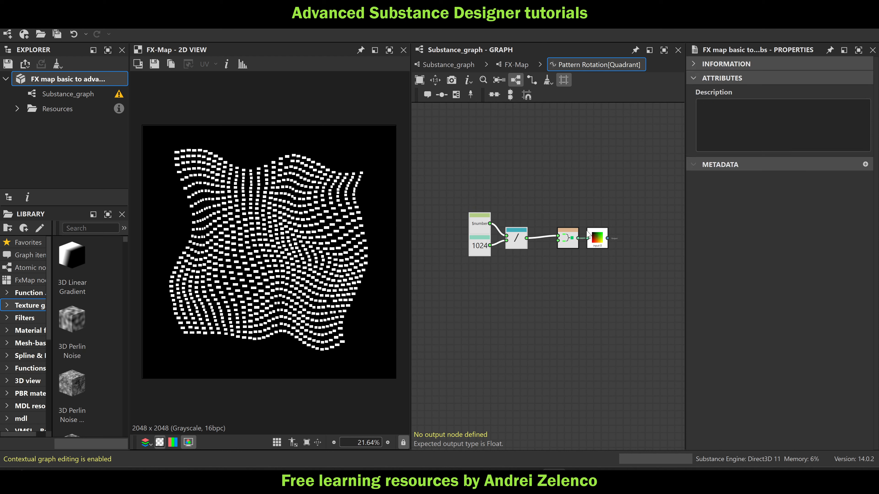
drag(587, 233, 588, 238)
click(512, 295)
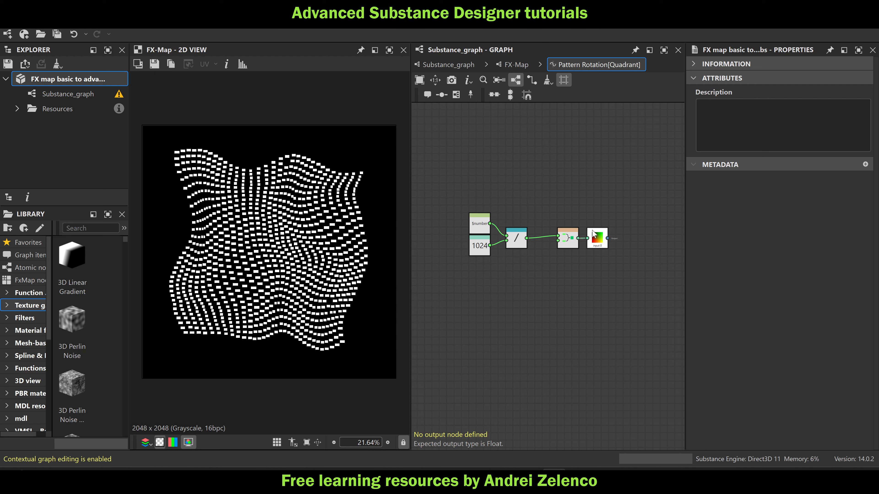
Set the Sample Color node's source to Input Image 2 and append a Swizzle Float2 node outputting X and Y
click(597, 239)
click(810, 76)
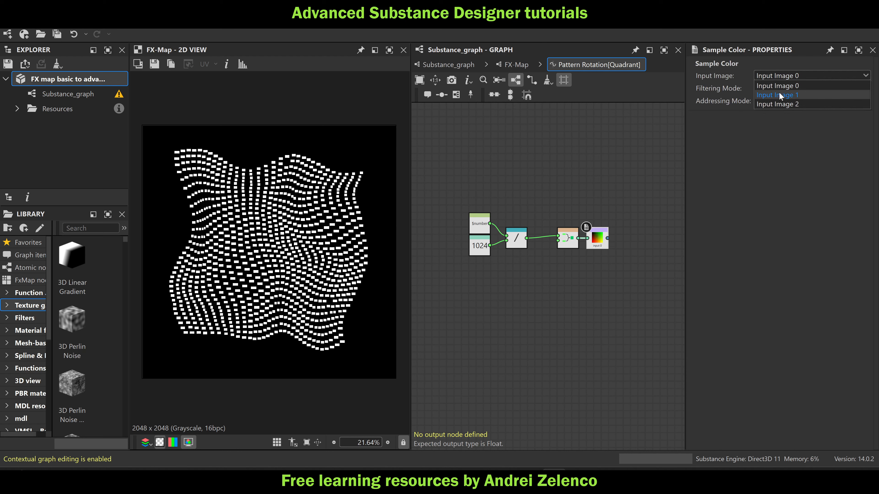
click(780, 104)
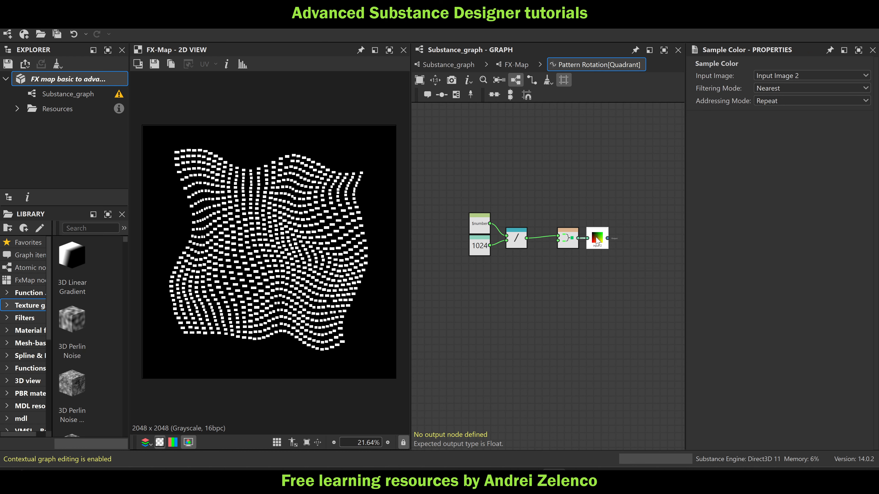
key(space)
text(sw)
click(656, 152)
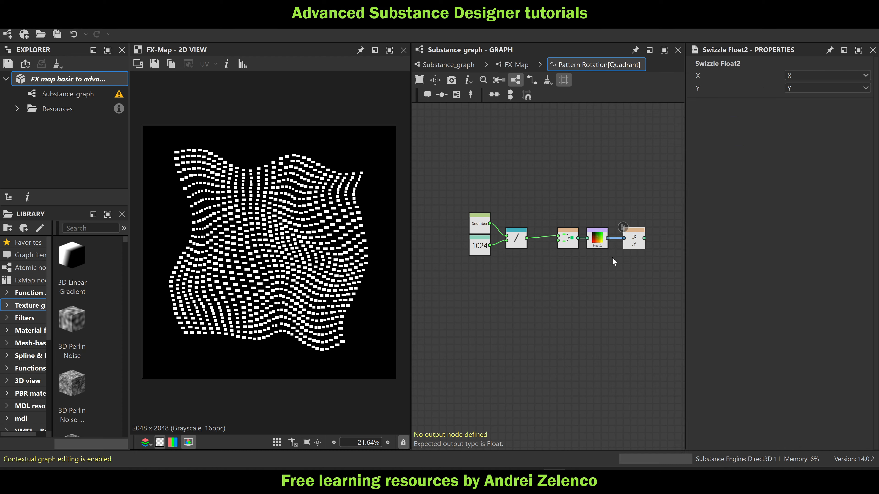
Append an Arc Tangent 2 node to the Swizzle Float2 output in the Pattern Rotation function
middle_drag(612, 323, 550, 331)
scroll(573, 248, up, 2)
key(space)
text(a)
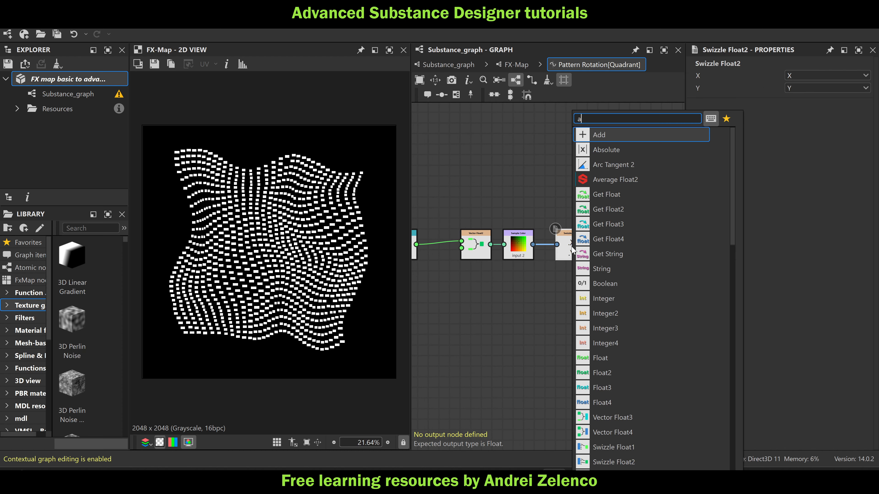
click(629, 164)
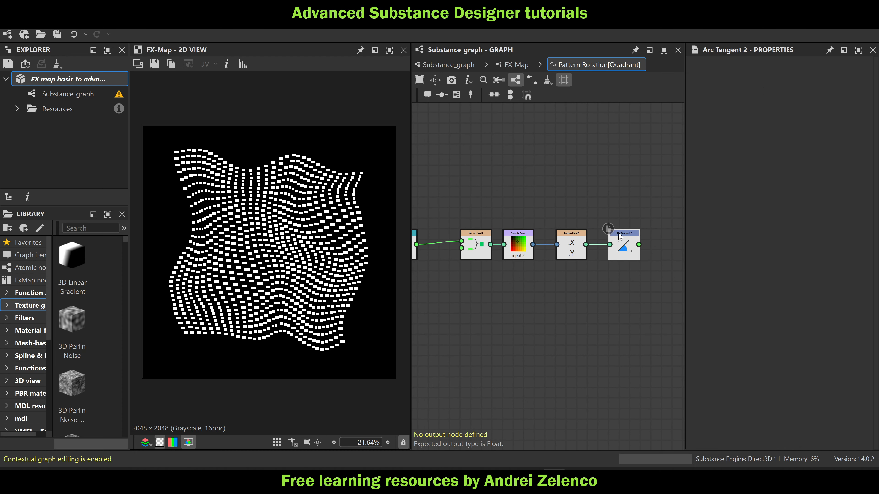
middle_drag(620, 236, 567, 243)
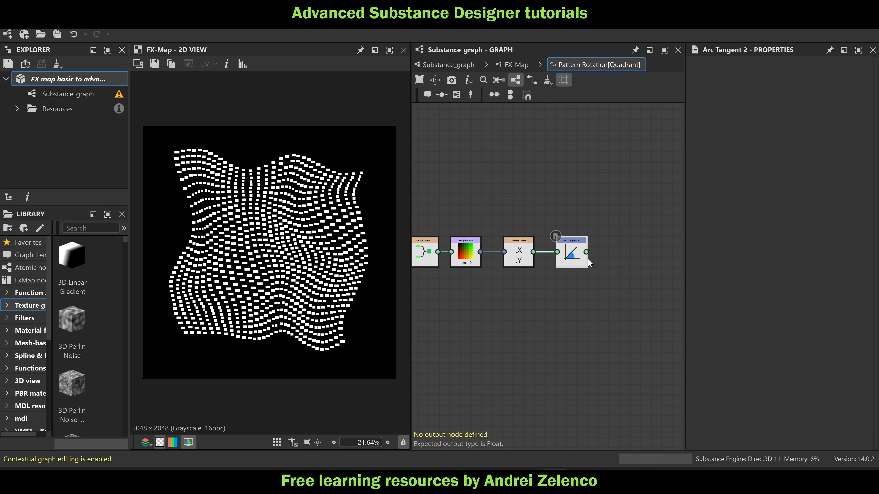
Append a Division node to Arc Tangent 2 and connect a new Pi node as its divisor
key(space)
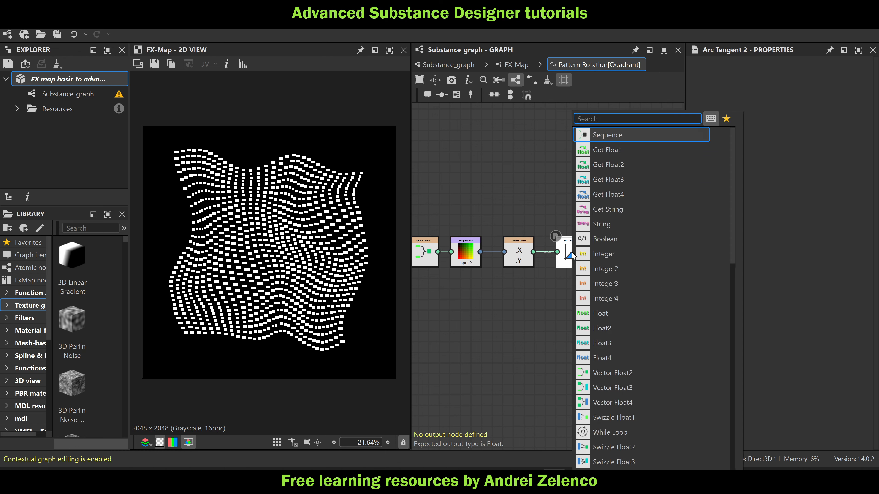
text(div)
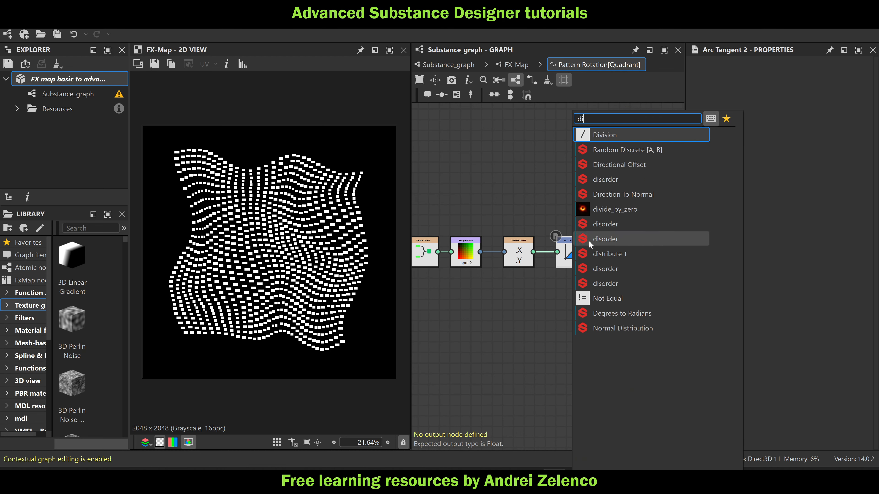
click(619, 134)
key(space)
text(mul)
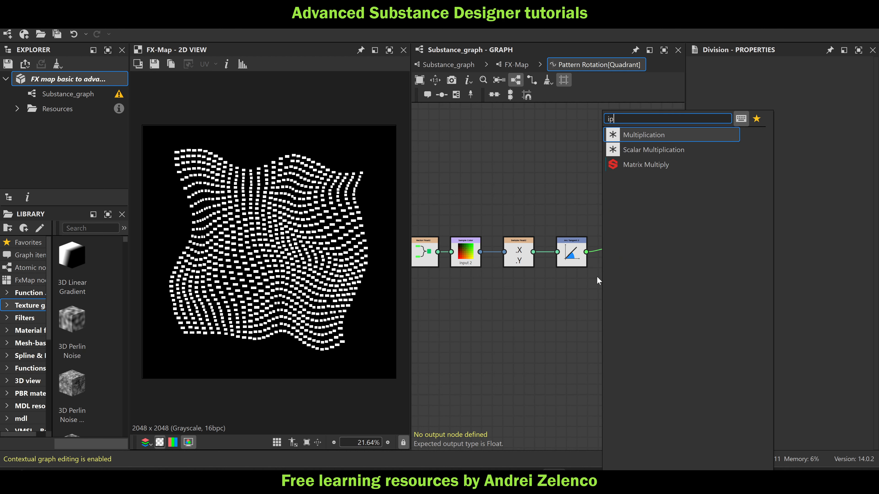
key(Return)
key(space)
text(pi)
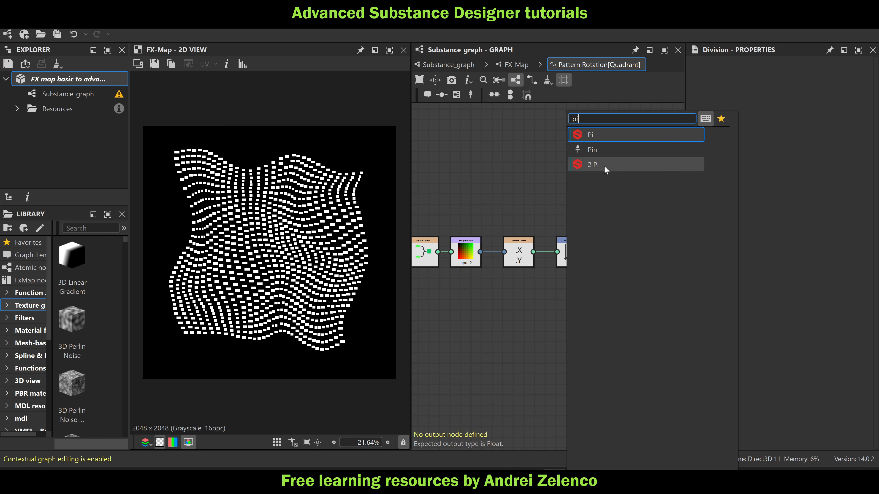
click(611, 137)
drag(586, 326, 610, 256)
drag(571, 335, 572, 299)
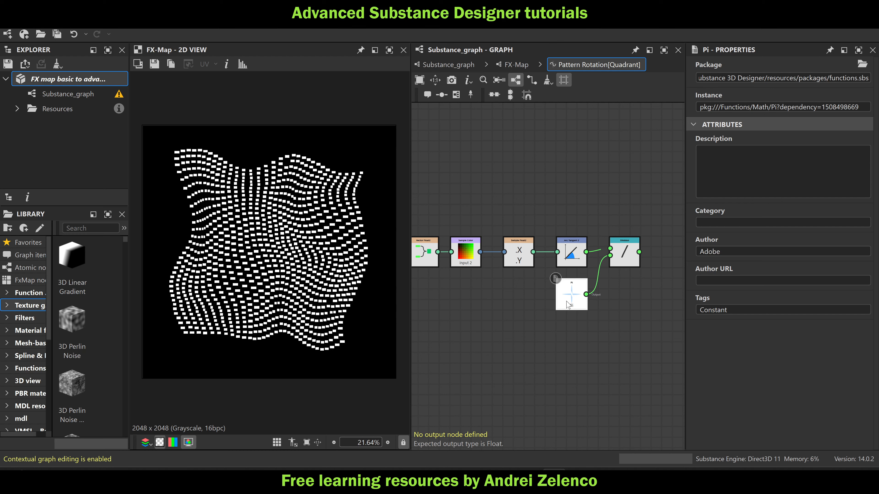
Append a [-1, 1] to [0,1] range node to the Division node and set it as the function's output
middle_drag(566, 359, 467, 368)
click(526, 265)
key(space)
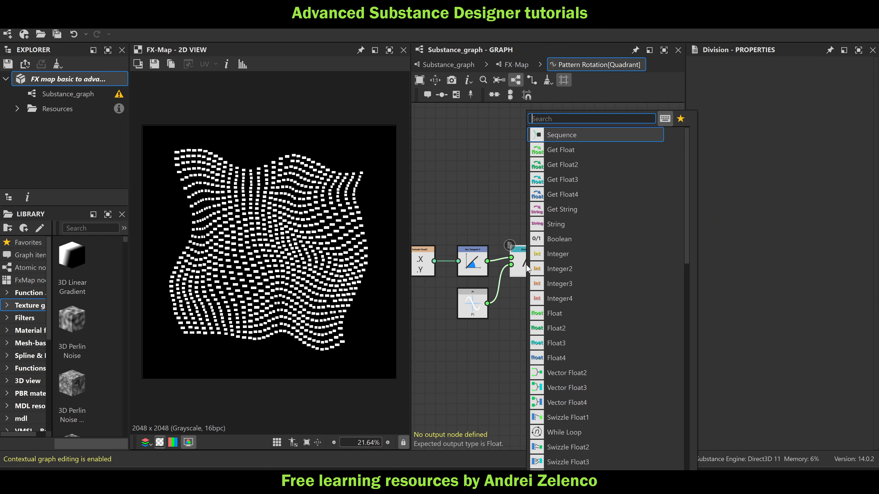
text(0)
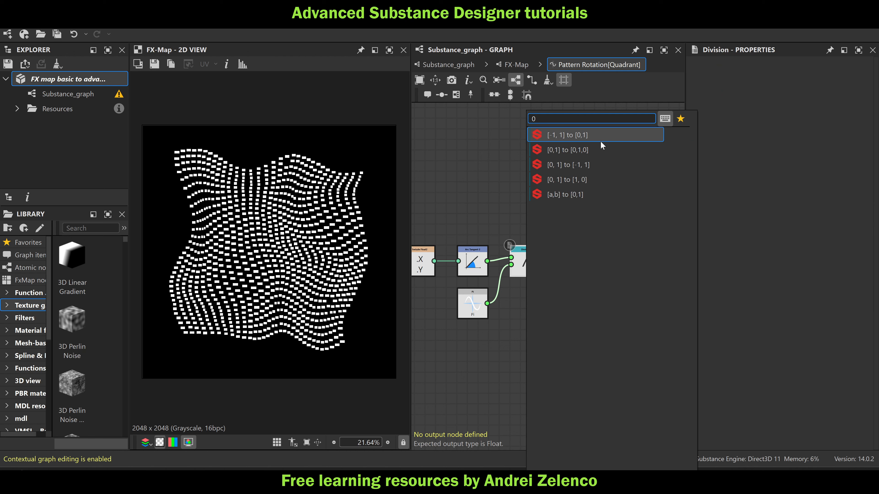
mouse_move(602, 144)
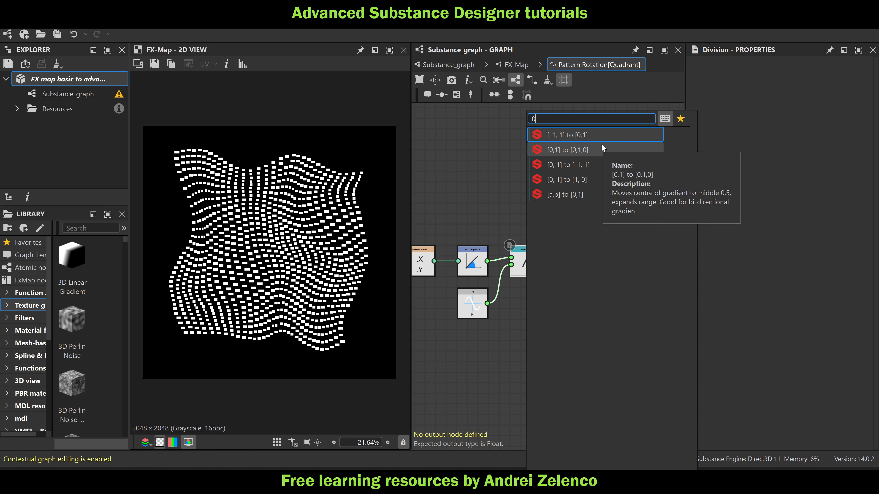
click(601, 138)
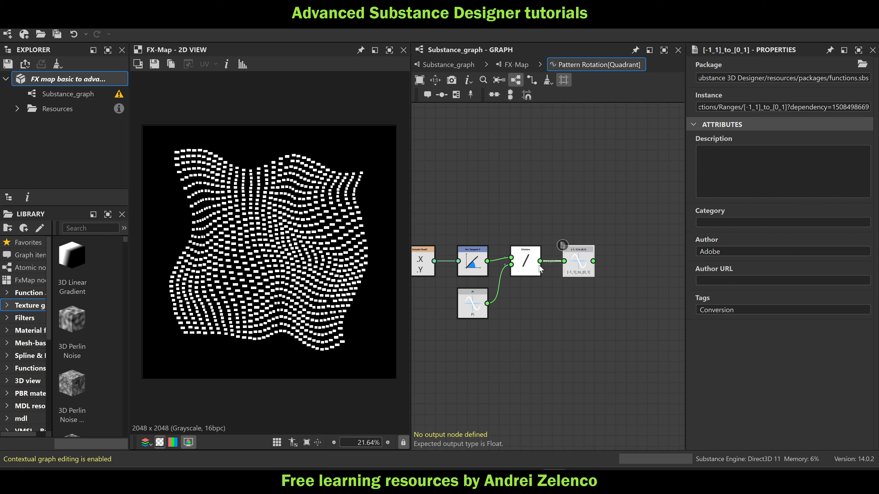
right_click(582, 268)
click(603, 306)
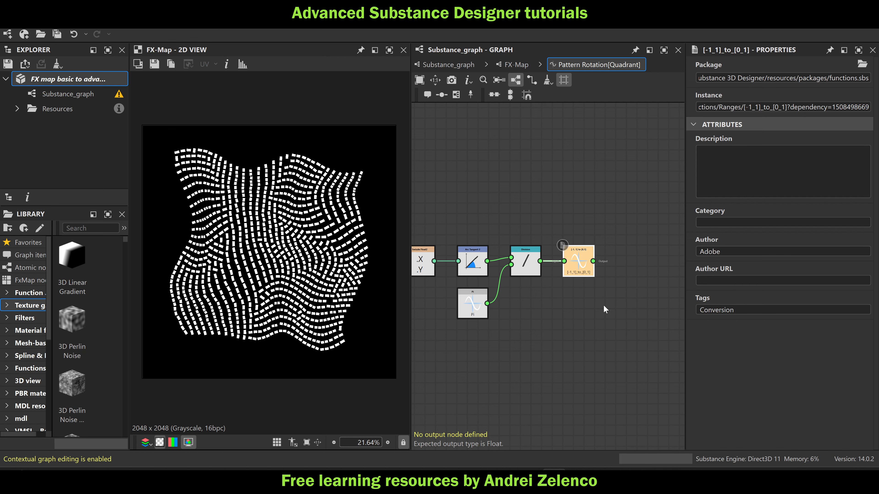
Check the rotated patterns in the 2D view and save the package
scroll(302, 262, up, 2)
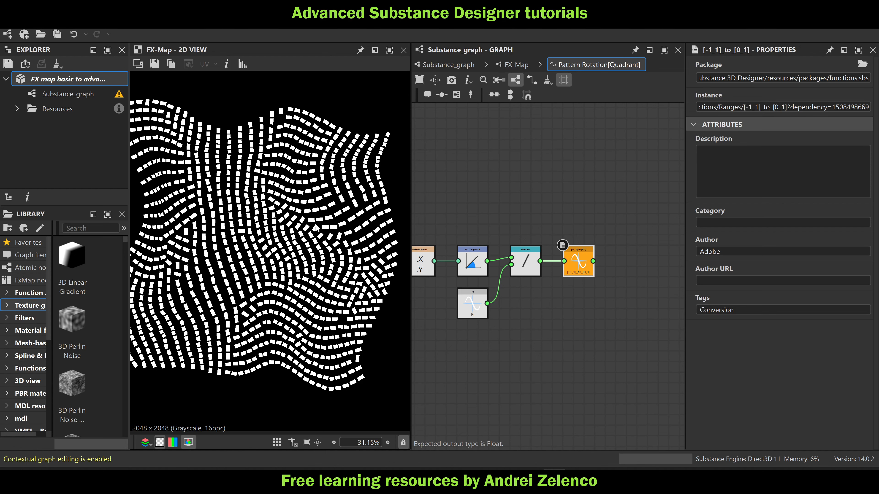
scroll(291, 237, up, 1)
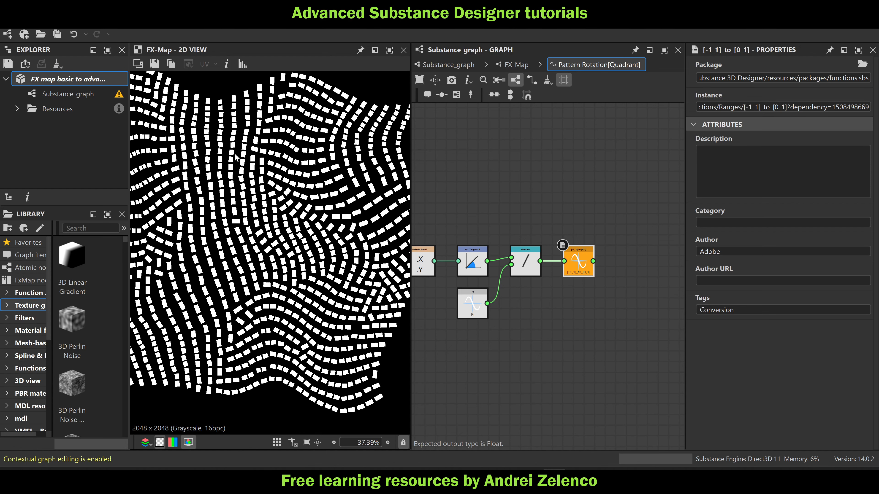
click(61, 81)
key(ctrl+s)
scroll(639, 239, down, 6)
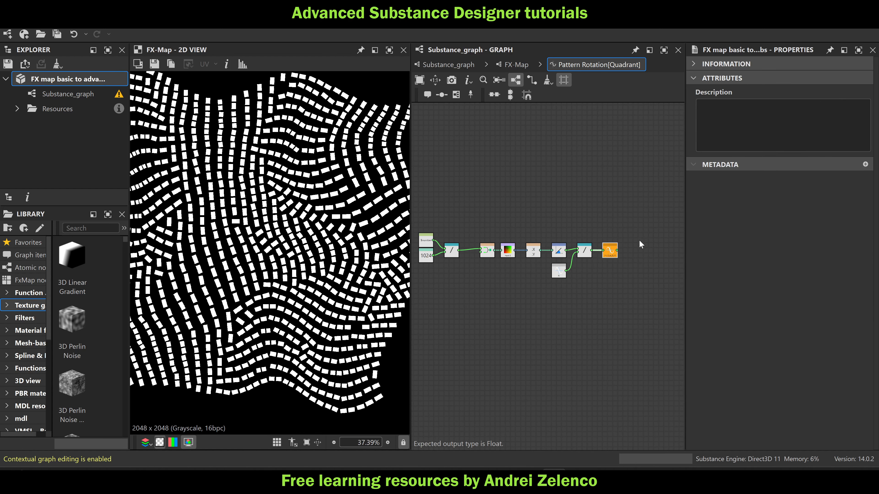
drag(634, 219, 455, 309)
key(ctrl+v)
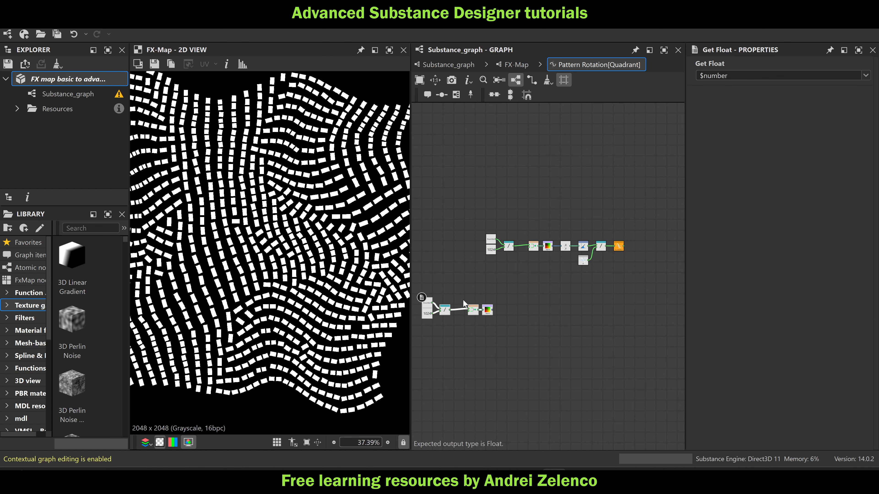
key(ctrl+z)
Copy all Pattern Rotation function nodes and paste them into an empty function on the Quadrant's Color / Luminosity
drag(659, 181, 486, 315)
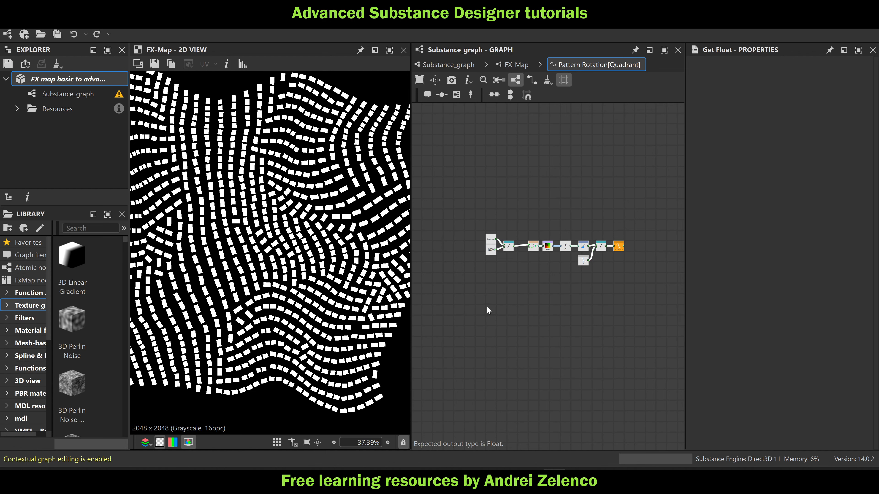
click(511, 64)
scroll(584, 188, down, 2)
click(572, 283)
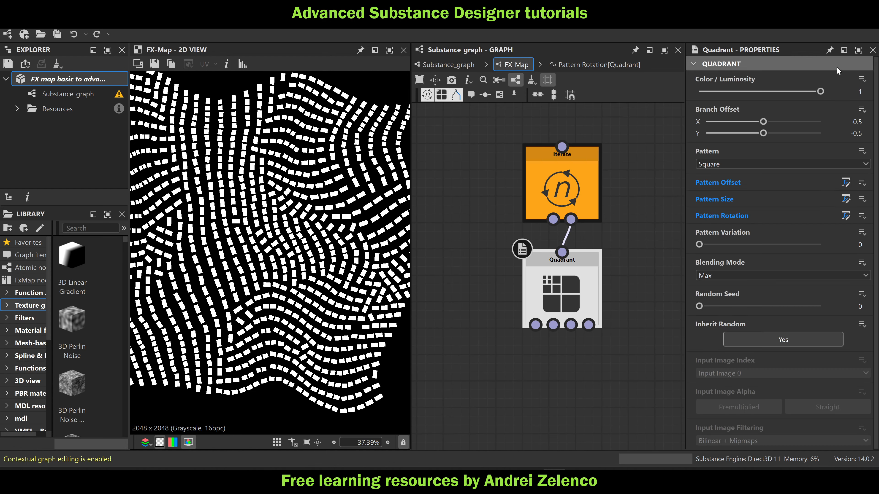
click(860, 82)
click(843, 91)
key(ctrl+v)
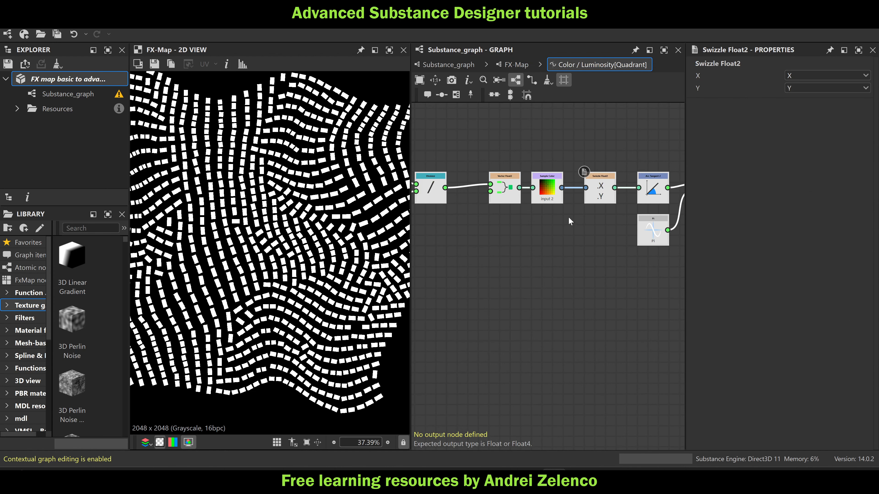
Set the pasted [-1, 1] to [0,1] node as the Color / Luminosity function's output and inspect the pattern shades
middle_drag(570, 221, 619, 211)
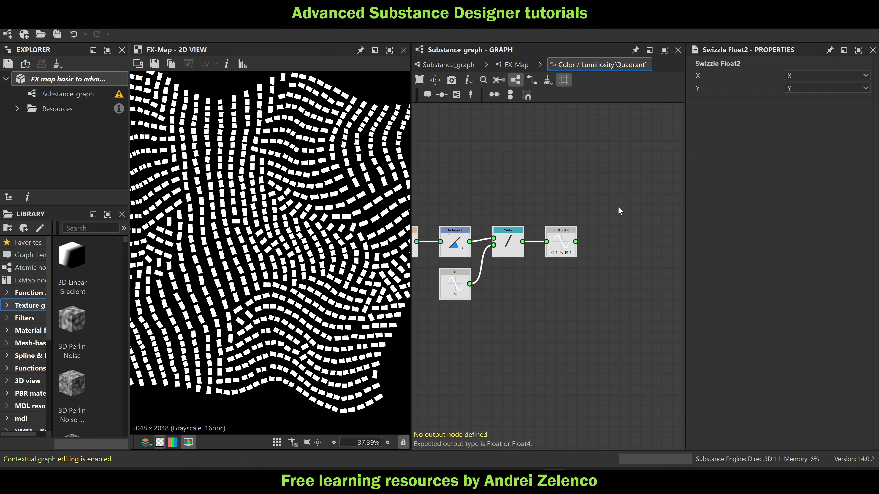
right_click(564, 248)
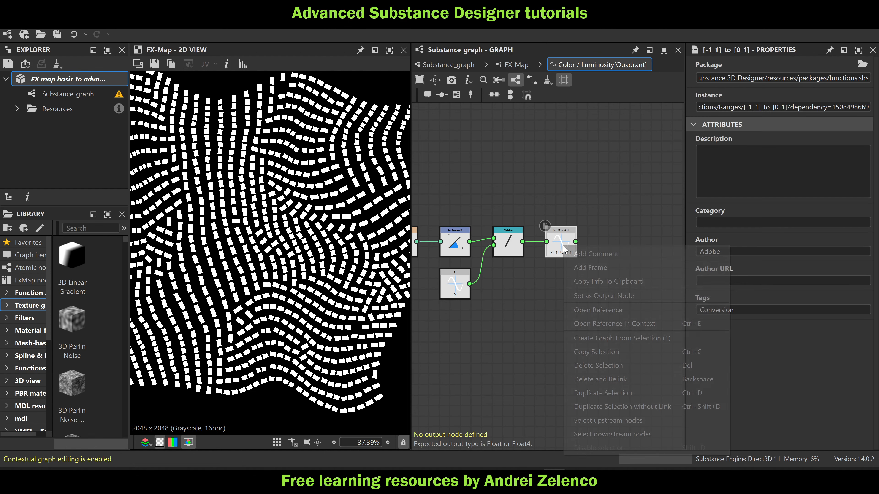
click(594, 296)
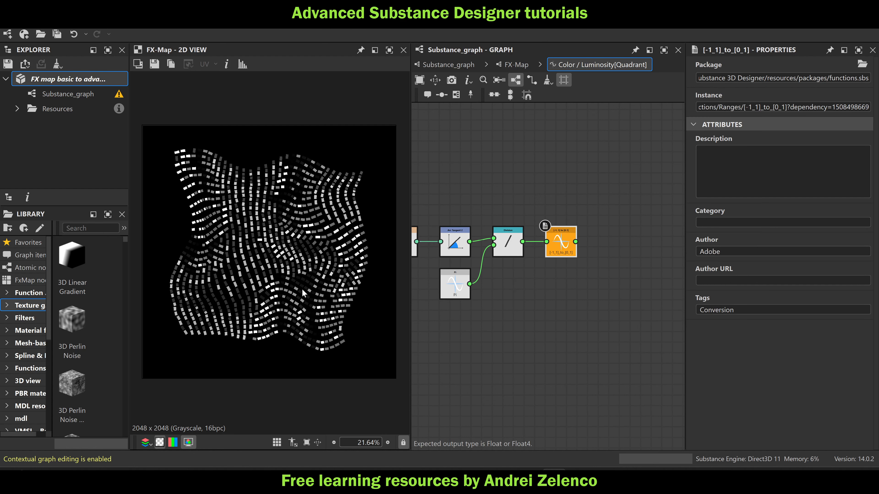
scroll(273, 314, up, 2)
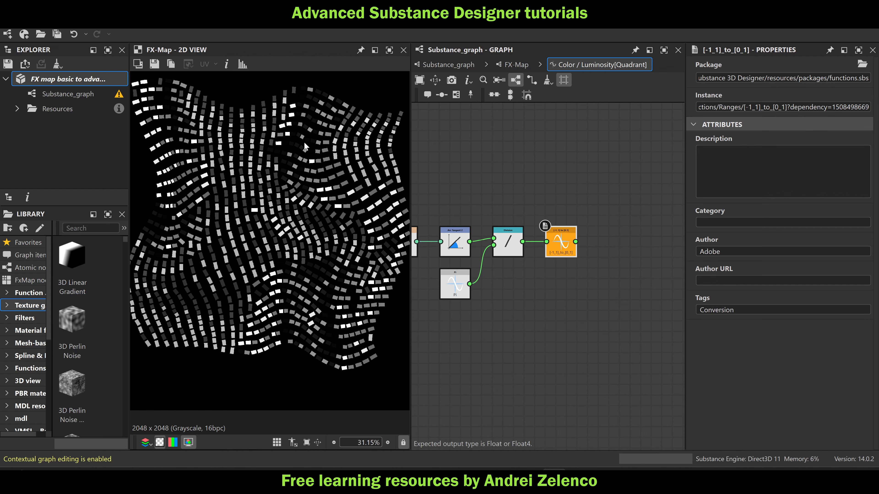
scroll(304, 146, up, 12)
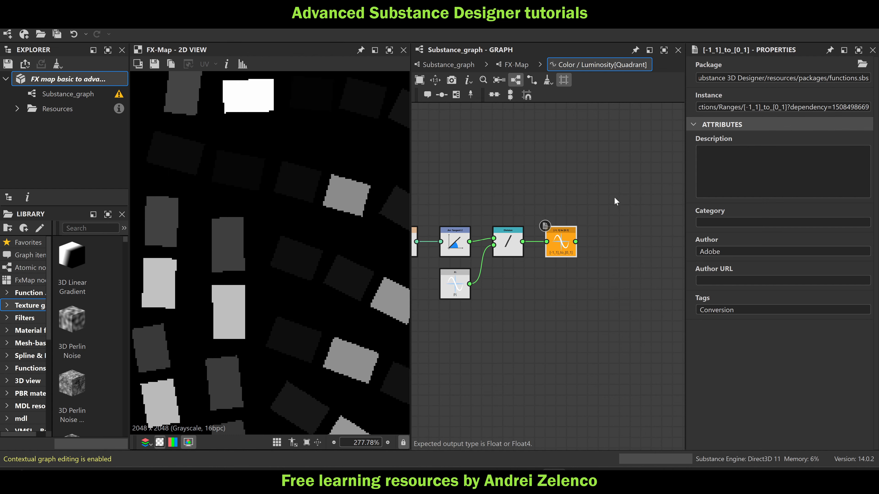
Add a Linear Interpolation node and connect the [-1, 1] to [0,1] node to its third input
click(601, 191)
scroll(348, 195, down, 6)
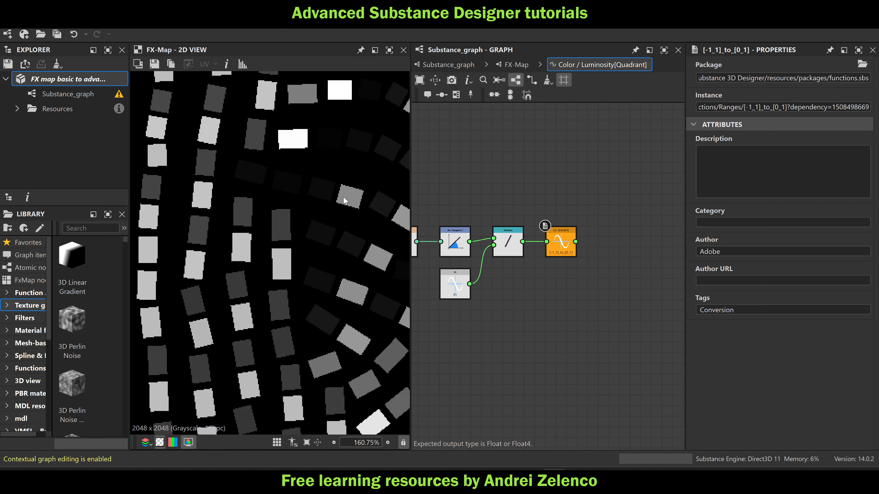
key(space)
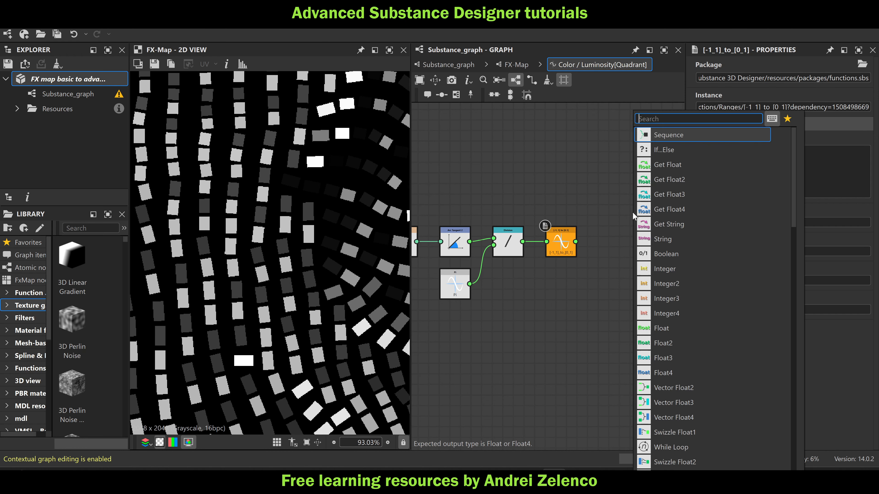
text(l)
click(687, 180)
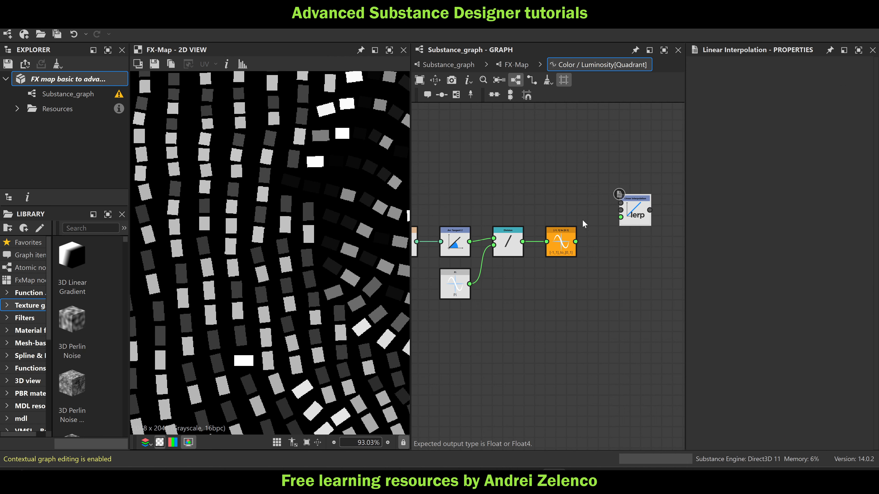
drag(576, 242, 623, 223)
Add a Float node above the range node and place a duplicate of it above
key(space)
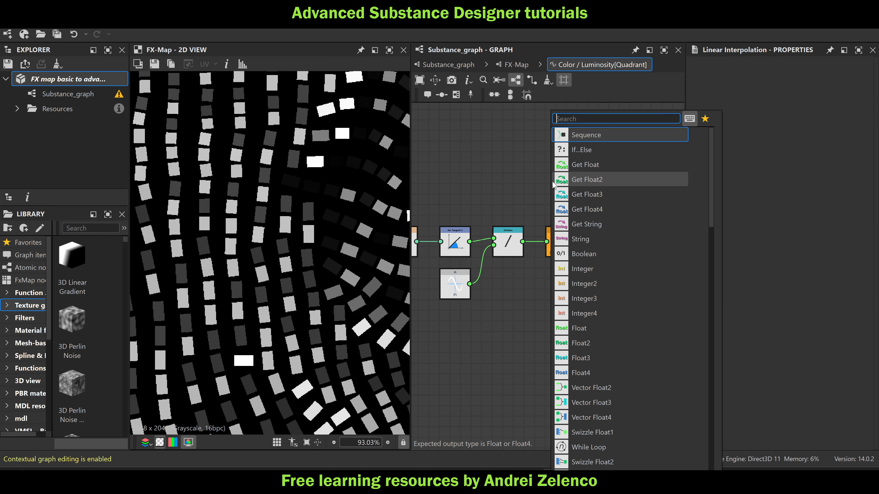
text(fl)
click(599, 133)
mouse_move(546, 186)
mouse_down()
mouse_move(567, 155)
mouse_move(563, 193)
mouse_up()
key(ctrl+d)
drag(571, 156, 561, 155)
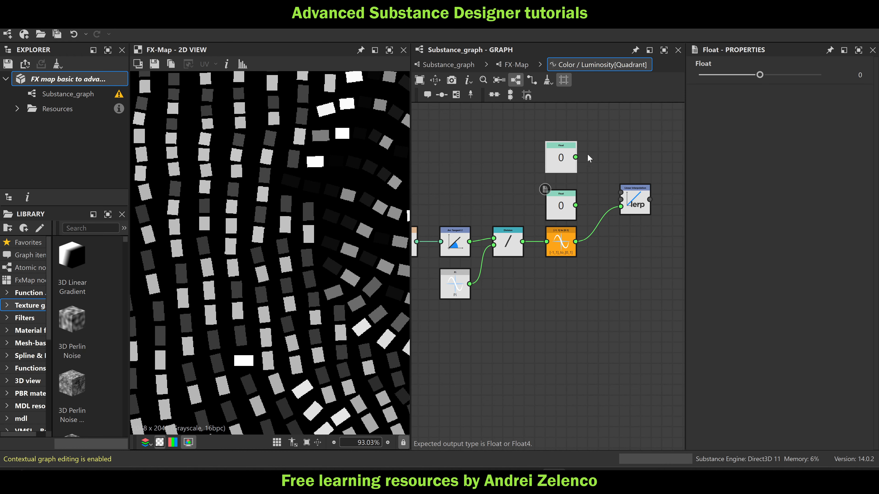
Set the lower Float node to 0.5 and the upper Float node to 1
click(855, 75)
text(0.5)
key(Return)
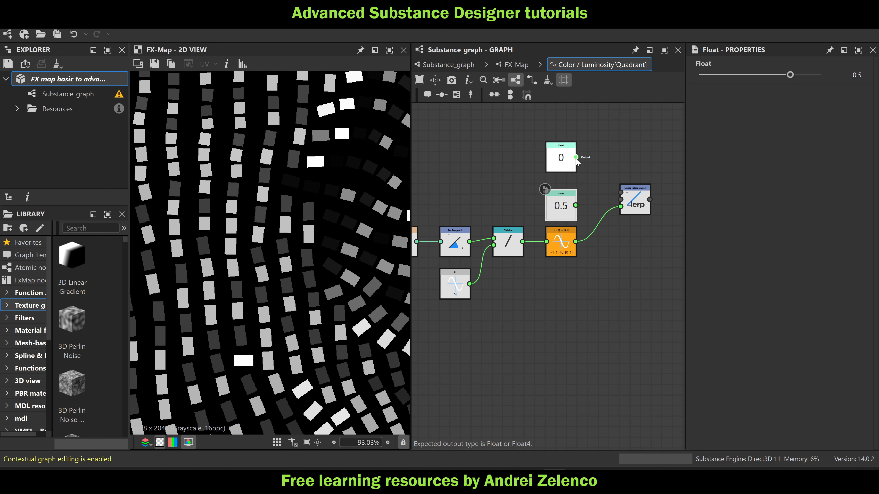
click(568, 160)
drag(798, 76, 824, 76)
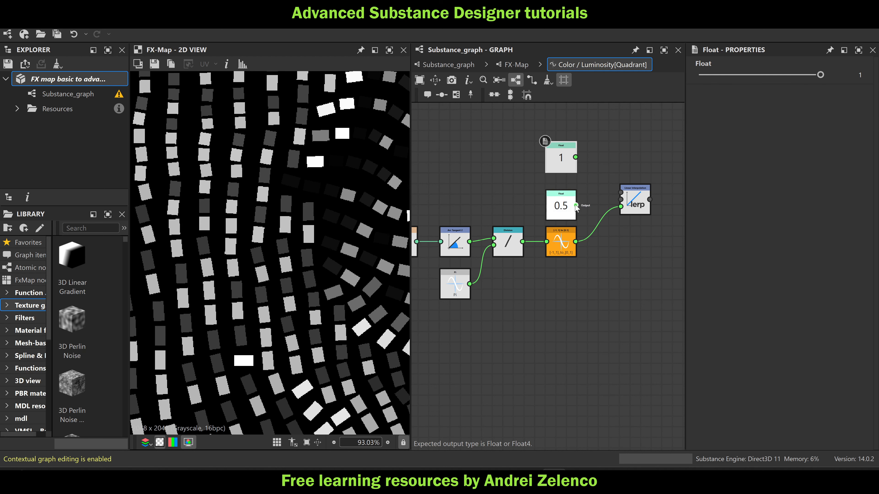
Connect Float 1 to the Linear Interpolation's first input and Float 0.5 to its second, and set the node as output
drag(576, 206, 621, 200)
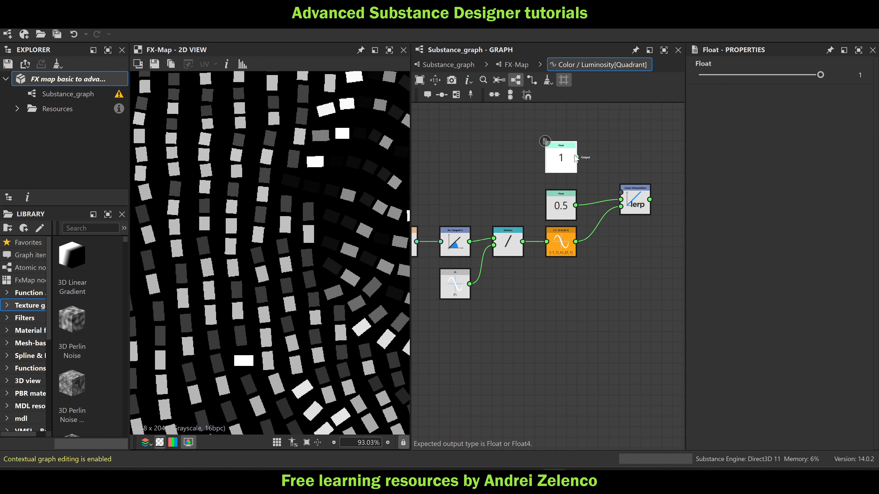
drag(575, 157, 620, 193)
click(626, 197)
right_click(620, 184)
click(634, 249)
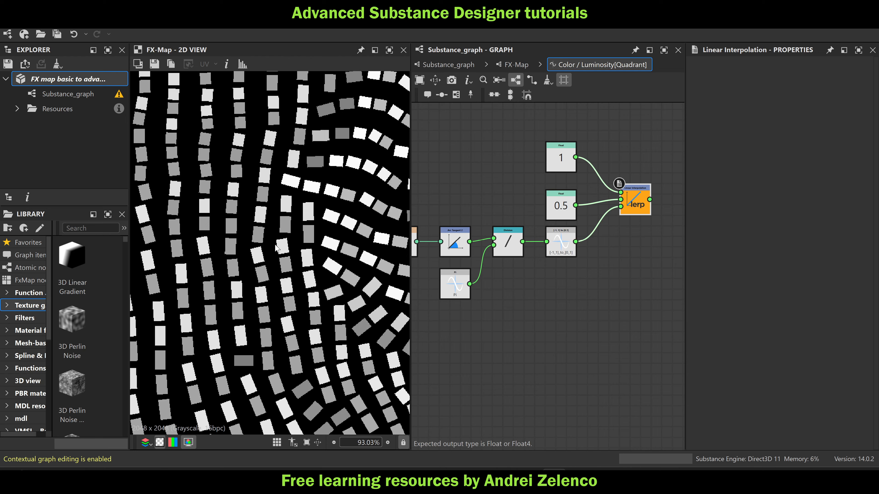
Save the package and return to the main Substance_graph
scroll(277, 248, down, 5)
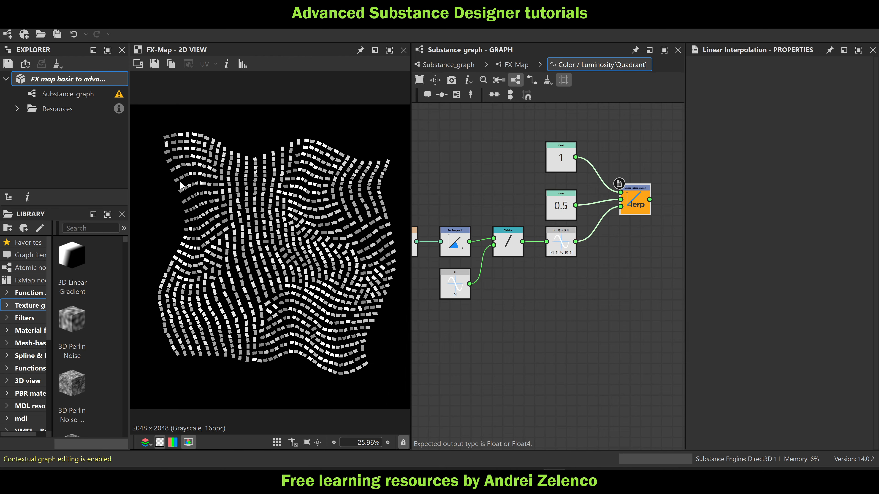
click(70, 77)
scroll(335, 275, up, 2)
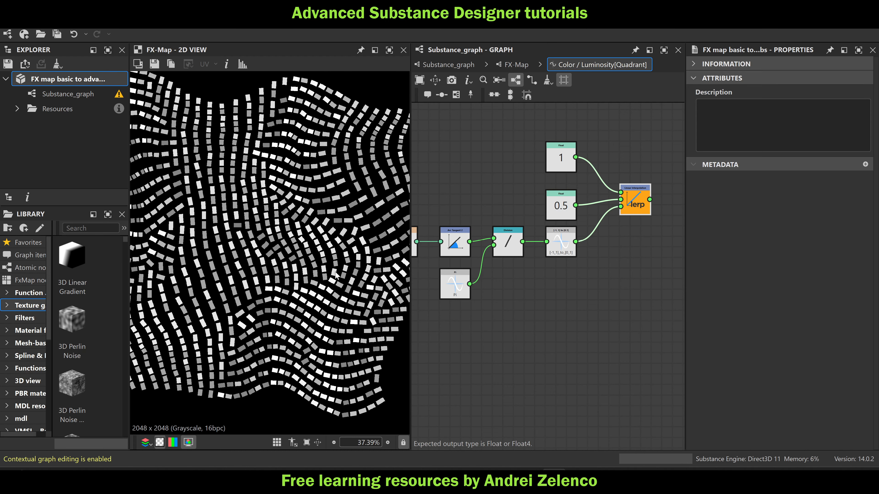
scroll(335, 275, down, 2)
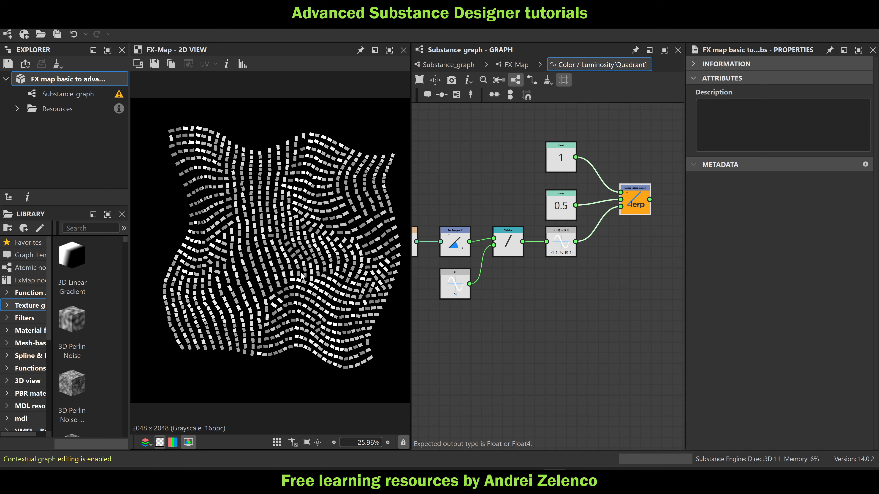
click(469, 63)
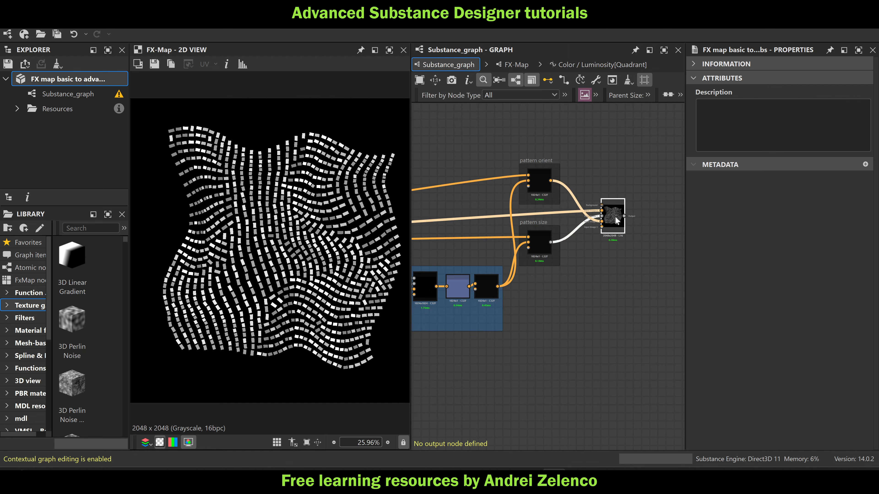
Add a Gradient Map node connected to the output of the pattern FX-Map
drag(616, 216, 615, 219)
key(space)
text(gr)
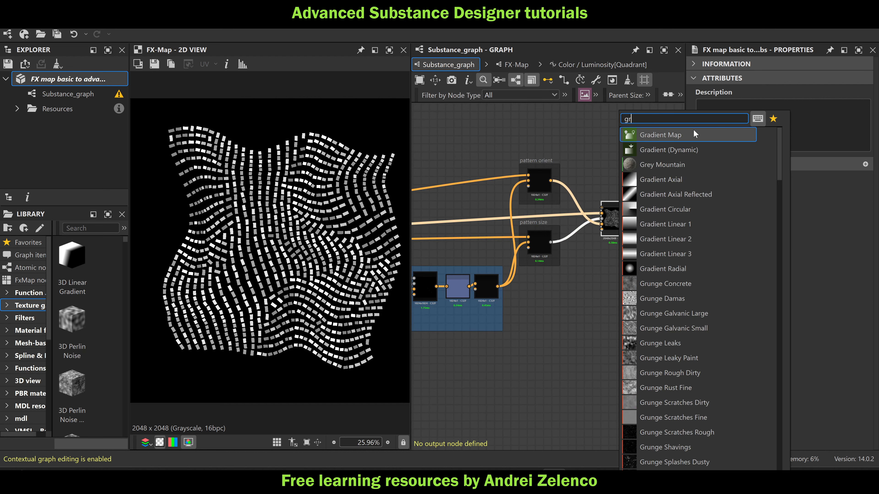
click(693, 138)
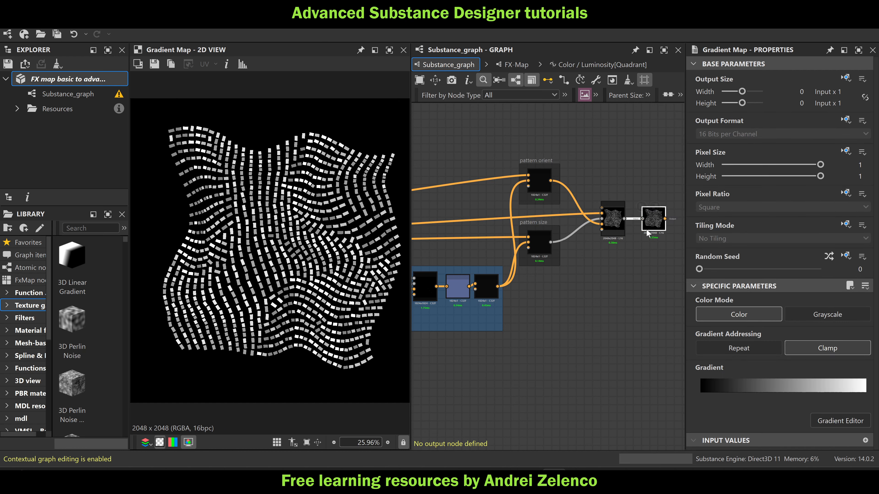
Colour the gradient's white end key red (#d90000), add a blue key (#004b95) at position 0.688, and save the package
click(865, 394)
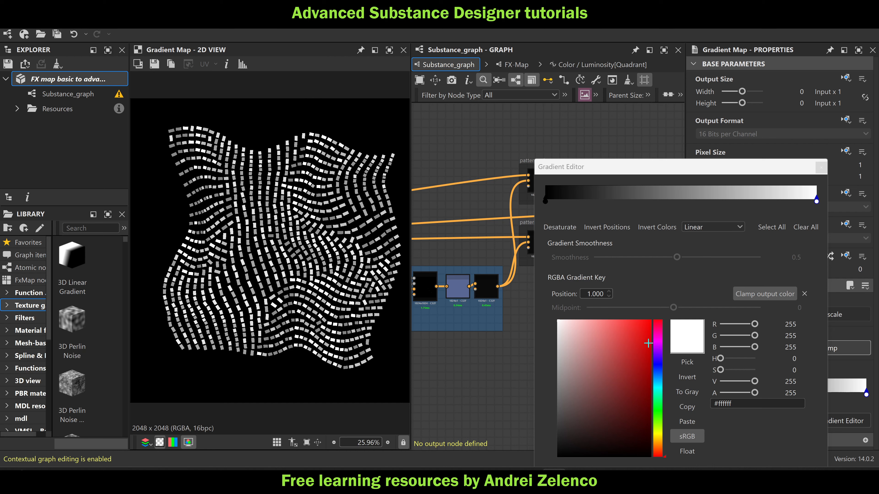
drag(649, 340, 657, 341)
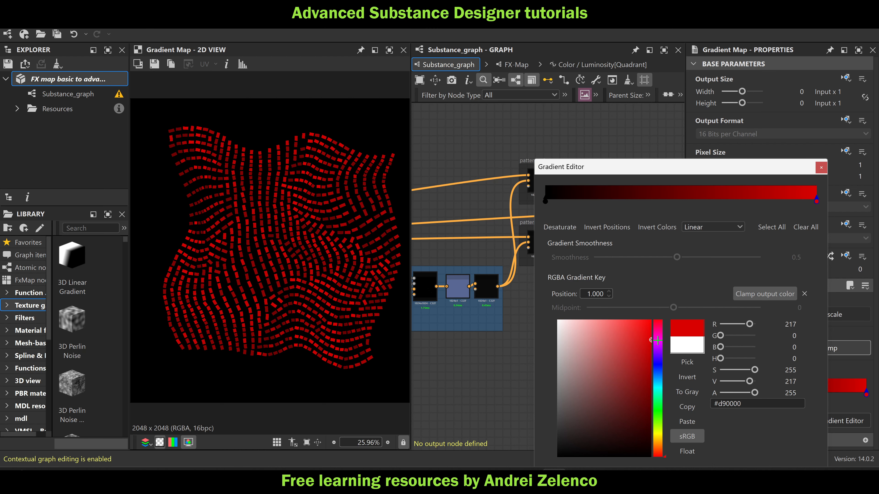
click(731, 200)
click(660, 377)
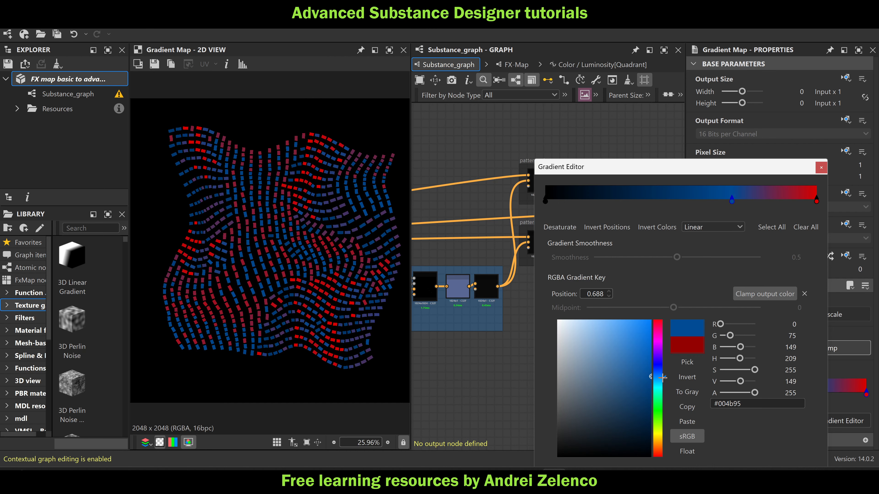
click(821, 167)
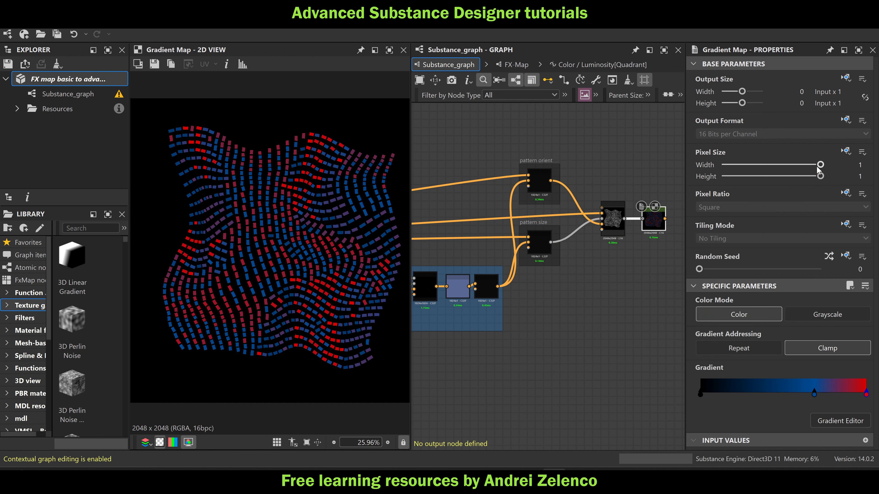
click(79, 80)
Set the Perlin Noise node's Disorder to 0.9 and save the package
scroll(549, 261, up, 3)
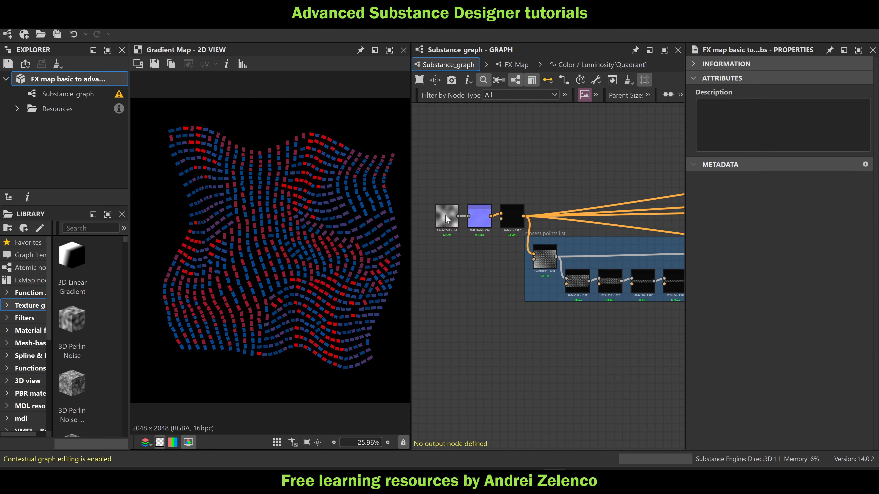
click(445, 217)
drag(702, 358, 809, 366)
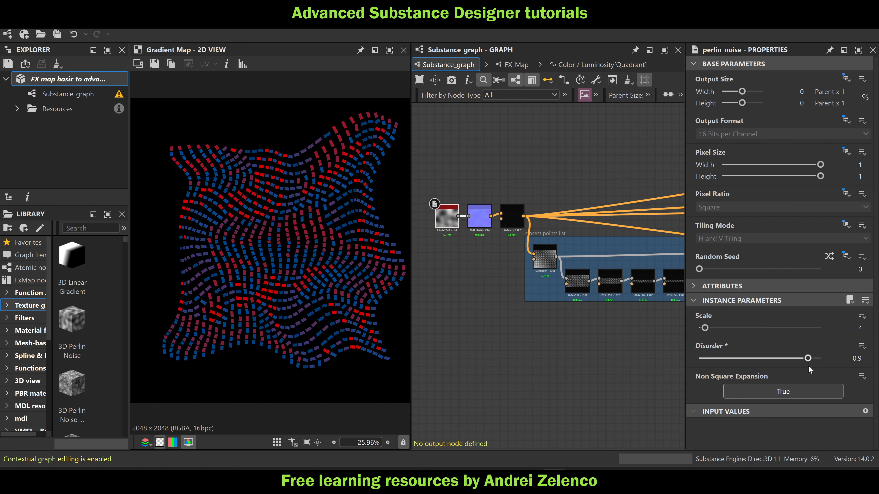
click(87, 79)
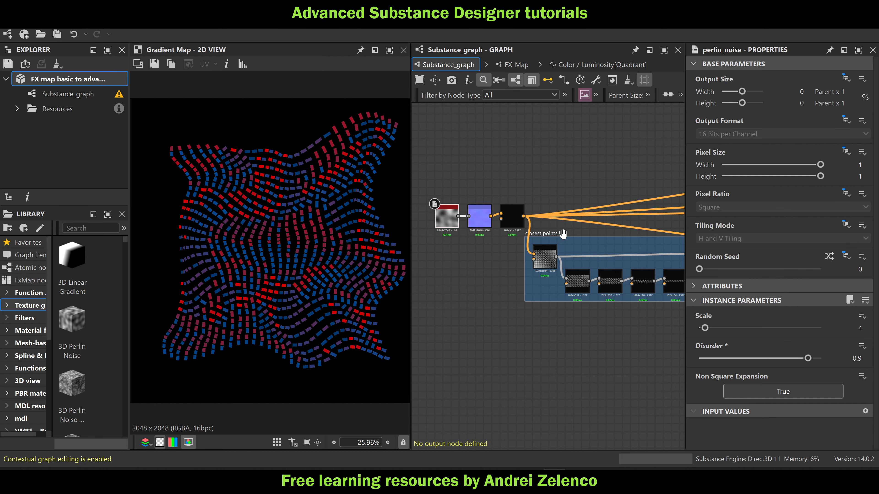
Move the whole oriented-pattern network beneath the two smaller node networks and save the package
scroll(555, 231, down, 5)
middle_drag(566, 239, 559, 268)
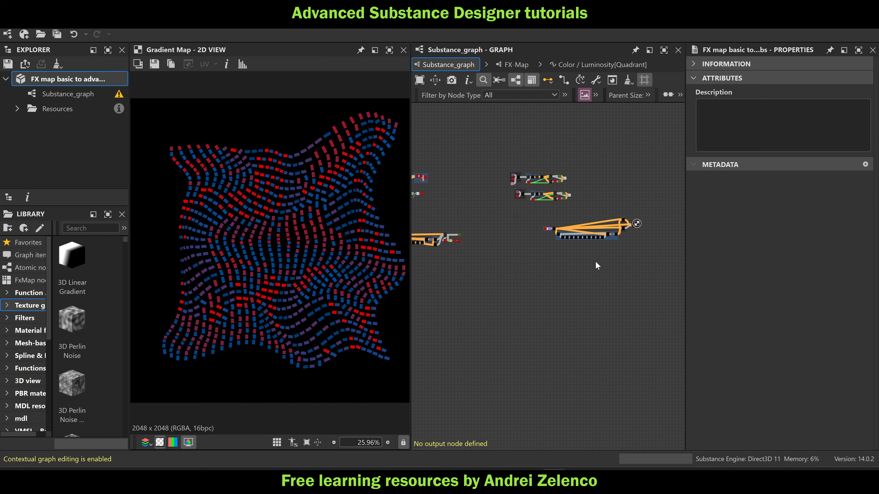
drag(642, 248, 525, 215)
scroll(616, 222, up, 2)
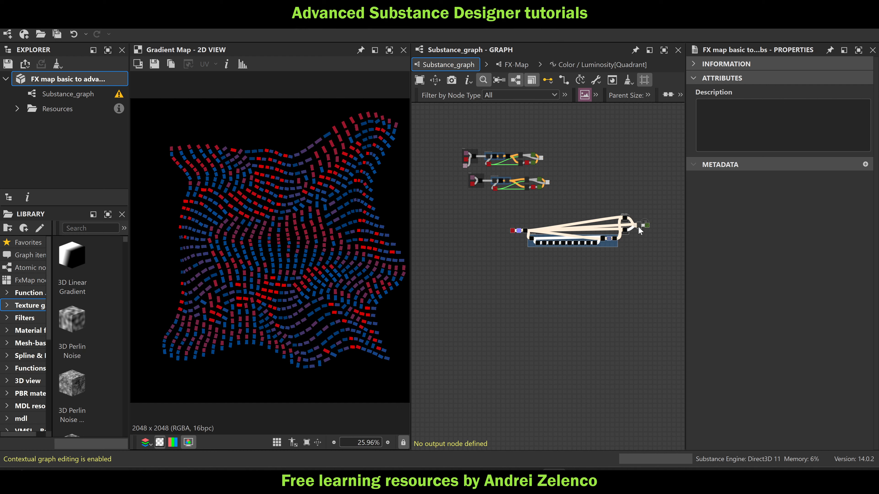
drag(639, 231, 594, 210)
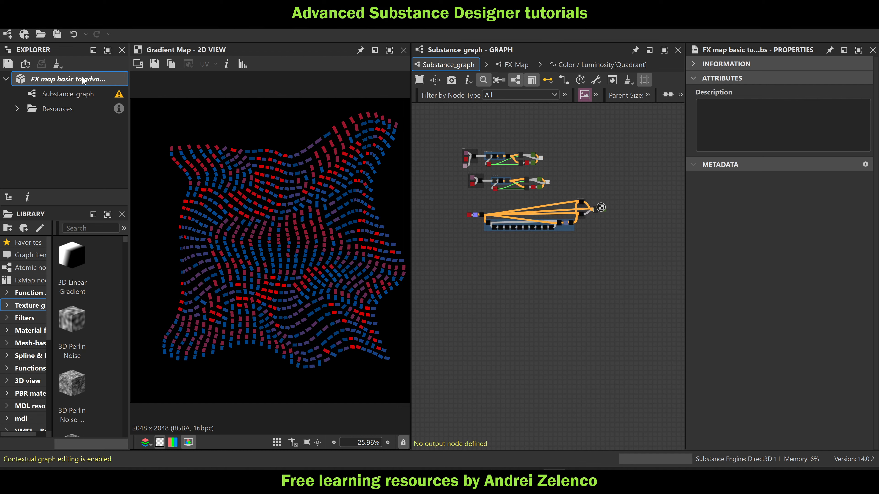
key(ctrl+s)
Copy the existing Spline (Poly Quadratic) node, paste it into the empty area below the node networks, and save the package
scroll(519, 189, down, 3)
middle_drag(450, 257, 571, 247)
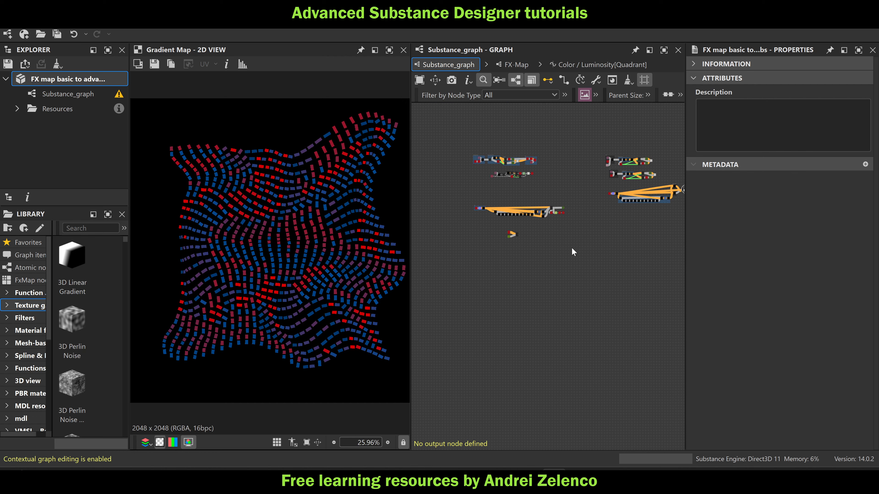
scroll(520, 232, up, 5)
scroll(481, 232, up, 3)
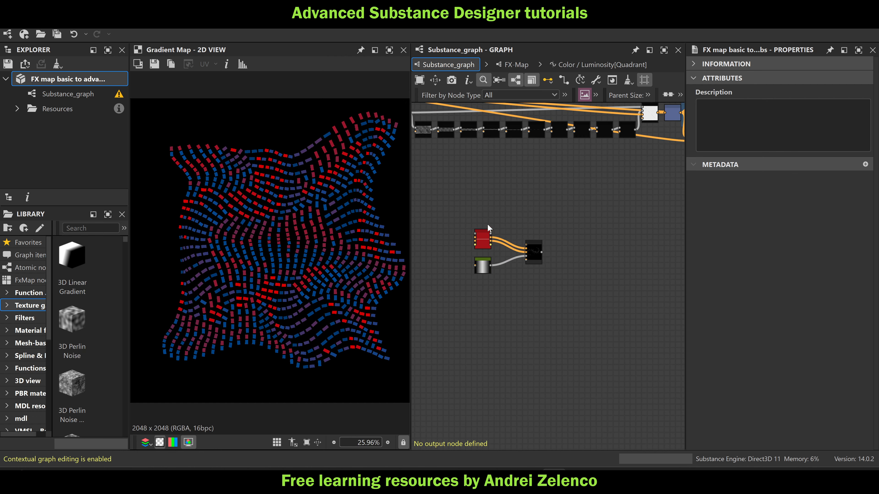
drag(499, 216, 486, 235)
scroll(488, 234, down, 2)
middle_drag(585, 231, 422, 247)
scroll(584, 251, down, 5)
middle_drag(595, 240, 487, 233)
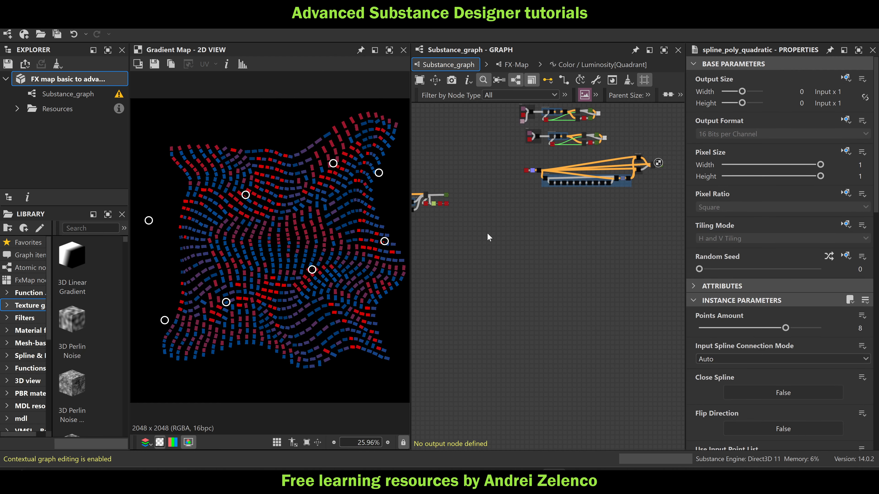
key(ctrl+v)
scroll(585, 244, up, 3)
scroll(584, 243, up, 3)
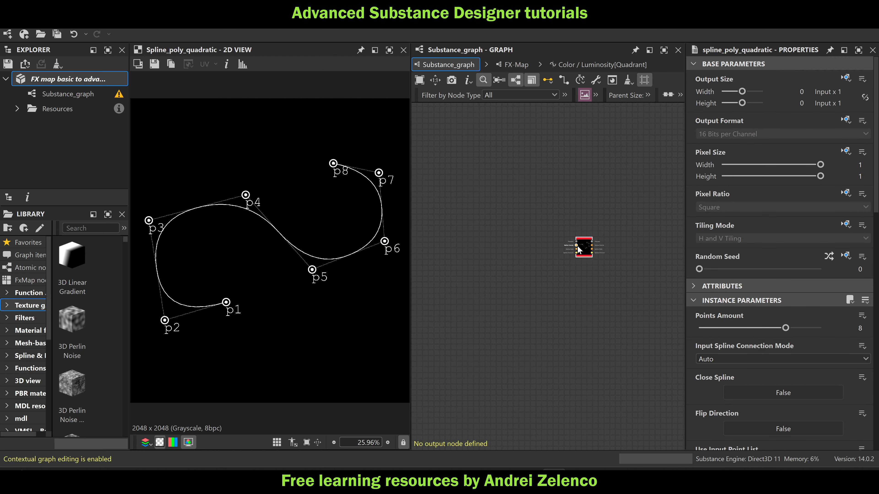
drag(581, 249, 554, 193)
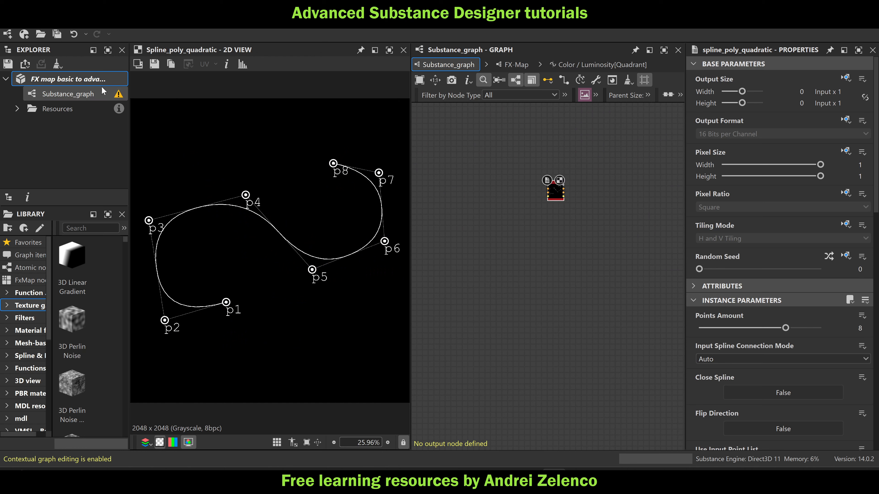
click(82, 80)
key(ctrl+s)
Add an FX-Map node beside the pasted Spline (Poly Quadratic) node and set its Color Mode to Grayscale
scroll(566, 179, up, 3)
scroll(565, 199, up, 5)
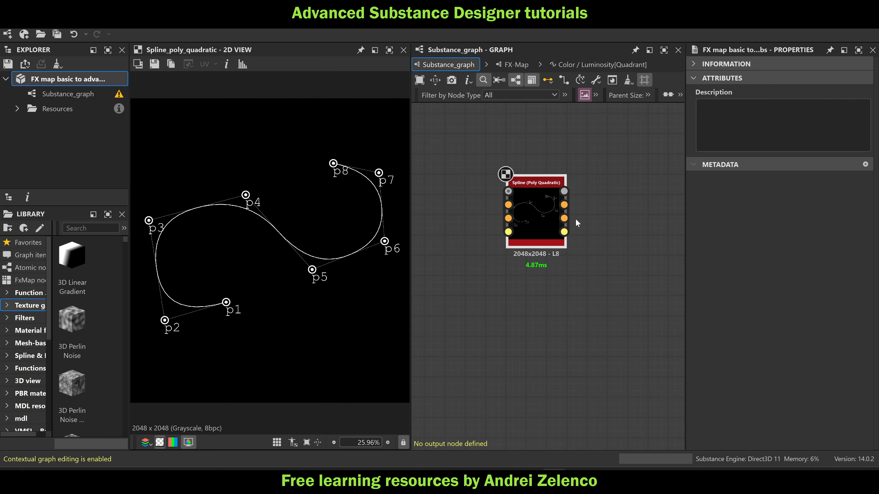
mouse_move(560, 198)
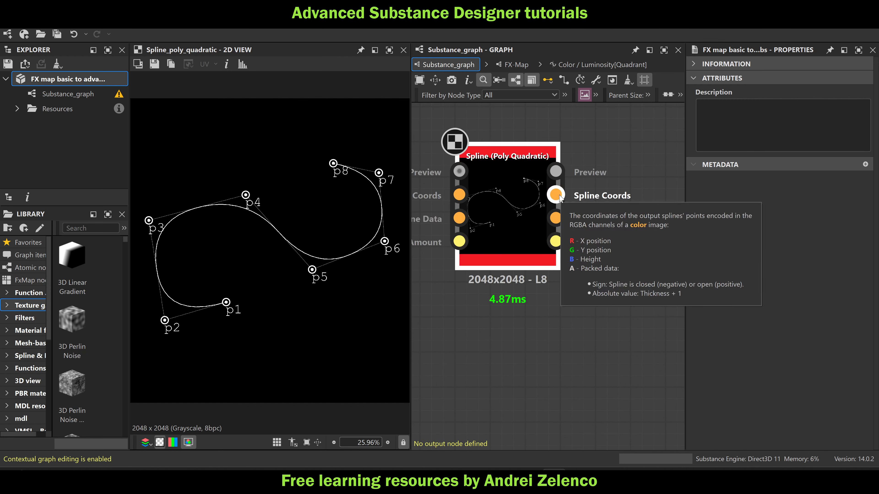
mouse_move(558, 223)
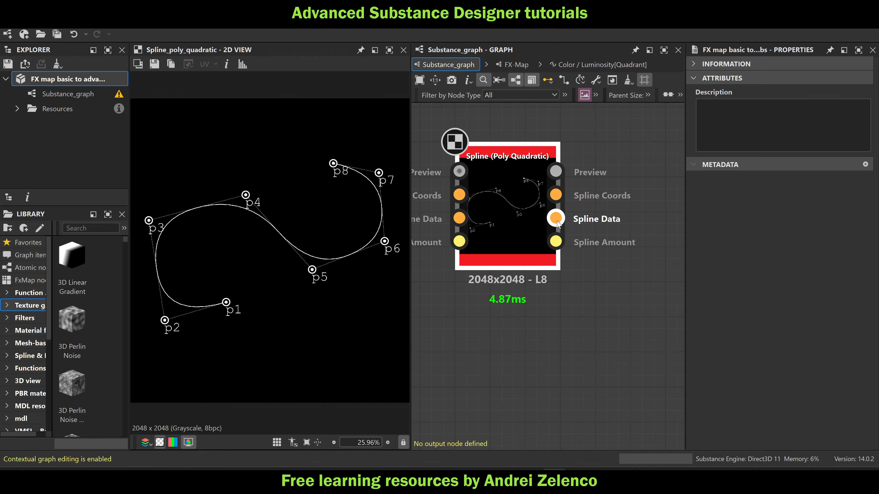
scroll(465, 227, down, 5)
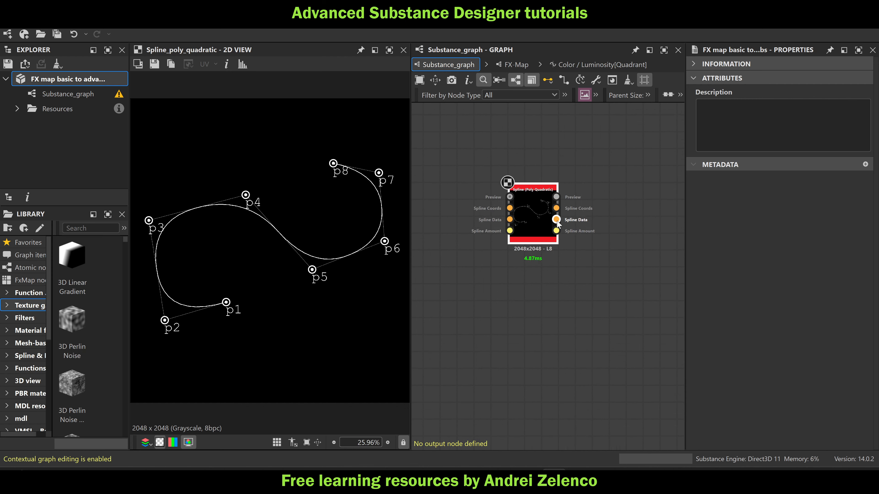
key(space)
text(fx)
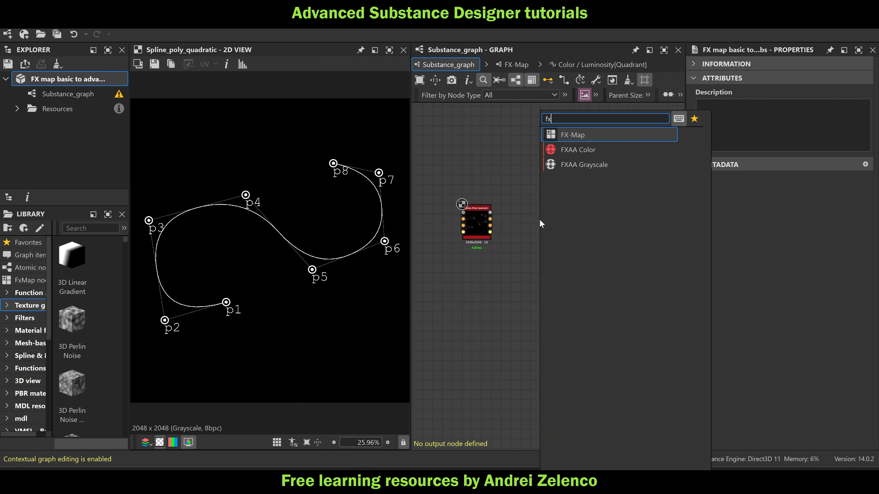
click(588, 134)
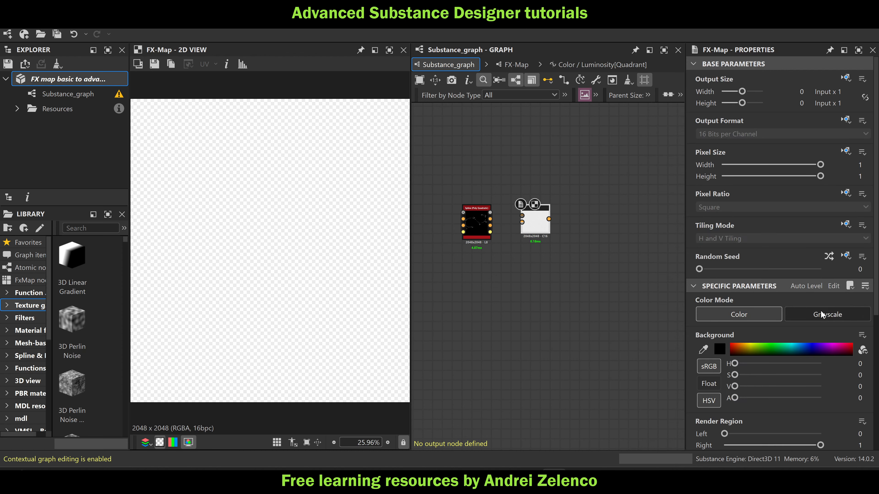
click(824, 315)
drag(537, 228, 547, 229)
scroll(496, 220, up, 6)
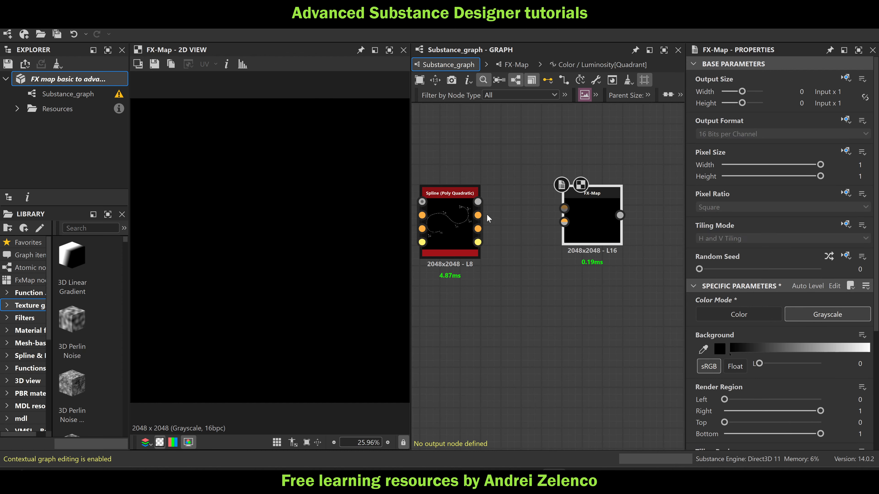
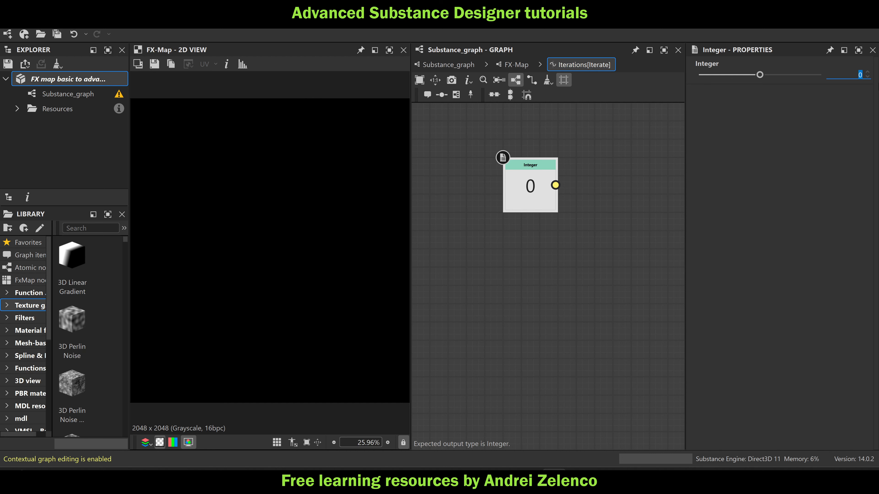
Set the Integer node's value to 2048 and convert its output with a To Float node
text(48)
key(Return)
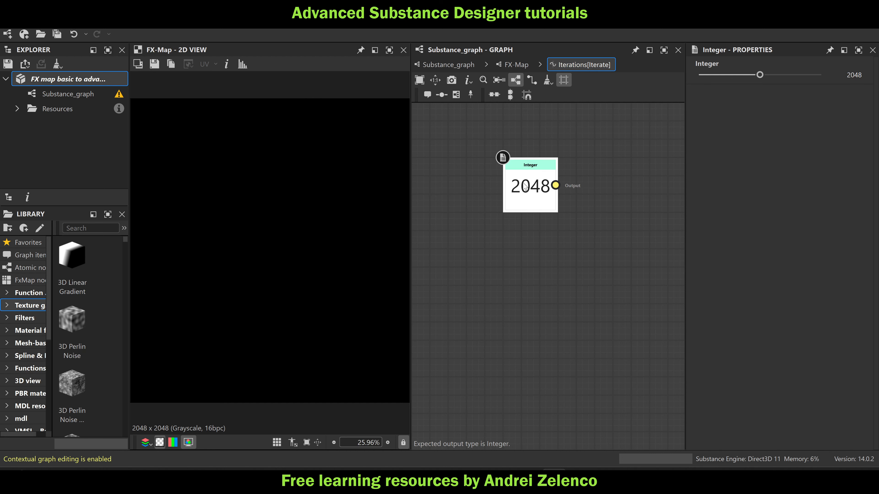
key(space)
text(set)
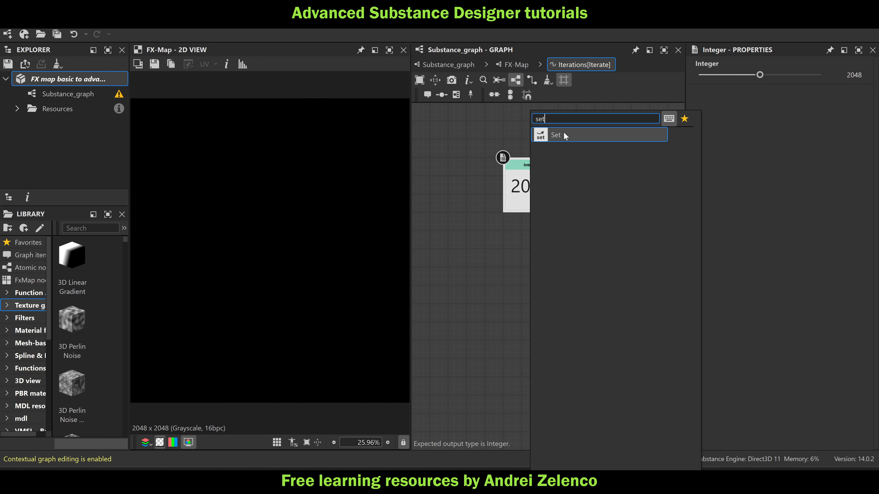
click(504, 243)
key(space)
text(to)
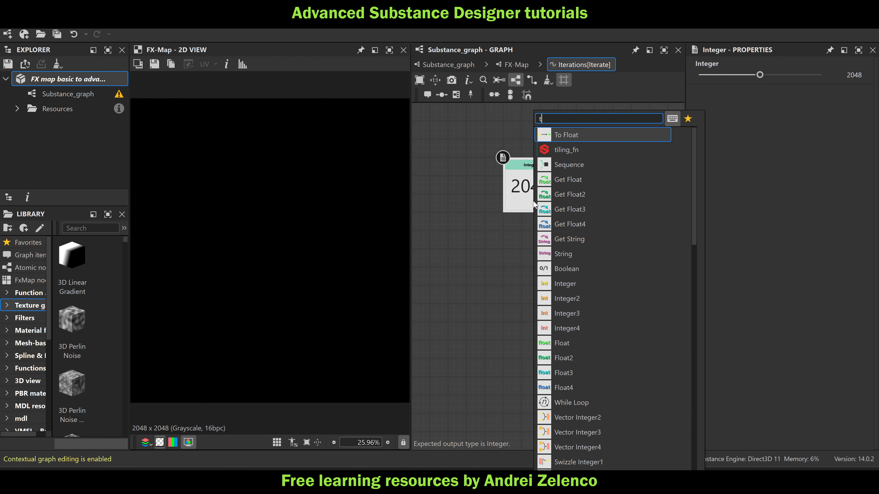
key(Return)
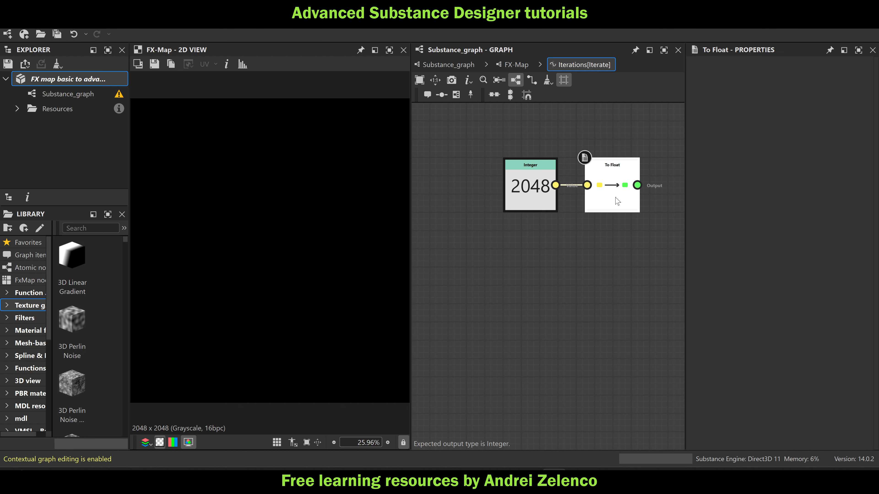
Add a Set node after the To Float node and name its variable numpt0
key(space)
text(set)
key(Return)
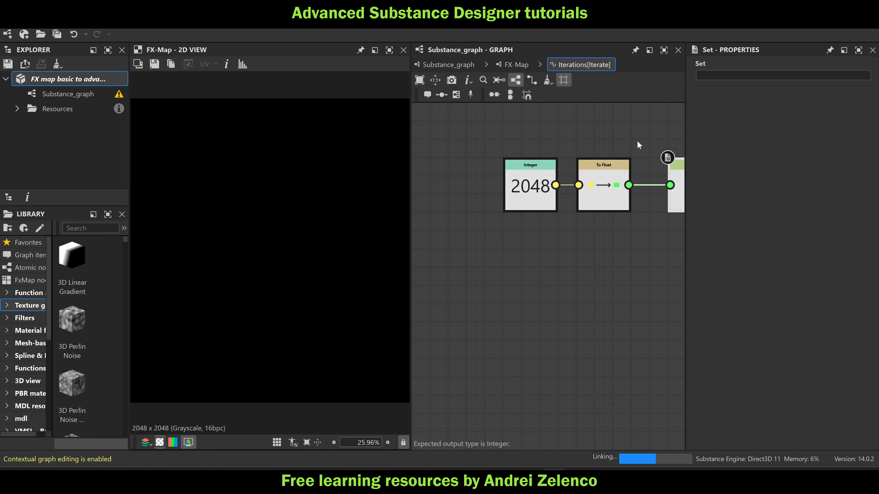
middle_drag(593, 291, 507, 329)
drag(614, 231, 595, 224)
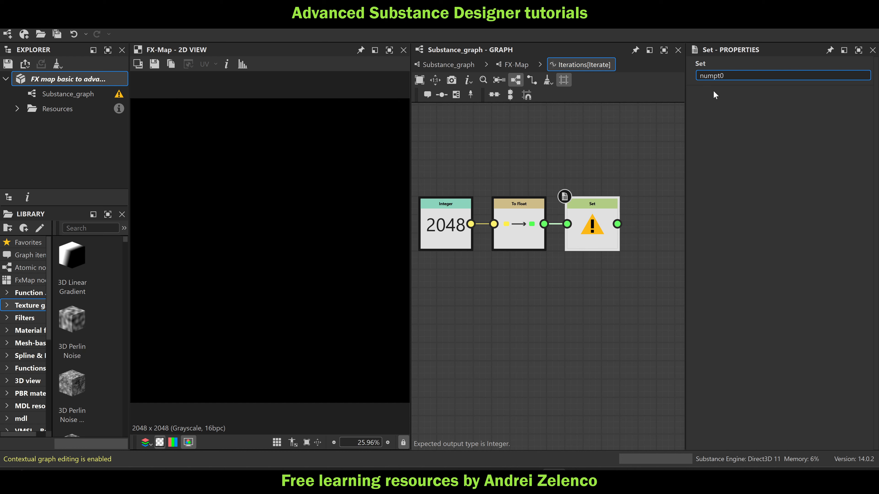
key(Return)
Add a Sequence node, feed it the numpt0 Set node first and the Integer node last, and set it as the function's output
key(space)
text(sq)
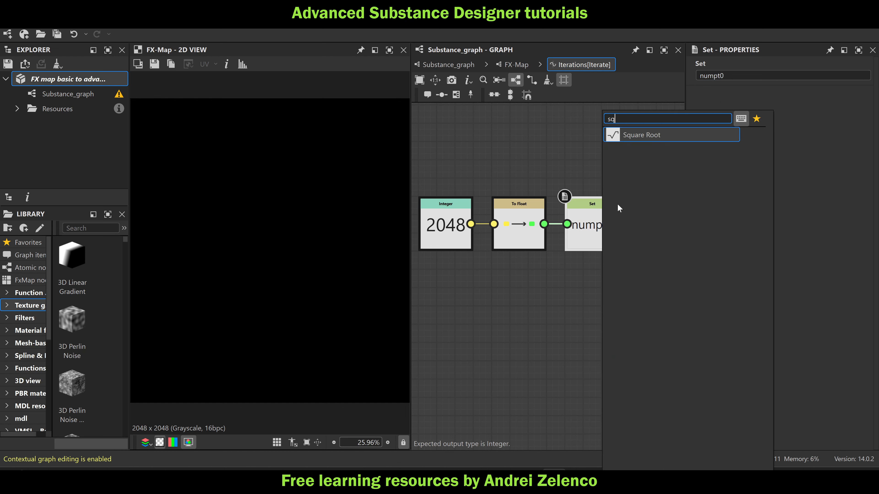
key(Escape)
key(space)
text(seq)
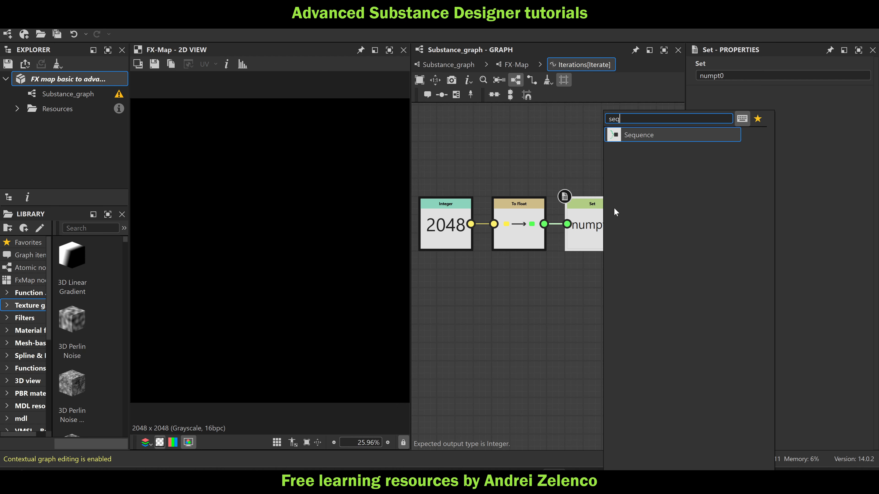
key(Return)
scroll(635, 198, down, 4)
drag(655, 215, 651, 241)
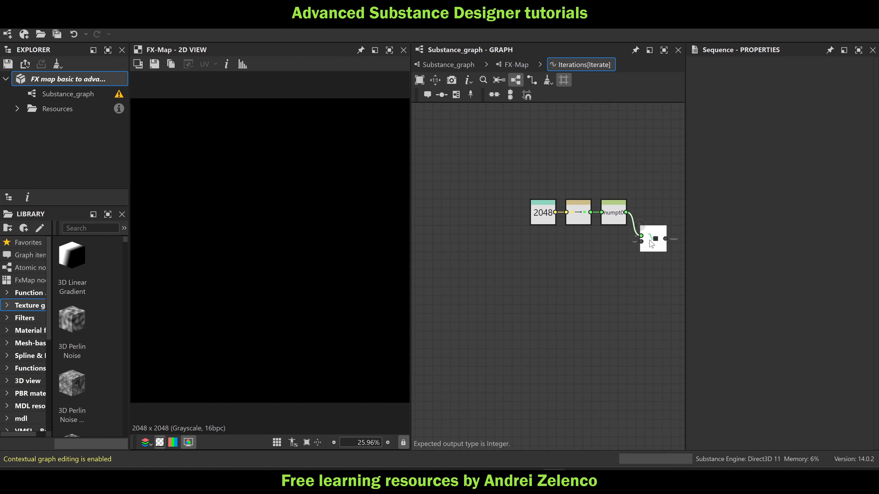
drag(545, 212, 652, 248)
right_click(653, 251)
click(691, 291)
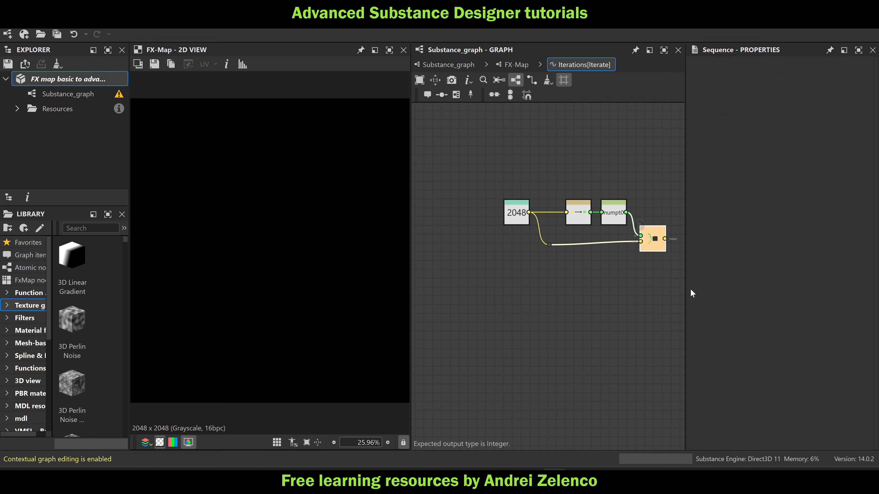
Return to the FX-Map graph and set the Iterate node as root
click(516, 64)
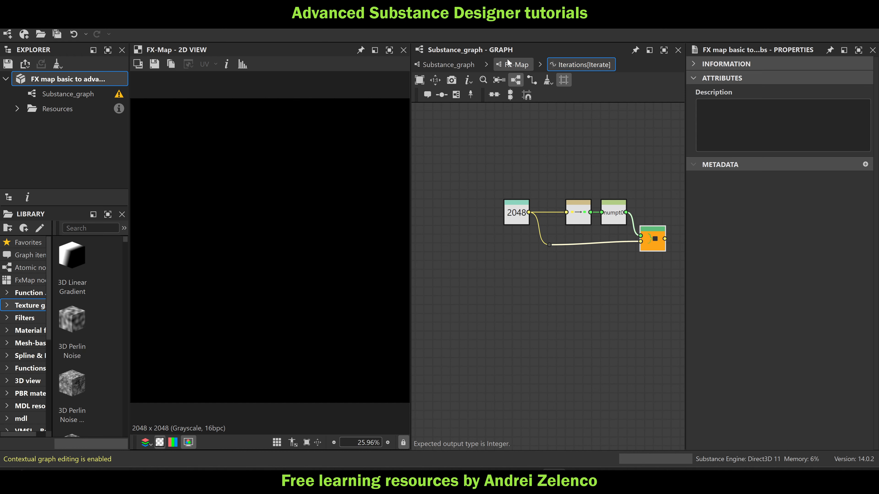
right_click(583, 164)
click(579, 160)
right_click(578, 160)
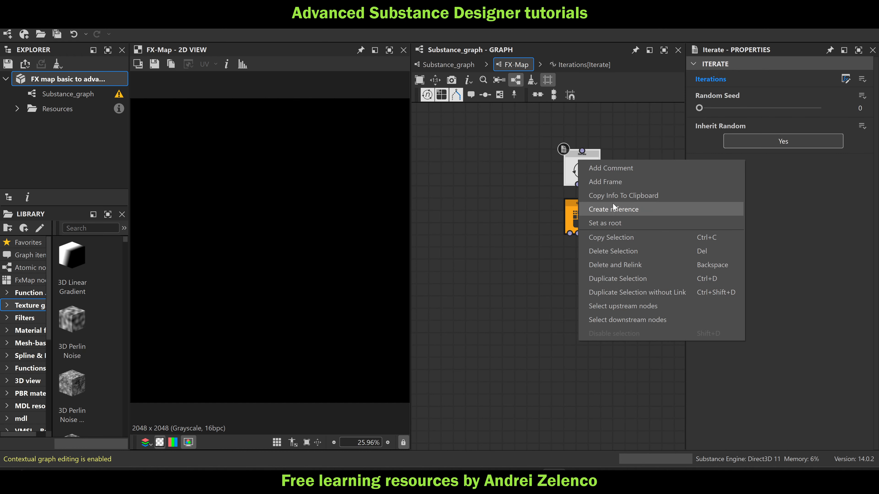
click(614, 223)
Set the Quadrant node's Pattern to Disc and check the FX-Map node in the main graph
click(581, 218)
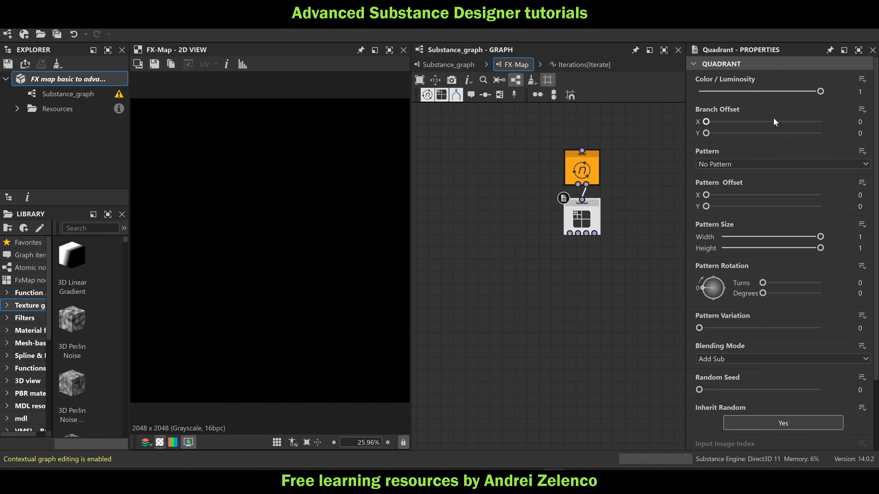
click(747, 165)
click(716, 201)
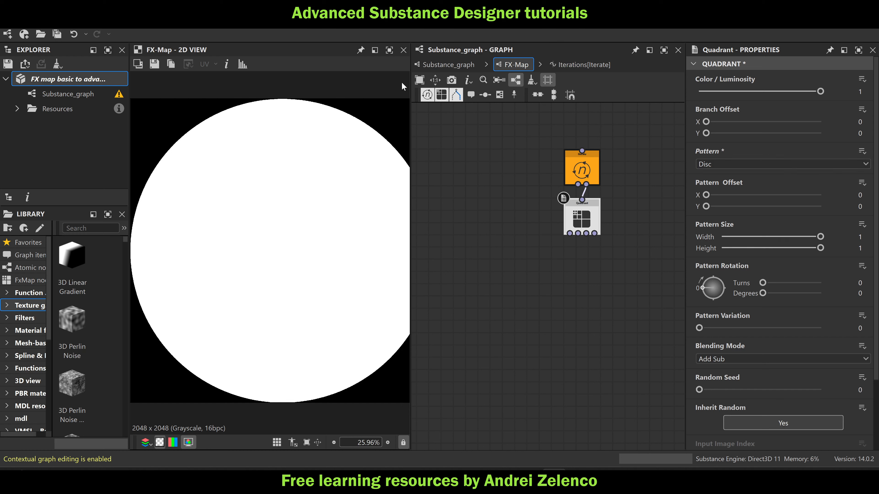
click(449, 65)
scroll(593, 246, up, 3)
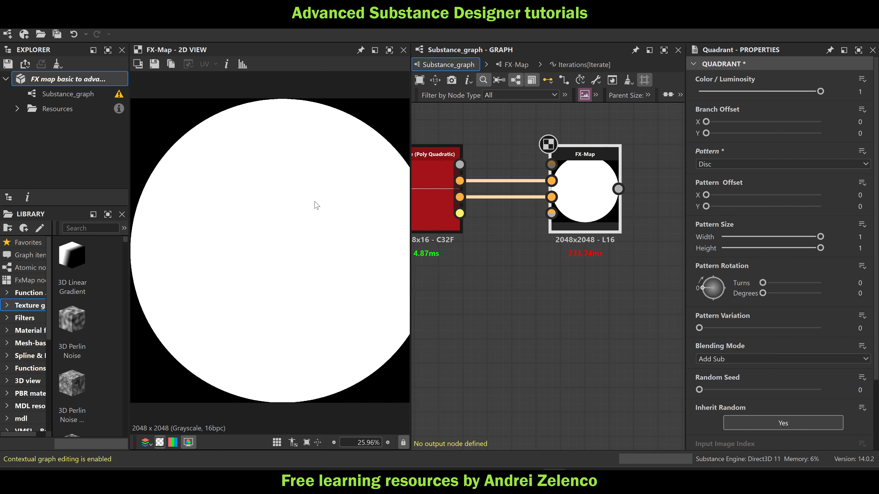
click(568, 191)
double_click(568, 190)
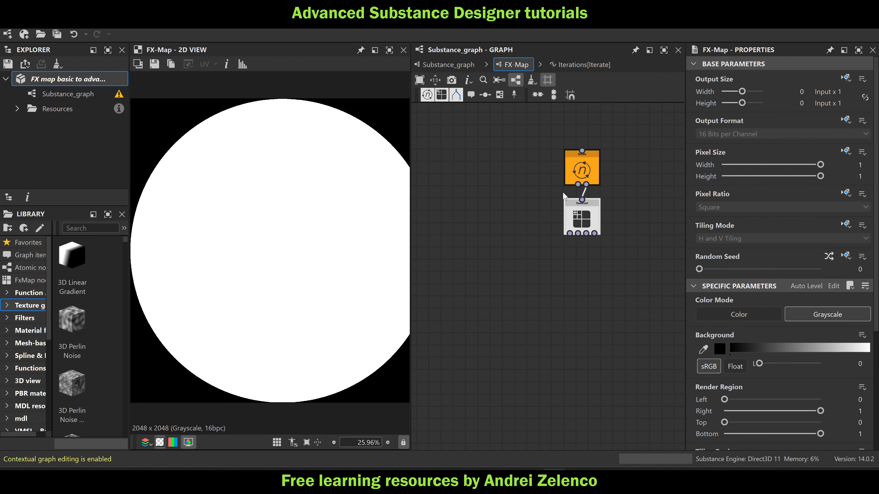
Set the Quadrant node's Pattern Size to 0.005 in both width and height, and save the package
click(565, 225)
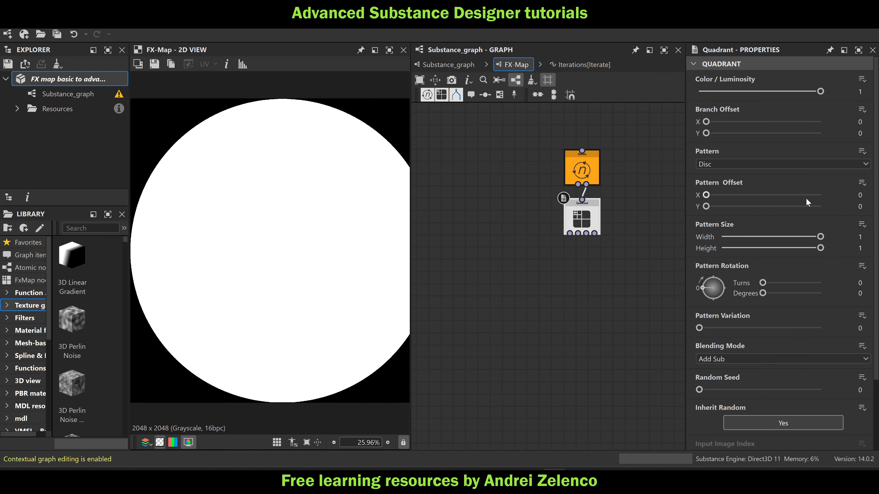
click(858, 240)
text(0.05)
key(Return)
click(859, 239)
text(0.005)
key(Return)
click(860, 248)
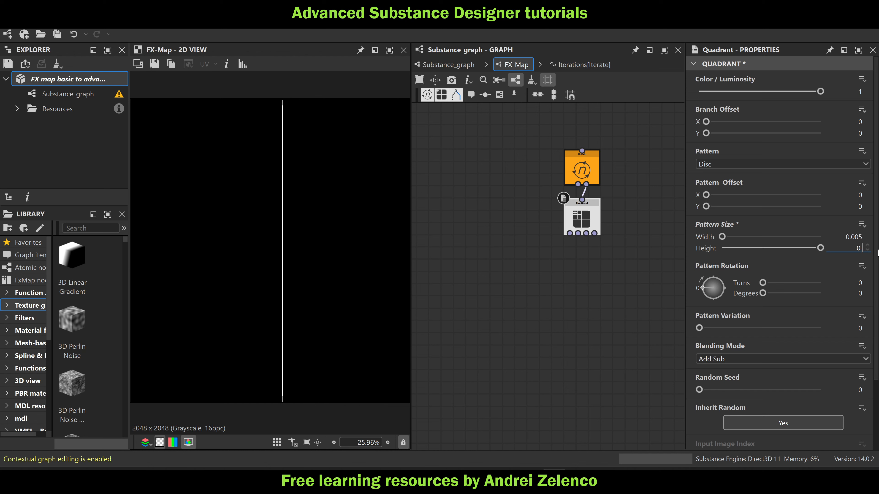
text(0.005)
key(Return)
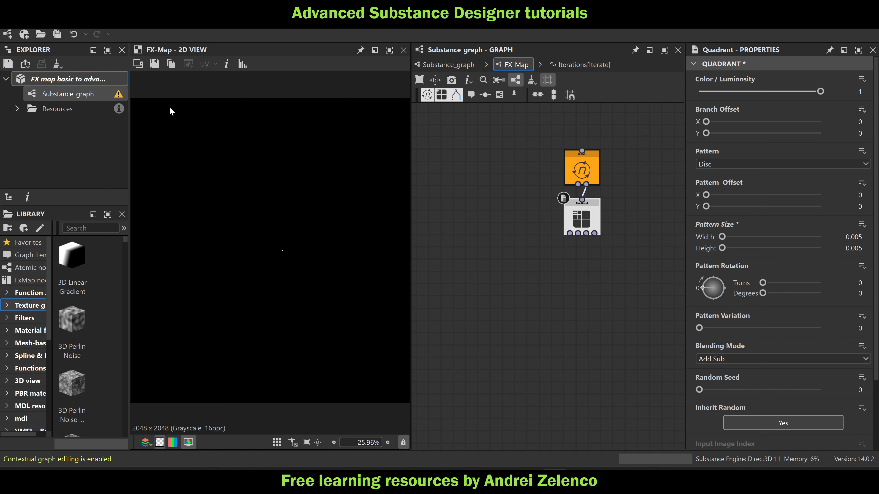
click(69, 79)
Set the Quadrant node's Branch Offset to -0.5 in X and Y, and check the FX-Map node in the main graph
click(583, 220)
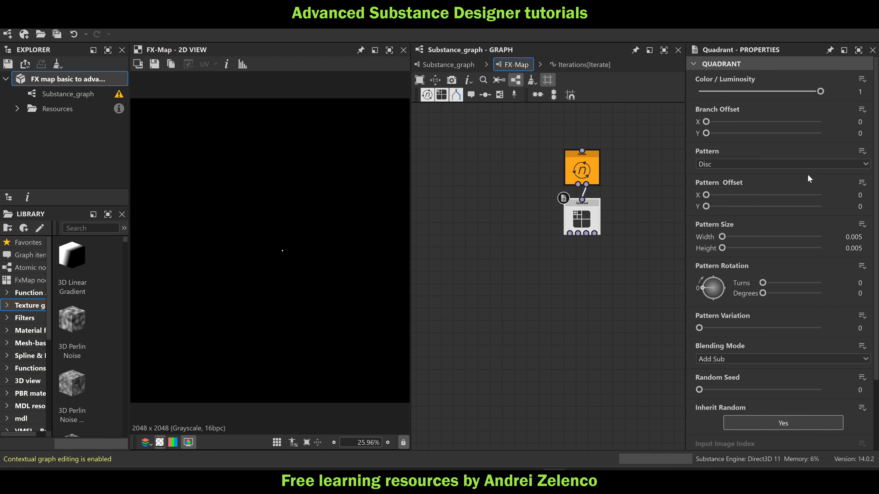
click(860, 121)
text(-0.5)
key(Tab)
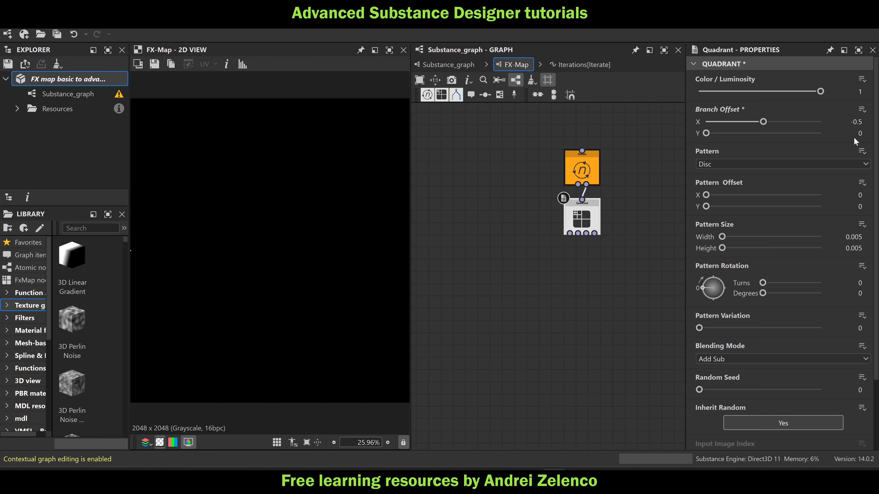
text(-0.5)
key(Return)
scroll(319, 154, down, 4)
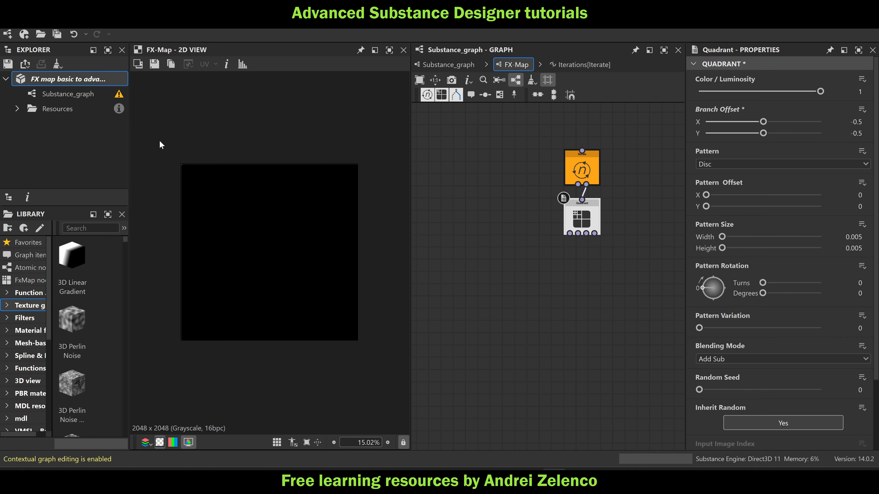
click(447, 65)
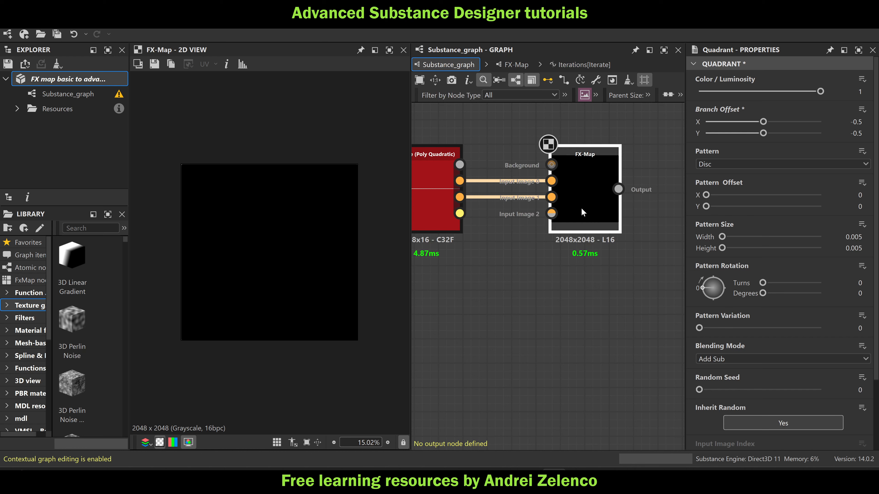
double_click(589, 197)
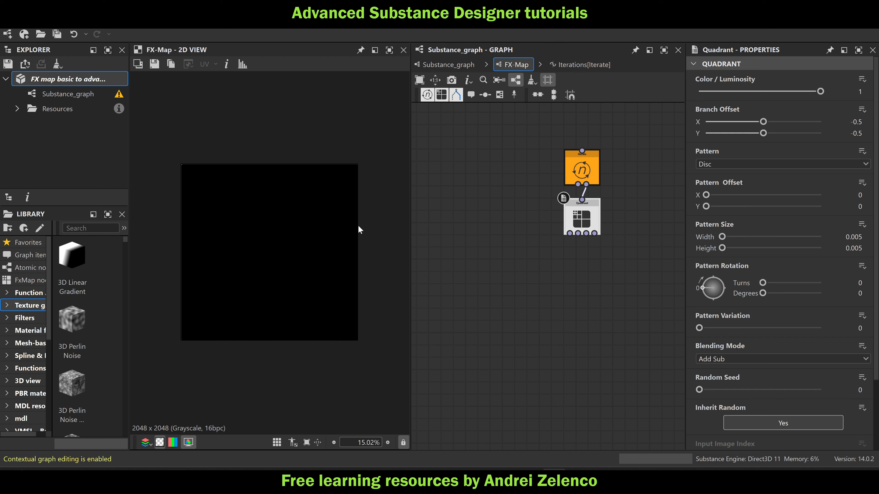
Create a function for the Quadrant's Color / Luminosity and add a Get Float node reading $number
click(857, 79)
click(839, 101)
key(space)
text(ge)
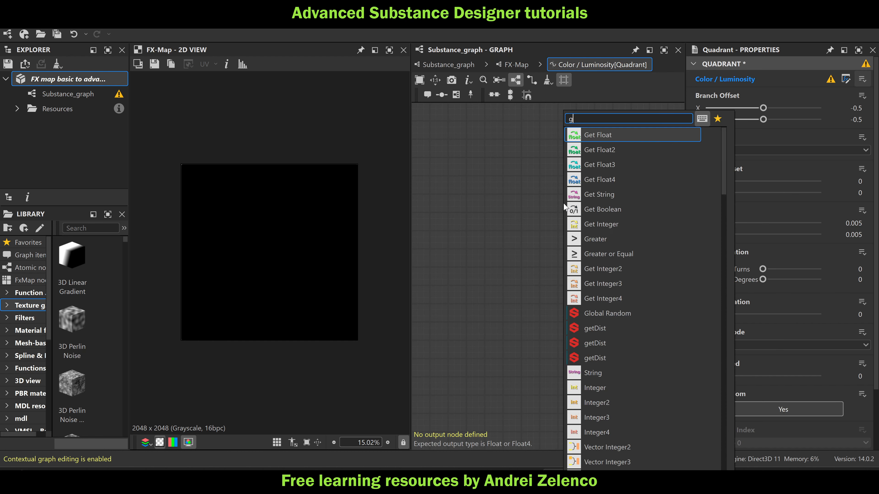
click(600, 134)
click(779, 75)
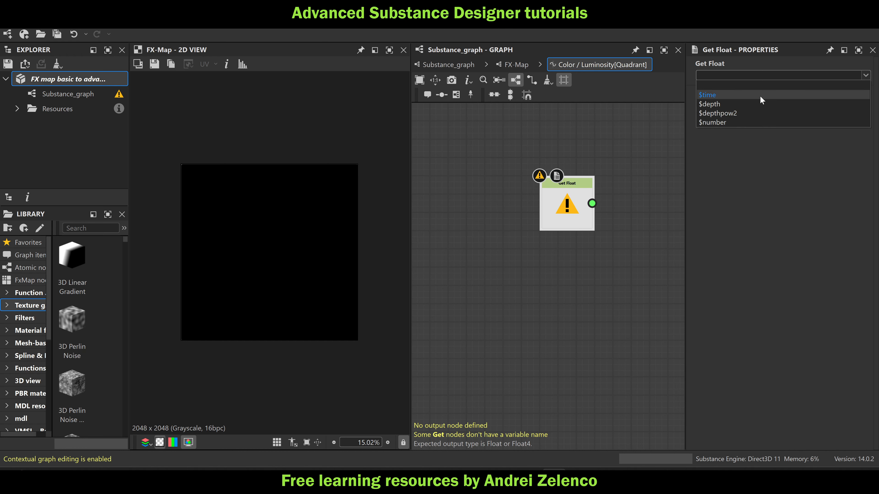
click(732, 121)
Add a Sequence node linked to the $number Get Float node and place it well away to the lower right
middle_drag(493, 300, 449, 293)
key(space)
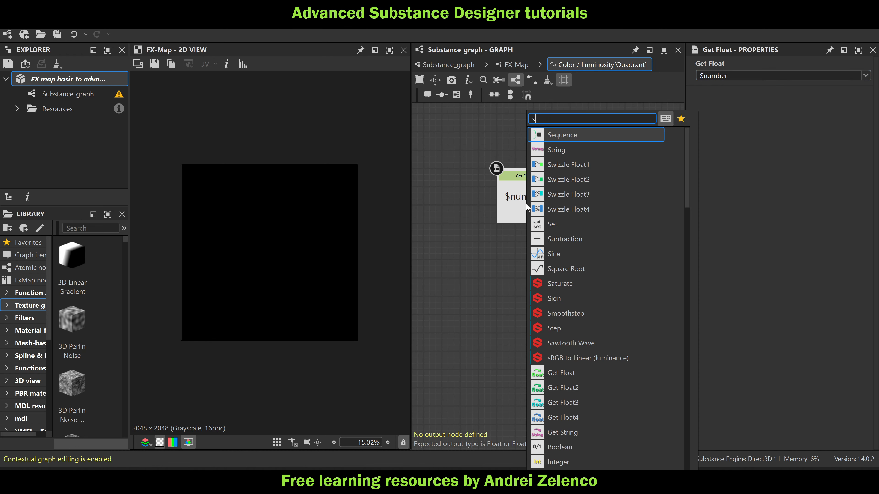
text(se)
click(581, 135)
drag(616, 196, 700, 250)
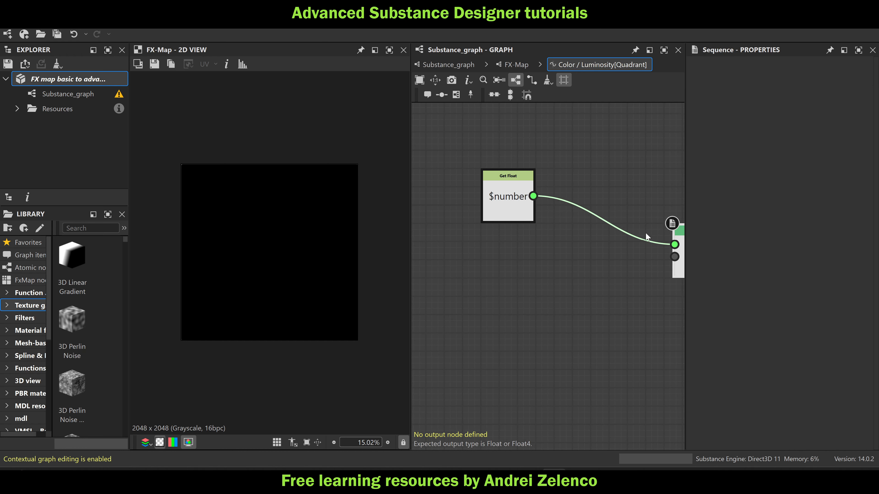
Insert a Set node between the $number Get Float and the Sequence node, and name its variable ptnum0
click(504, 202)
key(space)
text(set)
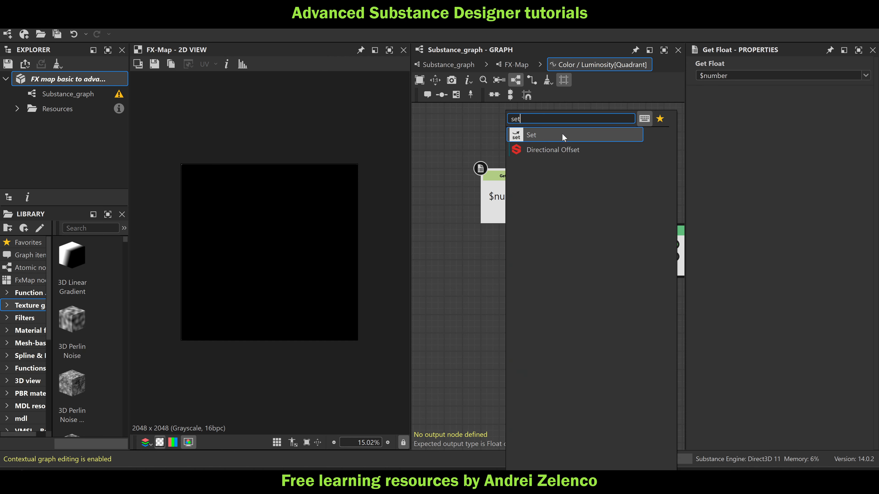
click(561, 134)
click(711, 76)
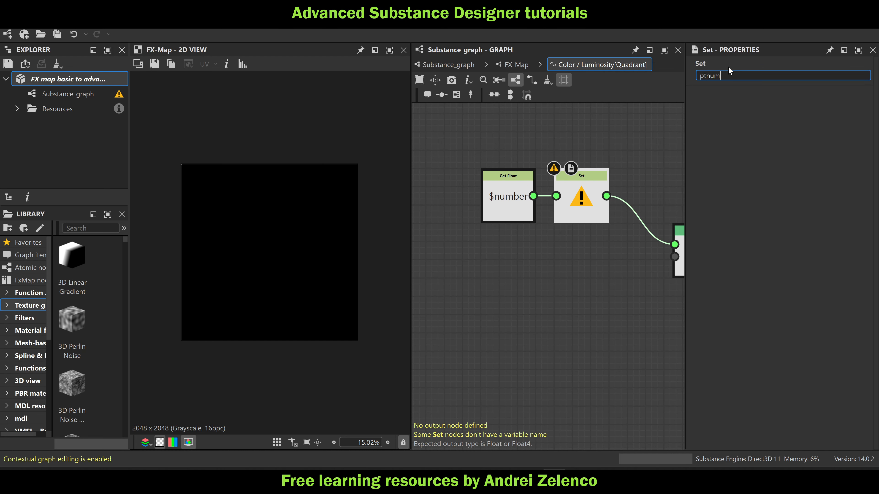
scroll(624, 246, down, 2)
middle_drag(620, 270, 597, 213)
drag(650, 202, 658, 240)
Add another Get Float node below the $number node and make it read ptnum0
key(space)
text(get)
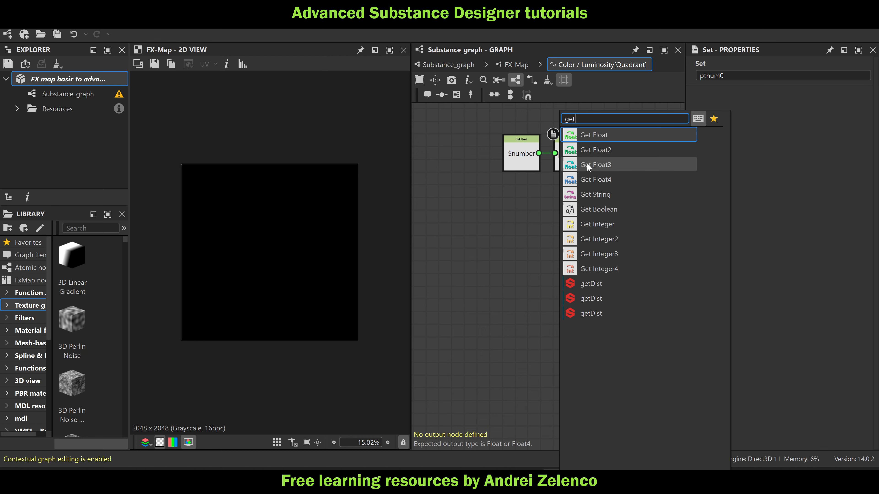
click(599, 135)
drag(557, 245, 480, 232)
click(718, 75)
text(ptnum0)
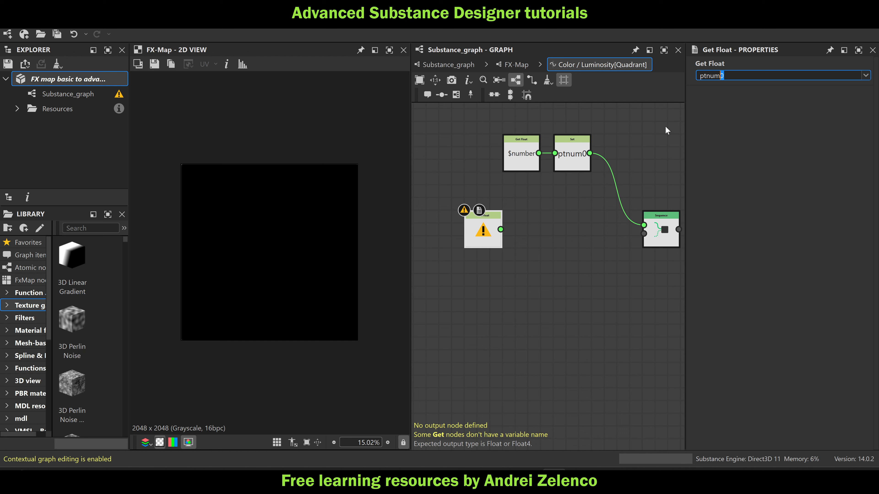
key(Return)
Duplicate the ptnum0 Get Float node directly below it and change the copy's variable to numpt0
ctrl+drag(484, 230, 483, 265)
click(737, 75)
key(BackSpace)
key(BackSpace)
key(BackSpace)
key(BackSpace)
key(BackSpace)
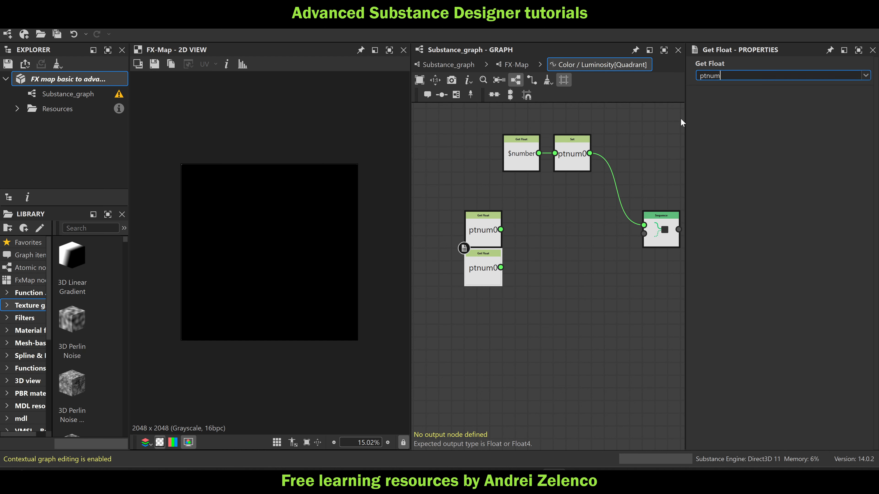
key(BackSpace)
text(numpt0)
key(Return)
Add a Division node that divides the ptnum0 Get Float by the numpt0 Get Float, and align the three nodes with the Sequence
key(space)
text(di)
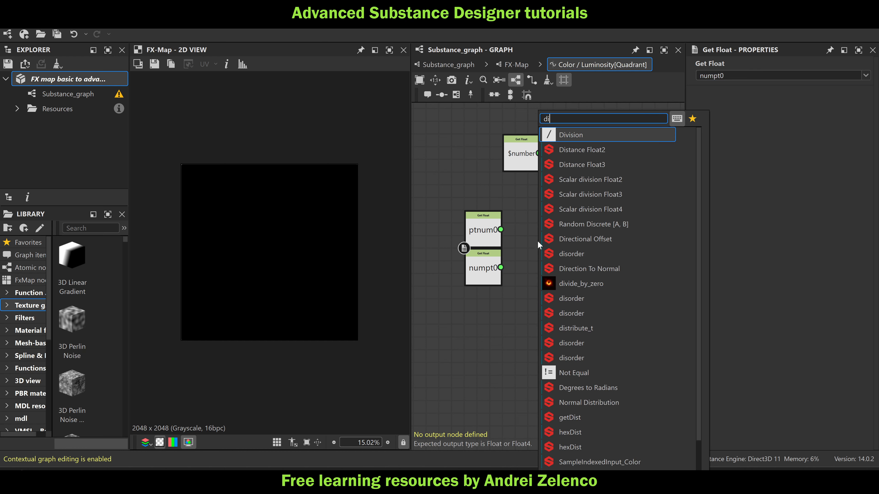
click(581, 133)
drag(501, 229, 532, 241)
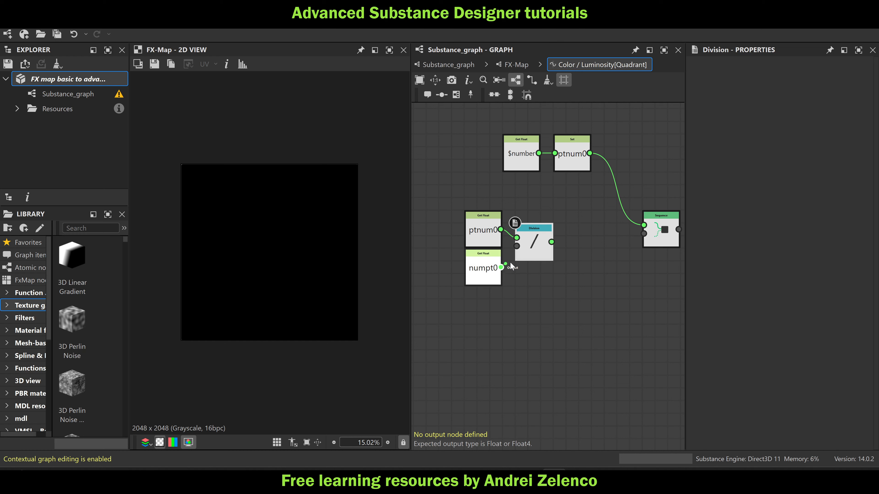
drag(501, 267, 517, 246)
drag(573, 300, 472, 212)
click(543, 275)
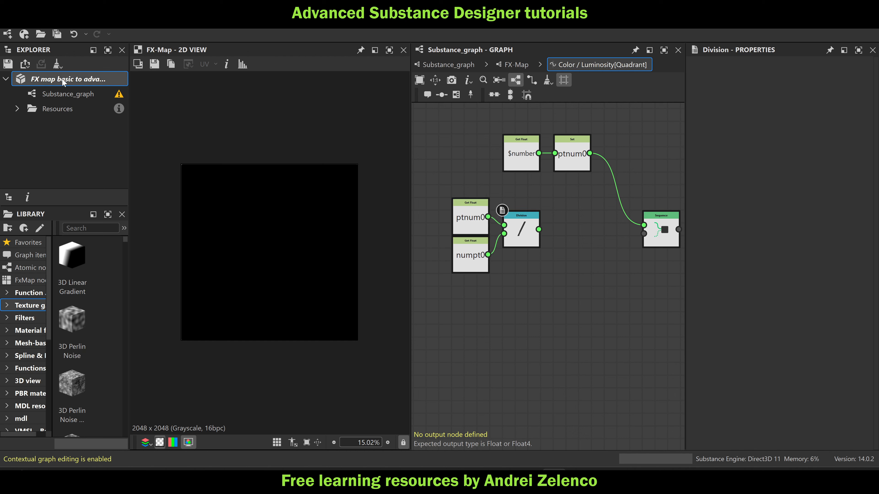
Add a Set node named t0 after the Division and connect its output to the Sequence's second input
key(space)
text(set)
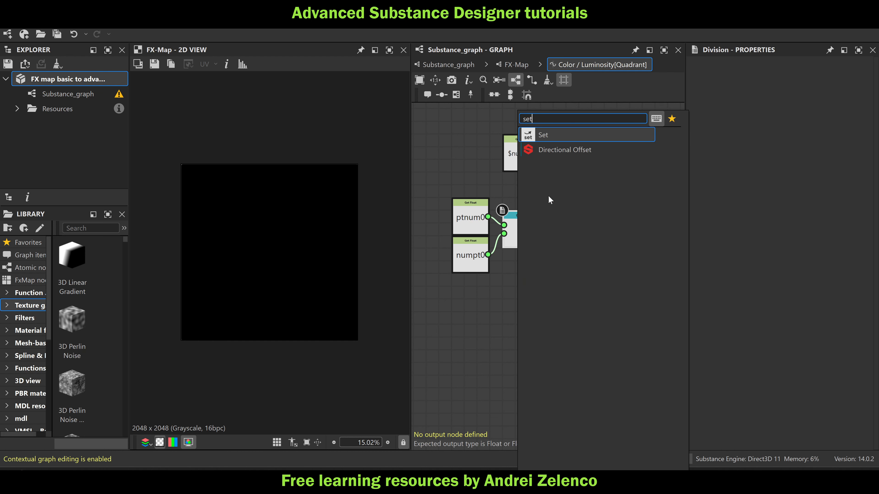
click(568, 136)
click(722, 75)
text(t0)
key(Return)
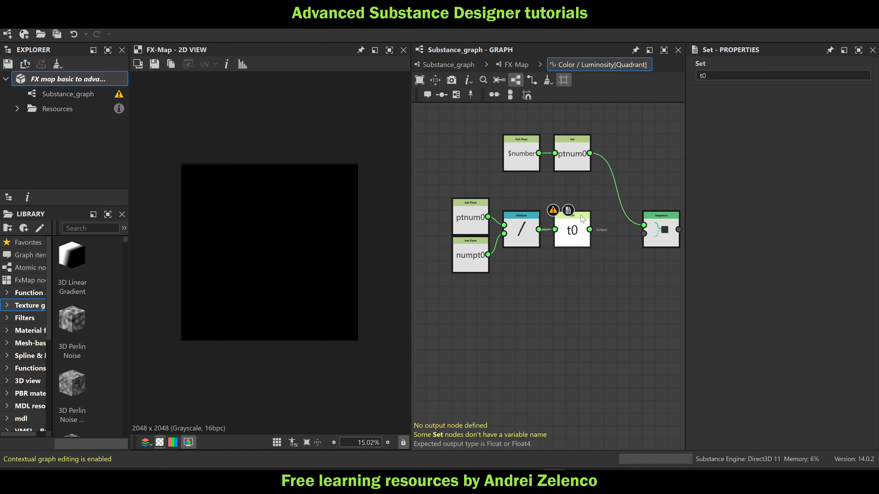
drag(590, 229, 644, 234)
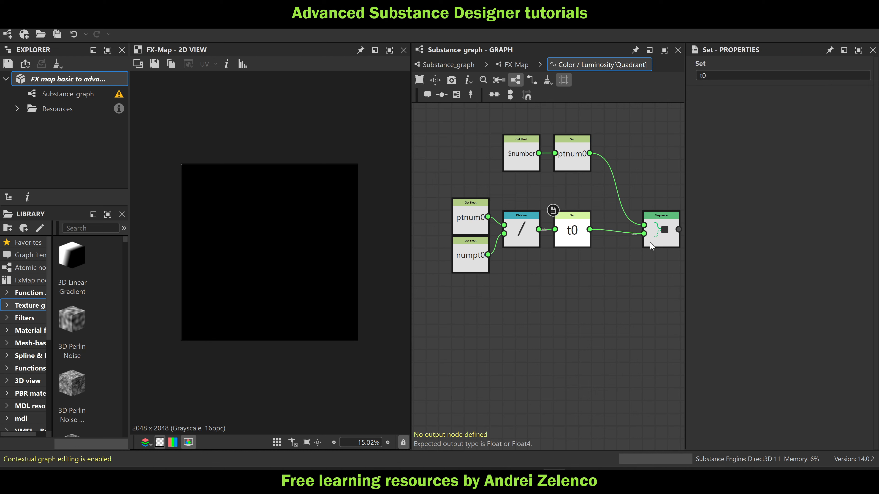
click(82, 80)
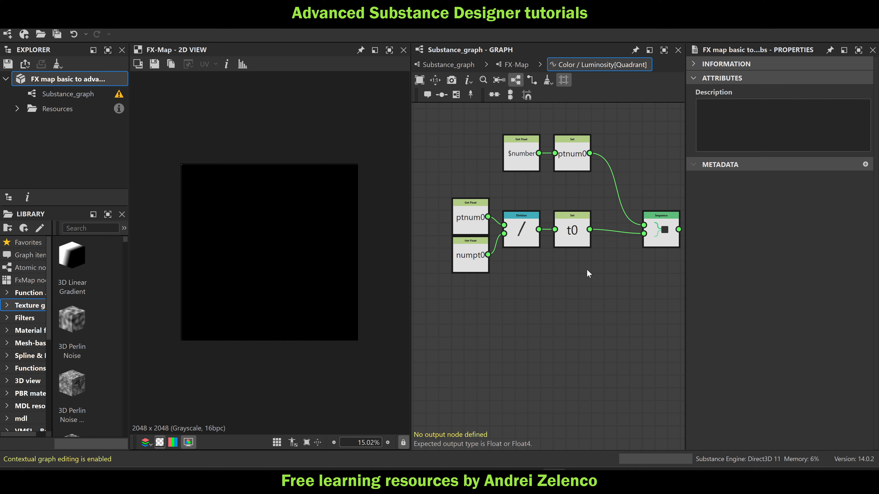
Add a second Sequence node below the first and link the first Sequence's output to its upper input
scroll(585, 270, down, 4)
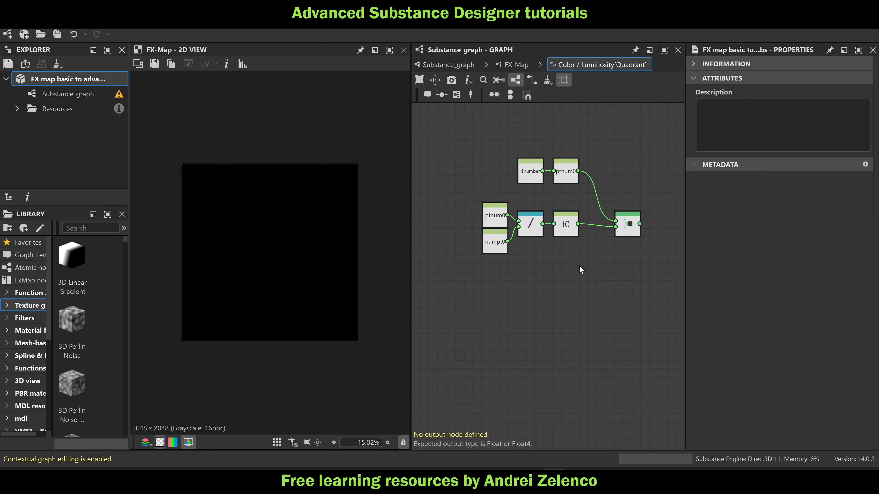
key(space)
text(seq)
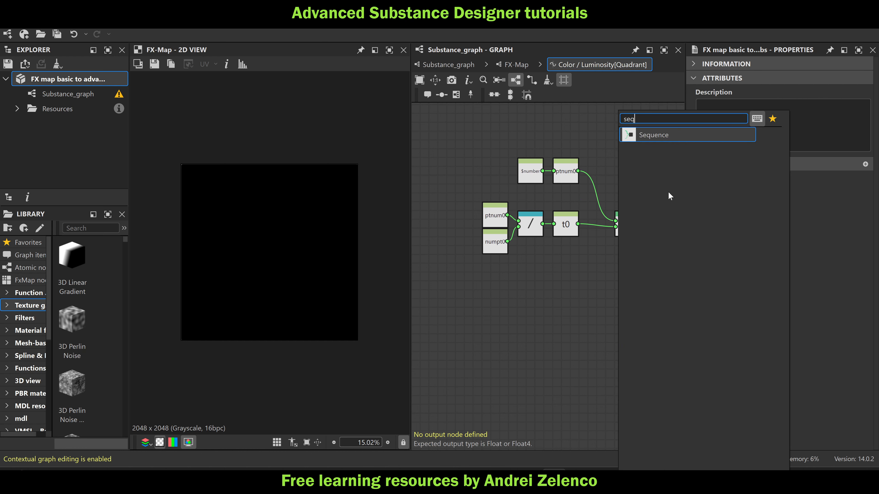
key(Return)
drag(623, 265, 632, 309)
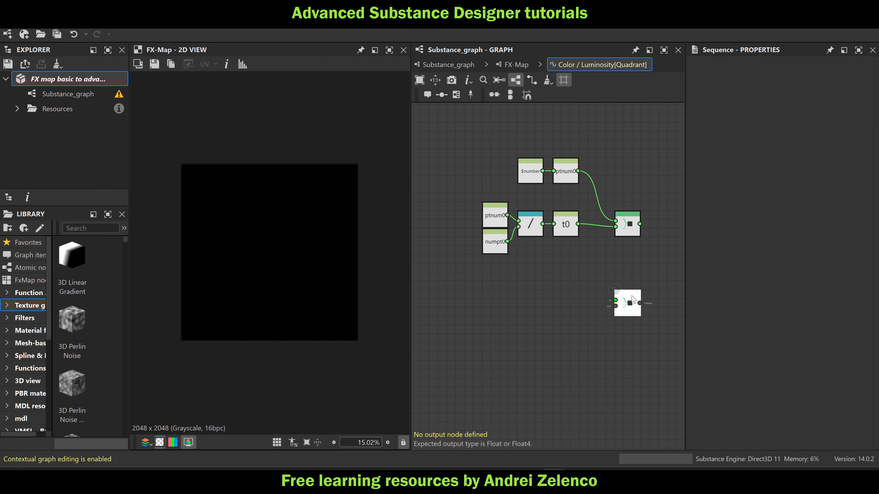
drag(639, 224, 615, 300)
Add a Get Float node reading t0 and place it well to the left of the second Sequence
middle_drag(492, 296, 540, 281)
key(space)
text(get)
click(589, 135)
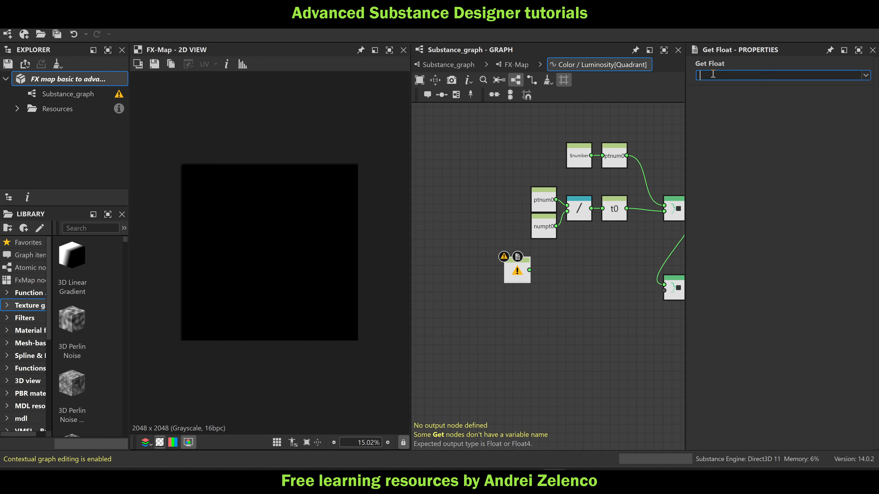
text(t0)
key(Return)
drag(514, 267, 469, 285)
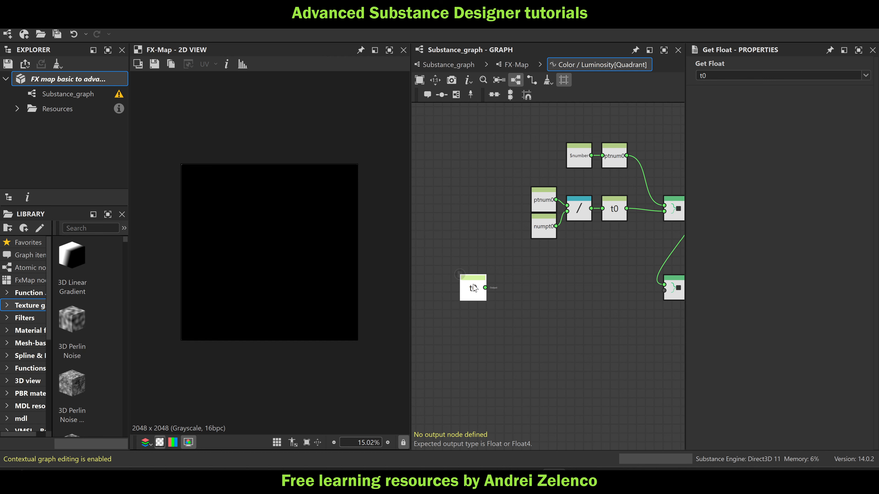
Feed the t0 Get Float into a Vector Float2 node and connect that to a Sample Color node using Input Image 0
key(space)
click(533, 132)
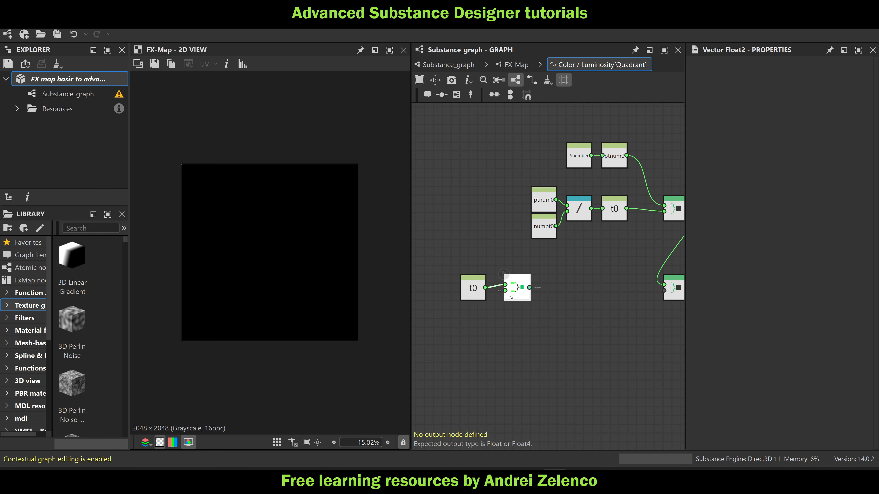
key(space)
text(sa)
click(569, 147)
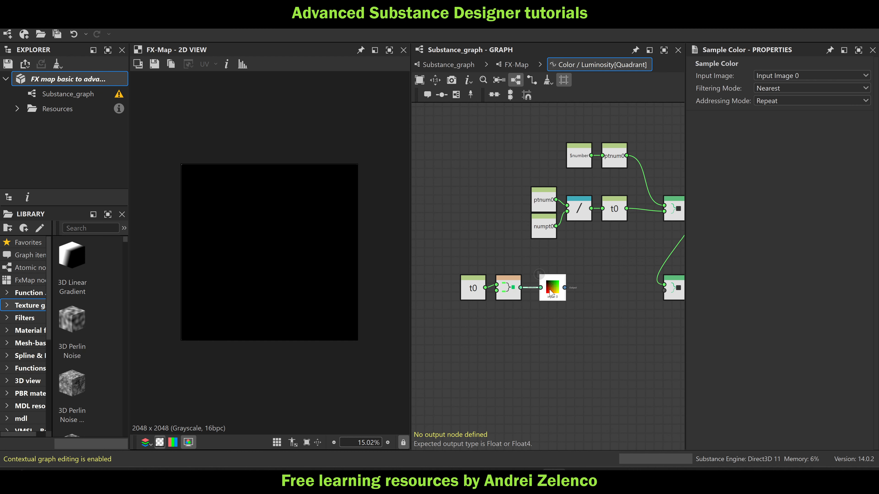
Add a Swizzle Float2 node after the Sample Color node and shift the whole chain left to make room
key(space)
text(sw)
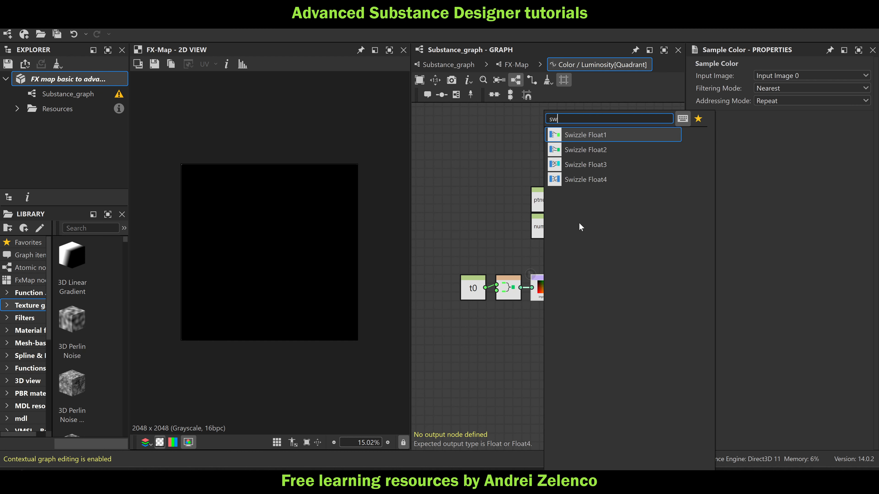
click(601, 148)
drag(589, 328, 432, 288)
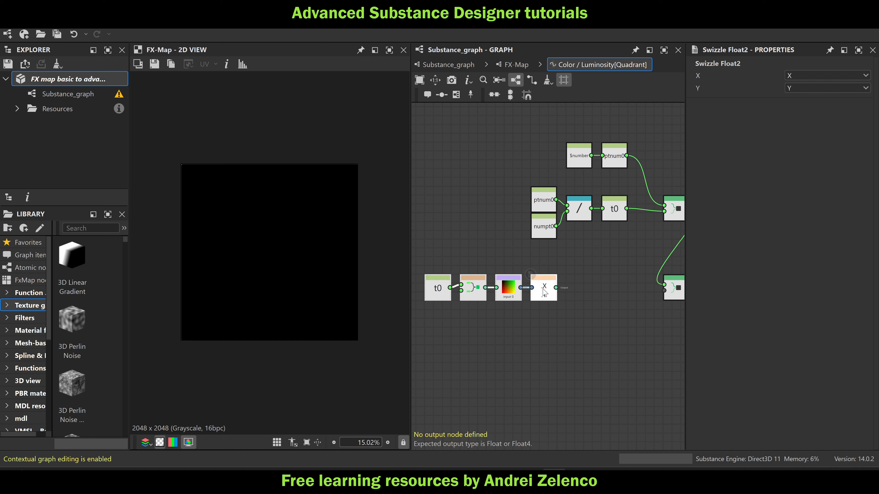
Store the Swizzle Float2 result in a Set node named pos0 and connect it to the second Sequence's lower input
key(space)
text(set)
click(619, 136)
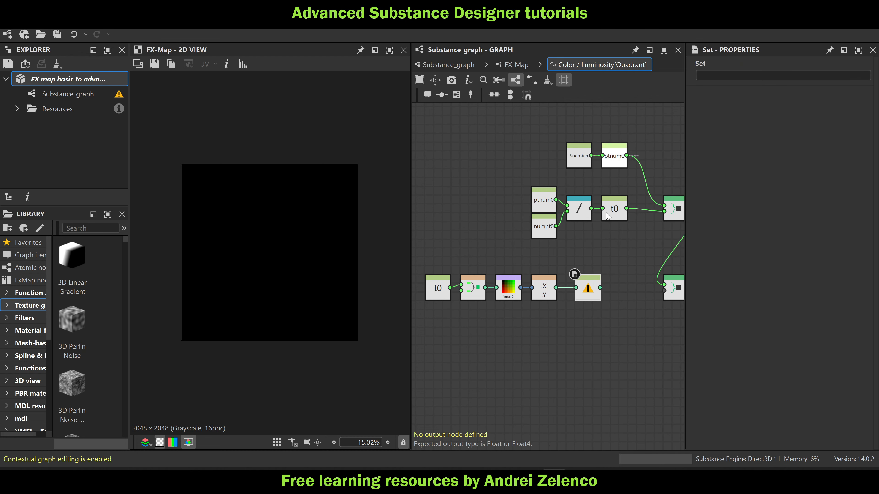
click(743, 76)
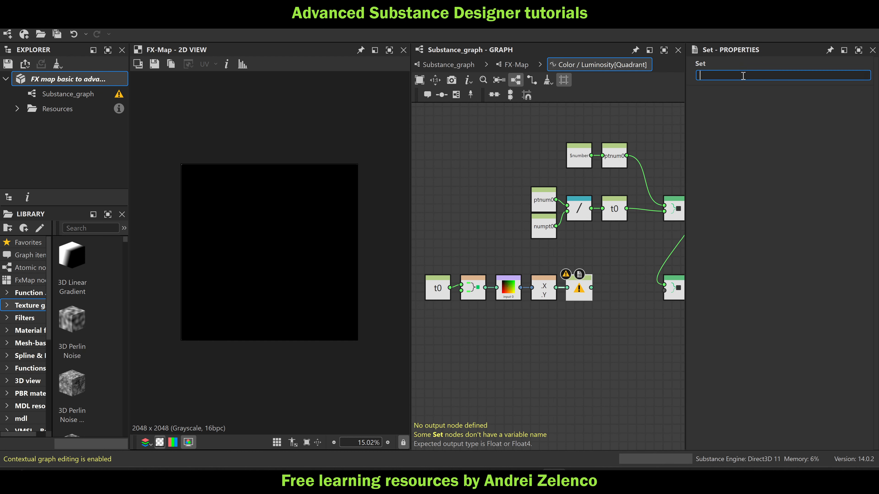
text(pos0)
key(Return)
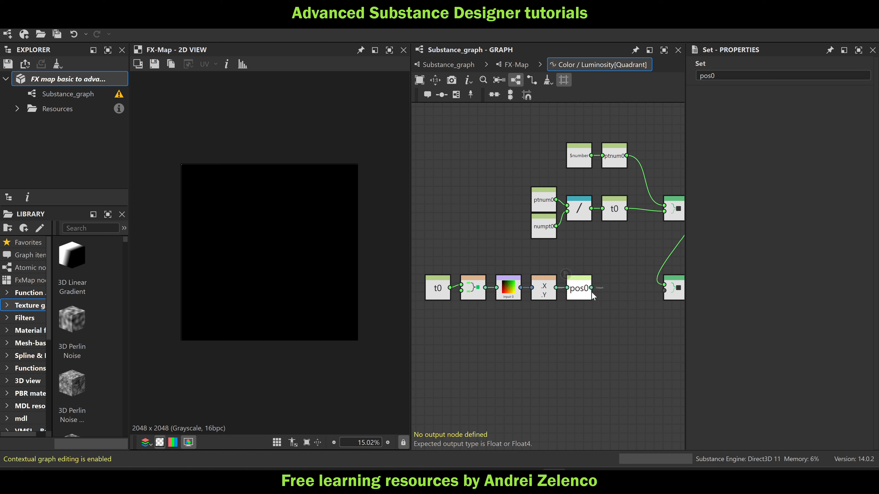
drag(592, 288, 547, 326)
click(607, 305)
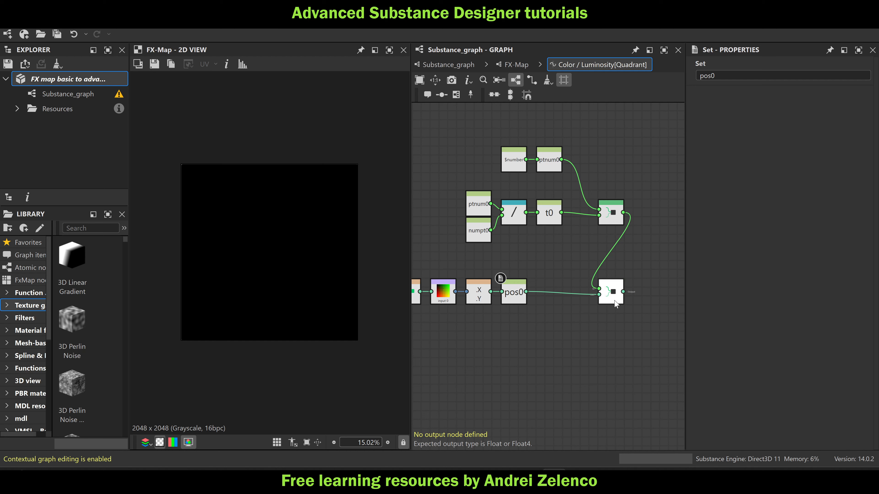
Add a third Sequence node below the second and link the second Sequence's output to its upper input
key(space)
text(seq)
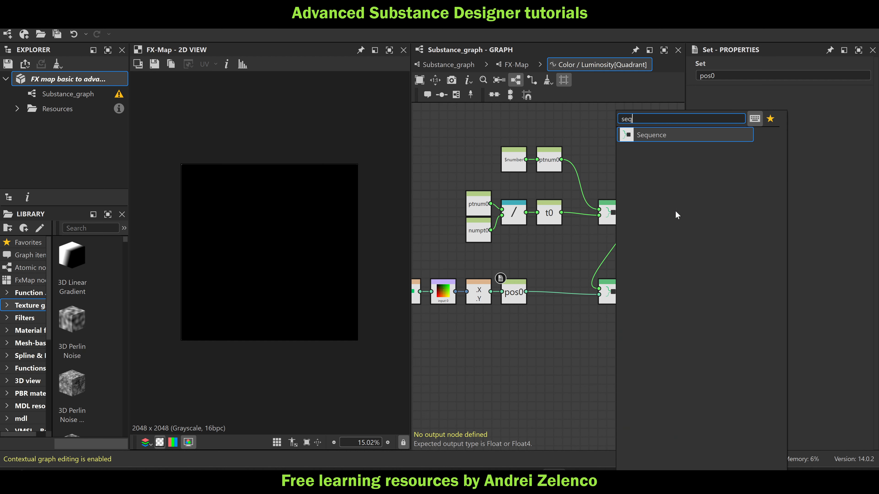
click(683, 140)
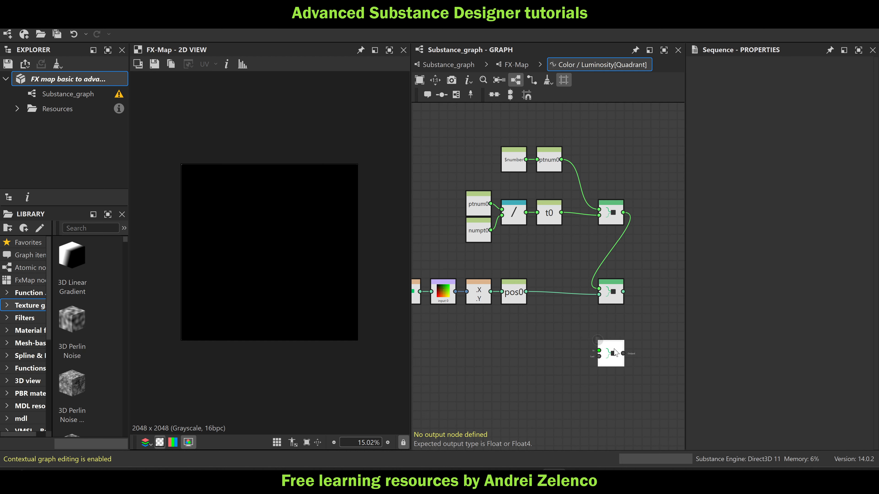
drag(623, 292, 599, 350)
Connect a Float node with value 1 to the third Sequence's lower input and set that Sequence as the output node
key(space)
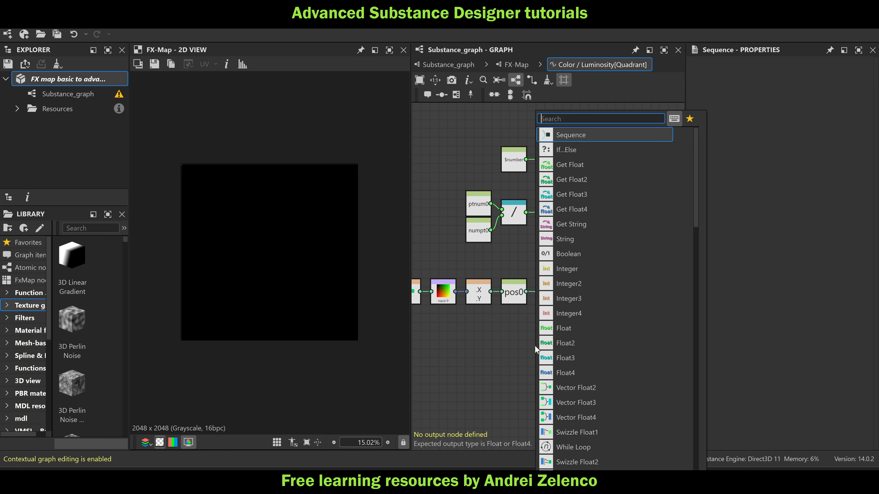
text(f)
click(571, 136)
drag(785, 73, 845, 94)
drag(544, 345, 599, 356)
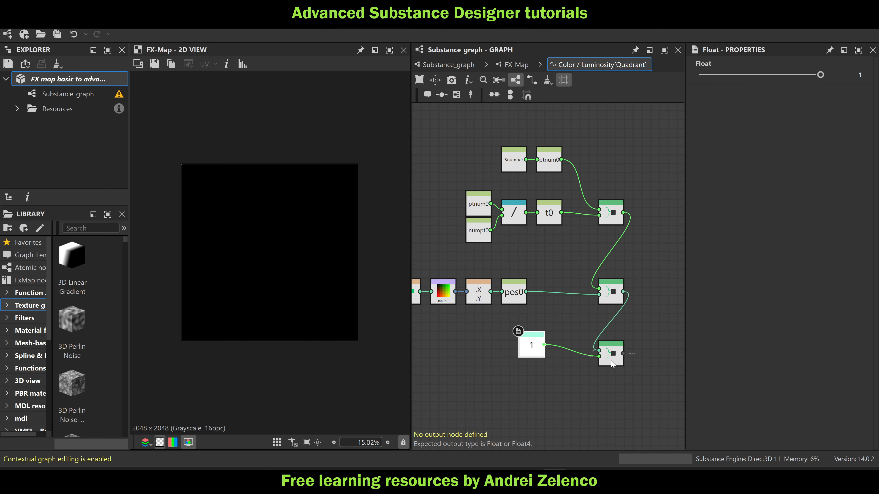
drag(535, 357, 535, 366)
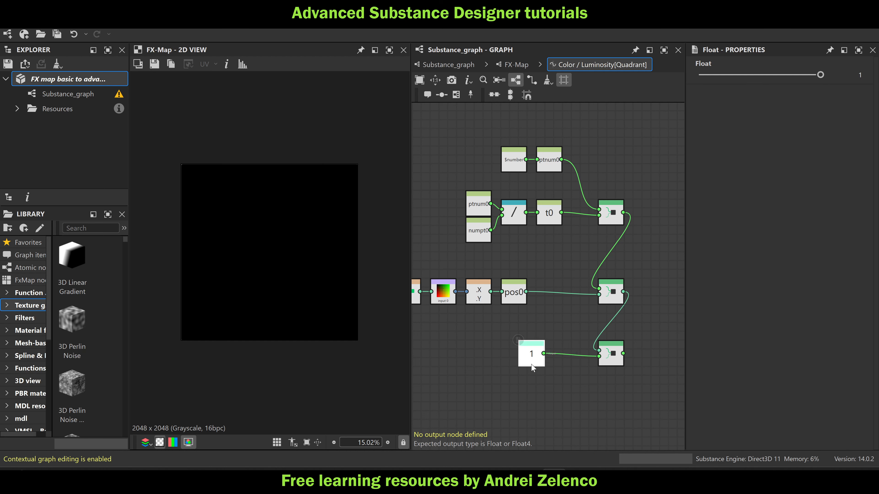
right_click(613, 356)
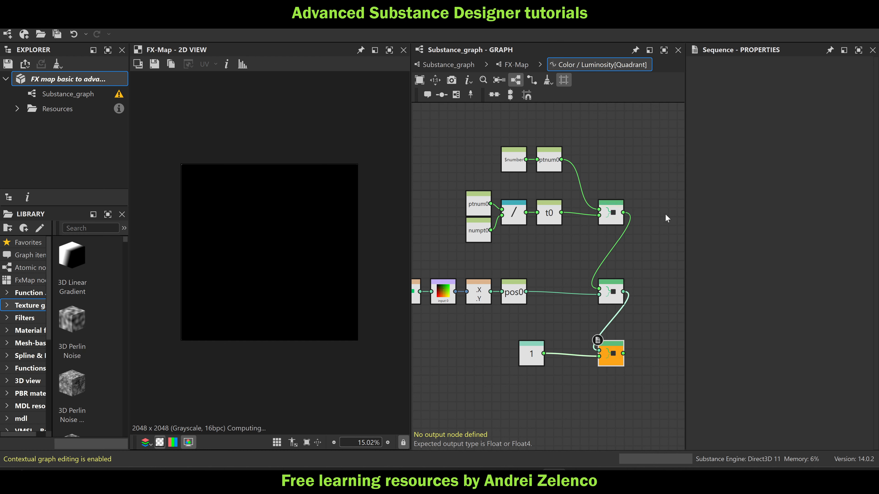
click(652, 220)
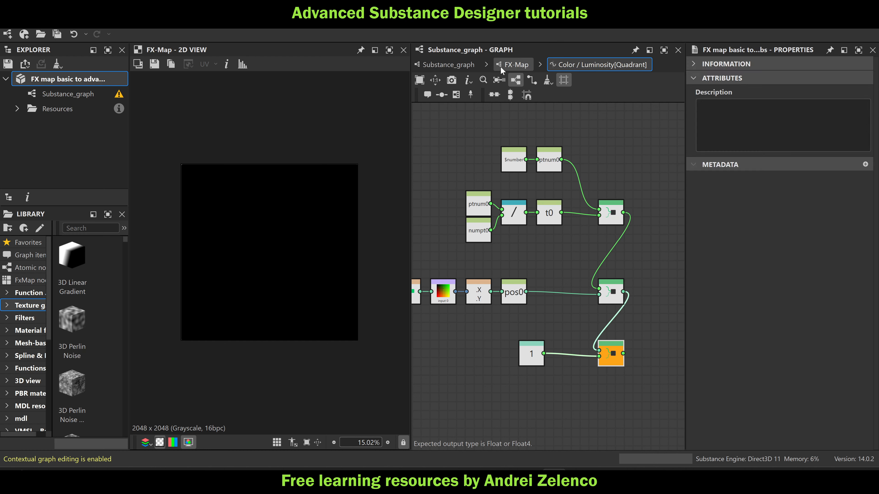
Return to the FX-Map graph, select the Quadrant node and create an empty function for its Pattern Offset
click(516, 64)
click(594, 213)
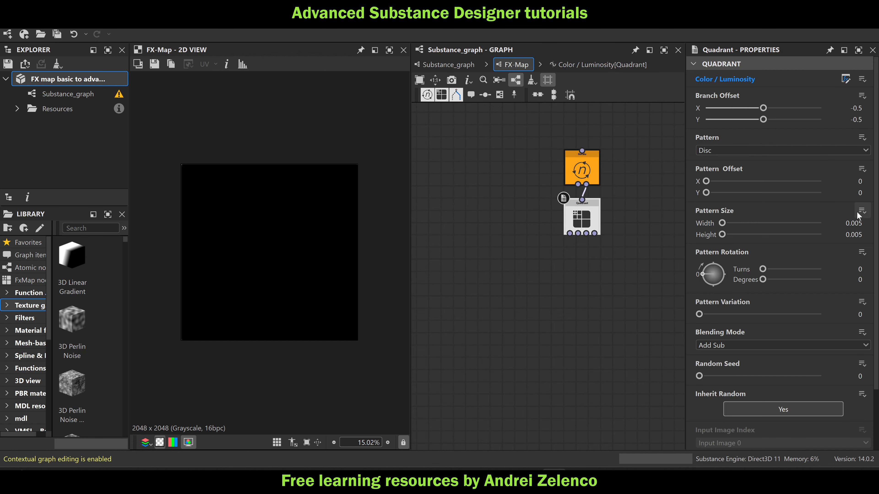
click(861, 169)
click(845, 182)
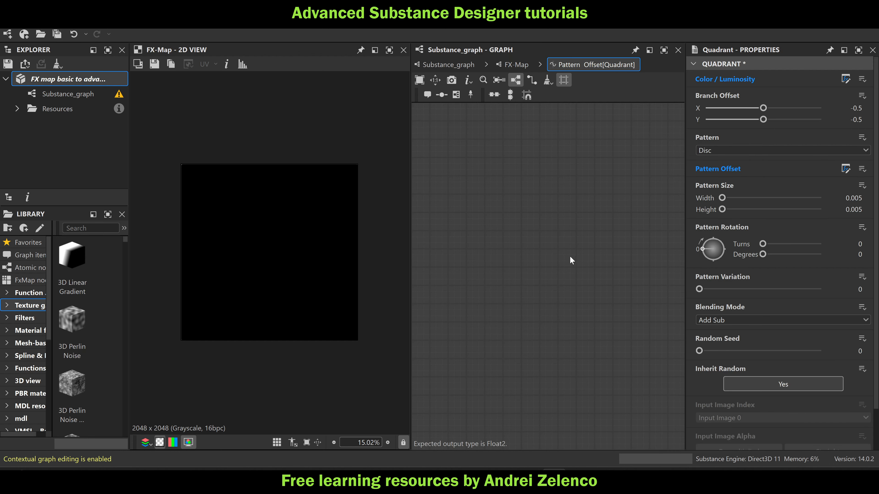
Add a Get Float2 node reading pos0 to the Pattern Offset function, set it as the output node and save the package
key(space)
text(ge)
click(620, 150)
click(737, 77)
text(o)
key(BackSpace)
text(pos0)
click(518, 270)
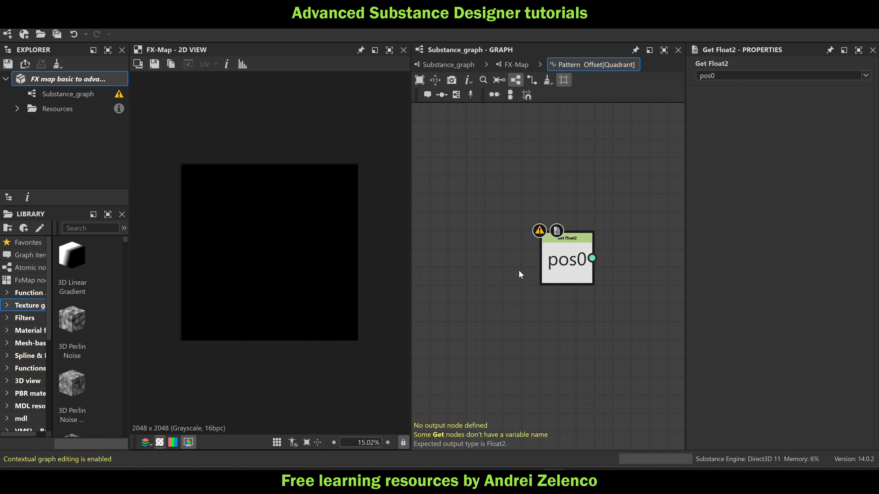
right_click(568, 260)
click(618, 306)
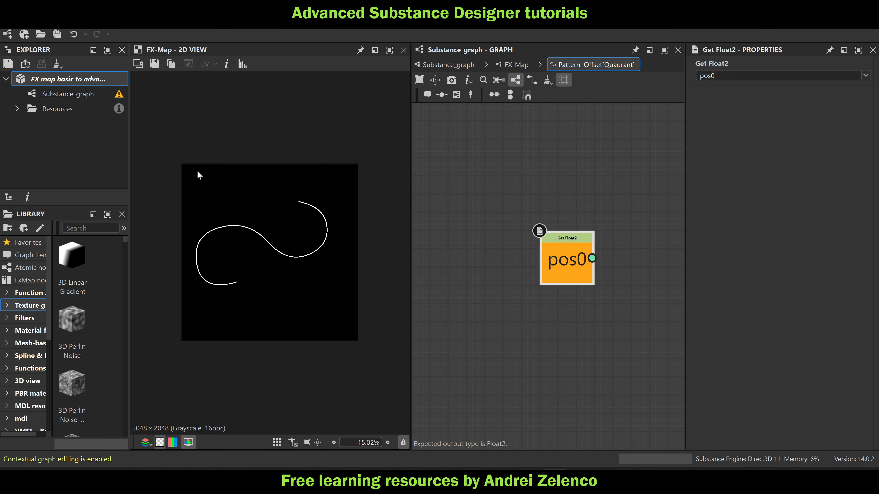
key(ctrl+s)
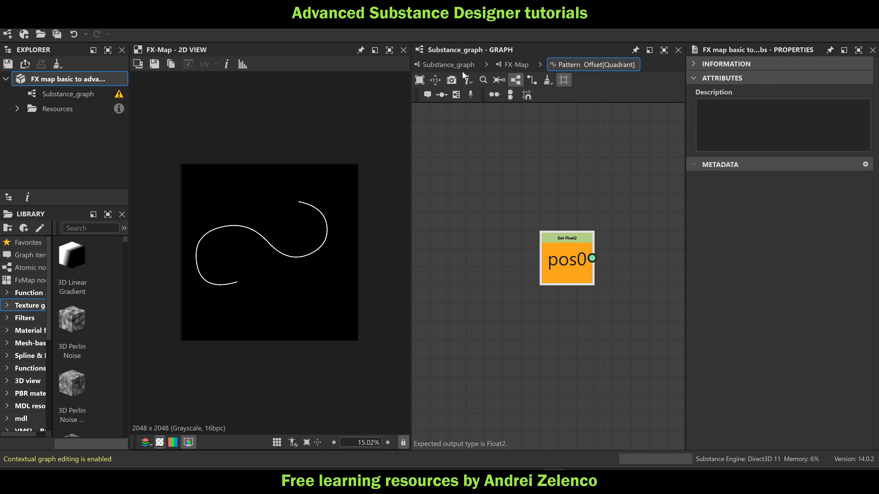
Test the FX-Map from Substance_graph by slightly moving an upper Spline (Poly Quadratic) control point, and undo the move
click(450, 65)
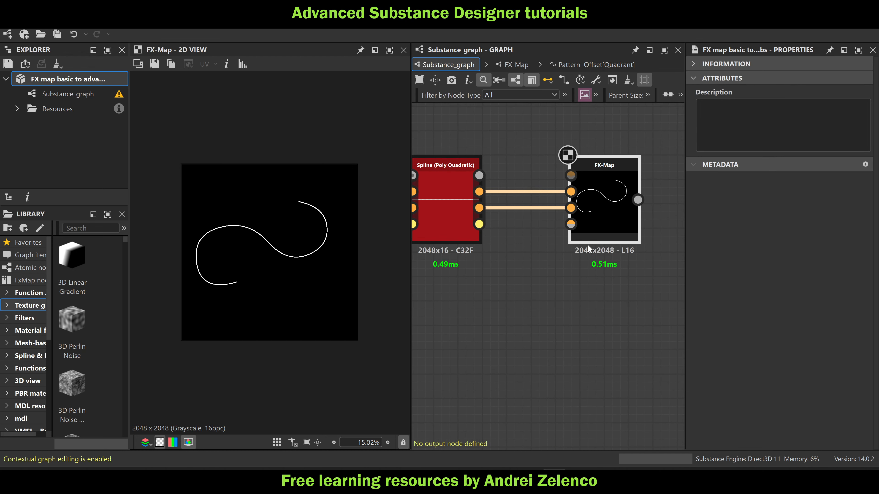
click(452, 208)
mouse_move(251, 219)
mouse_down()
mouse_move(247, 239)
mouse_move(252, 192)
mouse_move(280, 295)
mouse_move(247, 222)
mouse_up()
key(ctrl+z)
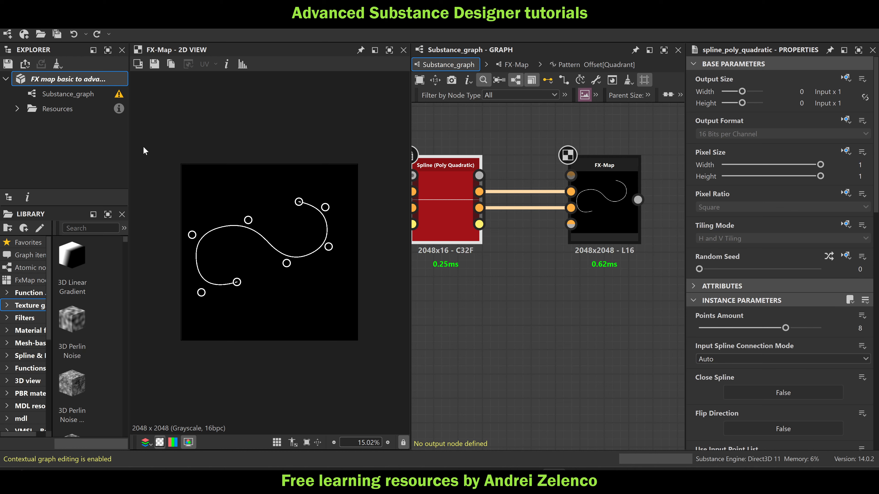
double_click(618, 213)
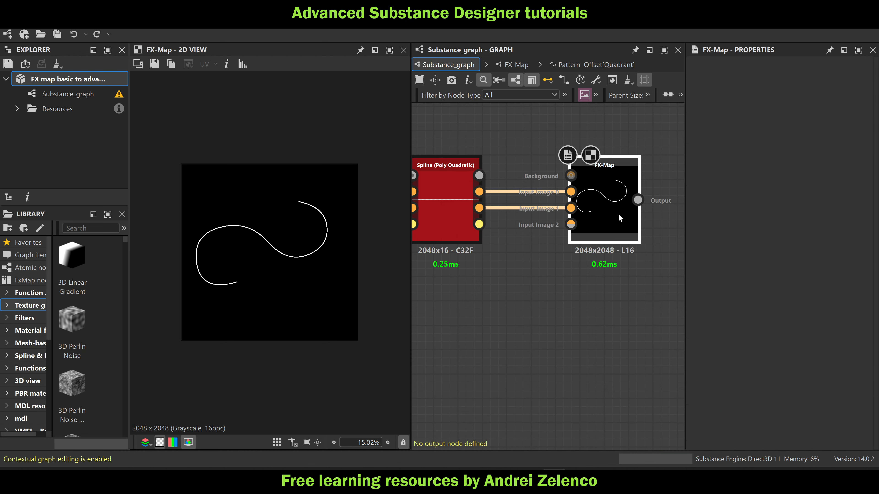
In the FX-Map graph, add a Switch node and connect it to the right output of the Iterate node
middle_drag(609, 251, 614, 216)
scroll(613, 211, up, 2)
drag(602, 188, 528, 261)
key(space)
text(sw)
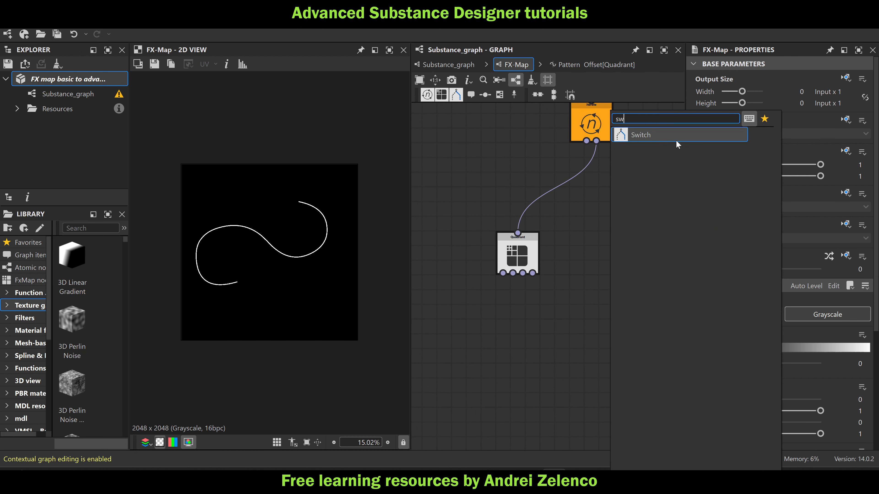
key(Return)
drag(596, 141, 605, 203)
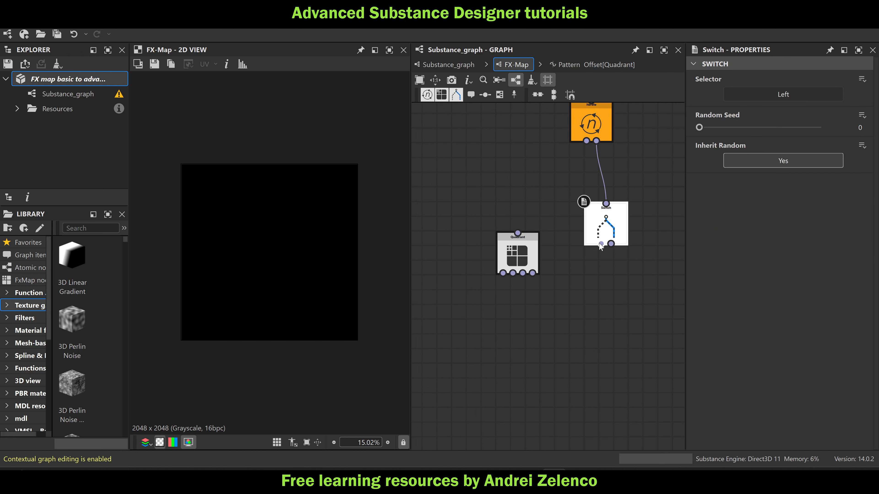
Connect the Quadrant to the Switch's left output, arrange the two nodes below the Iterate node and save the package
drag(519, 225, 518, 233)
drag(609, 233, 595, 204)
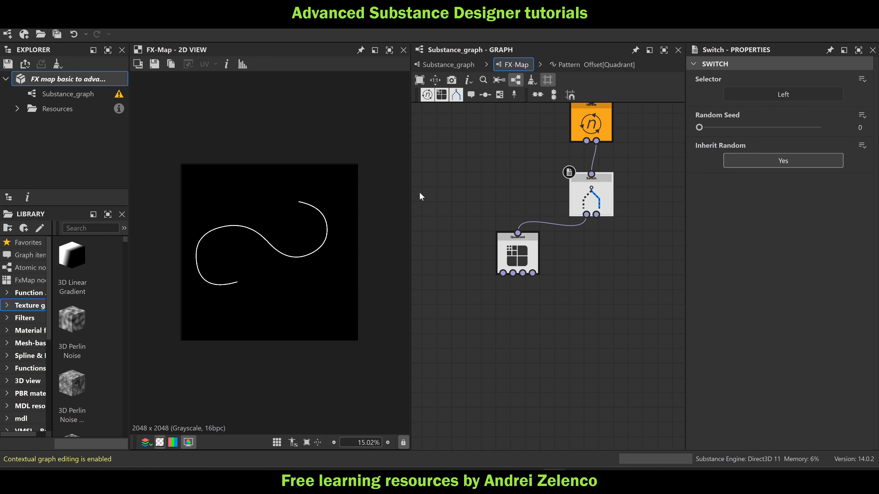
click(63, 82)
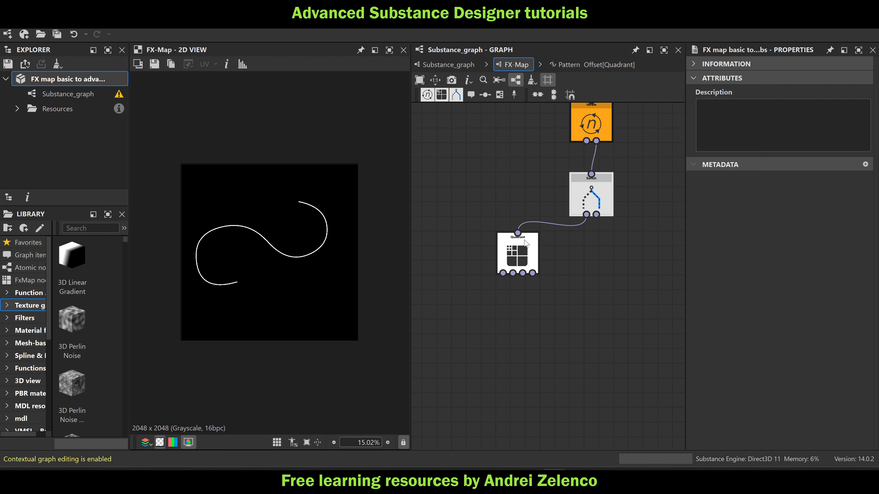
drag(525, 248, 539, 261)
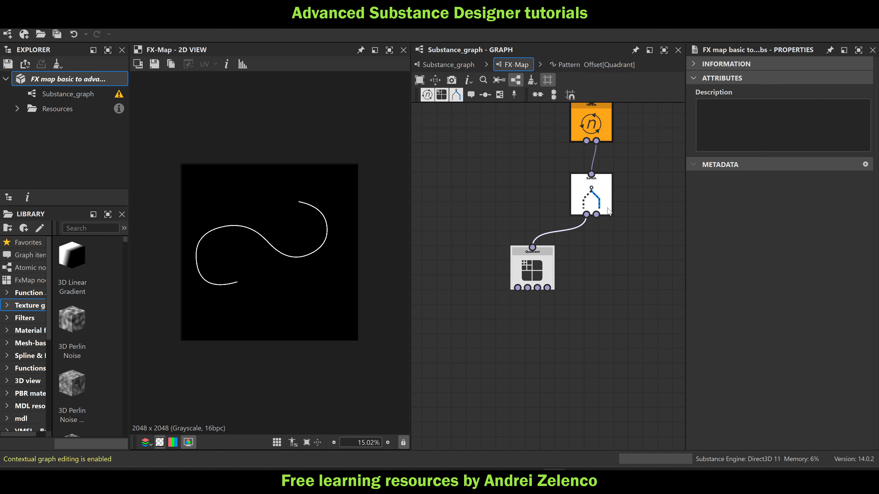
Copy the Quadrant's Color / Luminosity function nodes and paste them into an empty function for the Switch's Selector
click(531, 268)
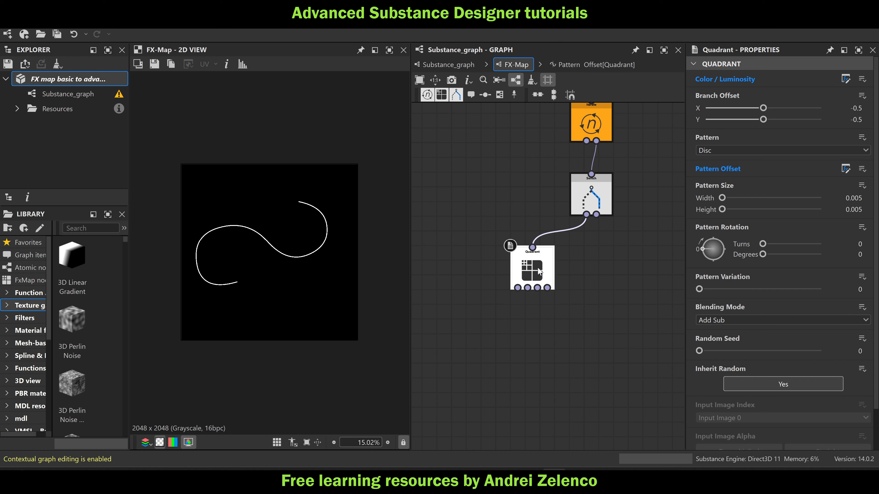
click(845, 79)
drag(657, 162, 521, 289)
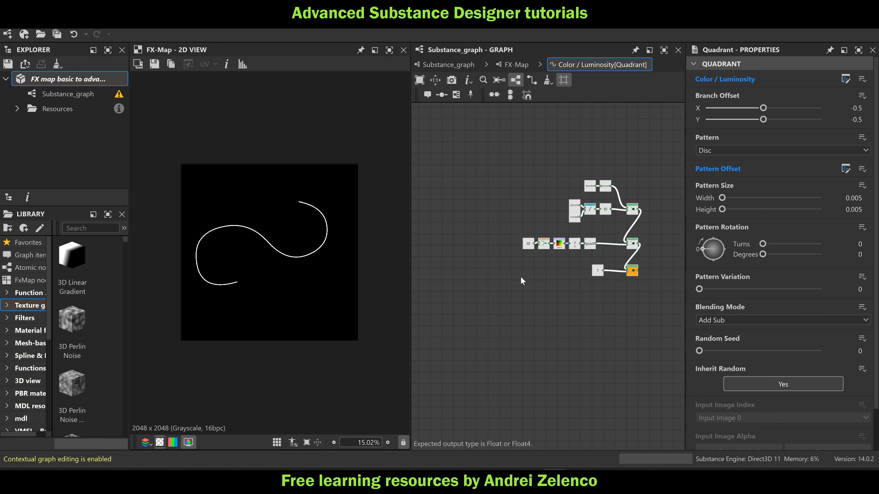
click(516, 64)
click(592, 196)
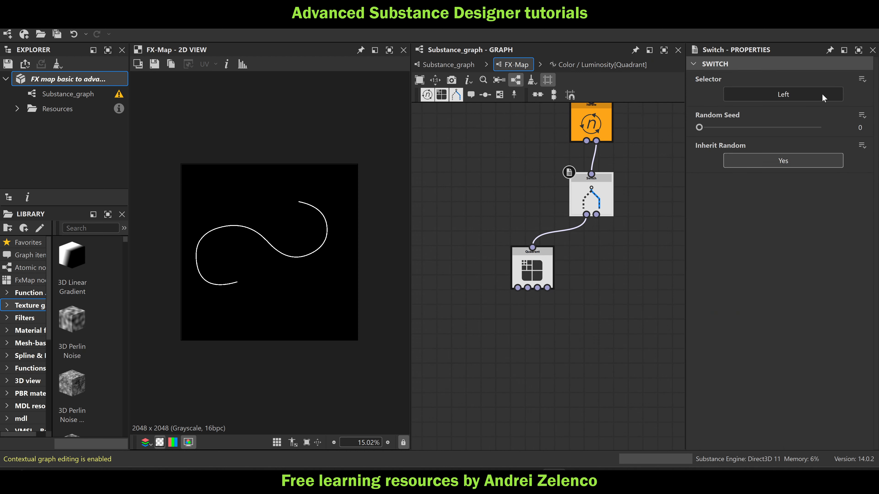
click(863, 81)
click(796, 92)
key(ctrl+v)
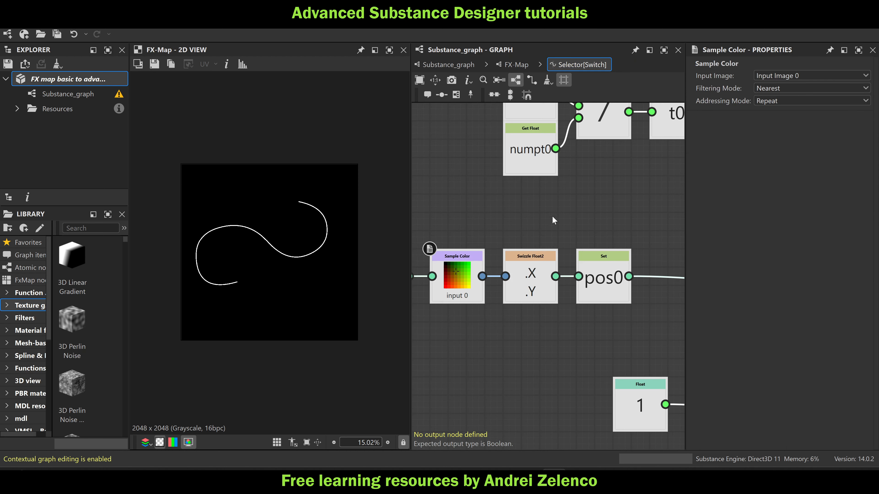
Replace the pasted Float 1 node with a Boolean node set to False, connected to the last Sequence's lower input
middle_drag(600, 282, 538, 224)
click(570, 259)
key(space)
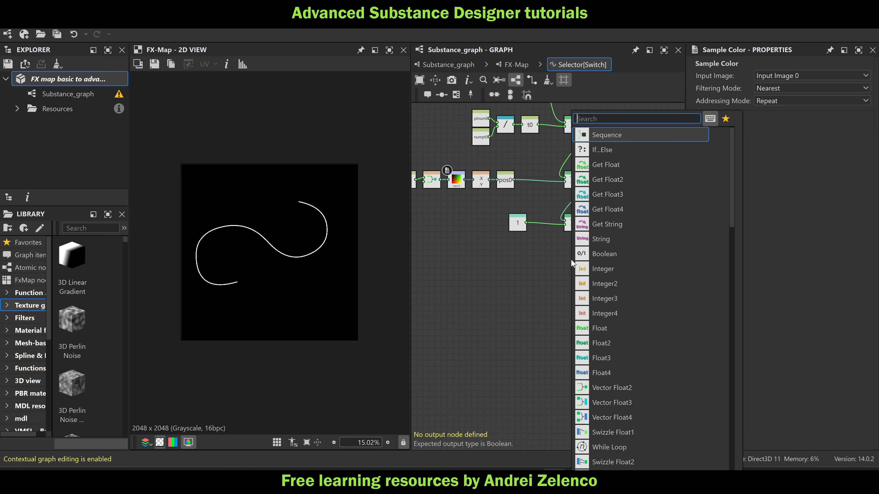
click(549, 254)
key(Delete)
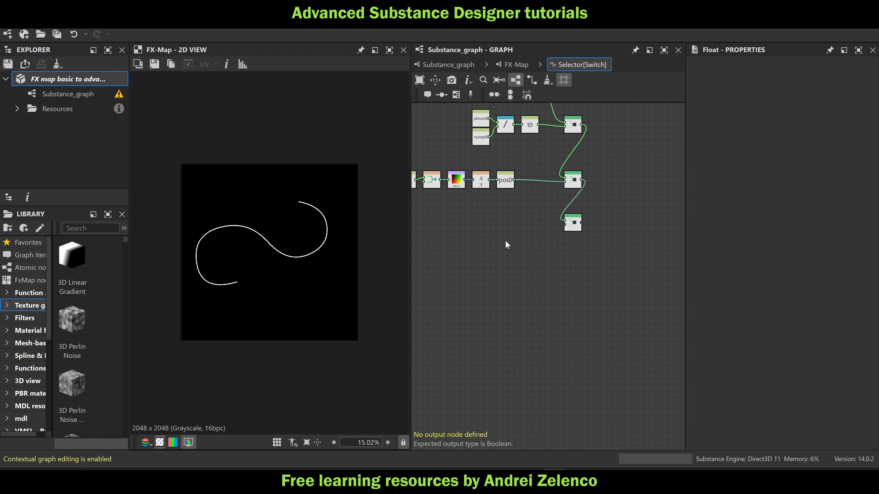
key(space)
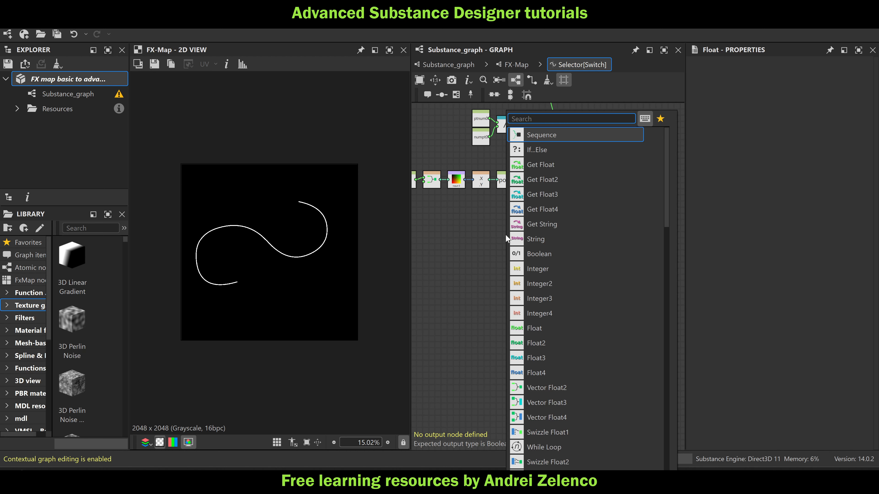
text(bool)
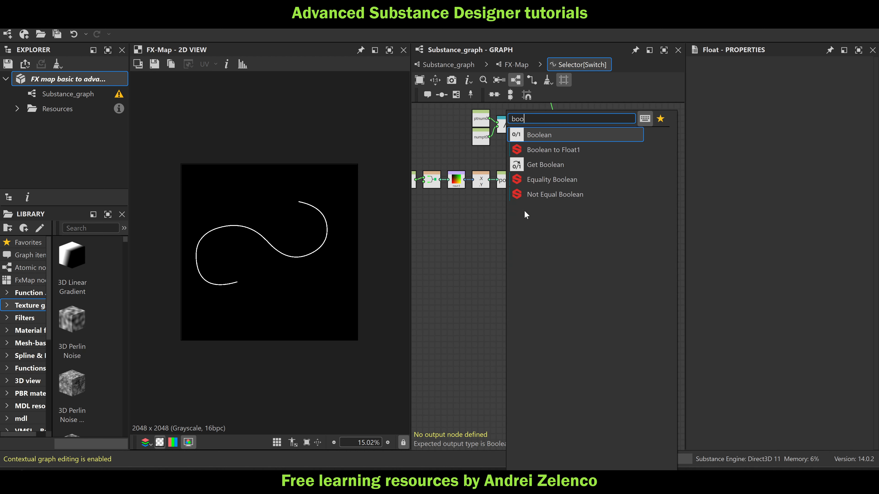
key(Return)
drag(501, 233, 589, 215)
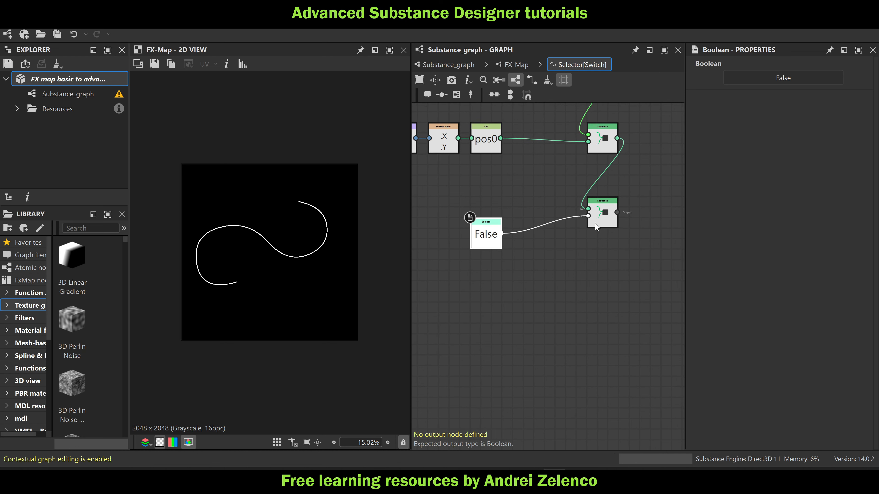
Set the last Sequence as the Selector function's output node and align the Boolean node beside it
click(598, 214)
right_click(598, 214)
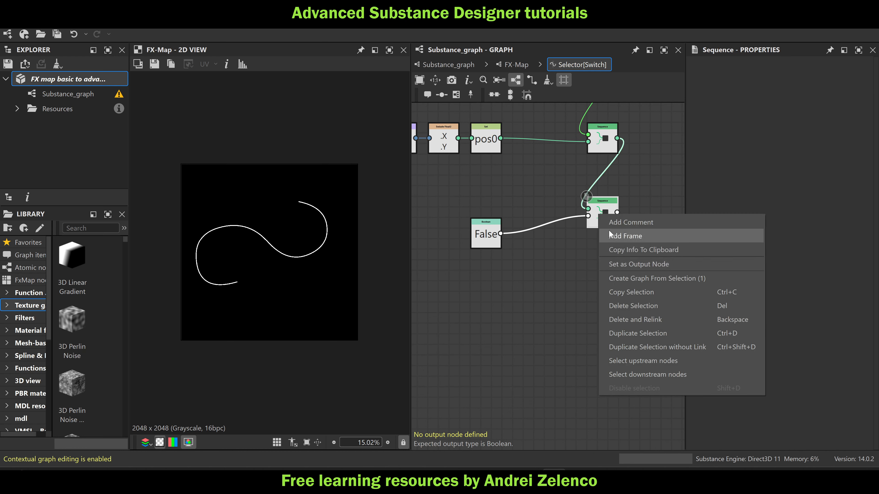
click(625, 264)
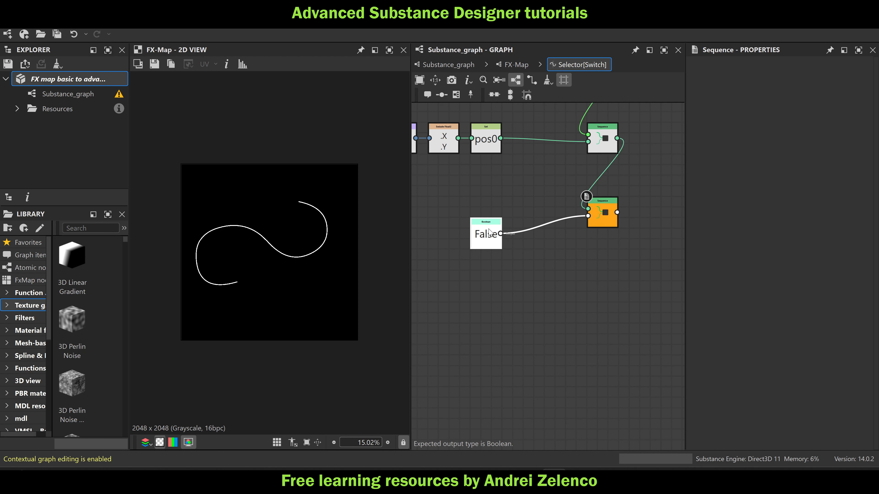
drag(487, 236, 515, 214)
Return to the FX-Map graph and remove the function from the Quadrant's Color / Luminosity, restoring the constant value 1
click(515, 64)
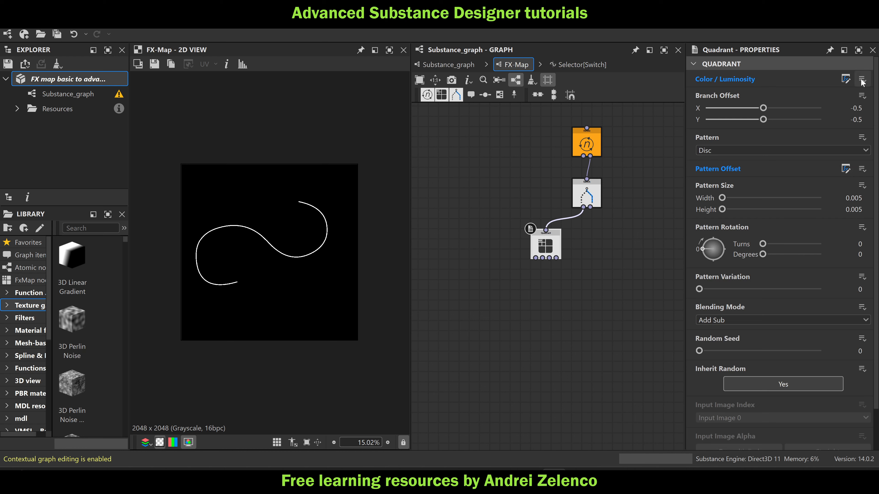
click(845, 79)
click(837, 119)
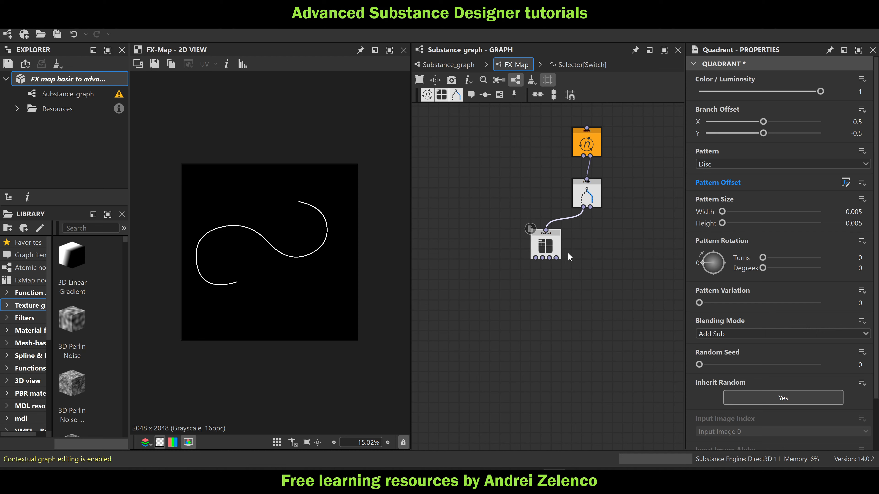
Duplicate the Quadrant node and connect the copy to the Switch's right output
key(ctrl+c)
key(ctrl+v)
scroll(626, 270, up, 2)
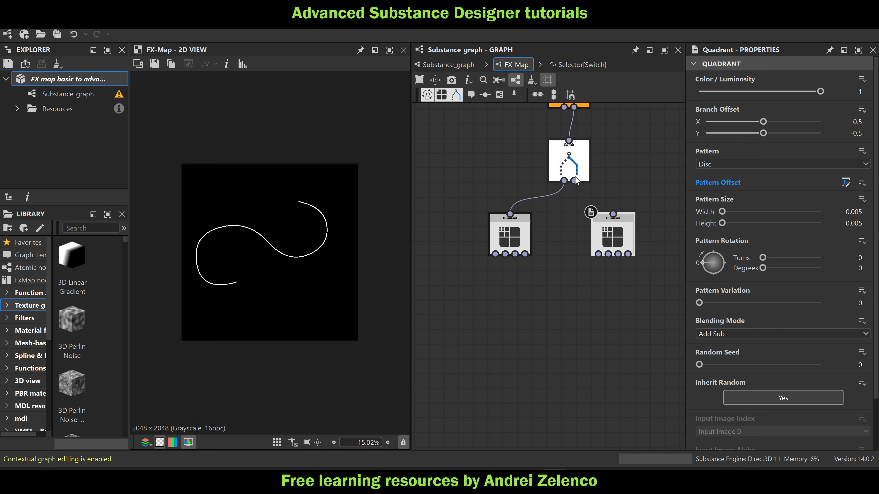
drag(574, 180, 613, 214)
Set the left Quadrant's Color / Luminosity to 0.26 and inspect the curve up close
click(489, 236)
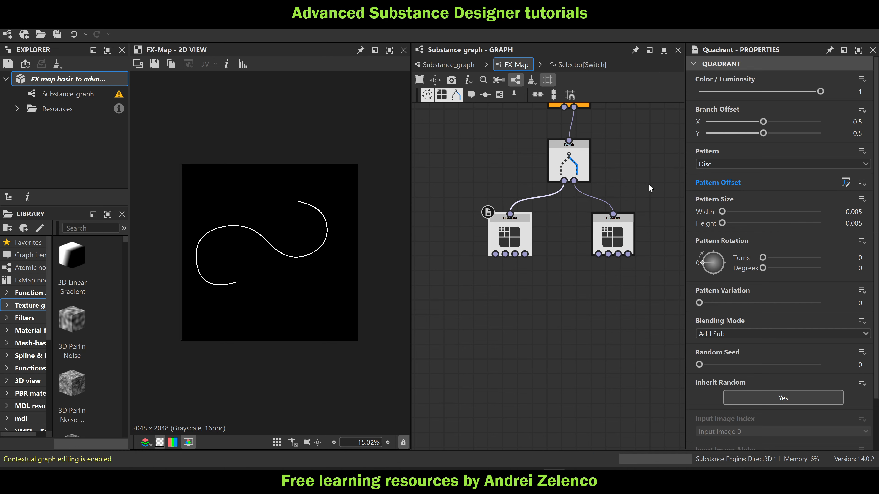
drag(821, 91, 773, 92)
scroll(272, 254, up, 5)
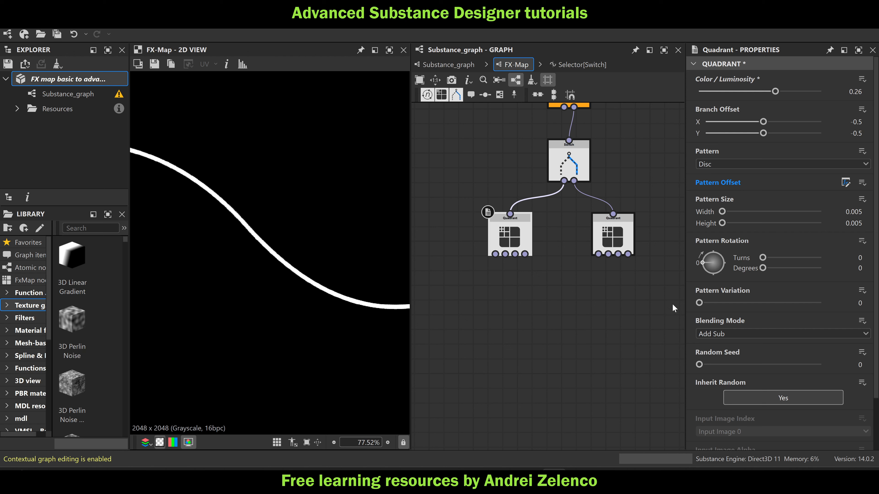
Set the Blending Mode of both Quadrant nodes to Max
click(762, 331)
click(736, 351)
click(612, 236)
click(706, 334)
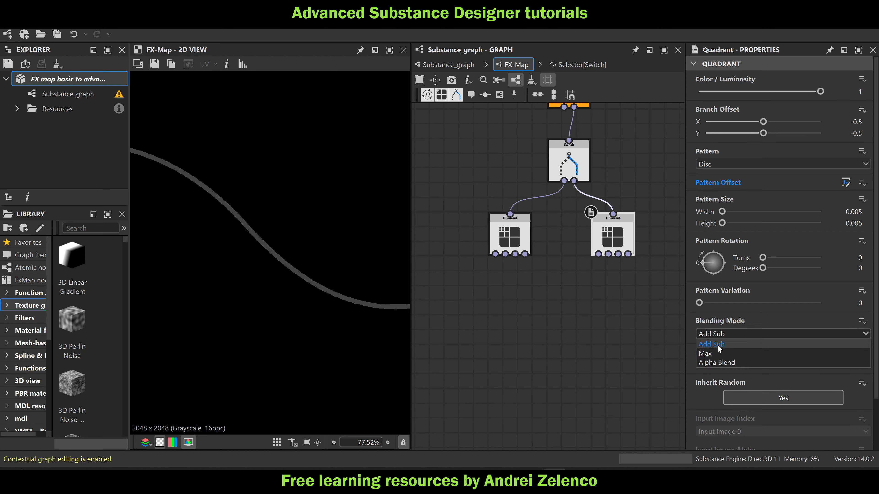
click(718, 357)
Move the left Quadrant closer to the Switch, save the package and compare the settings of both Quadrants
scroll(347, 241, down, 5)
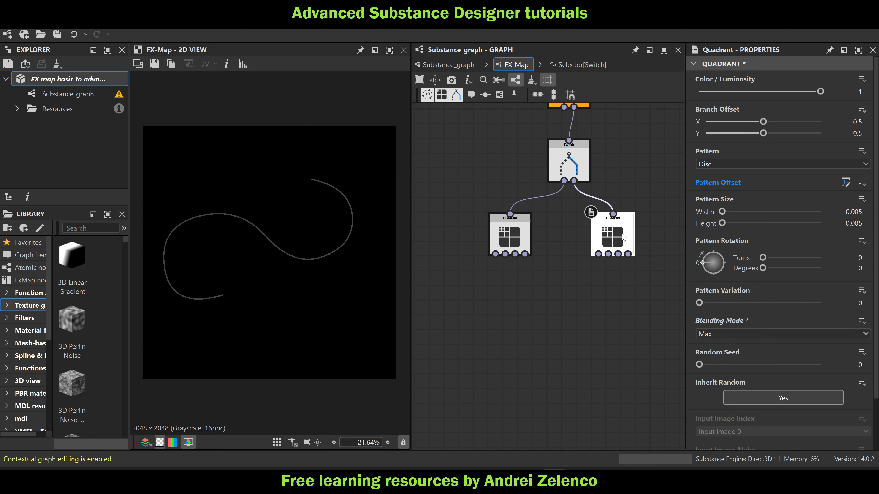
drag(517, 238, 532, 239)
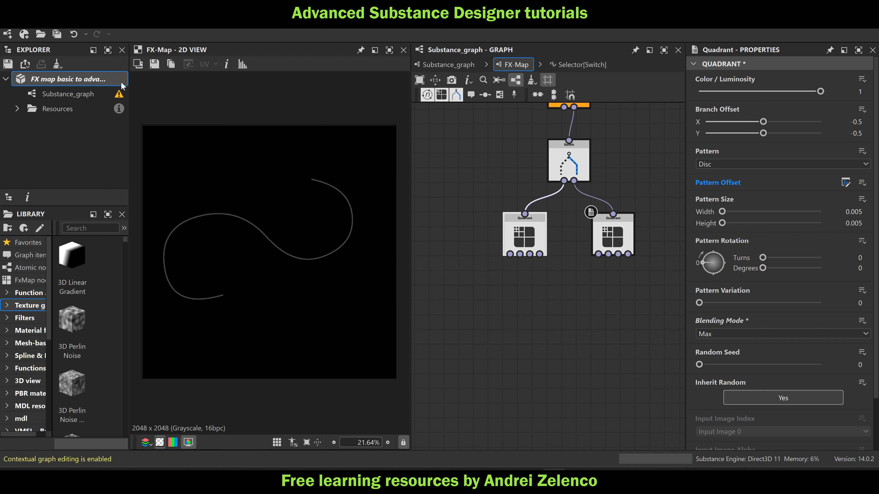
click(122, 85)
mouse_move(613, 236)
mouse_down()
mouse_move(634, 251)
mouse_move(613, 234)
mouse_up()
click(512, 227)
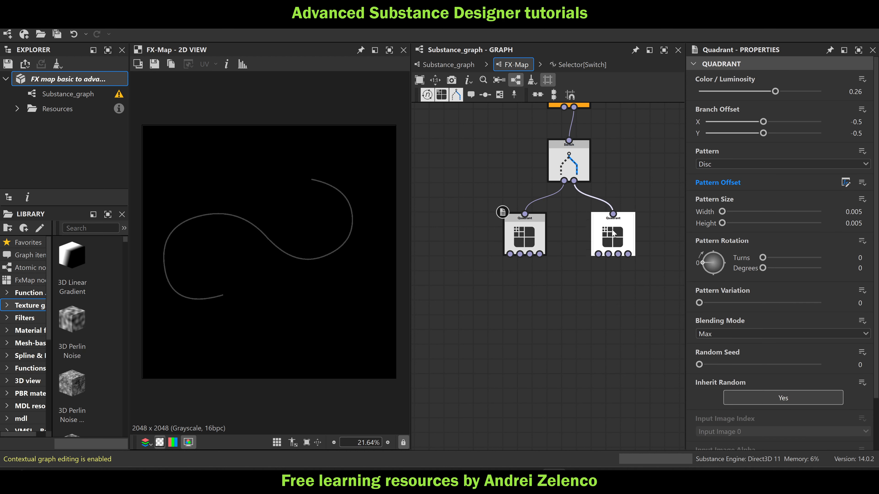
Open the Switch's Selector function and add a Get Float node reading ptnum0
click(569, 163)
click(845, 79)
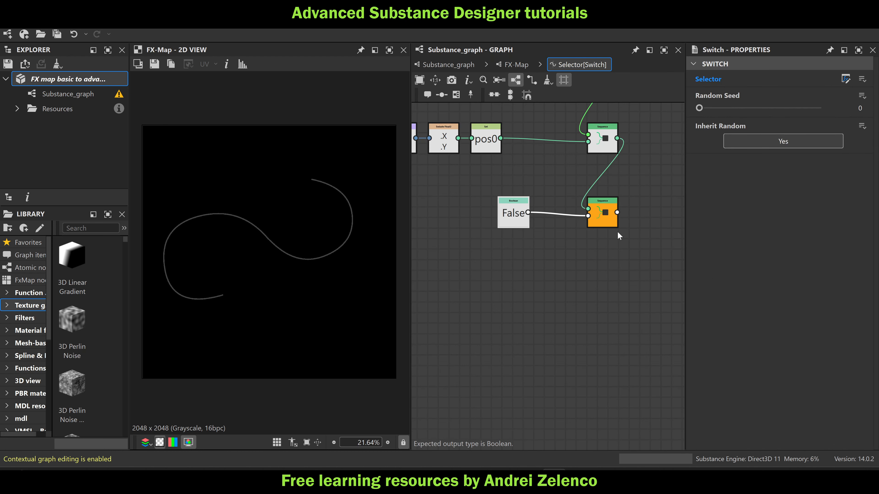
scroll(522, 205, down, 6)
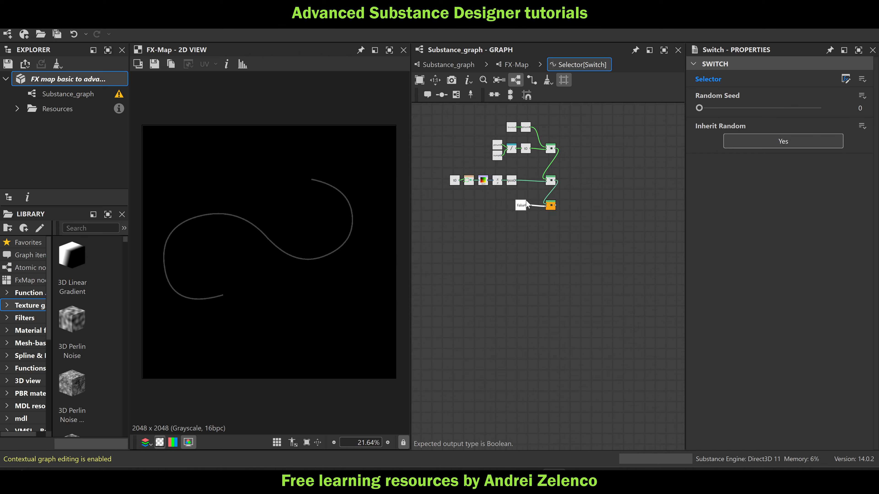
scroll(504, 135, up, 3)
key(space)
text(get)
click(540, 135)
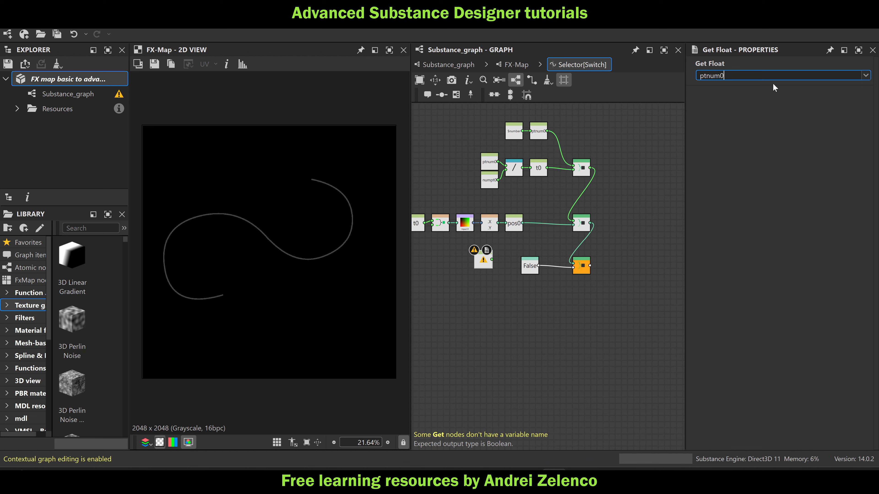
text(ptnum0)
key(Return)
Add a Division node that divides ptnum0 by a new Float node with value 64, arranged below the pos0 chain
drag(484, 262, 465, 286)
key(space)
text(di)
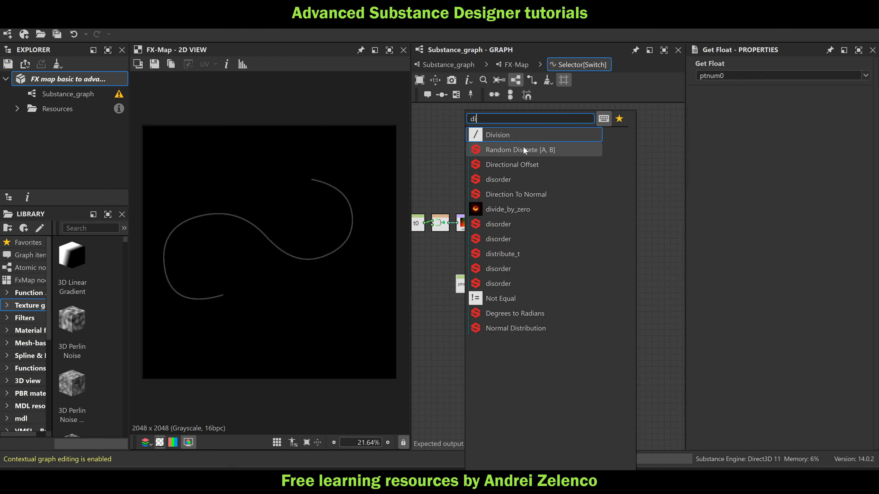
click(519, 136)
key(space)
text(fl)
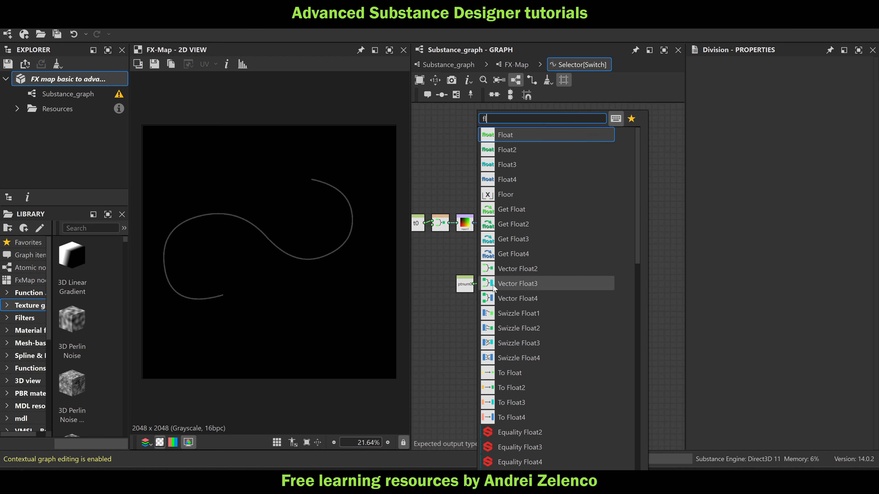
click(532, 136)
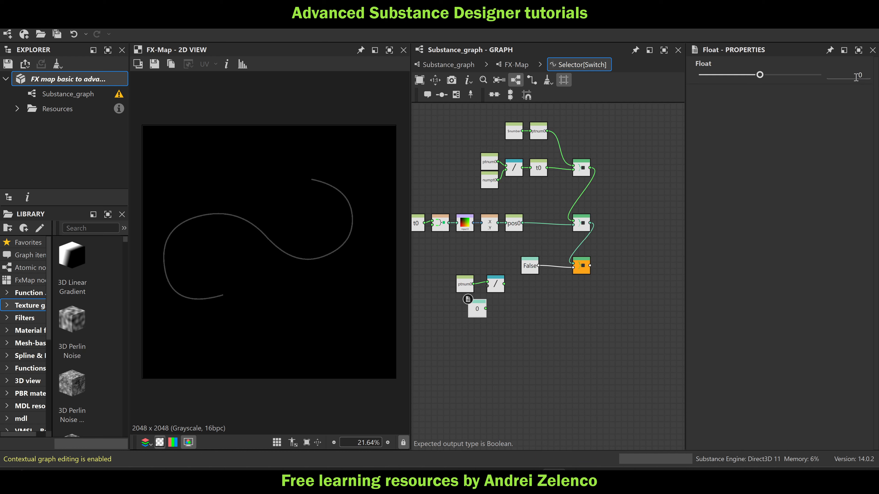
key(Return)
scroll(485, 296, up, 3)
drag(498, 283, 492, 325)
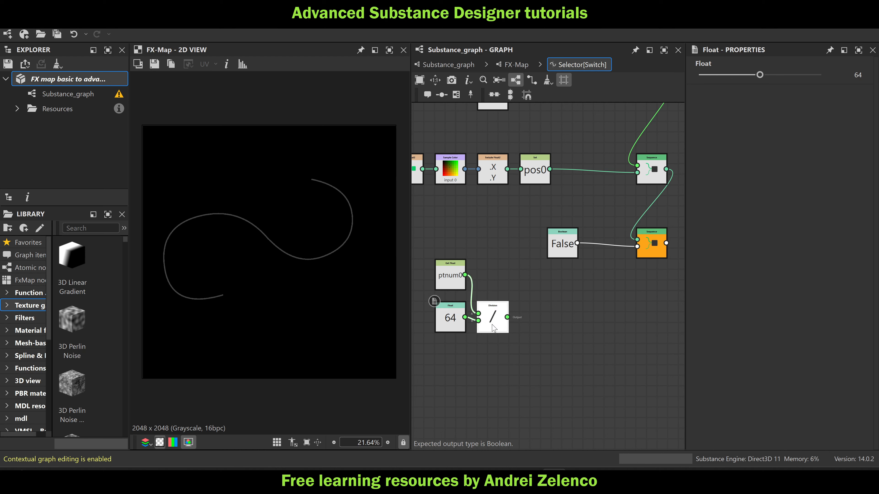
key(space)
text(flo)
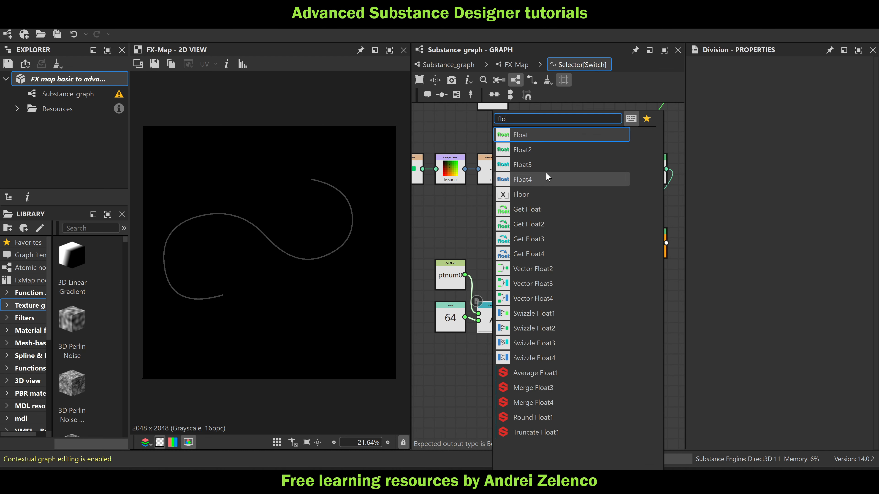
click(541, 138)
drag(498, 329, 498, 350)
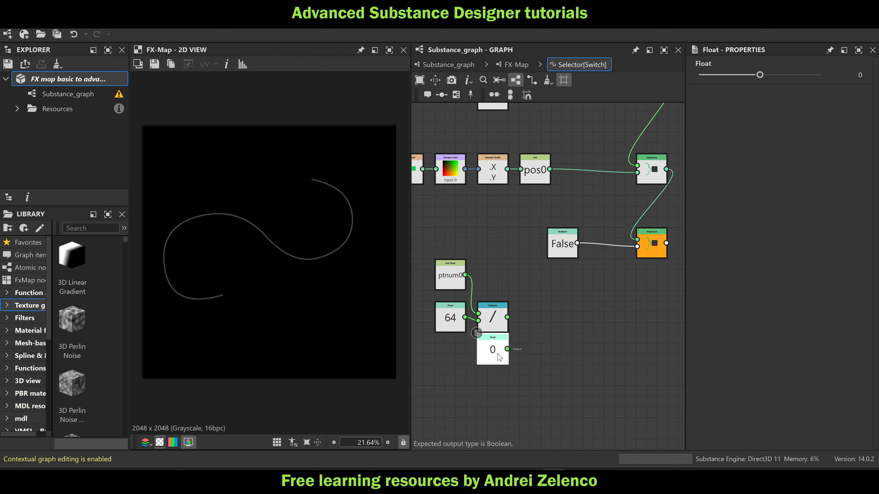
key(Delete)
Select the Division node and look up a function node to attach to its output
click(495, 319)
key(space)
text(f)
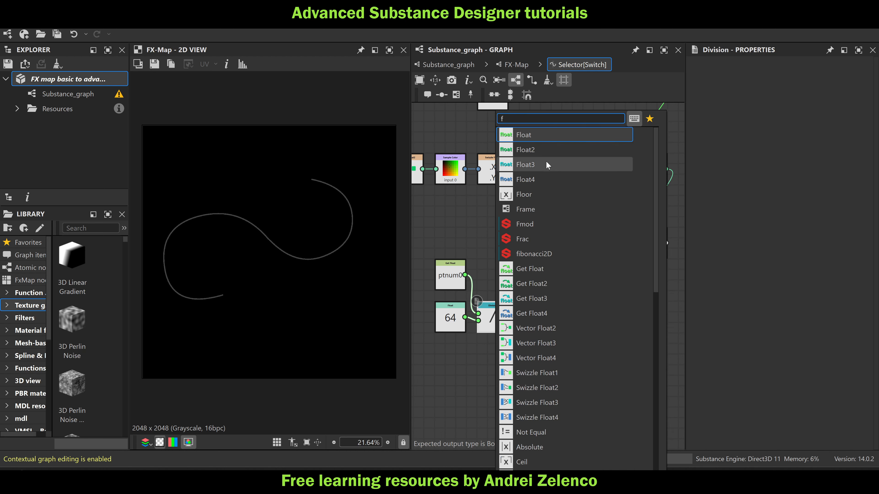
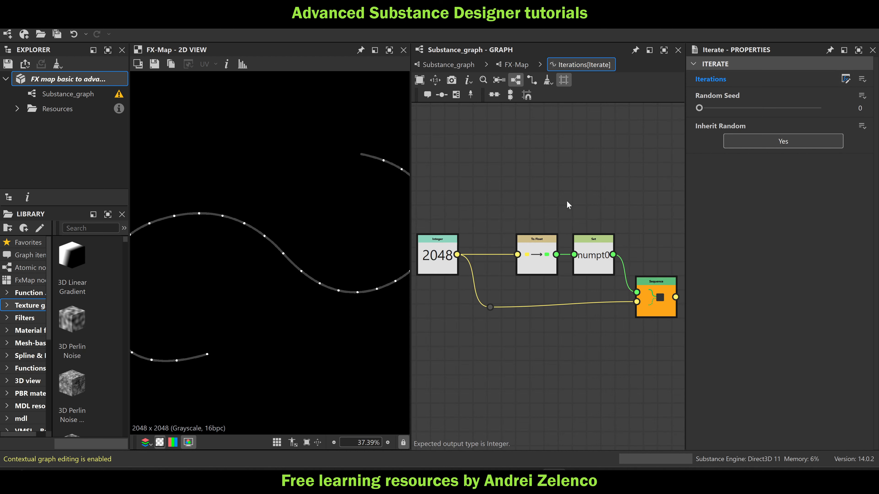
Rename the Set node's variable to numpt1 and set the Integer node's value to 64
click(588, 255)
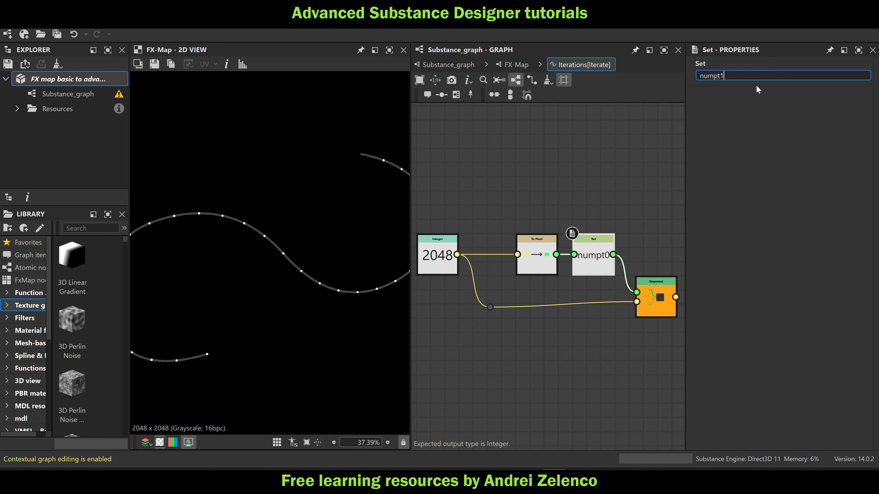
key(Return)
click(437, 256)
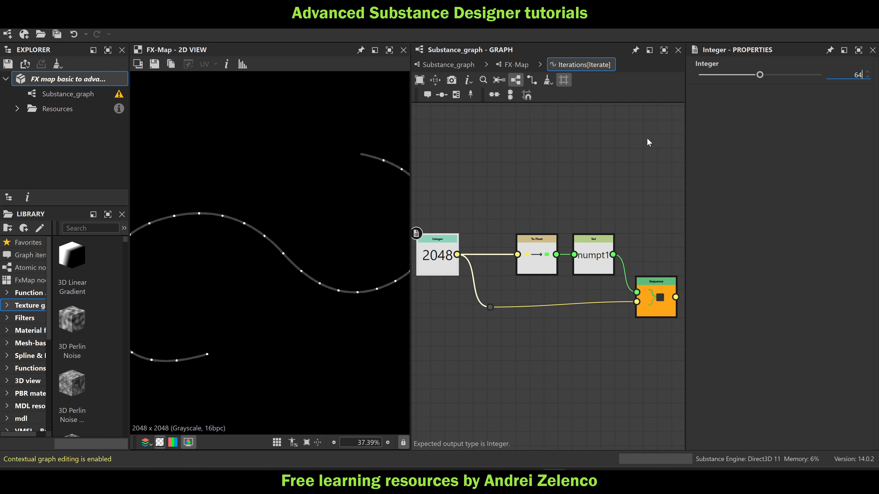
text(64)
key(Return)
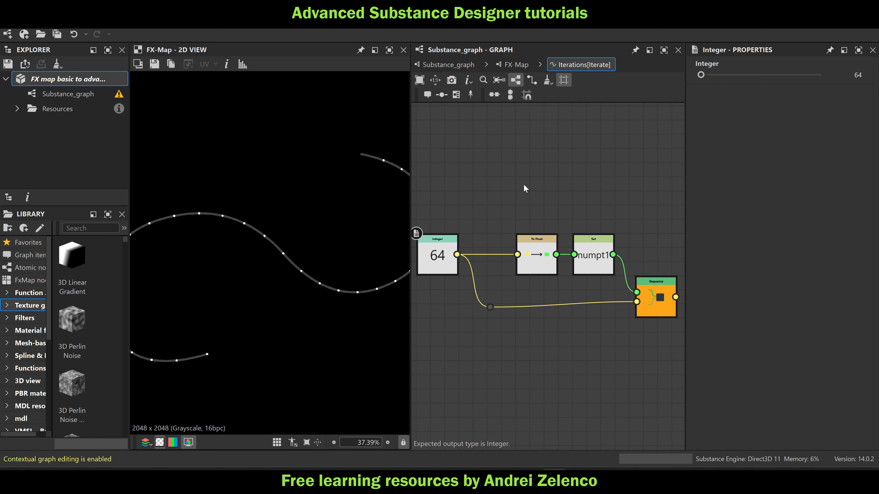
Add a Get Float2 node reading pos0 and place it above the Integer node
key(space)
text(h)
click(481, 139)
key(space)
text(ge)
click(529, 149)
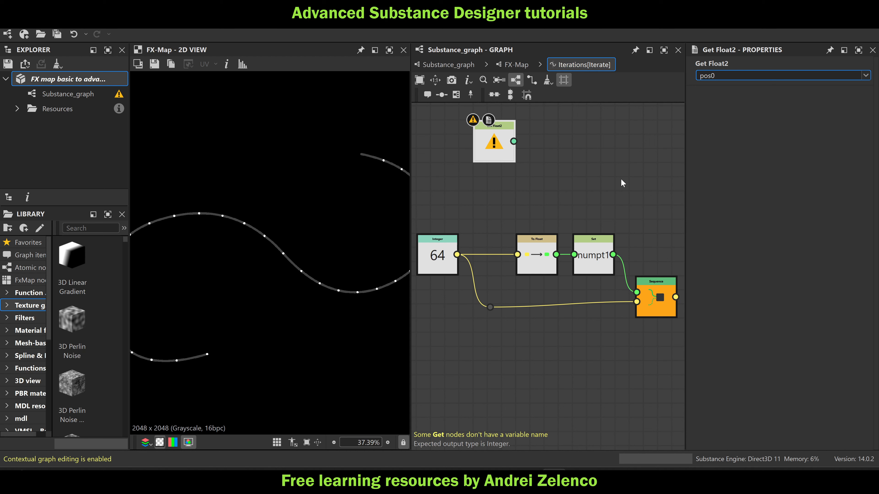
key(Return)
scroll(637, 151, down, 2)
drag(525, 161, 484, 159)
key(space)
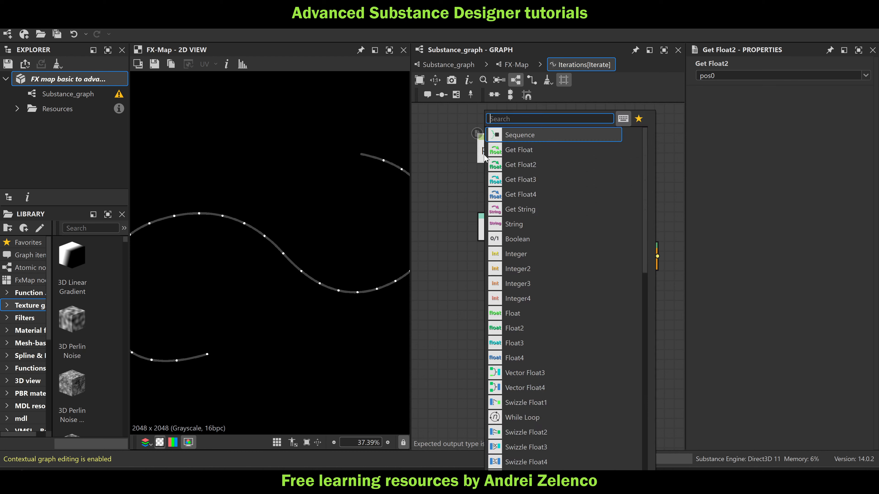
click(450, 133)
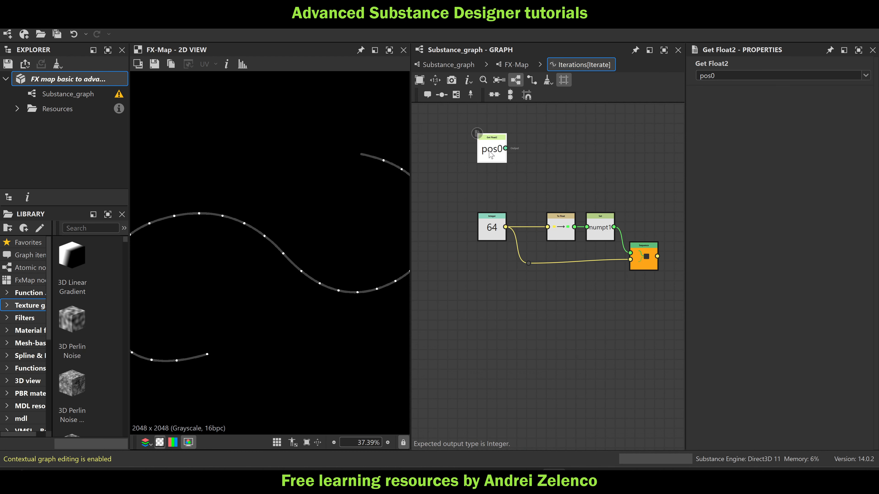
Attach a Set node to the pos0 node and name its variable pos1
key(space)
text(set)
key(Return)
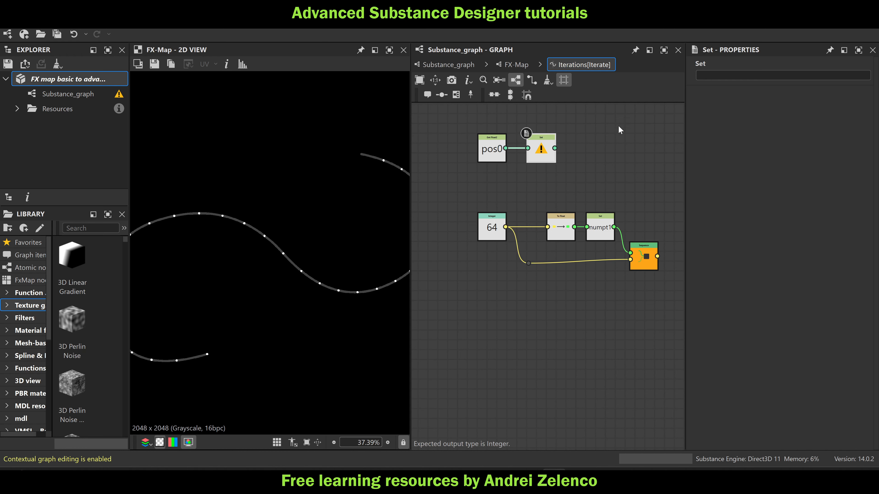
text(pos)
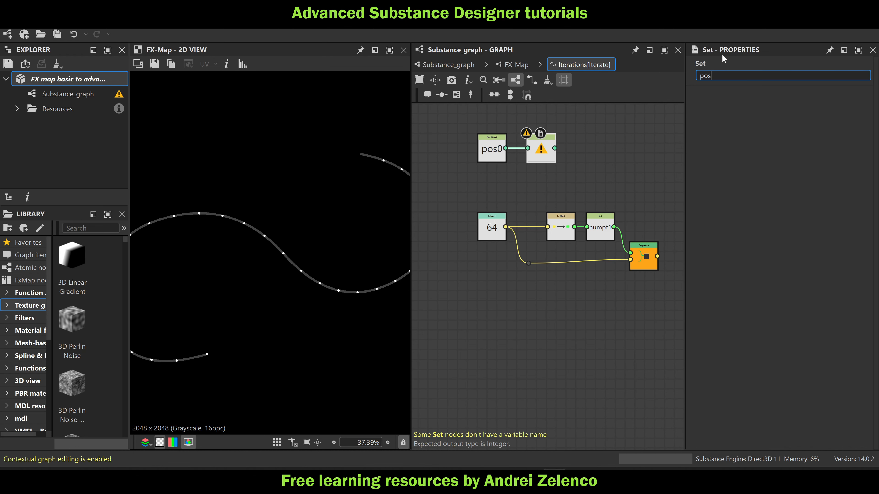
text(1)
key(Return)
Combine pos1 and numpt1 in a new Sequence node and feed it into the output Sequence's first input
key(space)
text(s)
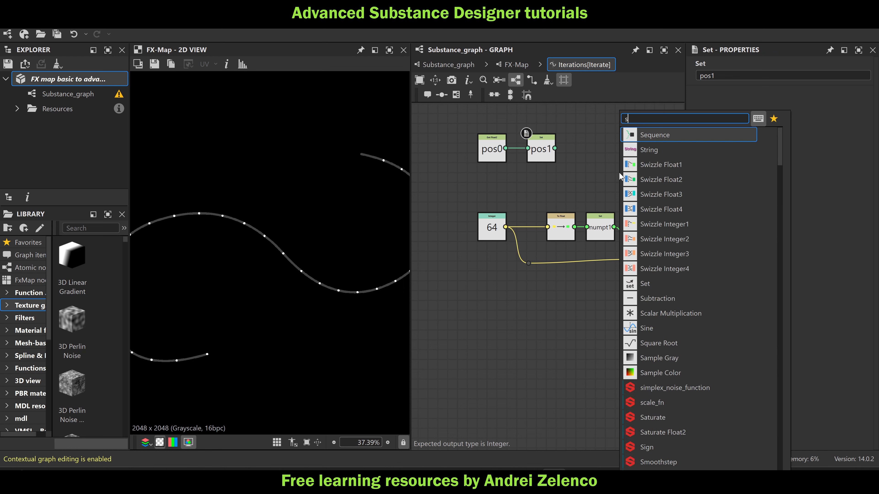
text(eq)
key(Return)
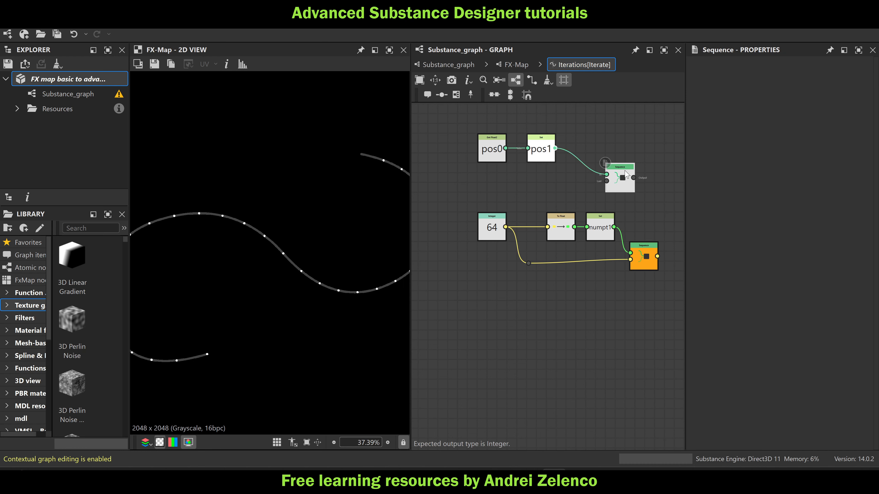
drag(625, 173, 640, 200)
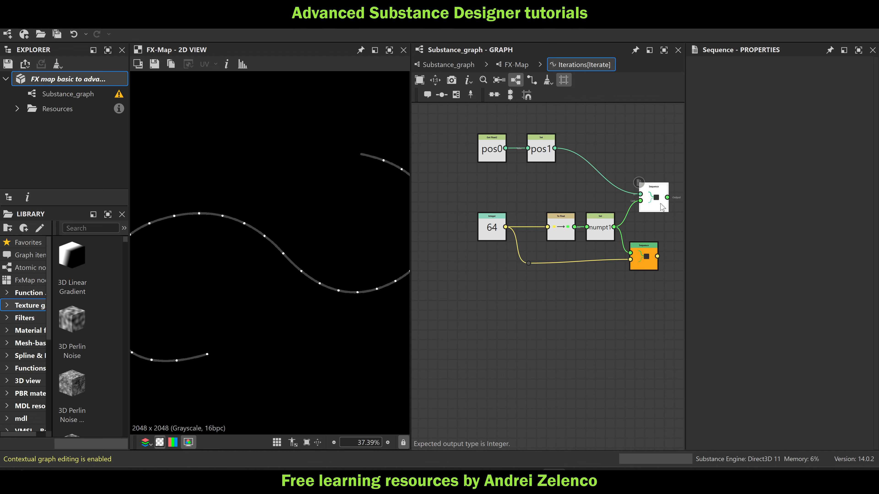
drag(643, 240, 631, 253)
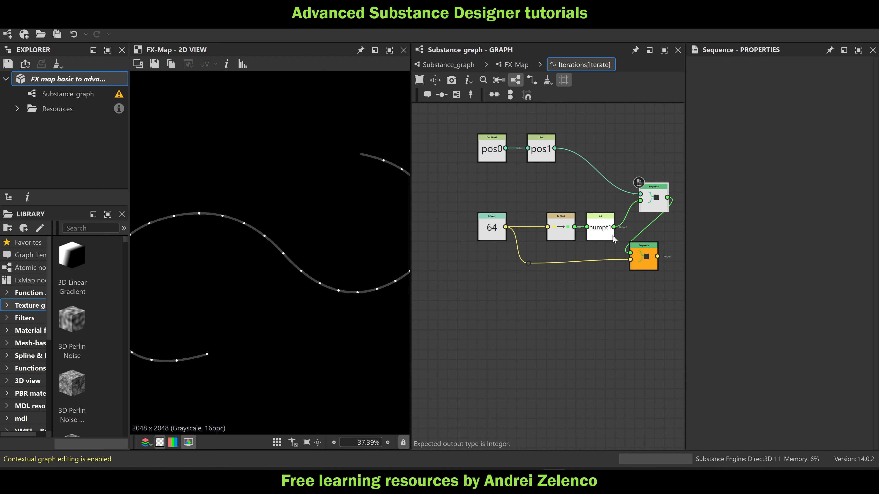
Tidy the function by raising the To Float and numpt1 nodes and stacking the two Sequence nodes beside them
drag(608, 198, 570, 221)
drag(566, 218, 558, 200)
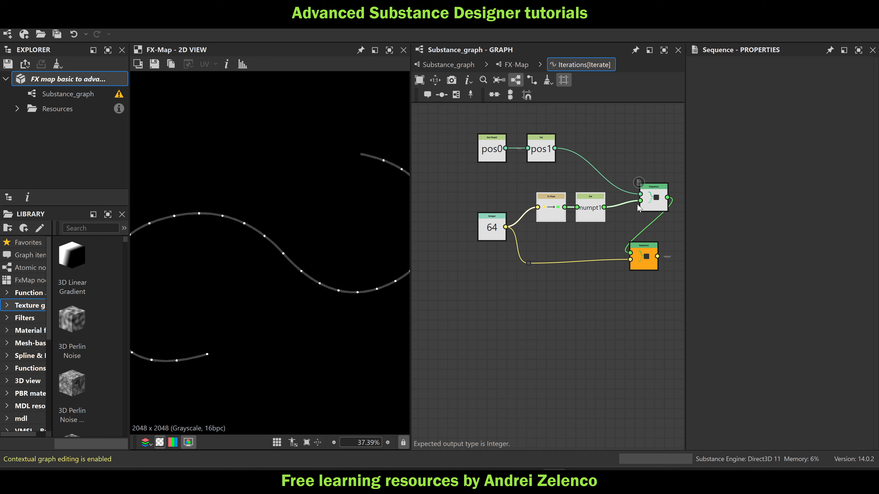
drag(656, 209, 642, 218)
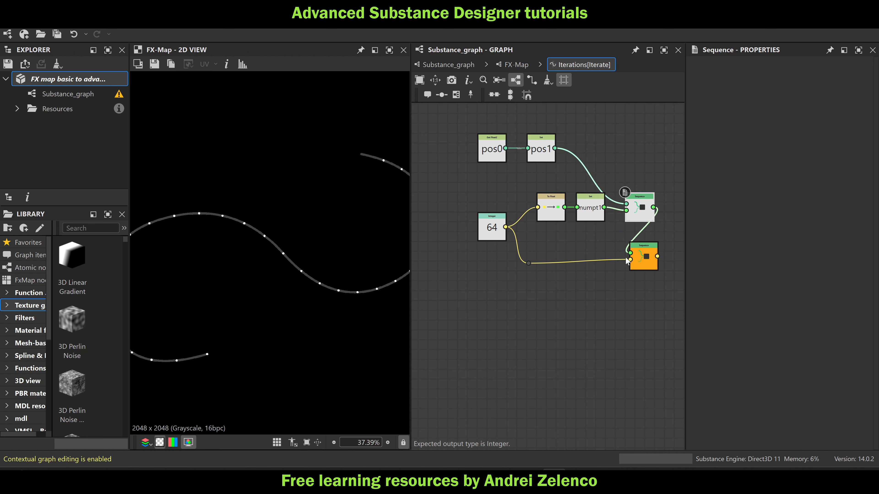
drag(644, 257, 639, 257)
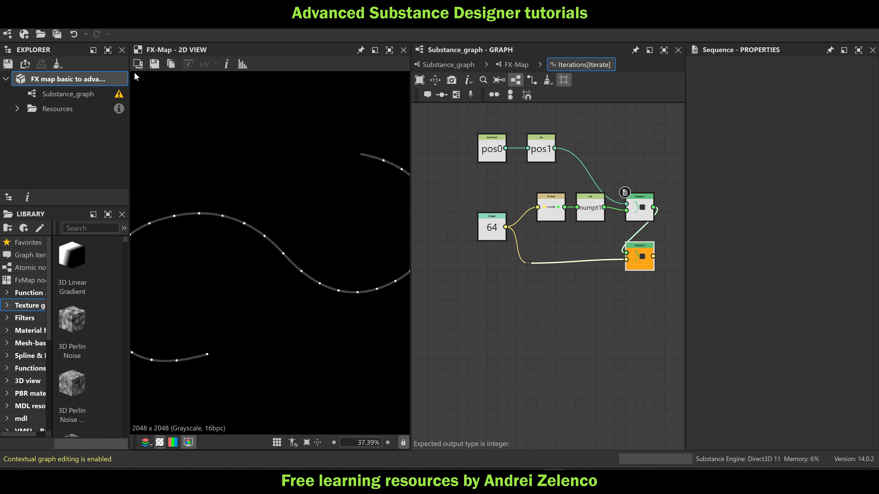
In the FX-Map's topmost Iterate, open the Iterations function and add a Get Float2 node reading $size above the Integer node
click(509, 64)
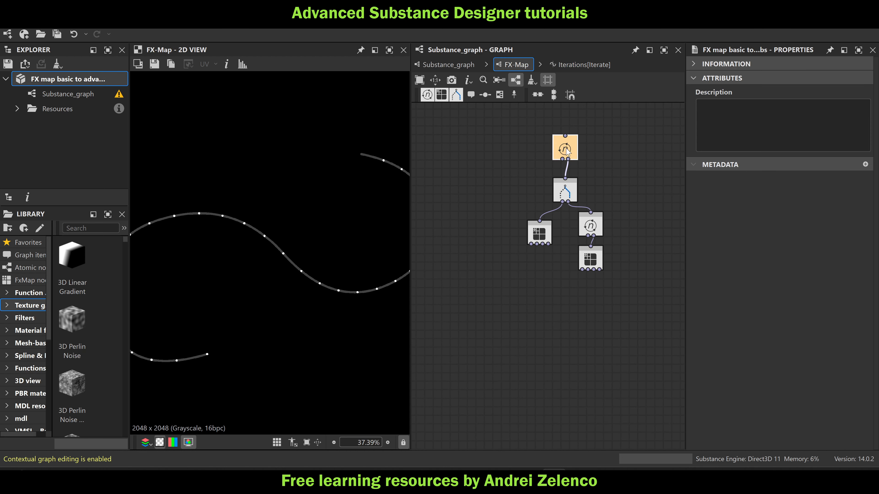
double_click(565, 149)
key(space)
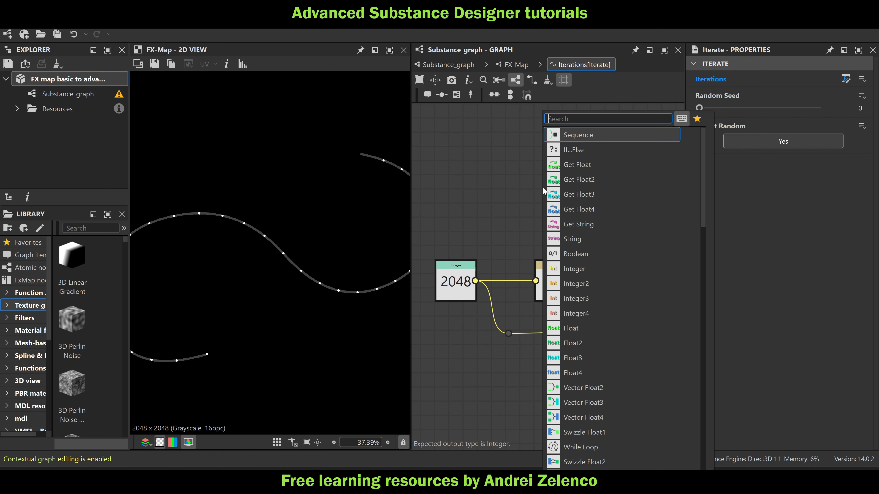
click(575, 179)
click(866, 76)
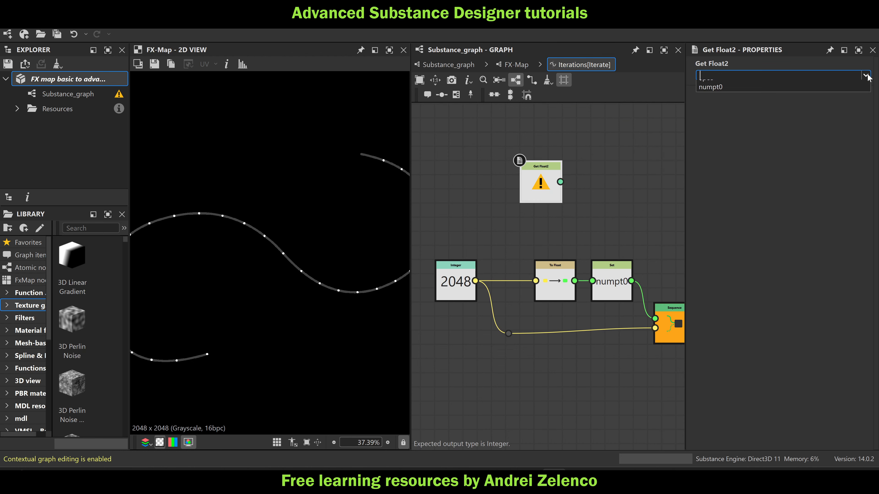
click(728, 97)
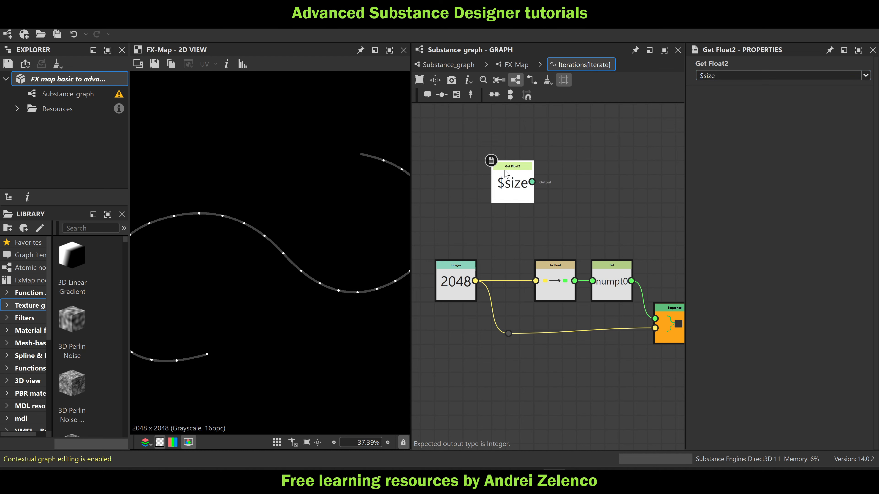
drag(506, 173, 483, 125)
Add a Float2 node above the $size node and set both of its values to 1
key(space)
text(fl)
click(503, 151)
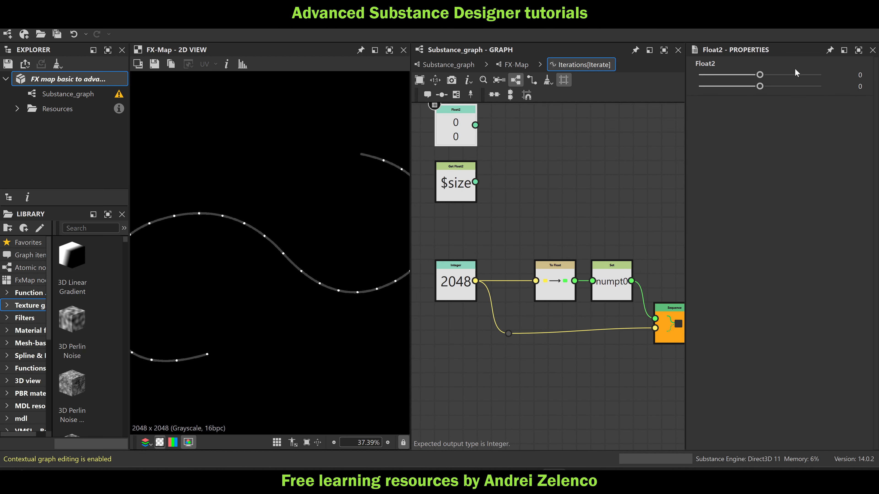
click(818, 74)
click(818, 85)
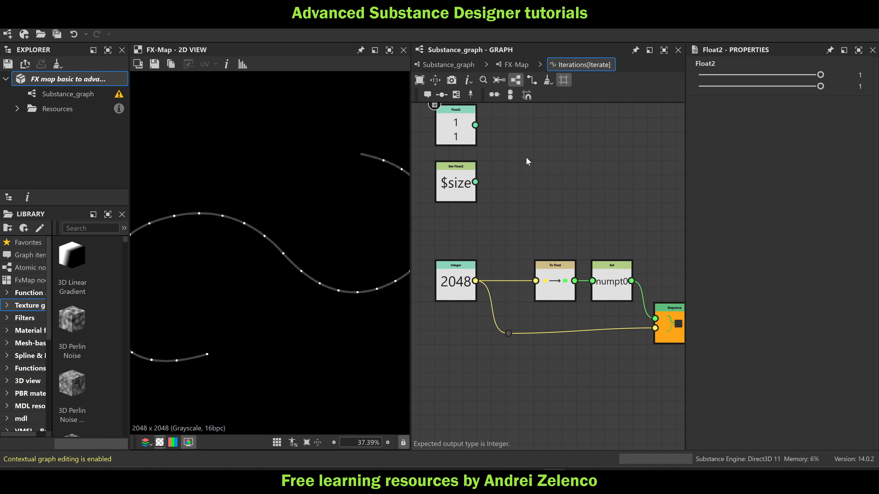
Add a Division node that divides the Float2 node by $size
key(space)
text(di)
click(559, 134)
drag(507, 158, 478, 181)
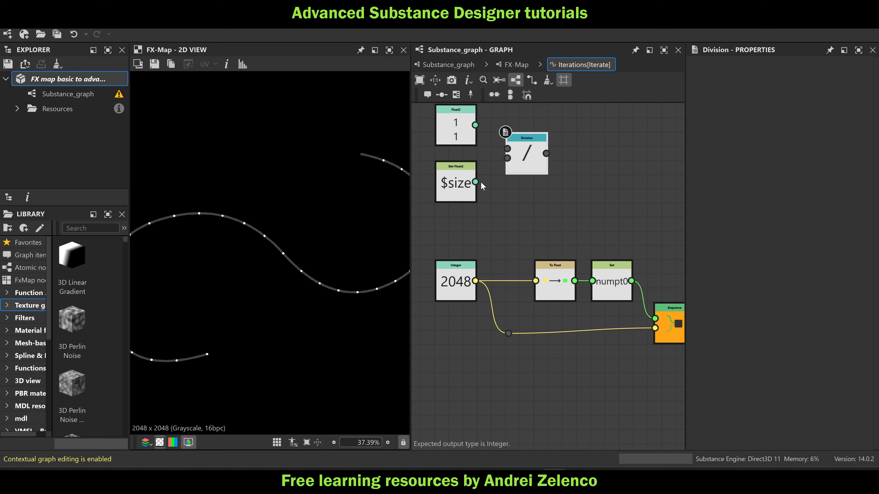
drag(475, 125, 516, 162)
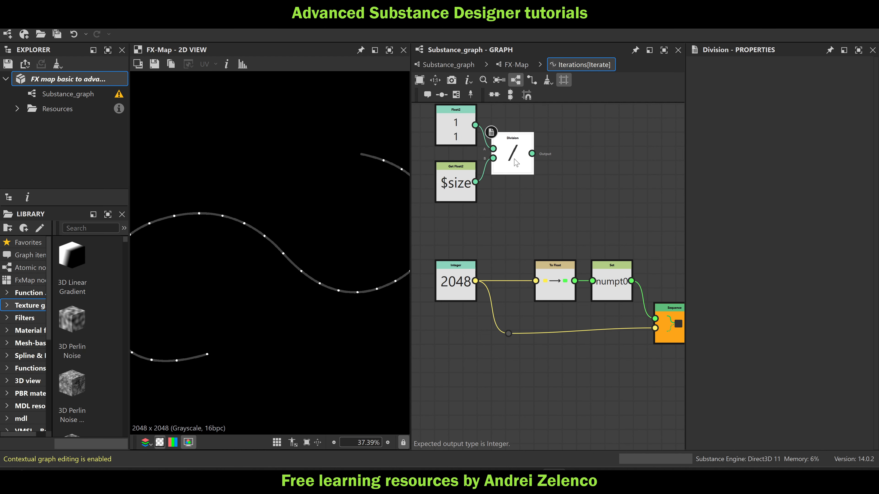
Attach a Swizzle Float1 node returning X to the Division, followed by a Sequence node placed further along the chain
key(space)
text(swi)
click(575, 135)
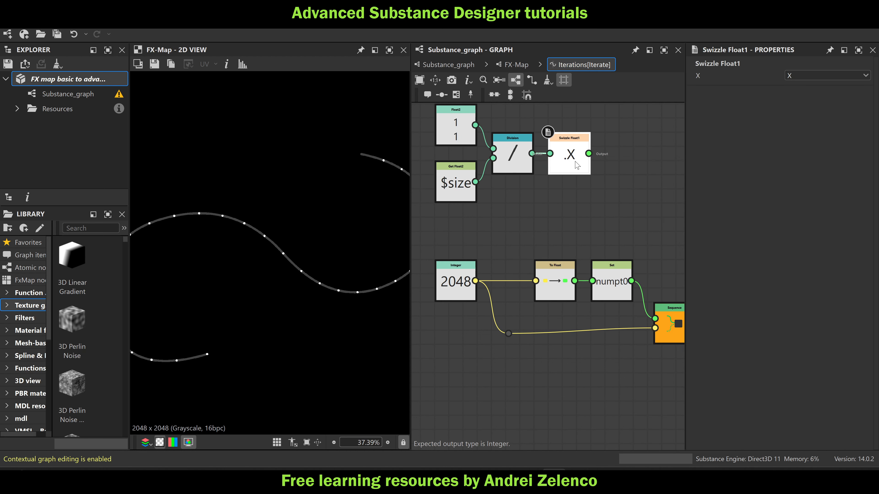
key(space)
text(se)
click(584, 136)
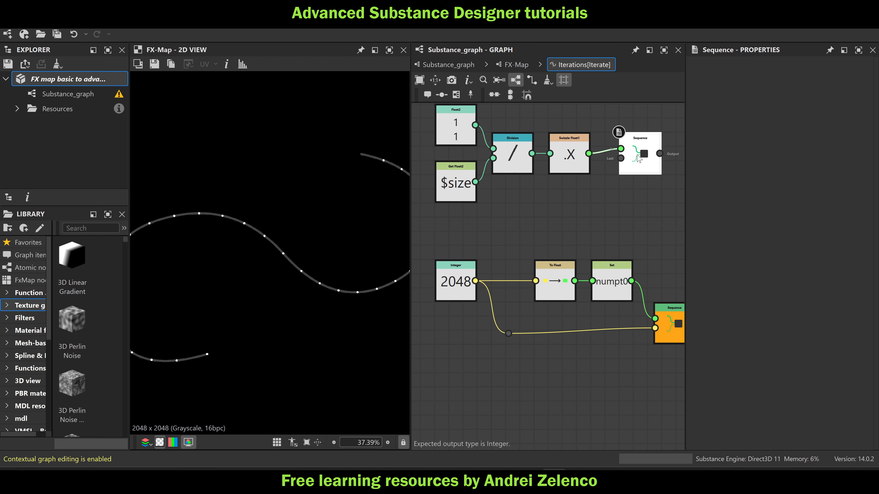
drag(635, 158, 720, 194)
Insert a Set node with the variable name 1px between the Swizzle Float1 and the new Sequence
click(514, 160)
key(space)
text(se)
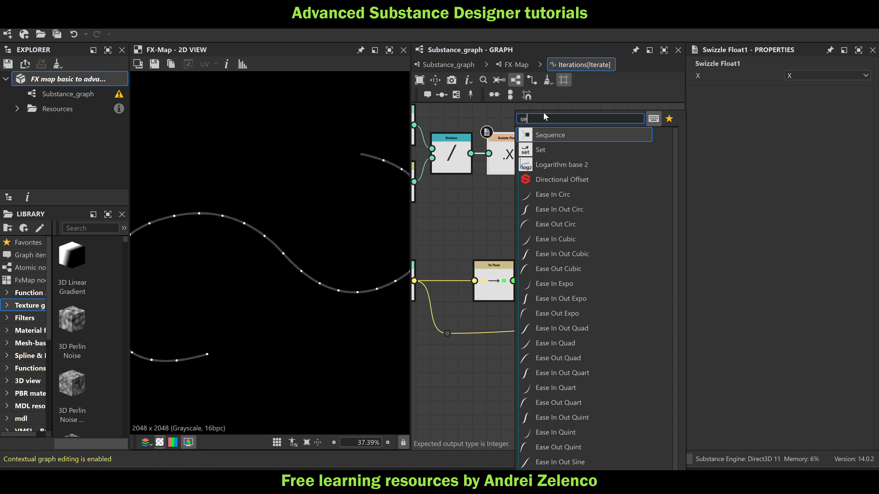
click(544, 150)
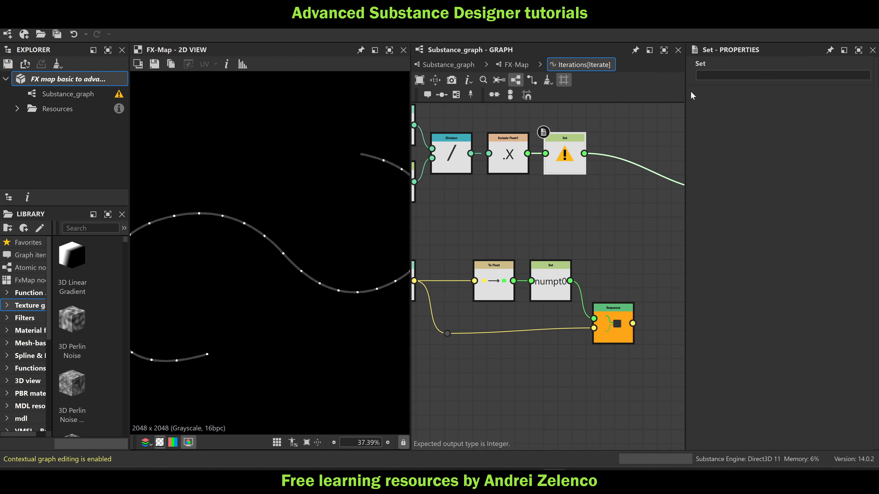
click(713, 75)
text(1p)
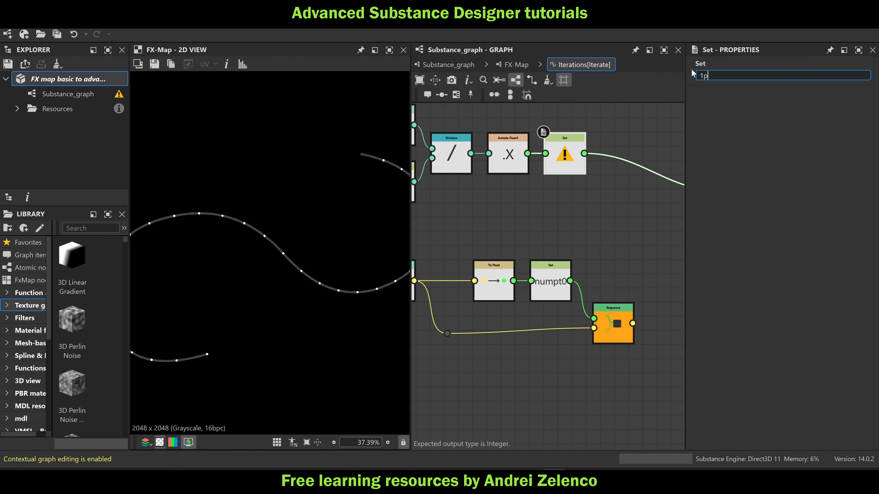
text(x)
key(Return)
Connect numpt0 to the new Sequence's last input, feed that Sequence into the output Sequence, and stack both compactly
scroll(559, 220, down, 3)
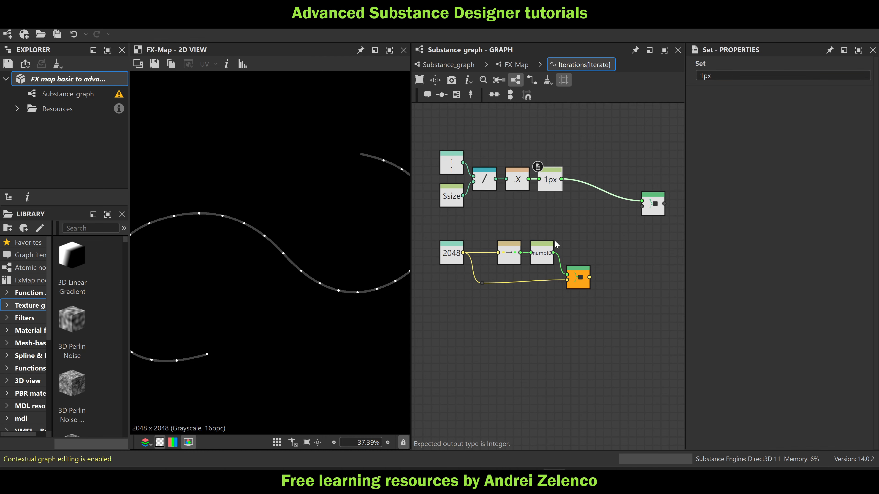
drag(632, 221, 594, 282)
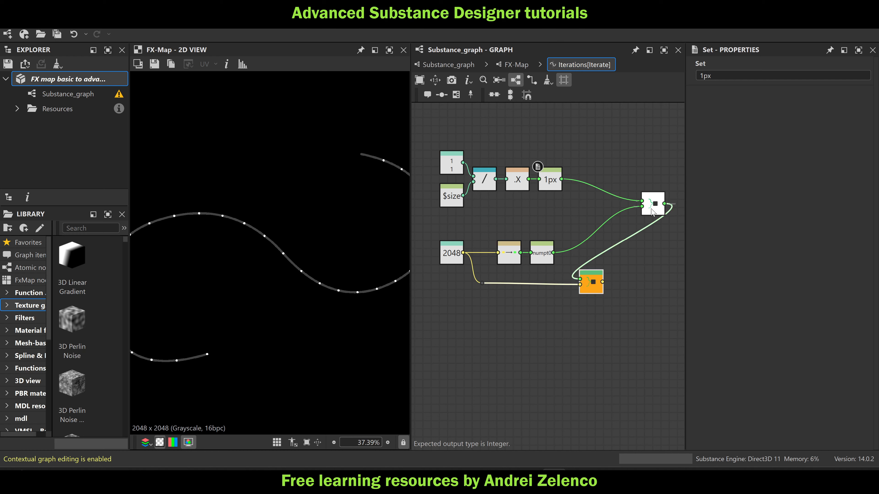
drag(652, 212, 587, 248)
drag(588, 281, 584, 244)
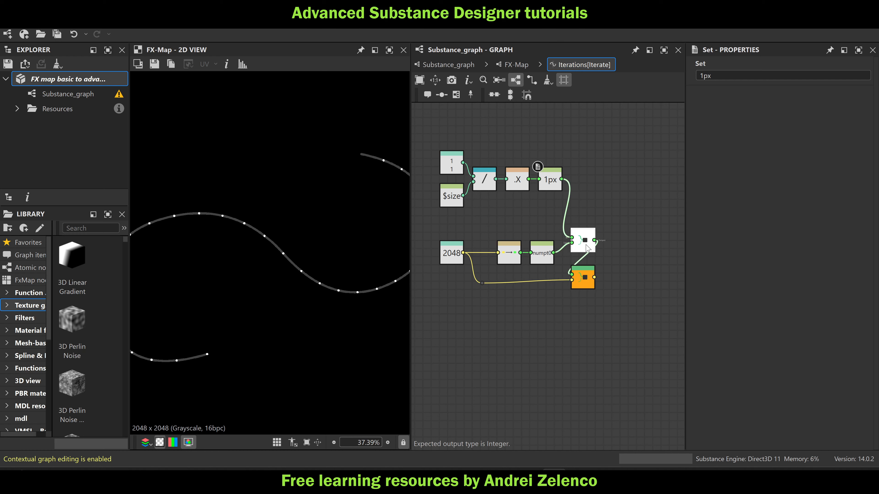
Return to the FX-Map, move the second Iterate and its Quadrant closer under the Switch, and save the package
click(93, 79)
click(517, 65)
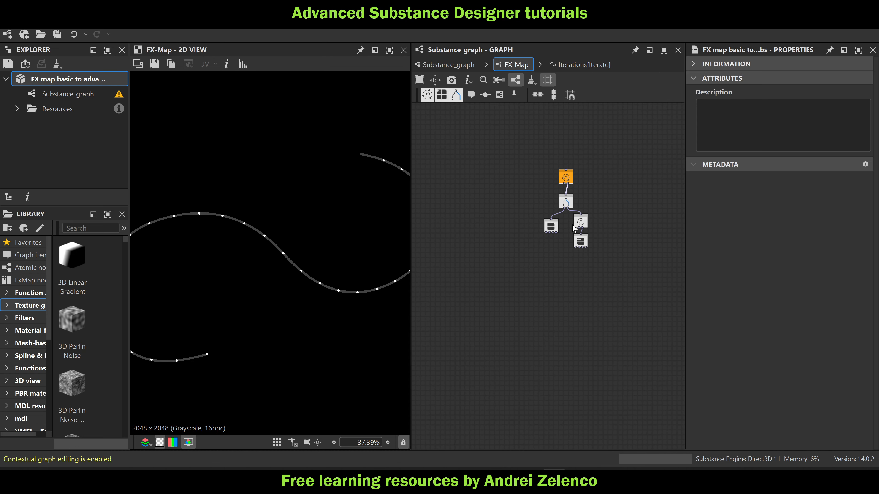
scroll(572, 226, up, 3)
drag(611, 217, 578, 235)
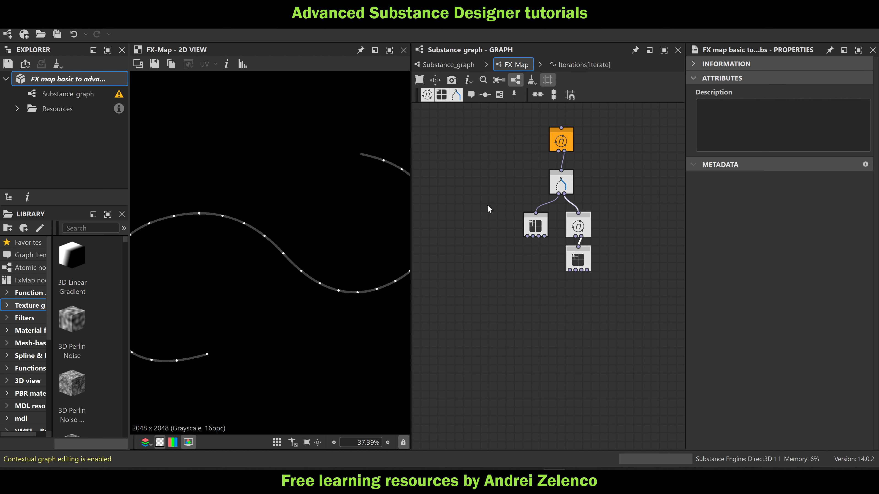
key(ctrl+s)
Review the lower Quadrant's Pattern Offset function and the second Iterate's Iterations function, returning to the FX-Map after each
click(581, 263)
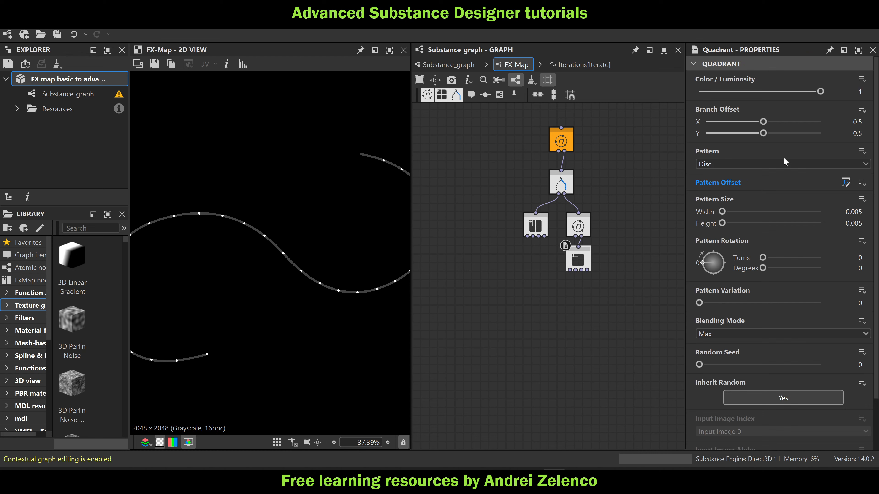
click(845, 182)
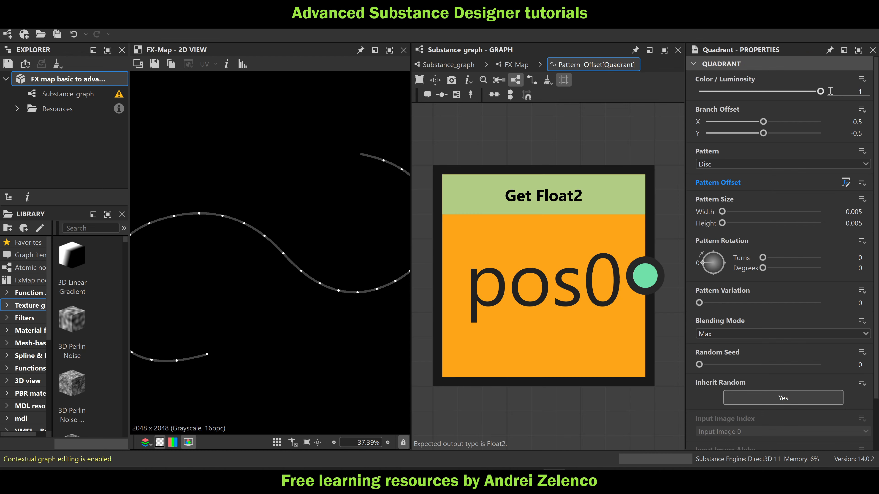
click(519, 65)
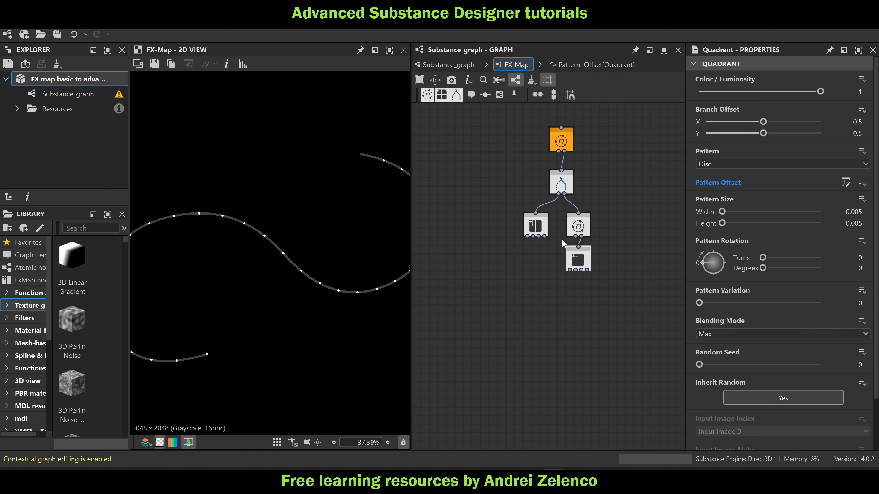
scroll(356, 231, down, 2)
click(578, 228)
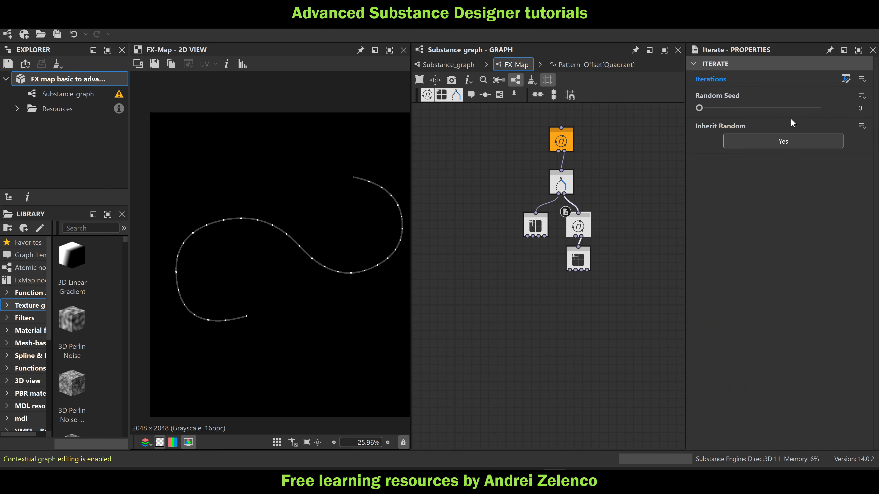
click(846, 79)
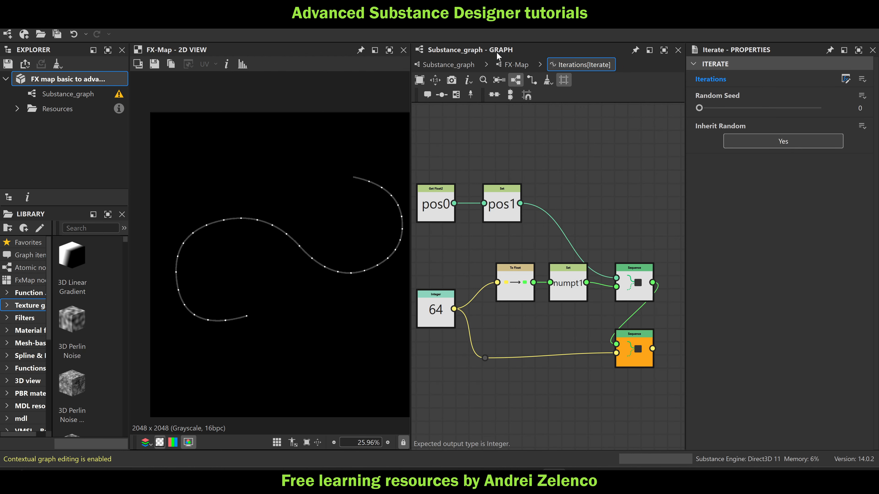
click(516, 65)
Create an empty function for the Color / Luminosity of the Quadrant under the second Iterate, and return to the FX-Map
click(579, 258)
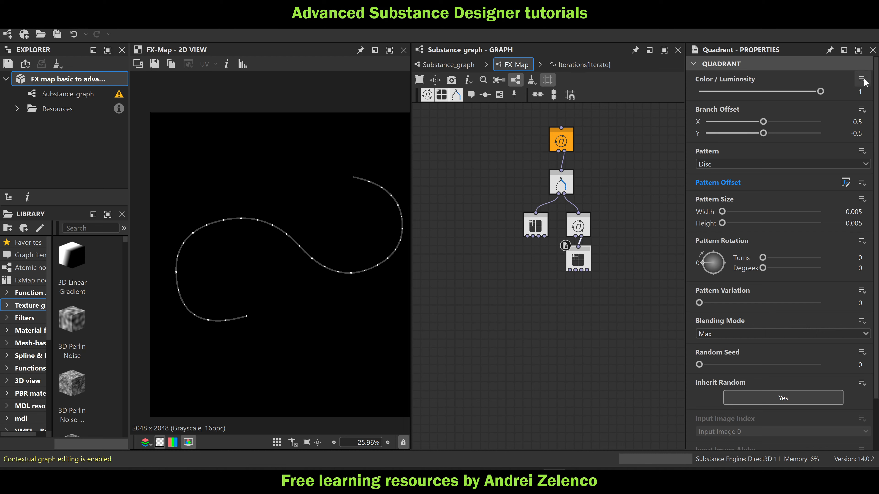
click(846, 79)
click(847, 92)
click(517, 65)
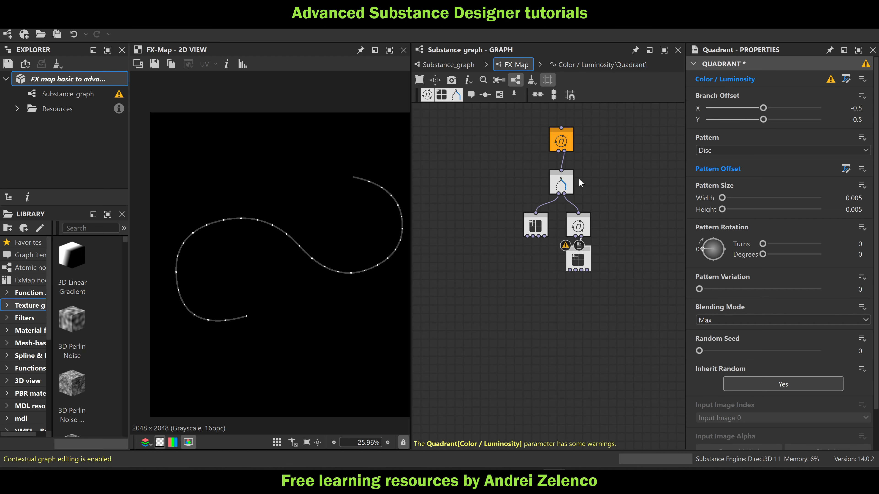
Copy the $number, ptnum0, numpt0, Division, t0 and first Sequence nodes from the Switch's Selector function into the lower Quadrant's Color / Luminosity function
scroll(564, 186, up, 3)
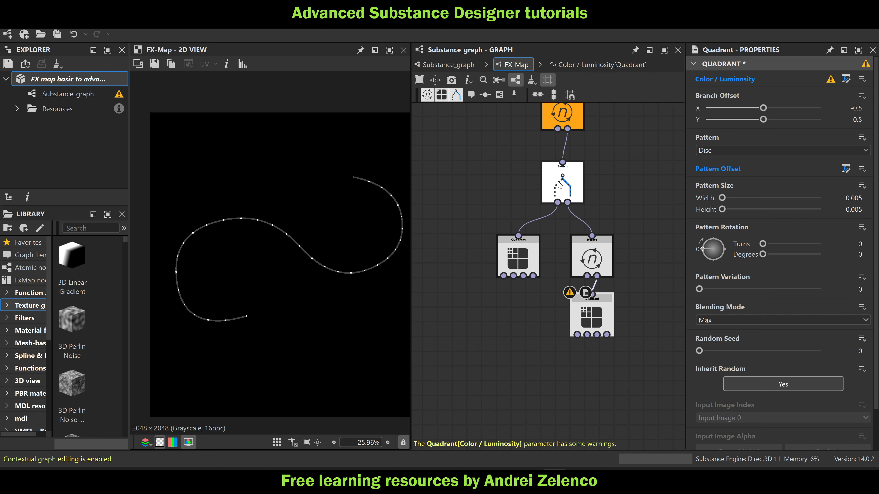
click(562, 184)
click(846, 79)
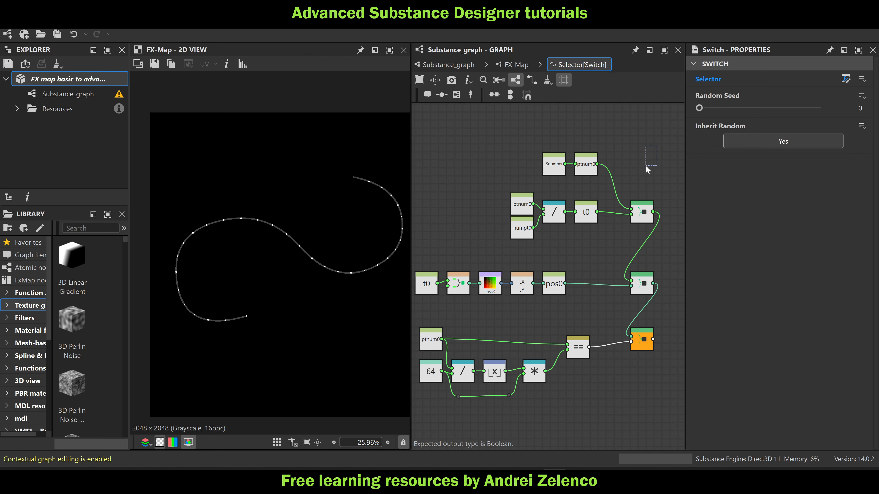
drag(648, 169, 511, 230)
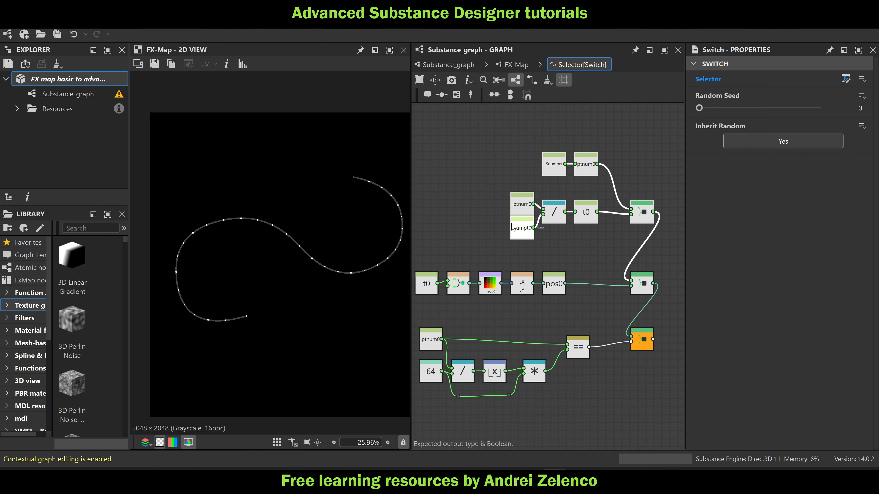
click(516, 64)
click(592, 300)
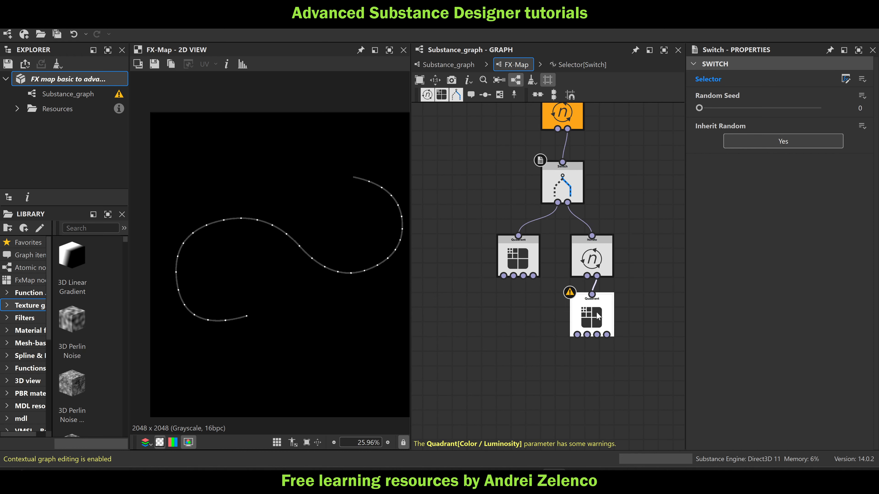
click(845, 83)
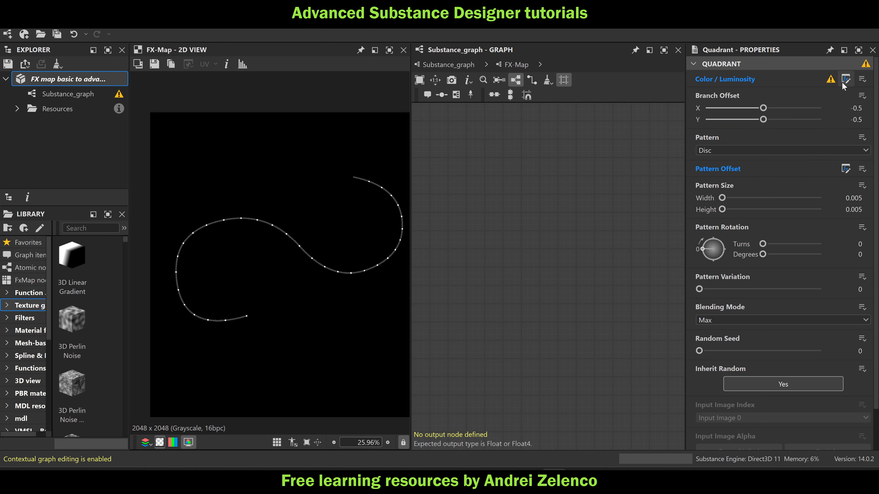
scroll(553, 234, up, 4)
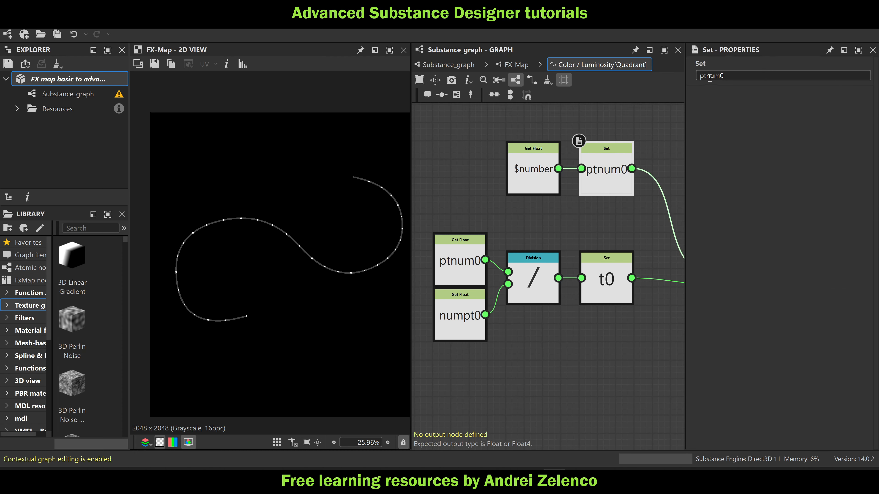
Rename the variables in the pasted Set and Get Float nodes to ptnum1, numpt1 and t1
text(1)
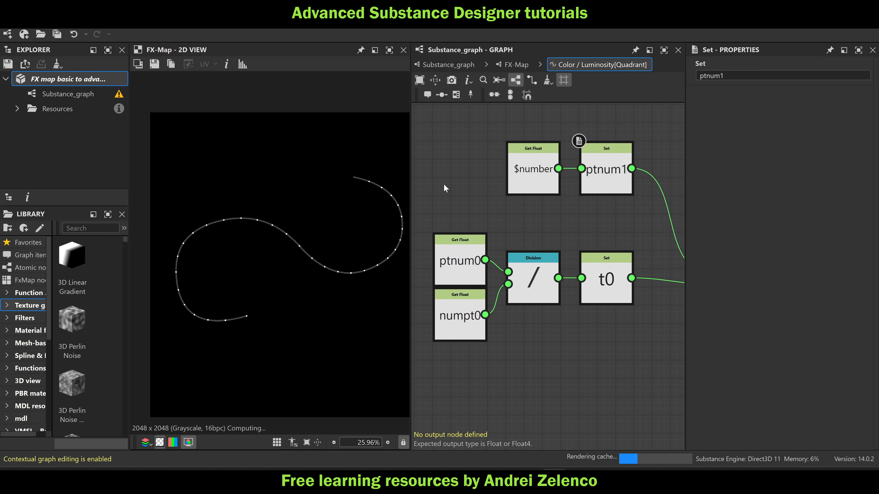
click(460, 264)
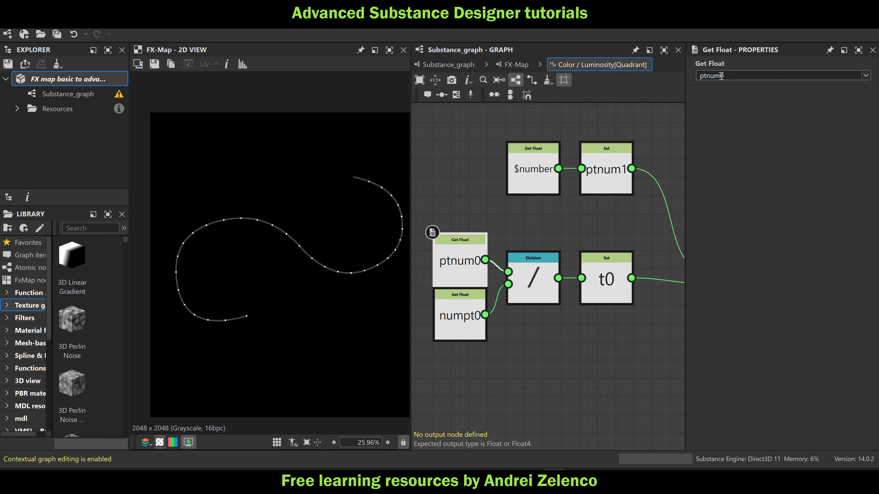
key(Return)
click(461, 325)
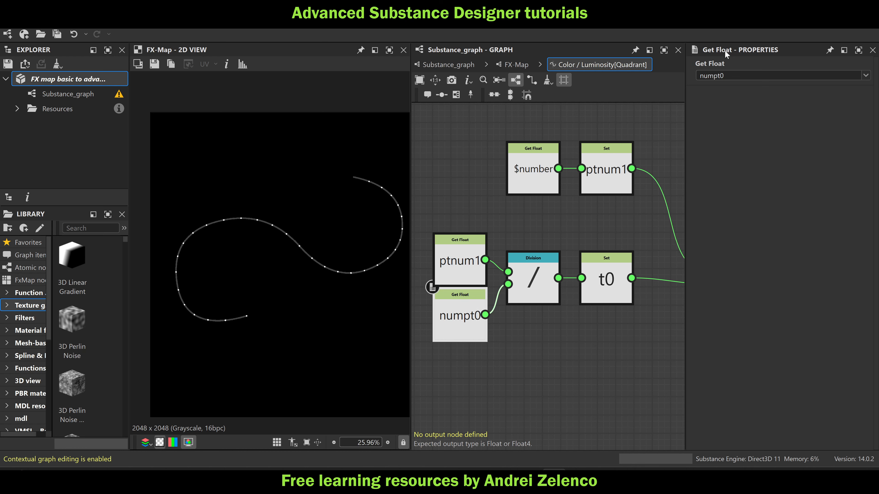
key(Return)
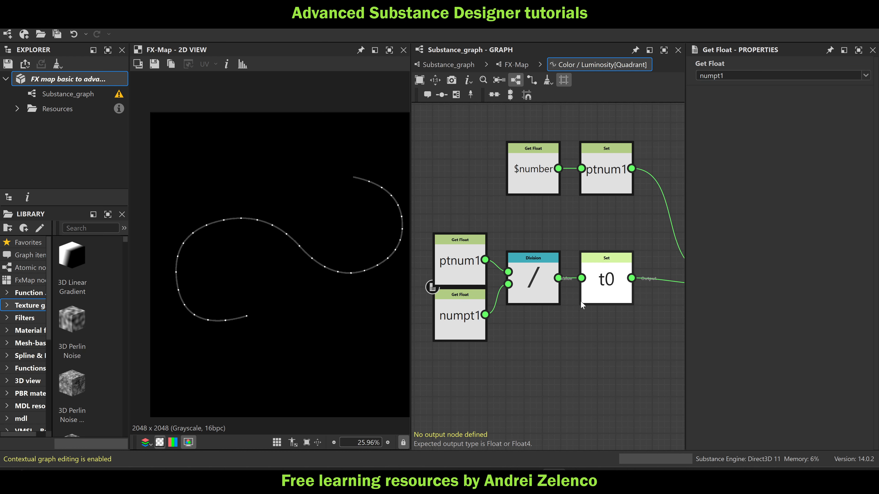
click(590, 299)
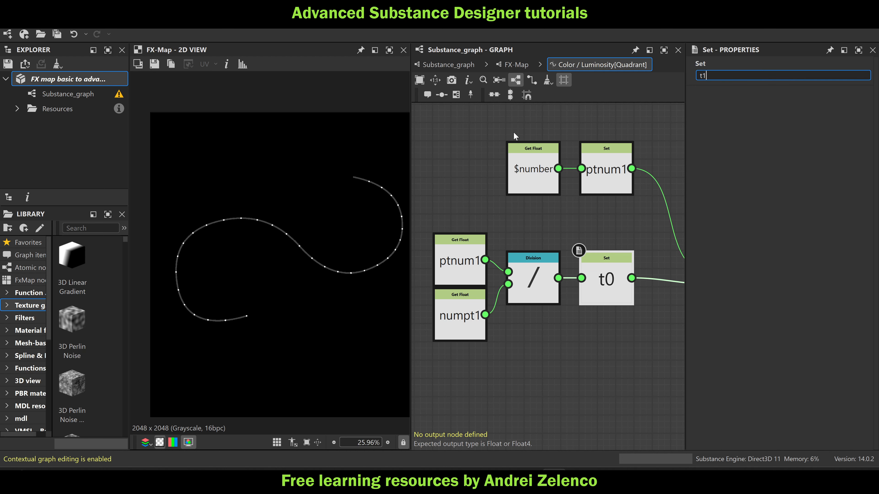
click(485, 129)
Add a second Sequence node below the pasted one and feed the first Sequence's output into it
scroll(485, 135, down, 3)
click(630, 223)
click(606, 291)
key(space)
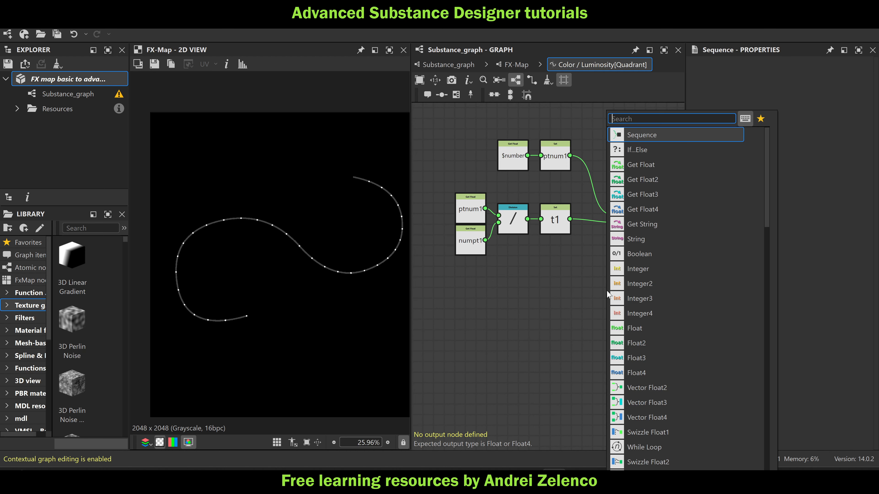
text(seq)
click(656, 136)
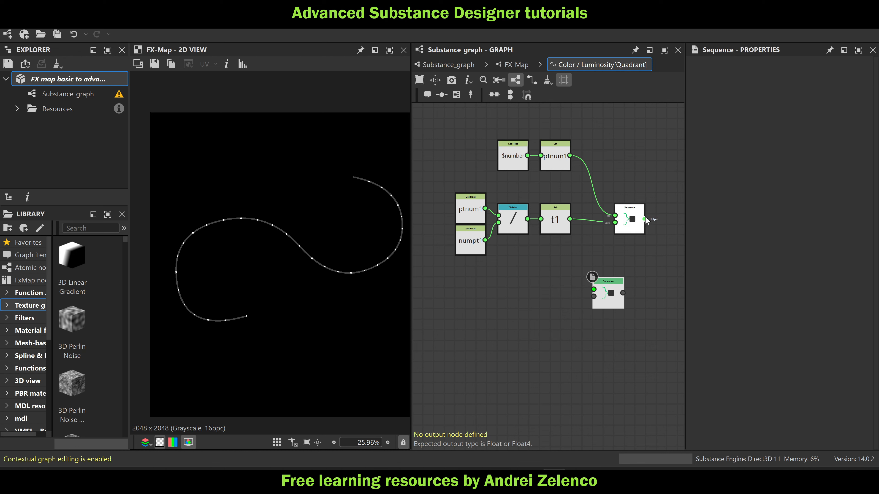
drag(607, 289, 628, 290)
Add a Get Float2 node reading the variable pos1 and align it below the numpt1 node
click(498, 304)
middle_drag(481, 301, 543, 284)
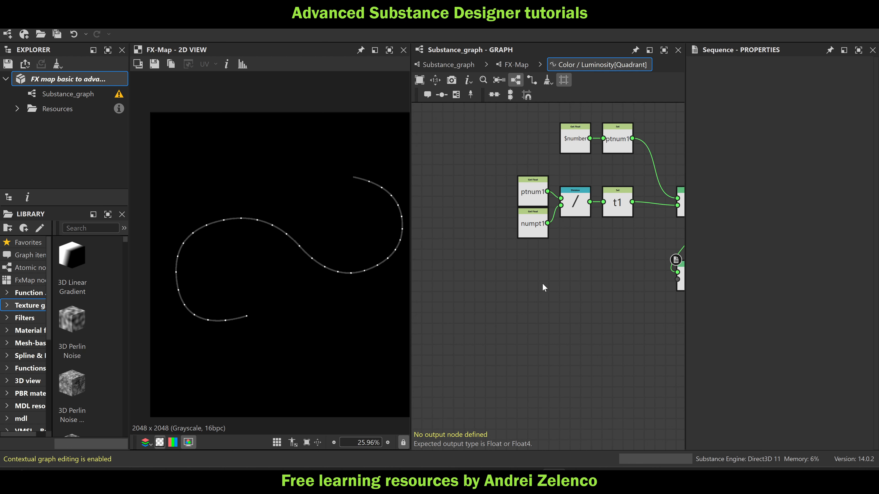
key(space)
text(get)
click(574, 151)
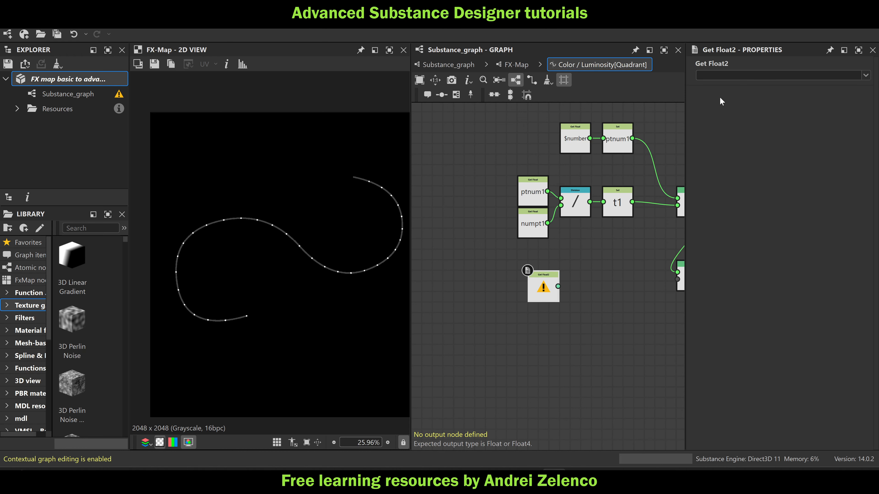
click(723, 75)
text(pos1)
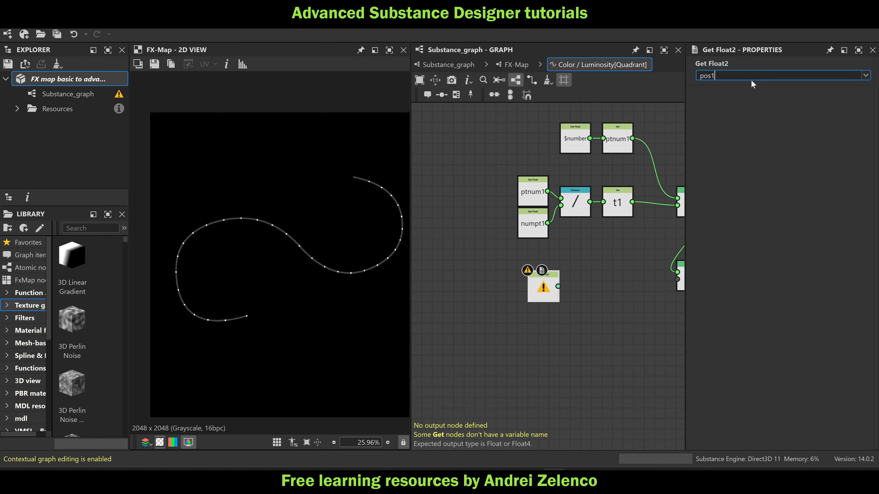
click(590, 291)
mouse_move(553, 295)
mouse_down()
mouse_move(537, 283)
mouse_move(542, 290)
mouse_up()
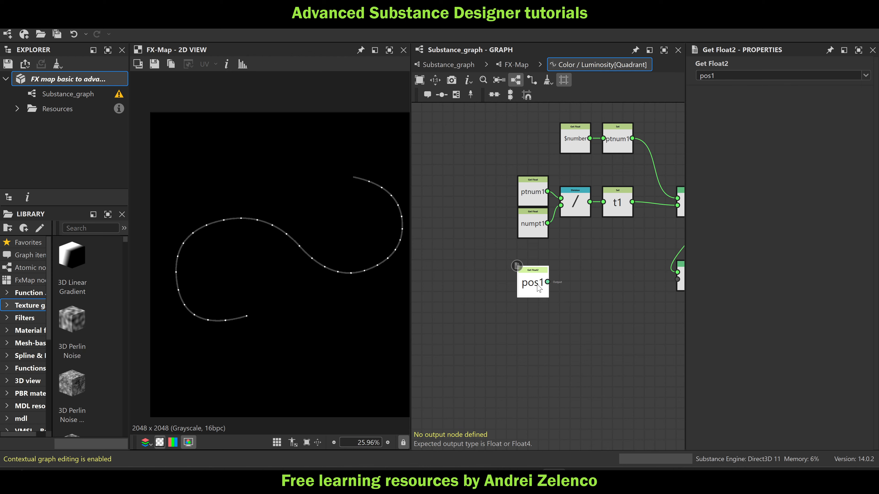
Feed the Get Float2 node into an Add node, followed by a Set node with the variable name pos1
key(space)
text(add)
key(Return)
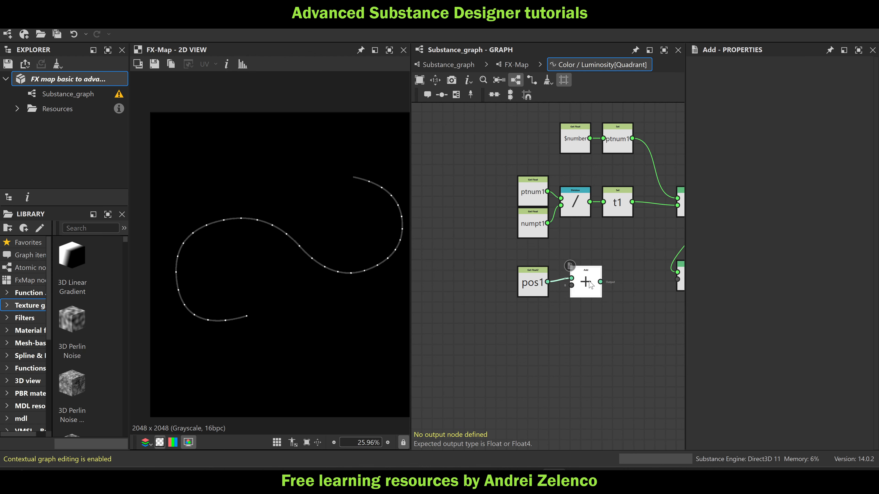
key(space)
text(se)
click(620, 150)
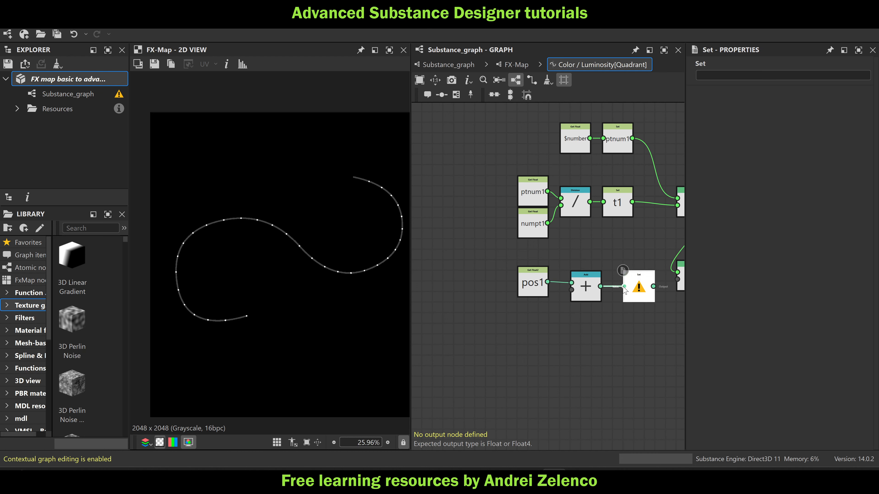
drag(533, 292, 533, 297)
click(637, 292)
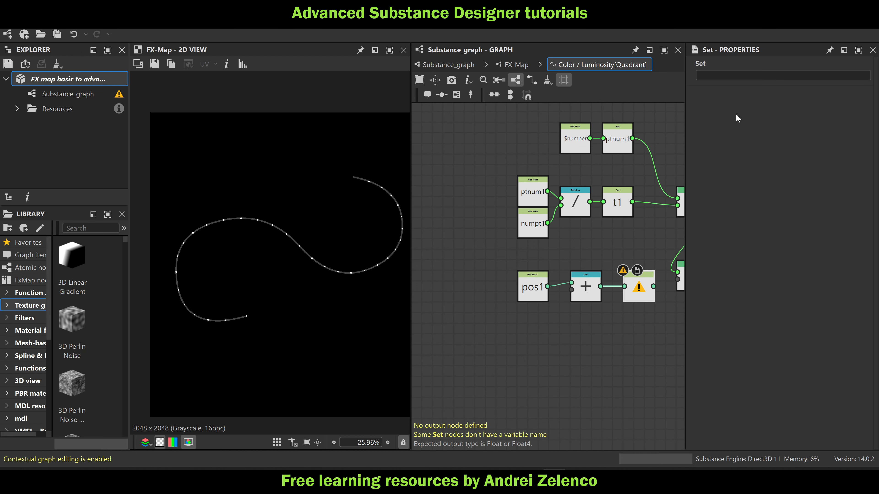
click(735, 75)
text(pos1)
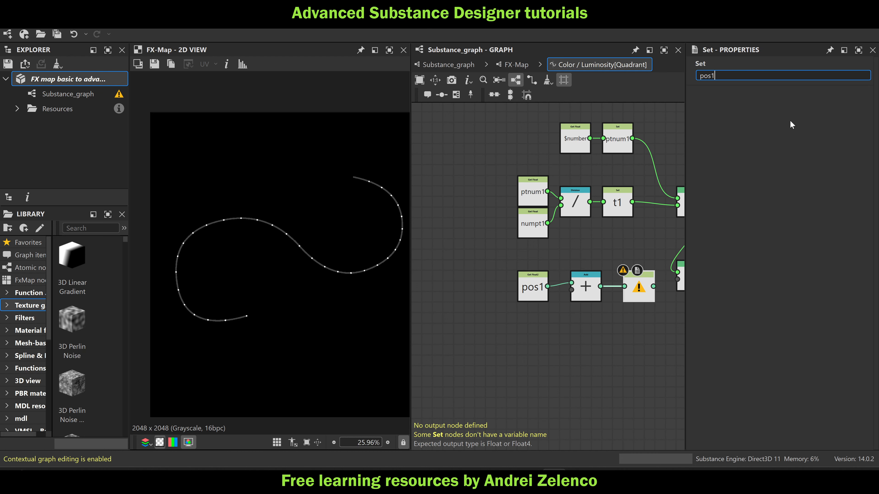
Connect the pos1 Set node to the second Sequence's last input and line that Sequence up with the row
middle_drag(614, 338, 566, 332)
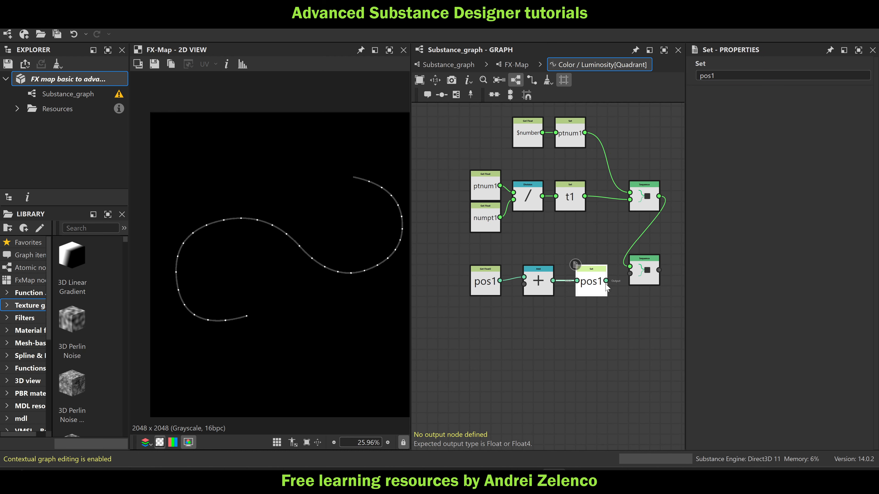
drag(629, 279, 629, 274)
middle_drag(621, 314, 574, 288)
drag(599, 247, 599, 258)
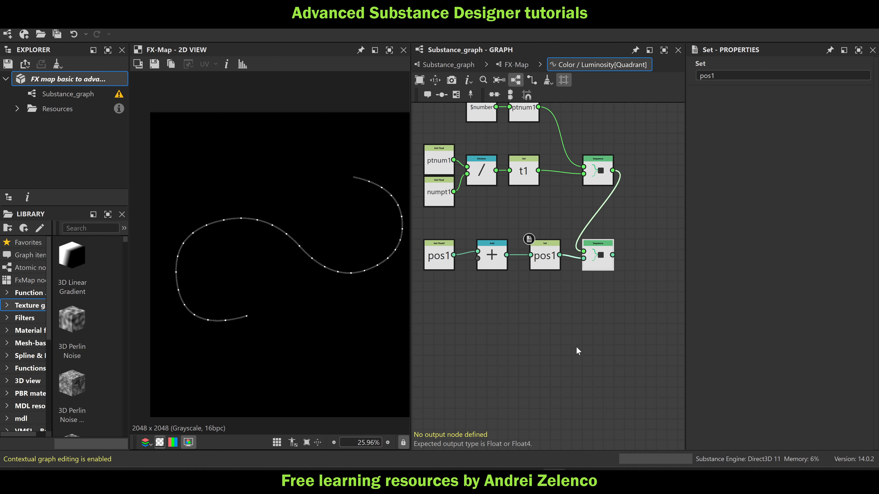
Add a third Sequence node, connect the second Sequence's output to it, and place it directly beneath
middle_drag(588, 337, 602, 298)
key(space)
text(s)
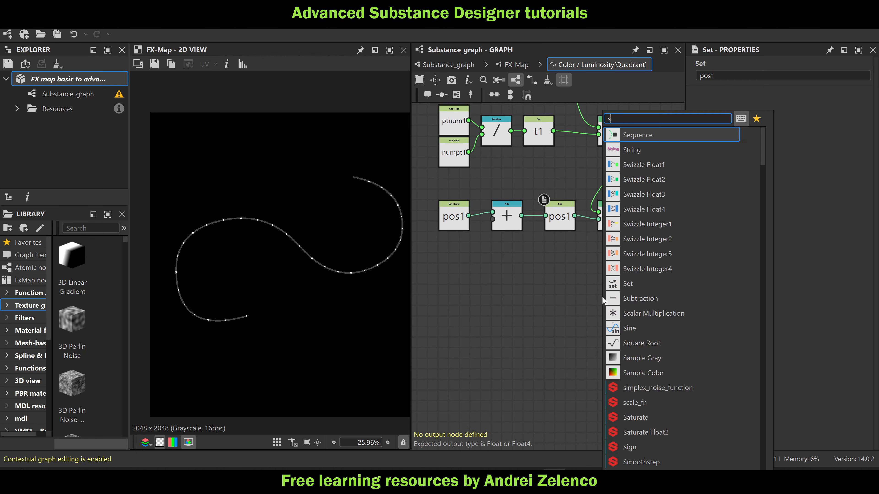
key(Escape)
key(space)
text(seq)
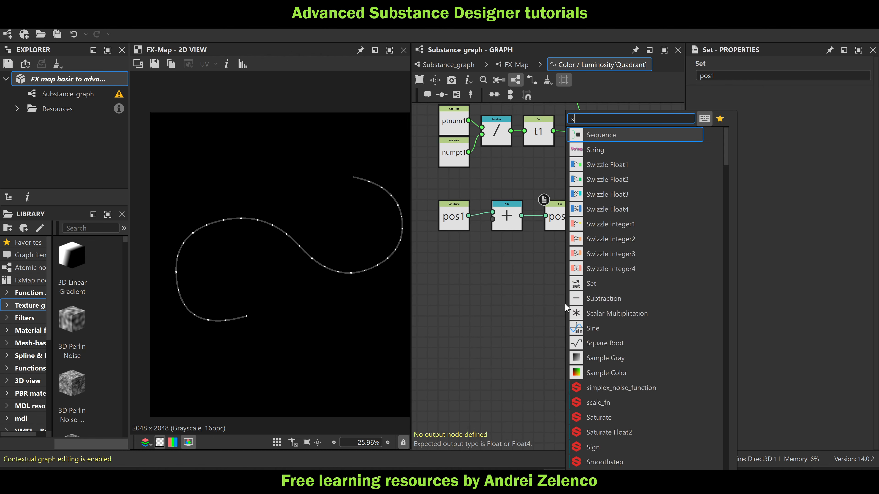
click(626, 131)
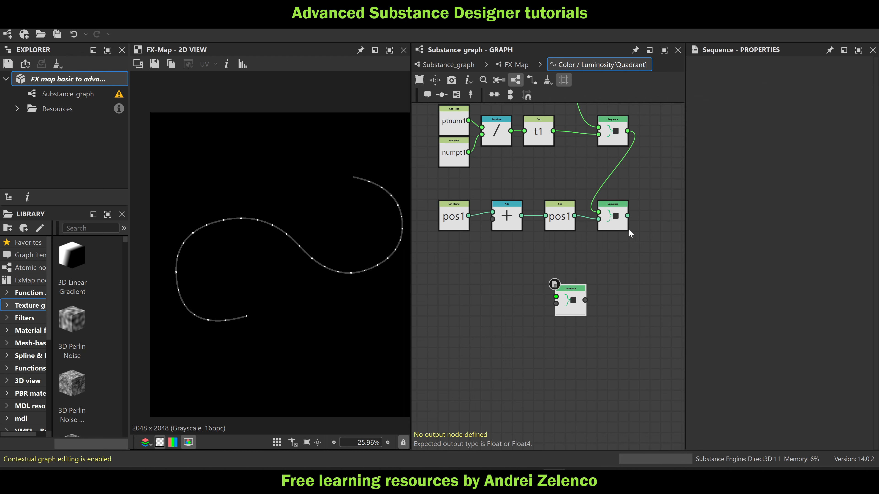
drag(628, 216, 614, 293)
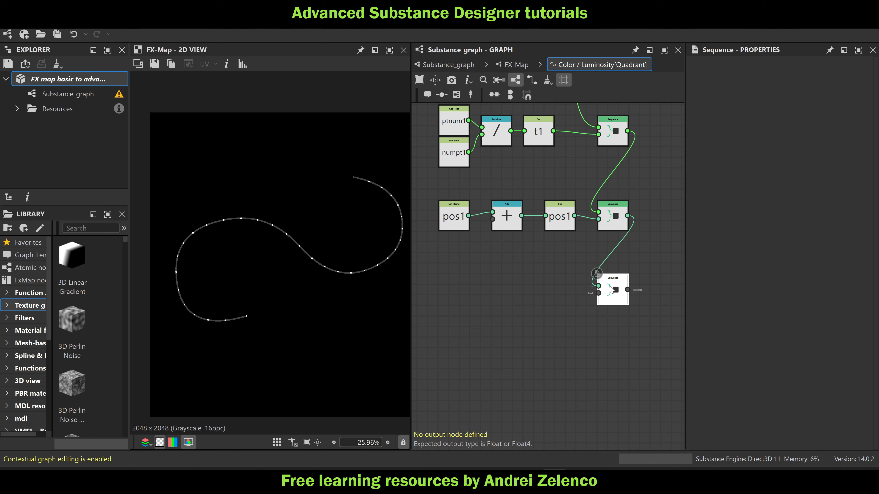
Add a Float constant node beside the third Sequence
click(553, 300)
key(space)
text(float)
click(650, 132)
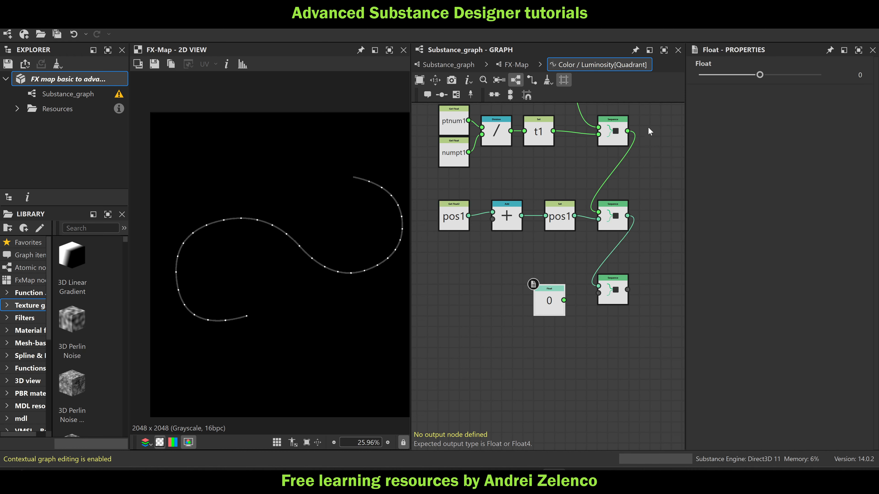
Set the Float constant to 1, feed it into the third Sequence's last input, and make that Sequence the output node
drag(812, 75, 848, 75)
drag(564, 300, 598, 294)
right_click(611, 293)
click(675, 340)
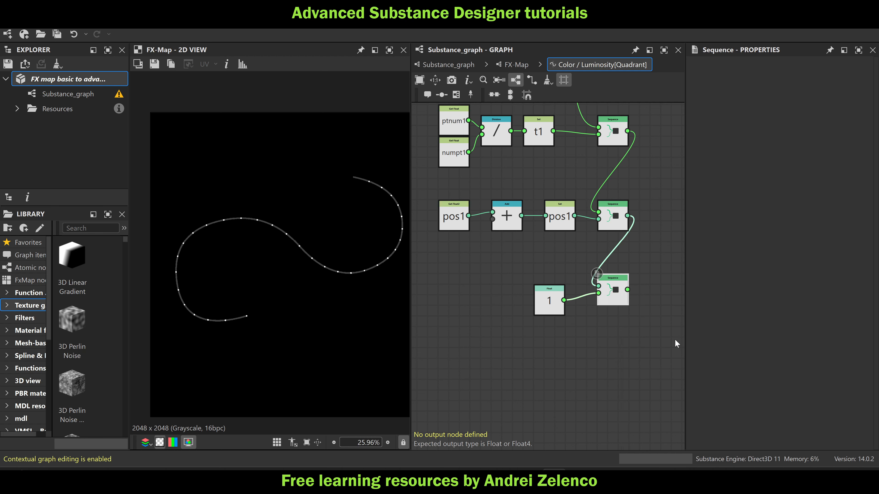
drag(546, 304, 557, 295)
middle_drag(489, 283, 541, 281)
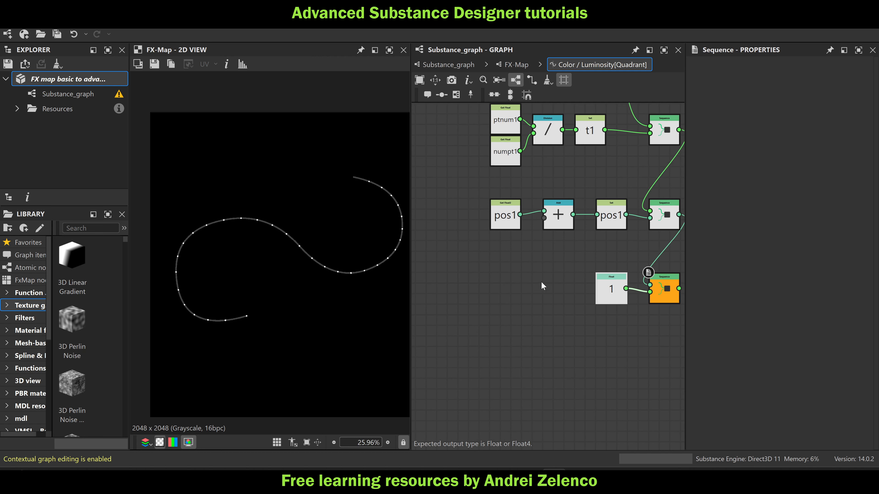
Add a Cartesian node beneath the pos1 Get Float2 node and connect it to the Add node's second input
click(499, 258)
key(space)
text(ca)
click(563, 135)
drag(519, 256, 544, 218)
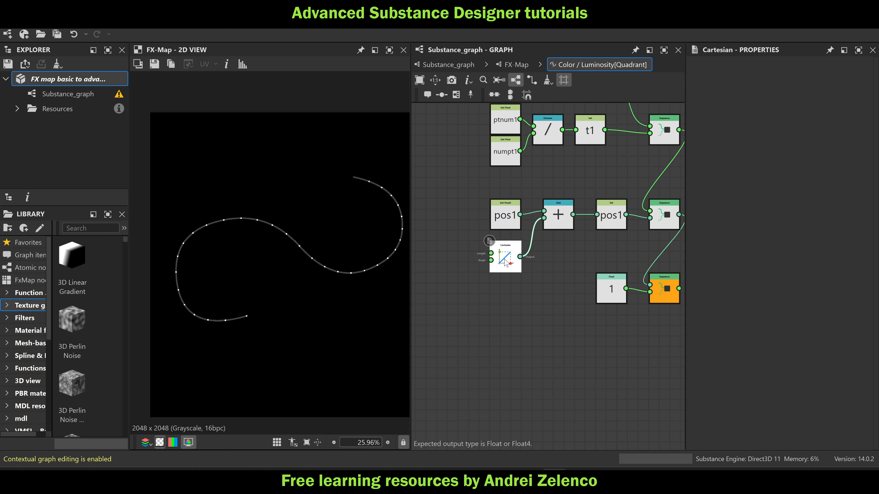
Feed a Get Float node with the variable 1px into the Cartesian node's Length input, and save the package
click(422, 243)
key(space)
text(ge)
click(497, 136)
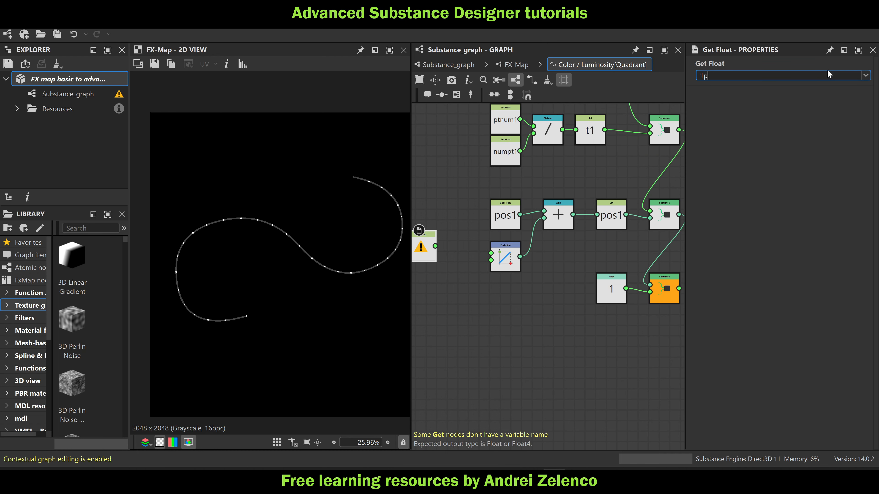
key(Return)
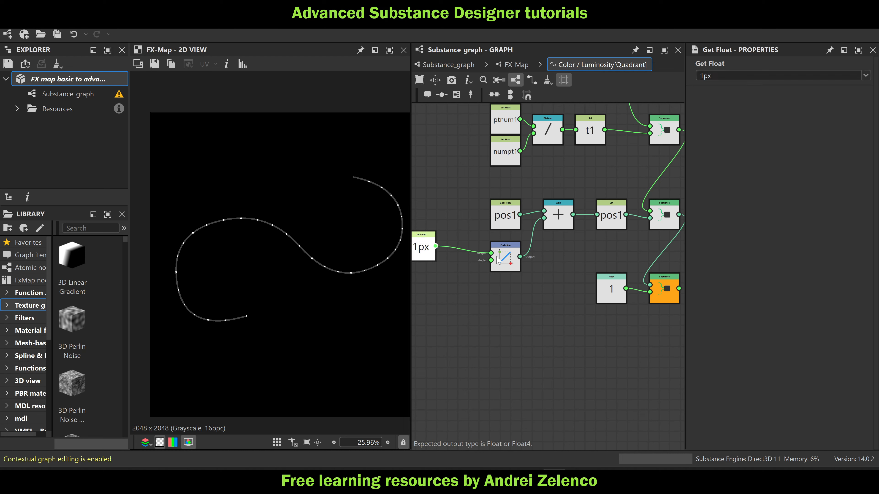
drag(420, 250, 466, 260)
click(80, 81)
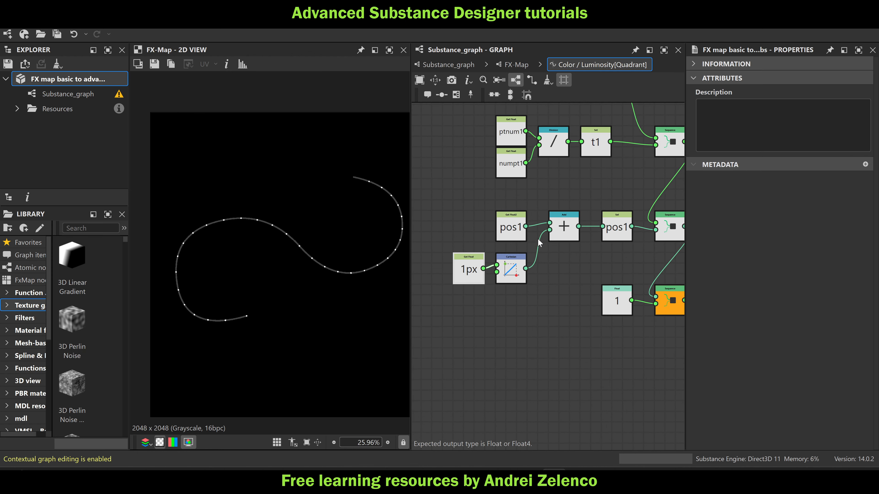
In the nested Quadrant's Pattern Offset function, set the Get Float2 variable to pos1, and save the package
scroll(514, 233, up, 3)
click(514, 228)
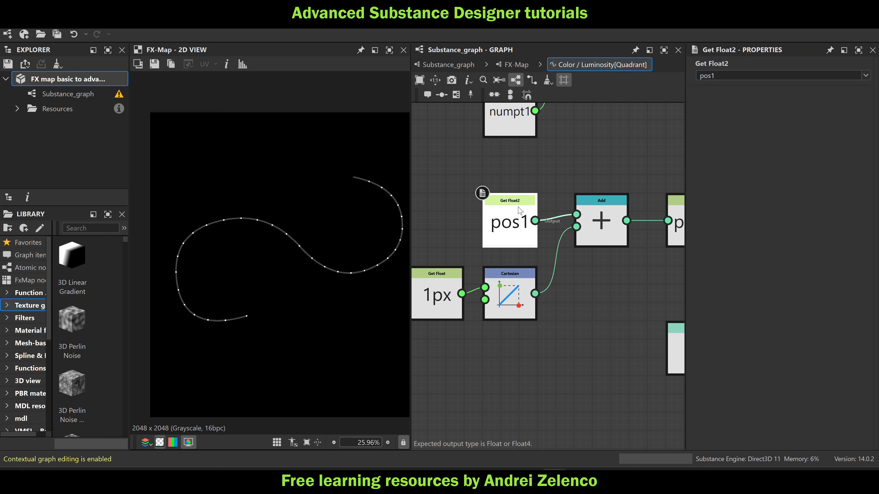
click(515, 64)
click(592, 314)
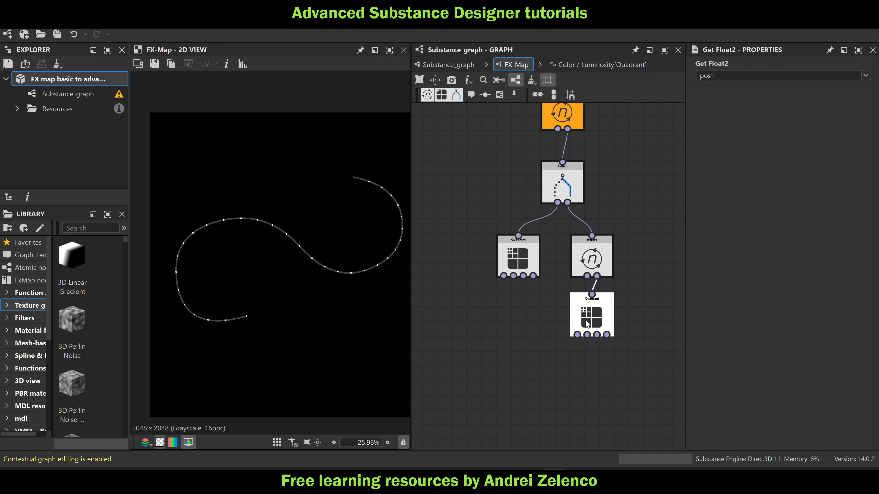
click(846, 168)
click(545, 284)
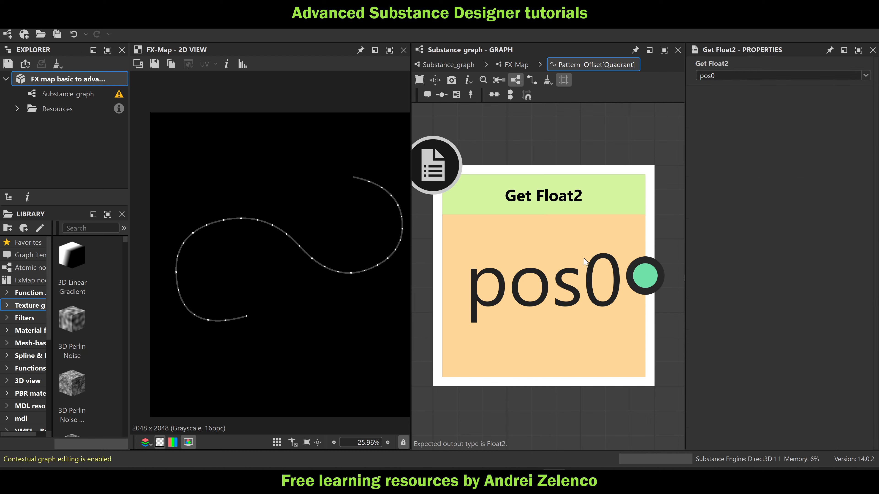
key(Return)
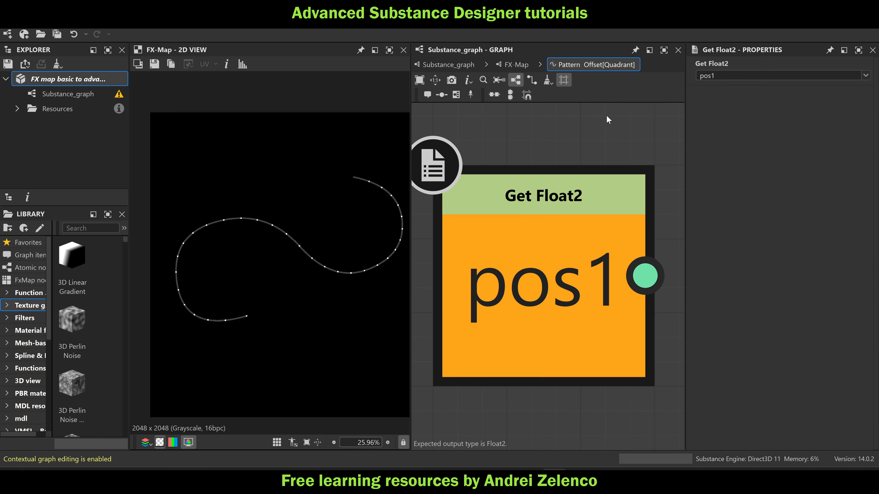
click(54, 79)
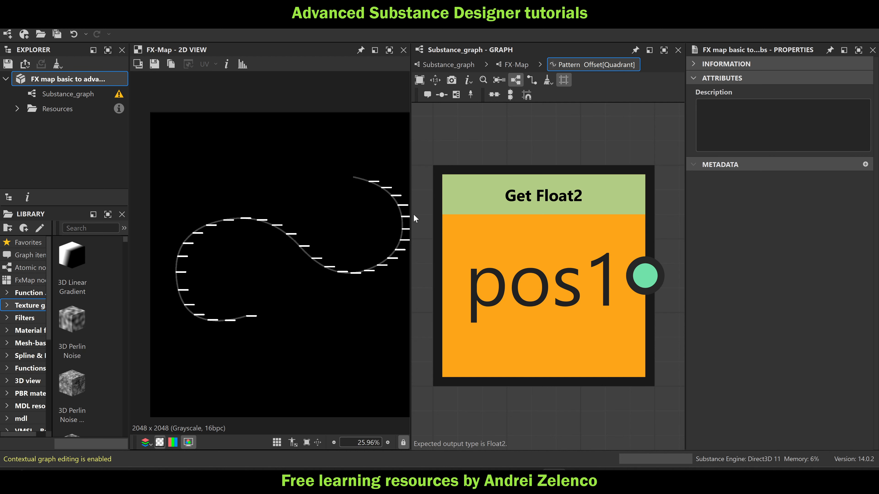
Inspect the patterns along the curve in the 2D view and read the Spline Data output's channel description in the main graph
click(516, 66)
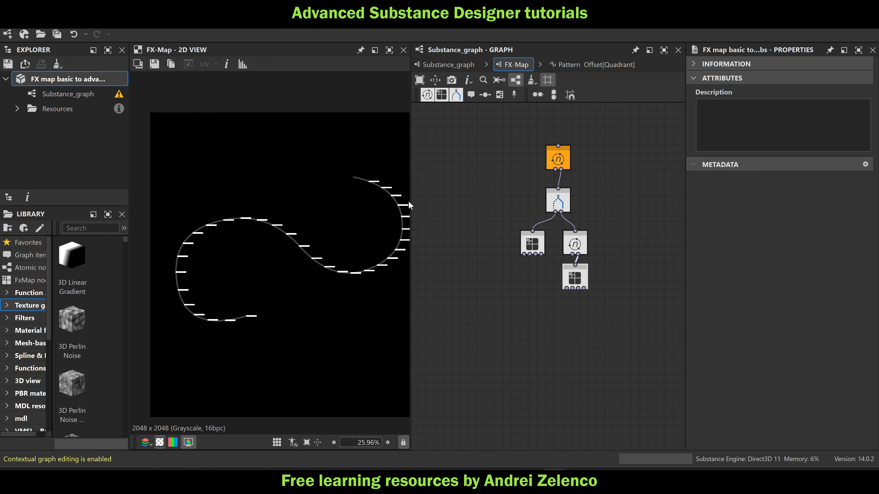
scroll(292, 232, up, 2)
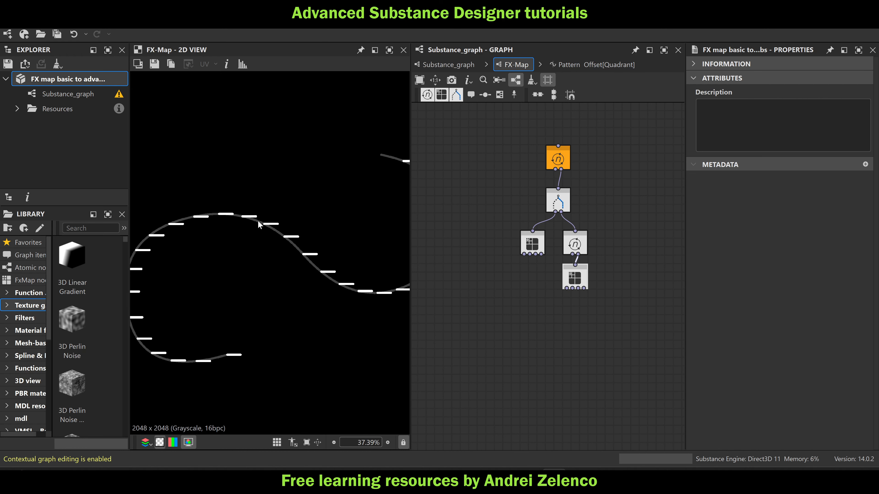
middle_drag(306, 239, 233, 236)
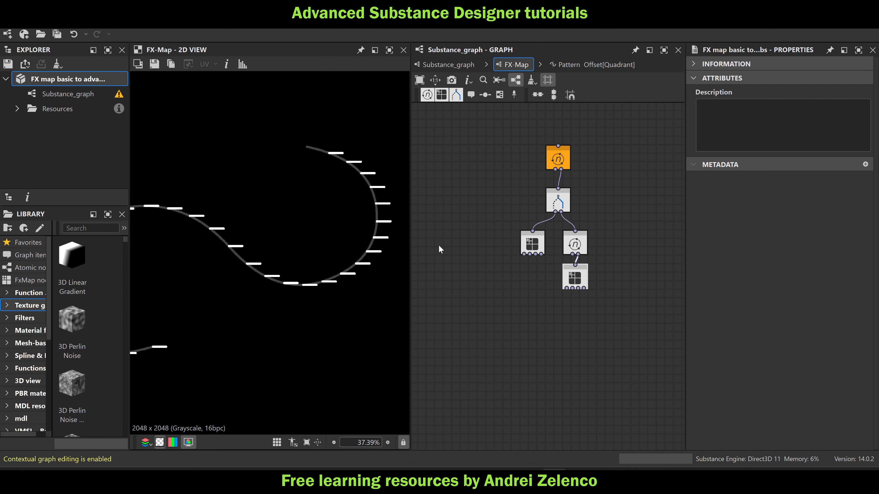
click(448, 64)
scroll(501, 195, up, 6)
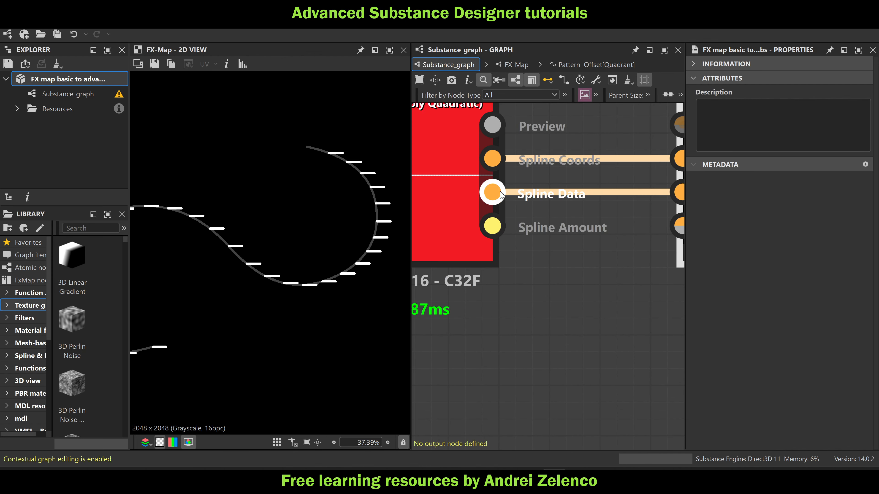
scroll(501, 195, down, 1)
scroll(502, 195, up, 2)
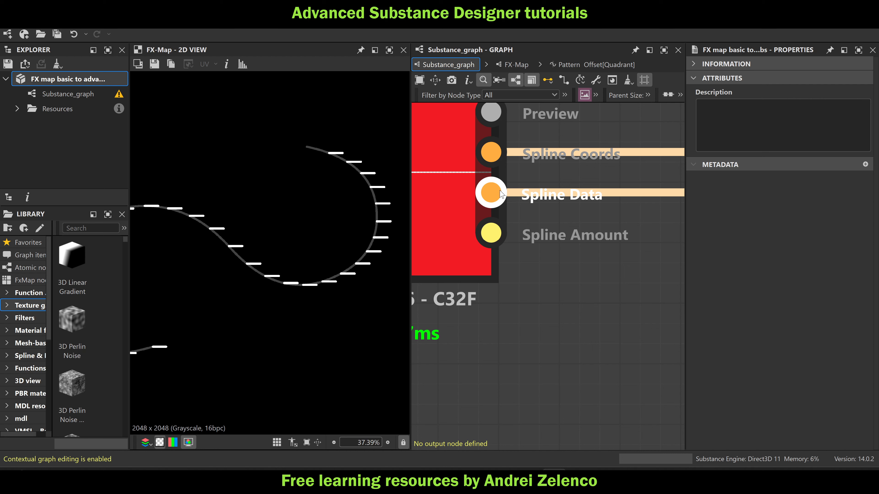
mouse_move(497, 193)
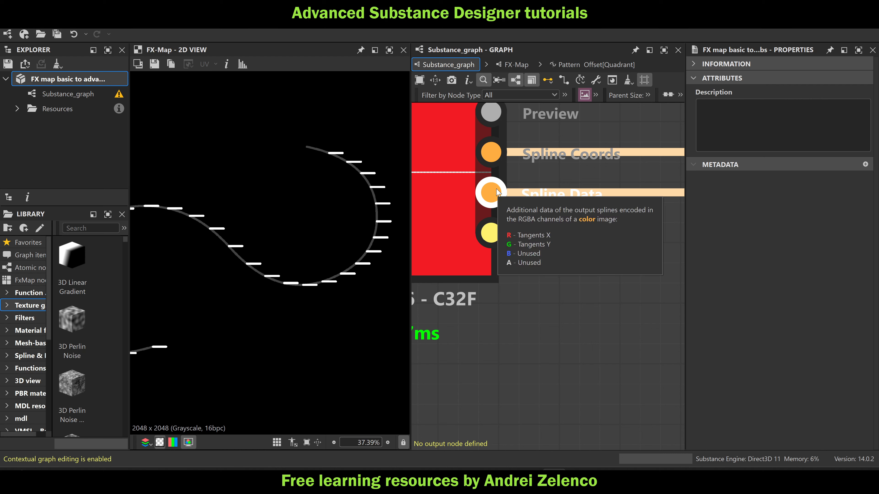
scroll(497, 193, down, 5)
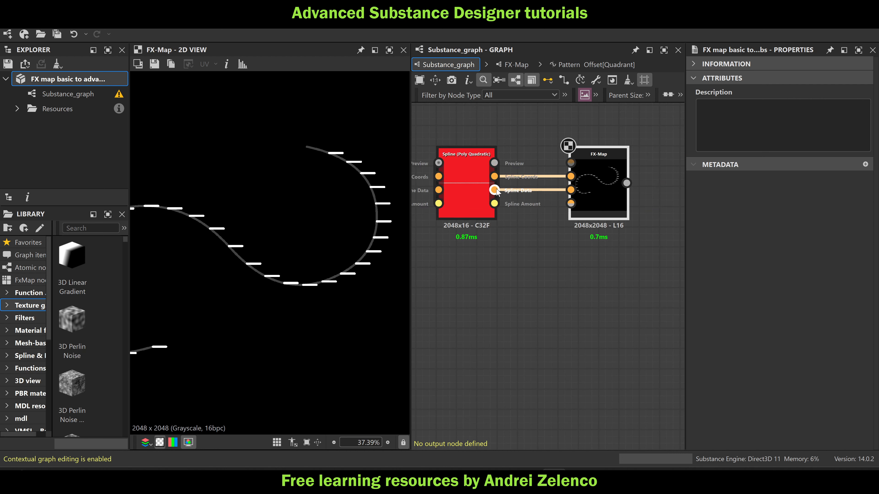
Open the FX-Map Switch's Selector function and move the comparison nodes and output Sequence down to free space beneath the pos0 row
click(599, 186)
double_click(599, 187)
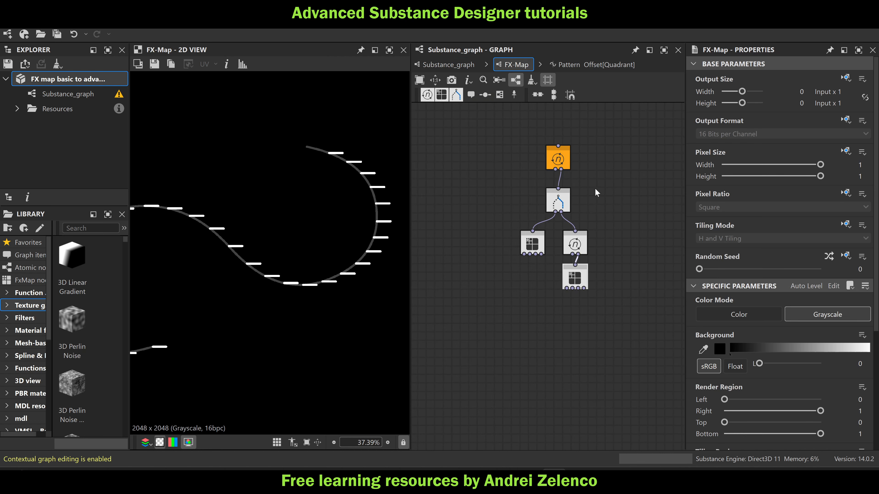
click(563, 203)
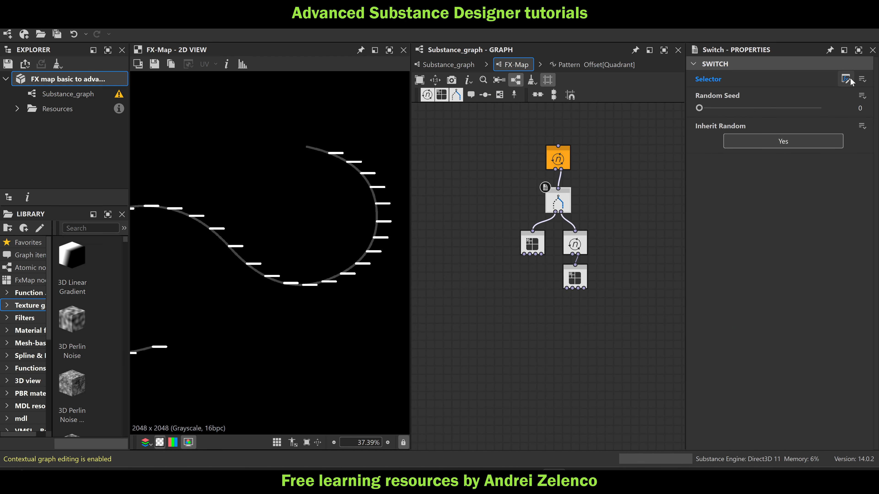
click(846, 79)
scroll(639, 168, down, 3)
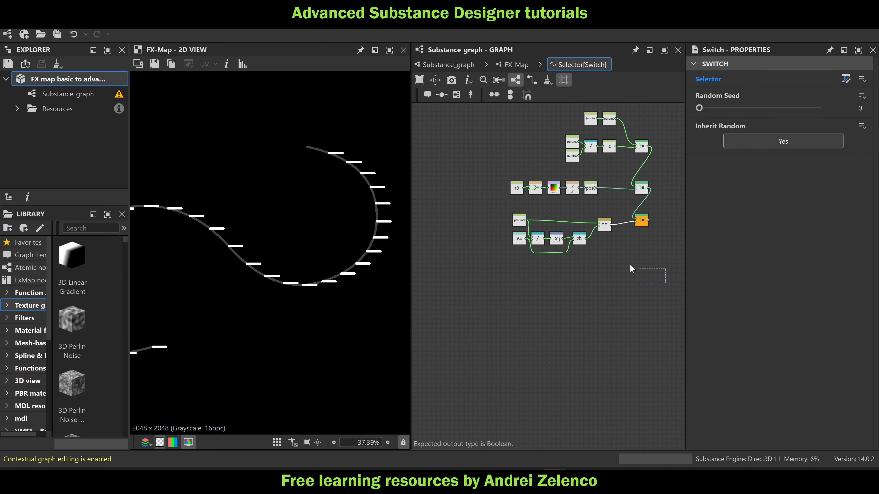
drag(630, 266, 514, 241)
scroll(576, 197, up, 3)
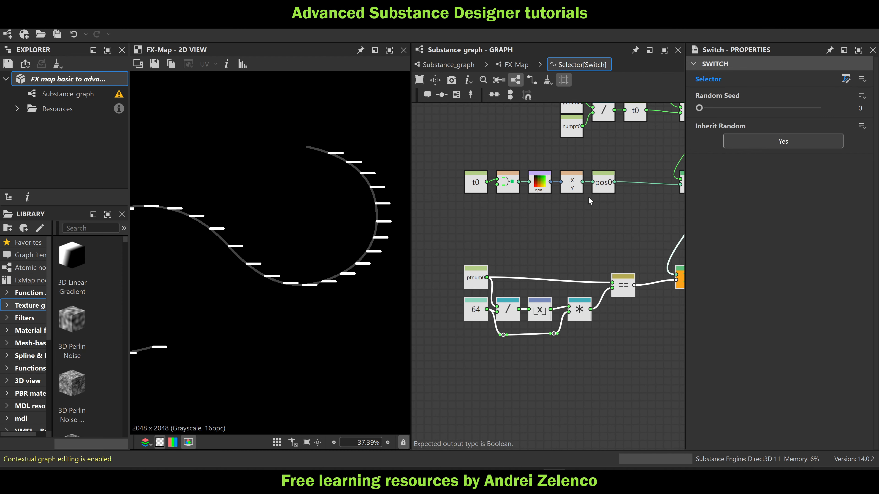
Duplicate the Swizzle Float2 and pos0 Set nodes and place the copies directly beneath the originals
drag(610, 208, 572, 217)
key(ctrl+d)
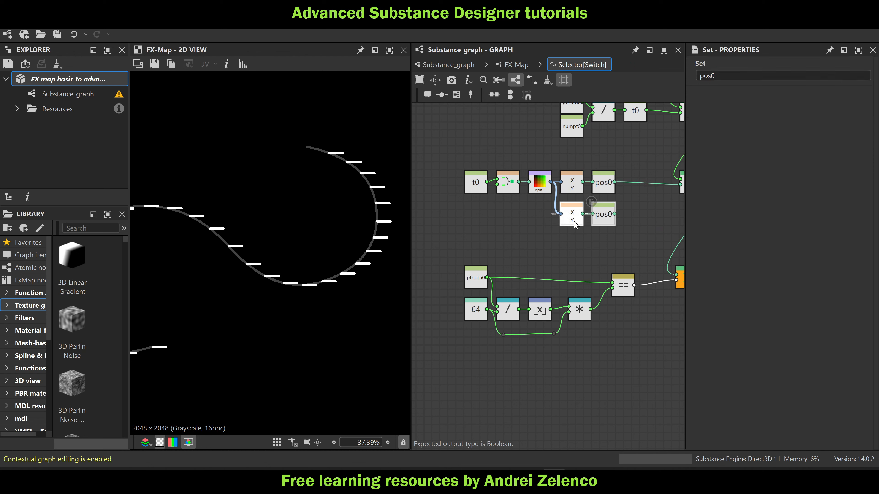
click(574, 224)
click(793, 75)
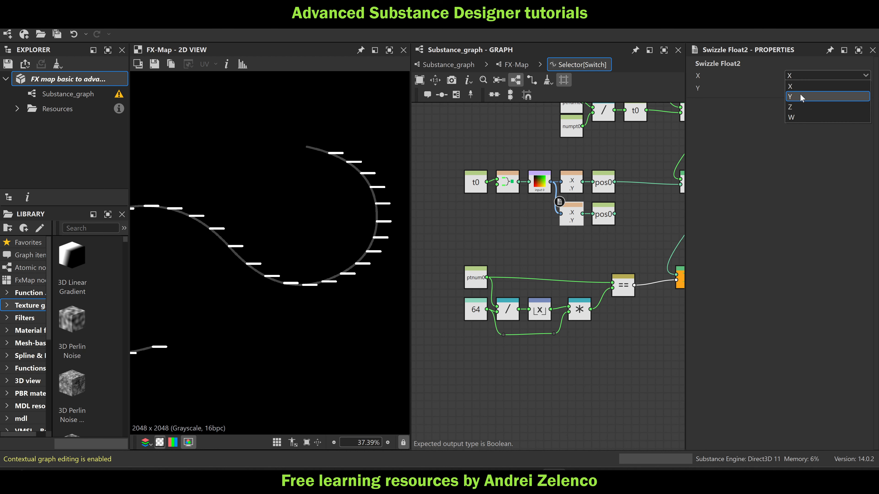
Duplicate the Sample Color node in front of the copied Swizzle Float2 and set its input image to Input Image 1
click(545, 186)
key(ctrl+d)
drag(546, 187, 551, 216)
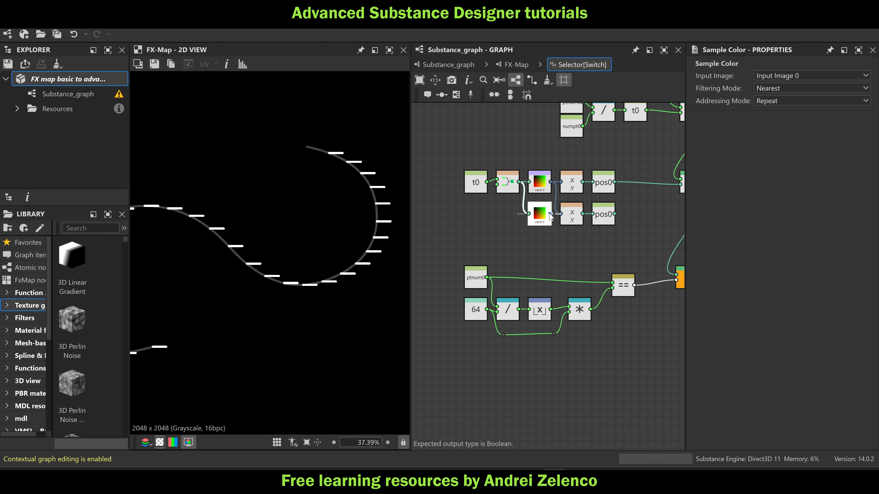
click(448, 64)
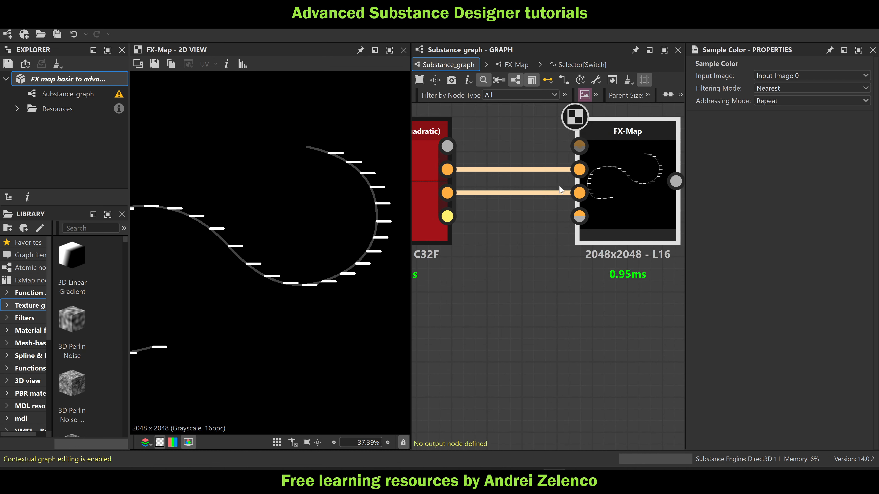
click(574, 64)
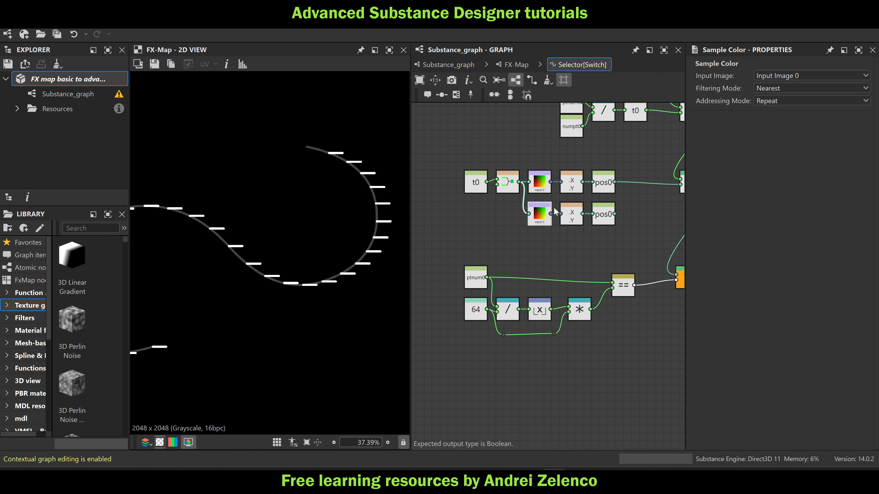
click(809, 76)
click(779, 98)
Rename the copied Set node's variable to dir0
middle_drag(594, 242, 566, 239)
click(576, 211)
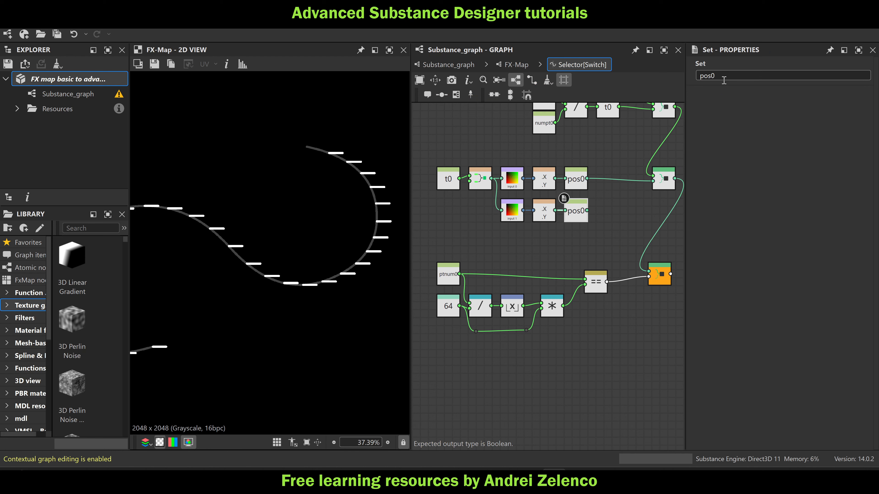
double_click(699, 75)
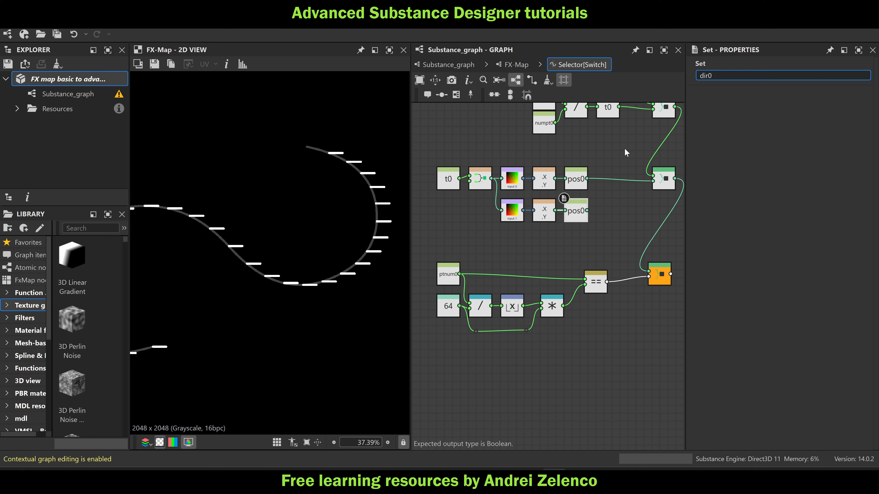
key(Return)
Add a Sequence node for the dir0 Set node, chain it between the pos0 Sequence and the output Sequence, and save the package
key(space)
text(seq)
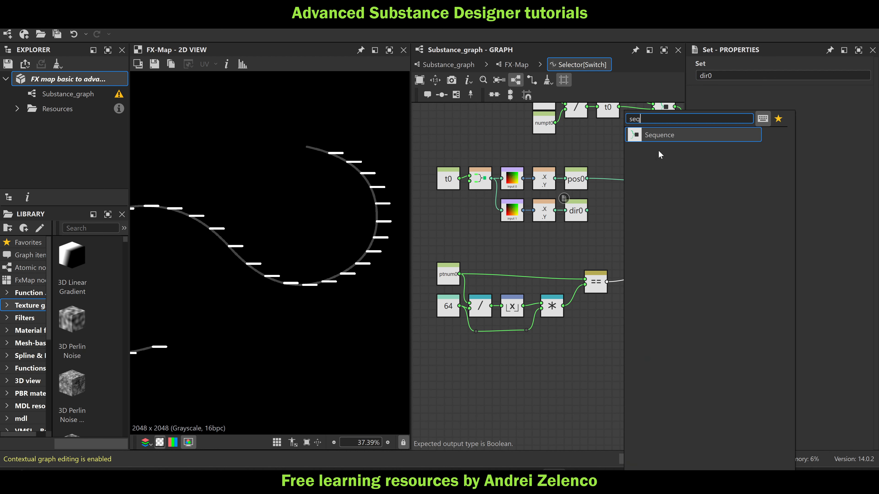
key(Return)
drag(623, 209, 662, 212)
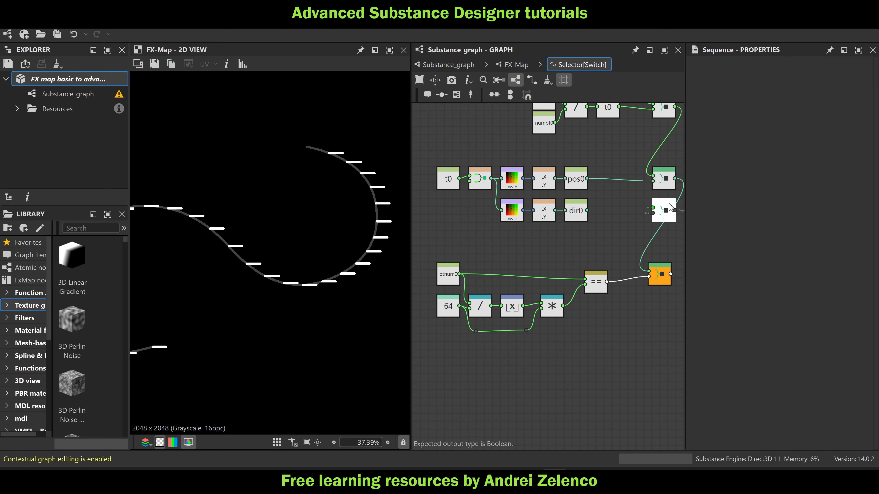
drag(675, 178, 659, 199)
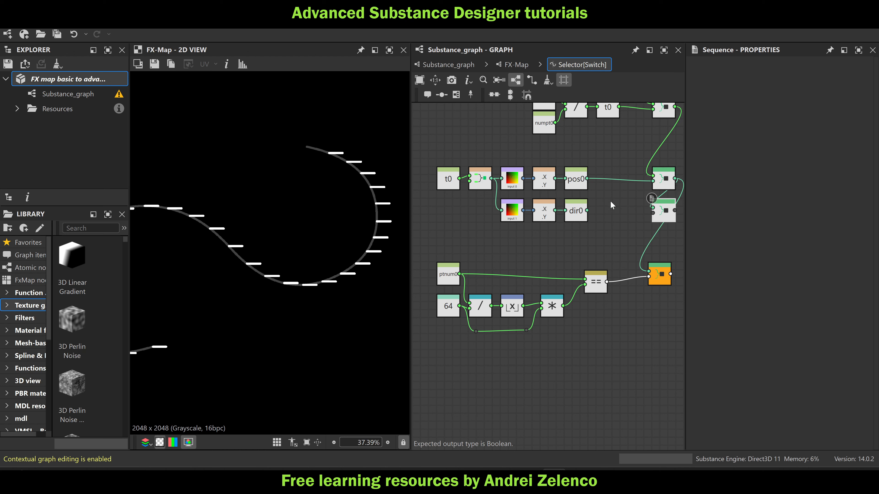
drag(587, 210, 649, 272)
click(99, 81)
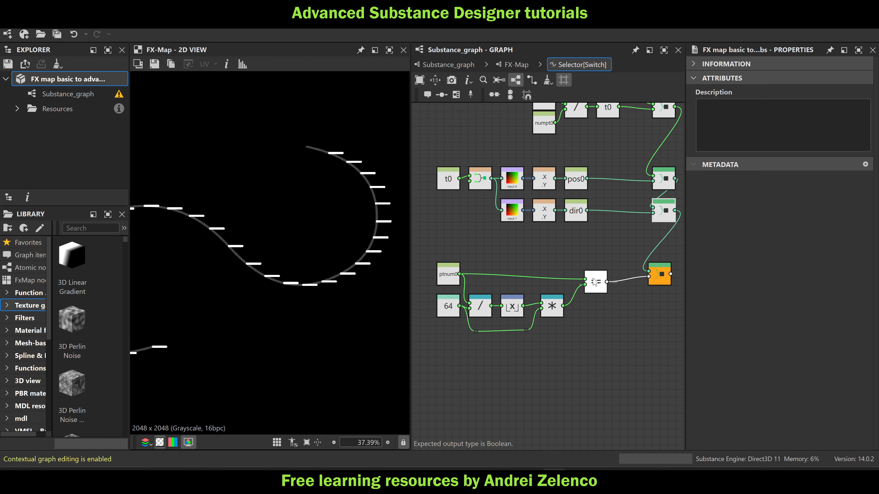
Align the equality node and the output Sequence in the Selector function's layout, and save the package
drag(596, 282, 591, 274)
click(663, 279)
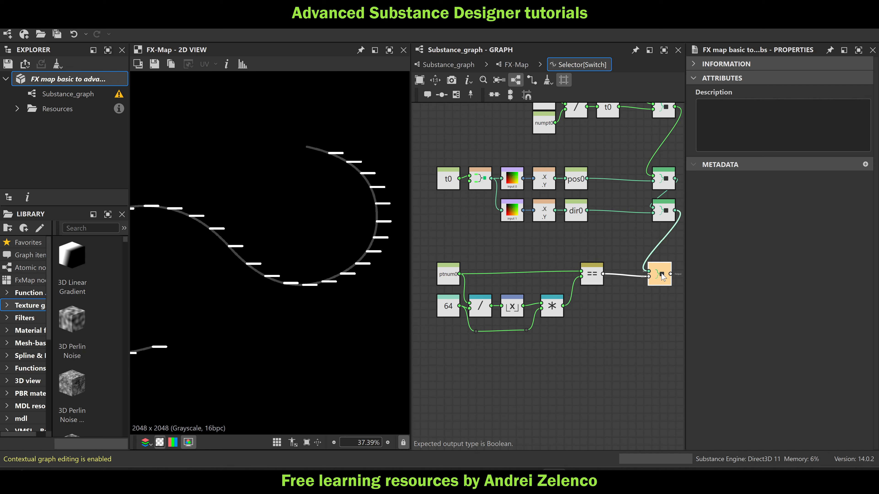
drag(663, 278, 667, 280)
middle_drag(634, 250, 603, 273)
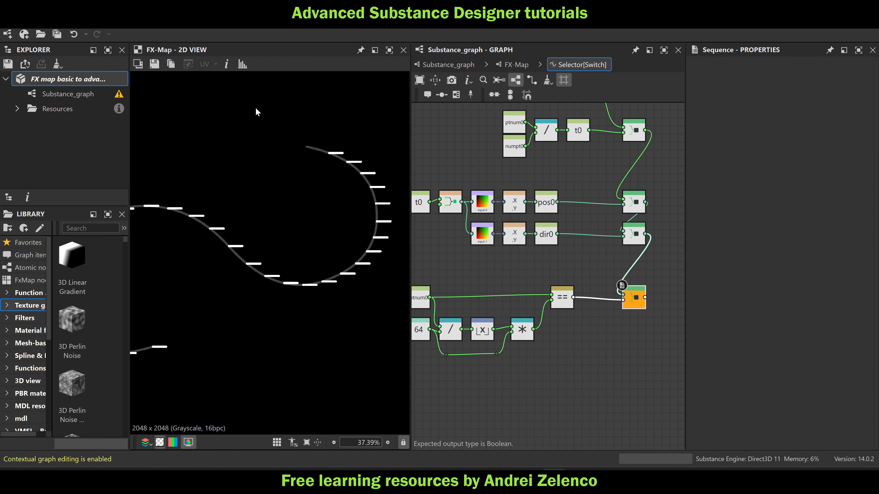
click(77, 75)
key(ctrl+s)
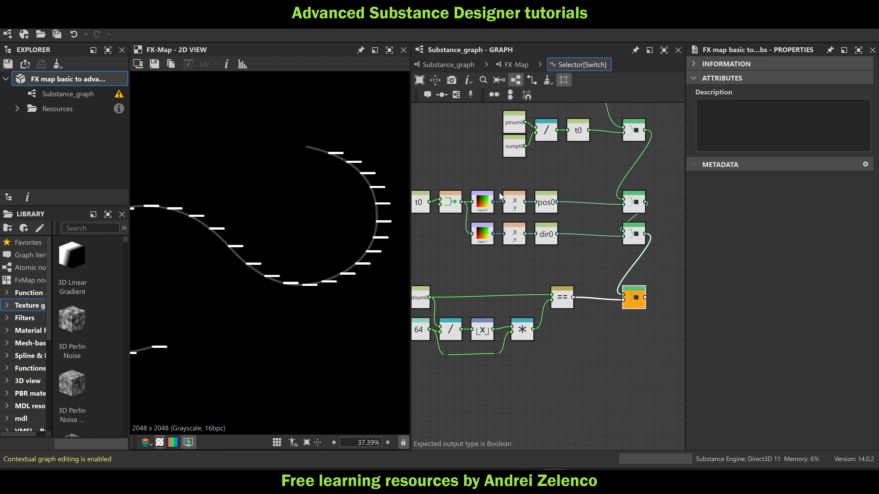
Open the Color / Luminosity function of the Quadrant node below the nested Iterate node in the FX-Map
middle_drag(510, 254, 581, 245)
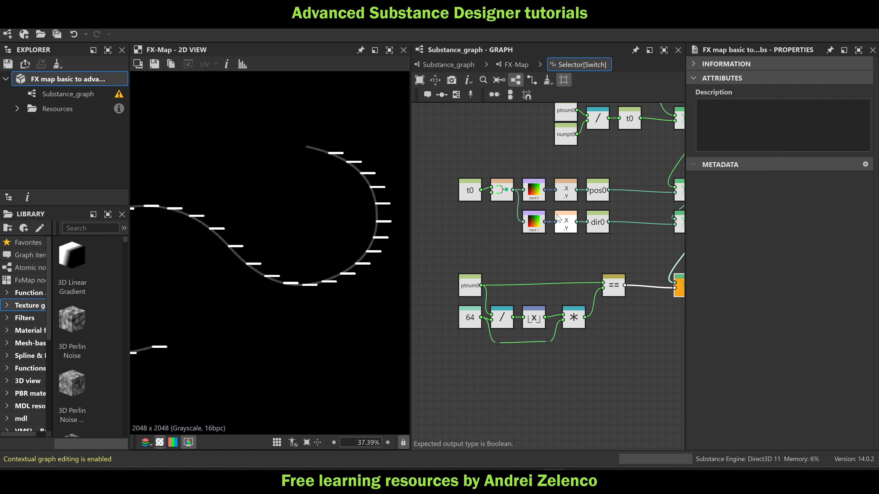
click(512, 69)
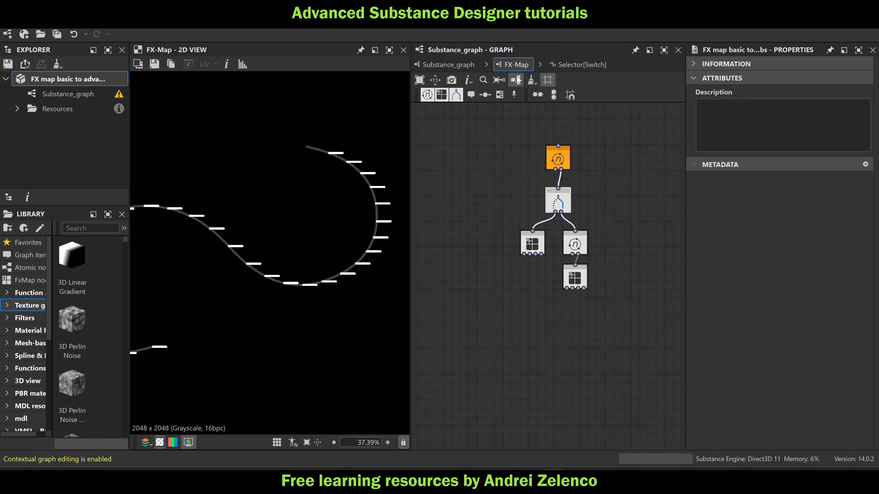
scroll(334, 247, down, 3)
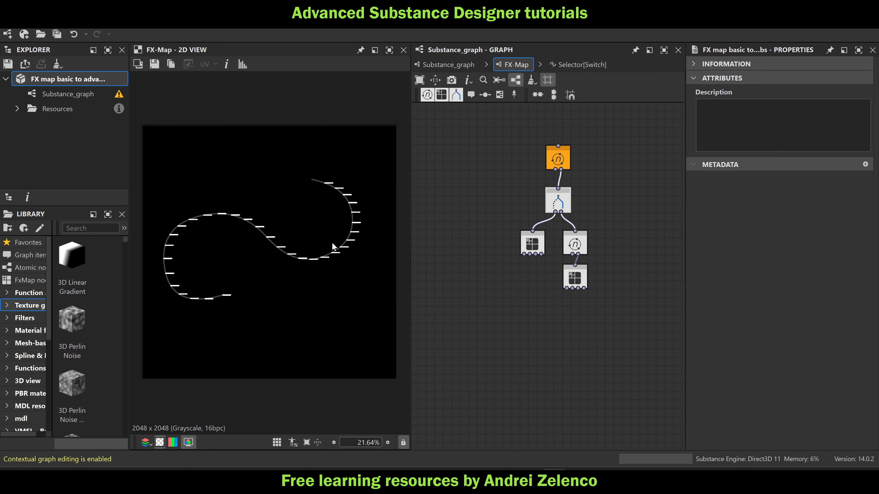
click(582, 280)
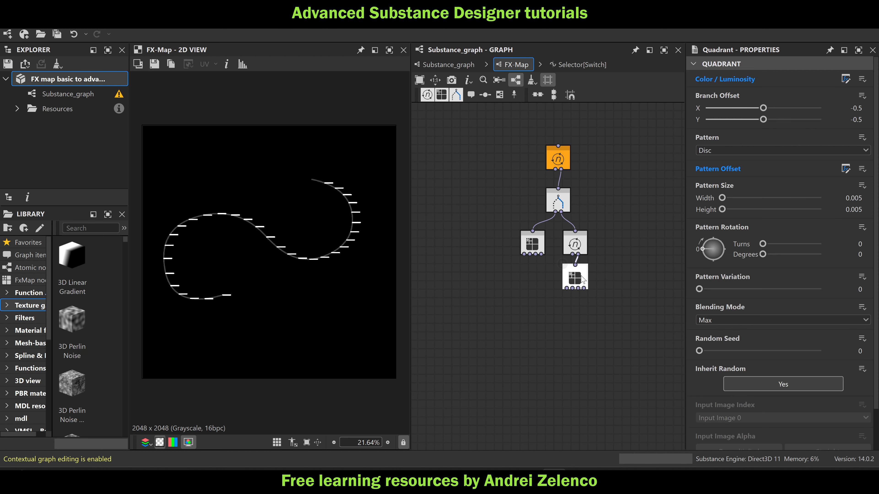
click(845, 79)
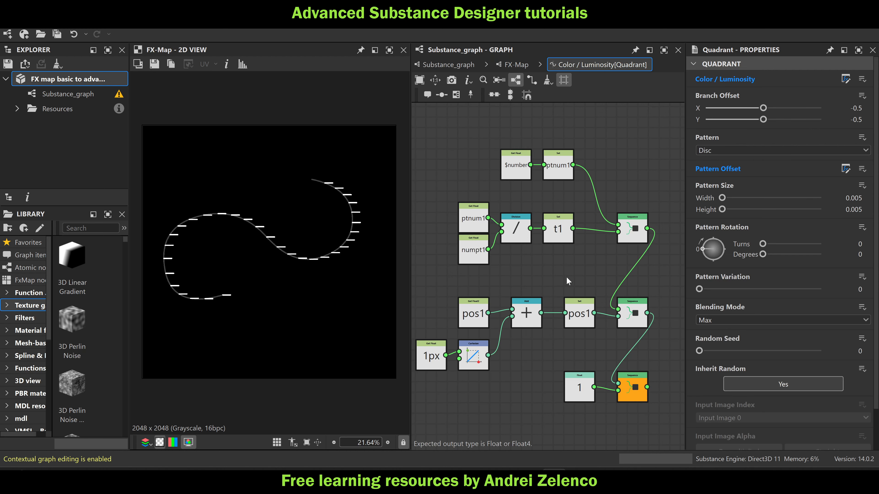
Add a Get Float2 node reading dir0 and arrange it with the 1px node in front of the Cartesian node
scroll(573, 255, down, 2)
middle_drag(510, 349, 544, 286)
scroll(477, 294, up, 3)
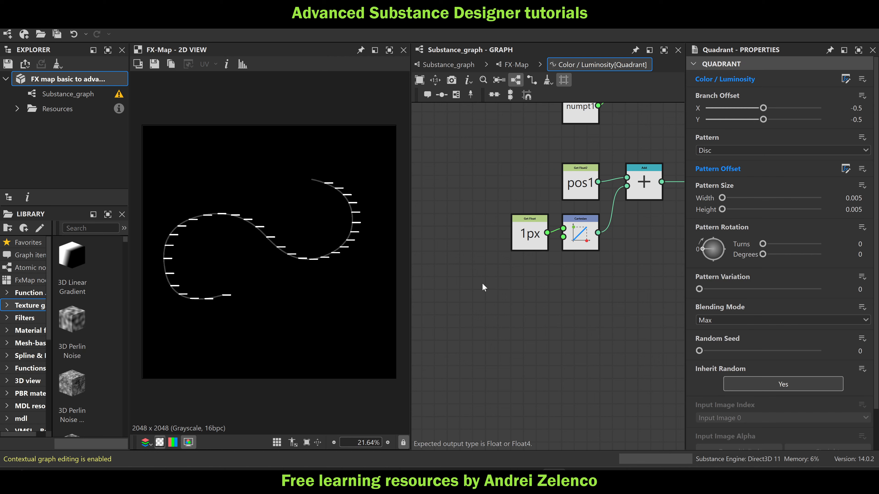
key(space)
click(537, 151)
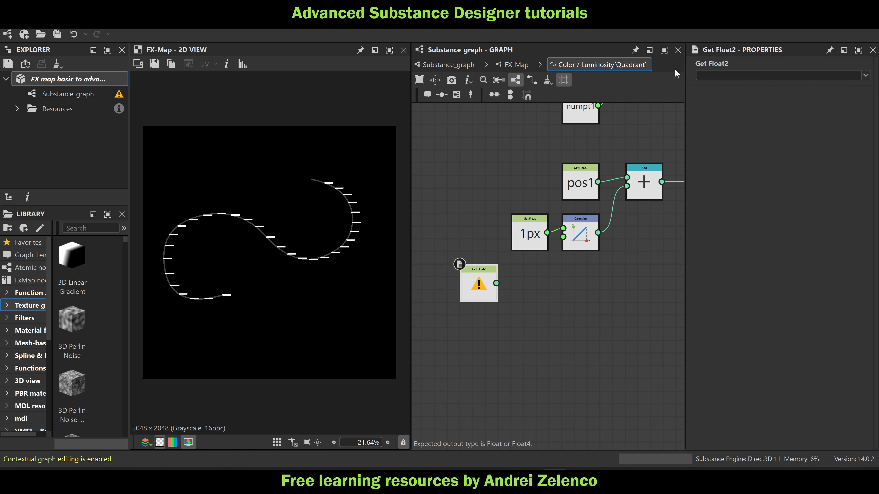
click(712, 74)
text(dir0)
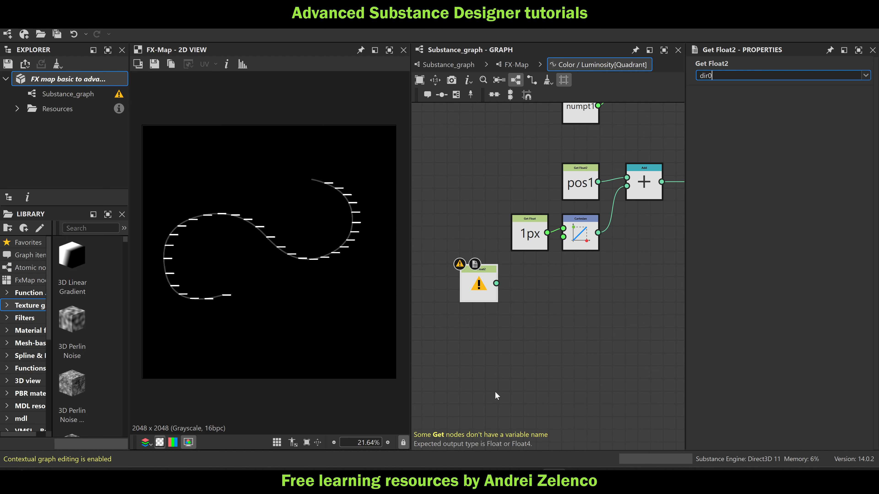
key(Return)
scroll(512, 272, up, 2)
drag(533, 253, 461, 243)
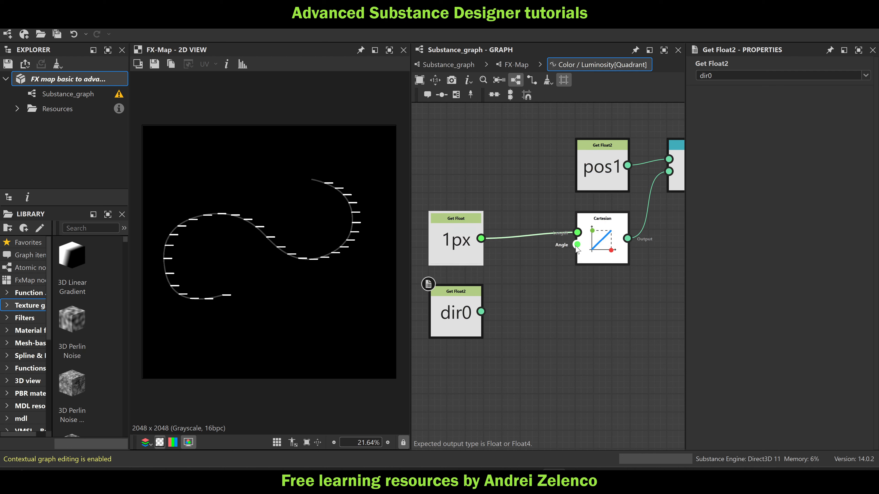
middle_drag(558, 322, 583, 258)
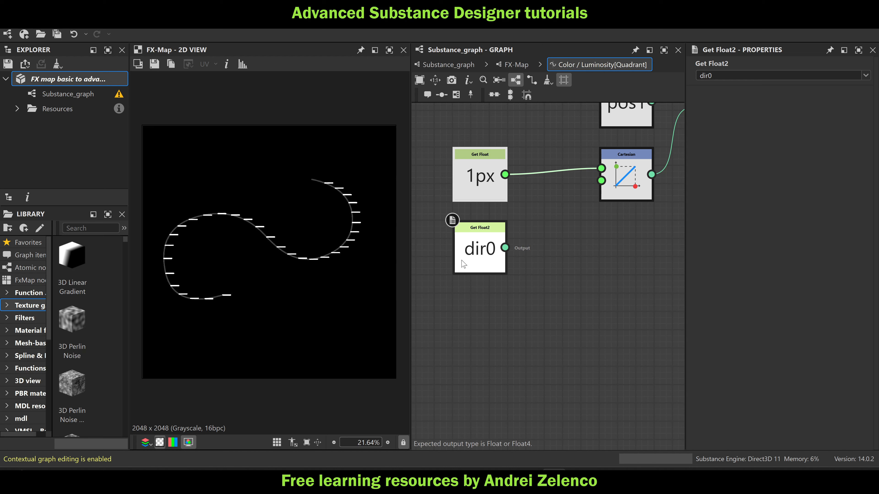
Feed dir0 through an Arc Tangent 2 node into the Cartesian node's Angle input
click(478, 254)
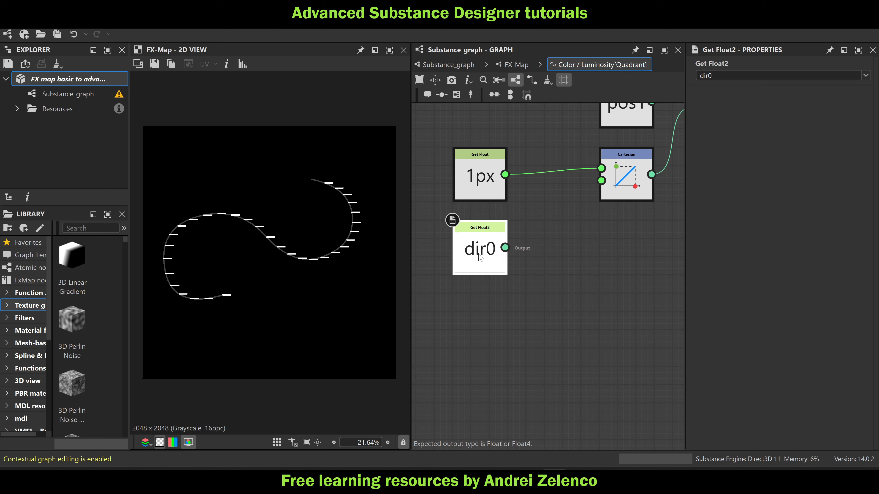
key(space)
text(at)
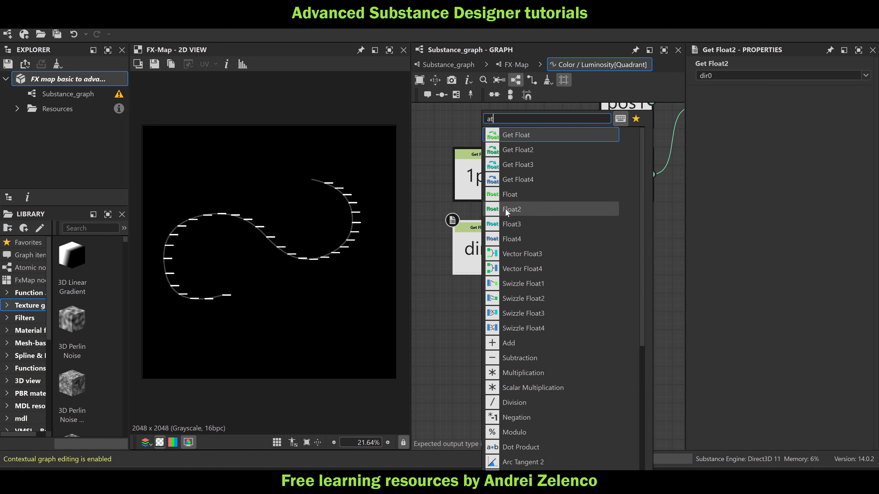
text(a)
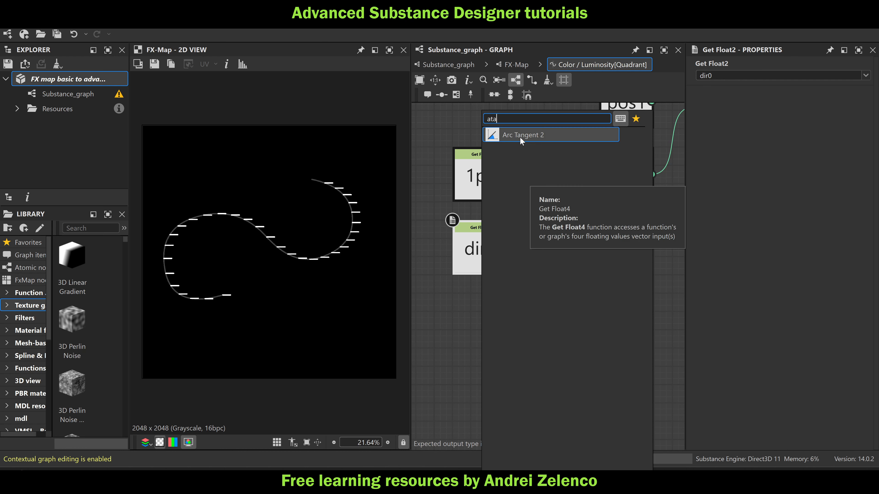
click(517, 136)
drag(597, 247, 602, 181)
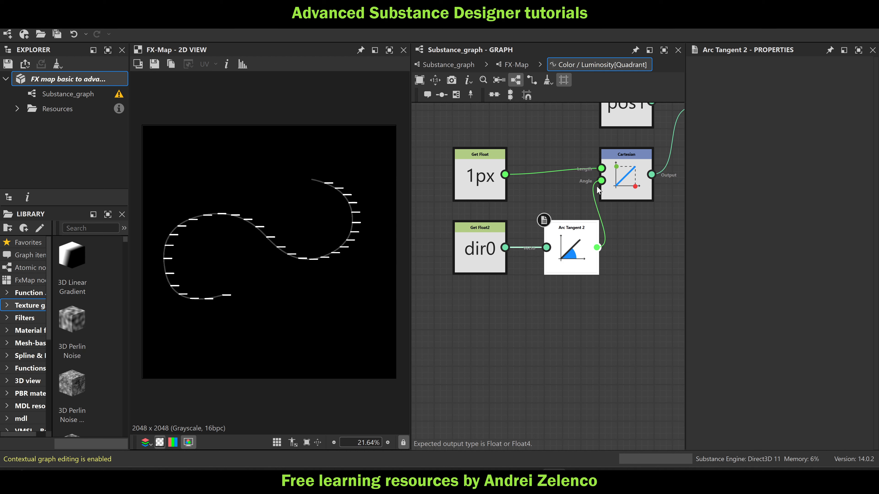
drag(557, 249, 539, 250)
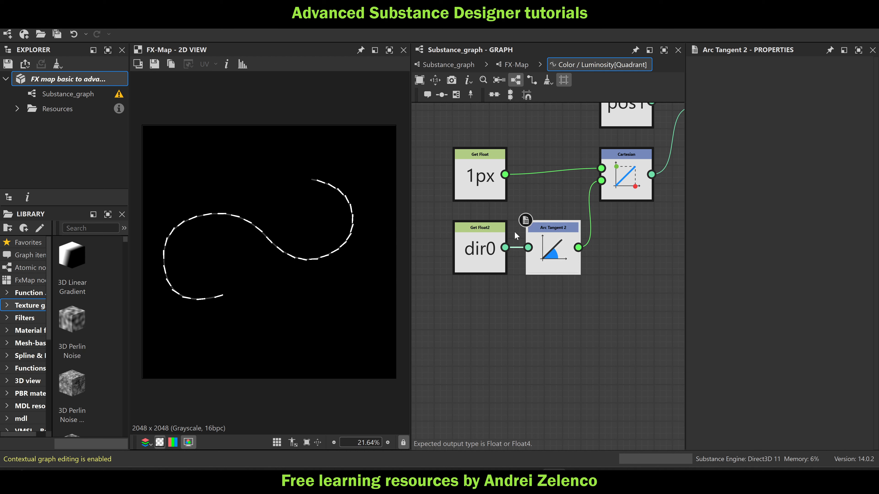
Examine how the pattern lines align with the spline in the 2D view
scroll(292, 206, up, 3)
scroll(291, 203, up, 2)
middle_drag(292, 202, 491, 166)
scroll(374, 200, down, 2)
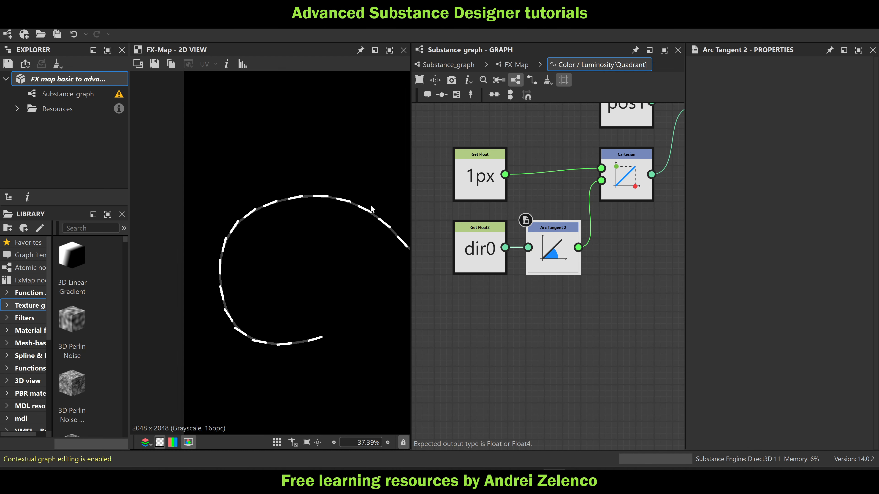
scroll(234, 197, up, 2)
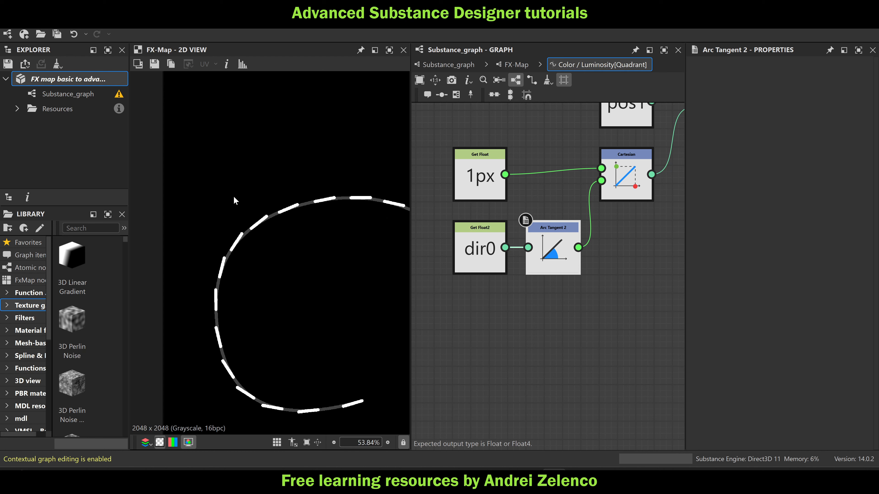
middle_drag(263, 237, 267, 226)
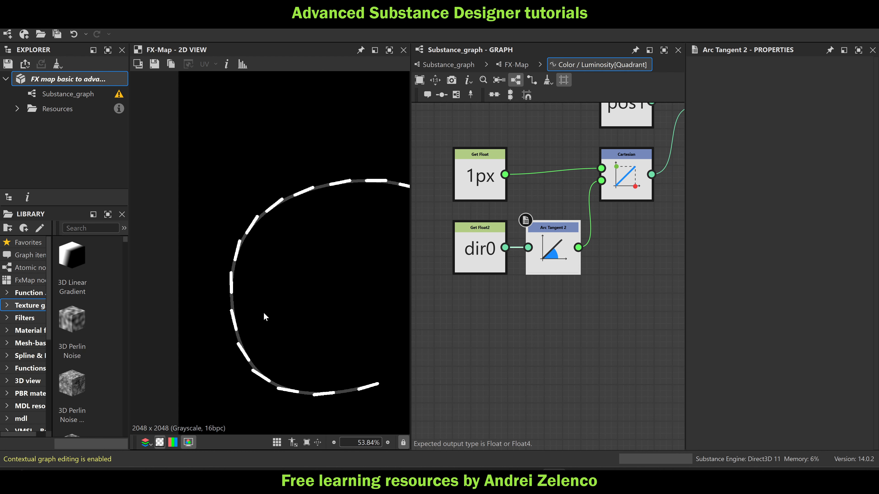
scroll(272, 315, down, 6)
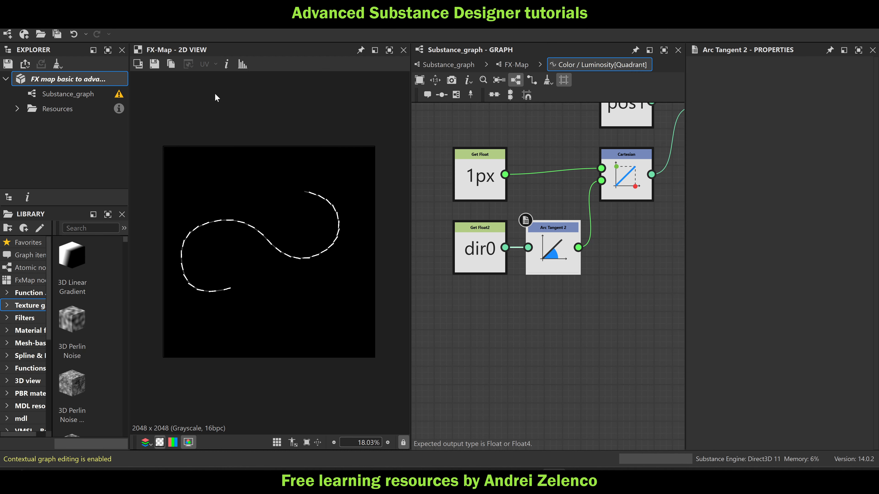
Shift the dir0 and Arc Tangent 2 nodes back and insert an Add node before the Cartesian node's Angle input
scroll(494, 259, down, 2)
middle_drag(494, 259, 568, 261)
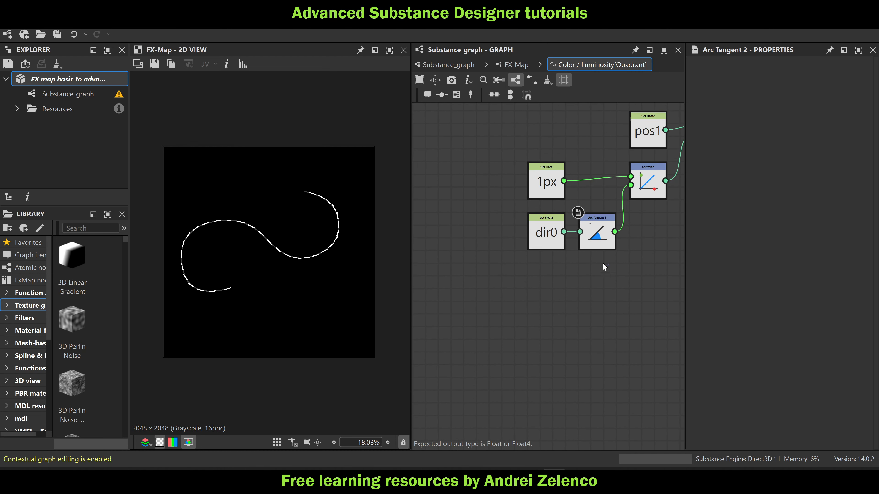
drag(536, 233, 485, 246)
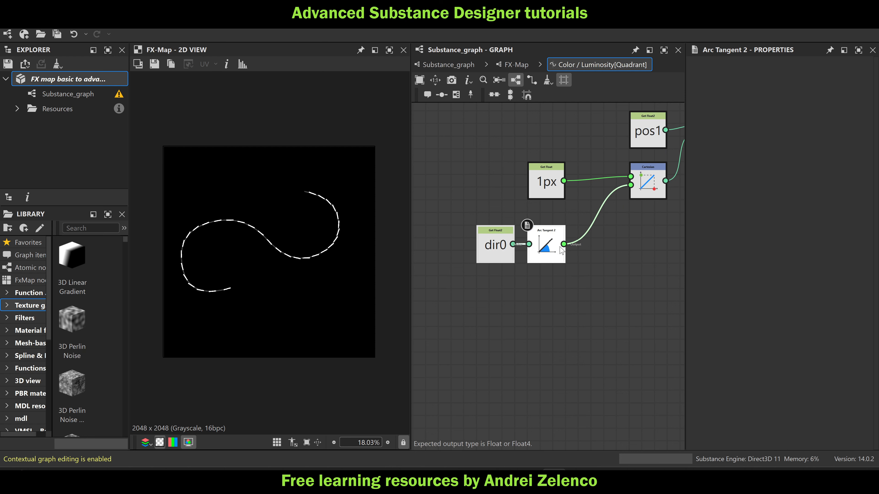
key(space)
text(add)
click(591, 135)
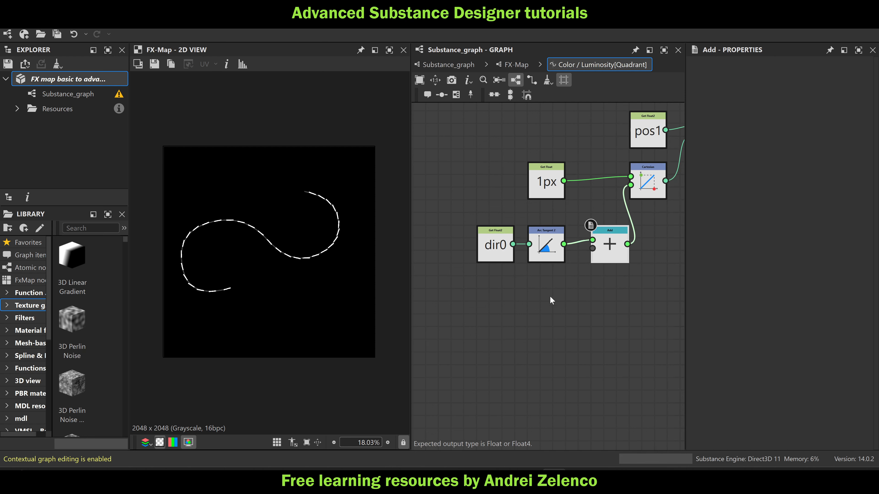
Connect a new Float node to the Add node's second input and set its value to 0.62
key(space)
text(float)
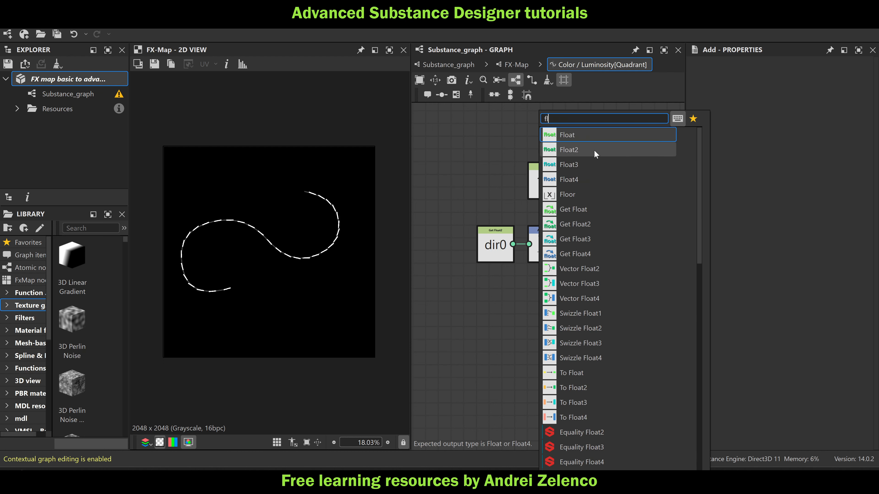
click(595, 138)
drag(534, 299, 591, 258)
drag(760, 75, 796, 84)
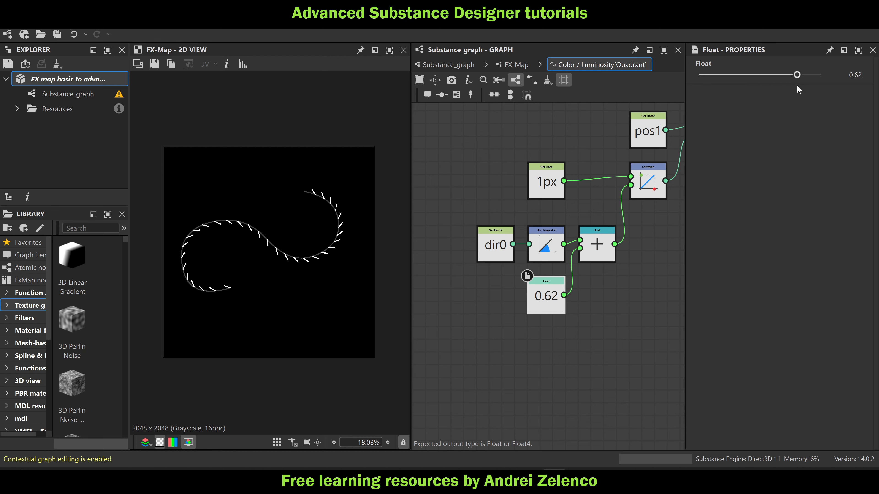
scroll(299, 222, up, 4)
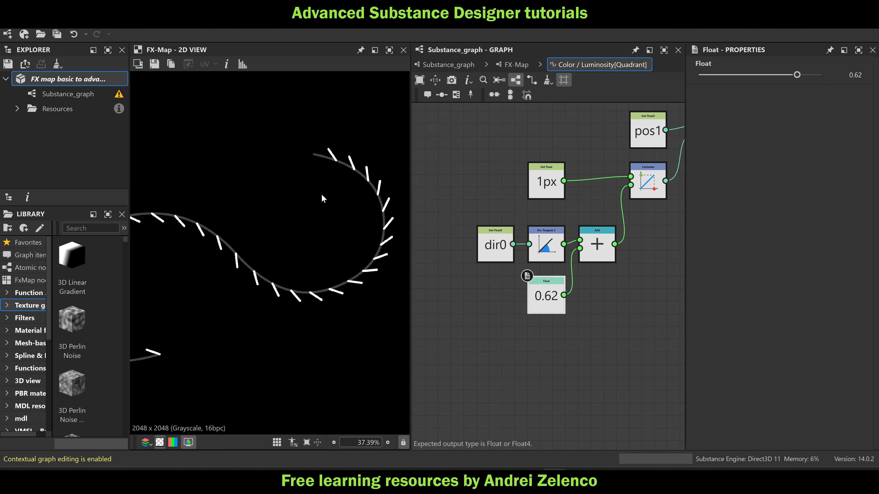
scroll(350, 157, up, 4)
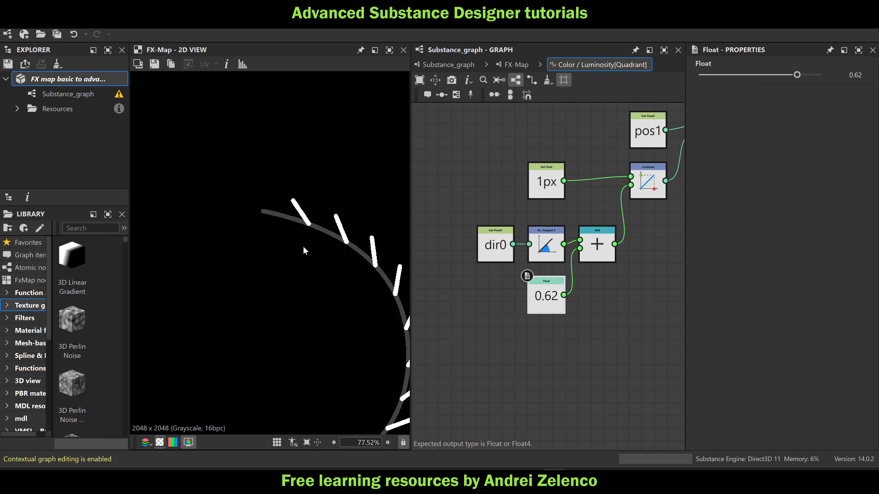
Add a Negation node below the 0.62 Float node and route the Float through it into the Add node's second input
middle_drag(528, 329, 508, 307)
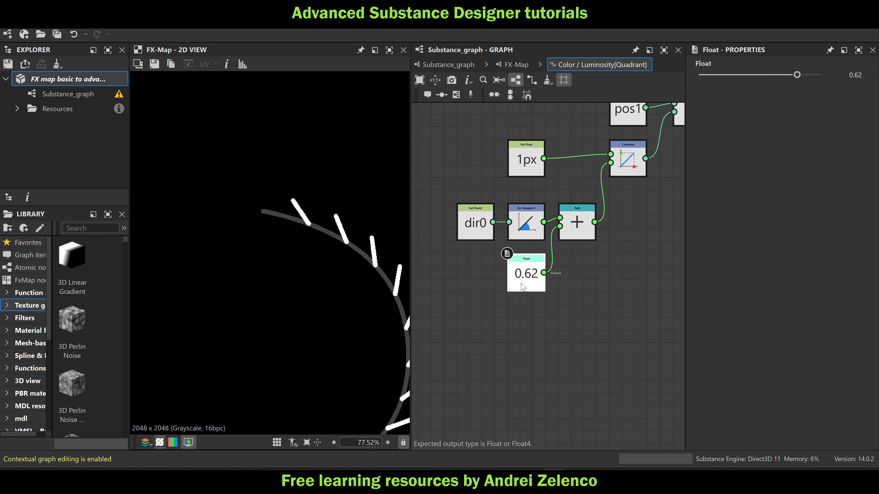
drag(528, 287, 476, 287)
key(space)
text(ne)
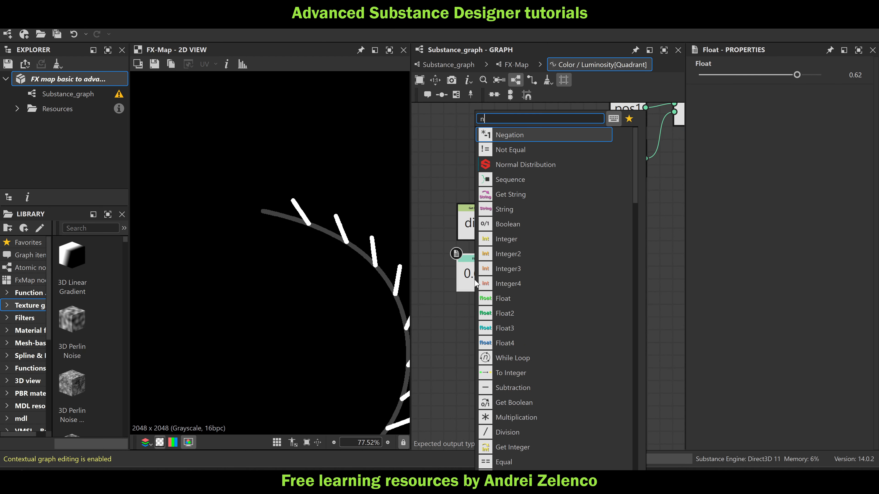
click(516, 134)
drag(546, 262, 483, 313)
drag(494, 273, 560, 227)
drag(494, 324, 565, 240)
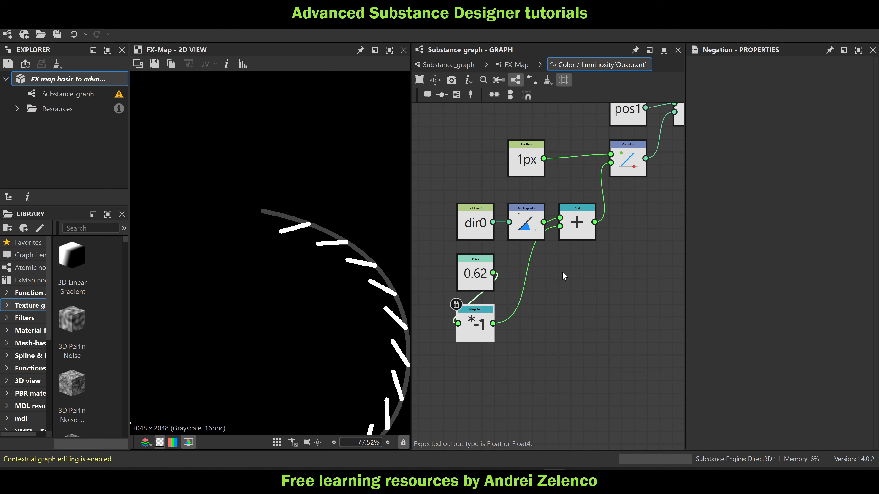
Open the Iterations function of the FX-Map's topmost Iterate node and add a Float node above the 1px chain
click(511, 64)
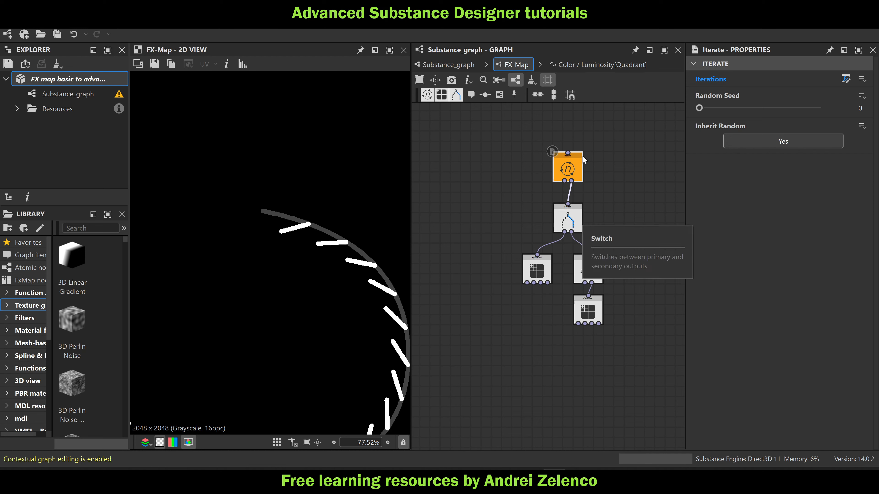
click(846, 79)
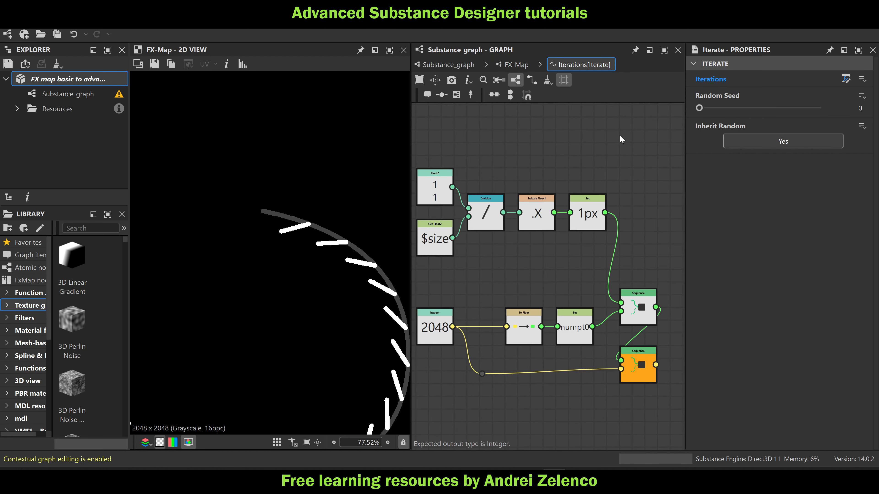
key(space)
text(fl)
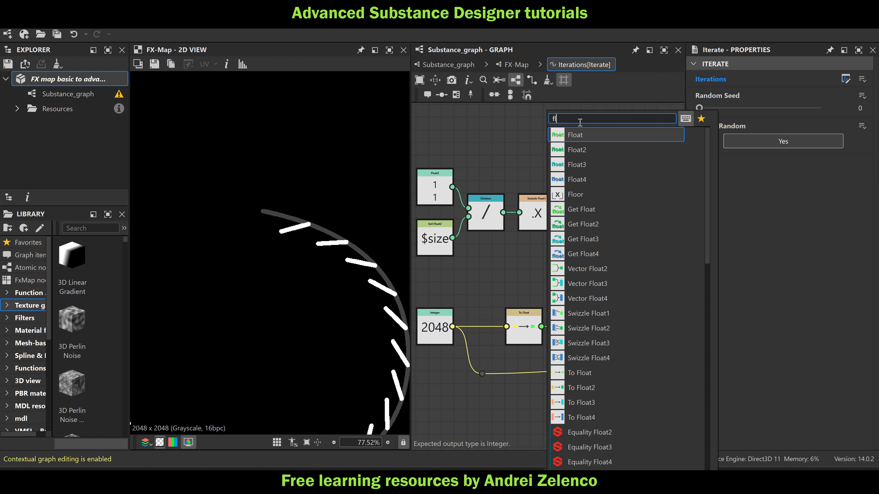
click(574, 135)
drag(559, 145, 483, 139)
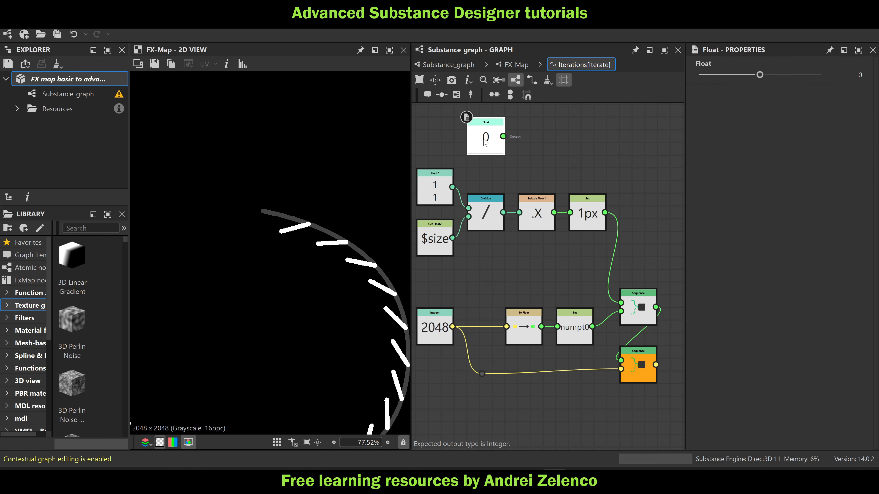
Connect a Set node to the Float 0 node, name its variable val0, and align it above the 1px Set node
key(space)
text(s)
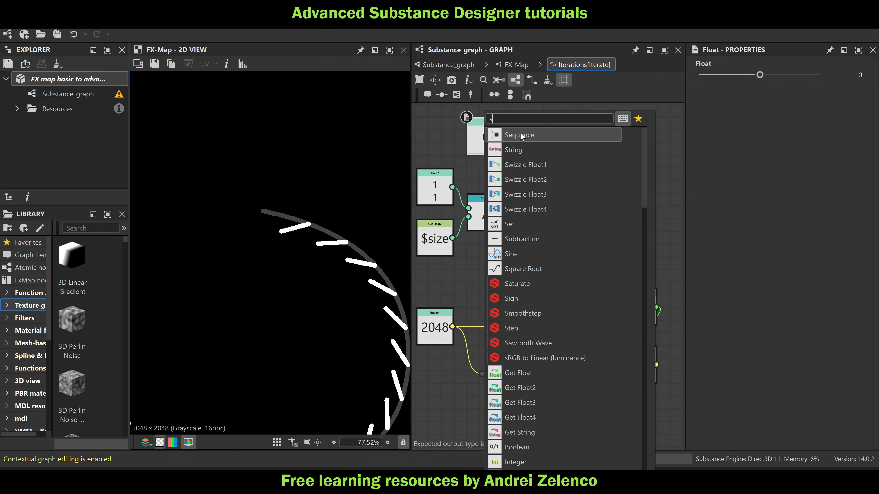
click(453, 142)
click(486, 134)
key(space)
text(set)
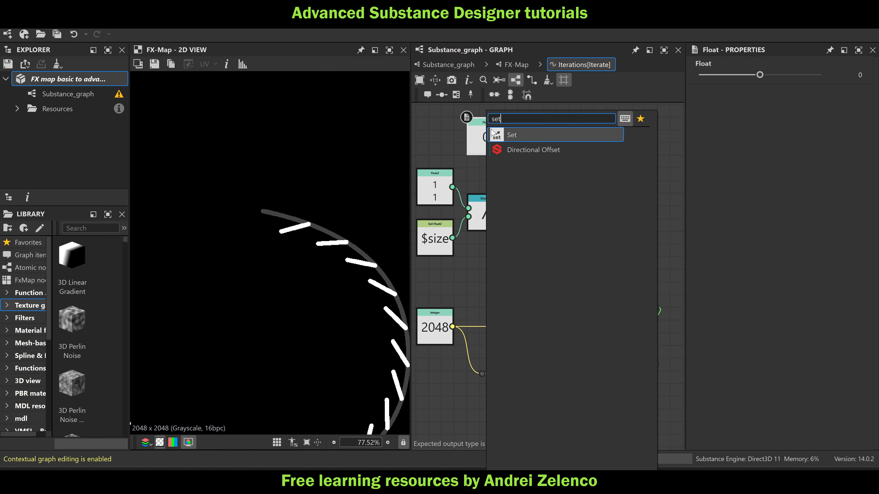
click(528, 133)
click(708, 76)
text(val)
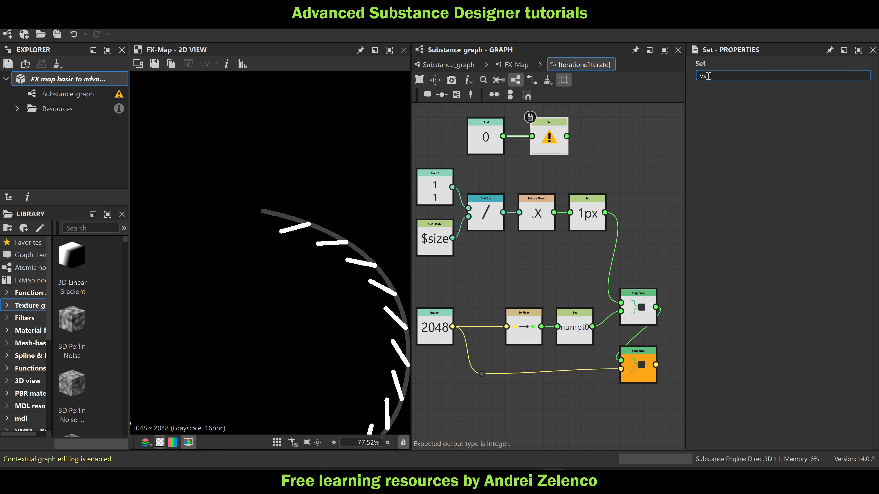
text(0)
key(Return)
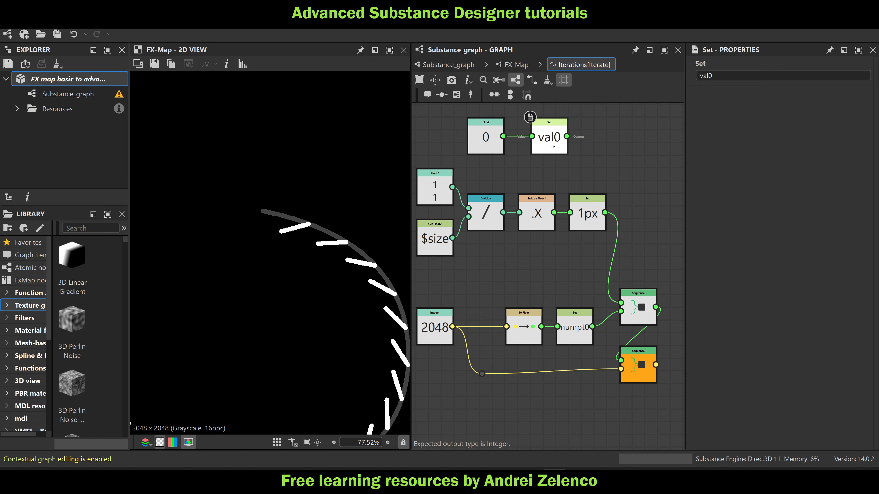
drag(554, 145, 591, 145)
Add a Sequence node beside the 1px Set node that combines val0 and 1px and feeds the lower Sequence's first input
key(space)
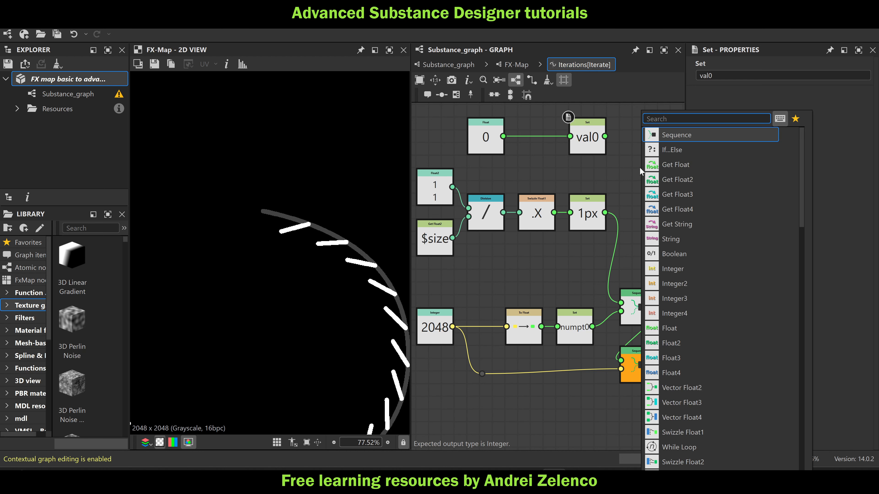
click(672, 138)
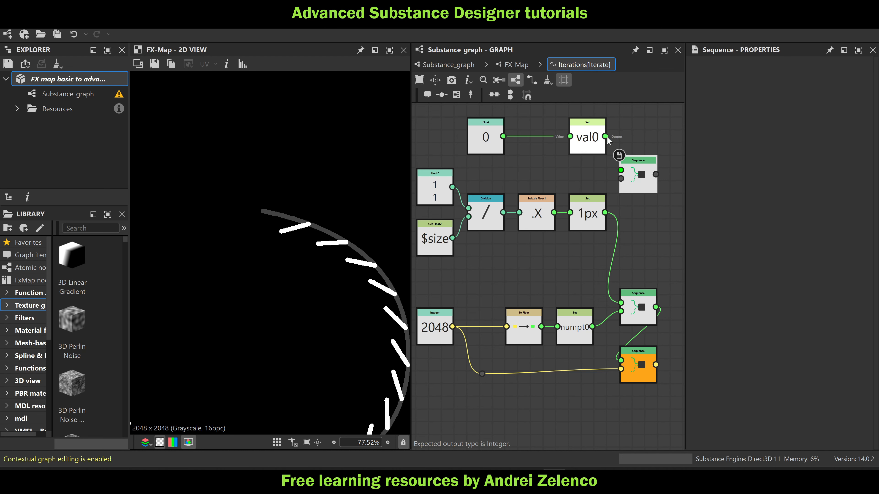
drag(606, 136, 621, 170)
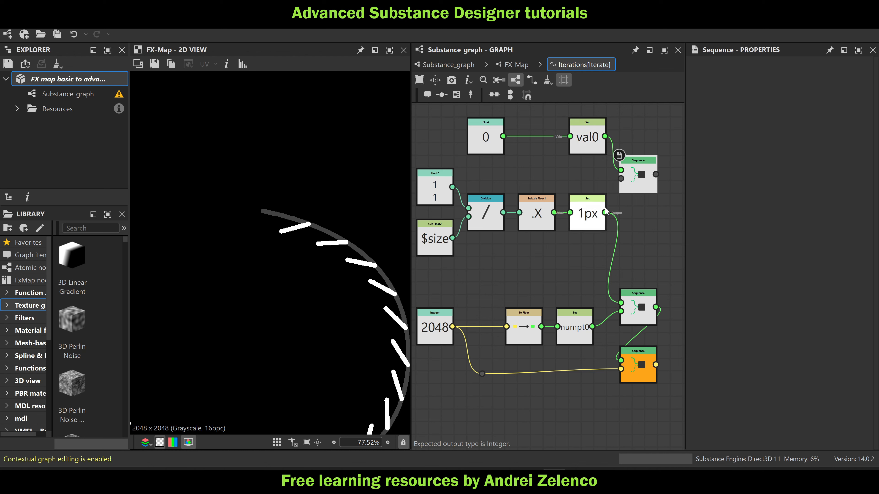
drag(605, 212, 621, 303)
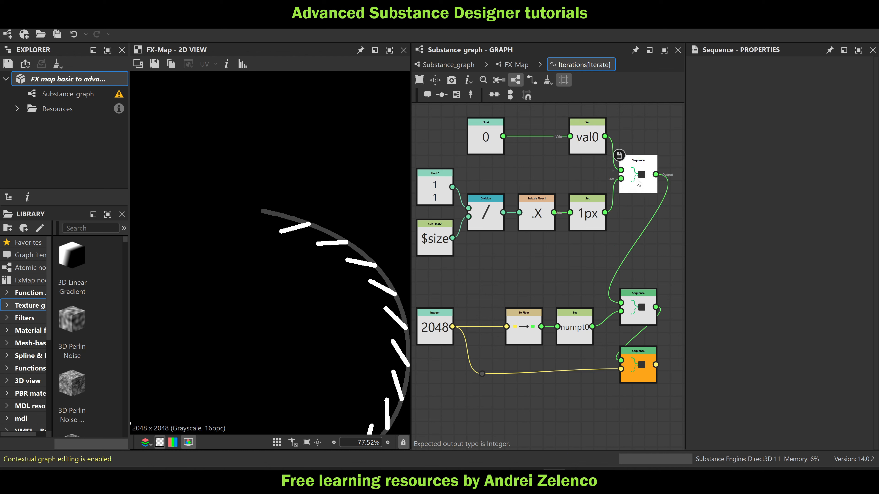
drag(639, 182, 639, 221)
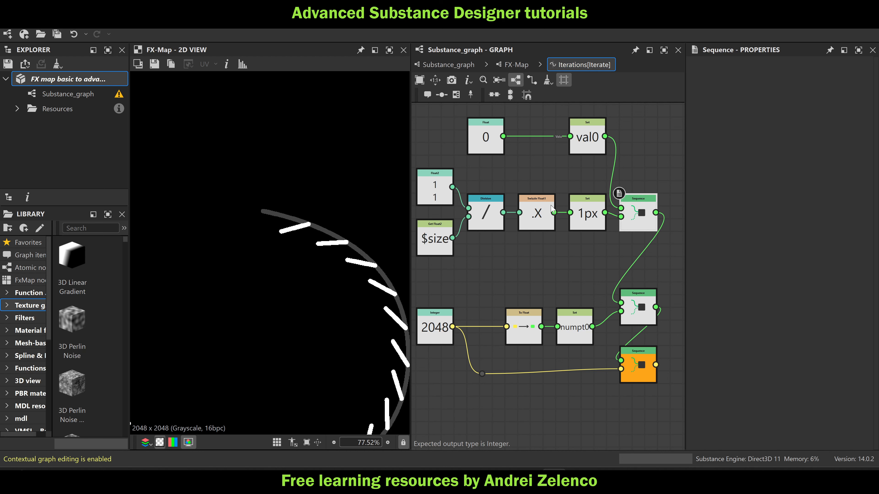
Open the Switch node's Selector function and move the equality-check chain with its output Sequence down to make room
click(98, 81)
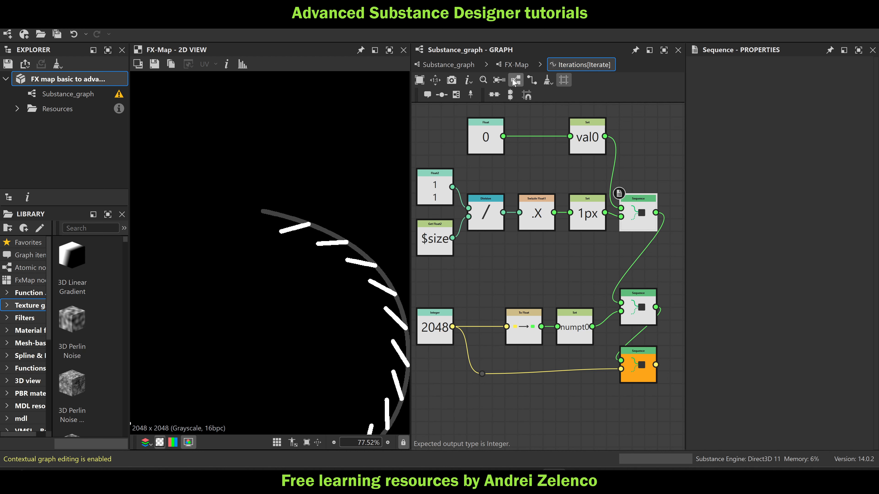
click(516, 64)
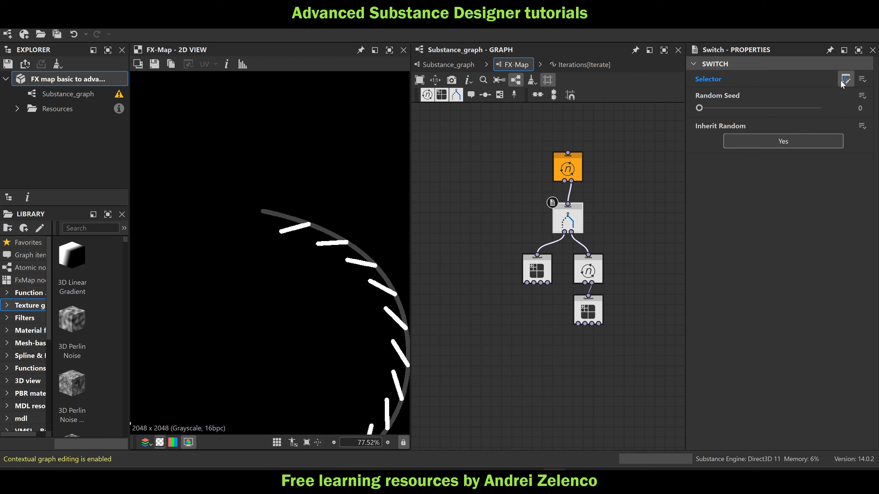
click(845, 81)
scroll(582, 333, down, 3)
middle_drag(582, 333, 558, 236)
drag(623, 309, 457, 240)
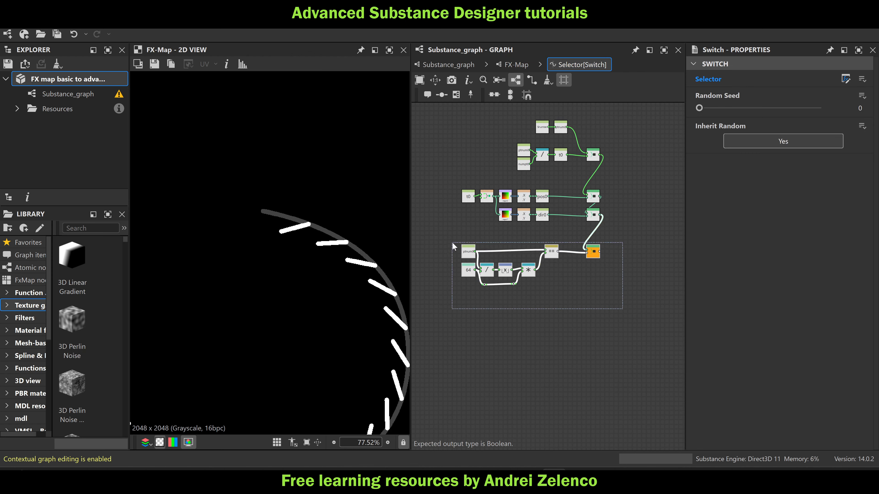
drag(598, 256, 597, 306)
click(548, 270)
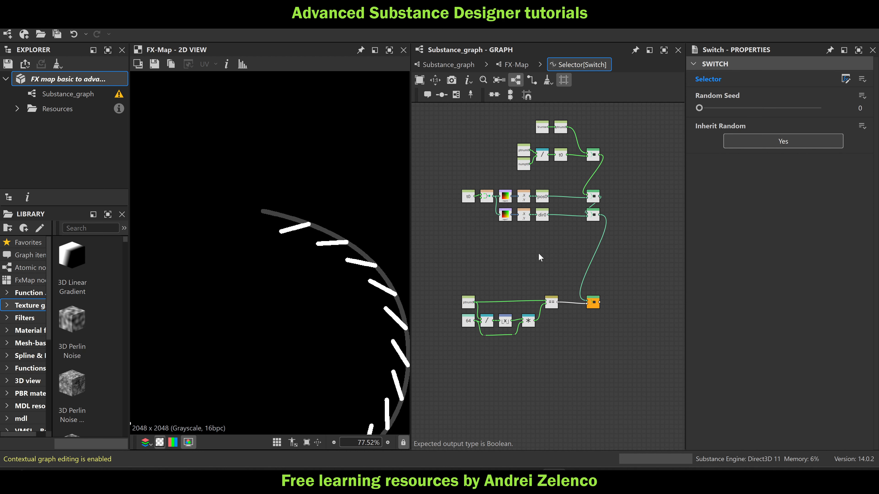
key(space)
text(ge)
click(606, 153)
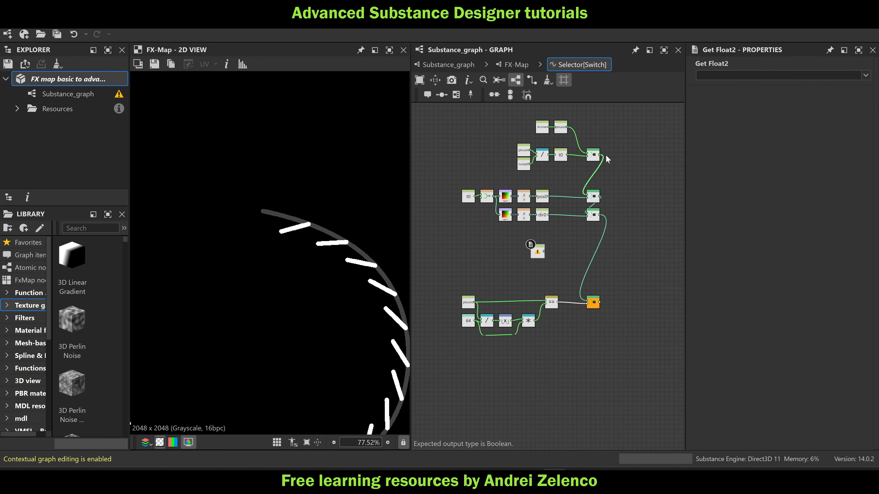
scroll(546, 248, up, 3)
key(Delete)
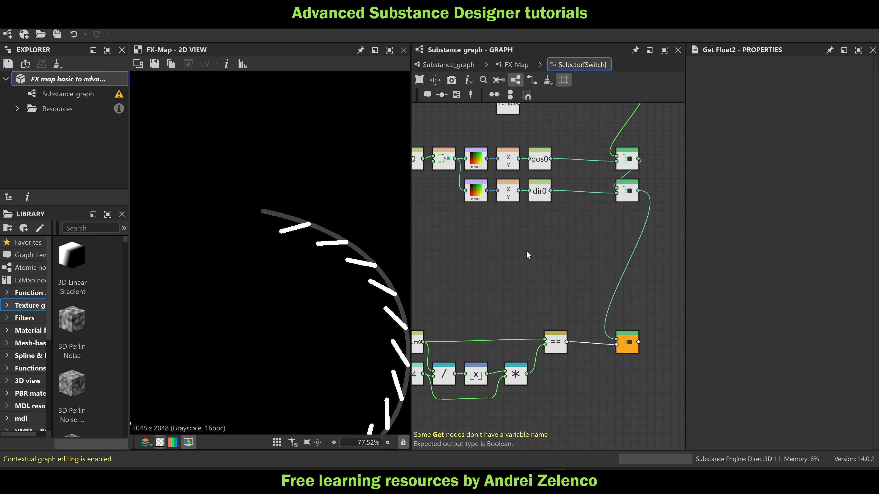
Add a Get Float node reading val0 and place it in the gap above the equality-check chain
key(space)
text(get)
click(579, 138)
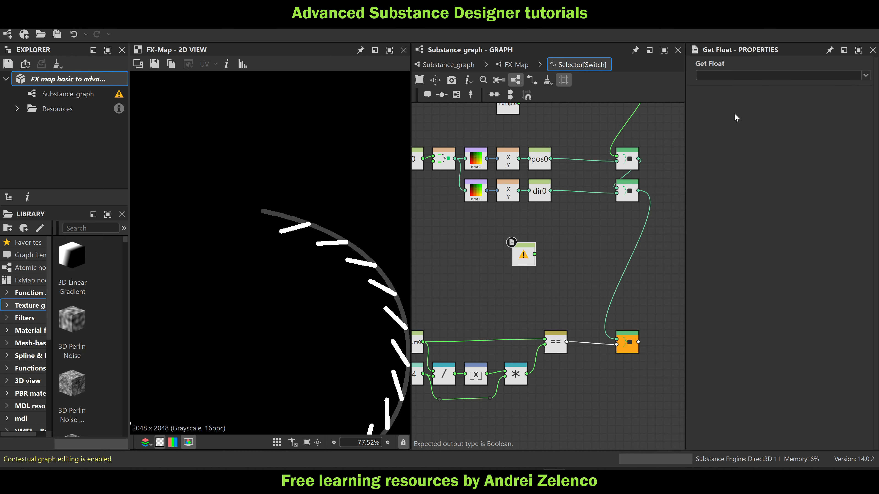
click(709, 79)
text(val)
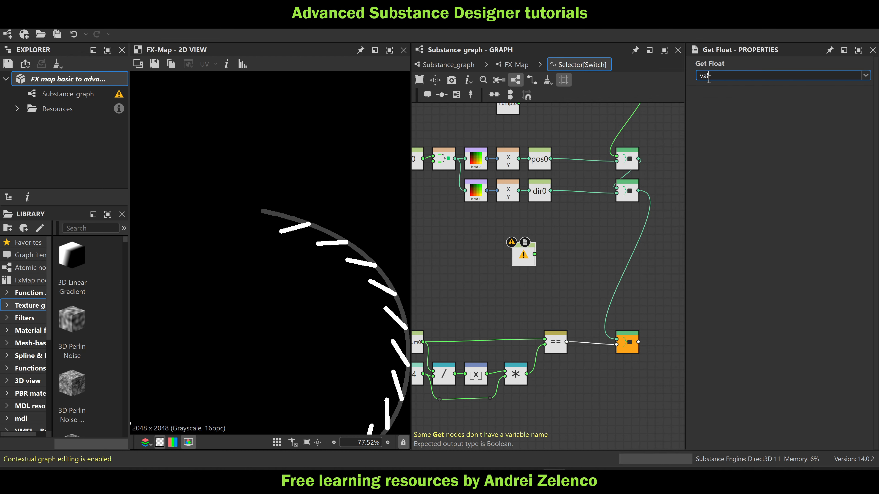
text(0)
drag(518, 258, 470, 263)
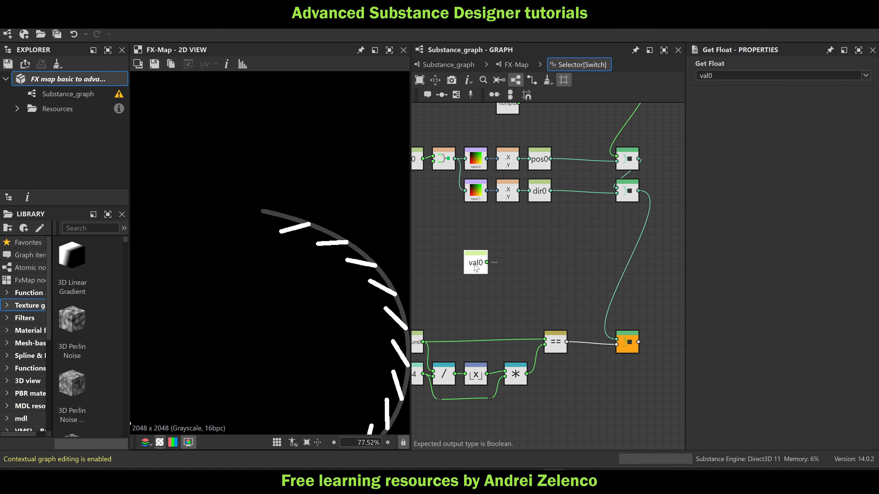
Add an Add node after the Get Float val0 and connect a Float node set to 1 to its second input
key(space)
text(add)
key(Return)
key(space)
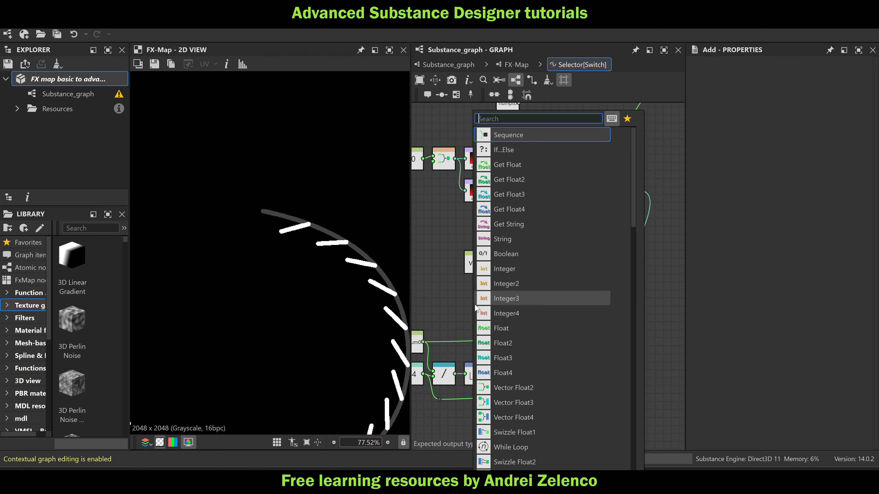
text(float)
click(512, 135)
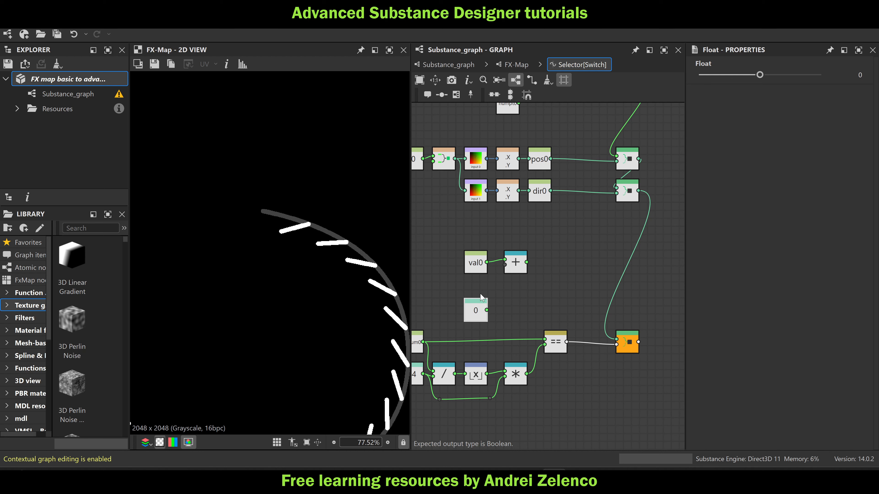
drag(482, 297, 481, 281)
click(819, 74)
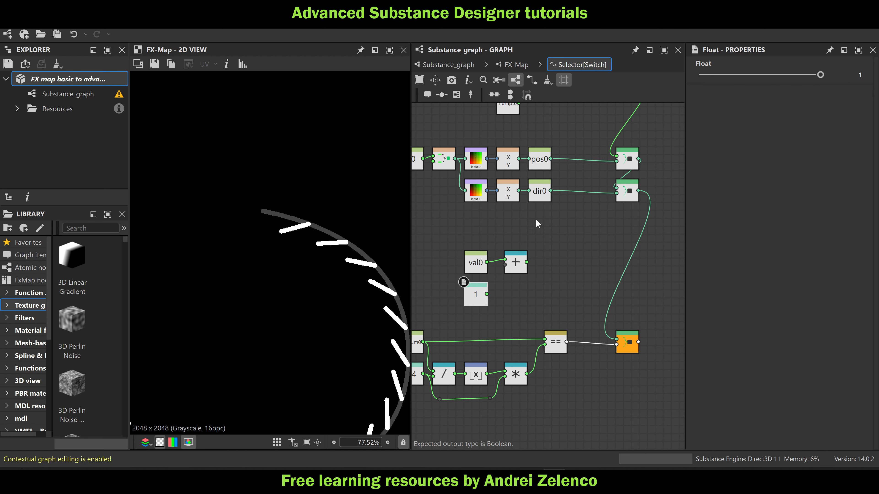
drag(487, 295, 510, 267)
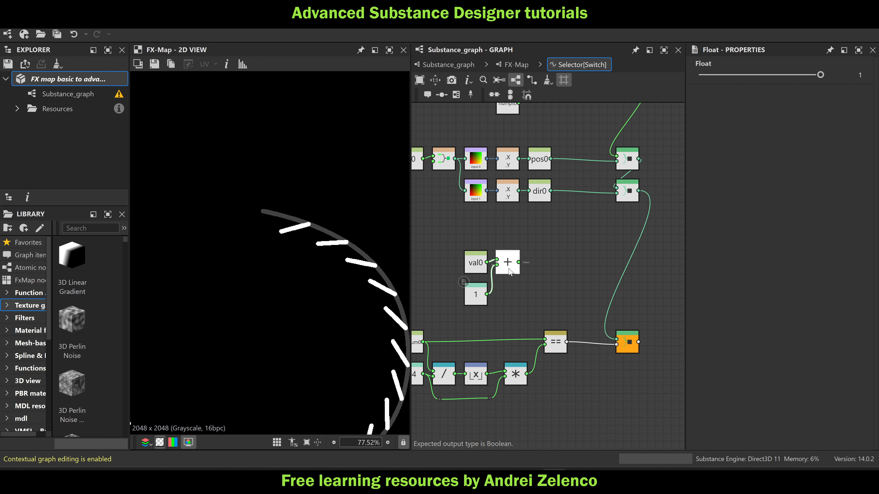
key(space)
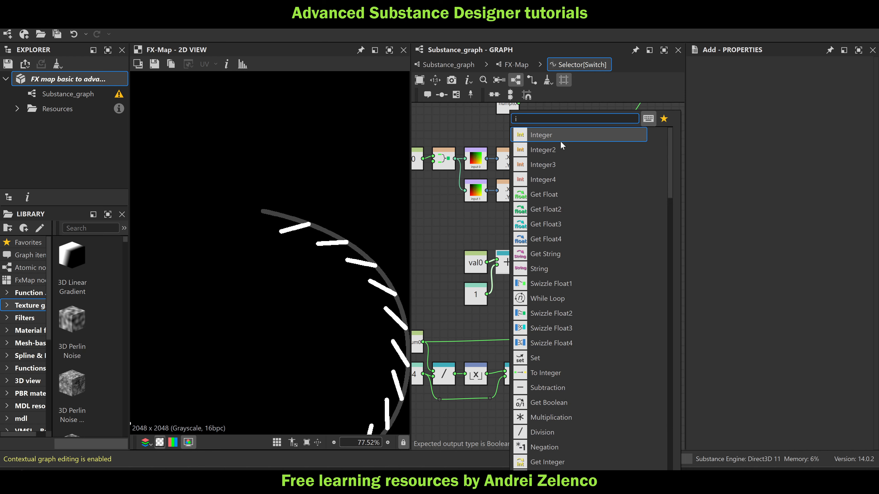
text(id)
key(BackSpace)
text(f)
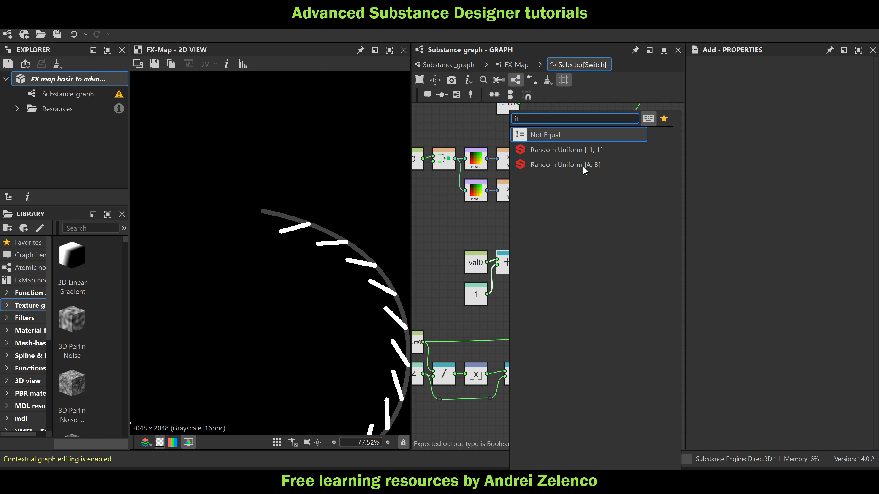
click(556, 133)
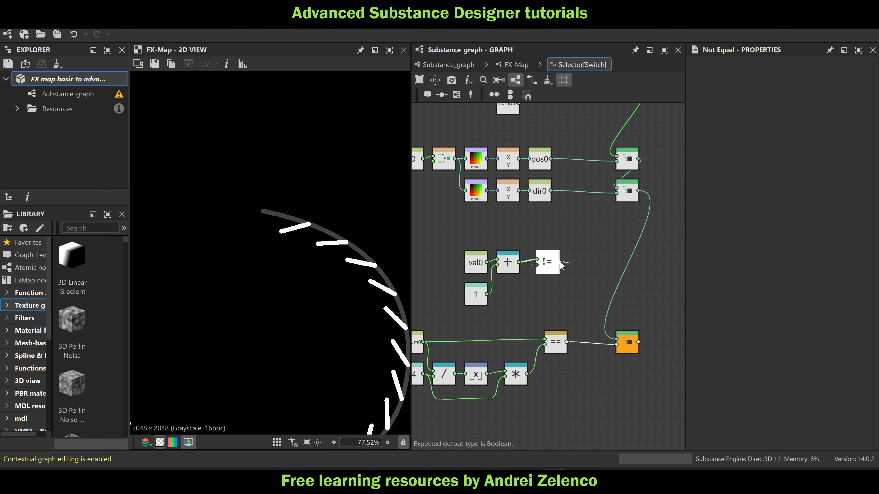
drag(548, 271, 582, 271)
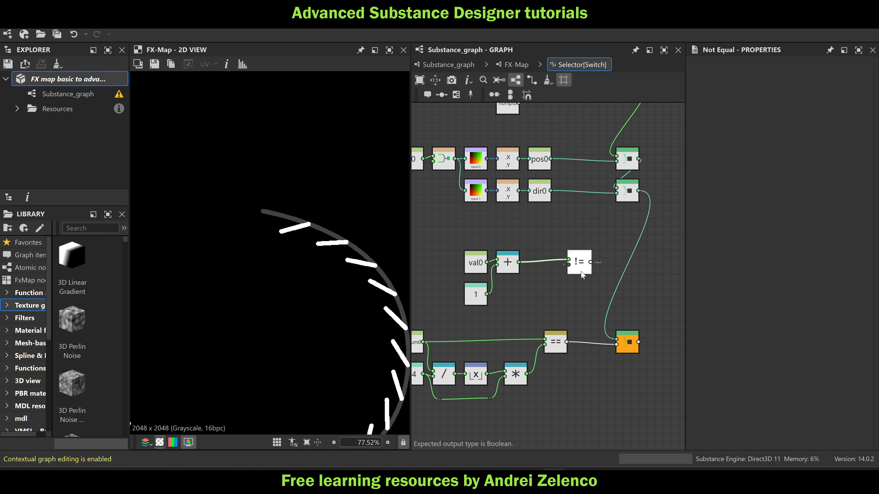
key(Delete)
Add an If...Else node after the Add node, using the equality check as its condition and the Add result as its second input
key(space)
text(if)
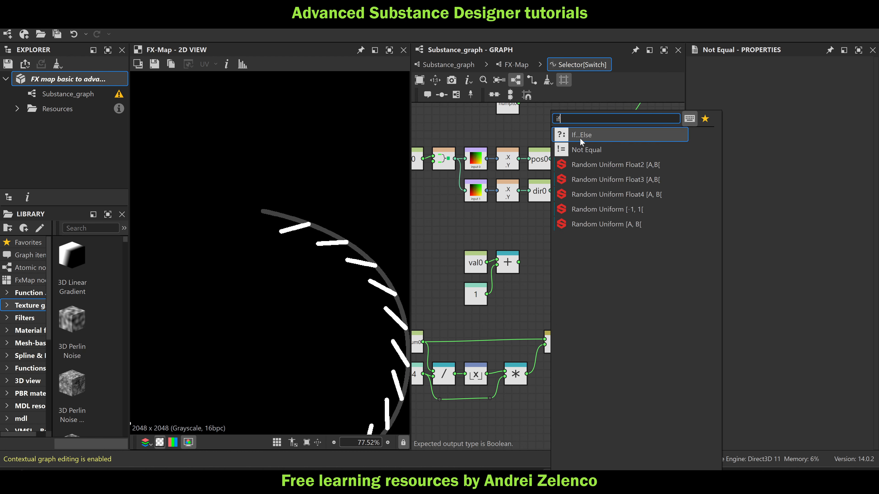
click(580, 135)
drag(542, 276, 564, 262)
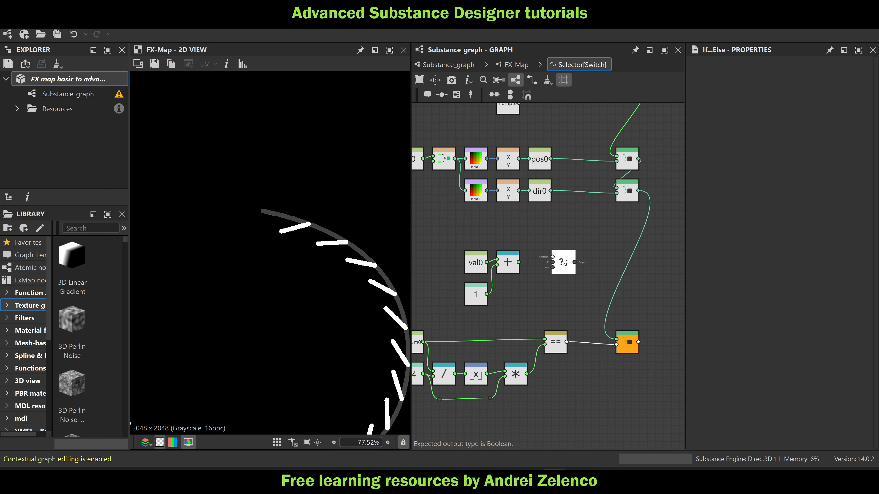
drag(567, 341, 553, 262)
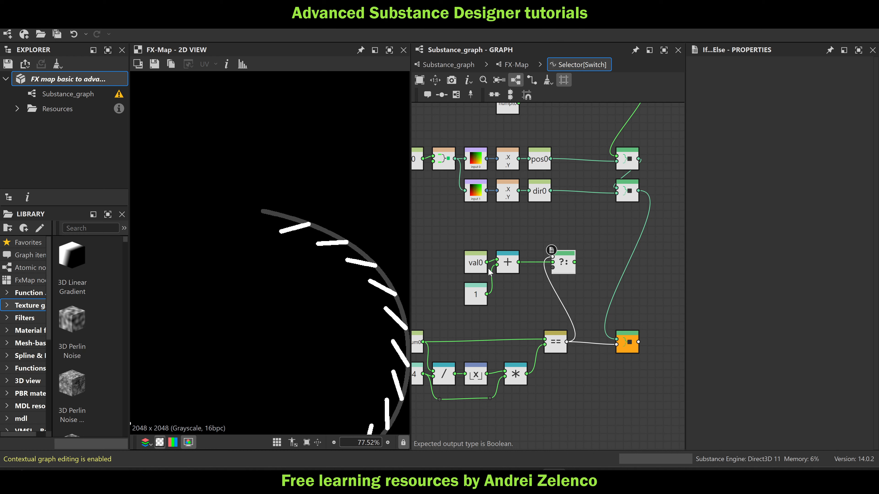
Route the Get Float val0 output through two dot nodes below the Add node into the If...Else node's last input
drag(487, 262, 506, 293)
click(485, 301)
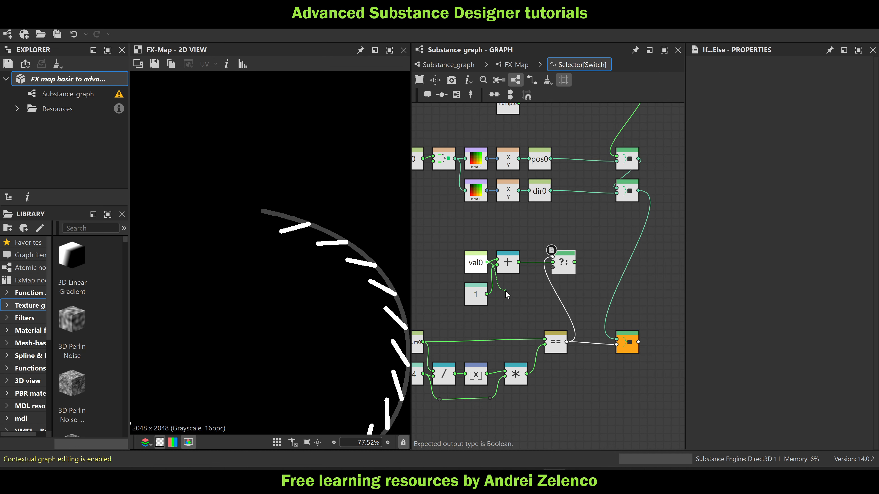
click(506, 293)
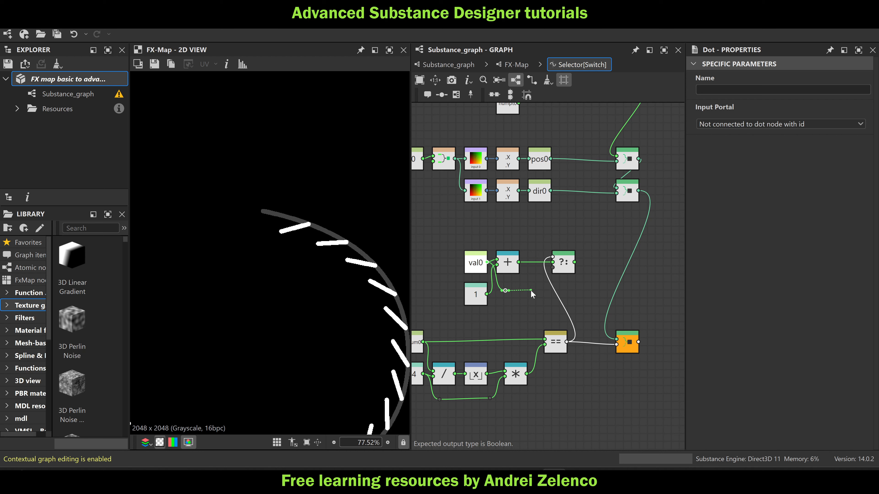
click(534, 290)
click(553, 267)
Connect a Set node to the If...Else output and name its variable val0
click(563, 263)
key(space)
text(set)
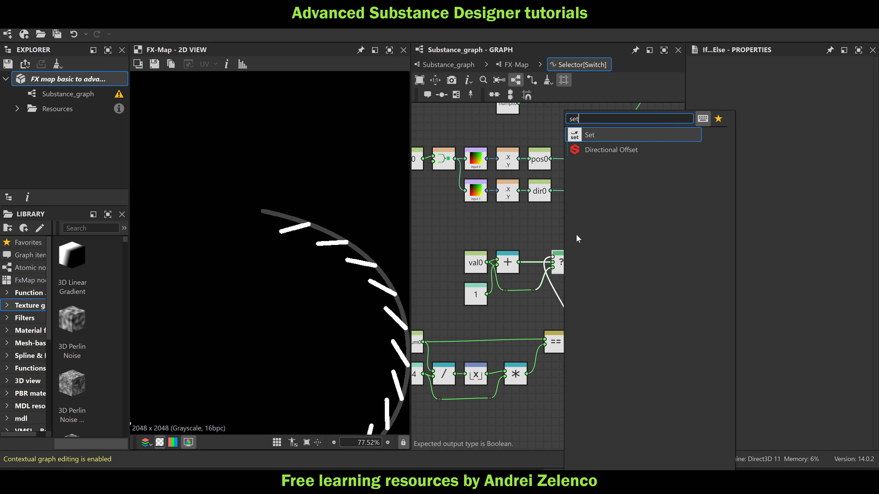
click(606, 134)
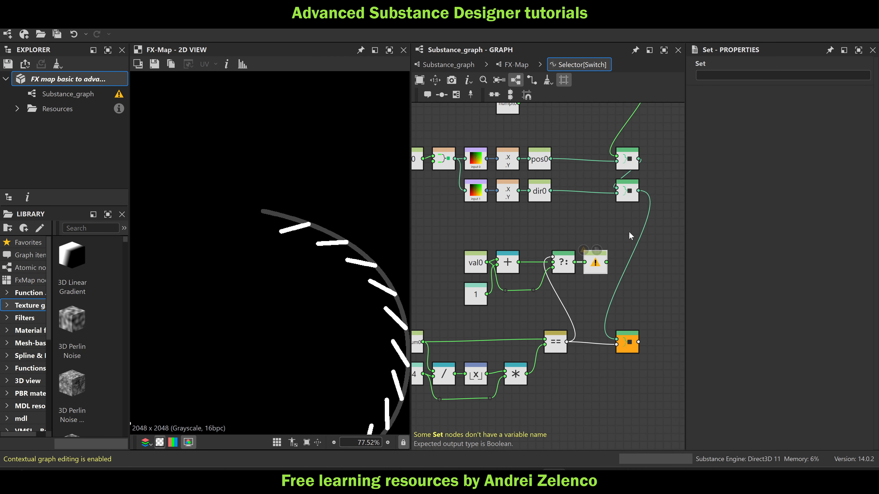
click(712, 79)
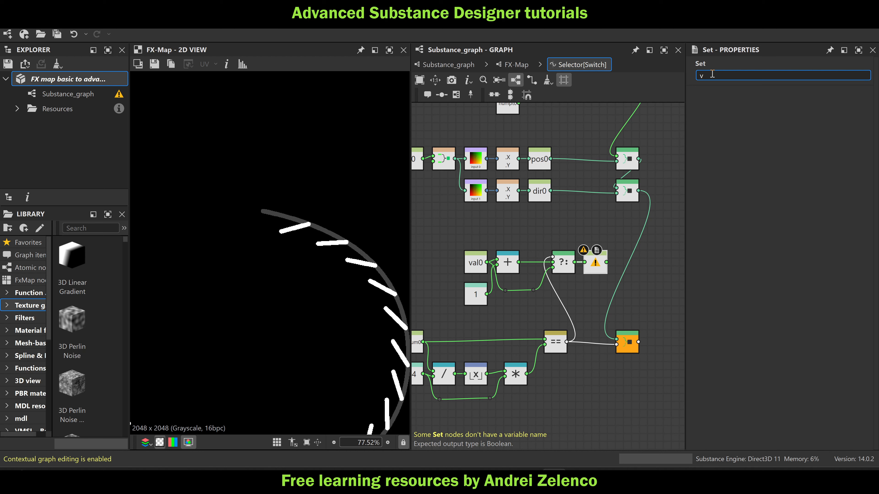
key(Return)
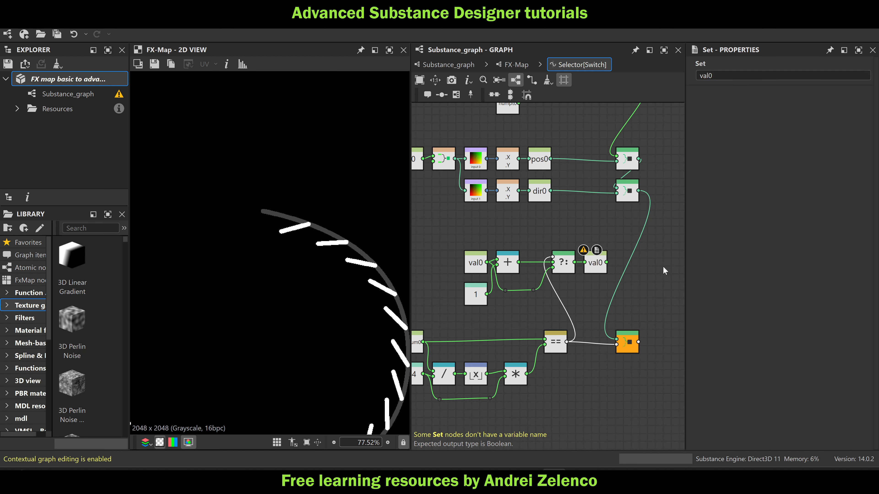
Insert a Sequence node combining the dir0 Sequence and the Set val0 node, feed it into the output Sequence, and save the package
key(space)
text(seq)
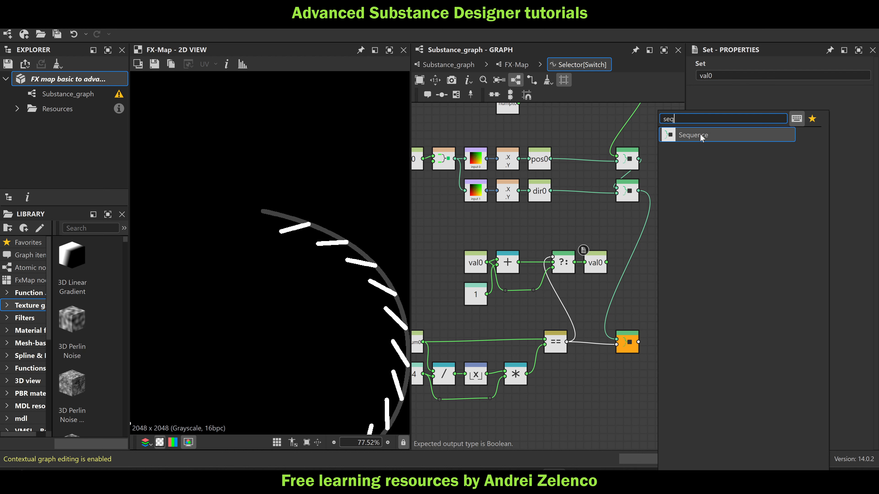
click(649, 136)
drag(642, 195, 617, 339)
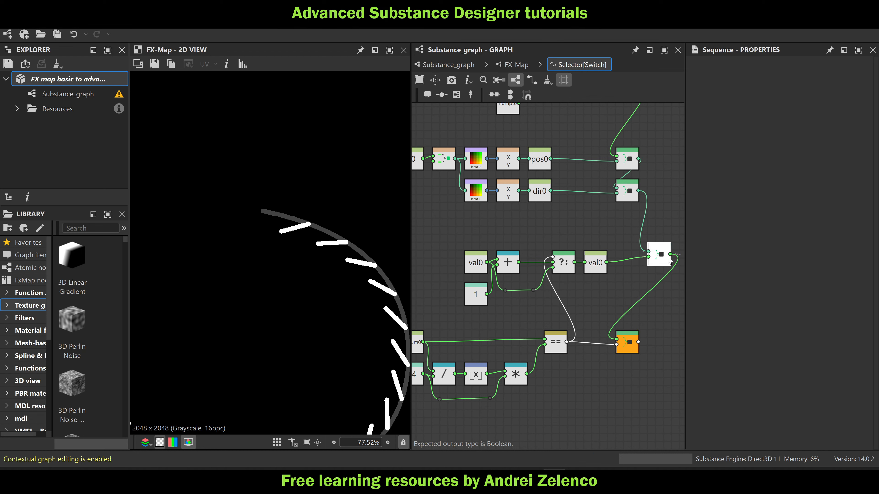
drag(668, 258, 637, 264)
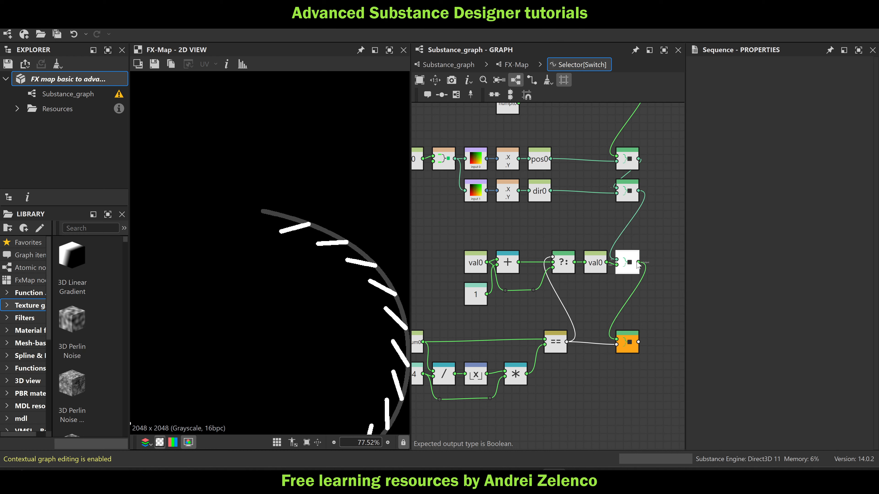
click(98, 81)
key(ctrl+s)
Return to the FX-Map and open the Color / Luminosity function of the Quadrant under the nested Iterate node
click(513, 65)
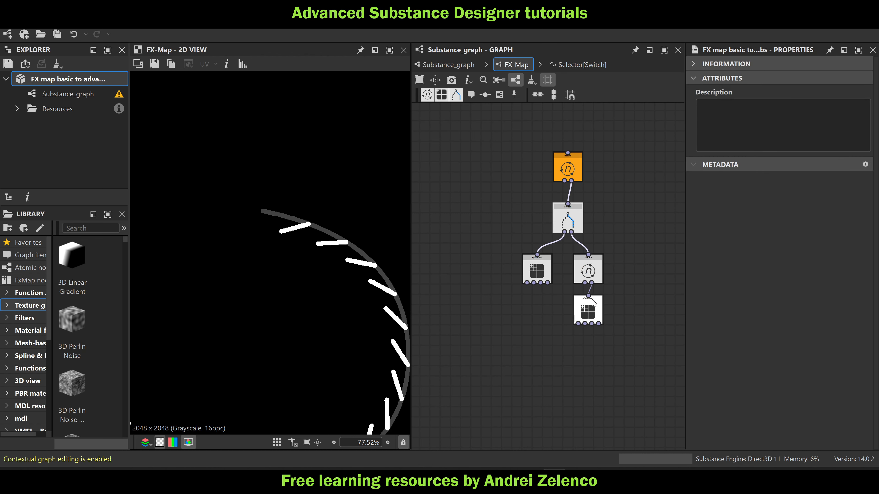
scroll(362, 278, down, 5)
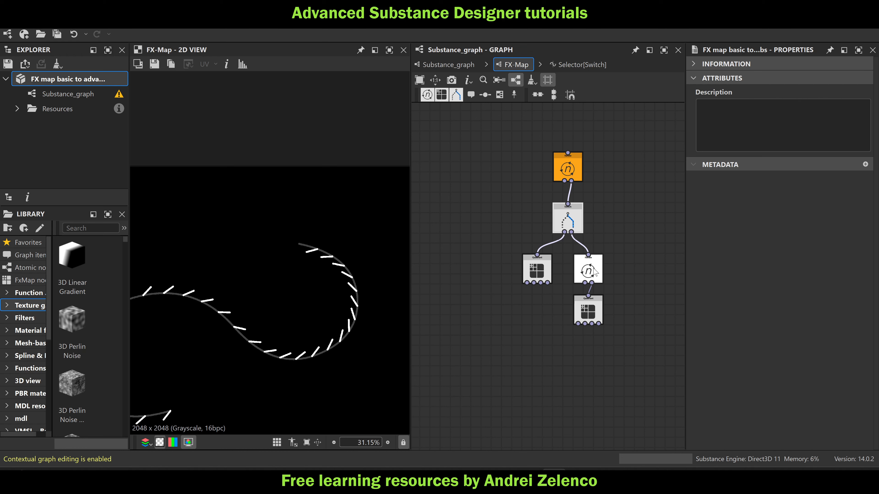
click(588, 309)
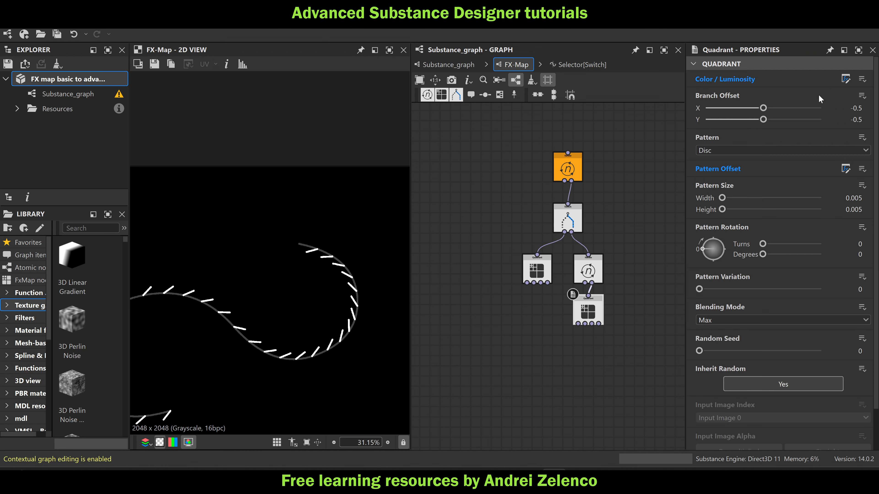
click(846, 82)
middle_drag(585, 357, 644, 257)
scroll(464, 329, up, 2)
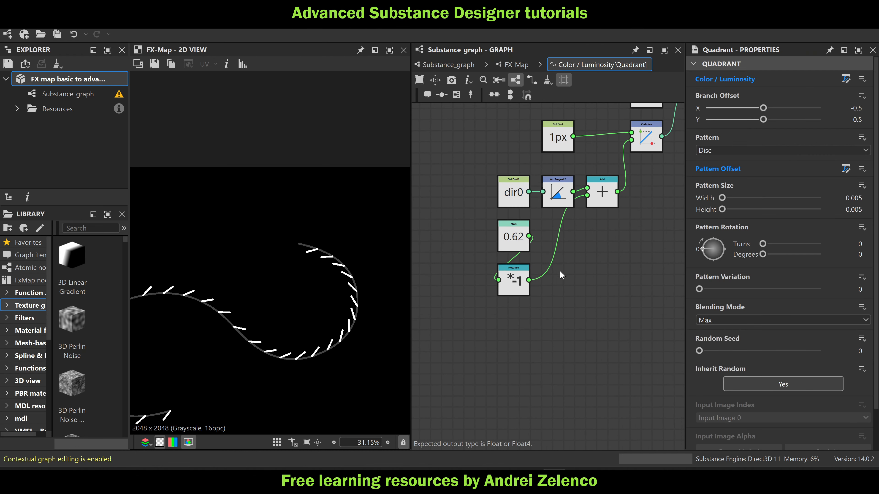
Add a Linear Interpolation node with the 0.62 Float as its first input and the Negation result as its second
key(space)
text(li)
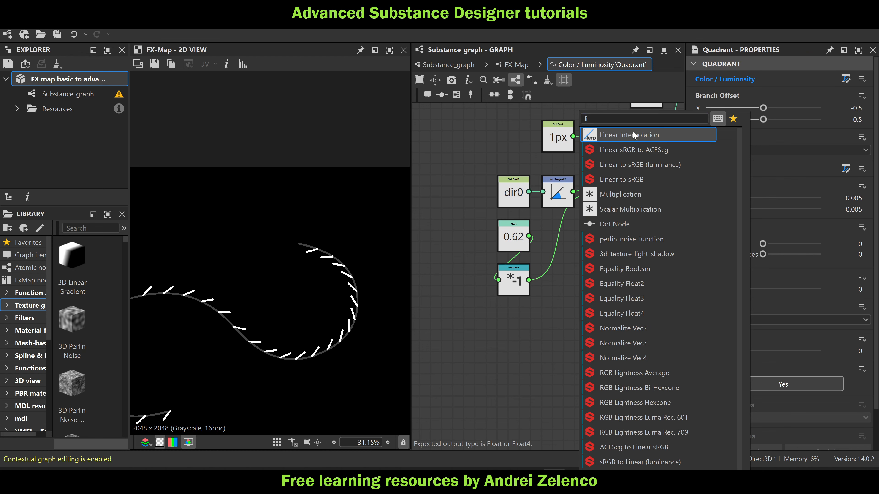
click(633, 133)
drag(529, 236, 565, 250)
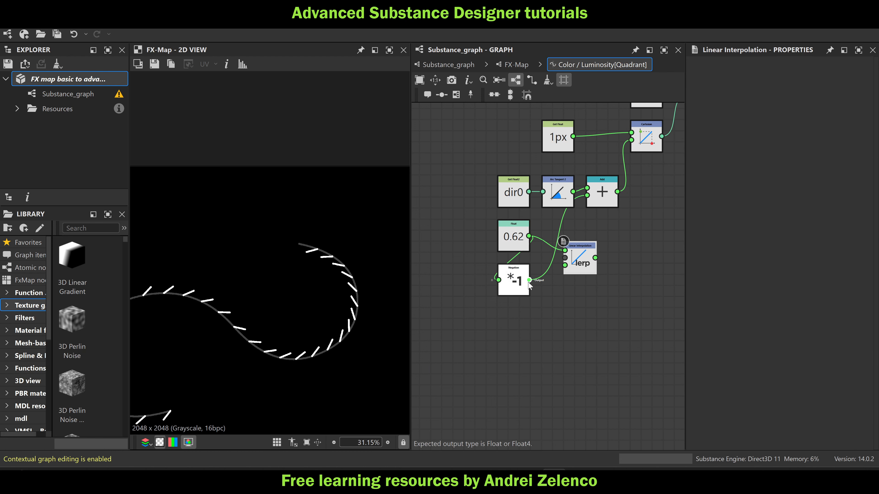
drag(529, 279, 578, 283)
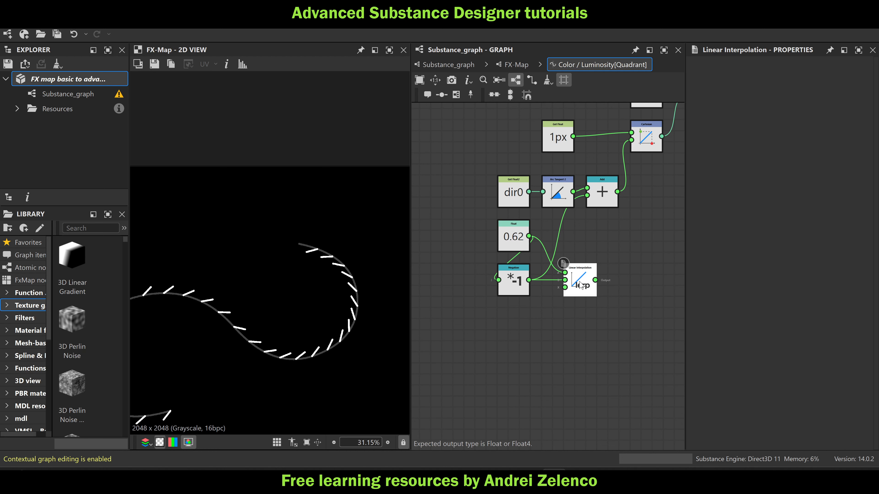
Add a Get Float node reading val0 and place it below and to the left of the Negation node
click(511, 333)
key(space)
text(ge)
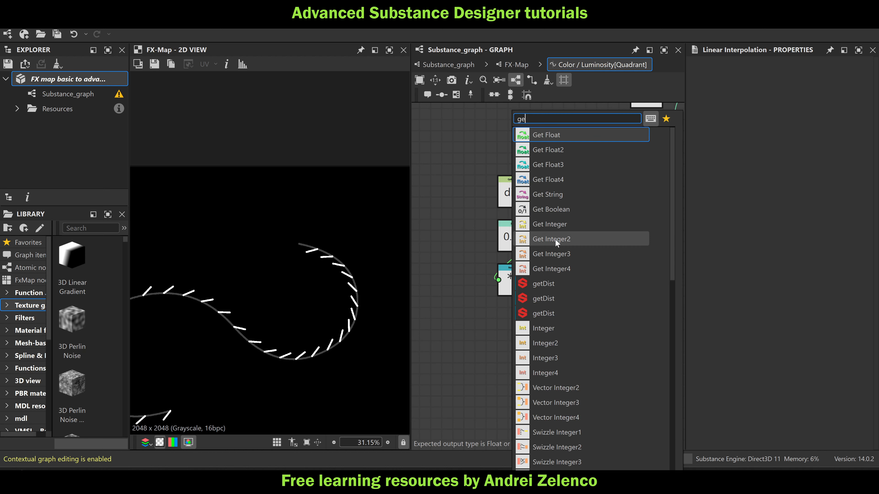
click(468, 317)
key(space)
text(get)
click(549, 137)
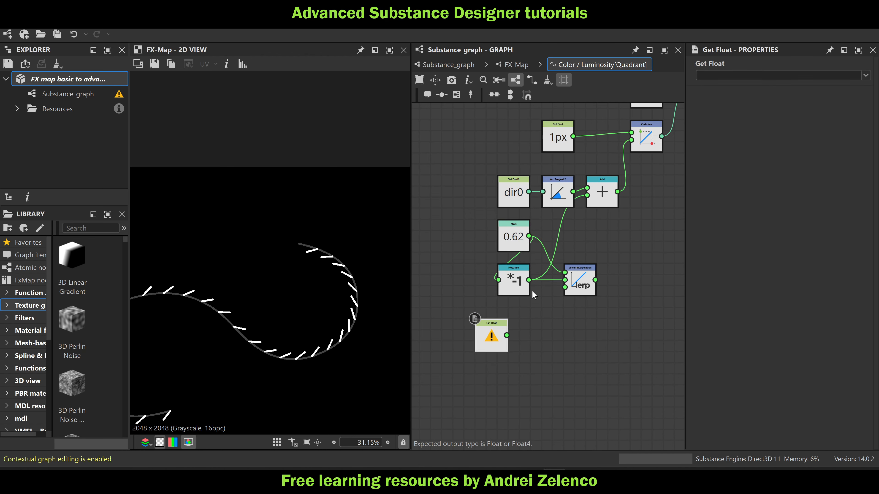
drag(490, 338, 513, 327)
click(738, 74)
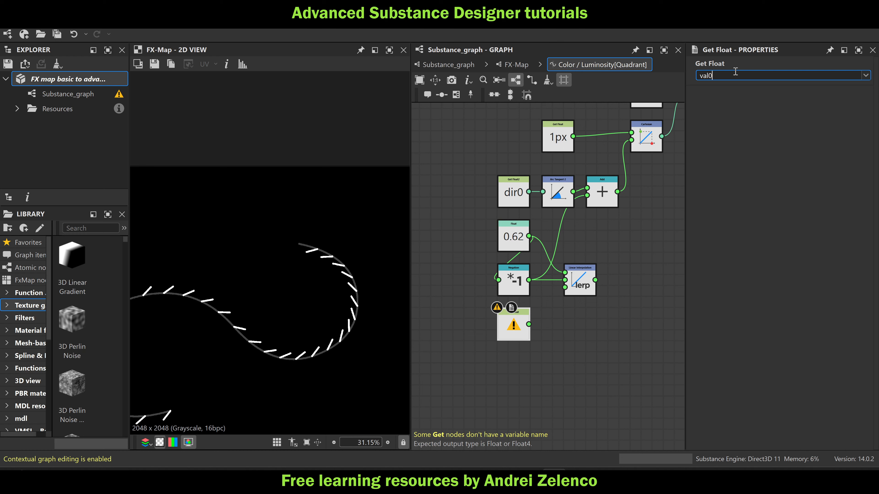
key(Return)
drag(513, 329, 469, 329)
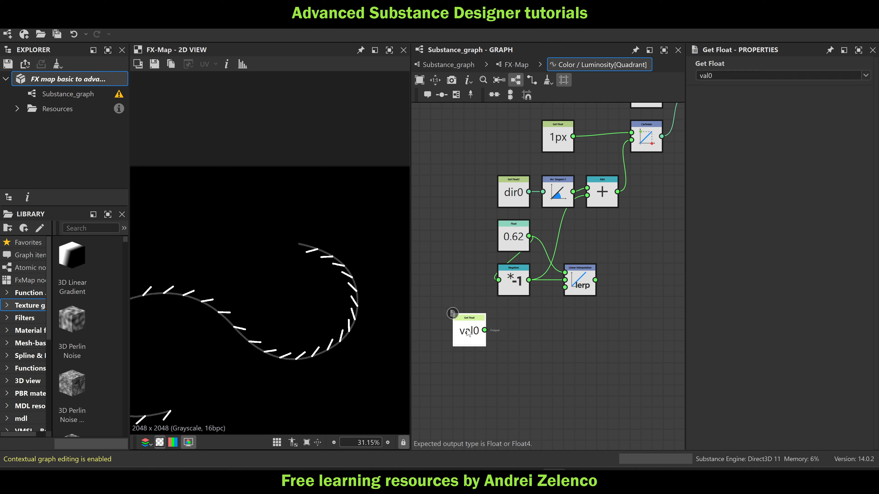
key(f)
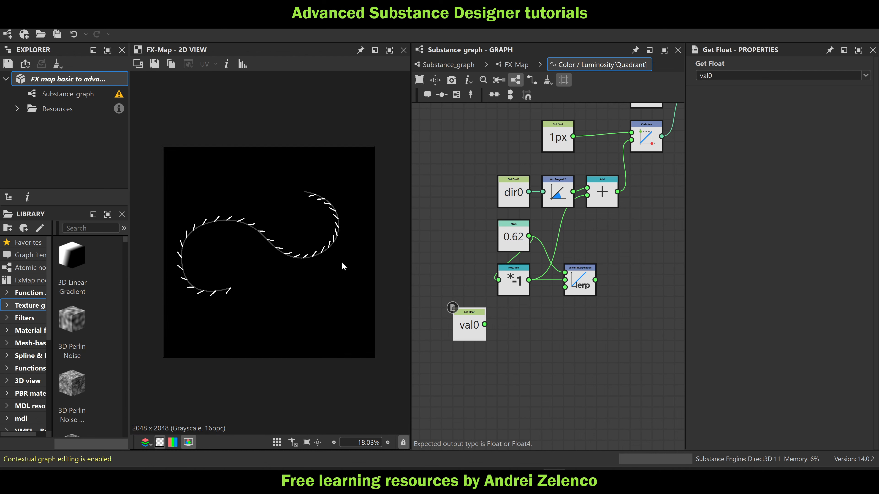
scroll(212, 297, up, 3)
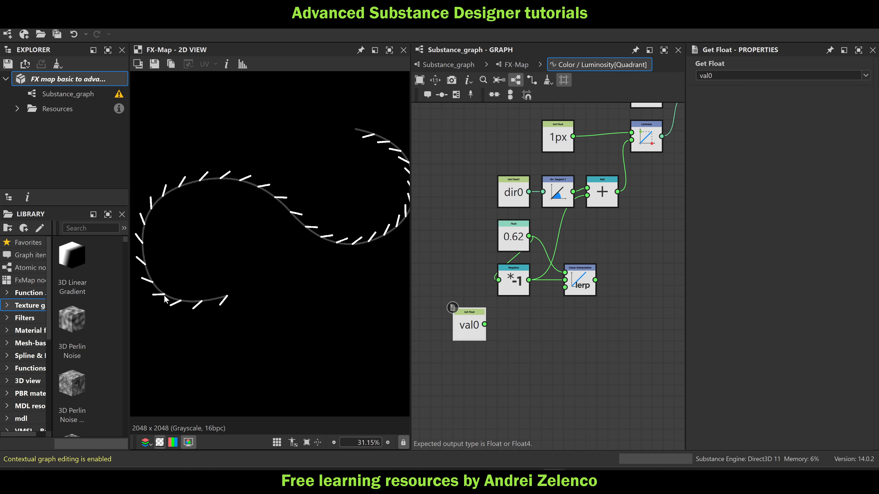
key(space)
text(mu)
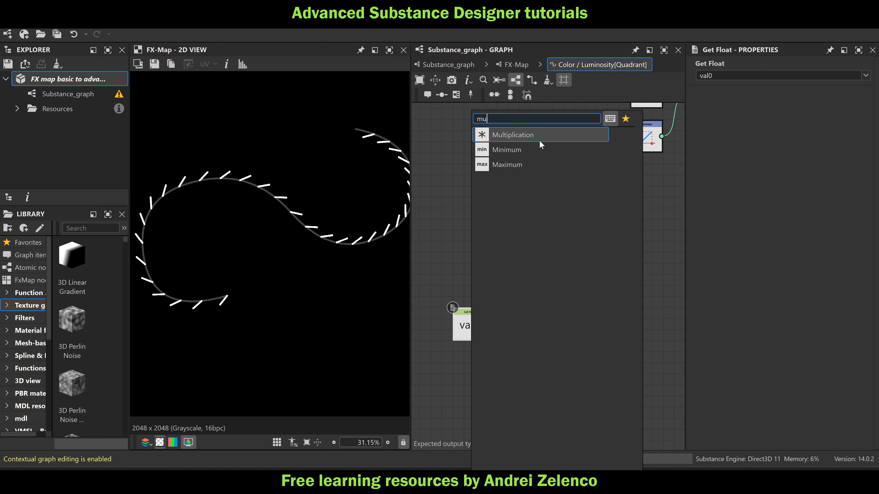
key(Escape)
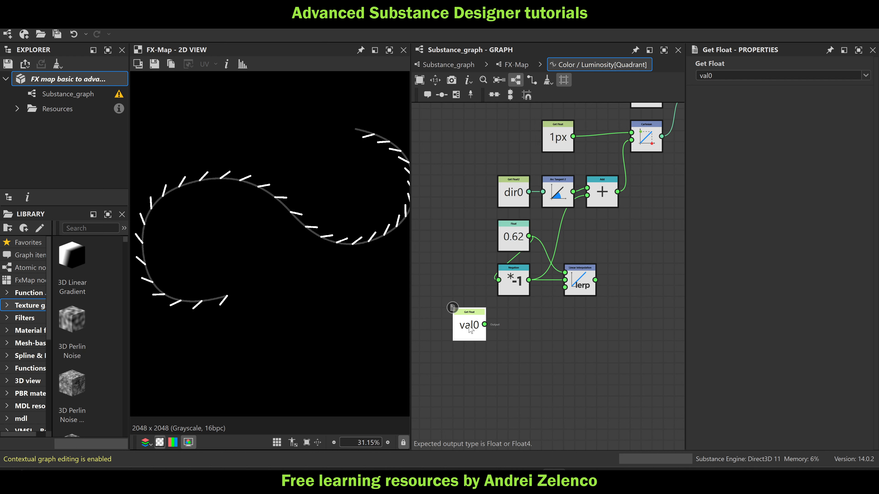
Add a Modulo node after the Get Float val0 and connect a Float node set to 2 to its second input
key(space)
text(mod)
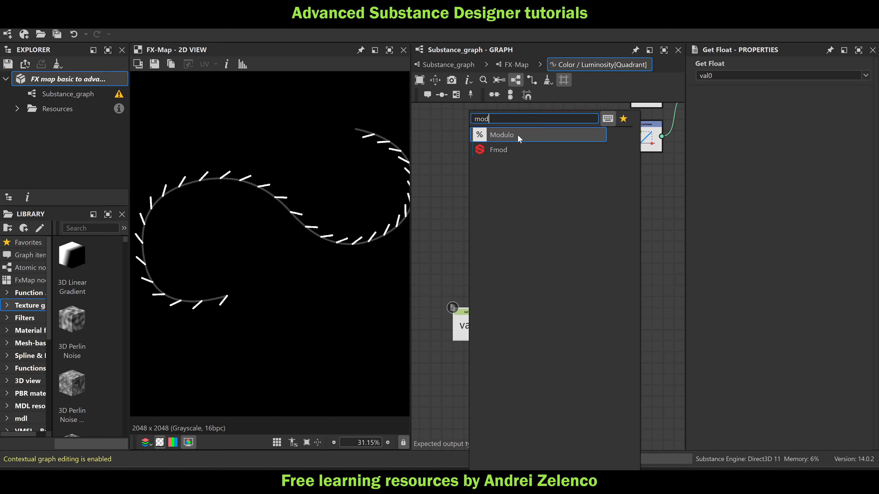
click(518, 135)
key(space)
text(fl)
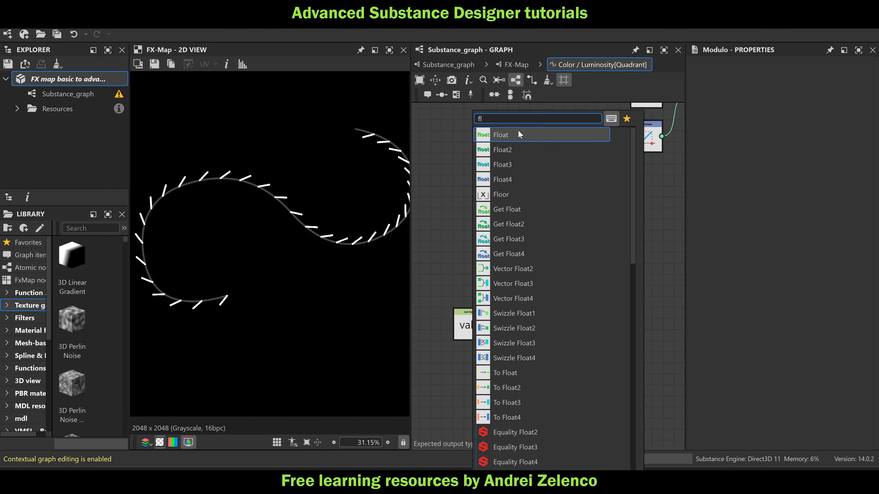
click(518, 132)
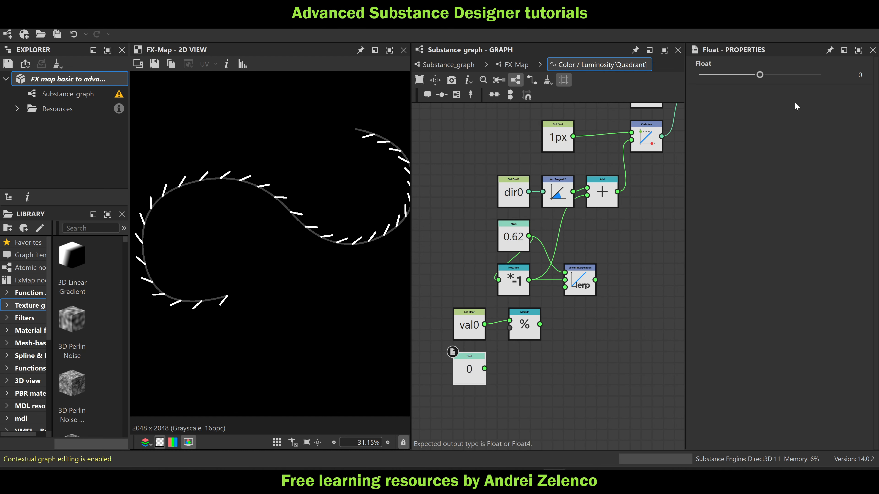
double_click(861, 74)
text(2)
click(625, 361)
drag(485, 369, 510, 328)
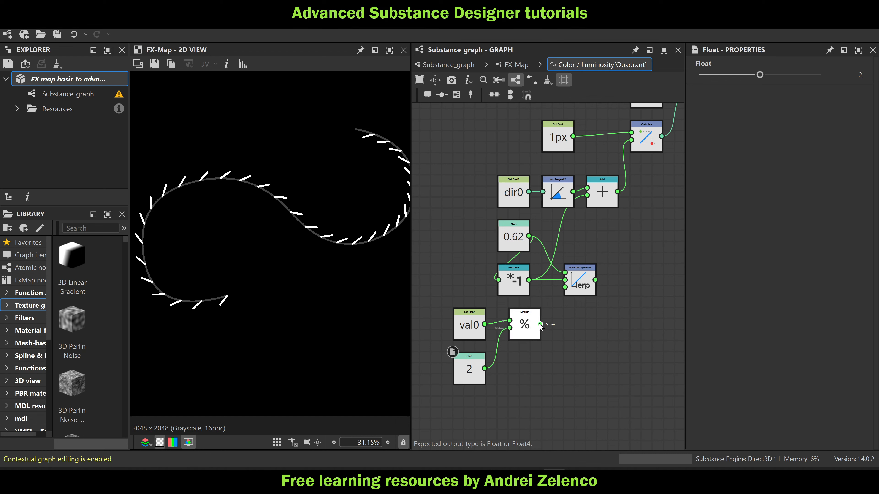
Use the Modulo result as the Linear Interpolation's third input, route the interpolation into the Add node's second input, and save the package
drag(564, 298, 594, 198)
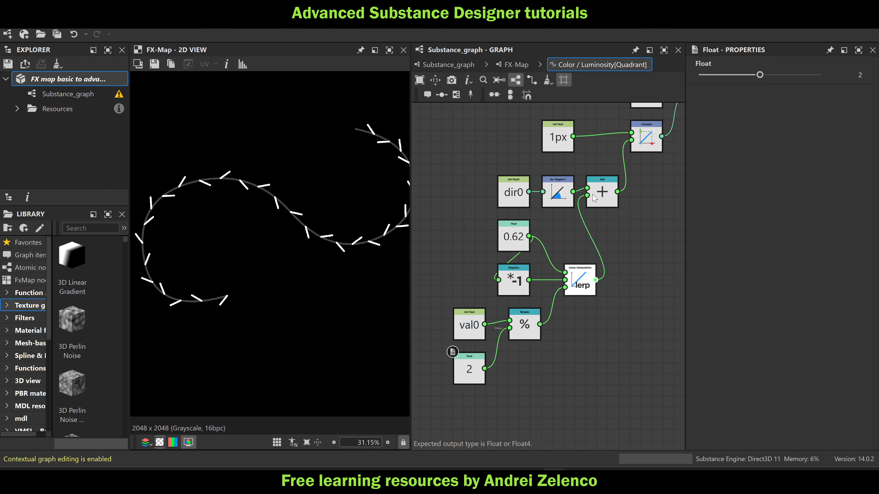
click(33, 76)
scroll(335, 220, down, 2)
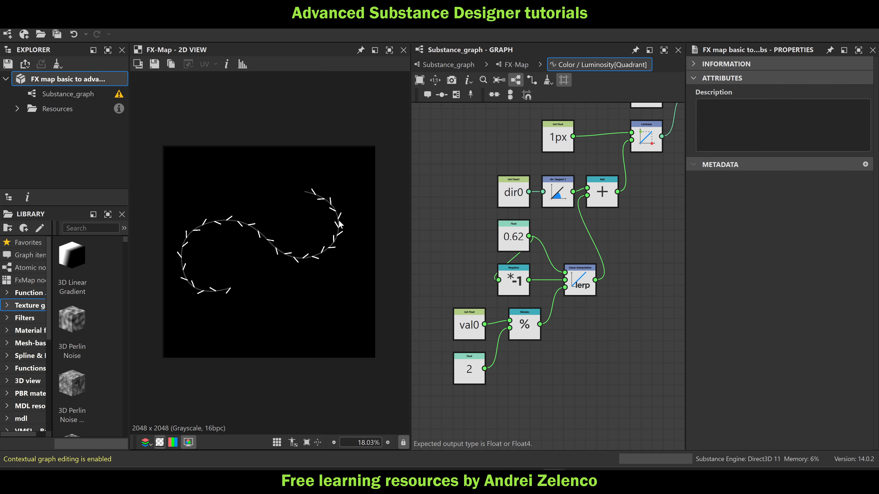
Set the Float node feeding the Modulo divisor to 3
middle_drag(519, 357, 541, 329)
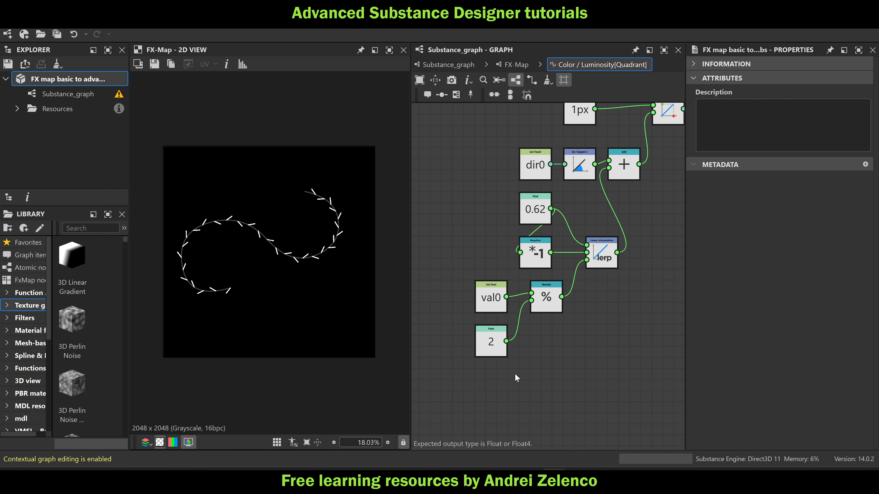
click(495, 348)
click(860, 75)
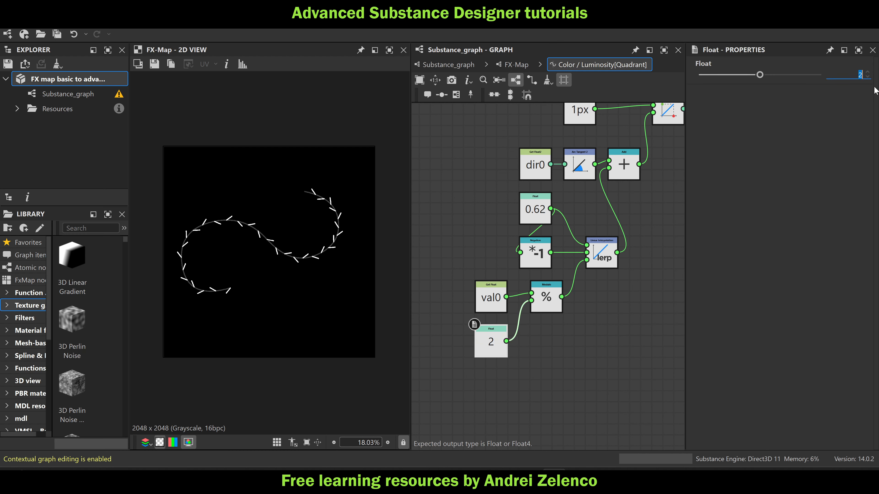
text(3)
key(Return)
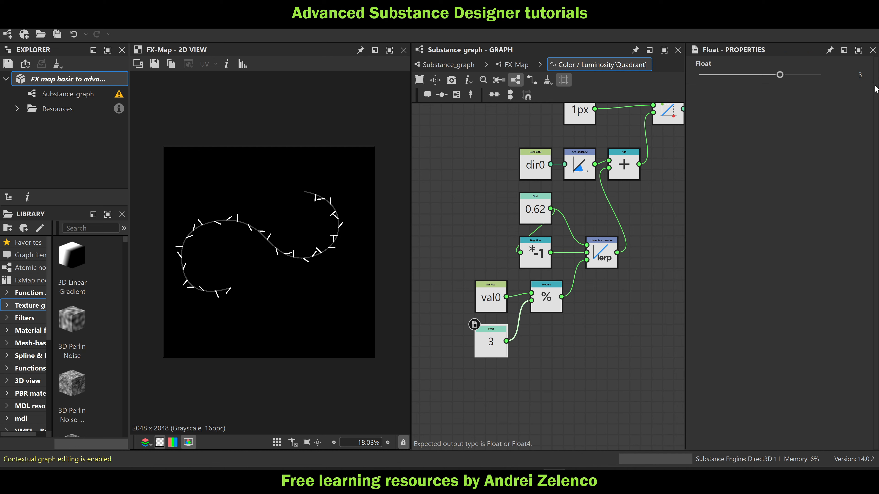
scroll(291, 252, up, 2)
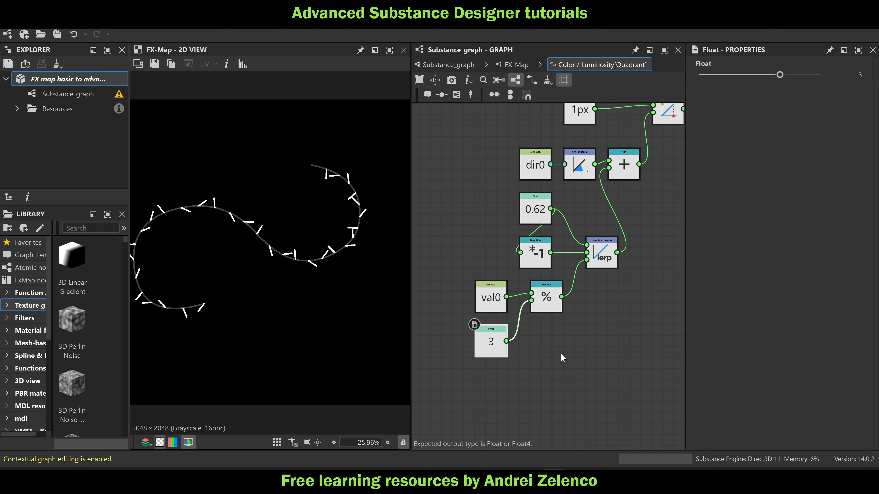
Move the Modulo node closer to val0 and insert a Division node between it and the Linear Interpolation node
drag(552, 308, 541, 308)
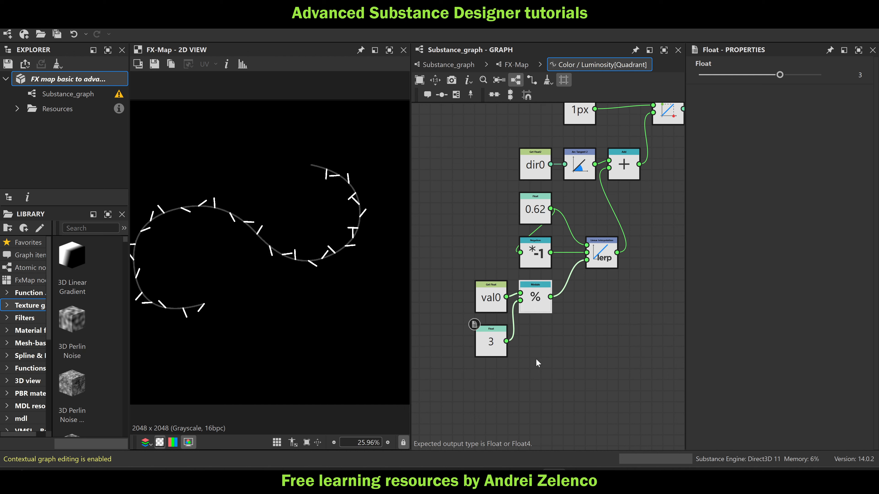
click(541, 298)
key(space)
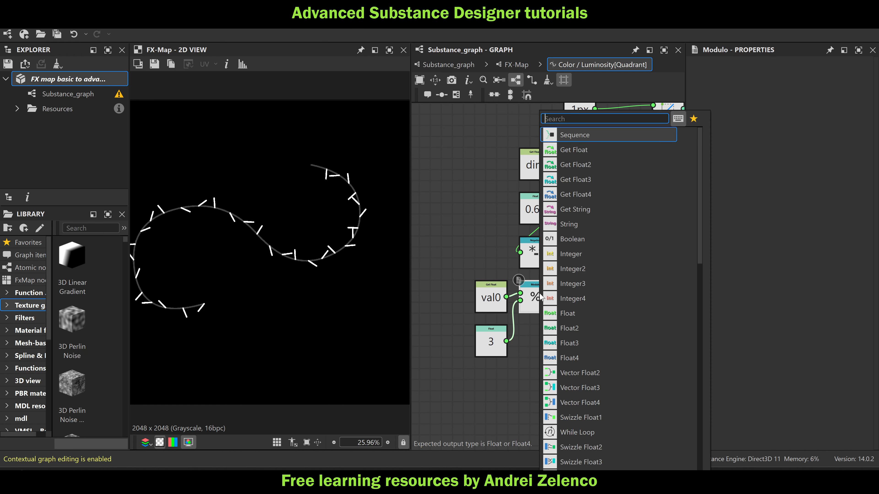
text(di)
click(604, 135)
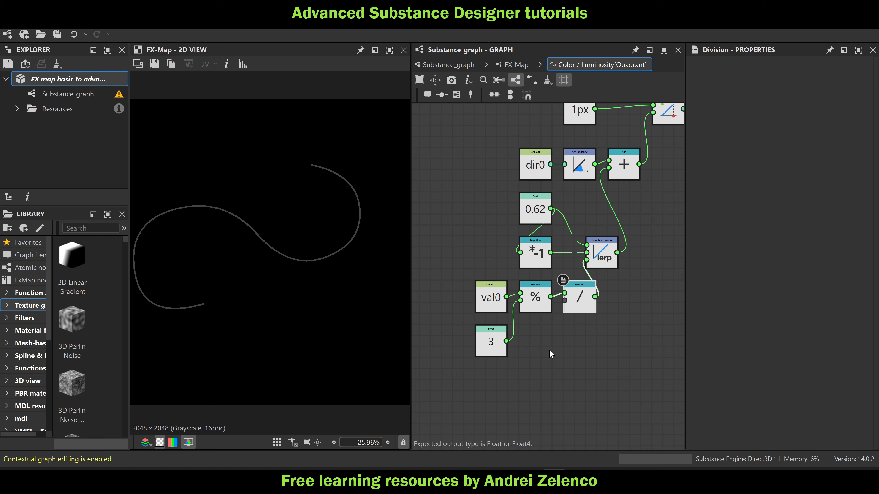
Add a Float node directly below the Float 3 node and set its value to 1
key(space)
text(fl)
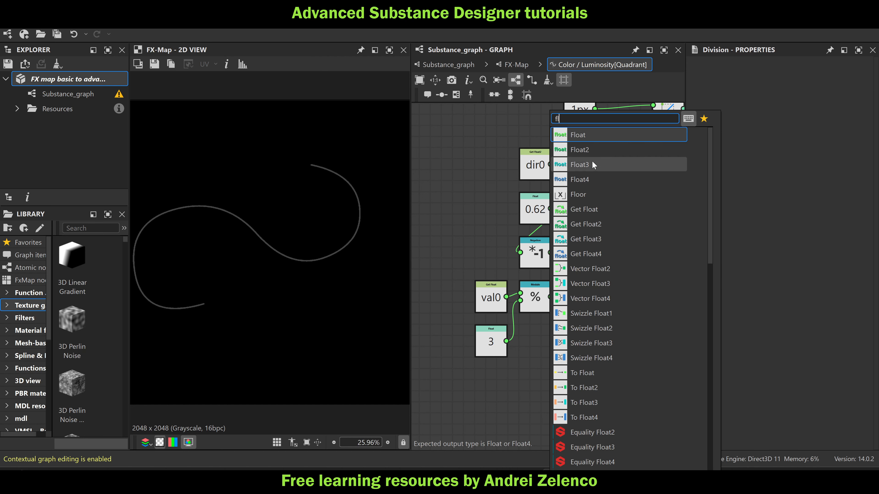
click(596, 136)
drag(546, 341, 497, 375)
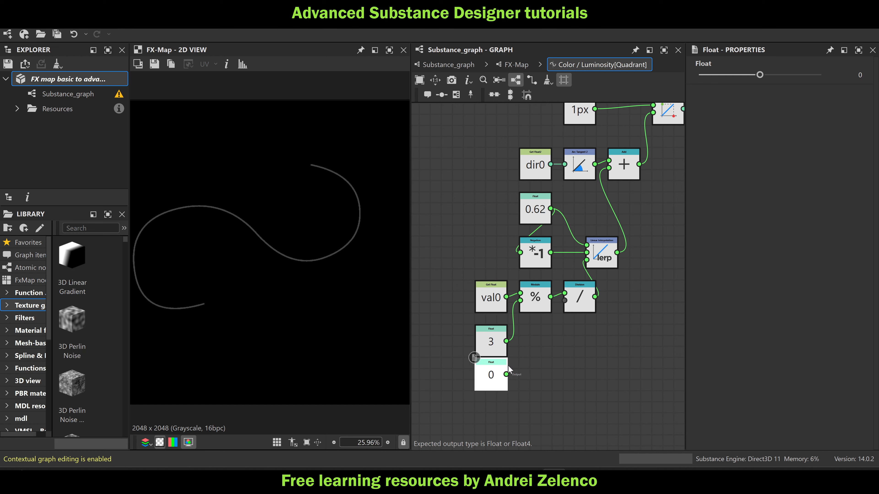
drag(760, 74, 820, 75)
Add a Subtraction node computing the Float 3 minus the Float 1 and connect its result to the Division node's second input
click(547, 341)
key(space)
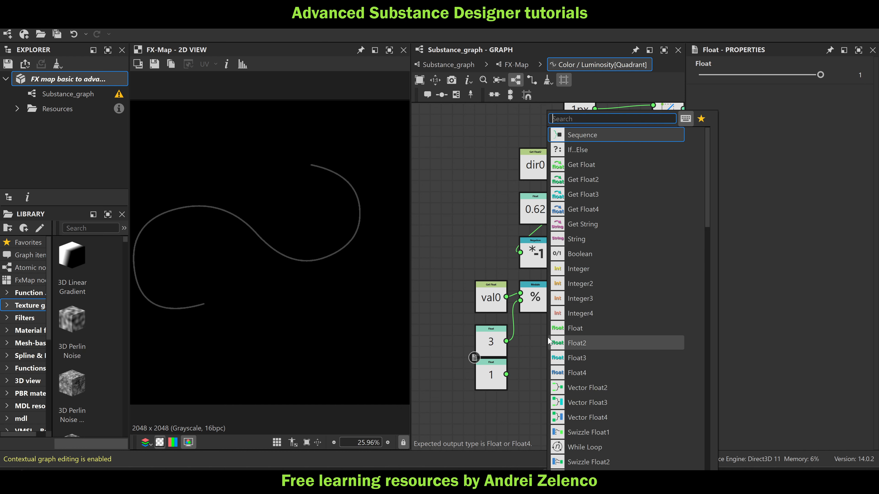
text(su)
click(599, 136)
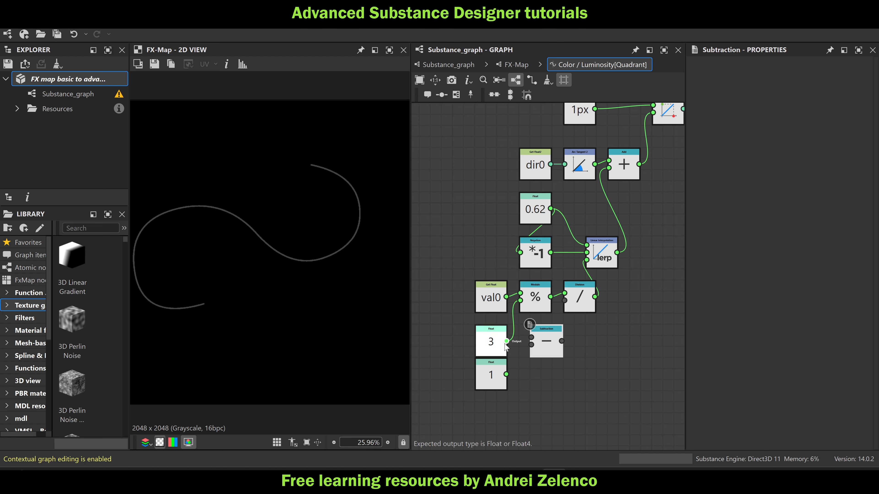
drag(507, 374, 564, 300)
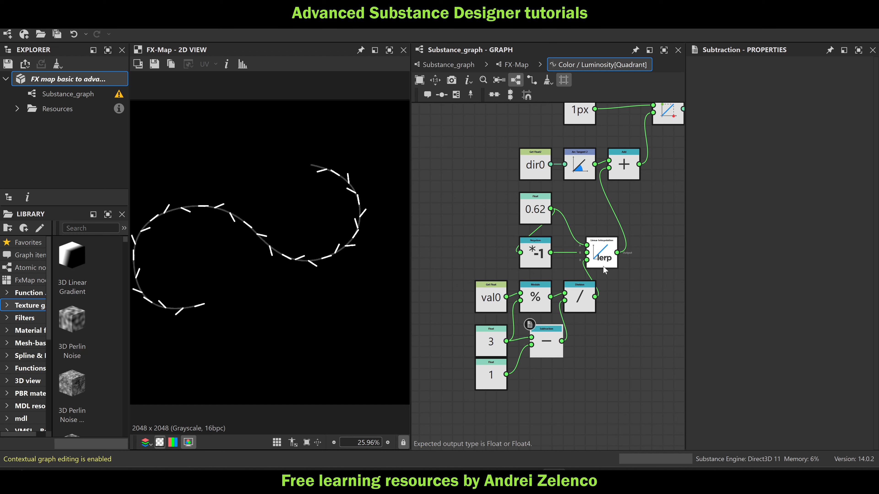
Move the Linear Interpolation node away from Division, insert a Floor node between them, and inspect the pattern angles along the spline
drag(602, 258, 625, 258)
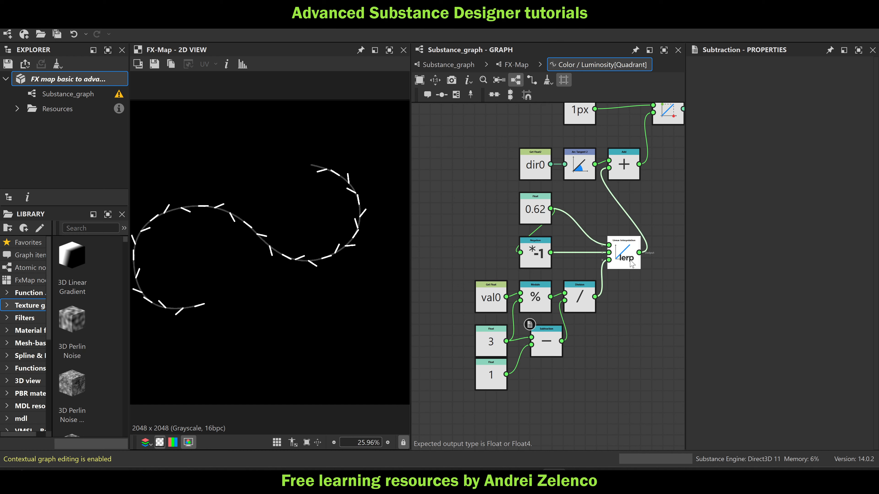
click(576, 304)
key(space)
text(floor)
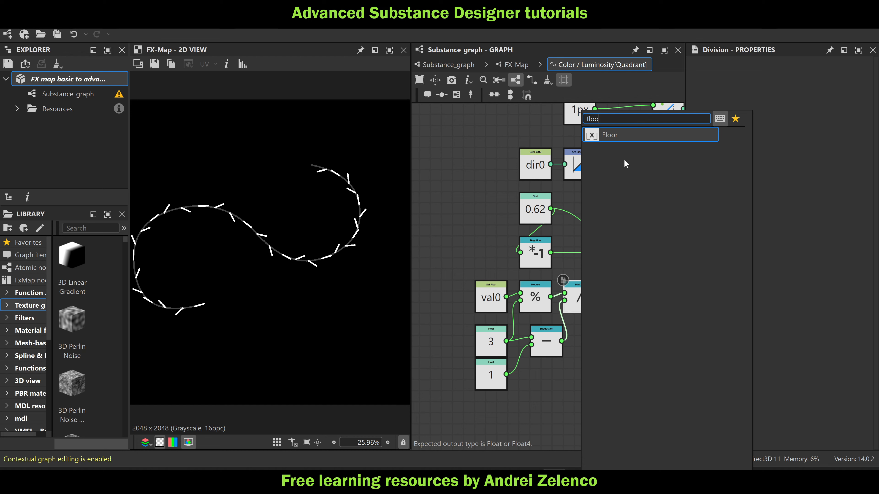
click(636, 134)
scroll(291, 245, up, 2)
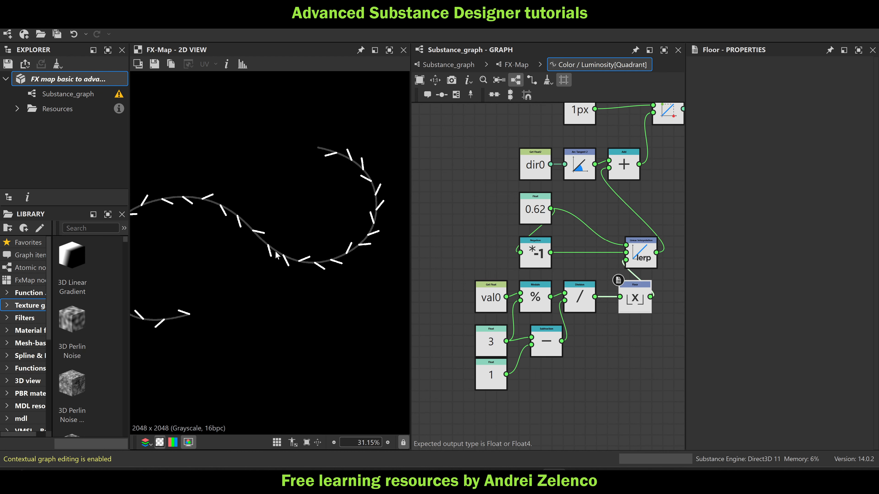
middle_drag(276, 245, 351, 254)
scroll(321, 243, up, 2)
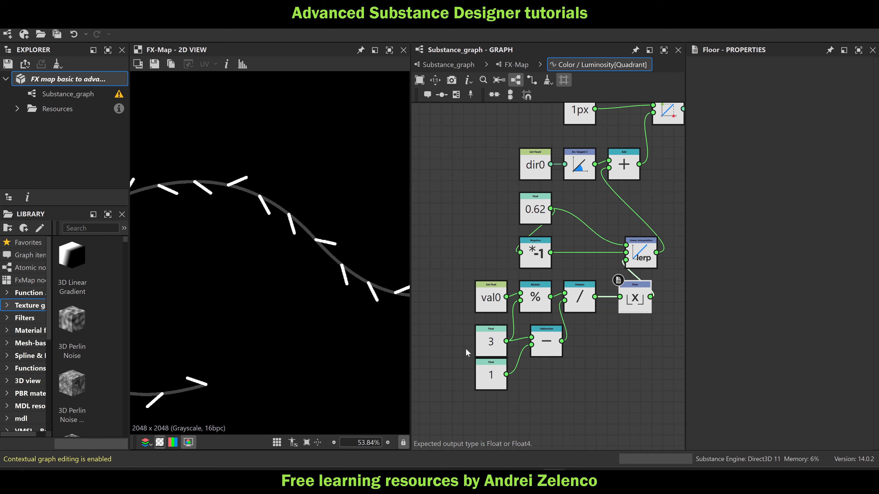
Set the Float node shared by Modulo and Subtraction to 4 and inspect the resulting line pattern
click(488, 347)
click(860, 75)
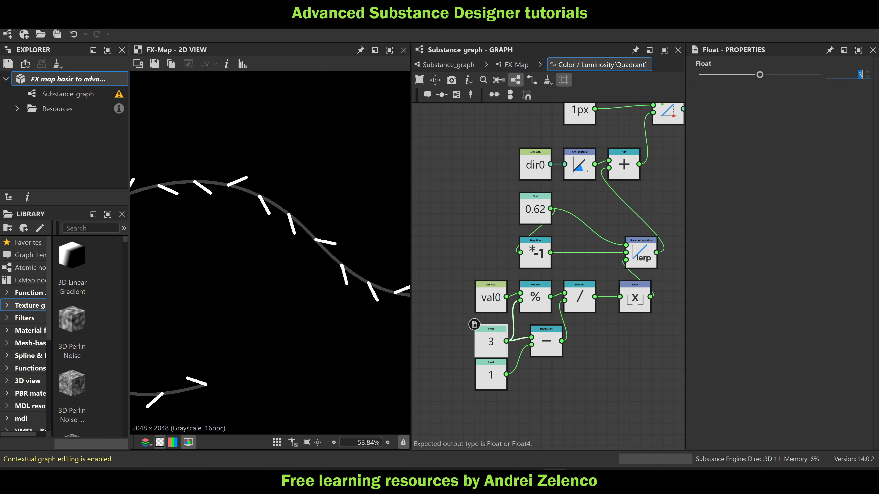
text(4)
key(Return)
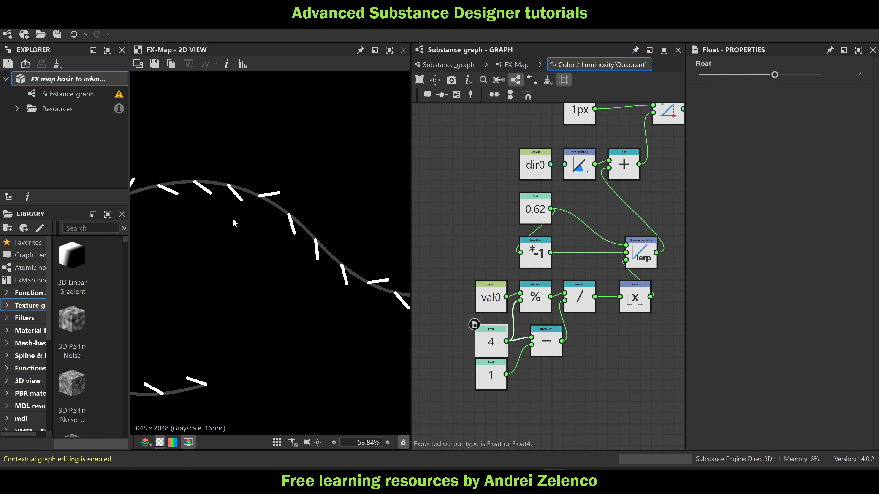
scroll(256, 231, down, 2)
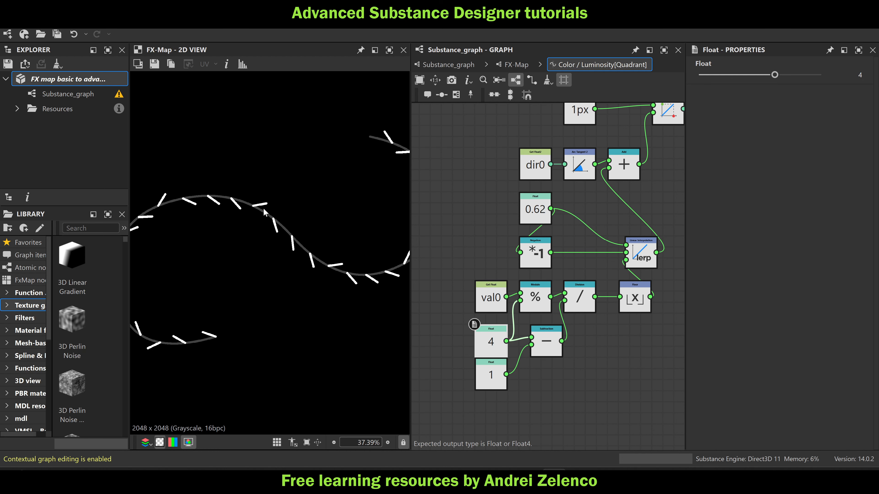
scroll(307, 201, down, 2)
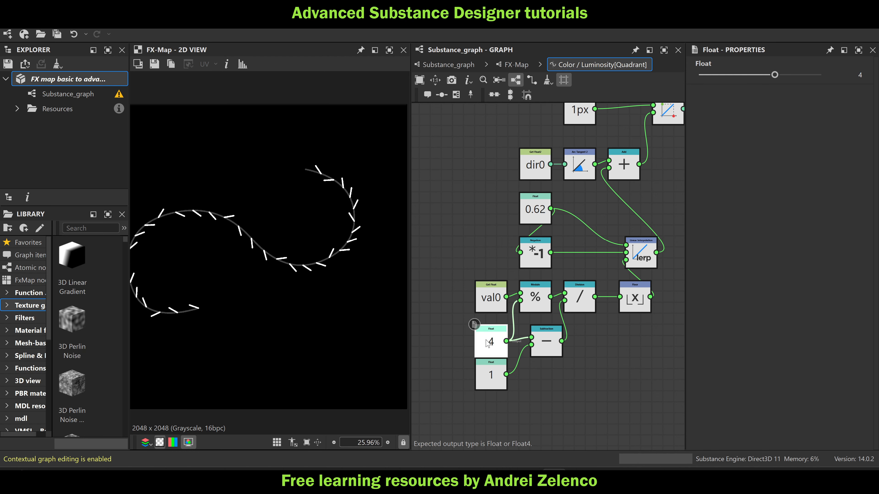
Set the Float node shared by Modulo and Subtraction to 2
double_click(855, 72)
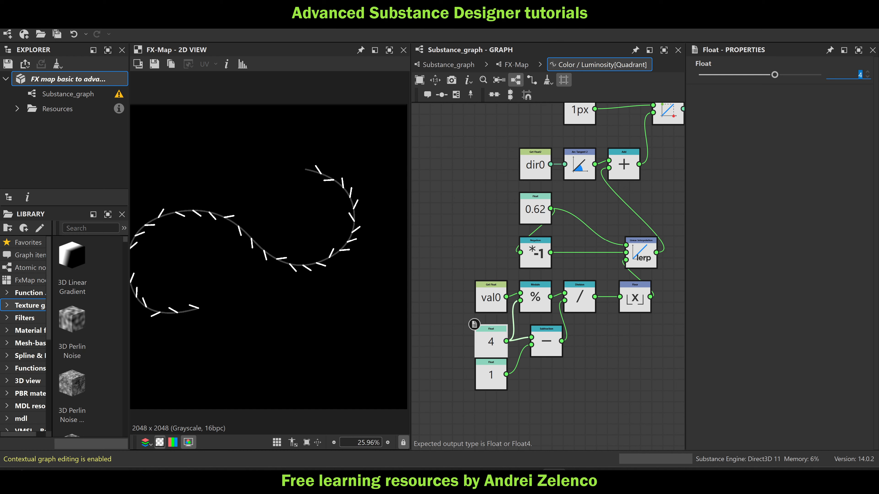
text(2)
key(Return)
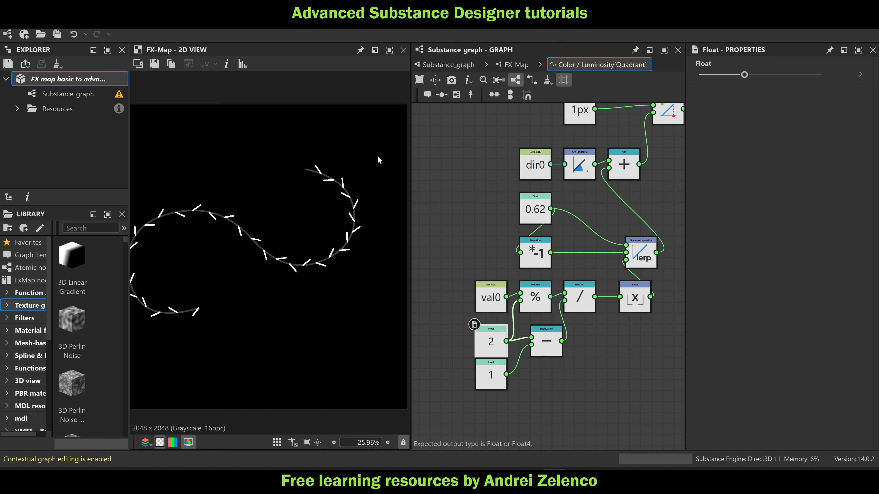
Align the Subtraction node directly below the Modulo node and save the package
drag(552, 342, 541, 343)
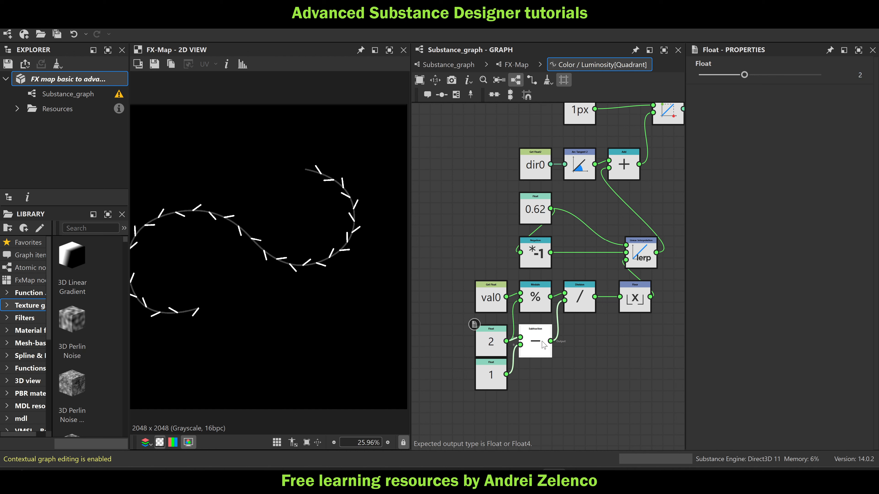
click(77, 80)
scroll(304, 234, down, 1)
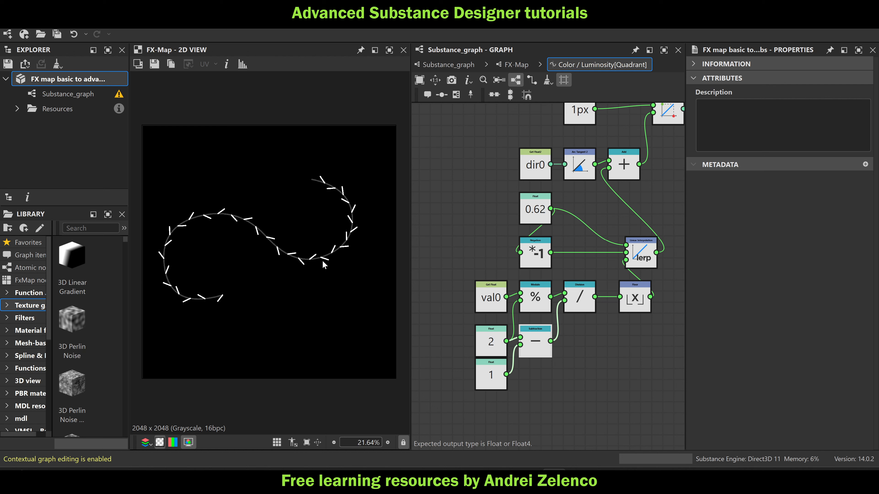
click(525, 66)
click(577, 166)
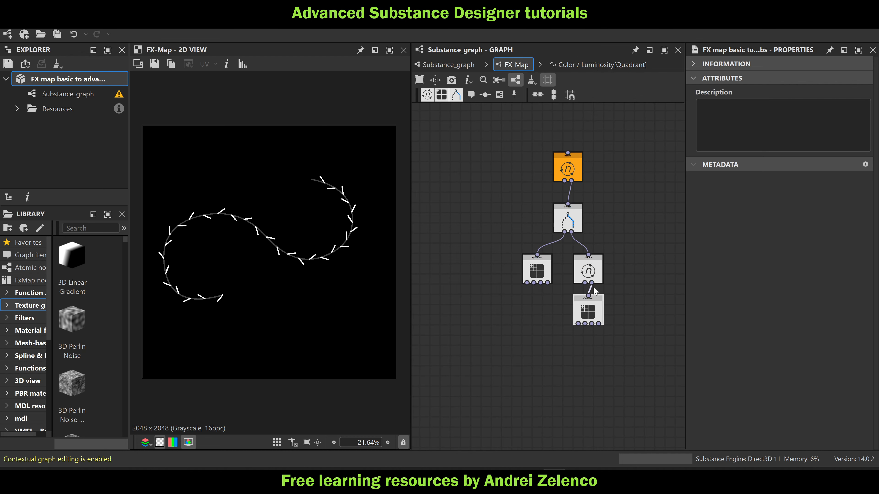
click(846, 79)
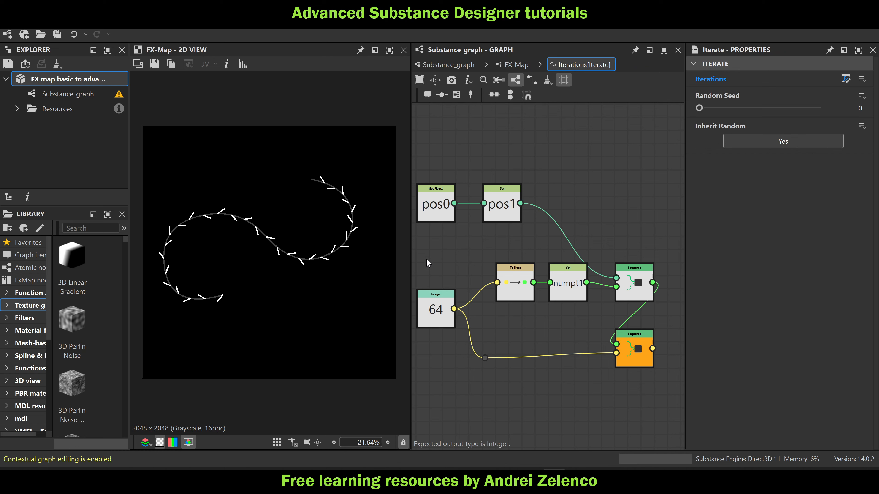
scroll(484, 314, down, 3)
middle_drag(465, 309, 619, 272)
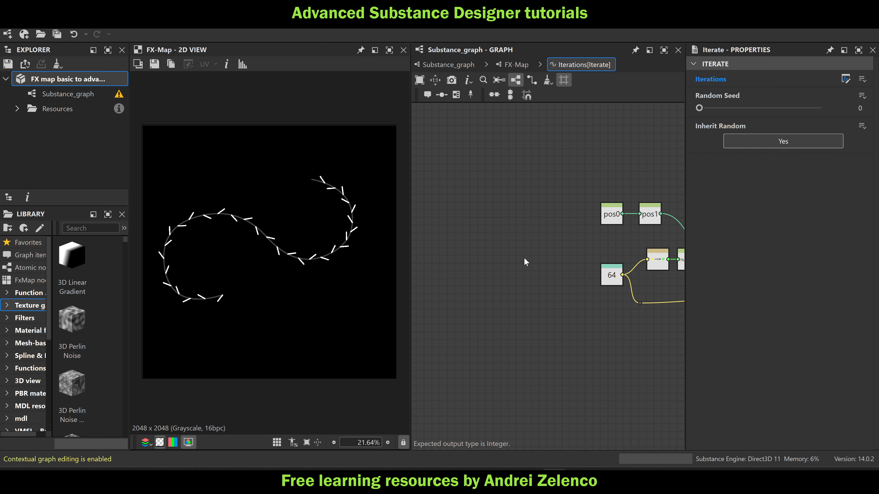
key(space)
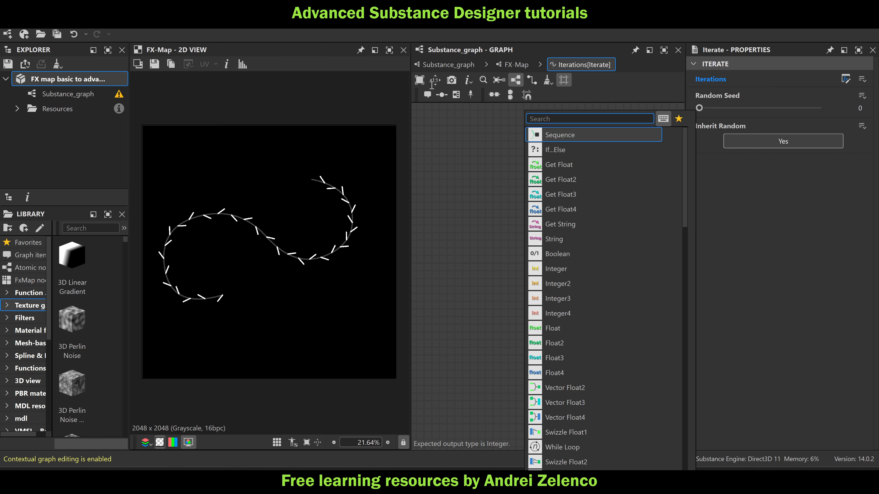
click(448, 65)
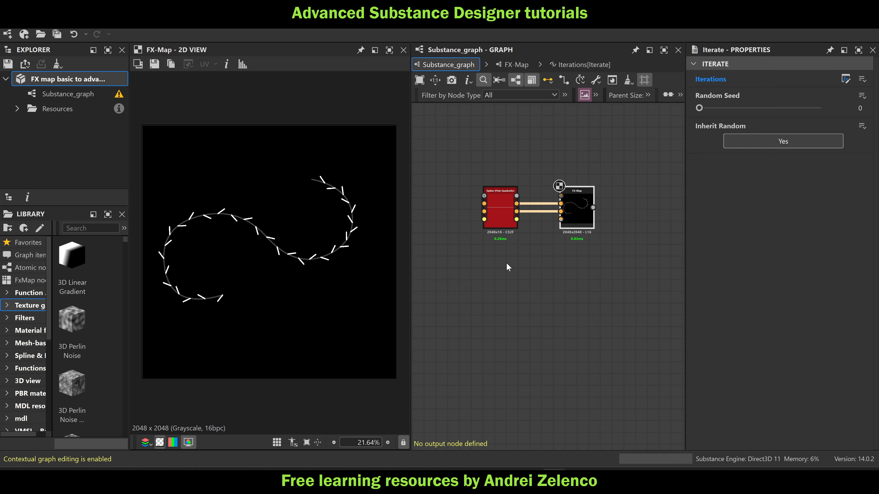
Feed a new Curve node, placed below the Spline (Poly Quadratic) node, into the FX-Map's third image input and save the package
click(499, 267)
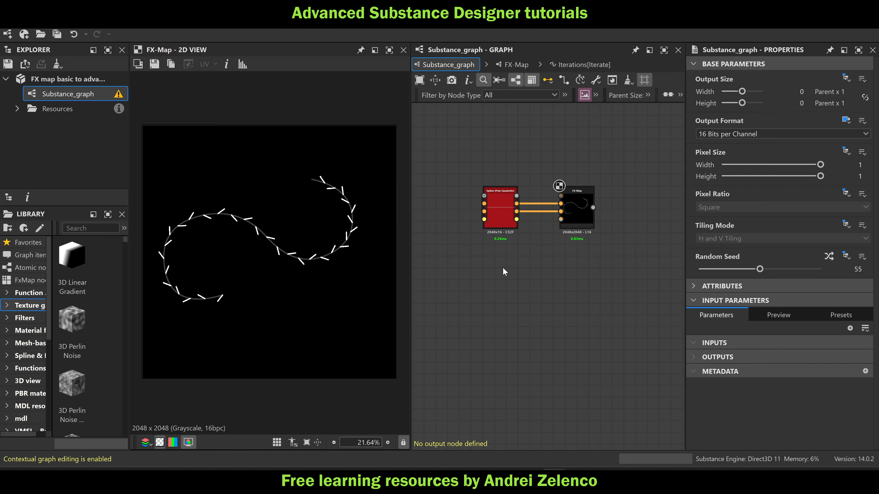
key(space)
text(cur)
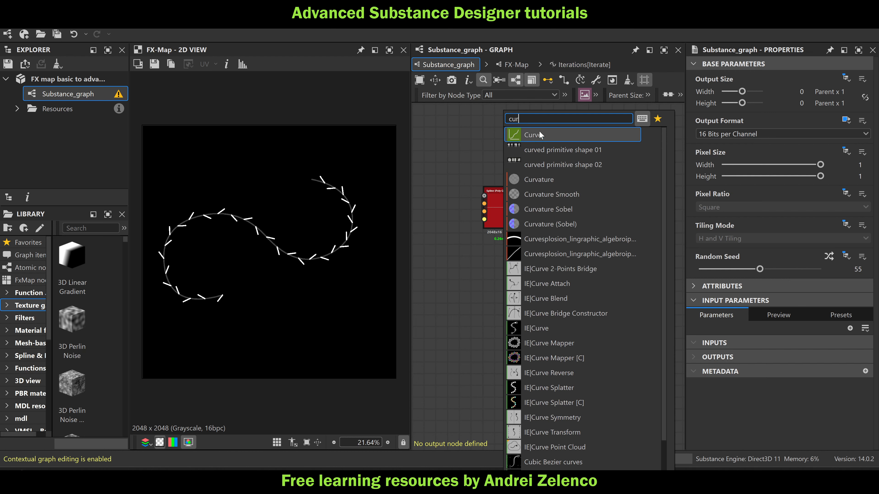
click(540, 135)
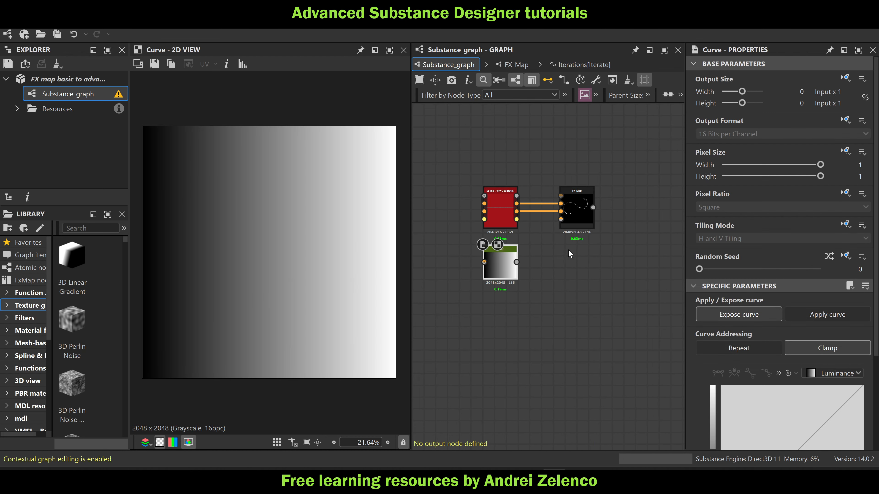
drag(516, 262, 568, 213)
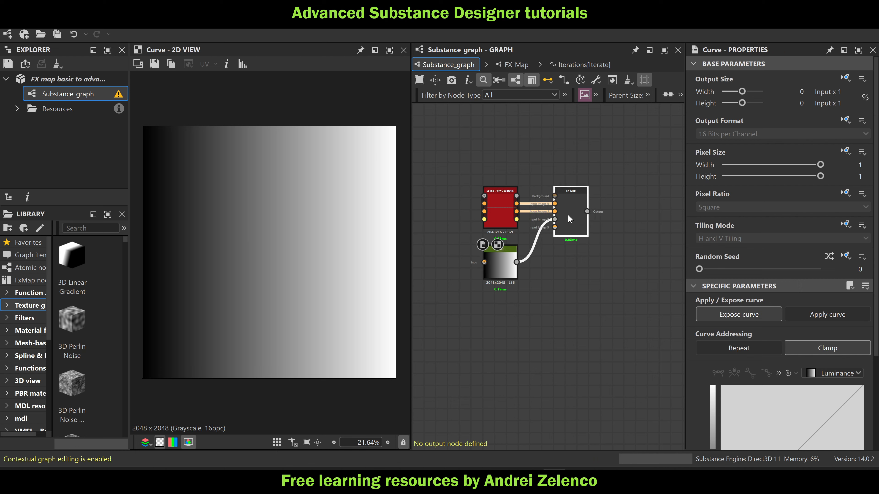
click(82, 76)
key(ctrl+s)
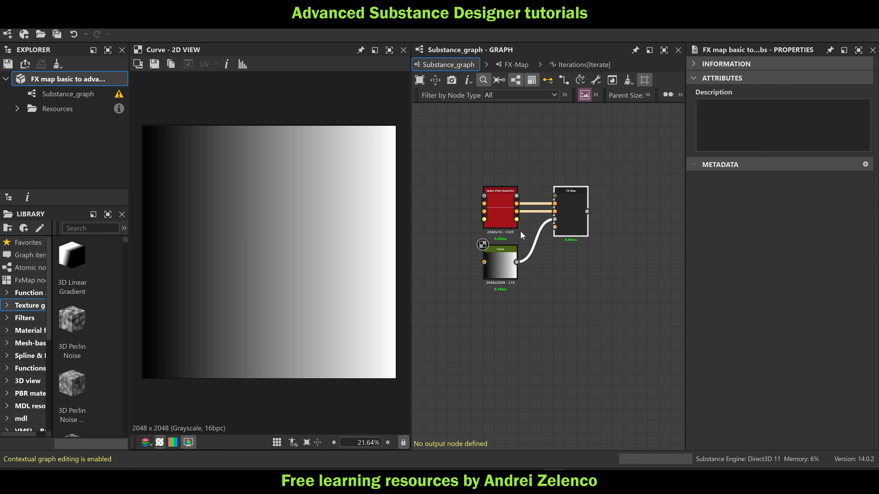
Move the FX-Map node closer to its source nodes and open the Iterations function of its lower, nested Iterate node
click(572, 208)
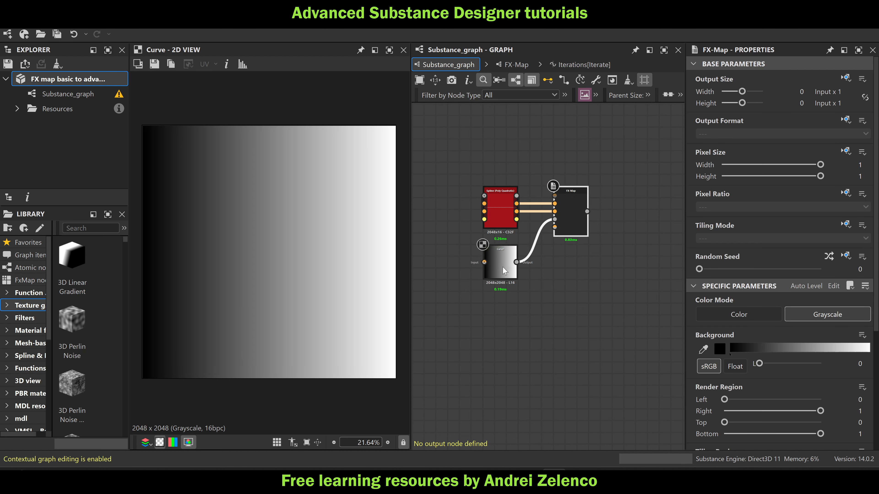
double_click(564, 232)
click(448, 64)
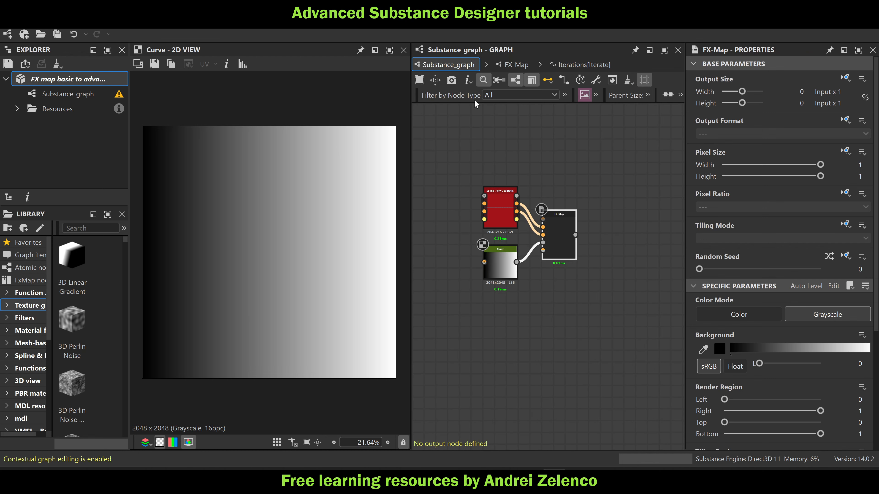
double_click(559, 249)
double_click(560, 250)
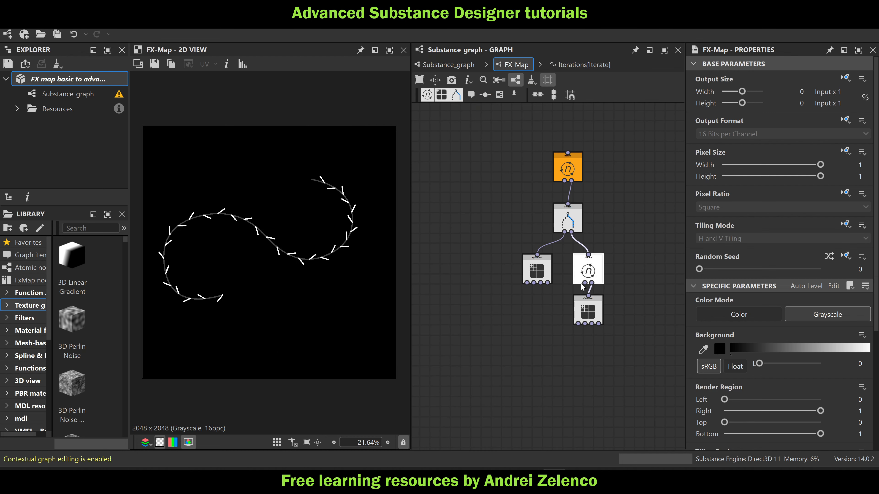
click(589, 272)
click(845, 79)
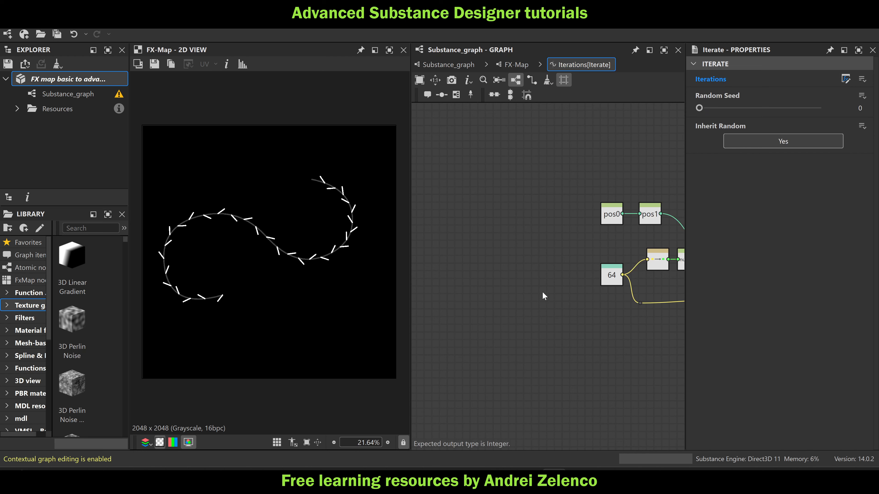
Add a Get Float node in the empty area beside the existing nodes and have it read the variable t0
key(space)
text(get)
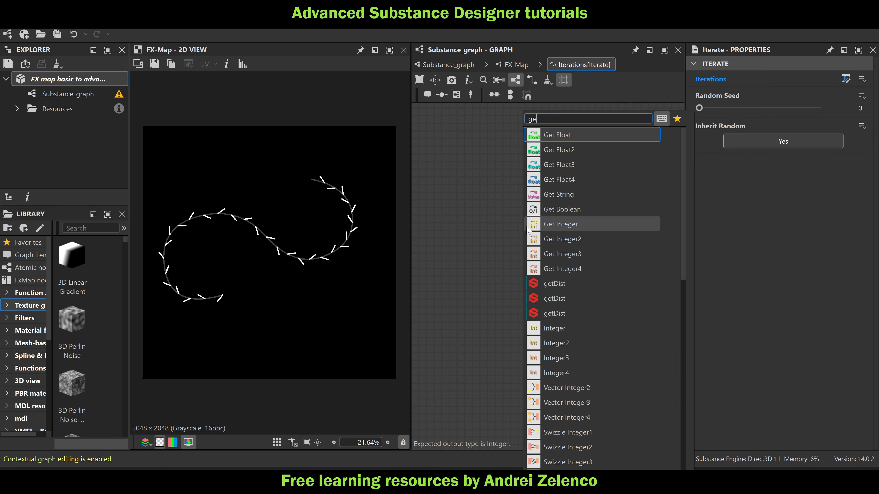
click(569, 136)
click(785, 76)
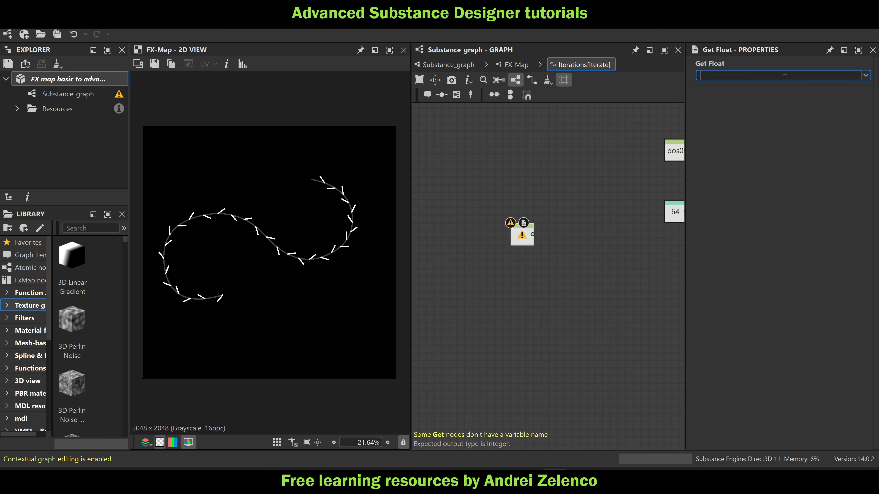
text(t0)
key(Return)
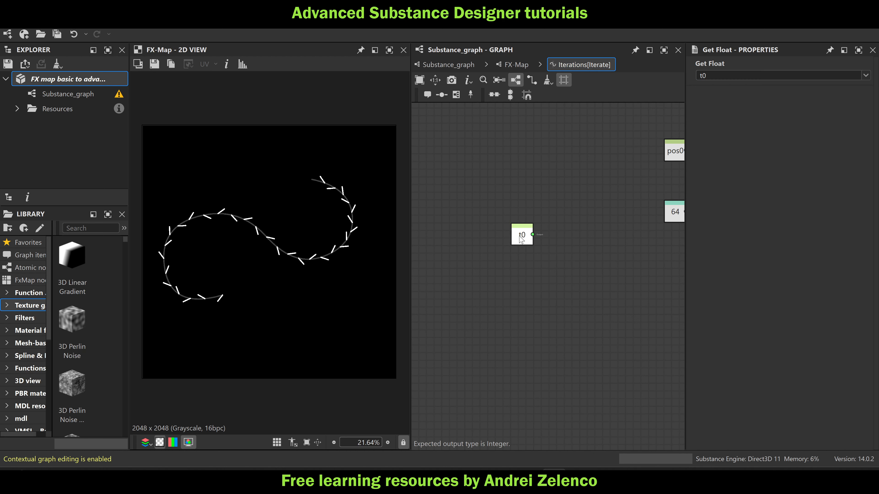
Reposition the t0 node and add a Vector Float2 node right beside it that takes t0 as its first input
drag(521, 242, 506, 264)
key(space)
text(ve)
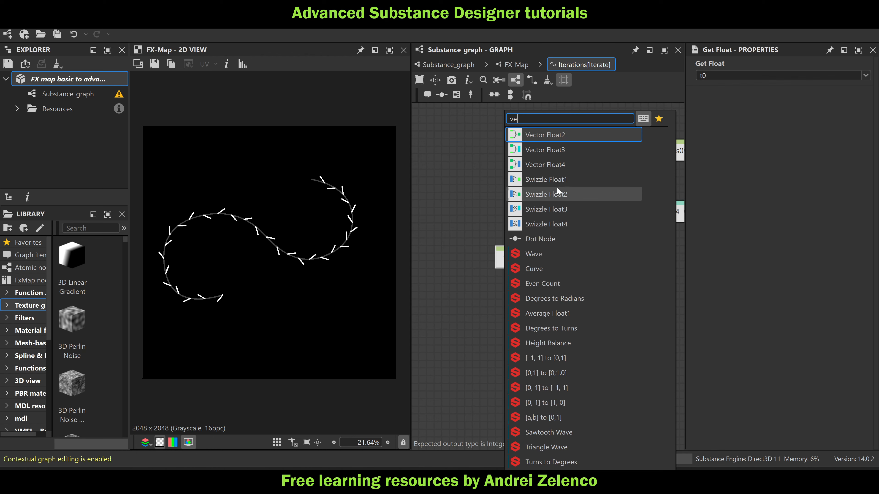
click(565, 134)
scroll(504, 281, up, 2)
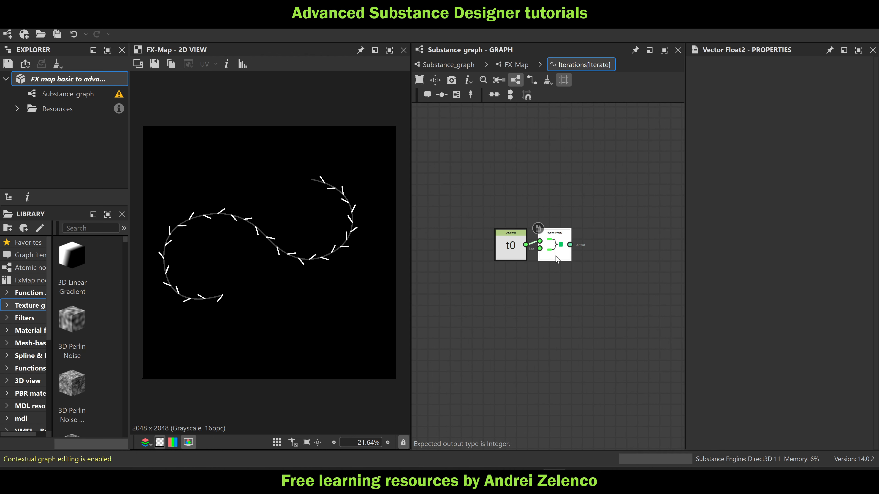
drag(547, 255, 536, 254)
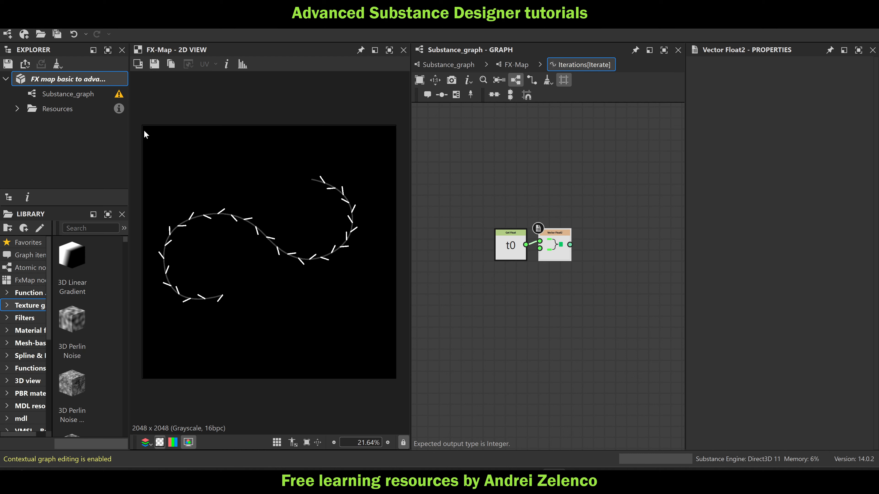
Add a Sample Gray node fed by the Vector Float2 node and set its input image to Input Image 2
key(space)
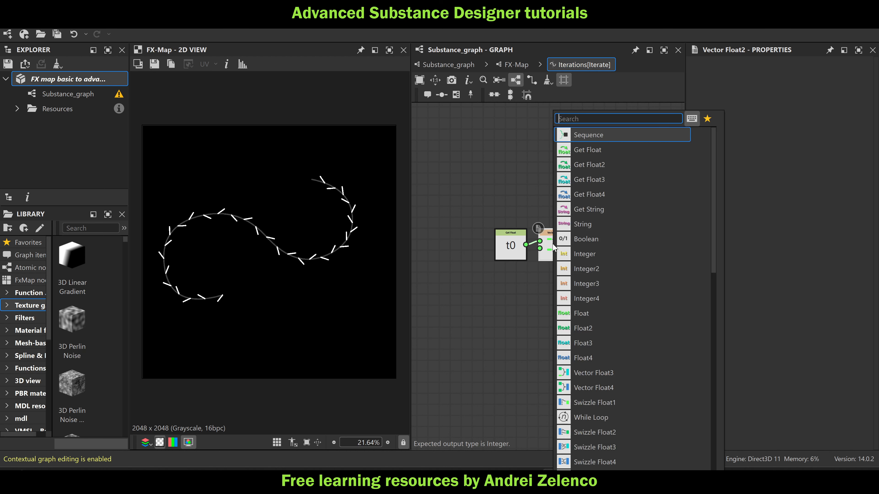
text(sa)
click(626, 135)
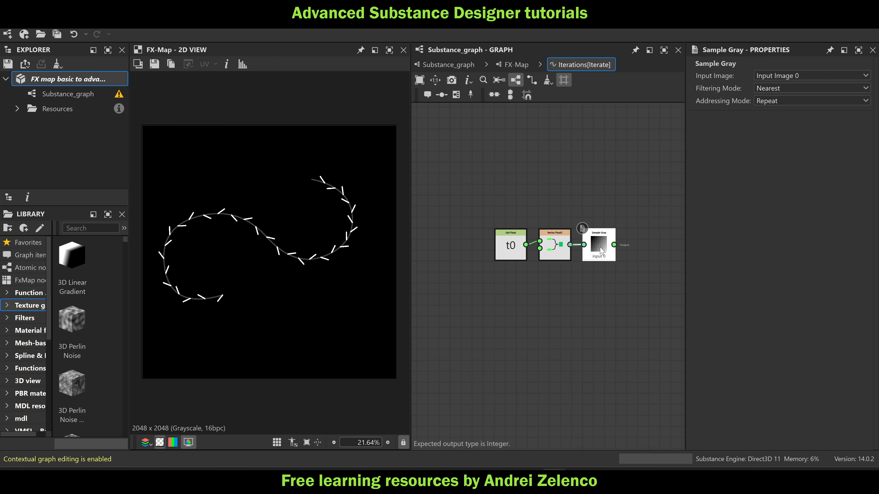
click(796, 76)
click(779, 104)
scroll(570, 311, down, 3)
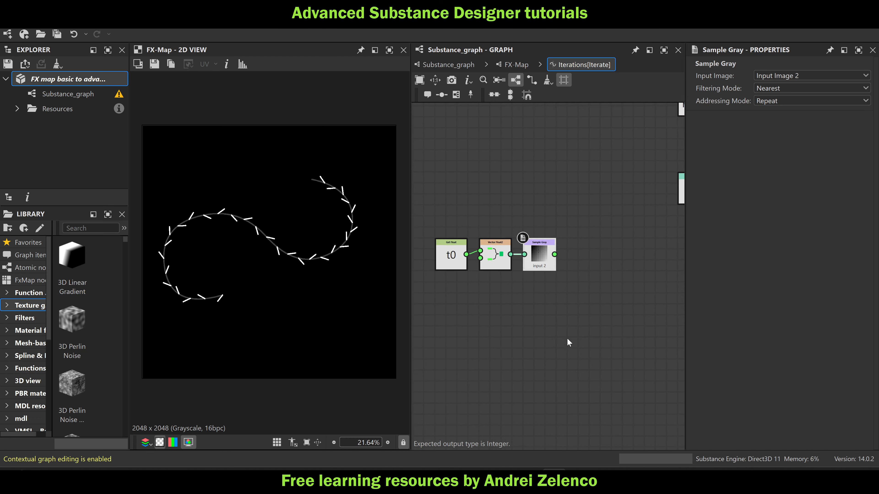
Add a Linear Interpolation node that takes the Sample Gray result as its third input
scroll(553, 277, up, 1)
key(space)
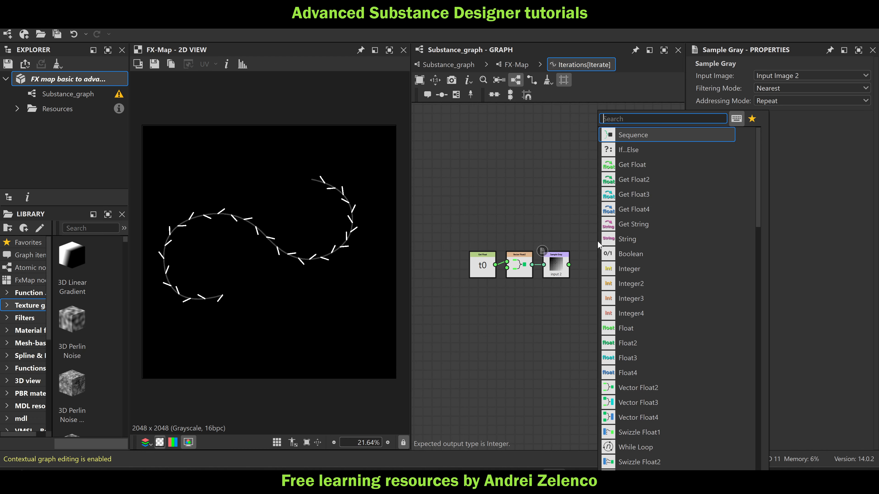
text(l)
click(654, 179)
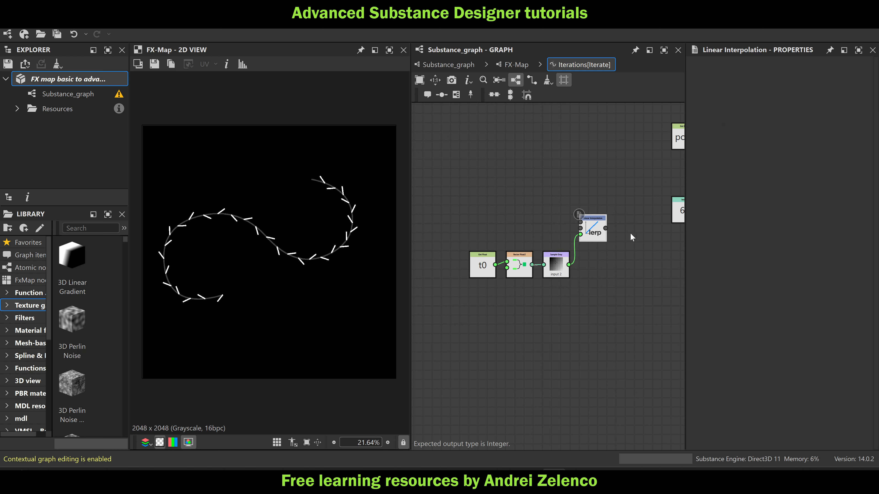
middle_drag(631, 233, 564, 232)
key(space)
text(ge)
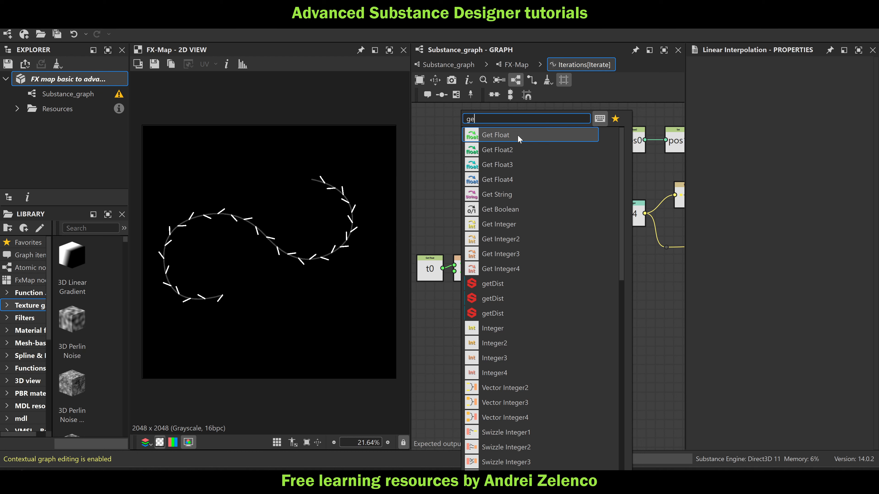
click(519, 135)
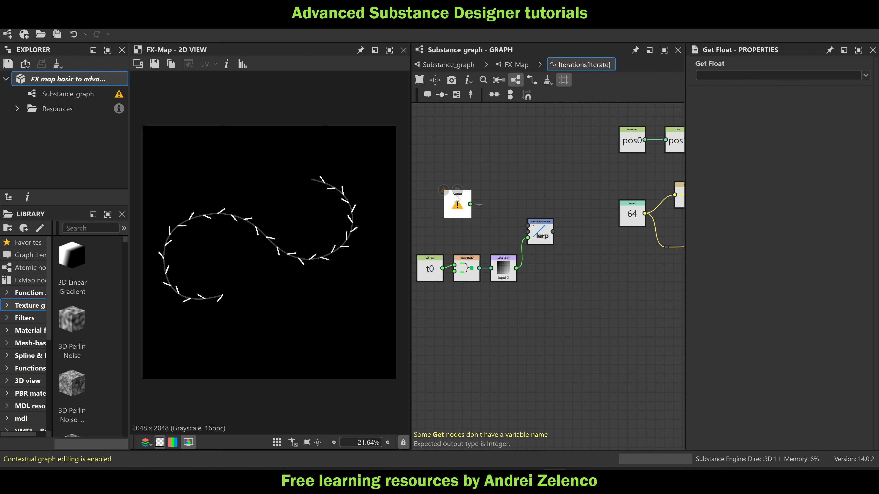
key(Delete)
Add two stacked Float nodes above the t0 chain, the upper set to 64 and its duplicate below set to 256
key(space)
text(fl)
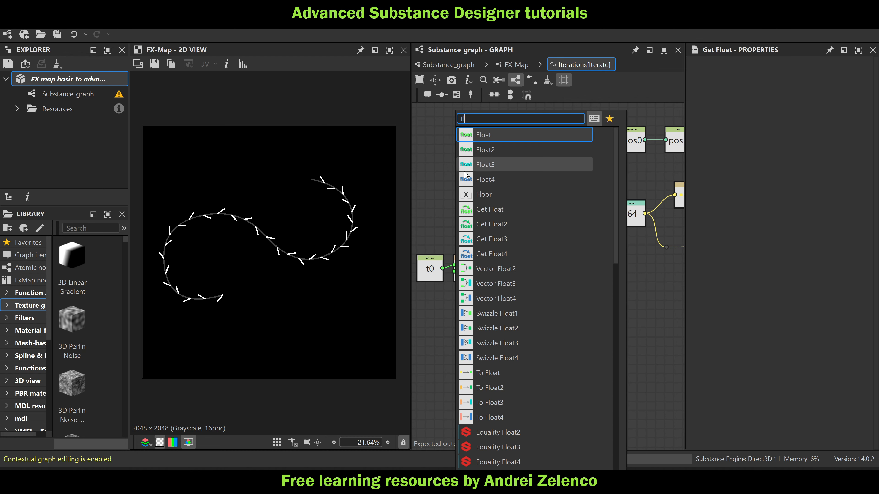
click(507, 134)
click(829, 79)
text(64)
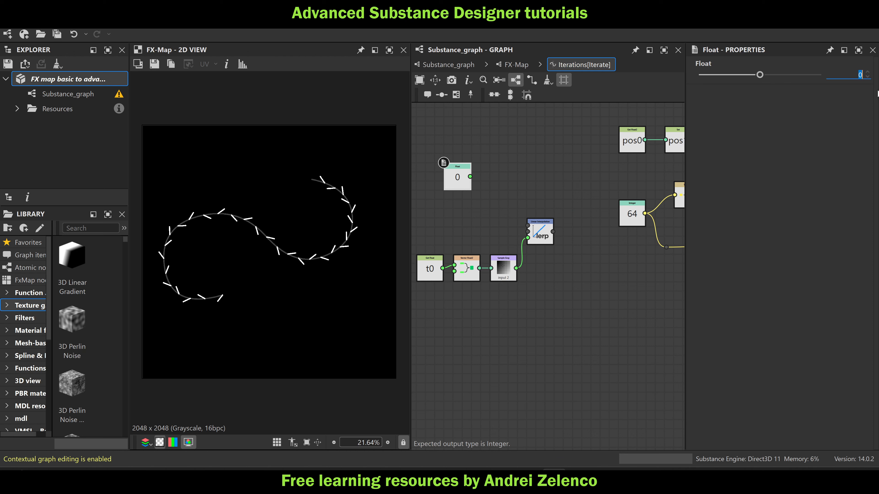
click(457, 184)
key(ctrl+d)
drag(457, 183, 457, 216)
click(848, 75)
text(256)
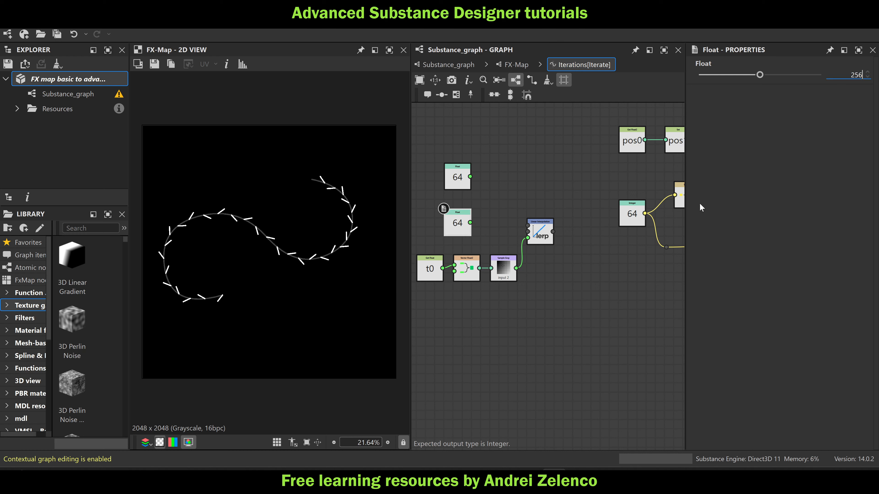
key(Return)
Connect the 64 and 256 Float nodes to the first two inputs of the Linear Interpolation node and move that node up slightly
drag(470, 176, 528, 225)
drag(470, 223, 505, 215)
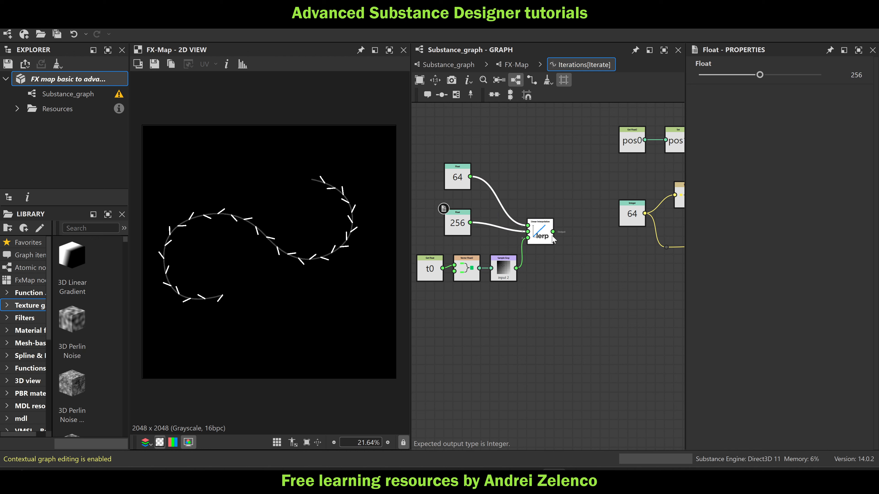
drag(546, 237, 544, 220)
Add a To Integer node after the Linear Interpolation and use its output in place of the Integer 64 node, deleting the latter
key(space)
text(to)
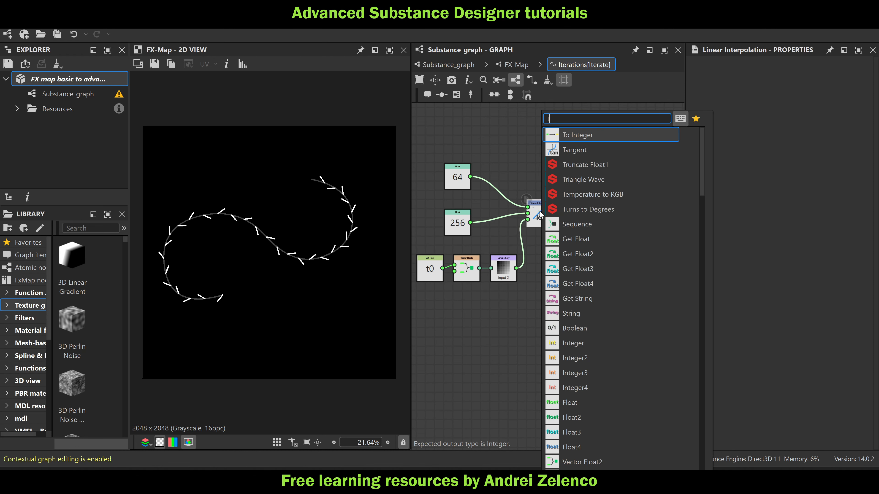
click(584, 135)
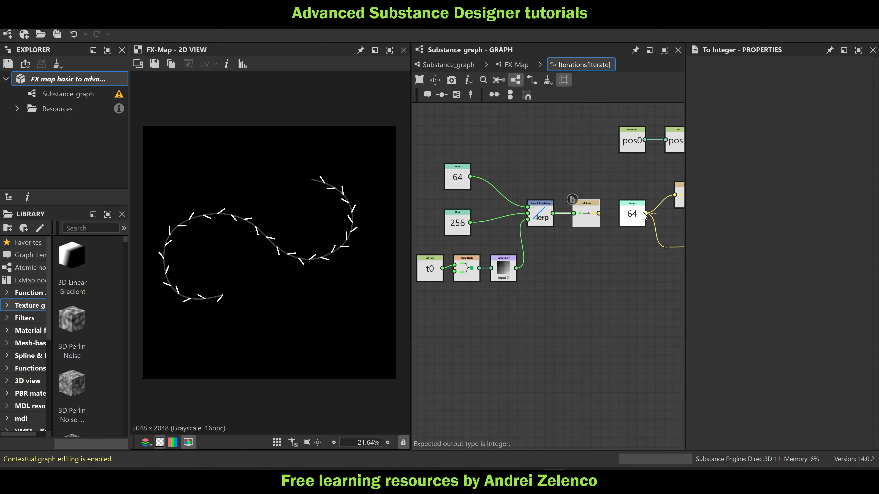
drag(643, 212, 599, 213)
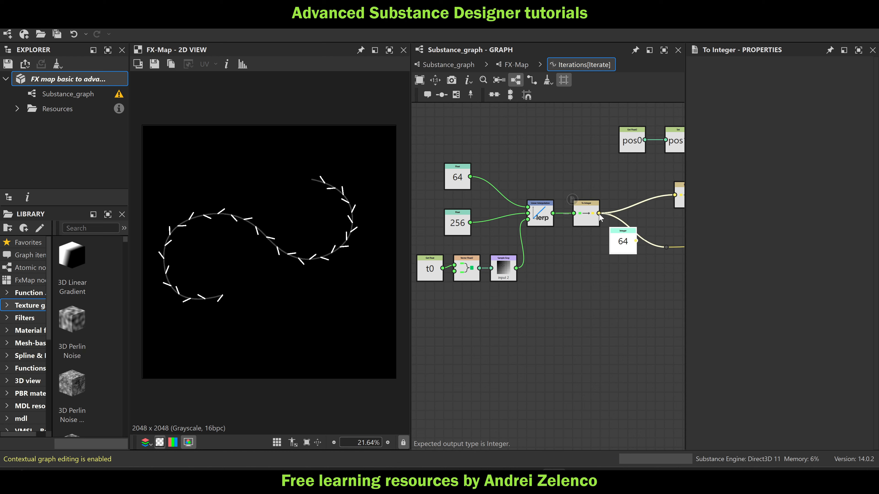
click(623, 243)
drag(623, 242, 615, 280)
key(Delete)
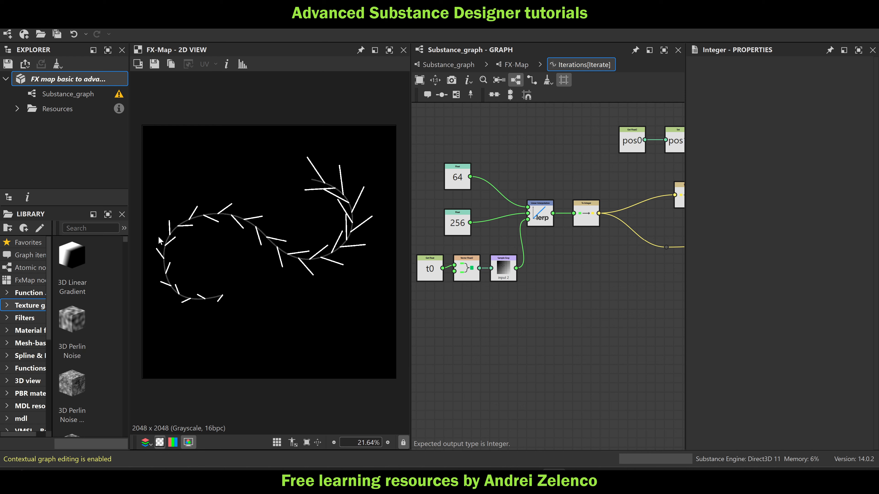
Shape the main graph's Curve node into a hump peaking at 1.00 near position 0.46 with both ends at zero, and save the package
click(459, 67)
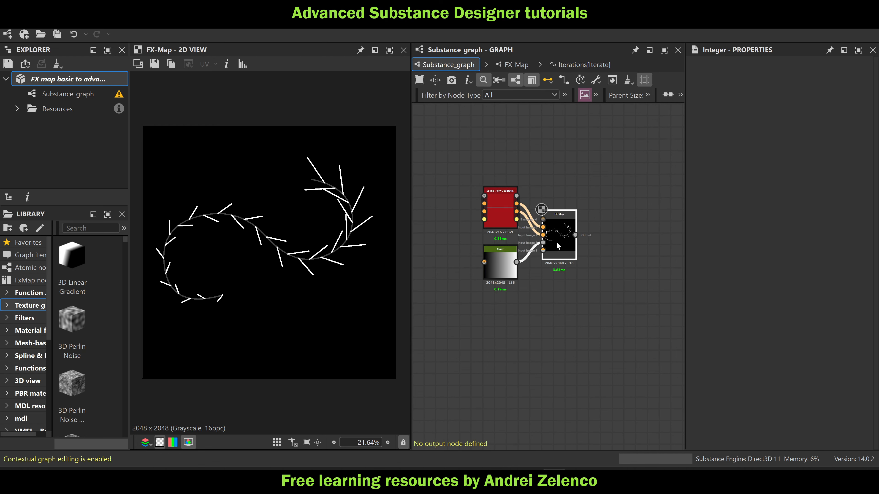
click(501, 264)
scroll(792, 365, down, 3)
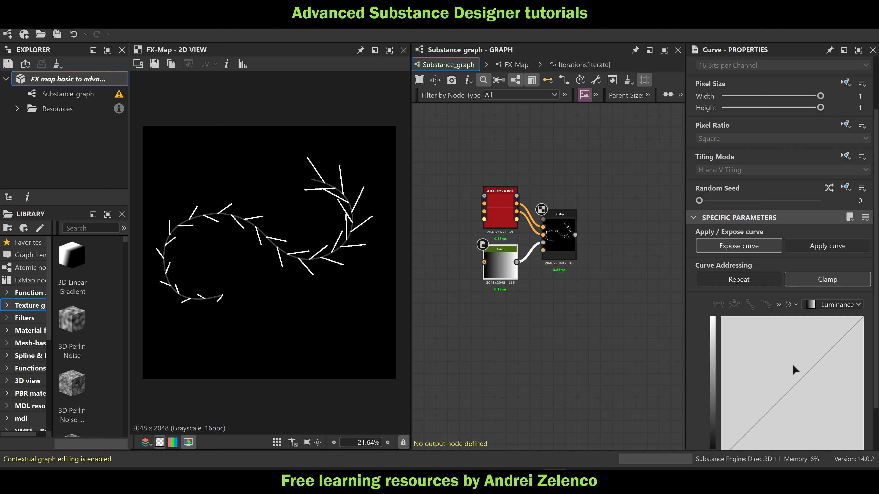
double_click(789, 385)
drag(789, 385, 789, 343)
drag(863, 318, 863, 450)
scroll(798, 334, down, 2)
drag(790, 289, 785, 239)
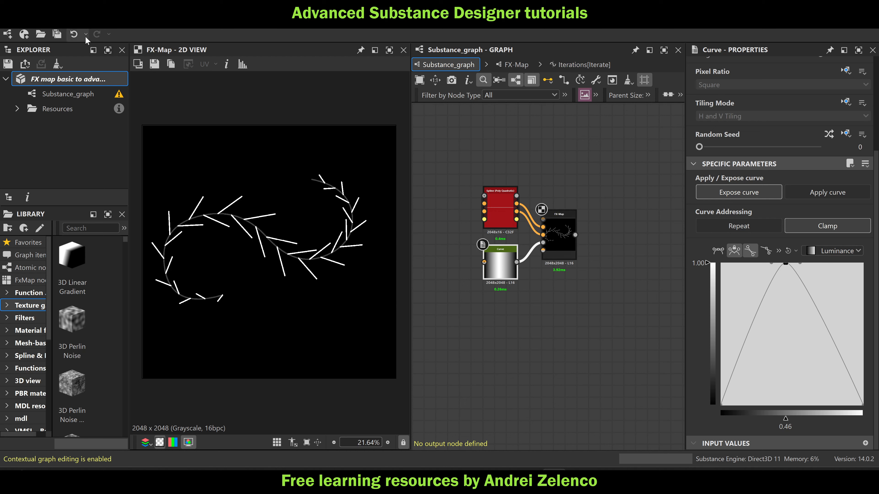
click(112, 85)
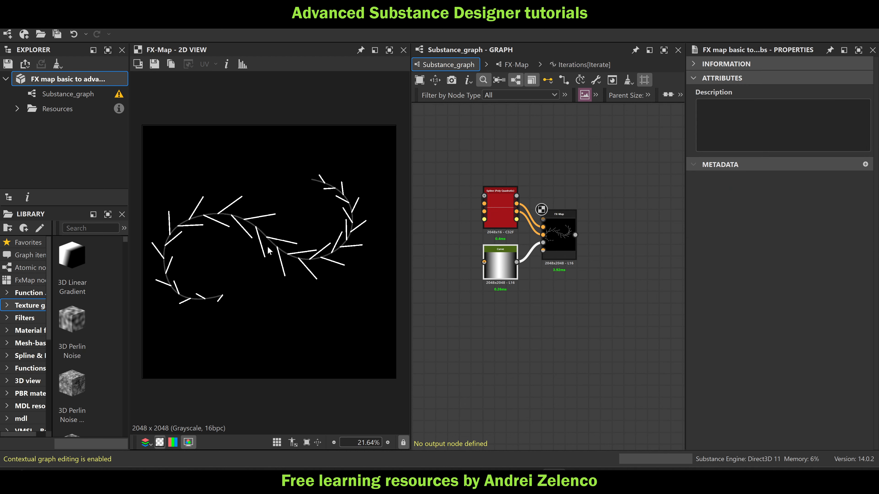
scroll(268, 208, up, 2)
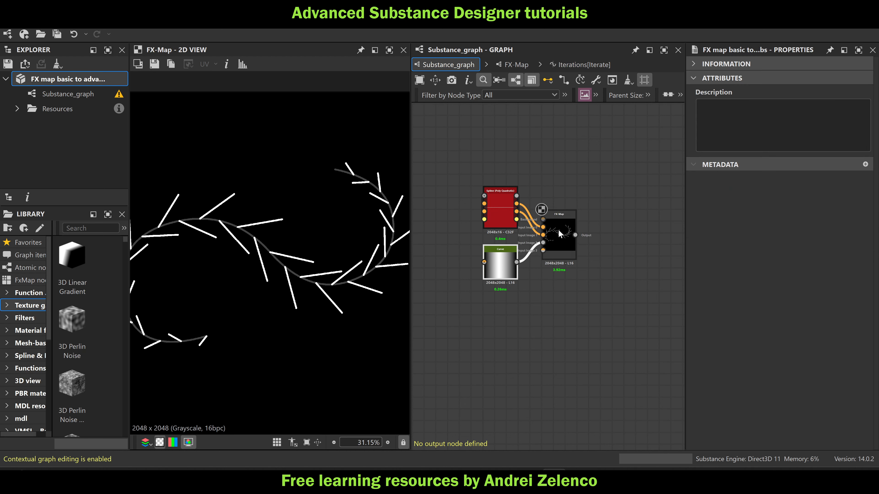
Open the Color / Luminosity function of the lowest Quadrant node inside the FX-Map
double_click(560, 233)
click(595, 312)
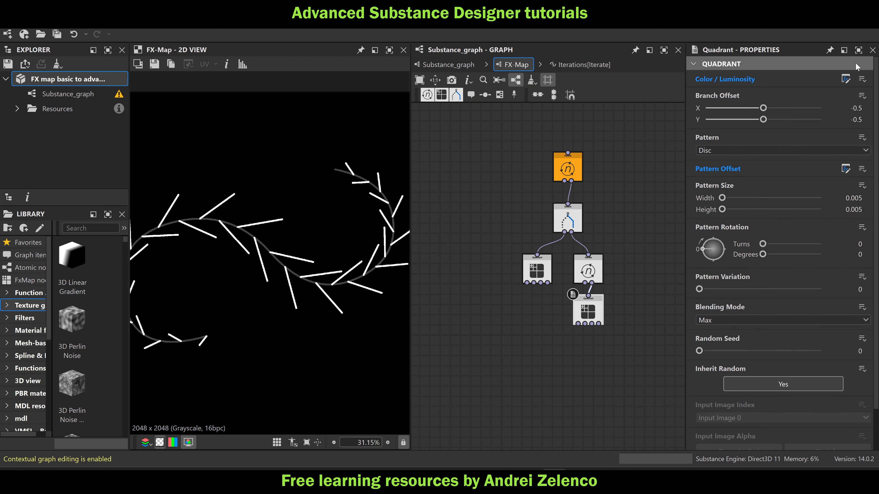
click(845, 80)
scroll(551, 300, down, 3)
middle_drag(543, 355, 600, 317)
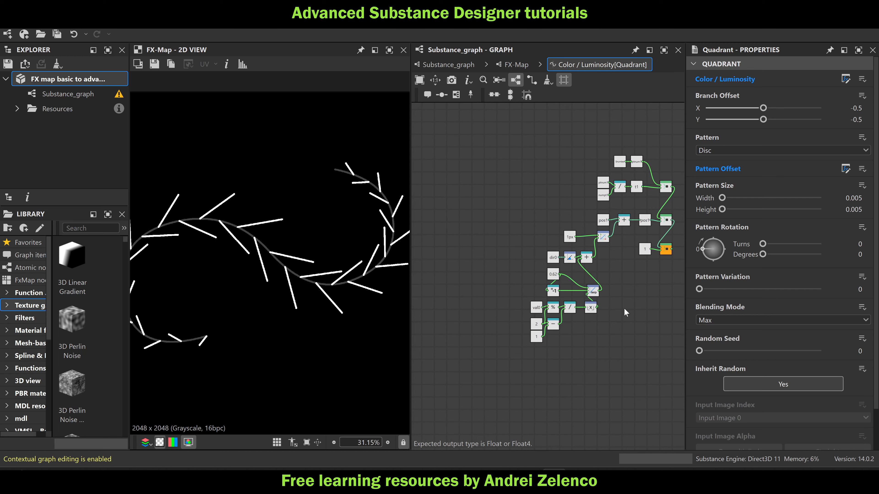
scroll(369, 276, down, 1)
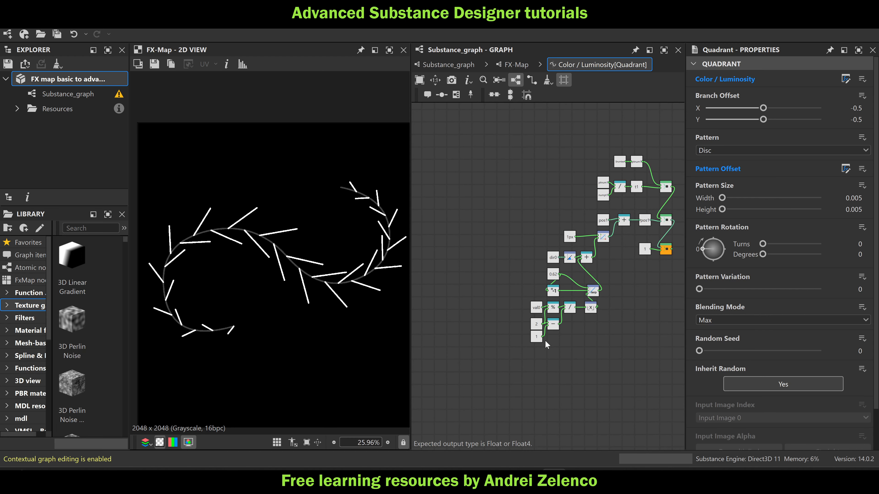
Pull the angle offset Float node out away from the other nodes and set it to 0.7
scroll(539, 280, up, 2)
drag(555, 271, 472, 271)
click(473, 270)
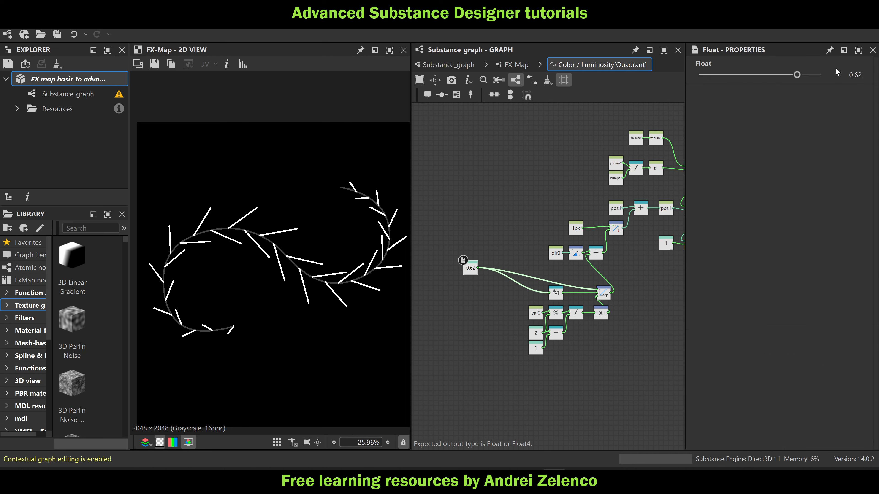
drag(799, 75, 801, 76)
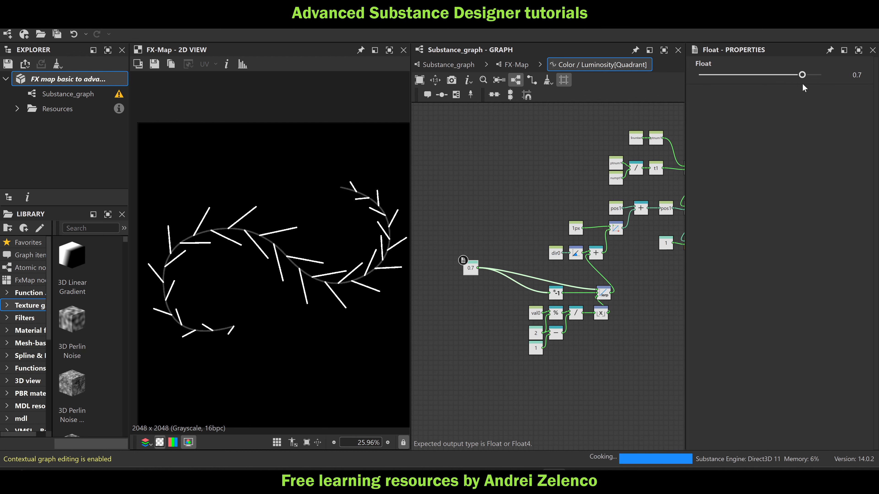
Insert an Add node on the output of the 0.7 Float node
middle_drag(466, 304, 503, 270)
scroll(508, 236, up, 3)
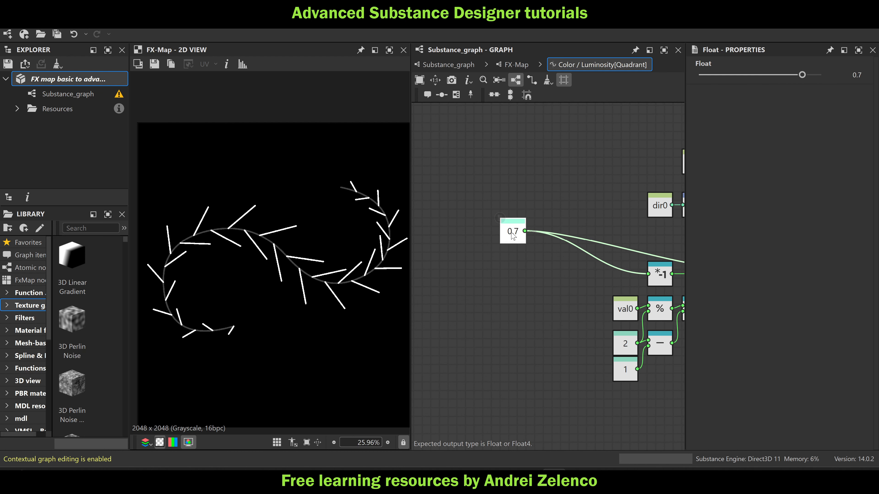
key(space)
text(ad)
click(548, 134)
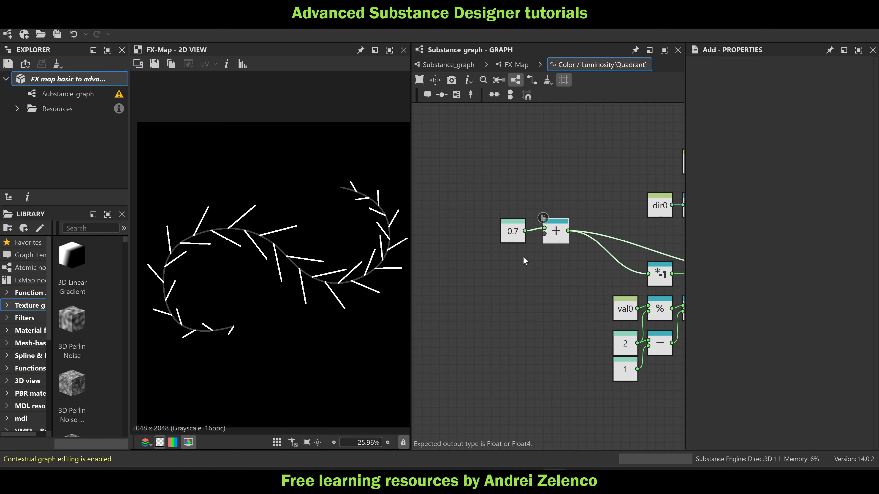
key(space)
text(ge)
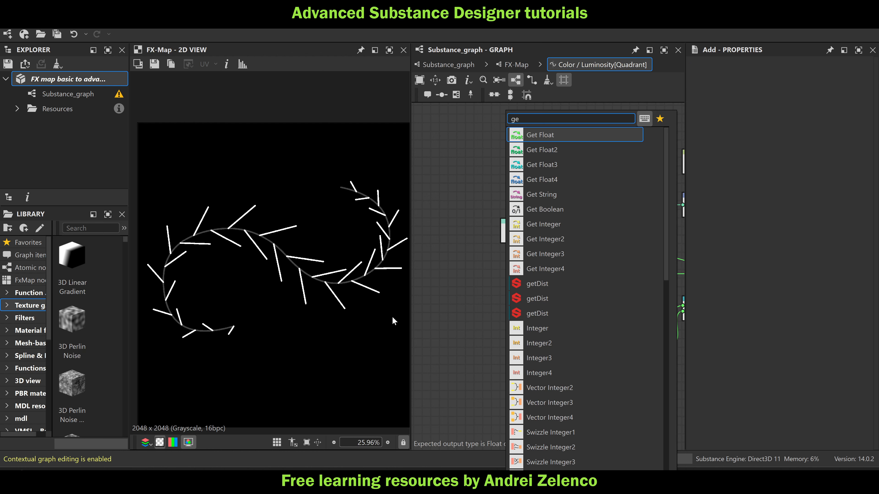
click(438, 305)
scroll(344, 247, up, 3)
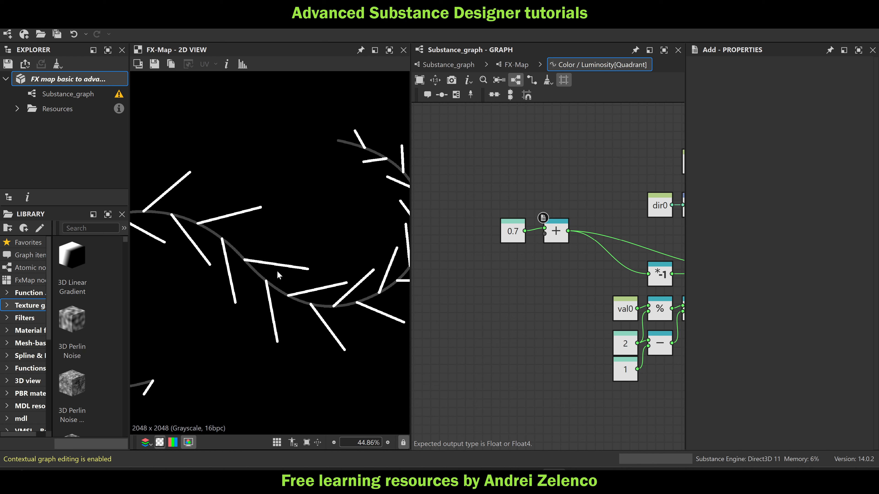
Add a Get Float node below the 0.7 node and have it read the variable t1
key(space)
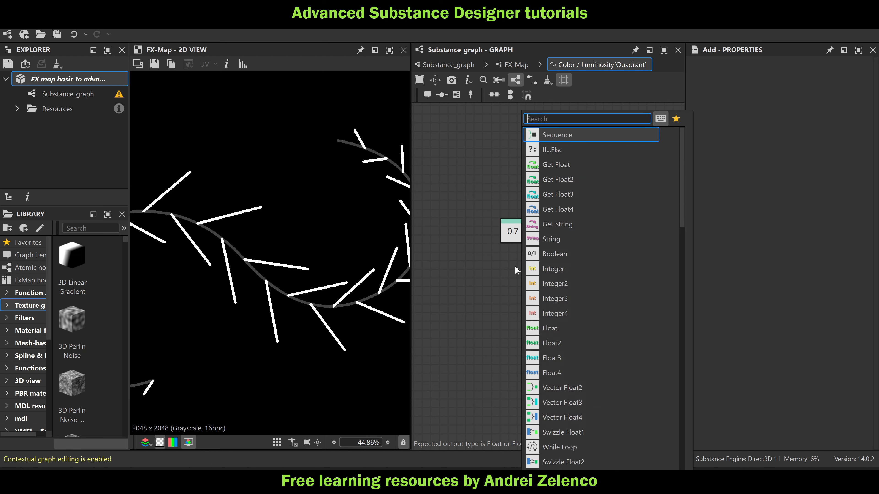
text(get)
click(562, 136)
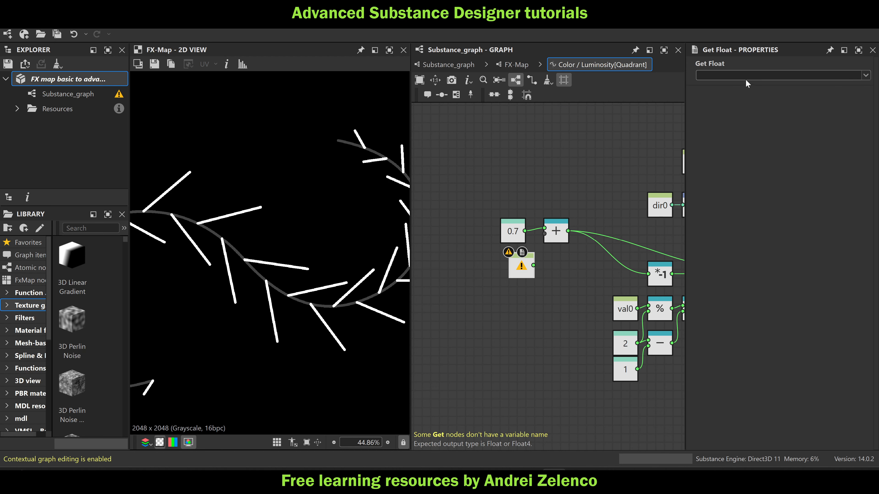
text(t1)
click(539, 282)
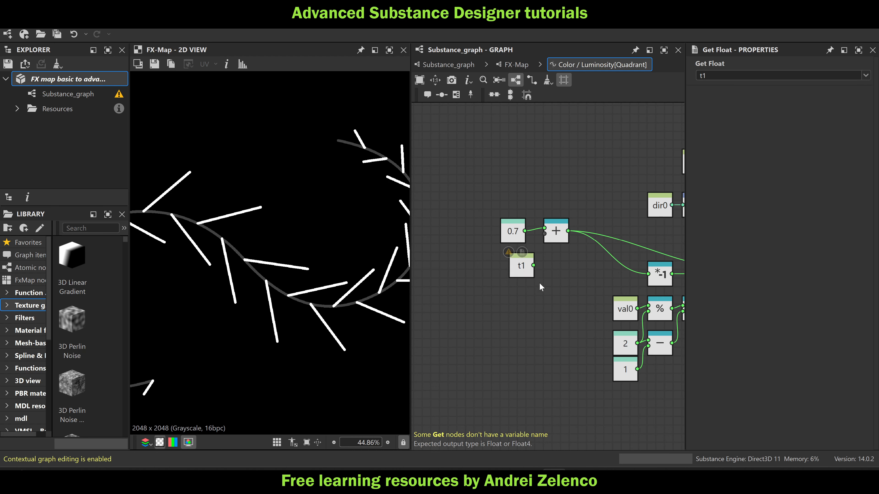
Connect the t1 node to the Add node's second input, align it beneath the 0.7 node, and save the package
scroll(539, 283, down, 4)
middle_drag(575, 207, 474, 267)
scroll(601, 231, up, 3)
scroll(600, 231, up, 1)
middle_drag(579, 244, 670, 207)
scroll(670, 206, down, 3)
middle_drag(504, 319, 565, 303)
scroll(529, 309, up, 2)
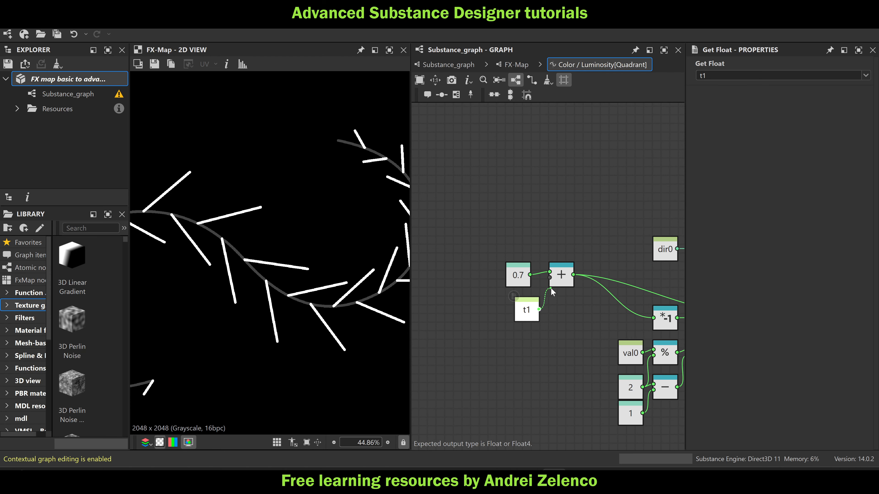
drag(551, 287, 552, 285)
drag(526, 311, 518, 311)
scroll(375, 239, down, 3)
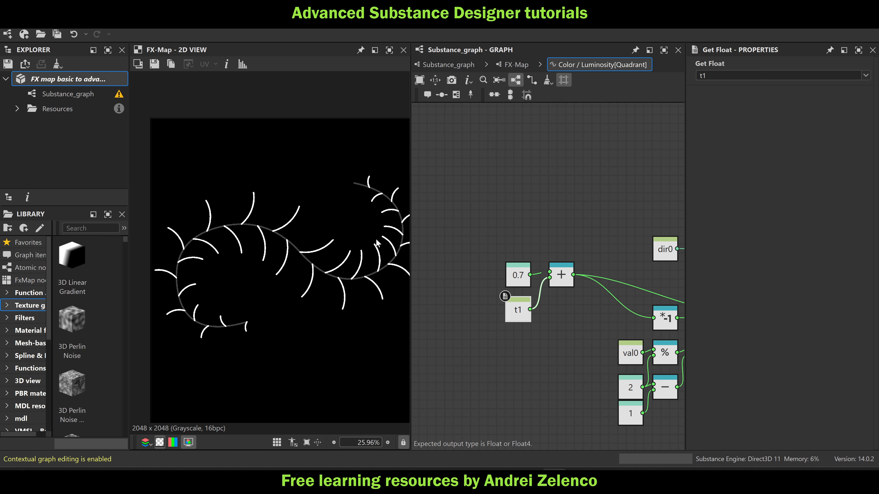
click(78, 78)
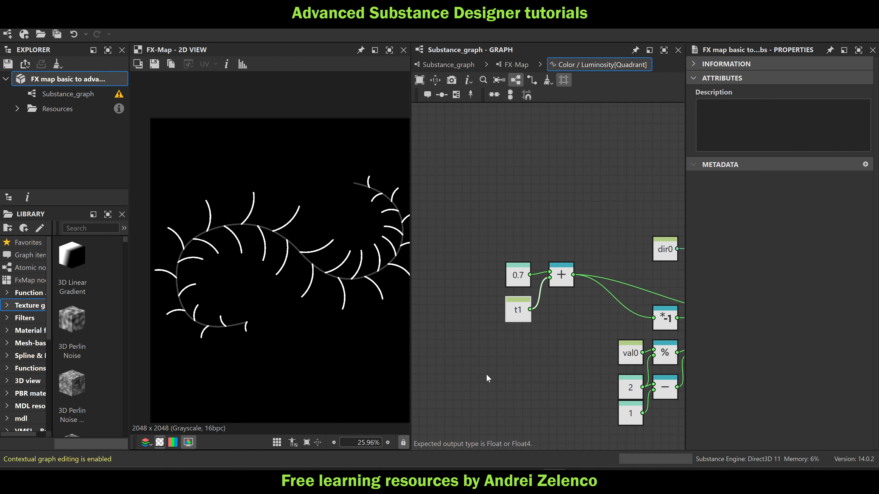
Move the t1 node away from the Add node and insert a Multiplication node on the connection between them
middle_drag(514, 320, 550, 292)
drag(554, 283, 501, 302)
key(space)
text(mu)
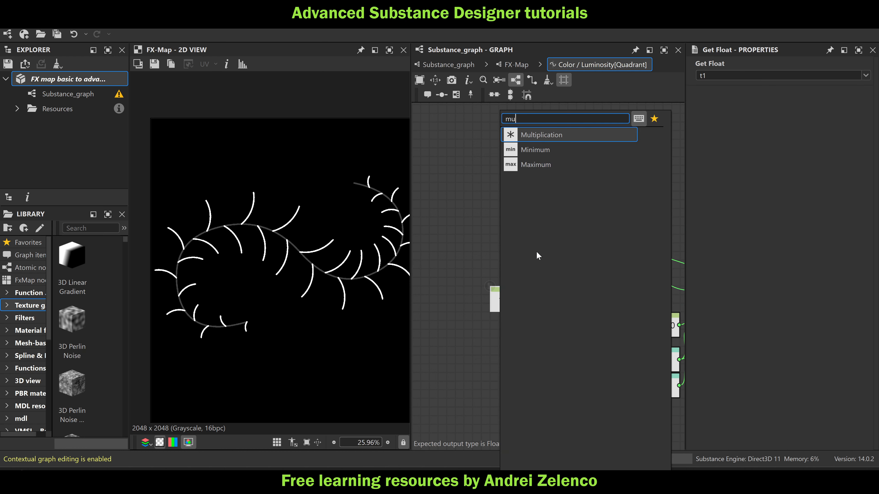
click(547, 140)
Add a Float node with value 4 below the t1 node and connect it to the Multiplication node's second input
click(526, 330)
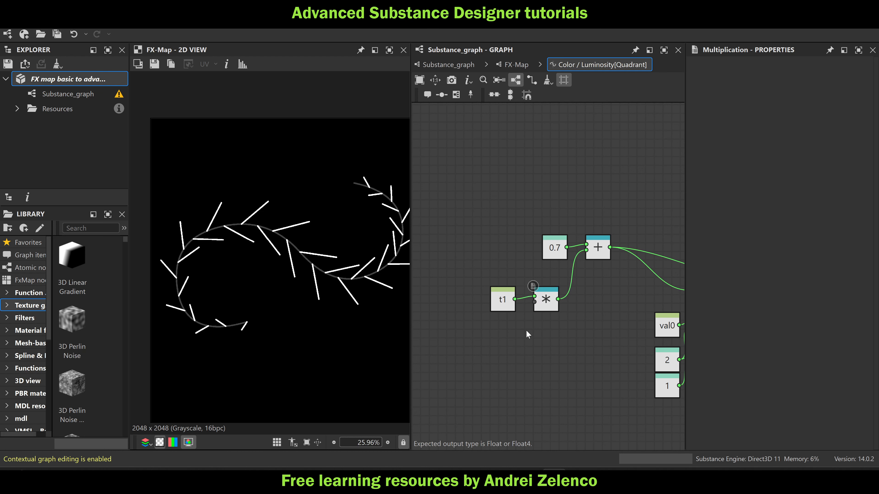
key(space)
text(fl)
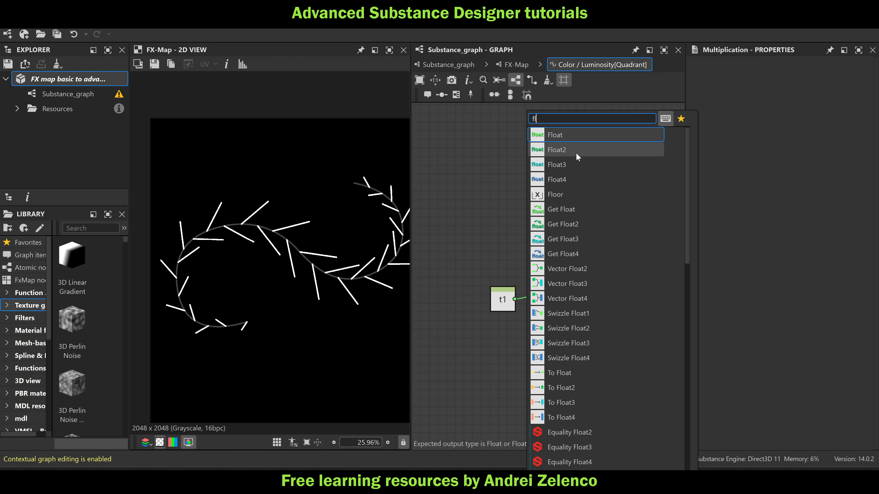
click(576, 134)
click(855, 75)
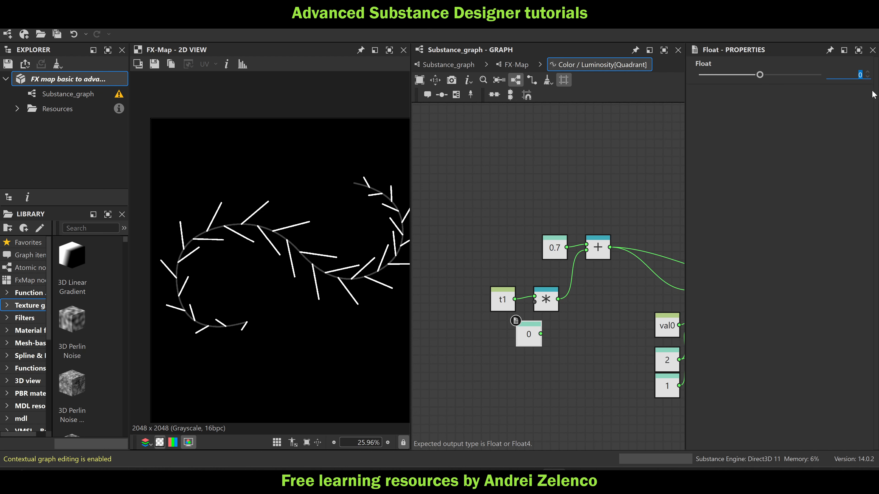
text(4)
key(Return)
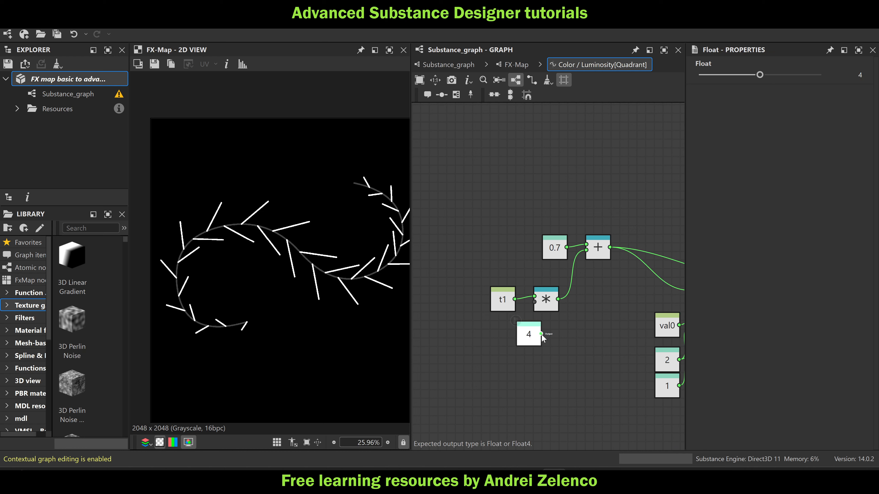
drag(540, 334, 534, 301)
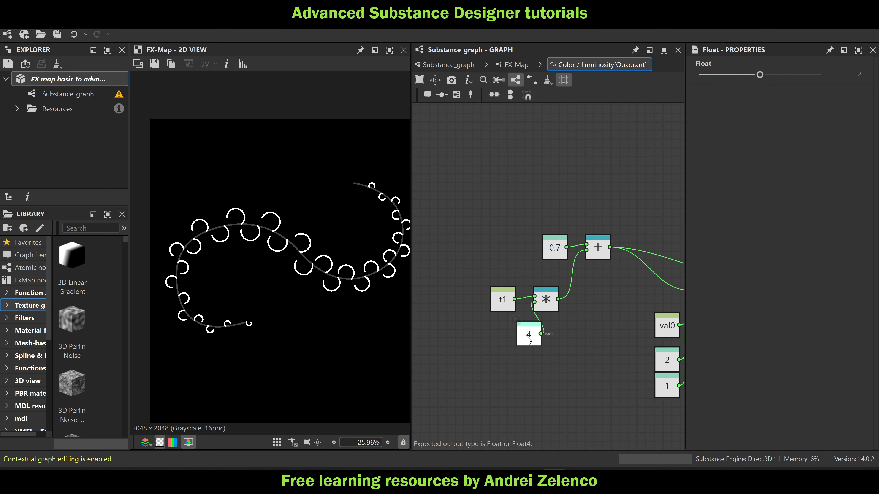
Set the Float multiplier for t1 to 6 and inspect the bent lines along the spline up close
click(860, 74)
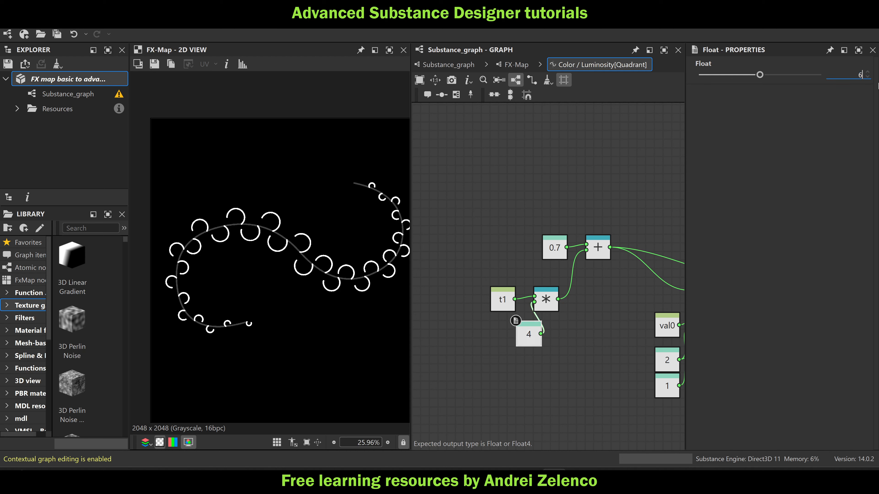
key(Return)
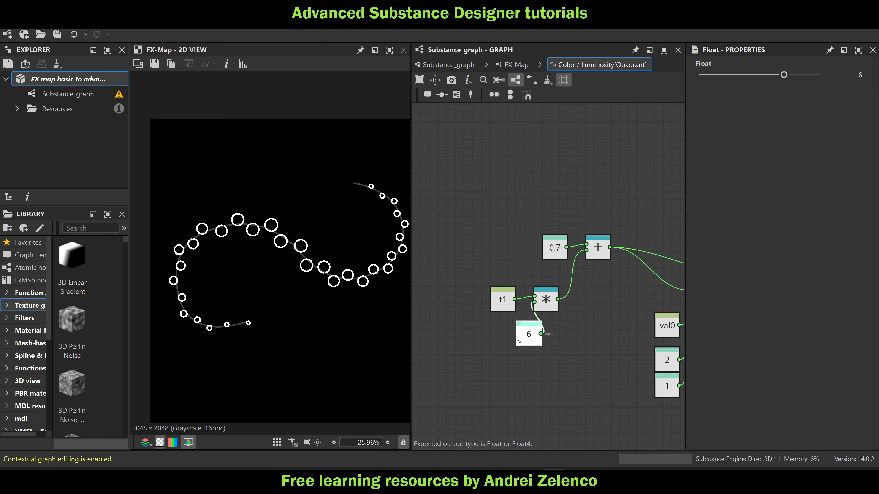
middle_drag(503, 348, 570, 351)
scroll(364, 262, up, 2)
scroll(364, 263, up, 1)
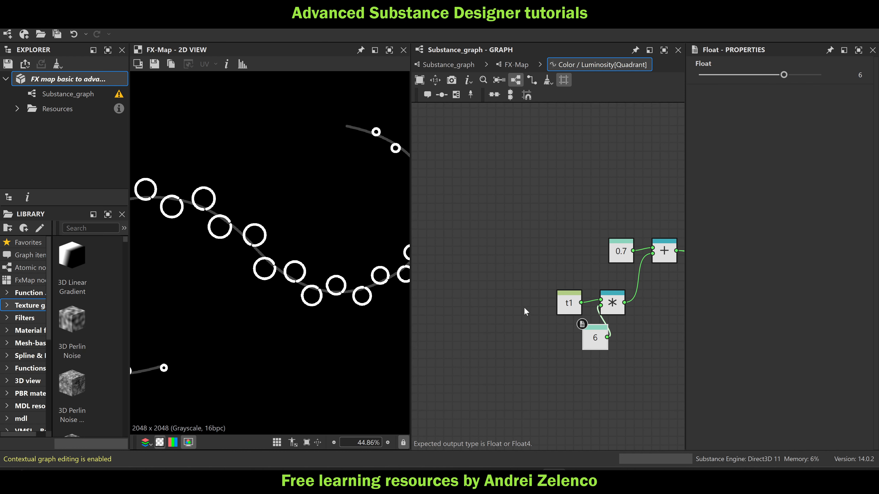
Move the t1 node farther from the Multiplication node and align the multiplier Float node directly beneath the Multiplication node
drag(566, 300, 488, 300)
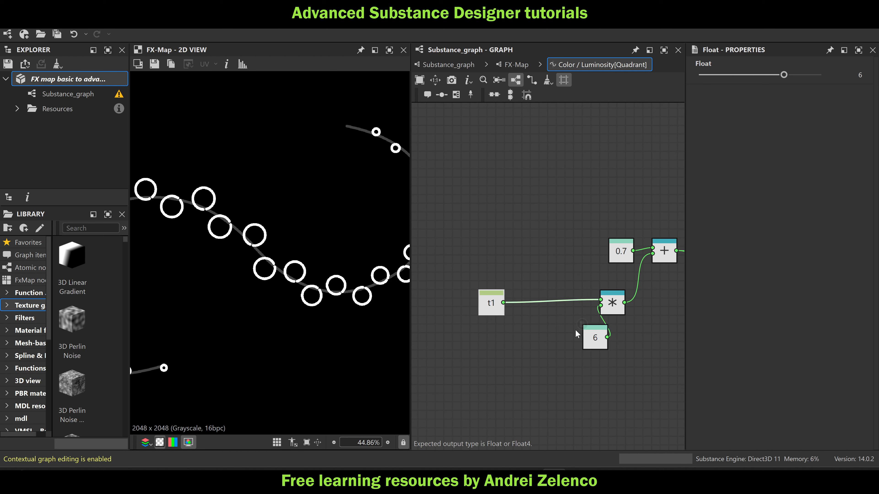
drag(590, 334, 607, 334)
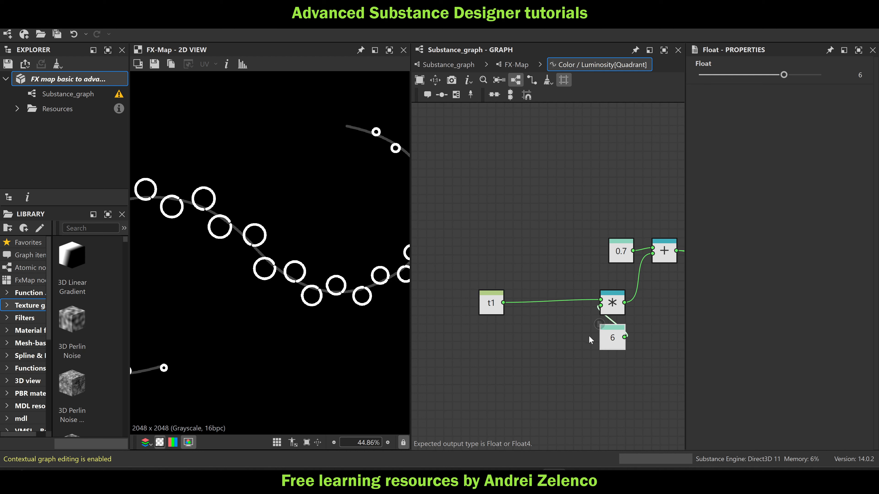
scroll(352, 285, up, 3)
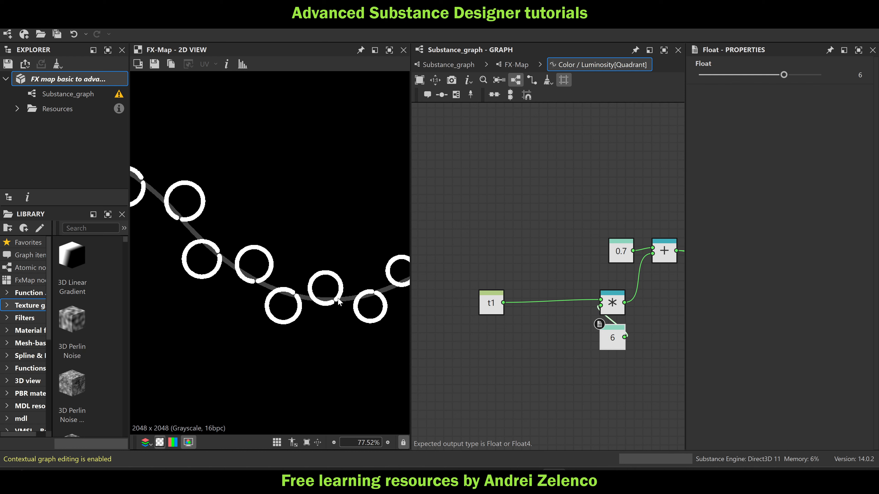
scroll(339, 302, down, 2)
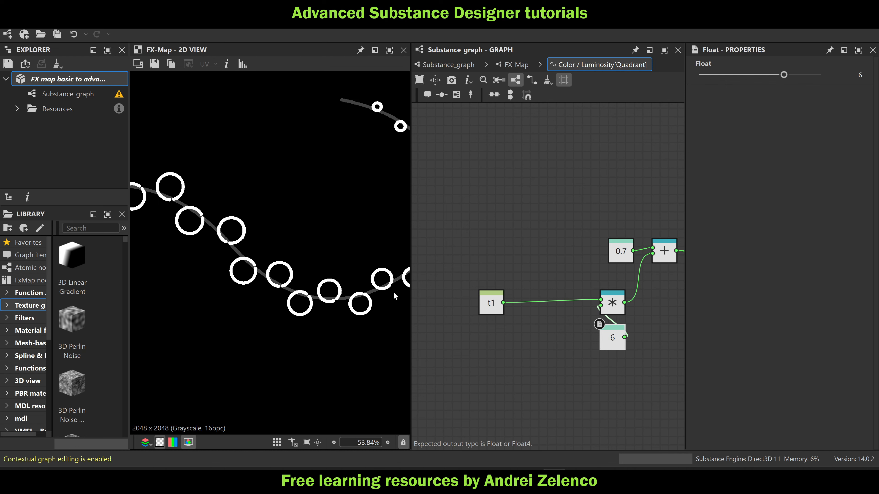
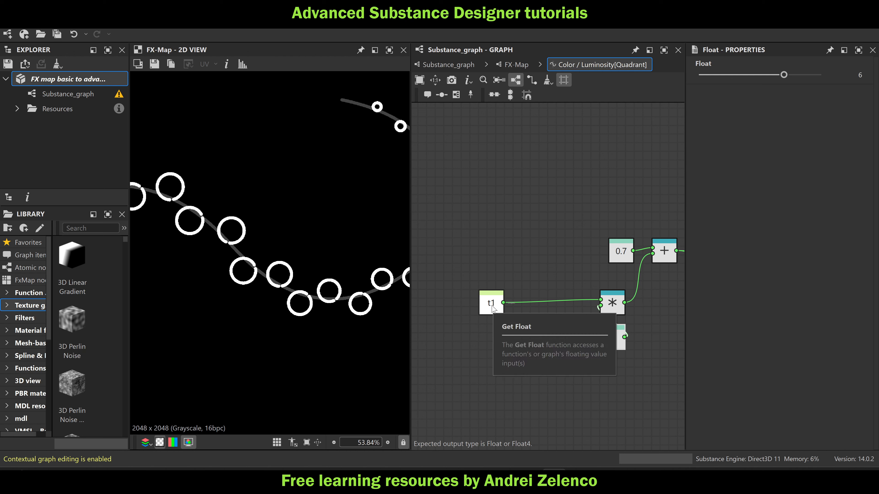
Insert a Pow node between the t1 node and the Multiplication node in the Color / Luminosity function
click(491, 304)
key(space)
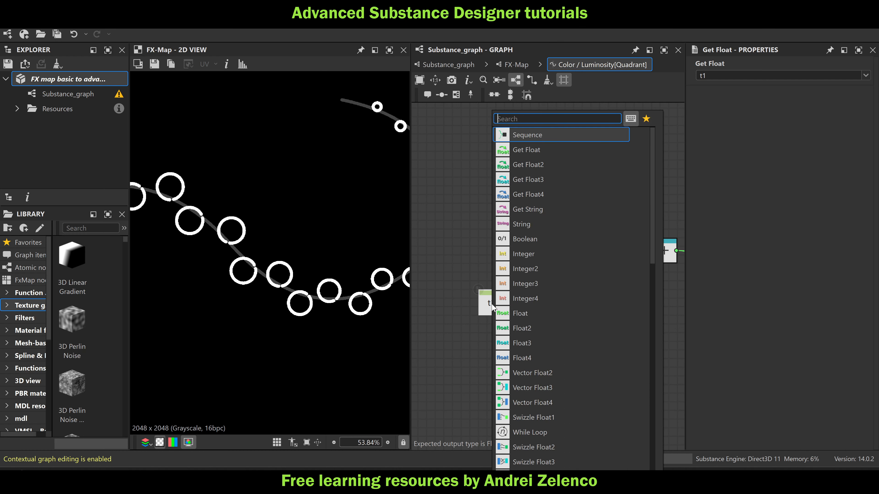
text(pow)
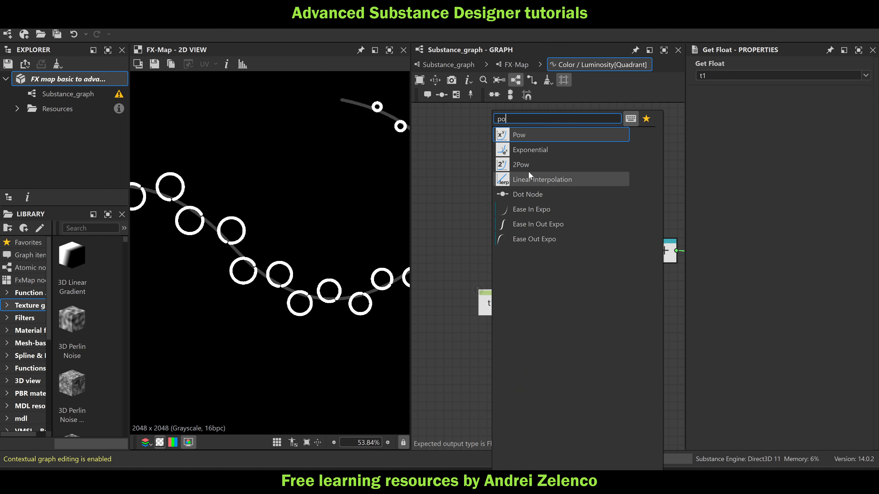
key(Return)
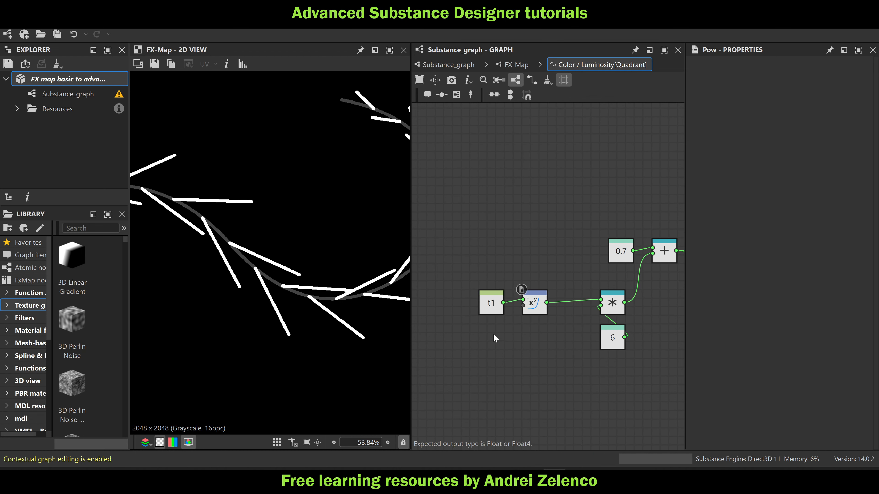
Add a Float node with value 4 beneath the t1 node and connect it to the Pow node's second input
key(space)
text(float)
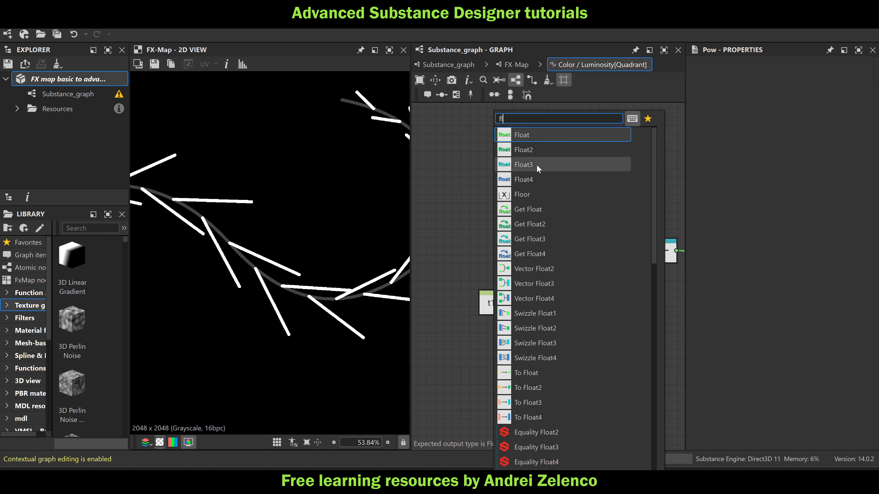
key(Return)
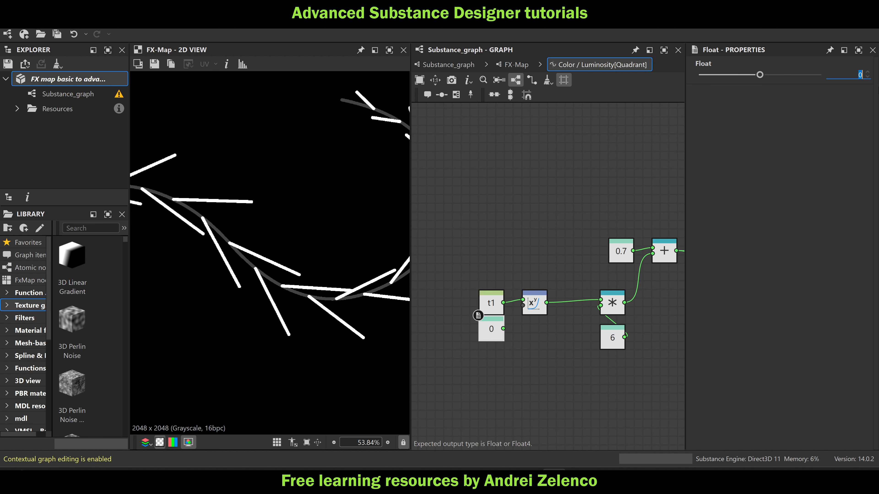
key(Return)
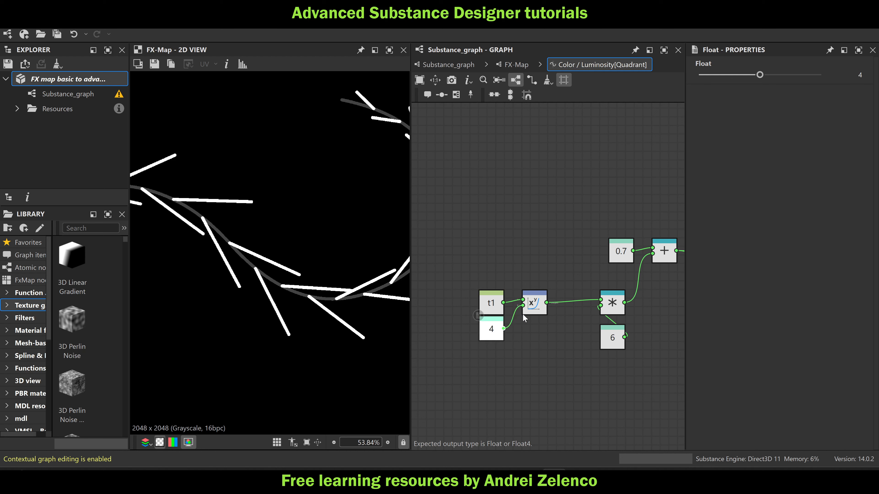
scroll(304, 309, down, 5)
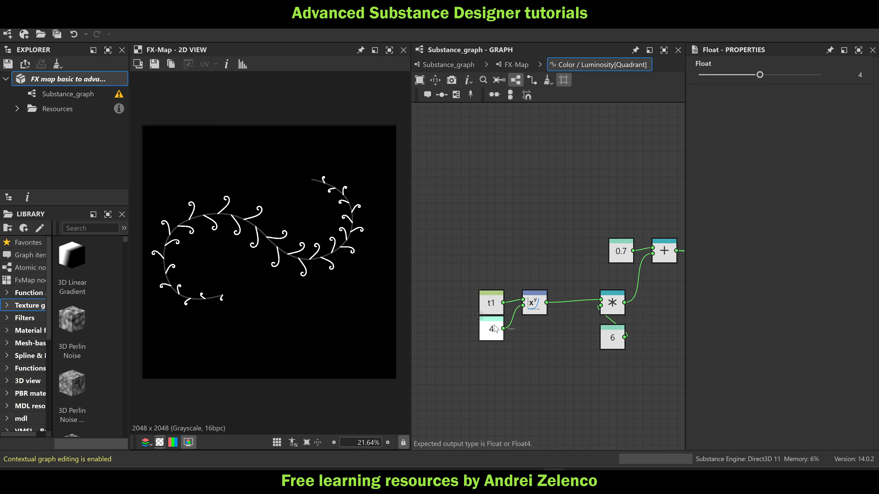
drag(496, 329, 498, 338)
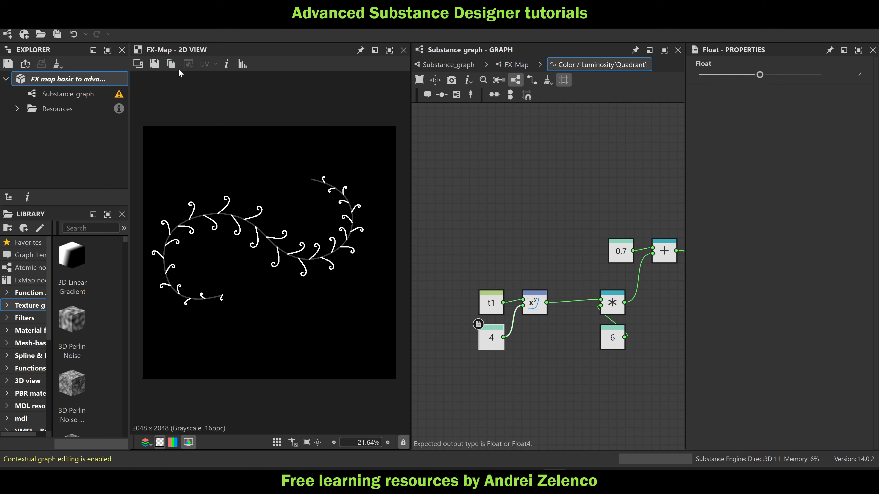
Return to the FX-Map, set the nested Quadrant's pattern size to 0.0025 in width and height, and save the package
click(63, 79)
click(512, 64)
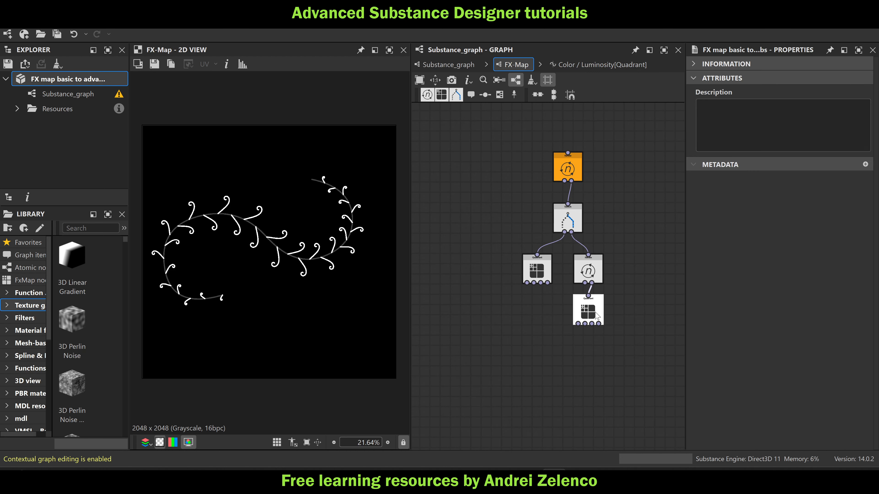
click(588, 311)
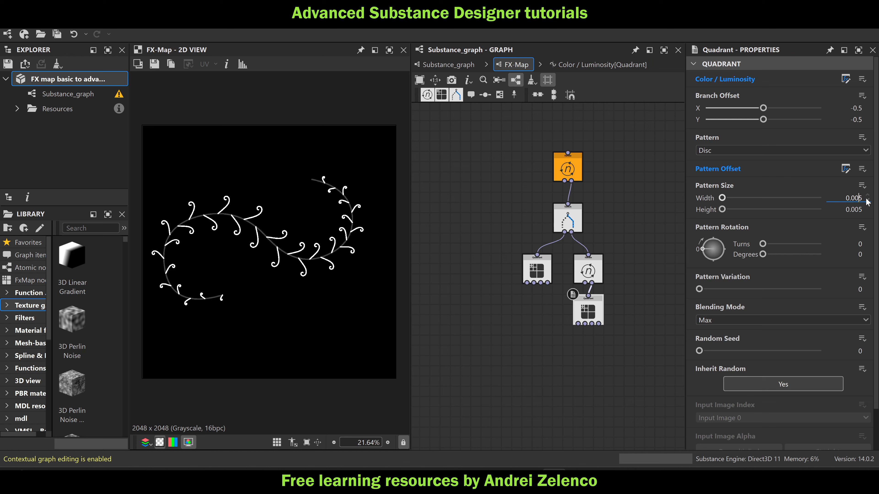
click(859, 209)
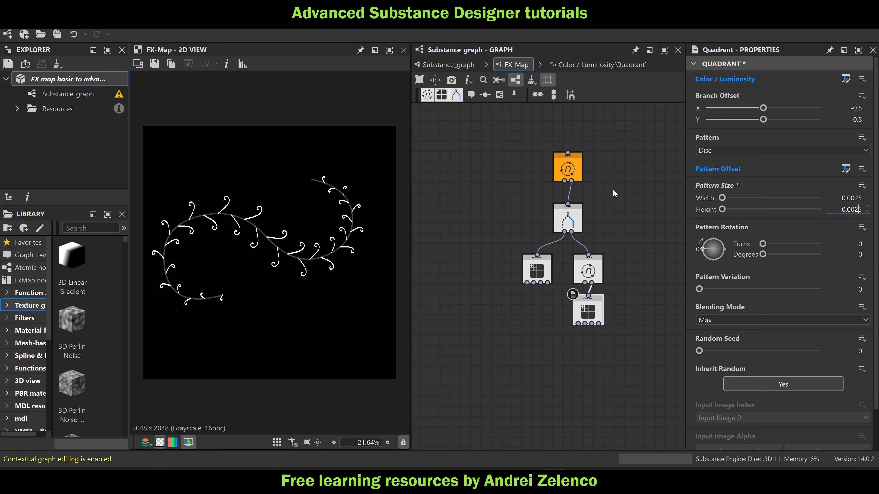
key(Return)
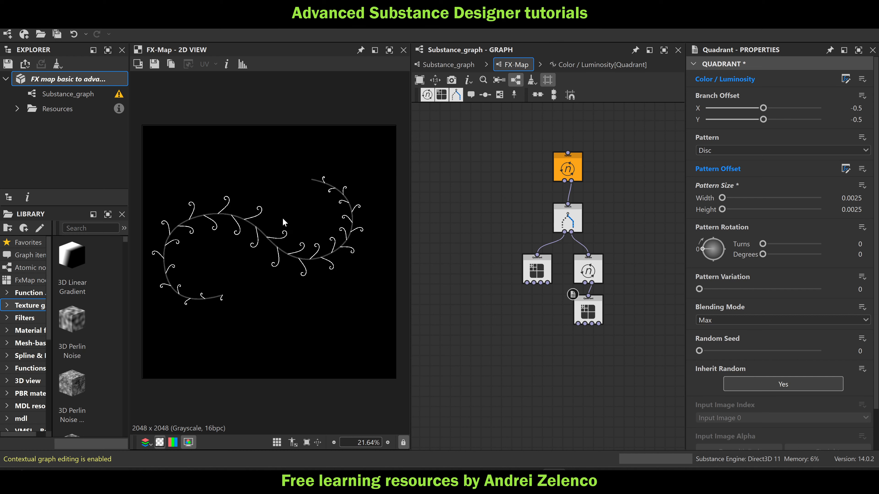
click(72, 79)
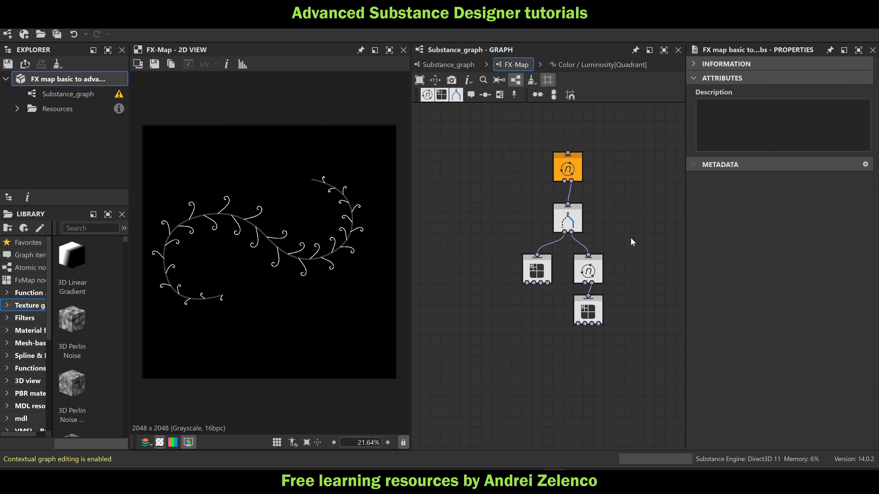
Move the nested Quadrant farther down and insert a Switch node on the connection between it and the lower Iterate node
drag(548, 272, 557, 271)
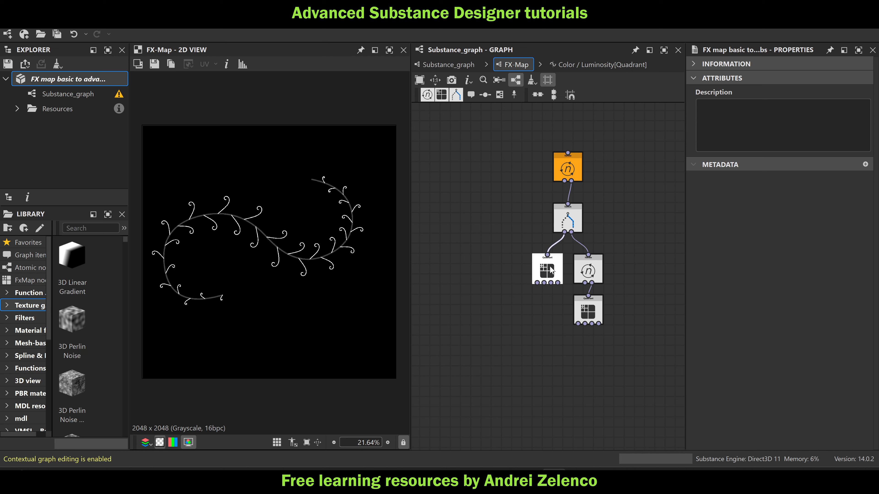
scroll(317, 219, up, 10)
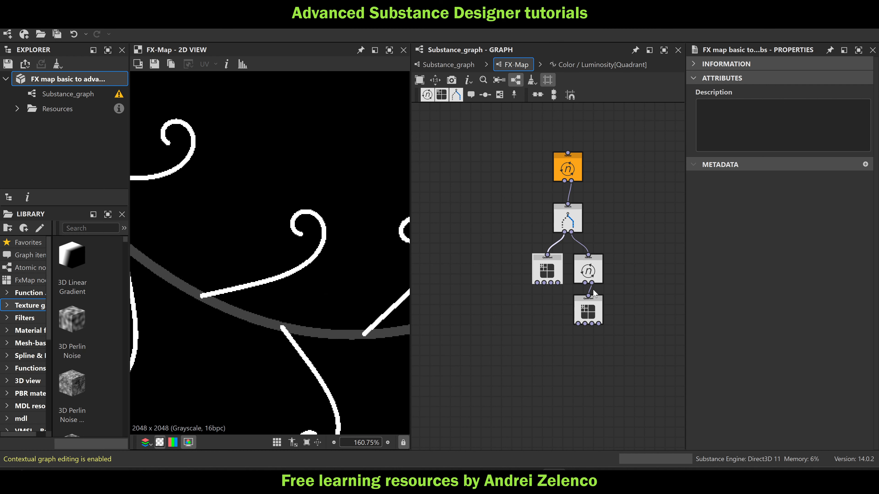
scroll(594, 294, down, 3)
drag(594, 303, 574, 336)
key(space)
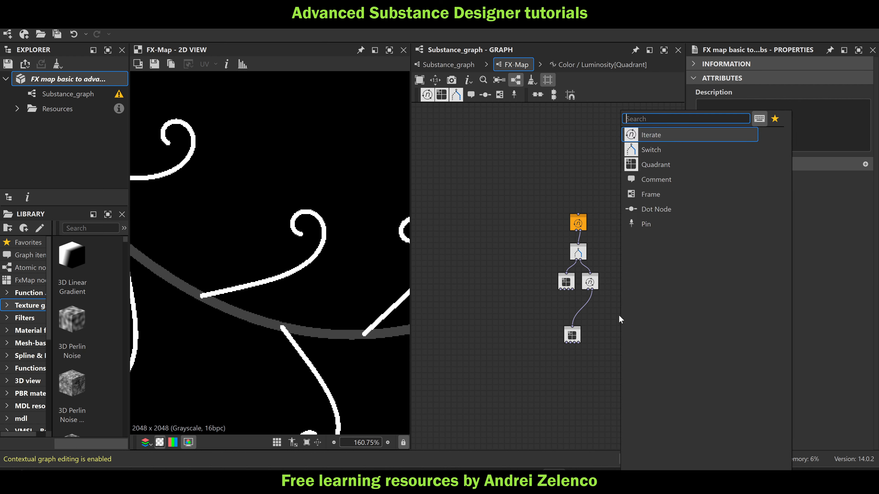
text(swi)
key(Return)
scroll(613, 293, up, 3)
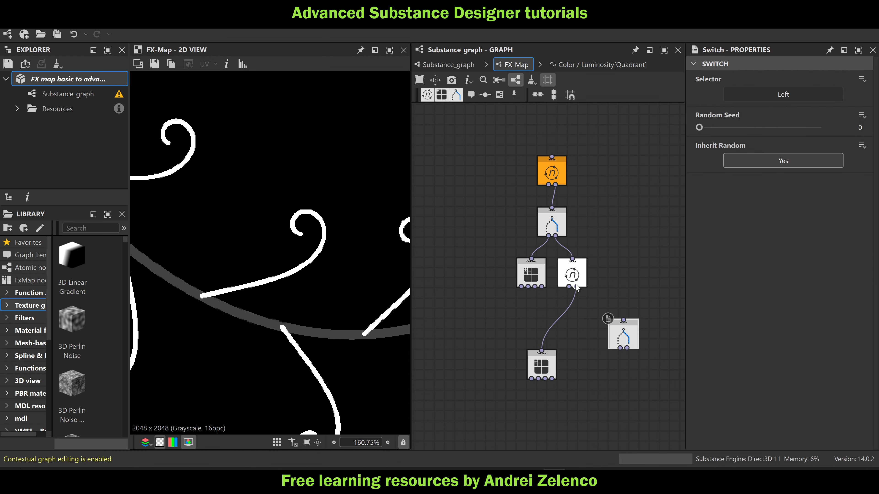
mouse_move(620, 316)
mouse_down()
mouse_move(582, 328)
mouse_move(564, 311)
mouse_move(568, 320)
mouse_up()
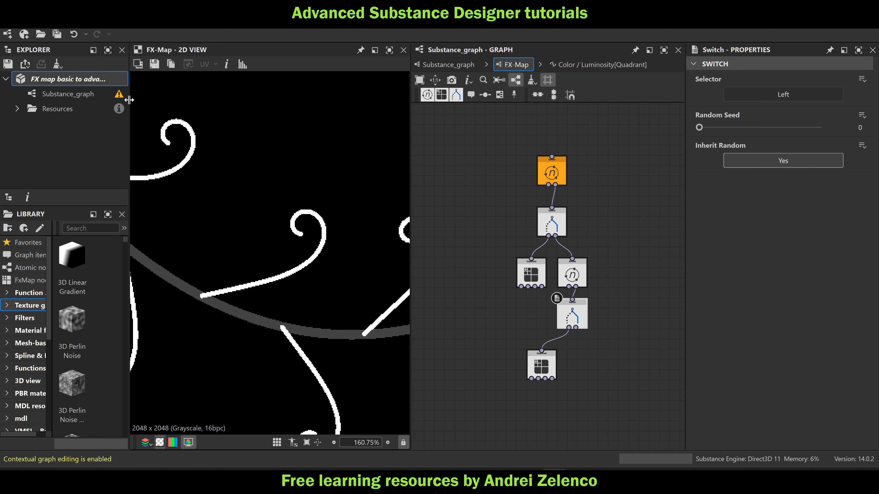
Copy all the nodes of the nested Quadrant's Color / Luminosity function and return to the FX-Map
click(541, 364)
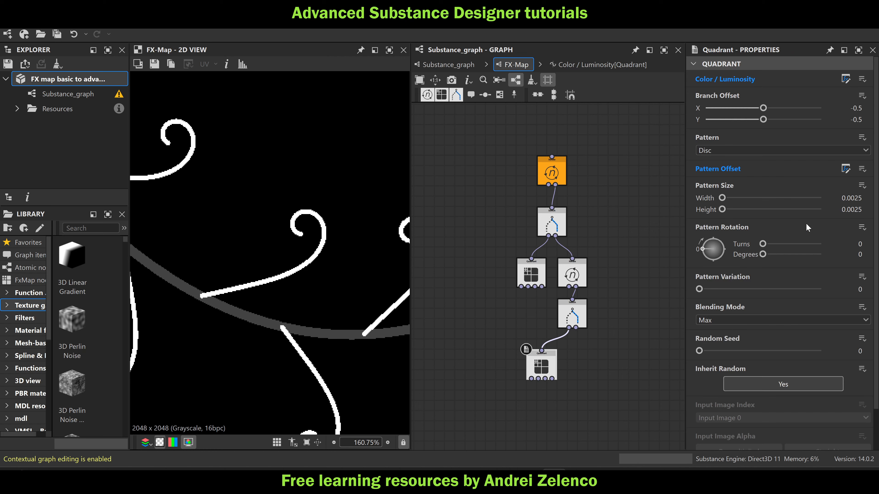
click(846, 79)
scroll(608, 159, down, 5)
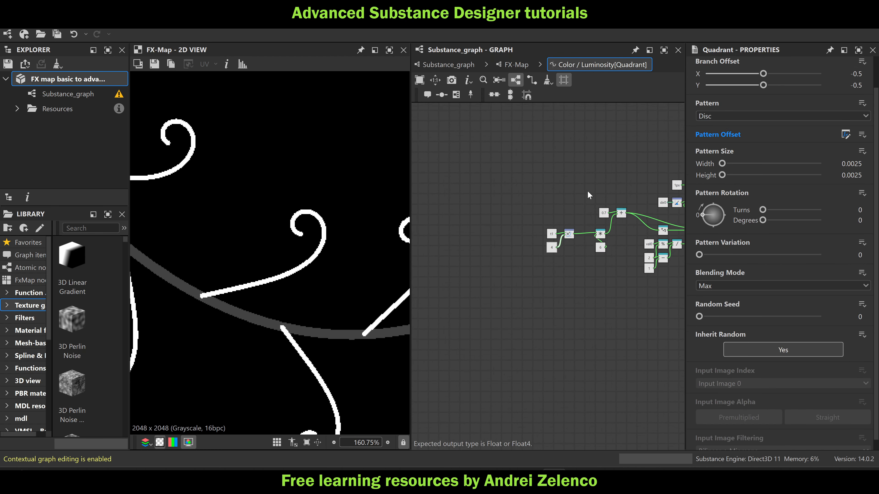
drag(608, 155, 451, 286)
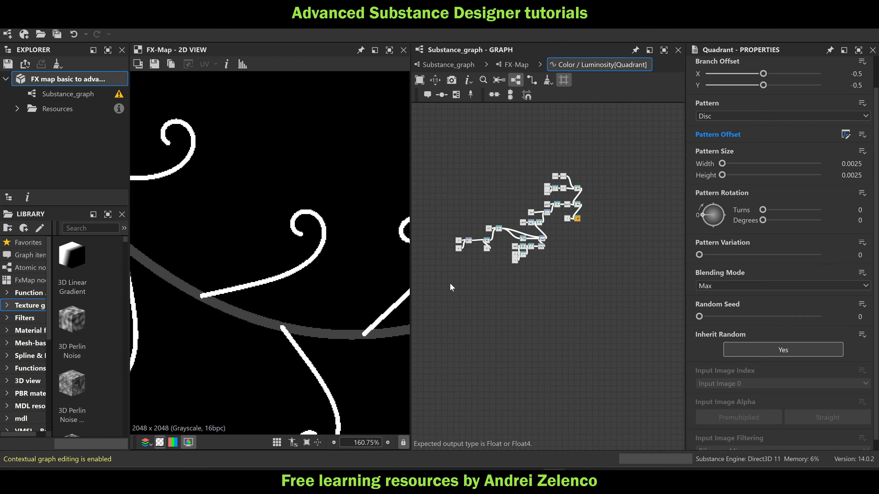
click(516, 65)
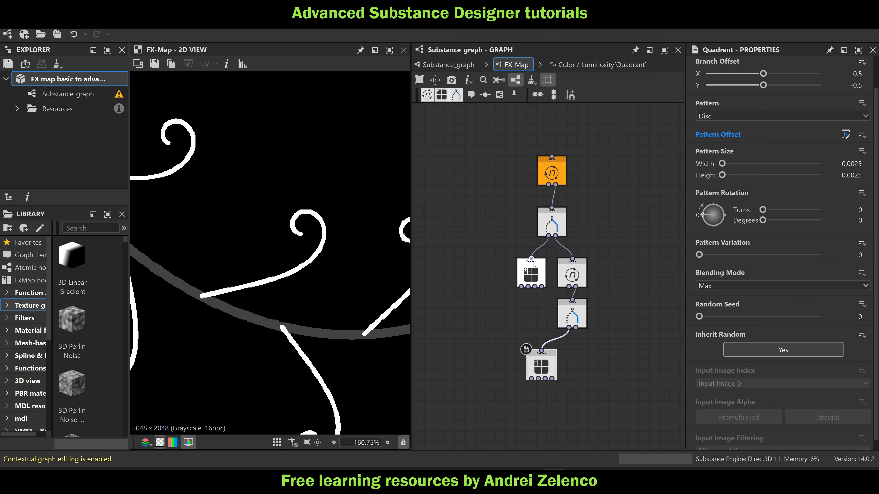
Create an empty Selector function for the new Switch, paste the copied nodes and move the final Float and Sequence nodes clear below
click(575, 313)
click(861, 79)
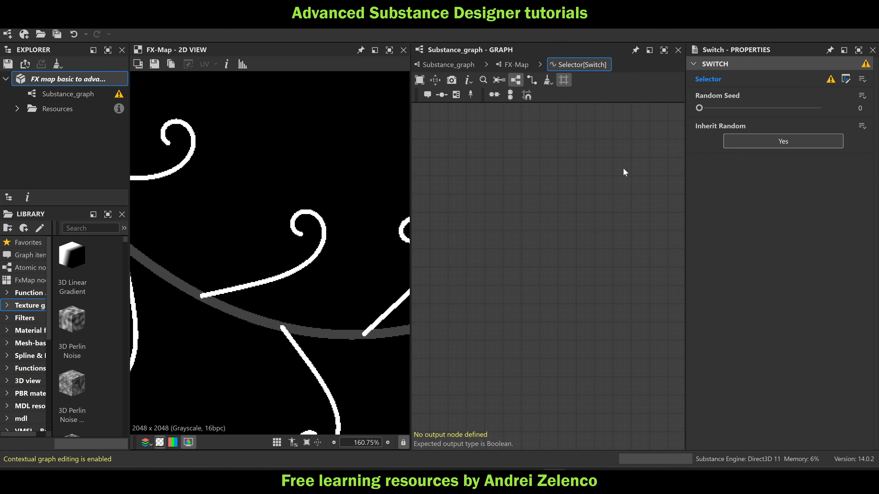
scroll(562, 265, down, 3)
middle_drag(618, 245, 561, 253)
scroll(589, 236, up, 4)
drag(619, 233, 569, 333)
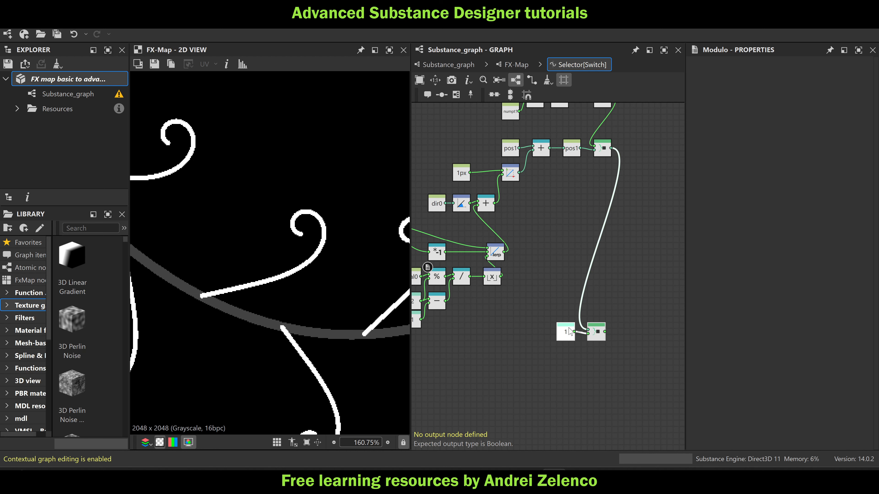
Add a Boolean node, connect it to the final Sequence node's last input and set that Sequence as the output node
key(space)
text(bool)
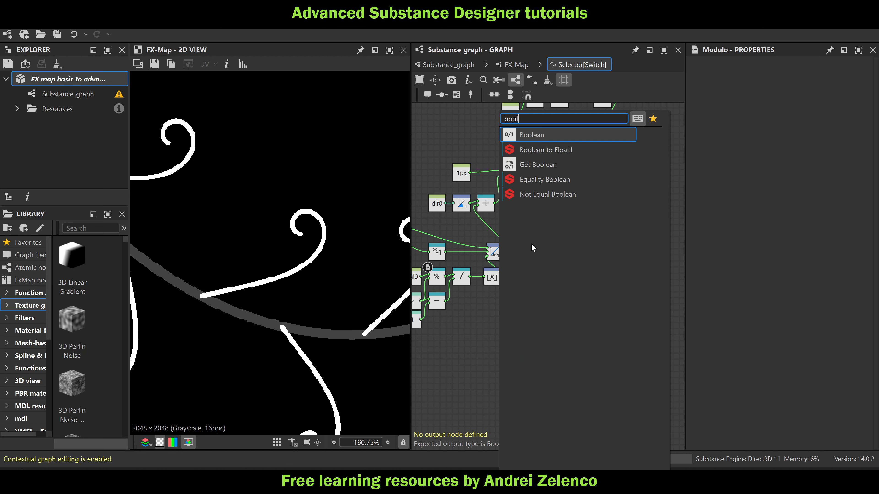
click(548, 134)
scroll(538, 311, up, 3)
drag(508, 325, 624, 327)
right_click(635, 320)
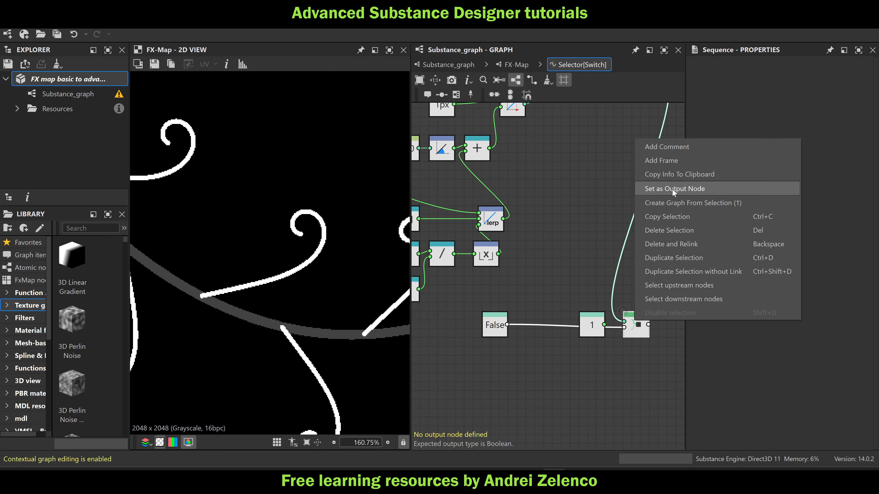
click(701, 189)
Delete the leftover Float 1 node, place the Boolean node directly beside the output Sequence and save the package
scroll(323, 240, down, 8)
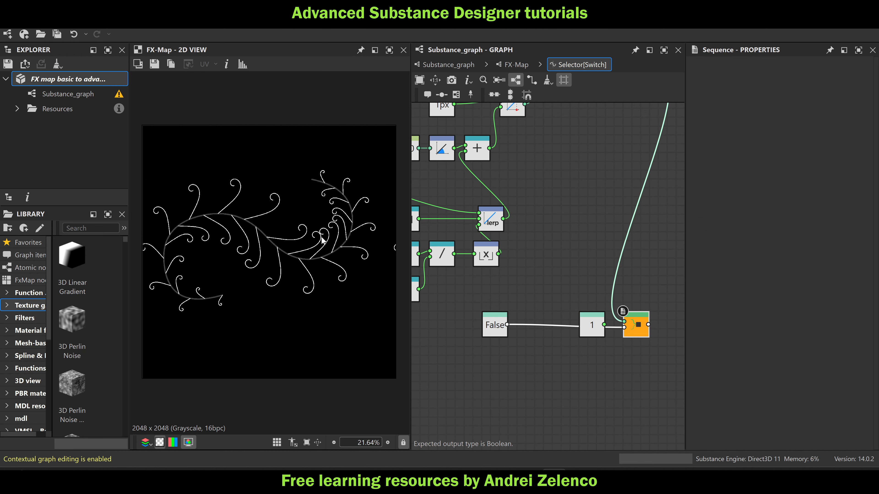
click(592, 327)
key(Delete)
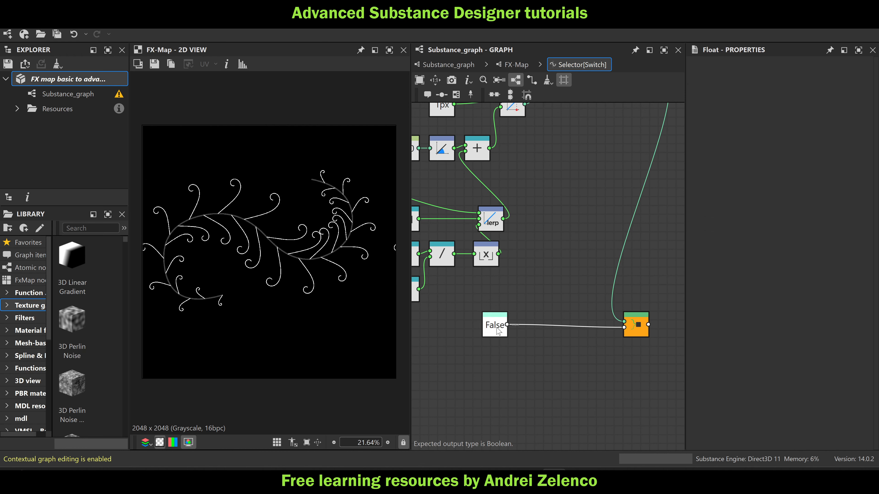
drag(499, 328, 605, 328)
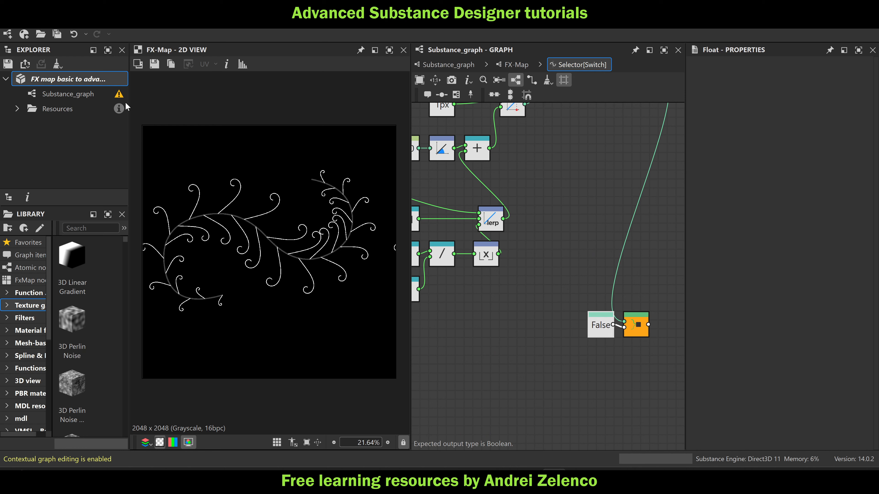
key(ctrl+s)
Return to the FX-Map, remove the function from the nested Quadrant's Color / Luminosity so it is a plain value, and save
scroll(543, 214, down, 3)
middle_drag(571, 170, 576, 219)
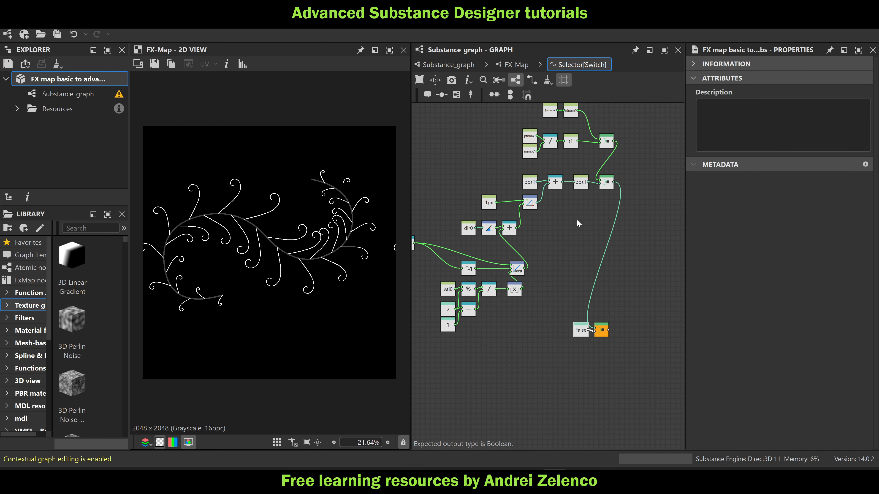
scroll(581, 176, up, 3)
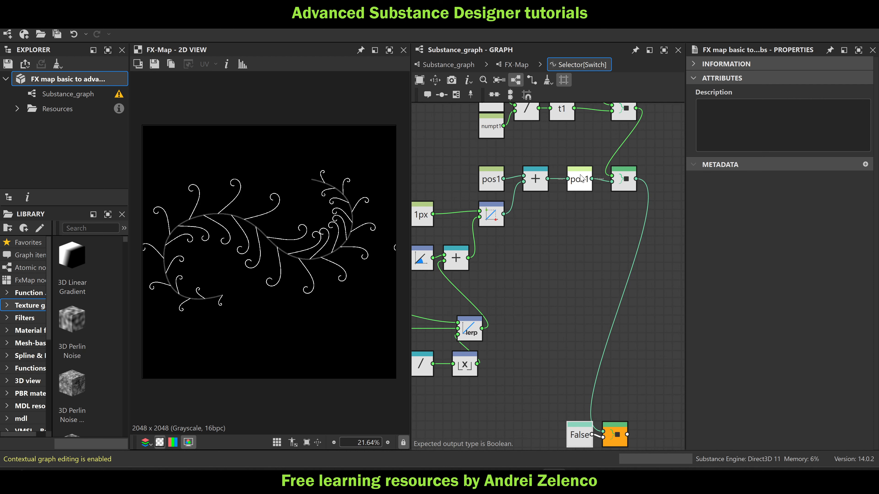
click(516, 65)
click(552, 364)
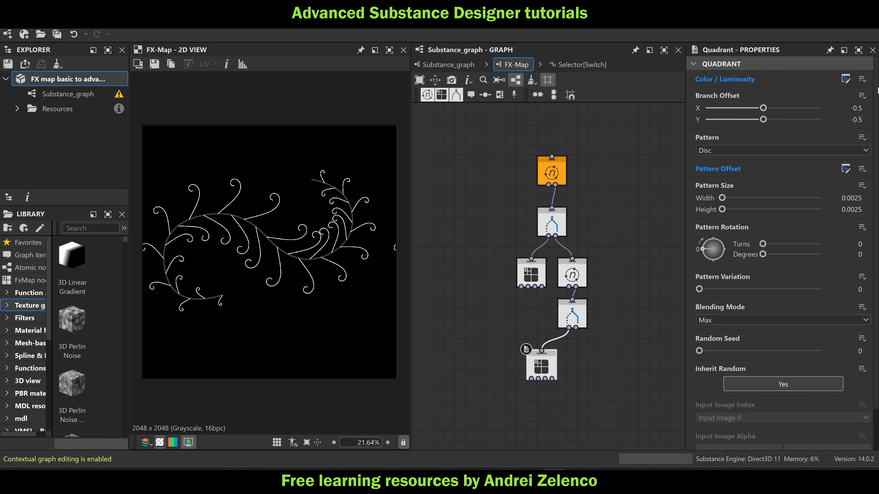
click(862, 79)
click(824, 121)
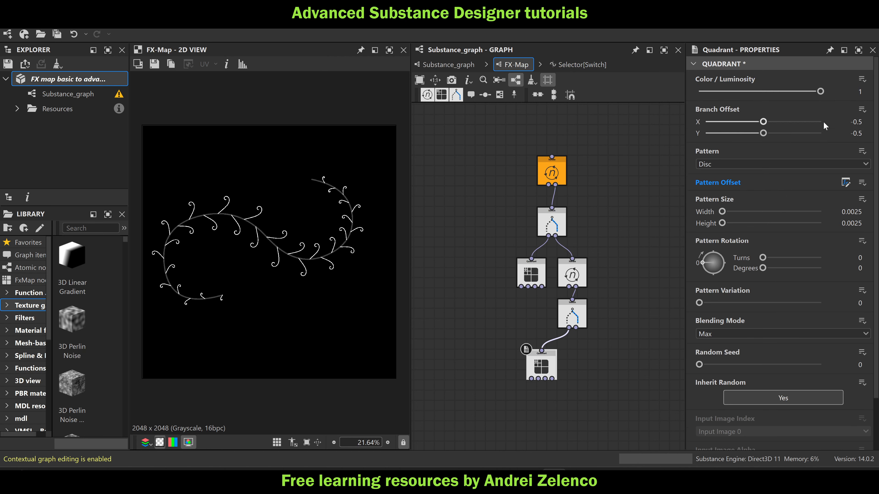
click(56, 76)
Duplicate the Quadrant beneath the lower Switch, place the copy beside it and connect it to the Switch's second output
scroll(559, 384, up, 5)
click(544, 368)
key(ctrl+c)
key(ctrl+v)
drag(591, 373, 612, 351)
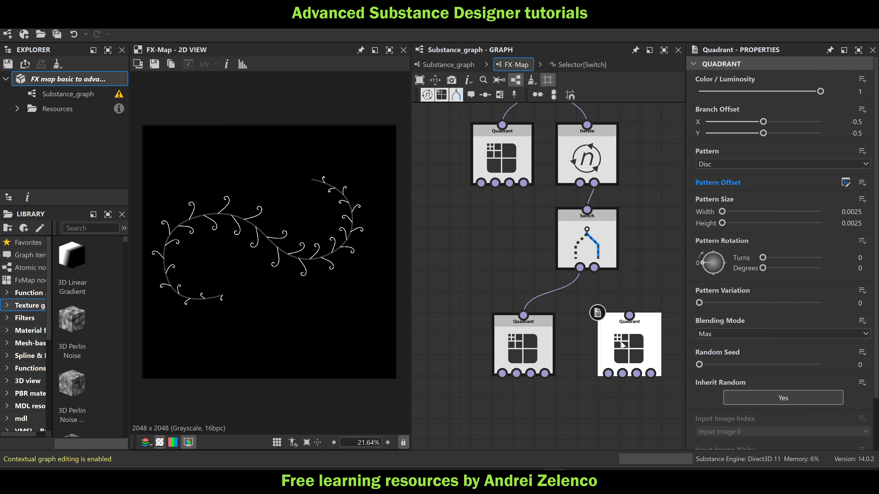
drag(593, 268, 629, 320)
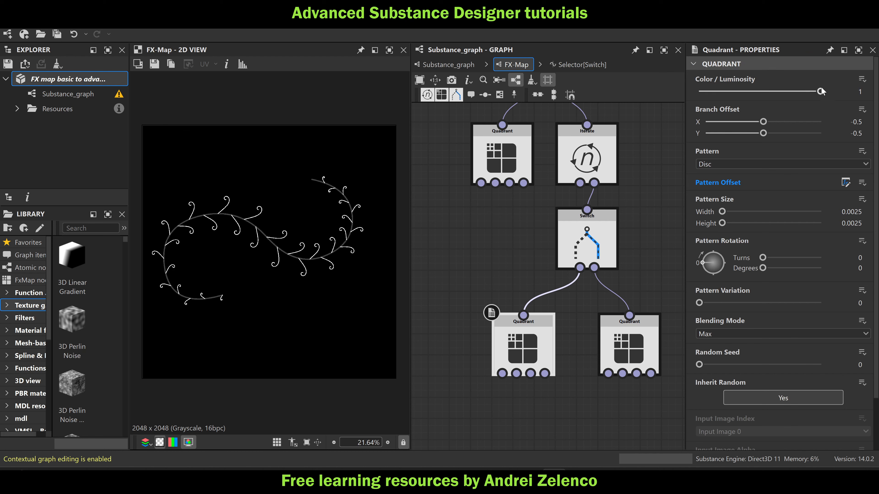
Set the Color / Luminosity of the Quadrant on the lower Switch's first output to 0.47, save, and reposition it beneath the Switch
drag(819, 92, 789, 108)
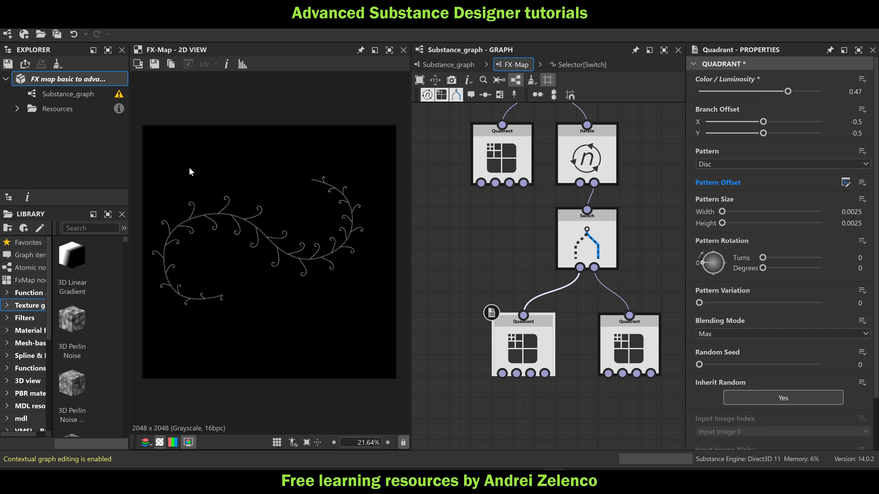
click(64, 86)
scroll(568, 238, up, 4)
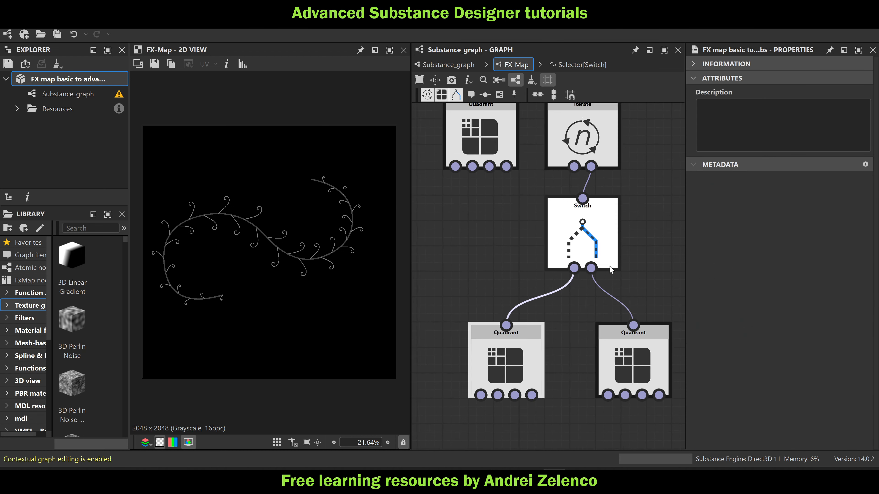
drag(567, 238, 598, 239)
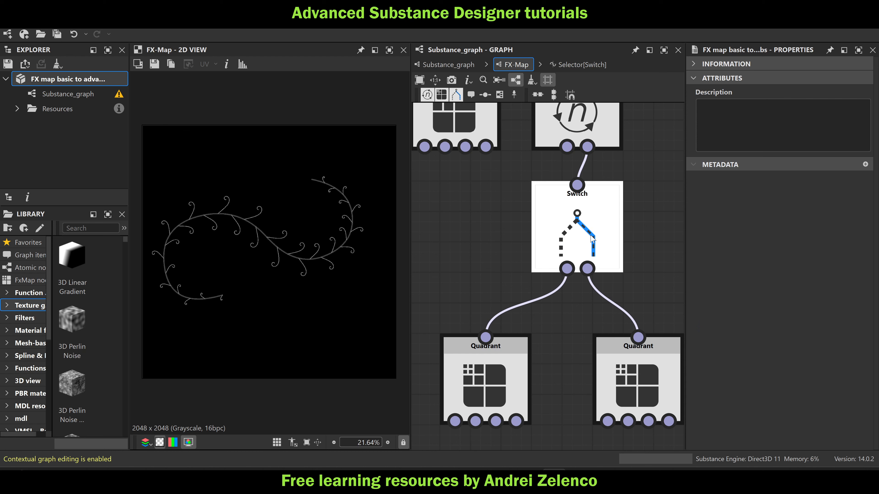
drag(490, 372, 536, 380)
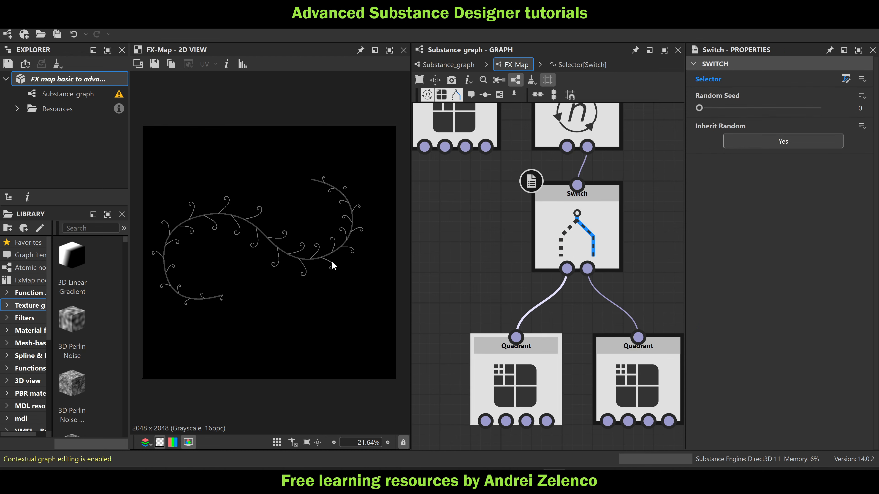
Open the upper Switch's Selector function and copy the node group comparing ptnum0 with multiples of 64, including its Equal node
scroll(331, 258, up, 8)
scroll(325, 208, down, 3)
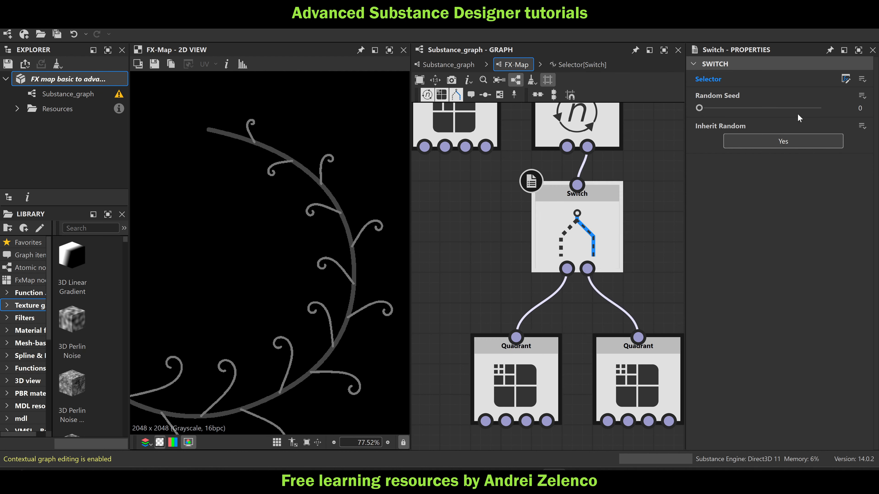
key(f)
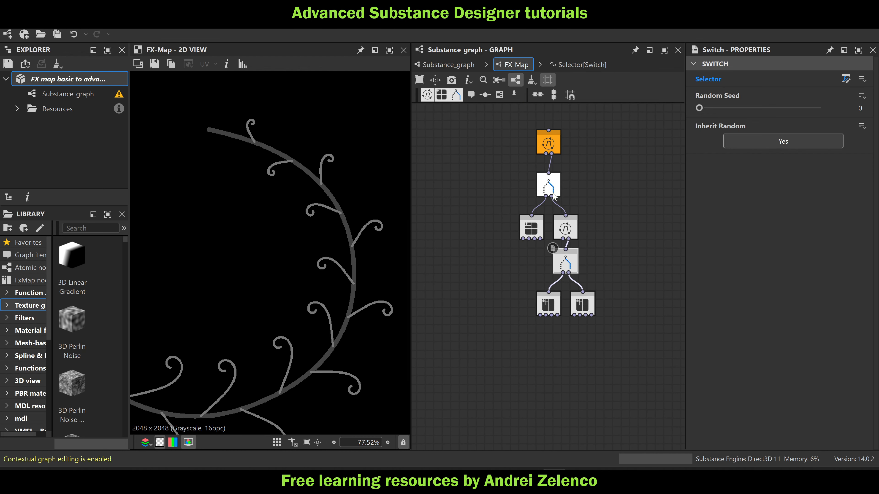
click(846, 79)
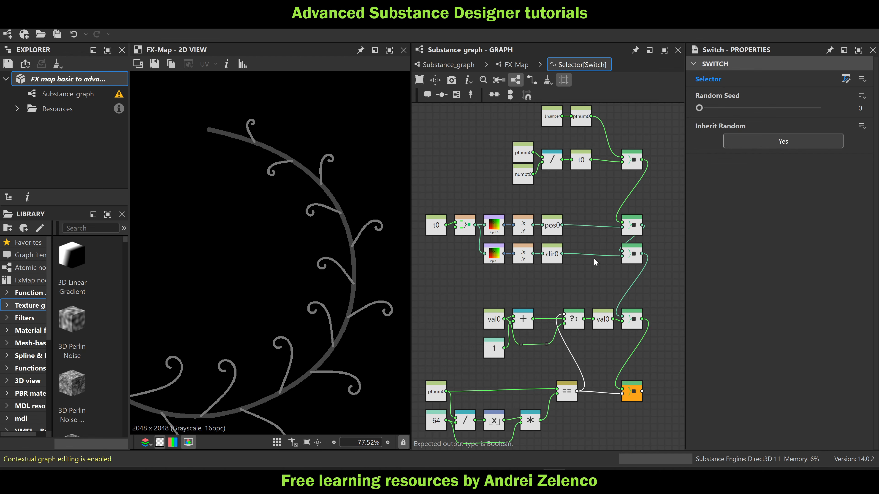
drag(651, 348, 458, 280)
drag(594, 358, 429, 263)
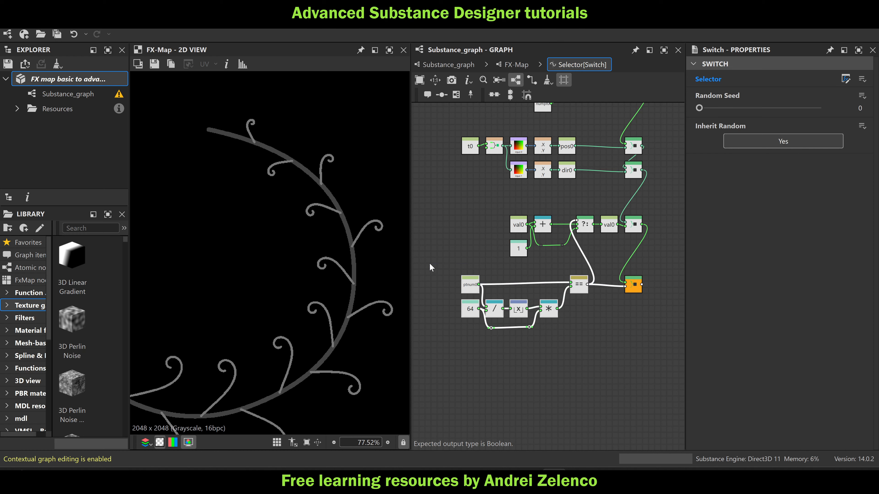
Paste the copied comparison nodes into the lower Switch's Selector function and set their Get Float variable to ptnum1
click(516, 65)
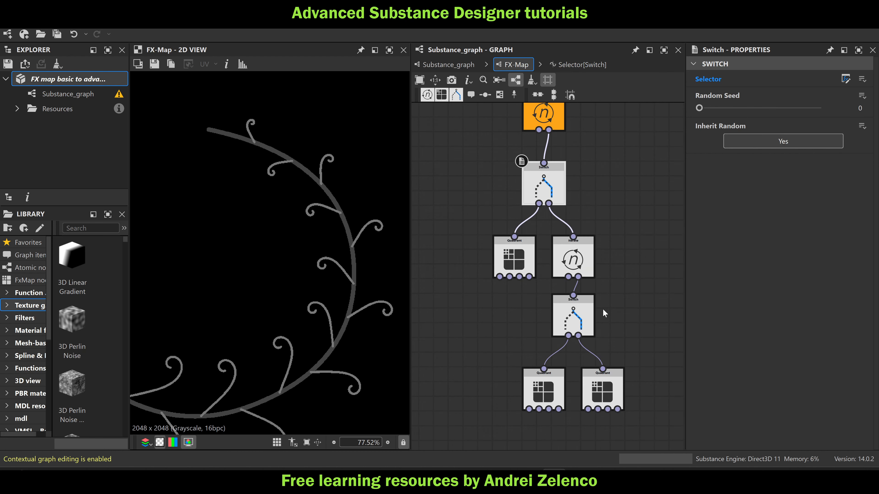
click(846, 79)
scroll(592, 254, up, 3)
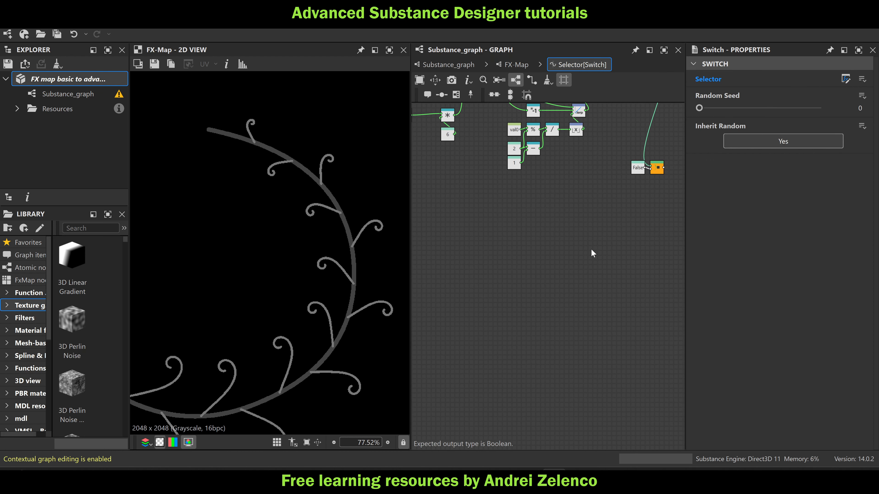
middle_drag(592, 250, 590, 304)
key(ctrl+v)
scroll(618, 261, up, 1)
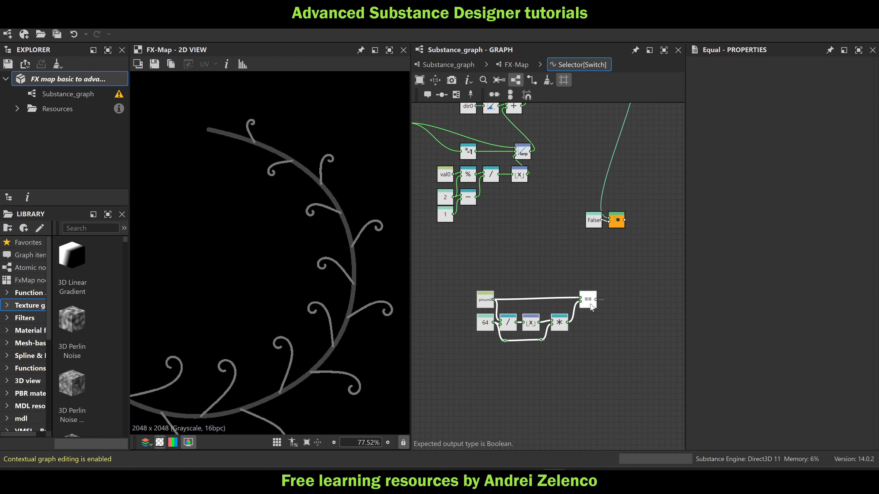
scroll(591, 307, up, 1)
click(464, 300)
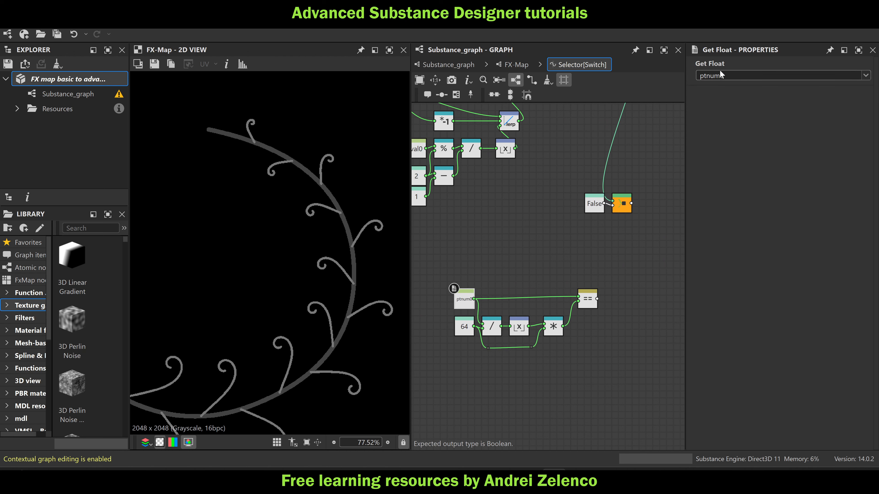
key(Return)
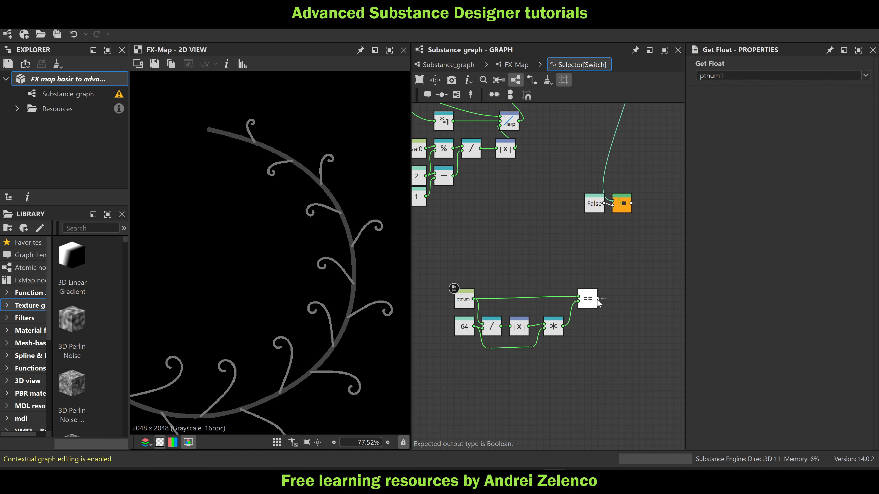
Connect the pasted Equal node to the output Sequence's last input and delete the Boolean node it replaces
drag(617, 236, 619, 214)
click(594, 204)
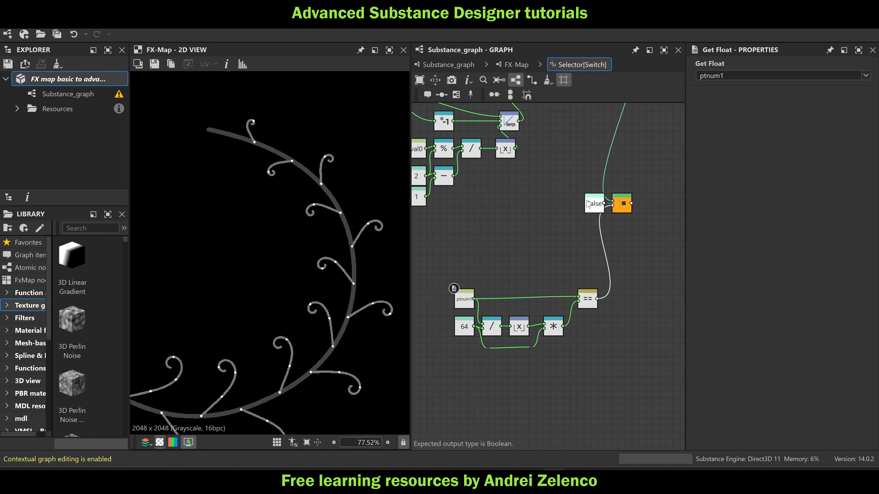
key(Delete)
scroll(341, 275, up, 4)
scroll(342, 257, down, 3)
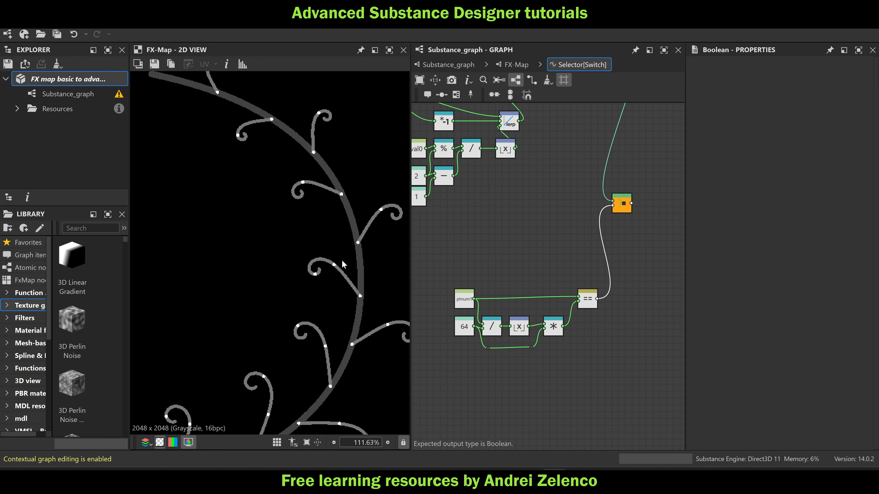
scroll(476, 341, up, 1)
scroll(311, 285, up, 1)
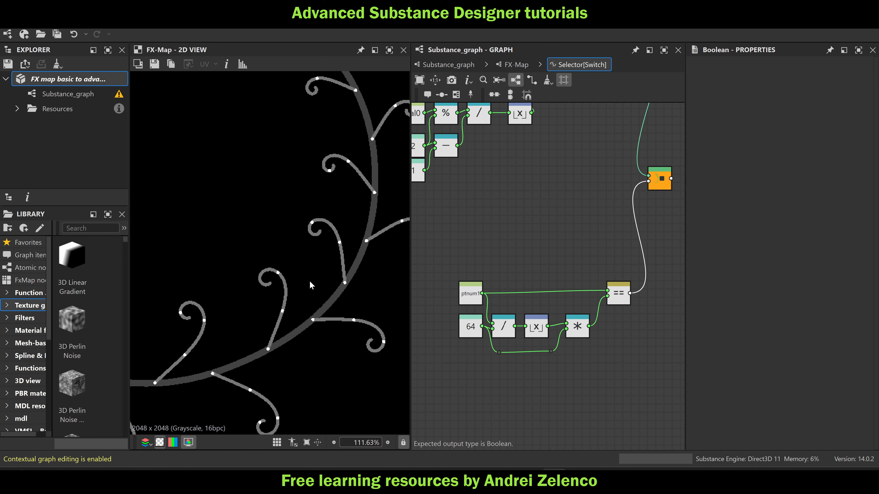
Set the Float constant feeding the pasted comparison's division to 8 and save the package
click(469, 332)
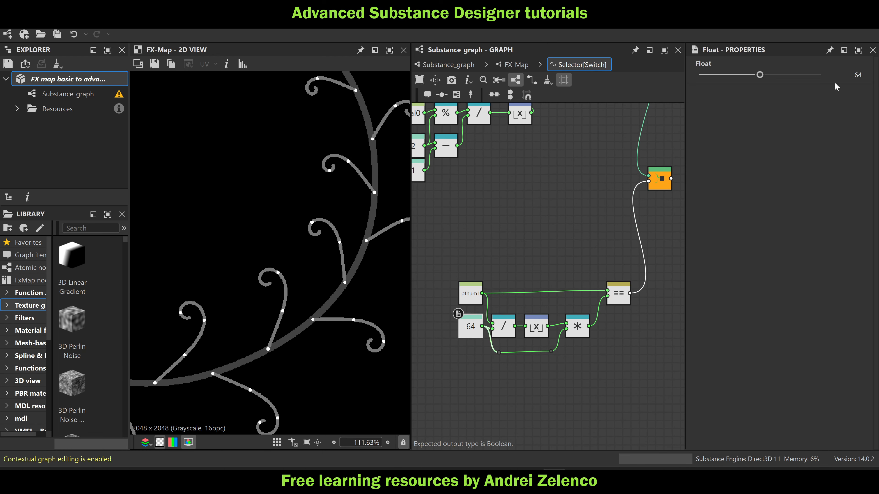
text(16)
key(Return)
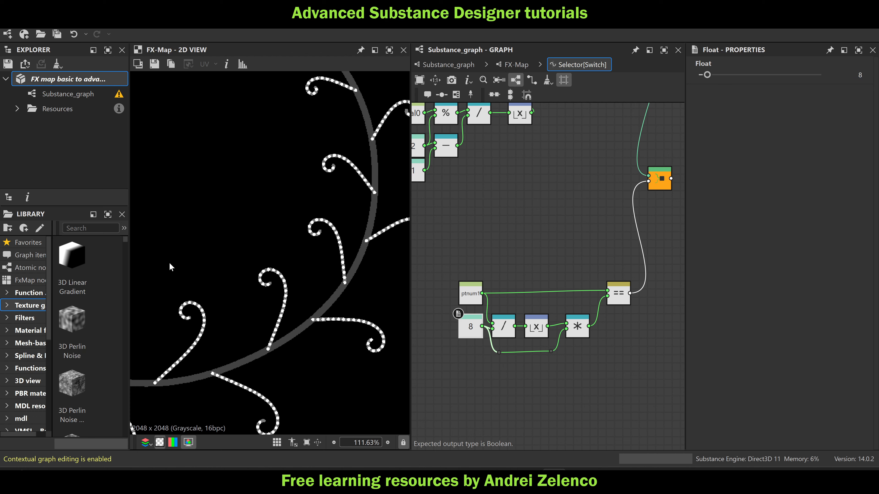
scroll(170, 267, down, 7)
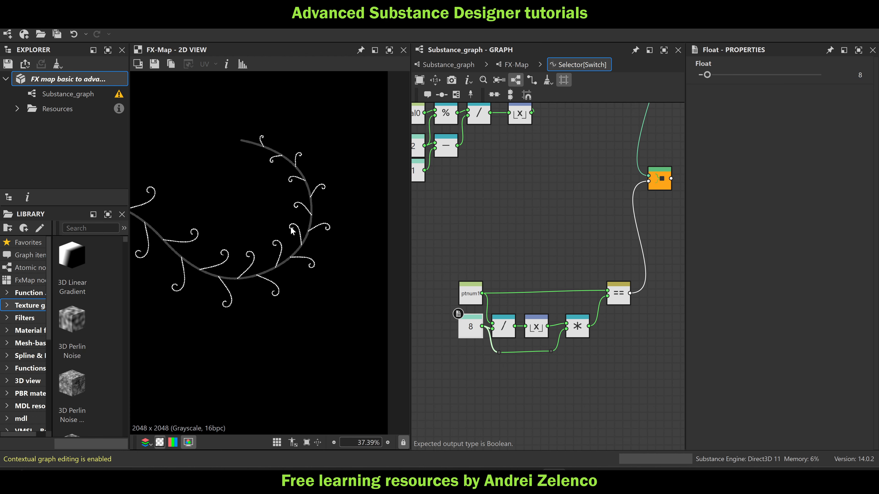
click(55, 78)
Add a Set node named ang1 and connect it to the Add node that follows dir0's Arc Tangent
scroll(649, 204, down, 3)
middle_drag(649, 204, 660, 322)
middle_drag(615, 224, 555, 237)
scroll(554, 237, up, 5)
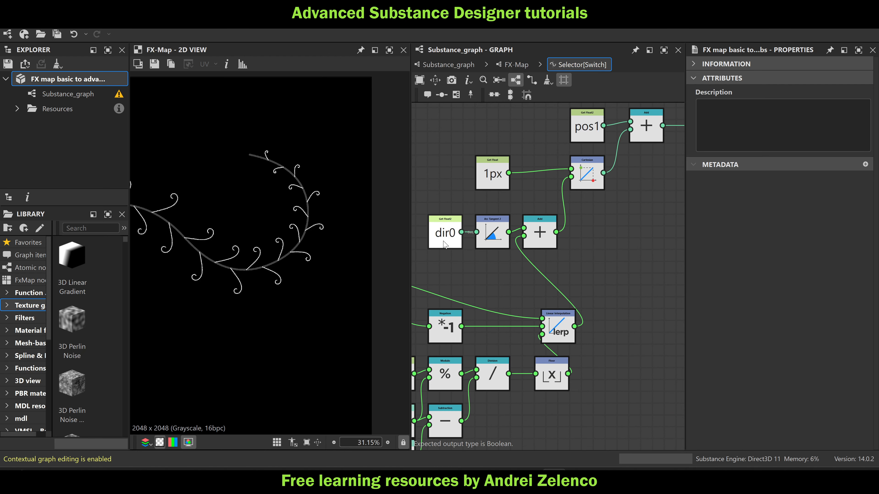
scroll(443, 241, up, 2)
scroll(581, 237, down, 2)
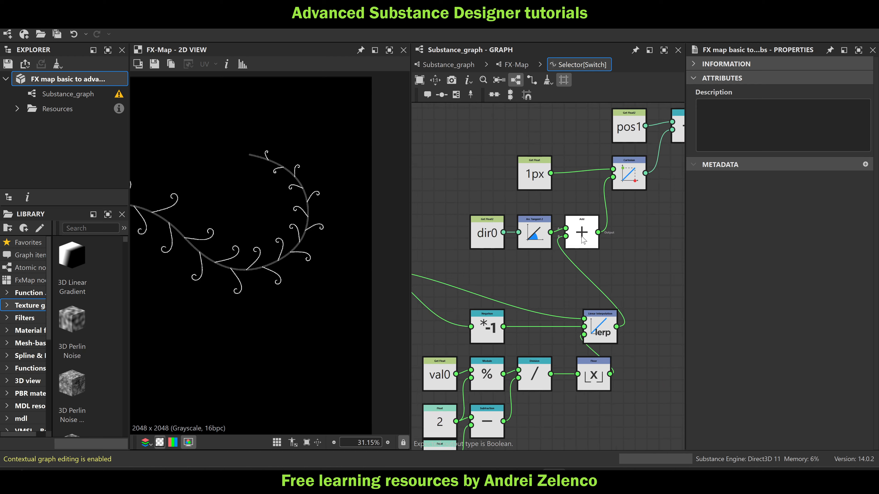
scroll(583, 239, down, 1)
key(space)
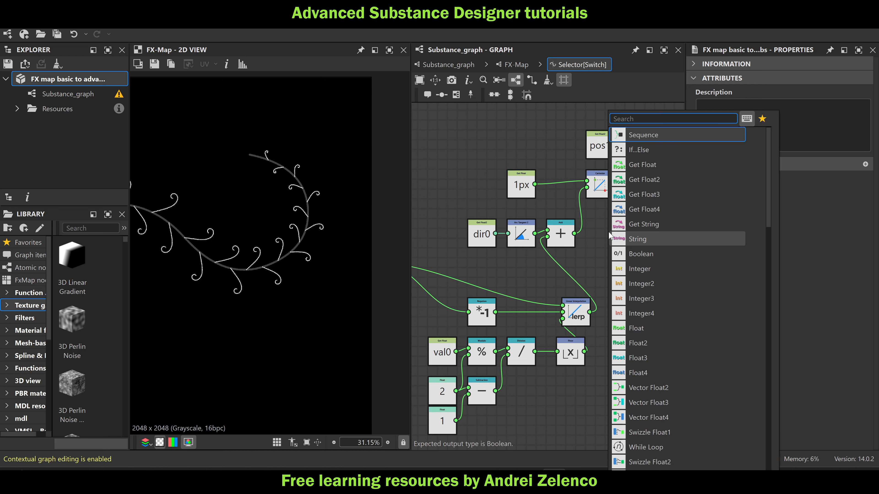
click(590, 256)
key(space)
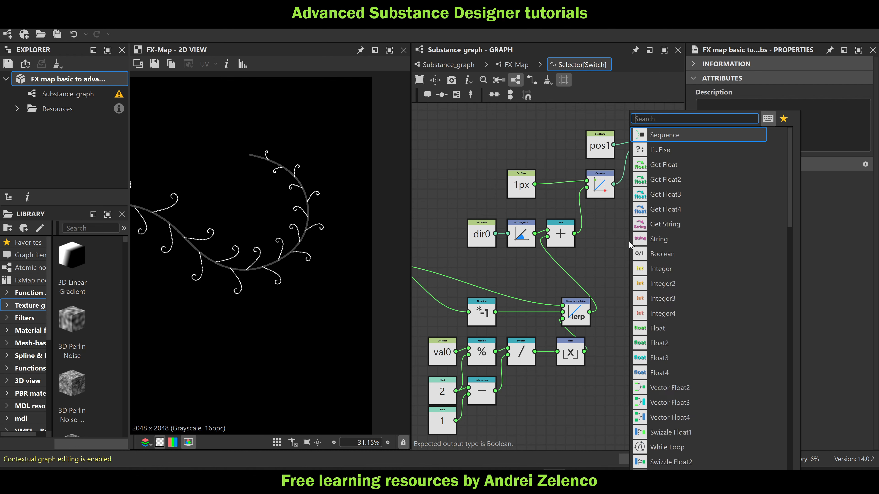
text(set)
key(Return)
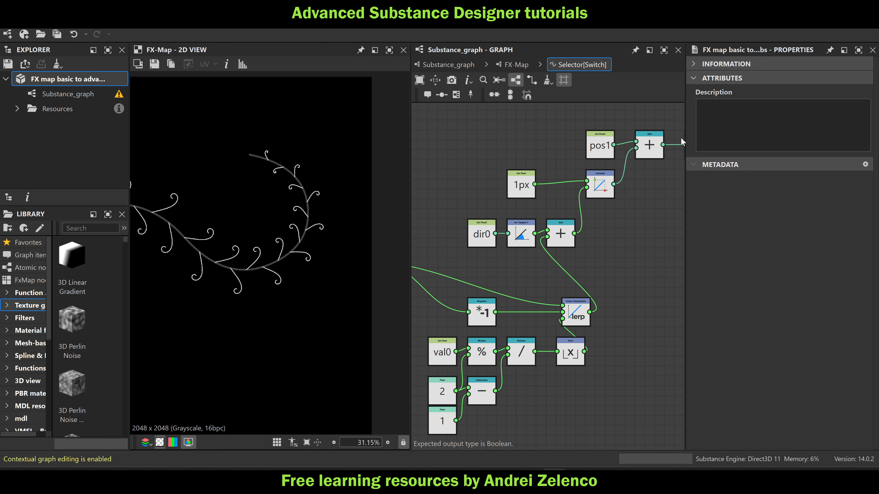
drag(576, 233, 637, 236)
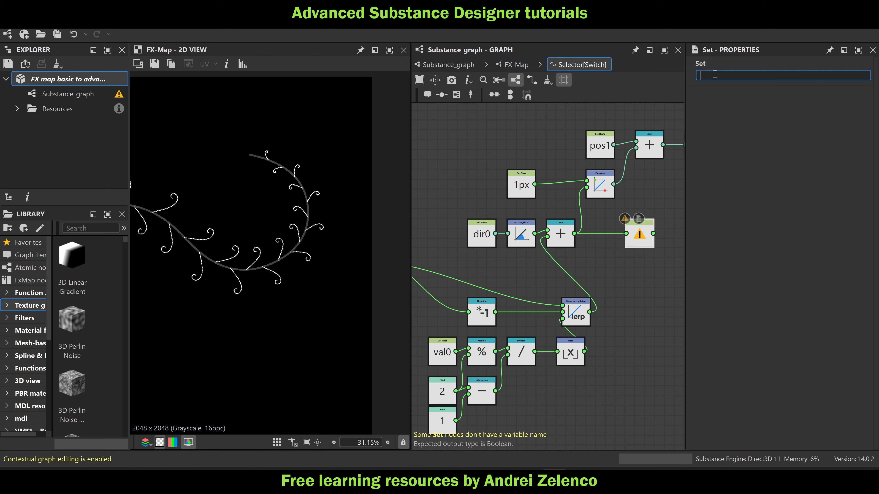
text(ang1)
key(Return)
Insert a Sequence node before the output Sequence, connect ang1 to its last input and align it beside ang1
middle_drag(634, 286, 513, 300)
key(space)
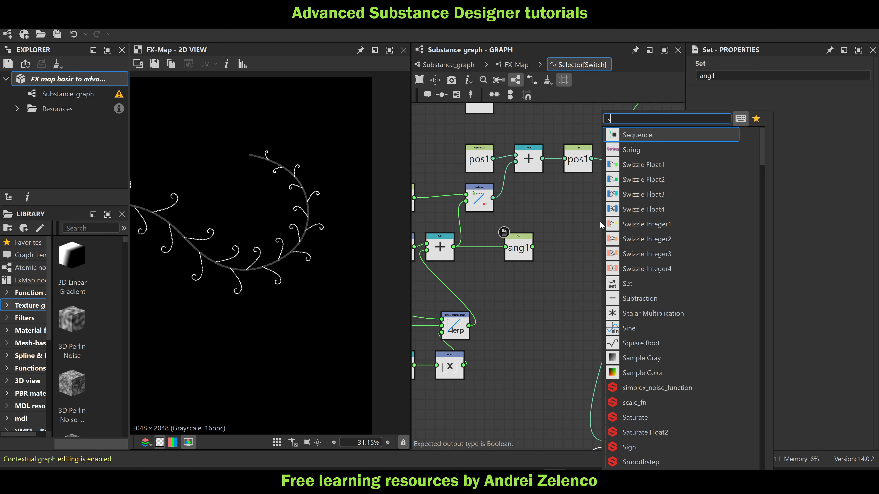
text(seq)
click(644, 136)
drag(642, 160, 606, 219)
drag(533, 247, 585, 231)
click(612, 227)
middle_drag(552, 349, 537, 280)
click(589, 372)
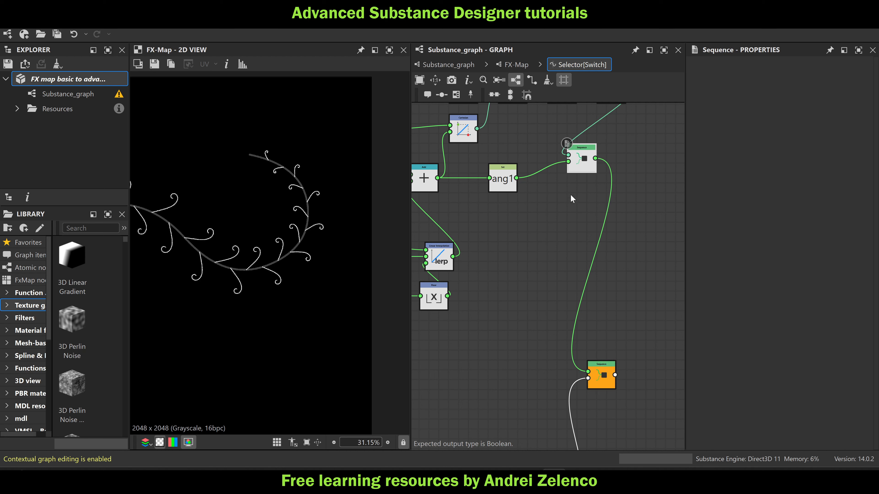
drag(584, 157, 613, 180)
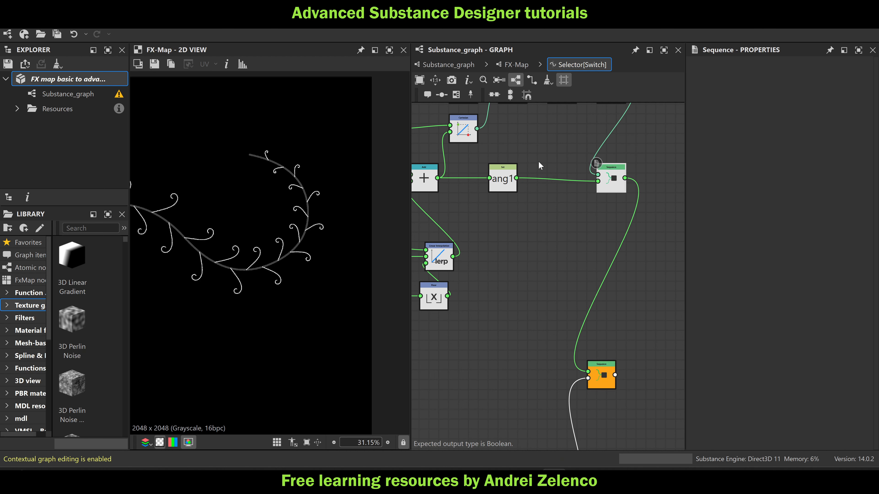
Return to the FX-Map and move the Quadrant on the lower Switch's second output farther down to make room above it
click(516, 64)
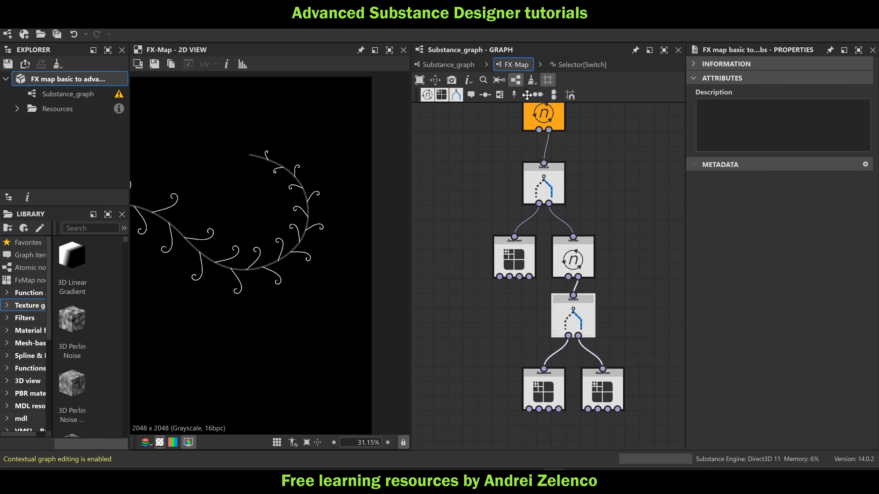
drag(561, 226, 585, 255)
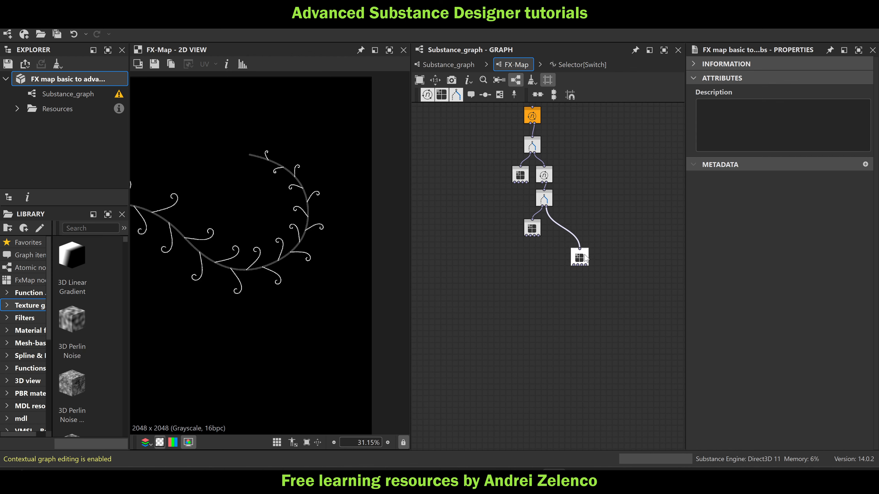
drag(566, 219, 552, 233)
scroll(543, 176, up, 3)
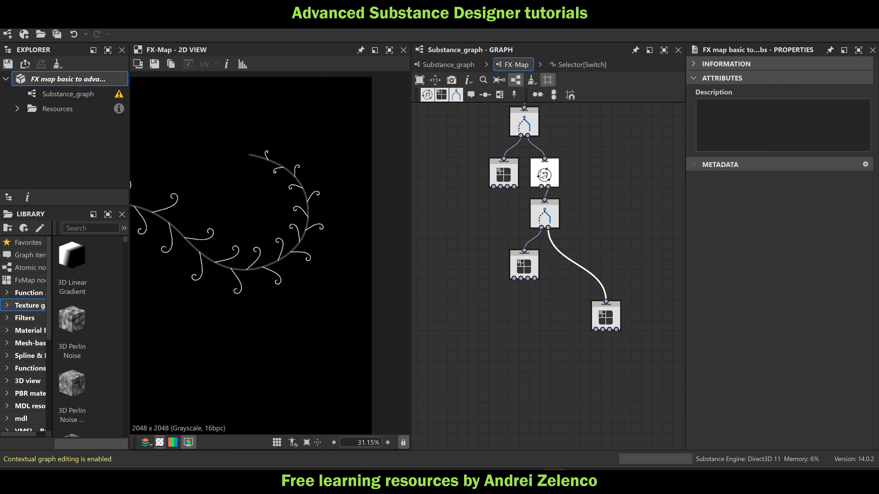
Duplicate the nested Iterate node and insert the copy between the lower Switch's second output and its Quadrant
click(544, 176)
key(ctrl+c)
key(ctrl+v)
drag(602, 187, 641, 197)
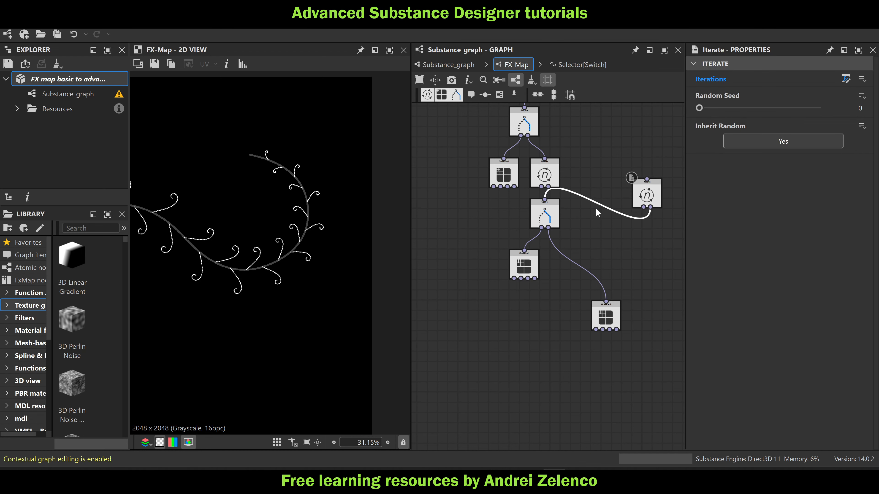
key(Delete)
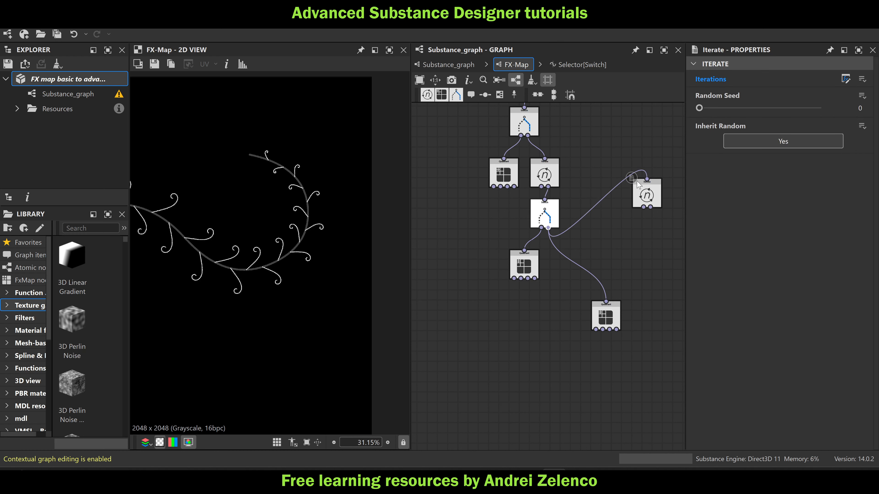
click(638, 184)
drag(650, 207, 606, 302)
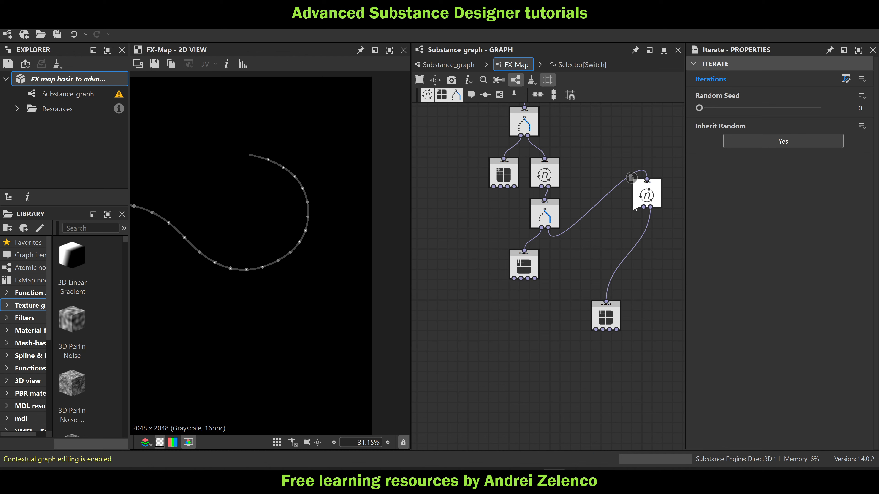
drag(634, 204, 572, 266)
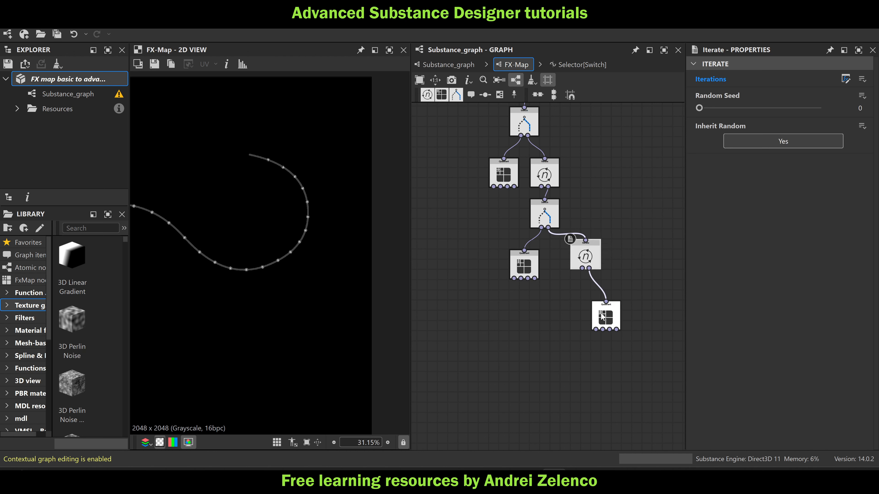
Place the Quadrant directly under the copied Iterate, wire the lower Switch's second output straight to the Quadrant, and save the package
drag(602, 316, 584, 303)
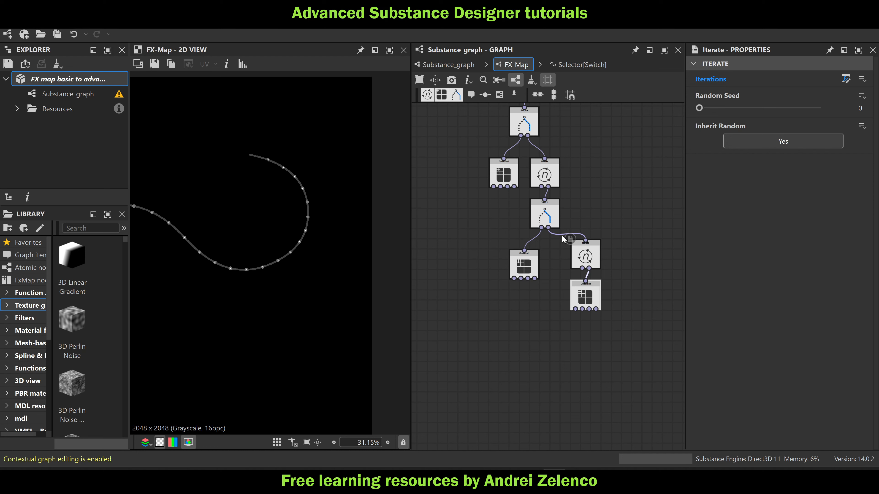
drag(548, 228, 586, 281)
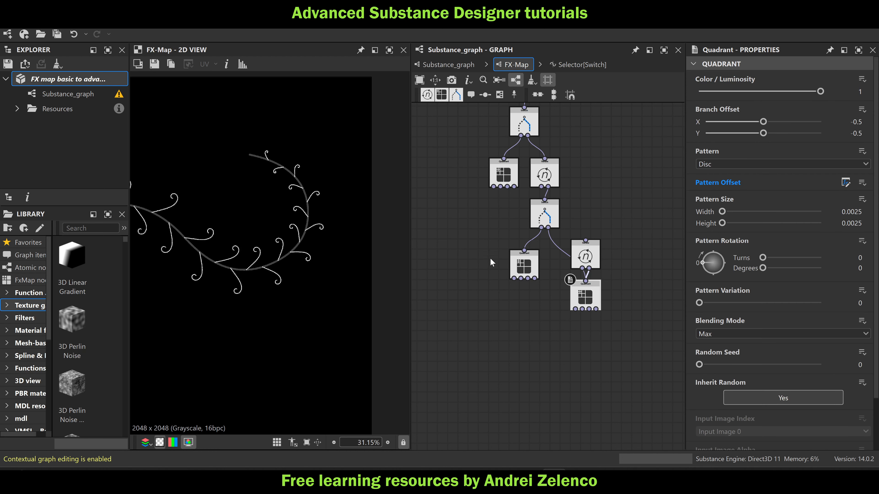
click(102, 79)
scroll(583, 250, up, 2)
Reconnect the lower Switch's second output to the copied Iterate and place that Iterate back above its Quadrant
drag(587, 256, 643, 208)
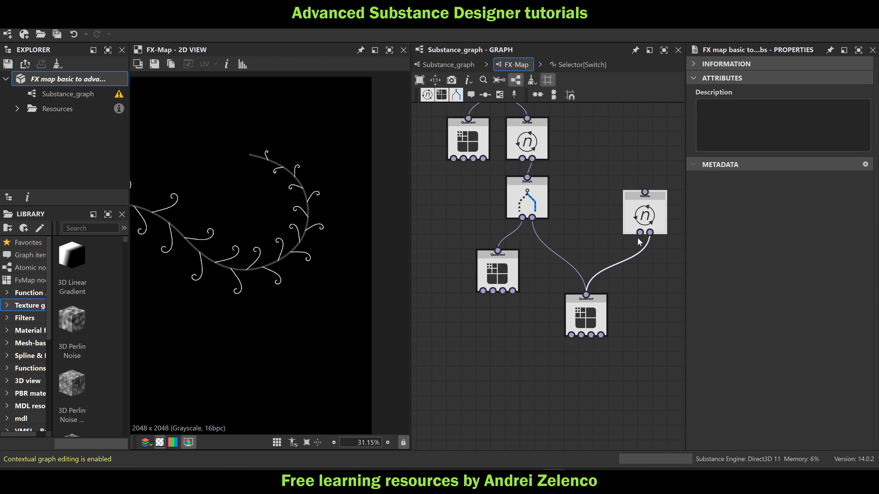
drag(532, 218, 646, 201)
scroll(311, 224, up, 5)
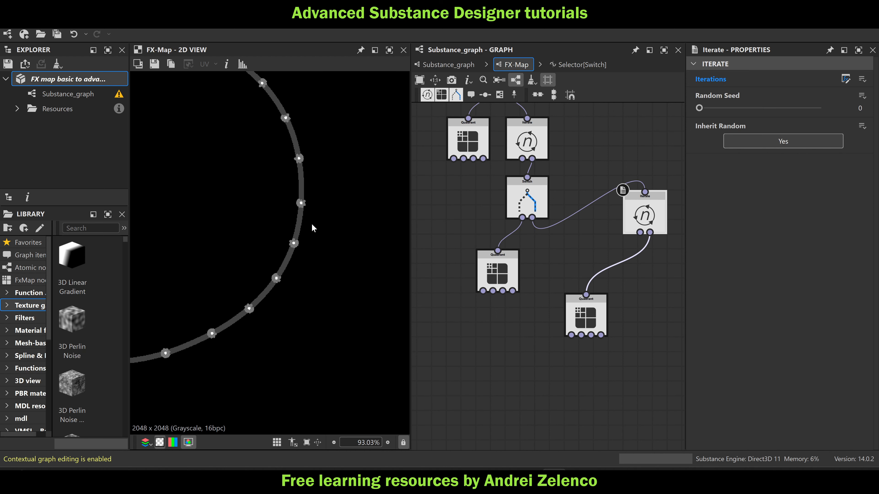
drag(645, 215, 585, 259)
In the copied Iterate's Iterations function, set the Get Float2 variable to pos1 and rename the connected Set variable pos2
click(846, 80)
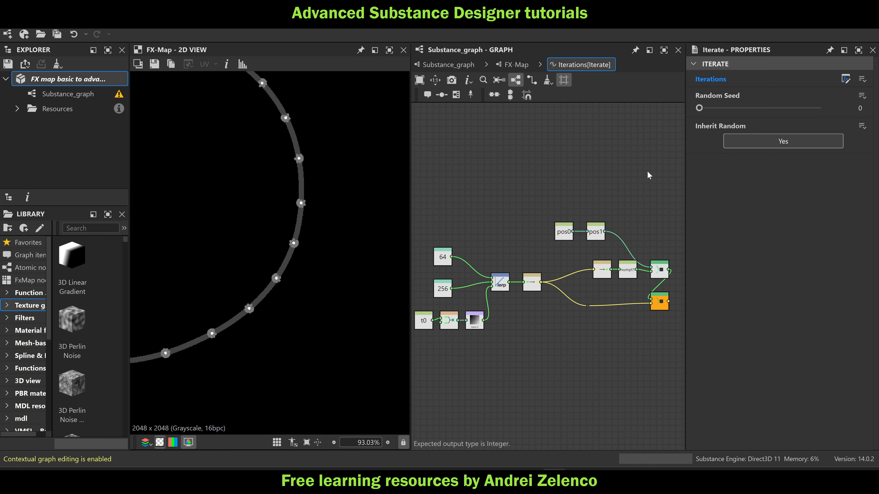
scroll(563, 233, up, 3)
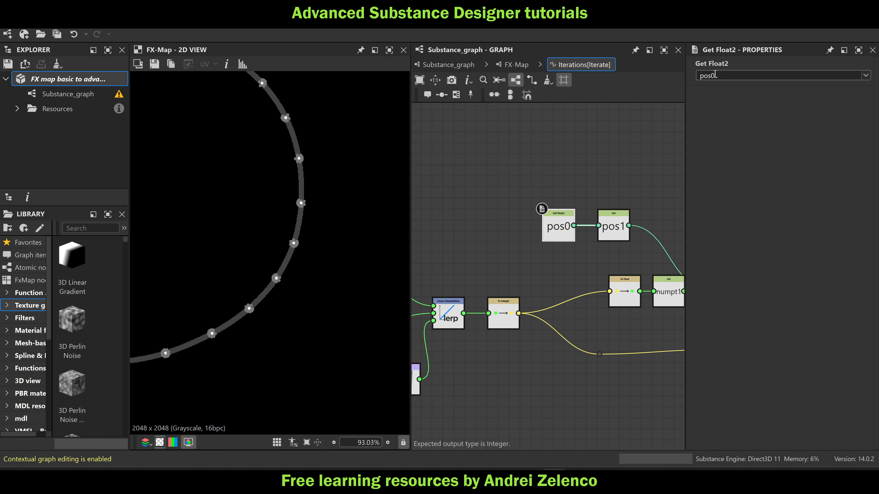
text(1)
key(Return)
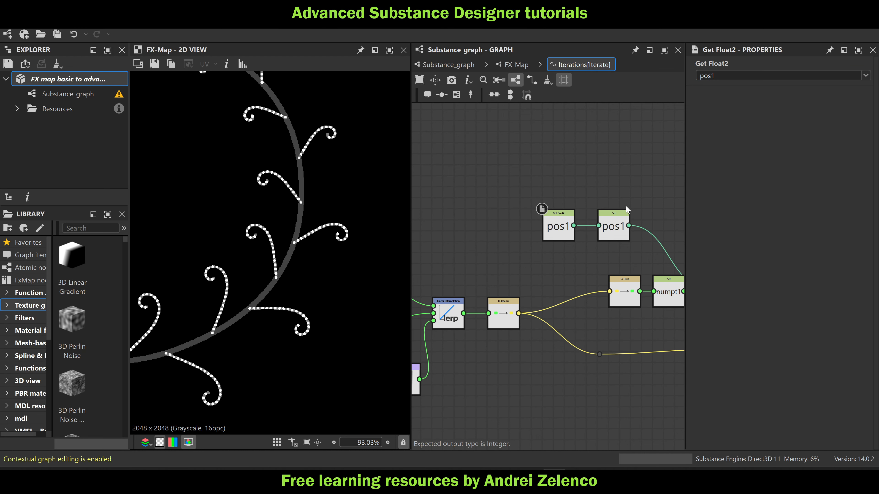
click(613, 232)
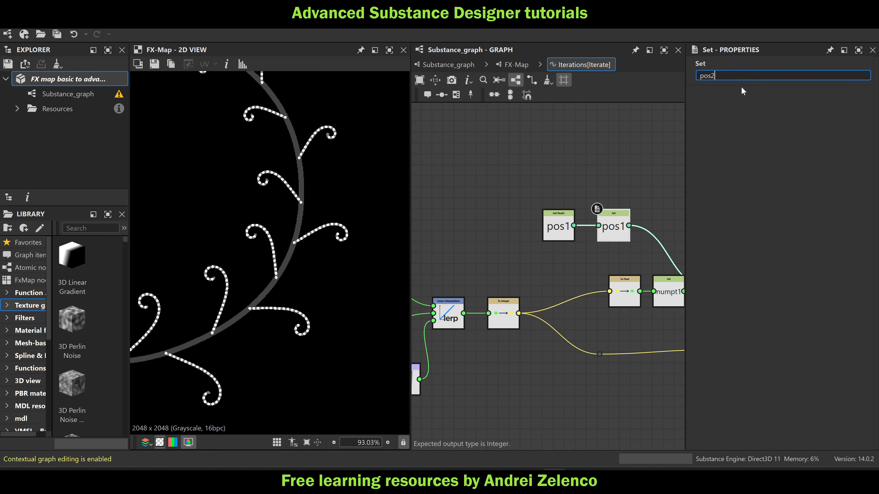
click(592, 130)
Rename the Set variable that follows the To Float node to numpt2
scroll(596, 133, down, 3)
scroll(645, 231, up, 1)
middle_drag(627, 232, 530, 231)
scroll(530, 231, up, 2)
click(541, 226)
click(721, 76)
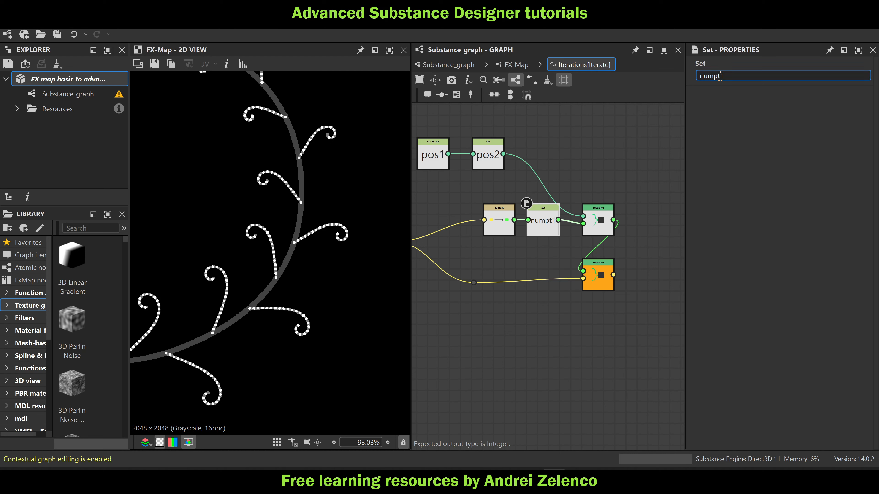
click(595, 134)
Delete the Lerp, the 256 constant and the t0 sampling nodes, leaving the 64 constant feeding To Integer, and save the package
scroll(614, 150, down, 6)
scroll(494, 214, up, 4)
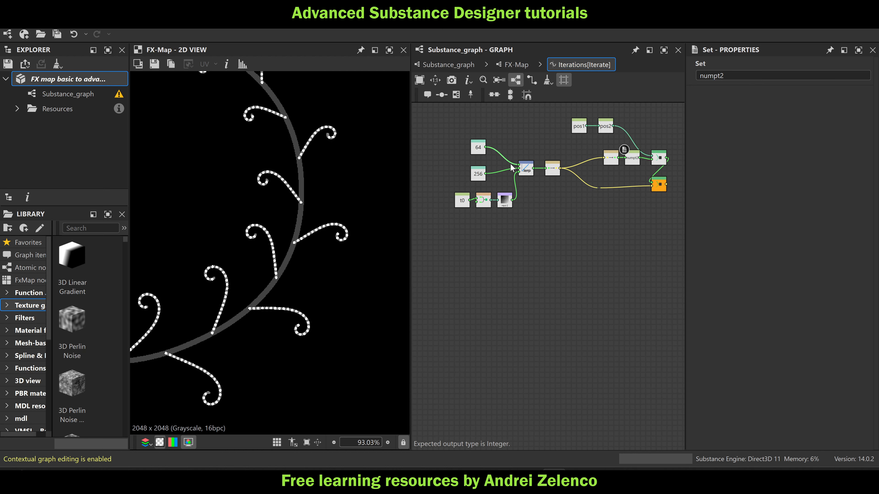
drag(568, 170, 537, 222)
drag(547, 251, 434, 187)
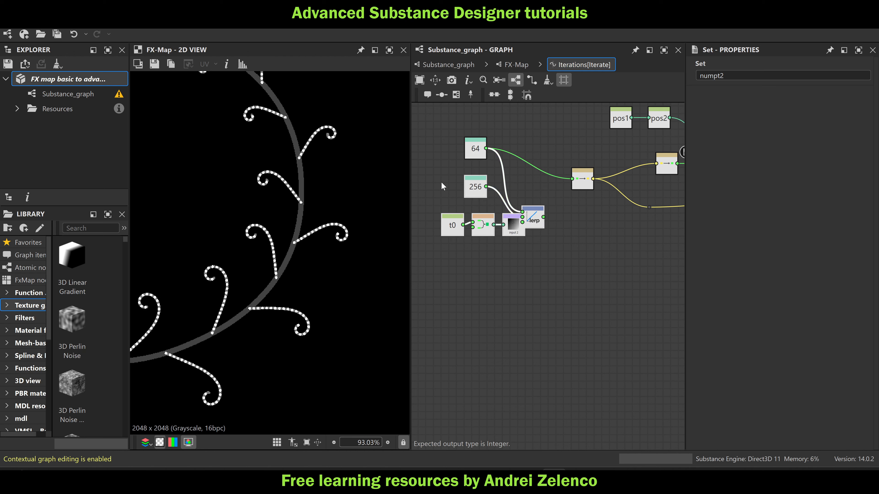
key(Delete)
drag(475, 153, 552, 183)
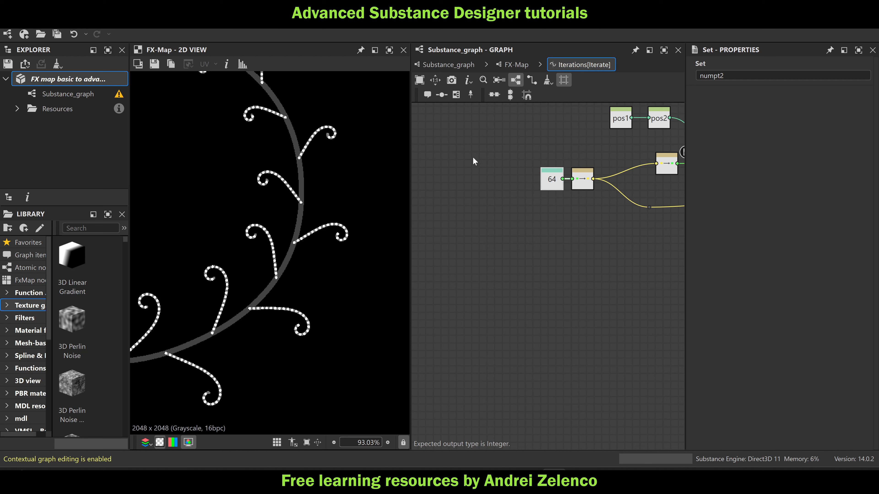
click(79, 81)
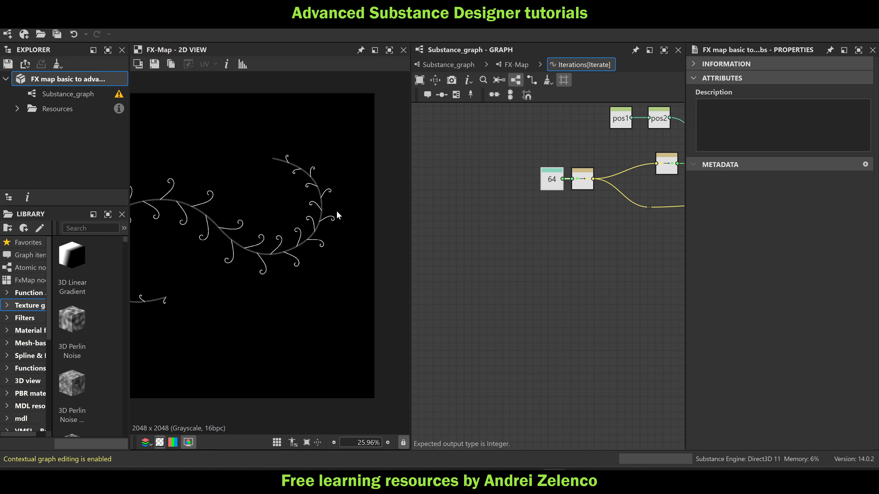
scroll(626, 179, down, 3)
middle_drag(618, 184, 509, 193)
scroll(566, 192, up, 2)
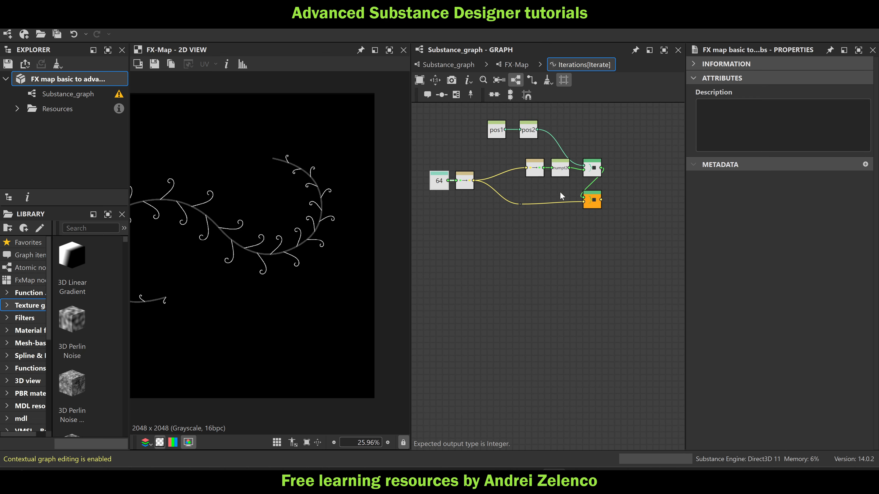
Return to the FX-Map, open the lower Switch's Selector function and copy its ptnum1, t1, pos1 and ang1 node chains
click(520, 64)
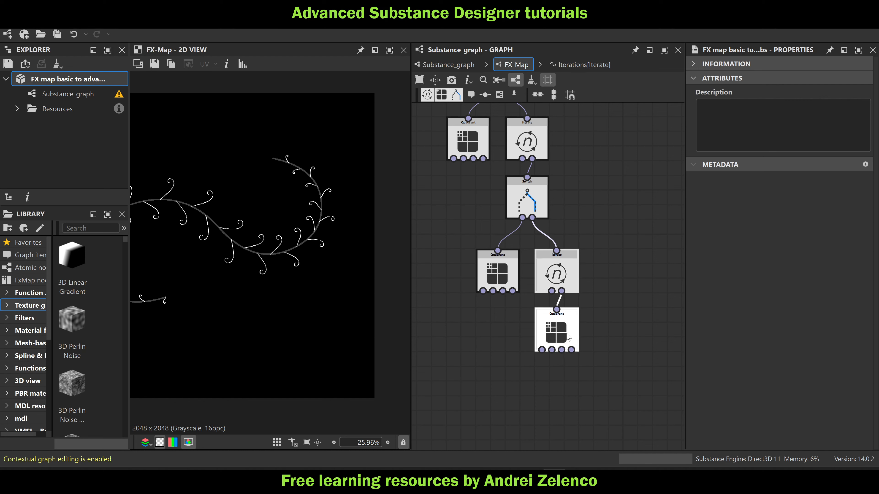
click(556, 331)
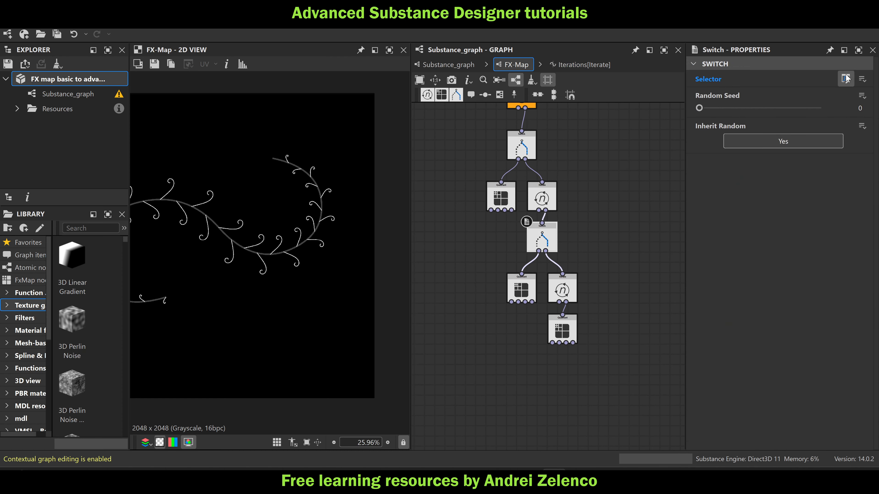
click(846, 78)
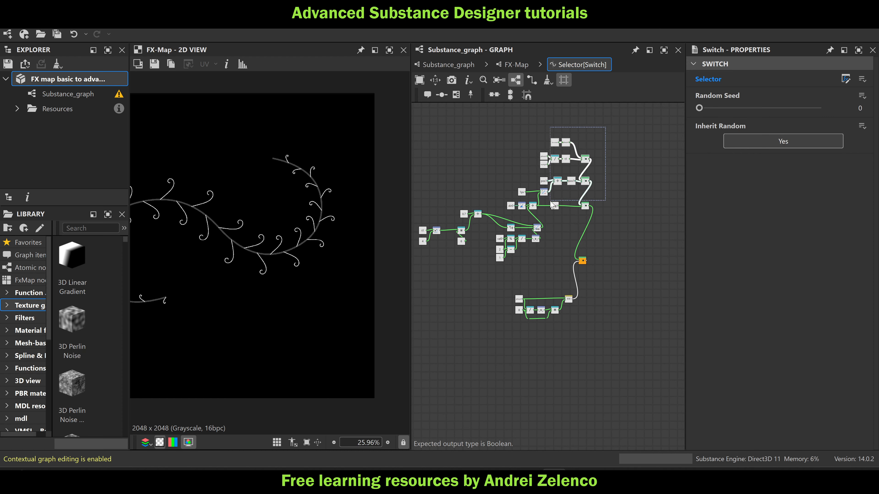
drag(550, 201, 508, 207)
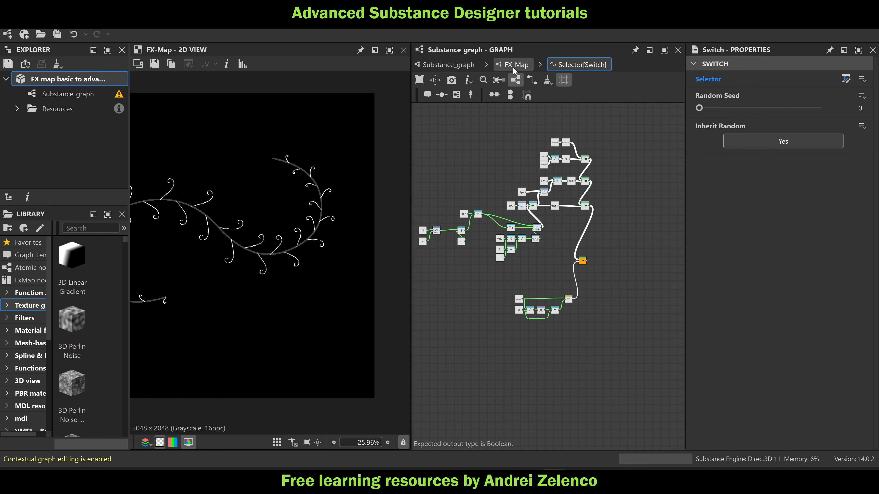
Create an empty function for the lowest Quadrant's Color / Luminosity and paste the copied node chains into it
click(515, 80)
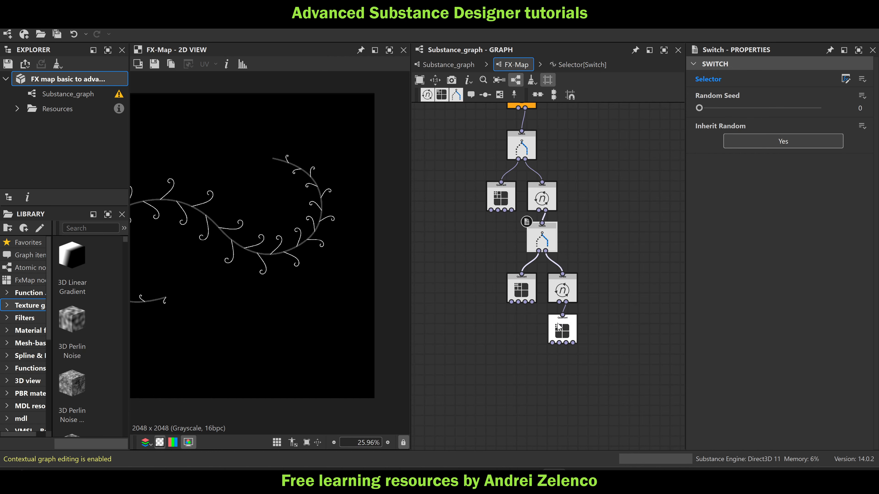
click(862, 79)
click(795, 90)
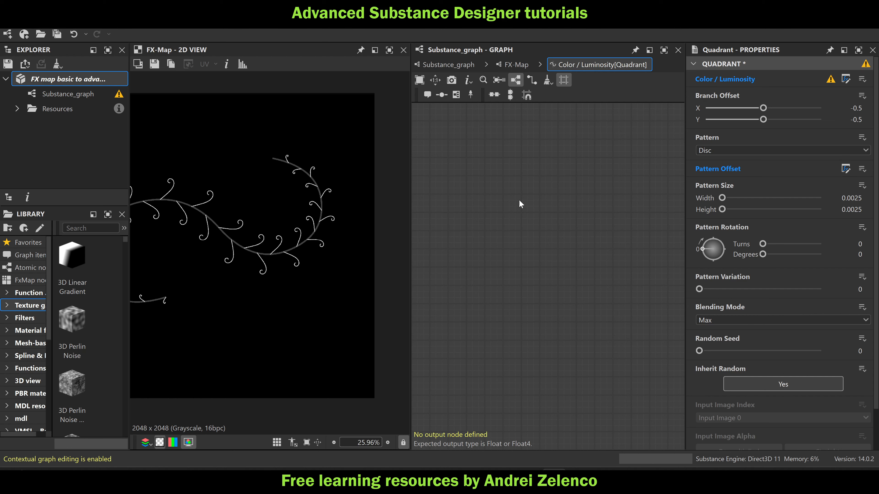
key(ctrl+v)
scroll(515, 244, down, 6)
scroll(525, 171, up, 5)
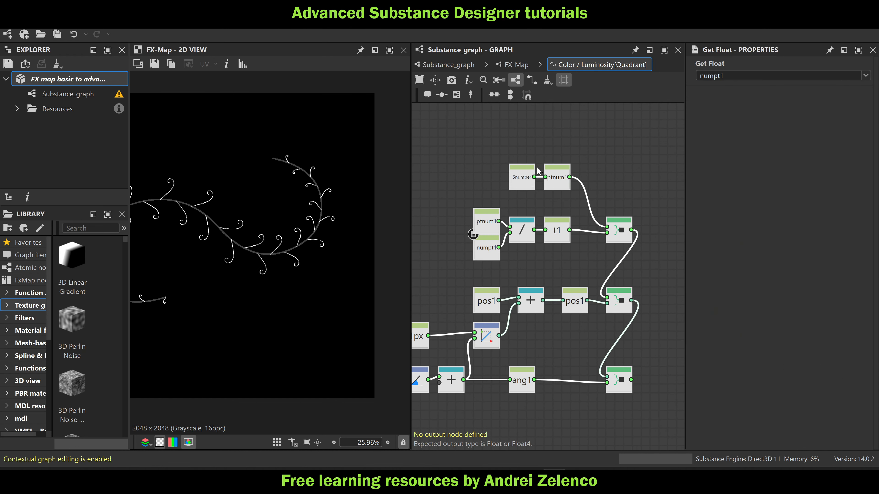
Rename the pasted point-number Set and Get variables ptnum2, the divisor numpt2 and the division result t2
click(576, 188)
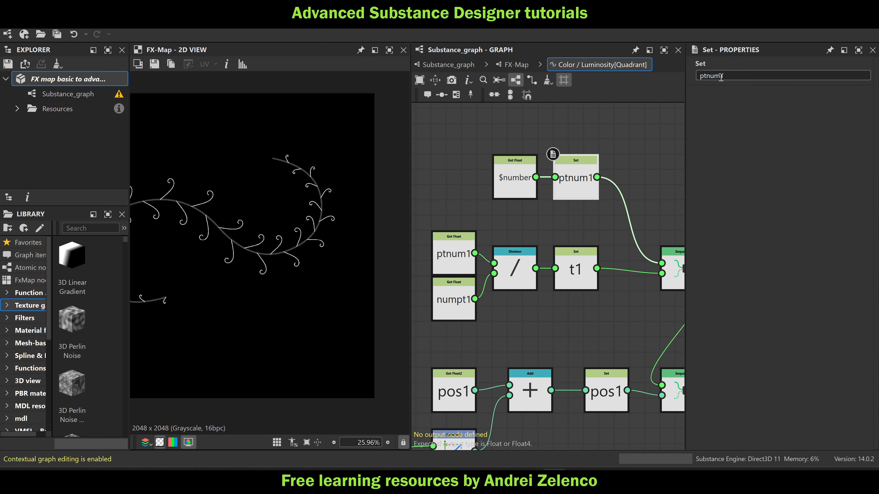
click(630, 122)
click(465, 256)
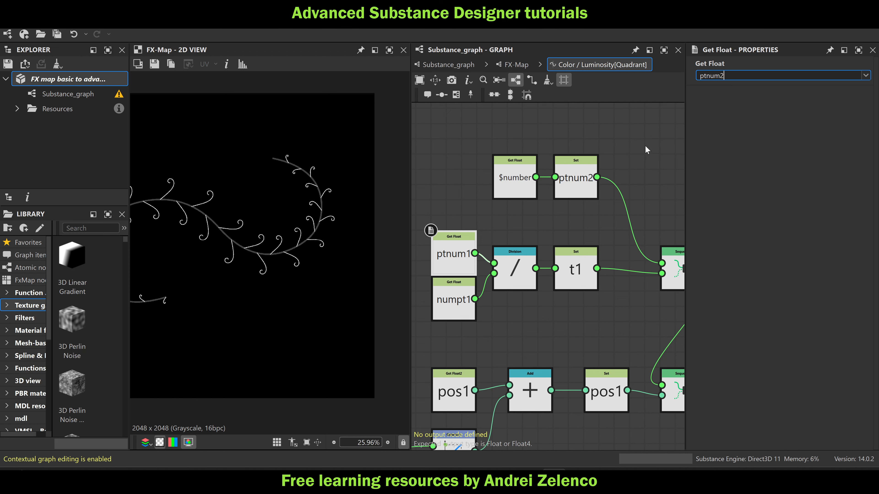
click(458, 302)
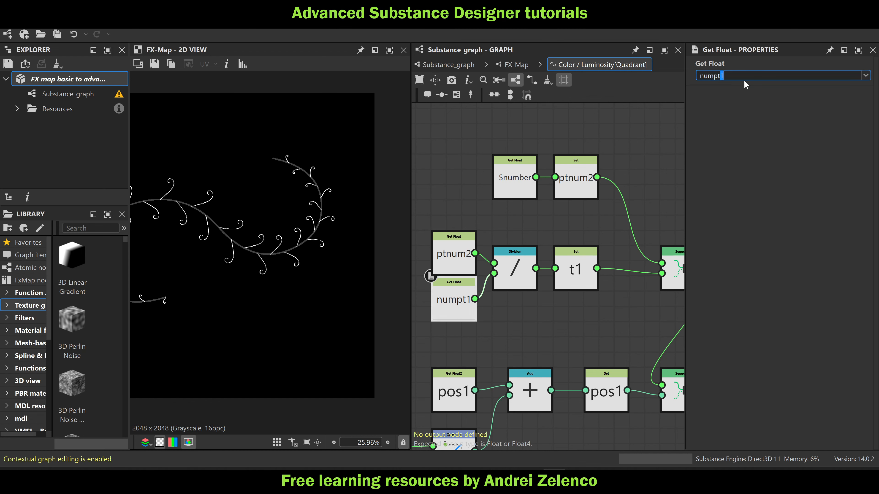
text(2)
click(576, 273)
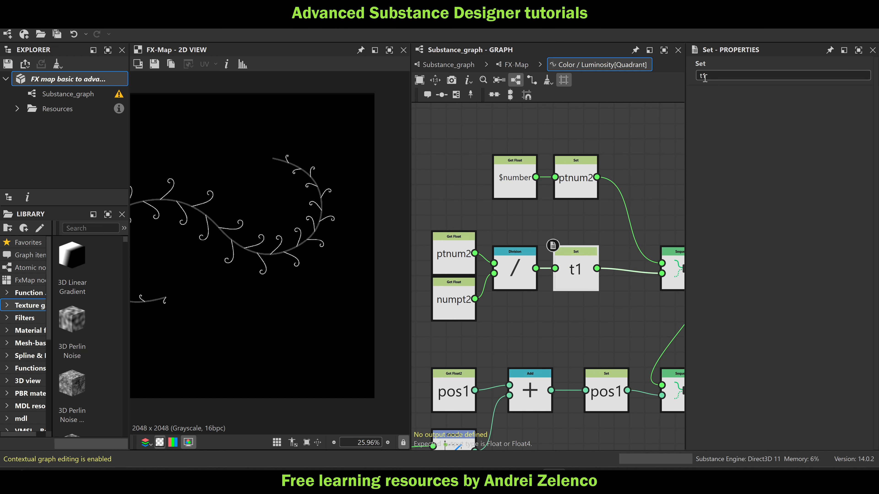
click(629, 136)
Change both the Get Float2 and Set variables around the position Add node to pos2
scroll(609, 157, down, 2)
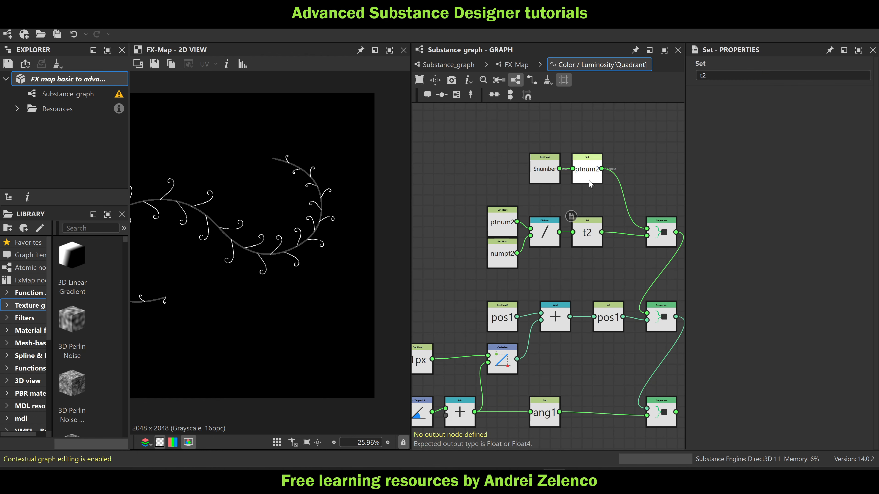
scroll(491, 304, up, 3)
click(503, 308)
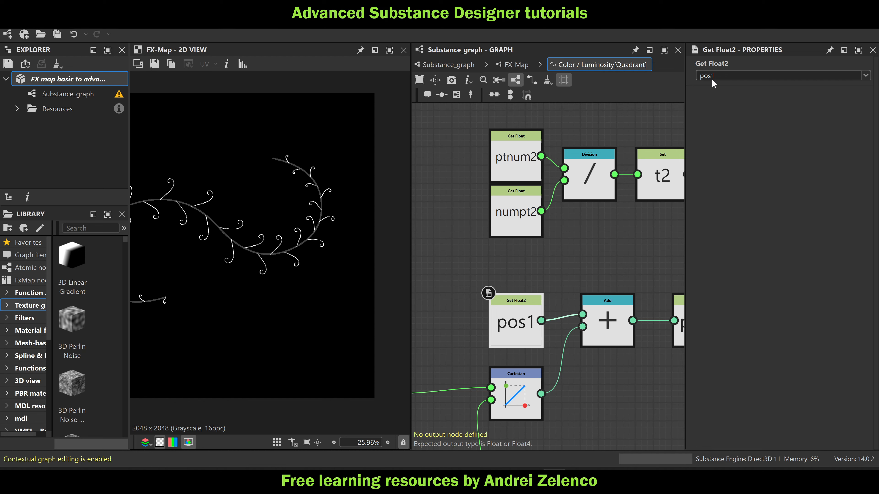
click(596, 248)
middle_drag(596, 248, 535, 219)
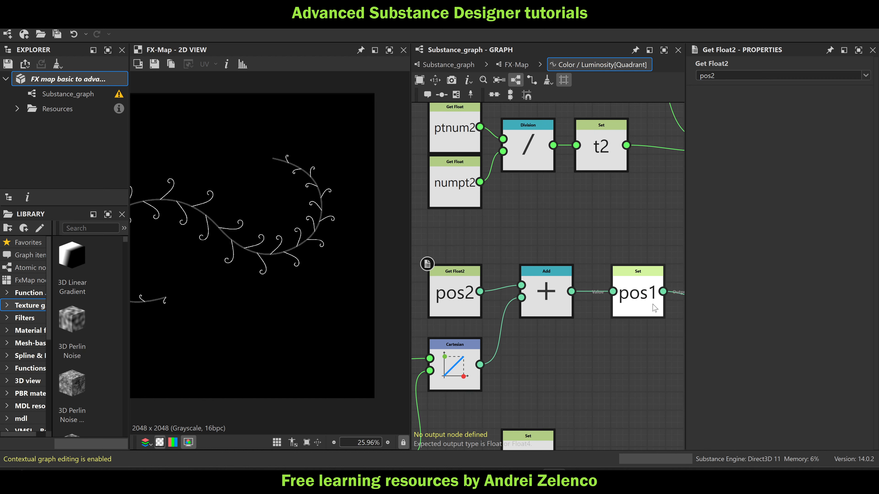
click(640, 302)
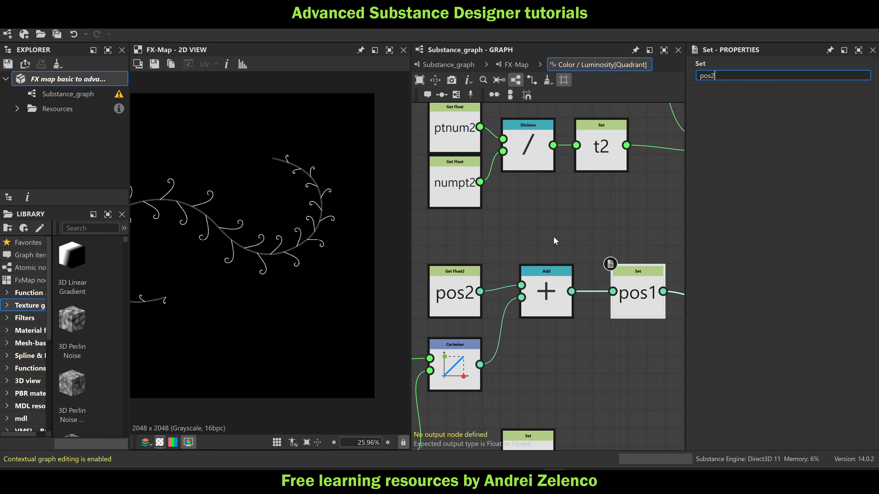
key(Return)
Delete the ang1 Set with its Sequence, plus the dir0, Arc Tangent and Add nodes feeding the Cartesian node's angle
scroll(555, 242, down, 2)
scroll(508, 275, down, 2)
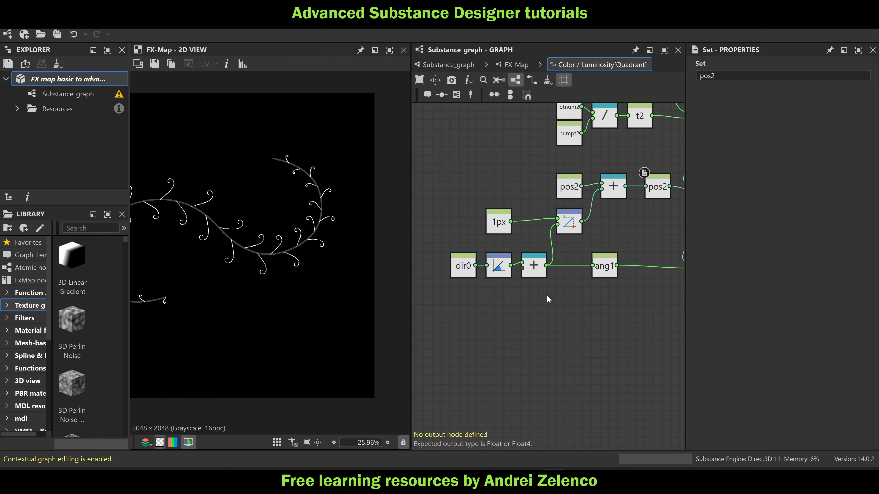
middle_drag(599, 294, 528, 289)
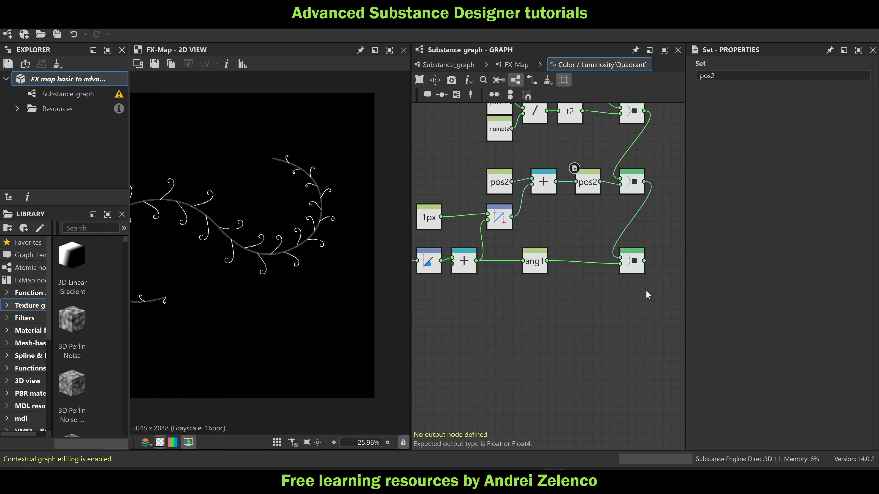
drag(646, 290, 518, 261)
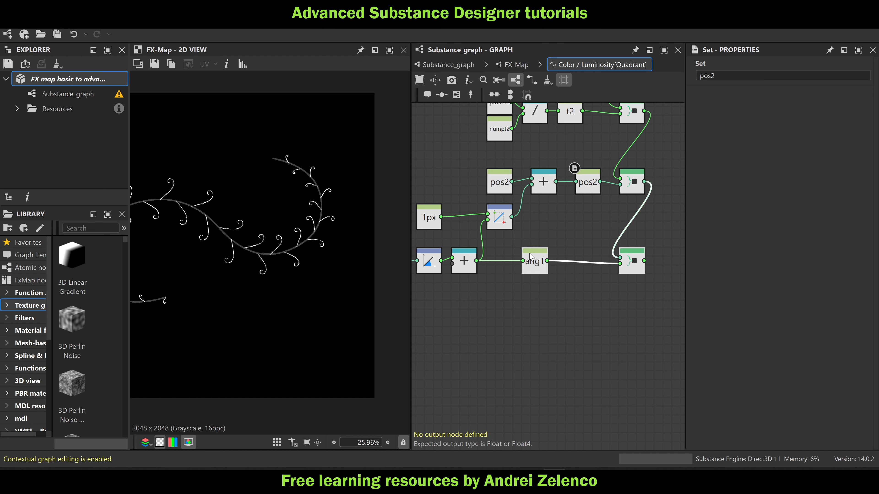
key(Delete)
drag(518, 296, 432, 256)
middle_drag(450, 251, 528, 243)
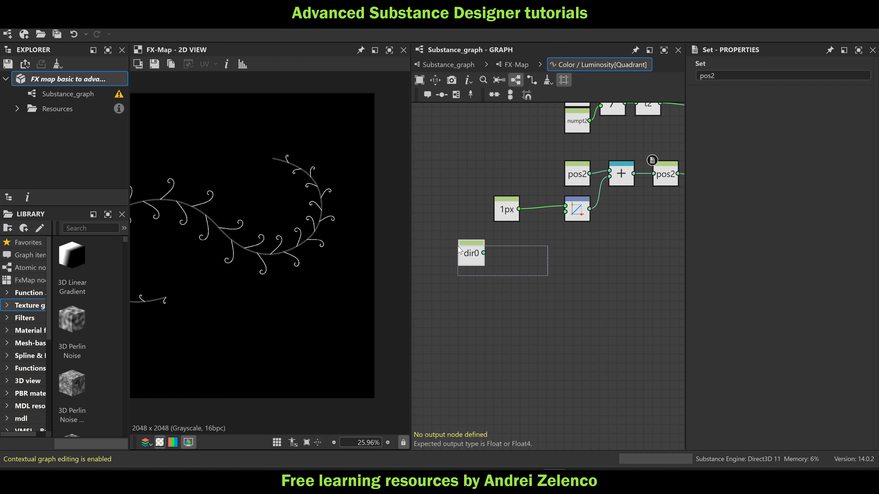
key(Delete)
Add a Get Float node reading ang1 and connect it to the Cartesian node's angle input
key(space)
text(get)
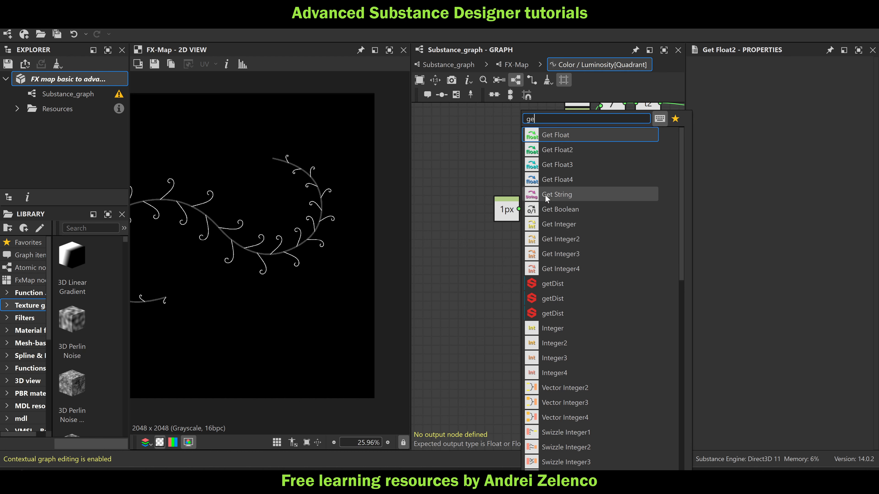
click(561, 134)
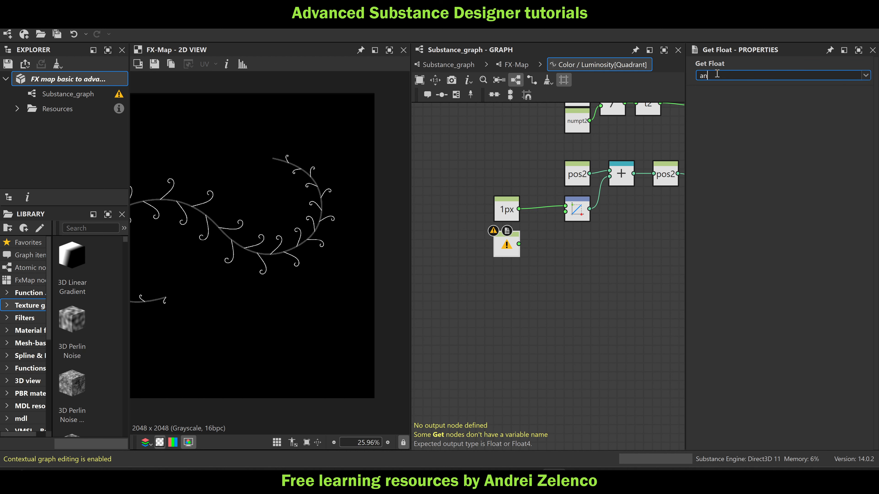
key(Return)
drag(519, 244, 565, 212)
Add a Sequence node below the pos2 Sequence and chain it to that Sequence's output
scroll(559, 211, down, 3)
key(space)
text(s)
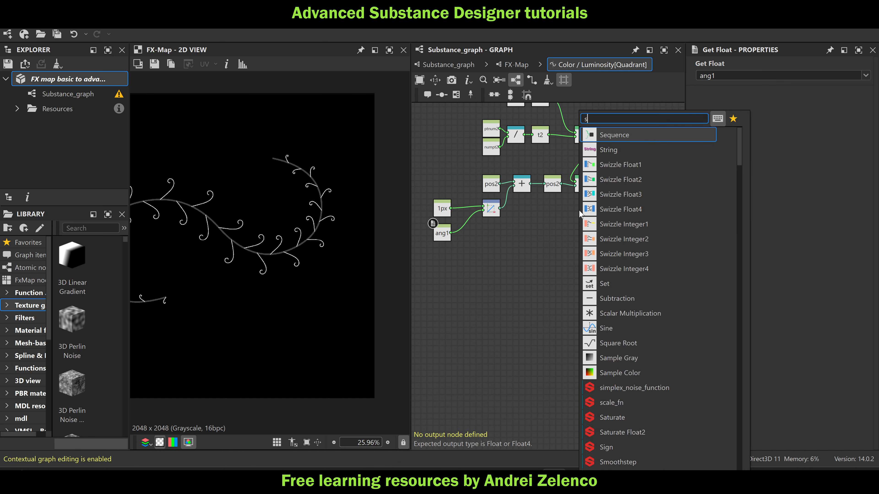
click(622, 136)
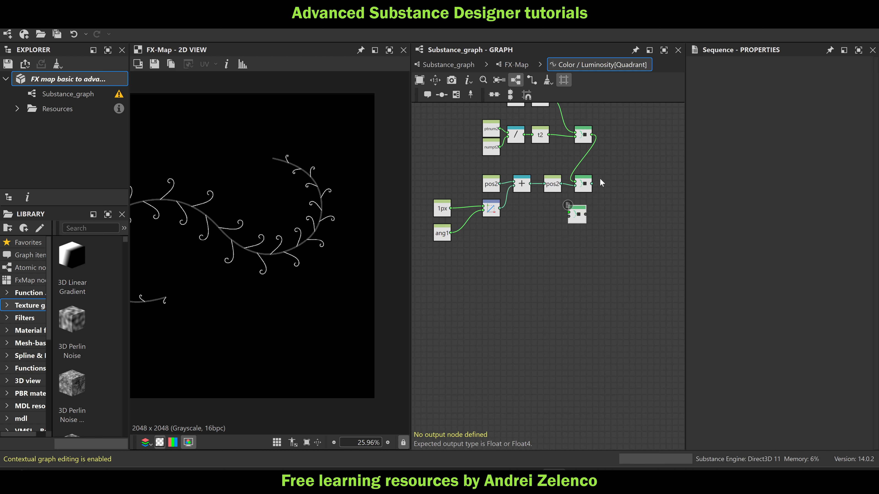
drag(574, 216, 584, 233)
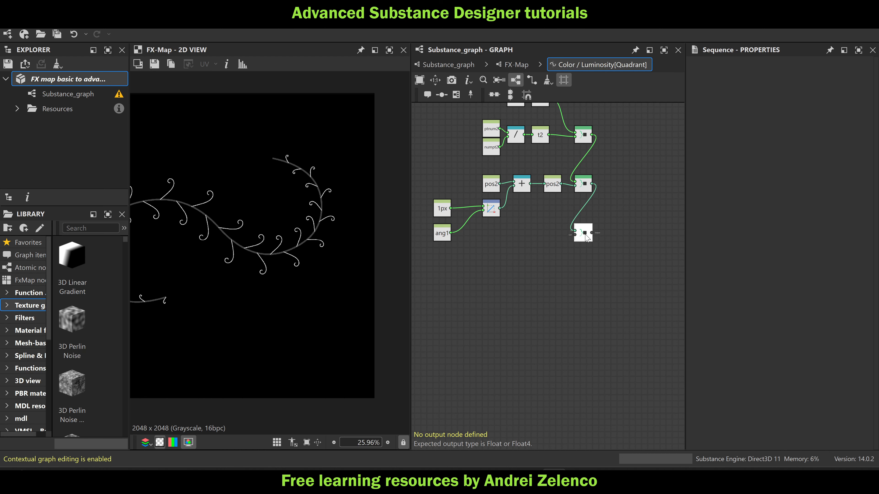
Add a Float node set to 1 and feed it into the new Sequence's second input
click(532, 241)
key(space)
text(fl)
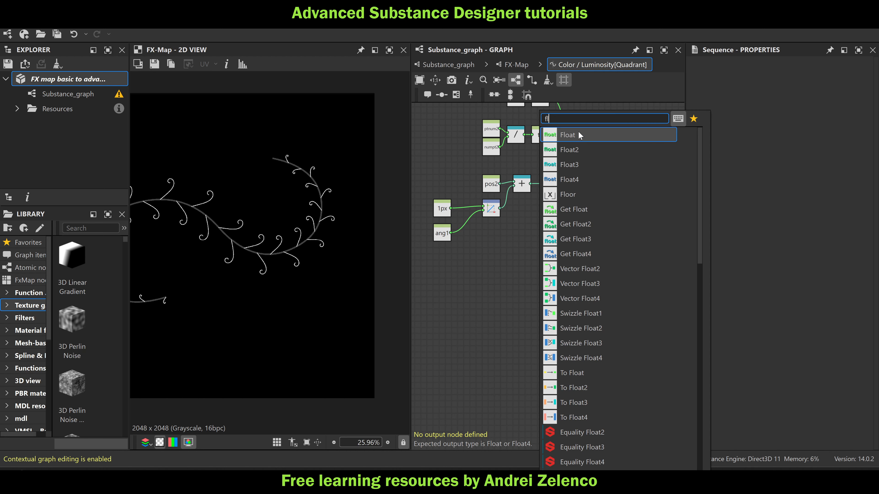
click(579, 132)
click(782, 75)
drag(826, 84, 828, 83)
scroll(540, 239, up, 3)
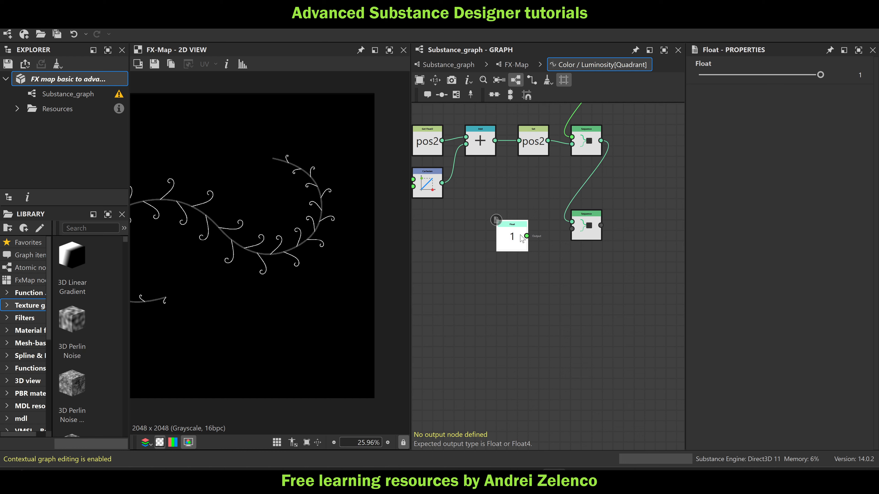
mouse_move(570, 237)
mouse_down()
mouse_move(571, 229)
mouse_move(577, 246)
mouse_up()
Set the last Sequence as the Color / Luminosity function's output node and save the package
right_click(584, 229)
click(599, 270)
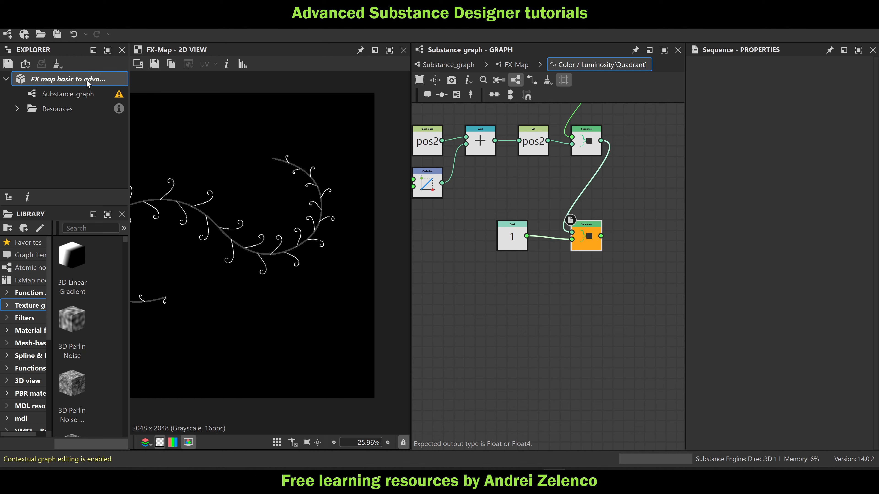
key(ctrl+s)
Change the Get Float2 variable in the lowest Quadrant's Pattern Offset function to pos2 and save the package
click(504, 80)
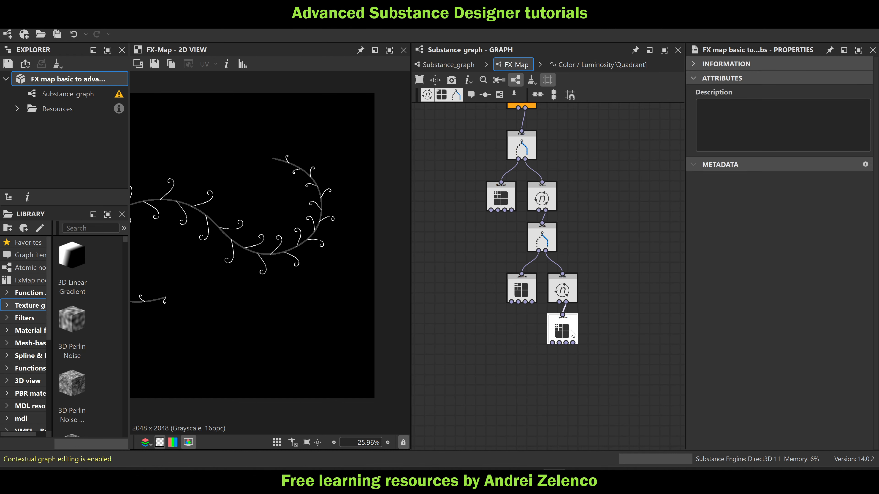
scroll(308, 221, up, 3)
scroll(308, 222, up, 4)
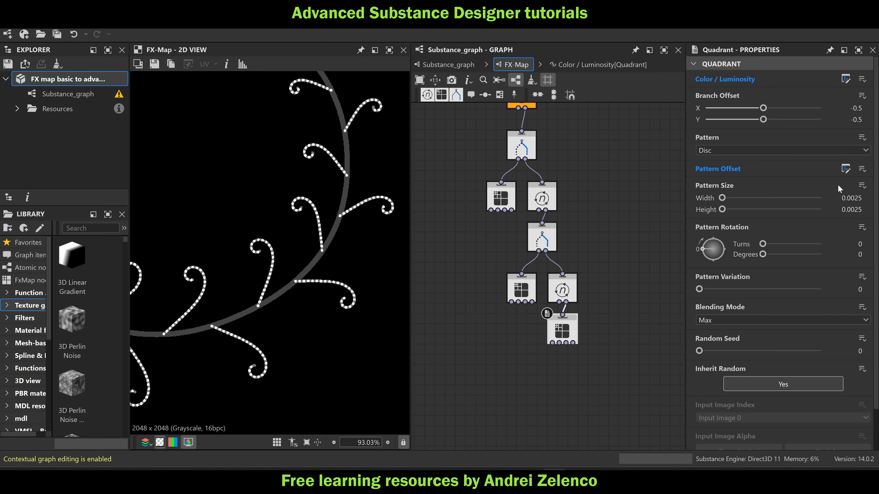
click(845, 169)
click(621, 248)
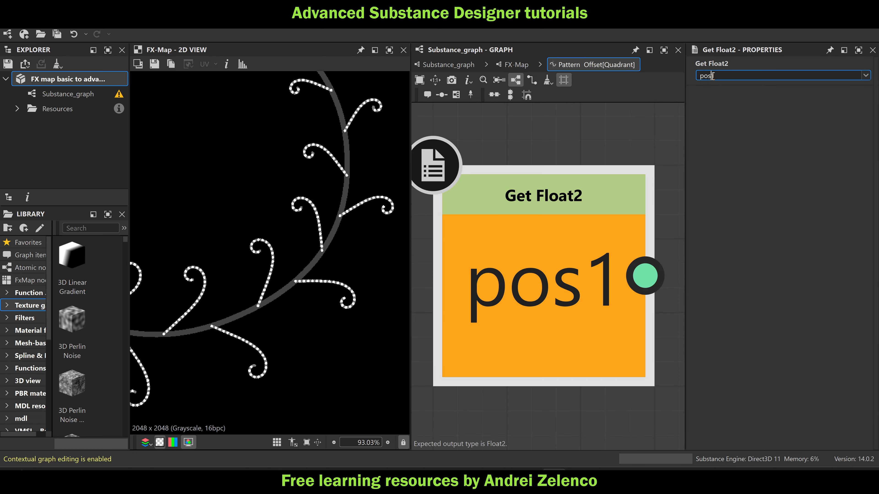
key(Return)
scroll(263, 242, down, 8)
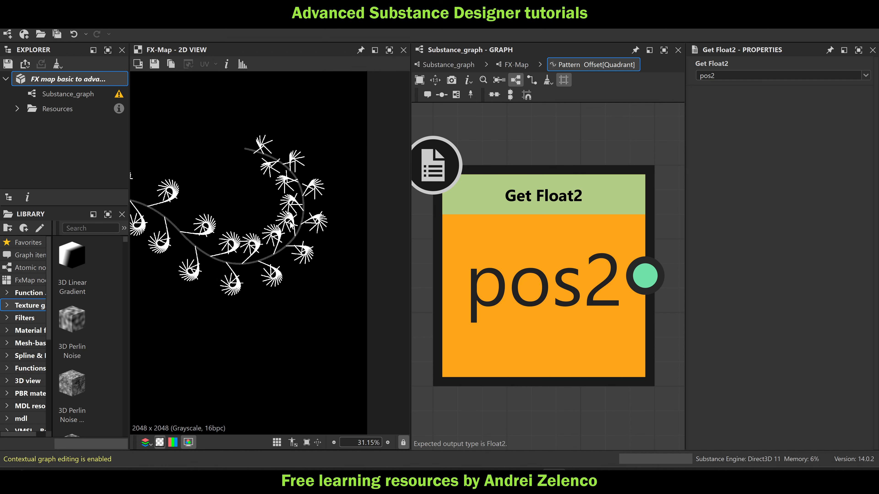
click(51, 79)
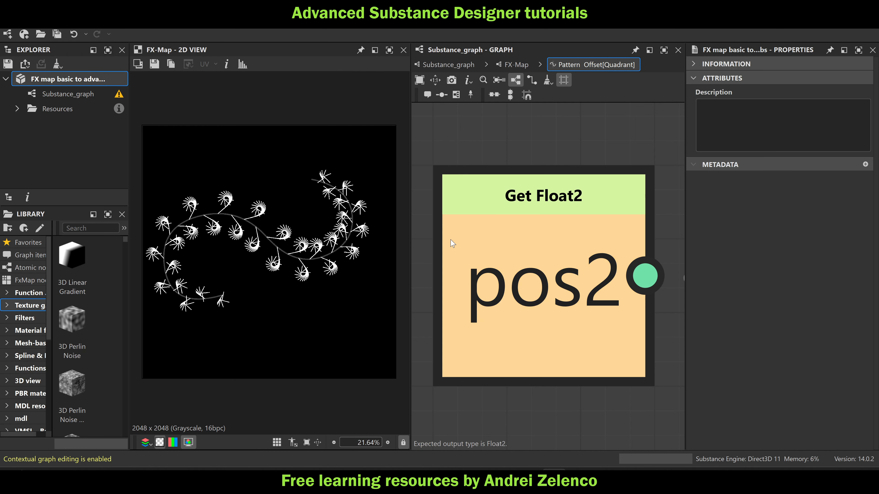
Check the node chains in the lowest Iterate's Iterations function, including the pos2 initialisation
click(516, 64)
scroll(572, 293, up, 3)
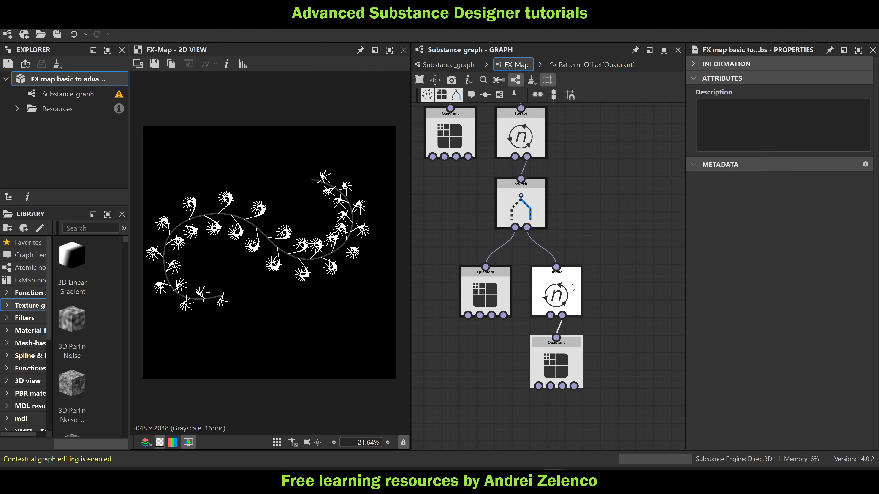
click(570, 292)
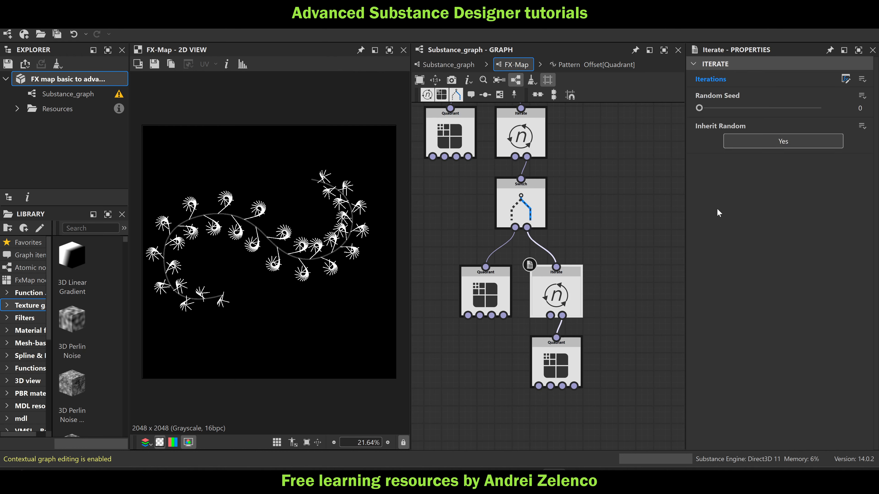
click(846, 79)
scroll(439, 317, up, 3)
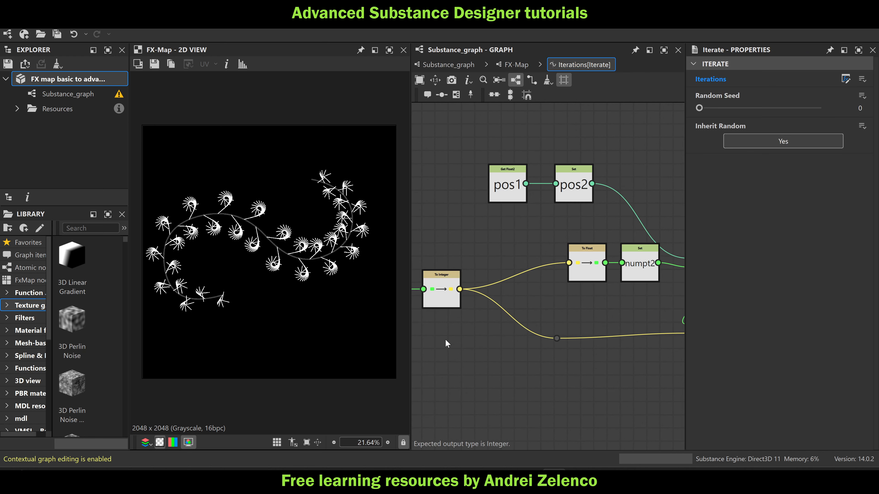
click(525, 65)
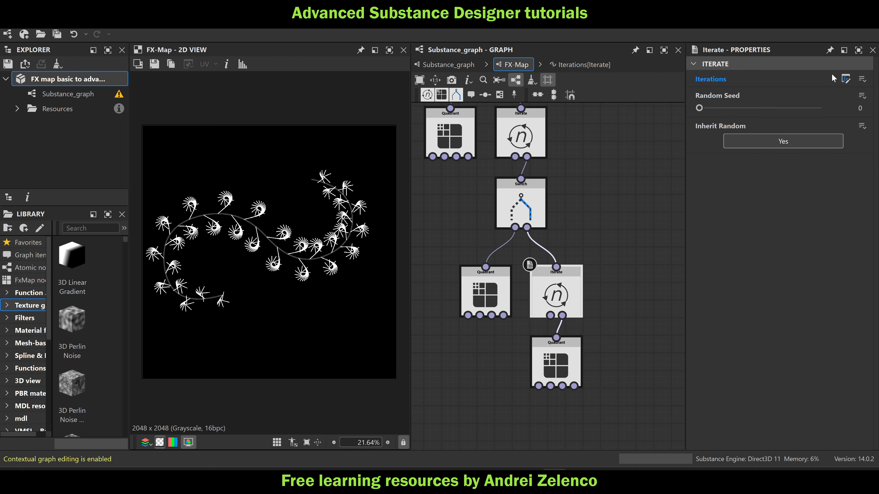
Insert an Add node between ang1 and the Cartesian angle input in the lowest Quadrant's Color / Luminosity function
click(555, 364)
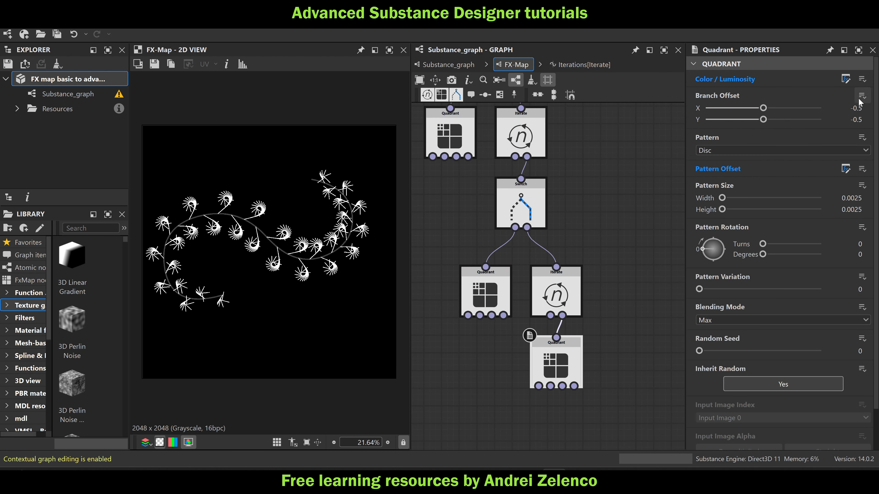
click(845, 79)
middle_drag(429, 387, 508, 277)
scroll(507, 278, up, 2)
click(513, 244)
key(space)
text(ad)
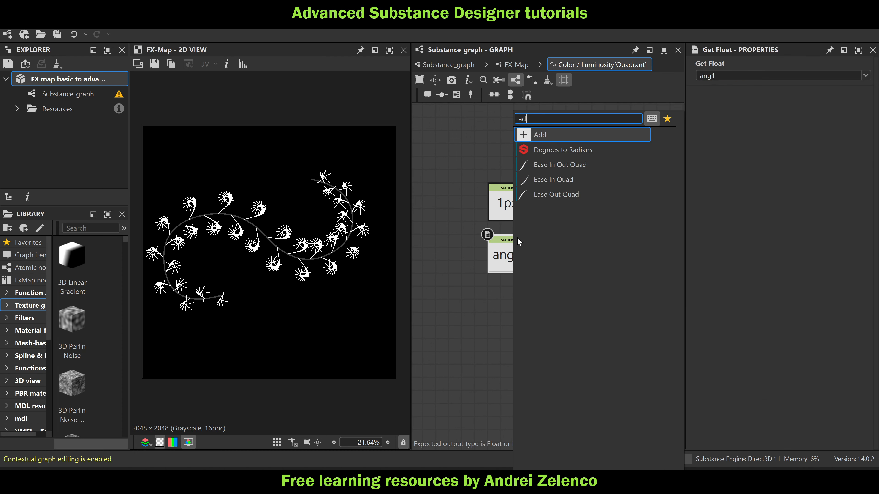
click(566, 133)
Add a Float node set to 1 and connect it to the Add node's second input to offset ang1
key(space)
text(fl)
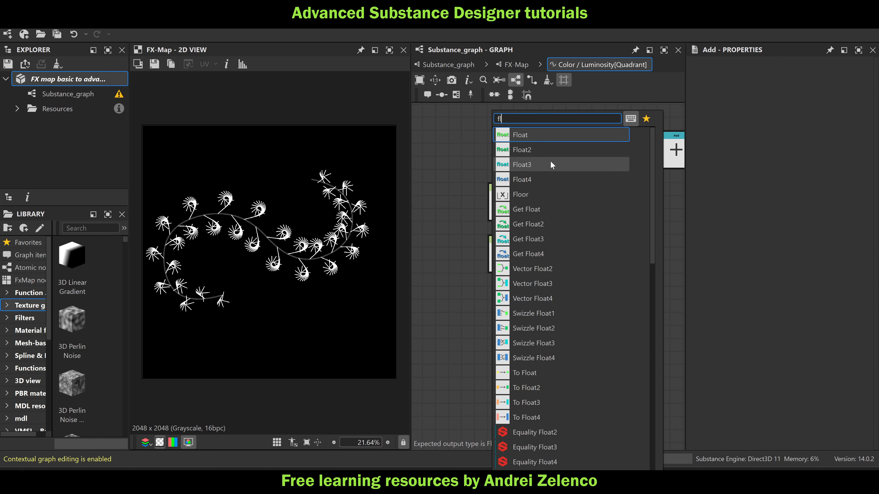
click(547, 136)
drag(512, 306, 554, 258)
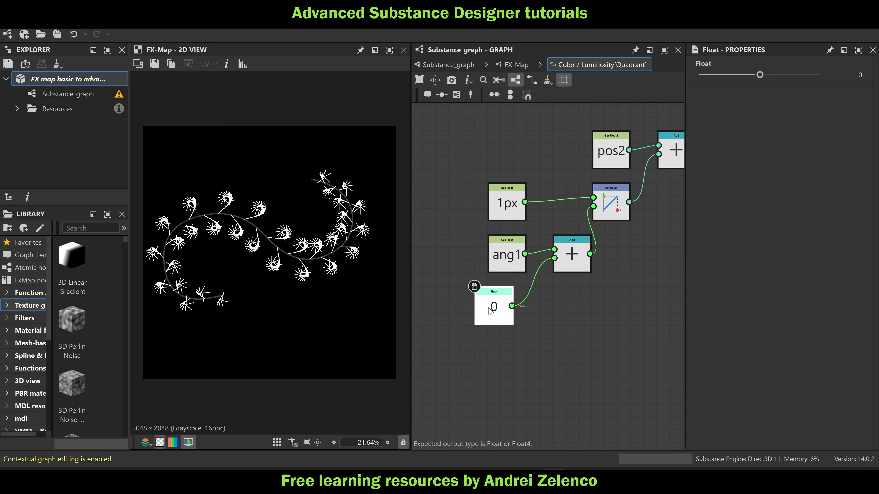
drag(495, 313, 510, 316)
scroll(381, 254, up, 4)
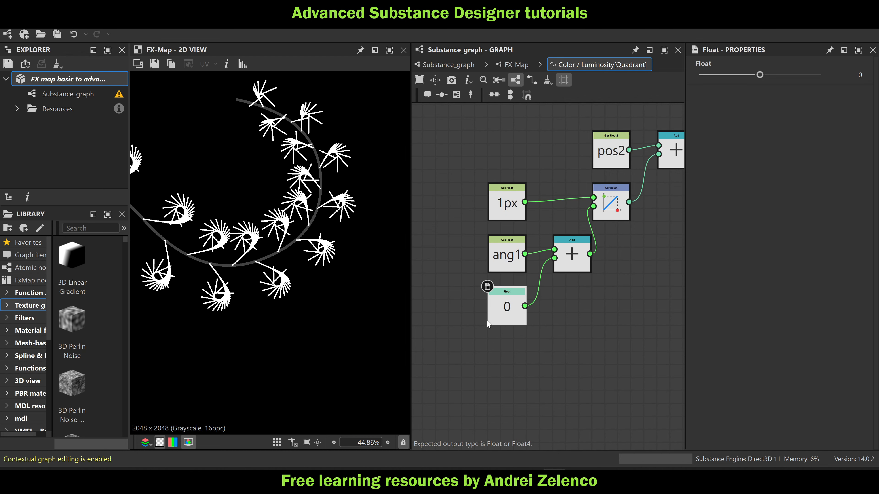
drag(761, 69, 820, 87)
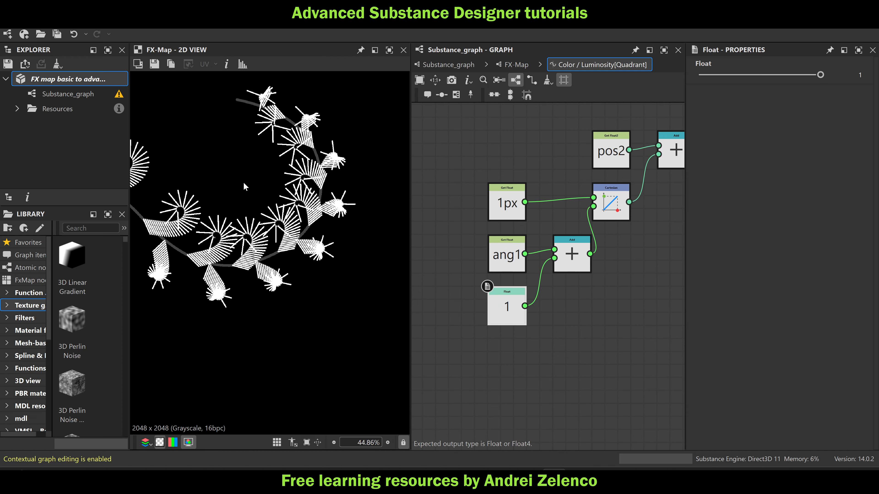
key(f)
Set the Float driving the lowest Iterate's iteration count to 32 and save the package
click(519, 66)
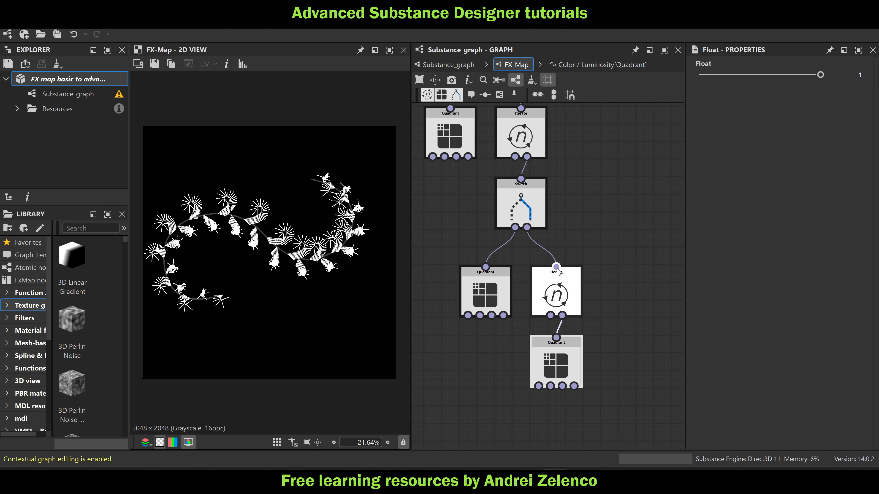
click(556, 294)
click(845, 79)
scroll(445, 300, up, 5)
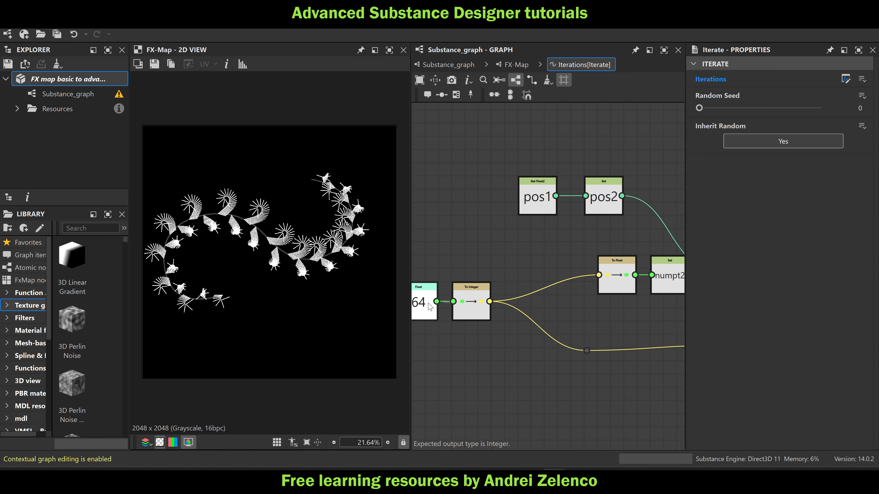
click(433, 301)
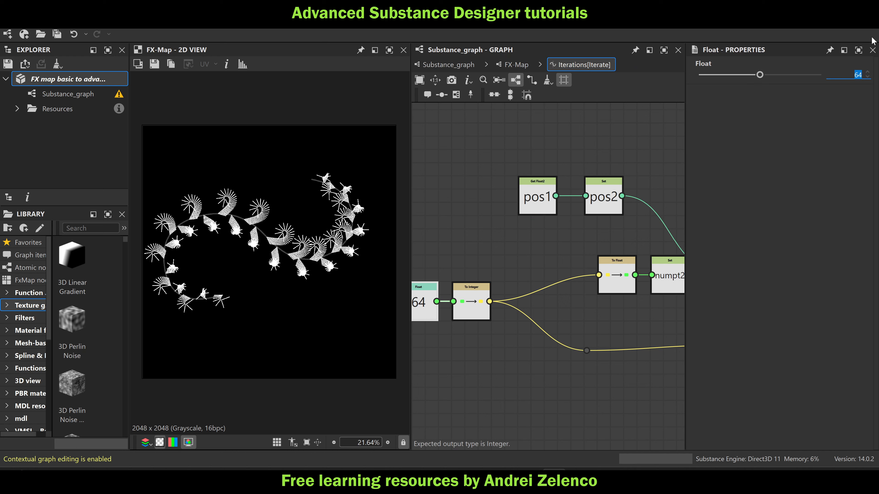
key(Return)
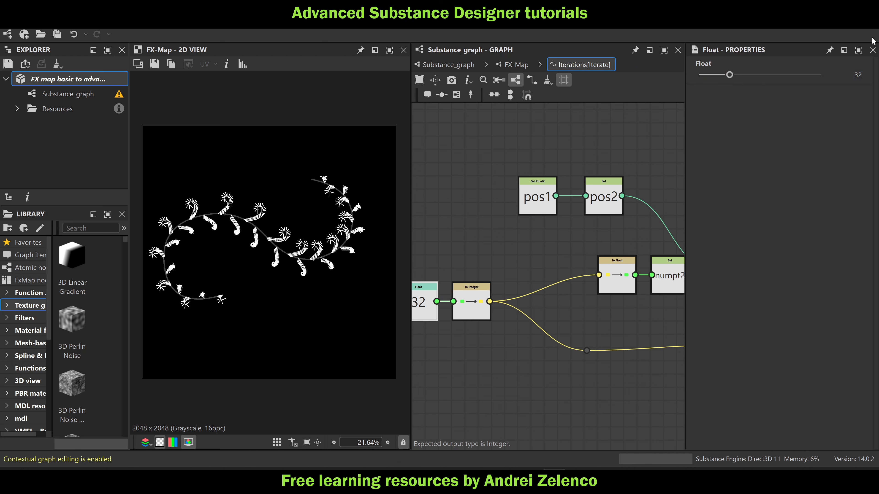
scroll(293, 192, up, 3)
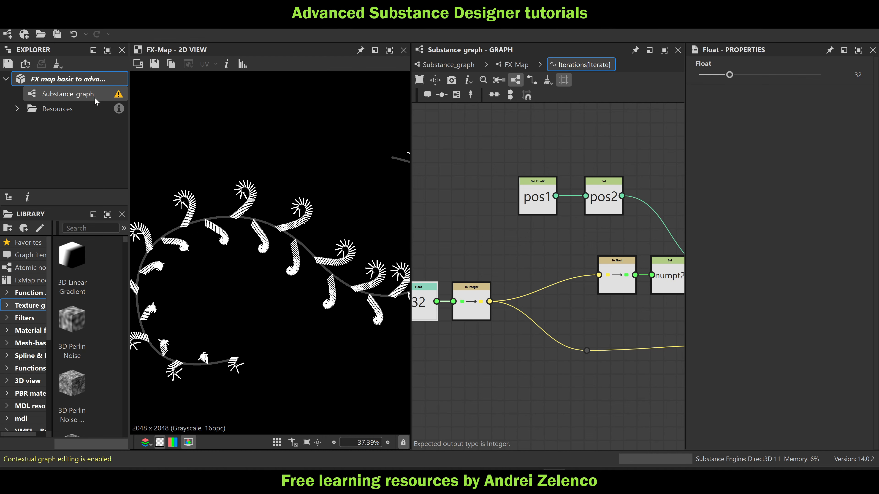
click(85, 81)
Examine the branch strokes up close and review the Iterations functions of the Iterate nodes higher in the FX-Map
scroll(270, 191, up, 7)
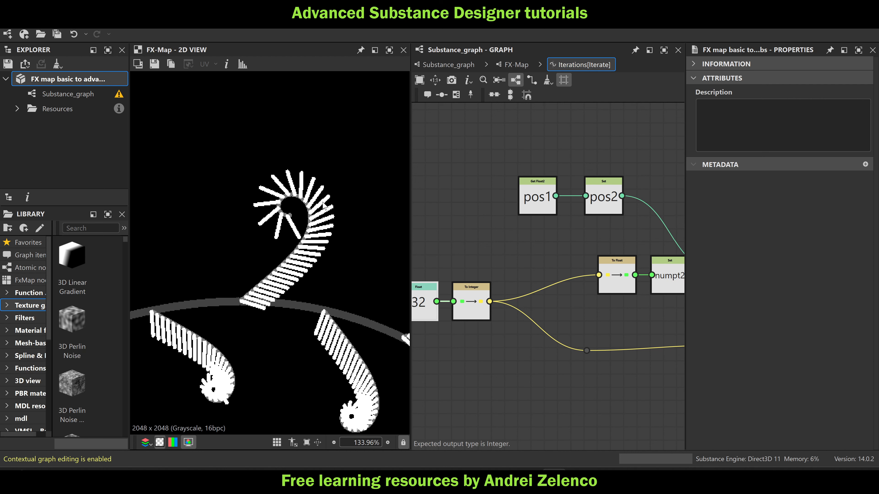
click(516, 64)
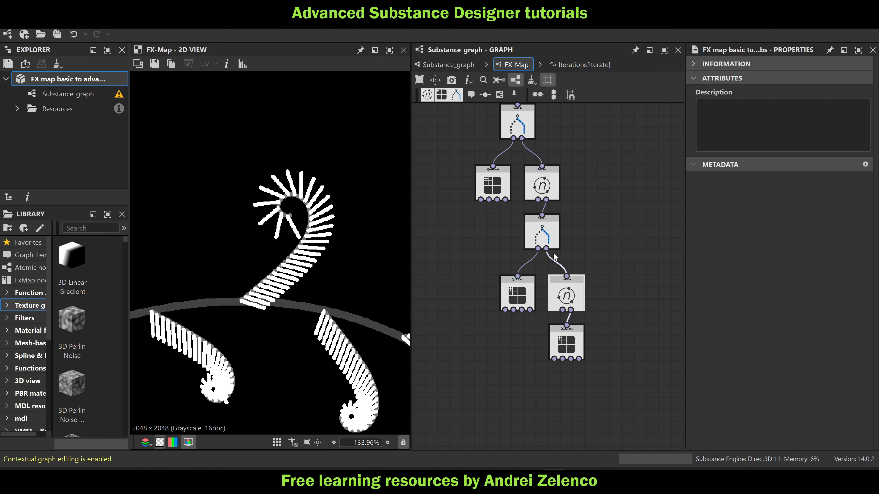
double_click(563, 205)
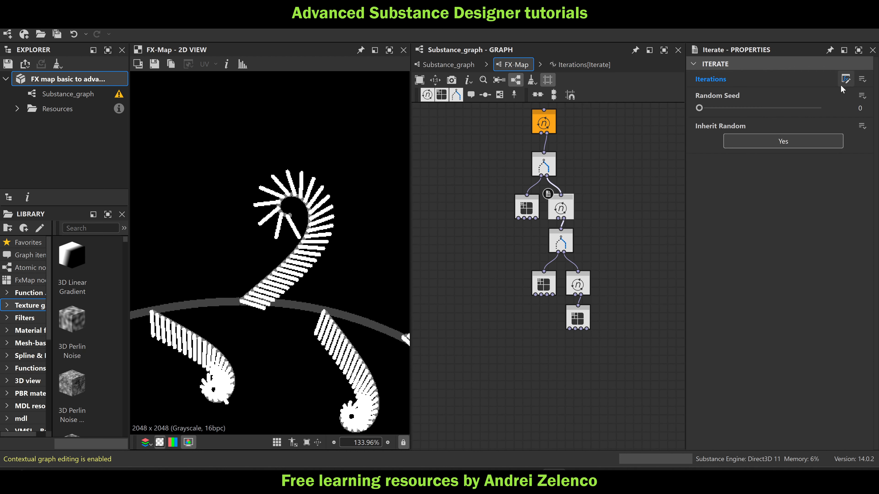
click(524, 68)
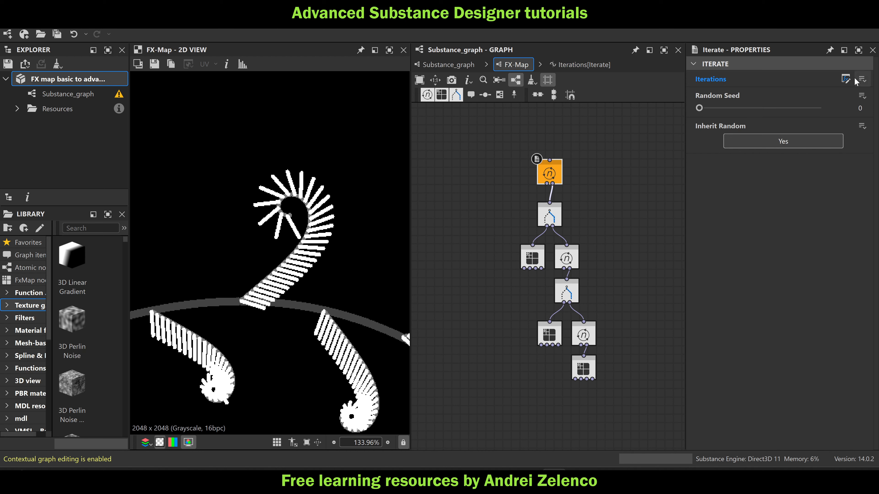
click(846, 80)
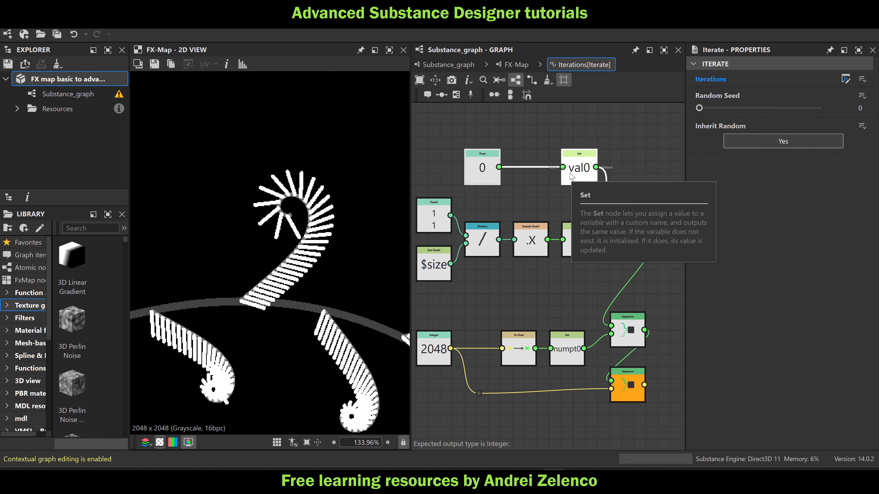
click(516, 65)
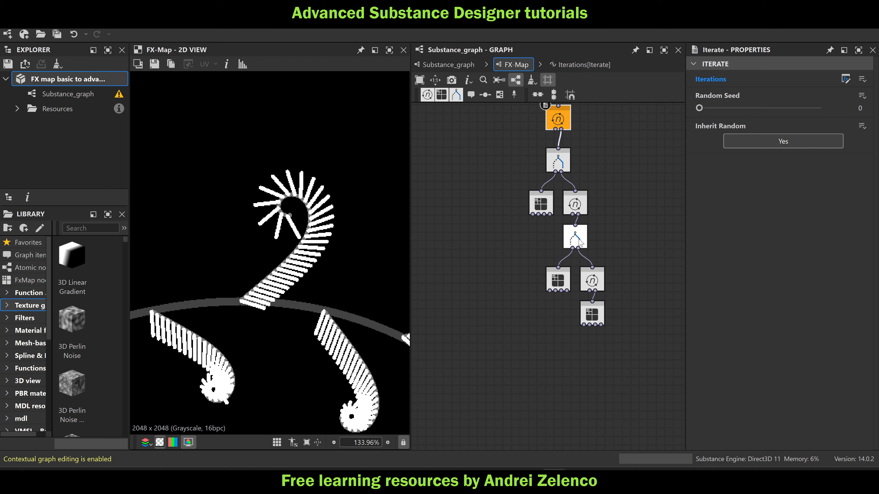
drag(582, 239, 582, 248)
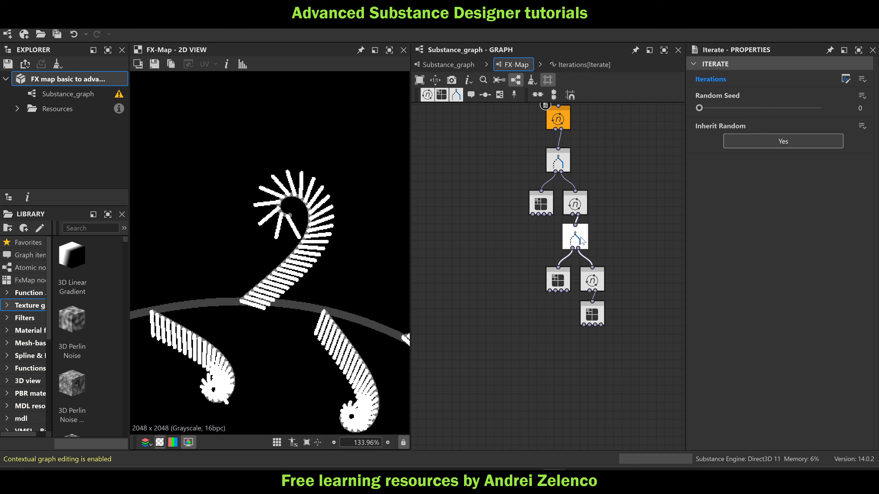
Paste the Float 0 and its val0 Set node into the Iterations function of the Iterate between the two Switch nodes, above pos0
click(580, 246)
scroll(576, 242, up, 3)
click(570, 166)
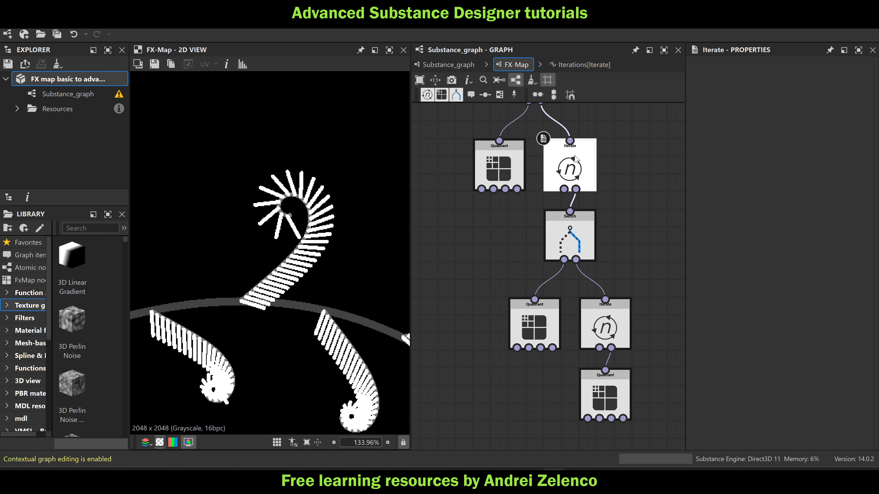
click(845, 79)
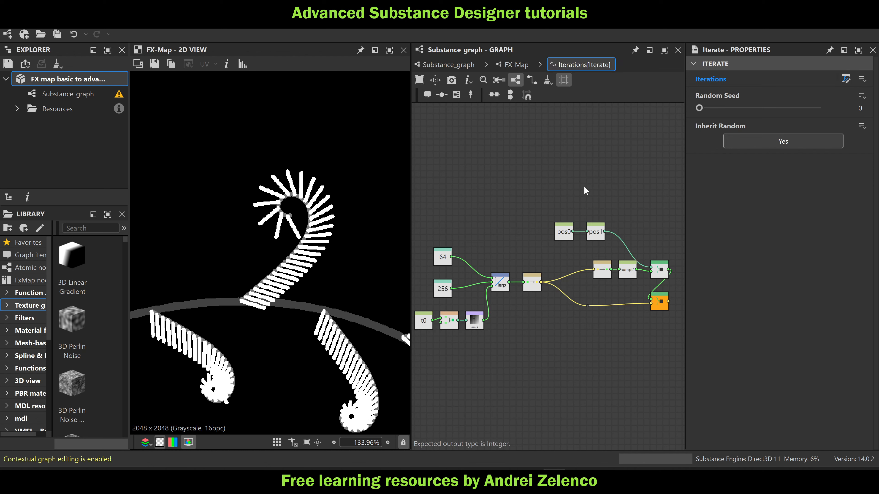
key(ctrl+v)
drag(556, 188, 562, 205)
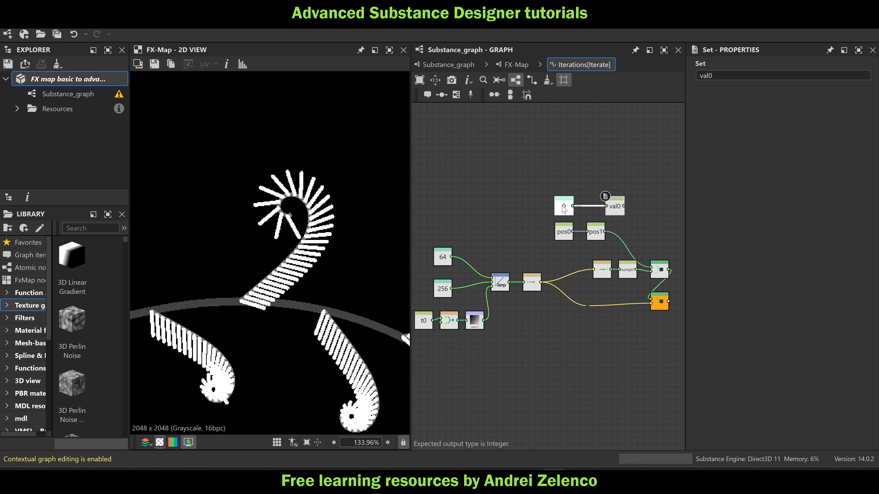
Rename the pasted Set variable to val1, place it above the pos1 Set node, and save the package
scroll(611, 216, up, 3)
drag(614, 211, 583, 211)
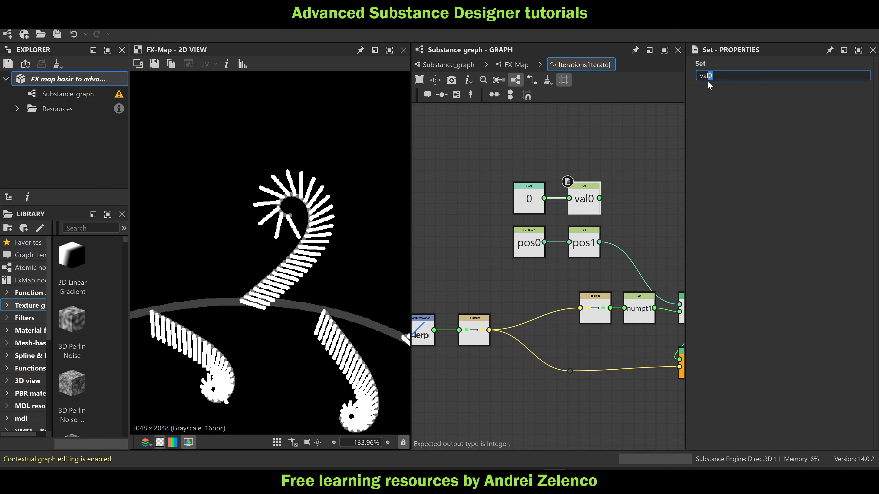
text(1)
key(Return)
click(92, 77)
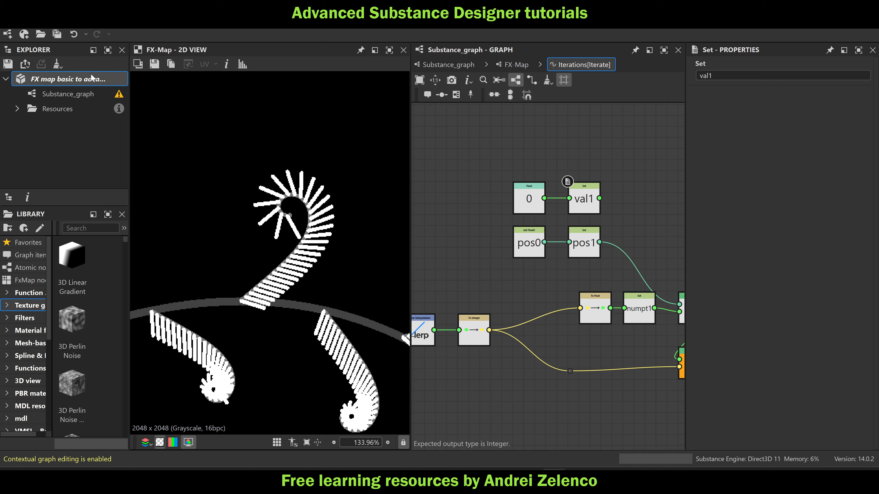
key(ctrl+s)
Align the val1 and pos1 Set nodes in one column above numpt1, spread out their source nodes, and save the package
middle_drag(610, 225, 595, 177)
drag(604, 155, 626, 200)
middle_drag(653, 185, 594, 186)
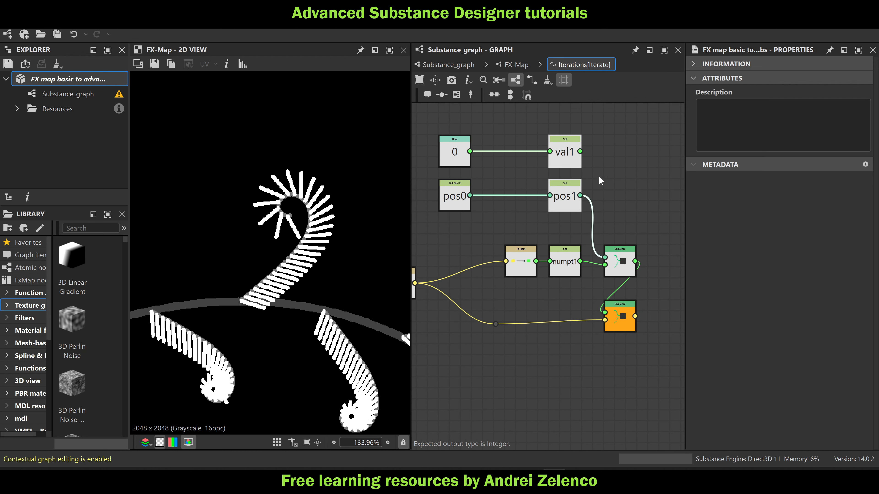
click(616, 176)
scroll(578, 148, up, 3)
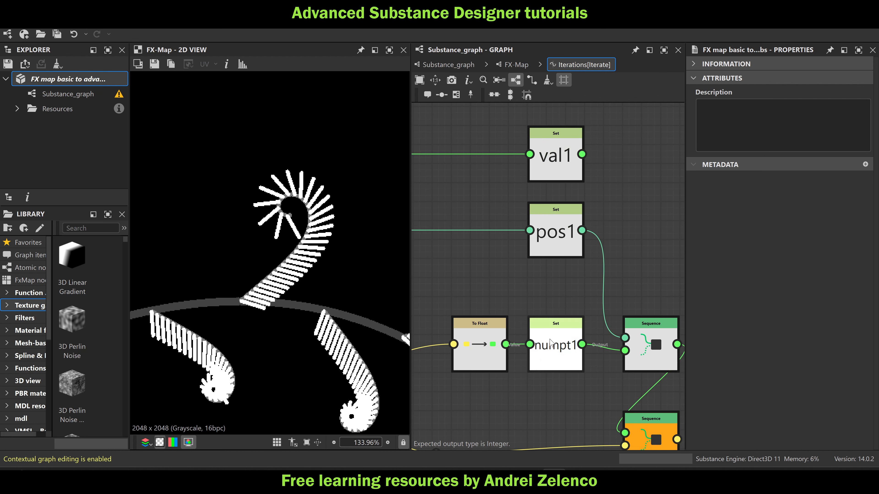
scroll(551, 342, down, 5)
scroll(540, 359, down, 3)
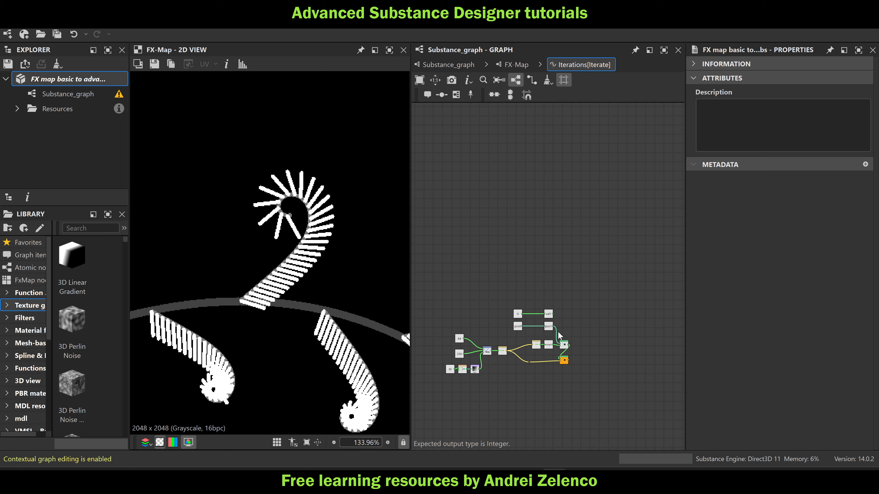
key(ctrl+s)
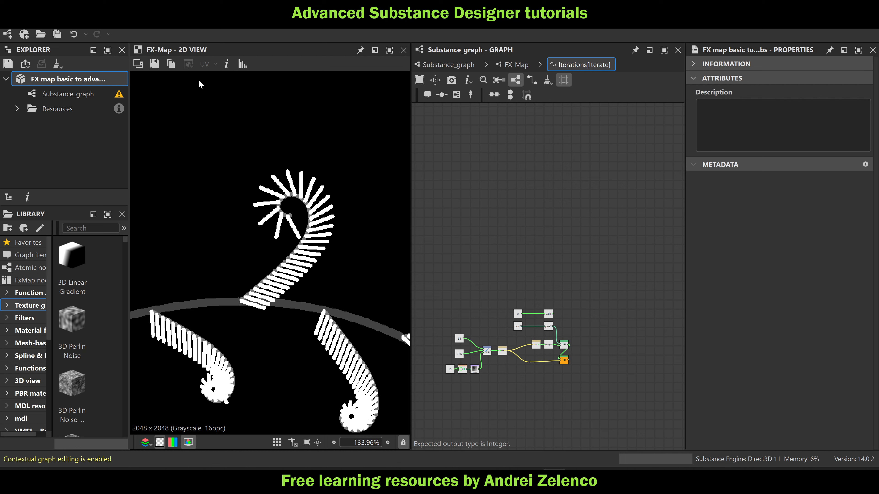
Copy the val0 counter nodes, including the Add 1, If...Else, Set and Sequence, from the upper Switch's Selector function
click(515, 66)
middle_drag(602, 262, 573, 199)
click(553, 180)
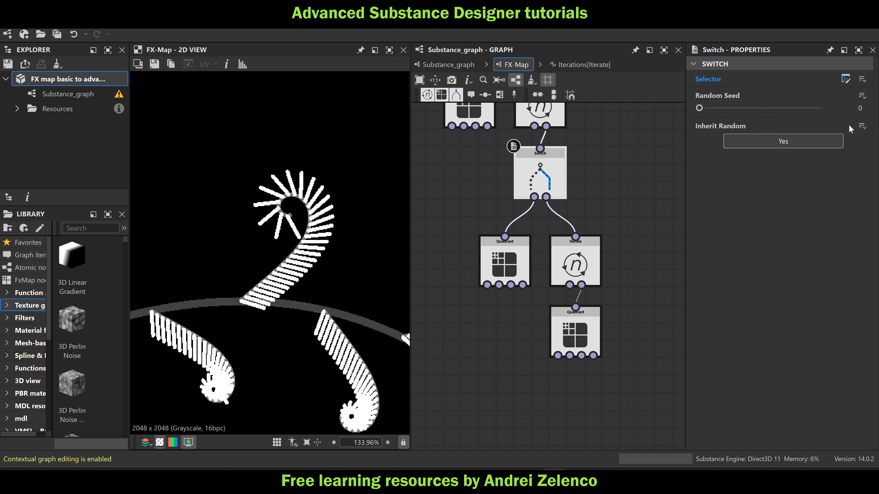
middle_drag(610, 155, 625, 295)
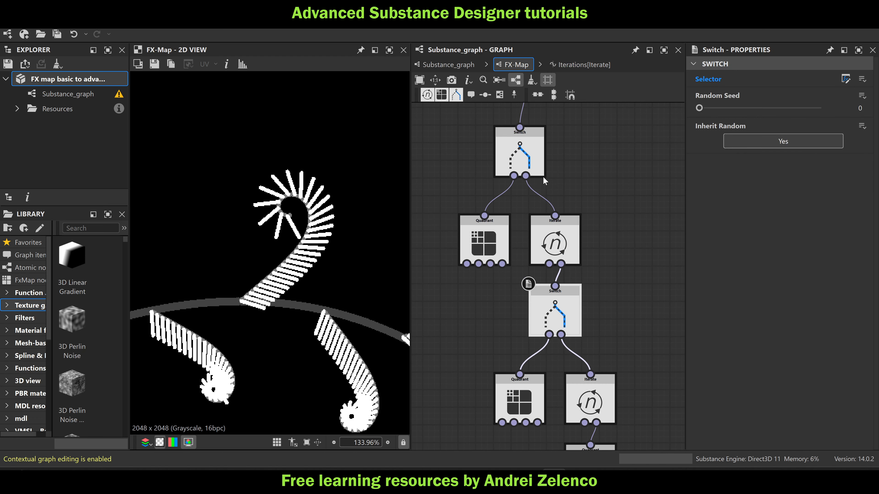
click(846, 78)
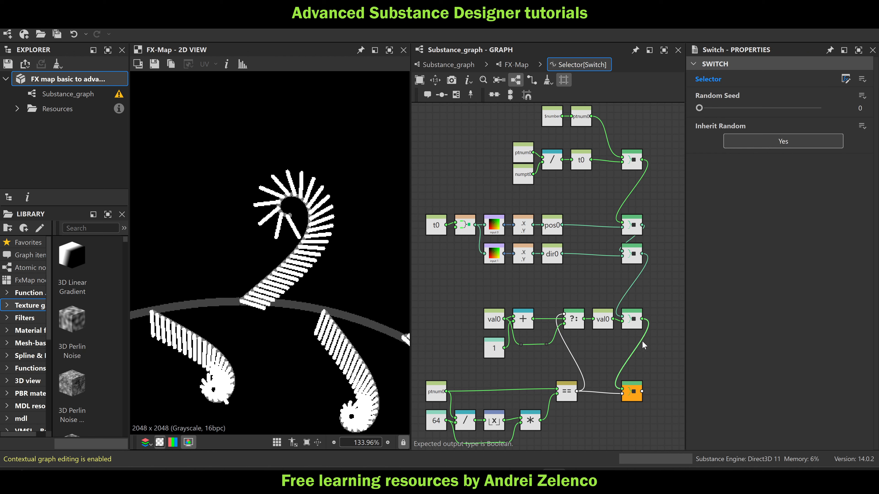
drag(669, 356, 462, 304)
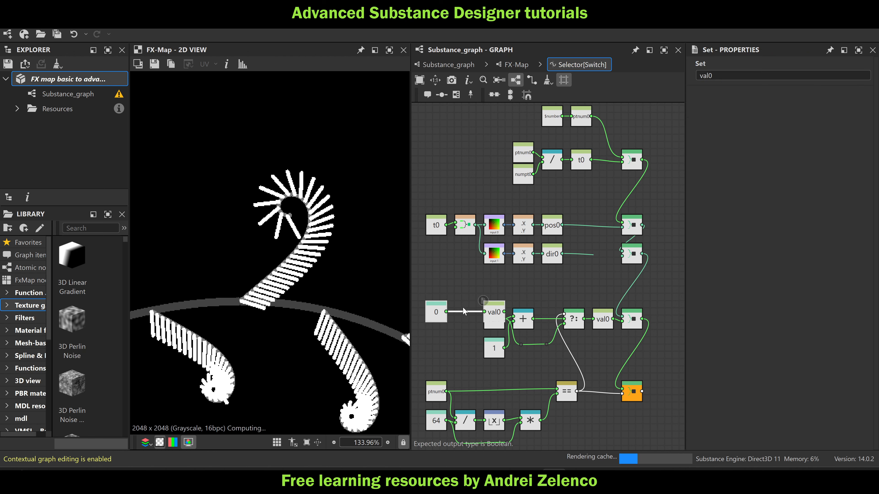
key(ctrl+z)
drag(667, 298, 489, 363)
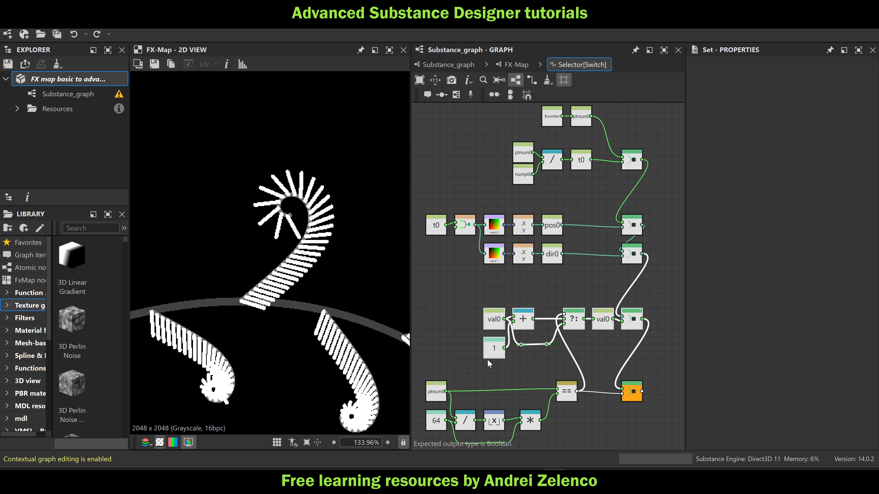
Paste the copied val0 counter nodes into the lower Switch's Selector function, above the ptnum1 comparison nodes
click(516, 64)
middle_drag(621, 304, 607, 189)
click(546, 184)
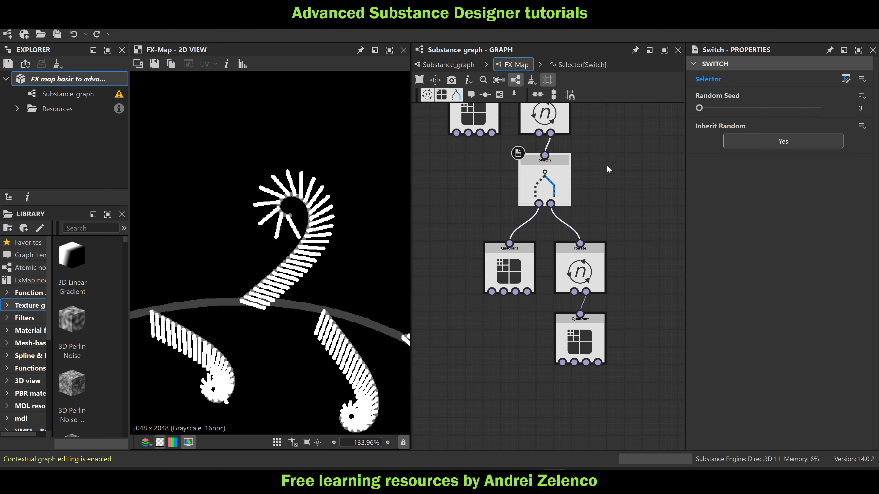
click(845, 79)
scroll(618, 302, down, 2)
middle_drag(617, 302, 606, 200)
scroll(583, 236, up, 3)
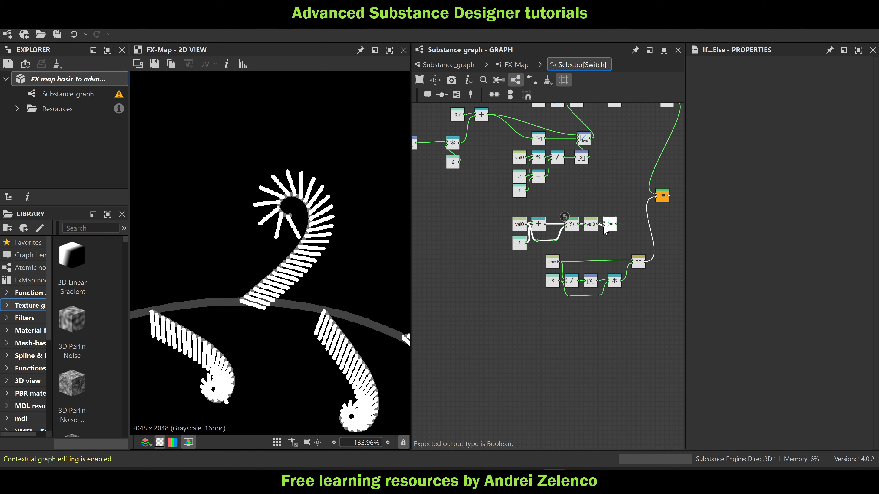
scroll(521, 229, up, 3)
Change the pasted counter's Get Float and Set variables from val0 to val1
click(519, 225)
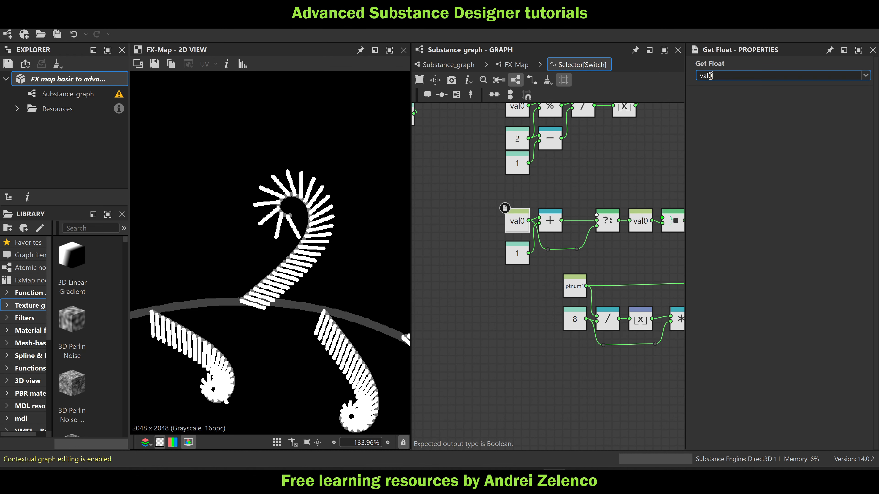
key(Return)
click(641, 221)
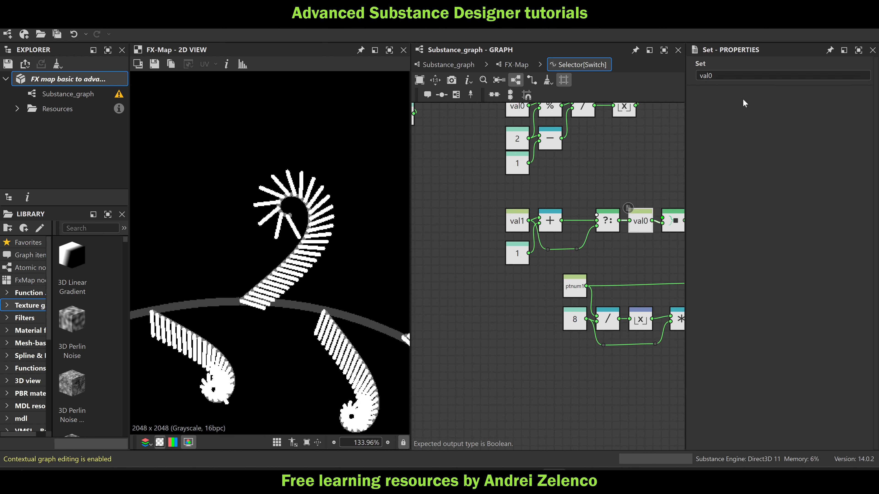
text(1)
key(Return)
Link the val1 Set through a single Sequence node inserted between the ang1 Sequence and the output Sequence, deleting the surplus Sequence
scroll(591, 227, down, 5)
drag(612, 212, 635, 278)
key(space)
text(seq)
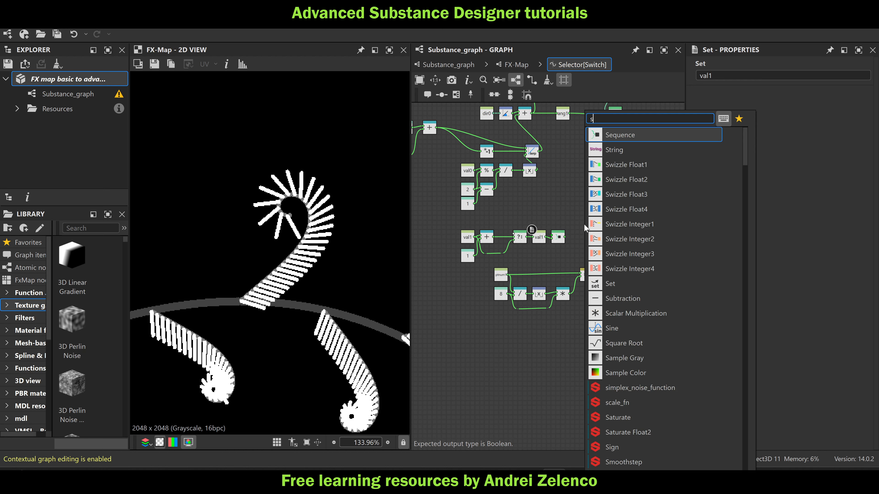
click(619, 136)
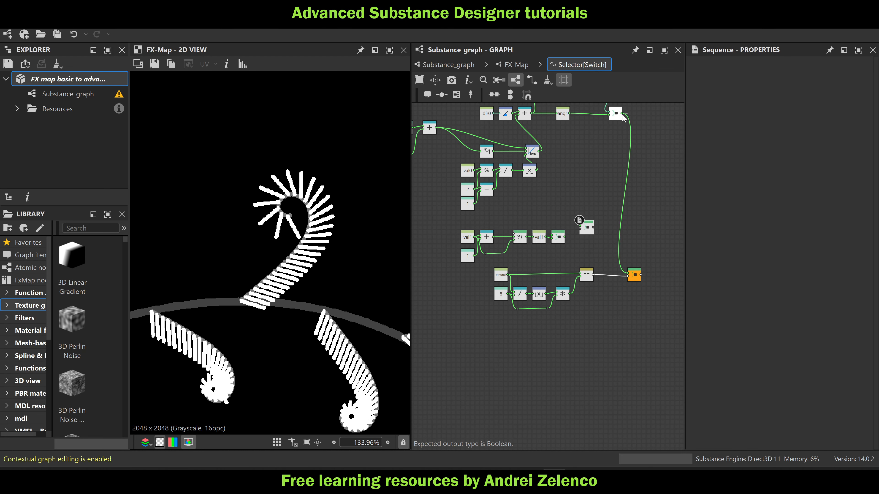
drag(622, 113, 602, 233)
key(Delete)
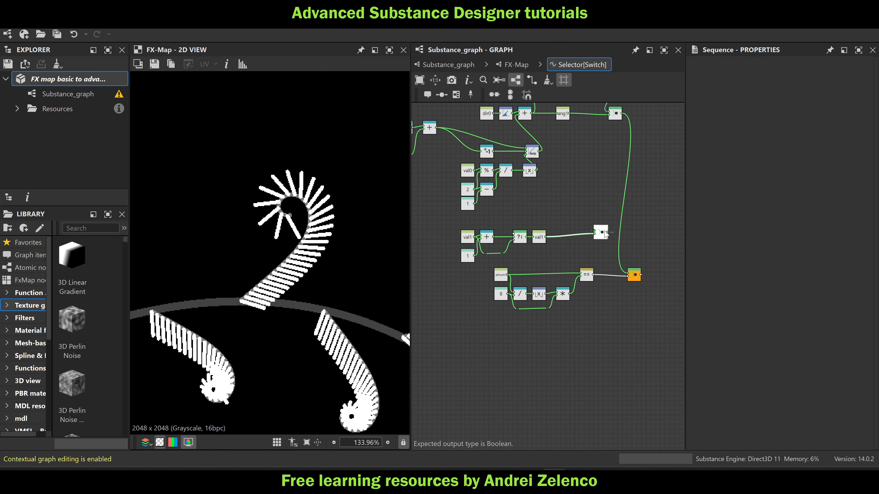
drag(622, 113, 628, 274)
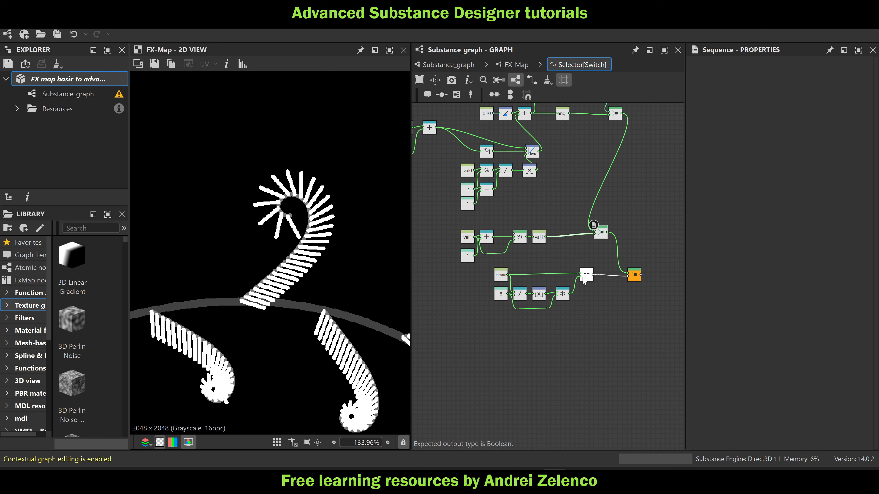
Move the ptnum1 comparison group under the val1 counter, connect its Equal output to the If...Else condition, save, and reposition the output Sequence
drag(602, 314, 466, 284)
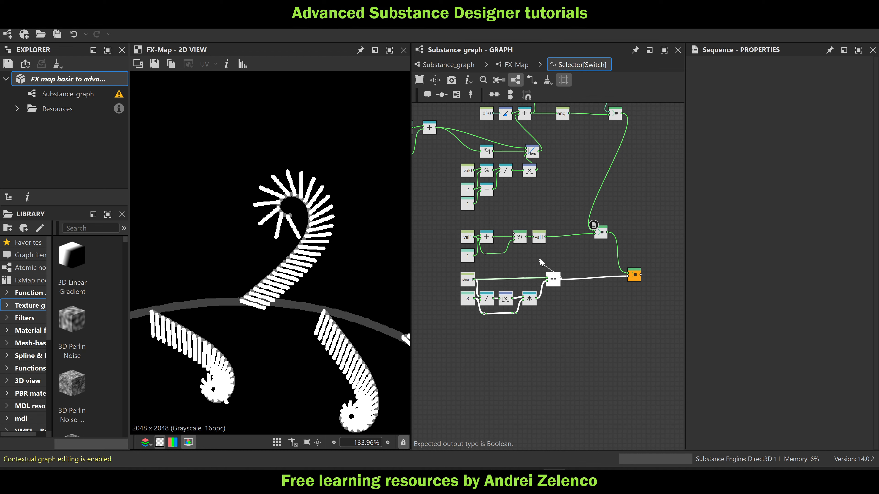
drag(560, 279, 513, 235)
click(105, 80)
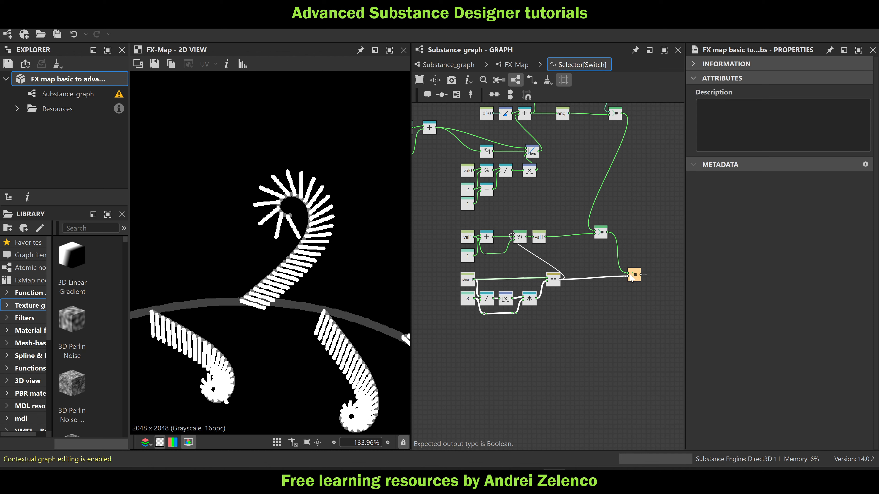
drag(631, 277, 599, 281)
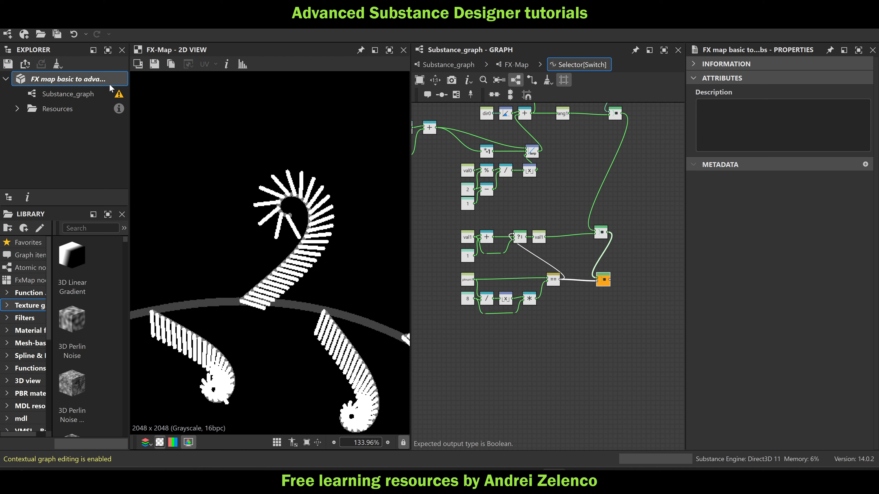
Set the Float added to ang1 in the lowest Quadrant's Color / Luminosity function to 0.94
click(516, 64)
click(589, 343)
click(845, 79)
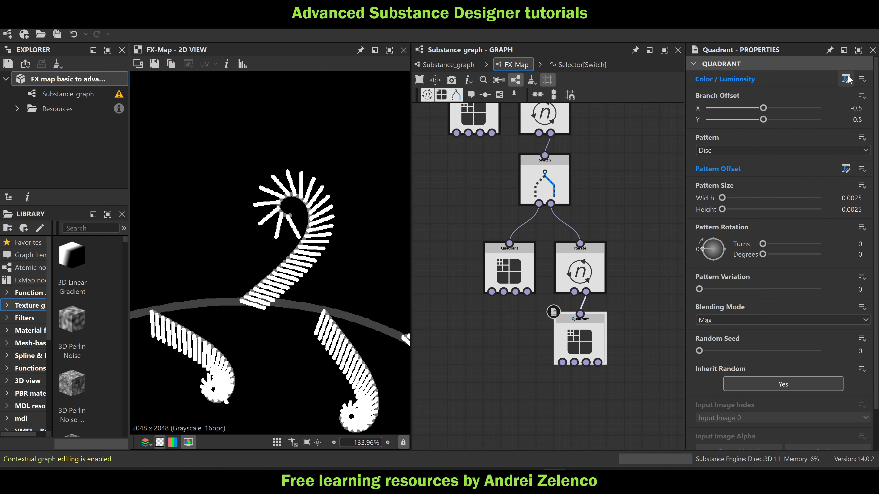
middle_drag(559, 325, 636, 233)
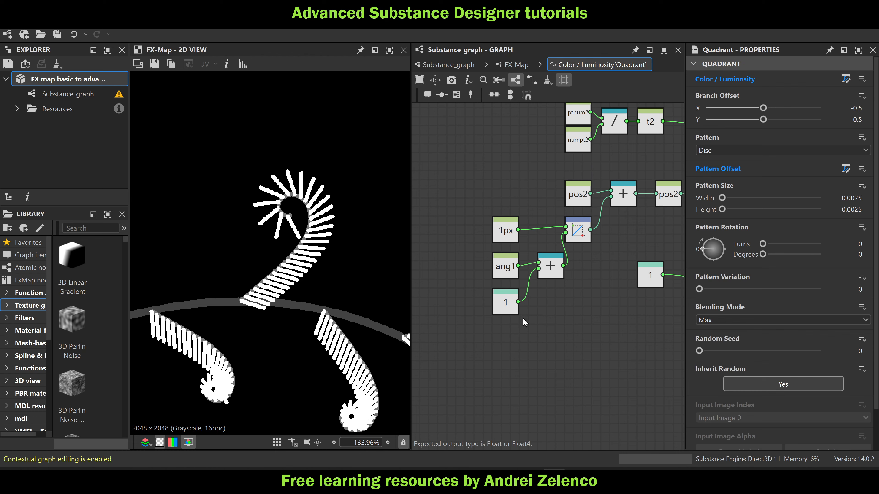
scroll(523, 320, down, 1)
click(506, 310)
mouse_move(820, 75)
mouse_down()
mouse_move(799, 79)
mouse_move(815, 76)
mouse_up()
Insert a Negation node between the 0.94 Float and the Add node, and place it below the Float
scroll(536, 347, up, 2)
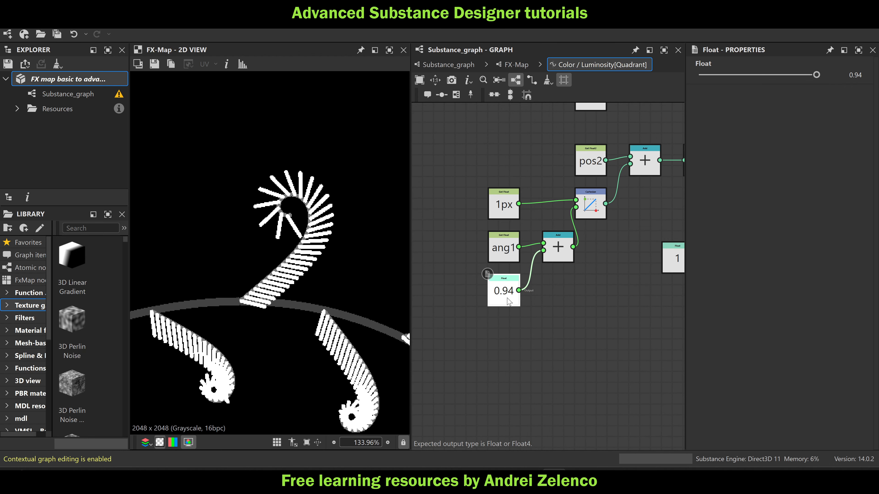
key(space)
text(ne)
key(Return)
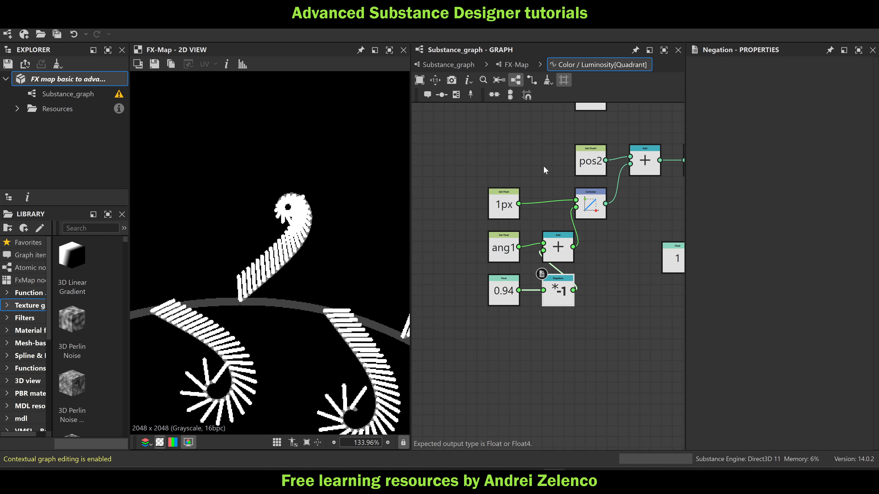
drag(558, 294, 503, 337)
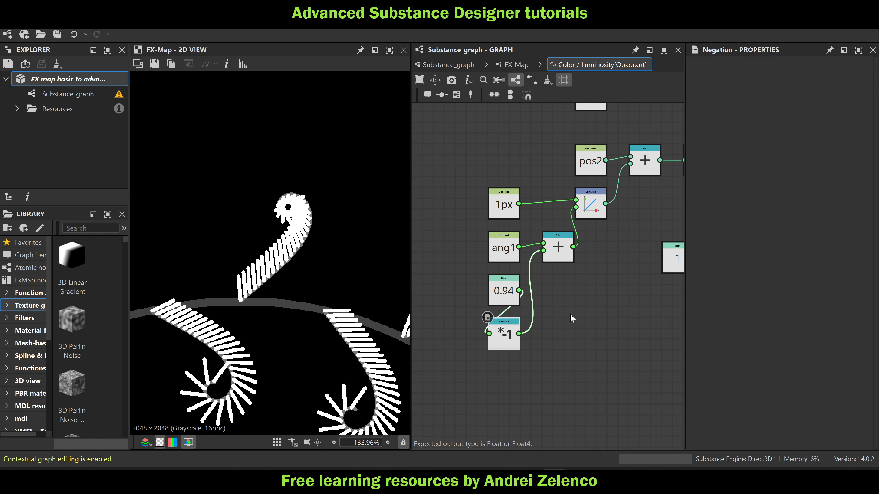
Add a Linear Interpolation node and connect the 0.94 Float and its Negation as its first two inputs
key(space)
text(le)
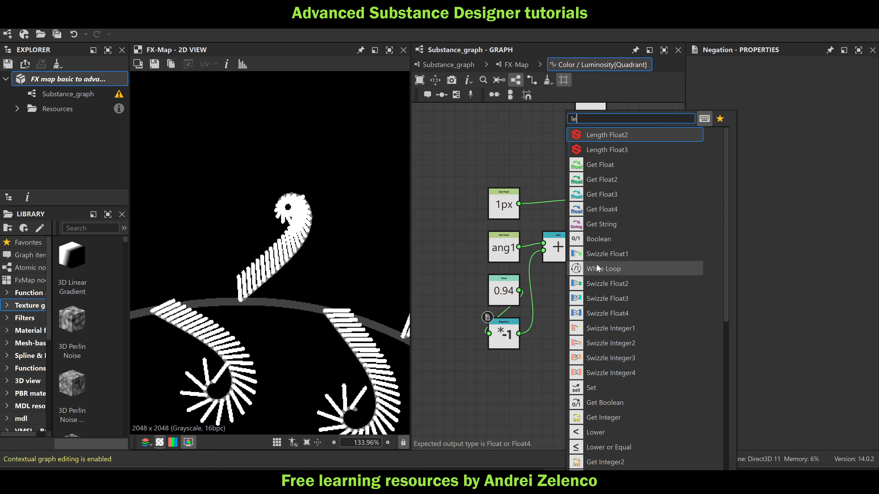
text(rp)
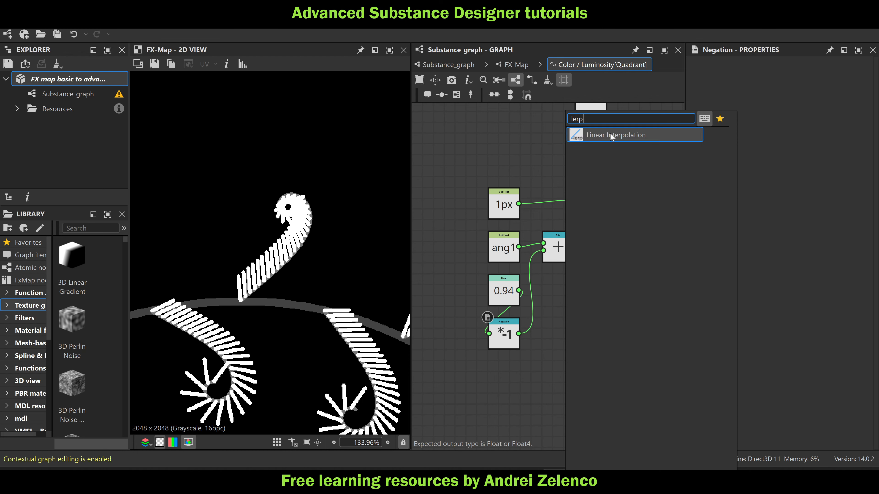
click(610, 132)
drag(544, 300, 554, 304)
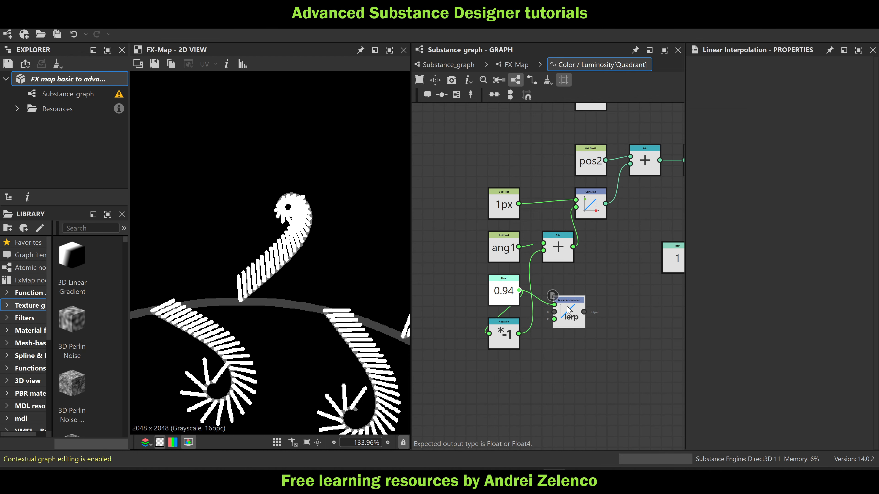
drag(519, 334, 554, 312)
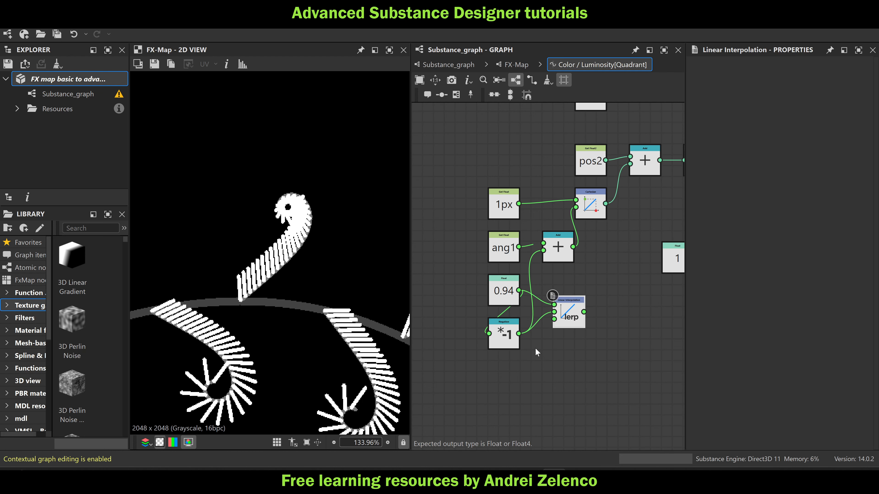
Add a Get Float node reading val1 and place it directly below the Negation node
key(space)
text(get)
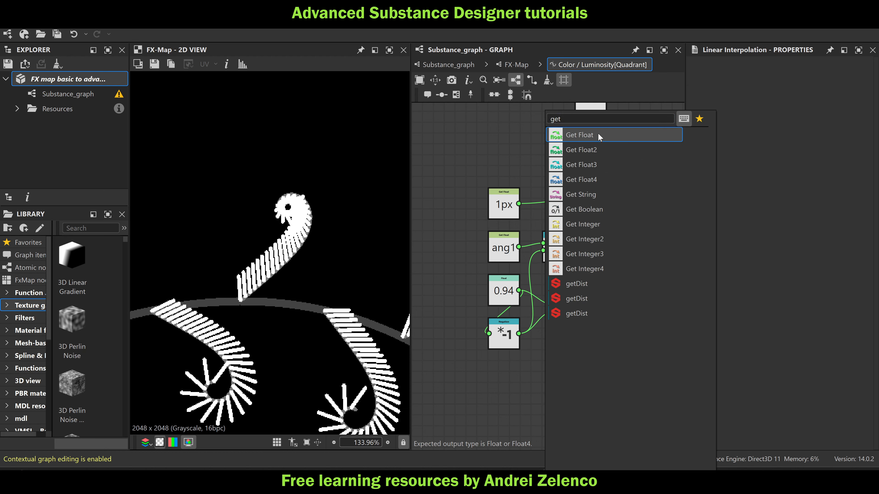
click(575, 133)
click(735, 75)
text(val1)
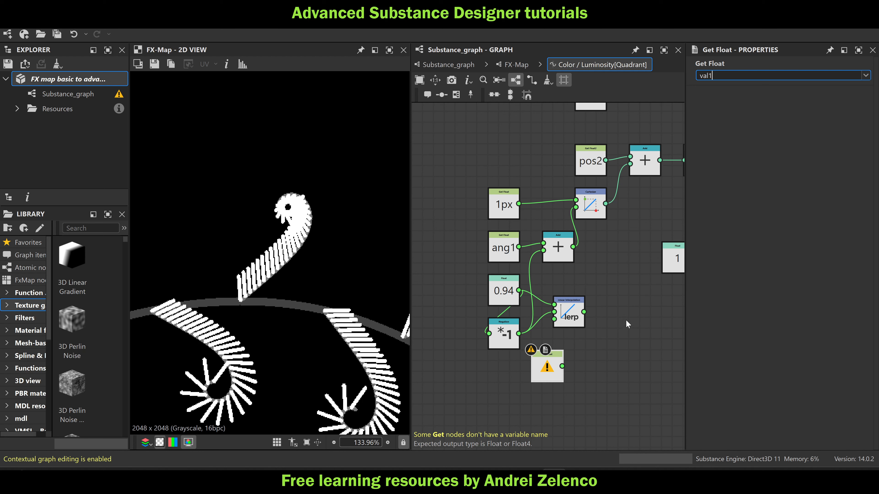
key(Return)
drag(549, 370, 506, 381)
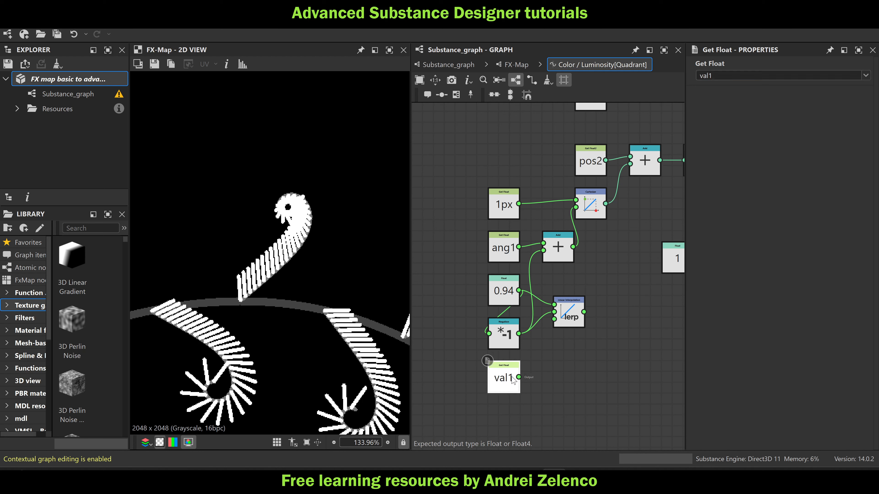
Add a Modulo node with the val1 Get Float connected as its first input
key(space)
text(mo)
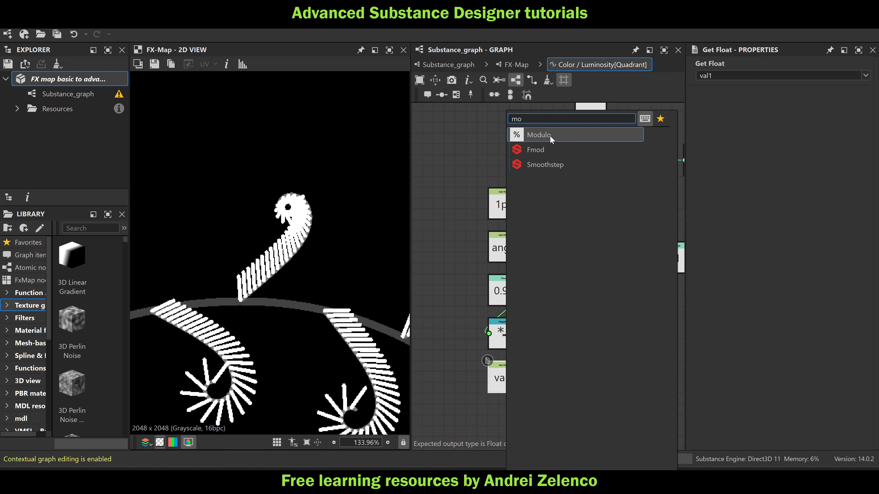
click(551, 135)
Add a Float of 2, connect it to the Modulo's second input, and place it below the val1 node
key(space)
text(fl)
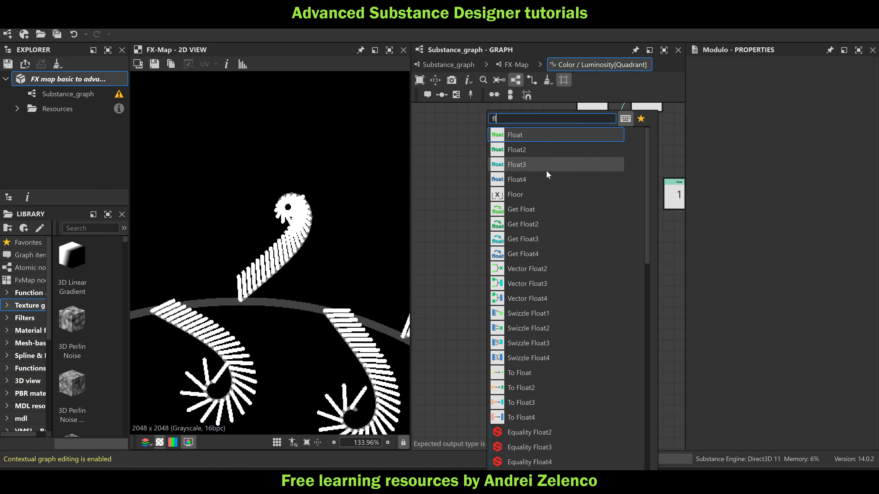
click(541, 135)
click(860, 75)
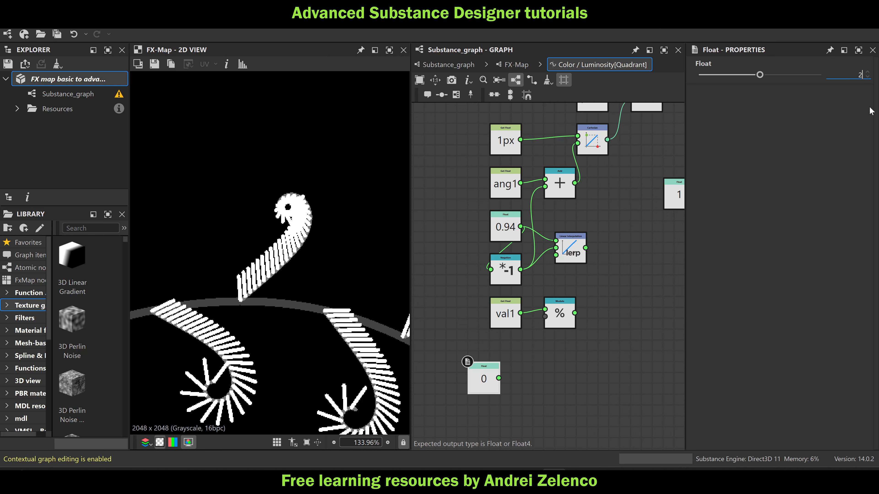
text(2)
click(605, 370)
drag(499, 379, 550, 331)
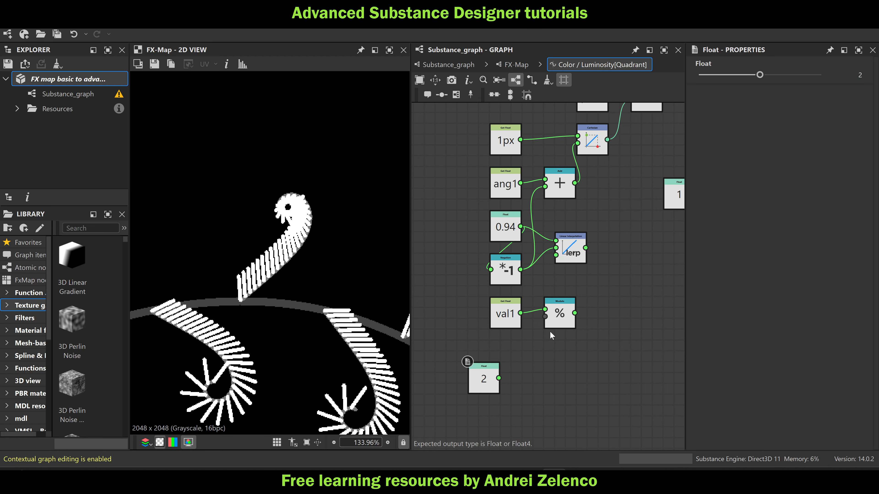
drag(499, 379, 545, 310)
click(496, 332)
drag(498, 378, 545, 316)
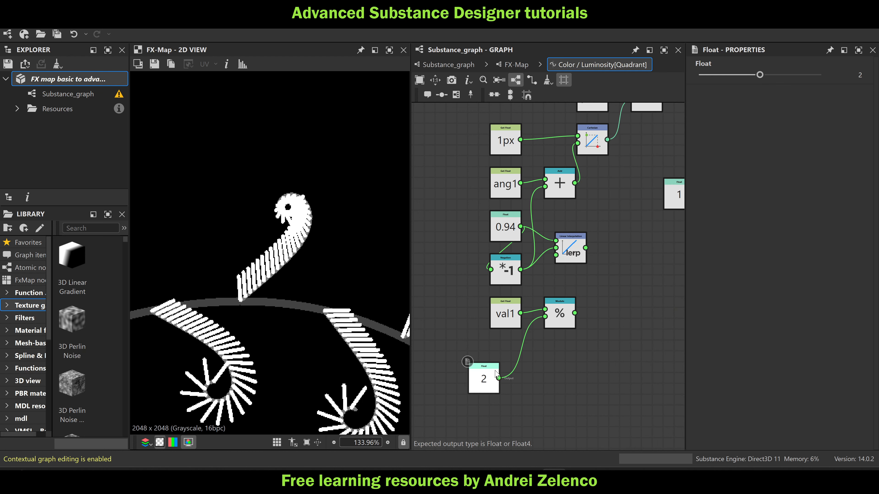
drag(491, 372, 514, 350)
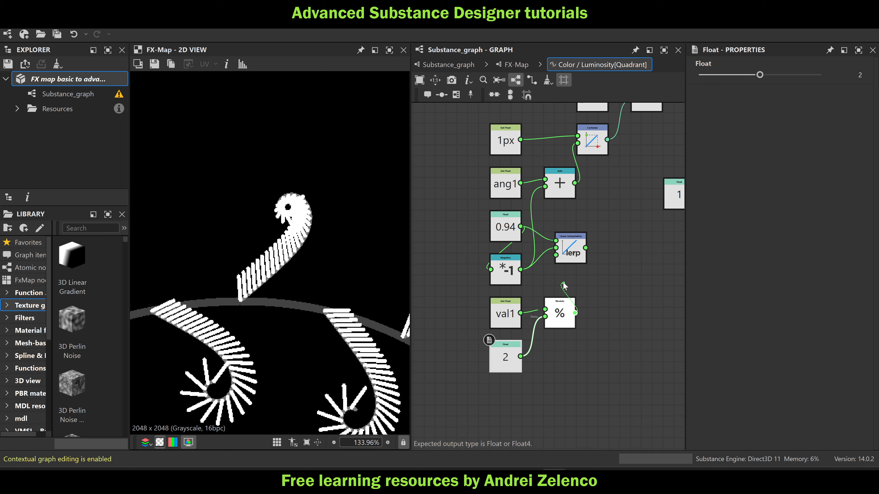
Connect the Modulo to the Linear Interpolation's third input and the interpolation output to the ang1 Add node's second input, and save the package
drag(563, 285, 545, 186)
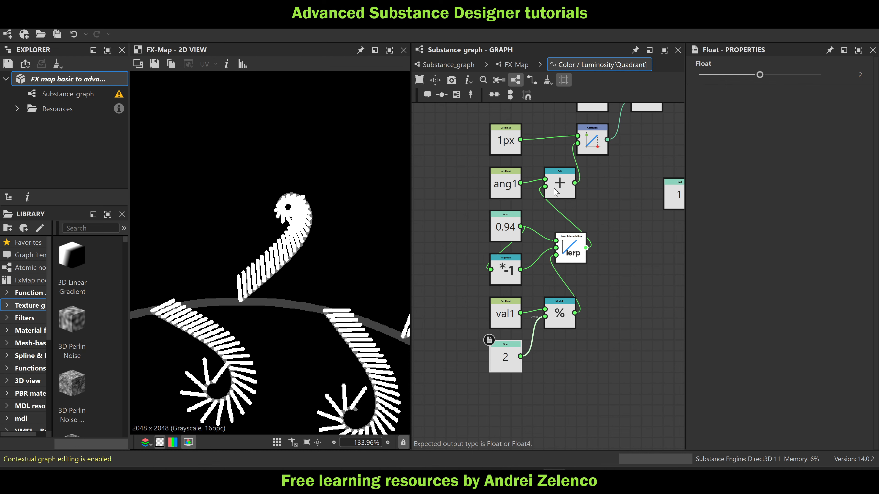
scroll(347, 241, down, 5)
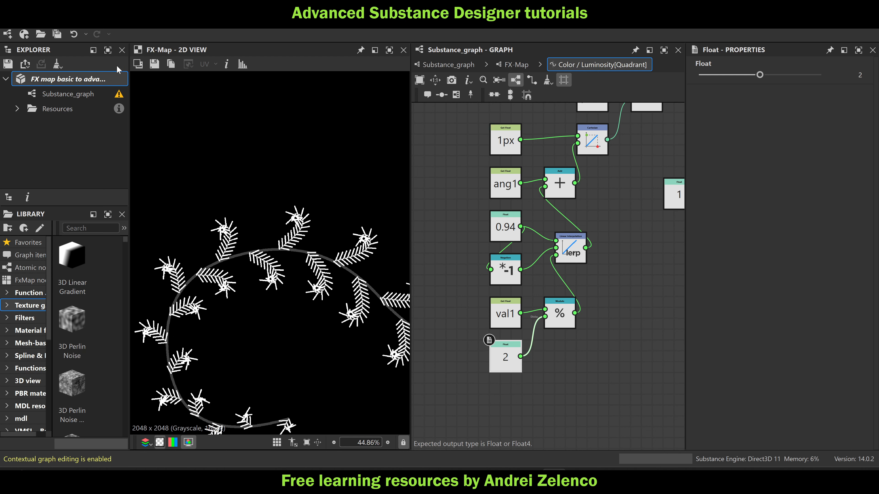
click(96, 79)
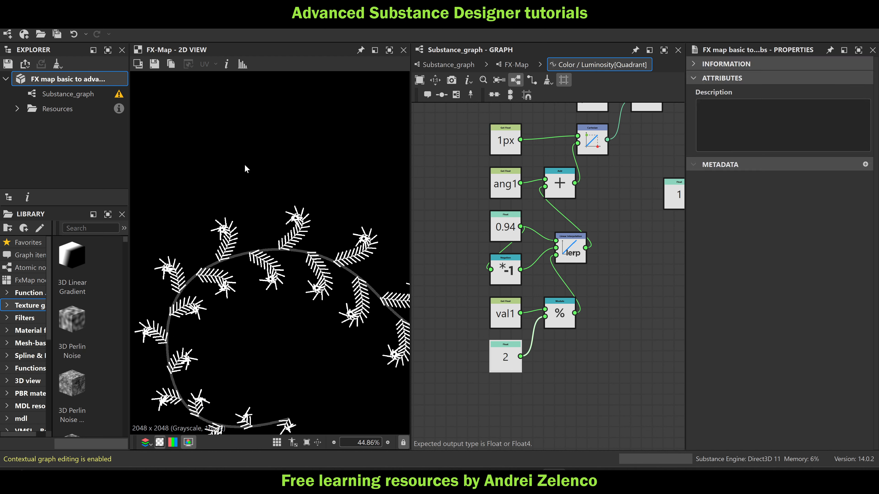
Return to the FX-Map and open the Iterations function of the Iterate node directly above the lowest Quadrant
scroll(293, 195, down, 2)
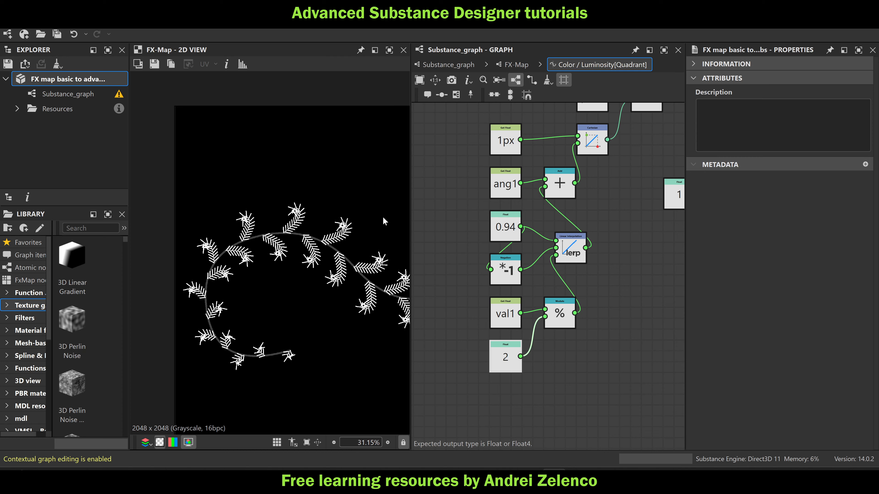
scroll(661, 279, down, 3)
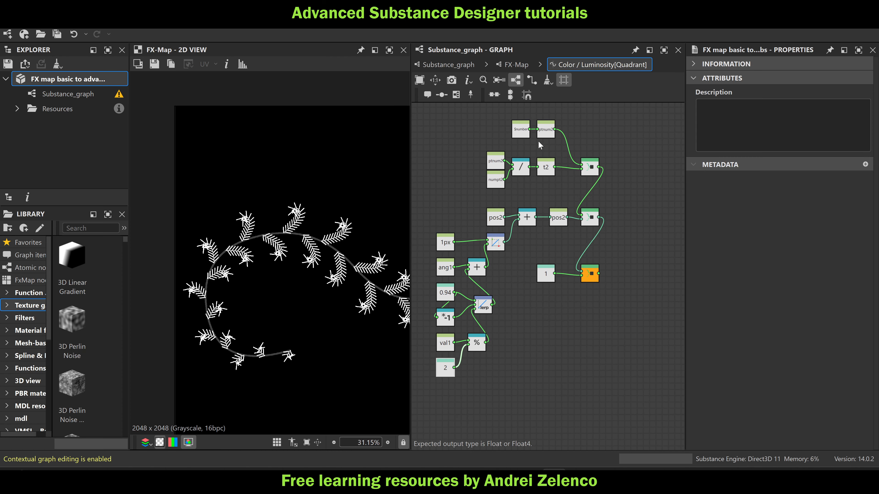
scroll(322, 240, up, 5)
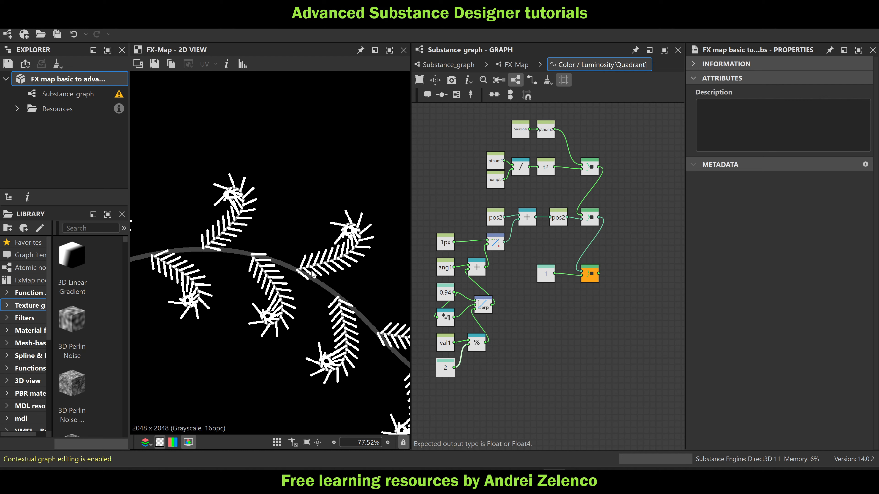
scroll(313, 275, up, 2)
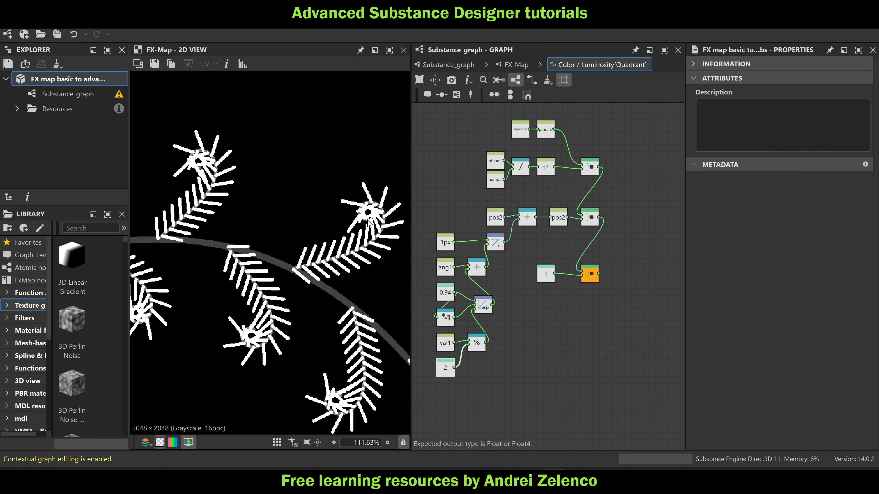
scroll(366, 215, down, 8)
middle_drag(359, 214, 255, 211)
click(516, 64)
click(577, 334)
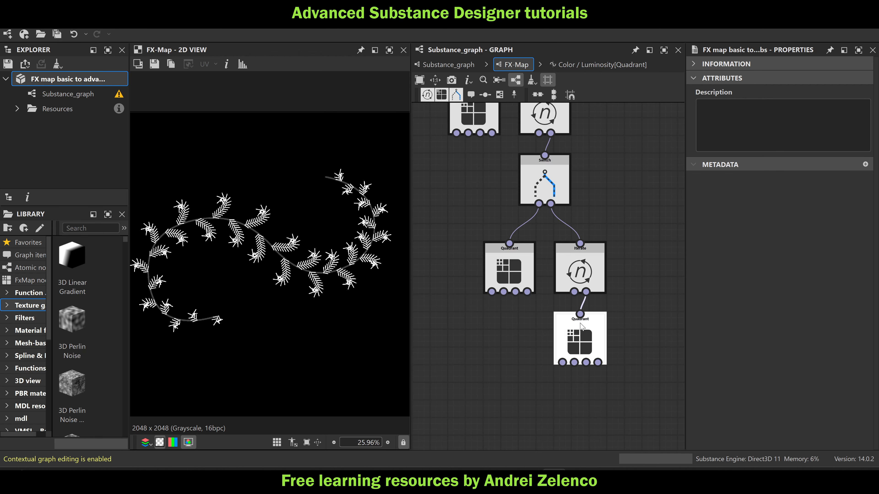
click(580, 273)
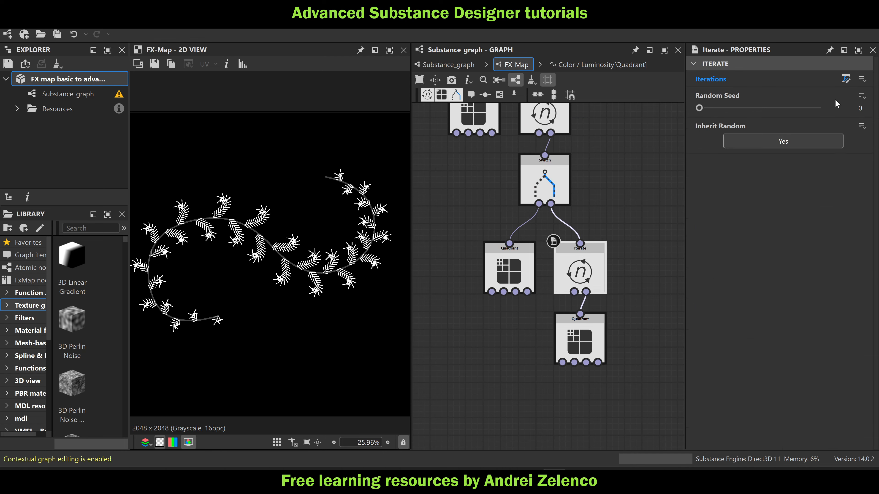
click(845, 79)
middle_drag(508, 308, 641, 283)
drag(549, 279, 426, 277)
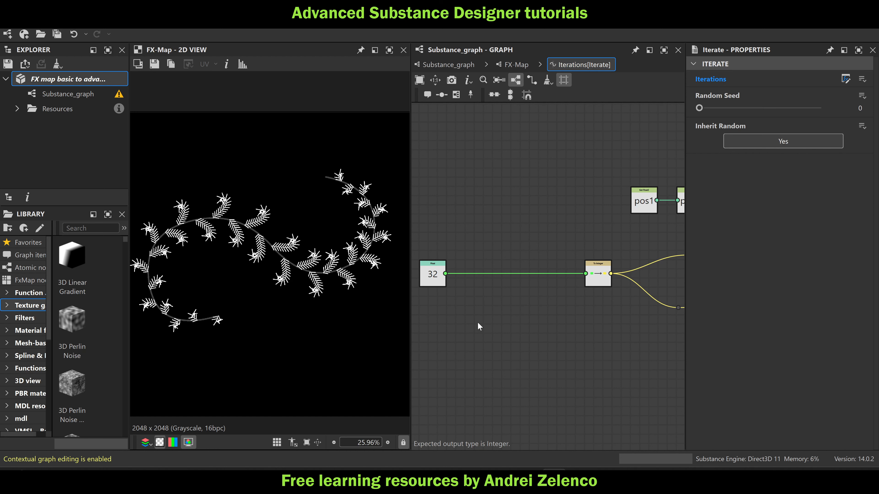
Add a Get Float node reading t1, place it below the 32 Float, and save the package
key(space)
text(ge)
click(519, 135)
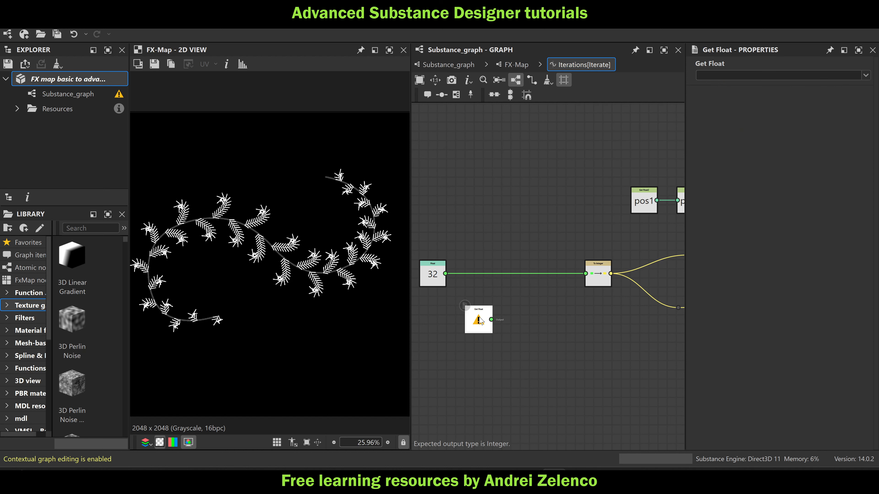
click(866, 75)
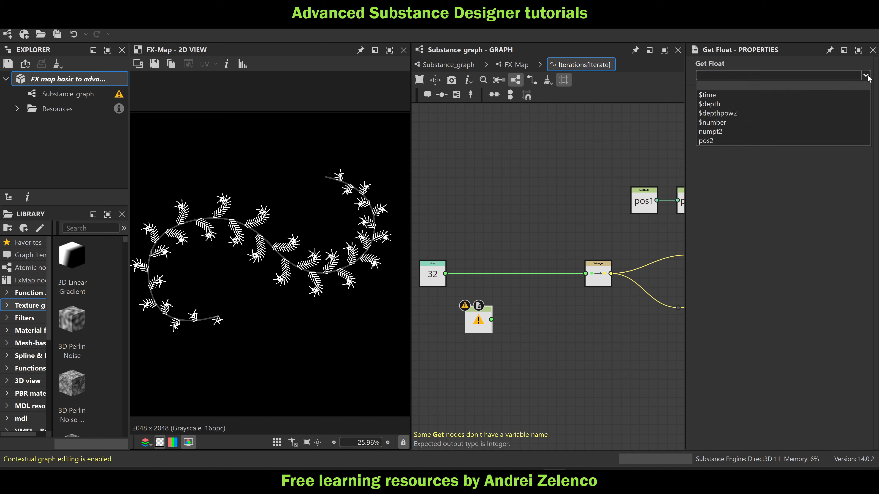
click(777, 75)
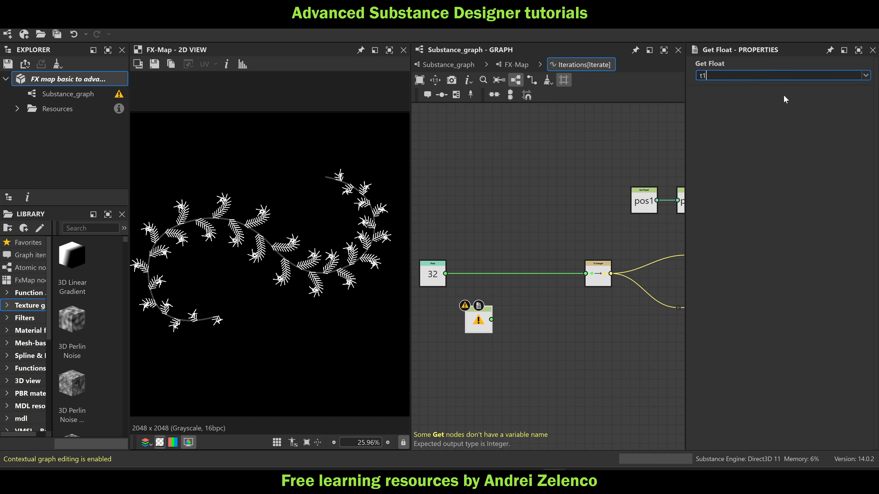
key(Return)
drag(484, 329, 440, 321)
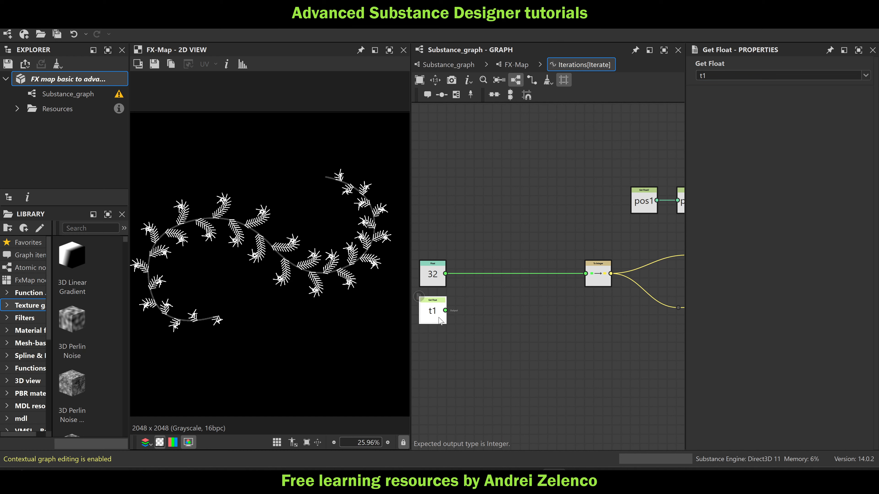
click(89, 81)
Add a Linear Interpolation node with the 32 Float as its second input and t1 as its third
scroll(435, 319, up, 2)
middle_drag(468, 330, 524, 333)
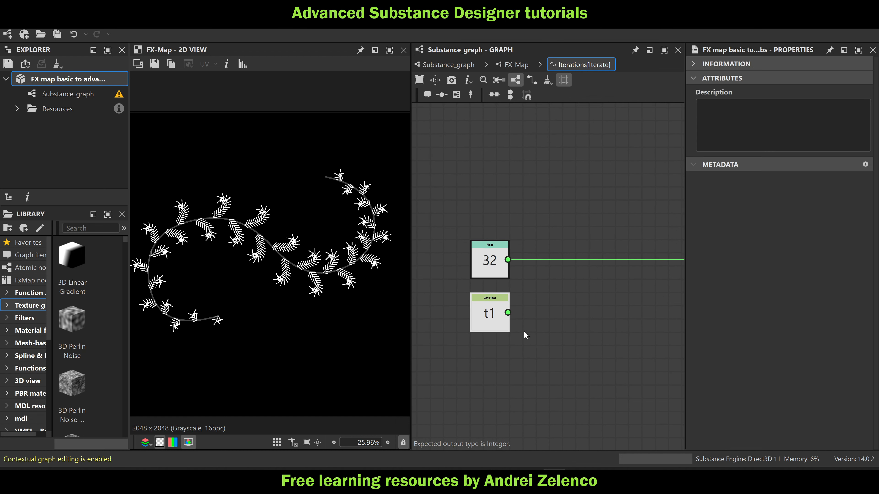
click(500, 316)
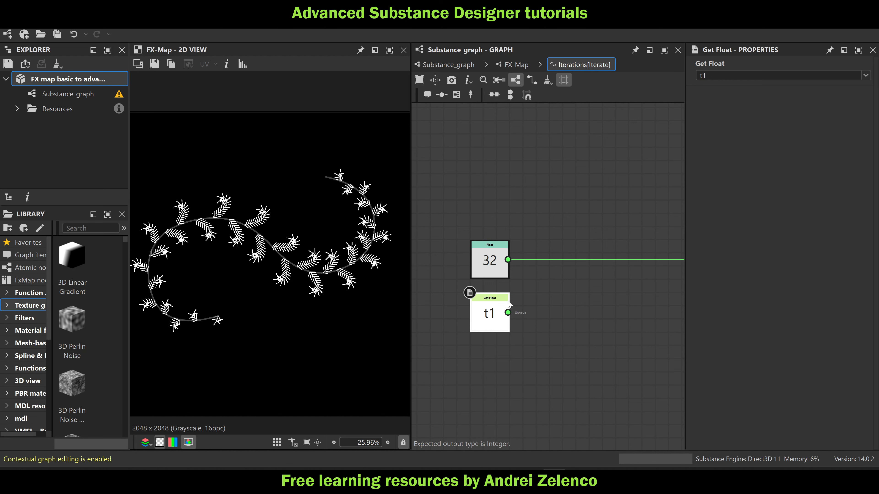
key(space)
text(li)
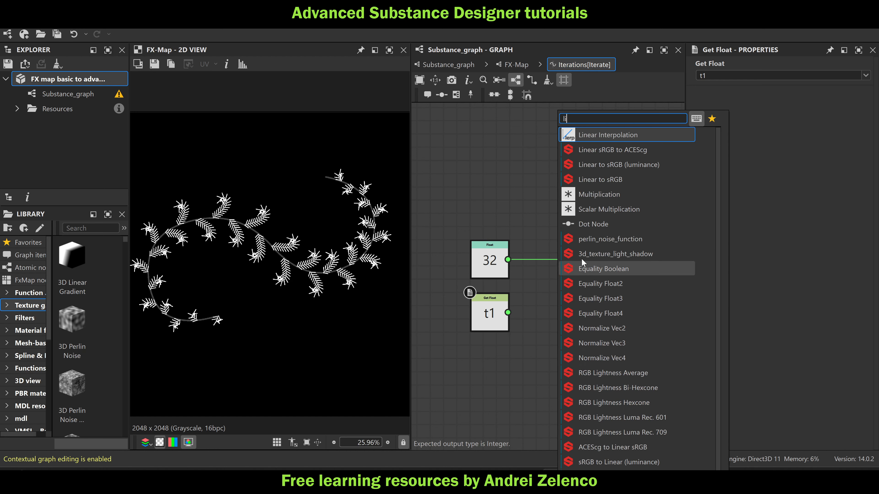
click(604, 135)
drag(509, 312, 585, 307)
drag(508, 313, 571, 307)
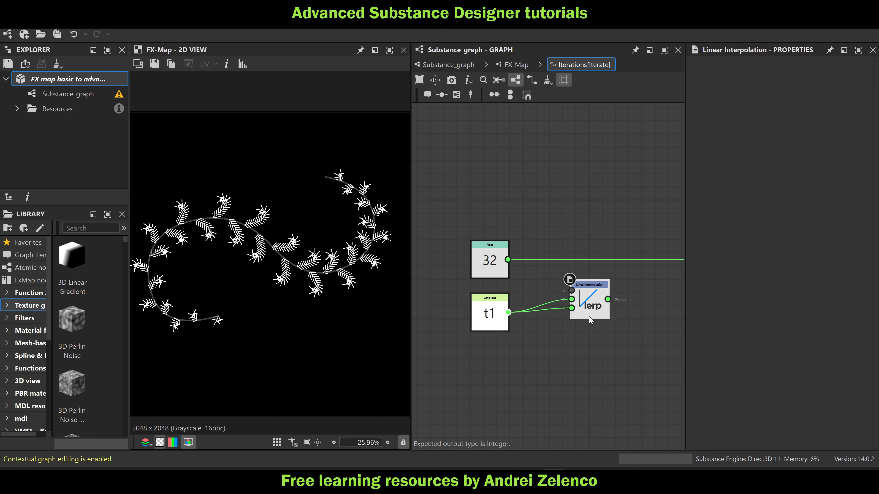
drag(508, 258, 572, 298)
Duplicate the 32 Float above the original, set the copy to 8, and connect it to the Linear Interpolation's first input
click(493, 259)
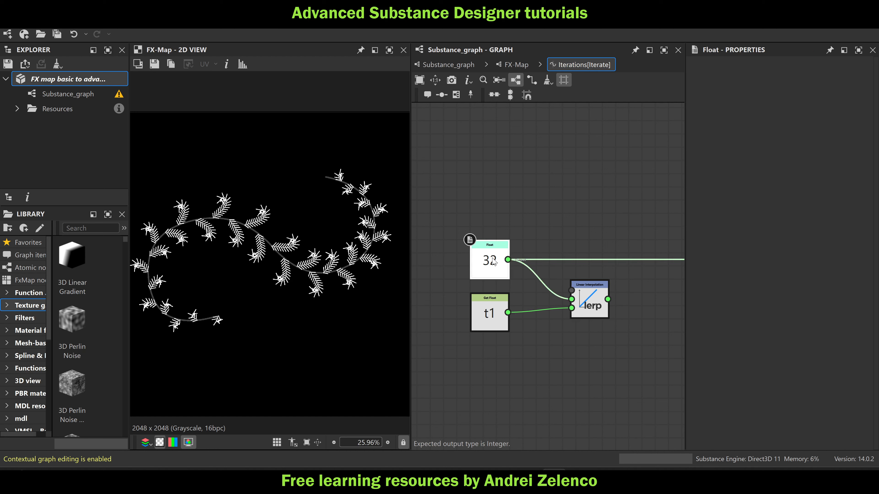
key(ctrl+d)
drag(494, 261, 481, 194)
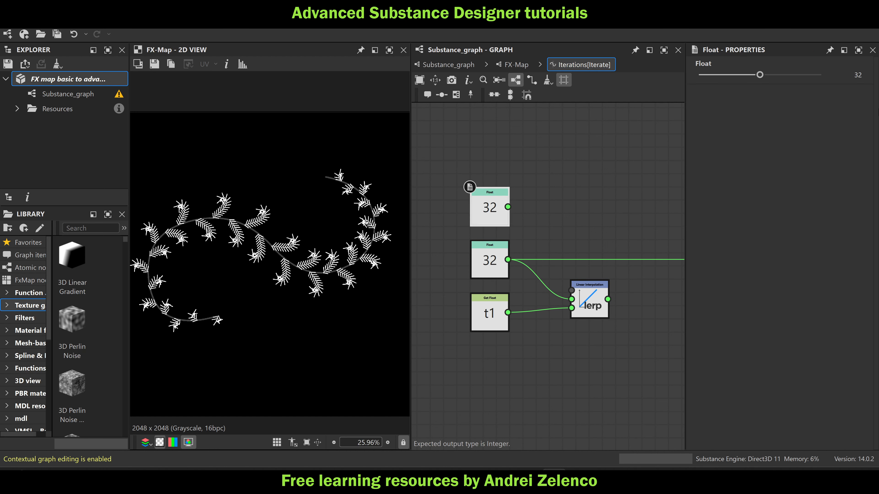
text(8)
key(Return)
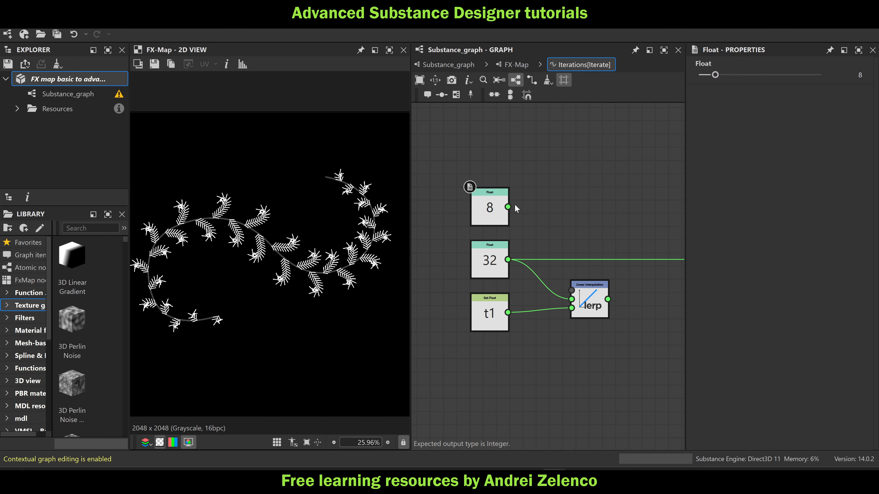
drag(508, 207, 572, 291)
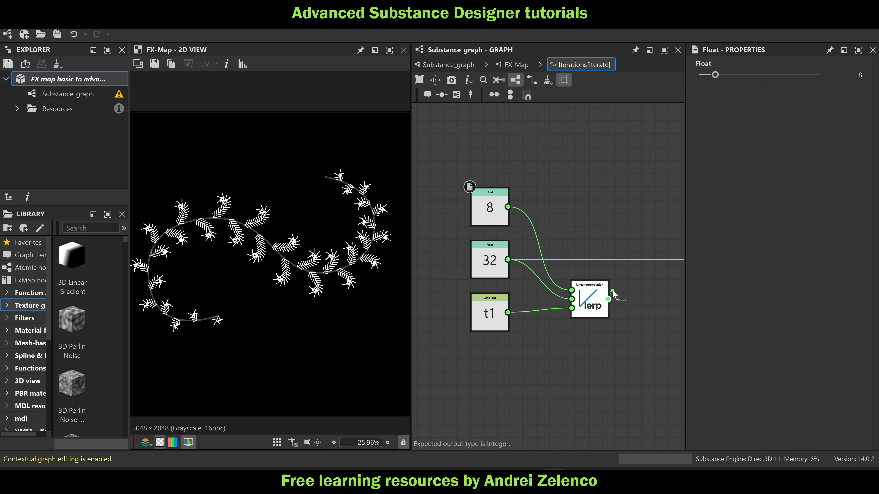
Connect the Linear Interpolation output to the To Integer node and nudge the interpolation node slightly upward
scroll(611, 295, down, 2)
middle_drag(612, 295, 536, 298)
drag(532, 299, 603, 273)
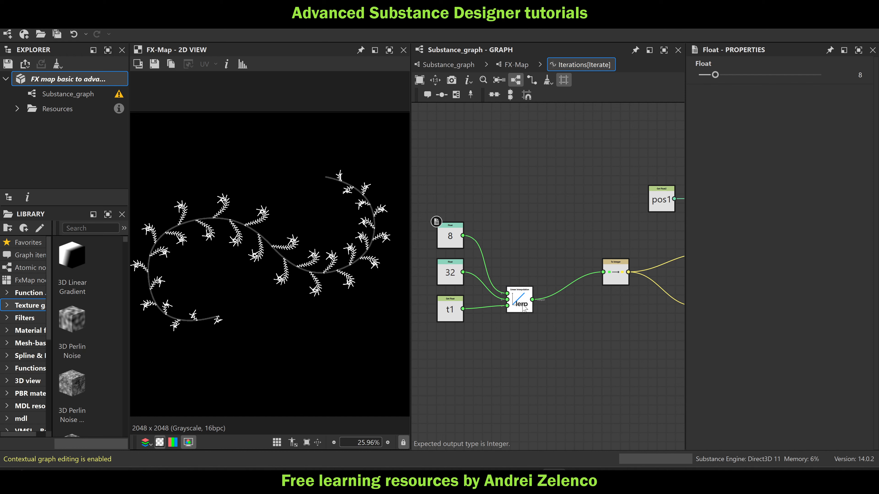
drag(525, 308, 528, 299)
Move the t1 Get Float node down and to the left, away from the 32 Float
scroll(330, 274, up, 5)
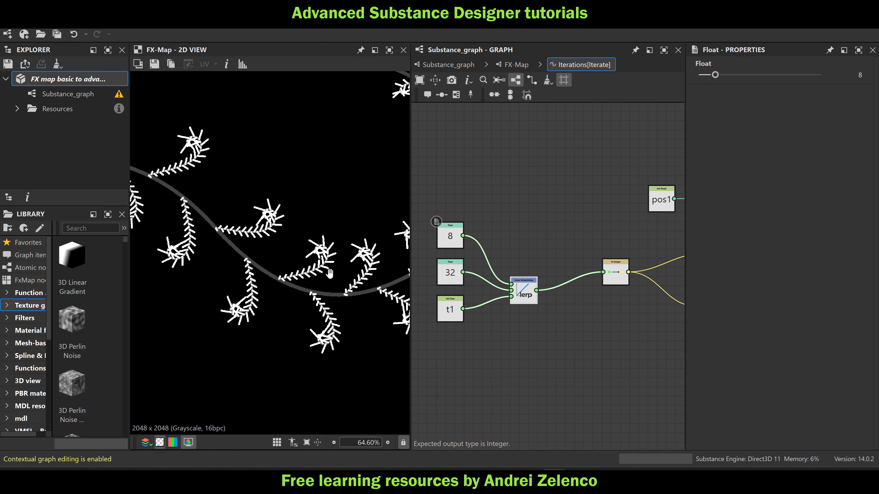
middle_drag(330, 273, 288, 277)
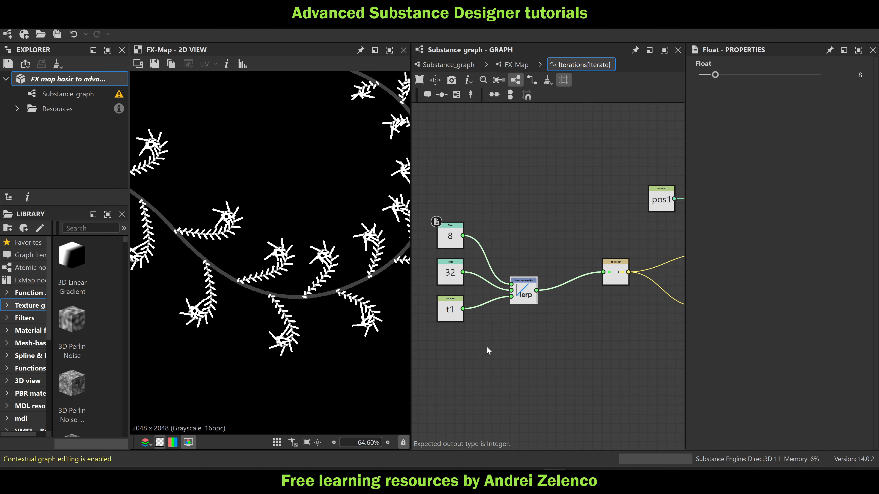
middle_drag(488, 351, 522, 279)
drag(485, 239, 448, 266)
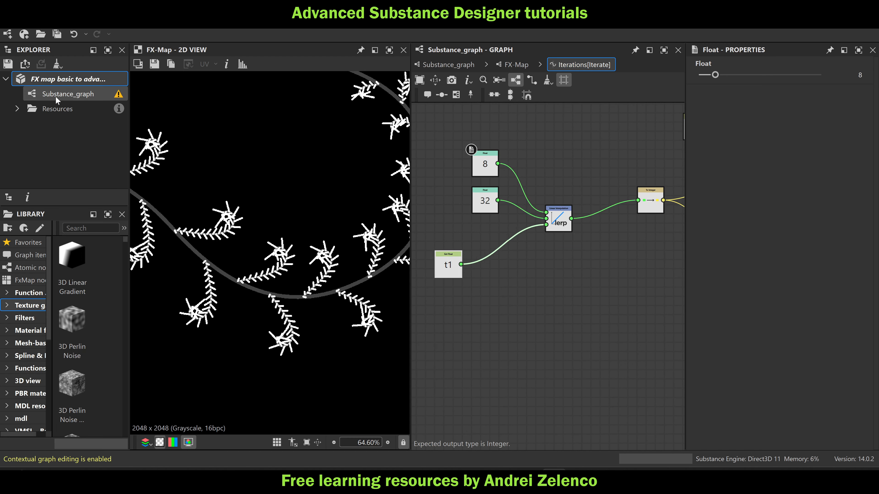
Save the package, duplicate the Curve node in the main graph and connect the copy to the FX-Map's next free image input
click(66, 82)
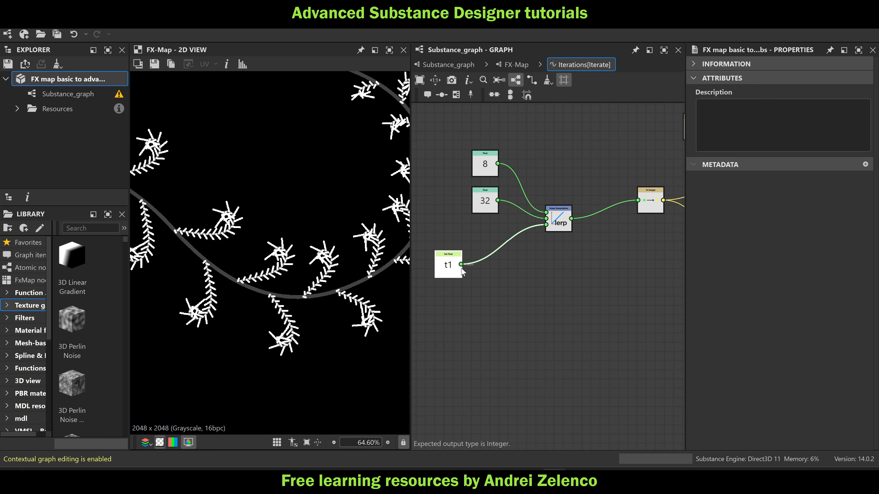
click(438, 61)
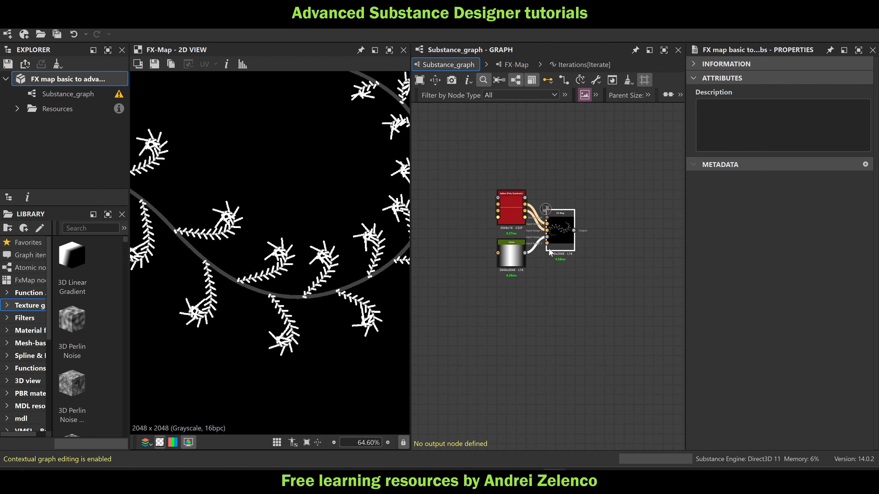
click(517, 264)
key(ctrl+c)
key(ctrl+v)
drag(540, 306, 562, 247)
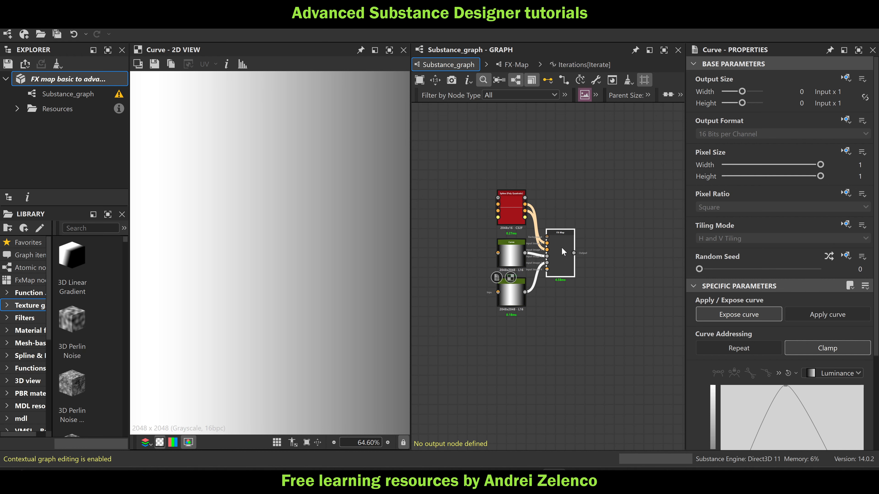
Open the Iterations function of the lowest Iterate node inside the FX-Map
double_click(563, 243)
key(ctrl+e)
click(580, 338)
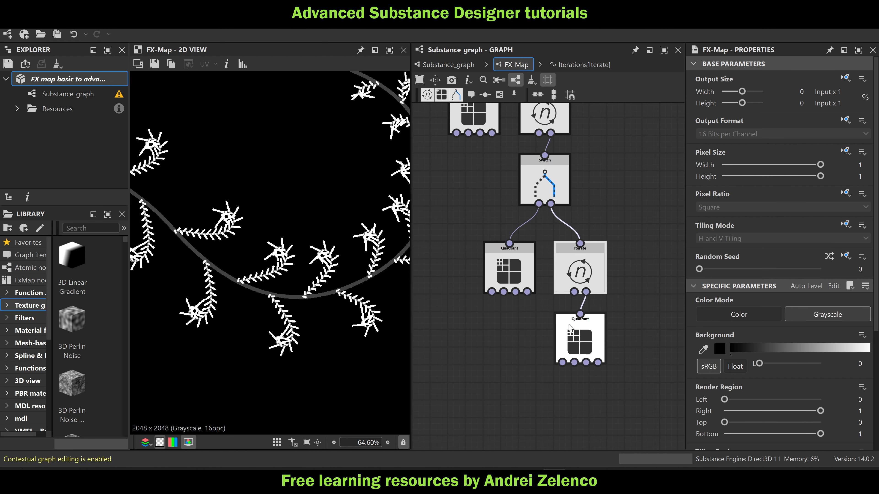
click(580, 273)
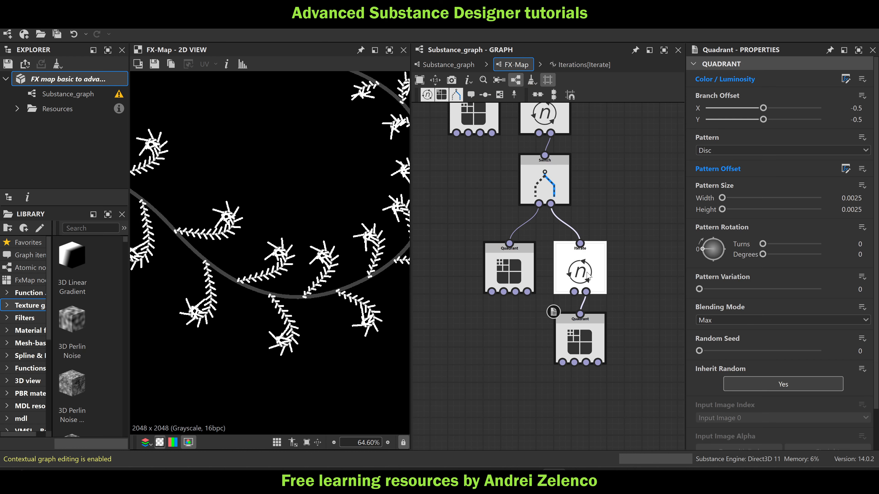
click(845, 79)
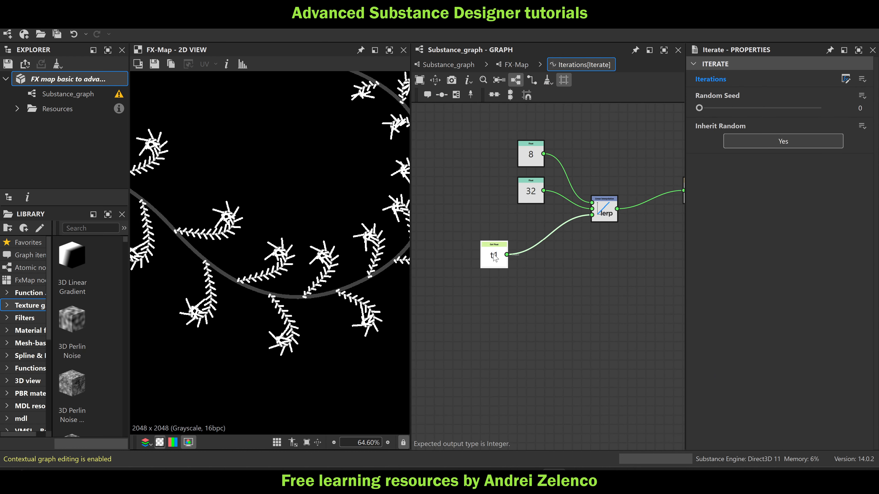
Move t1 slightly left, add a Vector Float2 node beside it and connect t1 to its first input
mouse_move(495, 255)
mouse_down()
mouse_move(477, 264)
mouse_move(481, 256)
mouse_up()
key(space)
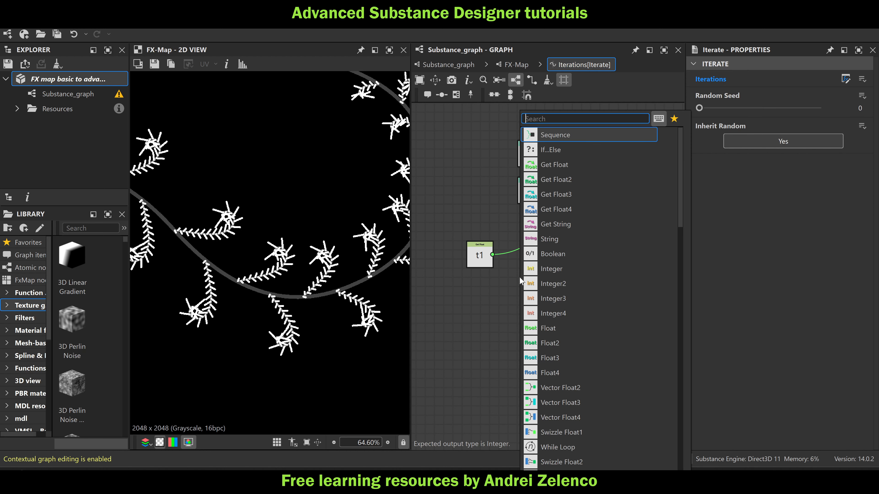
text(ve)
click(585, 136)
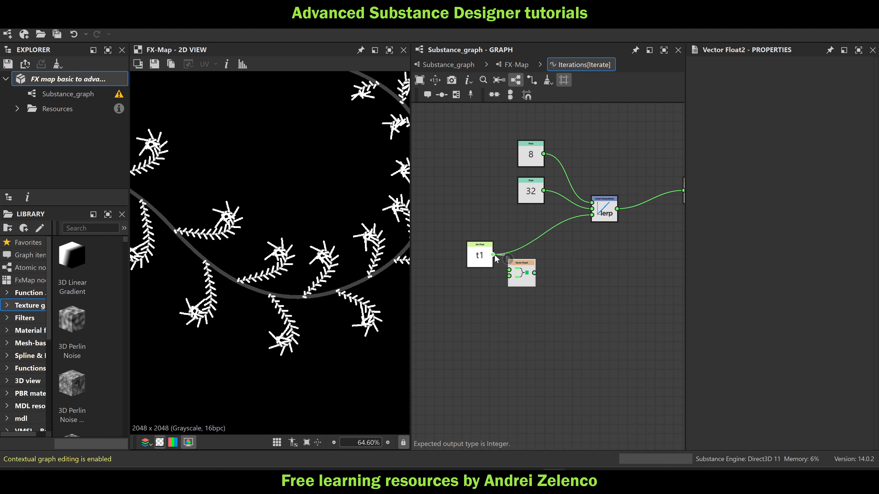
click(516, 275)
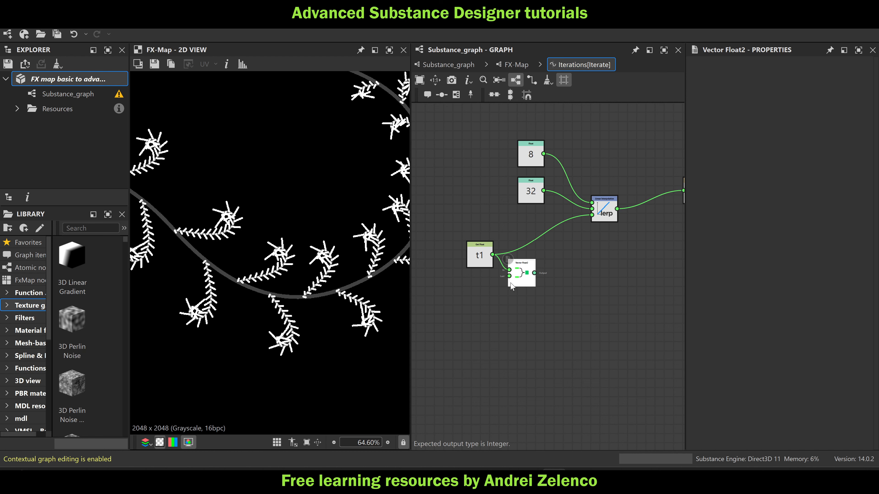
Add a Sample Gray node after Vector Float2, set it to Input Image 3, and connect its output to the Linear Interpolation's third input
key(space)
text(sam)
click(568, 134)
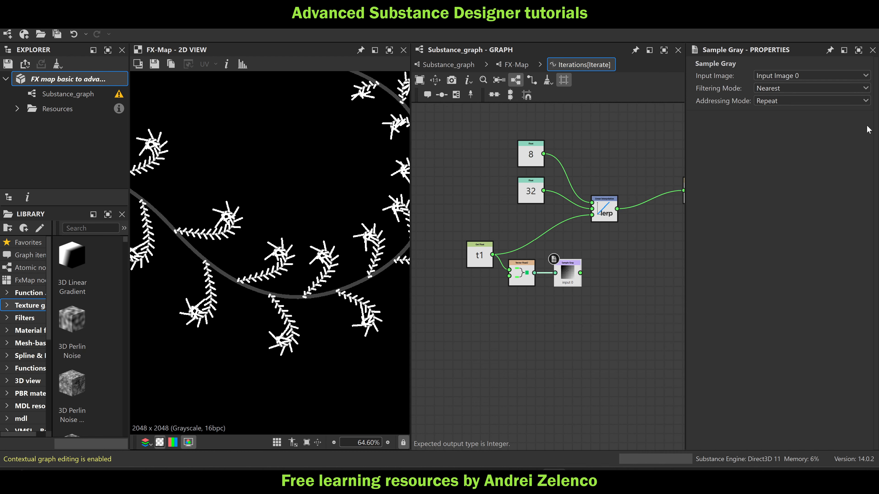
click(779, 75)
click(778, 114)
drag(581, 273, 592, 214)
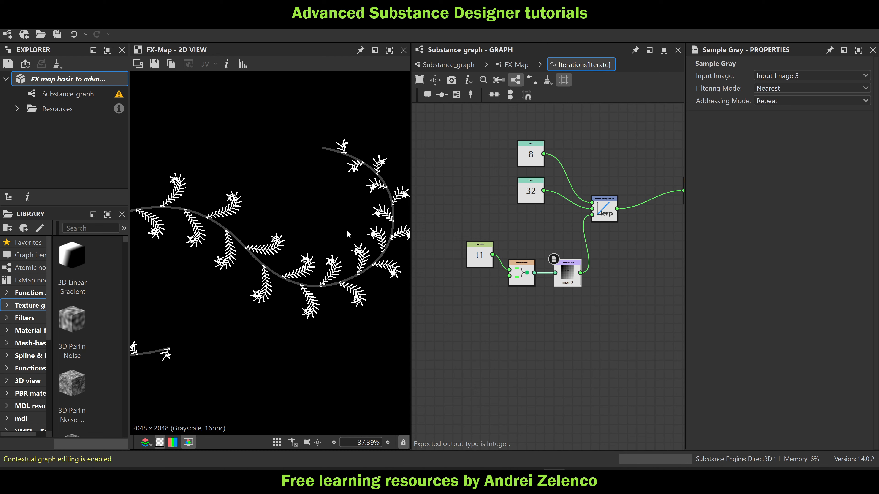
scroll(316, 262, down, 4)
scroll(355, 239, up, 3)
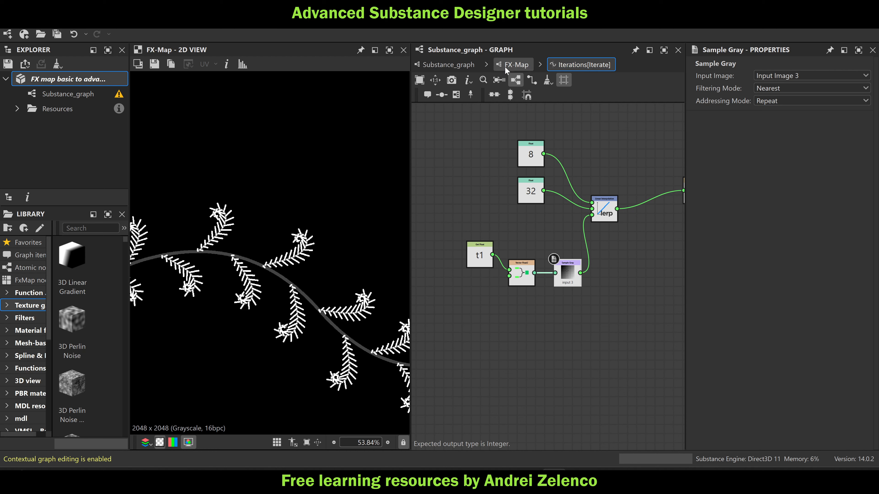
Flatten the start of the duplicated Curve node's profile by extending the first point's tangent horizontally at 0
click(448, 65)
click(513, 295)
scroll(756, 408, down, 3)
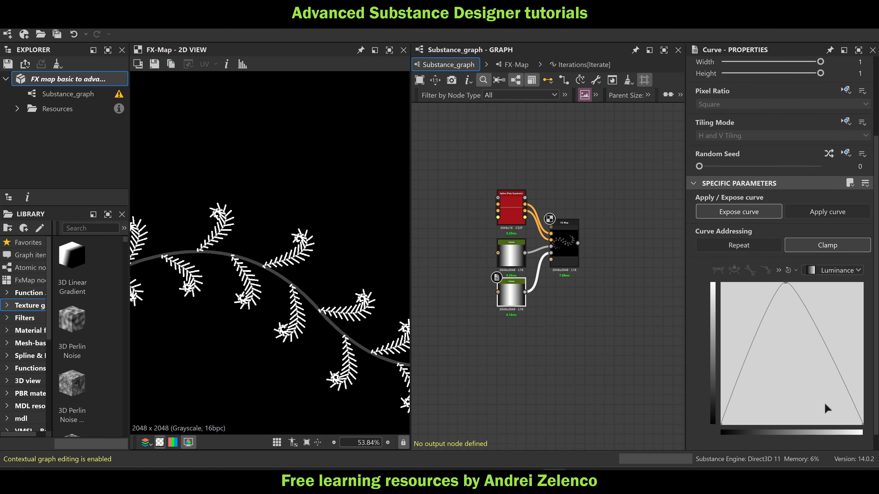
click(721, 405)
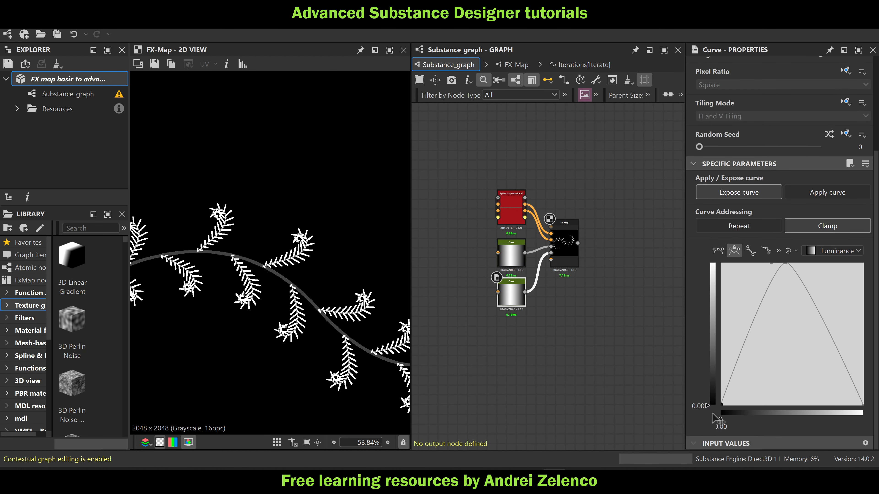
click(714, 251)
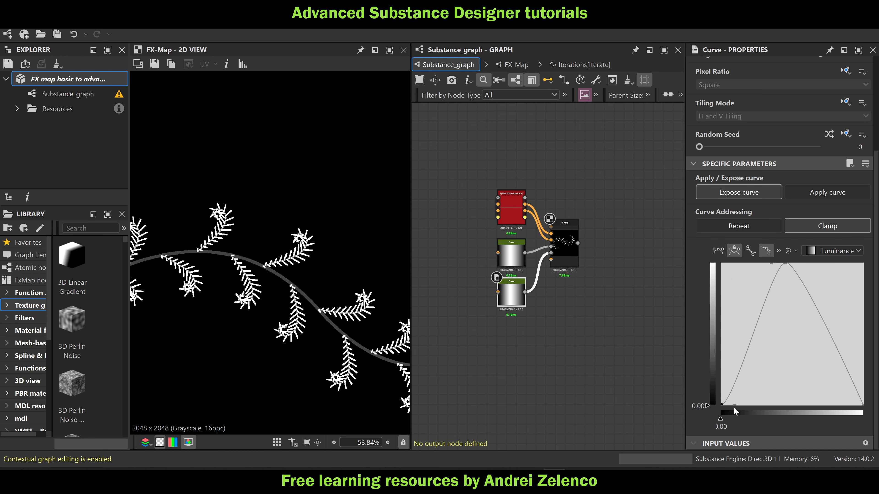
drag(736, 404, 751, 410)
drag(756, 410, 763, 414)
Flatten the end of the same curve by extending the last point's tangent horizontally to 0.60
click(862, 404)
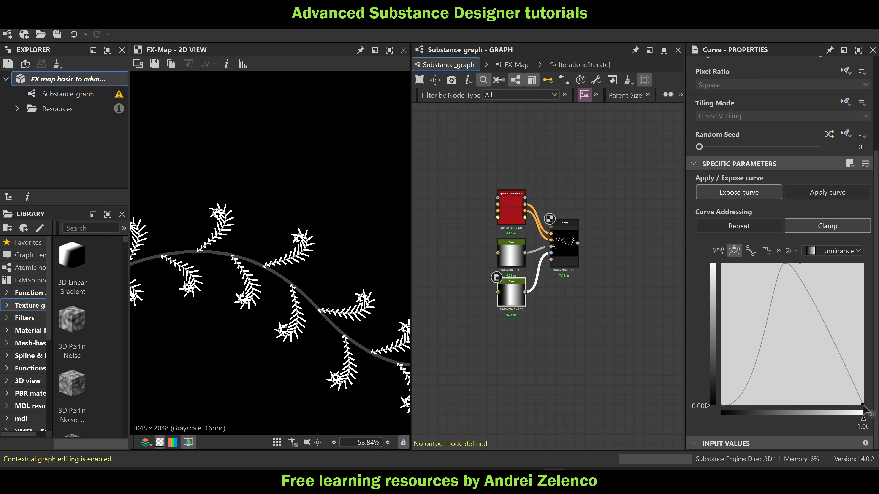
click(718, 251)
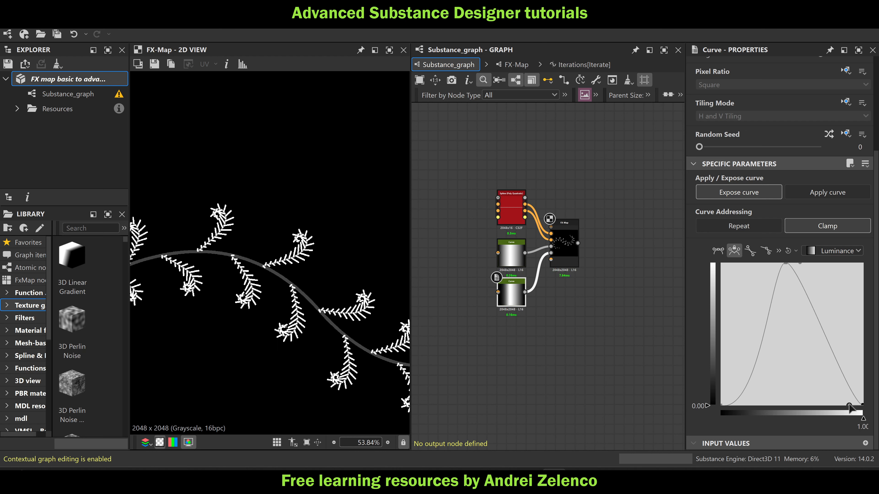
drag(862, 417, 808, 421)
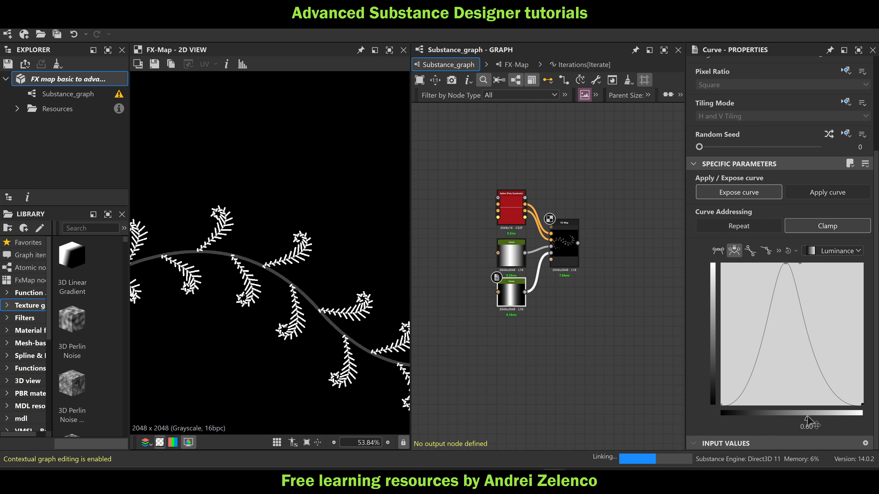
scroll(335, 244, down, 2)
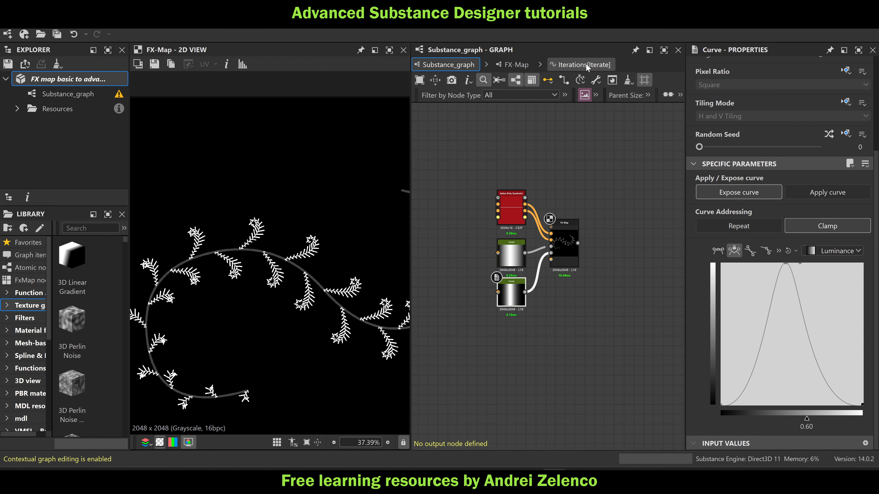
Set the Linear Interpolation's first input Float to 4 in the Iterations function
click(584, 65)
click(531, 156)
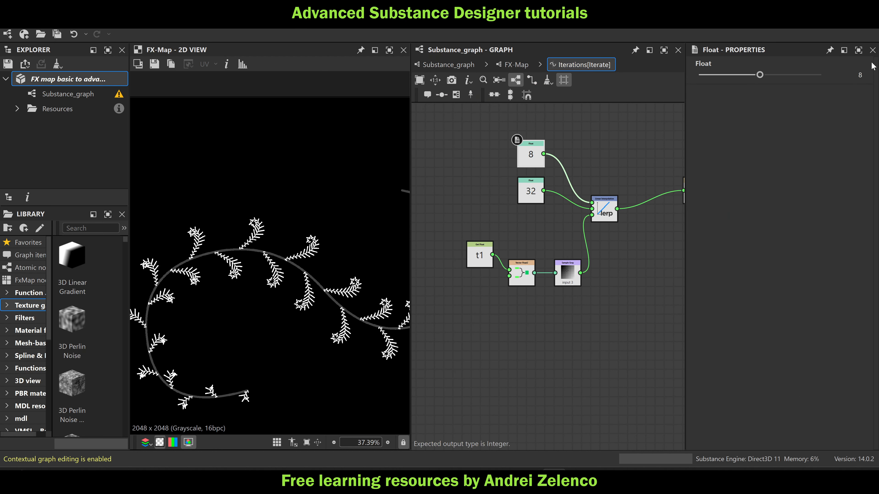
text(4)
key(Return)
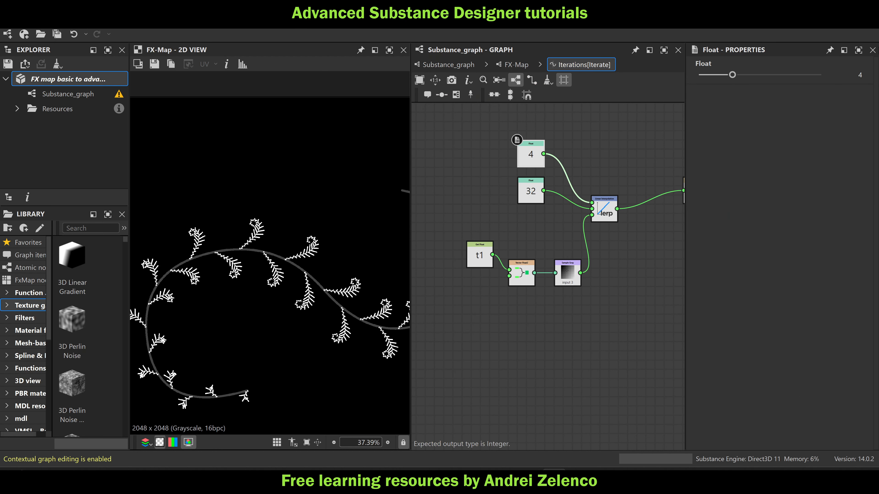
scroll(350, 237, down, 3)
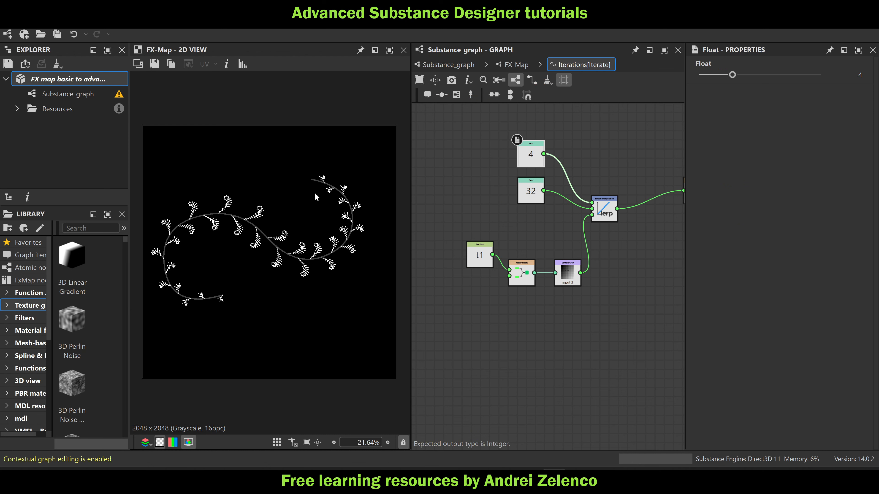
Align the t1 and Vector Float2 nodes closely with Sample Gray and save the package
click(71, 80)
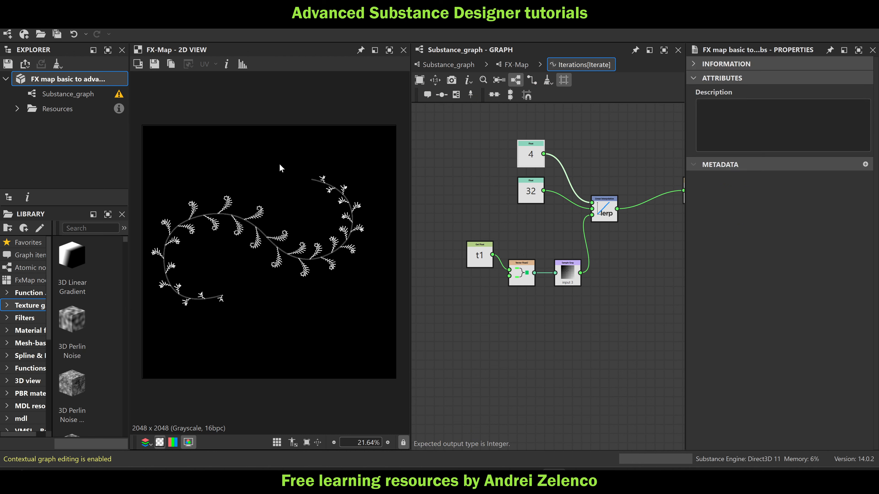
scroll(260, 256, up, 1)
drag(481, 258, 494, 276)
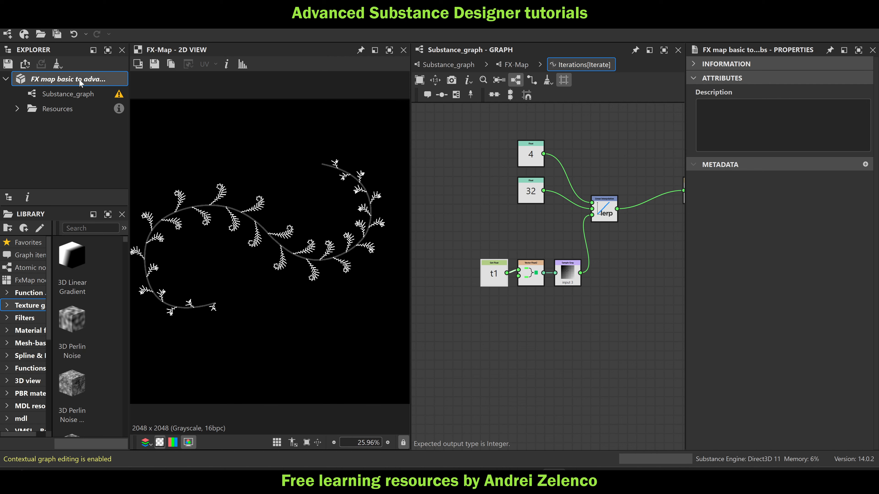
scroll(275, 231, up, 5)
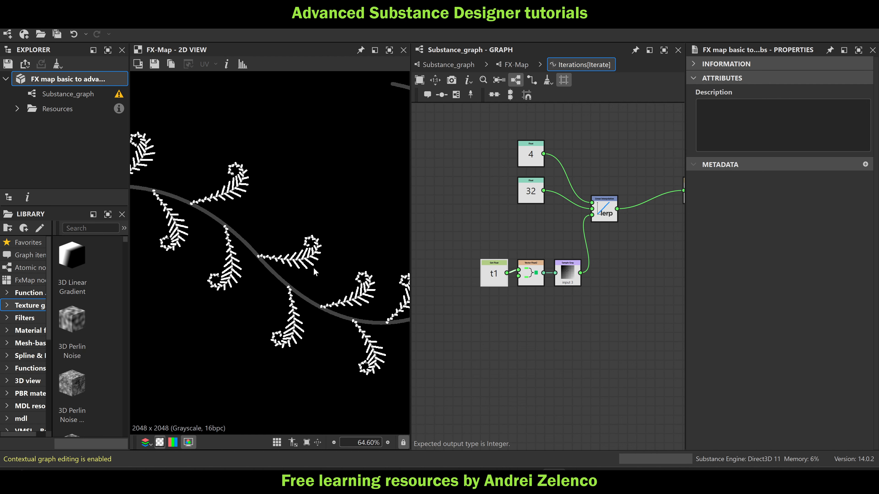
scroll(322, 269, down, 4)
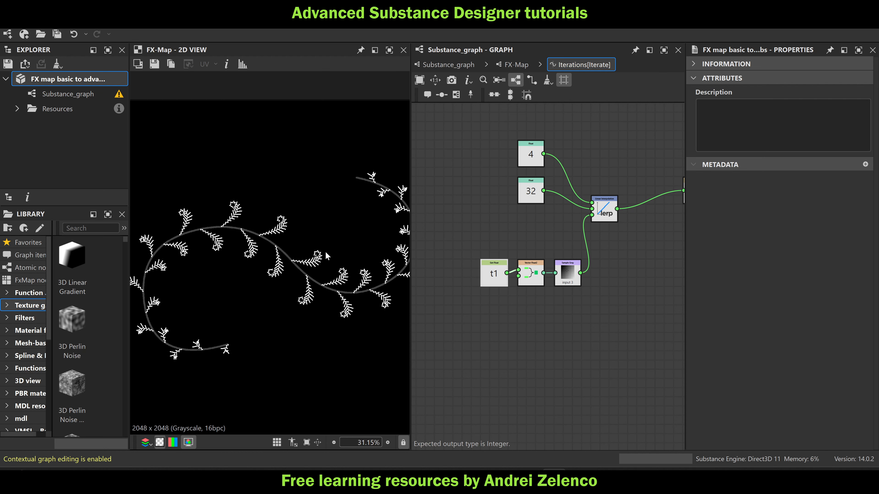
Set the Pattern Size width and height of the FX-Map's lowest Quadrant node to 0.00125
click(501, 62)
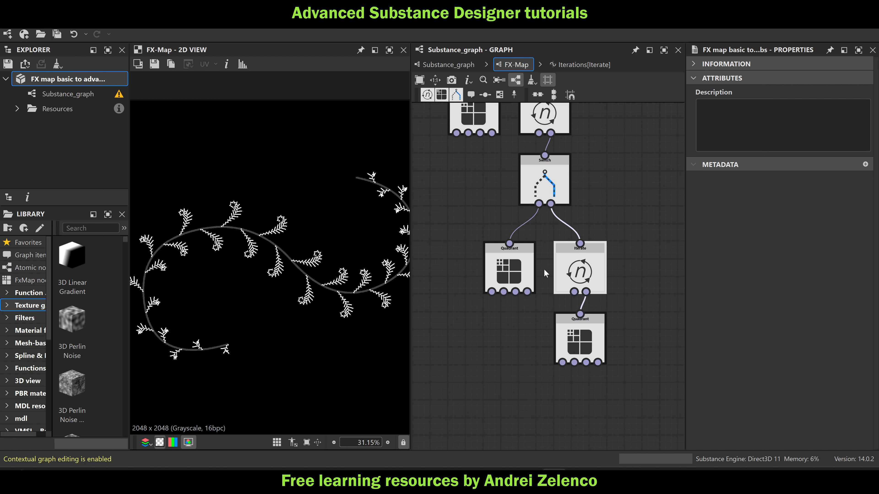
click(591, 348)
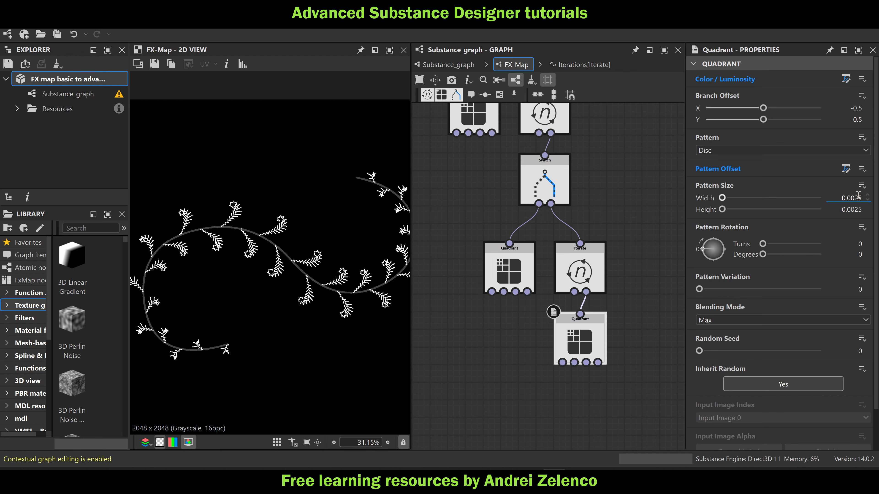
text(1)
click(855, 209)
text(1)
click(638, 222)
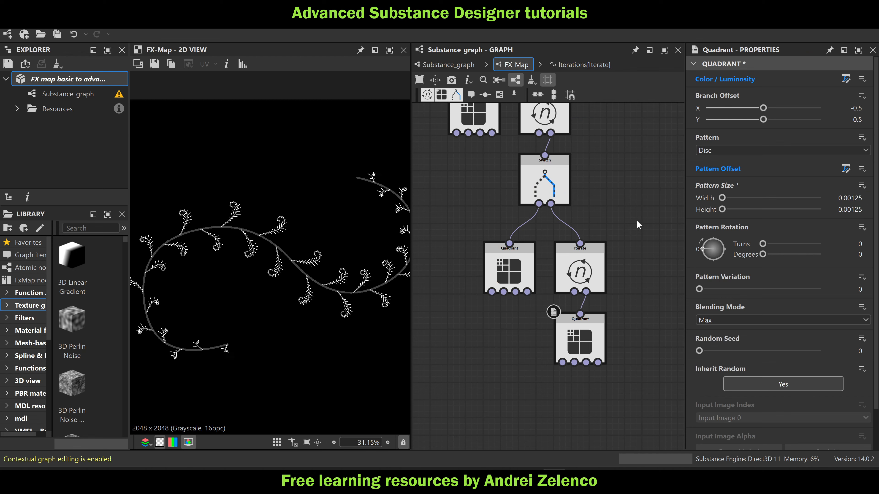
Save the FX map package and bring the whole vine into view in the 2D preview
click(74, 80)
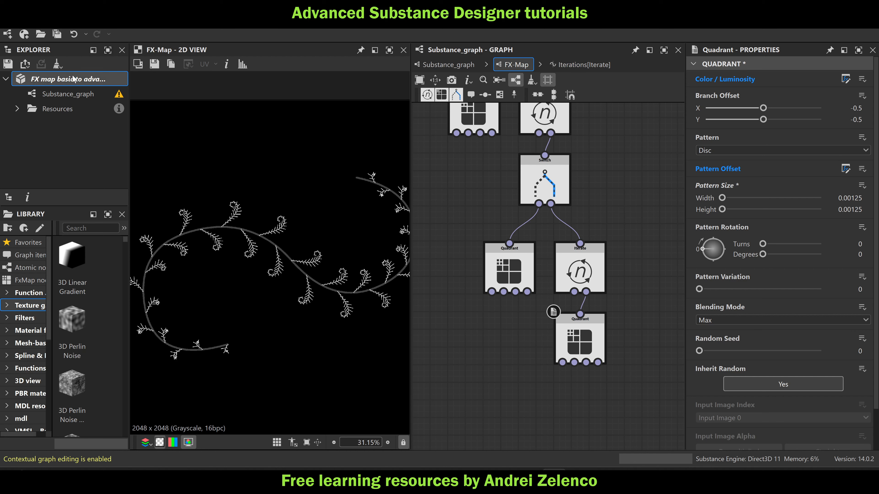
key(ctrl+s)
middle_drag(271, 215, 265, 190)
scroll(273, 194, down, 2)
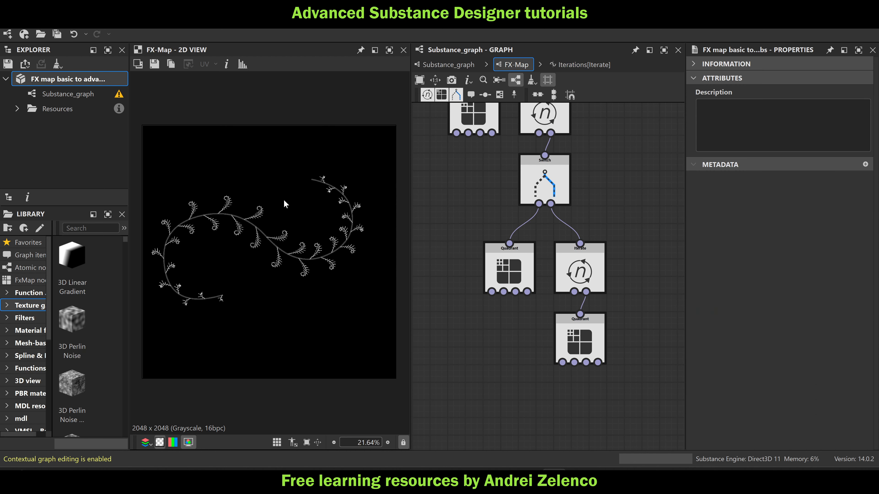
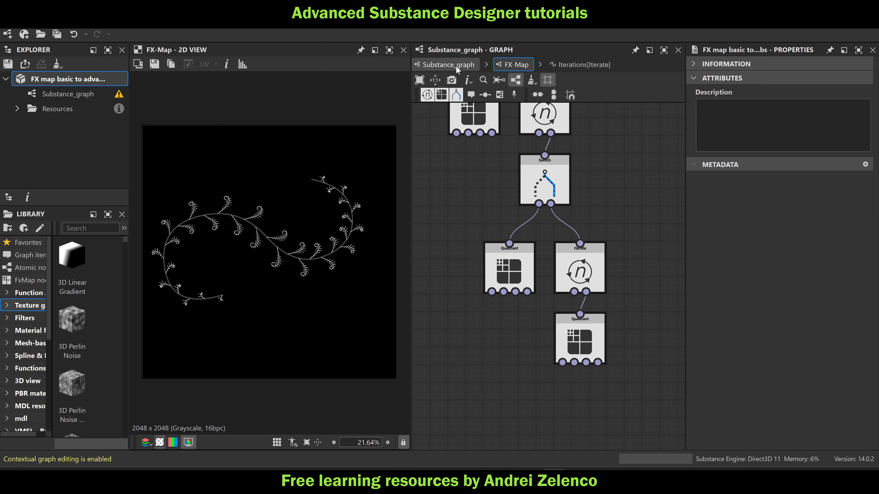
Reshape the spline of the Spline (Poly Quadratic) node by moving its upper-left control point further up and to the left
click(448, 65)
drag(553, 265, 558, 272)
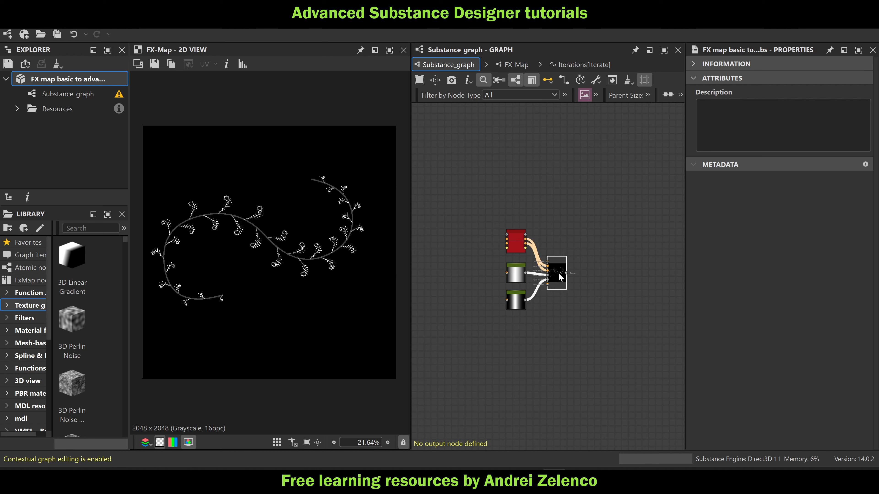
click(593, 273)
click(512, 242)
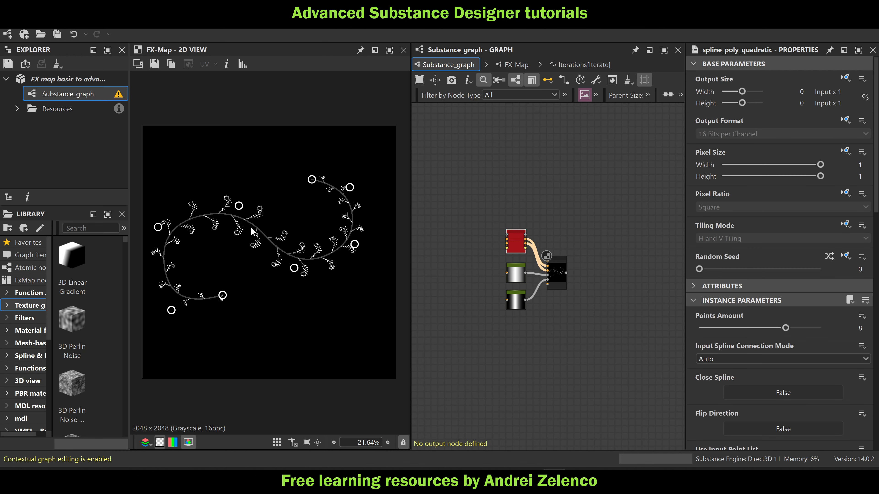
drag(240, 206, 222, 190)
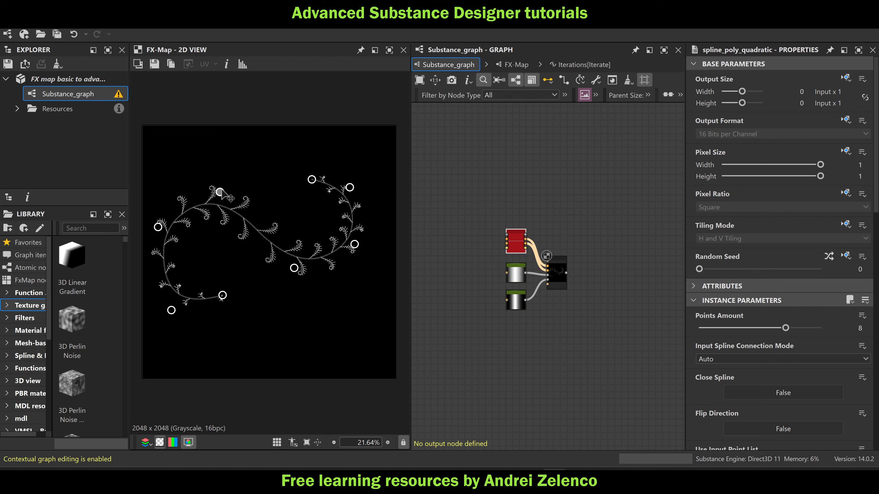
In the Selector function of the FX-Map's upper Switch node, set the Float constant feeding the division node to 32
double_click(553, 272)
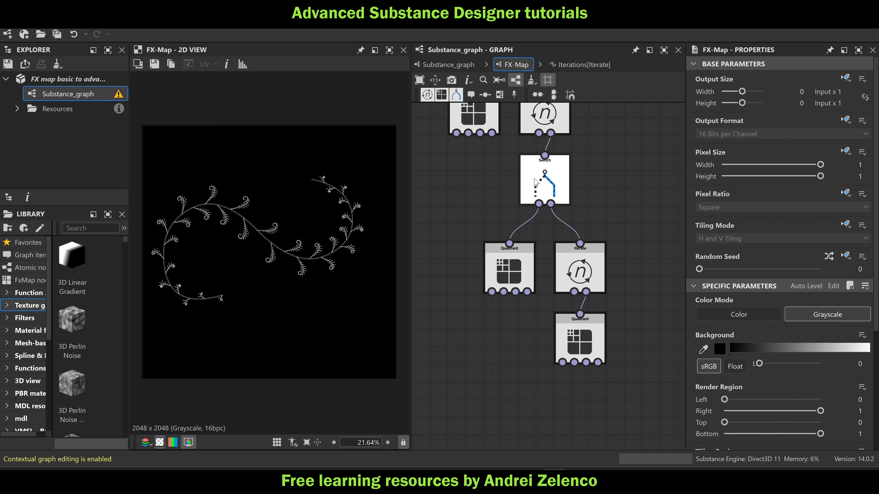
middle_drag(627, 183, 624, 289)
scroll(554, 178, down, 2)
middle_drag(551, 156, 554, 241)
click(526, 230)
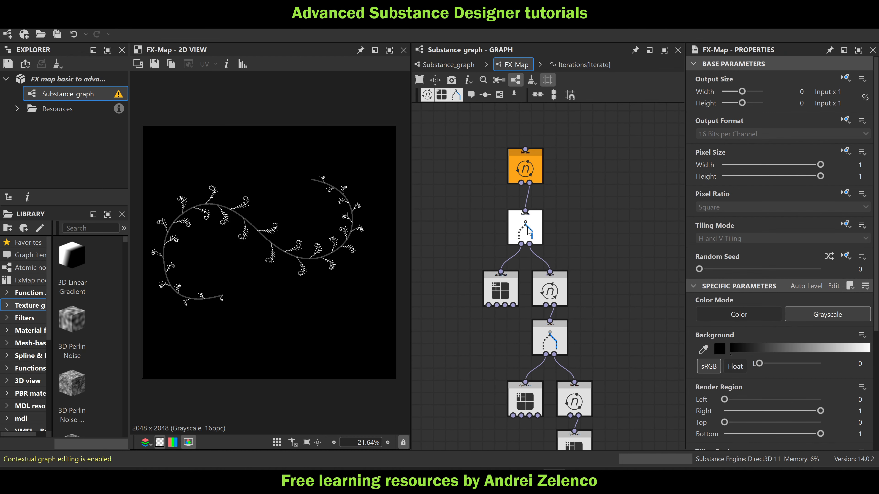
click(846, 81)
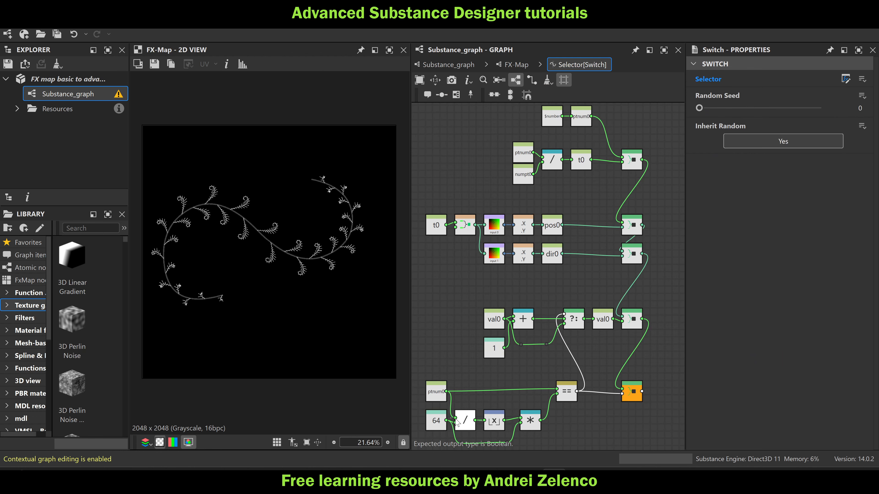
click(438, 425)
click(858, 74)
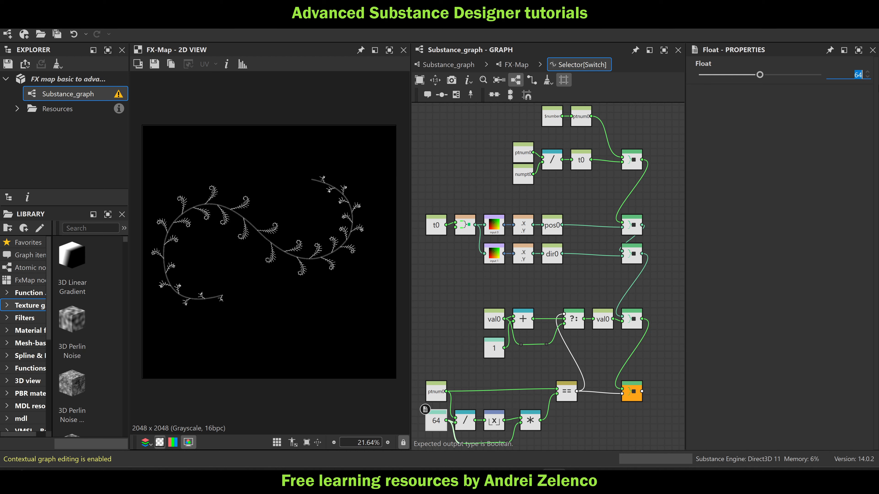
text(32)
key(Return)
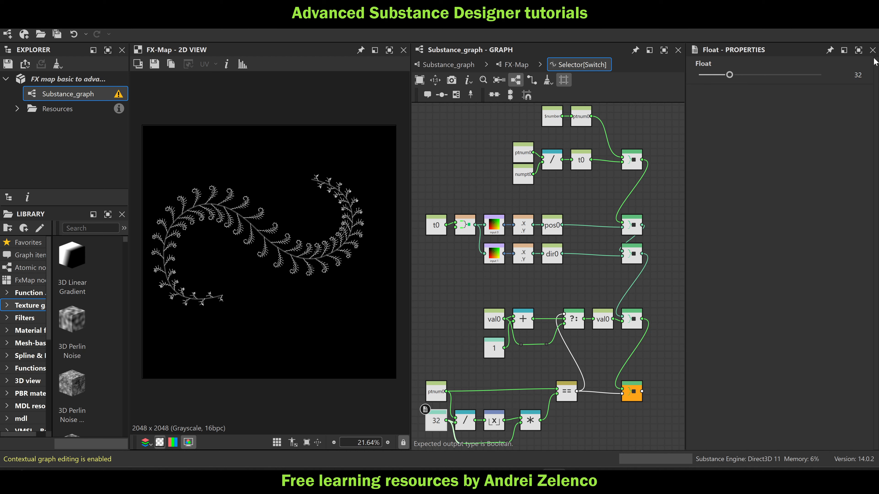
In the Iterations function of the Iterate node under the upper Switch, raise the lerp's second Float input to 459.91
click(514, 65)
middle_drag(459, 356, 496, 290)
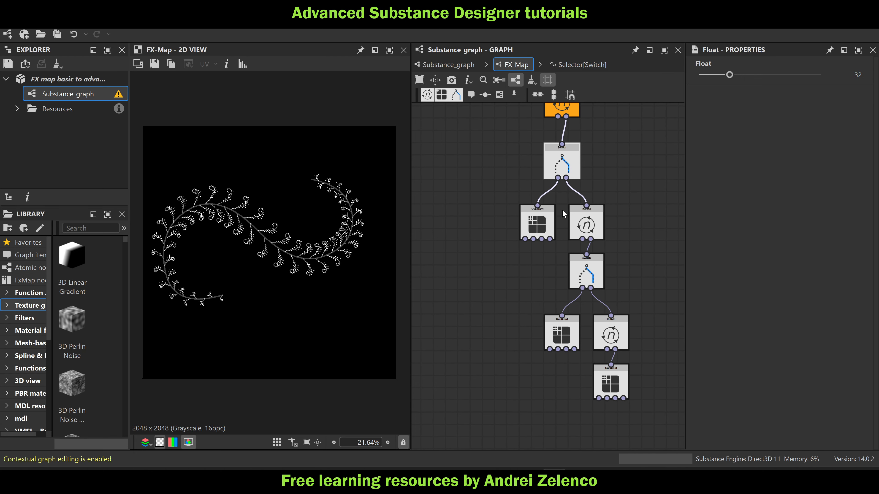
click(569, 164)
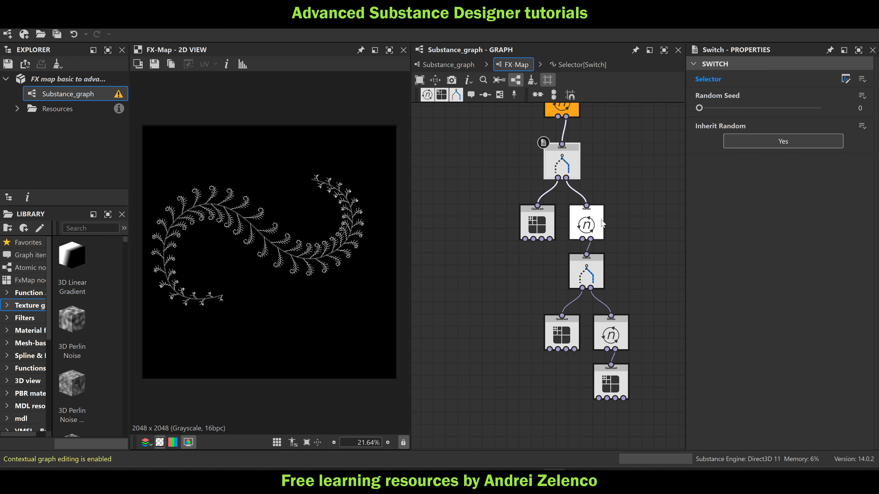
middle_drag(602, 223, 619, 280)
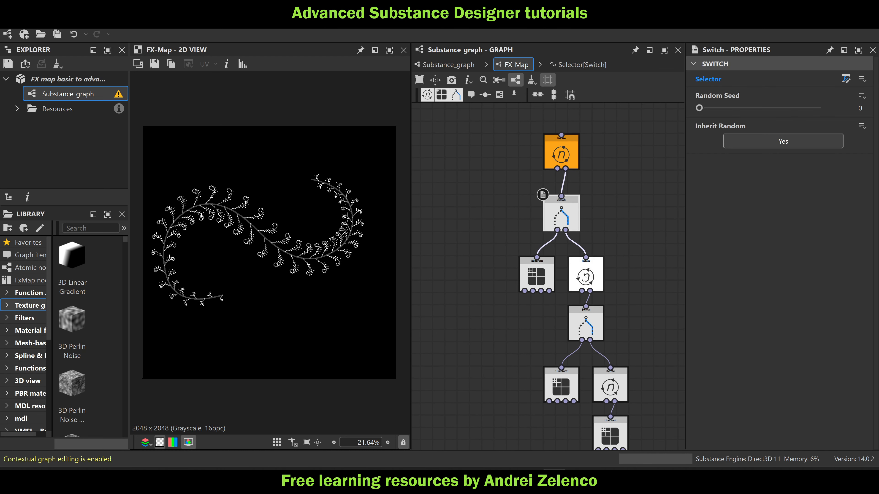
click(595, 274)
click(845, 80)
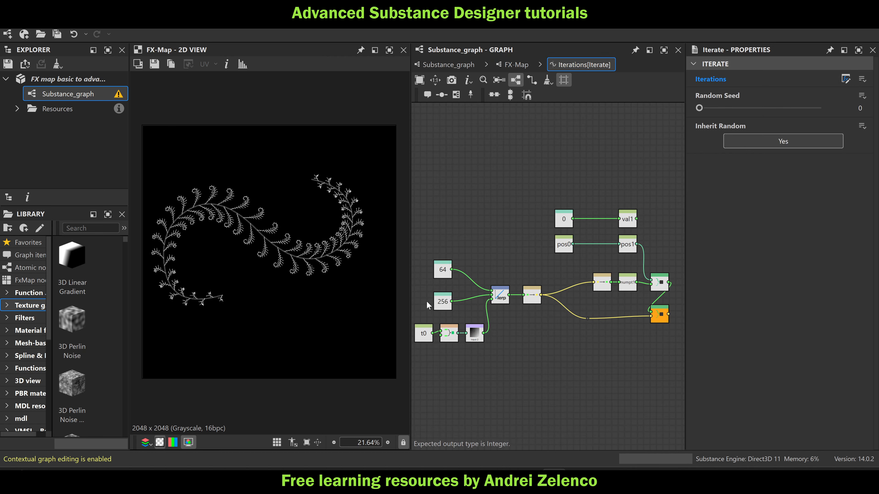
scroll(427, 302, up, 2)
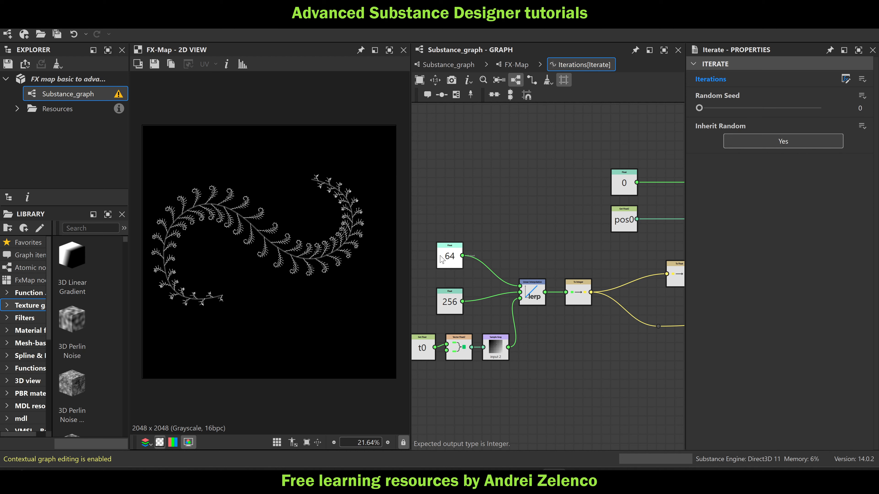
click(445, 312)
drag(760, 72, 807, 84)
Examine the whole branch pattern and the small leaves along the lower tip of the stem in the 2D view
scroll(402, 189, down, 1)
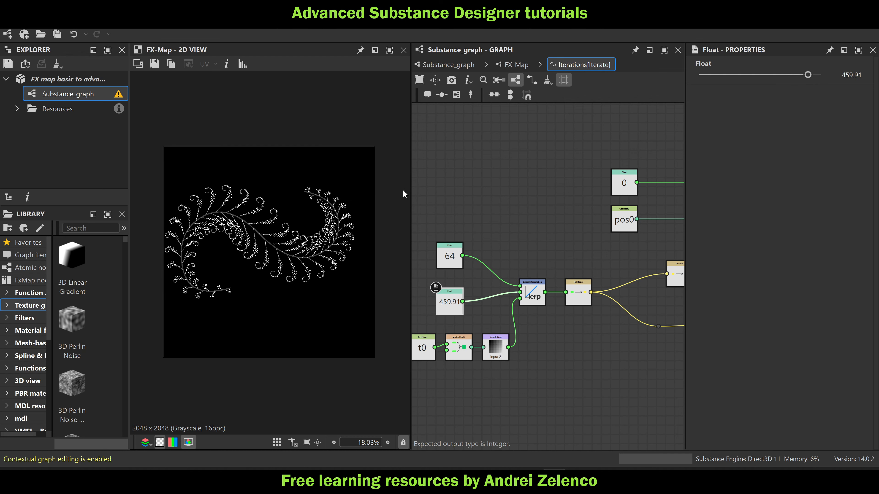
scroll(187, 270, up, 10)
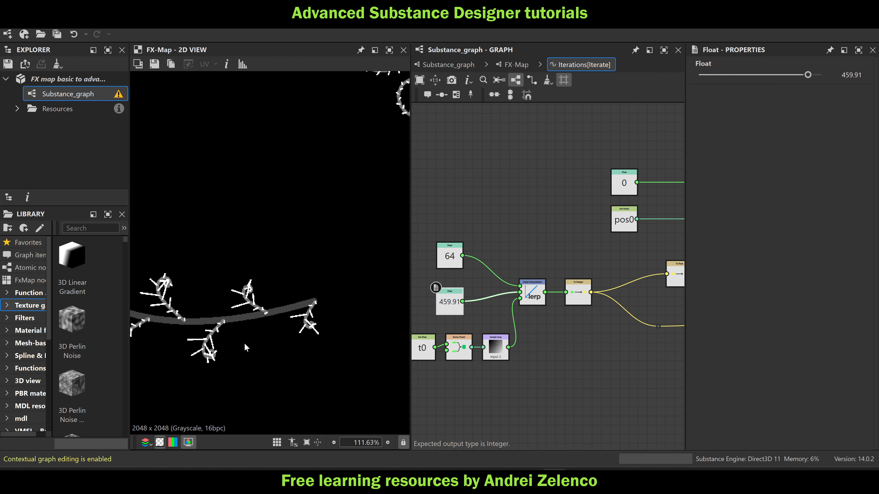
scroll(299, 302, up, 3)
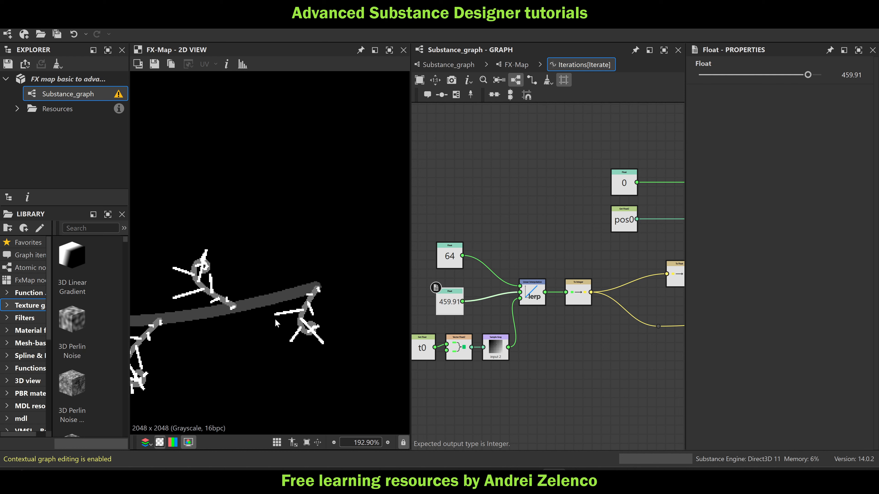
scroll(300, 314, down, 5)
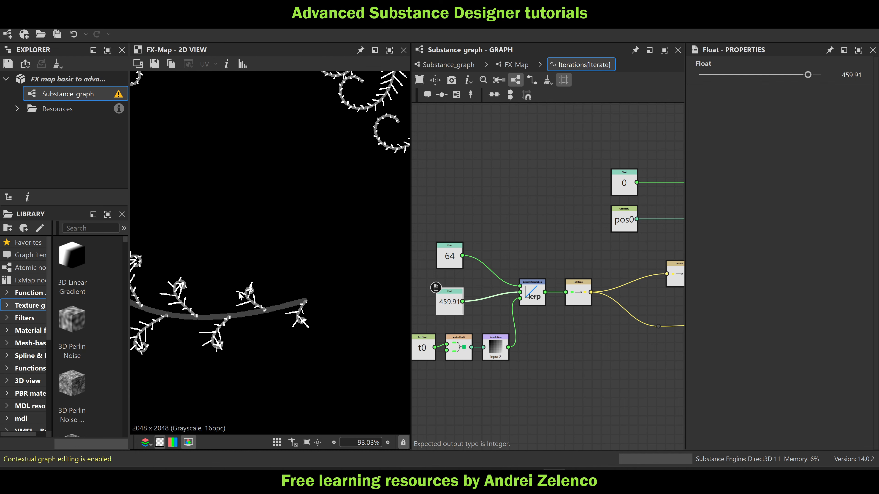
scroll(263, 277, up, 4)
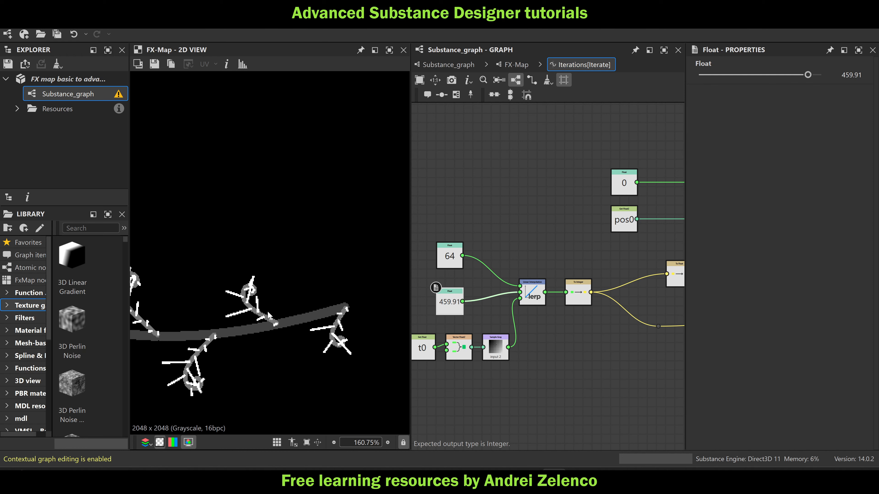
scroll(282, 305, down, 10)
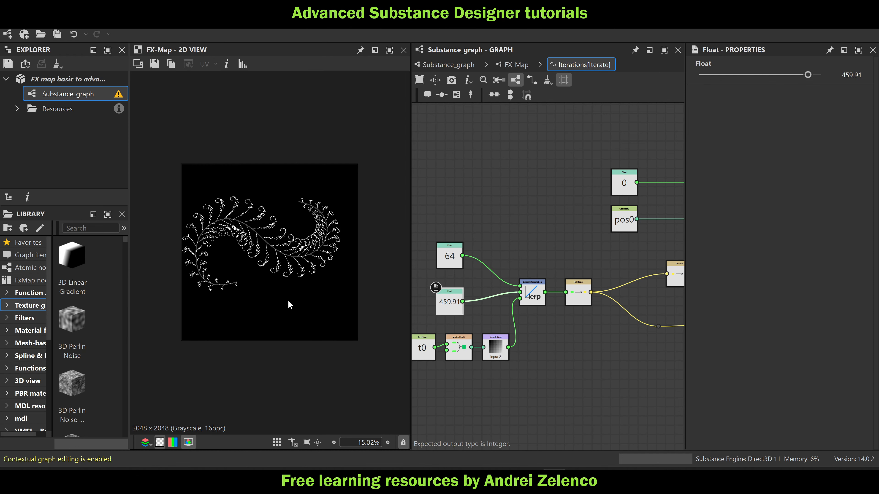
Shift the peak of the upper Curve node's luminance curve to the right in the main Substance graph
click(517, 65)
middle_drag(523, 351, 492, 246)
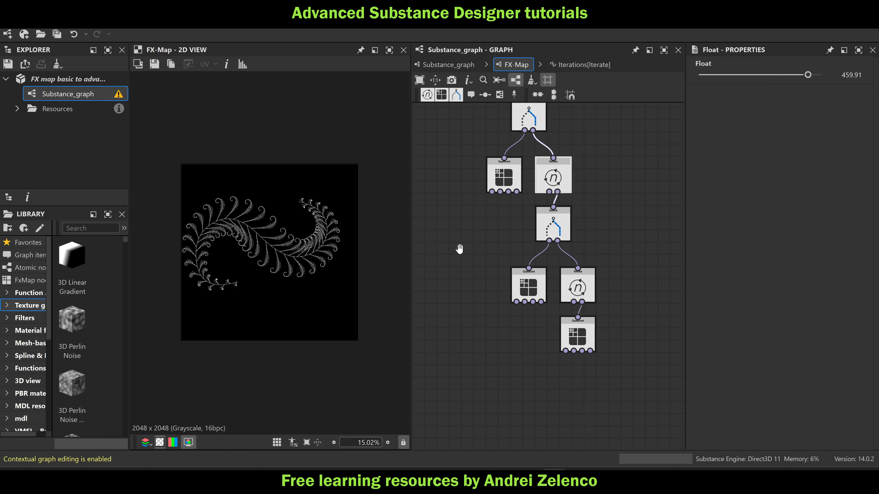
click(464, 65)
click(491, 266)
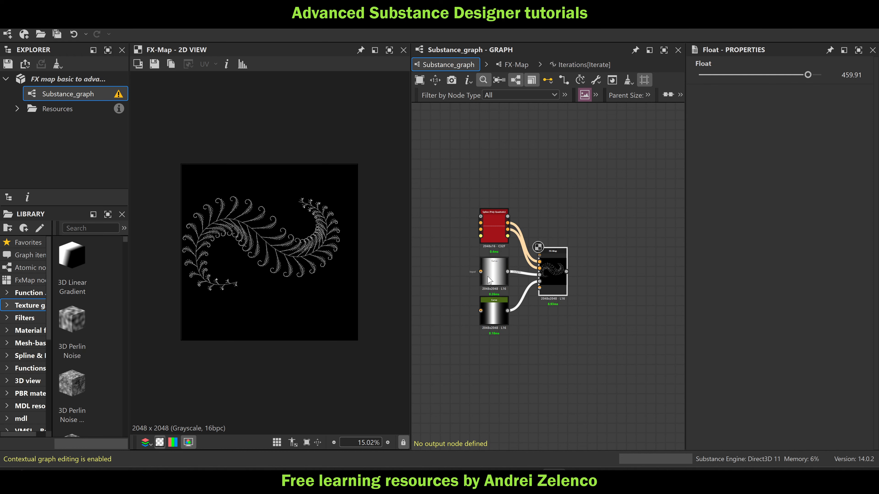
drag(788, 389, 817, 373)
Shift the peak of the lower Curve node's luminance curve to the left and check the effect on the leaves
scroll(461, 285, up, 2)
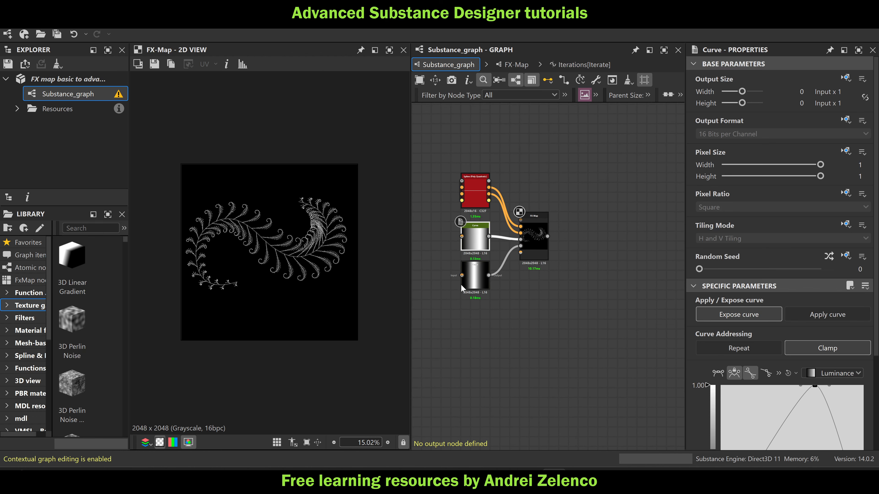
scroll(461, 284, up, 2)
scroll(295, 266, up, 5)
click(500, 266)
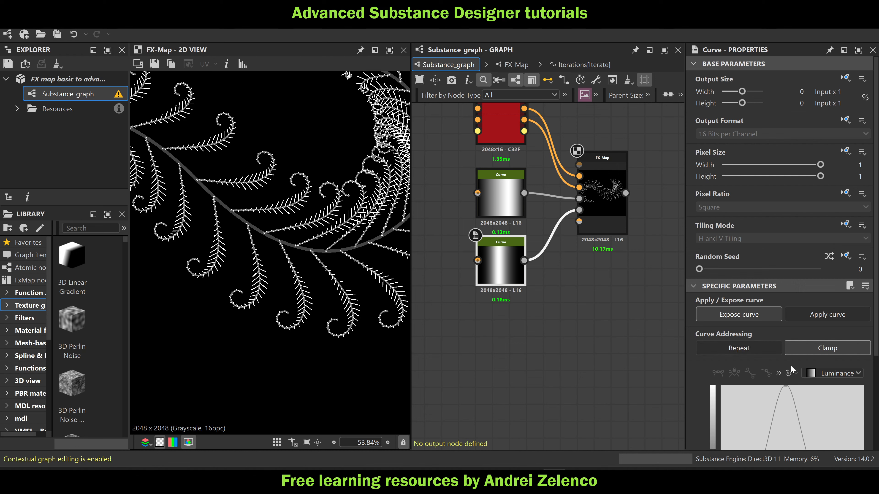
drag(788, 388, 756, 375)
key(f)
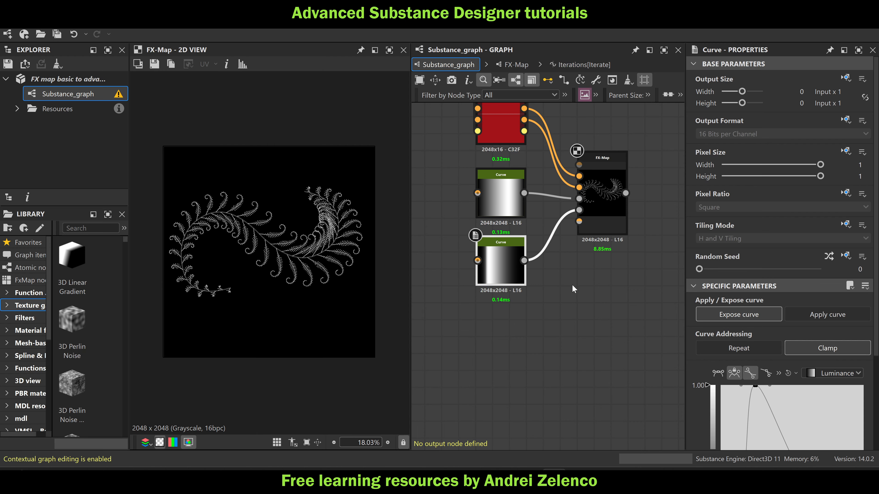
scroll(307, 237, up, 2)
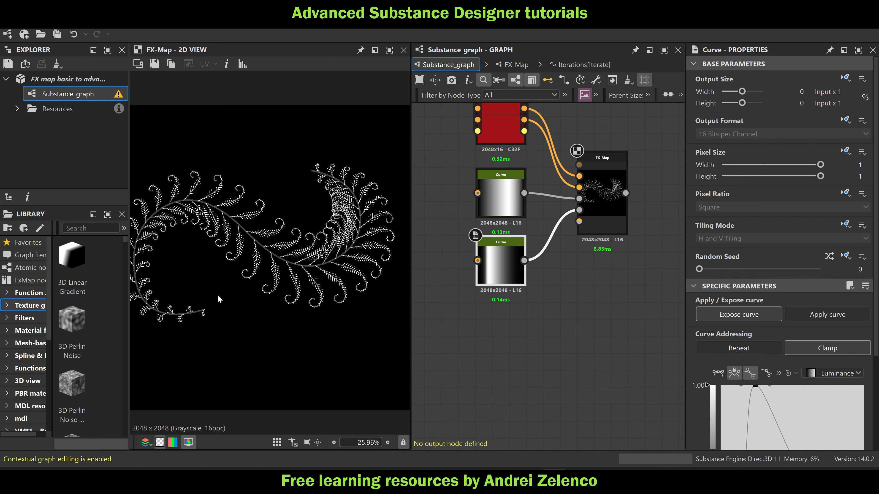
scroll(188, 314, up, 1)
scroll(194, 314, up, 6)
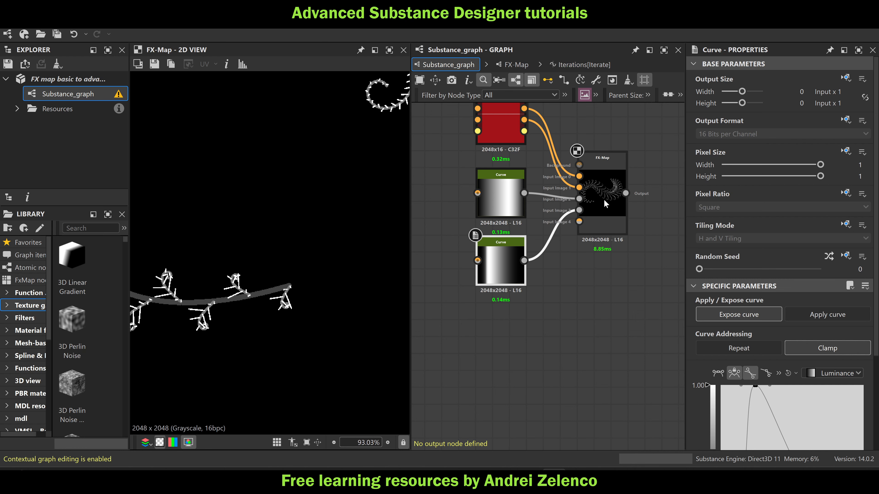
In the lowest Iterate node's Iterations function, move the lerp node and its inputs away from the integer conversion to free space
double_click(614, 189)
click(573, 320)
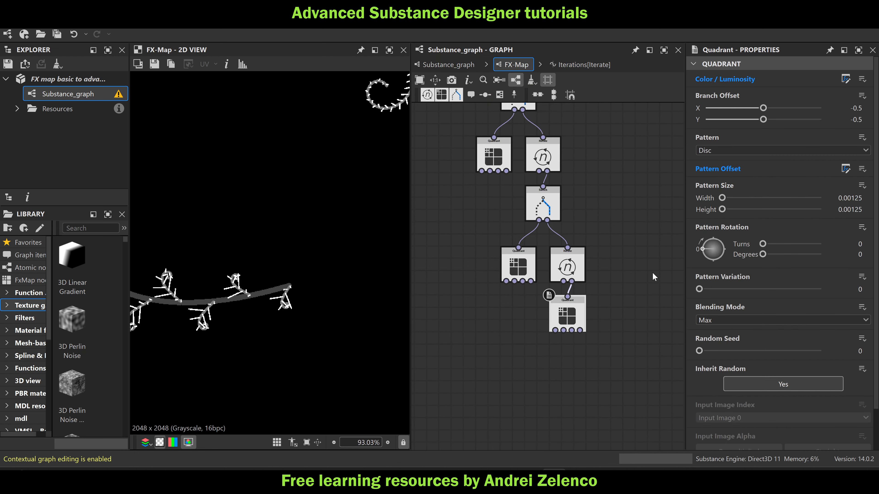
click(567, 266)
click(845, 79)
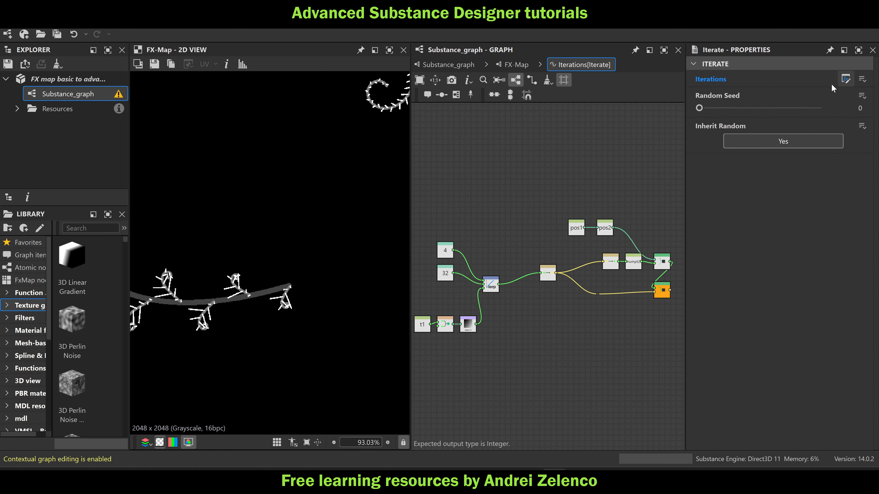
middle_drag(496, 324, 584, 294)
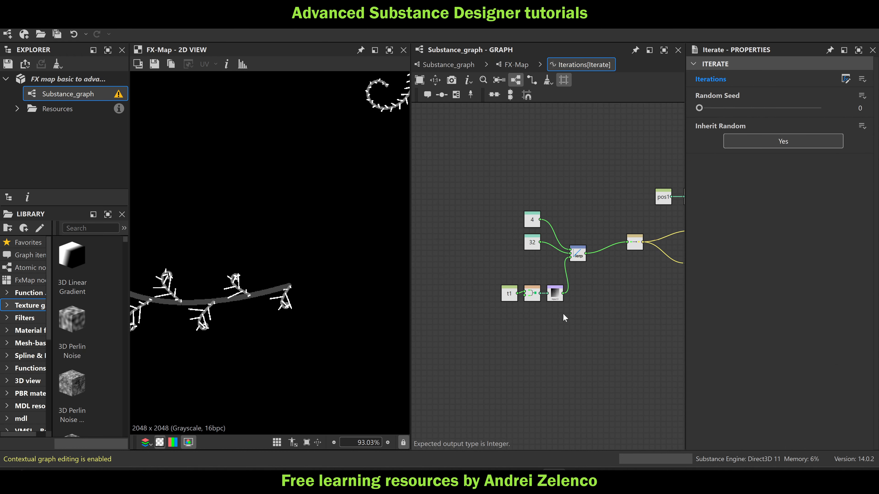
drag(565, 318, 464, 280)
drag(555, 294, 533, 264)
drag(595, 211, 462, 294)
drag(573, 249, 528, 239)
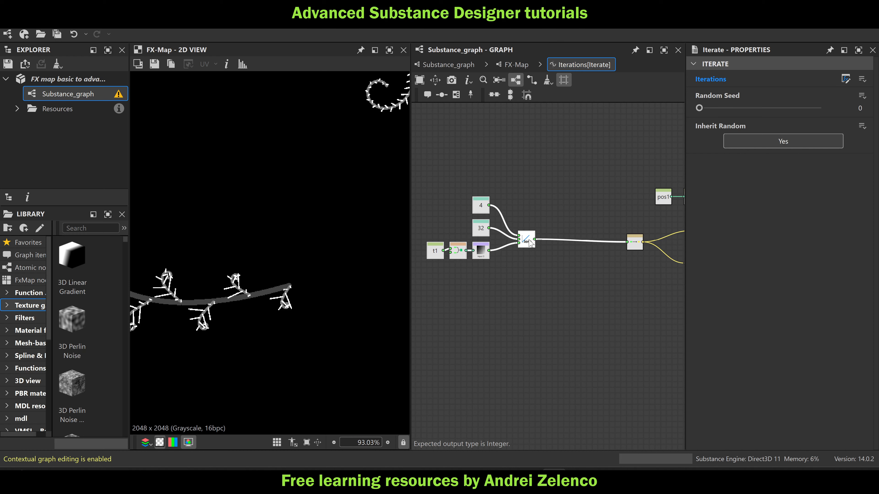
click(505, 284)
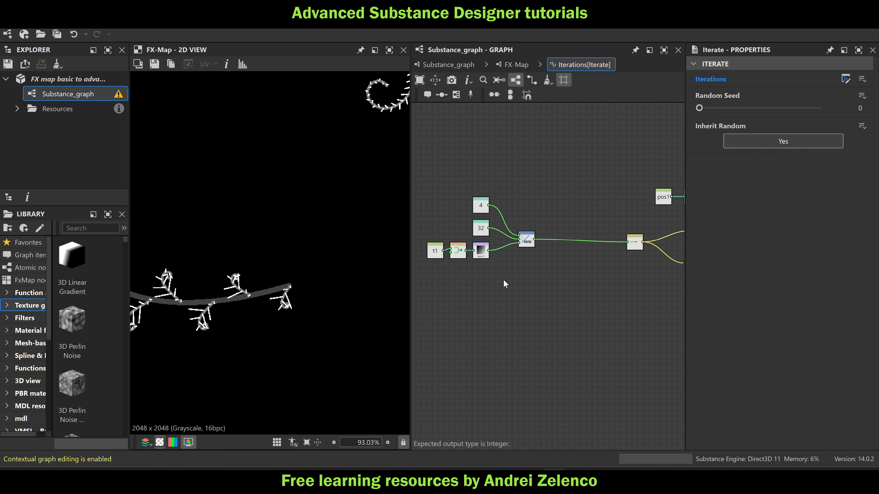
Add a Multiplication node beside the lerp and connect the lerp's output to its first input
click(34, 79)
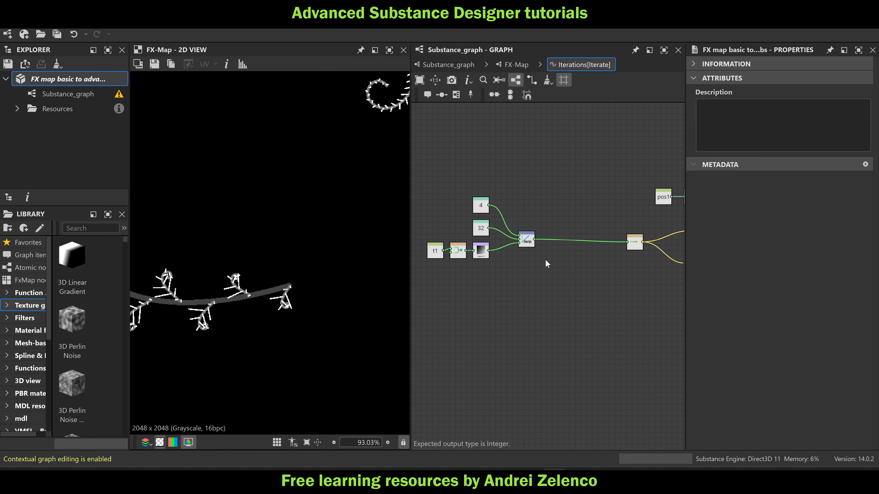
key(space)
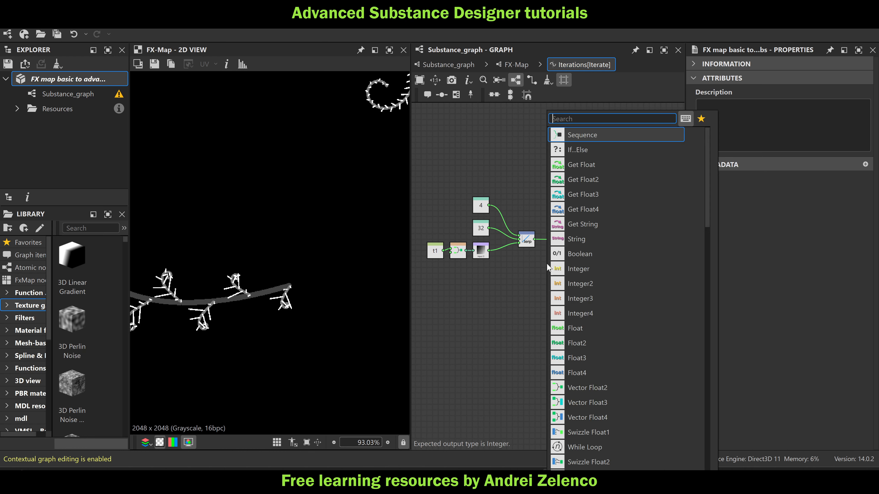
text(mu)
click(588, 135)
drag(535, 240, 535, 263)
Add a Float node set to 0.25 and connect it to the Multiplication node's second input
key(space)
text(fl)
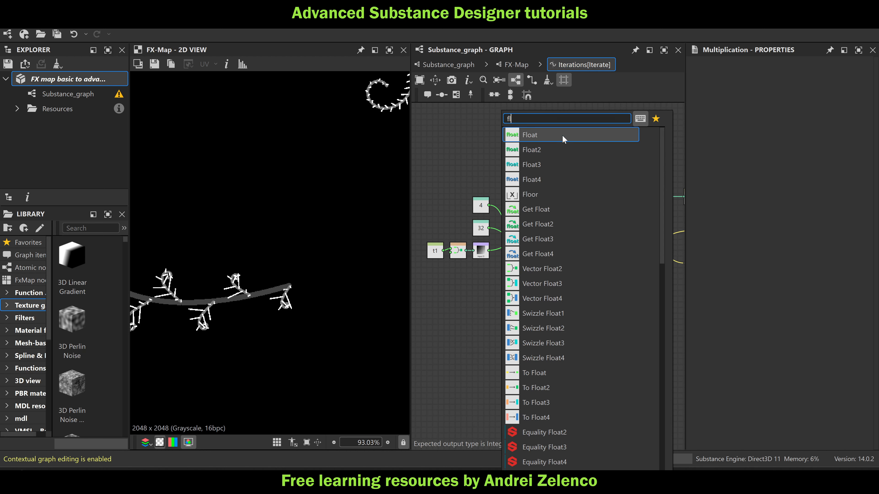
click(533, 135)
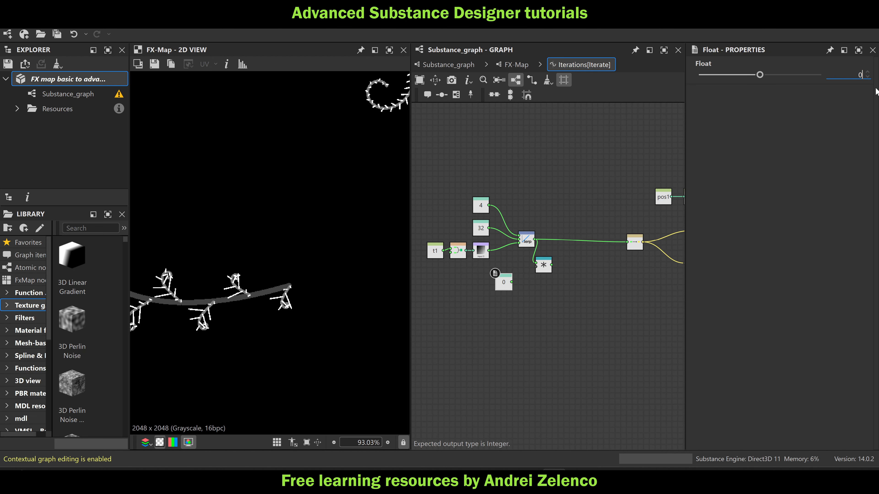
text(0.25)
key(Return)
scroll(509, 277, up, 3)
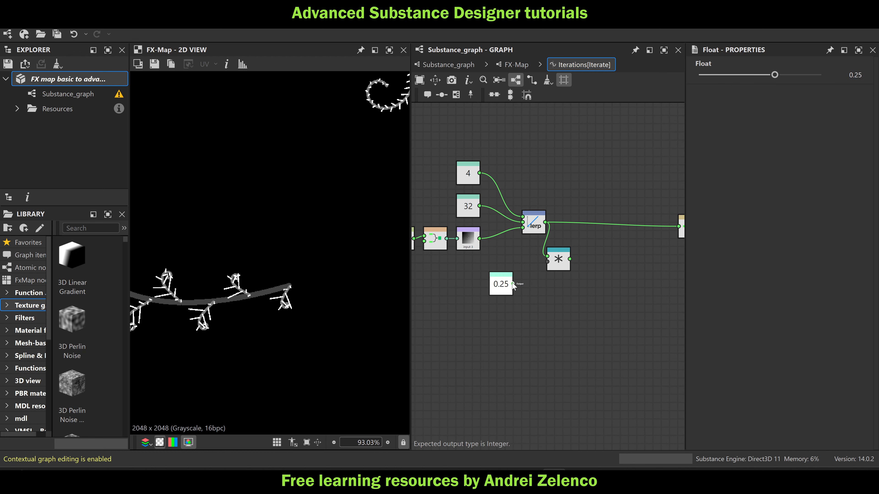
drag(513, 284, 517, 265)
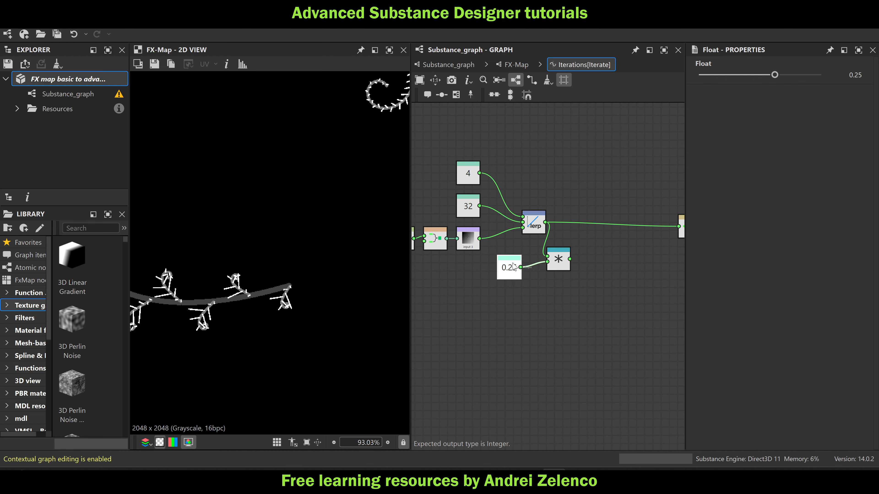
Feed the Multiplication node's output into the integer conversion in place of the lerp's output
scroll(346, 289, down, 5)
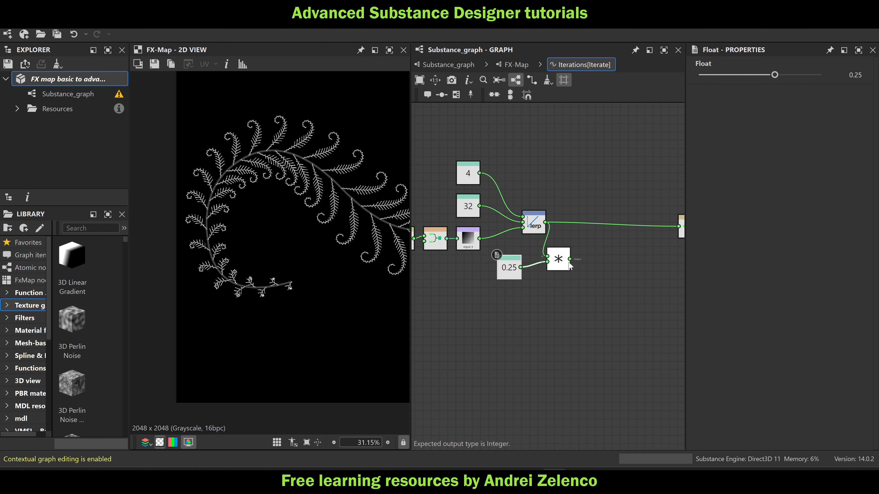
drag(570, 259, 679, 230)
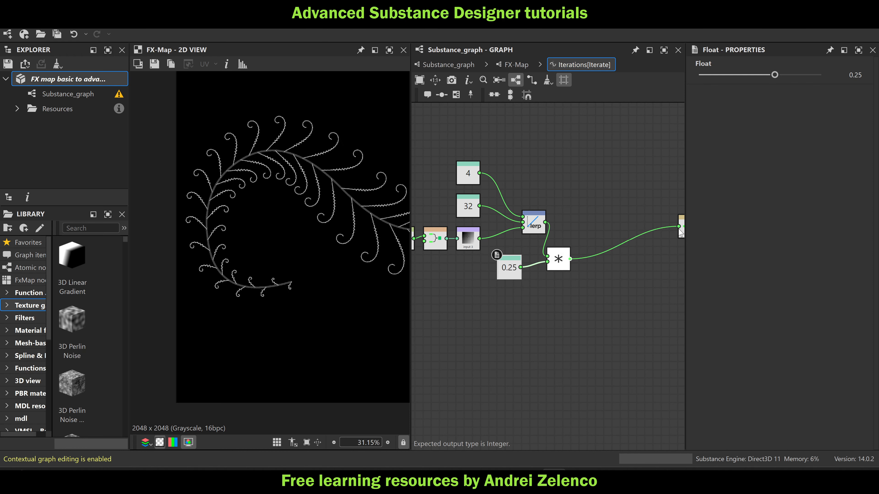
Add a second Linear Interpolation node, with the first lerp feeding its first input and the Multiplication node its second
drag(559, 261, 547, 269)
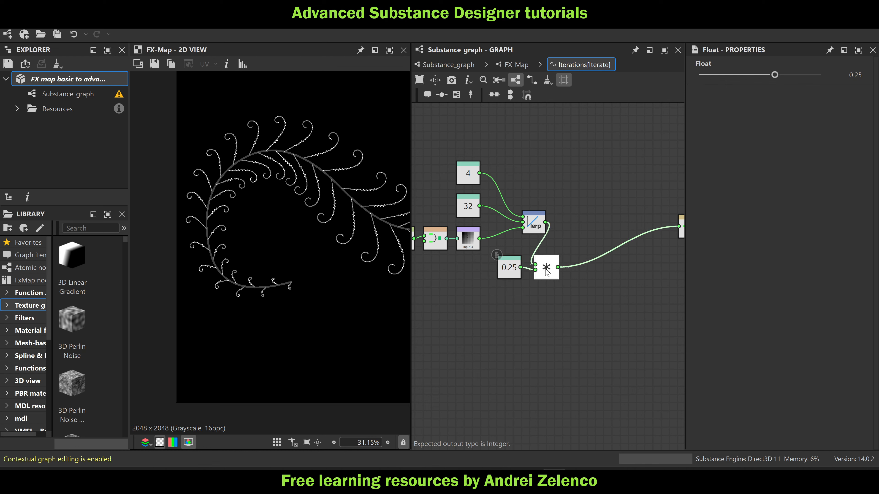
click(583, 227)
key(space)
text(l)
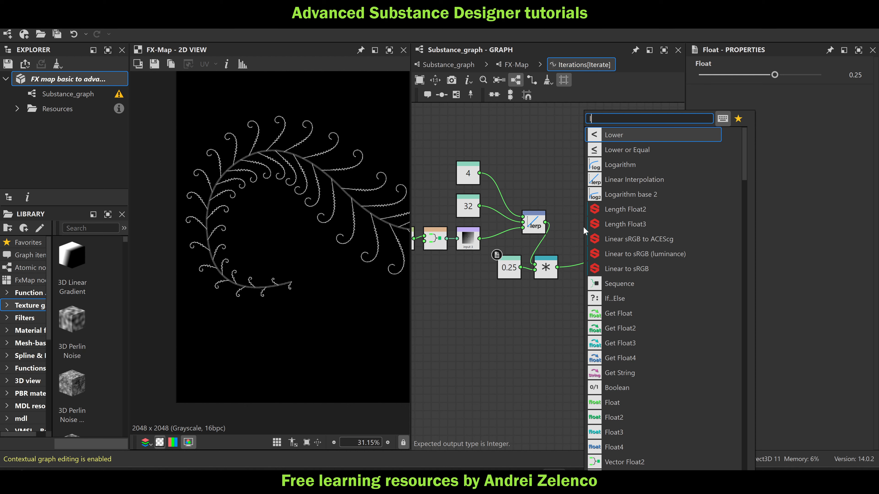
text(erp)
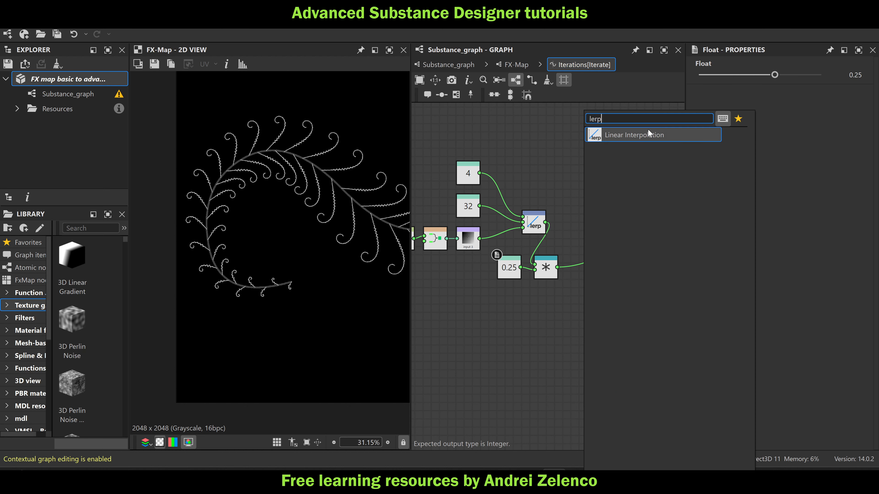
click(648, 132)
drag(546, 222, 584, 231)
scroll(309, 239, down, 2)
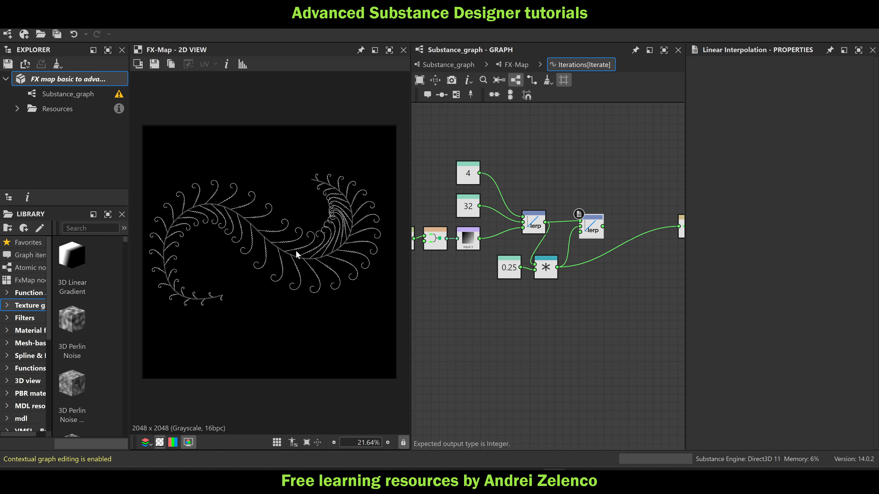
Paste a copy of the t1, vector and Sample Gray chain below the Multiplication node and set its Get Float variable to t0
middle_drag(481, 263, 533, 257)
key(ctrl+v)
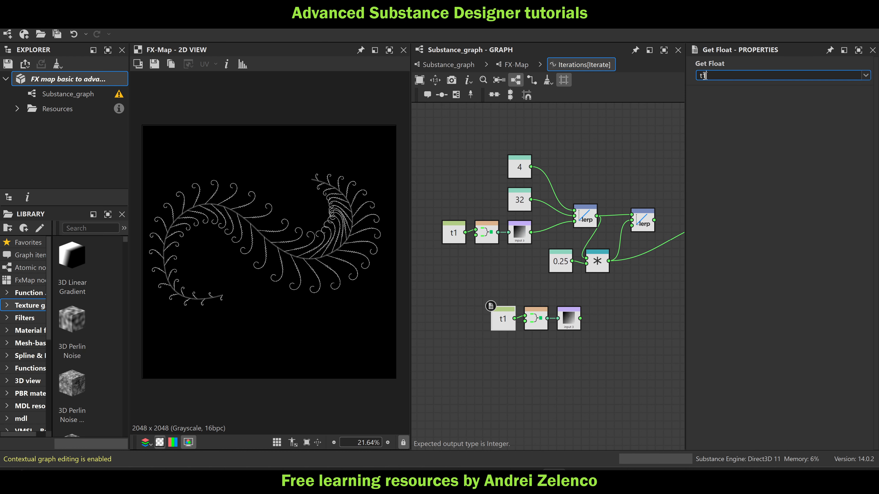
text(0)
key(Return)
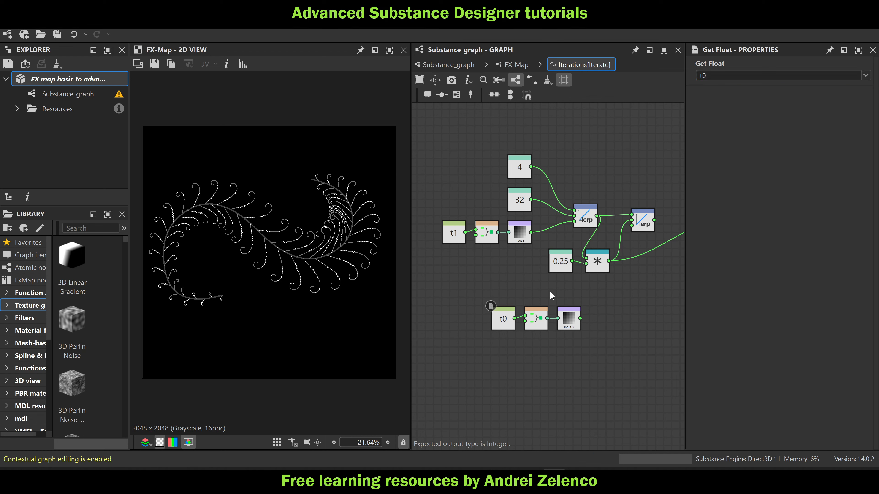
Set the copied Sample Gray node's input image to Input Image 2 and connect it to the second lerp's third input
click(456, 66)
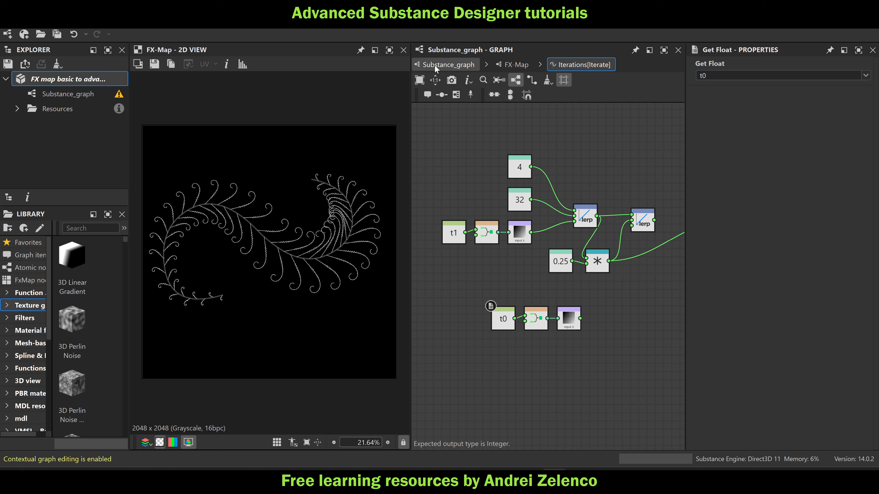
scroll(508, 212, up, 2)
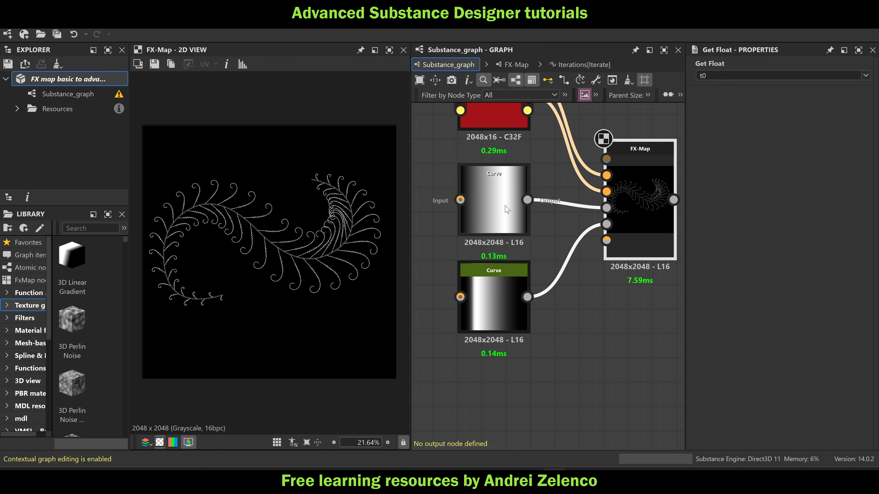
click(564, 64)
click(569, 318)
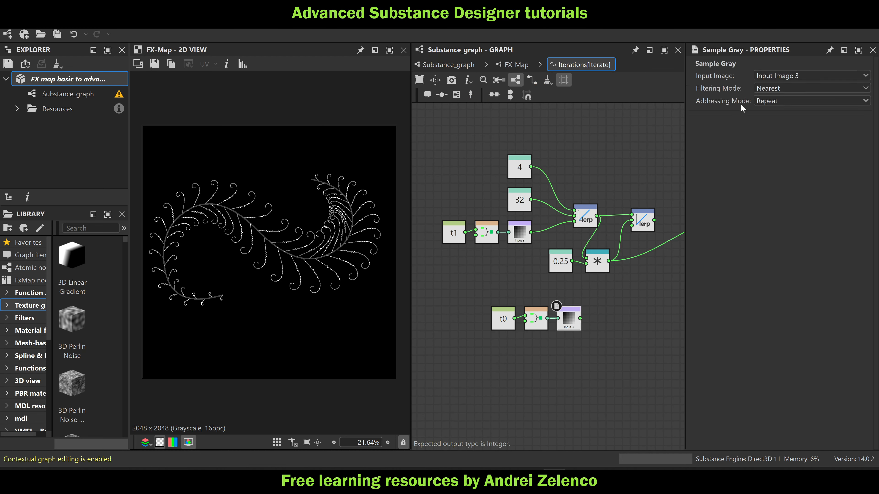
click(778, 74)
click(782, 105)
drag(580, 318, 638, 230)
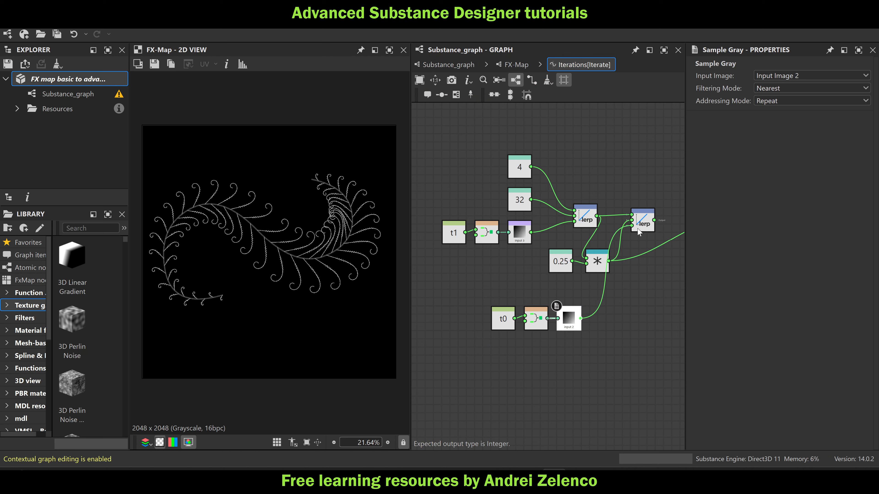
Connect the second lerp's output to the integer conversion and place that lerp beside the Multiplication node
middle_drag(639, 272, 551, 262)
drag(559, 217, 649, 217)
click(589, 256)
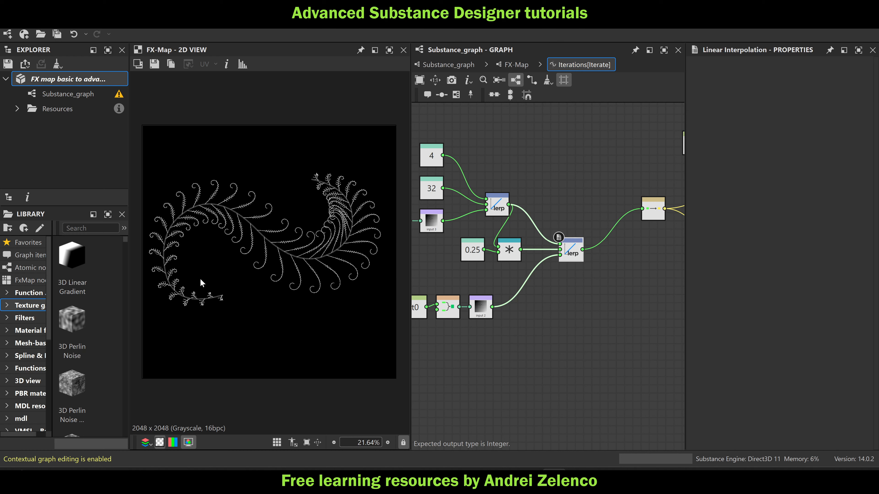
Swap the second lerp's first two inputs so the Multiplication feeds the first and the original lerp the second
drag(540, 228, 535, 252)
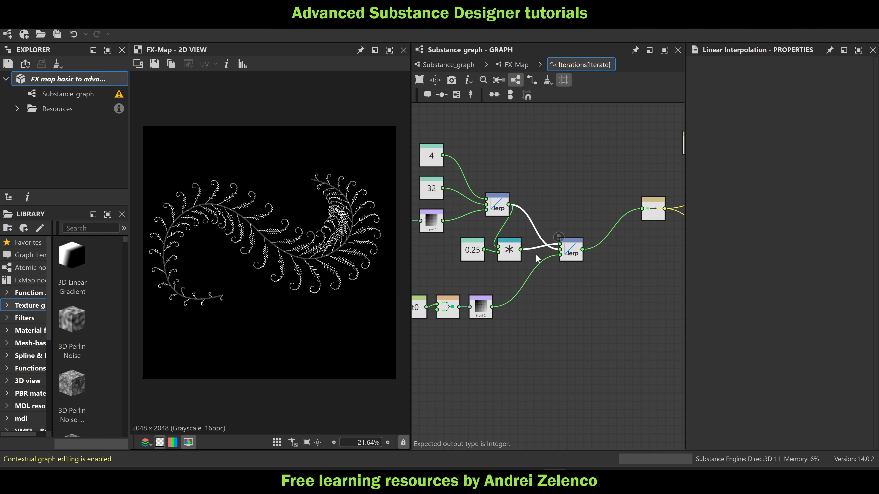
scroll(194, 305, up, 7)
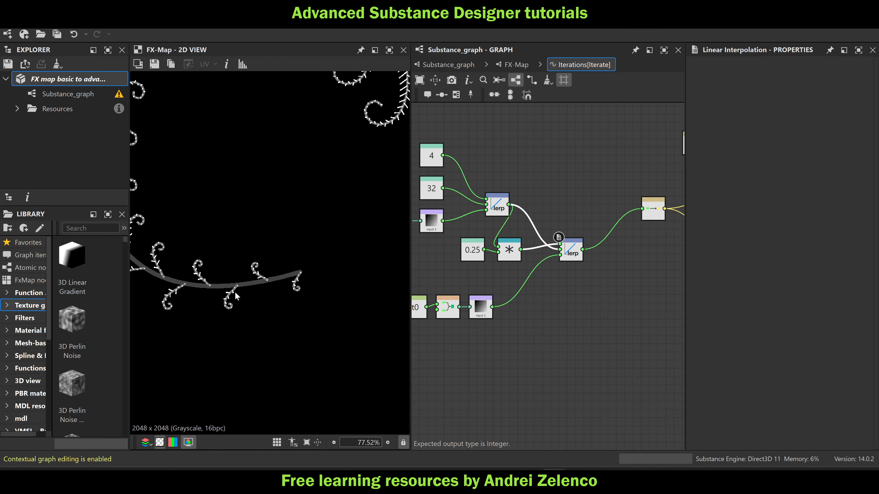
scroll(234, 295, down, 6)
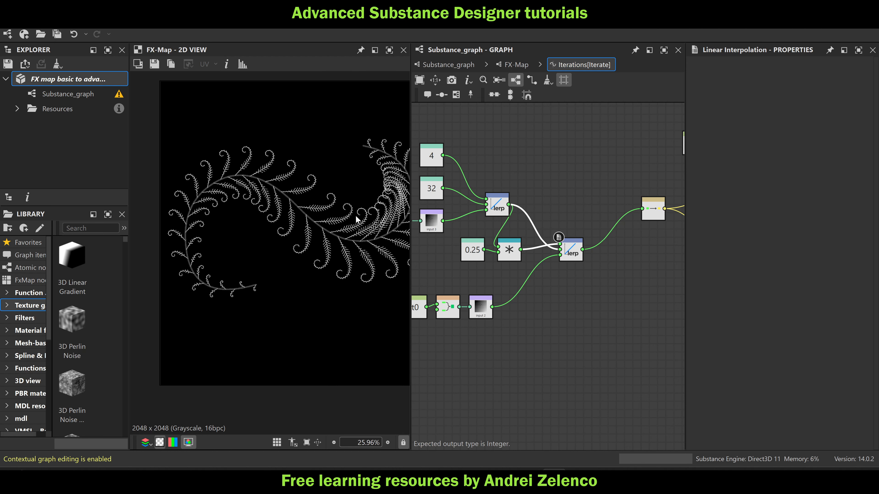
scroll(357, 221, down, 2)
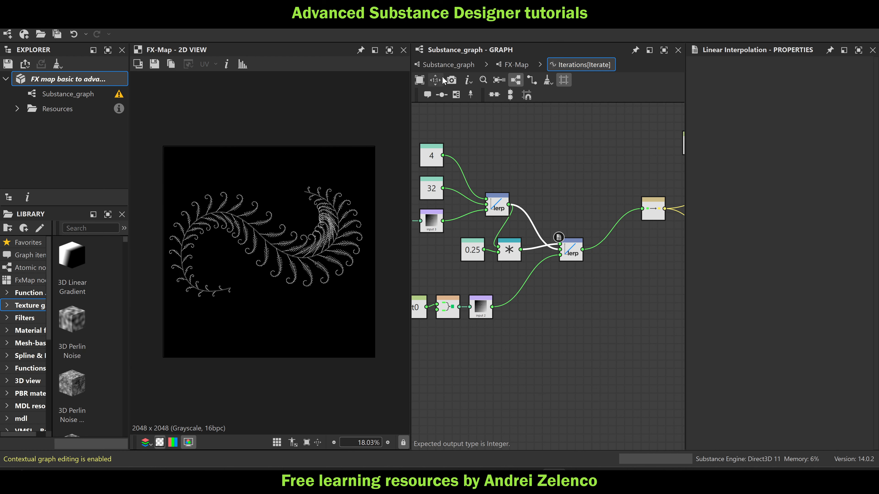
Return to the main Substance graph and save the package
click(443, 65)
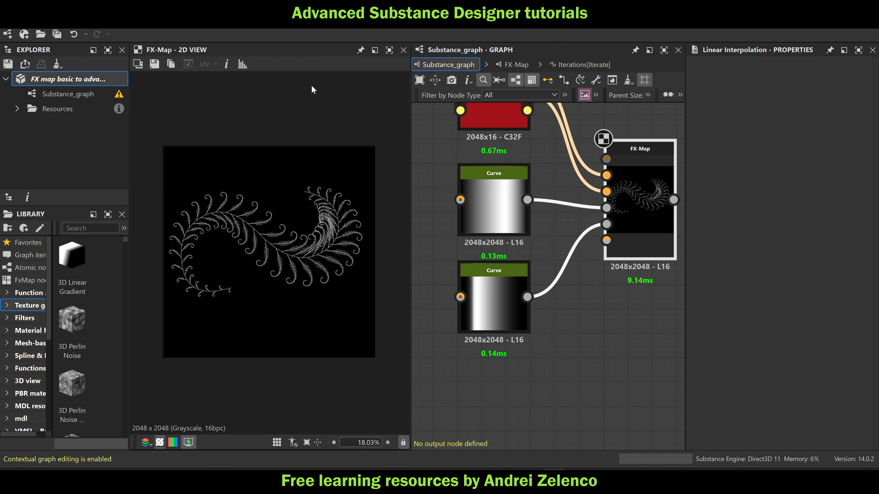
click(86, 77)
Examine the leaf density along the branches up close and review the node structure inside the FX-Map
scroll(260, 249, up, 3)
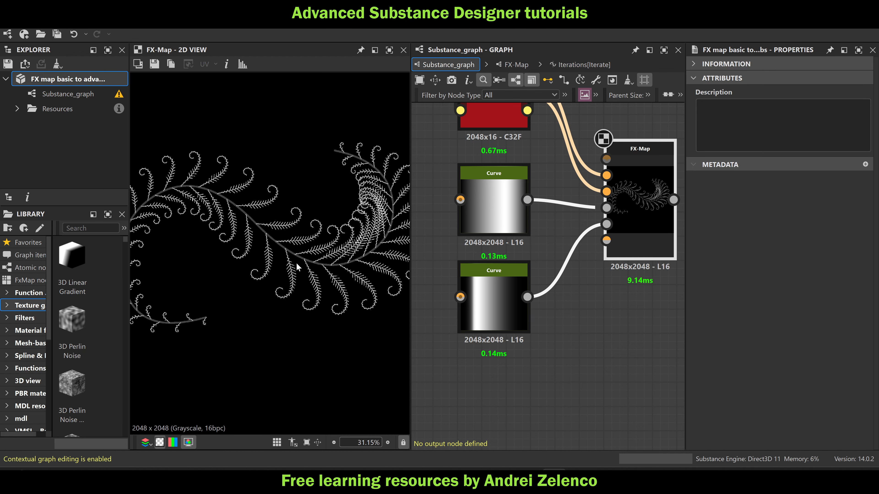
scroll(297, 267, up, 3)
scroll(297, 267, down, 3)
scroll(295, 265, up, 7)
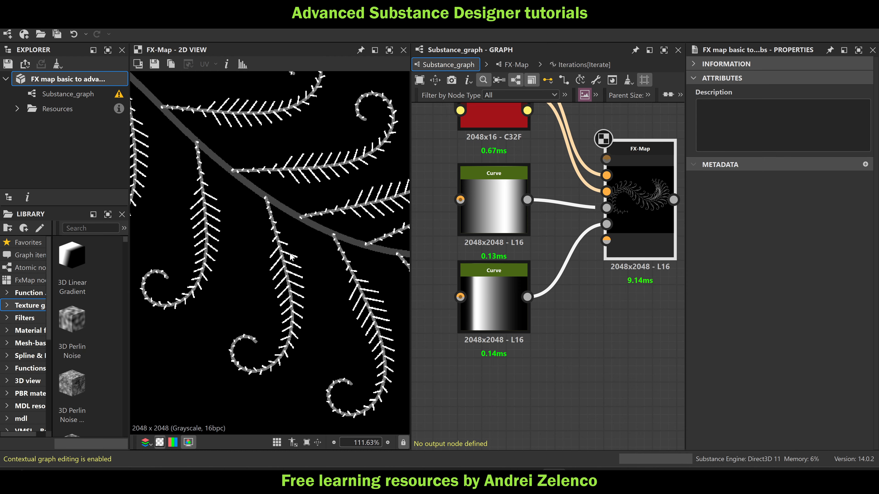
scroll(291, 256, up, 3)
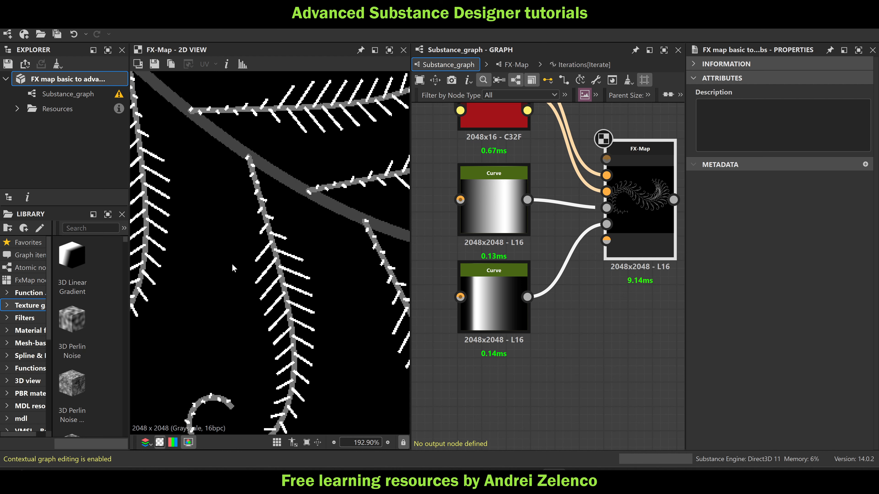
scroll(224, 357, down, 3)
scroll(301, 332, down, 5)
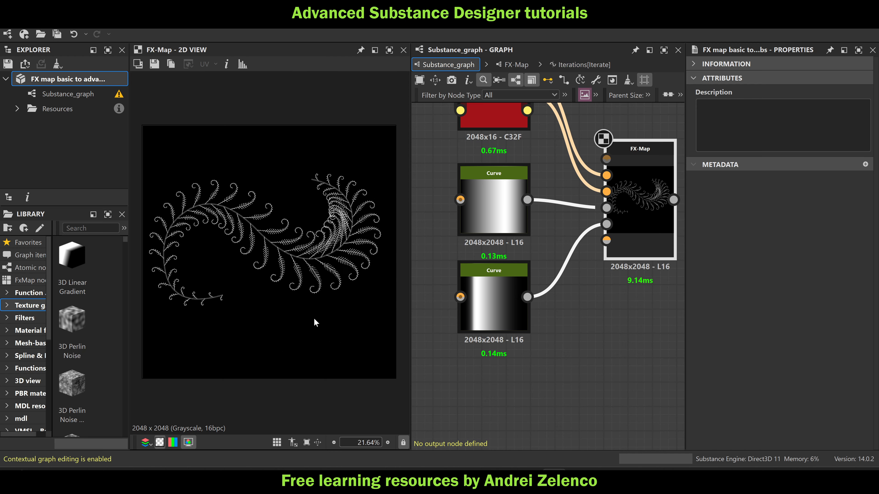
double_click(633, 239)
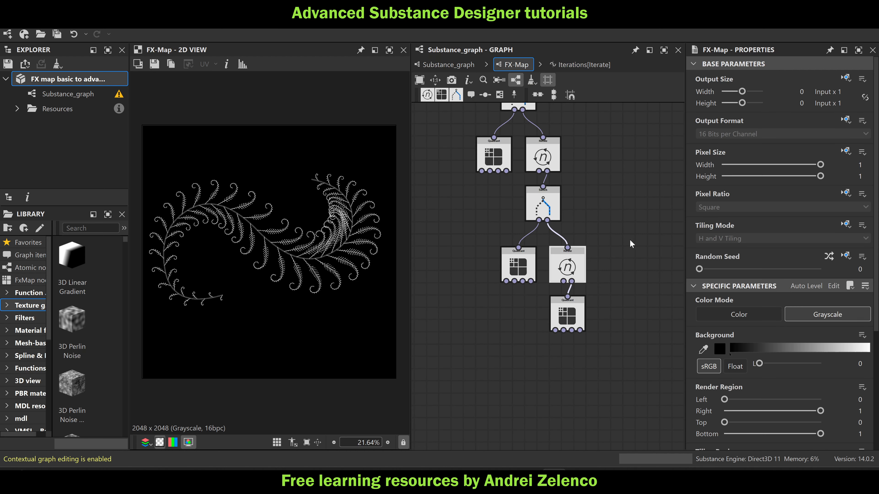
scroll(615, 270, down, 5)
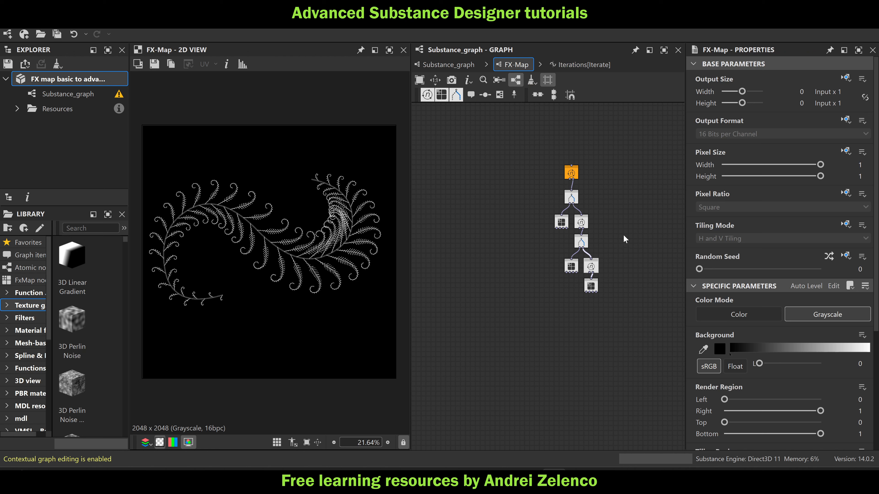
click(462, 64)
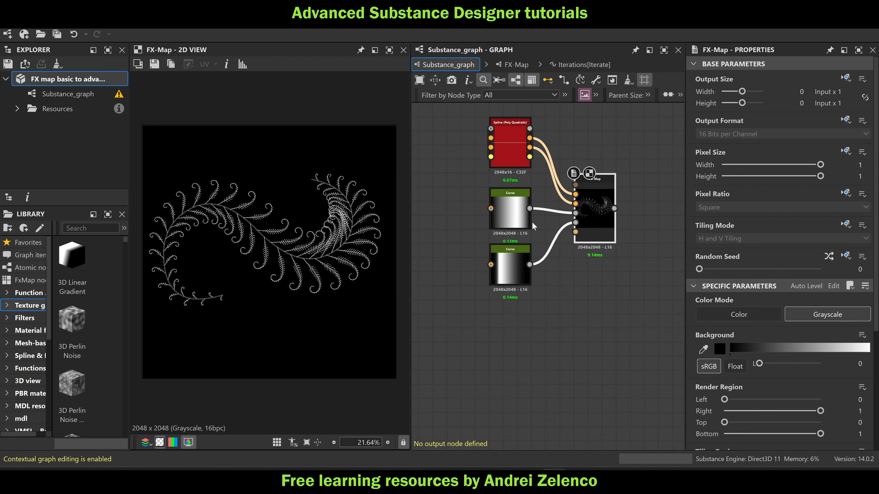
Reshape the Spline (Poly Quadratic) by lowering its right-hand bend point, raising the middle point and slightly lowering the upper-left point
click(520, 179)
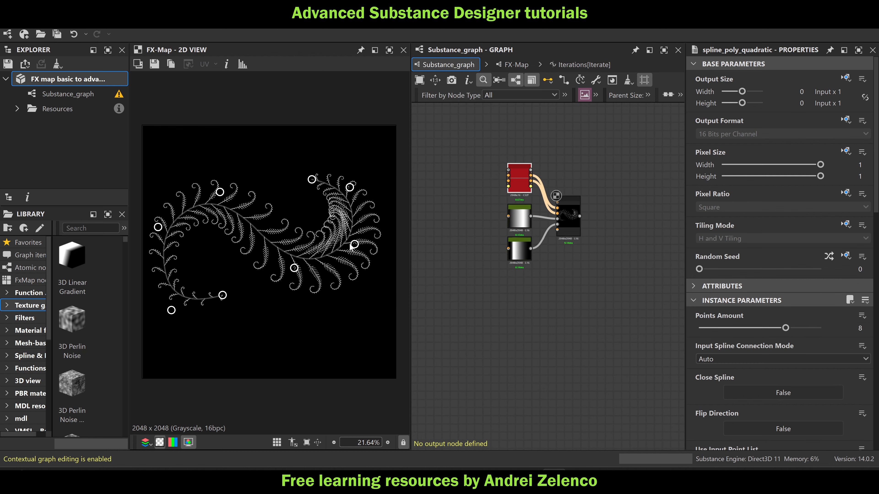
drag(341, 238, 366, 302)
drag(299, 270, 287, 208)
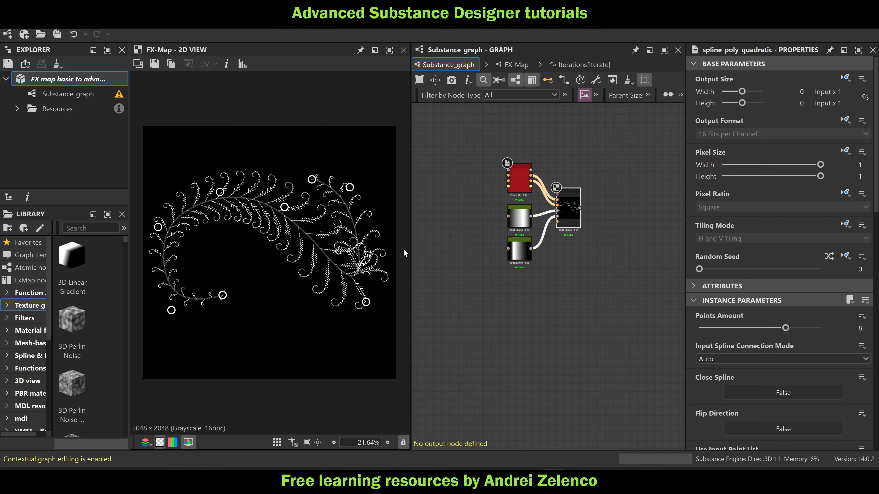
mouse_move(224, 196)
mouse_down()
mouse_move(287, 308)
mouse_move(207, 189)
mouse_move(180, 166)
mouse_move(239, 232)
mouse_move(217, 205)
mouse_up()
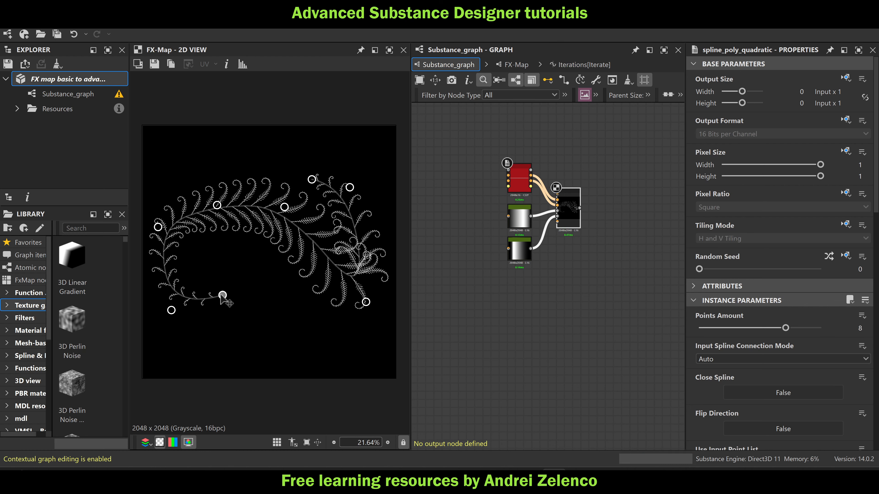
Move the spline's three lower-left points inward and downward to form a tighter bend at the tail
drag(224, 296, 274, 302)
drag(171, 312, 228, 340)
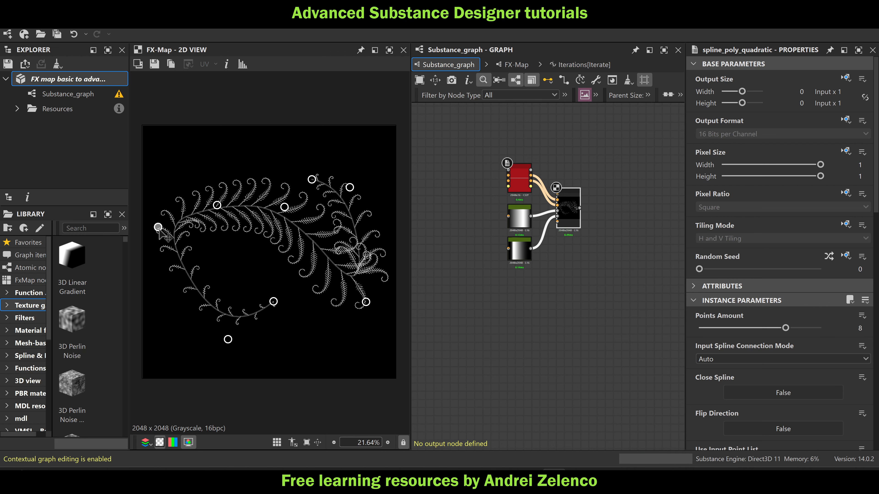
drag(158, 228, 251, 288)
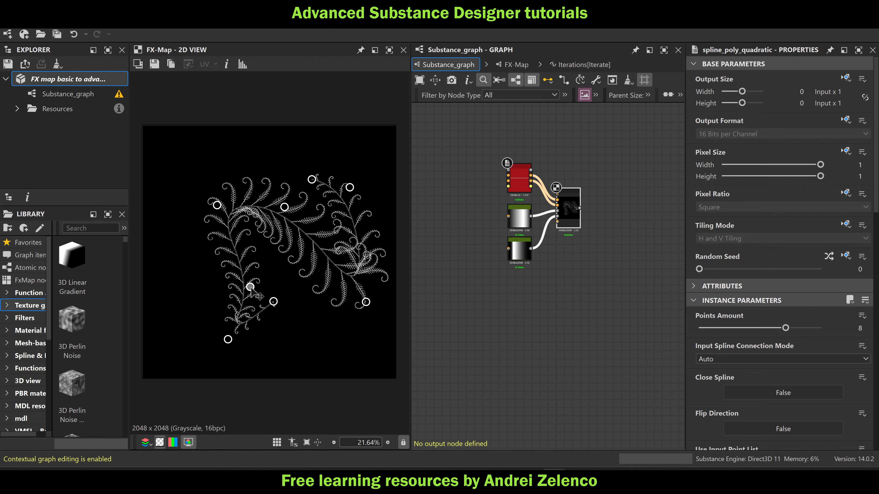
drag(228, 340, 193, 345)
drag(273, 301, 264, 314)
Extend the spline's free upper end toward the image's upper-right corner and slightly raise the point below it
drag(311, 179, 369, 148)
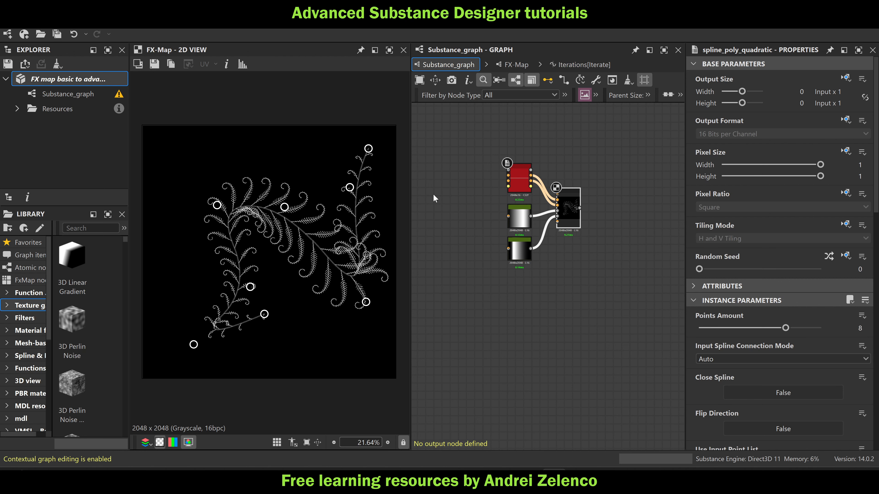
drag(350, 187, 350, 183)
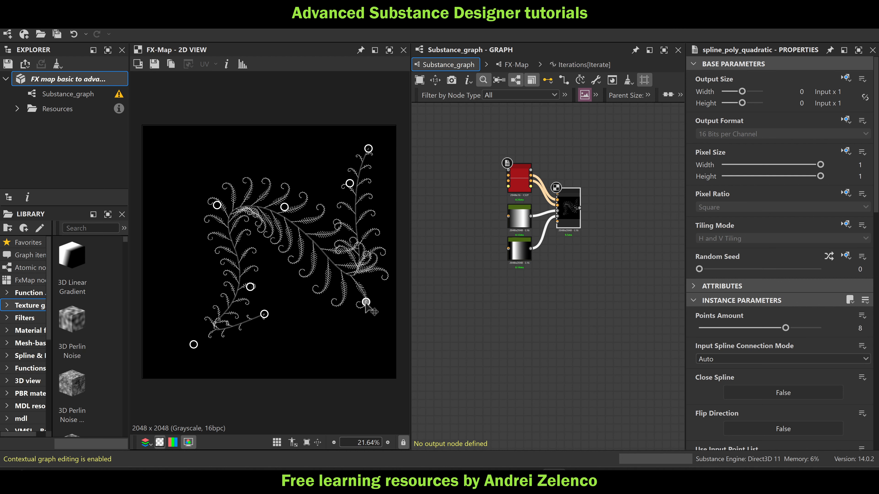
Shift the peak point of the upper Curve node to about the middle of the curve at value 1.00
click(519, 216)
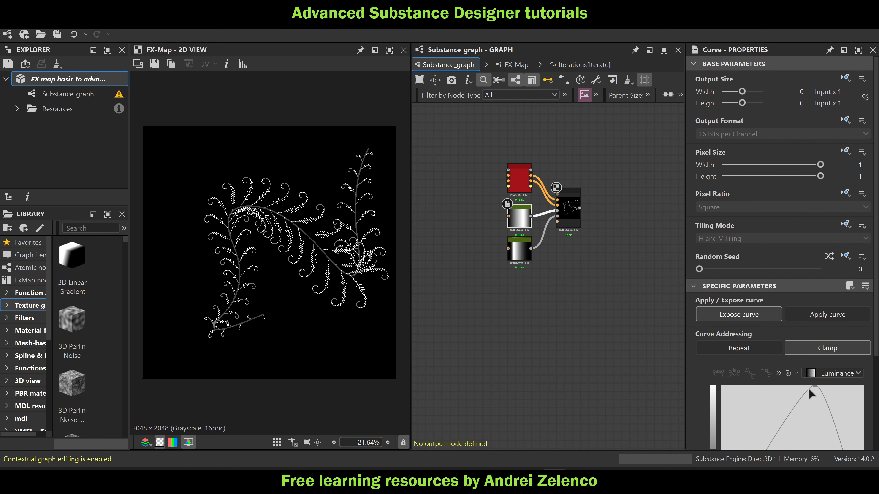
drag(815, 387, 786, 363)
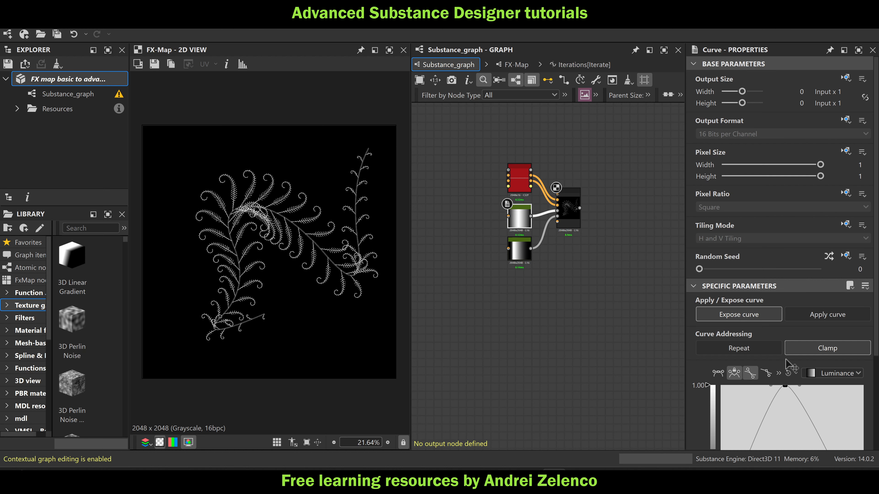
scroll(331, 209, down, 2)
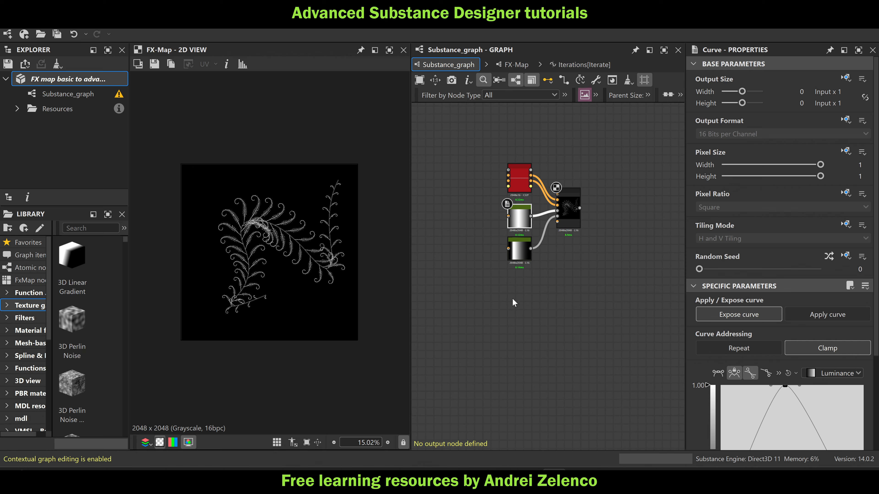
Add an Auto Crop Grayscale node after the FX-Map and save the package
scroll(572, 205, up, 2)
click(571, 204)
key(space)
text(a)
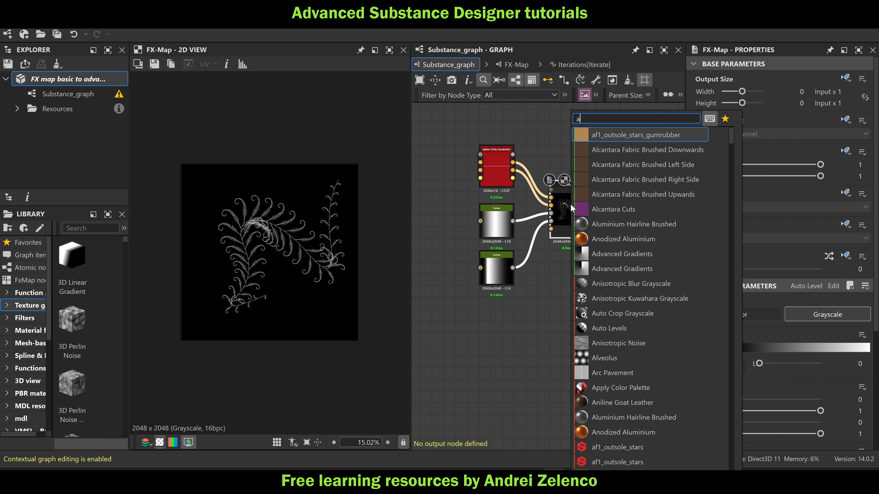
text(ut)
click(660, 137)
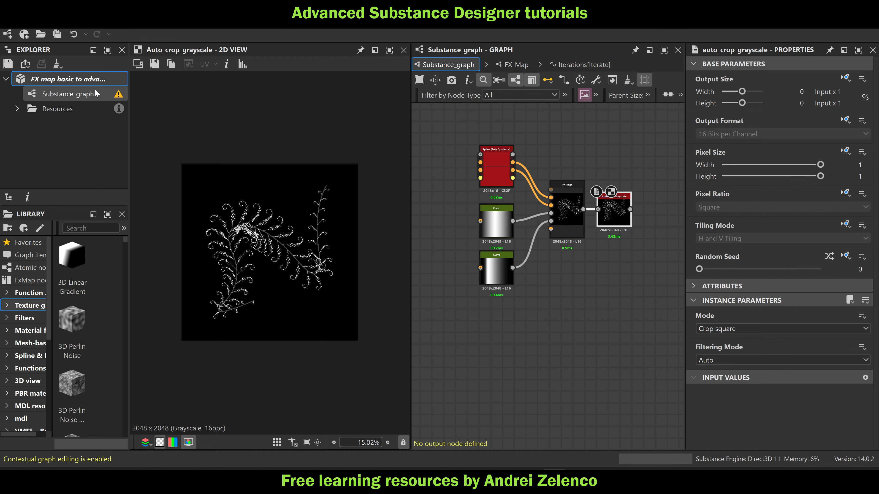
click(94, 79)
key(ctrl+s)
Examine the other node networks in the graph, zooming in on the pointcloud to list frames and their Min Max nodes
scroll(495, 231, down, 2)
scroll(514, 228, down, 4)
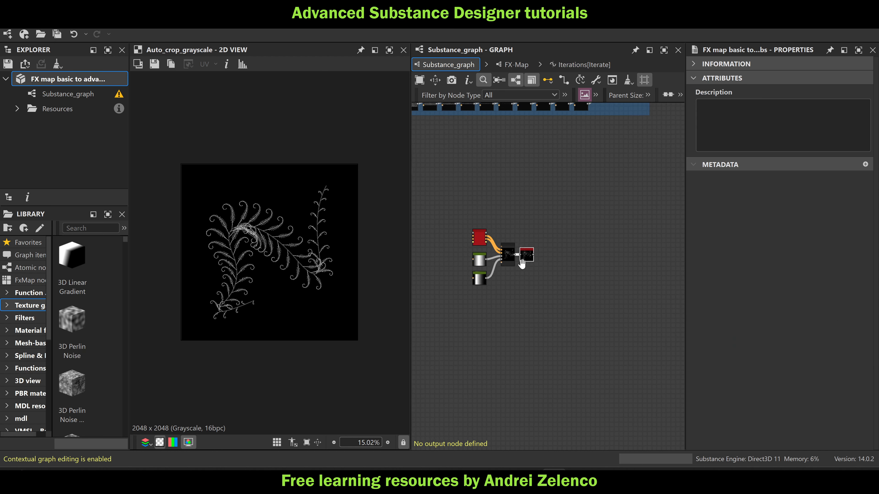
middle_drag(558, 281, 604, 271)
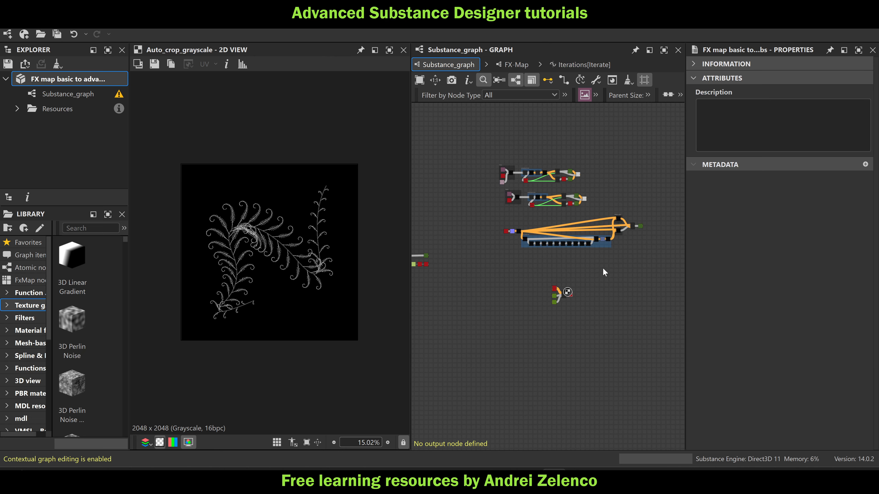
scroll(567, 179, up, 1)
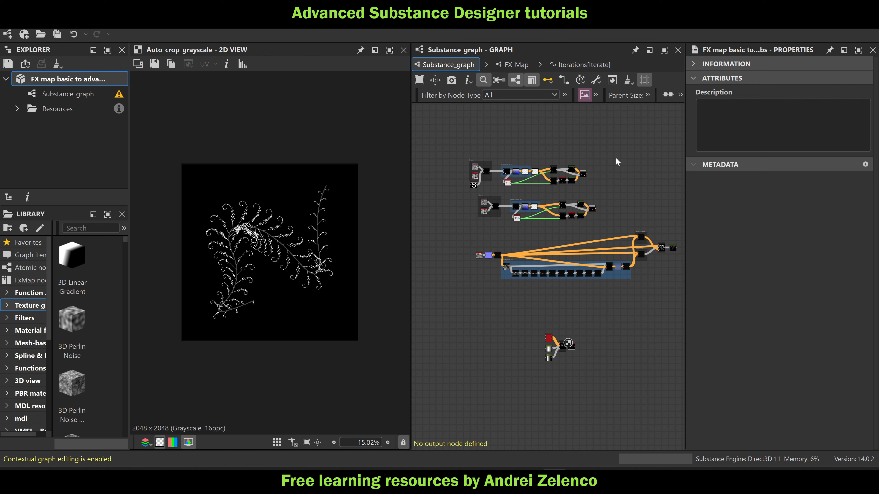
scroll(488, 170, up, 3)
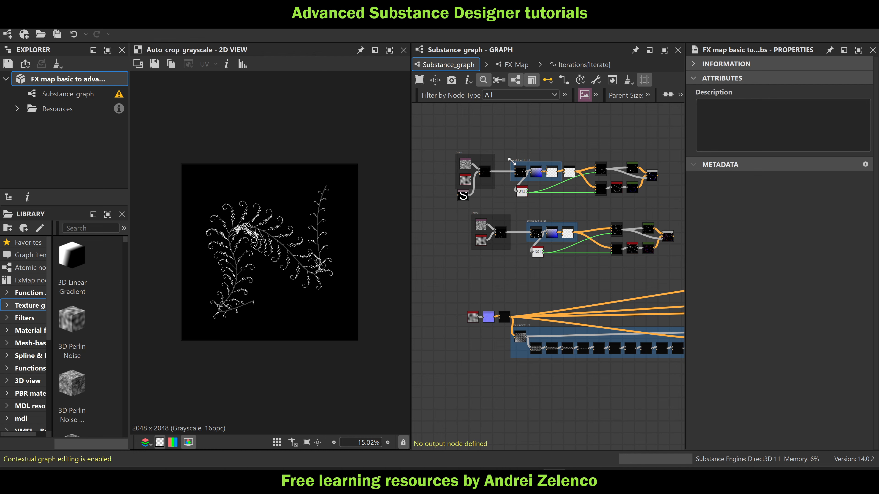
scroll(509, 160, up, 5)
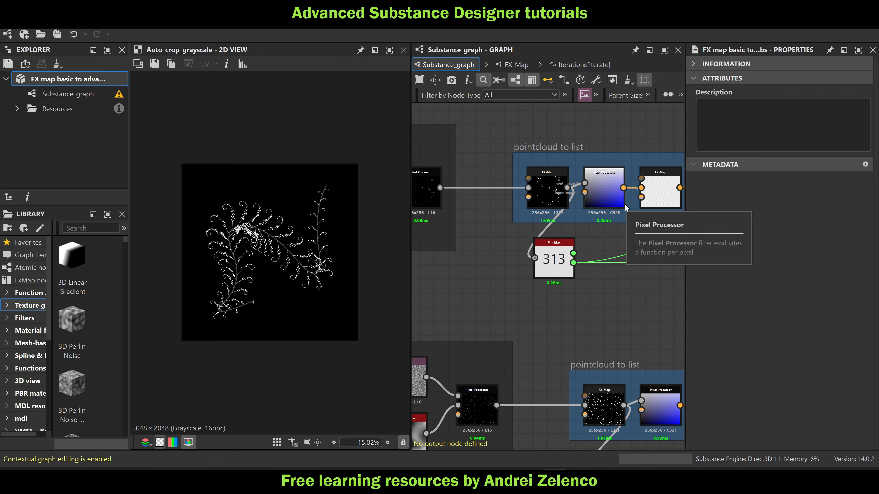
scroll(624, 203, down, 1)
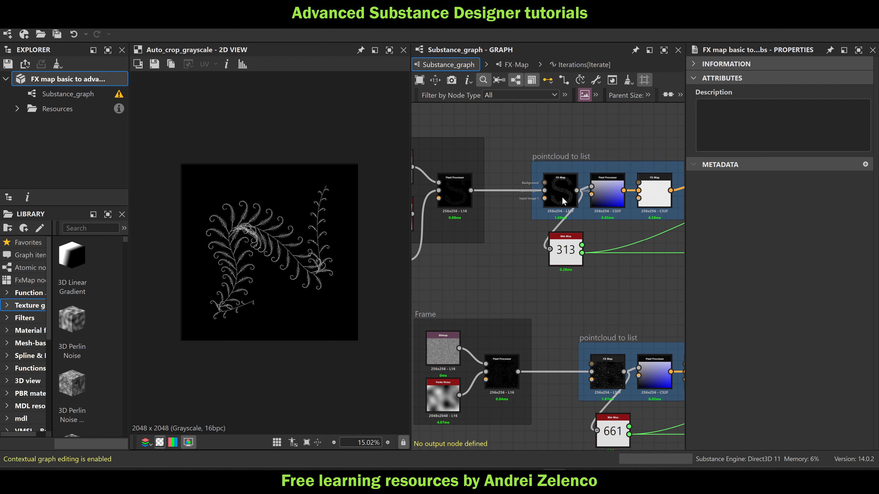
scroll(570, 225, down, 10)
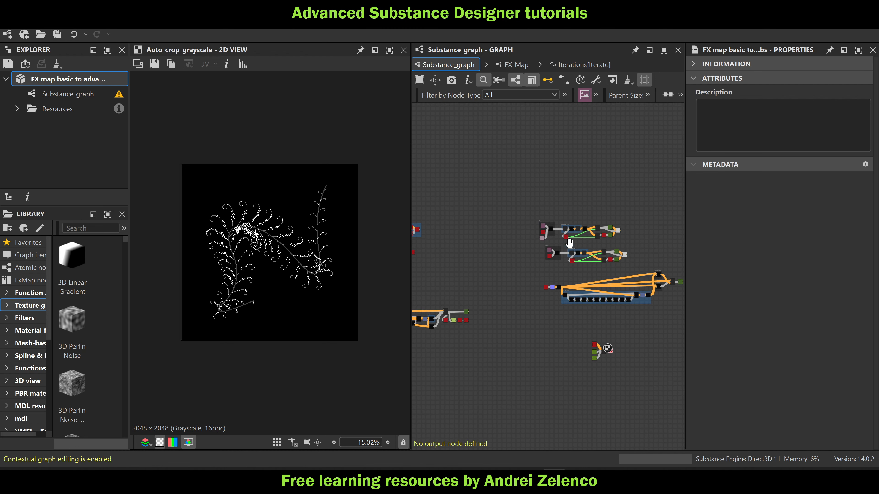
Move the spline ornament's node group up closer beneath the large node network and save the package
middle_drag(569, 243, 536, 223)
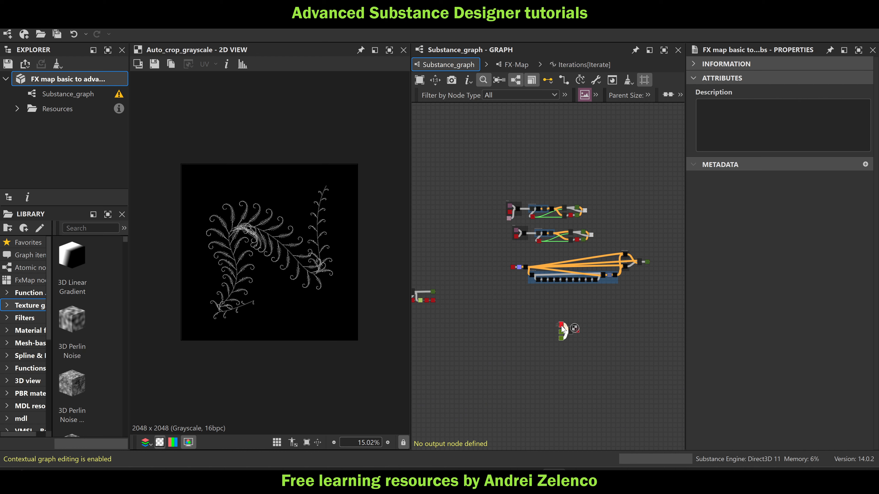
drag(562, 326, 537, 301)
middle_drag(495, 293, 545, 301)
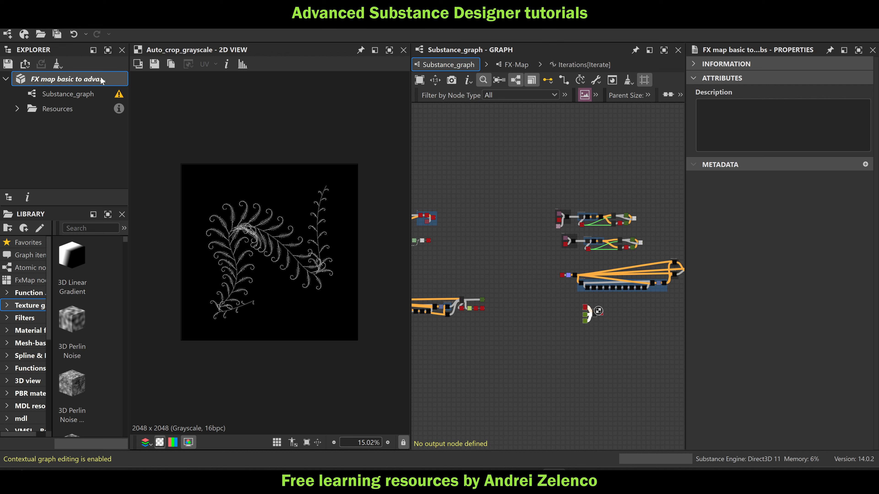
key(ctrl+s)
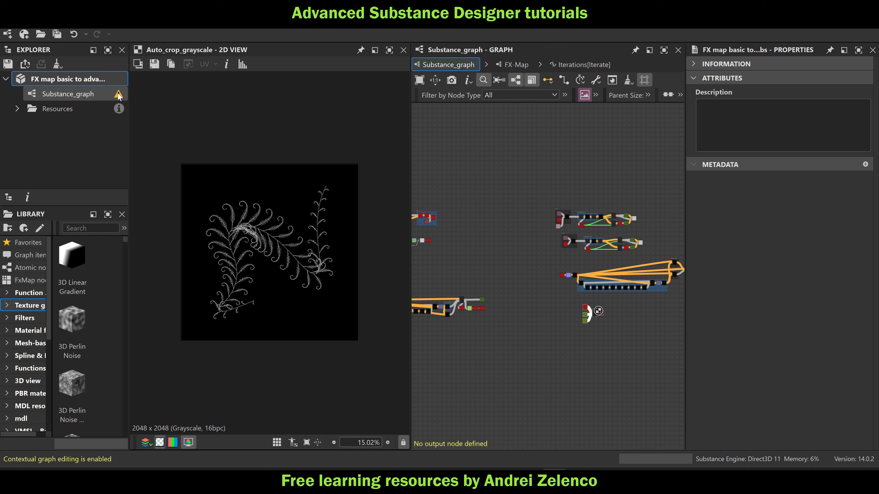
mouse_move(121, 101)
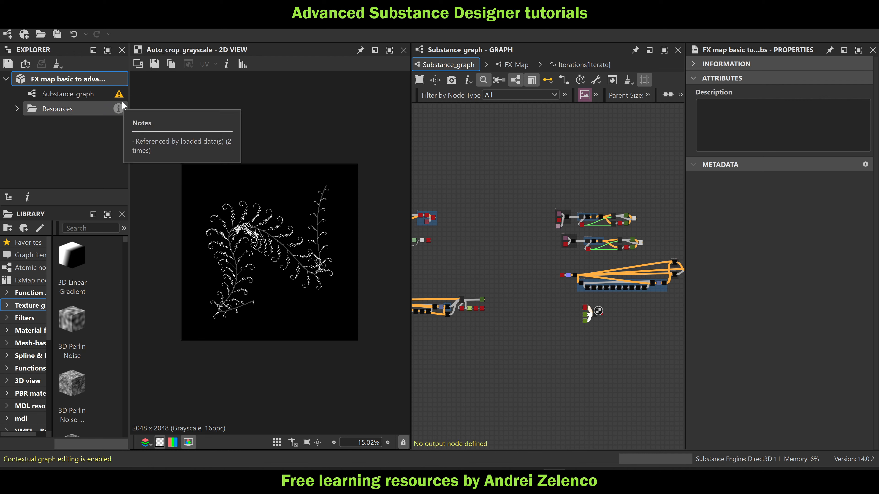